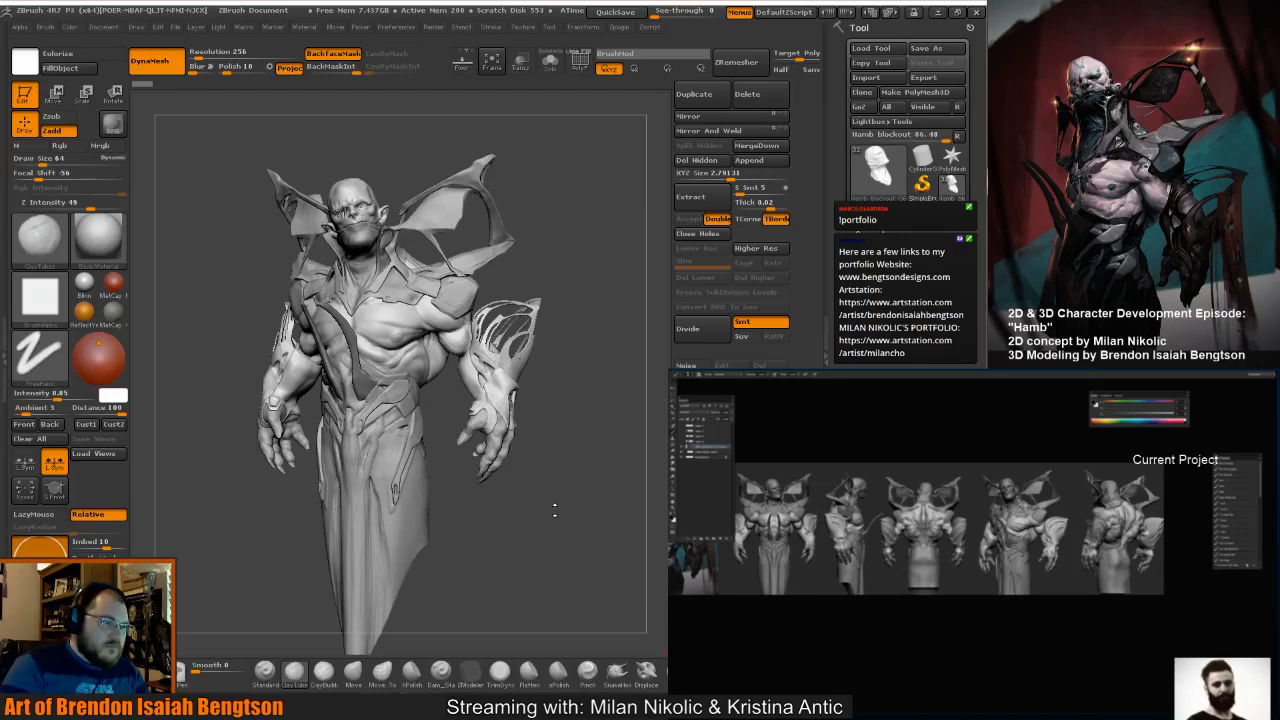
Examine the full character sculpt from the front, side and back.
{"action": "left_click_drag", "start_coordinate": [531, 506], "coordinate": [524, 505]}
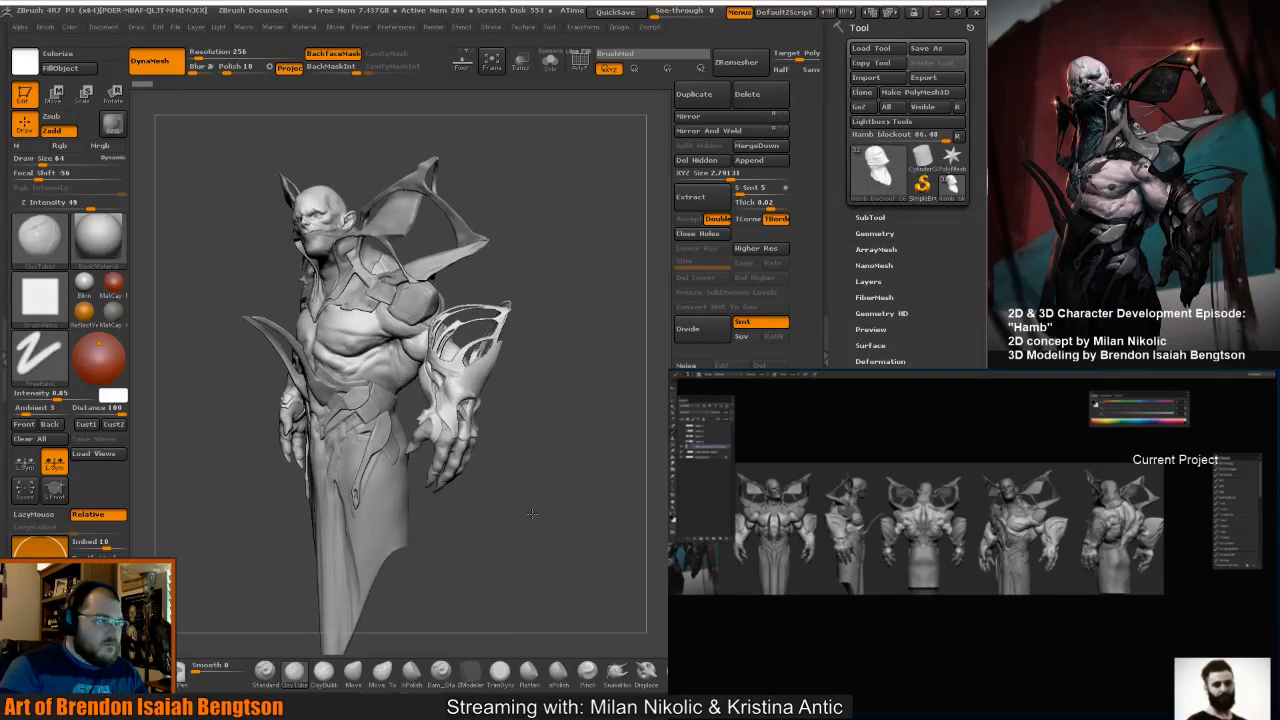
{"action": "mouse_move", "coordinate": [531, 514]}
{"action": "left_mouse_down"}
{"action": "mouse_move", "coordinate": [560, 522]}
{"action": "mouse_move", "coordinate": [532, 527]}
{"action": "mouse_move", "coordinate": [549, 511]}
{"action": "mouse_move", "coordinate": [491, 506]}
{"action": "mouse_move", "coordinate": [523, 500]}
{"action": "mouse_move", "coordinate": [517, 523]}
{"action": "mouse_move", "coordinate": [491, 533]}
{"action": "mouse_move", "coordinate": [558, 548]}
{"action": "mouse_move", "coordinate": [547, 548]}
{"action": "left_mouse_up"}
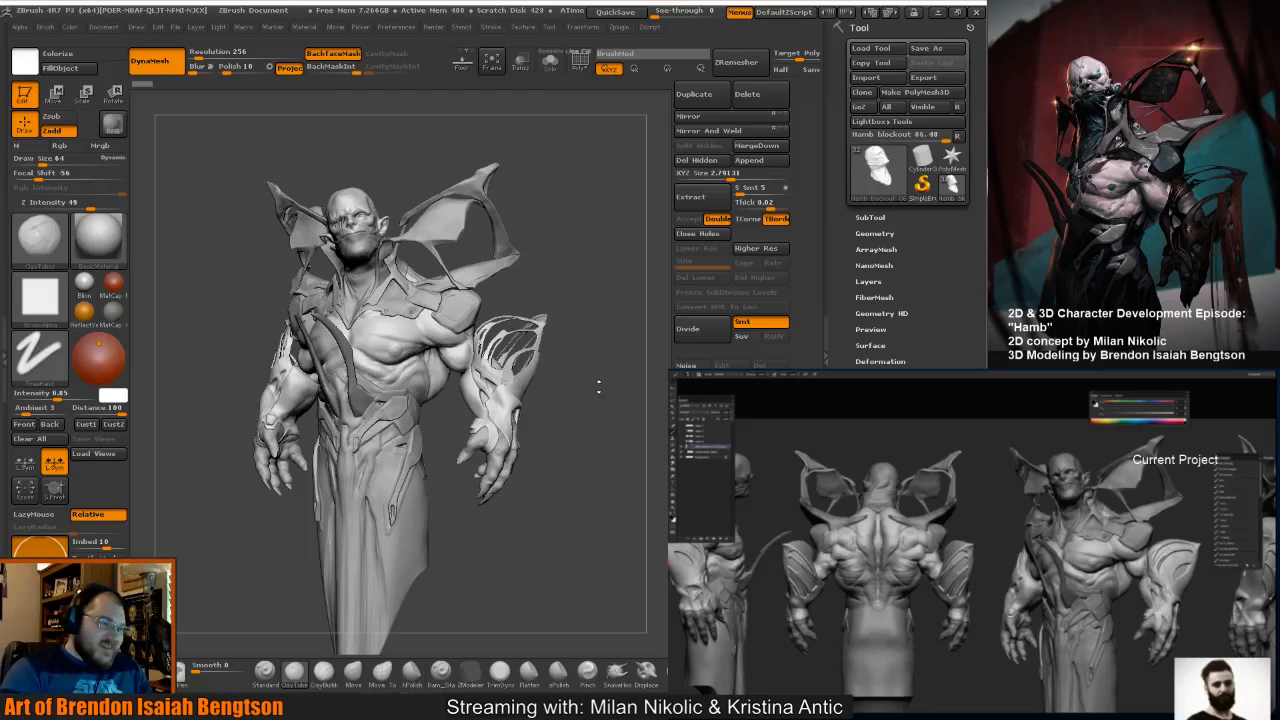
{"action": "left_click_drag", "start_coordinate": [601, 449], "coordinate": [486, 450]}
{"action": "left_click_drag", "start_coordinate": [593, 190], "coordinate": [587, 322], "text": "alt"}
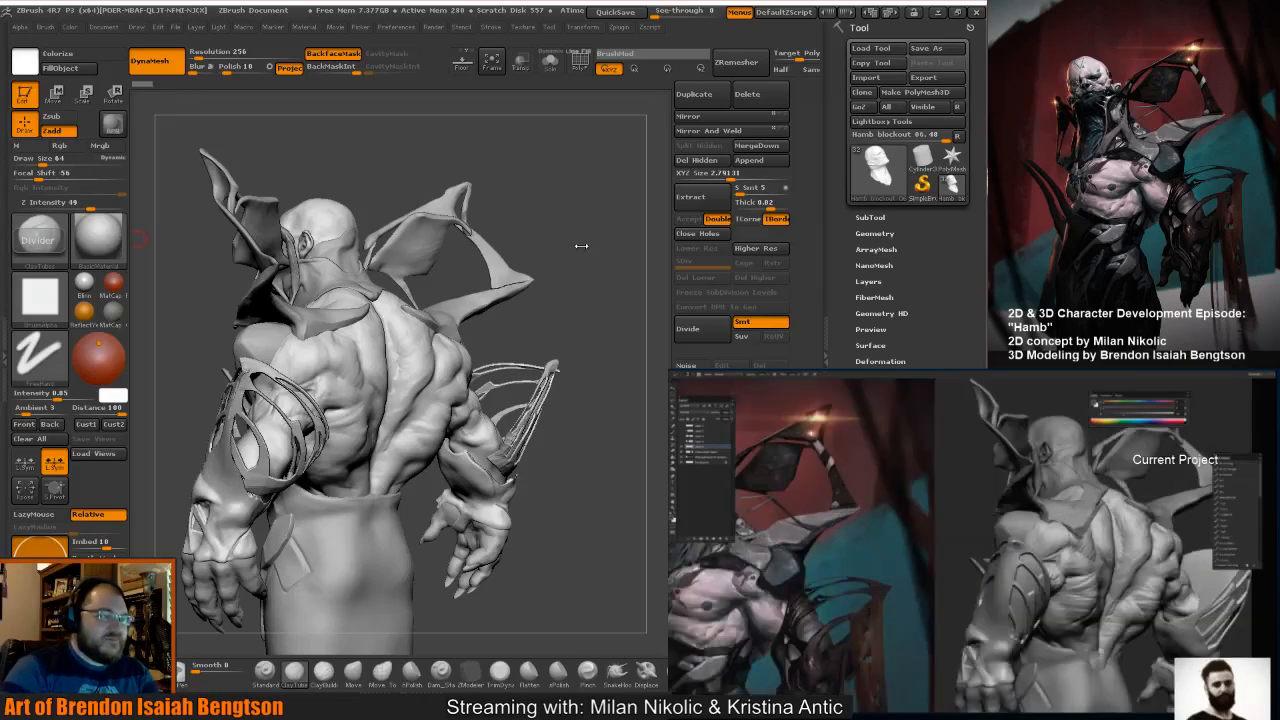
{"action": "mouse_move", "coordinate": [565, 310]}
{"action": "left_mouse_down"}
{"action": "mouse_move", "coordinate": [628, 321]}
{"action": "mouse_move", "coordinate": [597, 323]}
{"action": "mouse_move", "coordinate": [615, 342]}
{"action": "left_mouse_up"}
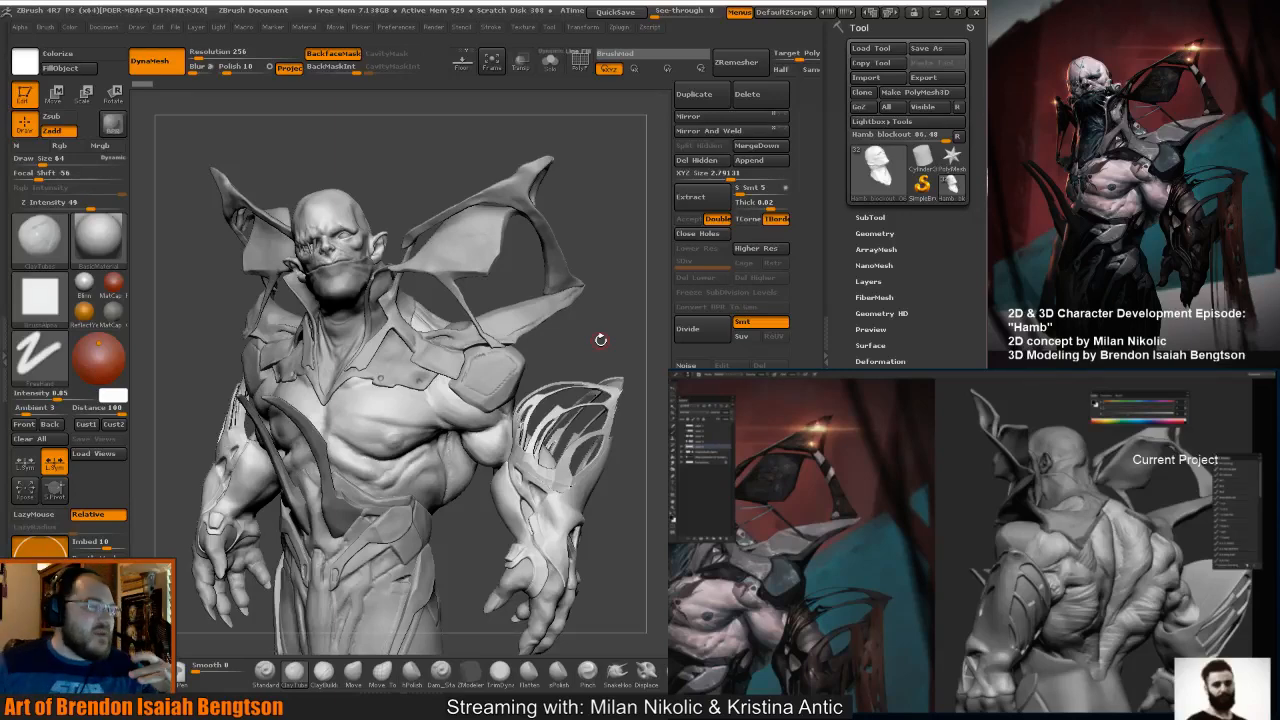
{"action": "mouse_move", "coordinate": [612, 337]}
{"action": "left_mouse_down"}
{"action": "mouse_move", "coordinate": [602, 347]}
{"action": "mouse_move", "coordinate": [617, 355]}
{"action": "mouse_move", "coordinate": [603, 303]}
{"action": "mouse_move", "coordinate": [609, 317]}
{"action": "left_mouse_up"}
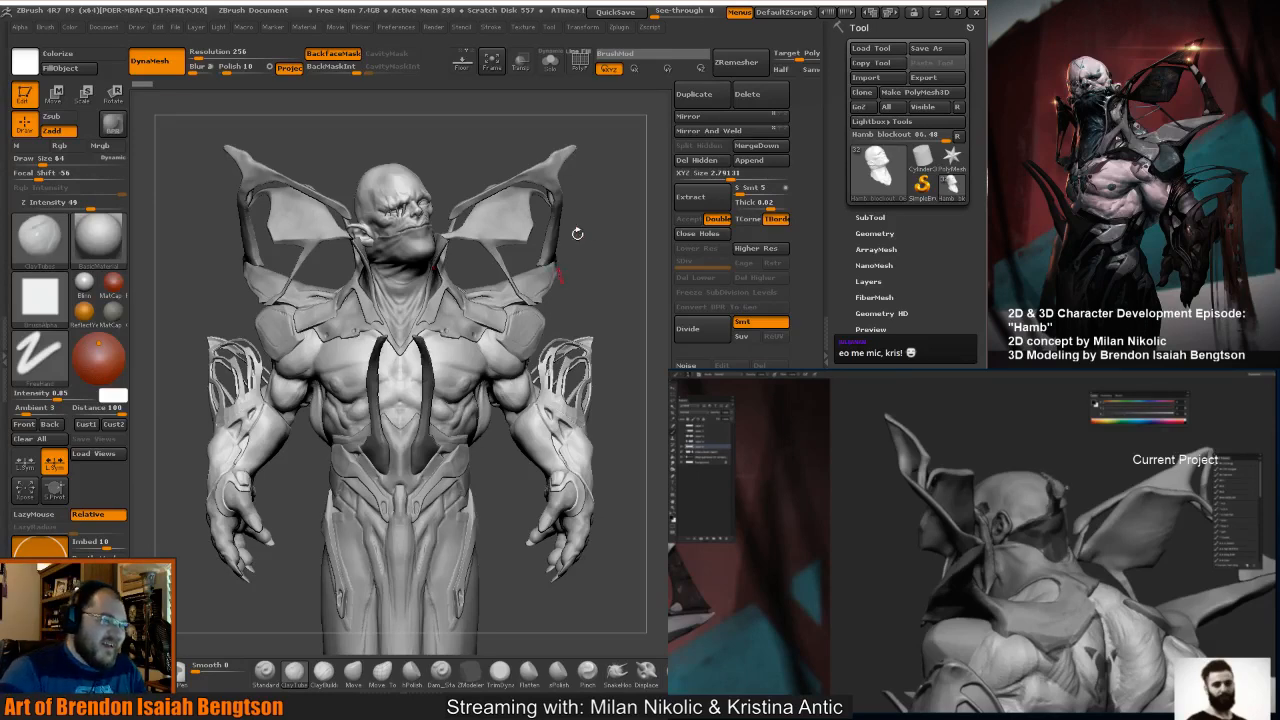
{"action": "left_click_drag", "start_coordinate": [603, 320], "coordinate": [560, 362]}
{"action": "left_click_drag", "start_coordinate": [648, 266], "coordinate": [602, 347], "text": "alt"}
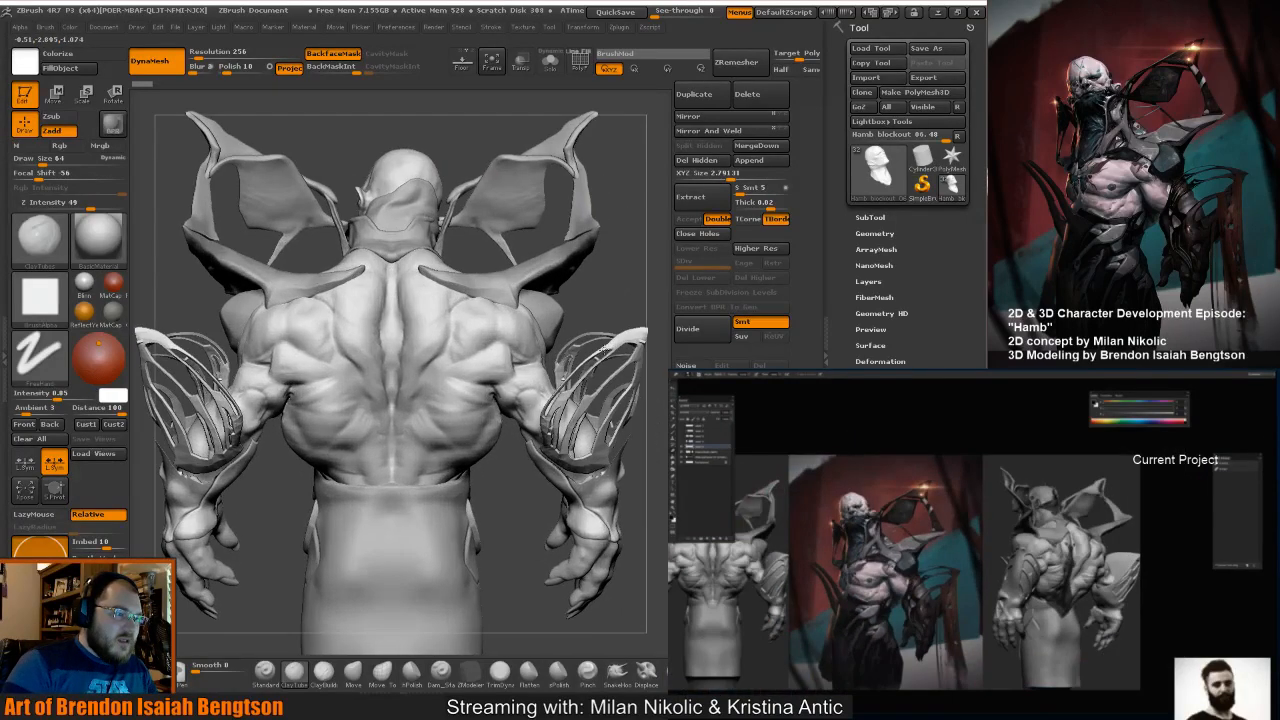
{"action": "left_click_drag", "start_coordinate": [511, 494], "coordinate": [581, 378]}
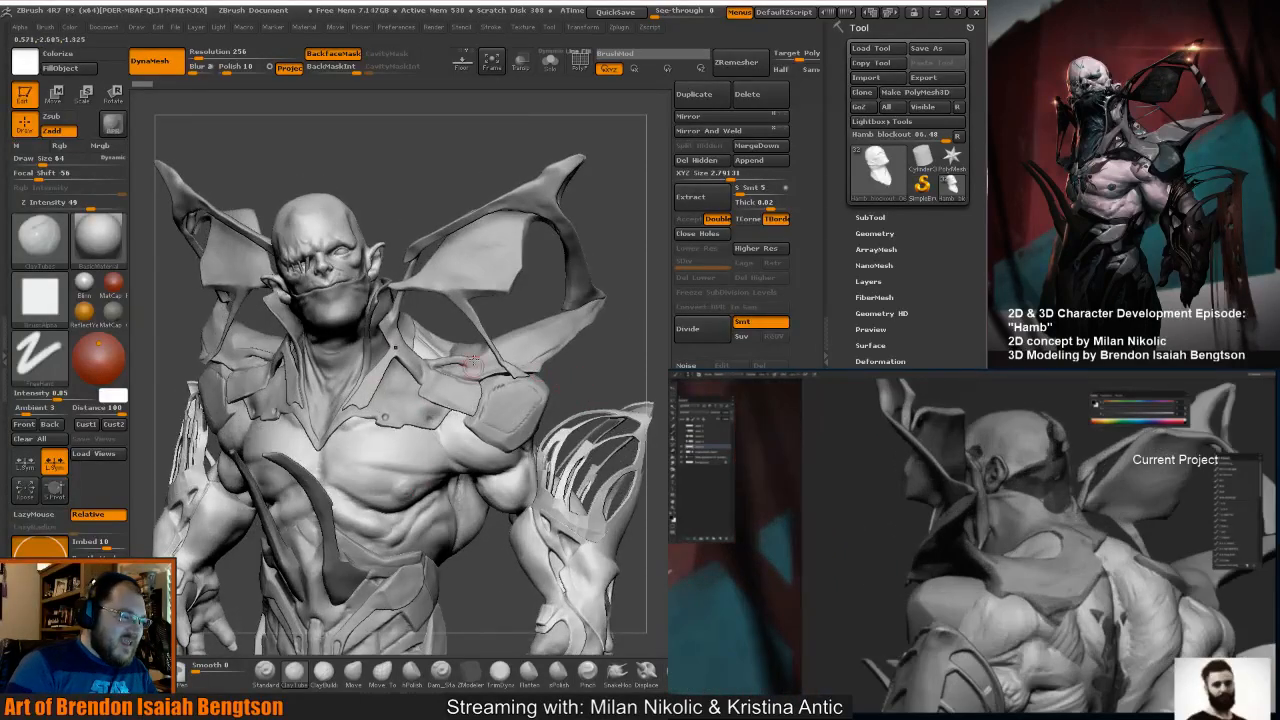
Set the brush's draw size to 42 and focal shift to -7 for sculpting around the head's stitched eye.
{"action": "left_click_drag", "start_coordinate": [372, 178], "coordinate": [489, 226], "text": "alt"}
{"action": "left_click", "coordinate": [401, 252], "text": "alt"}
{"action": "key", "text": "space"}
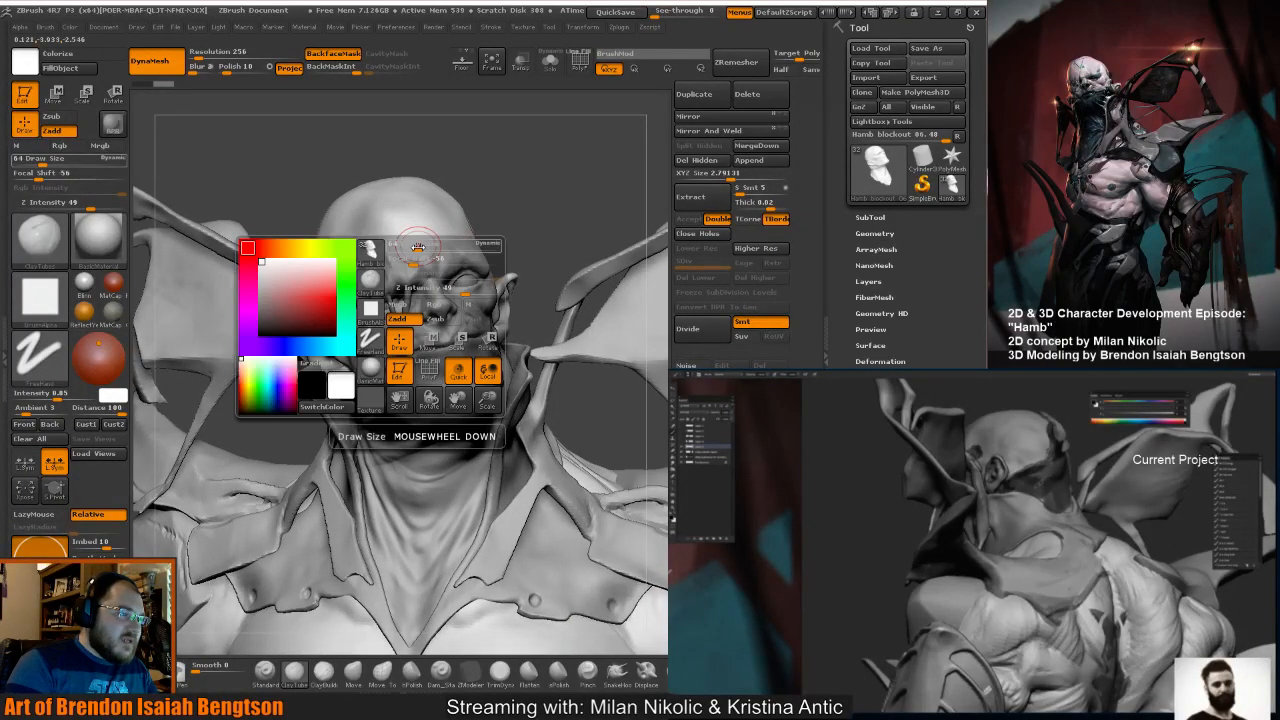
{"action": "left_click", "coordinate": [412, 248]}
{"action": "left_click_drag", "start_coordinate": [421, 264], "coordinate": [441, 264]}
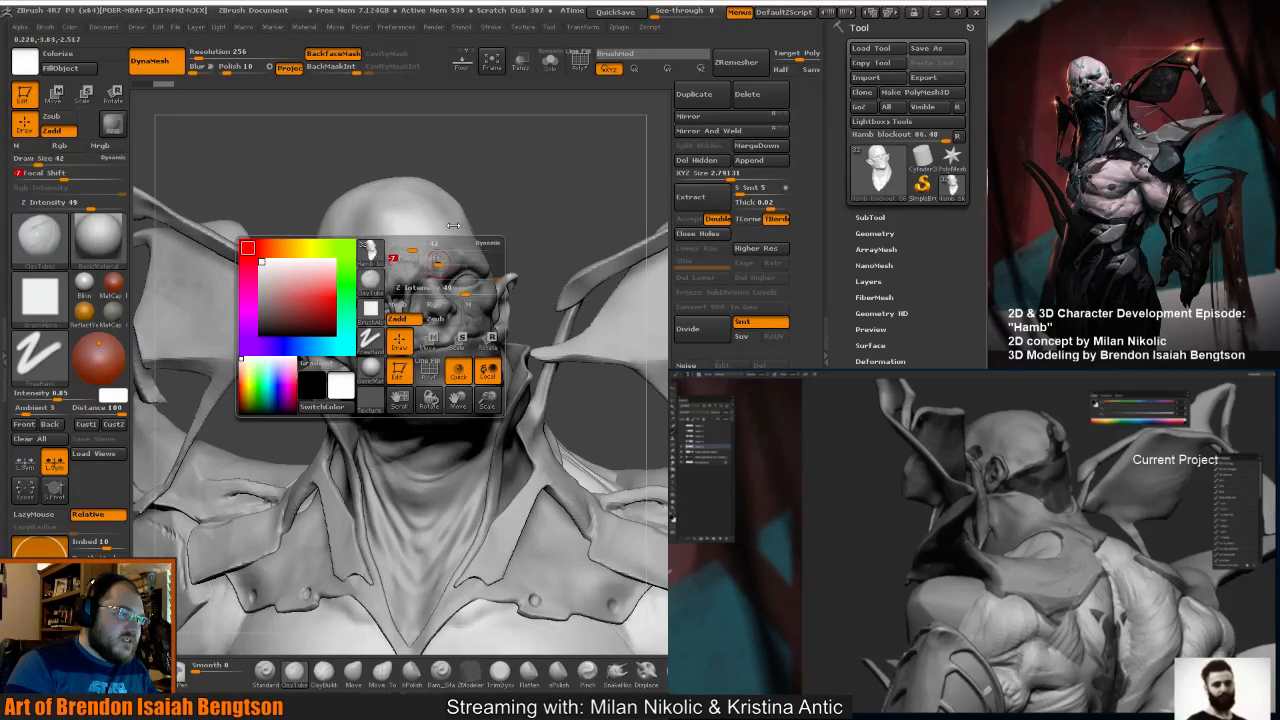
{"action": "left_click_drag", "start_coordinate": [511, 243], "coordinate": [503, 197]}
{"action": "left_click_drag", "start_coordinate": [392, 318], "coordinate": [396, 331]}
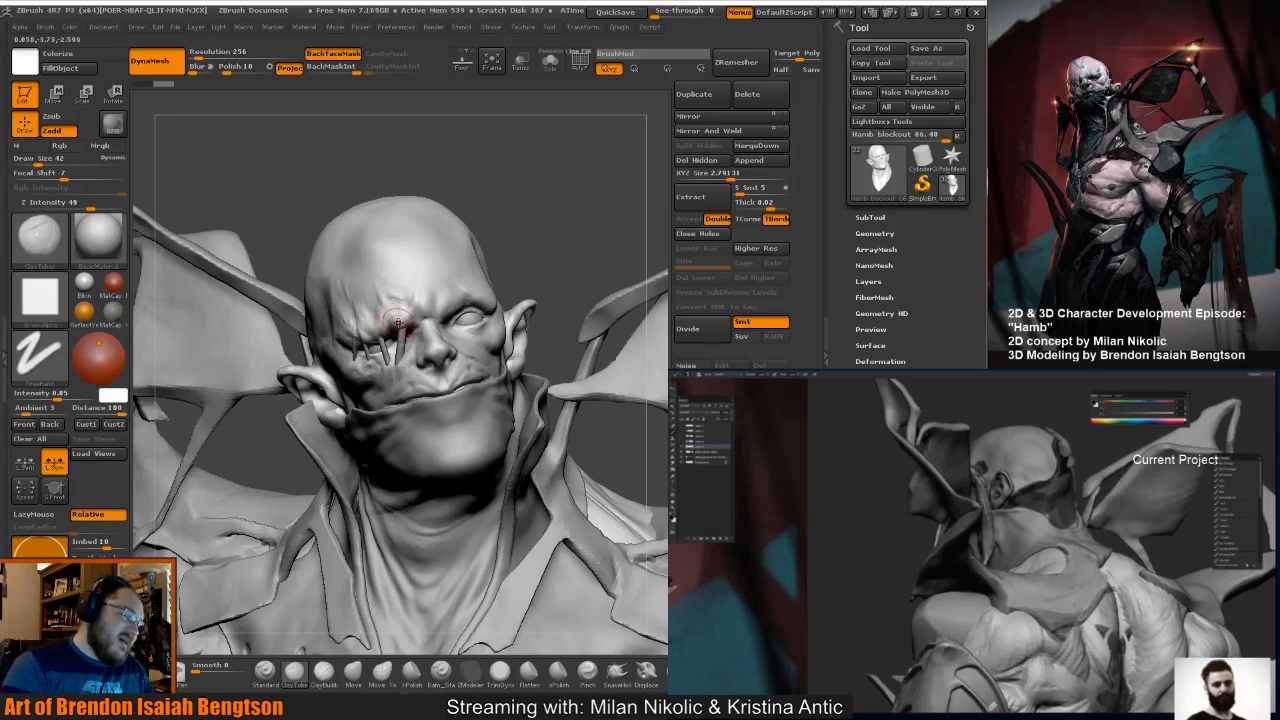
Switch to the ClayBuildup brush, reduce its draw size to 22 and undo the trial stroke at the innermost eye stitch.
{"action": "key", "text": "b"}
{"action": "key", "text": "c"}
{"action": "key", "text": "b"}
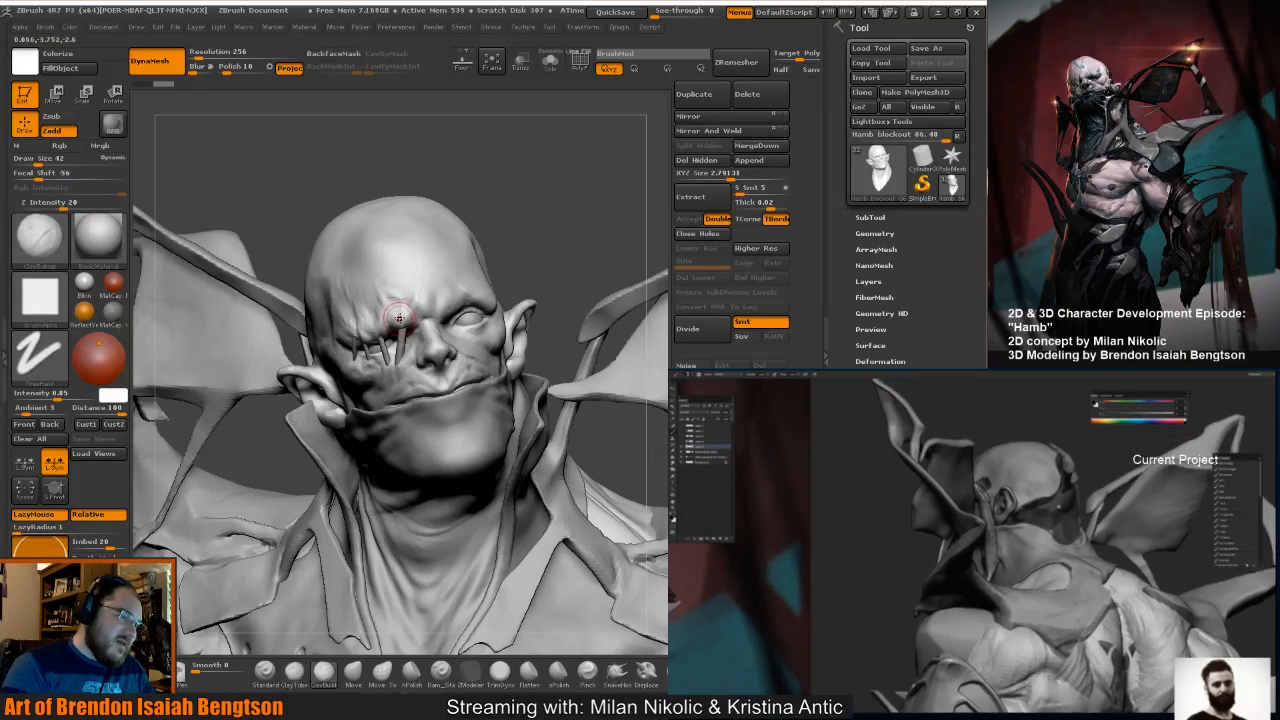
{"action": "key", "text": "space"}
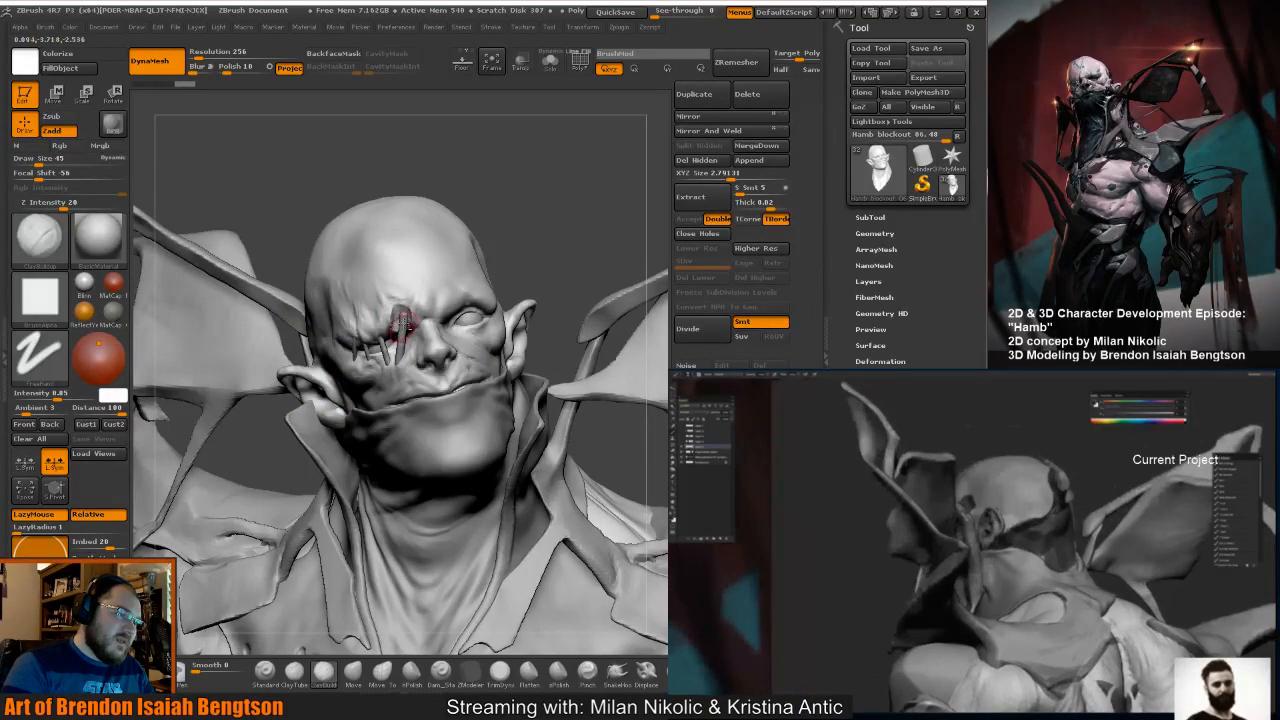
{"action": "key", "text": "space"}
{"action": "mouse_move", "coordinate": [400, 312]}
{"action": "left_mouse_down"}
{"action": "mouse_move", "coordinate": [414, 352]}
{"action": "mouse_move", "coordinate": [400, 308]}
{"action": "mouse_move", "coordinate": [398, 321]}
{"action": "left_mouse_up"}
{"action": "key", "text": "ctrl+z"}
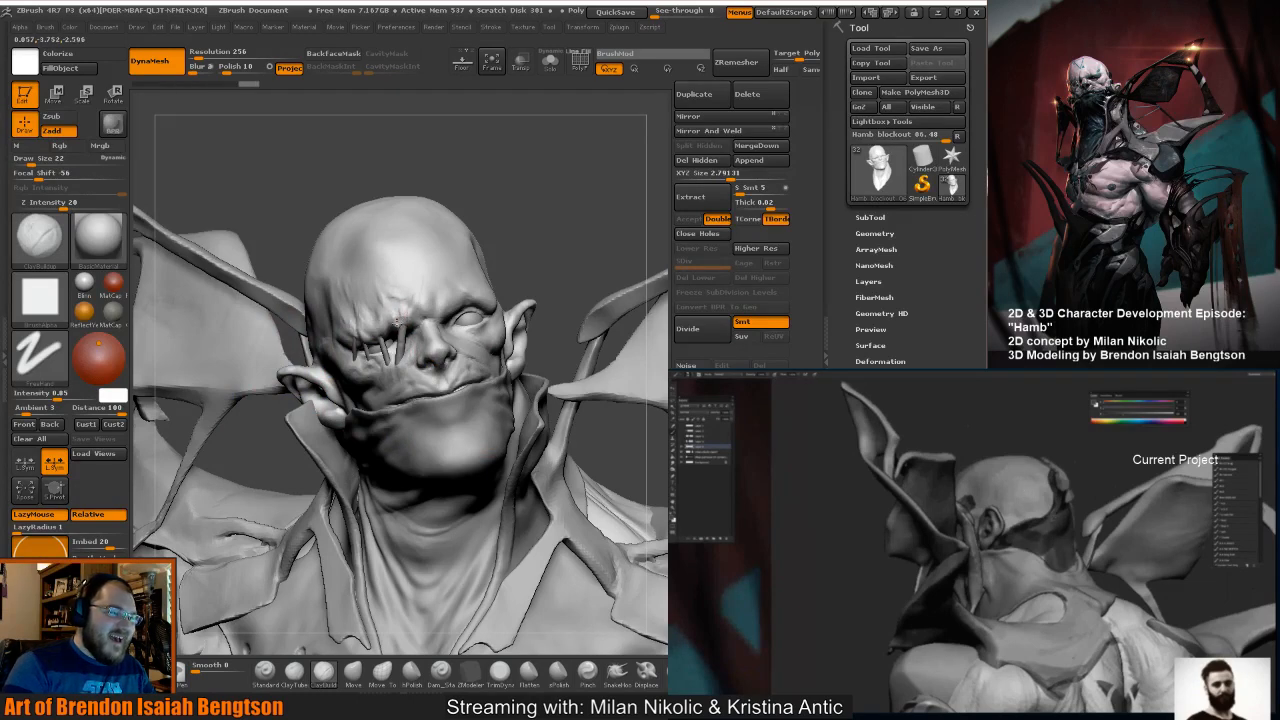
Reduce the draw size to 14 and sculpt the skin around the upper end of the innermost eye stitch.
{"action": "left_click_drag", "start_coordinate": [528, 253], "coordinate": [541, 272]}
{"action": "left_click_drag", "start_coordinate": [398, 334], "coordinate": [396, 334]}
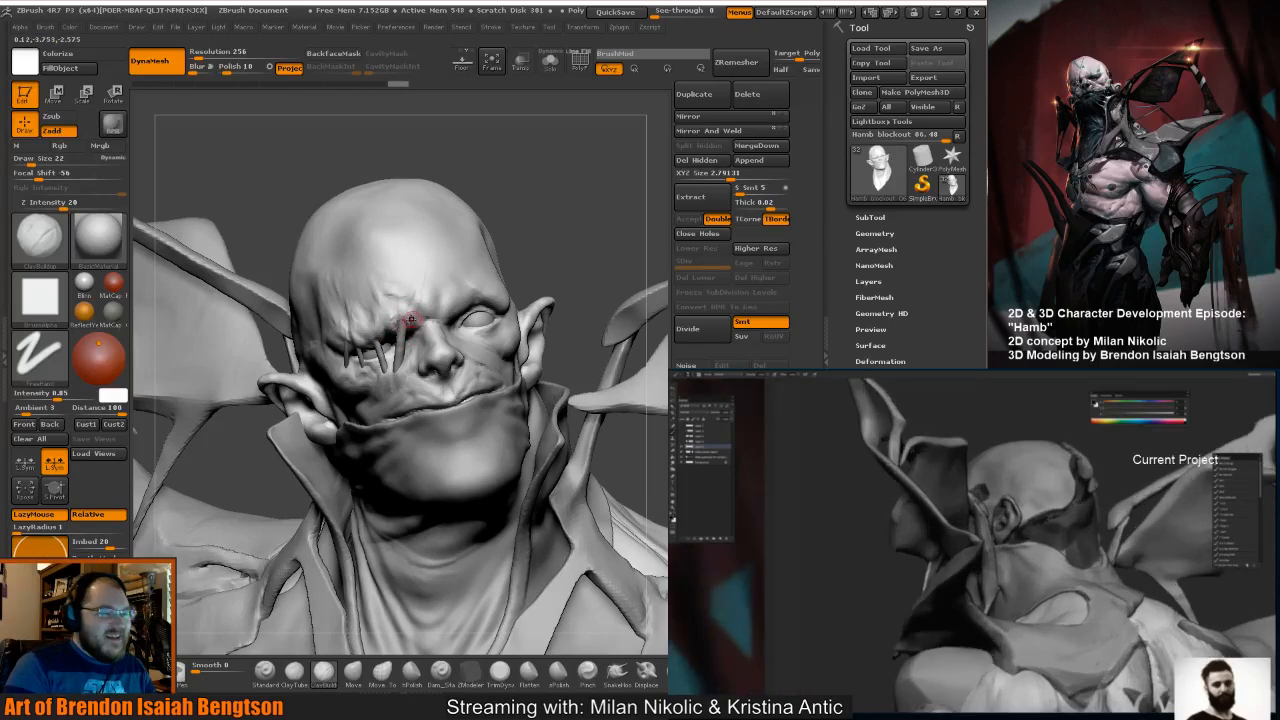
{"action": "key", "text": "space"}
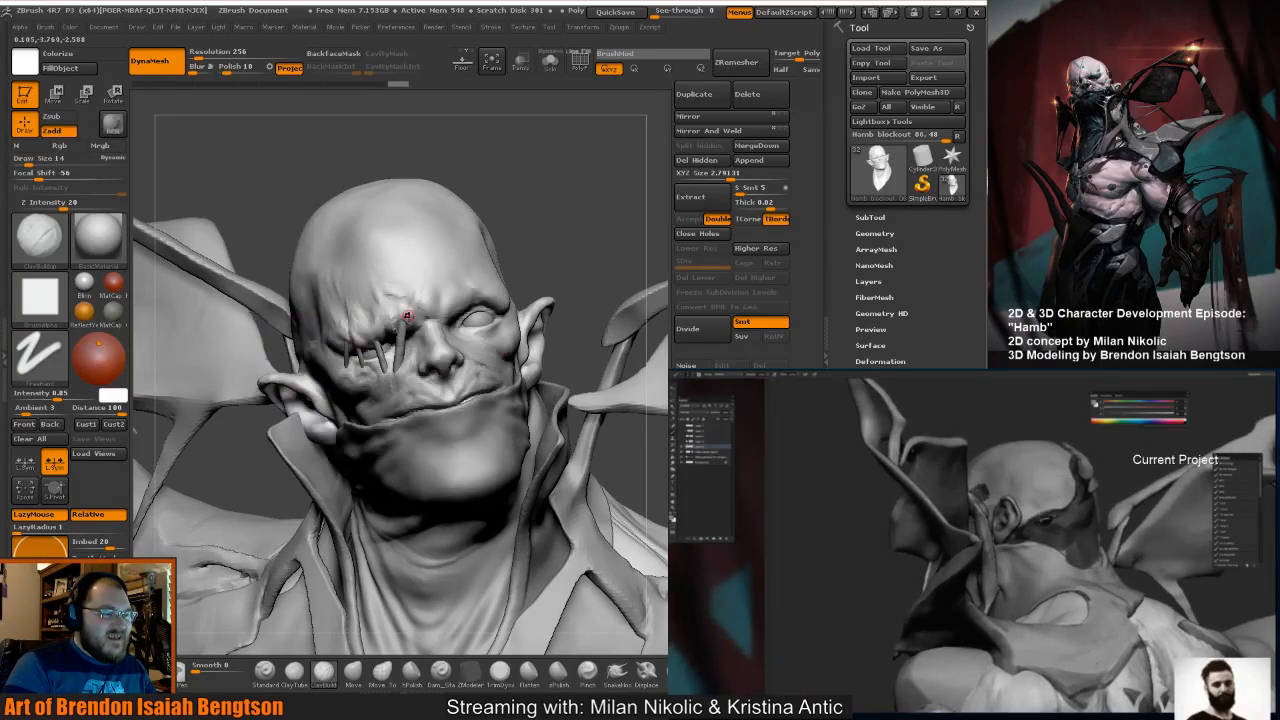
{"action": "mouse_move", "coordinate": [408, 325]}
{"action": "left_mouse_down"}
{"action": "mouse_move", "coordinate": [414, 310]}
{"action": "mouse_move", "coordinate": [396, 307]}
{"action": "mouse_move", "coordinate": [418, 318]}
{"action": "mouse_move", "coordinate": [401, 322]}
{"action": "left_mouse_up"}
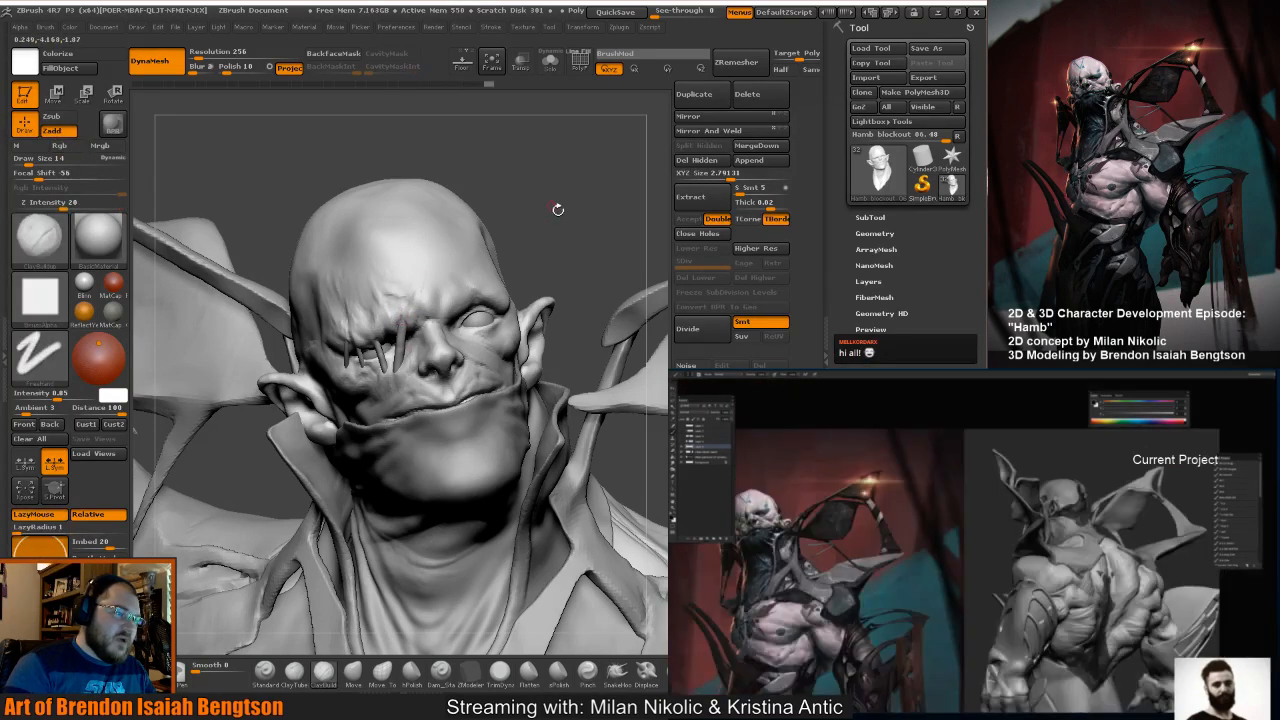
{"action": "mouse_move", "coordinate": [557, 209]}
{"action": "left_mouse_down"}
{"action": "mouse_move", "coordinate": [538, 233]}
{"action": "mouse_move", "coordinate": [457, 245]}
{"action": "left_mouse_up"}
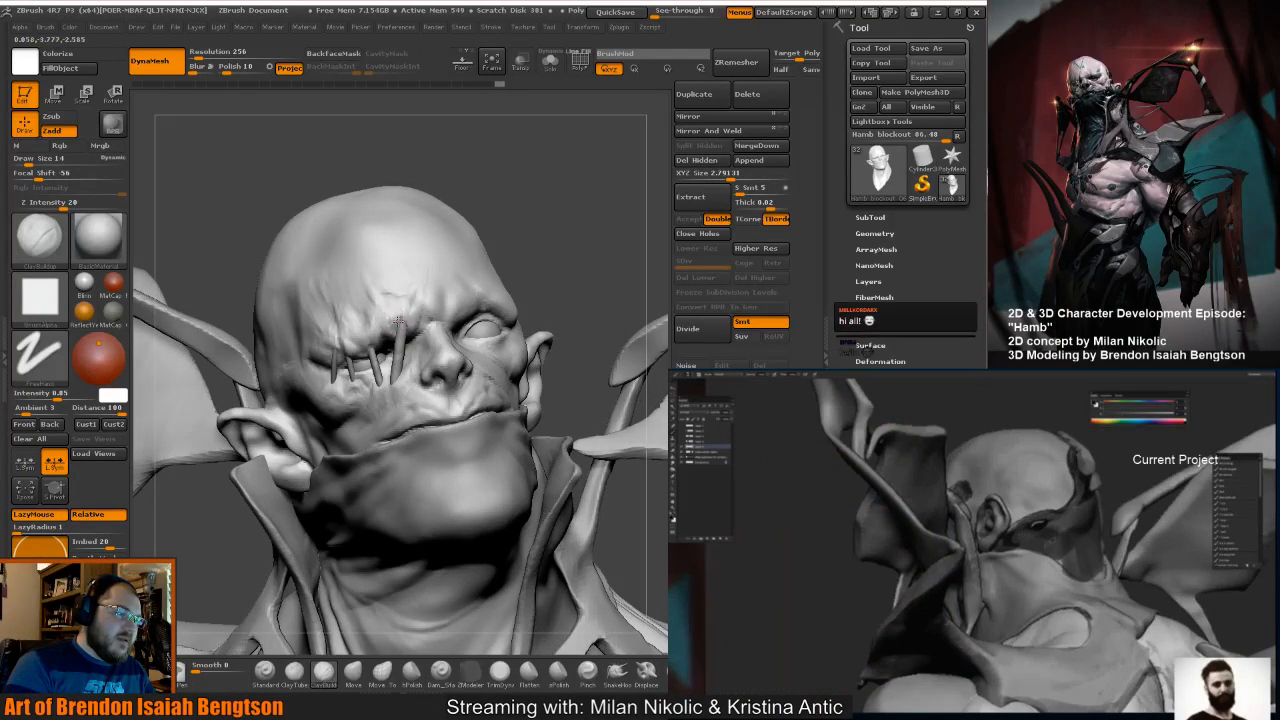
{"action": "mouse_move", "coordinate": [399, 322]}
{"action": "left_mouse_down"}
{"action": "mouse_move", "coordinate": [388, 338]}
{"action": "mouse_move", "coordinate": [400, 320]}
{"action": "left_mouse_up"}
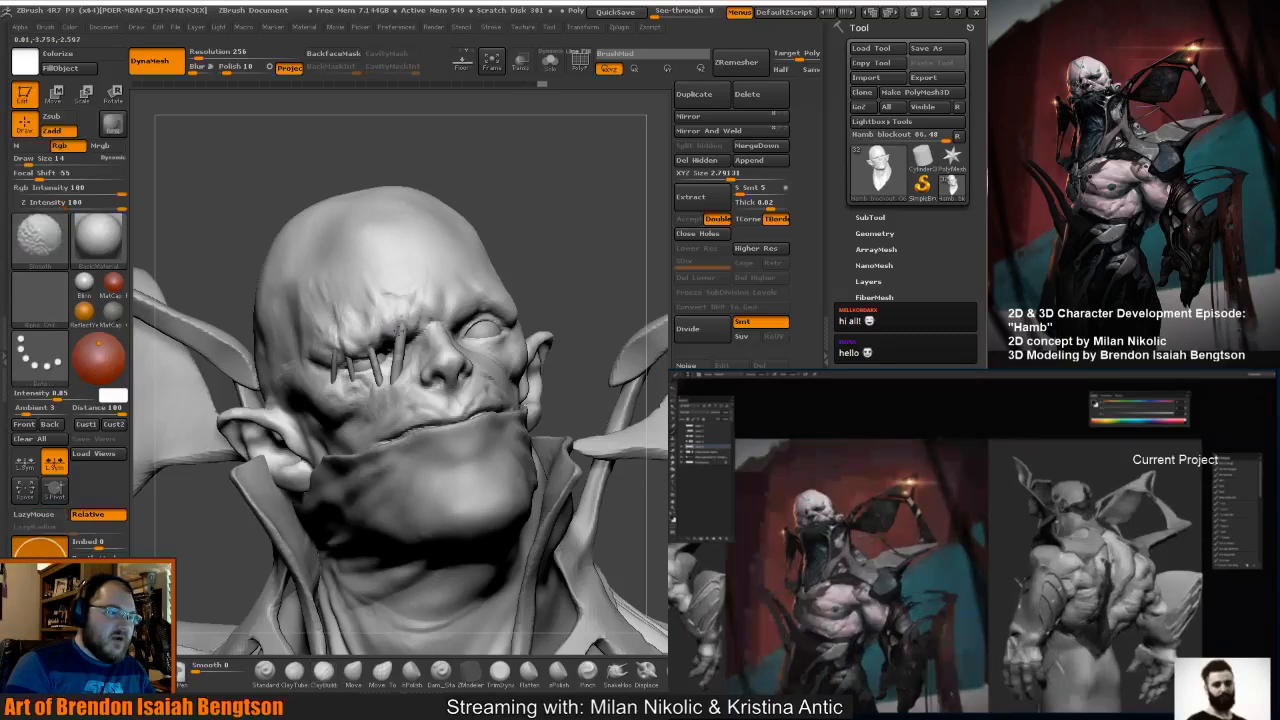
{"action": "mouse_move", "coordinate": [423, 266]}
{"action": "right_mouse_down"}
{"action": "mouse_move", "coordinate": [468, 281]}
{"action": "mouse_move", "coordinate": [622, 226]}
{"action": "mouse_move", "coordinate": [470, 260]}
{"action": "right_mouse_up"}
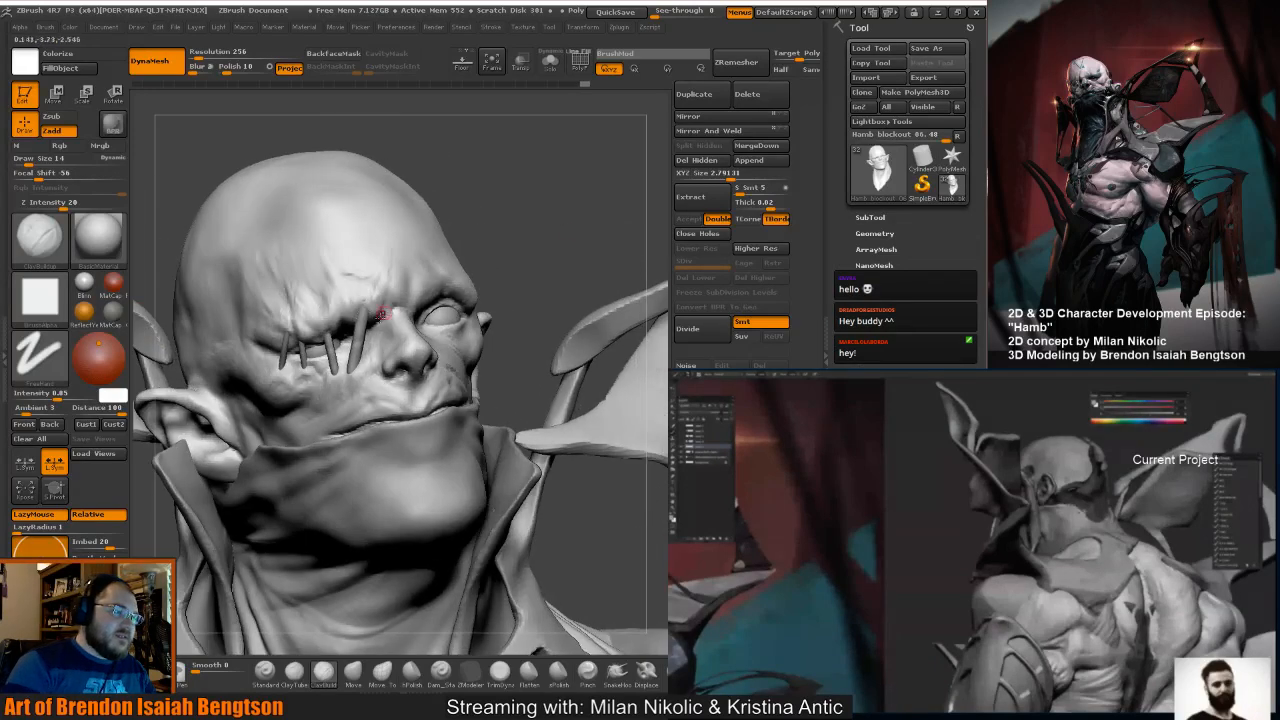
Make the eye stitches the active subtool, show their polyframe and set a Rotate transpose line along the innermost stitch.
{"action": "right_click_drag", "start_coordinate": [580, 188], "coordinate": [423, 268]}
{"action": "left_click", "coordinate": [368, 326], "text": "alt"}
{"action": "right_click_drag", "start_coordinate": [612, 189], "coordinate": [586, 187]}
{"action": "key", "text": "shift+f"}
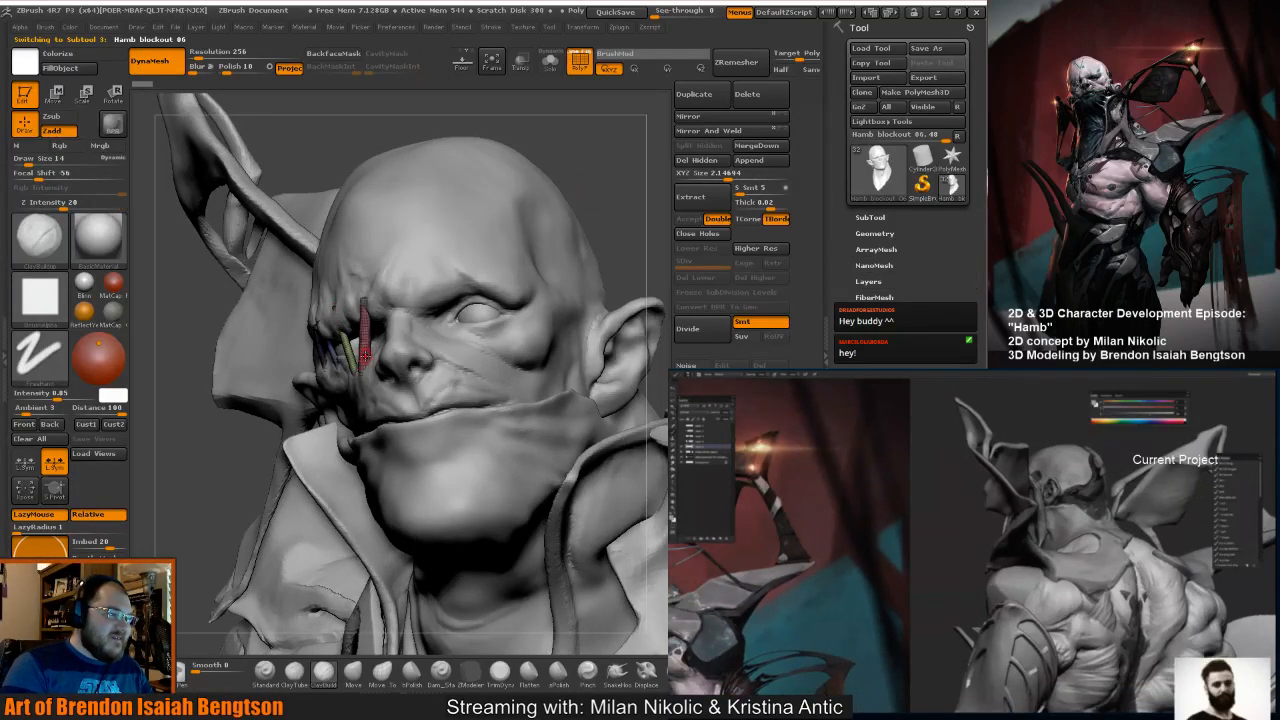
{"action": "key", "text": "r"}
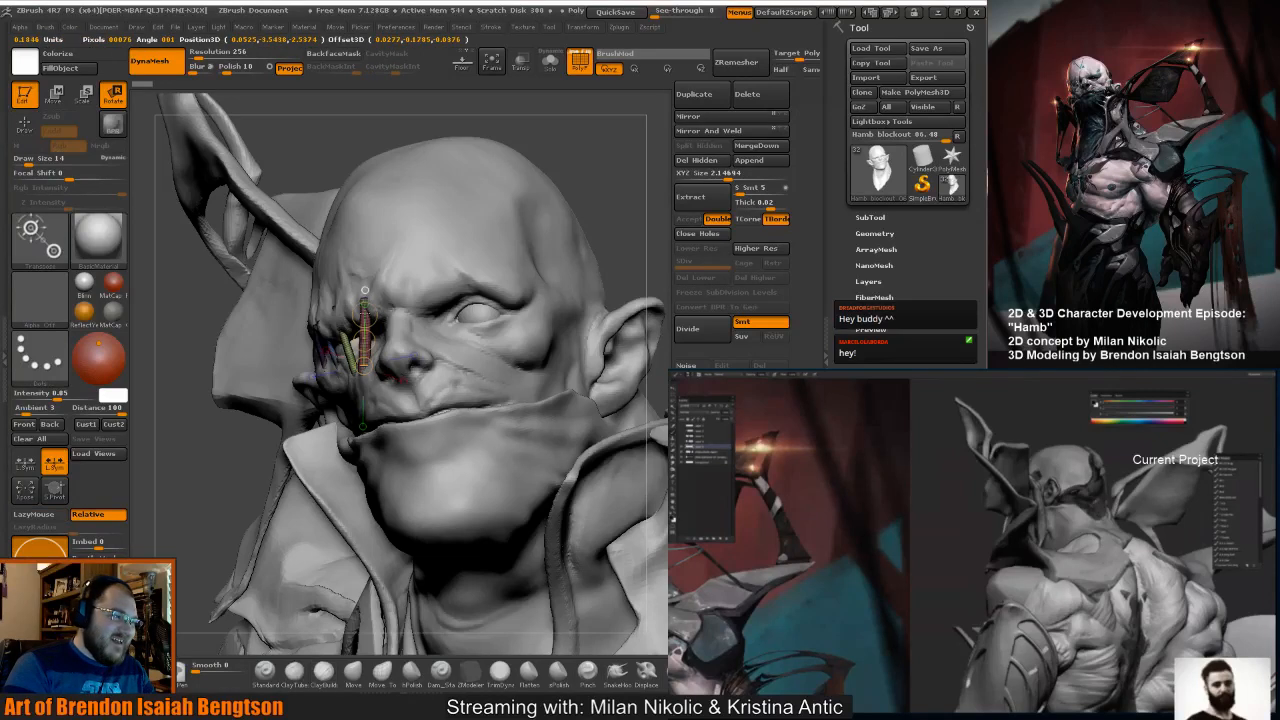
{"action": "left_click_drag", "start_coordinate": [599, 170], "coordinate": [503, 207]}
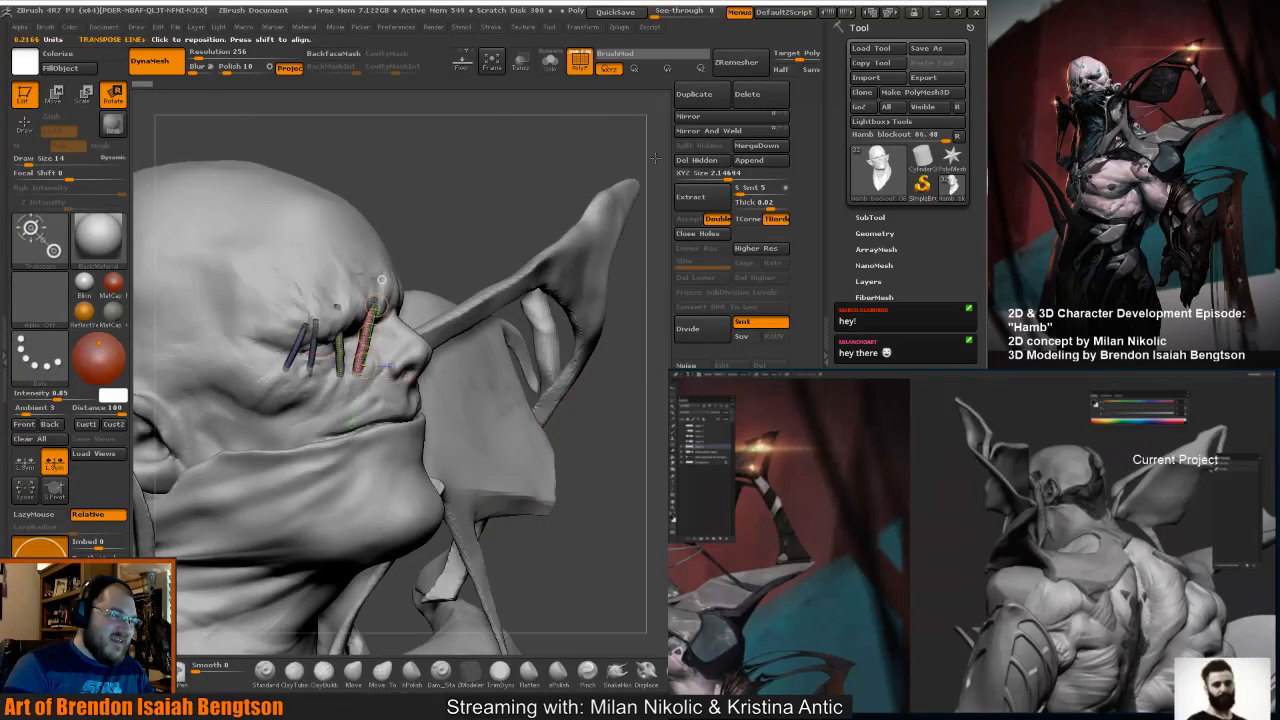
{"action": "left_click_drag", "start_coordinate": [376, 307], "coordinate": [381, 279]}
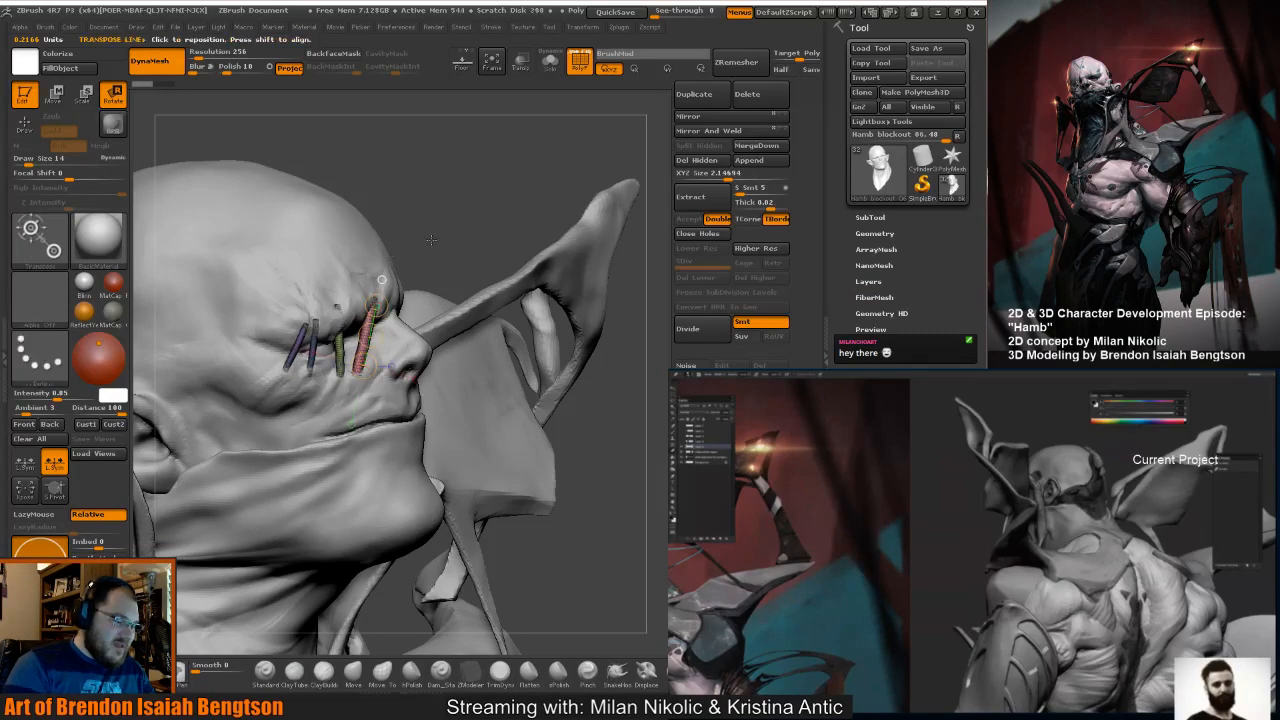
Return to Draw mode and mask all the eye stitches except the innermost one.
{"action": "key", "text": "q"}
{"action": "left_click_drag", "start_coordinate": [438, 246], "coordinate": [420, 241]}
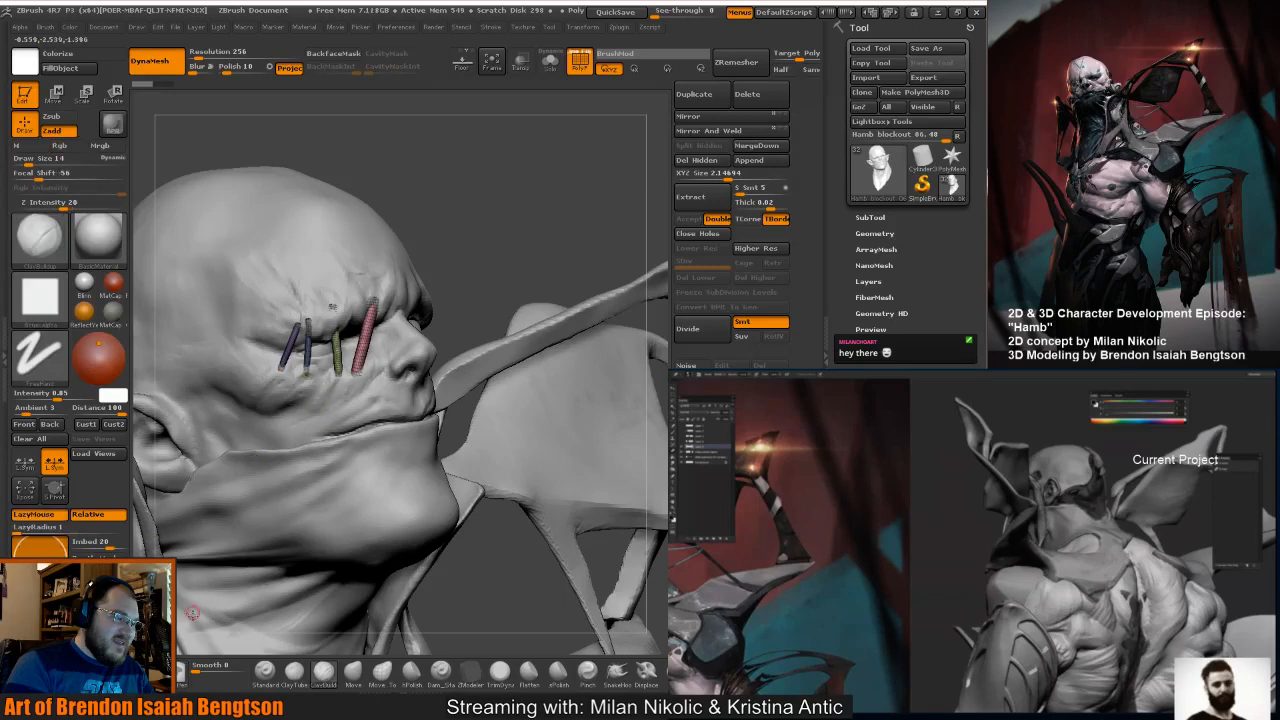
{"action": "mouse_move", "coordinate": [315, 252]}
{"action": "left_mouse_down", "text": "ctrl+shift"}
{"action": "mouse_move", "coordinate": [234, 252]}
{"action": "mouse_move", "coordinate": [315, 428]}
{"action": "mouse_move", "coordinate": [335, 400]}
{"action": "mouse_move", "coordinate": [357, 213]}
{"action": "left_mouse_up", "text": "ctrl+shift"}
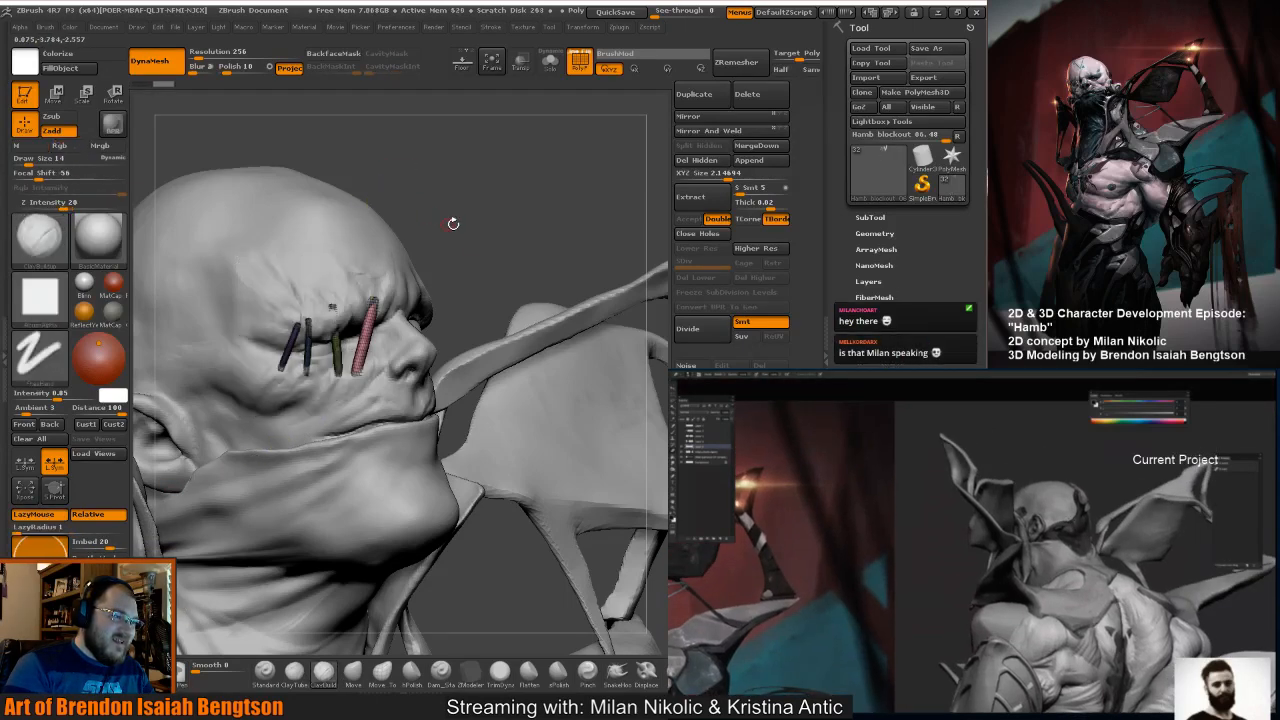
Rotate the unmasked innermost stitch in side view so its upper end tilts back toward the brow.
{"action": "left_click_drag", "start_coordinate": [477, 236], "coordinate": [378, 277]}
{"action": "key", "text": "r"}
{"action": "left_click_drag", "start_coordinate": [446, 197], "coordinate": [472, 202], "text": "shift"}
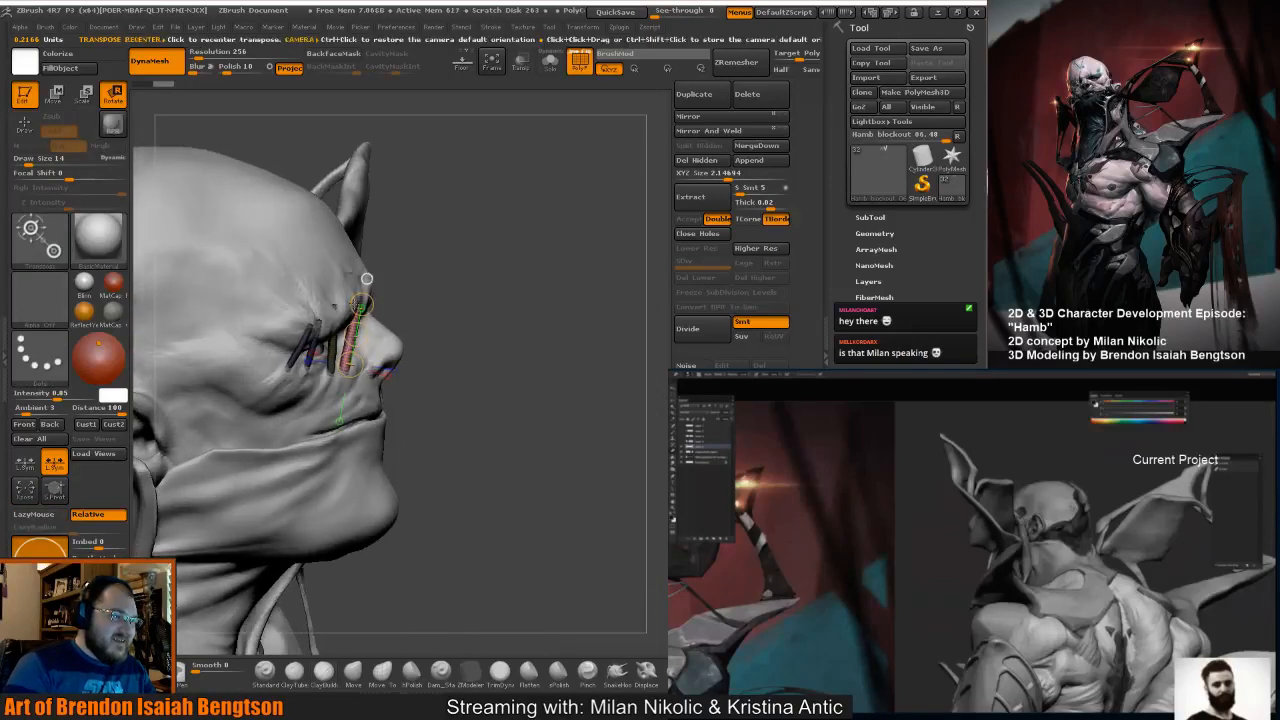
{"action": "left_click_drag", "start_coordinate": [368, 296], "coordinate": [358, 303]}
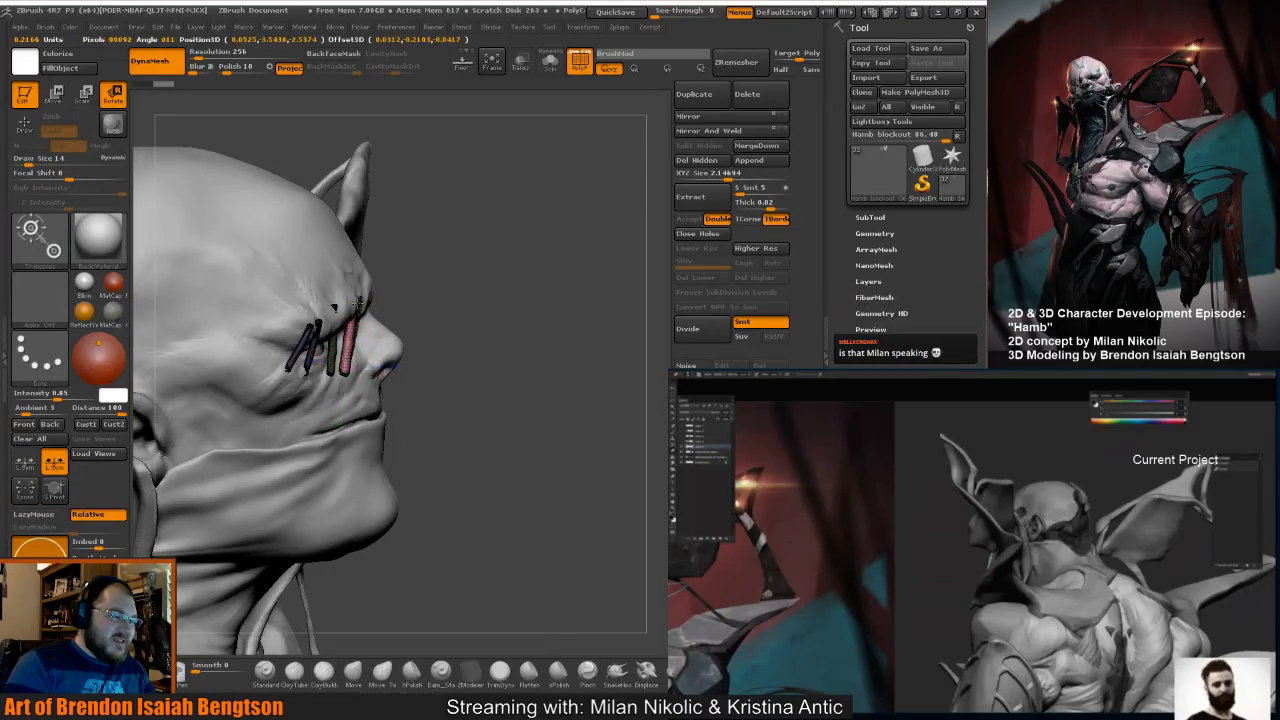
{"action": "left_click_drag", "start_coordinate": [478, 352], "coordinate": [415, 357]}
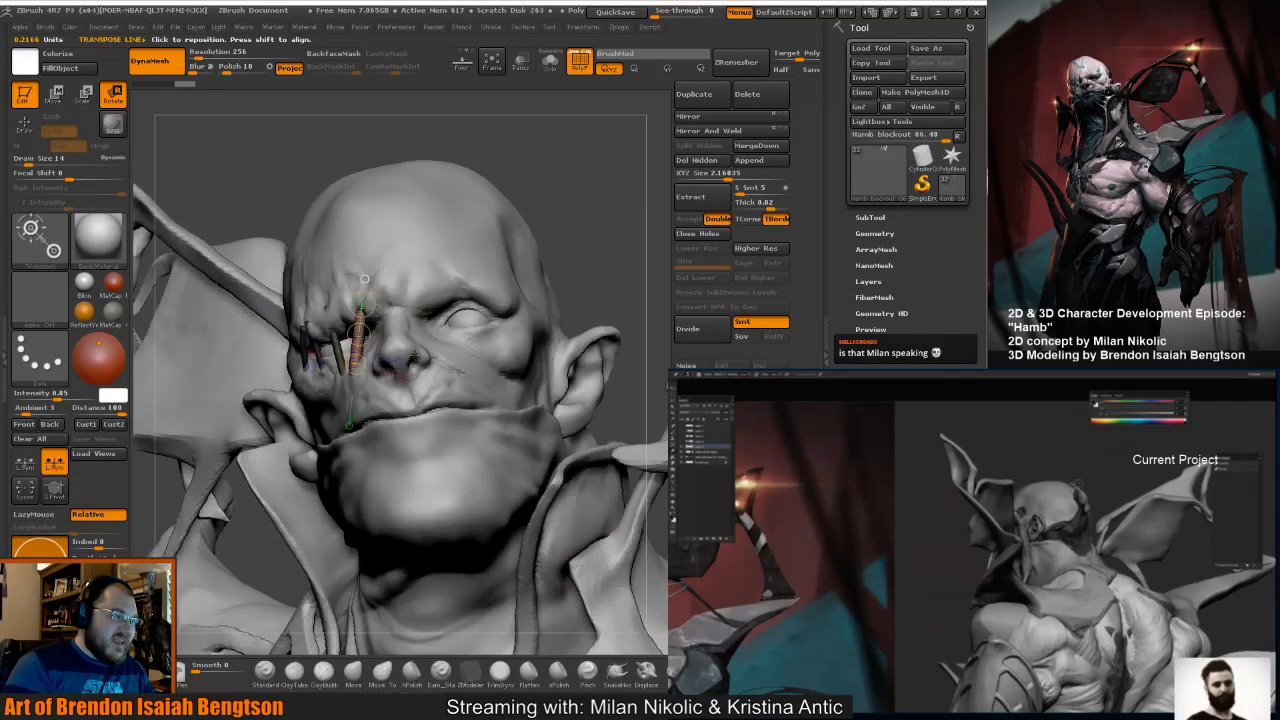
{"action": "mouse_move", "coordinate": [557, 201]}
{"action": "left_mouse_down"}
{"action": "mouse_move", "coordinate": [608, 202]}
{"action": "mouse_move", "coordinate": [588, 194]}
{"action": "mouse_move", "coordinate": [590, 245]}
{"action": "left_mouse_up"}
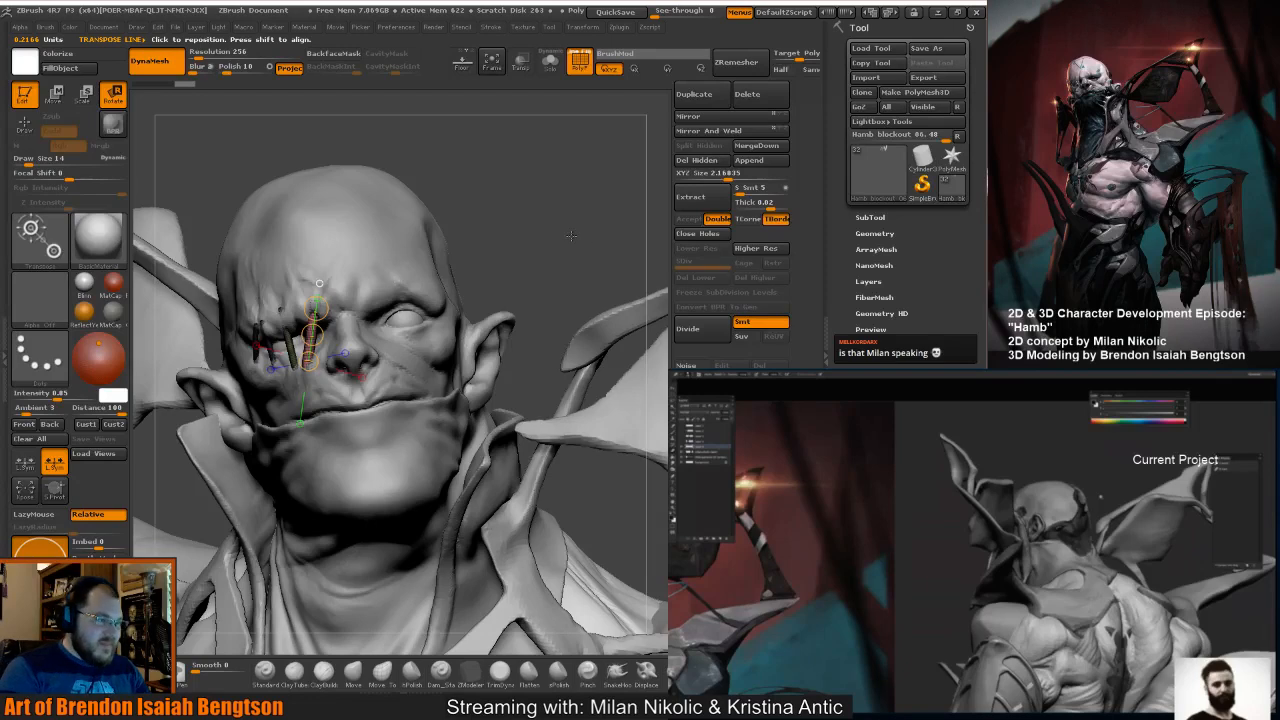
{"action": "key", "text": "q"}
Set the draw size to 15 and make the head the active subtool.
{"action": "mouse_move", "coordinate": [550, 225]}
{"action": "left_mouse_down"}
{"action": "mouse_move", "coordinate": [547, 258]}
{"action": "mouse_move", "coordinate": [474, 193]}
{"action": "left_mouse_up"}
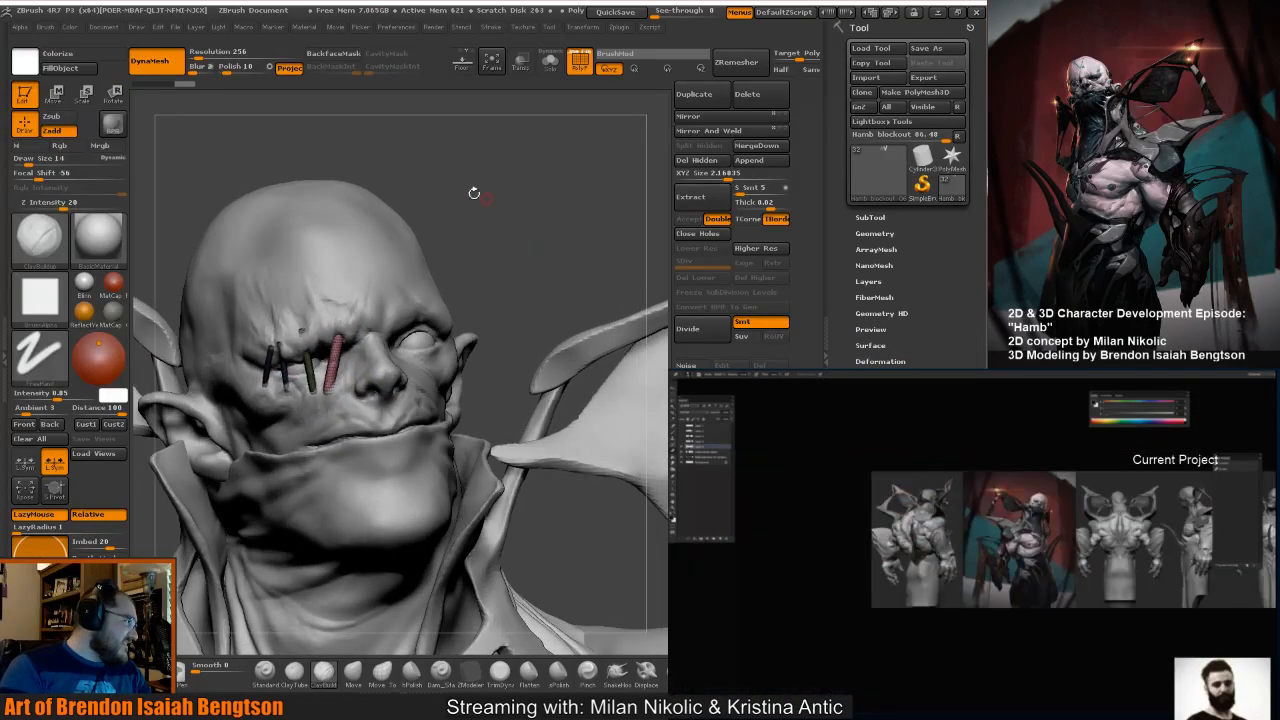
{"action": "key", "text": "space"}
{"action": "left_click_drag", "start_coordinate": [347, 277], "coordinate": [350, 277]}
{"action": "left_click_drag", "start_coordinate": [428, 235], "coordinate": [366, 300]}
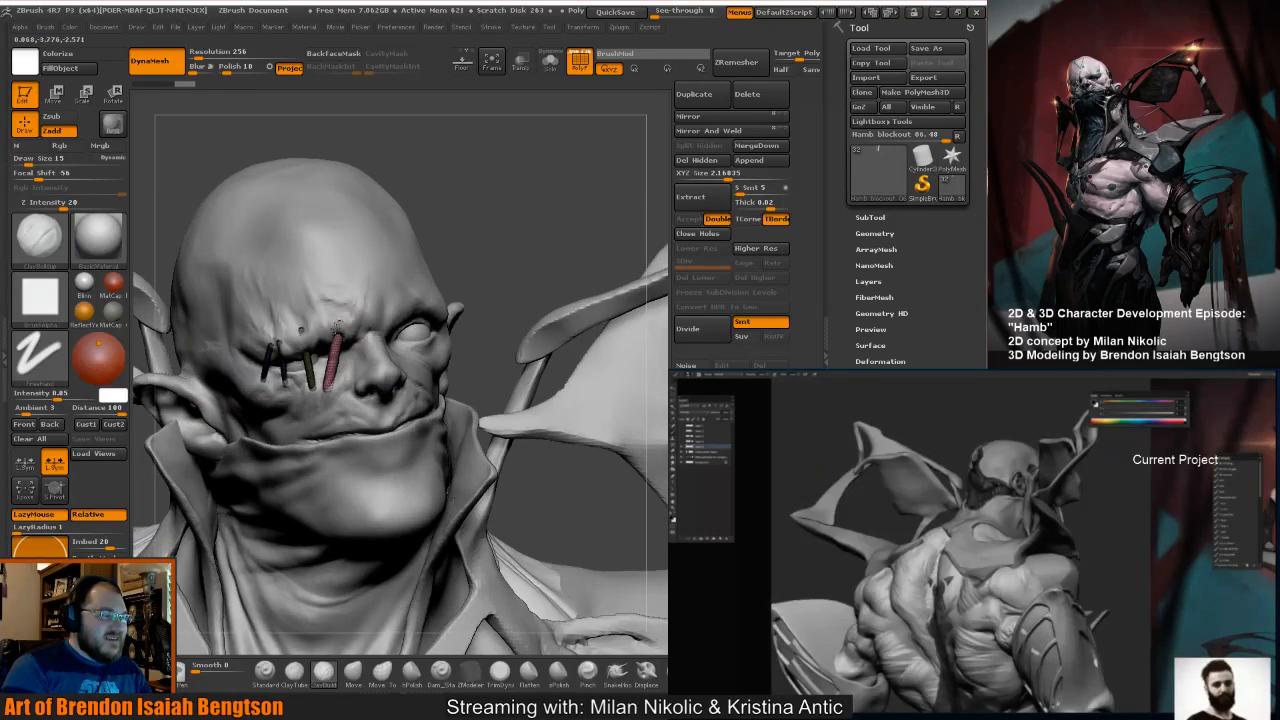
{"action": "left_click", "coordinate": [352, 296], "text": "alt"}
{"action": "left_click_drag", "start_coordinate": [490, 250], "coordinate": [412, 257]}
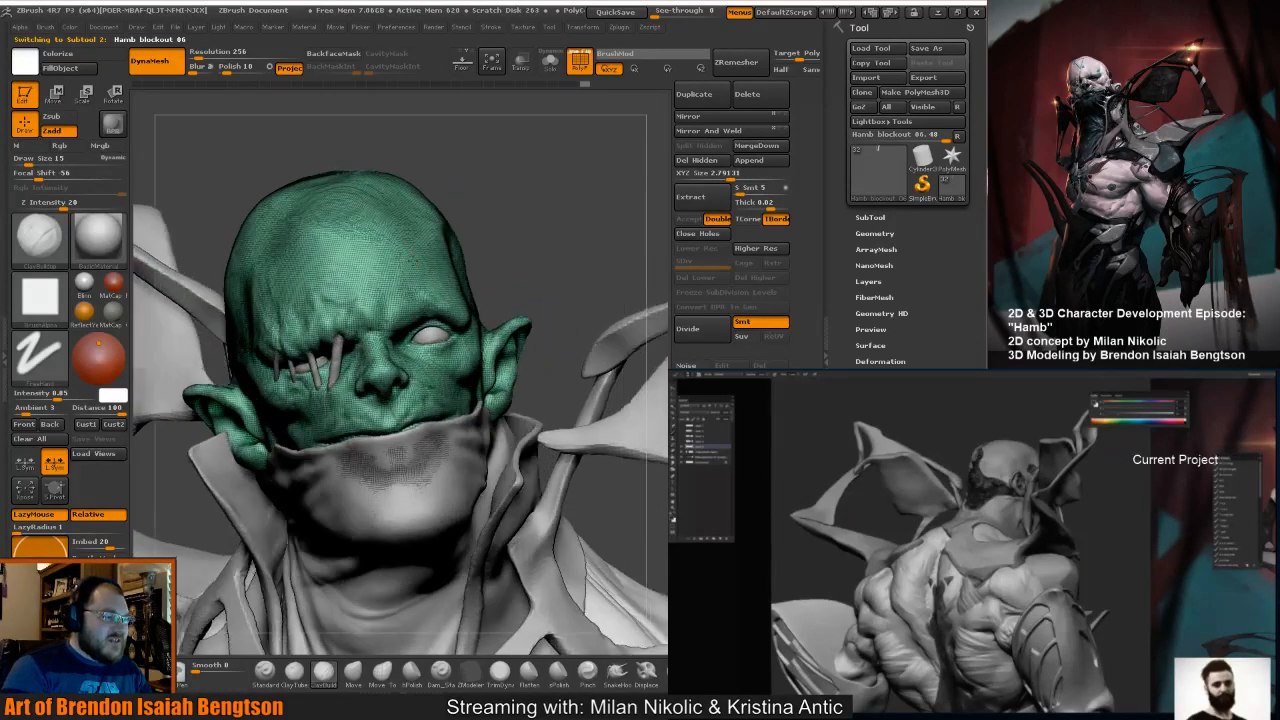
Make the eye stitches the active subtool and isolate them with Solo.
{"action": "left_click", "coordinate": [336, 358], "text": "alt"}
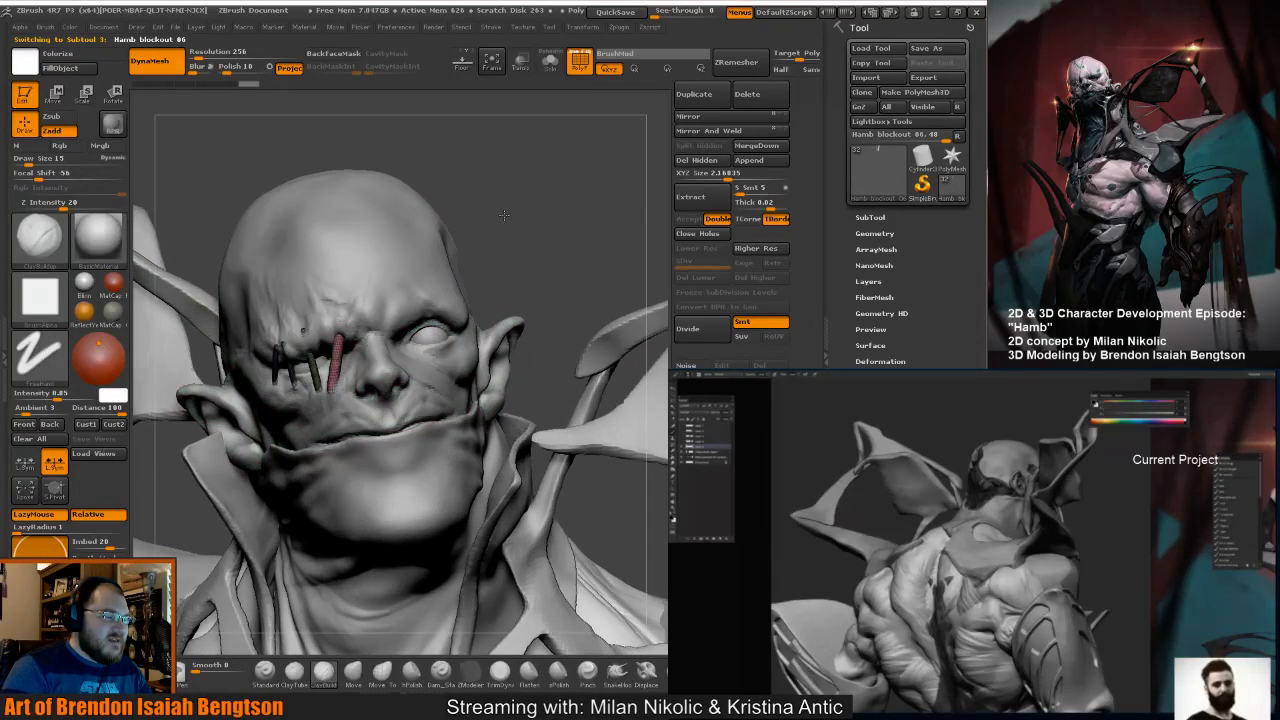
{"action": "left_click_drag", "start_coordinate": [504, 215], "coordinate": [465, 212]}
{"action": "key", "text": "shift"}
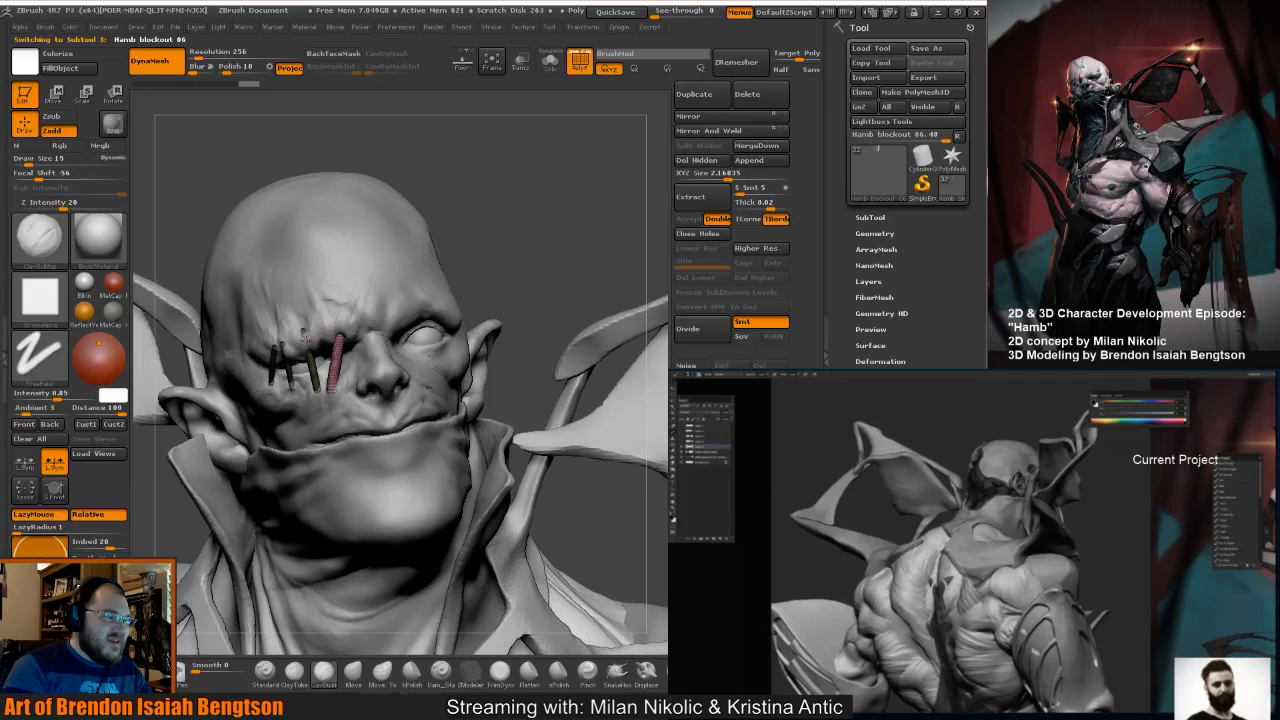
{"action": "mouse_move", "coordinate": [478, 255]}
{"action": "left_mouse_down"}
{"action": "mouse_move", "coordinate": [528, 149]}
{"action": "mouse_move", "coordinate": [550, 165]}
{"action": "mouse_move", "coordinate": [571, 151]}
{"action": "left_mouse_up"}
{"action": "key", "text": "alt+s"}
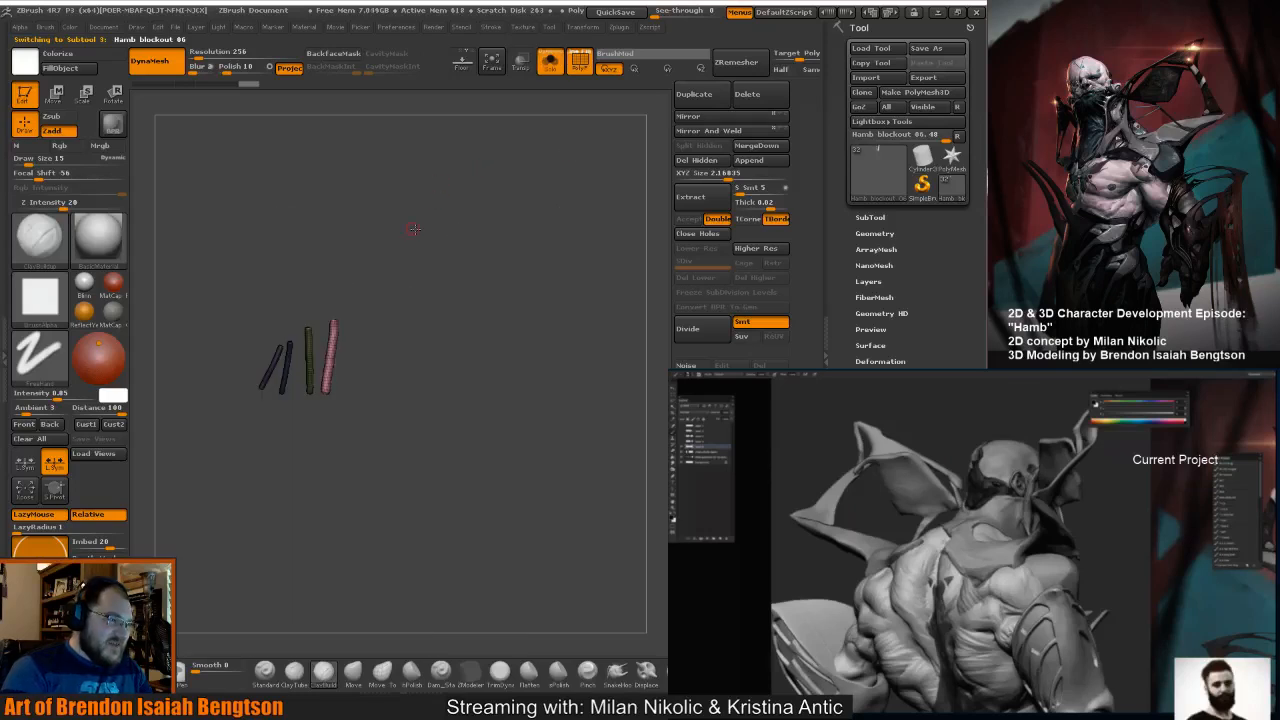
Switch to the Move Topological brush for adjusting the isolated eye stitches.
{"action": "left_click_drag", "start_coordinate": [415, 233], "coordinate": [432, 230]}
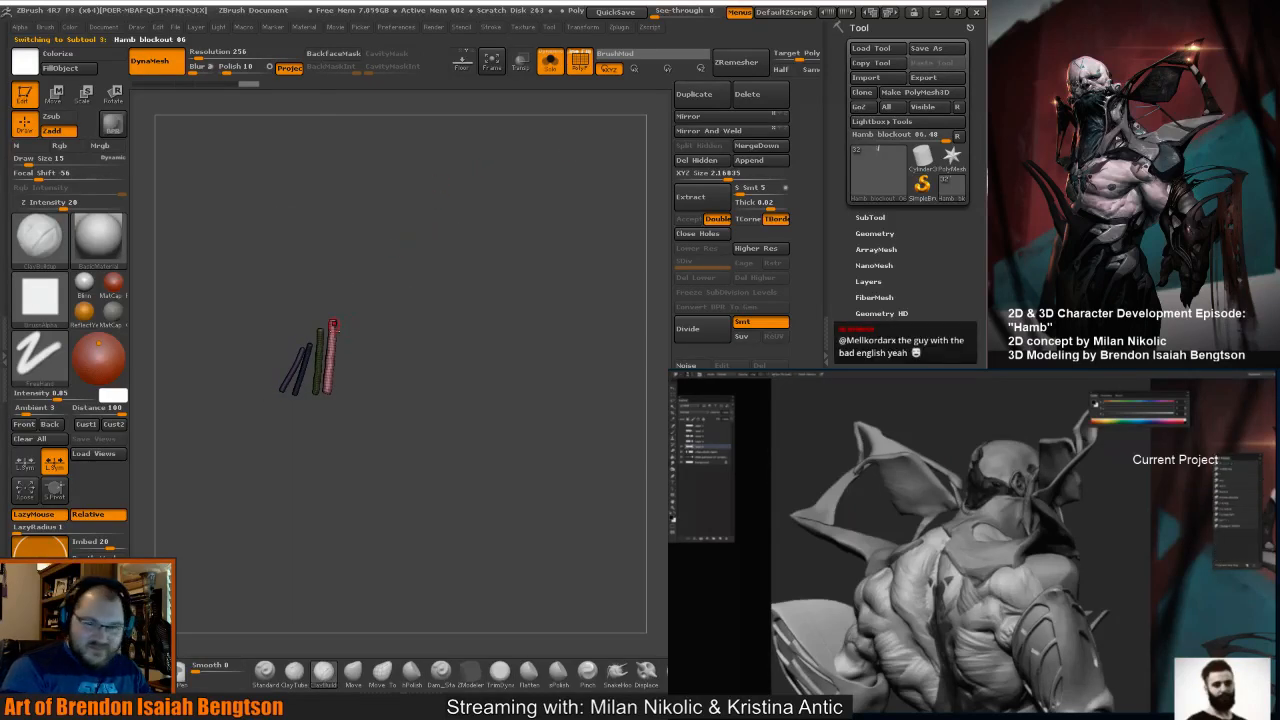
{"action": "mouse_move", "coordinate": [438, 338]}
{"action": "left_mouse_down"}
{"action": "mouse_move", "coordinate": [462, 317]}
{"action": "mouse_move", "coordinate": [447, 345]}
{"action": "mouse_move", "coordinate": [391, 337]}
{"action": "mouse_move", "coordinate": [377, 329]}
{"action": "mouse_move", "coordinate": [400, 327]}
{"action": "mouse_move", "coordinate": [388, 320]}
{"action": "left_mouse_up"}
{"action": "key", "text": "b"}
{"action": "key", "text": "m"}
{"action": "key", "text": "t"}
{"action": "left_click_drag", "start_coordinate": [365, 305], "coordinate": [348, 320]}
Try to rotate the upper end of the innermost eye stitch with the transpose line, and undo the rotation.
{"action": "key", "text": "ctrl"}
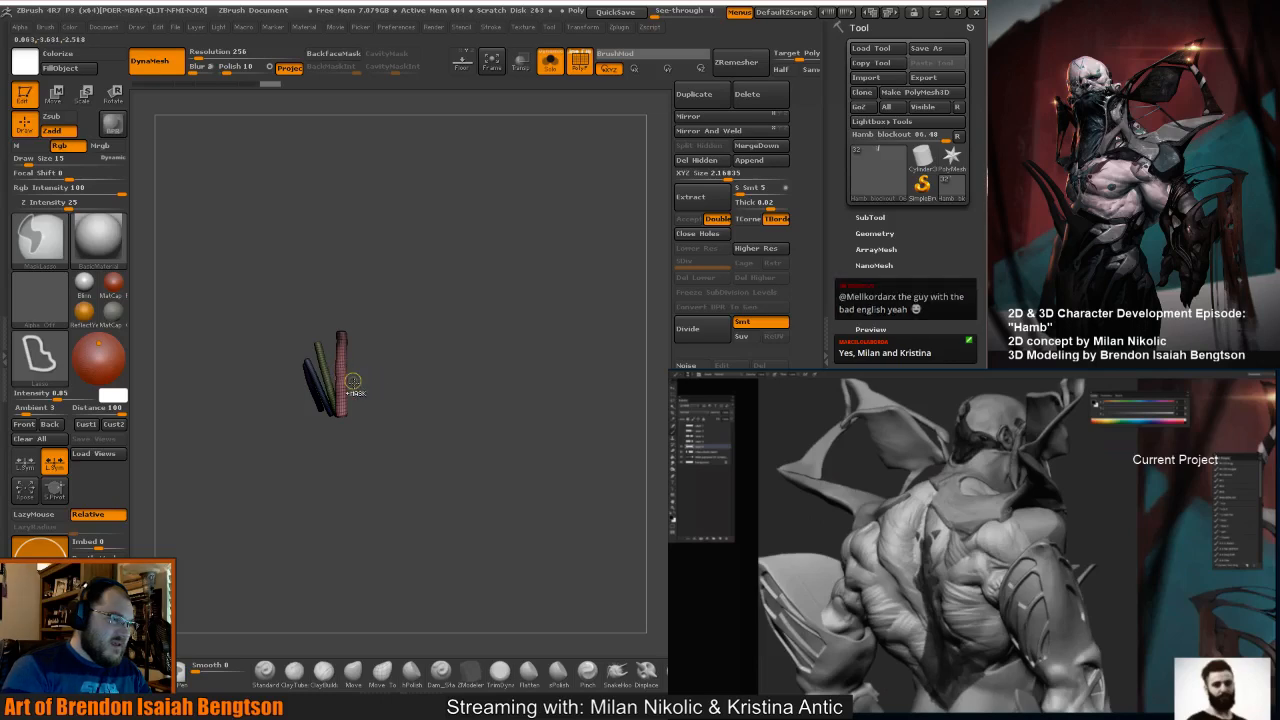
{"action": "left_click", "coordinate": [374, 393], "text": "ctrl"}
{"action": "key", "text": "r"}
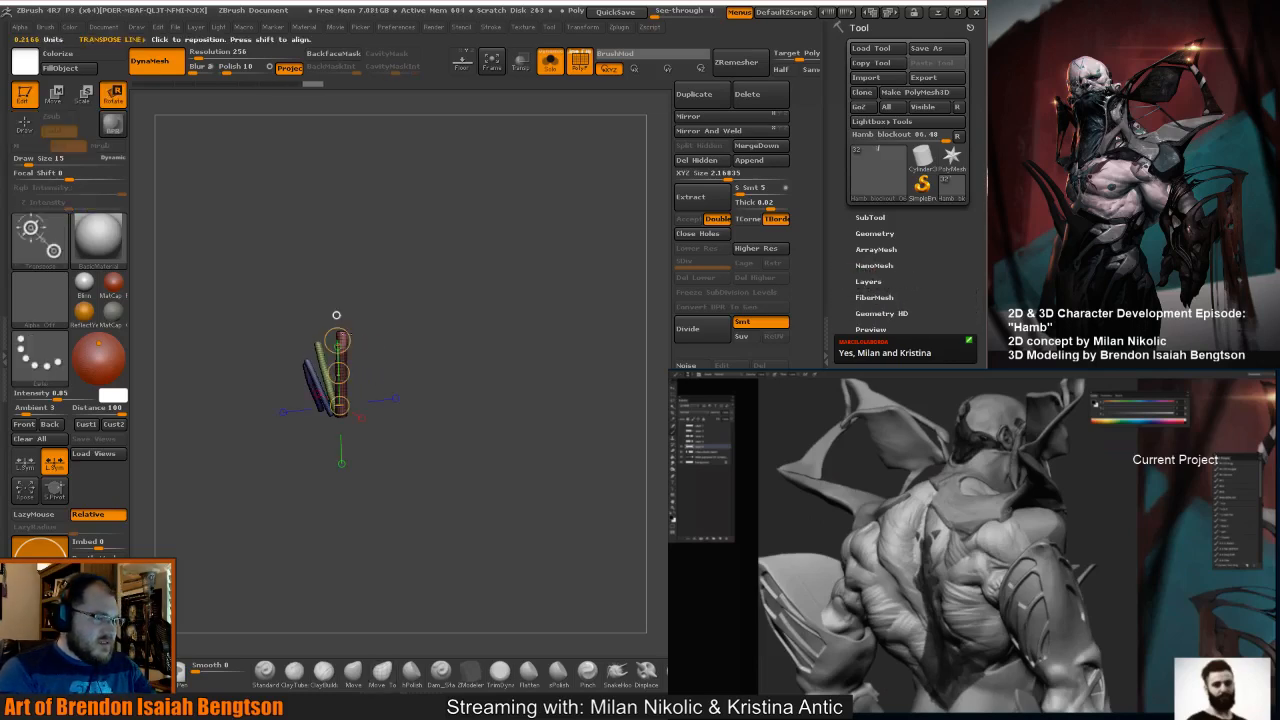
{"action": "left_click_drag", "start_coordinate": [393, 309], "coordinate": [353, 249]}
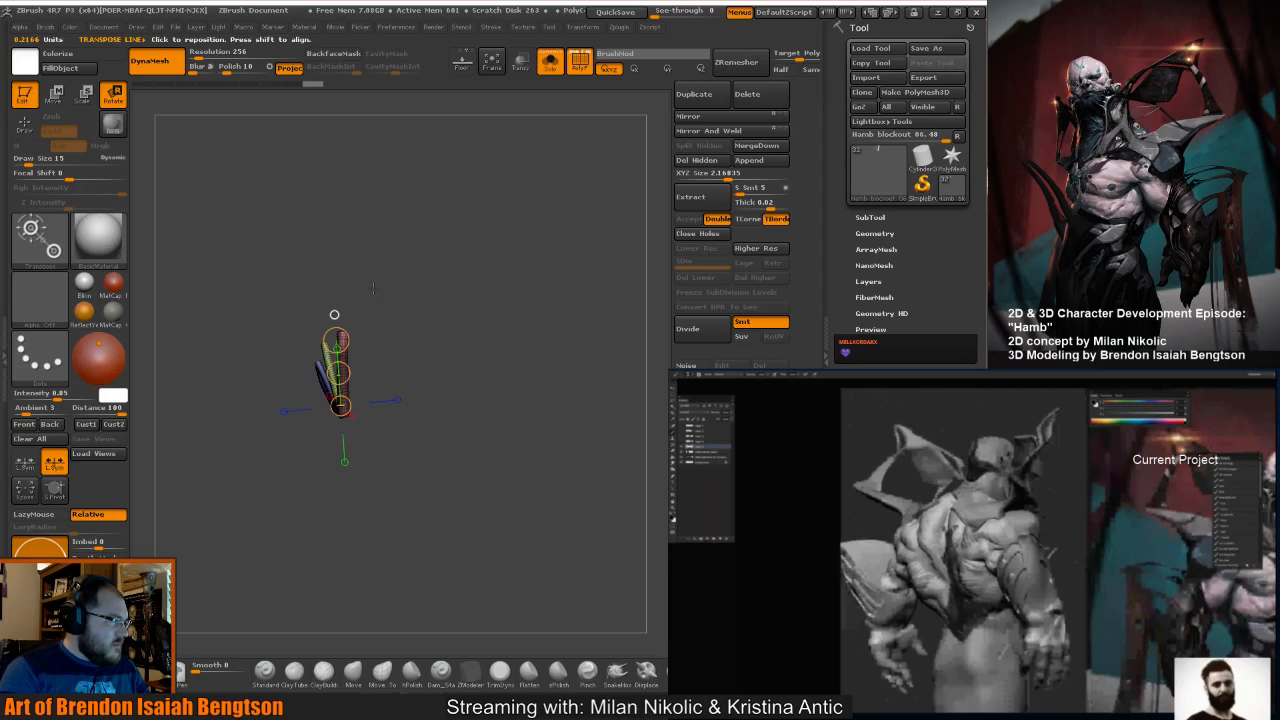
{"action": "mouse_move", "coordinate": [385, 297]}
{"action": "left_mouse_down"}
{"action": "mouse_move", "coordinate": [418, 310]}
{"action": "mouse_move", "coordinate": [410, 363]}
{"action": "left_mouse_up"}
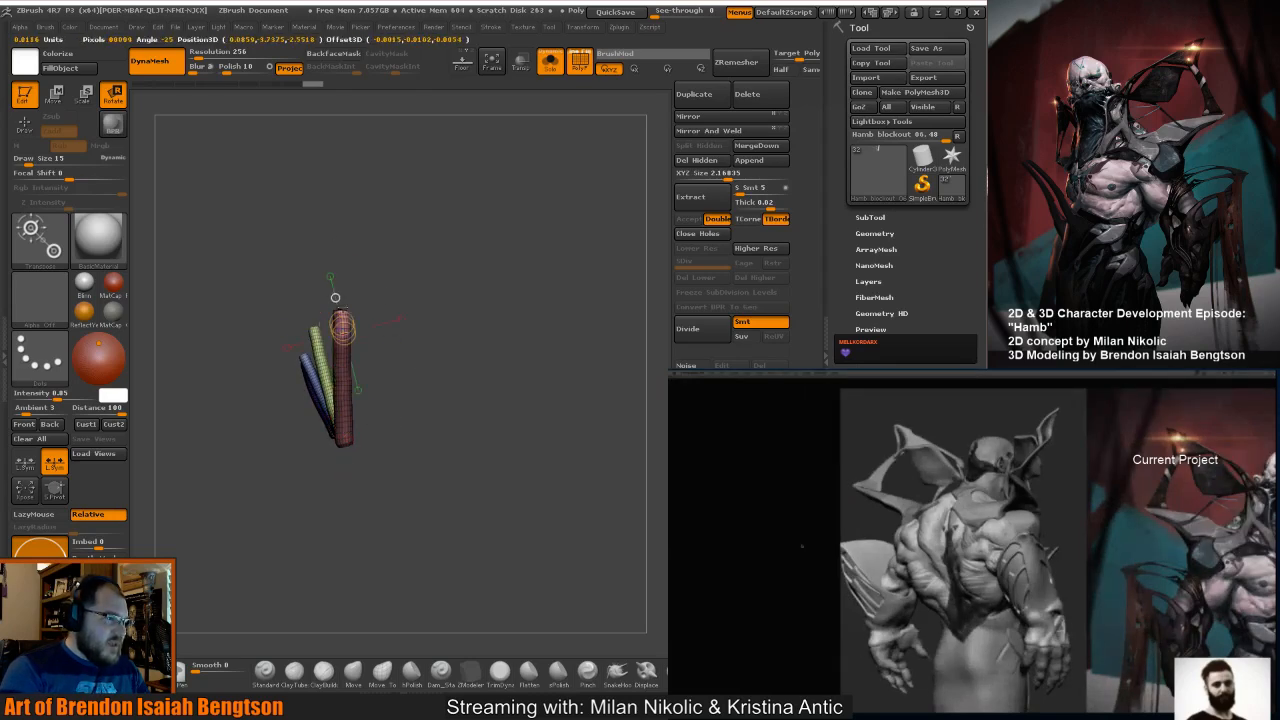
{"action": "mouse_move", "coordinate": [343, 333]}
{"action": "left_mouse_down"}
{"action": "mouse_move", "coordinate": [341, 265]}
{"action": "mouse_move", "coordinate": [463, 300]}
{"action": "mouse_move", "coordinate": [447, 316]}
{"action": "left_mouse_up"}
{"action": "key", "text": "ctrl+z"}
Mask all stitches except the upper end of the innermost one and bend that end back into the brow in side view.
{"action": "key", "text": "q"}
{"action": "mouse_move", "coordinate": [385, 346]}
{"action": "left_mouse_down", "text": "alt"}
{"action": "mouse_move", "coordinate": [513, 287]}
{"action": "mouse_move", "coordinate": [492, 286]}
{"action": "left_mouse_up", "text": "alt"}
{"action": "mouse_move", "coordinate": [371, 221]}
{"action": "left_mouse_down", "text": "ctrl"}
{"action": "mouse_move", "coordinate": [335, 214]}
{"action": "mouse_move", "coordinate": [343, 440]}
{"action": "mouse_move", "coordinate": [437, 409]}
{"action": "mouse_move", "coordinate": [408, 252]}
{"action": "left_mouse_up", "text": "ctrl"}
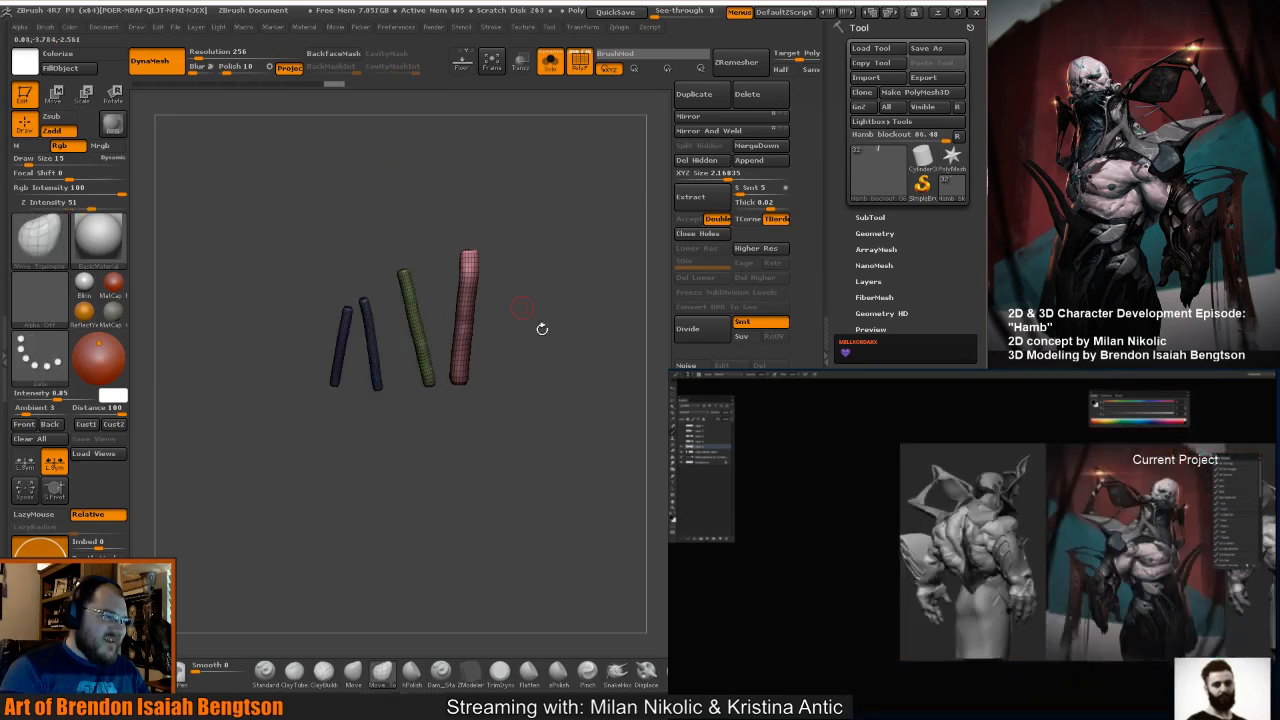
{"action": "mouse_move", "coordinate": [540, 328]}
{"action": "left_mouse_down"}
{"action": "mouse_move", "coordinate": [568, 287]}
{"action": "mouse_move", "coordinate": [488, 311]}
{"action": "left_mouse_up"}
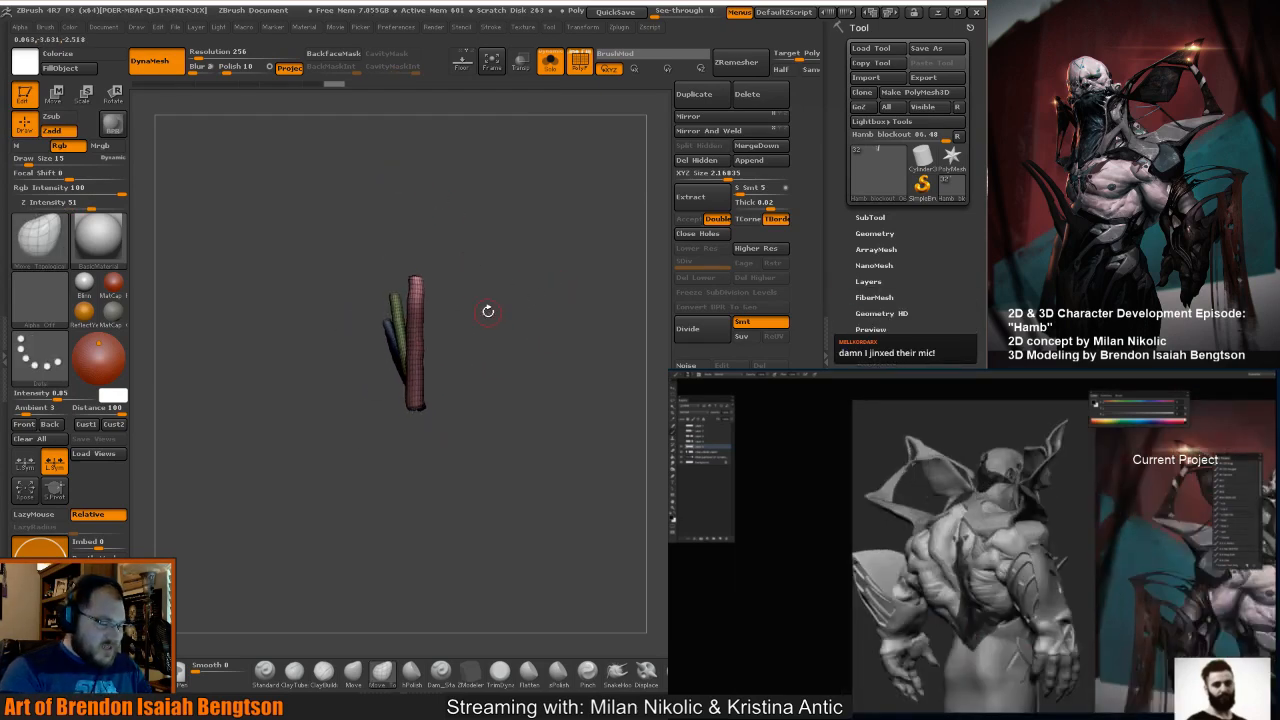
{"action": "key", "text": "r"}
{"action": "left_click_drag", "start_coordinate": [417, 232], "coordinate": [456, 244]}
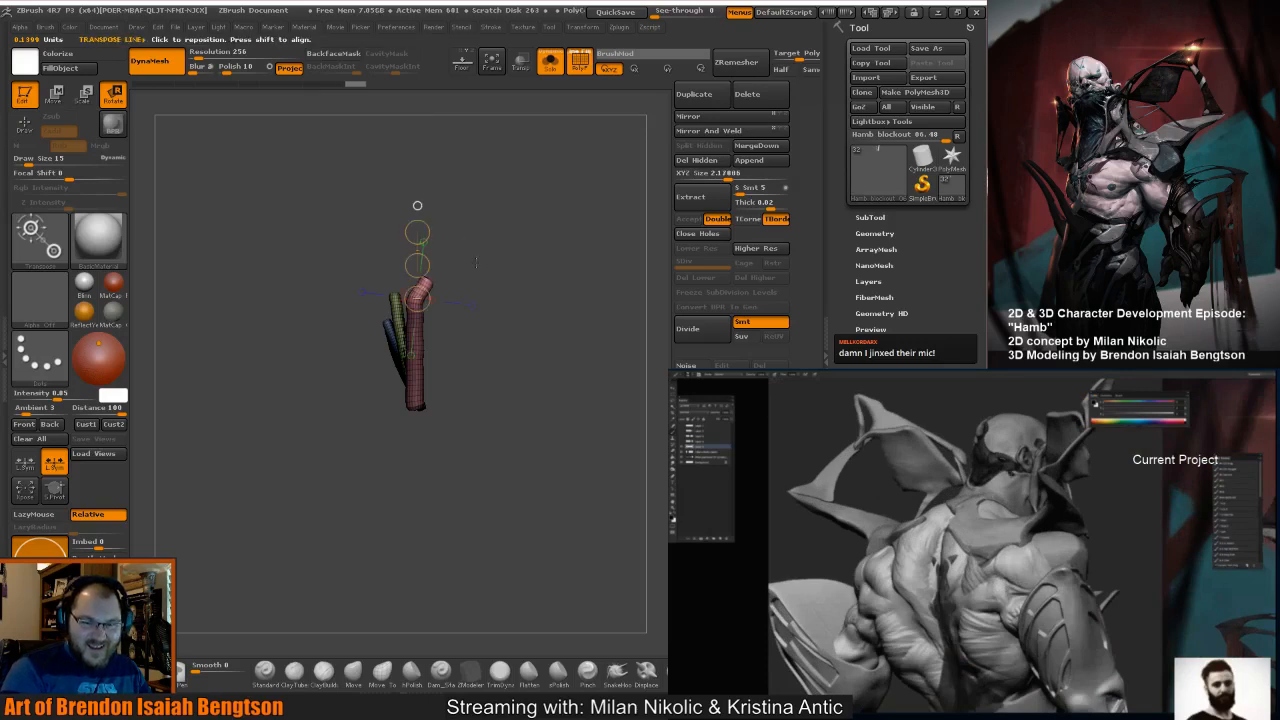
{"action": "left_click_drag", "start_coordinate": [518, 280], "coordinate": [489, 352], "text": "alt"}
Set the draw size to 45, adjust the upper bend of the innermost stitch with Move Topological, and clear the mask.
{"action": "key", "text": "w"}
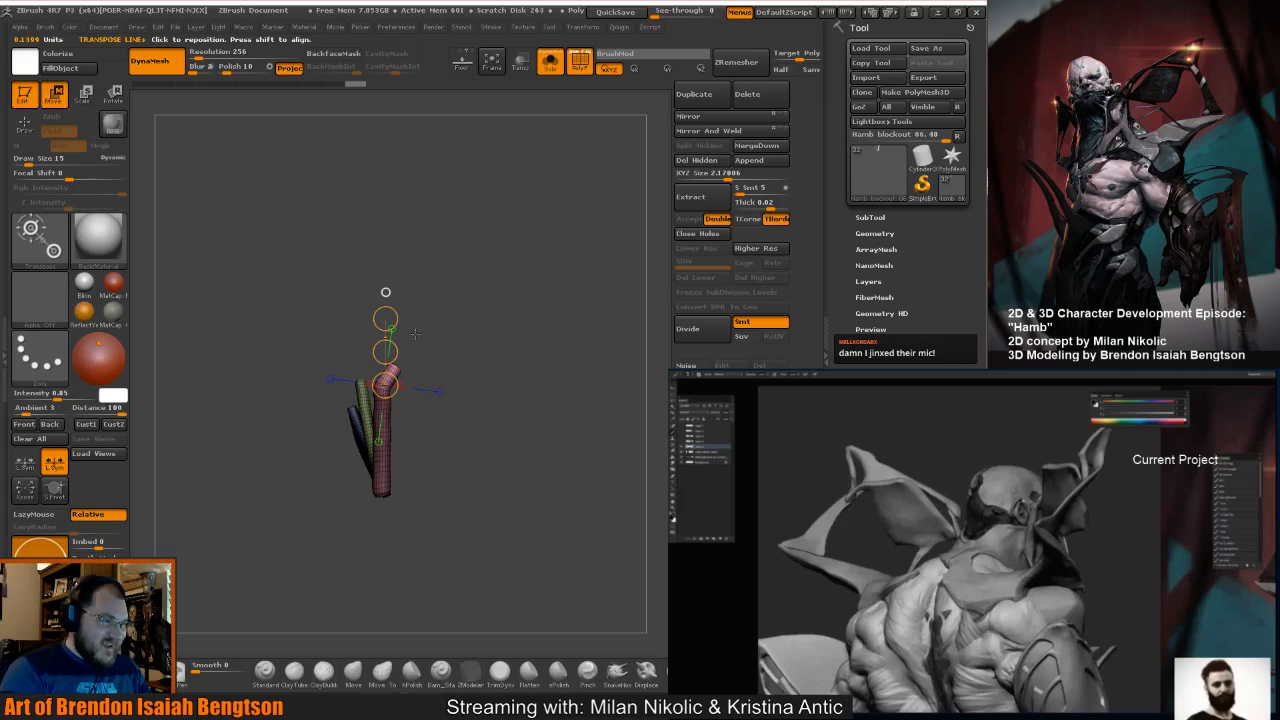
{"action": "key", "text": "q"}
{"action": "key", "text": "space"}
{"action": "left_click_drag", "start_coordinate": [411, 323], "coordinate": [422, 324]}
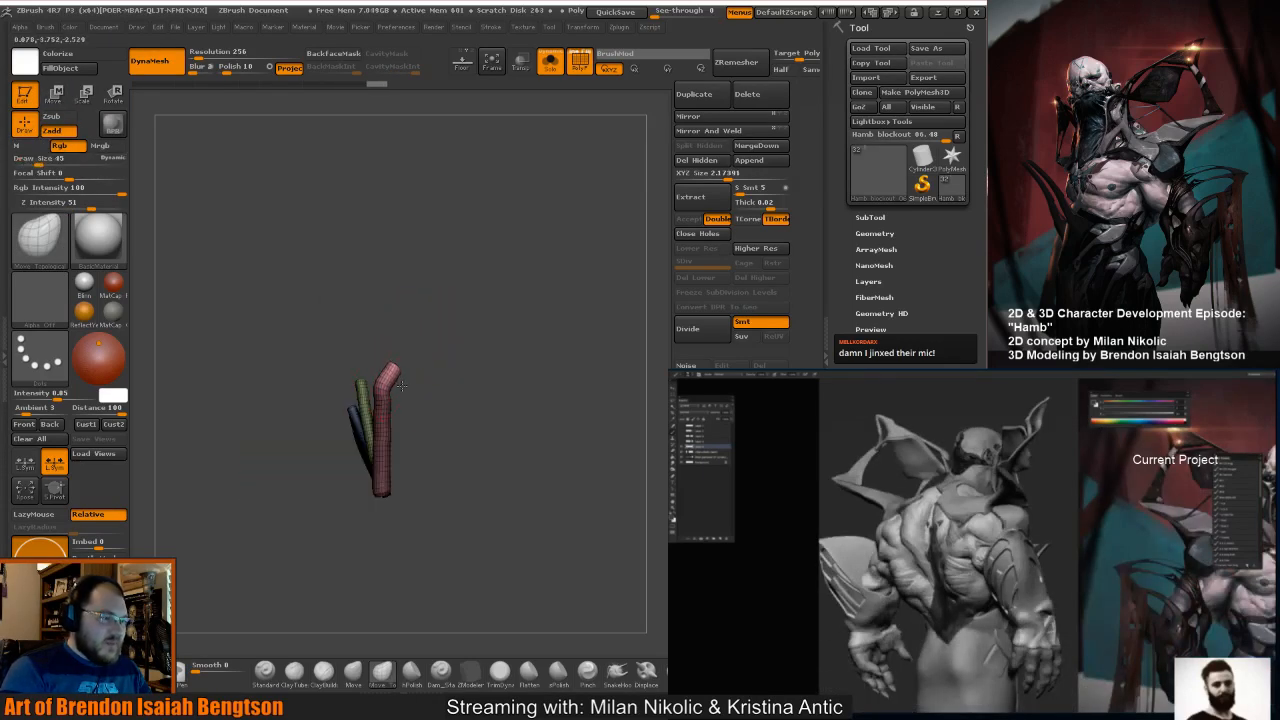
{"action": "mouse_move", "coordinate": [393, 360]}
{"action": "left_mouse_down"}
{"action": "mouse_move", "coordinate": [394, 381]}
{"action": "mouse_move", "coordinate": [437, 357]}
{"action": "mouse_move", "coordinate": [421, 358]}
{"action": "left_mouse_up"}
{"action": "mouse_move", "coordinate": [402, 371]}
{"action": "left_mouse_down"}
{"action": "mouse_move", "coordinate": [398, 386]}
{"action": "mouse_move", "coordinate": [412, 389]}
{"action": "mouse_move", "coordinate": [465, 326]}
{"action": "mouse_move", "coordinate": [450, 350]}
{"action": "mouse_move", "coordinate": [465, 382]}
{"action": "mouse_move", "coordinate": [459, 369]}
{"action": "left_mouse_up"}
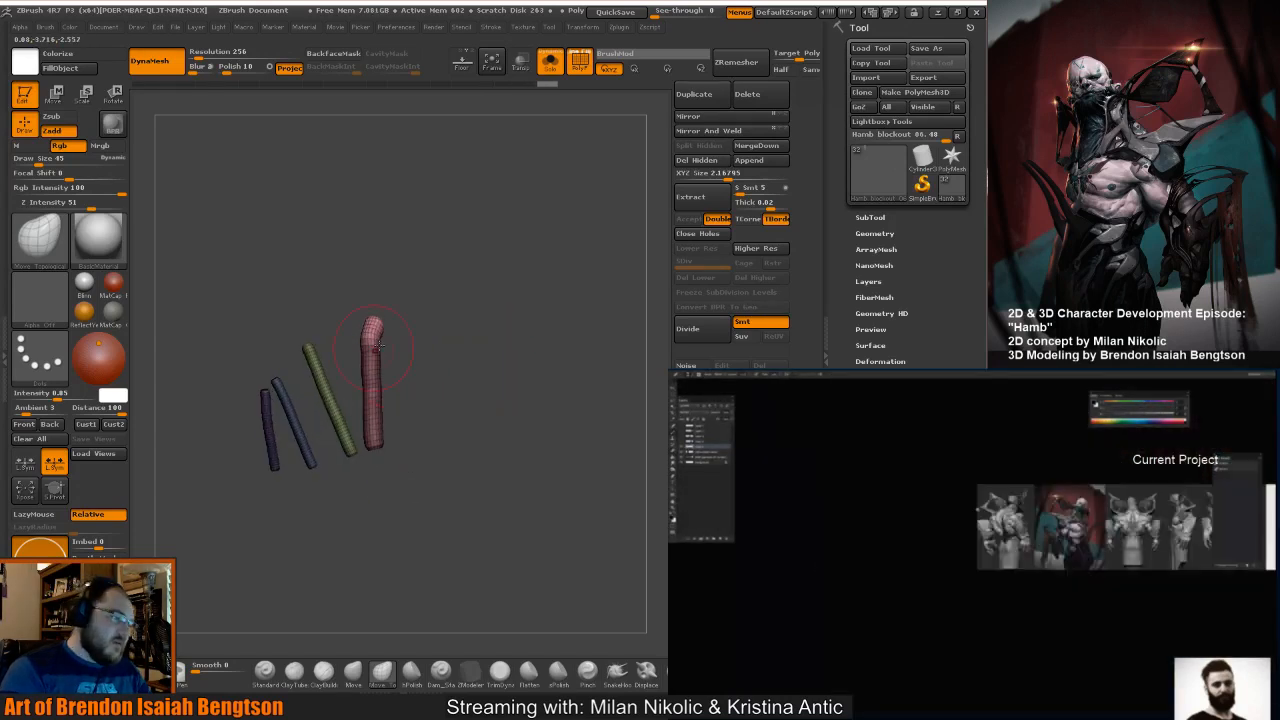
{"action": "left_click_drag", "start_coordinate": [428, 254], "coordinate": [434, 318], "text": "ctrl"}
Mask all stitches except the lower end of the innermost one, rotate that end back into the cheek, and return to Draw mode.
{"action": "left_click_drag", "start_coordinate": [466, 371], "coordinate": [443, 397]}
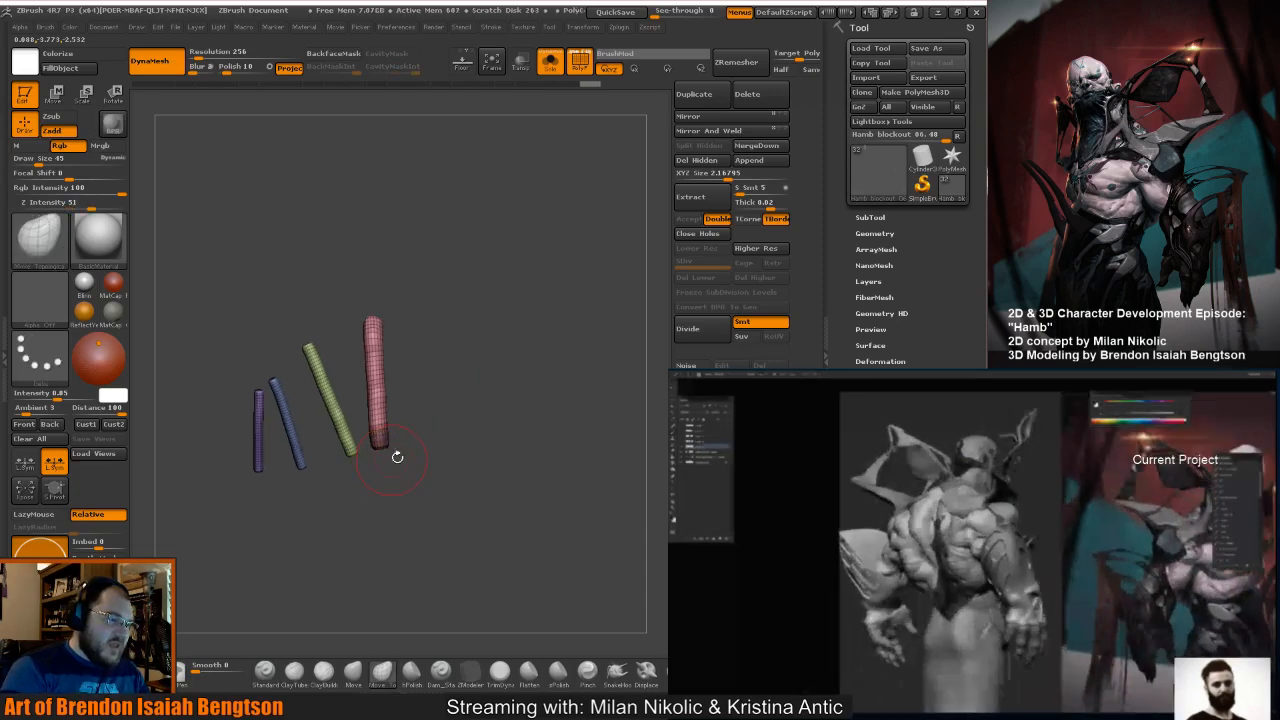
{"action": "left_click_drag", "start_coordinate": [463, 429], "coordinate": [417, 434]}
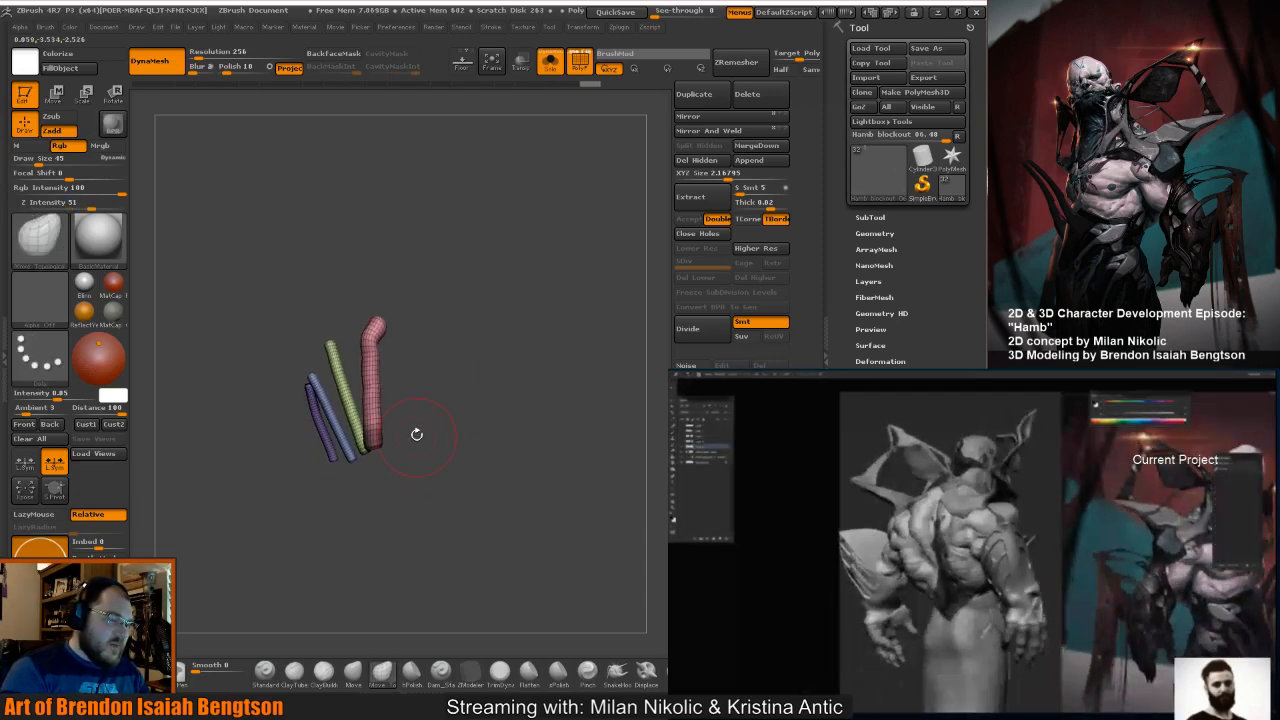
{"action": "left_click", "coordinate": [410, 413], "text": "ctrl"}
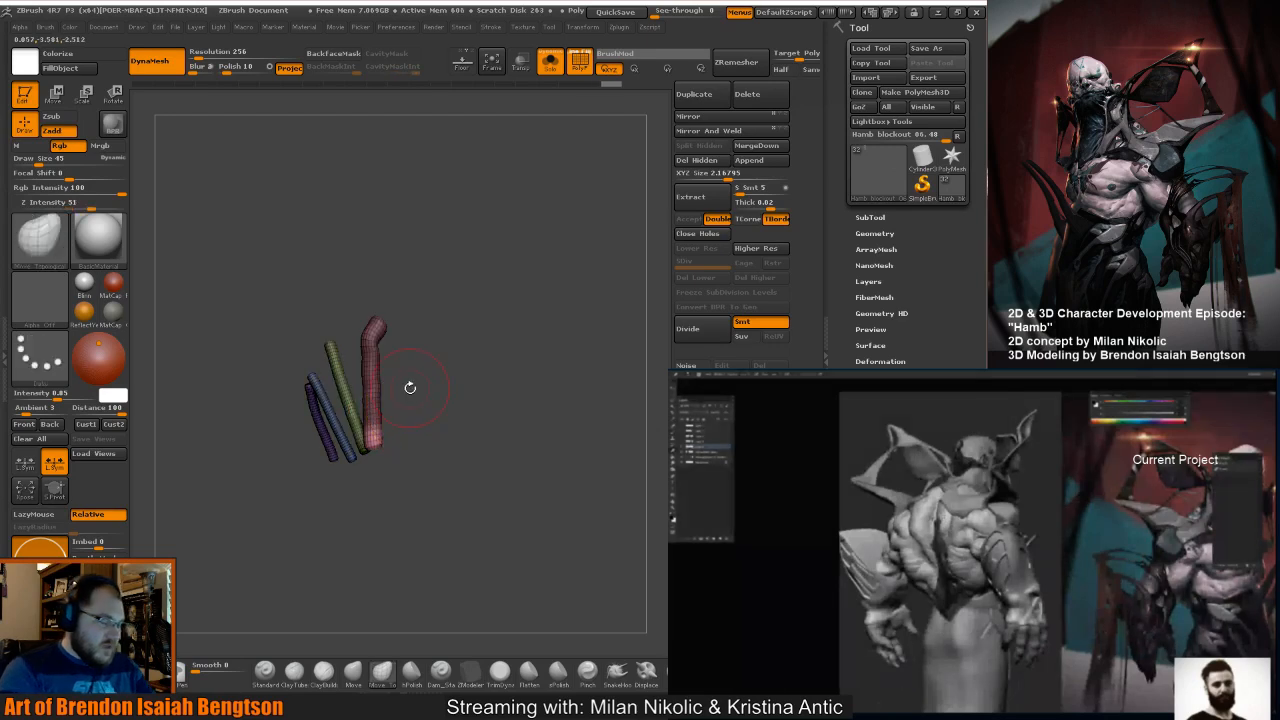
{"action": "key", "text": "r"}
{"action": "left_click_drag", "start_coordinate": [371, 424], "coordinate": [318, 447]}
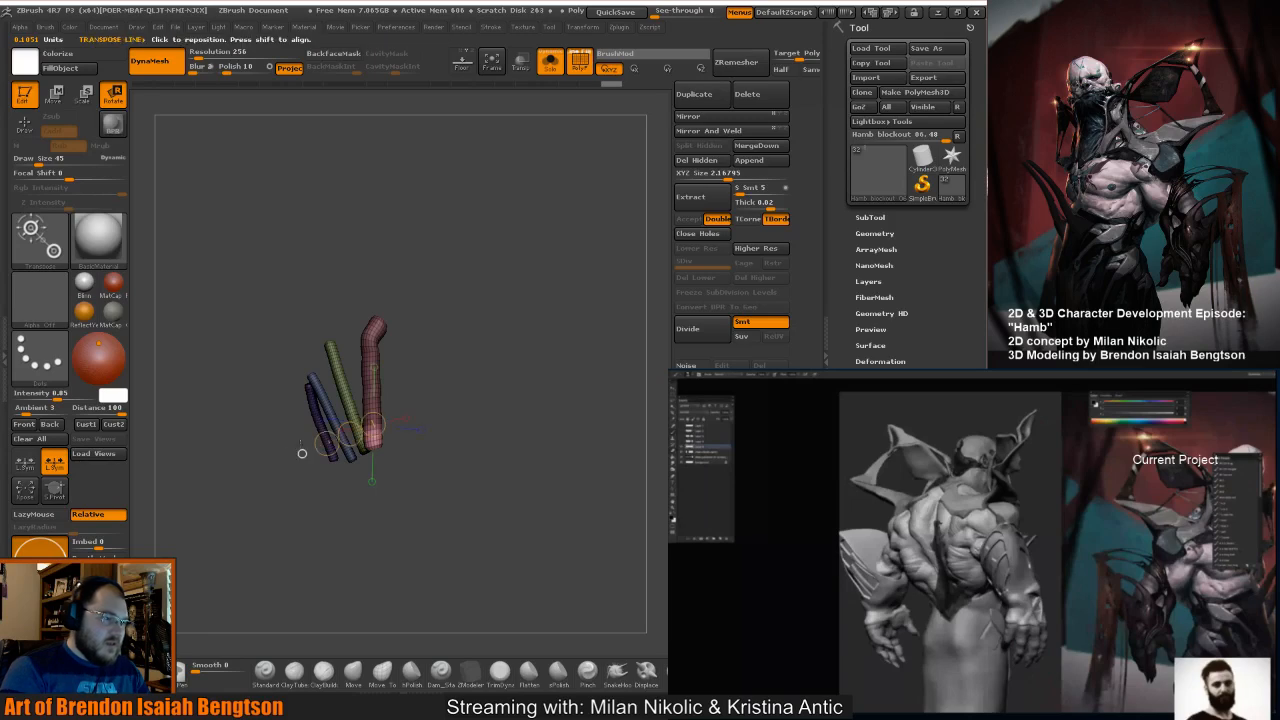
{"action": "left_click_drag", "start_coordinate": [381, 321], "coordinate": [426, 289]}
{"action": "mouse_move", "coordinate": [375, 423]}
{"action": "left_mouse_down"}
{"action": "mouse_move", "coordinate": [277, 463]}
{"action": "mouse_move", "coordinate": [288, 482]}
{"action": "left_mouse_up"}
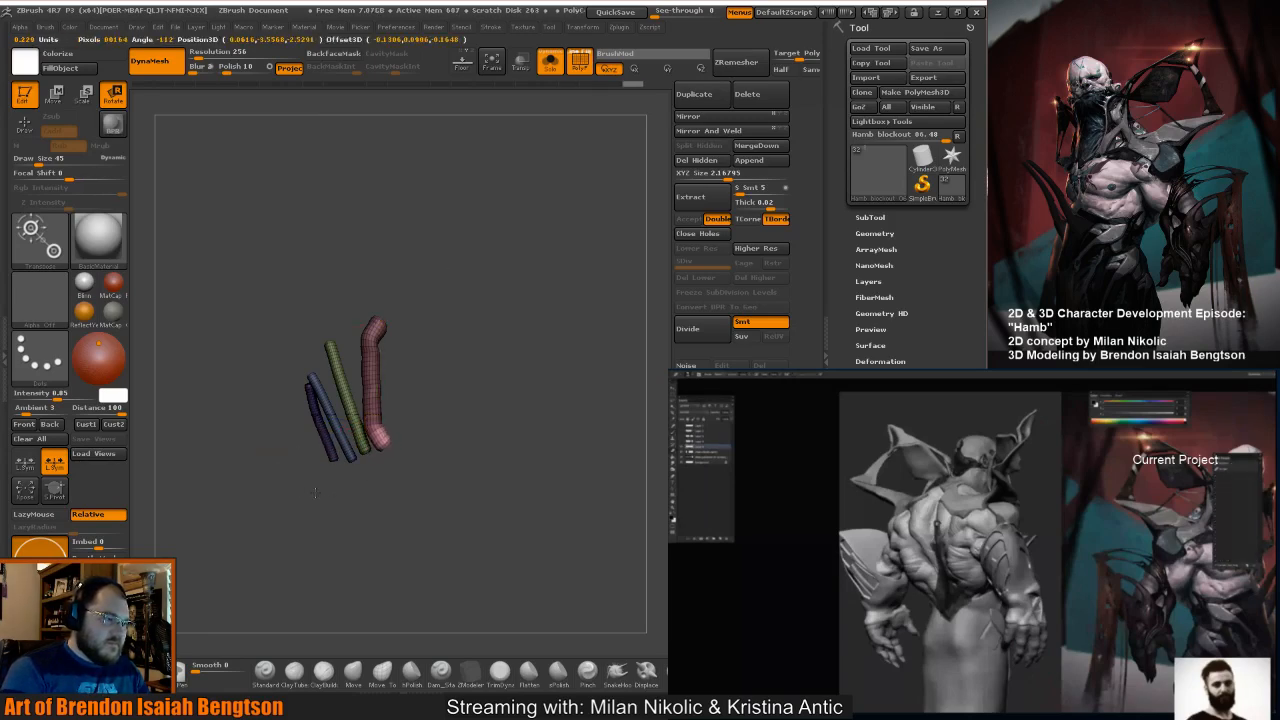
{"action": "key", "text": "w"}
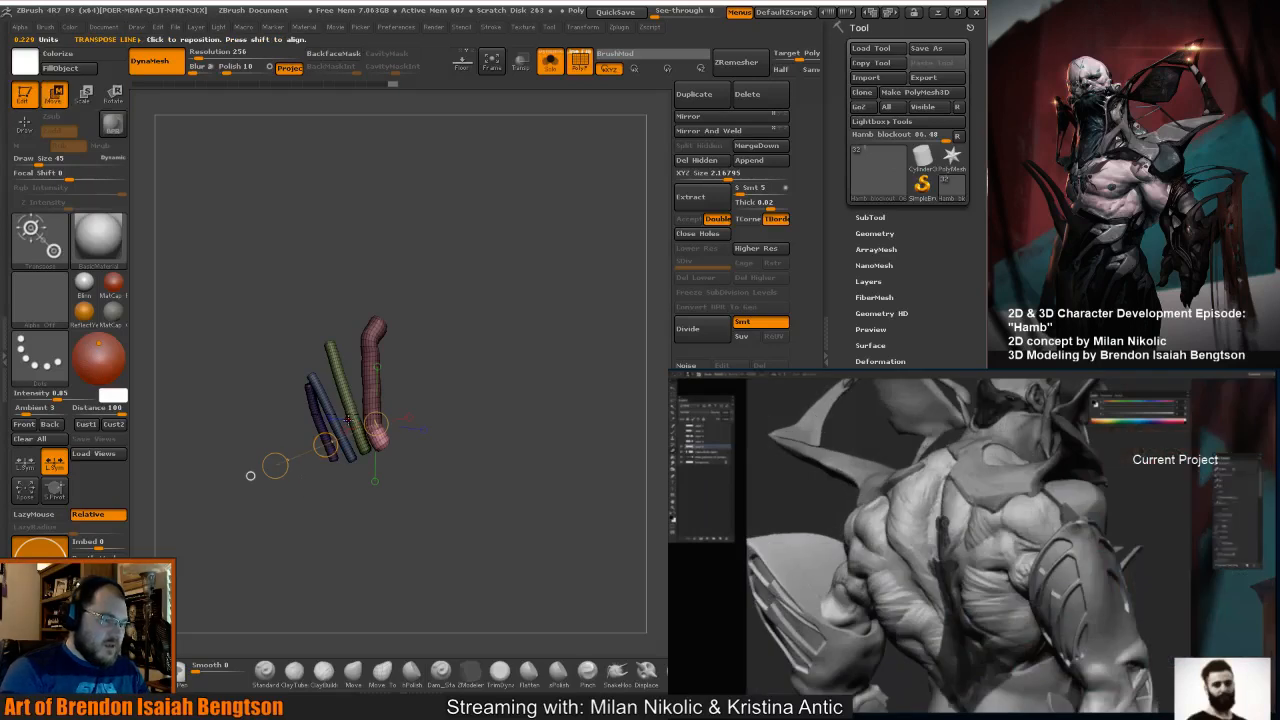
{"action": "key", "text": "q"}
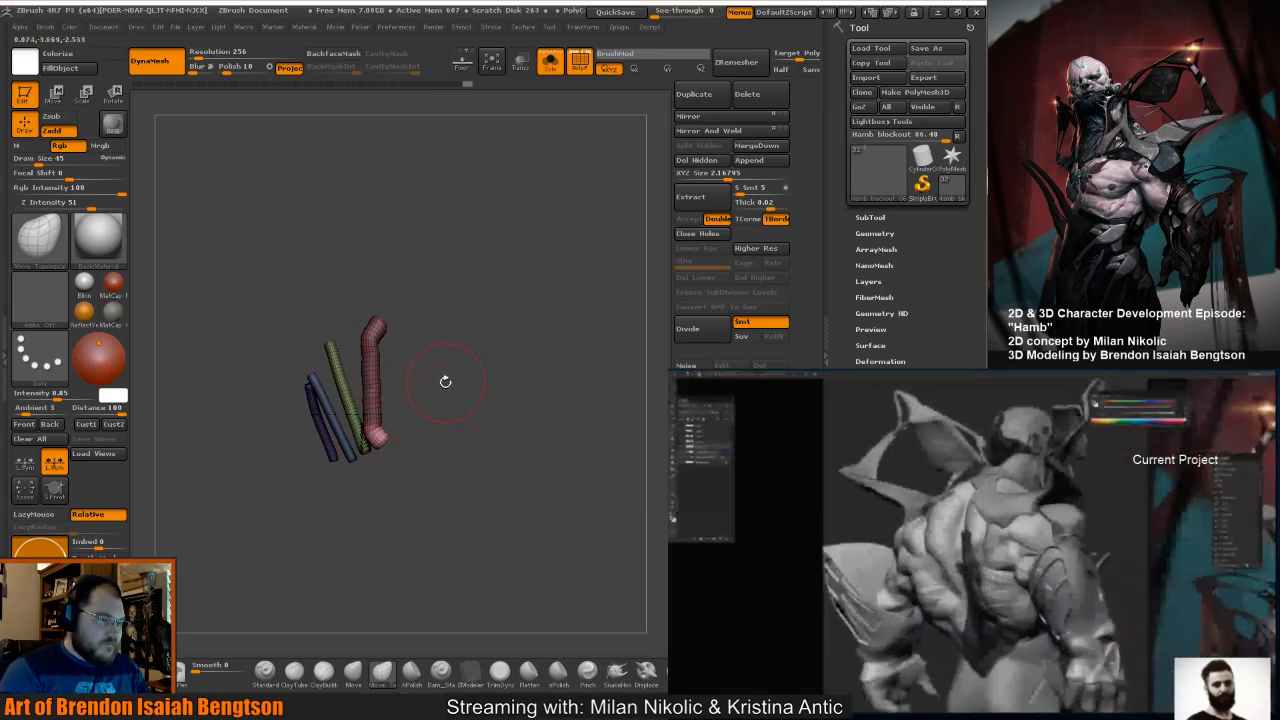
Turn off Solo so the full character is shown with the reshaped stitches.
{"action": "key", "text": "shift+f"}
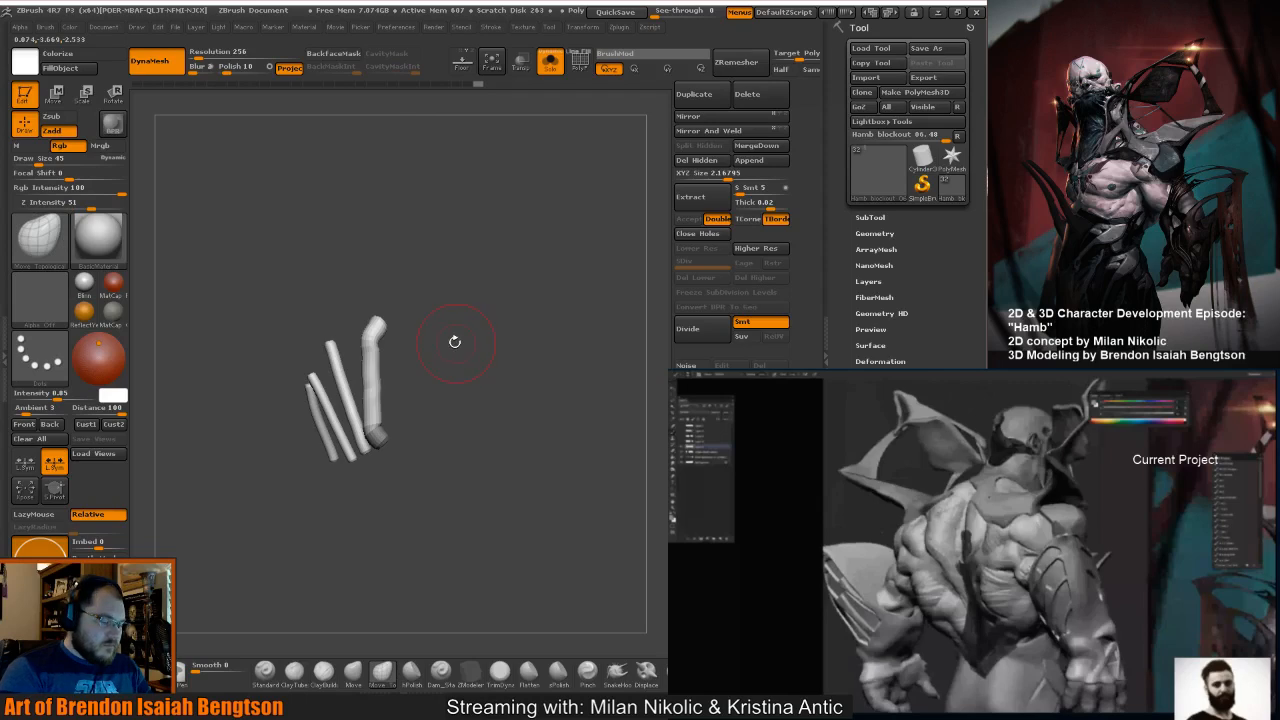
{"action": "key", "text": "shift+f"}
{"action": "key", "text": "ctrl+shift+s"}
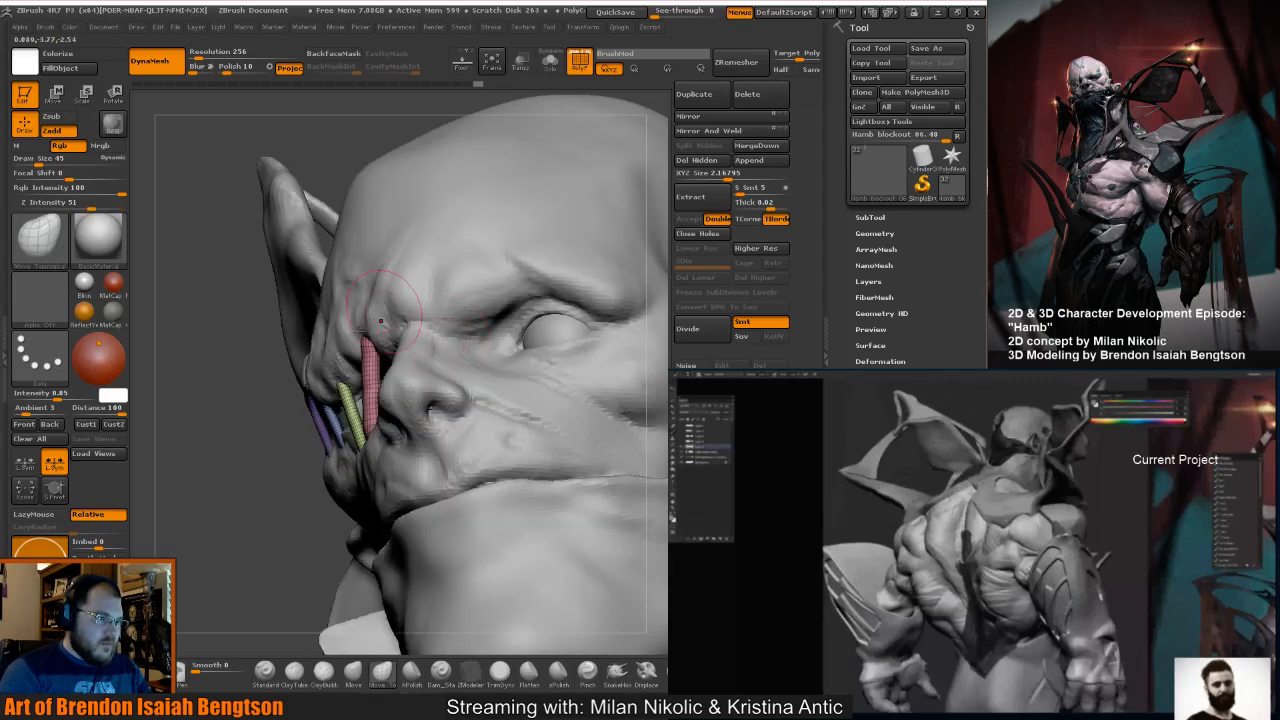
{"action": "left_click_drag", "start_coordinate": [480, 105], "coordinate": [469, 245], "text": "alt"}
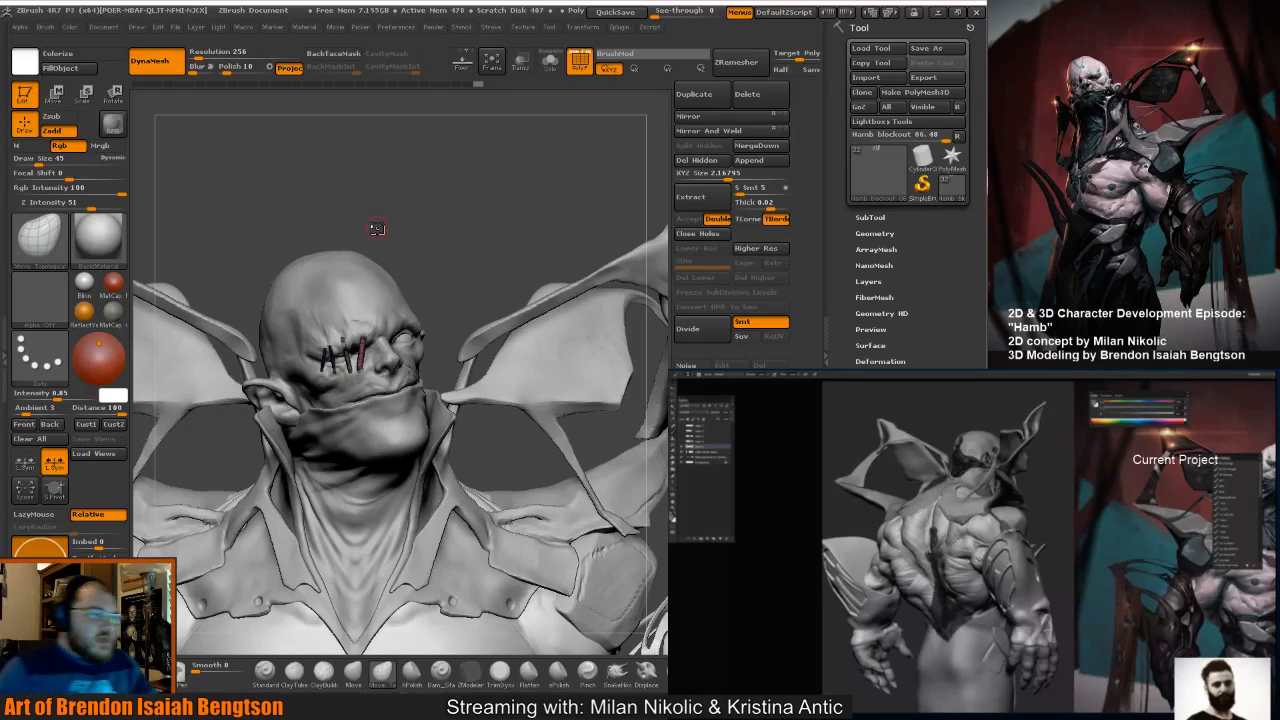
Switch to the ClayBuildup brush and set its draw size to 35.
{"action": "mouse_move", "coordinate": [466, 273]}
{"action": "left_mouse_down"}
{"action": "mouse_move", "coordinate": [481, 239]}
{"action": "mouse_move", "coordinate": [526, 260]}
{"action": "mouse_move", "coordinate": [520, 246]}
{"action": "mouse_move", "coordinate": [543, 251]}
{"action": "mouse_move", "coordinate": [532, 273]}
{"action": "mouse_move", "coordinate": [500, 276]}
{"action": "mouse_move", "coordinate": [437, 191]}
{"action": "mouse_move", "coordinate": [301, 236]}
{"action": "left_mouse_up"}
{"action": "key", "text": "b"}
{"action": "key", "text": "c"}
{"action": "key", "text": "b"}
{"action": "key", "text": "space"}
{"action": "left_click", "coordinate": [426, 401]}
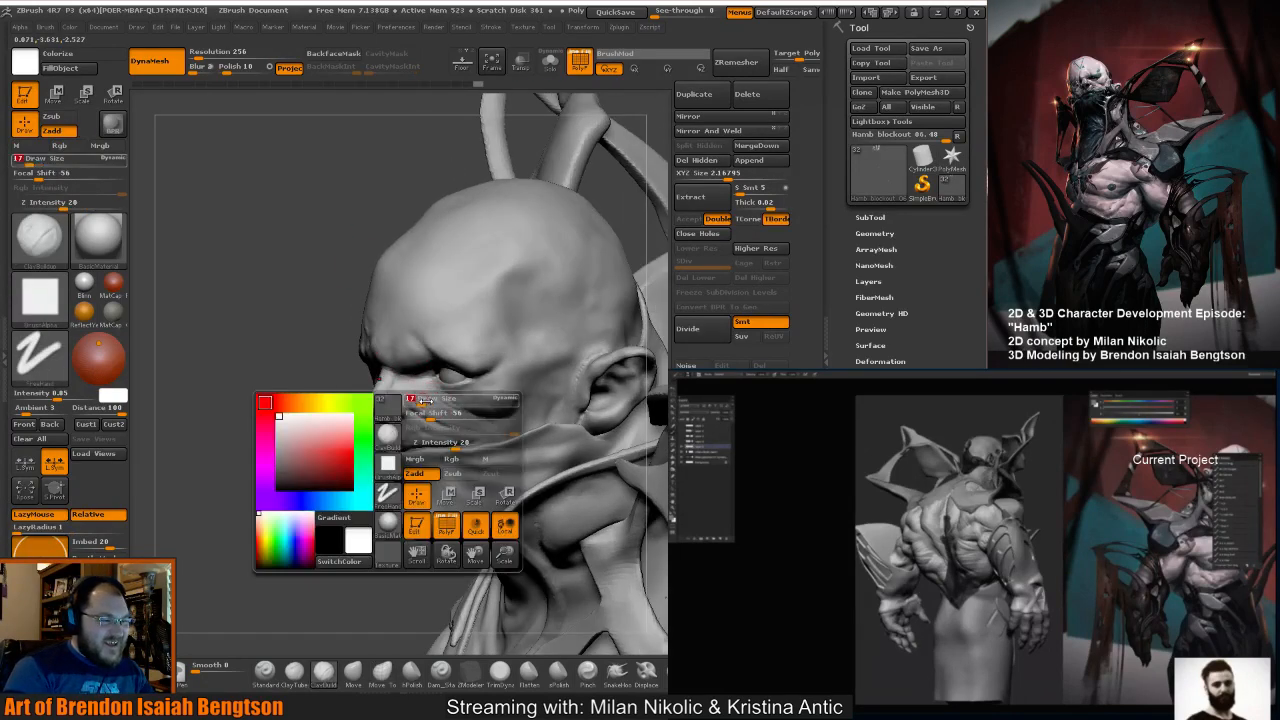
{"action": "type", "text": "35"}
{"action": "key", "text": "Return"}
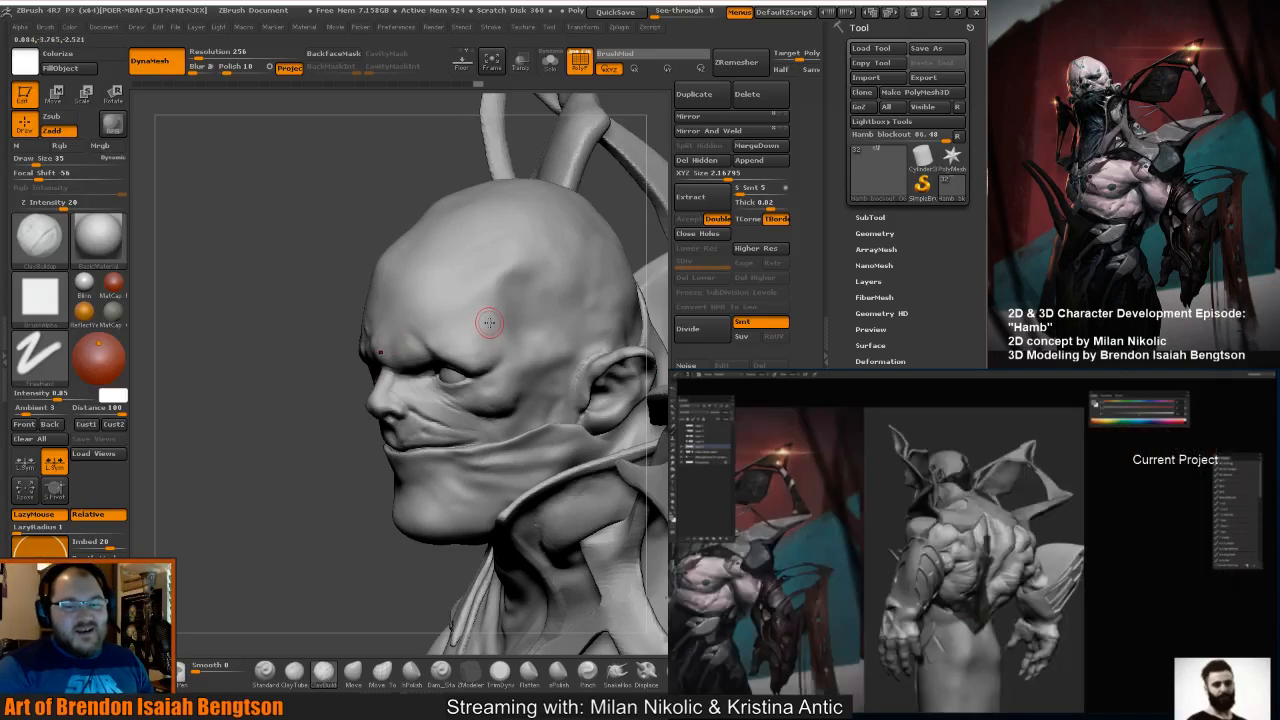
{"action": "left_click_drag", "start_coordinate": [400, 191], "coordinate": [401, 197]}
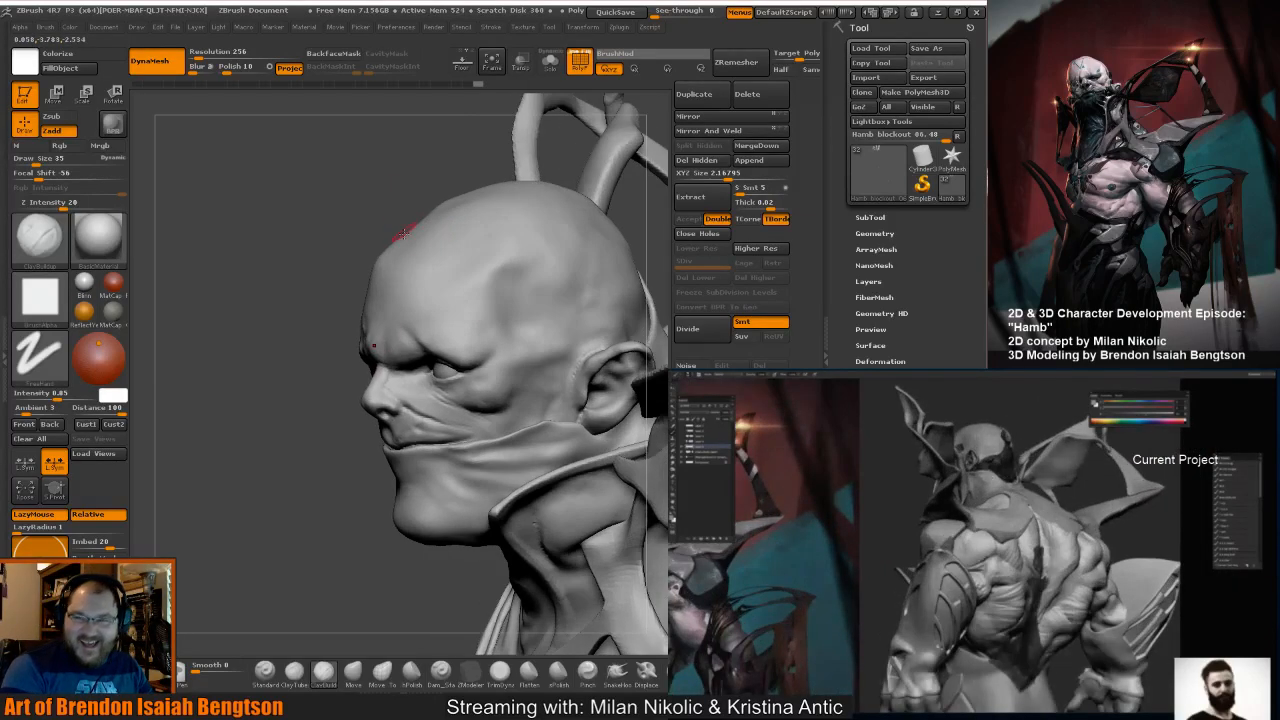
Set the draw size to 28 and the focal shift to -8, and make the head the active subtool.
{"action": "key", "text": "space"}
{"action": "left_click", "coordinate": [414, 399]}
{"action": "left_click", "coordinate": [443, 415]}
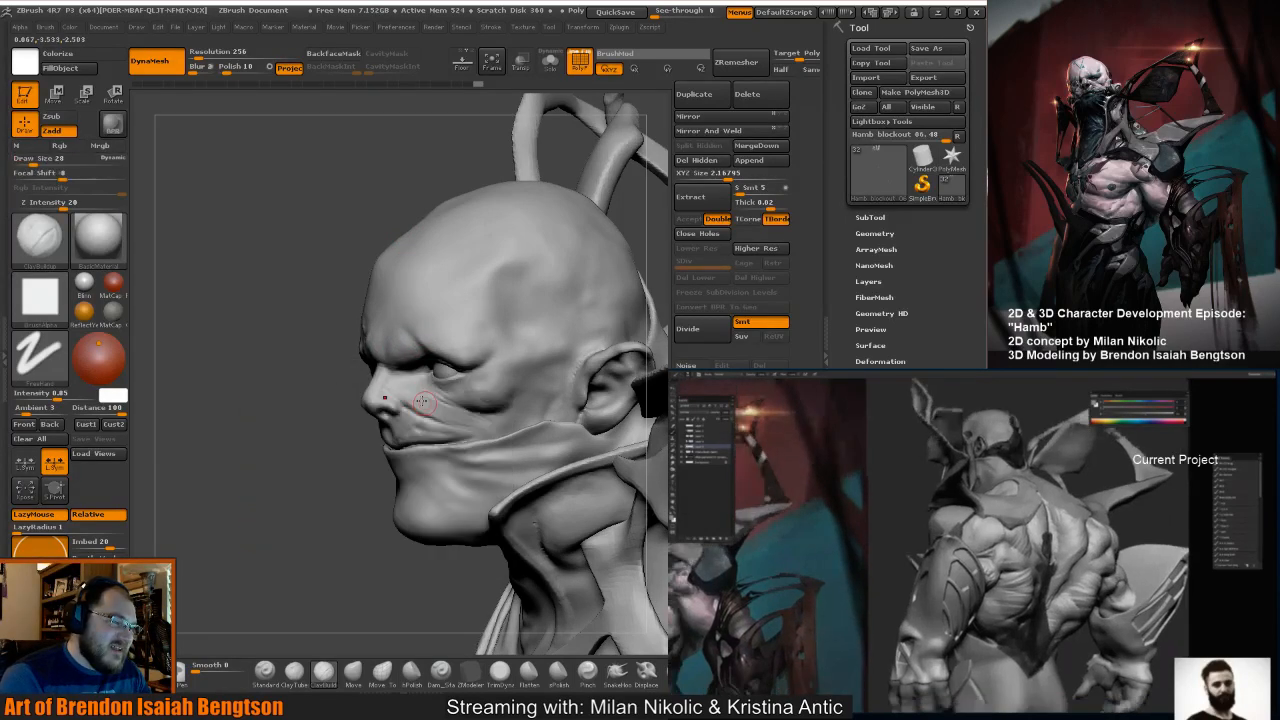
{"action": "left_click_drag", "start_coordinate": [427, 409], "coordinate": [455, 422]}
{"action": "left_click", "coordinate": [454, 419], "text": "alt"}
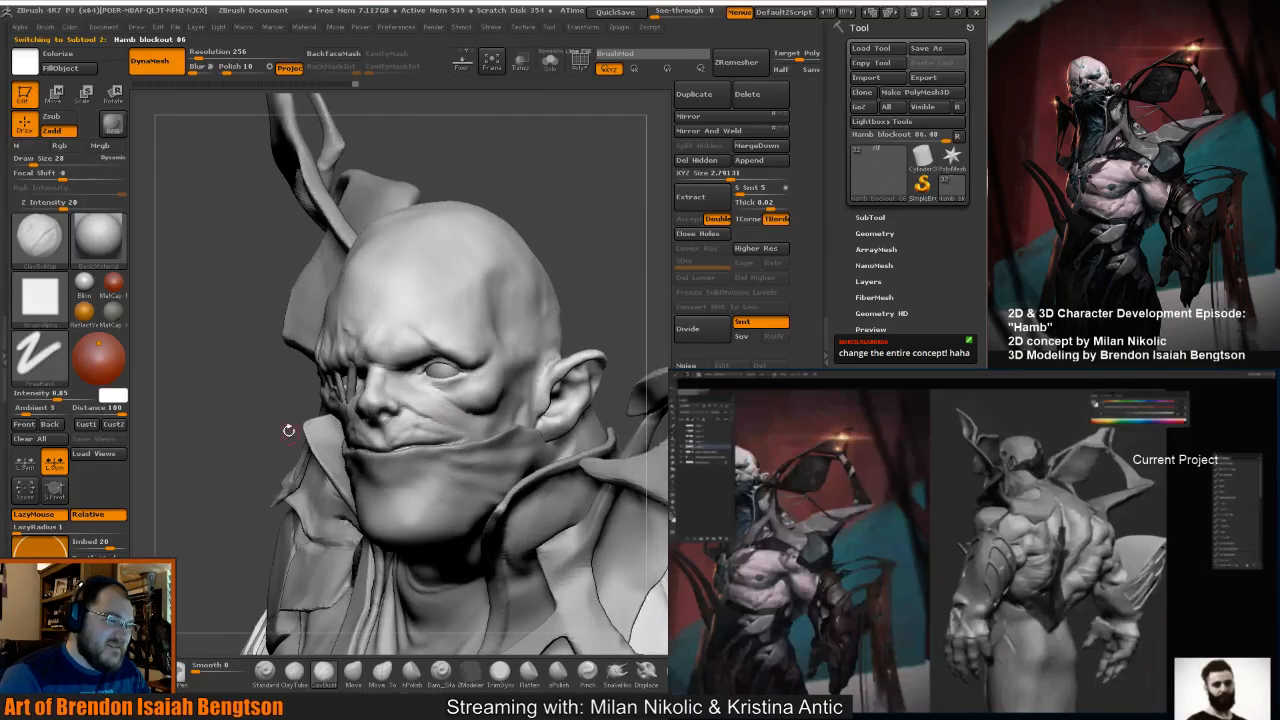
Examine the stitched face, the back of the head and collar, and the full figure from several angles.
{"action": "mouse_move", "coordinate": [567, 240]}
{"action": "left_mouse_down"}
{"action": "mouse_move", "coordinate": [598, 254]}
{"action": "mouse_move", "coordinate": [587, 249]}
{"action": "left_mouse_up"}
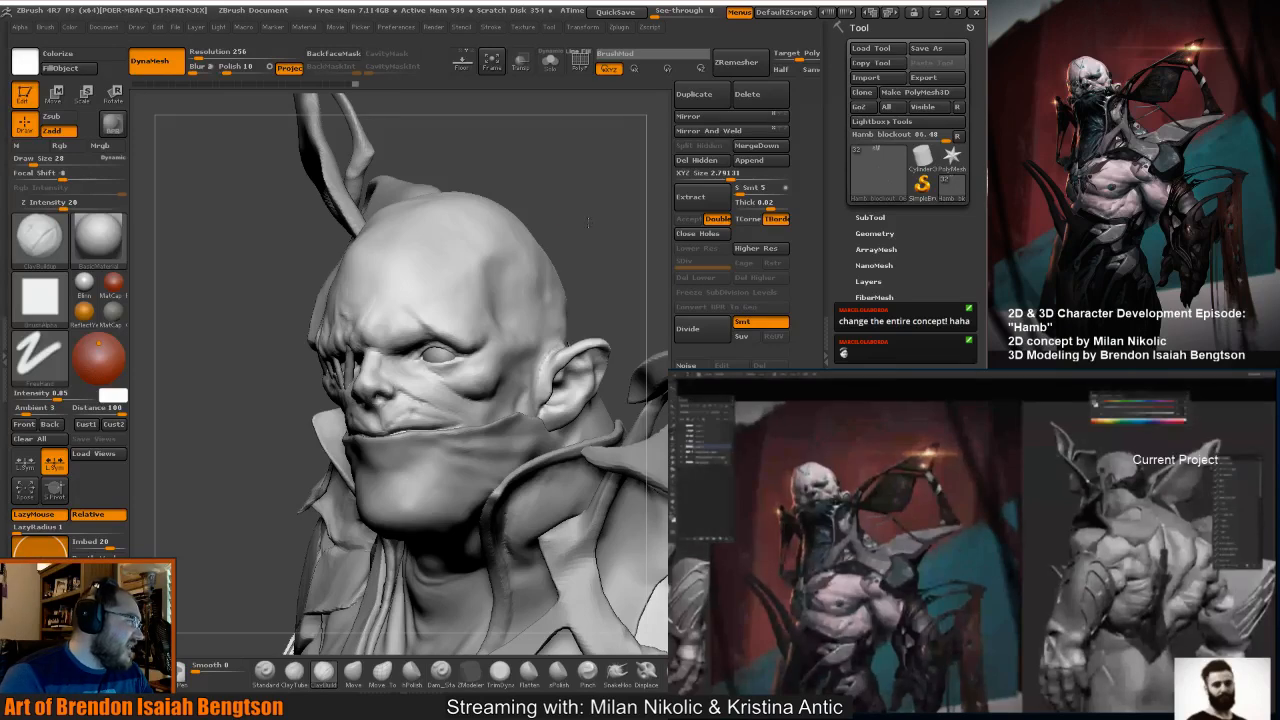
{"action": "left_click_drag", "start_coordinate": [588, 222], "coordinate": [587, 221]}
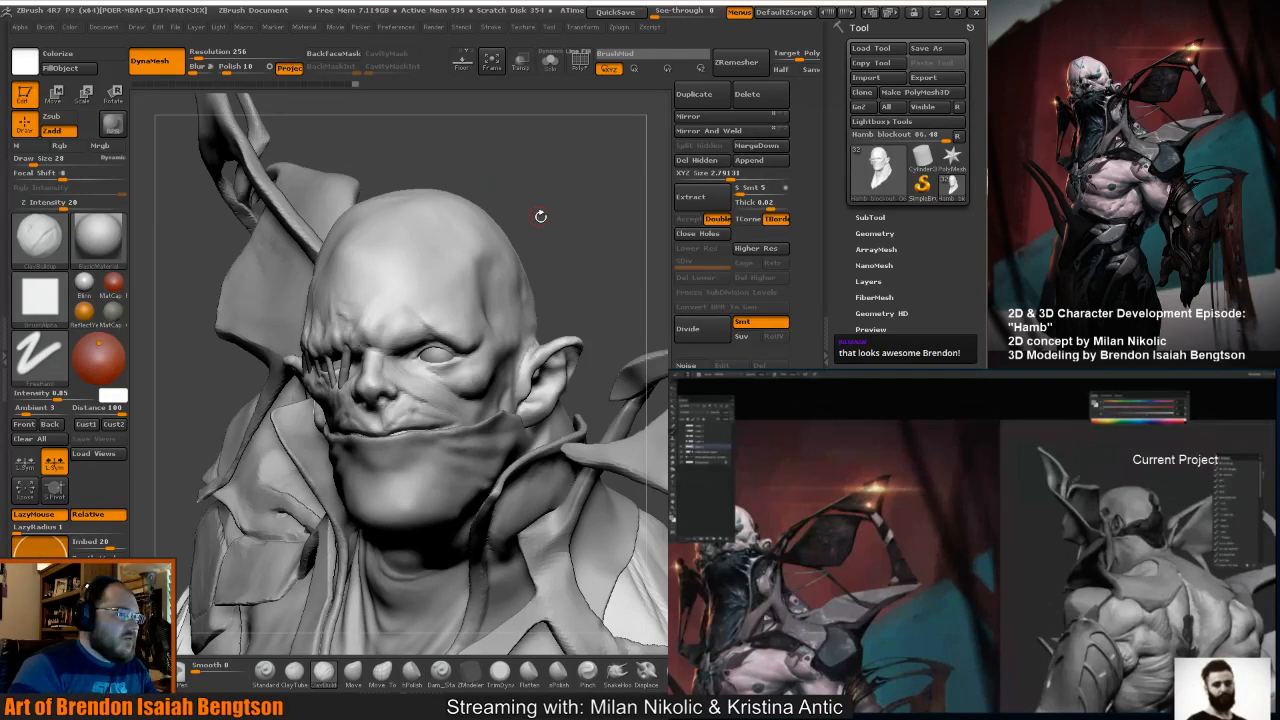
{"action": "left_click_drag", "start_coordinate": [560, 229], "coordinate": [575, 265], "text": "alt"}
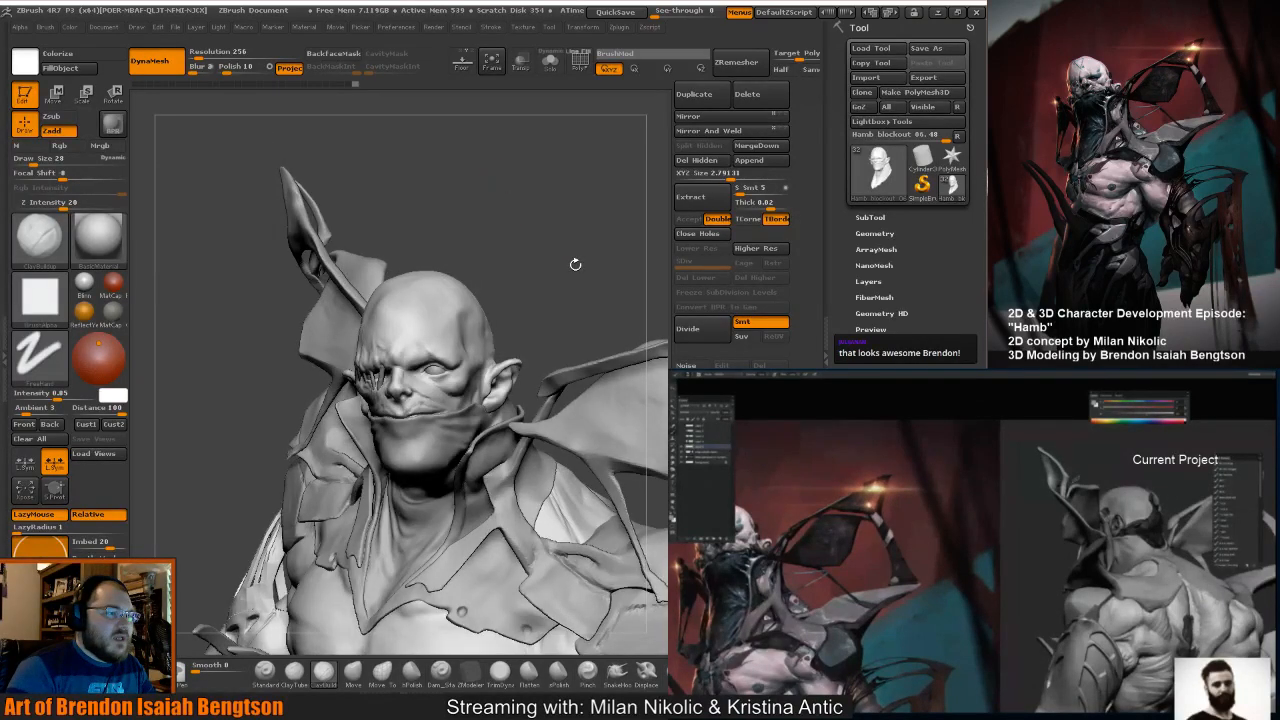
{"action": "left_click_drag", "start_coordinate": [575, 264], "coordinate": [380, 177]}
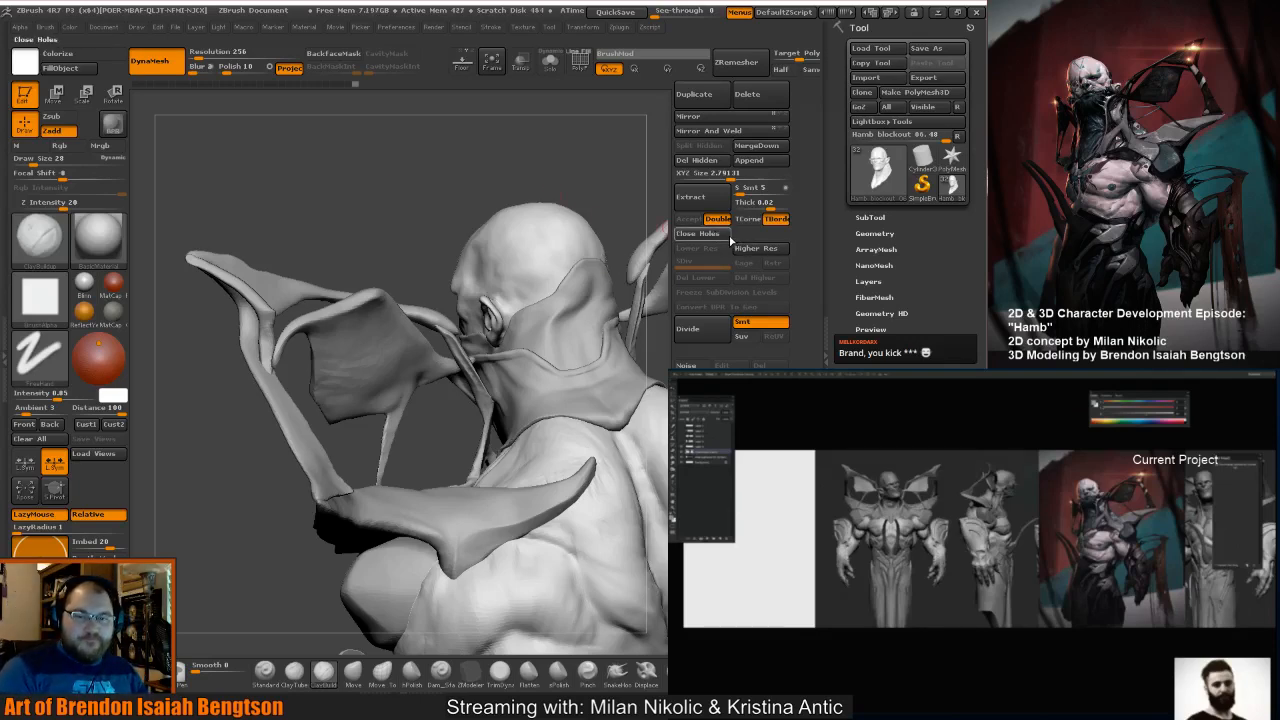
{"action": "left_click_drag", "start_coordinate": [606, 194], "coordinate": [615, 193]}
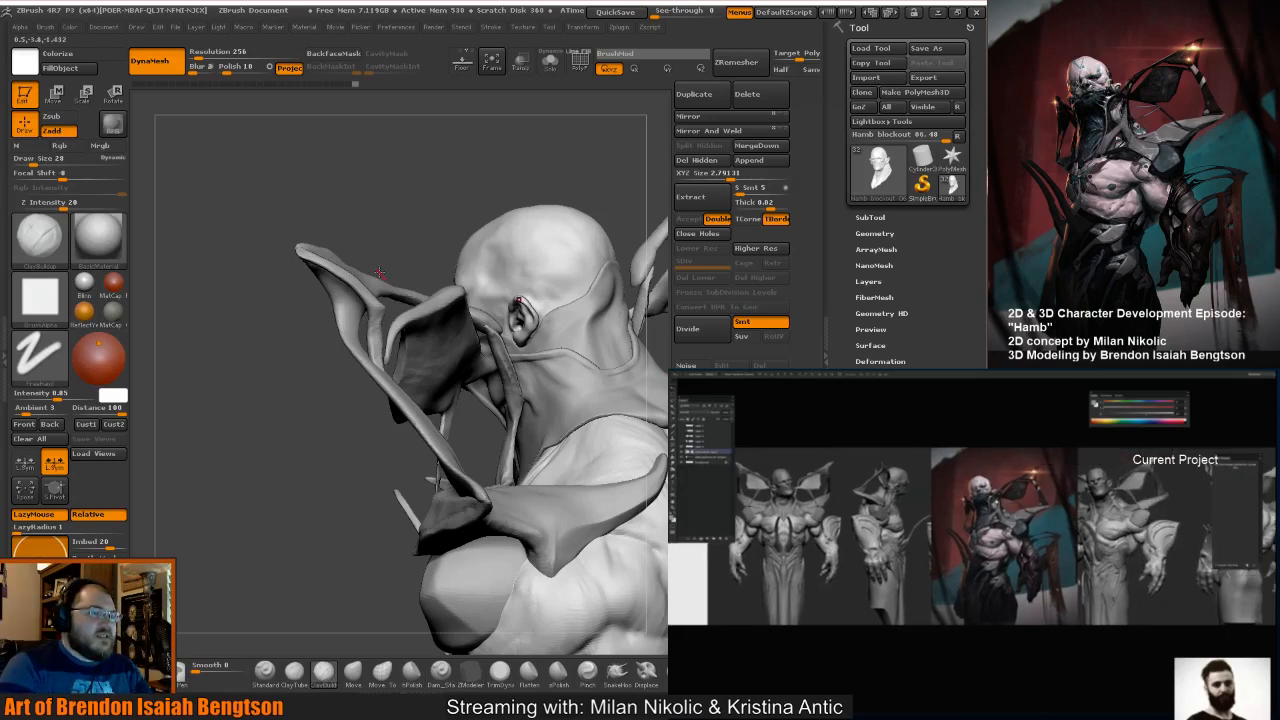
{"action": "left_click_drag", "start_coordinate": [388, 203], "coordinate": [505, 202]}
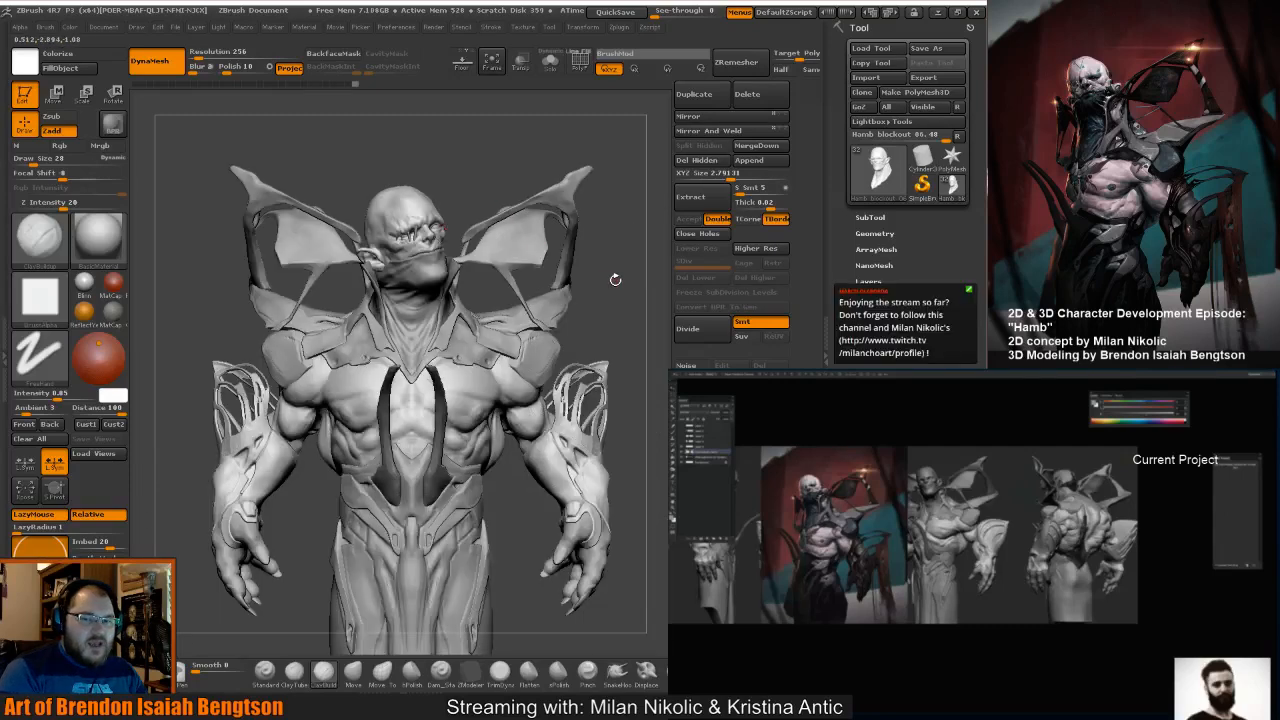
{"action": "mouse_move", "coordinate": [618, 313]}
{"action": "left_mouse_down", "text": "alt"}
{"action": "mouse_move", "coordinate": [603, 285]}
{"action": "mouse_move", "coordinate": [511, 320]}
{"action": "left_mouse_up", "text": "alt"}
Switch to the Move Topological brush with a draw size of 583 and make the torso the active subtool.
{"action": "key", "text": "b"}
{"action": "key", "text": "m"}
{"action": "key", "text": "t"}
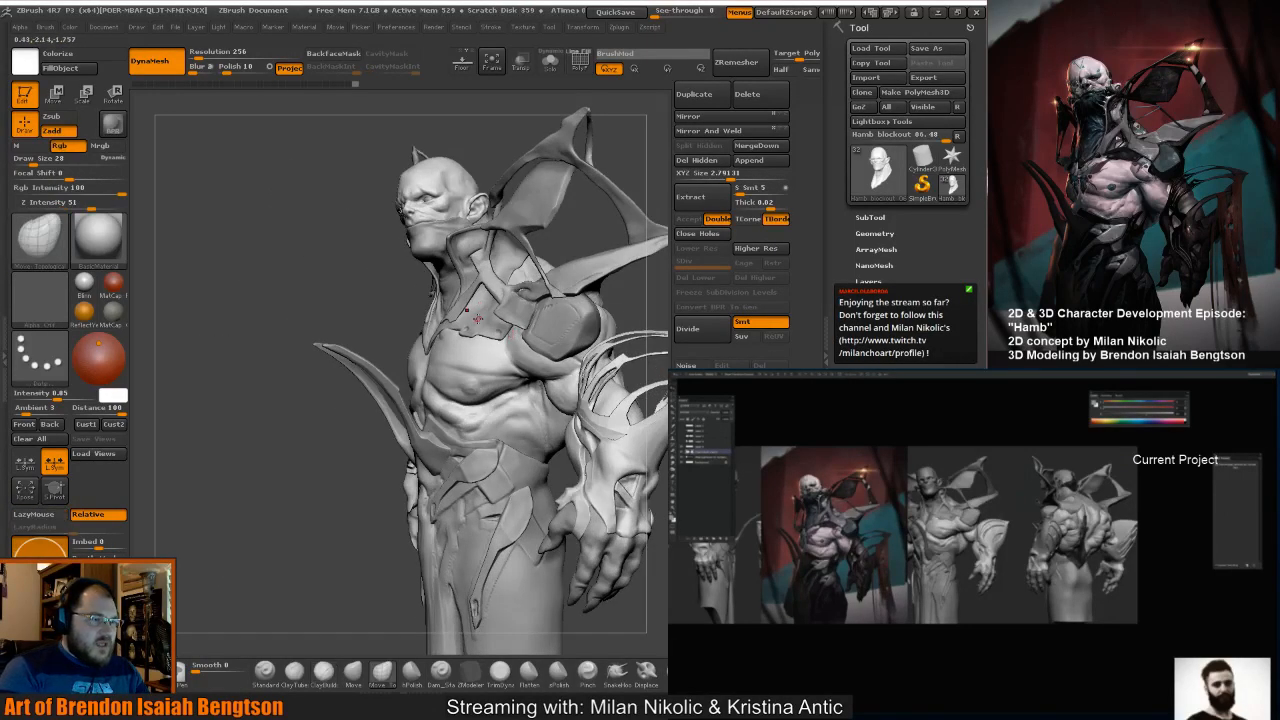
{"action": "key", "text": "space"}
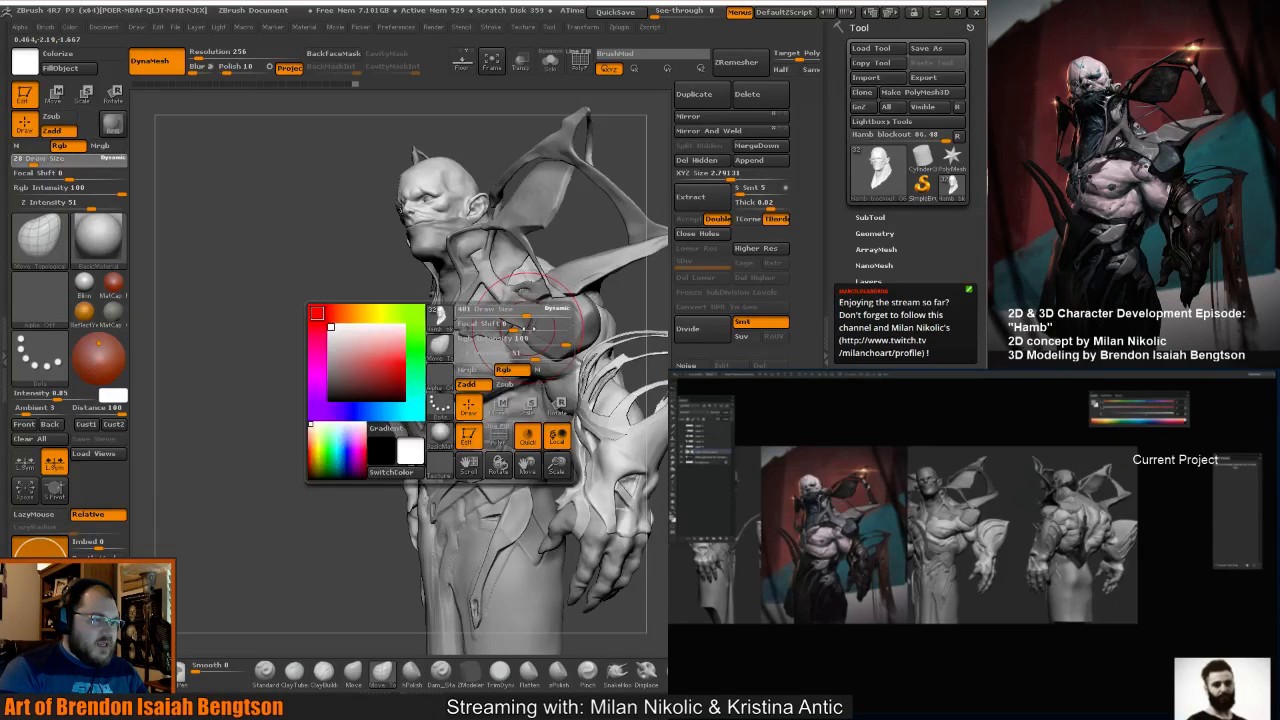
{"action": "left_click_drag", "start_coordinate": [528, 328], "coordinate": [535, 327]}
{"action": "left_click", "coordinate": [490, 352], "text": "alt"}
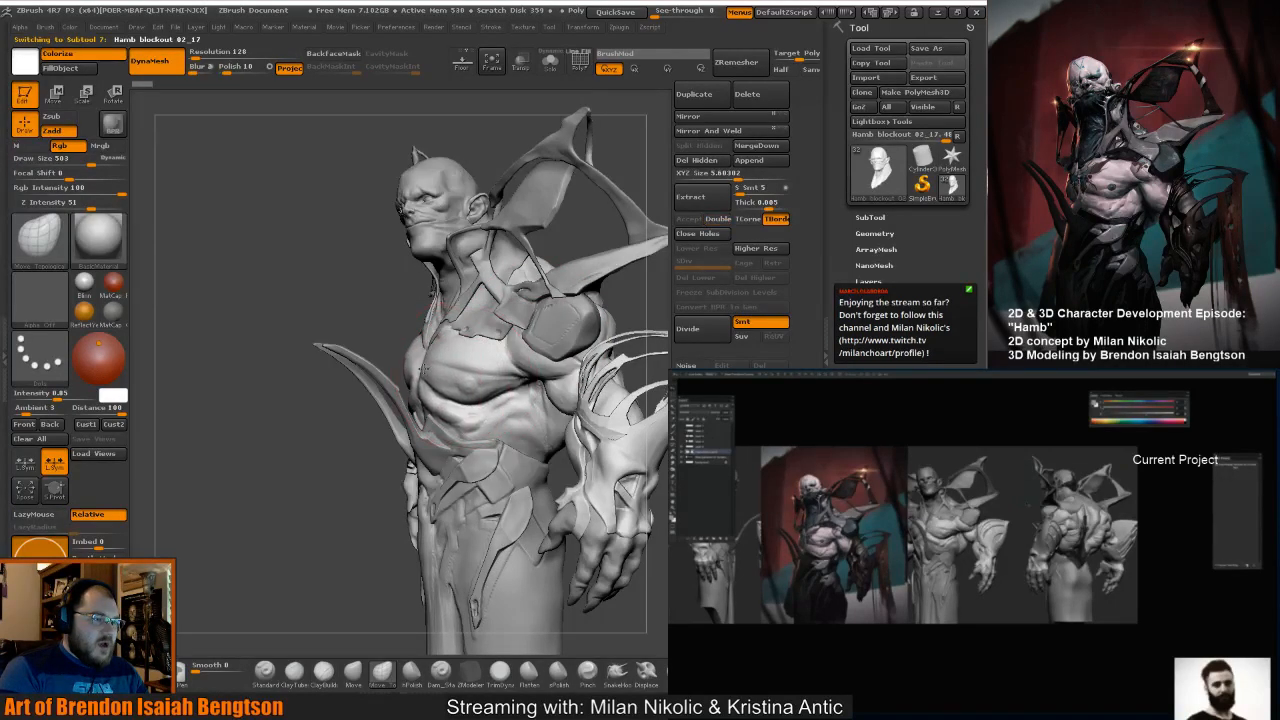
Try to reshape the torso's chest and abdomen with the Move Topological brush, reducing its draw size to 355.
{"action": "mouse_move", "coordinate": [424, 369]}
{"action": "left_mouse_down"}
{"action": "mouse_move", "coordinate": [422, 344]}
{"action": "mouse_move", "coordinate": [417, 386]}
{"action": "mouse_move", "coordinate": [419, 345]}
{"action": "left_mouse_up"}
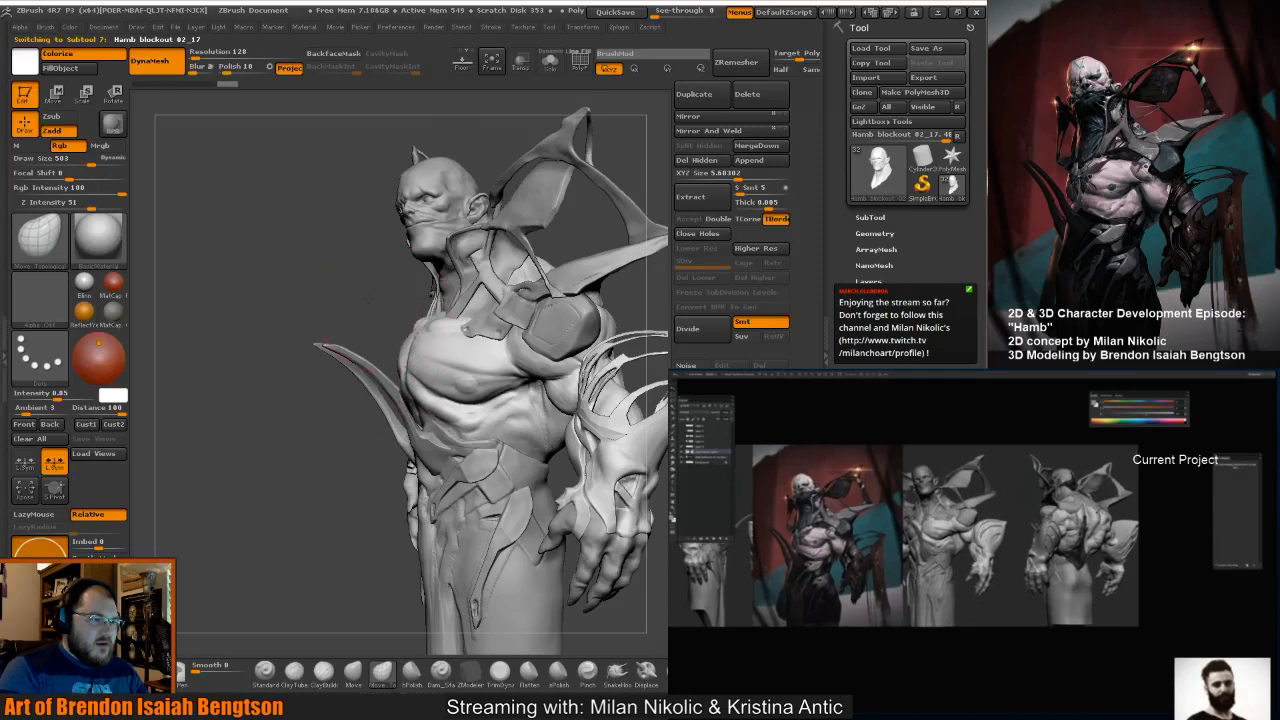
{"action": "mouse_move", "coordinate": [354, 300]}
{"action": "left_mouse_down"}
{"action": "mouse_move", "coordinate": [380, 306]}
{"action": "mouse_move", "coordinate": [535, 442]}
{"action": "mouse_move", "coordinate": [501, 410]}
{"action": "left_mouse_up"}
{"action": "key", "text": "space"}
{"action": "mouse_move", "coordinate": [513, 416]}
{"action": "left_mouse_down"}
{"action": "mouse_move", "coordinate": [501, 417]}
{"action": "mouse_move", "coordinate": [535, 444]}
{"action": "mouse_move", "coordinate": [518, 432]}
{"action": "left_mouse_up"}
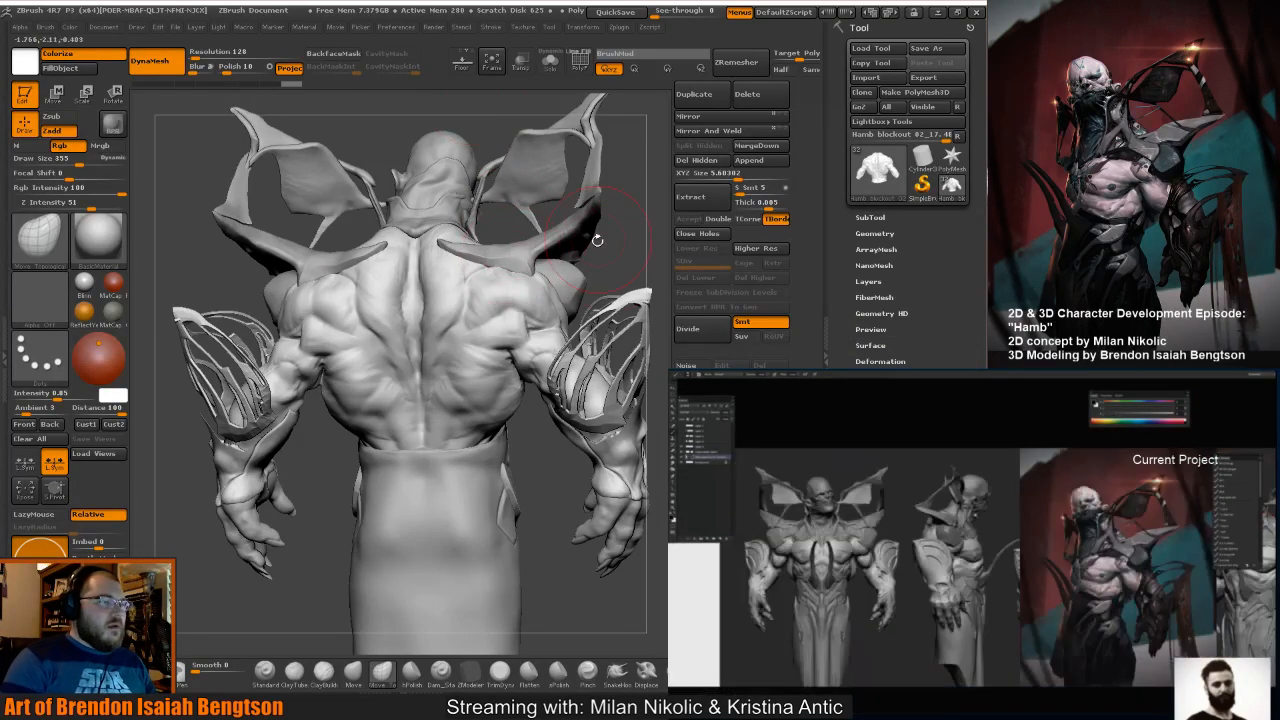
Examine the face, collar, wings and torso from several angles and compare them with the concept painting.
{"action": "left_click_drag", "start_coordinate": [577, 258], "coordinate": [218, 259]}
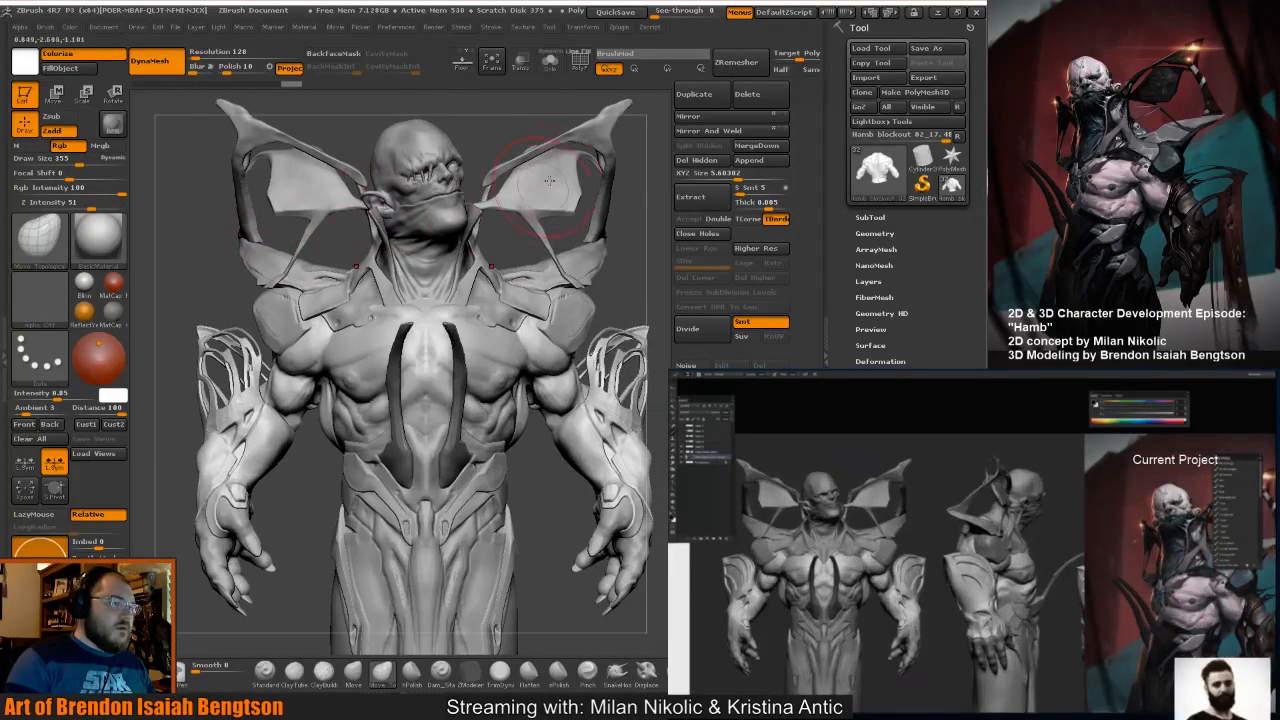
{"action": "left_click_drag", "start_coordinate": [488, 166], "coordinate": [450, 230]}
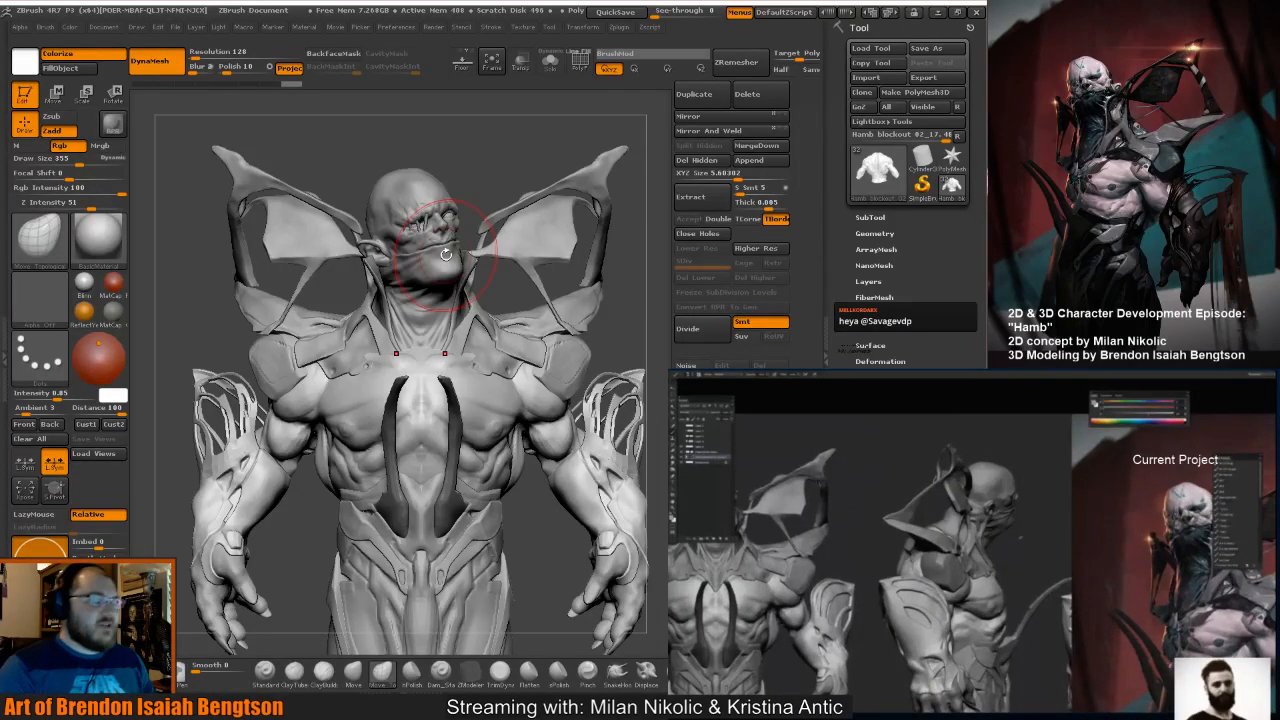
{"action": "left_click_drag", "start_coordinate": [483, 174], "coordinate": [445, 200]}
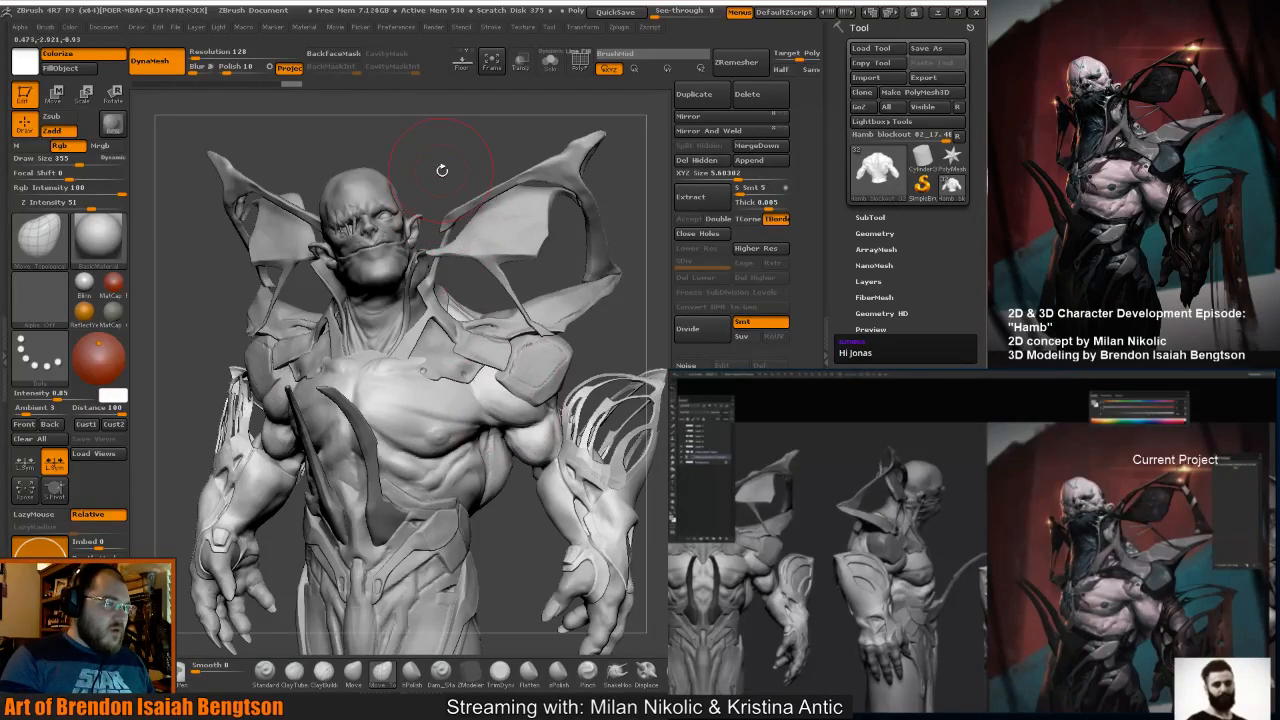
{"action": "mouse_move", "coordinate": [443, 166]}
{"action": "left_mouse_down"}
{"action": "mouse_move", "coordinate": [431, 174]}
{"action": "mouse_move", "coordinate": [445, 210]}
{"action": "left_mouse_up"}
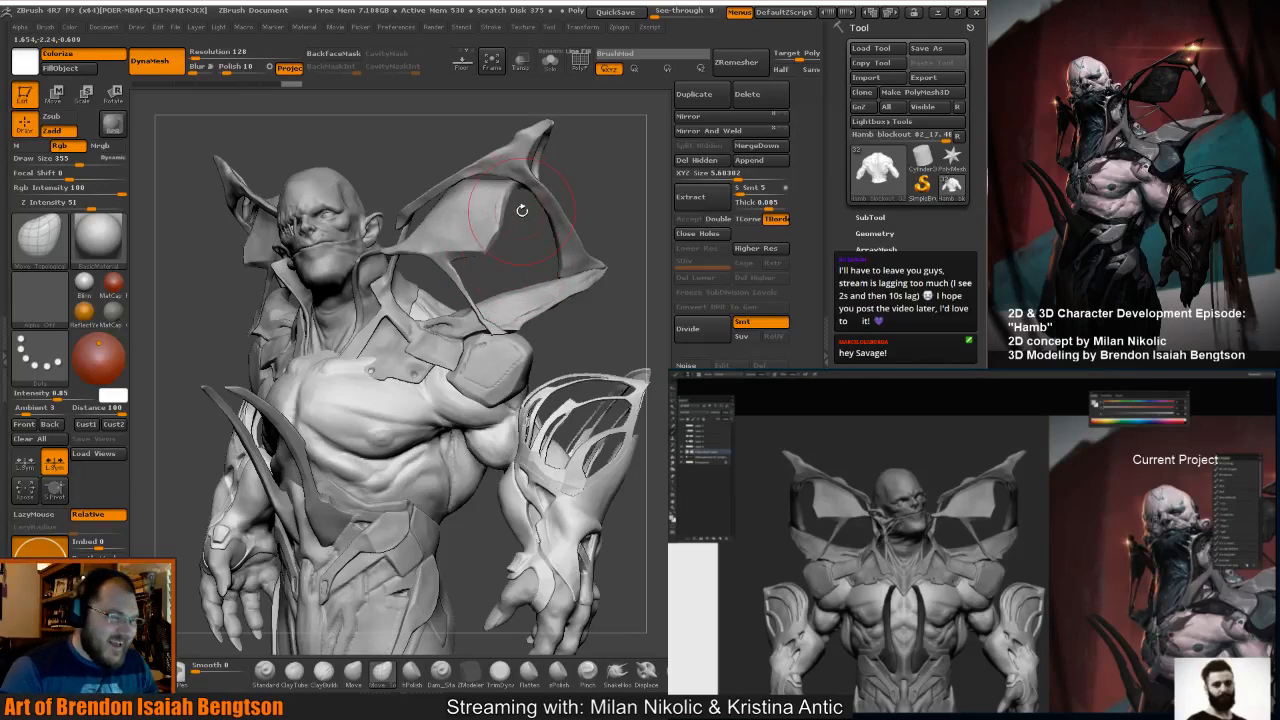
{"action": "key", "text": "space"}
{"action": "left_click_drag", "start_coordinate": [514, 203], "coordinate": [481, 204]}
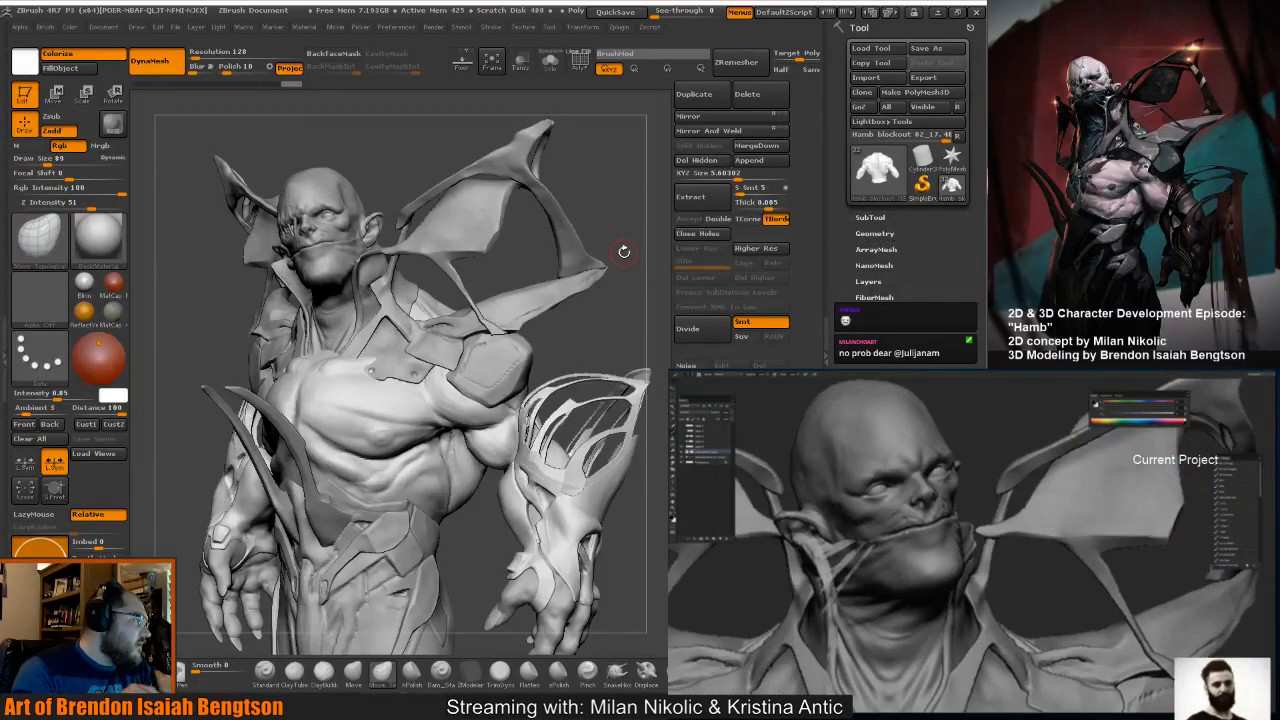
{"action": "left_click_drag", "start_coordinate": [0, 292], "coordinate": [643, 230]}
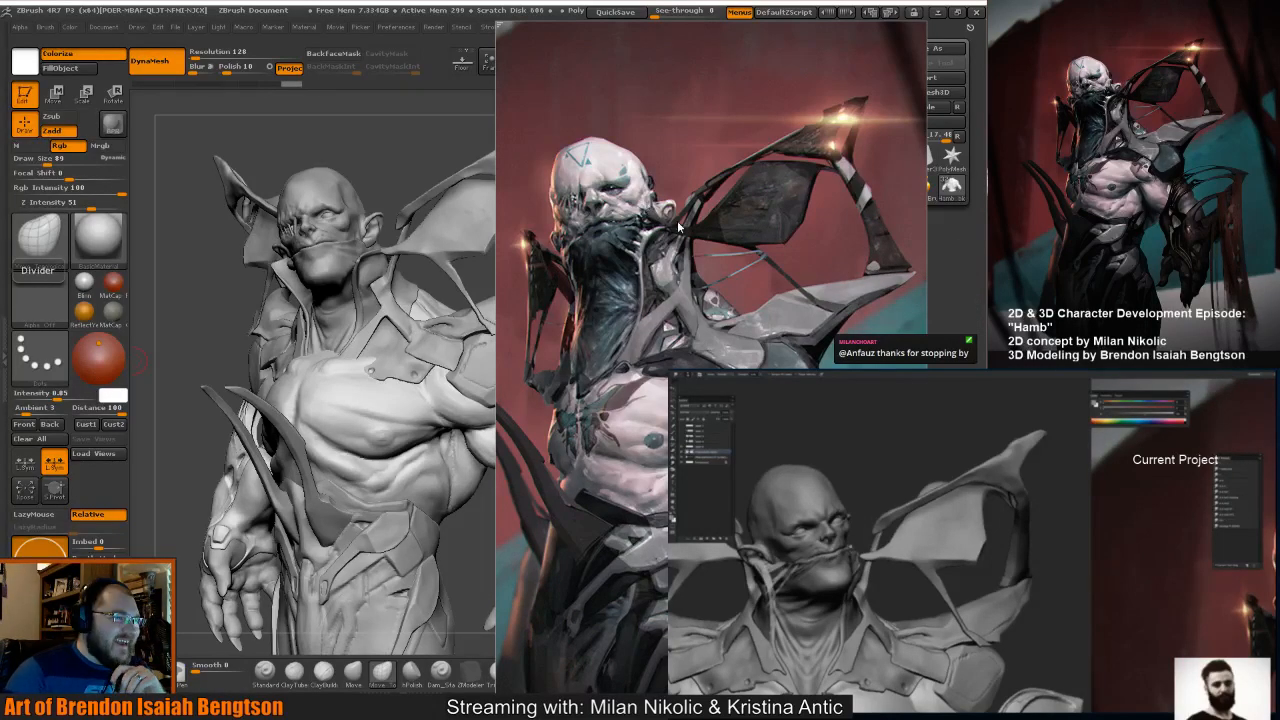
{"action": "left_click_drag", "start_coordinate": [678, 227], "coordinate": [0, 236]}
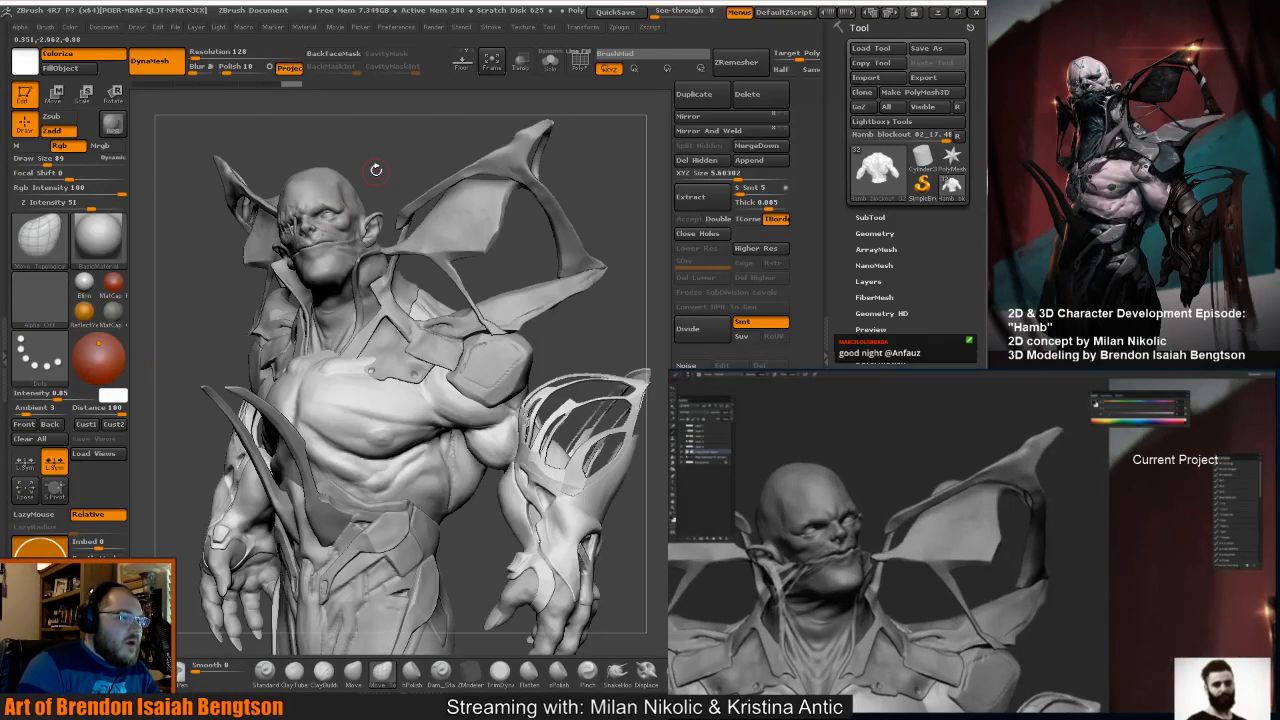
{"action": "left_click_drag", "start_coordinate": [376, 170], "coordinate": [379, 187]}
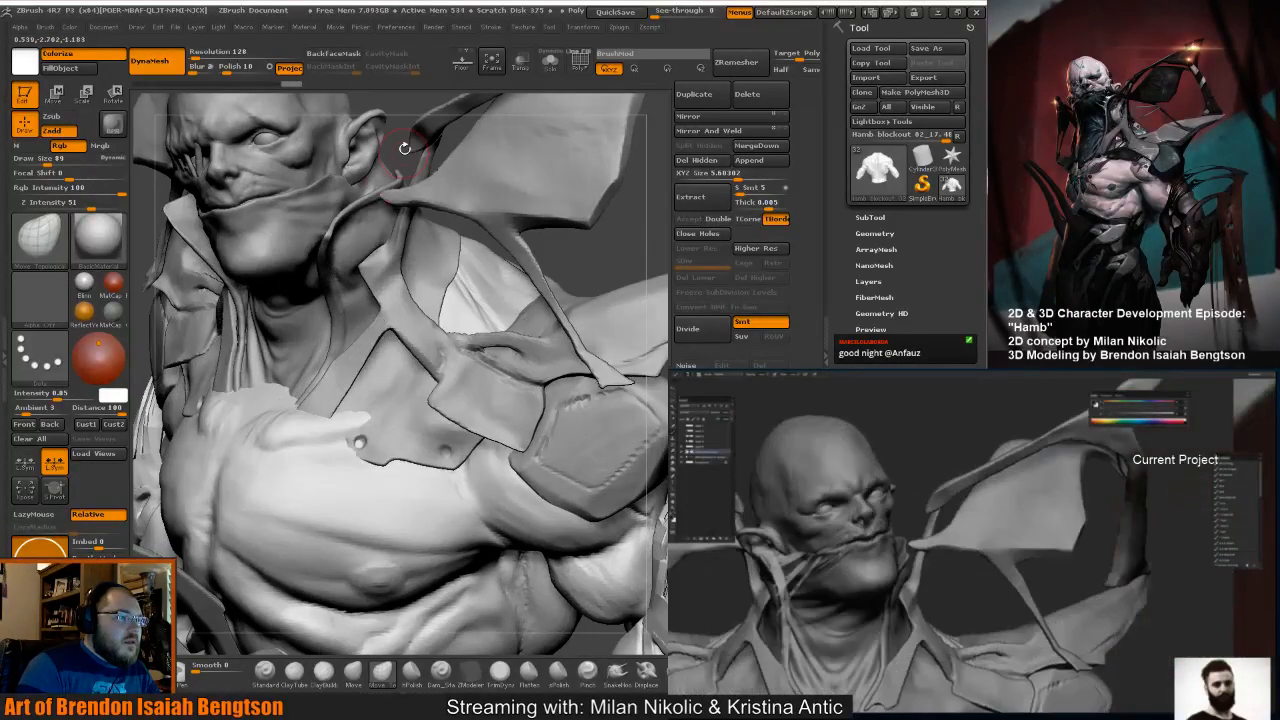
{"action": "mouse_move", "coordinate": [404, 148]}
{"action": "left_mouse_down", "text": "alt"}
{"action": "mouse_move", "coordinate": [502, 353]}
{"action": "mouse_move", "coordinate": [534, 283]}
{"action": "mouse_move", "coordinate": [430, 262]}
{"action": "left_mouse_up", "text": "alt"}
Make the head the active subtool and switch to the Dam_Standard brush with a draw size of 39.
{"action": "key", "text": "space"}
{"action": "left_click", "coordinate": [451, 374], "text": "alt"}
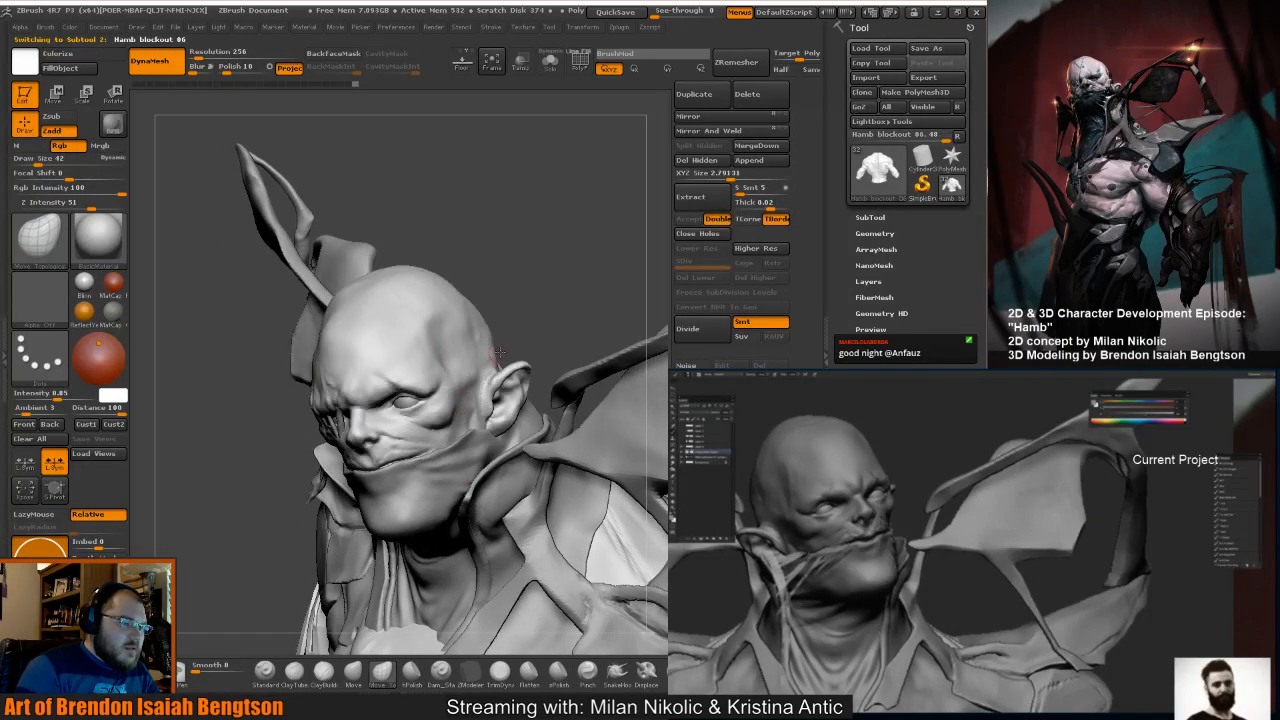
{"action": "left_click_drag", "start_coordinate": [499, 352], "coordinate": [447, 370]}
{"action": "key", "text": "b"}
{"action": "key", "text": "d"}
{"action": "key", "text": "s"}
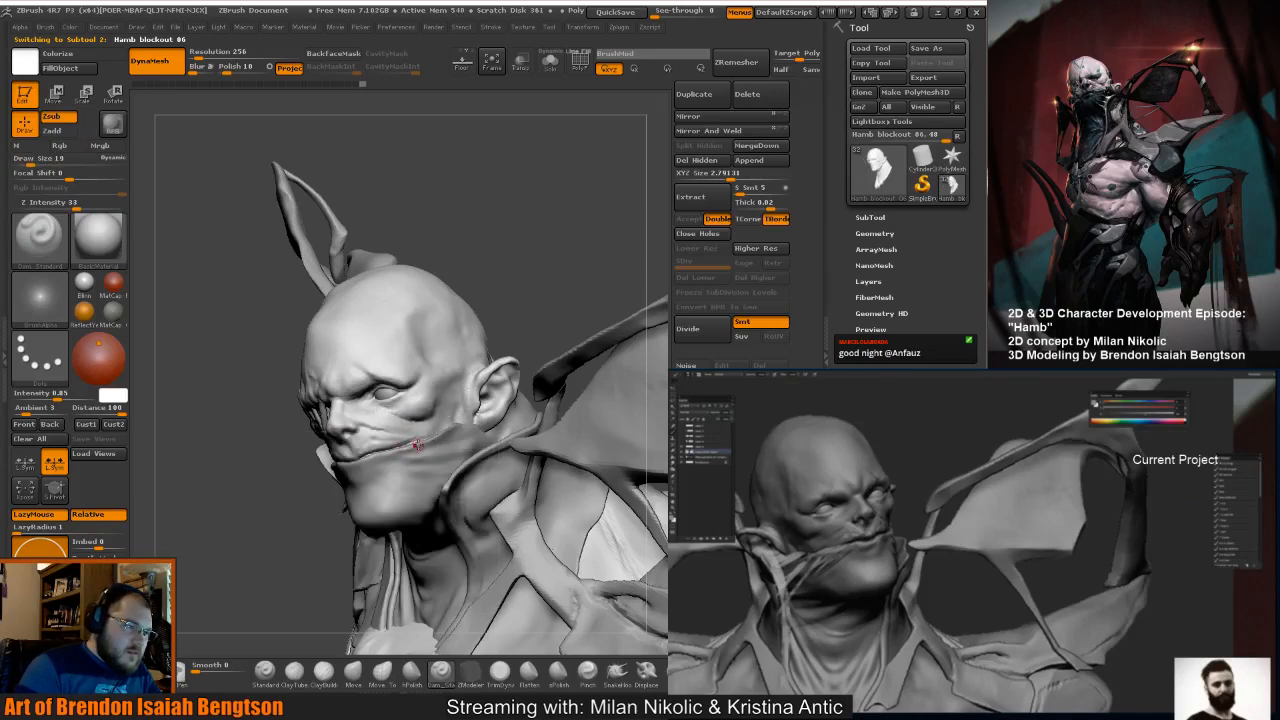
{"action": "key", "text": "space"}
{"action": "left_click_drag", "start_coordinate": [508, 288], "coordinate": [489, 245]}
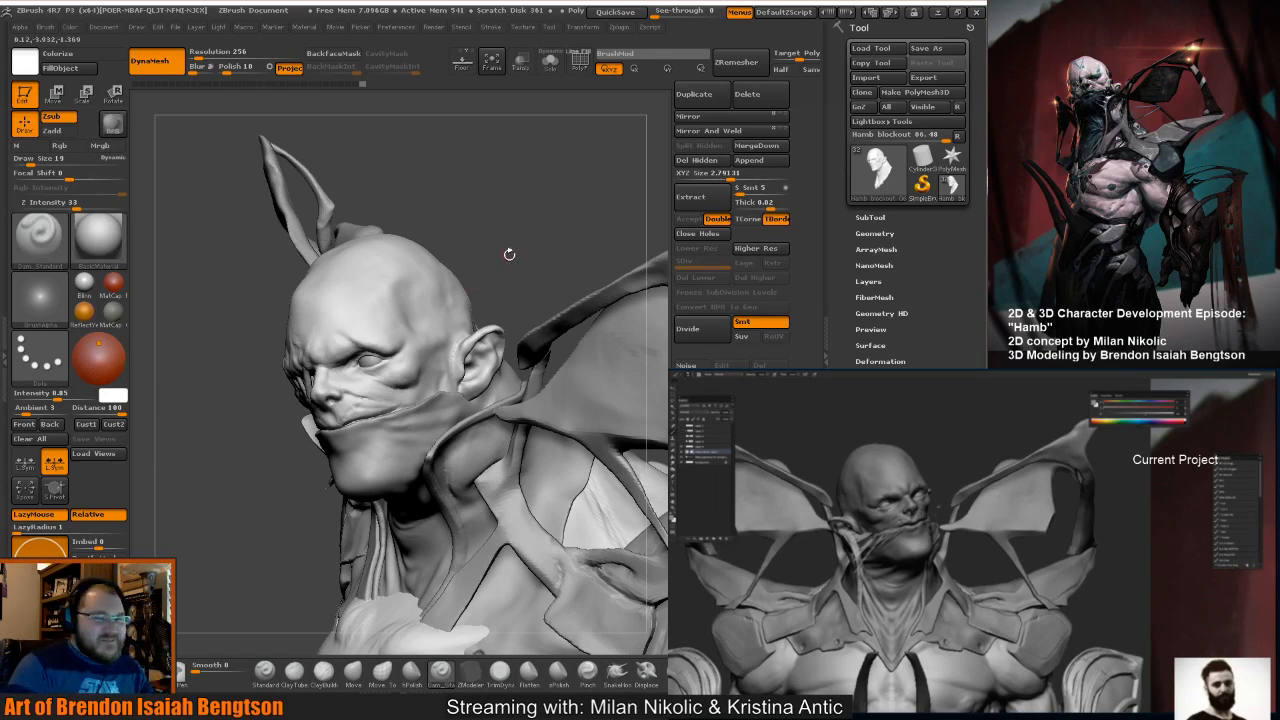
{"action": "key", "text": "space"}
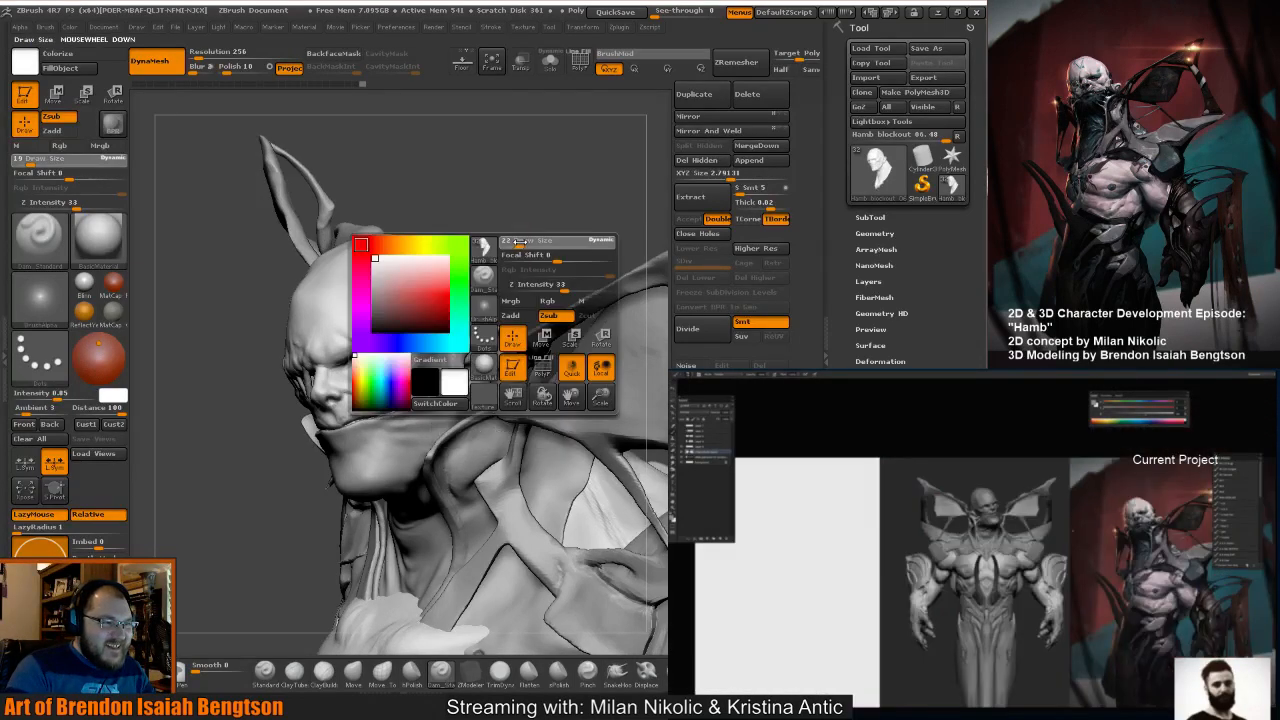
{"action": "mouse_move", "coordinate": [523, 243]}
{"action": "left_mouse_down"}
{"action": "mouse_move", "coordinate": [545, 300]}
{"action": "mouse_move", "coordinate": [570, 299]}
{"action": "left_mouse_up"}
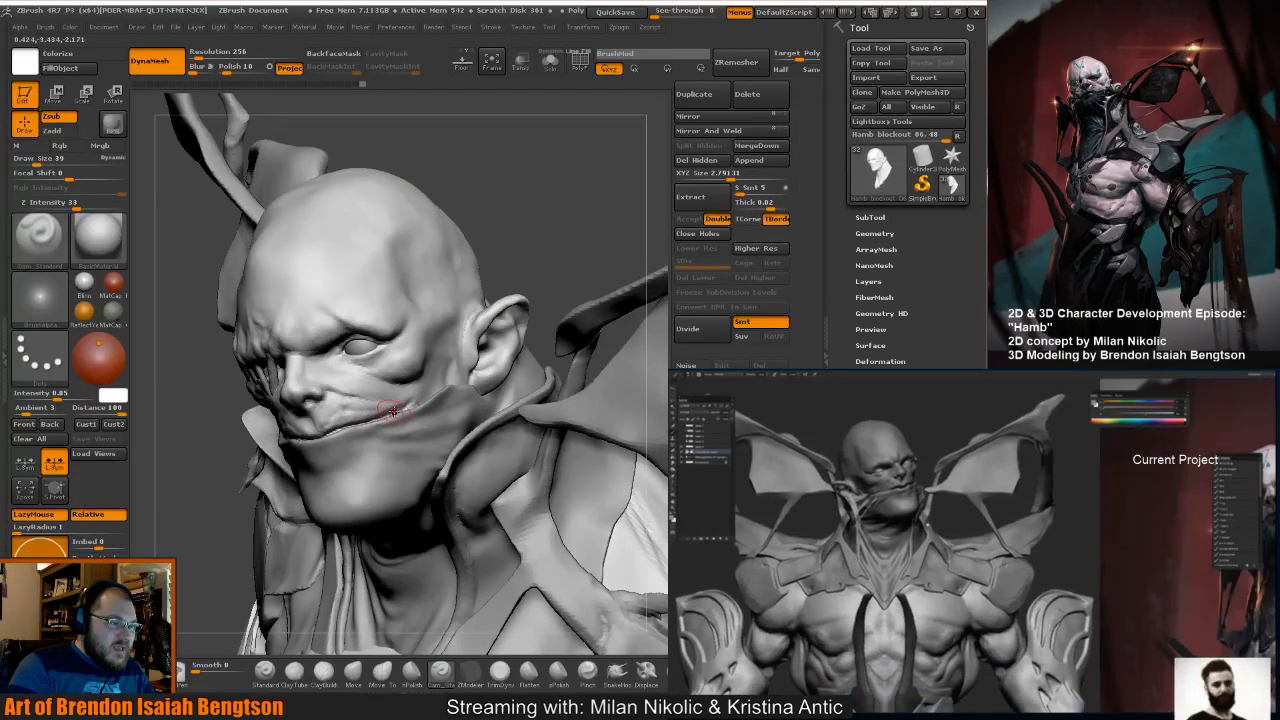
Carve the crease along the upper edge of the mouth covering, and build up the cheek with the ClayBuildup brush.
{"action": "left_click_drag", "start_coordinate": [391, 411], "coordinate": [429, 401]}
{"action": "mouse_move", "coordinate": [511, 263]}
{"action": "left_mouse_down"}
{"action": "mouse_move", "coordinate": [540, 236]}
{"action": "mouse_move", "coordinate": [372, 421]}
{"action": "mouse_move", "coordinate": [356, 422]}
{"action": "mouse_move", "coordinate": [382, 420]}
{"action": "left_mouse_up"}
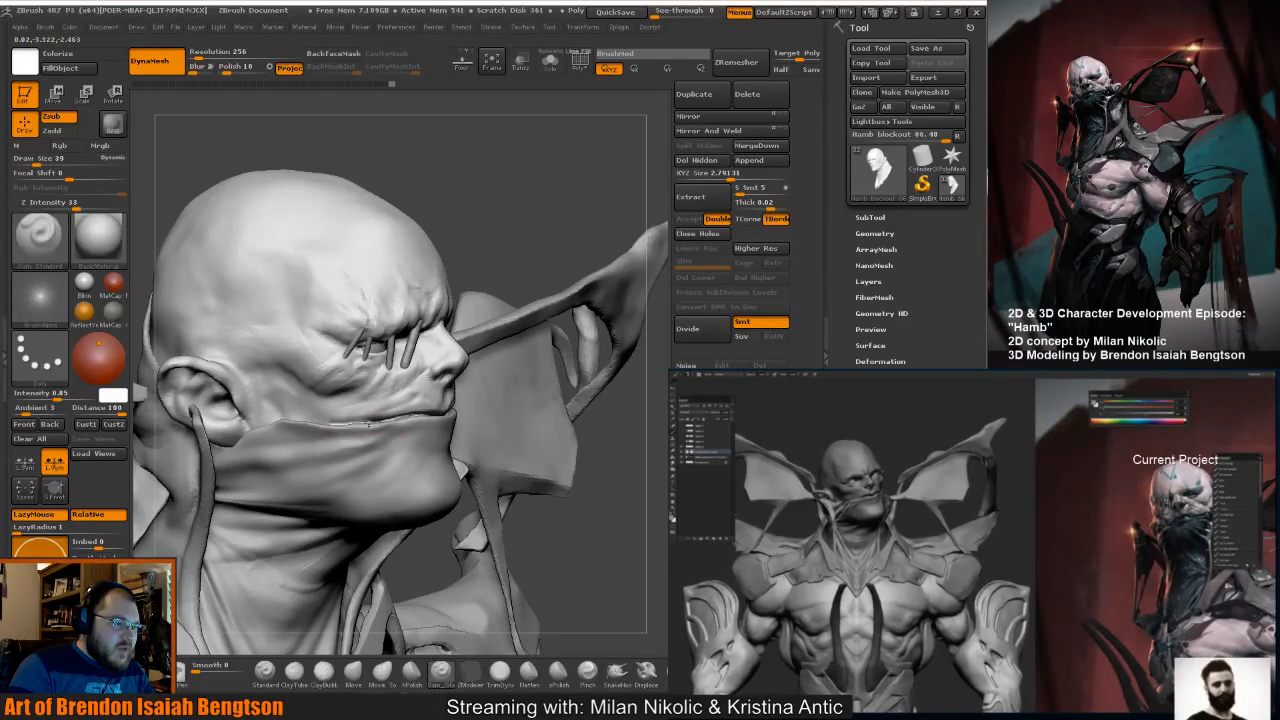
{"action": "mouse_move", "coordinate": [530, 200]}
{"action": "left_mouse_down"}
{"action": "mouse_move", "coordinate": [368, 258]}
{"action": "mouse_move", "coordinate": [344, 316]}
{"action": "left_mouse_up"}
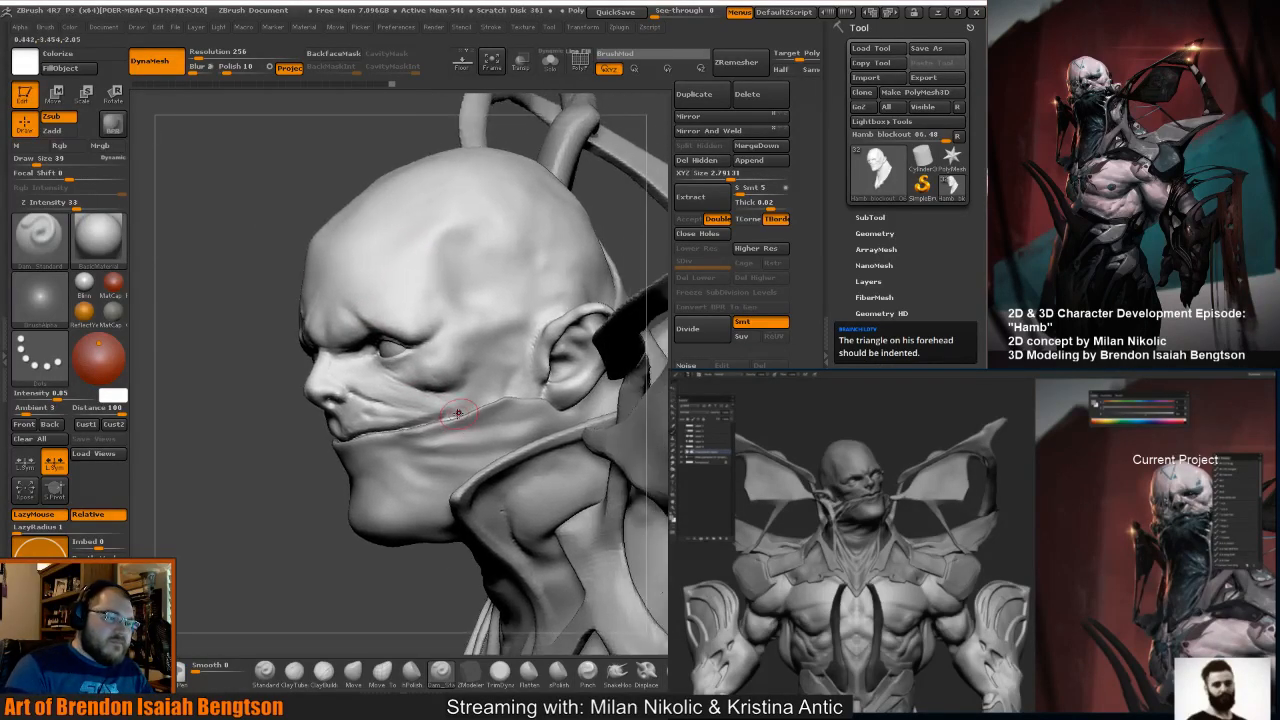
{"action": "key", "text": "b"}
{"action": "key", "text": "c"}
{"action": "key", "text": "b"}
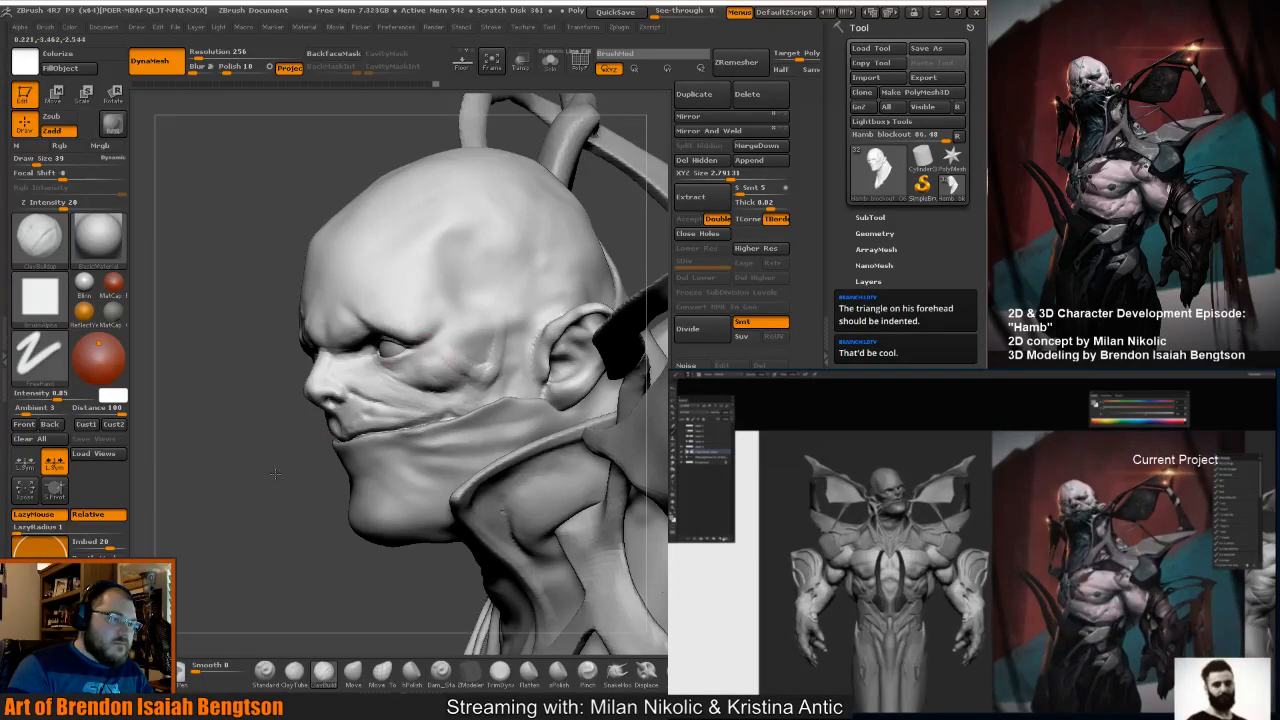
Make the torso the active subtool and switch to the Move Topological brush with a draw size of 587.
{"action": "mouse_move", "coordinate": [275, 473]}
{"action": "left_mouse_down"}
{"action": "mouse_move", "coordinate": [288, 435]}
{"action": "mouse_move", "coordinate": [618, 234]}
{"action": "left_mouse_up"}
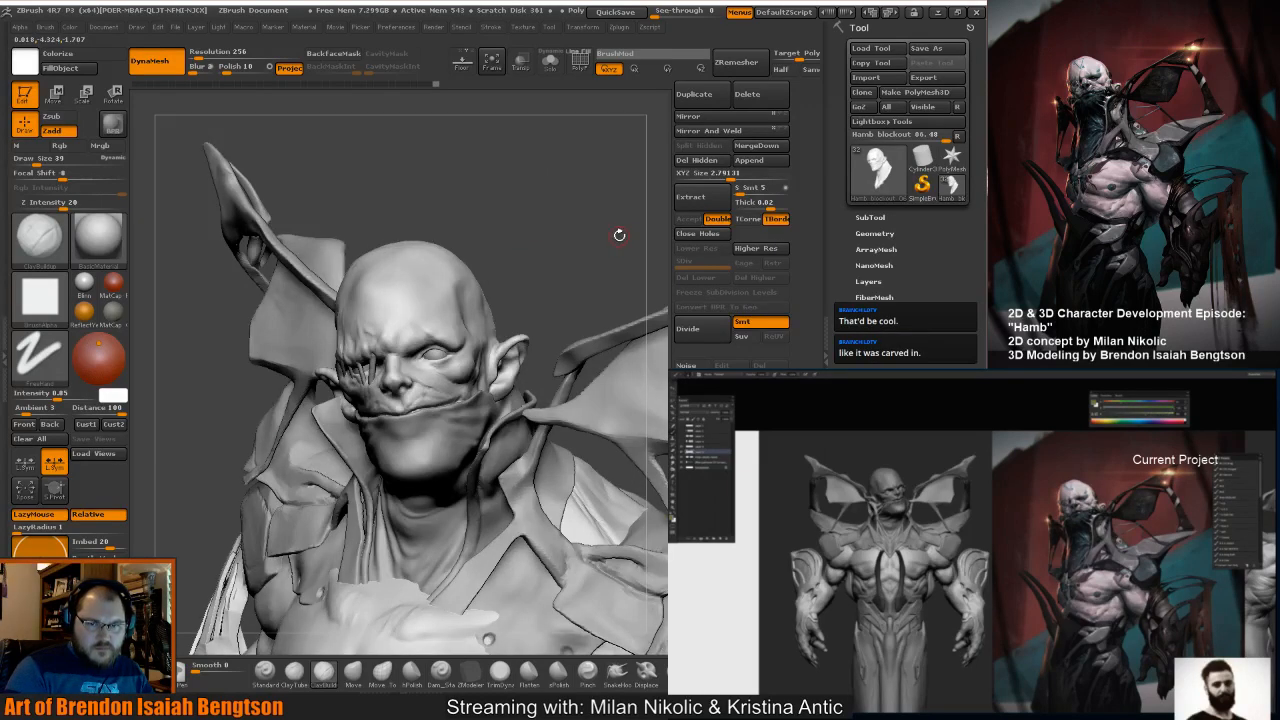
{"action": "left_click_drag", "start_coordinate": [624, 240], "coordinate": [551, 171]}
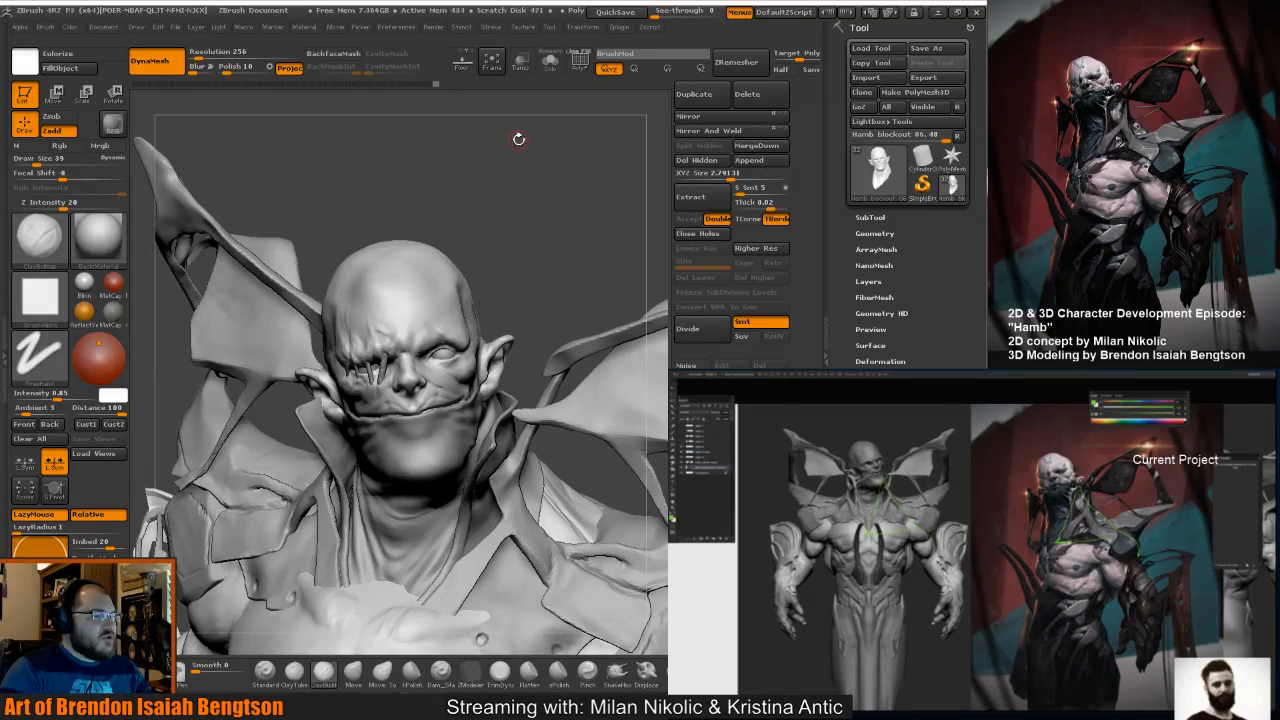
{"action": "left_click_drag", "start_coordinate": [543, 246], "coordinate": [531, 217], "text": "alt"}
{"action": "mouse_move", "coordinate": [537, 272]}
{"action": "left_mouse_down"}
{"action": "mouse_move", "coordinate": [551, 245]}
{"action": "mouse_move", "coordinate": [537, 277]}
{"action": "mouse_move", "coordinate": [519, 127]}
{"action": "mouse_move", "coordinate": [544, 187]}
{"action": "left_mouse_up"}
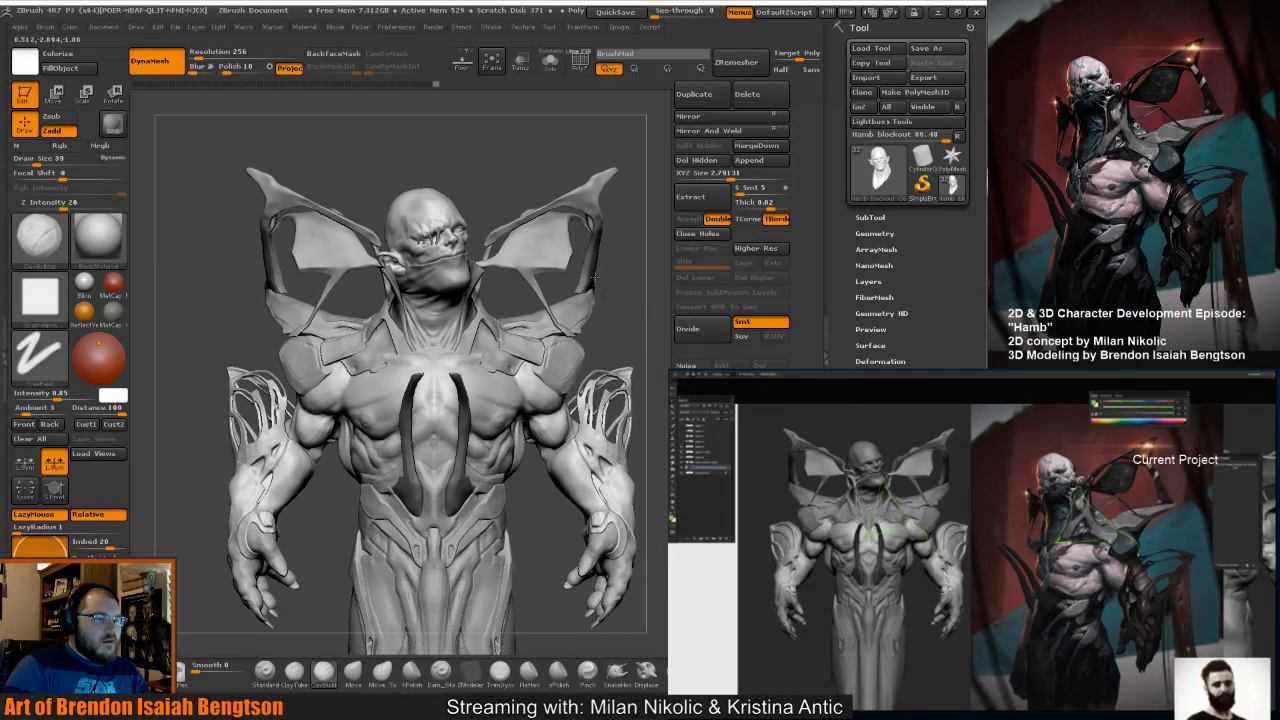
{"action": "left_click_drag", "start_coordinate": [595, 277], "coordinate": [557, 227], "text": "alt"}
{"action": "left_click", "coordinate": [514, 340], "text": "alt"}
{"action": "key", "text": "space"}
{"action": "mouse_move", "coordinate": [524, 318]}
{"action": "left_mouse_down"}
{"action": "mouse_move", "coordinate": [552, 321]}
{"action": "mouse_move", "coordinate": [541, 347]}
{"action": "mouse_move", "coordinate": [518, 334]}
{"action": "left_mouse_up"}
{"action": "key", "text": "b"}
{"action": "key", "text": "m"}
{"action": "key", "text": "t"}
{"action": "key", "text": "space"}
{"action": "left_click_drag", "start_coordinate": [608, 278], "coordinate": [558, 285]}
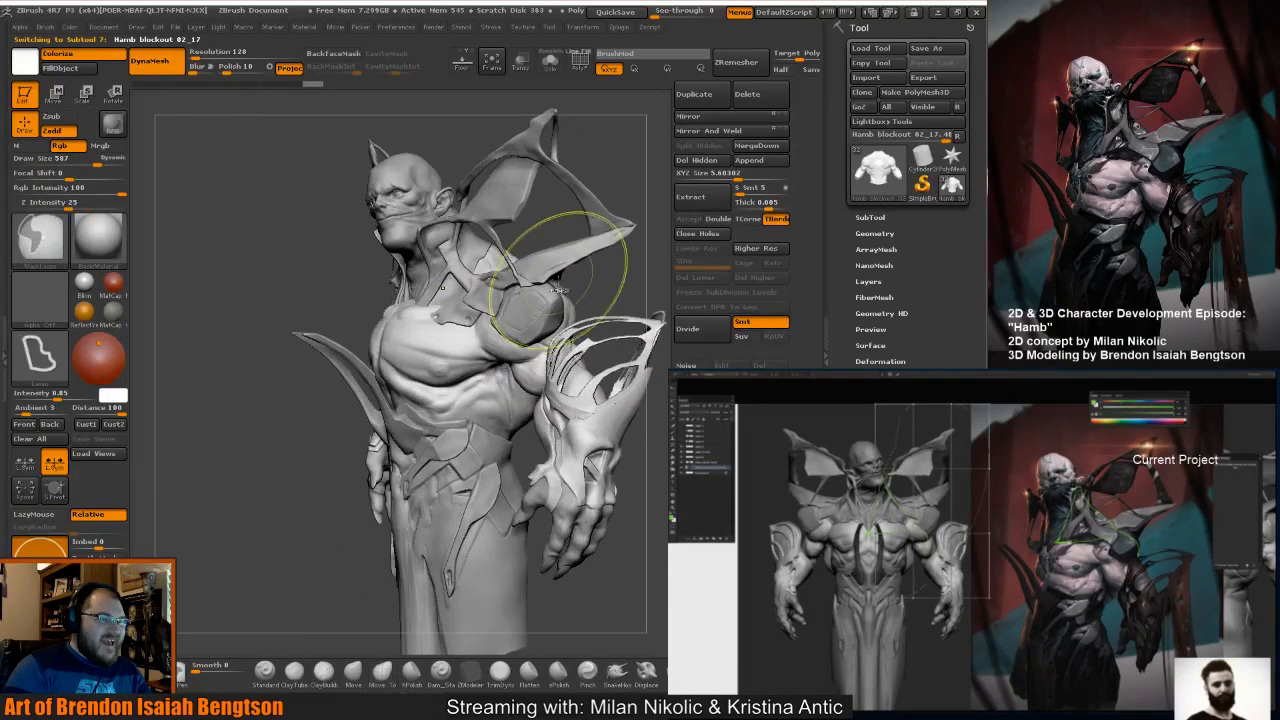
Undo the recent series of shape changes on the torso.
{"action": "key", "text": "ctrl+z"}
{"action": "key", "text": "ctrl+z"}
{"action": "key", "text": "ctrl+z"}
{"action": "key", "text": "ctrl+z"}
{"action": "key", "text": "ctrl+z"}
{"action": "key", "text": "ctrl+z"}
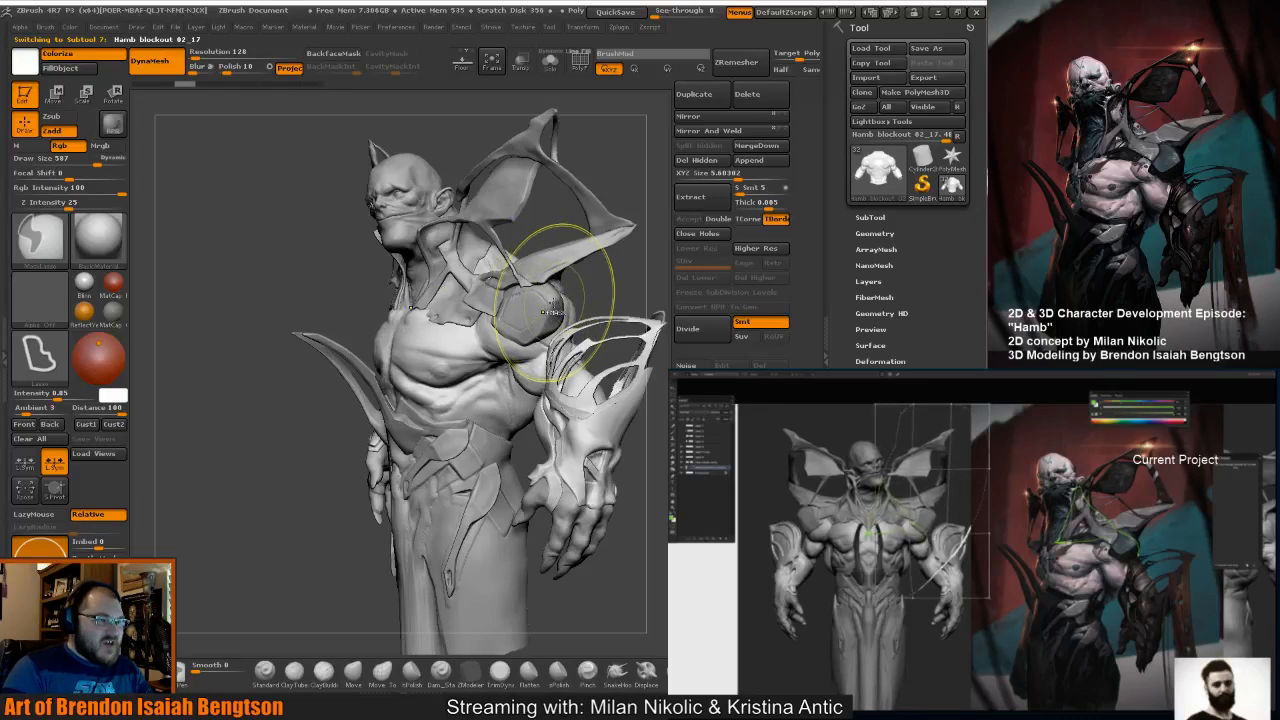
{"action": "key", "text": "ctrl+z"}
{"action": "key", "text": "ctrl+z"}
{"action": "key", "text": "ctrl+z"}
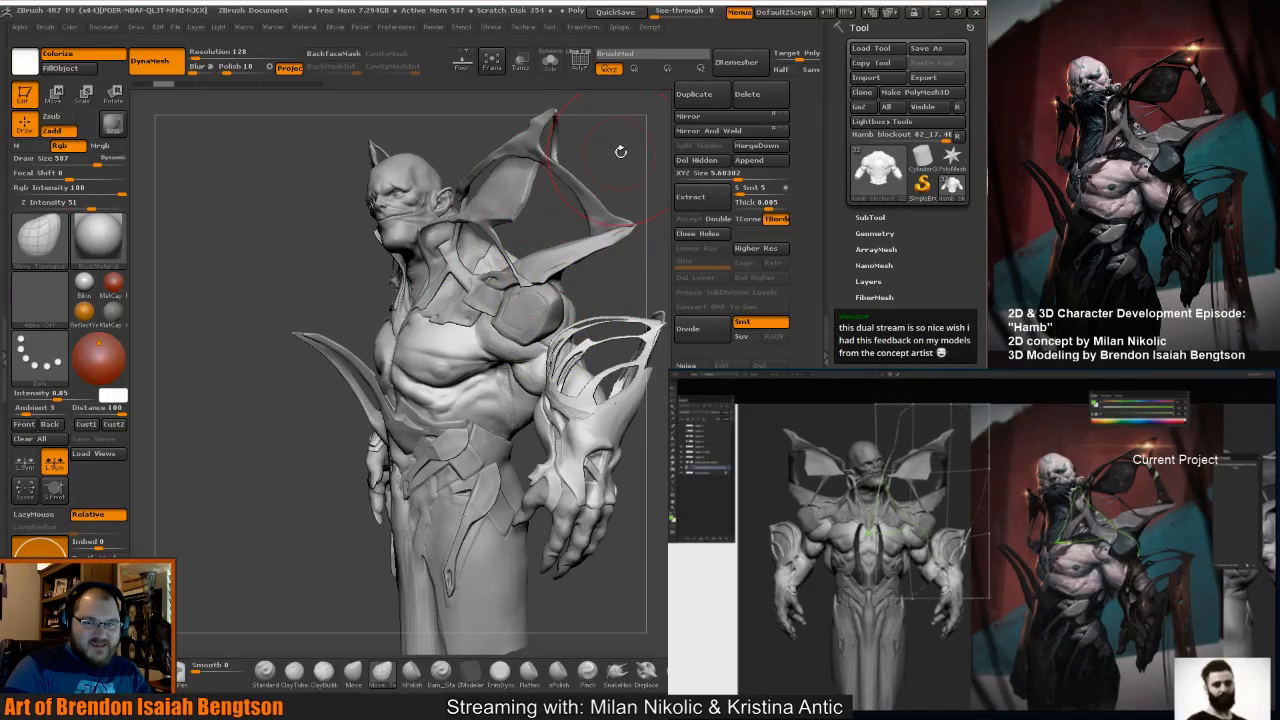
Reshape the upper back, shoulder blades and sides of the back symmetrically with the Move Topological brush.
{"action": "left_click_drag", "start_coordinate": [624, 148], "coordinate": [583, 183]}
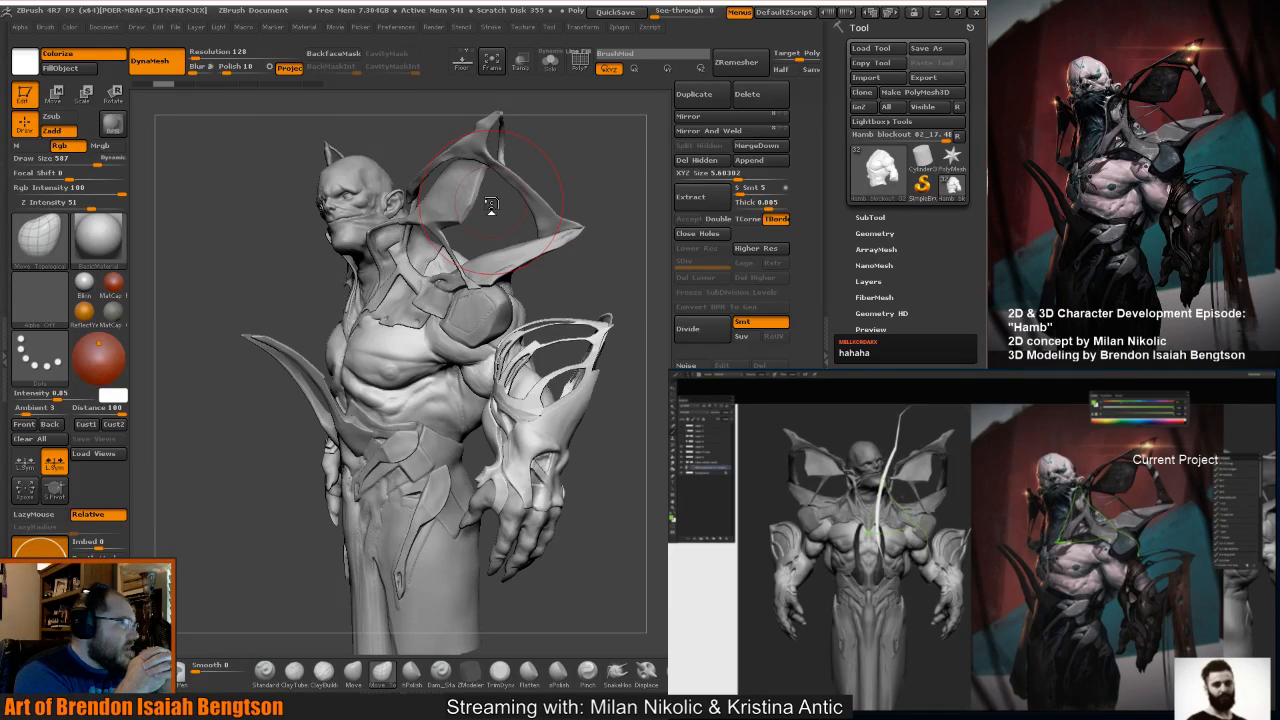
{"action": "mouse_move", "coordinate": [604, 202]}
{"action": "left_mouse_down"}
{"action": "mouse_move", "coordinate": [452, 296]}
{"action": "mouse_move", "coordinate": [429, 331]}
{"action": "mouse_move", "coordinate": [437, 343]}
{"action": "left_mouse_up"}
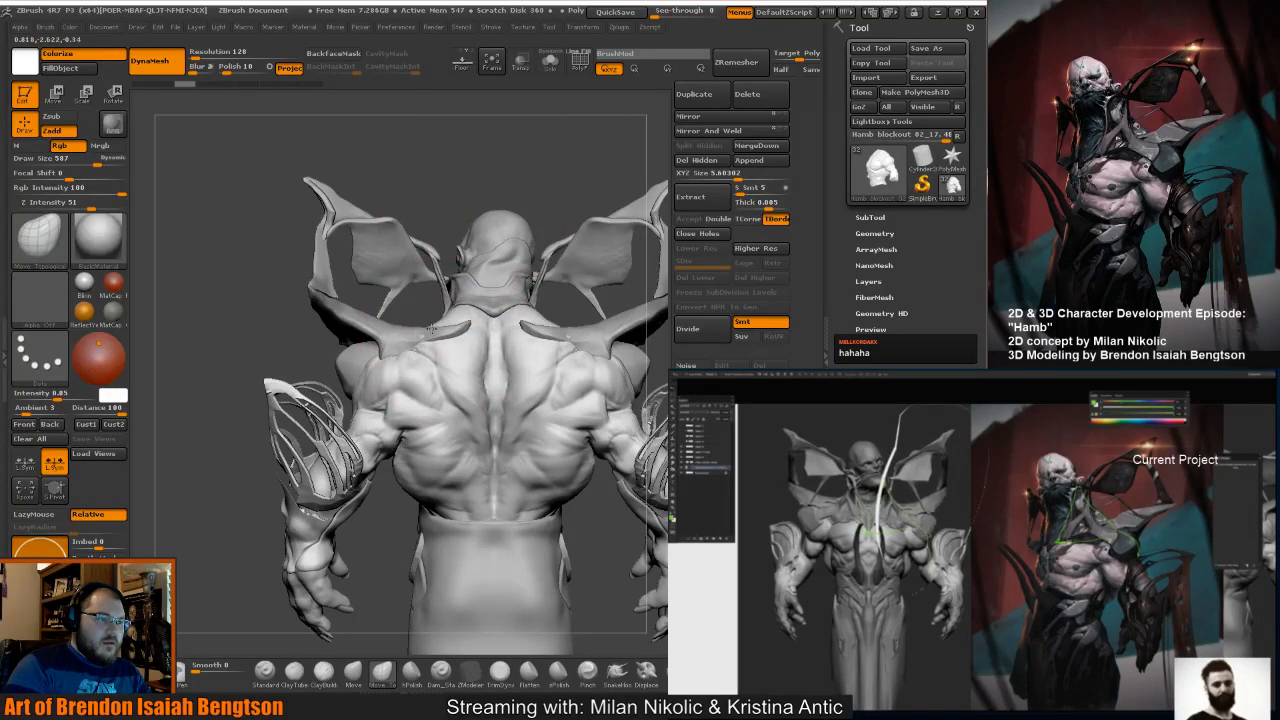
{"action": "mouse_move", "coordinate": [436, 396]}
{"action": "left_mouse_down"}
{"action": "mouse_move", "coordinate": [437, 418]}
{"action": "mouse_move", "coordinate": [438, 350]}
{"action": "mouse_move", "coordinate": [458, 333]}
{"action": "left_mouse_up"}
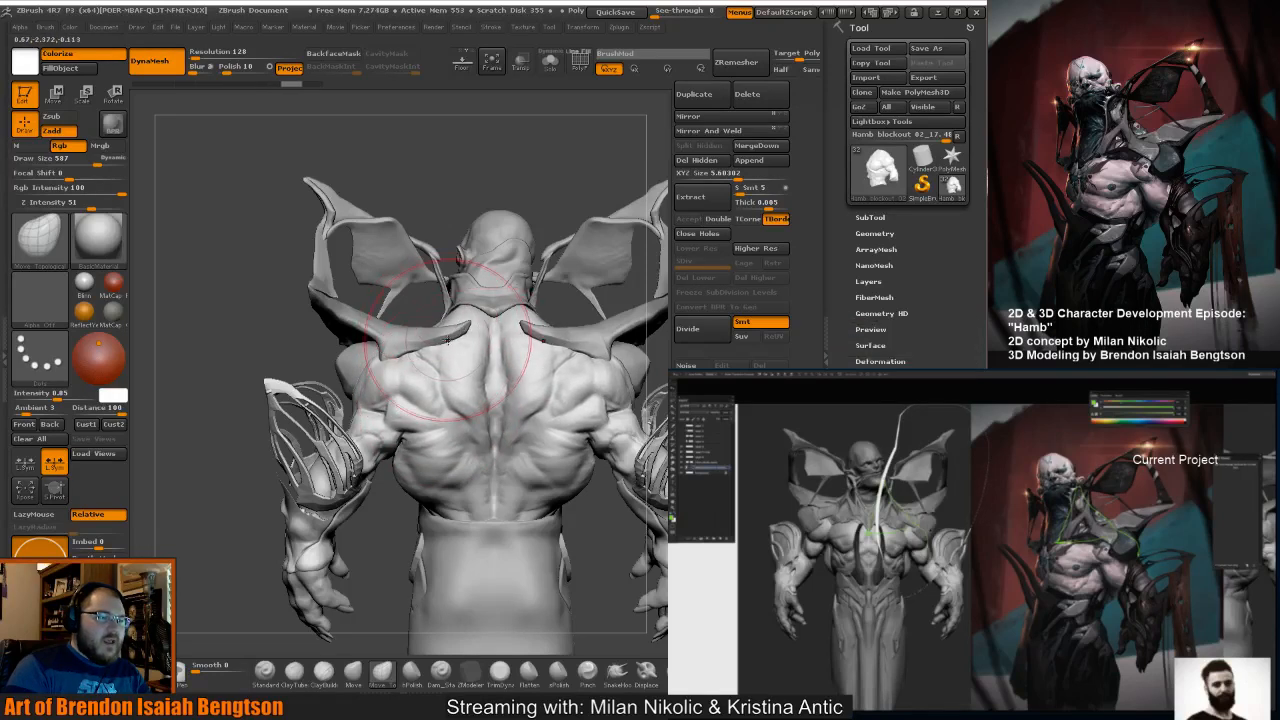
{"action": "left_click_drag", "start_coordinate": [418, 370], "coordinate": [411, 356]}
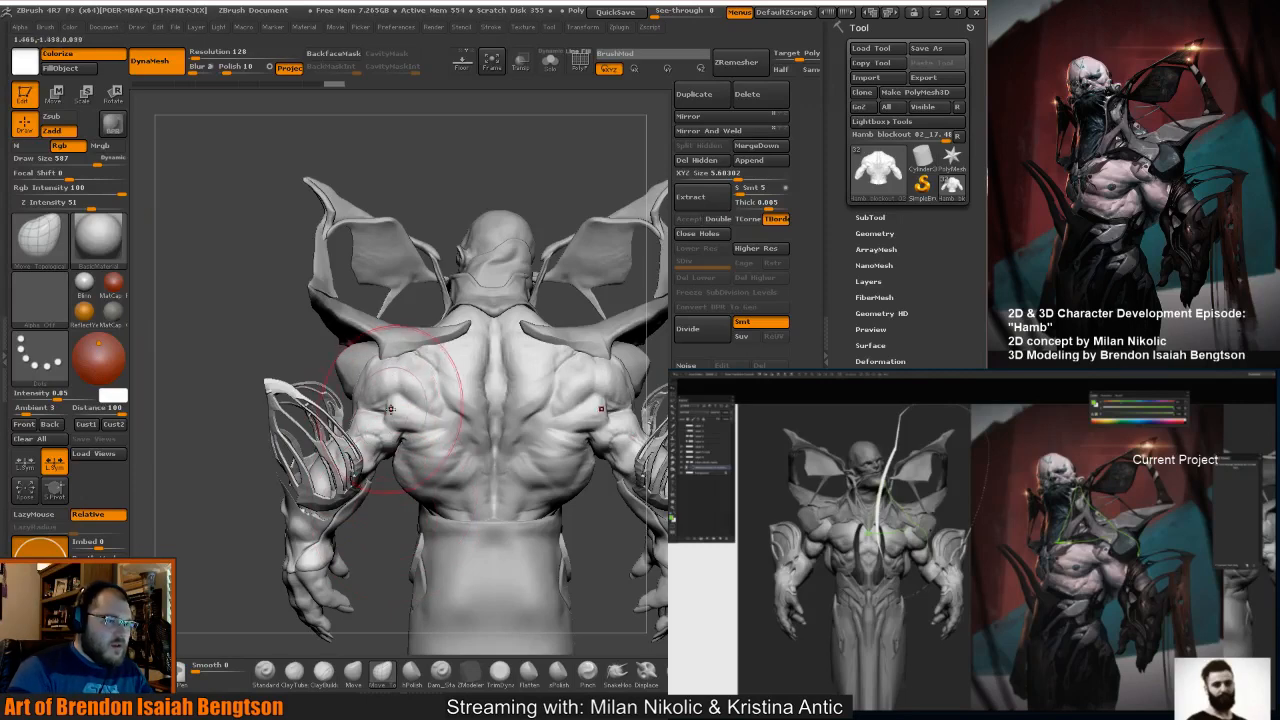
{"action": "left_click_drag", "start_coordinate": [388, 421], "coordinate": [402, 432]}
{"action": "left_click_drag", "start_coordinate": [414, 478], "coordinate": [425, 473]}
{"action": "left_click_drag", "start_coordinate": [430, 364], "coordinate": [435, 356]}
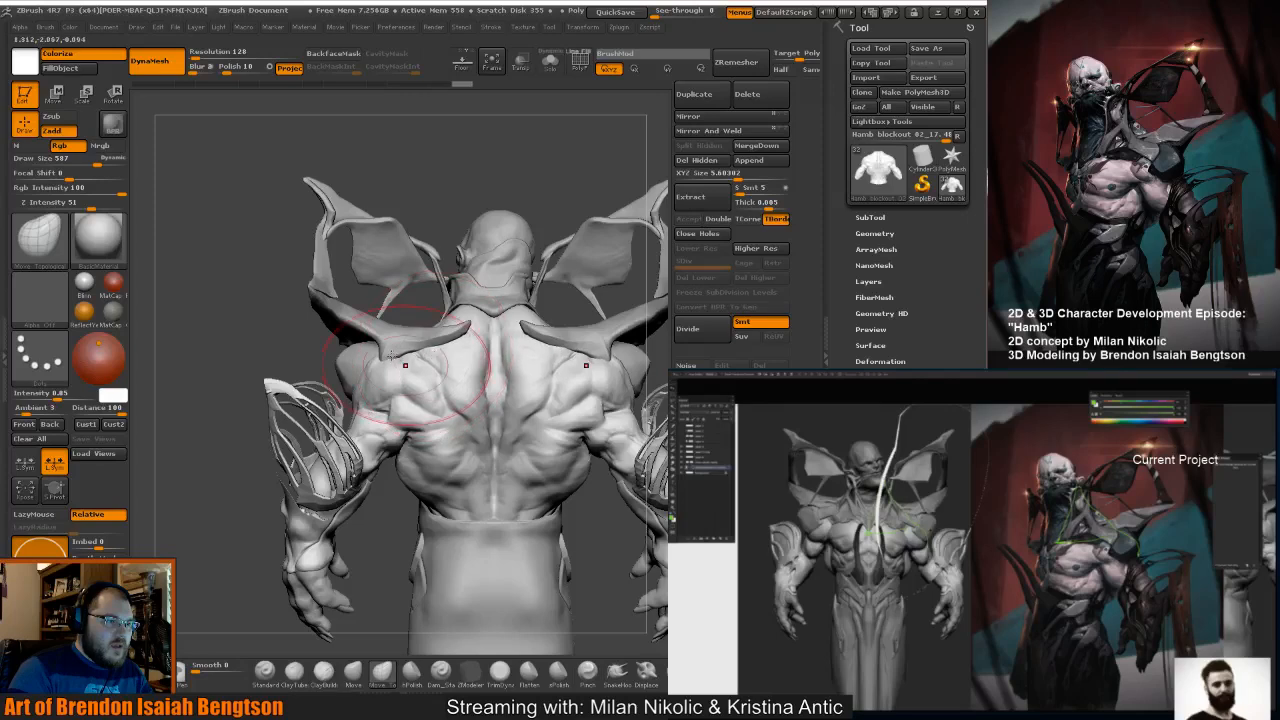
Nudge the front of the shoulders into shape and smooth the upper spine between the shoulder blades.
{"action": "mouse_move", "coordinate": [287, 329]}
{"action": "left_mouse_down"}
{"action": "mouse_move", "coordinate": [385, 312]}
{"action": "mouse_move", "coordinate": [477, 323]}
{"action": "left_mouse_up"}
{"action": "left_click_drag", "start_coordinate": [600, 263], "coordinate": [664, 240]}
{"action": "left_click_drag", "start_coordinate": [423, 272], "coordinate": [421, 278]}
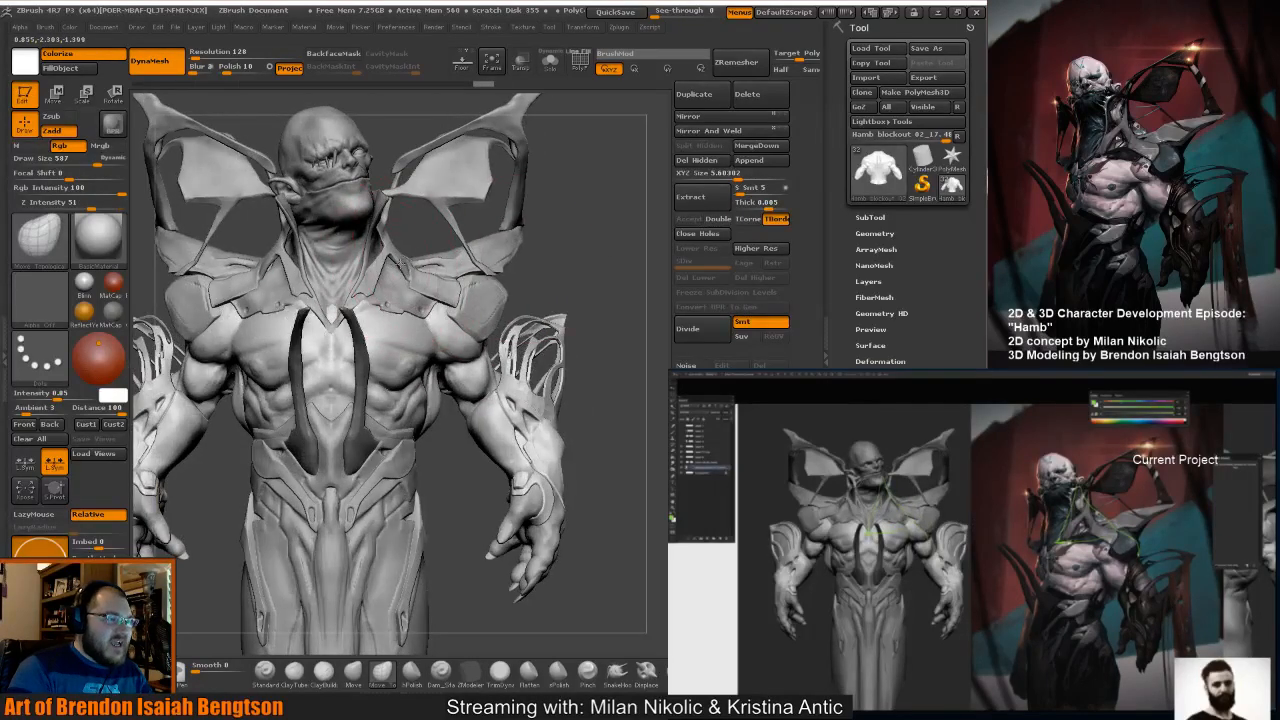
{"action": "left_click_drag", "start_coordinate": [582, 270], "coordinate": [425, 290]}
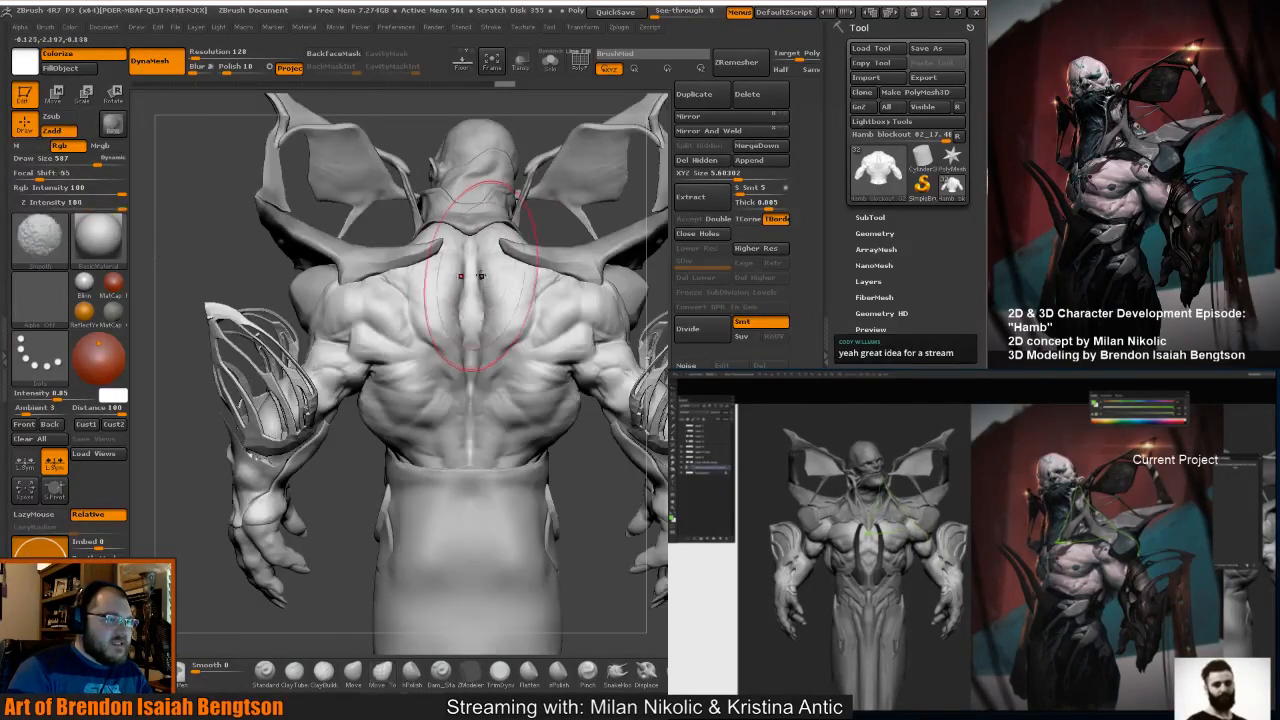
Adjust the muscle masses below the wing bases and along the outer back with short Move Topological strokes.
{"action": "mouse_move", "coordinate": [534, 128]}
{"action": "left_mouse_down", "text": "alt"}
{"action": "mouse_move", "coordinate": [511, 226]}
{"action": "mouse_move", "coordinate": [523, 243]}
{"action": "left_mouse_up", "text": "alt"}
{"action": "left_click_drag", "start_coordinate": [411, 338], "coordinate": [414, 349]}
{"action": "left_click_drag", "start_coordinate": [395, 219], "coordinate": [401, 213]}
{"action": "left_click_drag", "start_coordinate": [385, 378], "coordinate": [388, 380]}
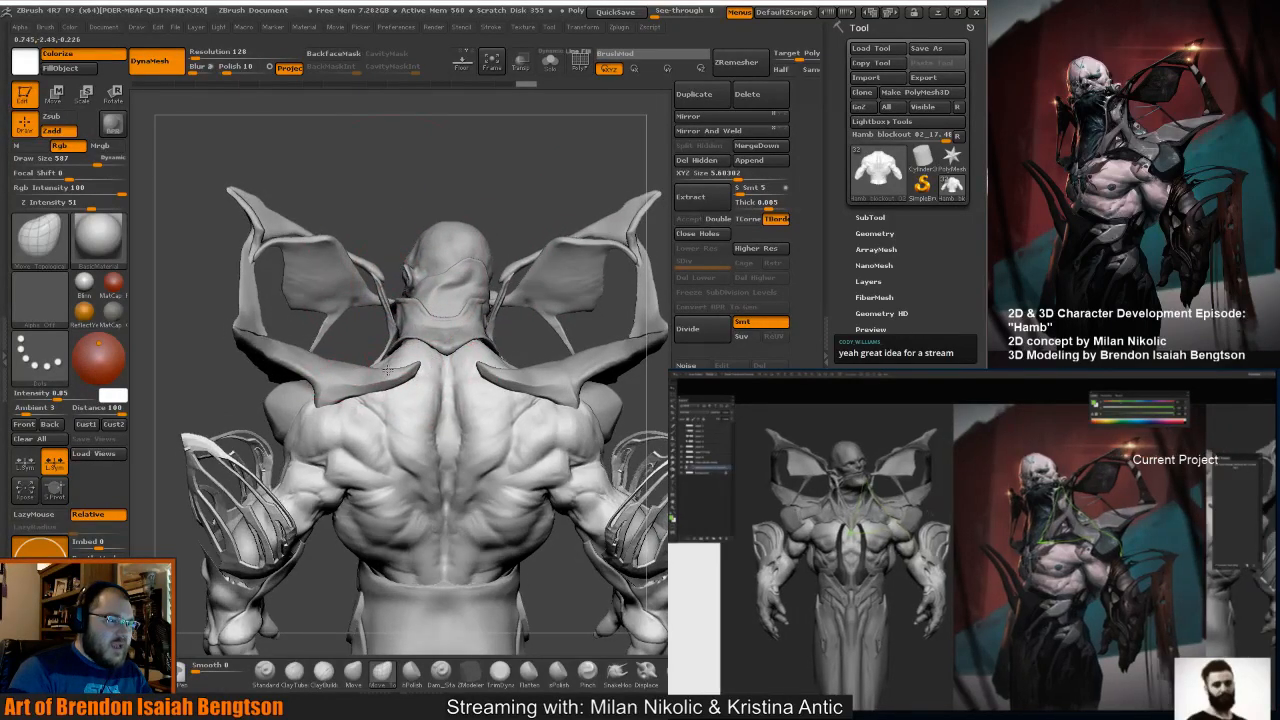
{"action": "left_click_drag", "start_coordinate": [348, 425], "coordinate": [352, 431]}
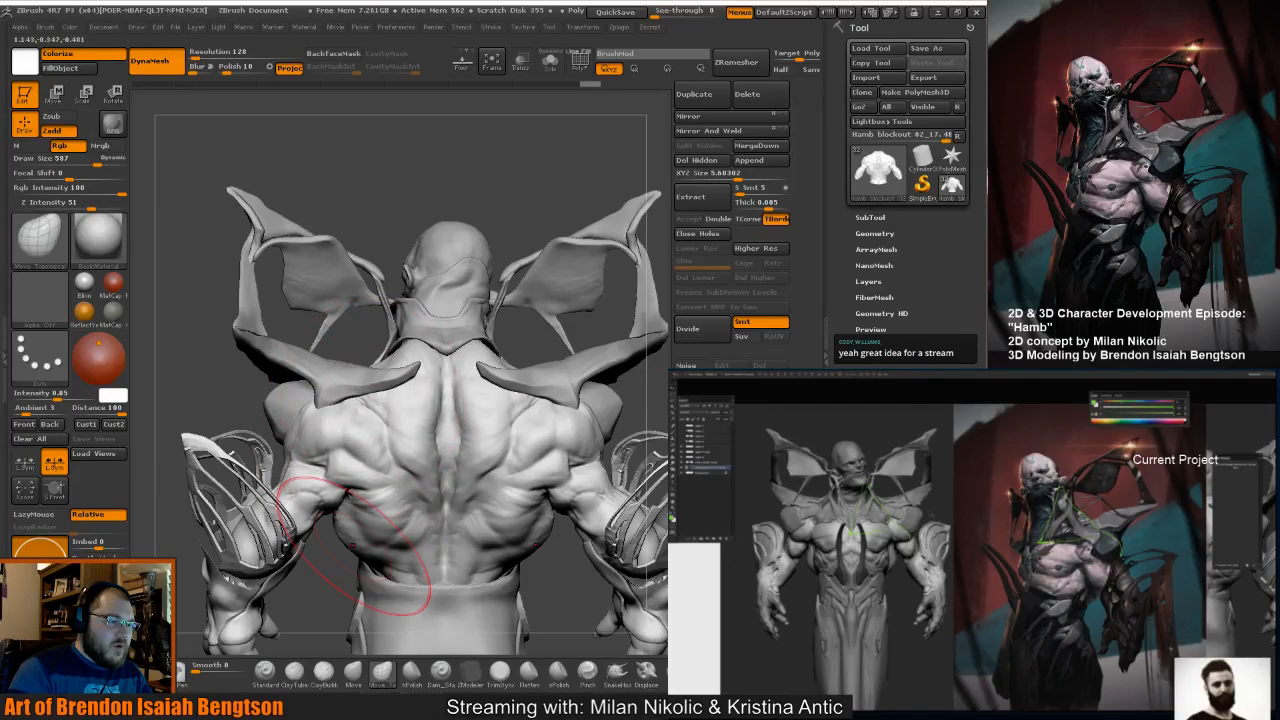
{"action": "mouse_move", "coordinate": [354, 540]}
{"action": "left_mouse_down"}
{"action": "mouse_move", "coordinate": [373, 533]}
{"action": "mouse_move", "coordinate": [318, 510]}
{"action": "mouse_move", "coordinate": [327, 470]}
{"action": "left_mouse_up"}
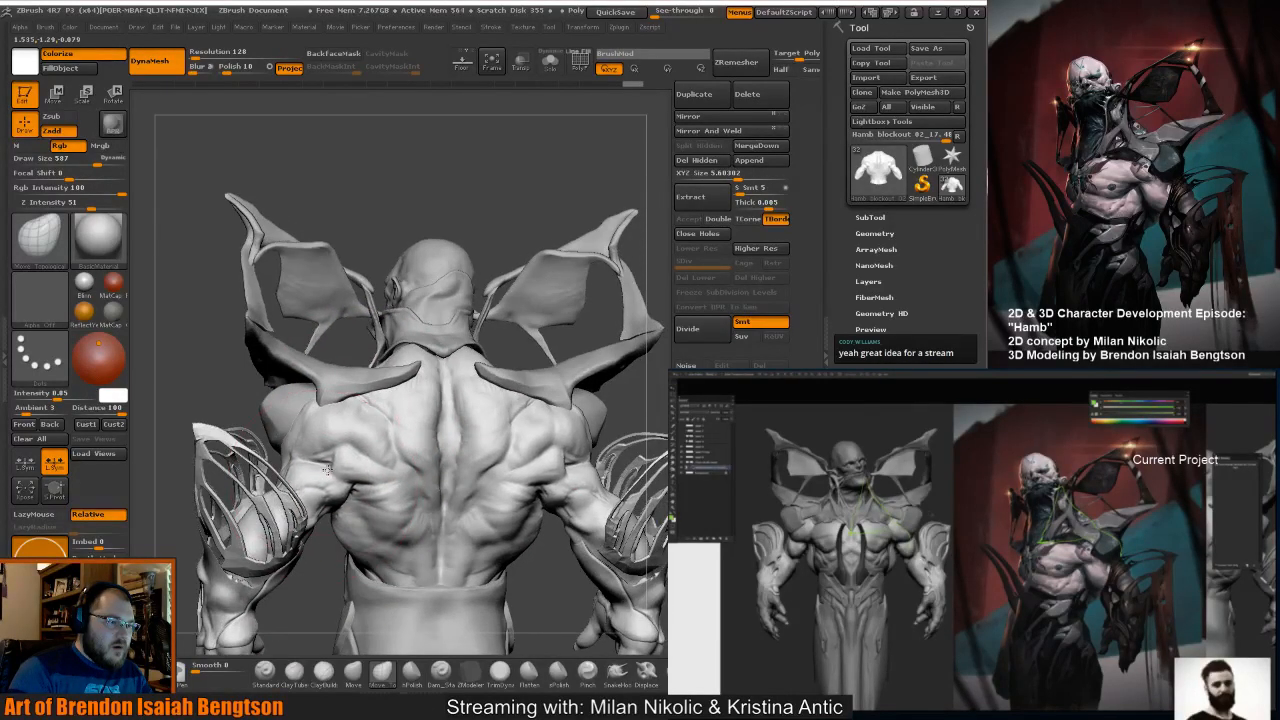
{"action": "left_click_drag", "start_coordinate": [329, 580], "coordinate": [325, 536], "text": "alt"}
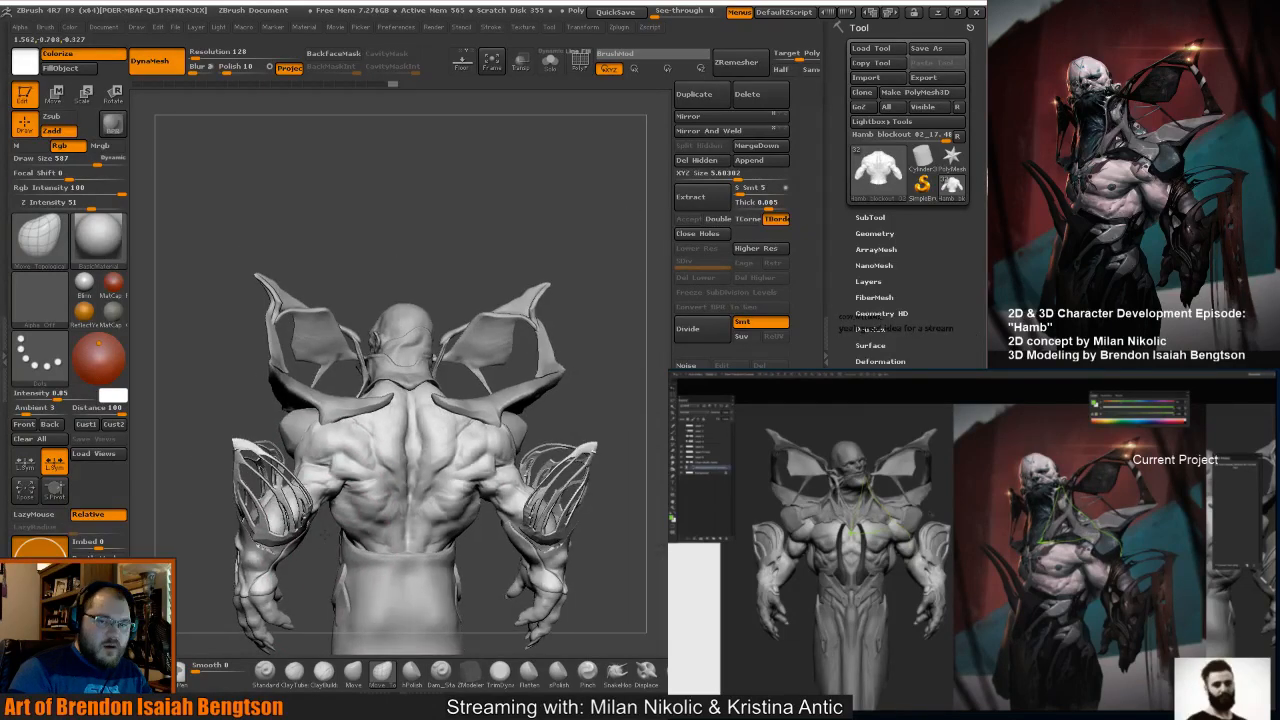
Refine the torso's back contour symmetrically with Move Topological, checking its silhouette from the front, back and side.
{"action": "mouse_move", "coordinate": [460, 288]}
{"action": "left_mouse_down"}
{"action": "mouse_move", "coordinate": [480, 203]}
{"action": "mouse_move", "coordinate": [540, 178]}
{"action": "mouse_move", "coordinate": [592, 184]}
{"action": "left_mouse_up"}
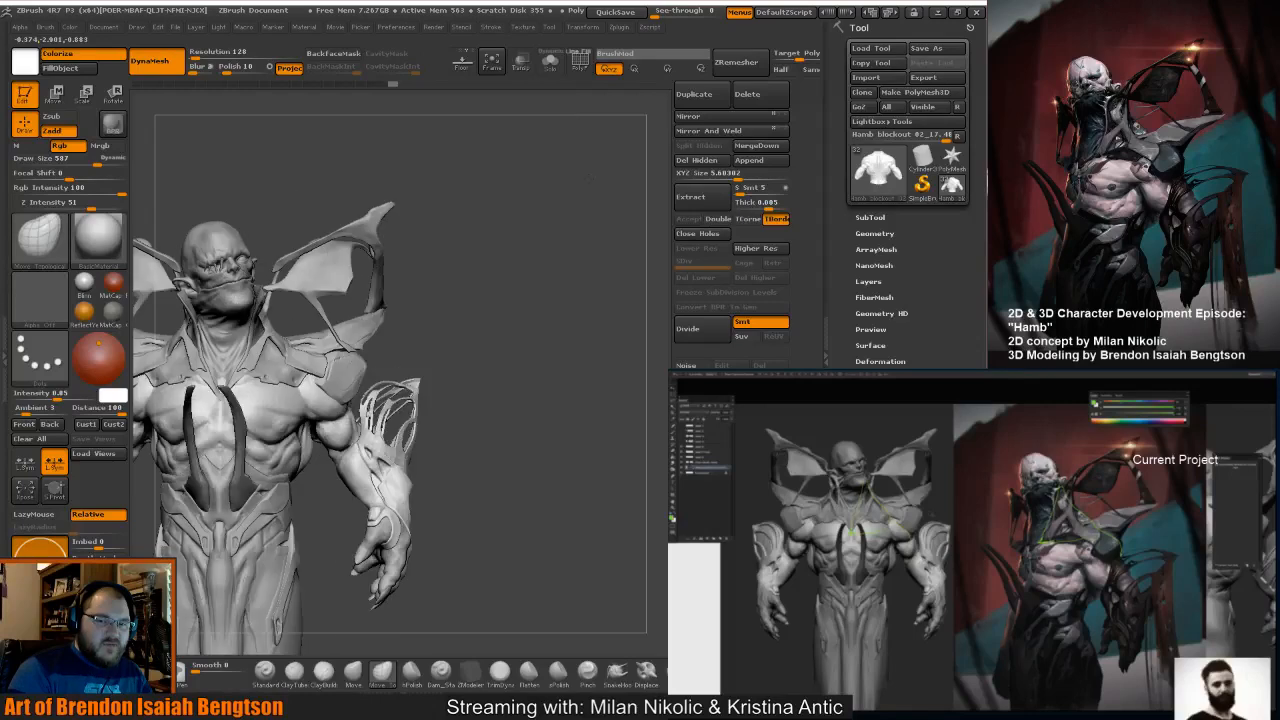
{"action": "mouse_move", "coordinate": [535, 310]}
{"action": "left_mouse_down"}
{"action": "mouse_move", "coordinate": [597, 320]}
{"action": "mouse_move", "coordinate": [420, 322]}
{"action": "mouse_move", "coordinate": [360, 360]}
{"action": "left_mouse_up"}
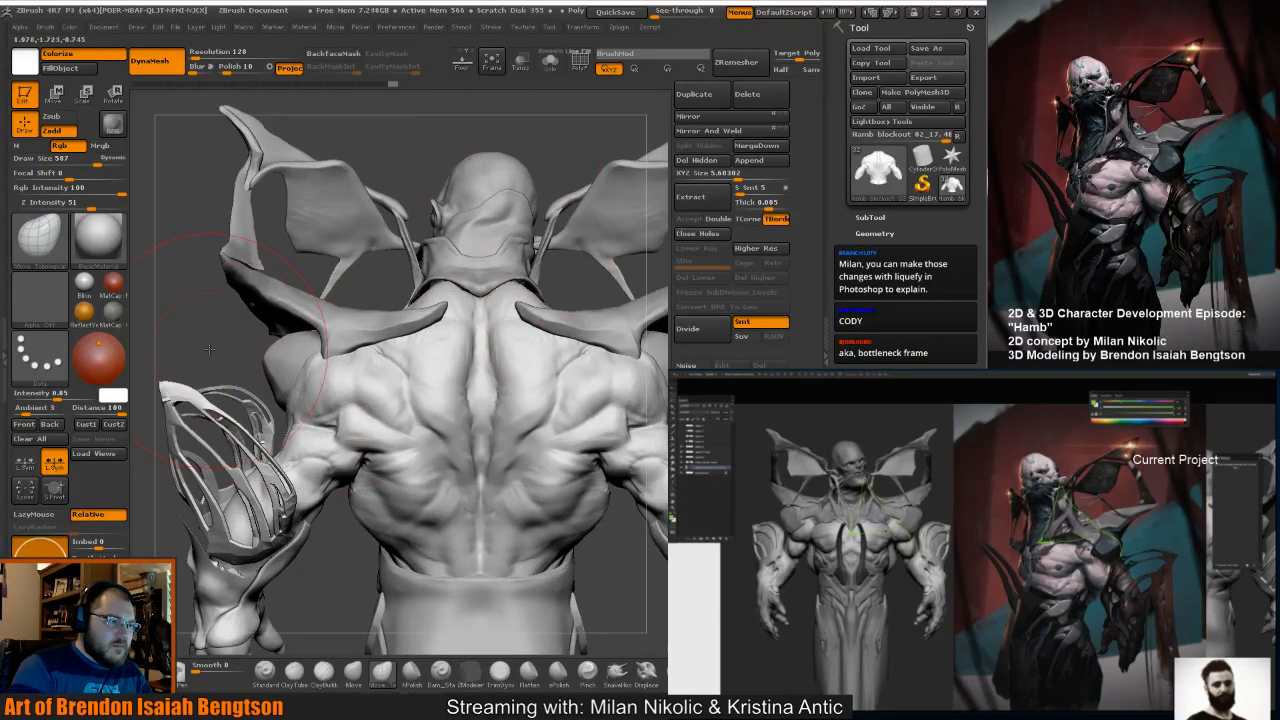
{"action": "left_click_drag", "start_coordinate": [236, 370], "coordinate": [229, 334], "text": "alt"}
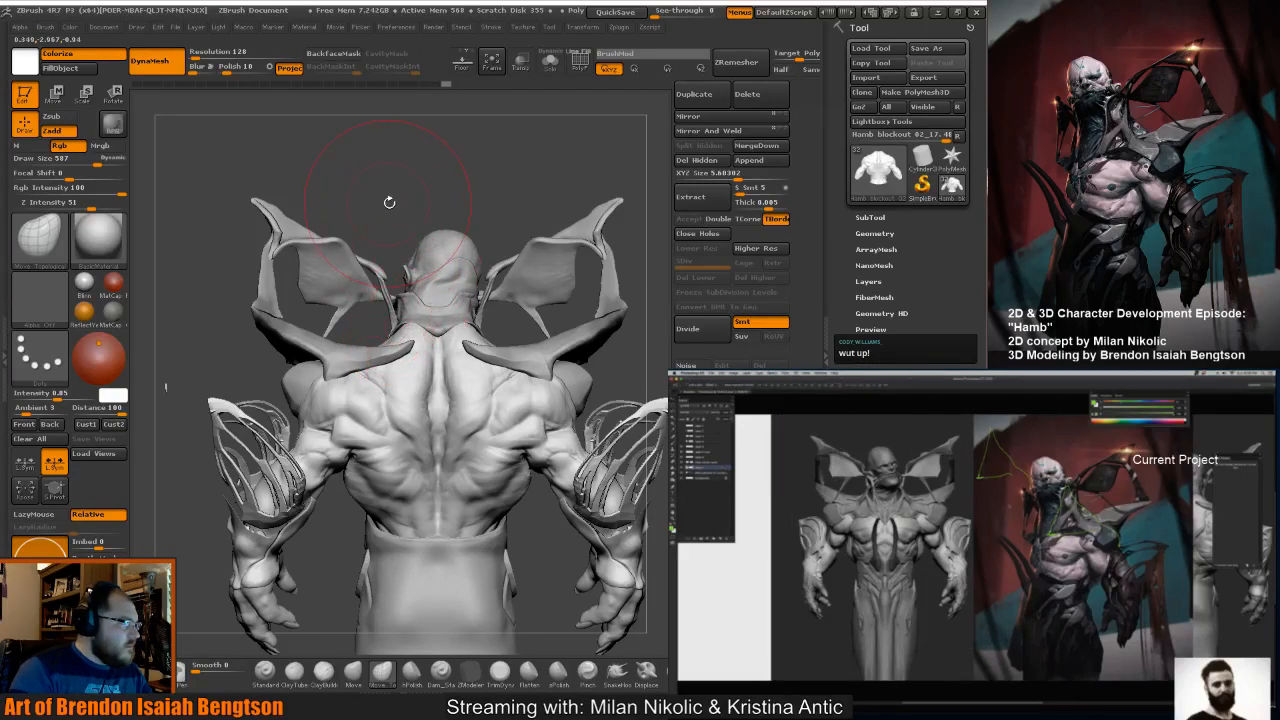
{"action": "left_click_drag", "start_coordinate": [389, 200], "coordinate": [453, 202]}
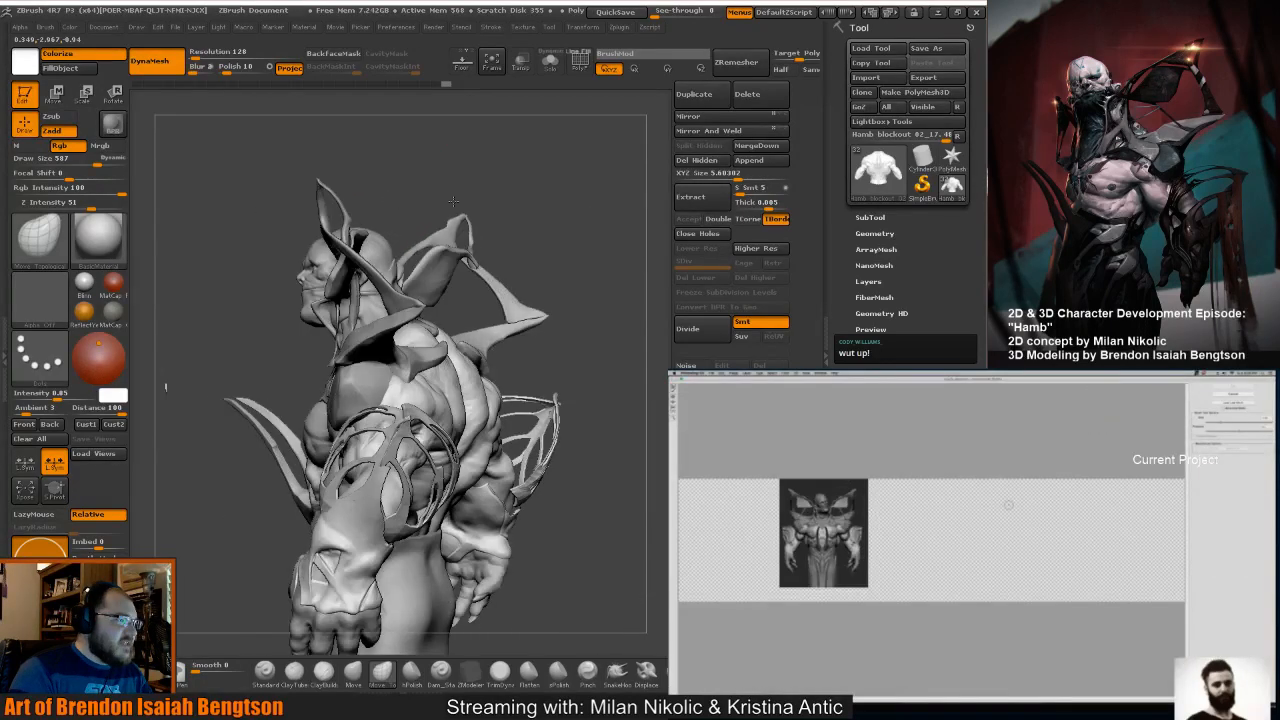
Reshape the front of the torso around the chest and shoulders symmetrically, comparing front, three-quarter and back views.
{"action": "left_click_drag", "start_coordinate": [453, 202], "coordinate": [583, 277]}
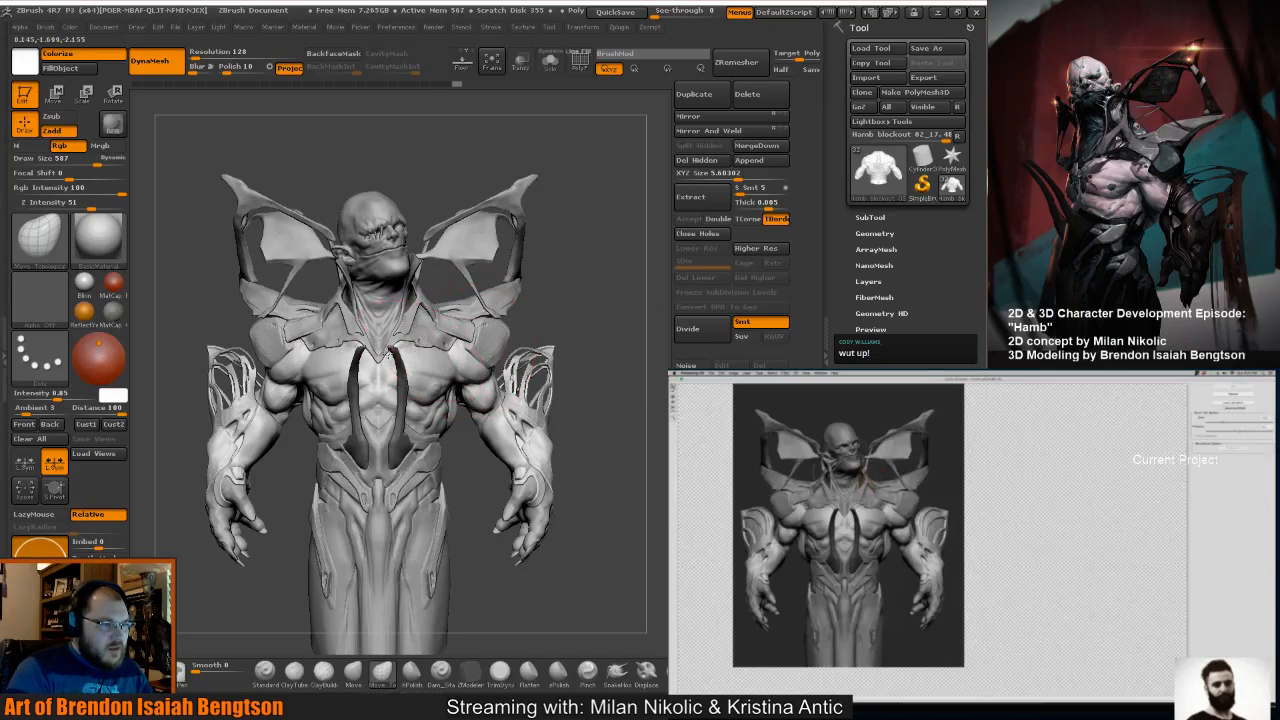
{"action": "mouse_move", "coordinate": [580, 289]}
{"action": "left_mouse_down"}
{"action": "mouse_move", "coordinate": [553, 298]}
{"action": "mouse_move", "coordinate": [514, 263]}
{"action": "left_mouse_up"}
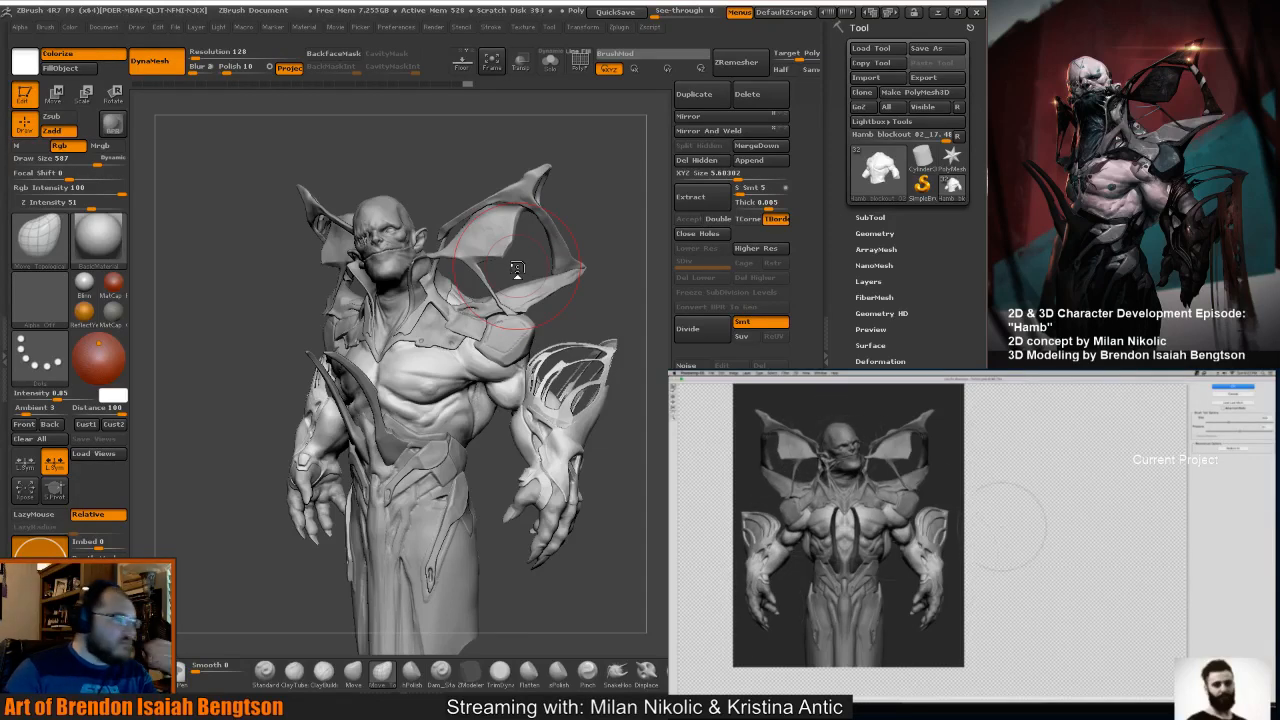
{"action": "left_click_drag", "start_coordinate": [593, 193], "coordinate": [608, 200]}
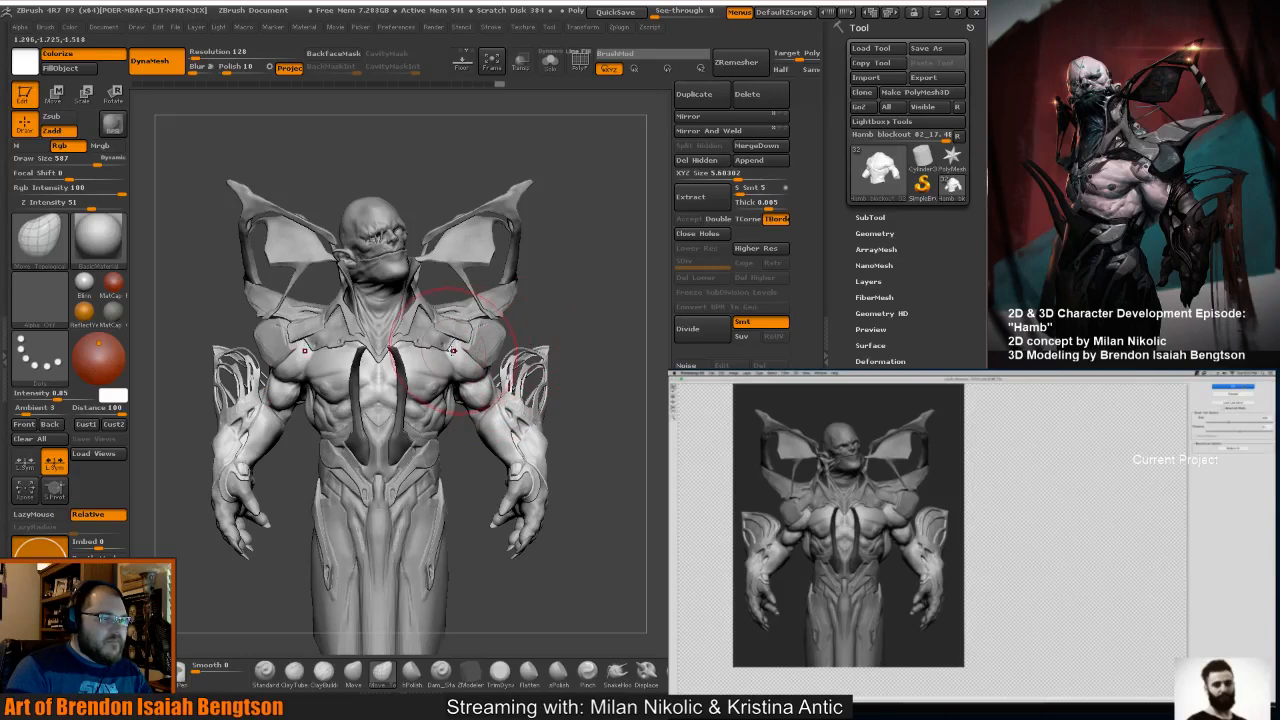
{"action": "left_click_drag", "start_coordinate": [523, 327], "coordinate": [438, 196]}
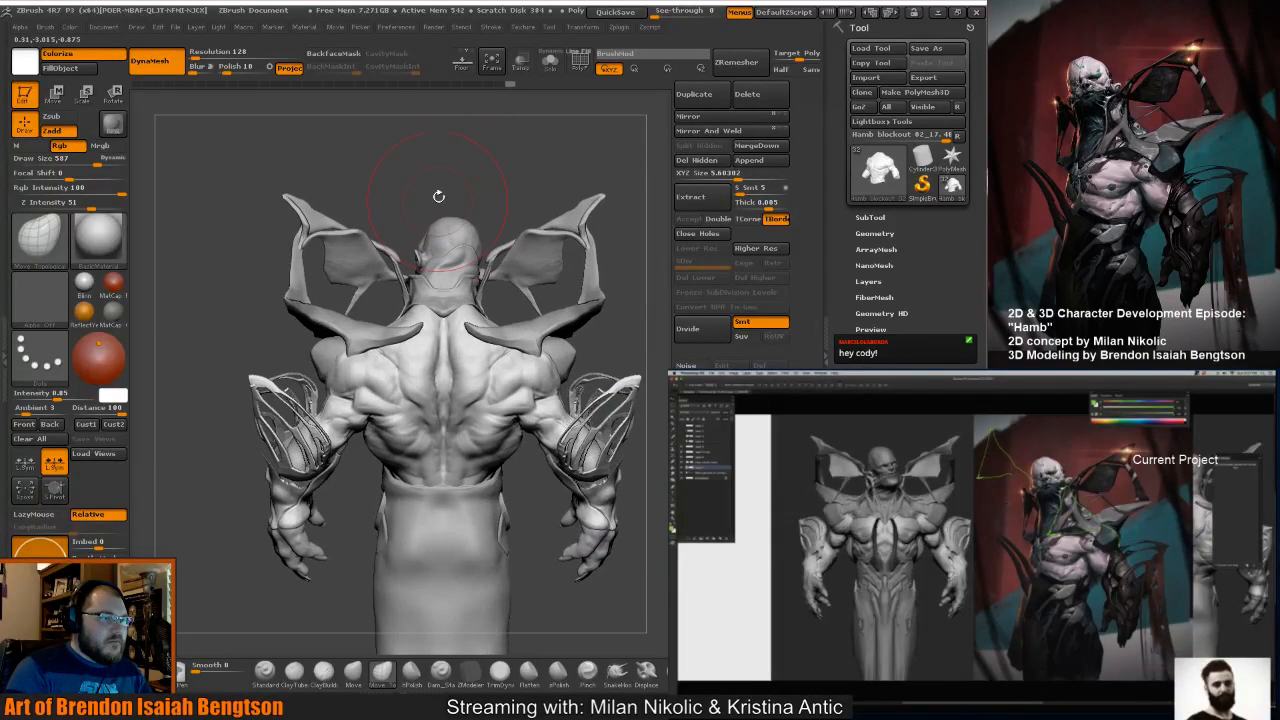
{"action": "left_click_drag", "start_coordinate": [531, 200], "coordinate": [623, 187]}
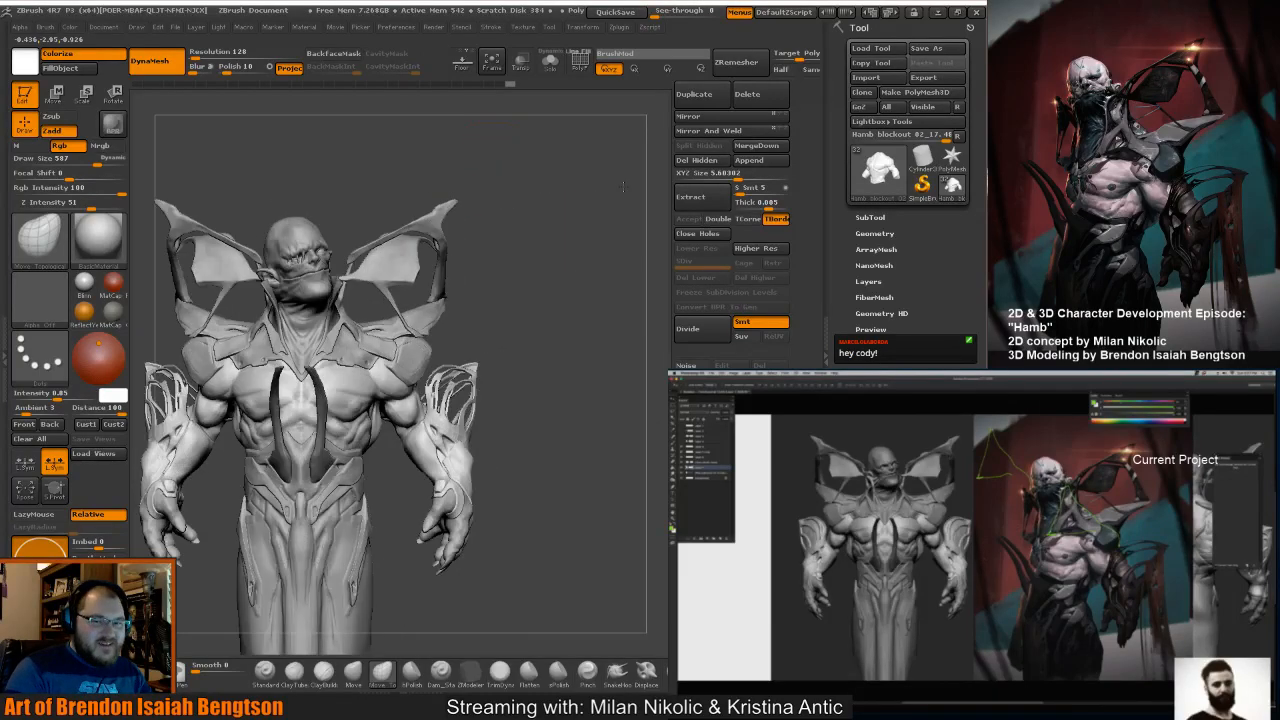
Nudge the outer upper arms into shape from the front and set the brush draw size to 451.
{"action": "key", "text": "f"}
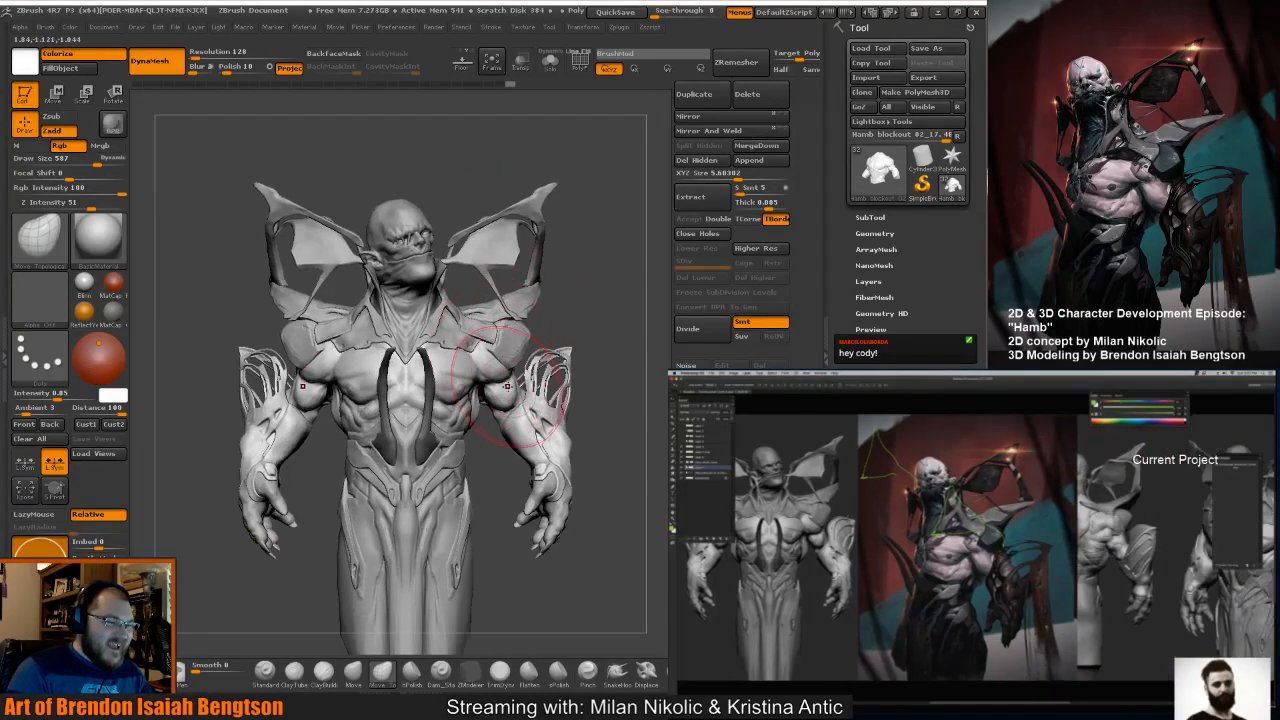
{"action": "left_click_drag", "start_coordinate": [515, 406], "coordinate": [527, 416]}
{"action": "key", "text": "space"}
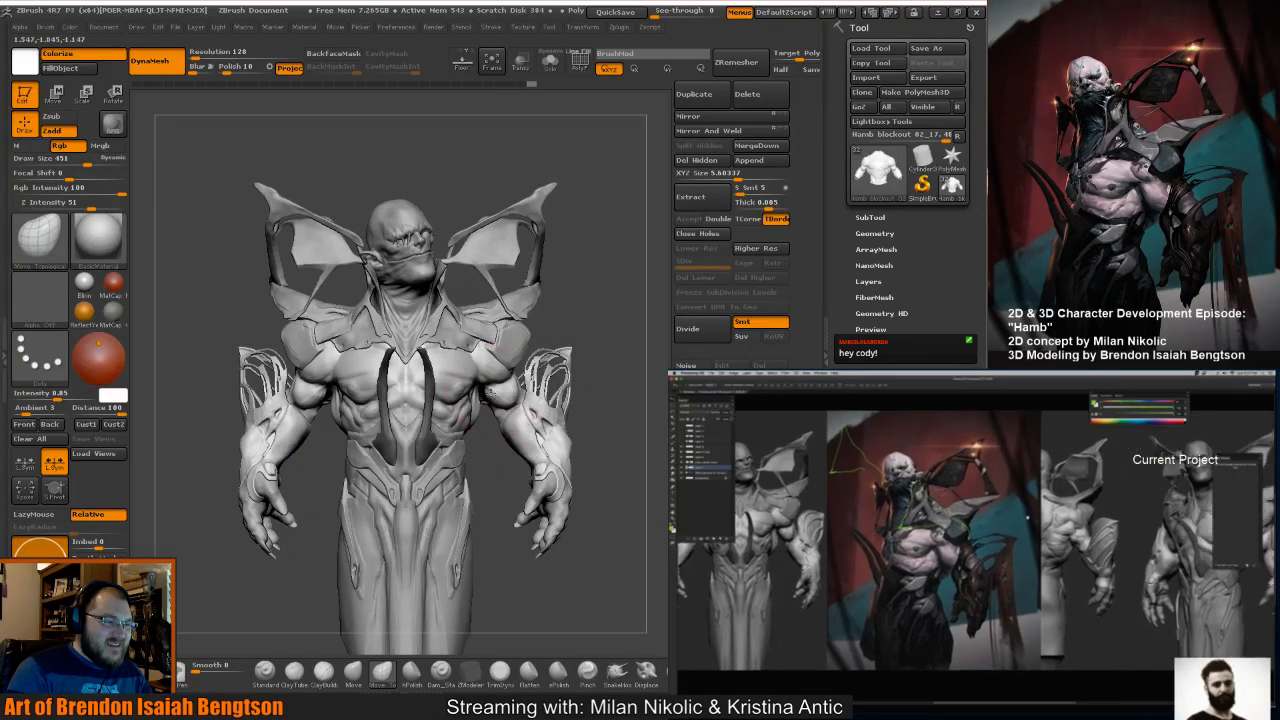
{"action": "left_click_drag", "start_coordinate": [561, 310], "coordinate": [591, 316]}
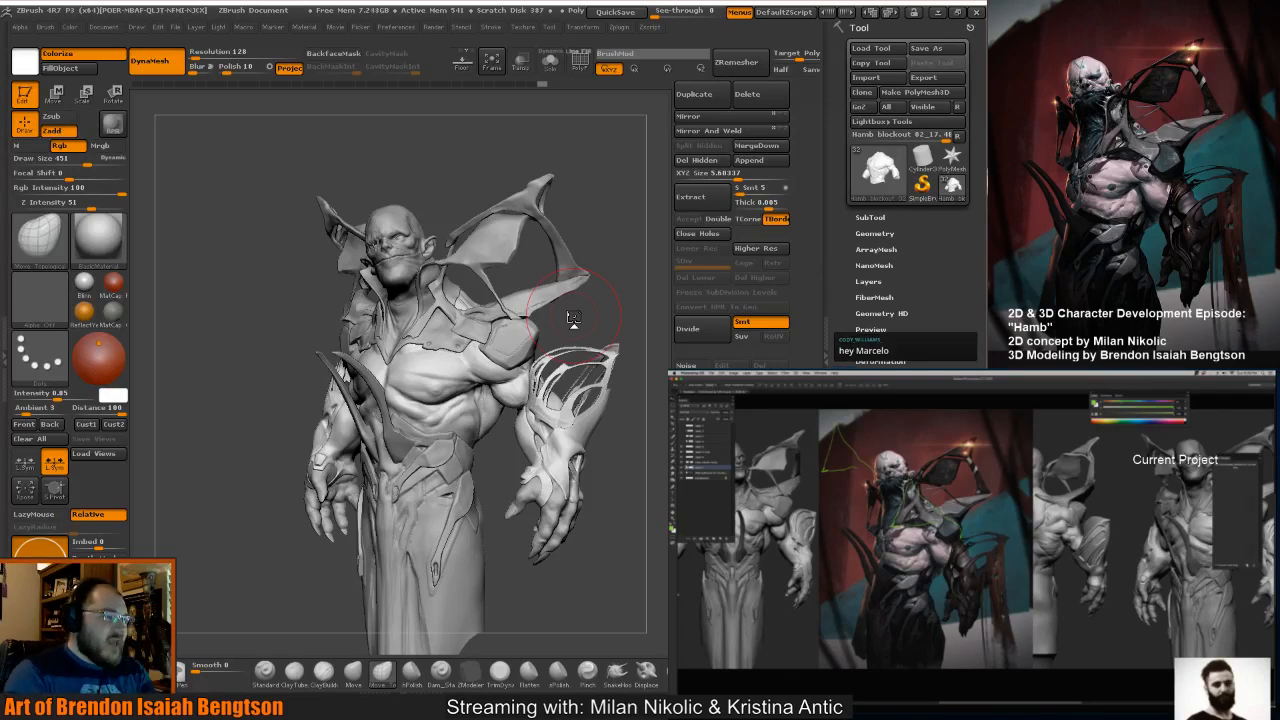
Select the rounded shoulder pads and pull them closer to the body, setting the draw size to 382.
{"action": "mouse_move", "coordinate": [582, 218]}
{"action": "left_mouse_down"}
{"action": "mouse_move", "coordinate": [505, 232]}
{"action": "mouse_move", "coordinate": [442, 191]}
{"action": "mouse_move", "coordinate": [483, 186]}
{"action": "mouse_move", "coordinate": [470, 205]}
{"action": "mouse_move", "coordinate": [440, 205]}
{"action": "mouse_move", "coordinate": [453, 235]}
{"action": "left_mouse_up"}
{"action": "left_click_drag", "start_coordinate": [480, 194], "coordinate": [533, 175]}
{"action": "left_click", "coordinate": [396, 331], "text": "alt"}
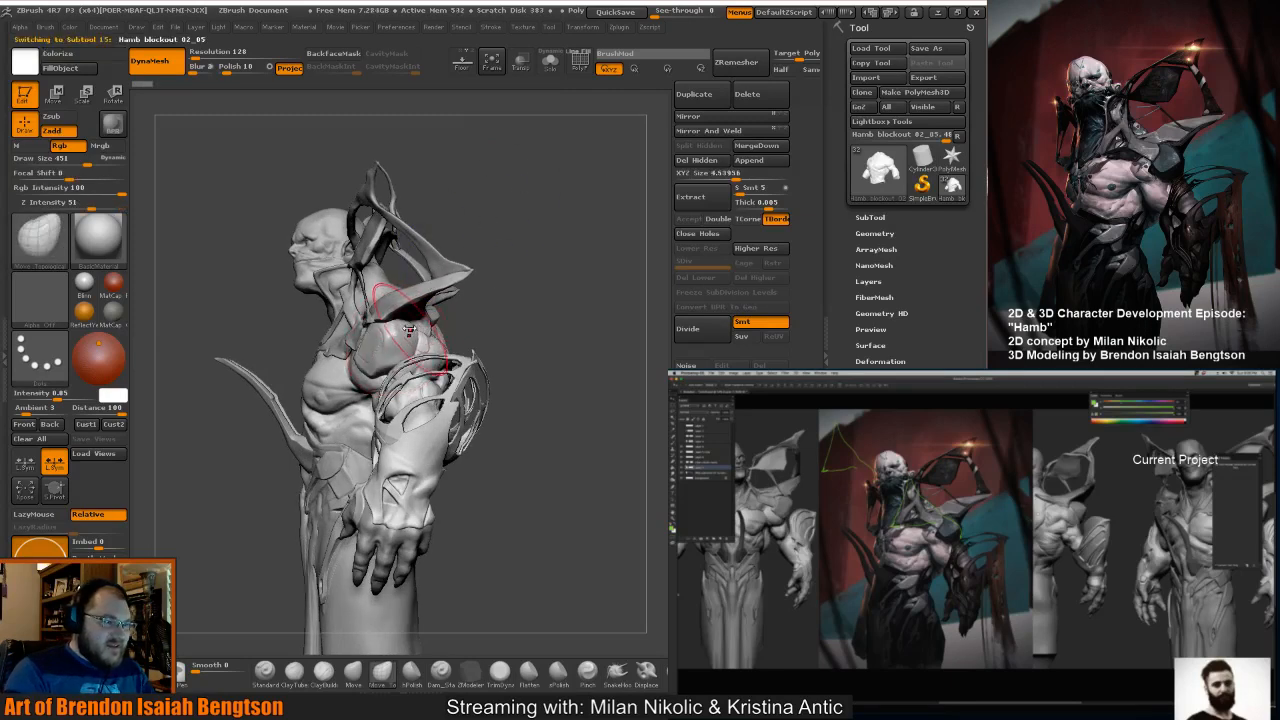
{"action": "key", "text": "space"}
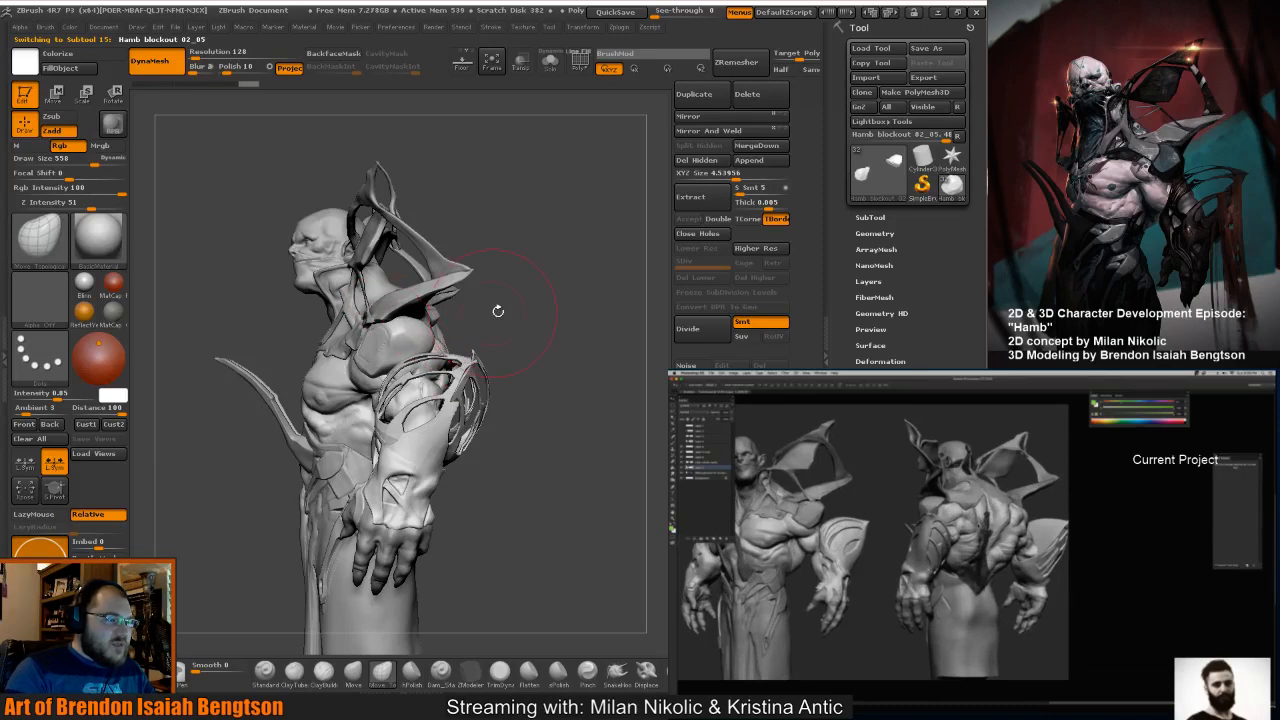
{"action": "mouse_move", "coordinate": [497, 306]}
{"action": "left_mouse_down"}
{"action": "mouse_move", "coordinate": [540, 306]}
{"action": "mouse_move", "coordinate": [518, 302]}
{"action": "left_mouse_up"}
{"action": "key", "text": "space"}
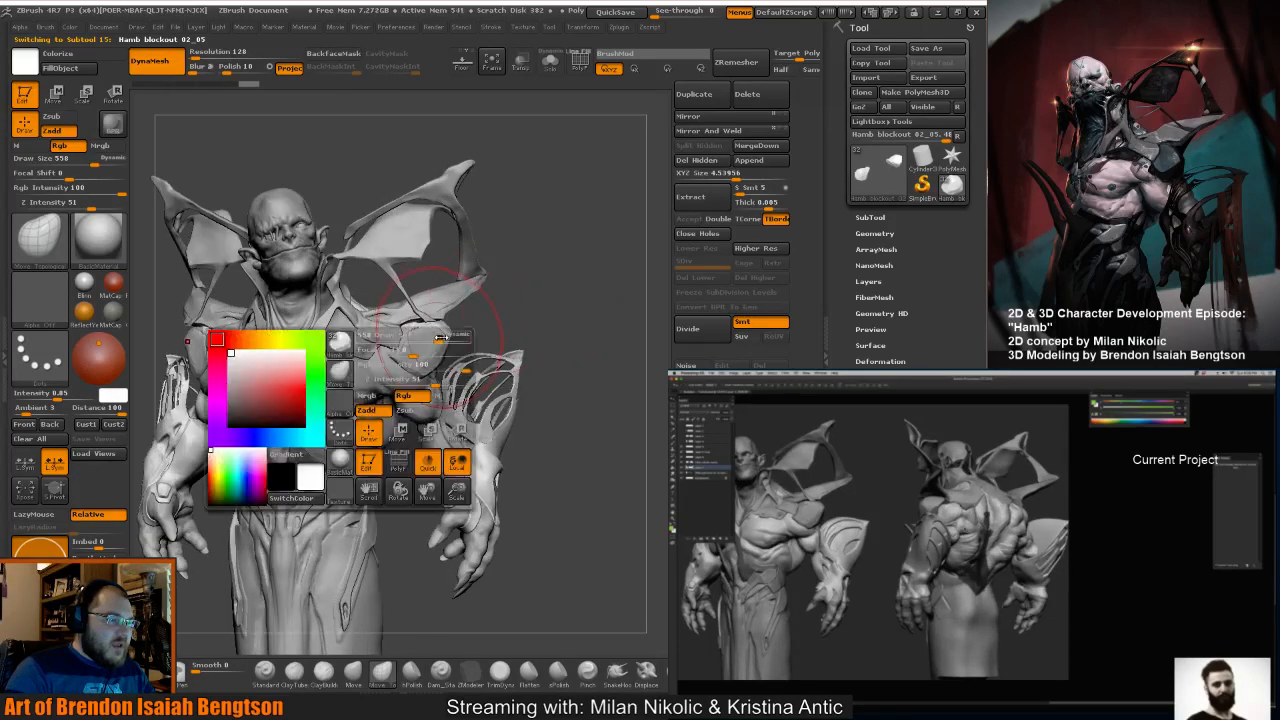
{"action": "mouse_move", "coordinate": [446, 341]}
{"action": "left_mouse_down"}
{"action": "mouse_move", "coordinate": [430, 341]}
{"action": "mouse_move", "coordinate": [429, 323]}
{"action": "left_mouse_up"}
{"action": "mouse_move", "coordinate": [556, 325]}
{"action": "left_mouse_down"}
{"action": "mouse_move", "coordinate": [392, 337]}
{"action": "mouse_move", "coordinate": [462, 322]}
{"action": "left_mouse_up"}
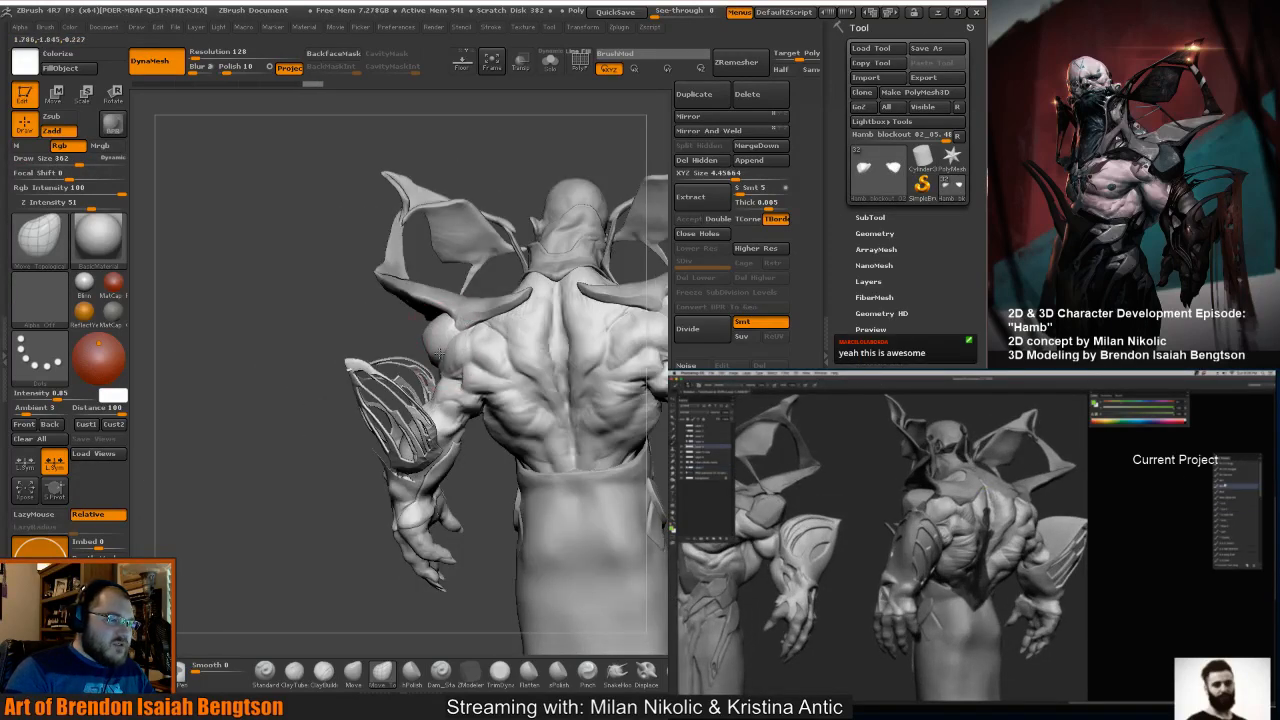
{"action": "mouse_move", "coordinate": [380, 337]}
{"action": "left_mouse_down"}
{"action": "mouse_move", "coordinate": [384, 218]}
{"action": "mouse_move", "coordinate": [491, 149]}
{"action": "mouse_move", "coordinate": [562, 188]}
{"action": "mouse_move", "coordinate": [462, 179]}
{"action": "left_mouse_up"}
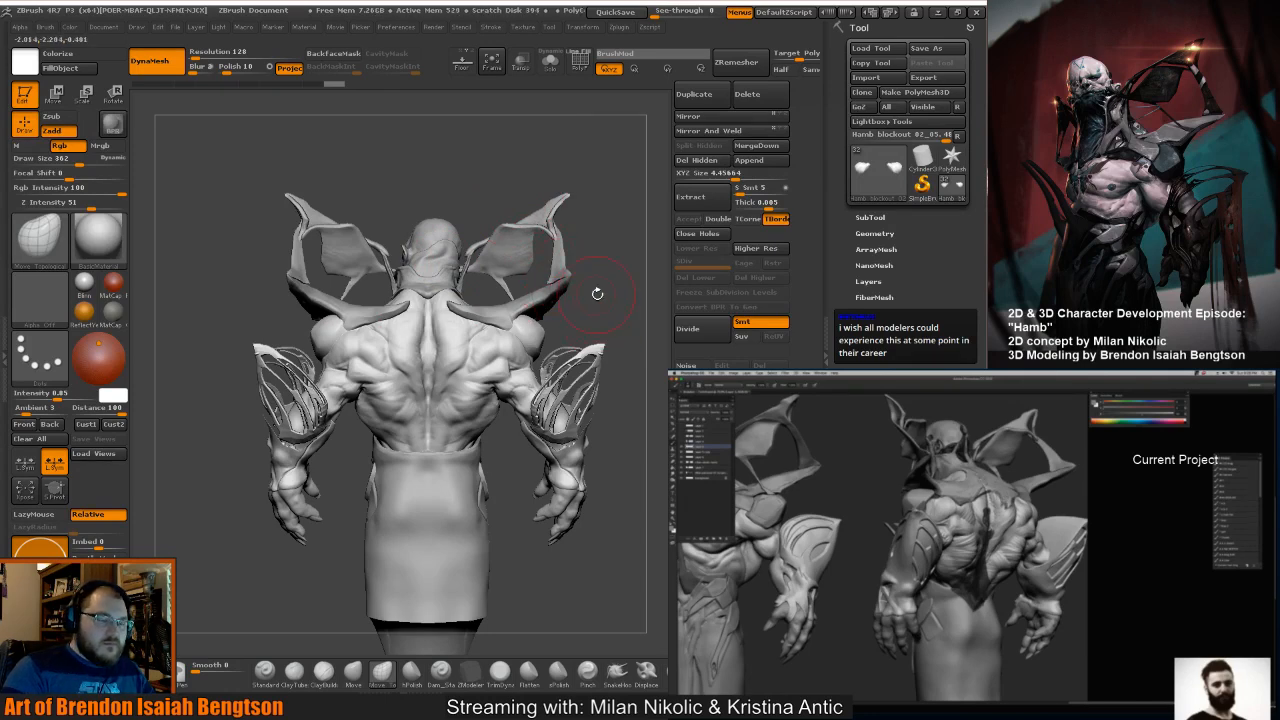
Select the wing-base pieces over the shoulder blades and shift them slightly outward above the shoulder pads.
{"action": "mouse_move", "coordinate": [597, 293]}
{"action": "left_mouse_down"}
{"action": "mouse_move", "coordinate": [608, 325]}
{"action": "mouse_move", "coordinate": [606, 300]}
{"action": "left_mouse_up"}
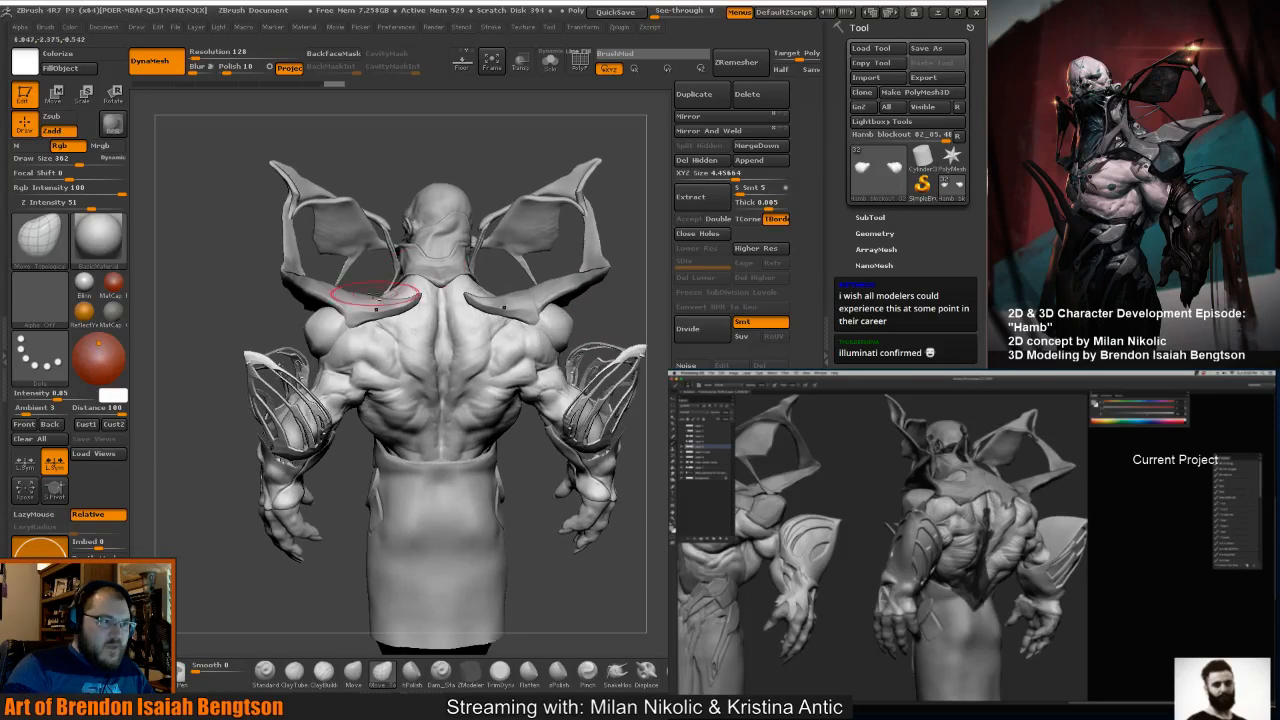
{"action": "left_click", "coordinate": [385, 306], "text": "alt"}
{"action": "left_click_drag", "start_coordinate": [380, 321], "coordinate": [362, 320]}
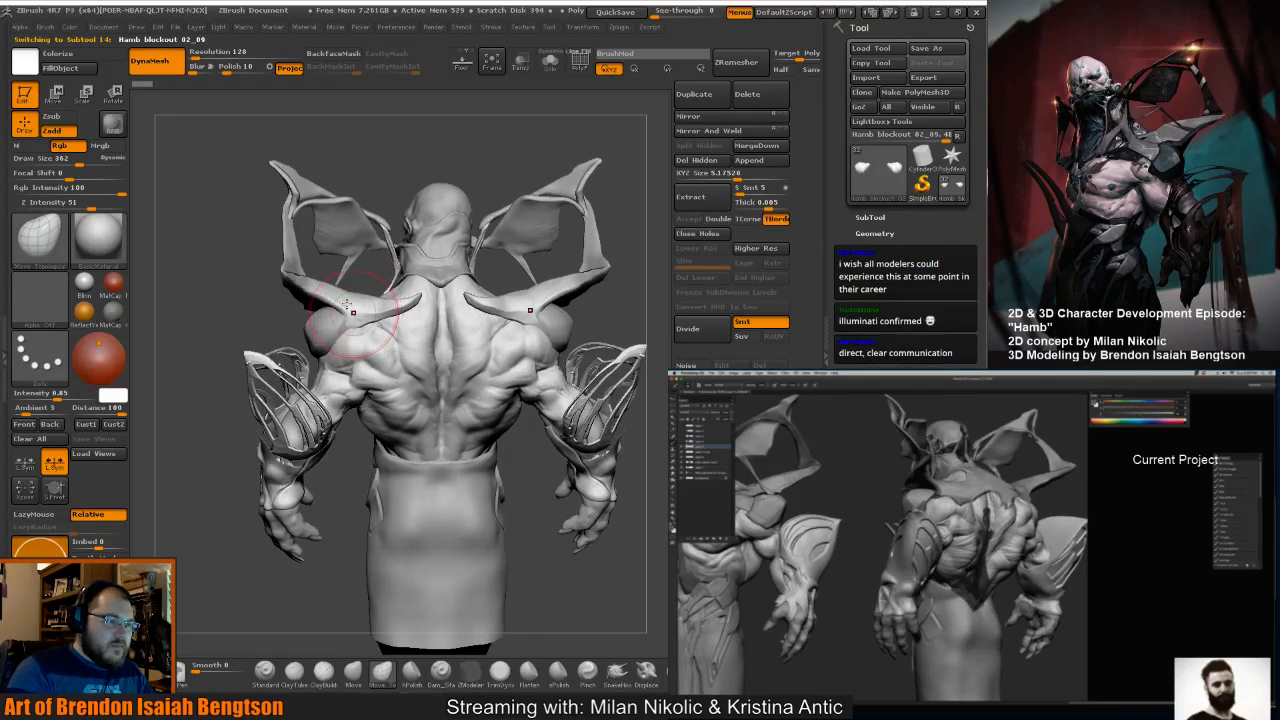
{"action": "mouse_move", "coordinate": [208, 317]}
{"action": "left_mouse_down"}
{"action": "mouse_move", "coordinate": [360, 323]}
{"action": "mouse_move", "coordinate": [371, 335]}
{"action": "left_mouse_up"}
{"action": "mouse_move", "coordinate": [602, 307]}
{"action": "left_mouse_down"}
{"action": "mouse_move", "coordinate": [343, 325]}
{"action": "mouse_move", "coordinate": [466, 329]}
{"action": "mouse_move", "coordinate": [580, 277]}
{"action": "mouse_move", "coordinate": [480, 285]}
{"action": "left_mouse_up"}
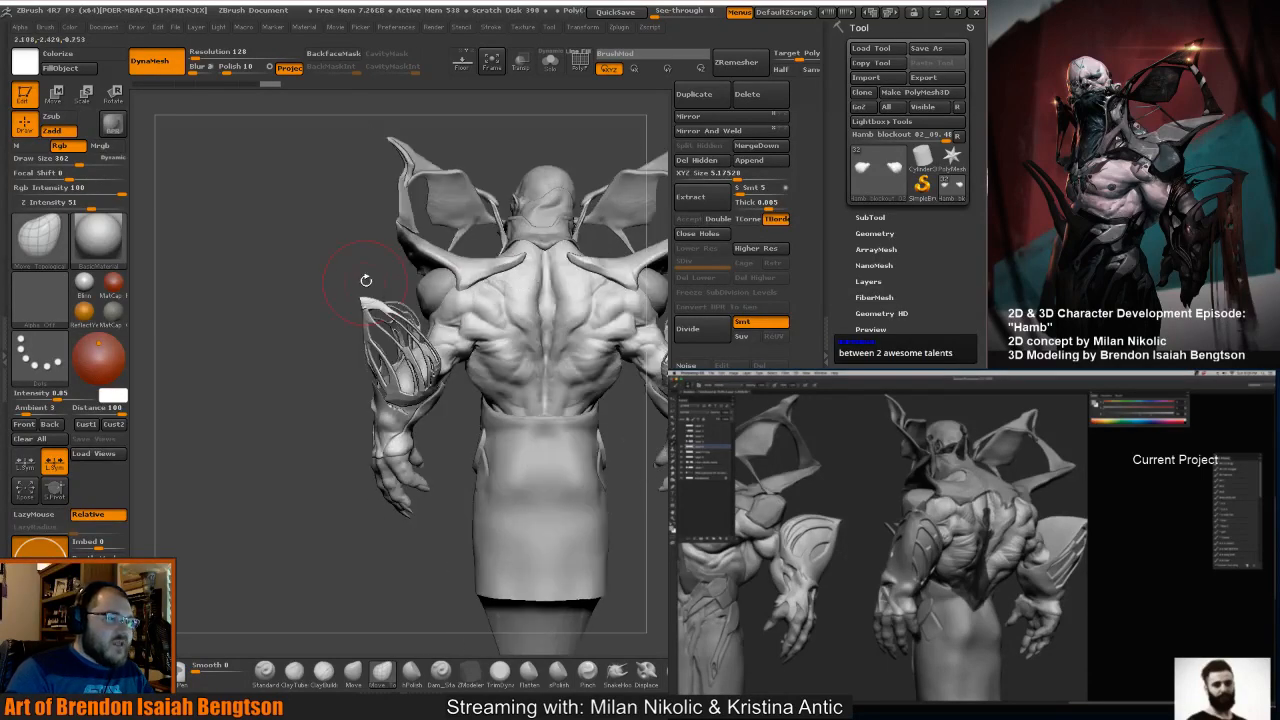
Set the draw size to 232, reselect the shoulder pads and refine their shape beneath the wing bases.
{"action": "key", "text": "f"}
{"action": "left_click_drag", "start_coordinate": [597, 268], "coordinate": [438, 268]}
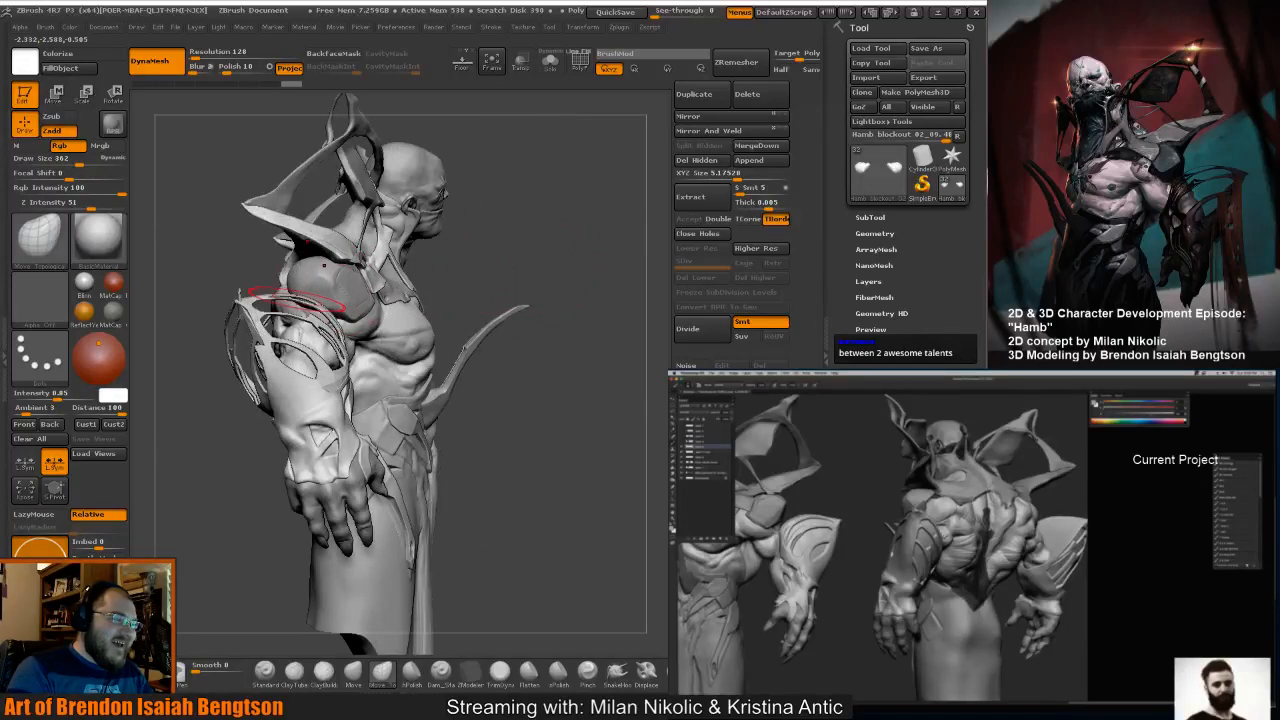
{"action": "key", "text": "space"}
{"action": "mouse_move", "coordinate": [296, 290]}
{"action": "left_mouse_down"}
{"action": "mouse_move", "coordinate": [286, 297]}
{"action": "mouse_move", "coordinate": [298, 271]}
{"action": "left_mouse_up"}
{"action": "left_click", "coordinate": [316, 284], "text": "alt"}
{"action": "left_click_drag", "start_coordinate": [505, 261], "coordinate": [465, 265]}
{"action": "left_click_drag", "start_coordinate": [620, 238], "coordinate": [560, 263], "text": "alt"}
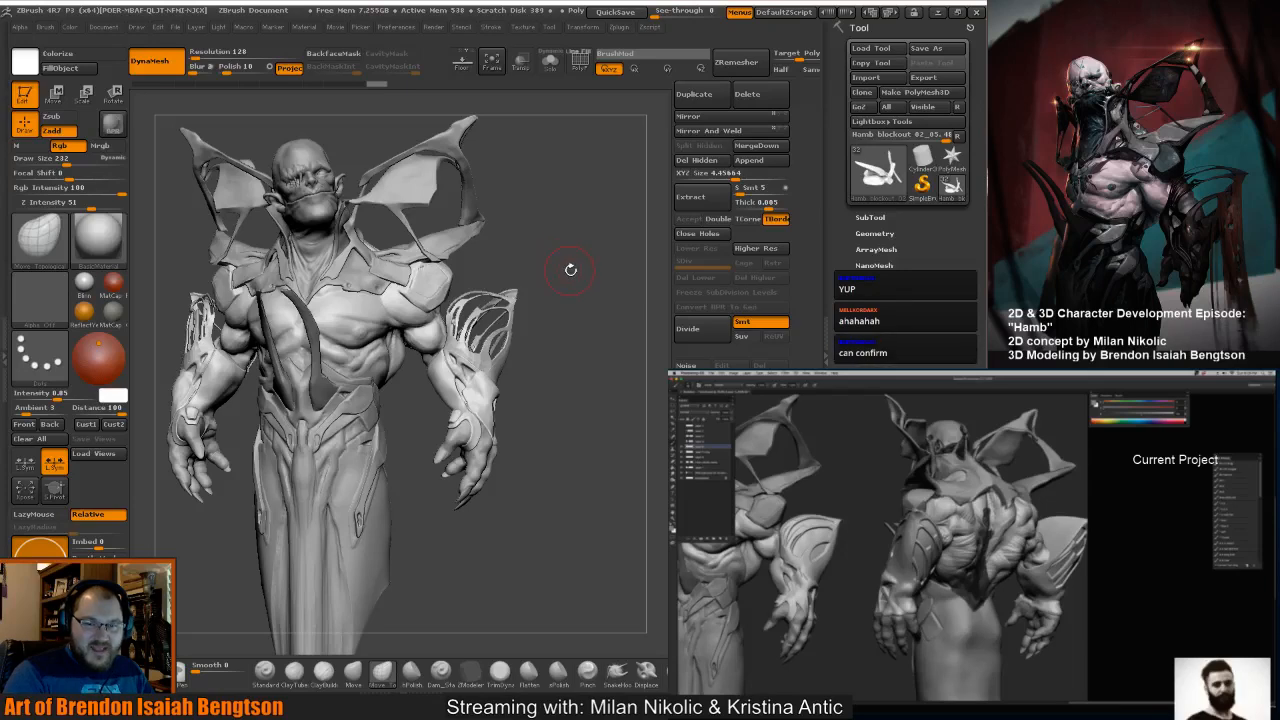
Examine the whole figure's proportions and silhouette from the front, three-quarter and back views.
{"action": "mouse_move", "coordinate": [570, 270]}
{"action": "left_mouse_down", "text": "shift"}
{"action": "mouse_move", "coordinate": [582, 310]}
{"action": "mouse_move", "coordinate": [546, 291]}
{"action": "mouse_move", "coordinate": [587, 298]}
{"action": "mouse_move", "coordinate": [522, 255]}
{"action": "left_mouse_up", "text": "shift"}
{"action": "left_click_drag", "start_coordinate": [602, 331], "coordinate": [606, 352]}
{"action": "left_click_drag", "start_coordinate": [442, 412], "coordinate": [420, 426]}
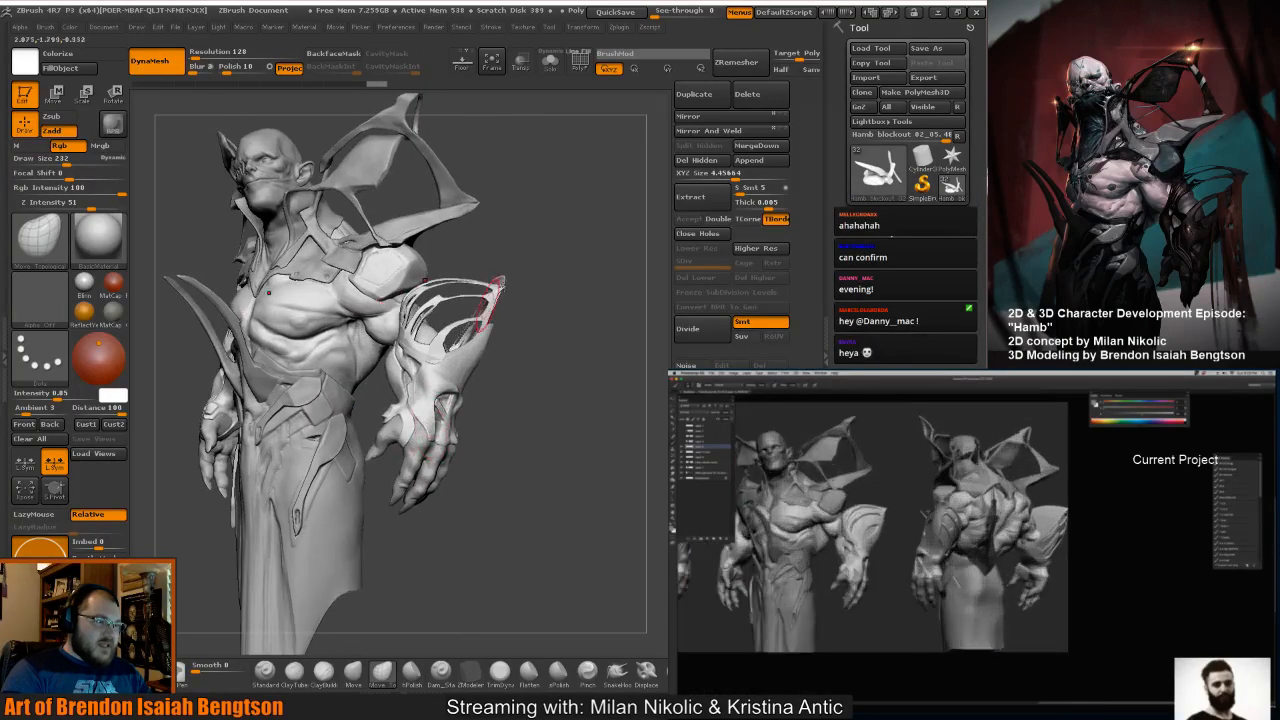
{"action": "mouse_move", "coordinate": [574, 322]}
{"action": "left_mouse_down"}
{"action": "mouse_move", "coordinate": [593, 336]}
{"action": "mouse_move", "coordinate": [514, 297]}
{"action": "left_mouse_up"}
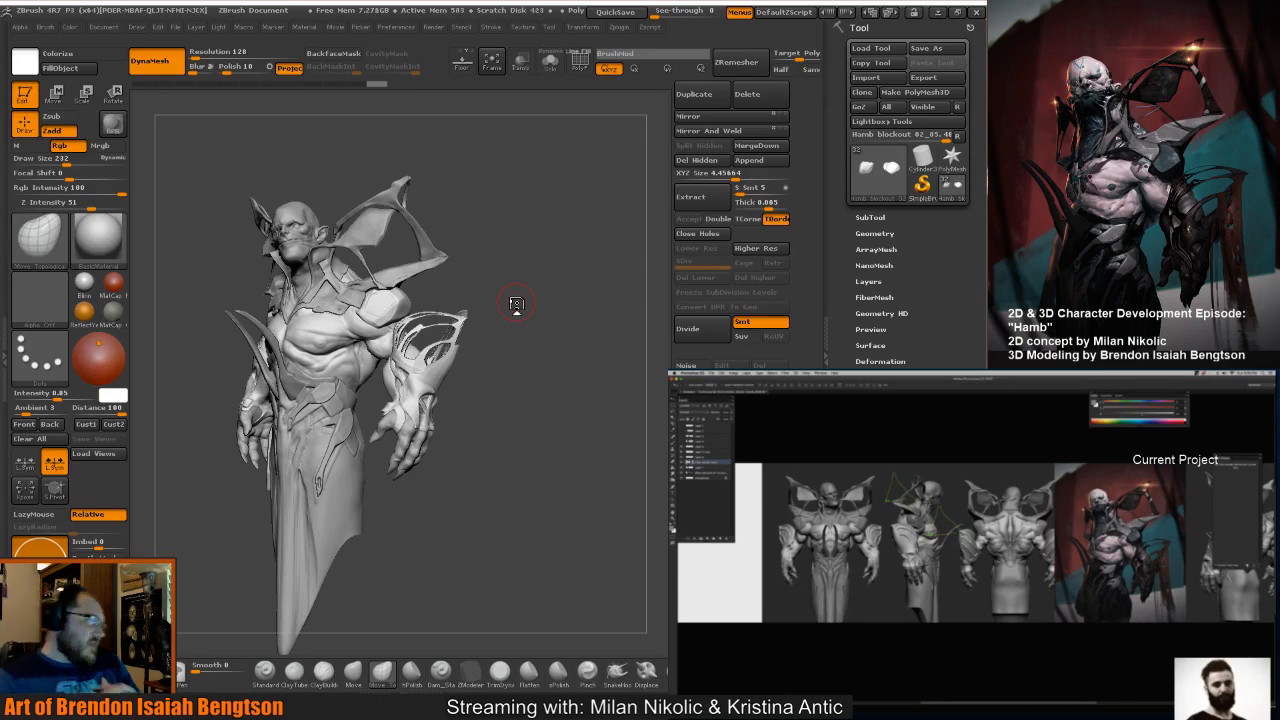
{"action": "mouse_move", "coordinate": [604, 330]}
{"action": "left_mouse_down"}
{"action": "mouse_move", "coordinate": [610, 385]}
{"action": "mouse_move", "coordinate": [606, 365]}
{"action": "left_mouse_up"}
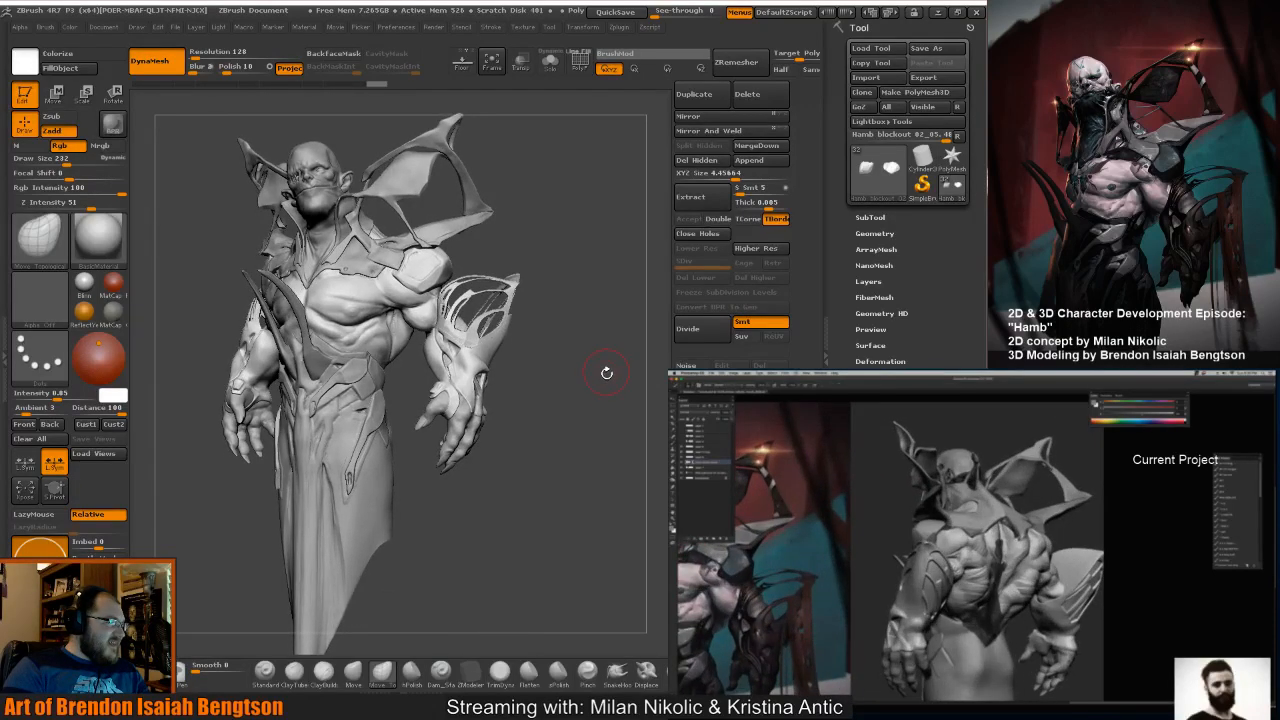
{"action": "mouse_move", "coordinate": [595, 427]}
{"action": "left_mouse_down"}
{"action": "mouse_move", "coordinate": [472, 444]}
{"action": "mouse_move", "coordinate": [626, 391]}
{"action": "mouse_move", "coordinate": [626, 405]}
{"action": "mouse_move", "coordinate": [615, 398]}
{"action": "mouse_move", "coordinate": [636, 420]}
{"action": "left_mouse_up"}
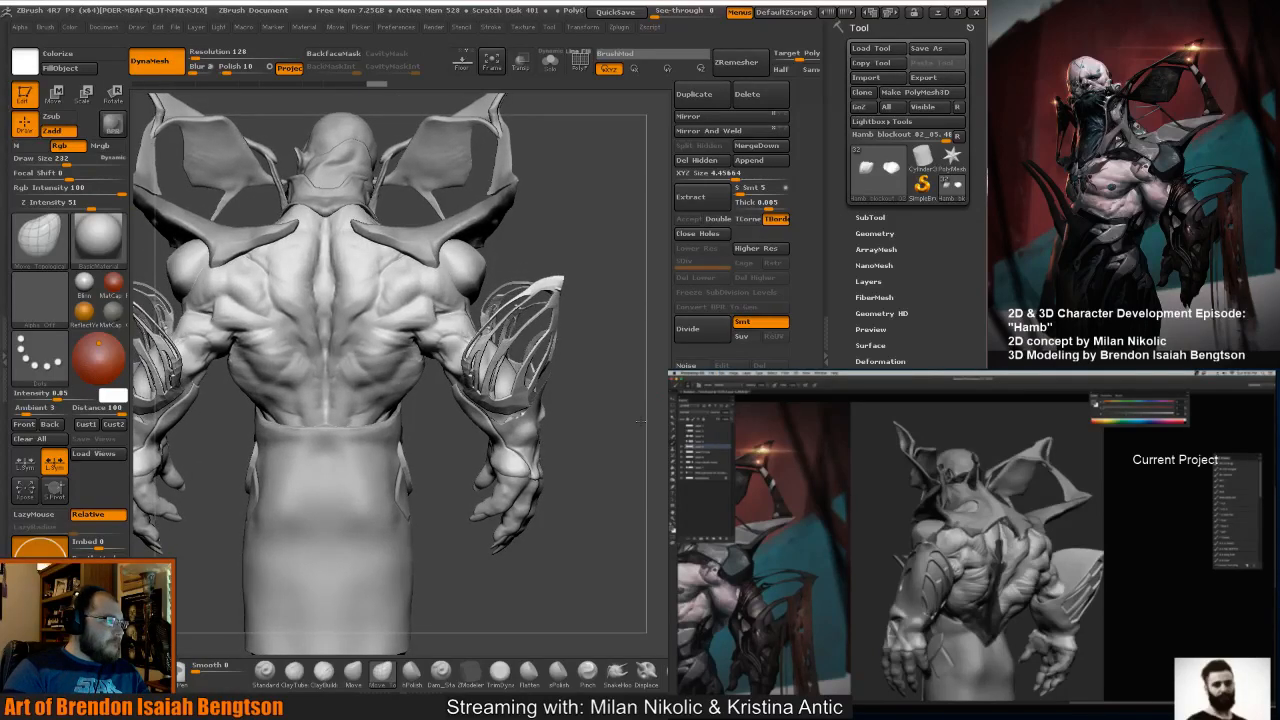
{"action": "left_click_drag", "start_coordinate": [640, 421], "coordinate": [400, 408]}
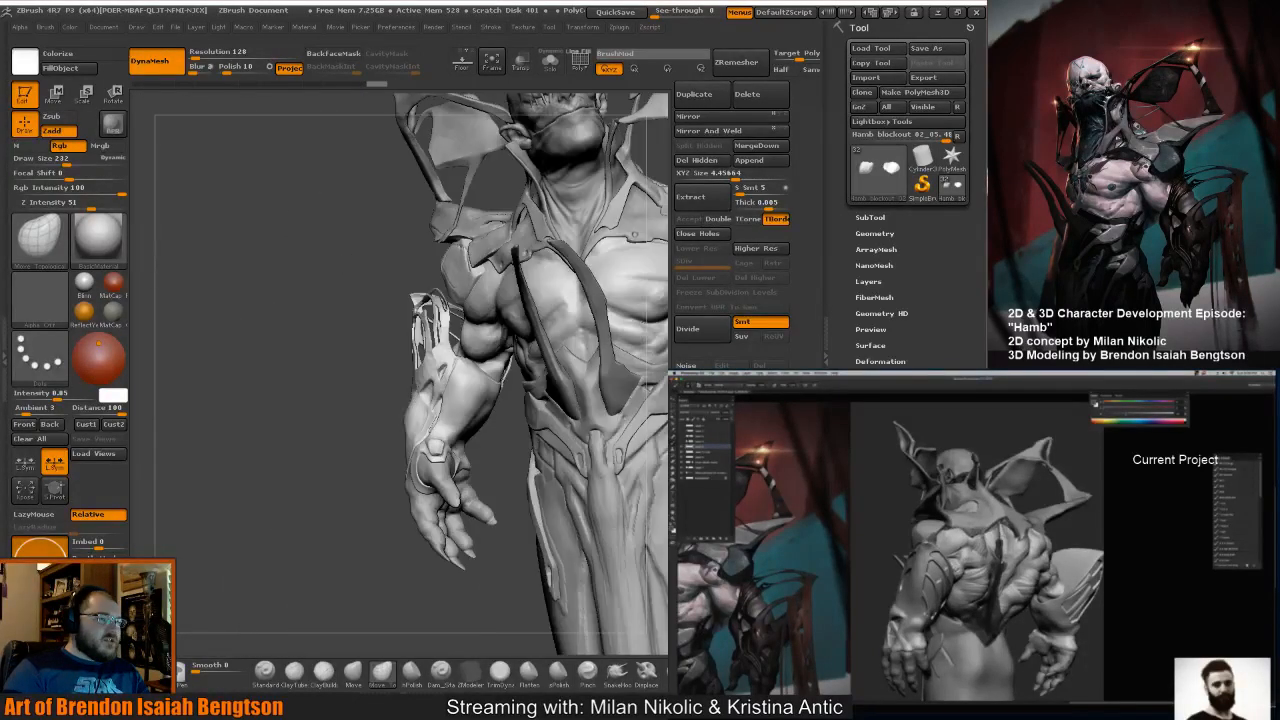
{"action": "left_click_drag", "start_coordinate": [300, 200], "coordinate": [466, 178]}
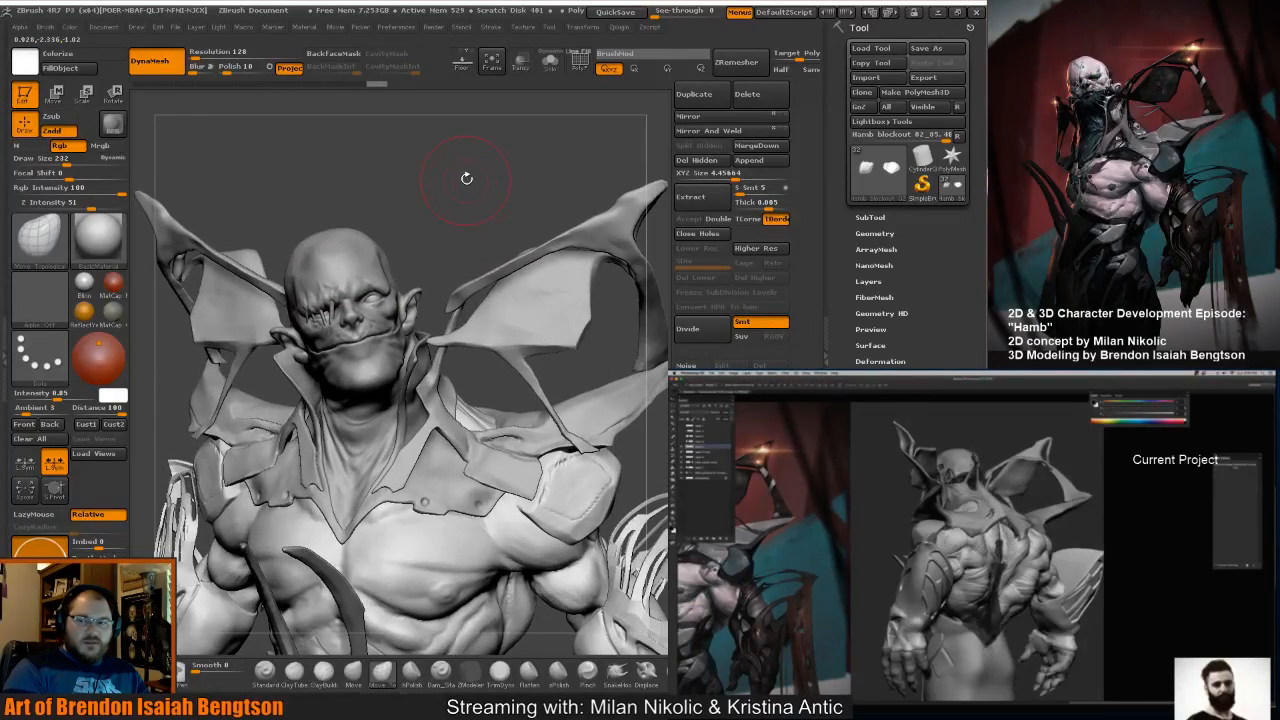
Set the brush draw size to 58 and select the head mesh for close-up work on the face.
{"action": "key", "text": "space"}
{"action": "scroll", "coordinate": [470, 206], "scroll_direction": "down", "scroll_amount": 5}
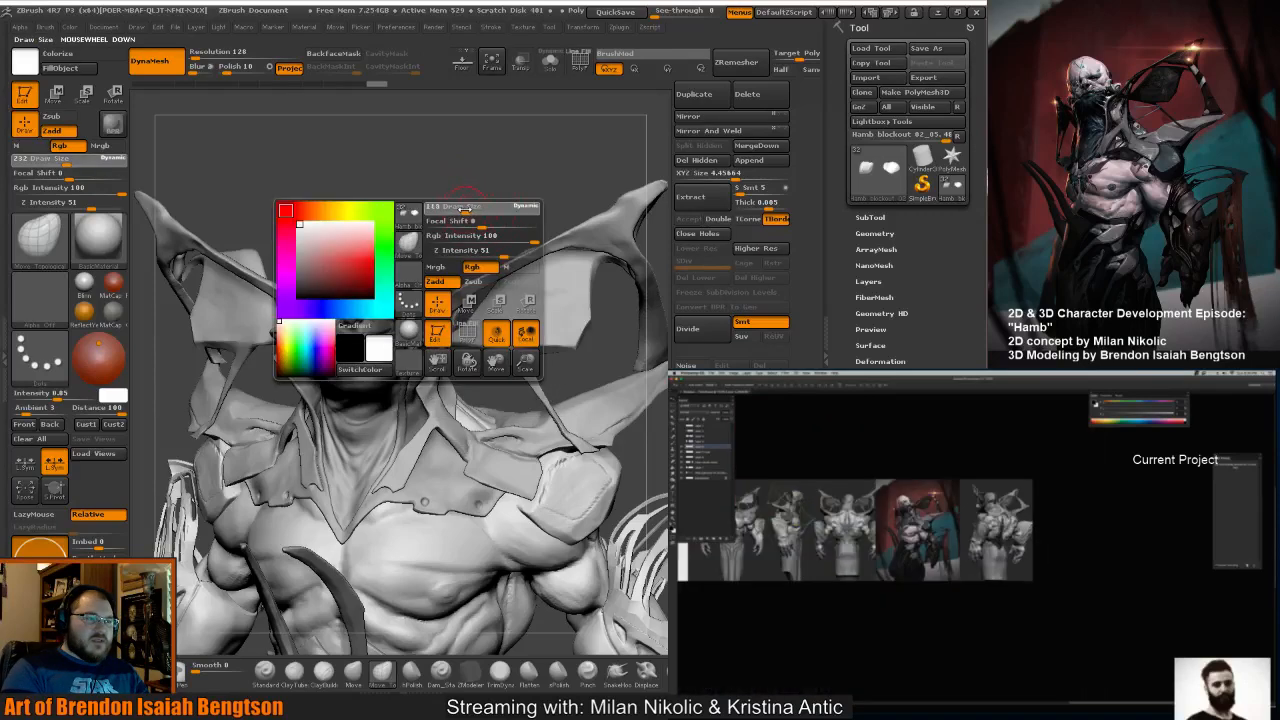
{"action": "left_click_drag", "start_coordinate": [468, 210], "coordinate": [494, 208]}
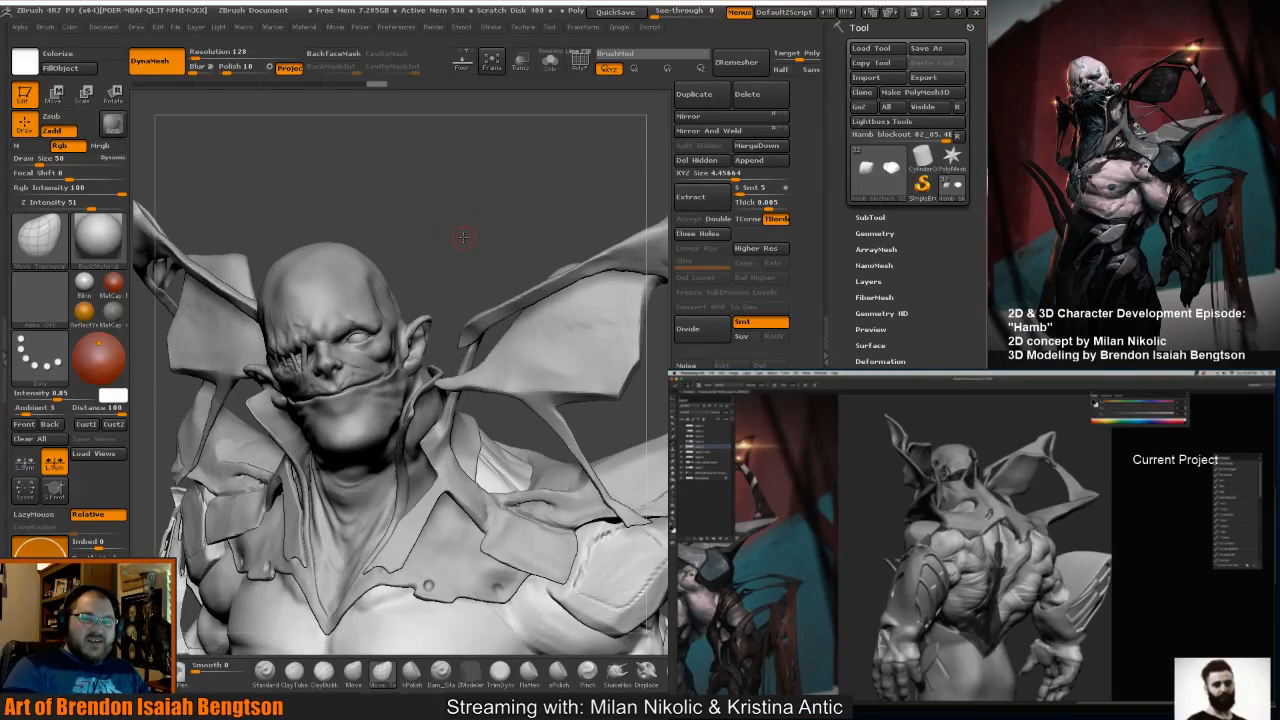
{"action": "mouse_move", "coordinate": [464, 234]}
{"action": "left_mouse_down"}
{"action": "mouse_move", "coordinate": [479, 233]}
{"action": "mouse_move", "coordinate": [484, 251]}
{"action": "mouse_move", "coordinate": [481, 240]}
{"action": "left_mouse_up"}
{"action": "mouse_move", "coordinate": [576, 197]}
{"action": "left_mouse_down"}
{"action": "mouse_move", "coordinate": [558, 204]}
{"action": "mouse_move", "coordinate": [601, 149]}
{"action": "mouse_move", "coordinate": [578, 215]}
{"action": "mouse_move", "coordinate": [612, 207]}
{"action": "mouse_move", "coordinate": [541, 194]}
{"action": "mouse_move", "coordinate": [560, 224]}
{"action": "mouse_move", "coordinate": [547, 247]}
{"action": "left_mouse_up"}
{"action": "left_click", "coordinate": [547, 292], "text": "alt"}
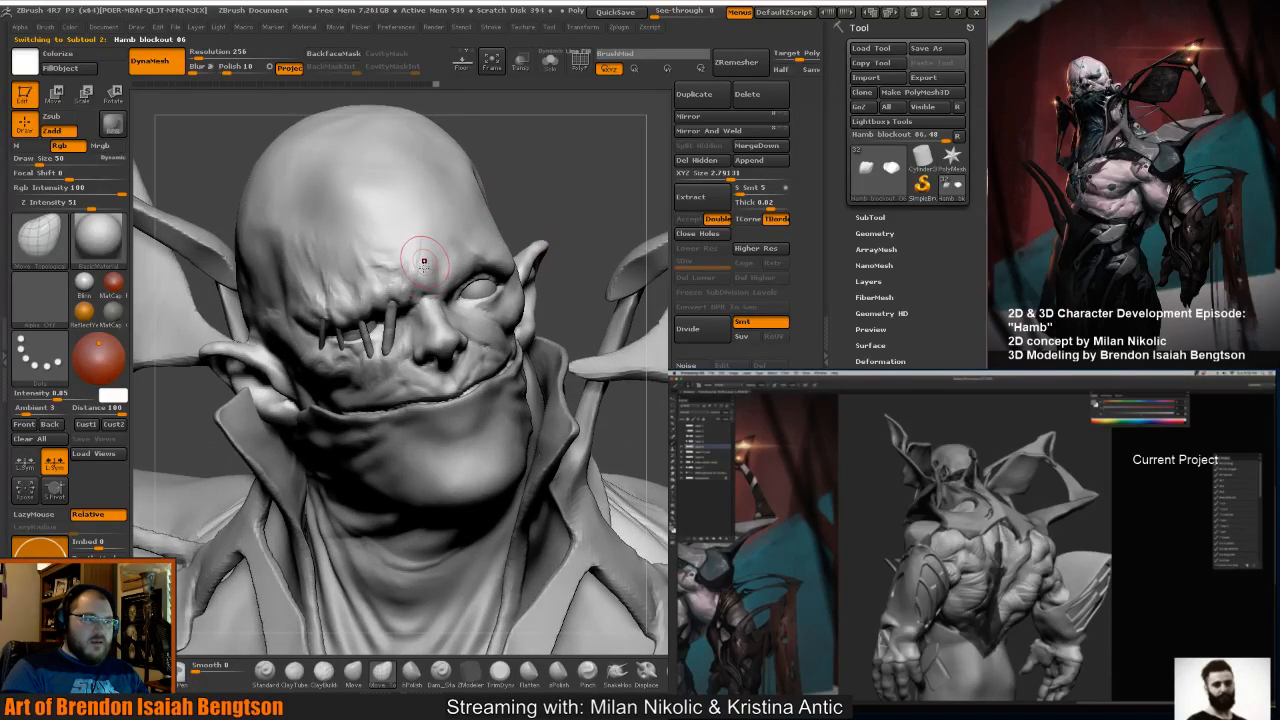
{"action": "left_click_drag", "start_coordinate": [566, 210], "coordinate": [537, 200]}
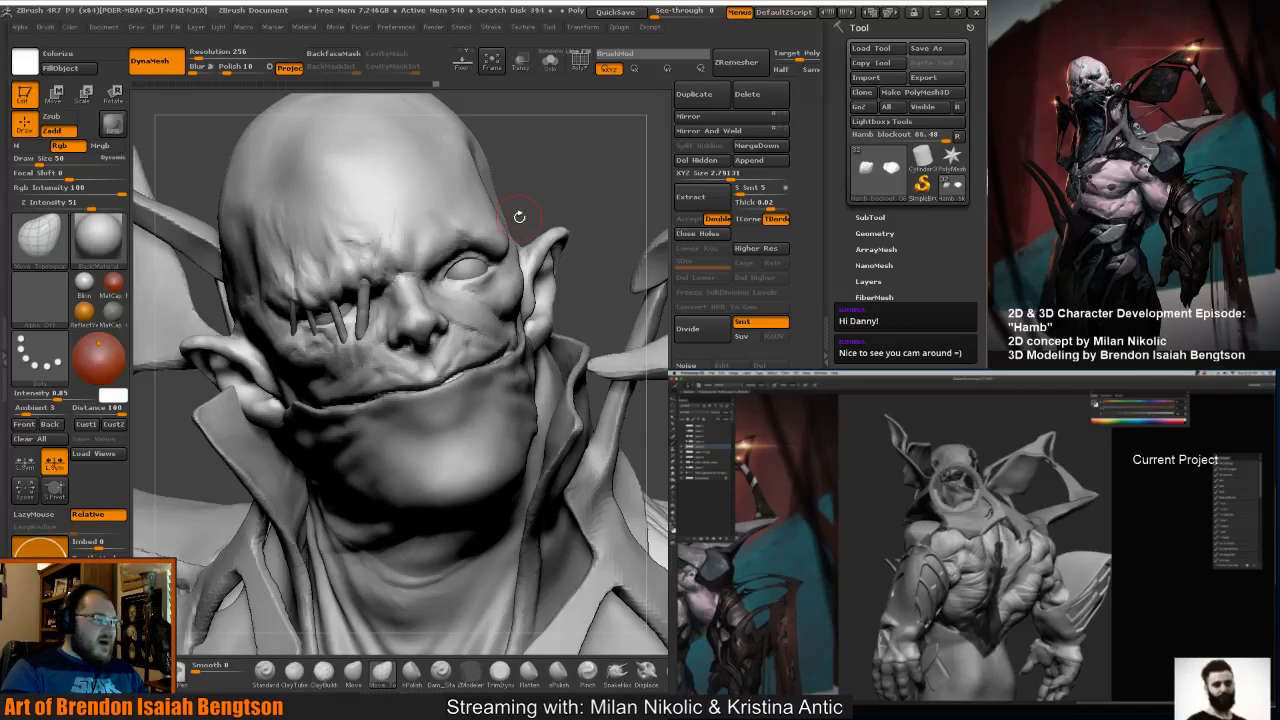
{"action": "mouse_move", "coordinate": [542, 204]}
{"action": "left_mouse_down"}
{"action": "mouse_move", "coordinate": [559, 196]}
{"action": "mouse_move", "coordinate": [532, 198]}
{"action": "left_mouse_up"}
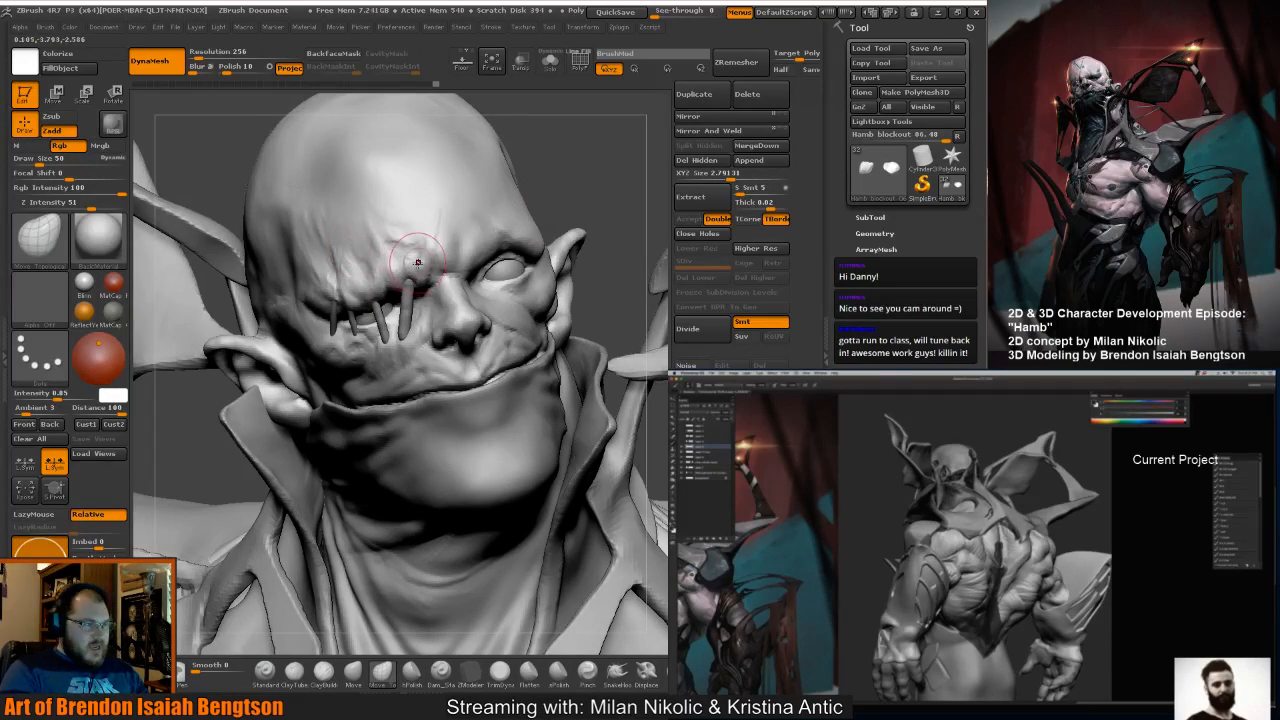
Set the draw size to 20 and switch to the ClayBuildup brush for the nose bridge beside the stitched eye.
{"action": "key", "text": "space"}
{"action": "left_click_drag", "start_coordinate": [418, 262], "coordinate": [406, 262]}
{"action": "left_click", "coordinate": [458, 220], "text": "alt"}
{"action": "left_click_drag", "start_coordinate": [562, 196], "coordinate": [532, 186]}
{"action": "key", "text": "b"}
{"action": "key", "text": "c"}
{"action": "key", "text": "b"}
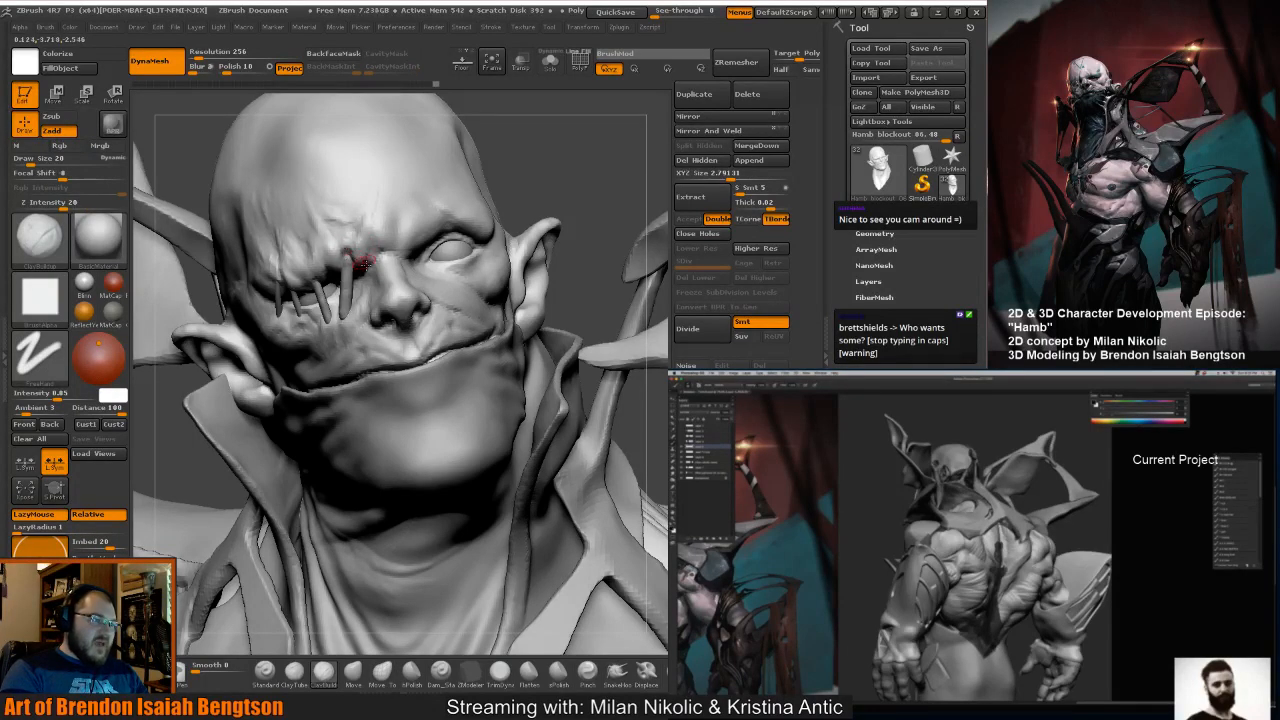
{"action": "left_click_drag", "start_coordinate": [580, 146], "coordinate": [540, 158]}
Select the stitches mesh and adjust the stitch nearest the nose with the Move Topological brush at draw size 62.
{"action": "key", "text": "b"}
{"action": "key", "text": "m"}
{"action": "key", "text": "t"}
{"action": "key", "text": "space"}
{"action": "left_click", "coordinate": [354, 266], "text": "alt"}
{"action": "key", "text": "space"}
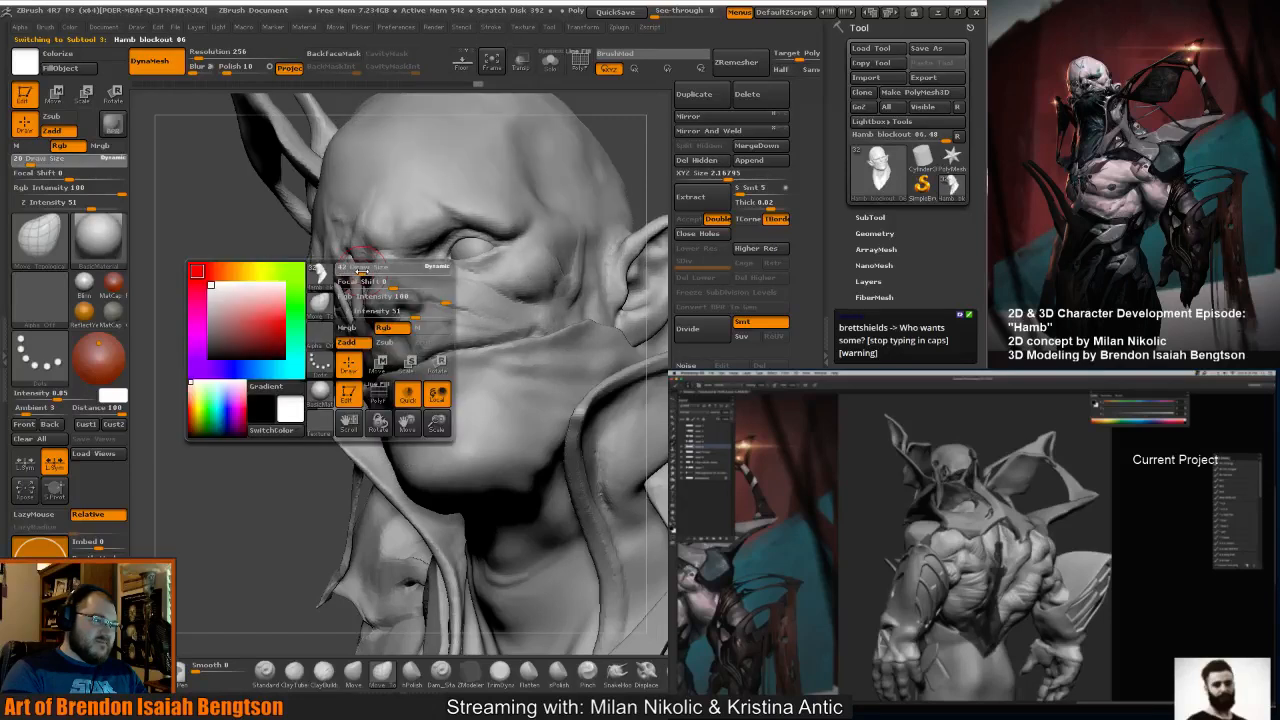
{"action": "left_click_drag", "start_coordinate": [362, 271], "coordinate": [367, 271]}
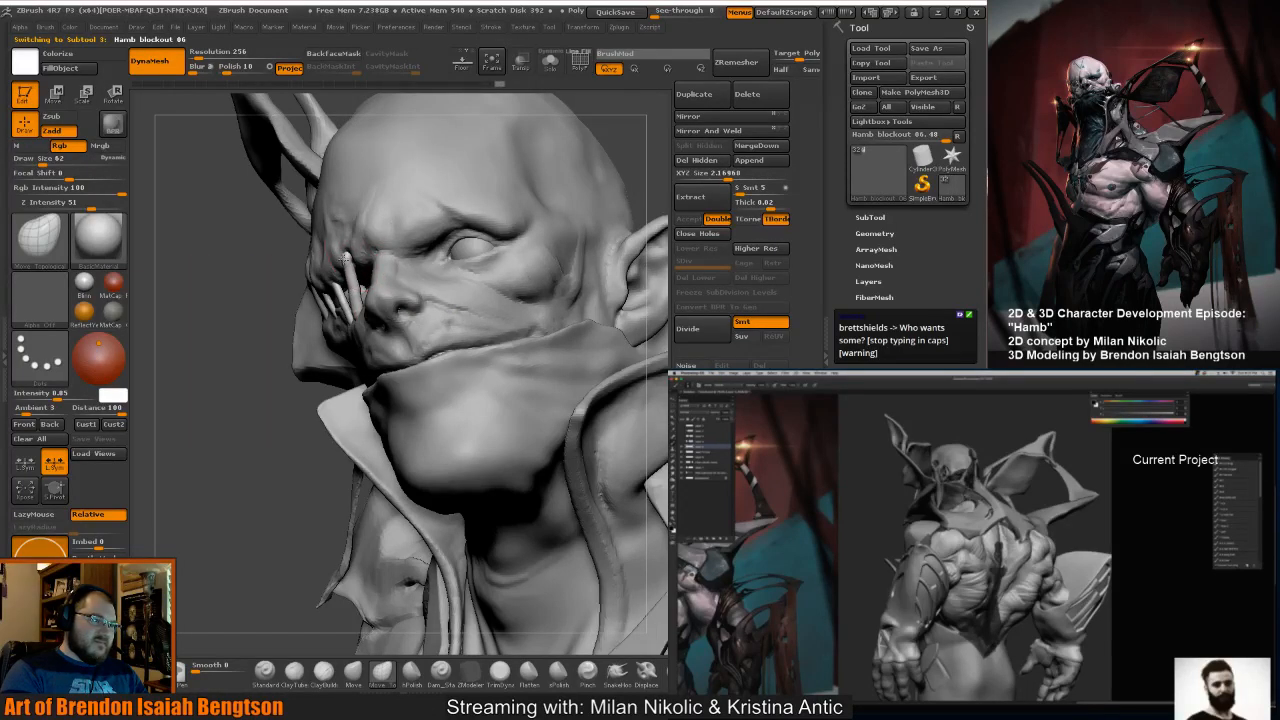
{"action": "left_click_drag", "start_coordinate": [251, 283], "coordinate": [346, 287]}
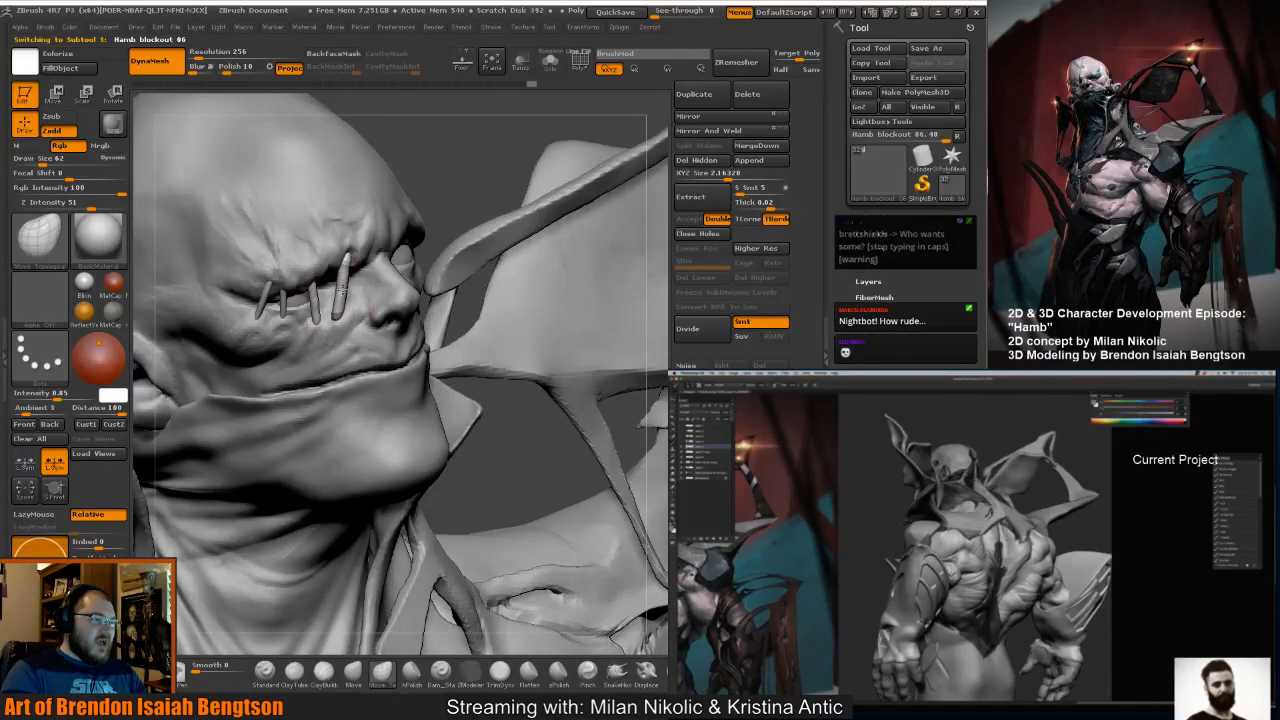
{"action": "left_click_drag", "start_coordinate": [483, 181], "coordinate": [416, 181]}
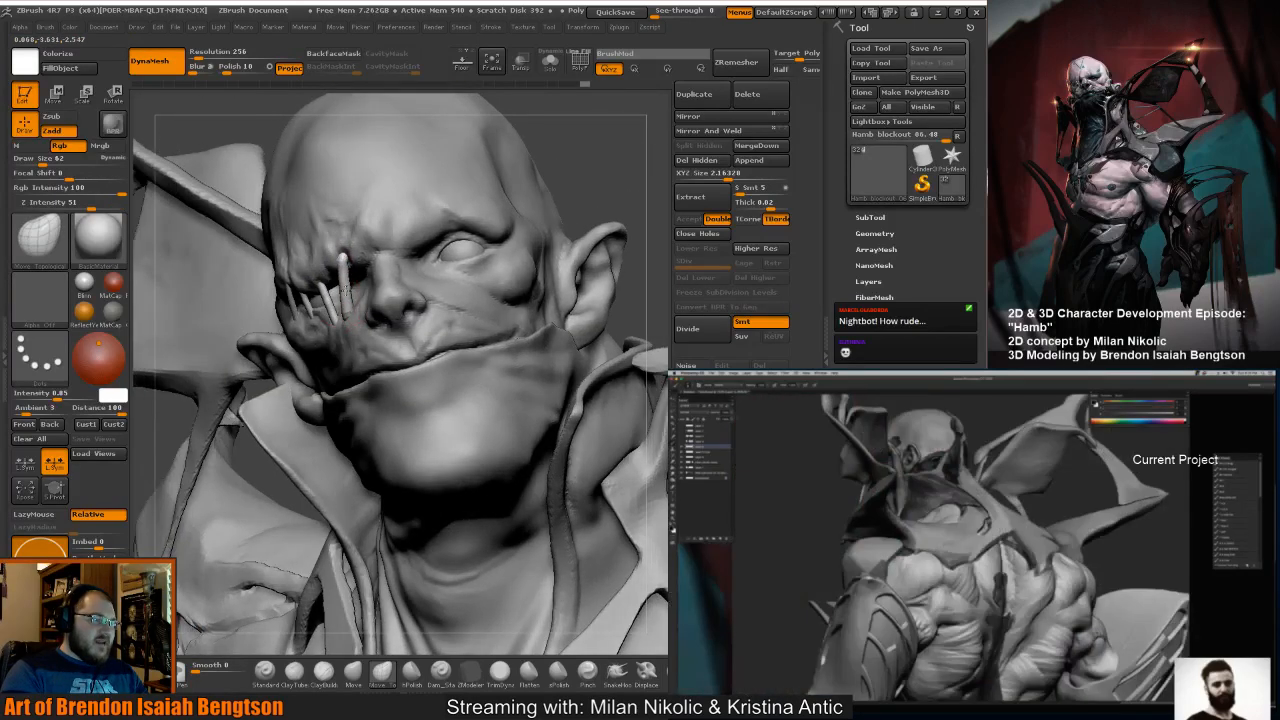
{"action": "mouse_move", "coordinate": [572, 149]}
{"action": "left_mouse_down"}
{"action": "mouse_move", "coordinate": [624, 152]}
{"action": "mouse_move", "coordinate": [346, 274]}
{"action": "mouse_move", "coordinate": [354, 291]}
{"action": "left_mouse_up"}
Set the draw size to 35 and refine the placement of the stitch nearest the nose against the eye socket.
{"action": "key", "text": "space"}
{"action": "key", "text": "space"}
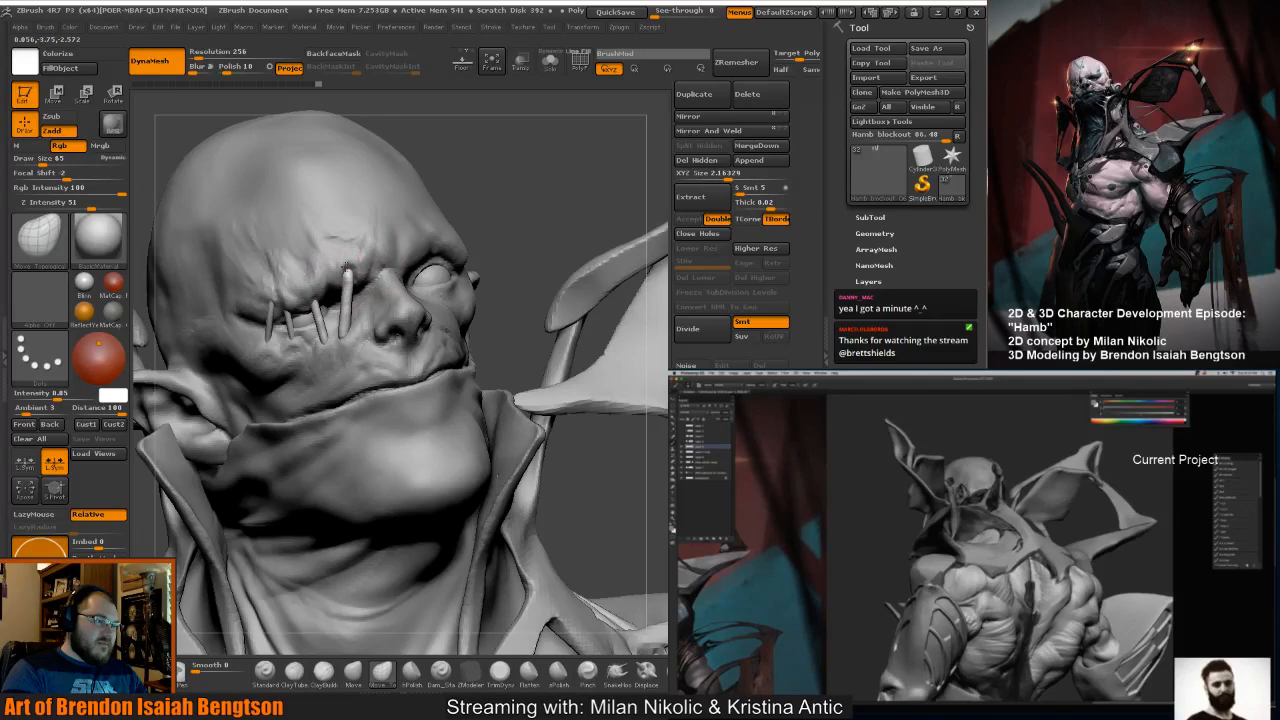
{"action": "key", "text": "space"}
{"action": "left_click_drag", "start_coordinate": [353, 294], "coordinate": [346, 296]}
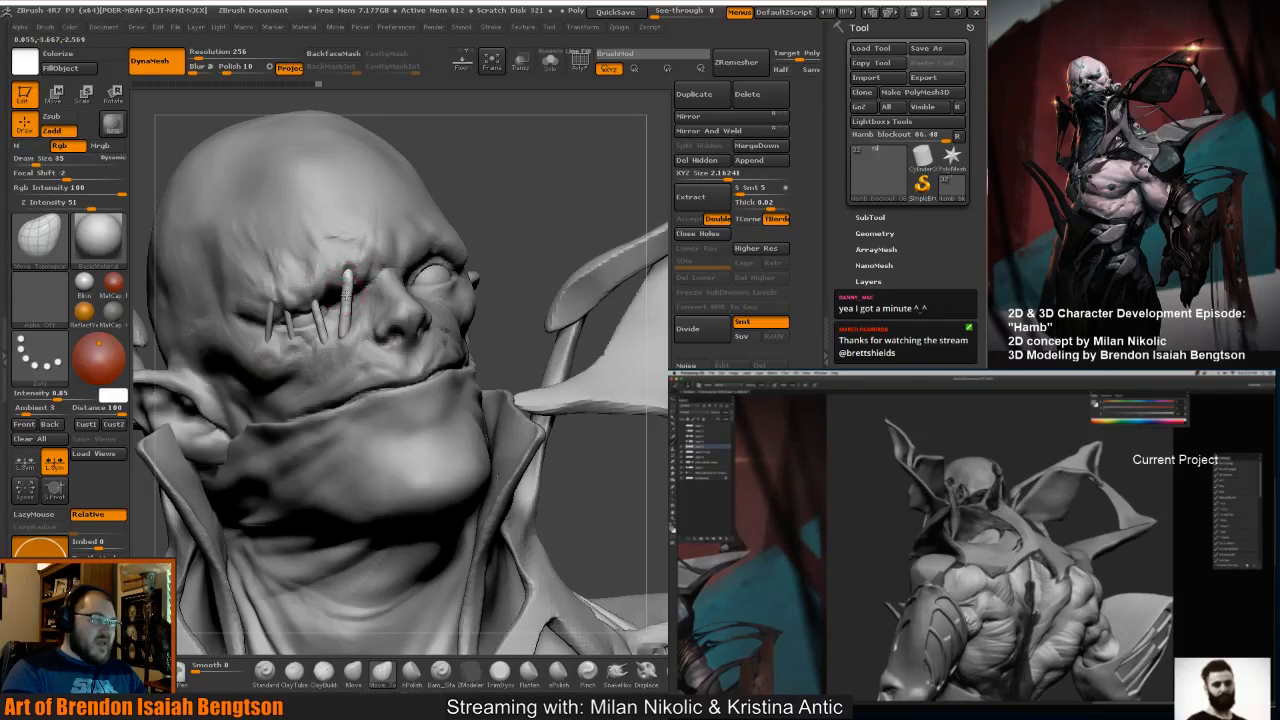
{"action": "mouse_move", "coordinate": [474, 200]}
{"action": "left_mouse_down"}
{"action": "mouse_move", "coordinate": [567, 187]}
{"action": "mouse_move", "coordinate": [514, 144]}
{"action": "left_mouse_up"}
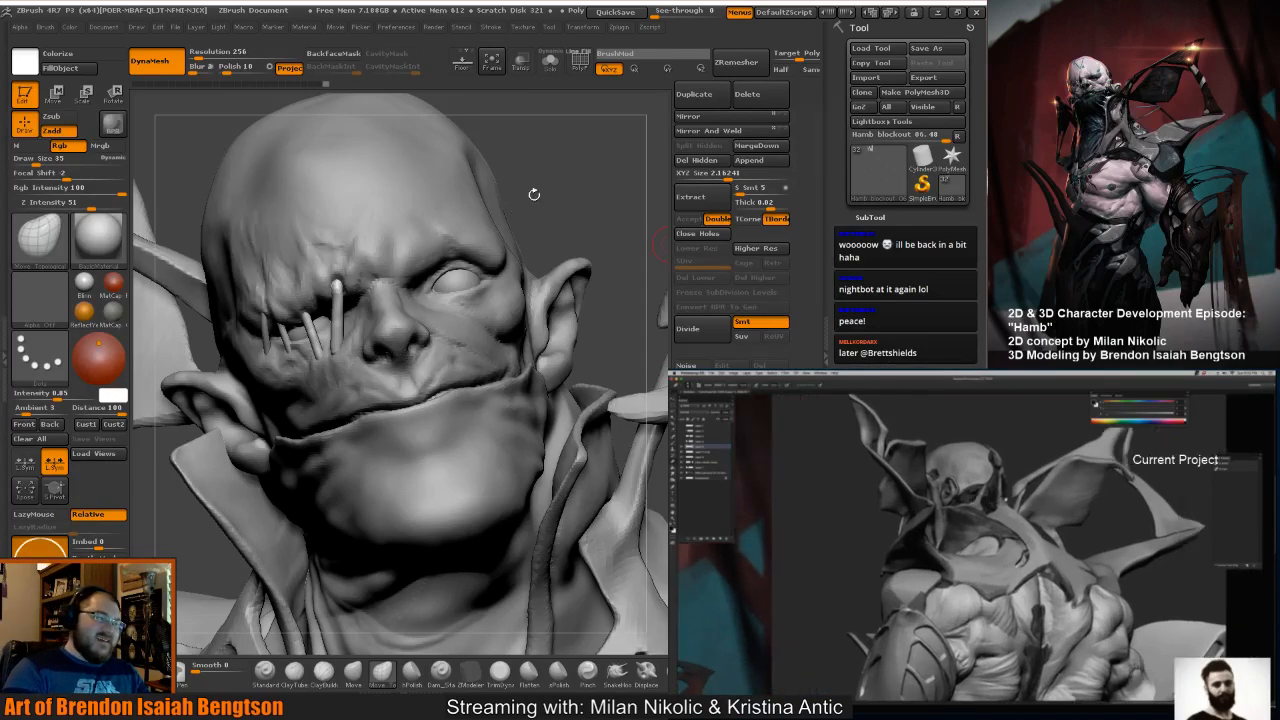
Switch to the ClayBuildup brush at draw size 17 on the head mesh and quick-save the project.
{"action": "left_click_drag", "start_coordinate": [529, 191], "coordinate": [443, 200]}
{"action": "key", "text": "b"}
{"action": "key", "text": "c"}
{"action": "key", "text": "b"}
{"action": "key", "text": "space"}
{"action": "left_click", "coordinate": [304, 286]}
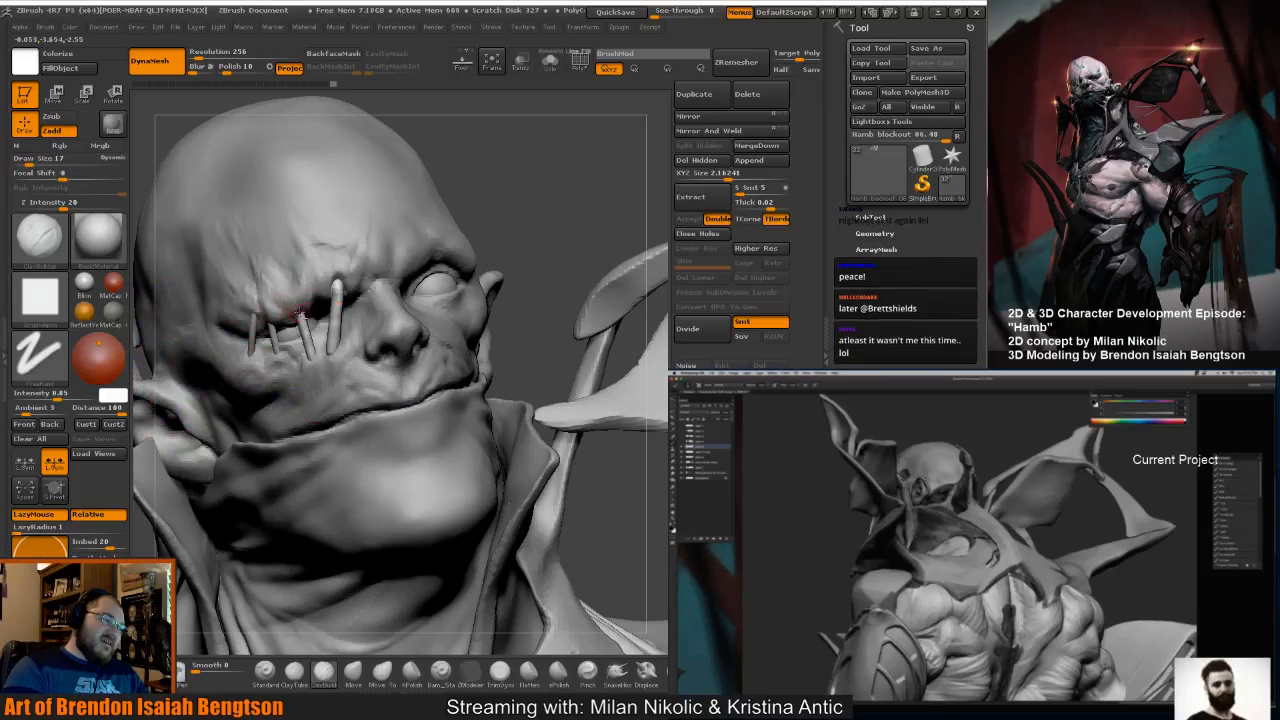
{"action": "left_click", "coordinate": [295, 304], "text": "alt"}
{"action": "key", "text": "ctrl+s"}
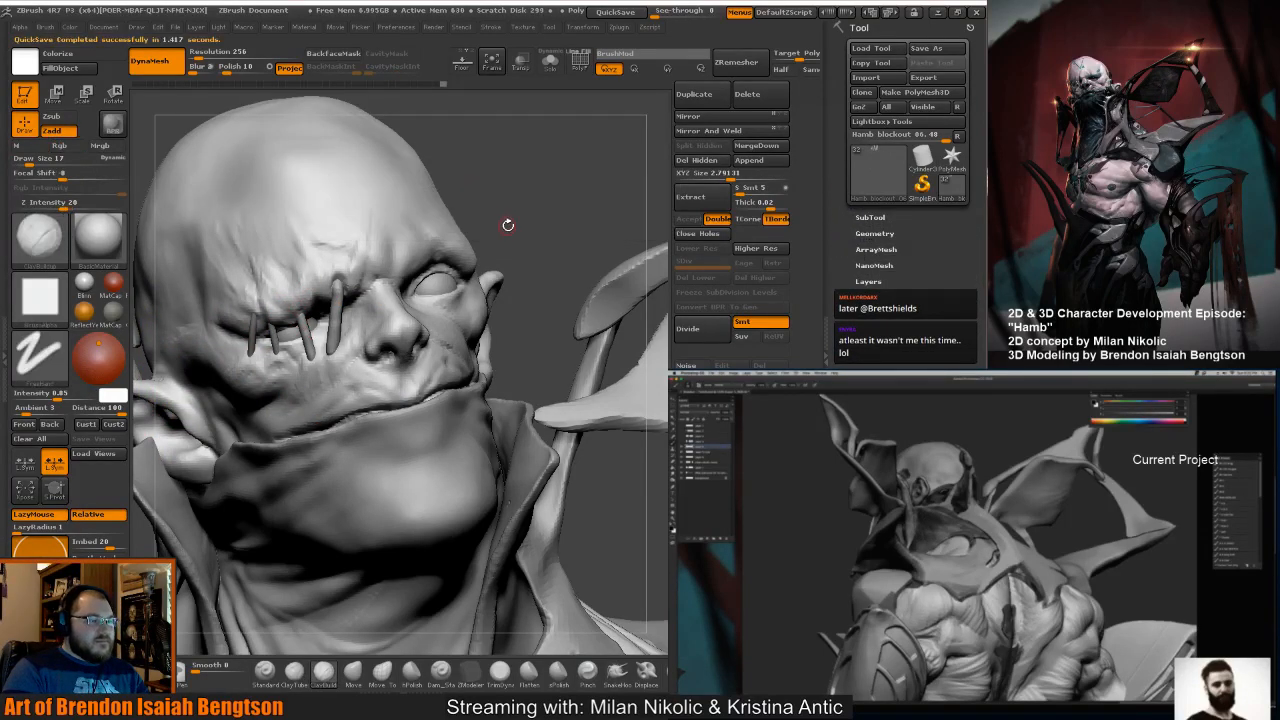
Select the eyeball mesh behind the stitches to check its fit, and make the stitches mesh active again.
{"action": "left_click_drag", "start_coordinate": [508, 225], "coordinate": [271, 311]}
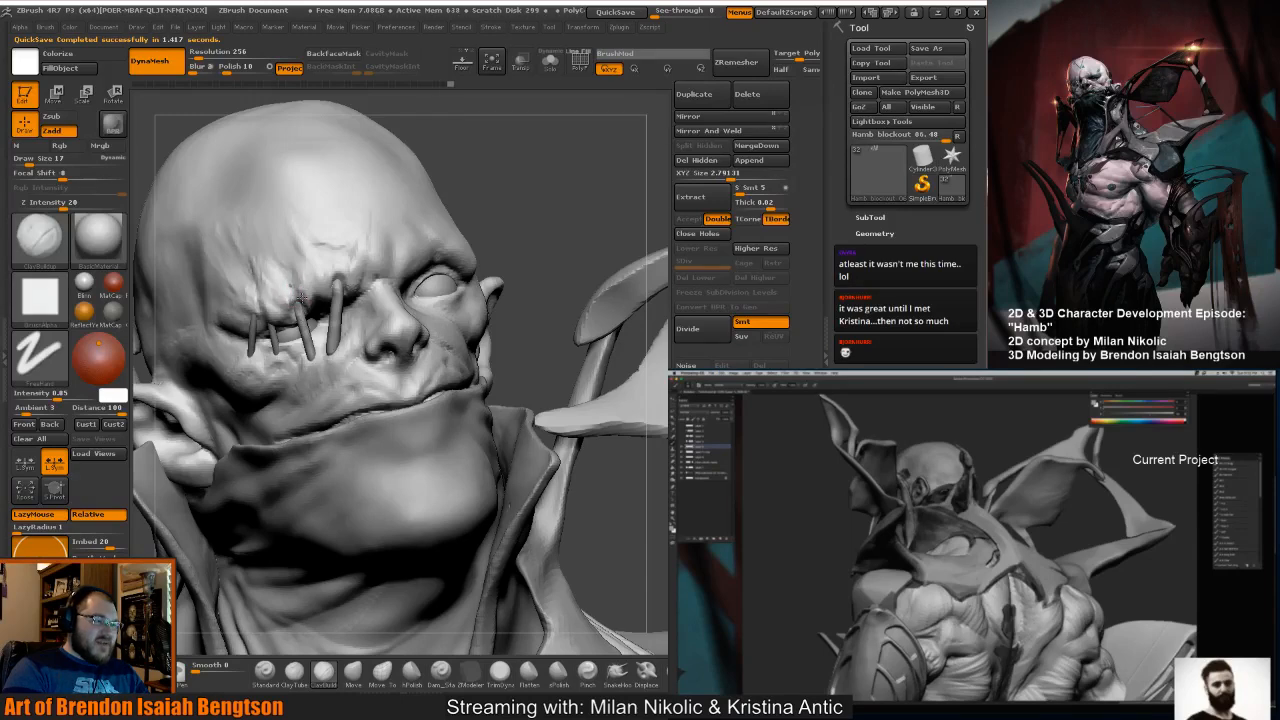
{"action": "left_click_drag", "start_coordinate": [494, 220], "coordinate": [400, 240]}
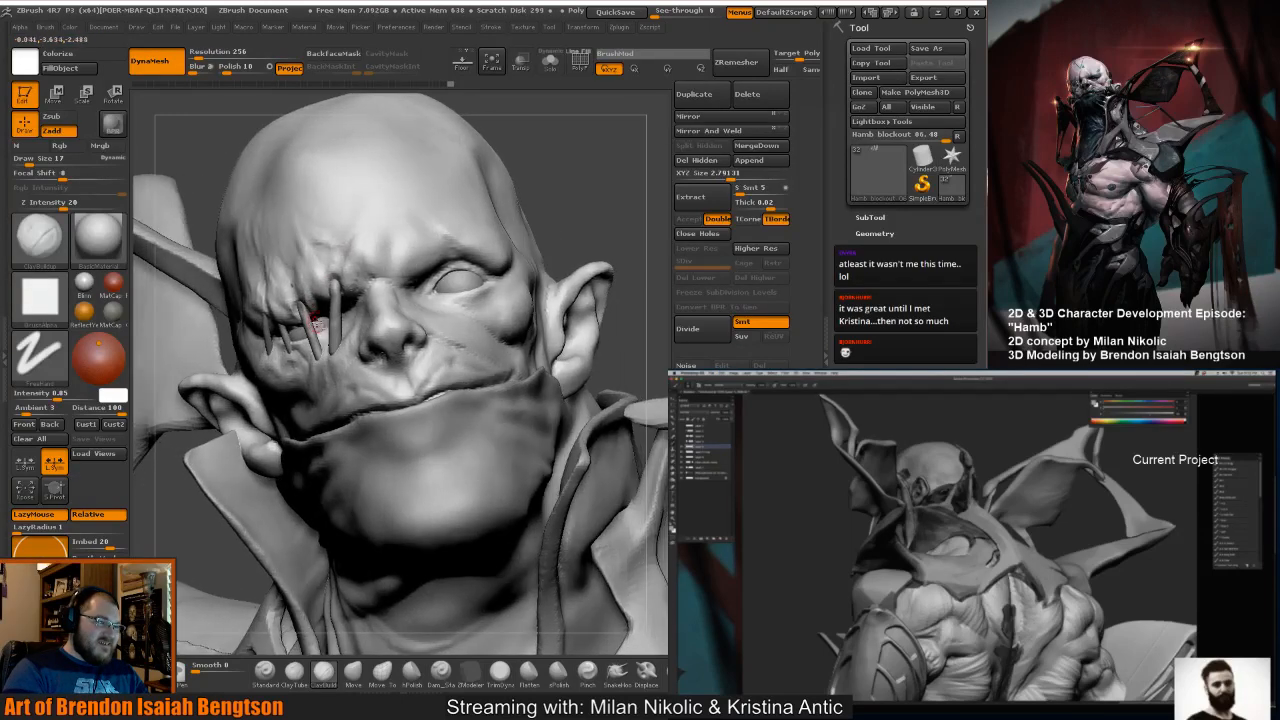
{"action": "left_click", "coordinate": [320, 324], "text": "alt"}
{"action": "left_click_drag", "start_coordinate": [573, 155], "coordinate": [566, 189]}
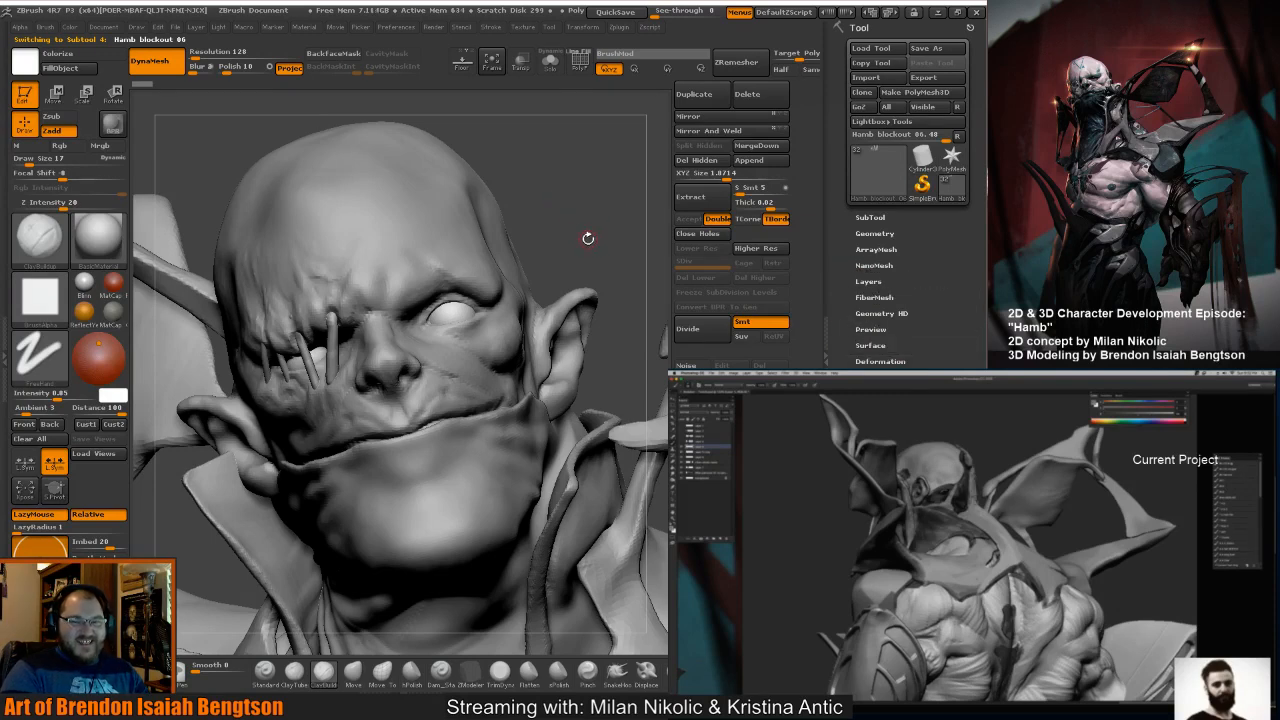
{"action": "left_click_drag", "start_coordinate": [606, 171], "coordinate": [616, 183]}
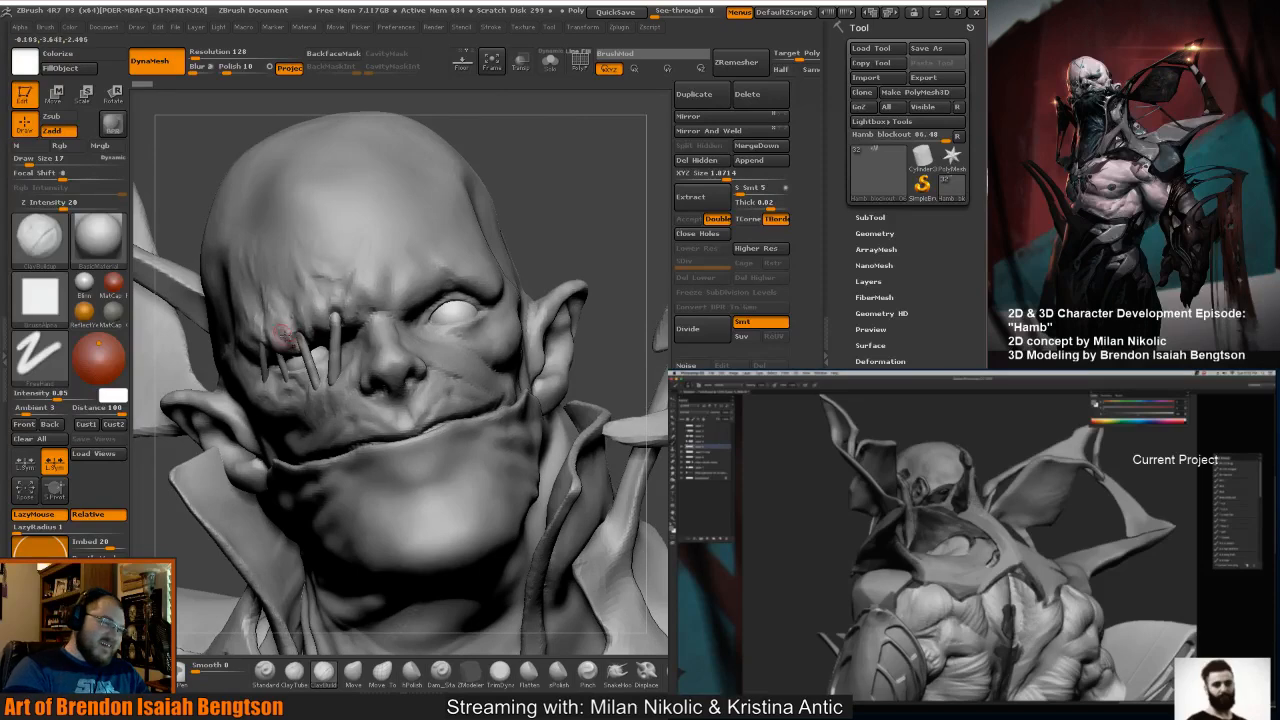
{"action": "left_click", "coordinate": [301, 343], "text": "alt"}
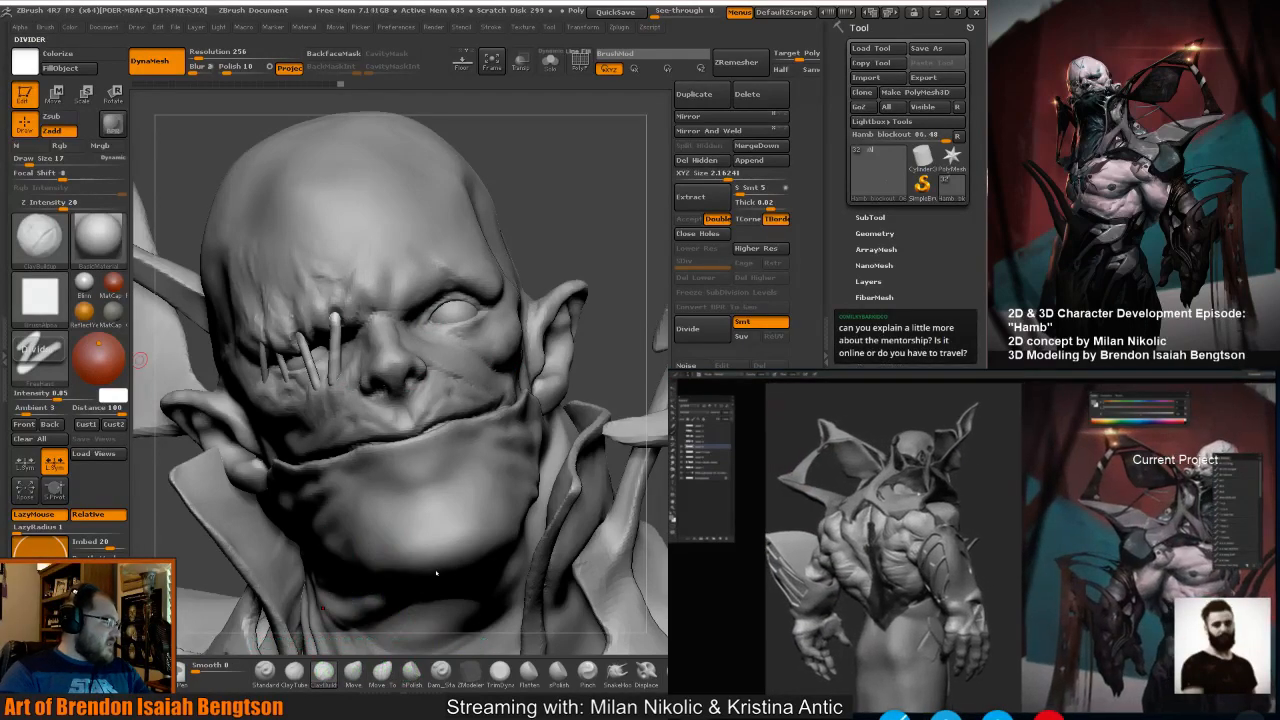
Select the head mesh and smooth the skin around the upper end of the stitch nearest the nose.
{"action": "left_click_drag", "start_coordinate": [521, 199], "coordinate": [462, 180]}
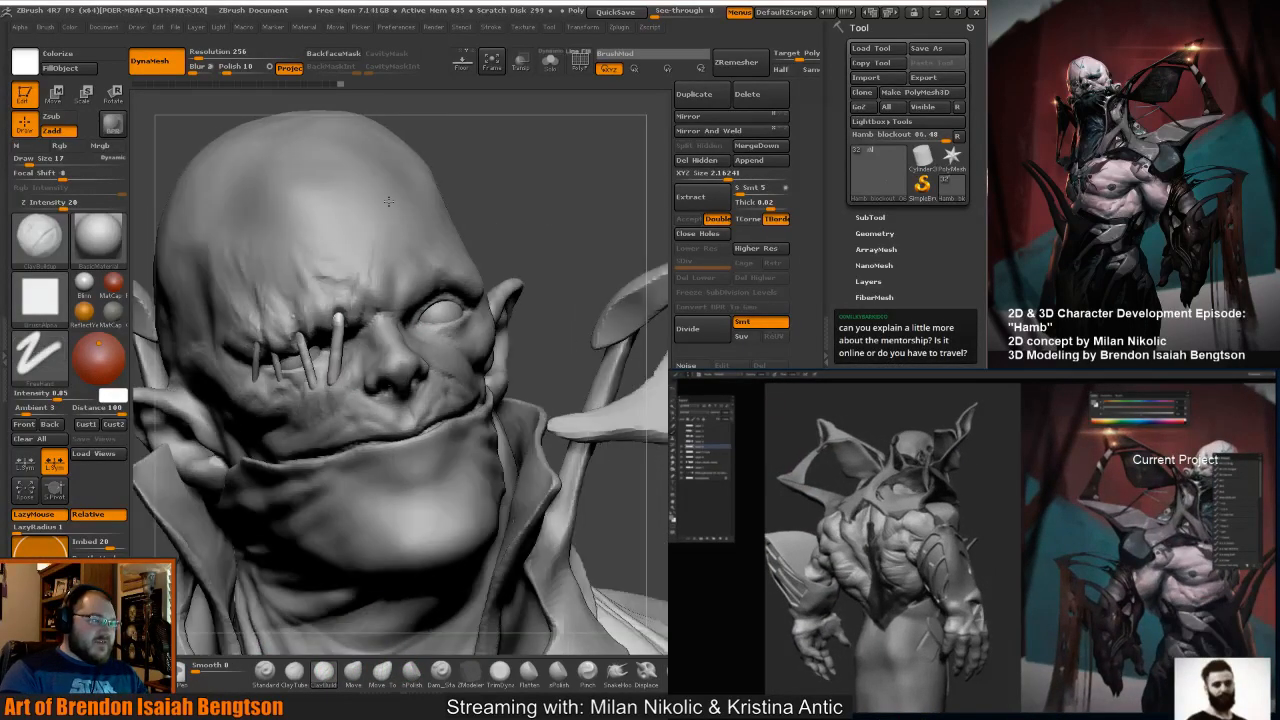
{"action": "left_click_drag", "start_coordinate": [389, 201], "coordinate": [399, 206]}
{"action": "left_click_drag", "start_coordinate": [557, 217], "coordinate": [558, 222]}
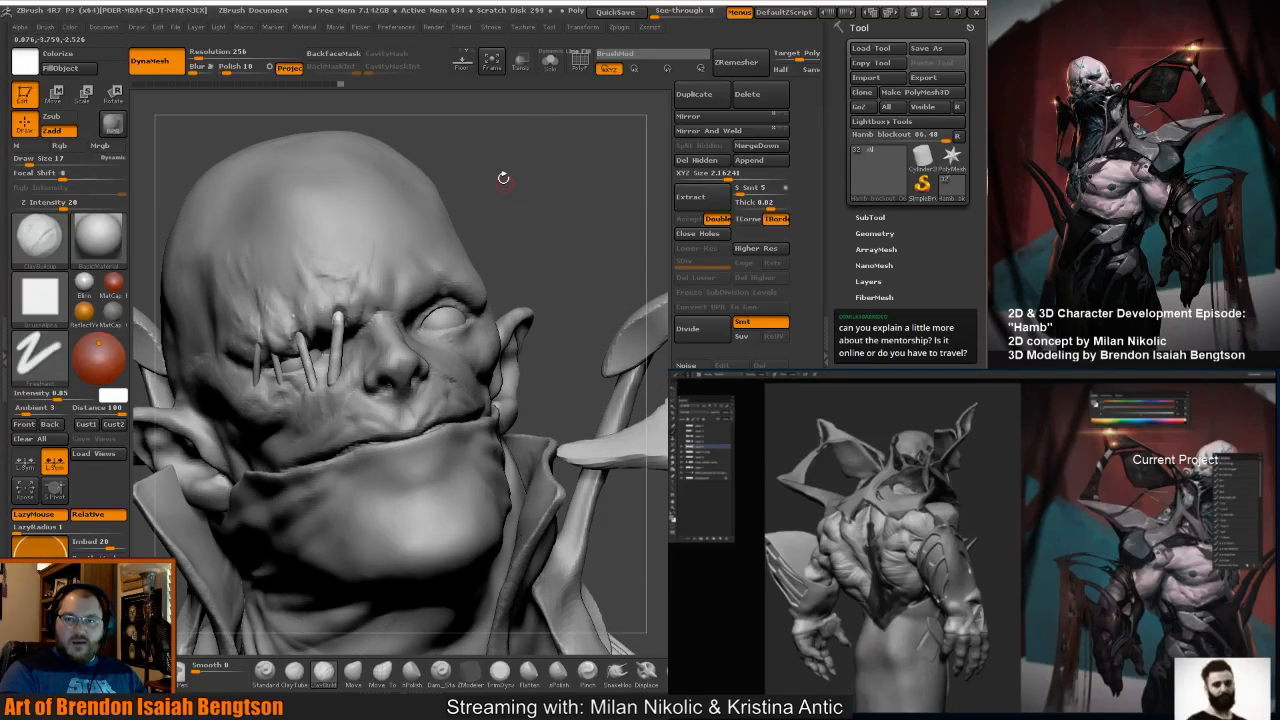
{"action": "left_click_drag", "start_coordinate": [547, 257], "coordinate": [470, 258]}
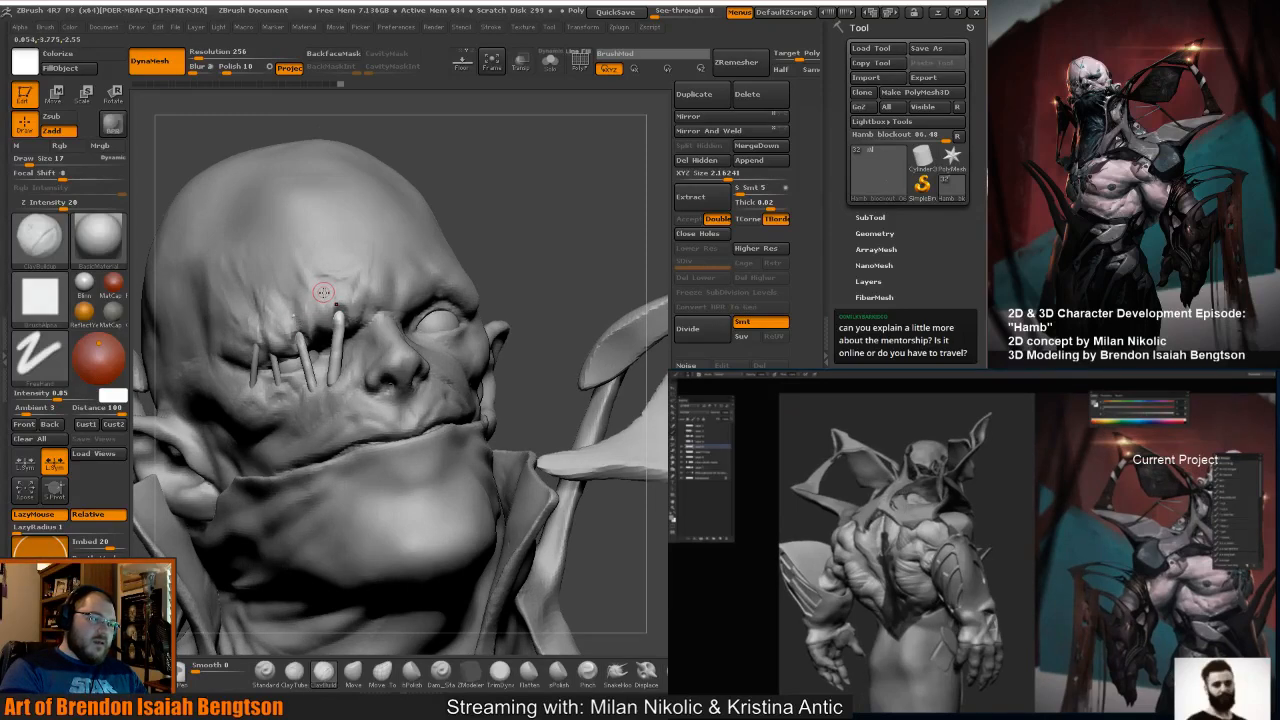
{"action": "left_click", "coordinate": [328, 253], "text": "alt"}
{"action": "mouse_move", "coordinate": [554, 190]}
{"action": "left_mouse_down", "text": "alt"}
{"action": "mouse_move", "coordinate": [580, 203]}
{"action": "mouse_move", "coordinate": [500, 238]}
{"action": "left_mouse_up", "text": "alt"}
{"action": "left_click_drag", "start_coordinate": [320, 352], "coordinate": [328, 340], "text": "shift"}
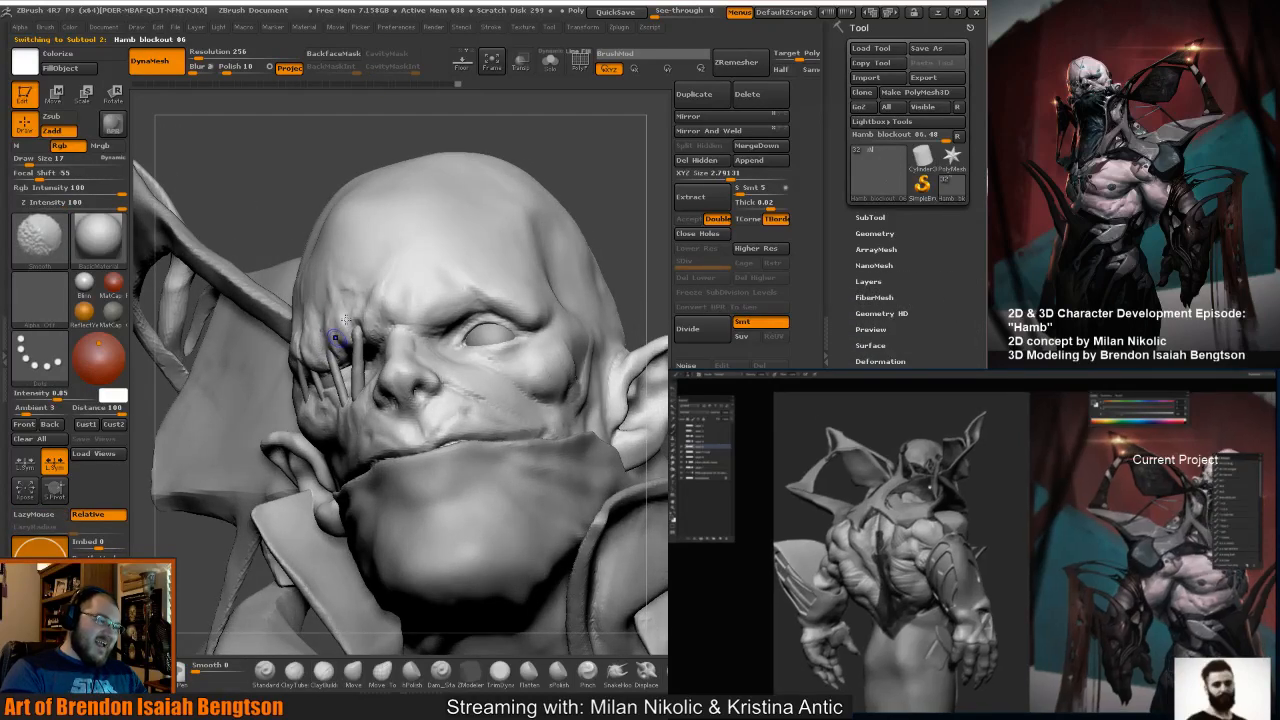
Smooth the brow skin where the second stitch from the nose enters it.
{"action": "mouse_move", "coordinate": [548, 196]}
{"action": "left_mouse_down"}
{"action": "mouse_move", "coordinate": [598, 216]}
{"action": "mouse_move", "coordinate": [568, 217]}
{"action": "left_mouse_up"}
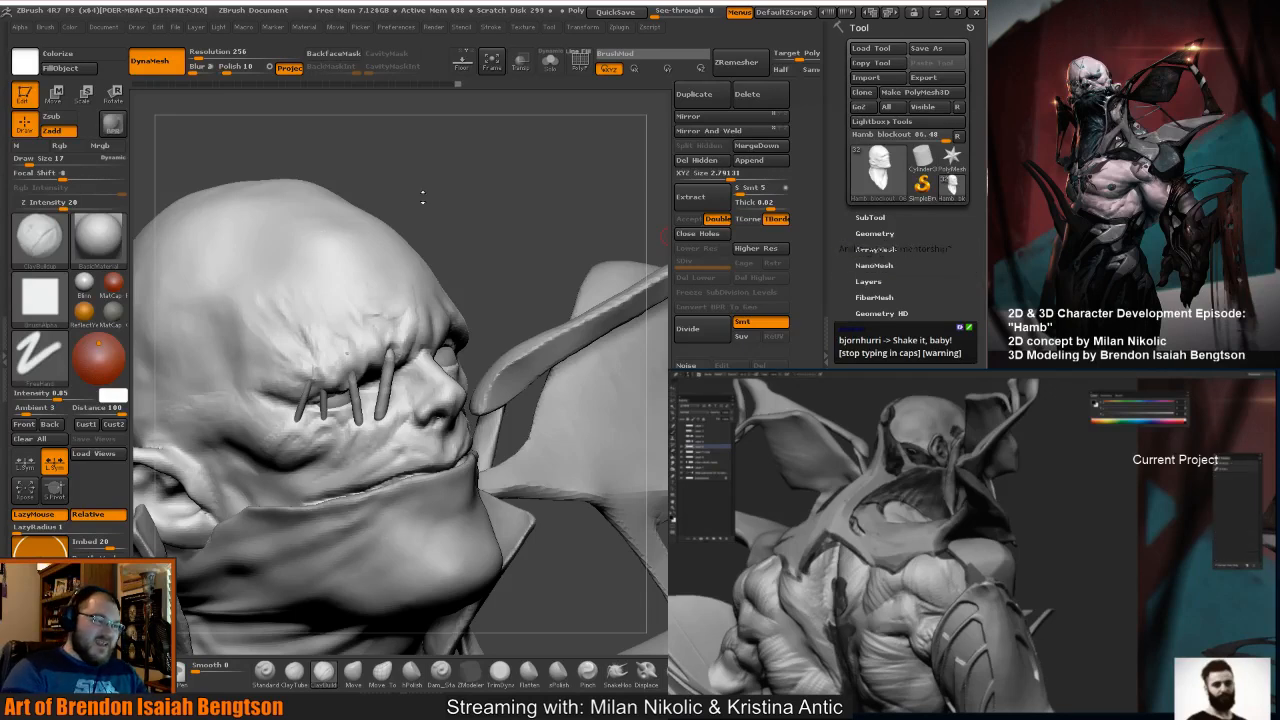
{"action": "mouse_move", "coordinate": [491, 251]}
{"action": "left_mouse_down"}
{"action": "mouse_move", "coordinate": [488, 239]}
{"action": "mouse_move", "coordinate": [501, 259]}
{"action": "mouse_move", "coordinate": [506, 243]}
{"action": "left_mouse_up"}
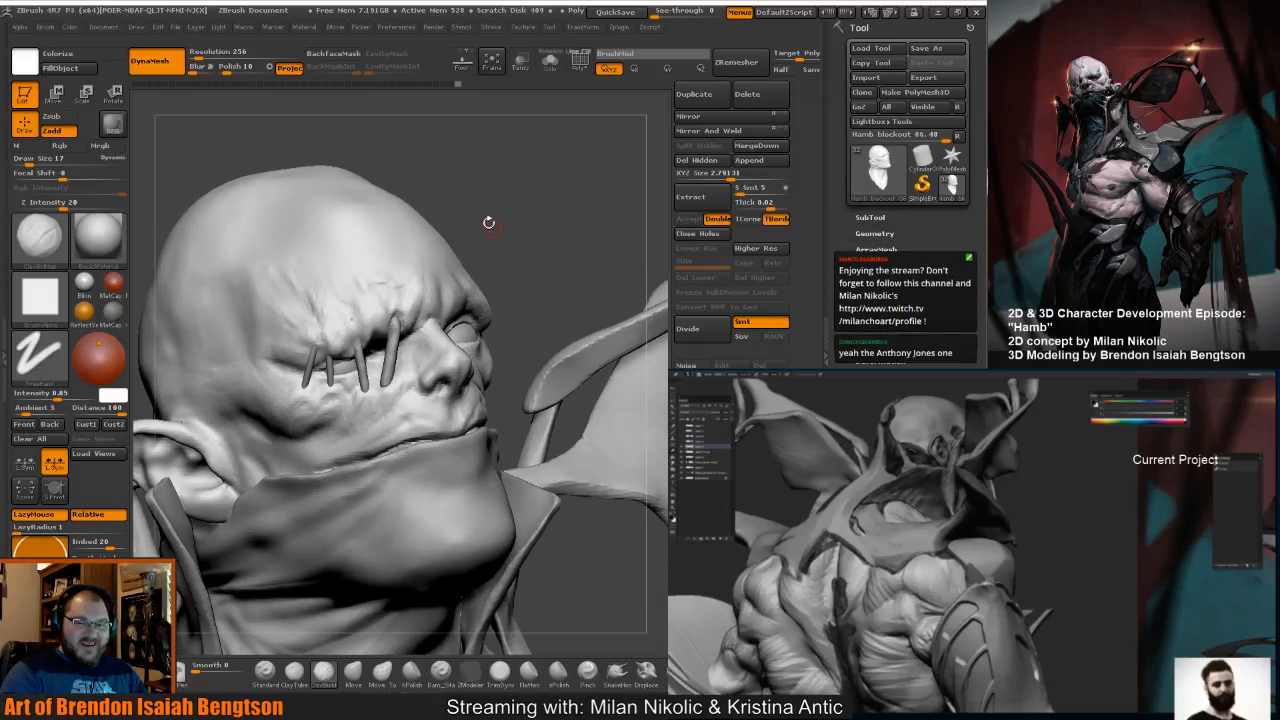
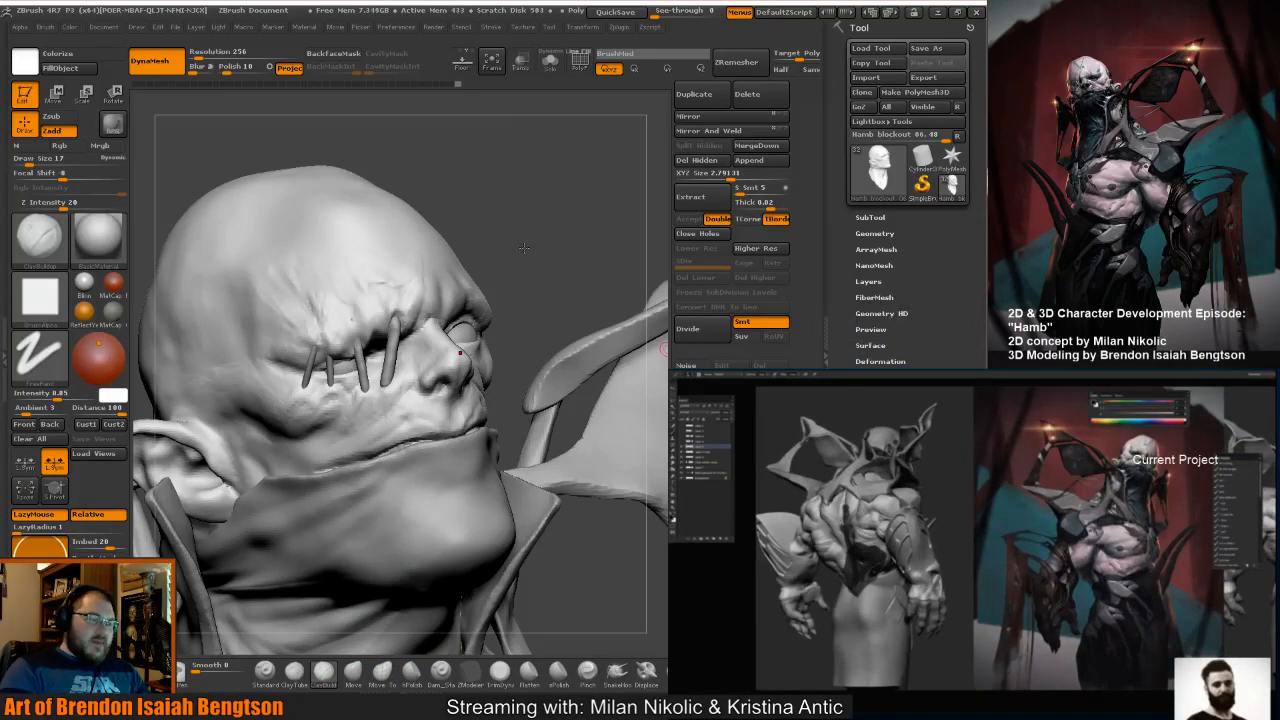
{"action": "mouse_move", "coordinate": [522, 249]}
{"action": "left_mouse_down"}
{"action": "mouse_move", "coordinate": [464, 214]}
{"action": "mouse_move", "coordinate": [300, 251]}
{"action": "left_mouse_up"}
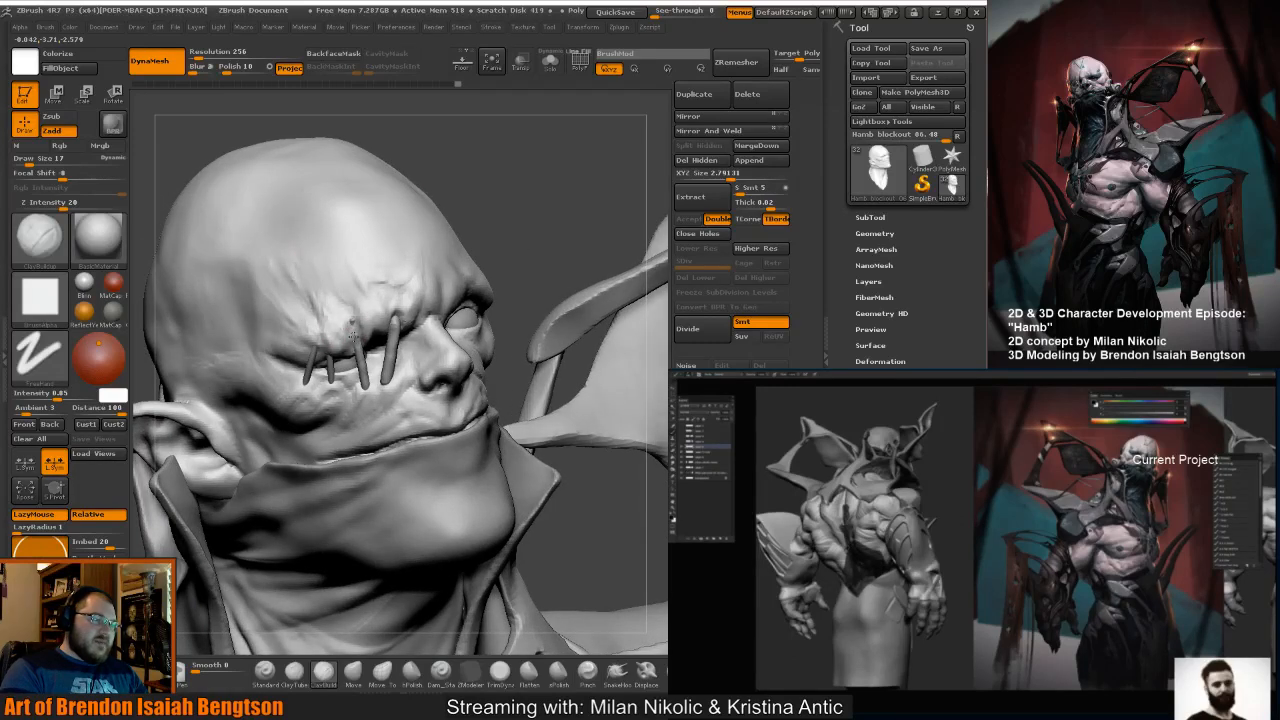
{"action": "left_click_drag", "start_coordinate": [490, 192], "coordinate": [430, 164]}
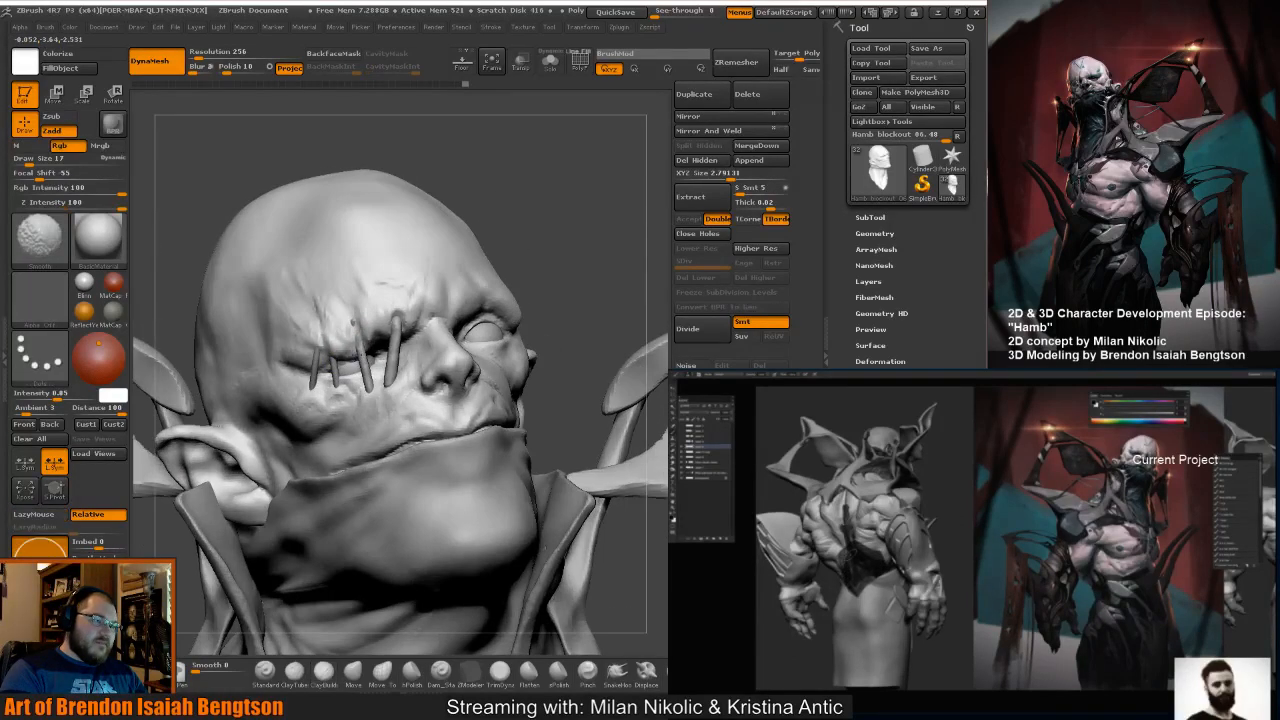
{"action": "left_click_drag", "start_coordinate": [367, 329], "coordinate": [358, 316], "text": "shift"}
{"action": "left_click_drag", "start_coordinate": [594, 190], "coordinate": [542, 167]}
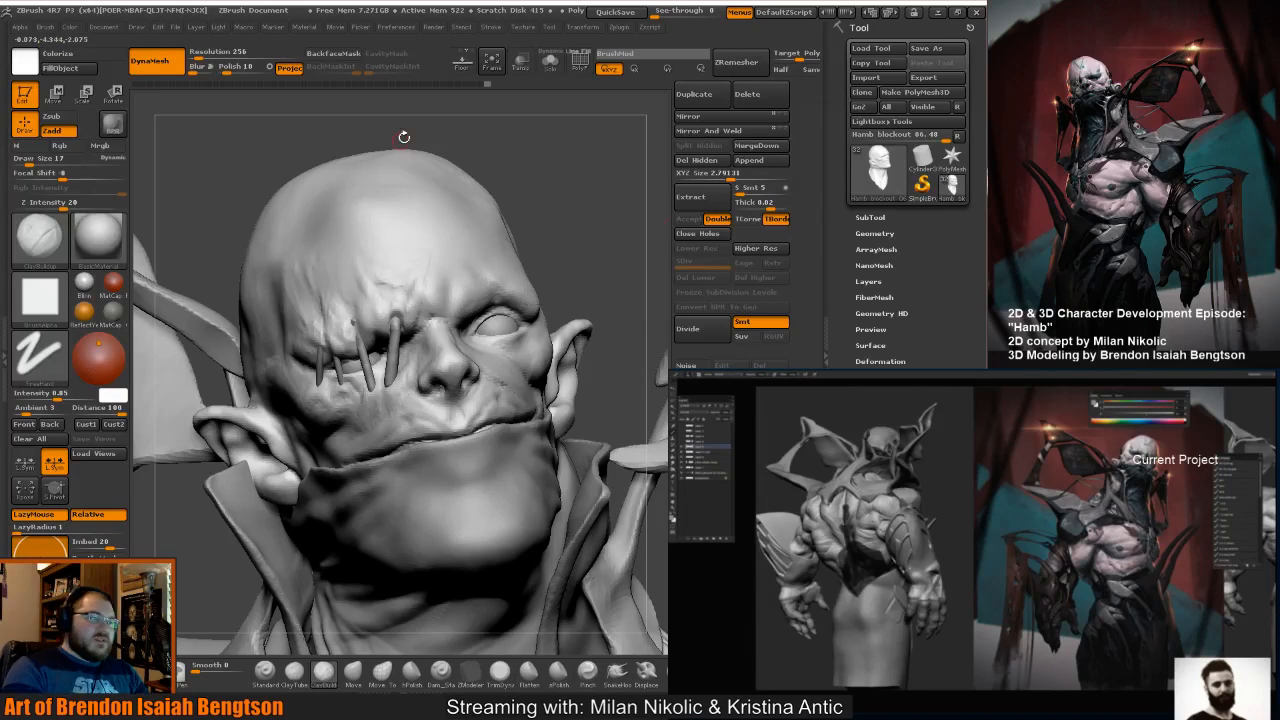
{"action": "left_click_drag", "start_coordinate": [480, 166], "coordinate": [560, 187]}
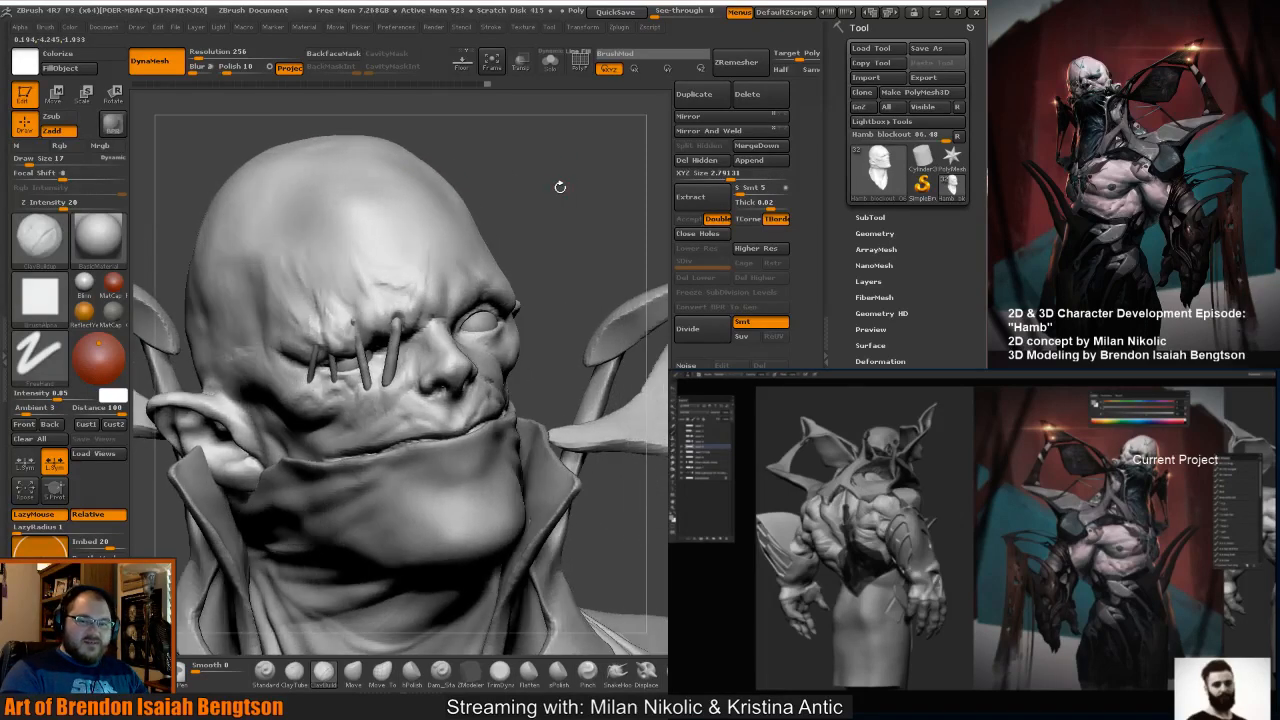
Reselect the stitches mesh and adjust the stitch nearest the nose with the Move Topological brush at draw size 45.
{"action": "left_click", "coordinate": [362, 356], "text": "alt"}
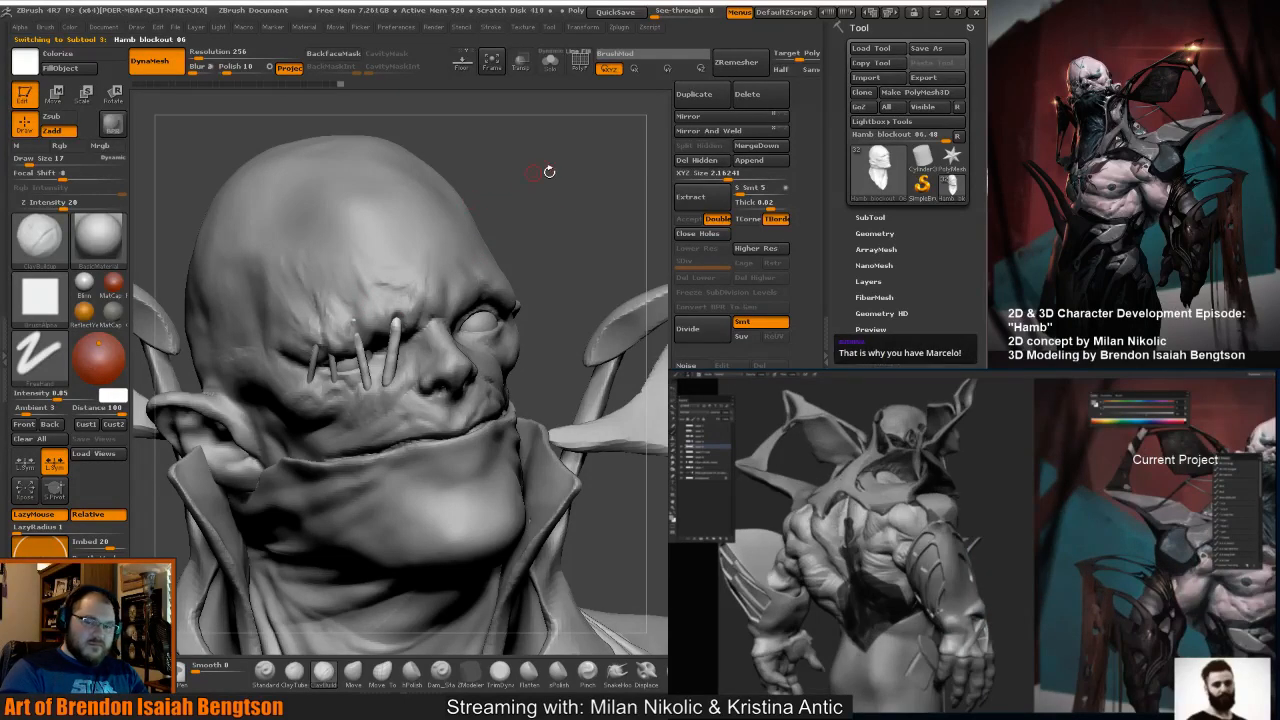
{"action": "mouse_move", "coordinate": [549, 172]}
{"action": "left_mouse_down"}
{"action": "mouse_move", "coordinate": [582, 194]}
{"action": "mouse_move", "coordinate": [570, 219]}
{"action": "mouse_move", "coordinate": [554, 217]}
{"action": "left_mouse_up"}
{"action": "key", "text": "b"}
{"action": "key", "text": "m"}
{"action": "key", "text": "t"}
{"action": "key", "text": "space"}
{"action": "mouse_move", "coordinate": [400, 312]}
{"action": "left_mouse_down"}
{"action": "mouse_move", "coordinate": [412, 310]}
{"action": "mouse_move", "coordinate": [389, 340]}
{"action": "left_mouse_up"}
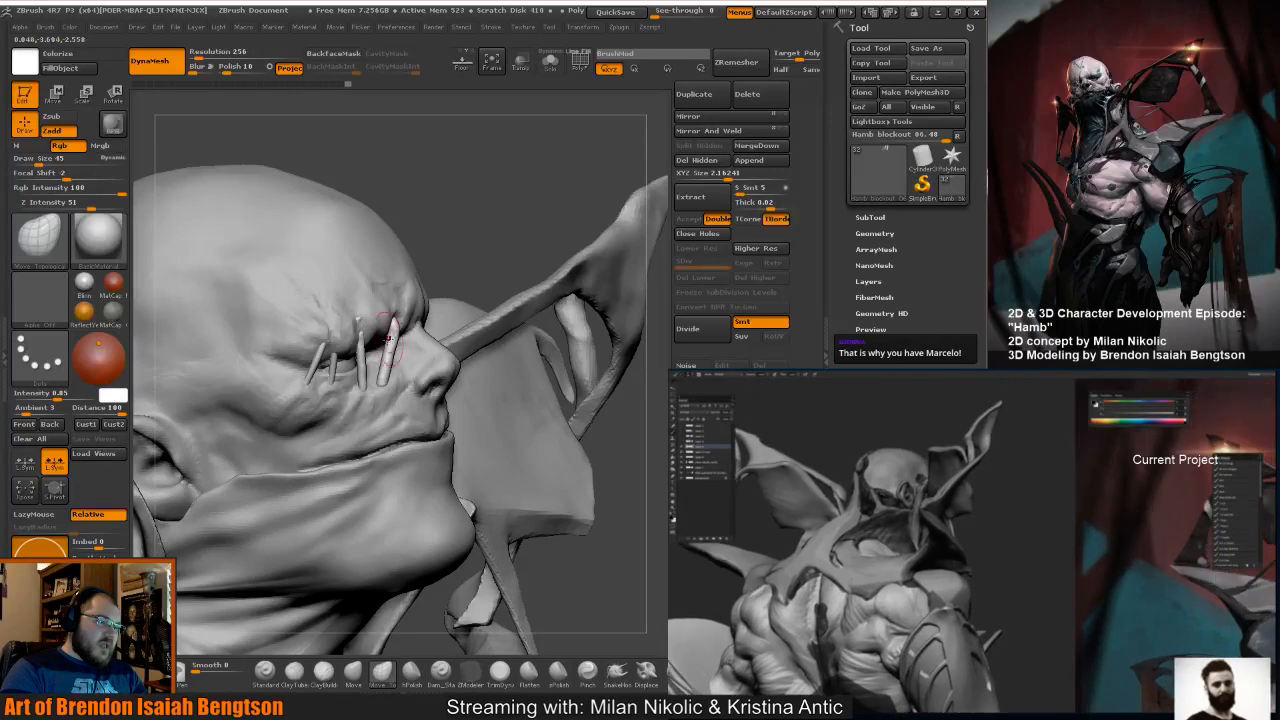
{"action": "left_click_drag", "start_coordinate": [486, 260], "coordinate": [393, 333]}
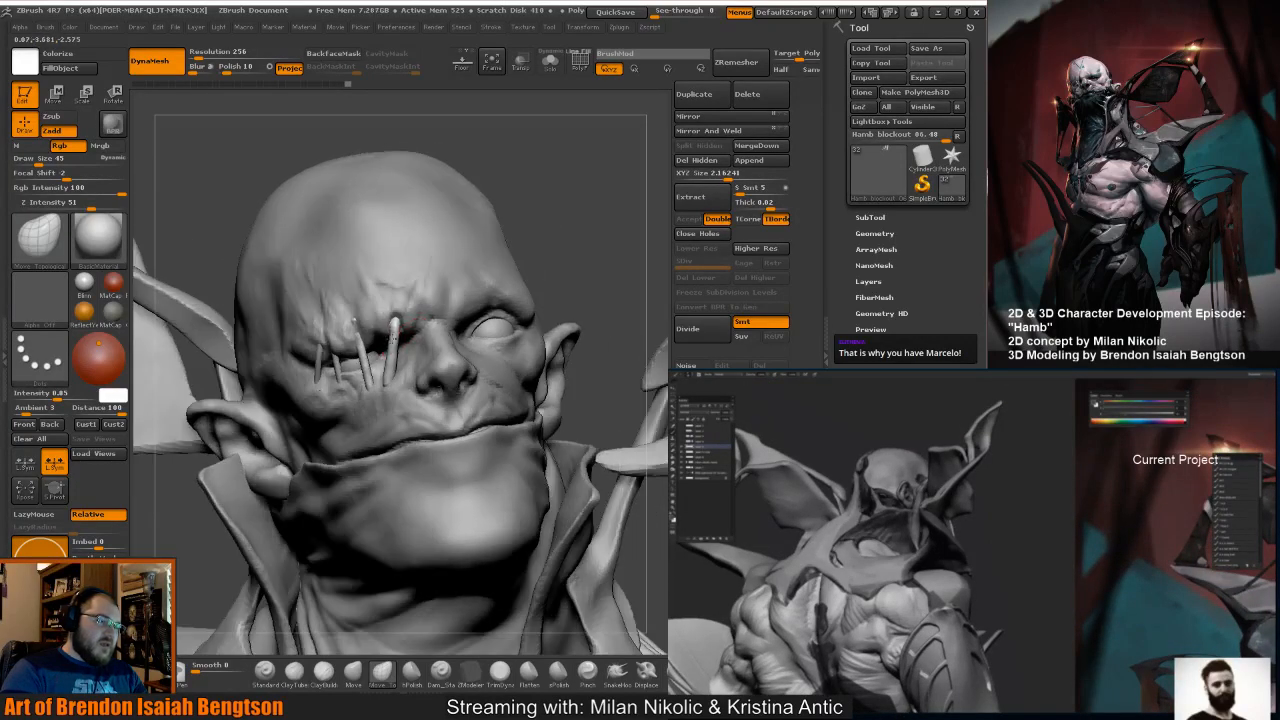
Isolate the stitches and mask everything except the upper end of the second stitch from the nose.
{"action": "left_click_drag", "start_coordinate": [534, 212], "coordinate": [543, 303]}
{"action": "key", "text": "alt+s"}
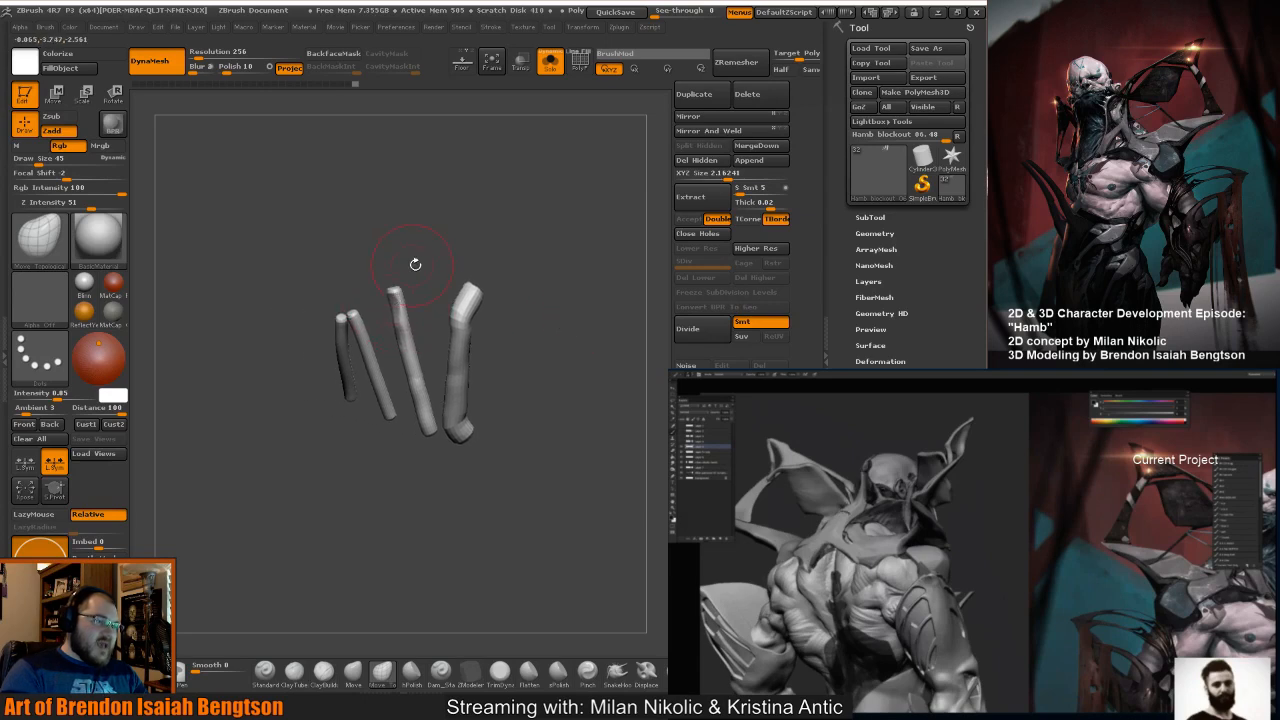
{"action": "mouse_move", "coordinate": [415, 264]}
{"action": "left_mouse_down"}
{"action": "mouse_move", "coordinate": [404, 248]}
{"action": "mouse_move", "coordinate": [402, 272]}
{"action": "left_mouse_up"}
{"action": "key", "text": "ctrl"}
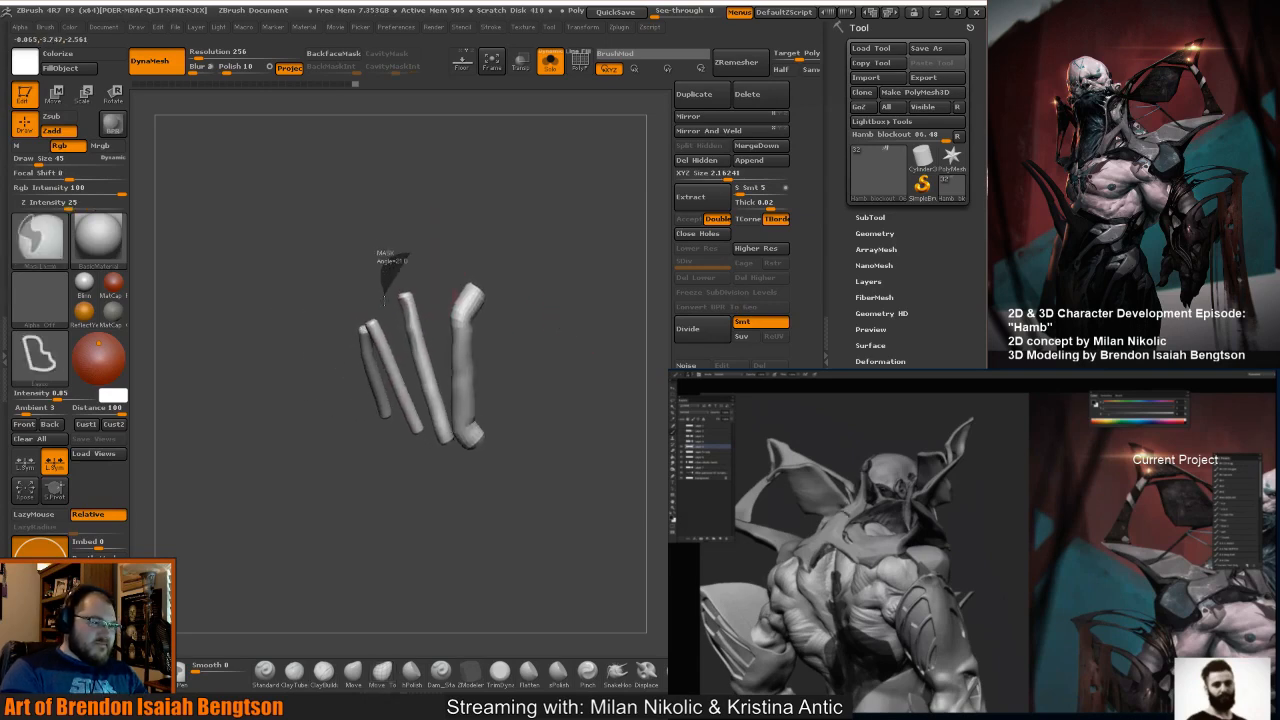
{"action": "left_click_drag", "start_coordinate": [452, 312], "coordinate": [454, 304], "text": "ctrl"}
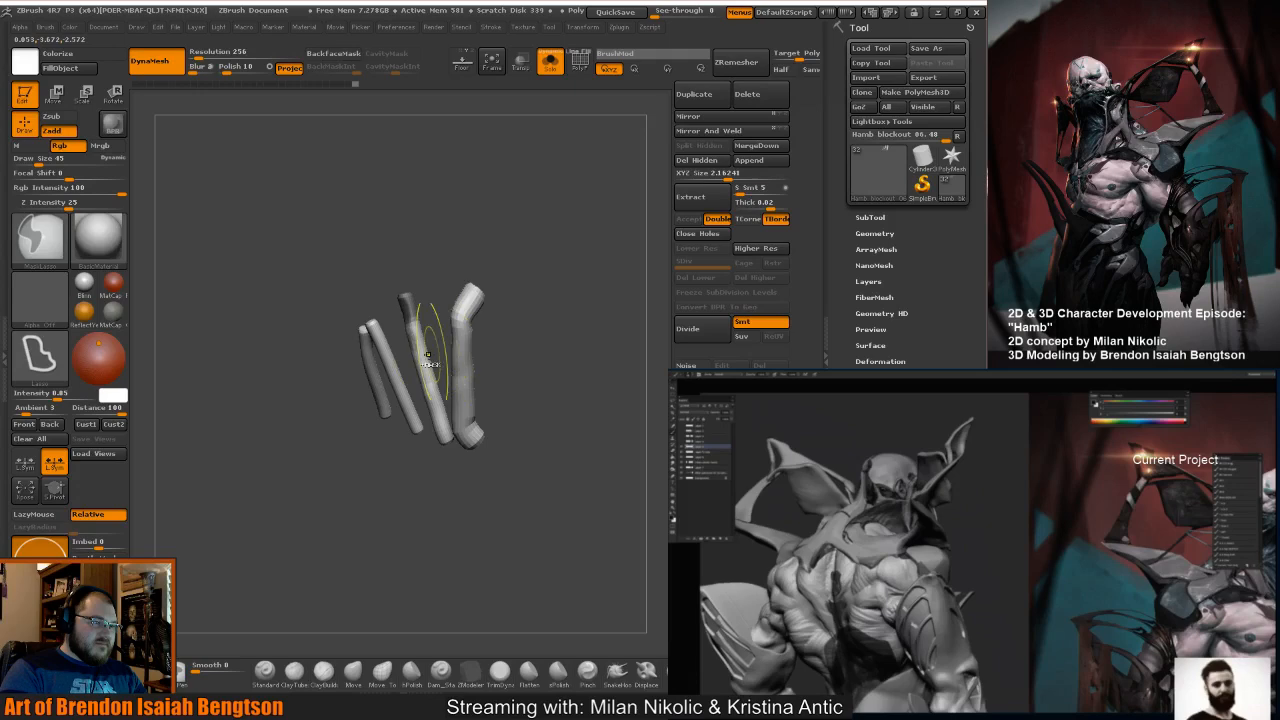
{"action": "left_click", "coordinate": [480, 502], "text": "ctrl"}
{"action": "left_click", "coordinate": [417, 340], "text": "ctrl"}
Bend the unmasked upper end of the second stitch using the Rotate transform, and return to sculpting.
{"action": "left_click_drag", "start_coordinate": [467, 248], "coordinate": [445, 225]}
{"action": "key", "text": "r"}
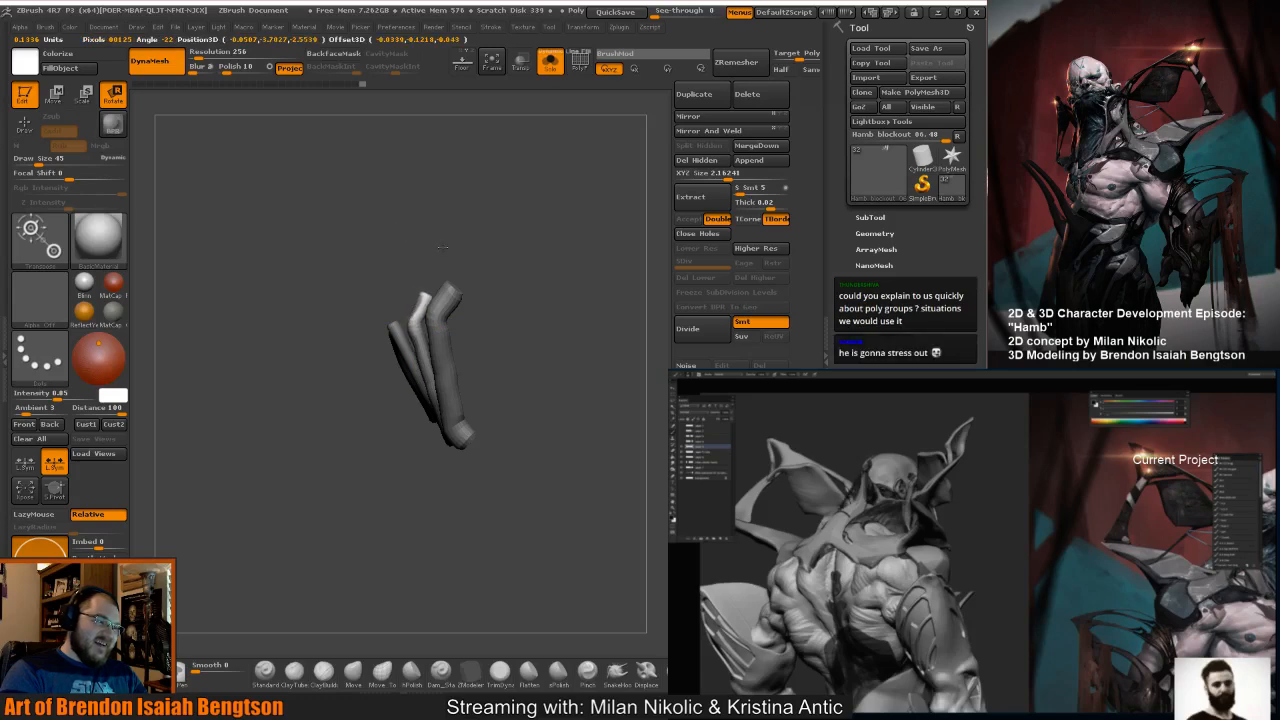
{"action": "key", "text": "w"}
{"action": "key", "text": "q"}
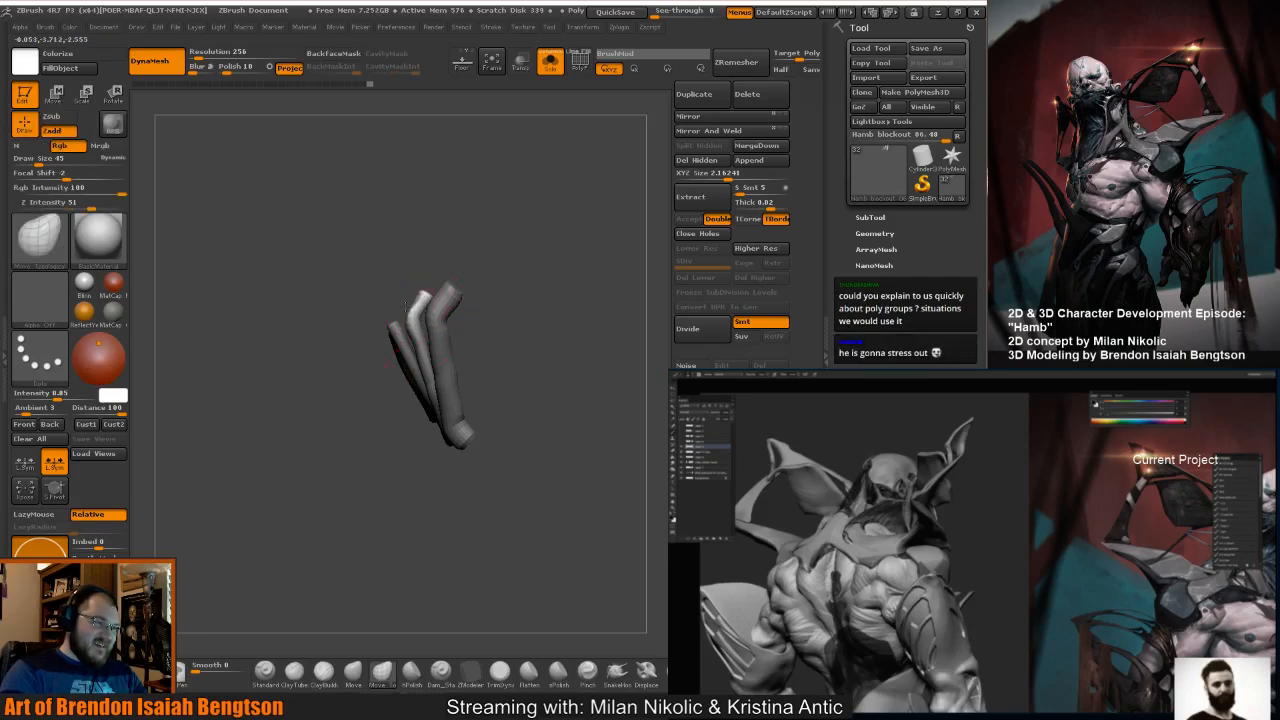
Clear the mask on the stitches and set the Move Topological draw size to 24.
{"action": "left_click_drag", "start_coordinate": [405, 308], "coordinate": [400, 271]}
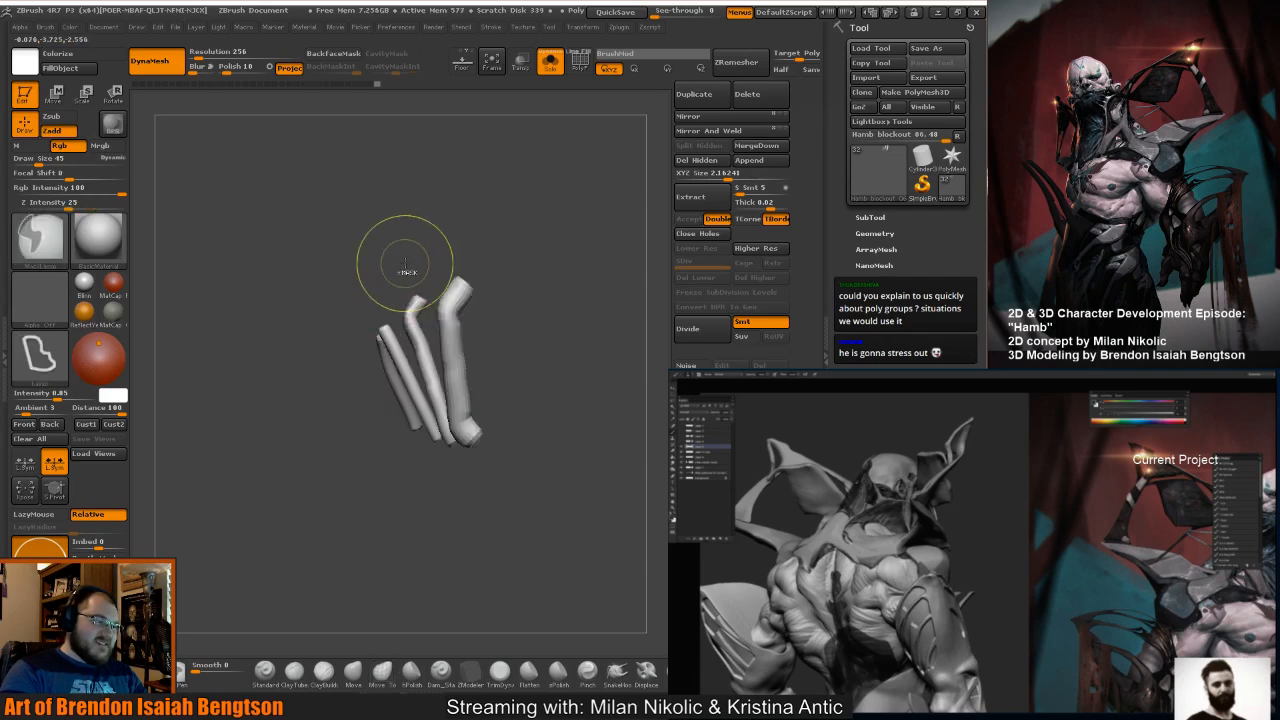
{"action": "key", "text": "space"}
{"action": "left_click", "coordinate": [423, 316]}
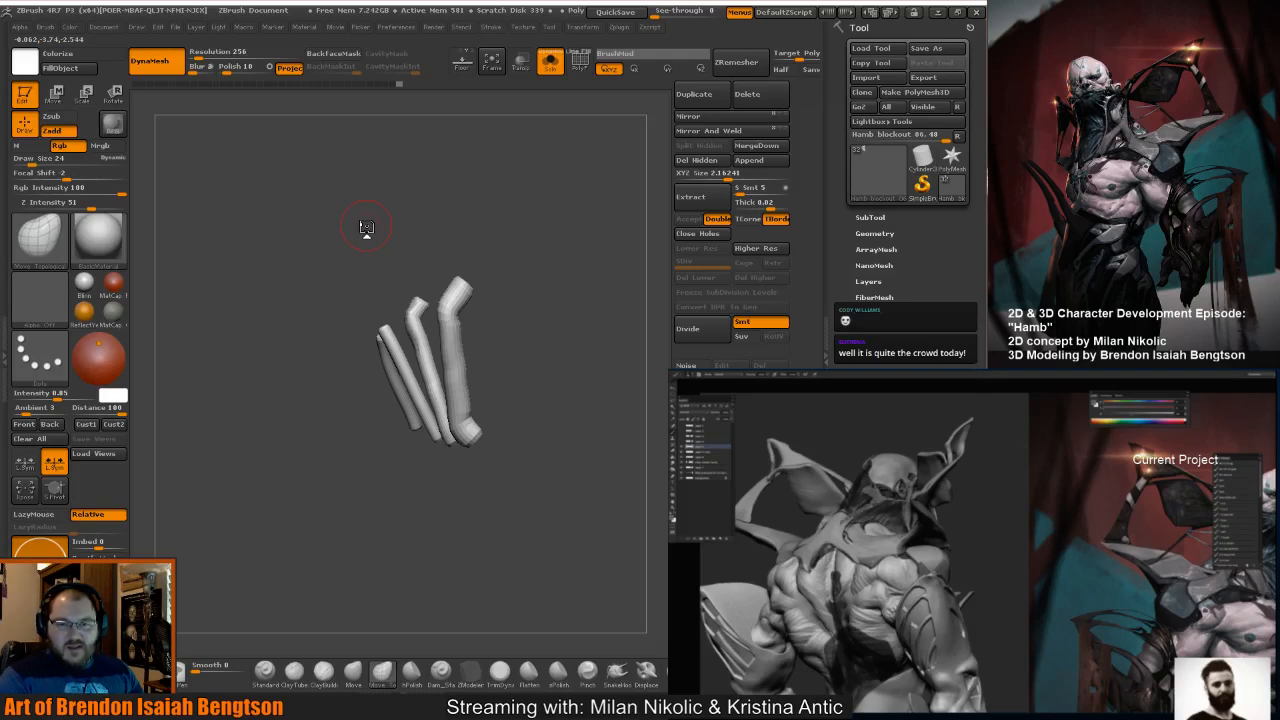
Mask everything except the lower end of the second stitch from the nose and bend that end with the Rotate transform.
{"action": "left_click_drag", "start_coordinate": [343, 251], "coordinate": [414, 332]}
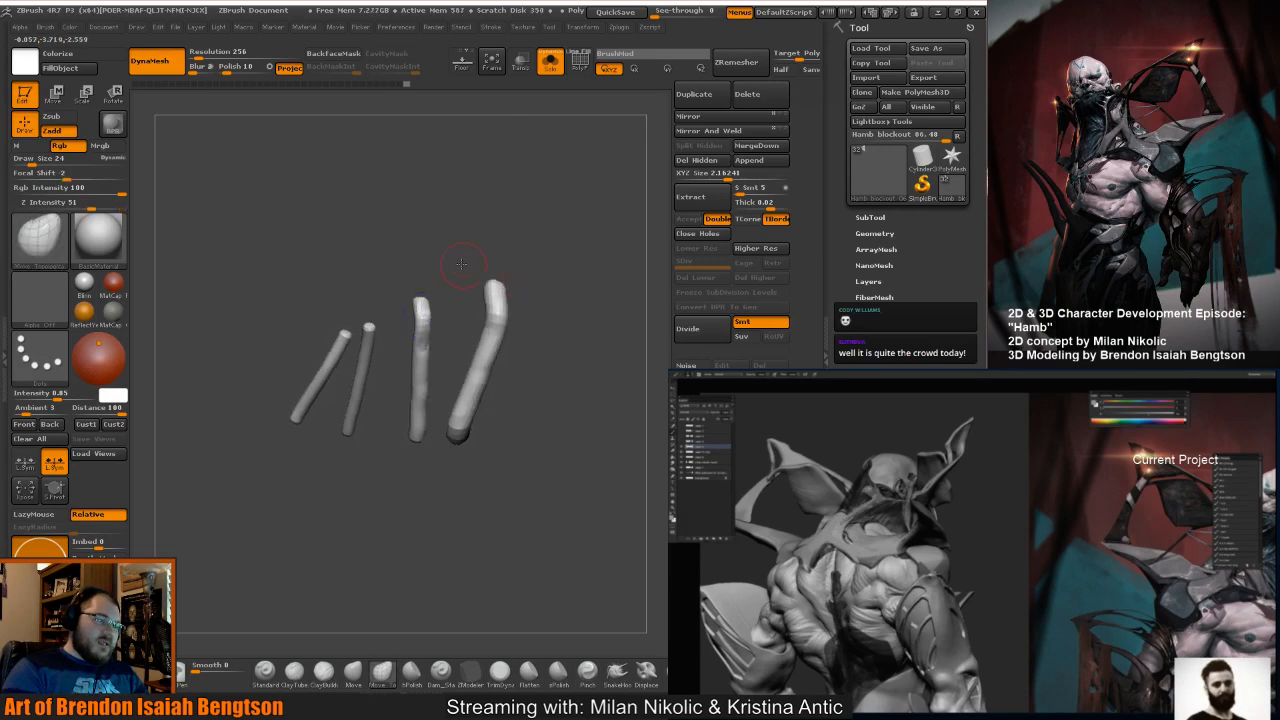
{"action": "mouse_move", "coordinate": [443, 243]}
{"action": "left_mouse_down"}
{"action": "mouse_move", "coordinate": [457, 261]}
{"action": "mouse_move", "coordinate": [447, 226]}
{"action": "mouse_move", "coordinate": [455, 233]}
{"action": "mouse_move", "coordinate": [415, 190]}
{"action": "mouse_move", "coordinate": [457, 192]}
{"action": "left_mouse_up"}
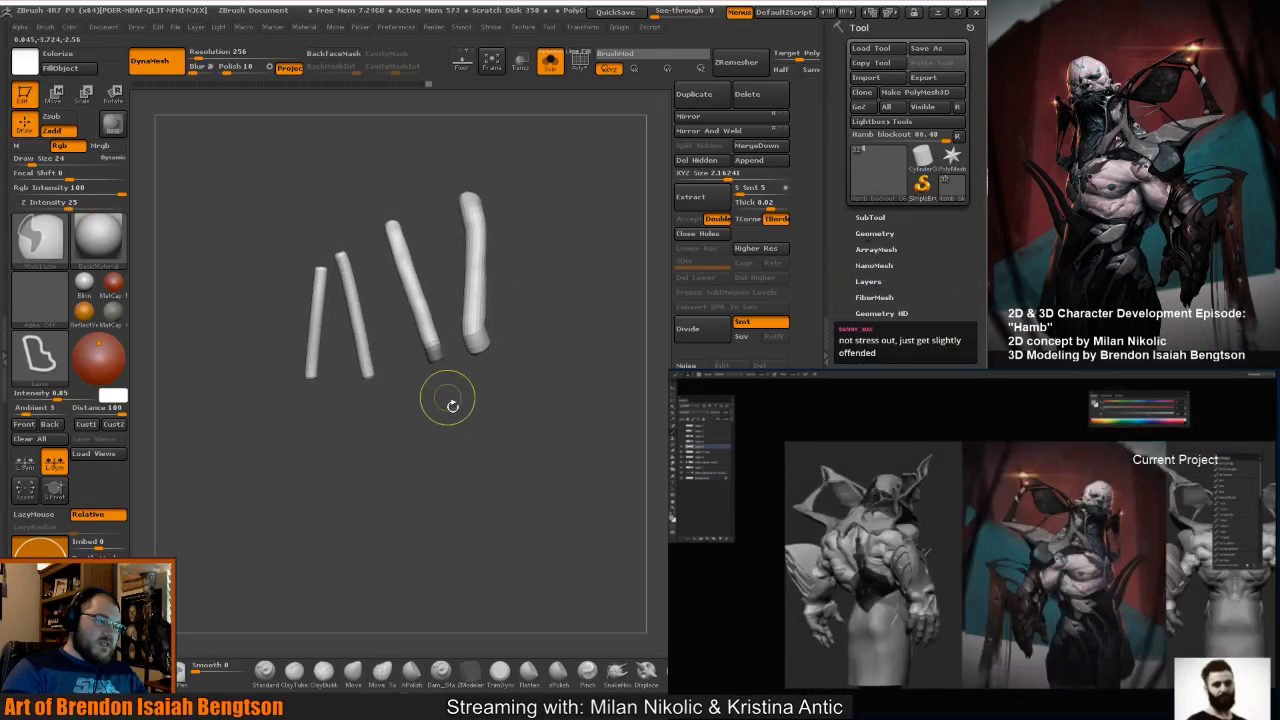
{"action": "left_click_drag", "start_coordinate": [452, 405], "coordinate": [492, 328]}
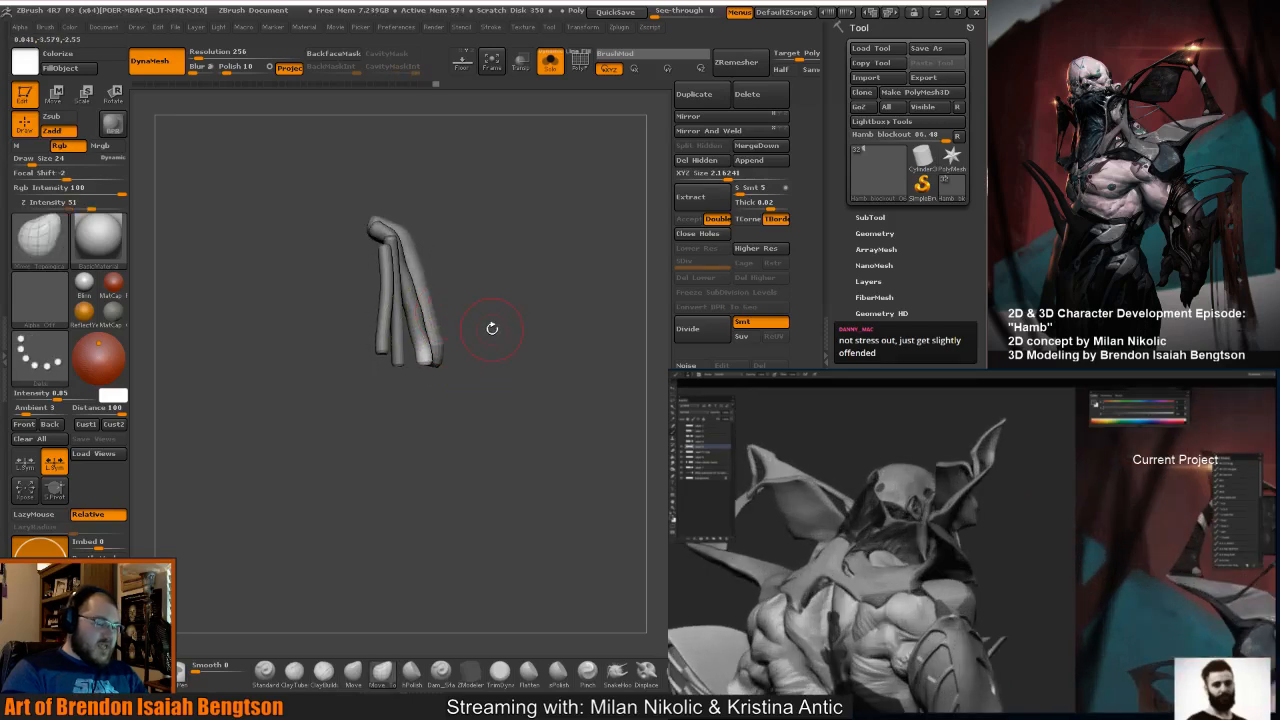
{"action": "key", "text": "r"}
{"action": "mouse_move", "coordinate": [421, 345]}
{"action": "left_mouse_down"}
{"action": "mouse_move", "coordinate": [428, 396]}
{"action": "mouse_move", "coordinate": [374, 388]}
{"action": "left_mouse_up"}
{"action": "left_click", "coordinate": [572, 300], "text": "ctrl"}
{"action": "left_click_drag", "start_coordinate": [572, 370], "coordinate": [607, 402]}
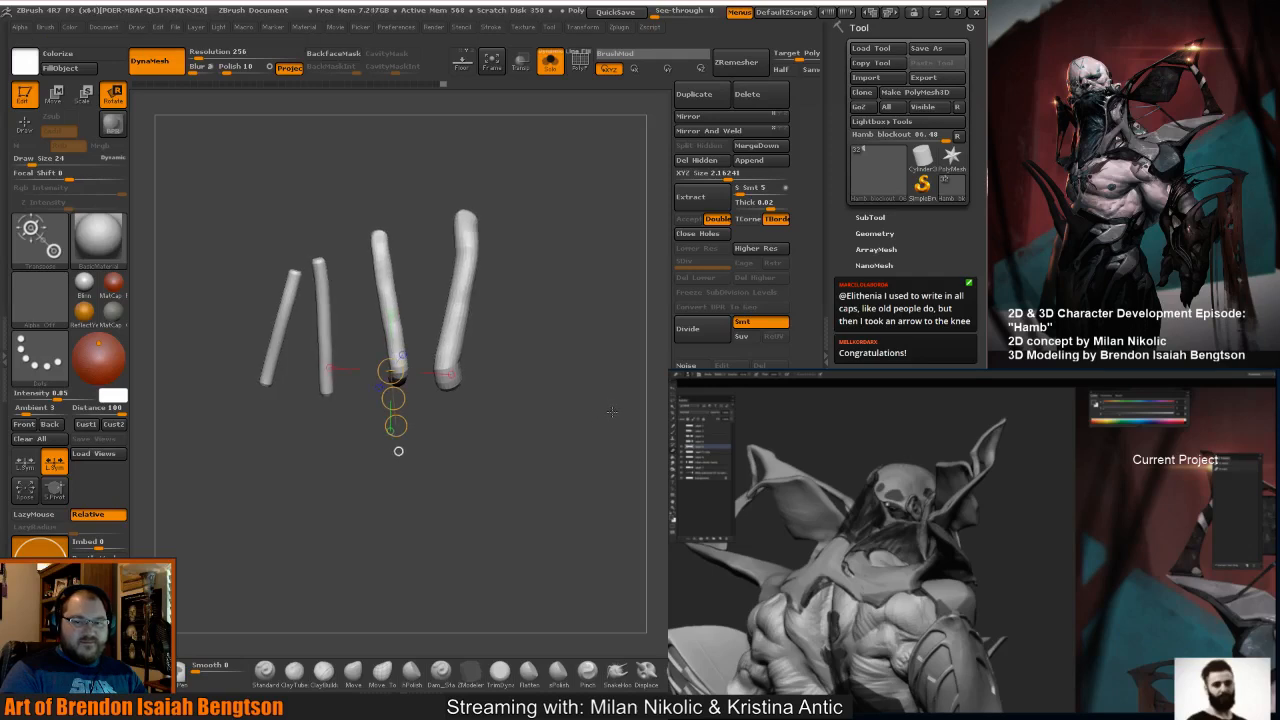
{"action": "key", "text": "q"}
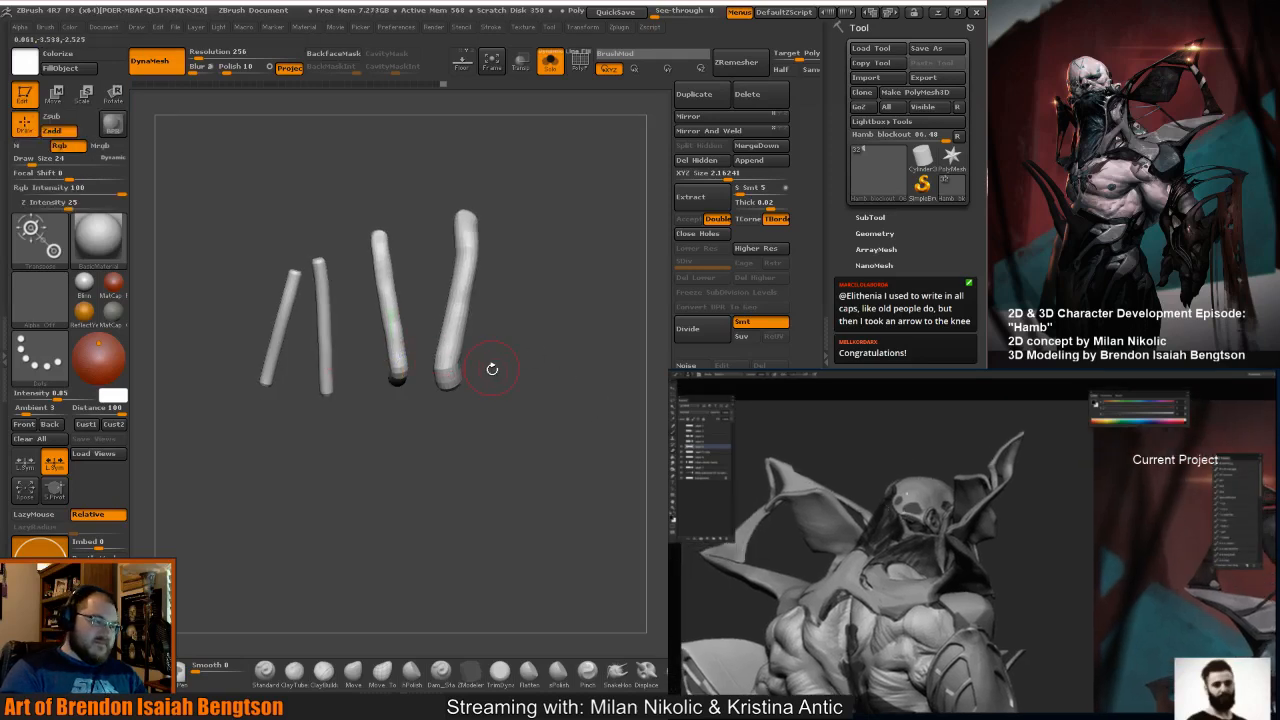
{"action": "left_click_drag", "start_coordinate": [457, 435], "coordinate": [457, 460], "text": "alt"}
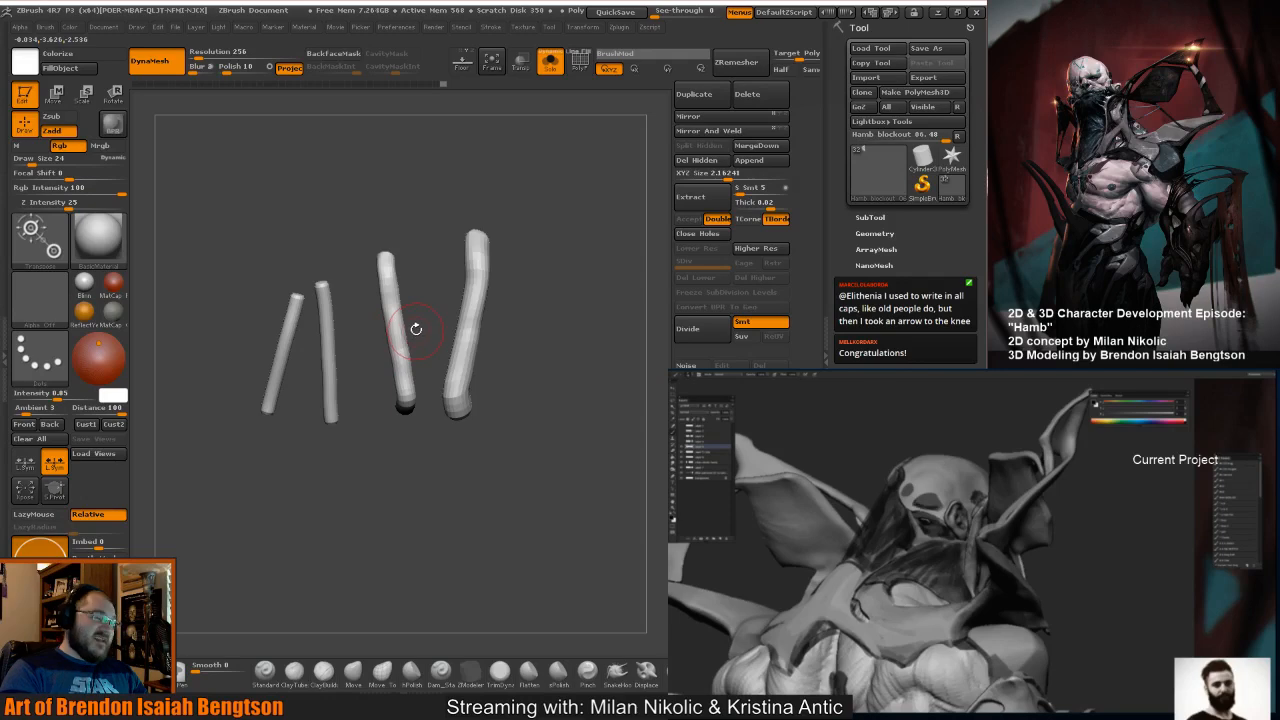
Adjust the second stitch from the nose with the Move Topological brush at draw size 47, and show the whole model again.
{"action": "key", "text": "b"}
{"action": "key", "text": "m"}
{"action": "key", "text": "t"}
{"action": "key", "text": "space"}
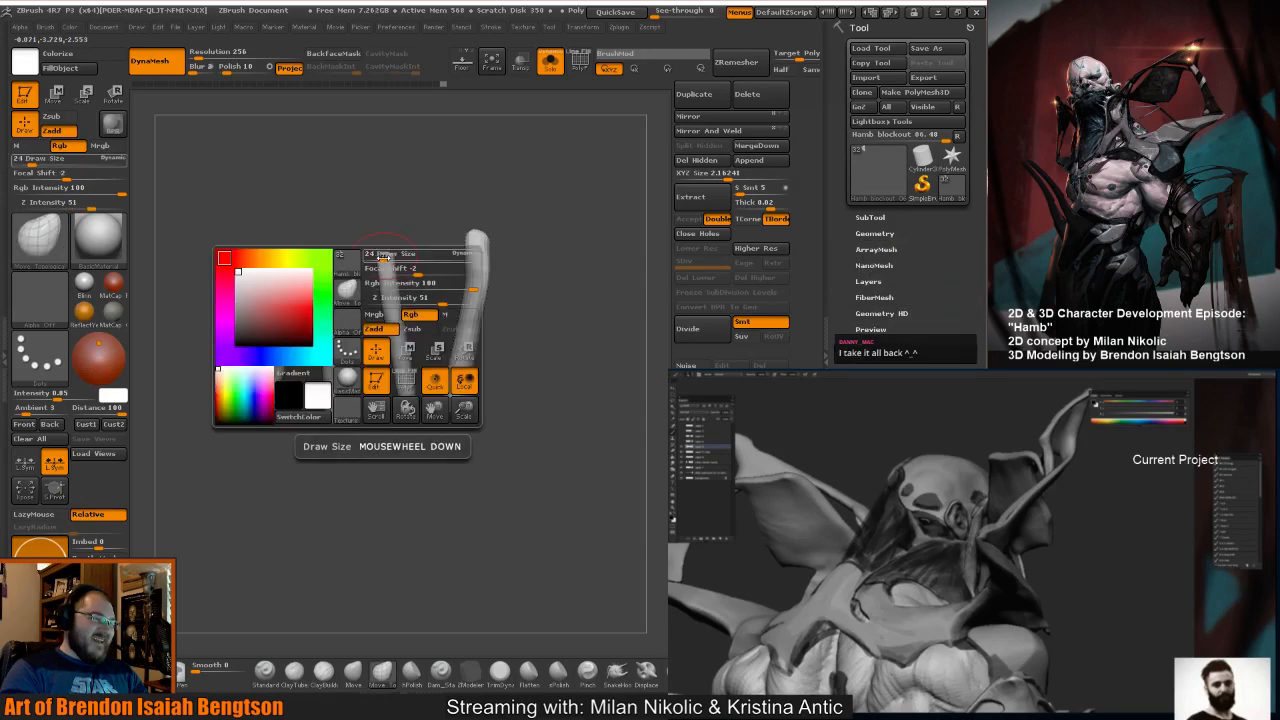
{"action": "left_click", "coordinate": [388, 257]}
{"action": "left_click_drag", "start_coordinate": [388, 260], "coordinate": [384, 257]}
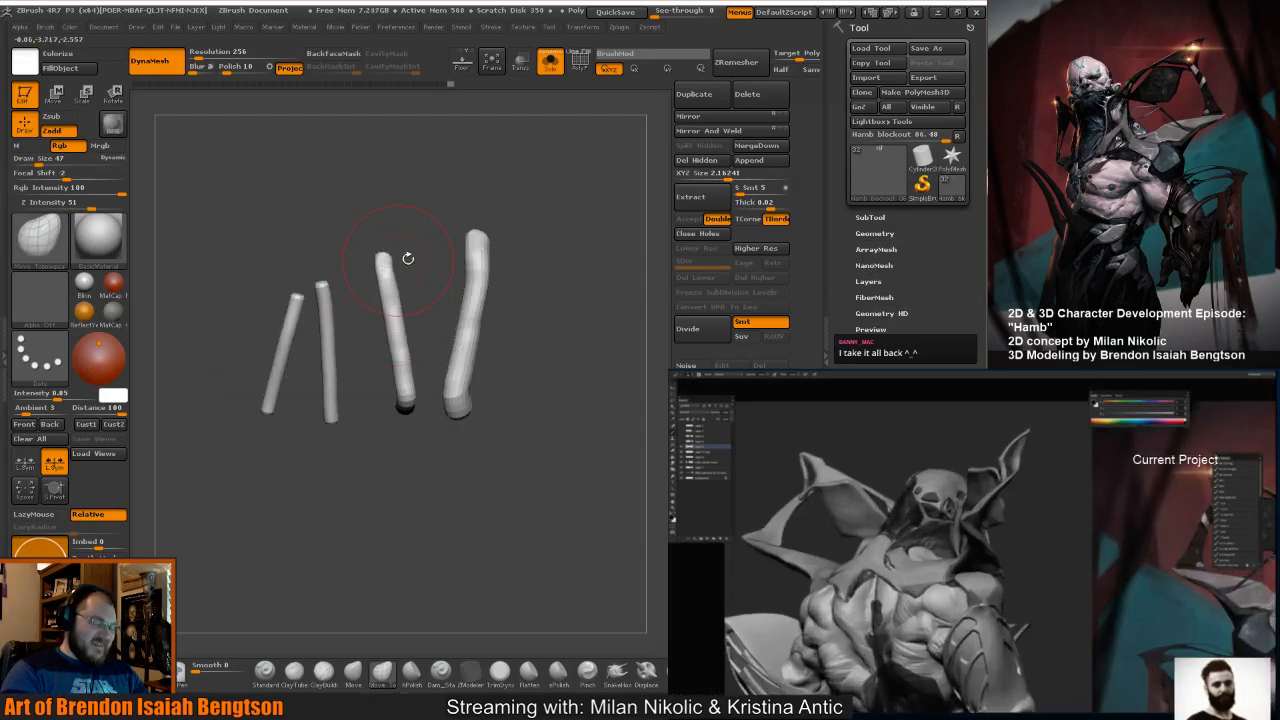
{"action": "key", "text": "alt+s"}
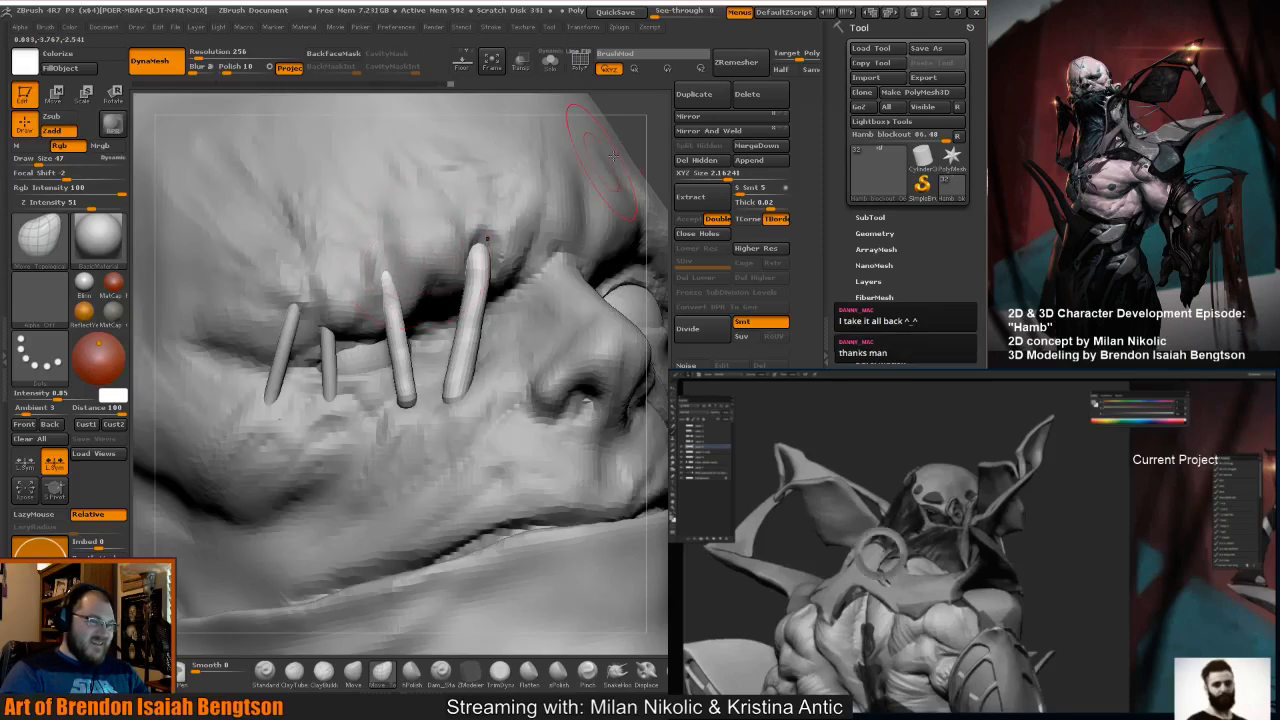
Select the head mesh and fit the brow skin around the upper ends of the stitches with the Move Topological brush.
{"action": "left_click_drag", "start_coordinate": [622, 145], "coordinate": [606, 50], "text": "alt"}
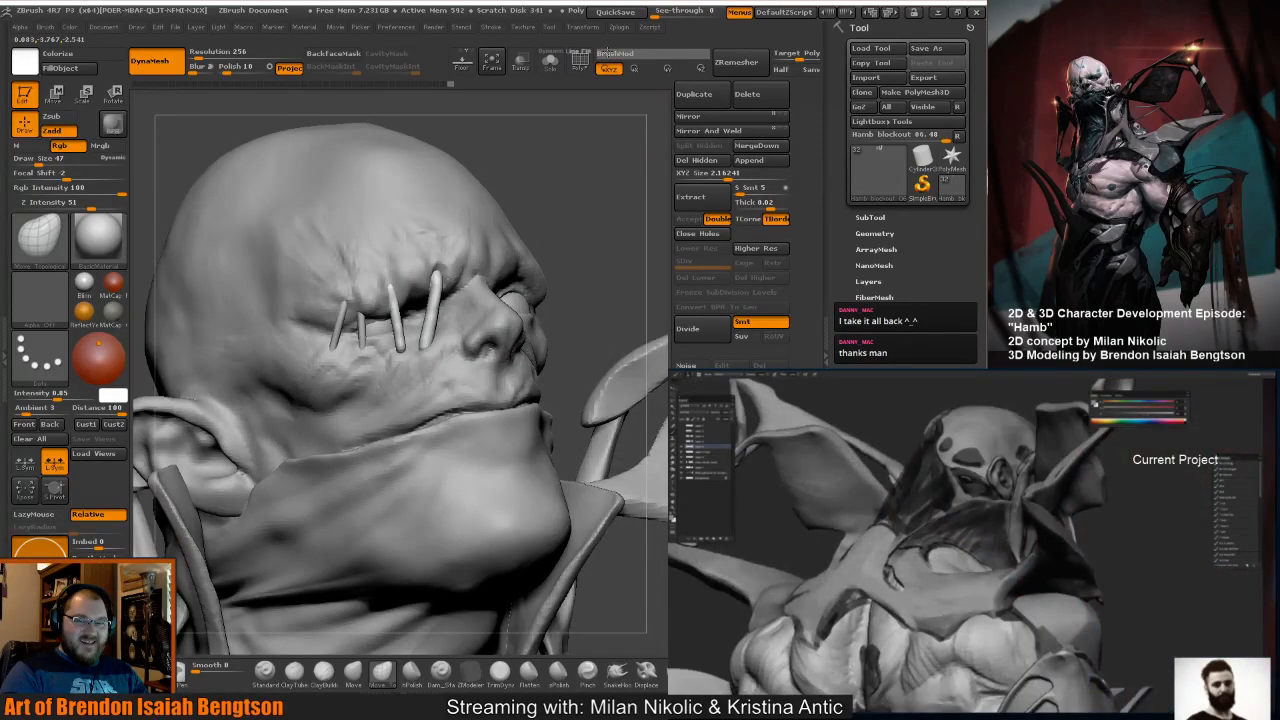
{"action": "left_click_drag", "start_coordinate": [634, 185], "coordinate": [610, 232]}
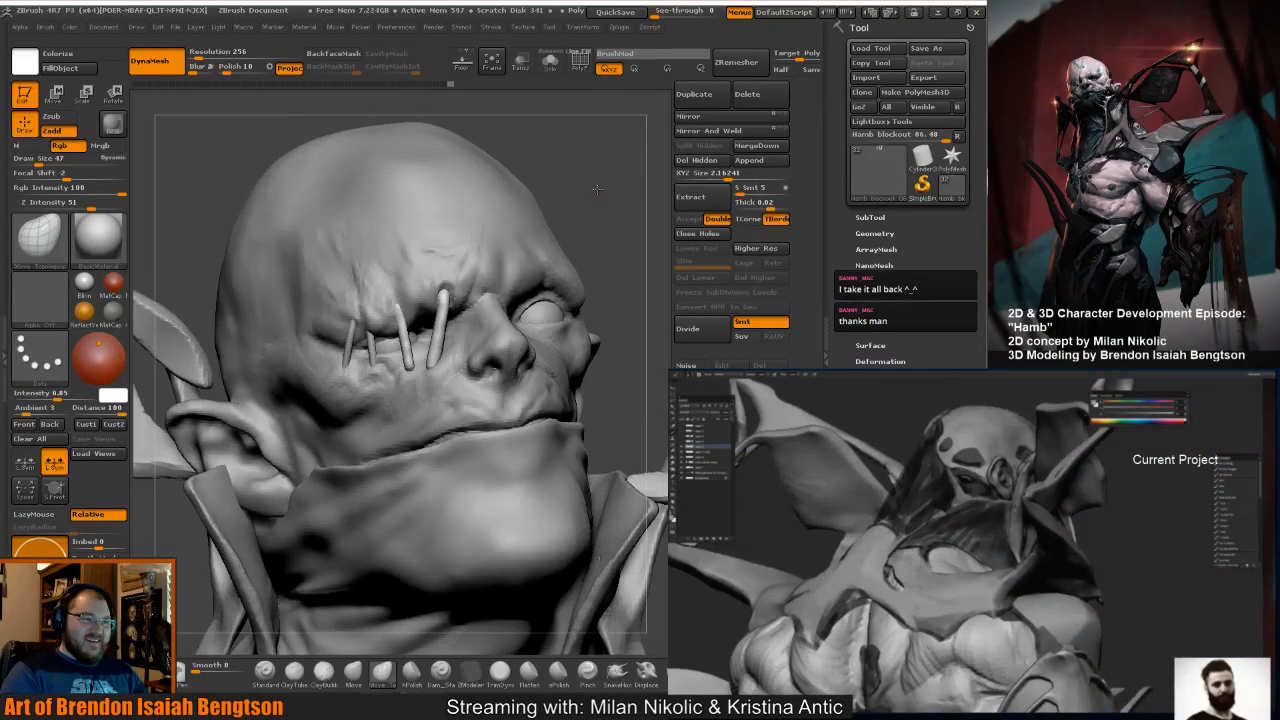
{"action": "mouse_move", "coordinate": [634, 187]}
{"action": "left_mouse_down"}
{"action": "mouse_move", "coordinate": [597, 236]}
{"action": "mouse_move", "coordinate": [567, 234]}
{"action": "mouse_move", "coordinate": [569, 203]}
{"action": "mouse_move", "coordinate": [616, 196]}
{"action": "mouse_move", "coordinate": [560, 183]}
{"action": "mouse_move", "coordinate": [563, 215]}
{"action": "left_mouse_up"}
{"action": "left_click", "coordinate": [503, 244], "text": "alt"}
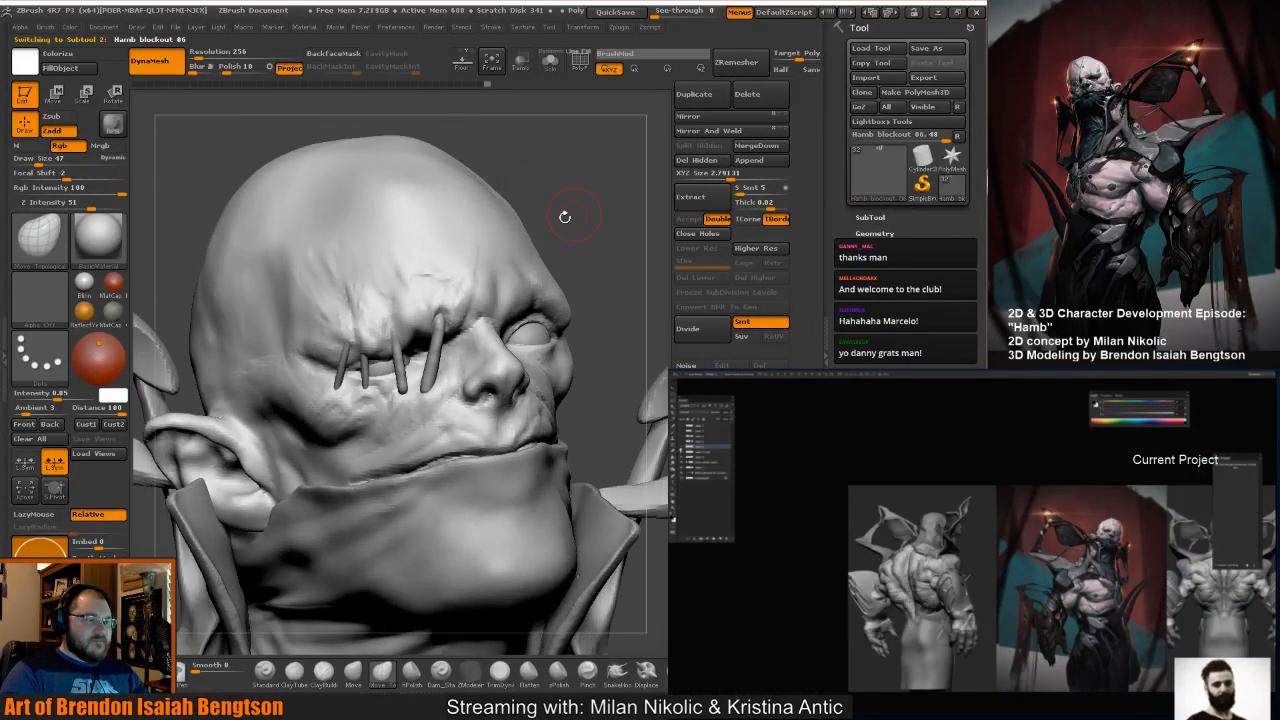
{"action": "key", "text": "space"}
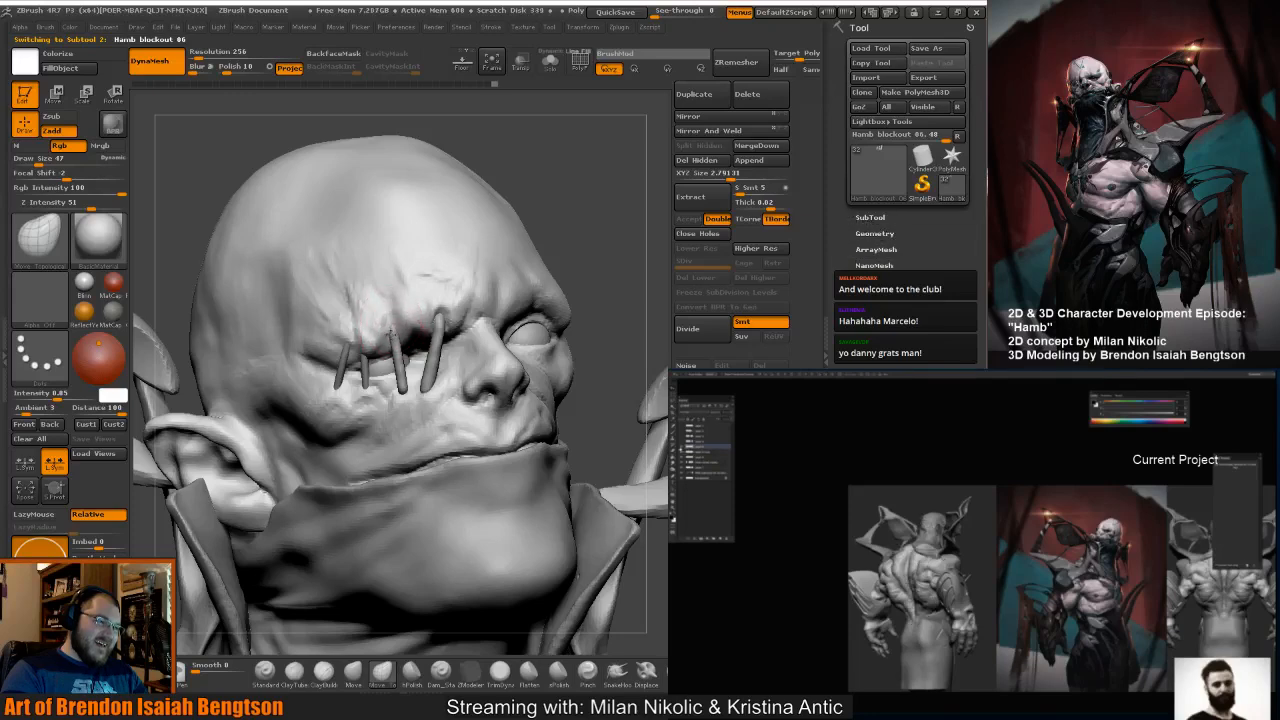
{"action": "left_click_drag", "start_coordinate": [608, 220], "coordinate": [495, 230]}
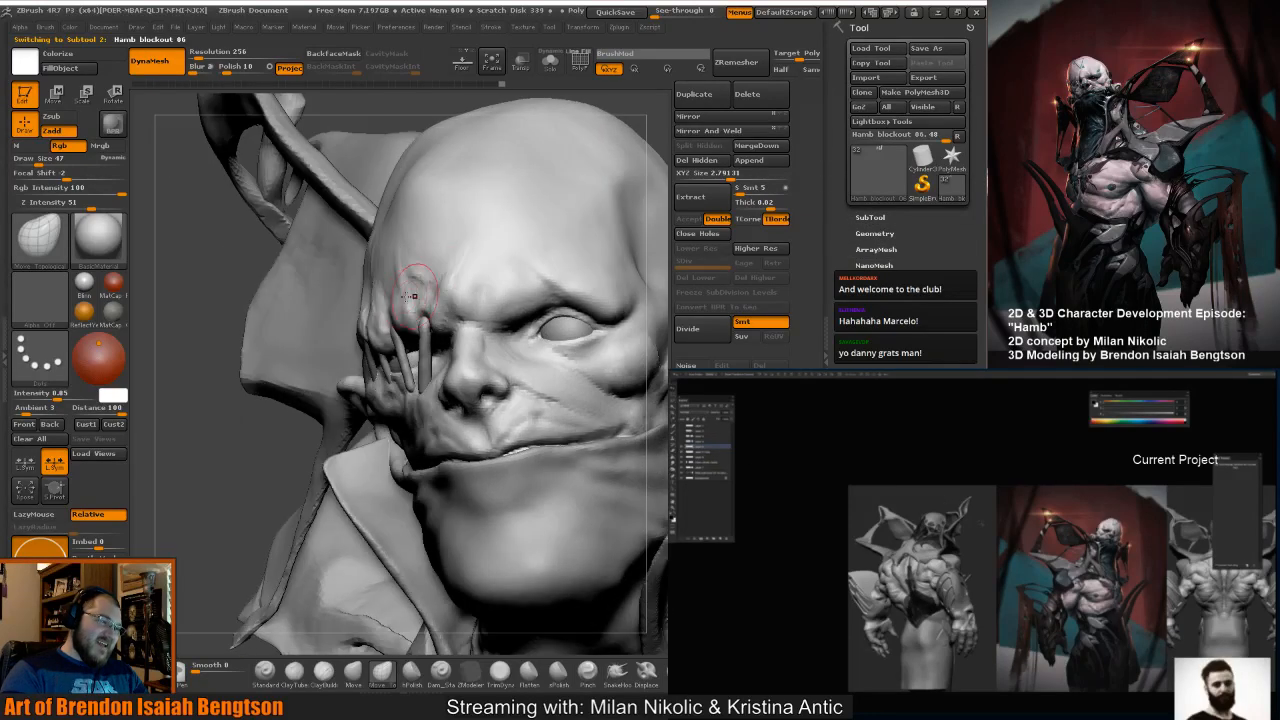
{"action": "left_click_drag", "start_coordinate": [206, 311], "coordinate": [279, 273]}
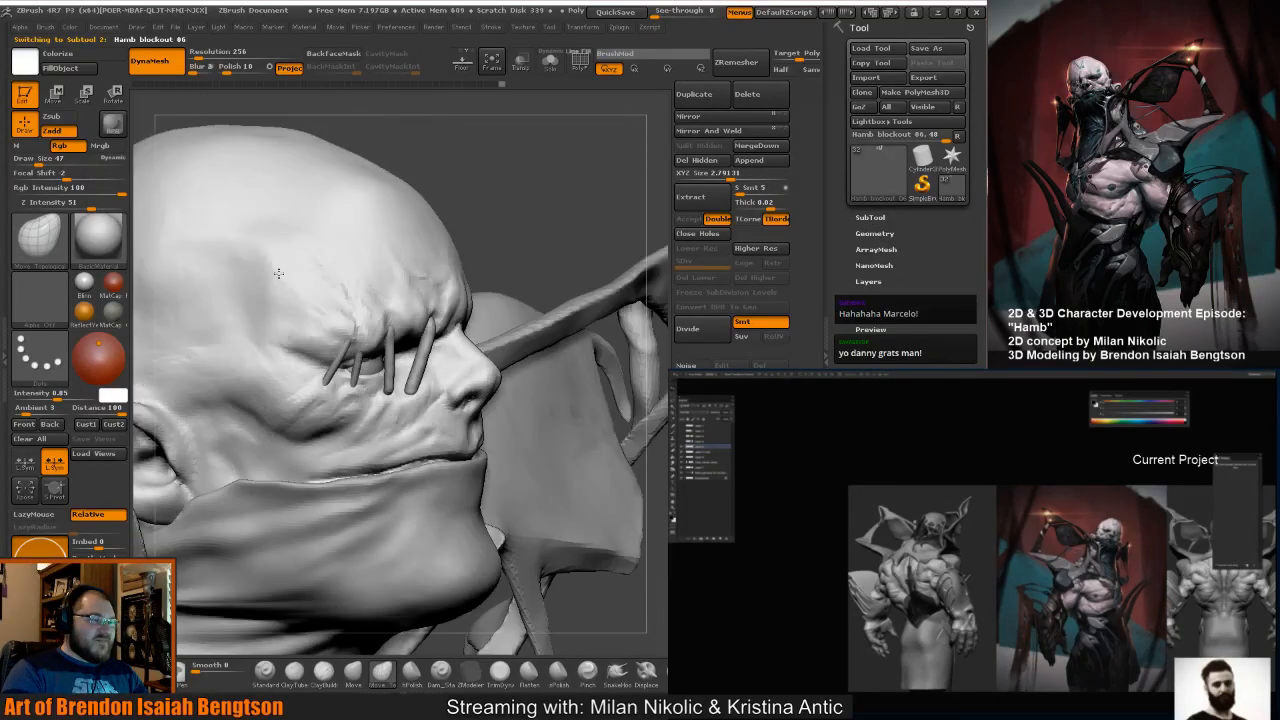
{"action": "left_click_drag", "start_coordinate": [552, 205], "coordinate": [482, 190]}
Build up brow skin around the upper ends of the stitches with the ClayBuildup brush at draw size 20.
{"action": "key", "text": "b"}
{"action": "key", "text": "c"}
{"action": "key", "text": "b"}
{"action": "key", "text": "space"}
{"action": "left_click_drag", "start_coordinate": [378, 272], "coordinate": [368, 272]}
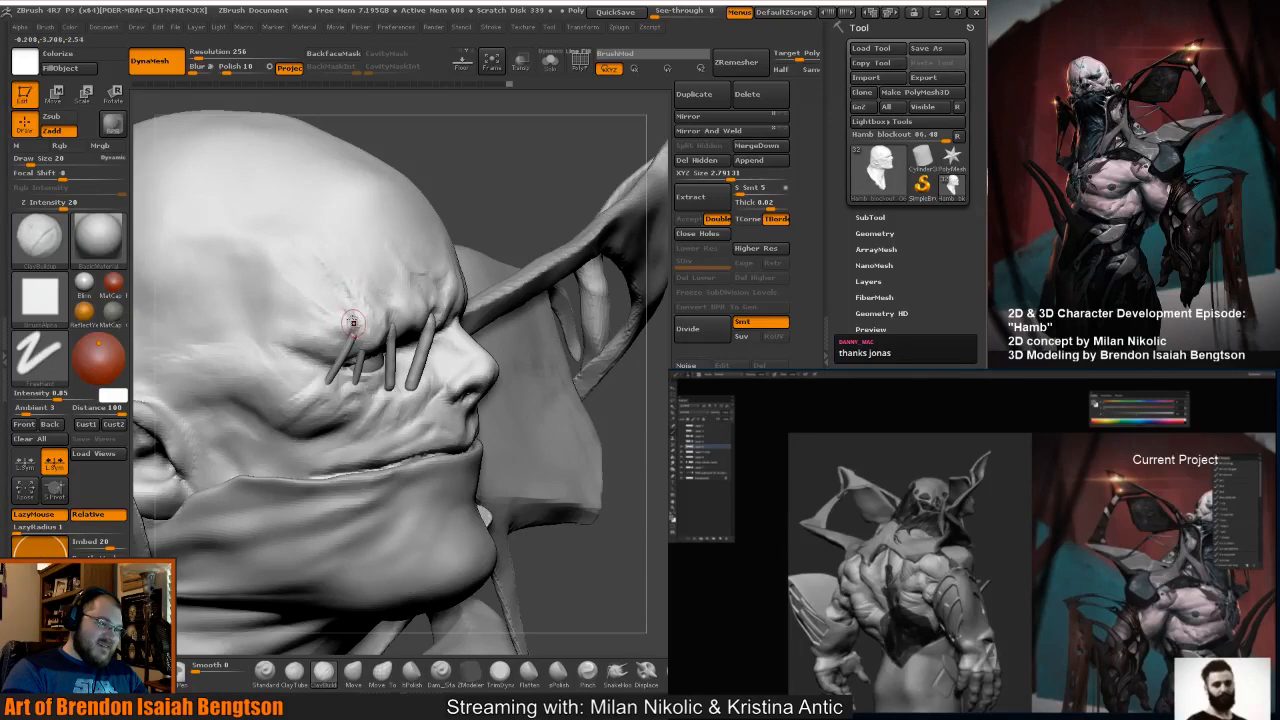
{"action": "left_click_drag", "start_coordinate": [495, 192], "coordinate": [425, 195]}
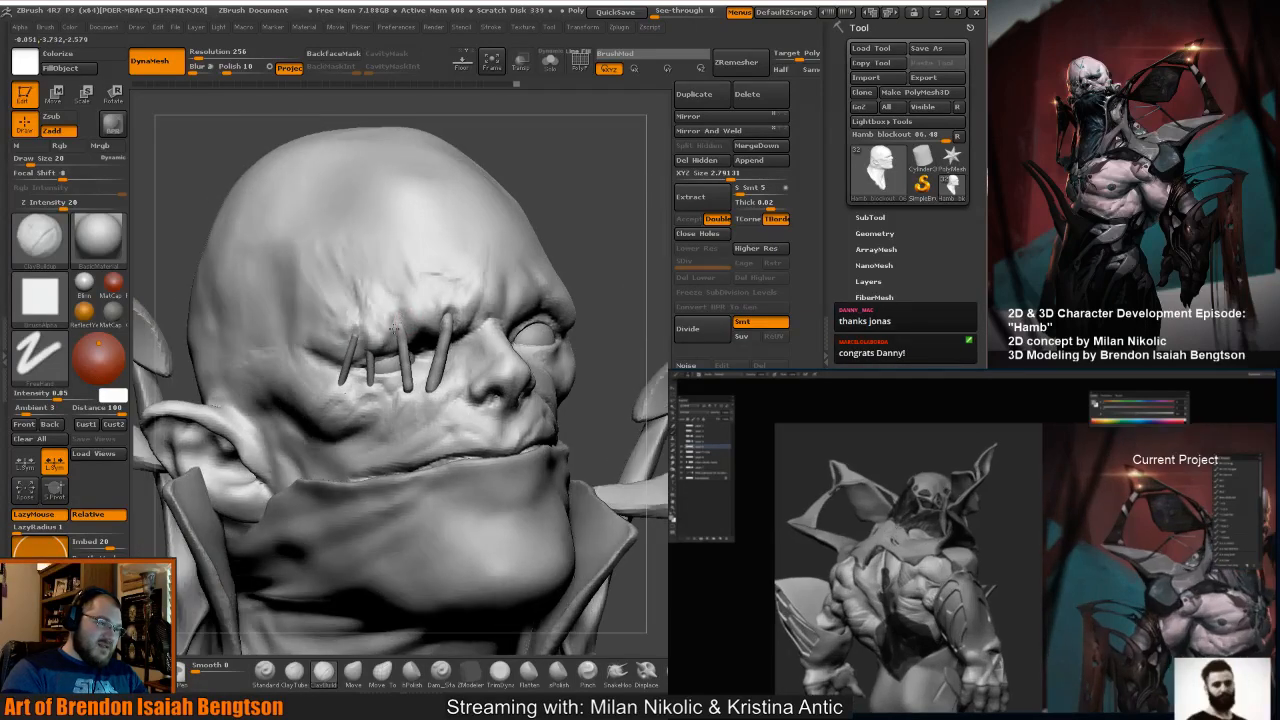
{"action": "left_click_drag", "start_coordinate": [578, 207], "coordinate": [451, 246]}
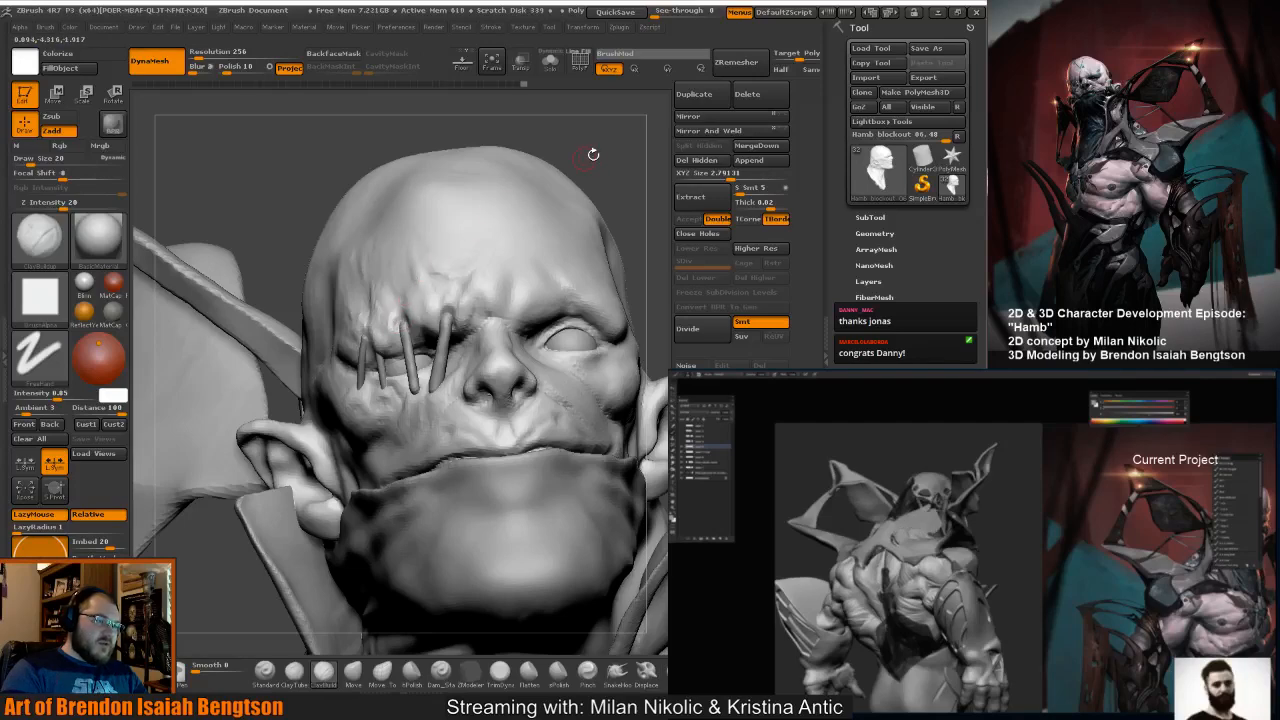
{"action": "left_click_drag", "start_coordinate": [592, 152], "coordinate": [650, 158]}
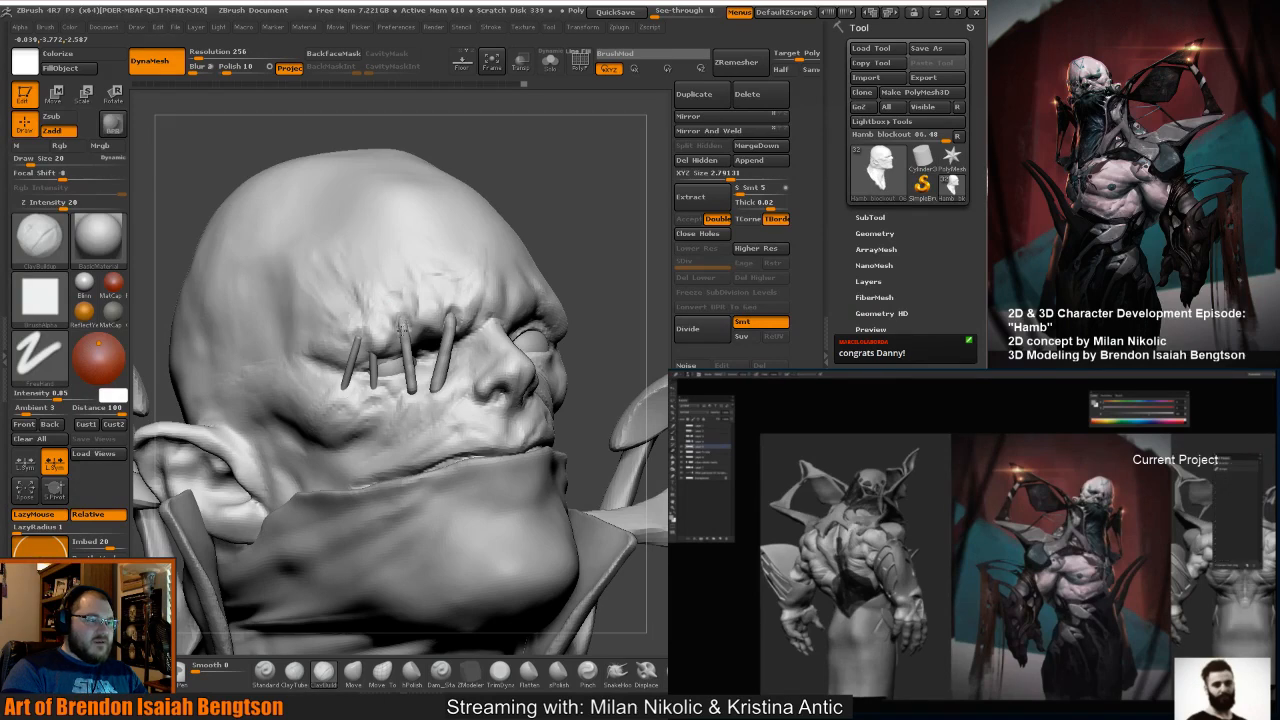
{"action": "left_click_drag", "start_coordinate": [560, 189], "coordinate": [490, 192]}
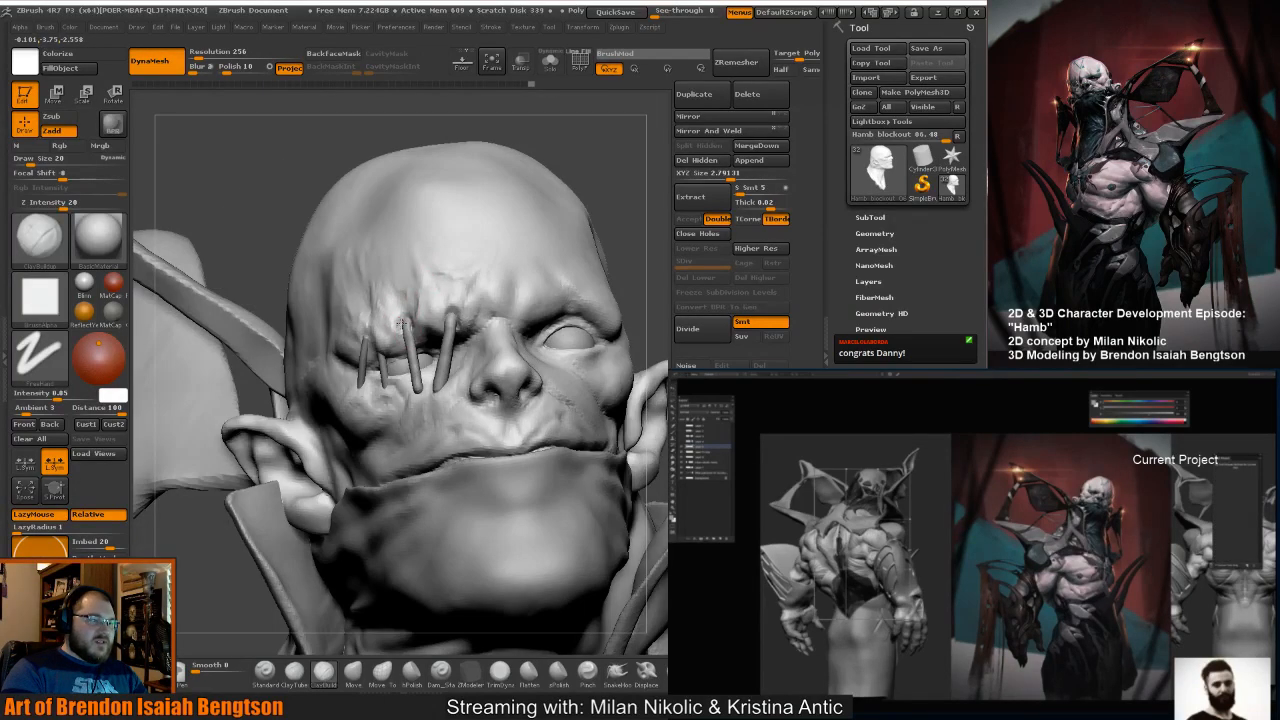
{"action": "left_click_drag", "start_coordinate": [534, 167], "coordinate": [608, 250]}
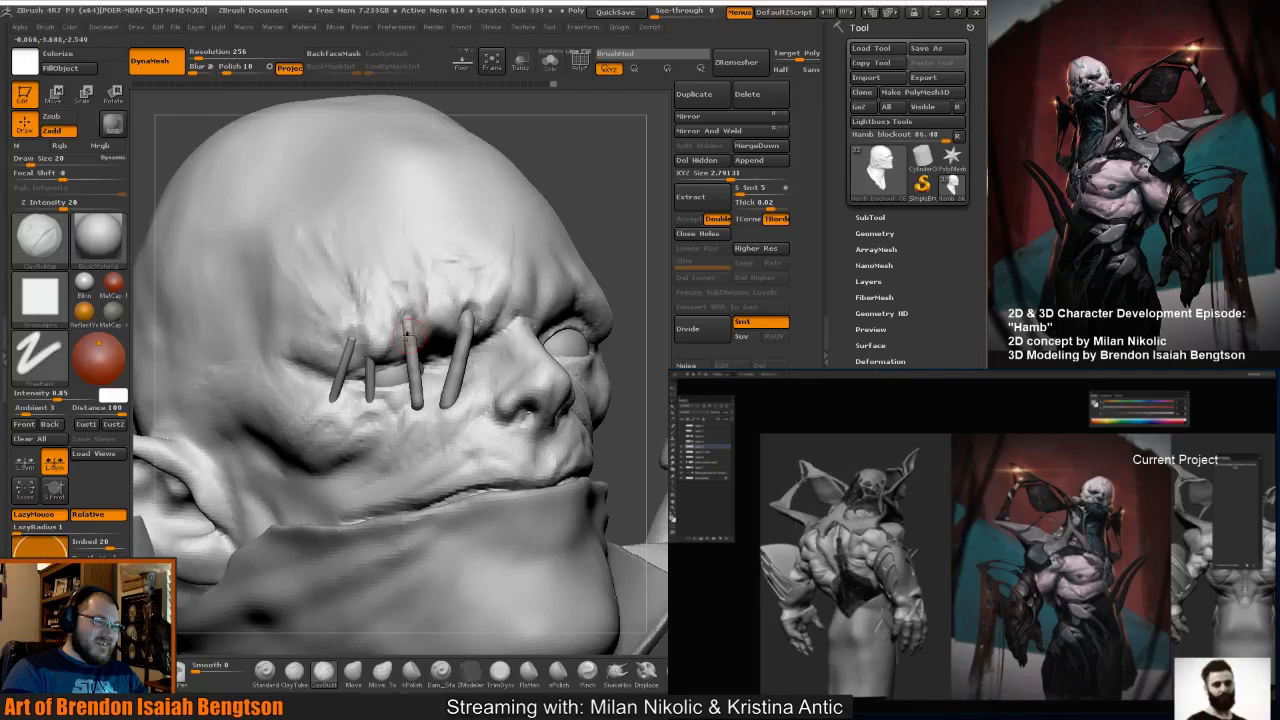
Sculpt finer pulled-skin wrinkles running up the forehead from the stitches, using ClayBuildup at draw size 15.
{"action": "key", "text": "space"}
{"action": "left_click_drag", "start_coordinate": [404, 319], "coordinate": [403, 309]}
{"action": "key", "text": "space"}
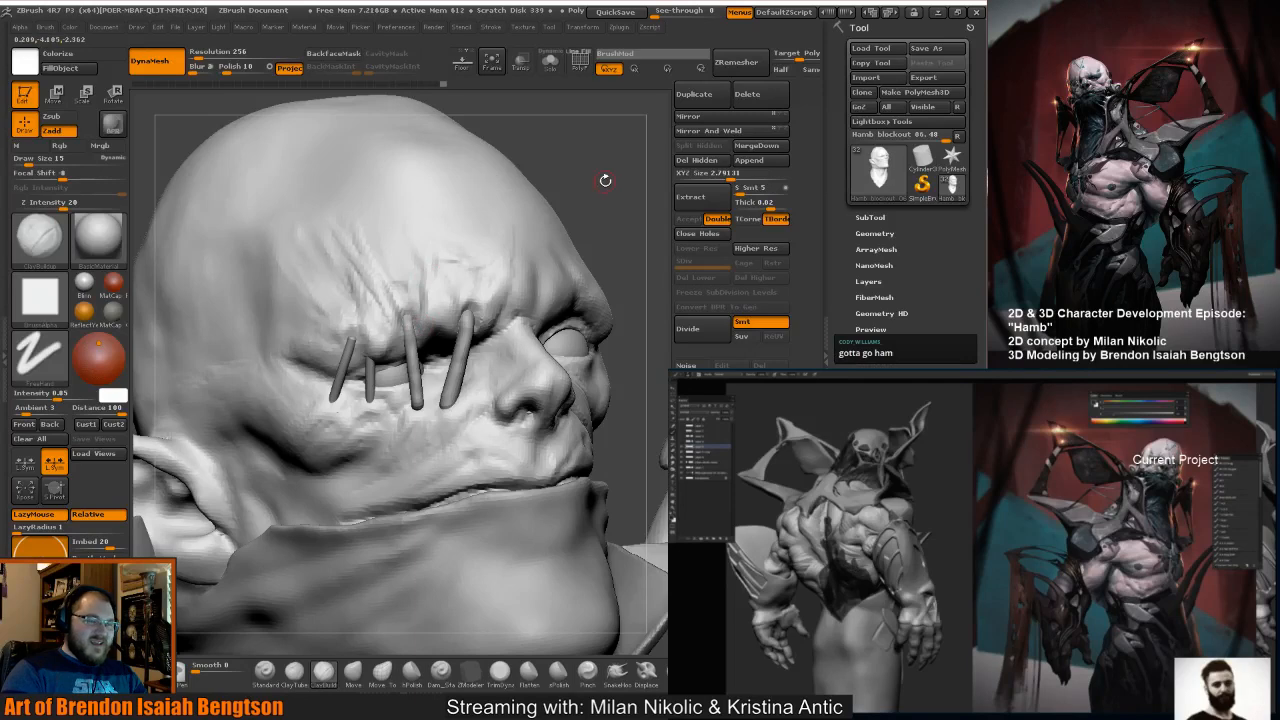
{"action": "left_click_drag", "start_coordinate": [605, 180], "coordinate": [594, 191]}
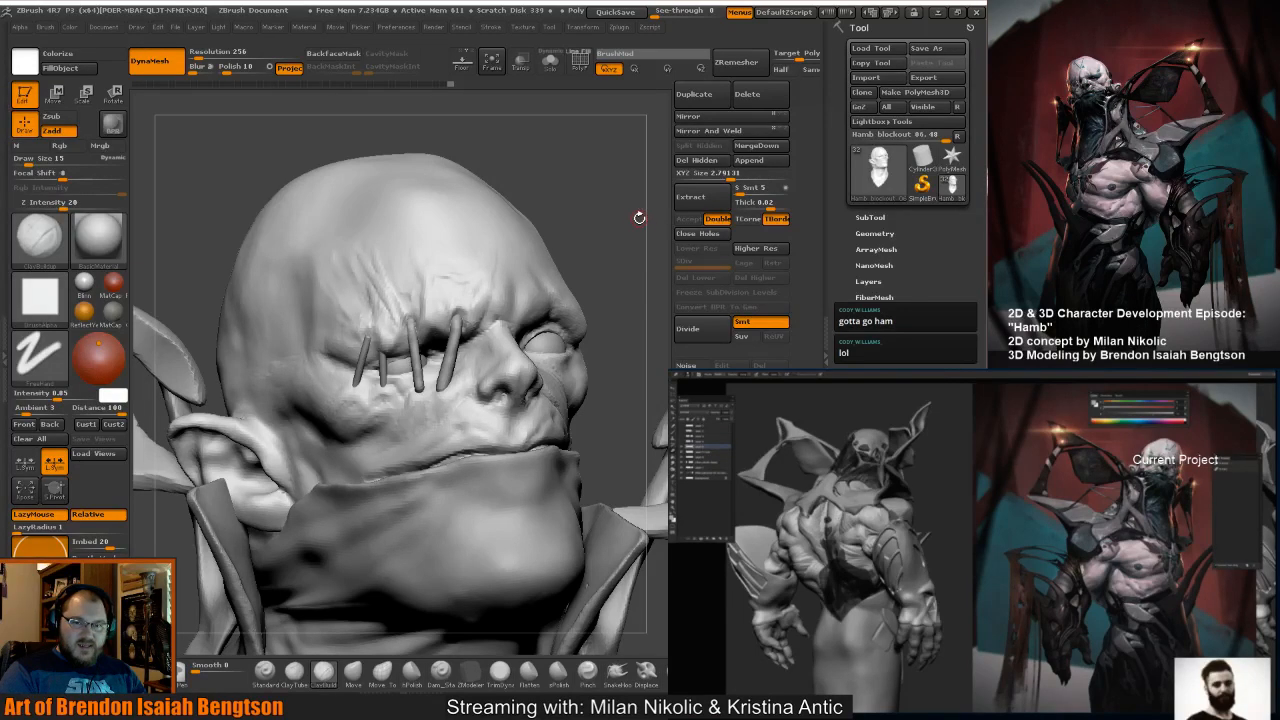
{"action": "left_click_drag", "start_coordinate": [570, 234], "coordinate": [491, 251]}
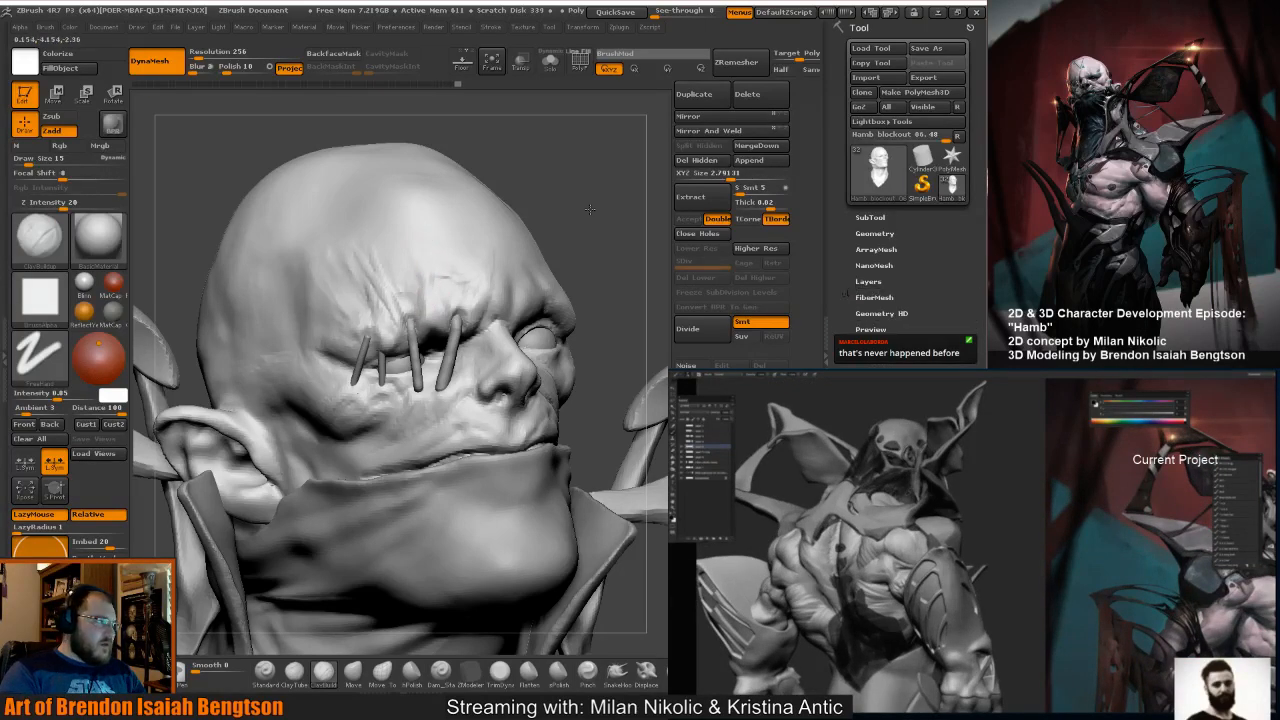
Build up the inner brow and lower forehead above the stitches with ClayBuildup at draw size 28.
{"action": "mouse_move", "coordinate": [429, 257]}
{"action": "left_mouse_down"}
{"action": "mouse_move", "coordinate": [589, 208]}
{"action": "mouse_move", "coordinate": [578, 229]}
{"action": "mouse_move", "coordinate": [430, 271]}
{"action": "left_mouse_up"}
{"action": "key", "text": "space"}
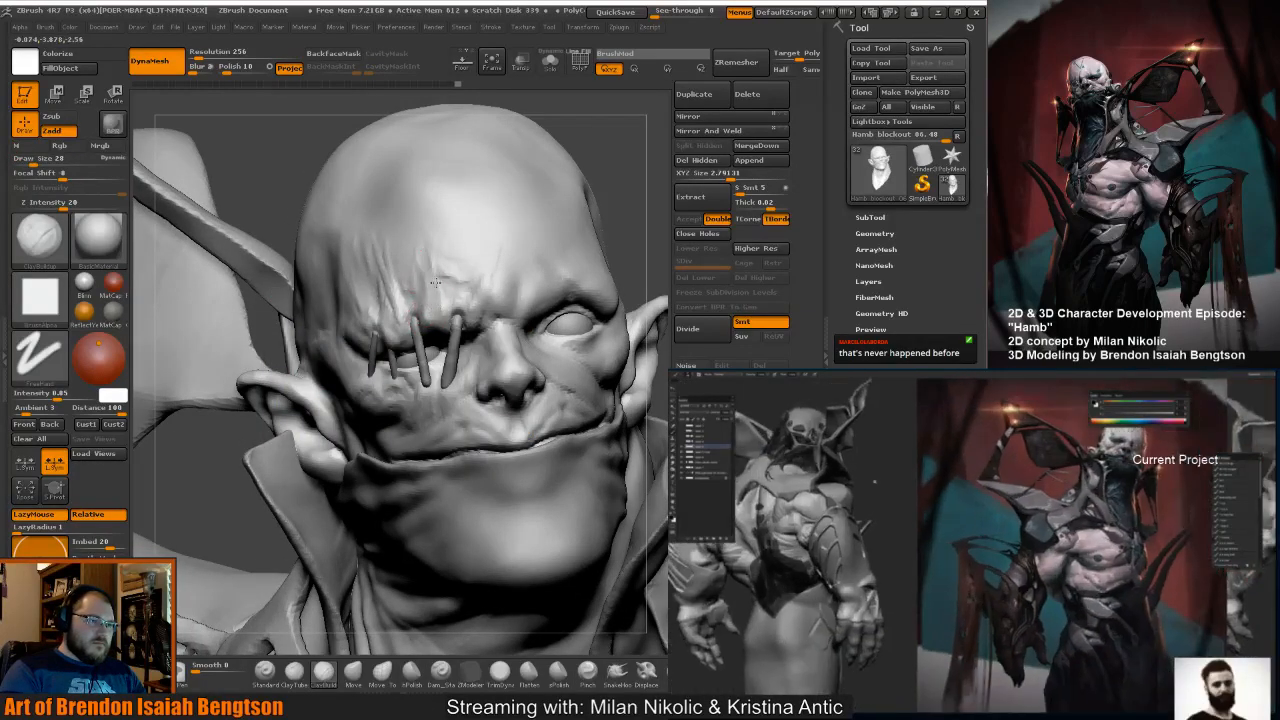
{"action": "mouse_move", "coordinate": [650, 257]}
{"action": "left_mouse_down"}
{"action": "mouse_move", "coordinate": [655, 223]}
{"action": "mouse_move", "coordinate": [636, 226]}
{"action": "mouse_move", "coordinate": [663, 247]}
{"action": "left_mouse_up"}
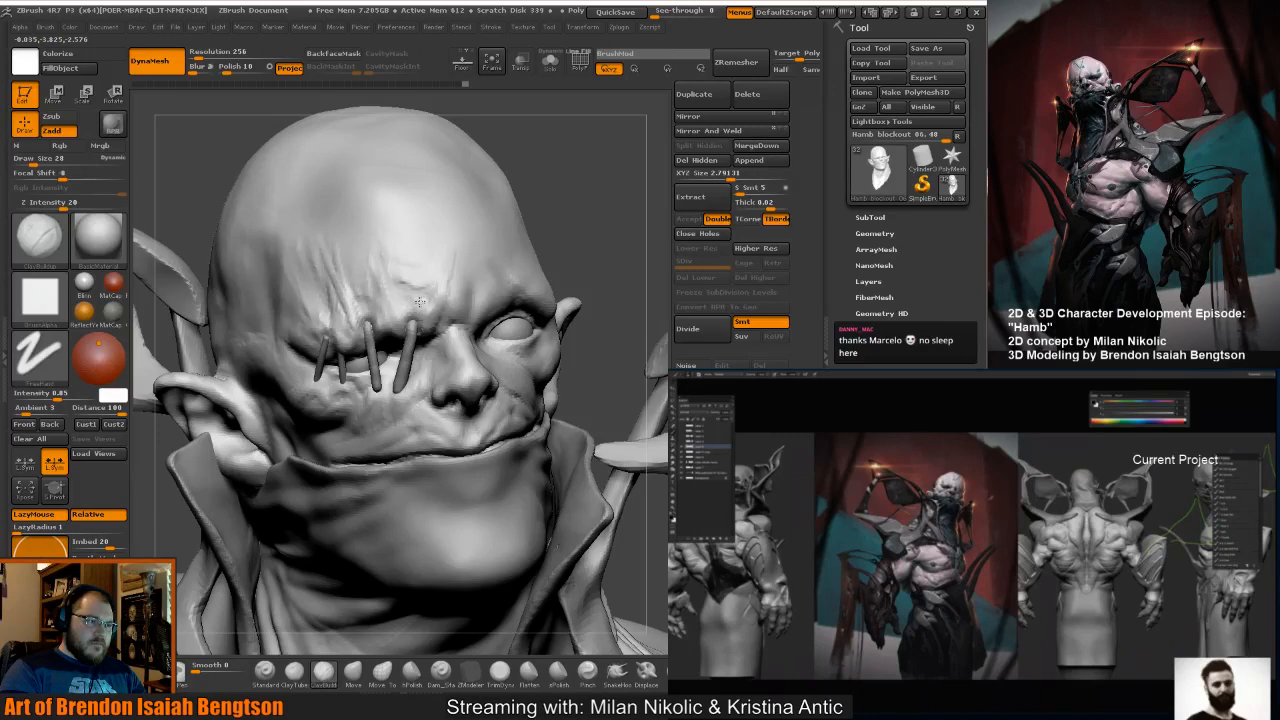
{"action": "left_click_drag", "start_coordinate": [571, 239], "coordinate": [528, 187]}
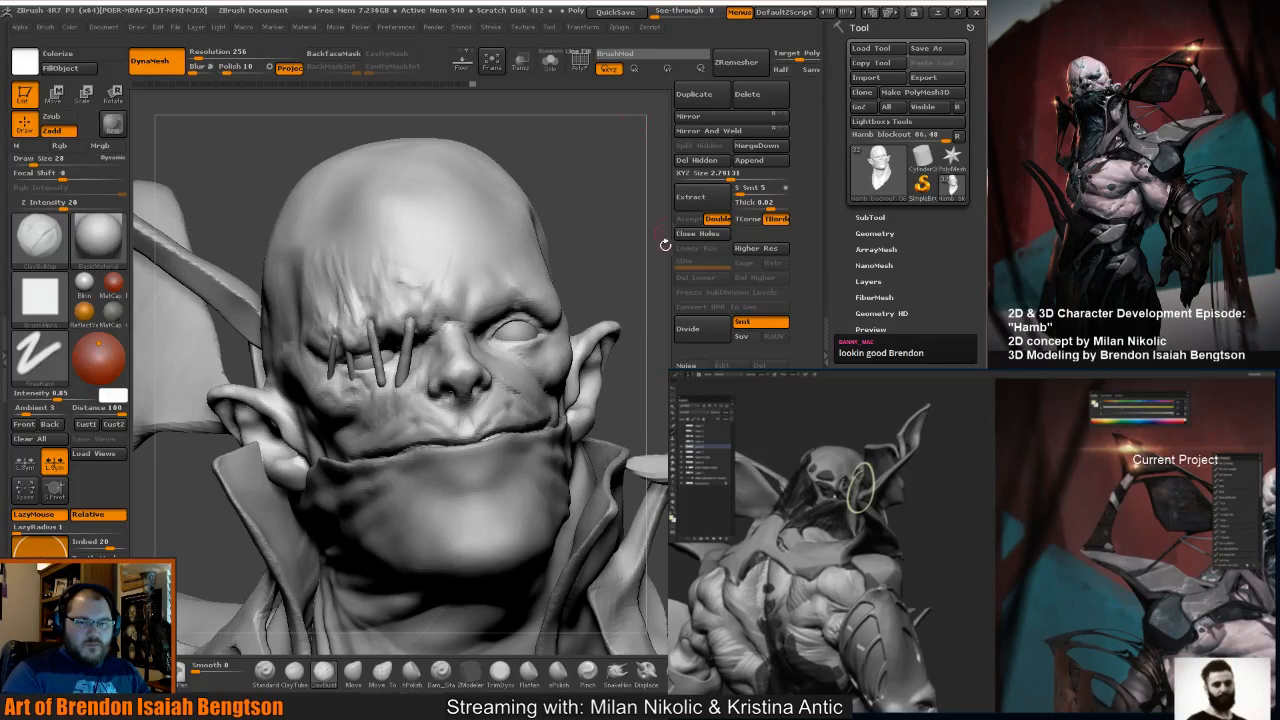
Set the Move Topological draw size to 131 and select the mesh wrapping the lower face and neck.
{"action": "left_click_drag", "start_coordinate": [625, 282], "coordinate": [537, 237]}
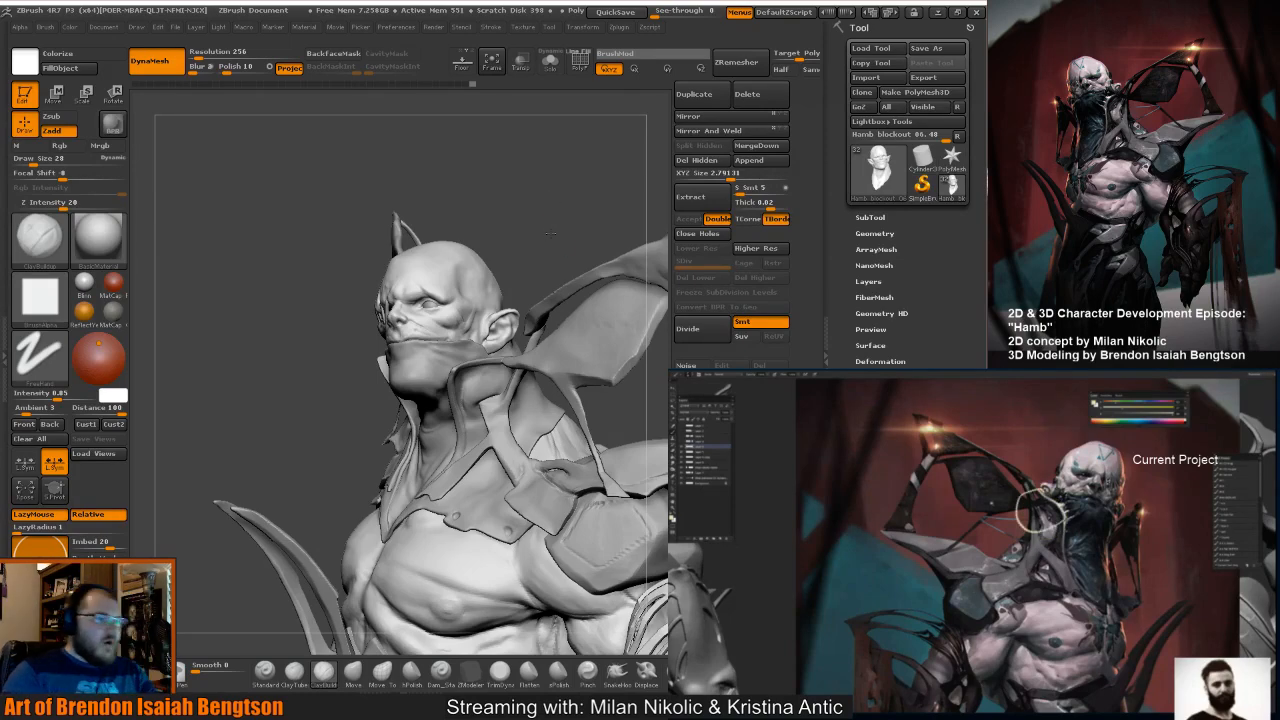
{"action": "mouse_move", "coordinate": [544, 193]}
{"action": "left_mouse_down"}
{"action": "mouse_move", "coordinate": [590, 234]}
{"action": "mouse_move", "coordinate": [543, 212]}
{"action": "left_mouse_up"}
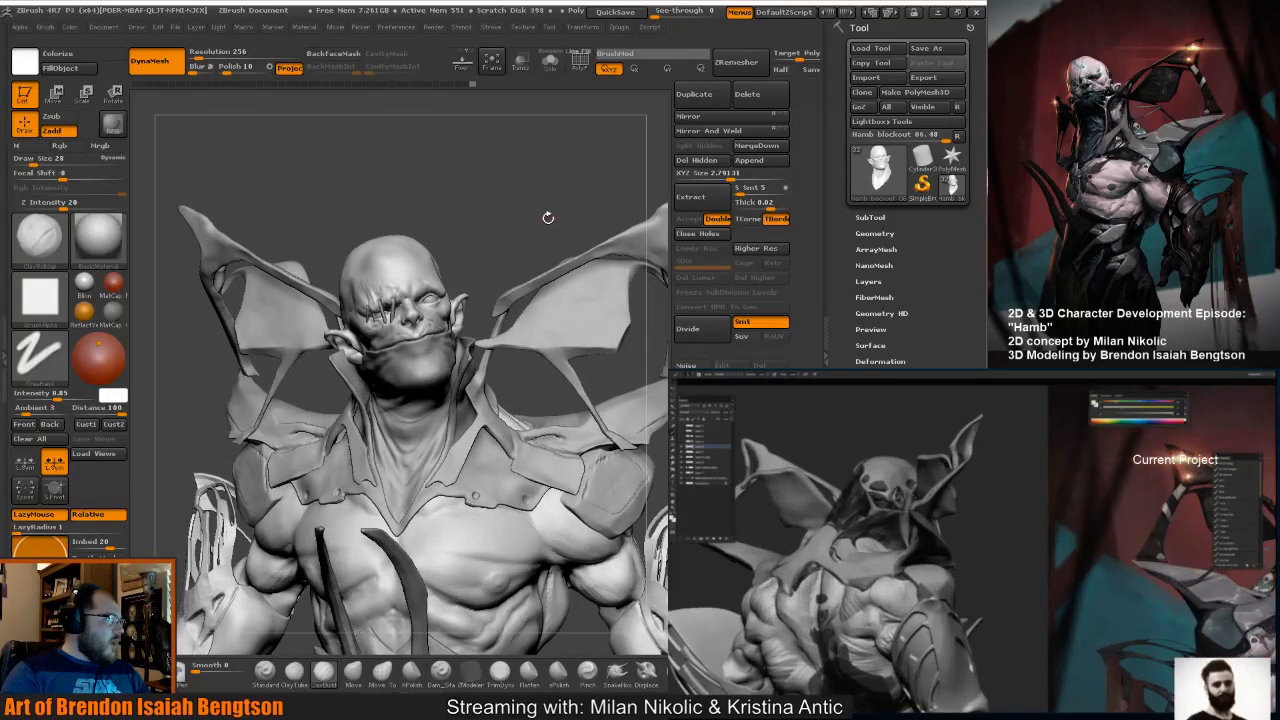
{"action": "left_click_drag", "start_coordinate": [557, 229], "coordinate": [465, 214]}
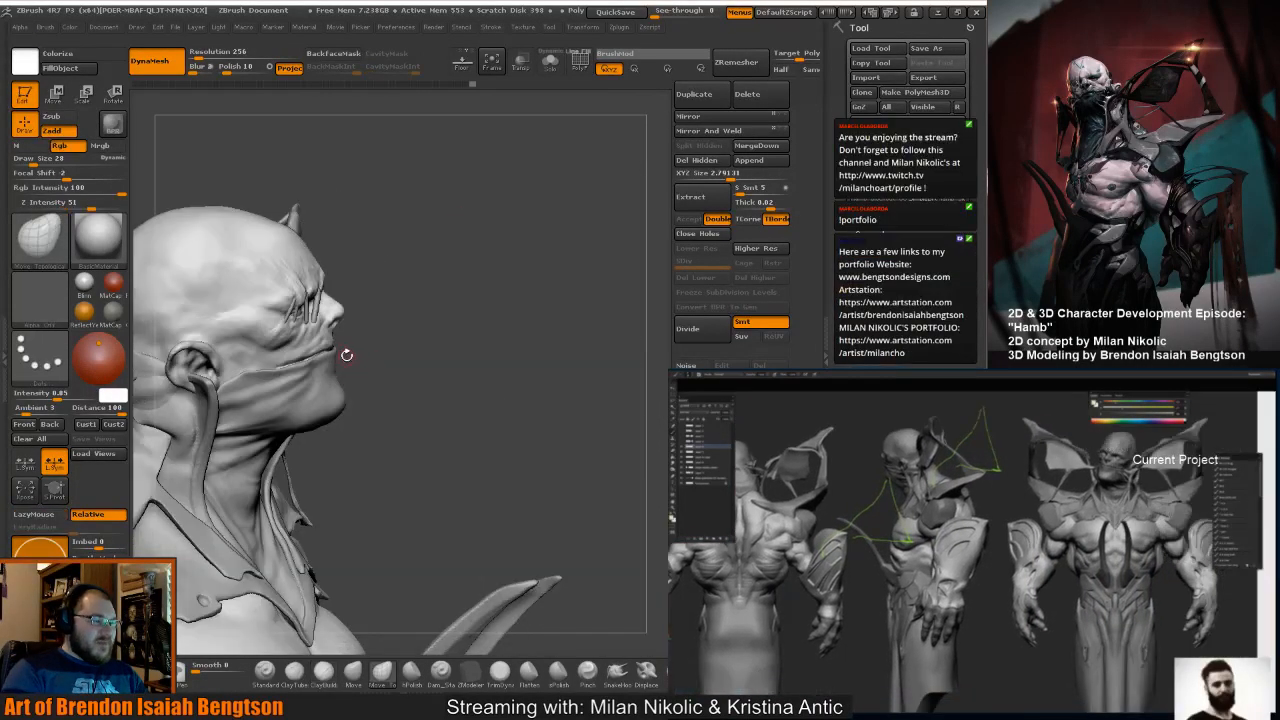
{"action": "mouse_move", "coordinate": [520, 343]}
{"action": "left_mouse_down"}
{"action": "mouse_move", "coordinate": [580, 296]}
{"action": "mouse_move", "coordinate": [530, 235]}
{"action": "left_mouse_up"}
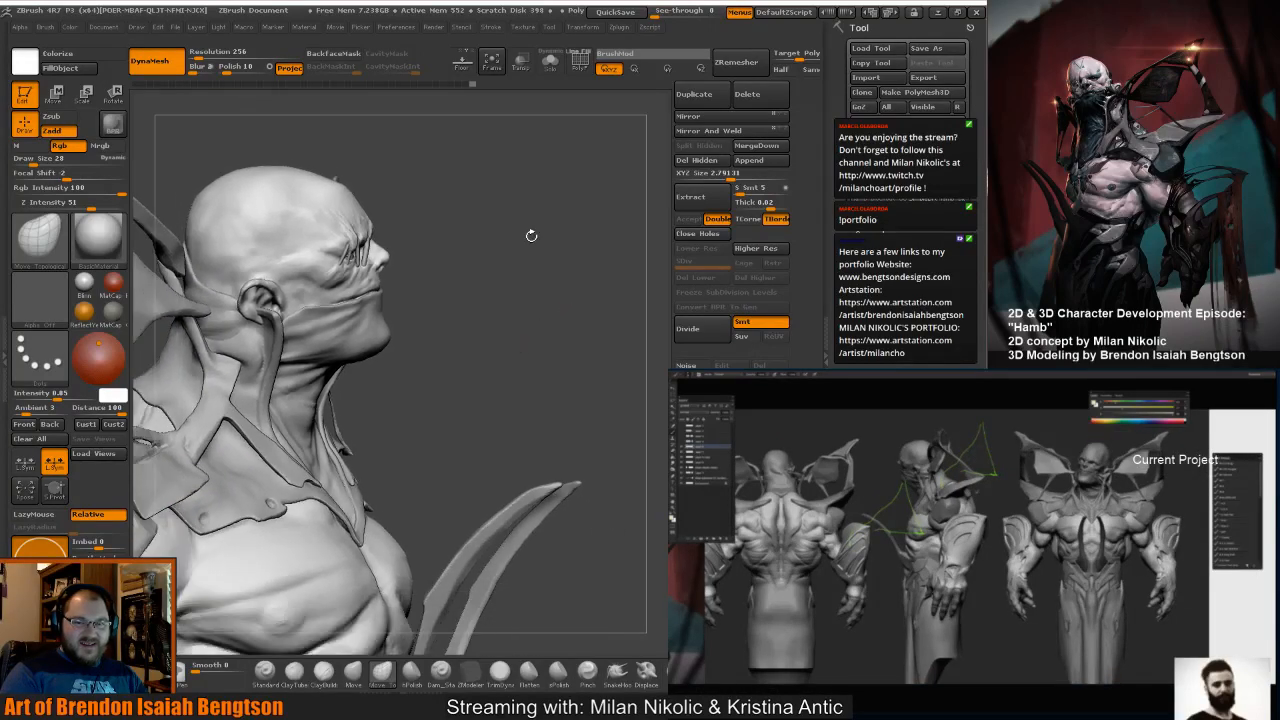
{"action": "right_click", "coordinate": [387, 266]}
{"action": "mouse_move", "coordinate": [388, 270]}
{"action": "left_mouse_down"}
{"action": "mouse_move", "coordinate": [503, 317]}
{"action": "mouse_move", "coordinate": [376, 379]}
{"action": "left_mouse_up"}
{"action": "left_click_drag", "start_coordinate": [447, 237], "coordinate": [388, 205]}
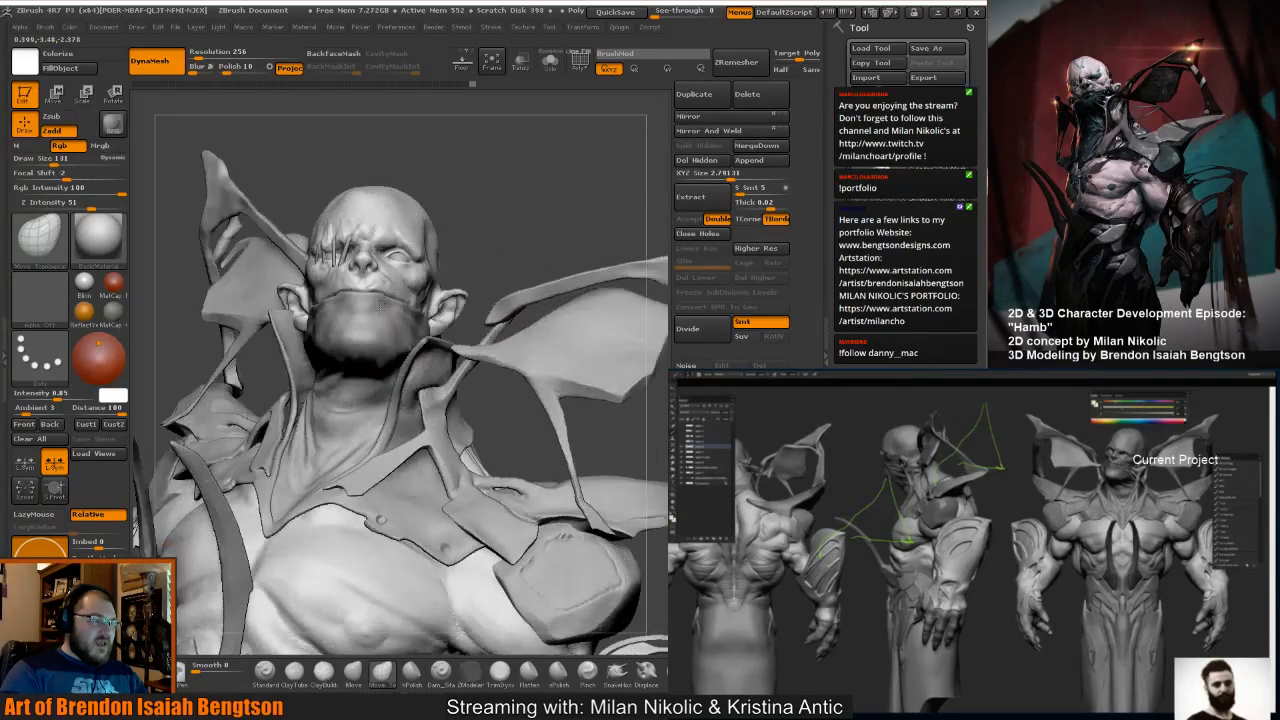
{"action": "left_click", "coordinate": [337, 446], "text": "alt"}
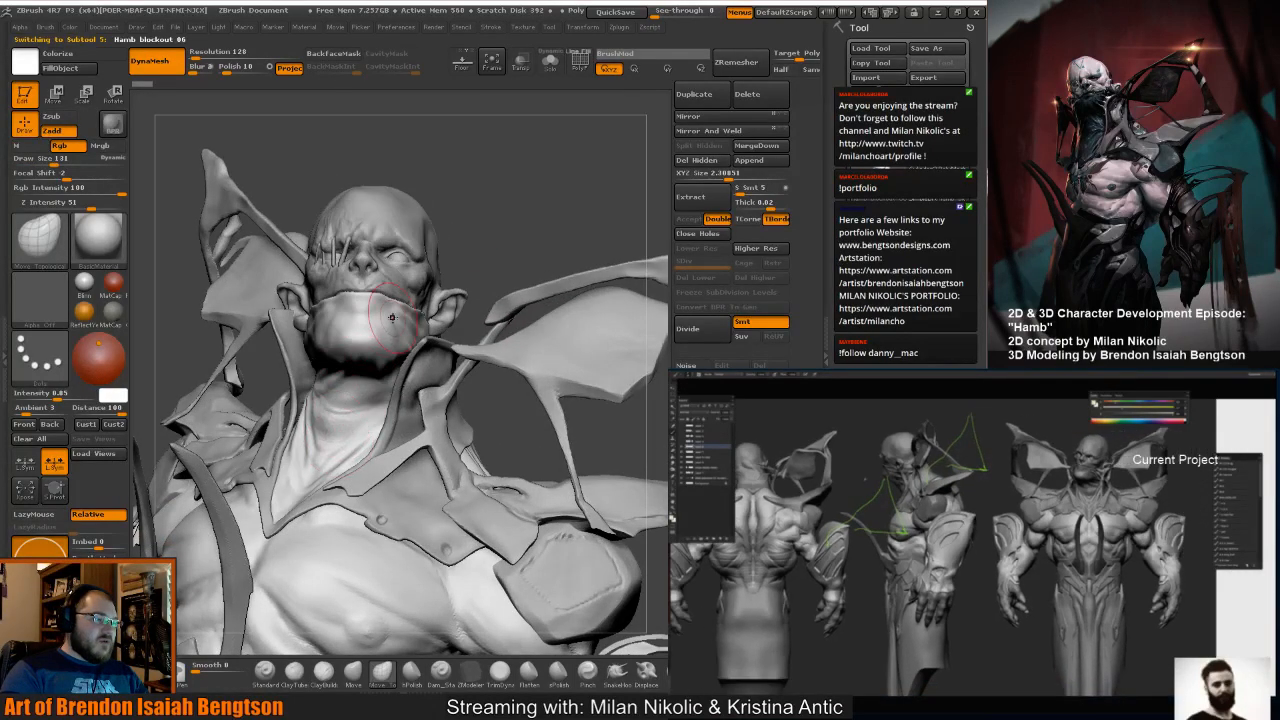
Build up the chin underside of the lower-face wrap with the ClayBuildup brush at draw size 131.
{"action": "left_click_drag", "start_coordinate": [502, 228], "coordinate": [470, 194]}
{"action": "key", "text": "b"}
{"action": "key", "text": "c"}
{"action": "key", "text": "b"}
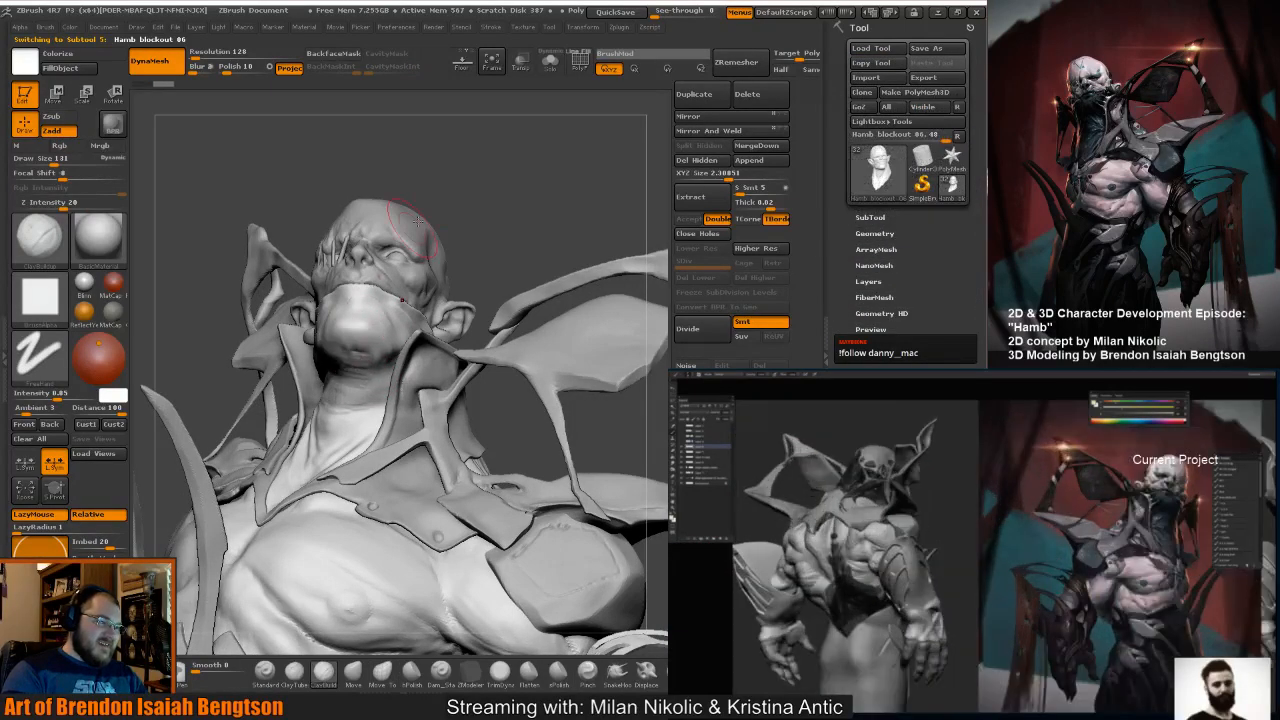
{"action": "mouse_move", "coordinate": [470, 180]}
{"action": "left_mouse_down"}
{"action": "mouse_move", "coordinate": [492, 193]}
{"action": "mouse_move", "coordinate": [378, 368]}
{"action": "left_mouse_up"}
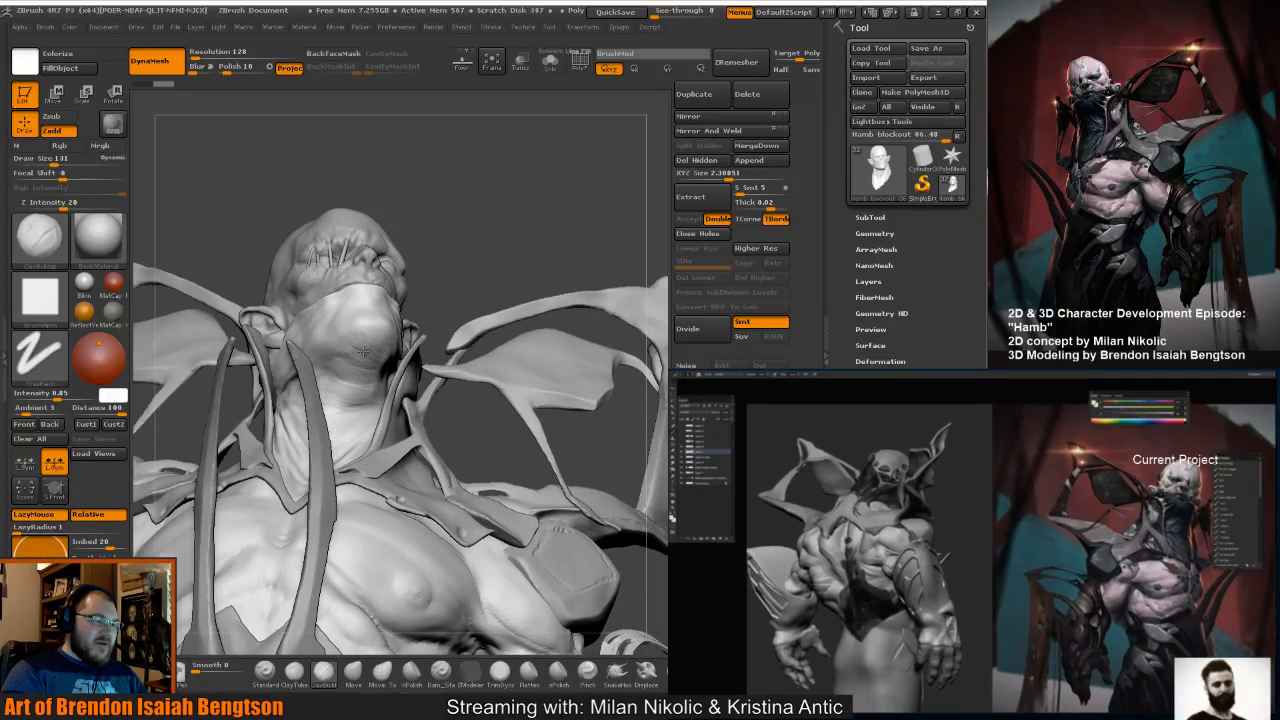
{"action": "mouse_move", "coordinate": [363, 351]}
{"action": "left_mouse_down"}
{"action": "mouse_move", "coordinate": [346, 367]}
{"action": "mouse_move", "coordinate": [355, 384]}
{"action": "left_mouse_up"}
{"action": "left_click_drag", "start_coordinate": [475, 205], "coordinate": [410, 245]}
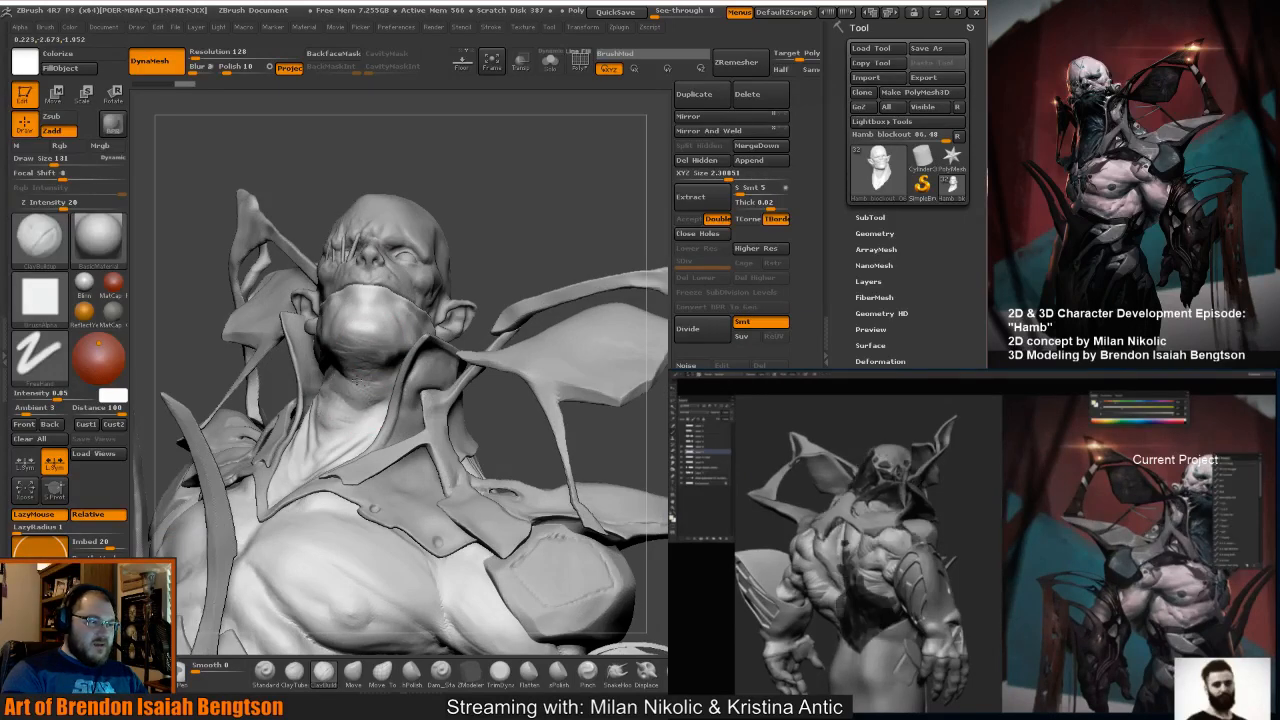
Reshape the chin profile of the lower-face wrap with the Move Topological brush at draw size 181.
{"action": "mouse_move", "coordinate": [590, 262]}
{"action": "left_mouse_down"}
{"action": "mouse_move", "coordinate": [567, 221]}
{"action": "mouse_move", "coordinate": [589, 268]}
{"action": "left_mouse_up"}
{"action": "left_click", "coordinate": [405, 335], "text": "alt"}
{"action": "key", "text": "b"}
{"action": "key", "text": "m"}
{"action": "key", "text": "t"}
{"action": "key", "text": "space"}
{"action": "left_click_drag", "start_coordinate": [427, 345], "coordinate": [437, 345]}
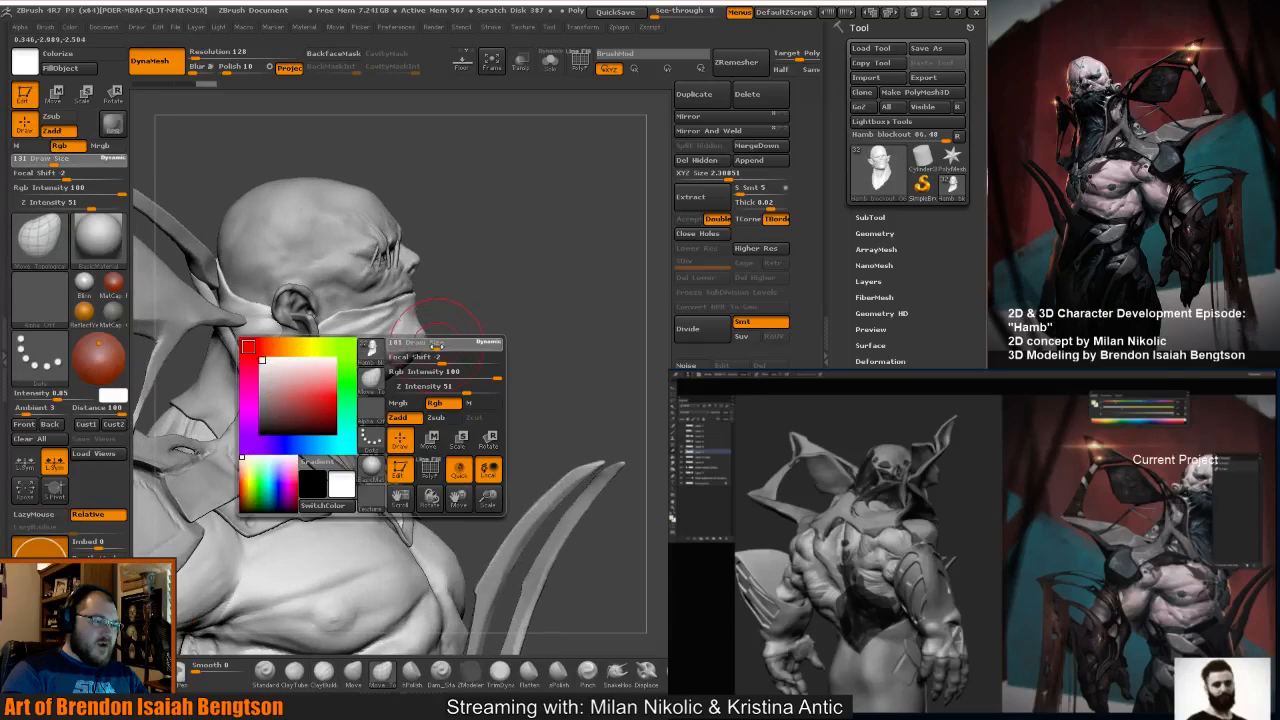
Isolate the head mesh and adjust its jaw and chin with Move Topological at draw size 122.
{"action": "left_click", "coordinate": [380, 310], "text": "alt"}
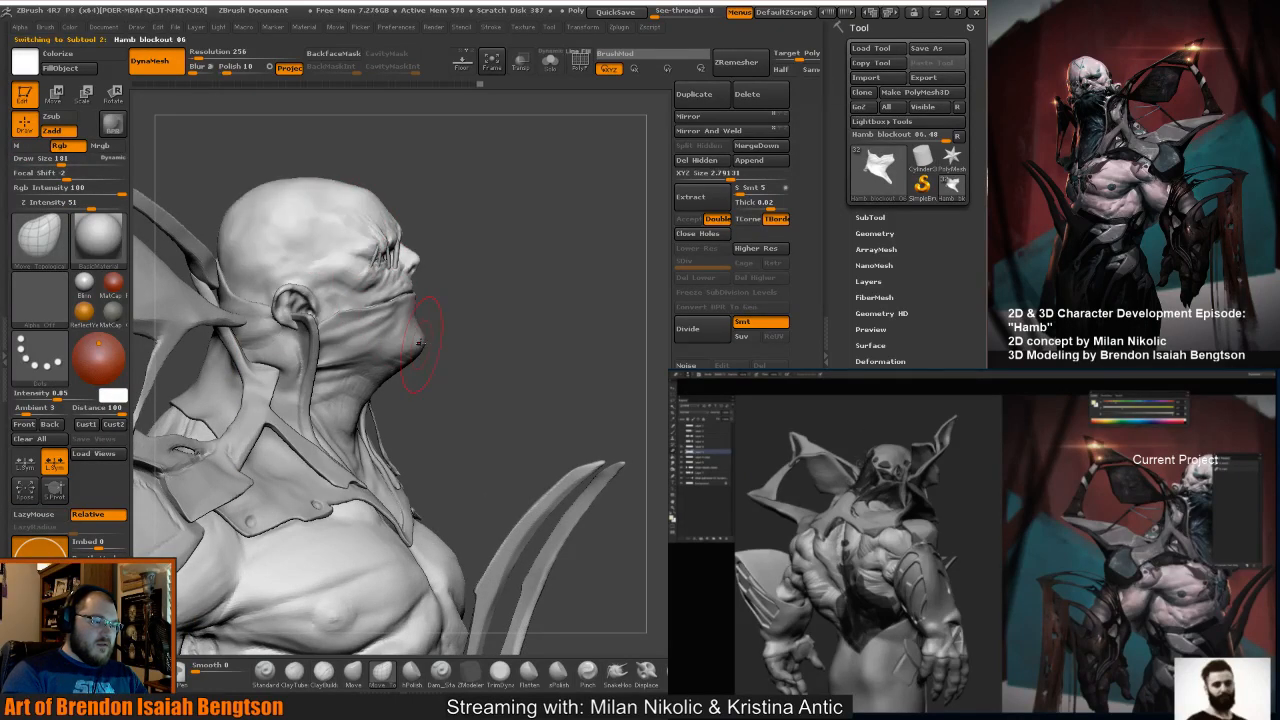
{"action": "key", "text": "alt+shift+s"}
{"action": "key", "text": "space"}
{"action": "left_click_drag", "start_coordinate": [428, 332], "coordinate": [417, 333]}
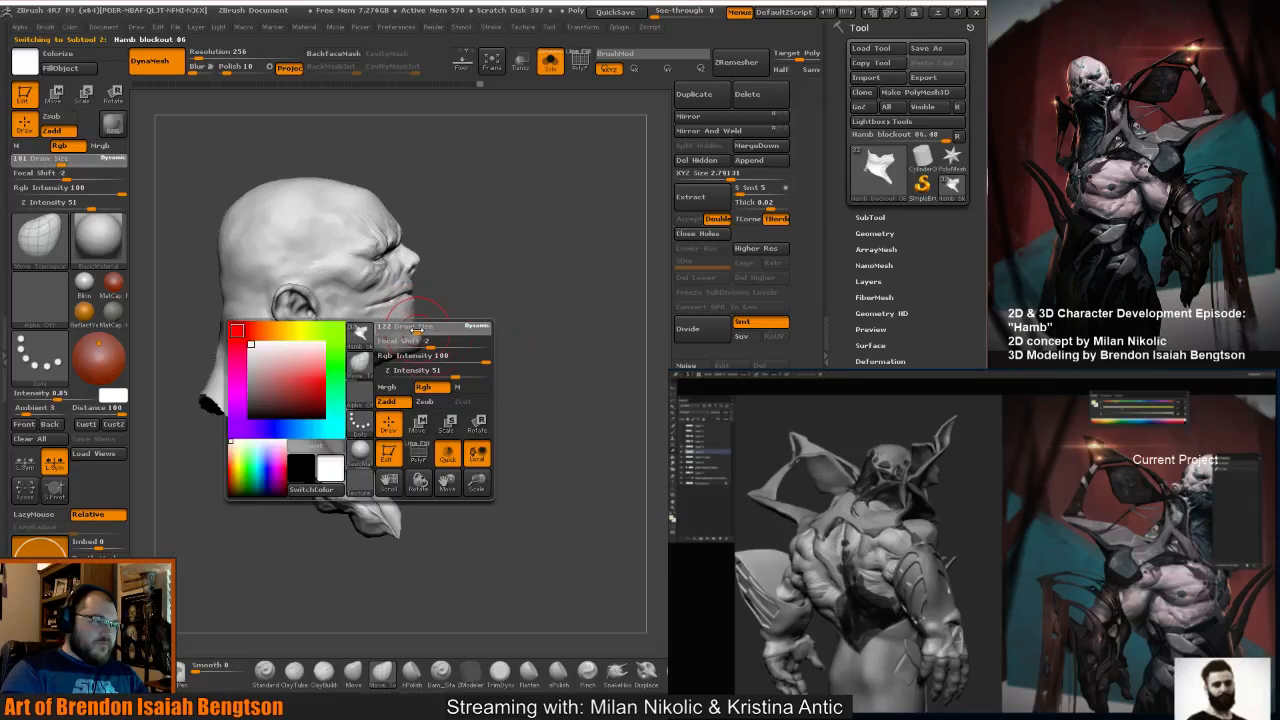
{"action": "mouse_move", "coordinate": [465, 380]}
{"action": "left_mouse_down"}
{"action": "mouse_move", "coordinate": [395, 382]}
{"action": "mouse_move", "coordinate": [427, 347]}
{"action": "mouse_move", "coordinate": [434, 389]}
{"action": "left_mouse_up"}
Refine the isolated head's mouth and chin with Move Topological at draw size 75, and show all meshes again.
{"action": "key", "text": "space"}
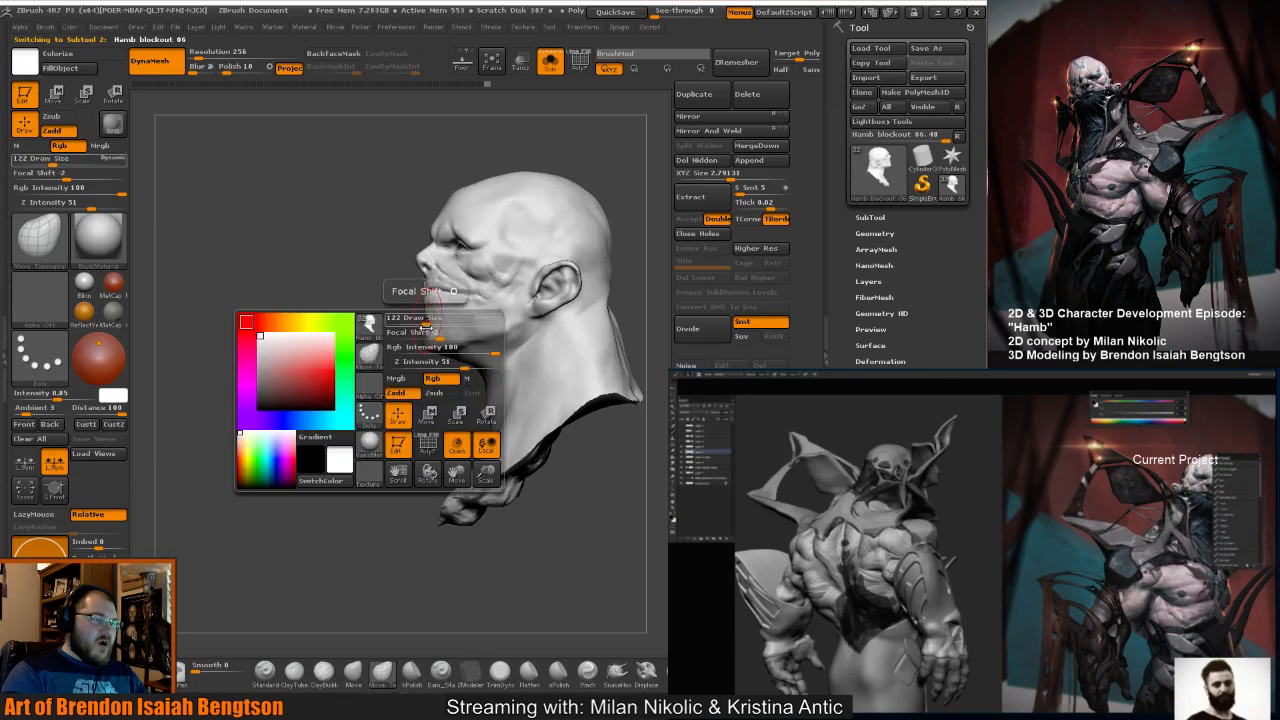
{"action": "left_click", "coordinate": [437, 332]}
{"action": "left_click_drag", "start_coordinate": [430, 319], "coordinate": [545, 317]}
{"action": "key", "text": "space"}
{"action": "key", "text": "space"}
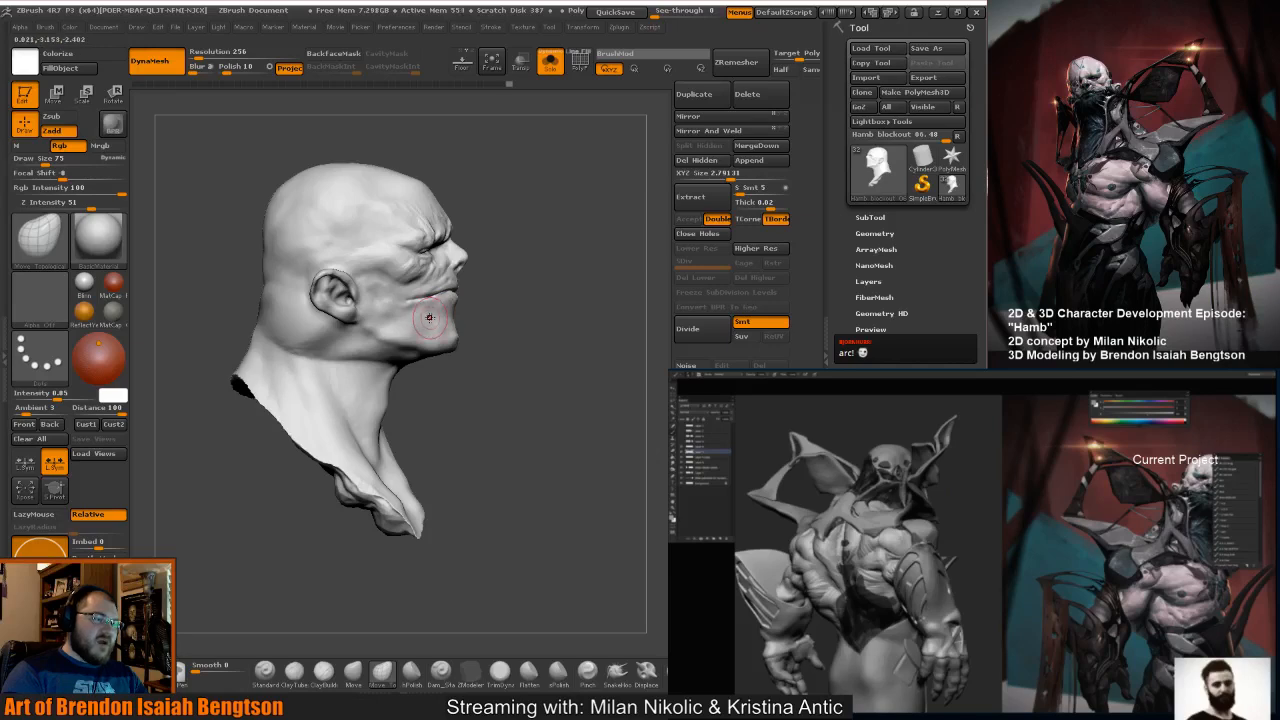
{"action": "left_click_drag", "start_coordinate": [502, 344], "coordinate": [423, 360]}
{"action": "key", "text": "alt+s"}
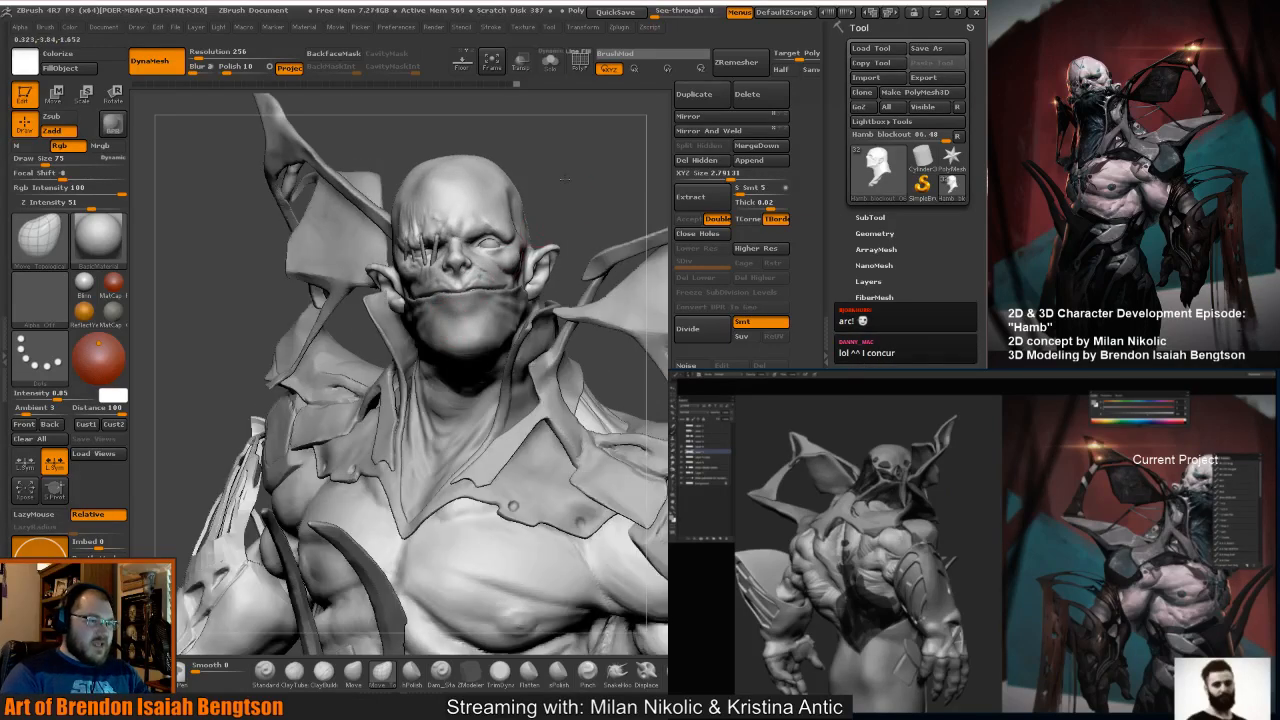
Fit the head's chin beneath the wrap in profile, using Move Topological at draw size 82.
{"action": "left_click_drag", "start_coordinate": [565, 179], "coordinate": [490, 178]}
{"action": "key", "text": "space"}
{"action": "left_click_drag", "start_coordinate": [419, 262], "coordinate": [419, 262]}
{"action": "left_click_drag", "start_coordinate": [329, 214], "coordinate": [314, 216]}
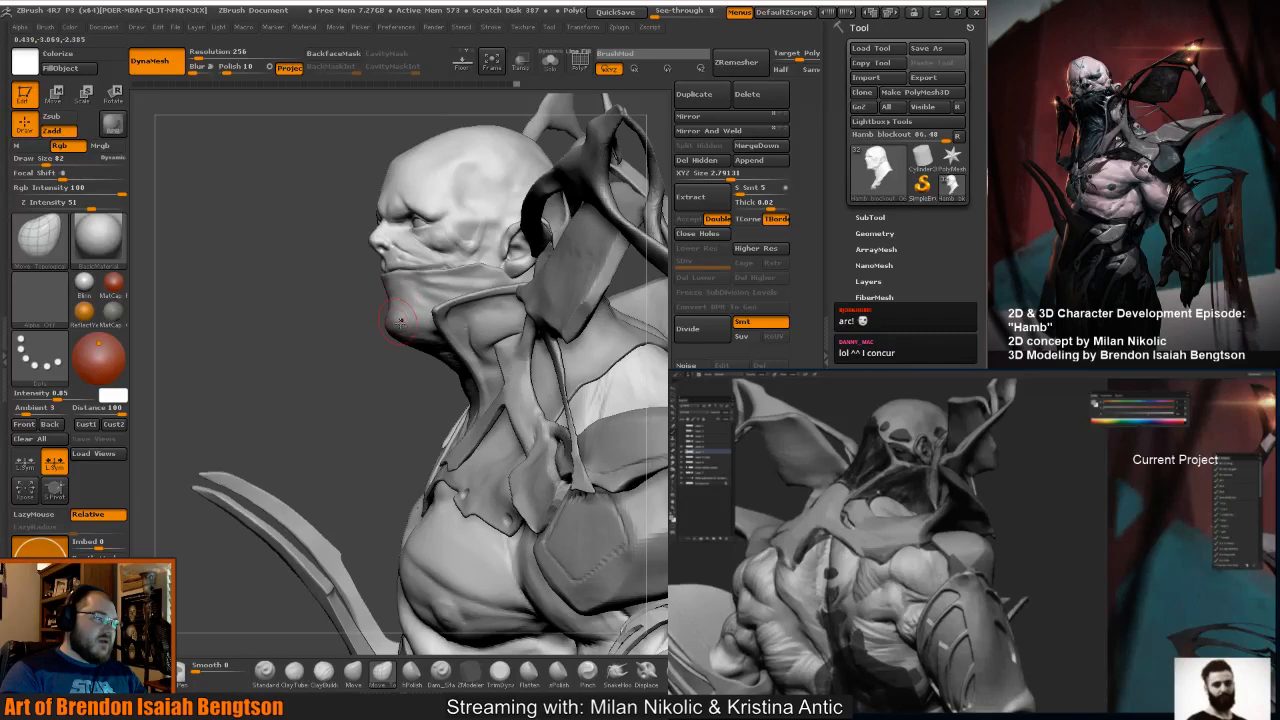
{"action": "left_click_drag", "start_coordinate": [363, 387], "coordinate": [350, 386]}
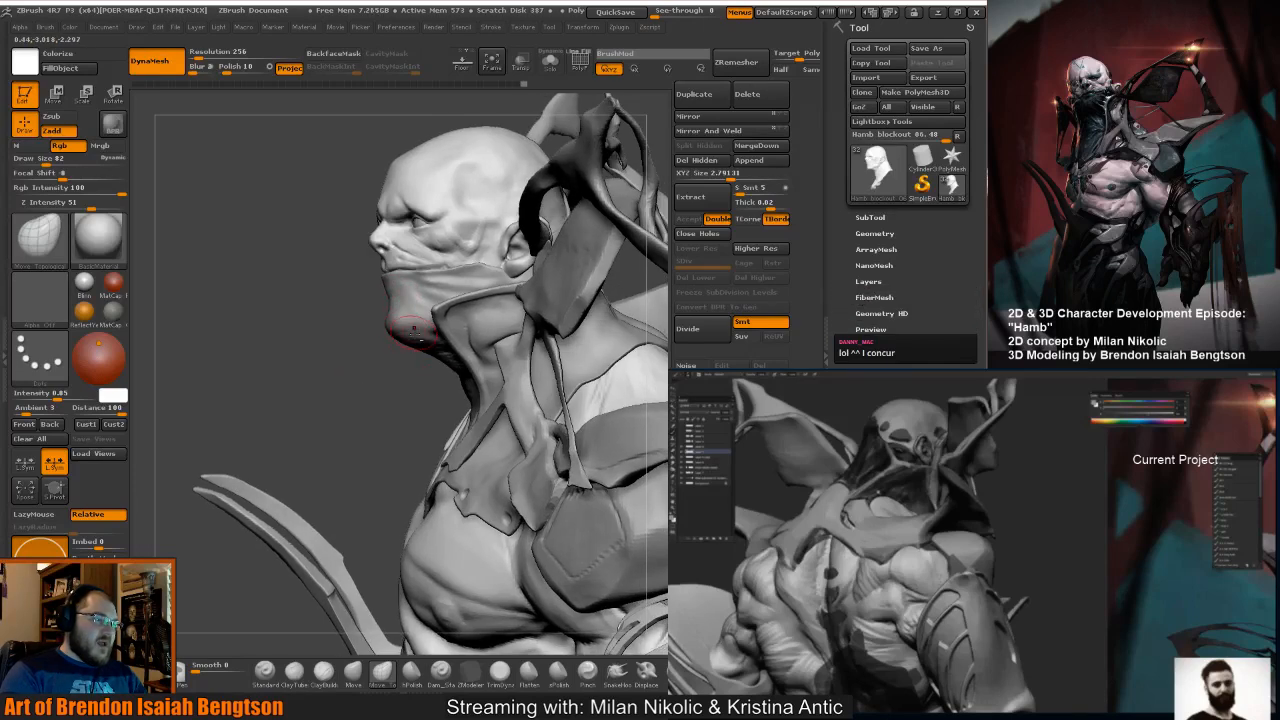
{"action": "left_click_drag", "start_coordinate": [427, 381], "coordinate": [560, 388]}
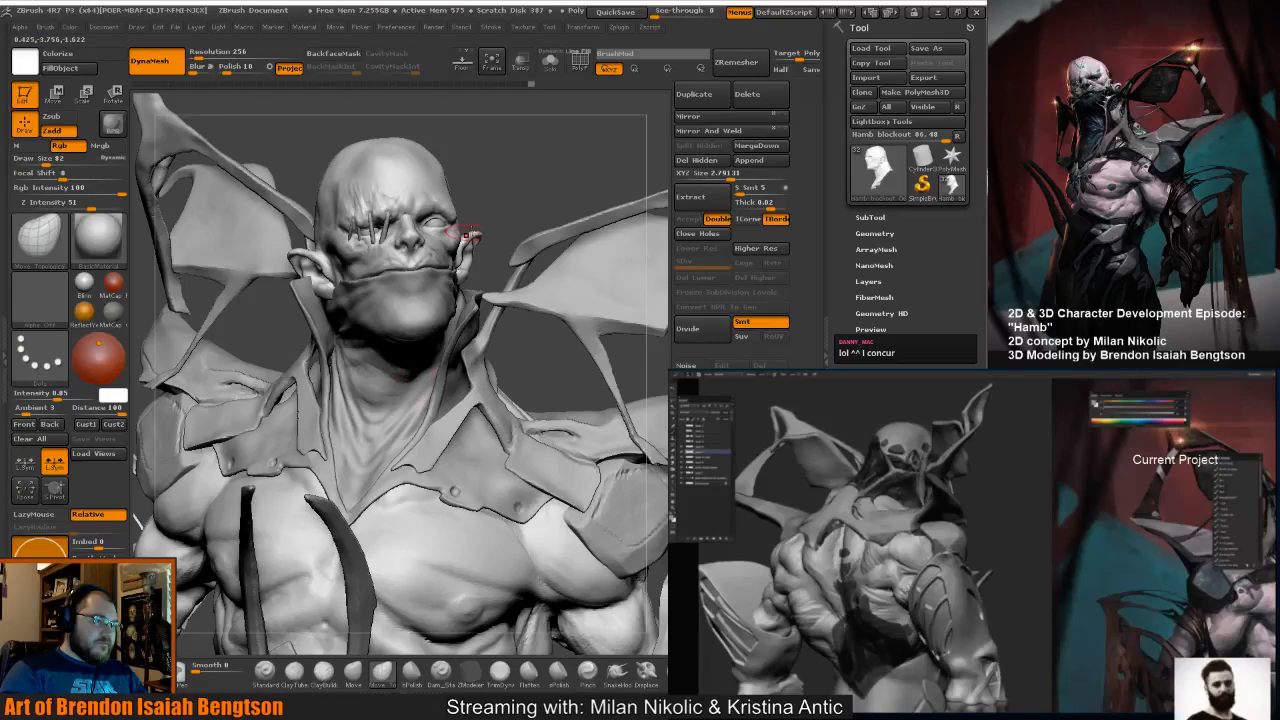
{"action": "left_click_drag", "start_coordinate": [515, 212], "coordinate": [497, 232]}
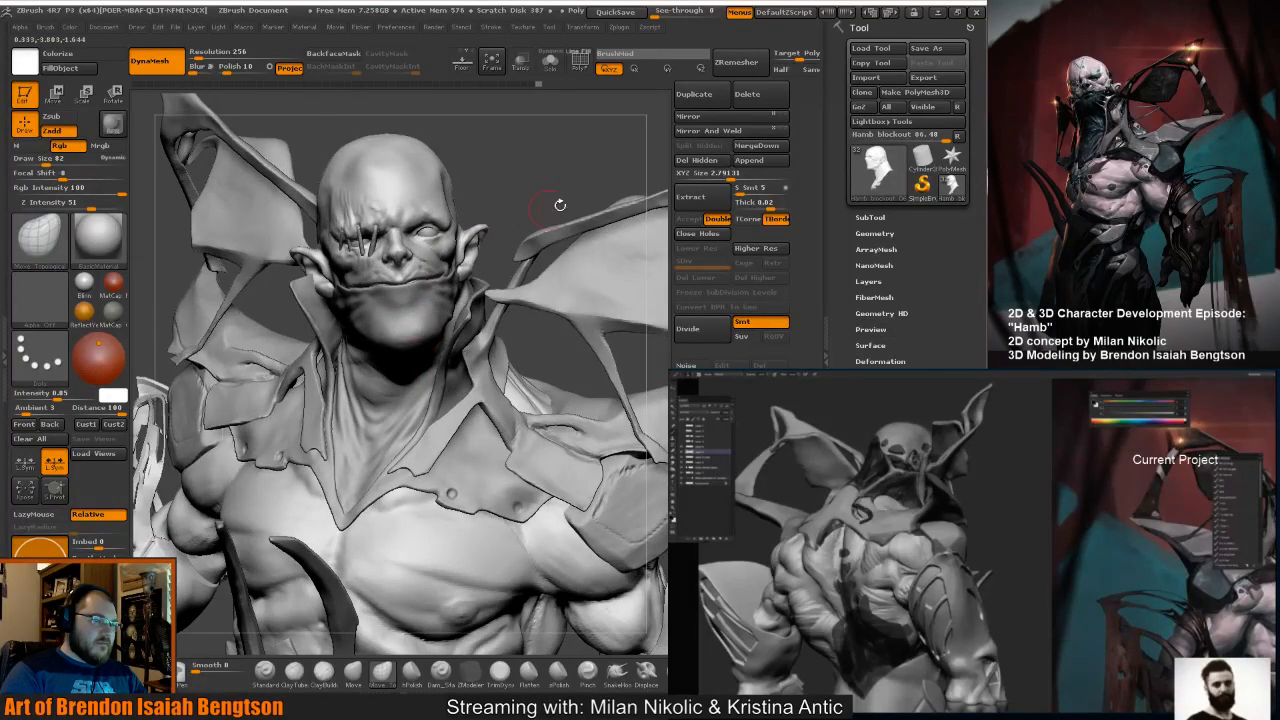
Select the lower-face wrap mesh and adjust its chin and jawline with Move Topological at draw size 126.
{"action": "left_click", "coordinate": [870, 217]}
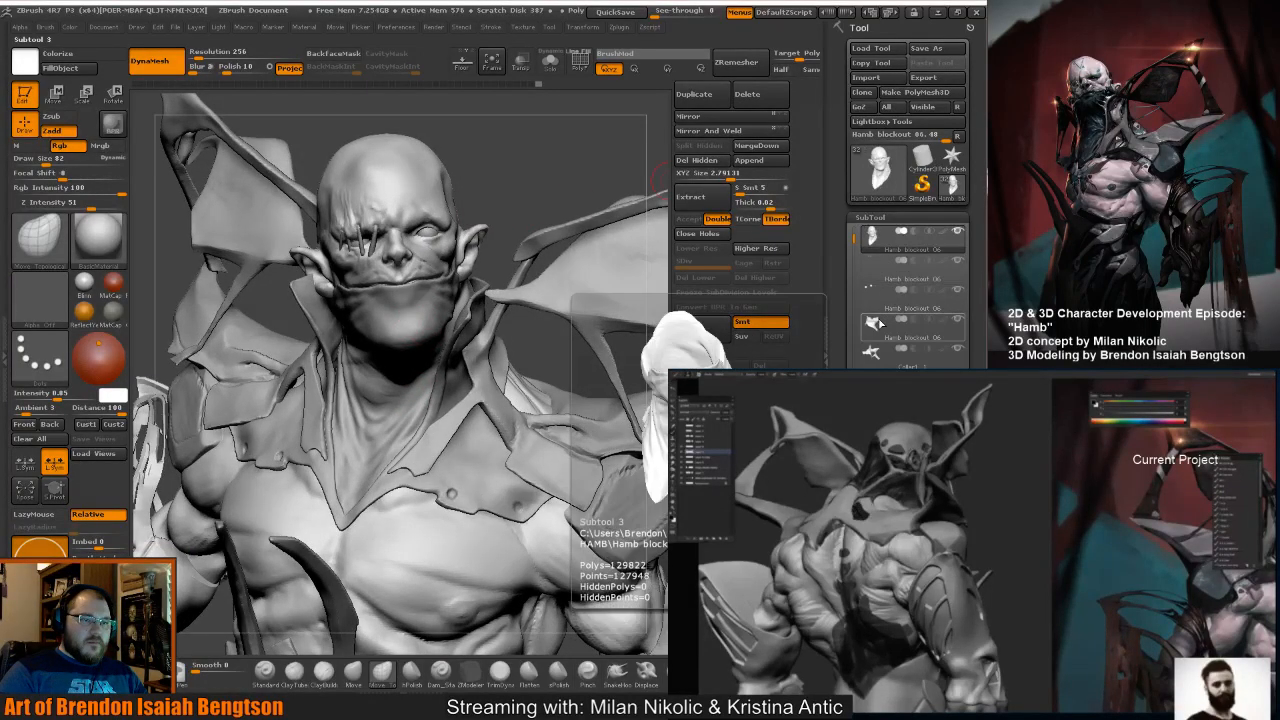
{"action": "left_click", "coordinate": [878, 322]}
{"action": "mouse_move", "coordinate": [512, 196]}
{"action": "left_mouse_down"}
{"action": "mouse_move", "coordinate": [530, 200]}
{"action": "mouse_move", "coordinate": [478, 212]}
{"action": "left_mouse_up"}
{"action": "key", "text": "space"}
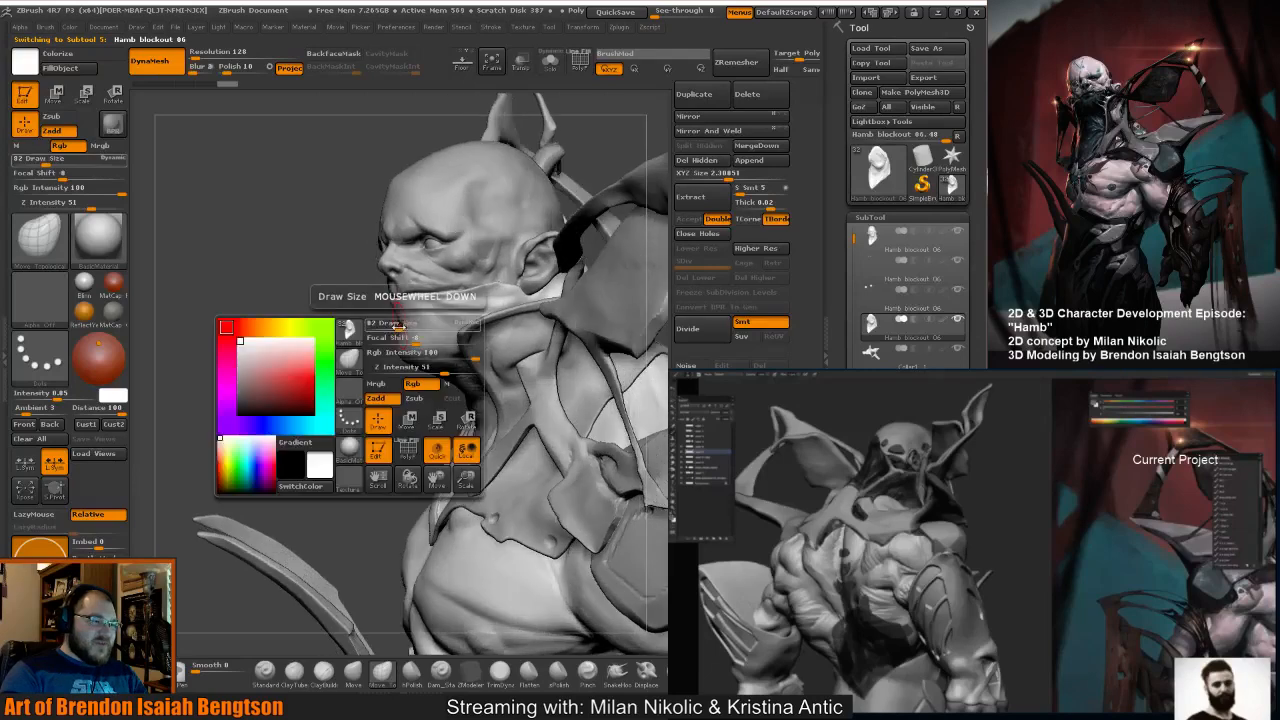
{"action": "mouse_move", "coordinate": [404, 317]}
{"action": "left_mouse_down"}
{"action": "mouse_move", "coordinate": [364, 352]}
{"action": "mouse_move", "coordinate": [391, 389]}
{"action": "mouse_move", "coordinate": [457, 243]}
{"action": "mouse_move", "coordinate": [520, 209]}
{"action": "left_mouse_up"}
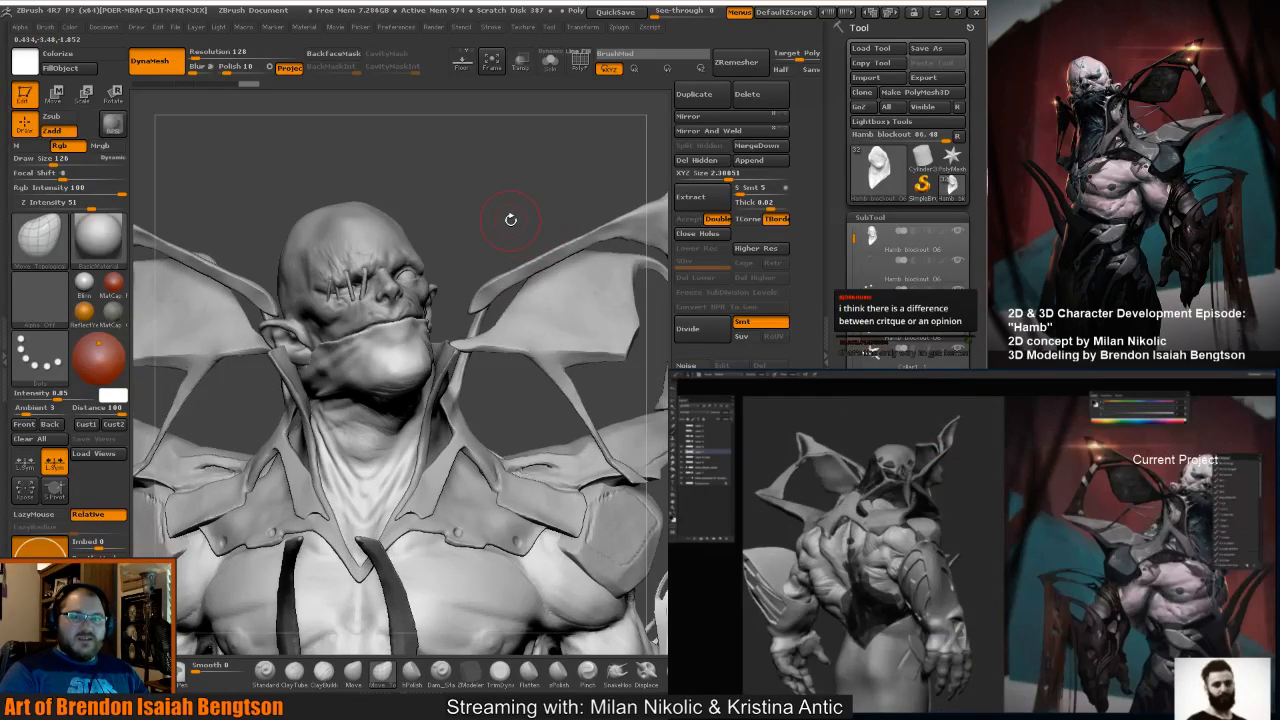
{"action": "left_click_drag", "start_coordinate": [517, 220], "coordinate": [456, 172]}
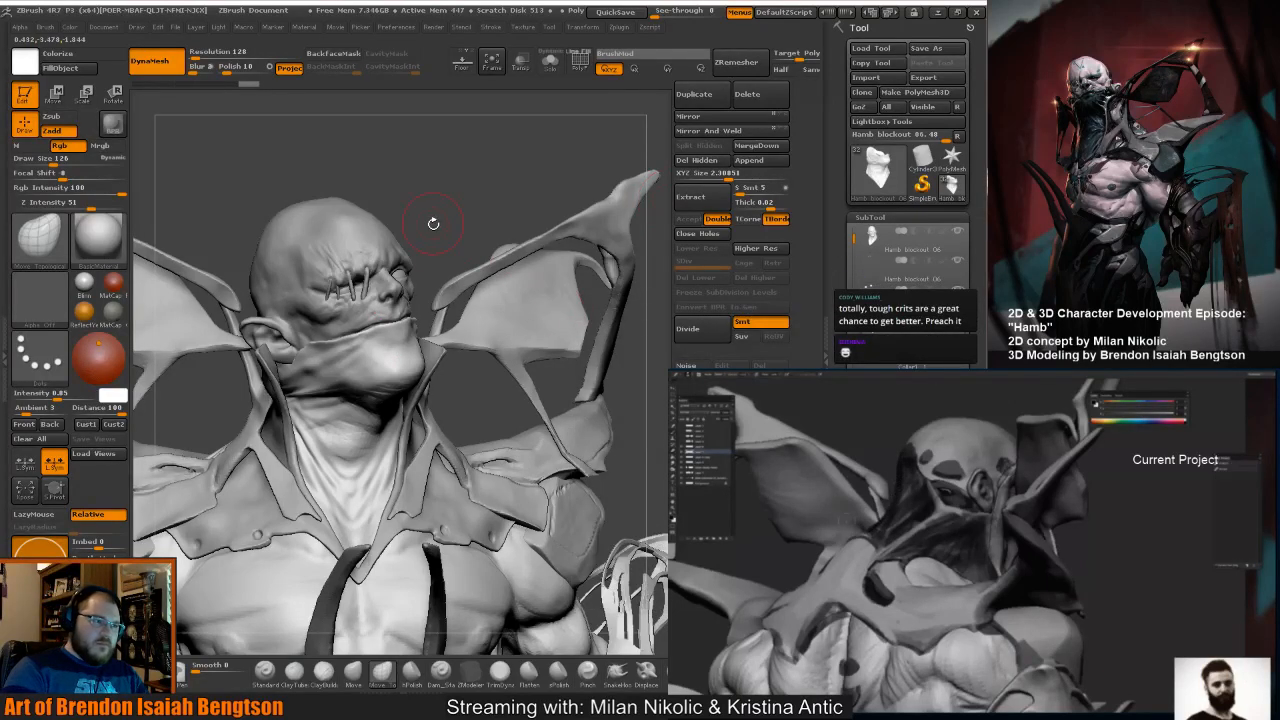
Select the head mesh and build up cheek skin at the lower ends of the stitches with ClayBuildup at draw size 17.
{"action": "left_click_drag", "start_coordinate": [440, 229], "coordinate": [465, 266]}
{"action": "key", "text": "b"}
{"action": "key", "text": "c"}
{"action": "key", "text": "b"}
{"action": "key", "text": "s"}
{"action": "mouse_move", "coordinate": [464, 265]}
{"action": "left_mouse_down"}
{"action": "mouse_move", "coordinate": [465, 249]}
{"action": "mouse_move", "coordinate": [439, 247]}
{"action": "mouse_move", "coordinate": [492, 268]}
{"action": "left_mouse_up"}
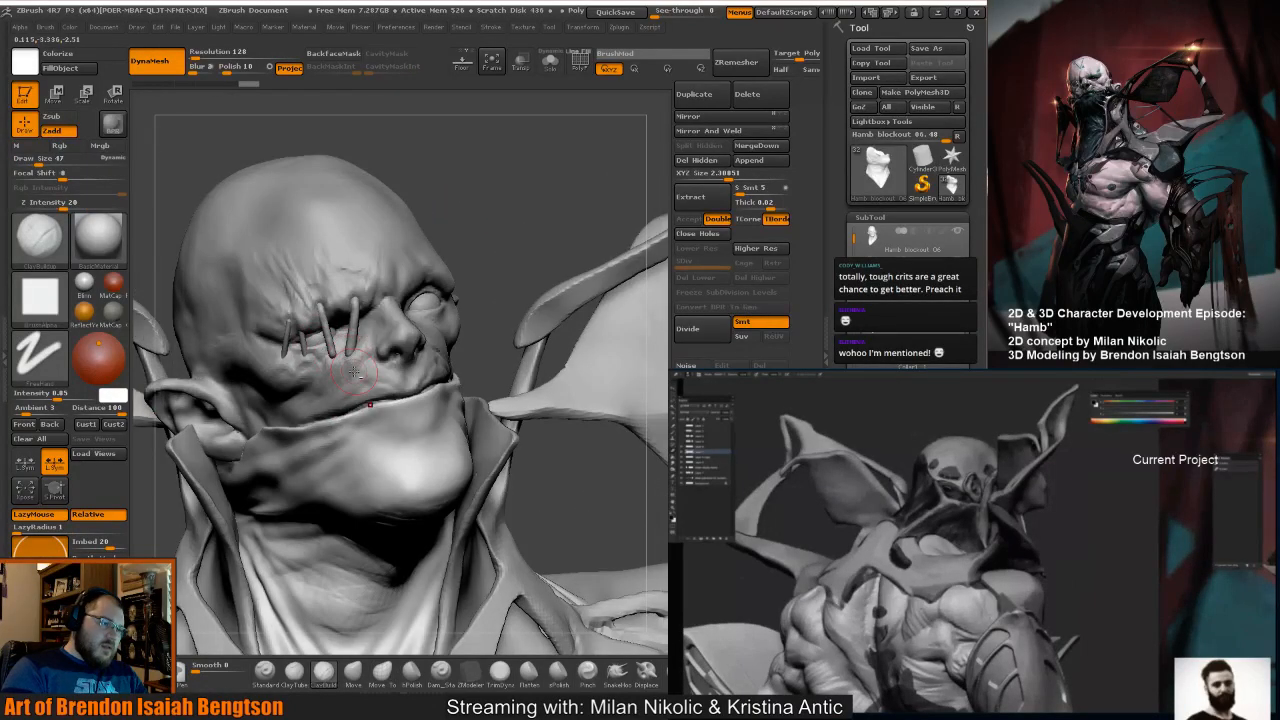
{"action": "left_click", "coordinate": [354, 372], "text": "alt"}
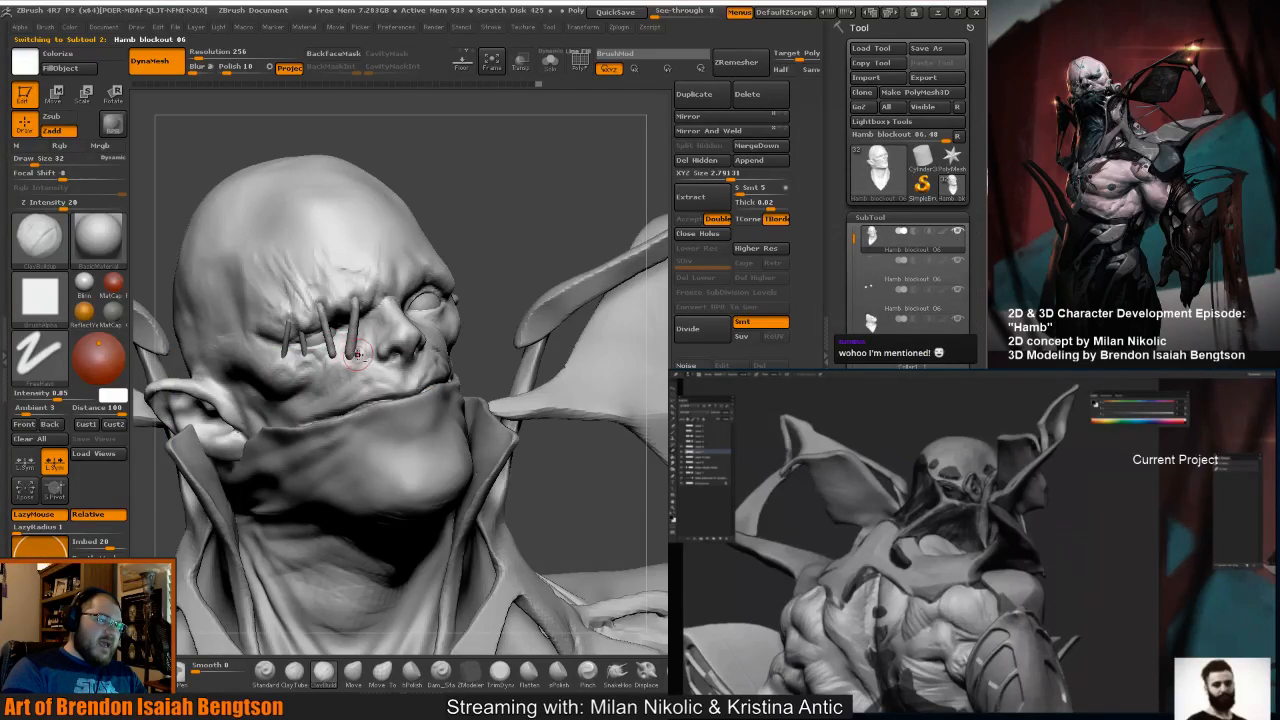
{"action": "key", "text": "space"}
{"action": "key", "text": "space"}
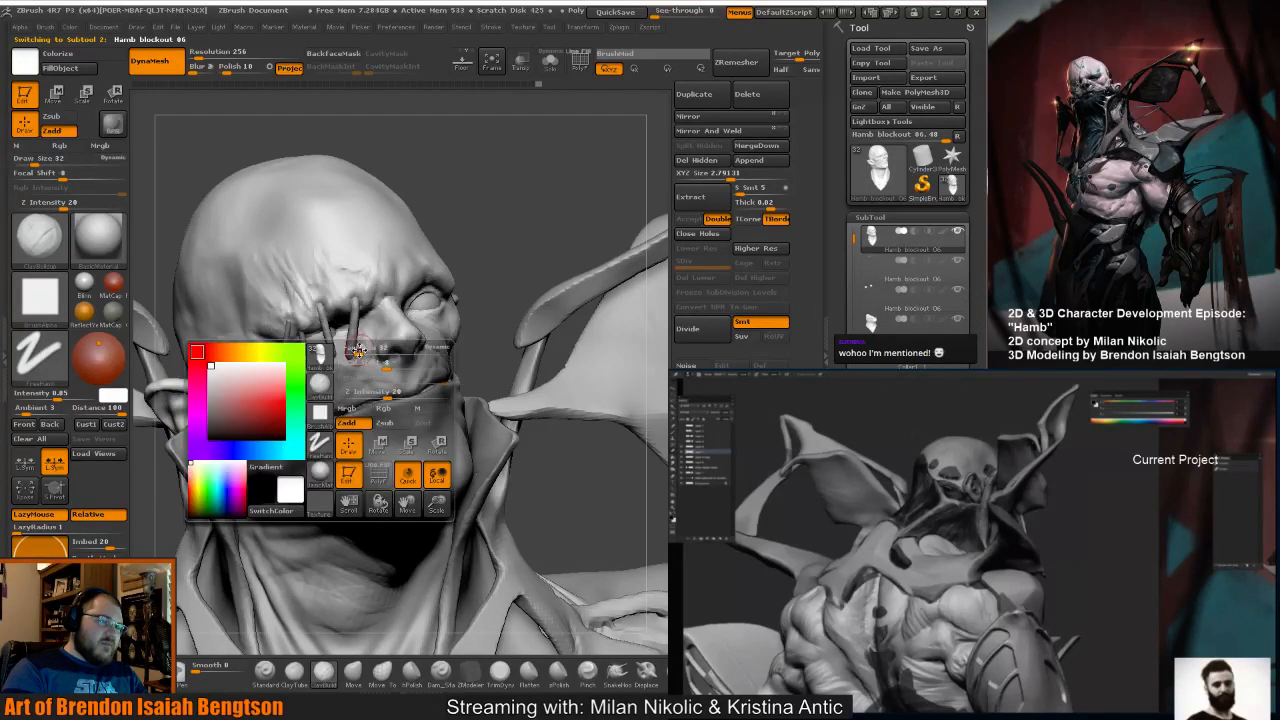
{"action": "left_click_drag", "start_coordinate": [354, 352], "coordinate": [353, 353]}
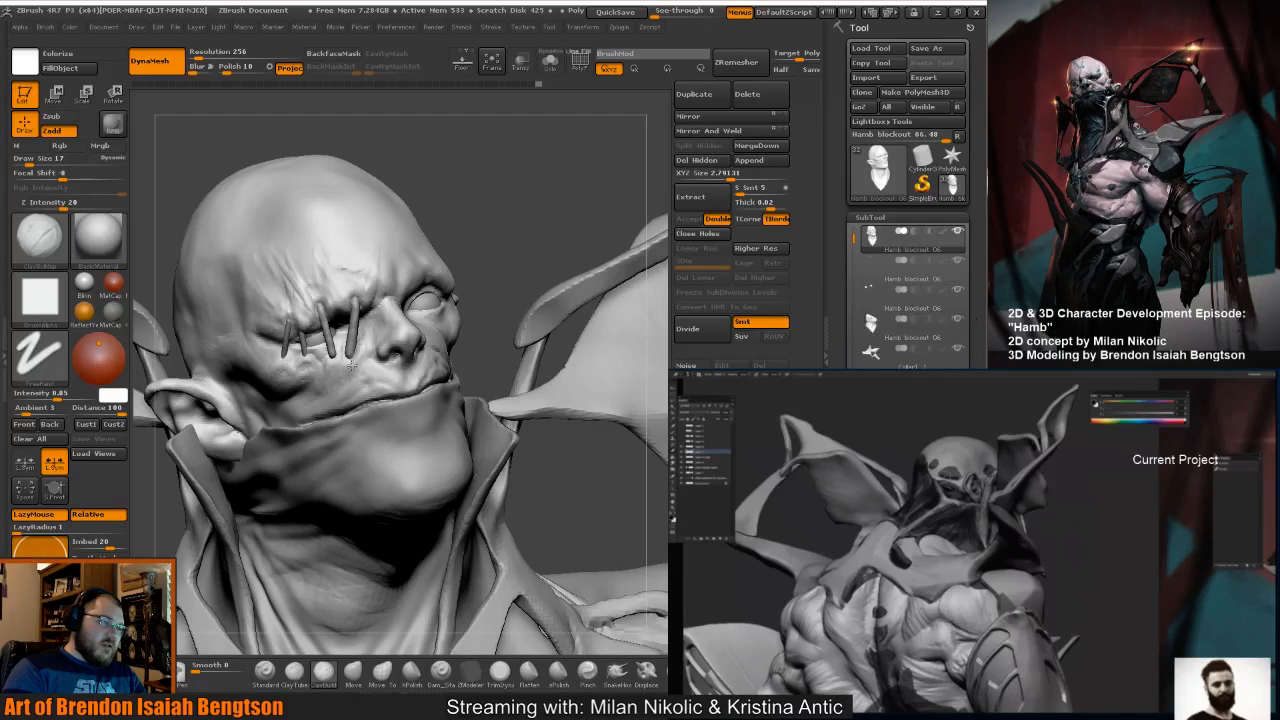
Sculpt fine pulled-skin wrinkles across the cheek between the stitches and the mouth with ClayBuildup.
{"action": "left_click_drag", "start_coordinate": [507, 206], "coordinate": [326, 393]}
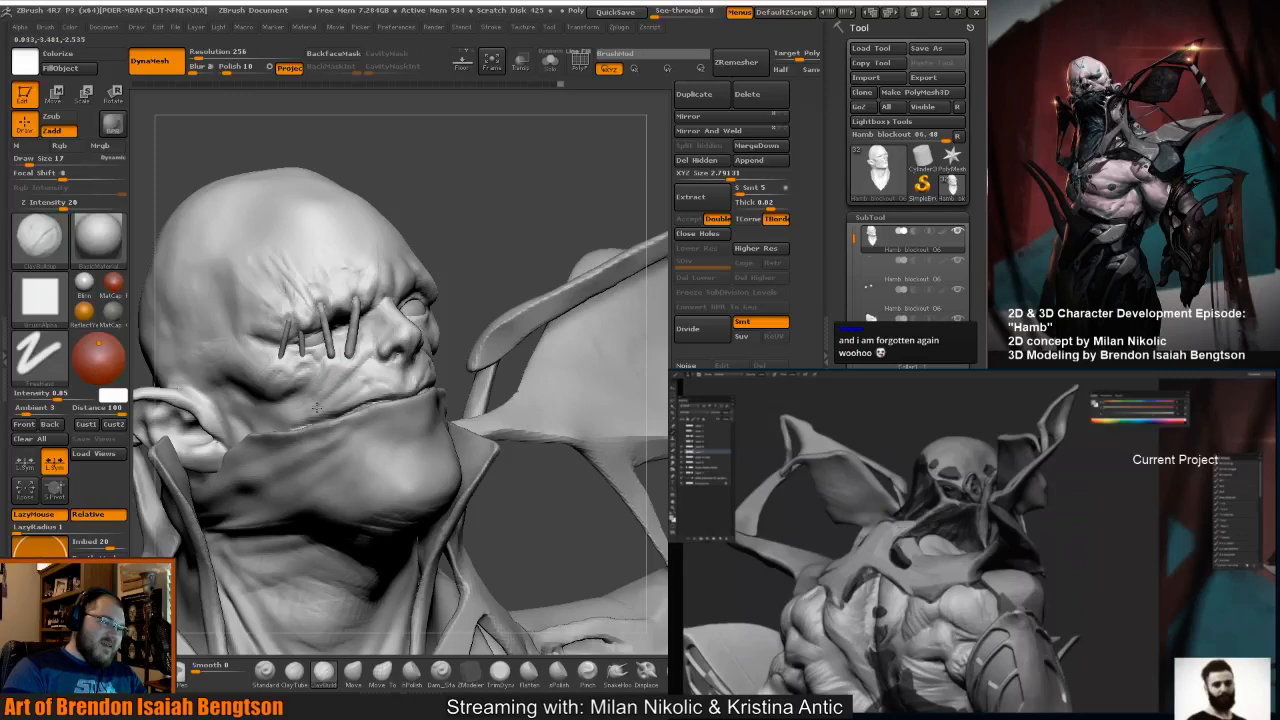
{"action": "left_click_drag", "start_coordinate": [443, 197], "coordinate": [552, 130]}
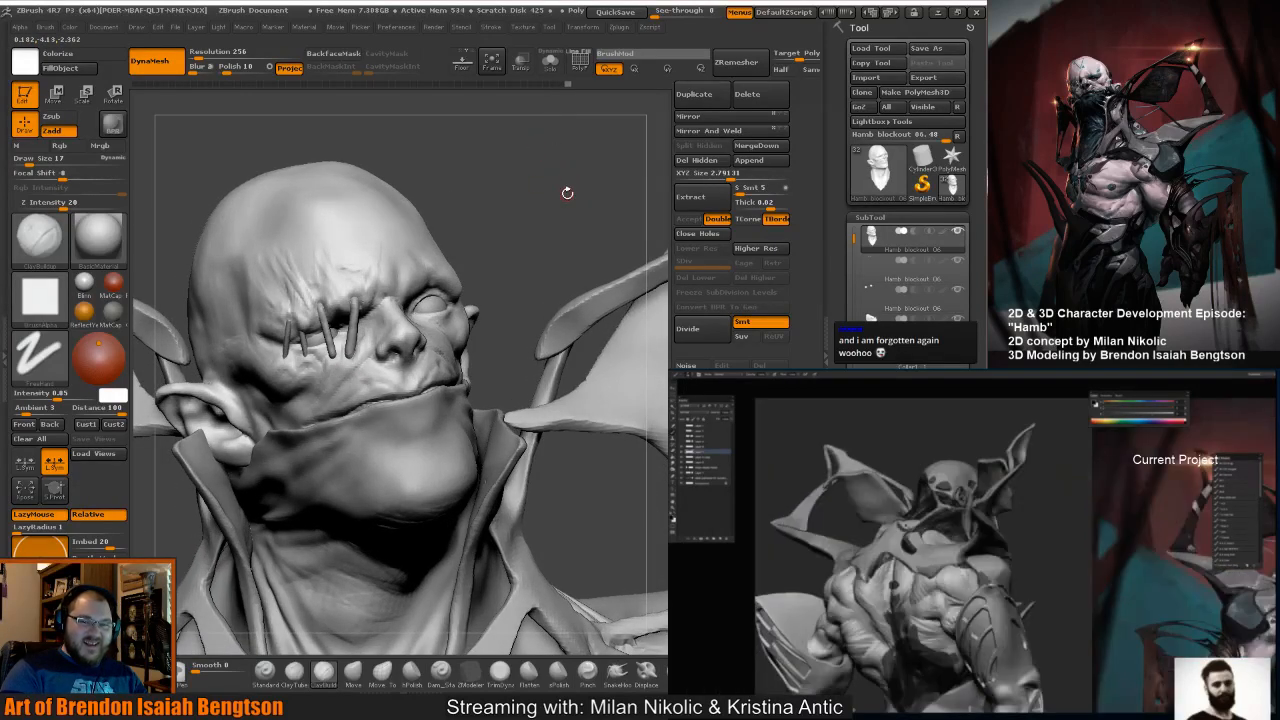
{"action": "mouse_move", "coordinate": [567, 193]}
{"action": "left_mouse_down"}
{"action": "mouse_move", "coordinate": [580, 200]}
{"action": "mouse_move", "coordinate": [524, 226]}
{"action": "mouse_move", "coordinate": [343, 217]}
{"action": "mouse_move", "coordinate": [331, 260]}
{"action": "left_mouse_up"}
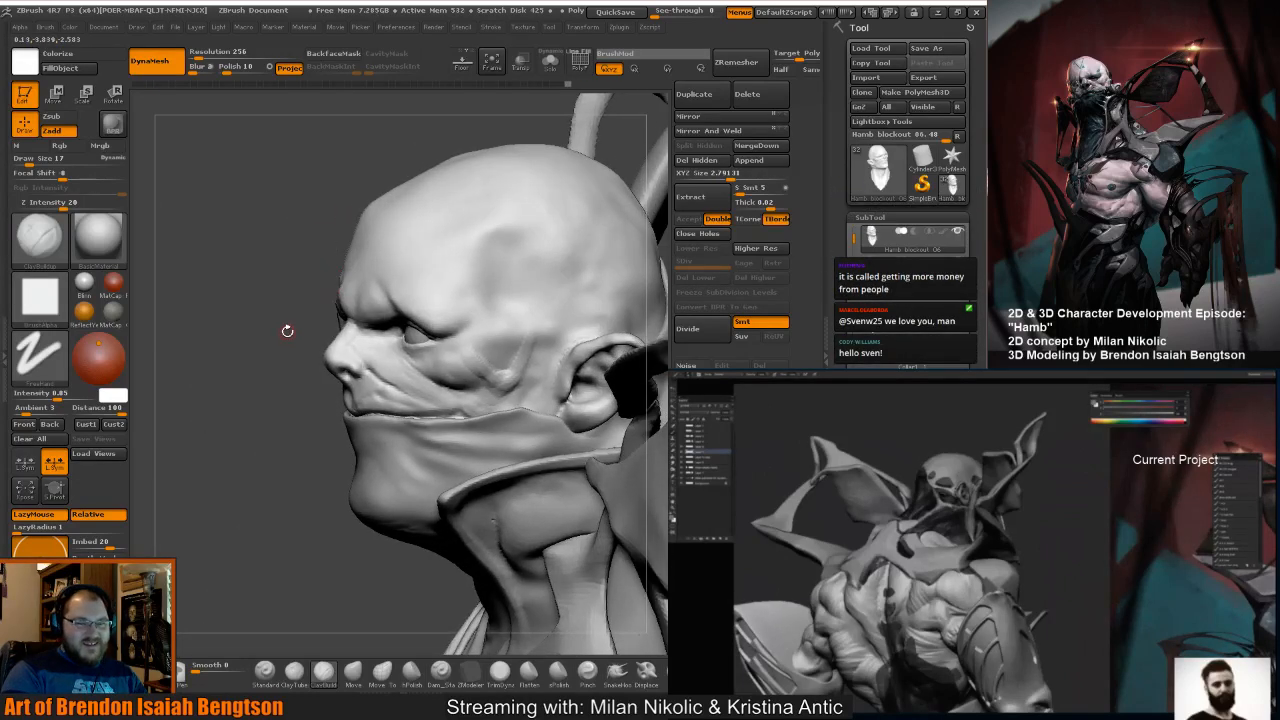
{"action": "mouse_move", "coordinate": [287, 330]}
{"action": "left_mouse_down"}
{"action": "mouse_move", "coordinate": [488, 198]}
{"action": "mouse_move", "coordinate": [519, 284]}
{"action": "mouse_move", "coordinate": [425, 368]}
{"action": "left_mouse_up"}
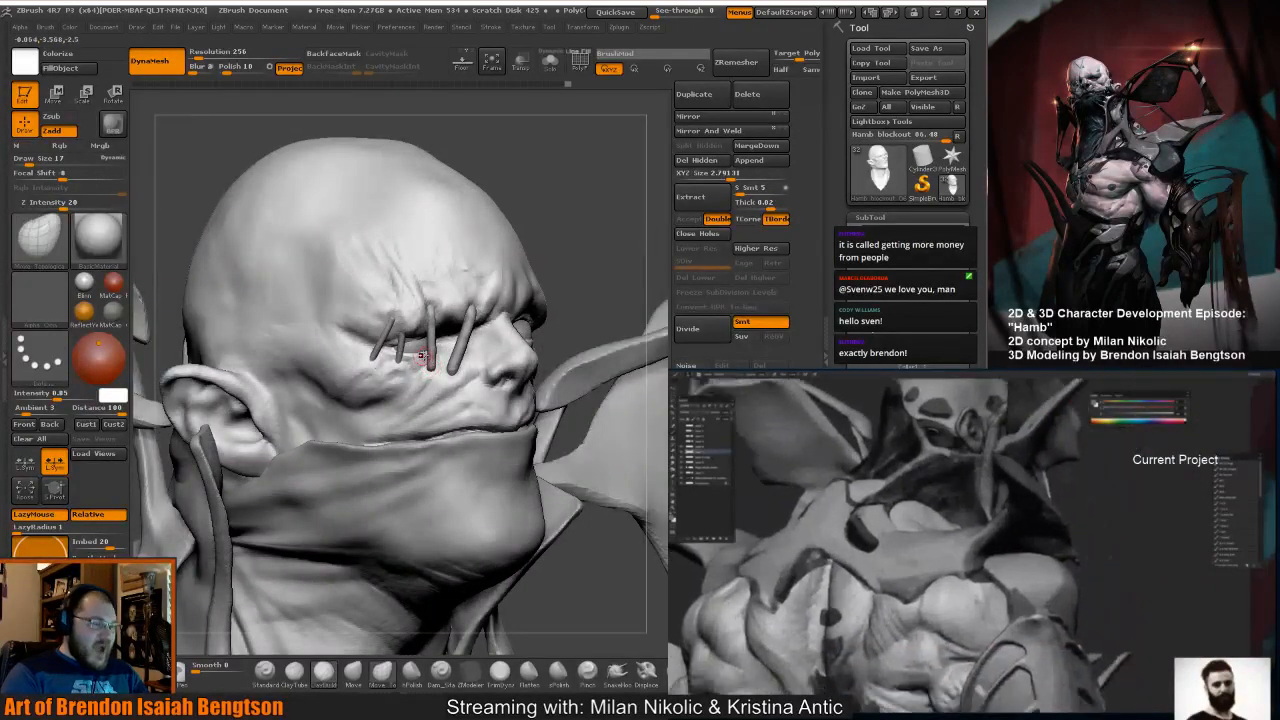
{"action": "key", "text": "b"}
{"action": "key", "text": "m"}
{"action": "key", "text": "t"}
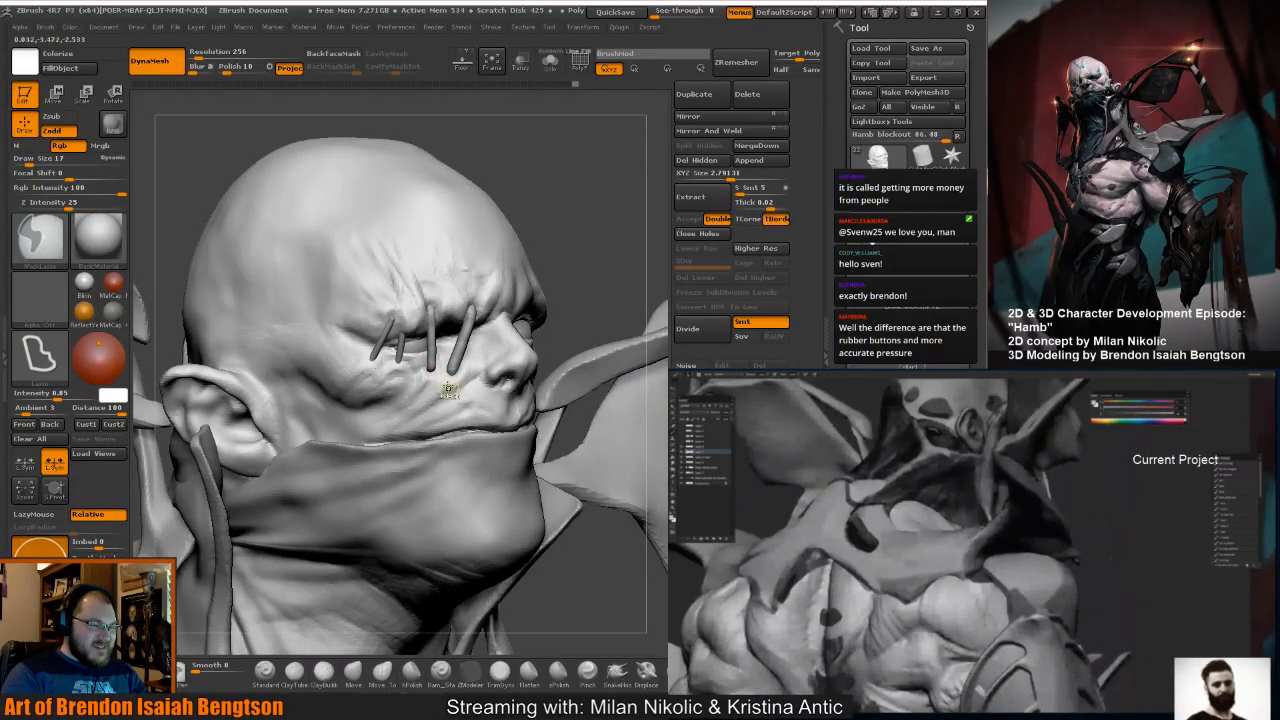
{"action": "key", "text": "b"}
{"action": "key", "text": "c"}
{"action": "key", "text": "b"}
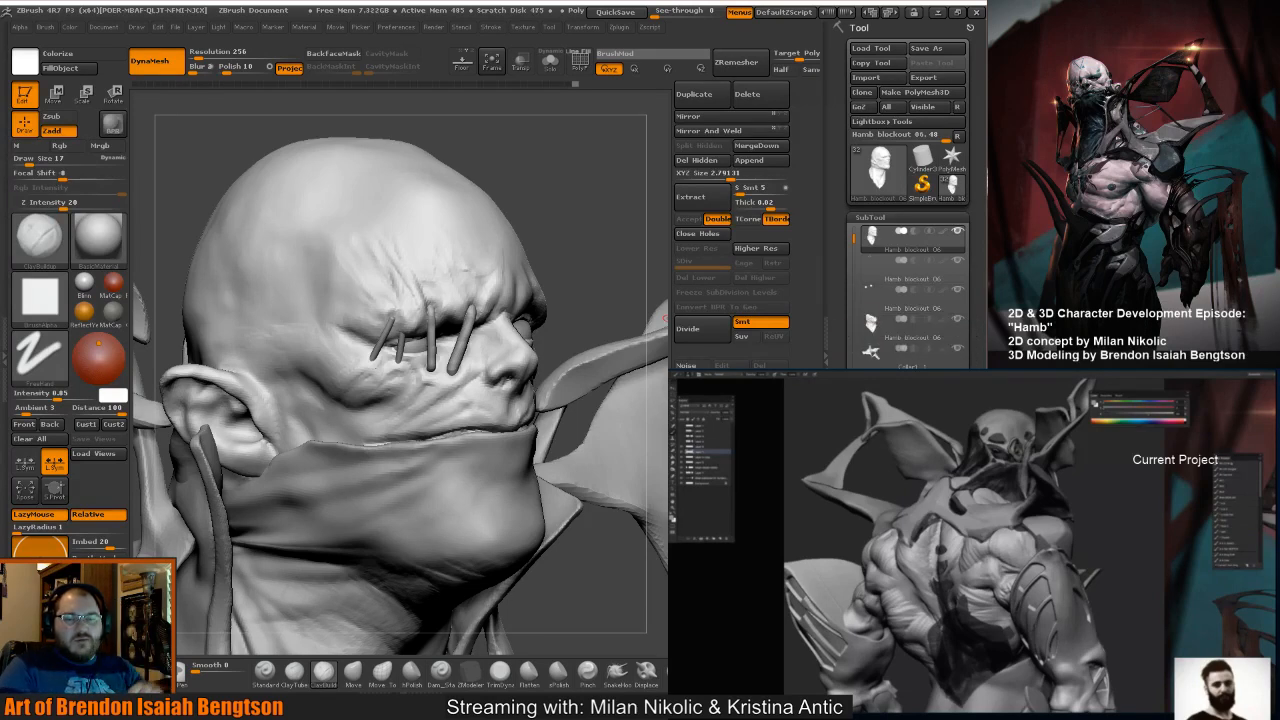
Refine the brow and eyelid skin around the upper ends of the stitches with ClayBuildup at draw size 17.
{"action": "left_click_drag", "start_coordinate": [575, 237], "coordinate": [519, 244]}
{"action": "left_click_drag", "start_coordinate": [429, 304], "coordinate": [427, 300]}
{"action": "mouse_move", "coordinate": [645, 198]}
{"action": "left_mouse_down"}
{"action": "mouse_move", "coordinate": [600, 201]}
{"action": "mouse_move", "coordinate": [641, 211]}
{"action": "mouse_move", "coordinate": [623, 201]}
{"action": "mouse_move", "coordinate": [592, 212]}
{"action": "left_mouse_up"}
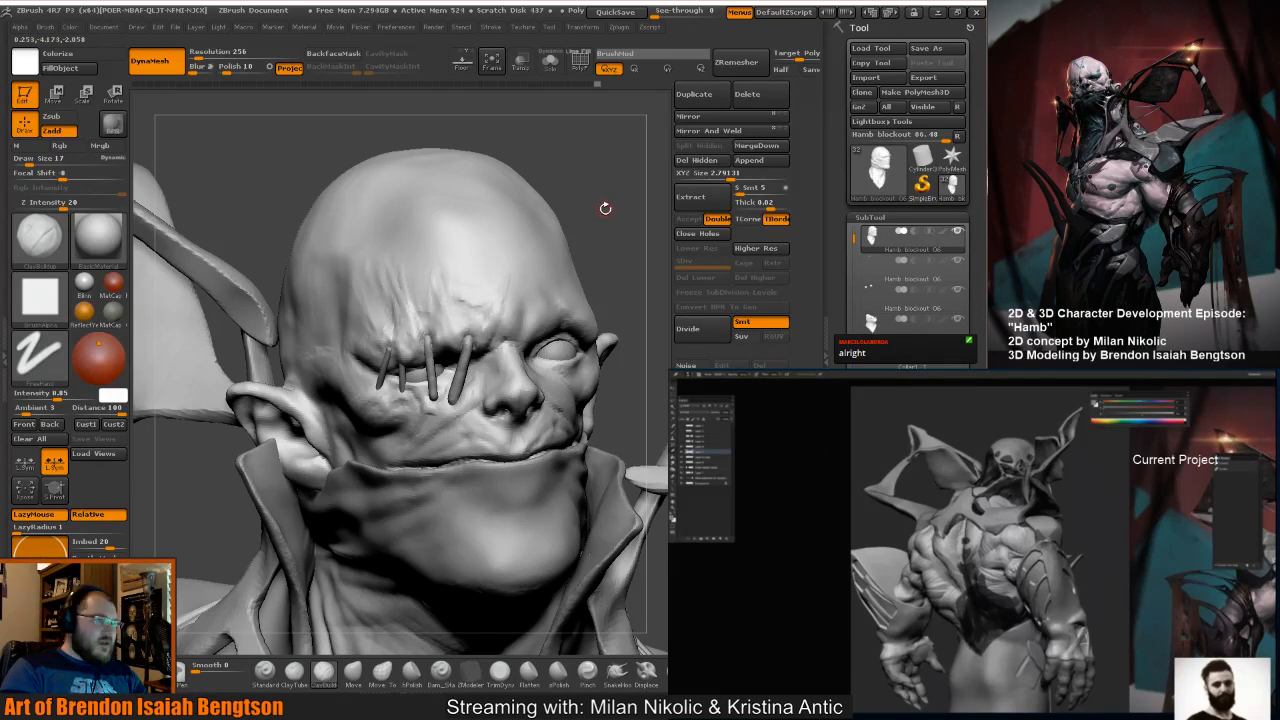
{"action": "mouse_move", "coordinate": [605, 208]}
{"action": "left_mouse_down"}
{"action": "mouse_move", "coordinate": [613, 235]}
{"action": "mouse_move", "coordinate": [525, 255]}
{"action": "left_mouse_up"}
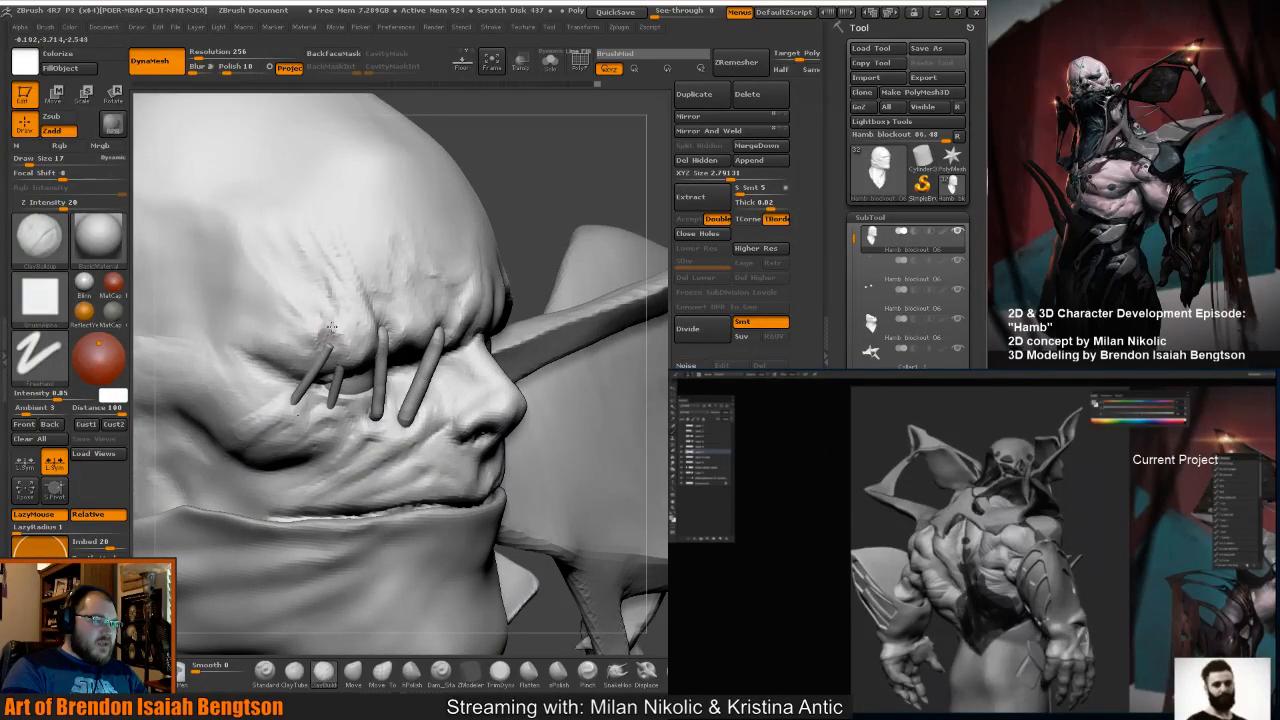
{"action": "left_click_drag", "start_coordinate": [600, 165], "coordinate": [485, 144]}
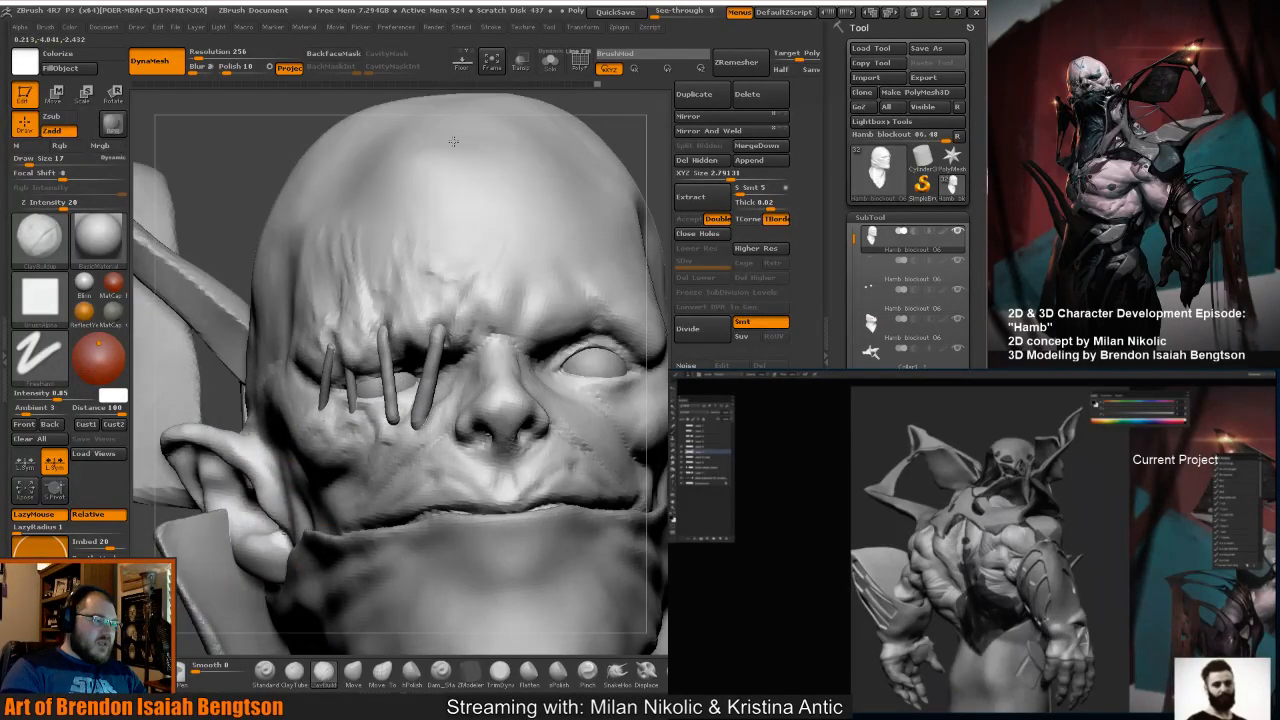
{"action": "left_click_drag", "start_coordinate": [251, 197], "coordinate": [297, 234]}
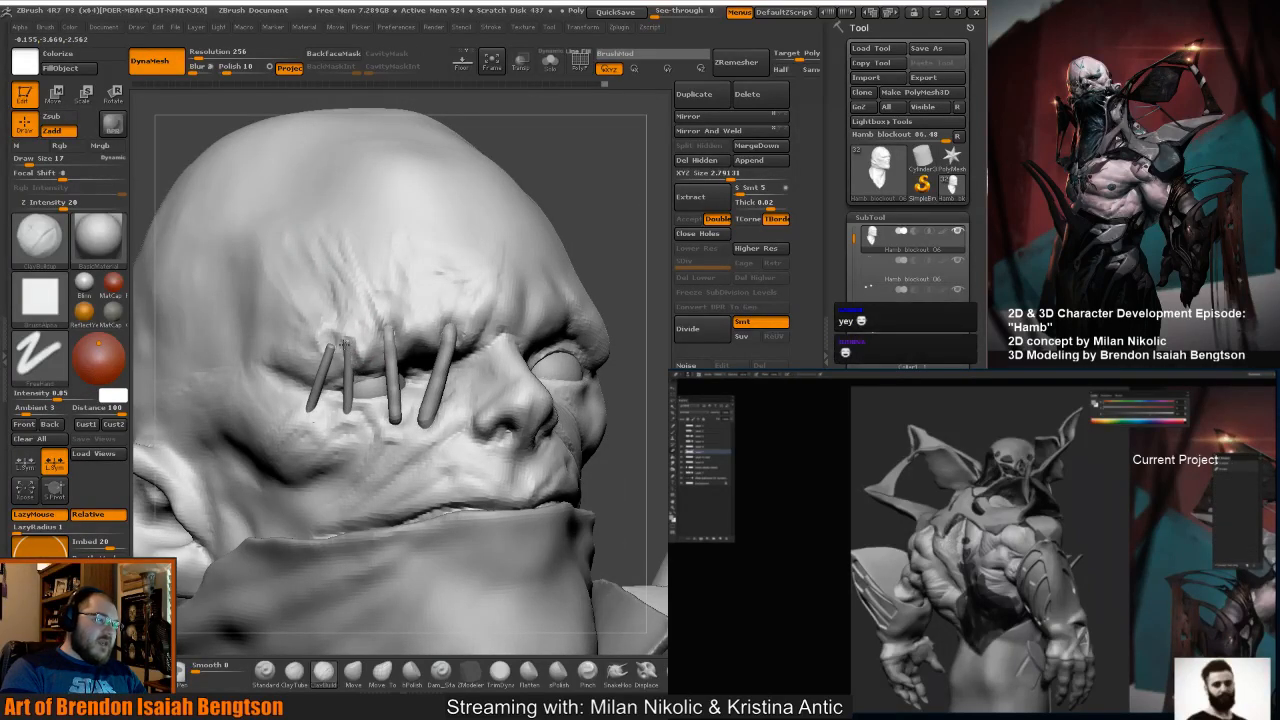
{"action": "left_click_drag", "start_coordinate": [545, 170], "coordinate": [615, 195]}
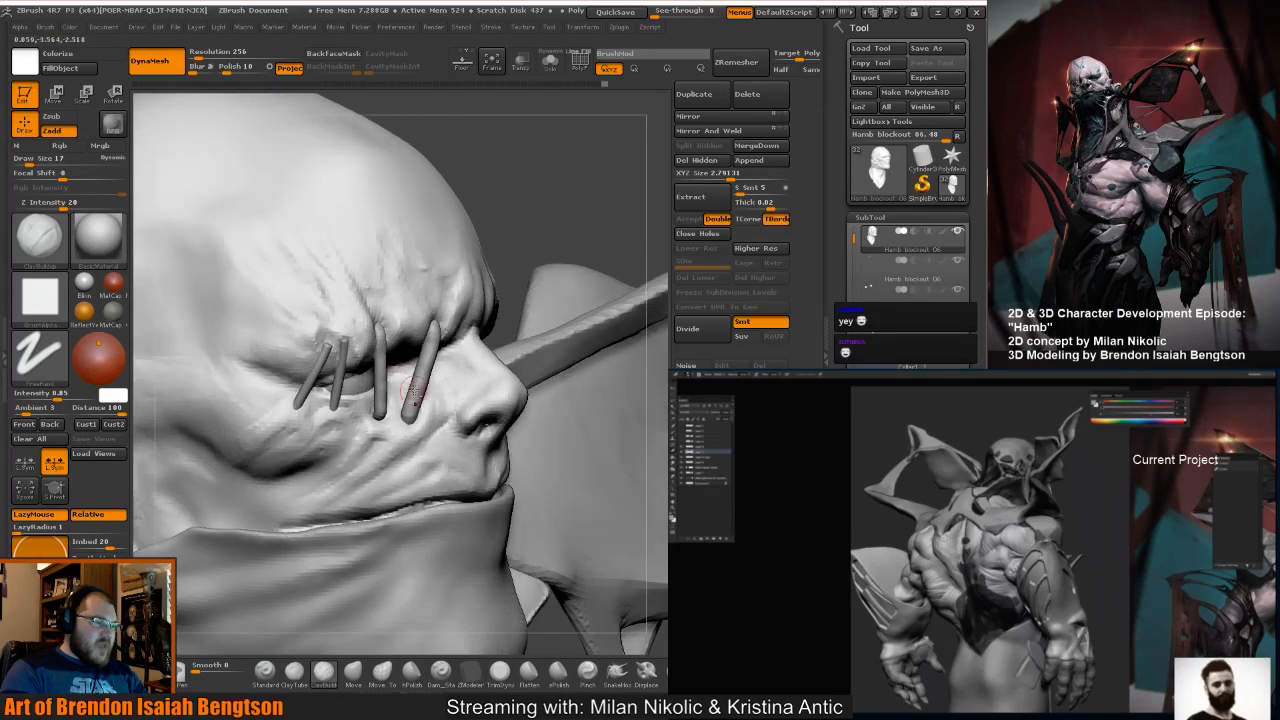
Isolate the eye-stitch mesh and smooth the shaft of the third stitch at draw size 13.
{"action": "left_click", "coordinate": [424, 367], "text": "alt"}
{"action": "left_click_drag", "start_coordinate": [506, 201], "coordinate": [480, 202]}
{"action": "key", "text": "alt+shift+s"}
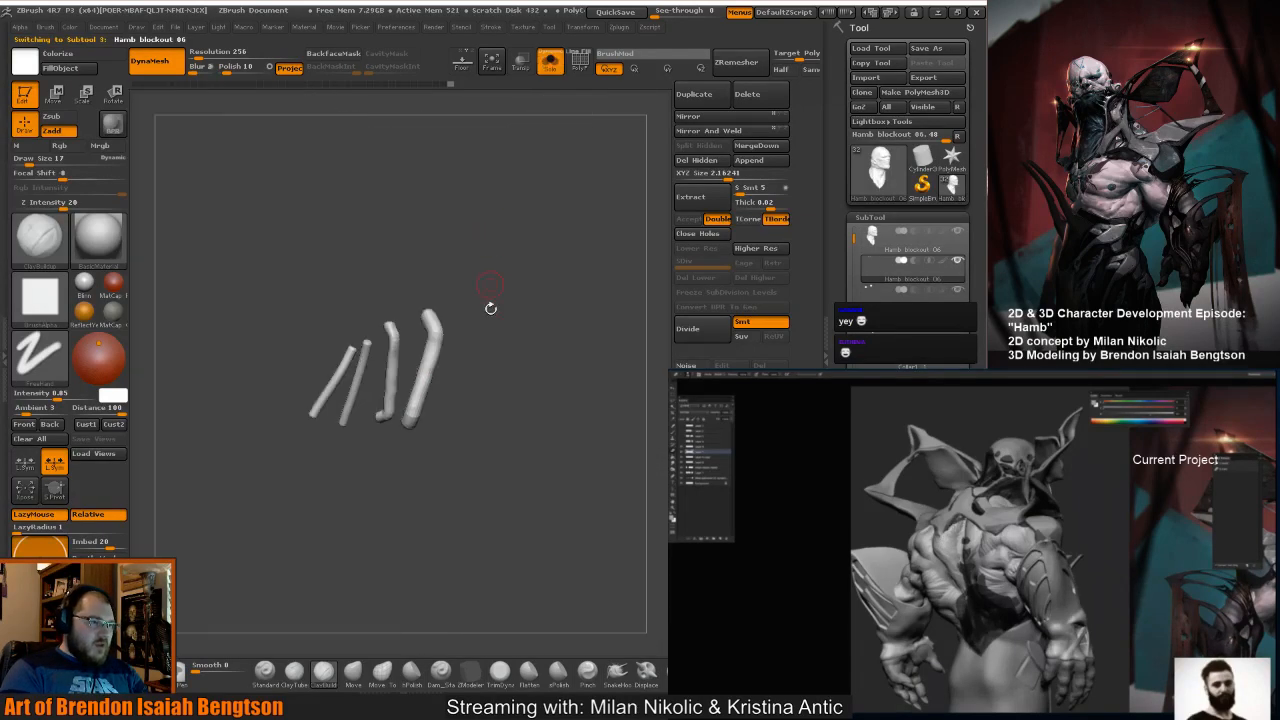
{"action": "mouse_move", "coordinate": [491, 308]}
{"action": "left_mouse_down"}
{"action": "mouse_move", "coordinate": [514, 352]}
{"action": "mouse_move", "coordinate": [505, 365]}
{"action": "mouse_move", "coordinate": [590, 391]}
{"action": "mouse_move", "coordinate": [435, 424]}
{"action": "left_mouse_up"}
{"action": "key", "text": "space"}
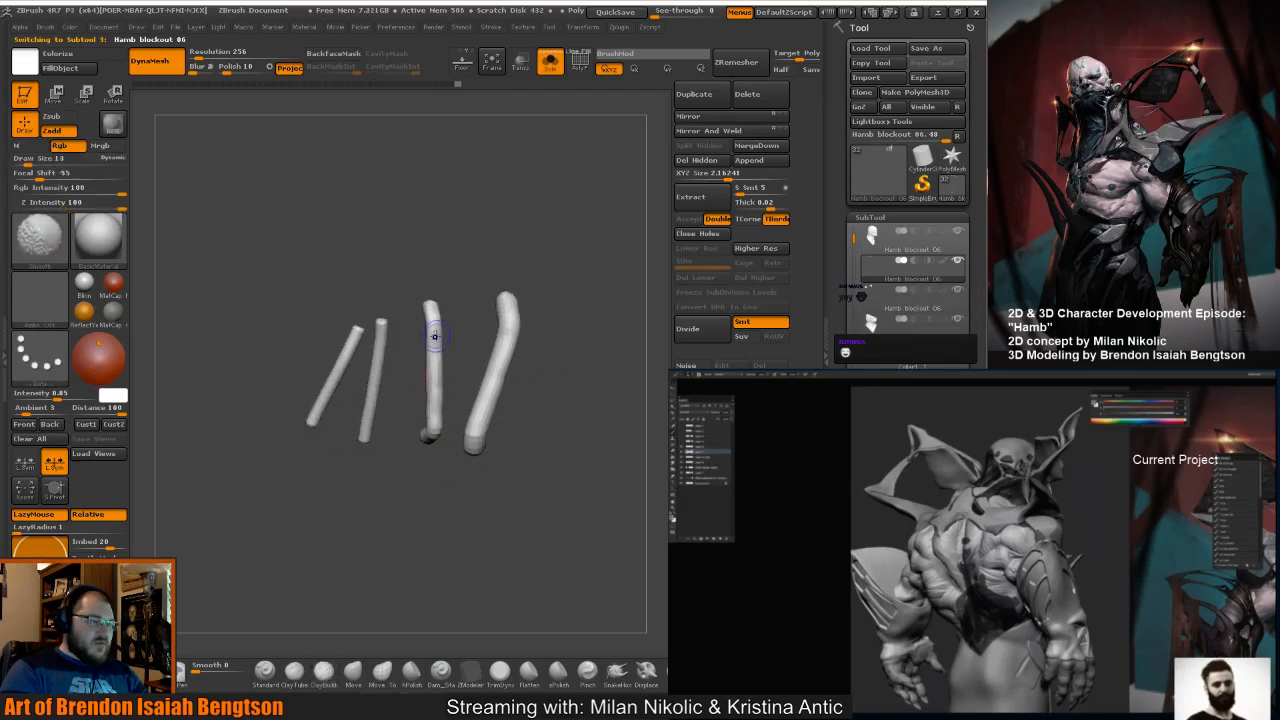
{"action": "left_click_drag", "start_coordinate": [434, 335], "coordinate": [434, 388], "text": "shift"}
Mask everything except the upper end of the second eye stitch, then rotate and move that end into a bend.
{"action": "mouse_move", "coordinate": [375, 292]}
{"action": "left_mouse_down"}
{"action": "mouse_move", "coordinate": [407, 289]}
{"action": "mouse_move", "coordinate": [362, 300]}
{"action": "mouse_move", "coordinate": [376, 349]}
{"action": "mouse_move", "coordinate": [412, 349]}
{"action": "left_mouse_up"}
{"action": "key", "text": "ctrl"}
{"action": "left_click", "coordinate": [420, 433], "text": "ctrl"}
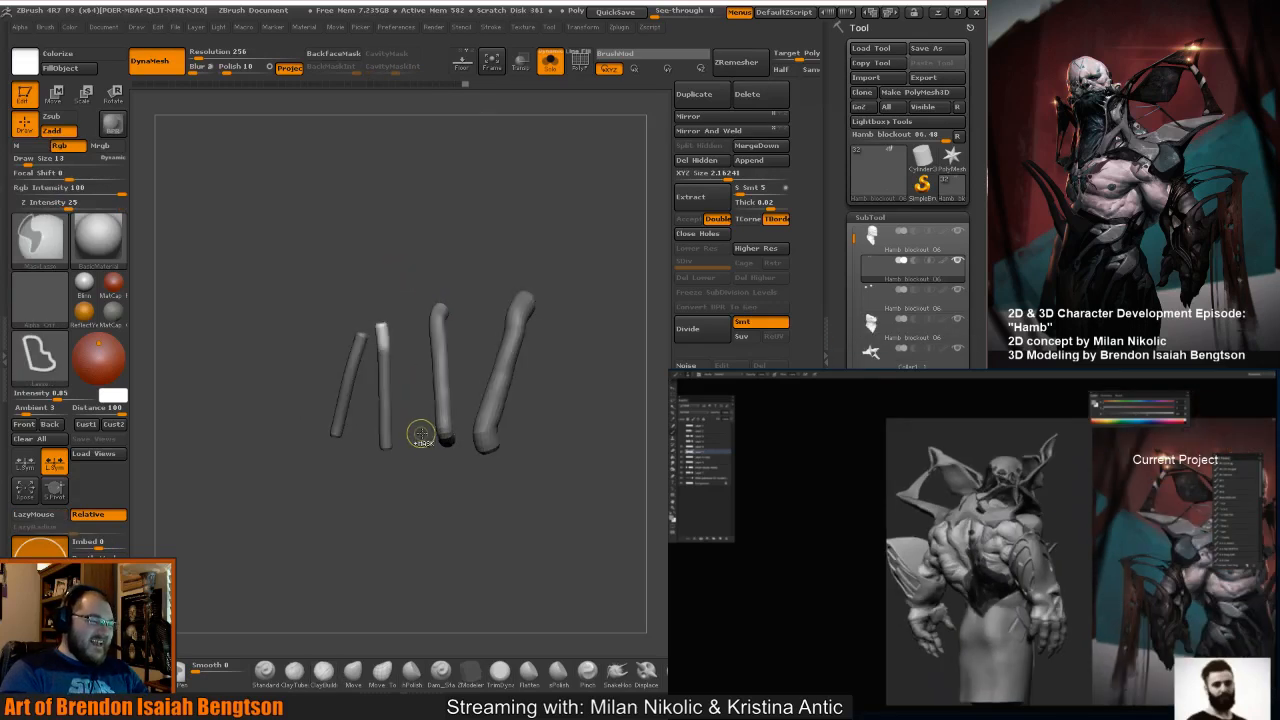
{"action": "left_click", "coordinate": [381, 377], "text": "ctrl"}
{"action": "left_click_drag", "start_coordinate": [417, 400], "coordinate": [506, 399]}
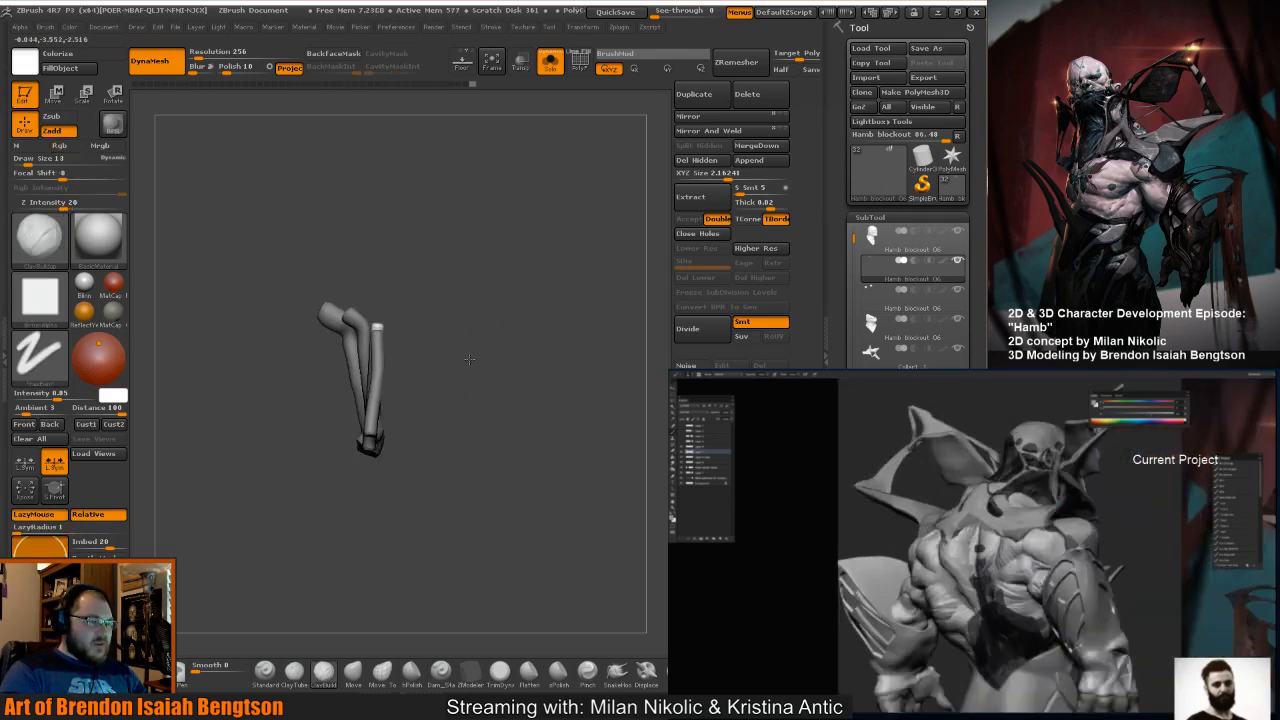
{"action": "left_click_drag", "start_coordinate": [470, 360], "coordinate": [463, 373]}
{"action": "mouse_move", "coordinate": [530, 405]}
{"action": "left_mouse_down"}
{"action": "mouse_move", "coordinate": [389, 385]}
{"action": "mouse_move", "coordinate": [411, 274]}
{"action": "mouse_move", "coordinate": [458, 297]}
{"action": "left_mouse_up"}
{"action": "key", "text": "r"}
{"action": "key", "text": "w"}
{"action": "key", "text": "q"}
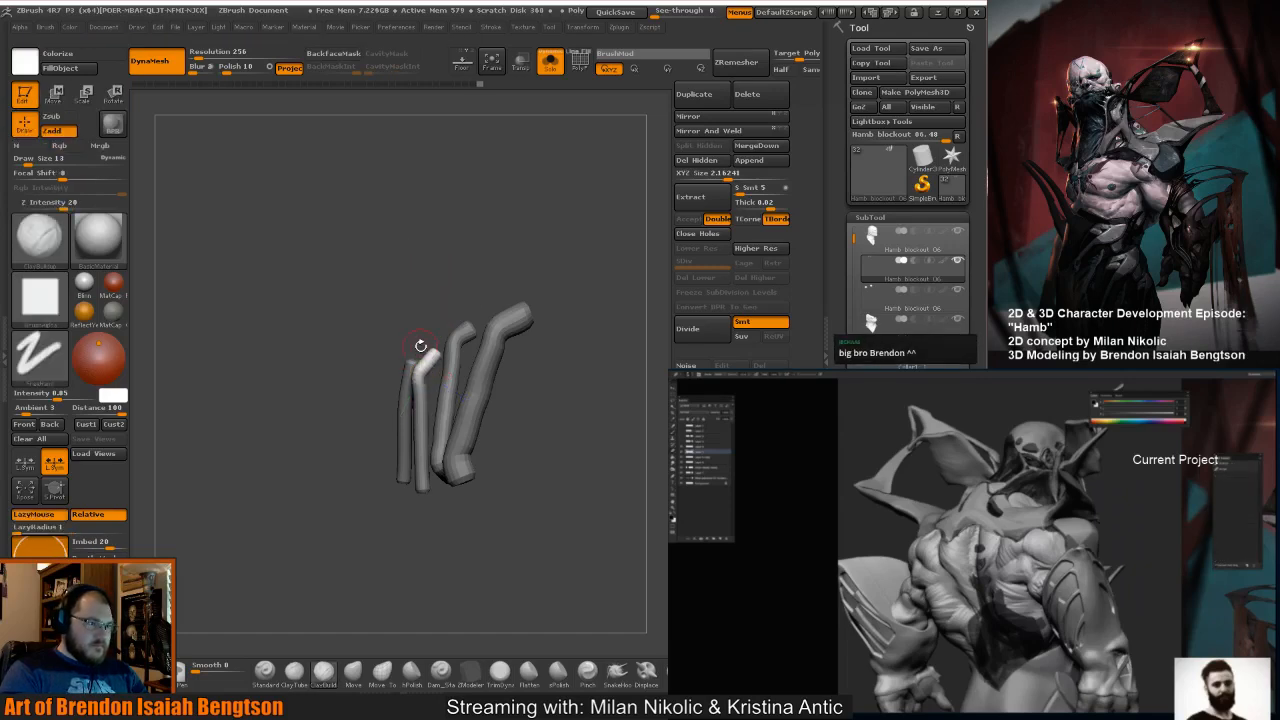
Shape the second stitch's upper bend with Move Topological, smooth it at draw size 15, and clear the mask.
{"action": "left_click", "coordinate": [425, 355], "text": "alt"}
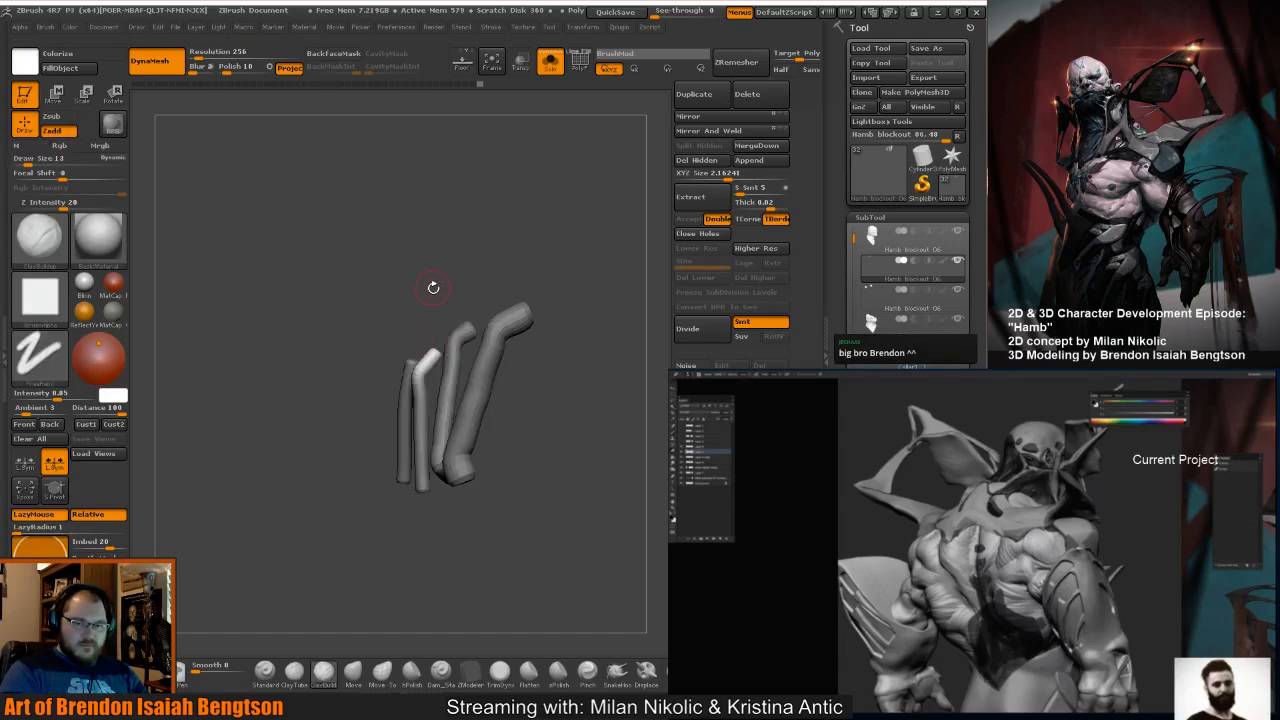
{"action": "key", "text": "space"}
{"action": "left_click", "coordinate": [436, 310]}
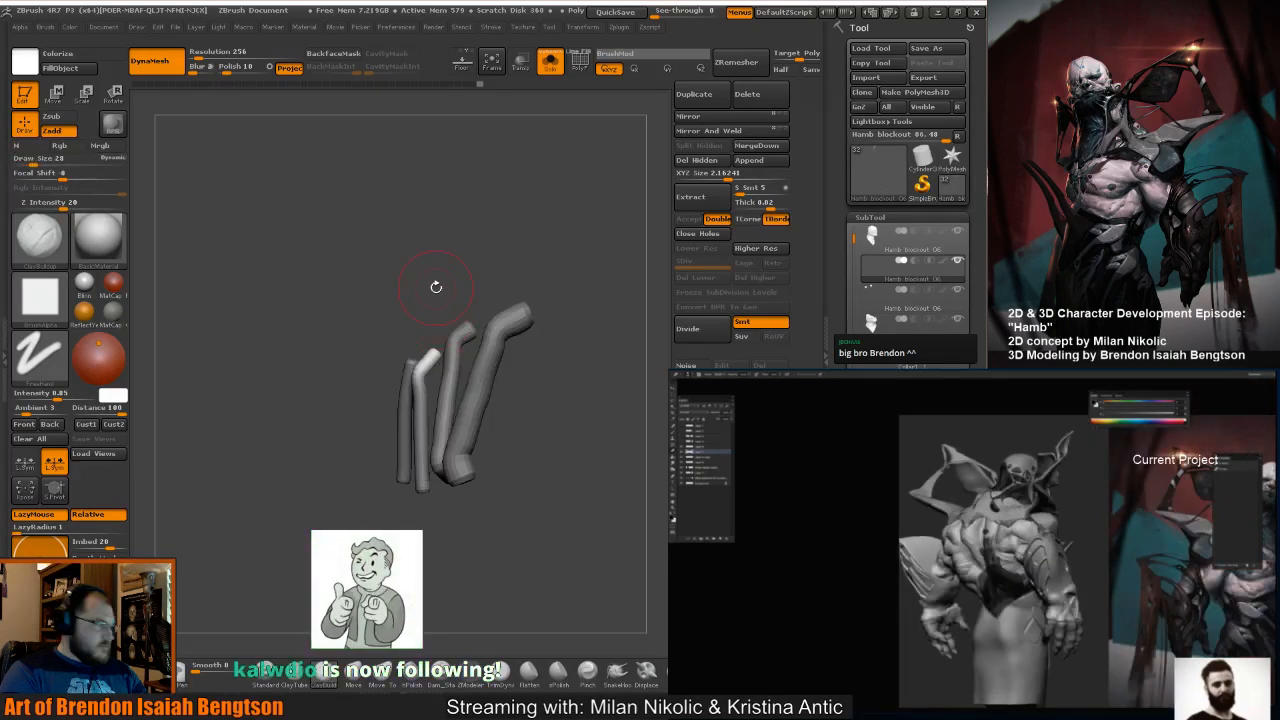
{"action": "left_click_drag", "start_coordinate": [437, 280], "coordinate": [424, 288]}
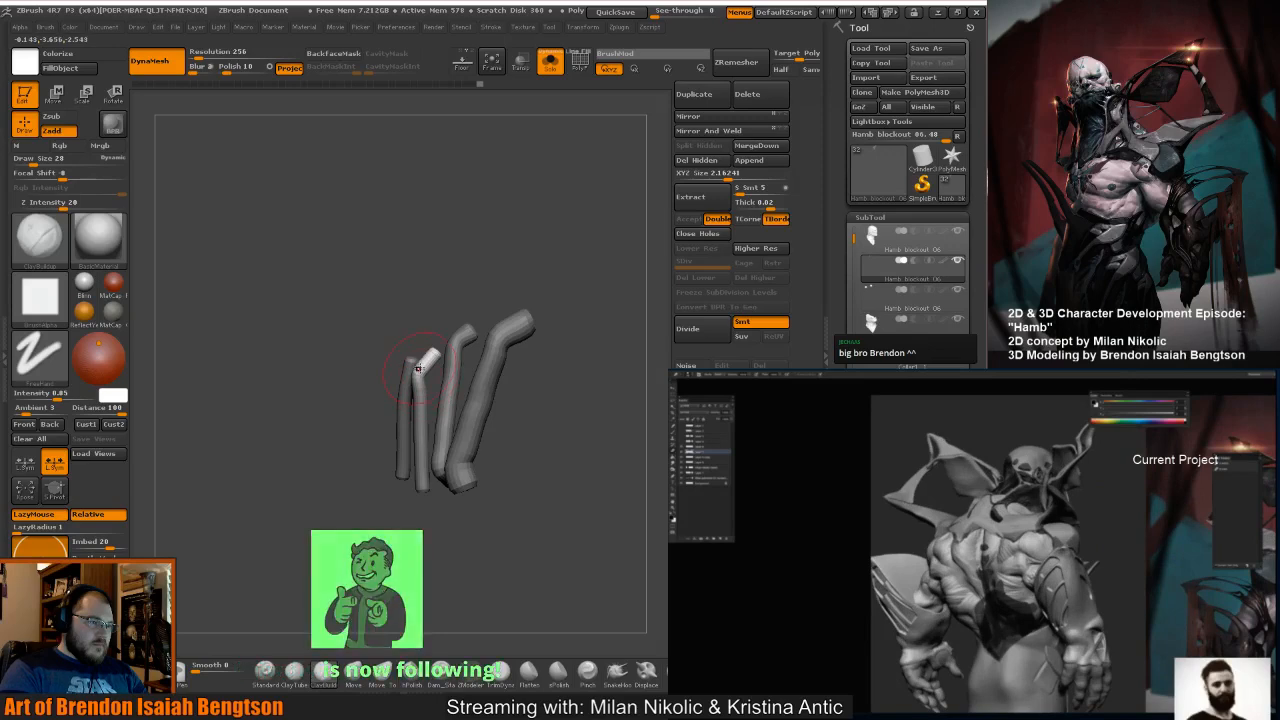
{"action": "key", "text": "b"}
{"action": "key", "text": "m"}
{"action": "key", "text": "t"}
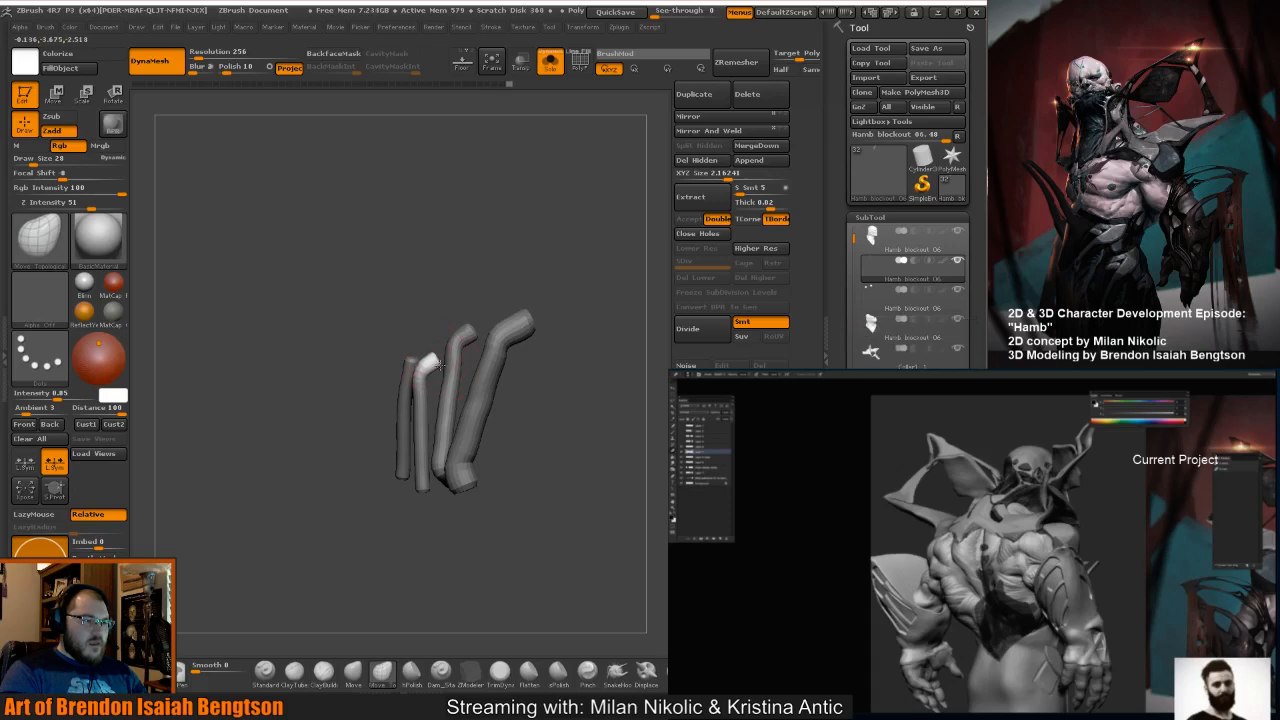
{"action": "mouse_move", "coordinate": [430, 357]}
{"action": "left_mouse_down"}
{"action": "mouse_move", "coordinate": [473, 327]}
{"action": "mouse_move", "coordinate": [418, 363]}
{"action": "mouse_move", "coordinate": [431, 295]}
{"action": "mouse_move", "coordinate": [453, 335]}
{"action": "mouse_move", "coordinate": [427, 362]}
{"action": "left_mouse_up"}
{"action": "key", "text": "space"}
{"action": "key", "text": "space"}
{"action": "left_click_drag", "start_coordinate": [445, 364], "coordinate": [402, 361]}
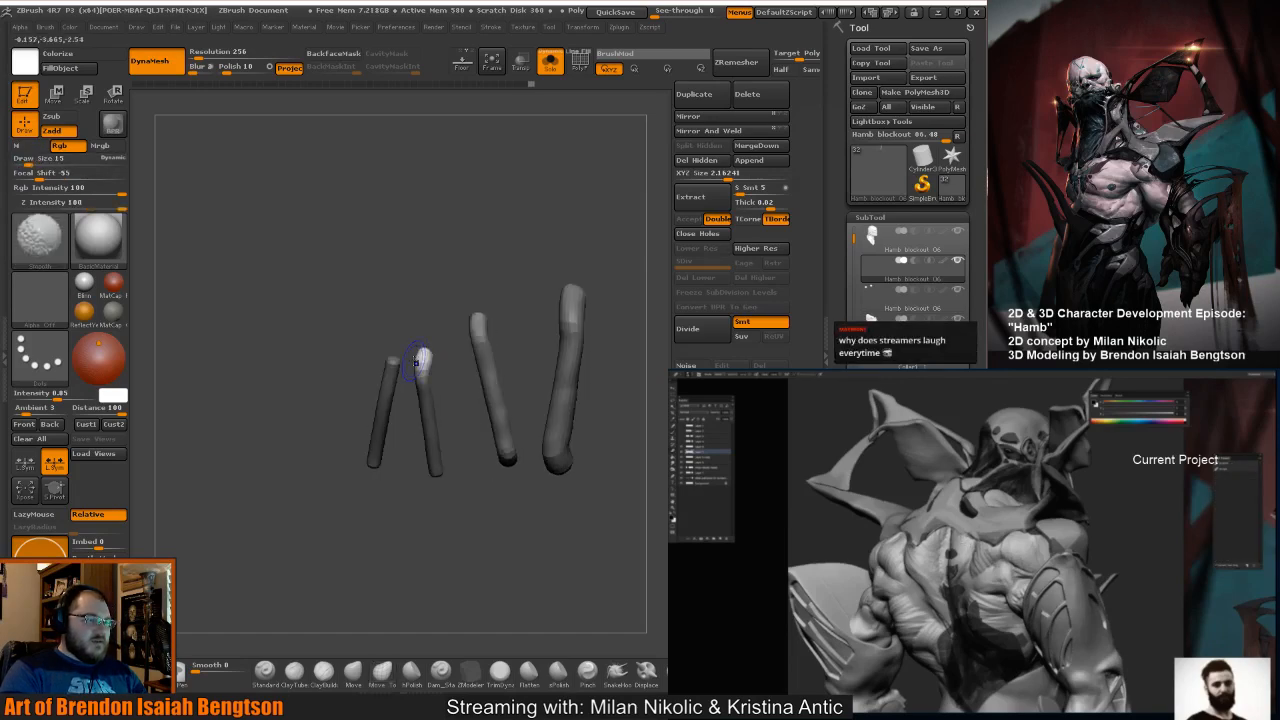
{"action": "left_click_drag", "start_coordinate": [429, 297], "coordinate": [442, 276], "text": "ctrl"}
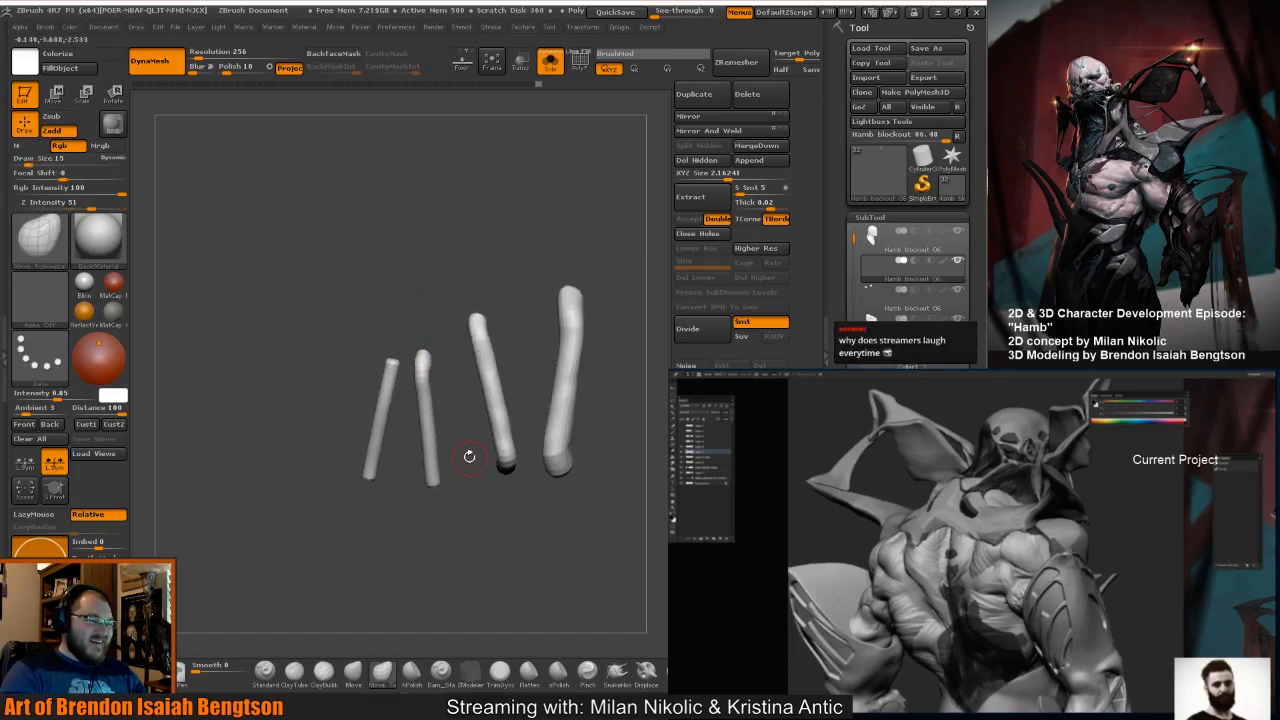
Isolate the second stitch's lower end with an inverted mask and rotate and move it inward into a bend.
{"action": "mouse_move", "coordinate": [469, 451]}
{"action": "left_mouse_down"}
{"action": "mouse_move", "coordinate": [471, 434]}
{"action": "mouse_move", "coordinate": [461, 449]}
{"action": "left_mouse_up"}
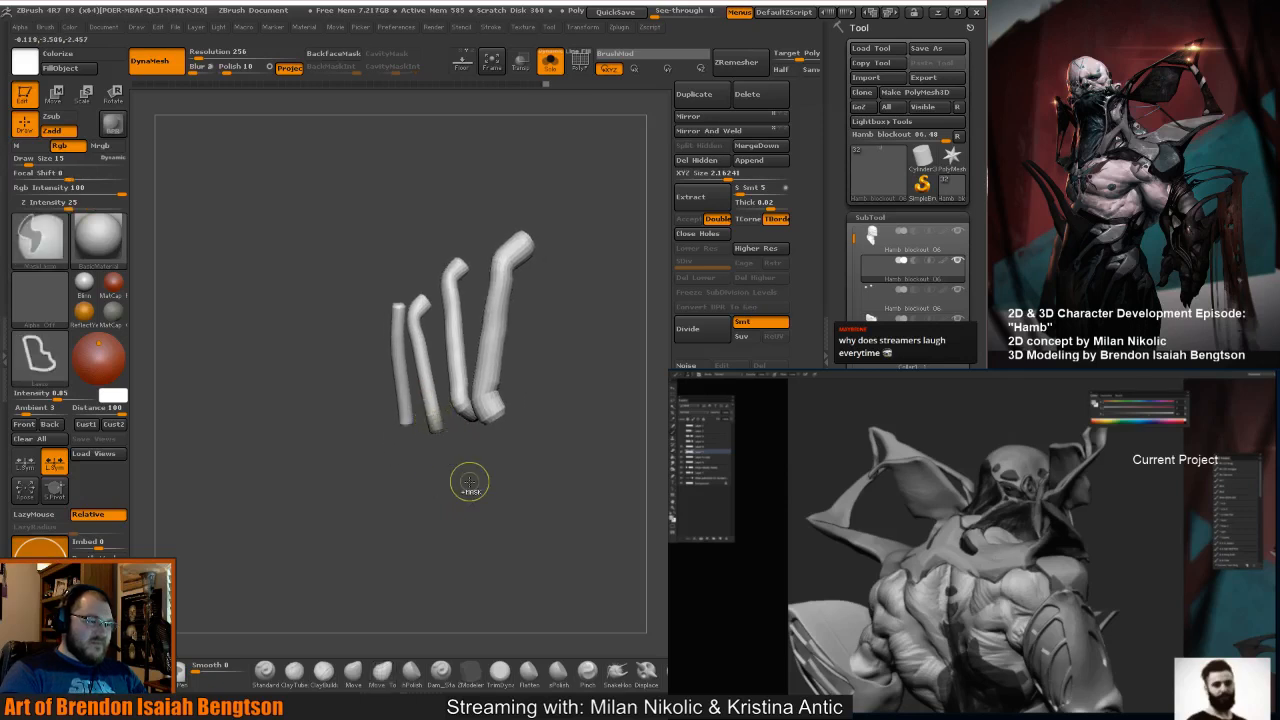
{"action": "left_click", "coordinate": [453, 443], "text": "ctrl"}
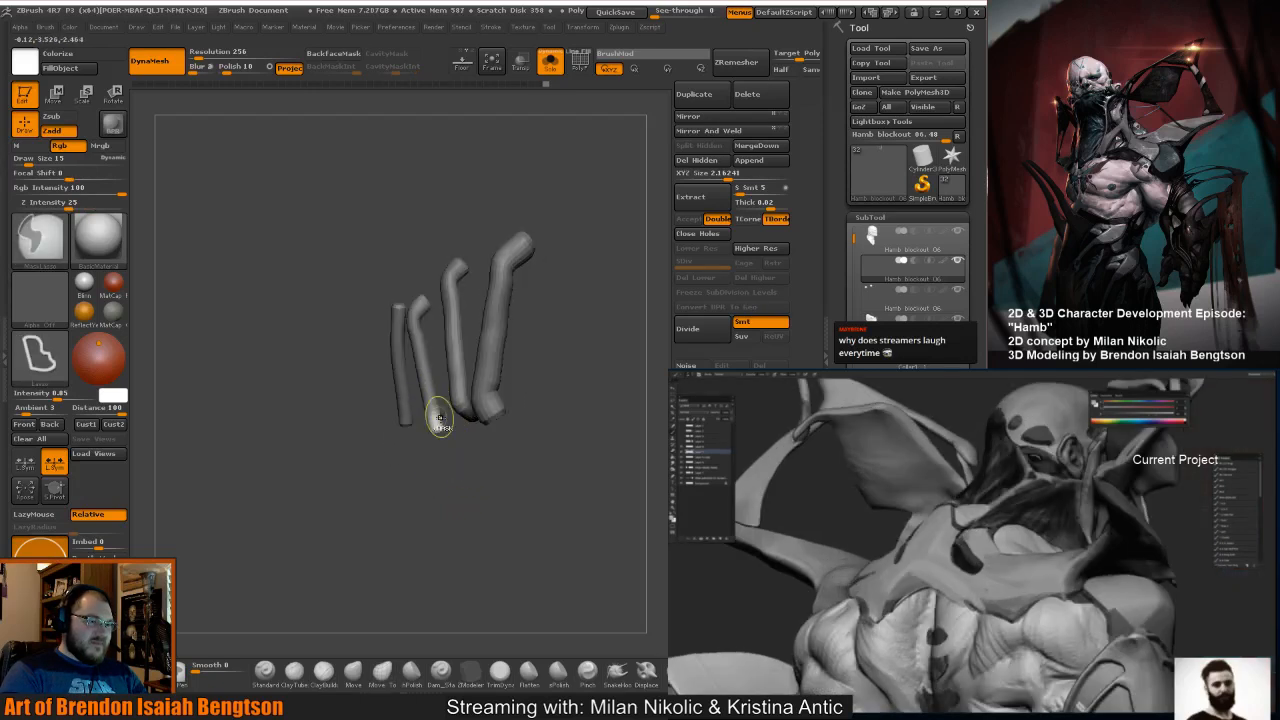
{"action": "key", "text": "r"}
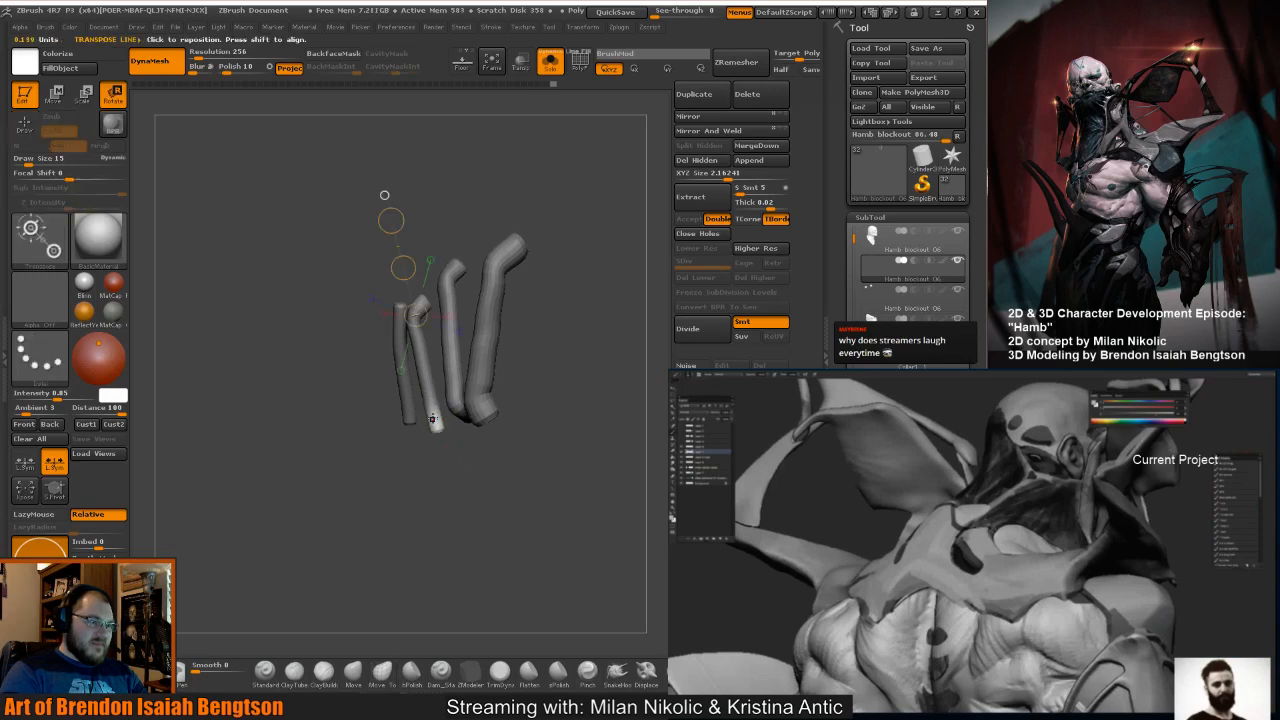
{"action": "mouse_move", "coordinate": [432, 420]}
{"action": "left_mouse_down"}
{"action": "mouse_move", "coordinate": [451, 486]}
{"action": "mouse_move", "coordinate": [470, 428]}
{"action": "left_mouse_up"}
{"action": "key", "text": "w"}
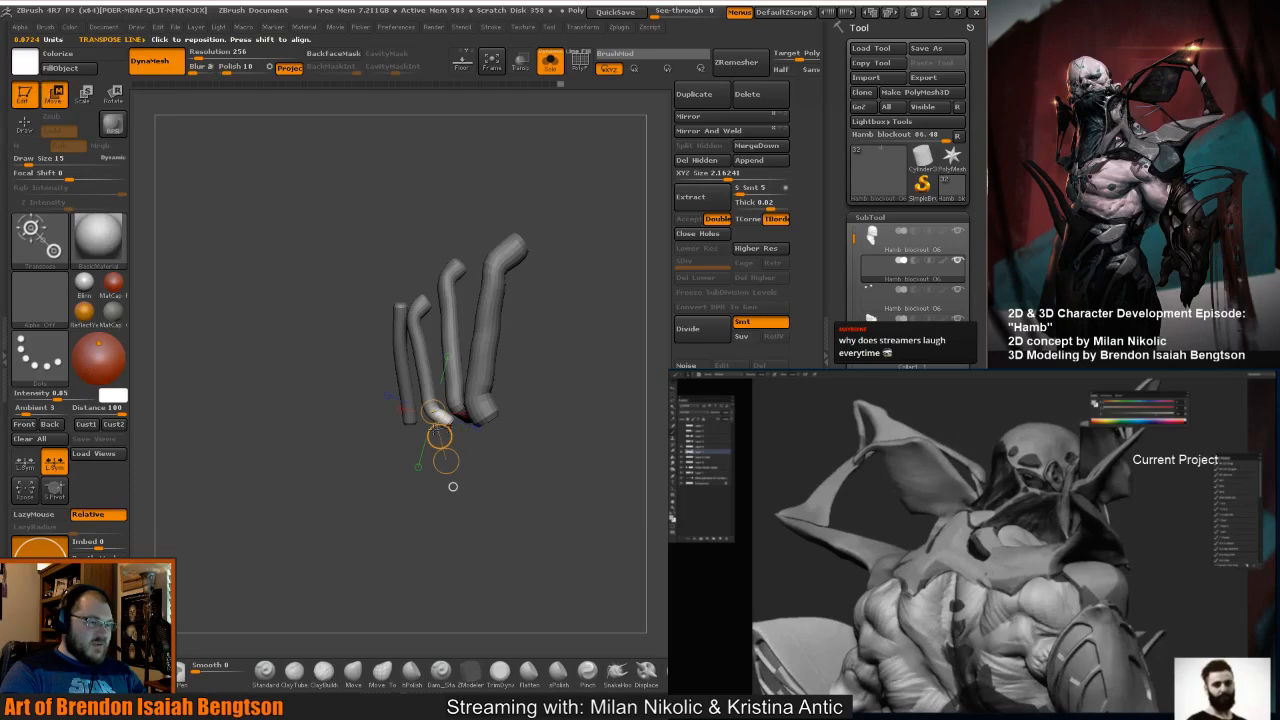
{"action": "key", "text": "q"}
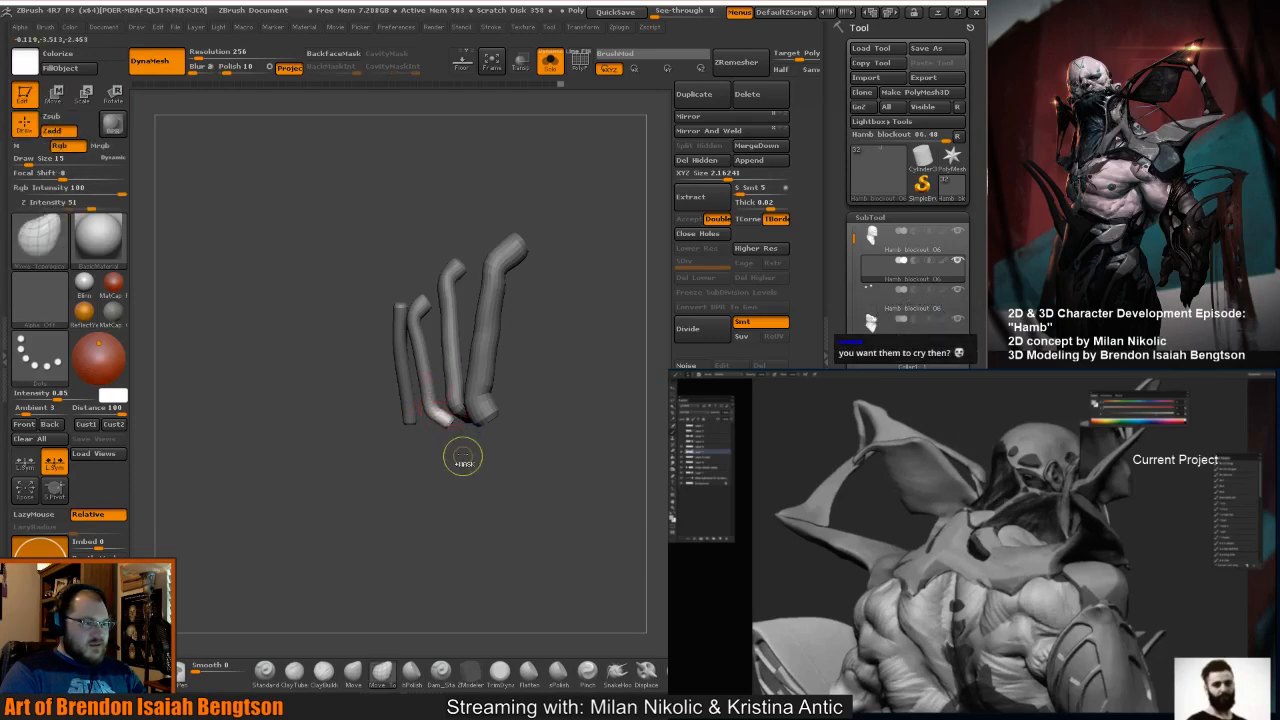
Clear the mask and refine the second stitch's lower bend with Move Topological, starting at draw size 24.
{"action": "left_click_drag", "start_coordinate": [463, 458], "coordinate": [432, 413], "text": "ctrl"}
{"action": "key", "text": "space"}
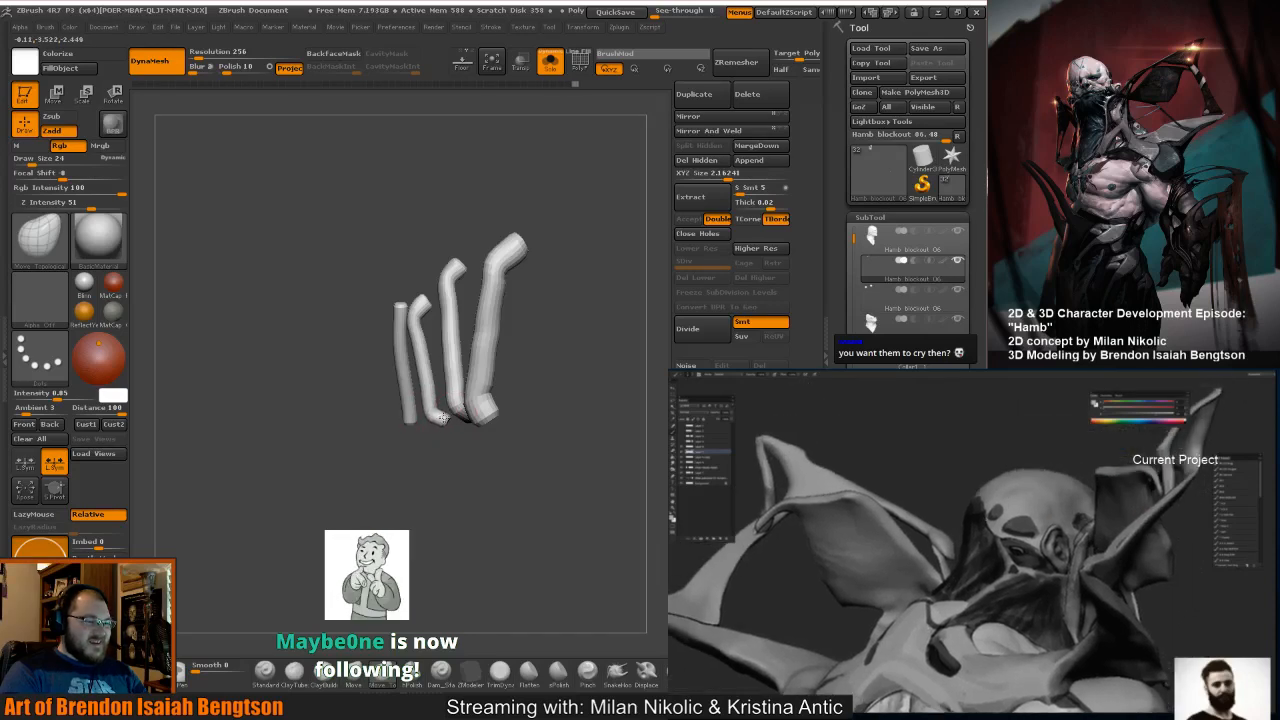
{"action": "key", "text": "space"}
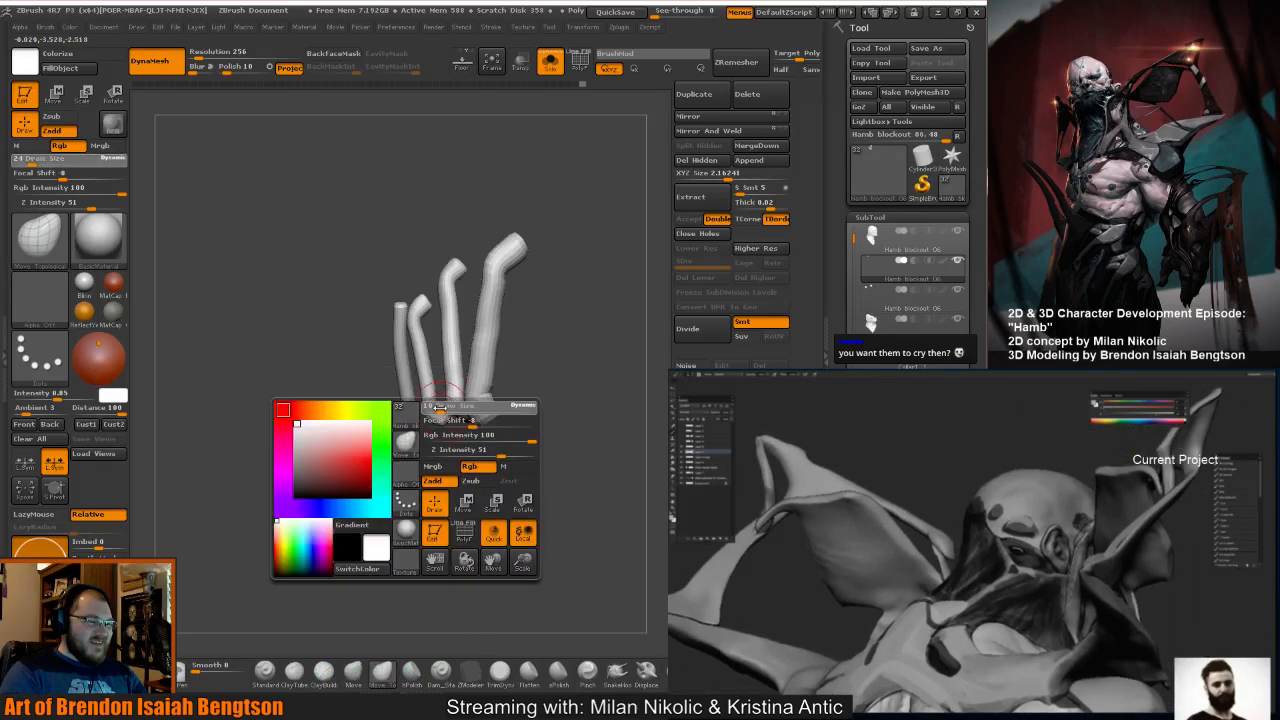
{"action": "mouse_move", "coordinate": [438, 411]}
{"action": "left_mouse_down"}
{"action": "mouse_move", "coordinate": [455, 438]}
{"action": "mouse_move", "coordinate": [459, 428]}
{"action": "mouse_move", "coordinate": [447, 447]}
{"action": "mouse_move", "coordinate": [431, 443]}
{"action": "mouse_move", "coordinate": [462, 470]}
{"action": "mouse_move", "coordinate": [475, 459]}
{"action": "left_mouse_up"}
Isolate the first stitch's upper end with an inverted mask and rotate and move it back into a bend.
{"action": "mouse_move", "coordinate": [402, 279]}
{"action": "left_mouse_down", "text": "ctrl"}
{"action": "mouse_move", "coordinate": [405, 306]}
{"action": "mouse_move", "coordinate": [430, 316]}
{"action": "mouse_move", "coordinate": [437, 282]}
{"action": "left_mouse_up", "text": "ctrl"}
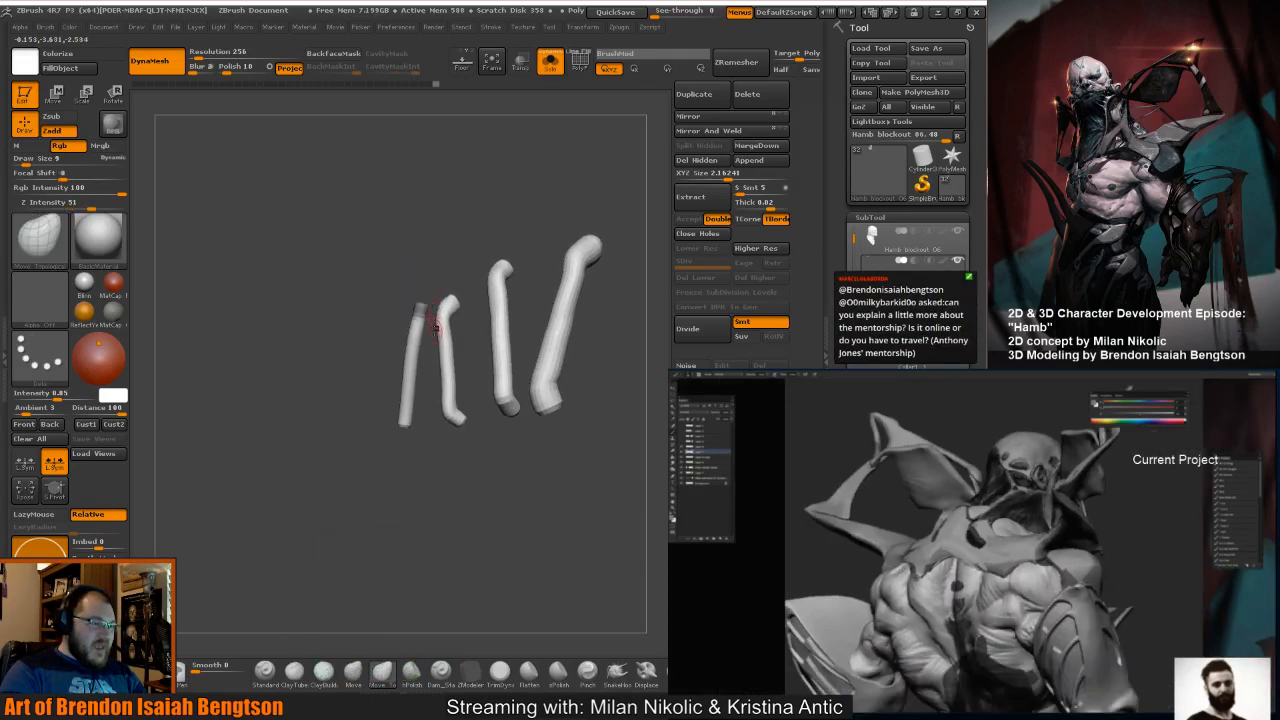
{"action": "key", "text": "ctrl"}
{"action": "left_click", "coordinate": [442, 462], "text": "ctrl"}
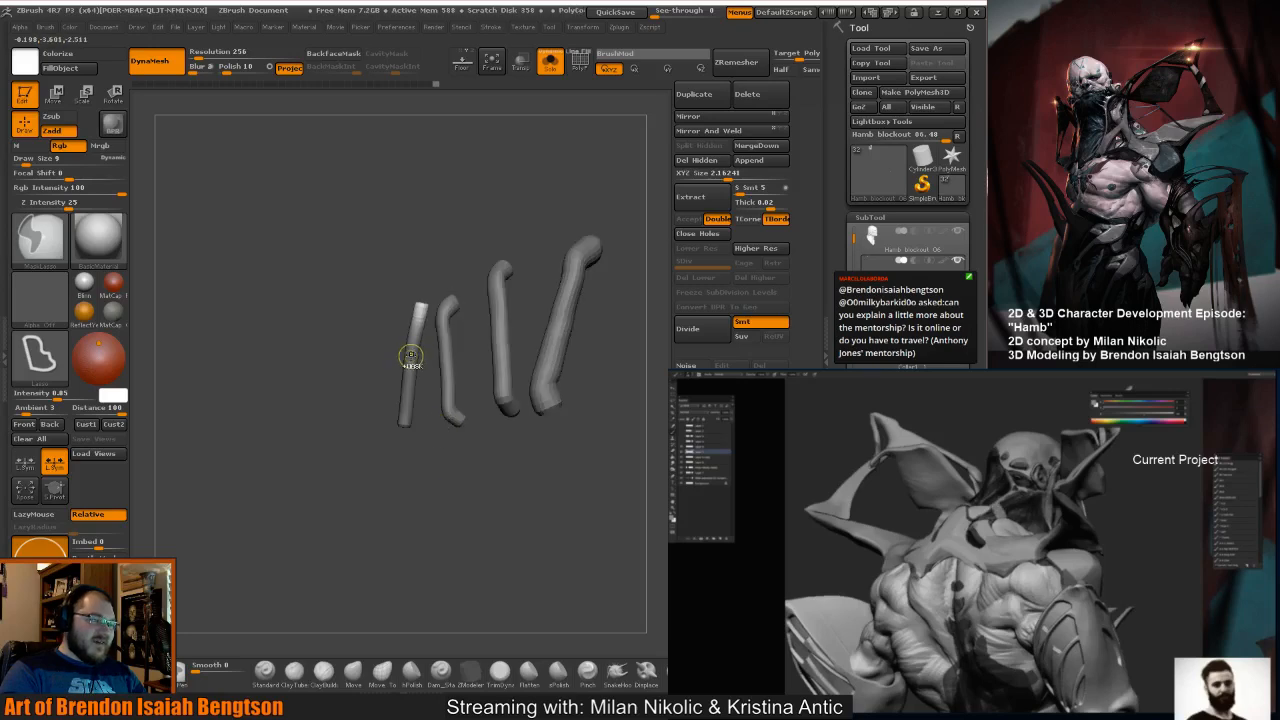
{"action": "left_click_drag", "start_coordinate": [456, 432], "coordinate": [433, 421]}
{"action": "left_click_drag", "start_coordinate": [428, 452], "coordinate": [509, 423]}
{"action": "key", "text": "r"}
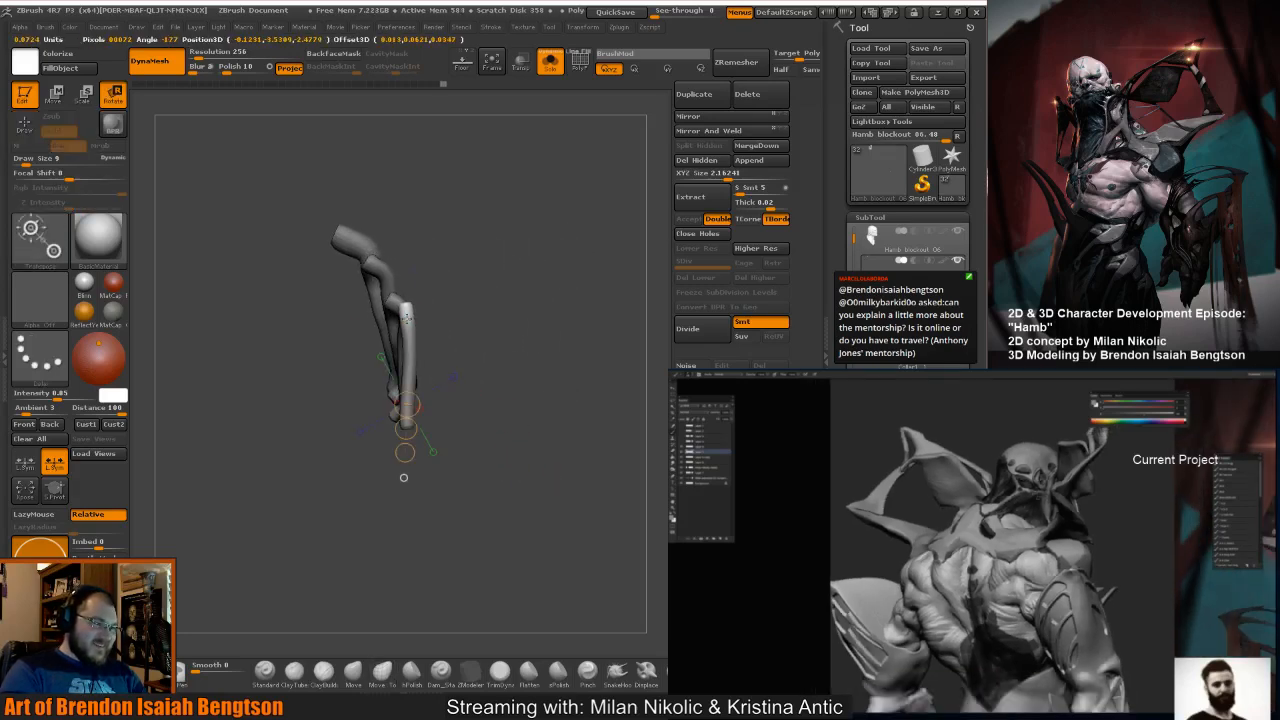
{"action": "left_click_drag", "start_coordinate": [409, 324], "coordinate": [397, 240], "text": "ctrl"}
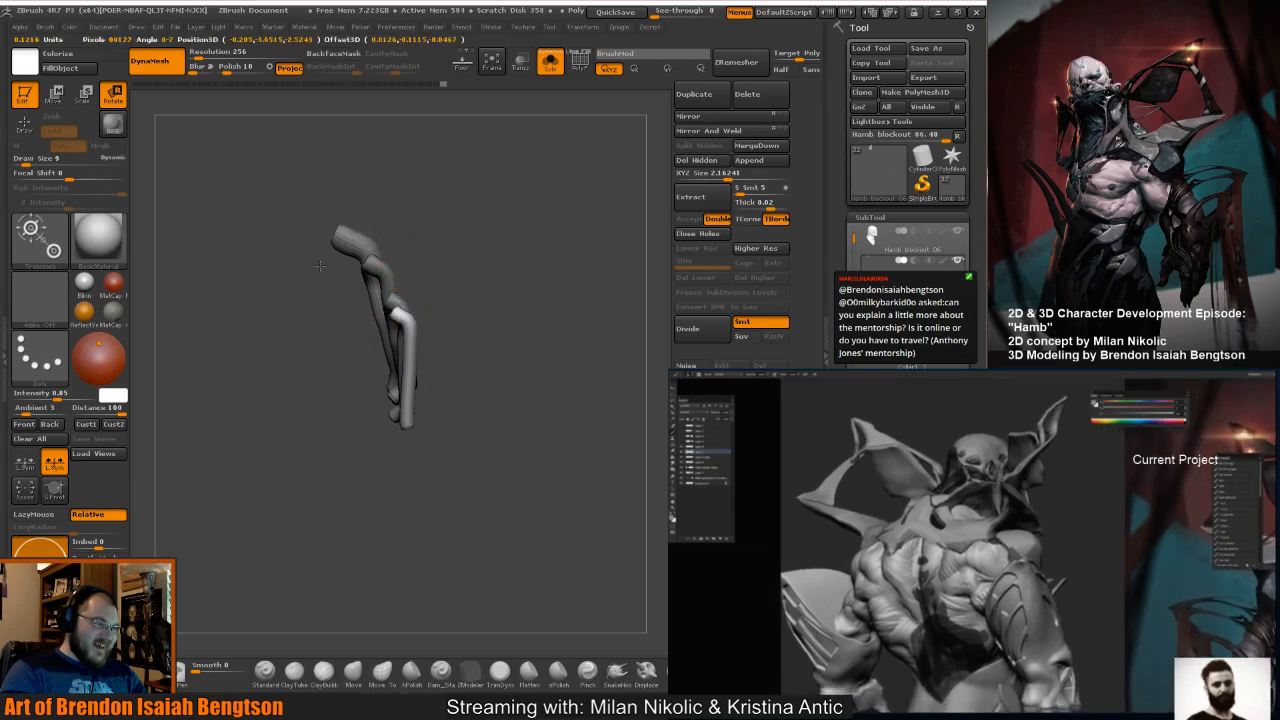
{"action": "key", "text": "w"}
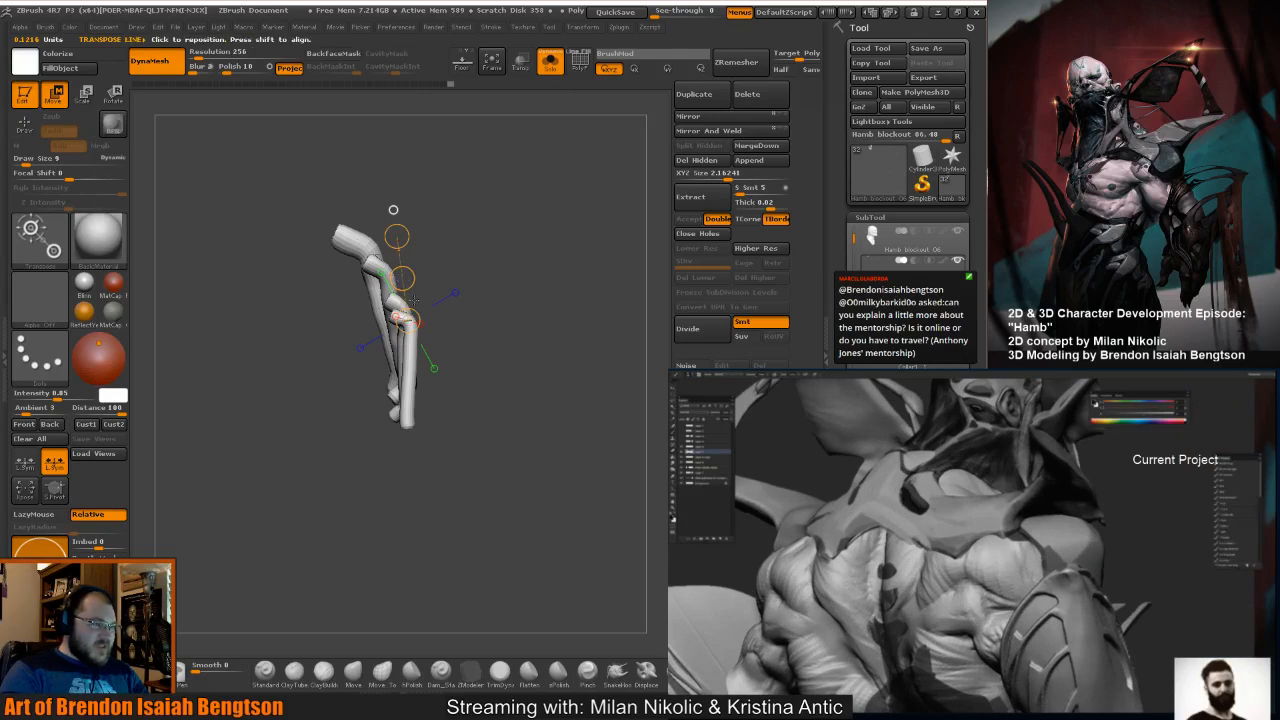
Adjust the first stitch's upper bend with Move Topological at draw size 22.
{"action": "key", "text": "q"}
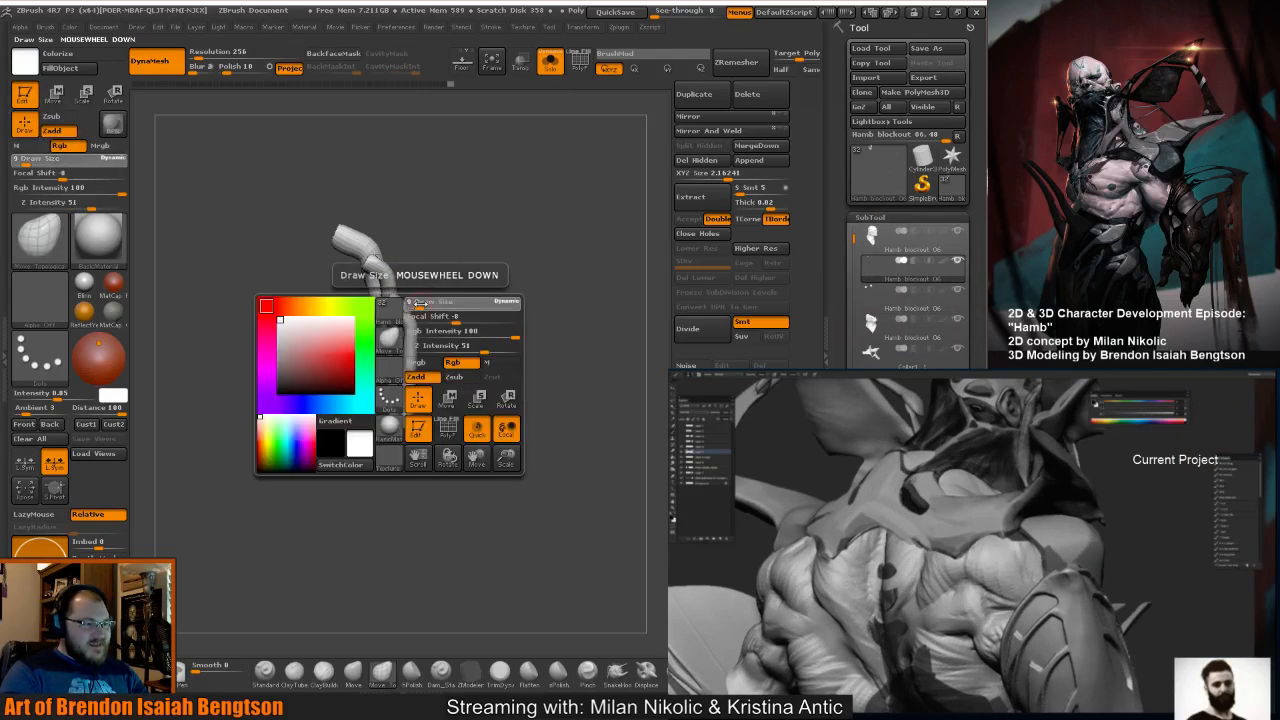
{"action": "left_click_drag", "start_coordinate": [420, 309], "coordinate": [425, 308]}
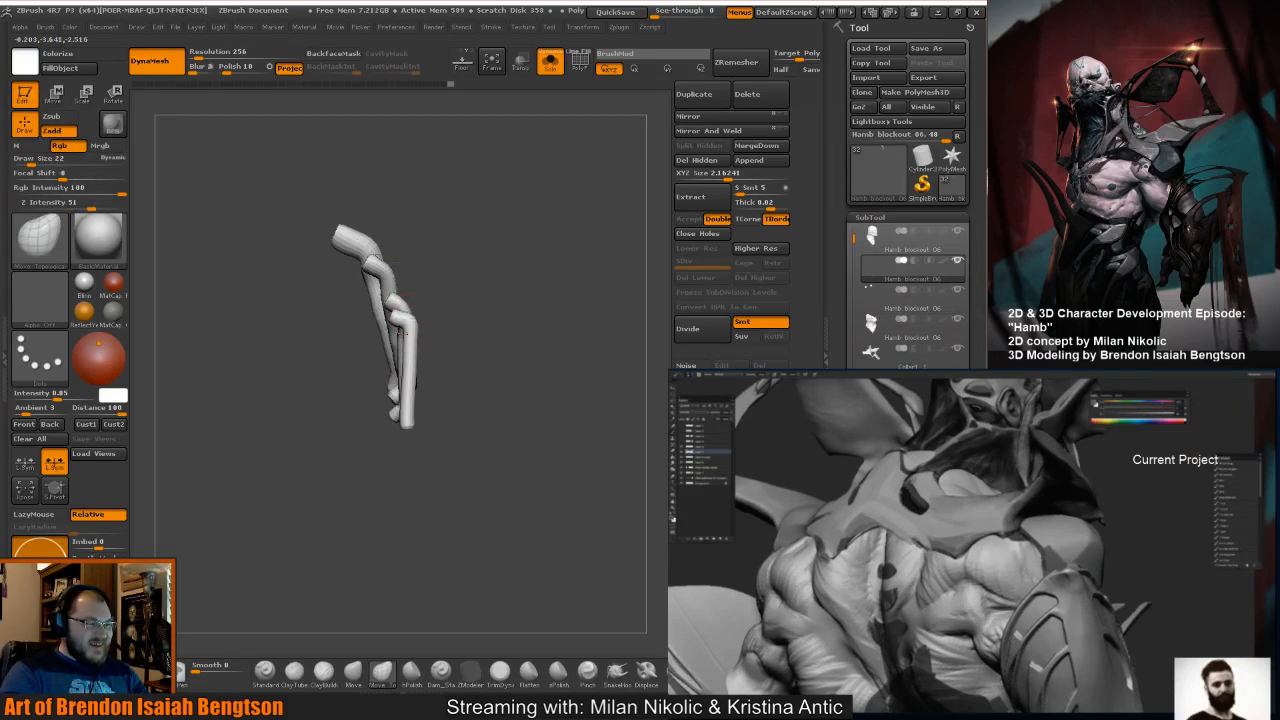
{"action": "left_click_drag", "start_coordinate": [515, 355], "coordinate": [445, 366]}
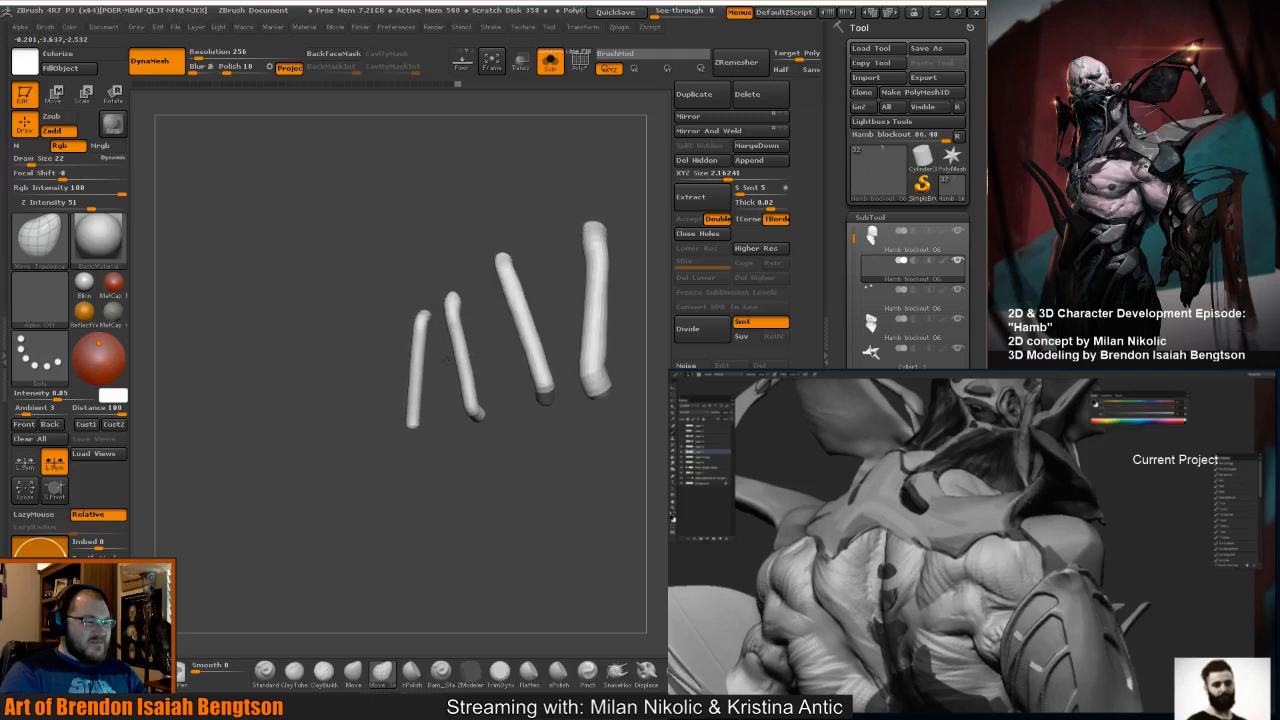
{"action": "mouse_move", "coordinate": [496, 475]}
{"action": "left_mouse_down"}
{"action": "mouse_move", "coordinate": [431, 476]}
{"action": "mouse_move", "coordinate": [483, 481]}
{"action": "left_mouse_up"}
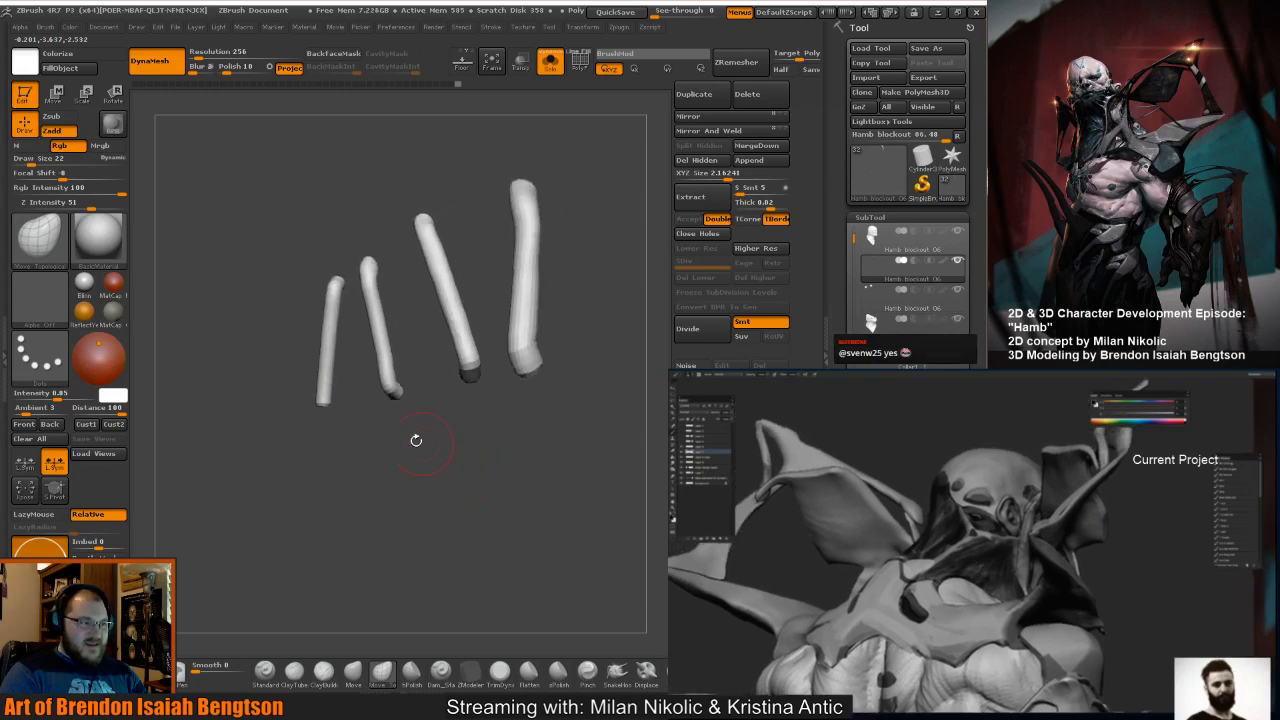
Mask everything except the first stitch's lower end and rotate that end inward into a bend.
{"action": "mouse_move", "coordinate": [342, 455]}
{"action": "left_mouse_down", "text": "ctrl"}
{"action": "mouse_move", "coordinate": [340, 382]}
{"action": "mouse_move", "coordinate": [290, 380]}
{"action": "left_mouse_up", "text": "ctrl"}
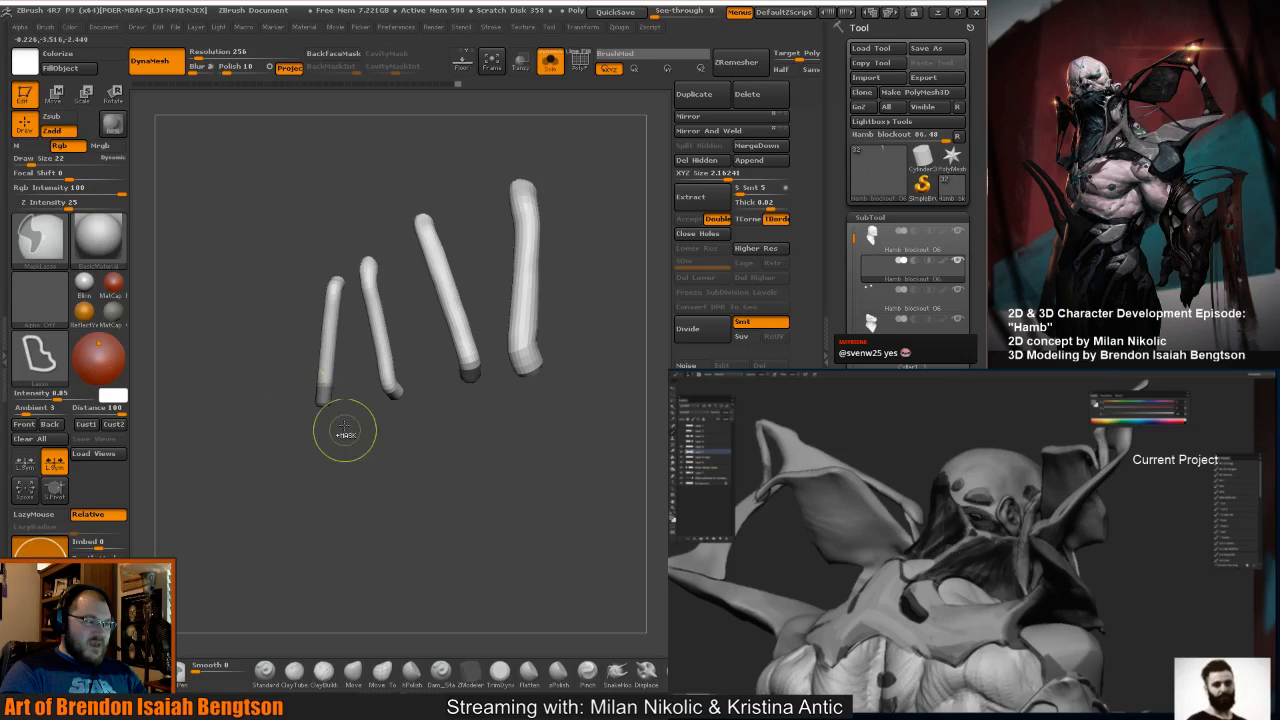
{"action": "left_click", "coordinate": [343, 395], "text": "ctrl"}
{"action": "mouse_move", "coordinate": [392, 412]}
{"action": "left_mouse_down"}
{"action": "mouse_move", "coordinate": [494, 507]}
{"action": "mouse_move", "coordinate": [442, 418]}
{"action": "mouse_move", "coordinate": [458, 400]}
{"action": "mouse_move", "coordinate": [490, 432]}
{"action": "left_mouse_up"}
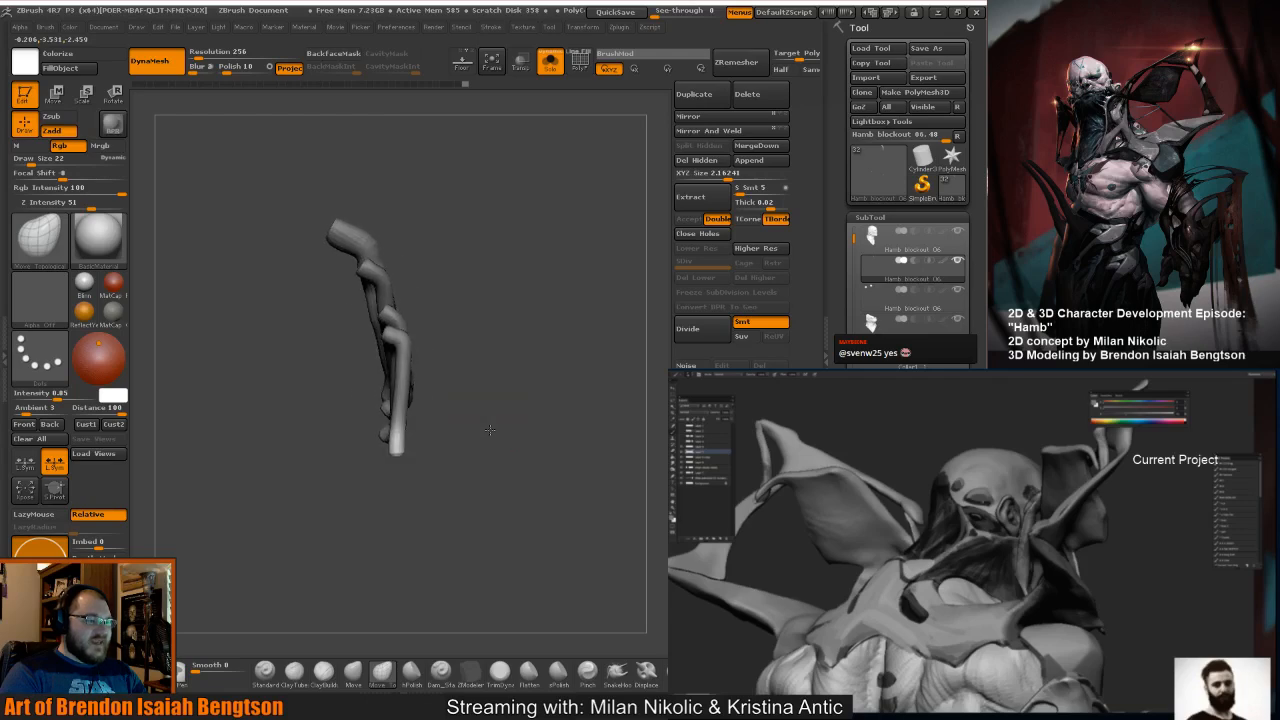
{"action": "key", "text": "r"}
{"action": "mouse_move", "coordinate": [397, 429]}
{"action": "left_mouse_down"}
{"action": "mouse_move", "coordinate": [396, 490]}
{"action": "mouse_move", "coordinate": [340, 456]}
{"action": "left_mouse_up"}
{"action": "mouse_move", "coordinate": [582, 388]}
{"action": "left_mouse_down"}
{"action": "mouse_move", "coordinate": [586, 364]}
{"action": "mouse_move", "coordinate": [570, 358]}
{"action": "left_mouse_up"}
{"action": "key", "text": "q"}
Reposition the first stitch's bent lower end with Transpose Move and clear the mask.
{"action": "left_click_drag", "start_coordinate": [450, 397], "coordinate": [476, 368]}
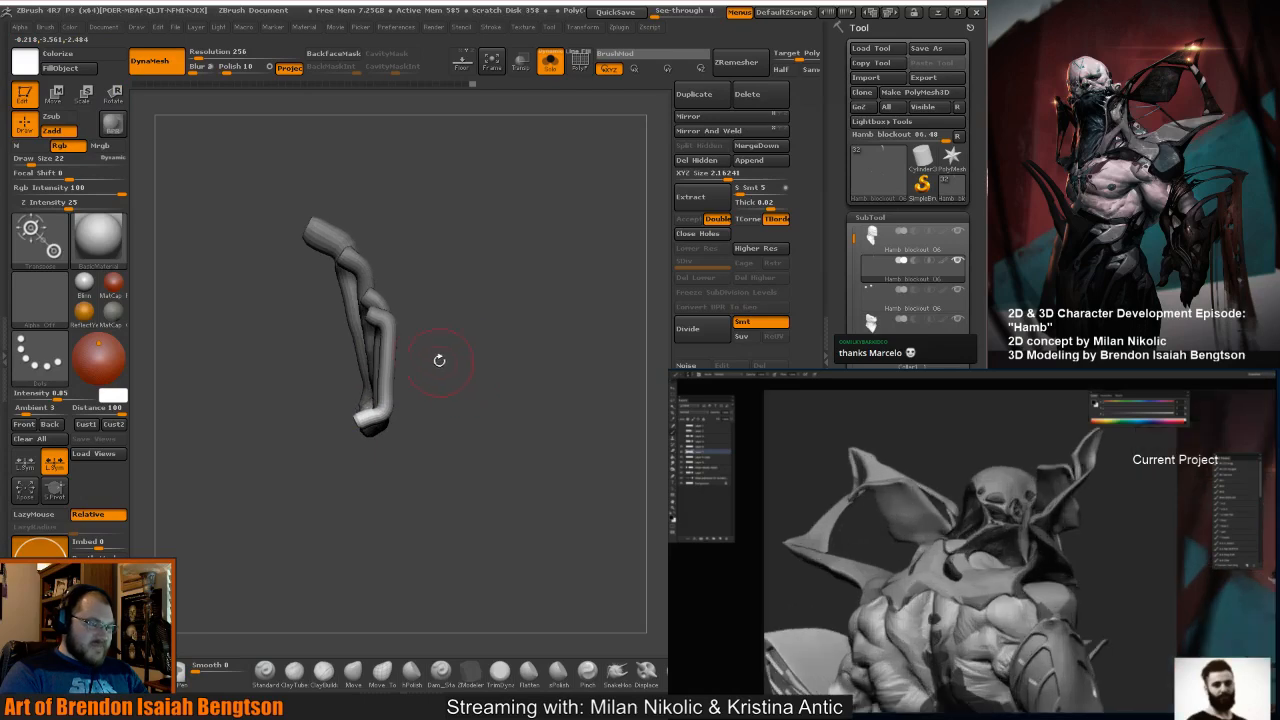
{"action": "key", "text": "w"}
{"action": "key", "text": "q"}
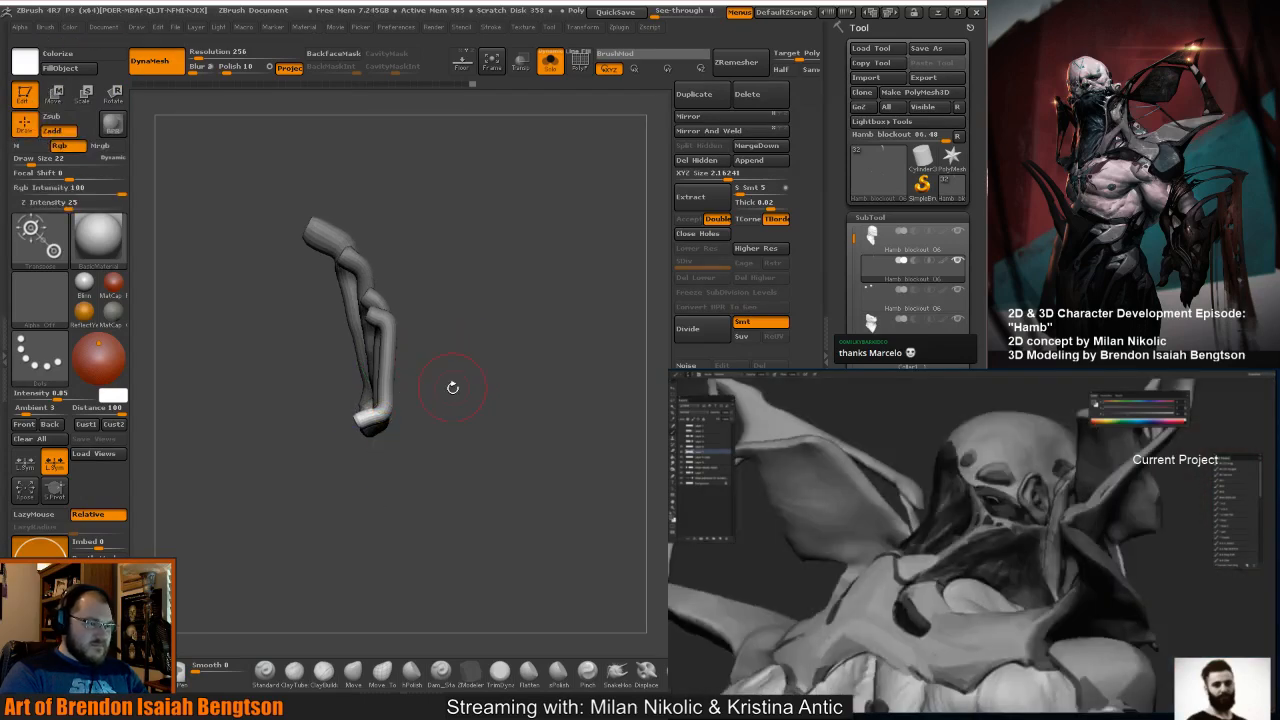
{"action": "key", "text": "w"}
{"action": "key", "text": "q"}
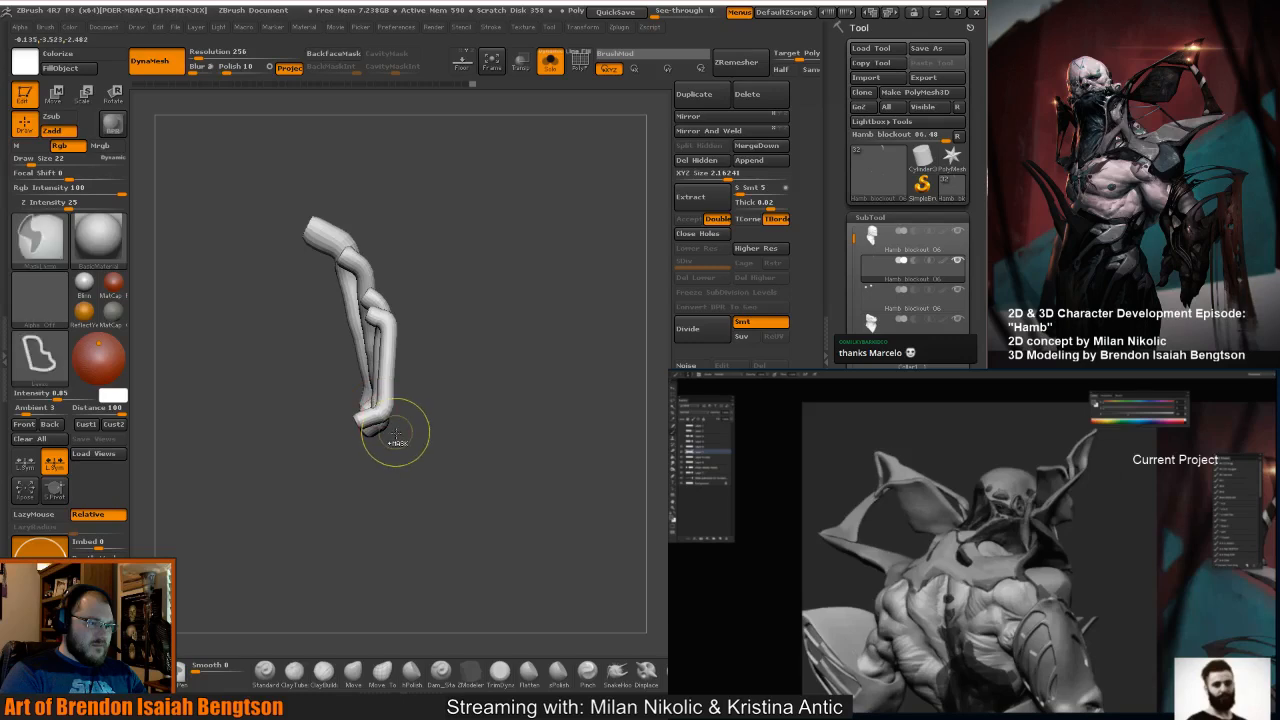
{"action": "key", "text": "w"}
{"action": "key", "text": "q"}
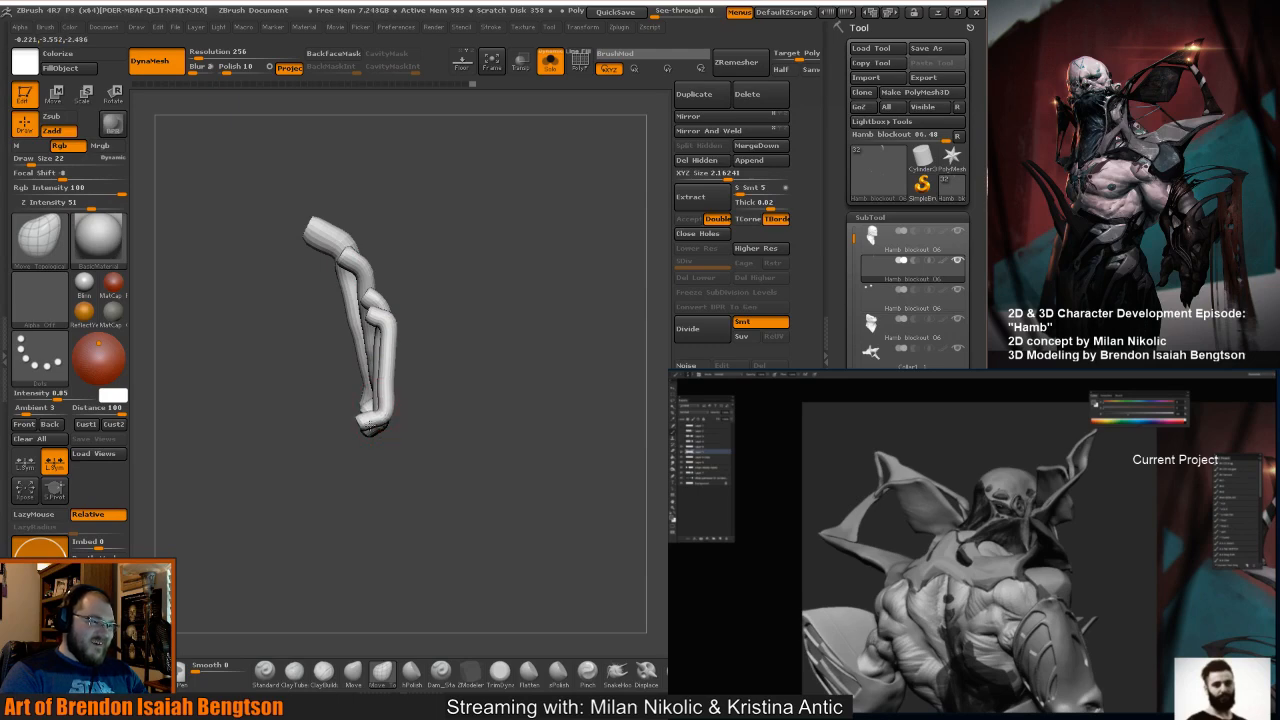
Refine the first stitch's lower bend with Move Topological at draw size 13.
{"action": "key", "text": "space"}
{"action": "key", "text": "space"}
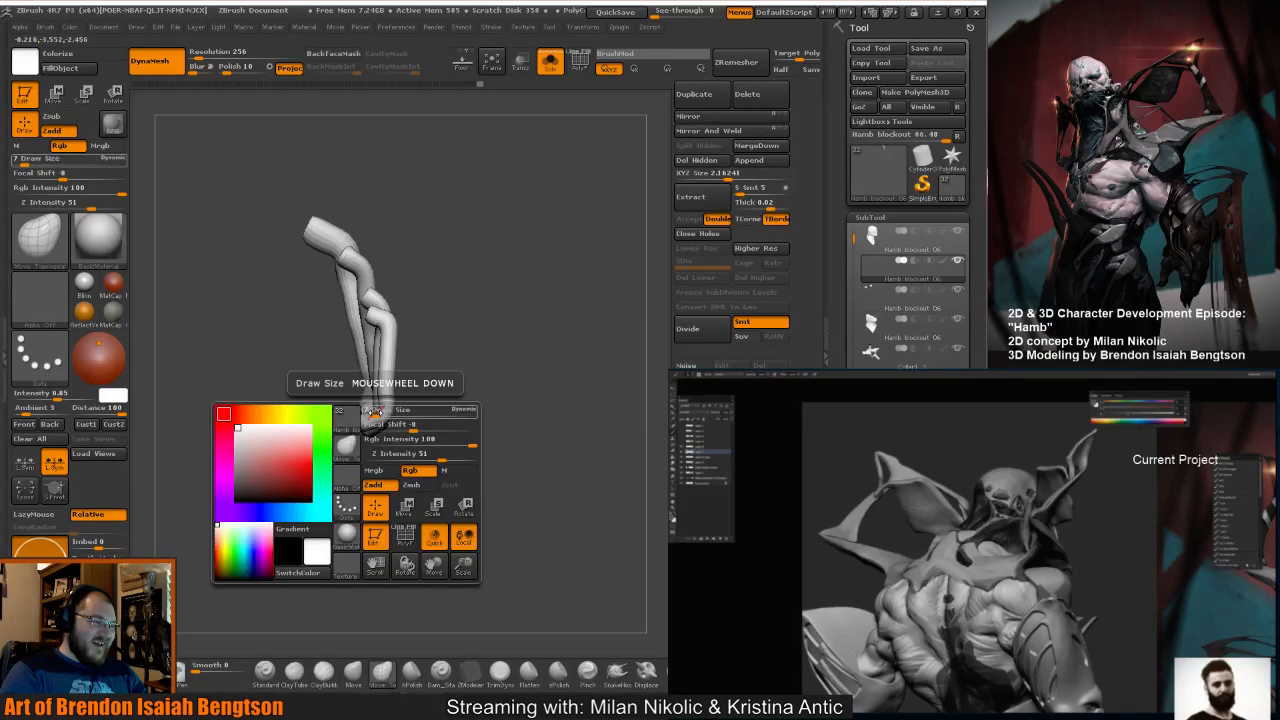
{"action": "left_click_drag", "start_coordinate": [377, 411], "coordinate": [380, 411]}
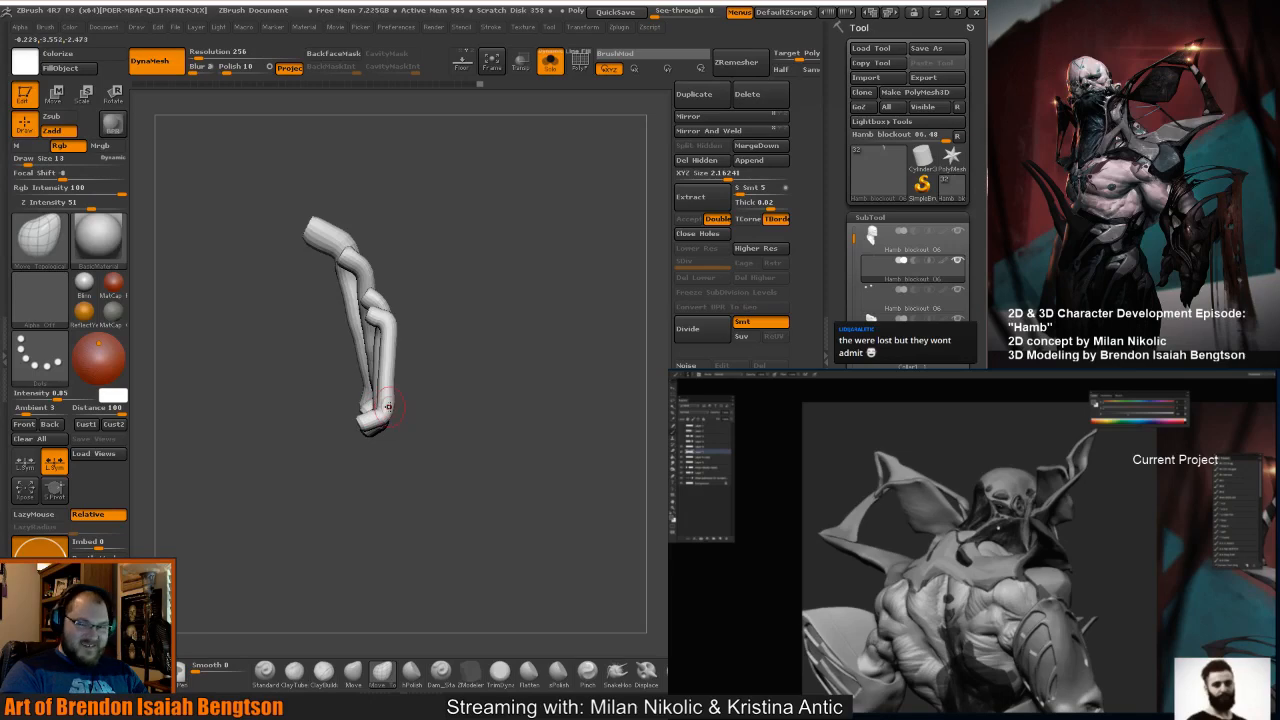
{"action": "left_click_drag", "start_coordinate": [476, 376], "coordinate": [428, 408]}
{"action": "left_click_drag", "start_coordinate": [500, 426], "coordinate": [460, 450]}
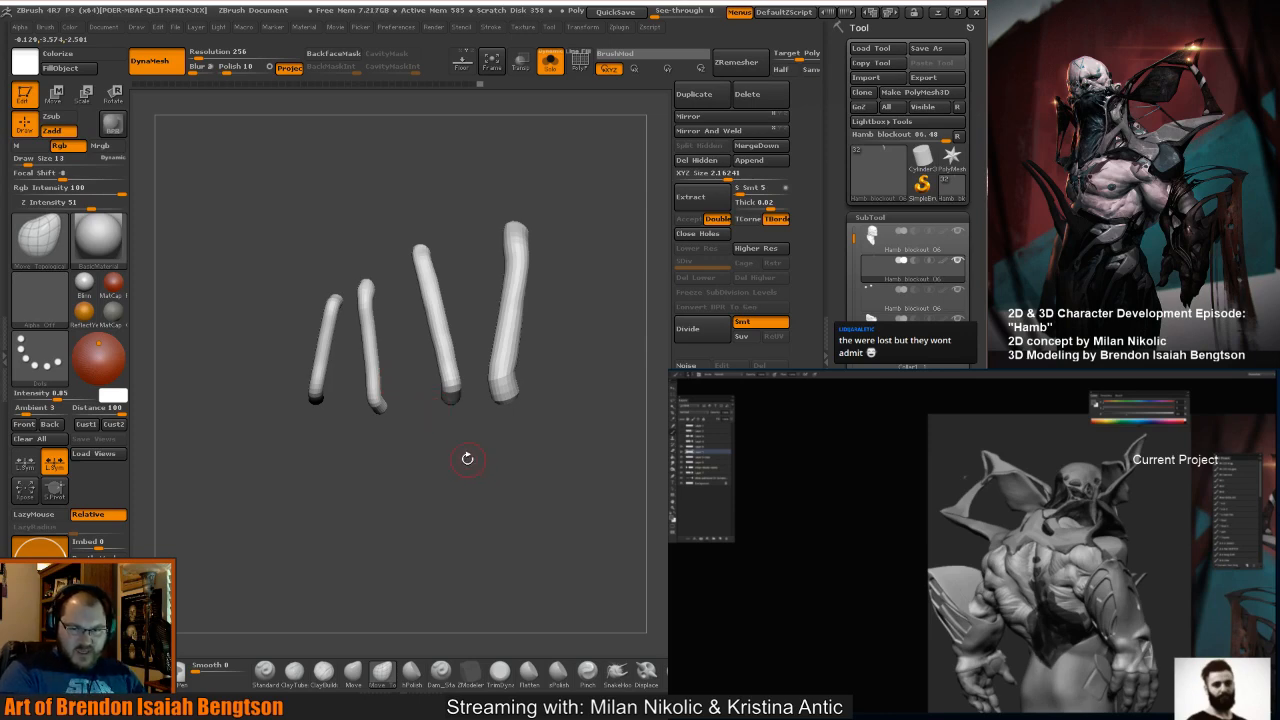
{"action": "mouse_move", "coordinate": [466, 457]}
{"action": "left_mouse_down"}
{"action": "mouse_move", "coordinate": [451, 467]}
{"action": "mouse_move", "coordinate": [477, 491]}
{"action": "mouse_move", "coordinate": [463, 470]}
{"action": "left_mouse_up"}
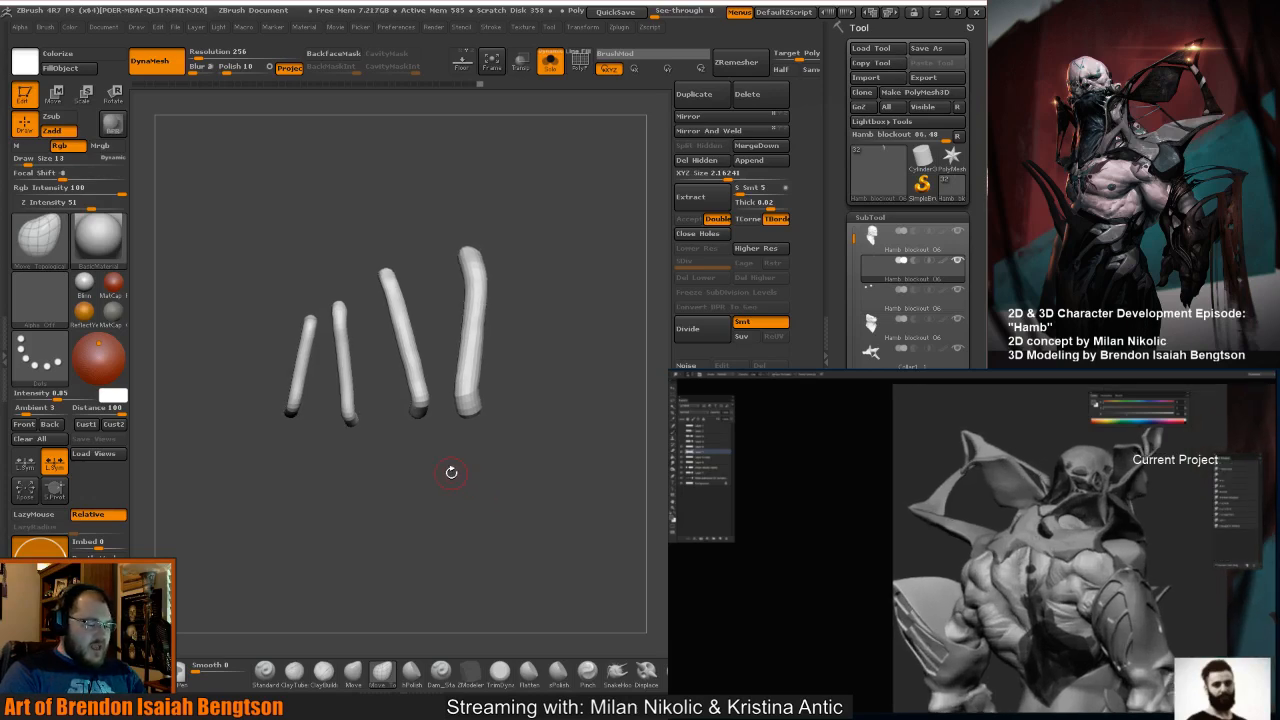
Turn off solo display to bring the head back around the stitches and frame the stitched eye.
{"action": "key", "text": "b"}
{"action": "key", "text": "d"}
{"action": "key", "text": "s"}
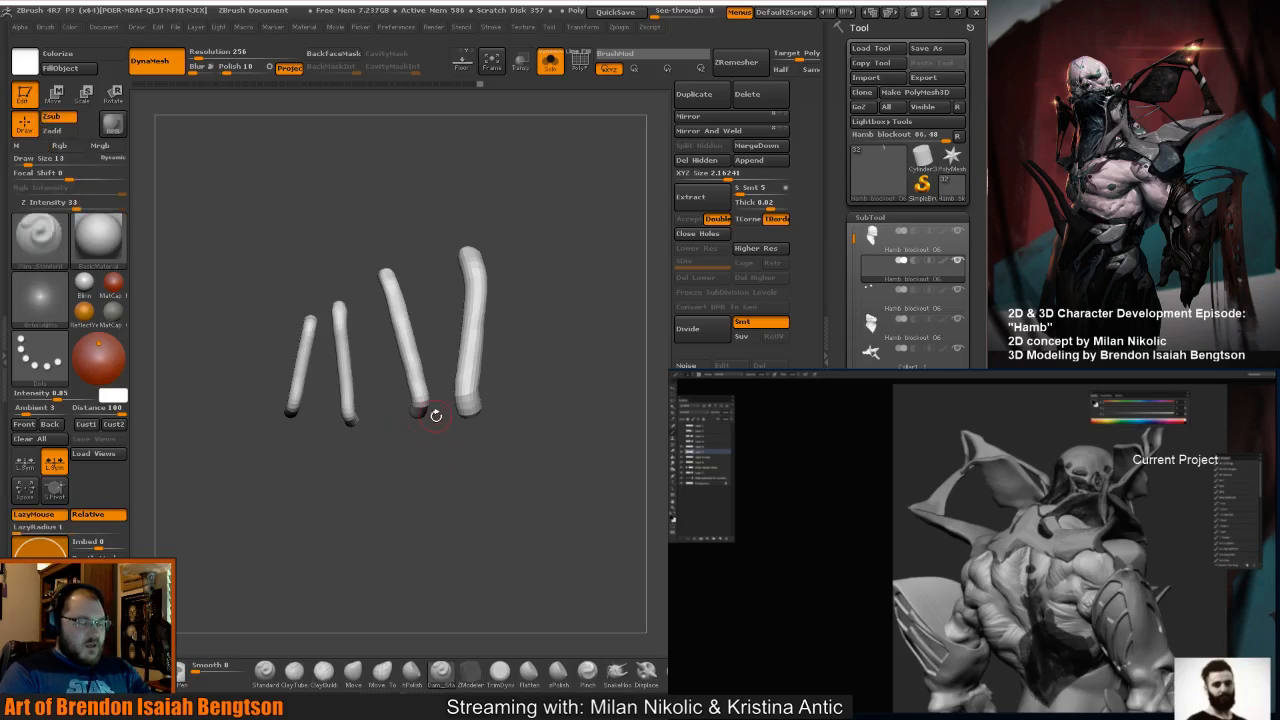
{"action": "key", "text": "shift+s"}
{"action": "left_click_drag", "start_coordinate": [584, 179], "coordinate": [550, 100], "text": "alt"}
{"action": "left_click_drag", "start_coordinate": [555, 158], "coordinate": [552, 242]}
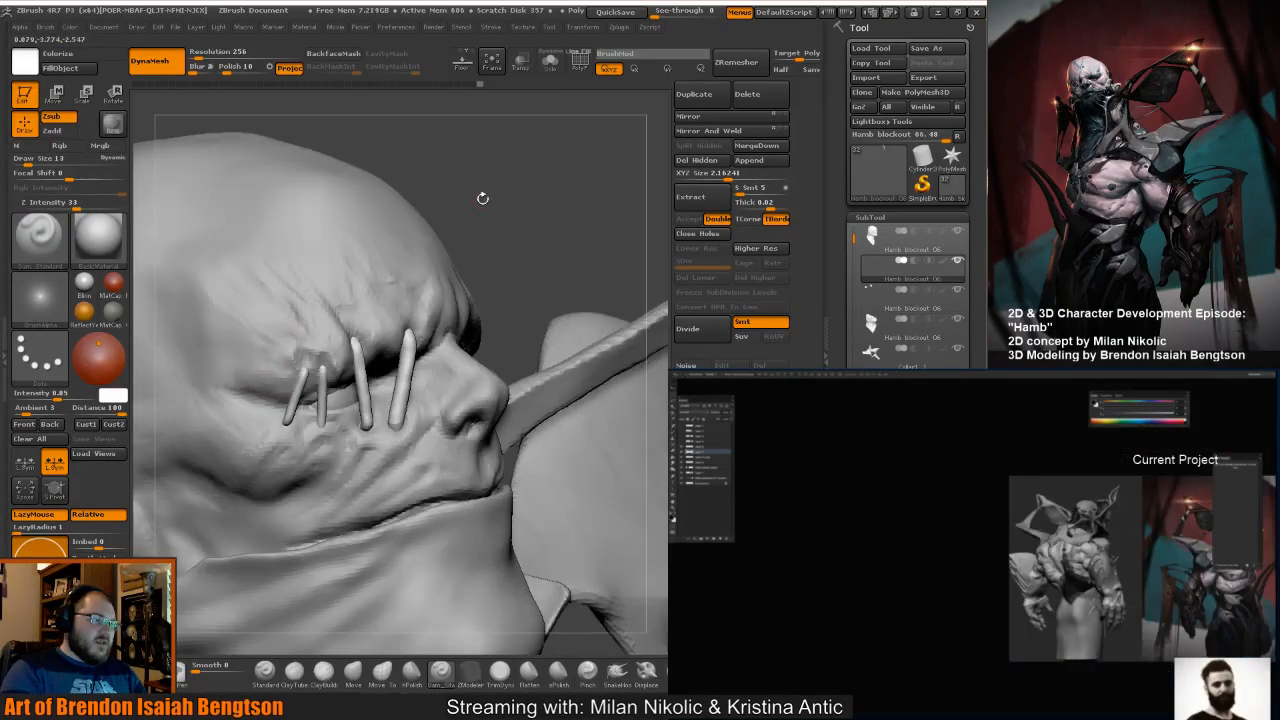
{"action": "mouse_move", "coordinate": [480, 197]}
{"action": "left_mouse_down"}
{"action": "mouse_move", "coordinate": [460, 186]}
{"action": "mouse_move", "coordinate": [440, 210]}
{"action": "left_mouse_up"}
Make the head the active subtool and build up skin around the outer stitches' upper ends with Clay Buildup at draw size 20, then smooth.
{"action": "key", "text": "b"}
{"action": "key", "text": "c"}
{"action": "key", "text": "b"}
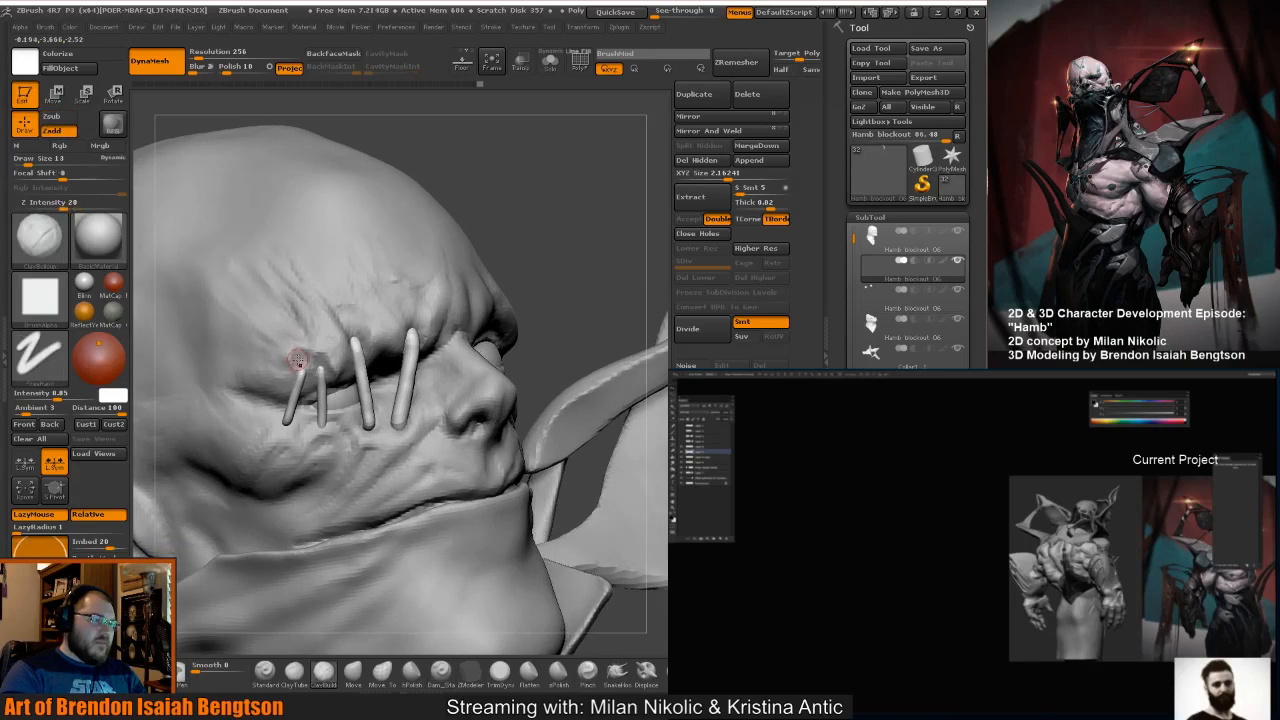
{"action": "left_click", "coordinate": [333, 296], "text": "alt"}
{"action": "left_click_drag", "start_coordinate": [491, 170], "coordinate": [454, 183]}
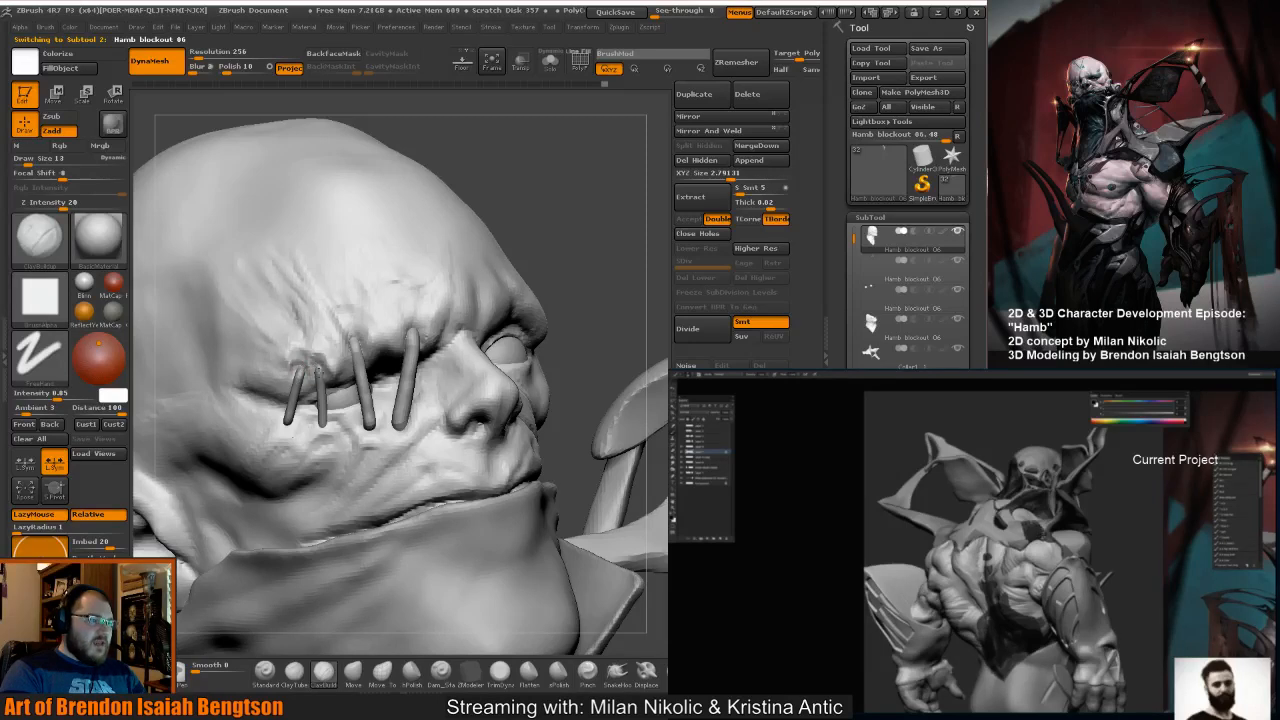
{"action": "key", "text": "space"}
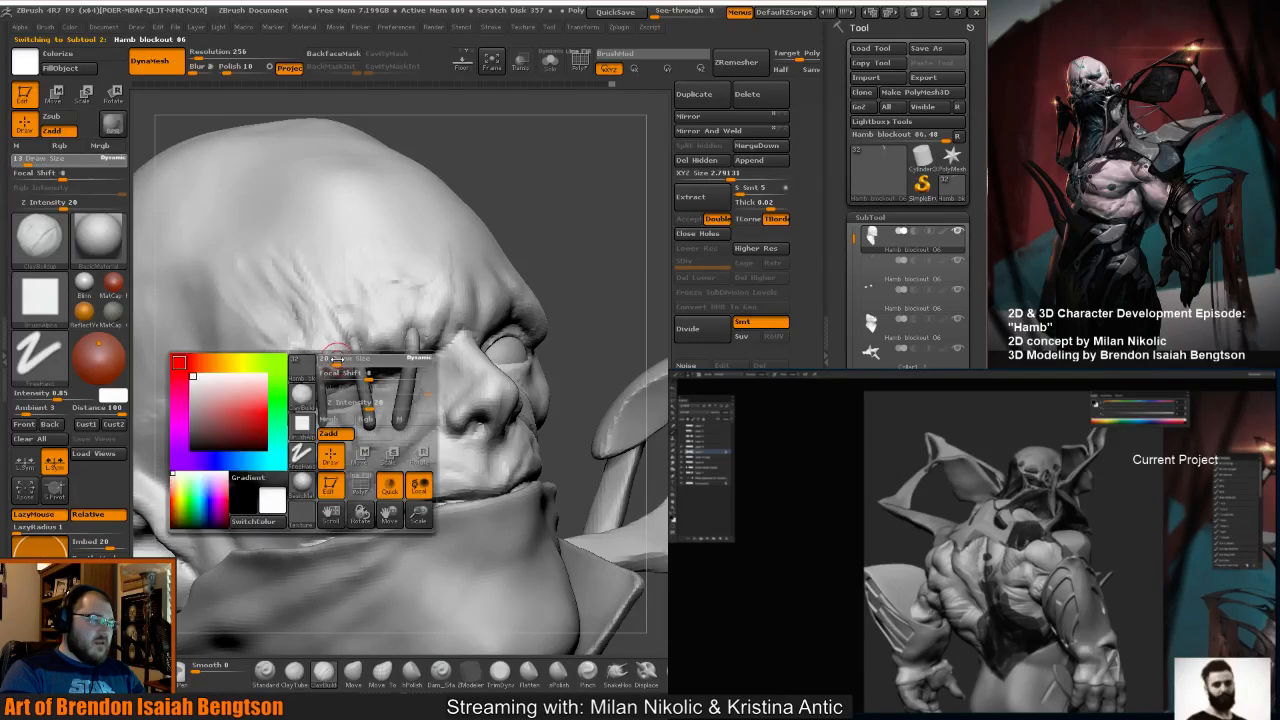
{"action": "left_click", "coordinate": [333, 366]}
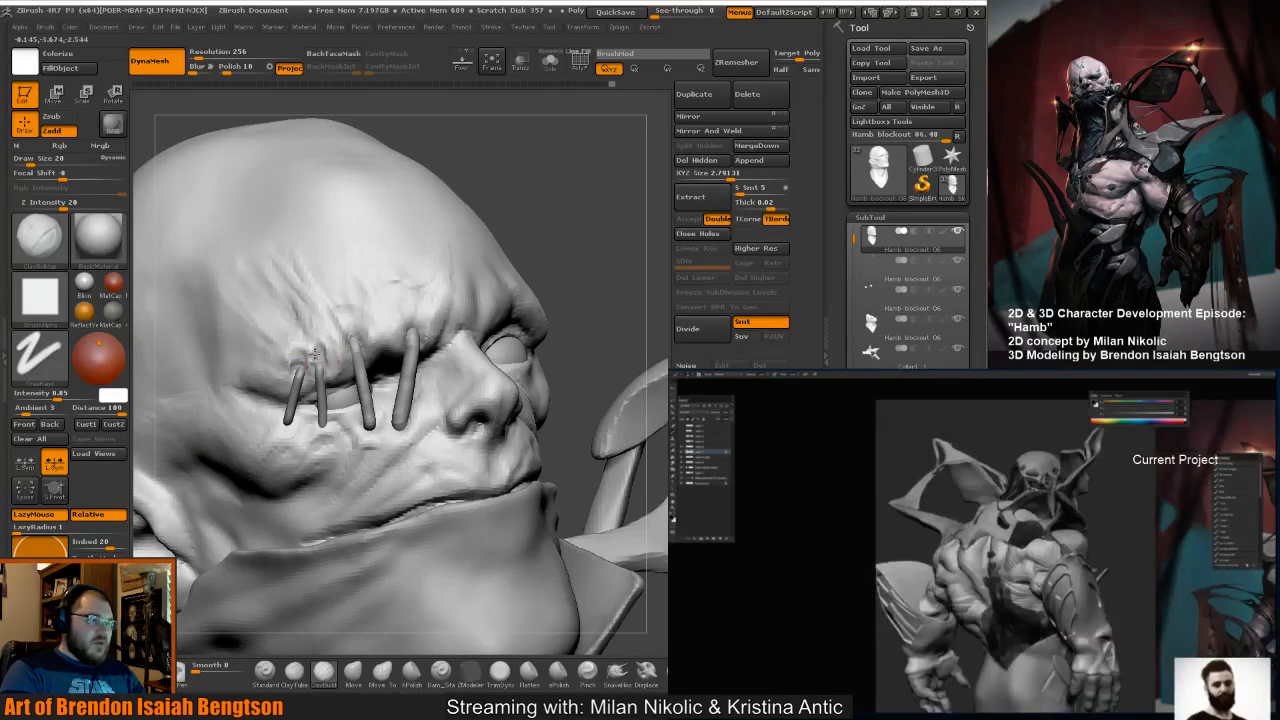
{"action": "key", "text": "shift"}
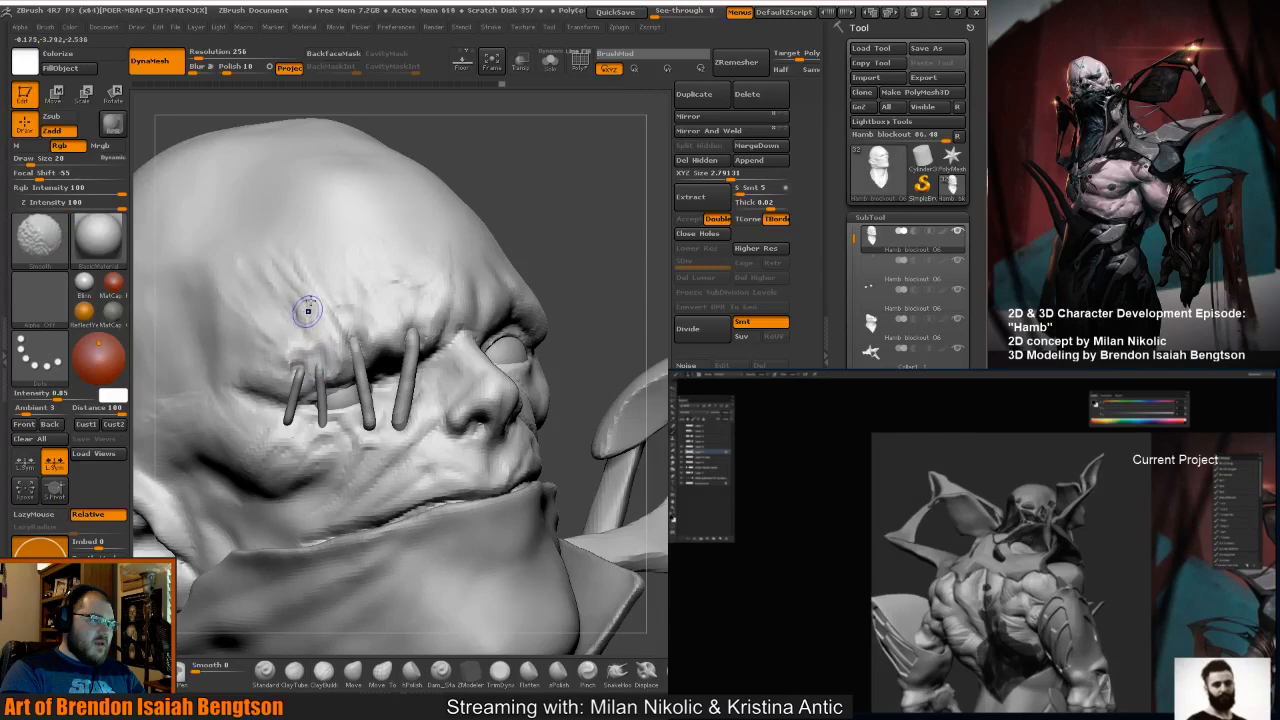
Build up the skin over the second stitch's upper end with Clay Buildup at draw size 14 and smooth the brow there.
{"action": "mouse_move", "coordinate": [554, 198]}
{"action": "left_mouse_down"}
{"action": "mouse_move", "coordinate": [573, 156]}
{"action": "mouse_move", "coordinate": [636, 182]}
{"action": "left_mouse_up"}
{"action": "key", "text": "space"}
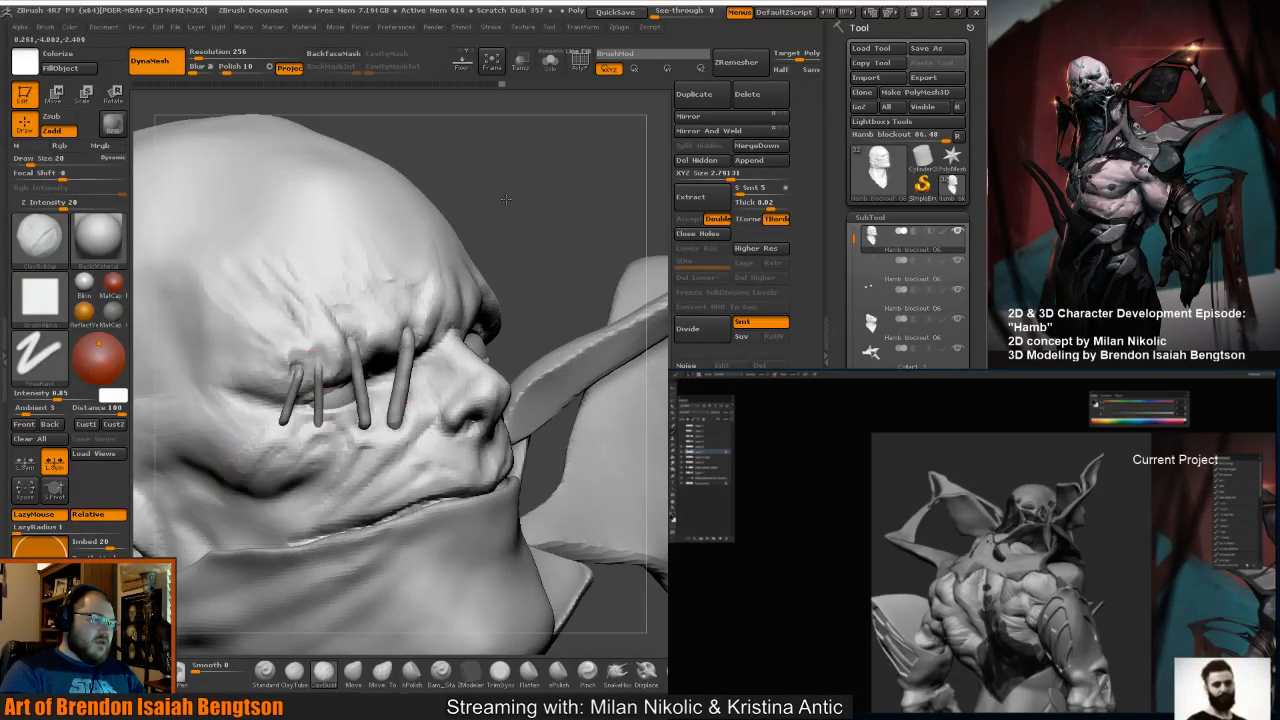
{"action": "mouse_move", "coordinate": [506, 199]}
{"action": "left_mouse_down"}
{"action": "mouse_move", "coordinate": [490, 168]}
{"action": "mouse_move", "coordinate": [470, 184]}
{"action": "mouse_move", "coordinate": [478, 172]}
{"action": "left_mouse_up"}
{"action": "key", "text": "space"}
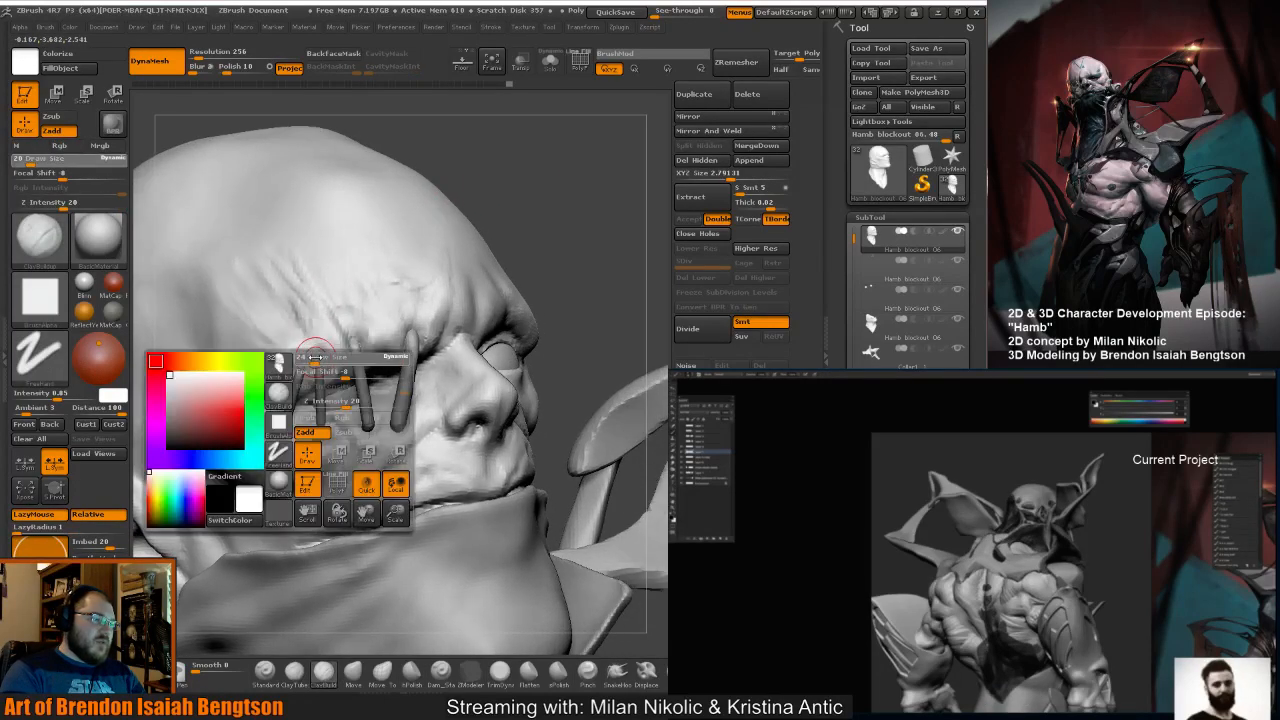
{"action": "left_click", "coordinate": [311, 357]}
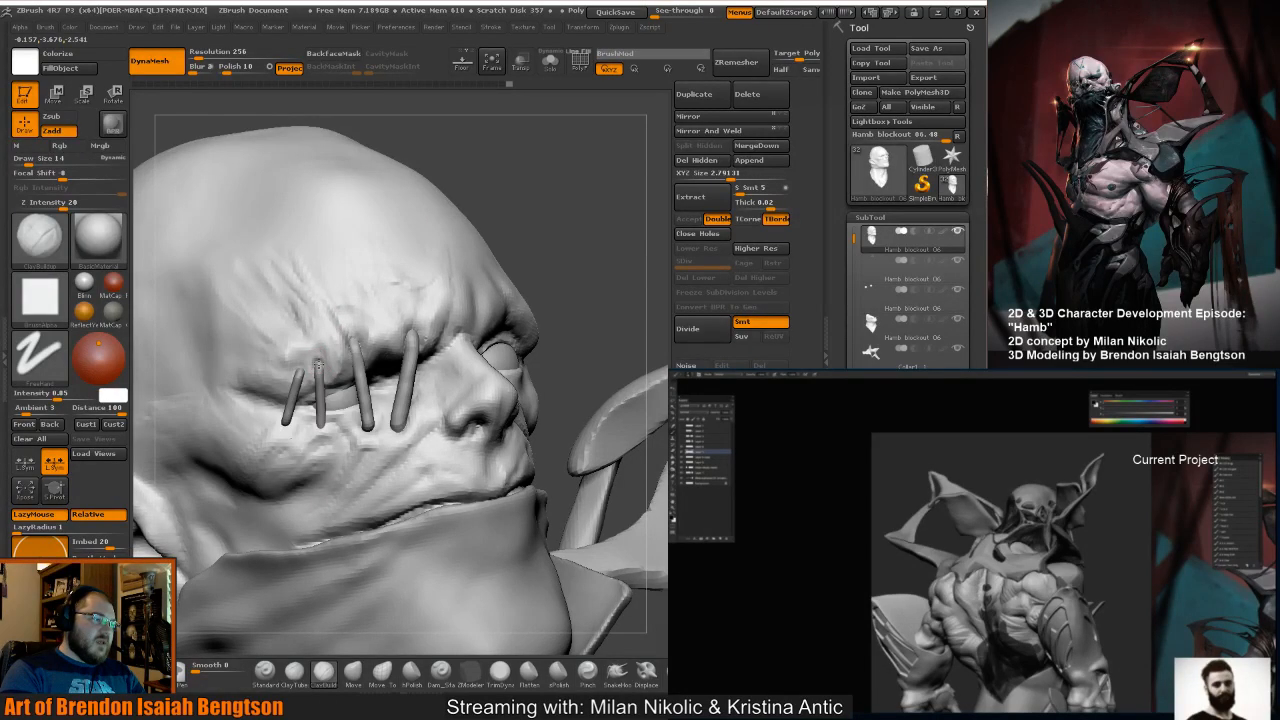
{"action": "left_click_drag", "start_coordinate": [502, 190], "coordinate": [480, 175]}
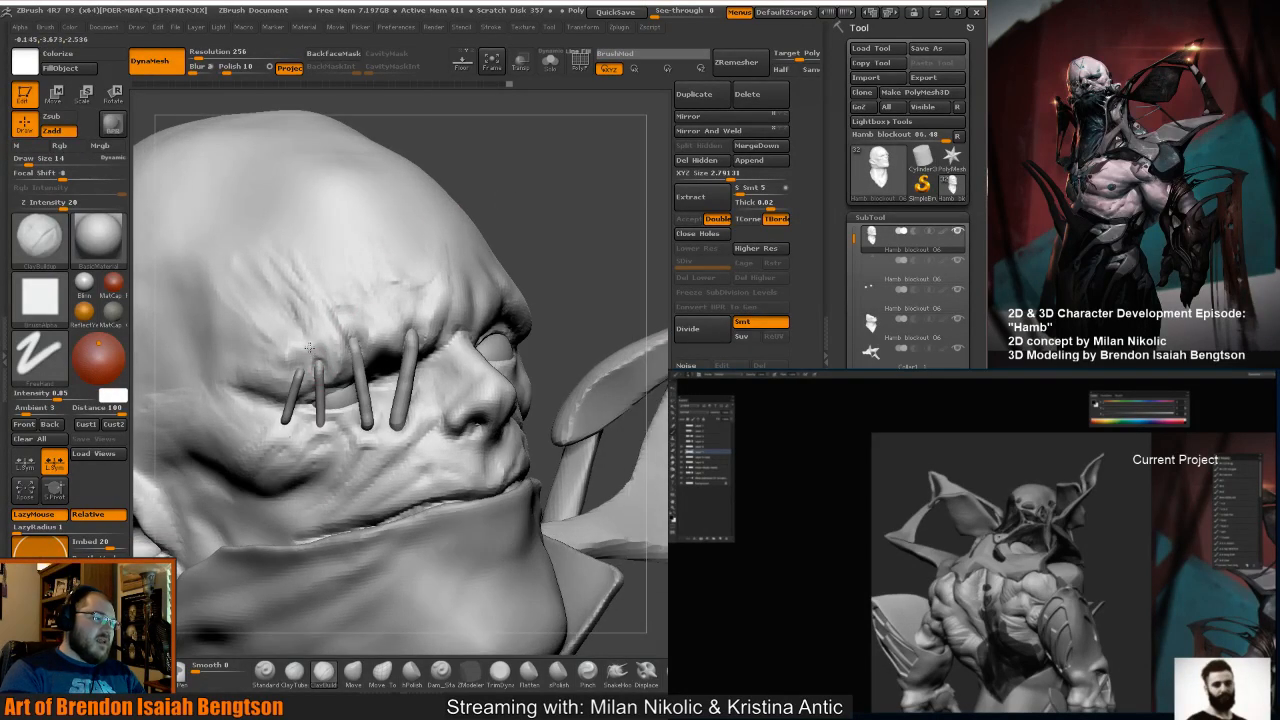
{"action": "left_click_drag", "start_coordinate": [328, 346], "coordinate": [348, 348]}
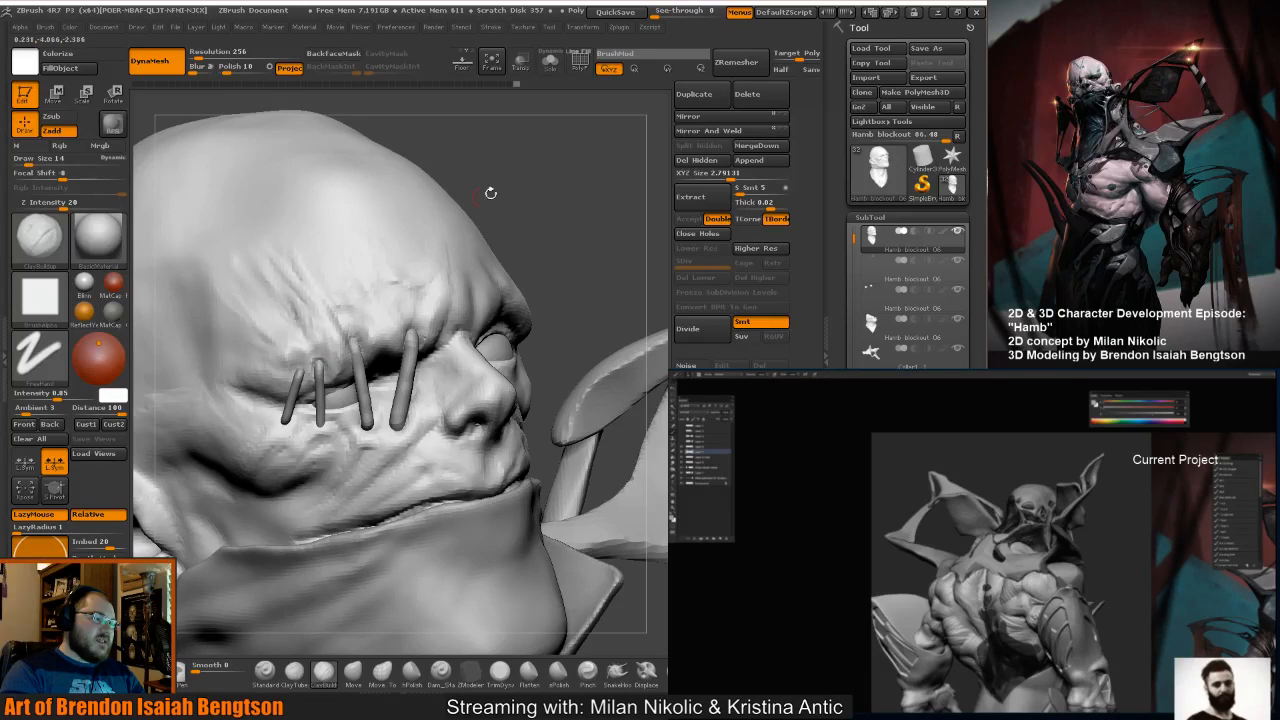
{"action": "left_click_drag", "start_coordinate": [491, 193], "coordinate": [452, 198]}
{"action": "left_click_drag", "start_coordinate": [324, 340], "coordinate": [335, 344], "text": "shift"}
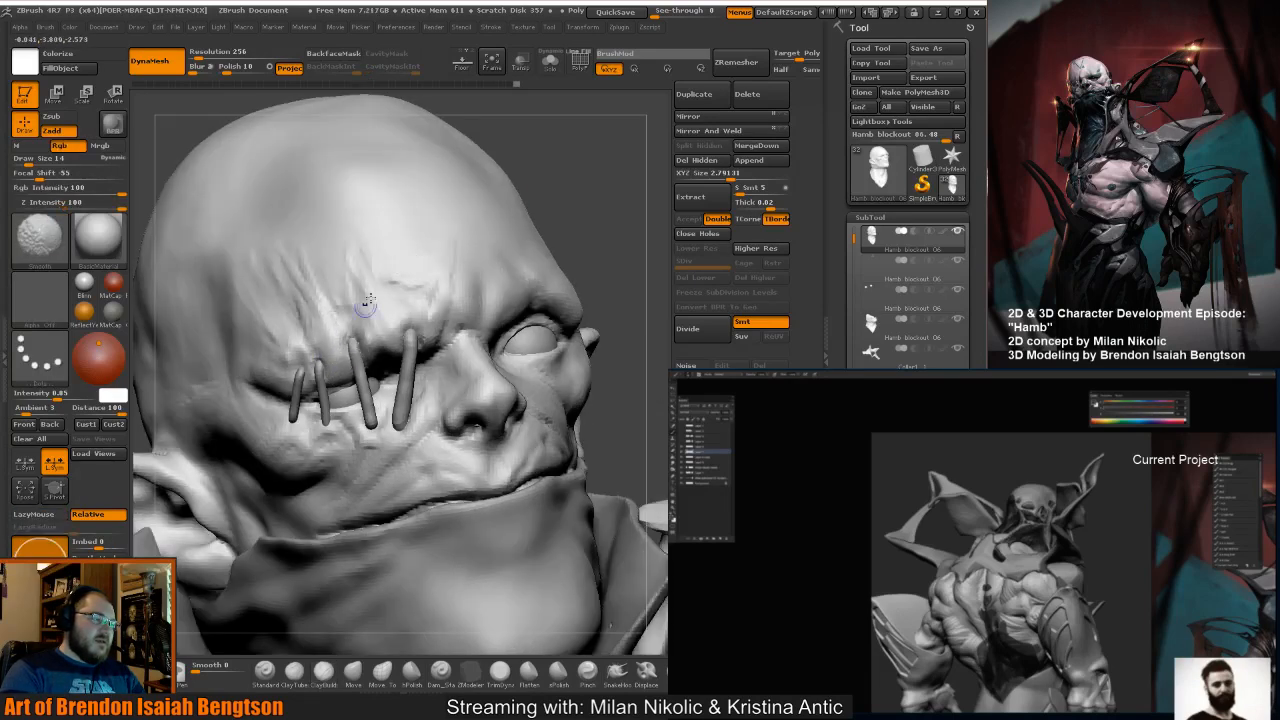
Check the head from farther away and continue shaping the skin around the outer stitches with Clay Buildup at draw size 14.
{"action": "left_click_drag", "start_coordinate": [606, 182], "coordinate": [489, 270], "text": "alt"}
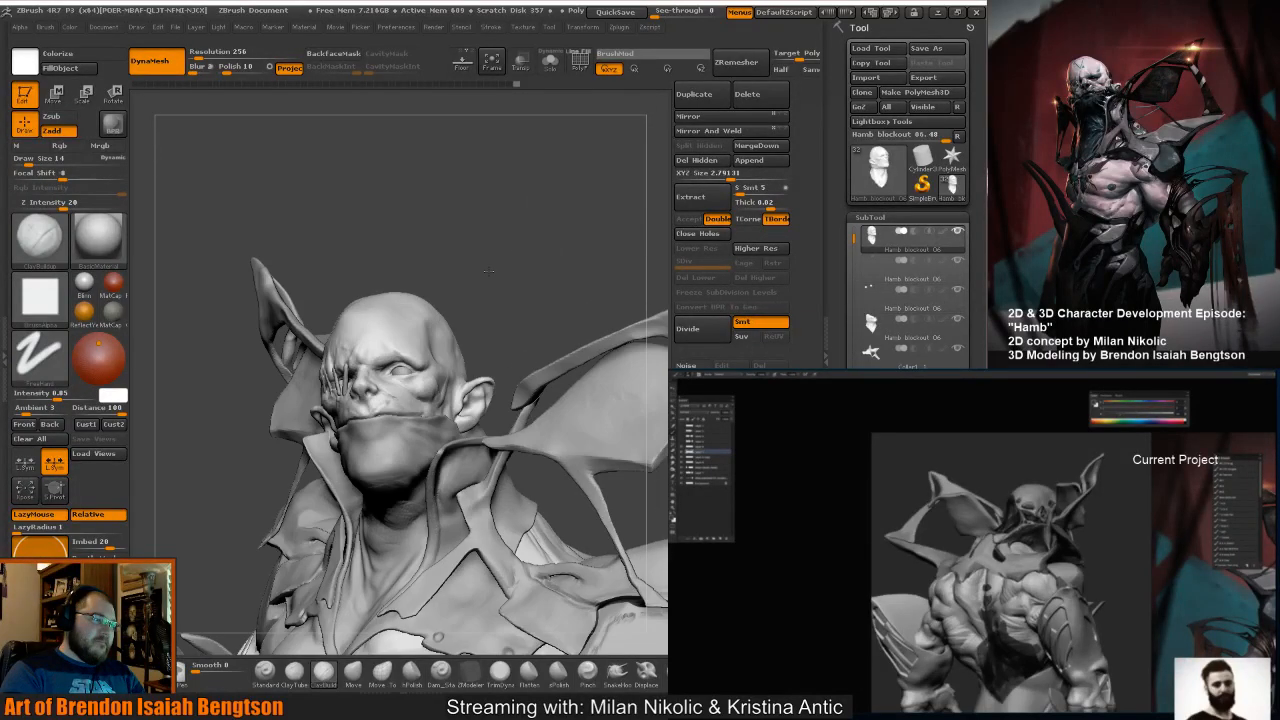
{"action": "mouse_move", "coordinate": [489, 270]}
{"action": "left_mouse_down"}
{"action": "mouse_move", "coordinate": [455, 244]}
{"action": "mouse_move", "coordinate": [480, 260]}
{"action": "mouse_move", "coordinate": [449, 285]}
{"action": "left_mouse_up"}
{"action": "key", "text": "b"}
{"action": "key", "text": "m"}
{"action": "key", "text": "t"}
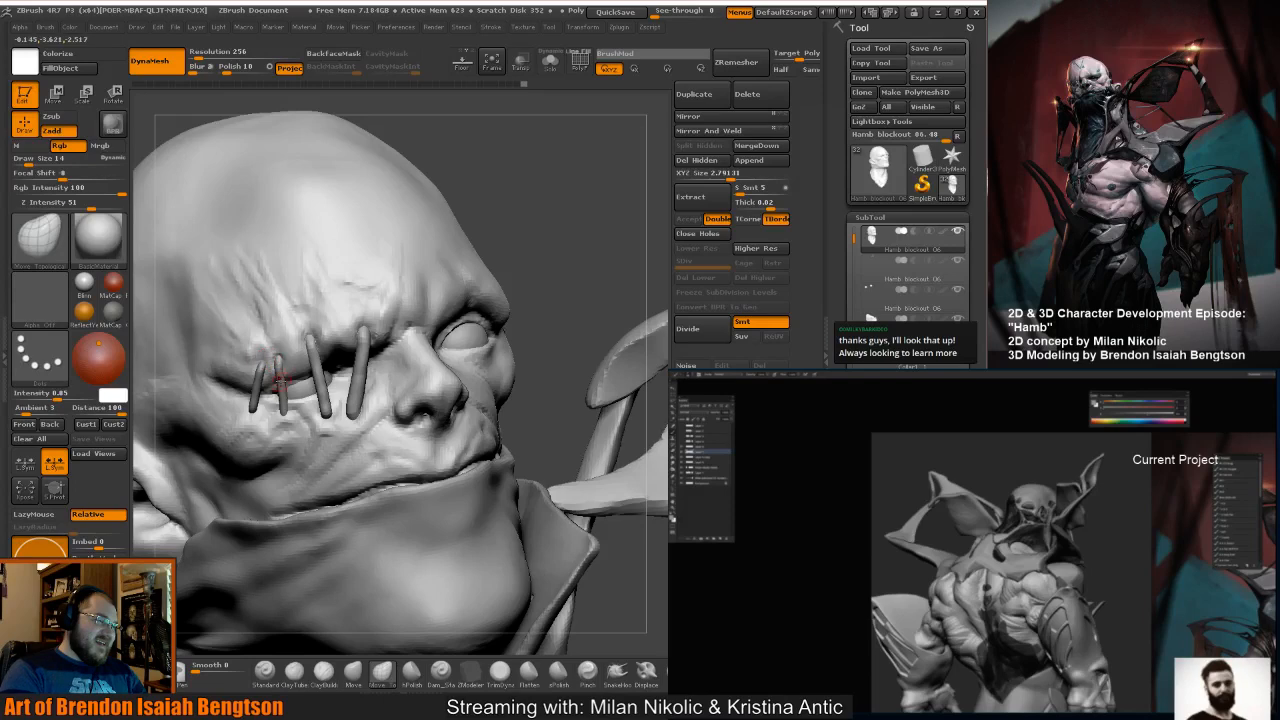
{"action": "key", "text": "b"}
{"action": "key", "text": "c"}
{"action": "key", "text": "b"}
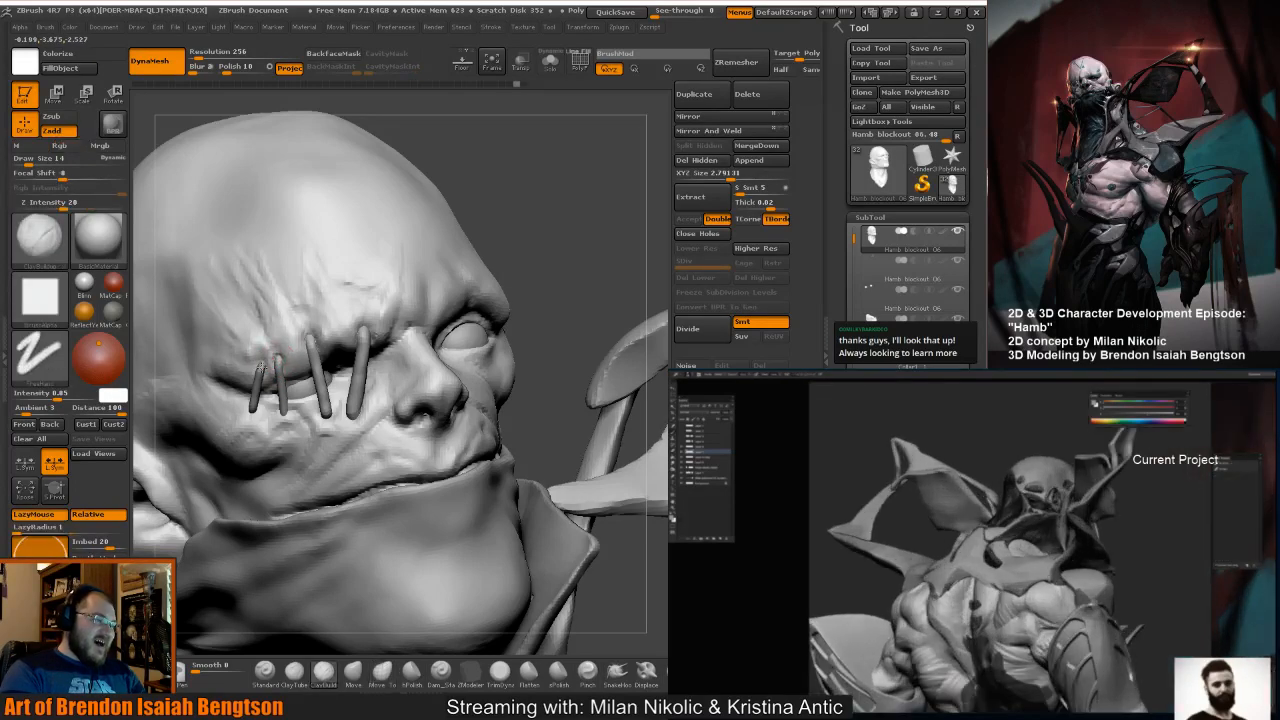
{"action": "right_click_drag", "start_coordinate": [271, 360], "coordinate": [290, 370]}
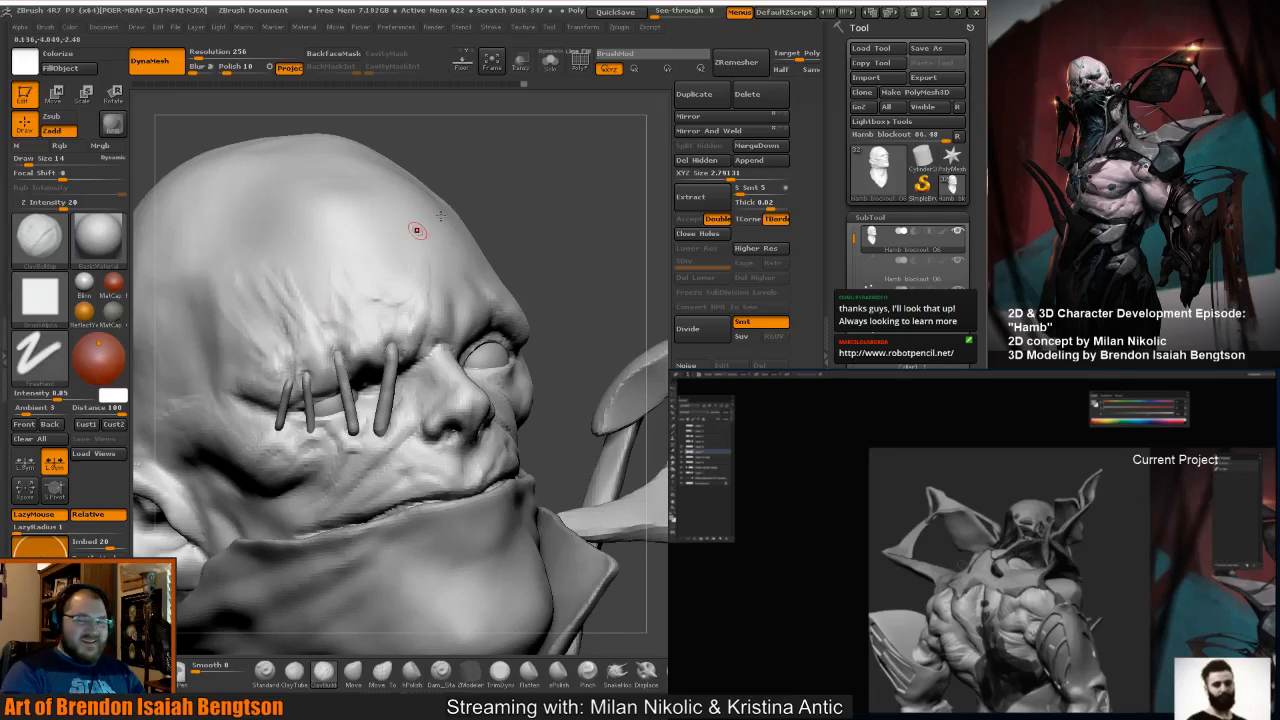
{"action": "right_click_drag", "start_coordinate": [555, 208], "coordinate": [433, 160]}
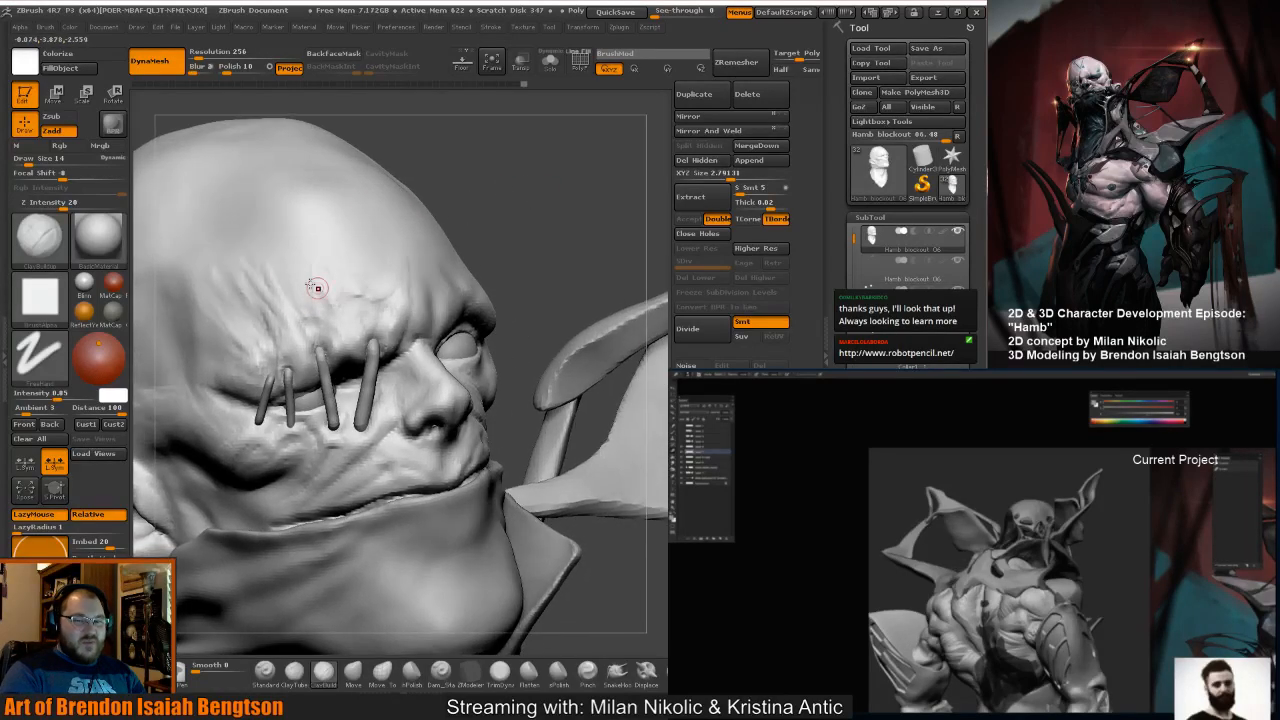
Thicken the skin around the outermost stitch's upper end with Clay Buildup at draw size 19, smooth it, and reduce the draw size to 13.
{"action": "right_click", "coordinate": [284, 338]}
{"action": "left_click_drag", "start_coordinate": [285, 338], "coordinate": [288, 339]}
{"action": "left_click_drag", "start_coordinate": [504, 170], "coordinate": [534, 162], "text": "alt"}
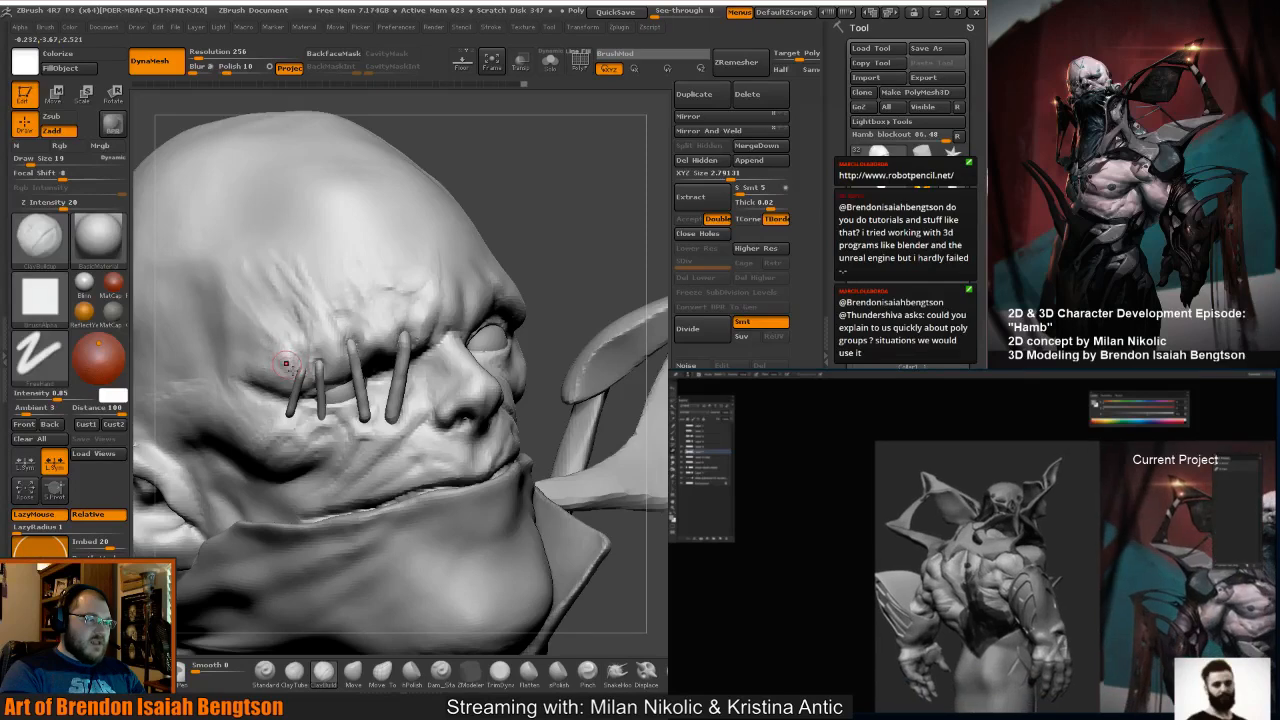
{"action": "key", "text": "shift"}
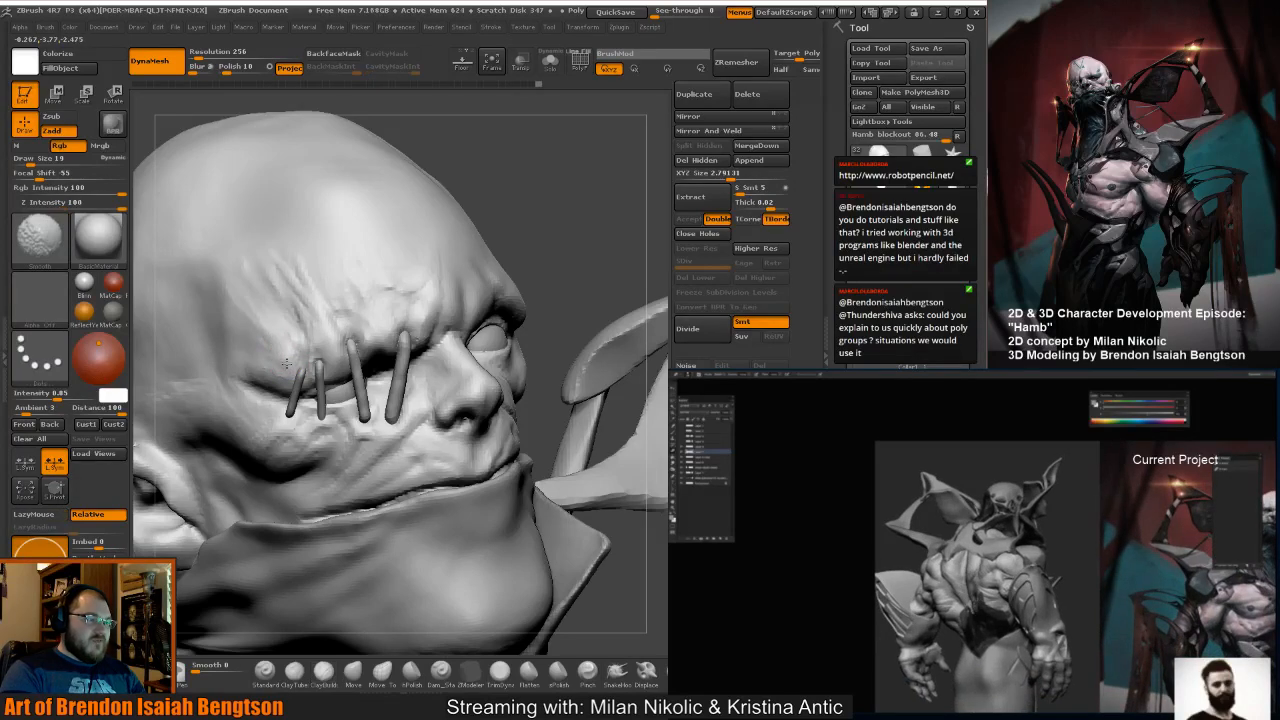
{"action": "mouse_move", "coordinate": [286, 363]}
{"action": "left_mouse_down", "text": "shift"}
{"action": "mouse_move", "coordinate": [300, 357]}
{"action": "mouse_move", "coordinate": [317, 377]}
{"action": "left_mouse_up", "text": "shift"}
{"action": "key", "text": "space"}
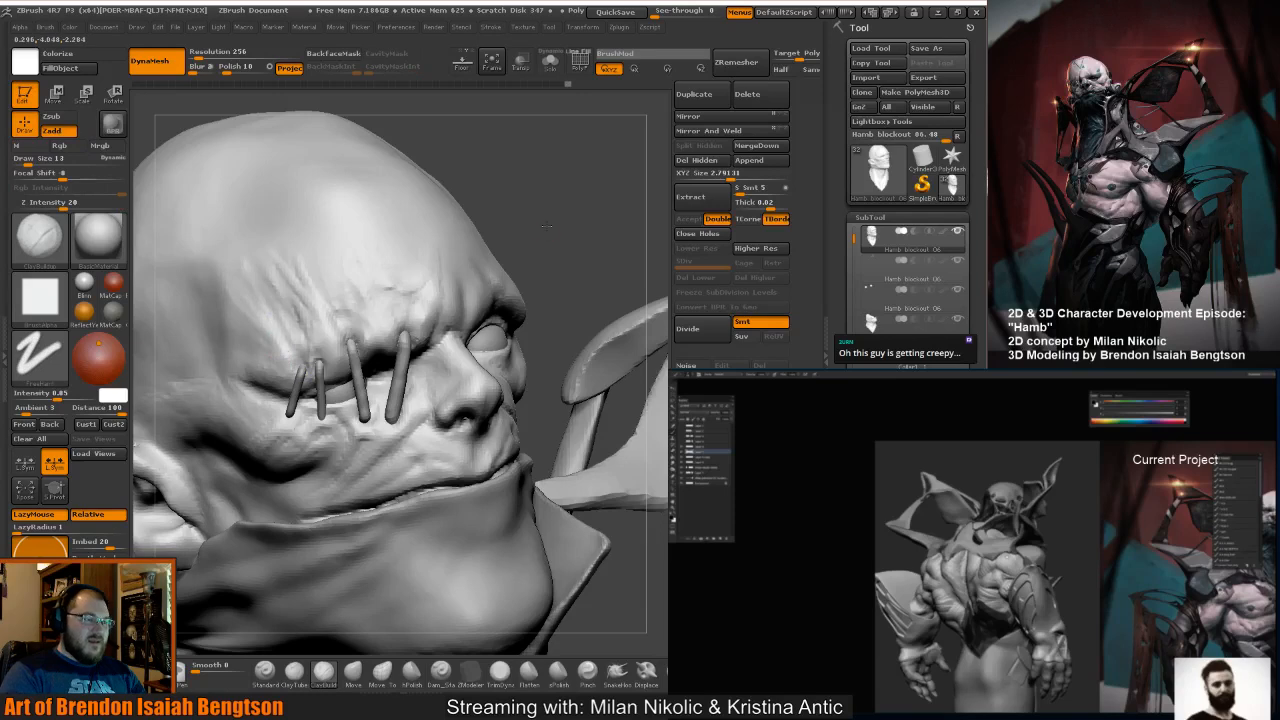
Smooth the brow above the inner stitches and touch up its folds at draw size 13, checking the face from several angles.
{"action": "left_click_drag", "start_coordinate": [546, 226], "coordinate": [545, 248]}
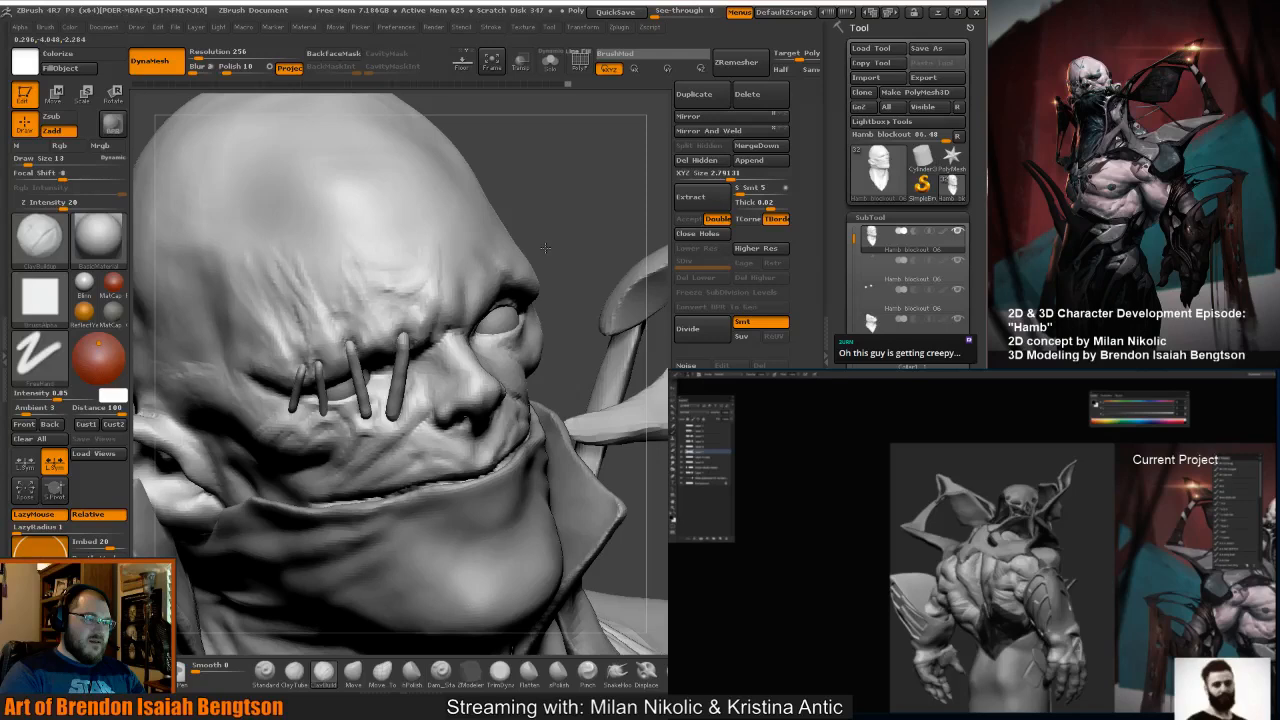
{"action": "mouse_move", "coordinate": [545, 248]}
{"action": "left_mouse_down"}
{"action": "mouse_move", "coordinate": [508, 243]}
{"action": "mouse_move", "coordinate": [566, 262]}
{"action": "mouse_move", "coordinate": [575, 245]}
{"action": "mouse_move", "coordinate": [559, 219]}
{"action": "left_mouse_up"}
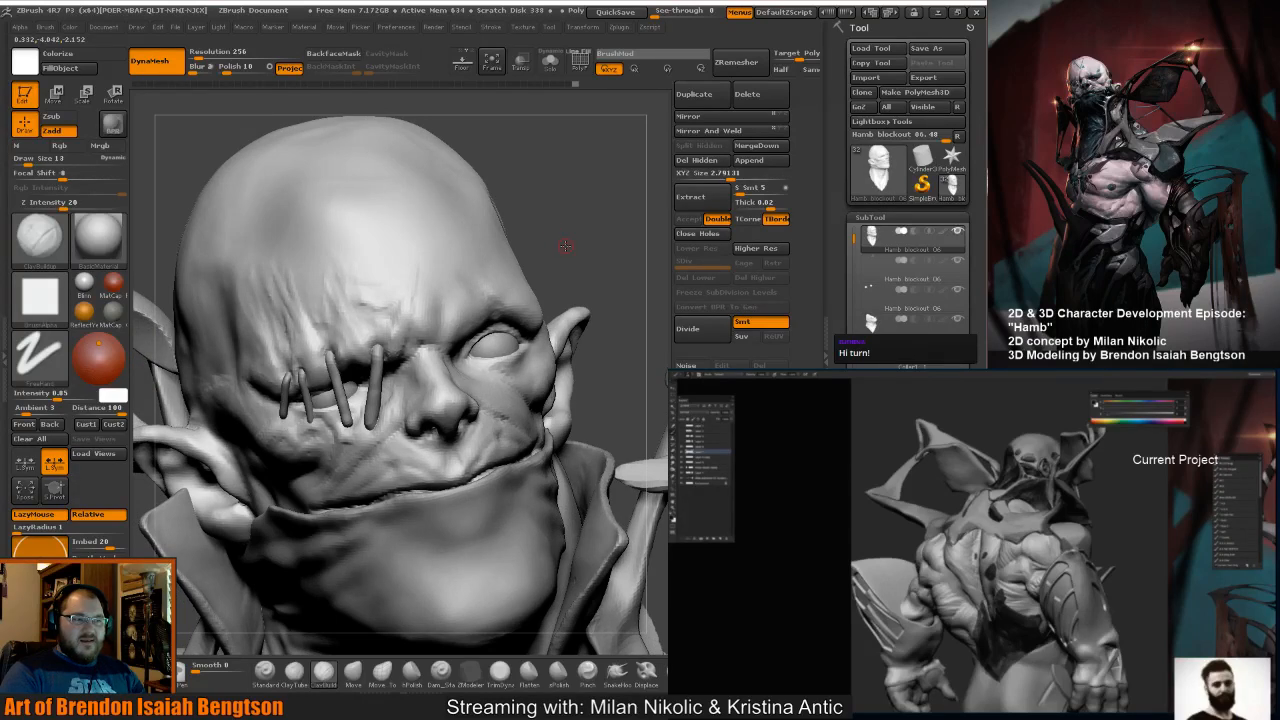
{"action": "mouse_move", "coordinate": [565, 245]}
{"action": "left_mouse_down"}
{"action": "mouse_move", "coordinate": [546, 230]}
{"action": "mouse_move", "coordinate": [577, 224]}
{"action": "left_mouse_up"}
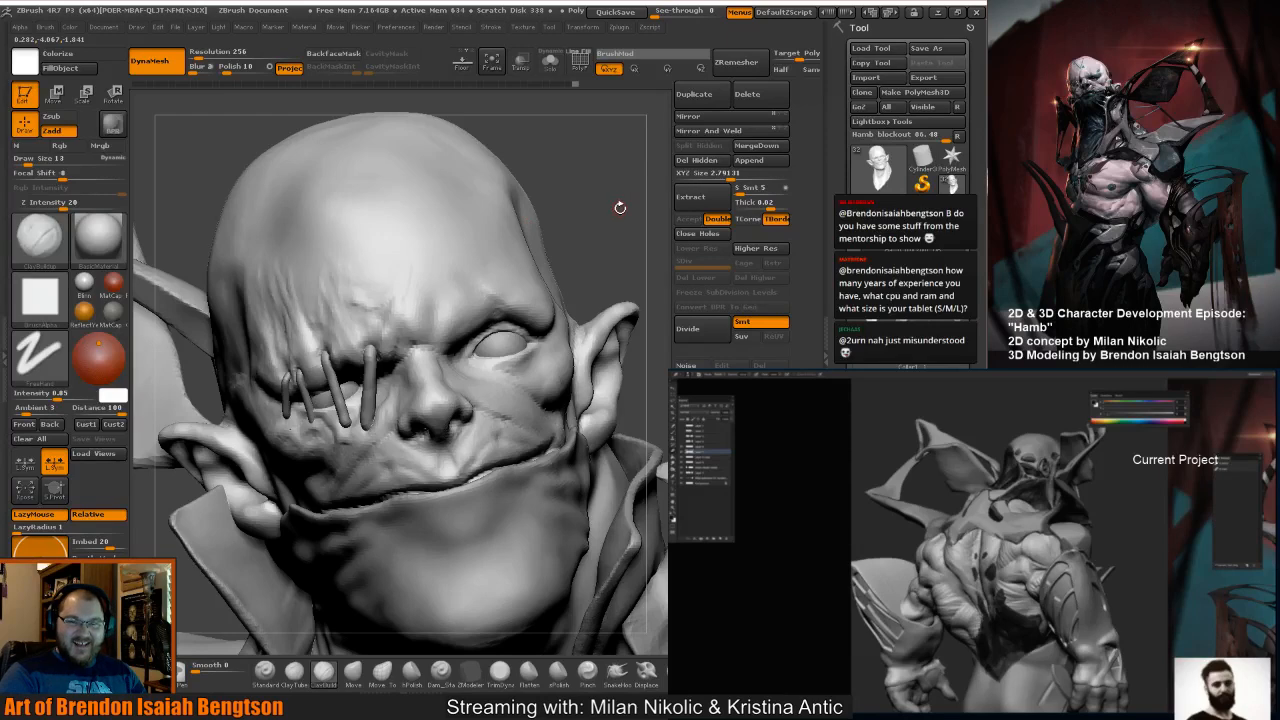
{"action": "left_click_drag", "start_coordinate": [620, 208], "coordinate": [588, 168]}
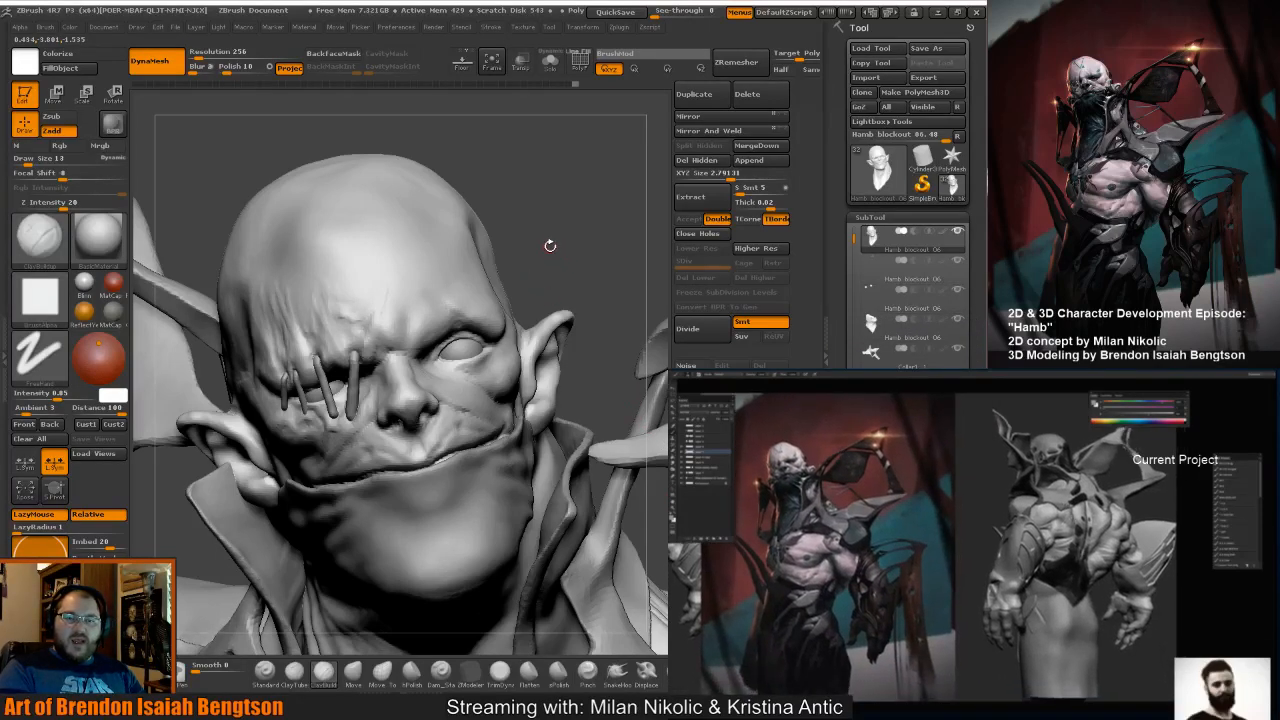
{"action": "mouse_move", "coordinate": [546, 277]}
{"action": "left_mouse_down"}
{"action": "mouse_move", "coordinate": [545, 247]}
{"action": "mouse_move", "coordinate": [480, 252]}
{"action": "left_mouse_up"}
{"action": "left_click_drag", "start_coordinate": [340, 315], "coordinate": [341, 324], "text": "shift"}
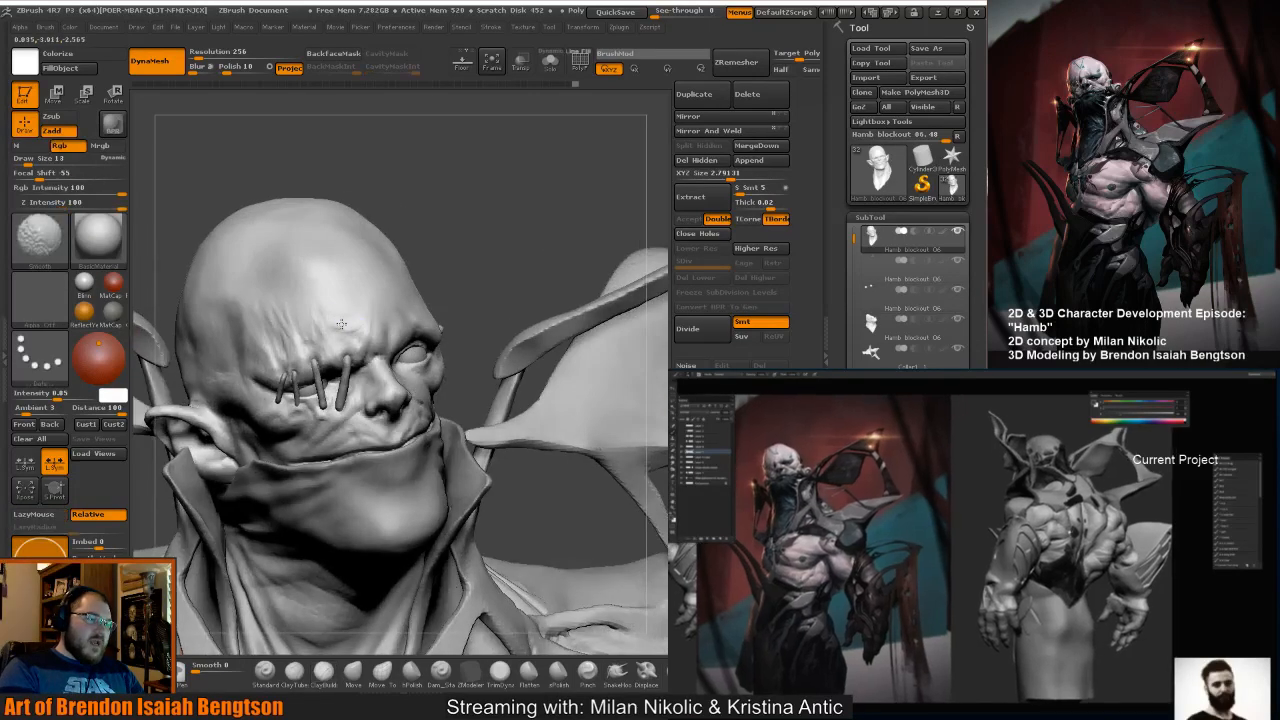
{"action": "mouse_move", "coordinate": [471, 250]}
{"action": "left_mouse_down"}
{"action": "mouse_move", "coordinate": [518, 224]}
{"action": "mouse_move", "coordinate": [494, 220]}
{"action": "left_mouse_up"}
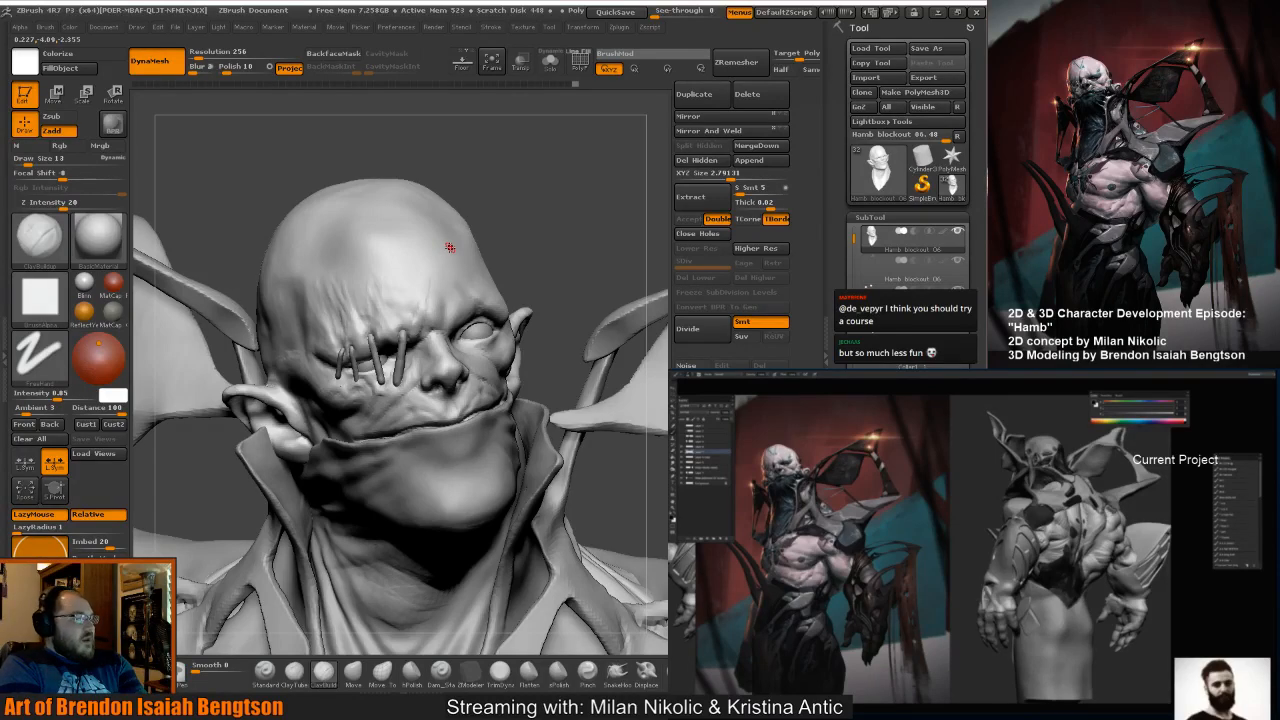
{"action": "mouse_move", "coordinate": [522, 227]}
{"action": "left_mouse_down"}
{"action": "mouse_move", "coordinate": [505, 229]}
{"action": "mouse_move", "coordinate": [531, 222]}
{"action": "mouse_move", "coordinate": [466, 220]}
{"action": "mouse_move", "coordinate": [553, 227]}
{"action": "mouse_move", "coordinate": [558, 241]}
{"action": "mouse_move", "coordinate": [405, 328]}
{"action": "left_mouse_up"}
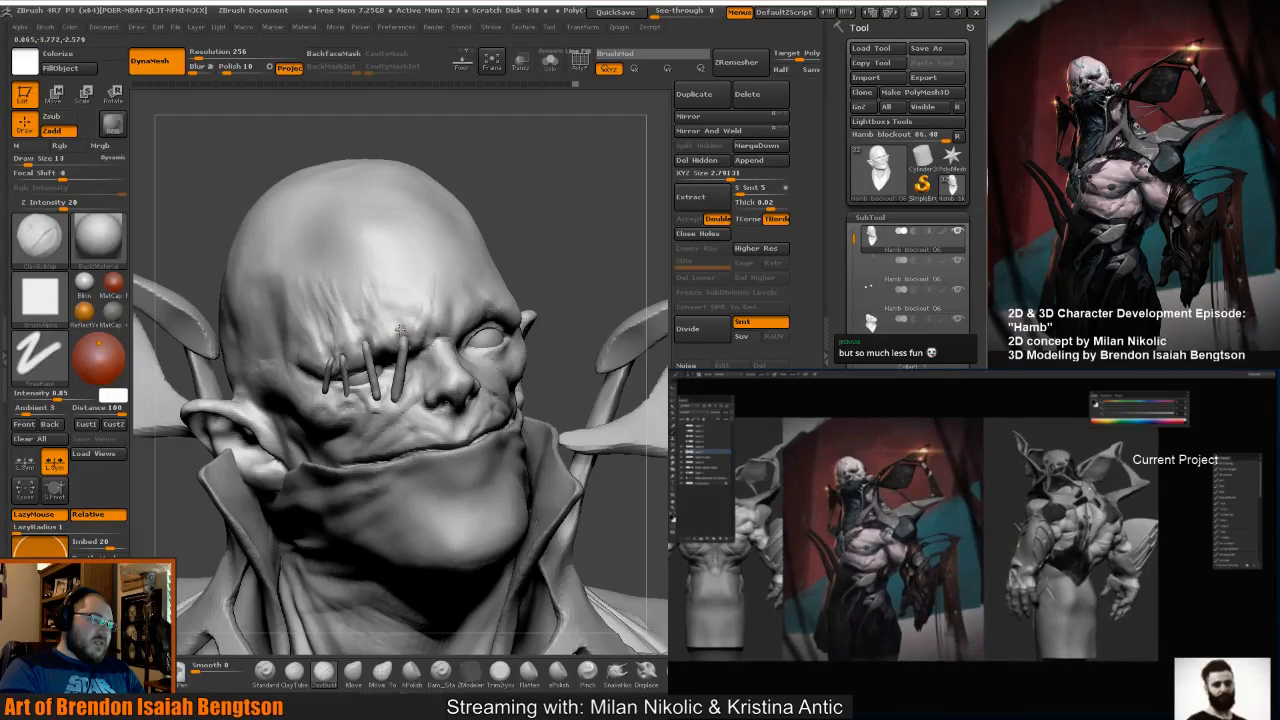
{"action": "key", "text": "shift"}
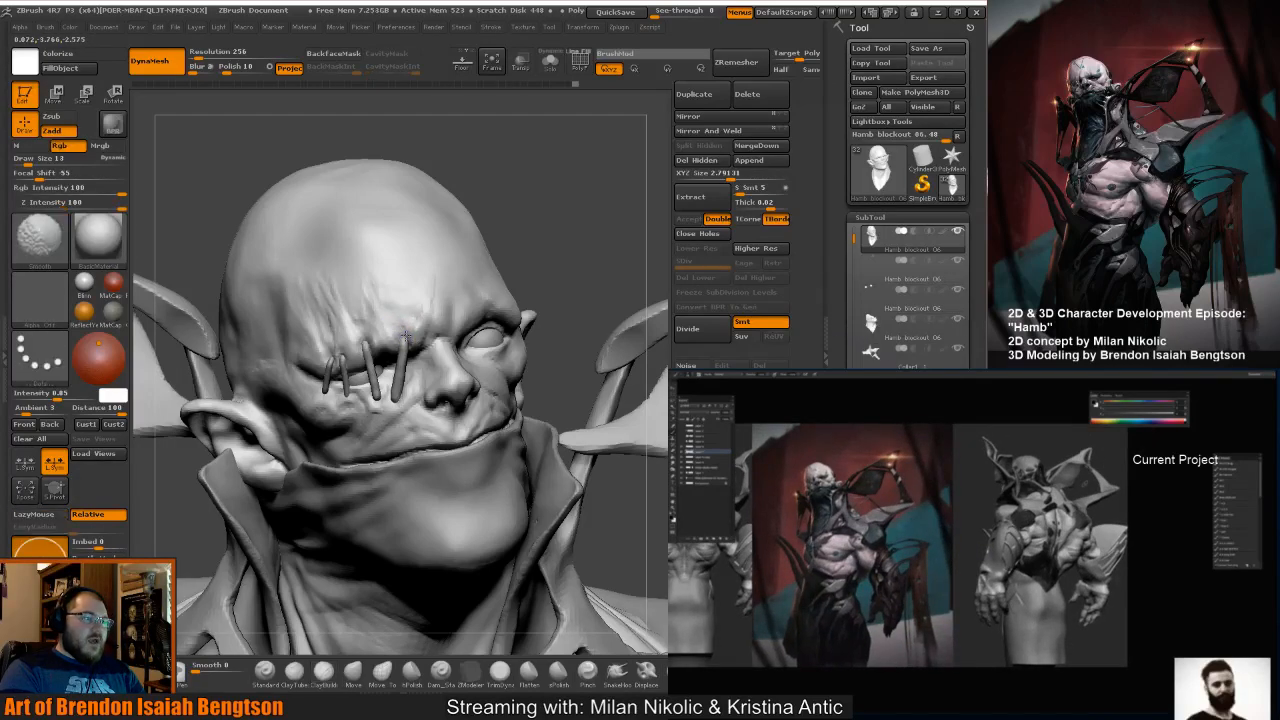
{"action": "left_click_drag", "start_coordinate": [551, 209], "coordinate": [346, 320]}
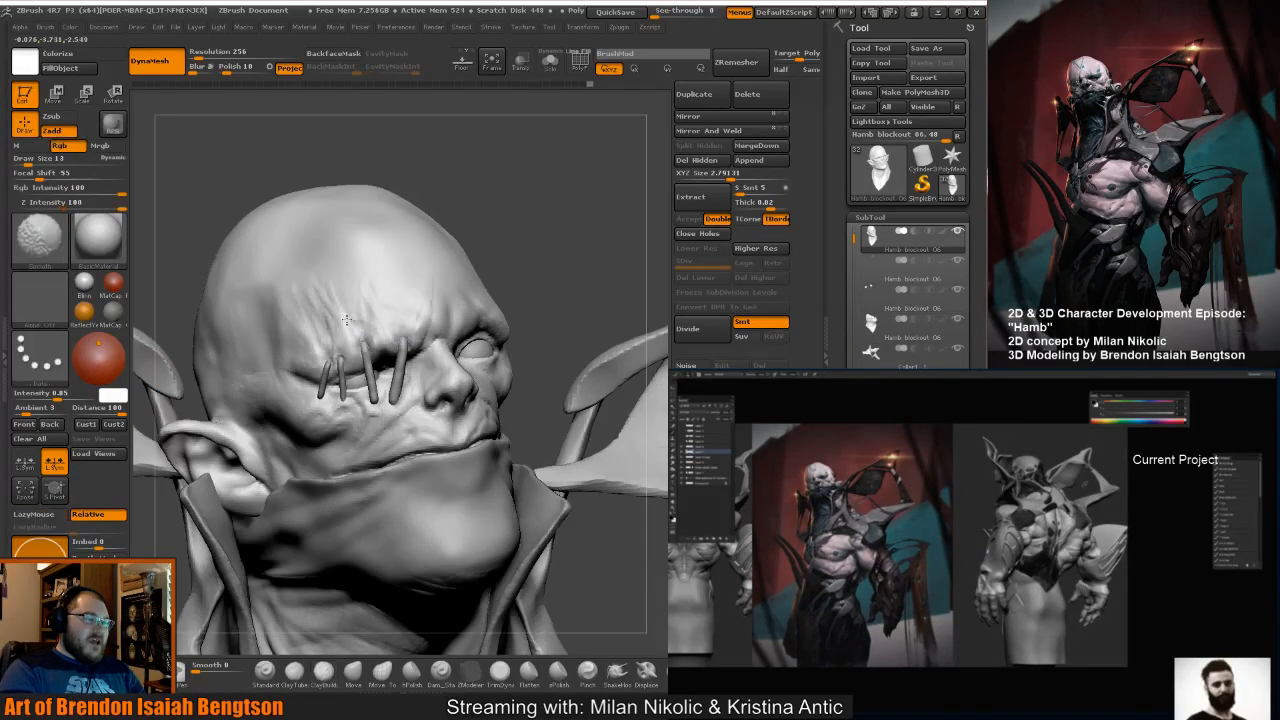
Work the cheek skin around the outer stitches' lower ends with Clay Buildup at draw size 13.
{"action": "mouse_move", "coordinate": [600, 205]}
{"action": "left_mouse_down"}
{"action": "mouse_move", "coordinate": [553, 225]}
{"action": "mouse_move", "coordinate": [566, 226]}
{"action": "mouse_move", "coordinate": [565, 247]}
{"action": "left_mouse_up"}
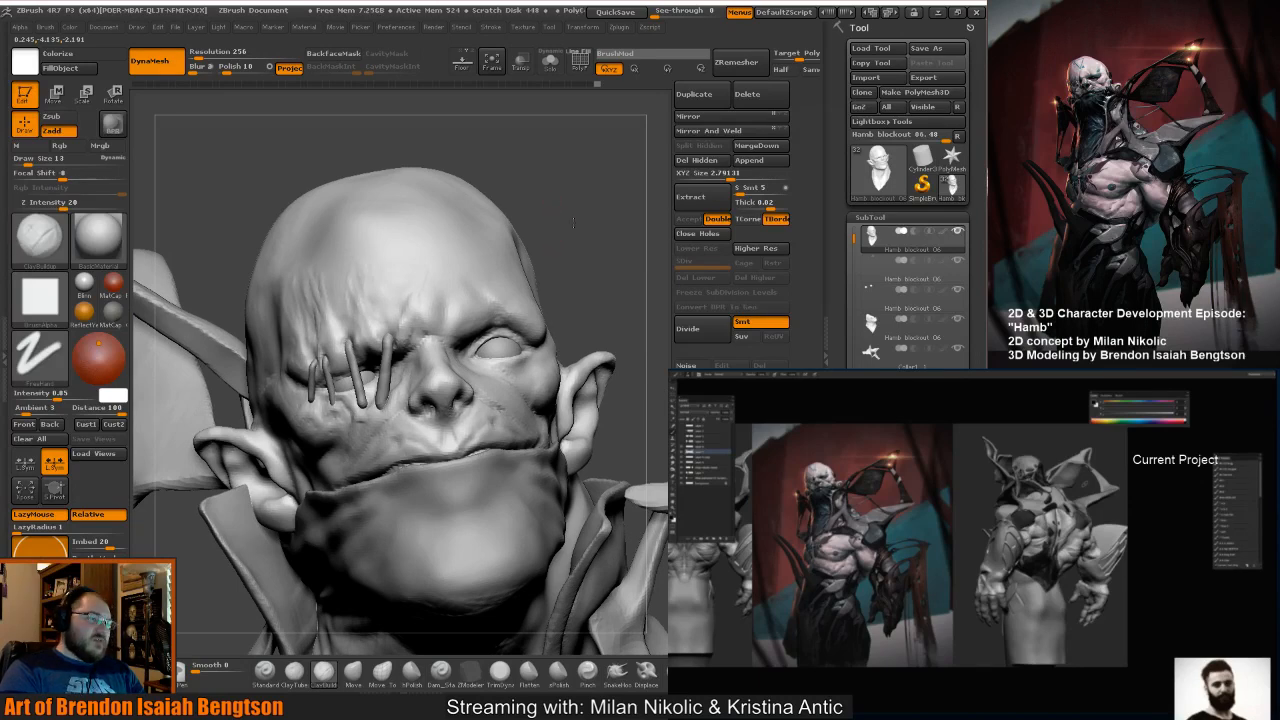
{"action": "mouse_move", "coordinate": [556, 216]}
{"action": "left_mouse_down"}
{"action": "mouse_move", "coordinate": [572, 232]}
{"action": "mouse_move", "coordinate": [542, 244]}
{"action": "left_mouse_up"}
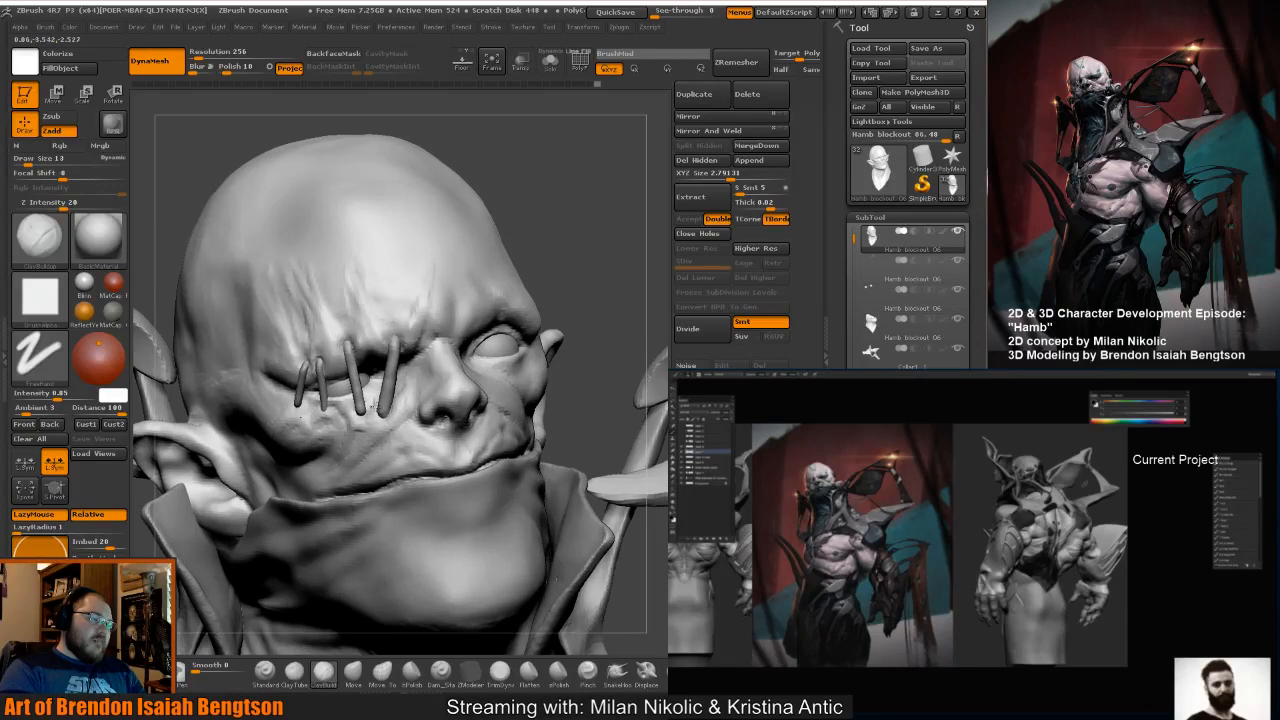
{"action": "left_click_drag", "start_coordinate": [534, 236], "coordinate": [582, 240]}
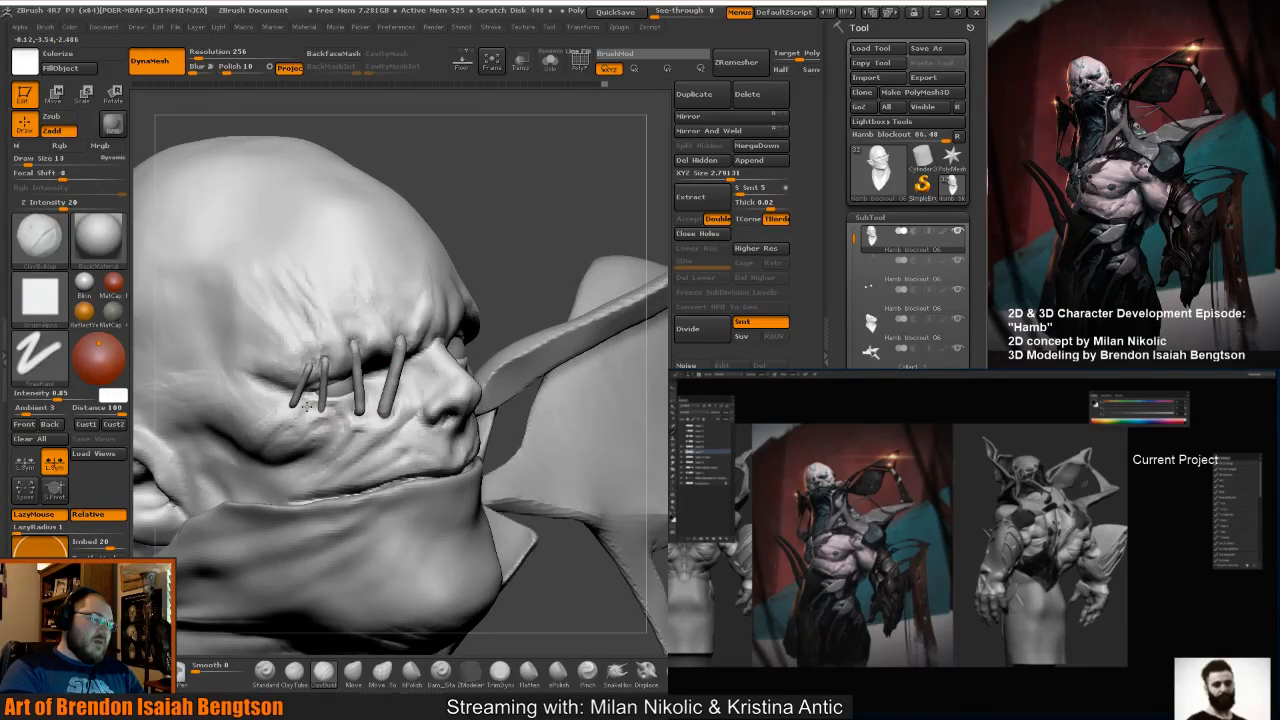
{"action": "left_click_drag", "start_coordinate": [521, 233], "coordinate": [518, 204], "text": "alt"}
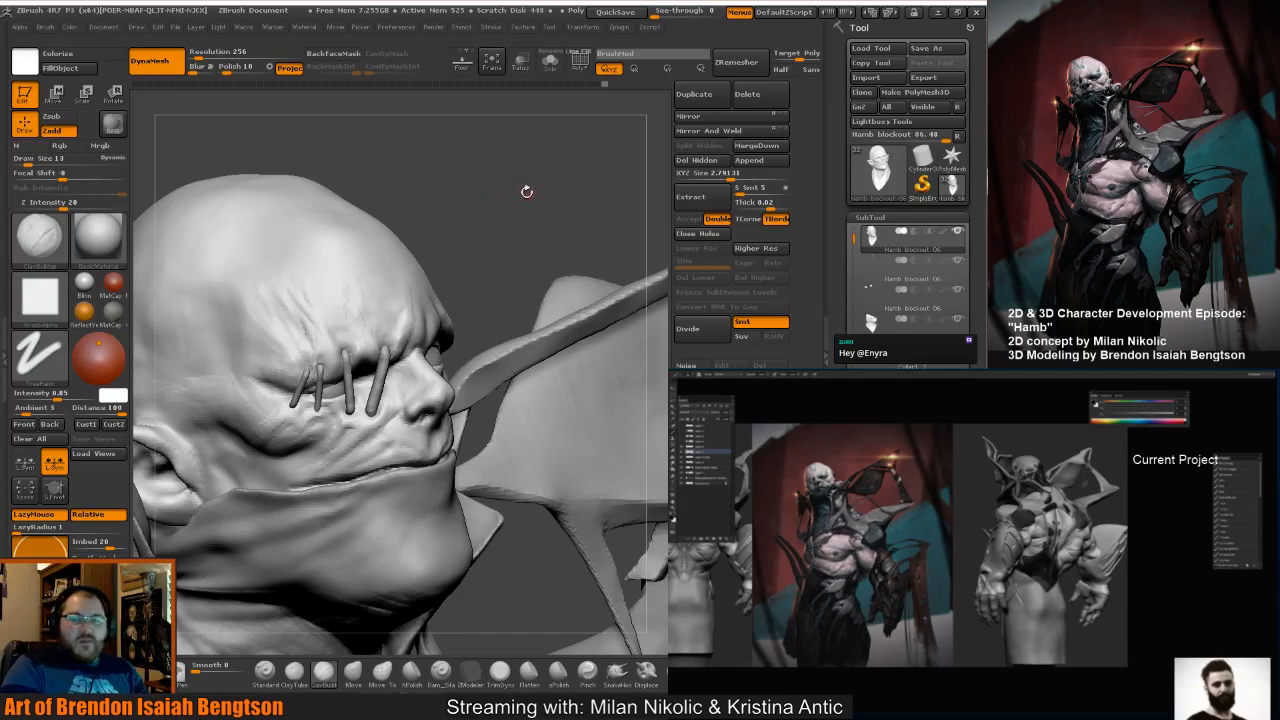
{"action": "mouse_move", "coordinate": [511, 243]}
{"action": "left_mouse_down"}
{"action": "mouse_move", "coordinate": [521, 276]}
{"action": "mouse_move", "coordinate": [507, 272]}
{"action": "mouse_move", "coordinate": [552, 256]}
{"action": "left_mouse_up"}
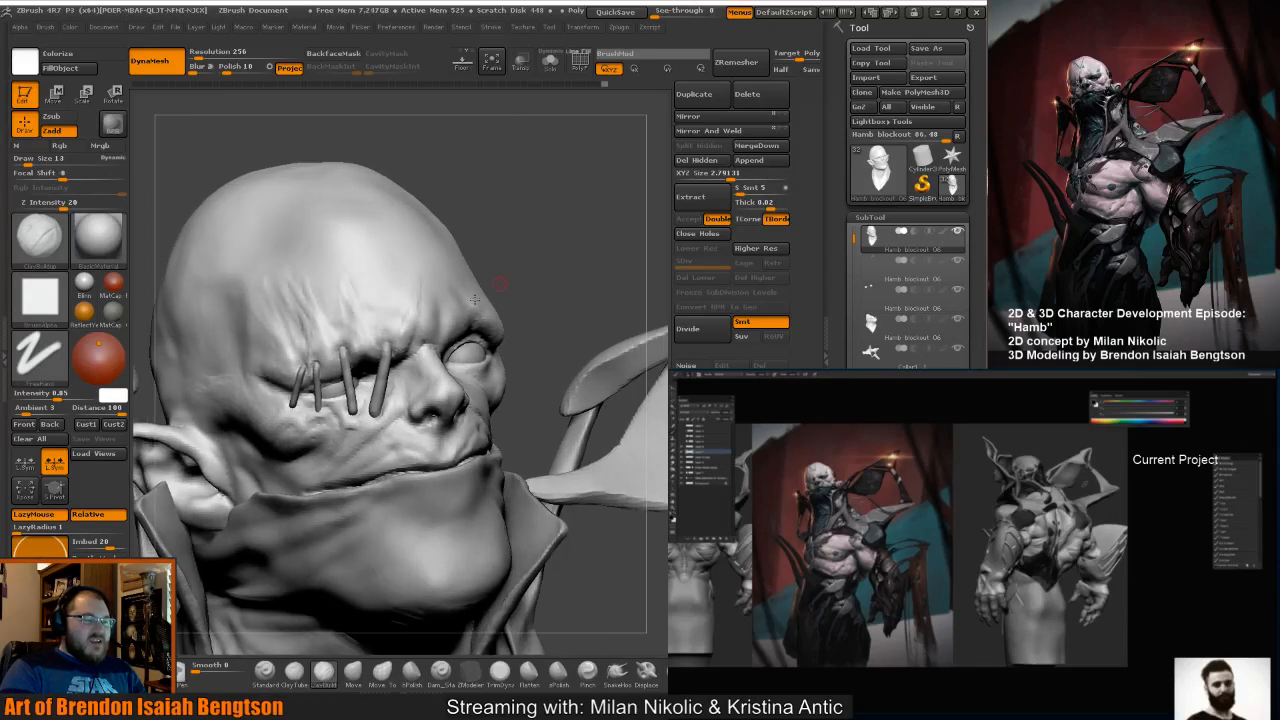
Build up the brow skin around the stitches' upper ends with Clay Buildup, using draw sizes 26 and 20.
{"action": "key", "text": "space"}
{"action": "left_click_drag", "start_coordinate": [481, 290], "coordinate": [485, 291]}
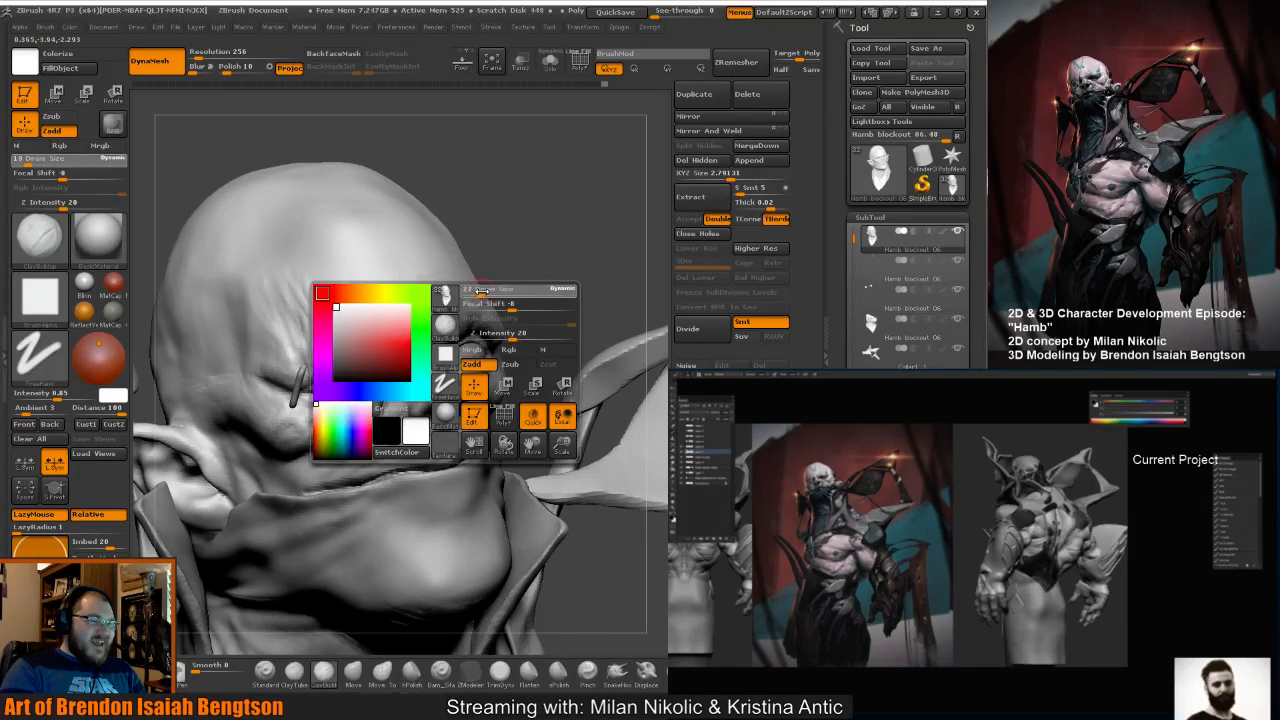
{"action": "left_click_drag", "start_coordinate": [574, 240], "coordinate": [530, 252]}
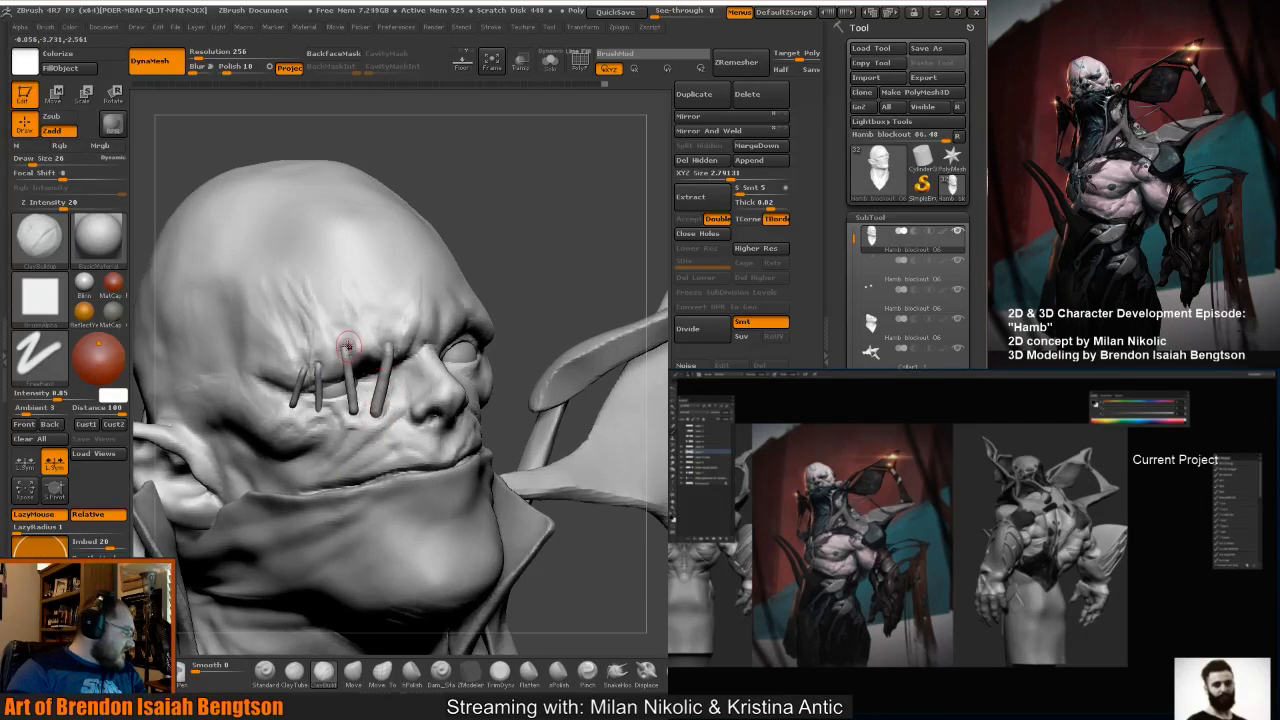
{"action": "key", "text": "space"}
{"action": "left_click_drag", "start_coordinate": [386, 355], "coordinate": [383, 356]}
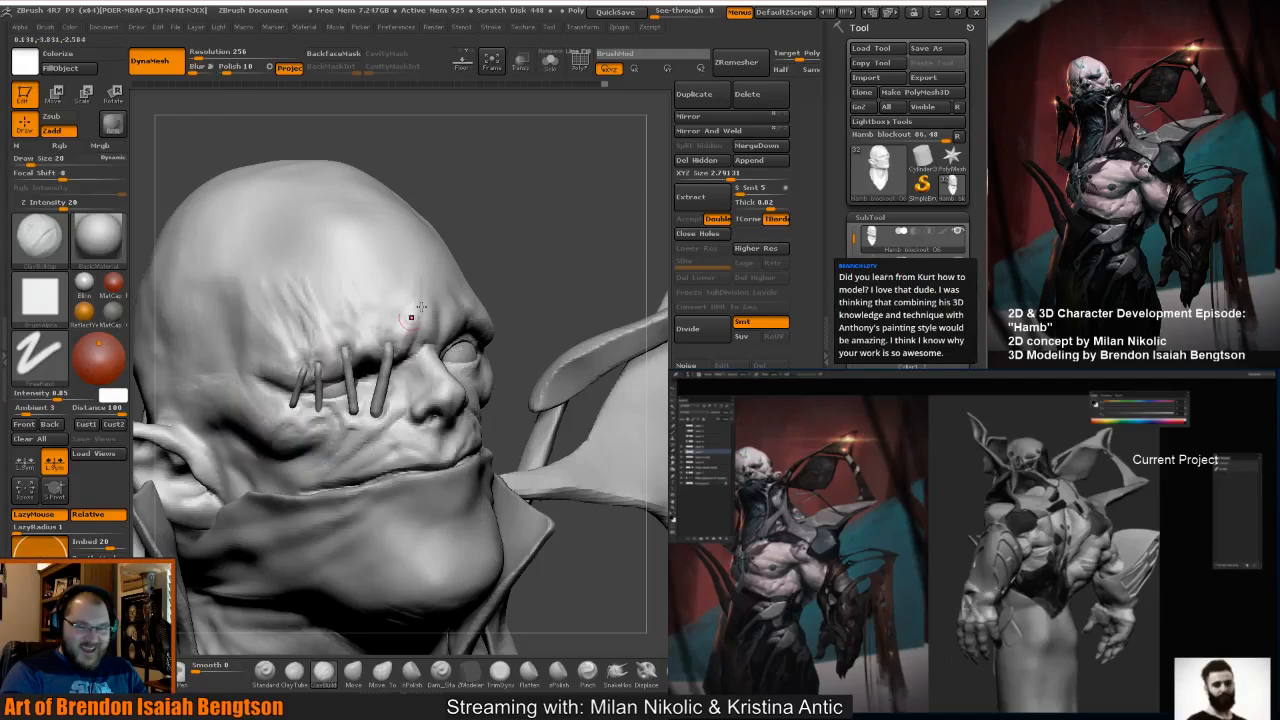
{"action": "left_click_drag", "start_coordinate": [524, 260], "coordinate": [520, 268]}
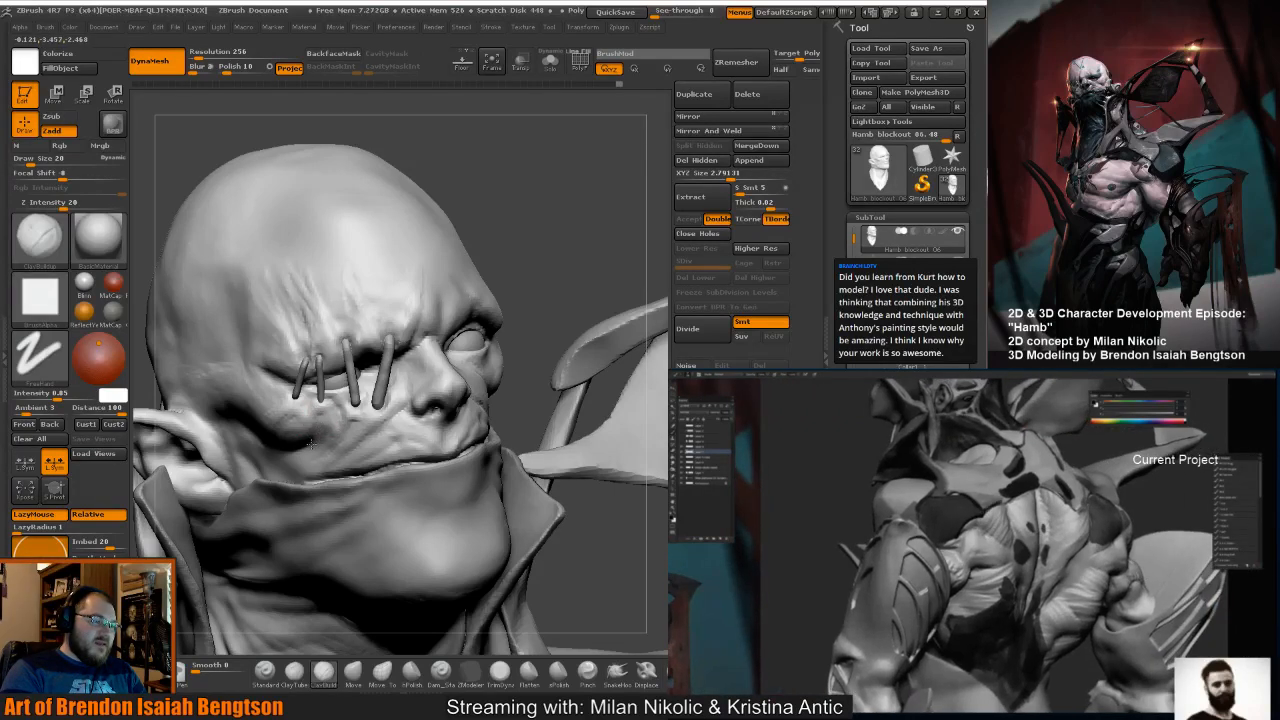
Refine the cheek skin around the stitches' lower ends with Clay Buildup, using draw sizes 9 and 15.
{"action": "key", "text": "space"}
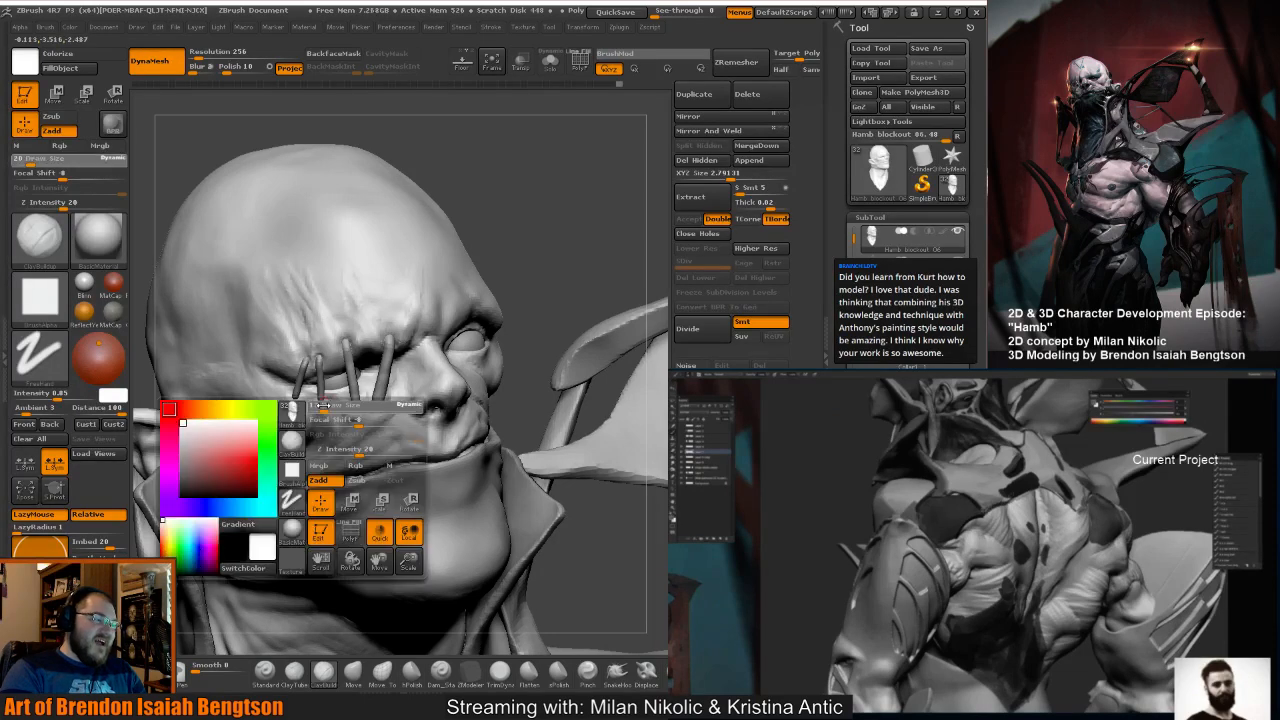
{"action": "left_click_drag", "start_coordinate": [640, 250], "coordinate": [585, 243]}
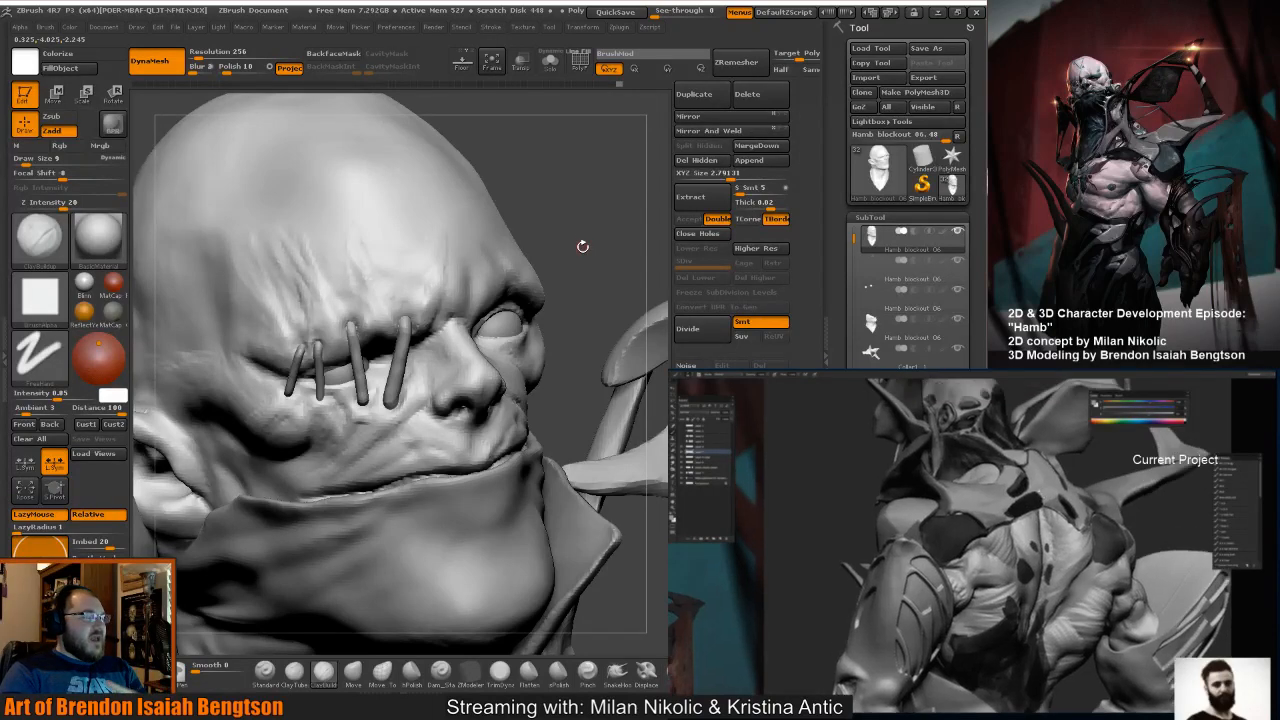
{"action": "left_click_drag", "start_coordinate": [583, 246], "coordinate": [590, 244]}
{"action": "key", "text": "space"}
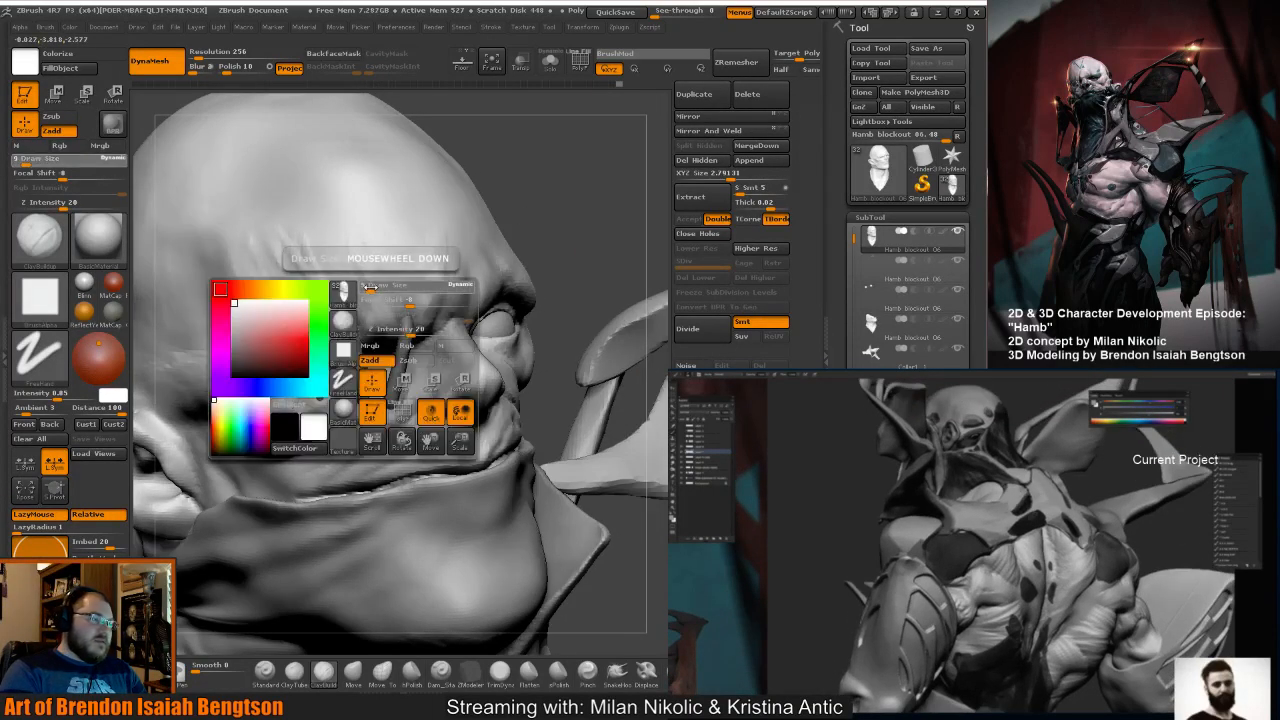
{"action": "left_click_drag", "start_coordinate": [370, 289], "coordinate": [374, 289]}
{"action": "left_click_drag", "start_coordinate": [552, 224], "coordinate": [550, 214]}
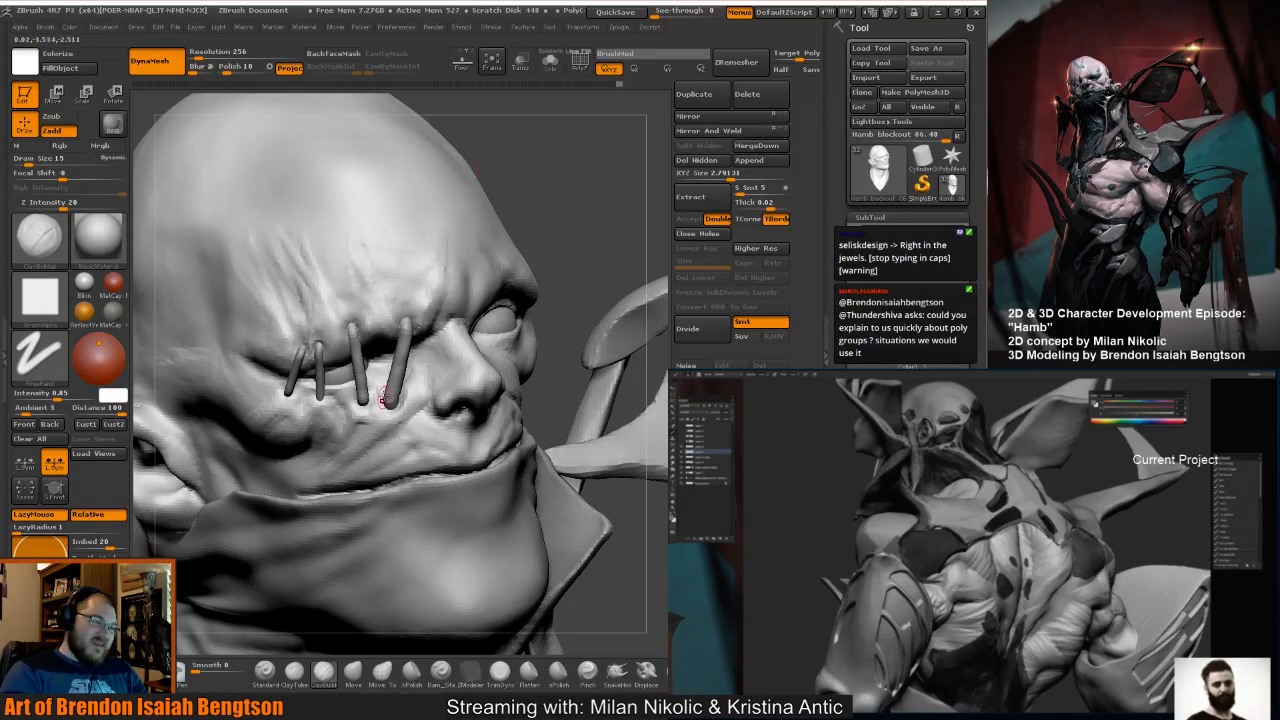
Turn on the polyframe display and make the eye stitches the active subtool to inspect their polygroups.
{"action": "left_click_drag", "start_coordinate": [565, 261], "coordinate": [577, 146], "text": "alt"}
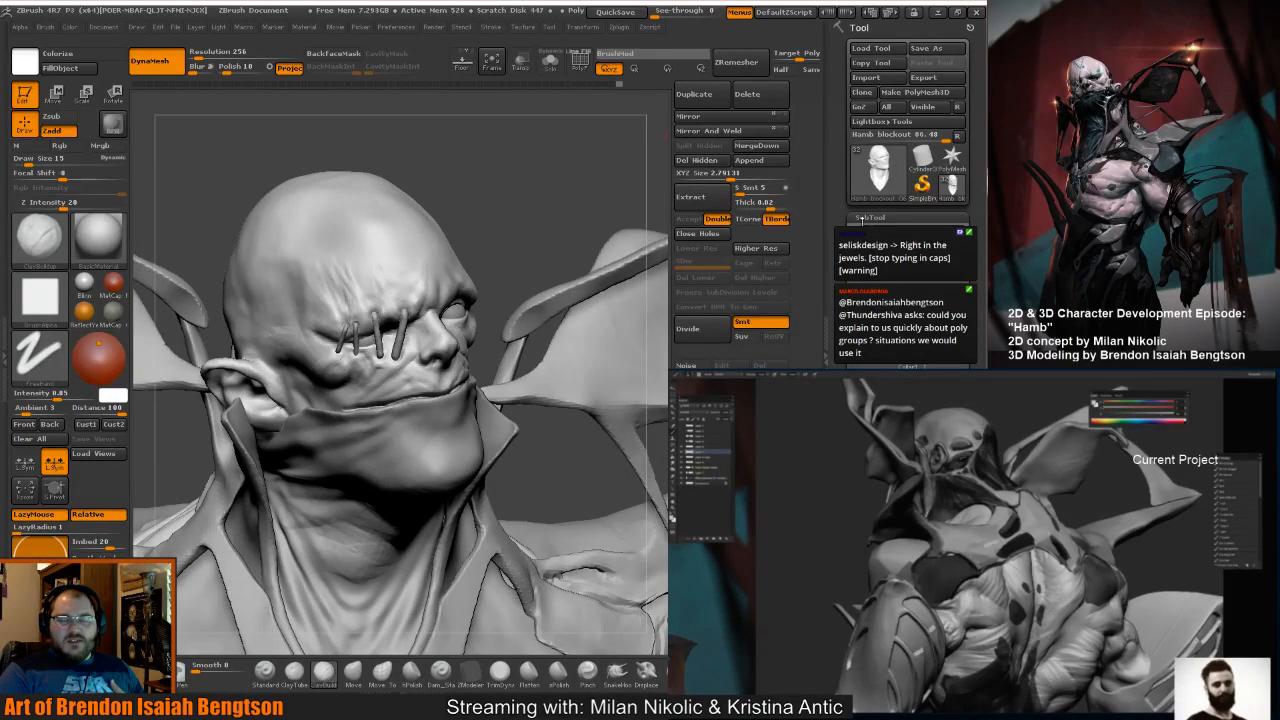
{"action": "left_click", "coordinate": [863, 215]}
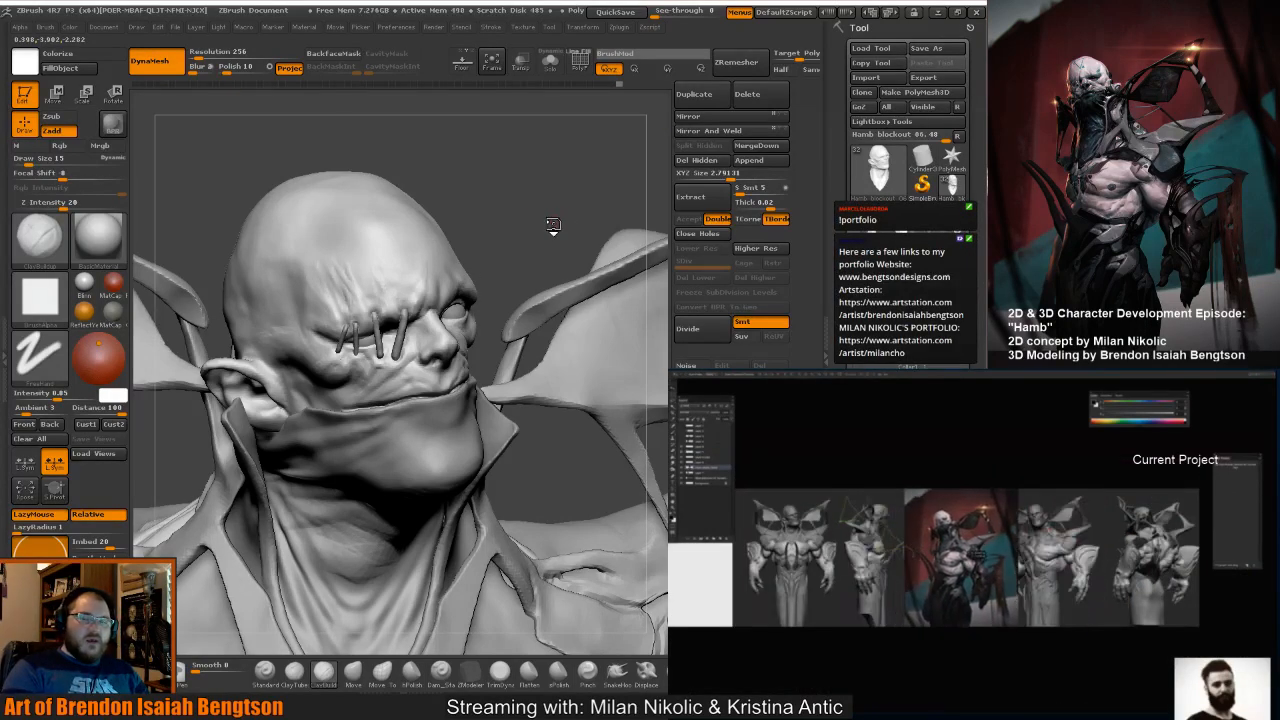
{"action": "left_click_drag", "start_coordinate": [560, 222], "coordinate": [552, 223]}
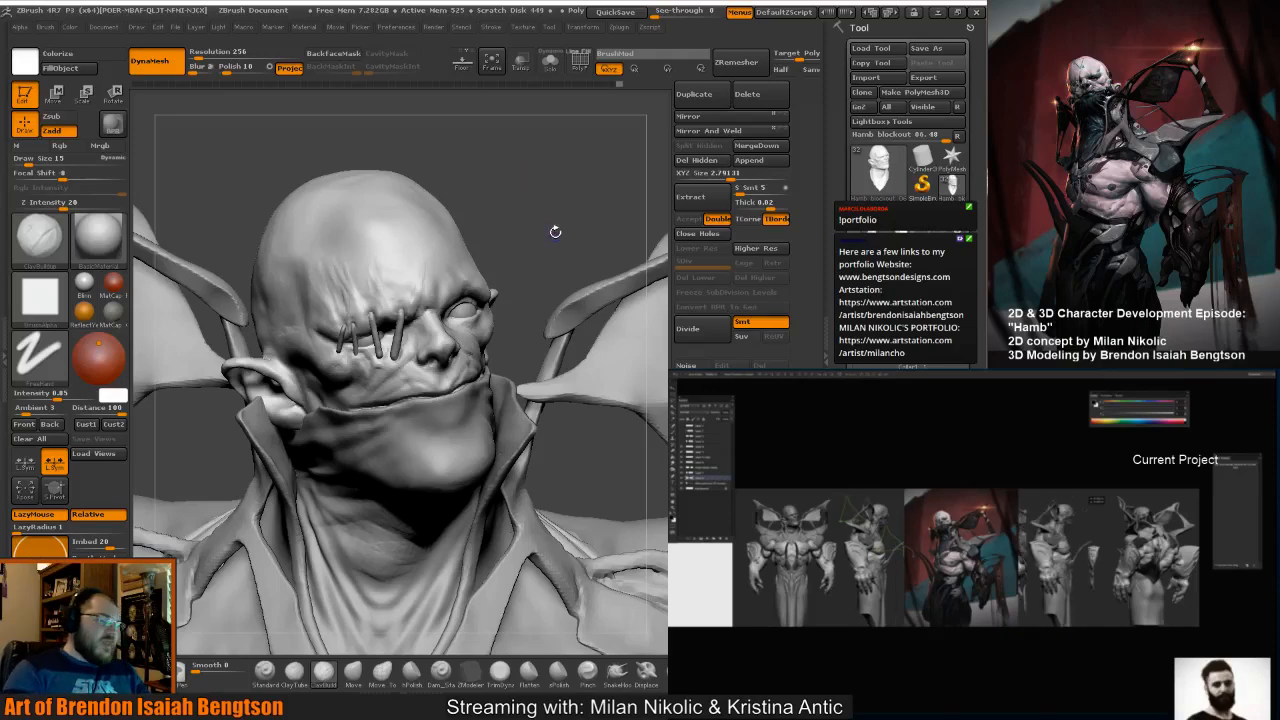
{"action": "left_click_drag", "start_coordinate": [555, 231], "coordinate": [508, 189]}
{"action": "key", "text": "shift+f"}
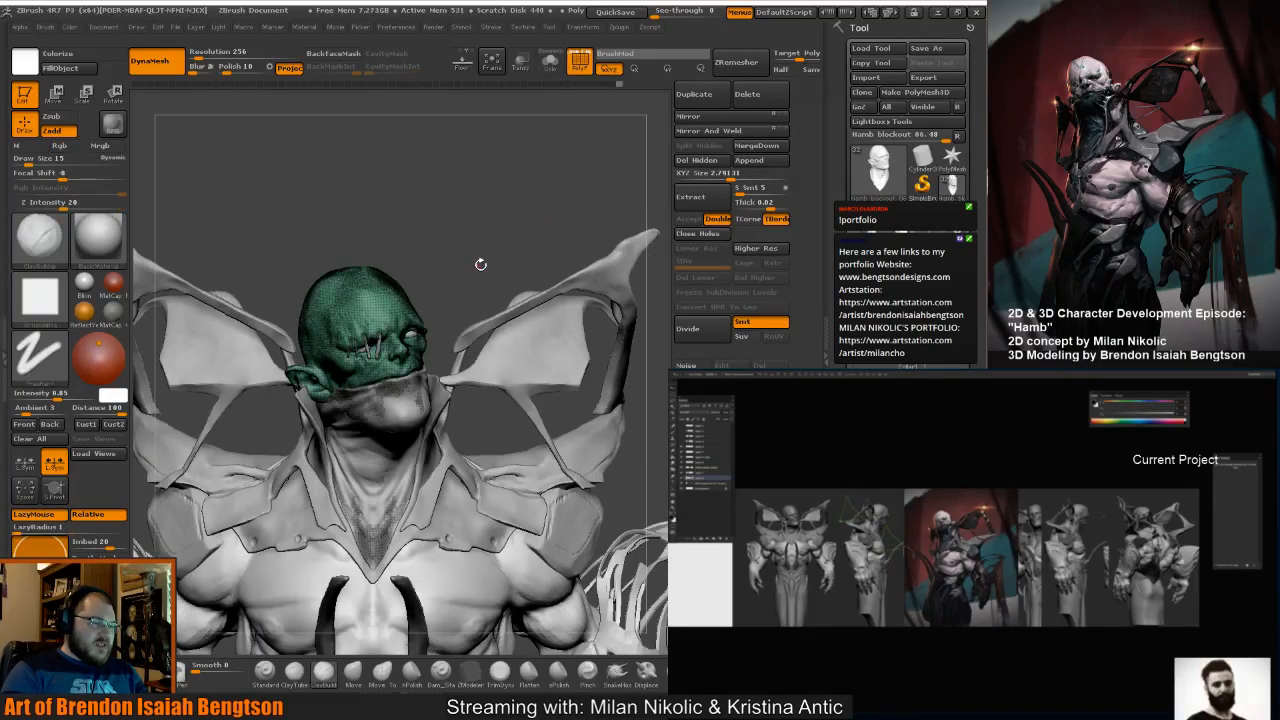
{"action": "left_click_drag", "start_coordinate": [480, 264], "coordinate": [500, 246]}
{"action": "mouse_move", "coordinate": [500, 246]}
{"action": "left_mouse_down", "text": "alt"}
{"action": "mouse_move", "coordinate": [505, 262]}
{"action": "mouse_move", "coordinate": [488, 246]}
{"action": "mouse_move", "coordinate": [466, 257]}
{"action": "mouse_move", "coordinate": [465, 245]}
{"action": "mouse_move", "coordinate": [523, 220]}
{"action": "mouse_move", "coordinate": [511, 233]}
{"action": "mouse_move", "coordinate": [509, 210]}
{"action": "mouse_move", "coordinate": [508, 232]}
{"action": "left_mouse_up", "text": "alt"}
{"action": "left_click", "coordinate": [392, 340], "text": "alt"}
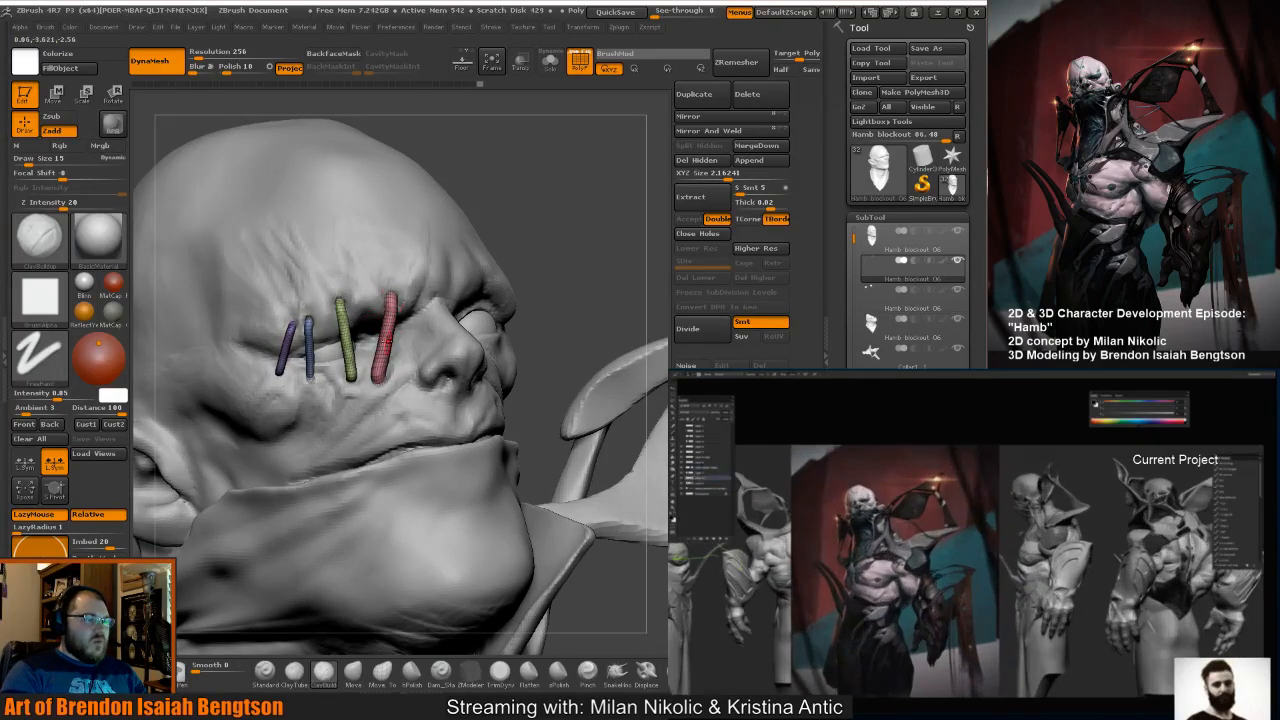
Isolate the stitch nearest the nose and the one beside it by polygroup, restoring all stitches after each.
{"action": "left_click", "coordinate": [388, 348], "text": "ctrl+shift"}
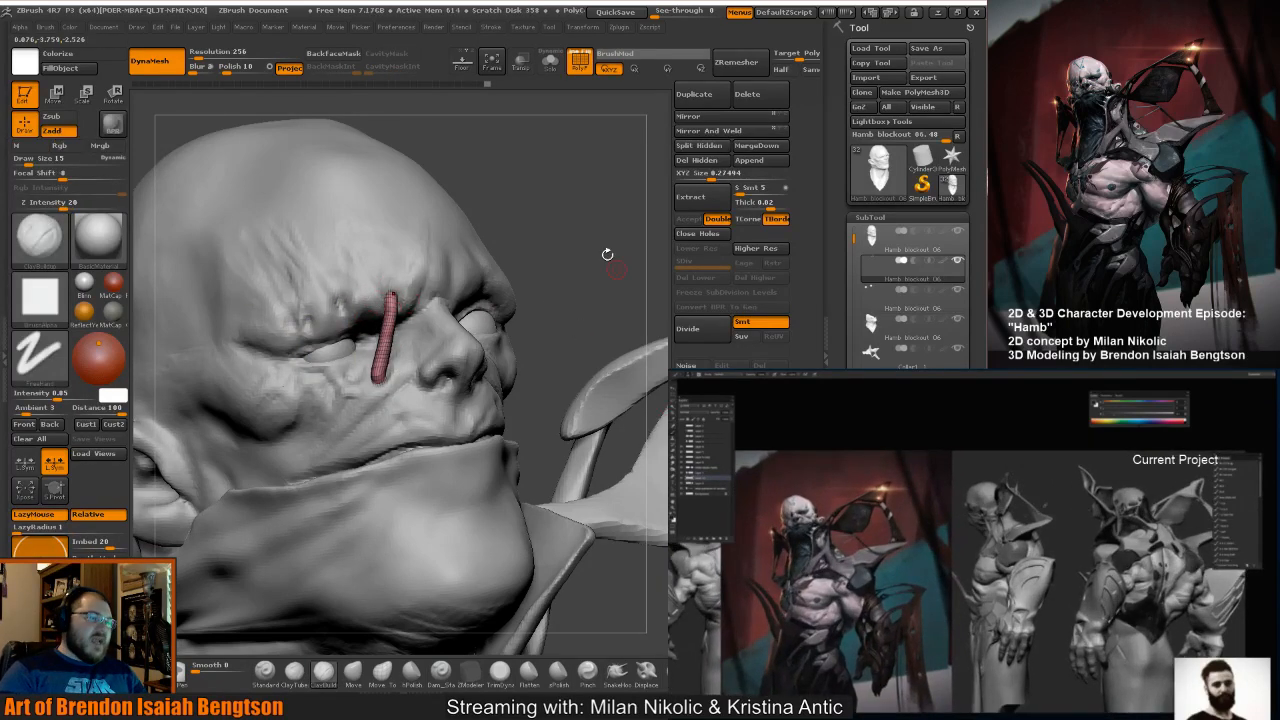
{"action": "left_click", "coordinate": [556, 253], "text": "ctrl+shift"}
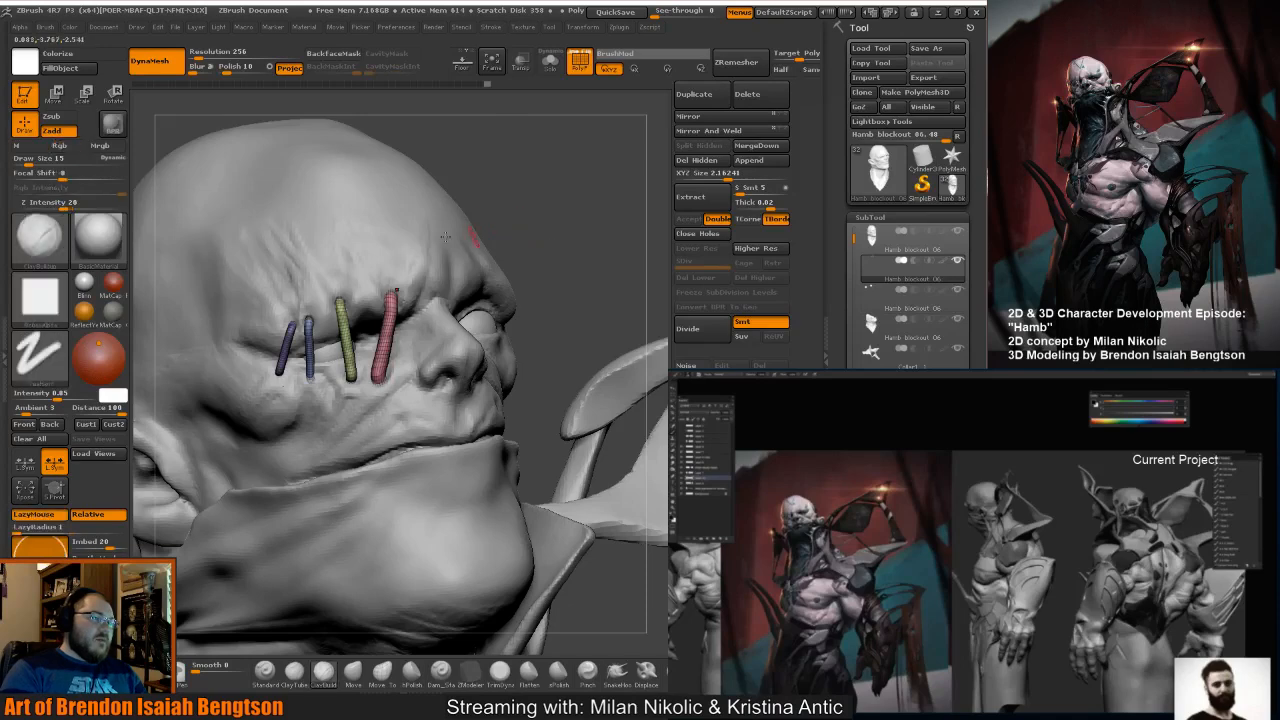
{"action": "left_click", "coordinate": [348, 335], "text": "ctrl+shift"}
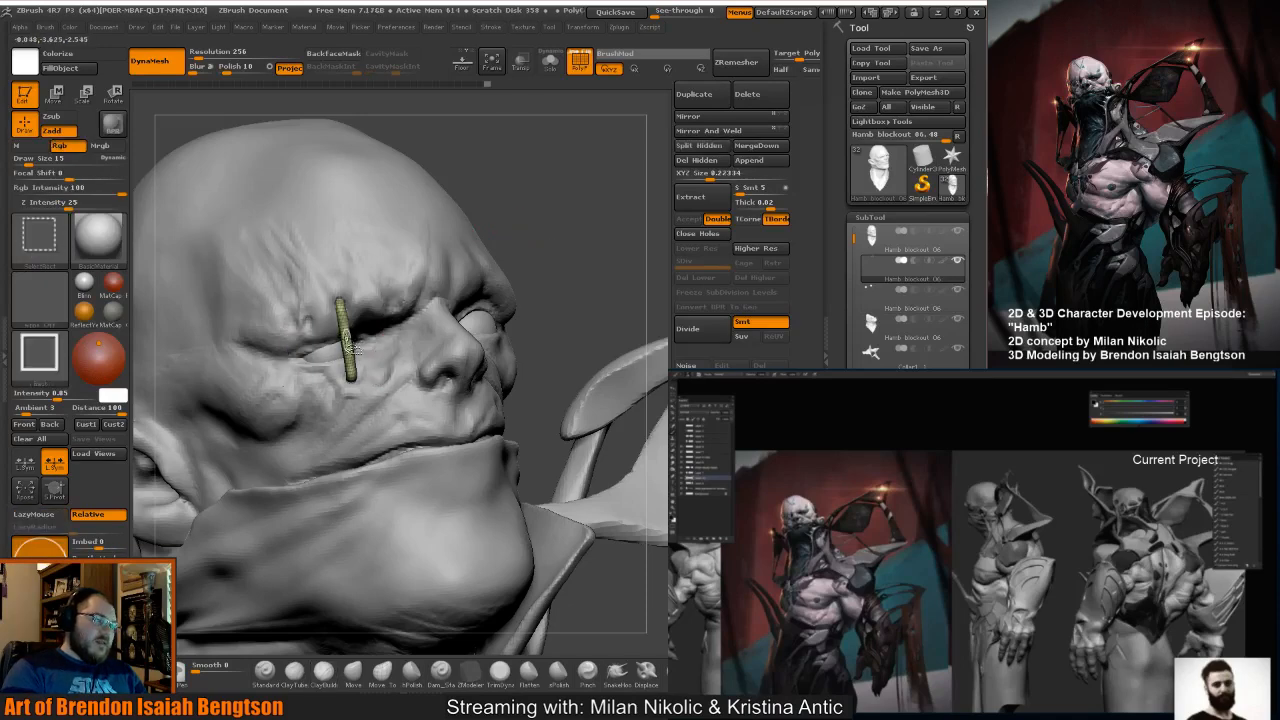
{"action": "left_click", "coordinate": [560, 247], "text": "ctrl+shift"}
Make the head the active subtool again and turn off the polyframe display.
{"action": "left_click_drag", "start_coordinate": [562, 245], "coordinate": [585, 236]}
{"action": "key", "text": "f"}
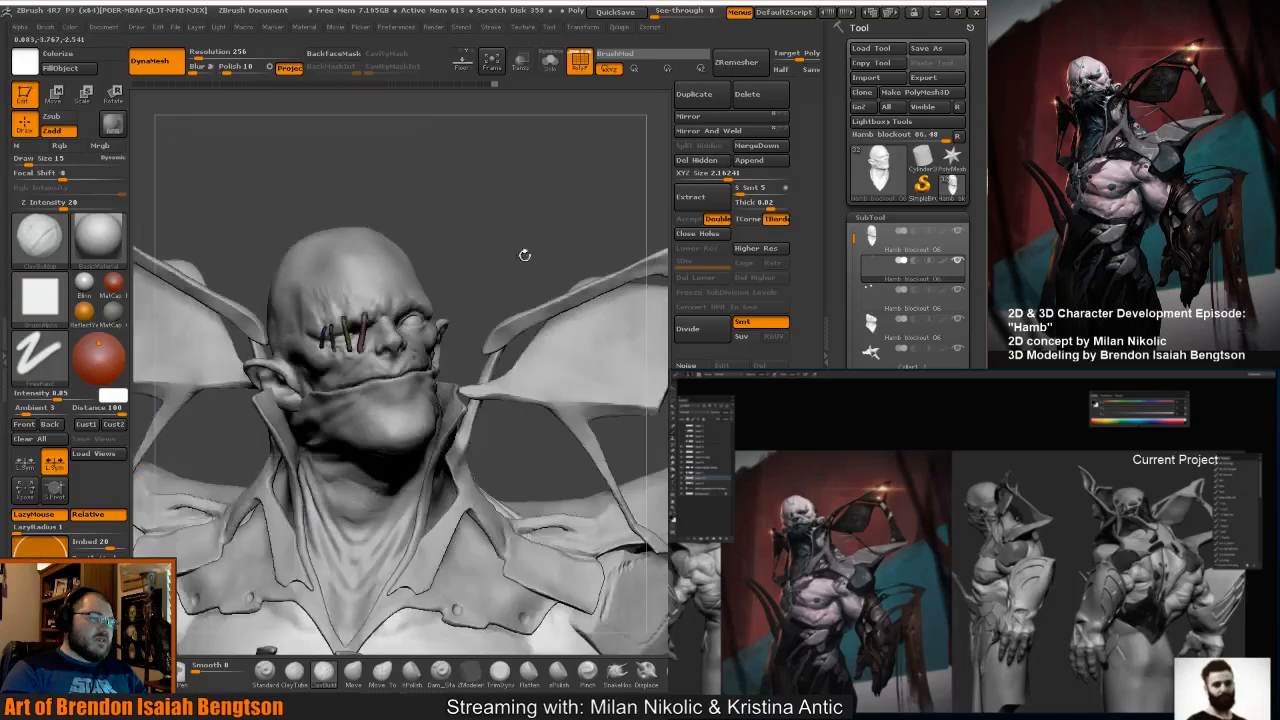
{"action": "mouse_move", "coordinate": [518, 262]}
{"action": "left_mouse_down"}
{"action": "mouse_move", "coordinate": [527, 281]}
{"action": "mouse_move", "coordinate": [437, 149]}
{"action": "left_mouse_up"}
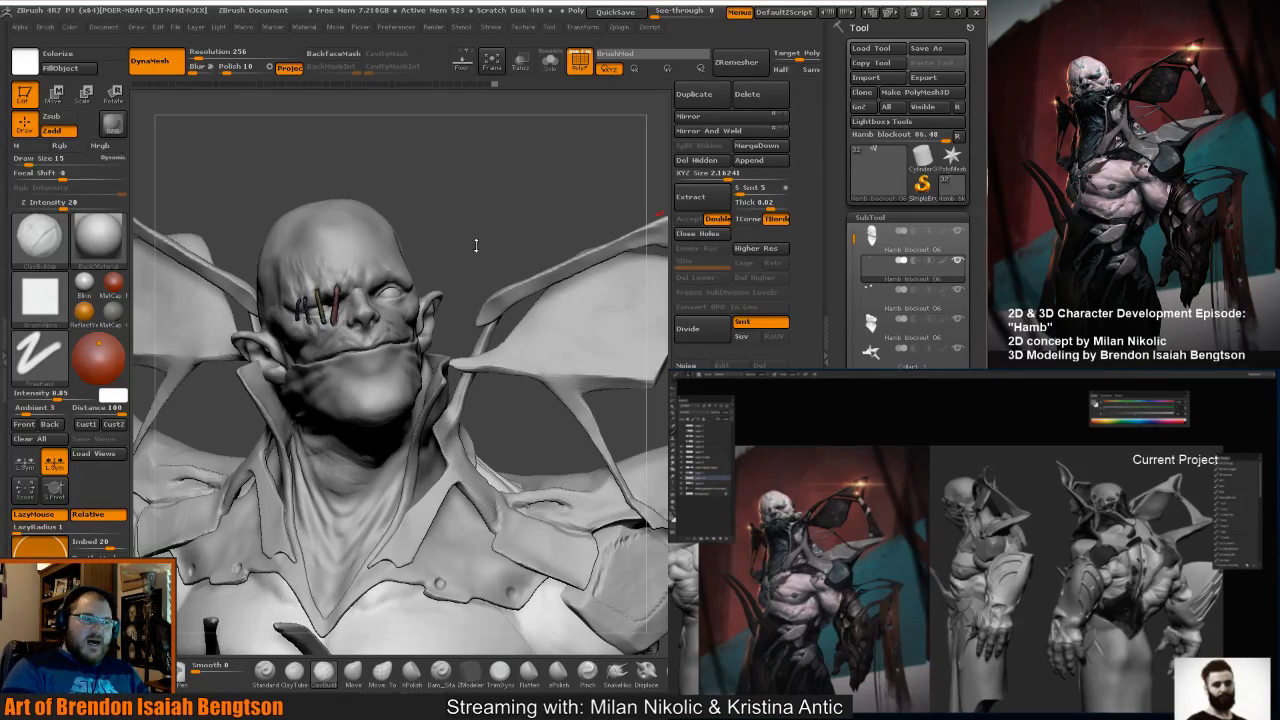
{"action": "left_click_drag", "start_coordinate": [476, 245], "coordinate": [477, 249]}
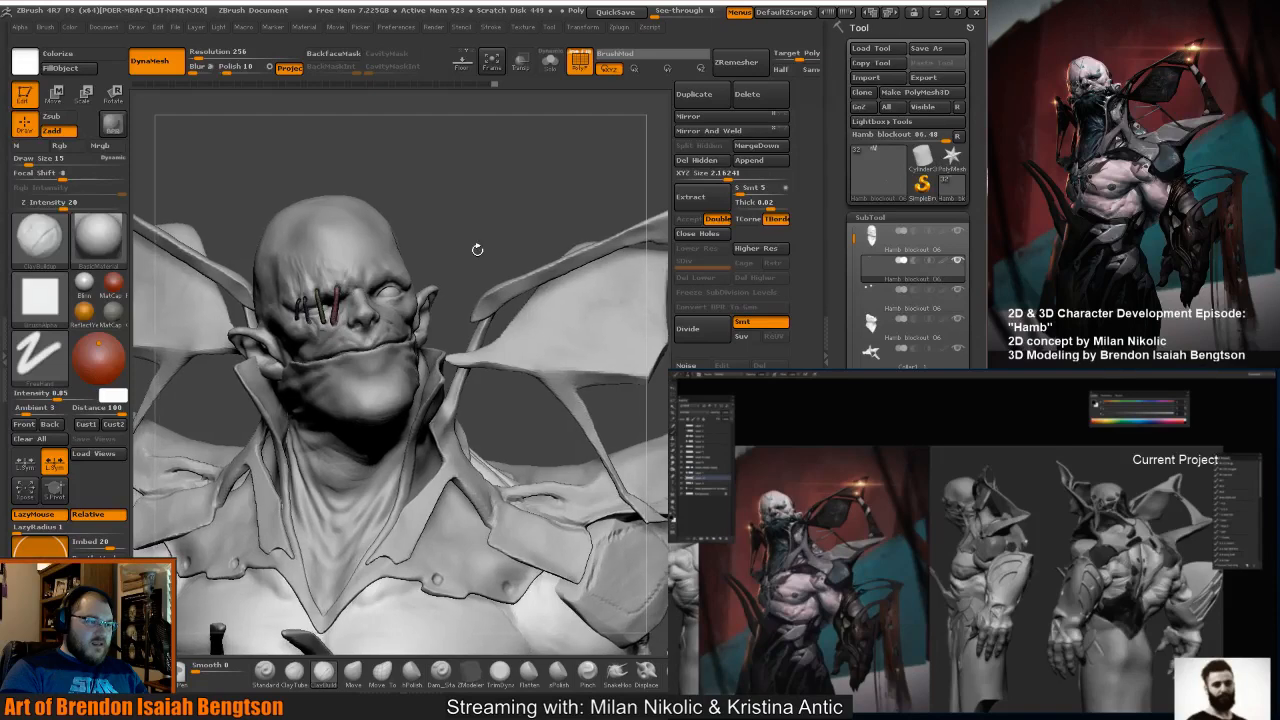
{"action": "left_click", "coordinate": [358, 258], "text": "alt"}
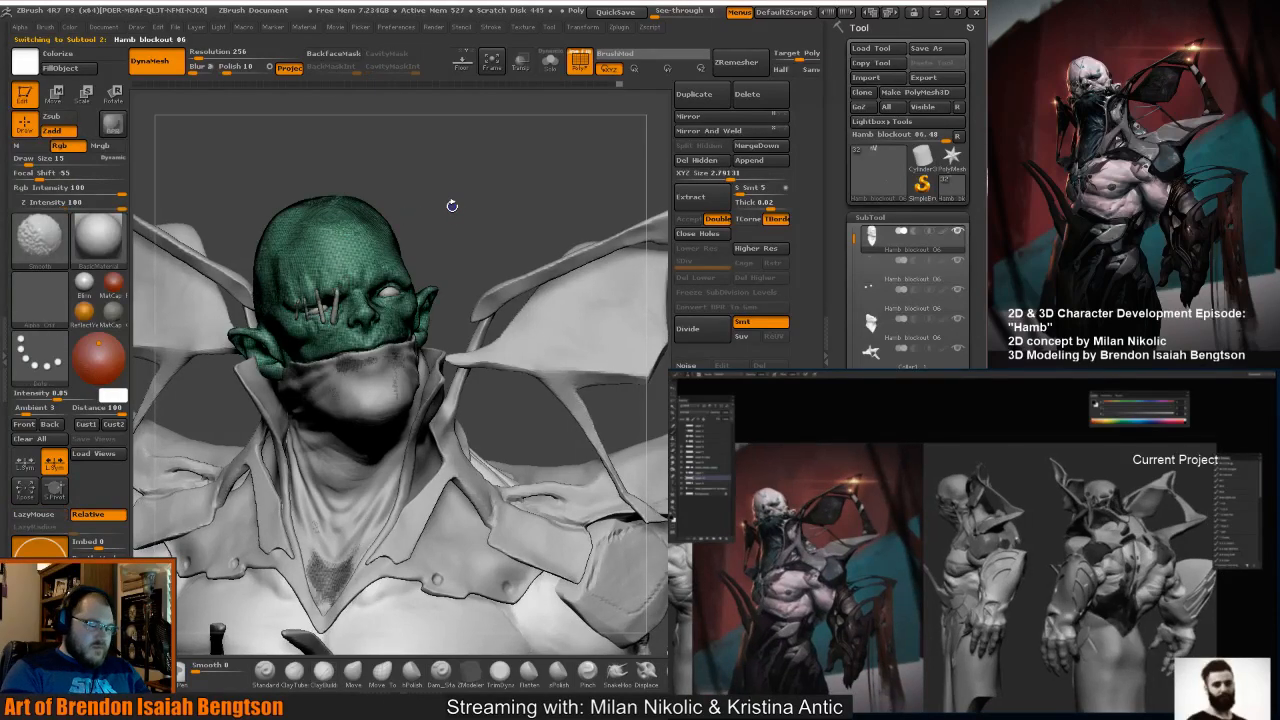
{"action": "key", "text": "shift+f"}
{"action": "mouse_move", "coordinate": [457, 226]}
{"action": "left_mouse_down", "text": "alt"}
{"action": "mouse_move", "coordinate": [478, 264]}
{"action": "mouse_move", "coordinate": [529, 234]}
{"action": "mouse_move", "coordinate": [522, 248]}
{"action": "left_mouse_up", "text": "alt"}
Smooth and reshape the cheek skin below the inner stitches with the brush at draw size 28.
{"action": "key", "text": "space"}
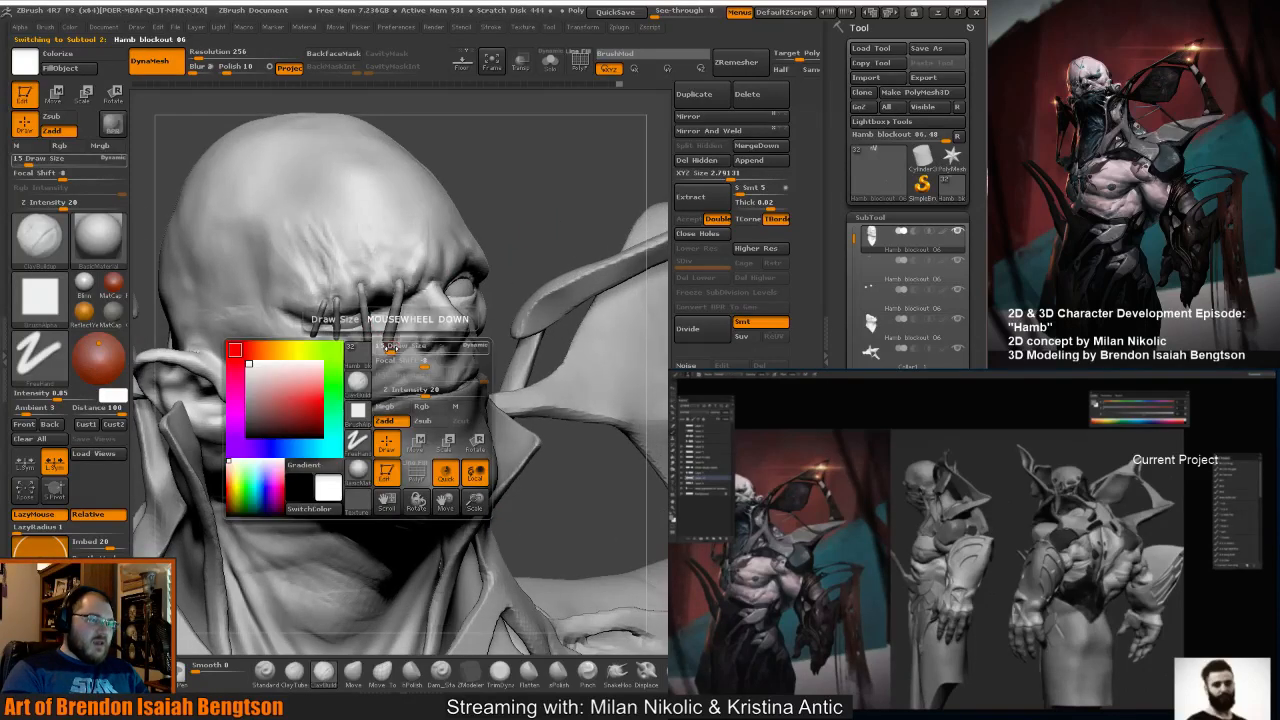
{"action": "left_click", "coordinate": [389, 349]}
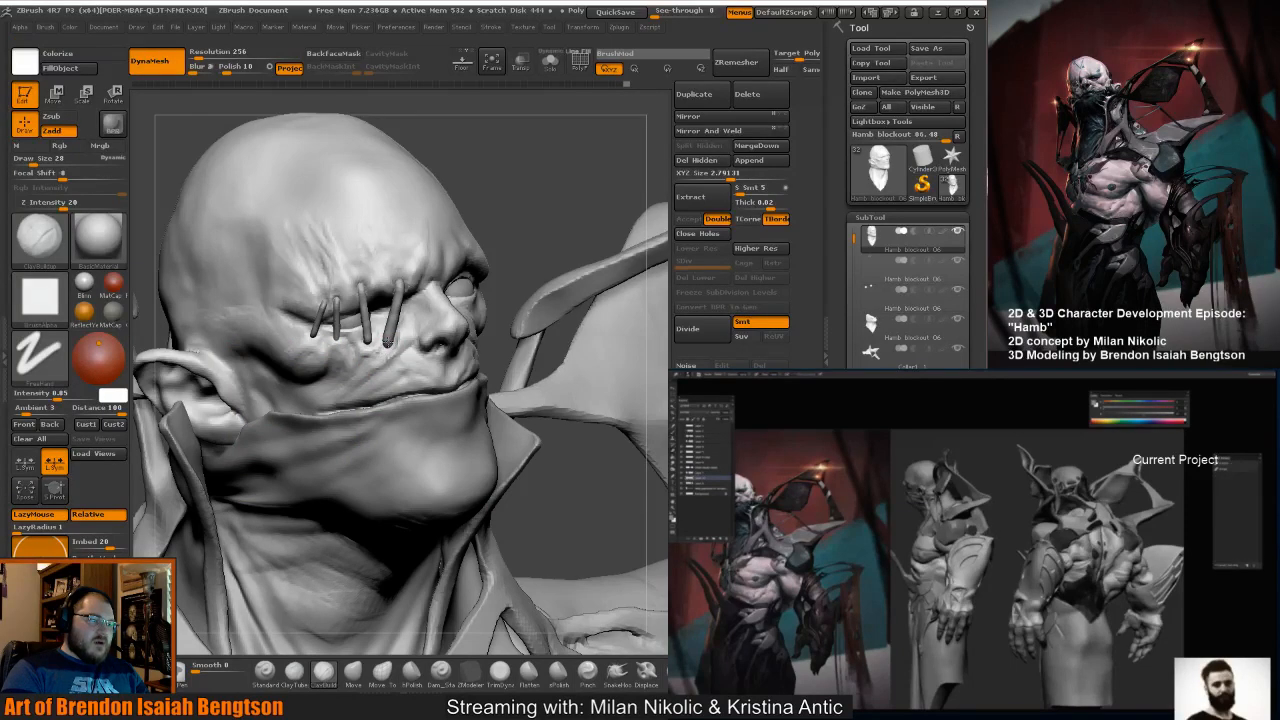
{"action": "key", "text": "shift"}
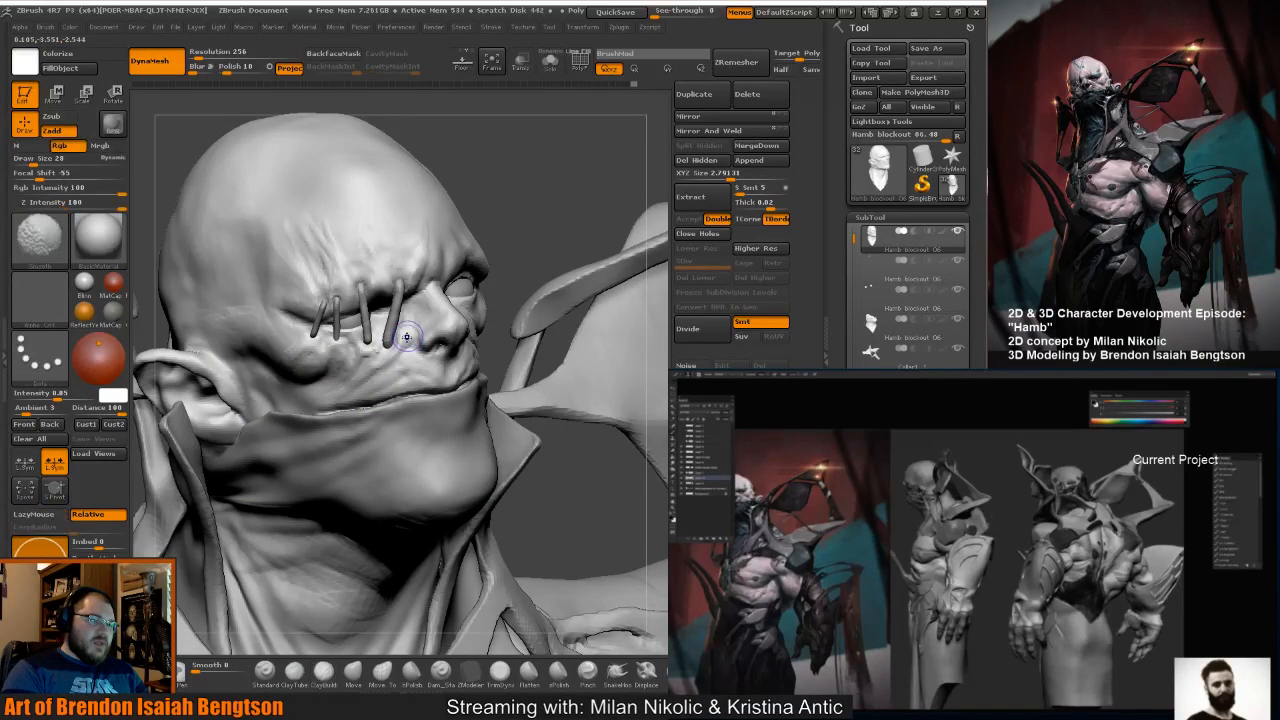
{"action": "mouse_move", "coordinate": [369, 376]}
{"action": "left_mouse_down", "text": "shift"}
{"action": "mouse_move", "coordinate": [412, 352]}
{"action": "mouse_move", "coordinate": [404, 343]}
{"action": "mouse_move", "coordinate": [382, 376]}
{"action": "mouse_move", "coordinate": [381, 350]}
{"action": "mouse_move", "coordinate": [385, 366]}
{"action": "left_mouse_up", "text": "shift"}
{"action": "mouse_move", "coordinate": [385, 366]}
{"action": "left_mouse_down"}
{"action": "mouse_move", "coordinate": [404, 343]}
{"action": "mouse_move", "coordinate": [386, 350]}
{"action": "left_mouse_up"}
{"action": "left_click_drag", "start_coordinate": [520, 205], "coordinate": [546, 204]}
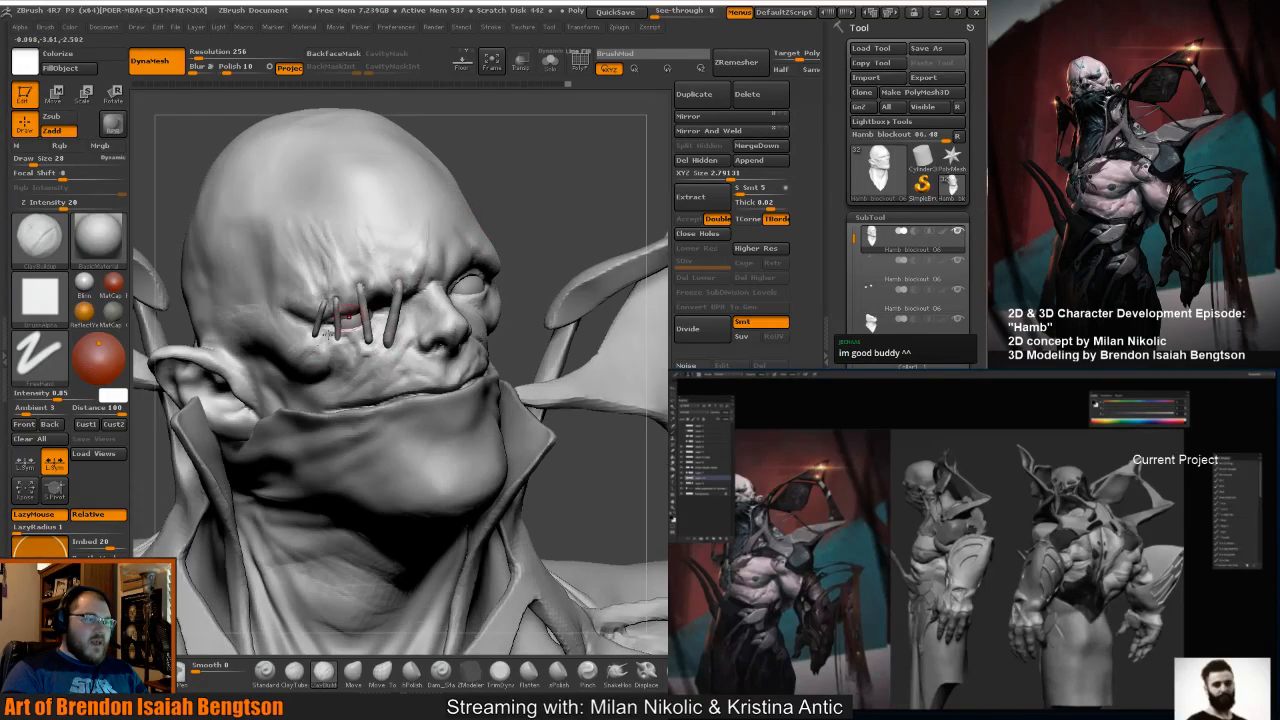
Shape and smooth the skin around the outer stitches with Clay Buildup at draw size 19, checking several angles.
{"action": "key", "text": "space"}
{"action": "left_click_drag", "start_coordinate": [342, 342], "coordinate": [335, 340]}
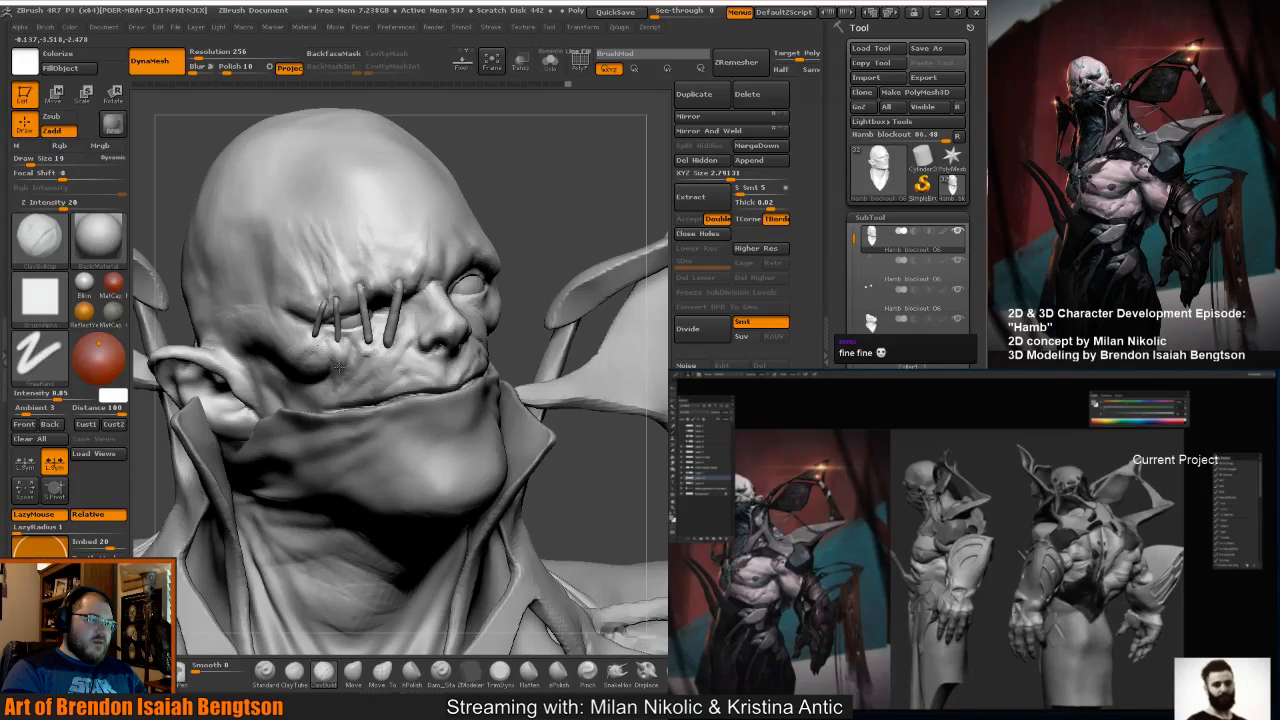
{"action": "left_click_drag", "start_coordinate": [590, 214], "coordinate": [532, 207]}
{"action": "key", "text": "shift"}
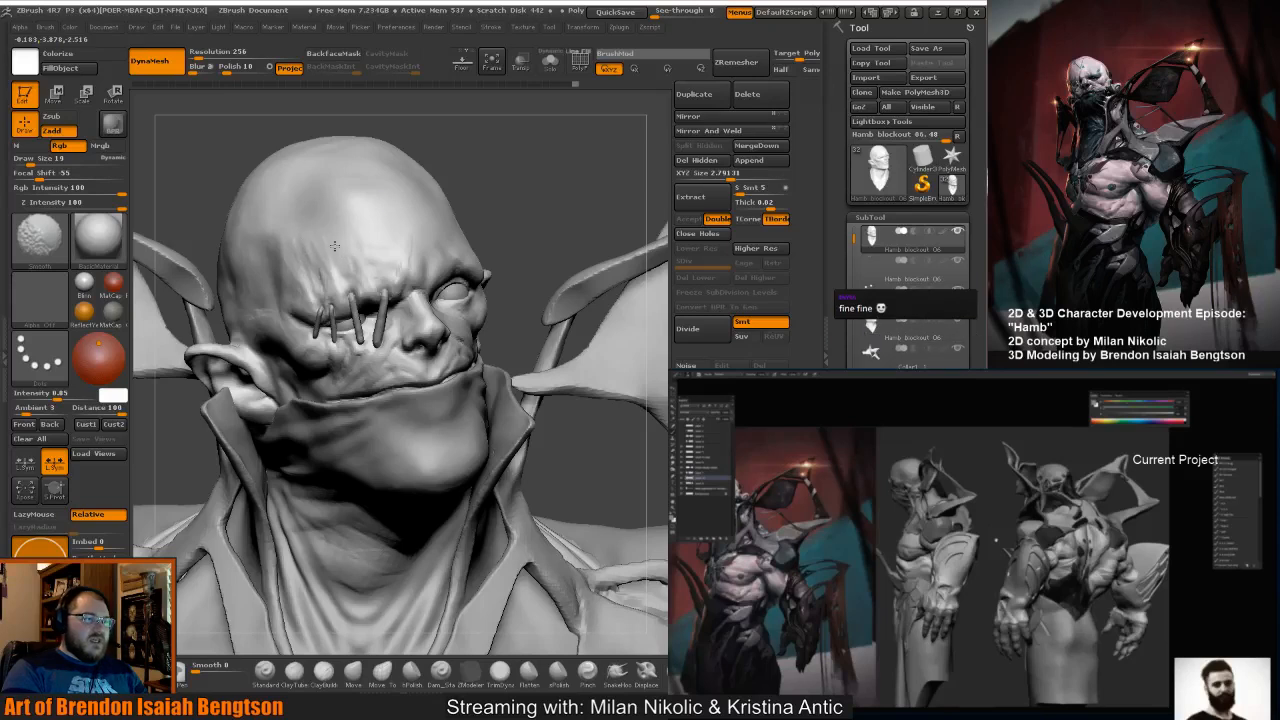
{"action": "mouse_move", "coordinate": [547, 208]}
{"action": "left_mouse_down"}
{"action": "mouse_move", "coordinate": [509, 174]}
{"action": "mouse_move", "coordinate": [510, 188]}
{"action": "left_mouse_up"}
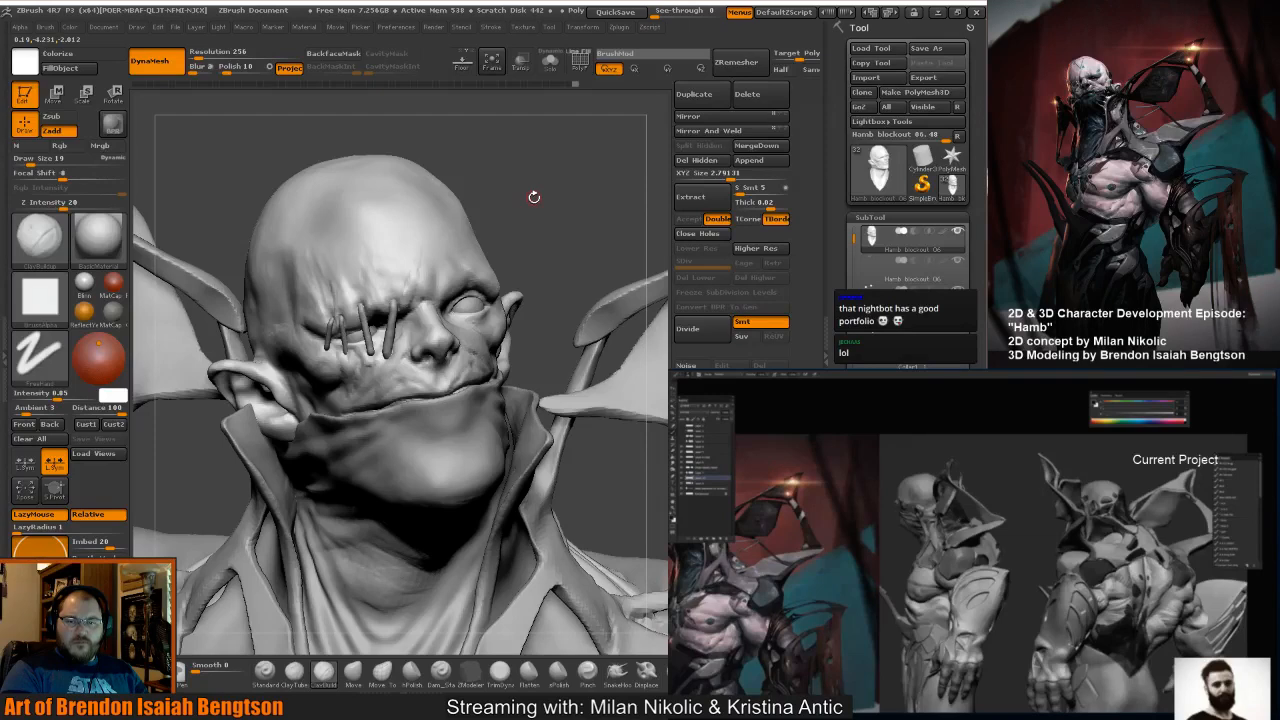
{"action": "left_click_drag", "start_coordinate": [537, 211], "coordinate": [543, 213]}
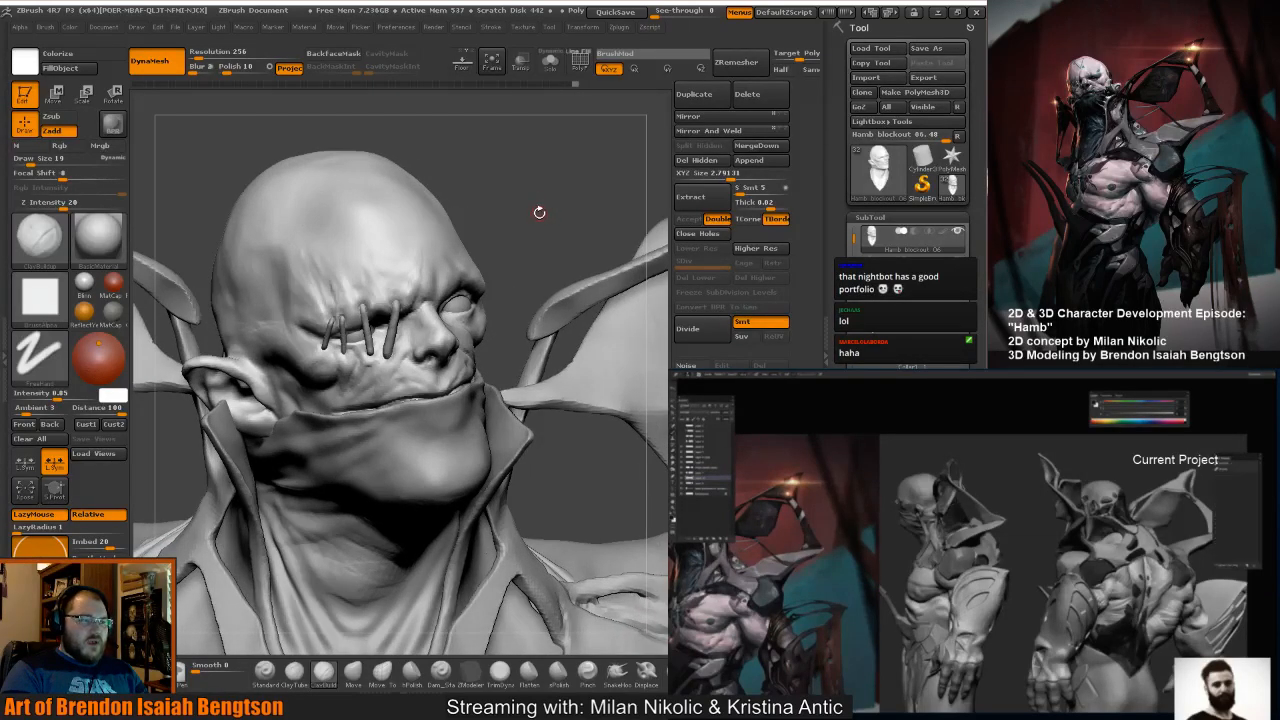
{"action": "left_click_drag", "start_coordinate": [446, 273], "coordinate": [500, 218]}
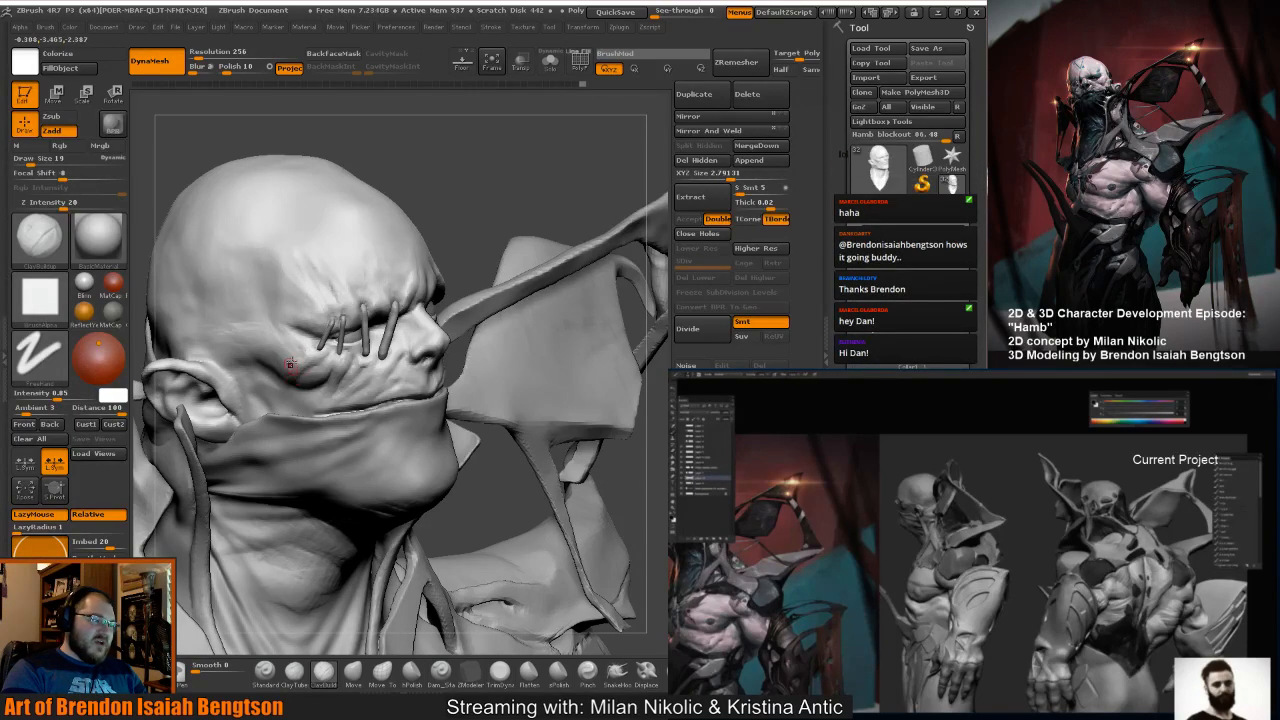
Detail the skin beside the outermost stitch with Clay Buildup at draw size 8 and quick-save the project.
{"action": "left_click_drag", "start_coordinate": [462, 215], "coordinate": [305, 340]}
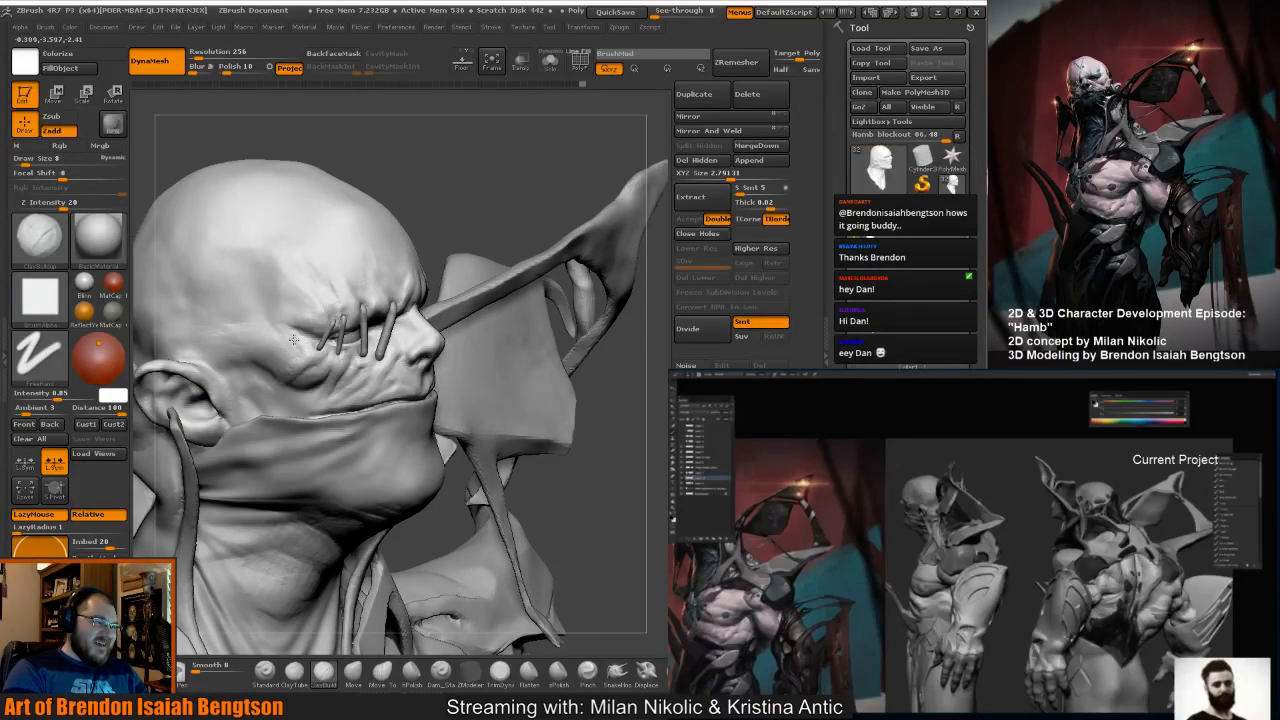
{"action": "left_click_drag", "start_coordinate": [541, 206], "coordinate": [517, 191]}
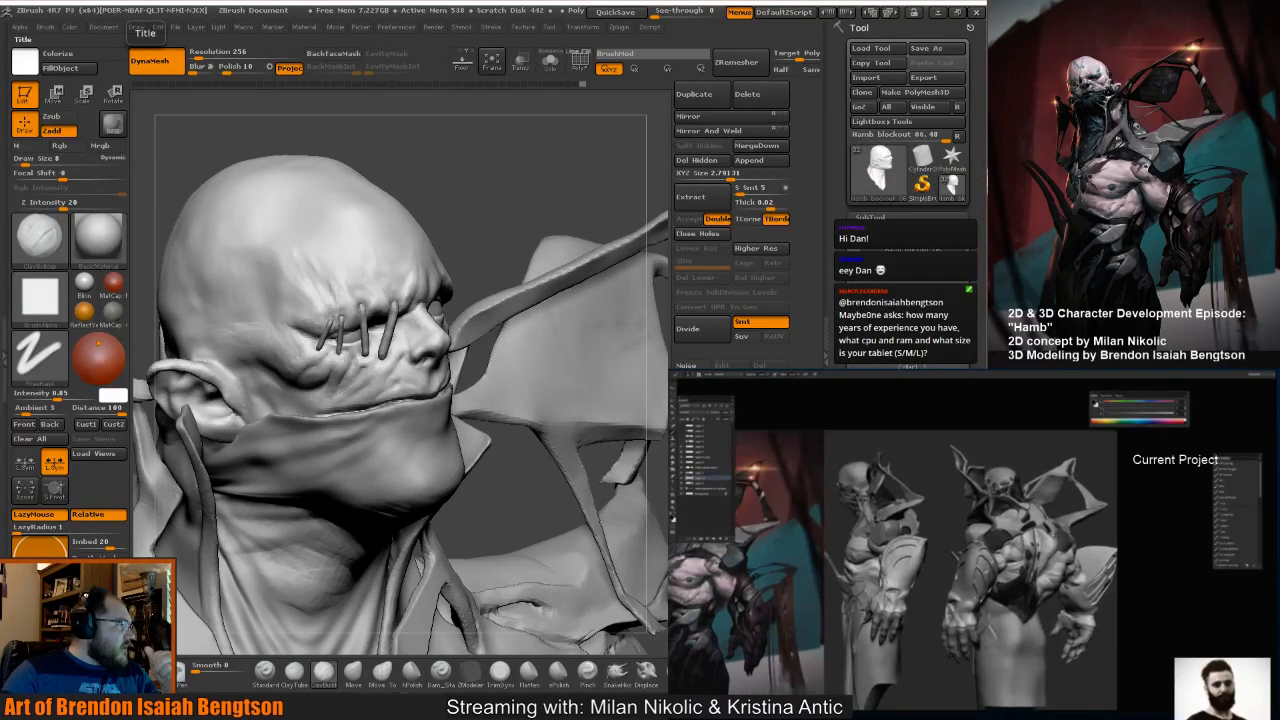
{"action": "key", "text": "ctrl+s"}
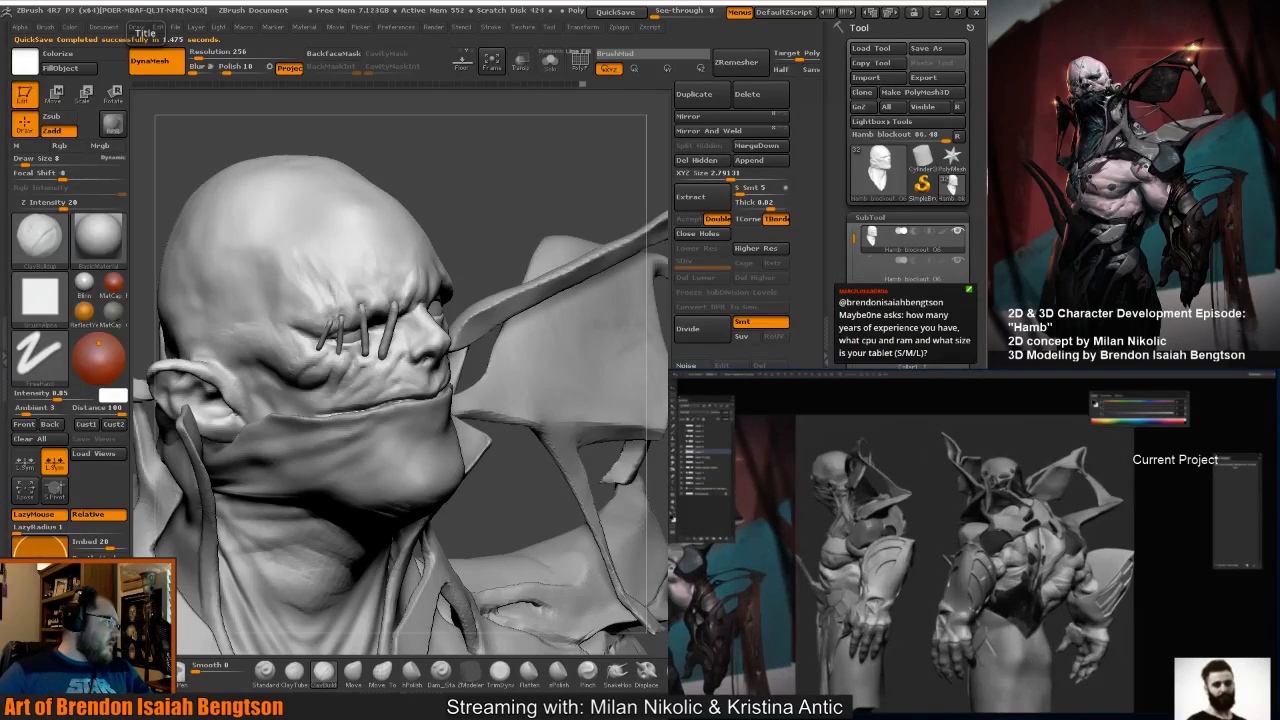
{"action": "left_click_drag", "start_coordinate": [471, 258], "coordinate": [456, 264]}
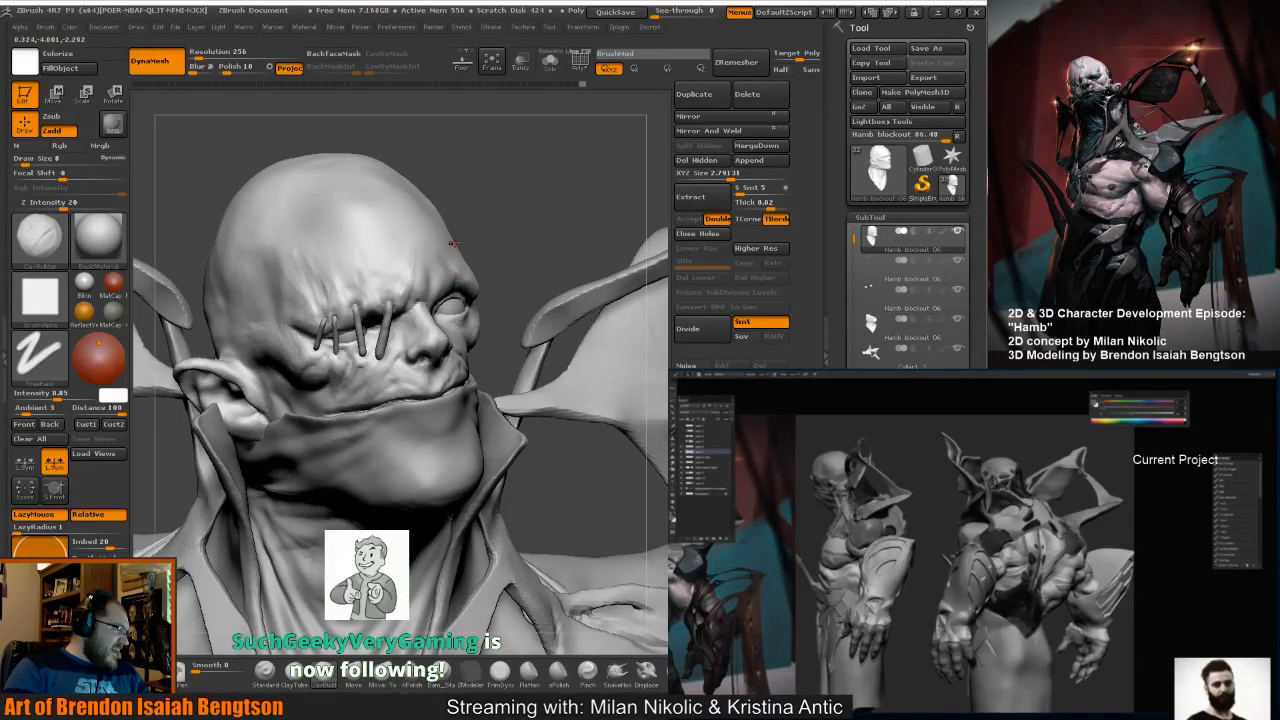
{"action": "mouse_move", "coordinate": [485, 233]}
{"action": "left_mouse_down"}
{"action": "mouse_move", "coordinate": [509, 216]}
{"action": "mouse_move", "coordinate": [502, 256]}
{"action": "mouse_move", "coordinate": [497, 243]}
{"action": "left_mouse_up"}
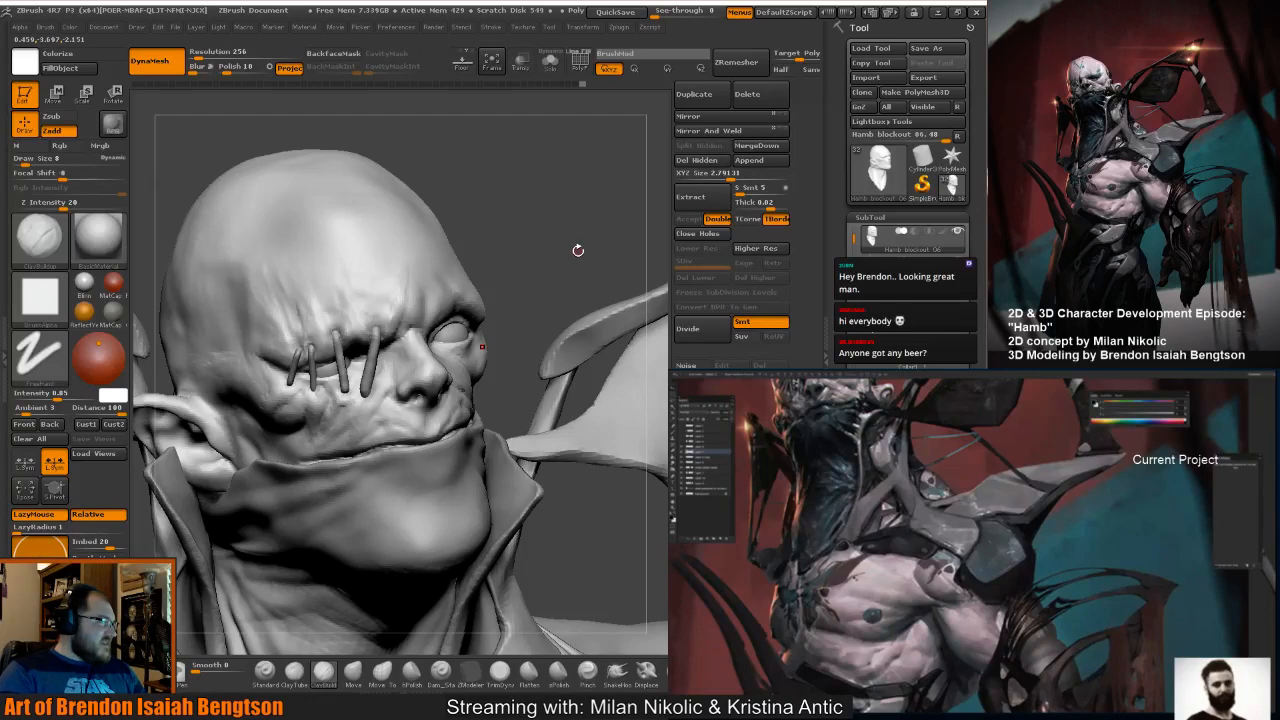
{"action": "left_click_drag", "start_coordinate": [586, 266], "coordinate": [586, 266]}
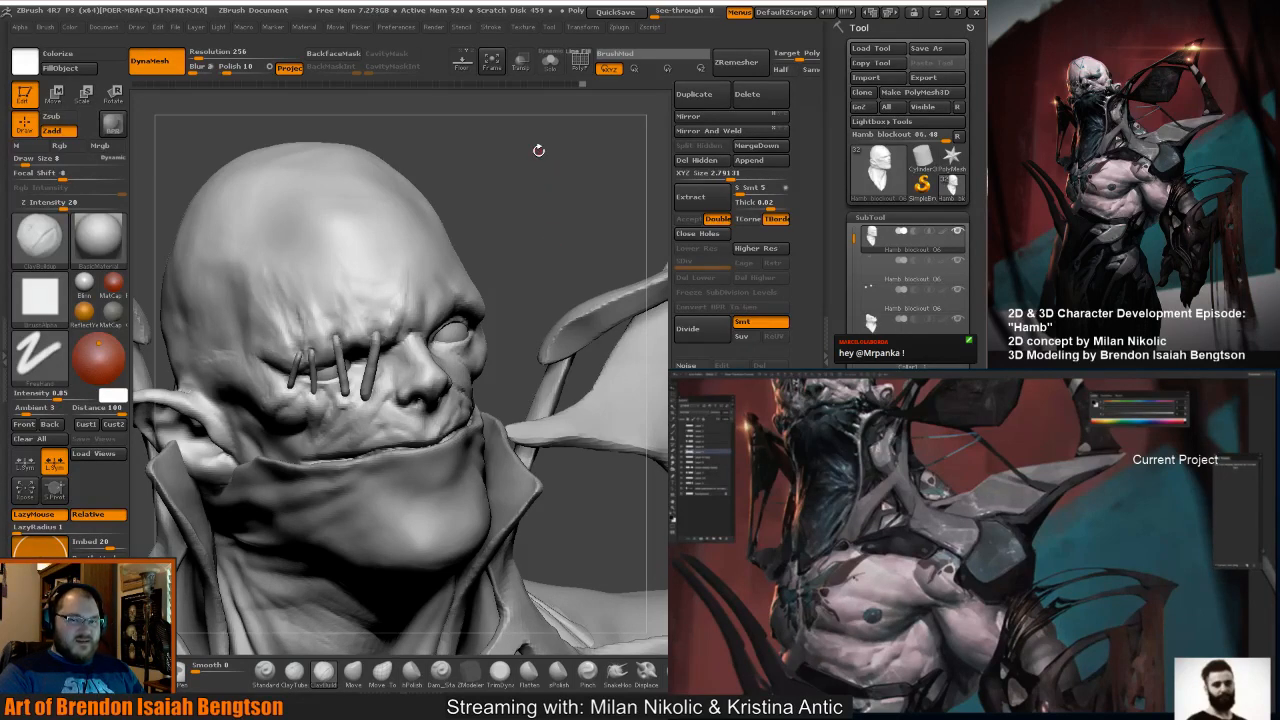
Examine the head, face covering and collar from front, three-quarter and side views.
{"action": "left_click_drag", "start_coordinate": [528, 258], "coordinate": [514, 183], "text": "alt"}
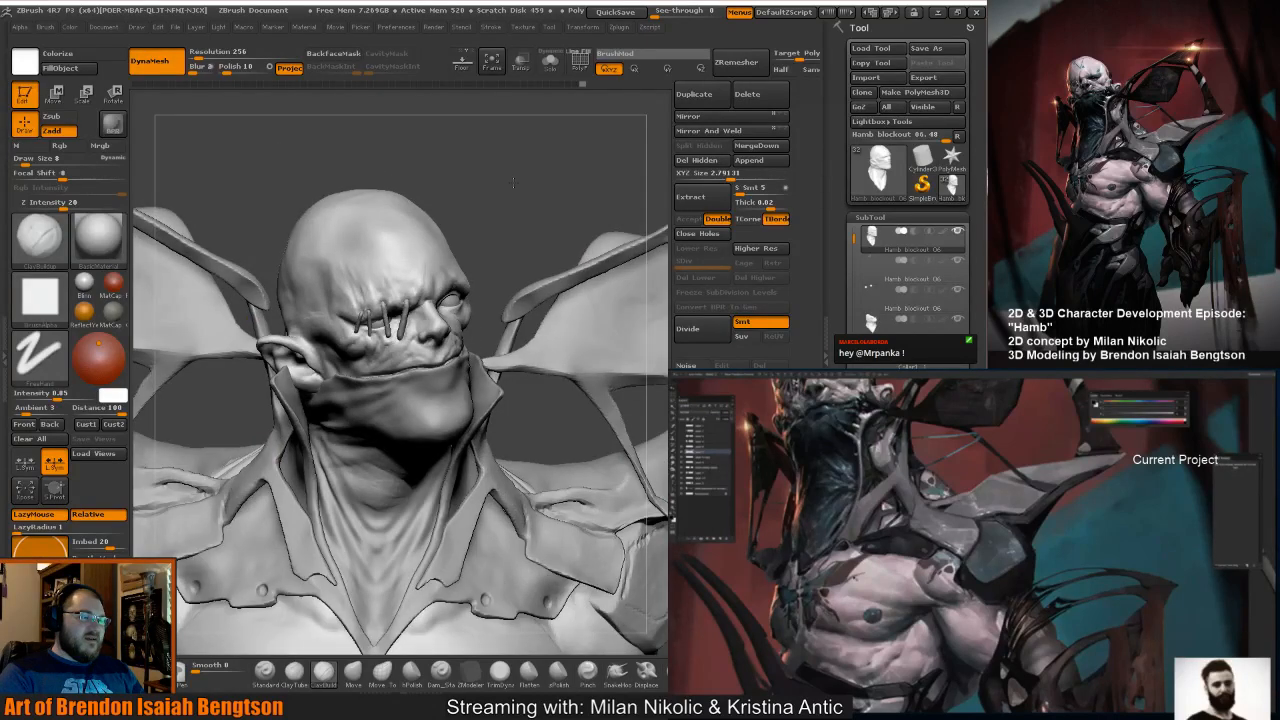
{"action": "mouse_move", "coordinate": [513, 183]}
{"action": "left_mouse_down"}
{"action": "mouse_move", "coordinate": [400, 232]}
{"action": "mouse_move", "coordinate": [489, 198]}
{"action": "left_mouse_up"}
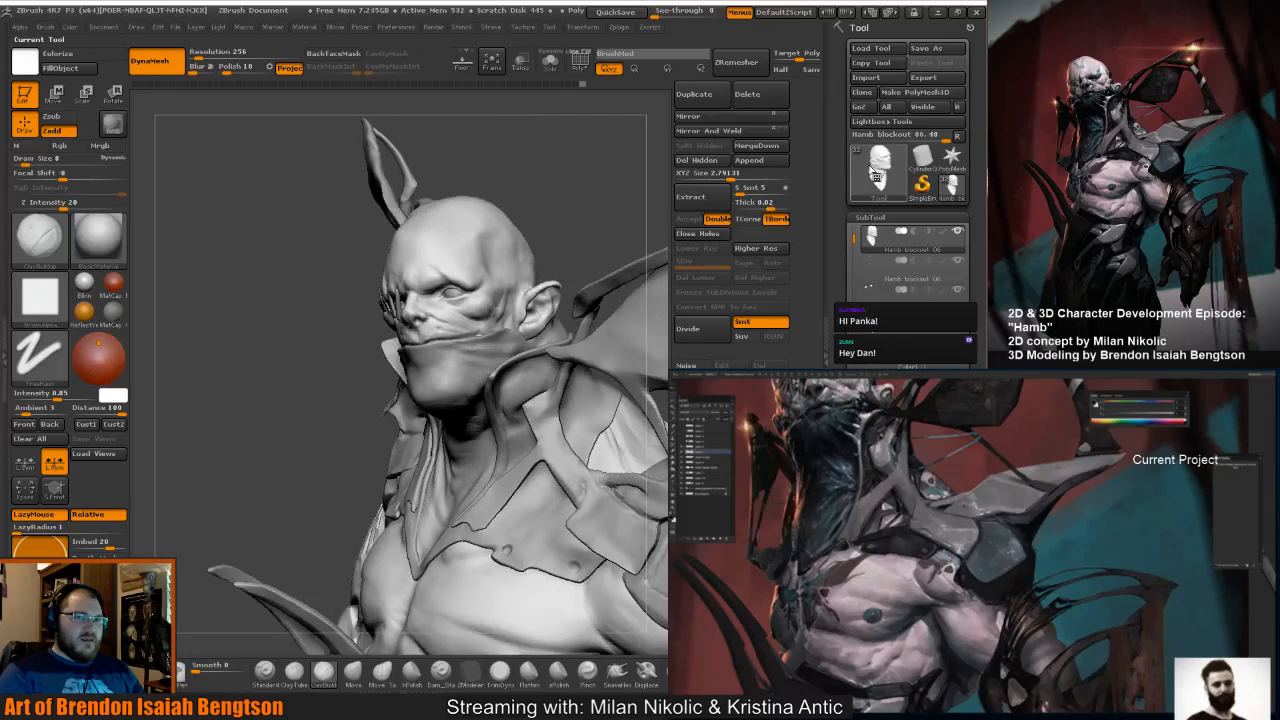
{"action": "mouse_move", "coordinate": [880, 178]}
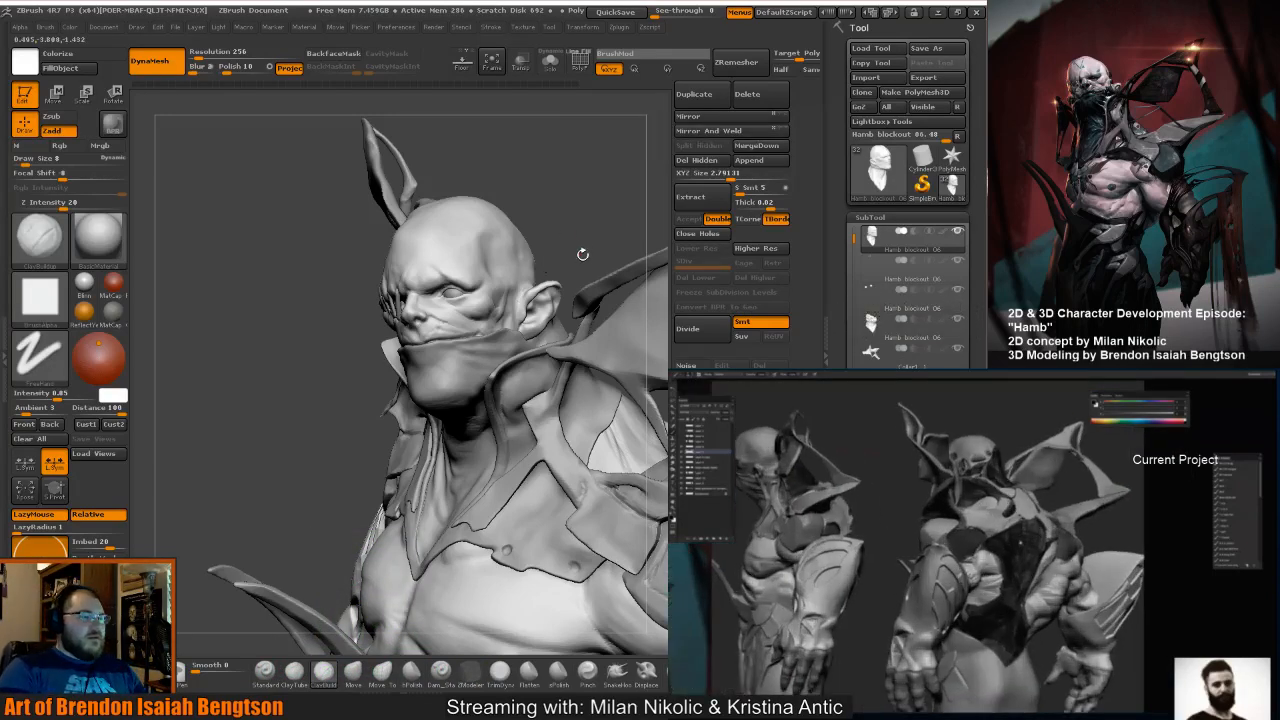
{"action": "mouse_move", "coordinate": [583, 254]}
{"action": "left_mouse_down"}
{"action": "mouse_move", "coordinate": [583, 240]}
{"action": "mouse_move", "coordinate": [592, 246]}
{"action": "mouse_move", "coordinate": [573, 232]}
{"action": "mouse_move", "coordinate": [544, 228]}
{"action": "left_mouse_up"}
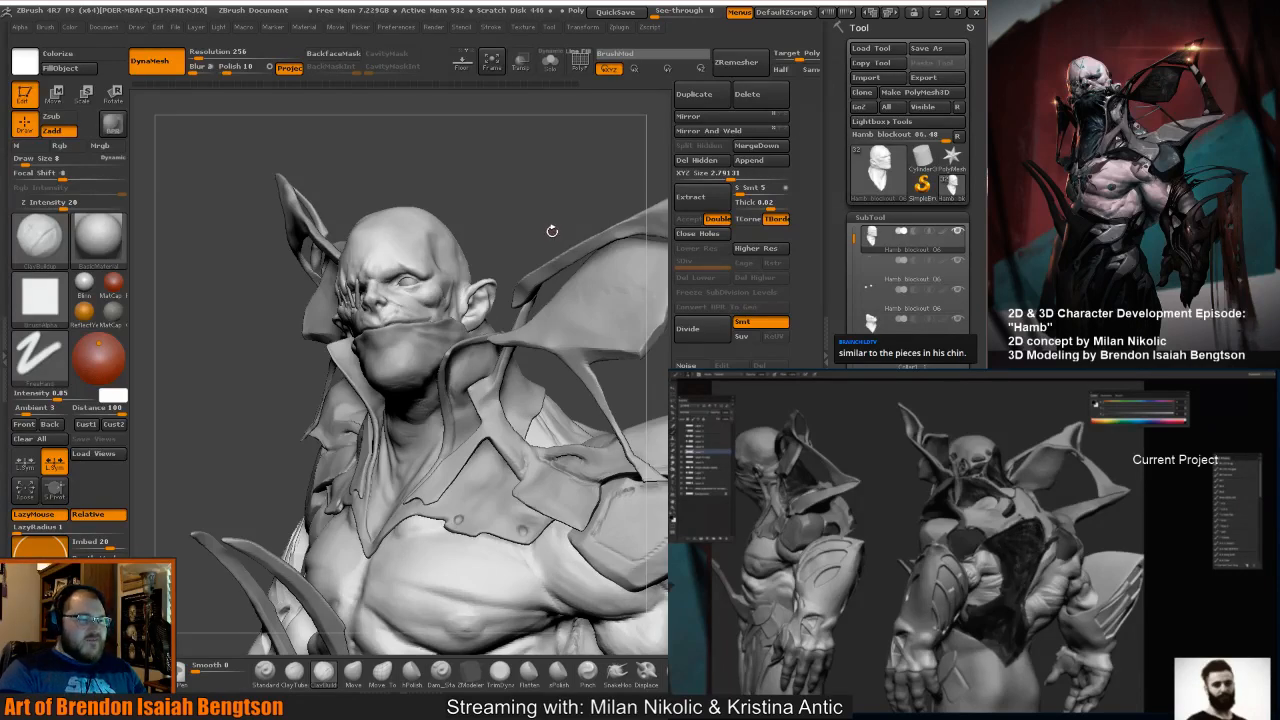
{"action": "mouse_move", "coordinate": [526, 246]}
{"action": "left_mouse_down"}
{"action": "mouse_move", "coordinate": [534, 262]}
{"action": "mouse_move", "coordinate": [498, 245]}
{"action": "left_mouse_up"}
{"action": "key", "text": "space"}
{"action": "left_click_drag", "start_coordinate": [479, 312], "coordinate": [485, 312]}
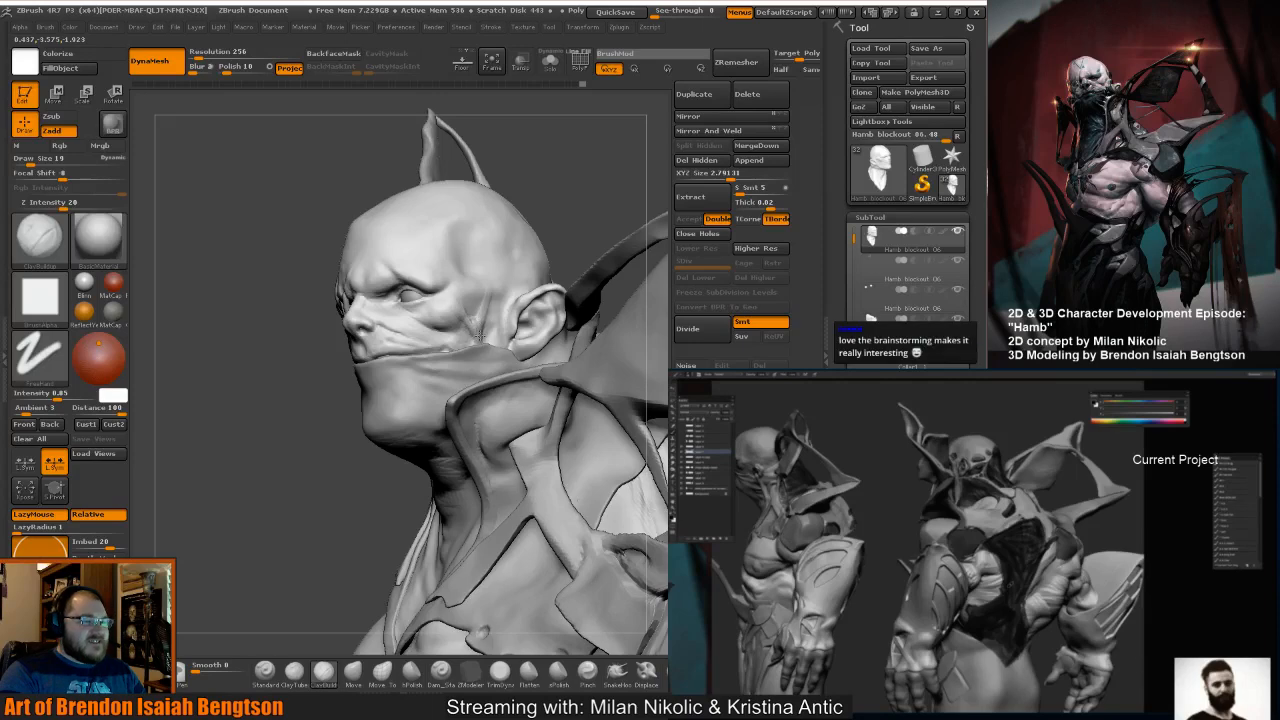
{"action": "mouse_move", "coordinate": [582, 211]}
{"action": "left_mouse_down"}
{"action": "mouse_move", "coordinate": [545, 217]}
{"action": "mouse_move", "coordinate": [568, 220]}
{"action": "left_mouse_up"}
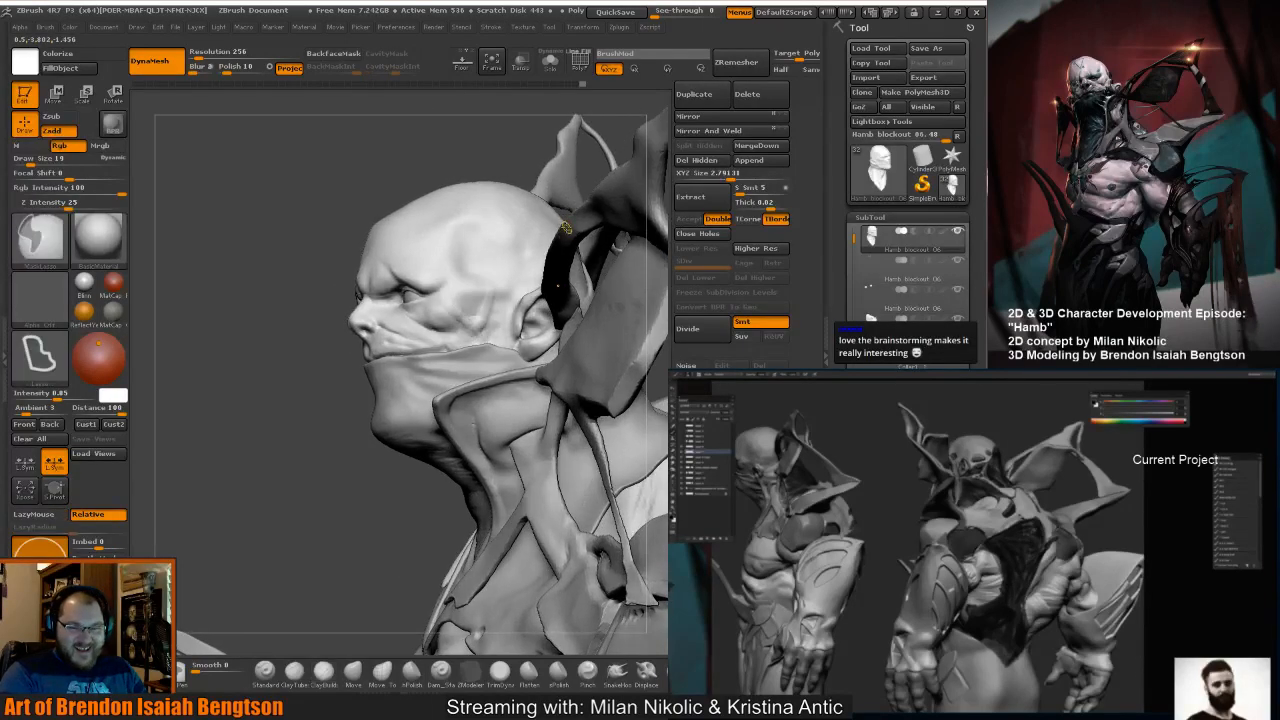
{"action": "left_click_drag", "start_coordinate": [374, 198], "coordinate": [374, 216], "text": "alt"}
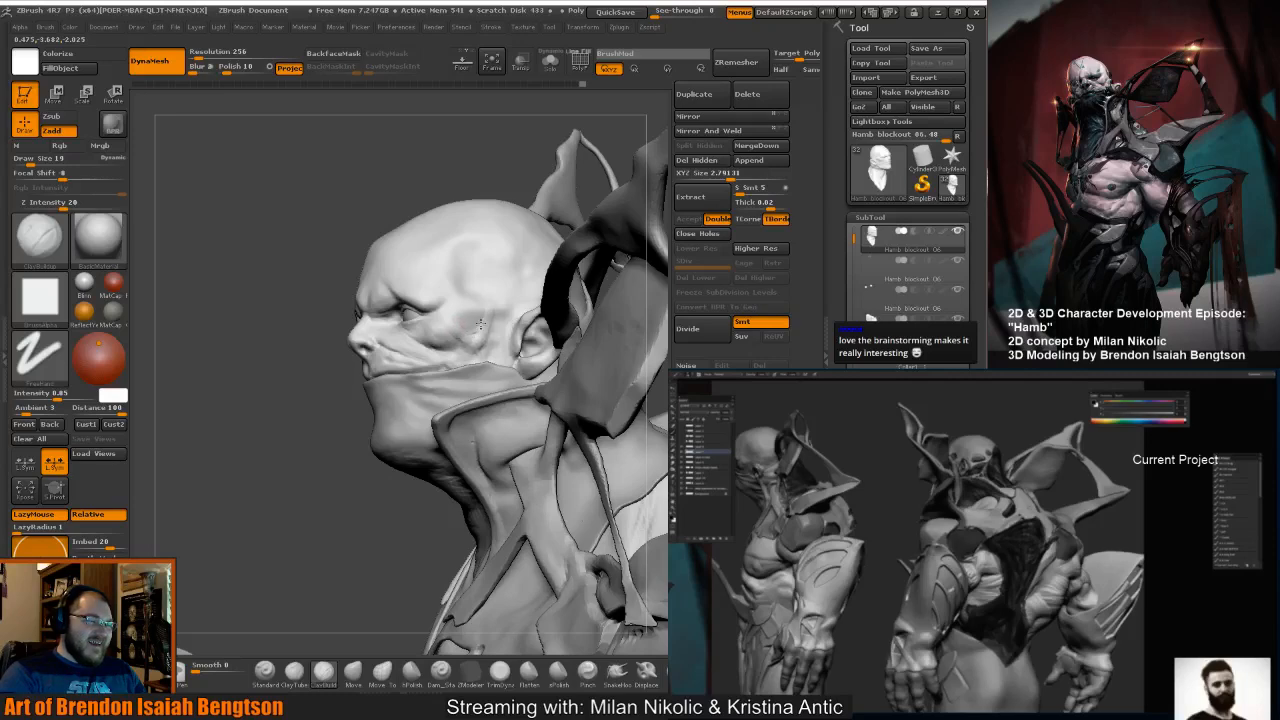
Make the lower-face covering the active subtool and reshape its edge beside the ear with Move Topological at draw size 86.
{"action": "mouse_move", "coordinate": [468, 170]}
{"action": "left_mouse_down"}
{"action": "mouse_move", "coordinate": [550, 185]}
{"action": "mouse_move", "coordinate": [592, 222]}
{"action": "left_mouse_up"}
{"action": "left_click", "coordinate": [460, 391], "text": "alt"}
{"action": "key", "text": "b"}
{"action": "key", "text": "m"}
{"action": "key", "text": "t"}
{"action": "key", "text": "space"}
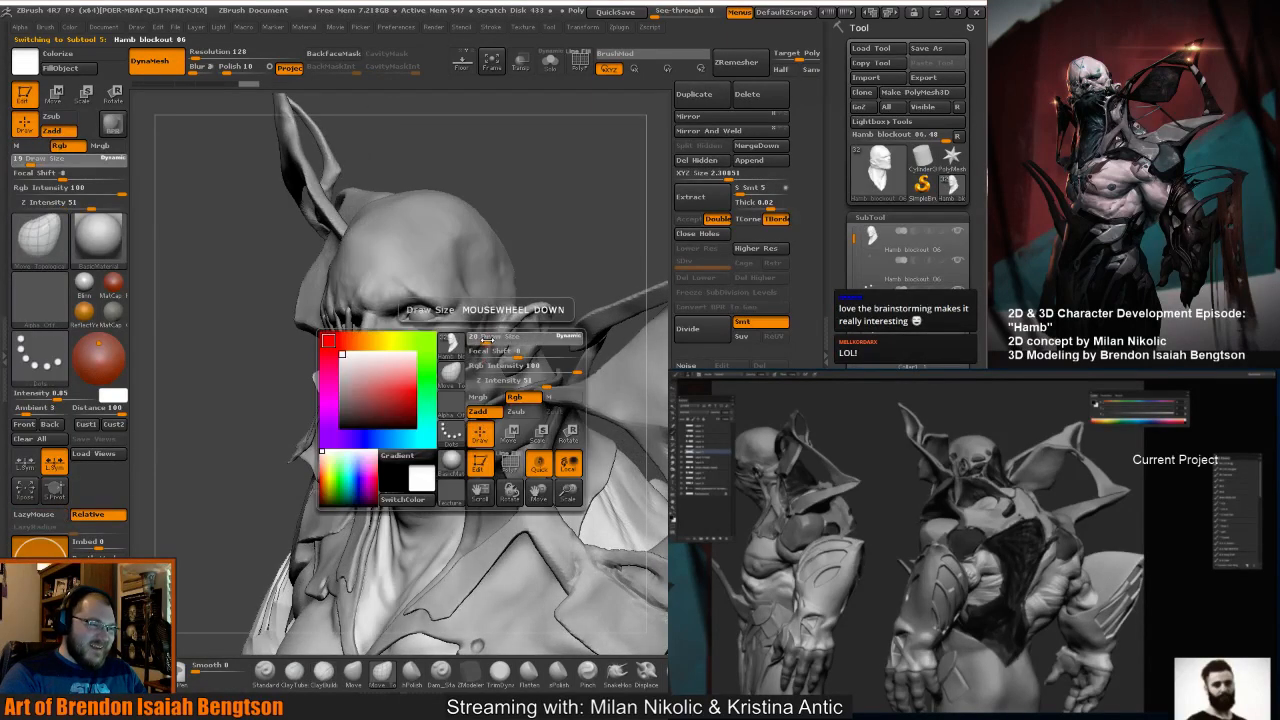
{"action": "left_click_drag", "start_coordinate": [487, 340], "coordinate": [503, 341]}
{"action": "left_click_drag", "start_coordinate": [552, 228], "coordinate": [612, 234]}
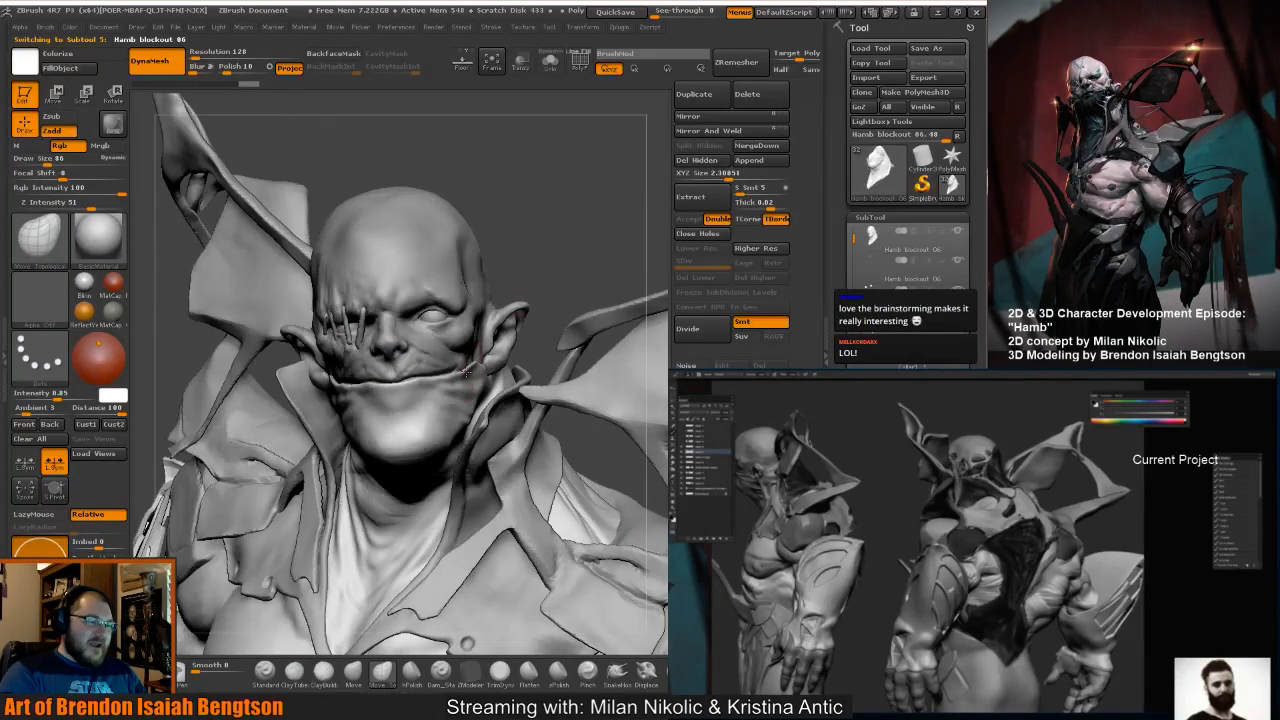
{"action": "left_click_drag", "start_coordinate": [466, 371], "coordinate": [477, 363]}
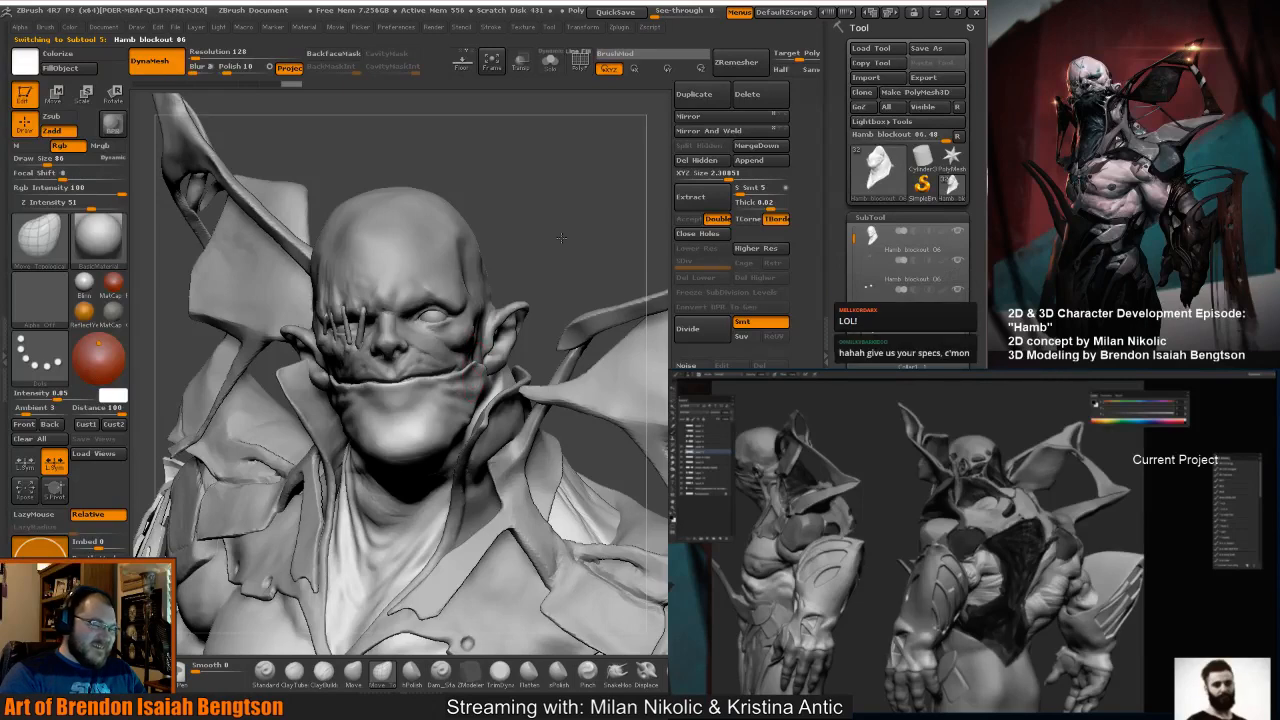
Make the head the active subtool, duplicate it and subdivide the copy once.
{"action": "mouse_move", "coordinate": [561, 237]}
{"action": "left_mouse_down"}
{"action": "mouse_move", "coordinate": [574, 230]}
{"action": "mouse_move", "coordinate": [505, 191]}
{"action": "left_mouse_up"}
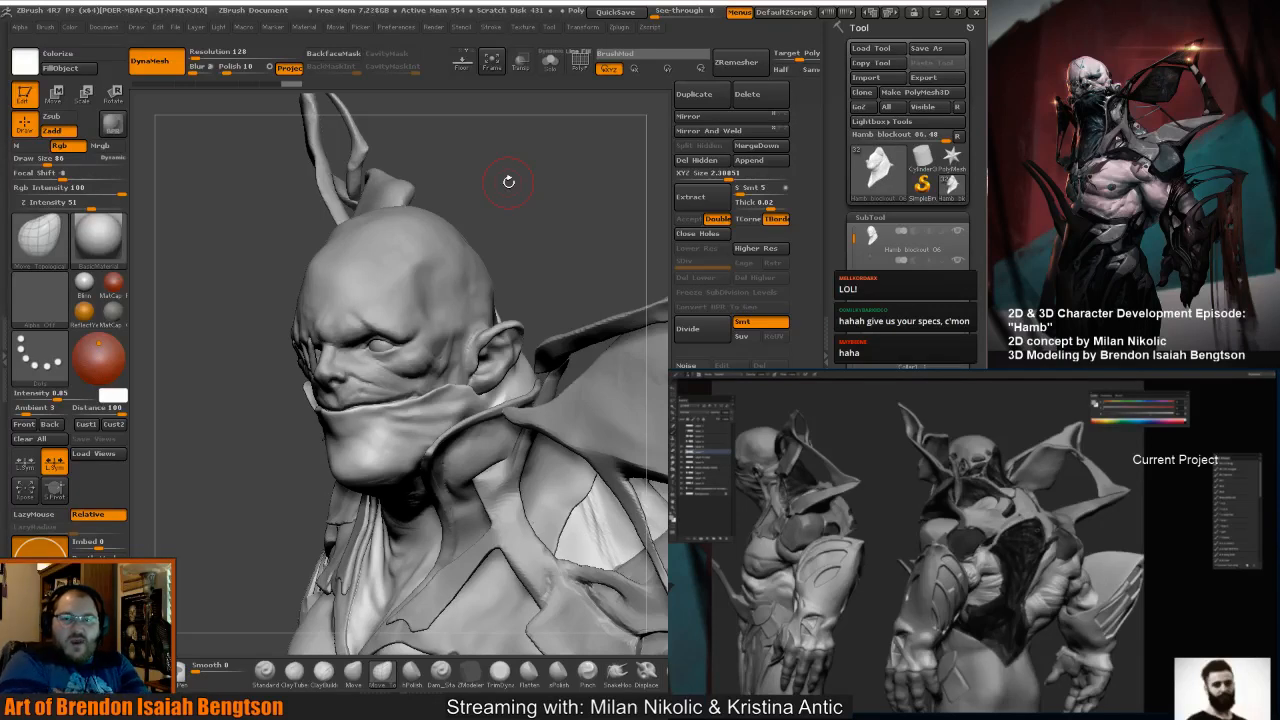
{"action": "mouse_move", "coordinate": [572, 265]}
{"action": "left_mouse_down"}
{"action": "mouse_move", "coordinate": [572, 240]}
{"action": "mouse_move", "coordinate": [504, 372]}
{"action": "mouse_move", "coordinate": [537, 257]}
{"action": "mouse_move", "coordinate": [590, 355]}
{"action": "mouse_move", "coordinate": [480, 273]}
{"action": "left_mouse_up"}
{"action": "left_click", "coordinate": [402, 286], "text": "alt"}
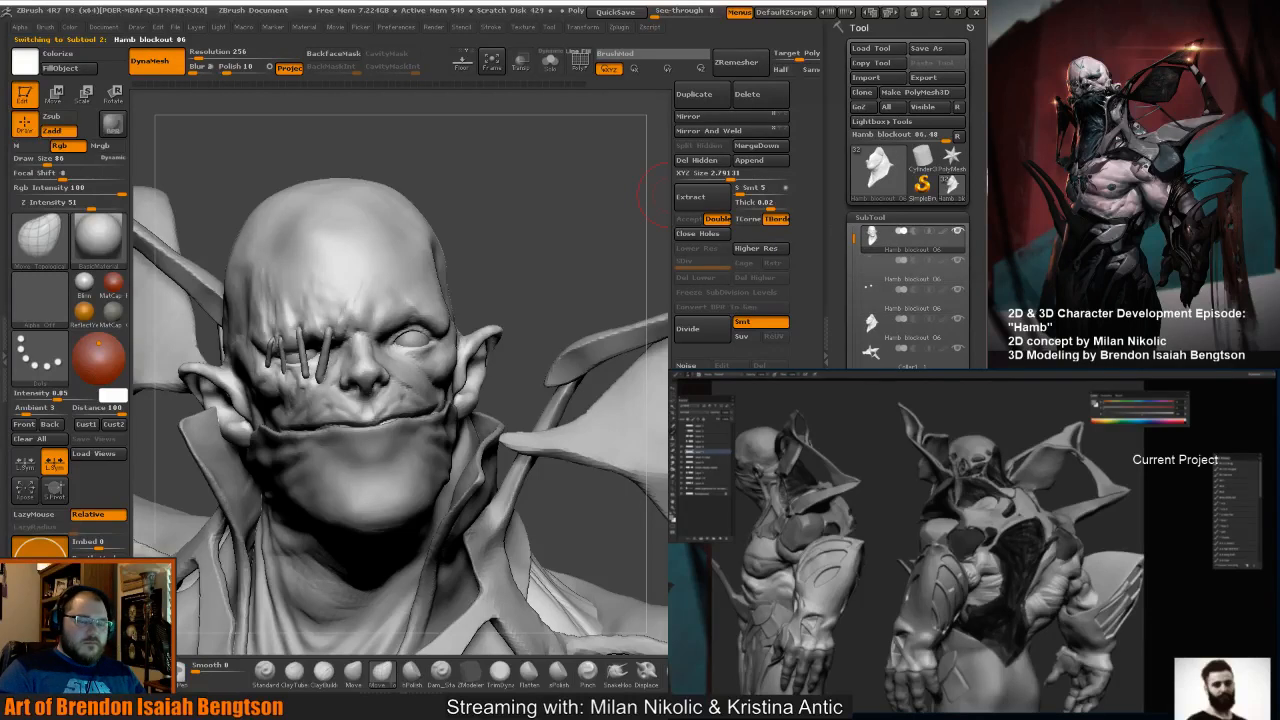
{"action": "left_click", "coordinate": [698, 95]}
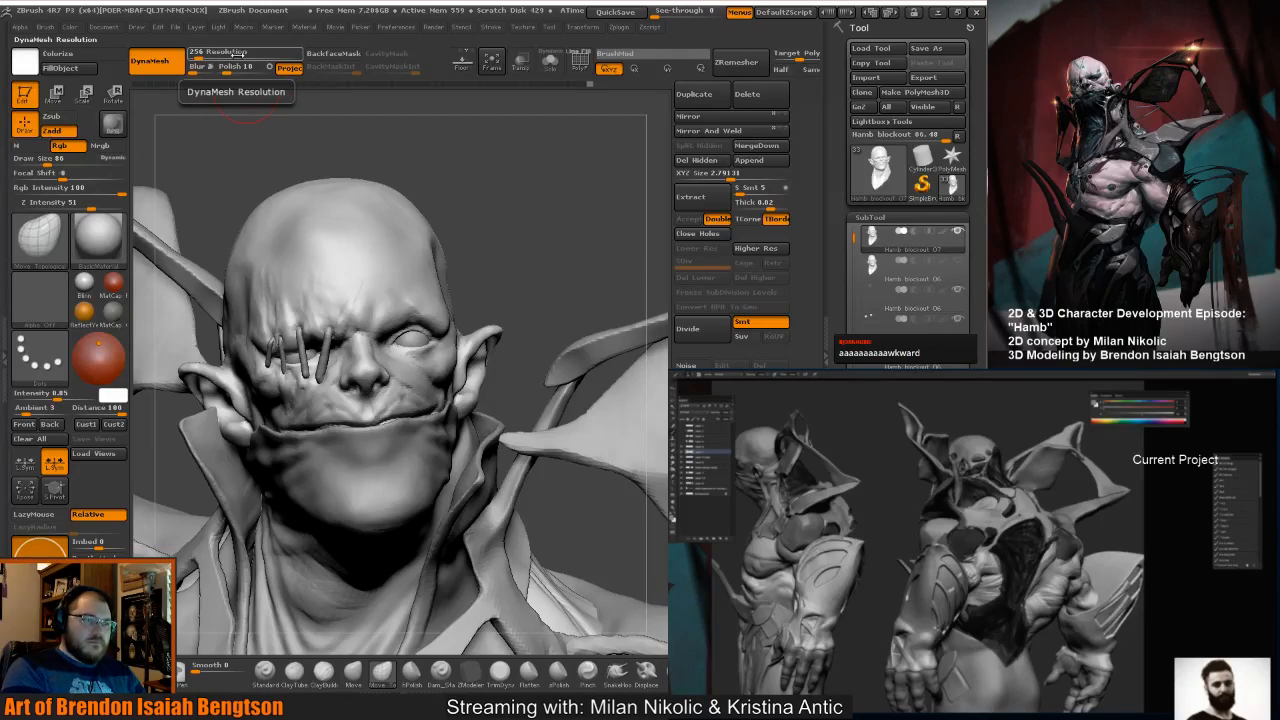
{"action": "left_click", "coordinate": [707, 331]}
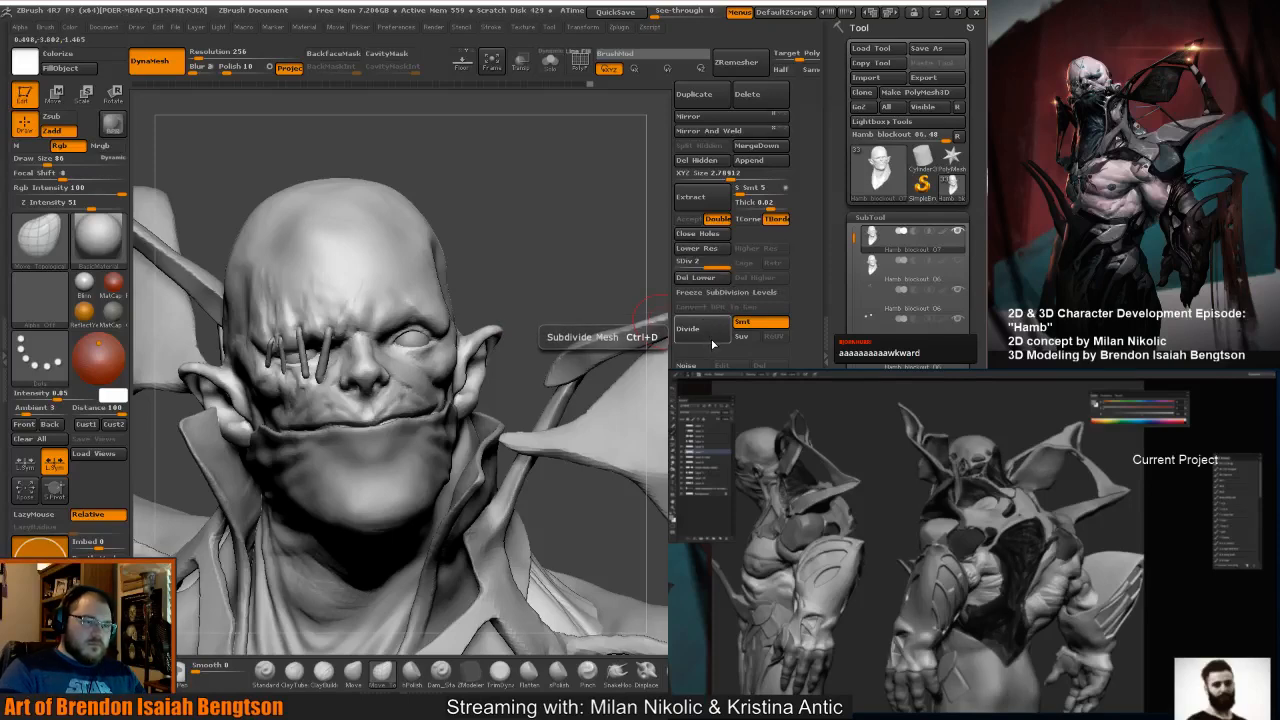
{"action": "left_click_drag", "start_coordinate": [537, 263], "coordinate": [436, 299]}
{"action": "key", "text": "b"}
{"action": "key", "text": "c"}
{"action": "key", "text": "b"}
{"action": "key", "text": "space"}
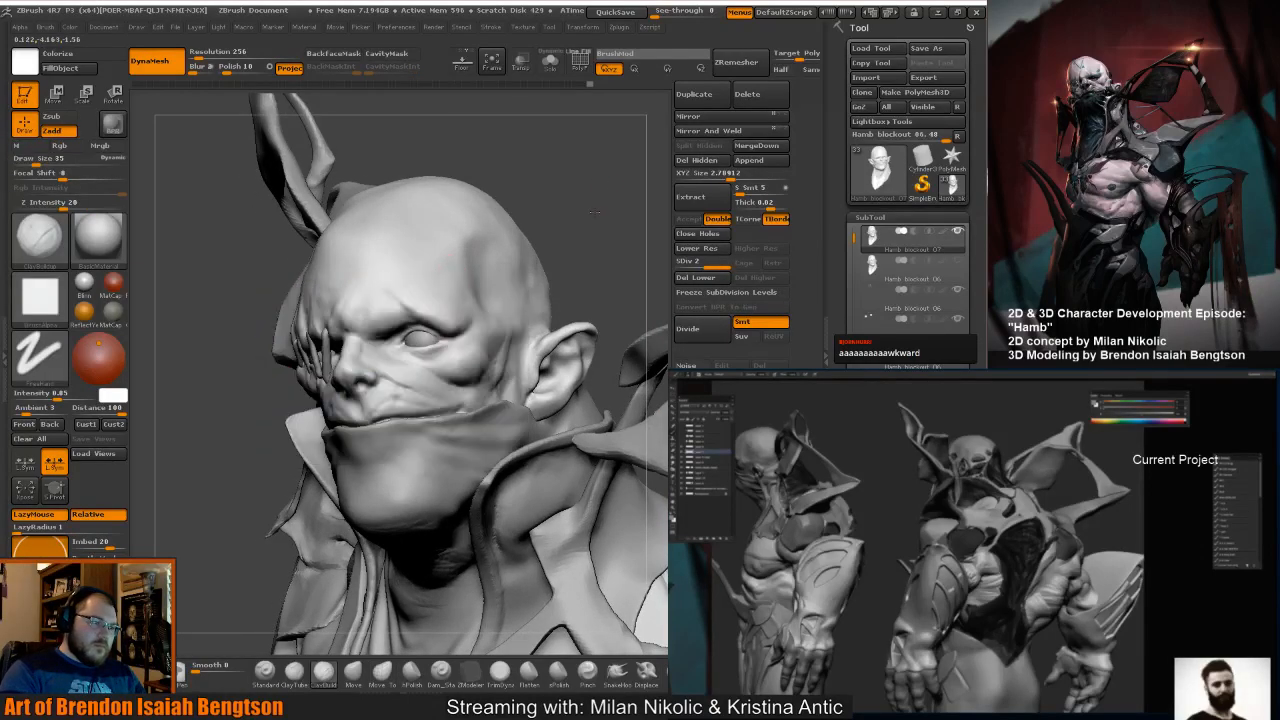
Carve the crease around the open eye with Dam Standard at draw size 9.
{"action": "mouse_move", "coordinate": [594, 212]}
{"action": "left_mouse_down", "text": "alt"}
{"action": "mouse_move", "coordinate": [620, 294]}
{"action": "mouse_move", "coordinate": [530, 250]}
{"action": "left_mouse_up", "text": "alt"}
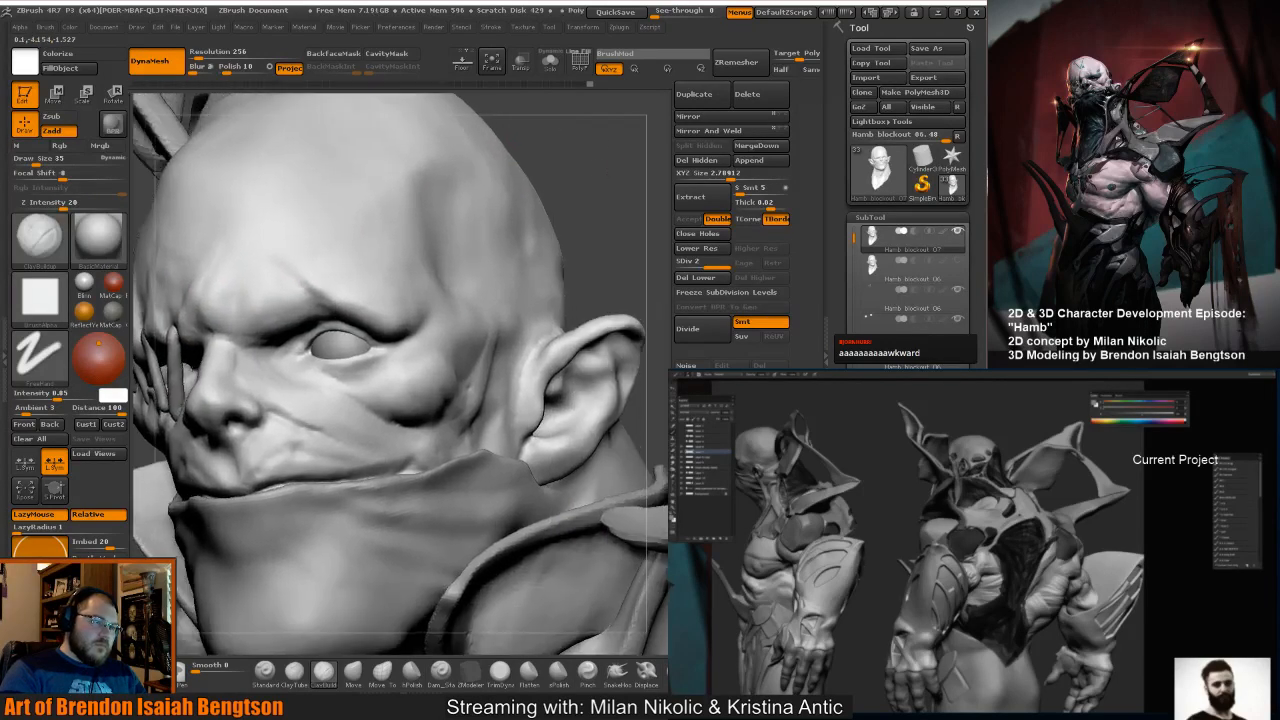
{"action": "left_click_drag", "start_coordinate": [520, 165], "coordinate": [566, 171]}
{"action": "key", "text": "b"}
{"action": "key", "text": "s"}
{"action": "key", "text": "t"}
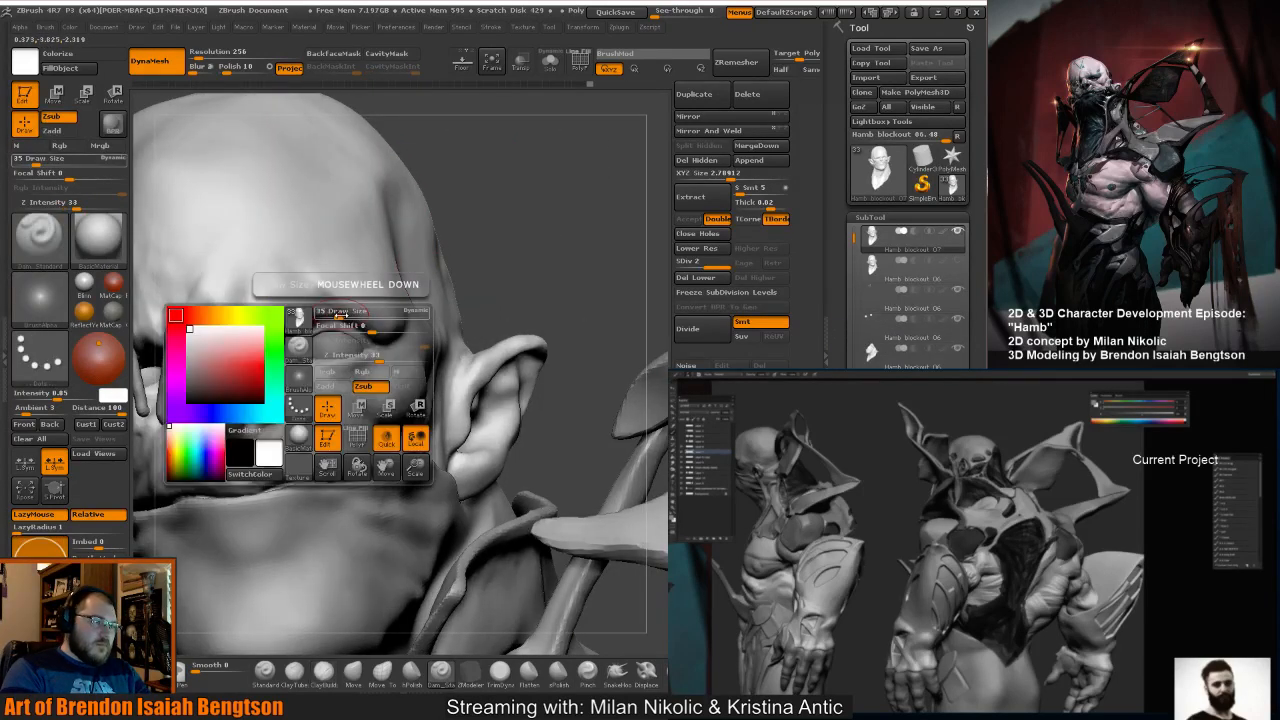
{"action": "key", "text": "space"}
{"action": "mouse_move", "coordinate": [330, 316]}
{"action": "left_mouse_down"}
{"action": "mouse_move", "coordinate": [348, 331]}
{"action": "mouse_move", "coordinate": [337, 330]}
{"action": "left_mouse_up"}
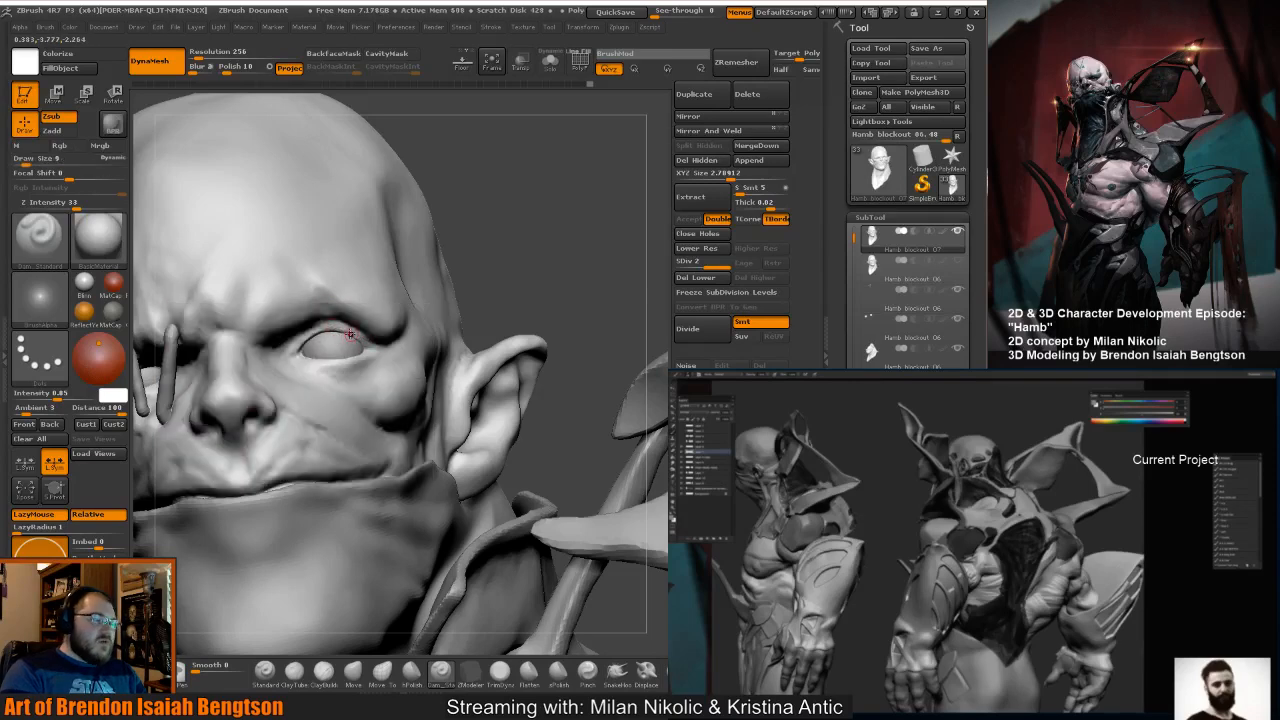
Deepen the inner corner of the uncovered eye with Dam_Standard and build up its upper eyelid with ClayBuildup.
{"action": "left_click_drag", "start_coordinate": [491, 232], "coordinate": [440, 255]}
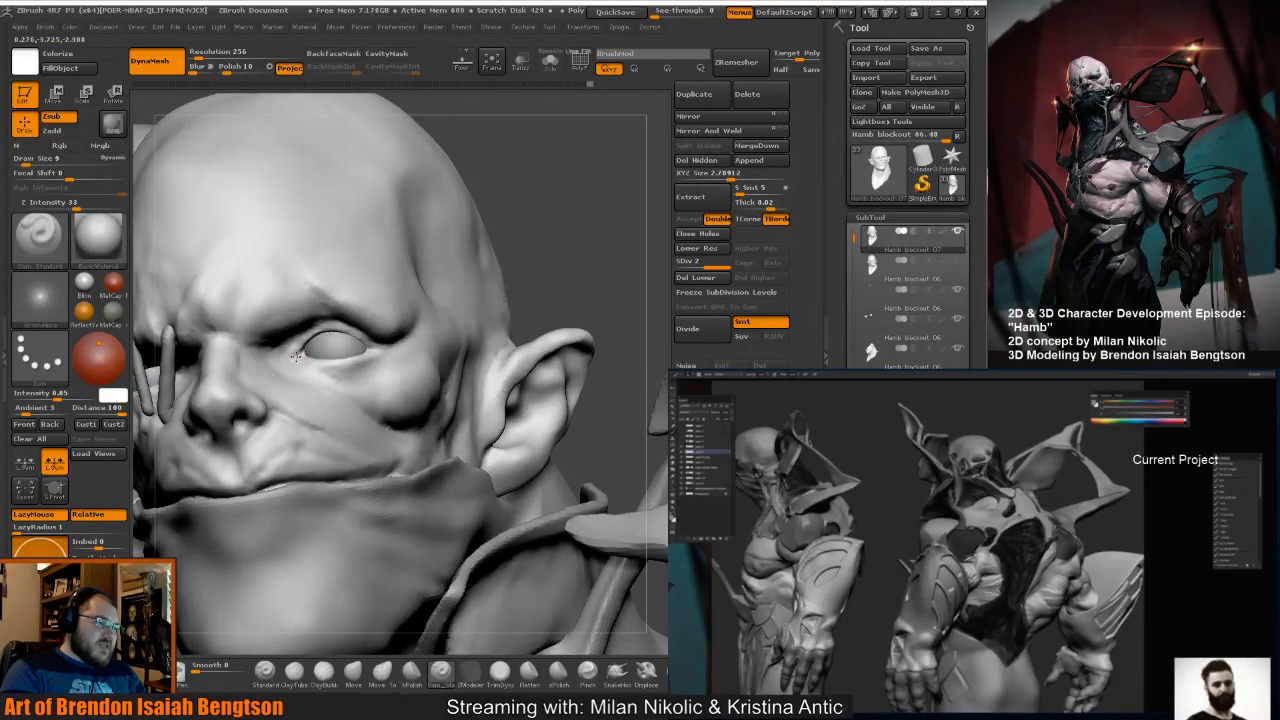
{"action": "left_click_drag", "start_coordinate": [296, 357], "coordinate": [302, 355]}
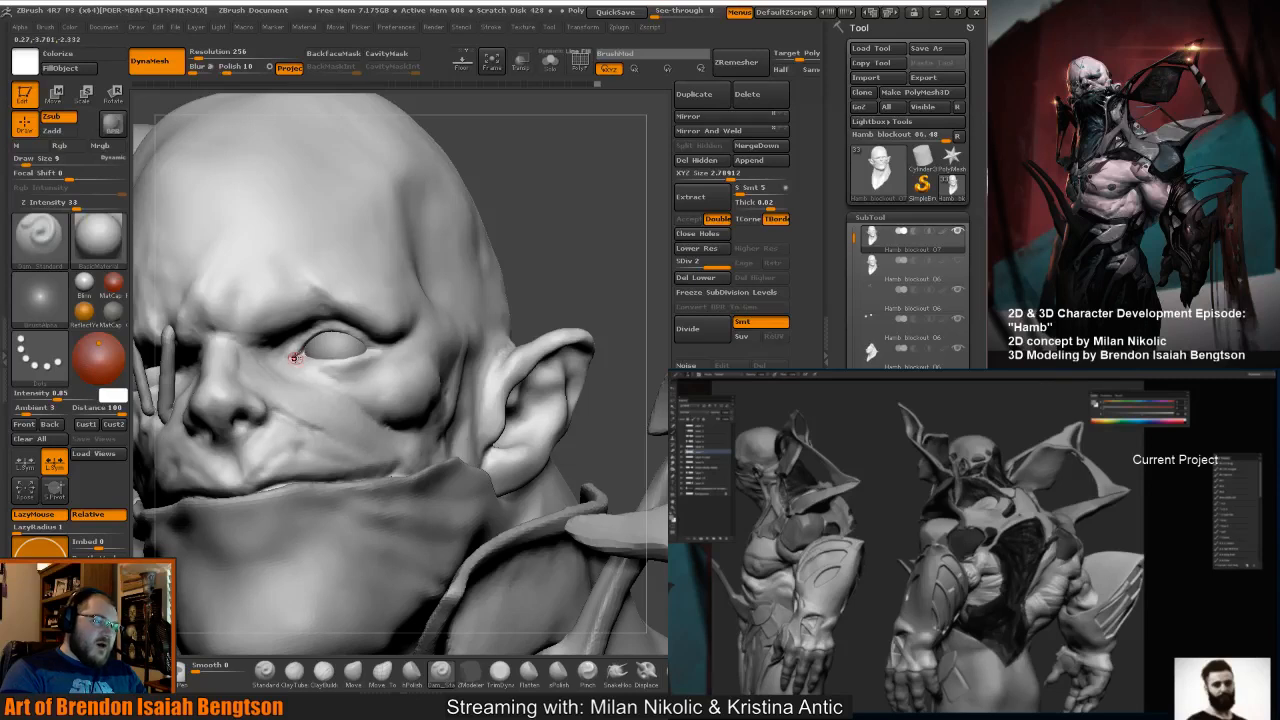
{"action": "key", "text": "b"}
{"action": "key", "text": "c"}
{"action": "key", "text": "b"}
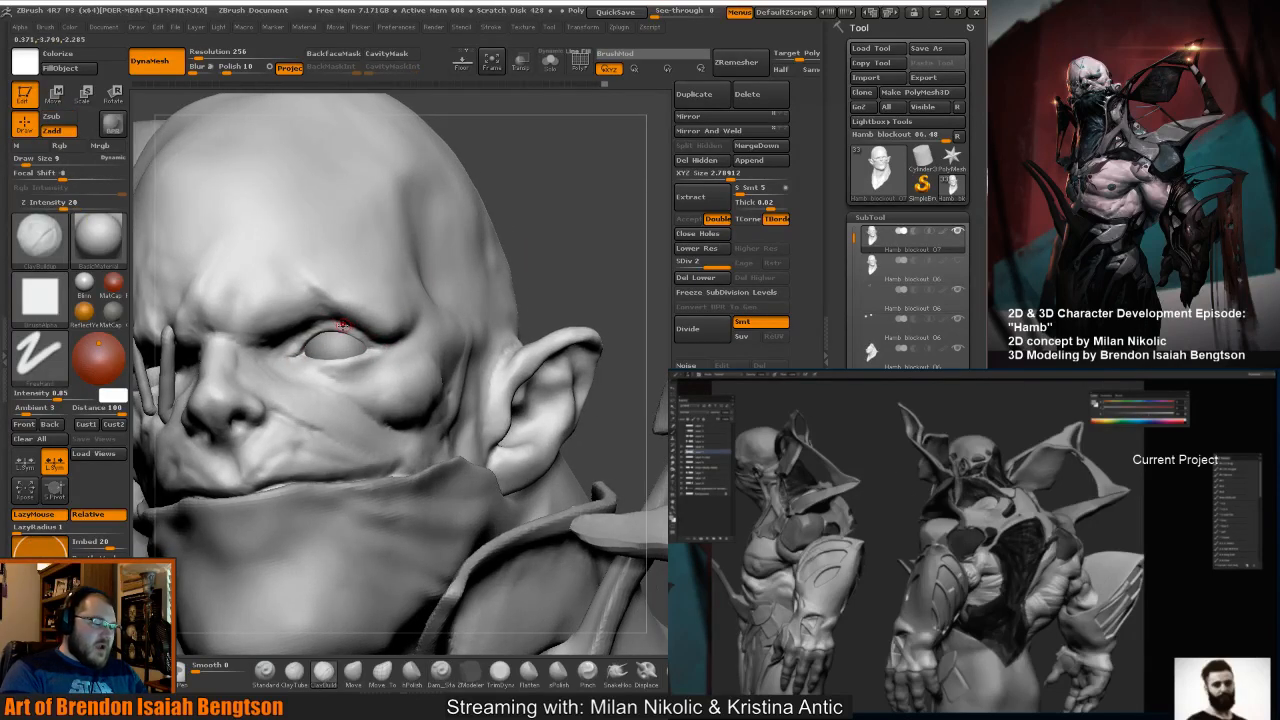
Cut the crease at the eye's inner corner with the Dam_Standard brush.
{"action": "key", "text": "b"}
{"action": "key", "text": "d"}
{"action": "key", "text": "s"}
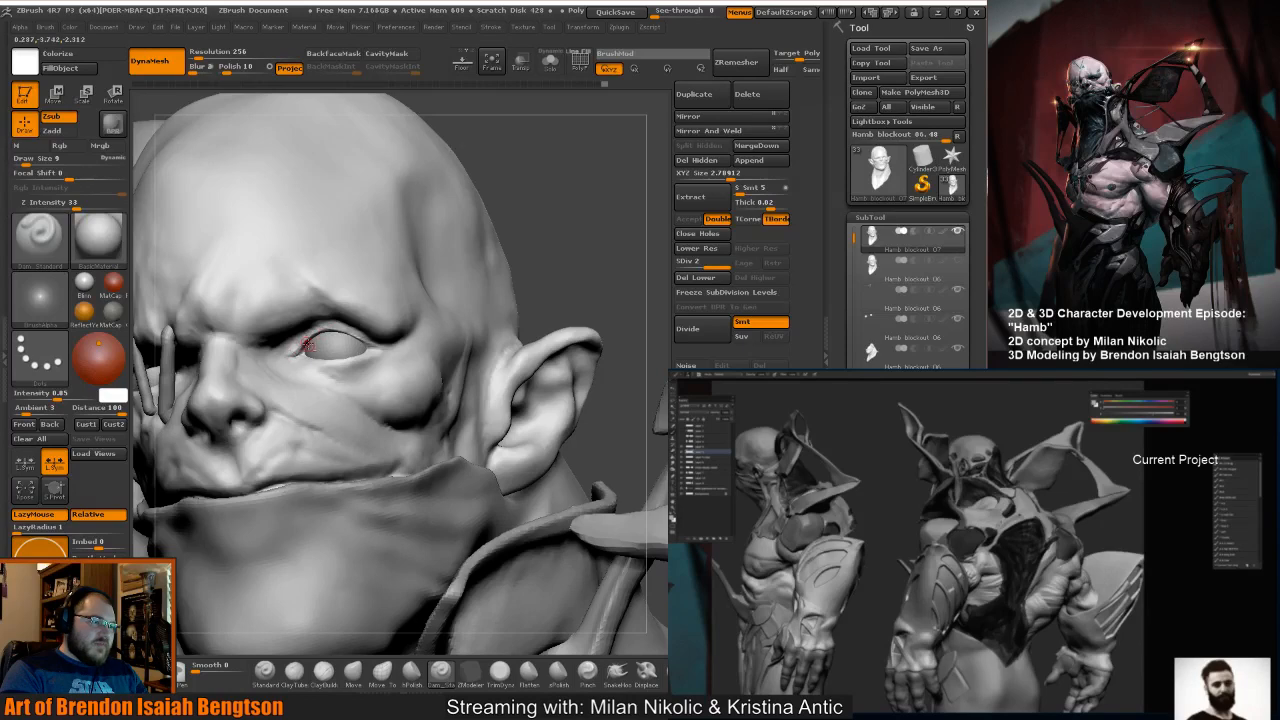
Adjust the shape of the eyelids from the side with the Move Topological brush at draw size 39.
{"action": "mouse_move", "coordinate": [580, 203]}
{"action": "left_mouse_down"}
{"action": "mouse_move", "coordinate": [446, 240]}
{"action": "mouse_move", "coordinate": [558, 213]}
{"action": "mouse_move", "coordinate": [362, 382]}
{"action": "mouse_move", "coordinate": [347, 361]}
{"action": "mouse_move", "coordinate": [577, 192]}
{"action": "mouse_move", "coordinate": [525, 198]}
{"action": "left_mouse_up"}
{"action": "key", "text": "b"}
{"action": "key", "text": "m"}
{"action": "key", "text": "t"}
{"action": "key", "text": "space"}
Build up the area beneath the inner half of the eye with the ClayBuildup brush.
{"action": "key", "text": "b"}
{"action": "key", "text": "c"}
{"action": "key", "text": "b"}
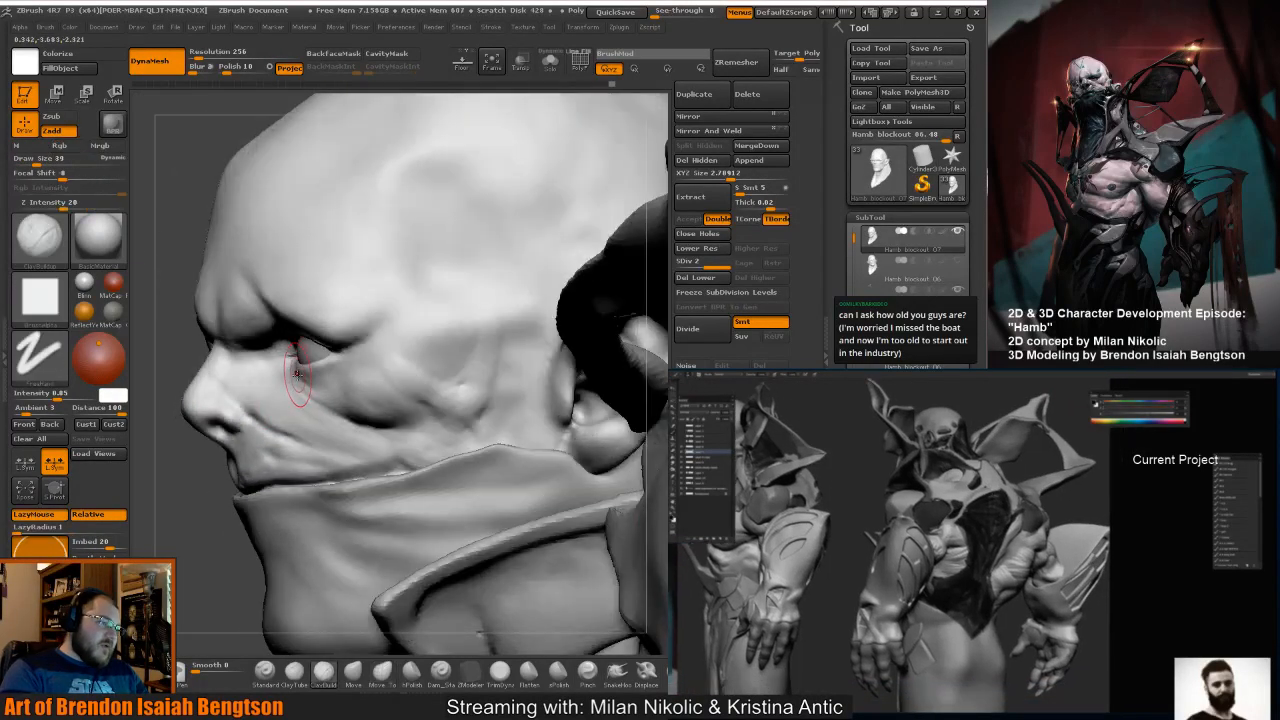
{"action": "mouse_move", "coordinate": [184, 196]}
{"action": "left_mouse_down"}
{"action": "mouse_move", "coordinate": [347, 305]}
{"action": "mouse_move", "coordinate": [345, 338]}
{"action": "left_mouse_up"}
Set the draw size to 15 and carve the crease along the lower eyelid with Dam_Standard.
{"action": "key", "text": "space"}
{"action": "key", "text": "b"}
{"action": "key", "text": "d"}
{"action": "key", "text": "s"}
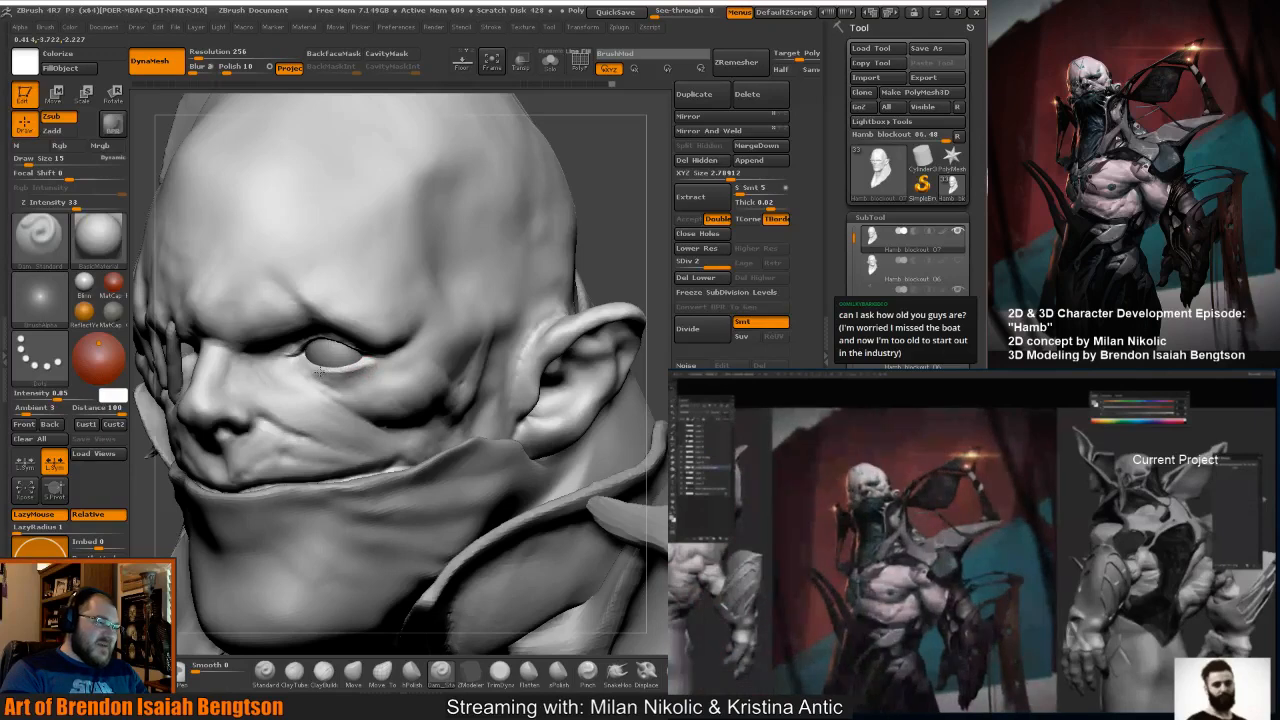
{"action": "left_click_drag", "start_coordinate": [609, 171], "coordinate": [660, 156]}
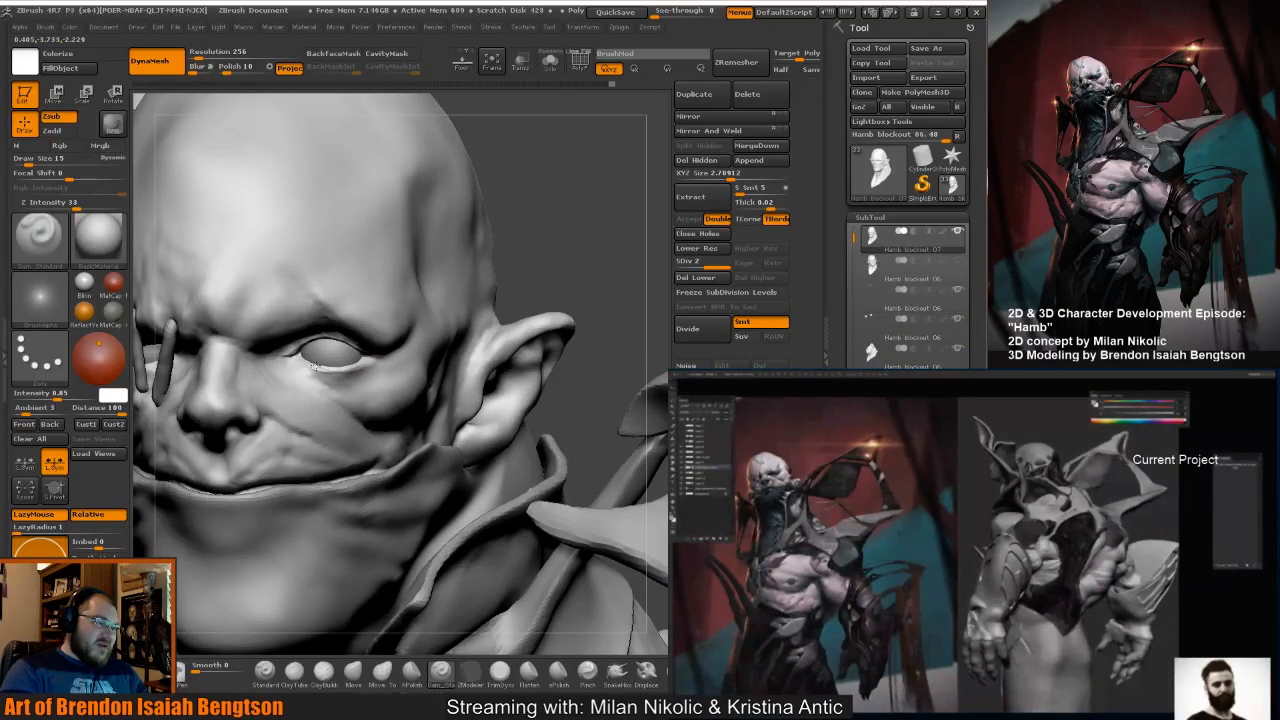
{"action": "left_click_drag", "start_coordinate": [582, 211], "coordinate": [554, 218]}
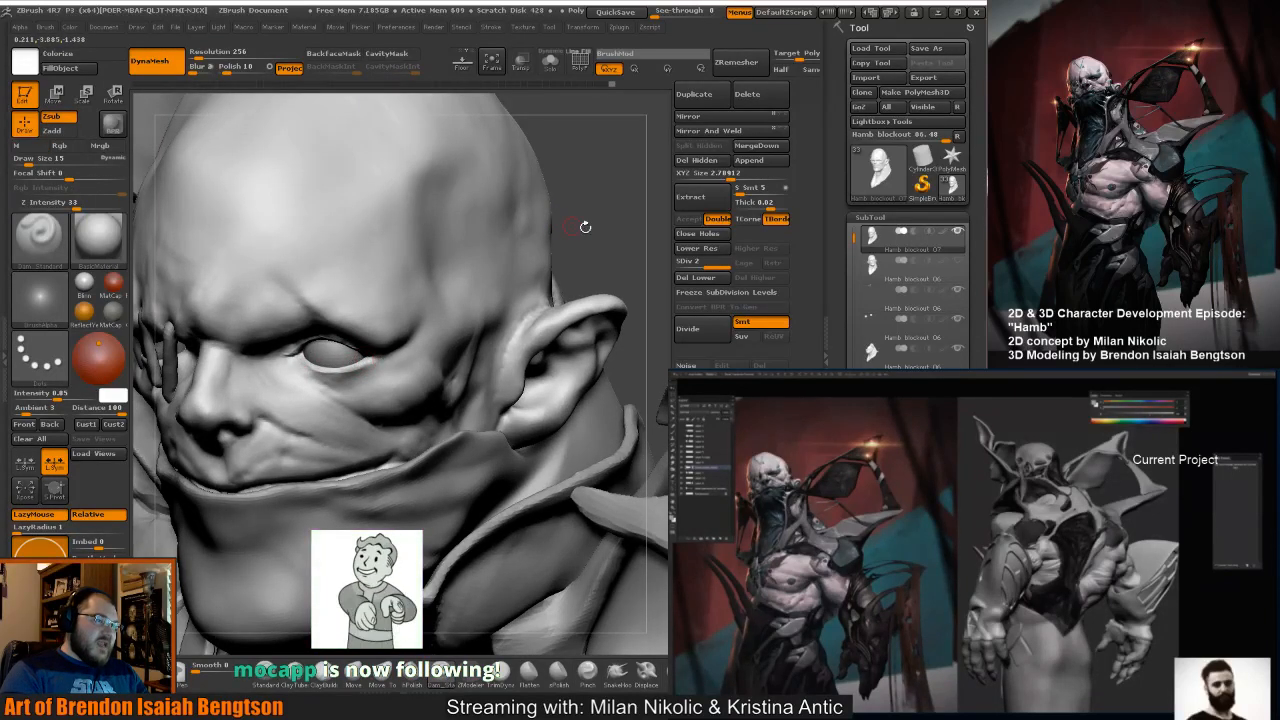
{"action": "left_click_drag", "start_coordinate": [585, 227], "coordinate": [610, 235]}
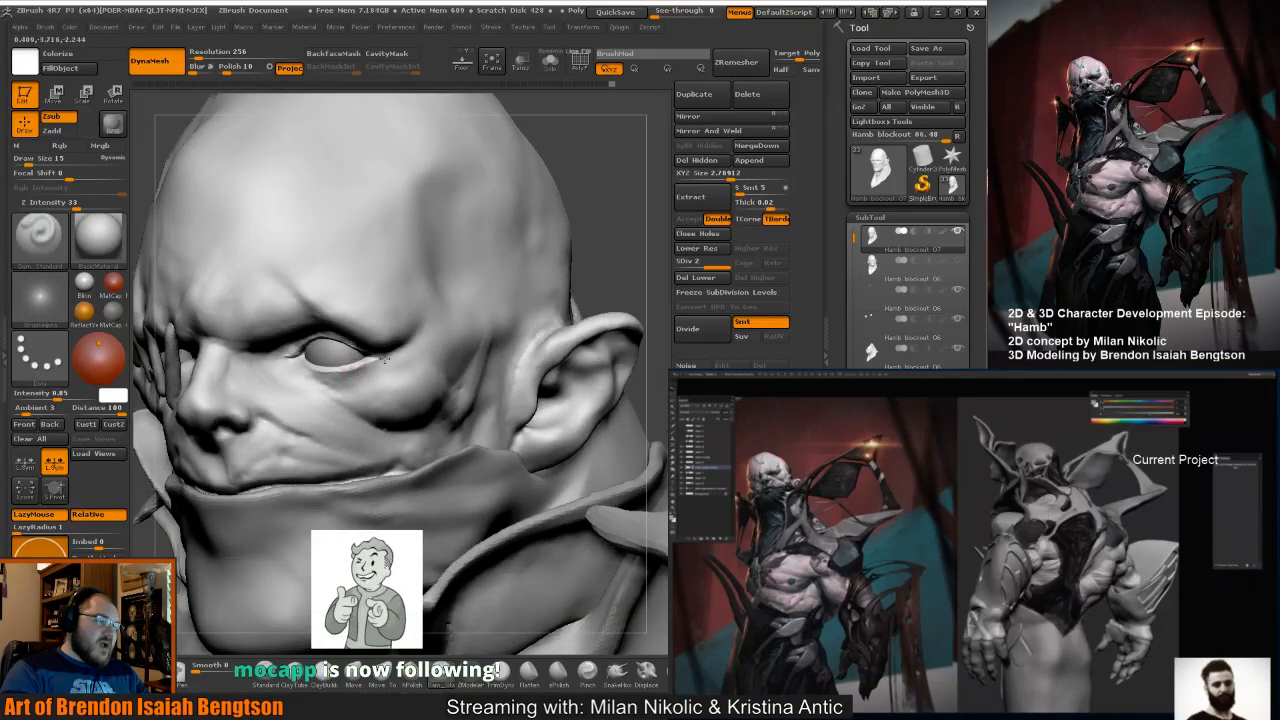
{"action": "mouse_move", "coordinate": [531, 209]}
{"action": "left_mouse_down"}
{"action": "mouse_move", "coordinate": [629, 179]}
{"action": "mouse_move", "coordinate": [304, 372]}
{"action": "left_mouse_up"}
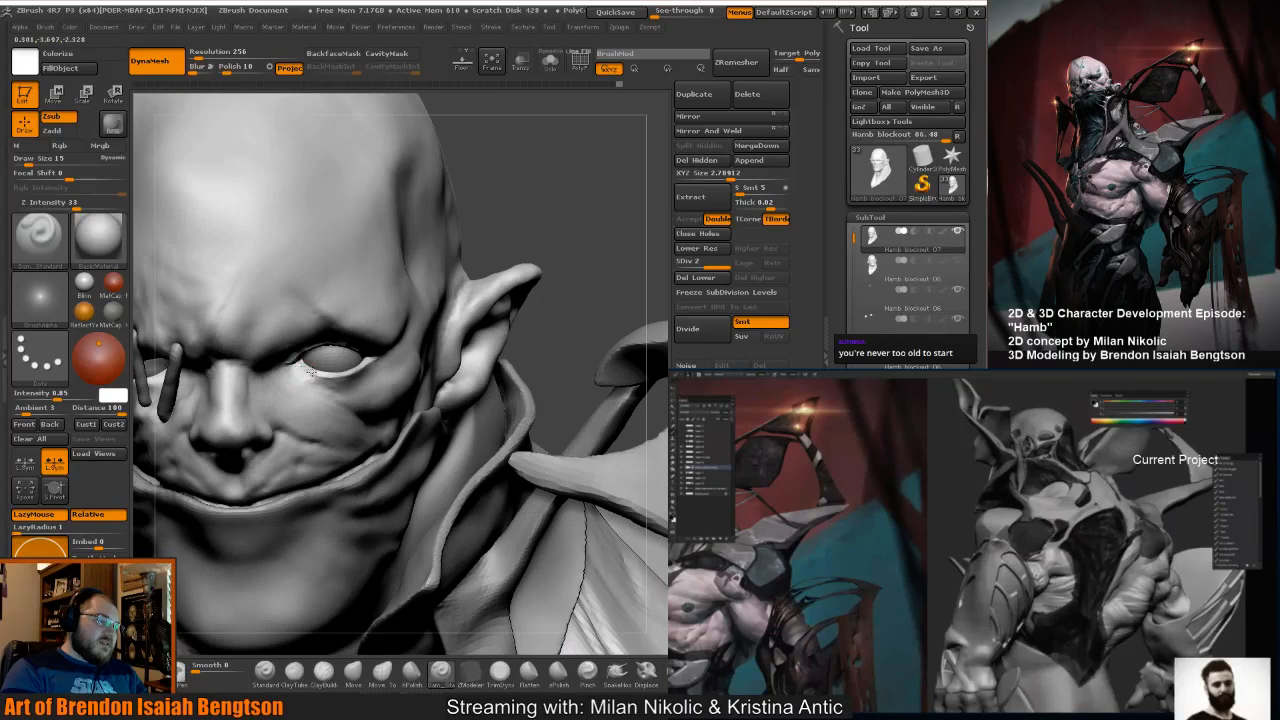
Build up and smooth the lower eyelid and the bag under the eye with the ClayBuildup brush.
{"action": "key", "text": "b"}
{"action": "key", "text": "c"}
{"action": "key", "text": "b"}
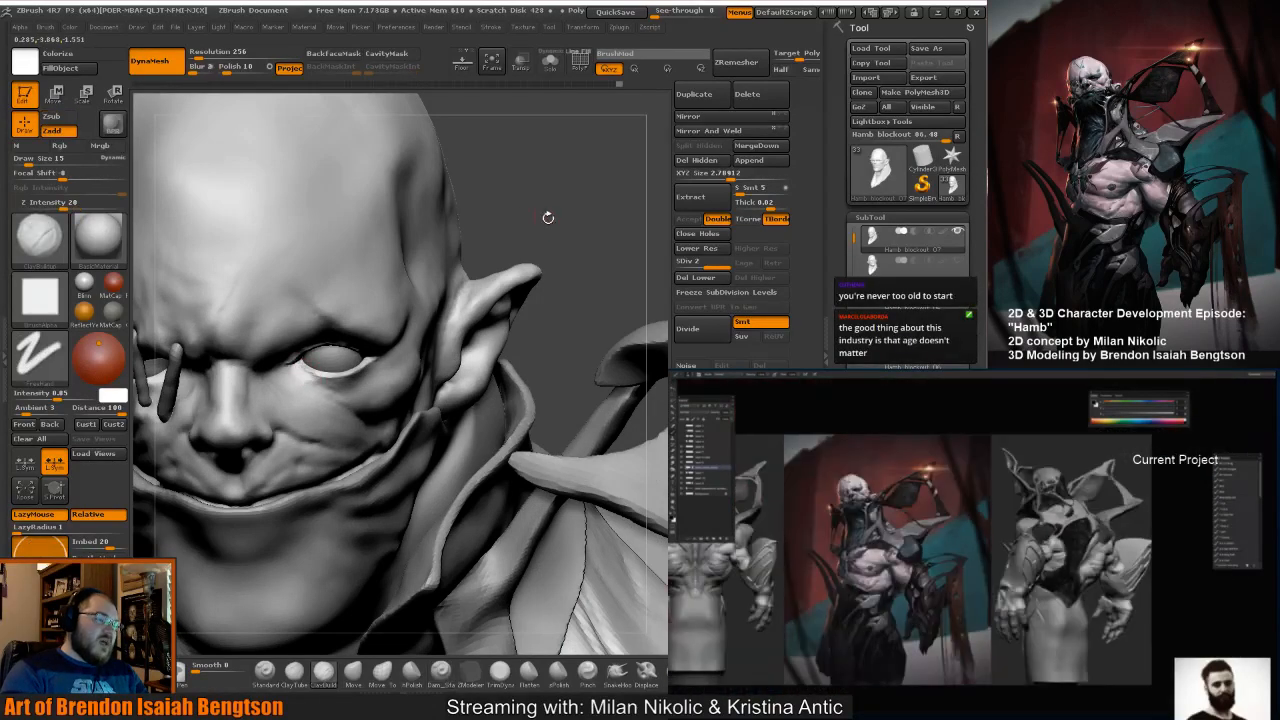
{"action": "mouse_move", "coordinate": [548, 217]}
{"action": "left_mouse_down"}
{"action": "mouse_move", "coordinate": [226, 317]}
{"action": "mouse_move", "coordinate": [328, 367]}
{"action": "left_mouse_up"}
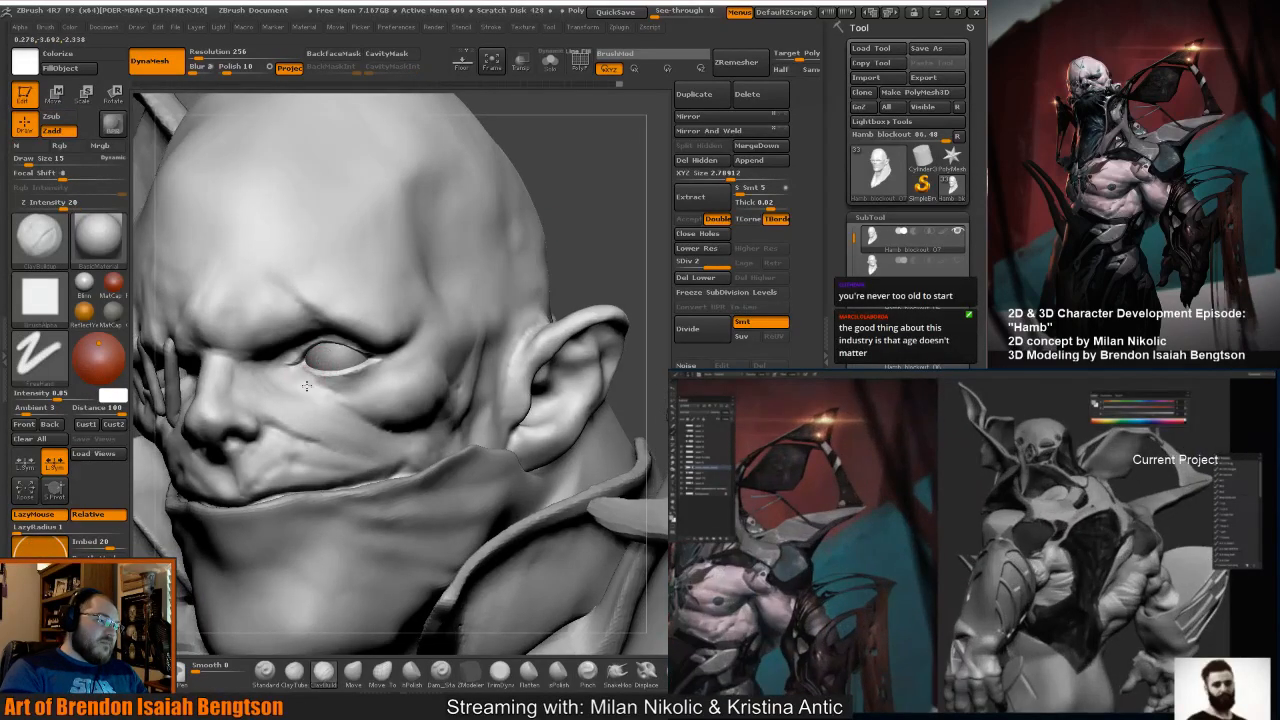
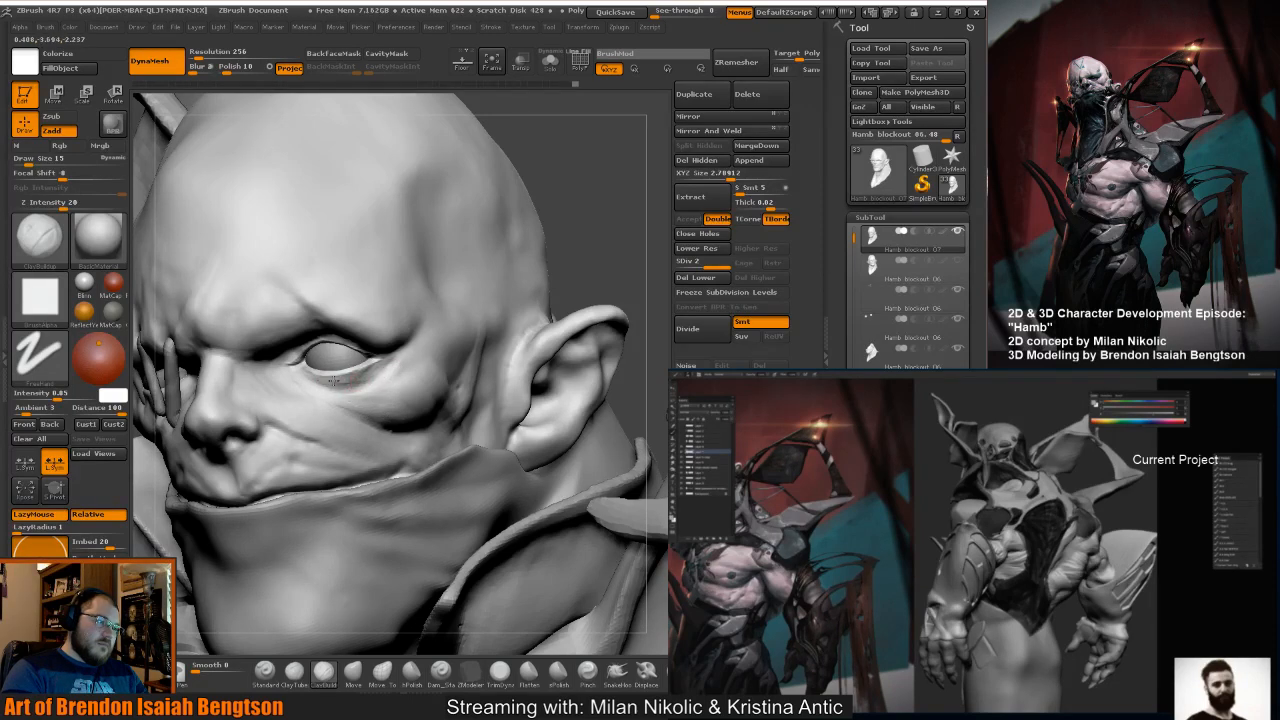
{"action": "mouse_move", "coordinate": [580, 243]}
{"action": "left_mouse_down"}
{"action": "mouse_move", "coordinate": [615, 237]}
{"action": "mouse_move", "coordinate": [520, 209]}
{"action": "left_mouse_up"}
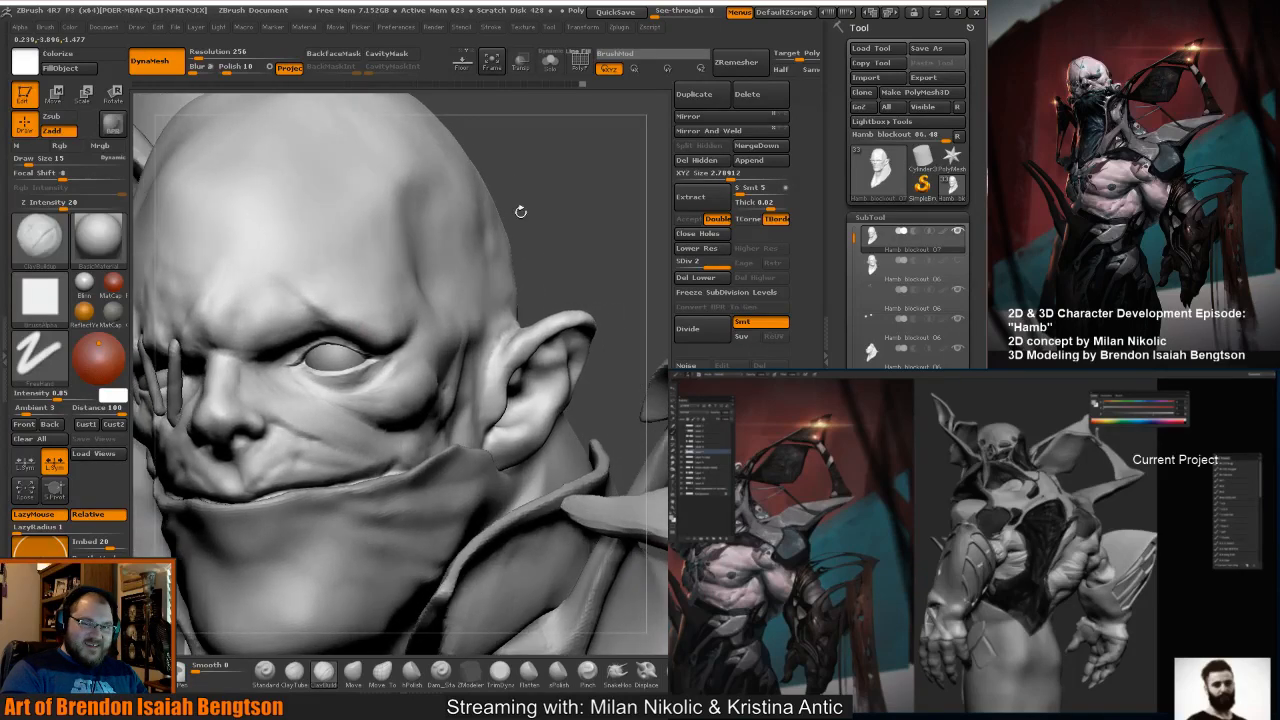
{"action": "left_click_drag", "start_coordinate": [316, 377], "coordinate": [350, 382]}
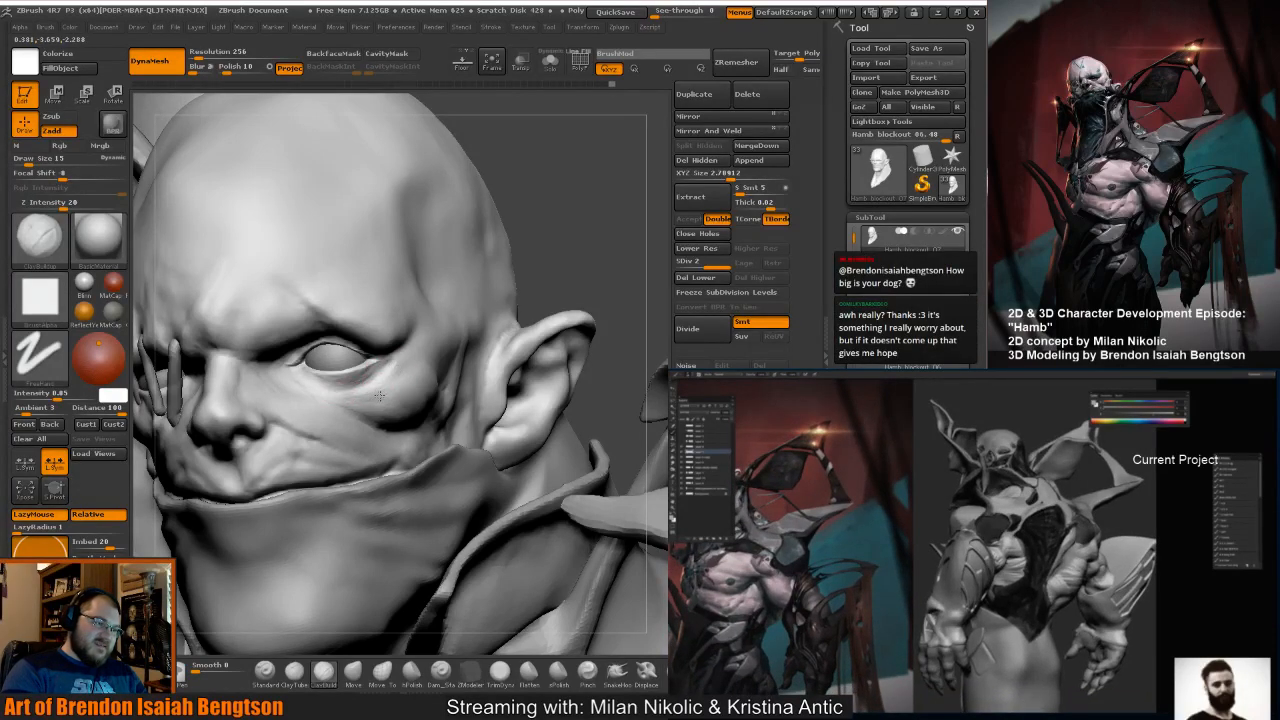
{"action": "mouse_move", "coordinate": [592, 255]}
{"action": "left_mouse_down"}
{"action": "mouse_move", "coordinate": [583, 246]}
{"action": "mouse_move", "coordinate": [383, 376]}
{"action": "left_mouse_up"}
{"action": "key", "text": "shift"}
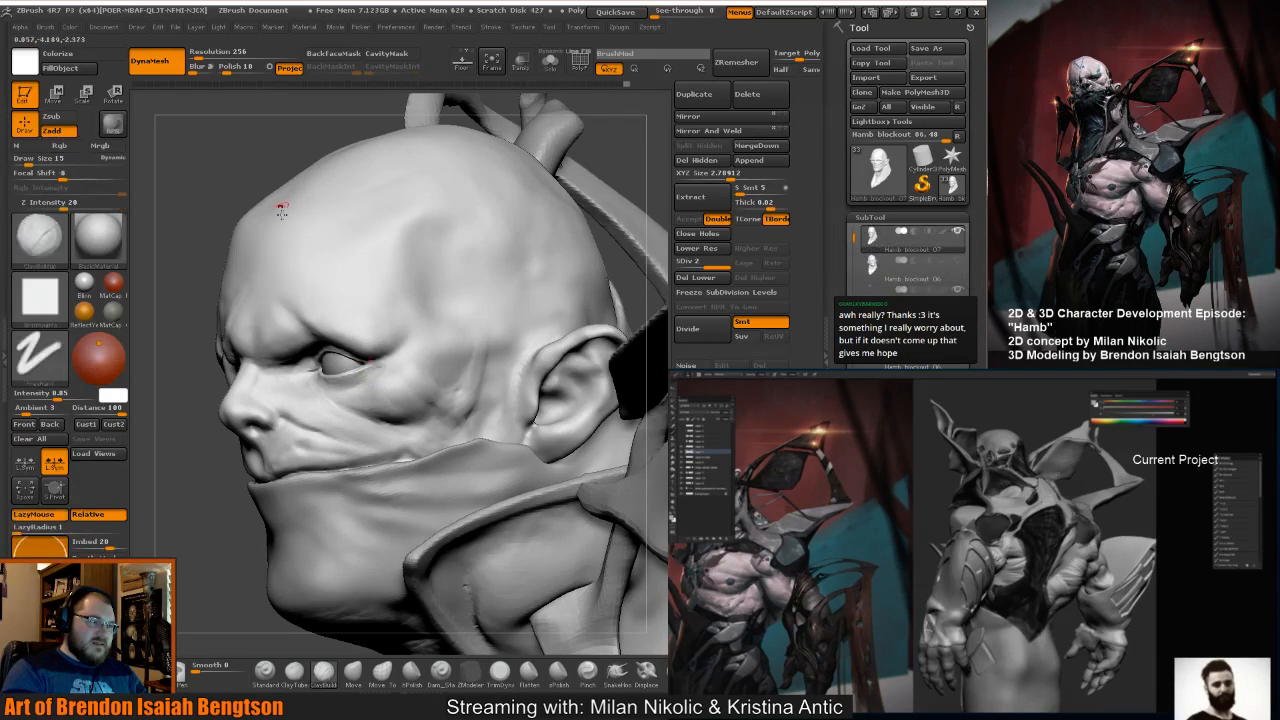
Adjust the outer corner of the eye with the Move Topological brush.
{"action": "key", "text": "b"}
{"action": "key", "text": "m"}
{"action": "key", "text": "t"}
{"action": "key", "text": "shift"}
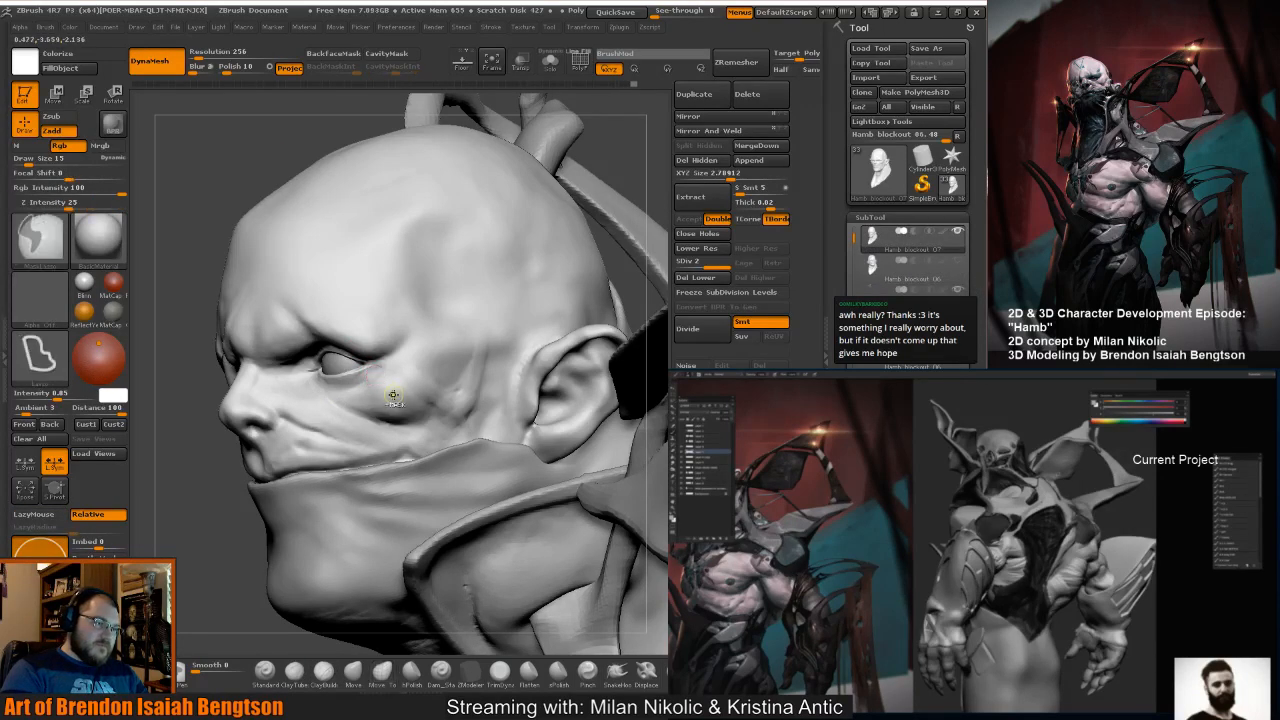
Add volume around the outer corner of the eye with the ClayBuildup brush, working from several angles.
{"action": "key", "text": "b"}
{"action": "key", "text": "c"}
{"action": "key", "text": "b"}
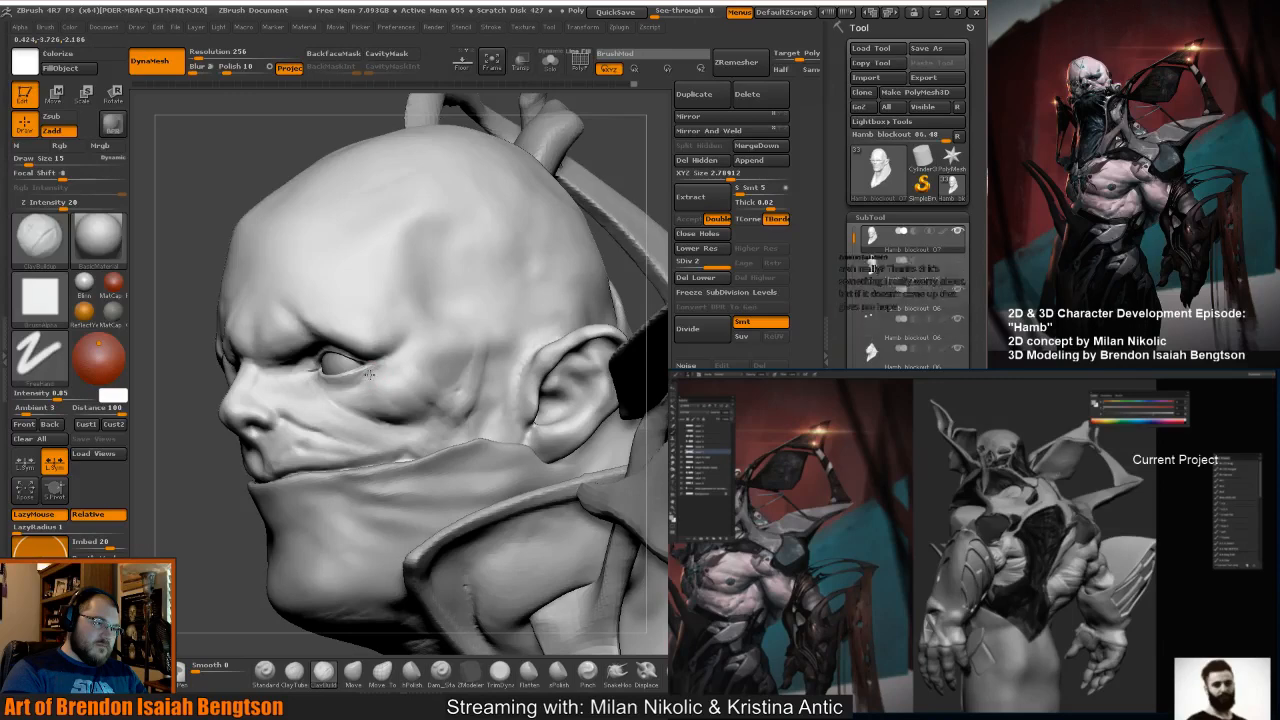
{"action": "mouse_move", "coordinate": [281, 175]}
{"action": "left_mouse_down"}
{"action": "mouse_move", "coordinate": [260, 163]}
{"action": "mouse_move", "coordinate": [394, 374]}
{"action": "left_mouse_up"}
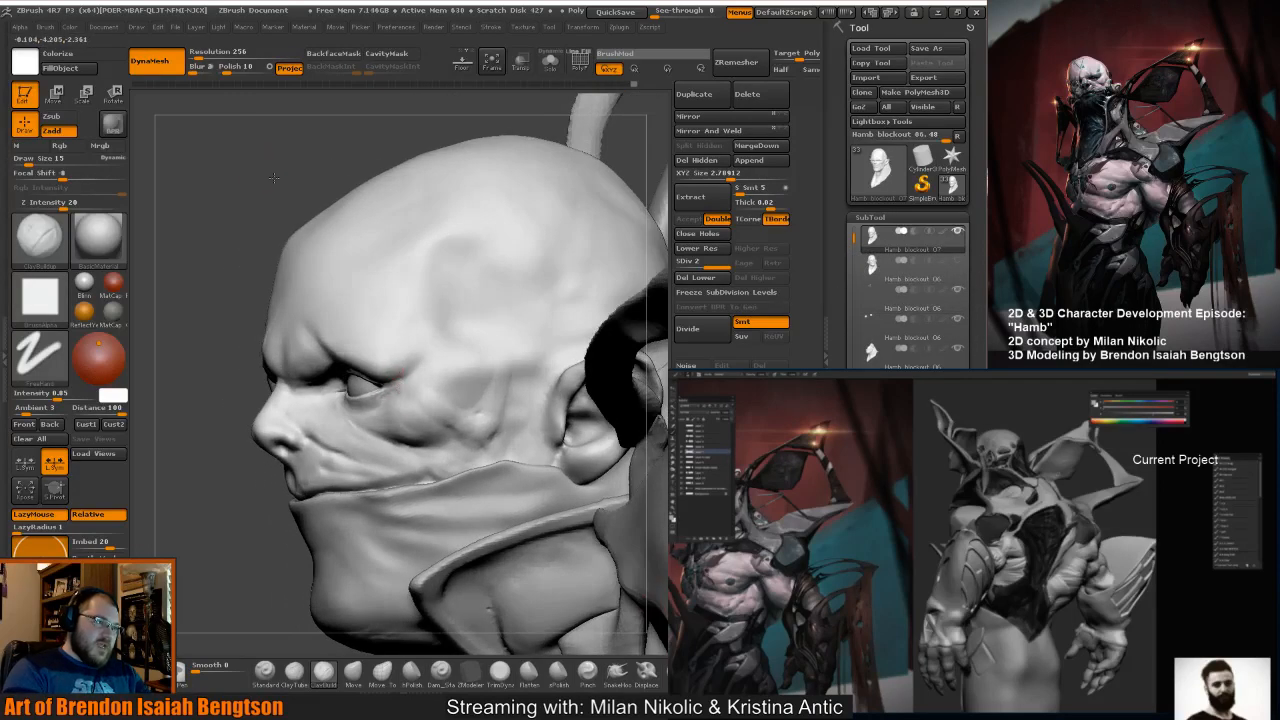
{"action": "left_click_drag", "start_coordinate": [277, 185], "coordinate": [356, 193]}
{"action": "mouse_move", "coordinate": [615, 166]}
{"action": "left_mouse_down", "text": "alt"}
{"action": "mouse_move", "coordinate": [598, 174]}
{"action": "mouse_move", "coordinate": [625, 187]}
{"action": "left_mouse_up", "text": "alt"}
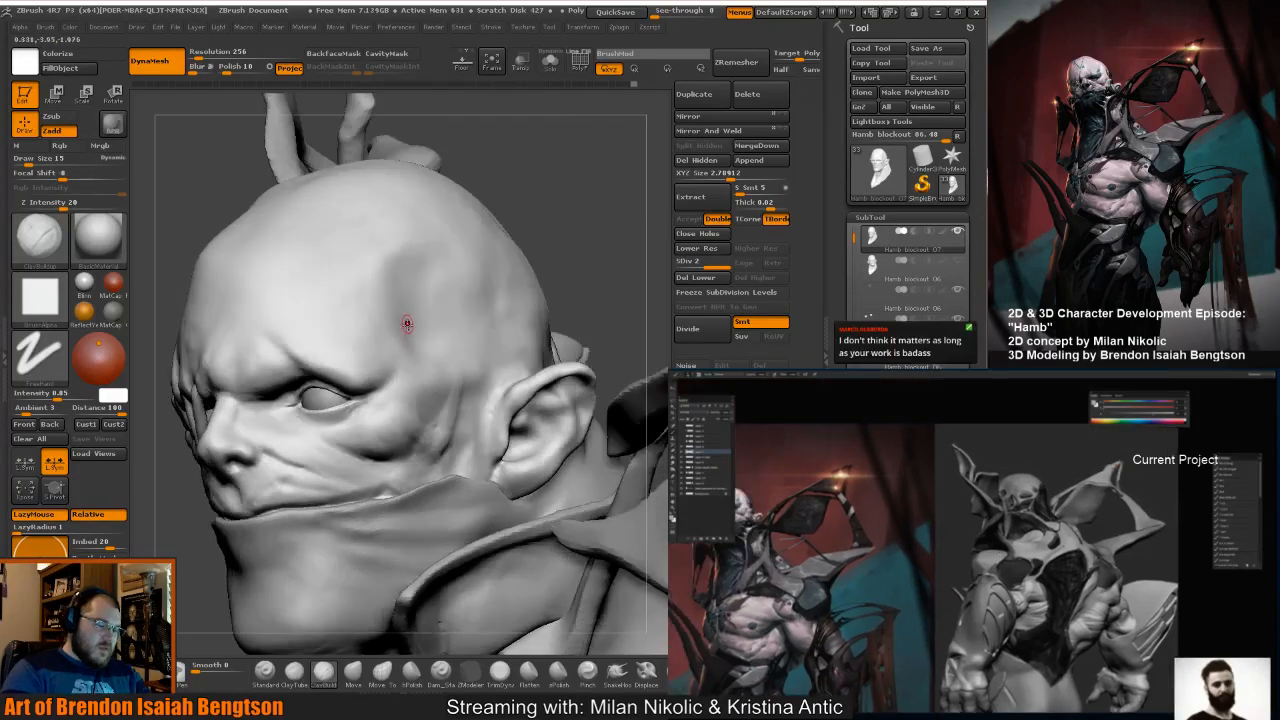
Sharpen the eyelid creases around the outer eye with the Dam_Standard brush.
{"action": "key", "text": "b"}
{"action": "key", "text": "d"}
{"action": "key", "text": "s"}
{"action": "left_click_drag", "start_coordinate": [552, 224], "coordinate": [560, 238], "text": "alt"}
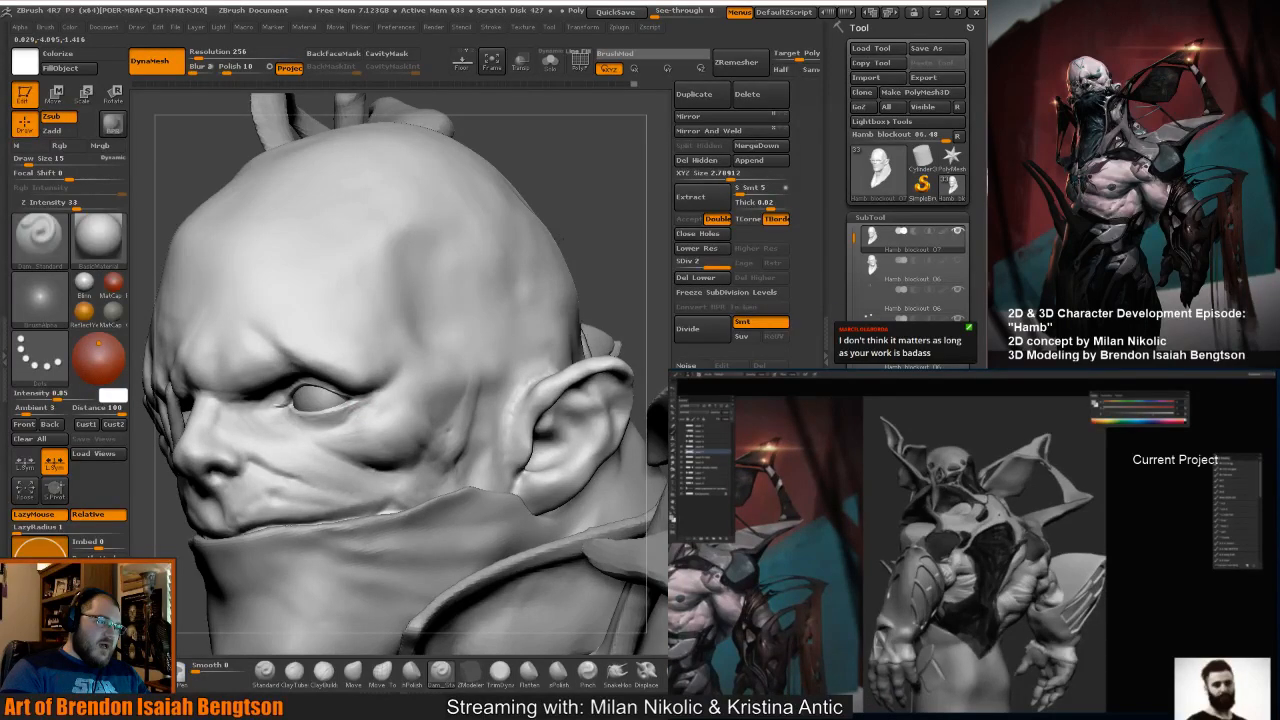
Reshape the upper eyelid and brow contour with the Move Topological brush at draw size 50.
{"action": "left_click_drag", "start_coordinate": [560, 238], "coordinate": [622, 240]}
{"action": "key", "text": "b"}
{"action": "key", "text": "m"}
{"action": "key", "text": "t"}
{"action": "key", "text": "space"}
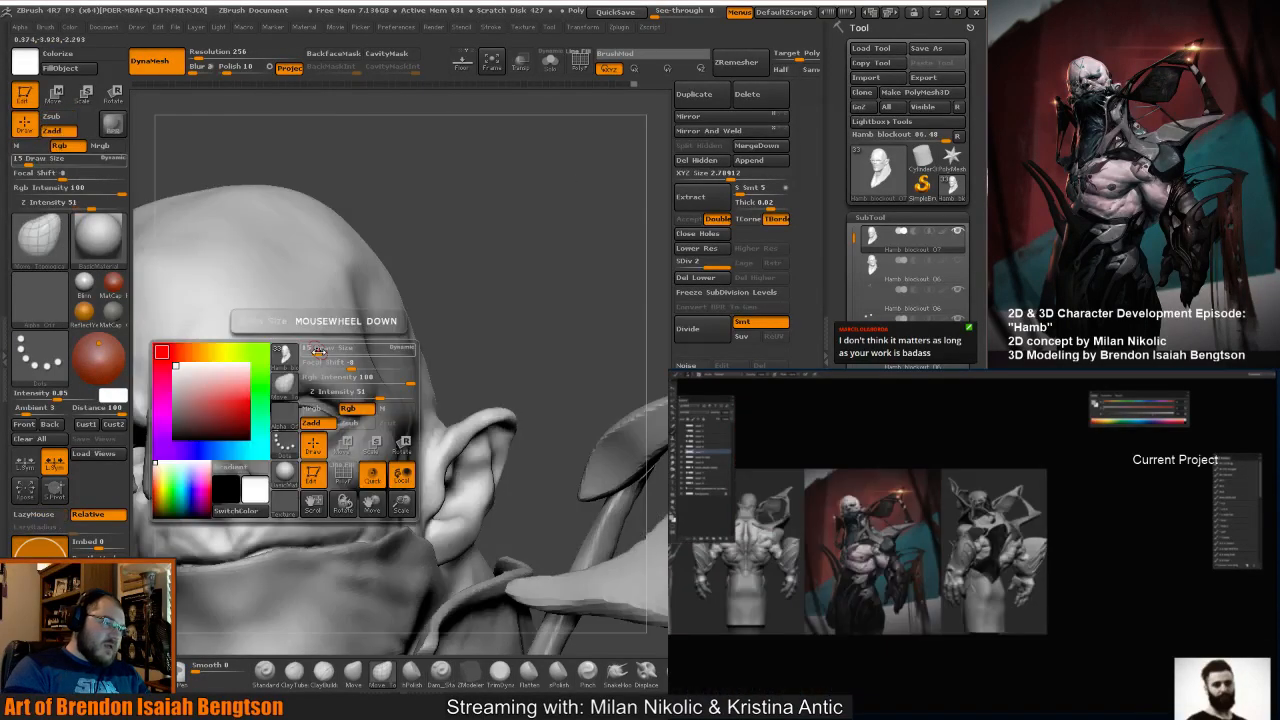
{"action": "left_click_drag", "start_coordinate": [313, 348], "coordinate": [336, 350]}
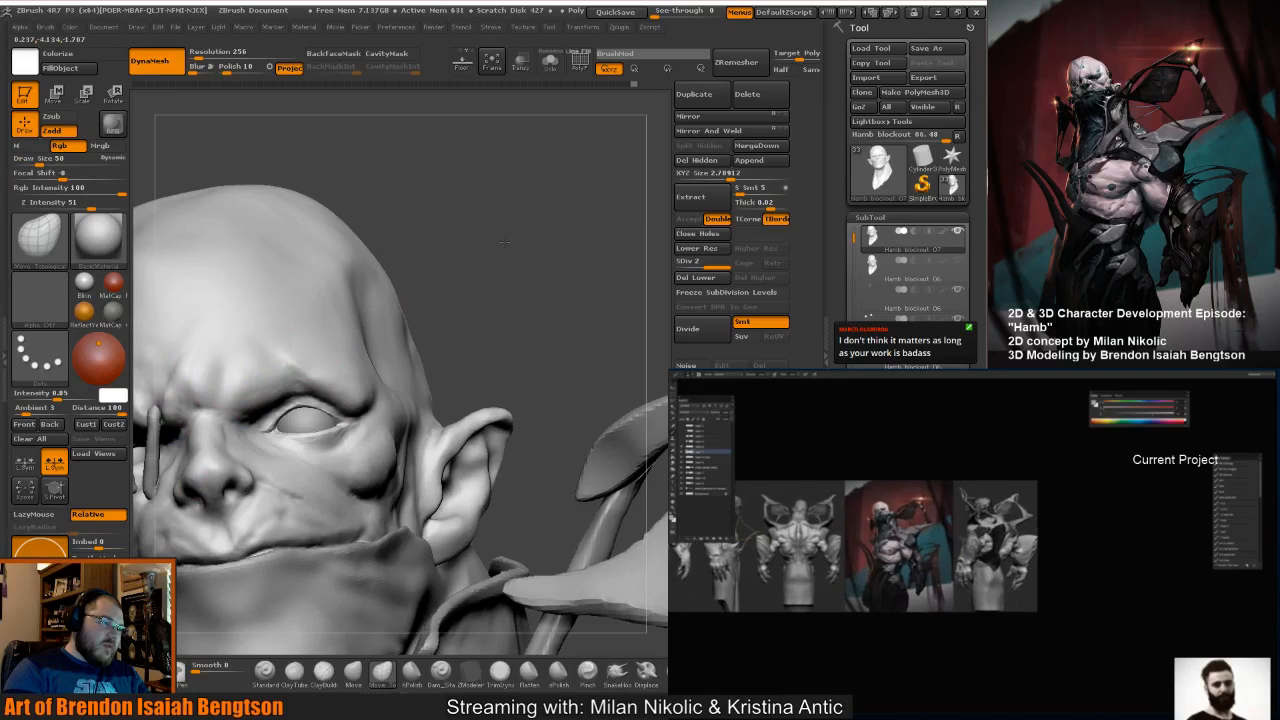
{"action": "left_click_drag", "start_coordinate": [505, 241], "coordinate": [340, 410]}
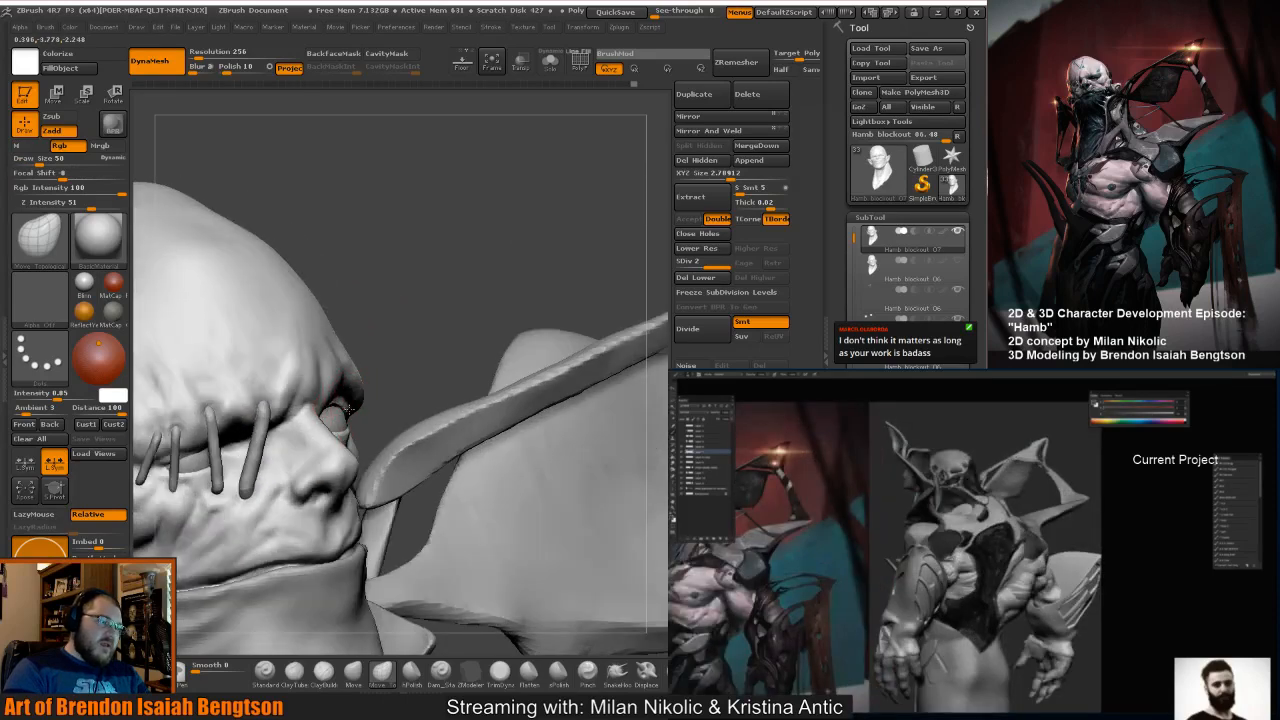
{"action": "left_click_drag", "start_coordinate": [430, 304], "coordinate": [366, 317]}
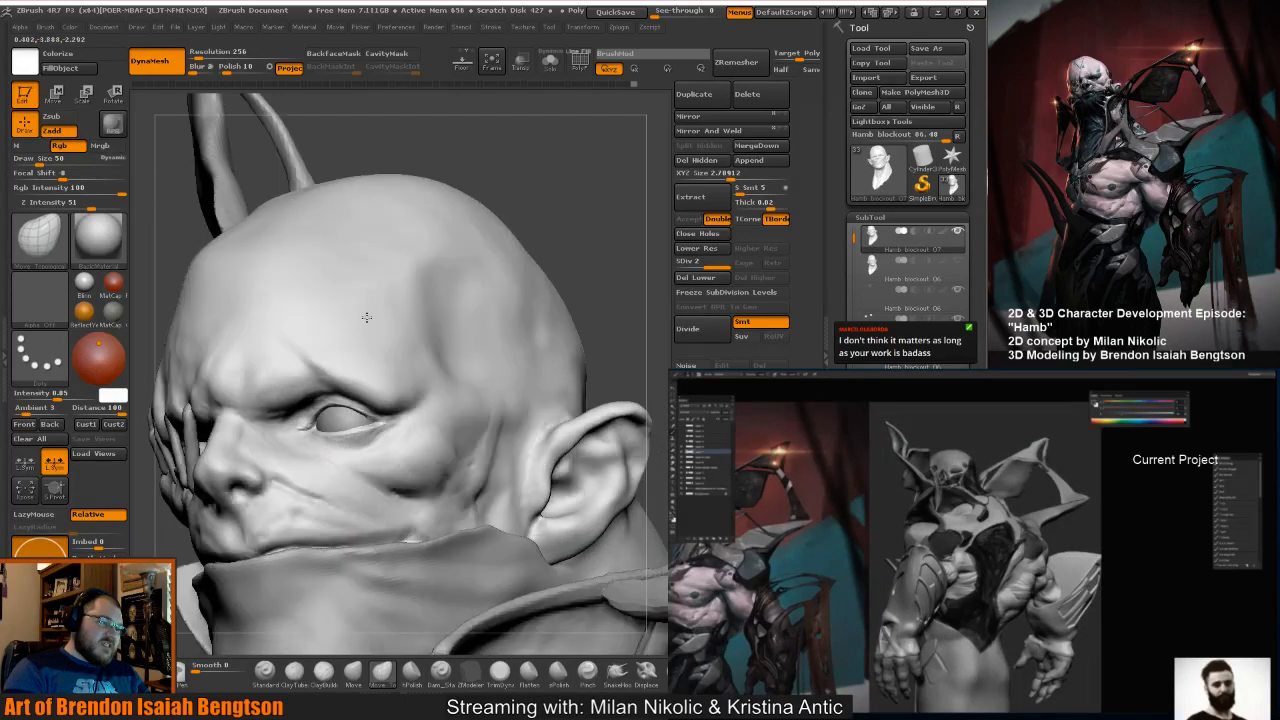
Refine the upper eyelid's profile using Move Topological, reducing the draw size to 20.
{"action": "right_click_drag", "start_coordinate": [366, 317], "coordinate": [312, 335]}
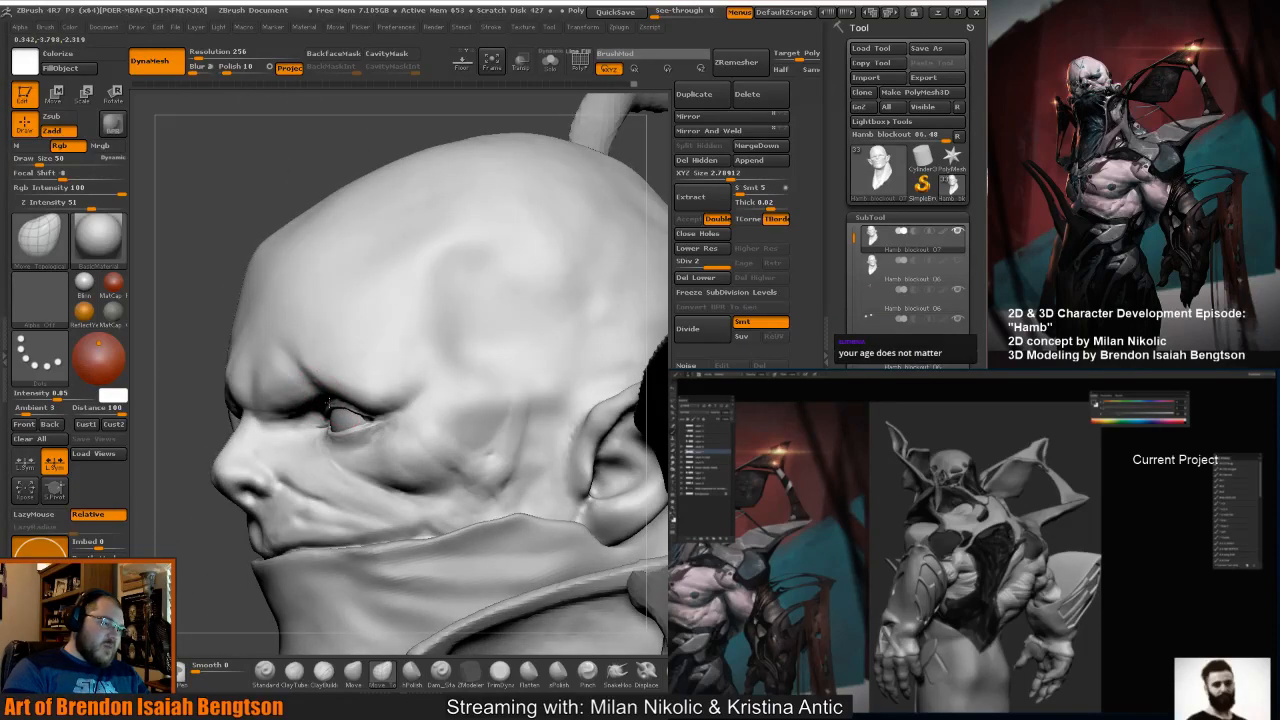
{"action": "left_click_drag", "start_coordinate": [329, 403], "coordinate": [334, 404]}
{"action": "key", "text": "space"}
{"action": "left_click_drag", "start_coordinate": [283, 262], "coordinate": [264, 261]}
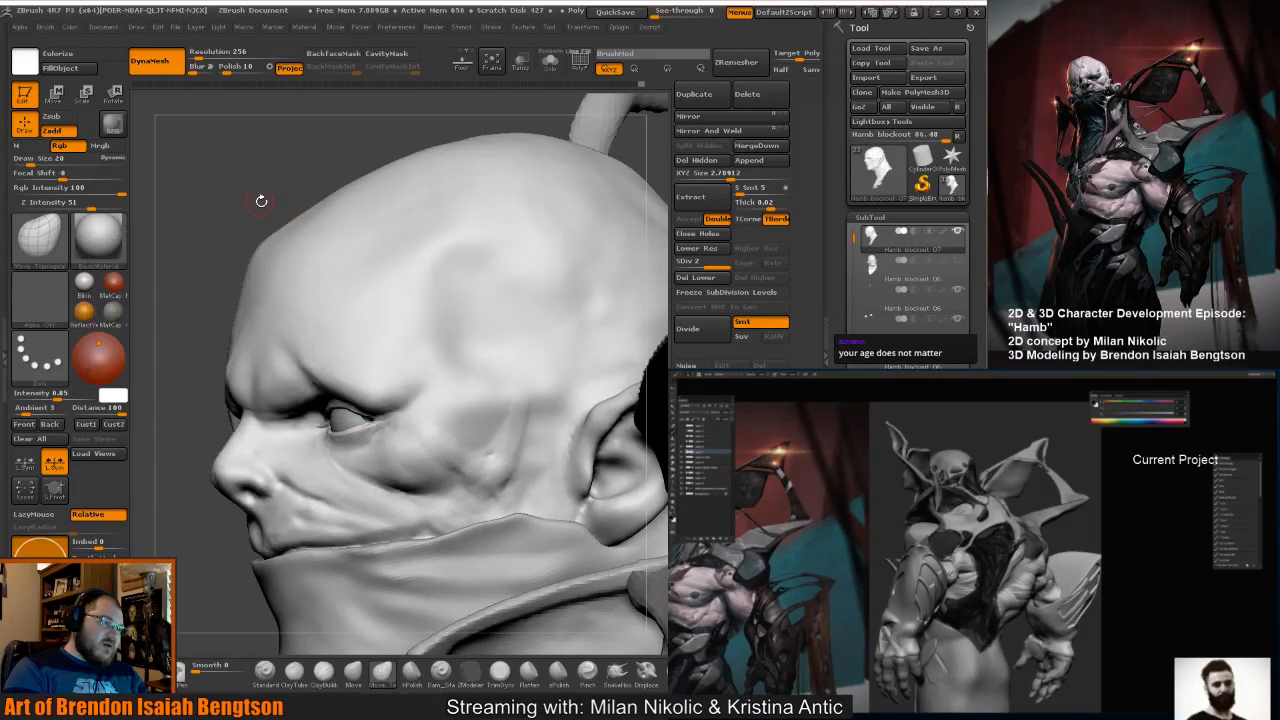
{"action": "right_click_drag", "start_coordinate": [261, 201], "coordinate": [371, 380]}
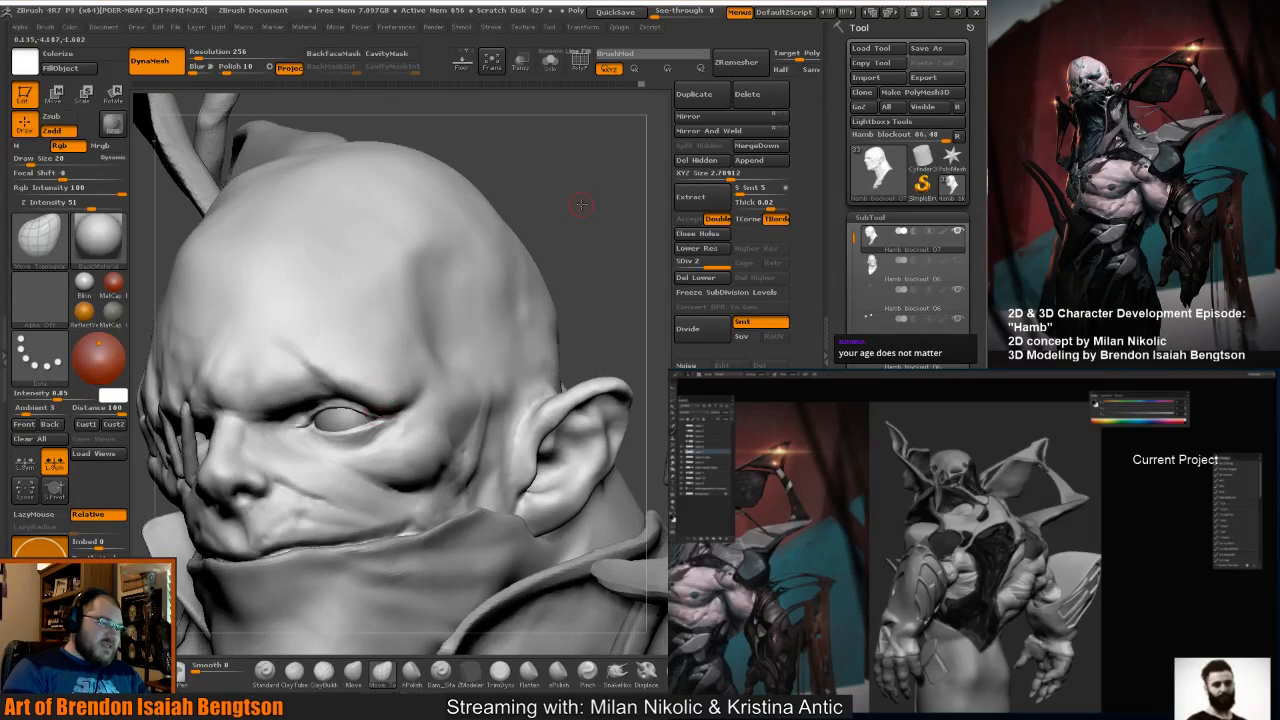
Carve the fold above the upper eyelid from the inner to the outer corner using Dam_Standard at draw size 10.
{"action": "mouse_move", "coordinate": [581, 204]}
{"action": "left_mouse_down"}
{"action": "mouse_move", "coordinate": [517, 191]}
{"action": "mouse_move", "coordinate": [473, 162]}
{"action": "left_mouse_up"}
{"action": "key", "text": "b"}
{"action": "key", "text": "d"}
{"action": "key", "text": "s"}
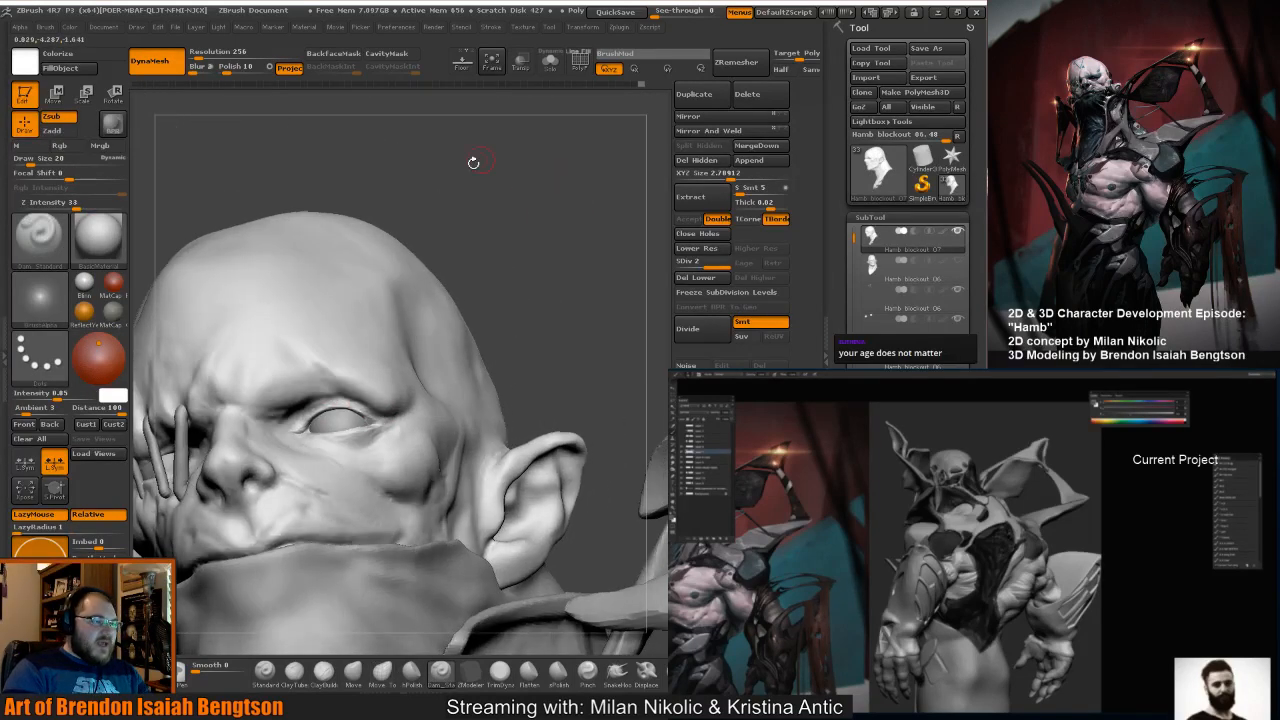
{"action": "key", "text": "space"}
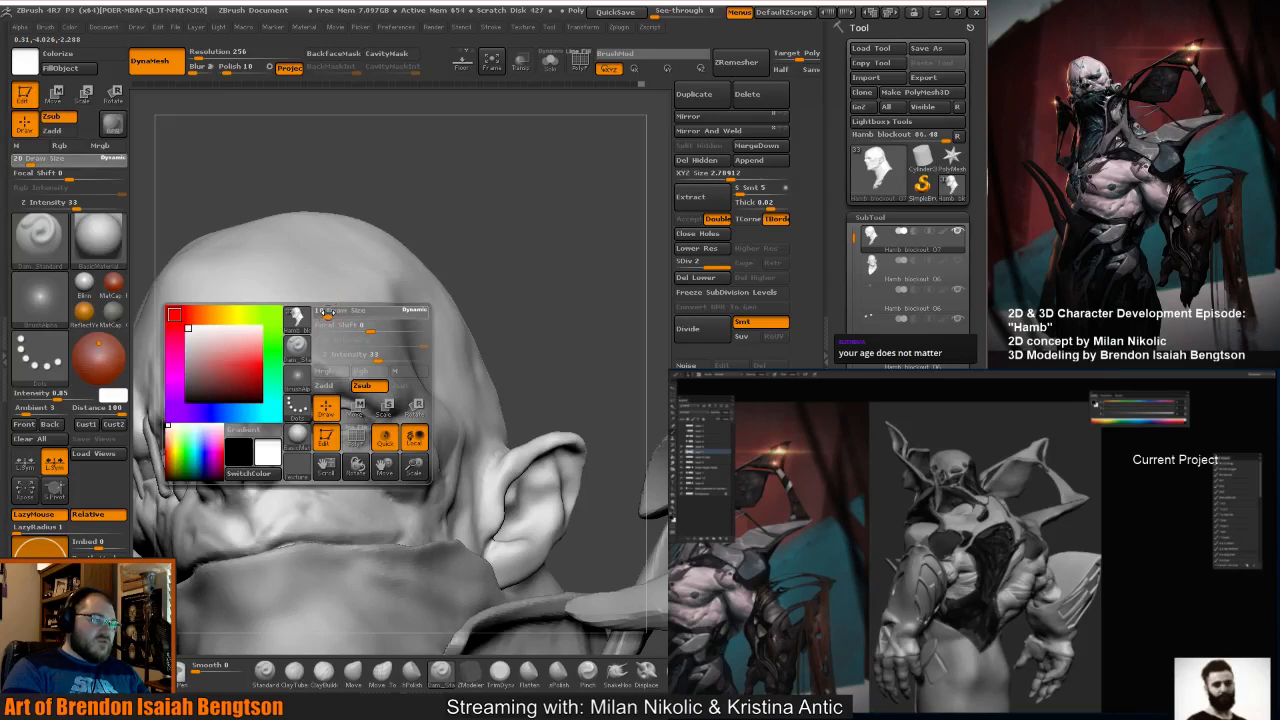
{"action": "left_click_drag", "start_coordinate": [327, 312], "coordinate": [317, 313]}
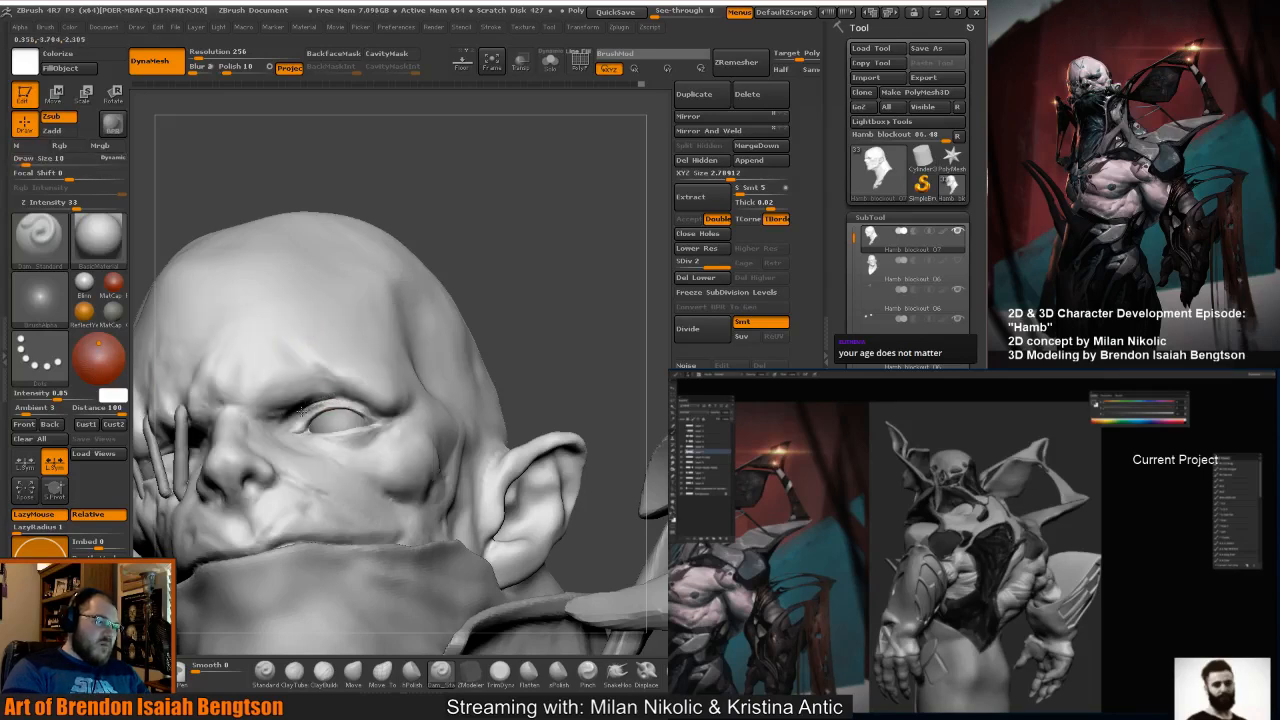
{"action": "left_click_drag", "start_coordinate": [300, 411], "coordinate": [385, 416]}
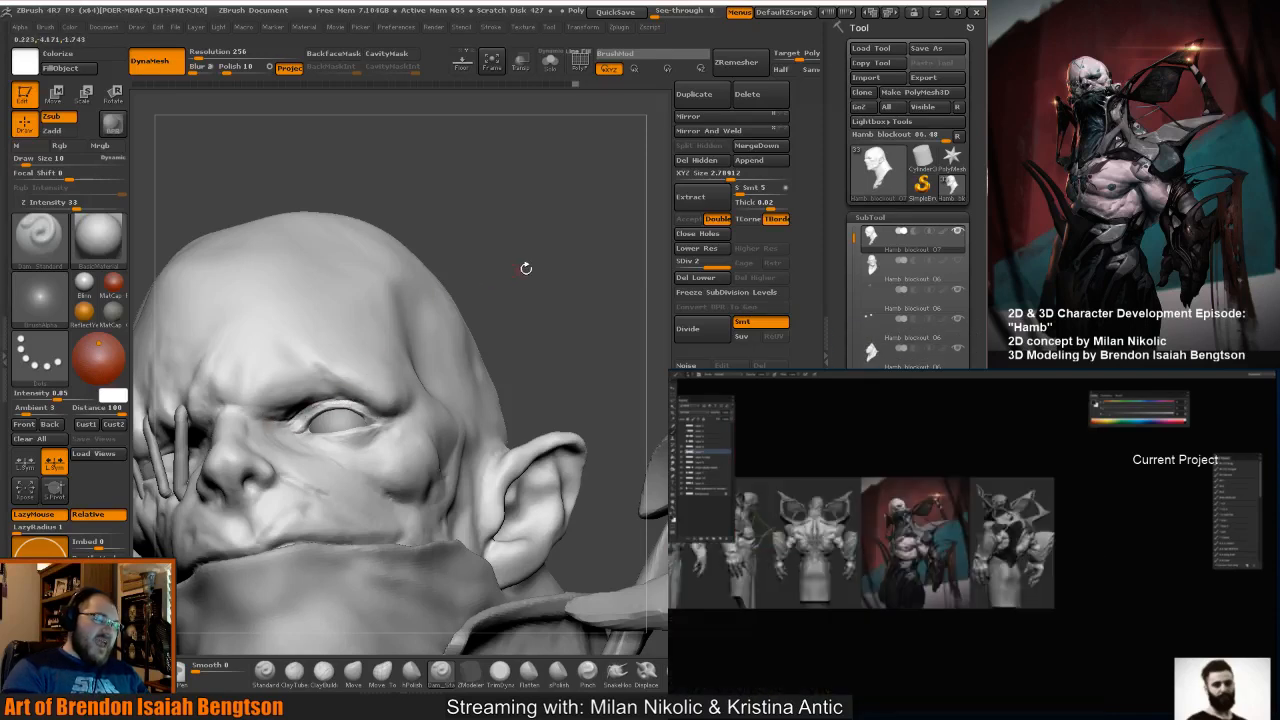
Extend the eyelid fold into the outer corner of the eye and smooth the surrounding skin.
{"action": "mouse_move", "coordinate": [526, 266]}
{"action": "left_mouse_down"}
{"action": "mouse_move", "coordinate": [494, 240]}
{"action": "mouse_move", "coordinate": [530, 325]}
{"action": "left_mouse_up"}
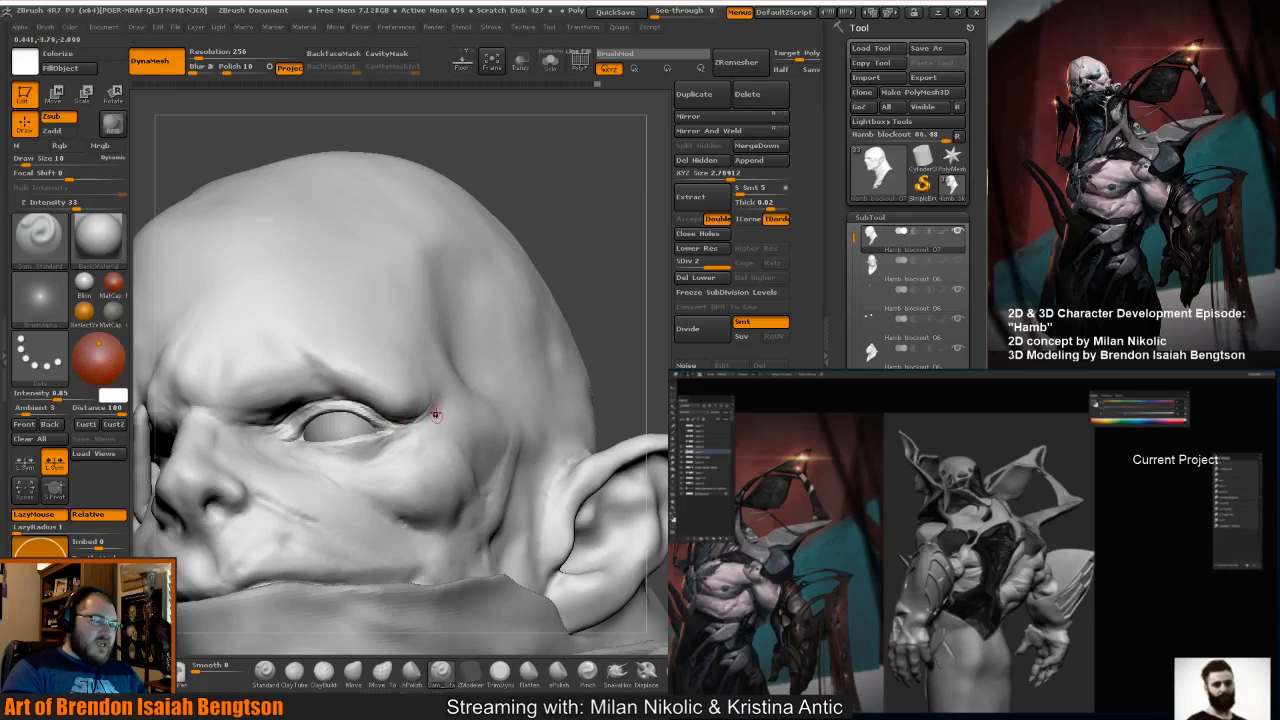
{"action": "key", "text": "shift"}
{"action": "mouse_move", "coordinate": [611, 244]}
{"action": "left_mouse_down", "text": "alt"}
{"action": "mouse_move", "coordinate": [535, 245]}
{"action": "mouse_move", "coordinate": [595, 240]}
{"action": "mouse_move", "coordinate": [598, 288]}
{"action": "left_mouse_up", "text": "alt"}
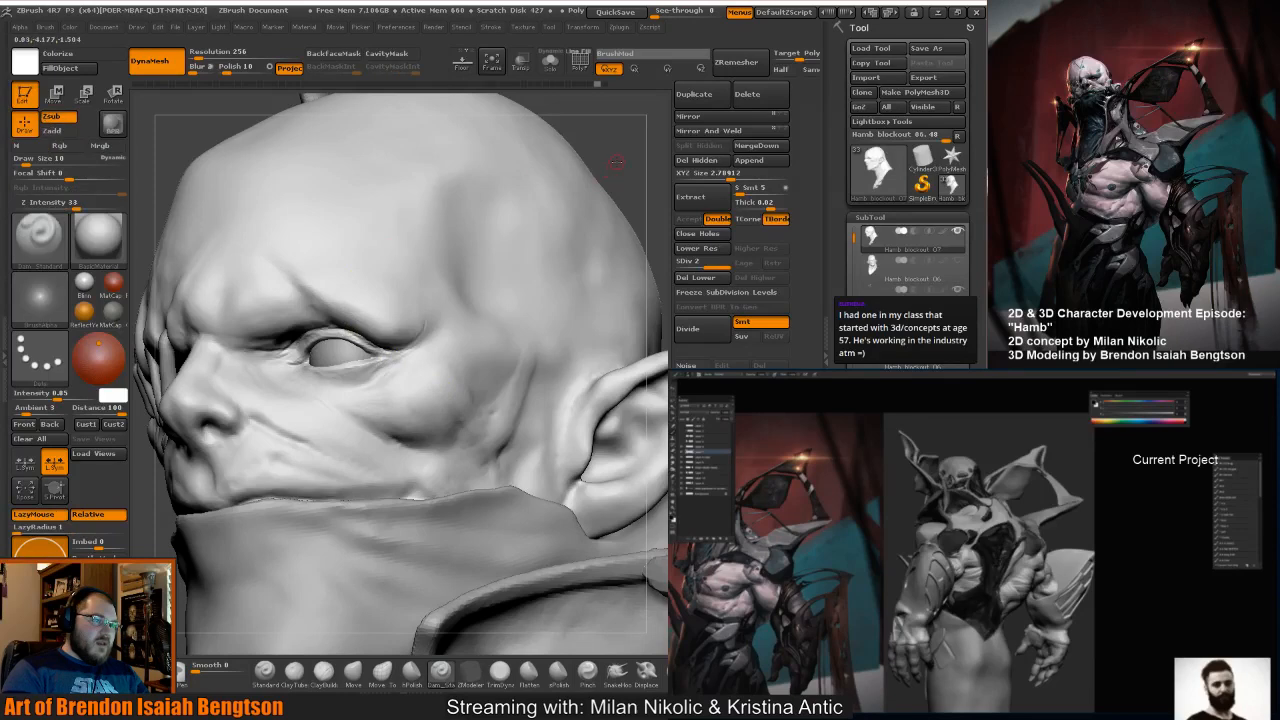
{"action": "left_click_drag", "start_coordinate": [615, 162], "coordinate": [413, 327]}
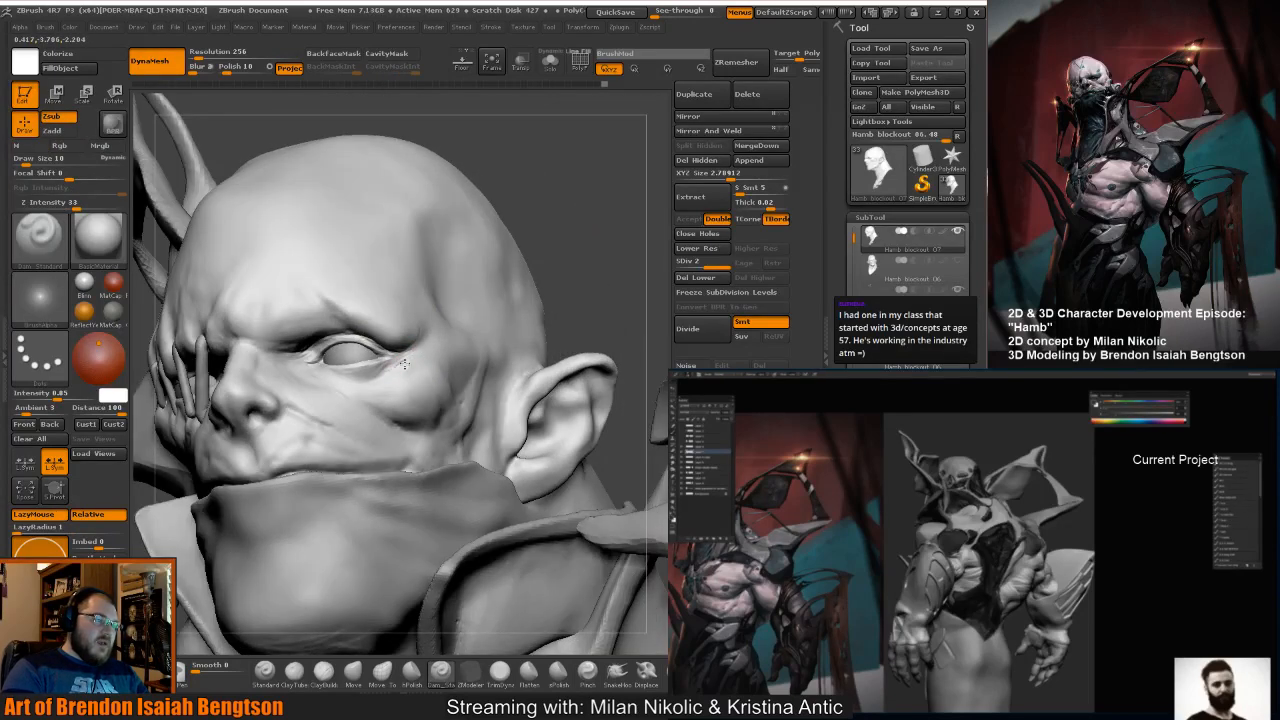
Carve fine creases at the outer corner of the eye with Dam_Standard and smooth the skin beside them.
{"action": "left_click_drag", "start_coordinate": [582, 206], "coordinate": [566, 237]}
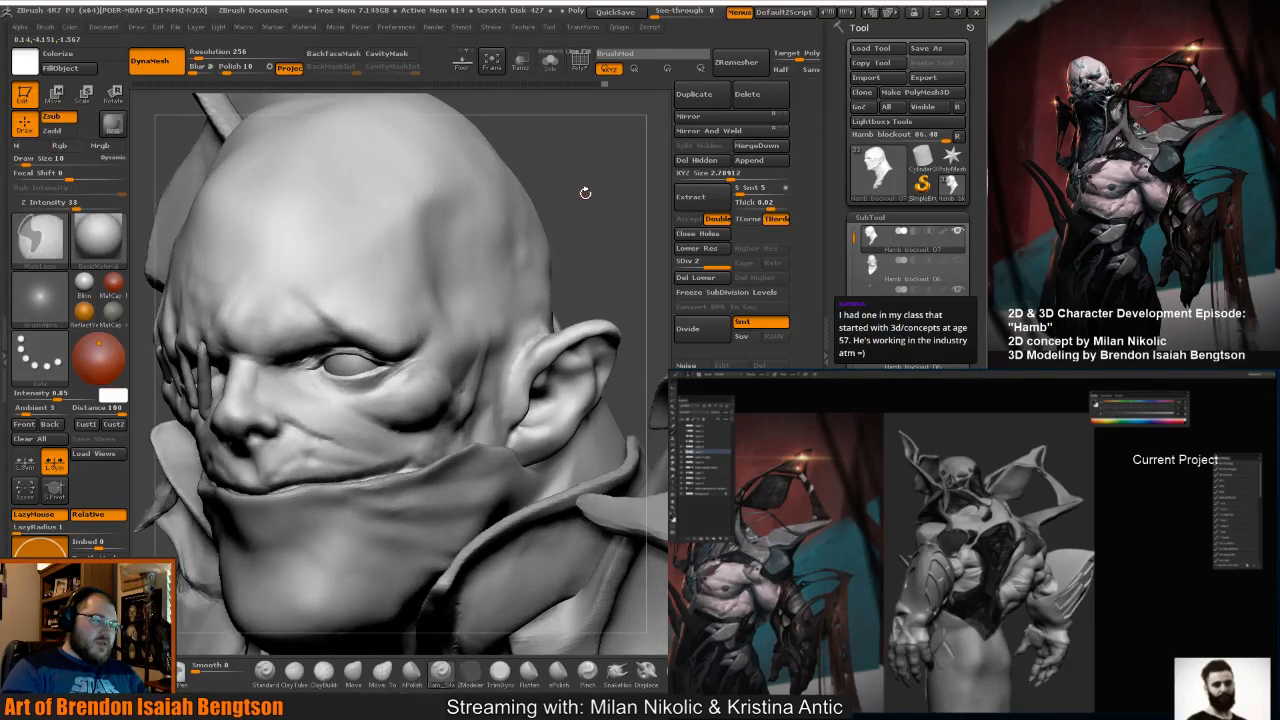
{"action": "left_click_drag", "start_coordinate": [586, 194], "coordinate": [495, 243]}
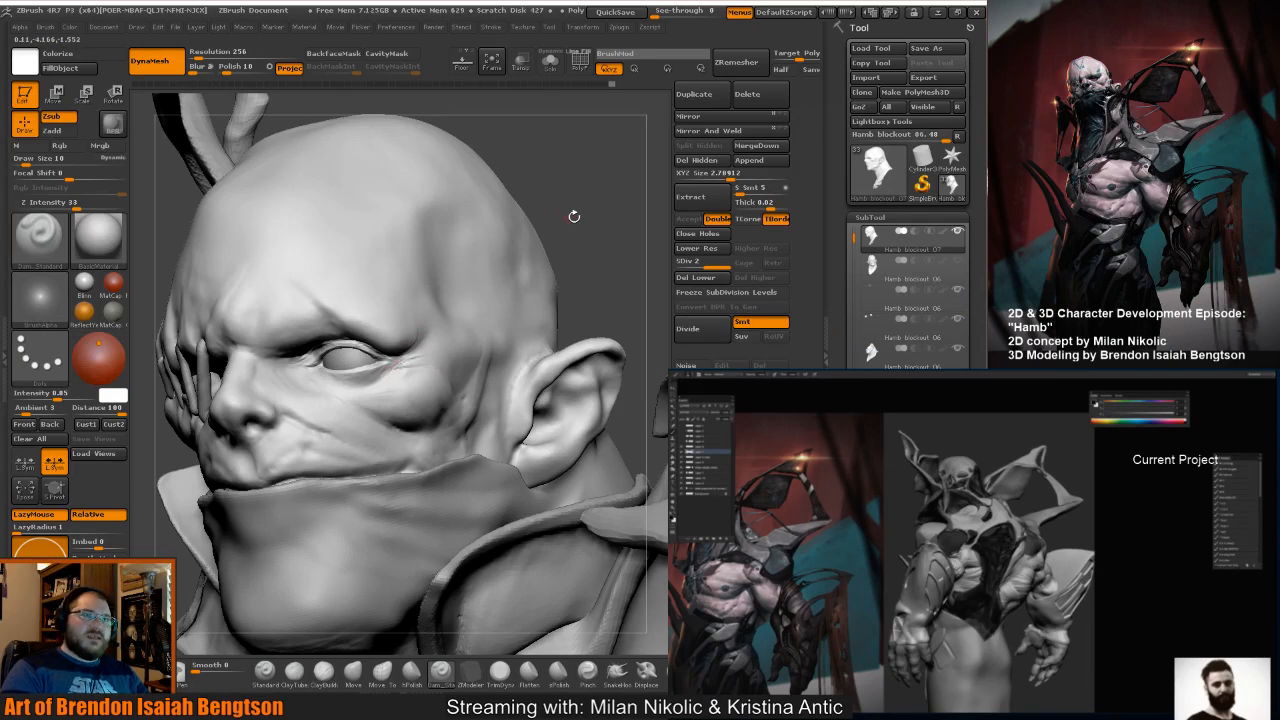
{"action": "left_click_drag", "start_coordinate": [574, 216], "coordinate": [384, 372]}
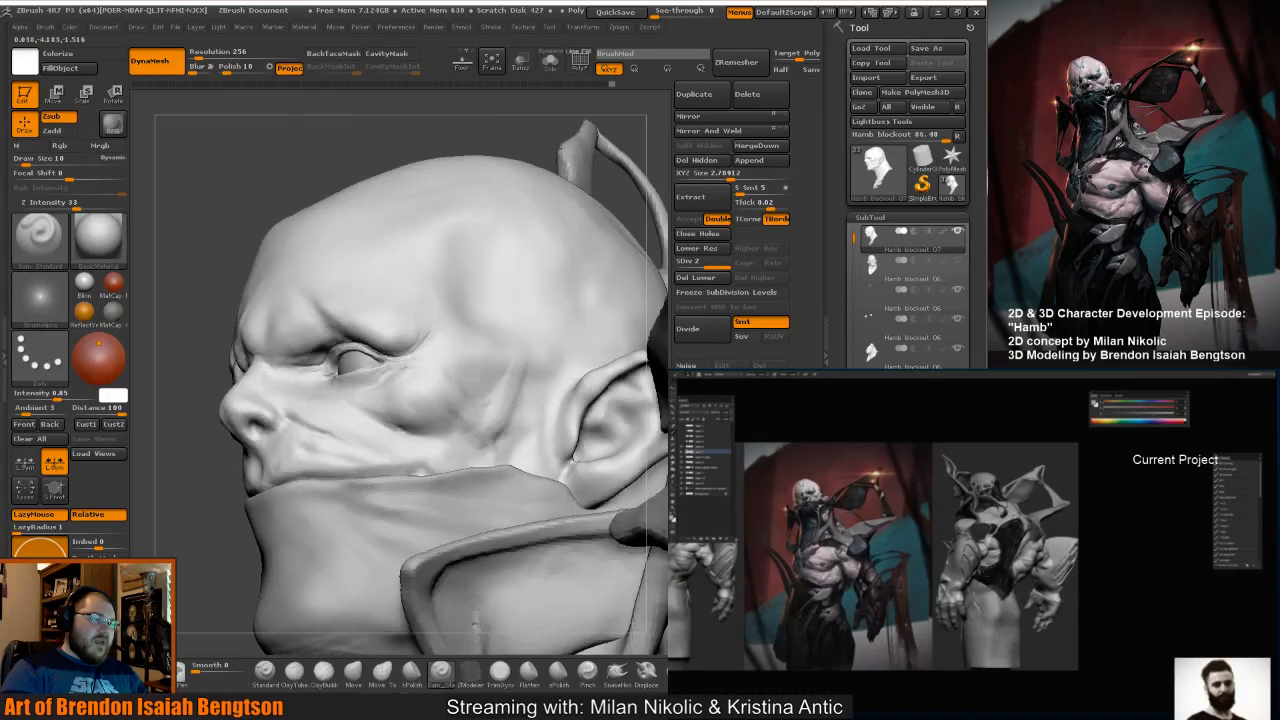
{"action": "left_click_drag", "start_coordinate": [580, 183], "coordinate": [429, 214]}
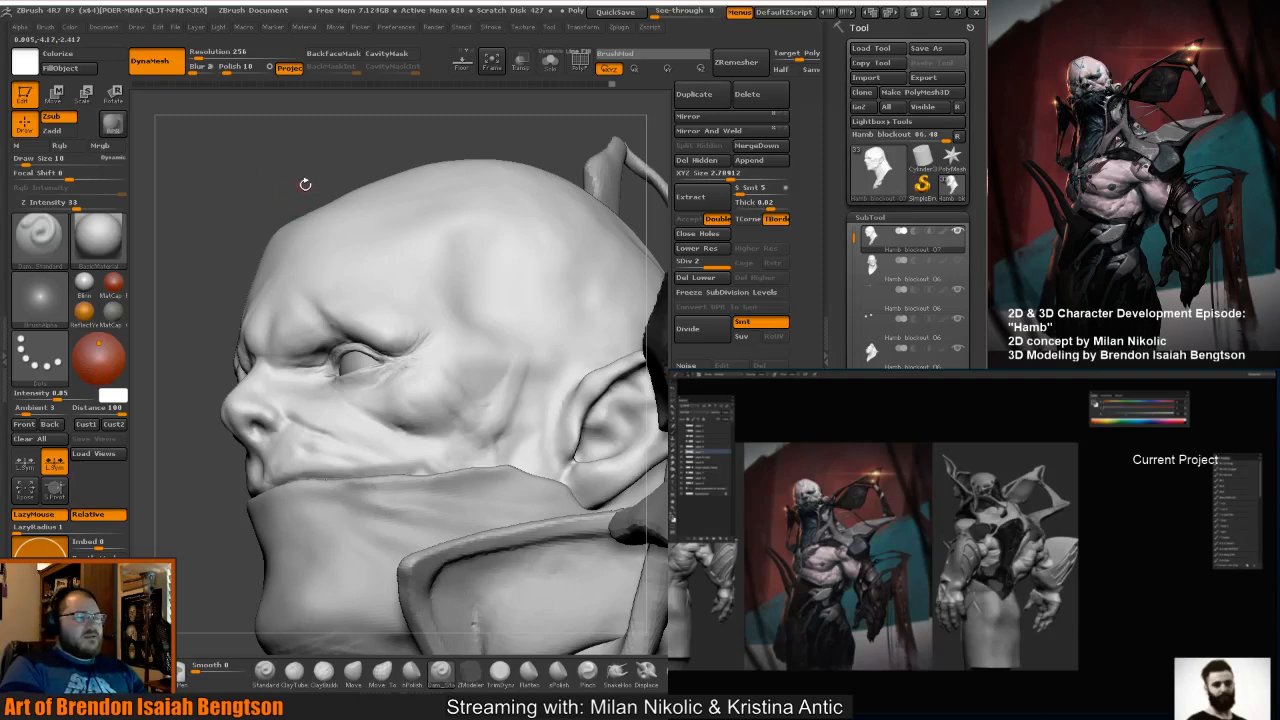
{"action": "mouse_move", "coordinate": [310, 177]}
{"action": "left_mouse_down"}
{"action": "mouse_move", "coordinate": [345, 180]}
{"action": "mouse_move", "coordinate": [329, 183]}
{"action": "mouse_move", "coordinate": [388, 332]}
{"action": "left_mouse_up"}
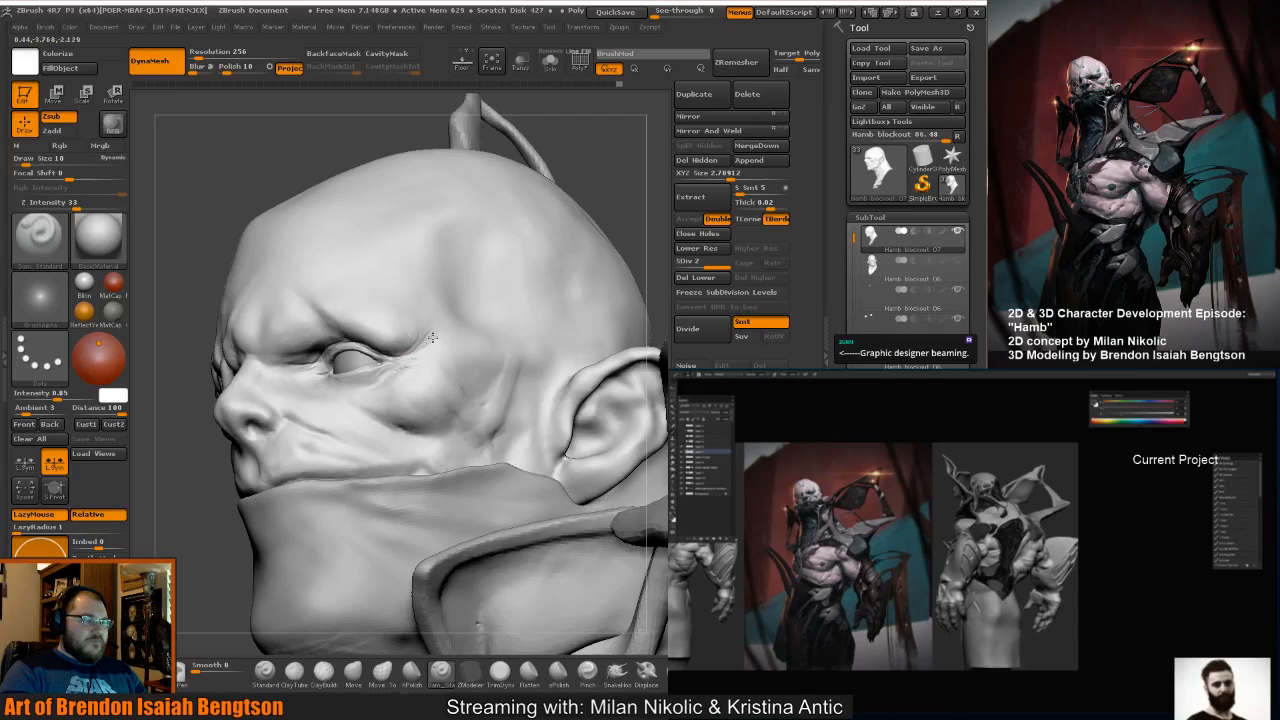
{"action": "key", "text": "shift"}
{"action": "left_click_drag", "start_coordinate": [406, 337], "coordinate": [422, 333], "text": "shift"}
{"action": "mouse_move", "coordinate": [614, 182]}
{"action": "left_mouse_down"}
{"action": "mouse_move", "coordinate": [586, 162]}
{"action": "mouse_move", "coordinate": [545, 172]}
{"action": "mouse_move", "coordinate": [572, 214]}
{"action": "left_mouse_up"}
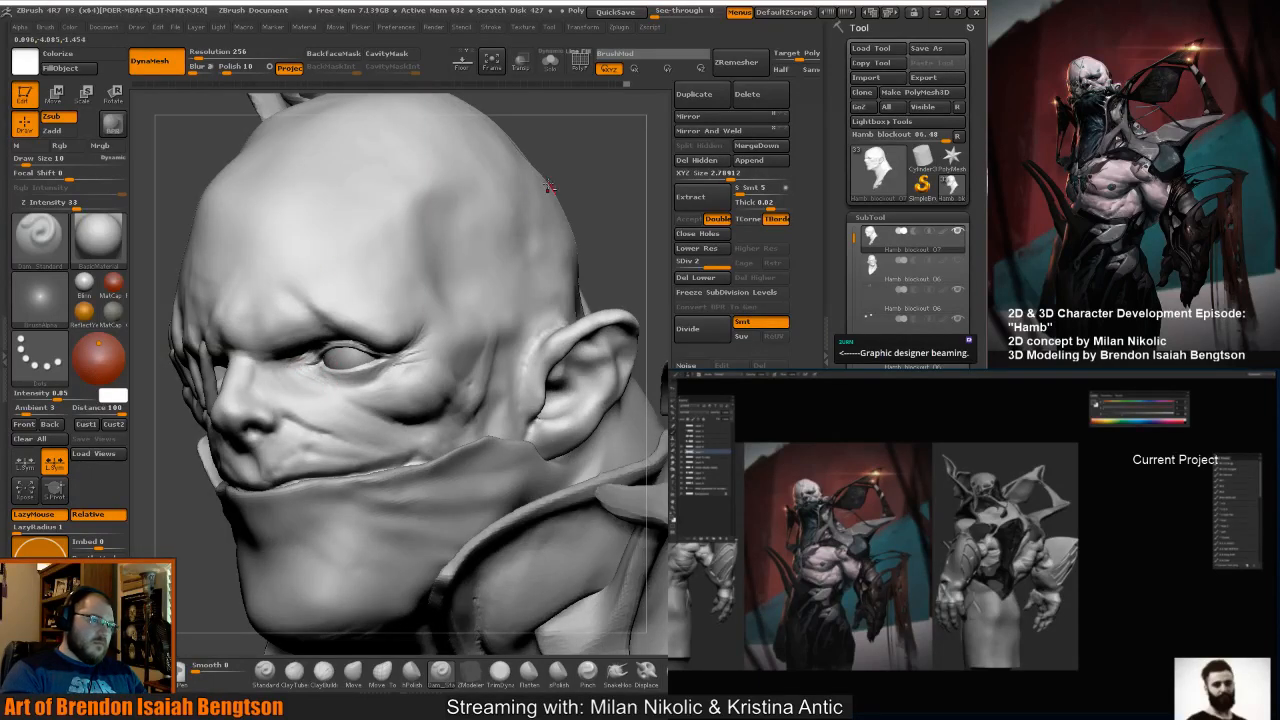
Soften the skin at the inner corner of the eye and refine the creases beneath the lower eyelid.
{"action": "left_click_drag", "start_coordinate": [549, 186], "coordinate": [320, 400], "text": "alt"}
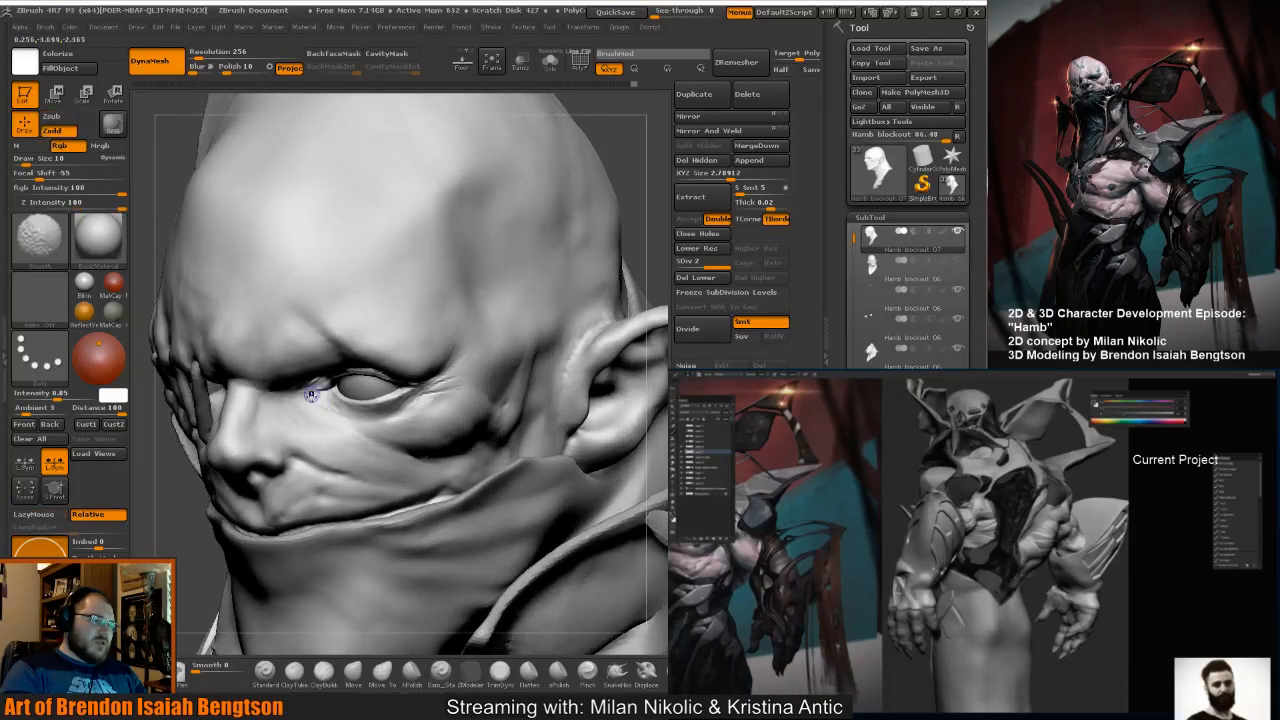
{"action": "left_click_drag", "start_coordinate": [626, 140], "coordinate": [622, 180], "text": "alt"}
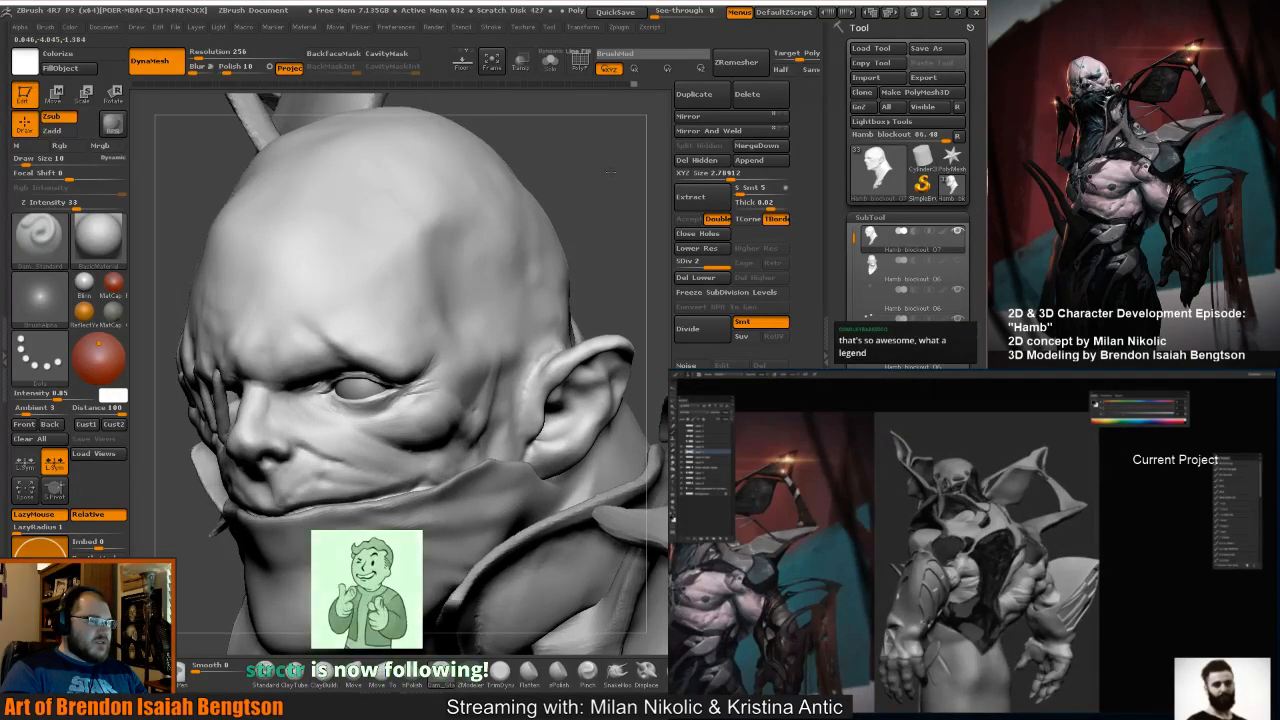
{"action": "left_click_drag", "start_coordinate": [608, 180], "coordinate": [577, 239]}
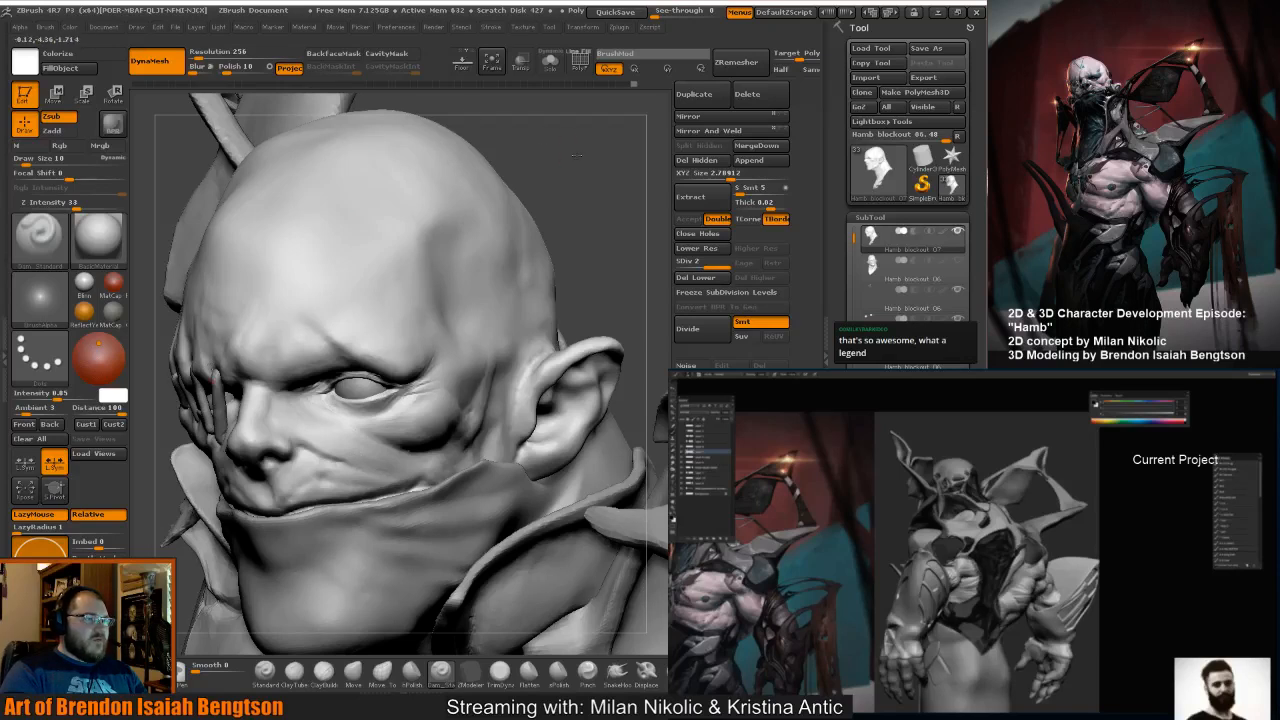
{"action": "left_click_drag", "start_coordinate": [576, 155], "coordinate": [260, 270]}
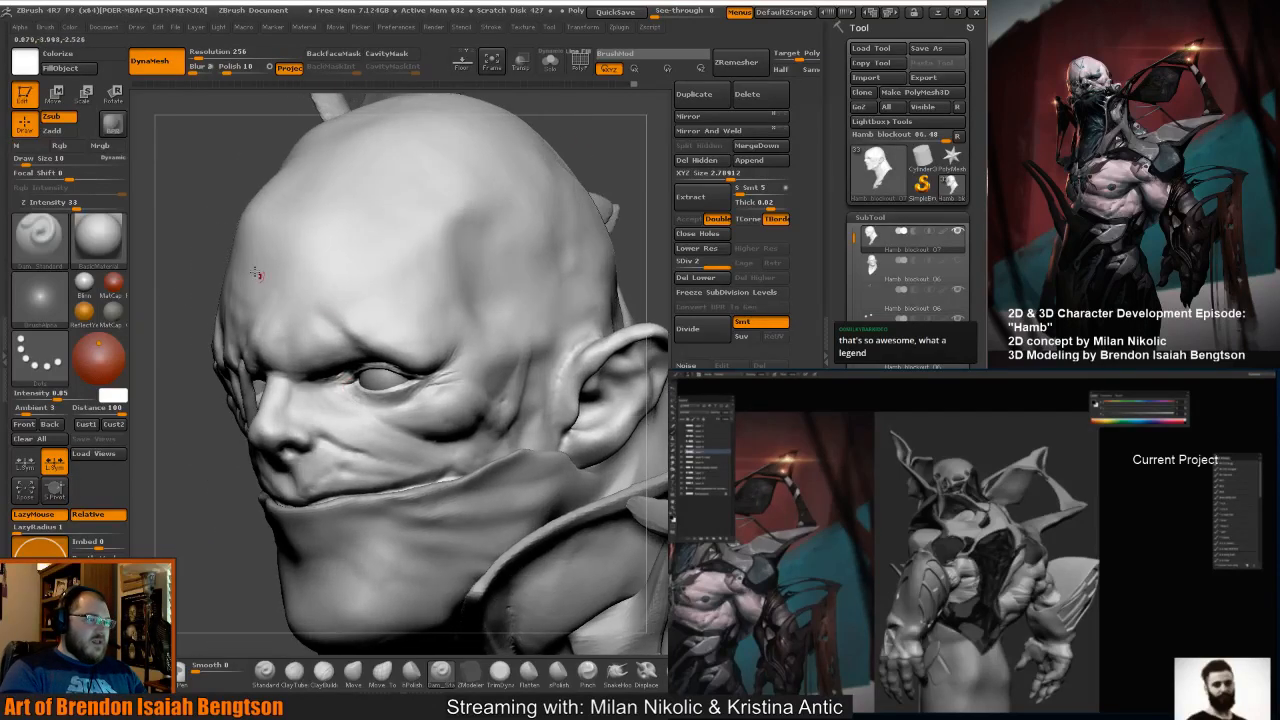
{"action": "left_click_drag", "start_coordinate": [218, 228], "coordinate": [206, 190]}
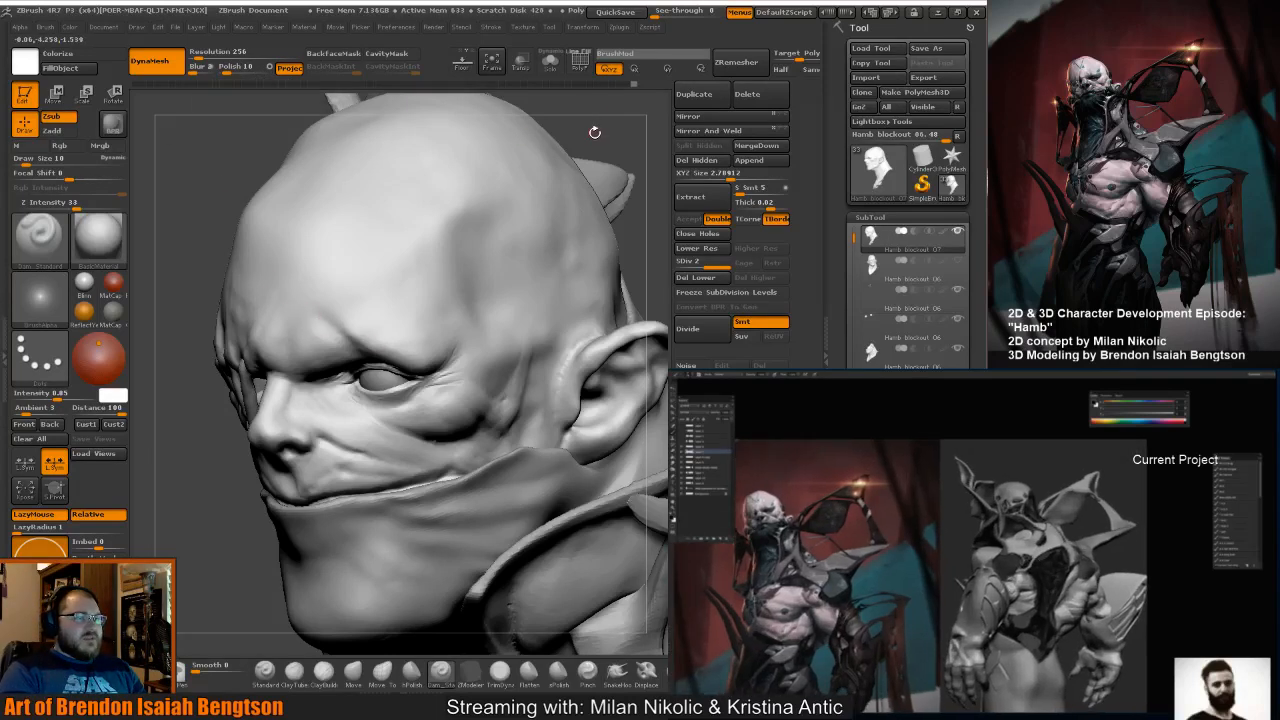
{"action": "left_click_drag", "start_coordinate": [595, 132], "coordinate": [589, 138]}
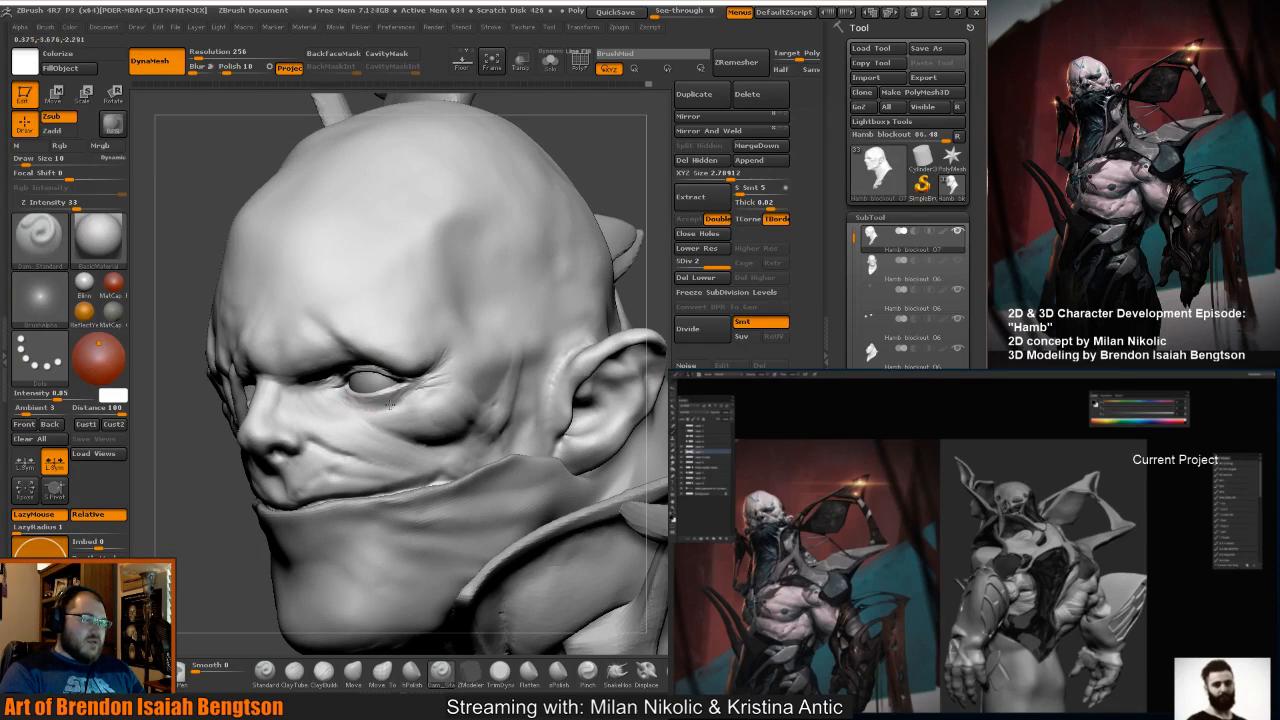
{"action": "left_click_drag", "start_coordinate": [601, 163], "coordinate": [622, 168]}
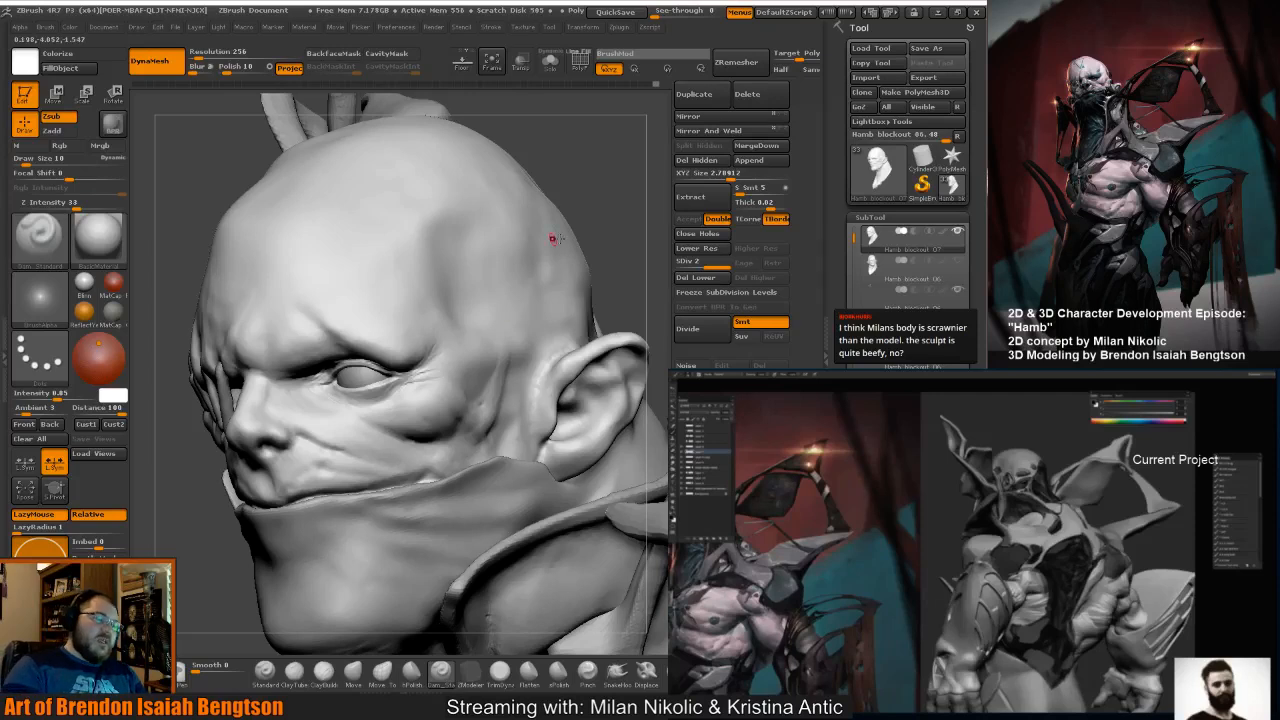
Build up the cheekbone and temple area between the eye and ear with ClayBuildup, and smooth the added volume.
{"action": "left_click_drag", "start_coordinate": [617, 217], "coordinate": [580, 228]}
{"action": "key", "text": "b"}
{"action": "key", "text": "c"}
{"action": "key", "text": "b"}
{"action": "key", "text": "space"}
{"action": "left_click_drag", "start_coordinate": [472, 272], "coordinate": [482, 272]}
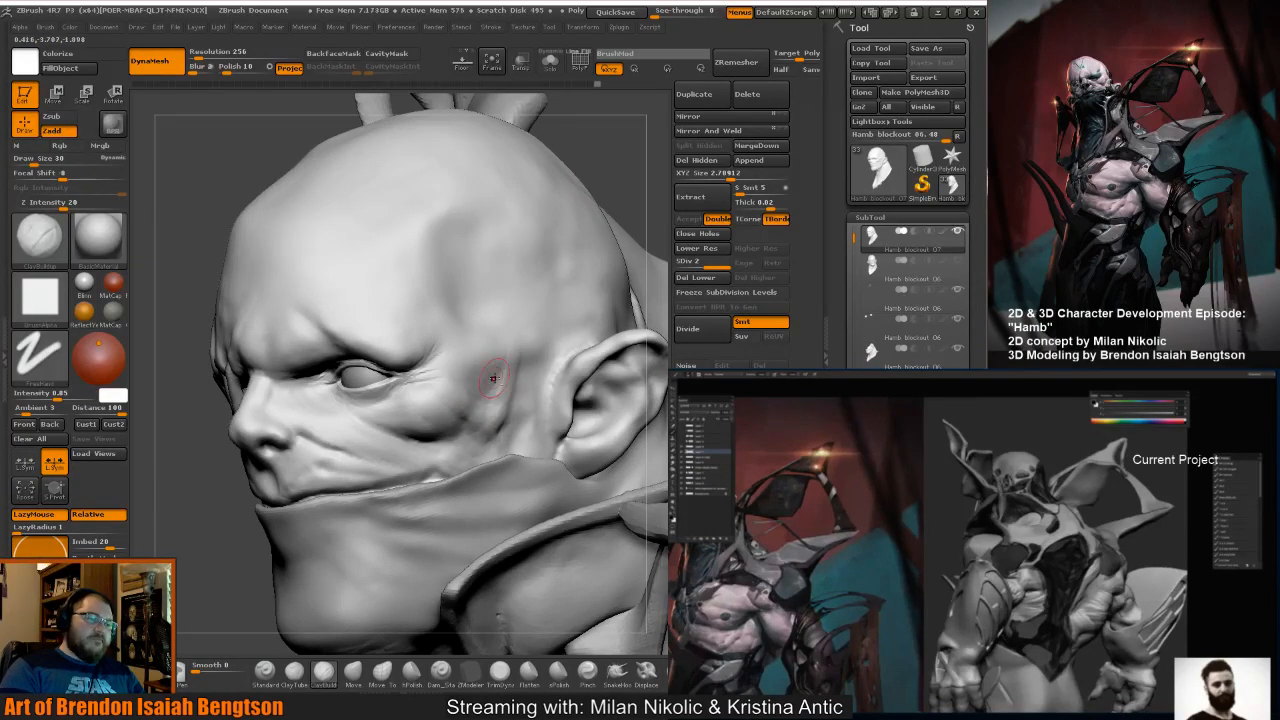
{"action": "mouse_move", "coordinate": [636, 178]}
{"action": "left_mouse_down"}
{"action": "mouse_move", "coordinate": [605, 167]}
{"action": "mouse_move", "coordinate": [540, 214]}
{"action": "left_mouse_up"}
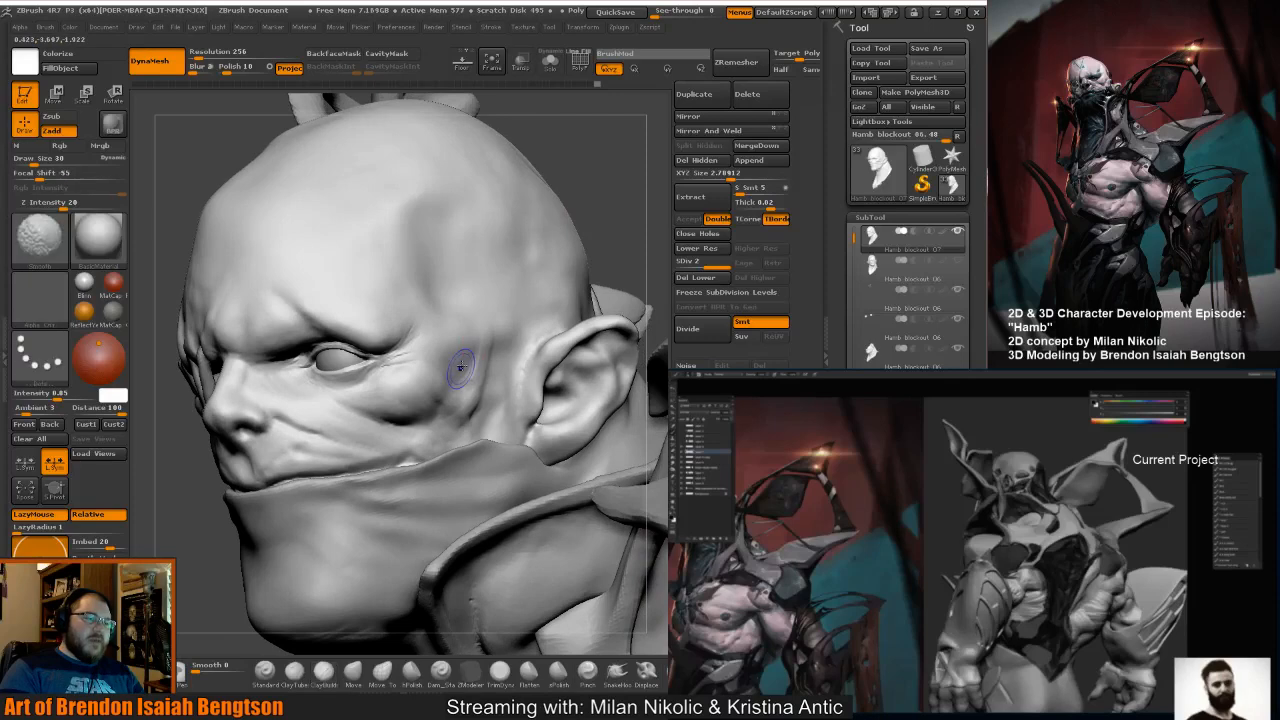
{"action": "left_click_drag", "start_coordinate": [642, 197], "coordinate": [590, 203]}
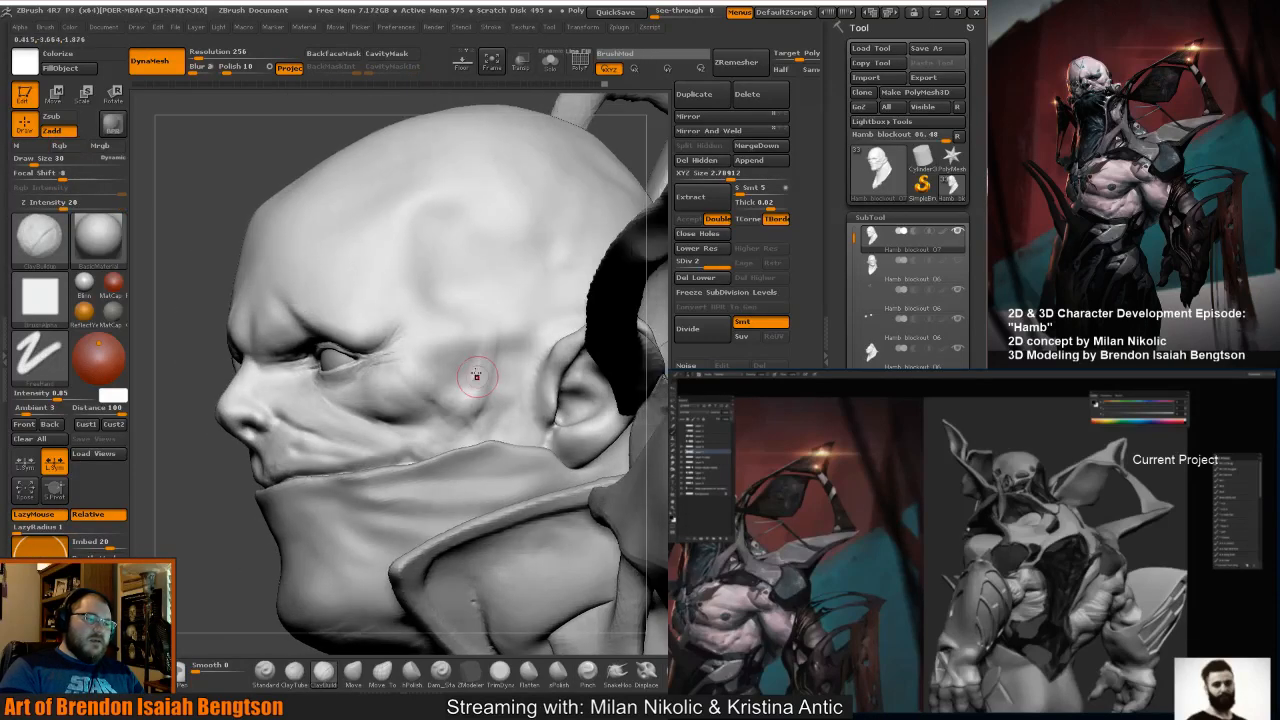
{"action": "left_click_drag", "start_coordinate": [246, 171], "coordinate": [304, 188]}
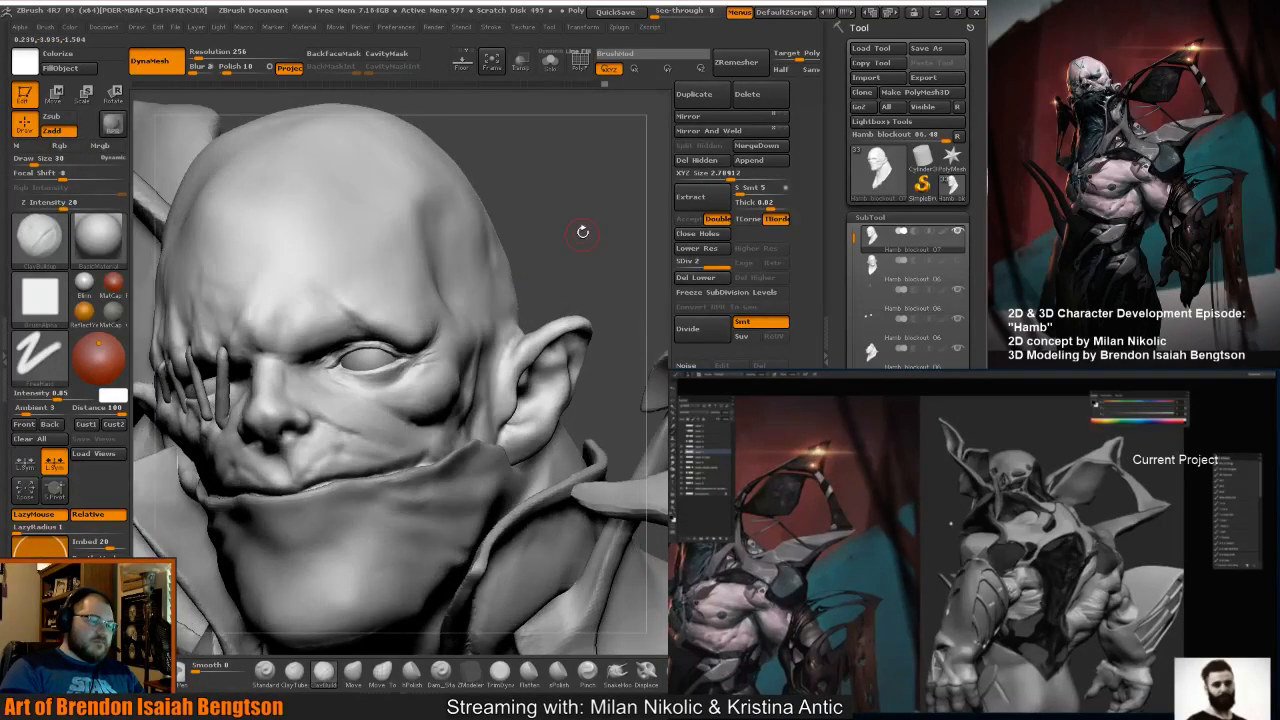
Carve the eyelid crease and the fold running from the nostril into the cheek using Dam_Standard at draw size 14.
{"action": "key", "text": "space"}
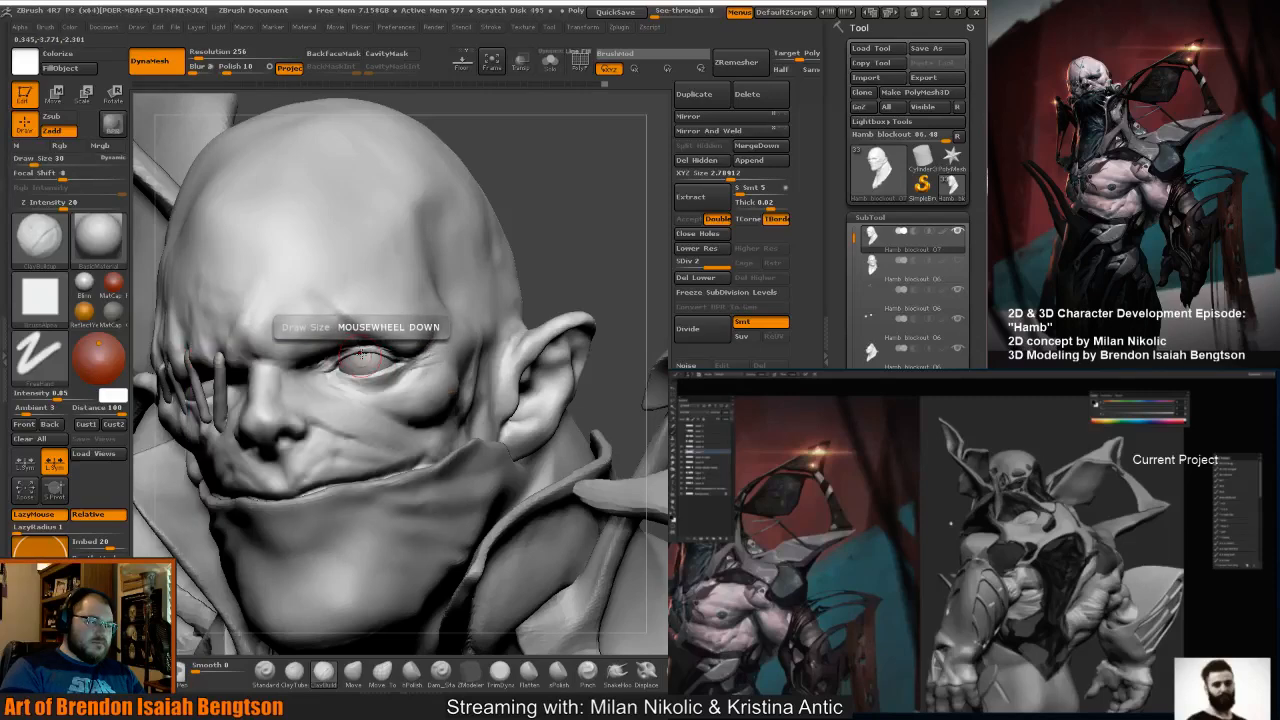
{"action": "key", "text": "b"}
{"action": "key", "text": "h"}
{"action": "key", "text": "p"}
{"action": "key", "text": "b"}
{"action": "key", "text": "d"}
{"action": "key", "text": "s"}
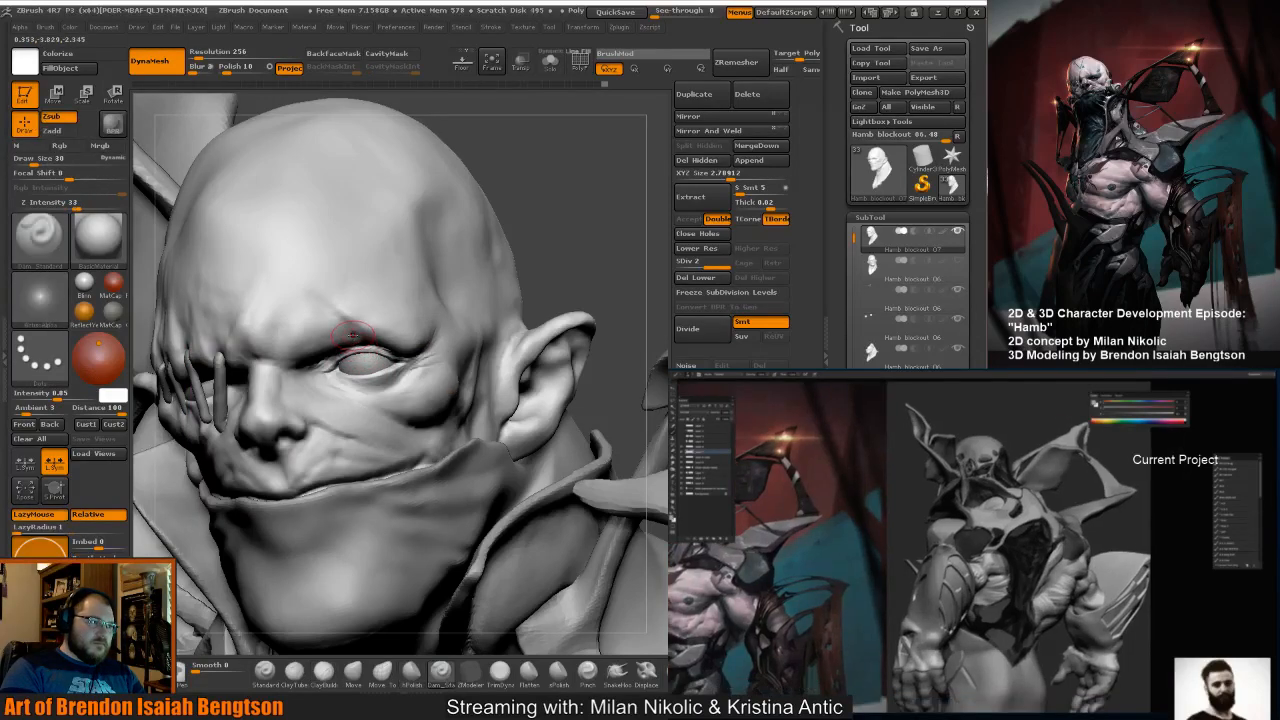
{"action": "key", "text": "space"}
{"action": "left_click_drag", "start_coordinate": [349, 336], "coordinate": [344, 337]}
{"action": "left_click_drag", "start_coordinate": [569, 203], "coordinate": [522, 252]}
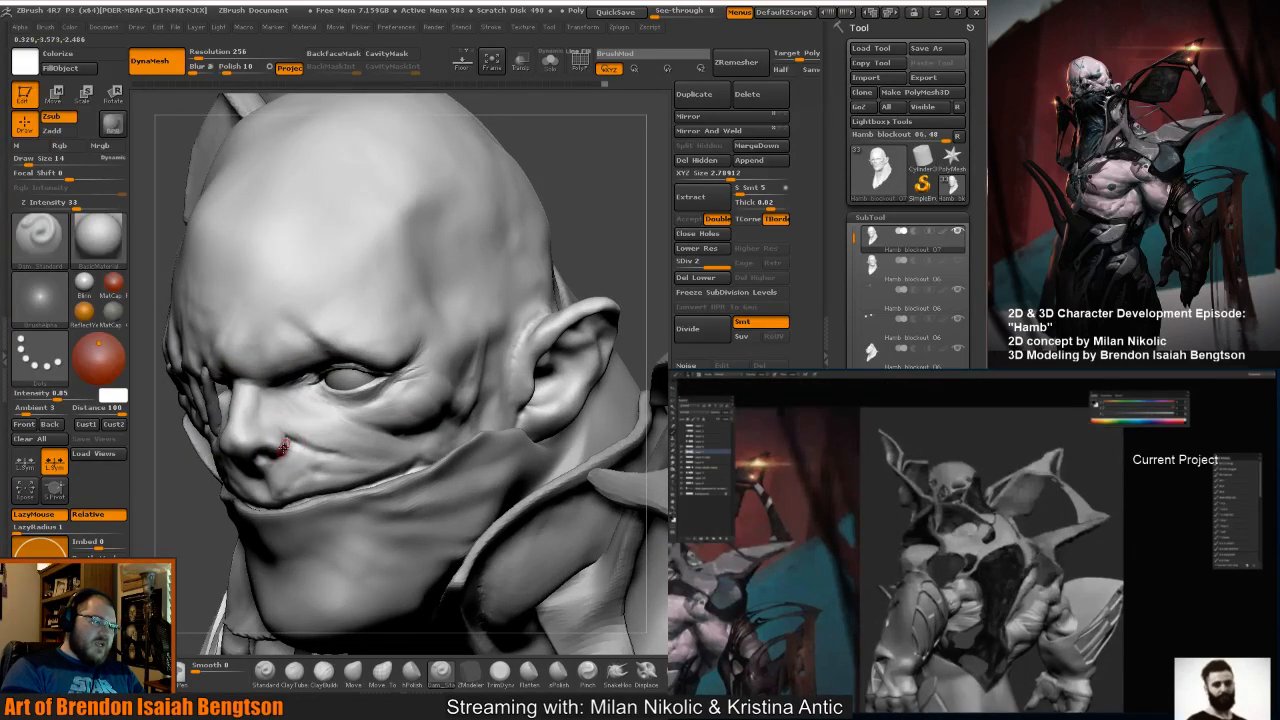
{"action": "left_click_drag", "start_coordinate": [602, 233], "coordinate": [652, 186]}
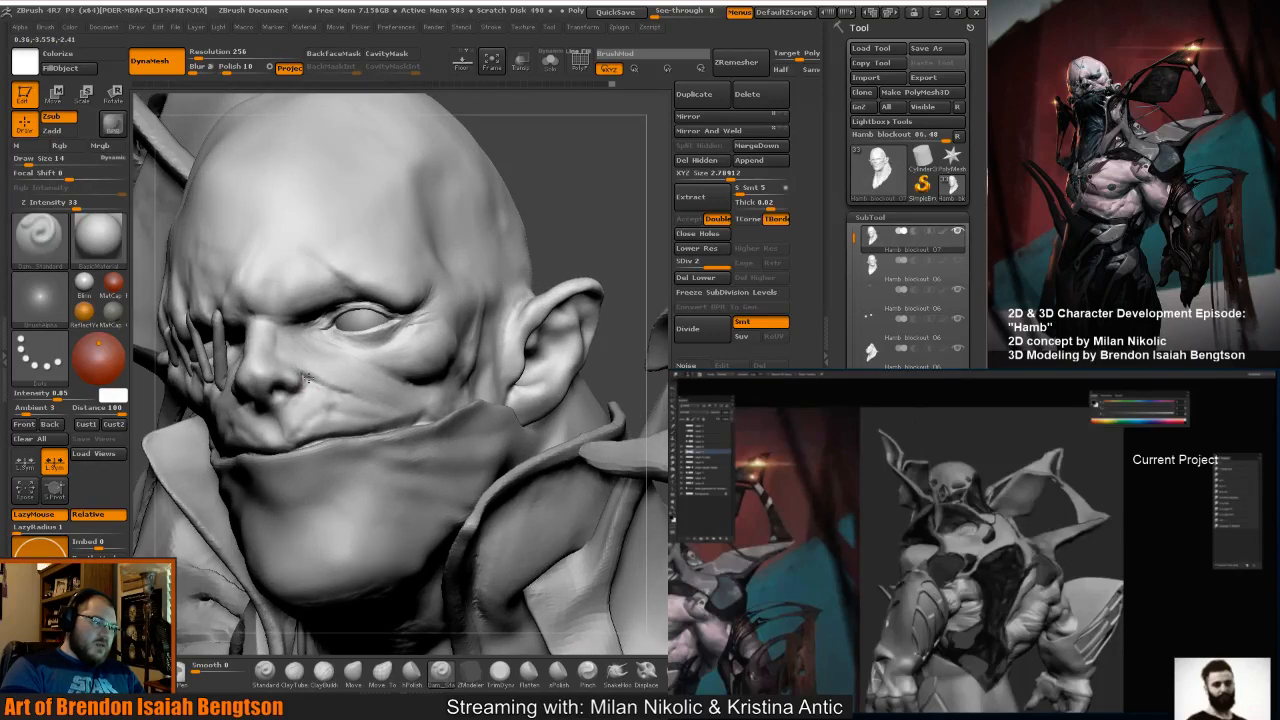
{"action": "left_click_drag", "start_coordinate": [629, 165], "coordinate": [621, 218]}
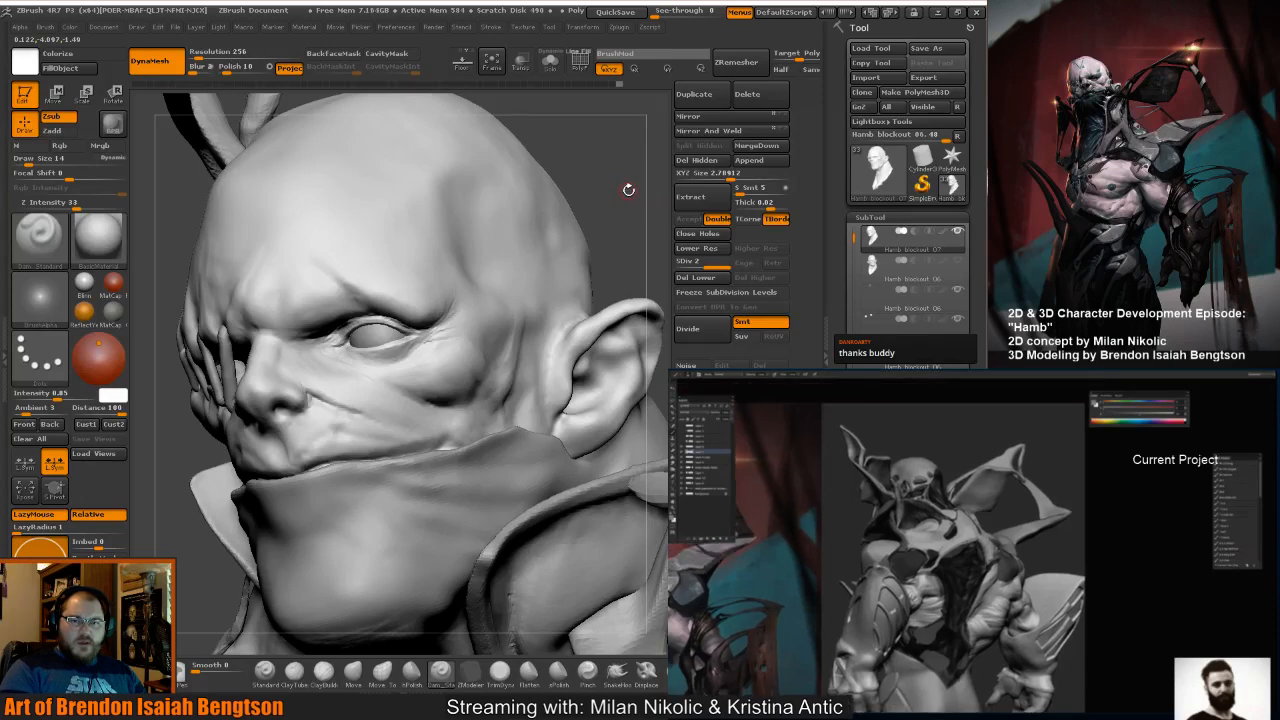
{"action": "mouse_move", "coordinate": [614, 185]}
{"action": "left_mouse_down"}
{"action": "mouse_move", "coordinate": [577, 189]}
{"action": "mouse_move", "coordinate": [409, 274]}
{"action": "left_mouse_up"}
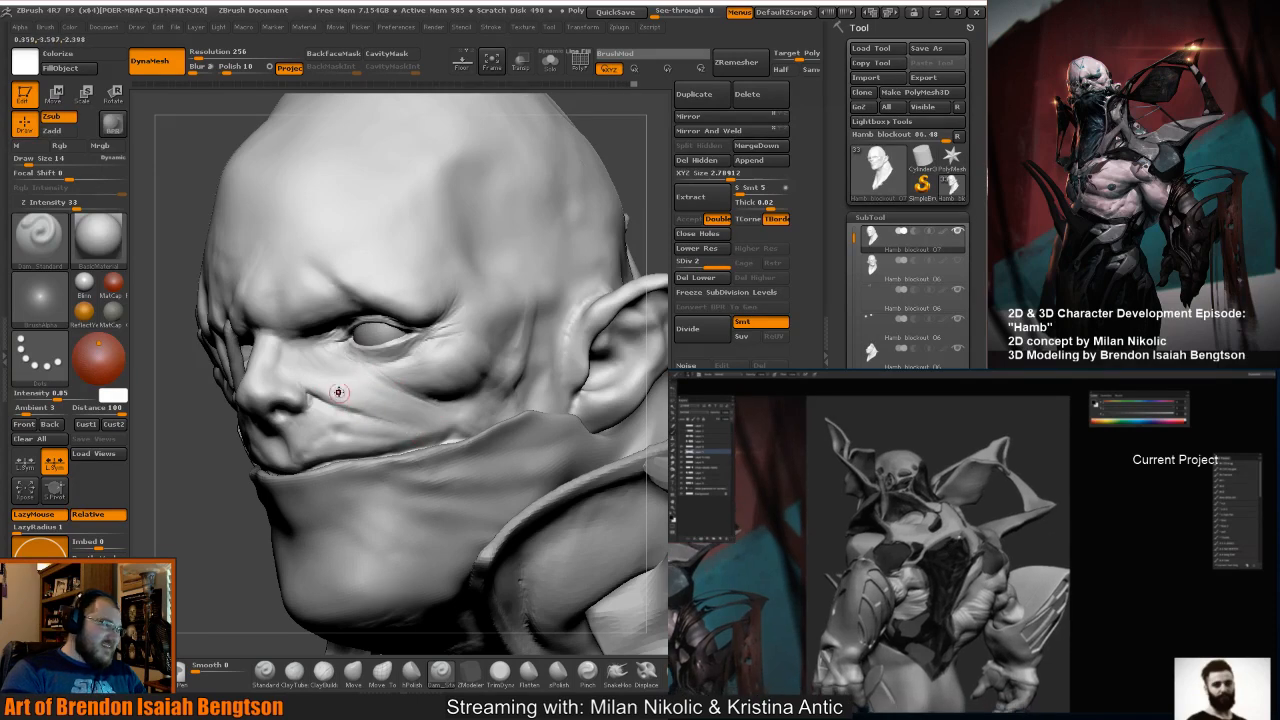
Build up the cheek beside the nostril fold with a larger ClayBuildup brush.
{"action": "key", "text": "b"}
{"action": "key", "text": "c"}
{"action": "key", "text": "b"}
{"action": "key", "text": "space"}
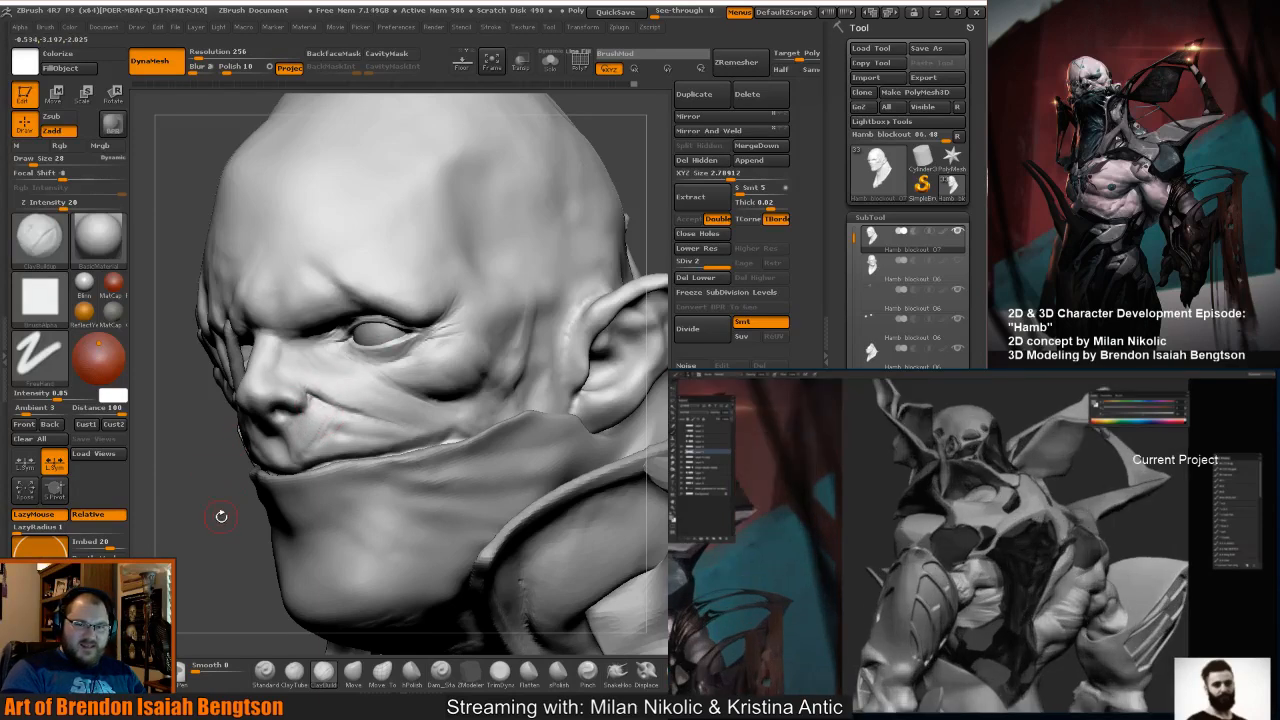
Examine the face from several angles and check the head's proportions against the full figure.
{"action": "left_click_drag", "start_coordinate": [224, 471], "coordinate": [257, 476]}
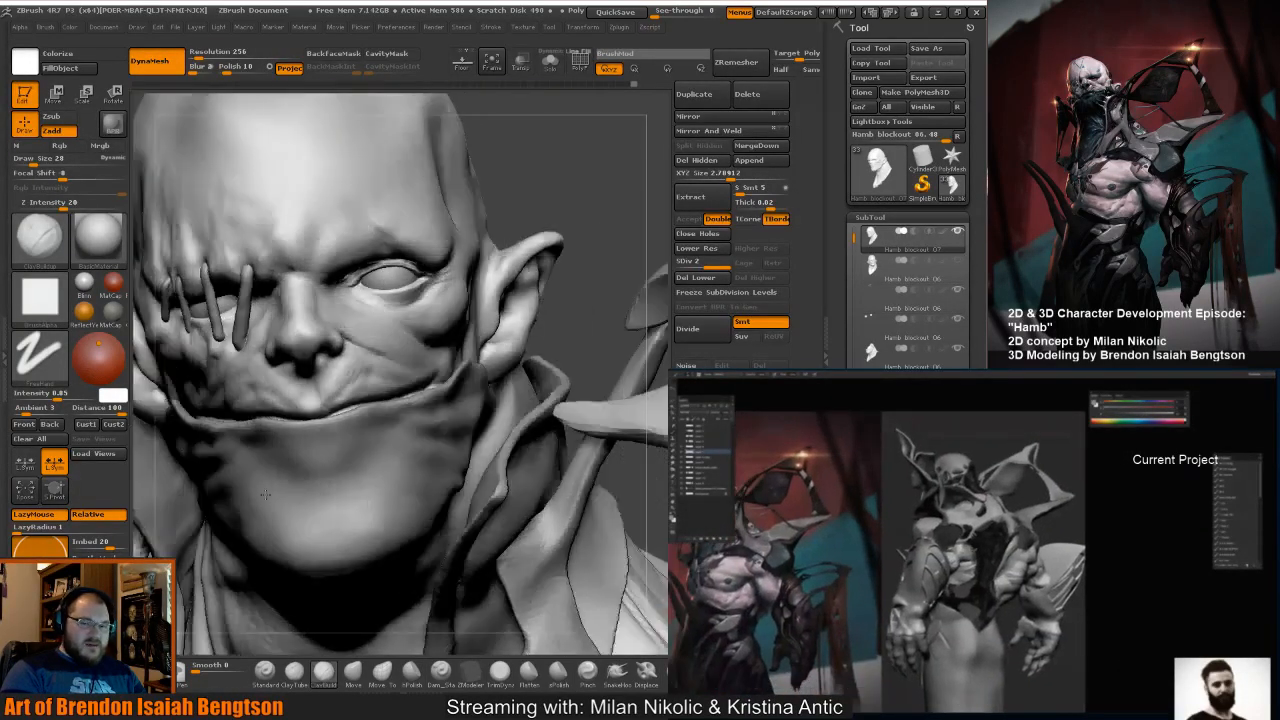
{"action": "left_click_drag", "start_coordinate": [200, 400], "coordinate": [287, 395]}
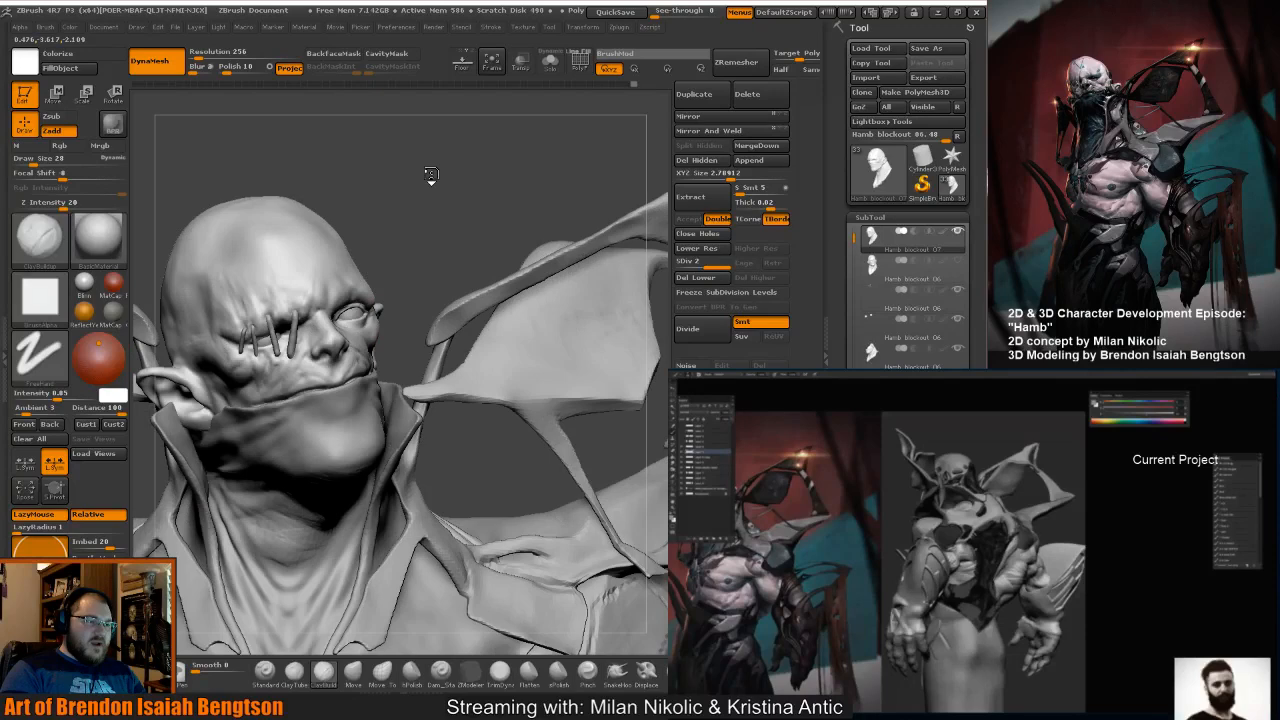
{"action": "mouse_move", "coordinate": [431, 175]}
{"action": "left_mouse_down", "text": "alt"}
{"action": "mouse_move", "coordinate": [406, 223]}
{"action": "mouse_move", "coordinate": [437, 188]}
{"action": "mouse_move", "coordinate": [385, 192]}
{"action": "mouse_move", "coordinate": [395, 205]}
{"action": "left_mouse_up", "text": "alt"}
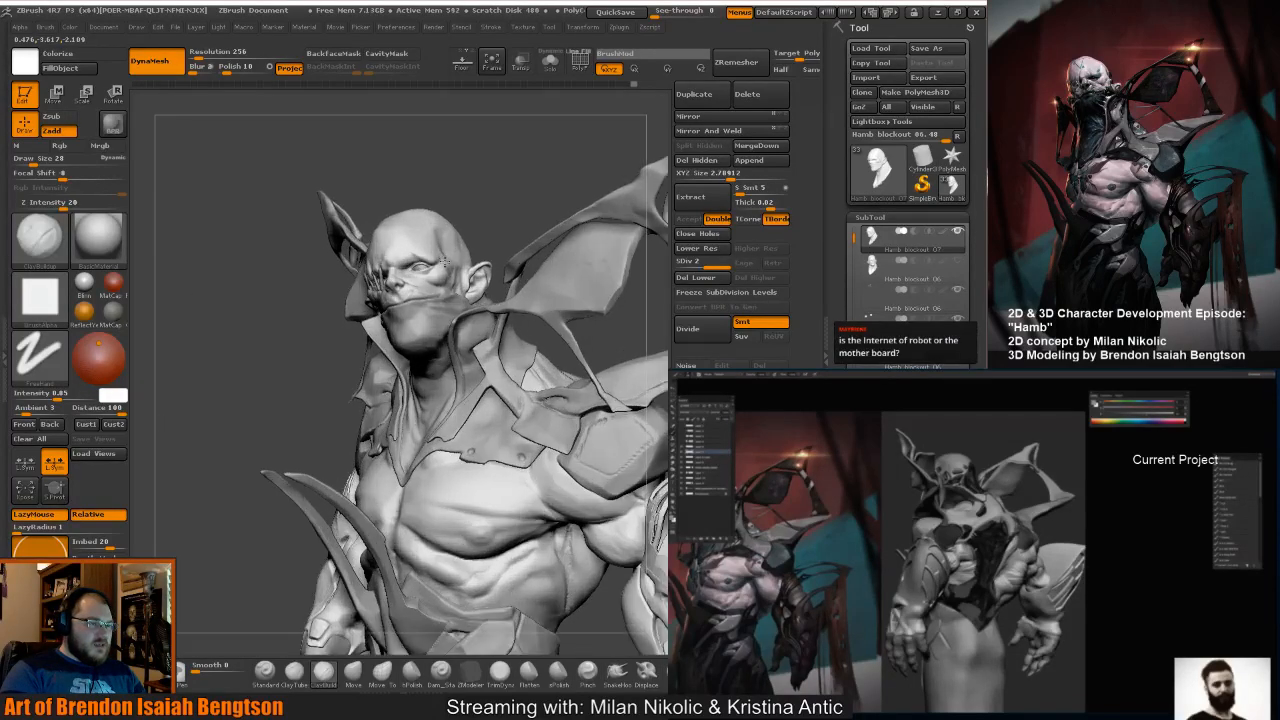
{"action": "left_click_drag", "start_coordinate": [445, 263], "coordinate": [508, 280], "text": "alt"}
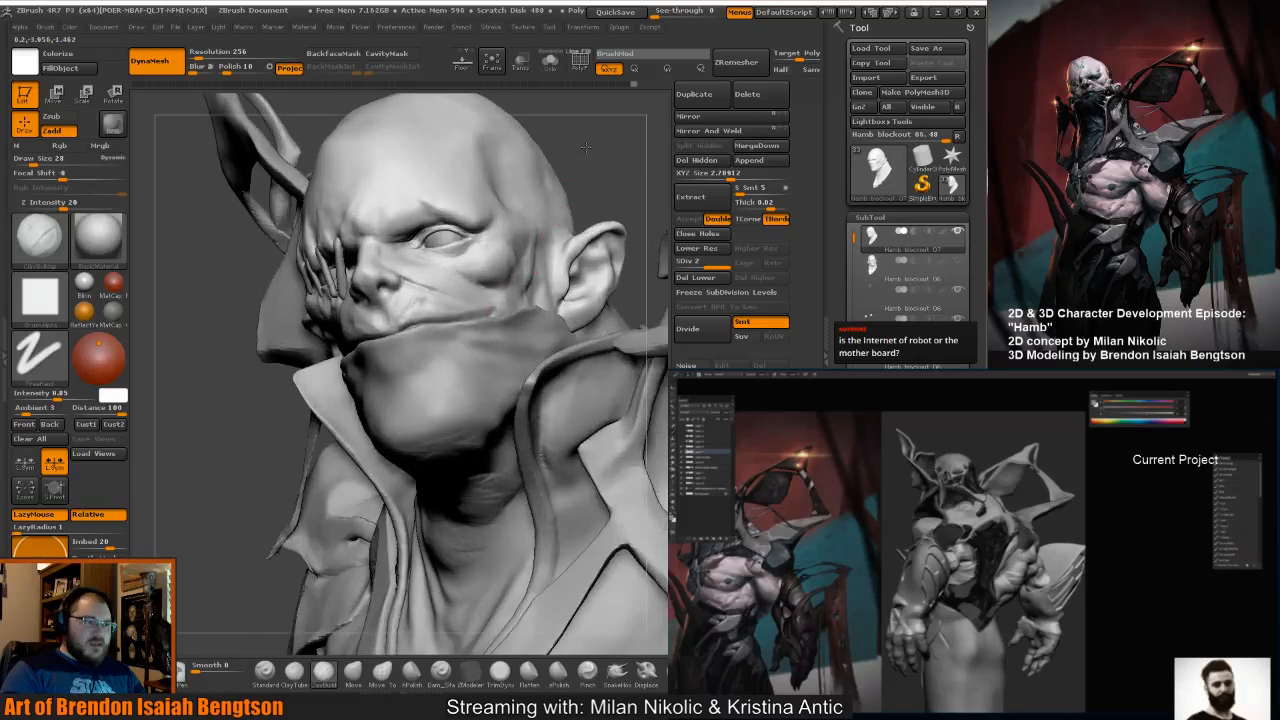
{"action": "left_click_drag", "start_coordinate": [586, 148], "coordinate": [569, 225], "text": "alt"}
{"action": "mouse_move", "coordinate": [180, 247]}
{"action": "left_mouse_down"}
{"action": "mouse_move", "coordinate": [201, 339]}
{"action": "mouse_move", "coordinate": [197, 246]}
{"action": "left_mouse_up"}
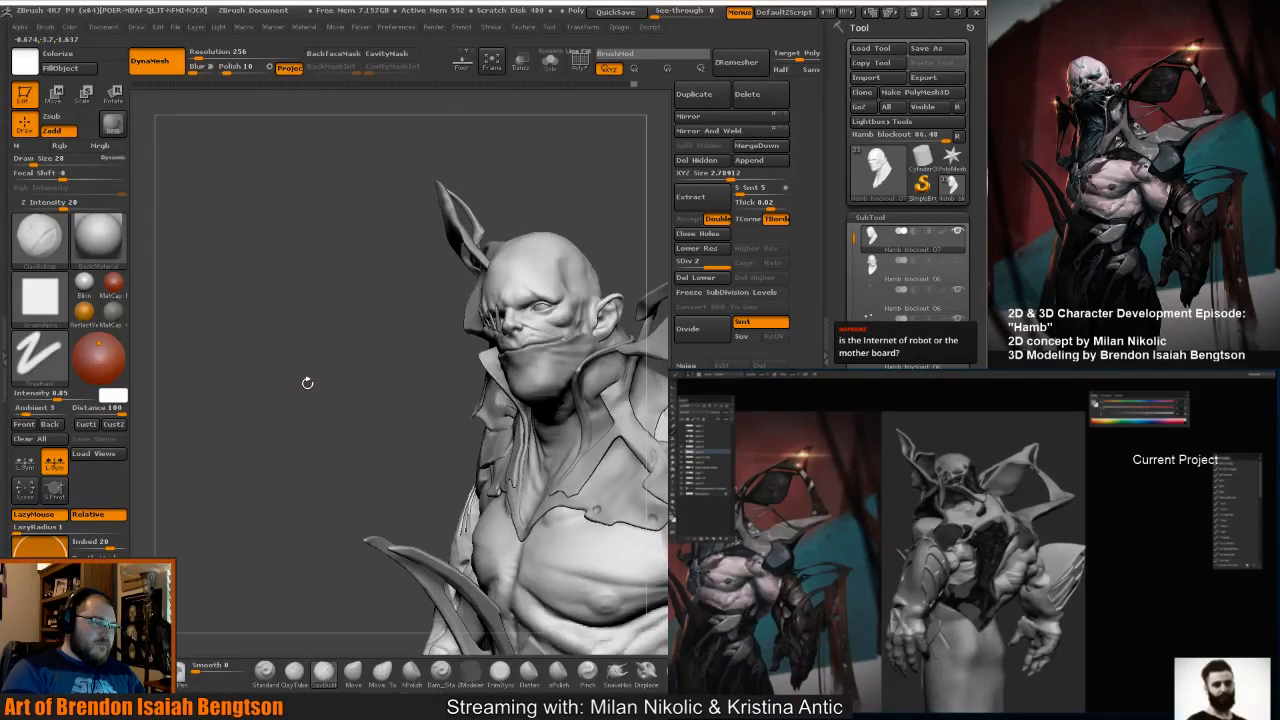
{"action": "left_click_drag", "start_coordinate": [301, 392], "coordinate": [343, 393]}
{"action": "mouse_move", "coordinate": [543, 189]}
{"action": "left_mouse_down", "text": "alt"}
{"action": "mouse_move", "coordinate": [506, 211]}
{"action": "mouse_move", "coordinate": [500, 138]}
{"action": "left_mouse_up", "text": "alt"}
{"action": "left_click_drag", "start_coordinate": [463, 247], "coordinate": [562, 307]}
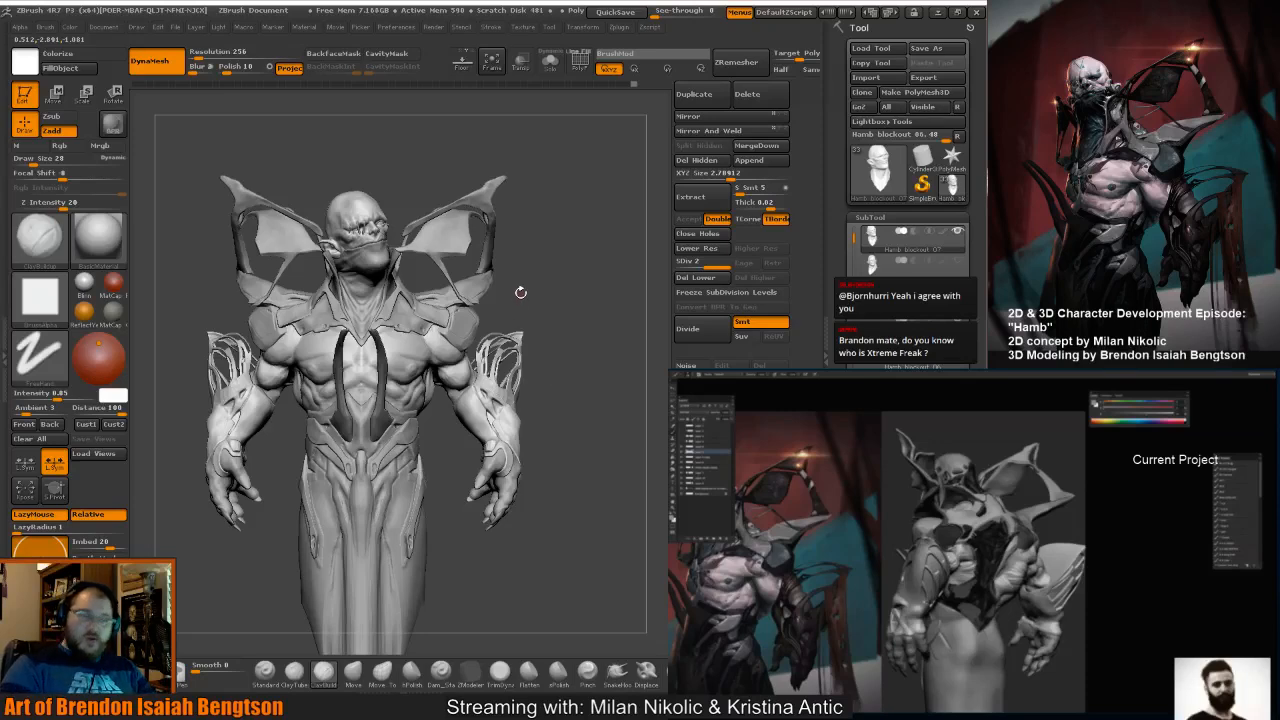
{"action": "mouse_move", "coordinate": [594, 318]}
{"action": "left_mouse_down"}
{"action": "mouse_move", "coordinate": [604, 322]}
{"action": "mouse_move", "coordinate": [589, 335]}
{"action": "mouse_move", "coordinate": [556, 330]}
{"action": "mouse_move", "coordinate": [577, 338]}
{"action": "mouse_move", "coordinate": [560, 317]}
{"action": "left_mouse_up"}
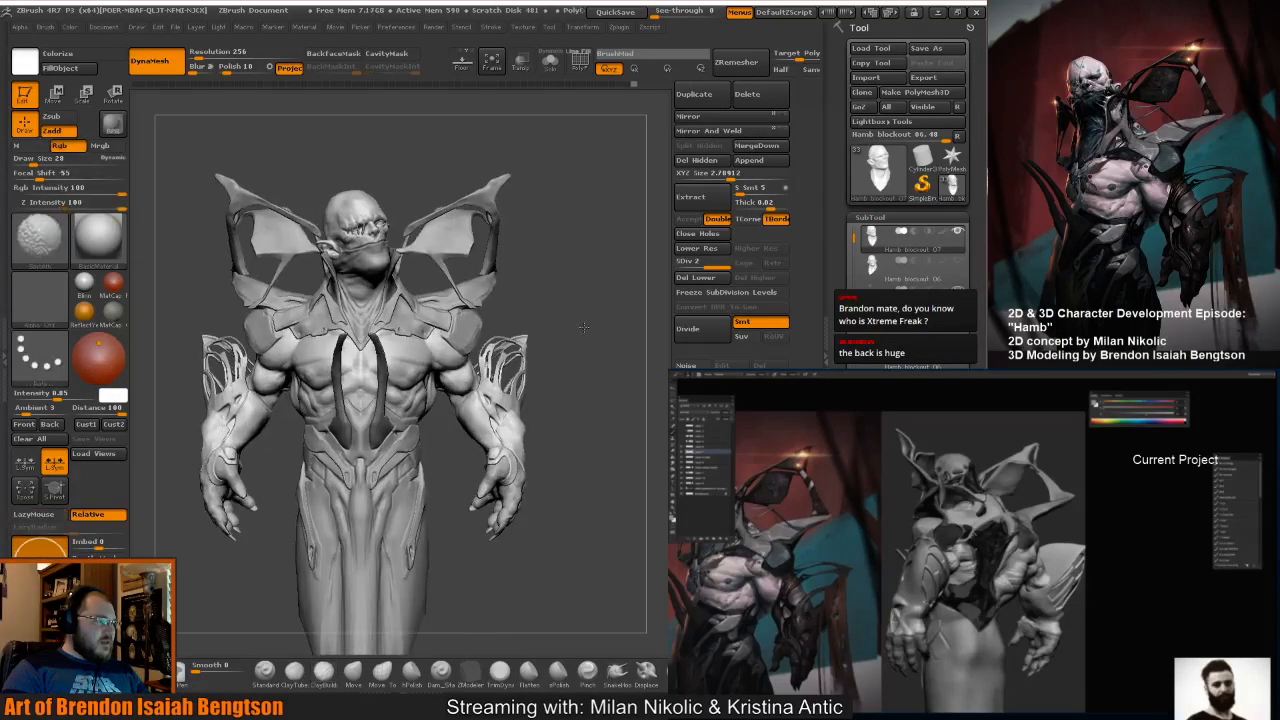
Select the torso subtool and reshape the upper body's silhouette around the lats with Move Topological at draw size 587.
{"action": "key", "text": "space"}
{"action": "left_click_drag", "start_coordinate": [434, 283], "coordinate": [486, 285]}
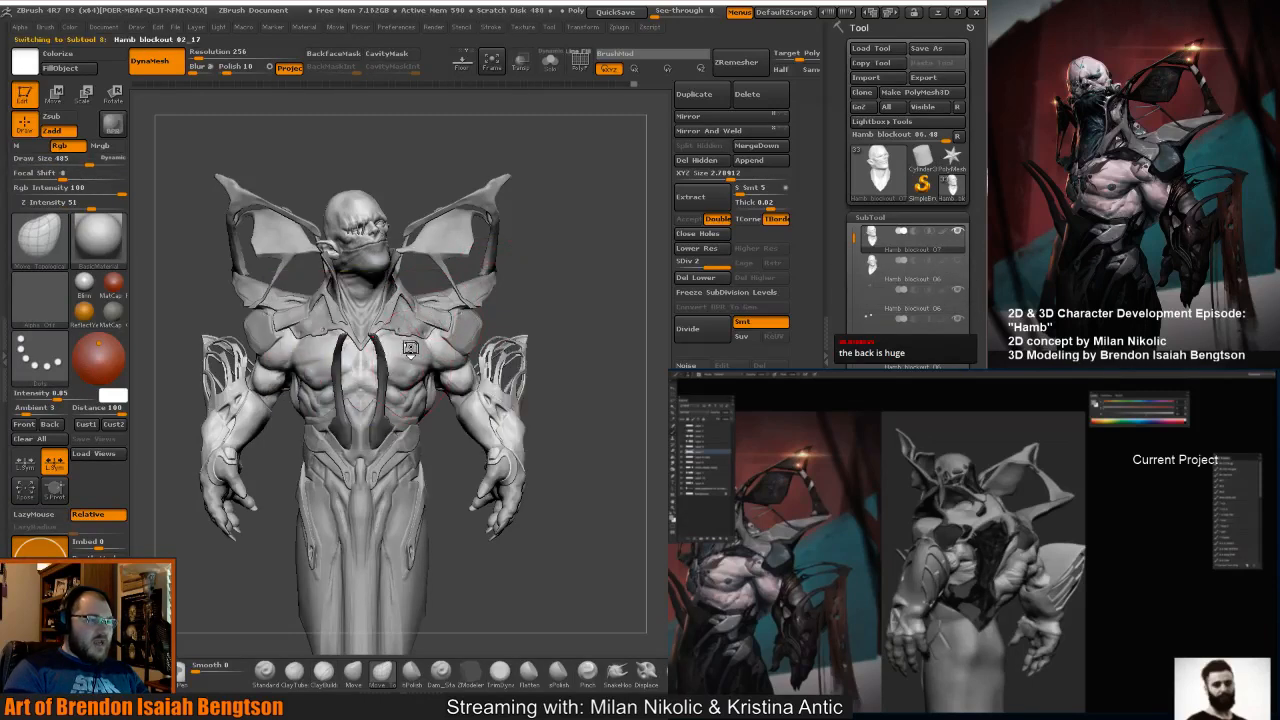
{"action": "left_click", "coordinate": [412, 346], "text": "alt"}
{"action": "left_click_drag", "start_coordinate": [566, 298], "coordinate": [555, 297]}
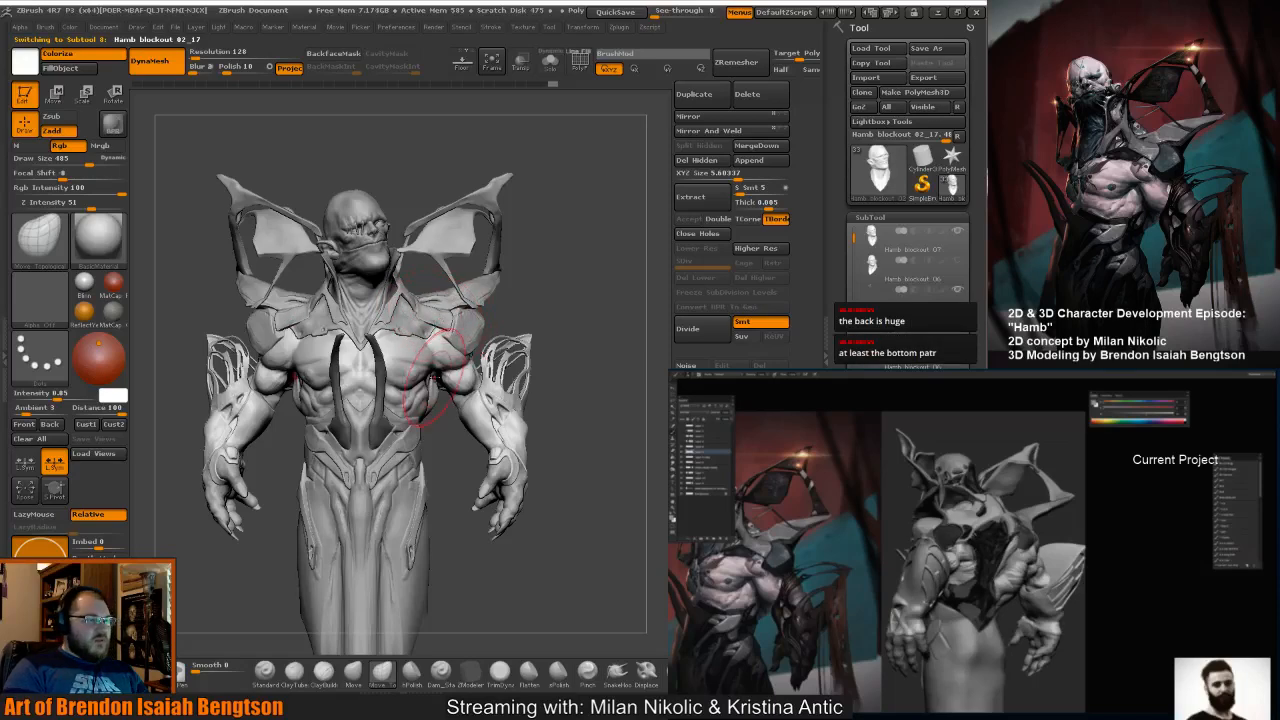
{"action": "key", "text": "space"}
{"action": "left_click_drag", "start_coordinate": [430, 380], "coordinate": [436, 380]}
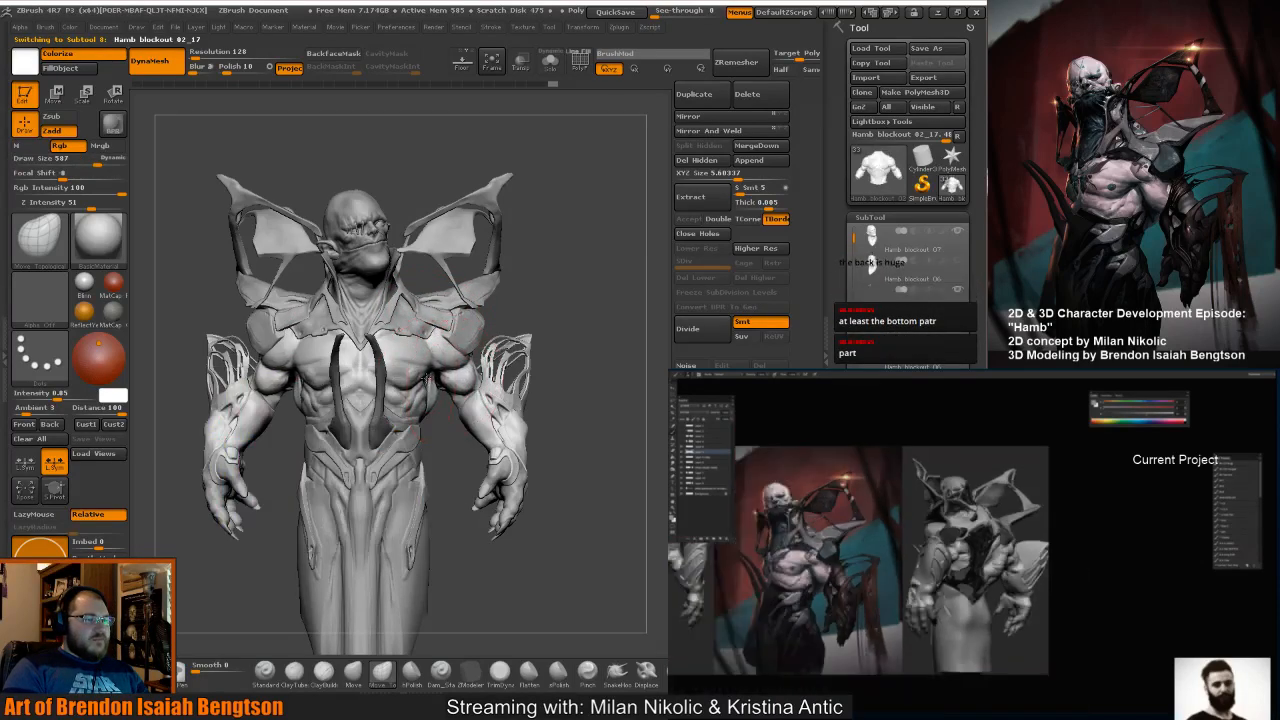
{"action": "left_click_drag", "start_coordinate": [567, 322], "coordinate": [412, 338]}
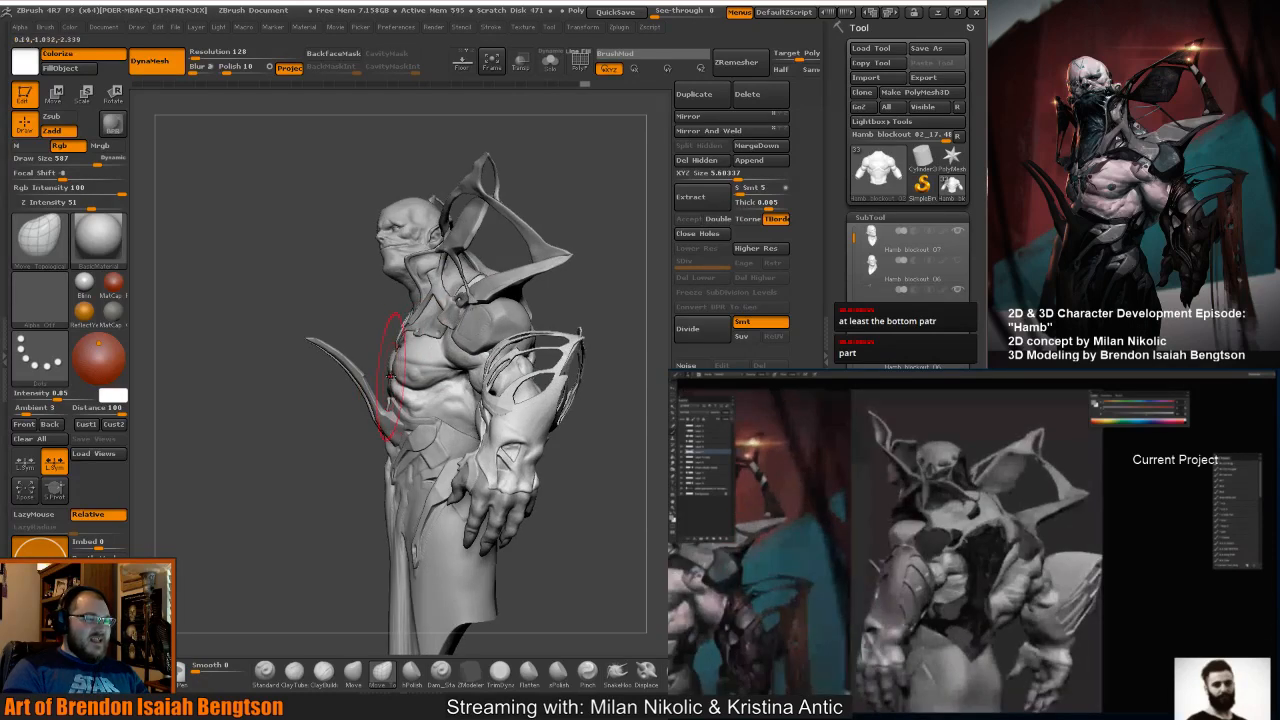
{"action": "left_click_drag", "start_coordinate": [343, 294], "coordinate": [402, 318], "text": "shift"}
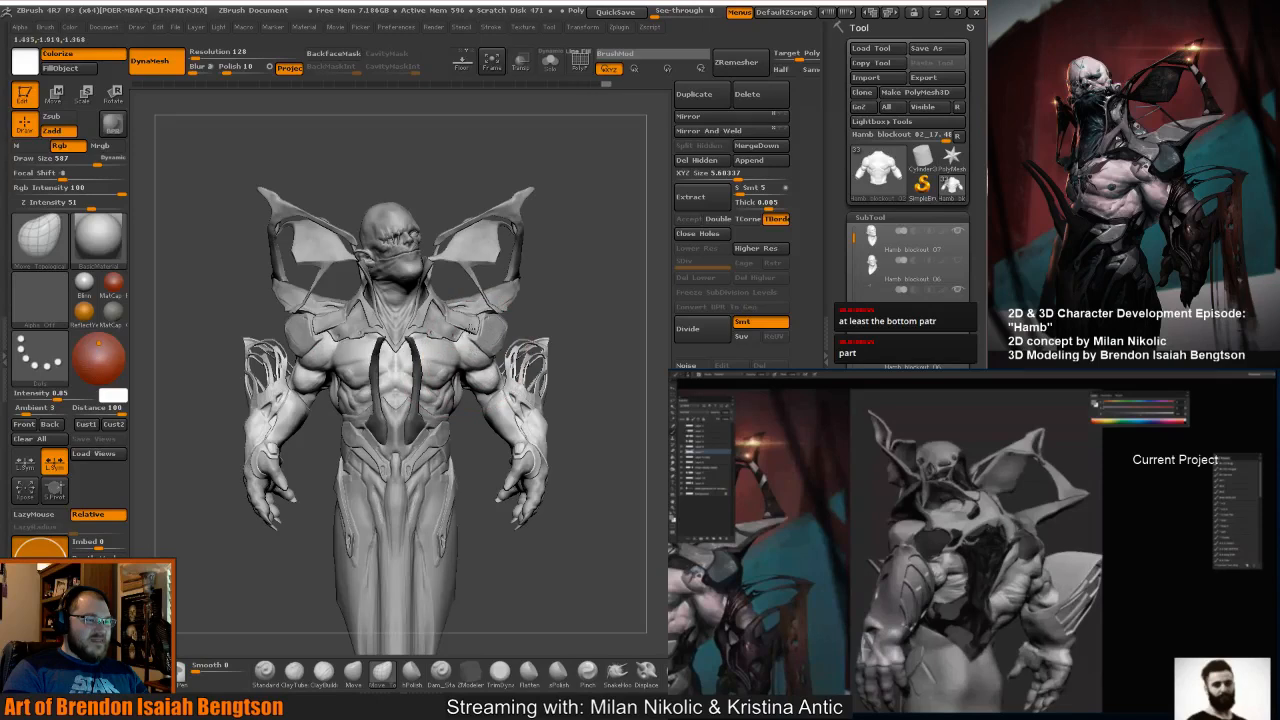
{"action": "left_click_drag", "start_coordinate": [467, 325], "coordinate": [475, 314]}
Pull in the oversized lats and lower back of the torso with Move Topological, working from behind.
{"action": "mouse_move", "coordinate": [600, 305]}
{"action": "left_mouse_down"}
{"action": "mouse_move", "coordinate": [444, 318]}
{"action": "mouse_move", "coordinate": [470, 425]}
{"action": "mouse_move", "coordinate": [440, 443]}
{"action": "left_mouse_up"}
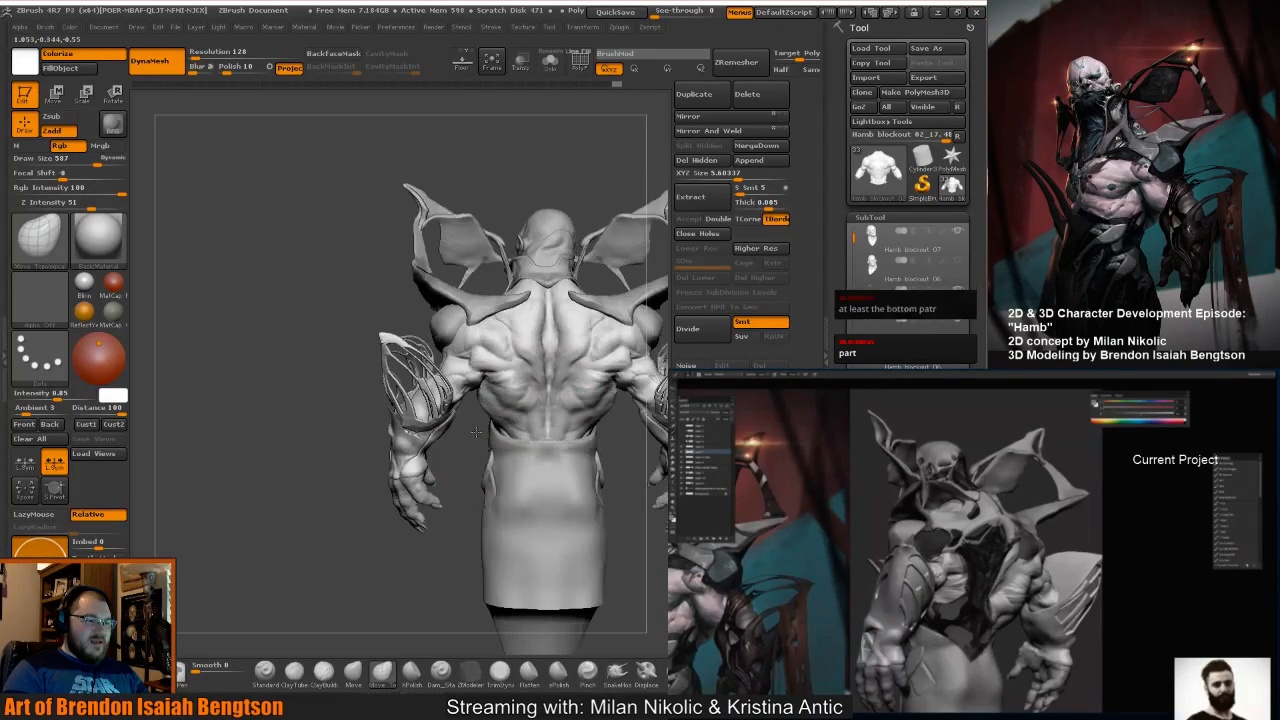
{"action": "right_click_drag", "start_coordinate": [411, 447], "coordinate": [327, 443], "text": "alt"}
{"action": "left_click_drag", "start_coordinate": [408, 425], "coordinate": [415, 421]}
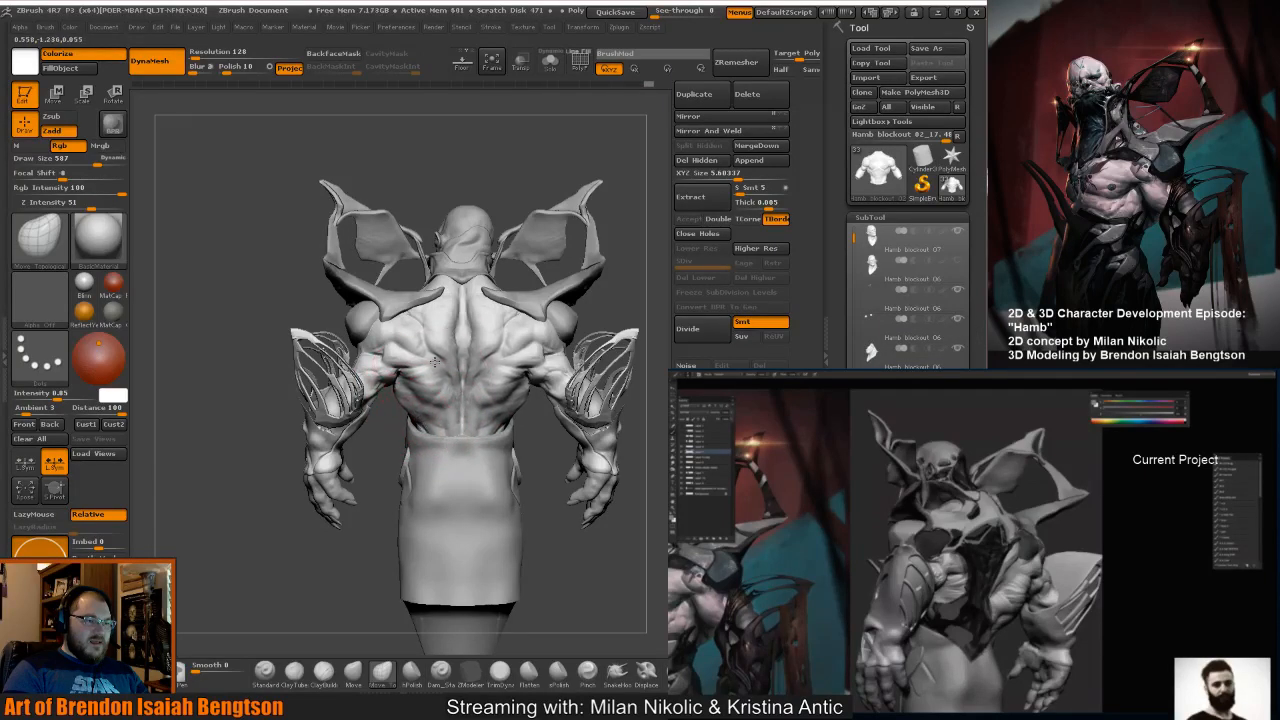
{"action": "left_click_drag", "start_coordinate": [427, 391], "coordinate": [436, 346]}
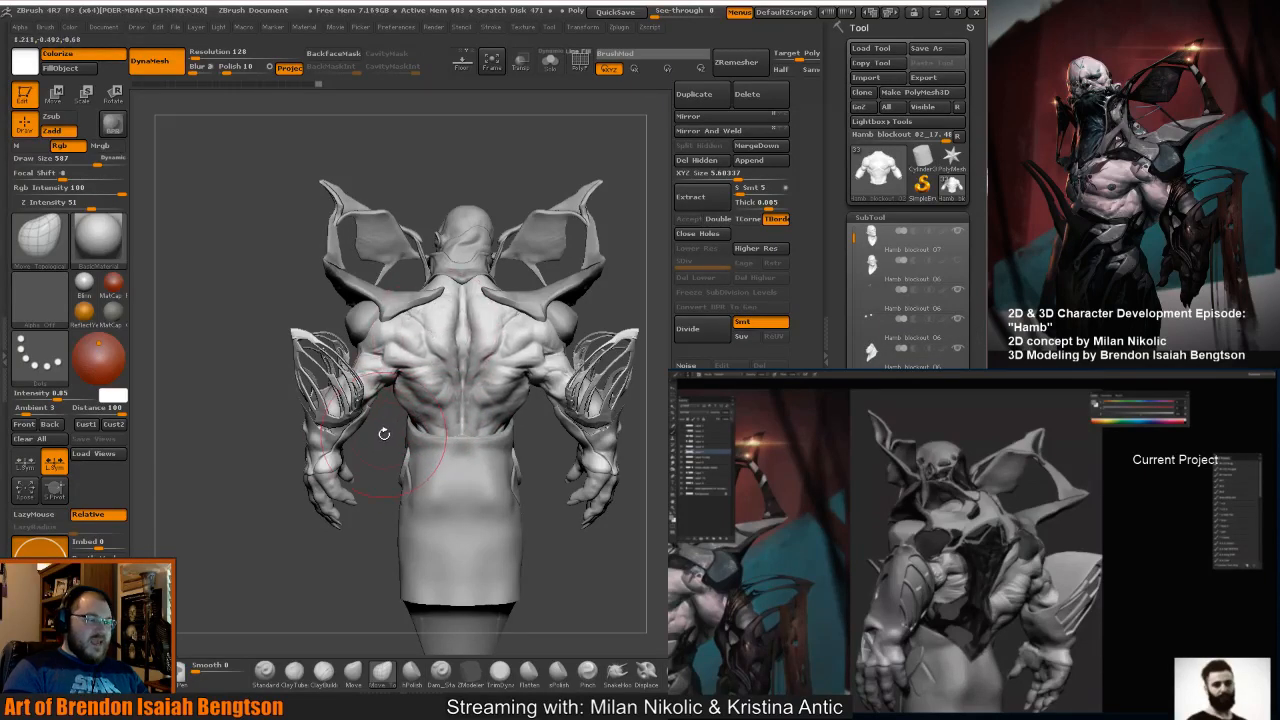
{"action": "left_click_drag", "start_coordinate": [230, 432], "coordinate": [350, 430]}
{"action": "mouse_move", "coordinate": [465, 417]}
{"action": "left_mouse_down"}
{"action": "mouse_move", "coordinate": [572, 424]}
{"action": "mouse_move", "coordinate": [592, 440]}
{"action": "mouse_move", "coordinate": [391, 398]}
{"action": "left_mouse_up"}
Refine the torso's flank below the armpit at draw size 347 and check the pose from the three-quarter view.
{"action": "key", "text": "space"}
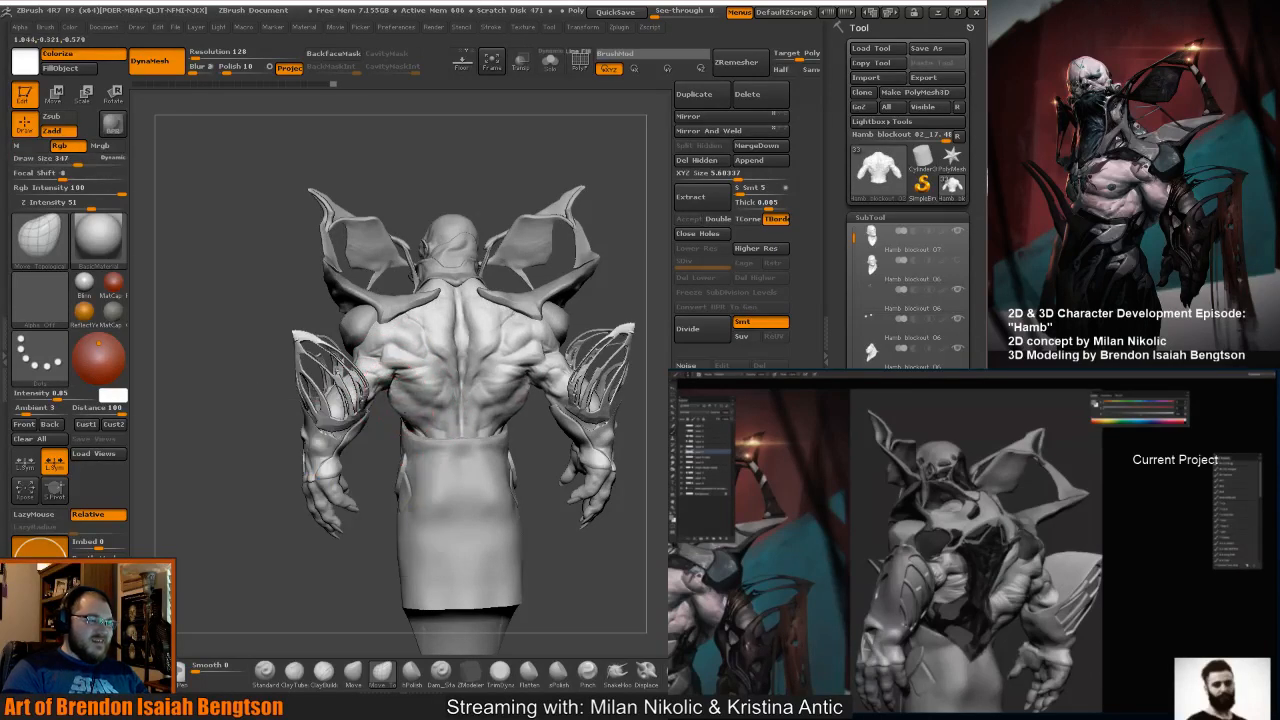
{"action": "mouse_move", "coordinate": [396, 407]}
{"action": "right_mouse_down"}
{"action": "mouse_move", "coordinate": [503, 412]}
{"action": "mouse_move", "coordinate": [484, 402]}
{"action": "mouse_move", "coordinate": [417, 453]}
{"action": "mouse_move", "coordinate": [390, 411]}
{"action": "right_mouse_up"}
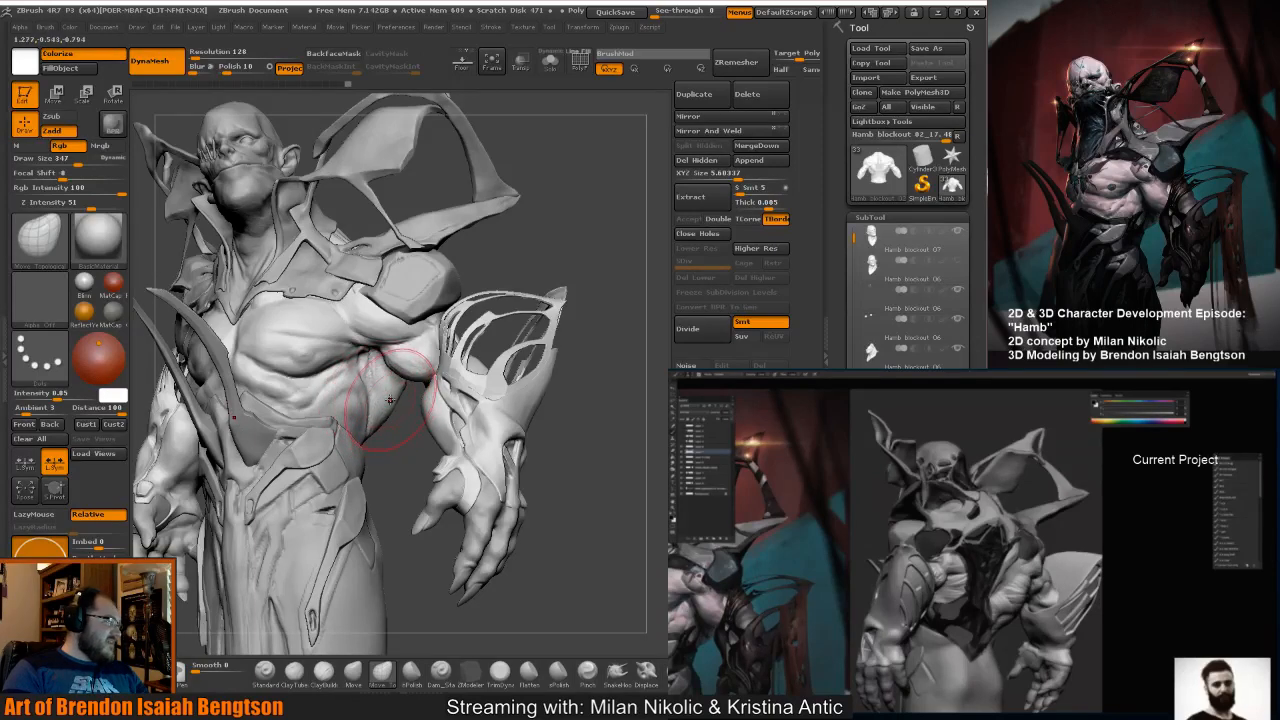
{"action": "mouse_move", "coordinate": [600, 301]}
{"action": "right_mouse_down"}
{"action": "mouse_move", "coordinate": [616, 305]}
{"action": "mouse_move", "coordinate": [605, 299]}
{"action": "right_mouse_up"}
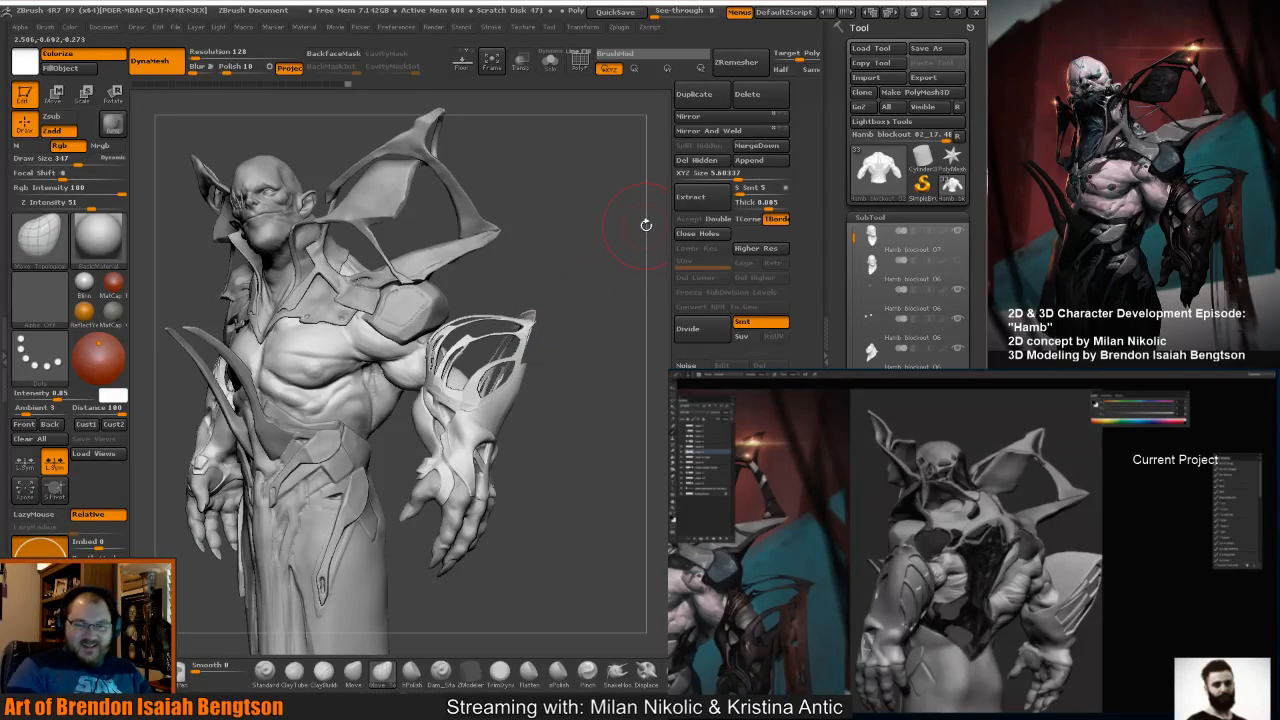
{"action": "right_click_drag", "start_coordinate": [640, 228], "coordinate": [638, 251]}
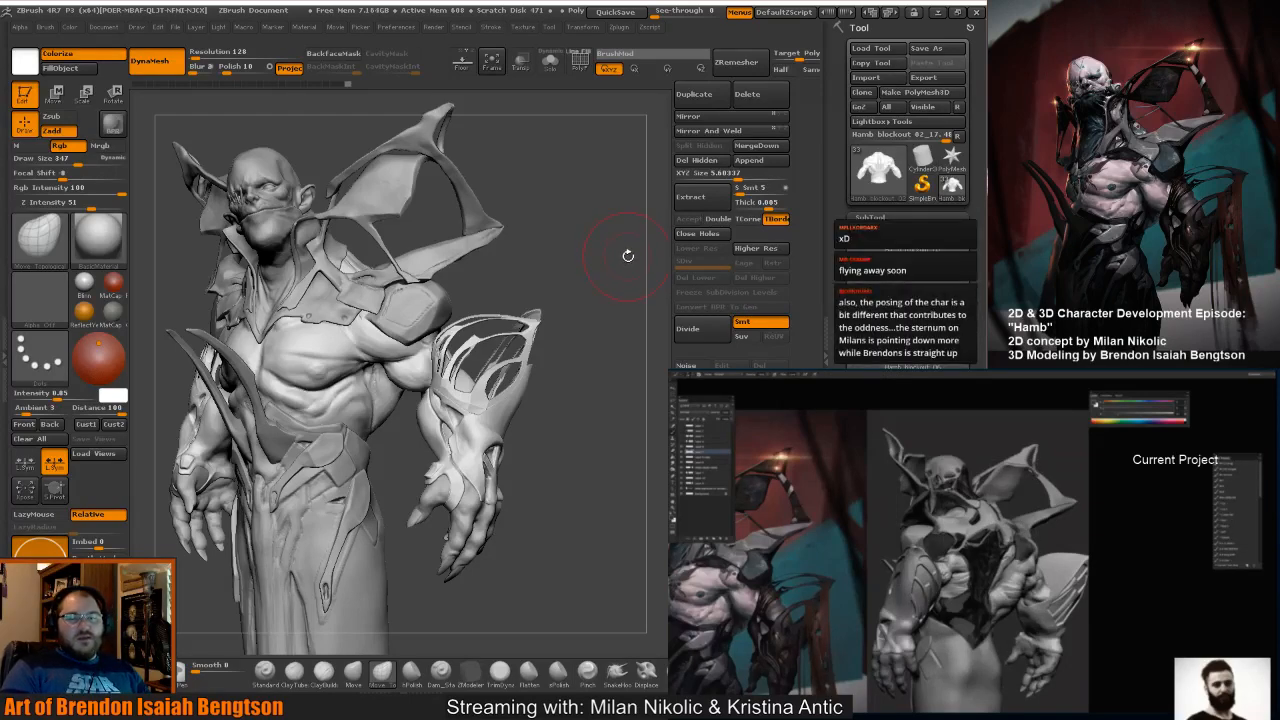
{"action": "mouse_move", "coordinate": [586, 266]}
{"action": "left_mouse_down", "text": "shift"}
{"action": "mouse_move", "coordinate": [591, 284]}
{"action": "mouse_move", "coordinate": [610, 280]}
{"action": "mouse_move", "coordinate": [599, 305]}
{"action": "mouse_move", "coordinate": [618, 288]}
{"action": "left_mouse_up", "text": "shift"}
{"action": "mouse_move", "coordinate": [606, 270]}
{"action": "left_mouse_down", "text": "alt"}
{"action": "mouse_move", "coordinate": [585, 232]}
{"action": "mouse_move", "coordinate": [630, 240]}
{"action": "left_mouse_up", "text": "alt"}
Adjust the lats beneath the armpit, reducing the Move Topological draw size to 257 and 181.
{"action": "key", "text": "space"}
{"action": "left_click_drag", "start_coordinate": [447, 345], "coordinate": [435, 345]}
{"action": "mouse_move", "coordinate": [496, 432]}
{"action": "left_mouse_down"}
{"action": "mouse_move", "coordinate": [466, 428]}
{"action": "mouse_move", "coordinate": [454, 385]}
{"action": "left_mouse_up"}
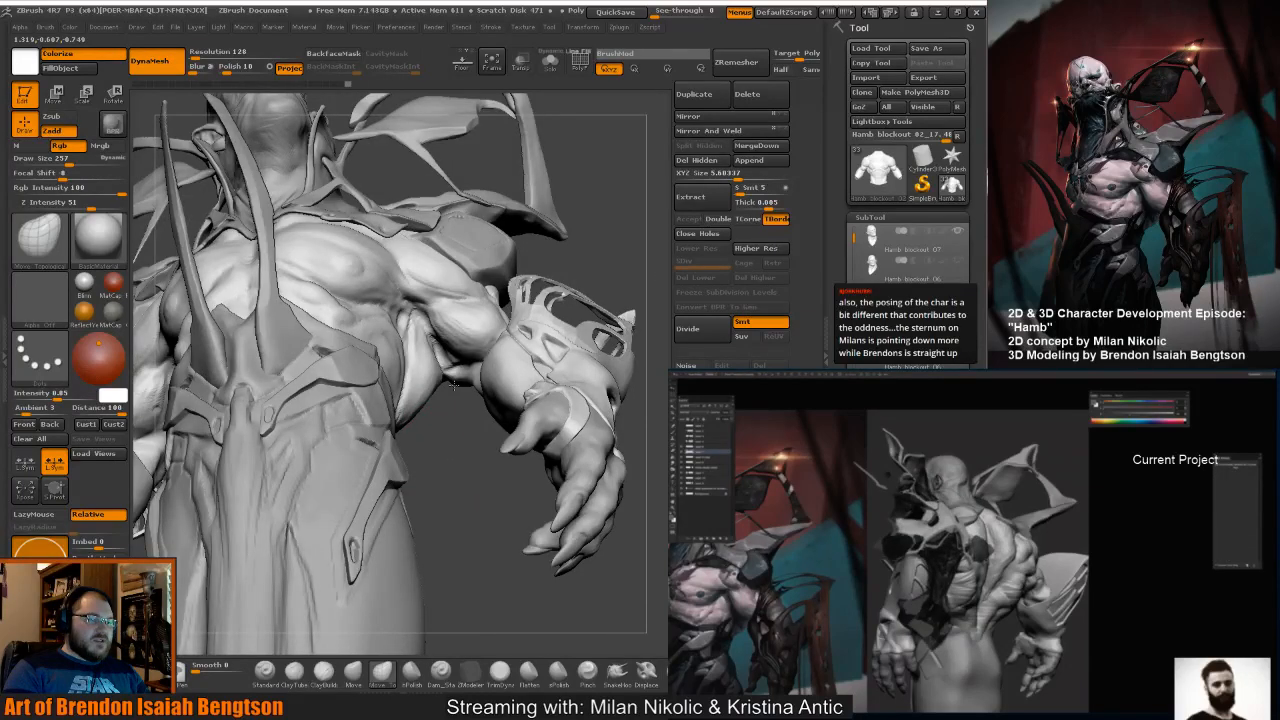
{"action": "left_click_drag", "start_coordinate": [454, 385], "coordinate": [560, 375]}
{"action": "key", "text": "space"}
{"action": "left_click_drag", "start_coordinate": [427, 363], "coordinate": [407, 368]}
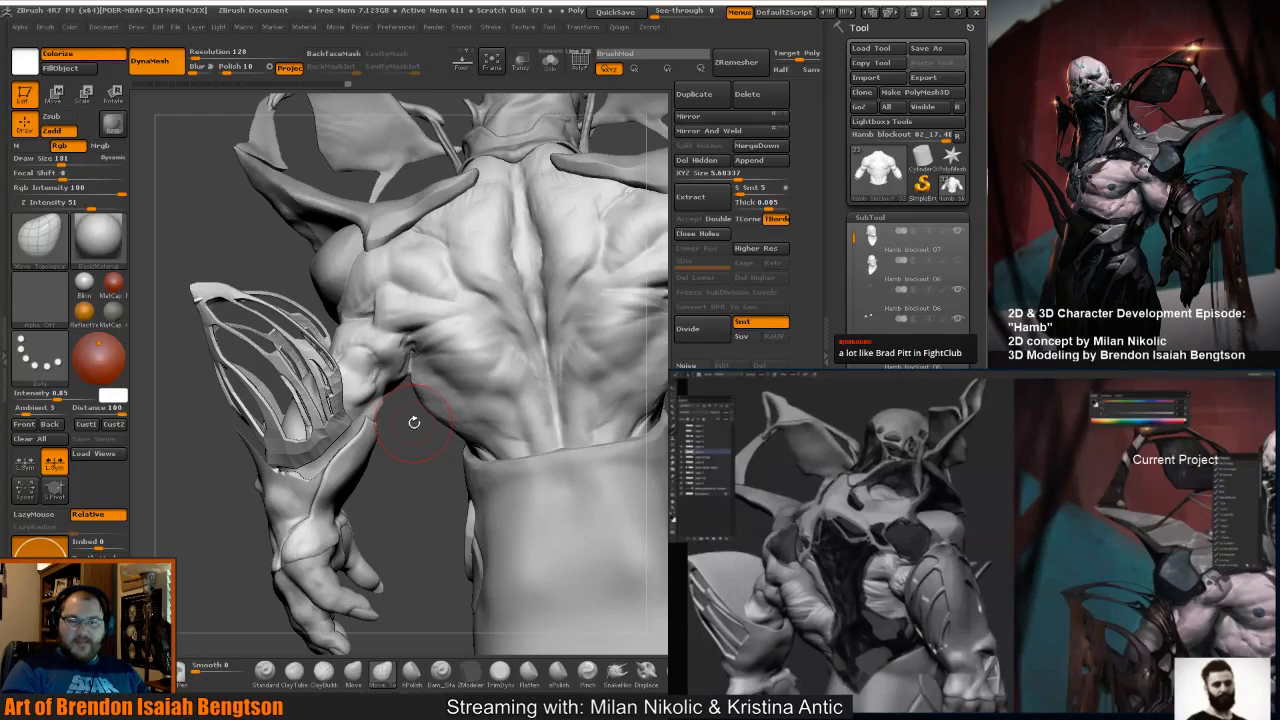
{"action": "left_click_drag", "start_coordinate": [408, 463], "coordinate": [478, 440], "text": "shift"}
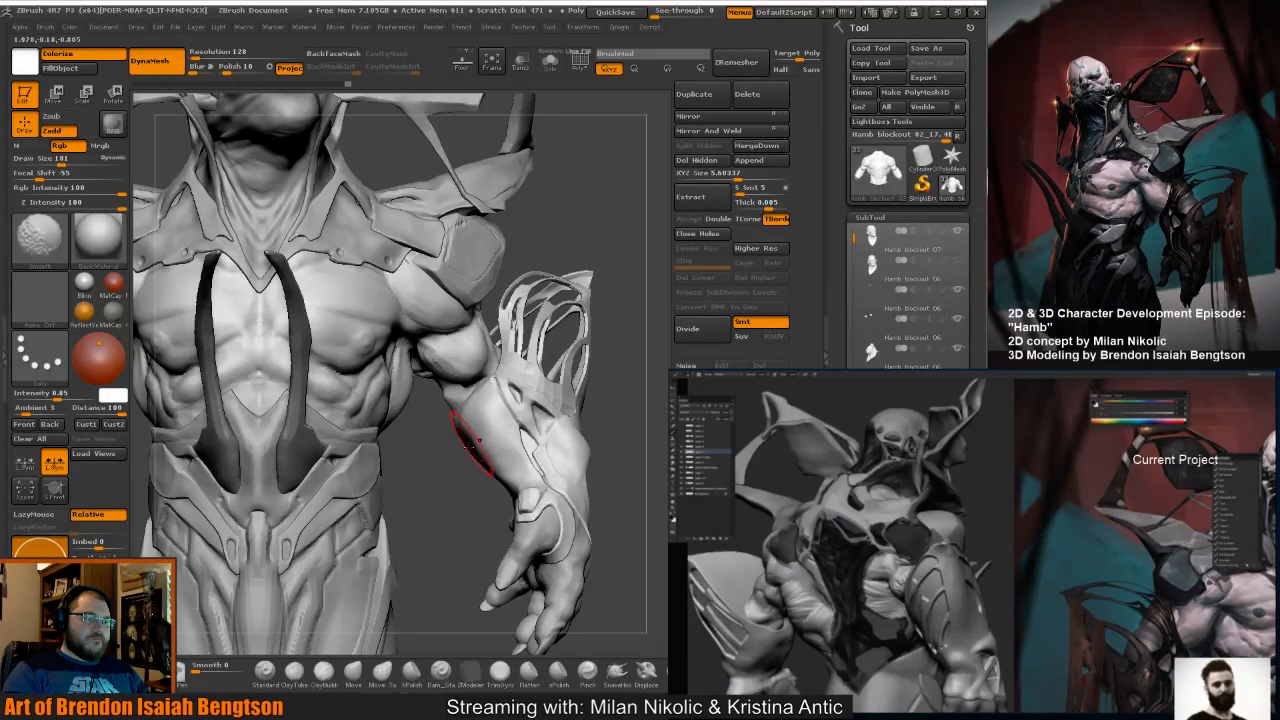
Select the skirt subtool and widen its back panel with Move Topological at draw size 797.
{"action": "mouse_move", "coordinate": [468, 447]}
{"action": "left_mouse_down", "text": "alt"}
{"action": "mouse_move", "coordinate": [566, 261]}
{"action": "mouse_move", "coordinate": [545, 302]}
{"action": "left_mouse_up", "text": "alt"}
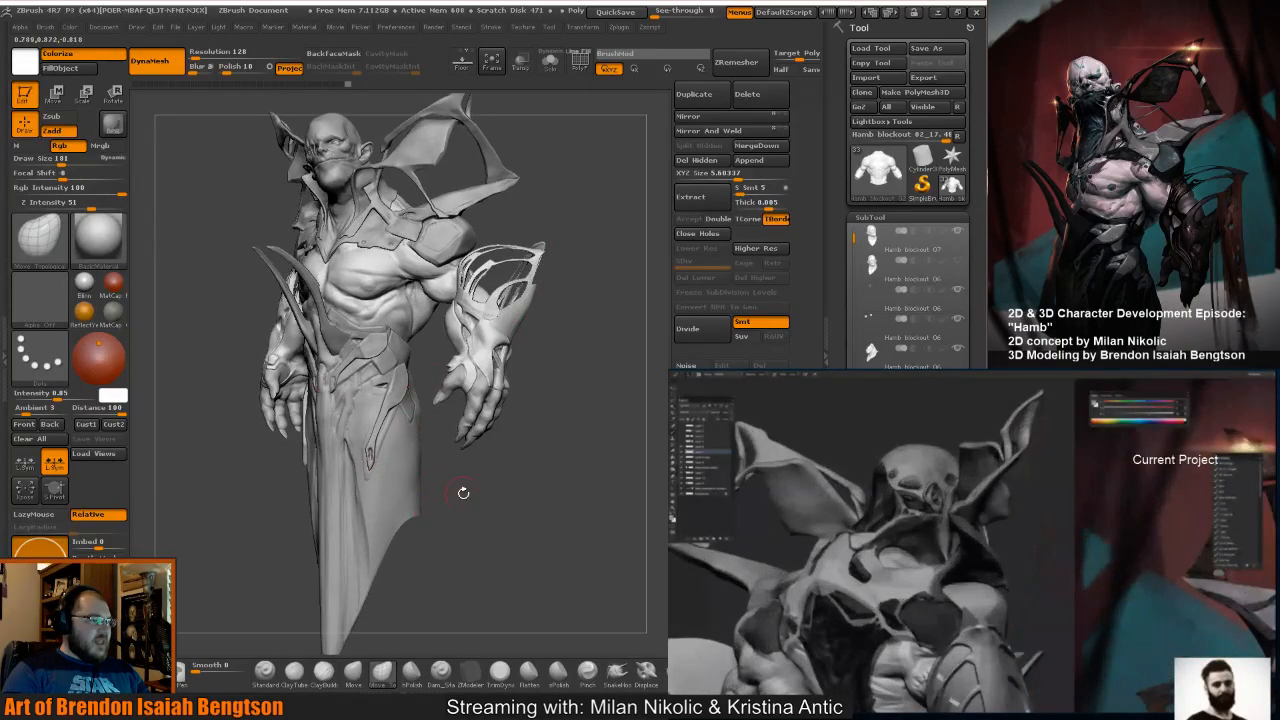
{"action": "mouse_move", "coordinate": [463, 492]}
{"action": "left_mouse_down"}
{"action": "mouse_move", "coordinate": [505, 476]}
{"action": "mouse_move", "coordinate": [500, 420]}
{"action": "mouse_move", "coordinate": [449, 446]}
{"action": "mouse_move", "coordinate": [468, 472]}
{"action": "mouse_move", "coordinate": [462, 425]}
{"action": "mouse_move", "coordinate": [440, 470]}
{"action": "mouse_move", "coordinate": [520, 477]}
{"action": "mouse_move", "coordinate": [432, 460]}
{"action": "left_mouse_up"}
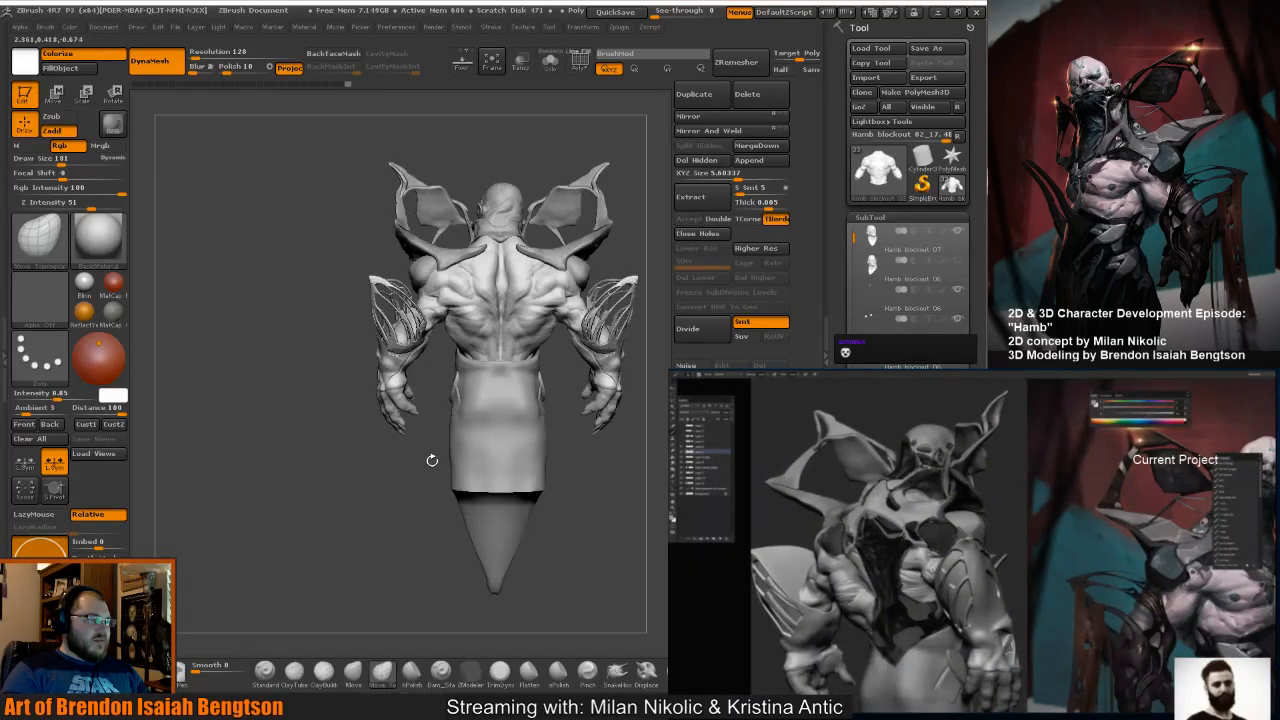
{"action": "key", "text": "space"}
{"action": "mouse_move", "coordinate": [475, 414]}
{"action": "left_mouse_down"}
{"action": "mouse_move", "coordinate": [505, 412]}
{"action": "mouse_move", "coordinate": [457, 430]}
{"action": "left_mouse_up"}
{"action": "left_click", "coordinate": [480, 405], "text": "alt"}
{"action": "key", "text": "space"}
{"action": "left_click_drag", "start_coordinate": [460, 478], "coordinate": [451, 482]}
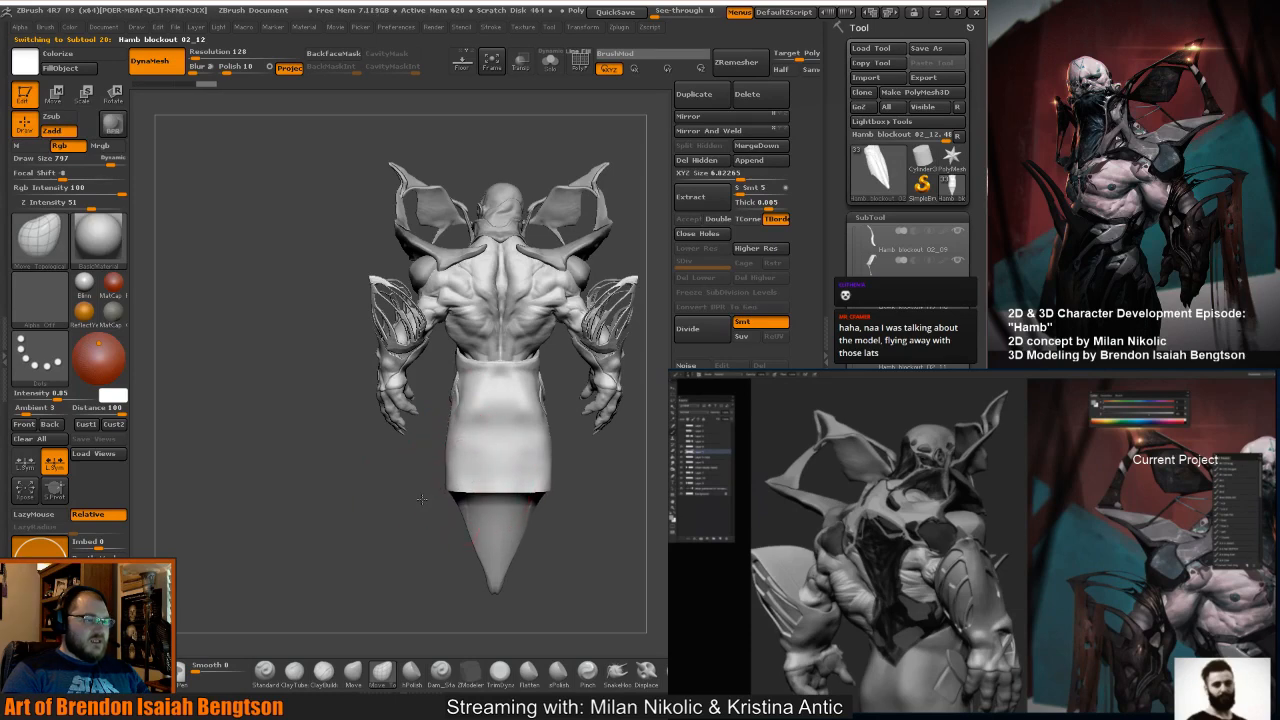
{"action": "mouse_move", "coordinate": [338, 470]}
{"action": "left_mouse_down"}
{"action": "mouse_move", "coordinate": [483, 448]}
{"action": "mouse_move", "coordinate": [489, 484]}
{"action": "mouse_move", "coordinate": [548, 510]}
{"action": "mouse_move", "coordinate": [600, 489]}
{"action": "mouse_move", "coordinate": [591, 514]}
{"action": "mouse_move", "coordinate": [509, 495]}
{"action": "mouse_move", "coordinate": [592, 517]}
{"action": "mouse_move", "coordinate": [594, 617]}
{"action": "left_mouse_up"}
{"action": "left_click_drag", "start_coordinate": [640, 484], "coordinate": [561, 513], "text": "alt"}
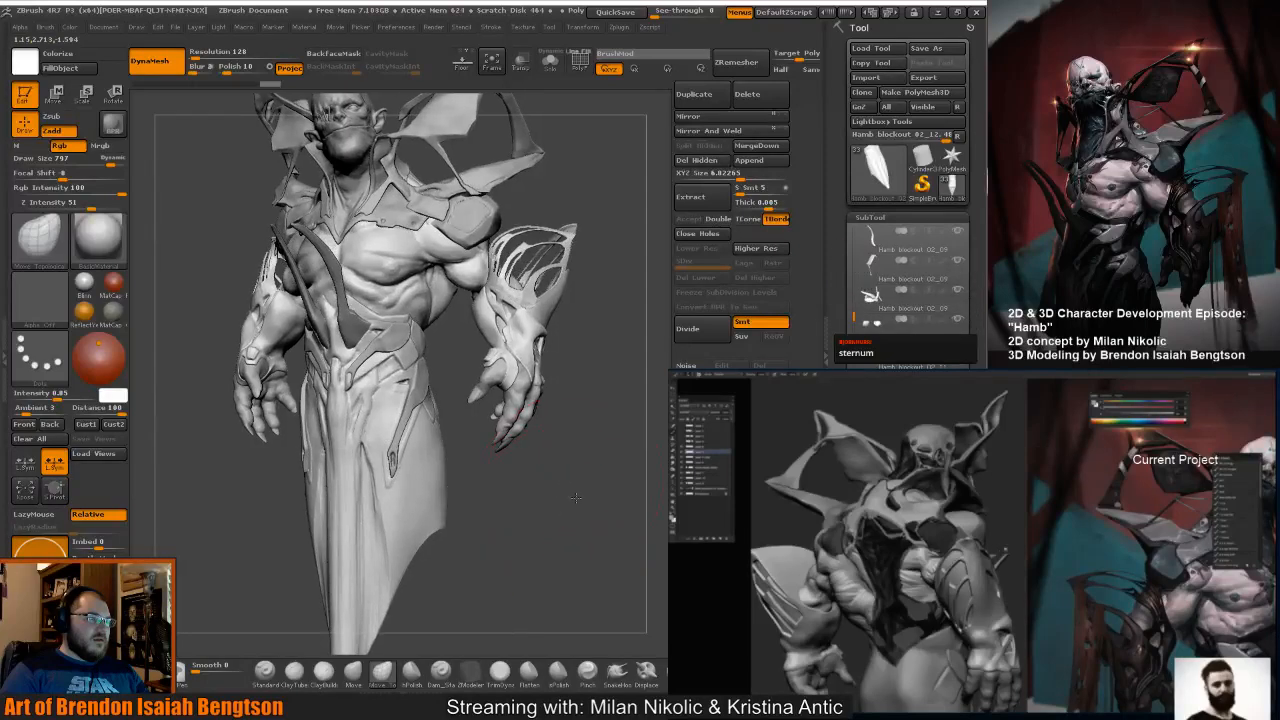
{"action": "left_click_drag", "start_coordinate": [562, 436], "coordinate": [572, 520], "text": "alt"}
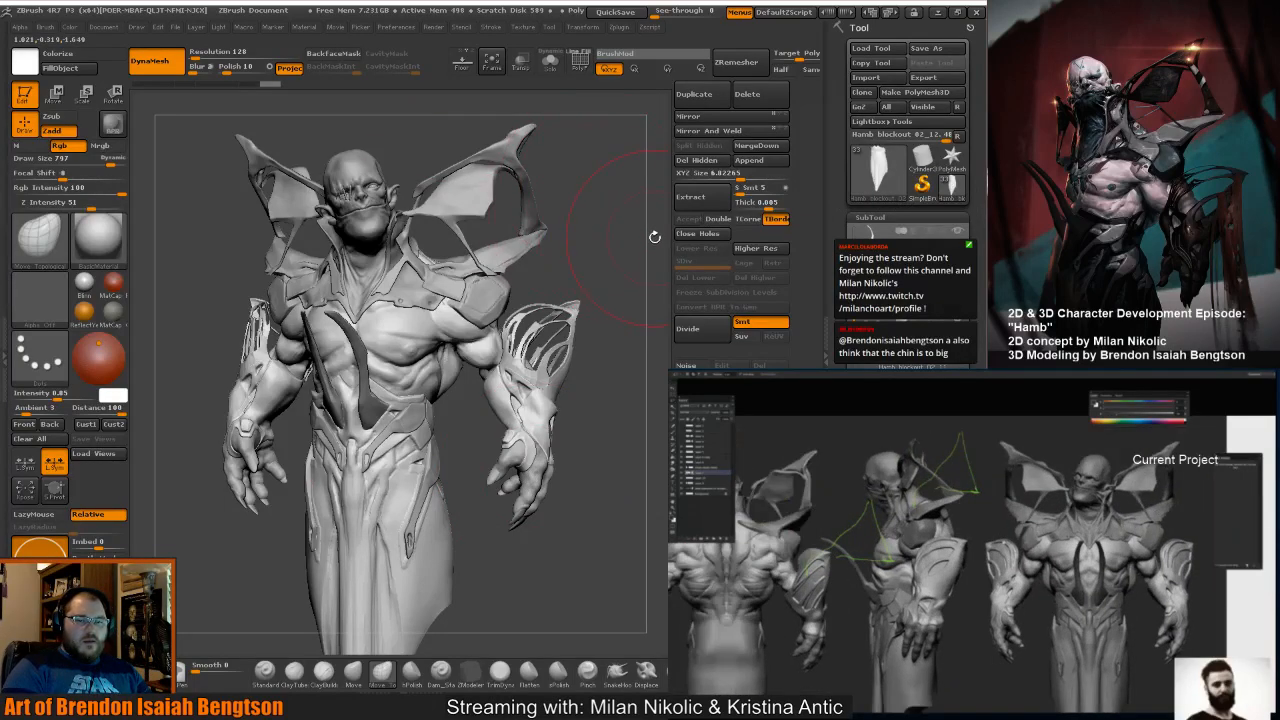
Select the rounded shoulder pads and pull them closer to the body with Move Topological, enlarging the draw size to 521.
{"action": "left_click_drag", "start_coordinate": [655, 237], "coordinate": [552, 254]}
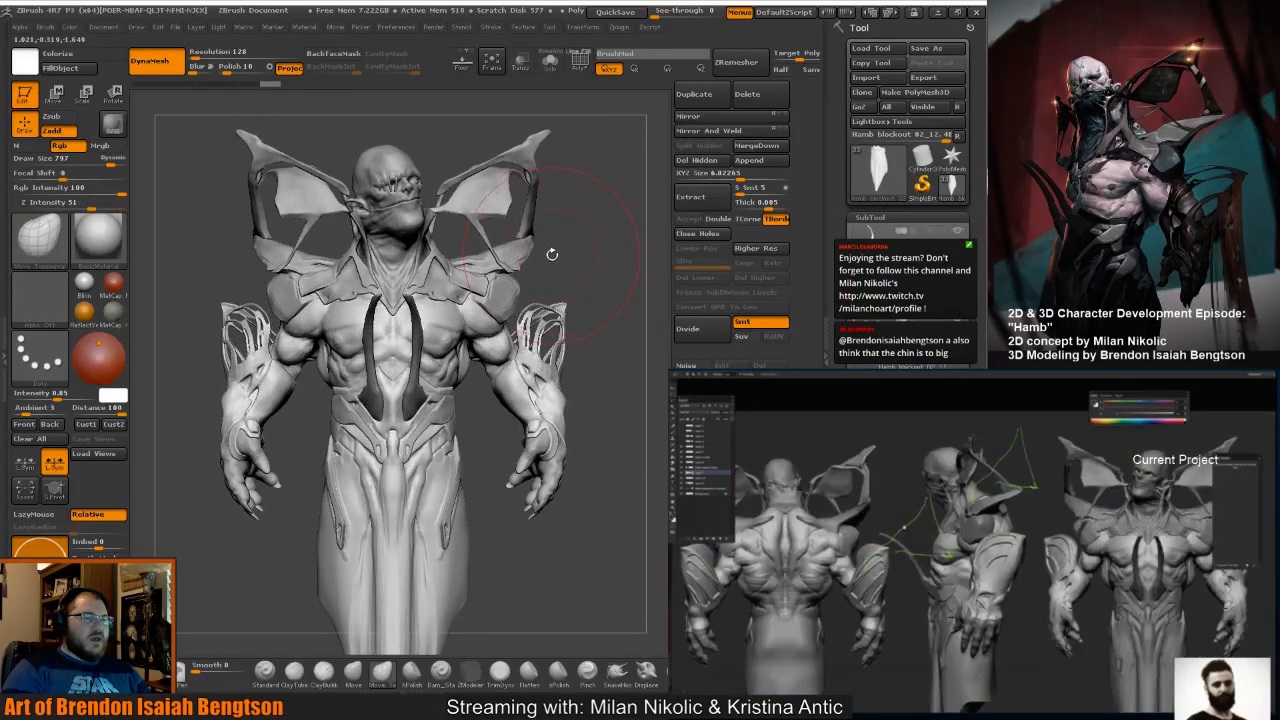
{"action": "key", "text": "space"}
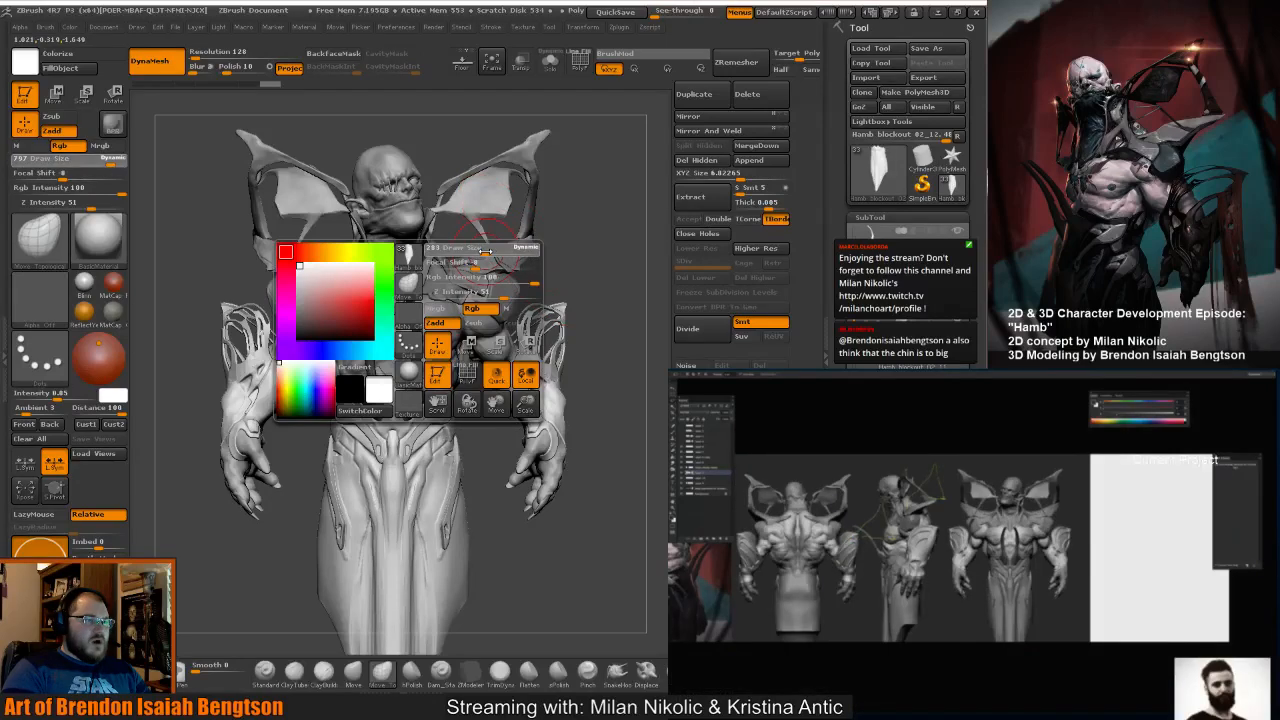
{"action": "left_click_drag", "start_coordinate": [490, 253], "coordinate": [492, 253]}
{"action": "left_click", "coordinate": [500, 278], "text": "alt"}
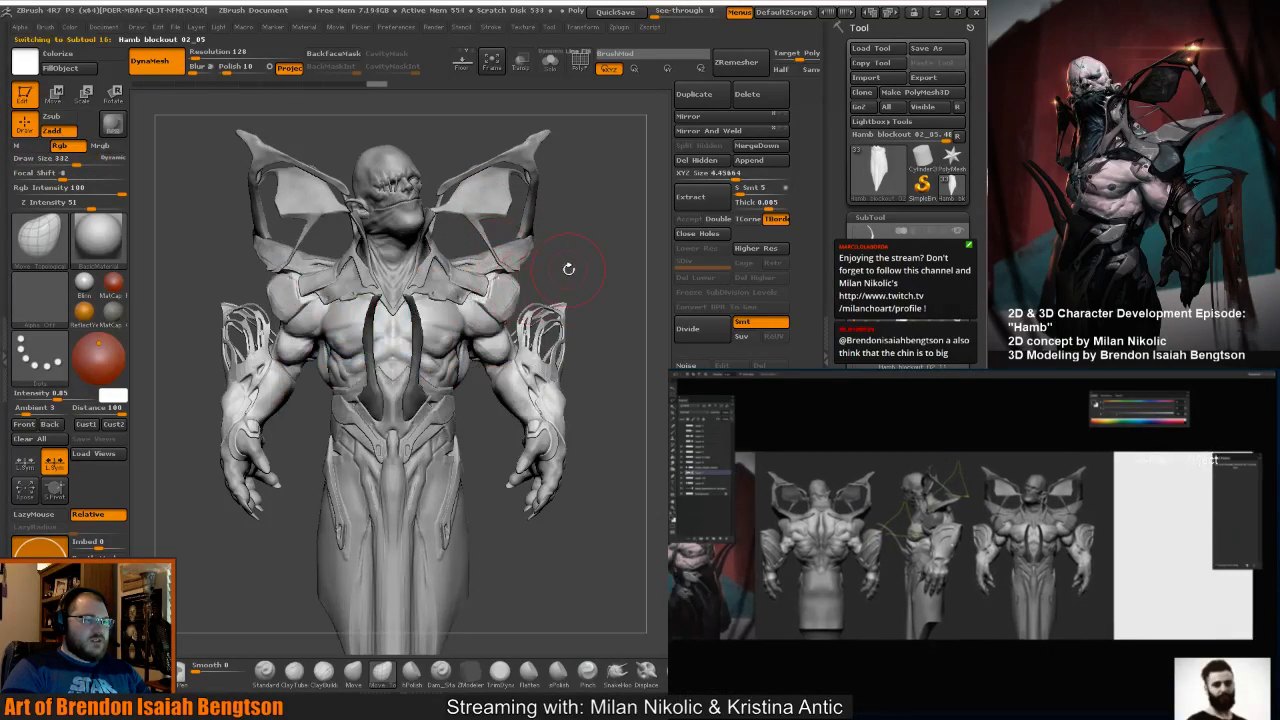
{"action": "mouse_move", "coordinate": [569, 269]}
{"action": "left_mouse_down"}
{"action": "mouse_move", "coordinate": [490, 277]}
{"action": "mouse_move", "coordinate": [590, 276]}
{"action": "mouse_move", "coordinate": [405, 288]}
{"action": "left_mouse_up"}
{"action": "key", "text": "space"}
{"action": "key", "text": "space"}
{"action": "left_click_drag", "start_coordinate": [519, 292], "coordinate": [451, 289]}
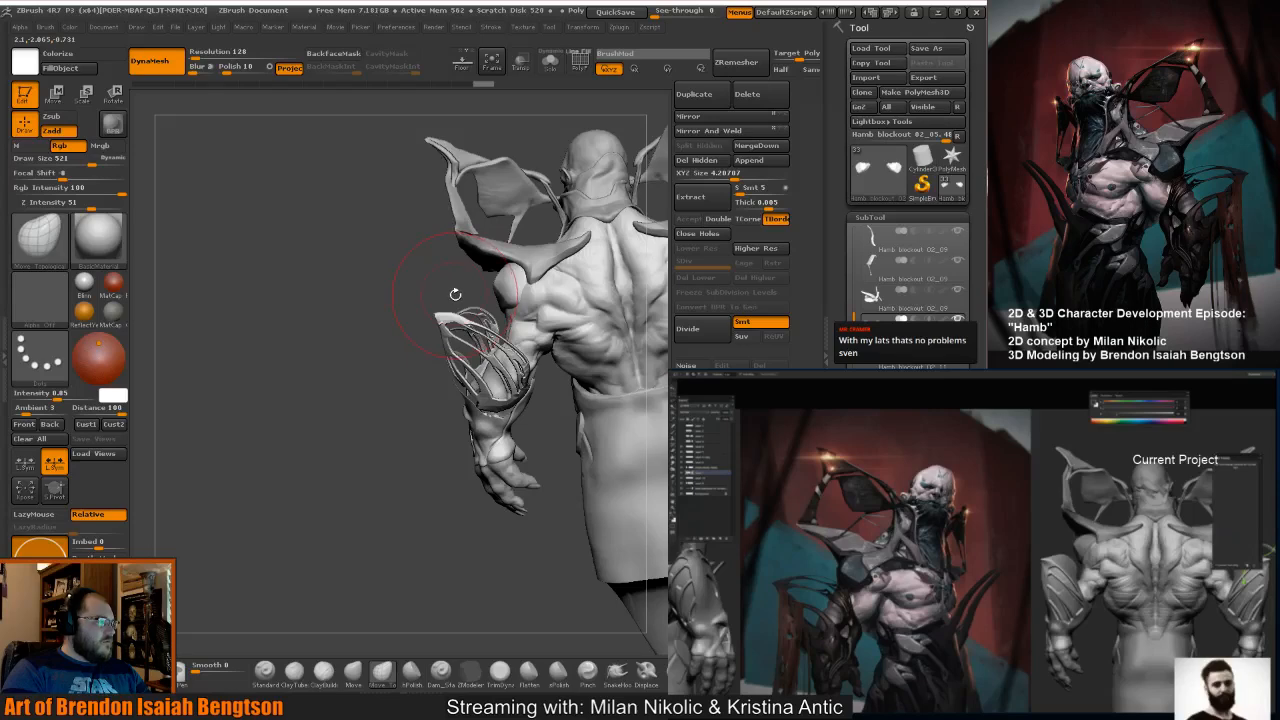
{"action": "mouse_move", "coordinate": [451, 297]}
{"action": "left_mouse_down"}
{"action": "mouse_move", "coordinate": [513, 260]}
{"action": "mouse_move", "coordinate": [566, 251]}
{"action": "mouse_move", "coordinate": [460, 290]}
{"action": "left_mouse_up"}
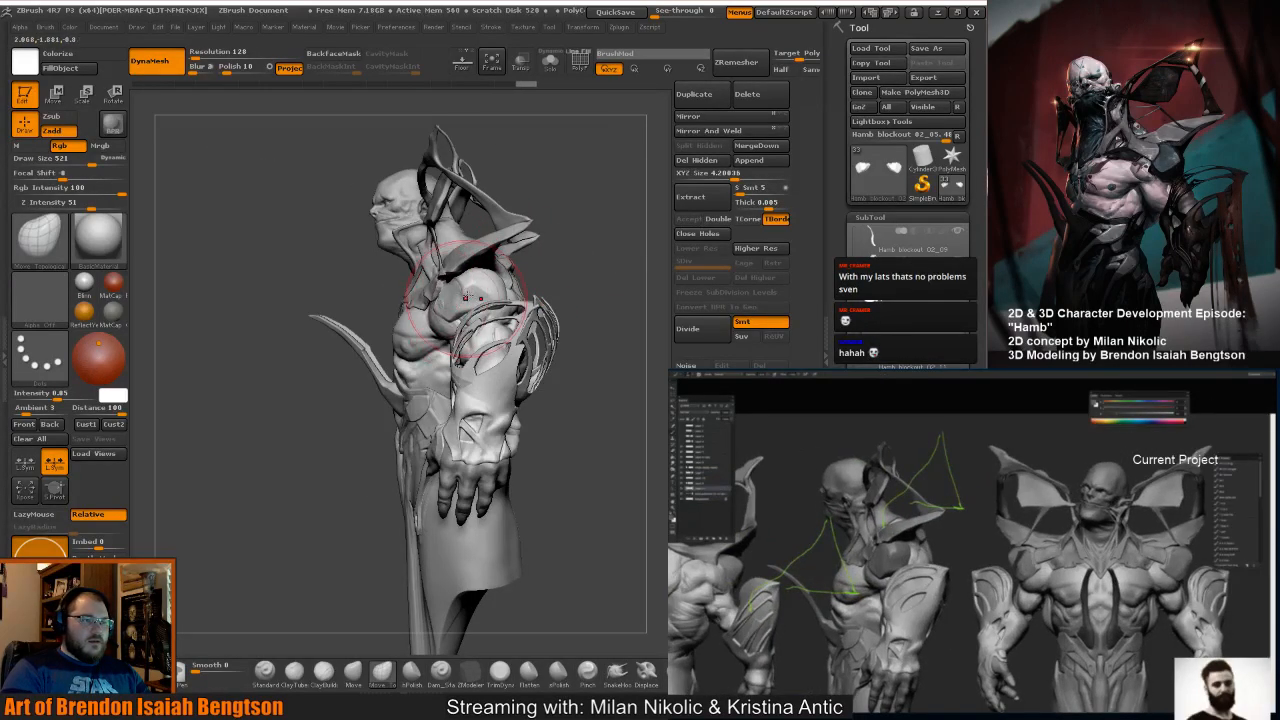
{"action": "left_click_drag", "start_coordinate": [630, 240], "coordinate": [606, 257]}
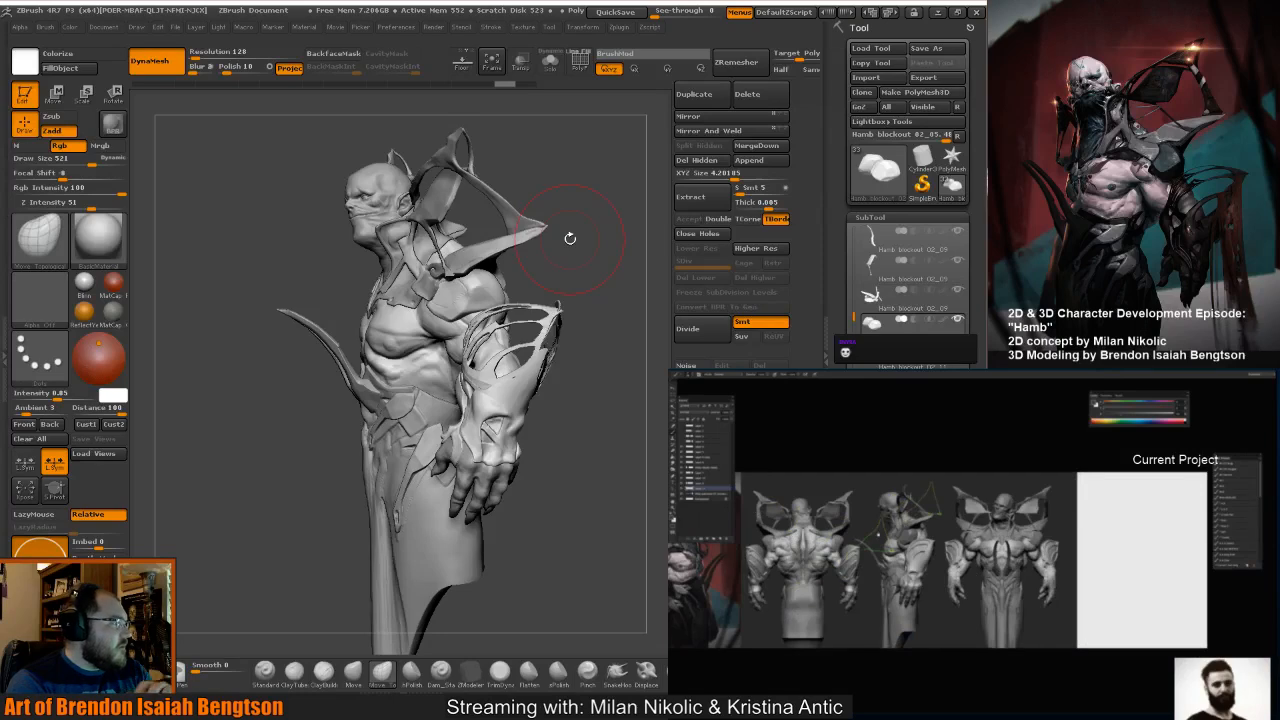
Select the gauntlets and adjust their flared upper fins with Move Topological at draw size 558.
{"action": "left_click_drag", "start_coordinate": [604, 208], "coordinate": [602, 264]}
{"action": "left_click", "coordinate": [572, 374], "text": "alt"}
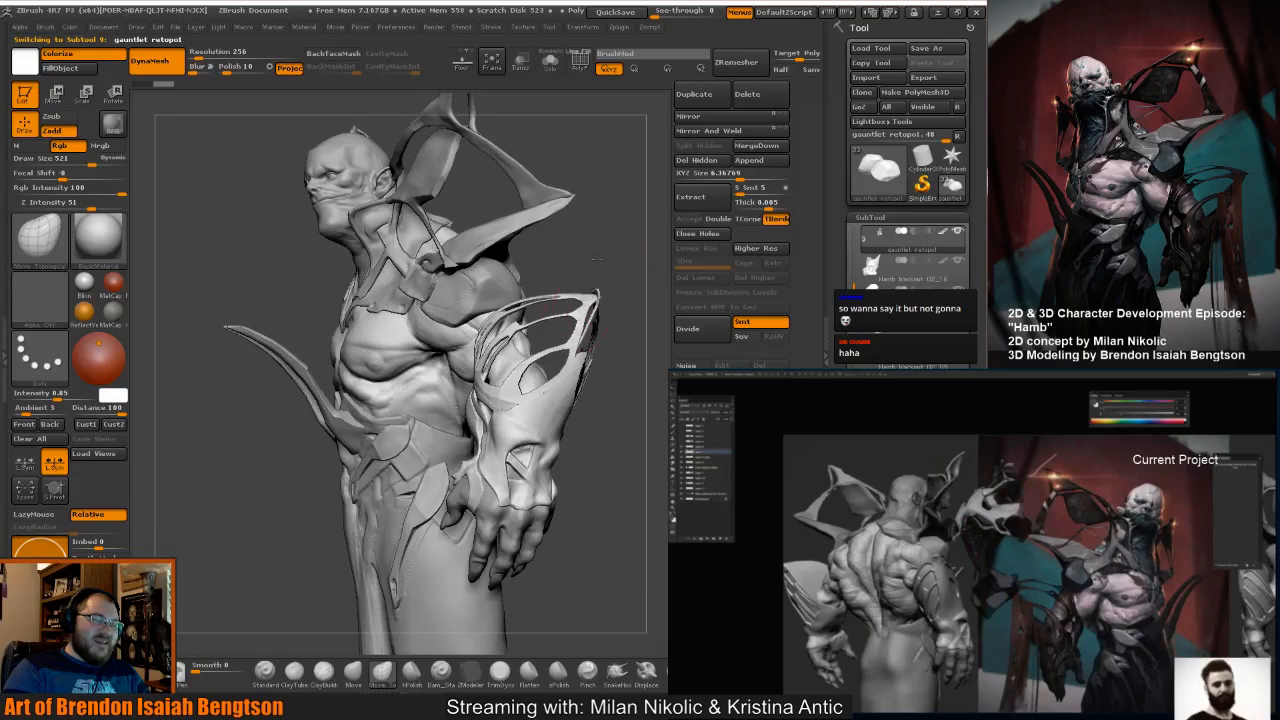
{"action": "mouse_move", "coordinate": [593, 258]}
{"action": "left_mouse_down"}
{"action": "mouse_move", "coordinate": [406, 288]}
{"action": "mouse_move", "coordinate": [581, 235]}
{"action": "mouse_move", "coordinate": [463, 259]}
{"action": "mouse_move", "coordinate": [424, 317]}
{"action": "left_mouse_up"}
{"action": "key", "text": "space"}
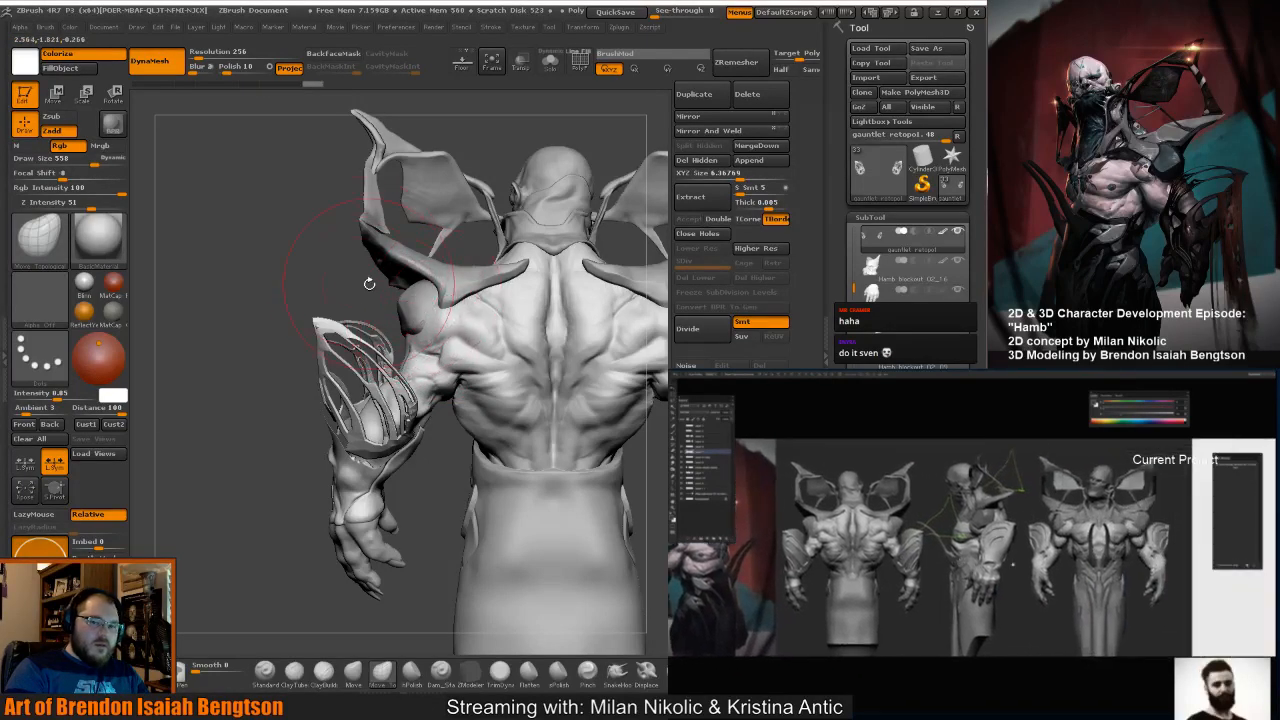
{"action": "left_click_drag", "start_coordinate": [369, 284], "coordinate": [343, 277]}
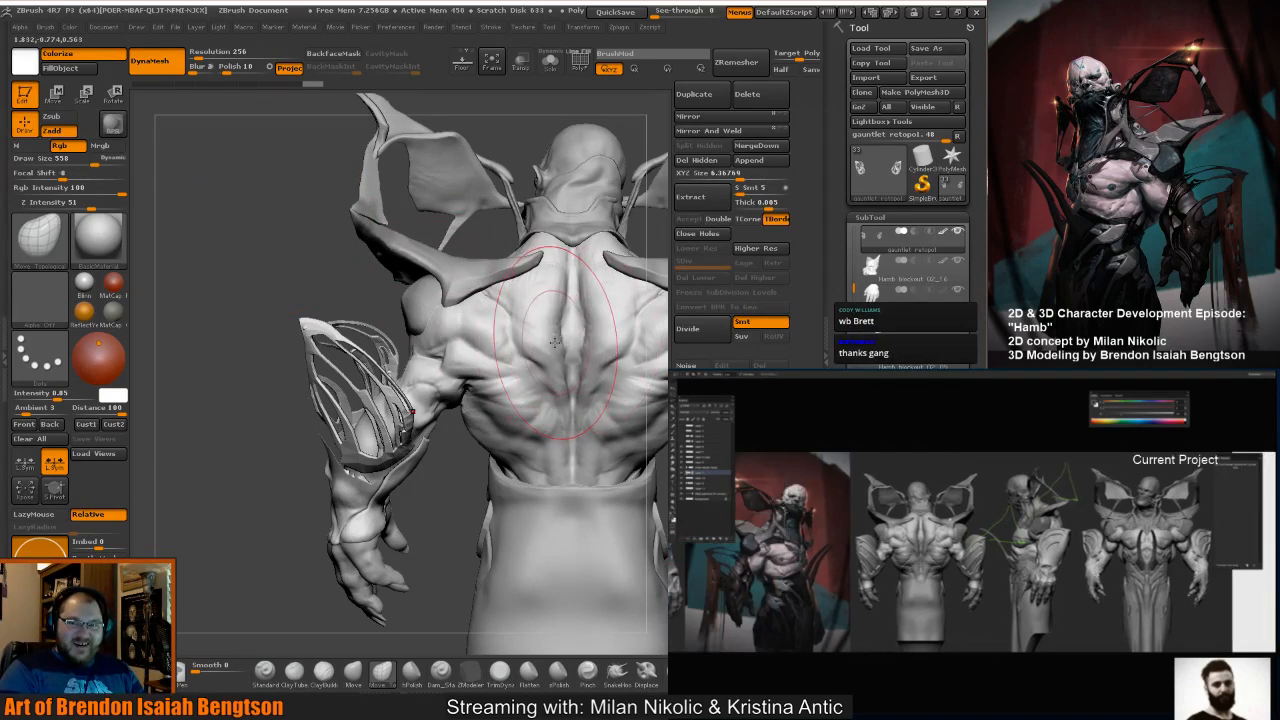
{"action": "left_click_drag", "start_coordinate": [560, 340], "coordinate": [397, 335]}
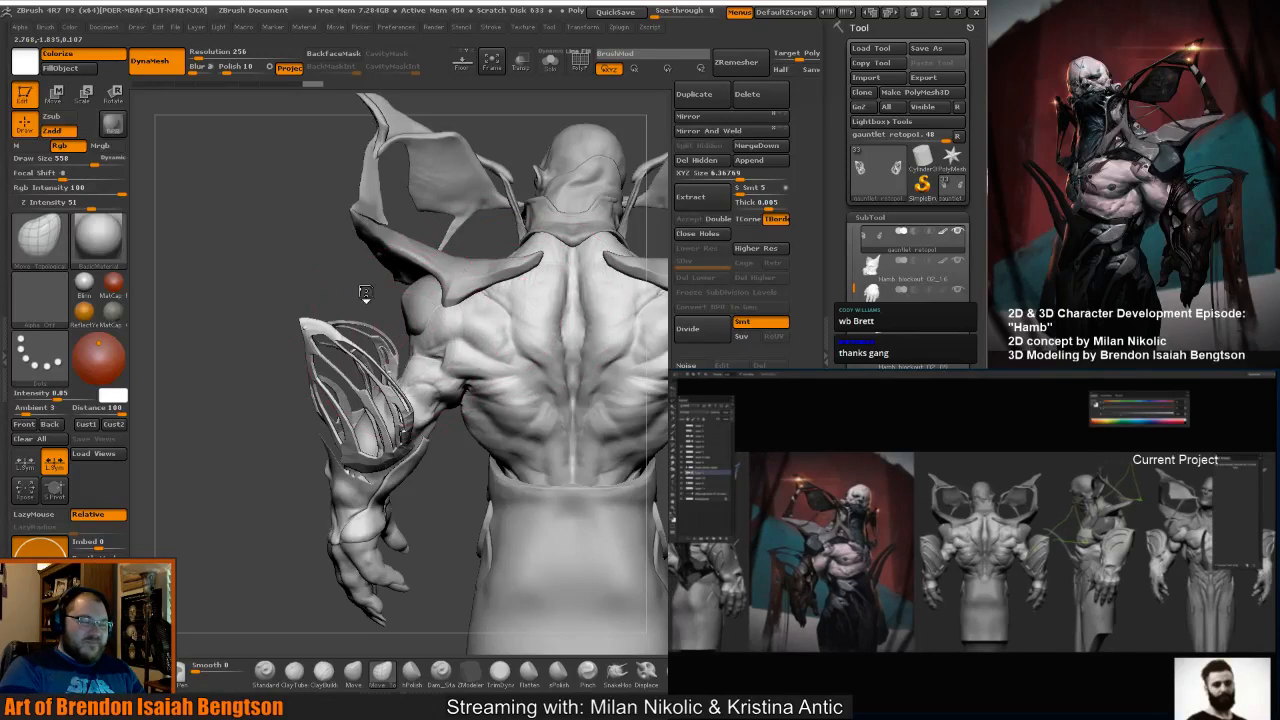
Select the Hamb blockout 06 lower-face and neck covering and reduce the chin with Move Topological at draw size 145.
{"action": "left_click_drag", "start_coordinate": [366, 294], "coordinate": [377, 208]}
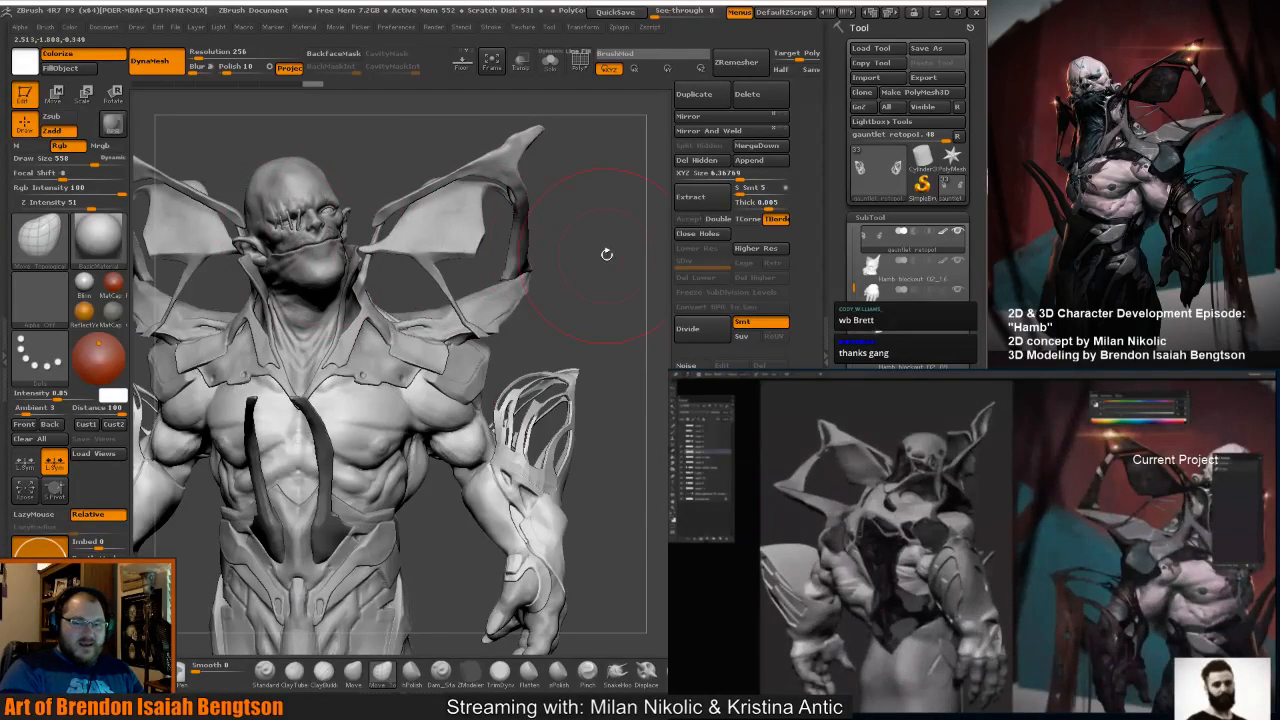
{"action": "mouse_move", "coordinate": [606, 254]}
{"action": "left_mouse_down"}
{"action": "mouse_move", "coordinate": [631, 343]}
{"action": "mouse_move", "coordinate": [517, 279]}
{"action": "mouse_move", "coordinate": [545, 270]}
{"action": "mouse_move", "coordinate": [473, 278]}
{"action": "left_mouse_up"}
{"action": "key", "text": "space"}
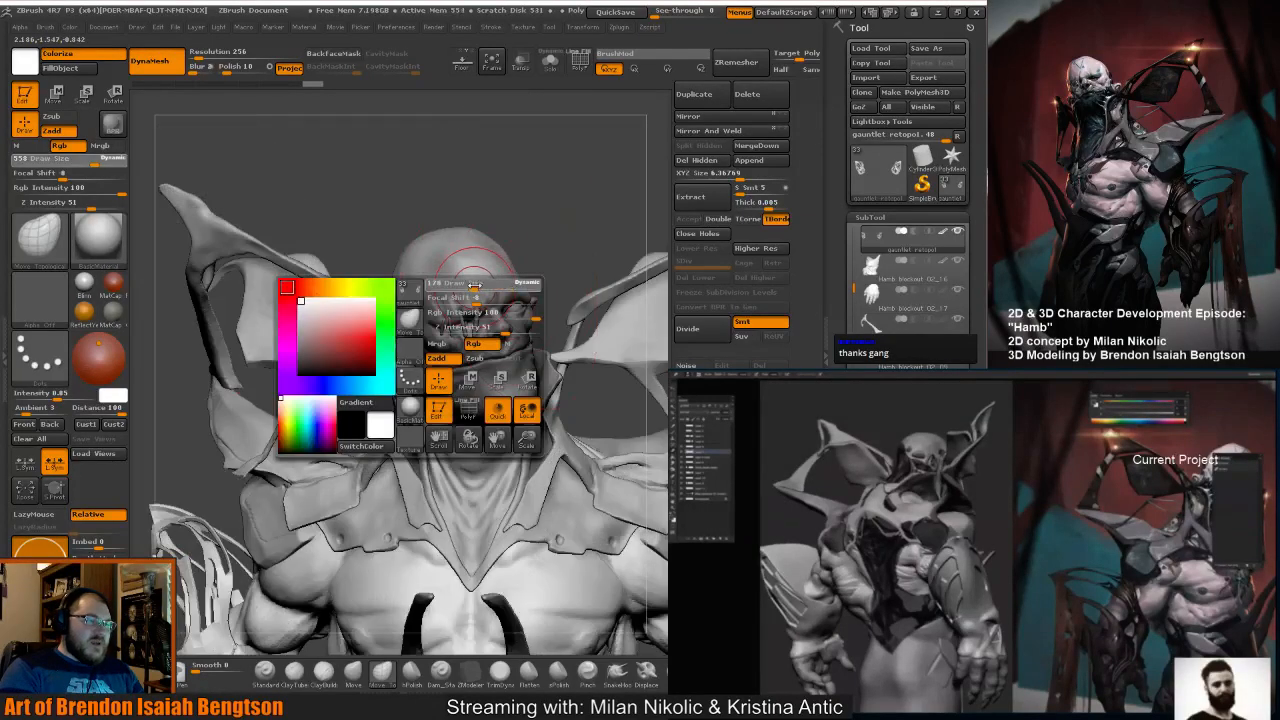
{"action": "mouse_move", "coordinate": [538, 243]}
{"action": "left_mouse_down", "text": "alt"}
{"action": "mouse_move", "coordinate": [500, 190]}
{"action": "mouse_move", "coordinate": [514, 262]}
{"action": "mouse_move", "coordinate": [489, 262]}
{"action": "mouse_move", "coordinate": [523, 260]}
{"action": "left_mouse_up", "text": "alt"}
{"action": "left_click", "coordinate": [446, 406], "text": "alt"}
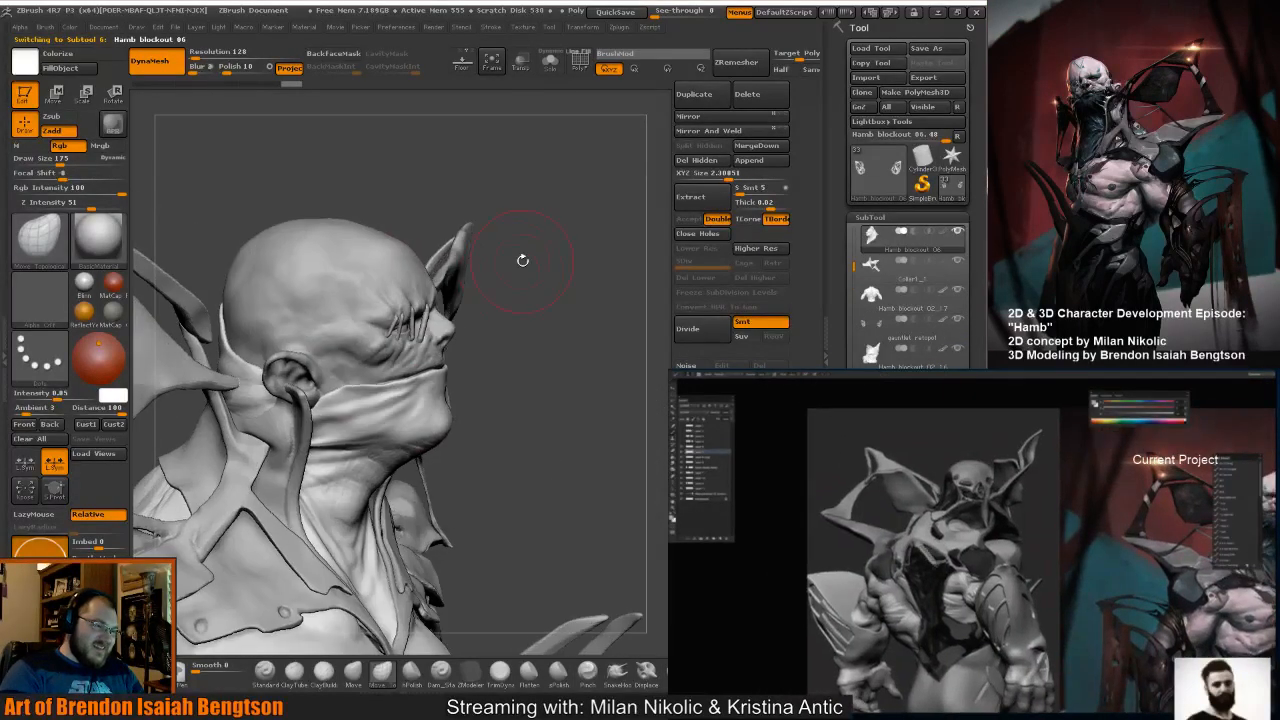
{"action": "key", "text": "space"}
{"action": "mouse_move", "coordinate": [452, 371]}
{"action": "left_mouse_down"}
{"action": "mouse_move", "coordinate": [443, 358]}
{"action": "mouse_move", "coordinate": [470, 376]}
{"action": "mouse_move", "coordinate": [463, 389]}
{"action": "left_mouse_up"}
{"action": "key", "text": "space"}
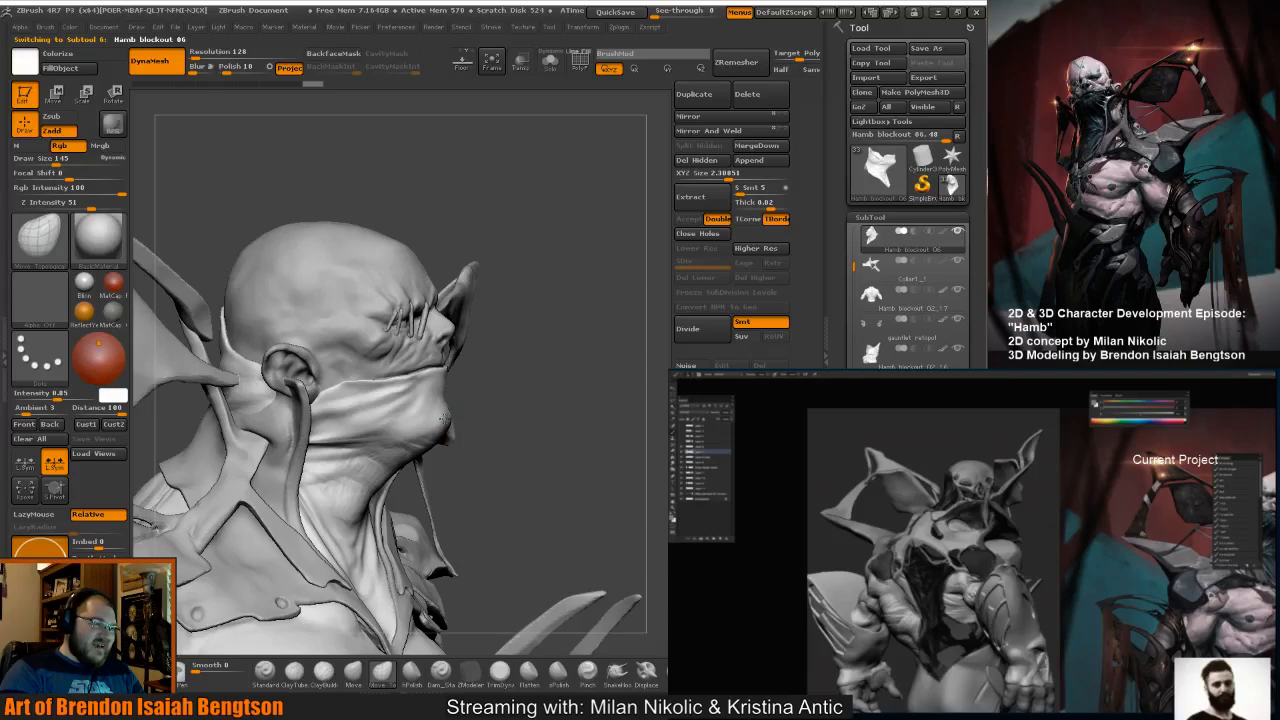
{"action": "left_click_drag", "start_coordinate": [445, 419], "coordinate": [444, 427]}
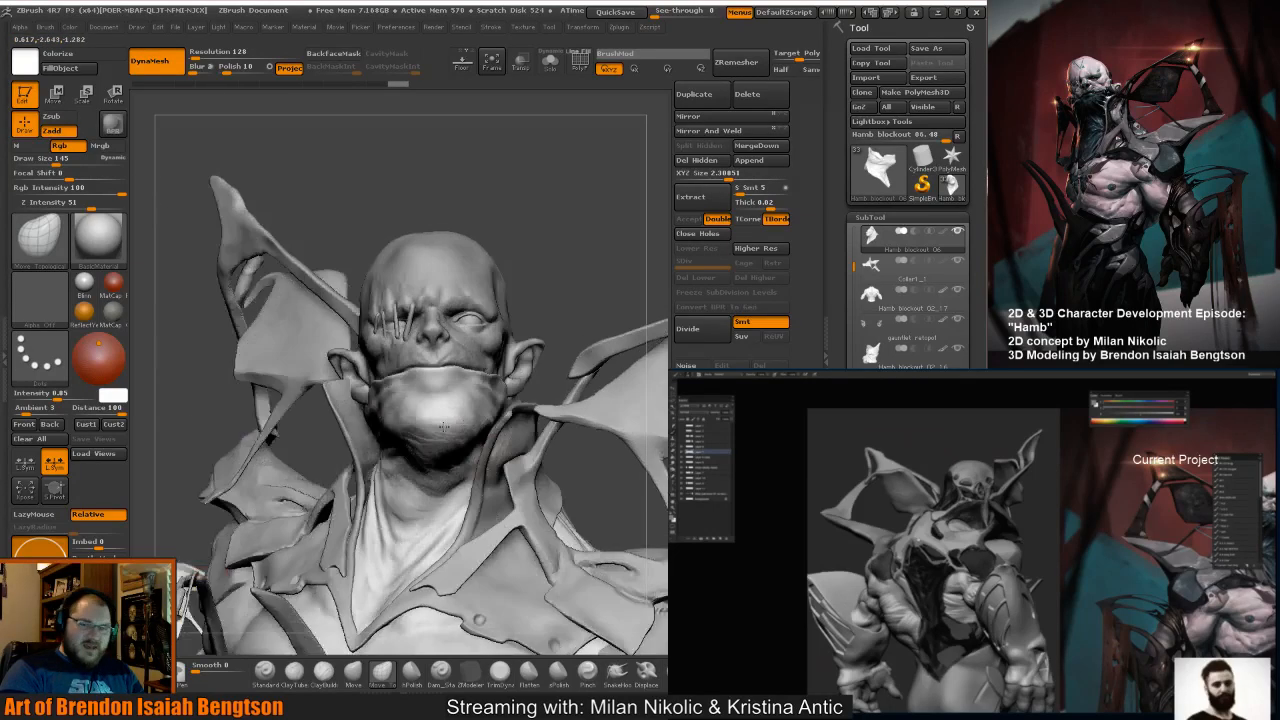
Refine the chin and under-jaw profile of the lower-face covering from the side with Move Topological.
{"action": "right_click_drag", "start_coordinate": [444, 427], "coordinate": [458, 452]}
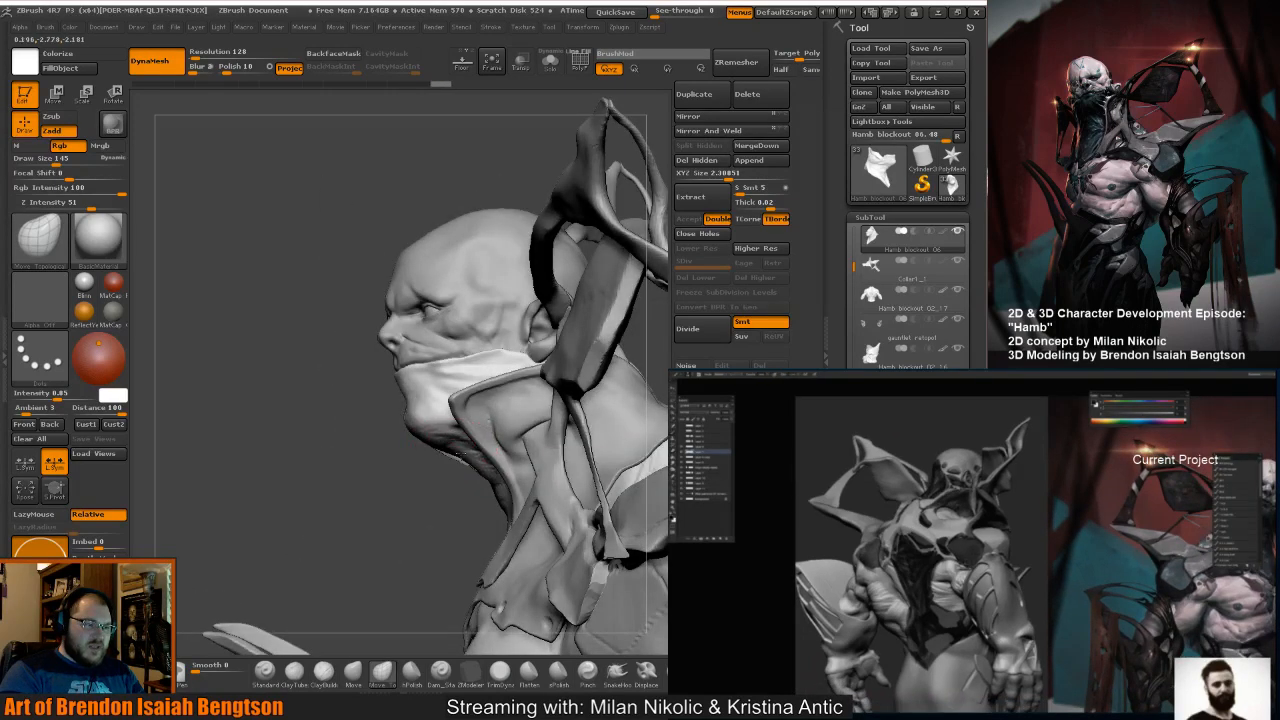
{"action": "mouse_move", "coordinate": [458, 453]}
{"action": "left_mouse_down"}
{"action": "mouse_move", "coordinate": [474, 464]}
{"action": "mouse_move", "coordinate": [456, 438]}
{"action": "left_mouse_up"}
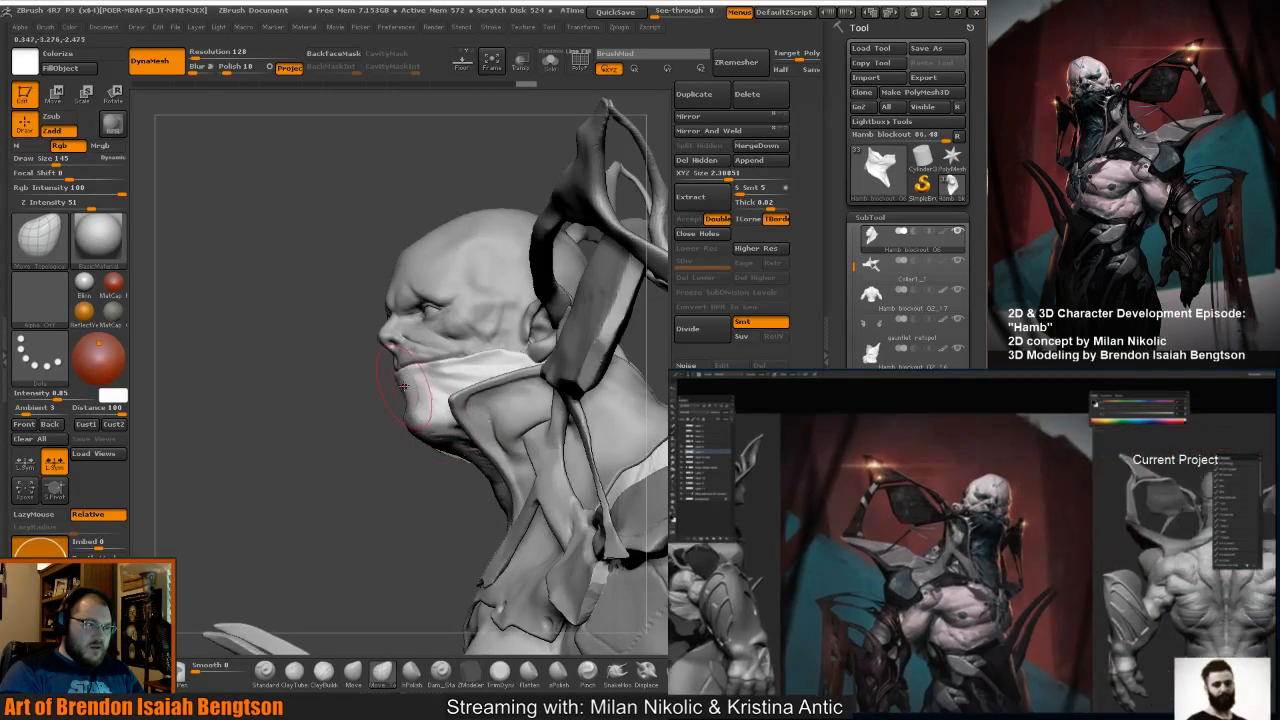
{"action": "left_click_drag", "start_coordinate": [404, 387], "coordinate": [318, 418]}
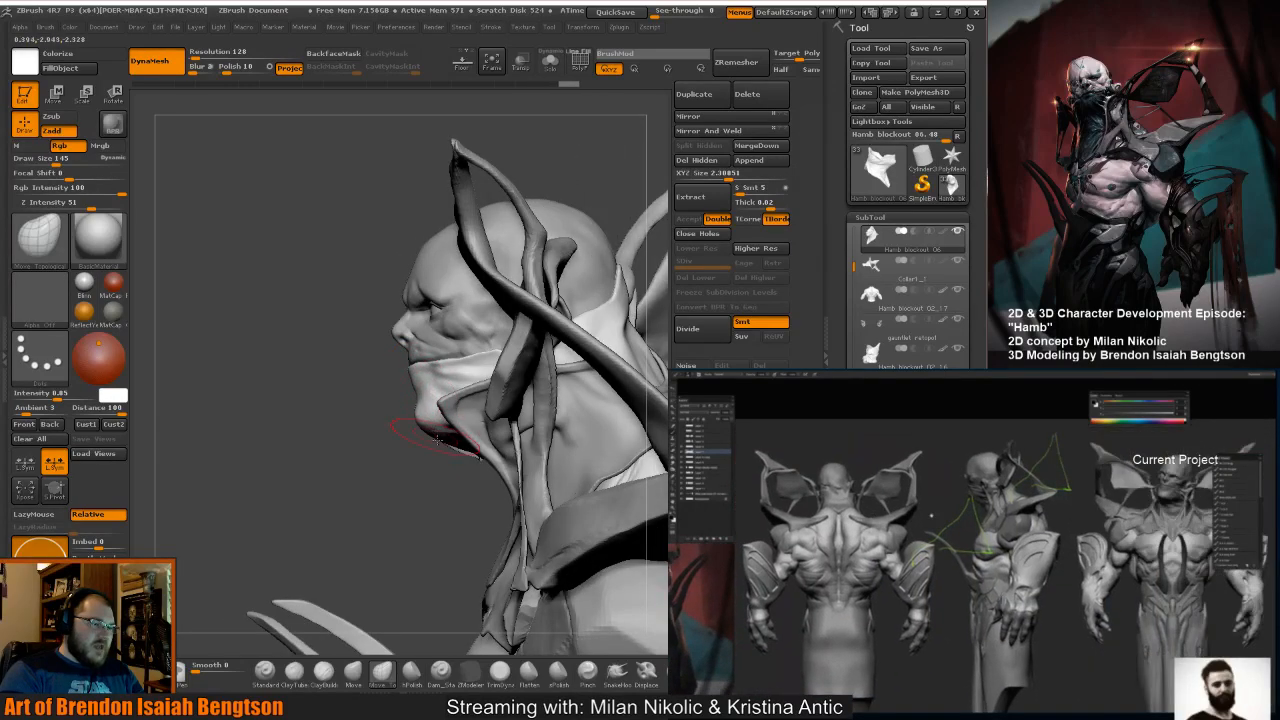
{"action": "left_click_drag", "start_coordinate": [424, 433], "coordinate": [410, 424]}
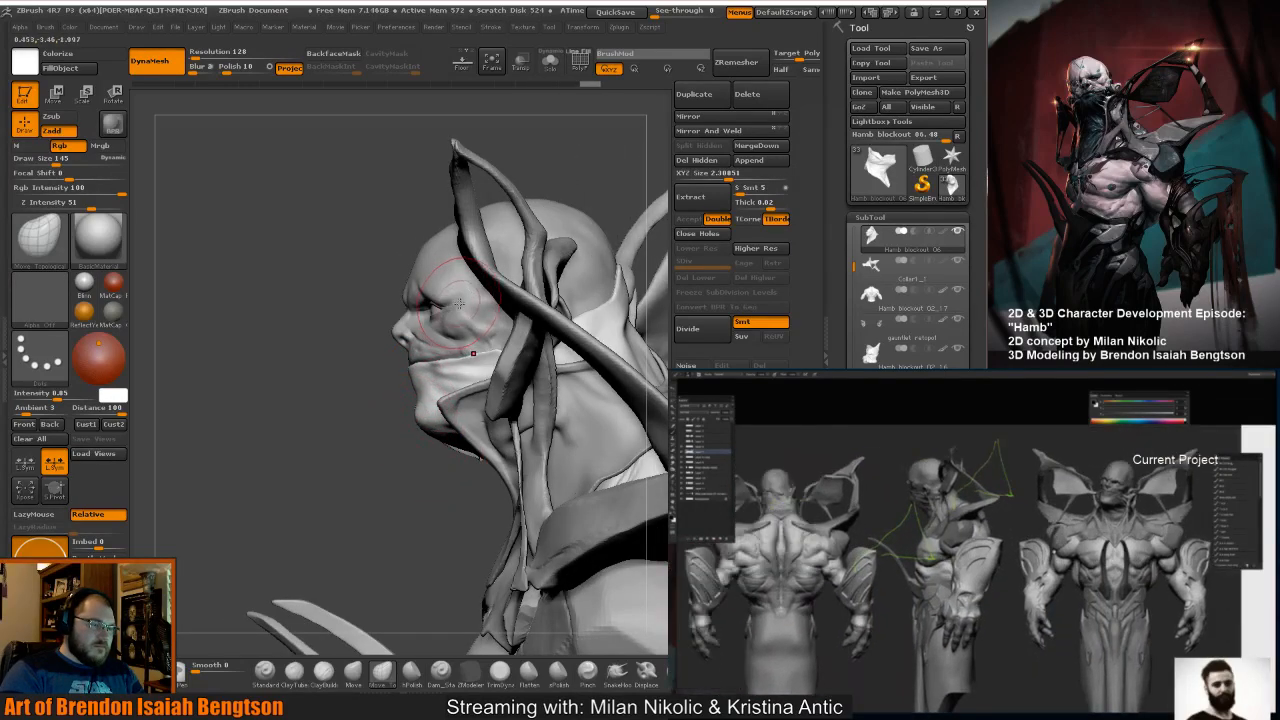
Select and isolate the Hamb blockout 07 head and push its chin back with Move Topological, enlarging the draw size to 203.
{"action": "left_click", "coordinate": [456, 310], "text": "alt"}
{"action": "key", "text": "shift+s"}
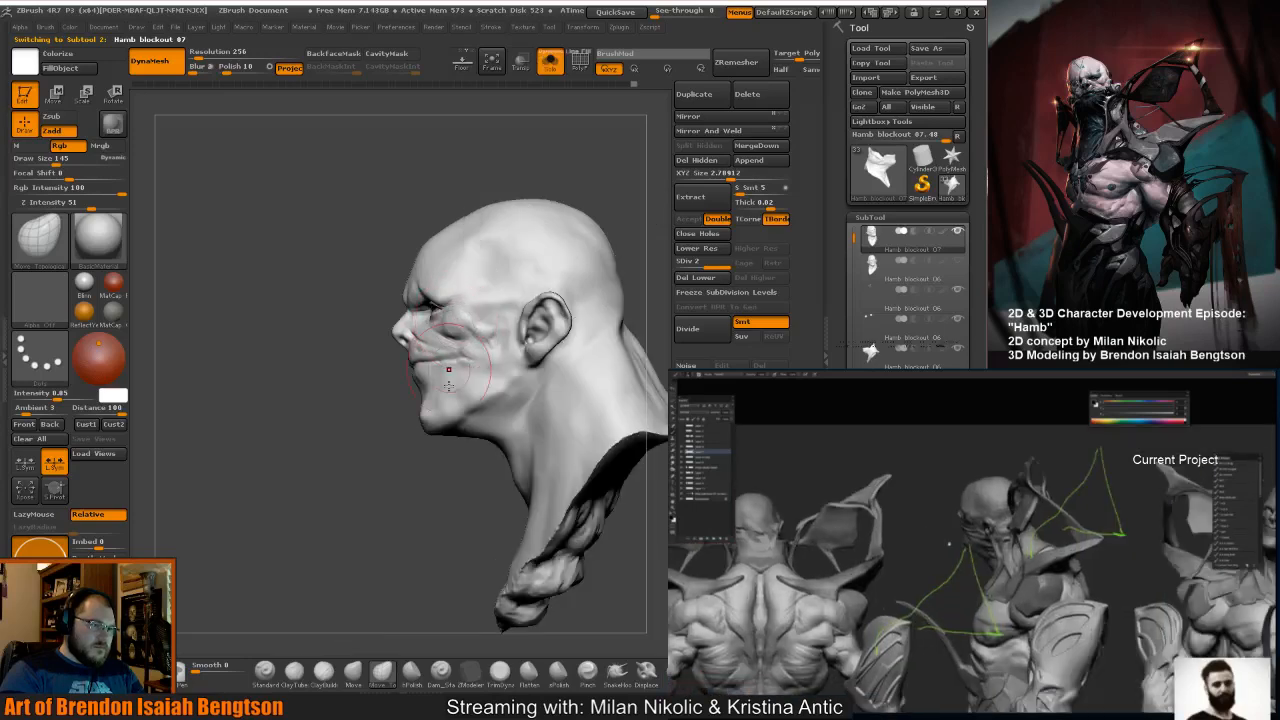
{"action": "left_click_drag", "start_coordinate": [421, 440], "coordinate": [427, 422]}
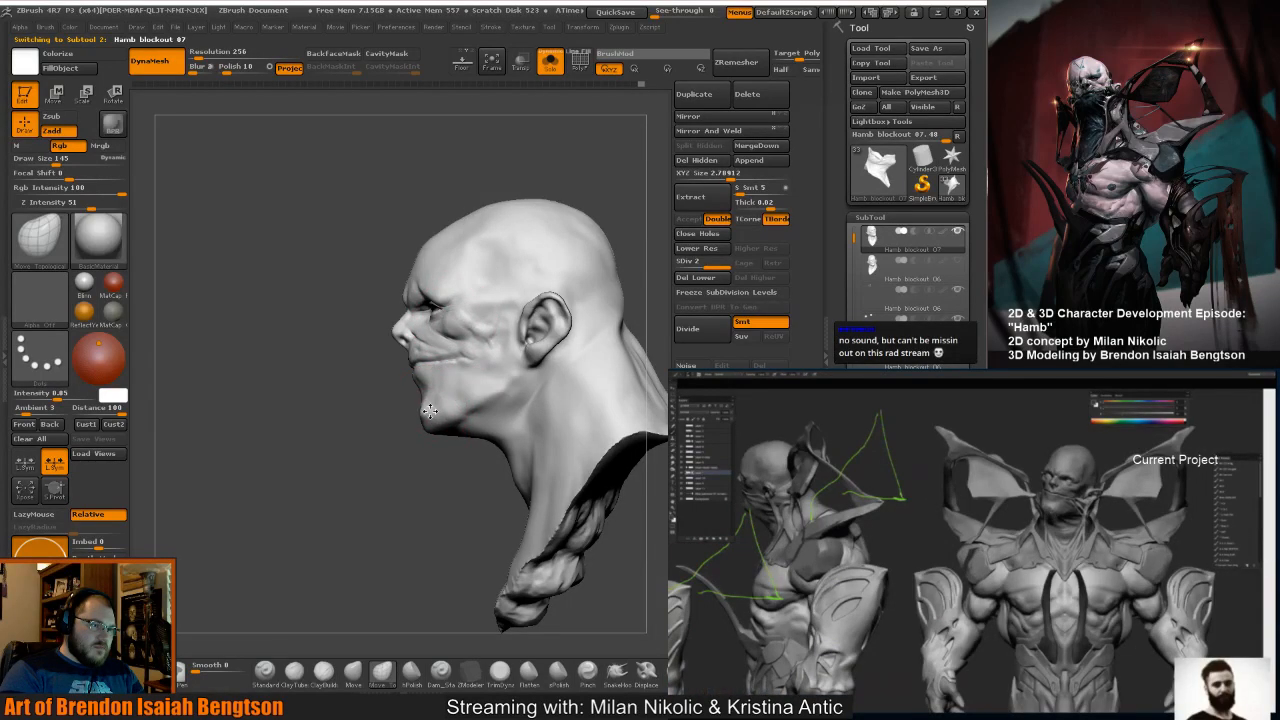
{"action": "right_click_drag", "start_coordinate": [428, 407], "coordinate": [430, 406]}
{"action": "key", "text": "space"}
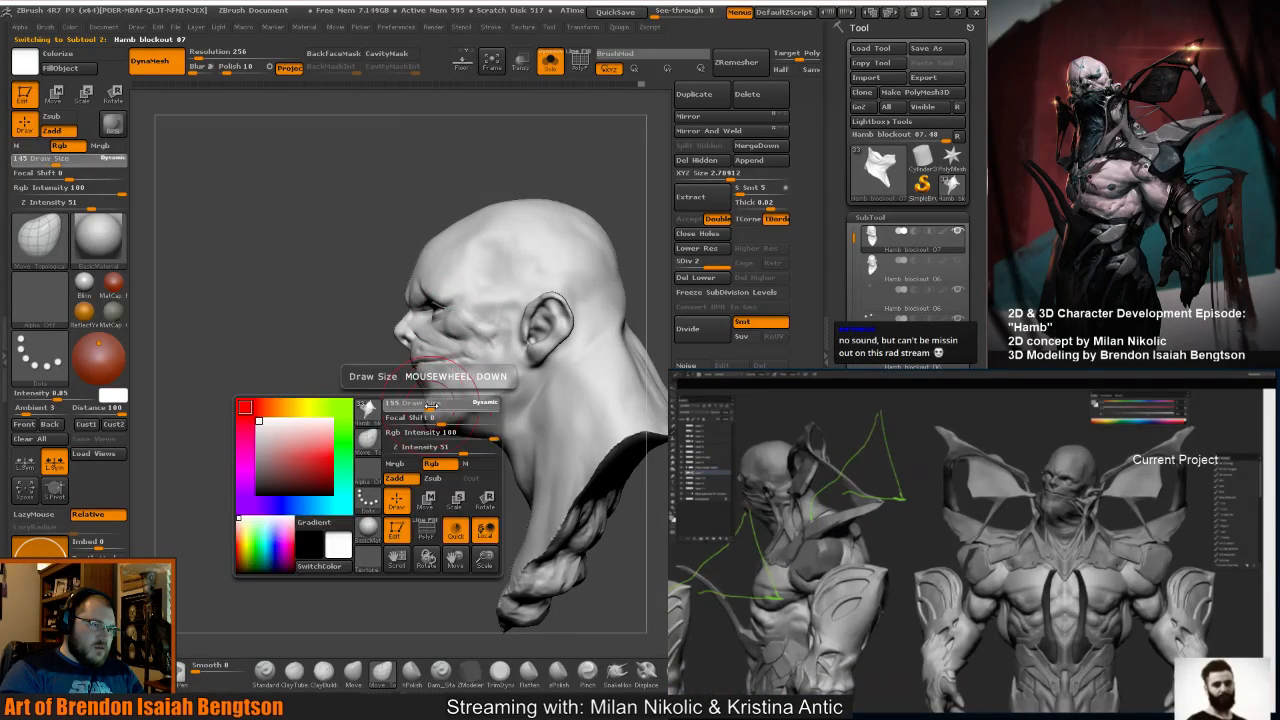
{"action": "left_click_drag", "start_coordinate": [424, 405], "coordinate": [431, 405]}
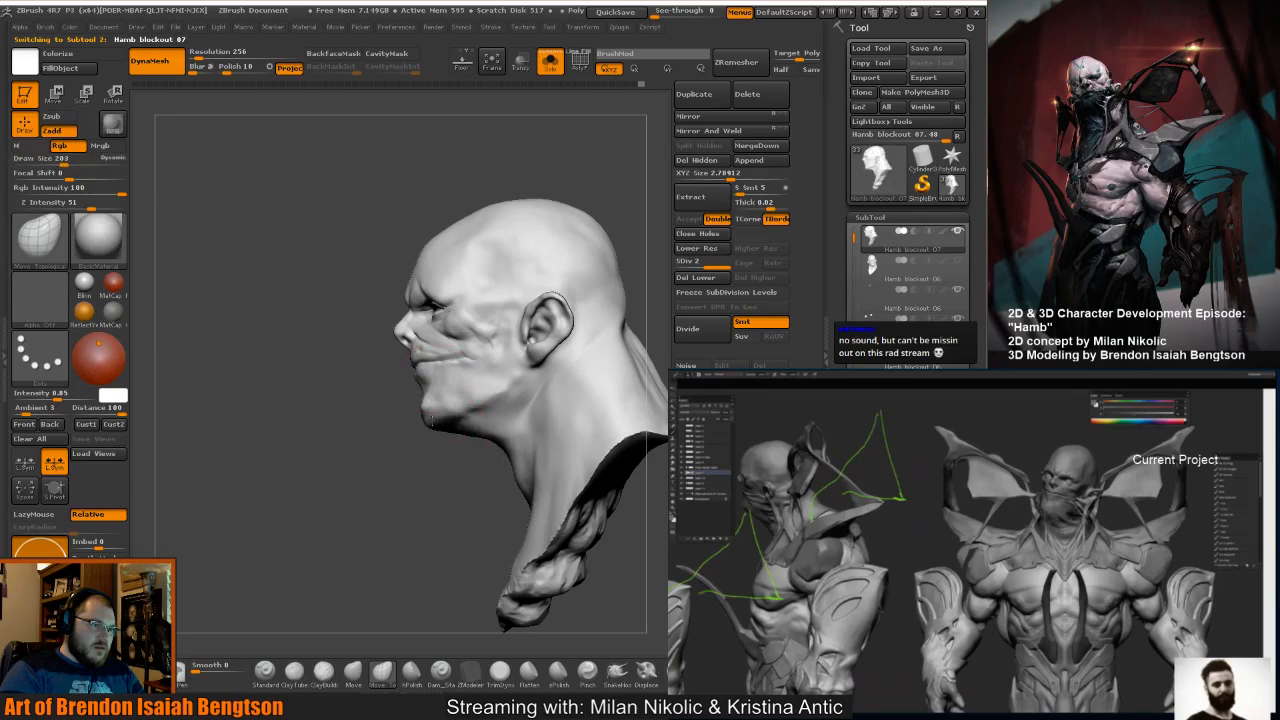
{"action": "mouse_move", "coordinate": [430, 418]}
{"action": "right_mouse_down"}
{"action": "mouse_move", "coordinate": [500, 429]}
{"action": "mouse_move", "coordinate": [452, 486]}
{"action": "right_mouse_up"}
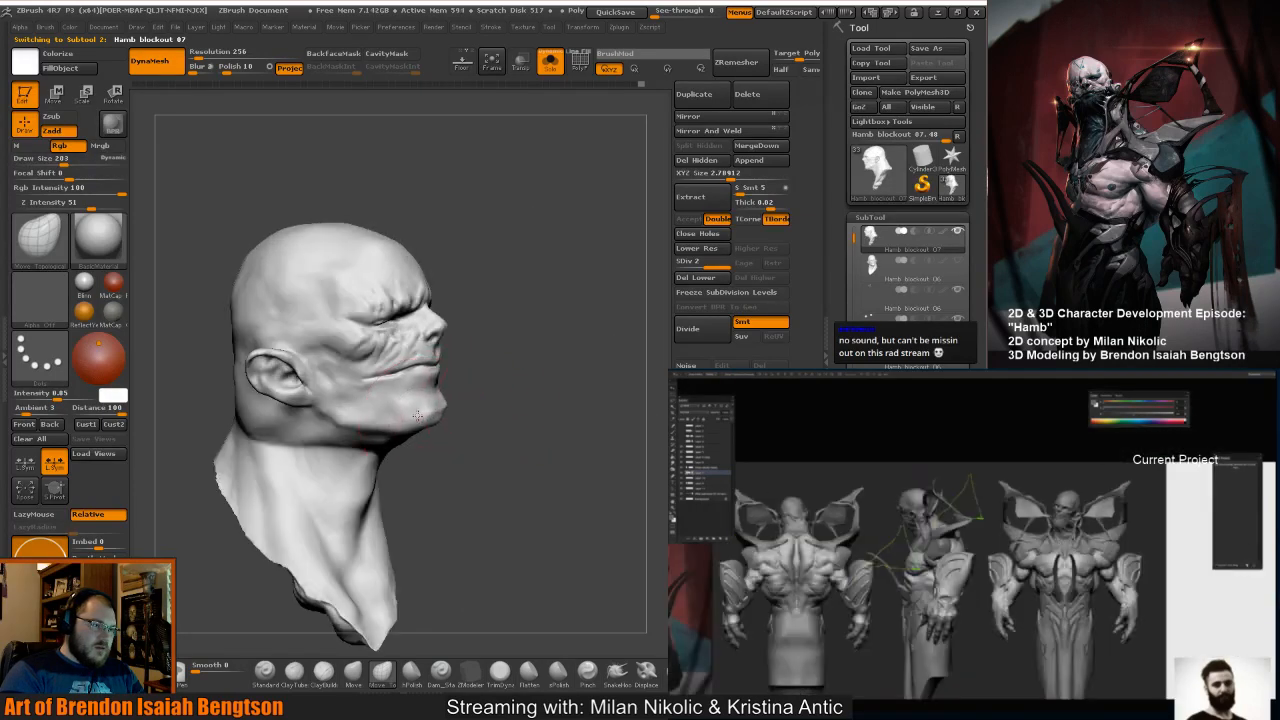
Refine the head's chin and jawline in profile with Move Topological at draw size 148.
{"action": "mouse_move", "coordinate": [418, 415]}
{"action": "right_mouse_down"}
{"action": "mouse_move", "coordinate": [497, 451]}
{"action": "mouse_move", "coordinate": [442, 400]}
{"action": "right_mouse_up"}
{"action": "key", "text": "space"}
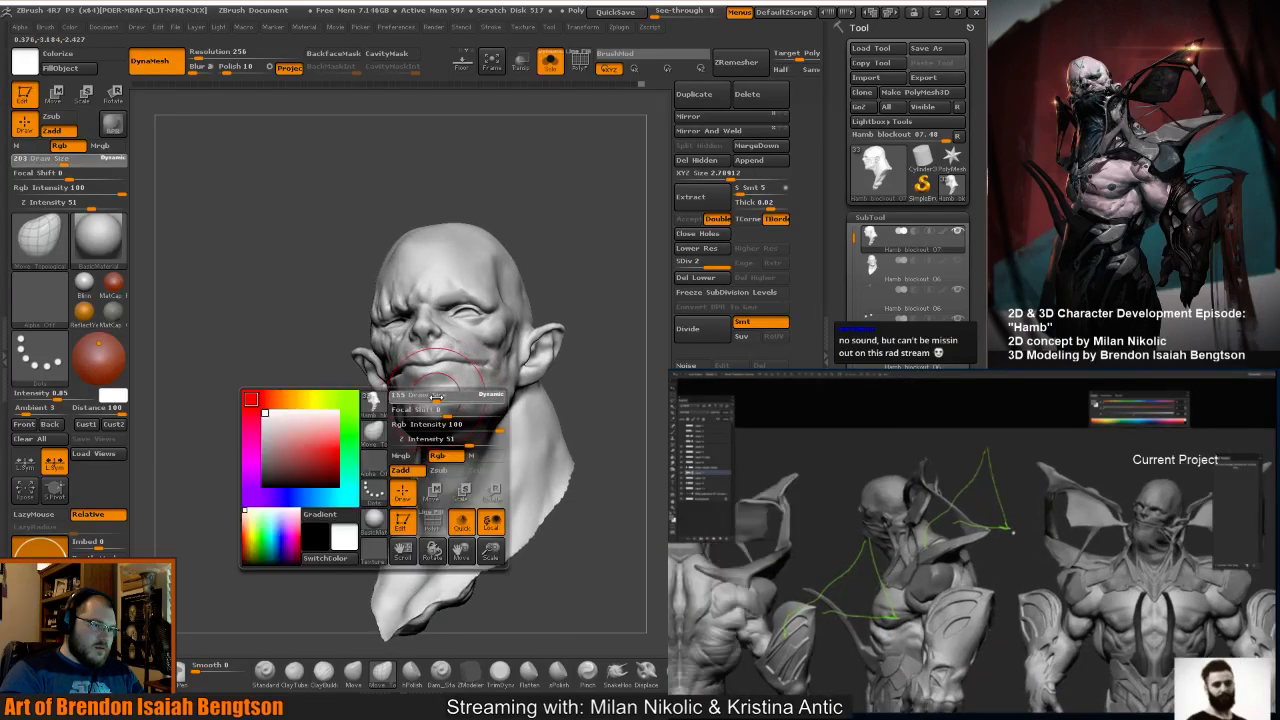
{"action": "left_click_drag", "start_coordinate": [446, 402], "coordinate": [437, 402]}
{"action": "mouse_move", "coordinate": [478, 405]}
{"action": "right_mouse_down"}
{"action": "mouse_move", "coordinate": [414, 405]}
{"action": "mouse_move", "coordinate": [445, 432]}
{"action": "mouse_move", "coordinate": [423, 454]}
{"action": "right_mouse_up"}
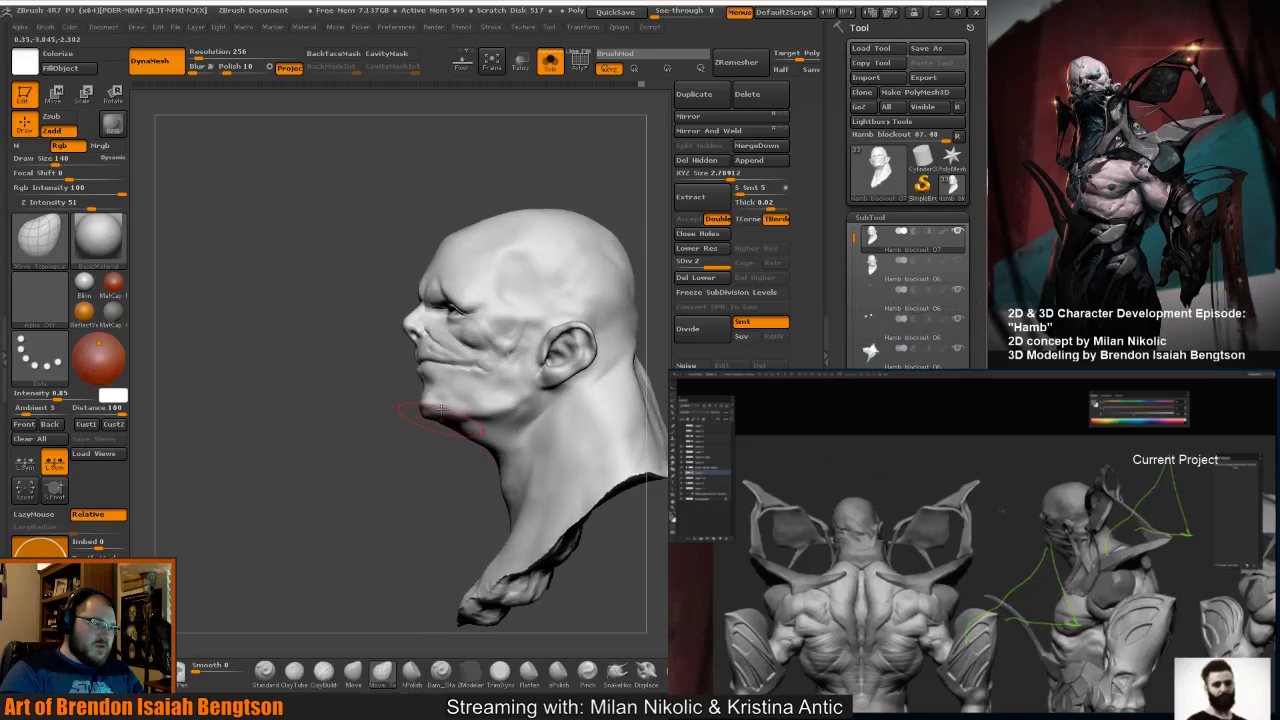
{"action": "left_click_drag", "start_coordinate": [426, 391], "coordinate": [438, 419]}
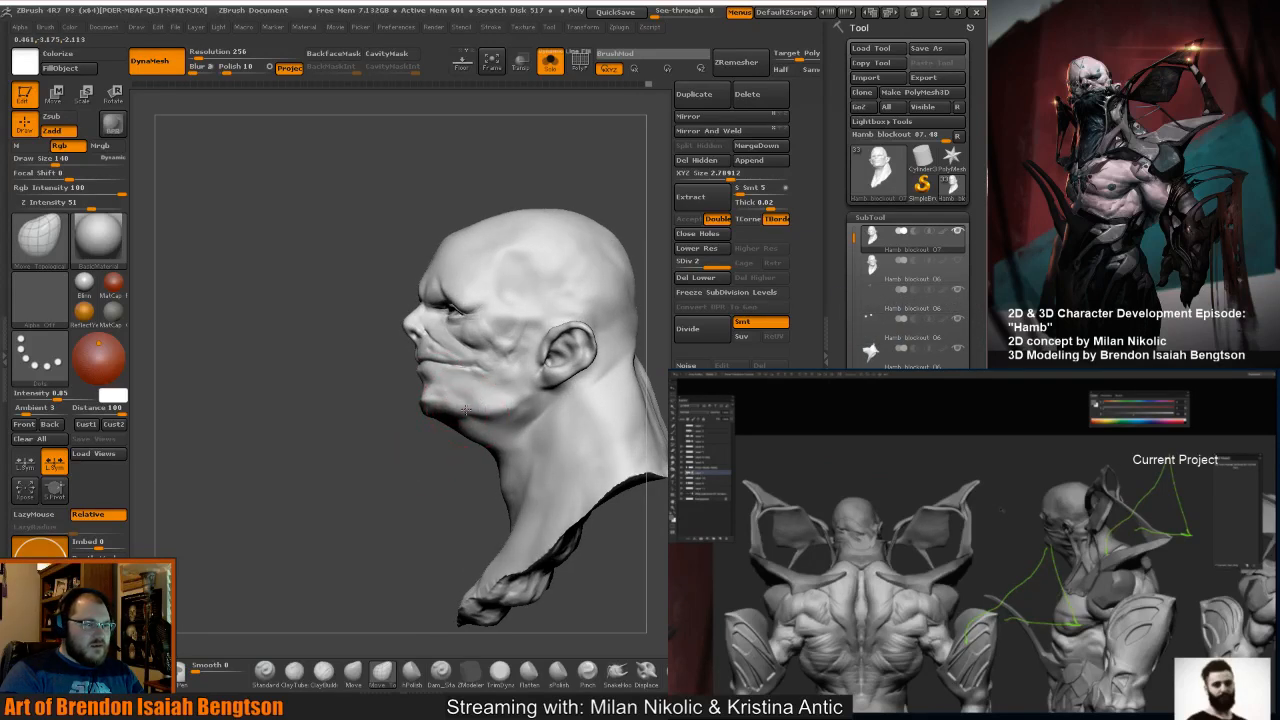
{"action": "right_click_drag", "start_coordinate": [465, 408], "coordinate": [440, 454]}
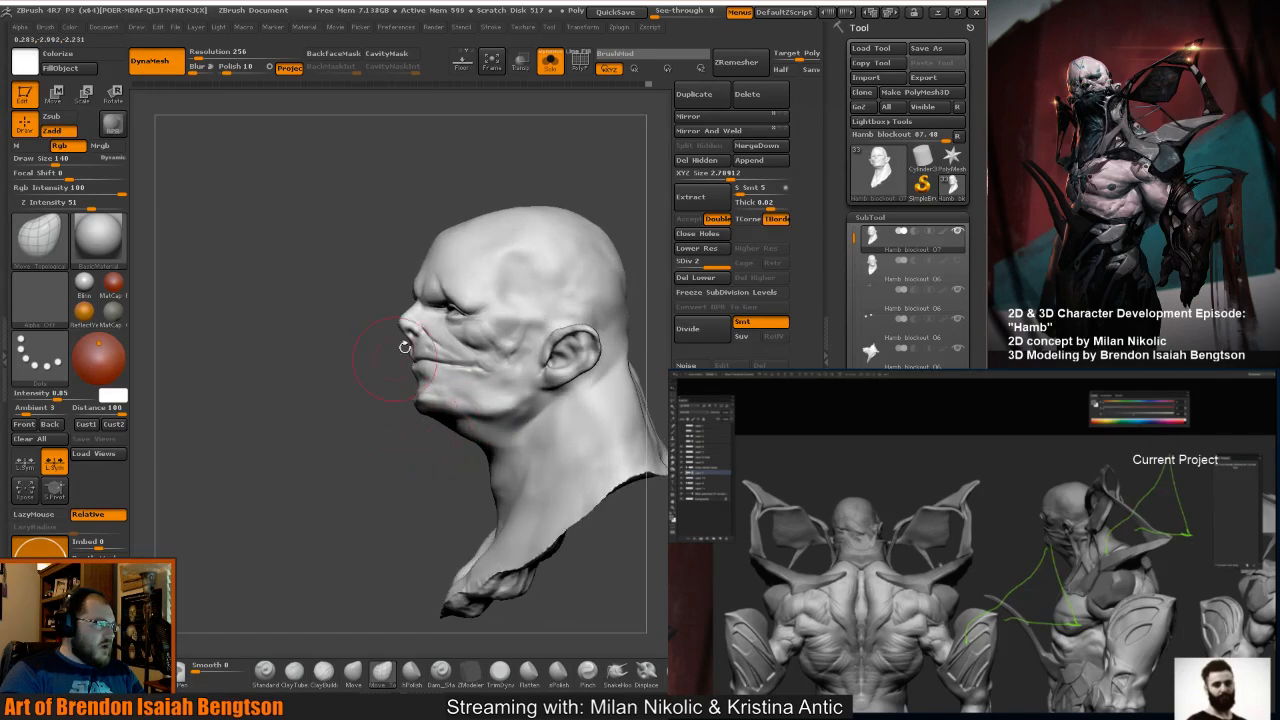
{"action": "left_click_drag", "start_coordinate": [548, 181], "coordinate": [541, 184]}
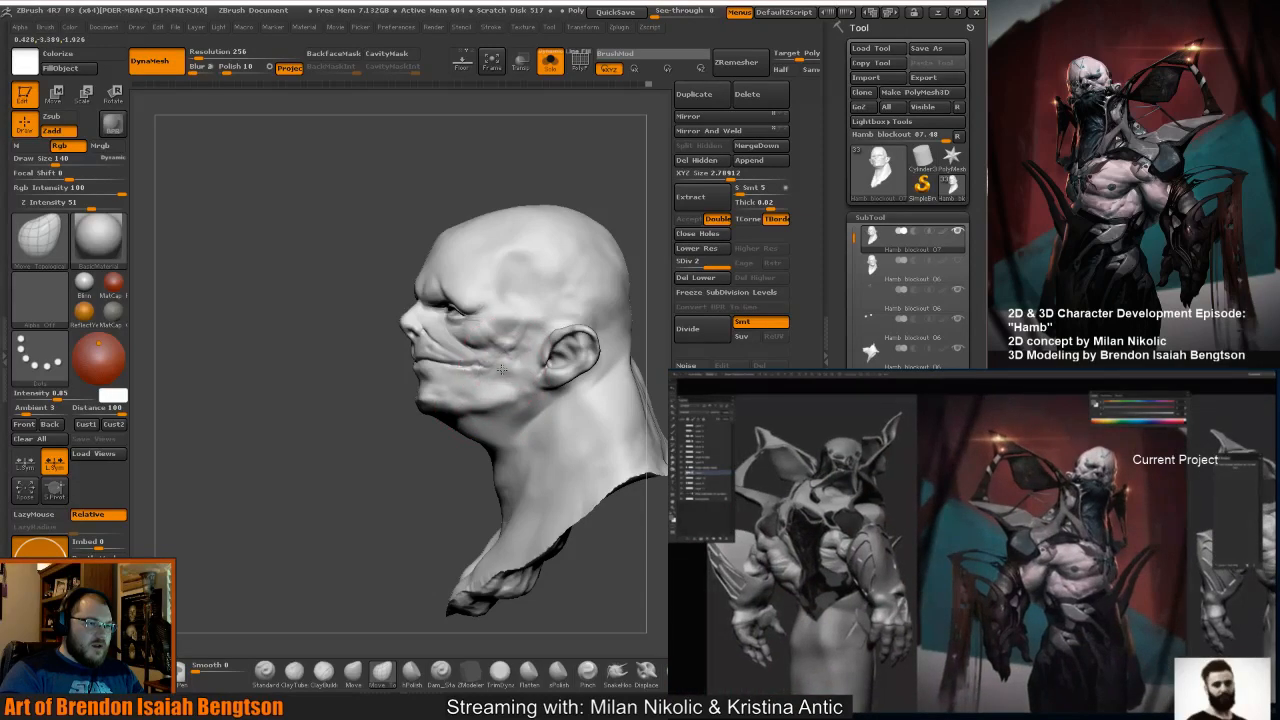
{"action": "mouse_move", "coordinate": [400, 394]}
{"action": "left_mouse_down"}
{"action": "mouse_move", "coordinate": [473, 397]}
{"action": "mouse_move", "coordinate": [418, 425]}
{"action": "mouse_move", "coordinate": [428, 416]}
{"action": "left_mouse_up"}
Build up the throat beneath the jaw with the ClayBuildup brush at draw size 148 and smooth the strokes.
{"action": "left_click_drag", "start_coordinate": [625, 450], "coordinate": [546, 423]}
{"action": "mouse_move", "coordinate": [585, 381]}
{"action": "left_mouse_down"}
{"action": "mouse_move", "coordinate": [555, 335]}
{"action": "mouse_move", "coordinate": [505, 335]}
{"action": "left_mouse_up"}
{"action": "key", "text": "b"}
{"action": "key", "text": "c"}
{"action": "key", "text": "b"}
{"action": "mouse_move", "coordinate": [365, 400]}
{"action": "left_mouse_down"}
{"action": "mouse_move", "coordinate": [460, 378]}
{"action": "mouse_move", "coordinate": [470, 360]}
{"action": "mouse_move", "coordinate": [480, 380]}
{"action": "mouse_move", "coordinate": [463, 402]}
{"action": "left_mouse_up"}
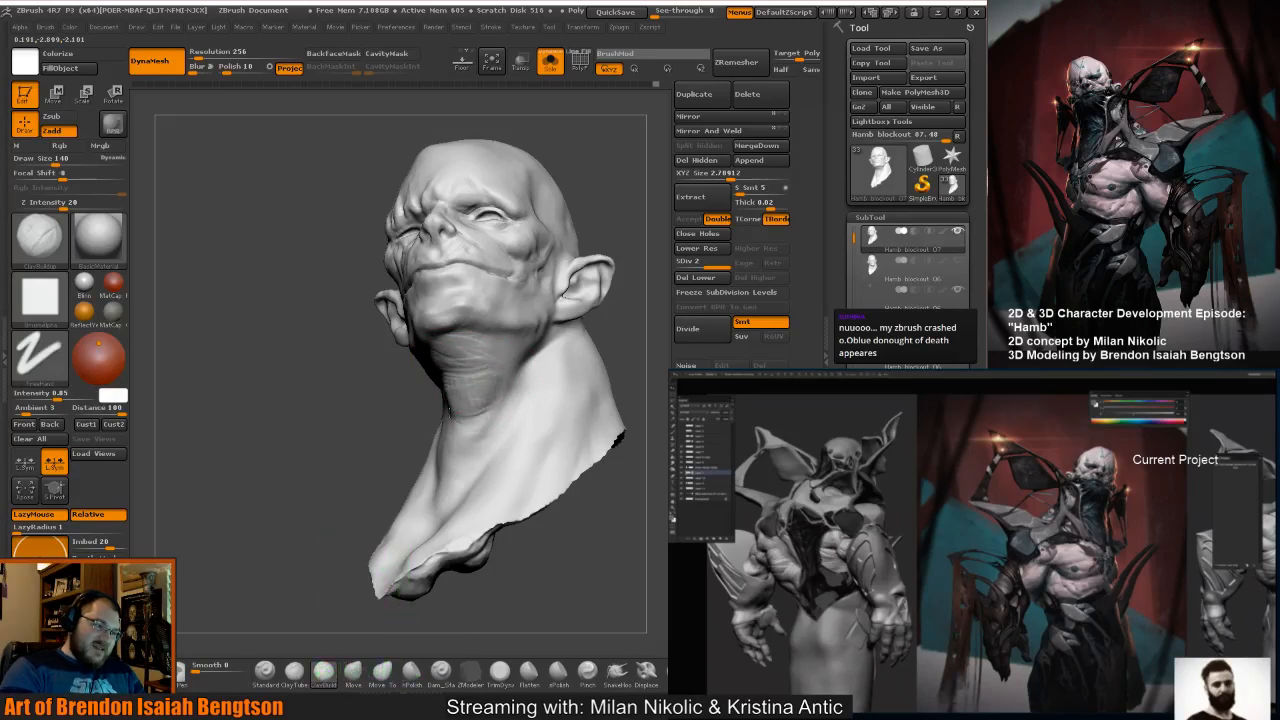
{"action": "mouse_move", "coordinate": [349, 391]}
{"action": "left_mouse_down"}
{"action": "mouse_move", "coordinate": [367, 408]}
{"action": "mouse_move", "coordinate": [476, 319]}
{"action": "mouse_move", "coordinate": [592, 310]}
{"action": "mouse_move", "coordinate": [580, 307]}
{"action": "left_mouse_up"}
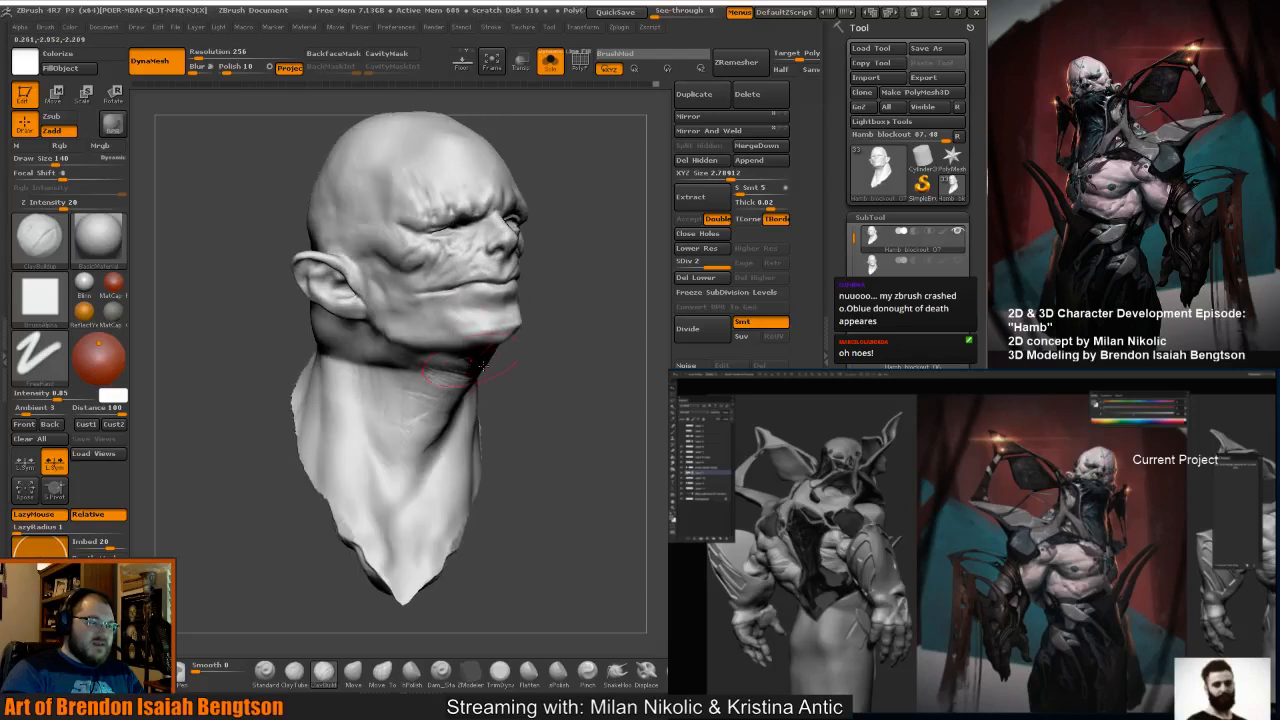
{"action": "left_click_drag", "start_coordinate": [570, 392], "coordinate": [632, 388]}
{"action": "left_click_drag", "start_coordinate": [424, 374], "coordinate": [379, 361]}
{"action": "mouse_move", "coordinate": [570, 400]}
{"action": "left_mouse_down"}
{"action": "mouse_move", "coordinate": [460, 396]}
{"action": "mouse_move", "coordinate": [371, 366]}
{"action": "left_mouse_up"}
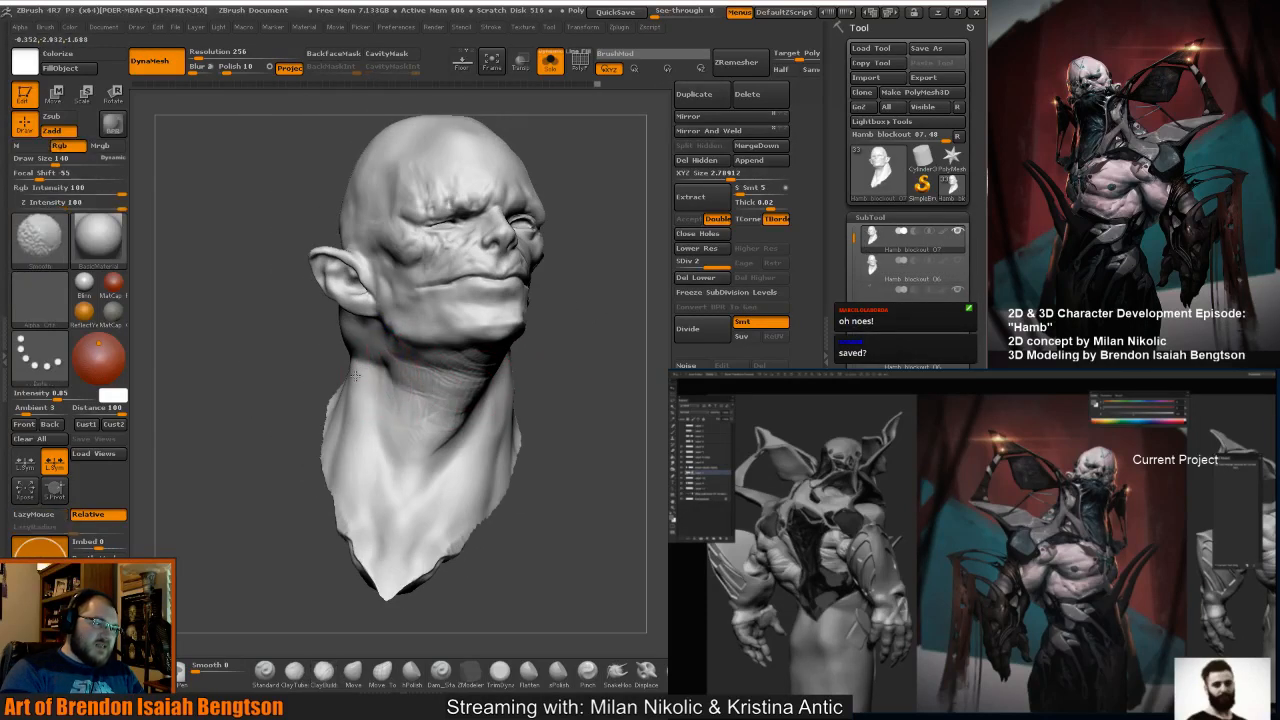
{"action": "left_click_drag", "start_coordinate": [530, 410], "coordinate": [630, 400]}
Sculpt the neck muscle running down from behind the ear with ClayBuildup at draw size 97.
{"action": "left_click_drag", "start_coordinate": [477, 434], "coordinate": [575, 415]}
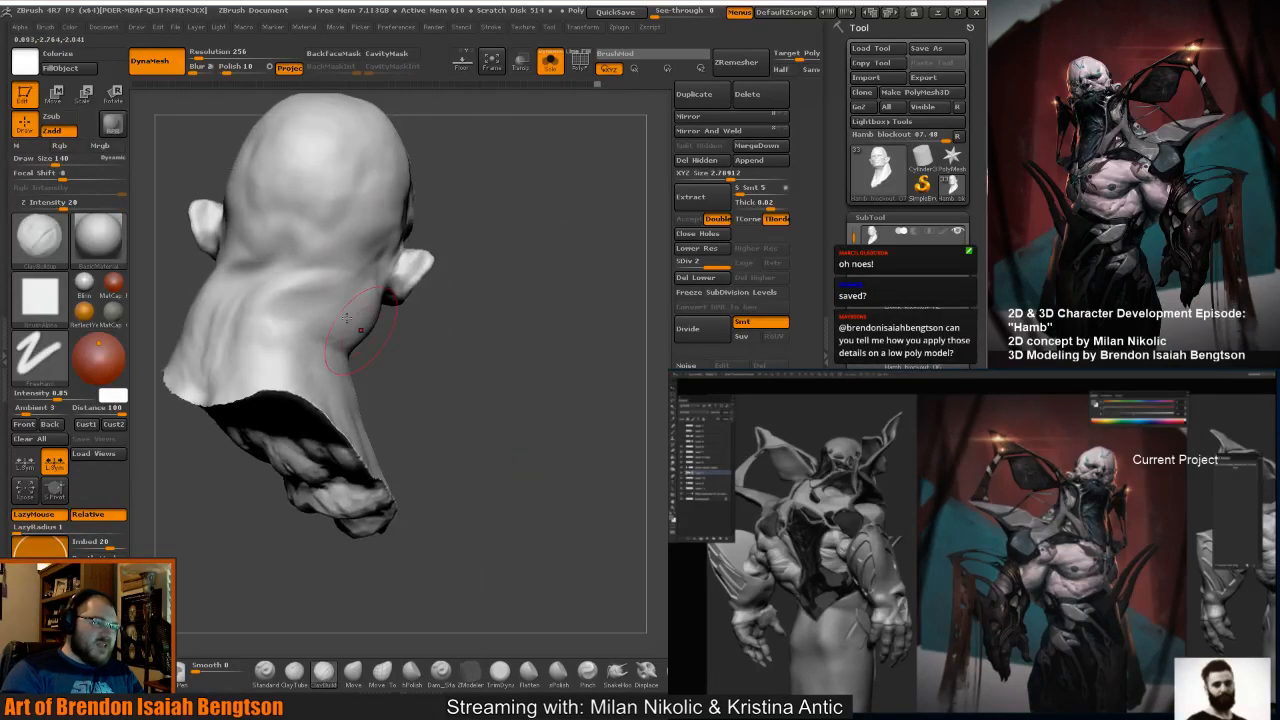
{"action": "left_click_drag", "start_coordinate": [425, 378], "coordinate": [341, 328]}
{"action": "key", "text": "space"}
{"action": "left_click_drag", "start_coordinate": [490, 340], "coordinate": [430, 345]}
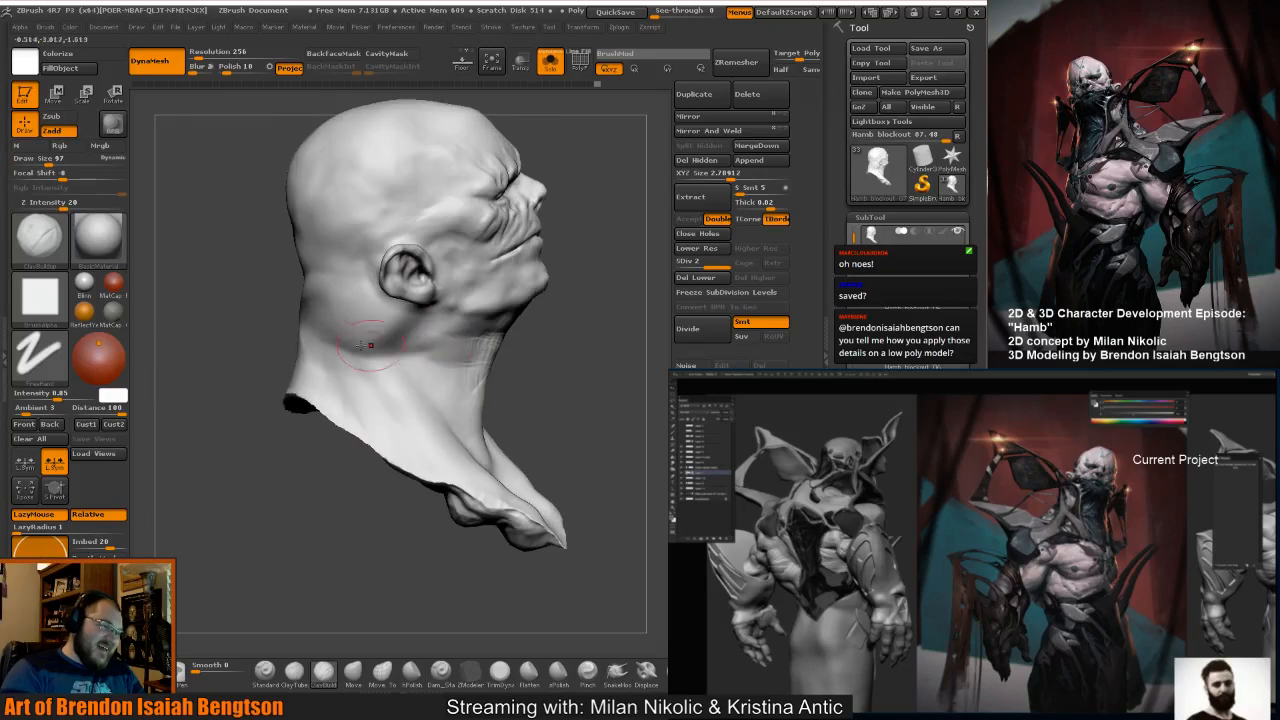
{"action": "left_click_drag", "start_coordinate": [368, 313], "coordinate": [406, 327]}
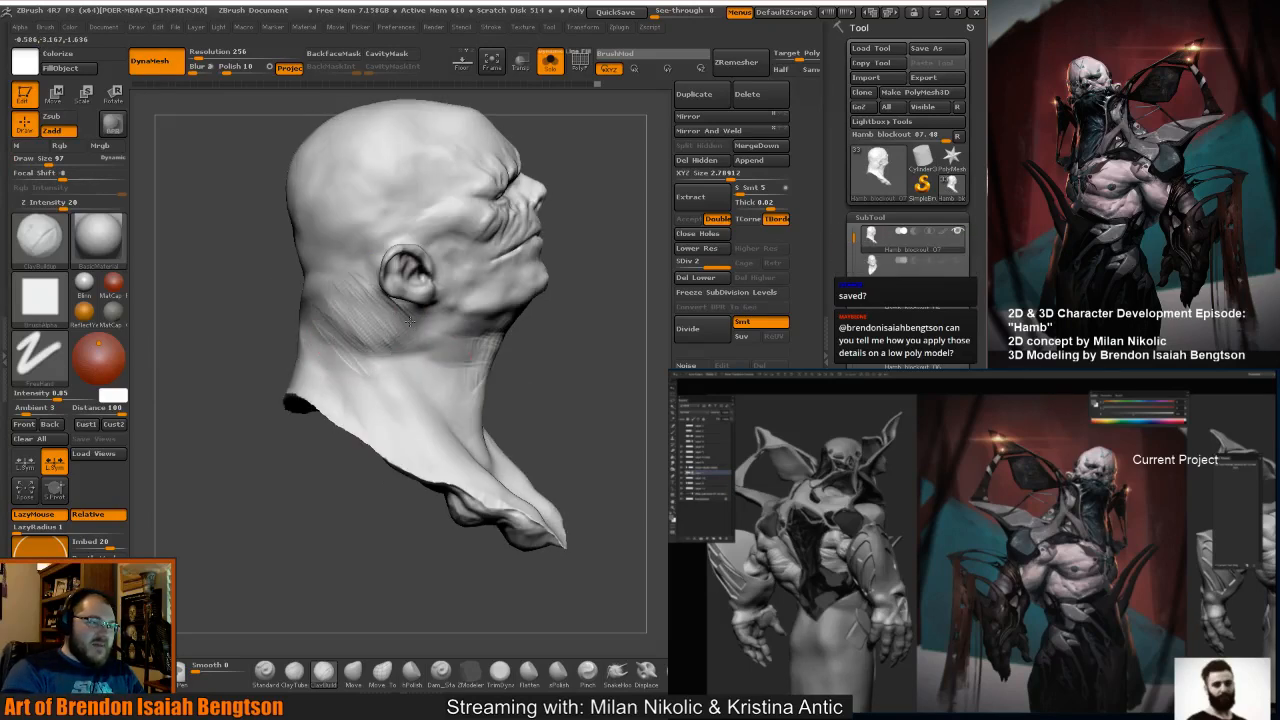
{"action": "left_click_drag", "start_coordinate": [591, 351], "coordinate": [394, 318]}
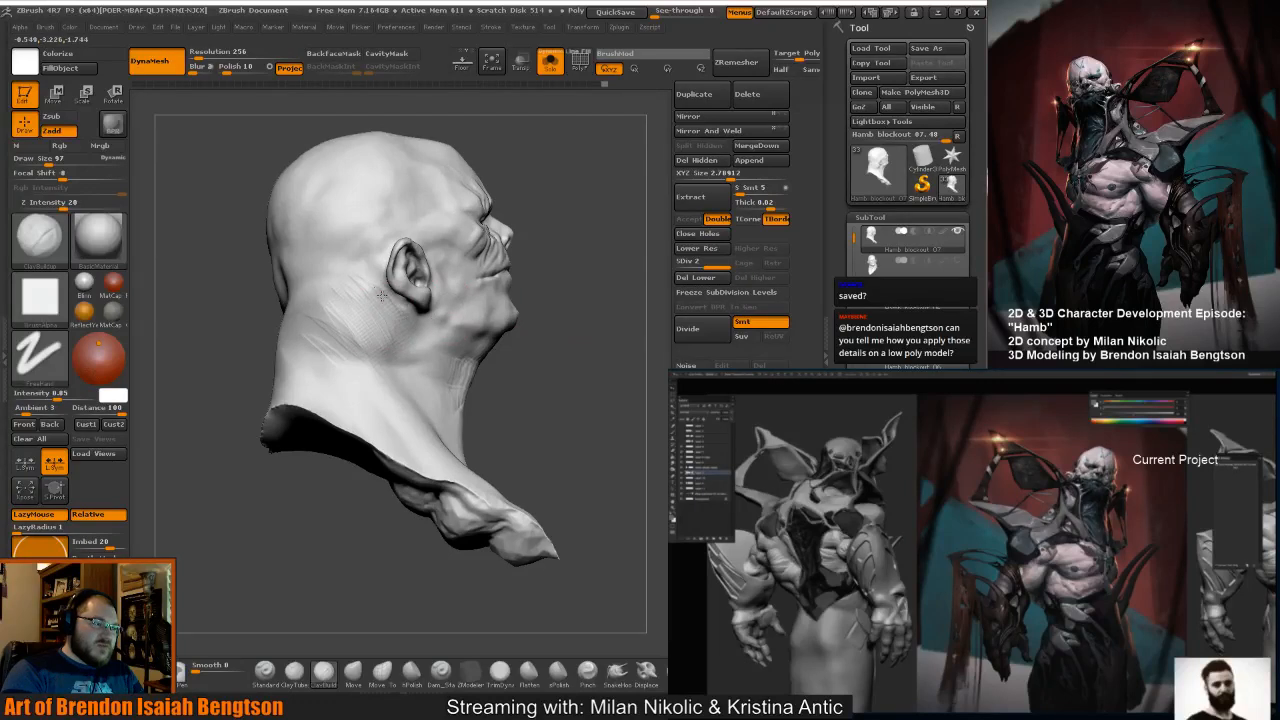
{"action": "left_click_drag", "start_coordinate": [590, 385], "coordinate": [460, 394]}
{"action": "mouse_move", "coordinate": [375, 312]}
{"action": "left_mouse_down"}
{"action": "mouse_move", "coordinate": [397, 414]}
{"action": "mouse_move", "coordinate": [386, 314]}
{"action": "mouse_move", "coordinate": [399, 424]}
{"action": "left_mouse_up"}
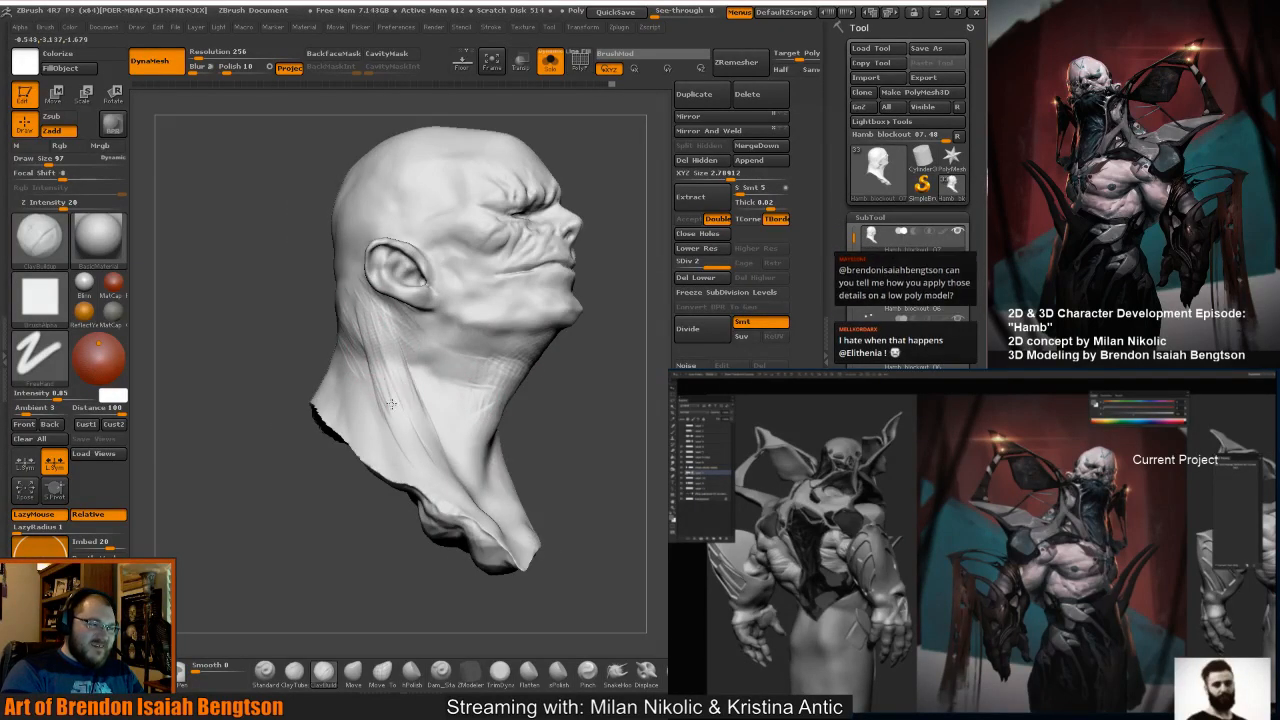
{"action": "mouse_move", "coordinate": [574, 426]}
{"action": "left_mouse_down"}
{"action": "mouse_move", "coordinate": [545, 433]}
{"action": "mouse_move", "coordinate": [574, 428]}
{"action": "left_mouse_up"}
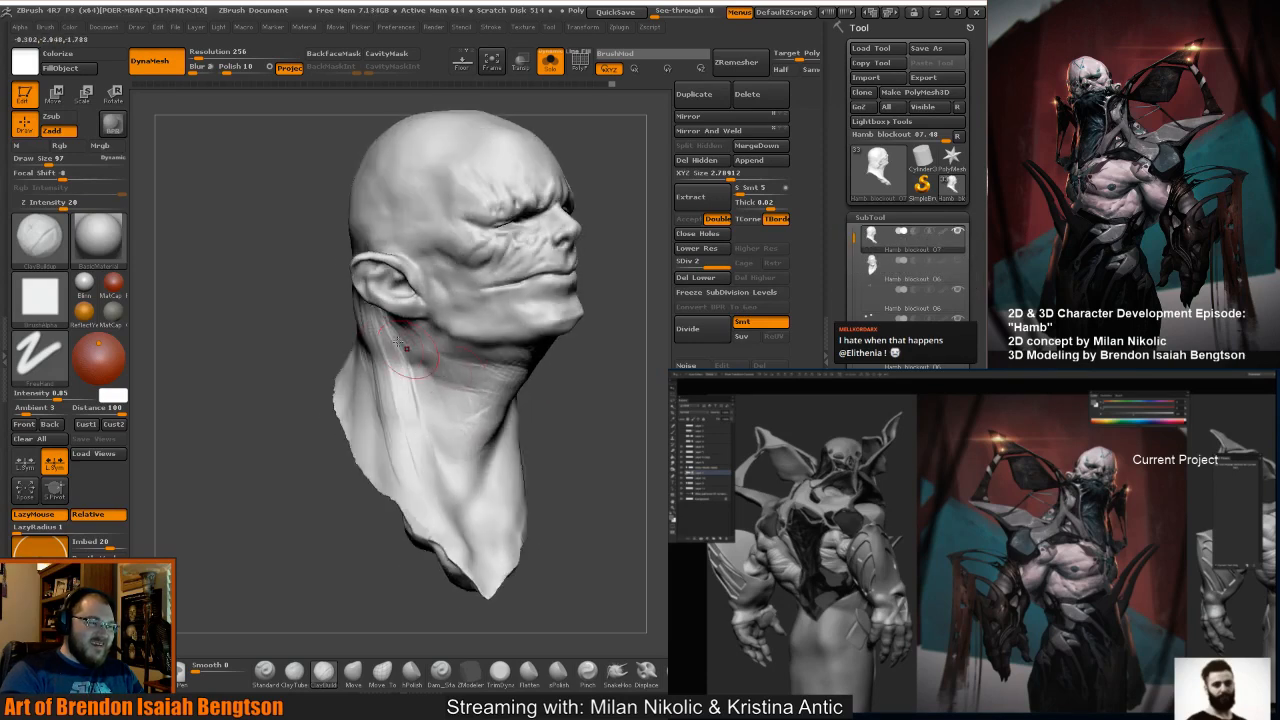
Fill out the front and side of the neck with ClayBuildup at draw size 148 and smooth the side muscle.
{"action": "key", "text": "space"}
{"action": "left_click_drag", "start_coordinate": [428, 346], "coordinate": [437, 346]}
{"action": "left_click_drag", "start_coordinate": [328, 323], "coordinate": [312, 316]}
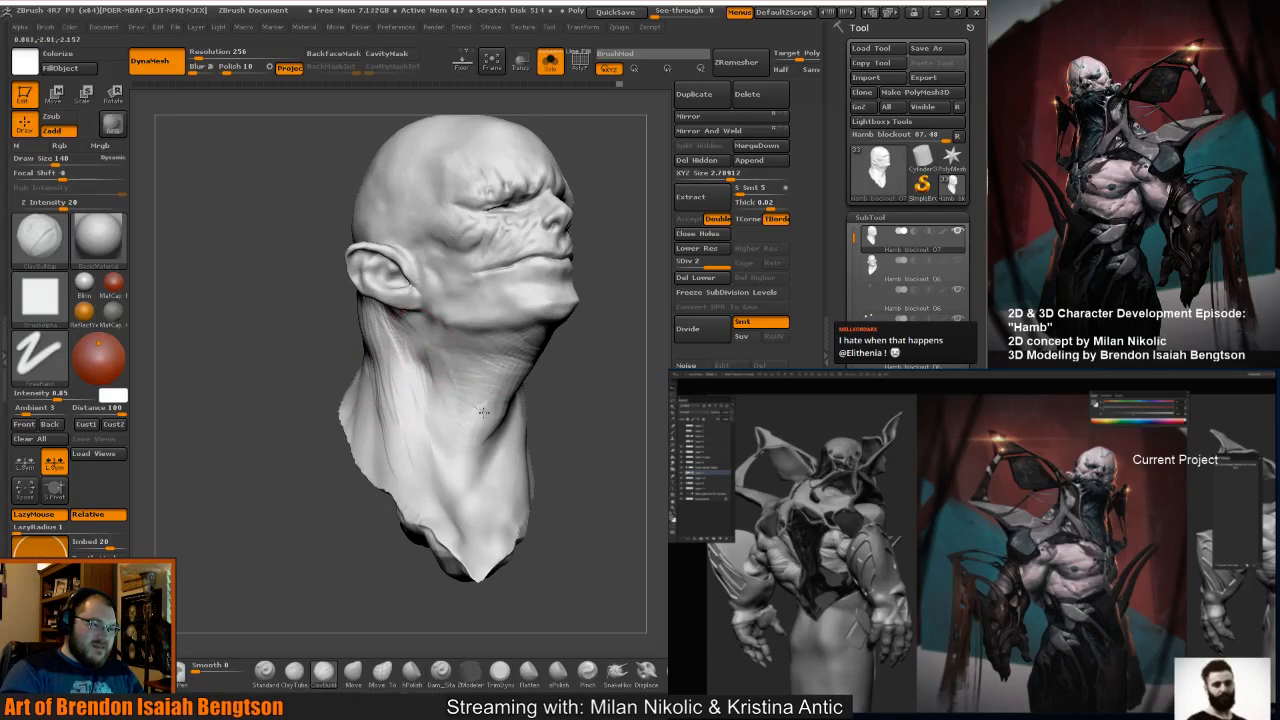
{"action": "left_click_drag", "start_coordinate": [584, 432], "coordinate": [529, 412]}
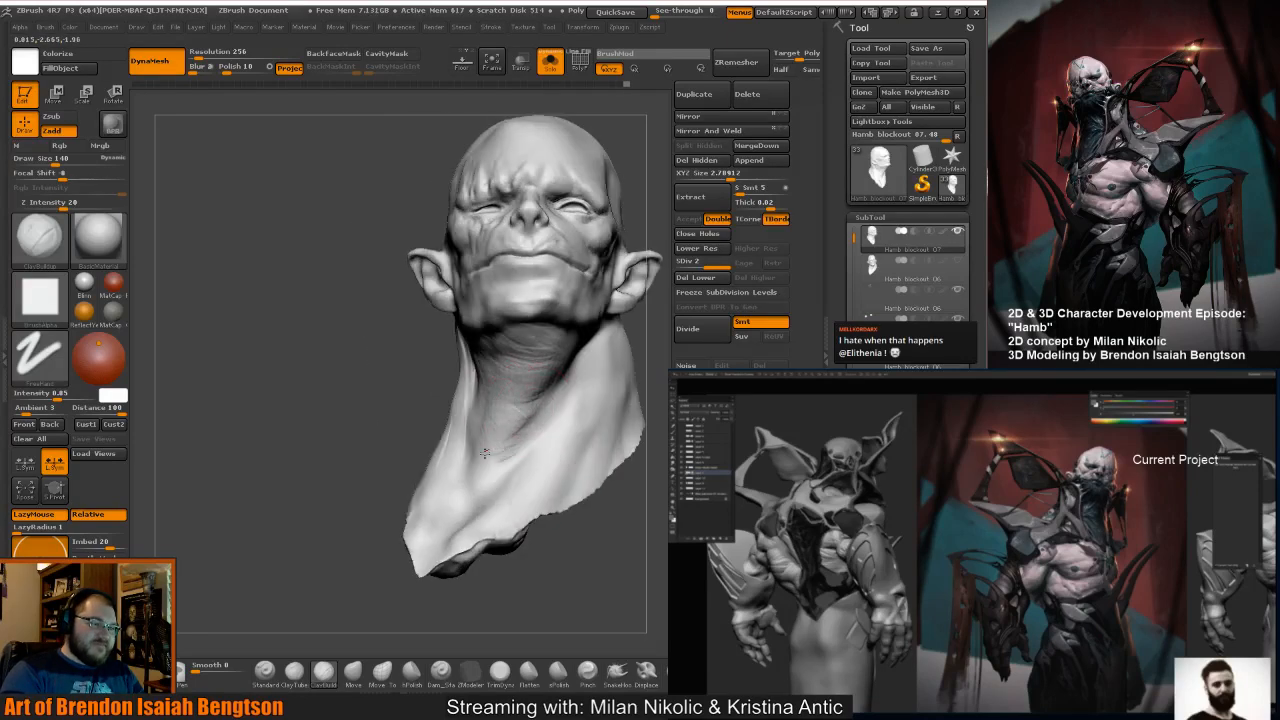
{"action": "left_click_drag", "start_coordinate": [396, 383], "coordinate": [224, 378], "text": "alt"}
{"action": "mouse_move", "coordinate": [491, 343]}
{"action": "left_mouse_down"}
{"action": "mouse_move", "coordinate": [450, 345]}
{"action": "mouse_move", "coordinate": [483, 345]}
{"action": "mouse_move", "coordinate": [416, 374]}
{"action": "mouse_move", "coordinate": [413, 398]}
{"action": "left_mouse_up"}
{"action": "left_click_drag", "start_coordinate": [556, 372], "coordinate": [515, 366]}
{"action": "mouse_move", "coordinate": [482, 314]}
{"action": "left_mouse_down"}
{"action": "mouse_move", "coordinate": [457, 384]}
{"action": "mouse_move", "coordinate": [463, 346]}
{"action": "mouse_move", "coordinate": [434, 357]}
{"action": "mouse_move", "coordinate": [417, 397]}
{"action": "left_mouse_up"}
{"action": "left_click_drag", "start_coordinate": [455, 345], "coordinate": [423, 404], "text": "shift"}
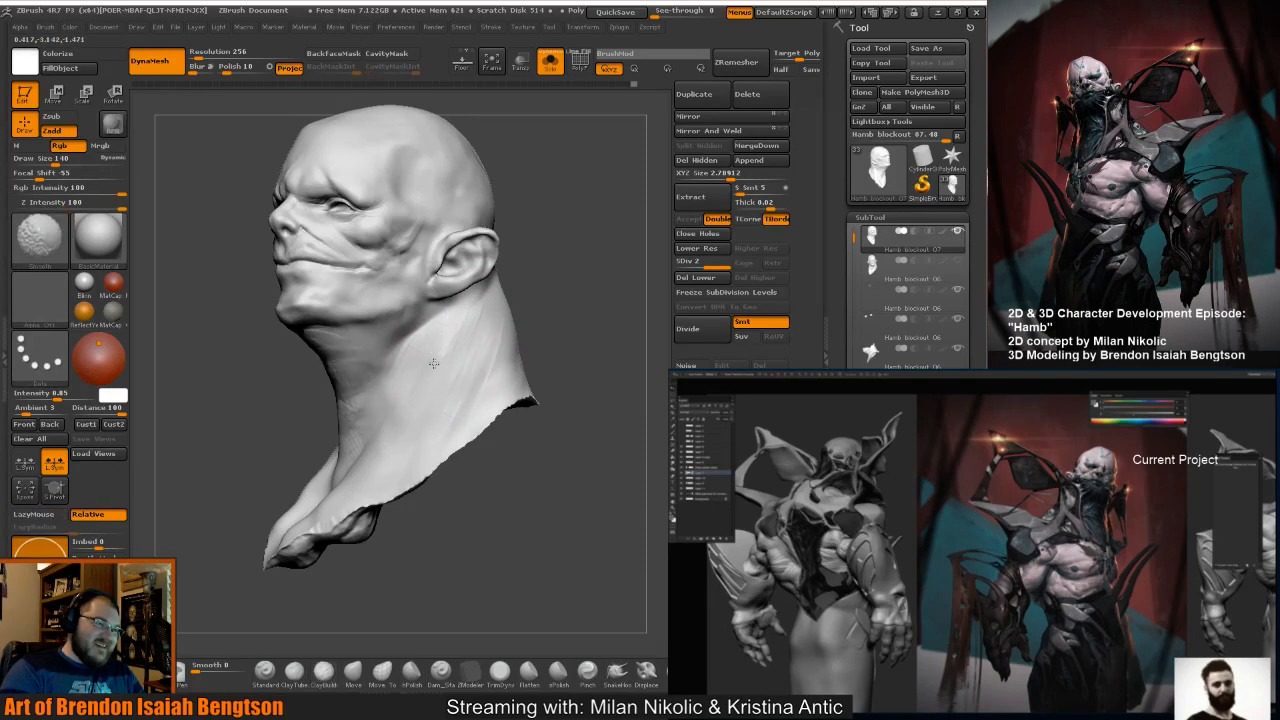
Reduce the draw size to 38 and examine the head and neck forms from front, three-quarter and profile views.
{"action": "mouse_move", "coordinate": [556, 275]}
{"action": "left_mouse_down"}
{"action": "mouse_move", "coordinate": [597, 349]}
{"action": "mouse_move", "coordinate": [562, 347]}
{"action": "left_mouse_up"}
{"action": "key", "text": "space"}
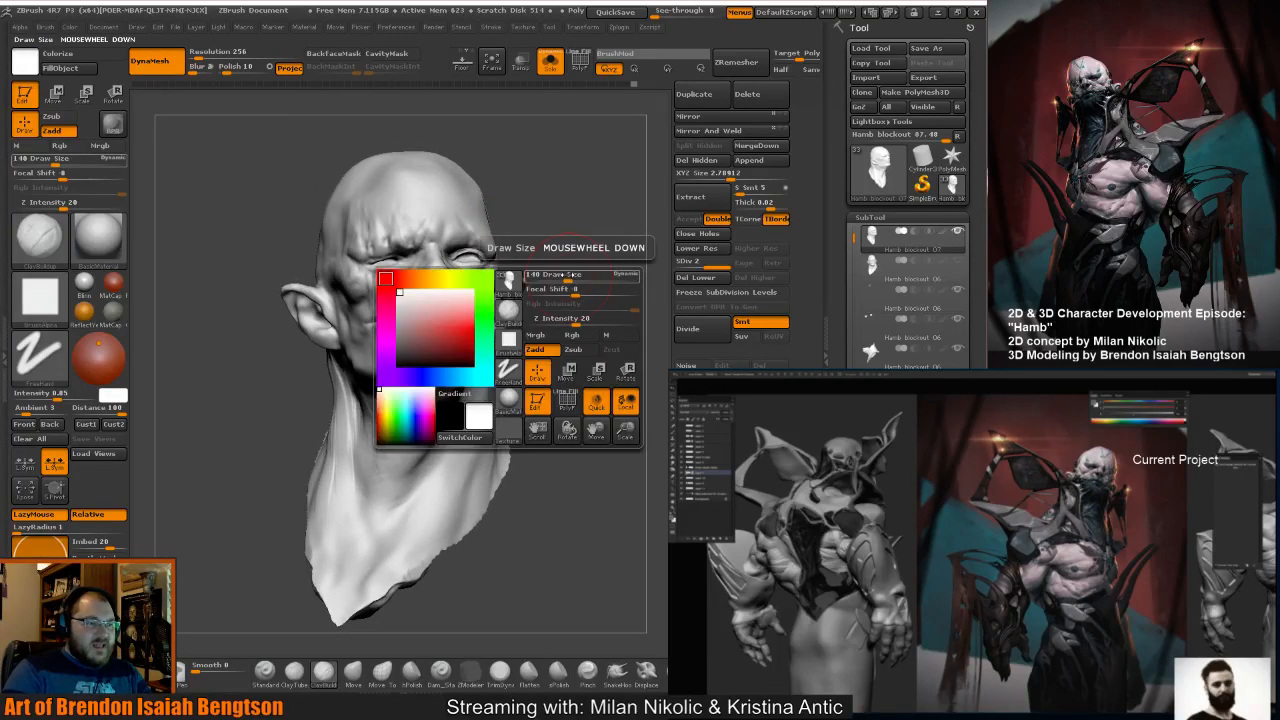
{"action": "mouse_move", "coordinate": [567, 276]}
{"action": "left_mouse_down"}
{"action": "mouse_move", "coordinate": [547, 278]}
{"action": "mouse_move", "coordinate": [611, 304]}
{"action": "mouse_move", "coordinate": [603, 325]}
{"action": "mouse_move", "coordinate": [592, 304]}
{"action": "left_mouse_up"}
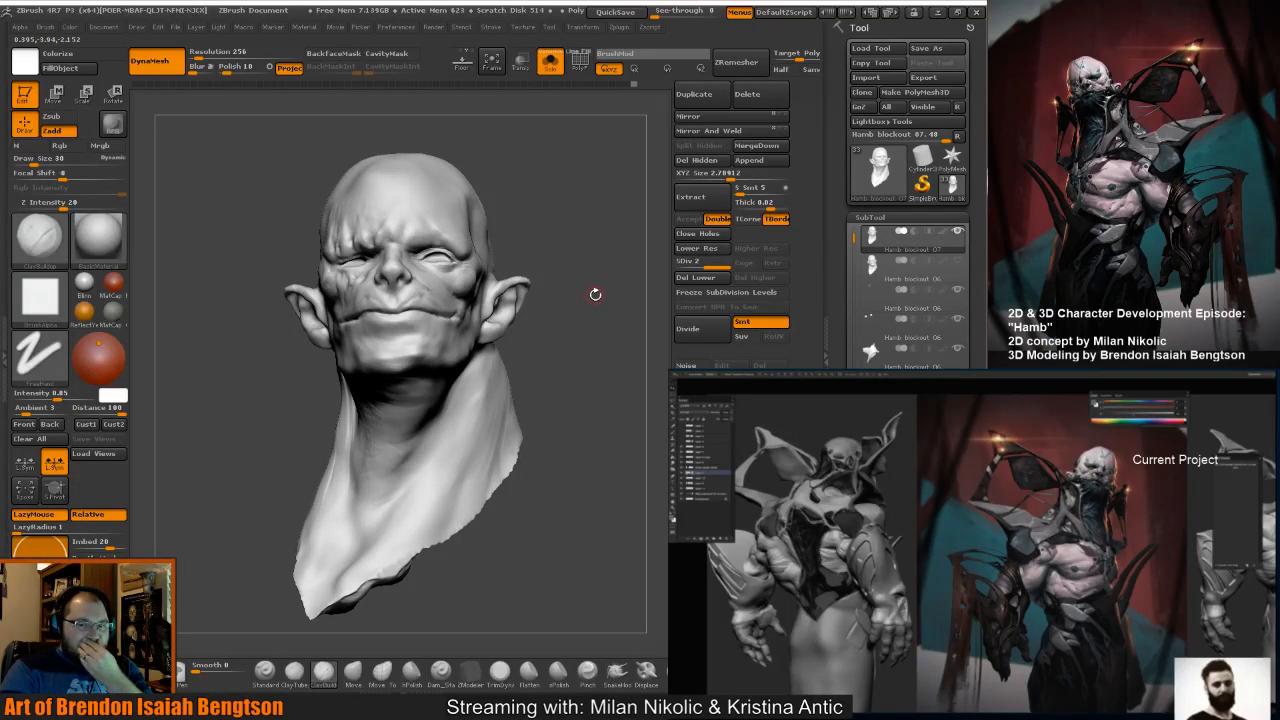
{"action": "left_click_drag", "start_coordinate": [584, 364], "coordinate": [566, 344]}
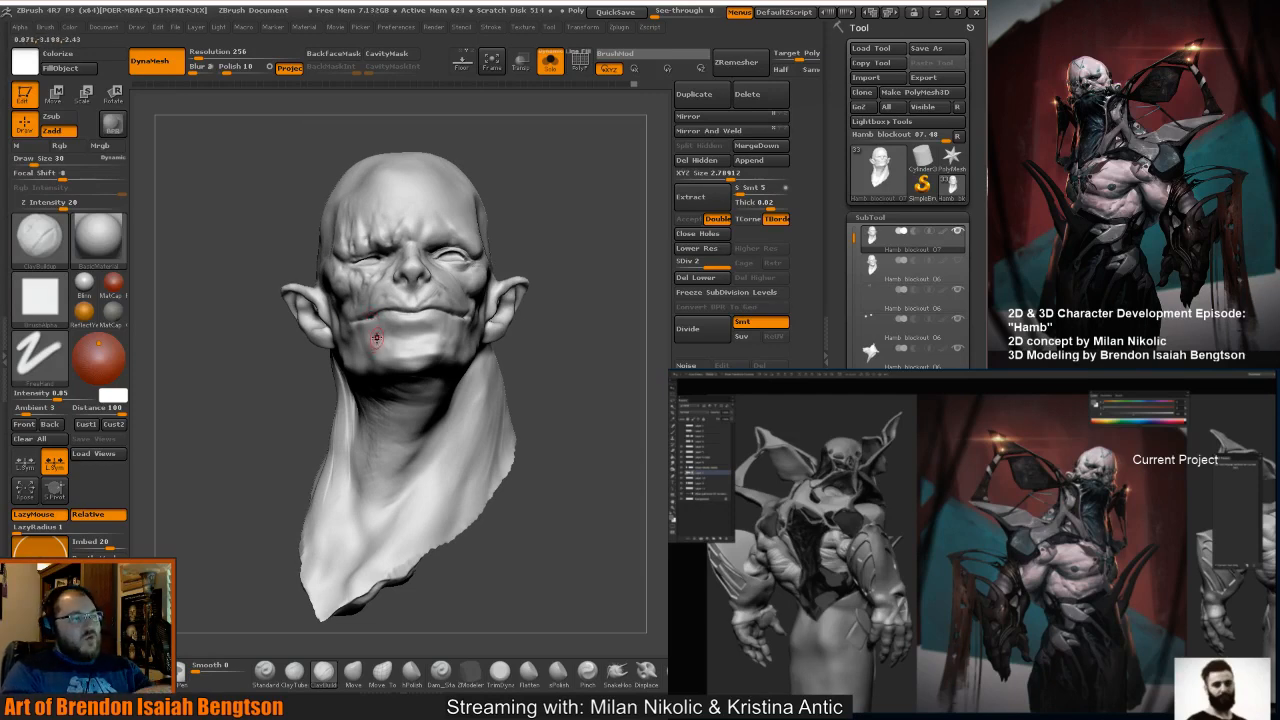
{"action": "left_click_drag", "start_coordinate": [596, 330], "coordinate": [493, 462]}
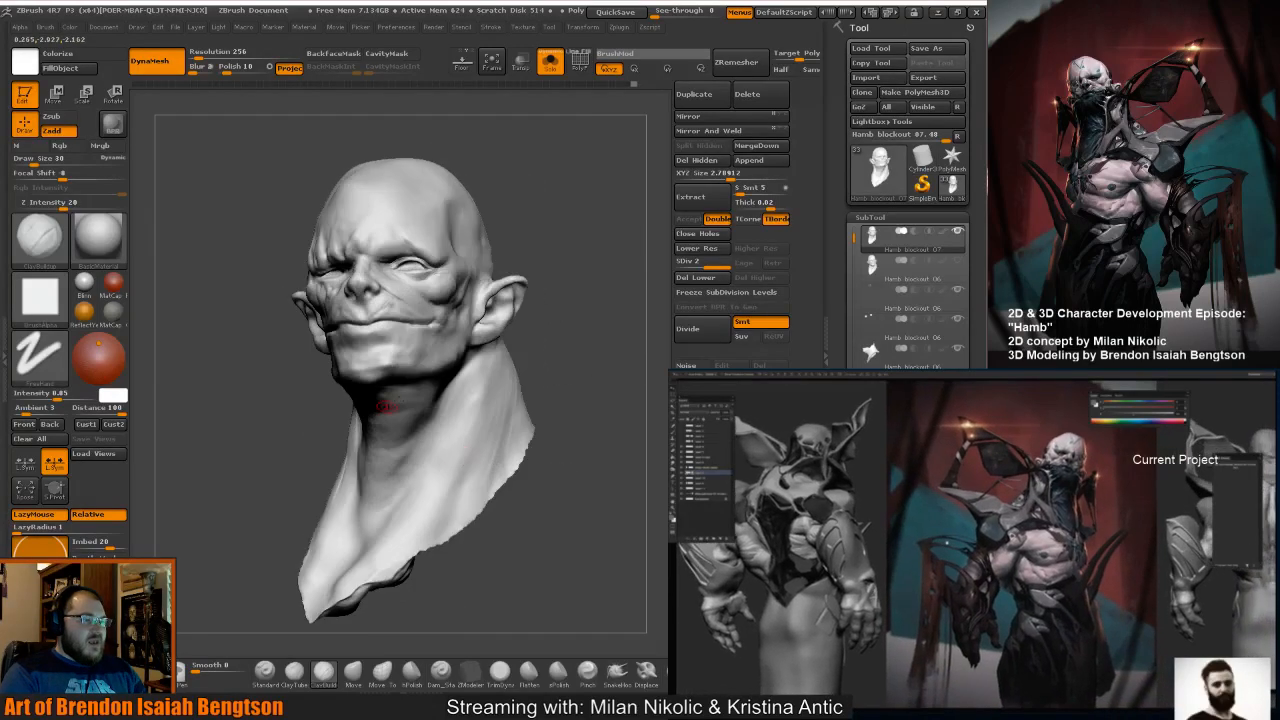
{"action": "left_click_drag", "start_coordinate": [566, 363], "coordinate": [496, 378]}
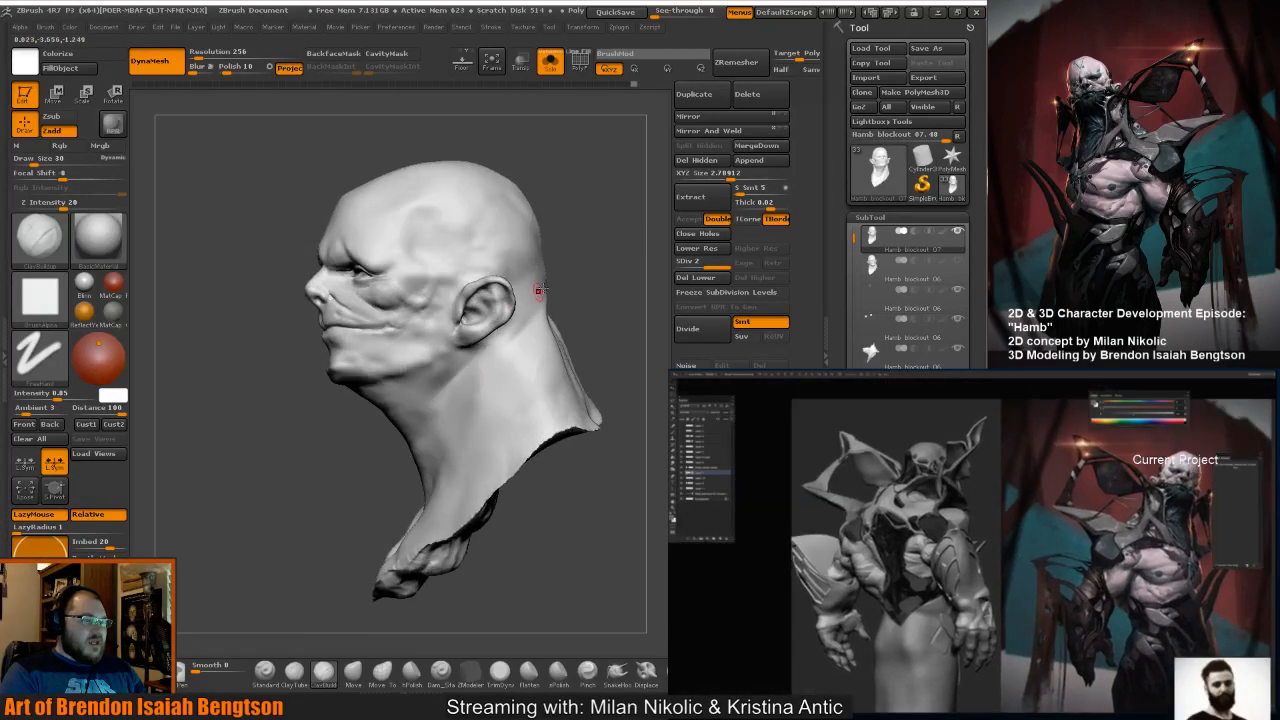
{"action": "left_click_drag", "start_coordinate": [568, 288], "coordinate": [587, 332]}
{"action": "left_click_drag", "start_coordinate": [598, 331], "coordinate": [570, 322]}
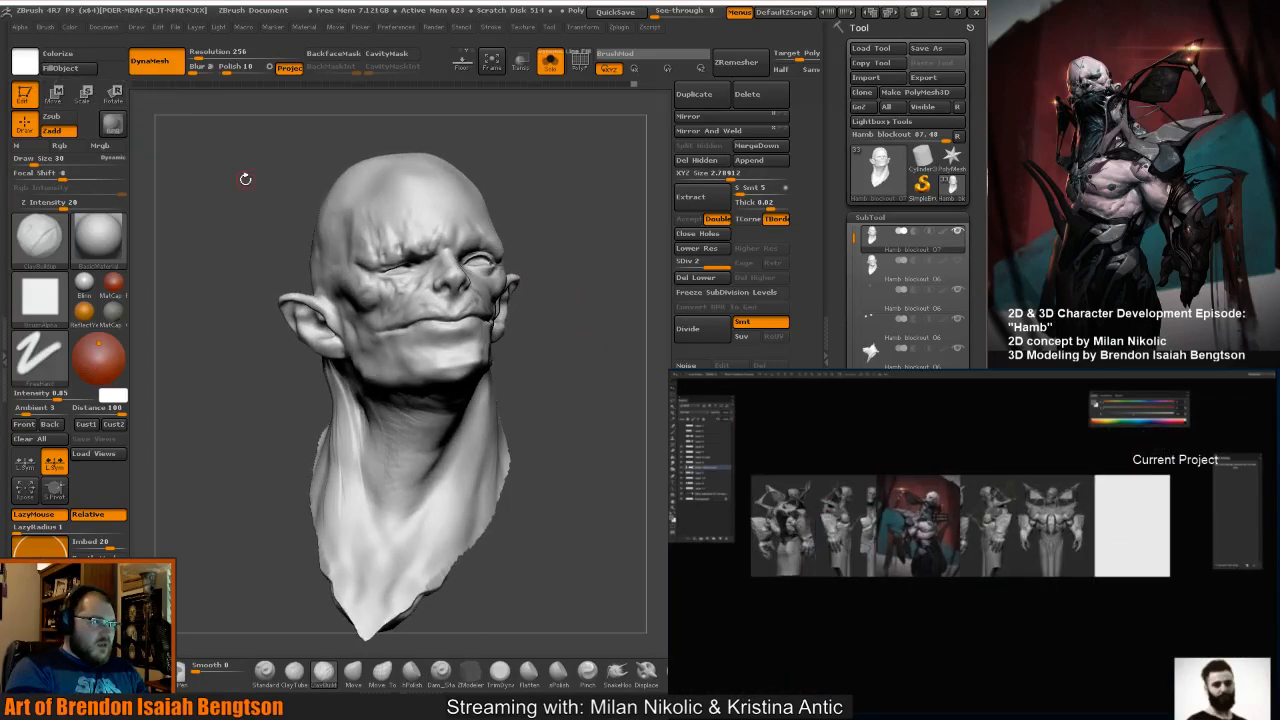
{"action": "left_click_drag", "start_coordinate": [575, 391], "coordinate": [522, 348]}
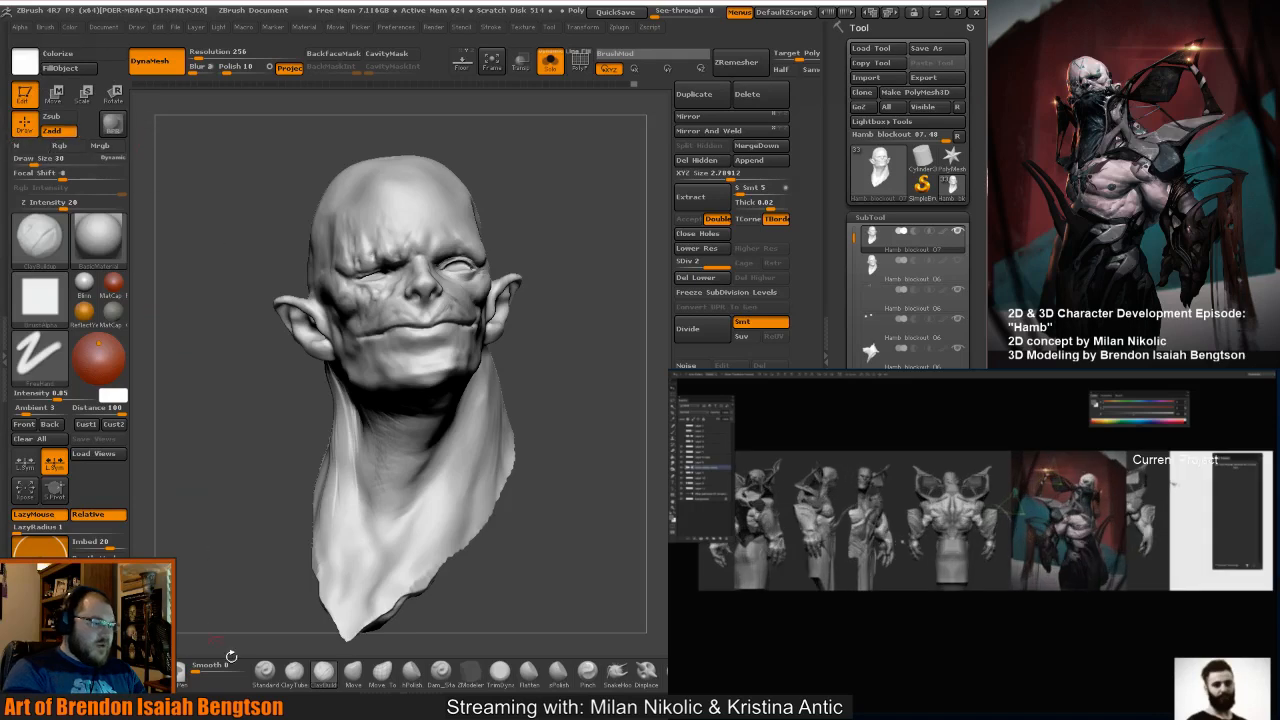
Switch to the Standard brush and fill the head with white so it can be painted with RGB colour.
{"action": "left_click", "coordinate": [264, 670]}
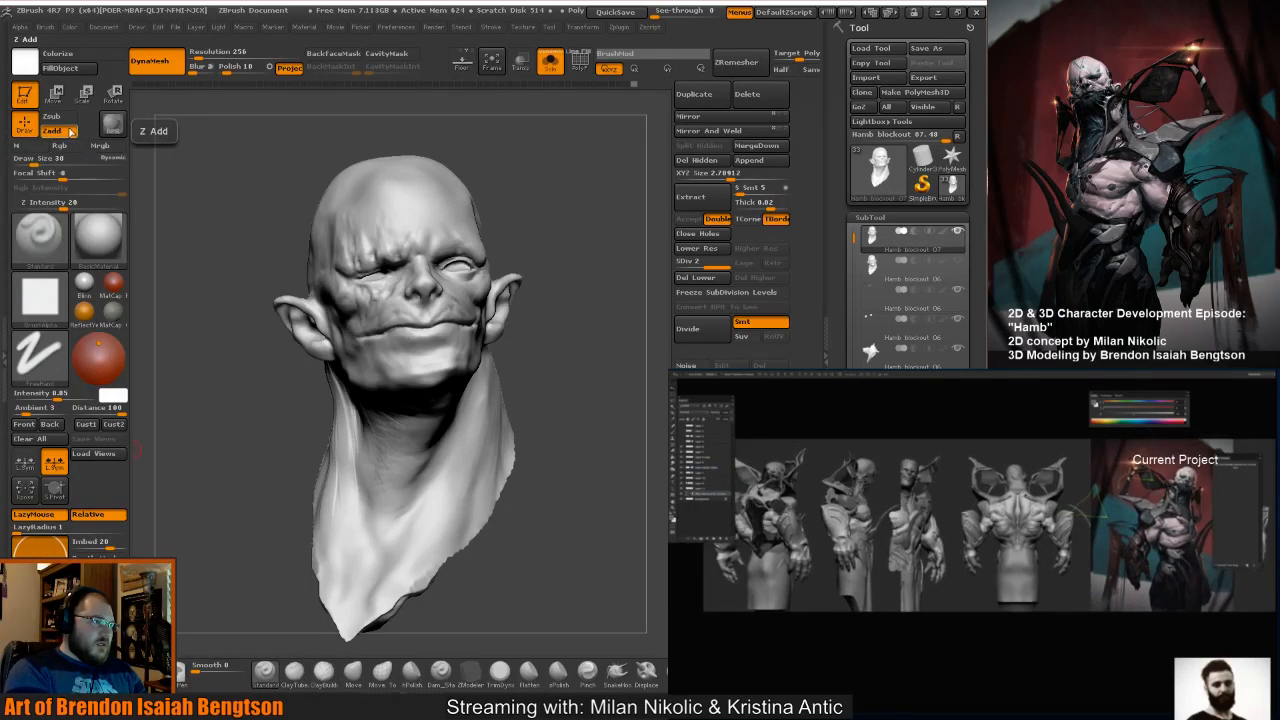
{"action": "left_click", "coordinate": [70, 68]}
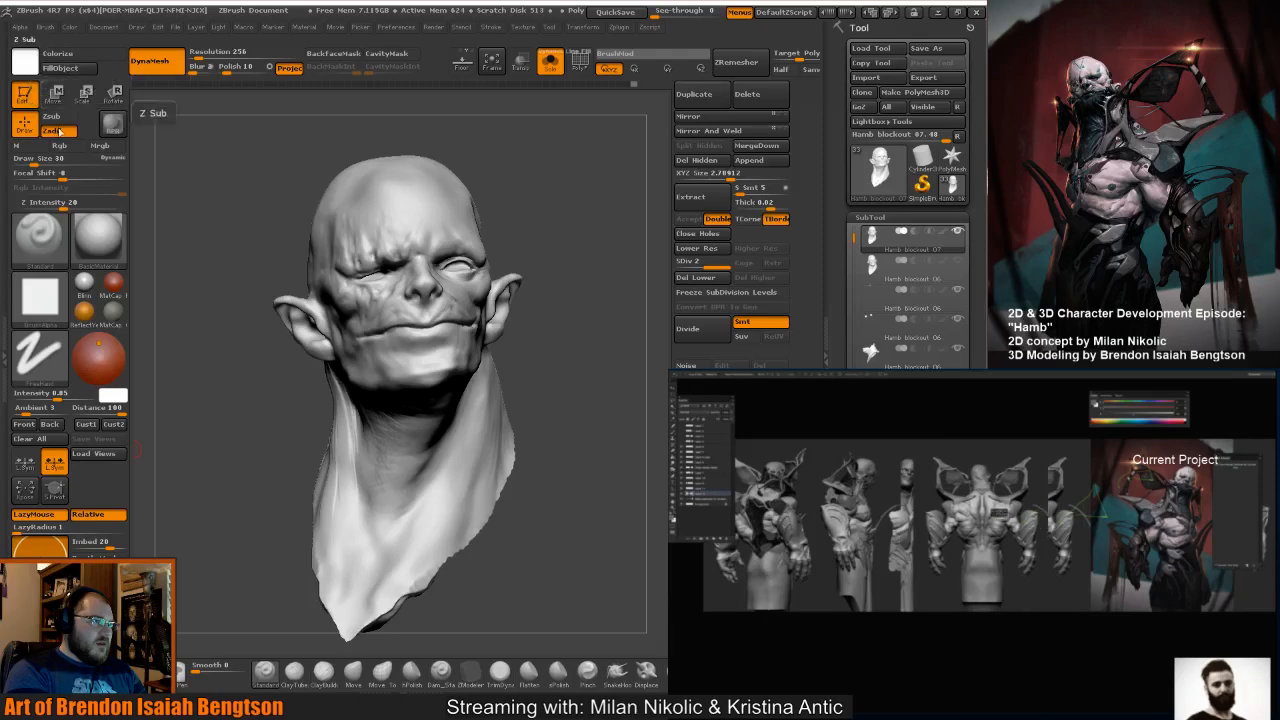
{"action": "left_click", "coordinate": [68, 71]}
{"action": "left_click_drag", "start_coordinate": [271, 246], "coordinate": [350, 272]}
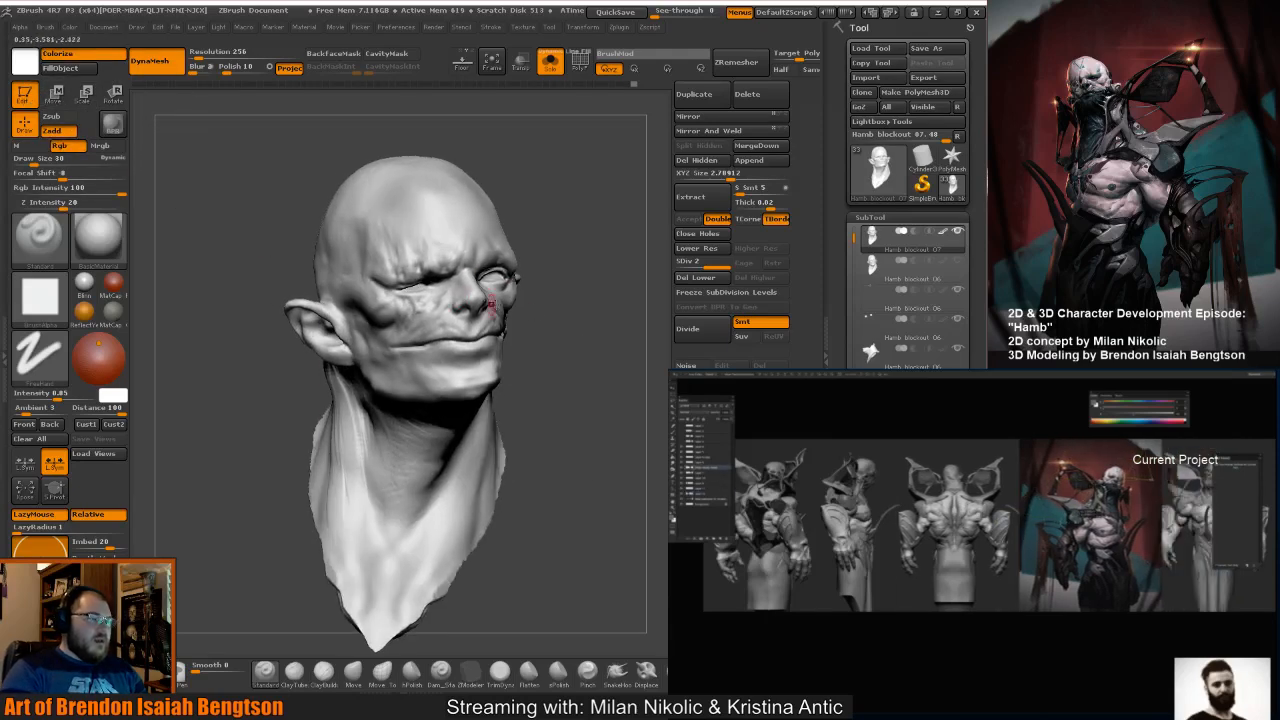
Choose black as the paint colour and reduce the draw size to 13.
{"action": "key", "text": "space"}
{"action": "left_click_drag", "start_coordinate": [394, 356], "coordinate": [332, 402]}
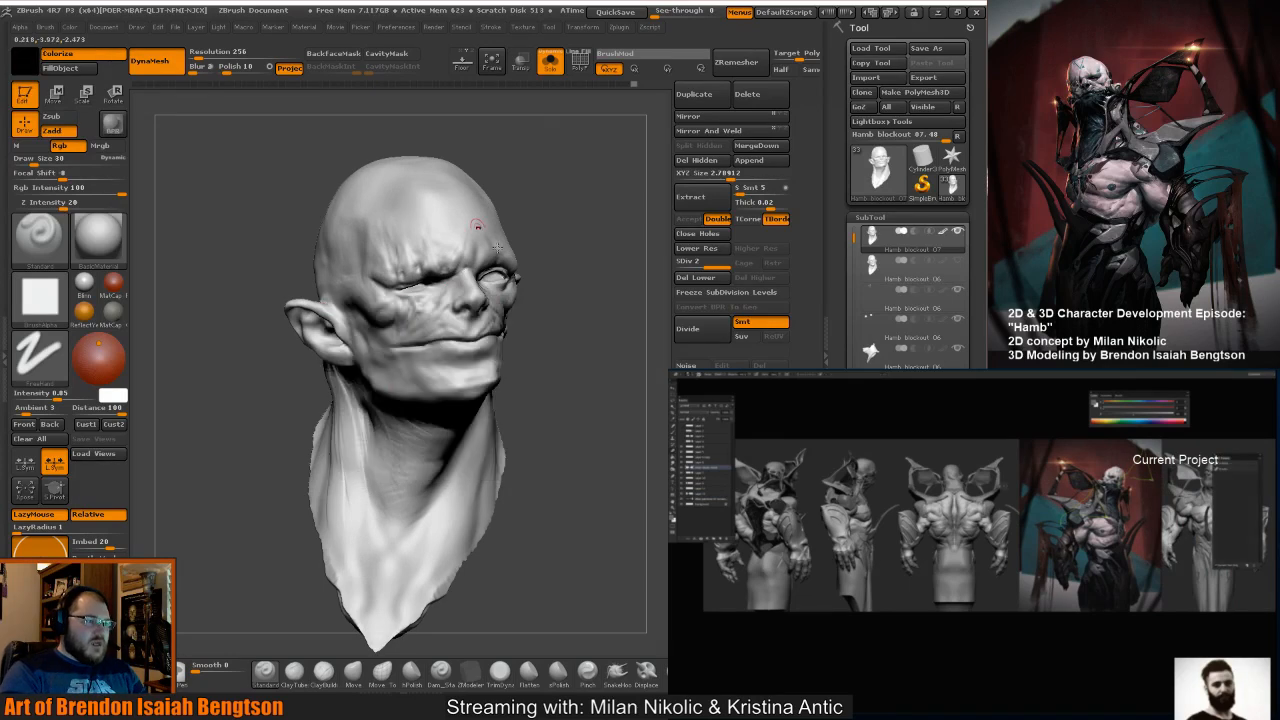
{"action": "mouse_move", "coordinate": [552, 290]}
{"action": "left_mouse_down"}
{"action": "mouse_move", "coordinate": [563, 300]}
{"action": "mouse_move", "coordinate": [537, 283]}
{"action": "left_mouse_up"}
{"action": "key", "text": "space"}
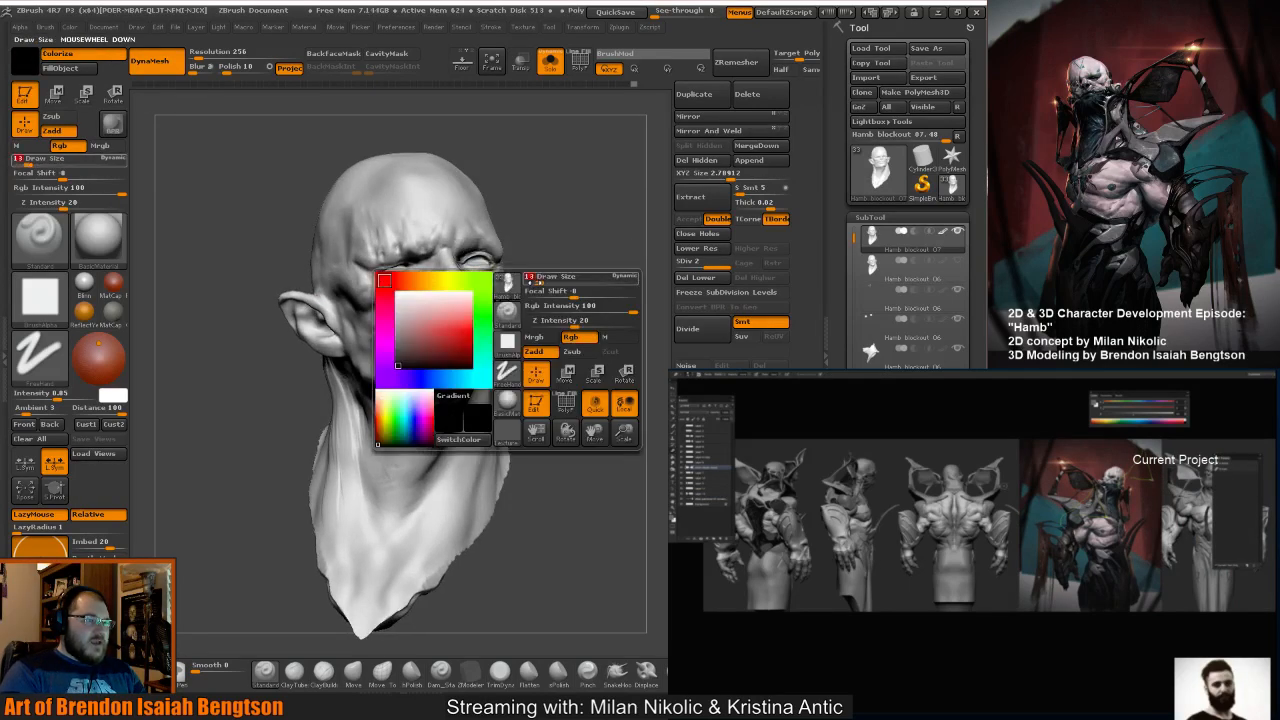
{"action": "left_click_drag", "start_coordinate": [257, 377], "coordinate": [262, 369]}
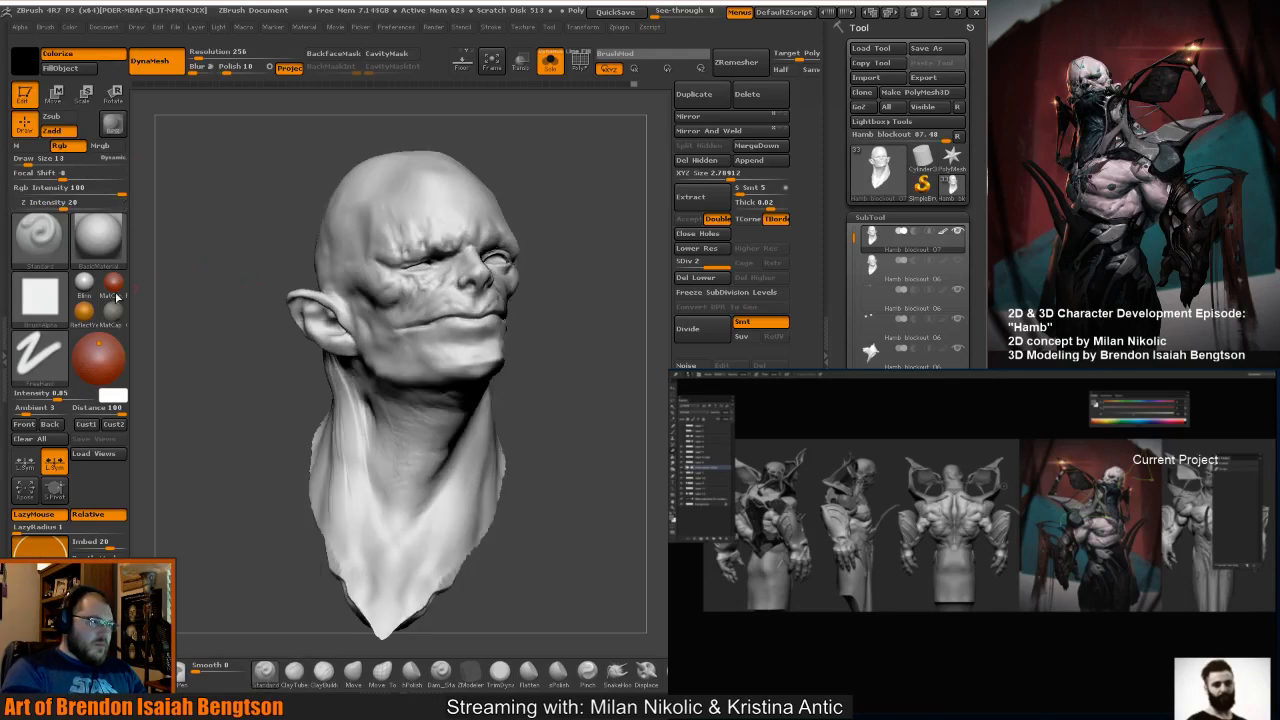
Turn off the brush's alpha and reduce the draw size to 8 for thin painted lines.
{"action": "left_click", "coordinate": [40, 295]}
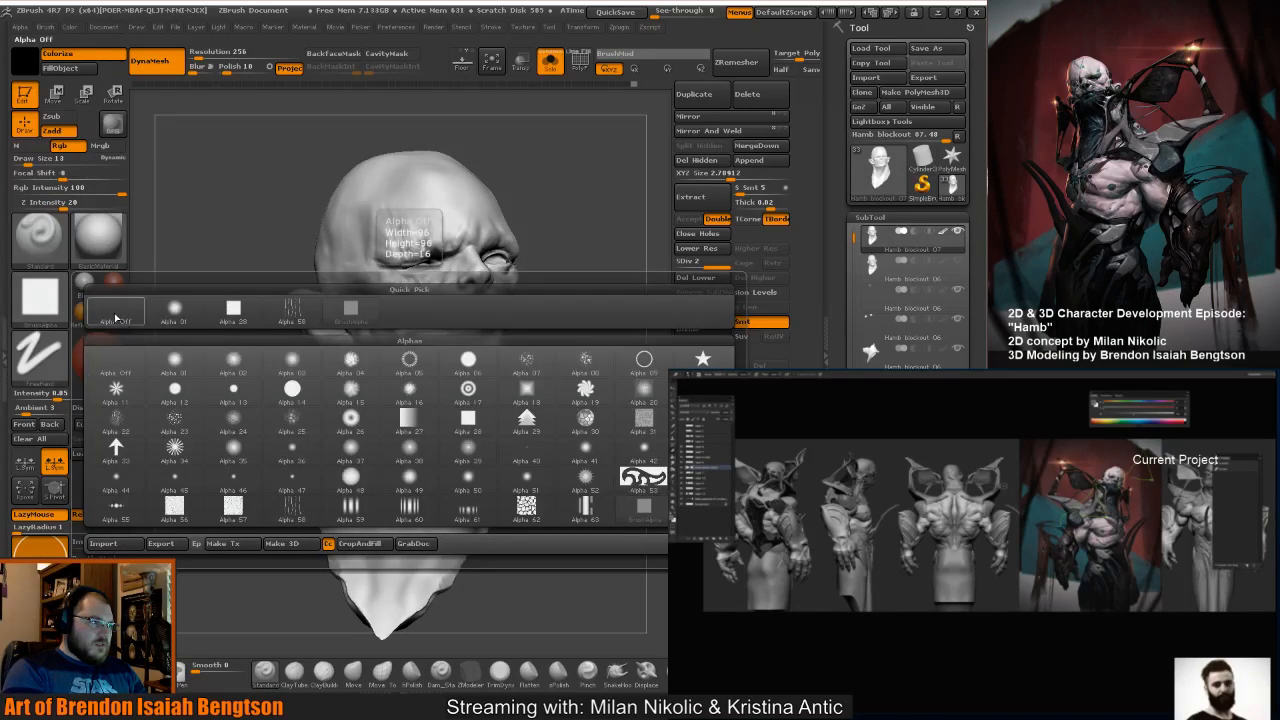
{"action": "left_click", "coordinate": [120, 318]}
{"action": "key", "text": "space"}
{"action": "scroll", "coordinate": [282, 208], "scroll_direction": "down", "scroll_amount": 5}
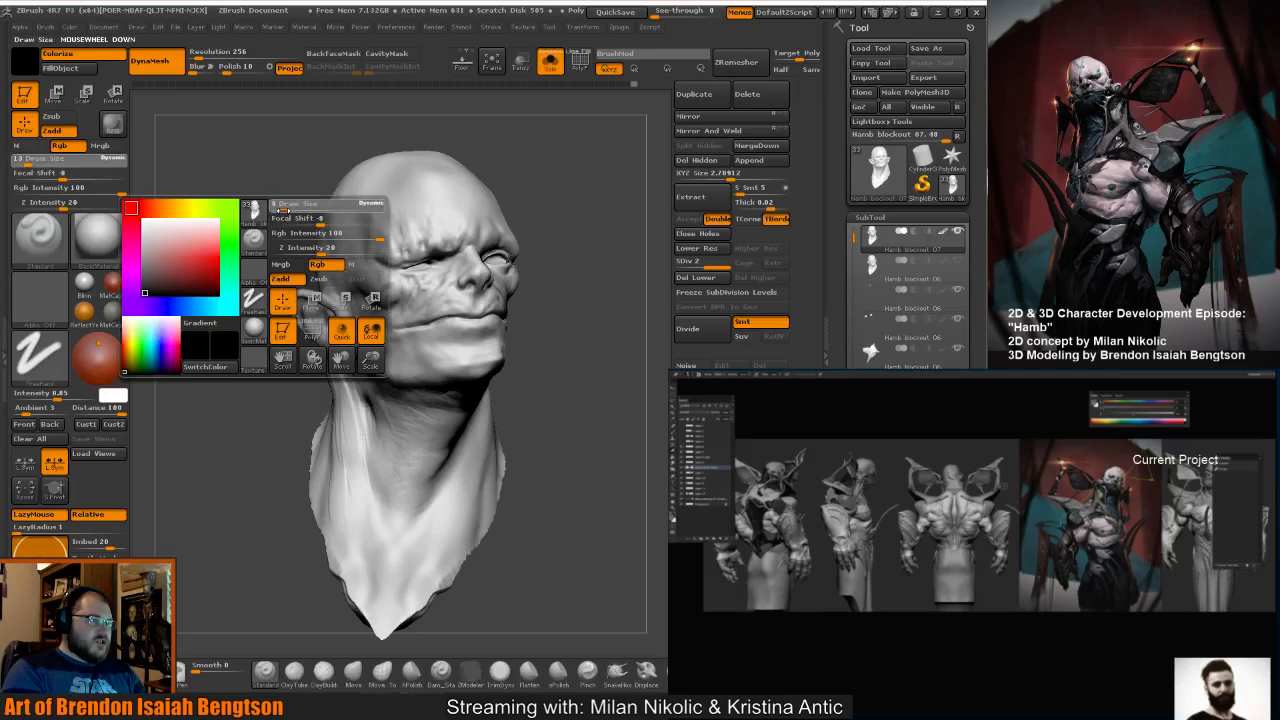
{"action": "left_click_drag", "start_coordinate": [283, 211], "coordinate": [281, 211]}
Sketch black guide lines for the neck muscle behind the ear and mark the Adam's apple on the throat.
{"action": "right_click_drag", "start_coordinate": [443, 323], "coordinate": [545, 335]}
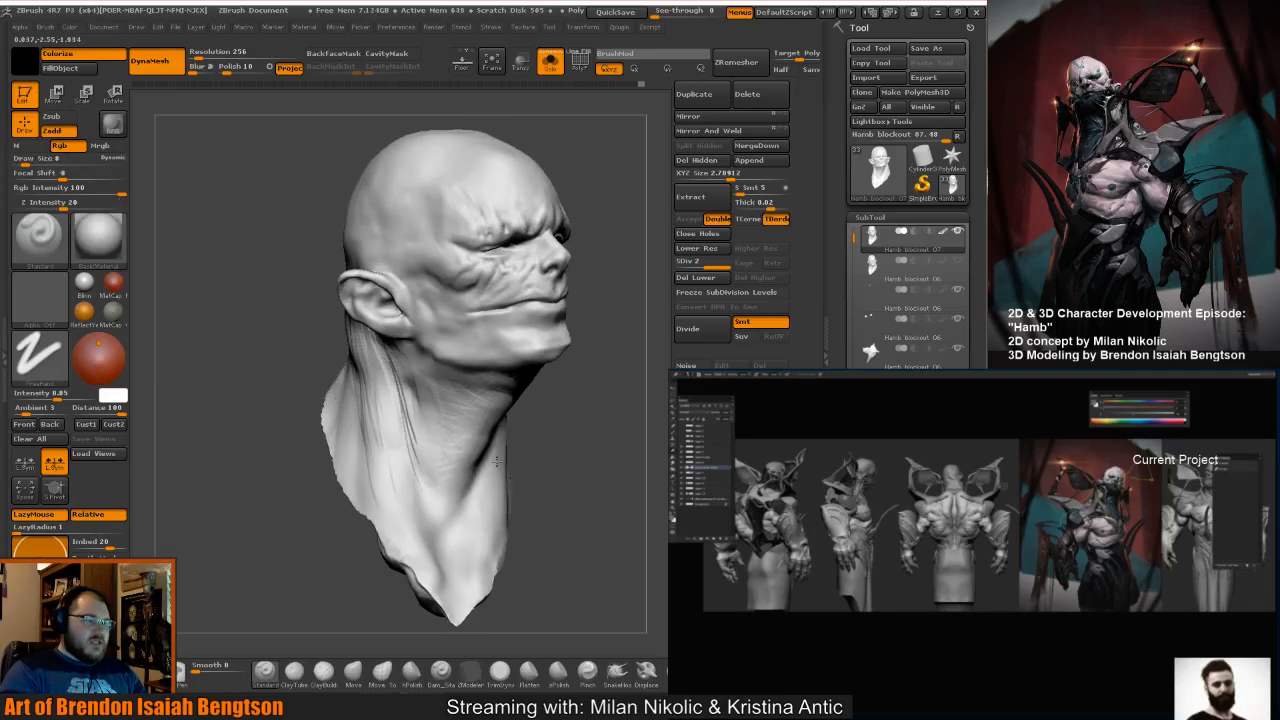
{"action": "right_click_drag", "start_coordinate": [496, 461], "coordinate": [466, 340]}
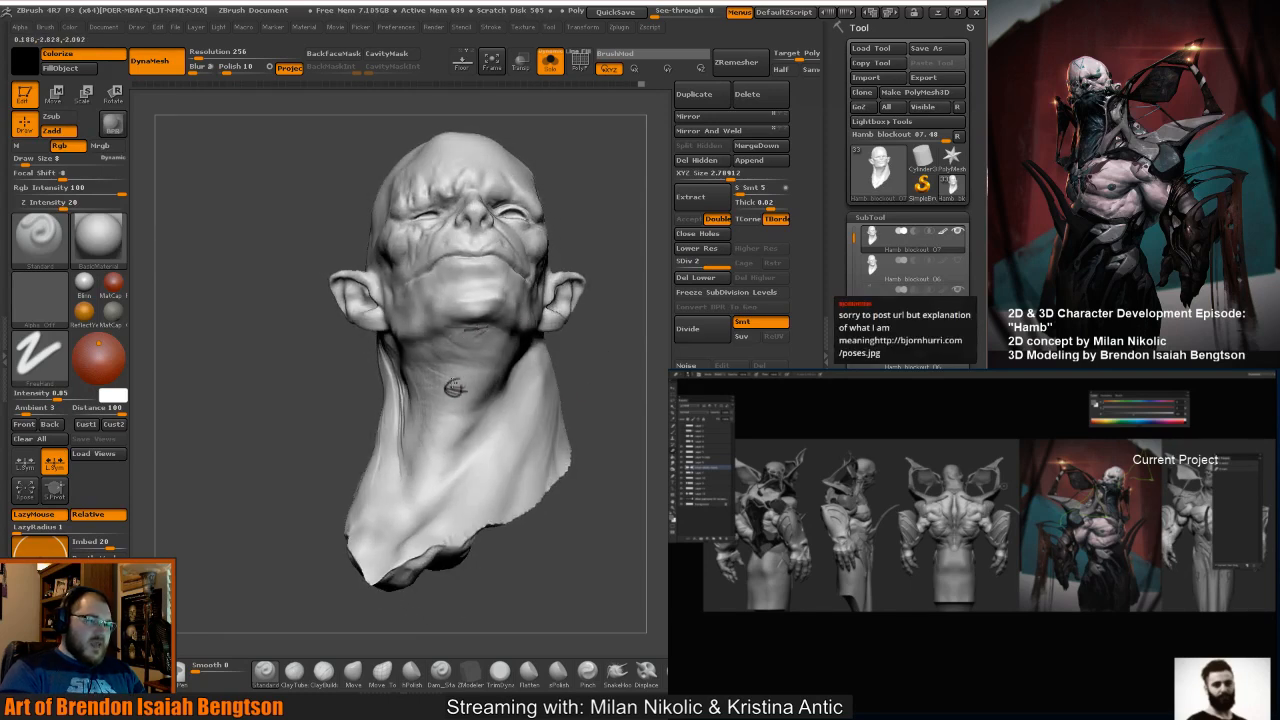
{"action": "mouse_move", "coordinate": [455, 389]}
{"action": "right_mouse_down"}
{"action": "mouse_move", "coordinate": [611, 371]}
{"action": "mouse_move", "coordinate": [548, 362]}
{"action": "mouse_move", "coordinate": [455, 305]}
{"action": "right_mouse_up"}
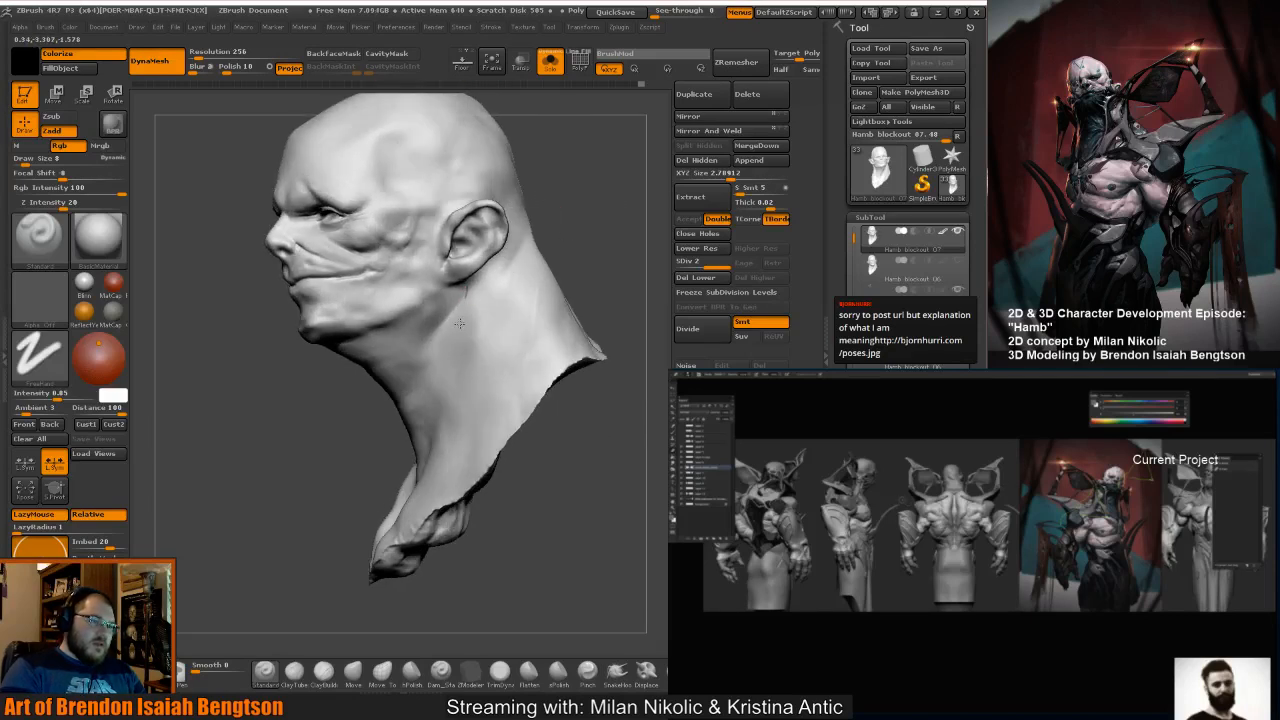
Outline the neck muscle on the opposite side with black lines running from behind the ear down towards the collar.
{"action": "right_click_drag", "start_coordinate": [571, 206], "coordinate": [482, 281]}
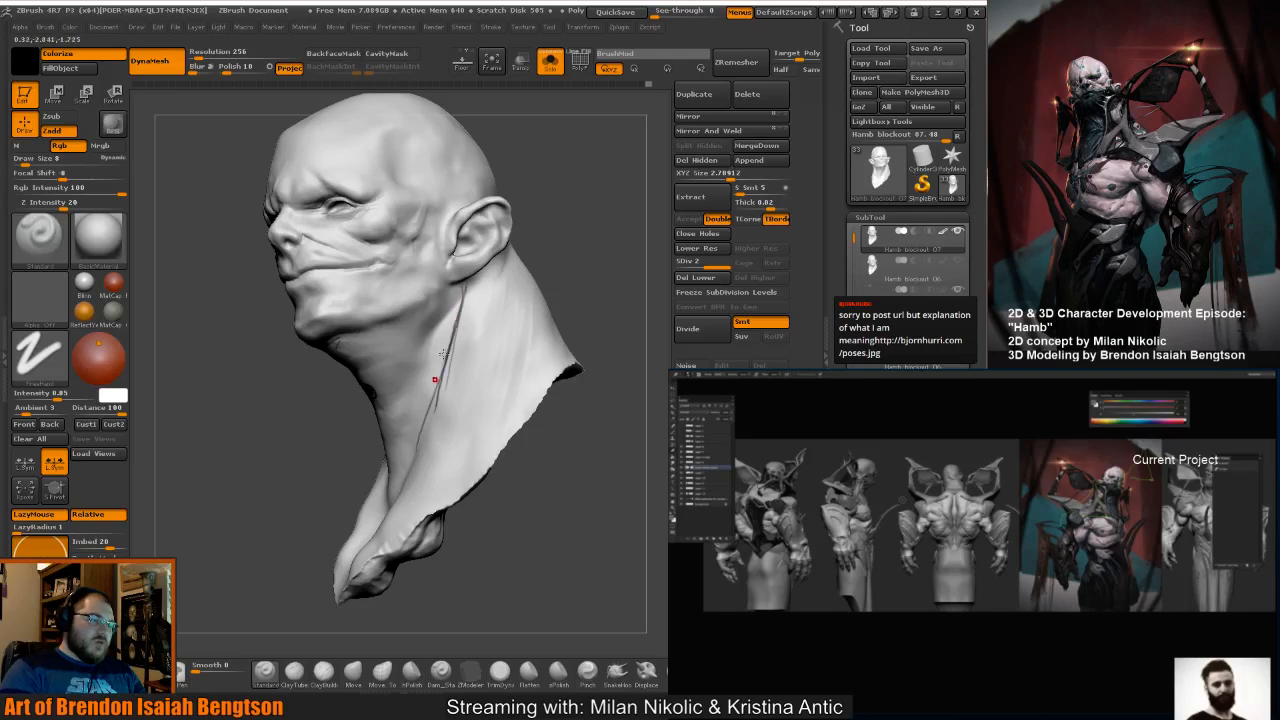
{"action": "right_click_drag", "start_coordinate": [441, 358], "coordinate": [497, 280]}
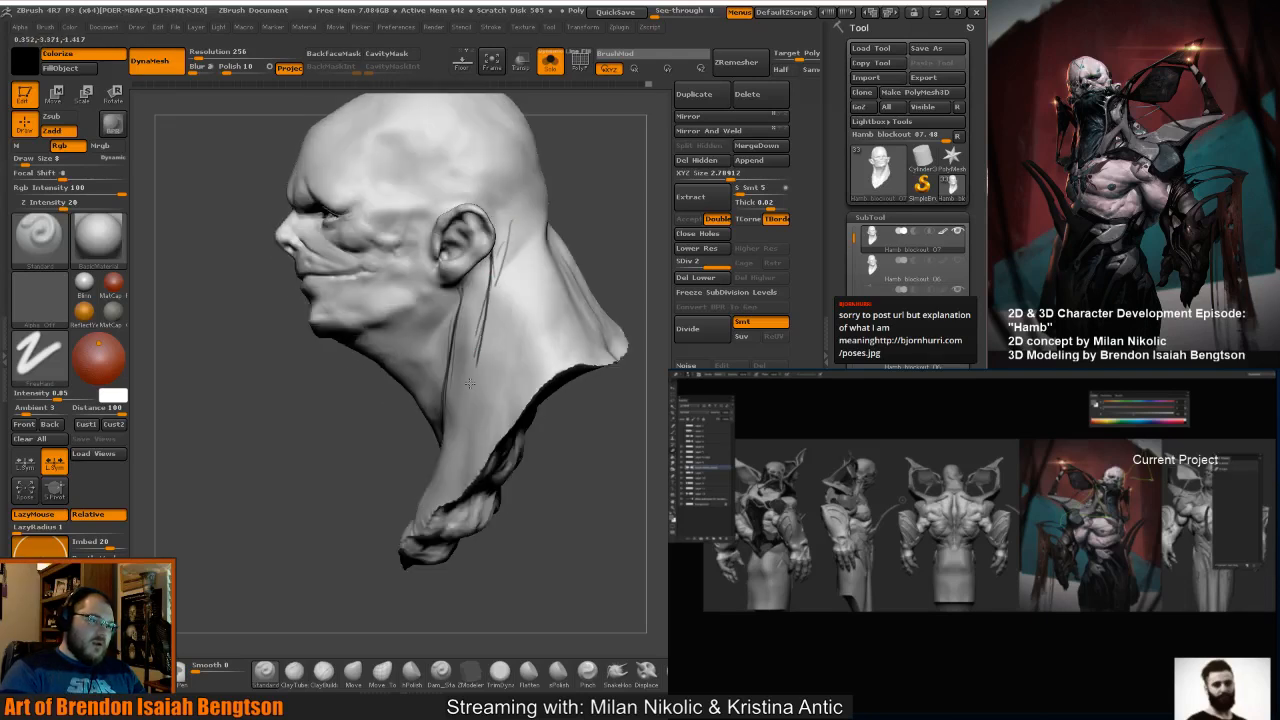
{"action": "right_click_drag", "start_coordinate": [469, 383], "coordinate": [569, 200]}
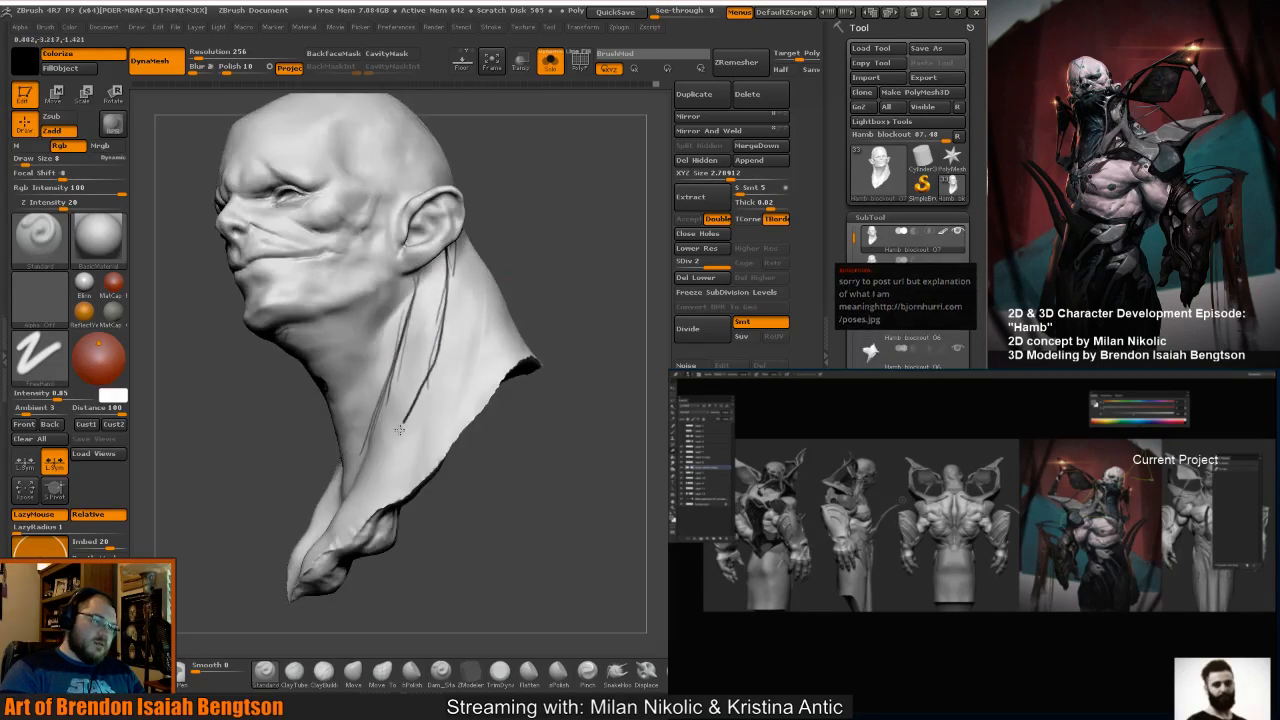
{"action": "right_click_drag", "start_coordinate": [514, 271], "coordinate": [509, 391]}
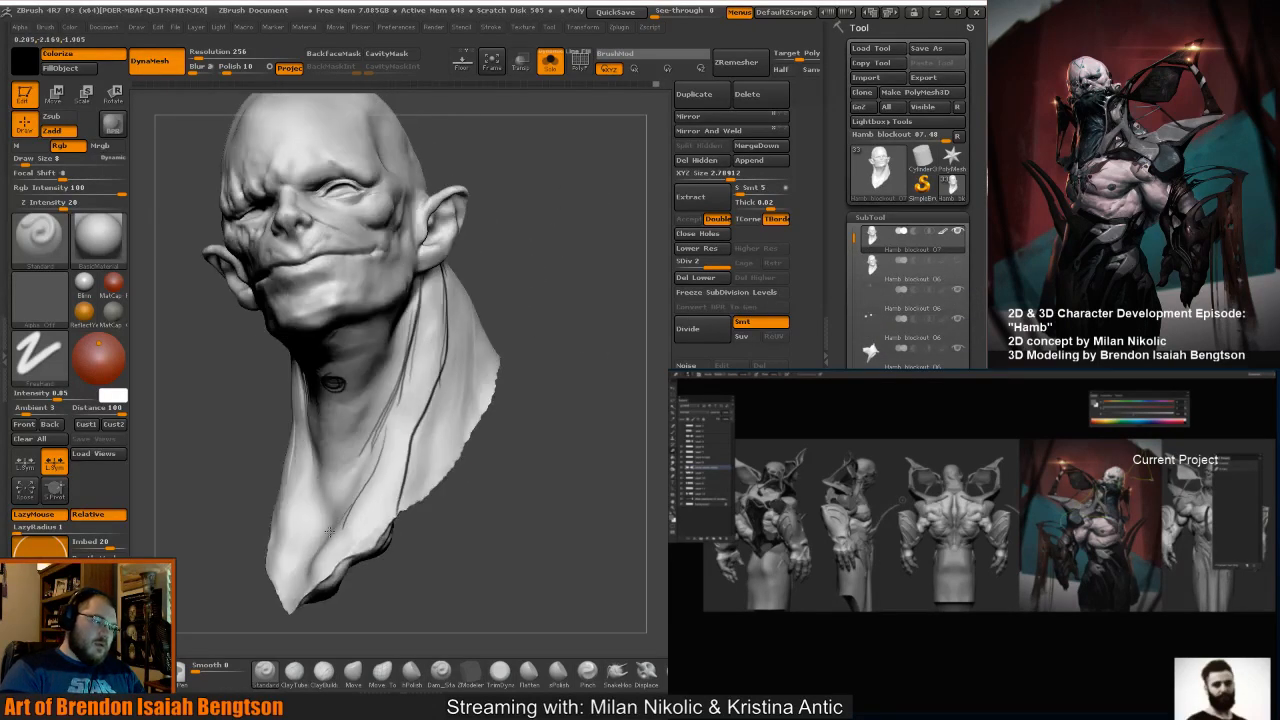
Mark the pit of the neck with a black spot and draw the muscle's front lines converging on it.
{"action": "right_click_drag", "start_coordinate": [463, 537], "coordinate": [514, 528]}
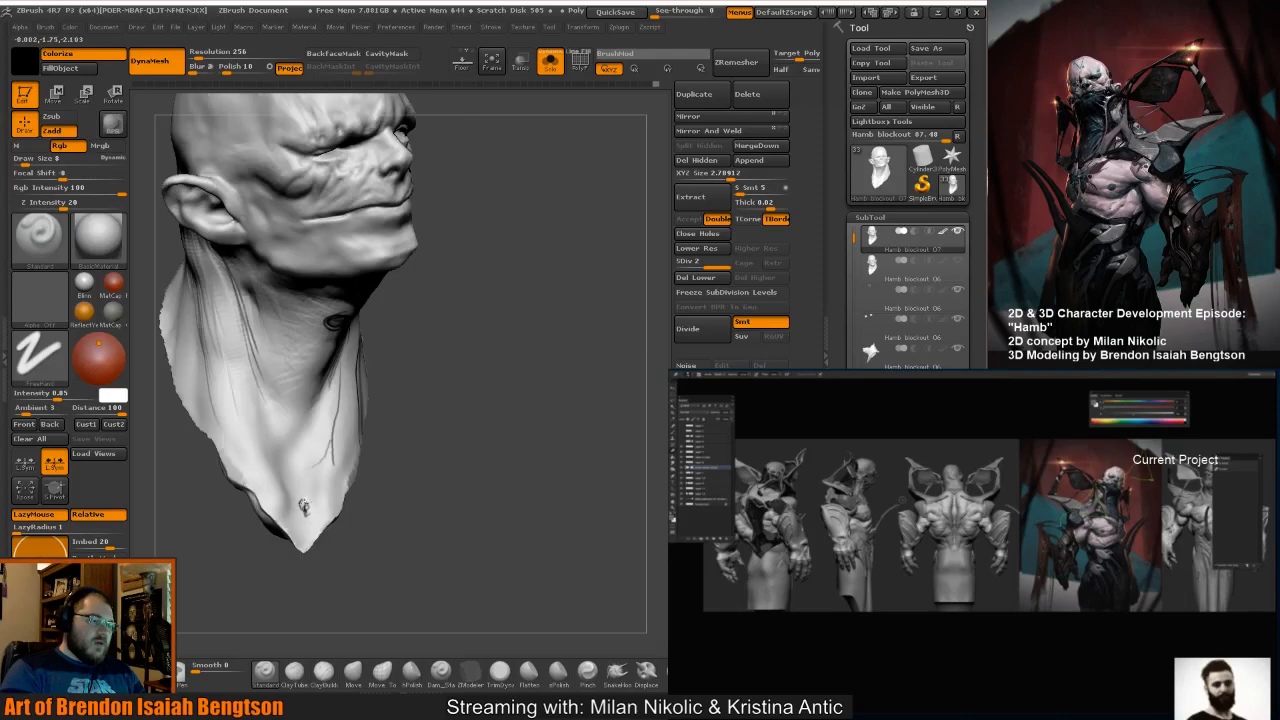
{"action": "right_click_drag", "start_coordinate": [321, 508], "coordinate": [341, 463]}
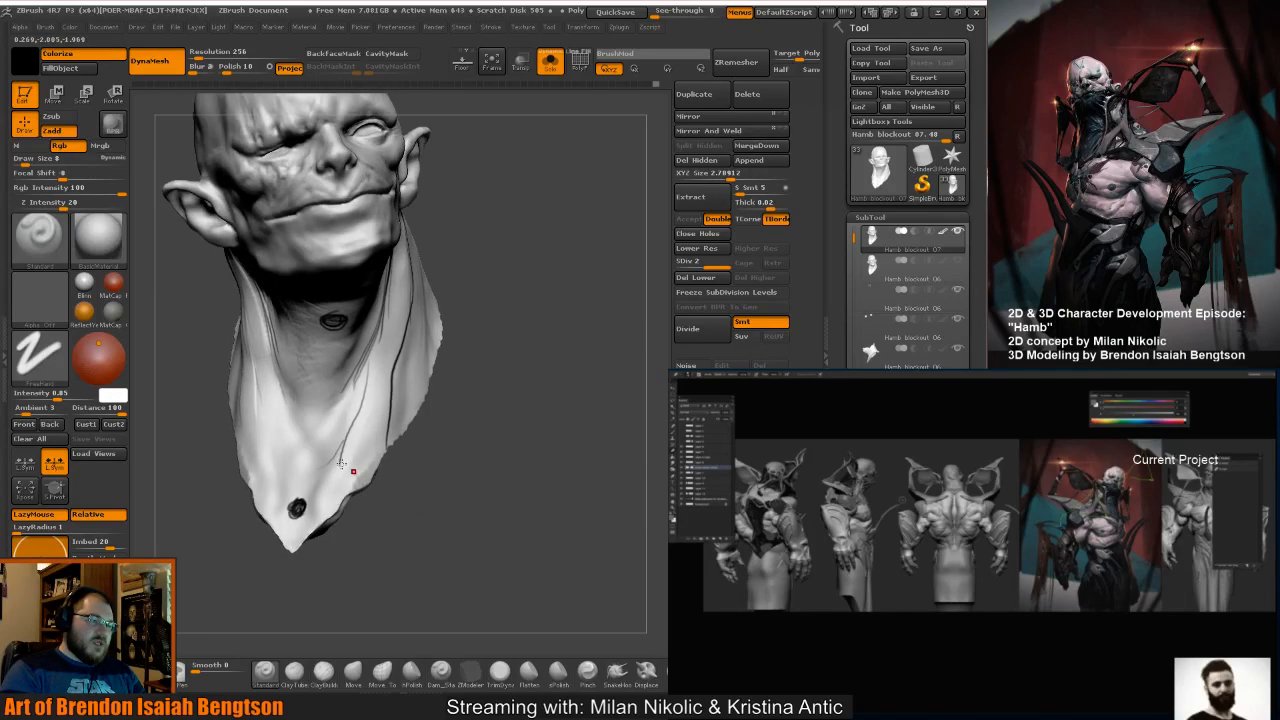
{"action": "left_click_drag", "start_coordinate": [339, 442], "coordinate": [352, 403]}
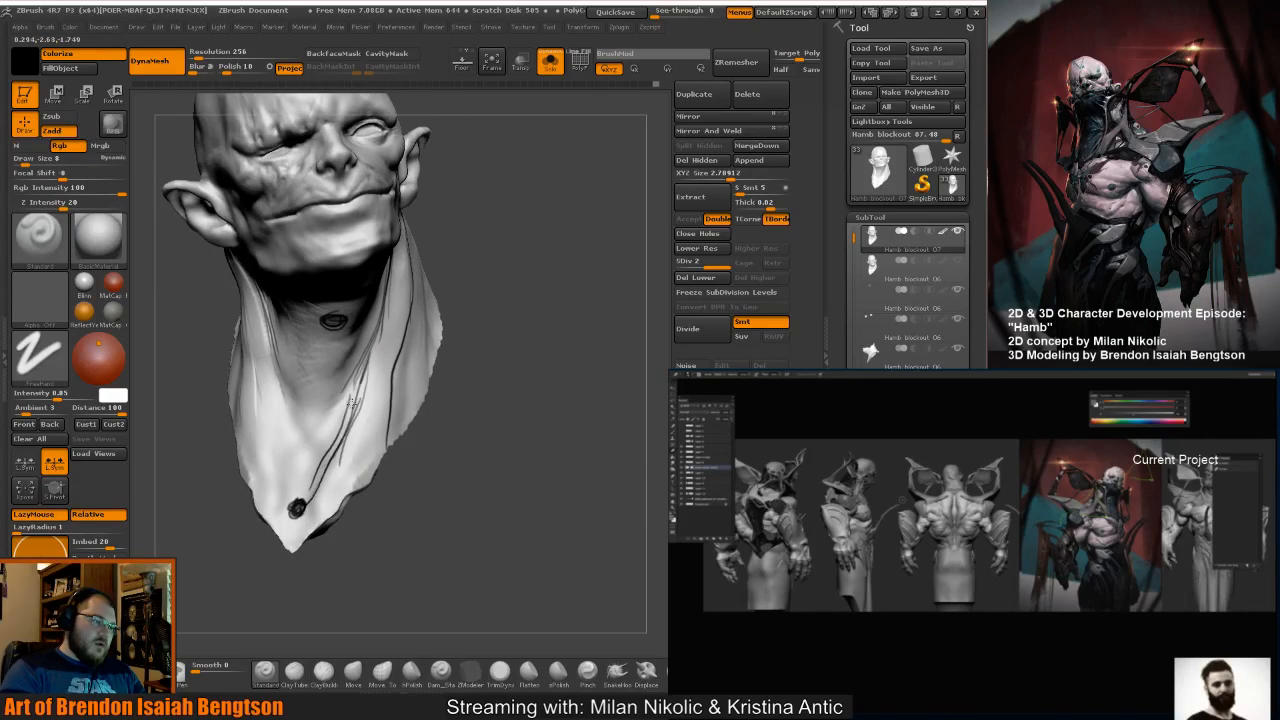
{"action": "right_click_drag", "start_coordinate": [404, 360], "coordinate": [401, 390]}
{"action": "left_click_drag", "start_coordinate": [359, 450], "coordinate": [398, 380]}
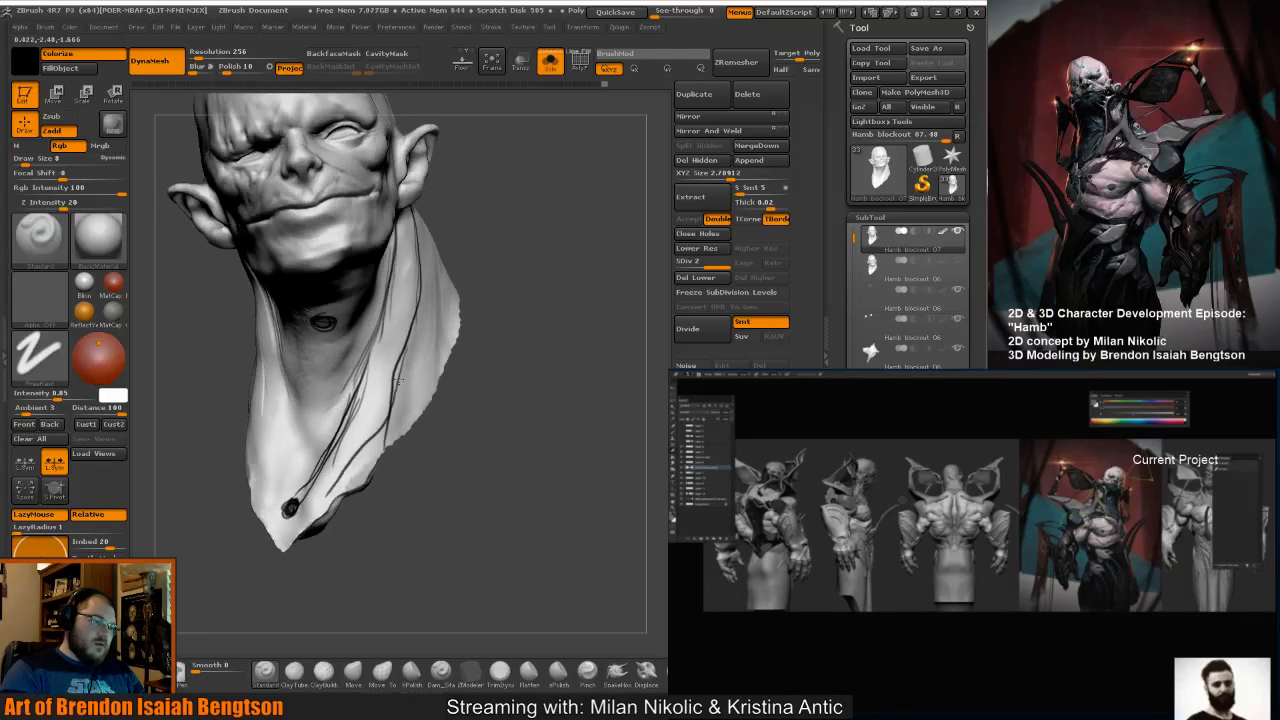
Extend the black muscle guide lines on the first side of the neck, from behind the ear towards the pit of the neck.
{"action": "right_click_drag", "start_coordinate": [305, 508], "coordinate": [389, 350]}
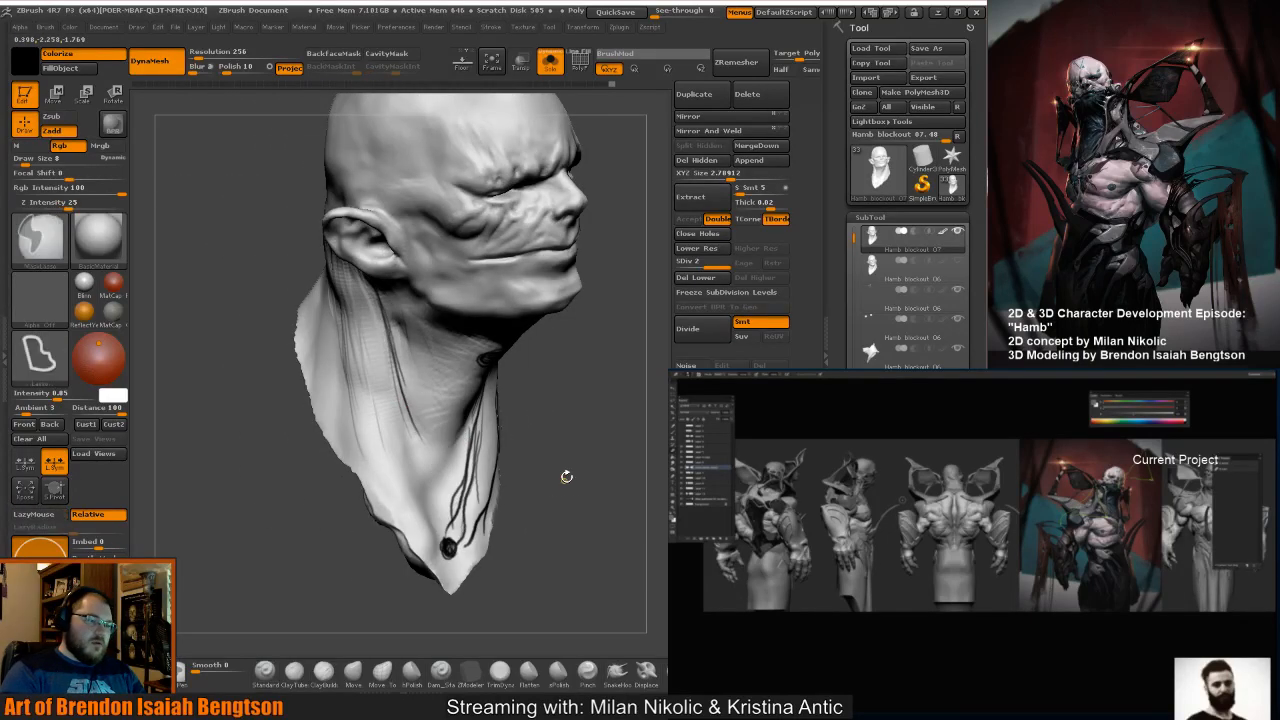
{"action": "right_click_drag", "start_coordinate": [465, 437], "coordinate": [510, 401]}
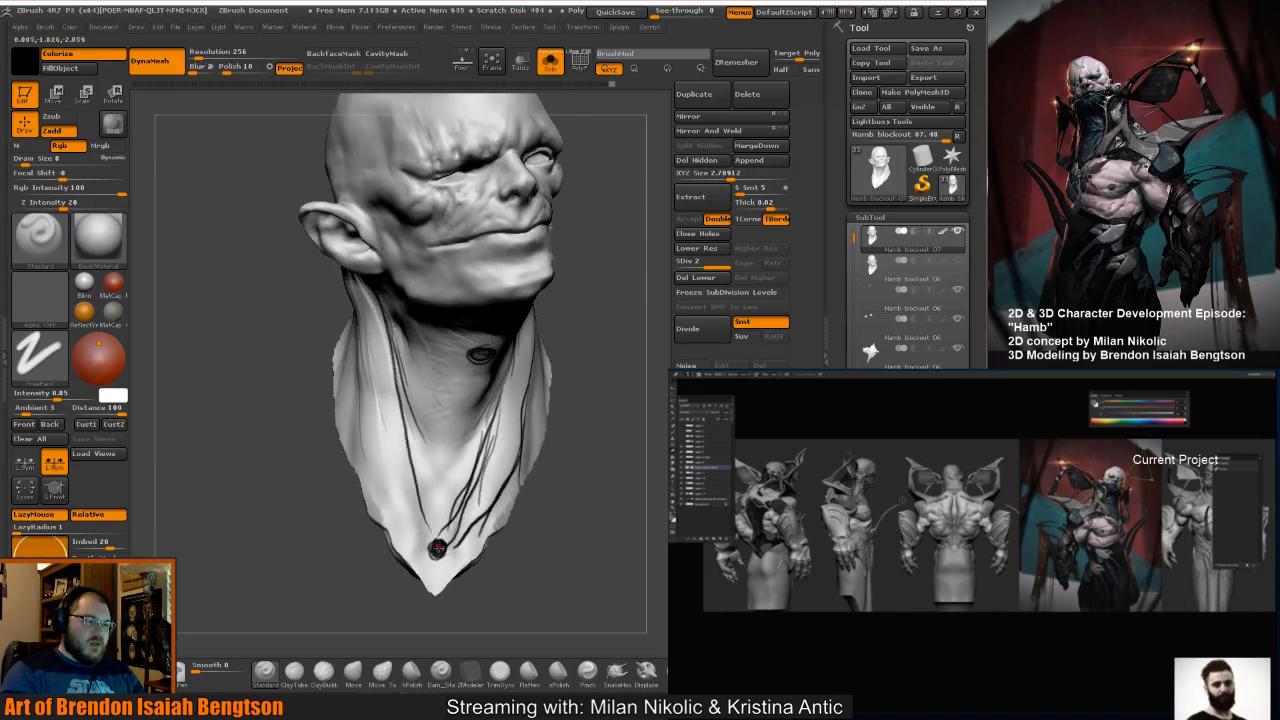
{"action": "mouse_move", "coordinate": [424, 514]}
{"action": "right_mouse_down"}
{"action": "mouse_move", "coordinate": [335, 474]}
{"action": "mouse_move", "coordinate": [355, 249]}
{"action": "right_mouse_up"}
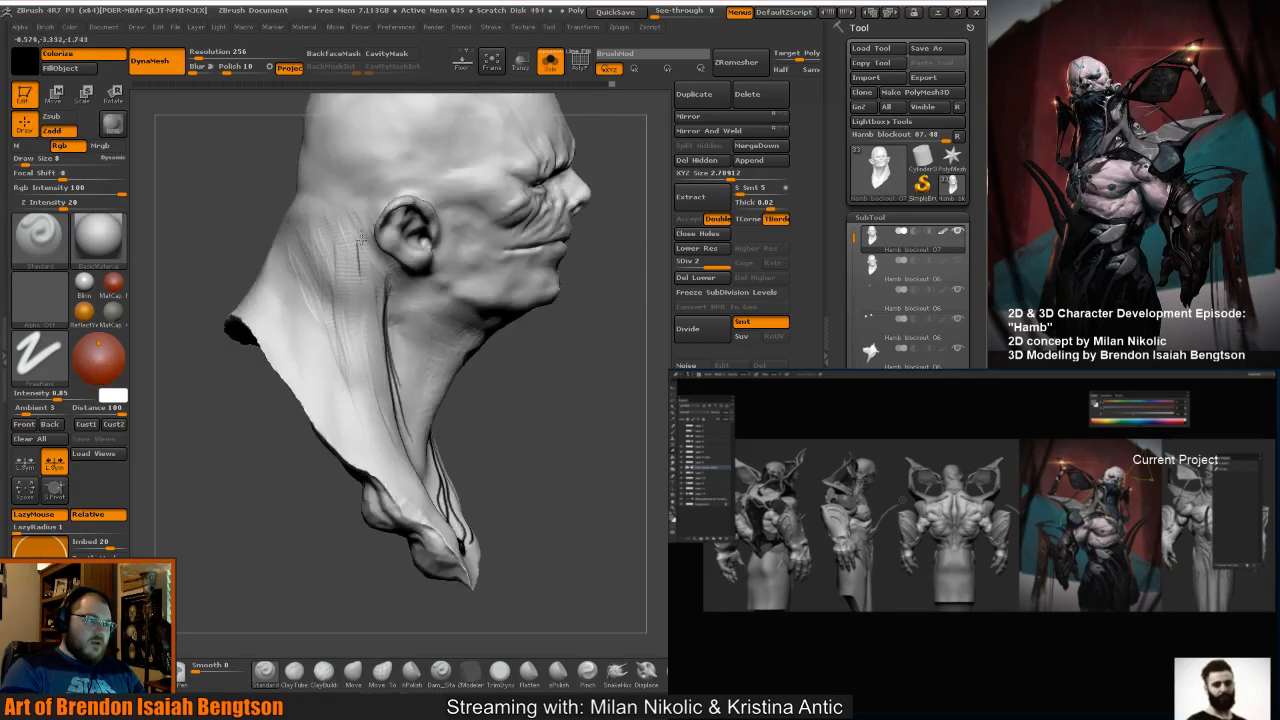
{"action": "left_click_drag", "start_coordinate": [359, 275], "coordinate": [382, 432]}
{"action": "right_click_drag", "start_coordinate": [382, 432], "coordinate": [411, 404]}
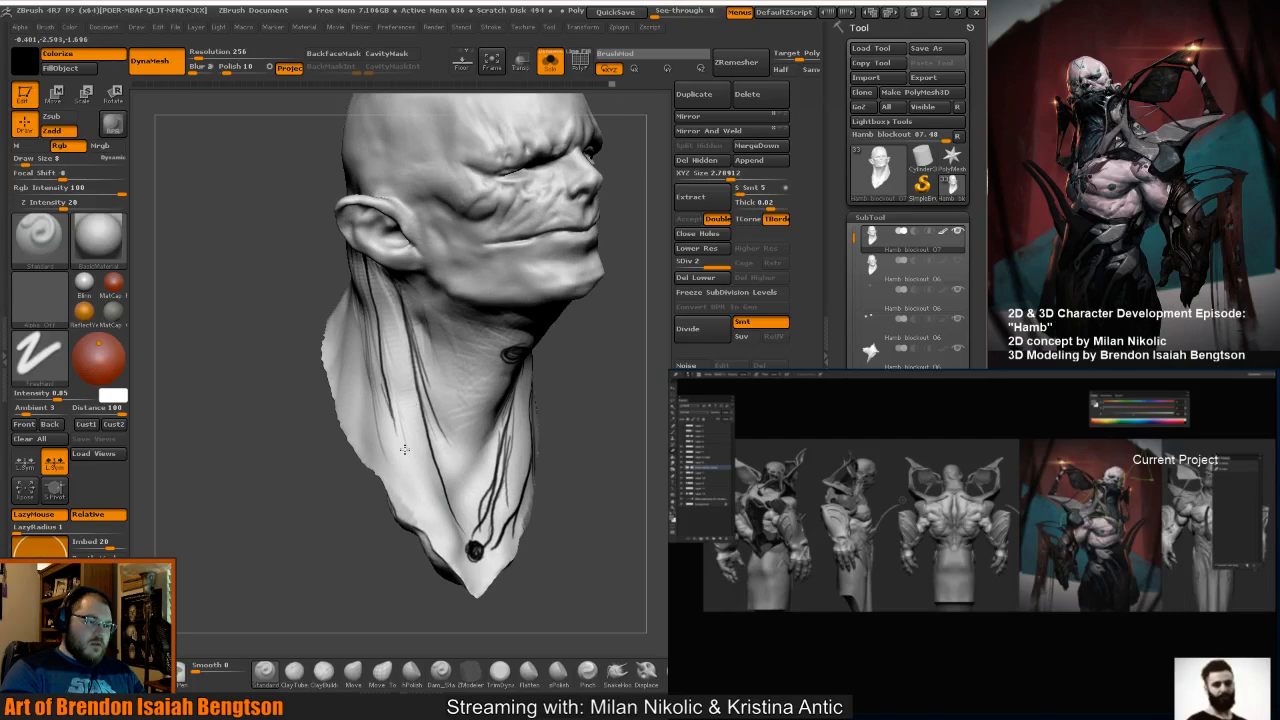
{"action": "mouse_move", "coordinate": [415, 457]}
{"action": "right_mouse_down"}
{"action": "mouse_move", "coordinate": [560, 330]}
{"action": "mouse_move", "coordinate": [641, 281]}
{"action": "mouse_move", "coordinate": [569, 272]}
{"action": "mouse_move", "coordinate": [576, 281]}
{"action": "mouse_move", "coordinate": [515, 290]}
{"action": "mouse_move", "coordinate": [622, 314]}
{"action": "mouse_move", "coordinate": [573, 365]}
{"action": "mouse_move", "coordinate": [592, 438]}
{"action": "mouse_move", "coordinate": [596, 425]}
{"action": "mouse_move", "coordinate": [571, 433]}
{"action": "mouse_move", "coordinate": [609, 434]}
{"action": "mouse_move", "coordinate": [573, 433]}
{"action": "right_mouse_up"}
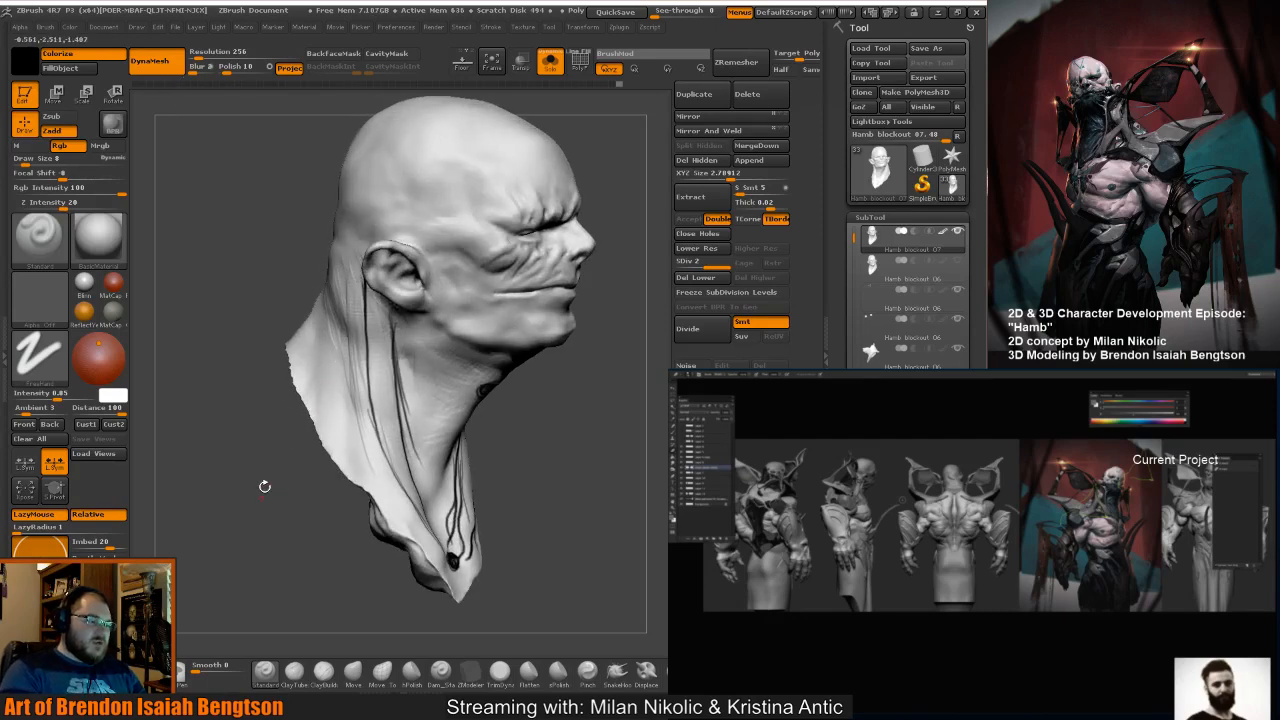
Switch to the ClayBuildup brush with draw size 113 and set the colour back to white.
{"action": "key", "text": "b"}
{"action": "key", "text": "c"}
{"action": "key", "text": "b"}
{"action": "key", "text": "space"}
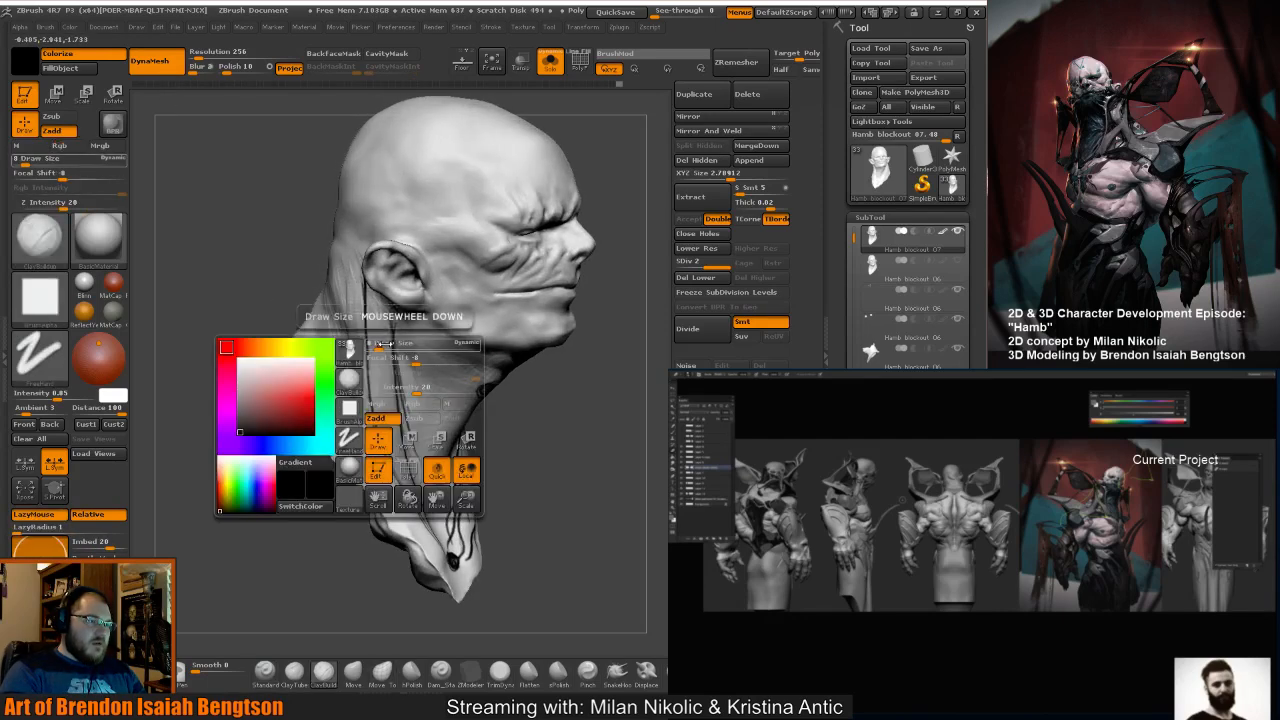
{"action": "left_click_drag", "start_coordinate": [401, 353], "coordinate": [407, 354]}
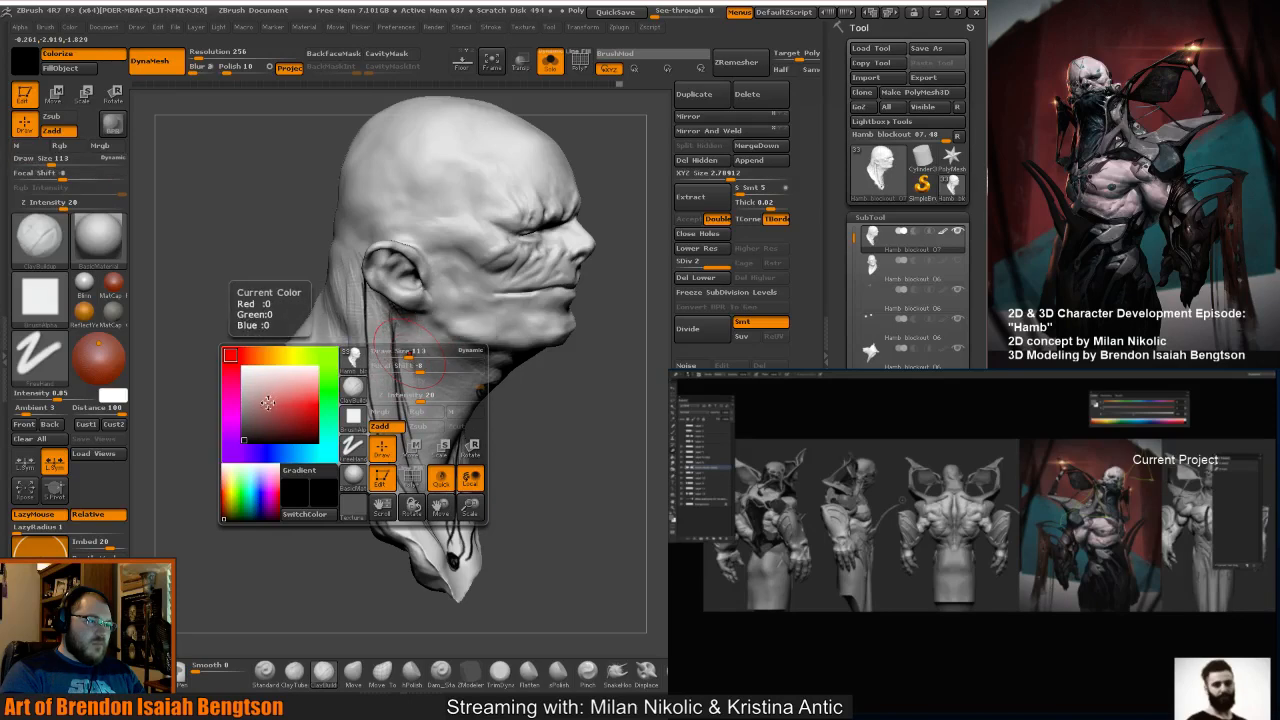
{"action": "left_click", "coordinate": [243, 367]}
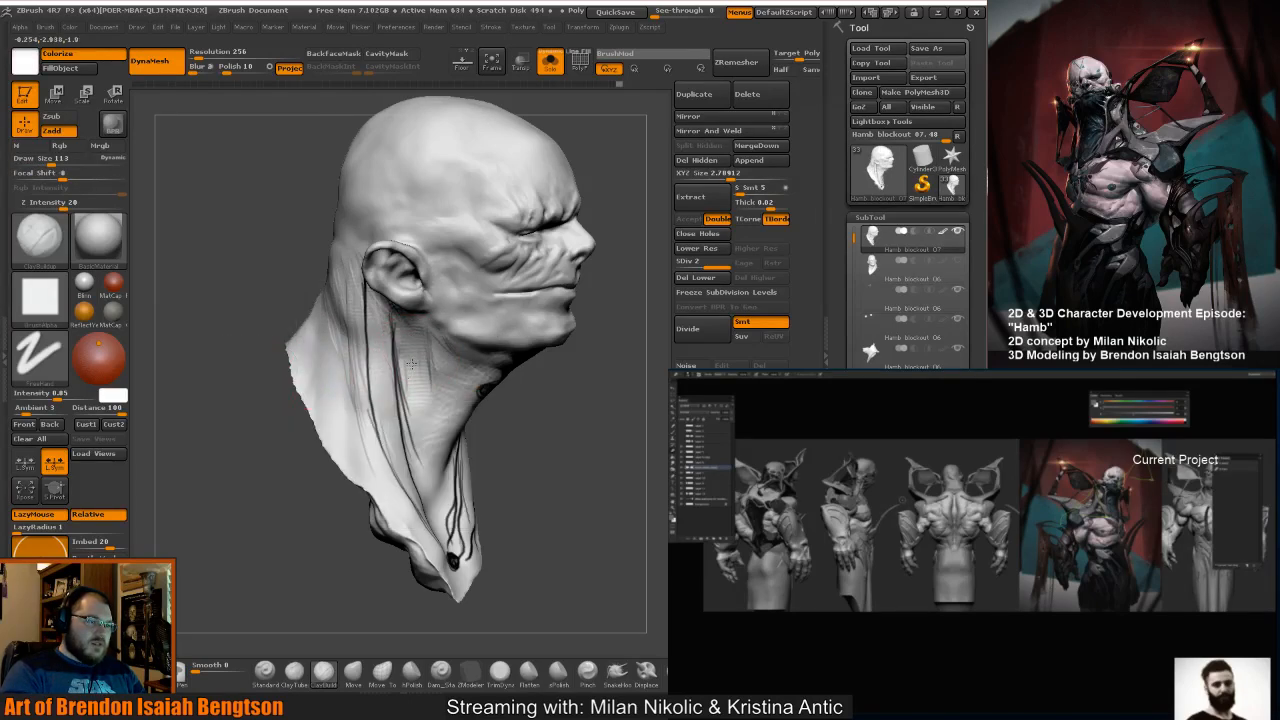
Build up the side of the neck below the ear following the guide lines, raising the draw size to 122.
{"action": "left_click_drag", "start_coordinate": [548, 465], "coordinate": [533, 438]}
{"action": "key", "text": "space"}
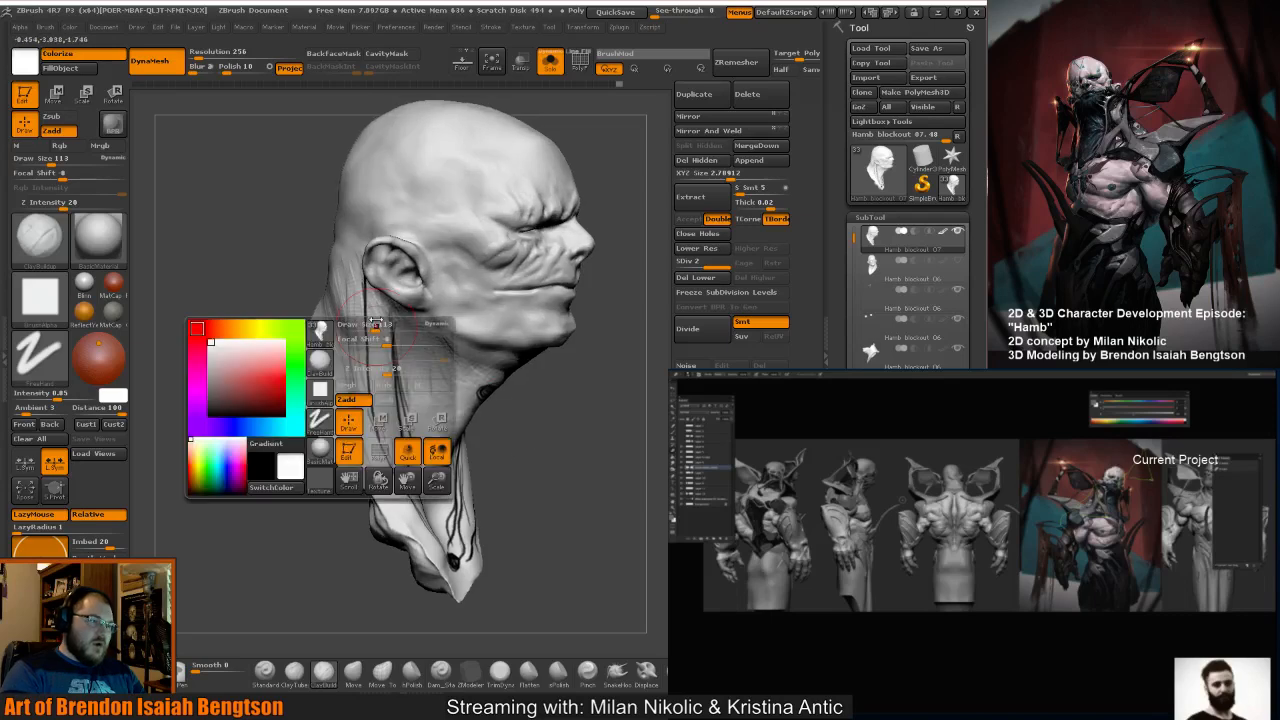
{"action": "left_click_drag", "start_coordinate": [369, 328], "coordinate": [418, 488]}
{"action": "left_click_drag", "start_coordinate": [549, 486], "coordinate": [384, 436]}
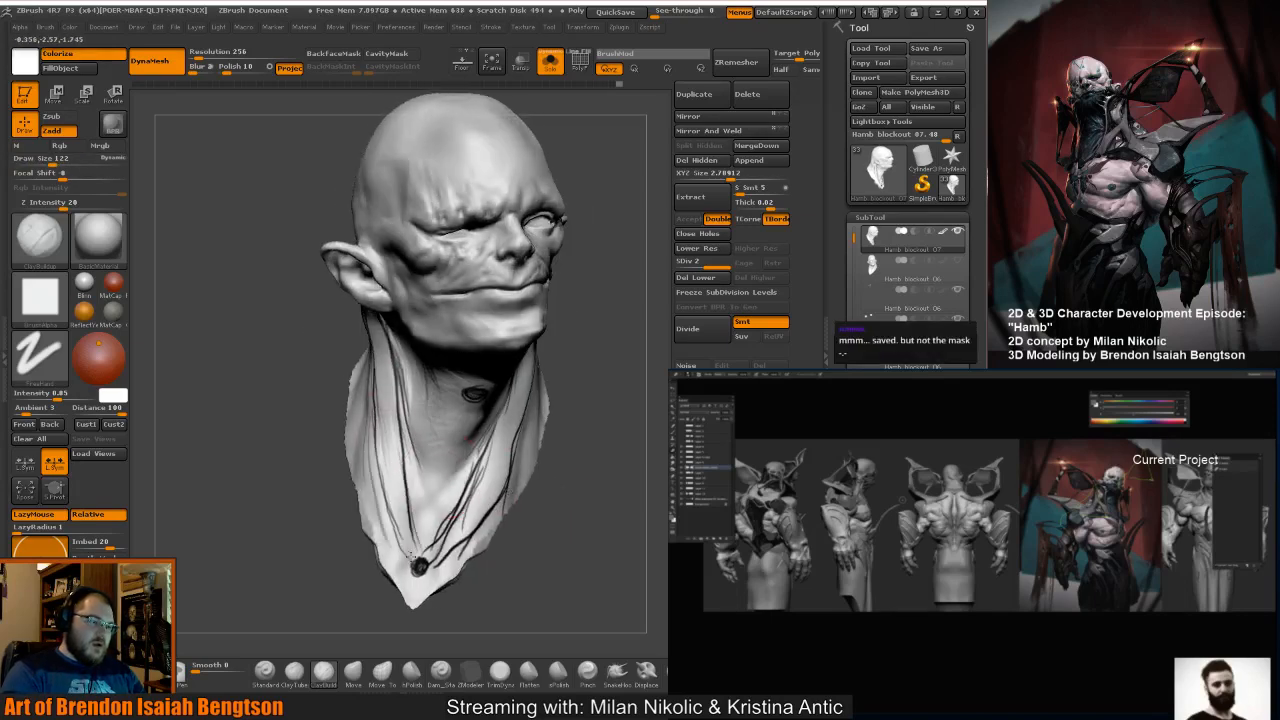
Sculpt the muscle forms near the pit of the neck and behind the ear with ClayBuildup at draw size 62.
{"action": "key", "text": "space"}
{"action": "mouse_move", "coordinate": [427, 482]}
{"action": "left_mouse_down"}
{"action": "mouse_move", "coordinate": [438, 482]}
{"action": "mouse_move", "coordinate": [416, 482]}
{"action": "left_mouse_up"}
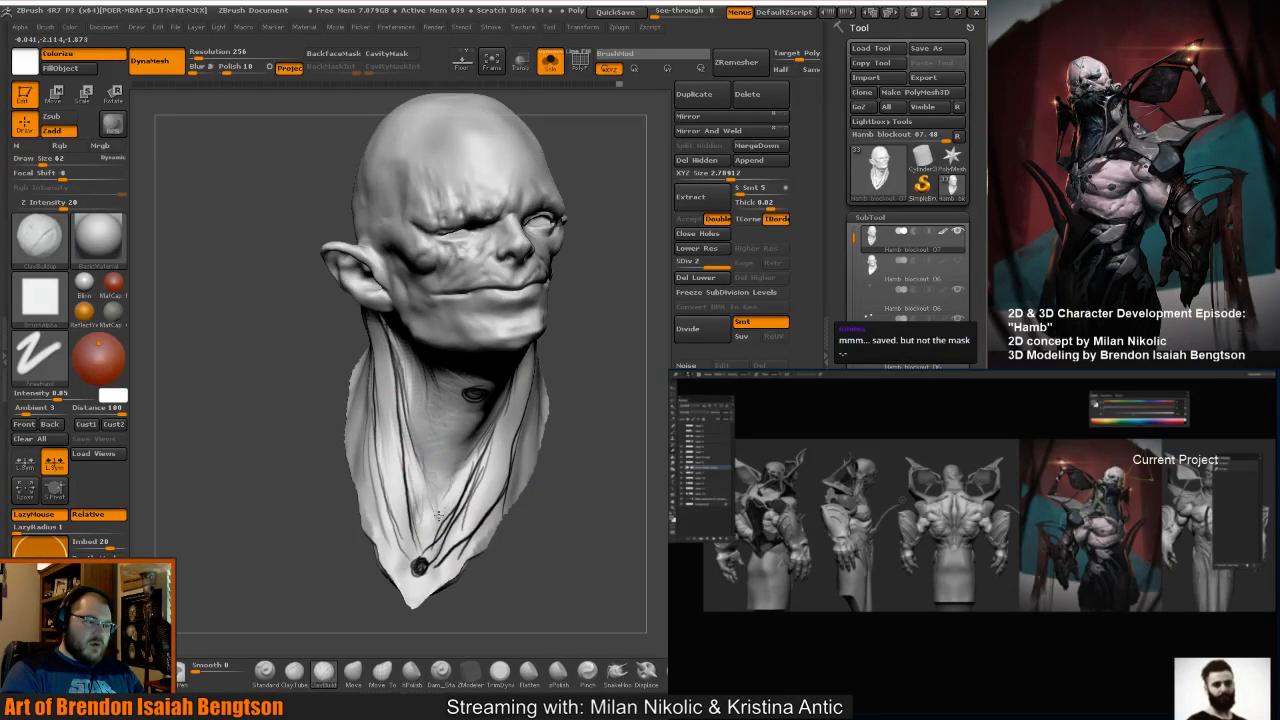
{"action": "left_click_drag", "start_coordinate": [609, 460], "coordinate": [516, 409]}
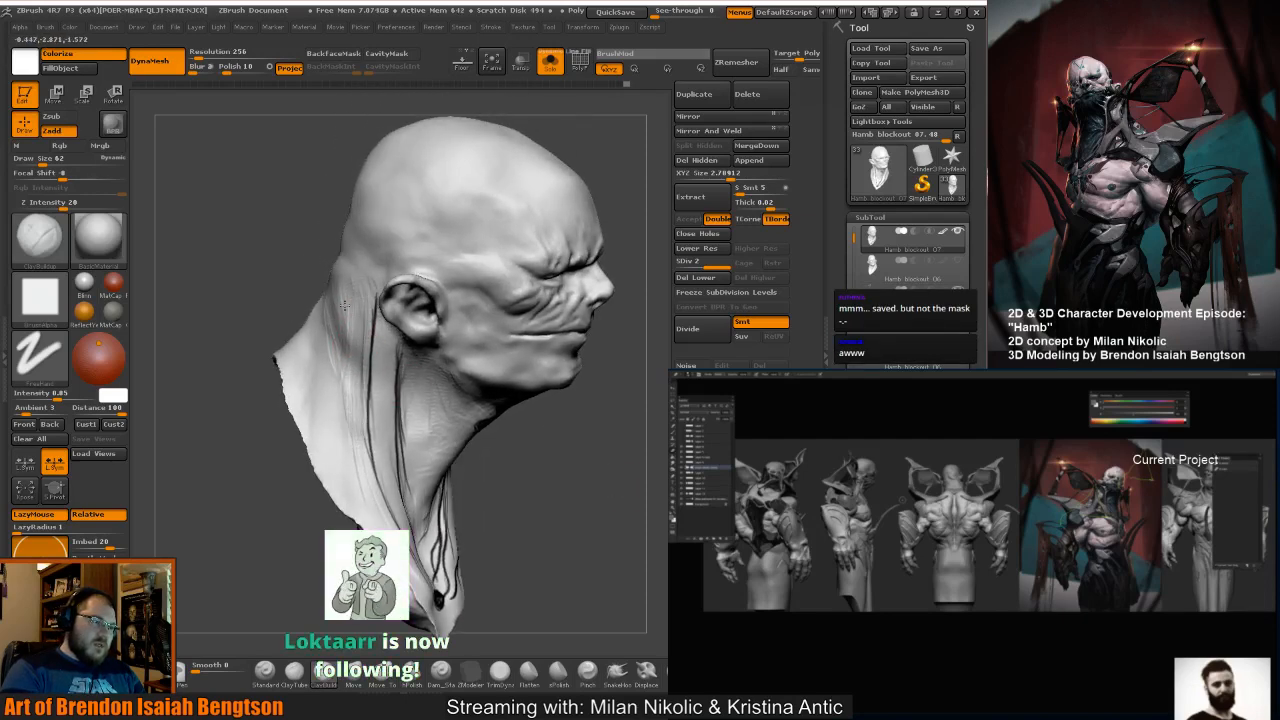
{"action": "left_click_drag", "start_coordinate": [341, 275], "coordinate": [365, 283]}
{"action": "left_click_drag", "start_coordinate": [481, 494], "coordinate": [532, 488]}
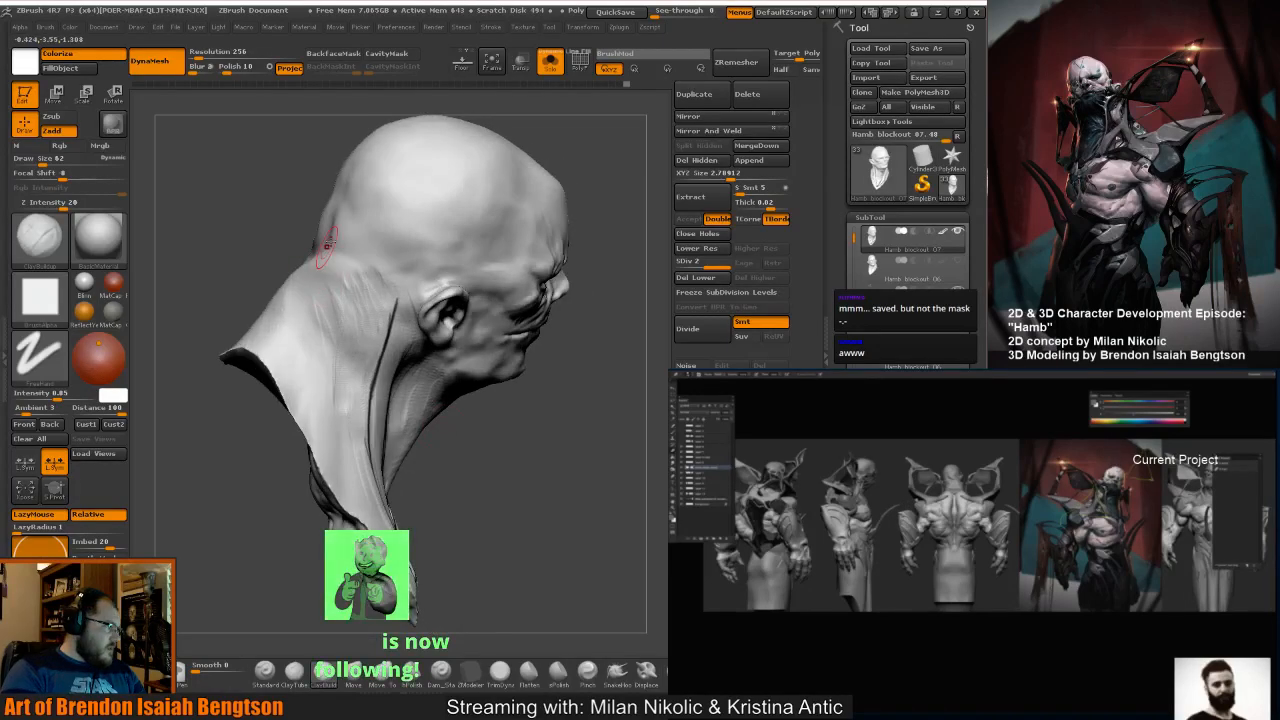
Build up the back of the neck below the skull with ClayBuildup at draw size 109.
{"action": "key", "text": "space"}
{"action": "left_click_drag", "start_coordinate": [329, 268], "coordinate": [345, 272]}
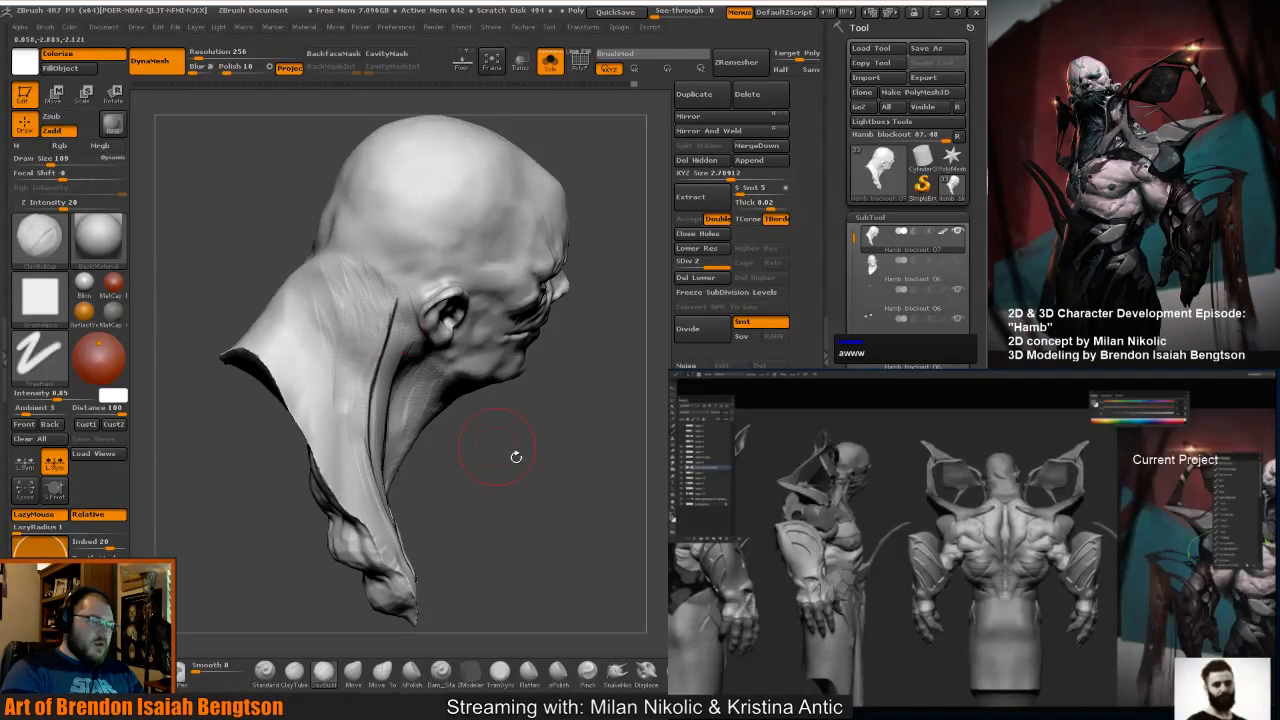
{"action": "mouse_move", "coordinate": [516, 456]}
{"action": "left_mouse_down"}
{"action": "mouse_move", "coordinate": [557, 417]}
{"action": "mouse_move", "coordinate": [537, 346]}
{"action": "mouse_move", "coordinate": [591, 369]}
{"action": "mouse_move", "coordinate": [571, 377]}
{"action": "left_mouse_up"}
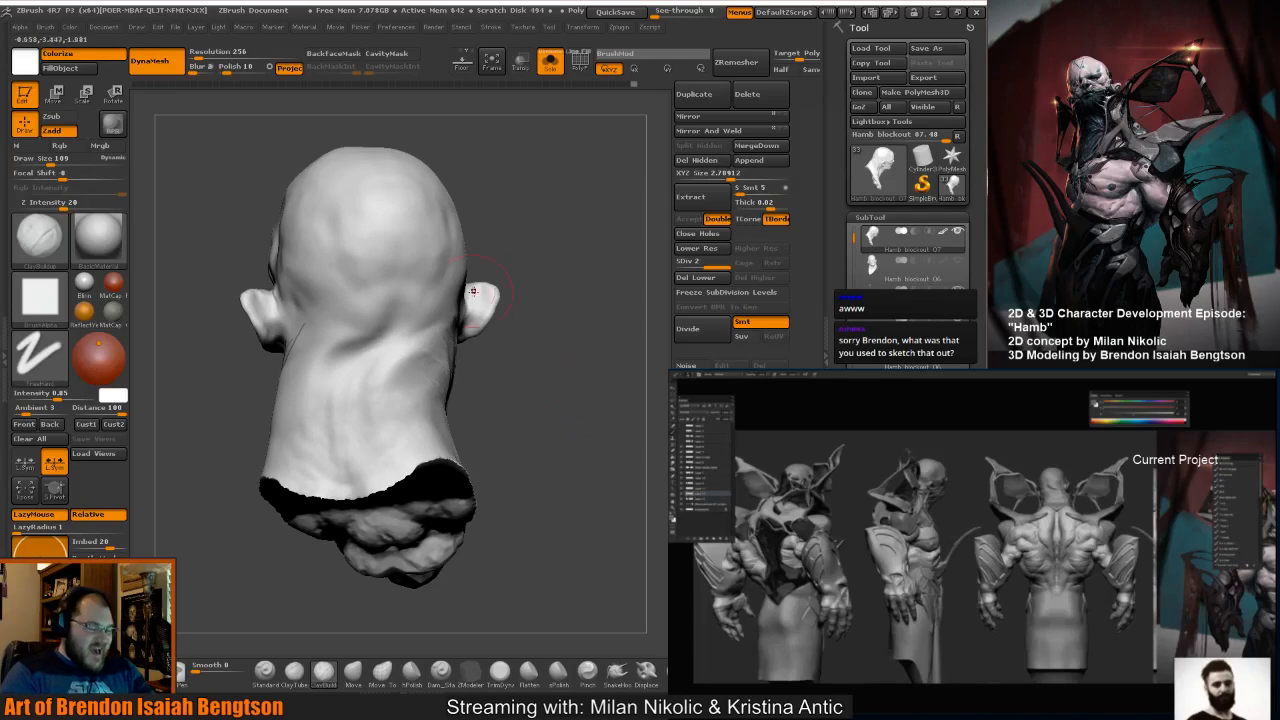
Switch to the Standard brush, painting colour only, with draw size 17 and the colour set to black.
{"action": "left_click", "coordinate": [265, 673]}
{"action": "key", "text": "space"}
{"action": "left_click_drag", "start_coordinate": [342, 306], "coordinate": [323, 307]}
{"action": "right_click_drag", "start_coordinate": [351, 283], "coordinate": [370, 300]}
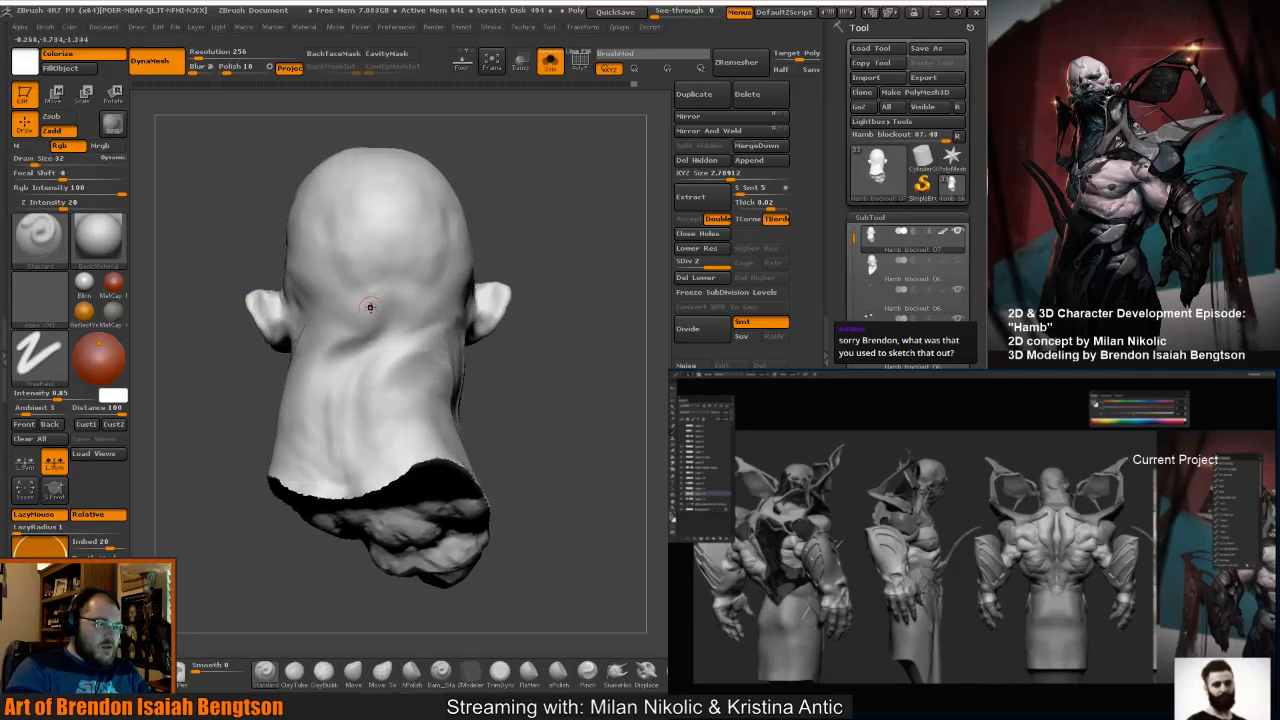
{"action": "key", "text": "ctrl"}
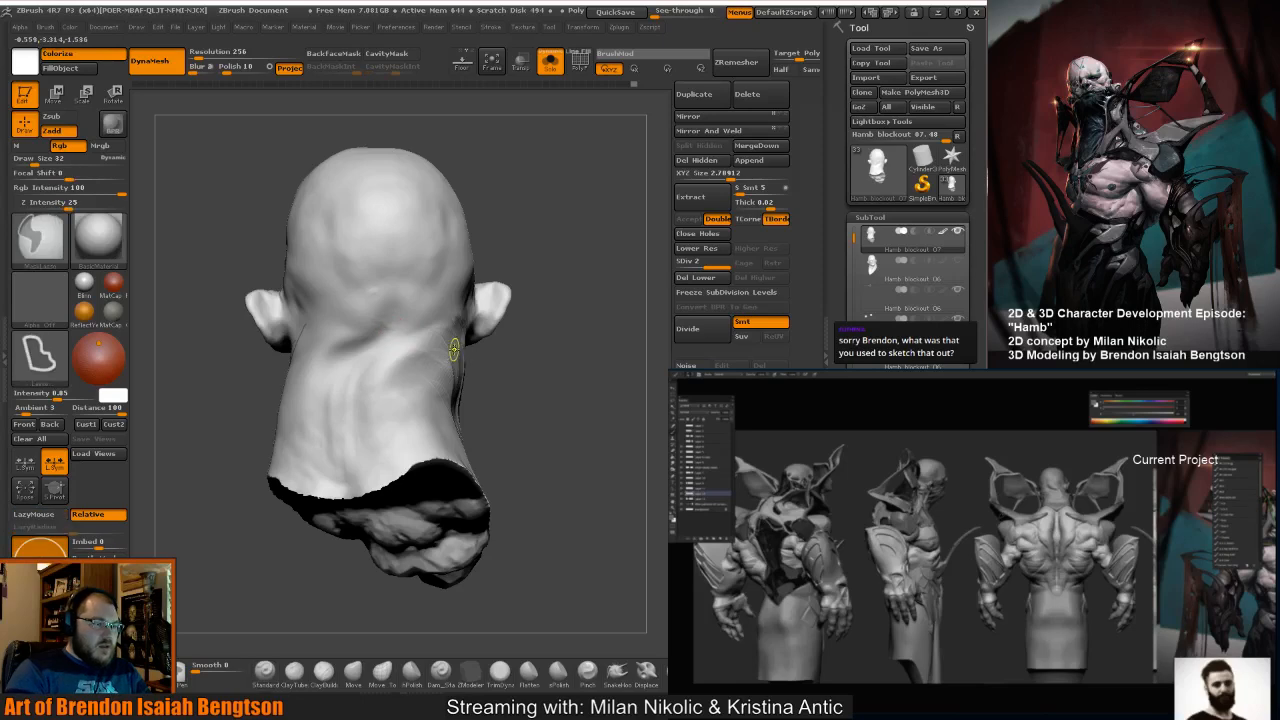
{"action": "key", "text": "space"}
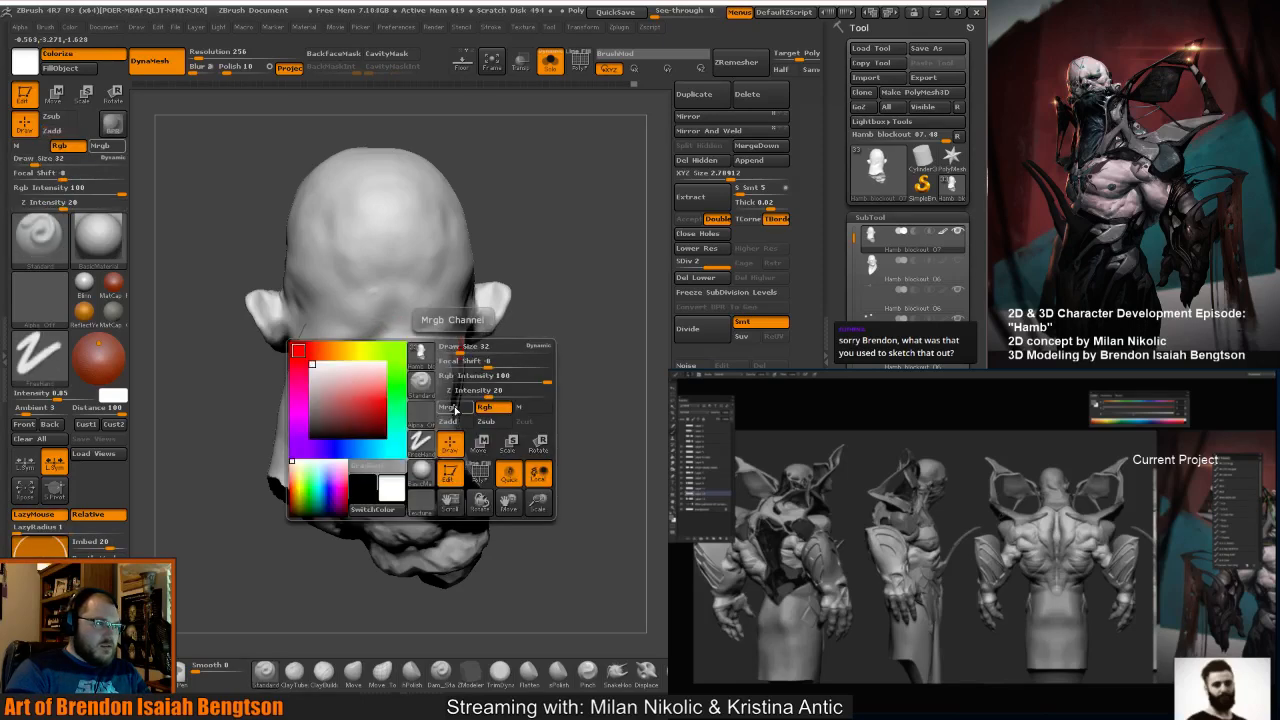
{"action": "key", "text": "space"}
{"action": "left_click_drag", "start_coordinate": [388, 348], "coordinate": [385, 348]}
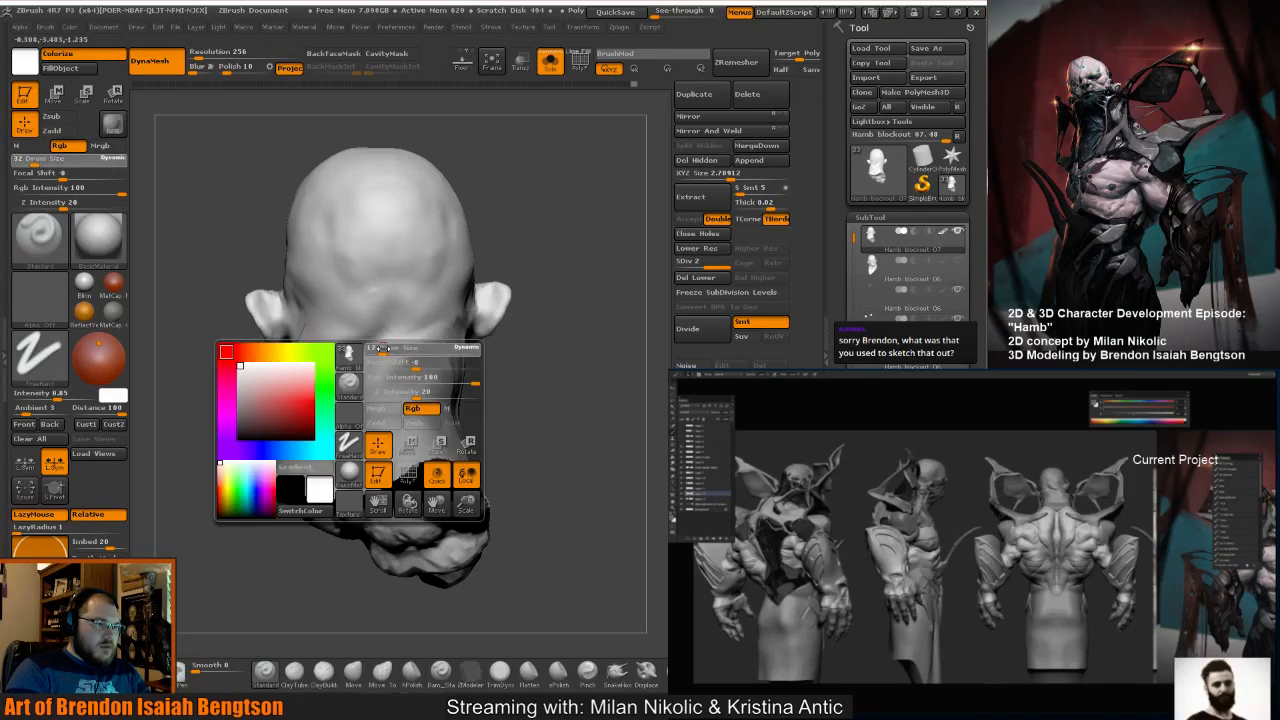
{"action": "left_click_drag", "start_coordinate": [276, 396], "coordinate": [246, 440]}
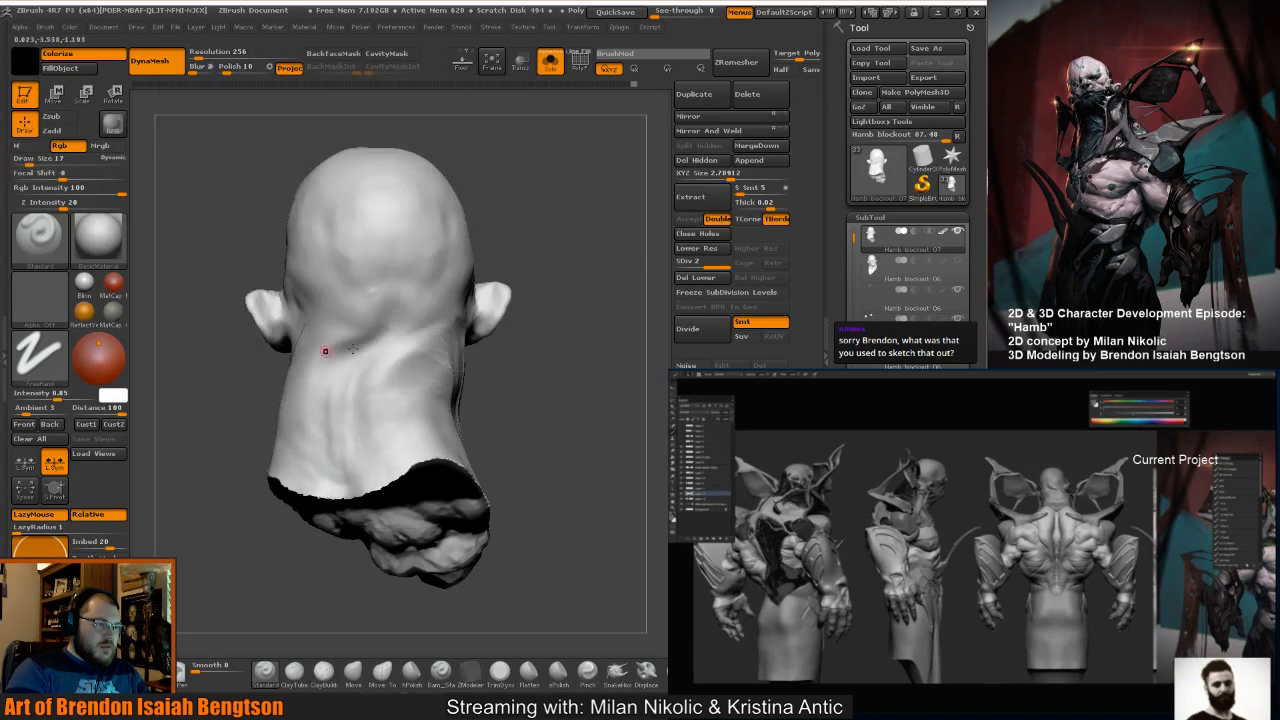
Sketch black guide lines along the base of the skull and down the back of the neck.
{"action": "left_click_drag", "start_coordinate": [359, 339], "coordinate": [391, 346]}
{"action": "left_click_drag", "start_coordinate": [373, 330], "coordinate": [404, 331]}
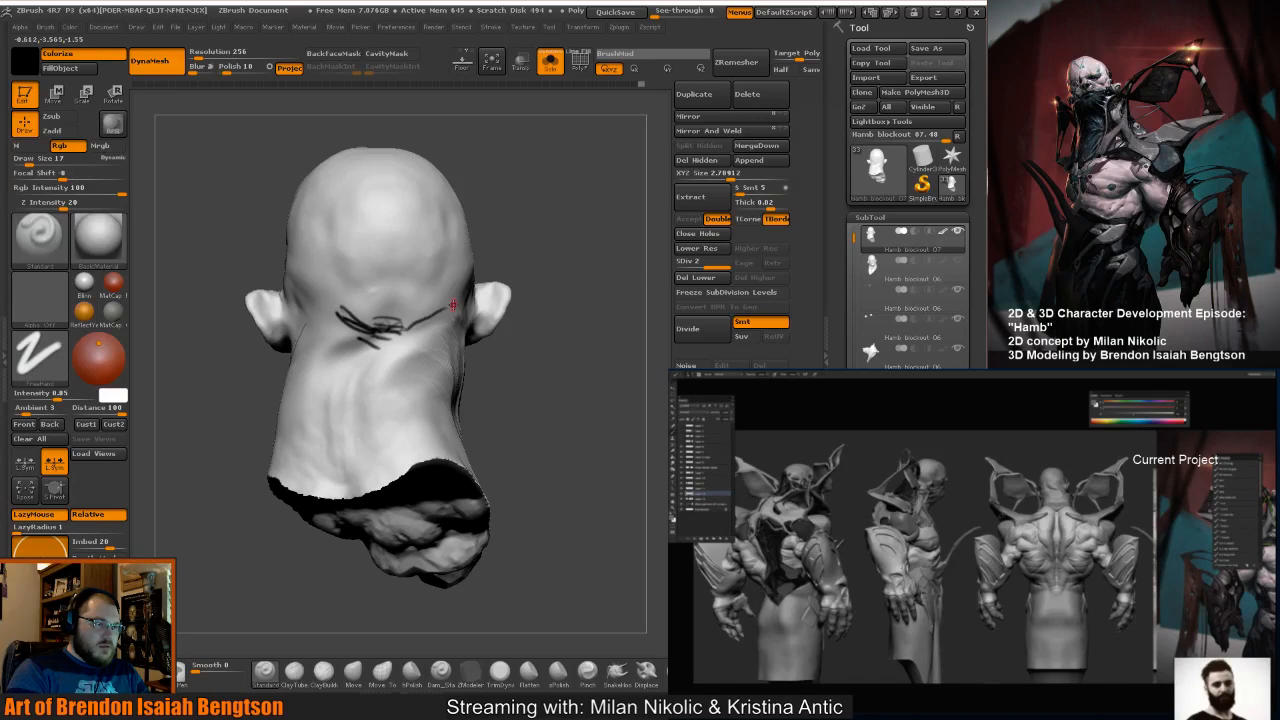
{"action": "mouse_move", "coordinate": [504, 389]}
{"action": "left_mouse_down"}
{"action": "mouse_move", "coordinate": [482, 388]}
{"action": "mouse_move", "coordinate": [506, 392]}
{"action": "left_mouse_up"}
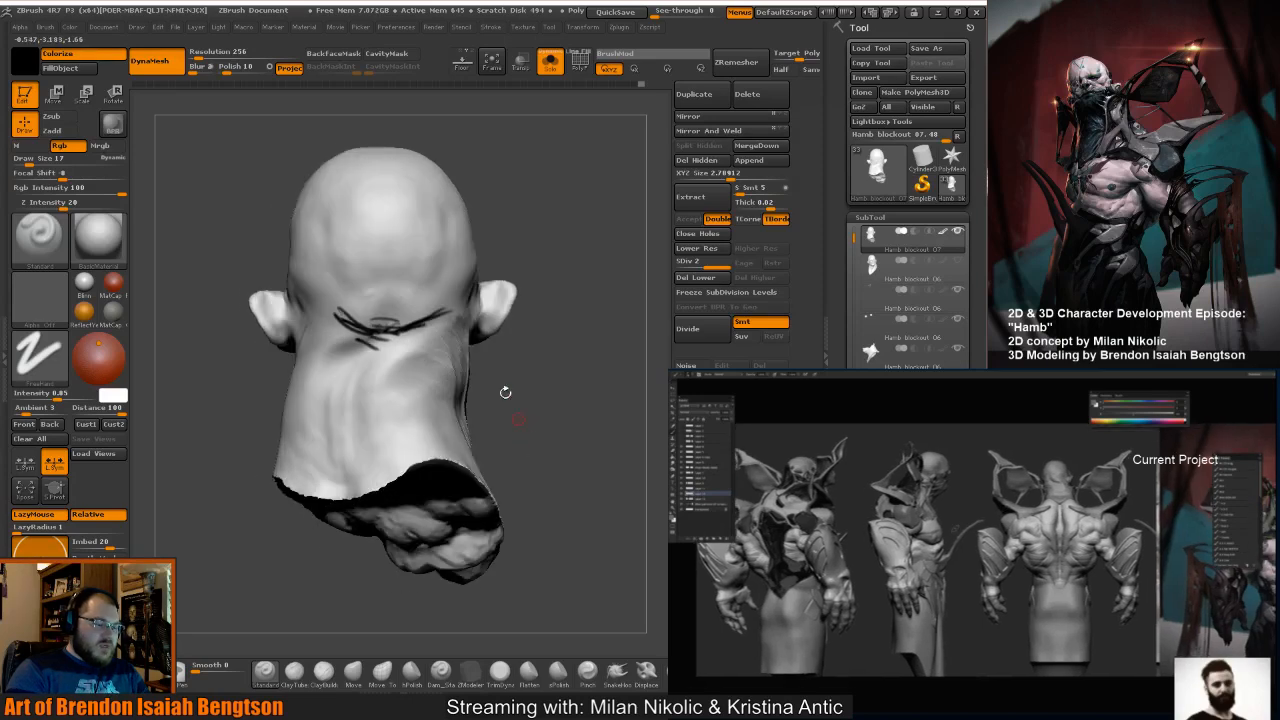
{"action": "key", "text": "alt+s"}
{"action": "left_click_drag", "start_coordinate": [512, 208], "coordinate": [466, 264]}
{"action": "key", "text": "alt+s"}
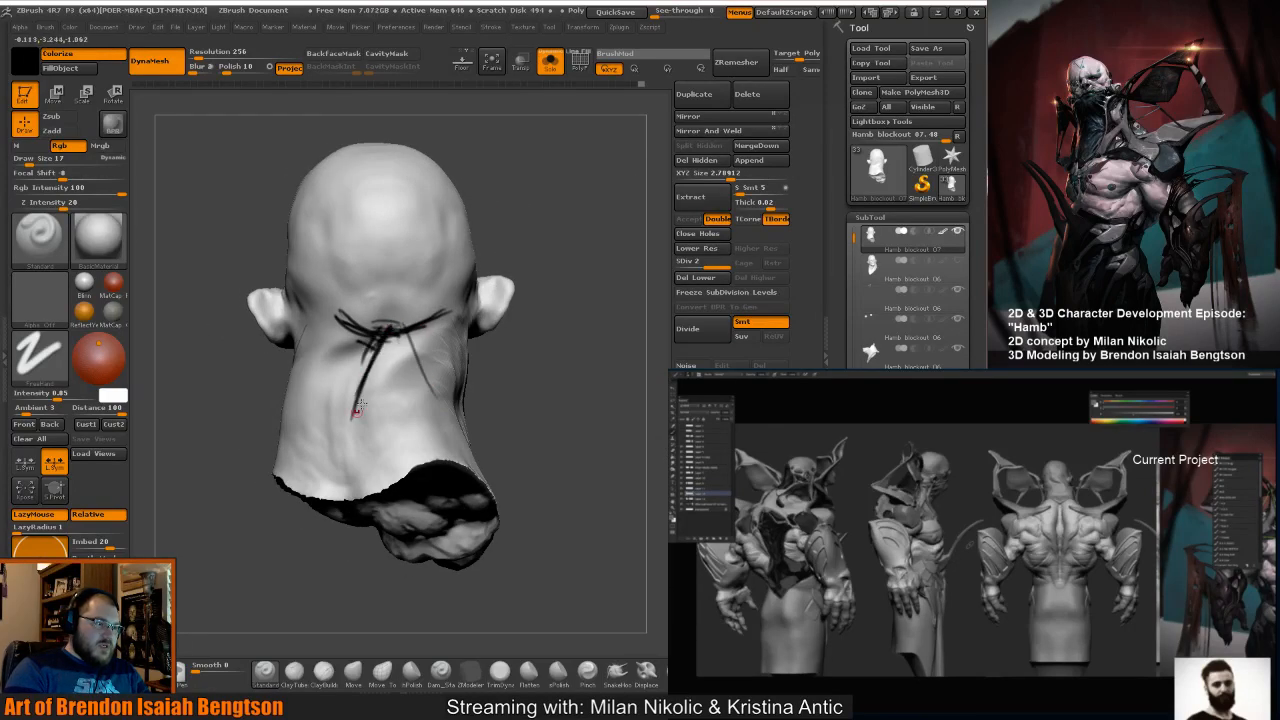
Draw guide lines from the skull base down both sides of the neck and thicken the centre line at the back.
{"action": "left_click_drag", "start_coordinate": [357, 410], "coordinate": [514, 346]}
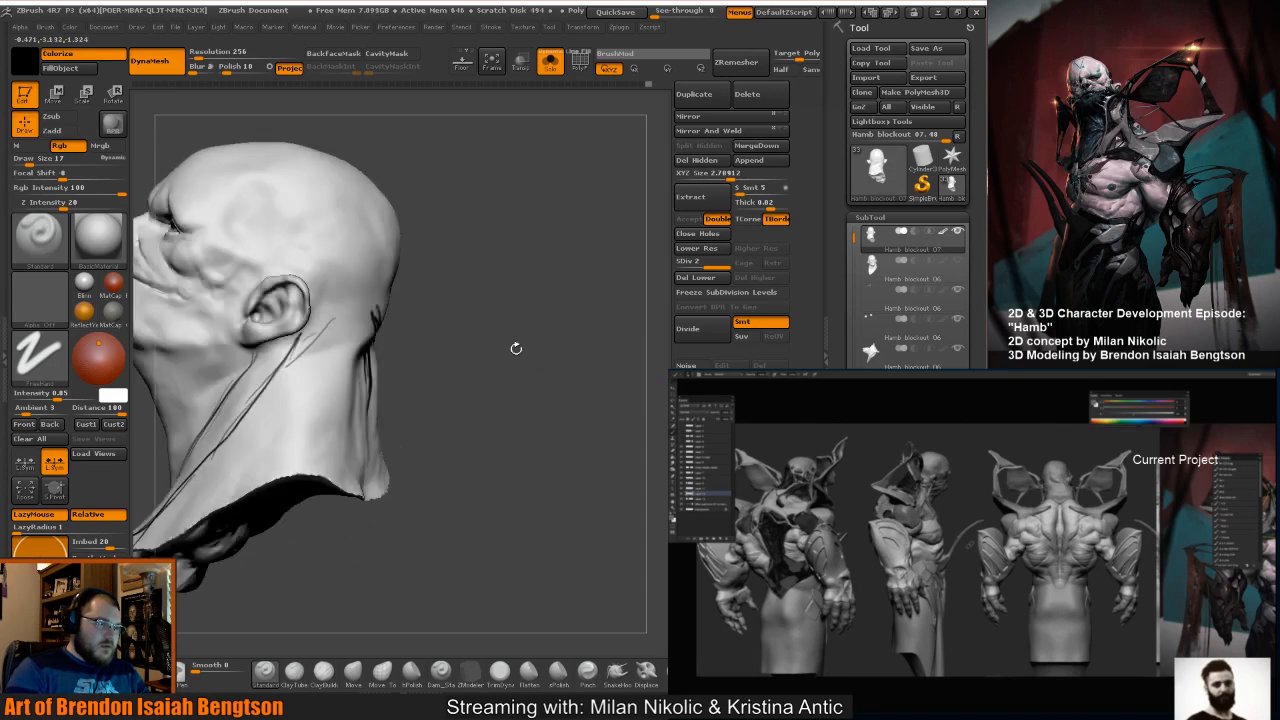
{"action": "left_click_drag", "start_coordinate": [333, 362], "coordinate": [288, 470]}
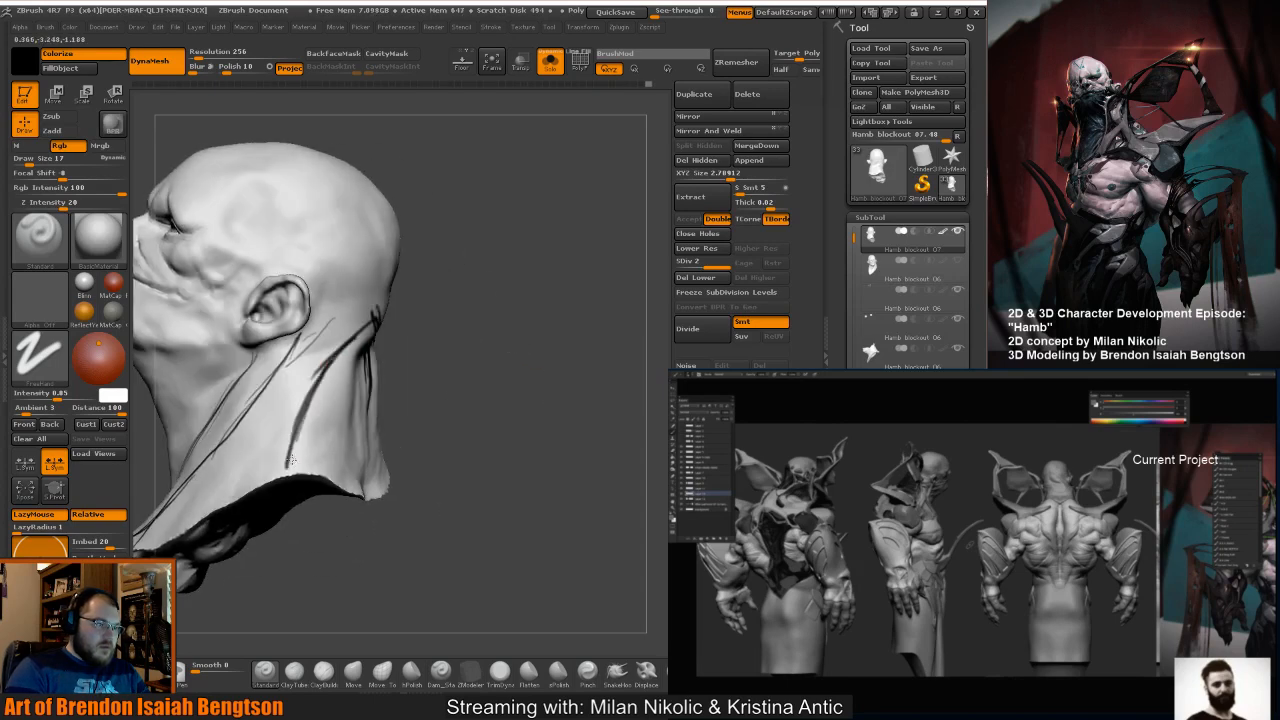
{"action": "left_click_drag", "start_coordinate": [444, 355], "coordinate": [280, 352]}
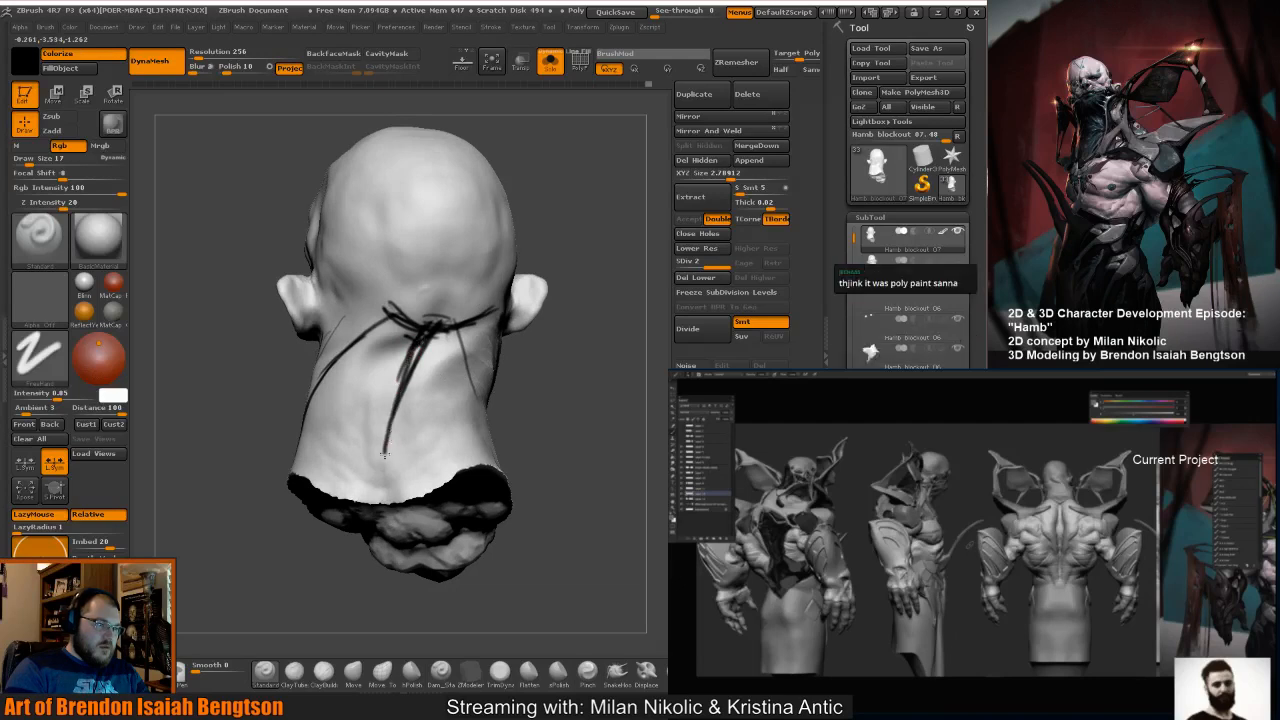
{"action": "mouse_move", "coordinate": [416, 342]}
{"action": "left_mouse_down"}
{"action": "mouse_move", "coordinate": [376, 498]}
{"action": "mouse_move", "coordinate": [420, 333]}
{"action": "left_mouse_up"}
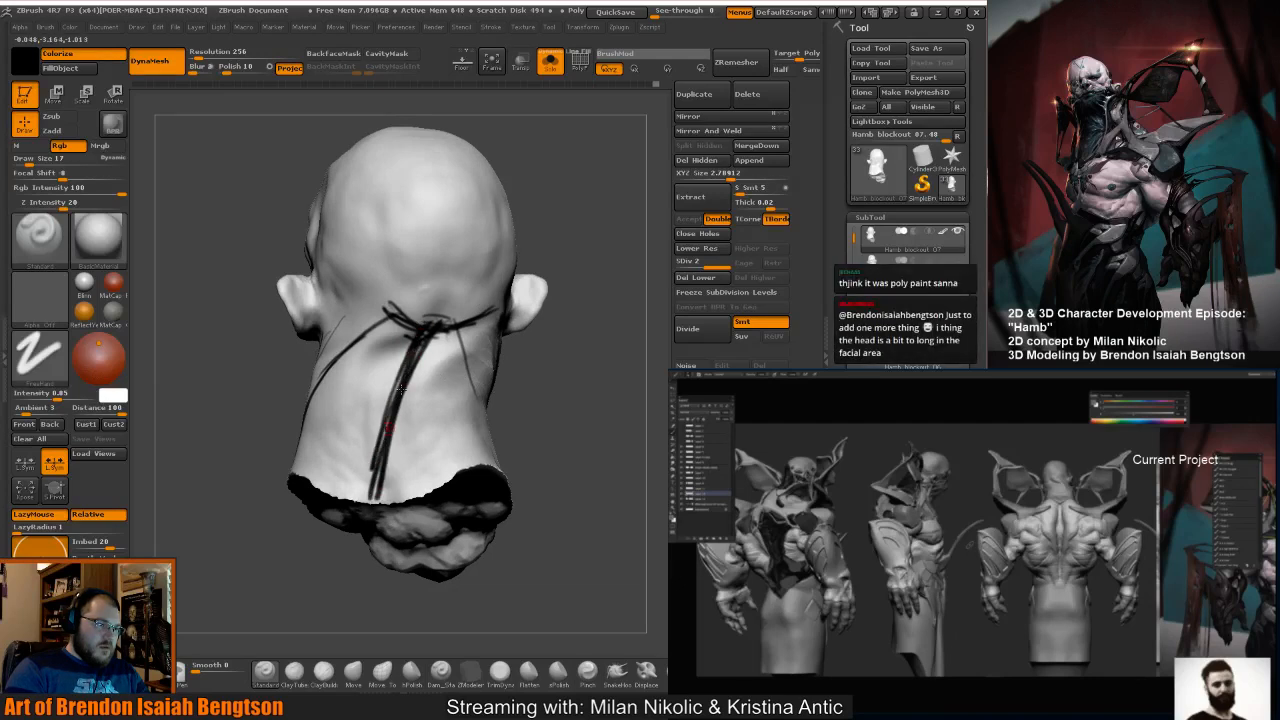
{"action": "left_click_drag", "start_coordinate": [533, 373], "coordinate": [499, 420]}
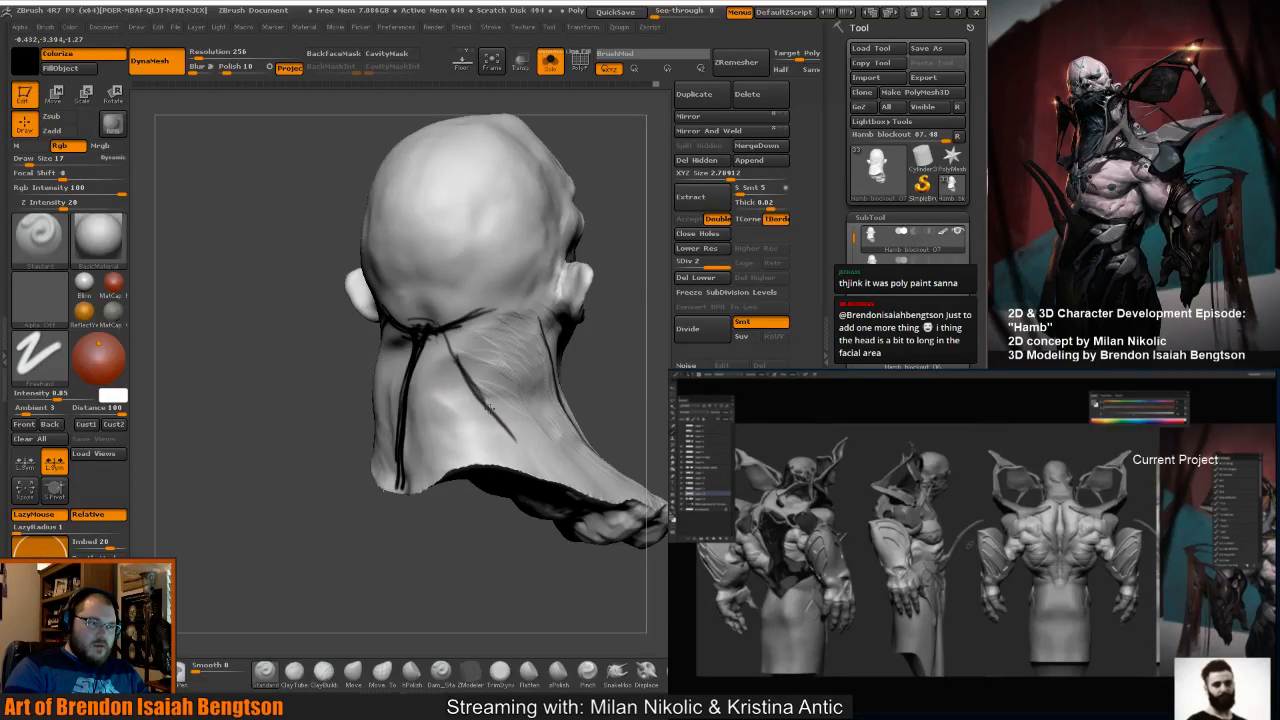
Extend the guide line along the skull base towards the area behind the ears, checking the neck lines from both sides.
{"action": "left_click_drag", "start_coordinate": [628, 384], "coordinate": [560, 355]}
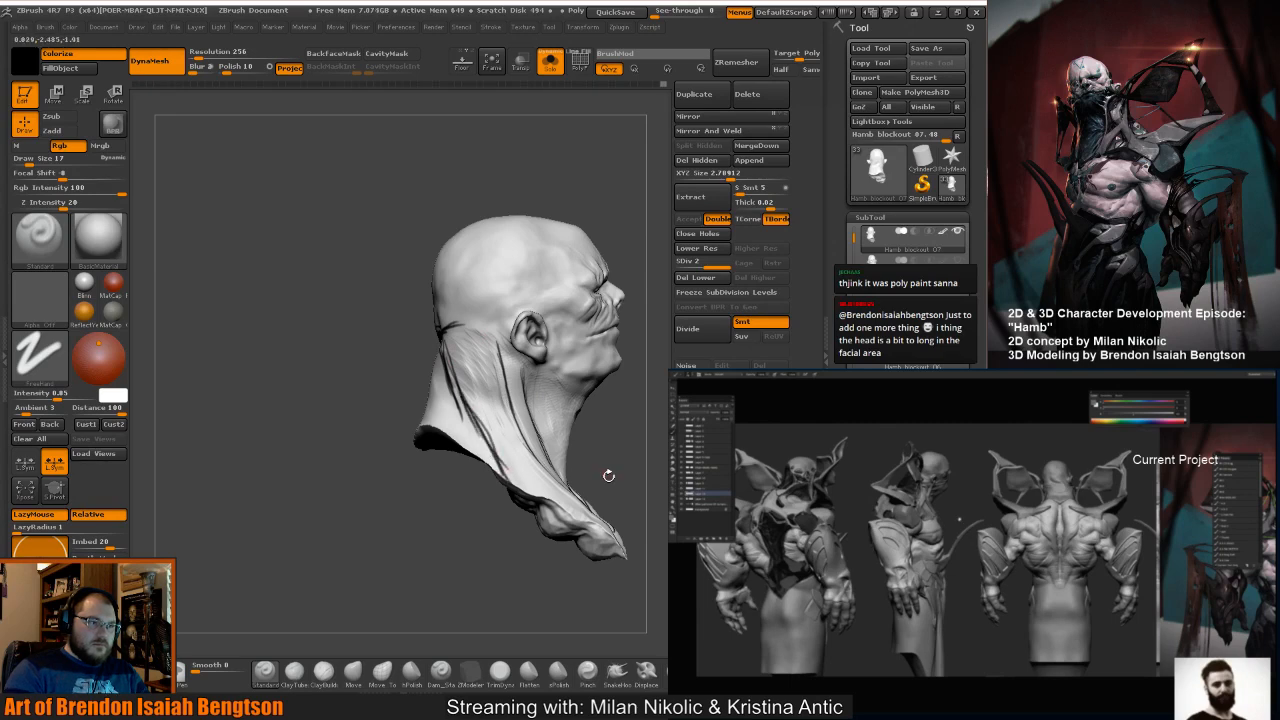
{"action": "left_click_drag", "start_coordinate": [608, 476], "coordinate": [400, 289]}
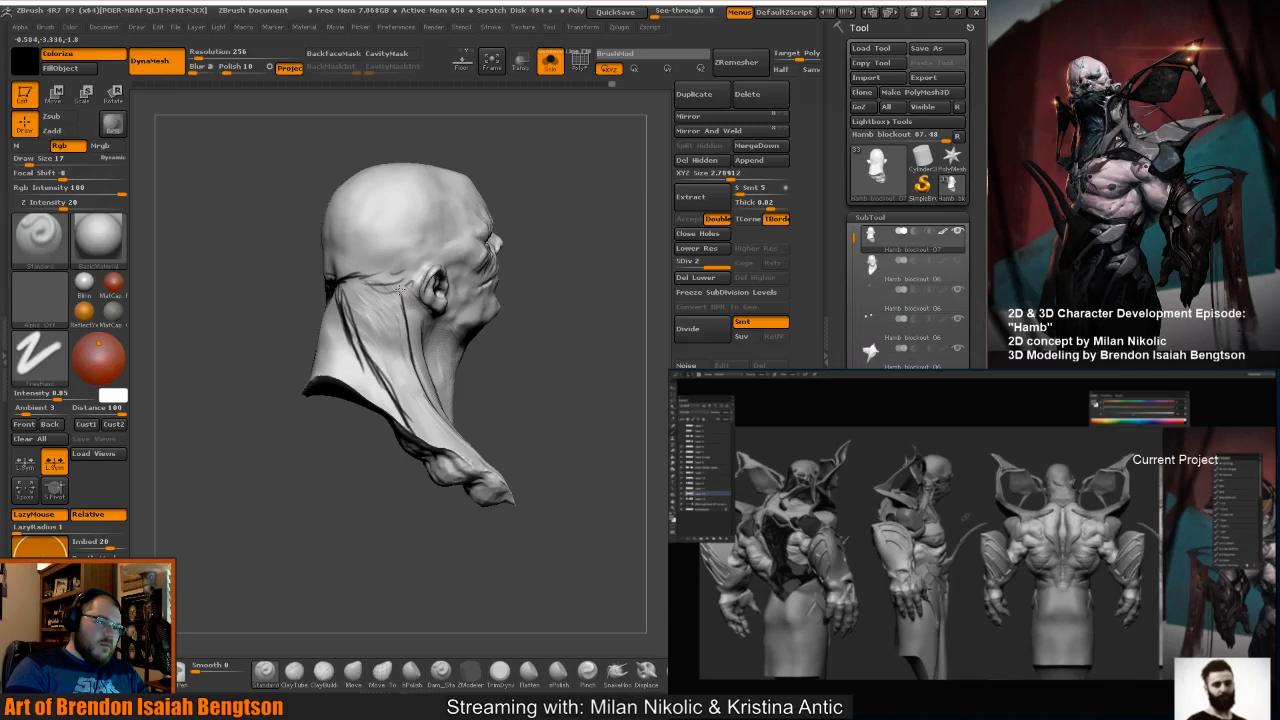
{"action": "left_click_drag", "start_coordinate": [370, 286], "coordinate": [328, 299]}
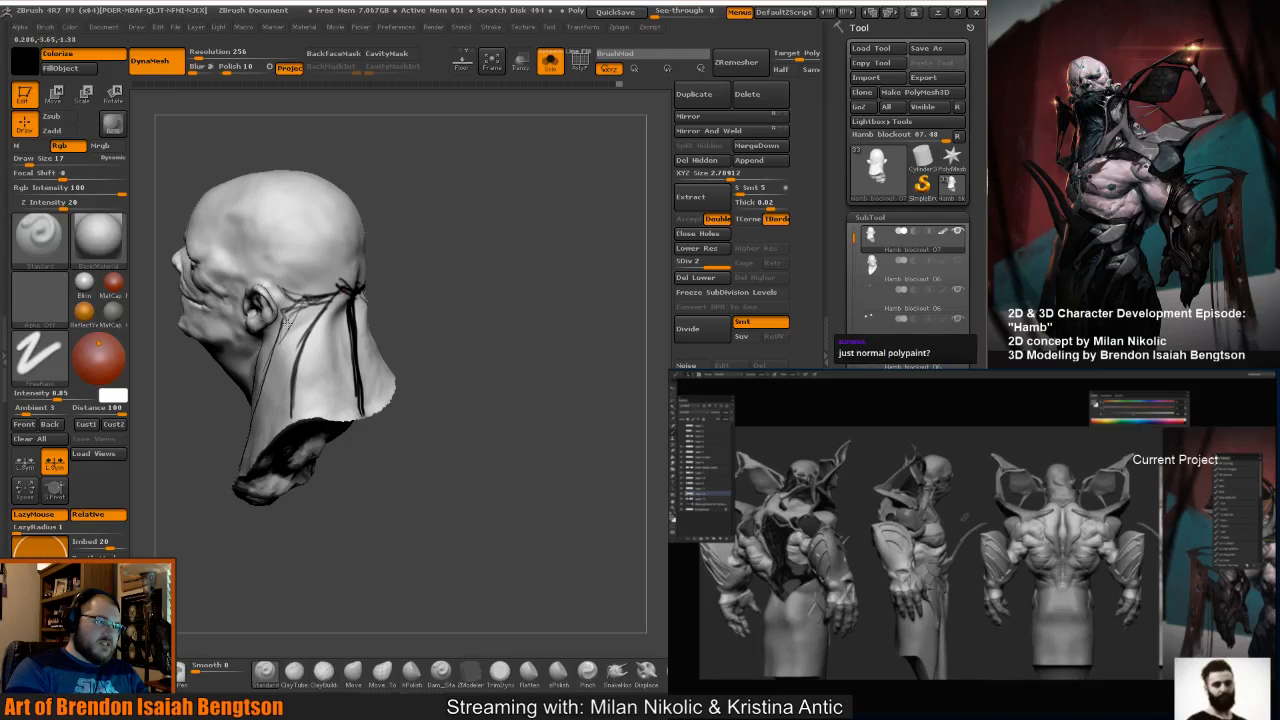
{"action": "left_click_drag", "start_coordinate": [496, 351], "coordinate": [603, 397]}
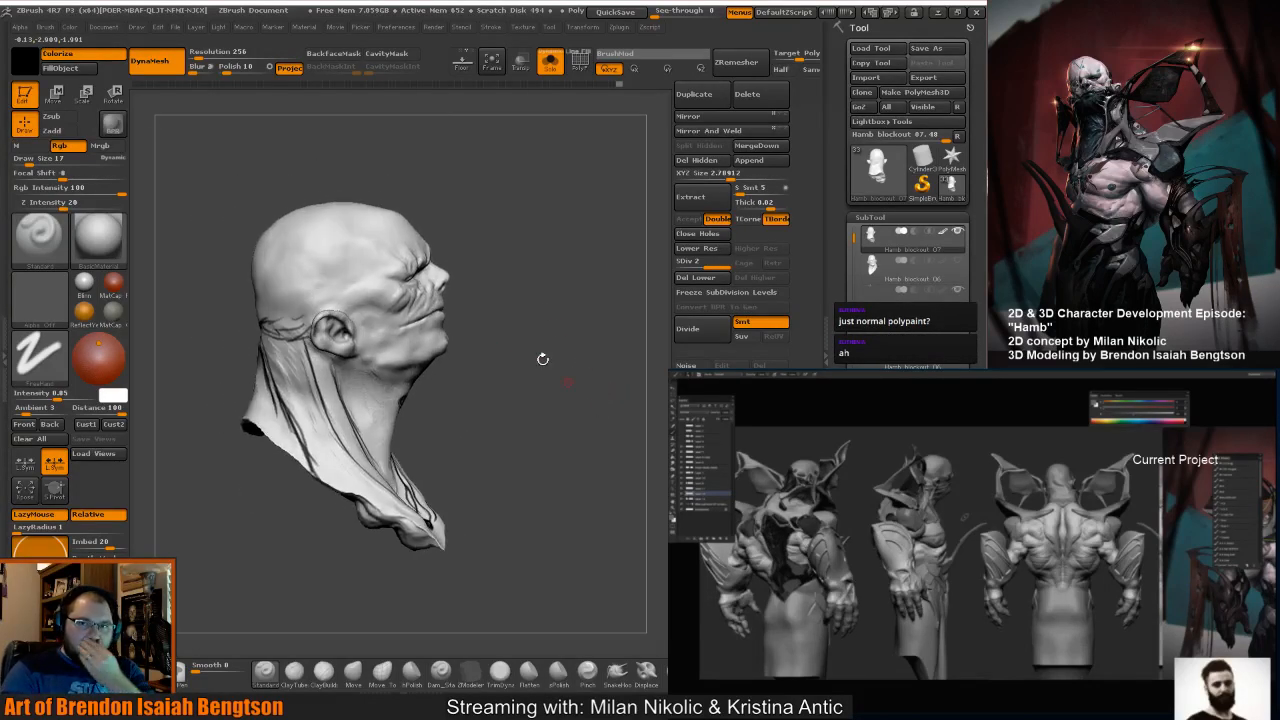
{"action": "mouse_move", "coordinate": [515, 351]}
{"action": "left_mouse_down"}
{"action": "mouse_move", "coordinate": [532, 355]}
{"action": "mouse_move", "coordinate": [556, 402]}
{"action": "left_mouse_up"}
Build up the side of the neck between the guide lines with an enlarged ClayBuildup brush.
{"action": "left_click", "coordinate": [323, 672]}
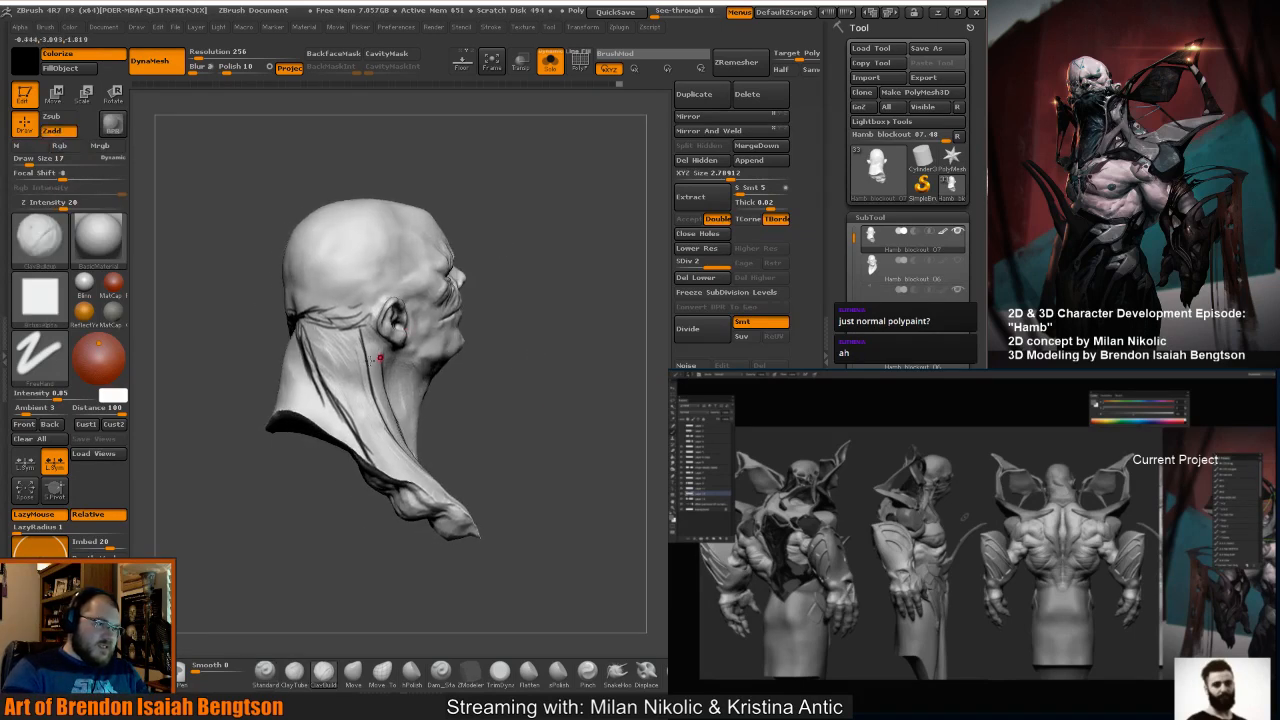
{"action": "key", "text": "space"}
{"action": "left_click_drag", "start_coordinate": [343, 358], "coordinate": [362, 360]}
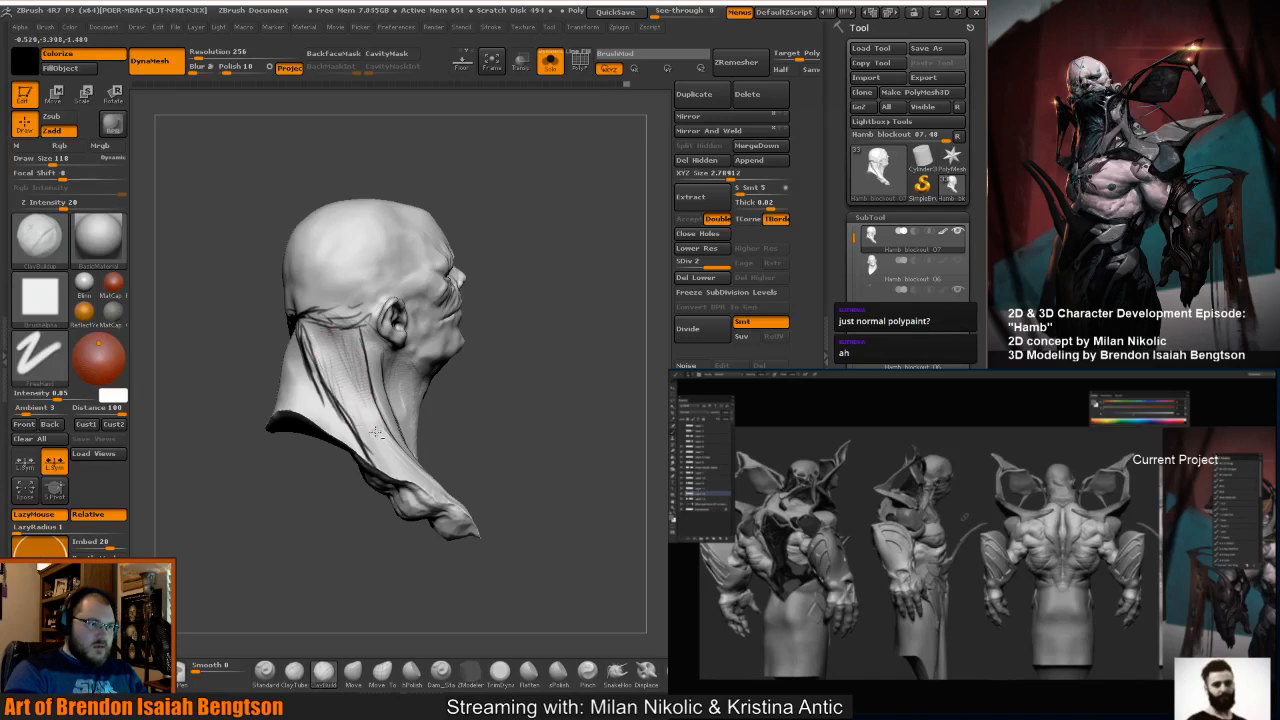
Define the neck muscle strands below the ear with ClayBuildup at draw size 65.
{"action": "left_click_drag", "start_coordinate": [526, 442], "coordinate": [448, 416]}
{"action": "key", "text": "space"}
{"action": "left_click_drag", "start_coordinate": [315, 343], "coordinate": [305, 344]}
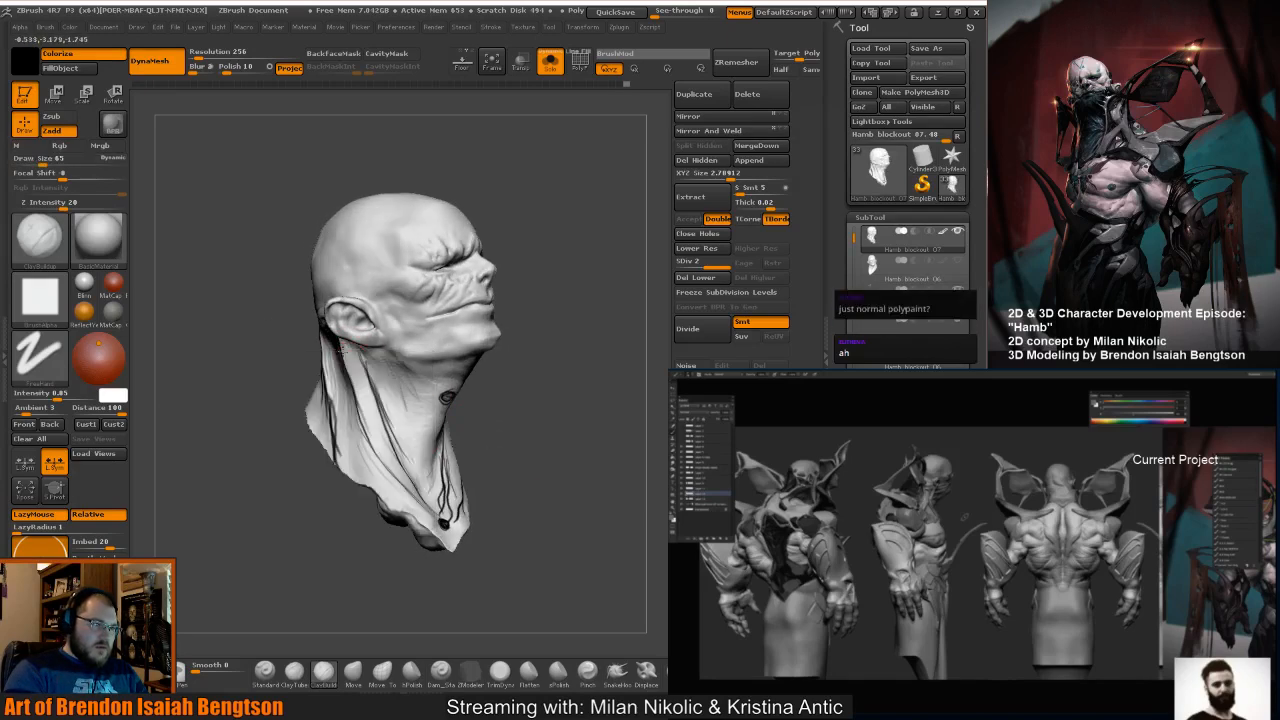
{"action": "left_click_drag", "start_coordinate": [303, 286], "coordinate": [359, 406]}
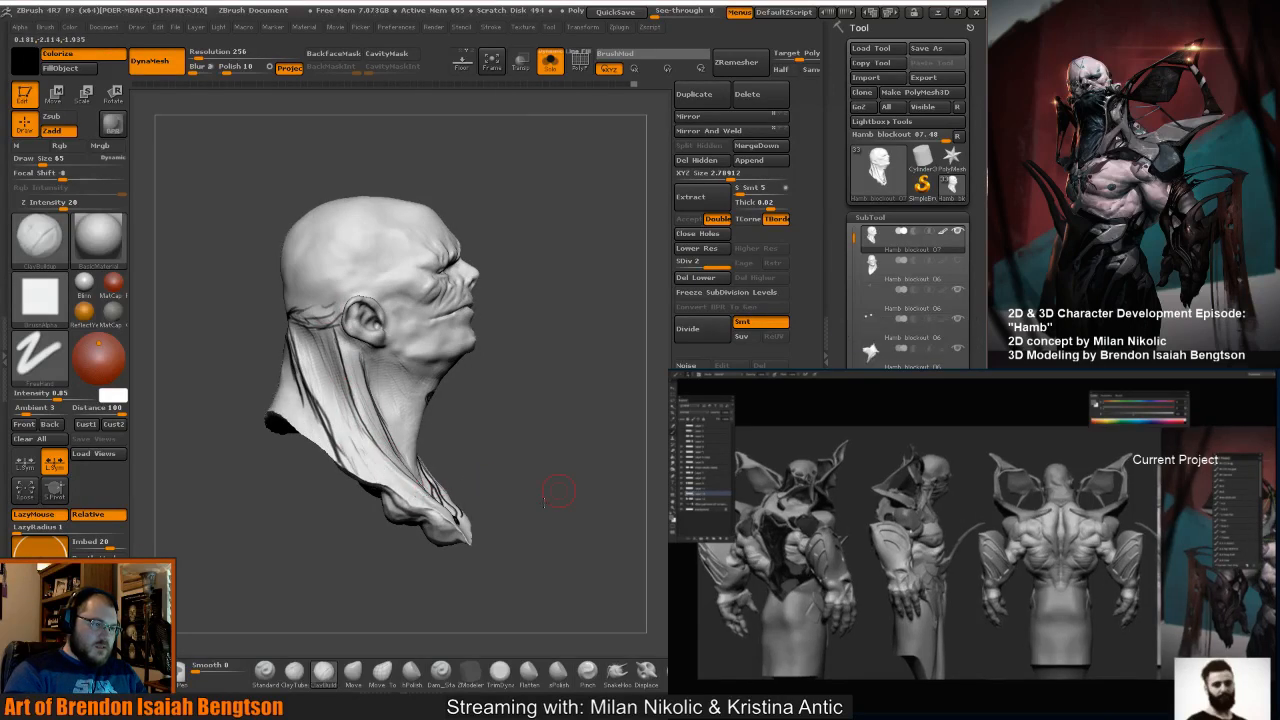
{"action": "left_click_drag", "start_coordinate": [545, 503], "coordinate": [415, 478]}
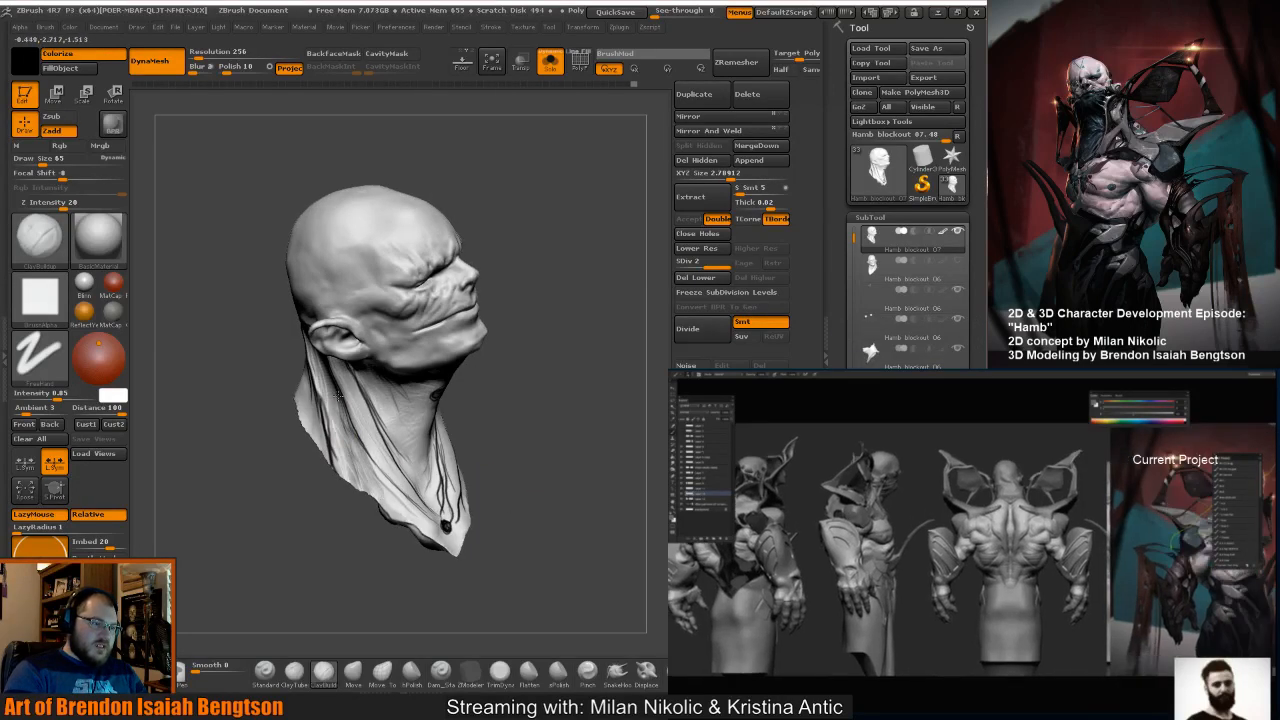
{"action": "left_click_drag", "start_coordinate": [520, 472], "coordinate": [391, 387]}
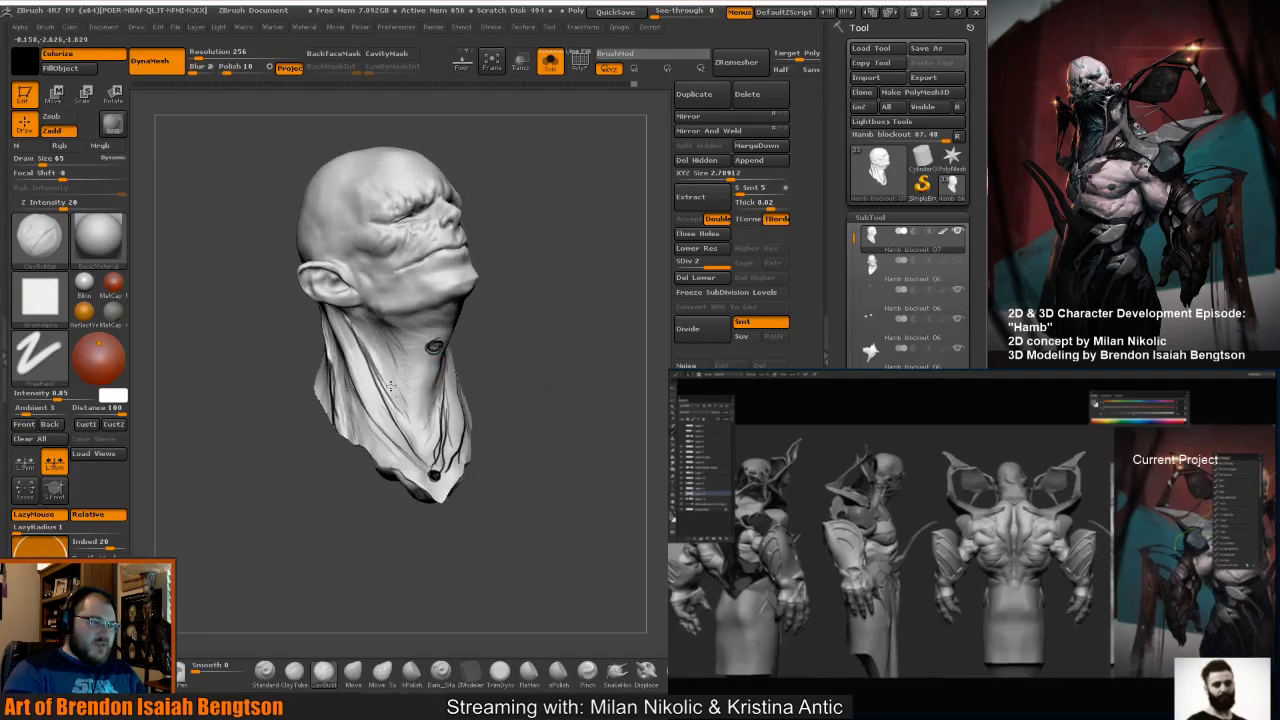
Build up the throat and the underside of the jaw with ClayBuildup, working around both sides of the neck.
{"action": "left_click_drag", "start_coordinate": [480, 402], "coordinate": [366, 373]}
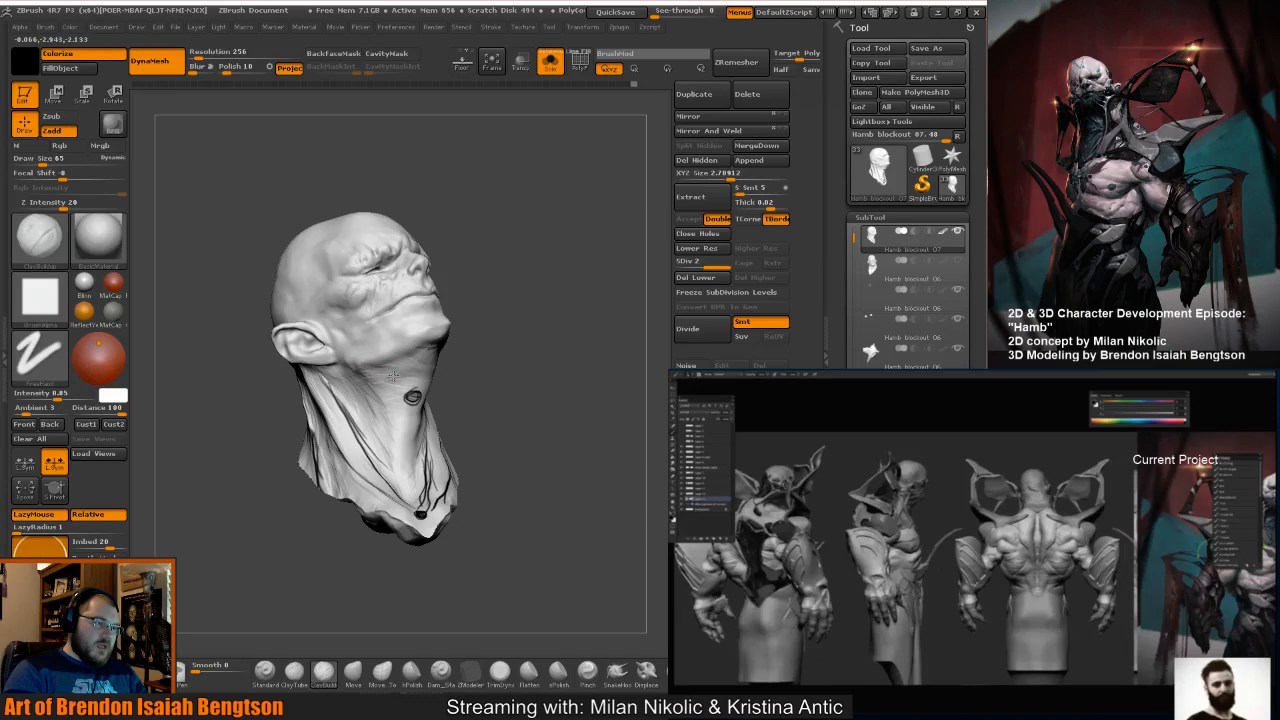
{"action": "mouse_move", "coordinate": [510, 415]}
{"action": "left_mouse_down"}
{"action": "mouse_move", "coordinate": [492, 497]}
{"action": "mouse_move", "coordinate": [423, 352]}
{"action": "left_mouse_up"}
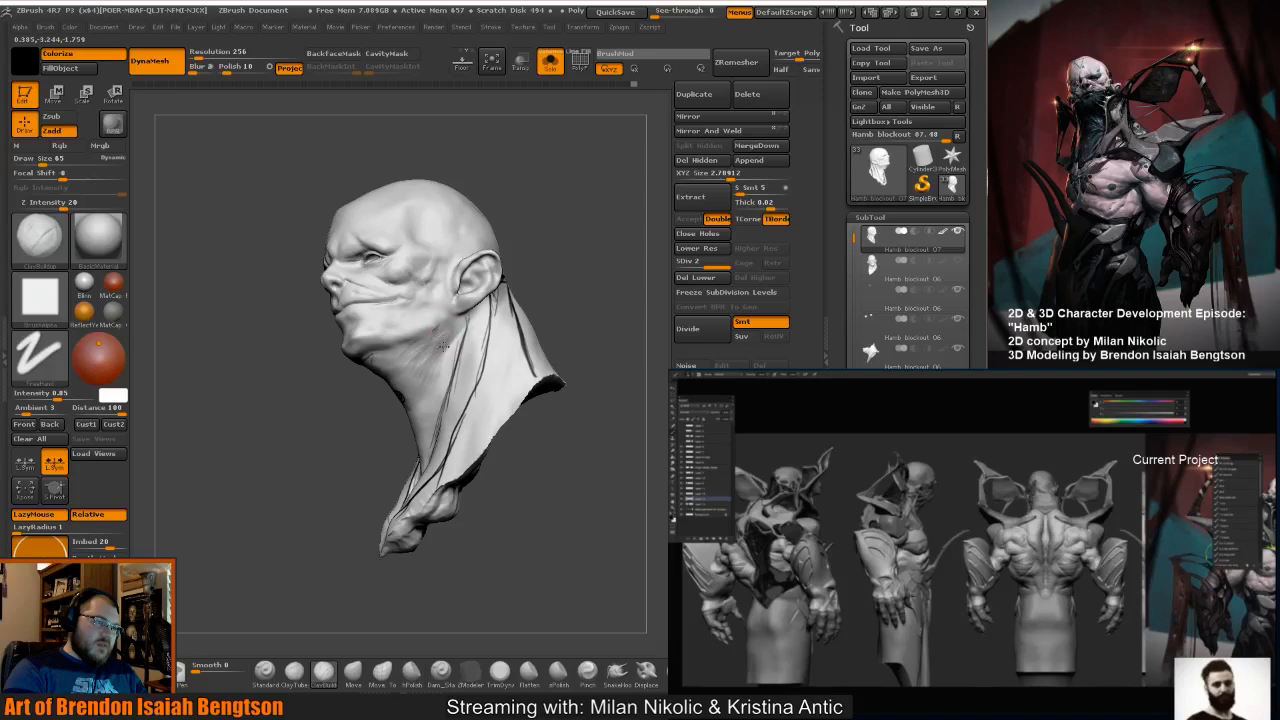
{"action": "right_click_drag", "start_coordinate": [403, 360], "coordinate": [418, 345]}
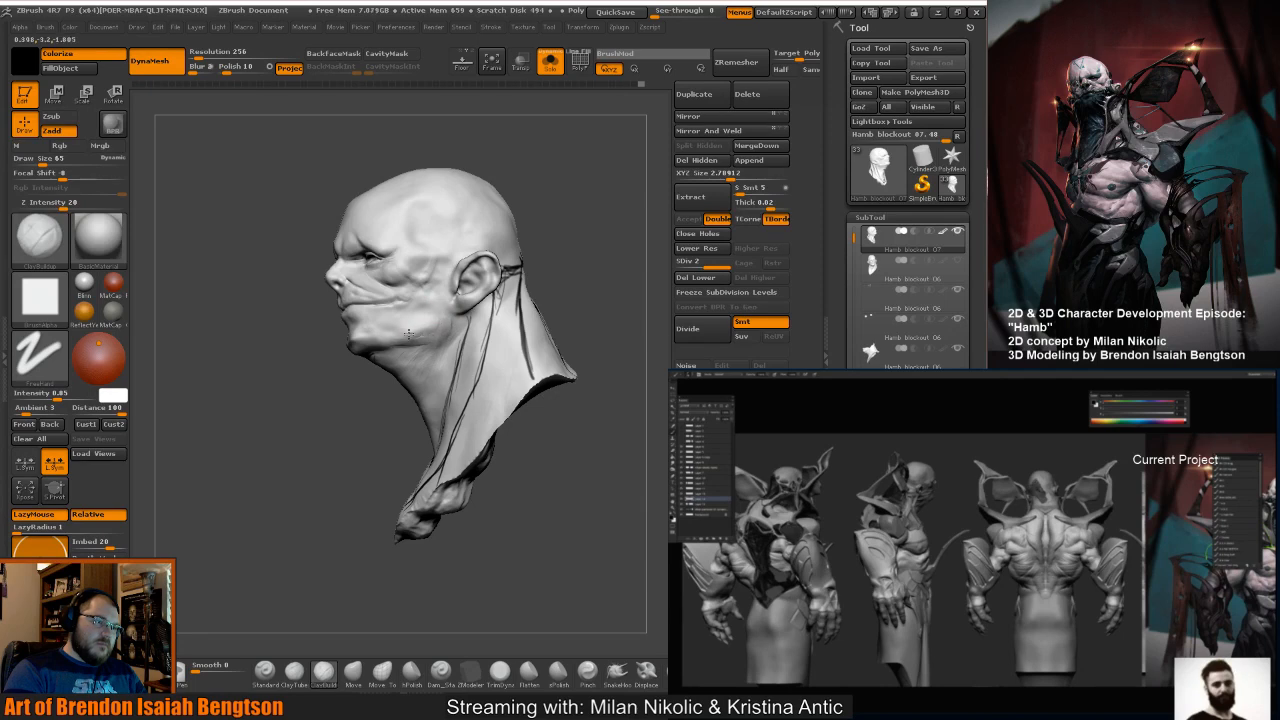
{"action": "mouse_move", "coordinate": [300, 409]}
{"action": "left_mouse_down"}
{"action": "mouse_move", "coordinate": [409, 380]}
{"action": "mouse_move", "coordinate": [343, 345]}
{"action": "left_mouse_up"}
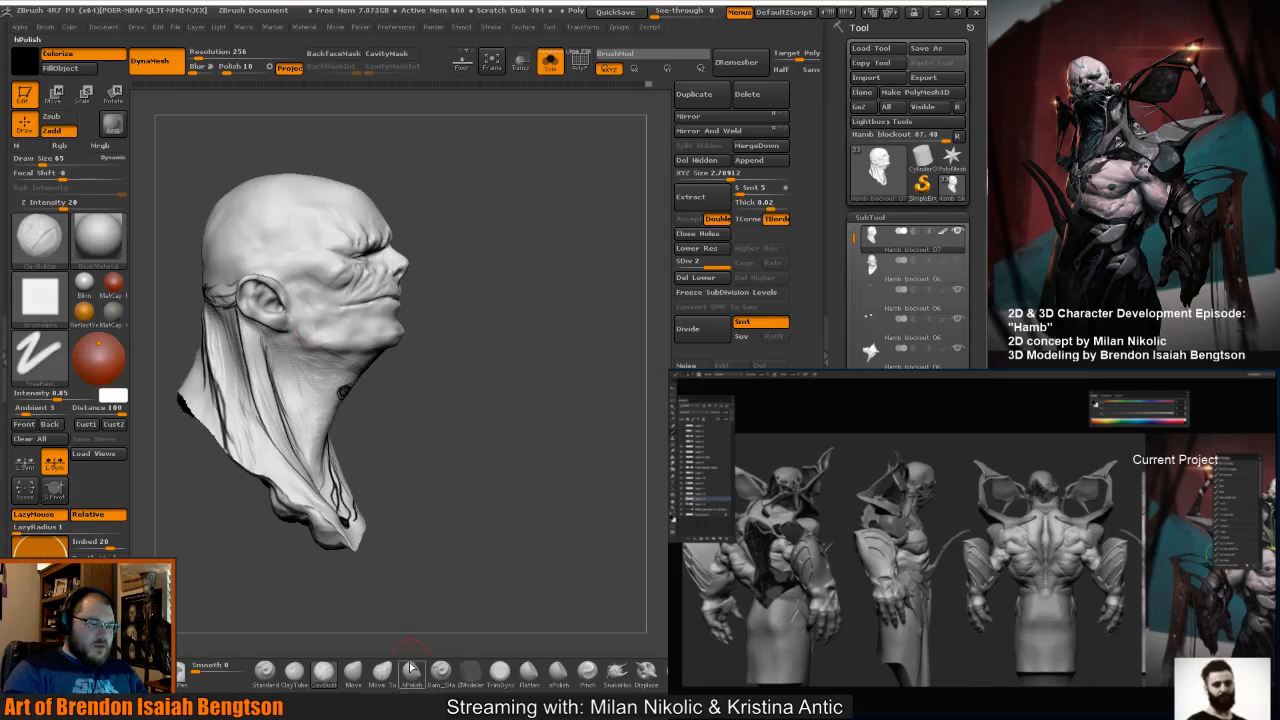
Switch to the sPolish brush with draw size 101, turning Rgb off and Zadd on.
{"action": "left_click", "coordinate": [558, 671]}
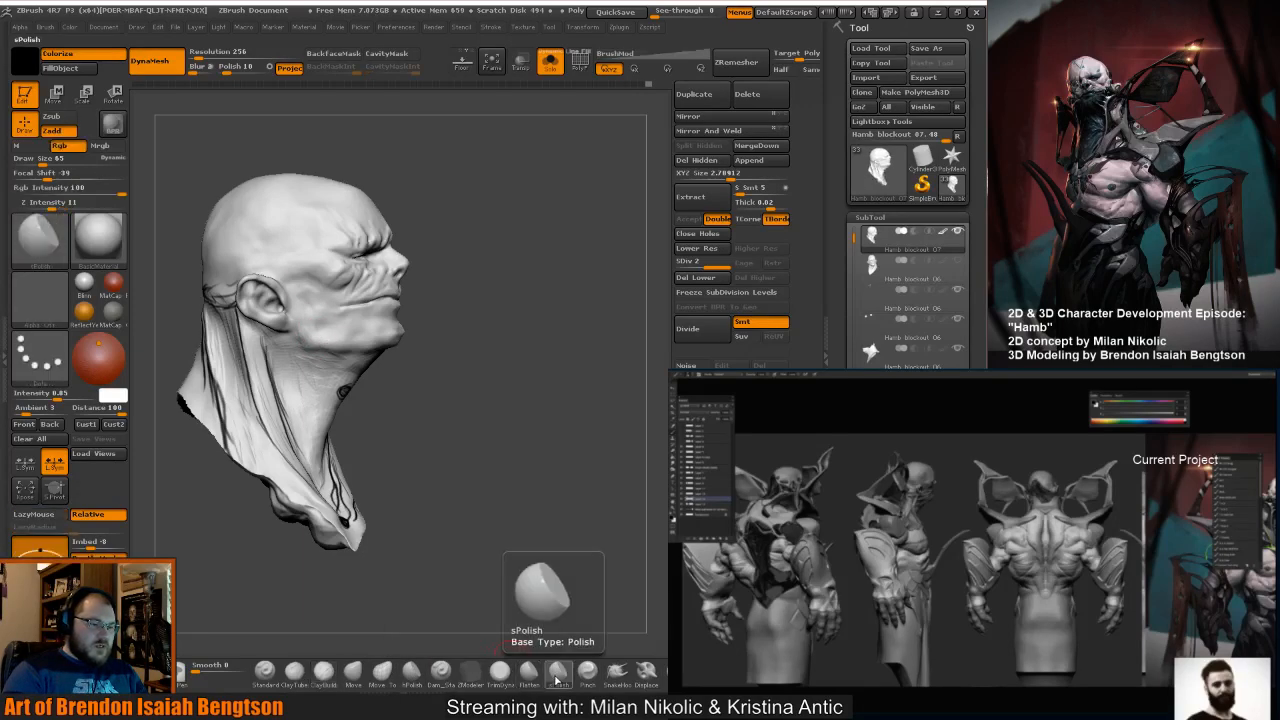
{"action": "key", "text": "space"}
{"action": "left_click_drag", "start_coordinate": [300, 325], "coordinate": [312, 327]}
{"action": "key", "text": "space"}
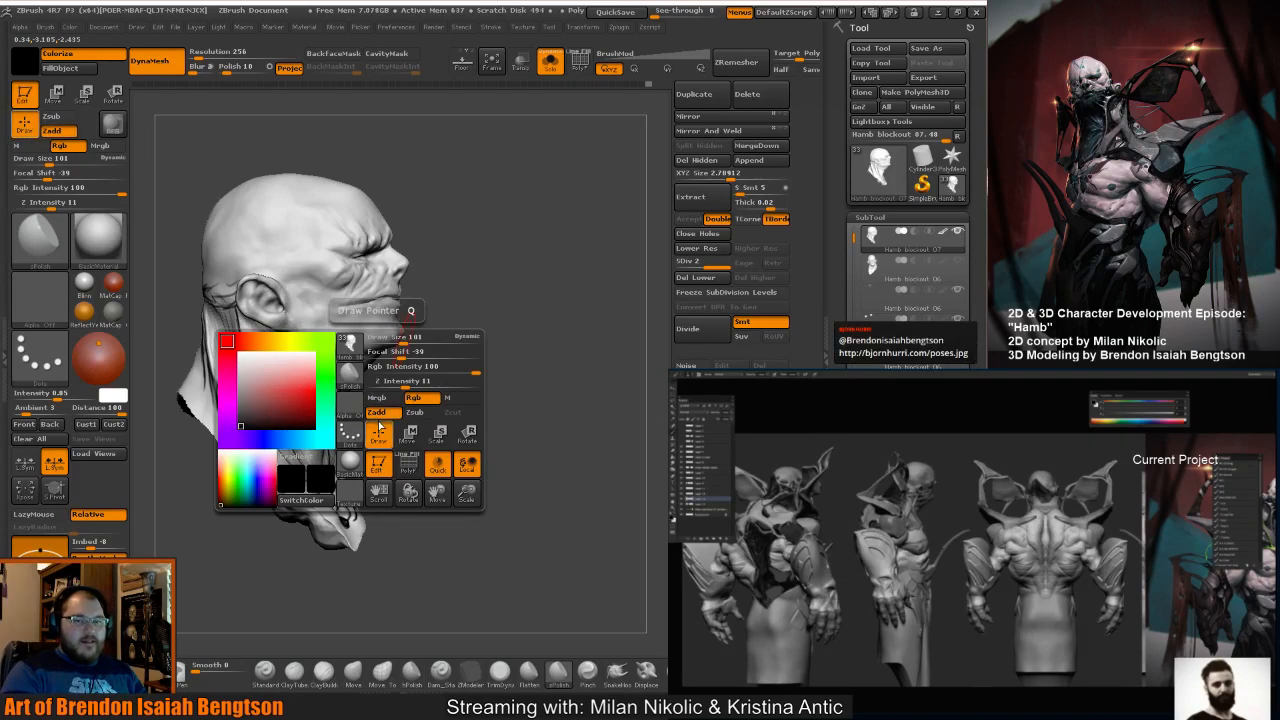
{"action": "left_click", "coordinate": [376, 412]}
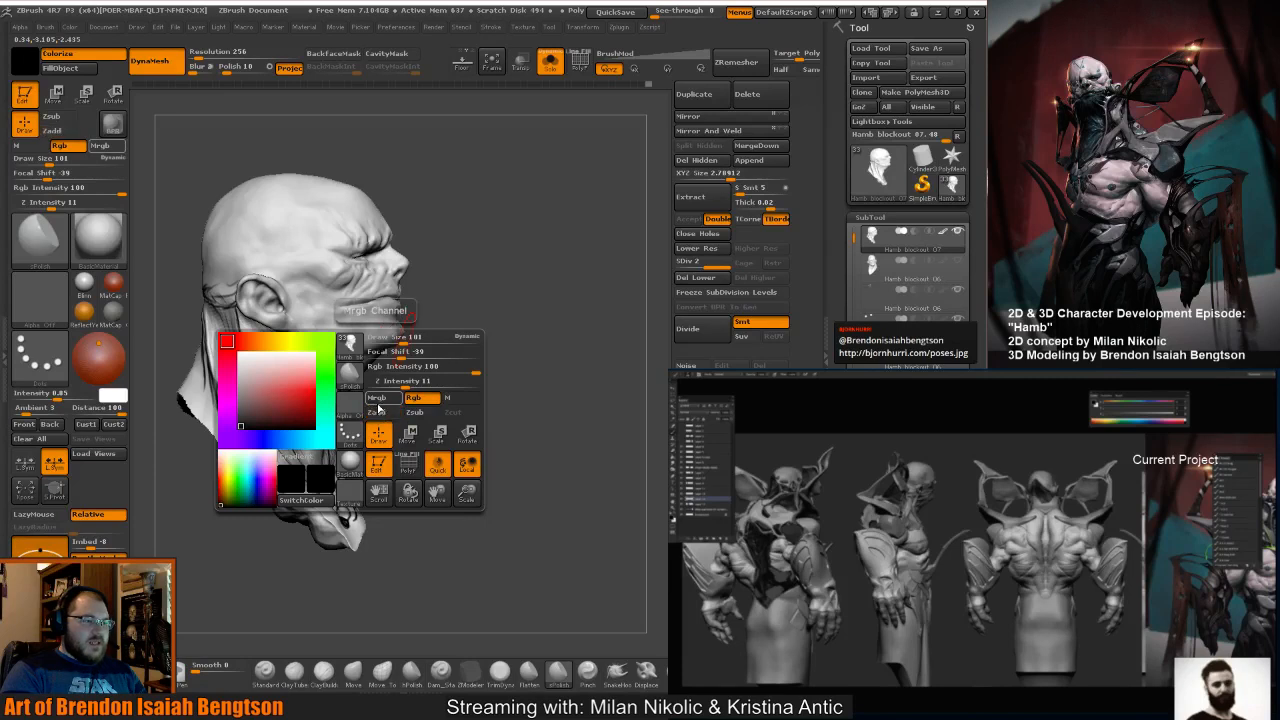
{"action": "key", "text": "space"}
{"action": "left_click", "coordinate": [343, 398]}
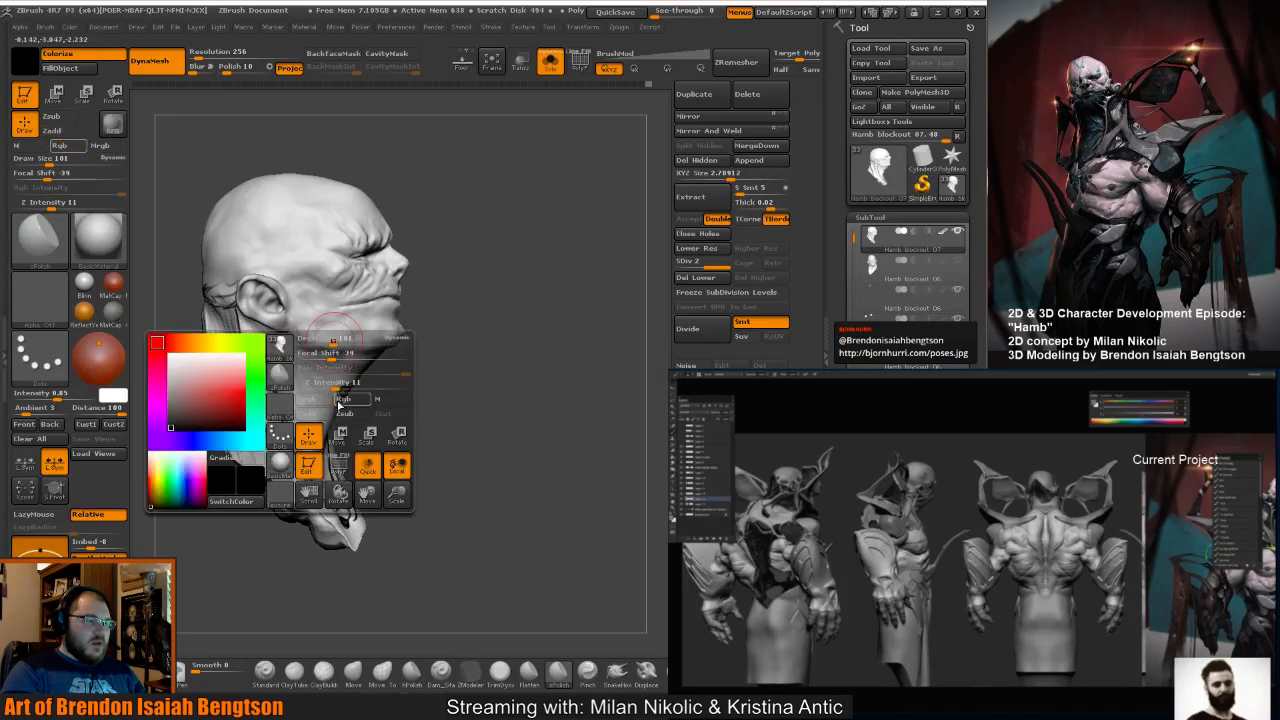
{"action": "left_click", "coordinate": [306, 413]}
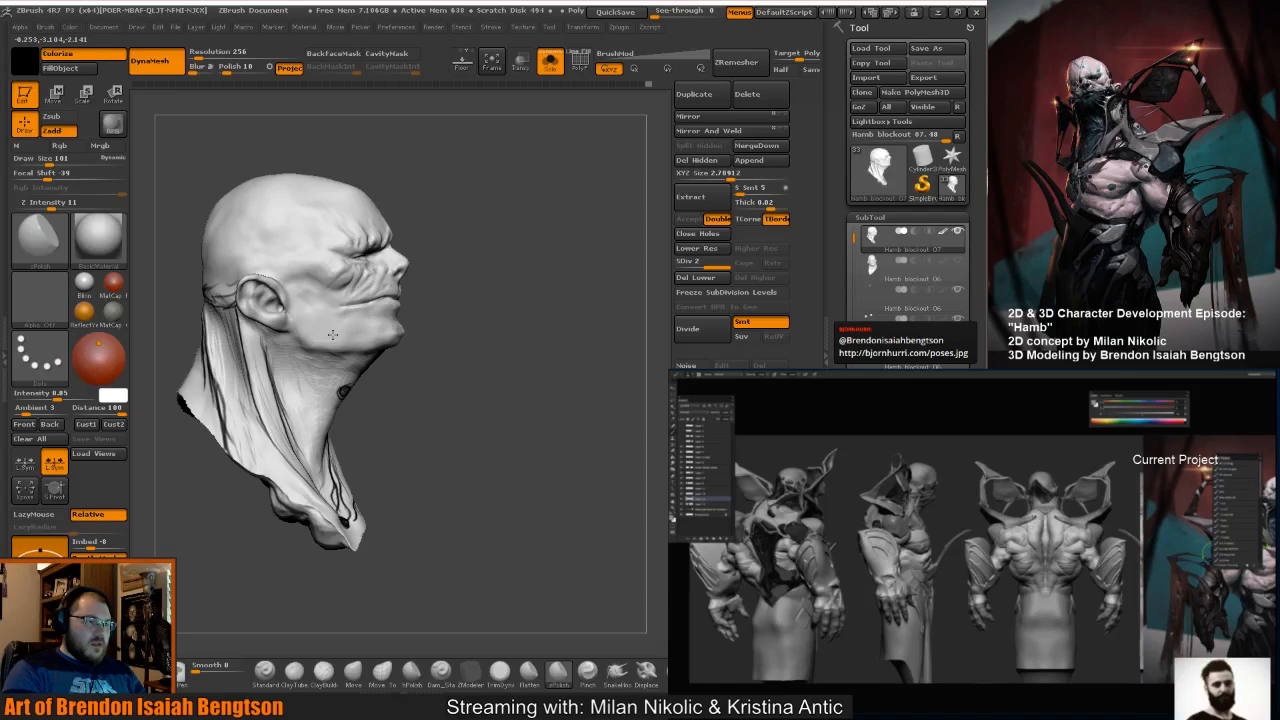
Polish the planes of the jaw and face with sPolish, reducing the draw size to 72.
{"action": "left_click_drag", "start_coordinate": [460, 335], "coordinate": [390, 347]}
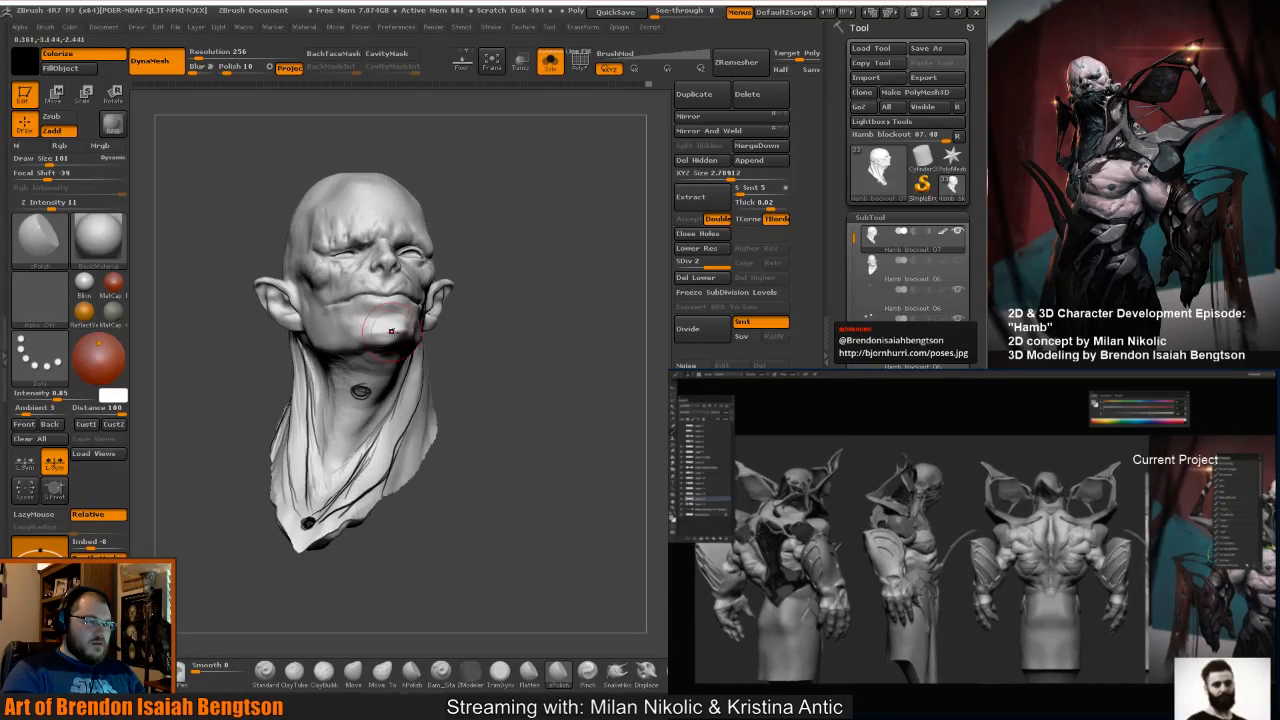
{"action": "left_click_drag", "start_coordinate": [494, 289], "coordinate": [531, 387]}
{"action": "left_click_drag", "start_coordinate": [609, 281], "coordinate": [585, 359], "text": "alt"}
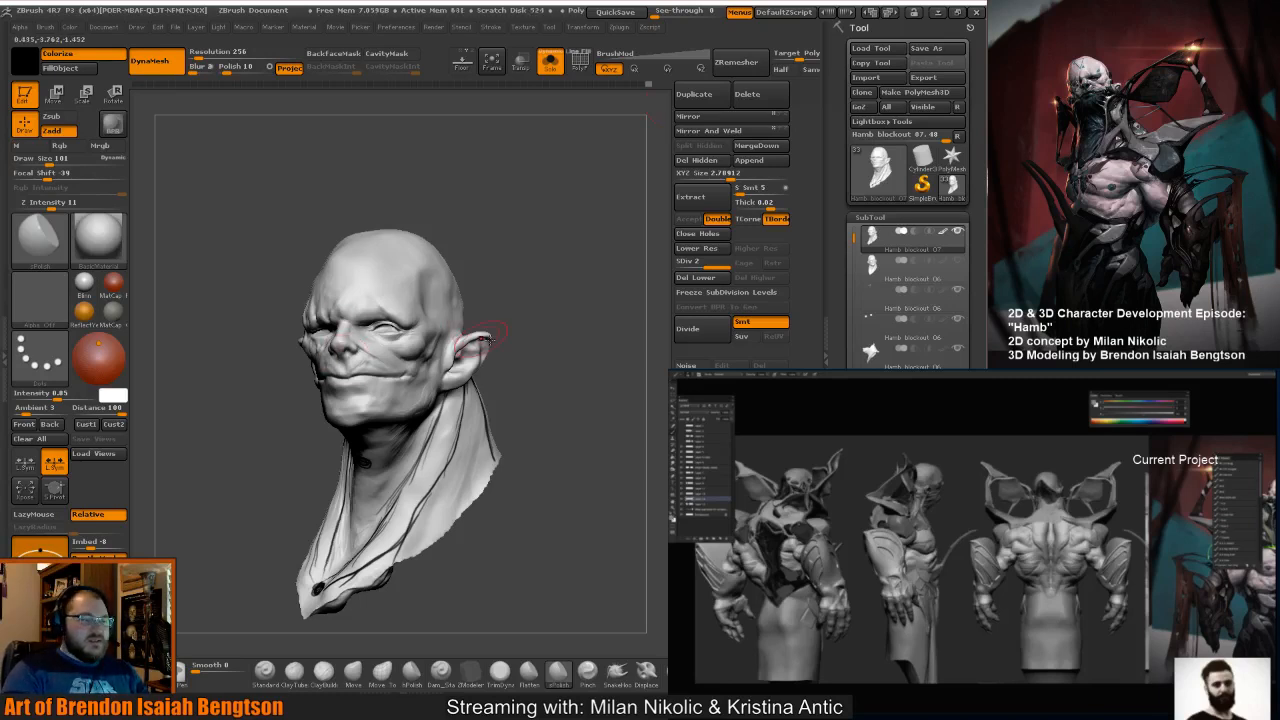
{"action": "left_click_drag", "start_coordinate": [492, 338], "coordinate": [449, 319]}
{"action": "key", "text": "space"}
{"action": "left_click_drag", "start_coordinate": [427, 397], "coordinate": [418, 398]}
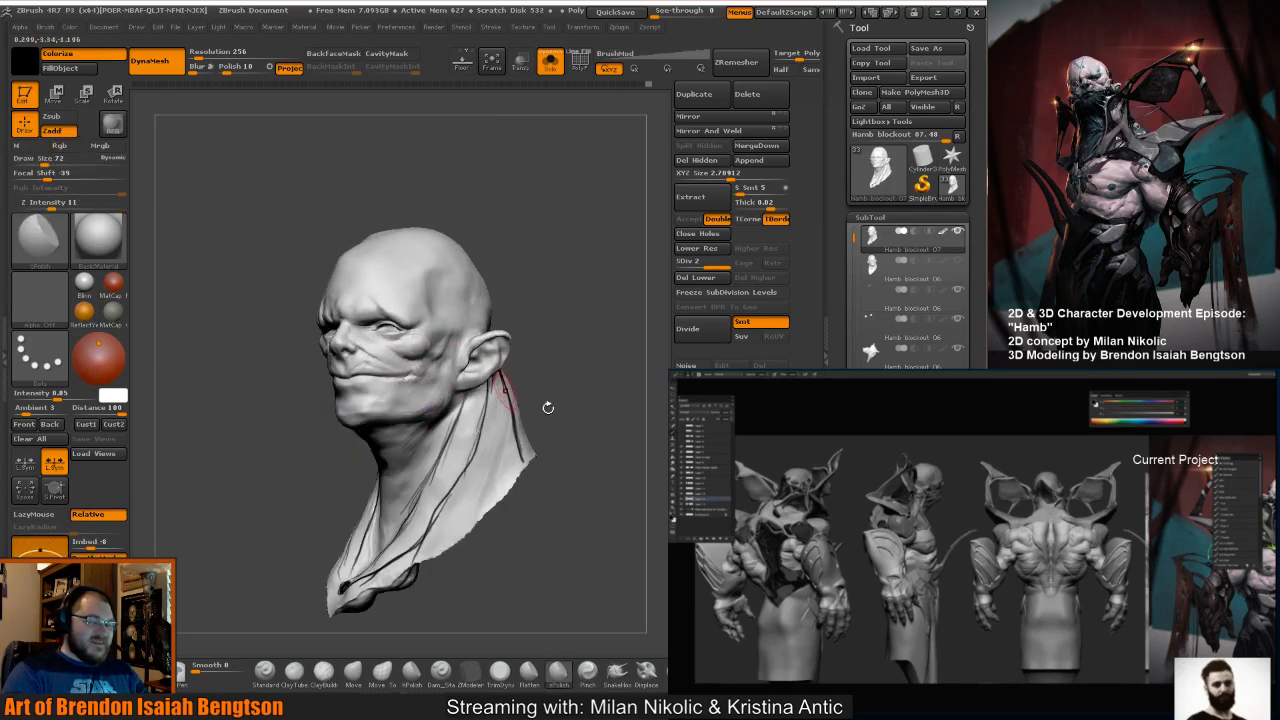
Build up the throat around the Adam's apple with ClayBuildup at draw size 72 and smooth it with Rgb off.
{"action": "mouse_move", "coordinate": [543, 400]}
{"action": "left_mouse_down"}
{"action": "mouse_move", "coordinate": [594, 408]}
{"action": "mouse_move", "coordinate": [540, 415]}
{"action": "left_mouse_up"}
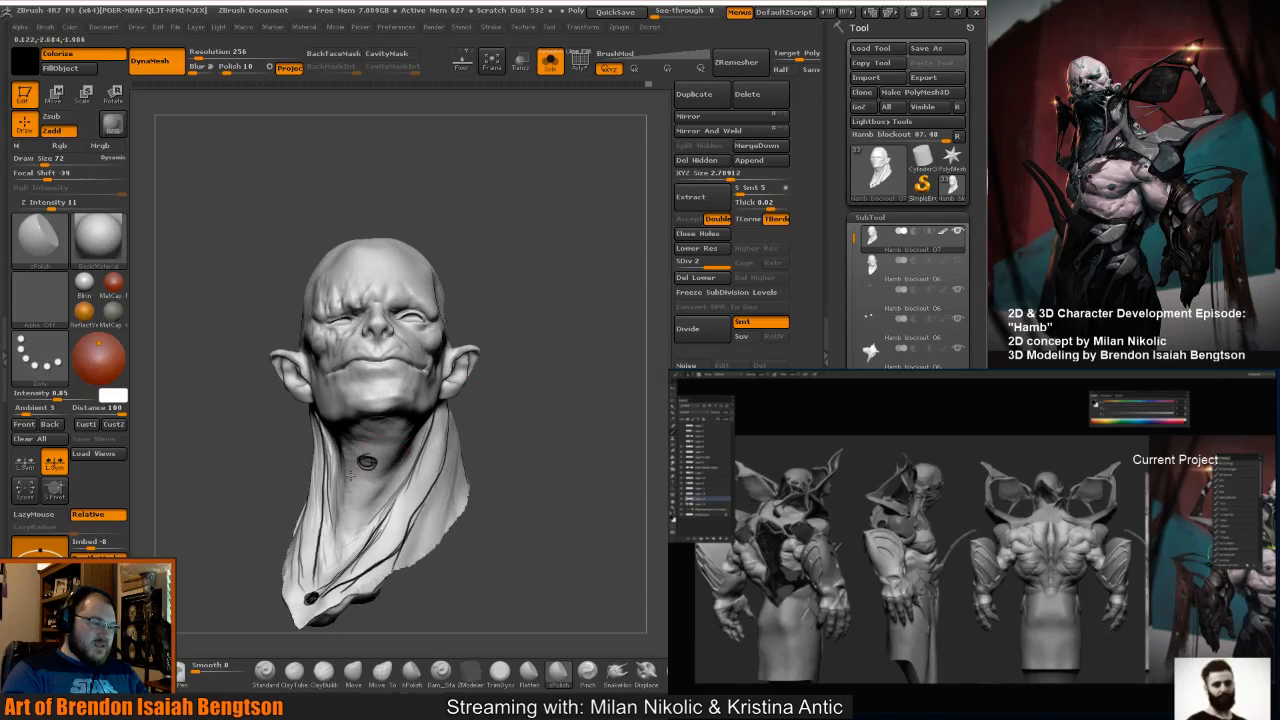
{"action": "key", "text": "b"}
{"action": "key", "text": "c"}
{"action": "key", "text": "b"}
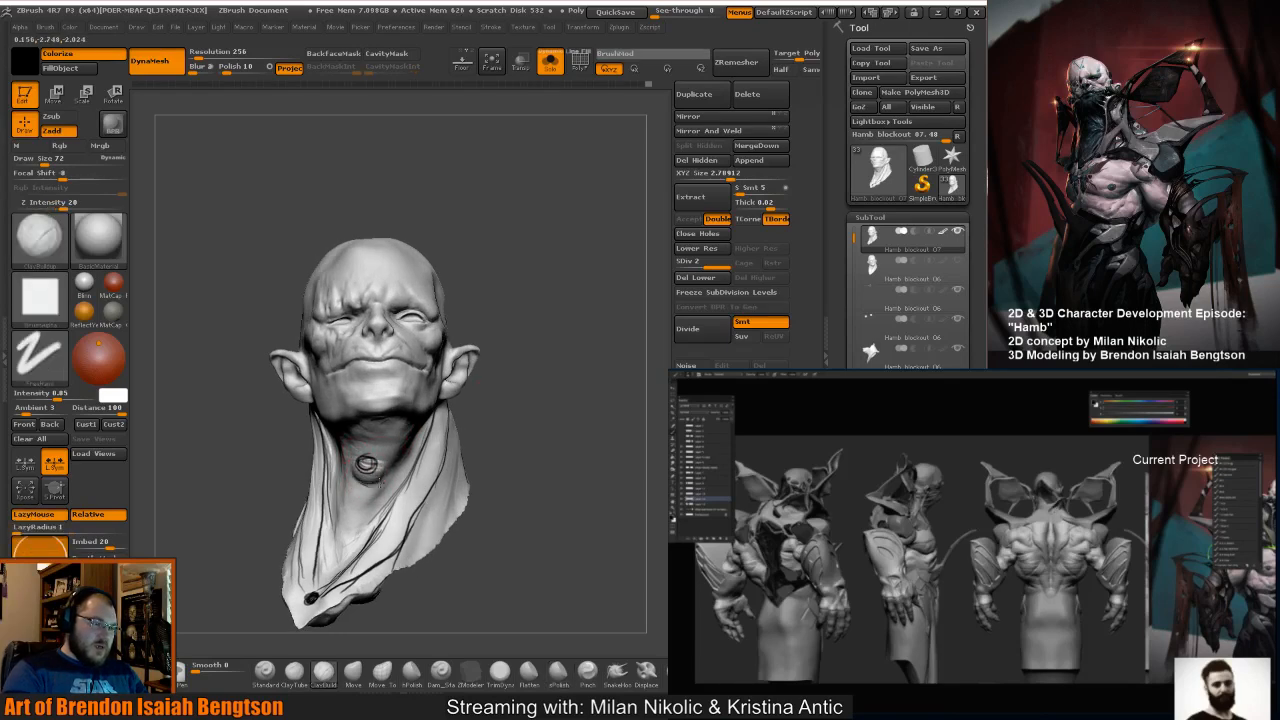
{"action": "left_click_drag", "start_coordinate": [530, 440], "coordinate": [450, 380]}
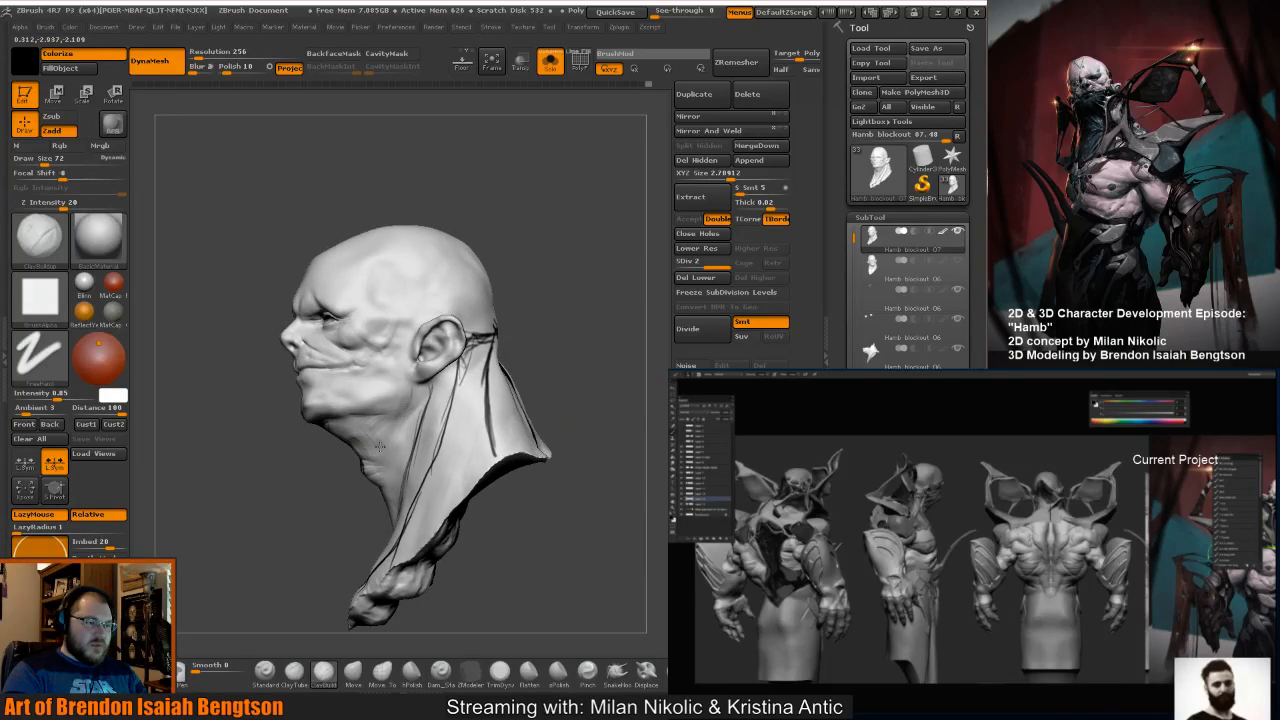
{"action": "left_click_drag", "start_coordinate": [350, 452], "coordinate": [382, 459]}
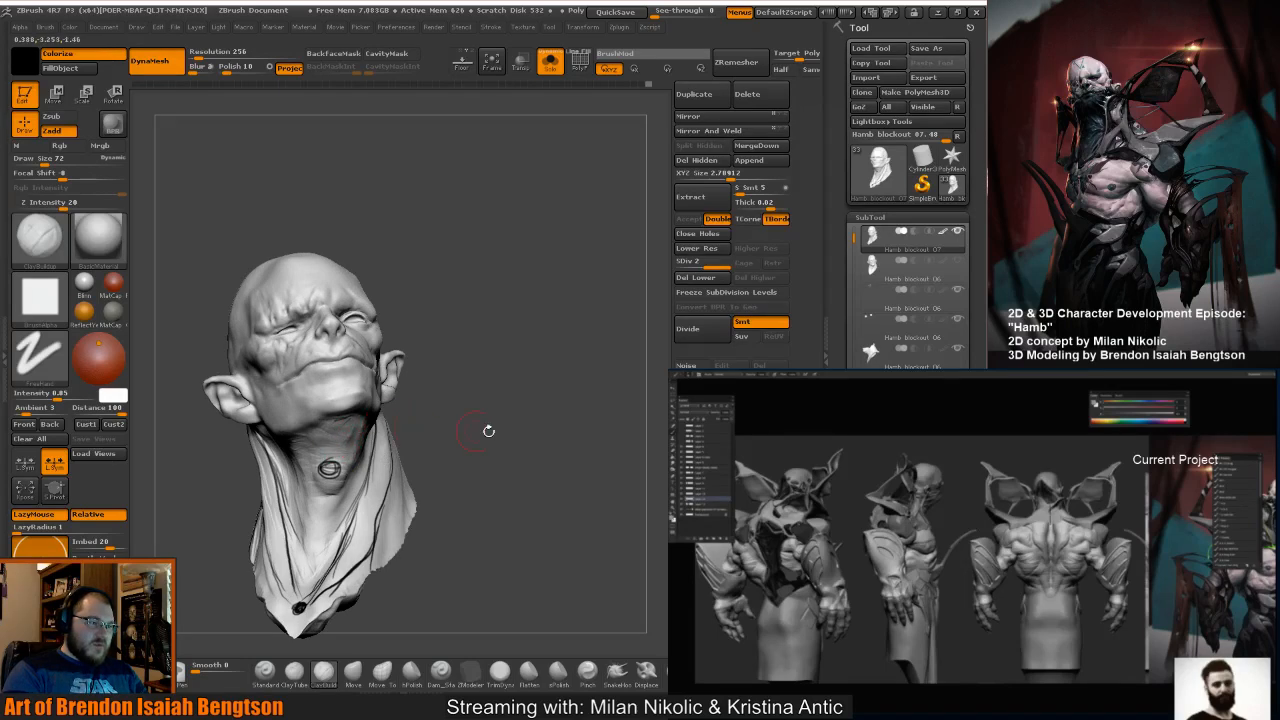
{"action": "left_click_drag", "start_coordinate": [488, 430], "coordinate": [334, 418]}
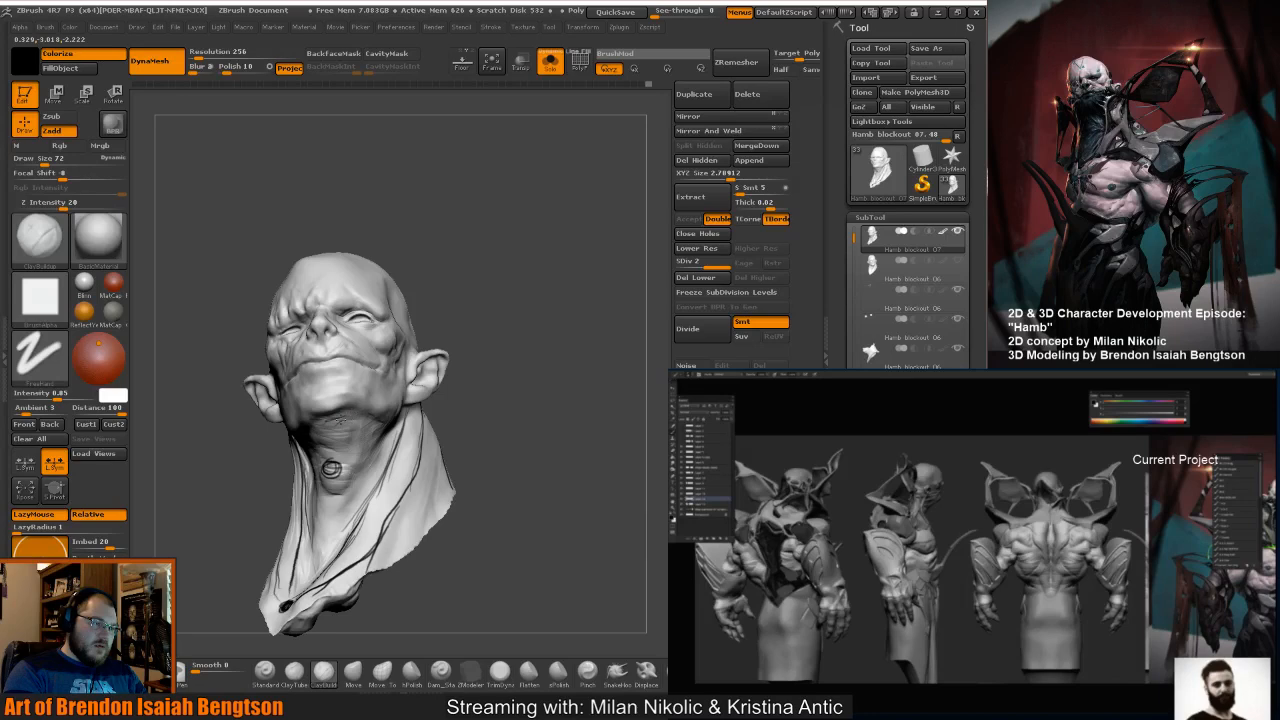
{"action": "left_click_drag", "start_coordinate": [322, 442], "coordinate": [336, 436]}
{"action": "key", "text": "shift"}
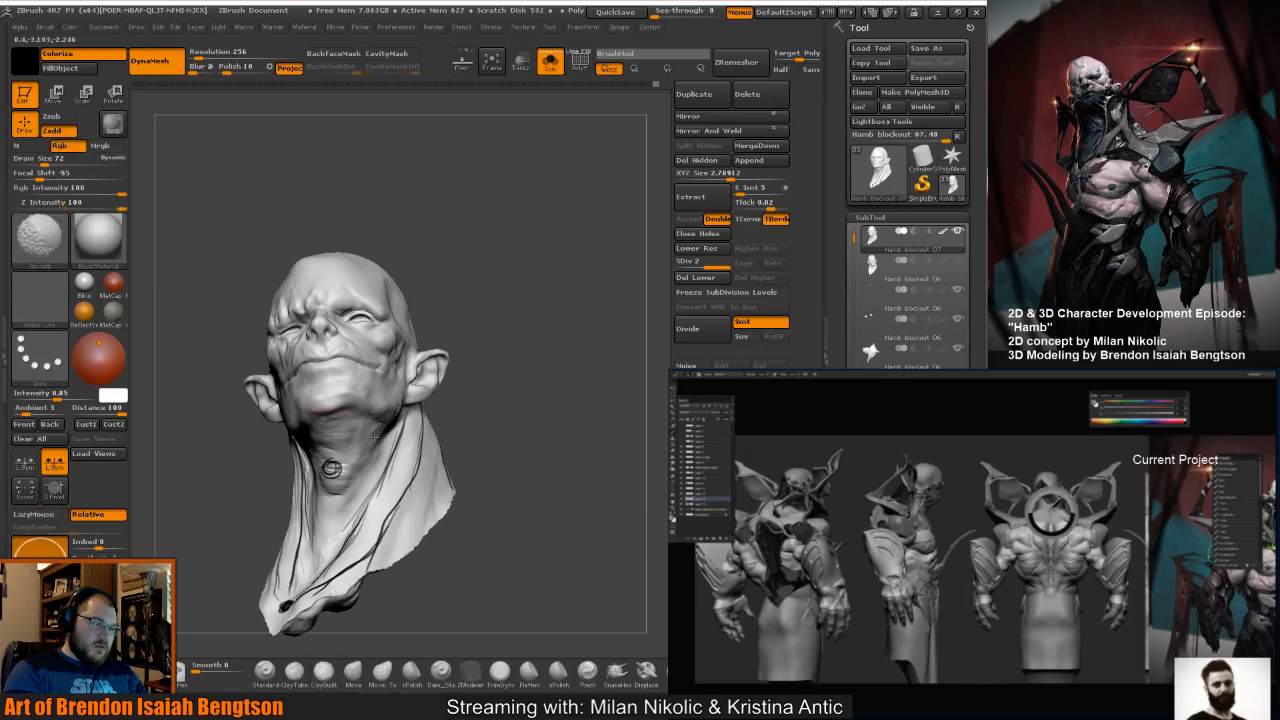
{"action": "key", "text": "space"}
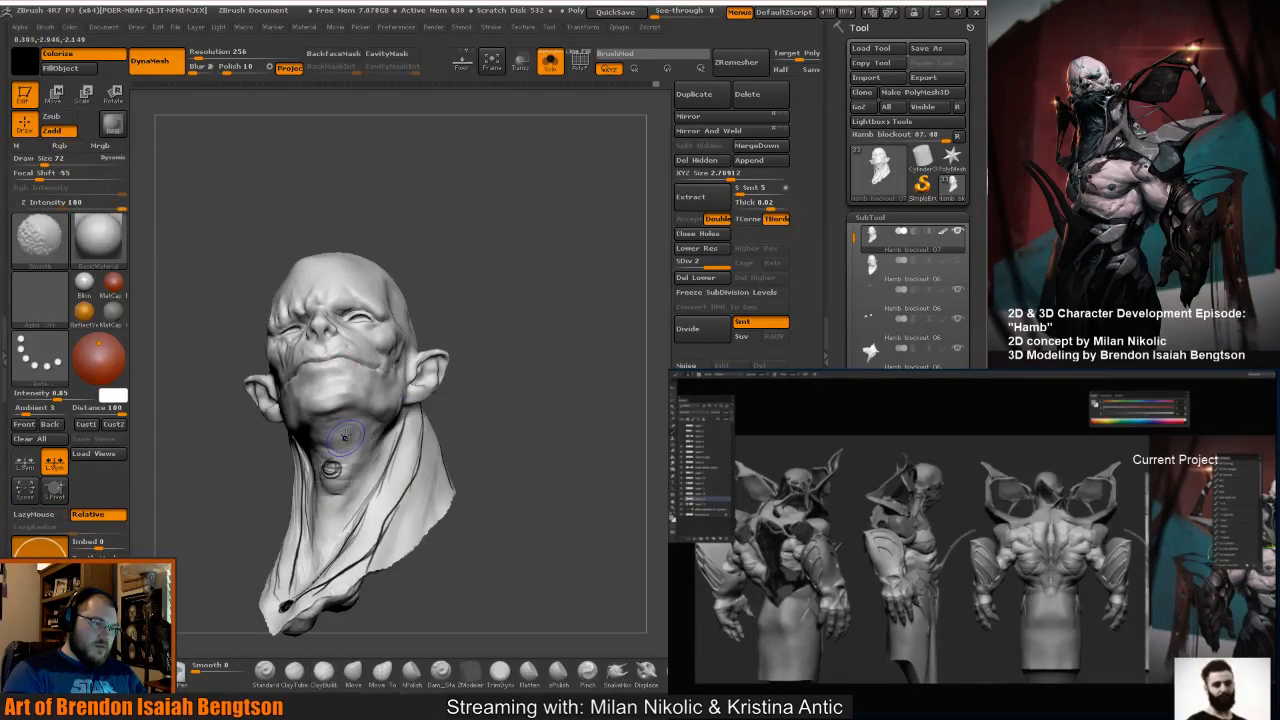
Turn off Colorize on the head mesh and set the active colour to white.
{"action": "mouse_move", "coordinate": [522, 420]}
{"action": "left_mouse_down"}
{"action": "mouse_move", "coordinate": [548, 380]}
{"action": "mouse_move", "coordinate": [450, 413]}
{"action": "mouse_move", "coordinate": [463, 449]}
{"action": "mouse_move", "coordinate": [204, 177]}
{"action": "left_mouse_up"}
{"action": "left_click", "coordinate": [57, 53]}
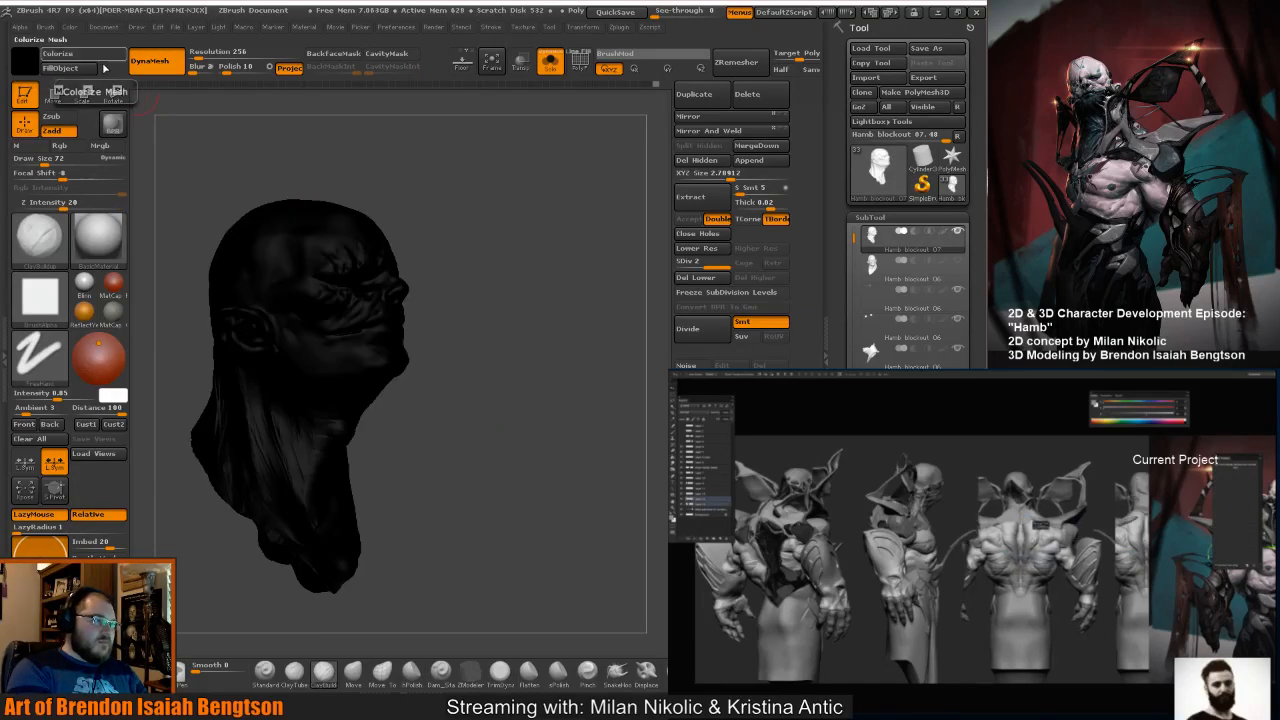
{"action": "key", "text": "space"}
{"action": "left_click_drag", "start_coordinate": [280, 302], "coordinate": [260, 278]}
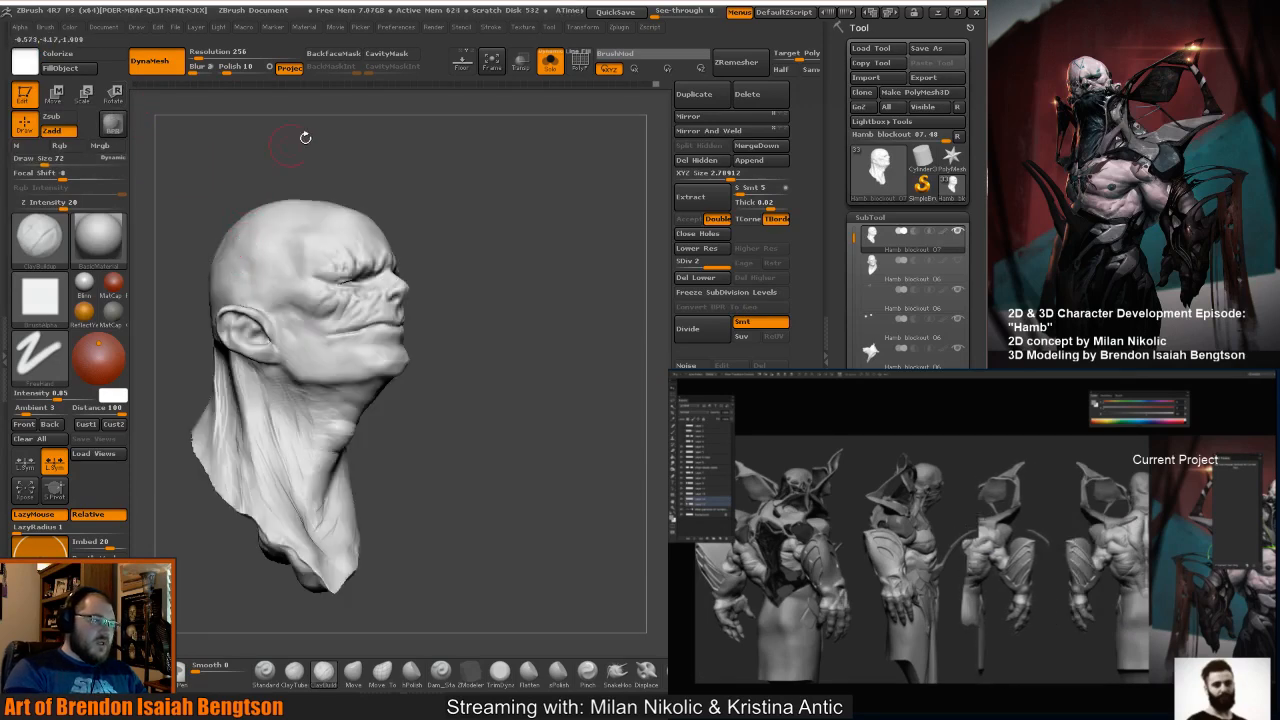
Show the whole figure and examine the head and neck in relation to the collar, wings and torso from several angles.
{"action": "mouse_move", "coordinate": [519, 332]}
{"action": "left_mouse_down", "text": "alt"}
{"action": "mouse_move", "coordinate": [558, 330]}
{"action": "mouse_move", "coordinate": [531, 365]}
{"action": "mouse_move", "coordinate": [508, 370]}
{"action": "left_mouse_up", "text": "alt"}
{"action": "key", "text": "alt+s"}
{"action": "left_click_drag", "start_coordinate": [563, 206], "coordinate": [496, 202]}
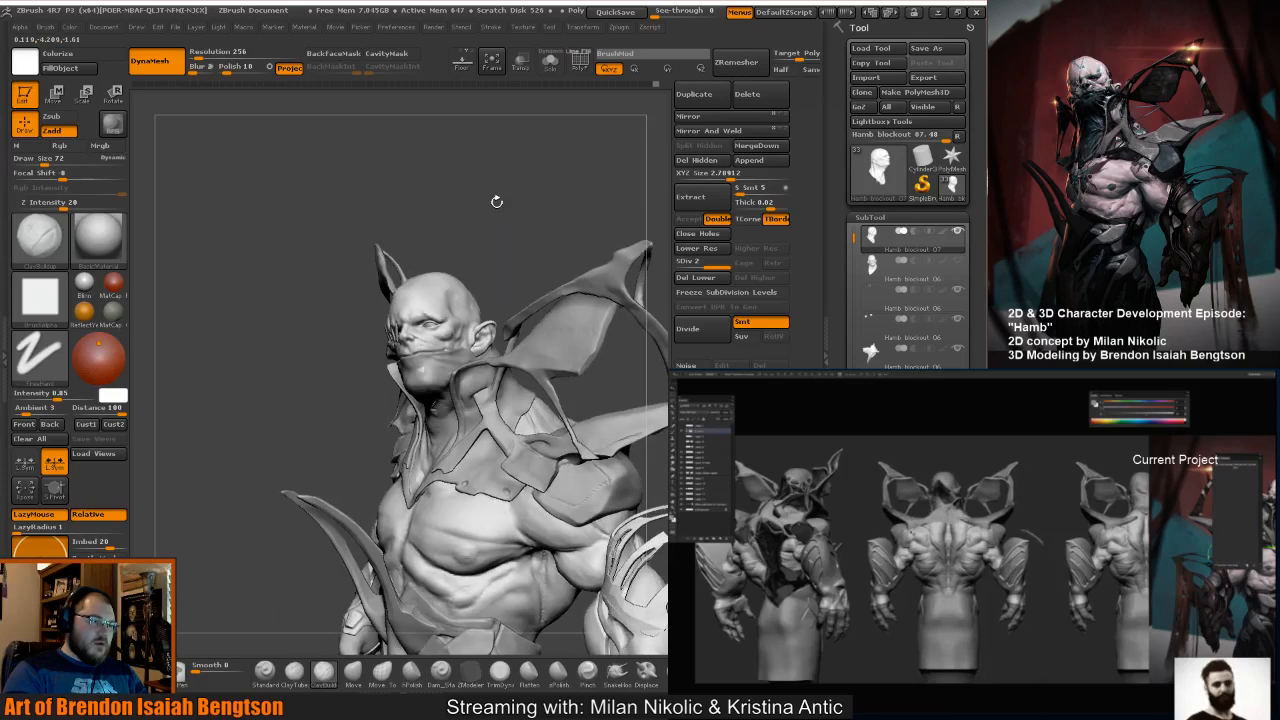
{"action": "left_click", "coordinate": [490, 520], "text": "alt"}
{"action": "left_click_drag", "start_coordinate": [486, 249], "coordinate": [540, 245]}
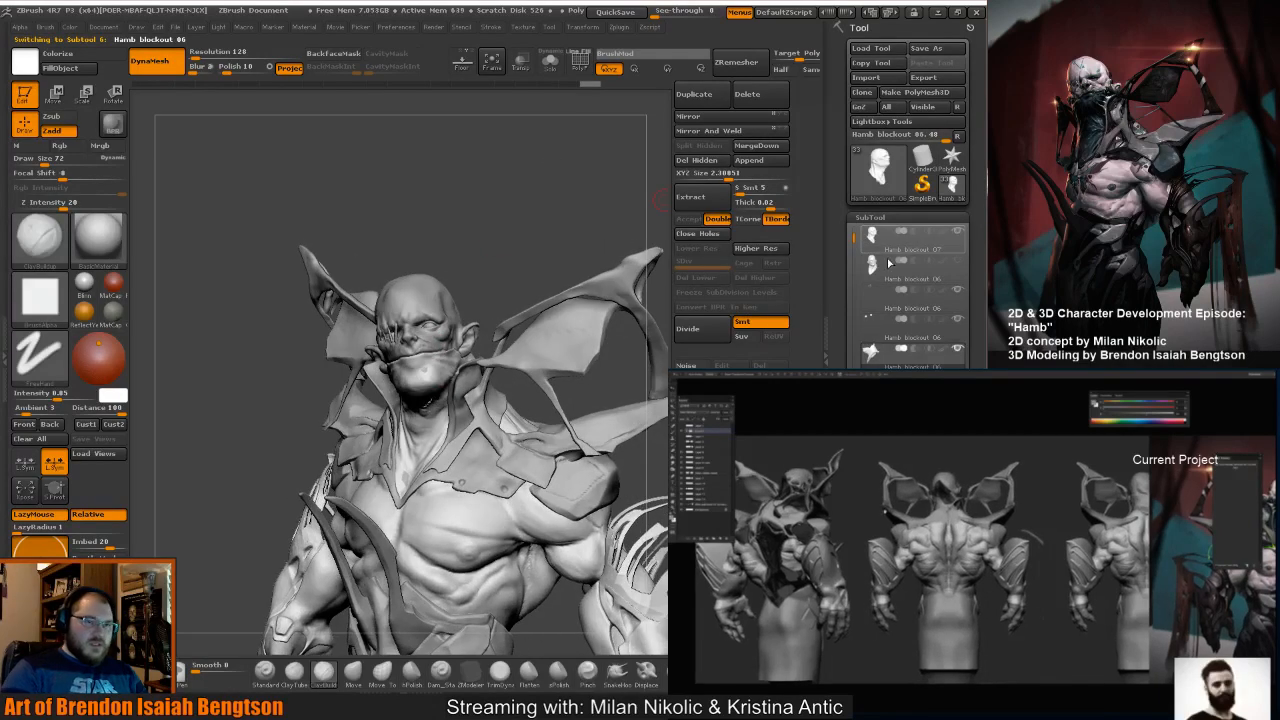
{"action": "left_click", "coordinate": [871, 326]}
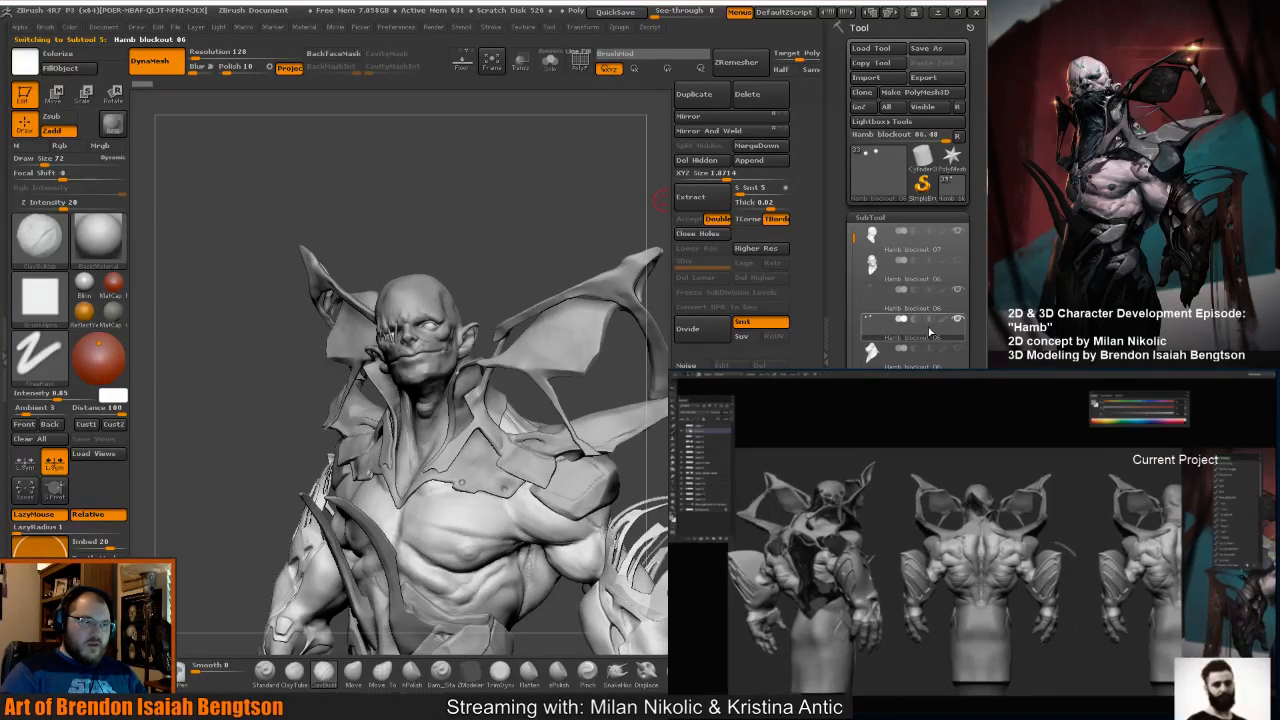
{"action": "mouse_move", "coordinate": [509, 204]}
{"action": "left_mouse_down"}
{"action": "mouse_move", "coordinate": [540, 204]}
{"action": "mouse_move", "coordinate": [520, 206]}
{"action": "left_mouse_up"}
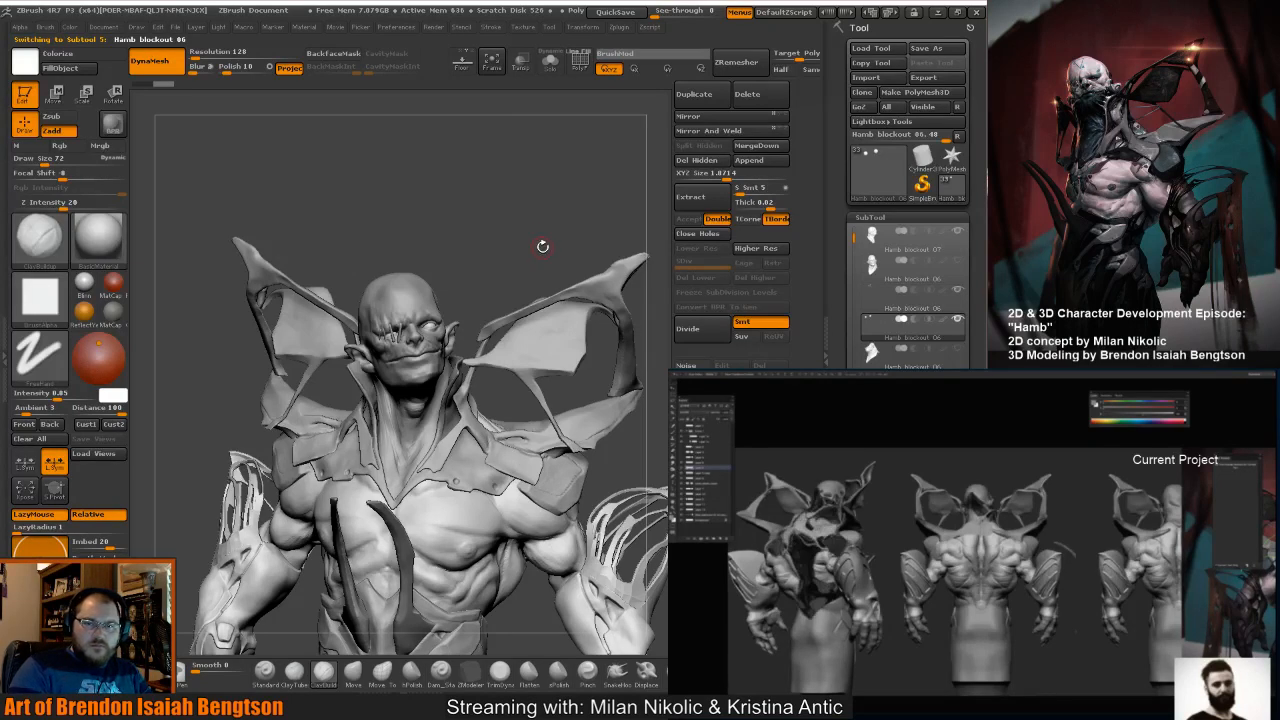
{"action": "mouse_move", "coordinate": [542, 246]}
{"action": "left_mouse_down"}
{"action": "mouse_move", "coordinate": [540, 233]}
{"action": "mouse_move", "coordinate": [566, 238]}
{"action": "mouse_move", "coordinate": [527, 210]}
{"action": "left_mouse_up"}
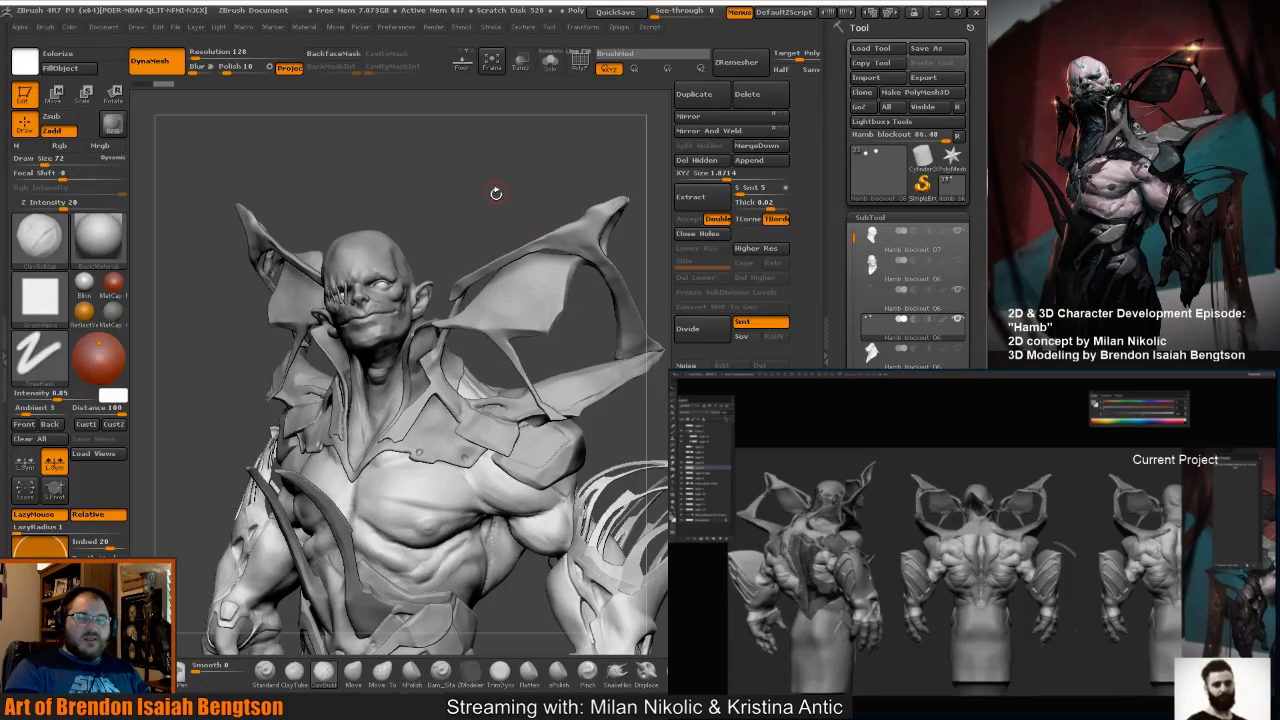
{"action": "left_click_drag", "start_coordinate": [496, 218], "coordinate": [250, 385]}
Make the head the active subtool, isolate it with Solo and save the project.
{"action": "left_click", "coordinate": [432, 303], "text": "alt"}
{"action": "key", "text": "alt+s"}
{"action": "key", "text": "ctrl+s"}
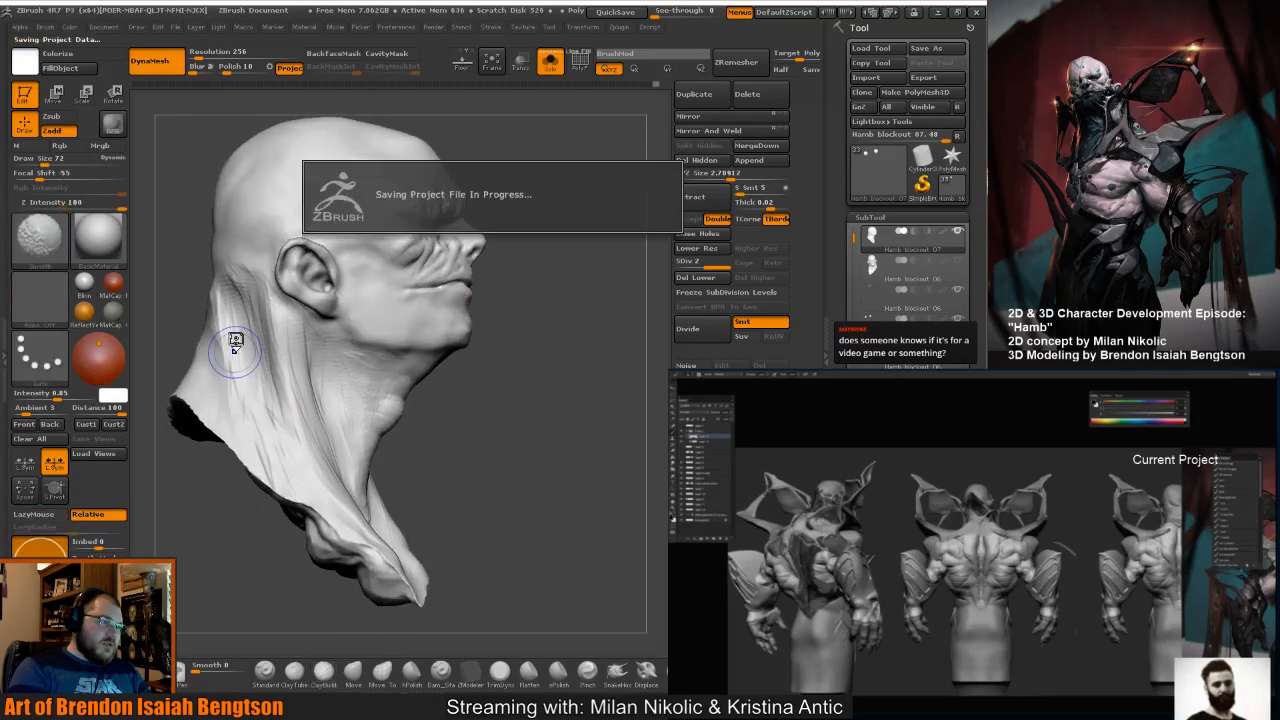
Build up and smooth the neck muscles behind the ear and toward the nape with ClayBuildup at draw size 72.
{"action": "key", "text": "b"}
{"action": "key", "text": "c"}
{"action": "key", "text": "b"}
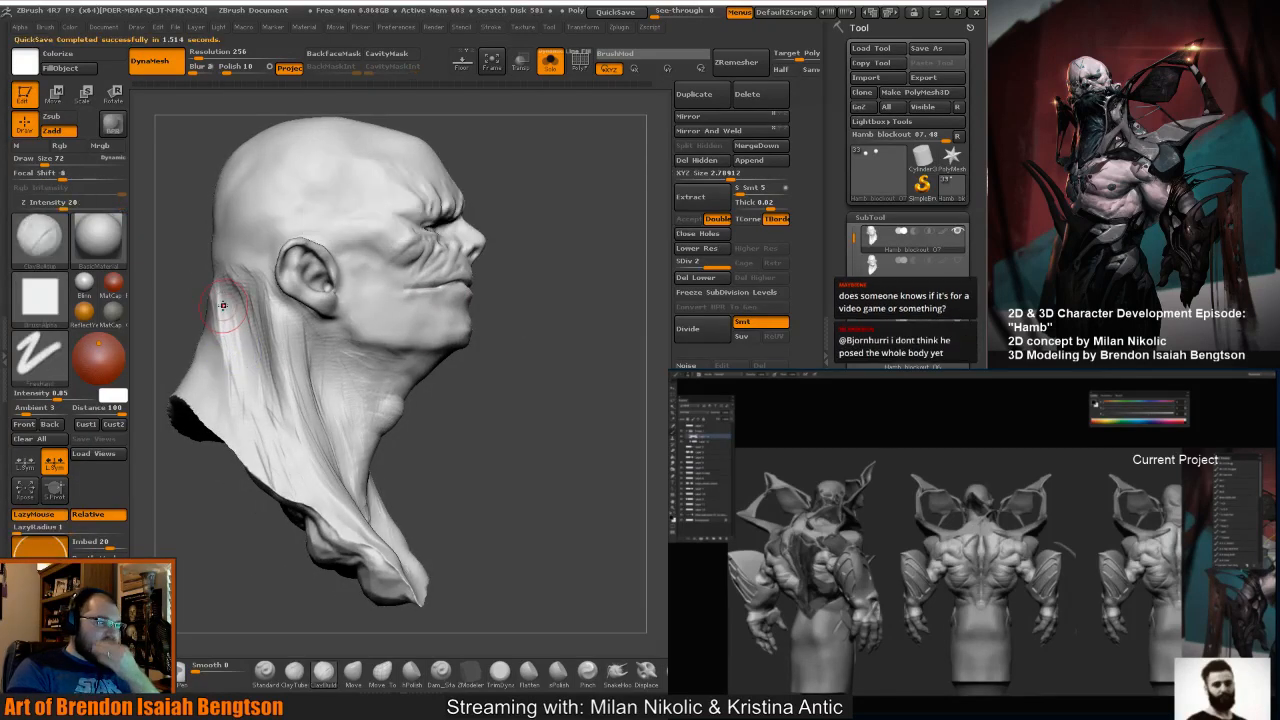
{"action": "key", "text": "shift"}
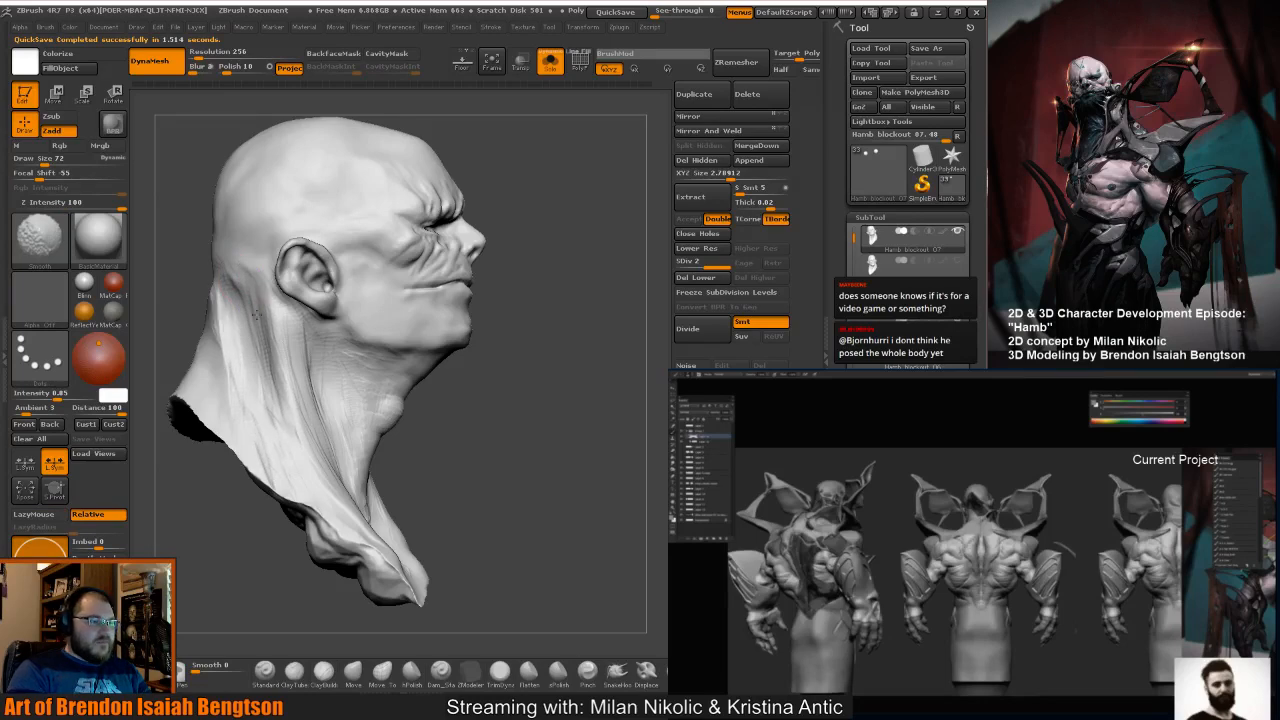
{"action": "left_click_drag", "start_coordinate": [426, 426], "coordinate": [381, 353]}
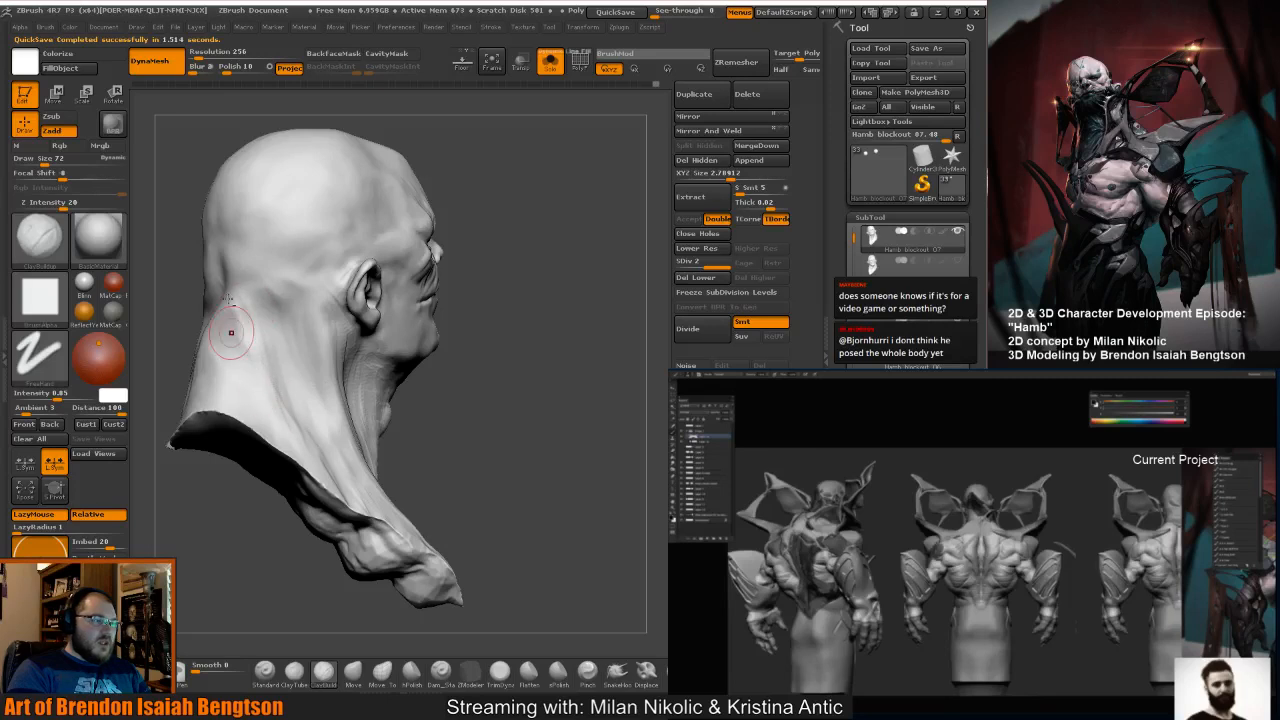
{"action": "left_click_drag", "start_coordinate": [462, 386], "coordinate": [604, 316]}
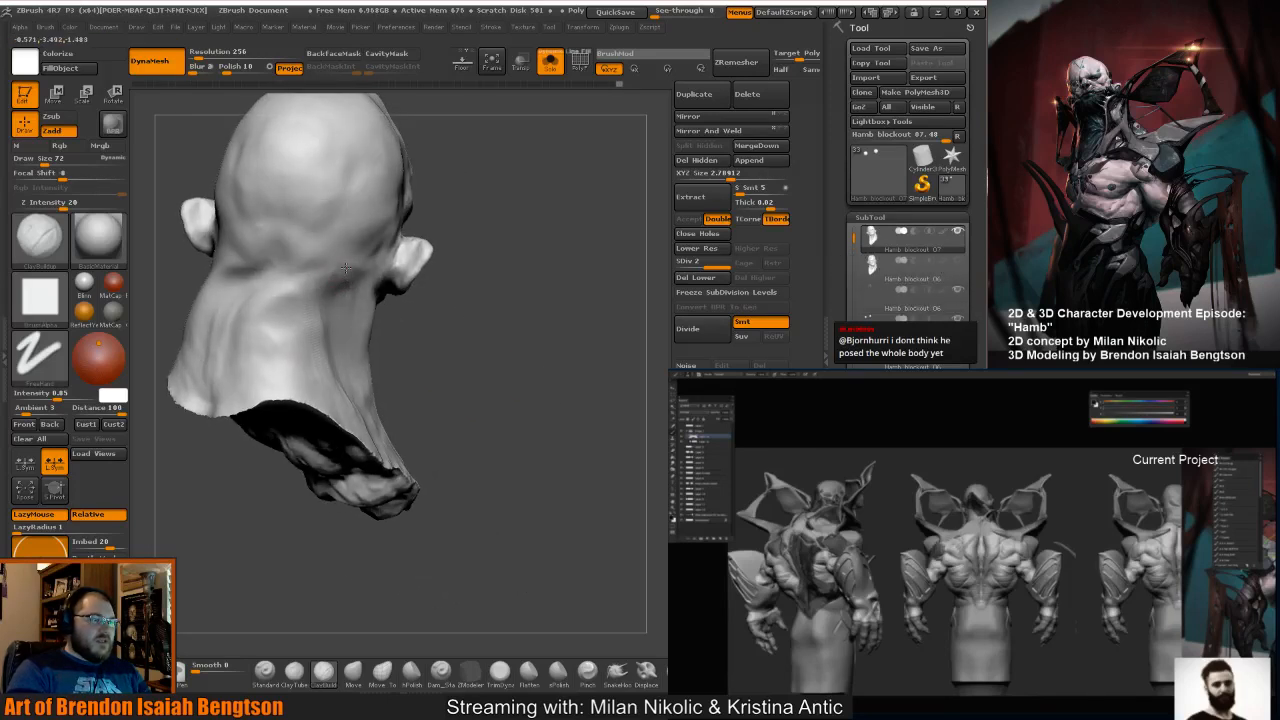
{"action": "left_click_drag", "start_coordinate": [438, 396], "coordinate": [385, 398]}
{"action": "left_click_drag", "start_coordinate": [293, 319], "coordinate": [300, 310], "text": "shift"}
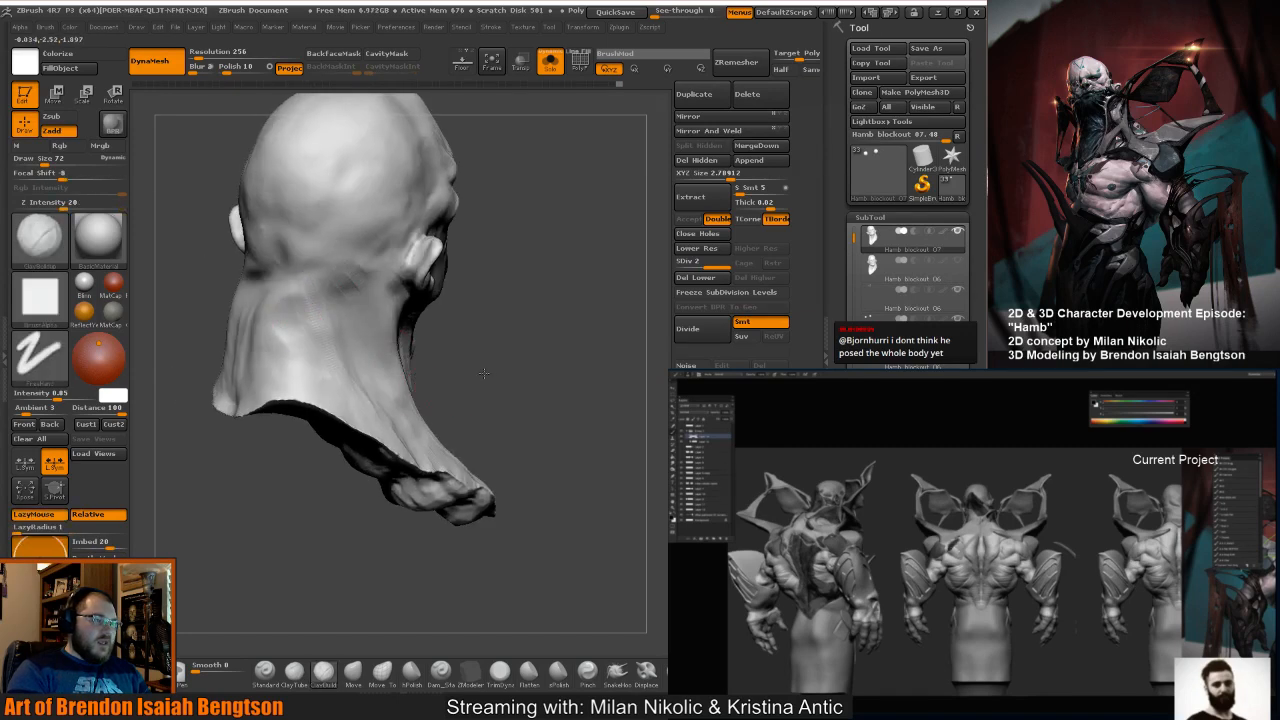
Fill out the back of the neck with ClayBuildup at draw size 131 and smooth the strokes.
{"action": "left_click_drag", "start_coordinate": [393, 356], "coordinate": [429, 337]}
{"action": "key", "text": "space"}
{"action": "mouse_move", "coordinate": [277, 303]}
{"action": "left_mouse_down"}
{"action": "mouse_move", "coordinate": [306, 366]}
{"action": "mouse_move", "coordinate": [251, 352]}
{"action": "mouse_move", "coordinate": [287, 358]}
{"action": "left_mouse_up"}
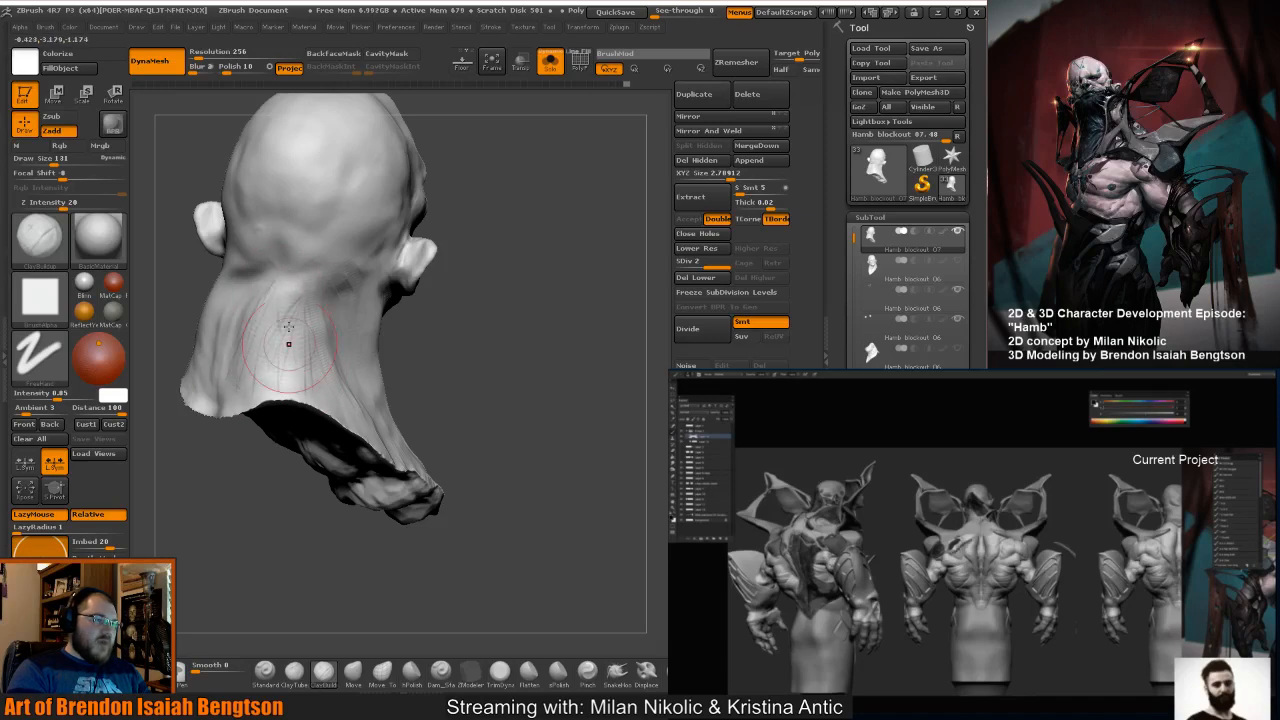
{"action": "left_click_drag", "start_coordinate": [475, 359], "coordinate": [398, 351]}
{"action": "left_click_drag", "start_coordinate": [298, 308], "coordinate": [286, 308], "text": "shift"}
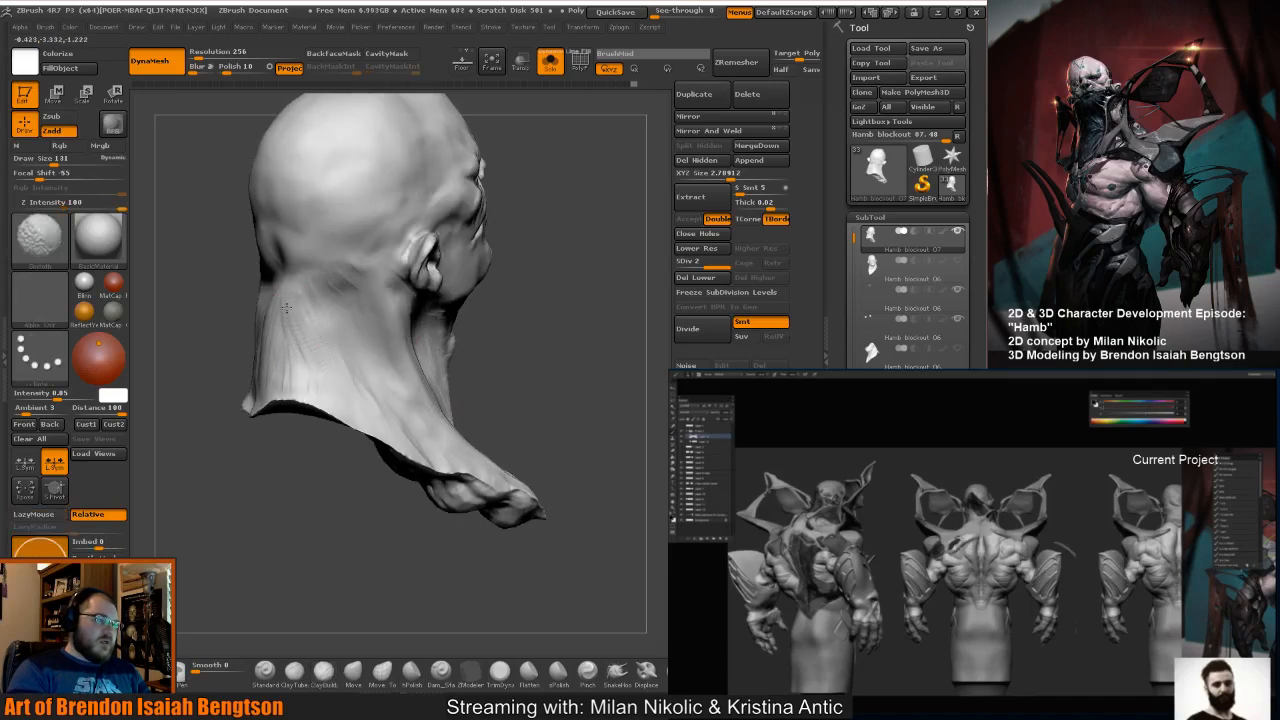
Smooth the long muscle strands on the side of the neck at draw size 75.
{"action": "mouse_move", "coordinate": [554, 369]}
{"action": "left_mouse_down"}
{"action": "mouse_move", "coordinate": [490, 350]}
{"action": "mouse_move", "coordinate": [574, 356]}
{"action": "mouse_move", "coordinate": [547, 365]}
{"action": "left_mouse_up"}
{"action": "right_click", "coordinate": [371, 302]}
{"action": "left_click_drag", "start_coordinate": [371, 304], "coordinate": [358, 308]}
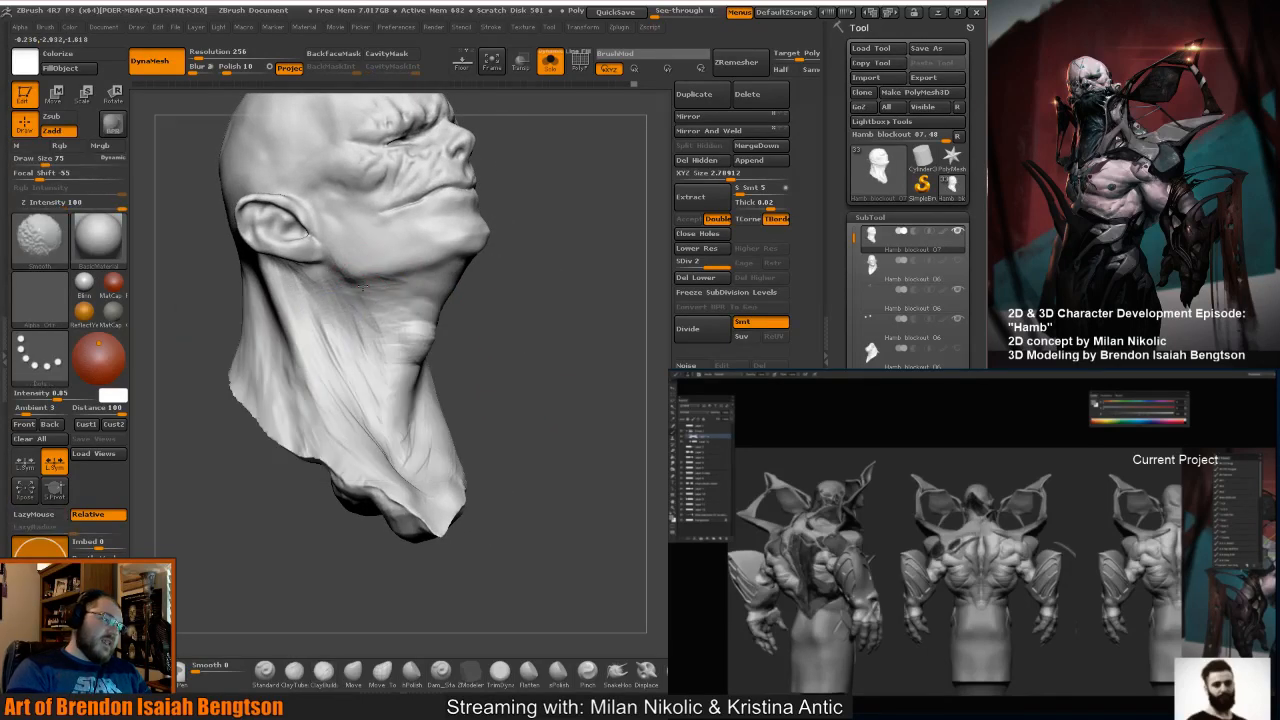
{"action": "left_click_drag", "start_coordinate": [350, 333], "coordinate": [356, 436], "text": "shift"}
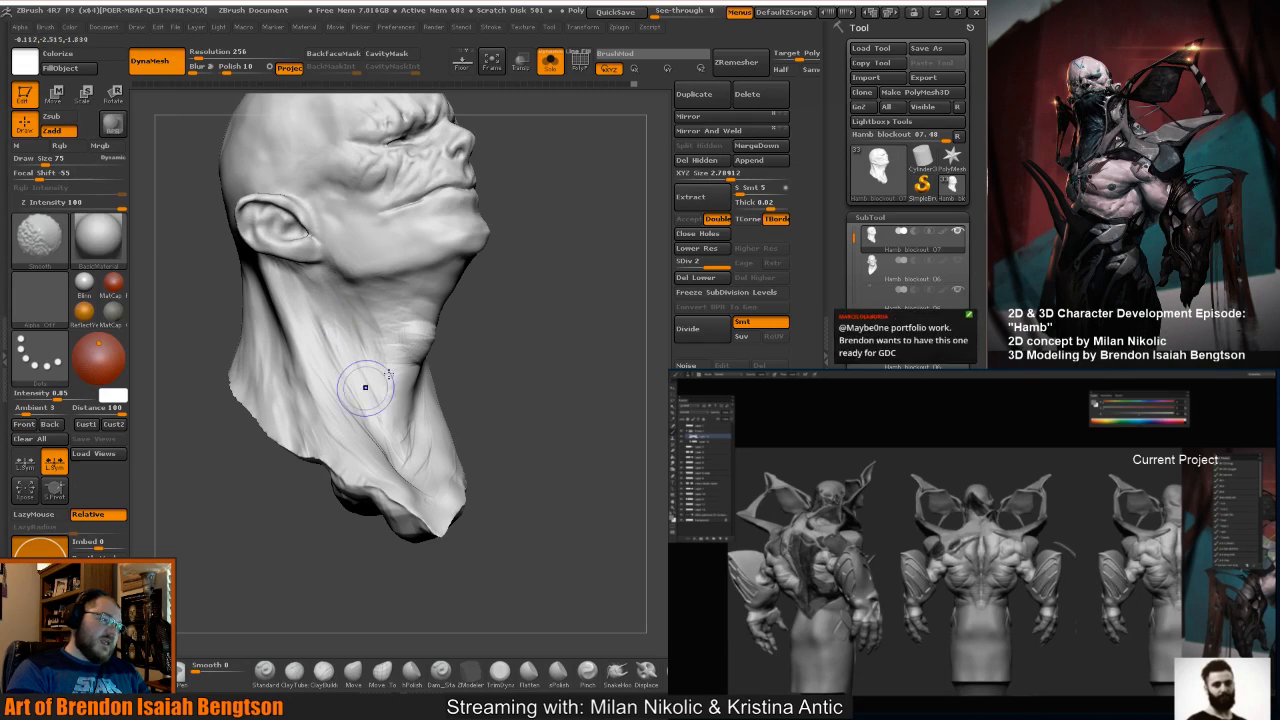
Reshape the neck beside the throat with the Move Topological brush at draw size 126.
{"action": "mouse_move", "coordinate": [515, 372]}
{"action": "left_mouse_down"}
{"action": "mouse_move", "coordinate": [445, 345]}
{"action": "mouse_move", "coordinate": [382, 344]}
{"action": "left_mouse_up"}
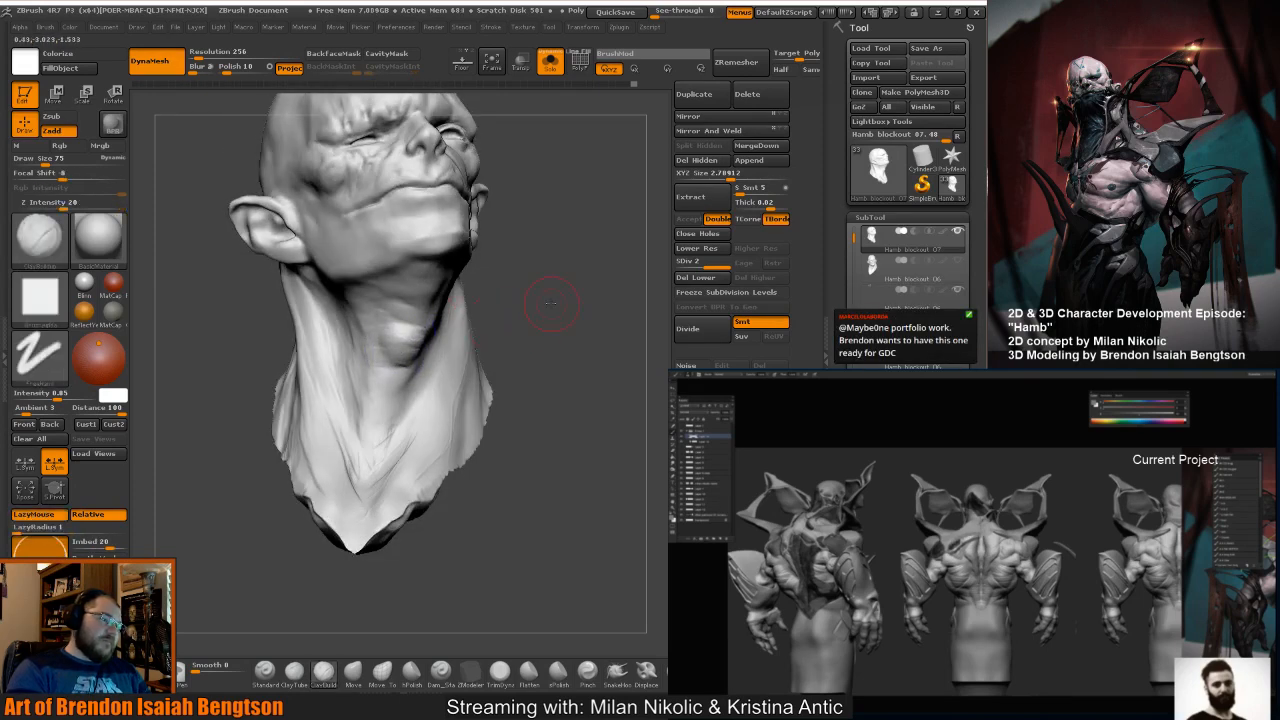
{"action": "mouse_move", "coordinate": [535, 318]}
{"action": "left_mouse_down"}
{"action": "mouse_move", "coordinate": [548, 293]}
{"action": "mouse_move", "coordinate": [527, 292]}
{"action": "left_mouse_up"}
{"action": "key", "text": "b"}
{"action": "key", "text": "m"}
{"action": "key", "text": "t"}
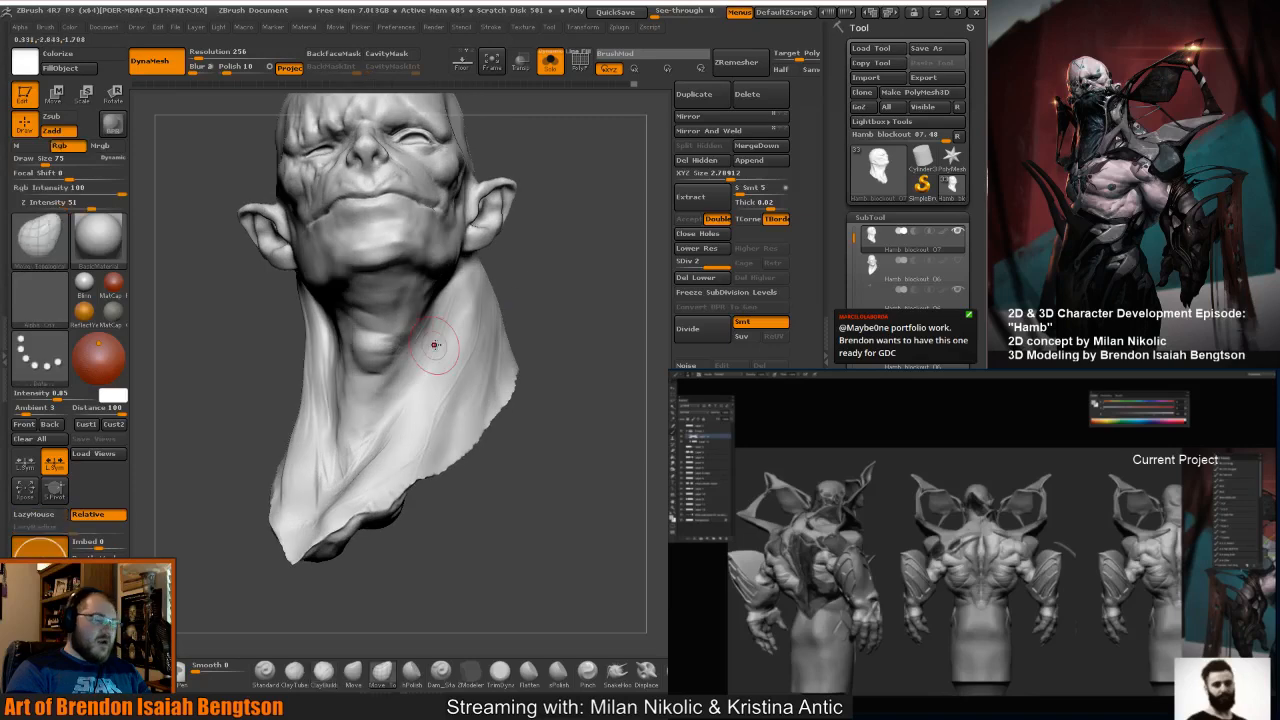
{"action": "key", "text": "space"}
{"action": "left_click", "coordinate": [406, 346]}
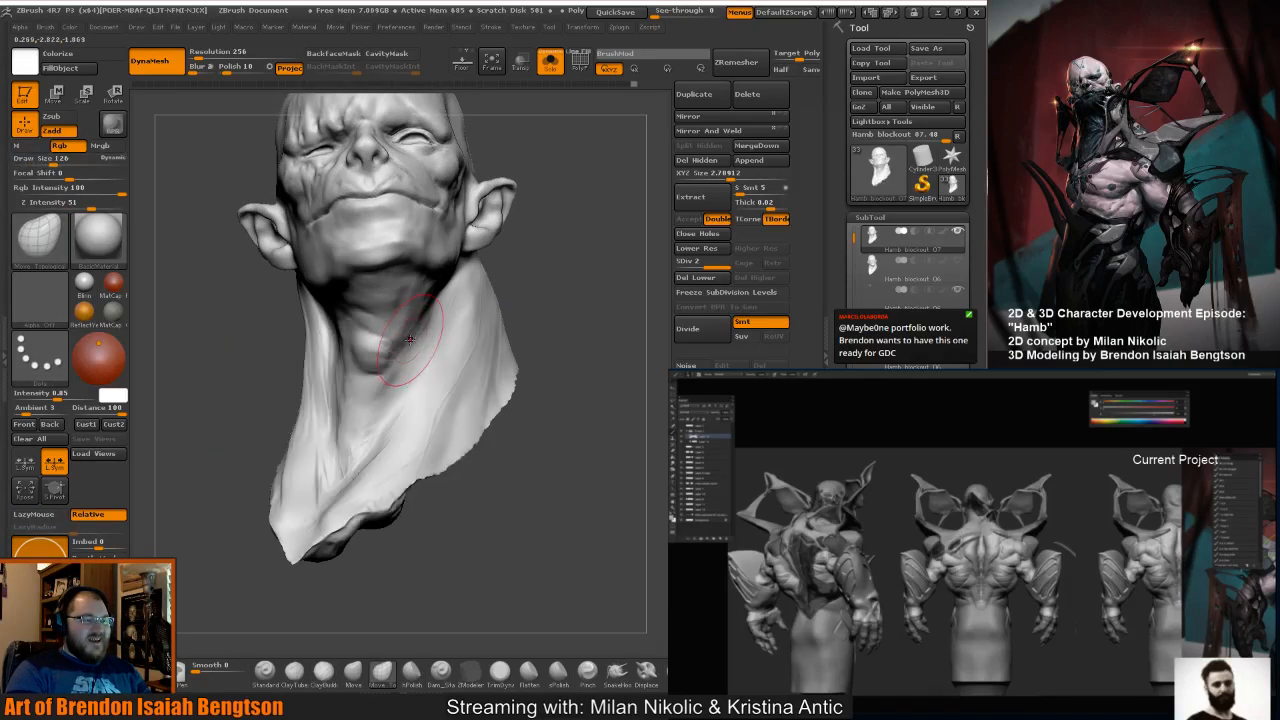
{"action": "key", "text": "ctrl"}
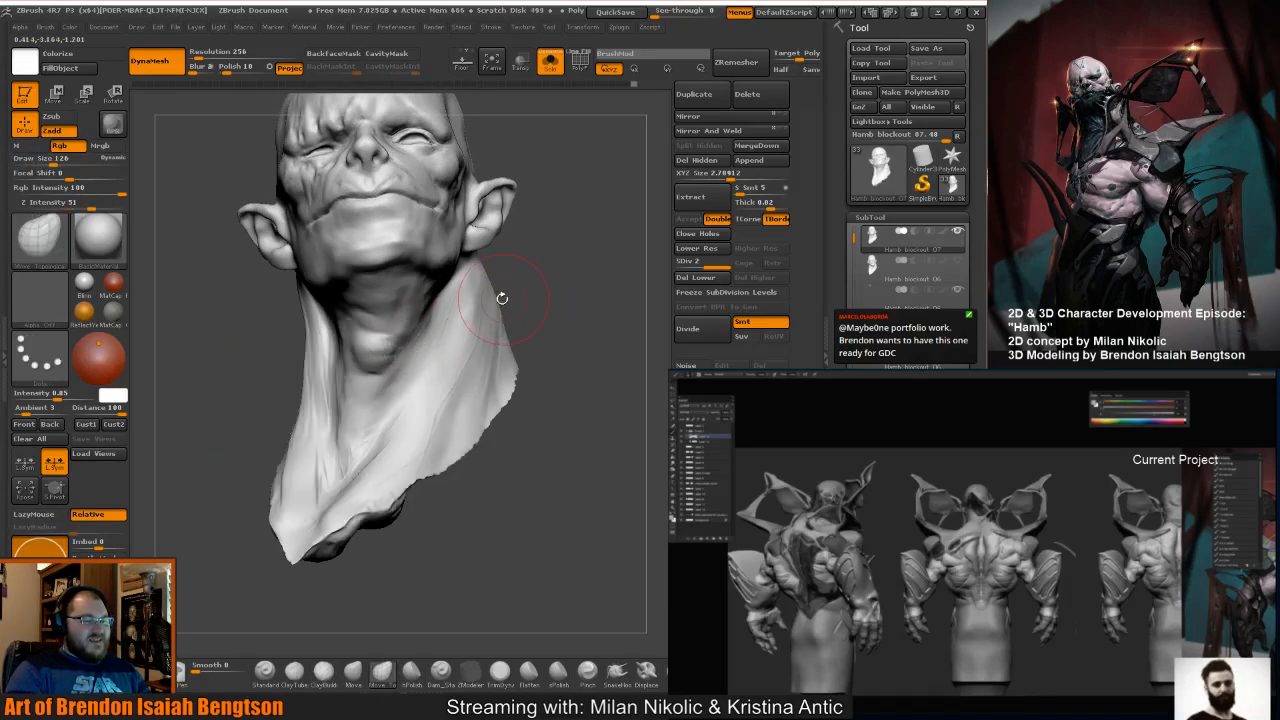
Build up the throat and Adam's apple with ClayBuildup at draw size 82, working from both sides.
{"action": "key", "text": "b"}
{"action": "key", "text": "c"}
{"action": "key", "text": "b"}
{"action": "key", "text": "space"}
{"action": "left_click_drag", "start_coordinate": [376, 335], "coordinate": [369, 332]}
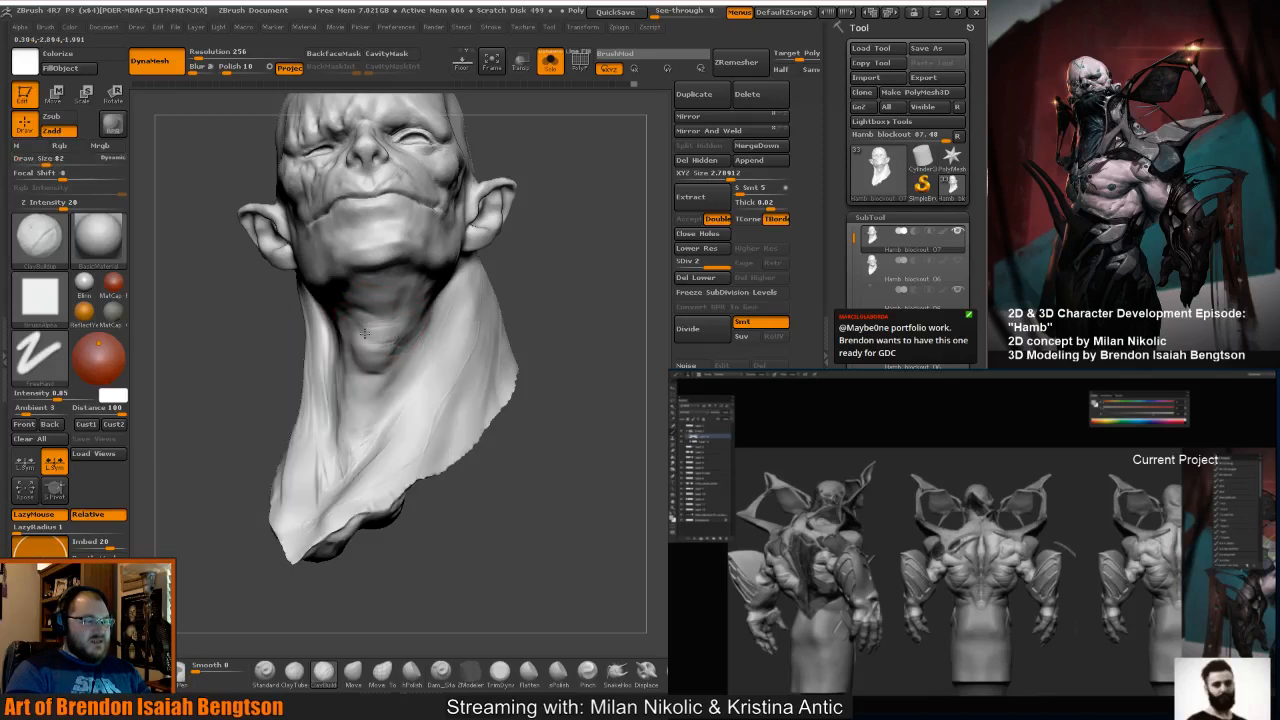
{"action": "left_click_drag", "start_coordinate": [515, 286], "coordinate": [483, 277]}
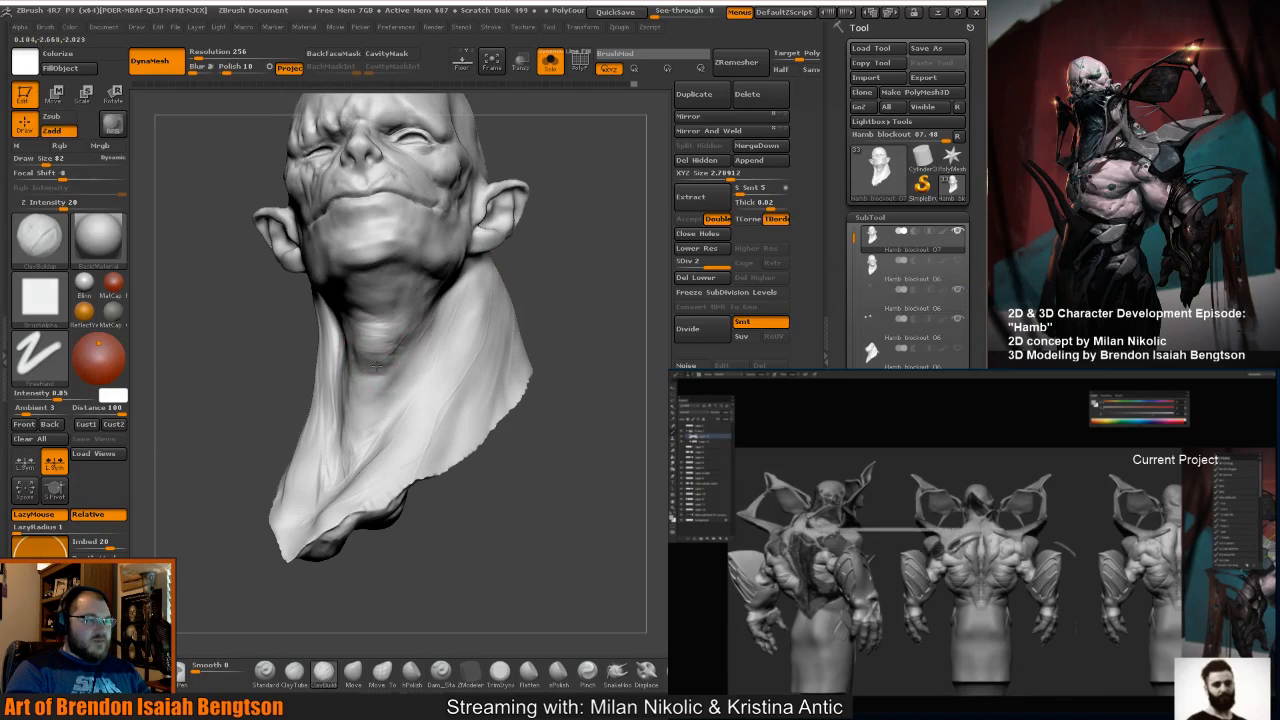
{"action": "left_click_drag", "start_coordinate": [517, 286], "coordinate": [470, 285]}
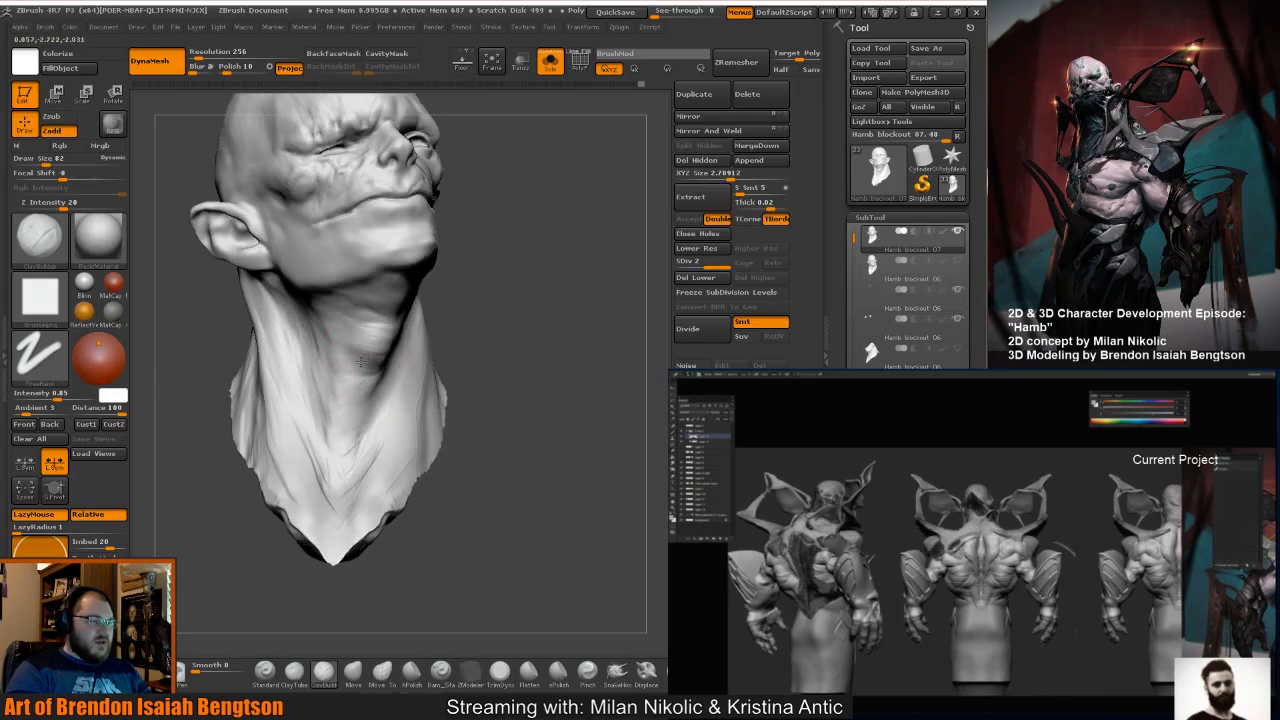
{"action": "mouse_move", "coordinate": [545, 305]}
{"action": "left_mouse_down"}
{"action": "mouse_move", "coordinate": [460, 315]}
{"action": "mouse_move", "coordinate": [458, 349]}
{"action": "left_mouse_up"}
{"action": "mouse_move", "coordinate": [351, 383]}
{"action": "left_mouse_down"}
{"action": "mouse_move", "coordinate": [345, 332]}
{"action": "mouse_move", "coordinate": [326, 354]}
{"action": "mouse_move", "coordinate": [352, 313]}
{"action": "left_mouse_up"}
Reshape the throat profile below the chin with the Move Topological brush at draw size 118.
{"action": "key", "text": "b"}
{"action": "key", "text": "m"}
{"action": "key", "text": "t"}
{"action": "key", "text": "space"}
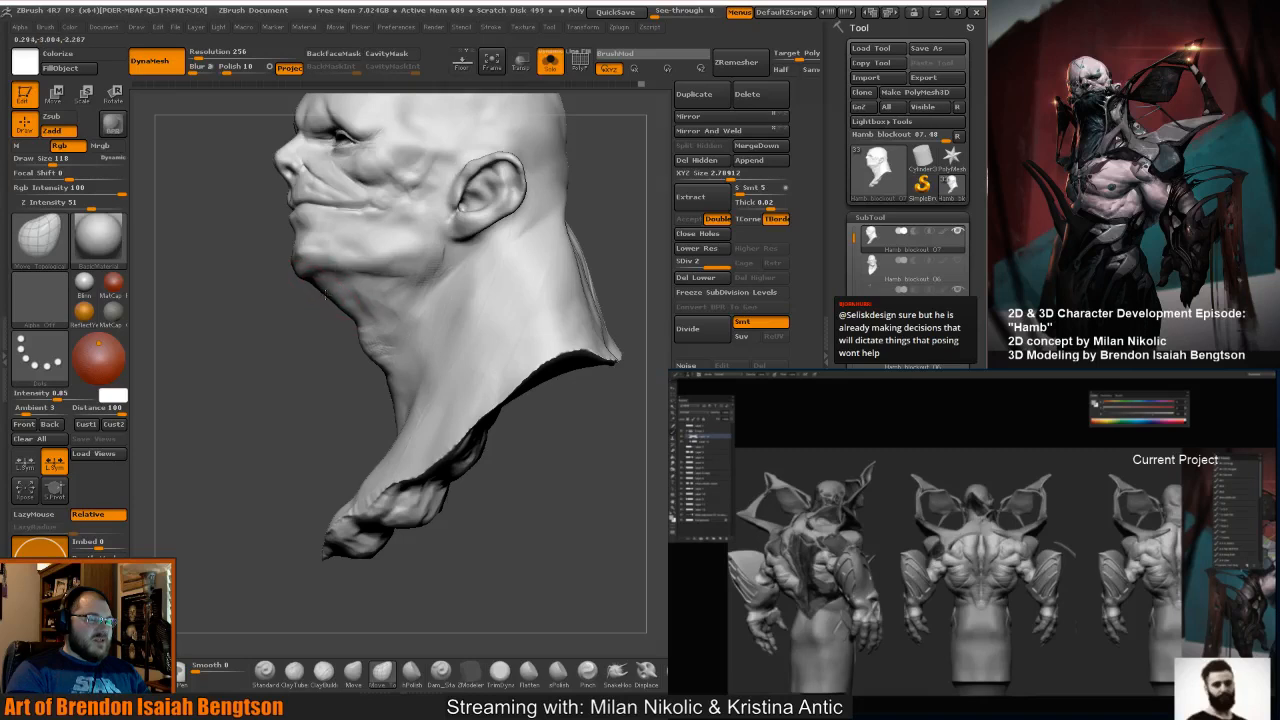
{"action": "mouse_move", "coordinate": [330, 313]}
{"action": "left_mouse_down"}
{"action": "mouse_move", "coordinate": [333, 334]}
{"action": "mouse_move", "coordinate": [332, 320]}
{"action": "left_mouse_up"}
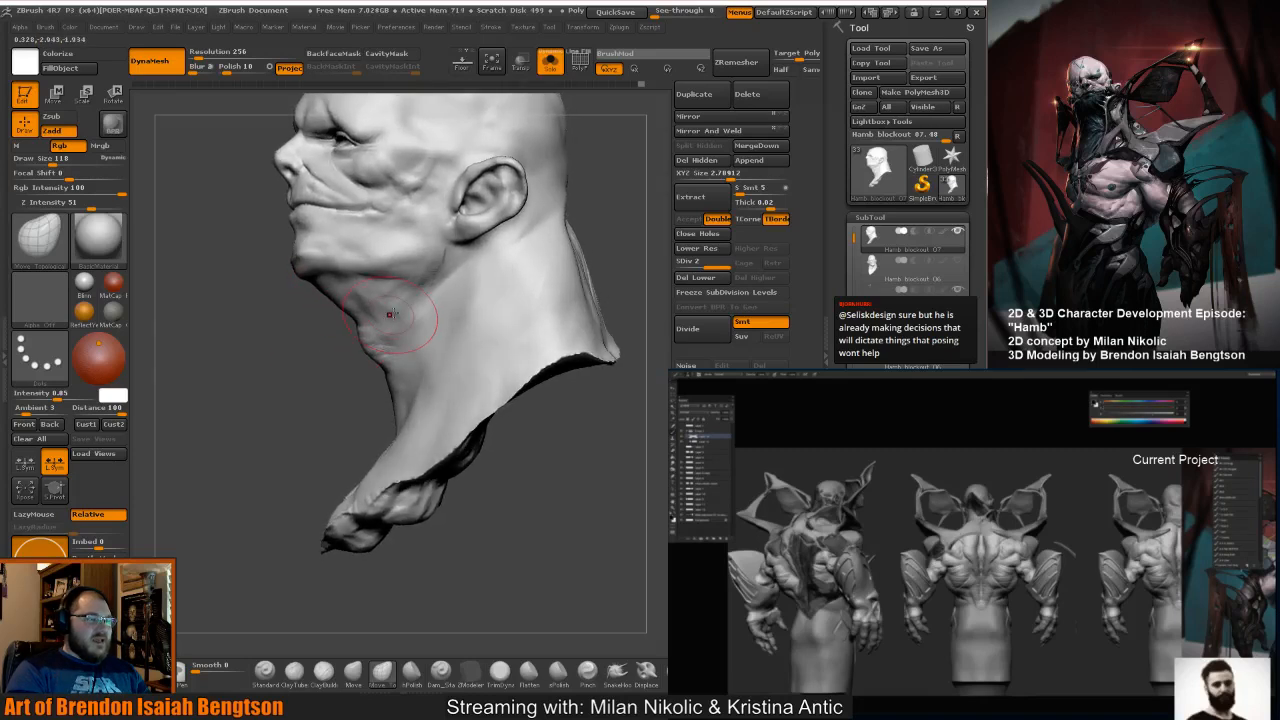
{"action": "left_click_drag", "start_coordinate": [295, 376], "coordinate": [392, 345]}
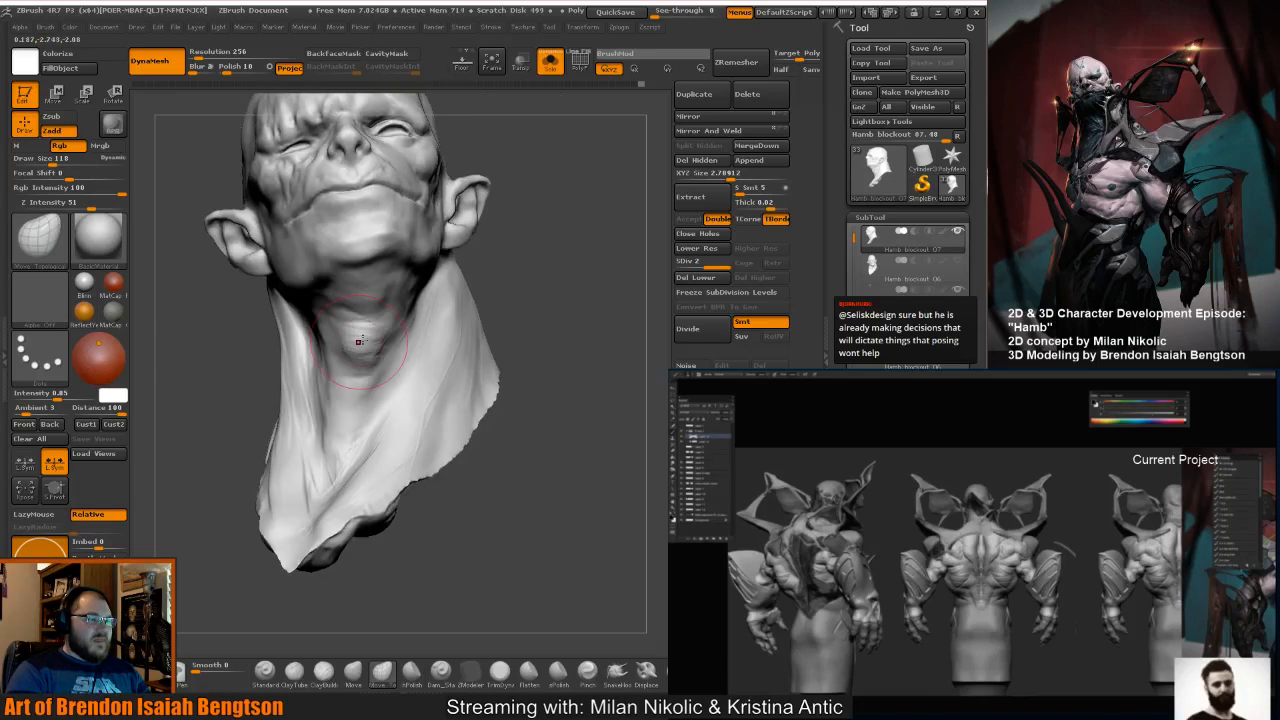
Adjust the neck muscle and hollow below the ear with Move Topological, keeping draw size 118.
{"action": "left_click_drag", "start_coordinate": [532, 287], "coordinate": [320, 340]}
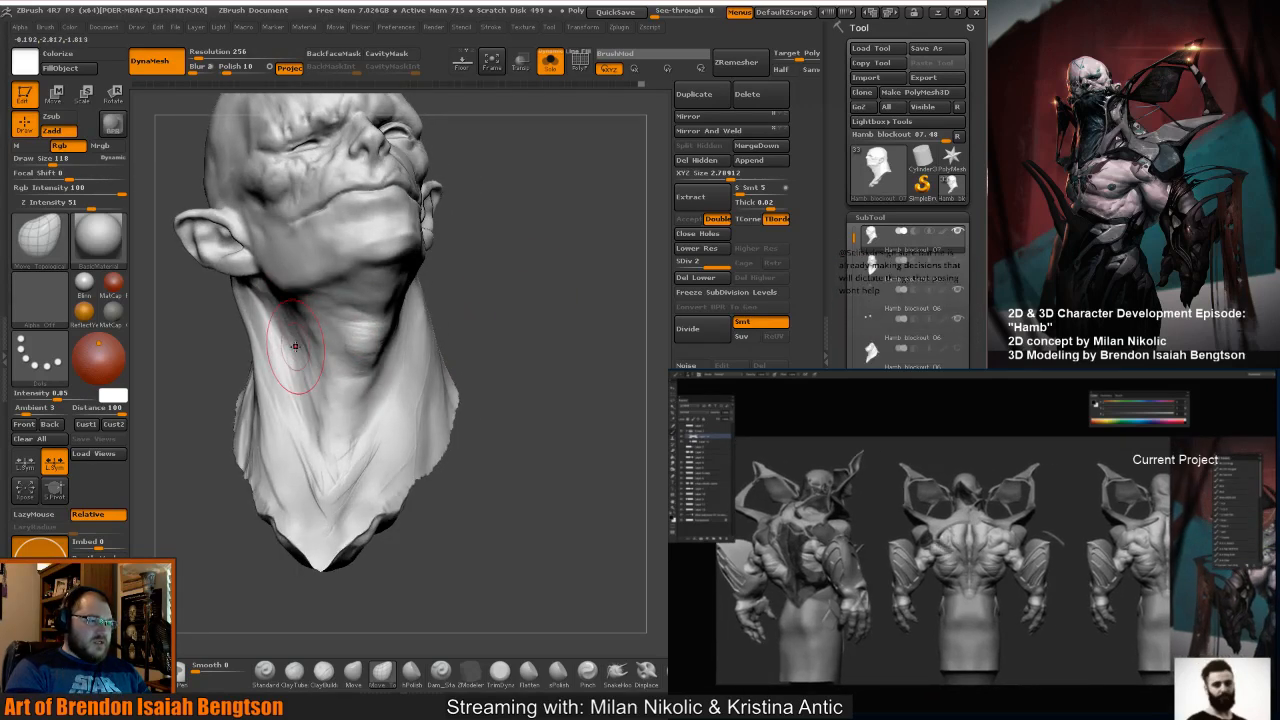
{"action": "mouse_move", "coordinate": [494, 280]}
{"action": "left_mouse_down"}
{"action": "mouse_move", "coordinate": [446, 248]}
{"action": "mouse_move", "coordinate": [522, 276]}
{"action": "mouse_move", "coordinate": [493, 262]}
{"action": "left_mouse_up"}
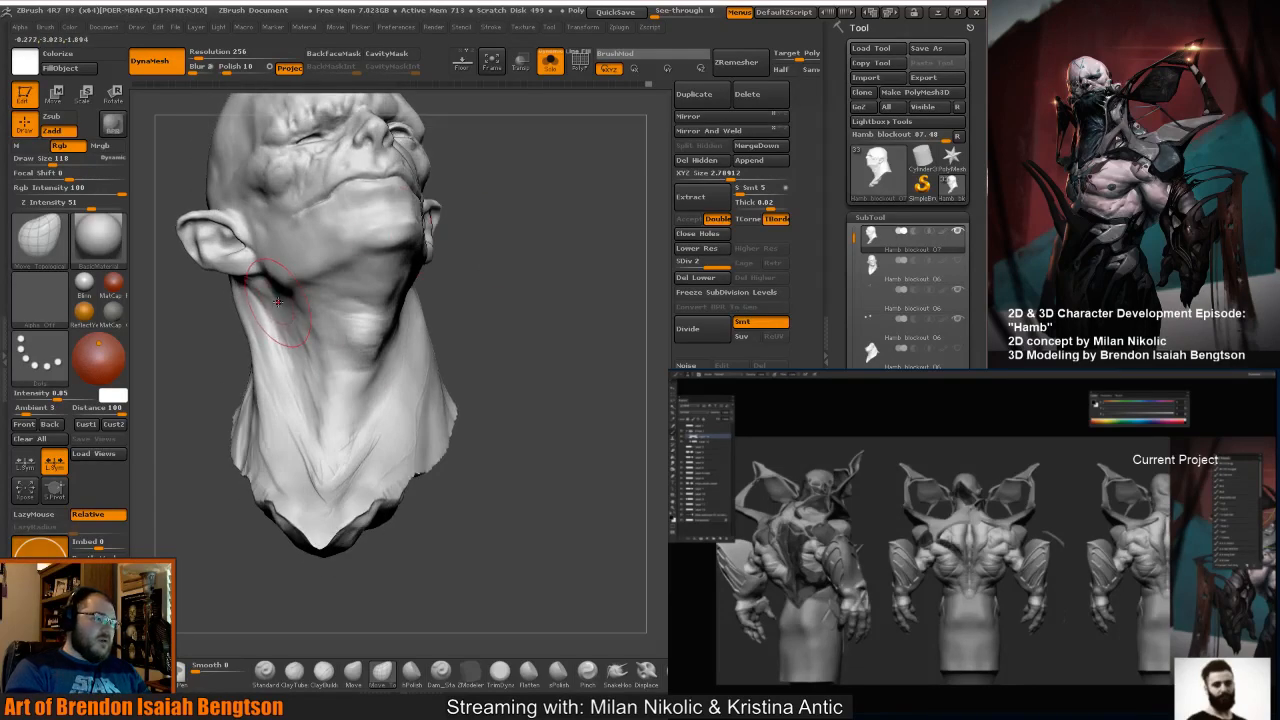
{"action": "left_click_drag", "start_coordinate": [291, 298], "coordinate": [298, 358]}
{"action": "left_click_drag", "start_coordinate": [516, 329], "coordinate": [539, 323]}
{"action": "left_click_drag", "start_coordinate": [539, 323], "coordinate": [575, 372]}
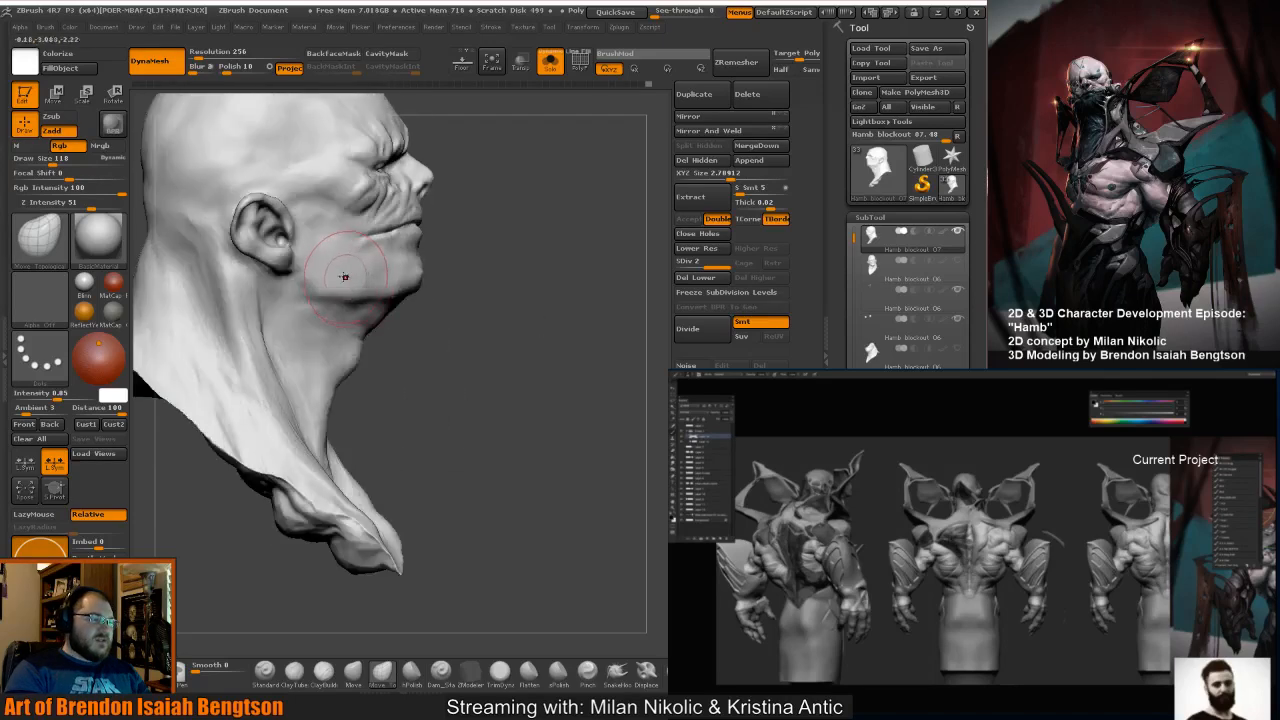
Refine the underside of the jaw with Move Topological, using draw sizes 75 and 122.
{"action": "key", "text": "space"}
{"action": "left_click_drag", "start_coordinate": [343, 277], "coordinate": [333, 277]}
{"action": "left_click_drag", "start_coordinate": [398, 326], "coordinate": [384, 318]}
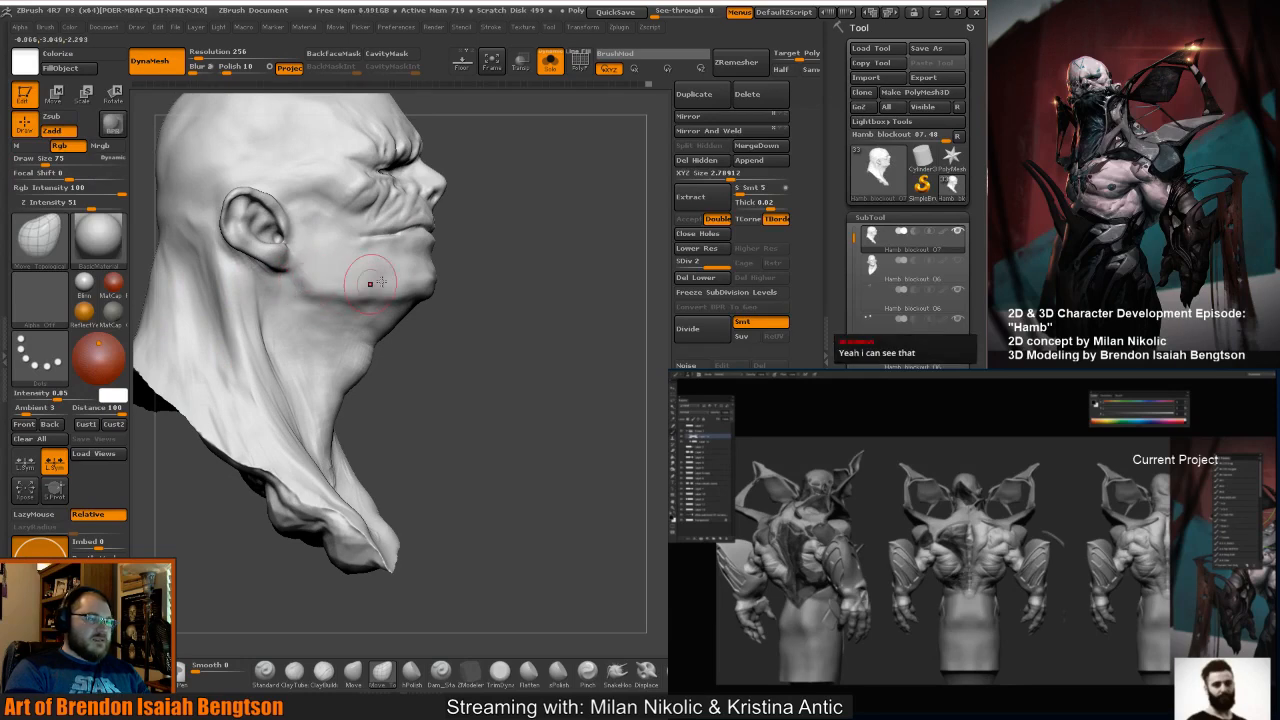
{"action": "left_click_drag", "start_coordinate": [521, 381], "coordinate": [440, 310]}
{"action": "key", "text": "space"}
{"action": "left_click_drag", "start_coordinate": [346, 281], "coordinate": [357, 281]}
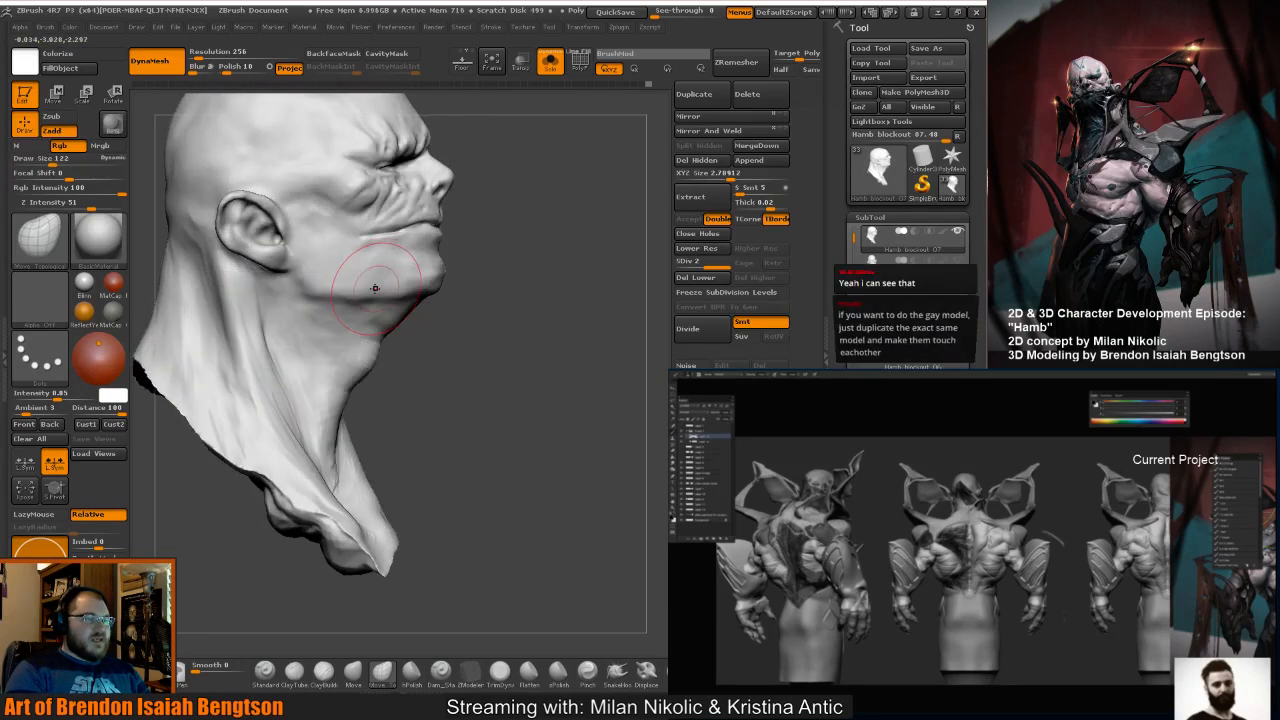
Reshape the chin with Move Topological at draw size 65, checking it from both sides.
{"action": "key", "text": "space"}
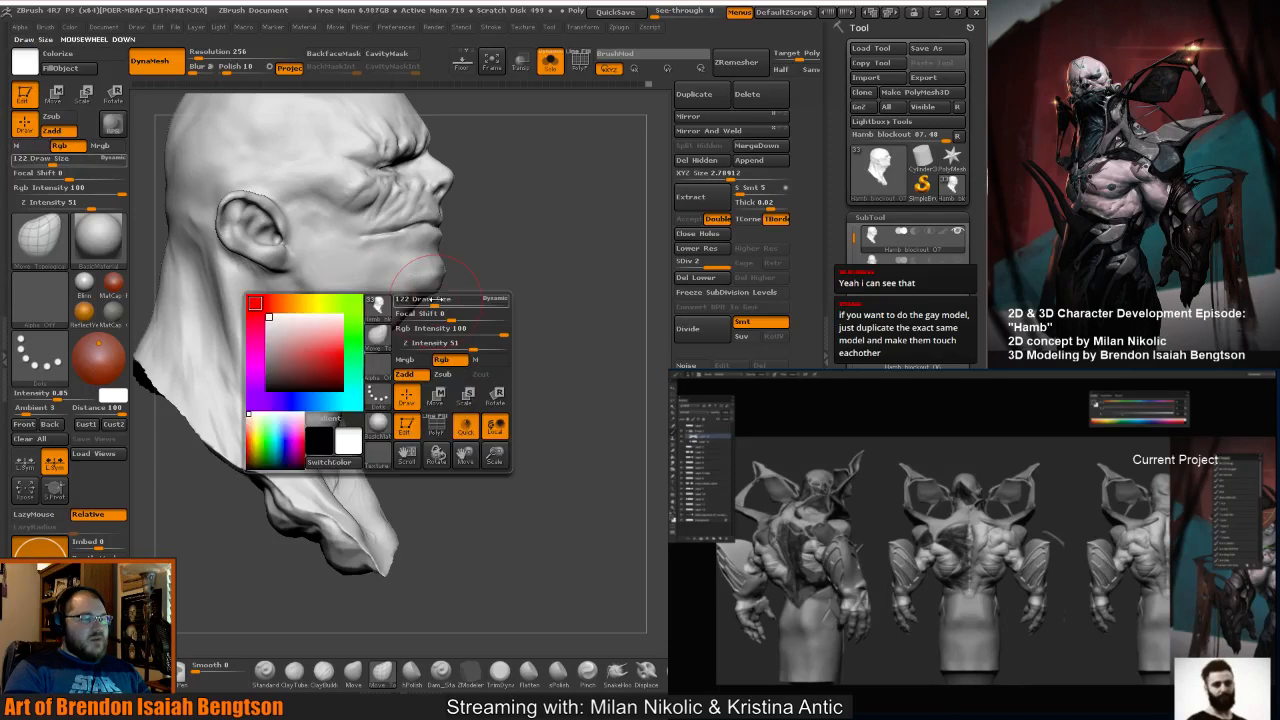
{"action": "mouse_move", "coordinate": [437, 297]}
{"action": "left_mouse_down"}
{"action": "mouse_move", "coordinate": [426, 297]}
{"action": "mouse_move", "coordinate": [475, 340]}
{"action": "left_mouse_up"}
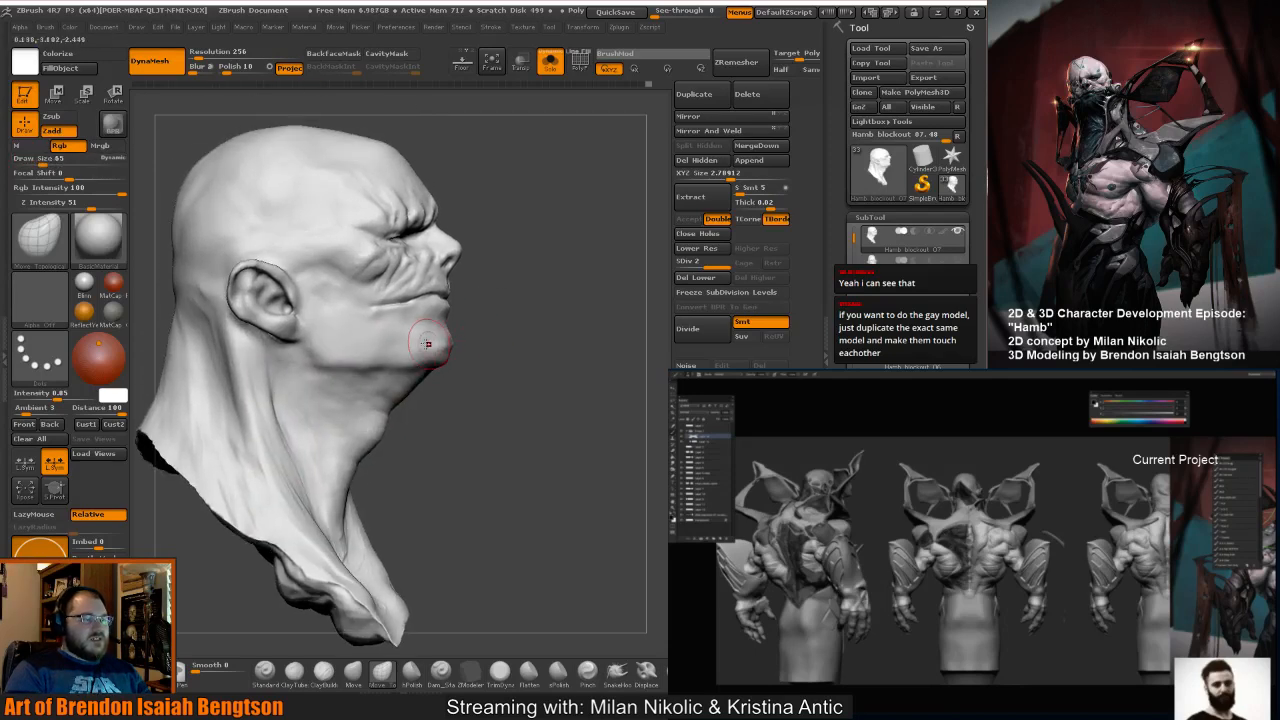
{"action": "left_click_drag", "start_coordinate": [468, 423], "coordinate": [437, 409]}
{"action": "left_click_drag", "start_coordinate": [505, 385], "coordinate": [486, 387]}
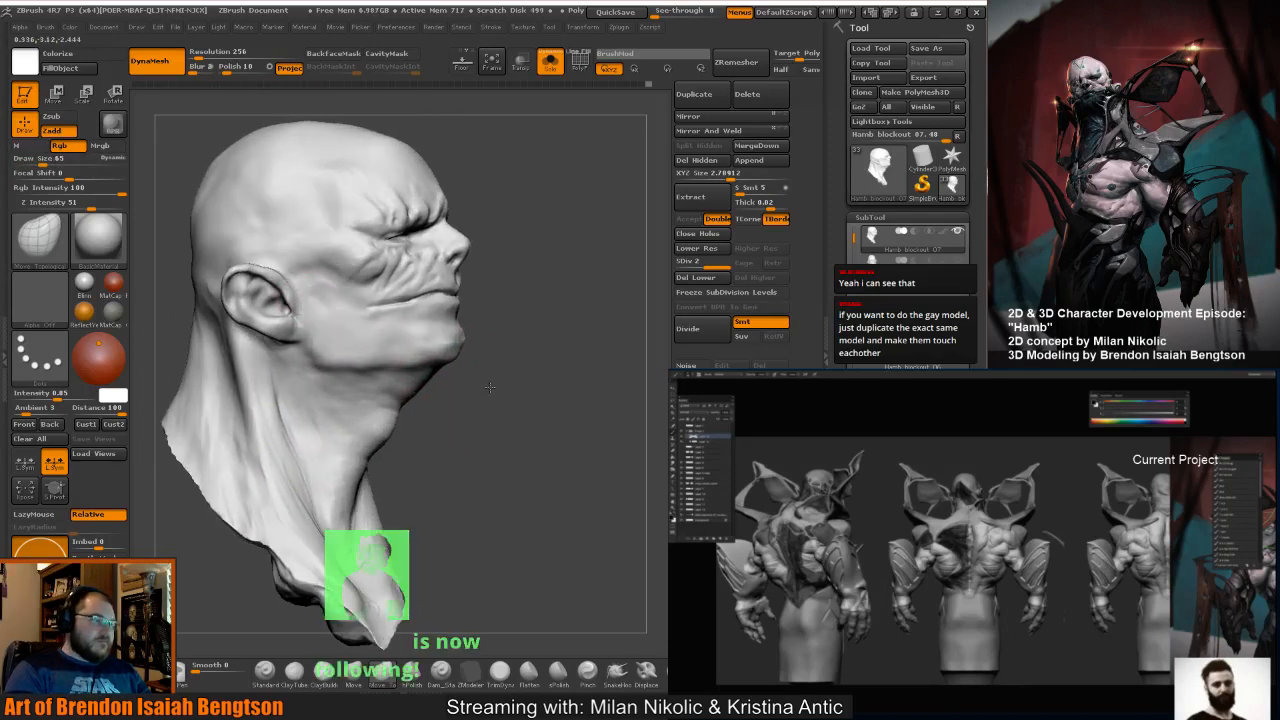
{"action": "left_click_drag", "start_coordinate": [590, 455], "coordinate": [417, 454]}
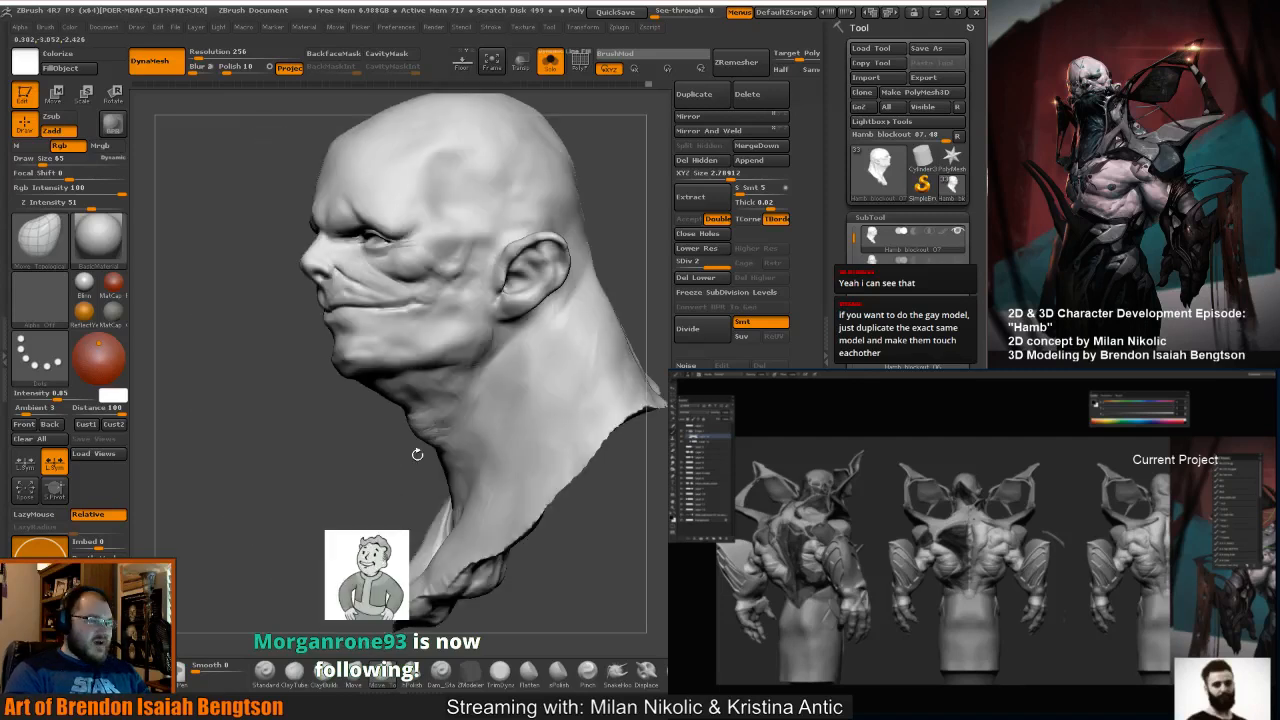
Build up the chin and front of the jaw with ClayBuildup at draw size 65.
{"action": "key", "text": "3"}
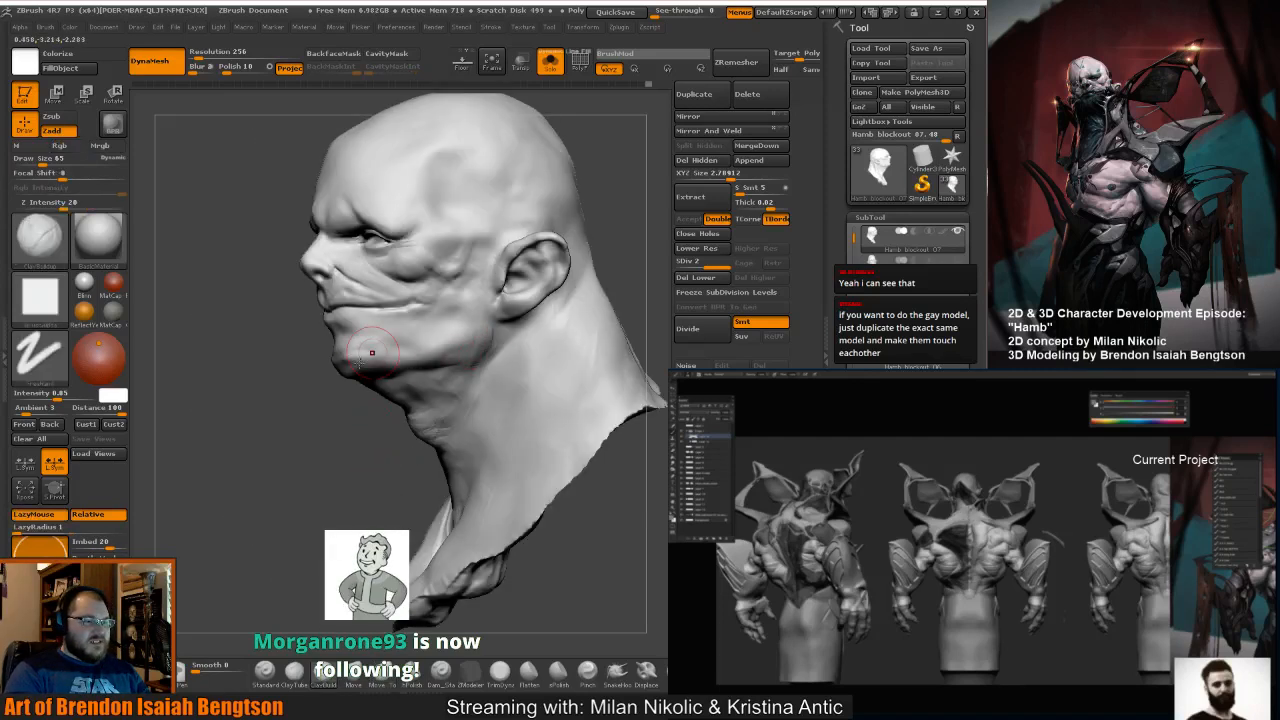
{"action": "left_click_drag", "start_coordinate": [338, 446], "coordinate": [331, 451], "text": "alt"}
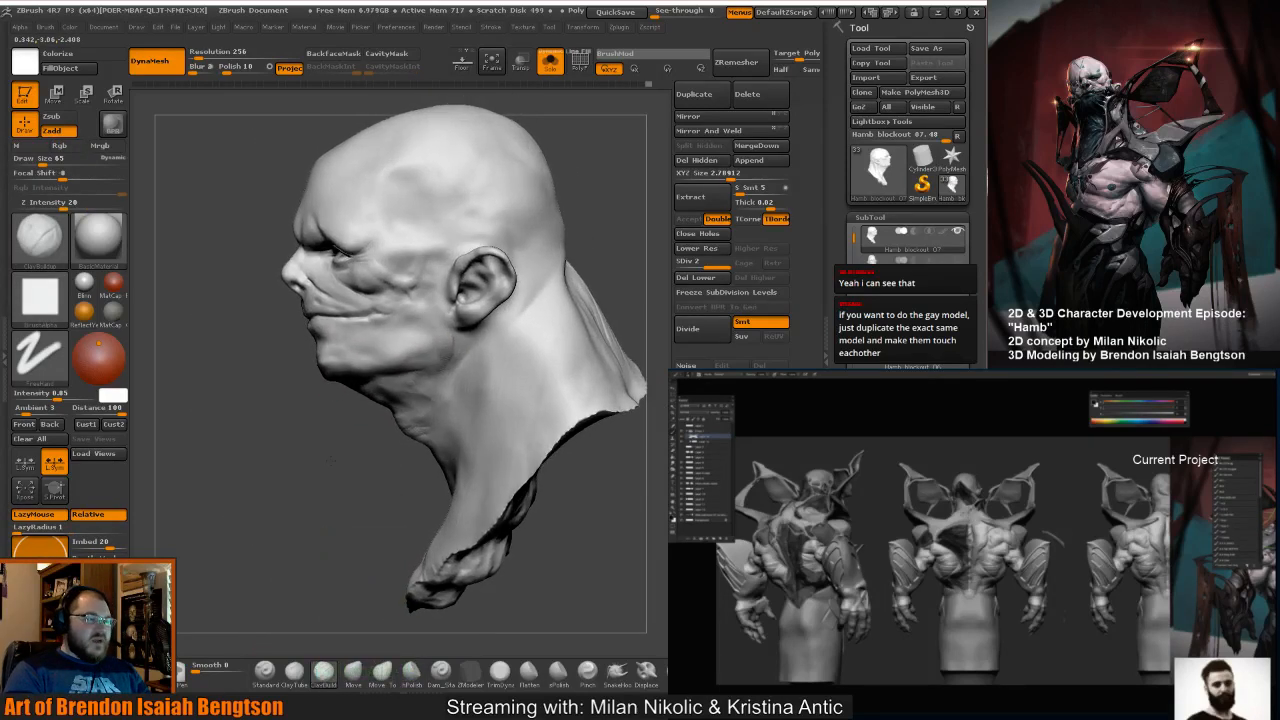
{"action": "key", "text": "2"}
{"action": "left_click_drag", "start_coordinate": [313, 385], "coordinate": [365, 345]}
{"action": "key", "text": "1"}
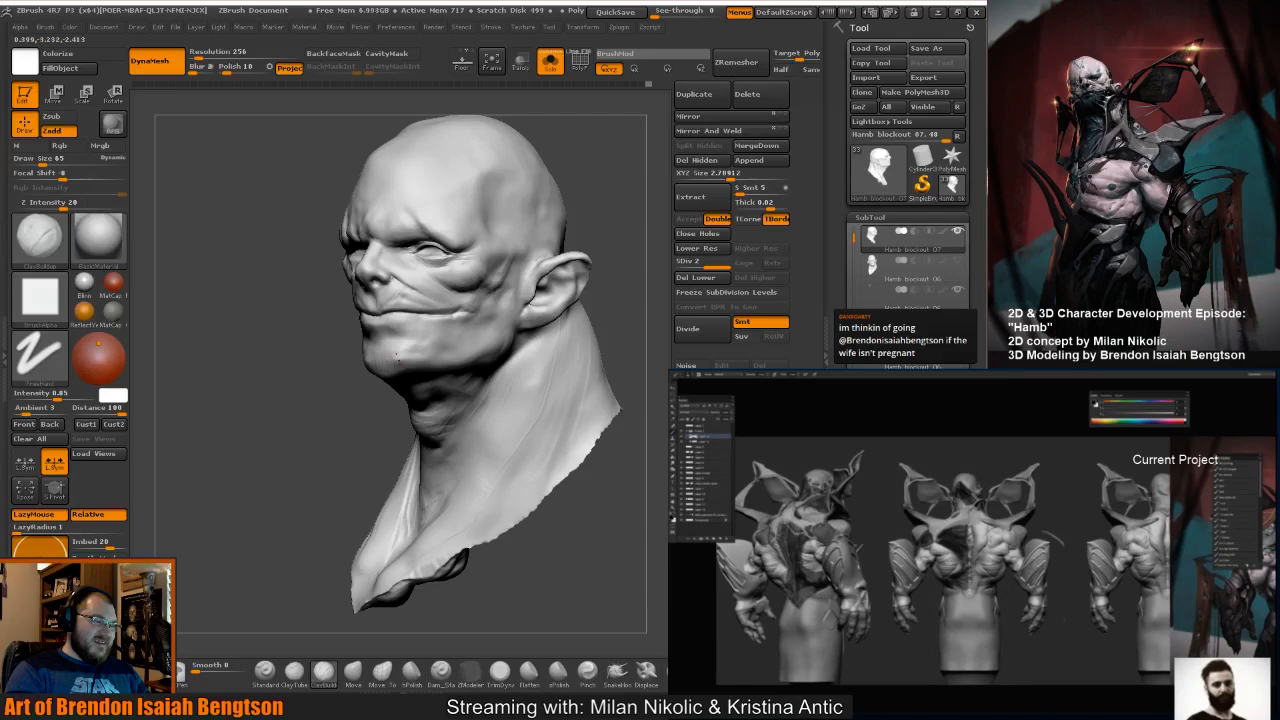
{"action": "left_click_drag", "start_coordinate": [318, 370], "coordinate": [362, 357]}
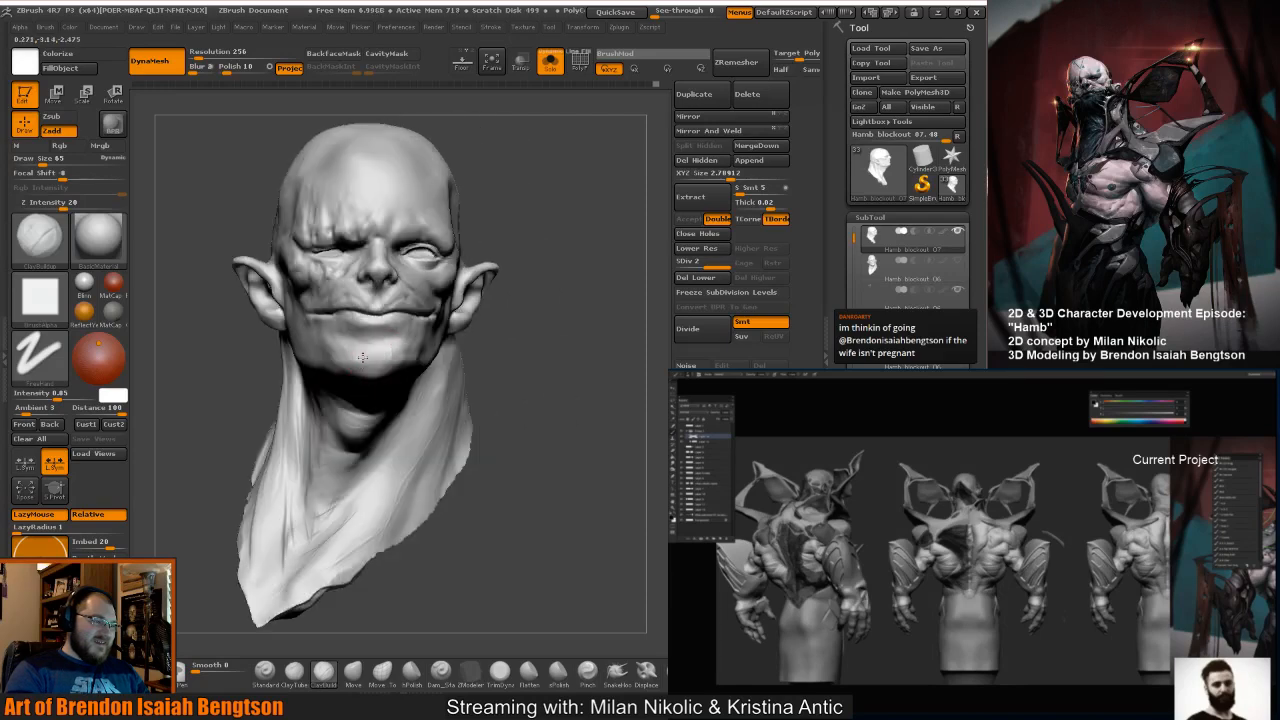
{"action": "key", "text": "2"}
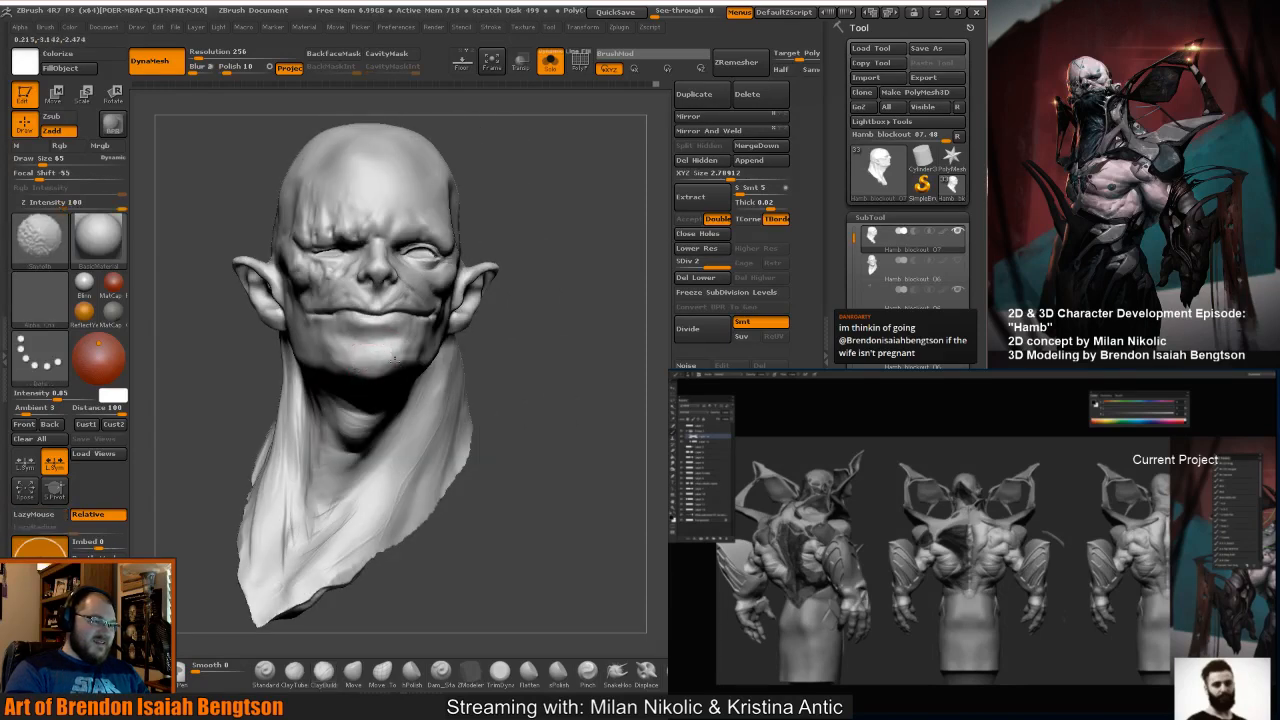
{"action": "key", "text": "1"}
{"action": "mouse_move", "coordinate": [508, 380]}
{"action": "left_mouse_down"}
{"action": "mouse_move", "coordinate": [565, 392]}
{"action": "mouse_move", "coordinate": [420, 342]}
{"action": "left_mouse_up"}
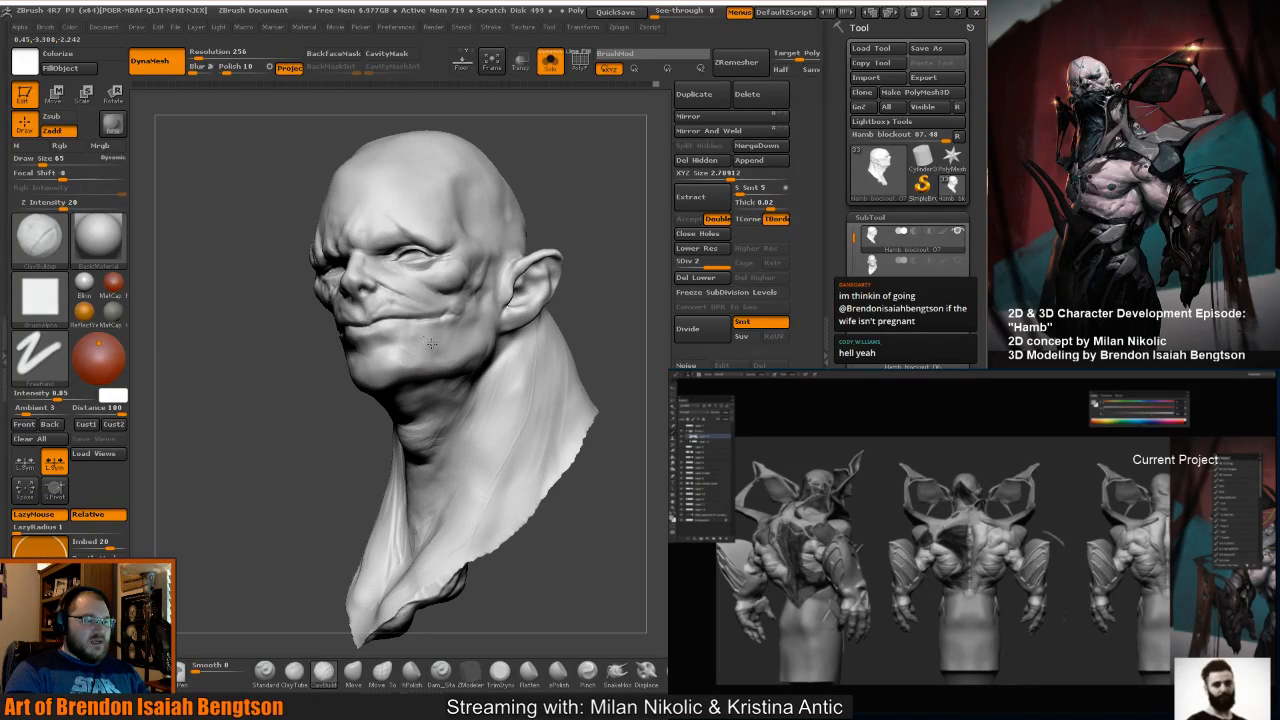
Work over the lower cheek beside the chin and smooth it into the jaw at draw size 65.
{"action": "mouse_move", "coordinate": [428, 352]}
{"action": "left_mouse_down"}
{"action": "mouse_move", "coordinate": [338, 439]}
{"action": "mouse_move", "coordinate": [348, 486]}
{"action": "left_mouse_up"}
{"action": "left_click_drag", "start_coordinate": [388, 384], "coordinate": [401, 351], "text": "shift"}
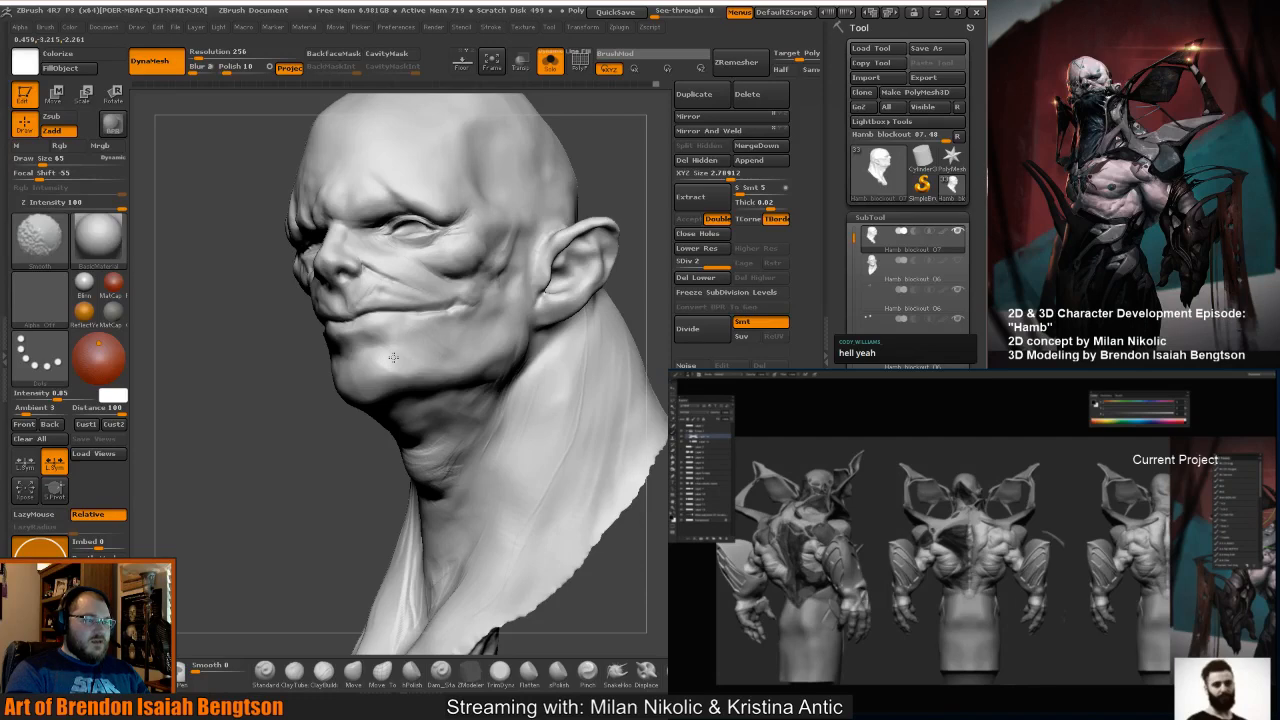
{"action": "left_click_drag", "start_coordinate": [366, 489], "coordinate": [306, 474]}
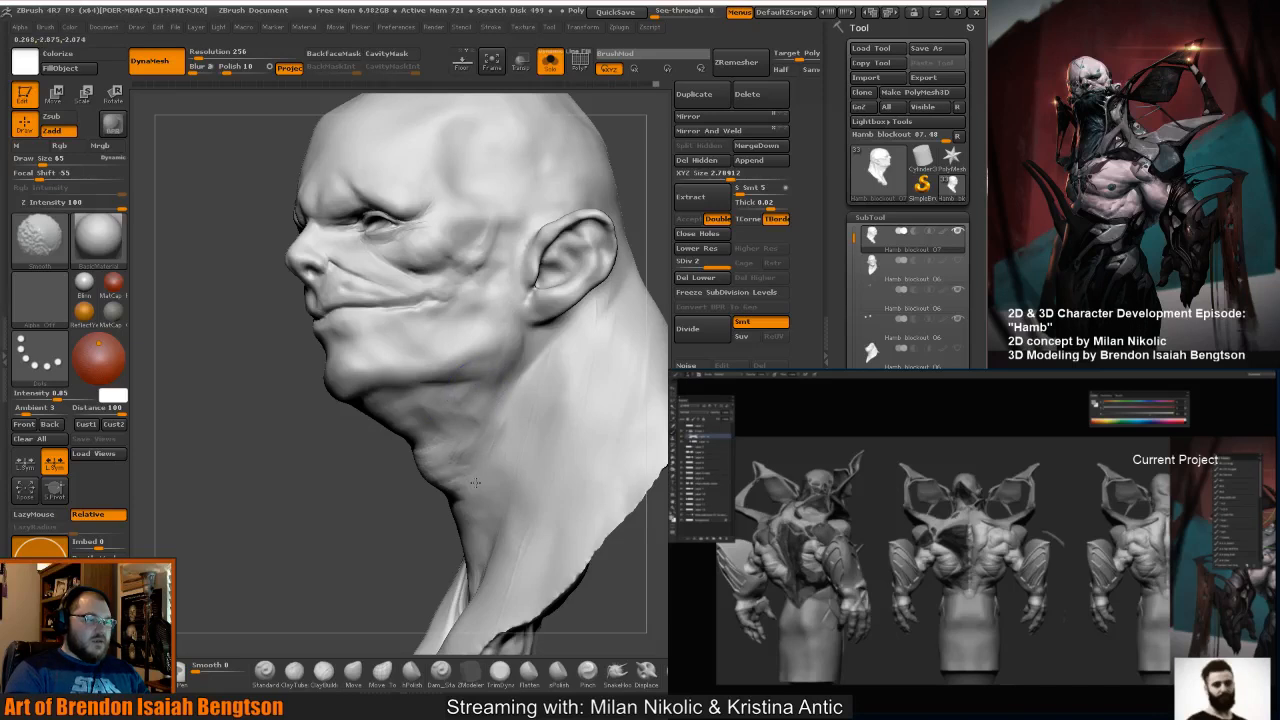
{"action": "mouse_move", "coordinate": [366, 497]}
{"action": "left_mouse_down"}
{"action": "mouse_move", "coordinate": [482, 478]}
{"action": "mouse_move", "coordinate": [468, 505]}
{"action": "mouse_move", "coordinate": [500, 461]}
{"action": "mouse_move", "coordinate": [540, 461]}
{"action": "left_mouse_up"}
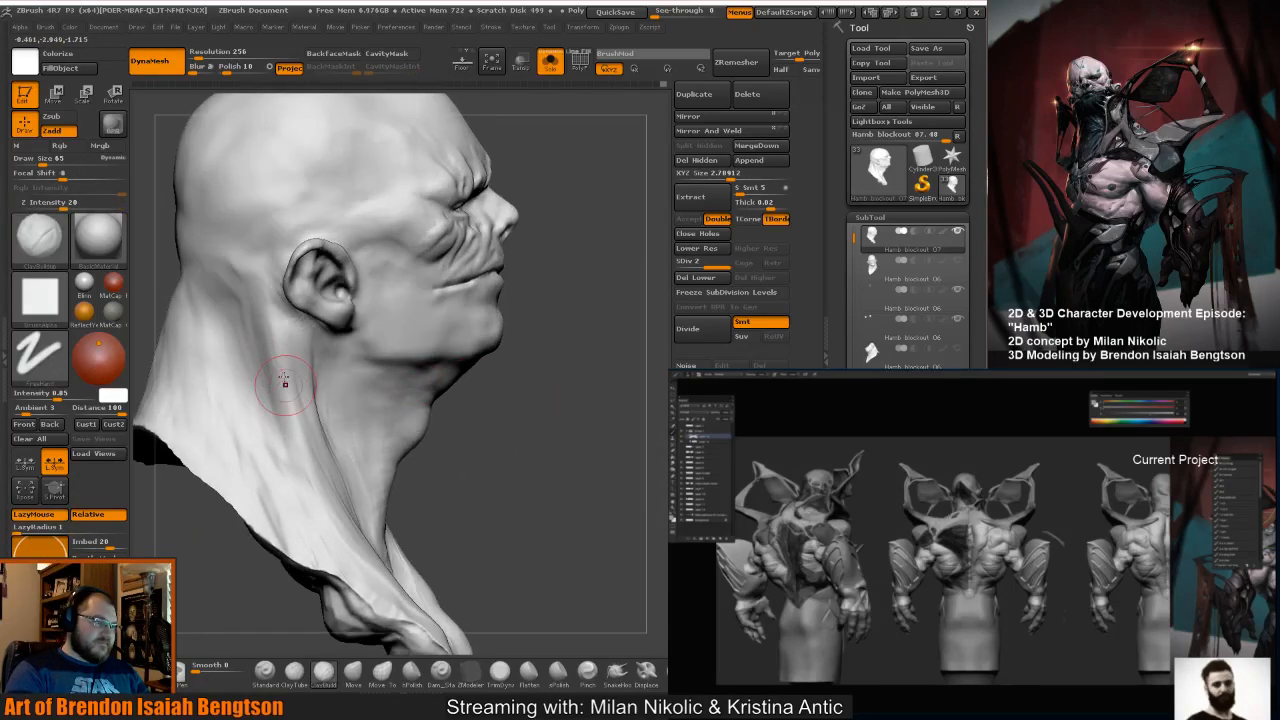
Build up the neck muscle below and behind the ear with ClayBuildup at draw size 65, and smooth the strokes.
{"action": "left_click_drag", "start_coordinate": [285, 383], "coordinate": [297, 445]}
{"action": "mouse_move", "coordinate": [283, 318]}
{"action": "left_mouse_down"}
{"action": "mouse_move", "coordinate": [300, 445]}
{"action": "mouse_move", "coordinate": [260, 334]}
{"action": "mouse_move", "coordinate": [299, 457]}
{"action": "left_mouse_up"}
{"action": "mouse_move", "coordinate": [520, 450]}
{"action": "left_mouse_down", "text": "alt"}
{"action": "mouse_move", "coordinate": [505, 410]}
{"action": "mouse_move", "coordinate": [475, 415]}
{"action": "left_mouse_up", "text": "alt"}
{"action": "left_click_drag", "start_coordinate": [303, 463], "coordinate": [261, 336], "text": "shift"}
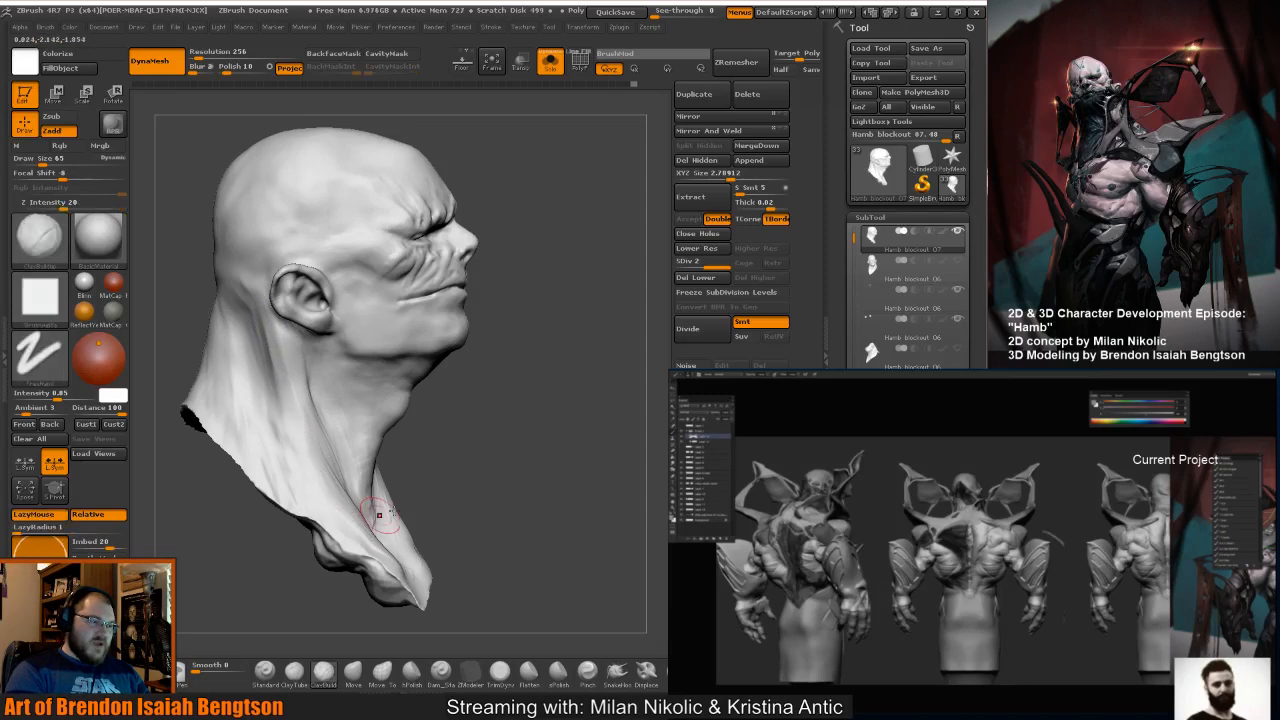
Add clay to the lower side of the neck near the collarbone and smooth the muscle strands above it.
{"action": "left_click_drag", "start_coordinate": [510, 512], "coordinate": [448, 526]}
{"action": "left_click_drag", "start_coordinate": [333, 519], "coordinate": [374, 560]}
{"action": "left_click_drag", "start_coordinate": [476, 482], "coordinate": [468, 480]}
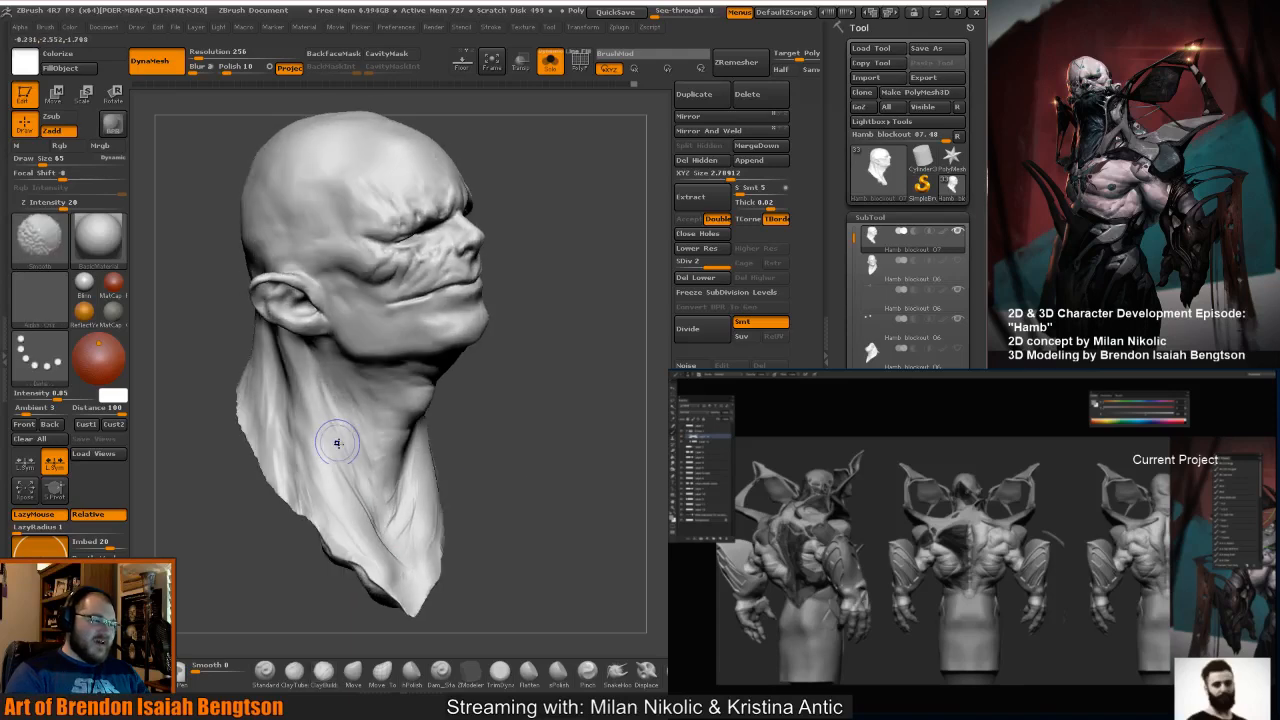
{"action": "left_click_drag", "start_coordinate": [337, 442], "coordinate": [350, 473], "text": "shift"}
{"action": "left_click_drag", "start_coordinate": [395, 532], "coordinate": [359, 503], "text": "shift"}
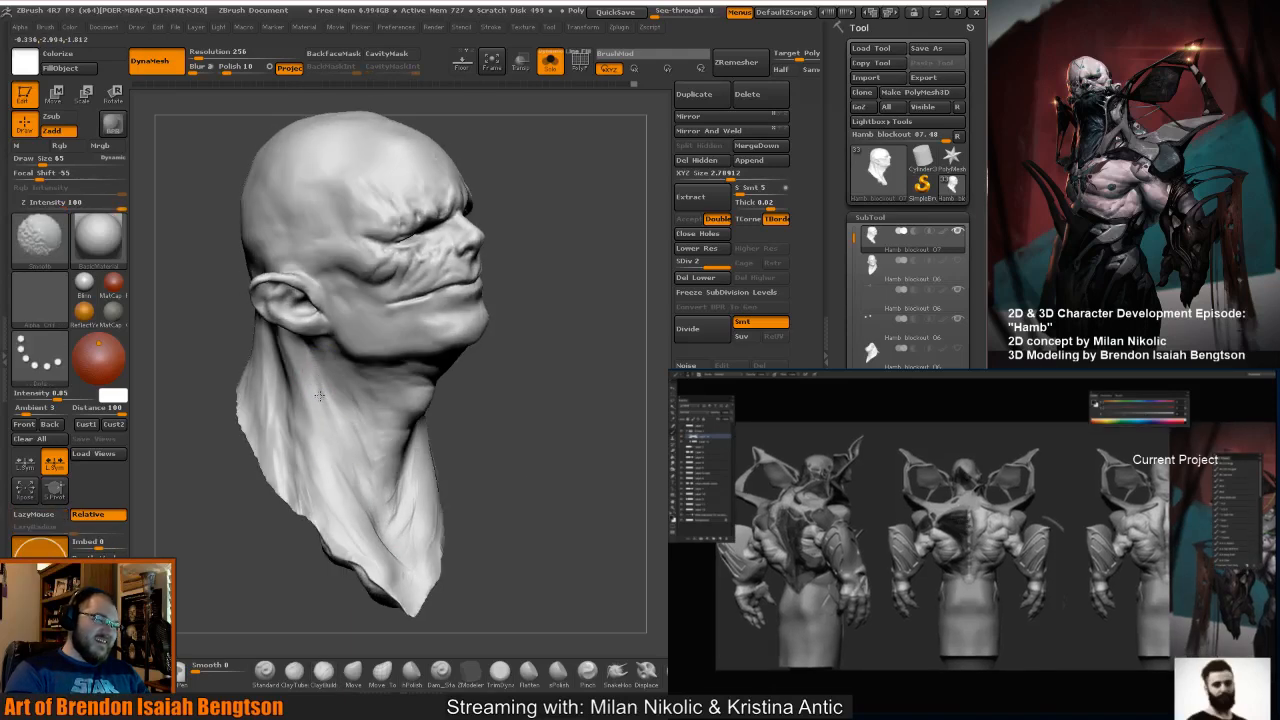
Smooth the top of the neck muscle behind the ear at draw size 65.
{"action": "left_click_drag", "start_coordinate": [497, 431], "coordinate": [556, 447]}
{"action": "left_click_drag", "start_coordinate": [306, 298], "coordinate": [300, 328], "text": "shift"}
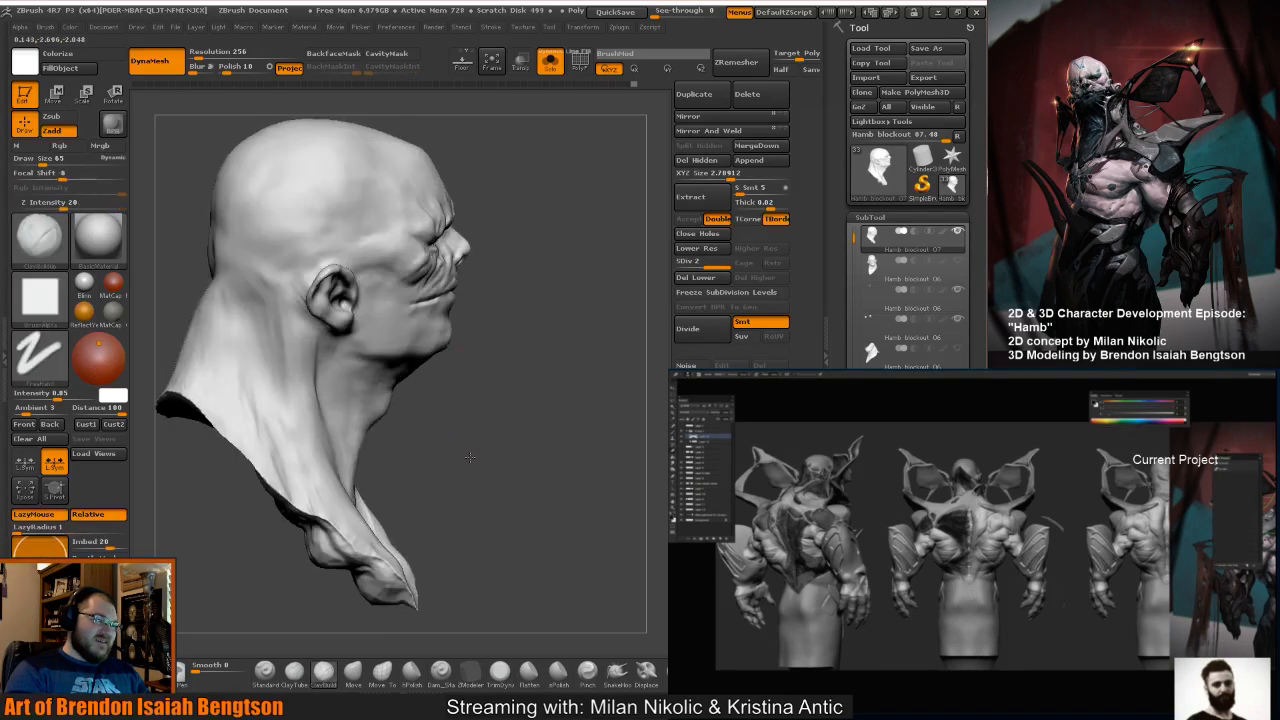
{"action": "left_click_drag", "start_coordinate": [469, 457], "coordinate": [291, 308]}
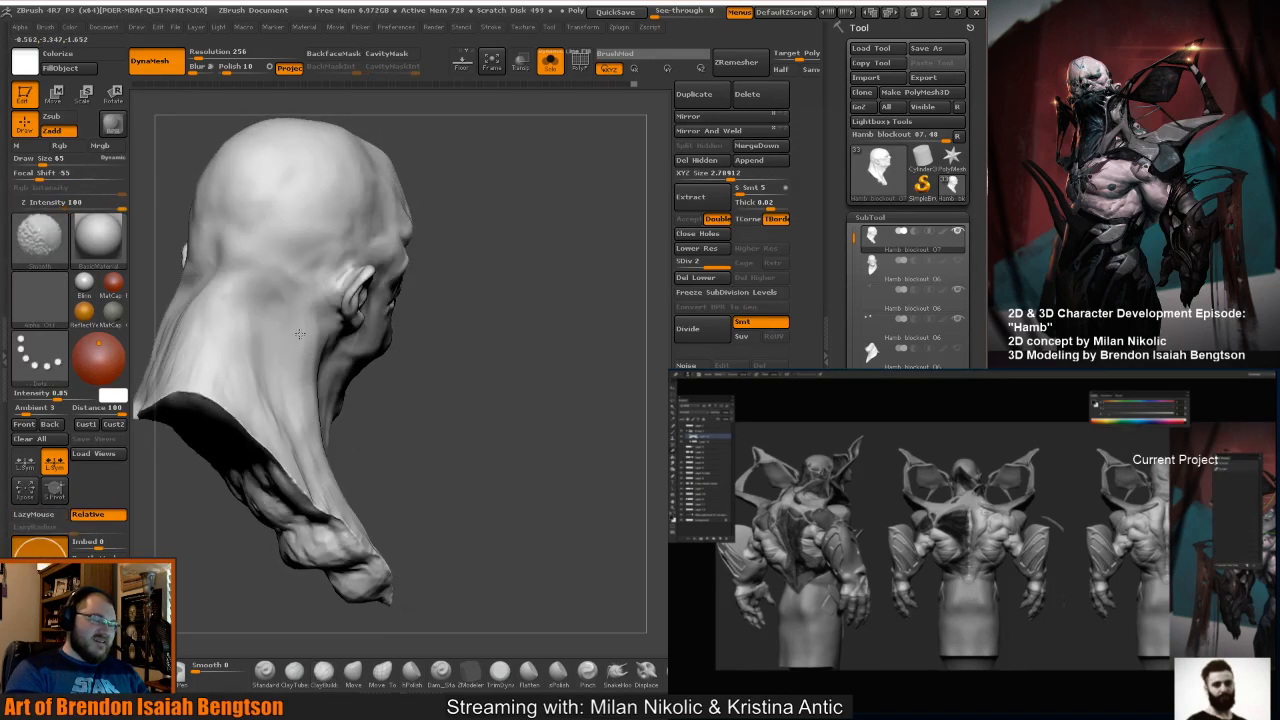
{"action": "mouse_move", "coordinate": [506, 436]}
{"action": "left_mouse_down"}
{"action": "mouse_move", "coordinate": [400, 448]}
{"action": "mouse_move", "coordinate": [509, 443]}
{"action": "mouse_move", "coordinate": [551, 388]}
{"action": "left_mouse_up"}
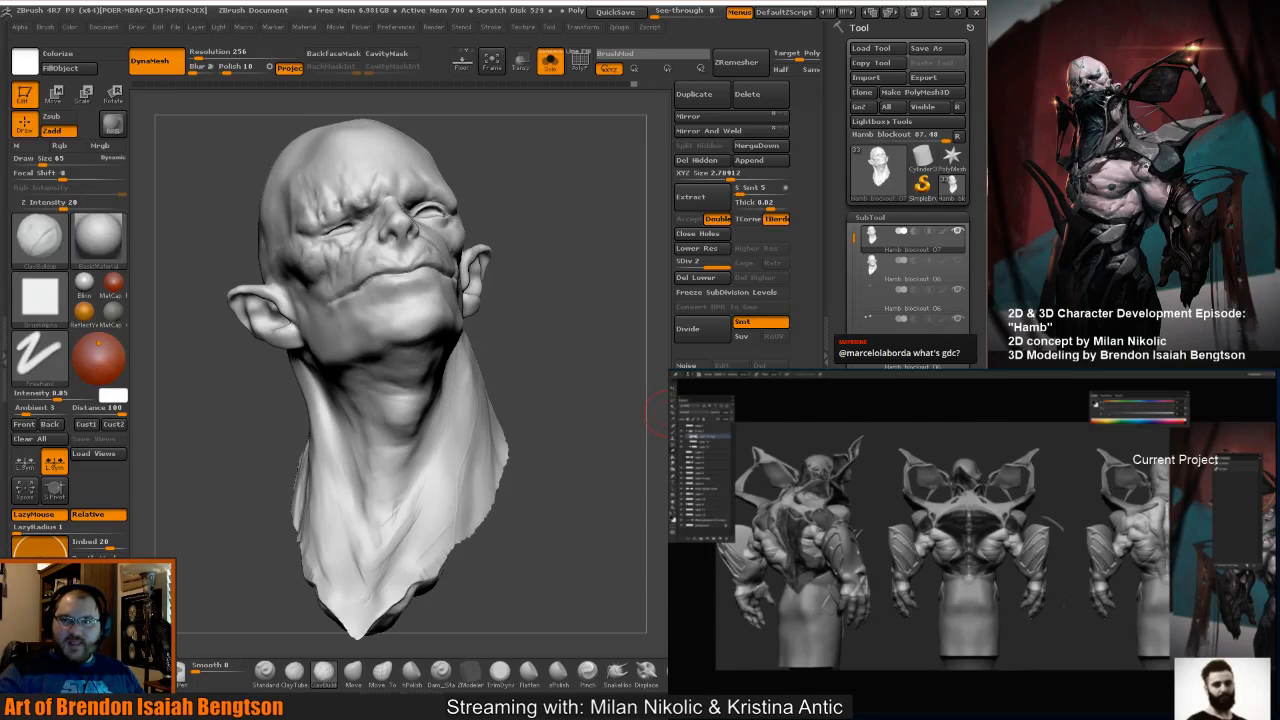
Examine the pose reference image poses.jpg in Firefox, and return to ZBrush to view the head from the front.
{"action": "left_click_drag", "start_coordinate": [1245, 365], "coordinate": [297, 68]}
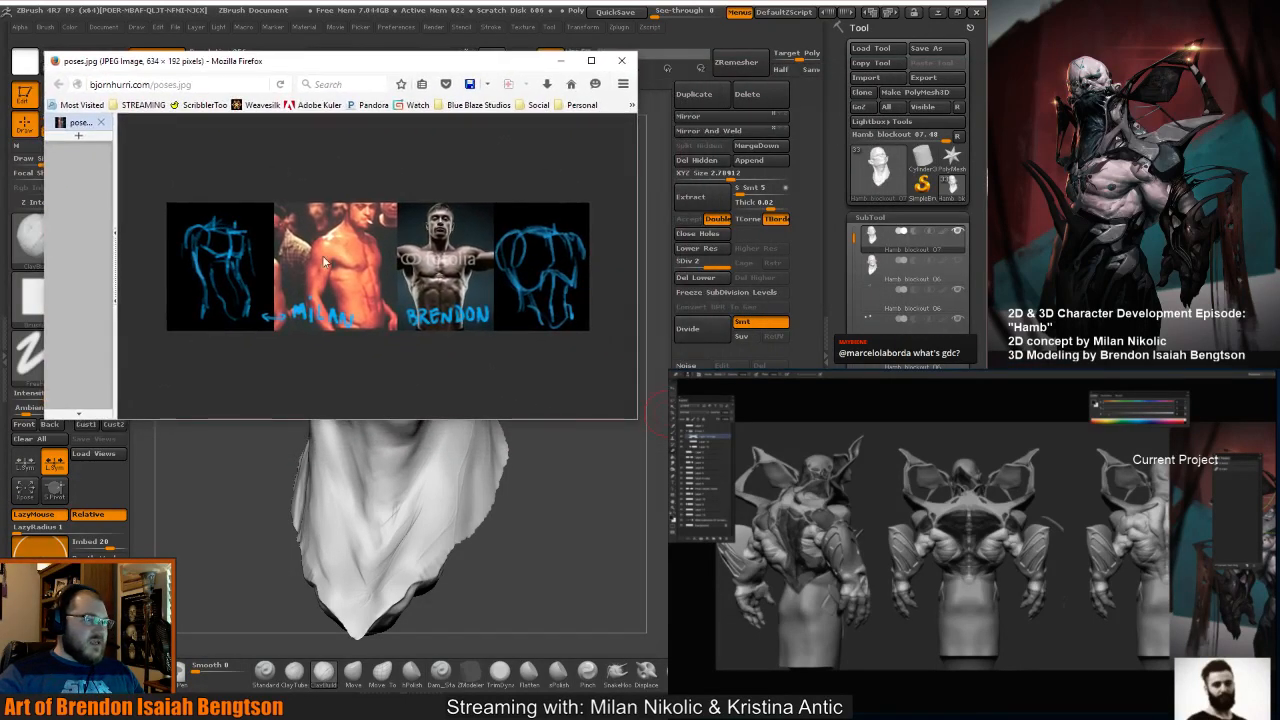
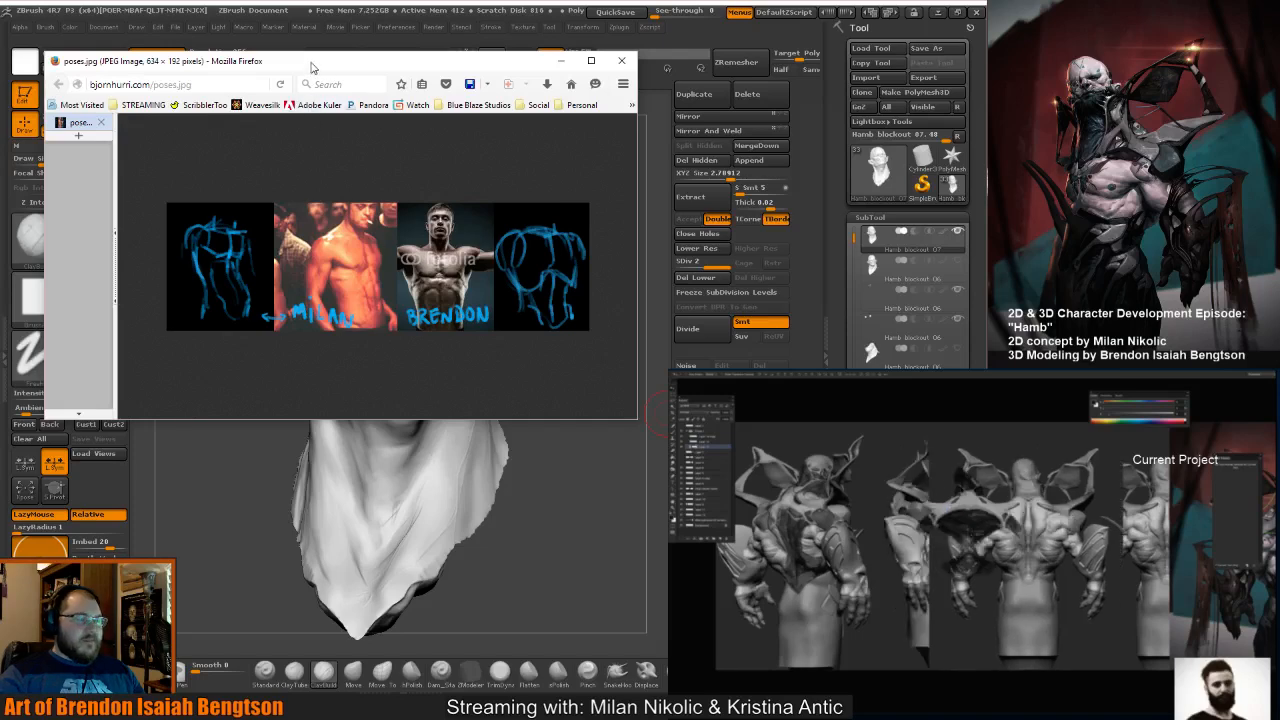
{"action": "left_click_drag", "start_coordinate": [311, 63], "coordinate": [400, 715]}
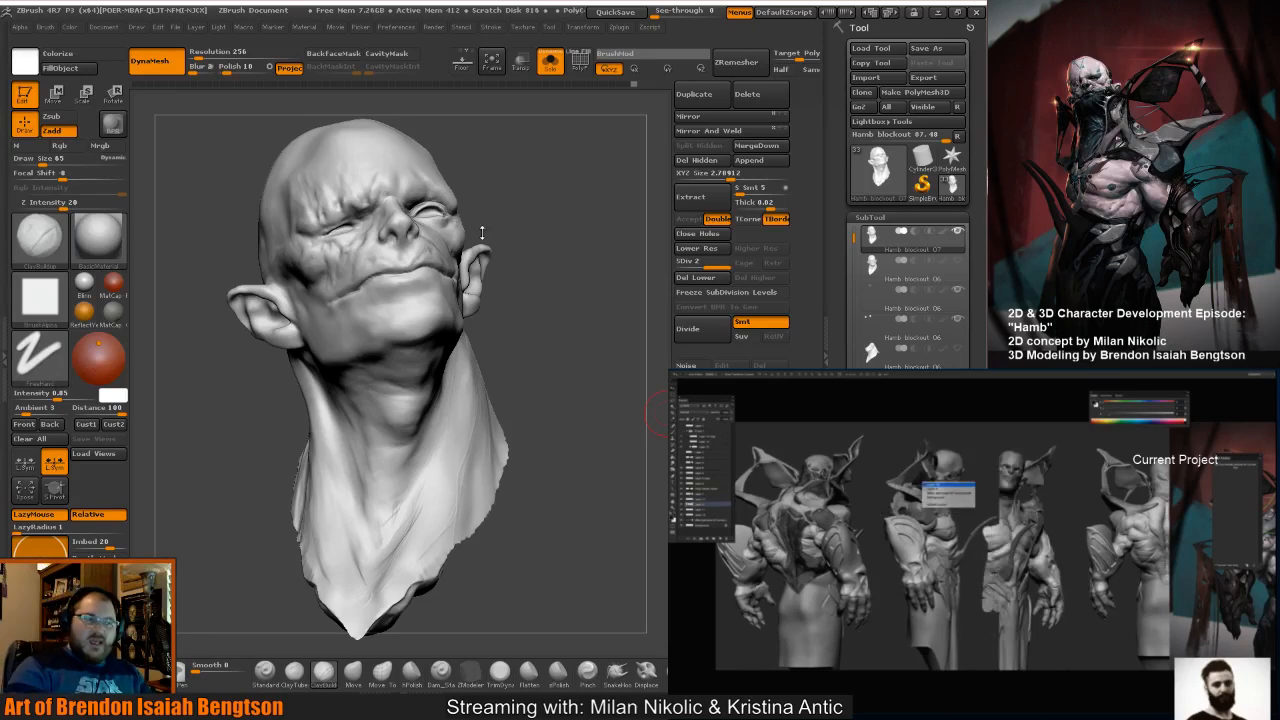
{"action": "left_click_drag", "start_coordinate": [648, 410], "coordinate": [558, 354]}
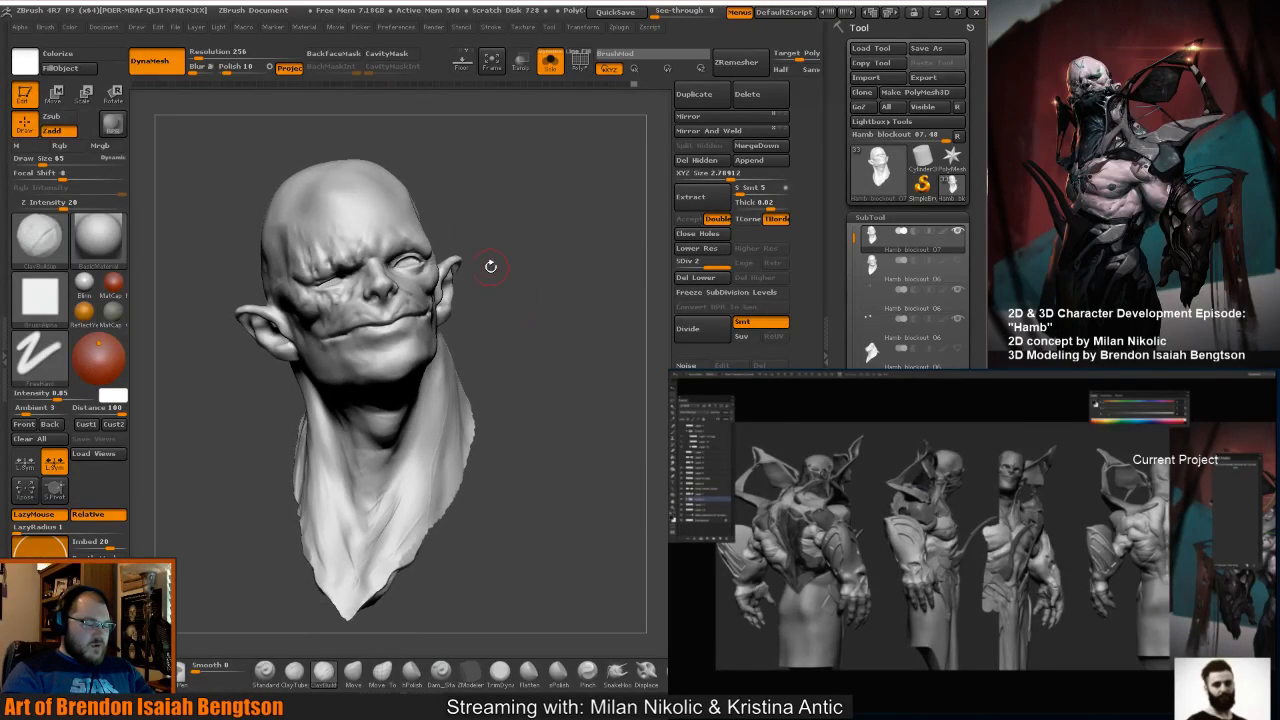
{"action": "left_click_drag", "start_coordinate": [506, 303], "coordinate": [554, 336]}
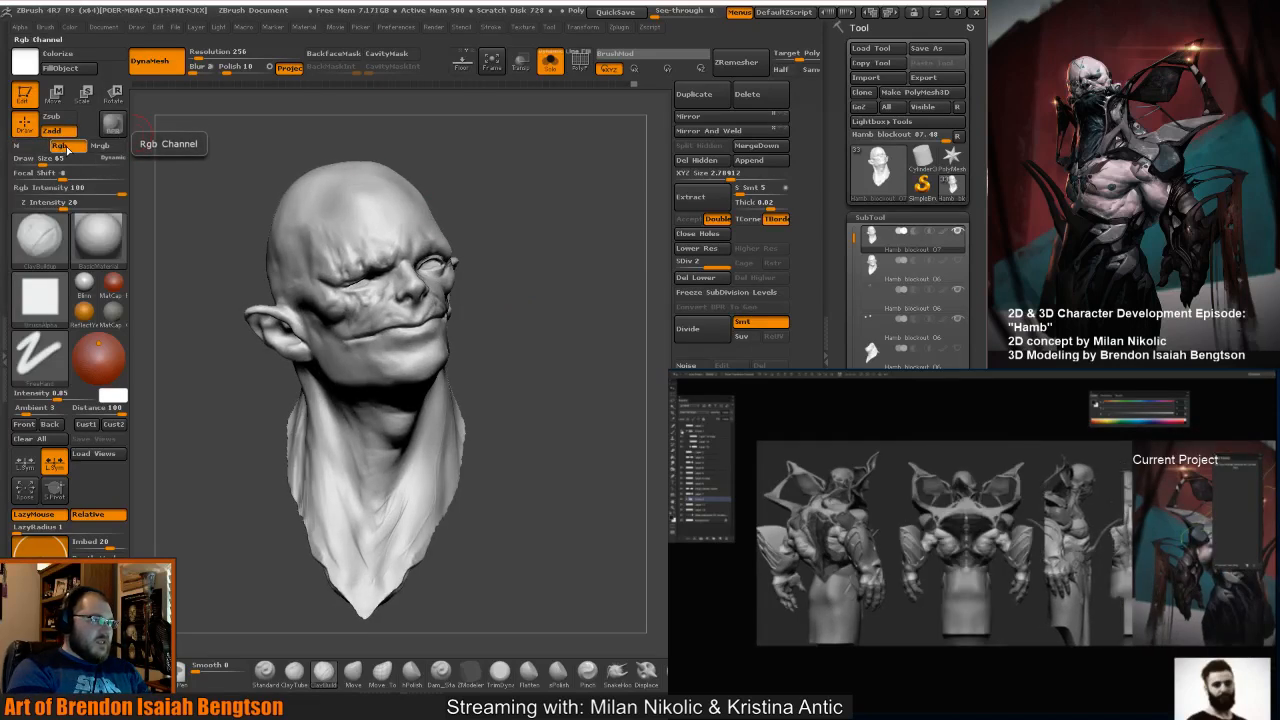
Select the Standard brush and set it to paint Rgb colour only, with Zadd off and Rgb Intensity 100.
{"action": "left_click", "coordinate": [59, 145]}
{"action": "left_click", "coordinate": [264, 672]}
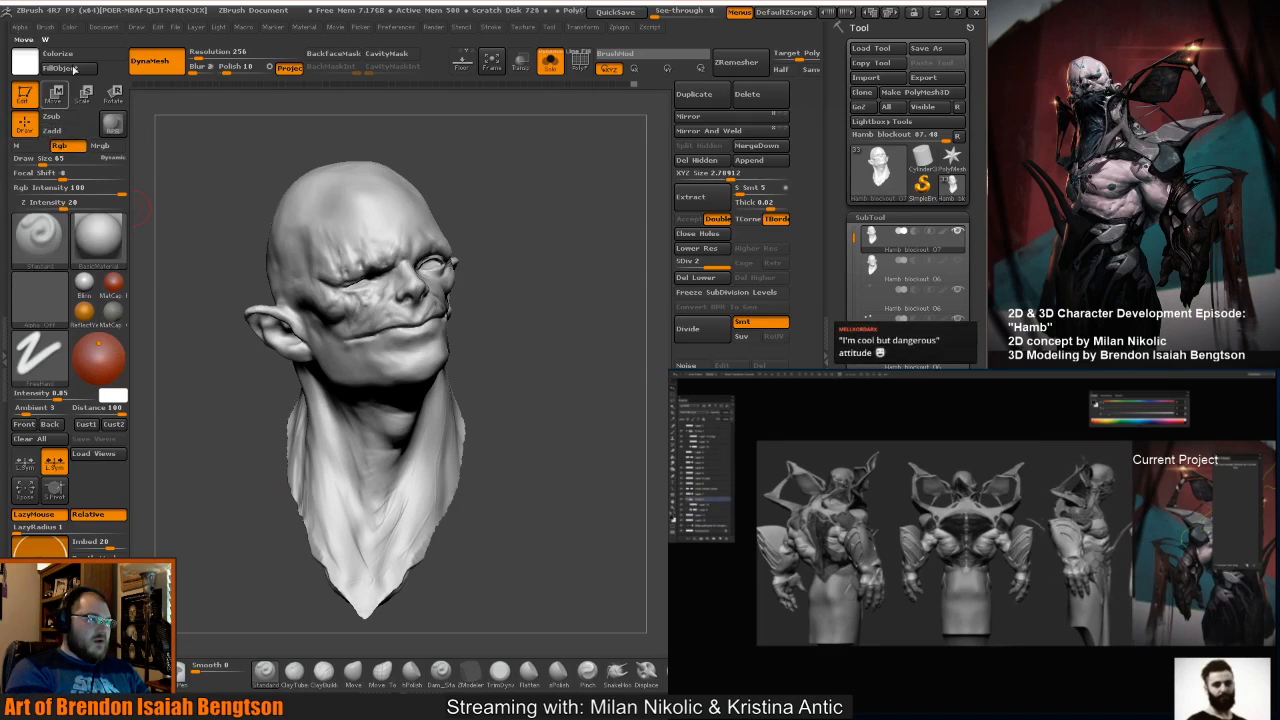
{"action": "right_click_drag", "start_coordinate": [363, 200], "coordinate": [502, 310]}
{"action": "right_click_drag", "start_coordinate": [400, 272], "coordinate": [240, 285]}
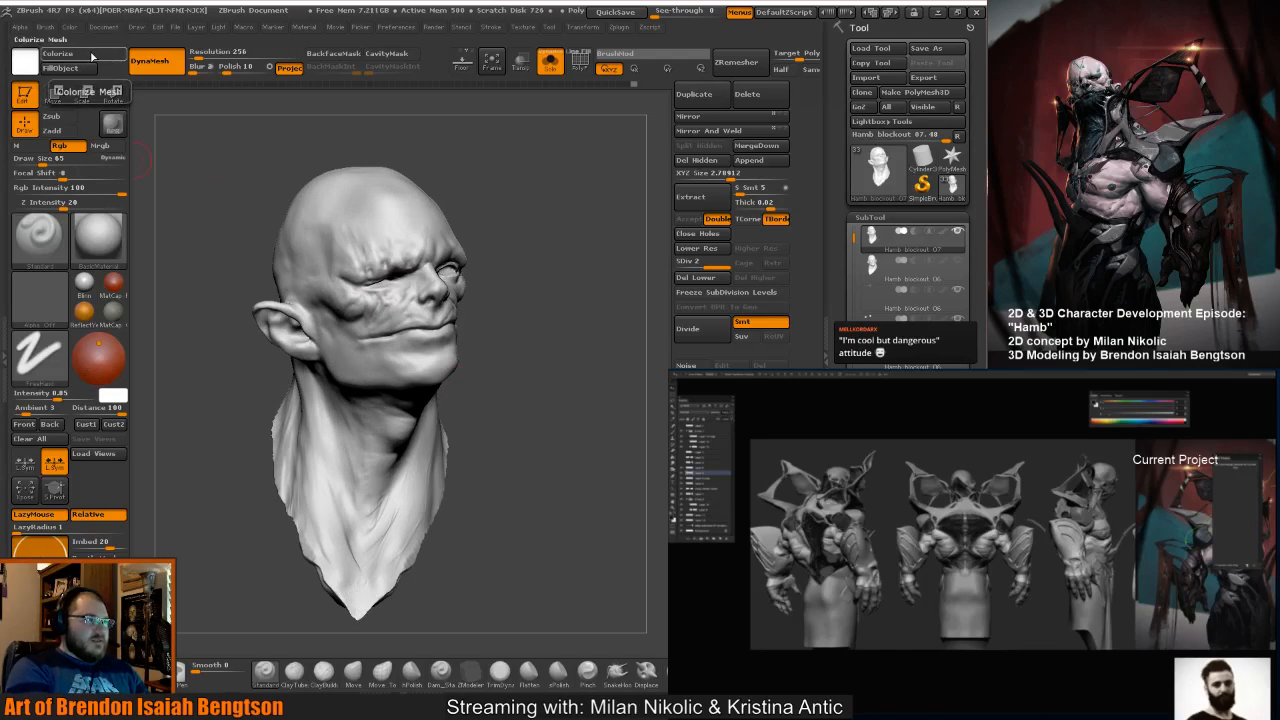
{"action": "mouse_move", "coordinate": [928, 236]}
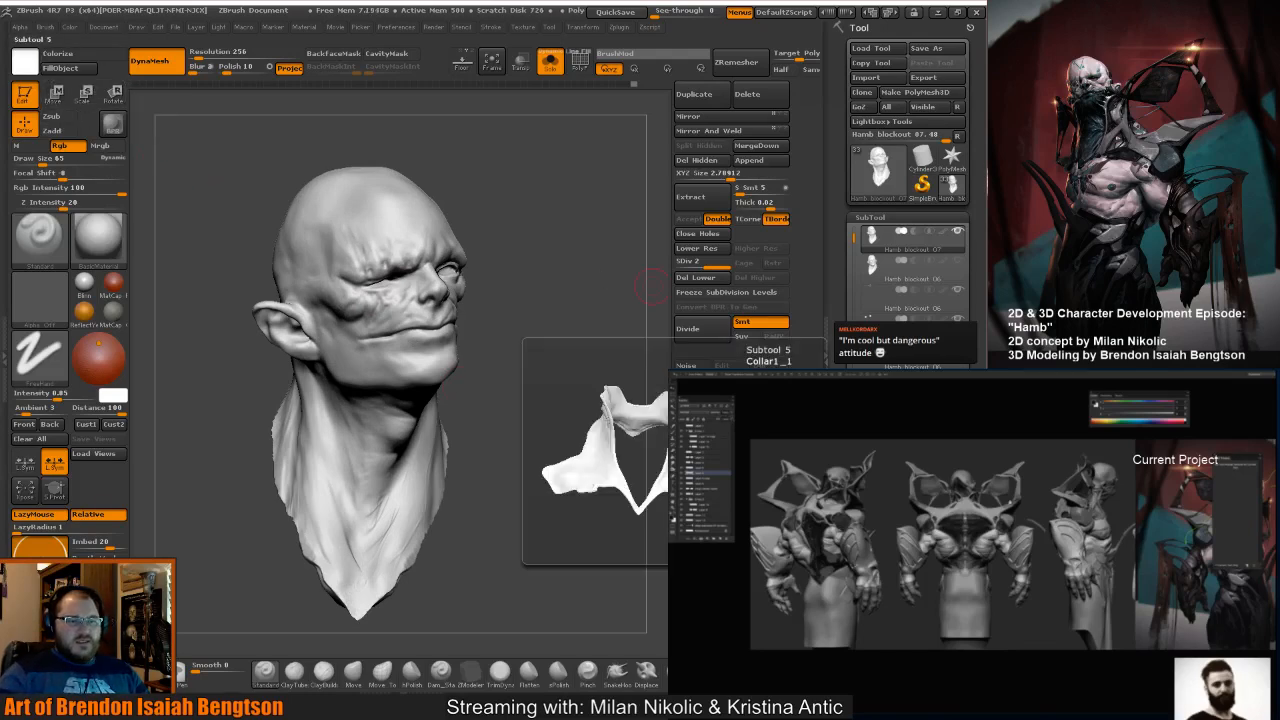
Turn on Colorize for the head so its painted colour shows.
{"action": "left_click", "coordinate": [907, 217]}
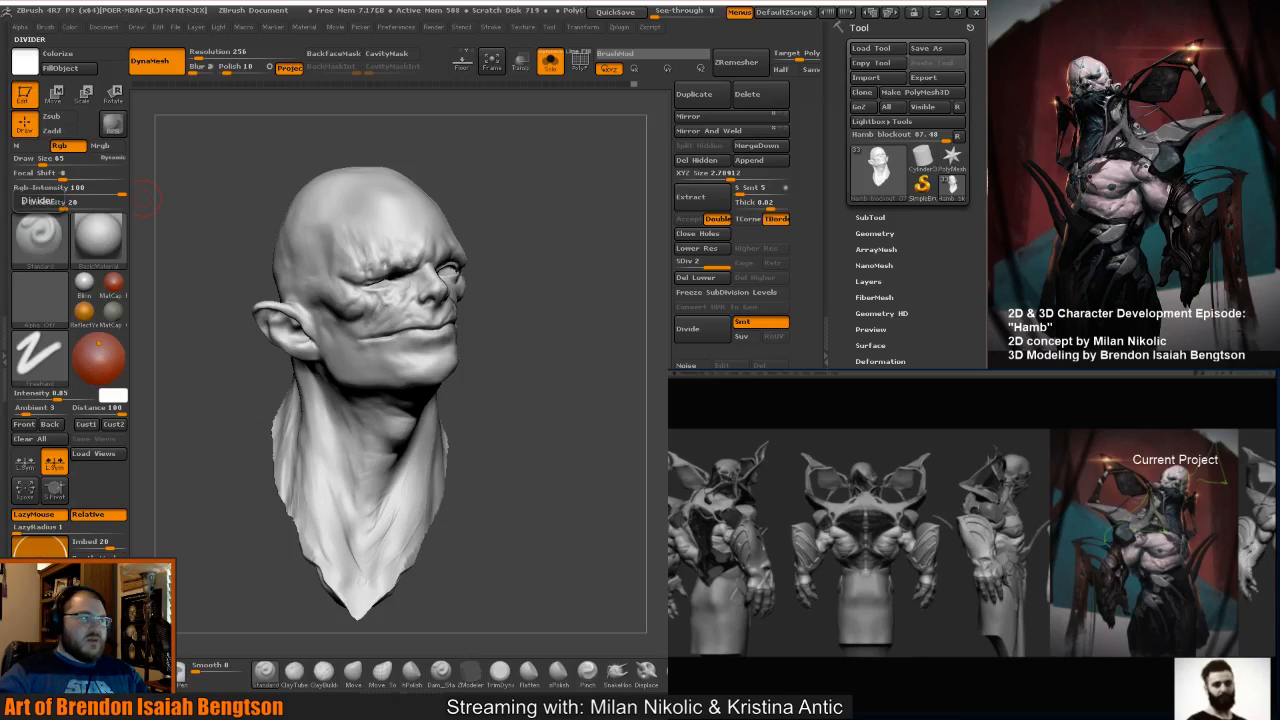
{"action": "left_click", "coordinate": [105, 55]}
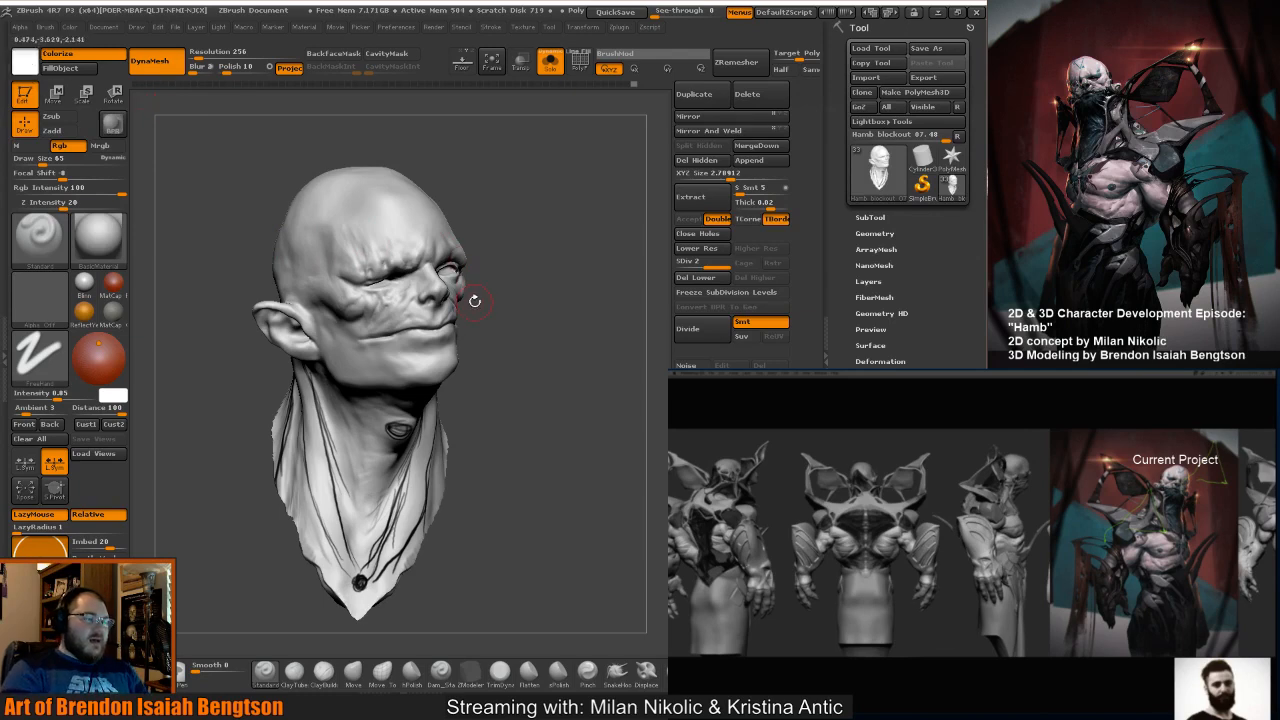
{"action": "left_click_drag", "start_coordinate": [485, 438], "coordinate": [560, 439]}
Paint a black line from the temple down in front of the ear onto the cheek at draw size 24.
{"action": "key", "text": "space"}
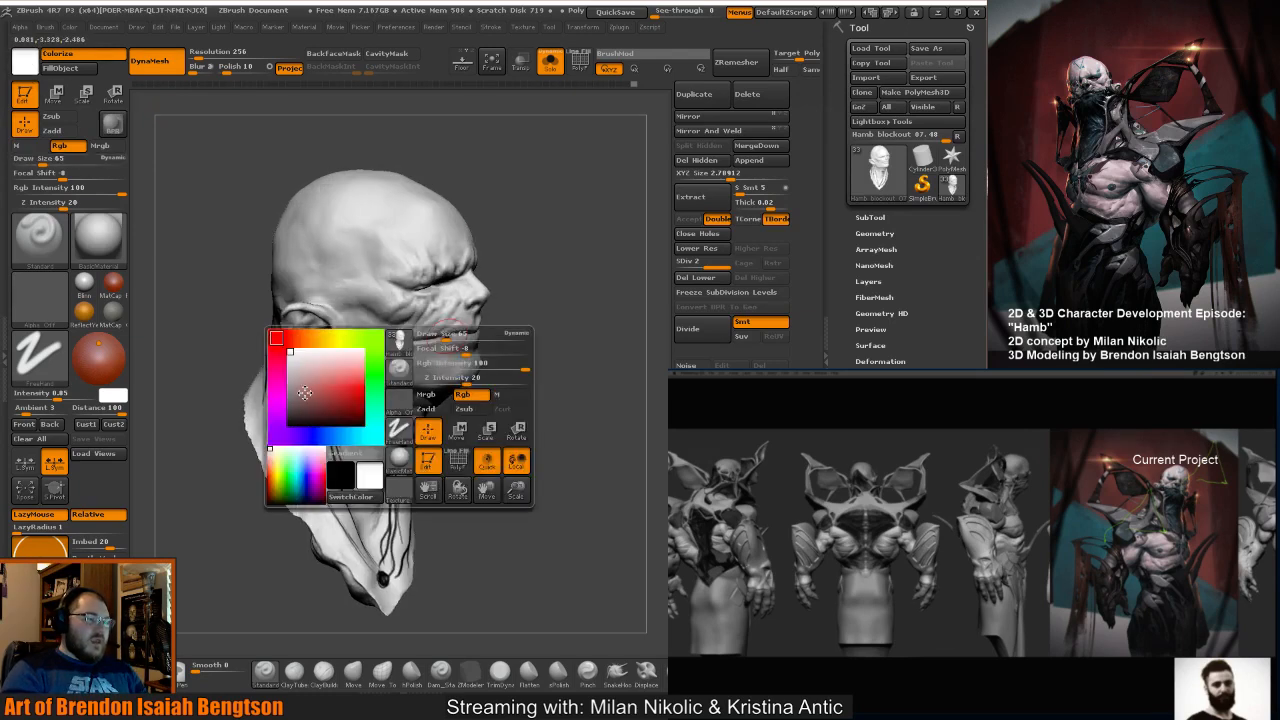
{"action": "left_click_drag", "start_coordinate": [304, 393], "coordinate": [287, 424]}
{"action": "key", "text": "space"}
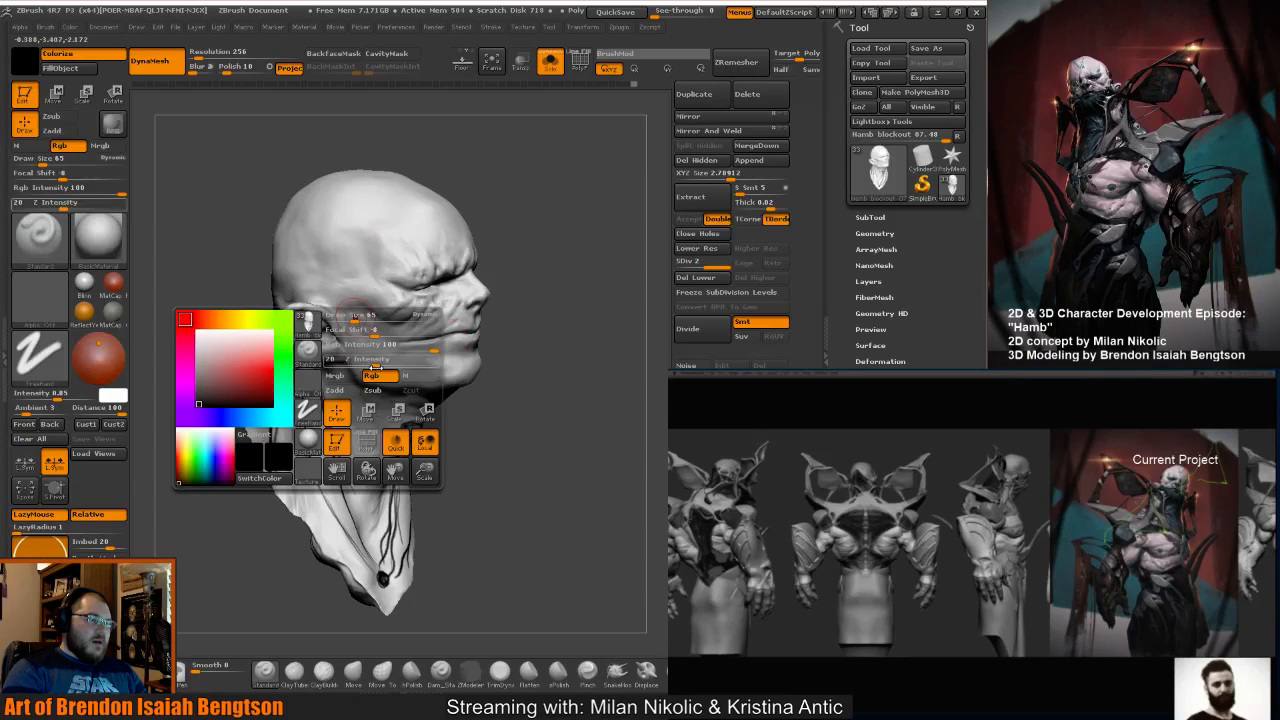
{"action": "left_click_drag", "start_coordinate": [355, 319], "coordinate": [344, 319]}
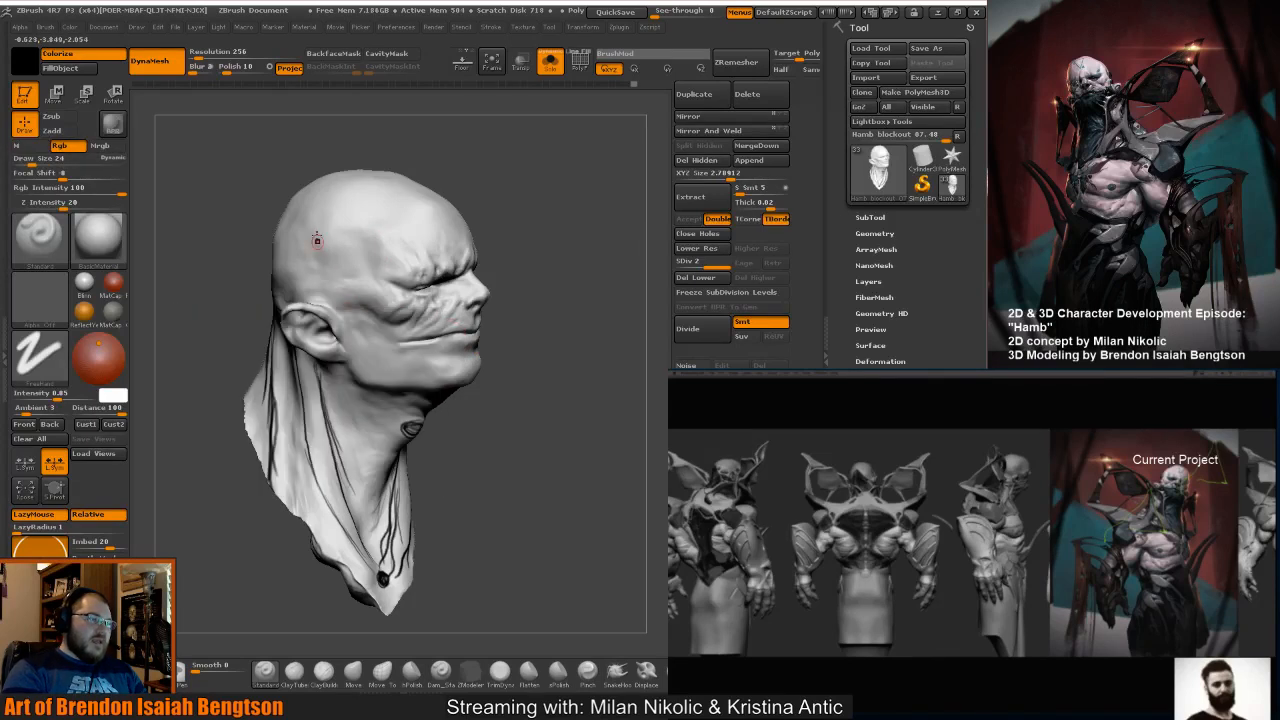
{"action": "left_click_drag", "start_coordinate": [317, 238], "coordinate": [374, 353]}
{"action": "mouse_move", "coordinate": [554, 420]}
{"action": "left_mouse_down"}
{"action": "mouse_move", "coordinate": [517, 407]}
{"action": "mouse_move", "coordinate": [508, 388]}
{"action": "left_mouse_up"}
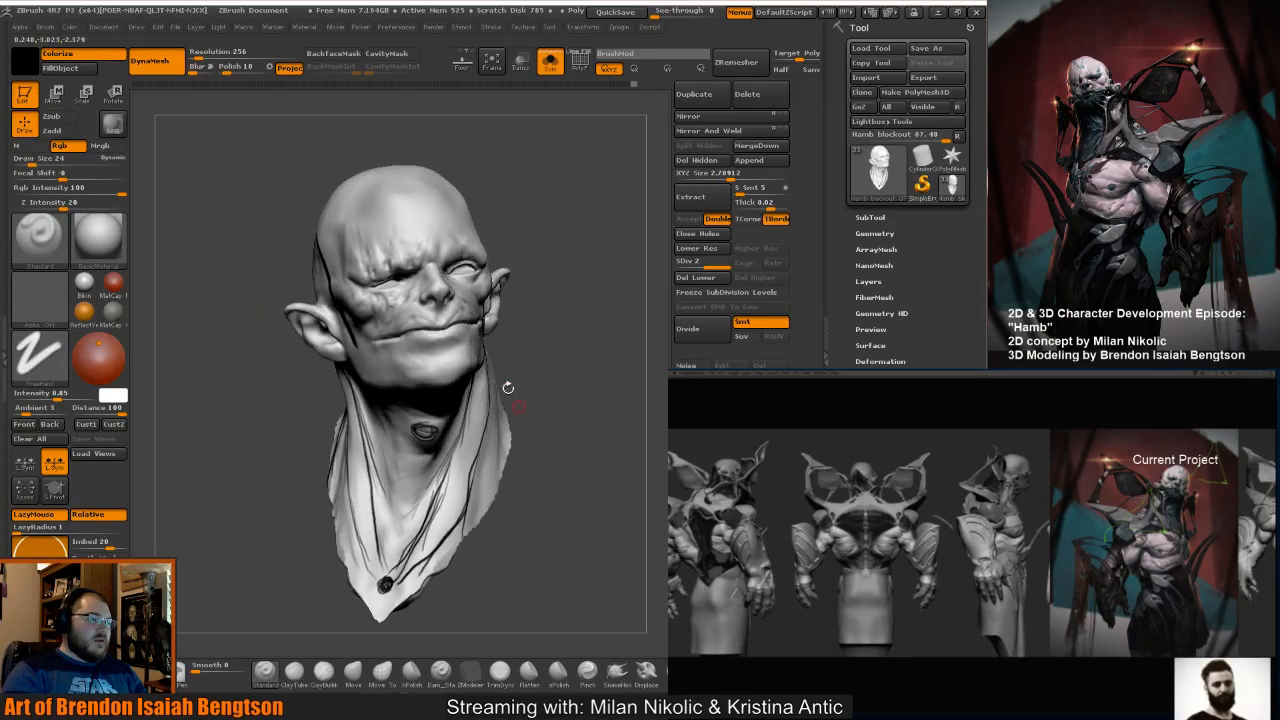
{"action": "left_click_drag", "start_coordinate": [548, 269], "coordinate": [211, 220]}
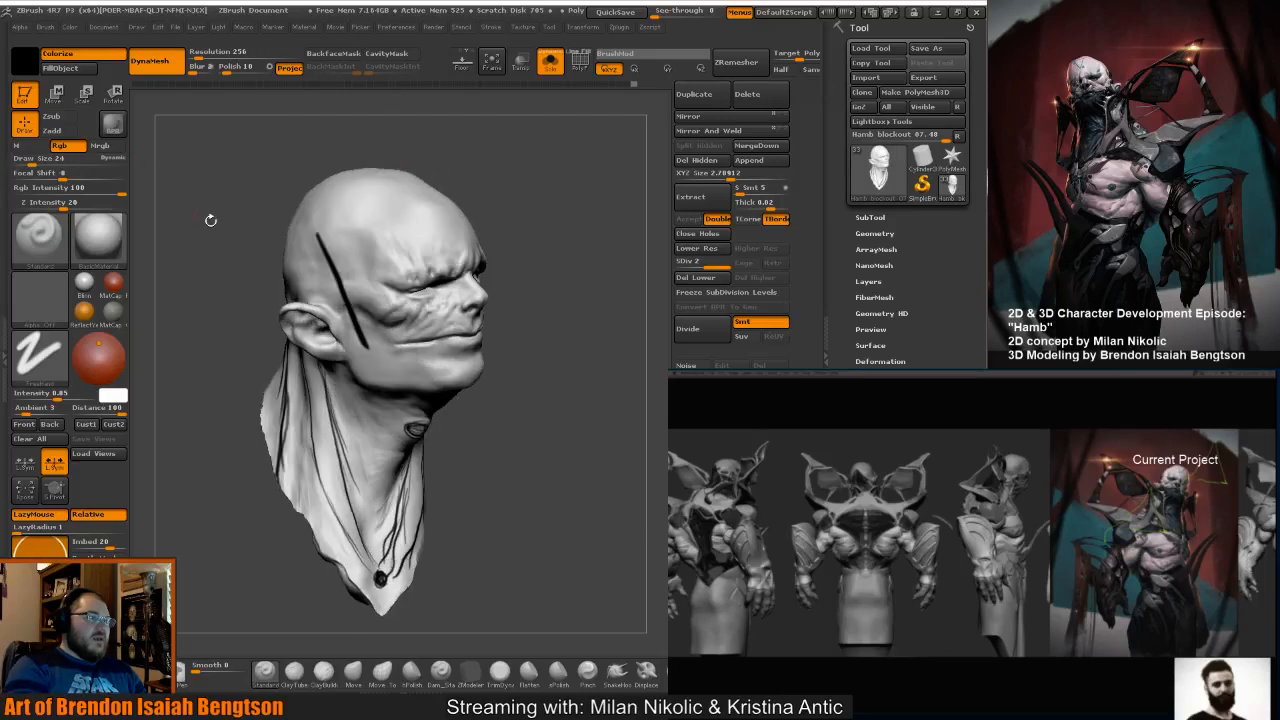
Turn off Colorize and set the current colour back to white.
{"action": "left_click", "coordinate": [59, 67]}
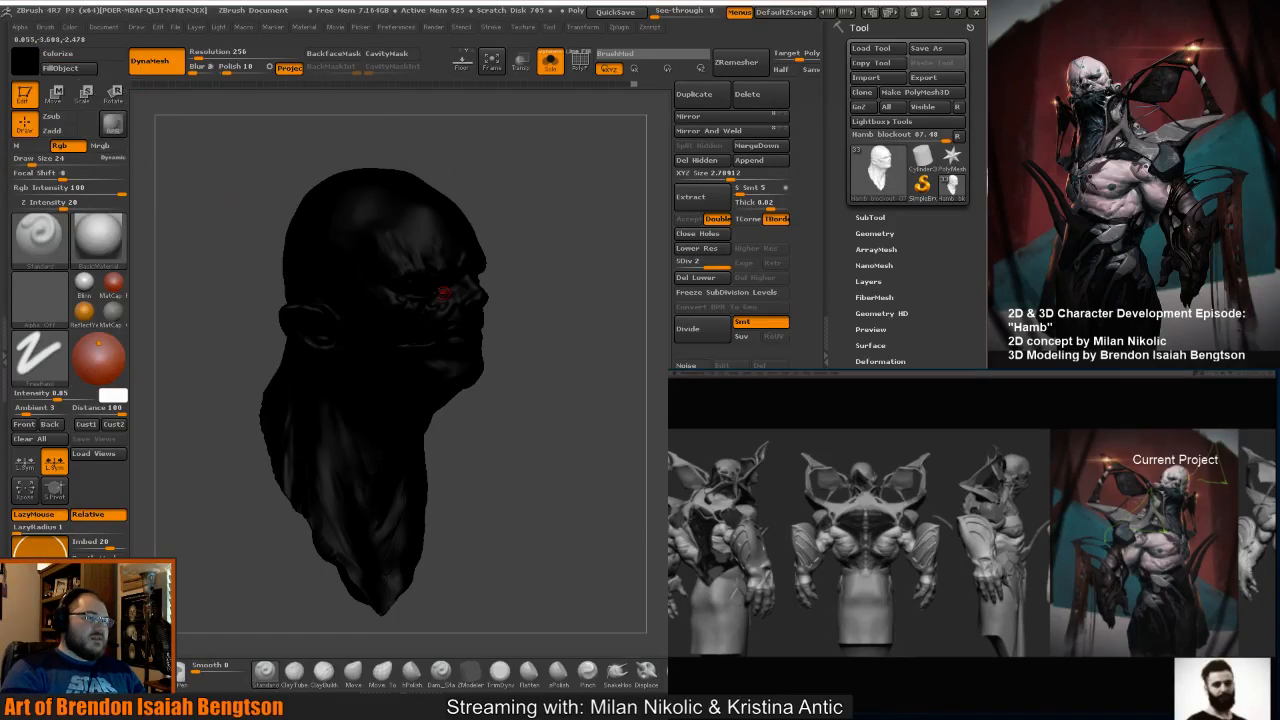
{"action": "key", "text": "space"}
{"action": "left_click_drag", "start_coordinate": [292, 342], "coordinate": [266, 294]}
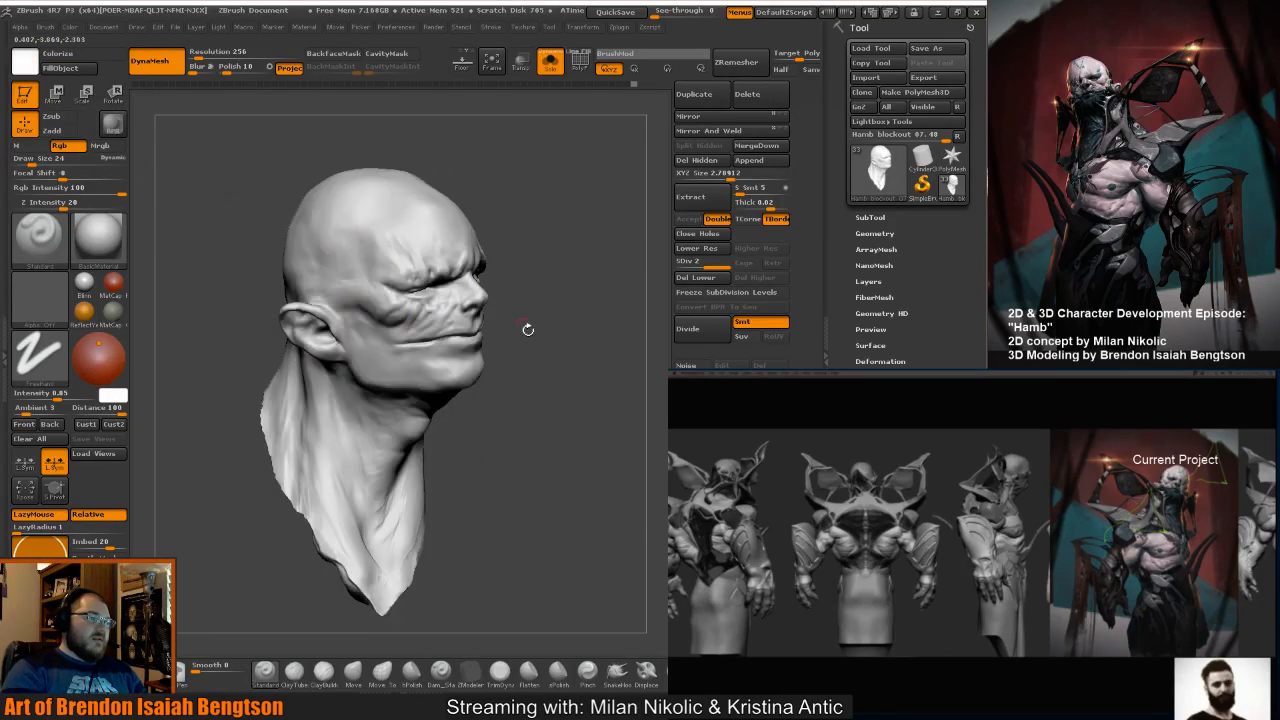
{"action": "left_click_drag", "start_coordinate": [528, 329], "coordinate": [508, 339]}
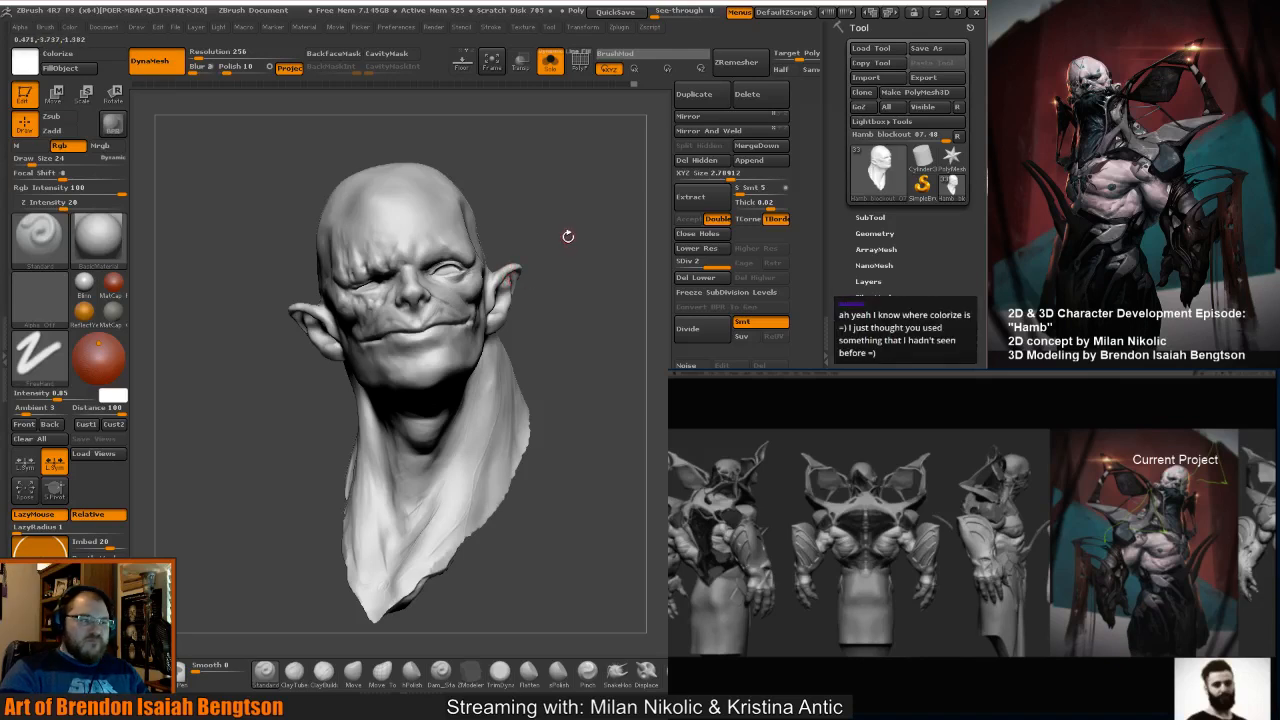
Add clay to the rear cheek in front of the ear with the ClayBuildup brush at draw size 59, and smooth it.
{"action": "mouse_move", "coordinate": [566, 234]}
{"action": "left_mouse_down"}
{"action": "mouse_move", "coordinate": [585, 246]}
{"action": "mouse_move", "coordinate": [585, 301]}
{"action": "mouse_move", "coordinate": [570, 318]}
{"action": "mouse_move", "coordinate": [556, 306]}
{"action": "mouse_move", "coordinate": [575, 238]}
{"action": "mouse_move", "coordinate": [594, 231]}
{"action": "mouse_move", "coordinate": [530, 241]}
{"action": "left_mouse_up"}
{"action": "key", "text": "b"}
{"action": "key", "text": "c"}
{"action": "key", "text": "b"}
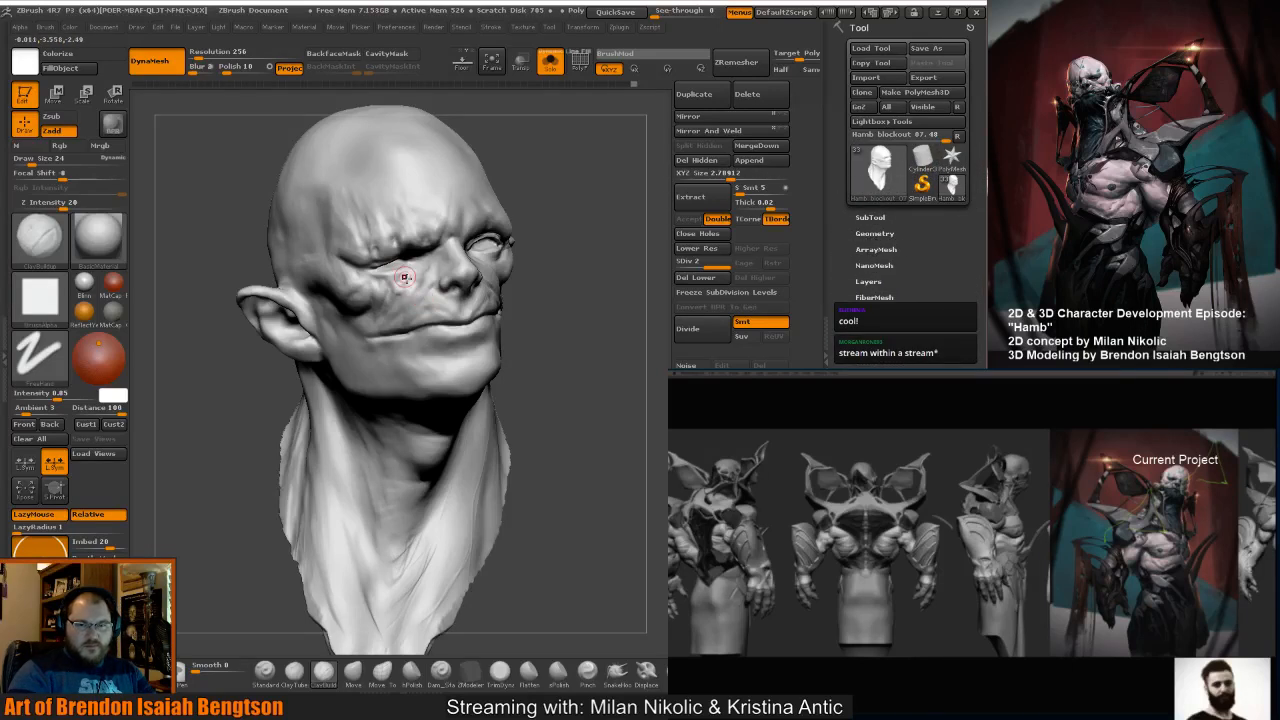
{"action": "left_click_drag", "start_coordinate": [576, 366], "coordinate": [543, 363]}
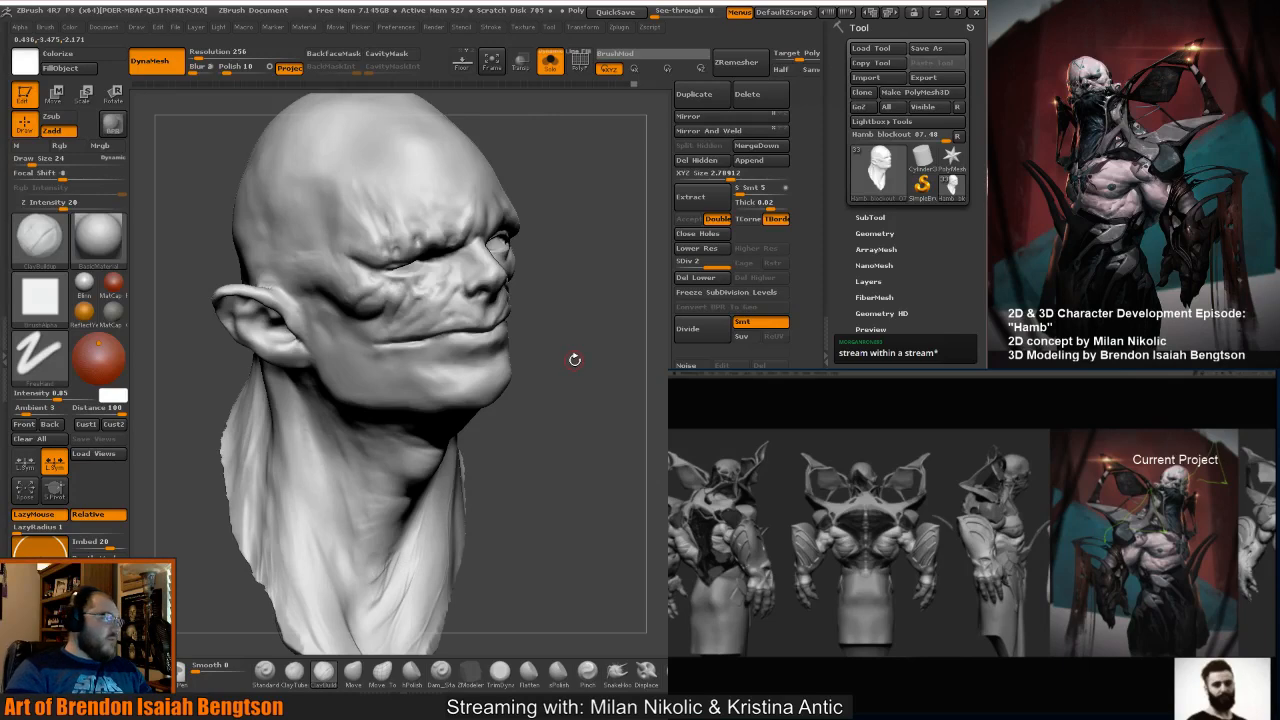
{"action": "left_click_drag", "start_coordinate": [573, 356], "coordinate": [574, 364]}
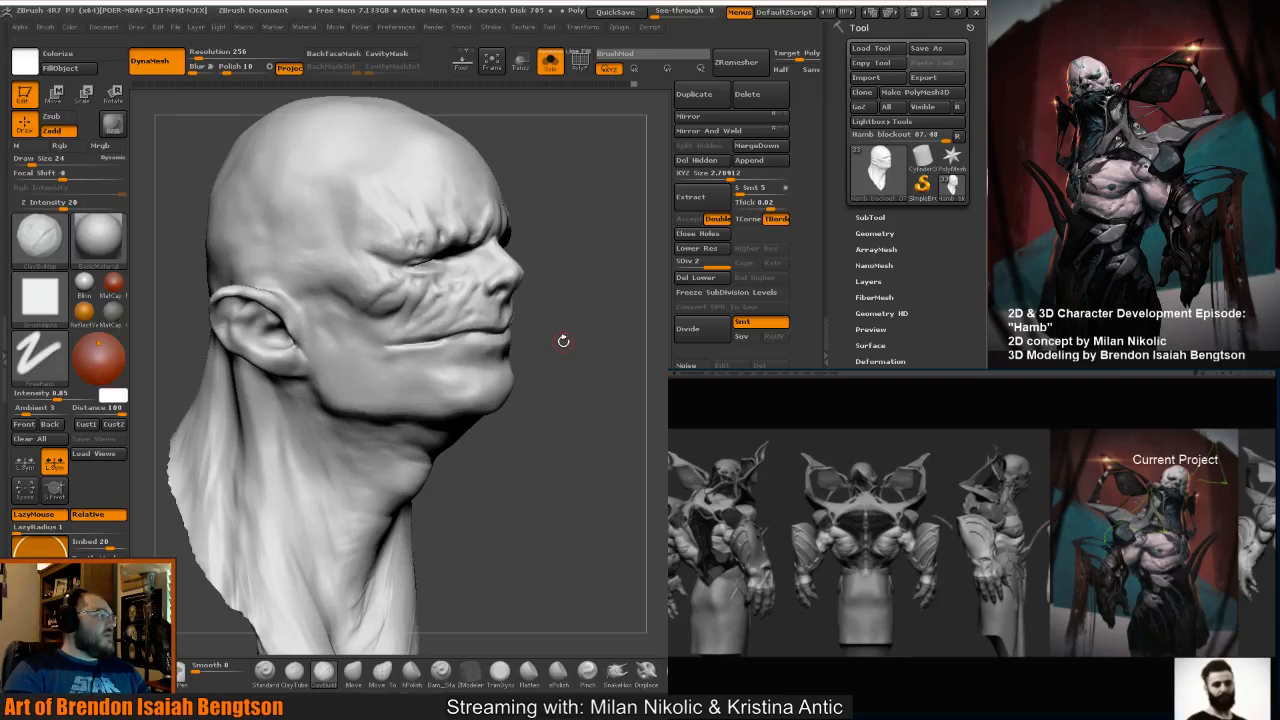
{"action": "left_click_drag", "start_coordinate": [572, 372], "coordinate": [562, 352]}
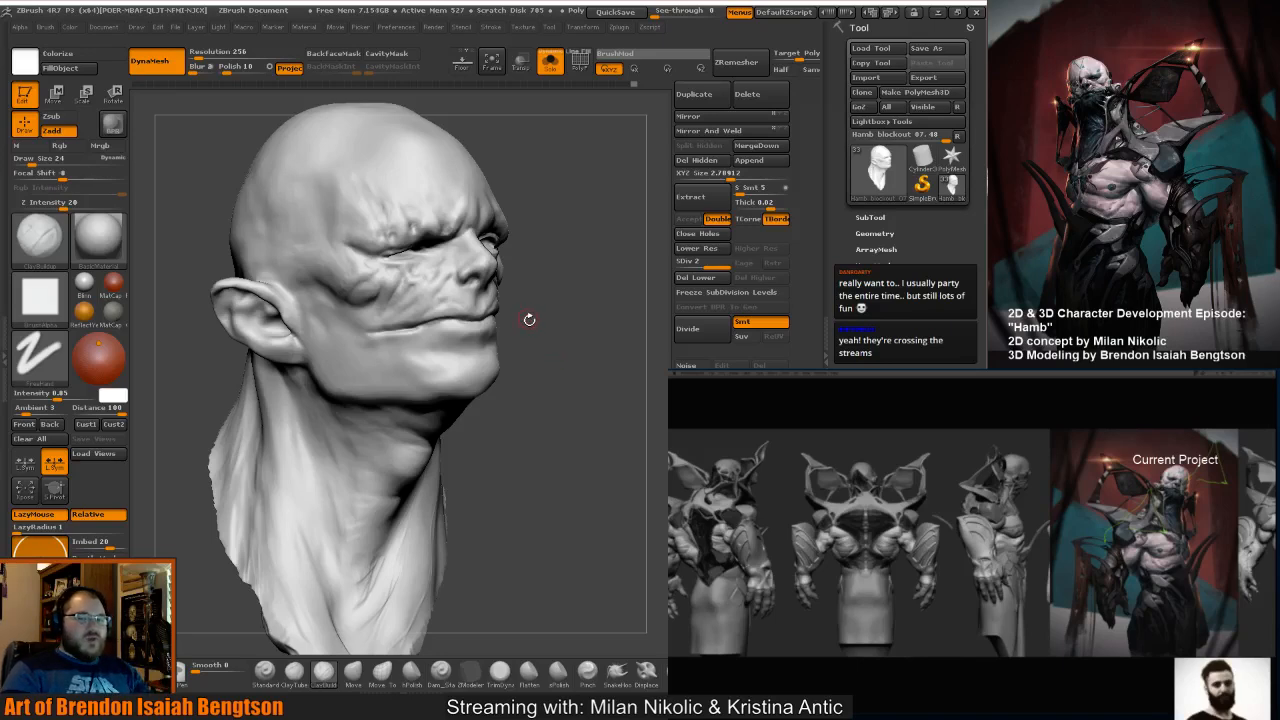
{"action": "mouse_move", "coordinate": [529, 320]}
{"action": "left_mouse_down"}
{"action": "mouse_move", "coordinate": [550, 324]}
{"action": "mouse_move", "coordinate": [520, 325]}
{"action": "left_mouse_up"}
{"action": "key", "text": "space"}
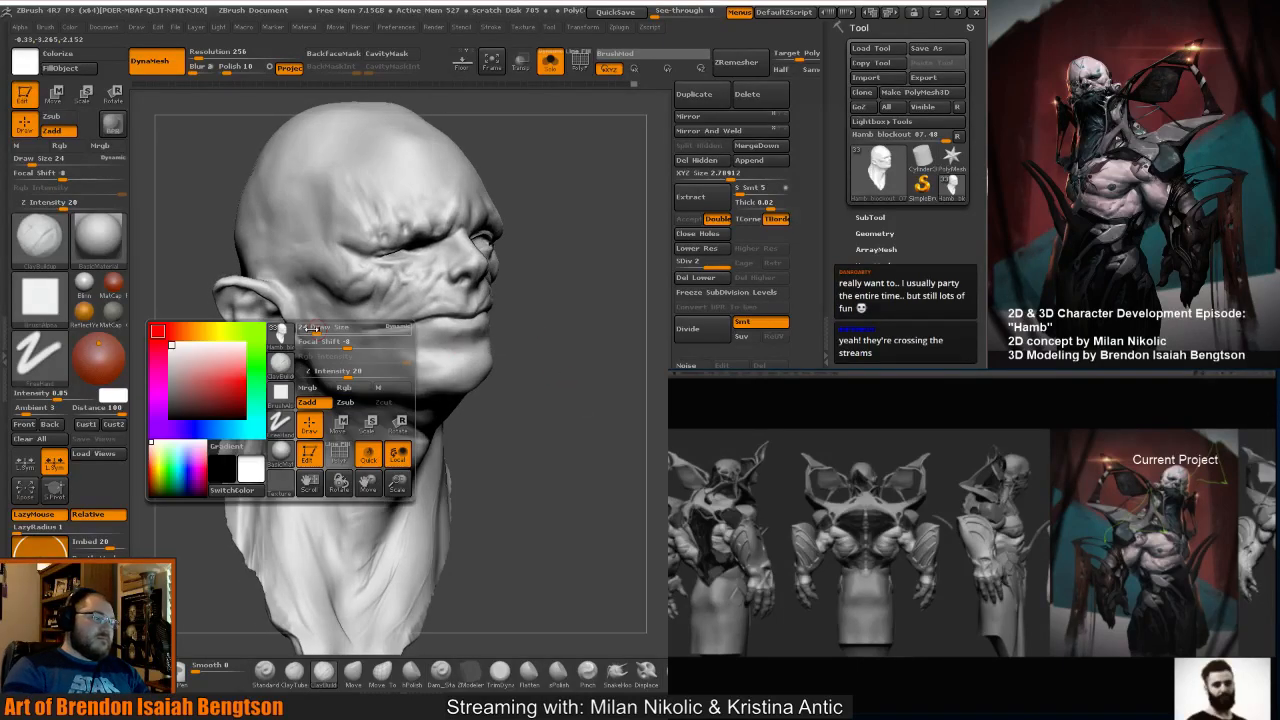
{"action": "left_click_drag", "start_coordinate": [311, 327], "coordinate": [318, 326]}
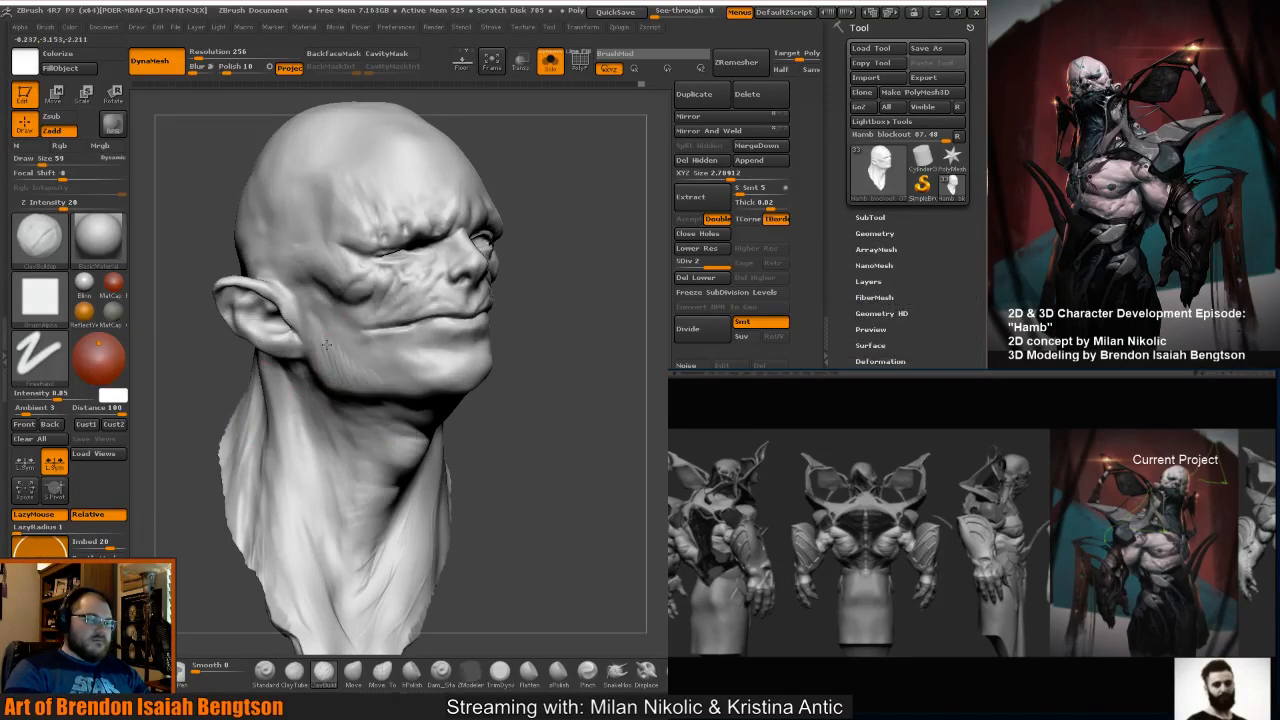
{"action": "key", "text": "shift"}
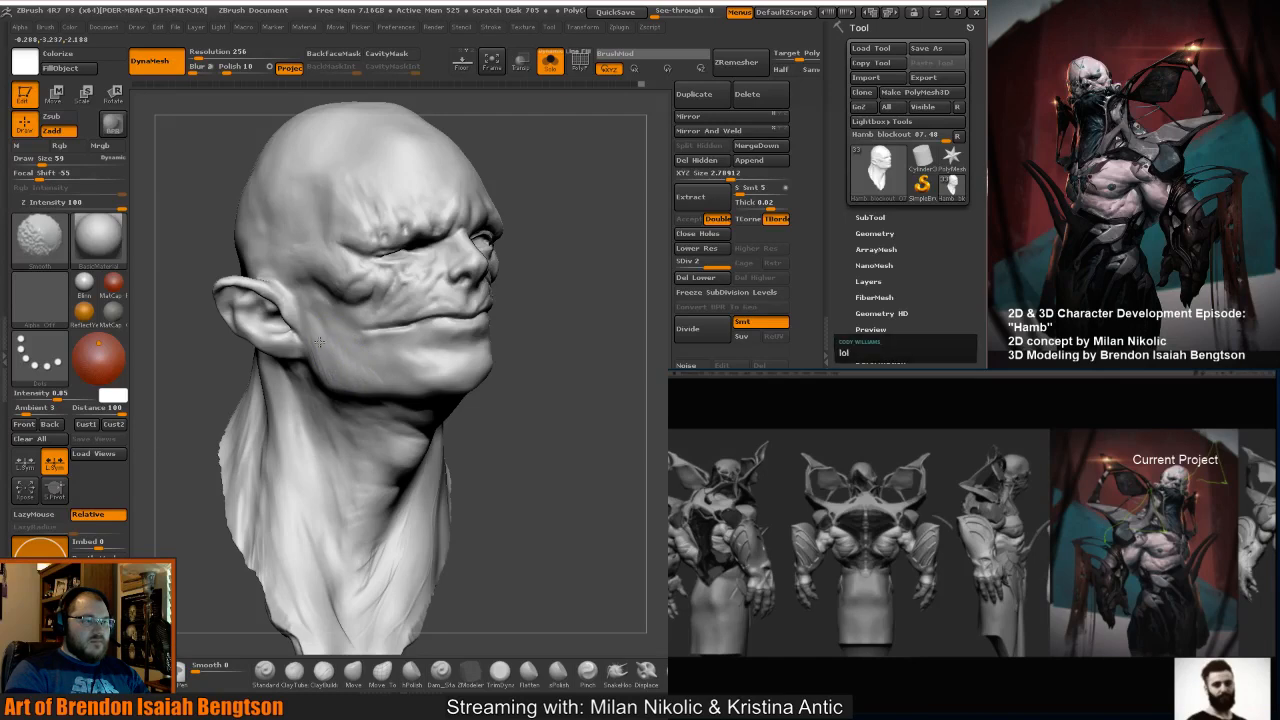
Smooth the hollow of the cheek below the cheekbone.
{"action": "left_click_drag", "start_coordinate": [510, 448], "coordinate": [550, 472]}
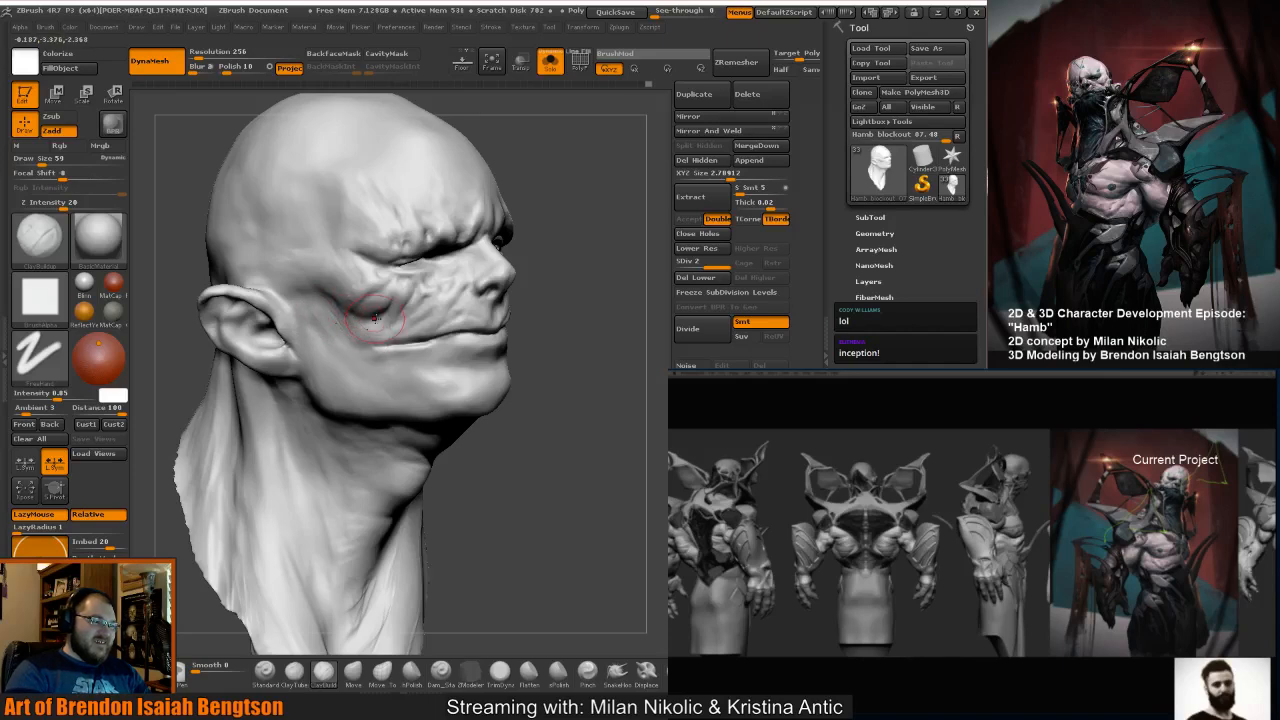
{"action": "left_click_drag", "start_coordinate": [376, 318], "coordinate": [366, 329], "text": "shift"}
{"action": "left_click_drag", "start_coordinate": [502, 448], "coordinate": [488, 451]}
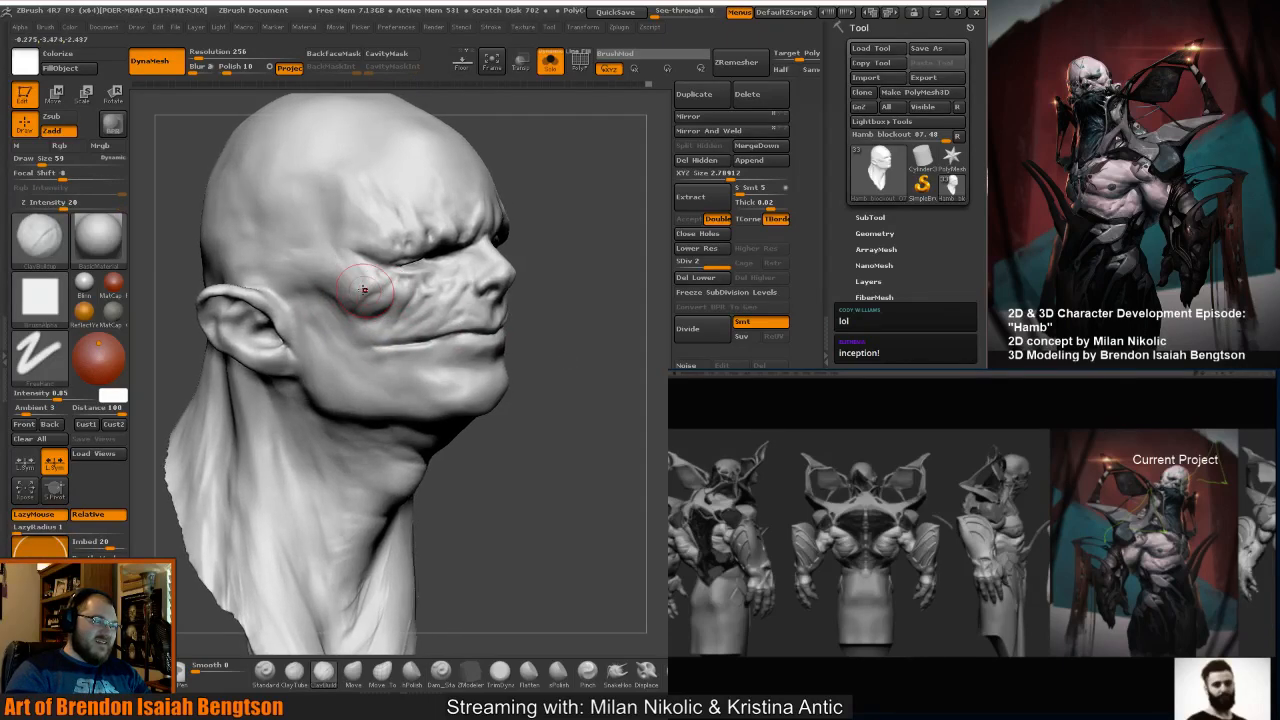
{"action": "key", "text": "shift"}
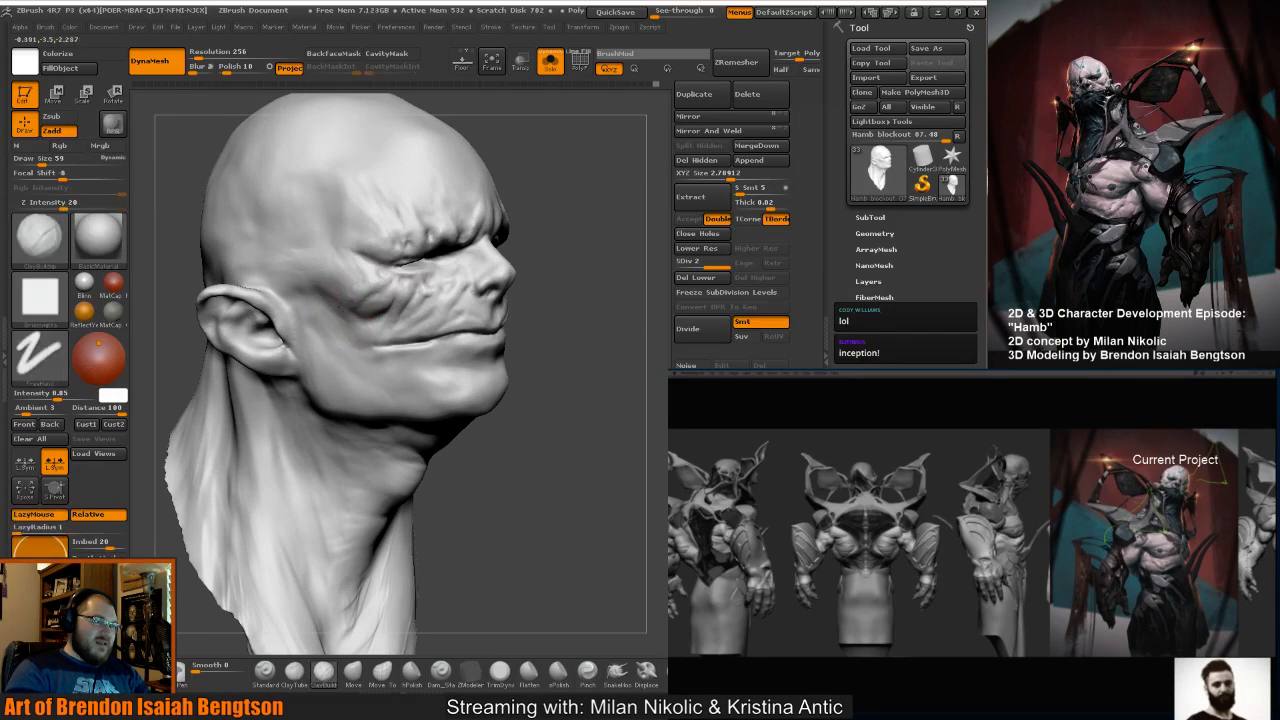
Build up the folds between the cheekbone and the mouth with ClayBuildup at draw size 35.
{"action": "key", "text": "space"}
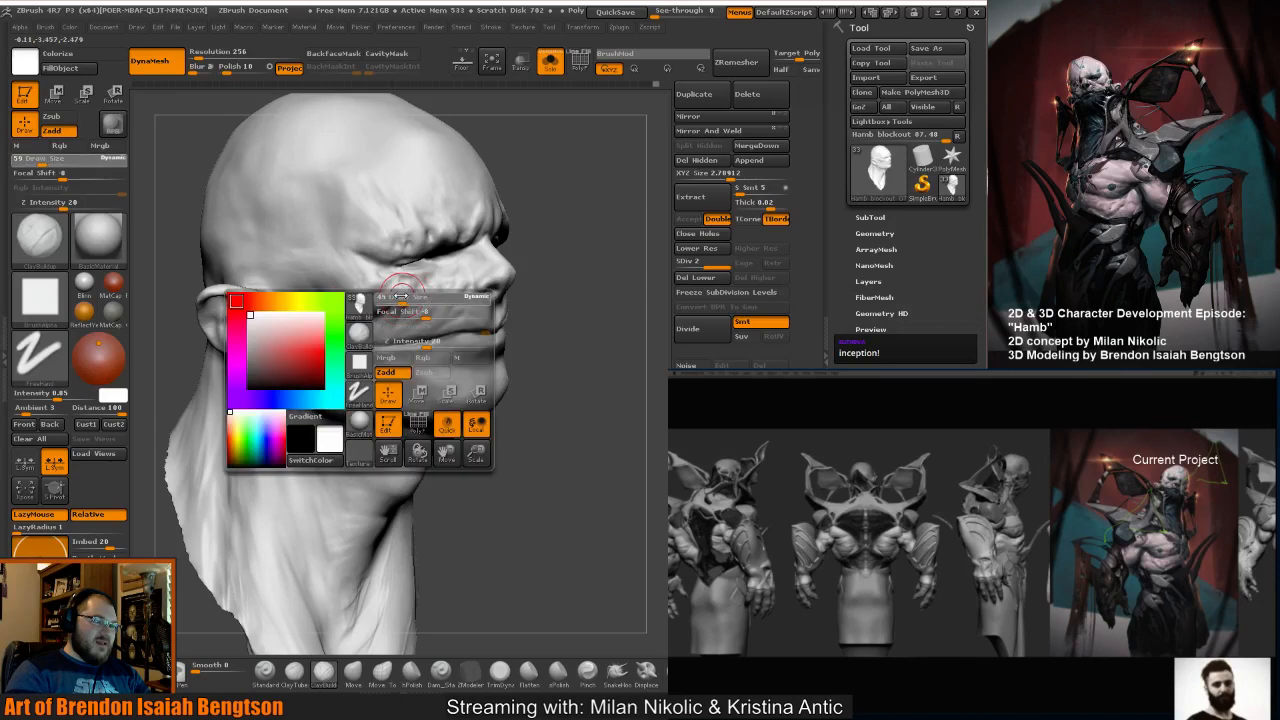
{"action": "left_click_drag", "start_coordinate": [405, 293], "coordinate": [398, 292]}
{"action": "mouse_move", "coordinate": [588, 257]}
{"action": "left_mouse_down"}
{"action": "mouse_move", "coordinate": [600, 249]}
{"action": "mouse_move", "coordinate": [505, 365]}
{"action": "mouse_move", "coordinate": [525, 368]}
{"action": "left_mouse_up"}
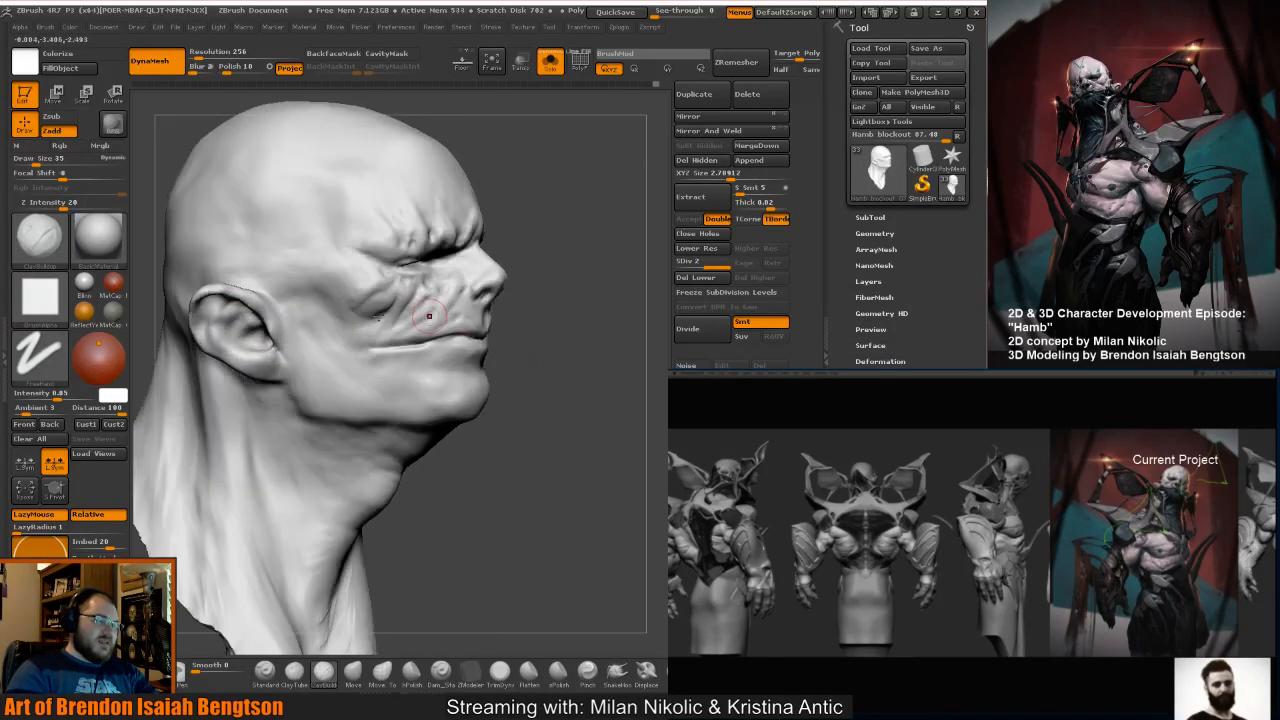
Carve the cheek creases above the mouth corner with the Dam_Standard brush at draw size 35.
{"action": "key", "text": "b"}
{"action": "key", "text": "d"}
{"action": "key", "text": "s"}
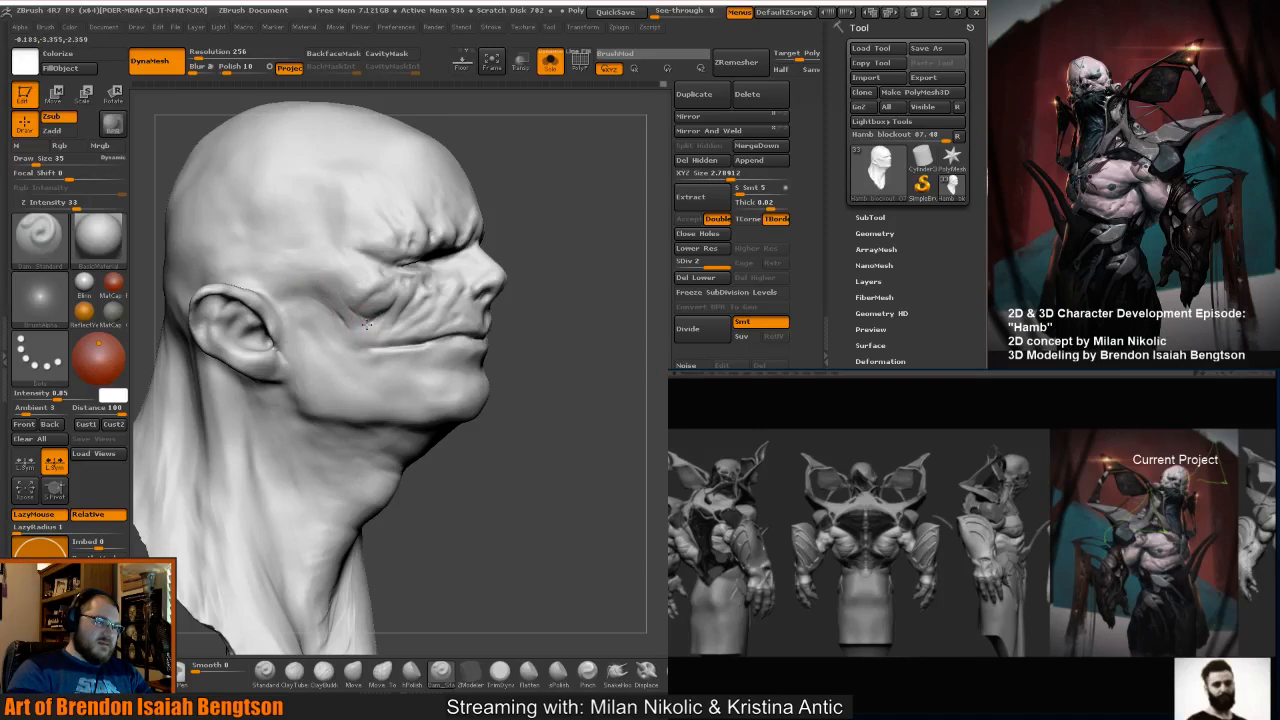
{"action": "left_click_drag", "start_coordinate": [491, 426], "coordinate": [400, 315]}
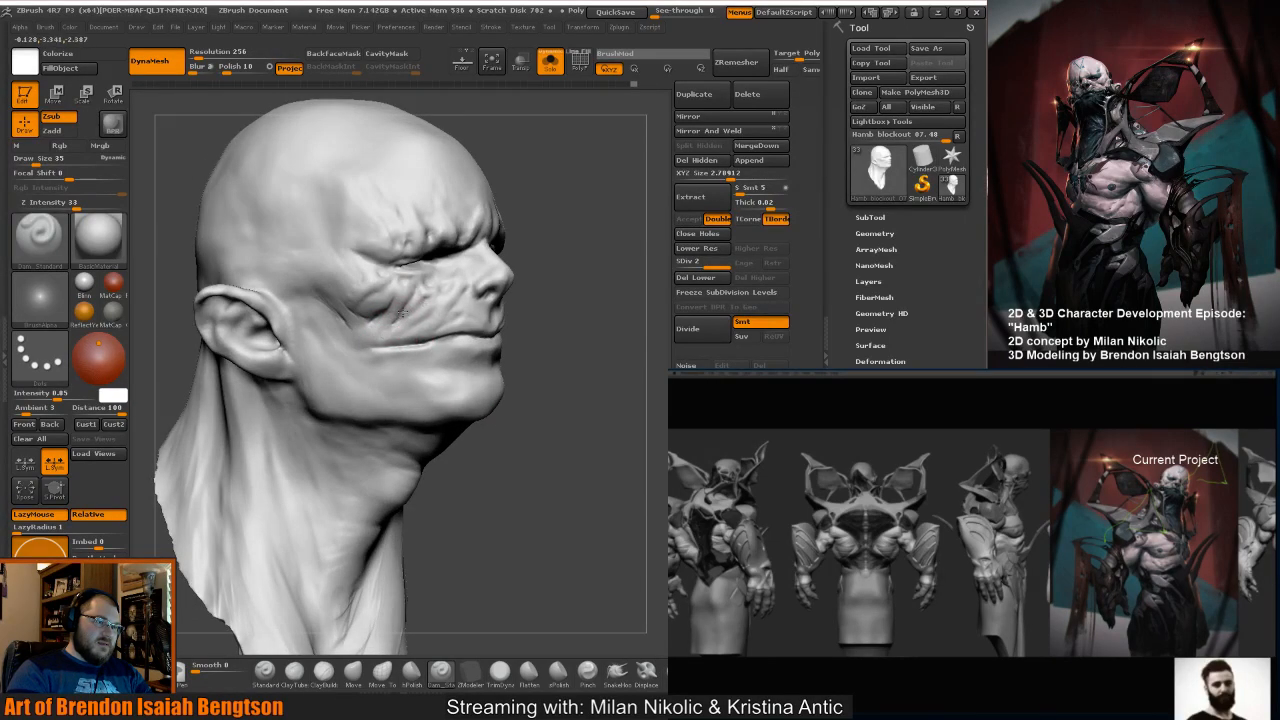
{"action": "left_click_drag", "start_coordinate": [558, 295], "coordinate": [450, 278]}
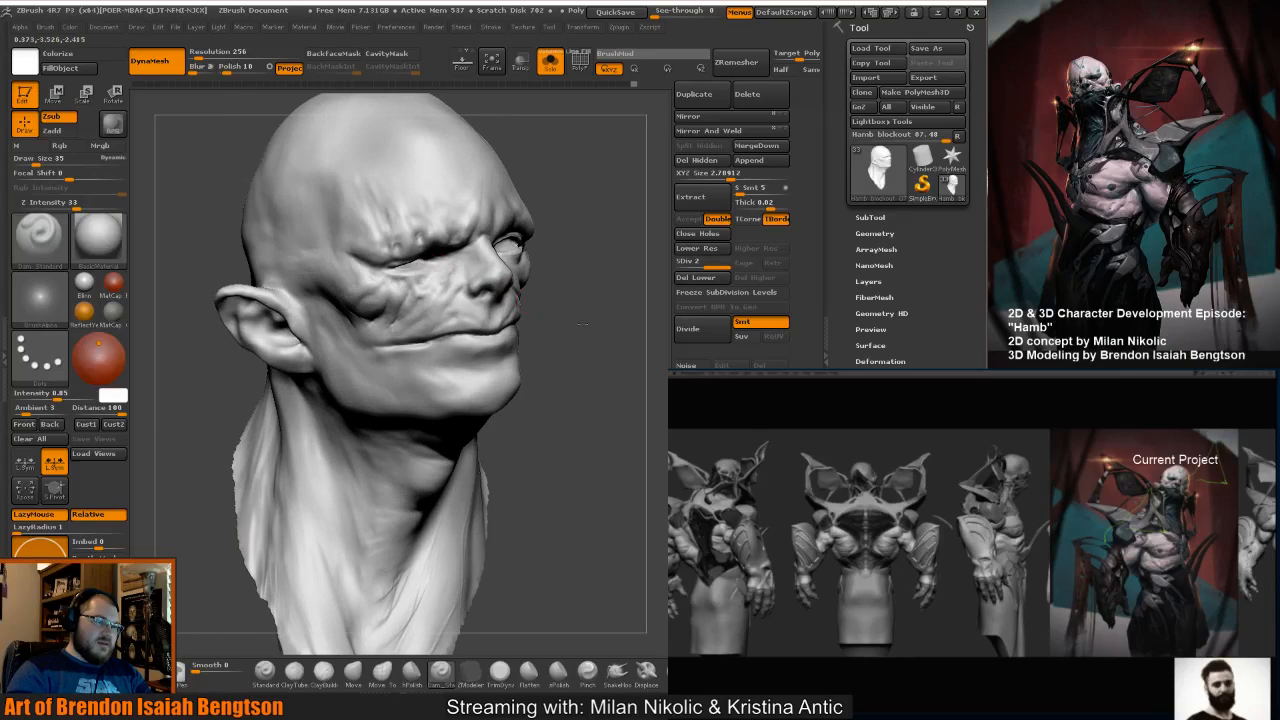
{"action": "mouse_move", "coordinate": [557, 317]}
{"action": "left_mouse_down"}
{"action": "mouse_move", "coordinate": [587, 320]}
{"action": "mouse_move", "coordinate": [400, 322]}
{"action": "left_mouse_up"}
{"action": "left_click_drag", "start_coordinate": [549, 334], "coordinate": [390, 340]}
Sharpen the crease at the corner of the mouth with Dam_Standard at draw size 22.
{"action": "key", "text": "space"}
{"action": "mouse_move", "coordinate": [552, 335]}
{"action": "left_mouse_down"}
{"action": "mouse_move", "coordinate": [530, 300]}
{"action": "mouse_move", "coordinate": [575, 319]}
{"action": "left_mouse_up"}
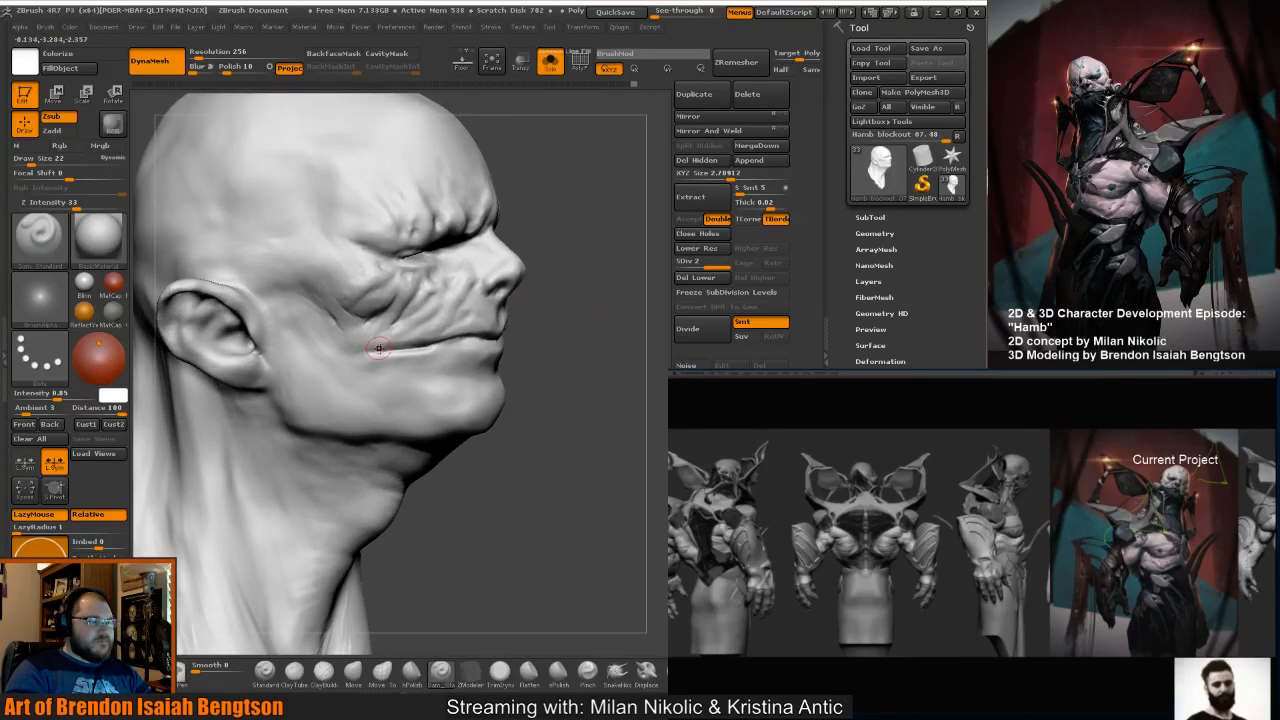
{"action": "mouse_move", "coordinate": [373, 352]}
{"action": "left_mouse_down"}
{"action": "mouse_move", "coordinate": [422, 348]}
{"action": "mouse_move", "coordinate": [410, 351]}
{"action": "left_mouse_up"}
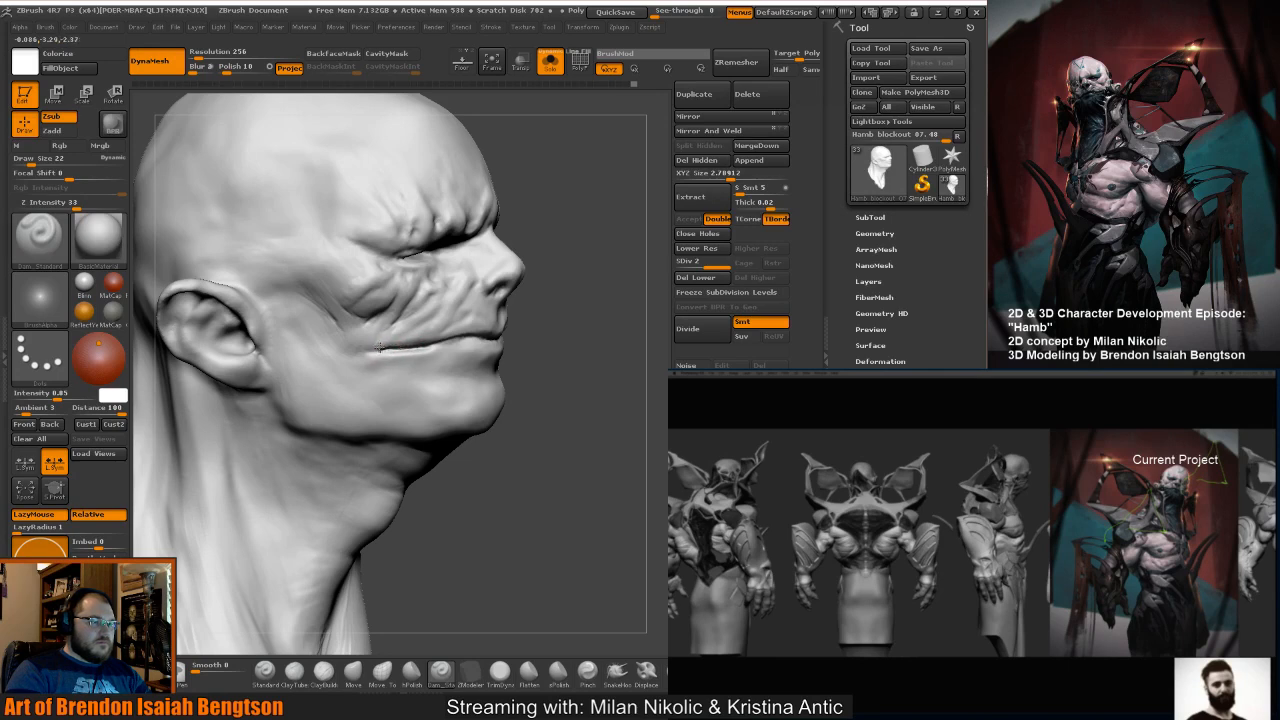
Add clay around the mouth corner with ClayBuildup at draw size 22 and smooth it into the cheek.
{"action": "key", "text": "b"}
{"action": "key", "text": "c"}
{"action": "key", "text": "b"}
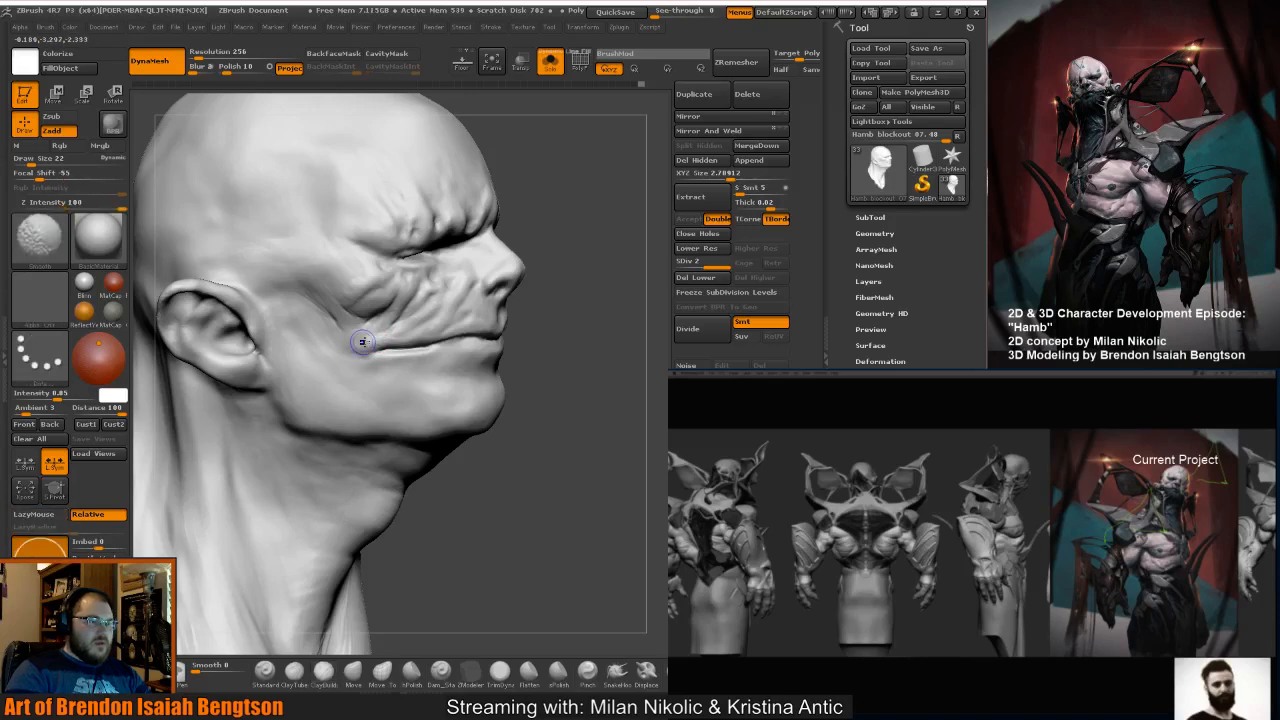
{"action": "mouse_move", "coordinate": [565, 335]}
{"action": "left_mouse_down"}
{"action": "mouse_move", "coordinate": [577, 309]}
{"action": "mouse_move", "coordinate": [558, 342]}
{"action": "mouse_move", "coordinate": [586, 379]}
{"action": "mouse_move", "coordinate": [632, 386]}
{"action": "mouse_move", "coordinate": [541, 320]}
{"action": "mouse_move", "coordinate": [588, 309]}
{"action": "mouse_move", "coordinate": [573, 302]}
{"action": "left_mouse_up"}
Adjust the lower edge of the jaw with the Move Topological brush at draw size 53.
{"action": "key", "text": "space"}
{"action": "key", "text": "b"}
{"action": "key", "text": "m"}
{"action": "key", "text": "t"}
{"action": "left_click_drag", "start_coordinate": [548, 384], "coordinate": [538, 383]}
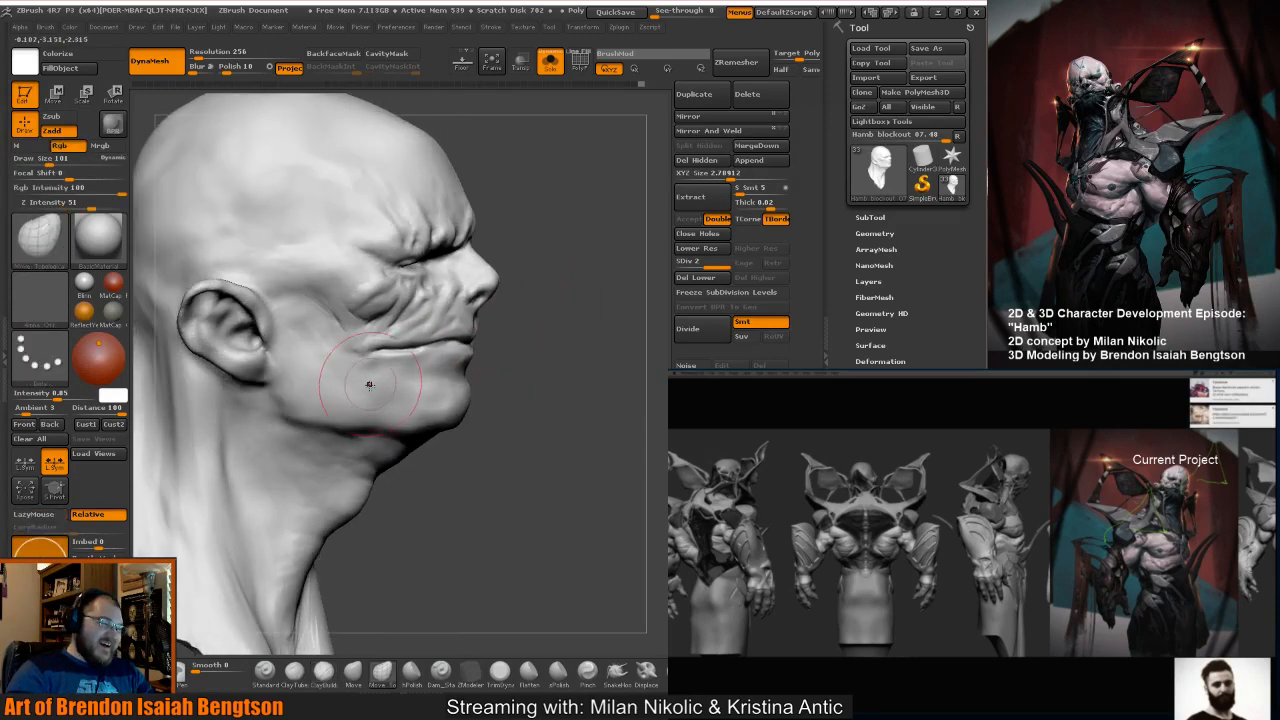
{"action": "key", "text": "space"}
{"action": "left_click_drag", "start_coordinate": [410, 411], "coordinate": [401, 411]}
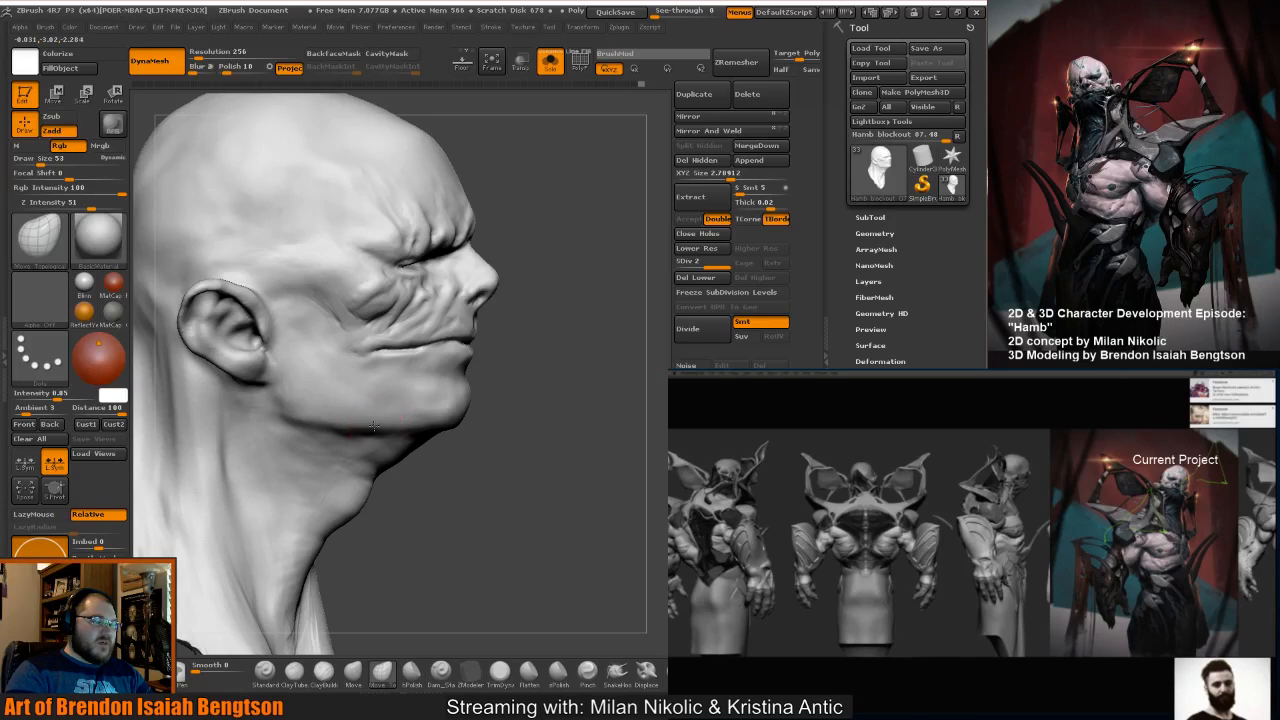
Reshape the chin and pull the jawline down with Move Topological at draw size 78, checking it from several sides.
{"action": "key", "text": "space"}
{"action": "left_click_drag", "start_coordinate": [295, 400], "coordinate": [305, 400]}
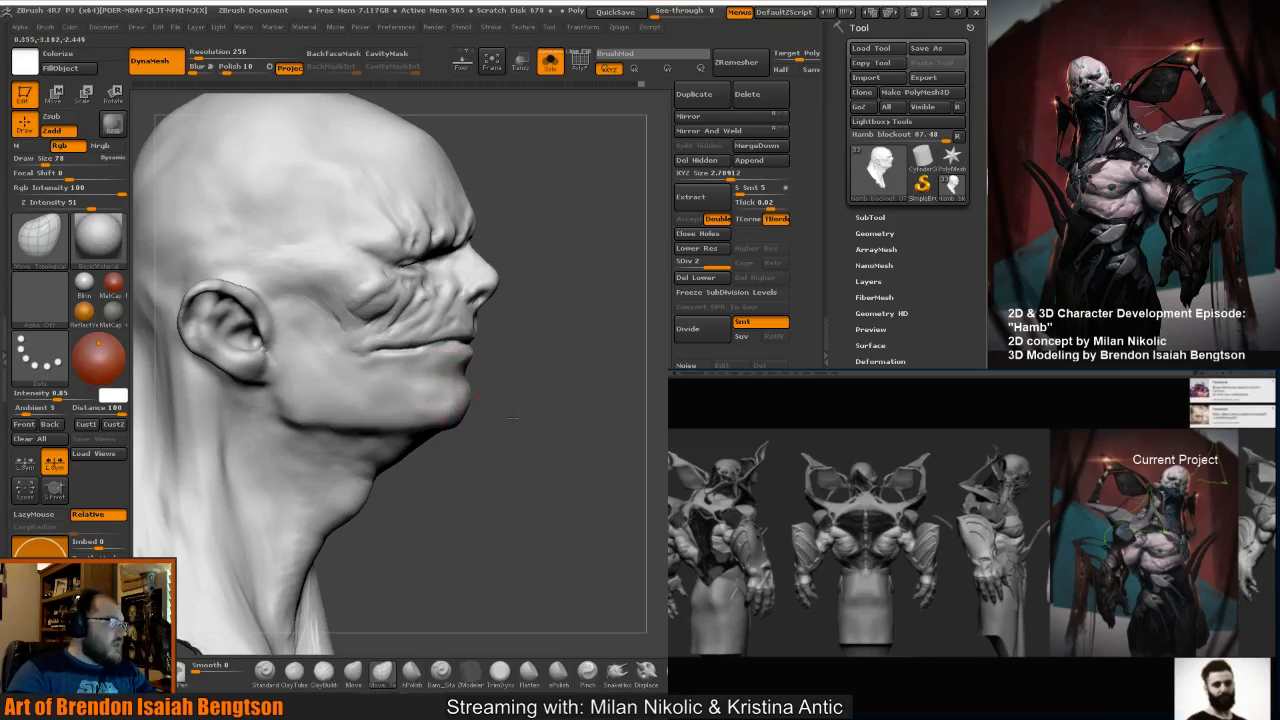
{"action": "left_click_drag", "start_coordinate": [513, 418], "coordinate": [523, 418]}
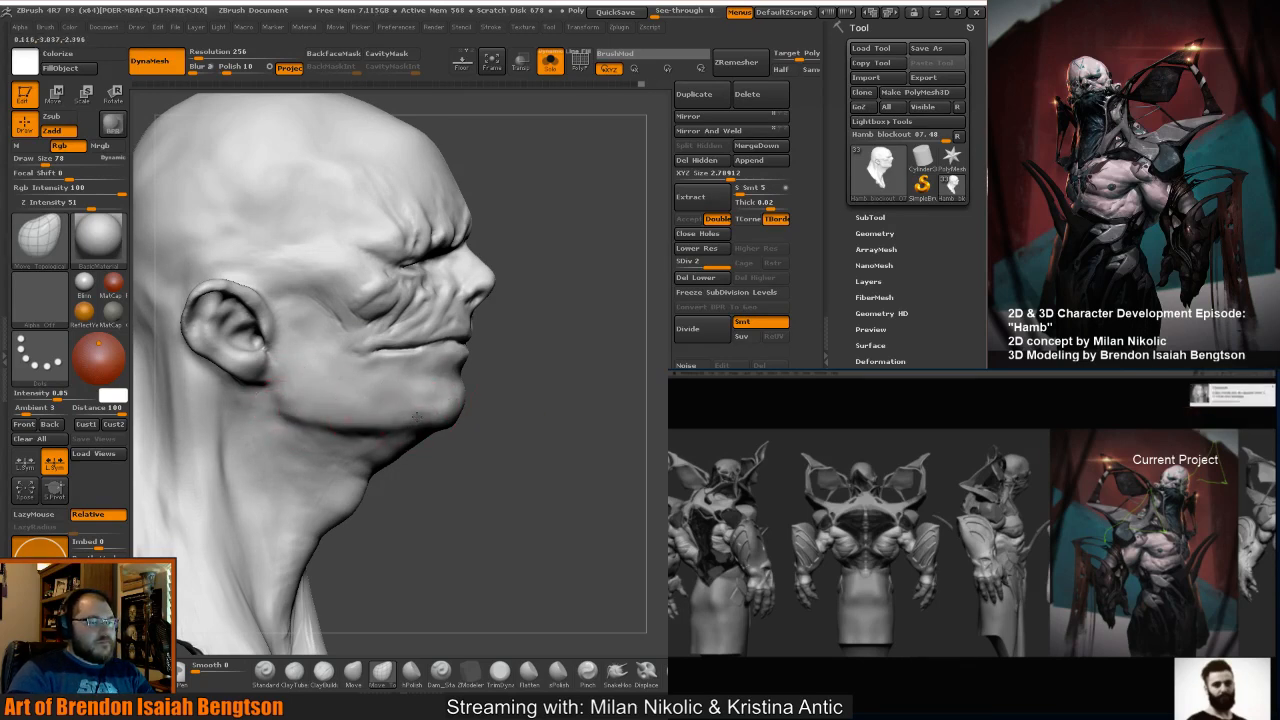
{"action": "left_click_drag", "start_coordinate": [378, 413], "coordinate": [377, 424]}
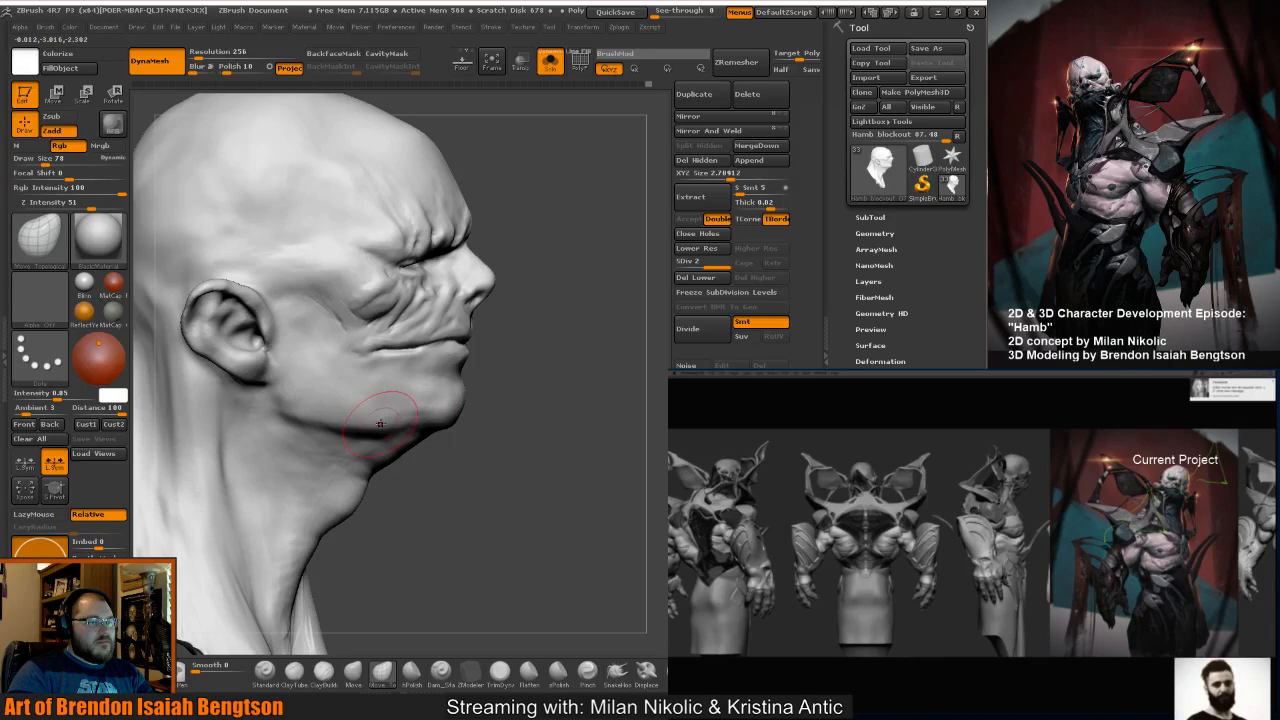
{"action": "mouse_move", "coordinate": [482, 474]}
{"action": "left_mouse_down"}
{"action": "mouse_move", "coordinate": [395, 470]}
{"action": "mouse_move", "coordinate": [393, 438]}
{"action": "mouse_move", "coordinate": [441, 414]}
{"action": "mouse_move", "coordinate": [431, 432]}
{"action": "left_mouse_up"}
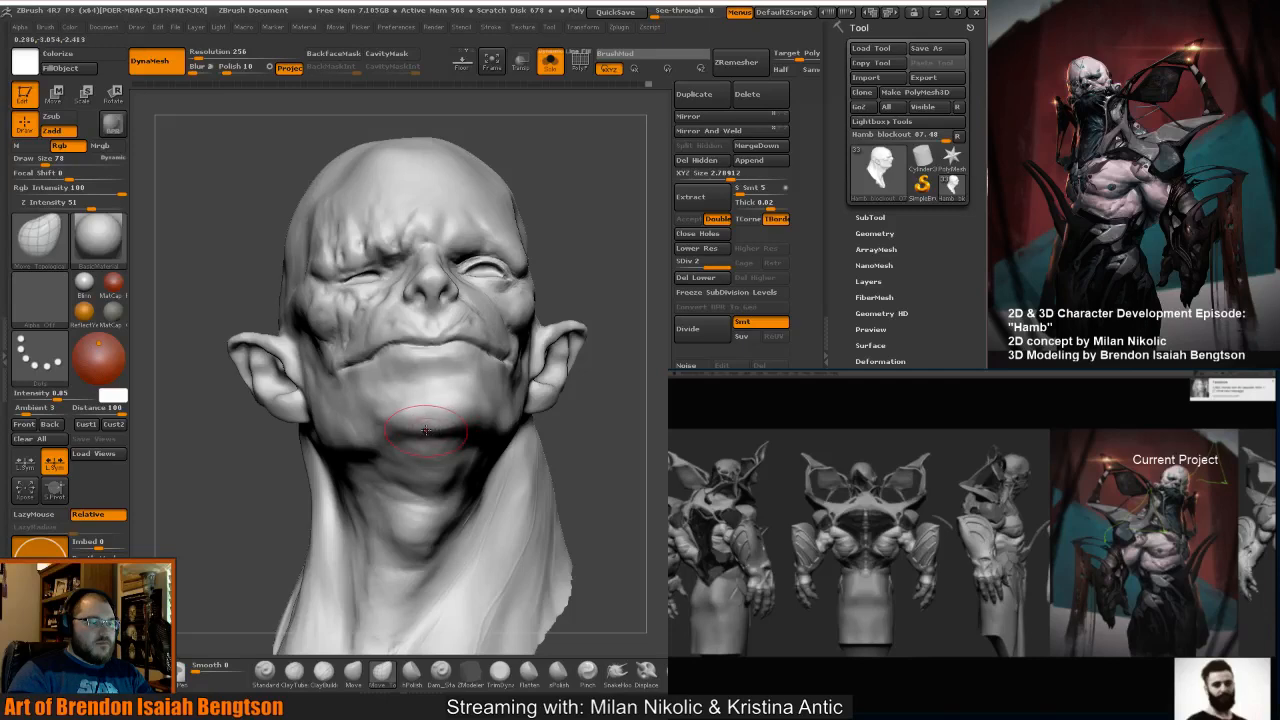
{"action": "left_click_drag", "start_coordinate": [570, 243], "coordinate": [352, 362]}
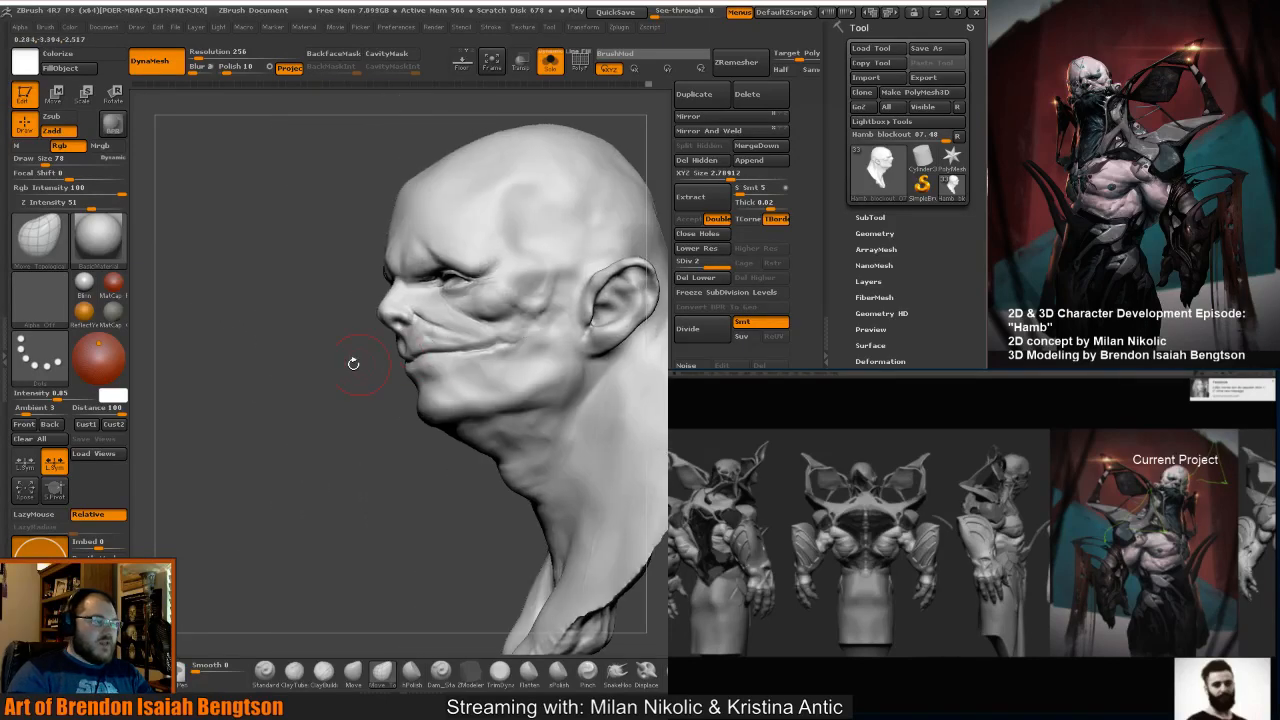
Reshape the underside of the chin and the upper neck with Move Topological at draw size 72.
{"action": "key", "text": "space"}
{"action": "left_click_drag", "start_coordinate": [557, 357], "coordinate": [576, 358]}
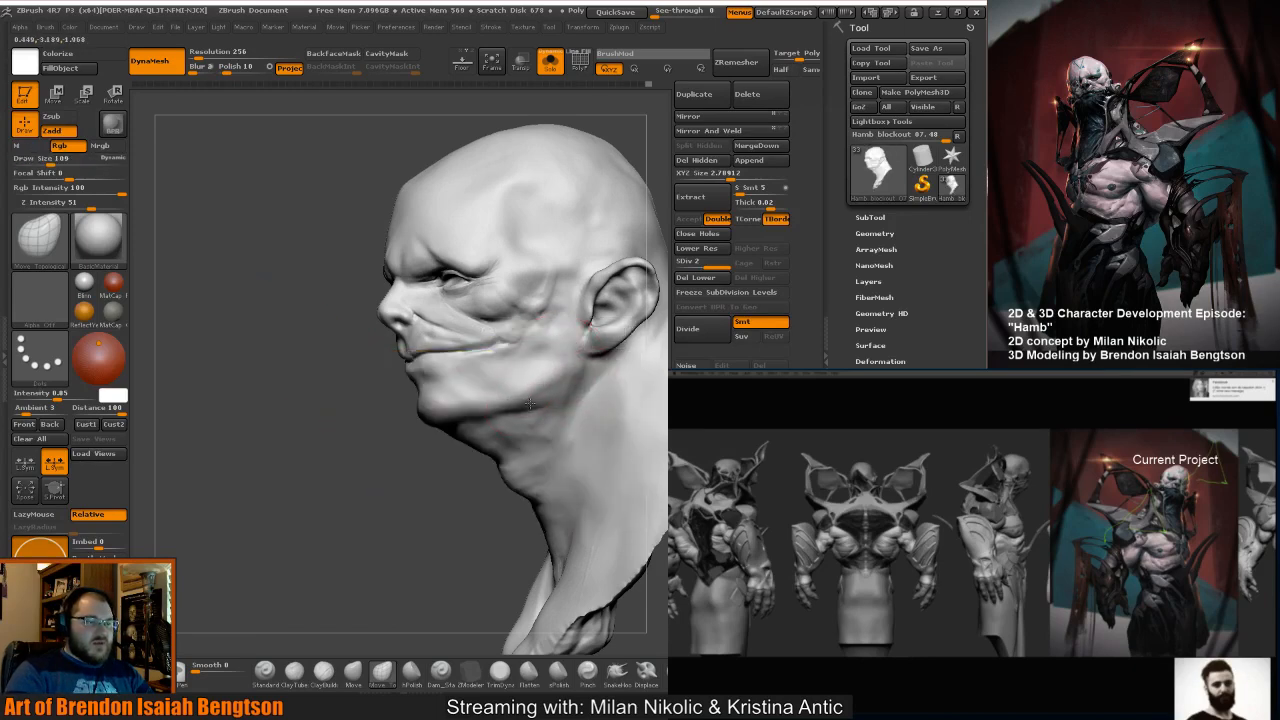
{"action": "key", "text": "space"}
{"action": "left_click_drag", "start_coordinate": [488, 413], "coordinate": [465, 413]}
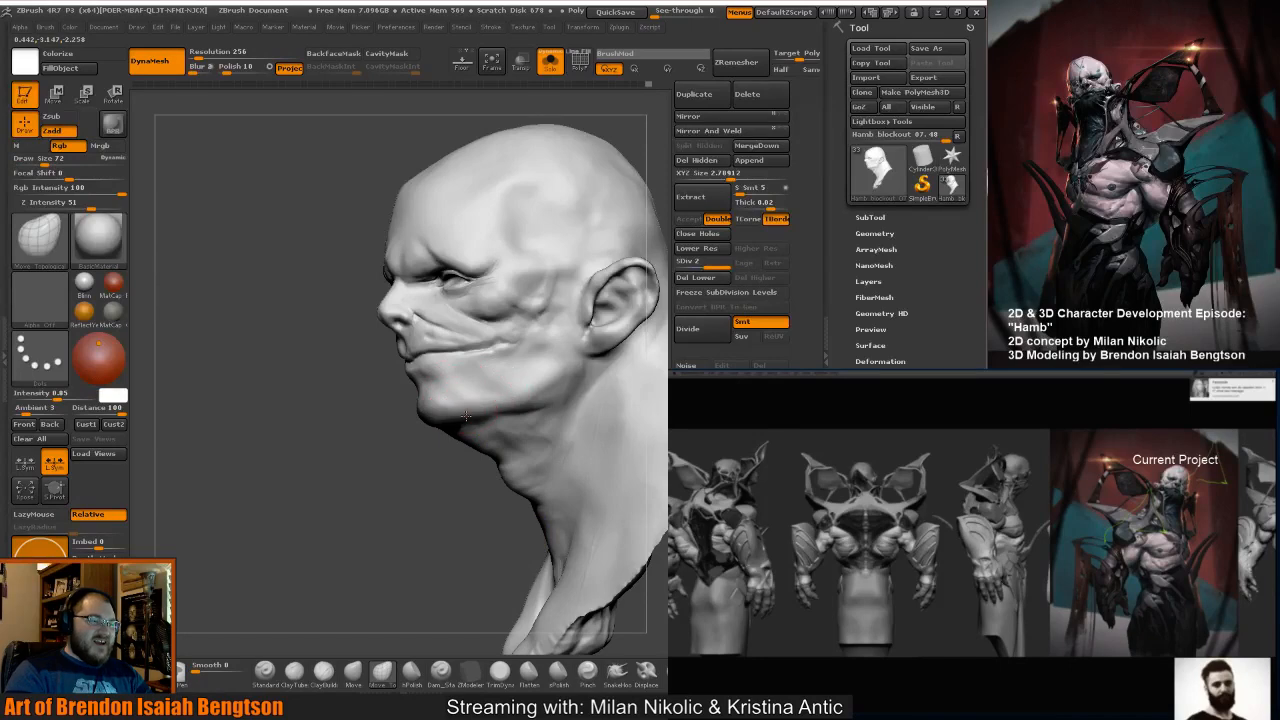
{"action": "left_click_drag", "start_coordinate": [427, 475], "coordinate": [440, 477]}
{"action": "left_click_drag", "start_coordinate": [462, 429], "coordinate": [449, 479]}
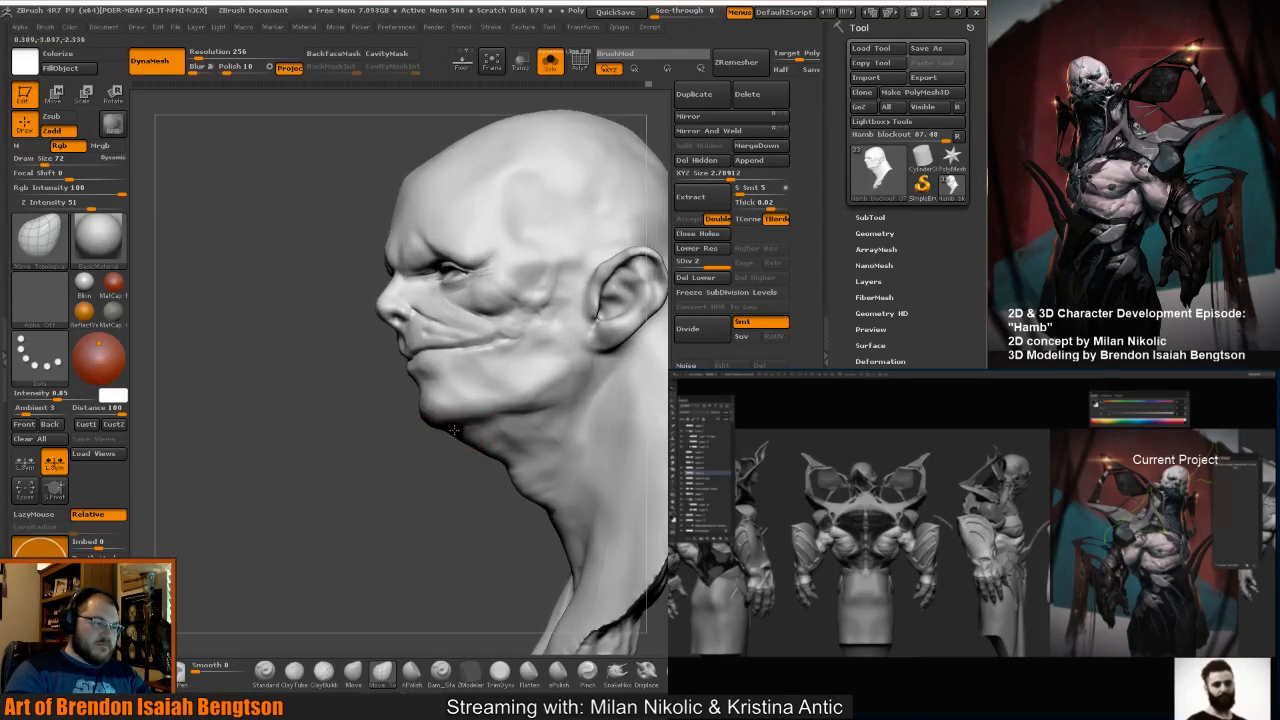
{"action": "mouse_move", "coordinate": [454, 430]}
{"action": "left_mouse_down"}
{"action": "mouse_move", "coordinate": [520, 394]}
{"action": "mouse_move", "coordinate": [440, 443]}
{"action": "left_mouse_up"}
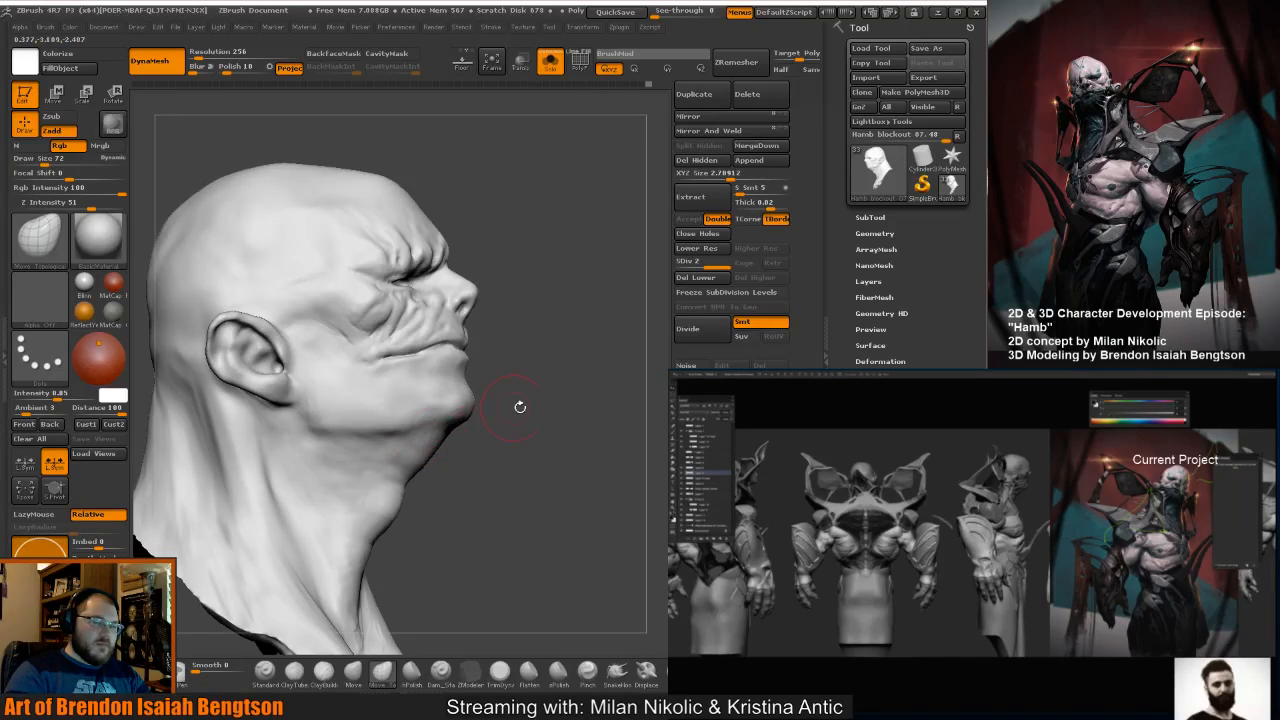
{"action": "mouse_move", "coordinate": [555, 416]}
{"action": "left_mouse_down"}
{"action": "mouse_move", "coordinate": [551, 402]}
{"action": "mouse_move", "coordinate": [531, 460]}
{"action": "mouse_move", "coordinate": [561, 439]}
{"action": "mouse_move", "coordinate": [538, 401]}
{"action": "left_mouse_up"}
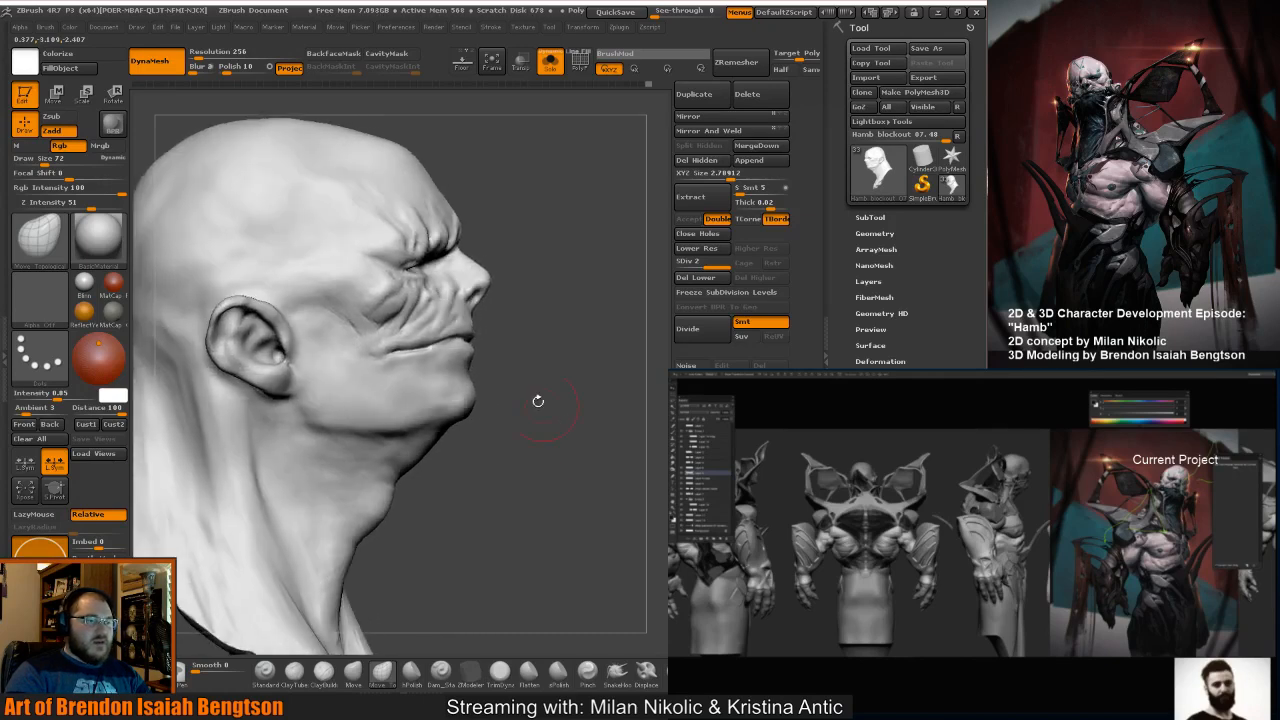
{"action": "left_click_drag", "start_coordinate": [250, 352], "coordinate": [264, 342]}
Build up the cheek around the mouth corner with ClayBuildup at draw size 17.
{"action": "key", "text": "b"}
{"action": "key", "text": "c"}
{"action": "key", "text": "b"}
{"action": "key", "text": "space"}
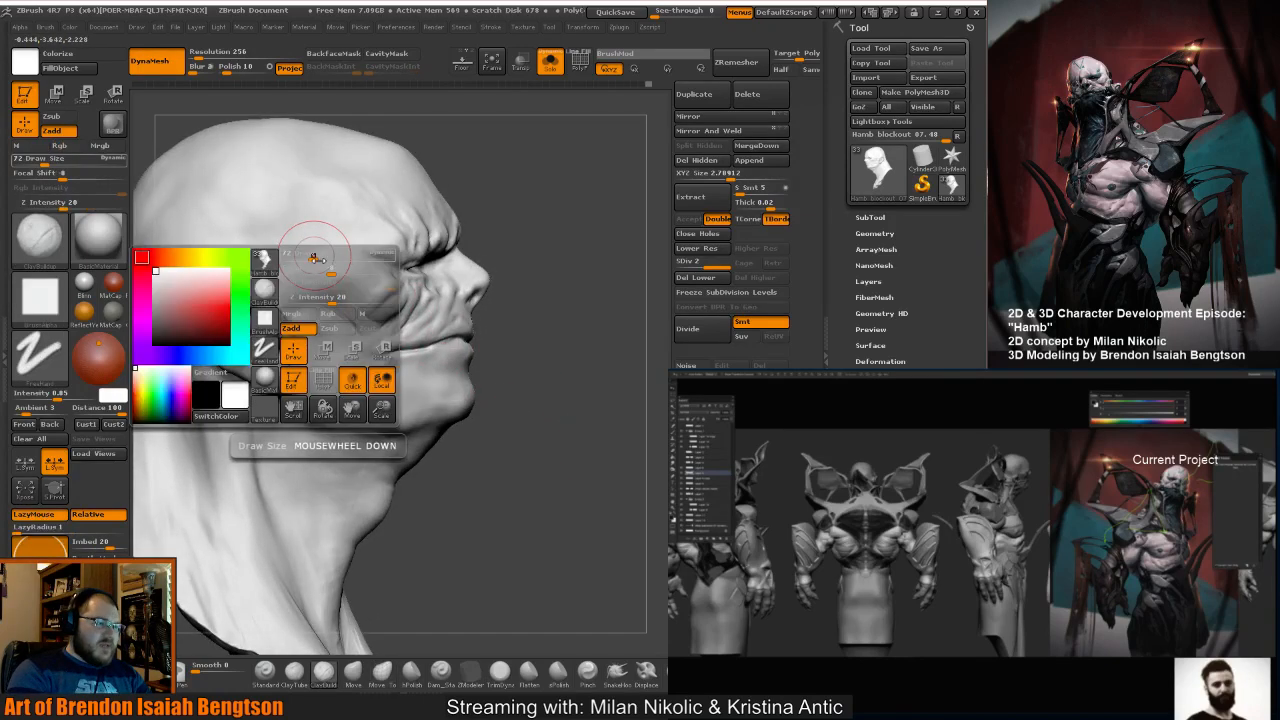
{"action": "left_click_drag", "start_coordinate": [314, 256], "coordinate": [310, 255]}
{"action": "mouse_move", "coordinate": [511, 203]}
{"action": "left_mouse_down", "text": "alt"}
{"action": "mouse_move", "coordinate": [534, 234]}
{"action": "mouse_move", "coordinate": [449, 260]}
{"action": "left_mouse_up", "text": "alt"}
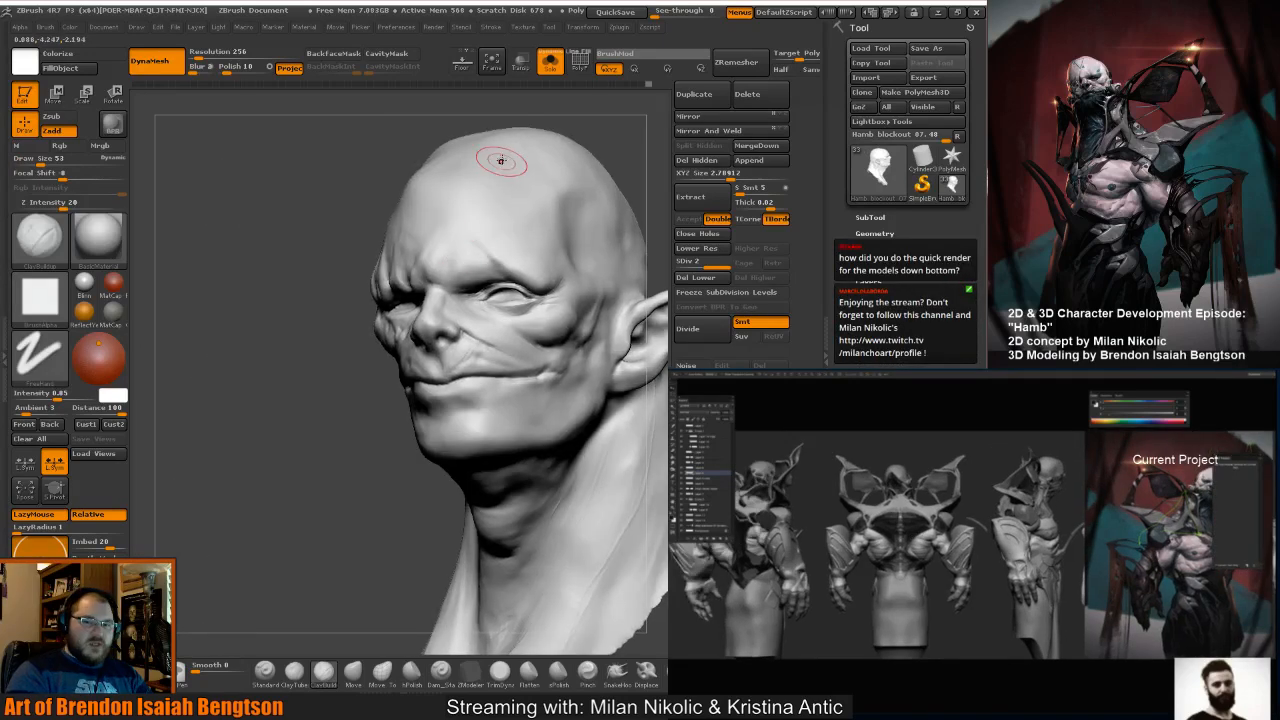
{"action": "mouse_move", "coordinate": [580, 143]}
{"action": "left_mouse_down"}
{"action": "mouse_move", "coordinate": [536, 147]}
{"action": "mouse_move", "coordinate": [470, 200]}
{"action": "left_mouse_up"}
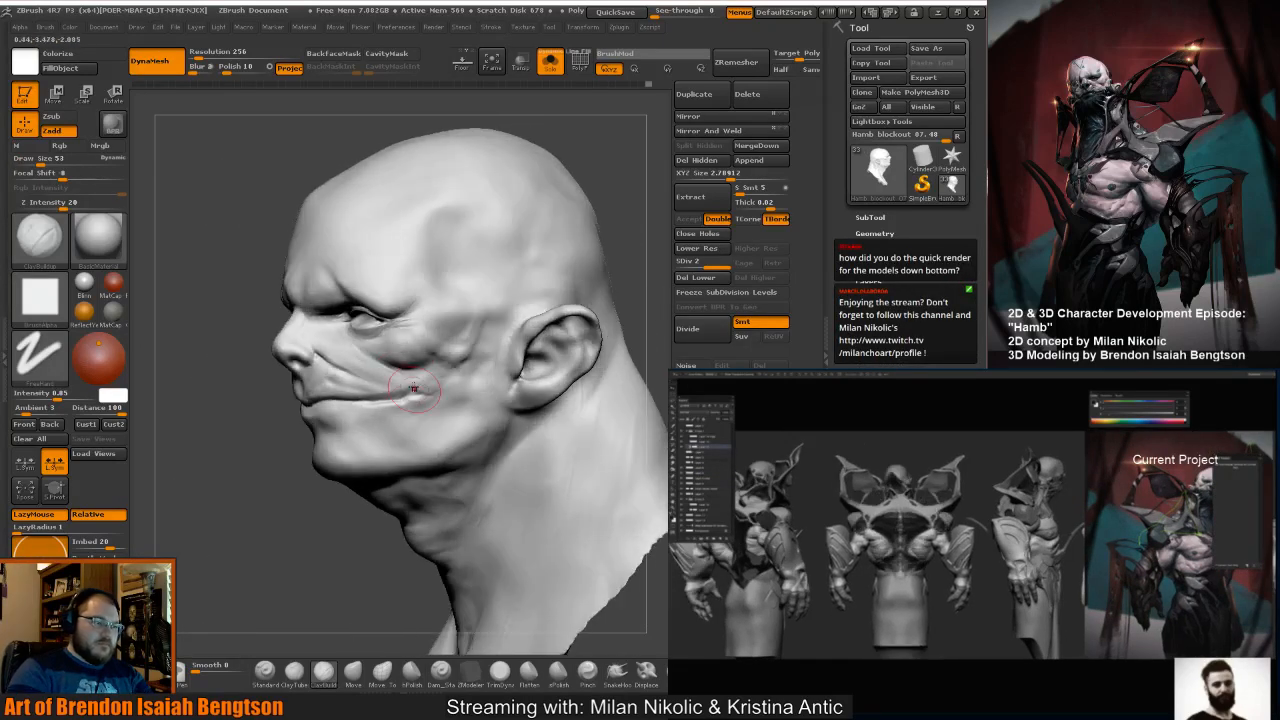
{"action": "key", "text": "space"}
{"action": "left_click_drag", "start_coordinate": [426, 380], "coordinate": [419, 382]}
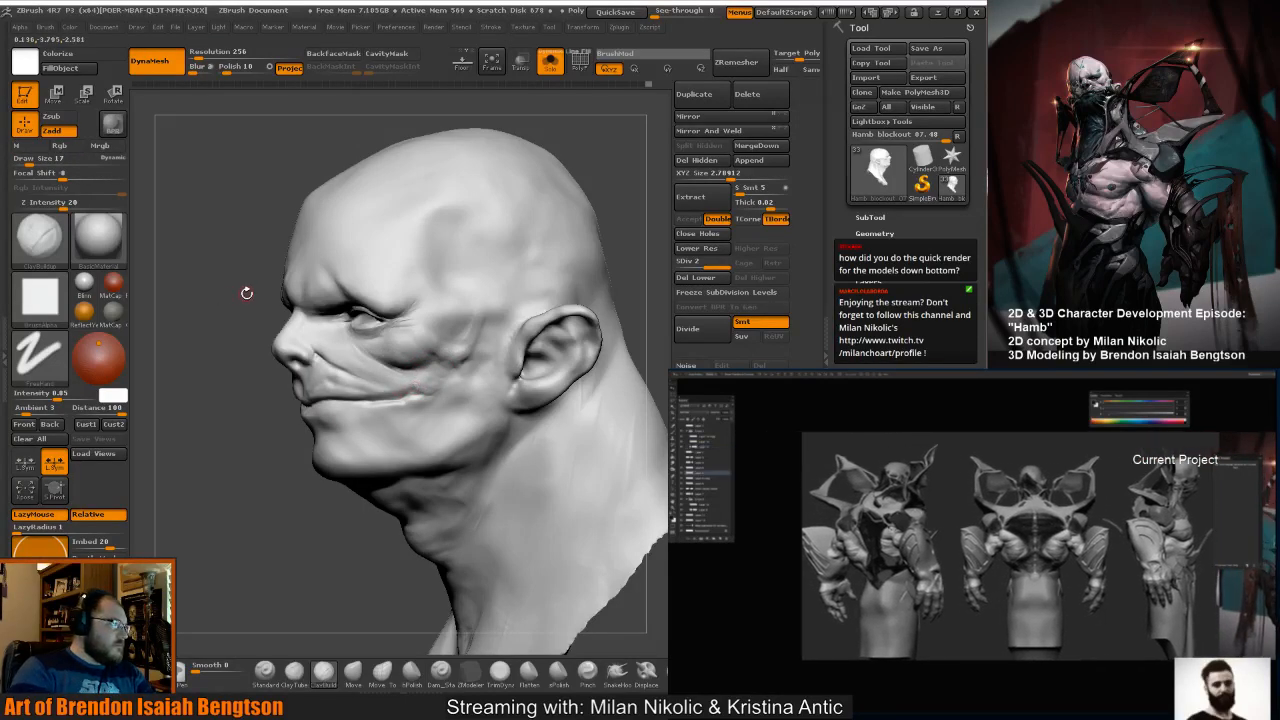
{"action": "left_click_drag", "start_coordinate": [240, 308], "coordinate": [284, 300]}
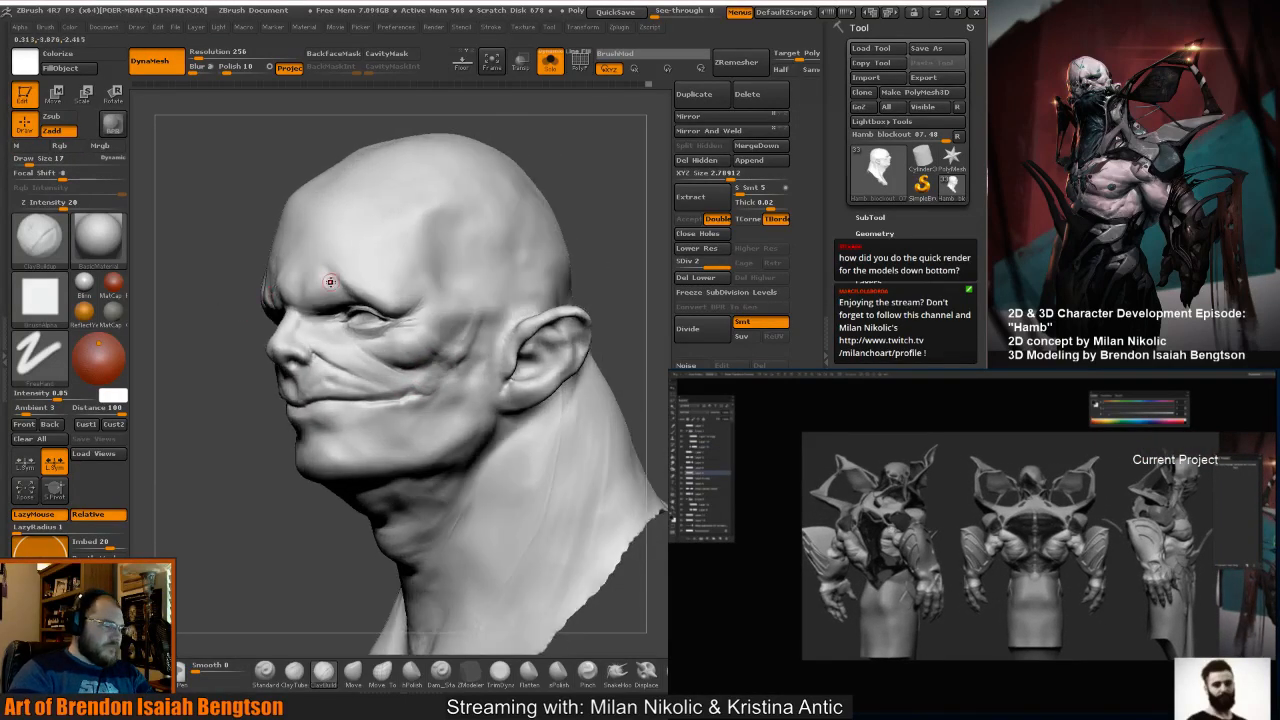
Sharpen the fold between the nose and the mouth with Dam_Standard at draw size 17.
{"action": "key", "text": "b"}
{"action": "key", "text": "d"}
{"action": "key", "text": "s"}
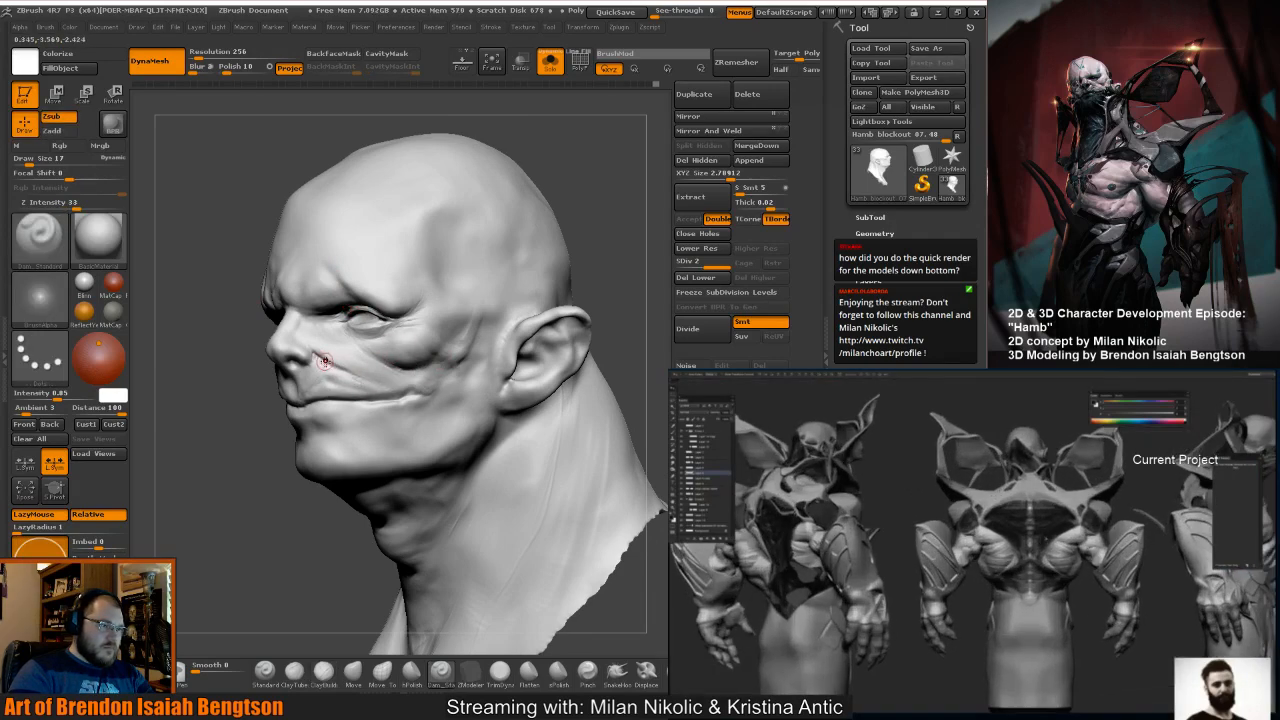
{"action": "left_click_drag", "start_coordinate": [243, 368], "coordinate": [246, 408]}
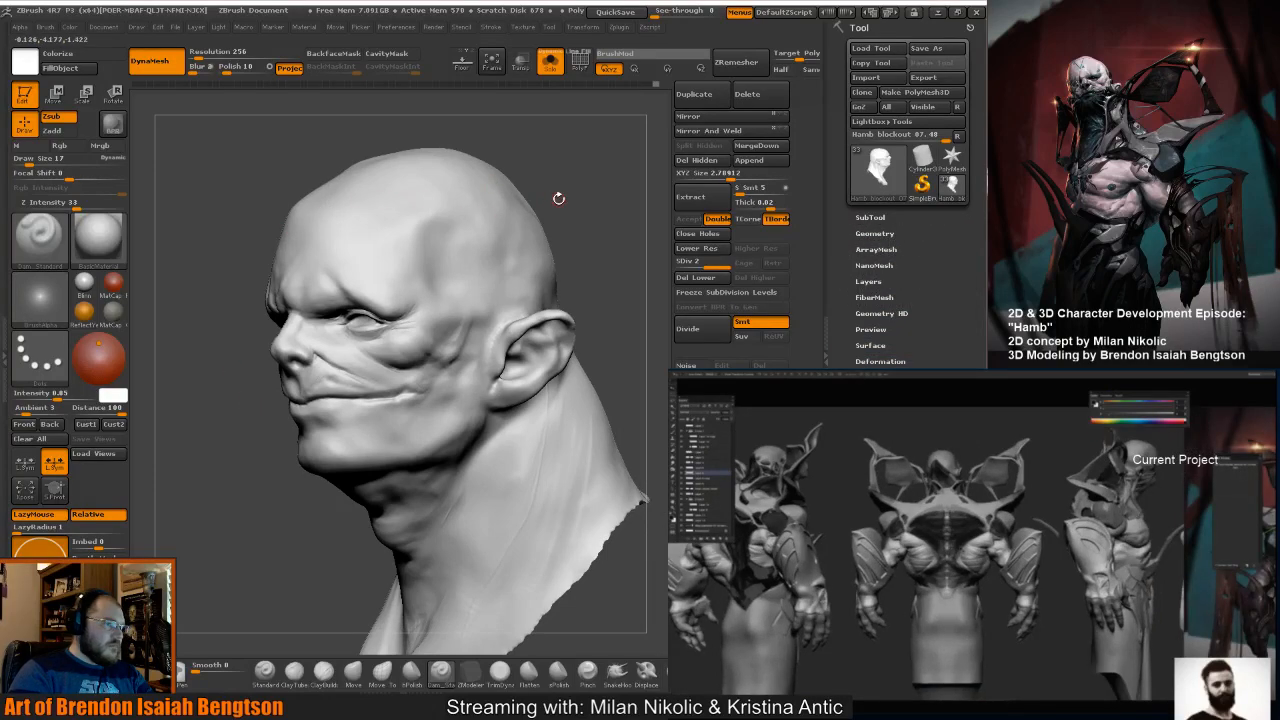
{"action": "left_click_drag", "start_coordinate": [558, 198], "coordinate": [552, 209]}
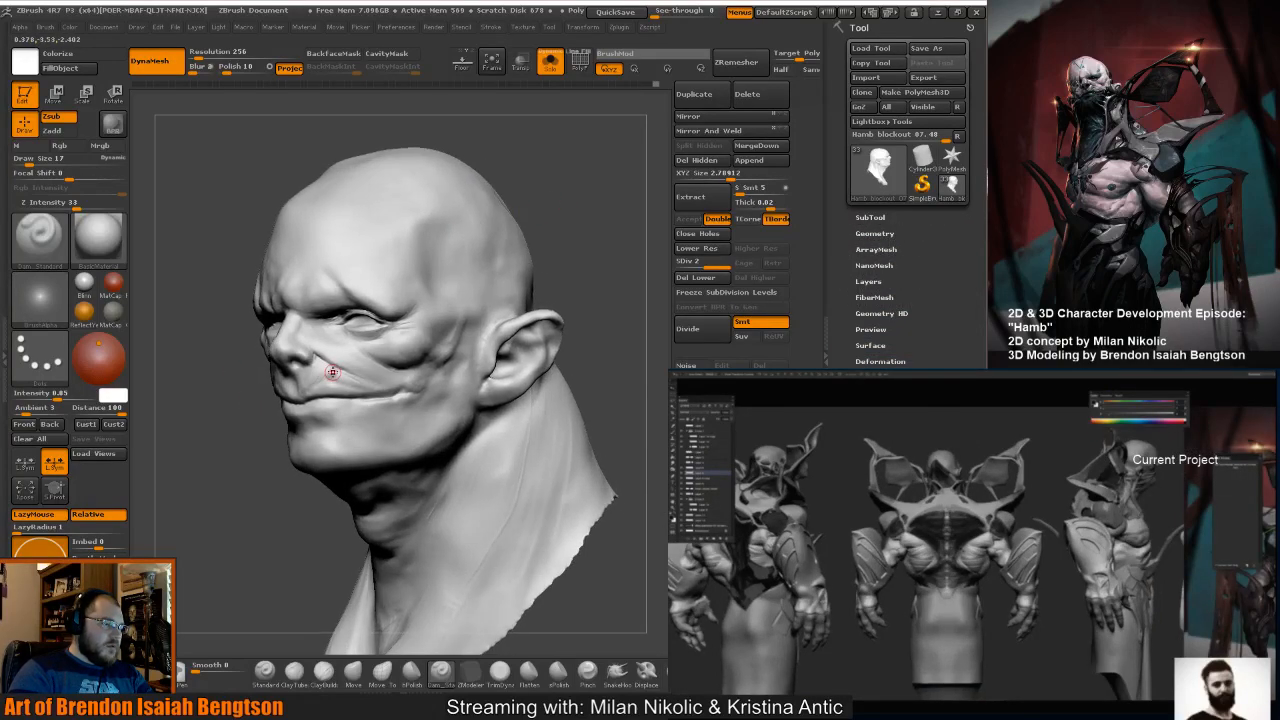
{"action": "left_click_drag", "start_coordinate": [332, 372], "coordinate": [302, 392]}
{"action": "left_click_drag", "start_coordinate": [545, 246], "coordinate": [564, 242]}
{"action": "mouse_move", "coordinate": [563, 246]}
{"action": "left_mouse_down"}
{"action": "mouse_move", "coordinate": [509, 323]}
{"action": "mouse_move", "coordinate": [555, 295]}
{"action": "mouse_move", "coordinate": [563, 354]}
{"action": "mouse_move", "coordinate": [573, 276]}
{"action": "left_mouse_up"}
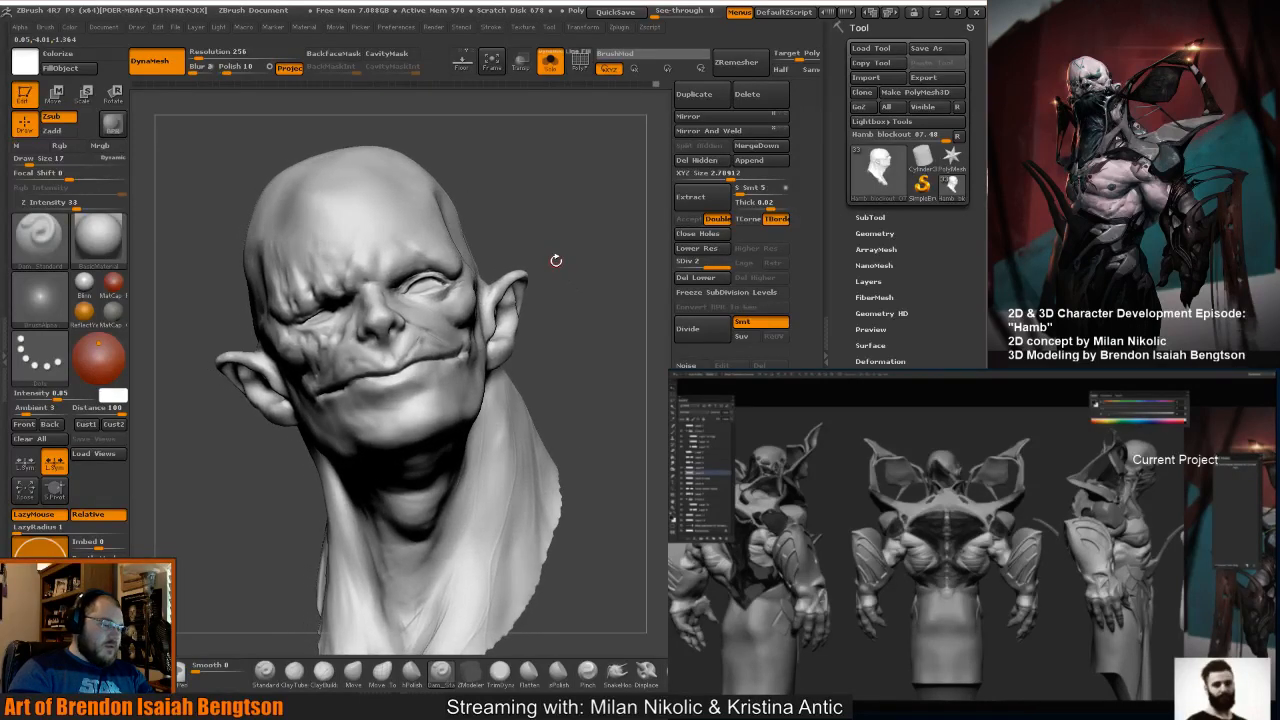
Turn off Solo to show the whole character, expand the SubTool list and inspect the figure from the front and side.
{"action": "key", "text": "alt+s"}
{"action": "mouse_move", "coordinate": [542, 215]}
{"action": "left_mouse_down"}
{"action": "mouse_move", "coordinate": [565, 244]}
{"action": "mouse_move", "coordinate": [550, 247]}
{"action": "mouse_move", "coordinate": [510, 192]}
{"action": "mouse_move", "coordinate": [510, 62]}
{"action": "left_mouse_up"}
{"action": "mouse_move", "coordinate": [616, 228]}
{"action": "left_mouse_down", "text": "alt"}
{"action": "mouse_move", "coordinate": [616, 262]}
{"action": "mouse_move", "coordinate": [604, 253]}
{"action": "left_mouse_up", "text": "alt"}
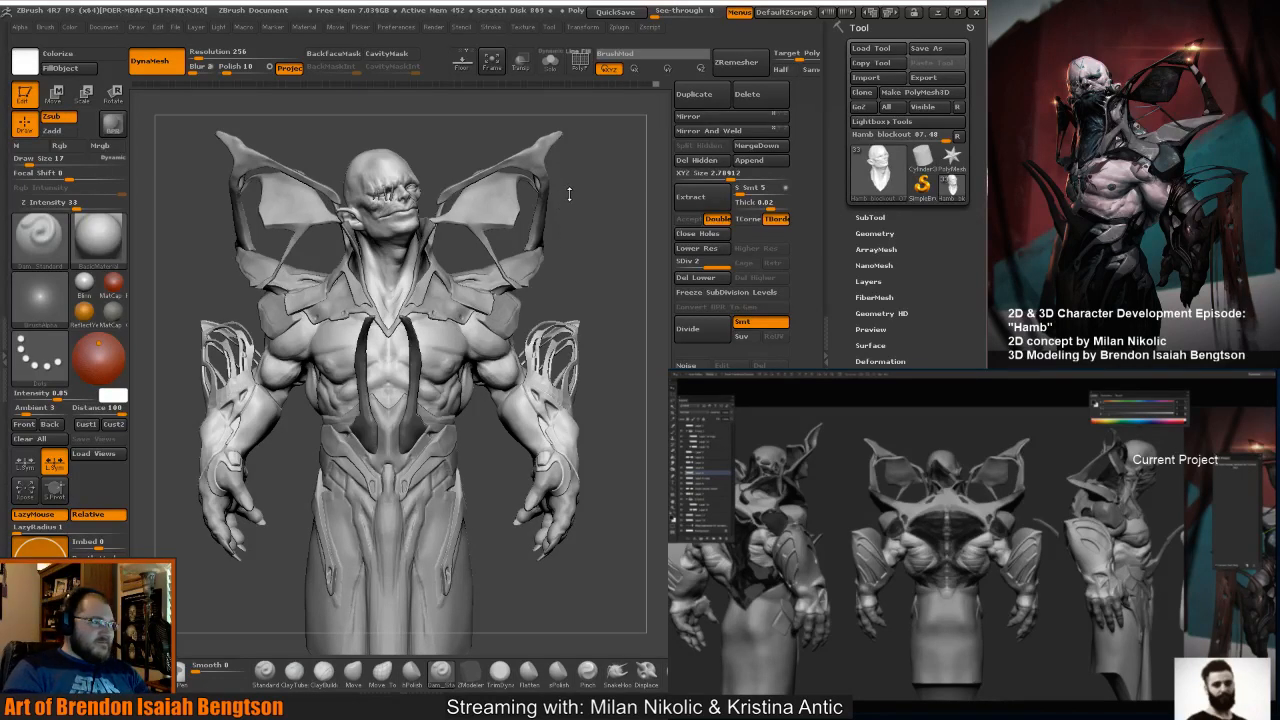
{"action": "left_click", "coordinate": [872, 217]}
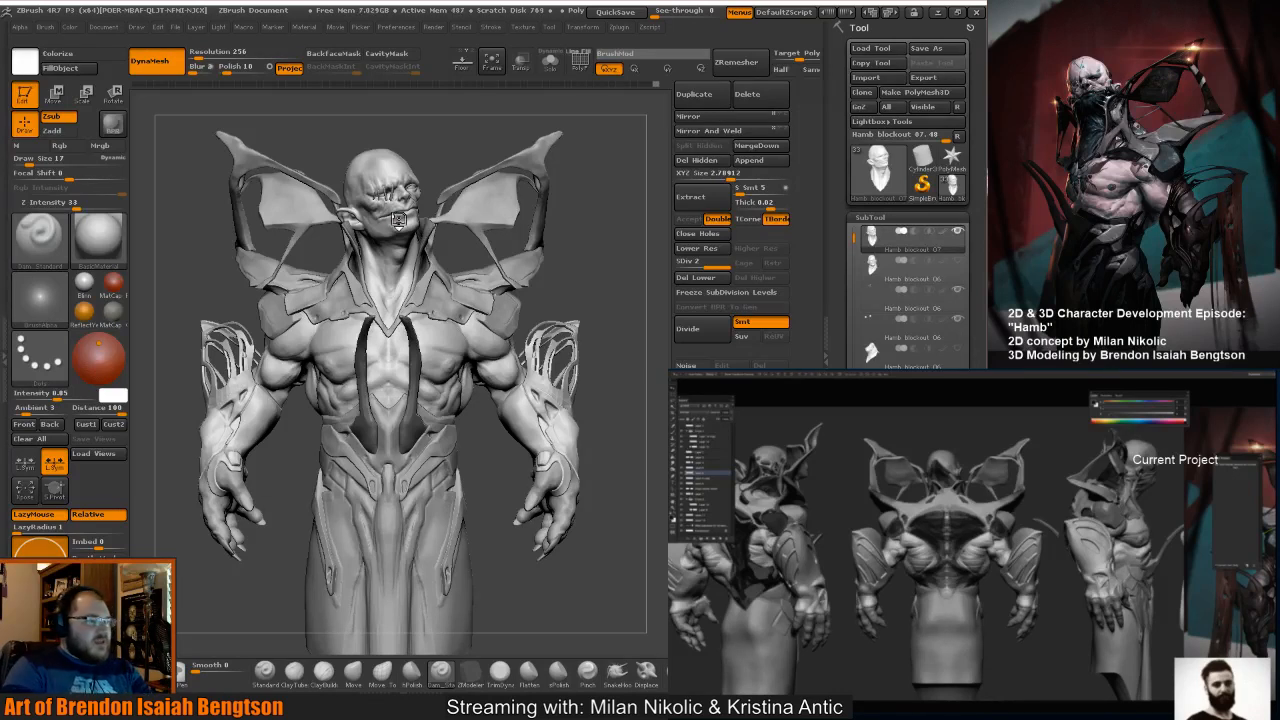
{"action": "left_click_drag", "start_coordinate": [590, 276], "coordinate": [570, 277]}
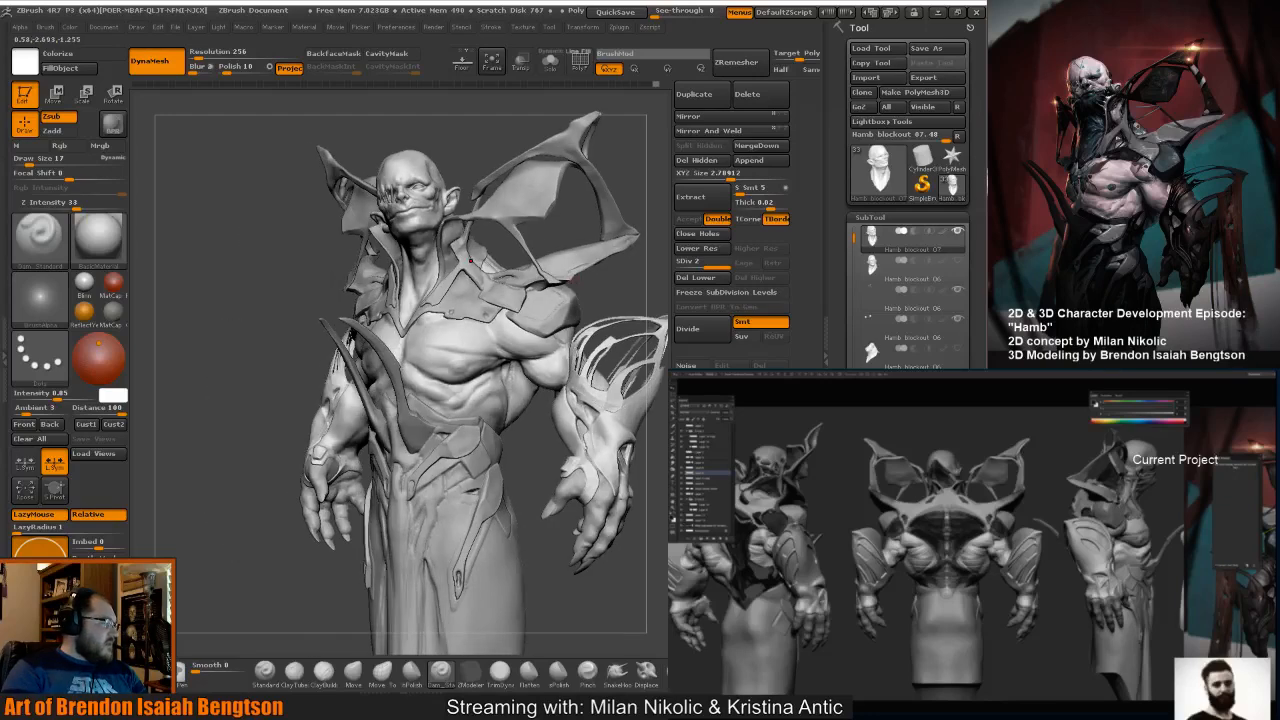
{"action": "left_click_drag", "start_coordinate": [574, 221], "coordinate": [600, 216]}
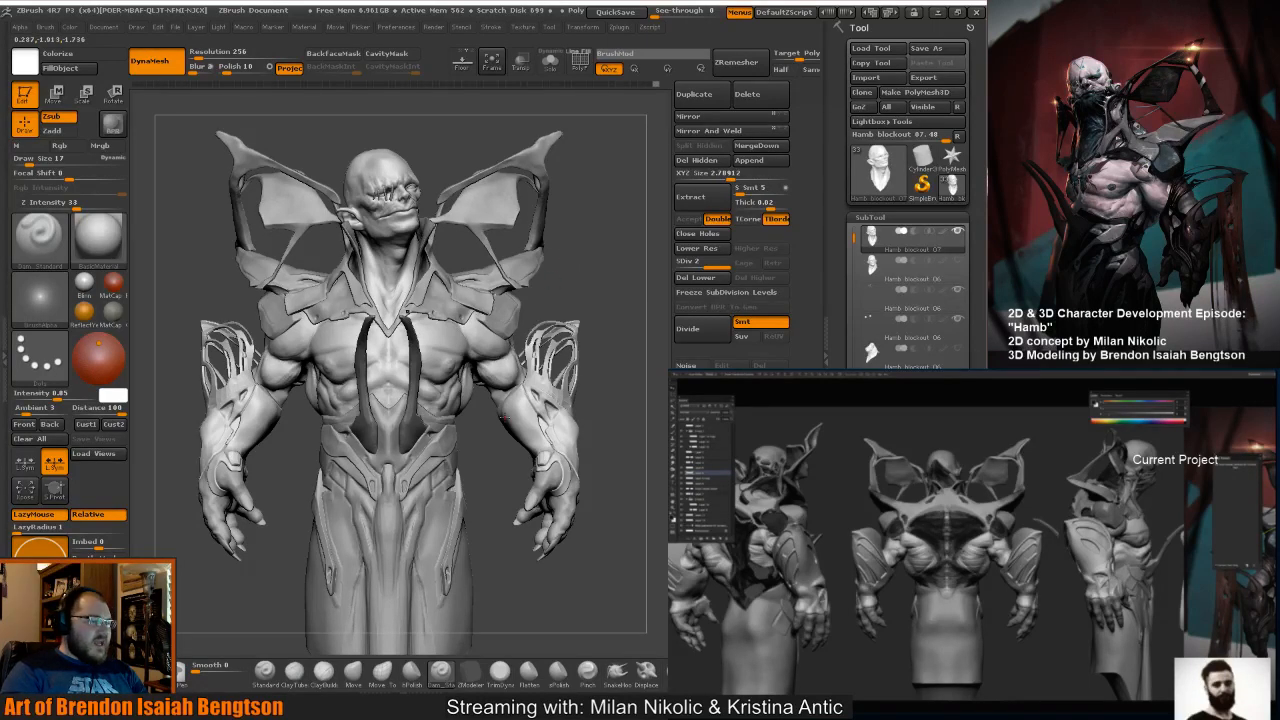
Select the skirt subtool and push out its hip at the back with Move Topological at draw size 587.
{"action": "left_click_drag", "start_coordinate": [480, 473], "coordinate": [494, 348], "text": "alt"}
{"action": "left_click", "coordinate": [474, 326], "text": "alt"}
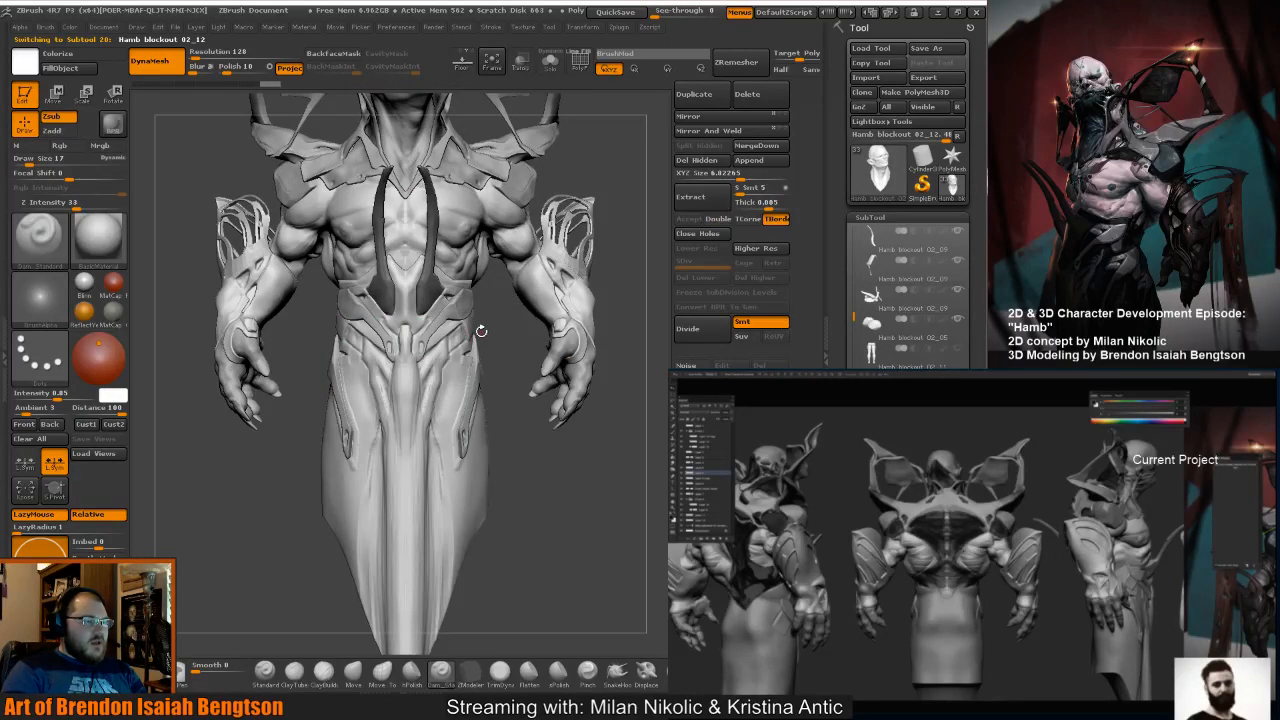
{"action": "key", "text": "space"}
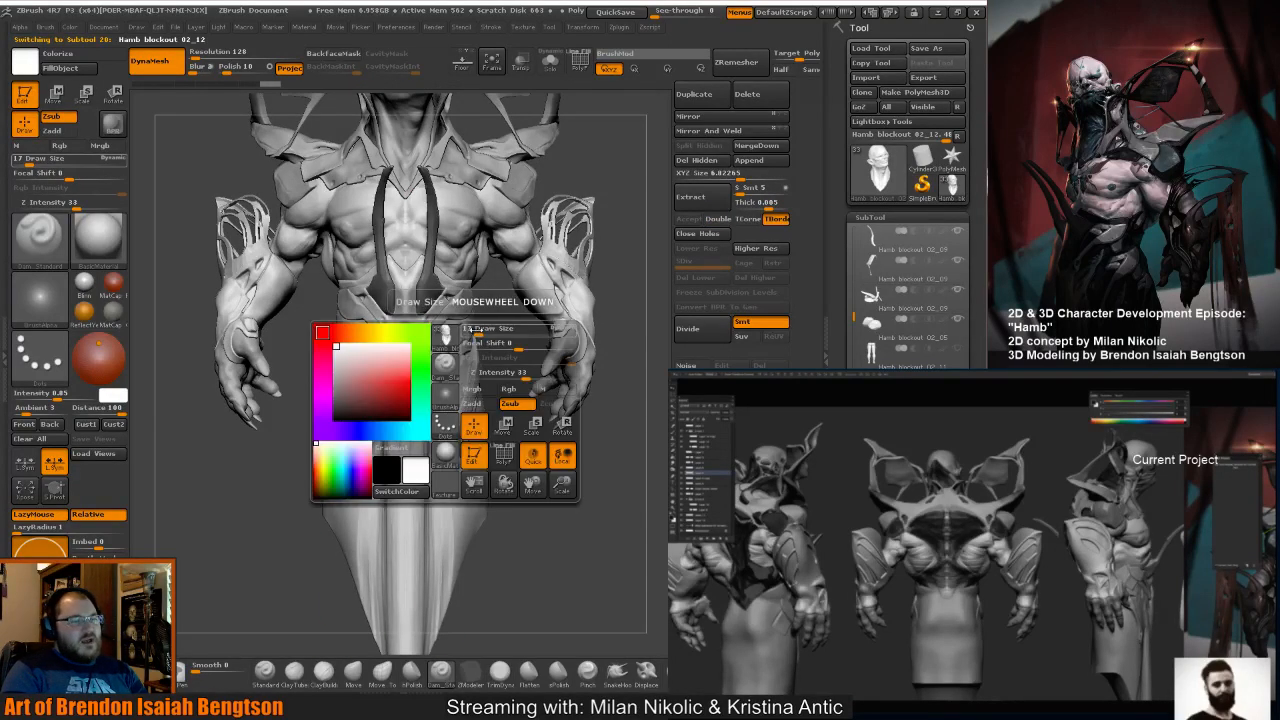
{"action": "key", "text": "b"}
{"action": "key", "text": "m"}
{"action": "key", "text": "t"}
{"action": "mouse_move", "coordinate": [513, 330]}
{"action": "left_mouse_down"}
{"action": "mouse_move", "coordinate": [491, 362]}
{"action": "mouse_move", "coordinate": [505, 362]}
{"action": "left_mouse_up"}
{"action": "key", "text": "space"}
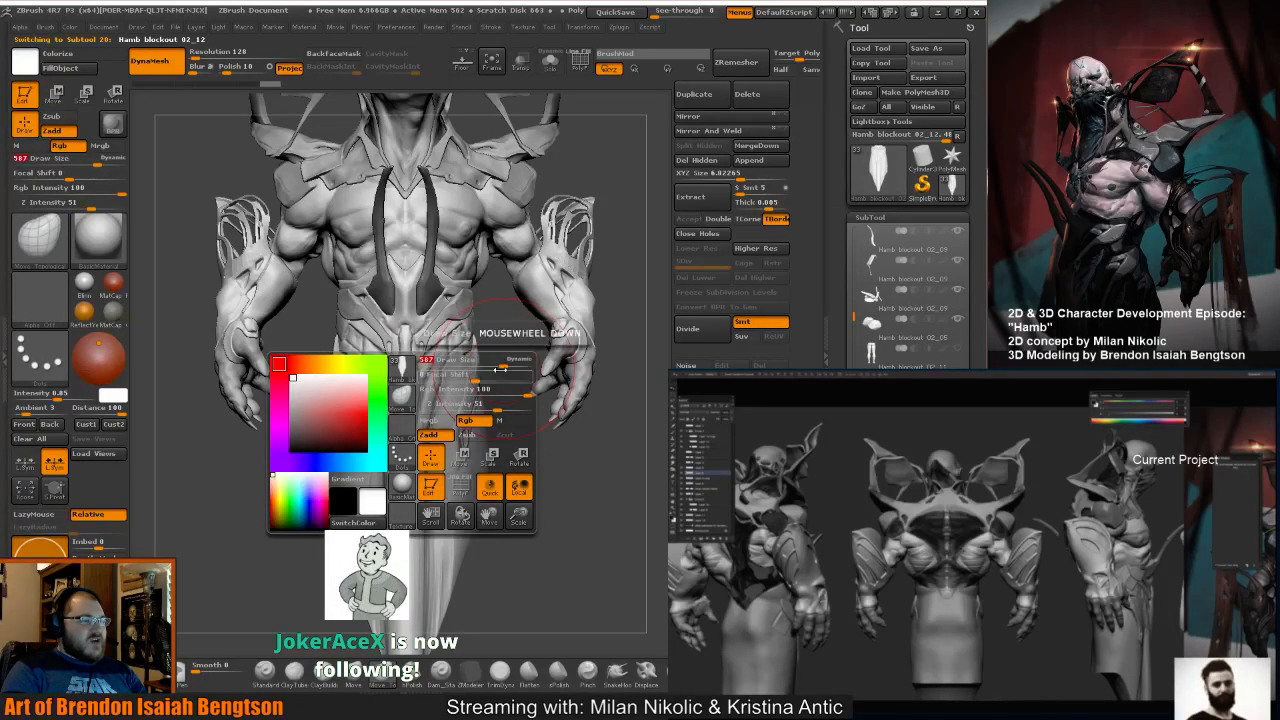
{"action": "mouse_move", "coordinate": [528, 440]}
{"action": "left_mouse_down"}
{"action": "mouse_move", "coordinate": [545, 440]}
{"action": "mouse_move", "coordinate": [475, 470]}
{"action": "mouse_move", "coordinate": [406, 478]}
{"action": "mouse_move", "coordinate": [410, 466]}
{"action": "mouse_move", "coordinate": [334, 491]}
{"action": "left_mouse_up"}
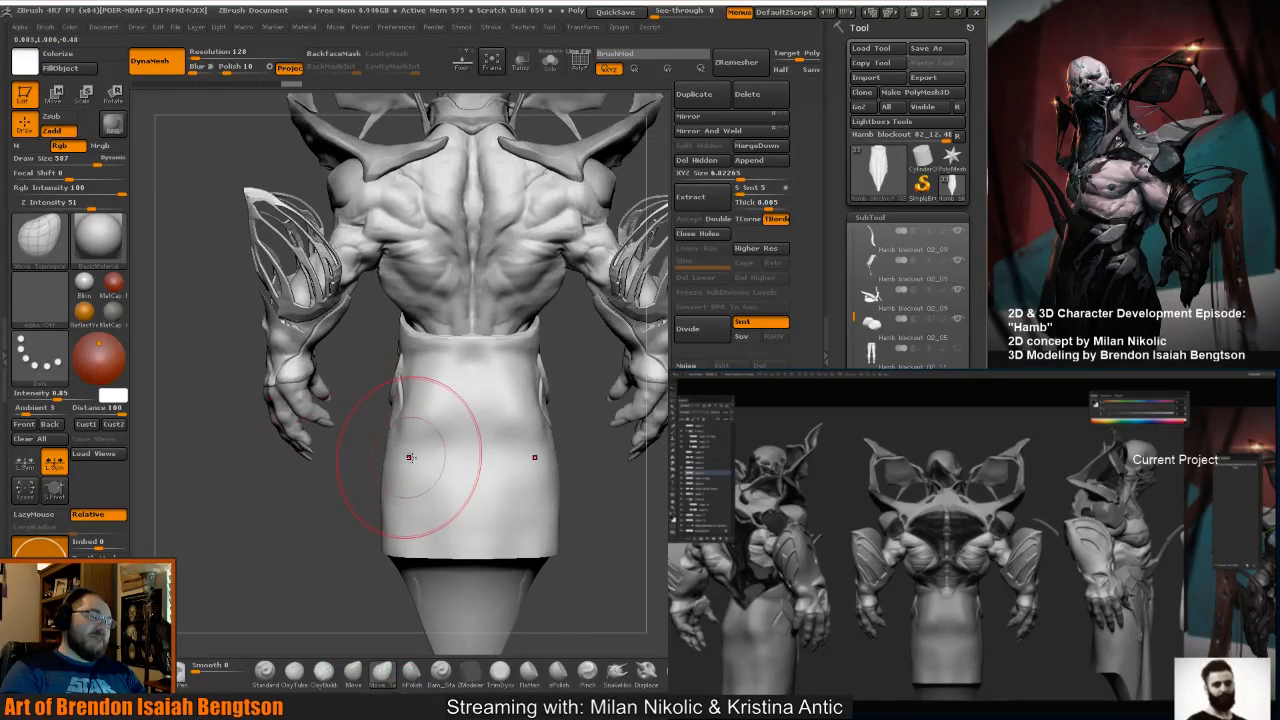
{"action": "left_click_drag", "start_coordinate": [398, 402], "coordinate": [383, 398]}
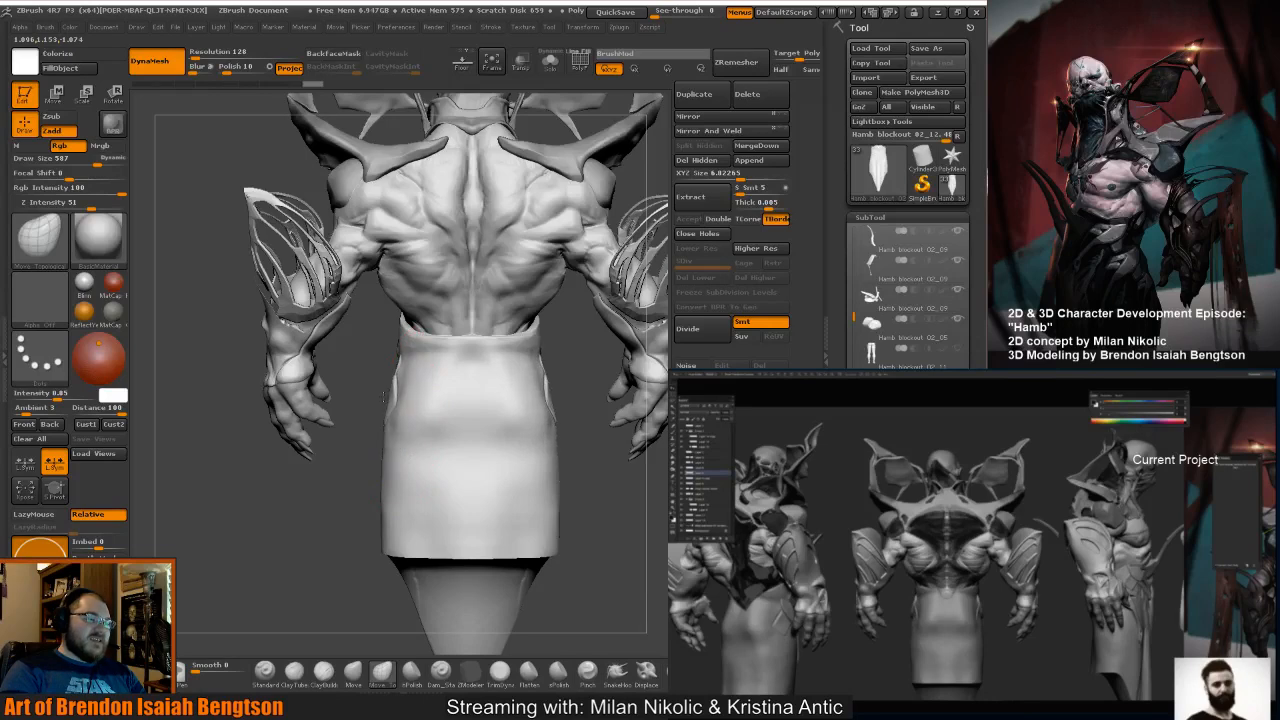
Widen the sides and lower edge of the skirt with Move Topological, refining the silhouette from three-quarter and front views.
{"action": "mouse_move", "coordinate": [329, 480]}
{"action": "left_mouse_down"}
{"action": "mouse_move", "coordinate": [431, 462]}
{"action": "mouse_move", "coordinate": [445, 449]}
{"action": "mouse_move", "coordinate": [416, 424]}
{"action": "left_mouse_up"}
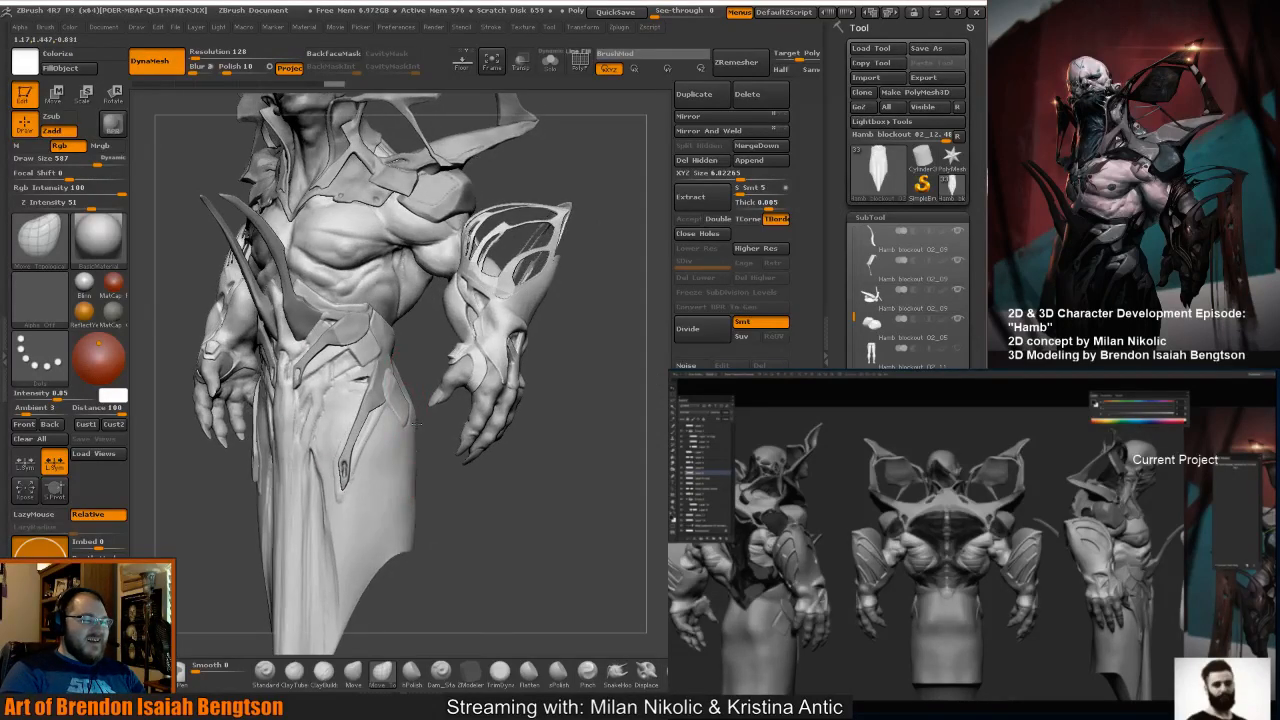
{"action": "left_click_drag", "start_coordinate": [409, 473], "coordinate": [420, 492]}
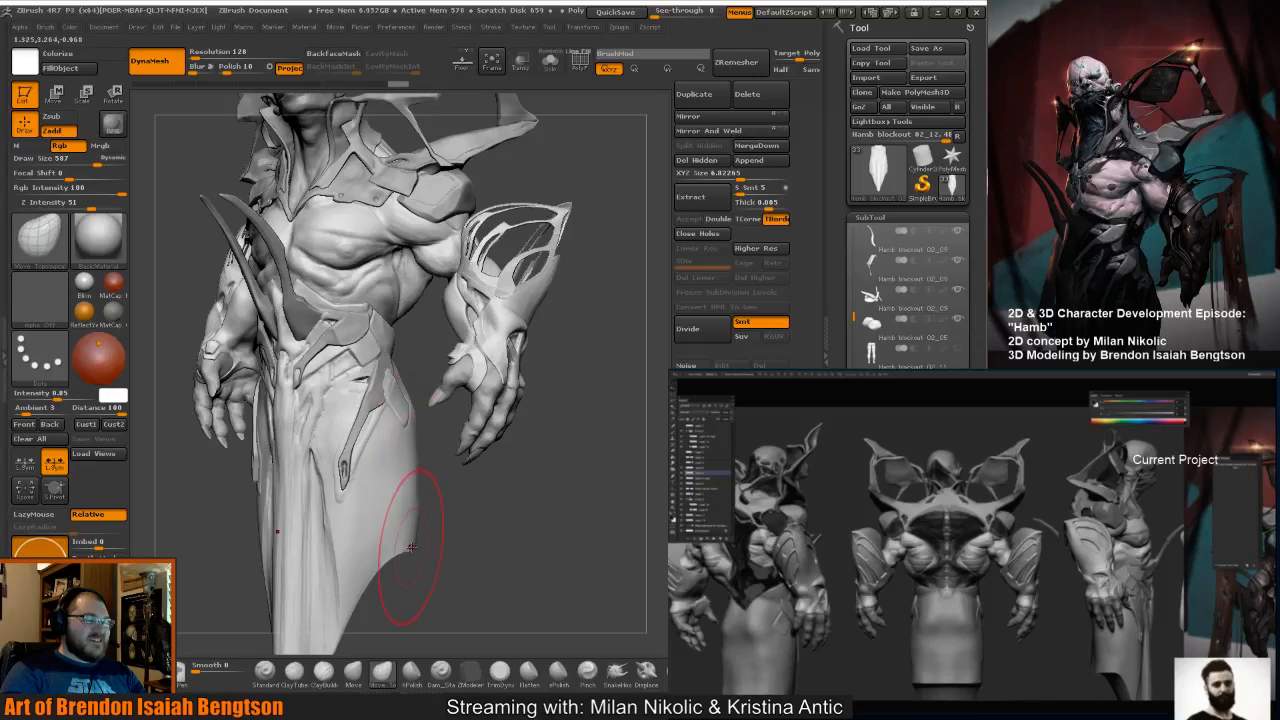
{"action": "left_click_drag", "start_coordinate": [411, 545], "coordinate": [412, 547]}
{"action": "left_click_drag", "start_coordinate": [409, 462], "coordinate": [420, 468]}
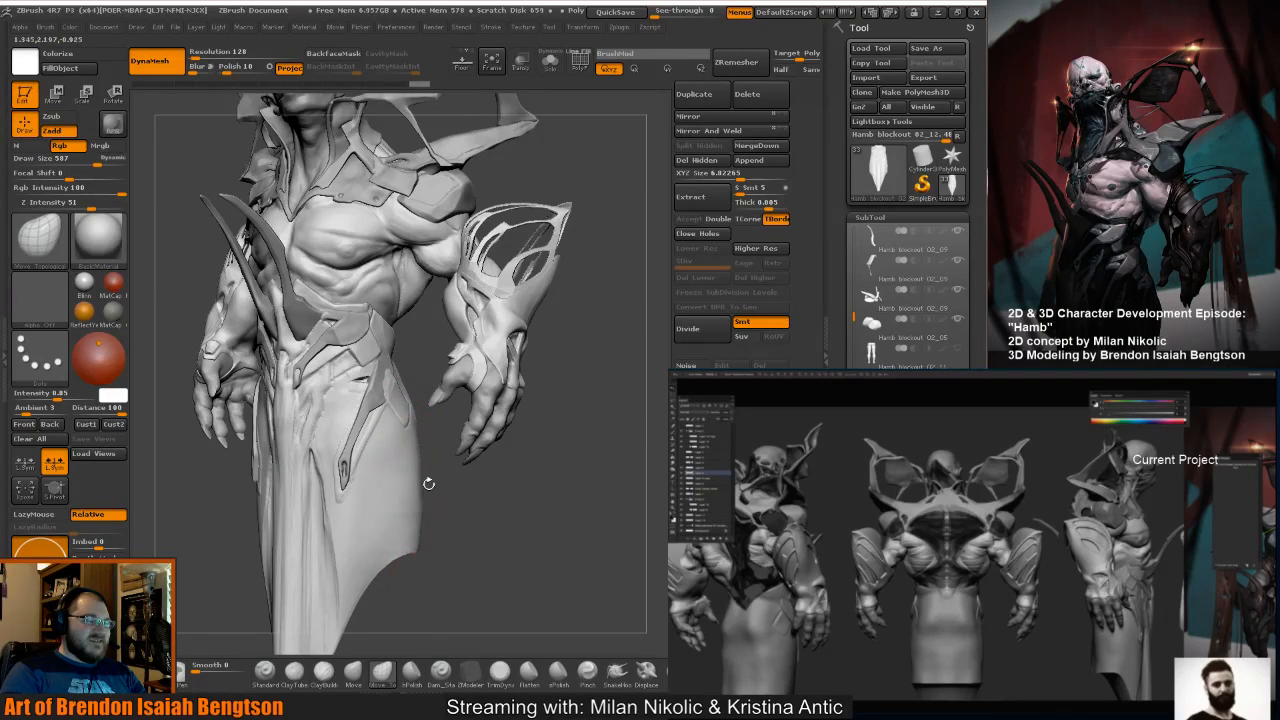
{"action": "mouse_move", "coordinate": [482, 522]}
{"action": "left_mouse_down", "text": "shift"}
{"action": "mouse_move", "coordinate": [524, 539]}
{"action": "mouse_move", "coordinate": [486, 463]}
{"action": "mouse_move", "coordinate": [577, 471]}
{"action": "left_mouse_up", "text": "shift"}
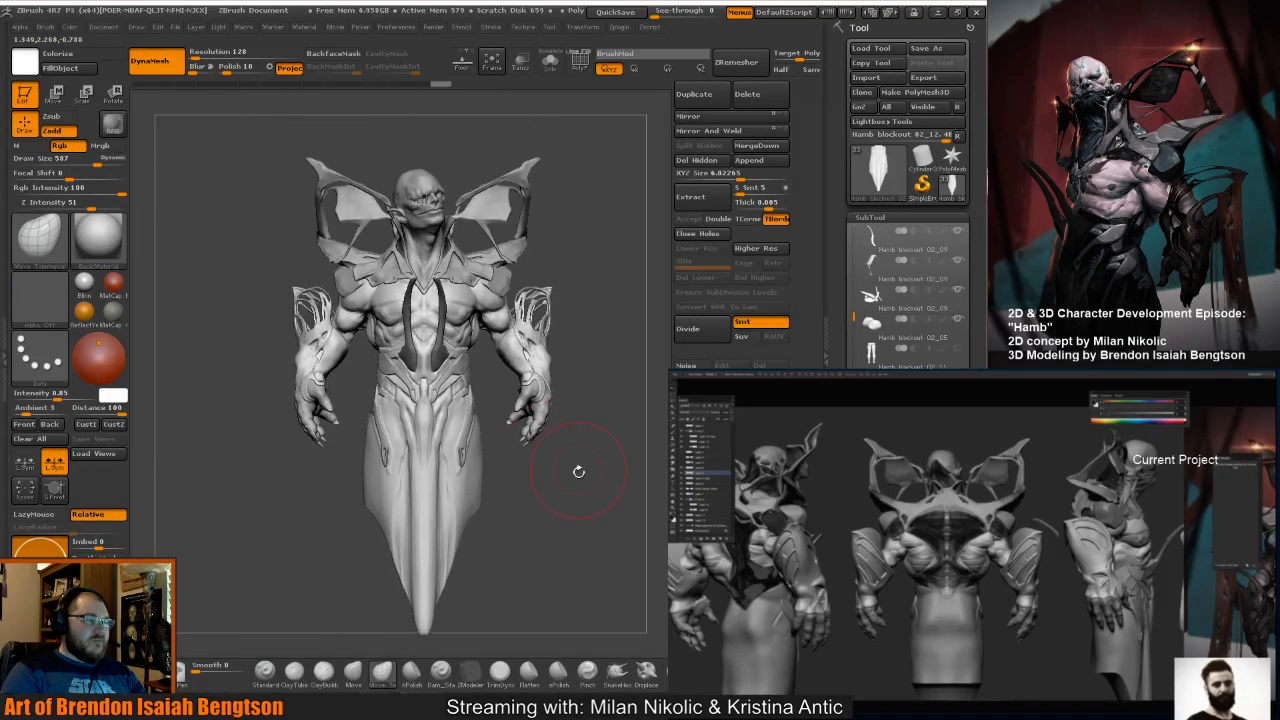
{"action": "left_click_drag", "start_coordinate": [490, 388], "coordinate": [489, 380]}
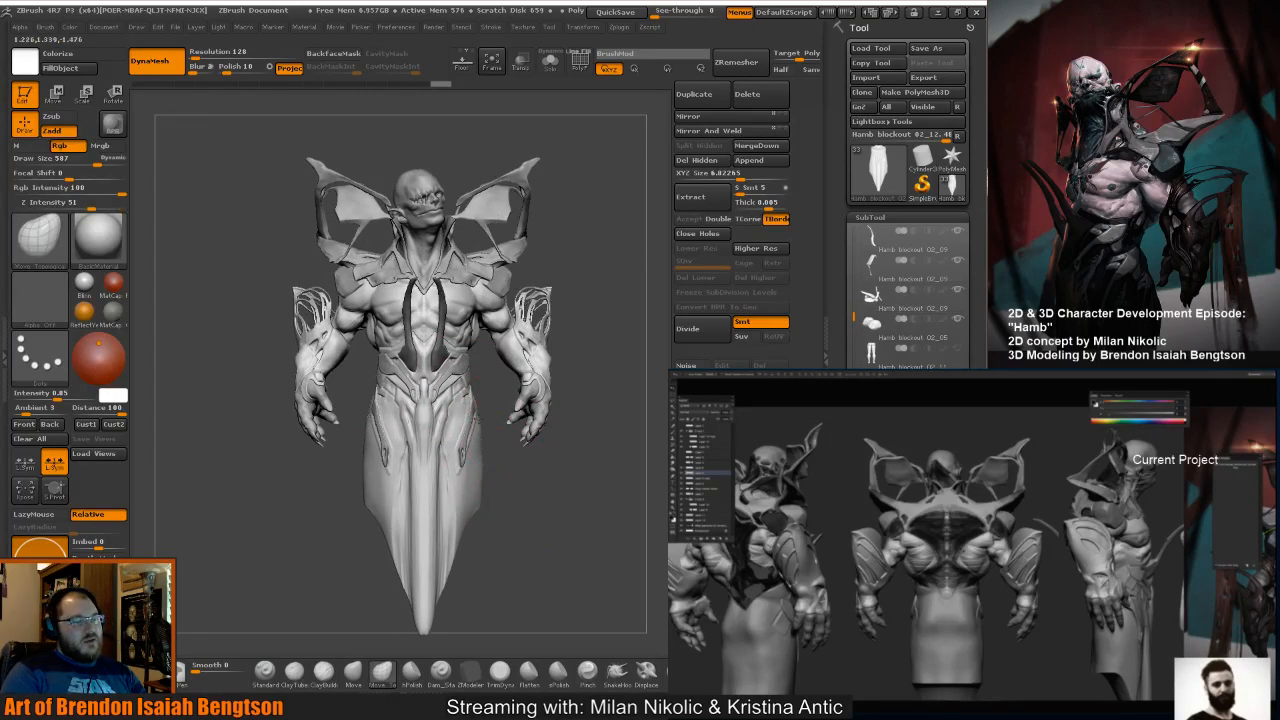
{"action": "left_click_drag", "start_coordinate": [510, 466], "coordinate": [494, 464]}
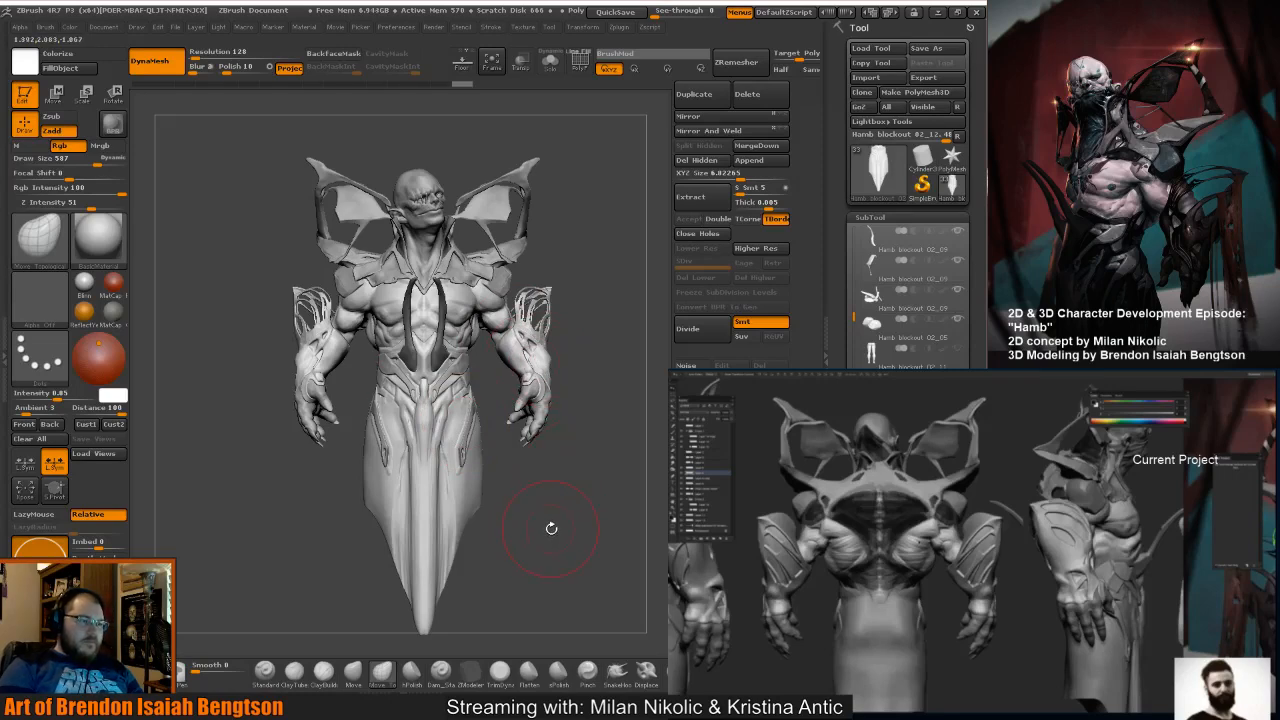
Examine the full figure's proportions and the skirt silhouette from the front and three-quarter views.
{"action": "mouse_move", "coordinate": [551, 530]}
{"action": "left_mouse_down"}
{"action": "mouse_move", "coordinate": [494, 531]}
{"action": "mouse_move", "coordinate": [530, 542]}
{"action": "mouse_move", "coordinate": [556, 460]}
{"action": "mouse_move", "coordinate": [551, 514]}
{"action": "mouse_move", "coordinate": [588, 511]}
{"action": "left_mouse_up"}
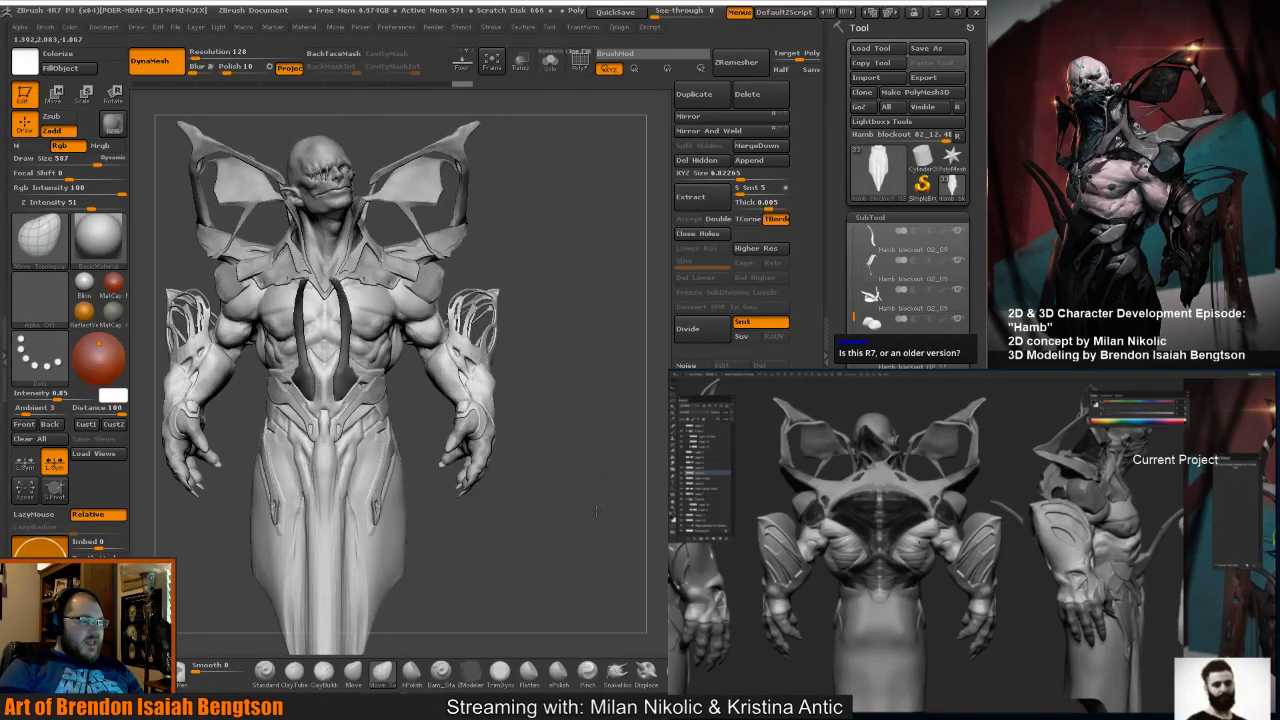
{"action": "left_click_drag", "start_coordinate": [490, 508], "coordinate": [637, 491], "text": "alt"}
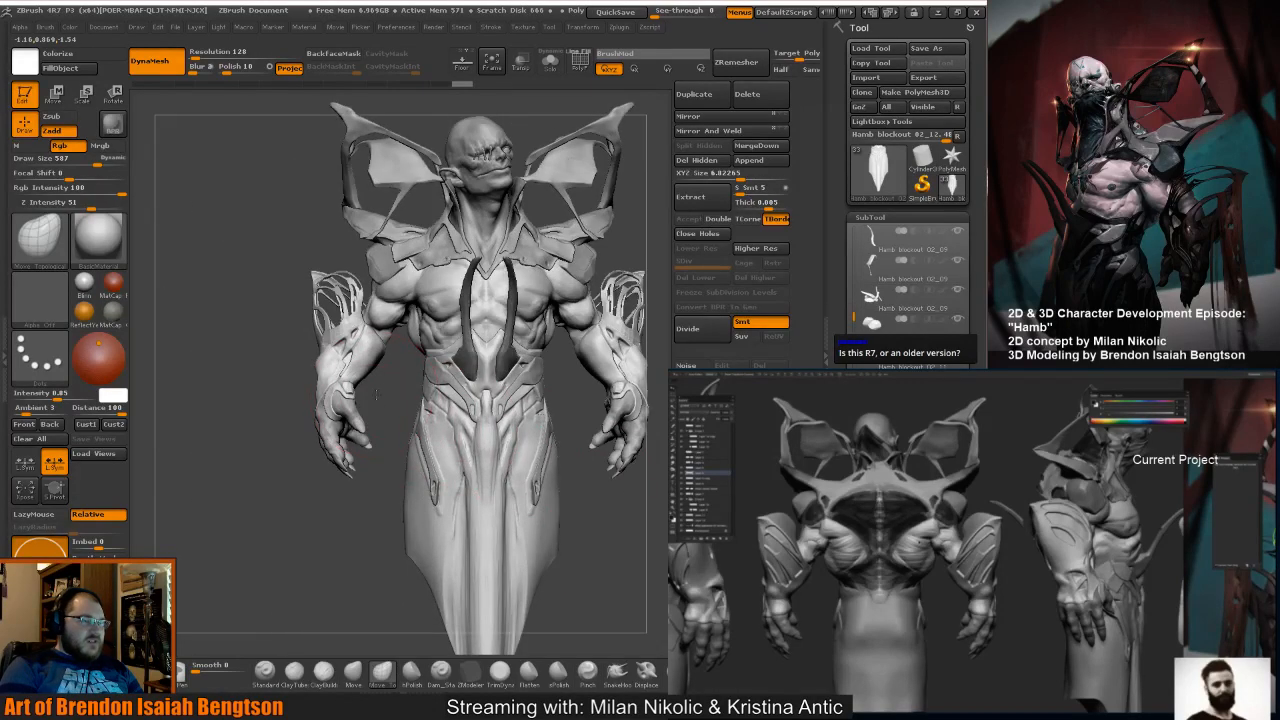
{"action": "left_click_drag", "start_coordinate": [410, 395], "coordinate": [512, 368], "text": "alt"}
{"action": "mouse_move", "coordinate": [474, 414]}
{"action": "left_mouse_down"}
{"action": "mouse_move", "coordinate": [513, 375]}
{"action": "mouse_move", "coordinate": [483, 383]}
{"action": "left_mouse_up"}
{"action": "mouse_move", "coordinate": [460, 388]}
{"action": "left_mouse_down"}
{"action": "mouse_move", "coordinate": [420, 420]}
{"action": "mouse_move", "coordinate": [432, 368]}
{"action": "mouse_move", "coordinate": [455, 365]}
{"action": "mouse_move", "coordinate": [289, 449]}
{"action": "left_mouse_up"}
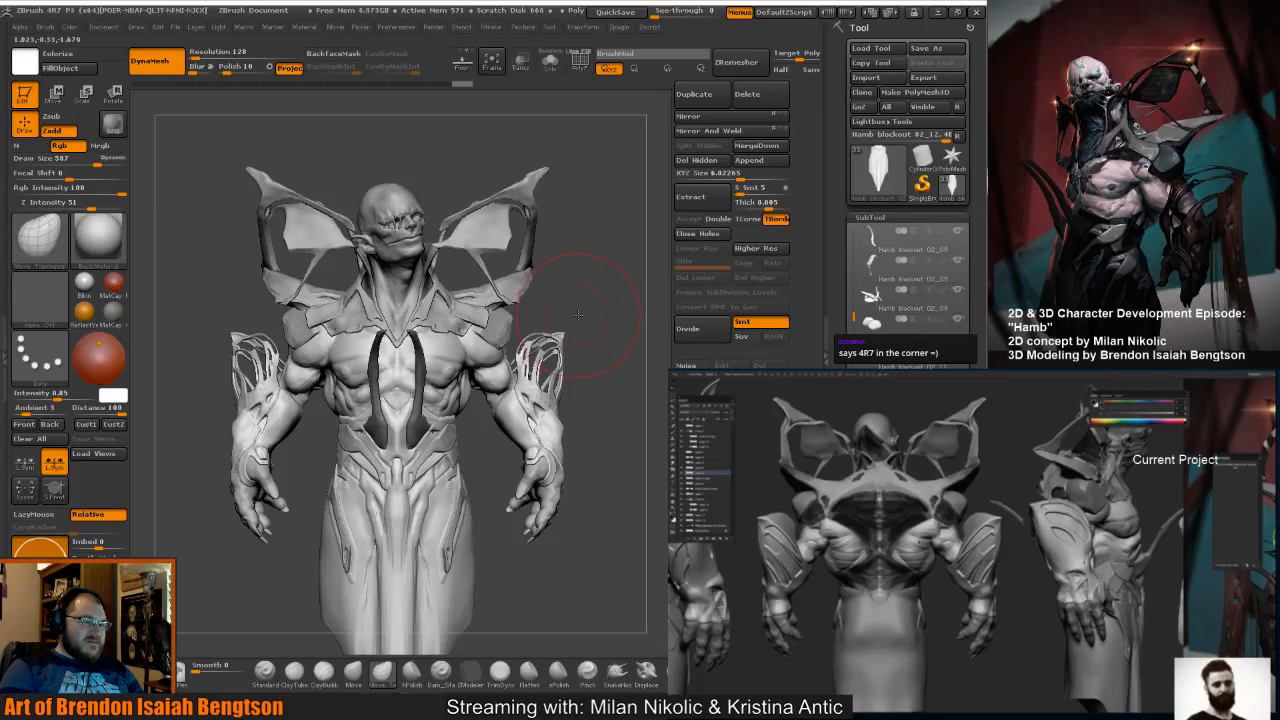
{"action": "left_click_drag", "start_coordinate": [576, 315], "coordinate": [586, 277]}
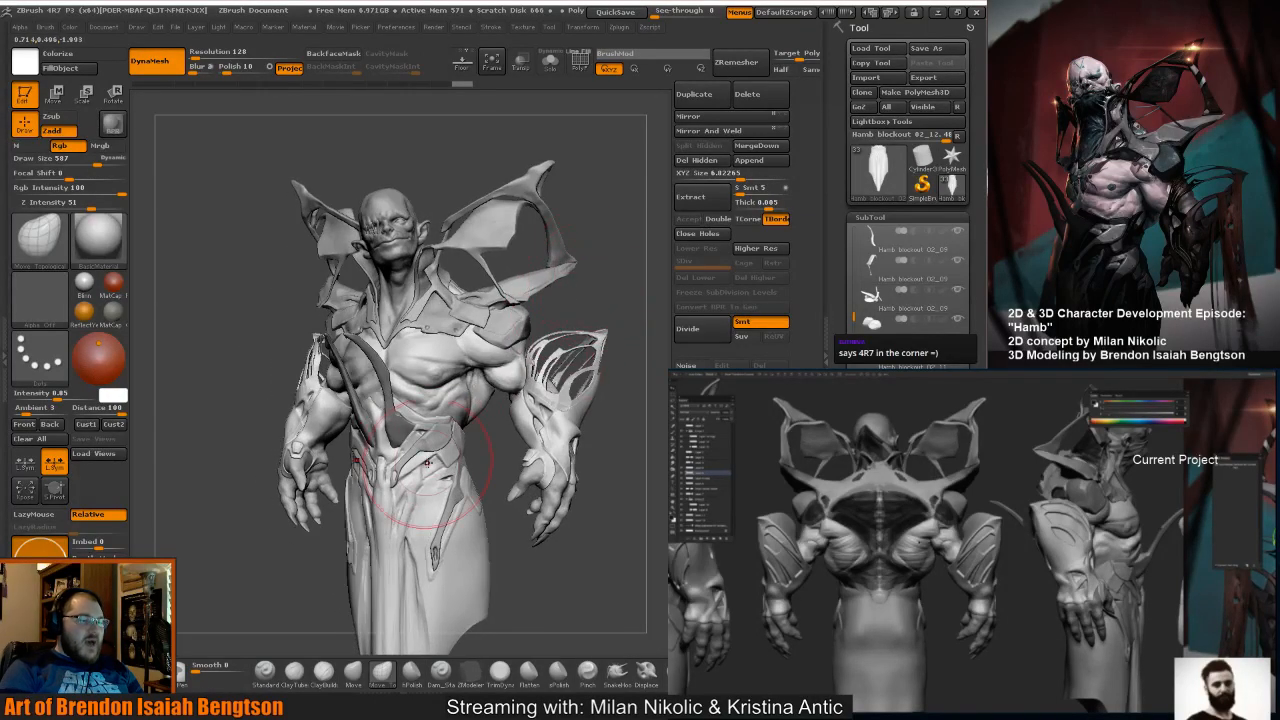
{"action": "mouse_move", "coordinate": [499, 564]}
{"action": "left_mouse_down"}
{"action": "mouse_move", "coordinate": [456, 476]}
{"action": "mouse_move", "coordinate": [458, 488]}
{"action": "left_mouse_up"}
{"action": "mouse_move", "coordinate": [497, 495]}
{"action": "left_mouse_down"}
{"action": "mouse_move", "coordinate": [430, 484]}
{"action": "mouse_move", "coordinate": [500, 495]}
{"action": "mouse_move", "coordinate": [447, 482]}
{"action": "left_mouse_up"}
Select the side armor strips on the skirt and adjust their fit with Move Topological at draw size 417.
{"action": "key", "text": "space"}
{"action": "left_click", "coordinate": [444, 534], "text": "alt"}
{"action": "mouse_move", "coordinate": [494, 543]}
{"action": "left_mouse_down"}
{"action": "mouse_move", "coordinate": [471, 496]}
{"action": "mouse_move", "coordinate": [365, 483]}
{"action": "mouse_move", "coordinate": [478, 475]}
{"action": "mouse_move", "coordinate": [450, 486]}
{"action": "left_mouse_up"}
{"action": "mouse_move", "coordinate": [486, 484]}
{"action": "left_mouse_down"}
{"action": "mouse_move", "coordinate": [458, 478]}
{"action": "mouse_move", "coordinate": [482, 468]}
{"action": "mouse_move", "coordinate": [618, 288]}
{"action": "mouse_move", "coordinate": [565, 268]}
{"action": "left_mouse_up"}
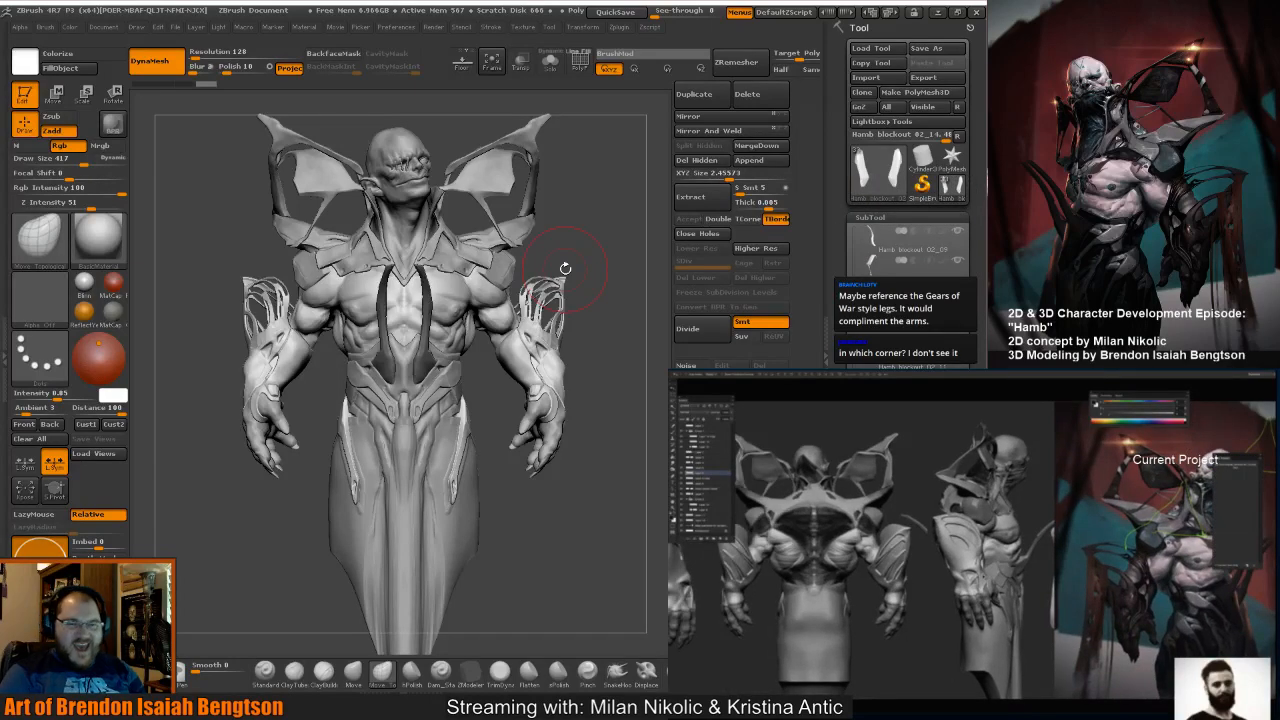
{"action": "mouse_move", "coordinate": [604, 346]}
{"action": "left_mouse_down"}
{"action": "mouse_move", "coordinate": [573, 355]}
{"action": "mouse_move", "coordinate": [608, 229]}
{"action": "mouse_move", "coordinate": [586, 300]}
{"action": "mouse_move", "coordinate": [595, 322]}
{"action": "mouse_move", "coordinate": [592, 299]}
{"action": "left_mouse_up"}
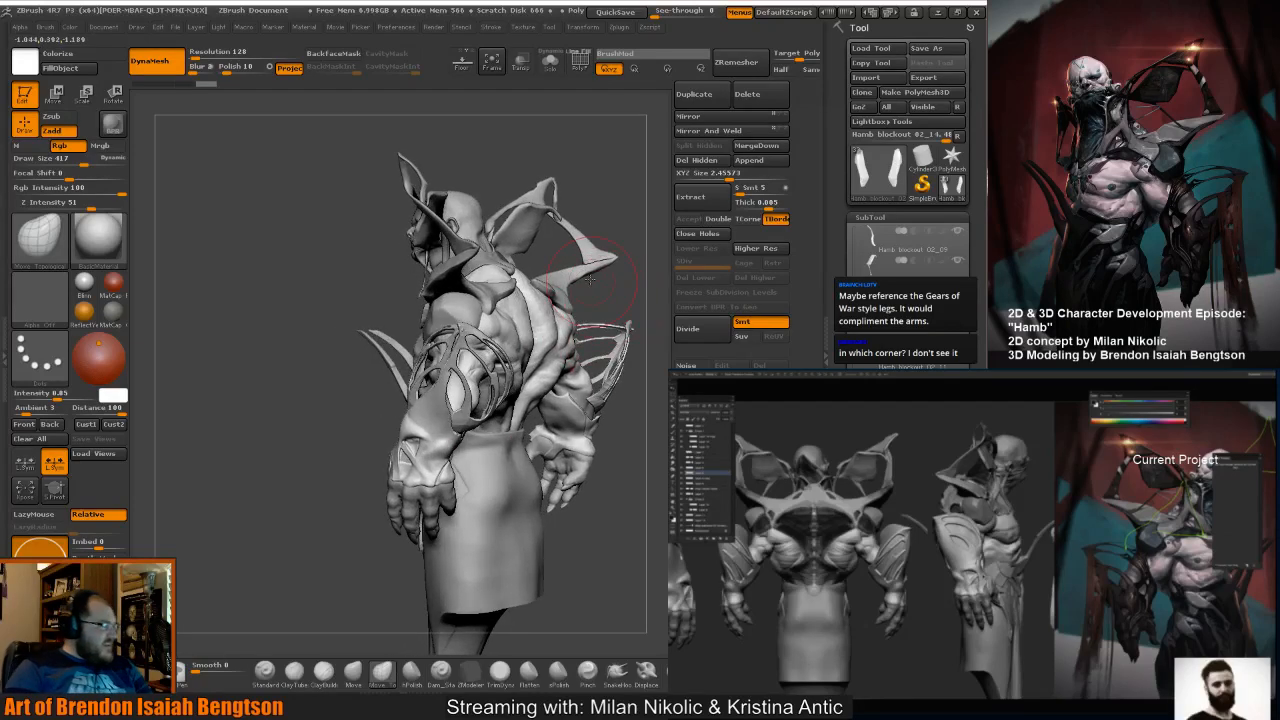
{"action": "key", "text": "shift"}
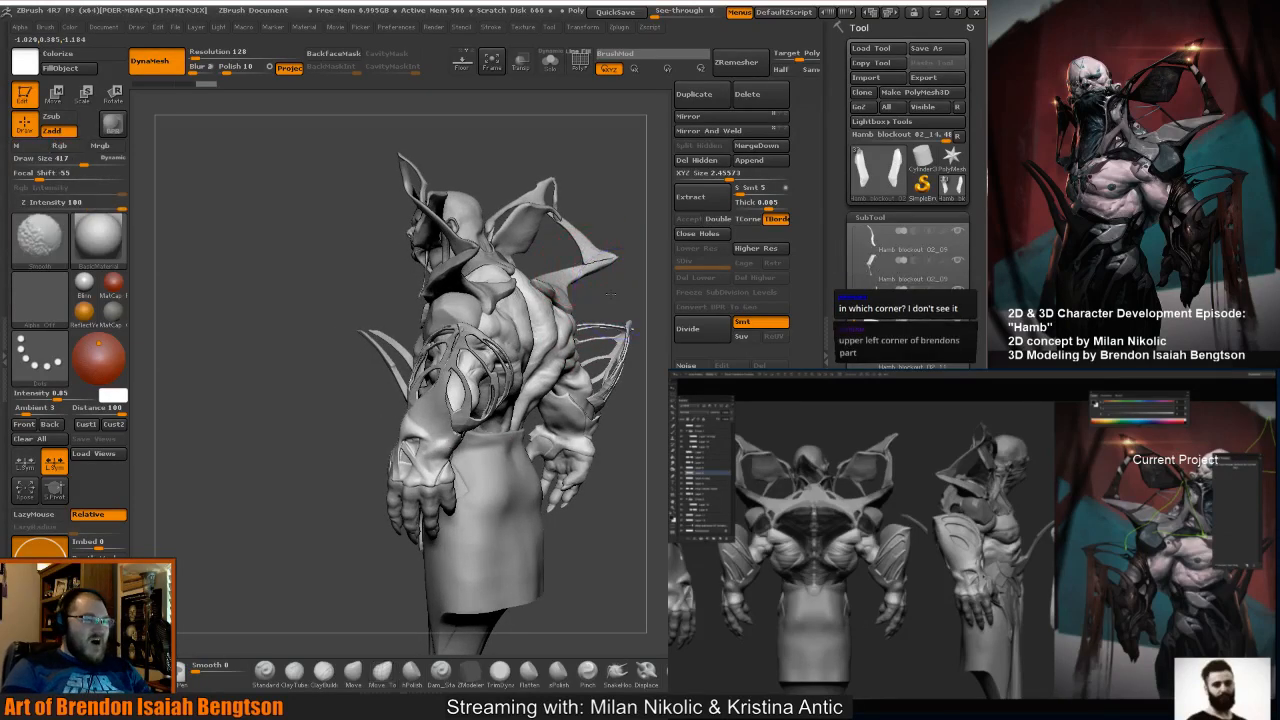
{"action": "left_click_drag", "start_coordinate": [611, 295], "coordinate": [606, 289]}
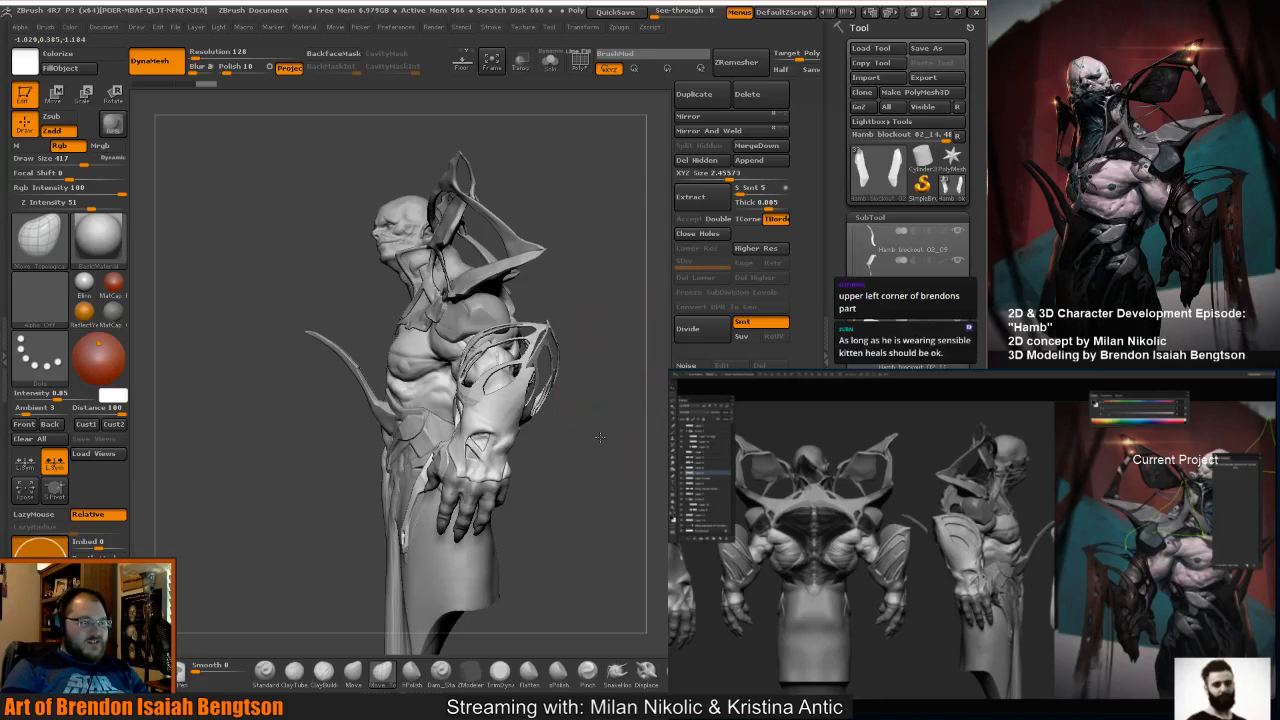
{"action": "left_click_drag", "start_coordinate": [599, 437], "coordinate": [629, 425]}
{"action": "left_click_drag", "start_coordinate": [609, 323], "coordinate": [605, 319]}
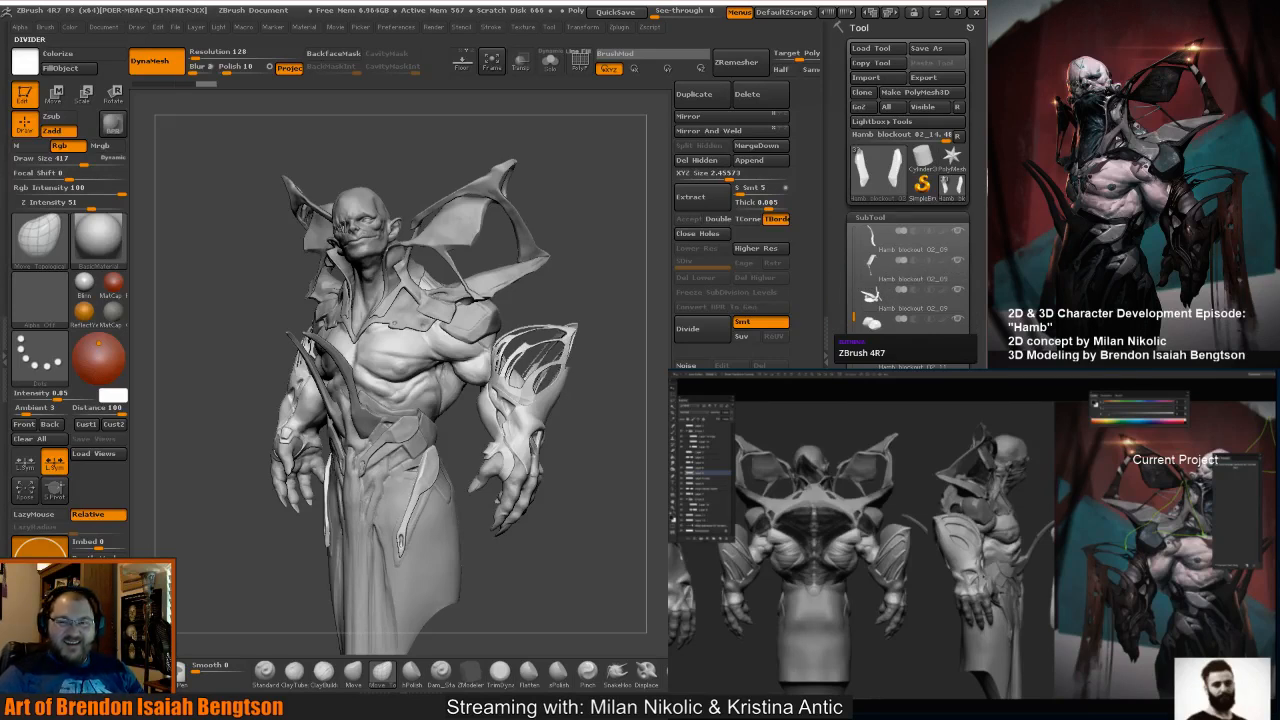
Switch to File Explorer and browse to the Keyshot renders folder inside the Genestealer project's Renders folder.
{"action": "key", "text": "super+e"}
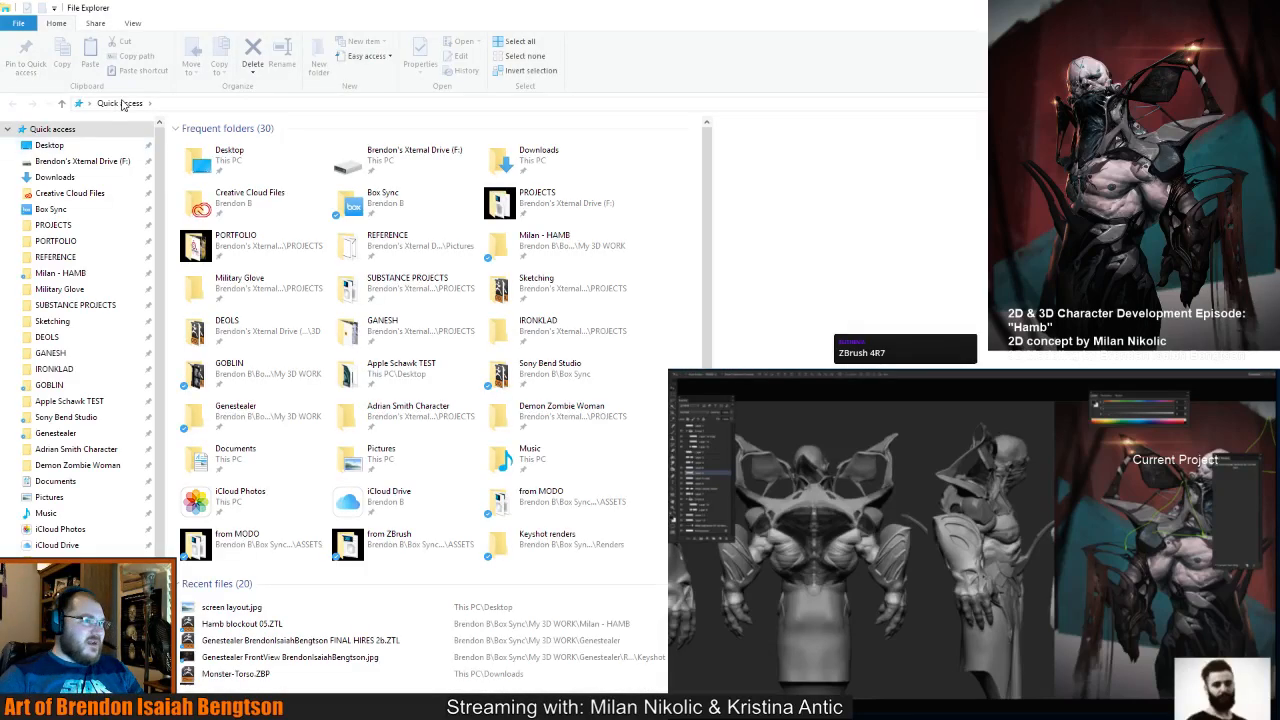
{"action": "key", "text": "super+e"}
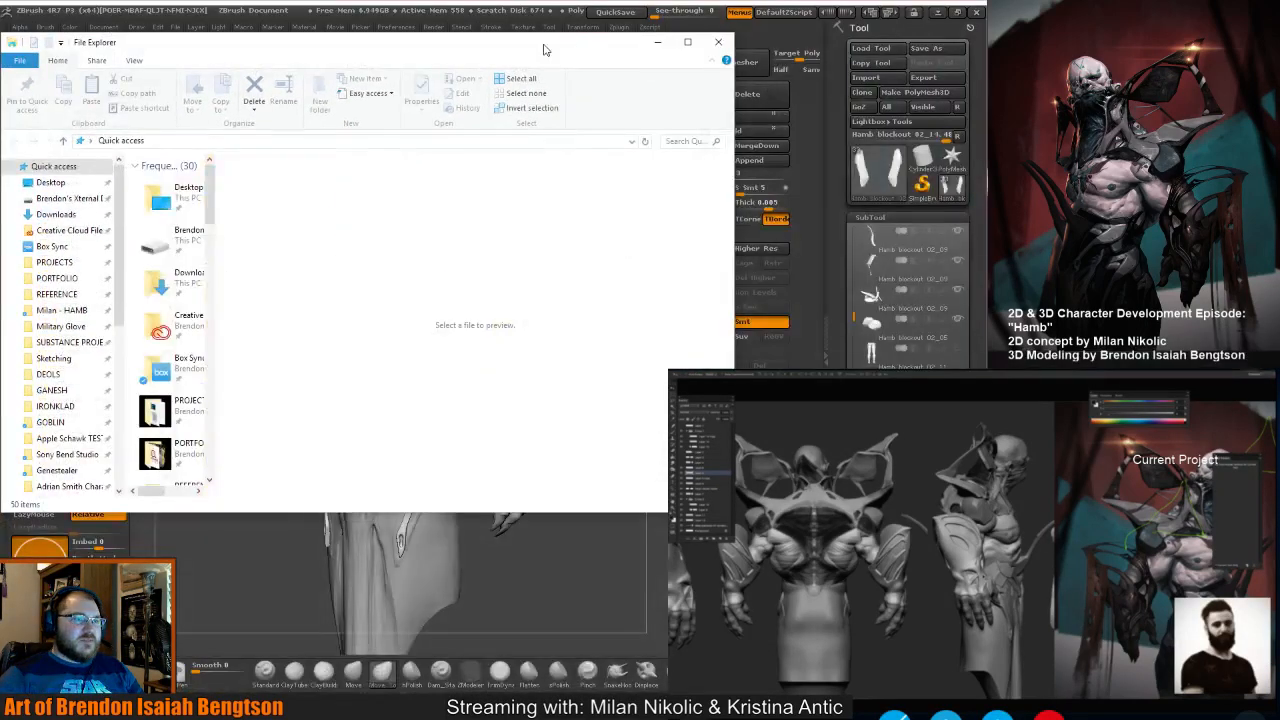
{"action": "left_click_drag", "start_coordinate": [547, 51], "coordinate": [908, 143]}
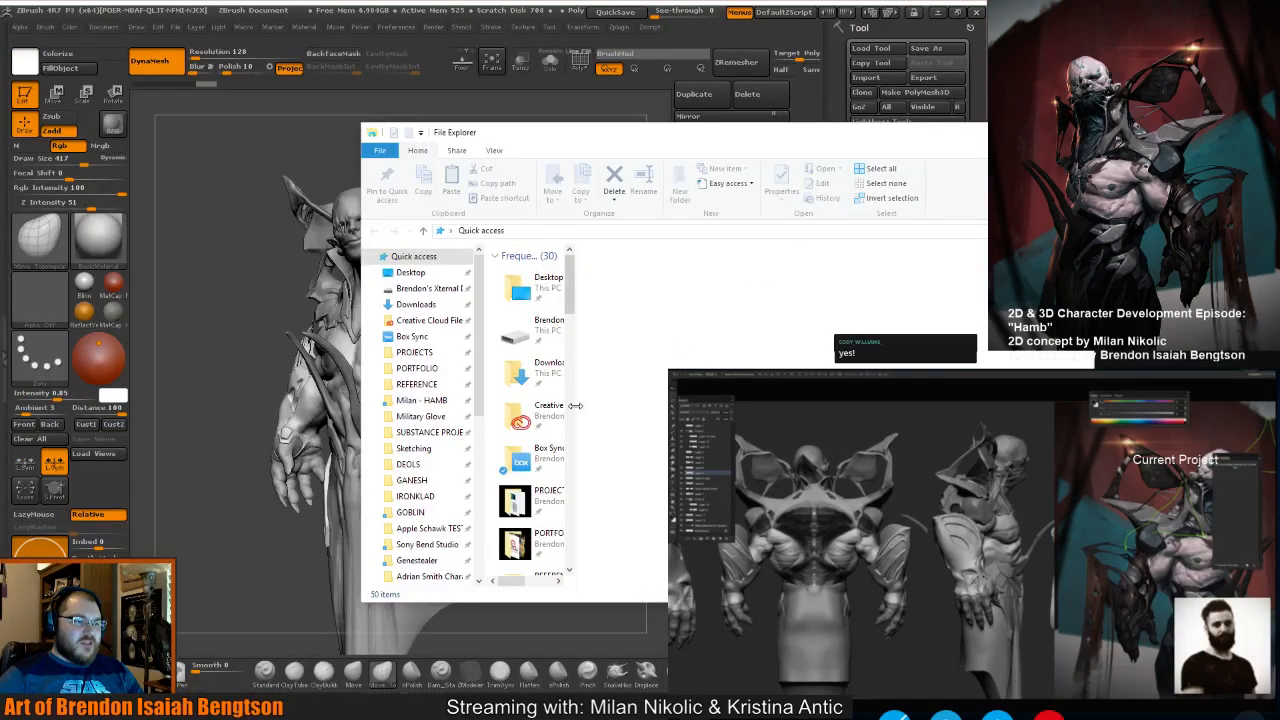
{"action": "left_click_drag", "start_coordinate": [576, 410], "coordinate": [637, 405]}
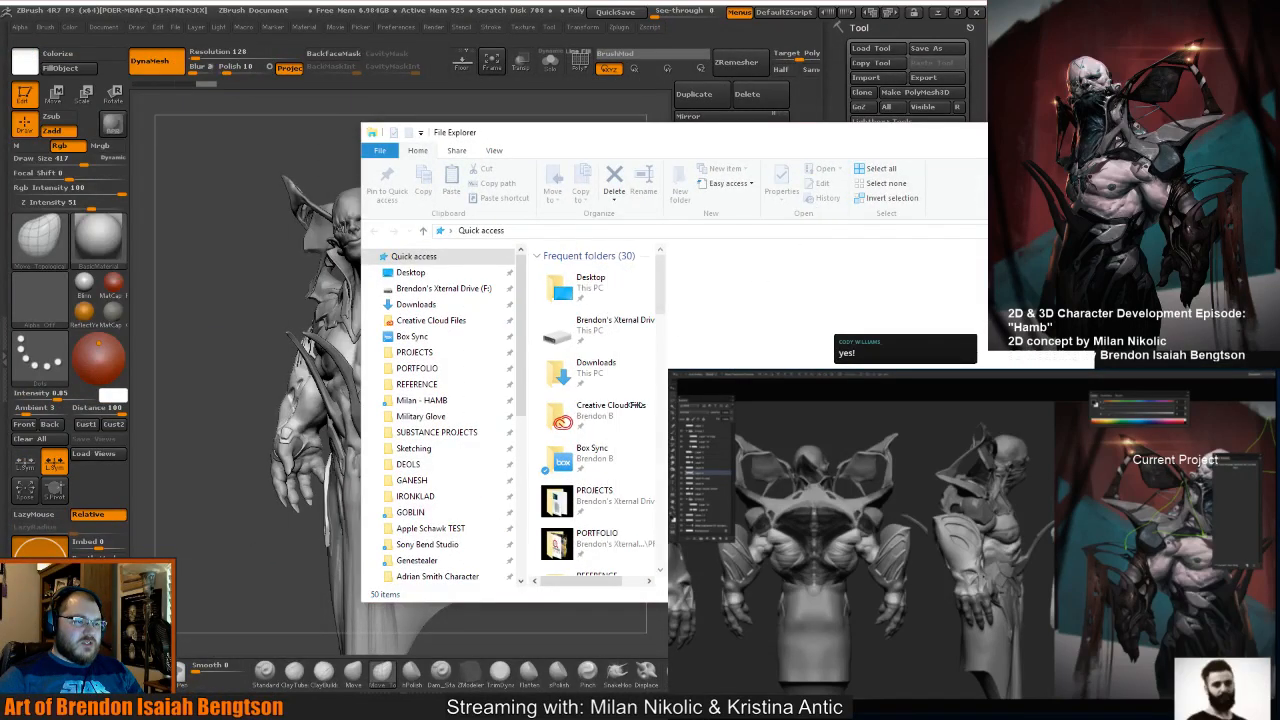
{"action": "left_click", "coordinate": [450, 560]}
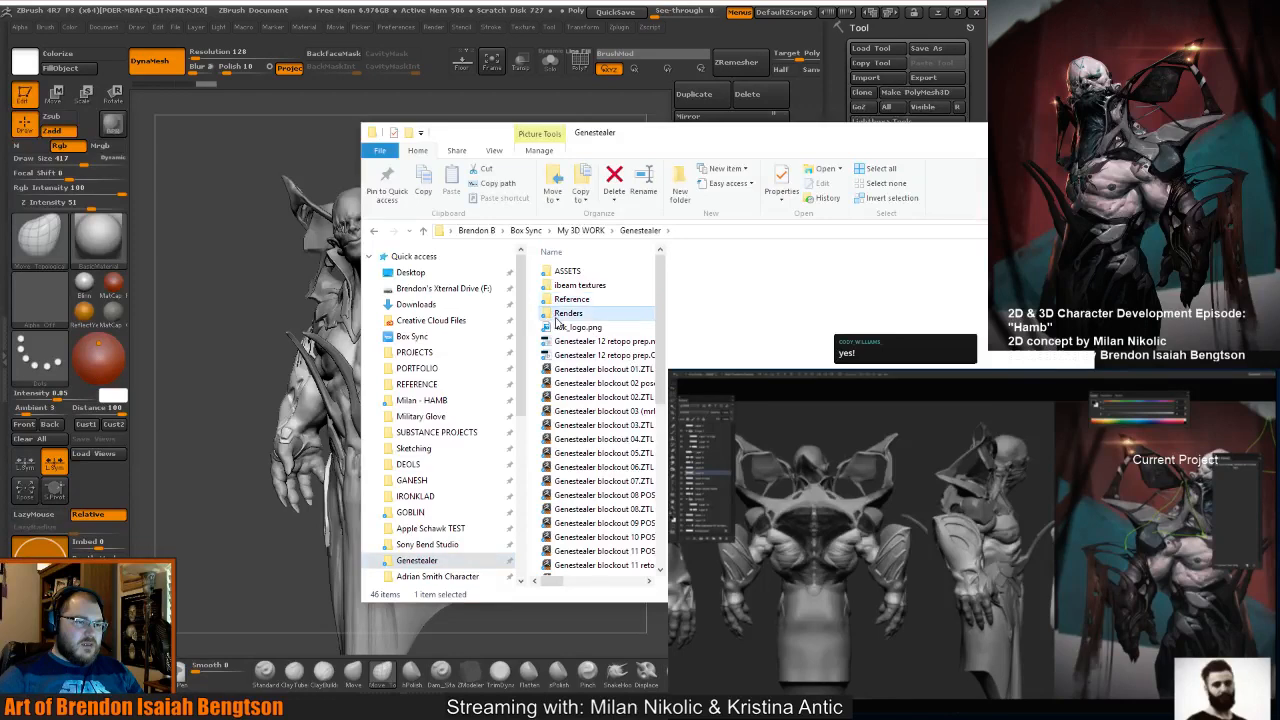
{"action": "double_click", "coordinate": [628, 315]}
{"action": "scroll", "coordinate": [610, 450], "scroll_direction": "down", "scroll_amount": 2}
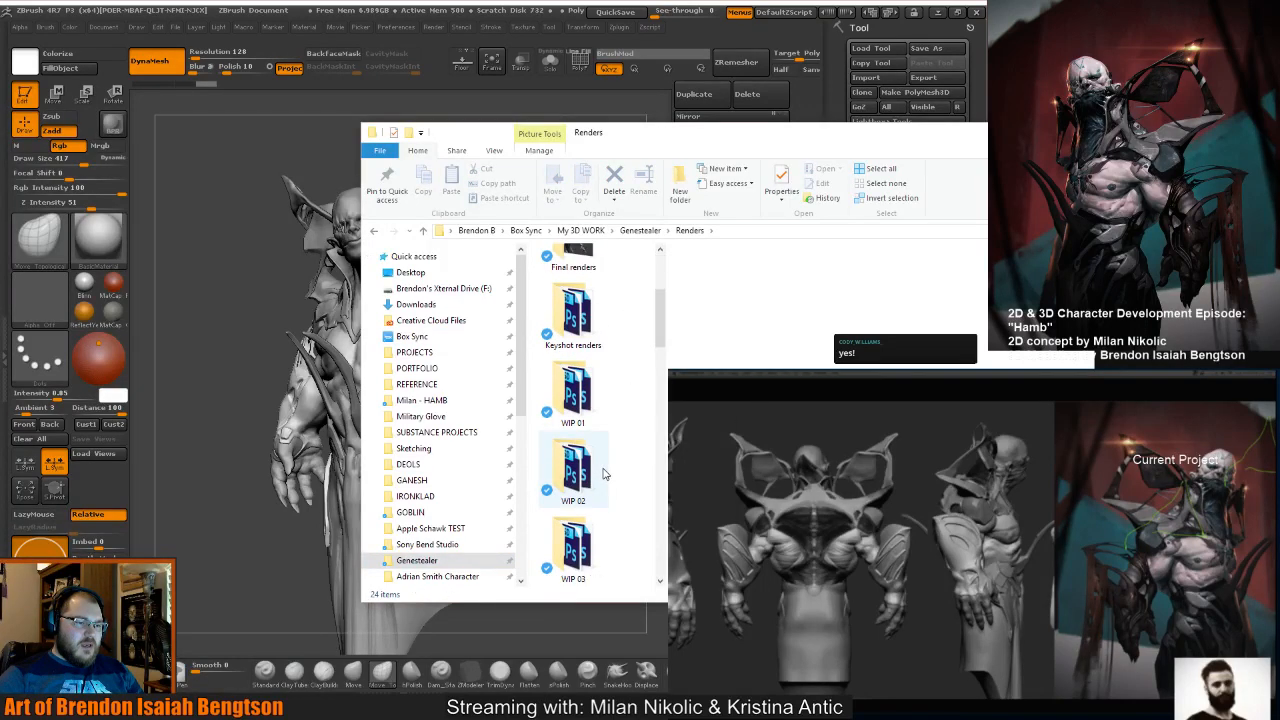
{"action": "double_click", "coordinate": [580, 318]}
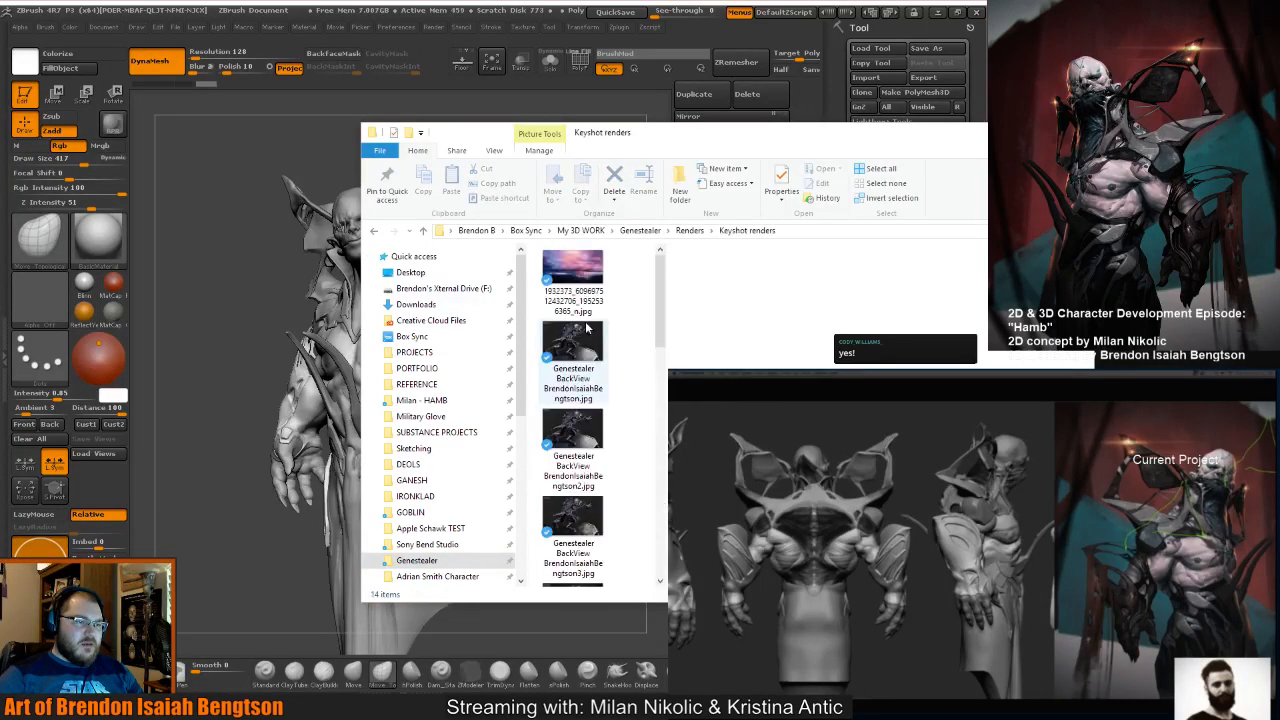
{"action": "left_click_drag", "start_coordinate": [658, 338], "coordinate": [657, 492]}
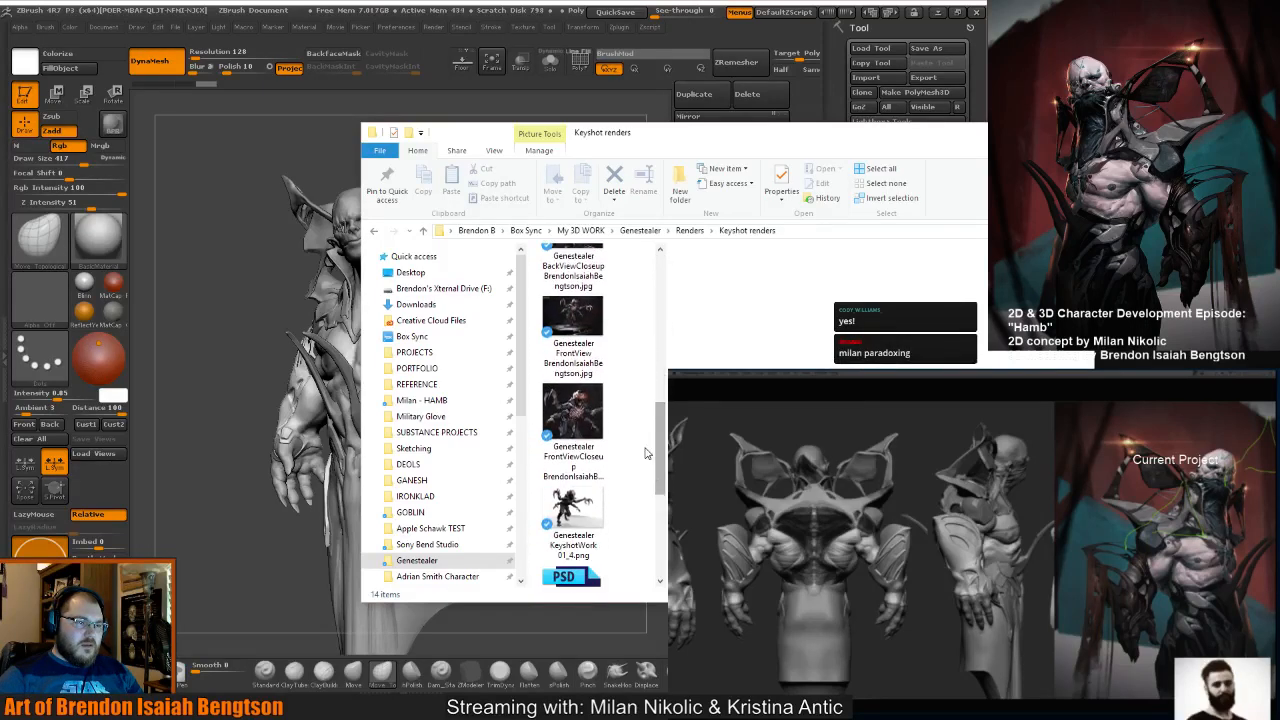
View the Genestealer front, close-up and back renders, and return to the Hamb sculpt in ZBrush.
{"action": "double_click", "coordinate": [565, 318]}
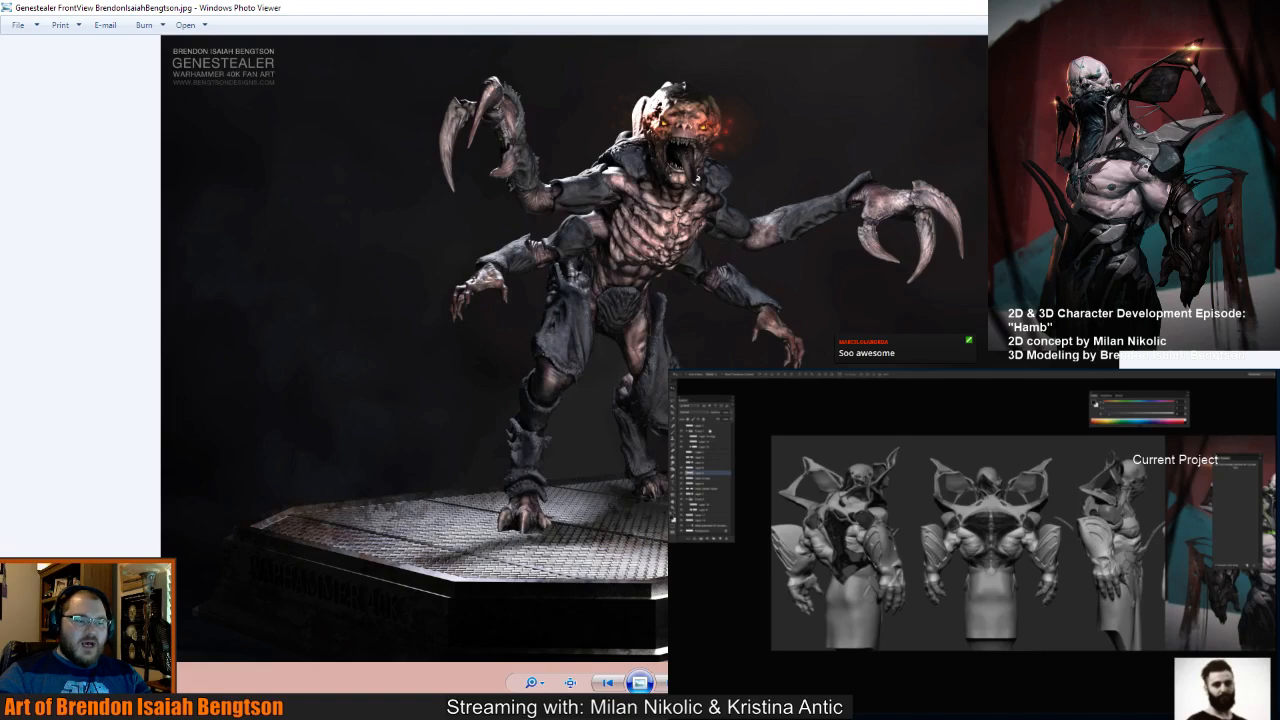
{"action": "left_click", "coordinate": [660, 682]}
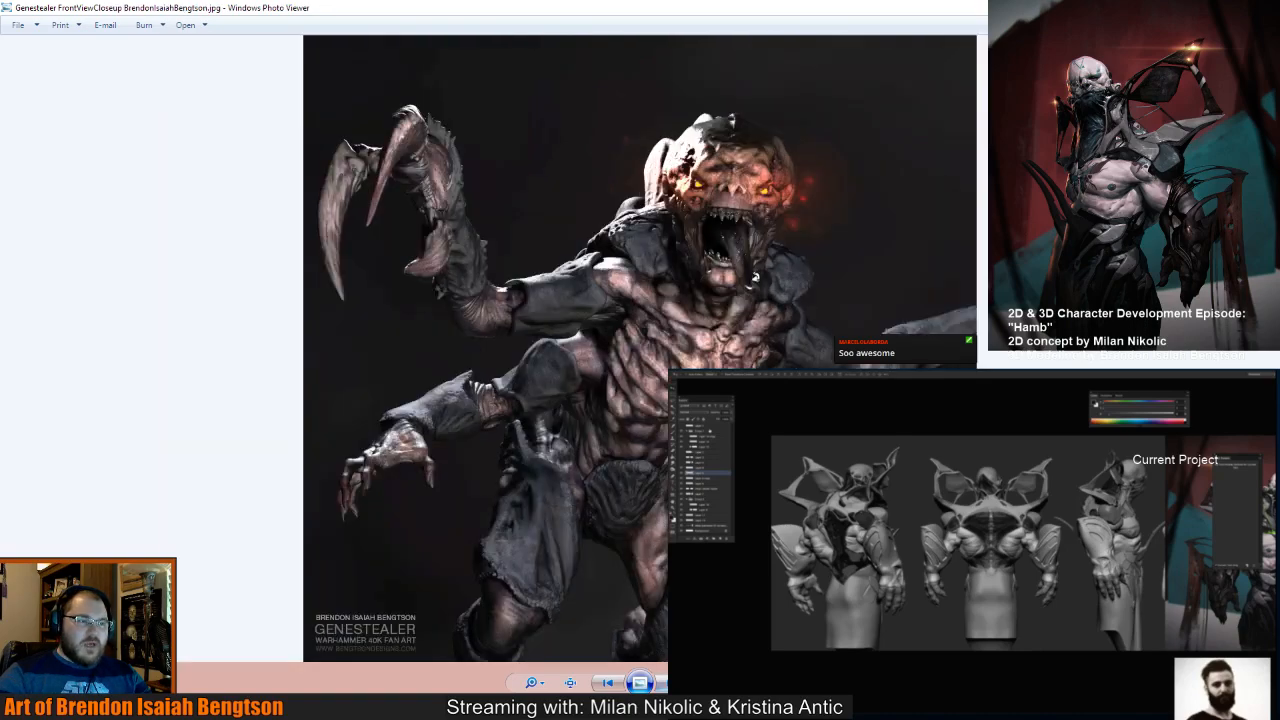
{"action": "left_click", "coordinate": [609, 682]}
{"action": "left_click", "coordinate": [609, 682]}
{"action": "left_click", "coordinate": [609, 682]}
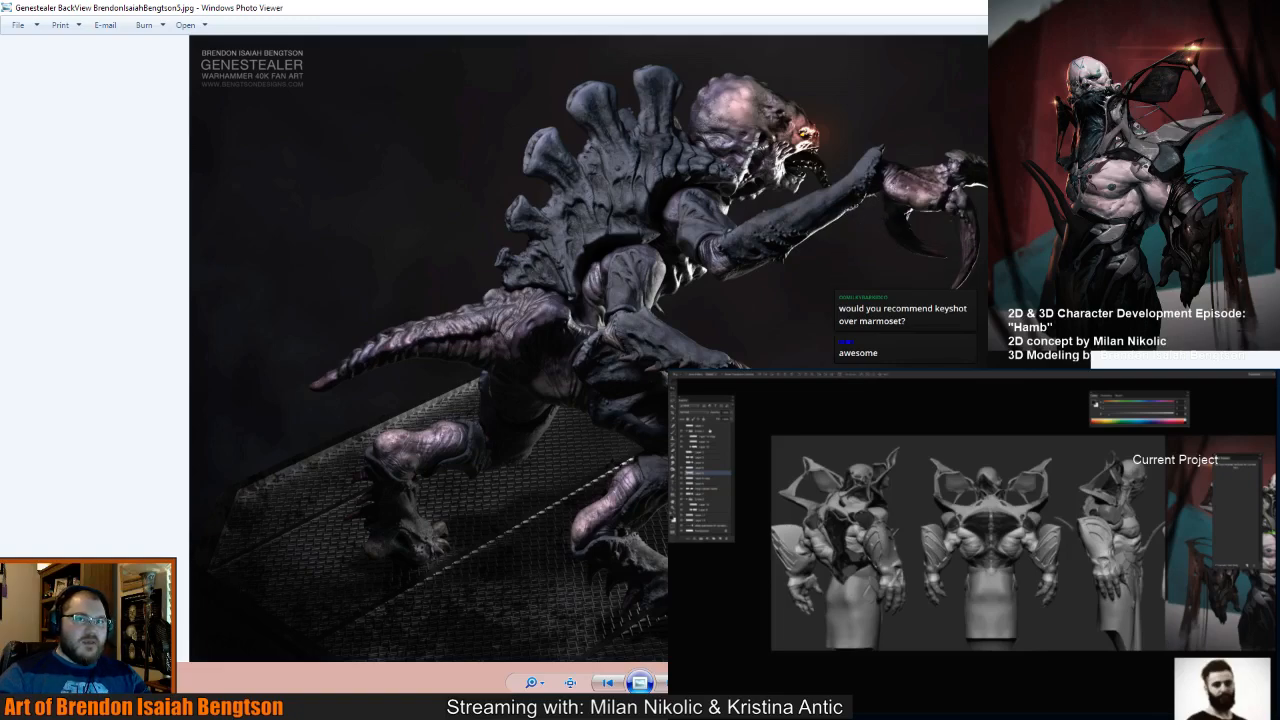
{"action": "key", "text": "alt+F4"}
{"action": "key", "text": "alt+F4"}
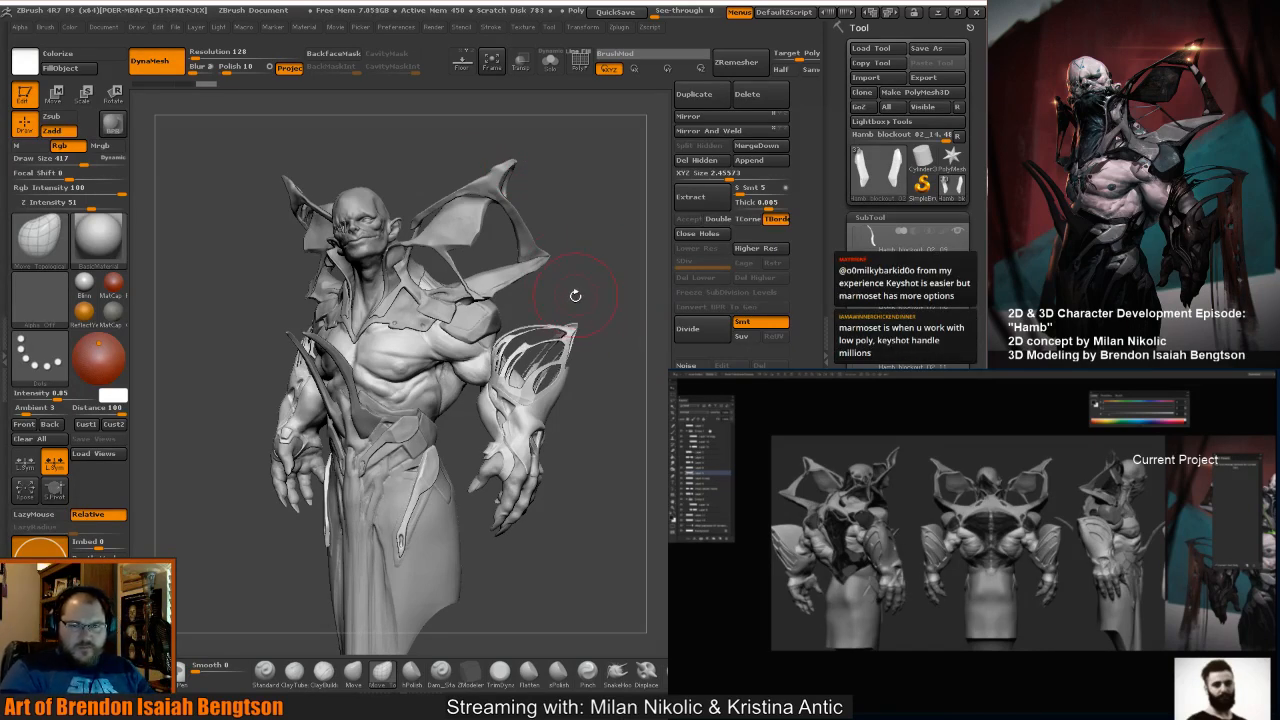
Select the torso subtool and adjust the chest's side profile with Move Topological at draw size 485.
{"action": "left_click_drag", "start_coordinate": [605, 286], "coordinate": [650, 285]}
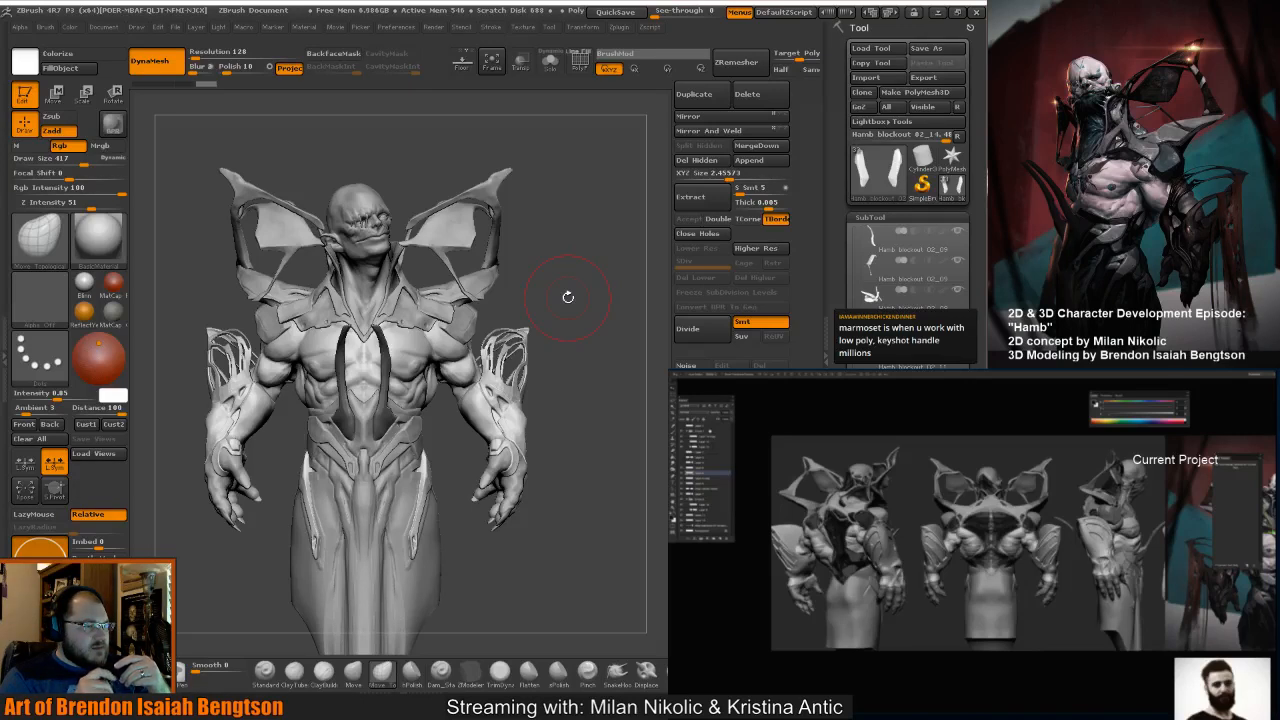
{"action": "left_click_drag", "start_coordinate": [586, 298], "coordinate": [506, 330]}
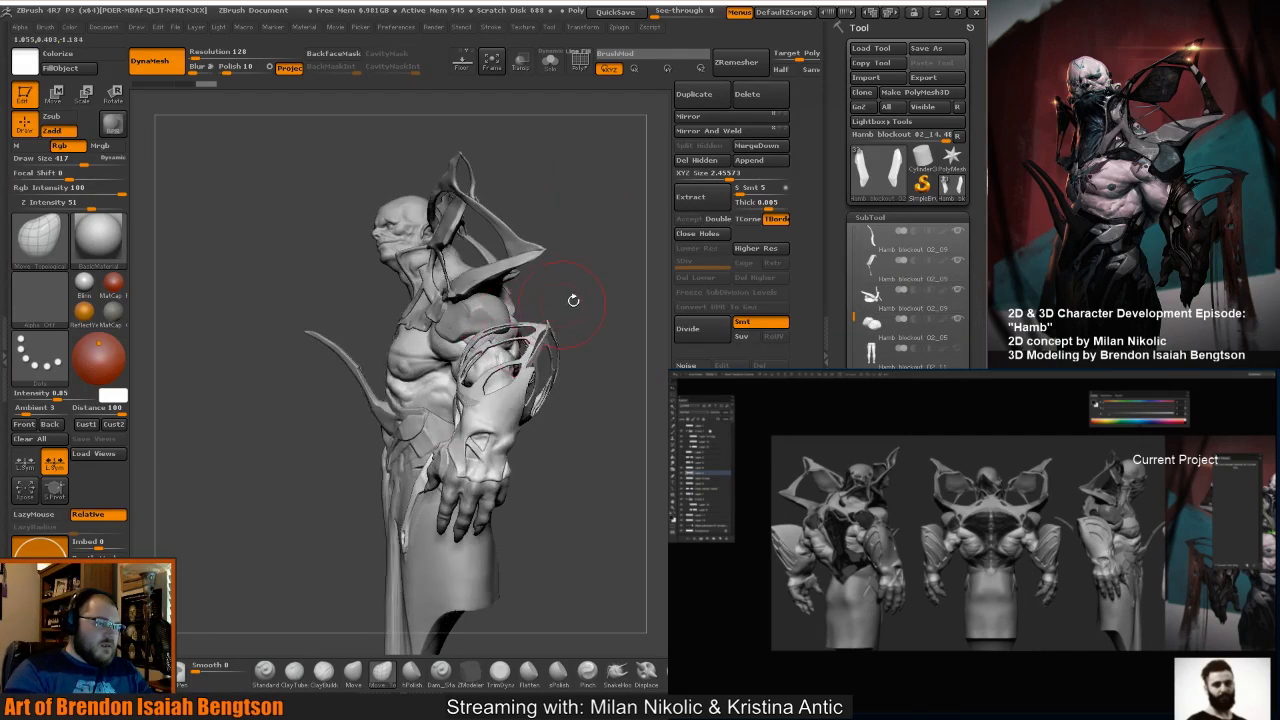
{"action": "mouse_move", "coordinate": [574, 297]}
{"action": "left_mouse_down"}
{"action": "mouse_move", "coordinate": [594, 301]}
{"action": "mouse_move", "coordinate": [575, 296]}
{"action": "left_mouse_up"}
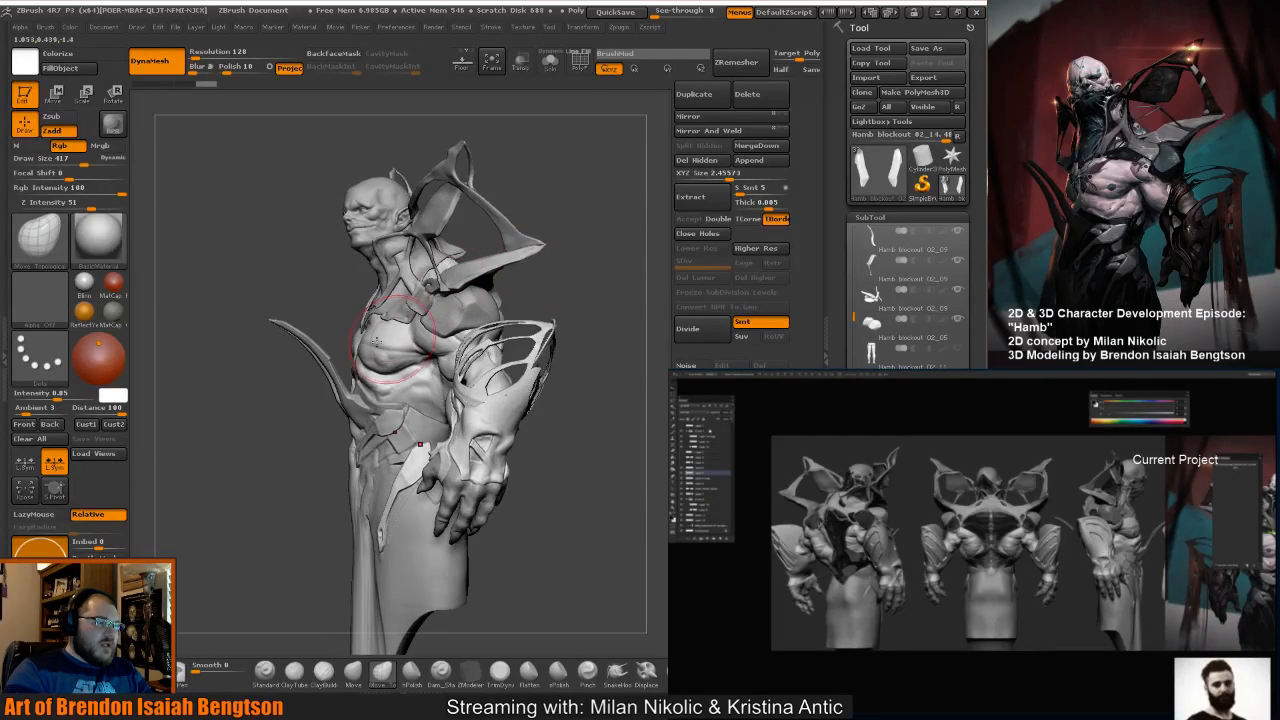
{"action": "key", "text": "space"}
{"action": "left_click", "coordinate": [373, 352]}
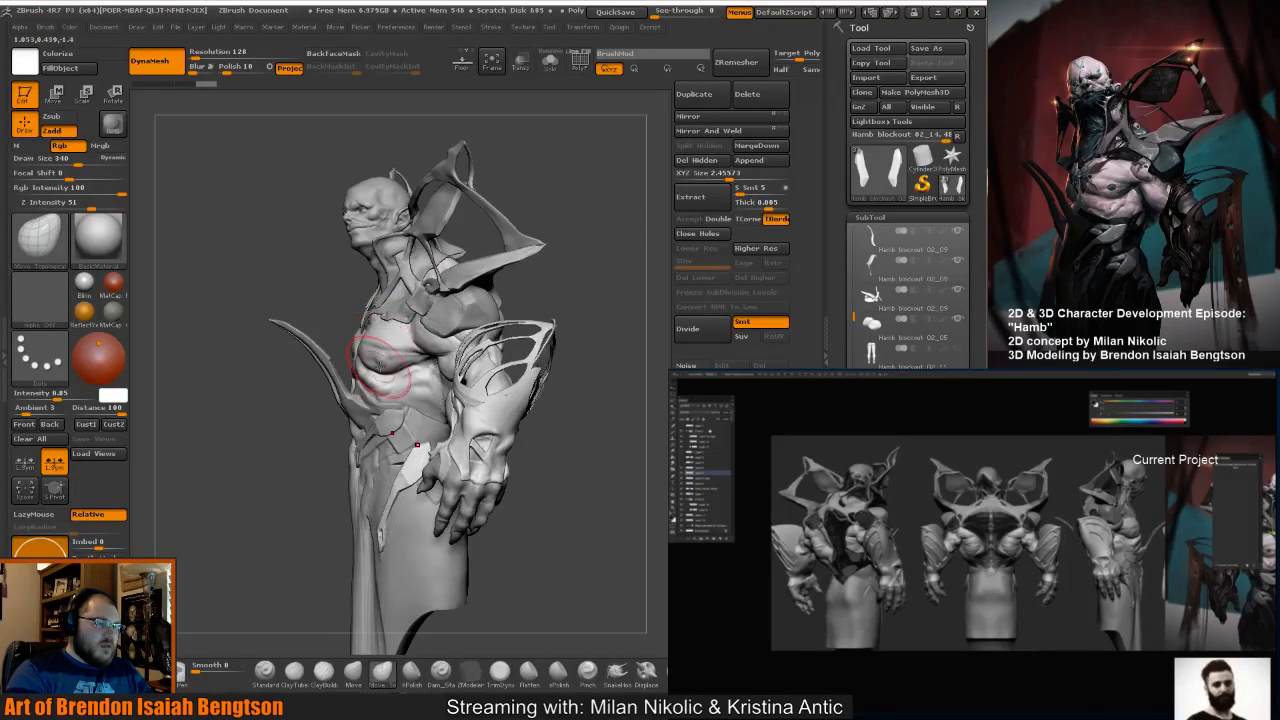
{"action": "left_click", "coordinate": [386, 362], "text": "alt"}
{"action": "key", "text": "space"}
{"action": "left_click", "coordinate": [393, 367]}
{"action": "left_click_drag", "start_coordinate": [600, 352], "coordinate": [447, 357]}
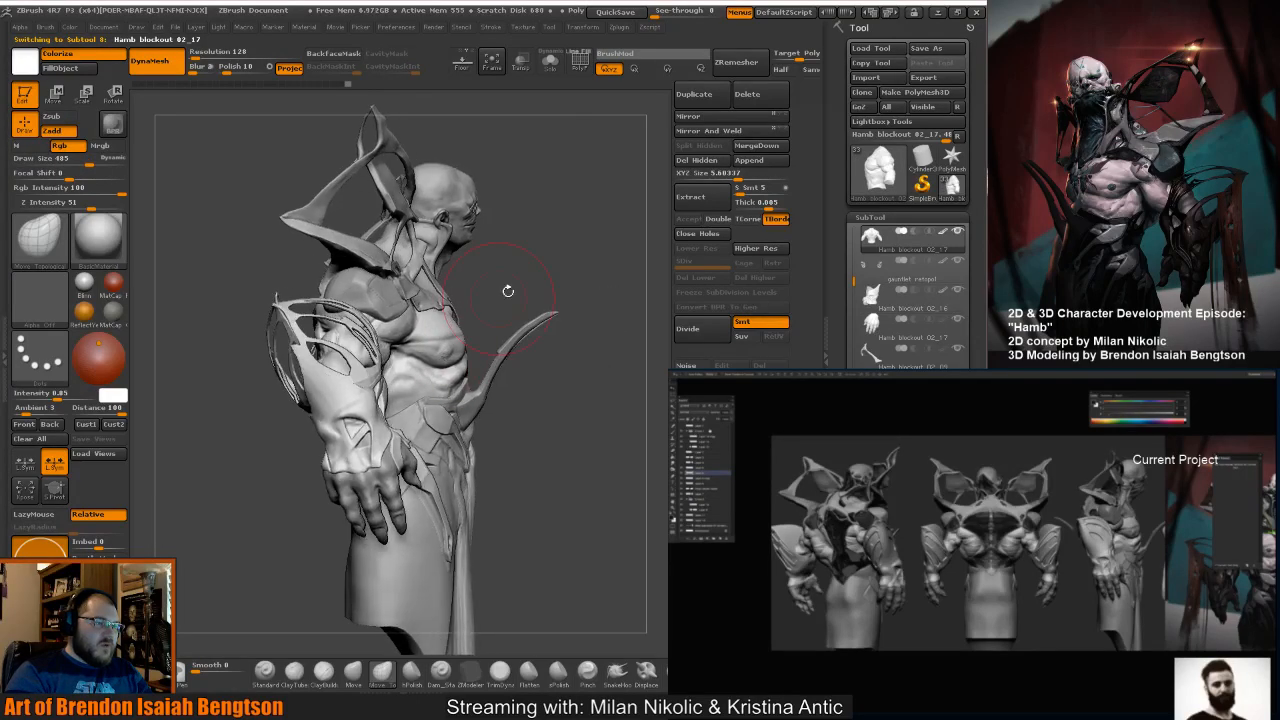
{"action": "left_click_drag", "start_coordinate": [454, 310], "coordinate": [458, 342]}
Reshape the chest with Move Topological at draw size 355, checking it from the front and three-quarter views.
{"action": "key", "text": "space"}
{"action": "left_click", "coordinate": [450, 348]}
{"action": "left_click_drag", "start_coordinate": [512, 326], "coordinate": [450, 322]}
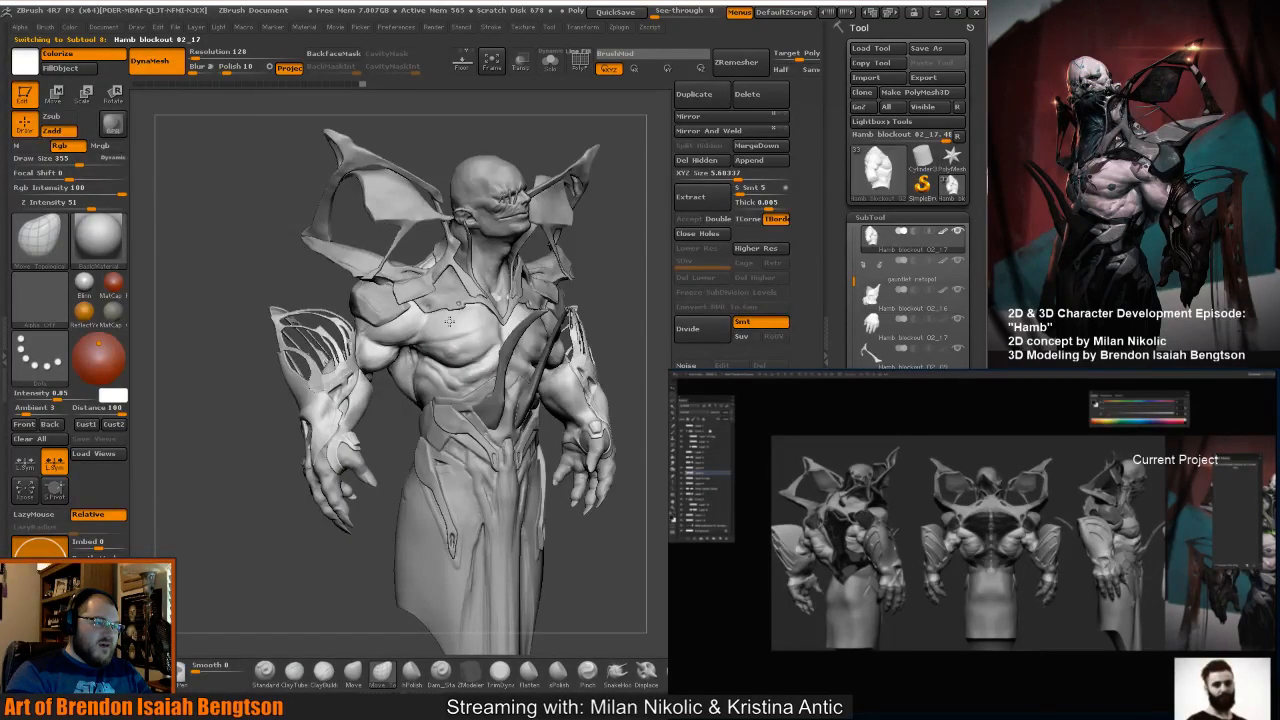
{"action": "left_click_drag", "start_coordinate": [610, 216], "coordinate": [535, 220]}
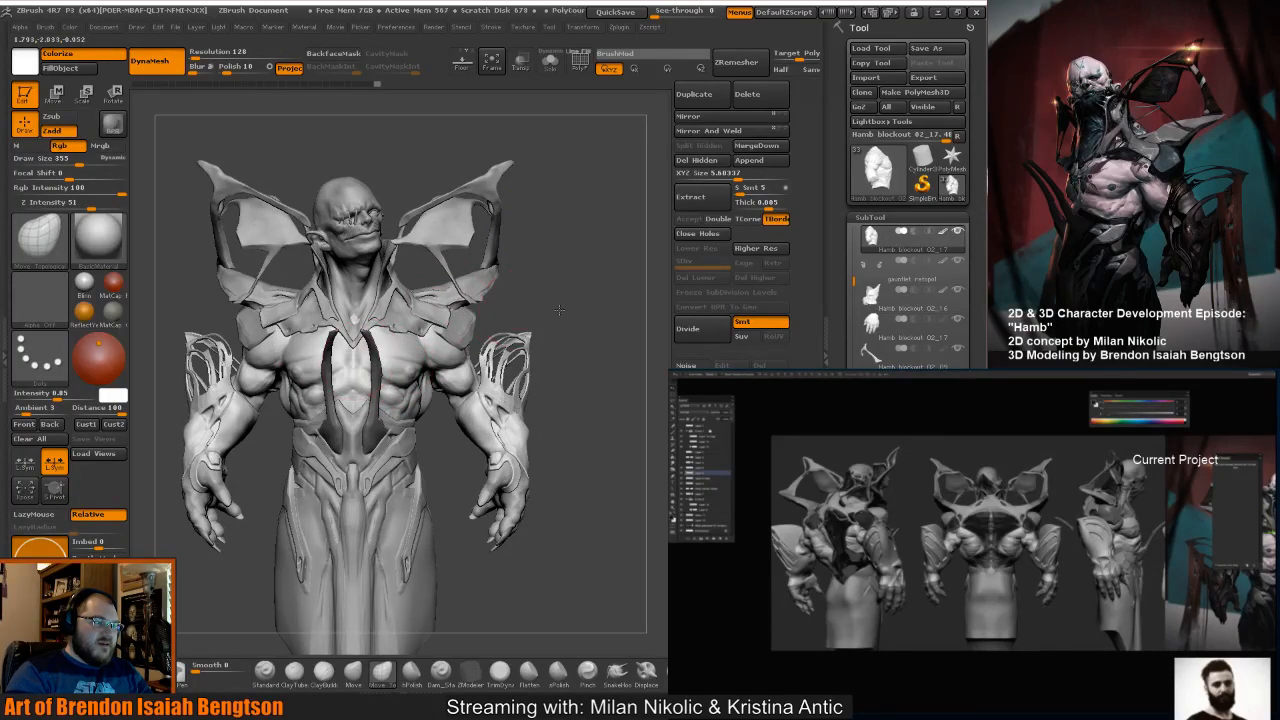
{"action": "left_click_drag", "start_coordinate": [560, 310], "coordinate": [494, 310]}
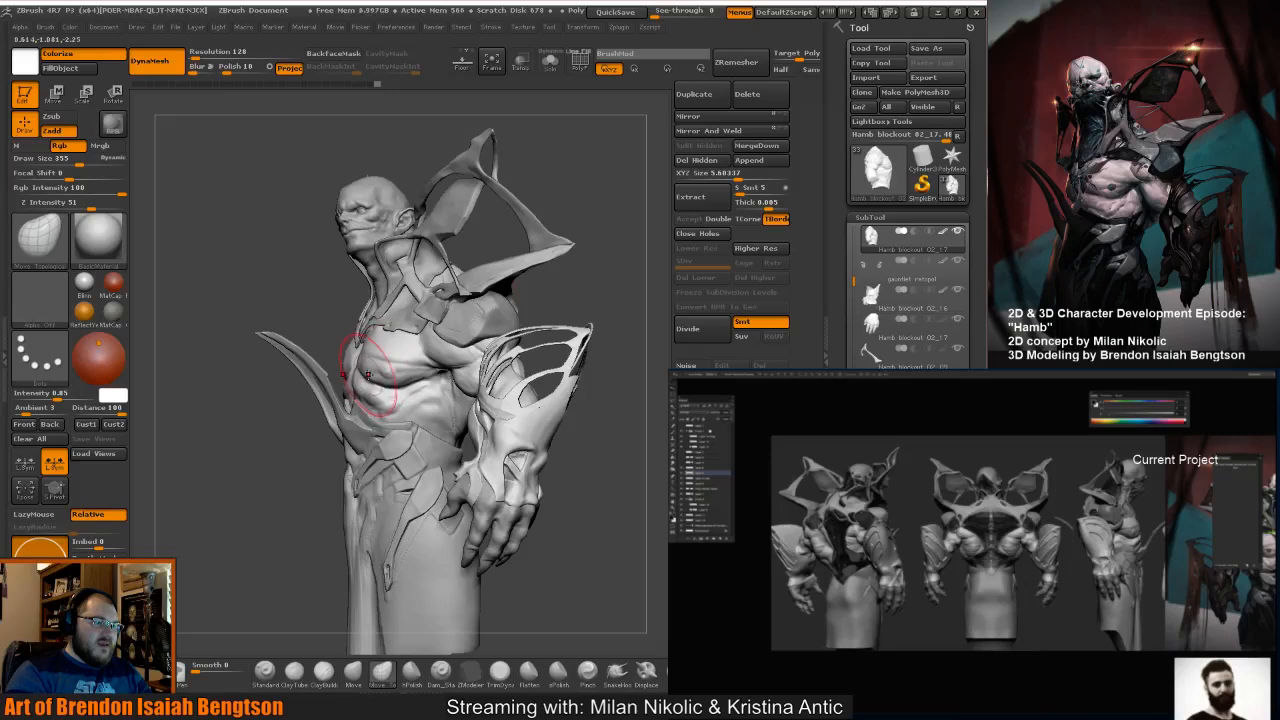
{"action": "mouse_move", "coordinate": [335, 300]}
{"action": "left_mouse_down"}
{"action": "mouse_move", "coordinate": [301, 280]}
{"action": "mouse_move", "coordinate": [337, 325]}
{"action": "mouse_move", "coordinate": [352, 318]}
{"action": "left_mouse_up"}
Refine the pectoral contour in side view with Move Topological at draw size 290.
{"action": "key", "text": "space"}
{"action": "key", "text": "space"}
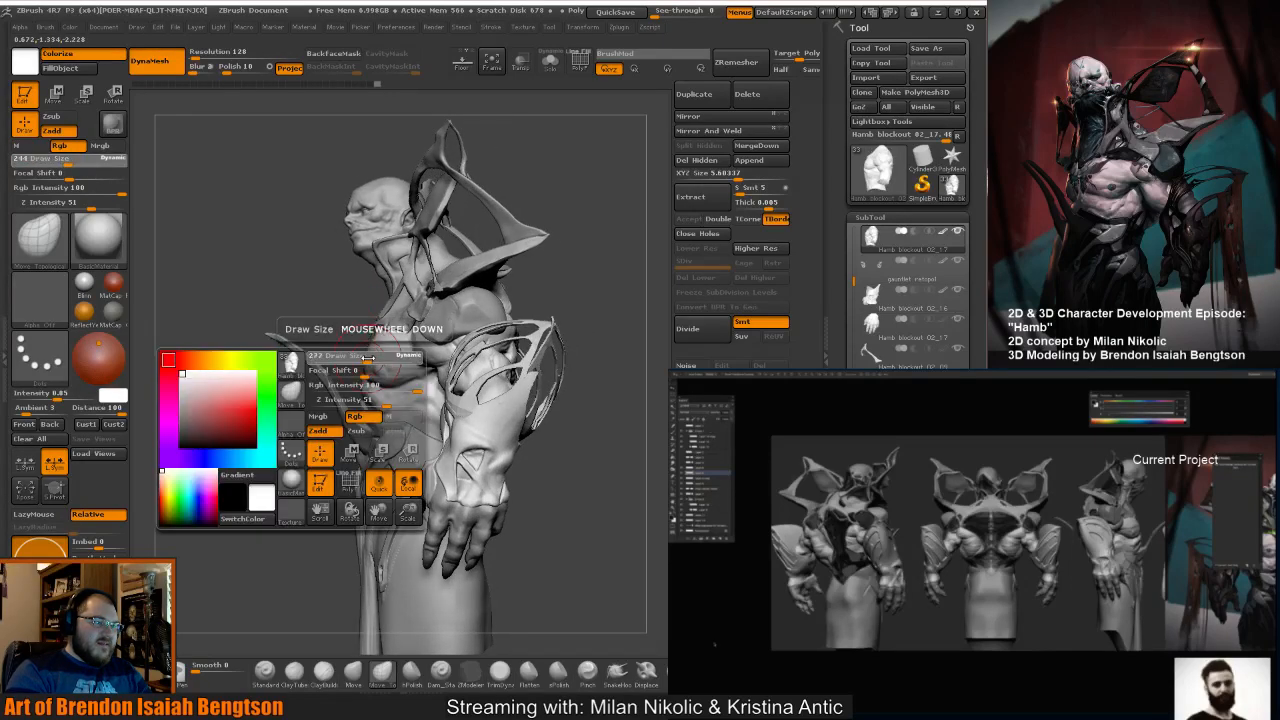
{"action": "left_click_drag", "start_coordinate": [341, 369], "coordinate": [346, 369]}
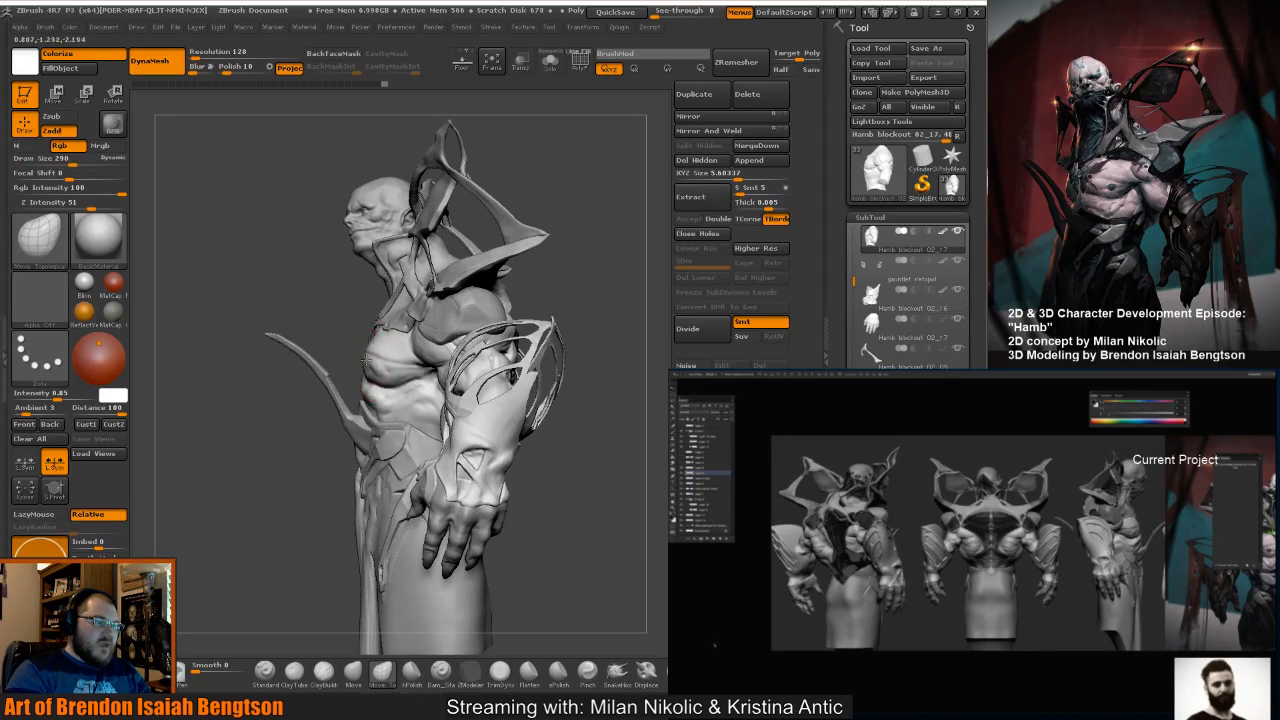
{"action": "left_click_drag", "start_coordinate": [376, 341], "coordinate": [372, 338]}
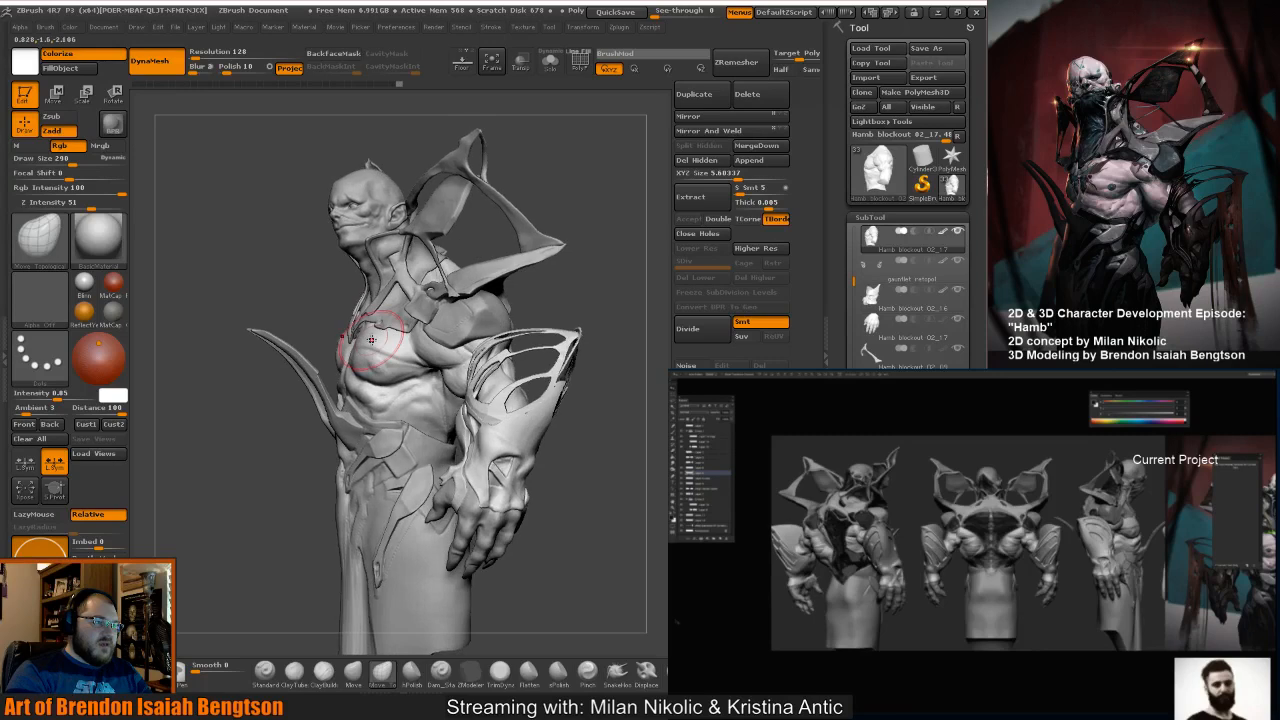
Reshape the torso's chest area with the Move Topological brush, enlarging the draw size to 325.
{"action": "left_click_drag", "start_coordinate": [318, 296], "coordinate": [366, 354]}
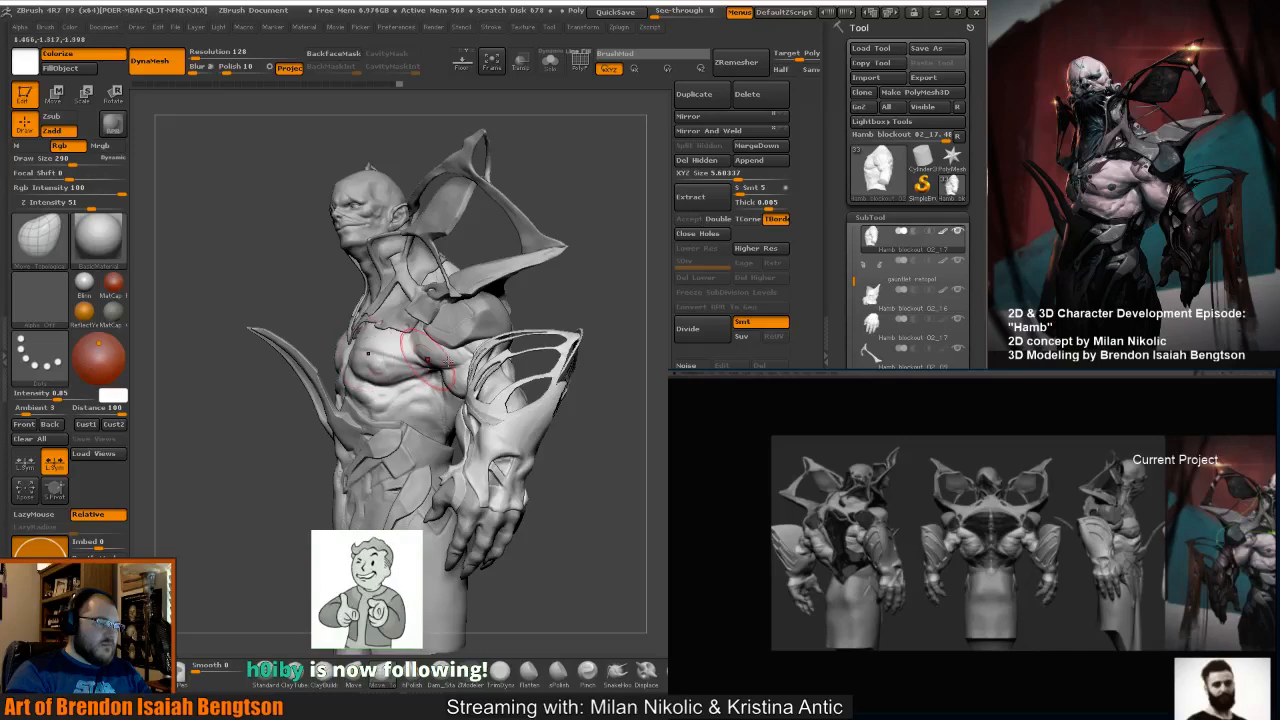
{"action": "mouse_move", "coordinate": [586, 294]}
{"action": "left_mouse_down"}
{"action": "mouse_move", "coordinate": [596, 302]}
{"action": "mouse_move", "coordinate": [591, 288]}
{"action": "left_mouse_up"}
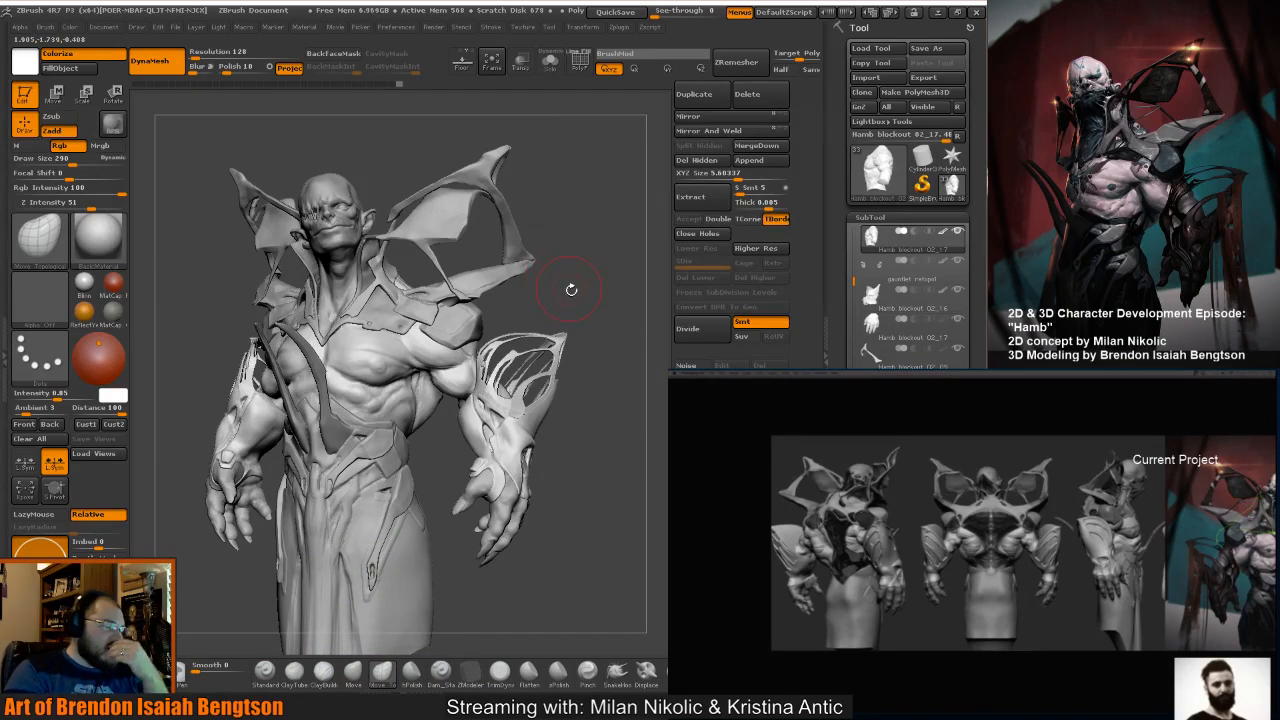
{"action": "mouse_move", "coordinate": [575, 292]}
{"action": "left_mouse_down"}
{"action": "mouse_move", "coordinate": [586, 291]}
{"action": "mouse_move", "coordinate": [571, 300]}
{"action": "left_mouse_up"}
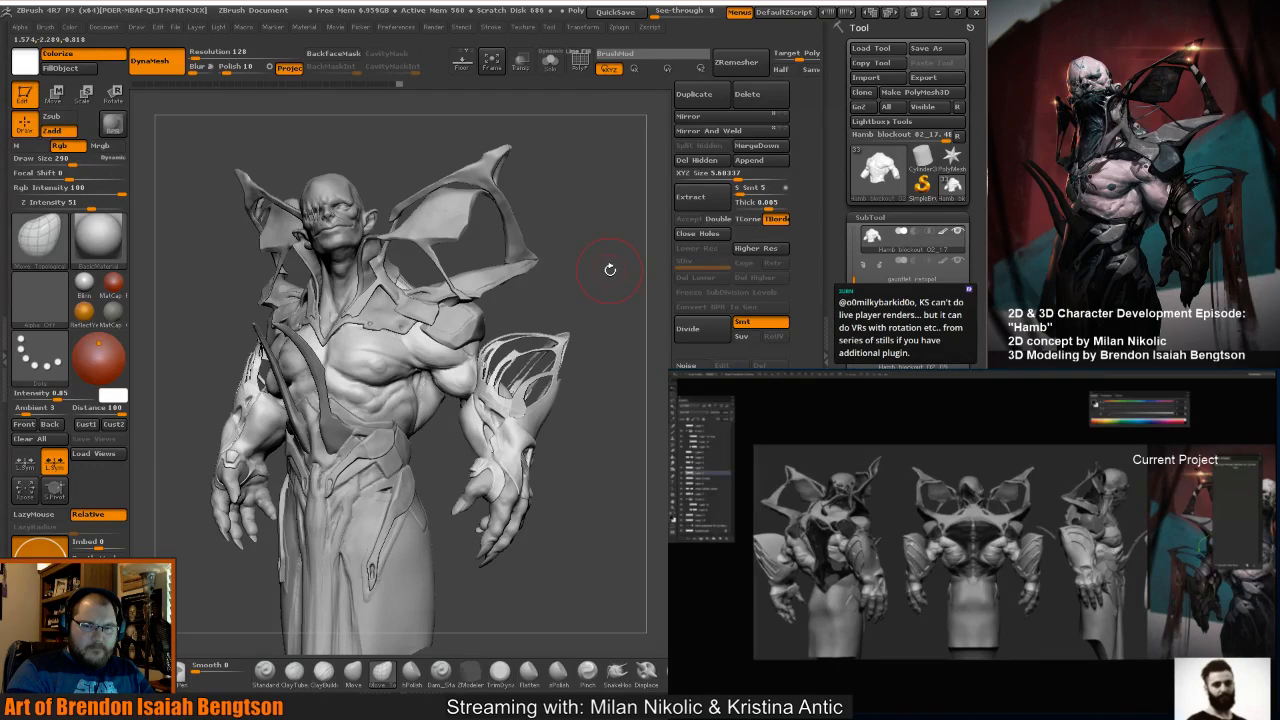
{"action": "mouse_move", "coordinate": [591, 286]}
{"action": "left_mouse_down"}
{"action": "mouse_move", "coordinate": [574, 286]}
{"action": "mouse_move", "coordinate": [586, 294]}
{"action": "left_mouse_up"}
{"action": "key", "text": "space"}
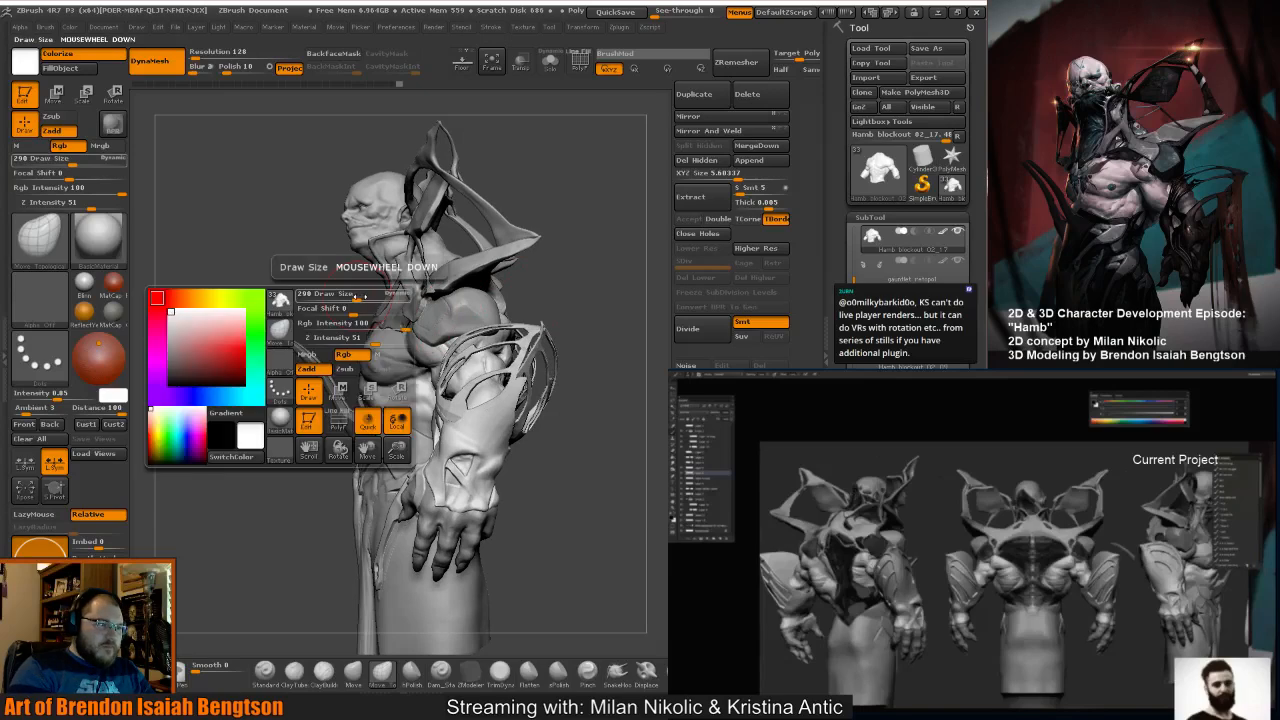
{"action": "left_click", "coordinate": [360, 297]}
{"action": "left_click_drag", "start_coordinate": [285, 298], "coordinate": [366, 298]}
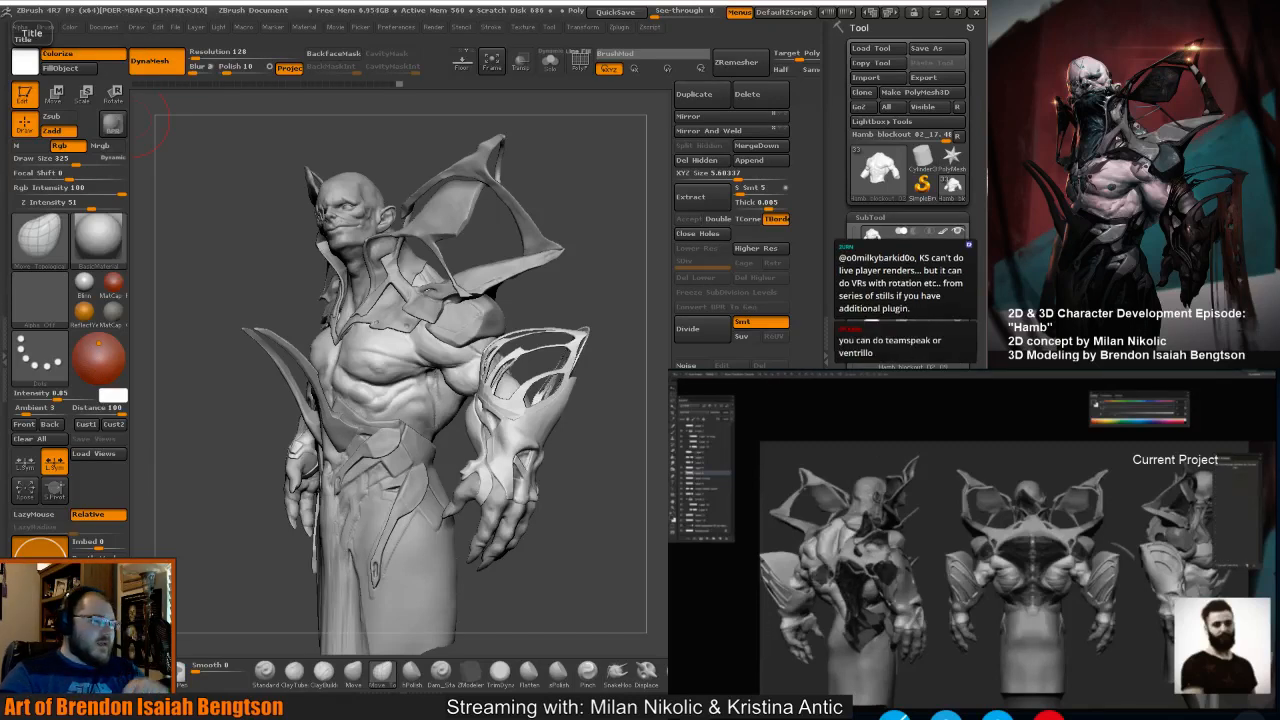
Reduce the Move Topological draw size to 244 and adjust the profile of the chest muscles.
{"action": "left_click_drag", "start_coordinate": [571, 303], "coordinate": [574, 294]}
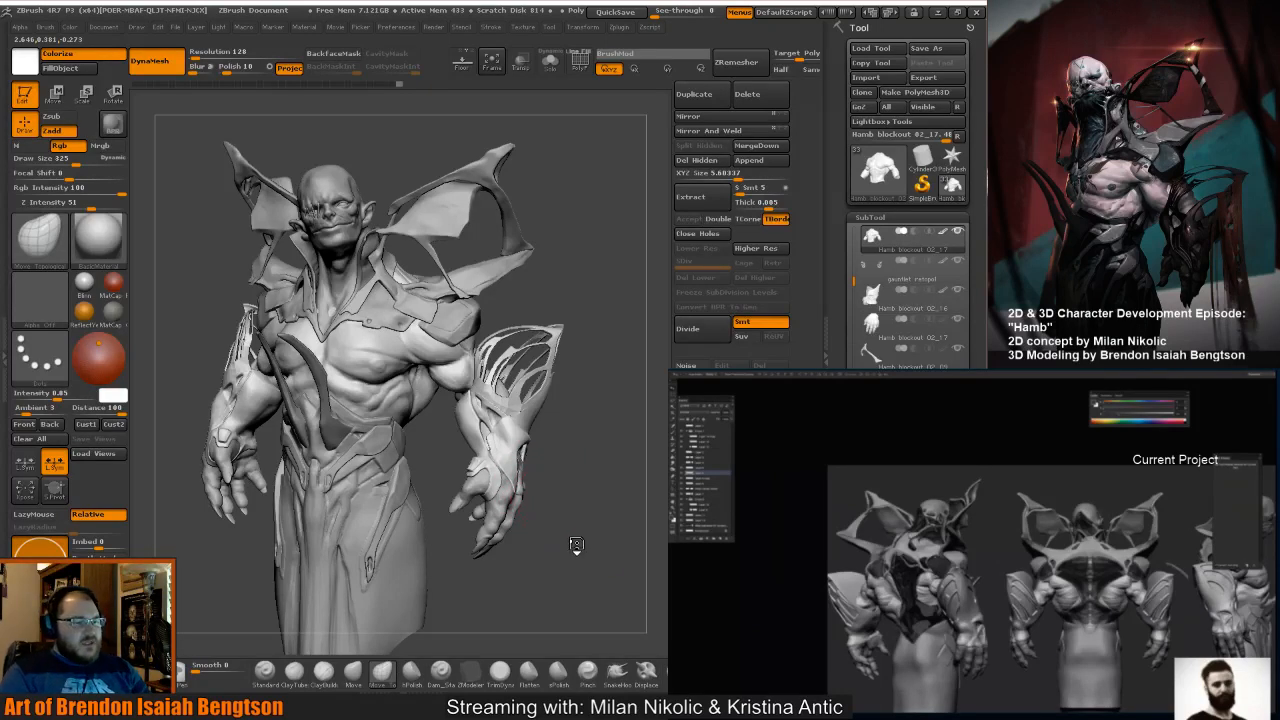
{"action": "left_click_drag", "start_coordinate": [571, 543], "coordinate": [571, 529]}
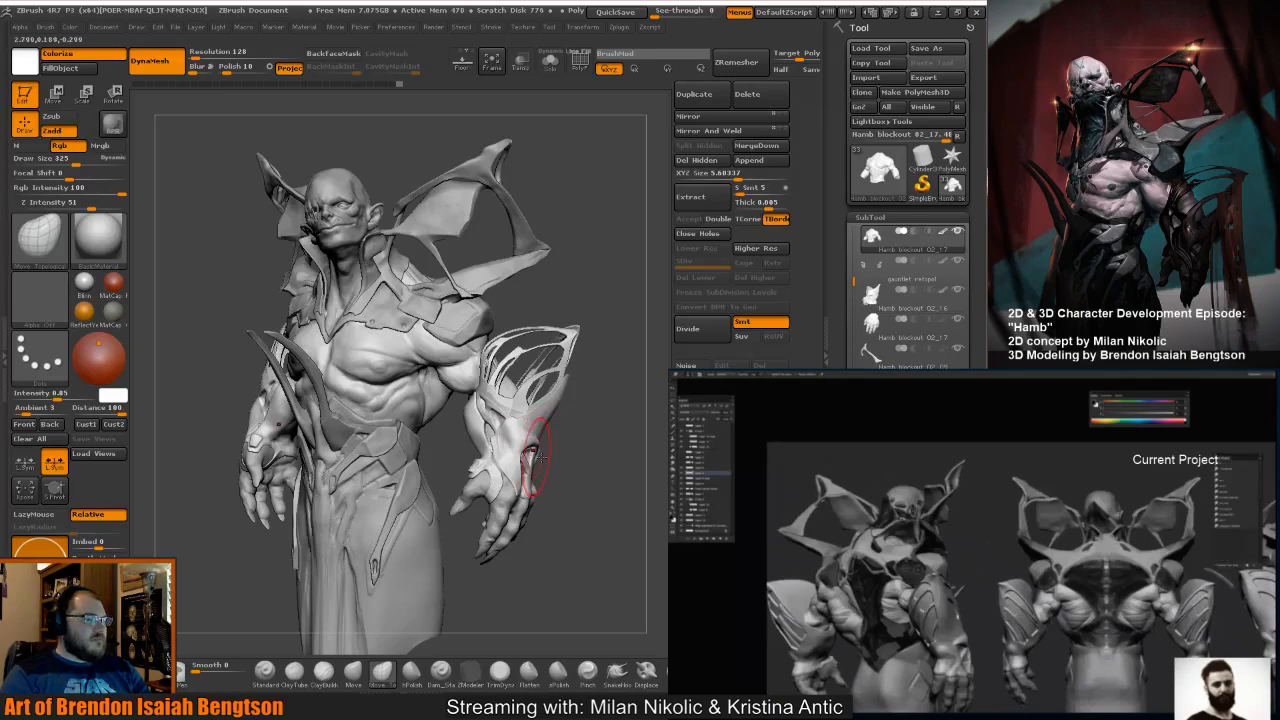
{"action": "left_click_drag", "start_coordinate": [594, 449], "coordinate": [632, 447]}
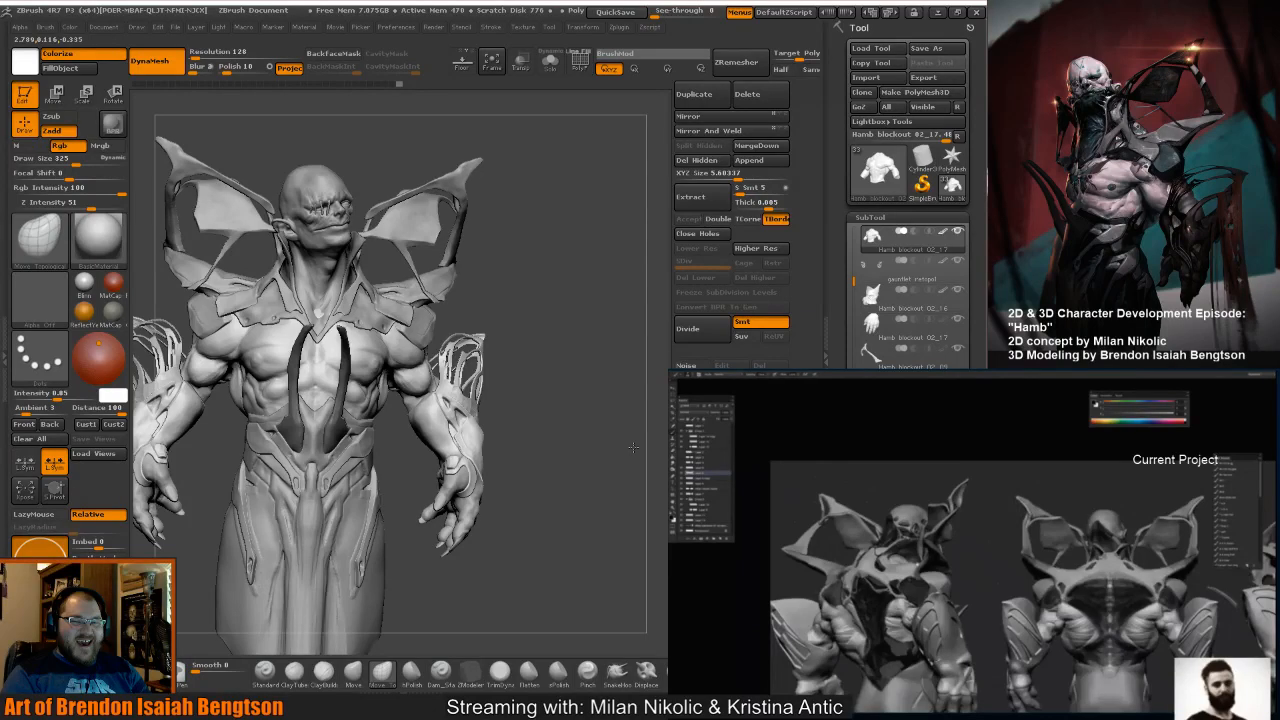
{"action": "left_click_drag", "start_coordinate": [632, 447], "coordinate": [398, 378]}
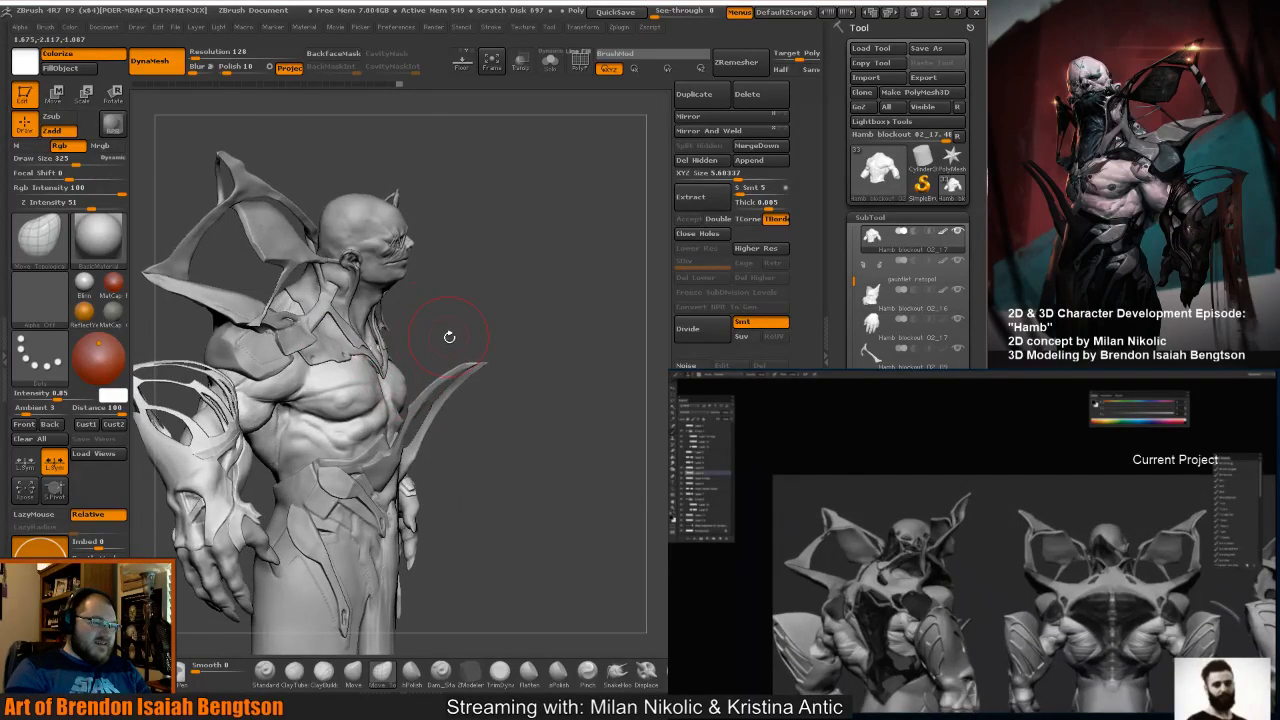
{"action": "mouse_move", "coordinate": [443, 334]}
{"action": "left_mouse_down"}
{"action": "mouse_move", "coordinate": [321, 336]}
{"action": "mouse_move", "coordinate": [391, 394]}
{"action": "mouse_move", "coordinate": [398, 384]}
{"action": "left_mouse_up"}
{"action": "key", "text": "space"}
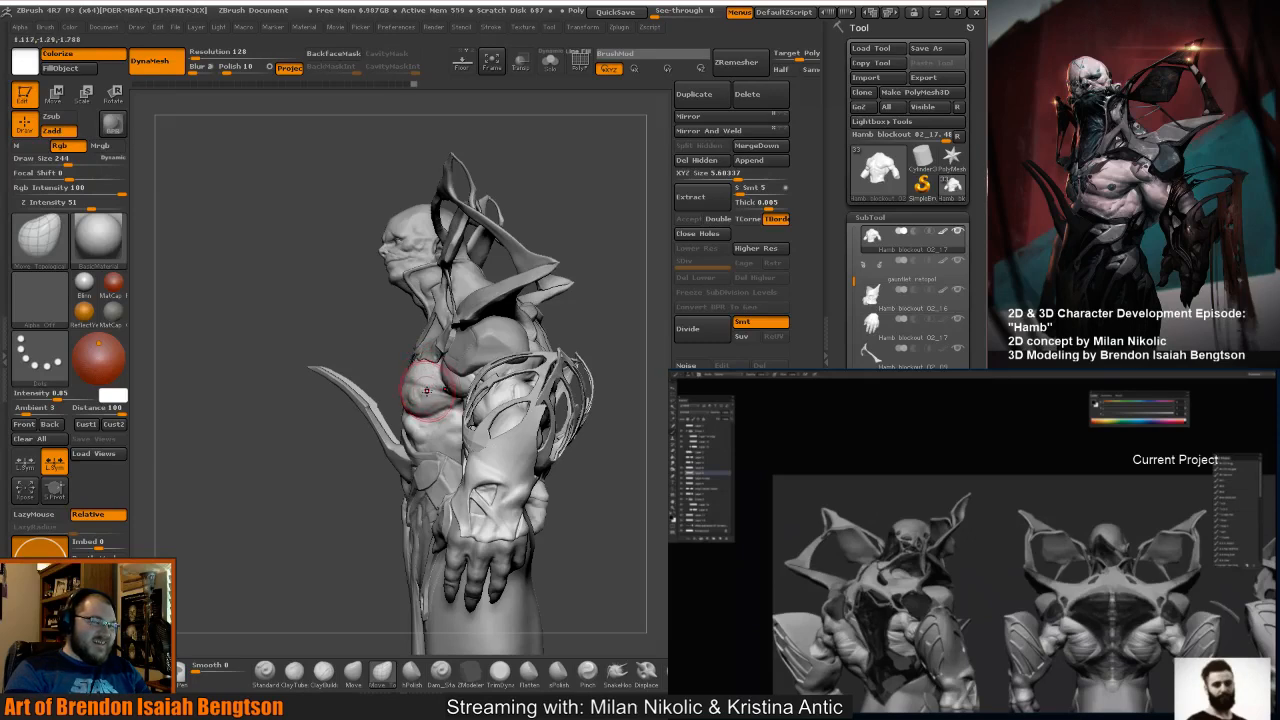
{"action": "left_click_drag", "start_coordinate": [426, 390], "coordinate": [418, 388]}
{"action": "mouse_move", "coordinate": [386, 330]}
{"action": "left_mouse_down"}
{"action": "mouse_move", "coordinate": [418, 360]}
{"action": "mouse_move", "coordinate": [378, 392]}
{"action": "mouse_move", "coordinate": [345, 388]}
{"action": "mouse_move", "coordinate": [362, 378]}
{"action": "left_mouse_up"}
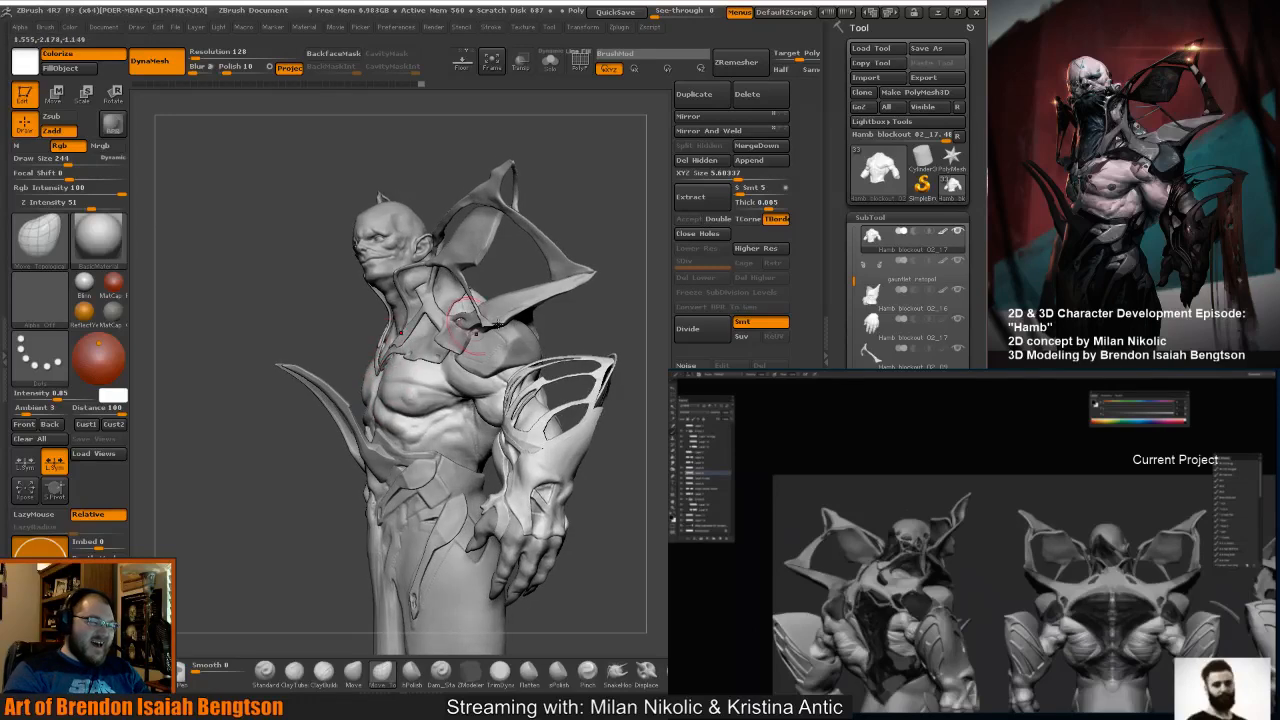
{"action": "mouse_move", "coordinate": [631, 321]}
{"action": "left_mouse_down"}
{"action": "mouse_move", "coordinate": [651, 318]}
{"action": "mouse_move", "coordinate": [612, 306]}
{"action": "mouse_move", "coordinate": [599, 322]}
{"action": "mouse_move", "coordinate": [614, 341]}
{"action": "mouse_move", "coordinate": [364, 336]}
{"action": "mouse_move", "coordinate": [414, 362]}
{"action": "mouse_move", "coordinate": [475, 335]}
{"action": "mouse_move", "coordinate": [506, 496]}
{"action": "mouse_move", "coordinate": [514, 434]}
{"action": "mouse_move", "coordinate": [487, 438]}
{"action": "mouse_move", "coordinate": [525, 430]}
{"action": "mouse_move", "coordinate": [421, 458]}
{"action": "left_mouse_up"}
Make the head subtool Hamb blockout 07 active and frame the face and neck.
{"action": "left_click", "coordinate": [434, 268], "text": "alt"}
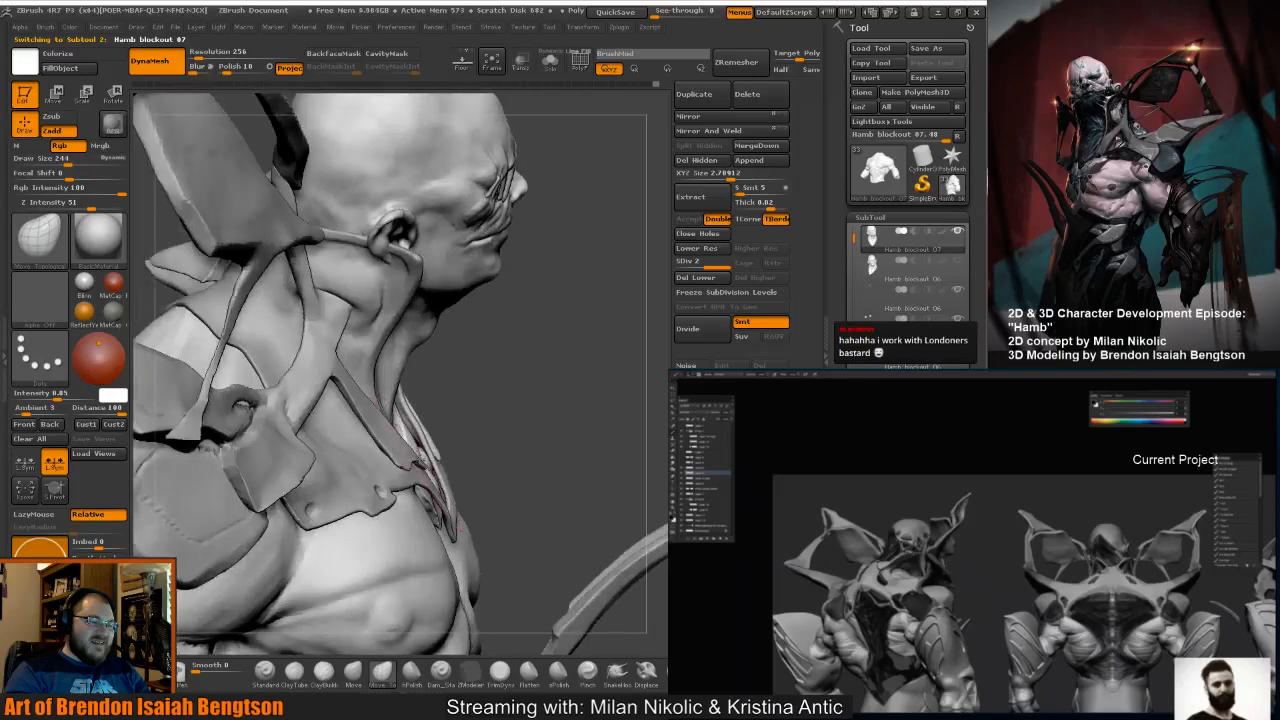
{"action": "left_click_drag", "start_coordinate": [531, 409], "coordinate": [456, 400]}
{"action": "mouse_move", "coordinate": [537, 160]}
{"action": "left_mouse_down", "text": "alt"}
{"action": "mouse_move", "coordinate": [544, 210]}
{"action": "mouse_move", "coordinate": [526, 211]}
{"action": "mouse_move", "coordinate": [592, 184]}
{"action": "left_mouse_up", "text": "alt"}
{"action": "key", "text": "b"}
{"action": "key", "text": "c"}
{"action": "key", "text": "b"}
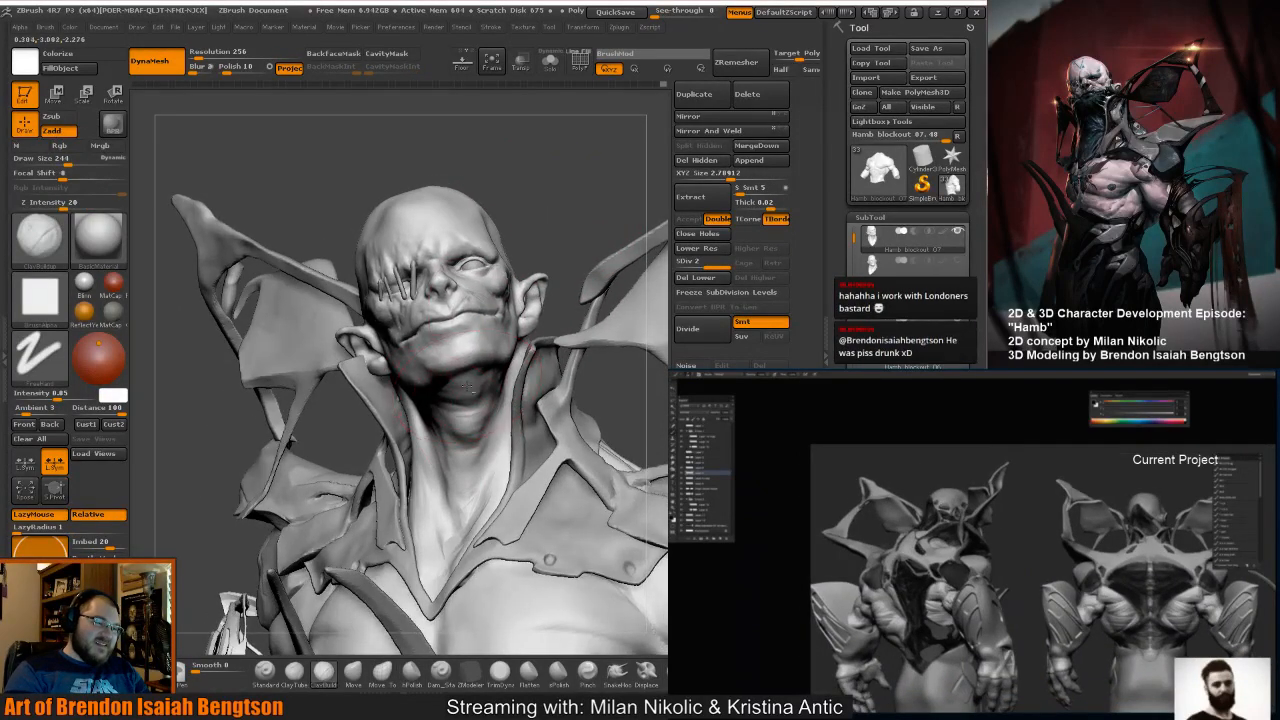
{"action": "key", "text": "b"}
{"action": "key", "text": "m"}
{"action": "key", "text": "t"}
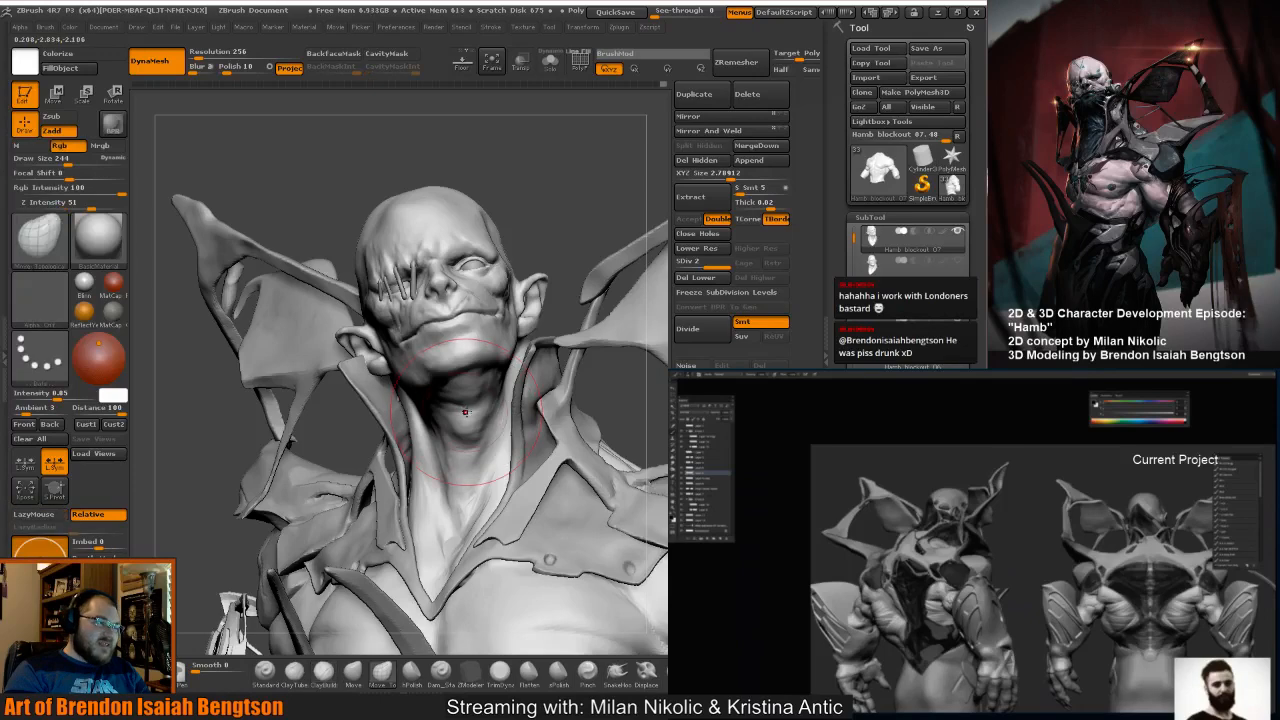
Set the Move Topological draw size to 101 and nudge the forms around the mouth.
{"action": "left_click_drag", "start_coordinate": [556, 210], "coordinate": [590, 203]}
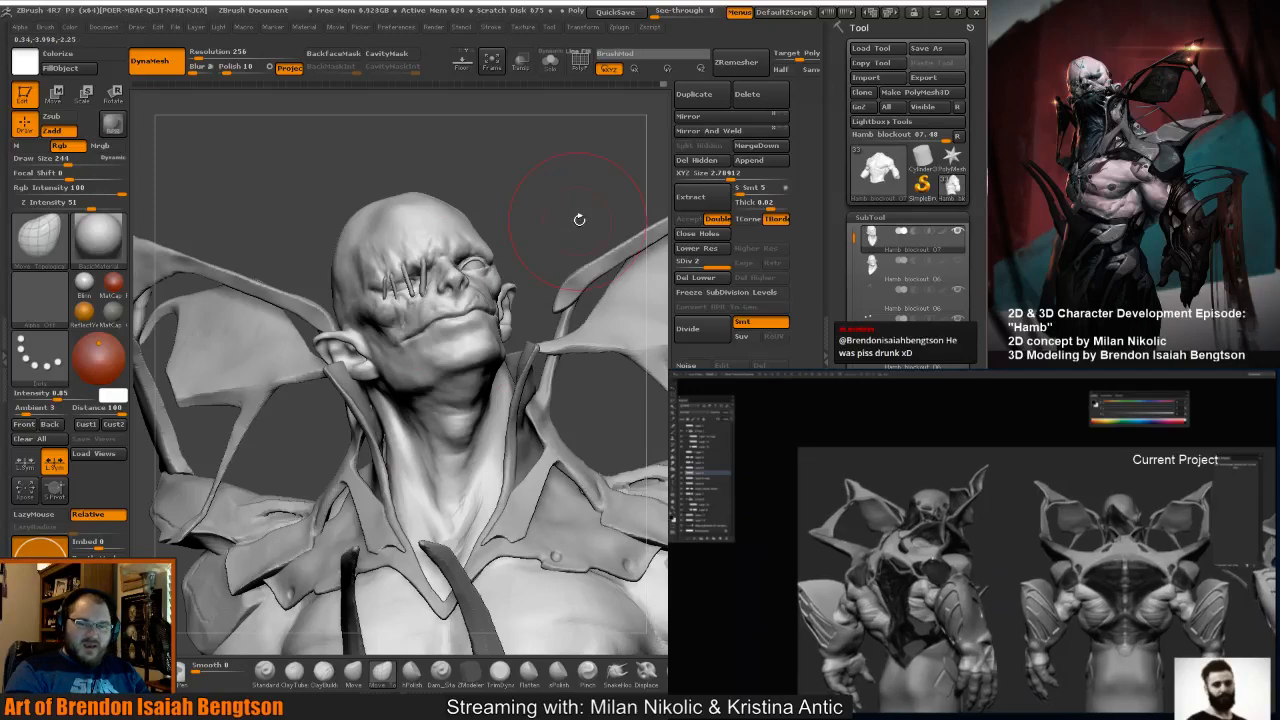
{"action": "left_click_drag", "start_coordinate": [580, 217], "coordinate": [575, 229]}
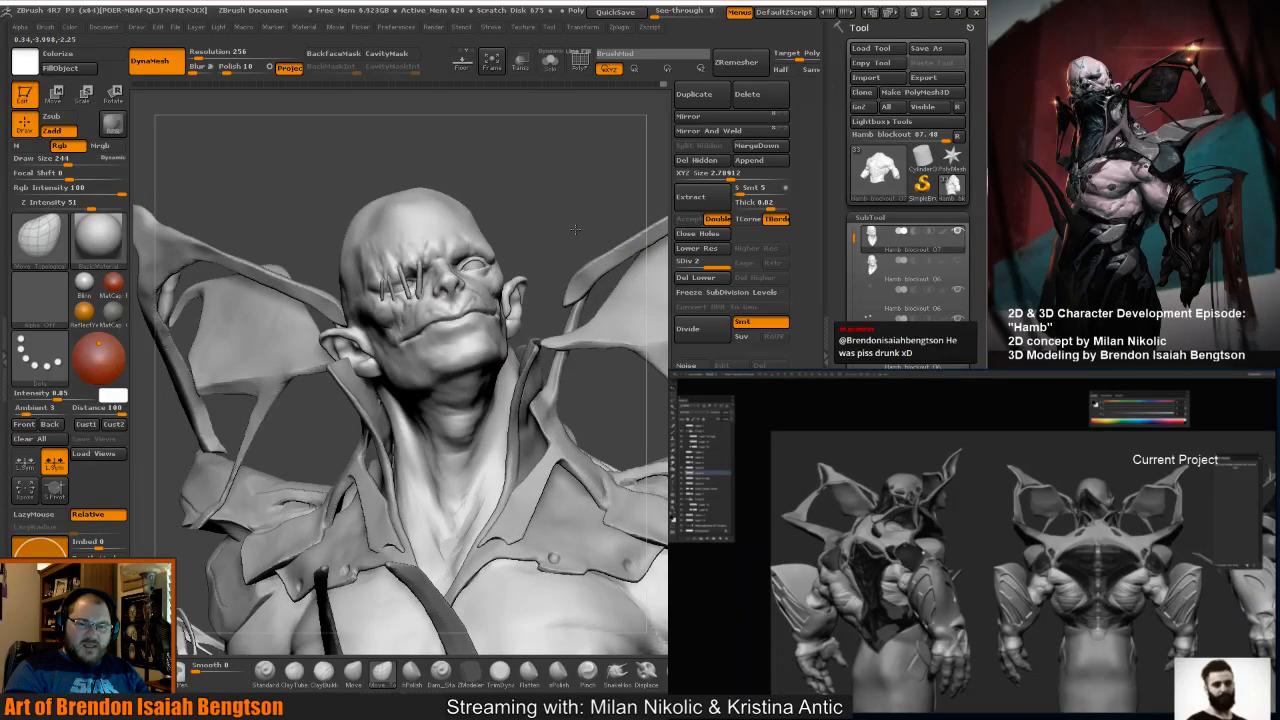
{"action": "mouse_move", "coordinate": [575, 229]}
{"action": "left_mouse_down"}
{"action": "mouse_move", "coordinate": [578, 216]}
{"action": "mouse_move", "coordinate": [572, 225]}
{"action": "left_mouse_up"}
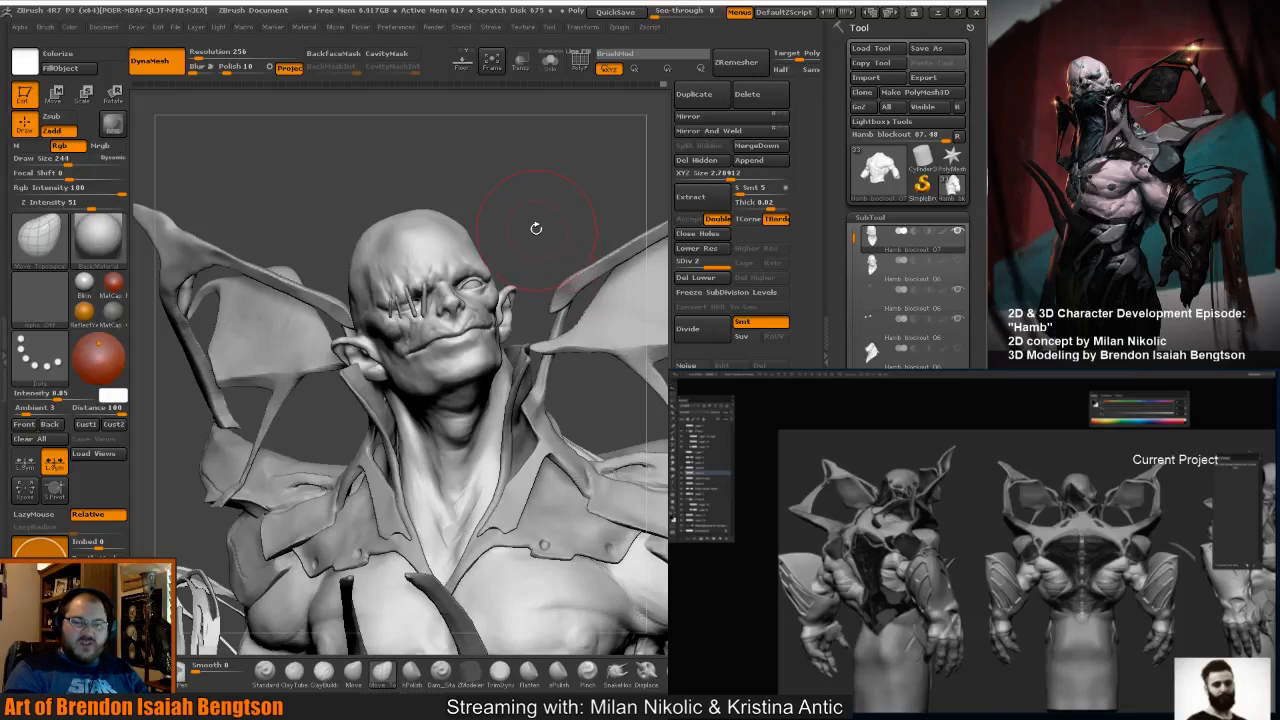
{"action": "left_click_drag", "start_coordinate": [531, 223], "coordinate": [480, 255]}
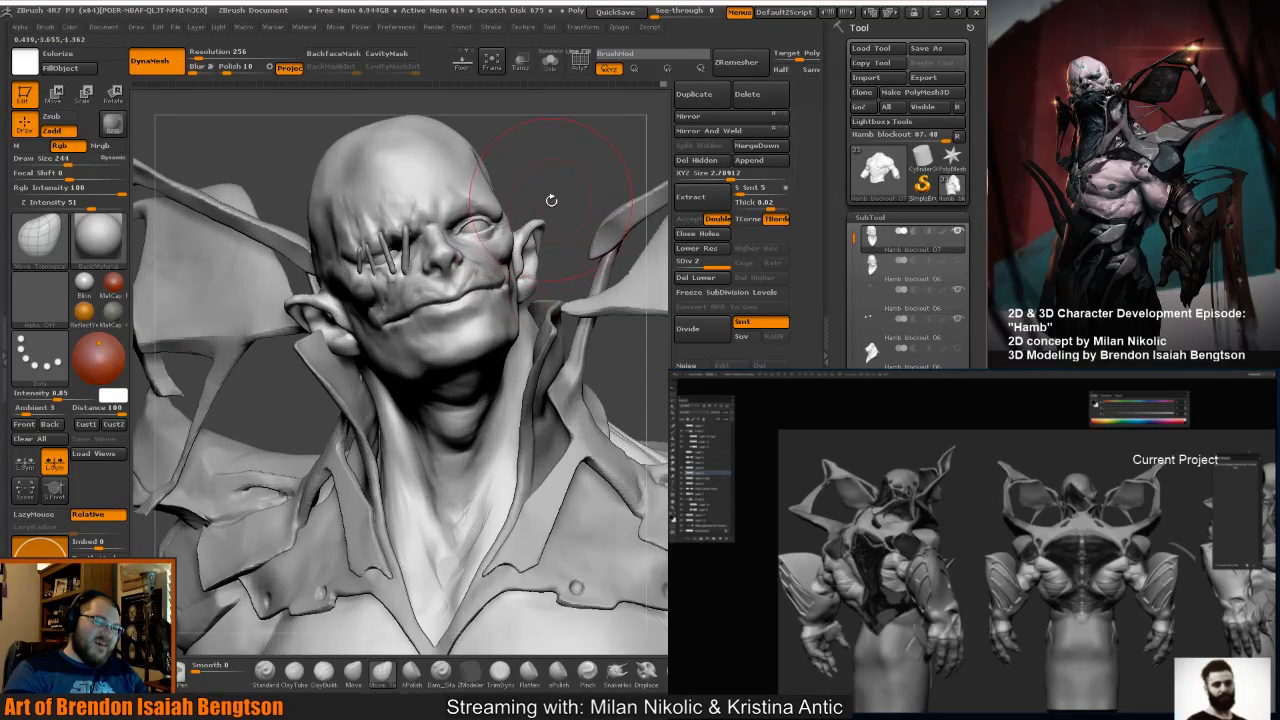
{"action": "key", "text": "space"}
{"action": "left_click_drag", "start_coordinate": [450, 318], "coordinate": [430, 318]}
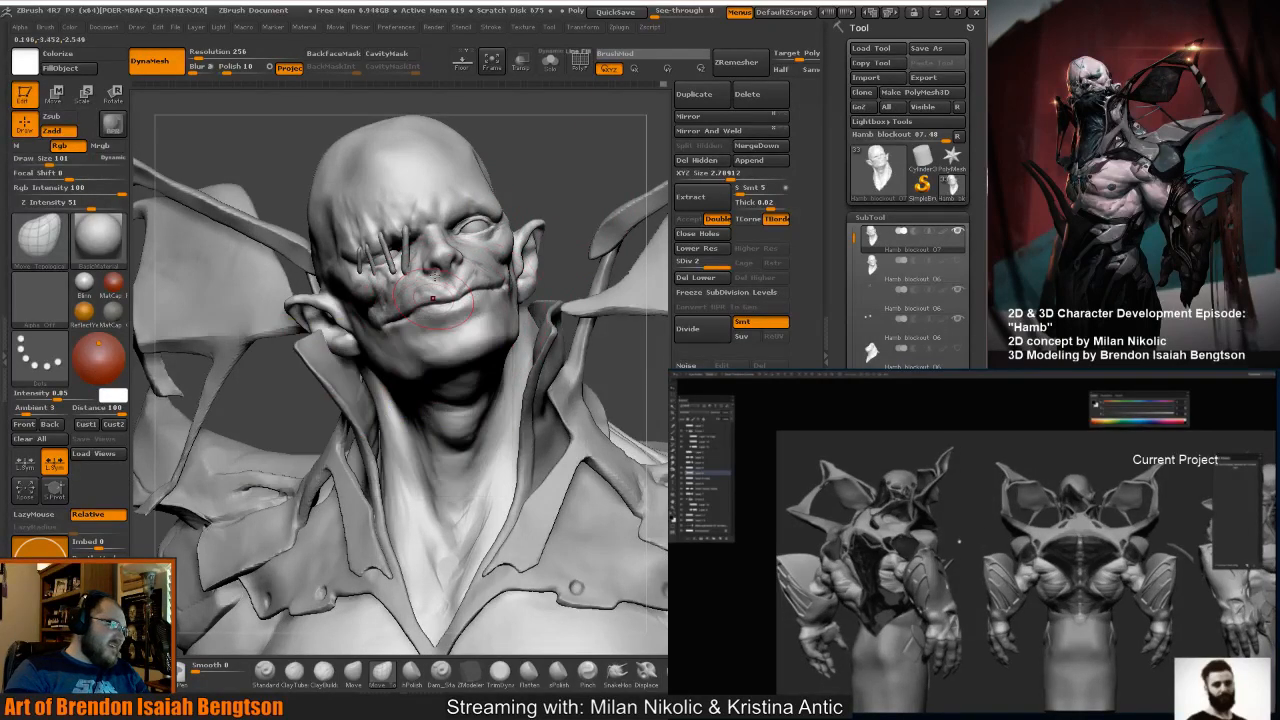
{"action": "key", "text": "b"}
{"action": "key", "text": "c"}
{"action": "key", "text": "b"}
{"action": "key", "text": "space"}
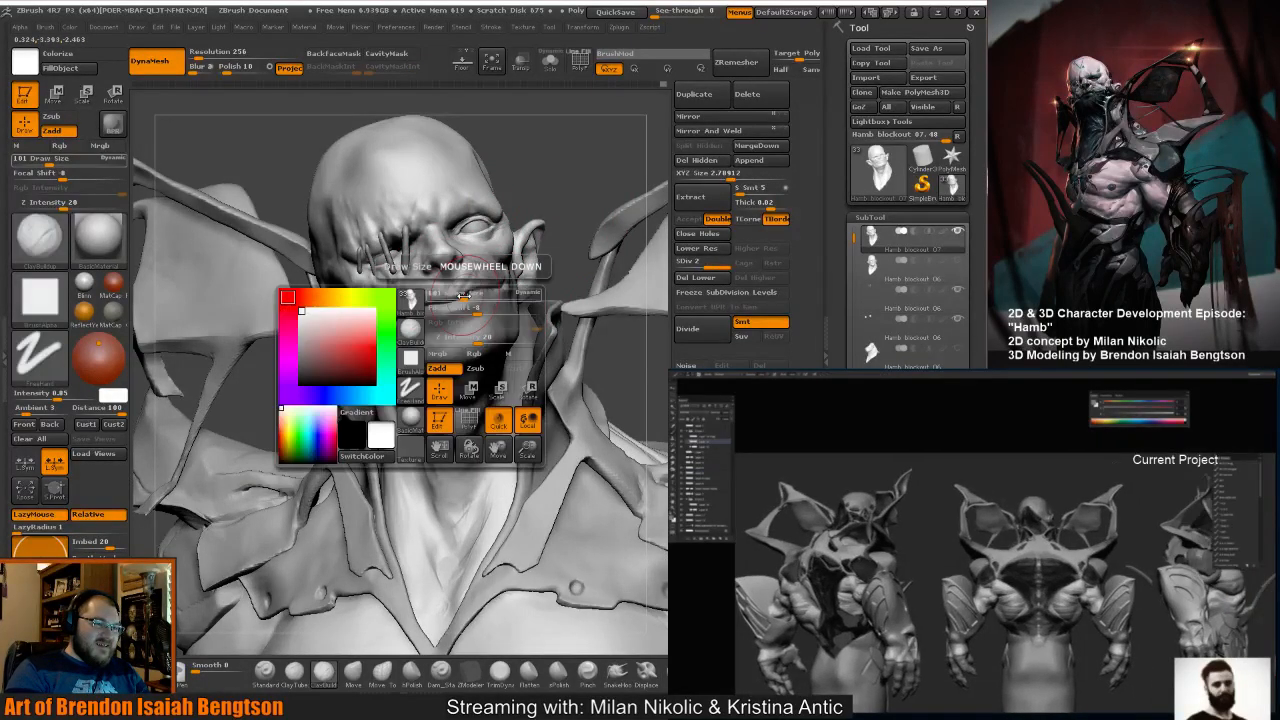
{"action": "key", "text": "b"}
{"action": "key", "text": "m"}
{"action": "key", "text": "t"}
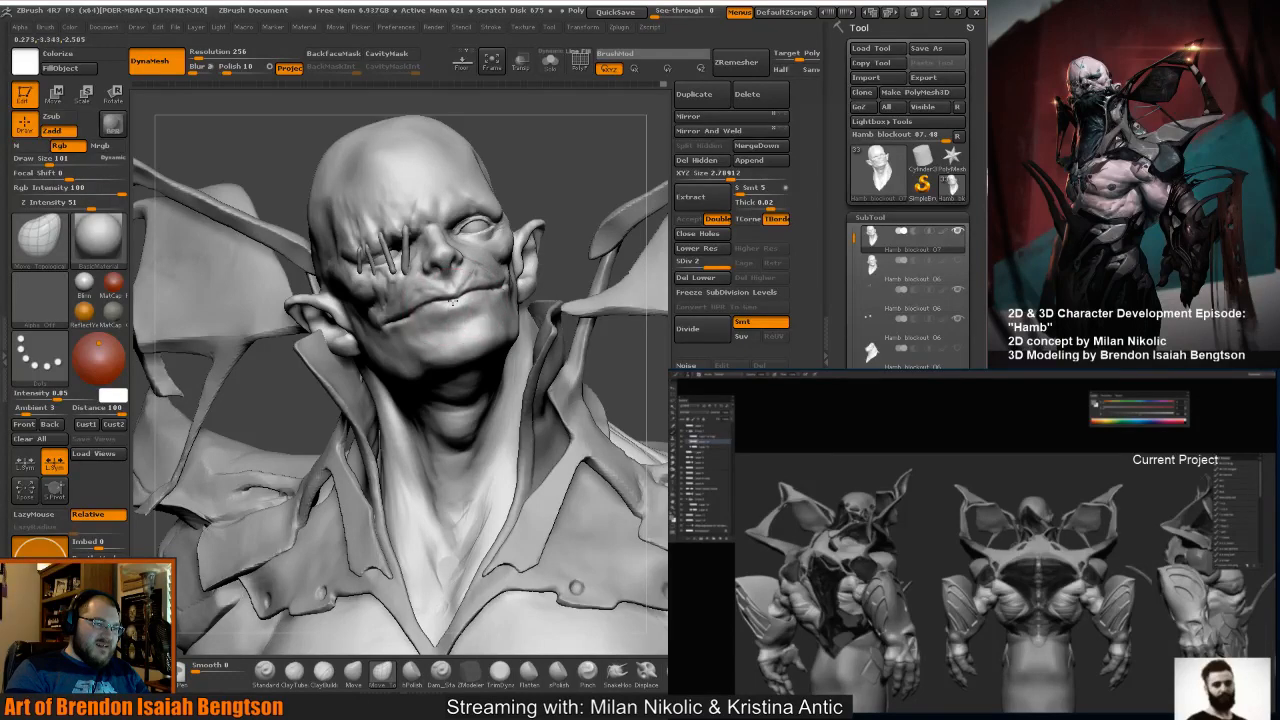
Adjust the shape of the lips with the Move Topological brush at draw size 59.
{"action": "key", "text": "space"}
{"action": "left_click_drag", "start_coordinate": [451, 300], "coordinate": [424, 310]}
{"action": "mouse_move", "coordinate": [556, 194]}
{"action": "left_mouse_down"}
{"action": "mouse_move", "coordinate": [371, 323]}
{"action": "mouse_move", "coordinate": [374, 376]}
{"action": "mouse_move", "coordinate": [402, 437]}
{"action": "left_mouse_up"}
Refine the lip contours in profile and front view with Move Topological, reducing the draw size to 32.
{"action": "key", "text": "space"}
{"action": "left_click_drag", "start_coordinate": [410, 303], "coordinate": [402, 303]}
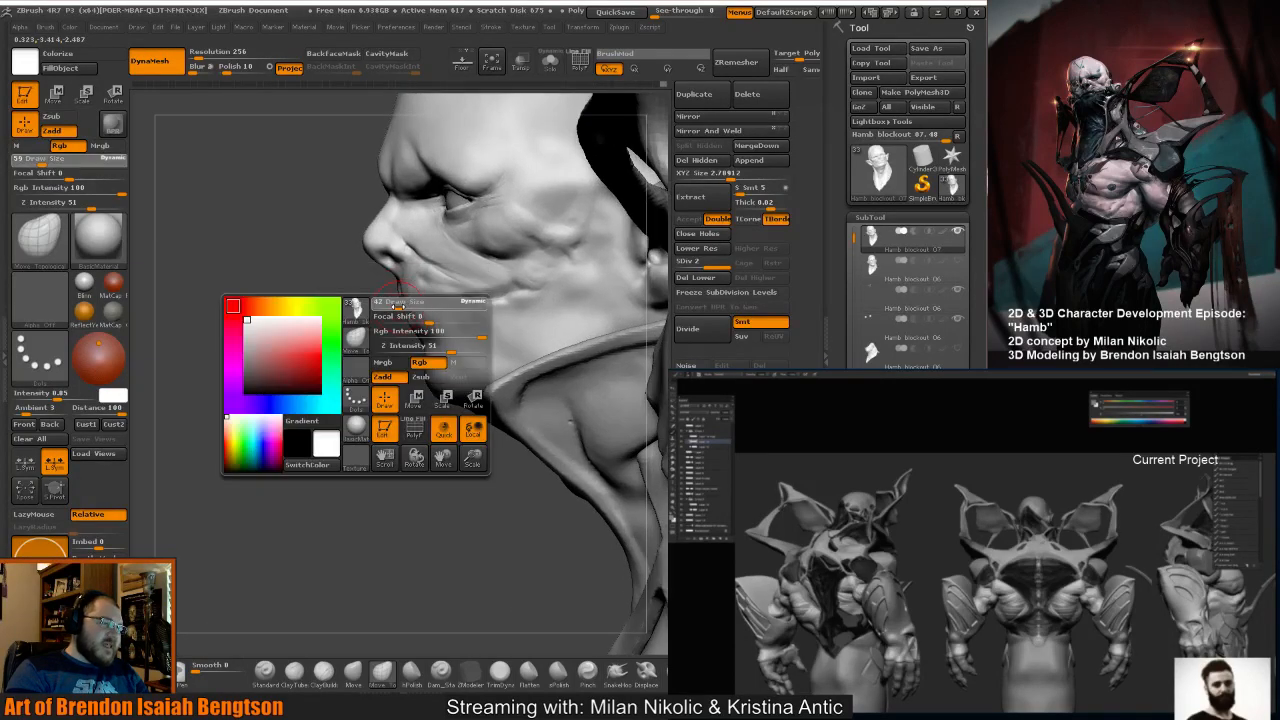
{"action": "mouse_move", "coordinate": [371, 343]}
{"action": "left_mouse_down"}
{"action": "mouse_move", "coordinate": [463, 310]}
{"action": "mouse_move", "coordinate": [388, 299]}
{"action": "left_mouse_up"}
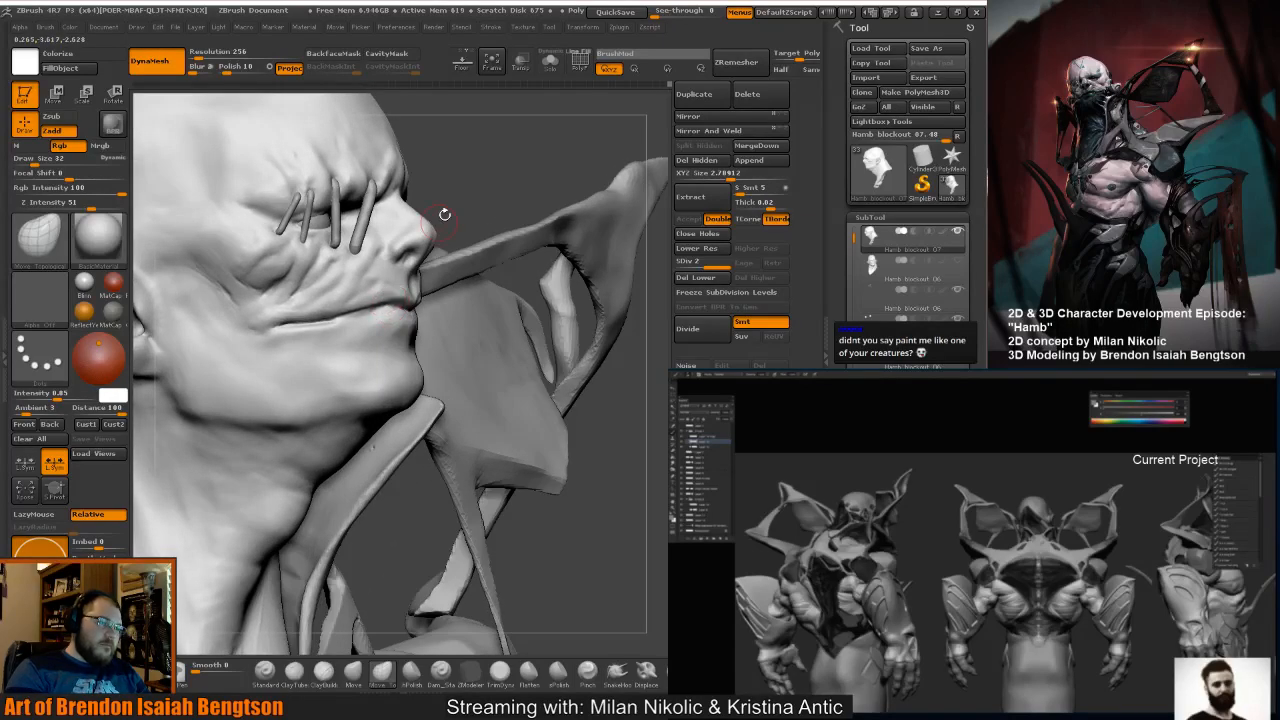
{"action": "mouse_move", "coordinate": [443, 211]}
{"action": "left_mouse_down"}
{"action": "mouse_move", "coordinate": [377, 267]}
{"action": "mouse_move", "coordinate": [400, 310]}
{"action": "left_mouse_up"}
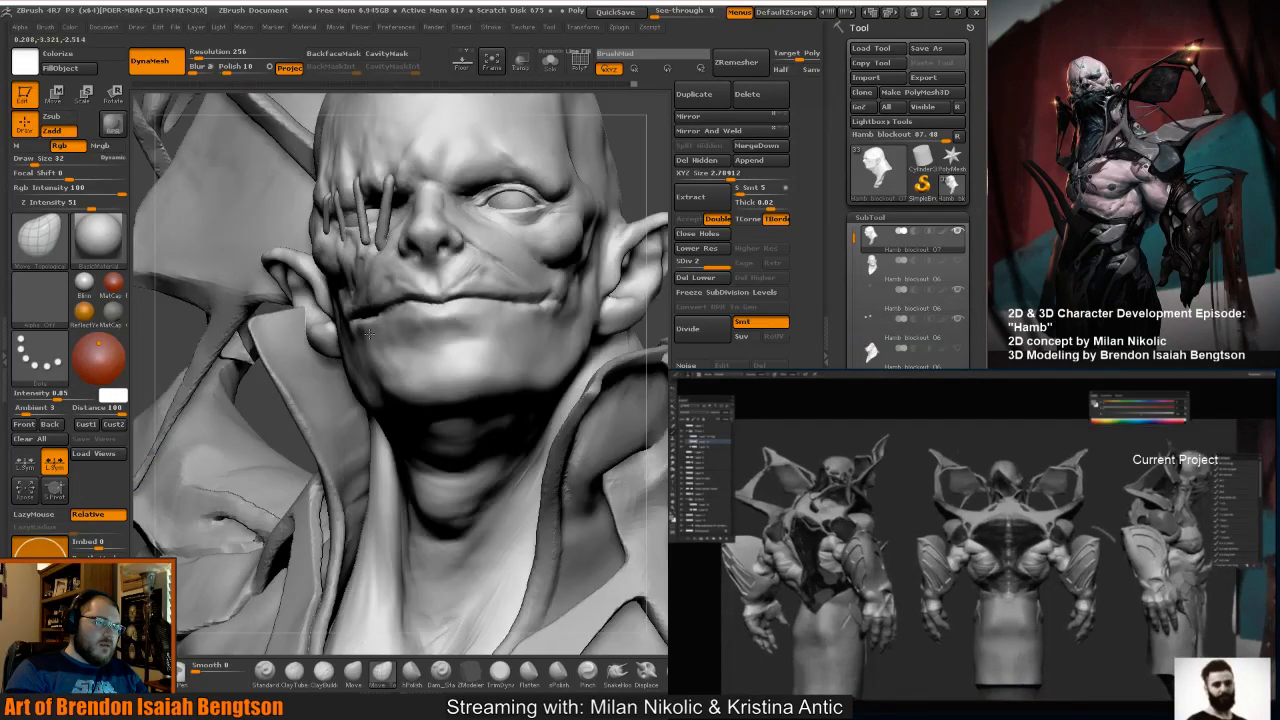
{"action": "mouse_move", "coordinate": [428, 325]}
{"action": "left_mouse_down"}
{"action": "mouse_move", "coordinate": [370, 334]}
{"action": "mouse_move", "coordinate": [407, 313]}
{"action": "left_mouse_up"}
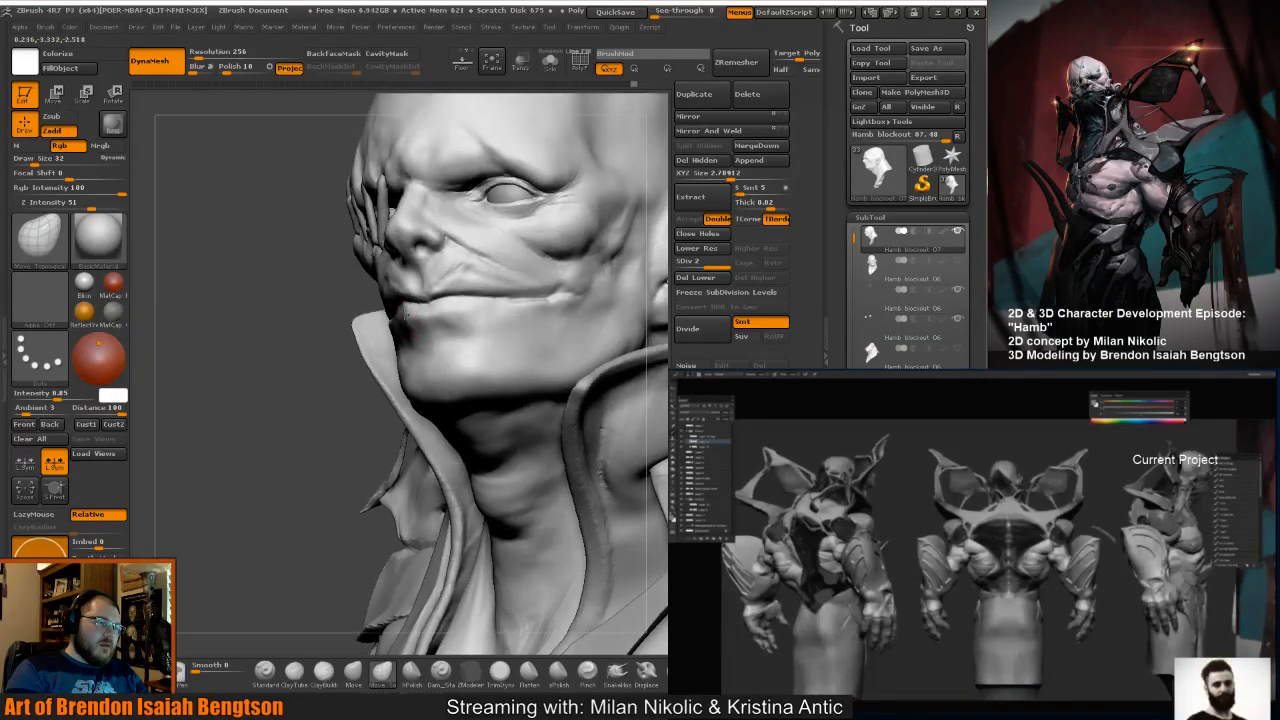
{"action": "left_click_drag", "start_coordinate": [339, 276], "coordinate": [356, 310]}
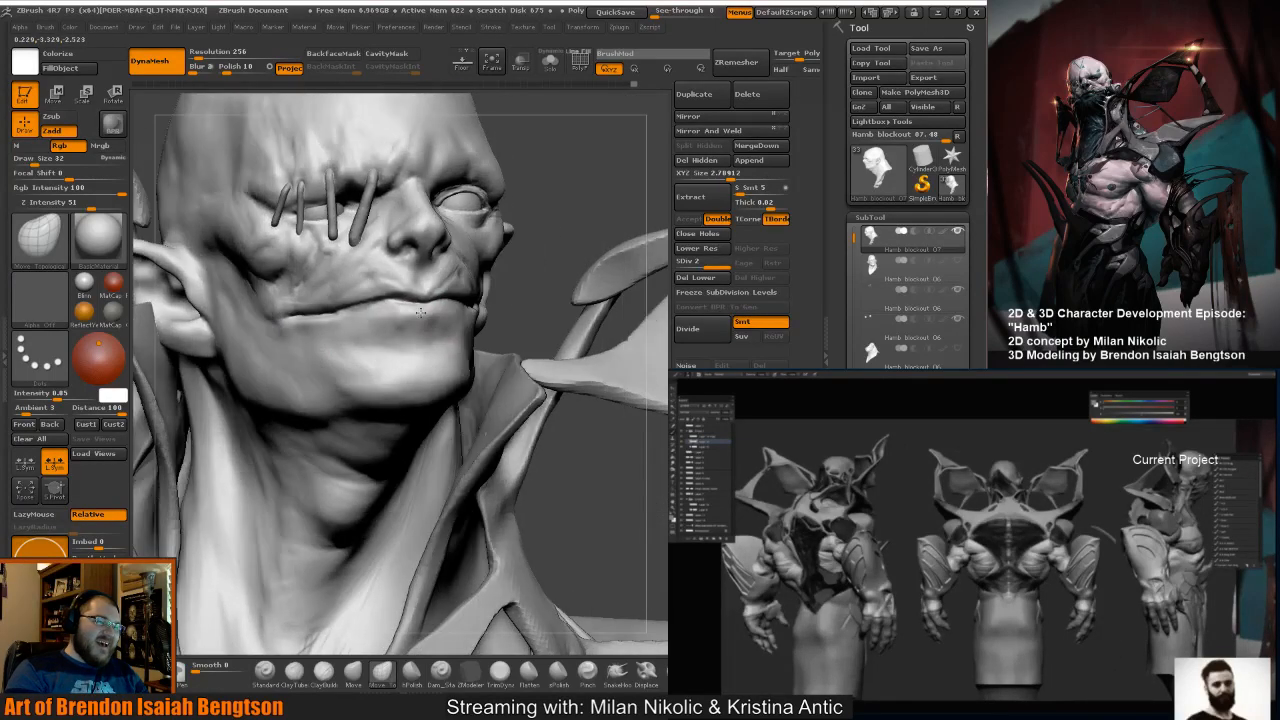
Carve the crease between the lips on the stitched-eye side with the Dam Standard brush at draw size 14.
{"action": "left_click_drag", "start_coordinate": [517, 229], "coordinate": [531, 233]}
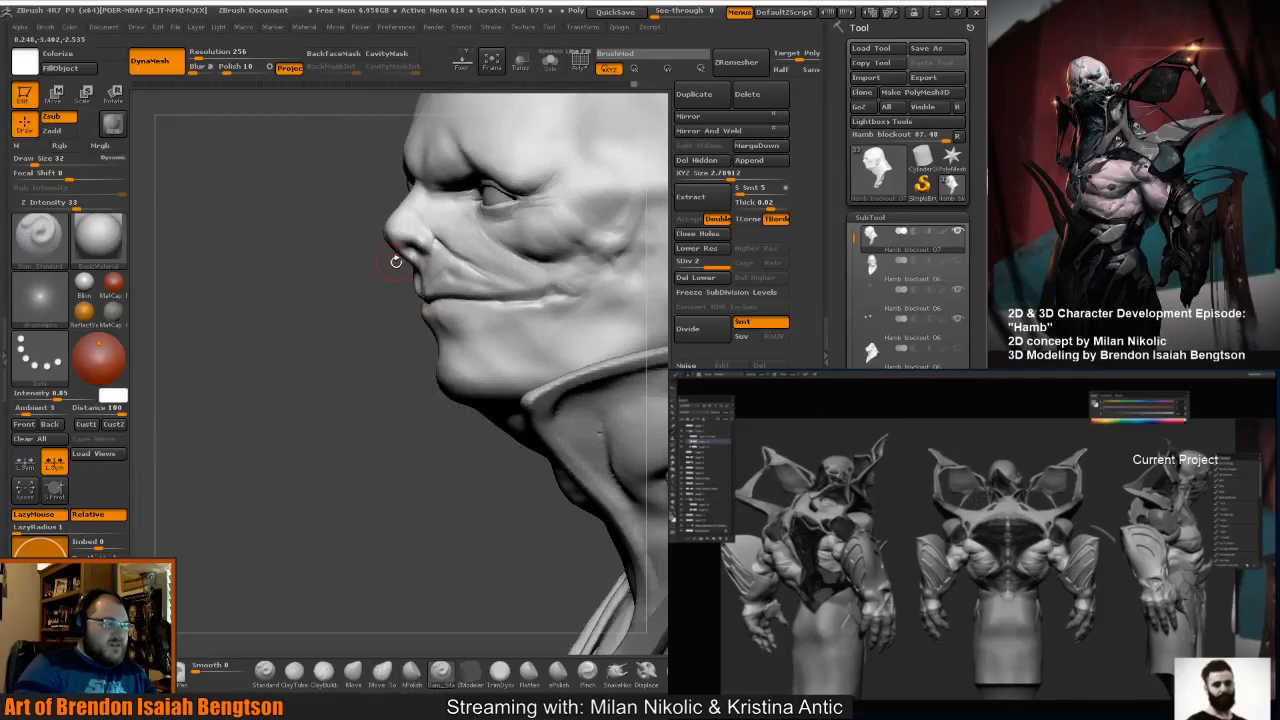
{"action": "key", "text": "space"}
{"action": "left_click_drag", "start_coordinate": [452, 291], "coordinate": [426, 300]}
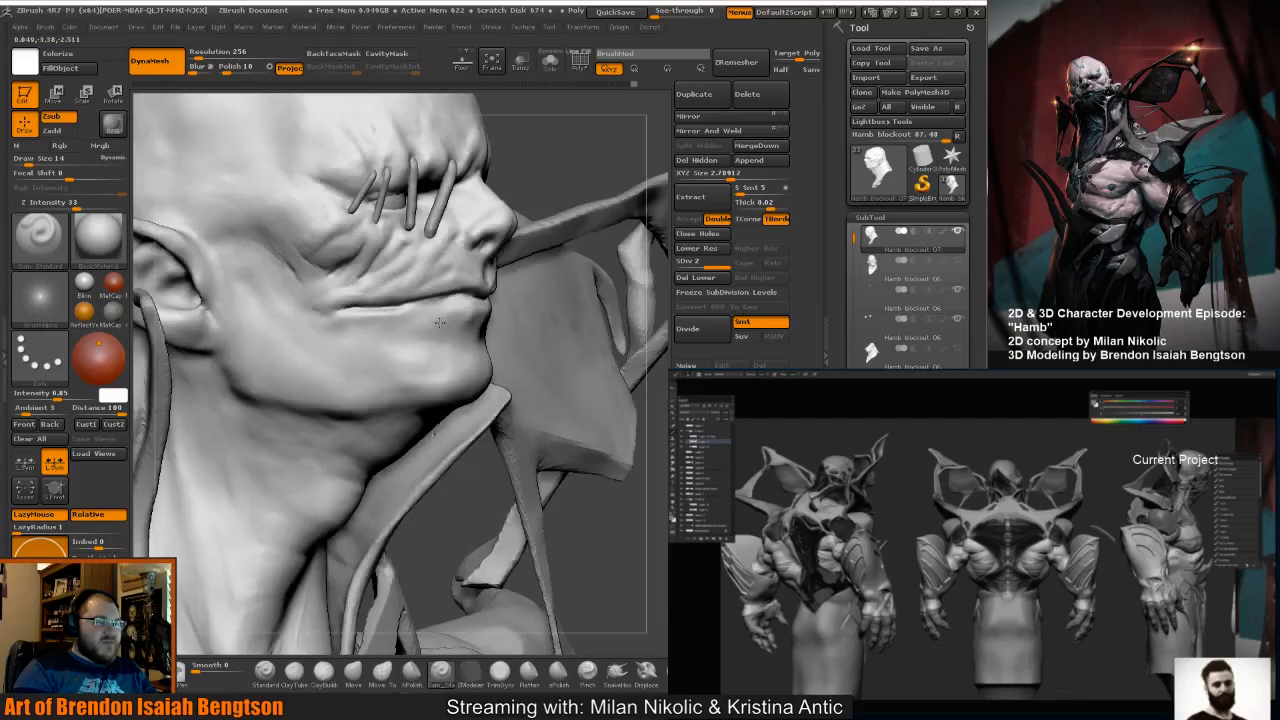
{"action": "left_click_drag", "start_coordinate": [440, 322], "coordinate": [455, 280]}
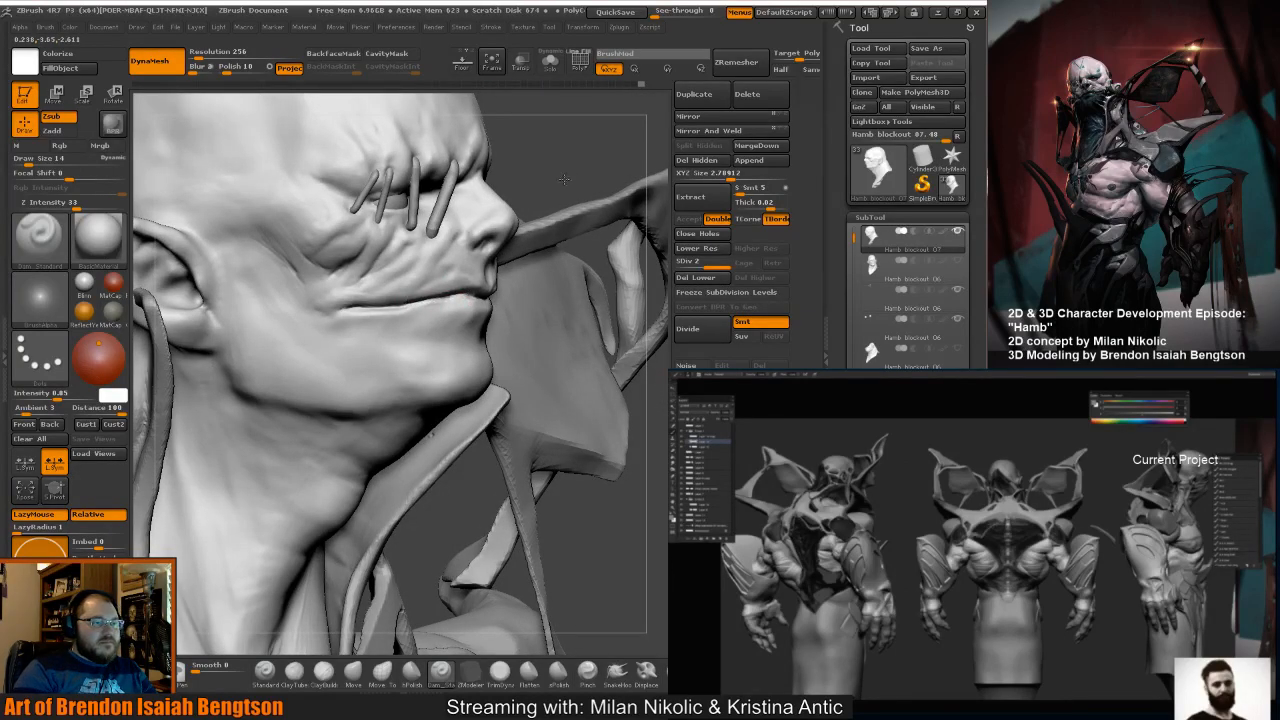
{"action": "left_click_drag", "start_coordinate": [564, 180], "coordinate": [480, 182]}
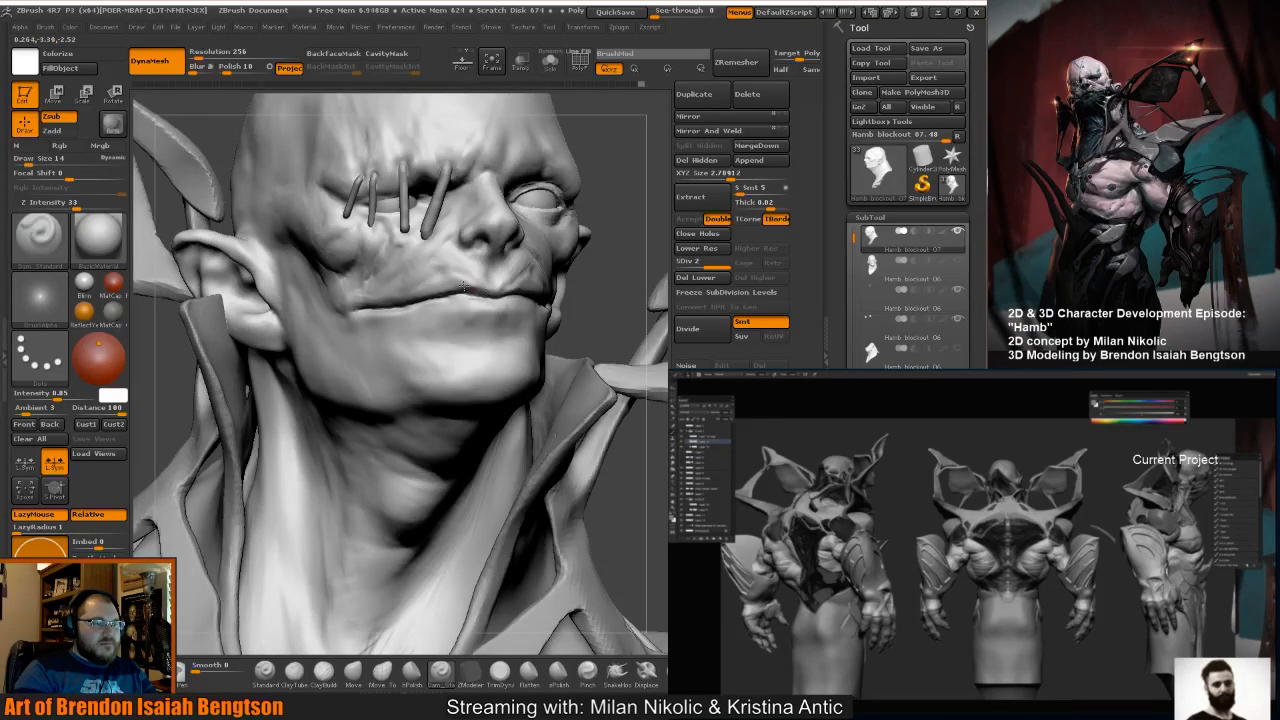
Deepen the lip crease at the mouth's centre and toward the open-eye side's corner with Dam Standard.
{"action": "left_click_drag", "start_coordinate": [620, 215], "coordinate": [478, 287]}
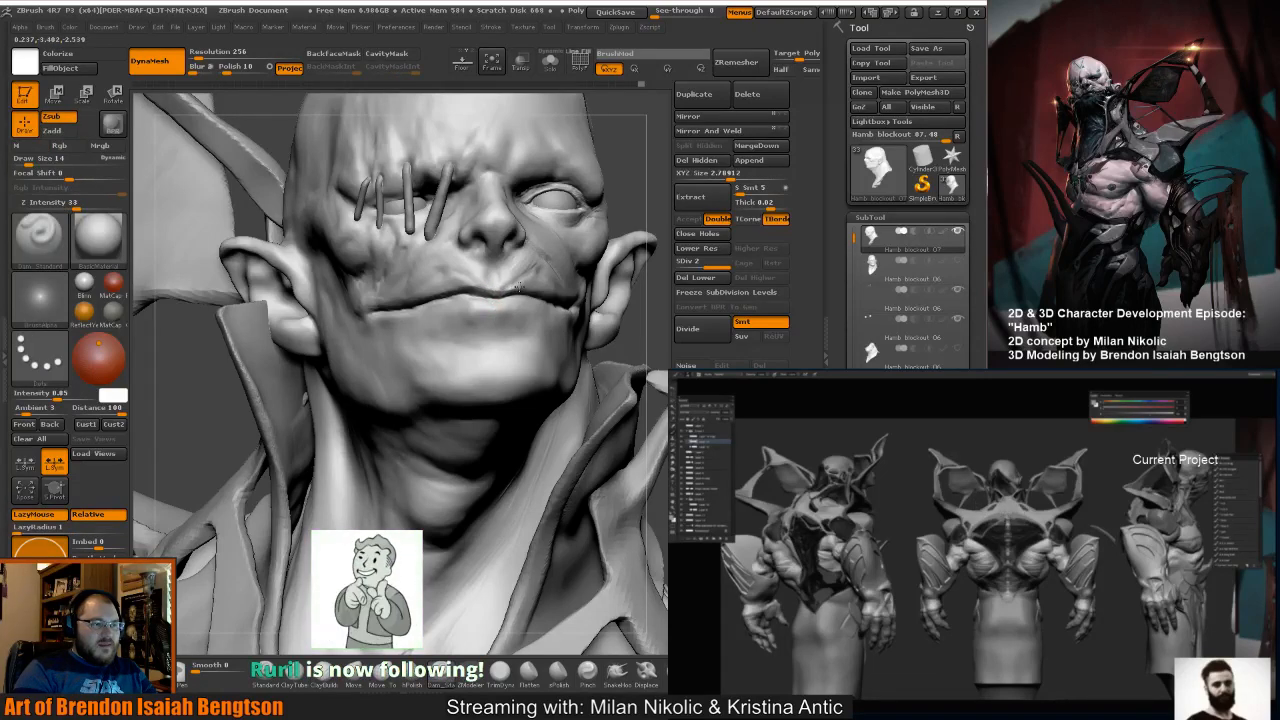
{"action": "left_click_drag", "start_coordinate": [620, 215], "coordinate": [512, 286]}
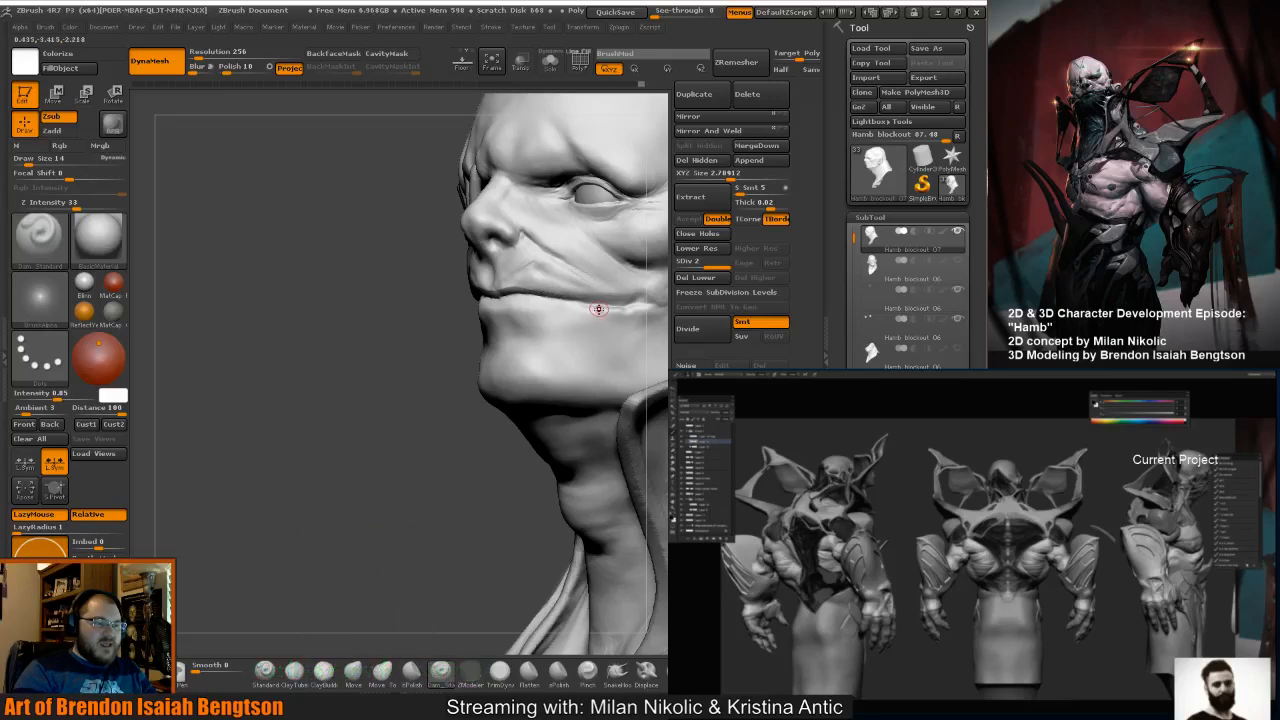
{"action": "mouse_move", "coordinate": [404, 294]}
{"action": "left_mouse_down"}
{"action": "mouse_move", "coordinate": [337, 351]}
{"action": "mouse_move", "coordinate": [389, 311]}
{"action": "left_mouse_up"}
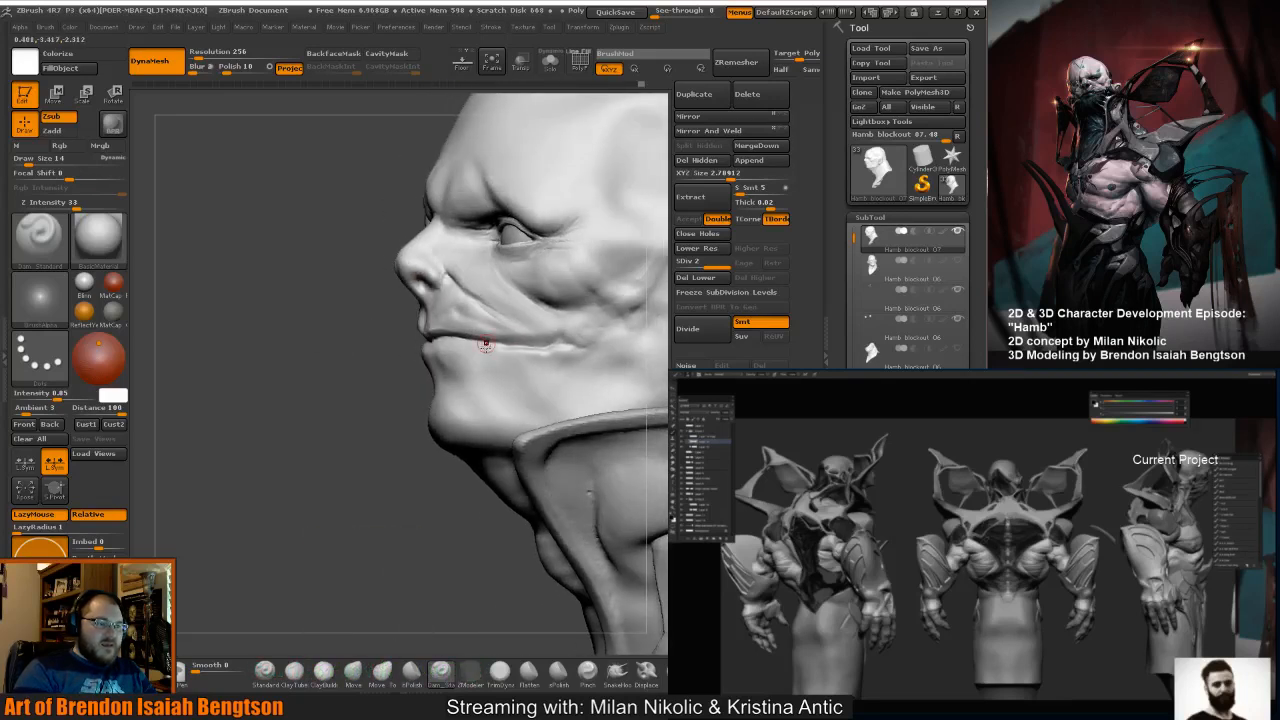
{"action": "left_click_drag", "start_coordinate": [405, 362], "coordinate": [430, 348]}
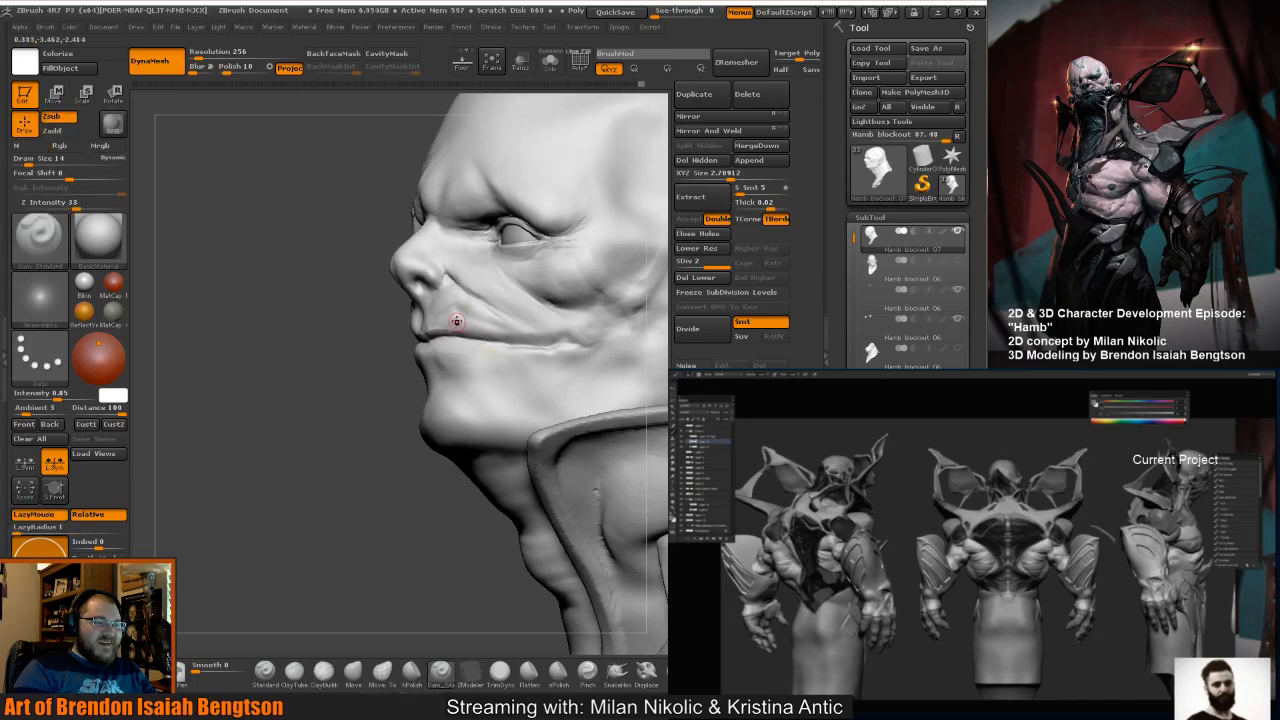
{"action": "left_click_drag", "start_coordinate": [392, 334], "coordinate": [404, 333]}
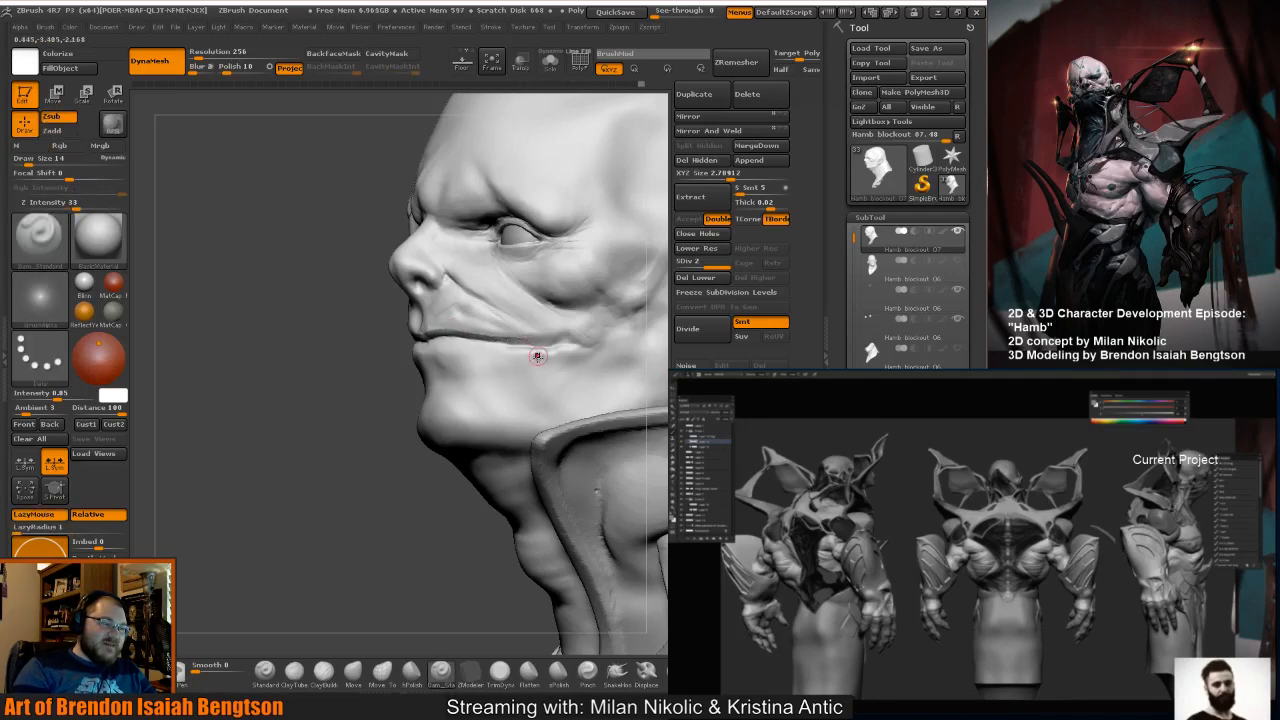
Refine the lip crease on the stitched-eye side with Dam Standard at draw size 14, softening it with the Smooth brush.
{"action": "mouse_move", "coordinate": [276, 438]}
{"action": "left_mouse_down"}
{"action": "mouse_move", "coordinate": [352, 417]}
{"action": "mouse_move", "coordinate": [398, 326]}
{"action": "left_mouse_up"}
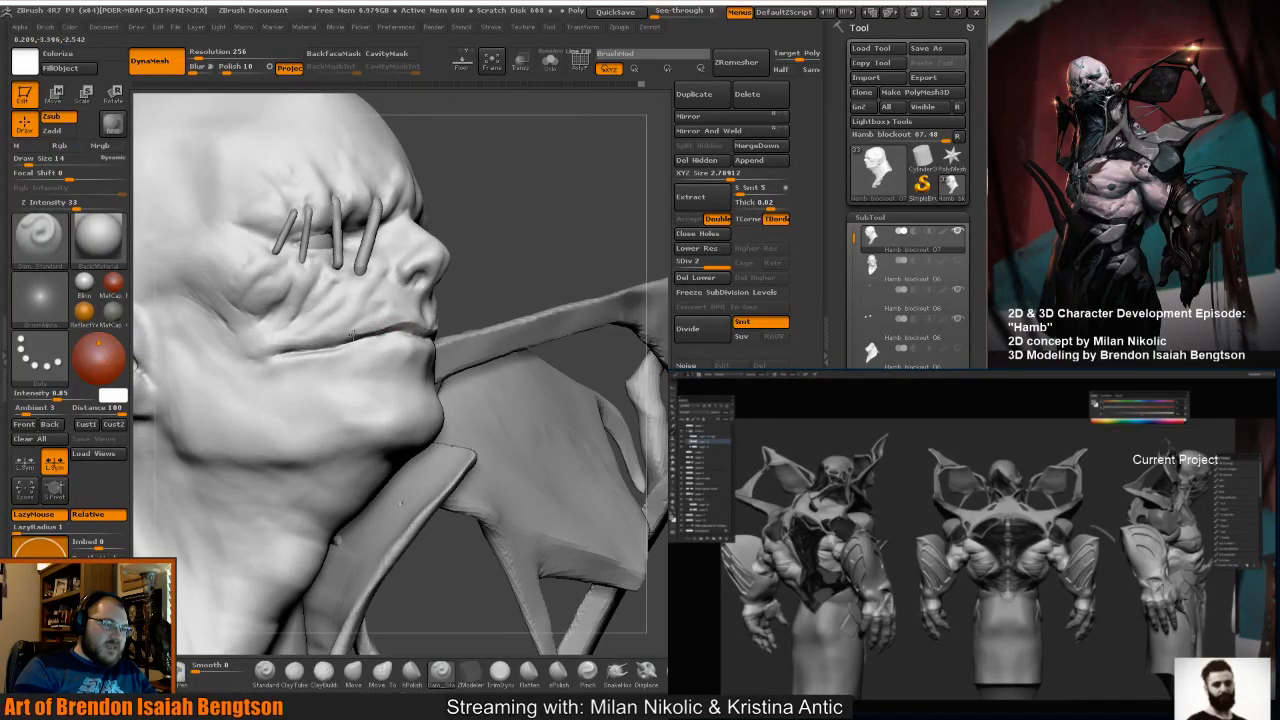
{"action": "left_click_drag", "start_coordinate": [490, 400], "coordinate": [368, 323]}
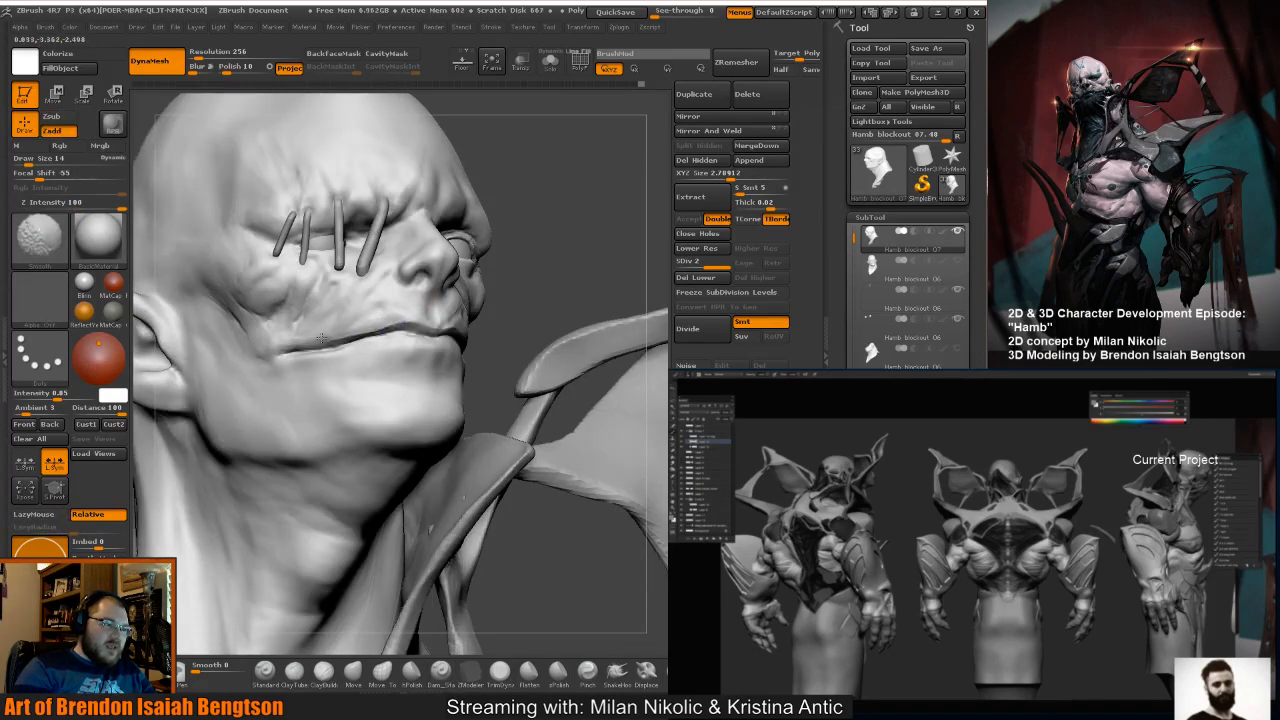
{"action": "left_click_drag", "start_coordinate": [552, 255], "coordinate": [535, 275]}
{"action": "mouse_move", "coordinate": [535, 276]}
{"action": "right_mouse_down"}
{"action": "mouse_move", "coordinate": [576, 201]}
{"action": "mouse_move", "coordinate": [505, 205]}
{"action": "right_mouse_up"}
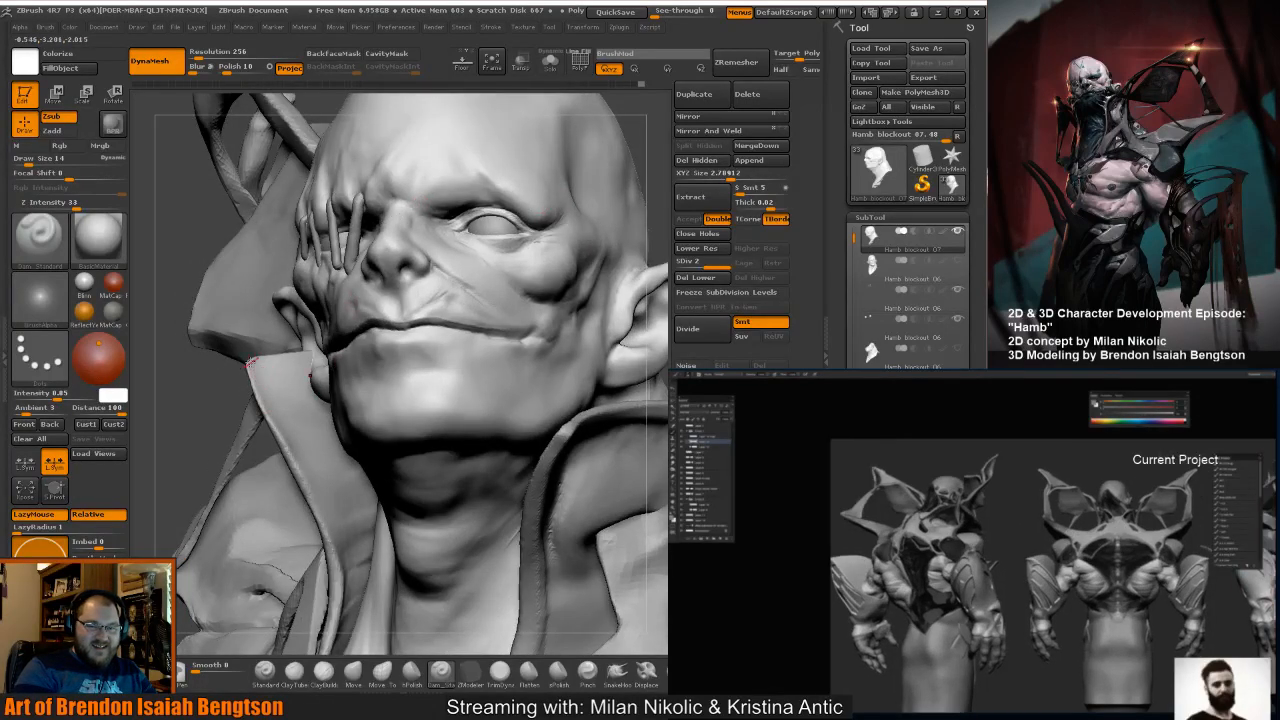
Examine the mouth and lip crease from the open-eye side, the stitched-eye side and the front.
{"action": "left_click_drag", "start_coordinate": [216, 388], "coordinate": [170, 386]}
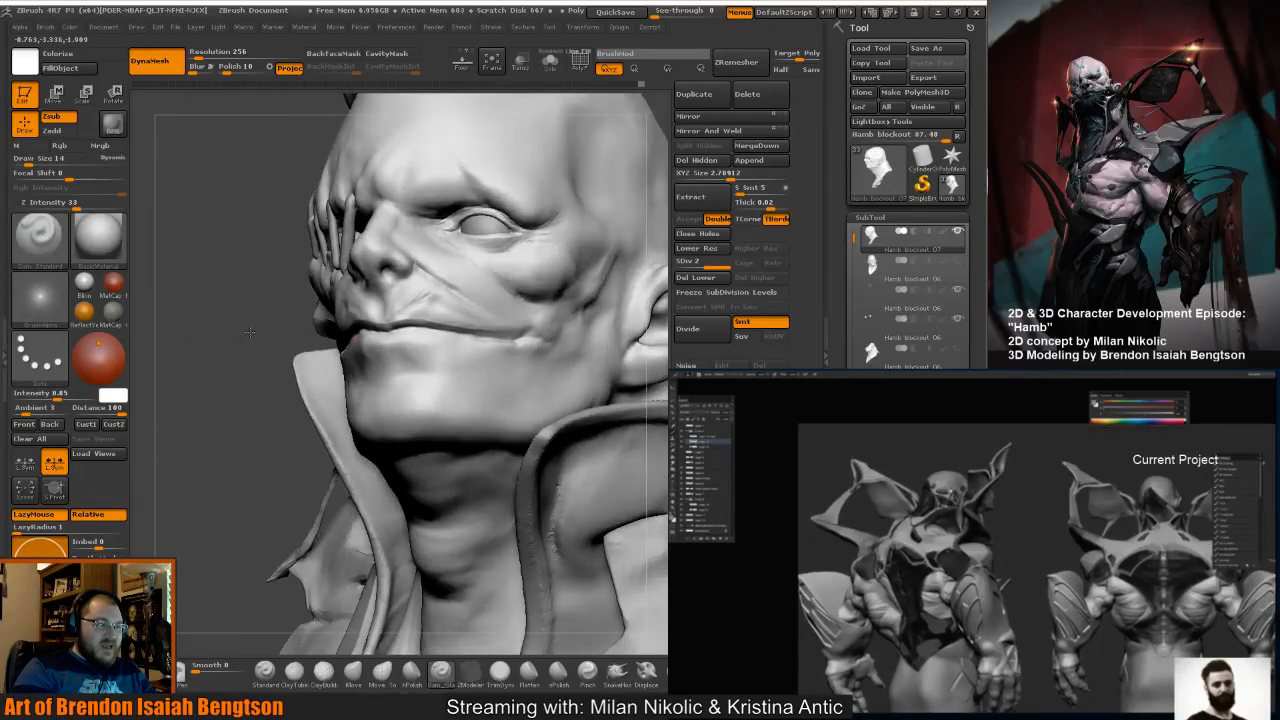
{"action": "left_click_drag", "start_coordinate": [249, 331], "coordinate": [299, 365]}
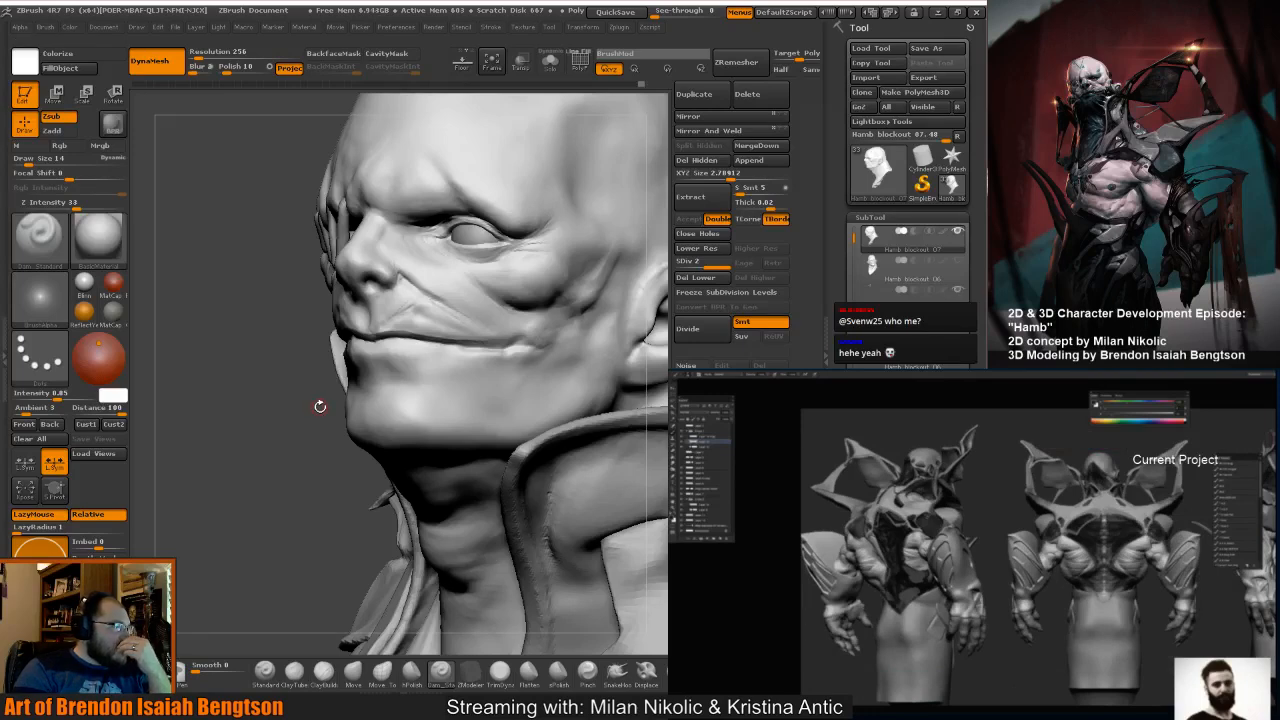
{"action": "left_click_drag", "start_coordinate": [289, 388], "coordinate": [295, 412]}
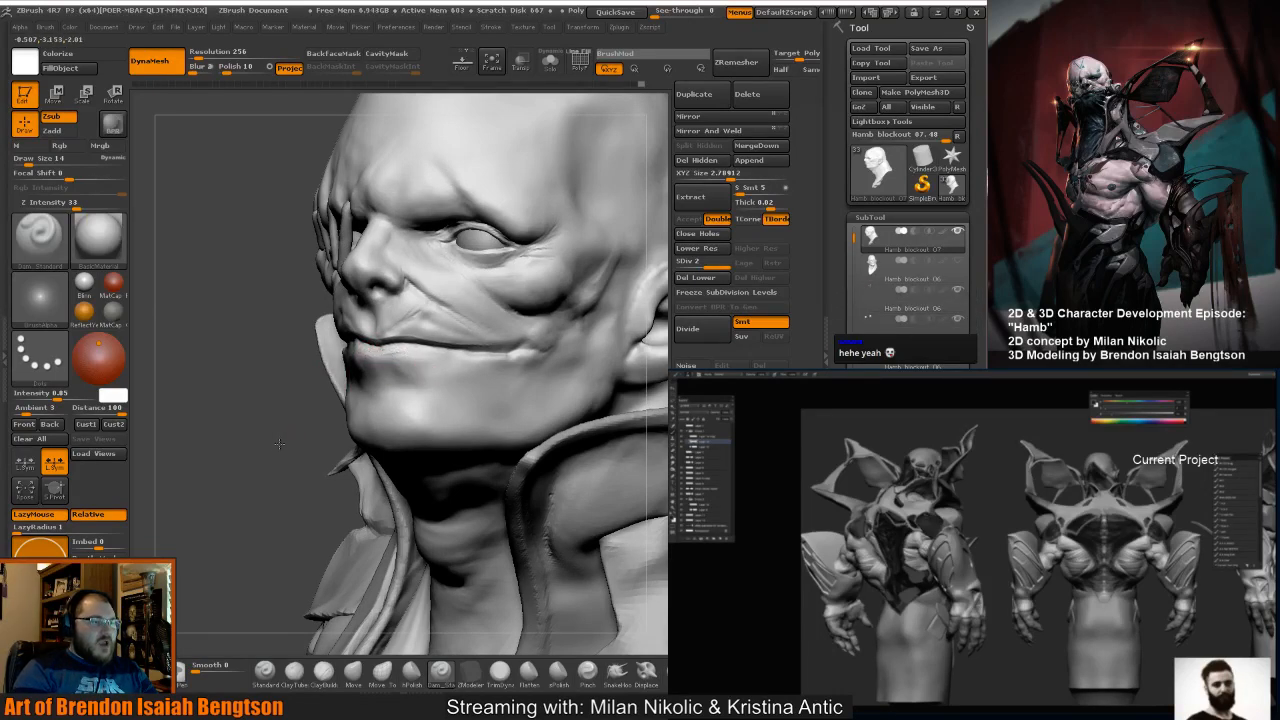
{"action": "left_click_drag", "start_coordinate": [304, 419], "coordinate": [376, 373]}
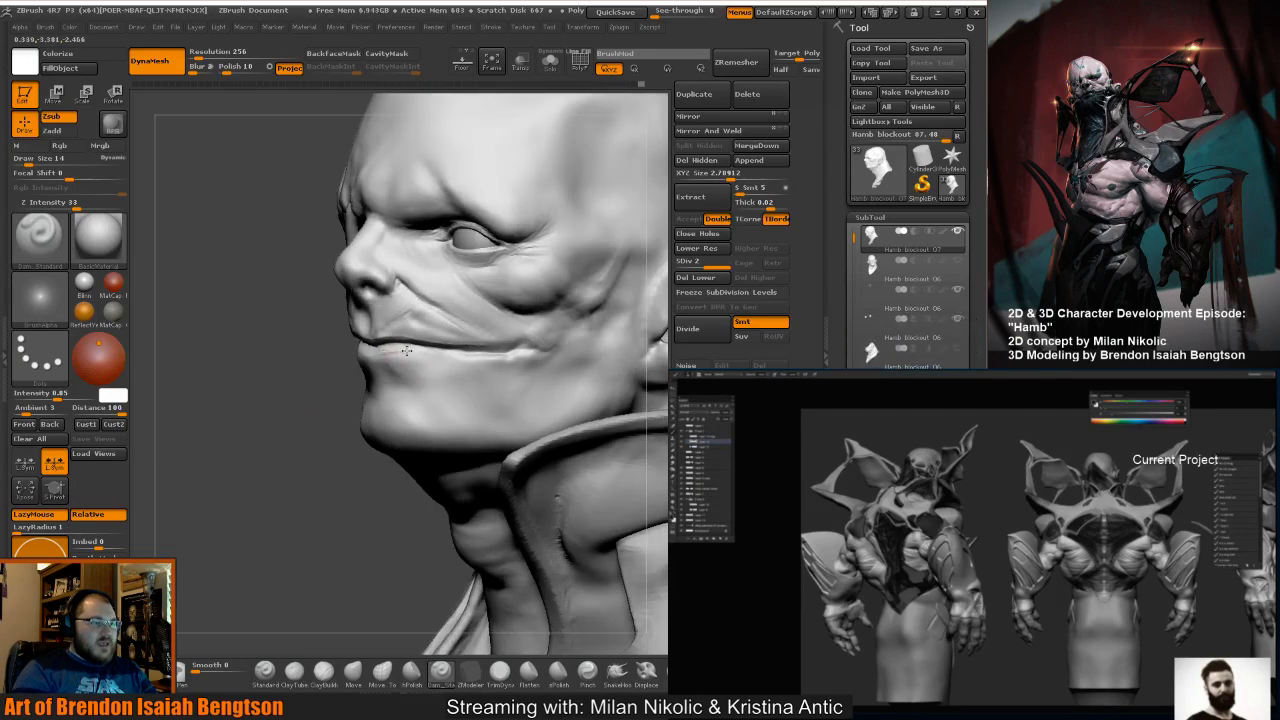
{"action": "mouse_move", "coordinate": [373, 443]}
{"action": "left_mouse_down"}
{"action": "mouse_move", "coordinate": [375, 362]}
{"action": "mouse_move", "coordinate": [406, 265]}
{"action": "left_mouse_up"}
{"action": "left_click_drag", "start_coordinate": [466, 206], "coordinate": [420, 250]}
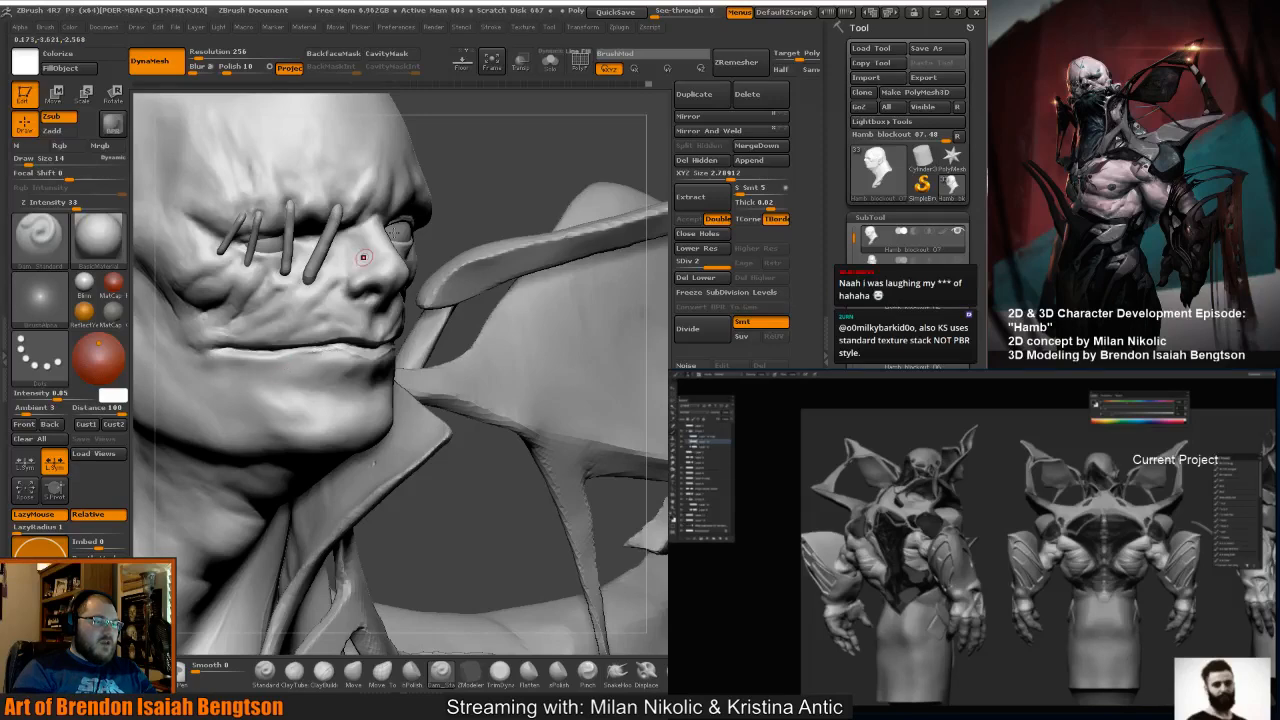
{"action": "left_click_drag", "start_coordinate": [511, 173], "coordinate": [475, 176]}
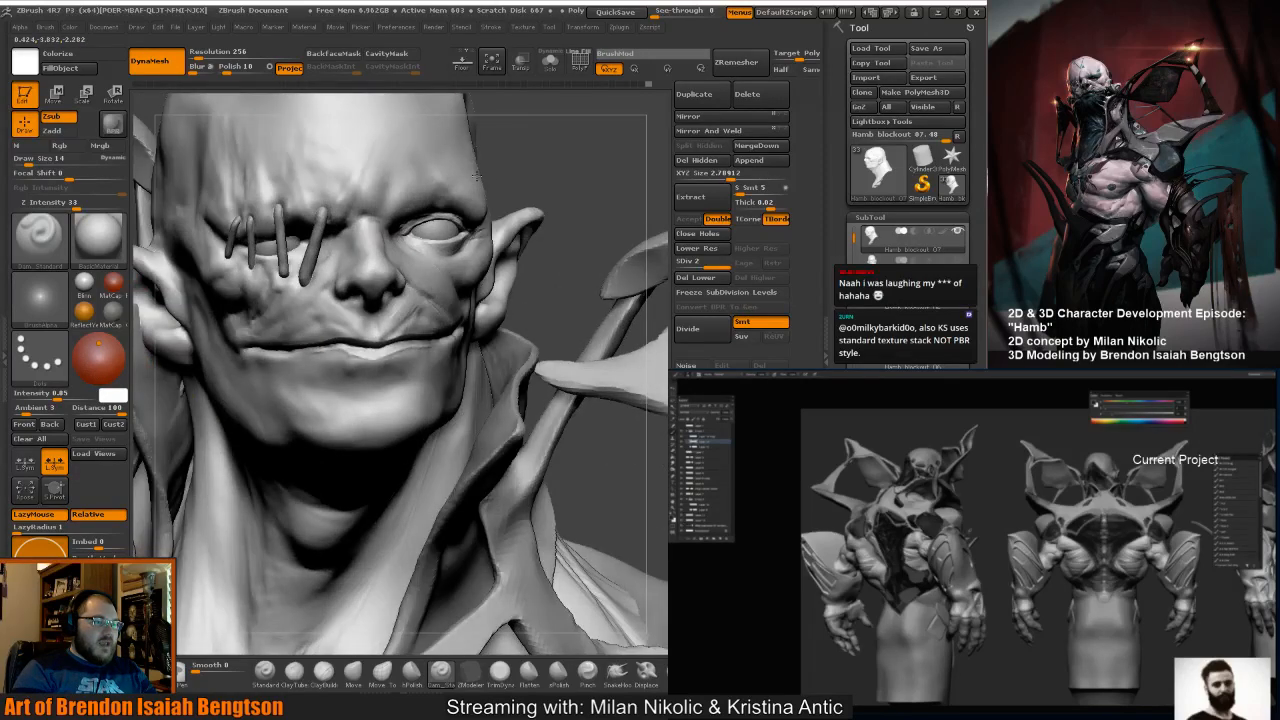
Build up the edge of the lower lip toward the open-eye side's corner with the Clay Buildup brush at draw size 14.
{"action": "mouse_move", "coordinate": [477, 177]}
{"action": "left_mouse_down"}
{"action": "mouse_move", "coordinate": [400, 185]}
{"action": "mouse_move", "coordinate": [474, 182]}
{"action": "mouse_move", "coordinate": [436, 257]}
{"action": "left_mouse_up"}
{"action": "key", "text": "b"}
{"action": "key", "text": "c"}
{"action": "key", "text": "b"}
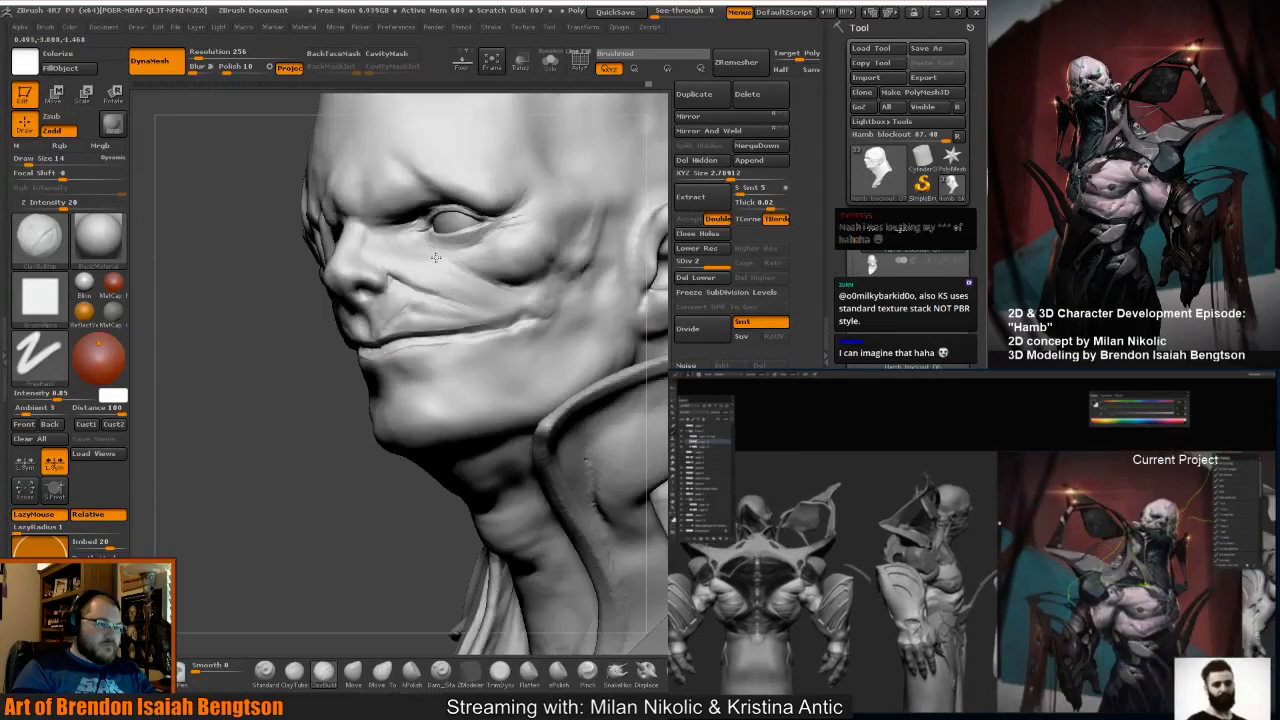
{"action": "left_click_drag", "start_coordinate": [437, 345], "coordinate": [488, 331]}
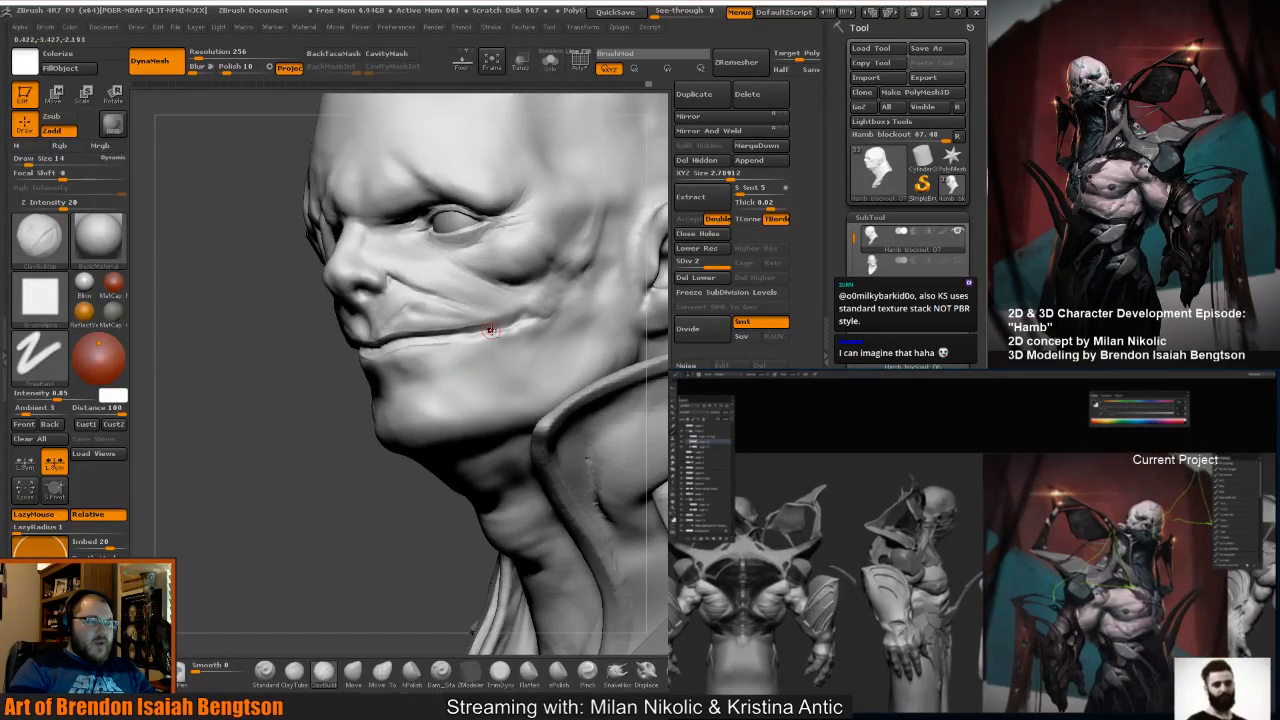
{"action": "left_click_drag", "start_coordinate": [335, 409], "coordinate": [340, 477]}
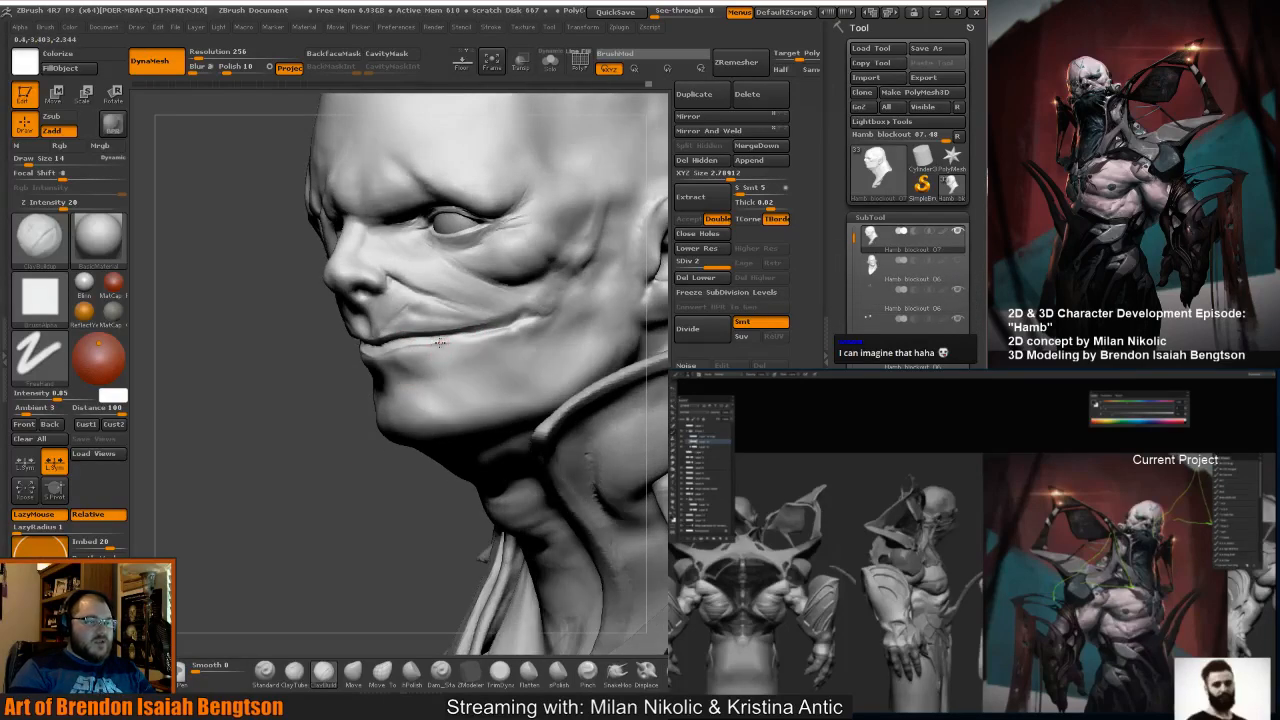
{"action": "left_click_drag", "start_coordinate": [354, 491], "coordinate": [411, 409]}
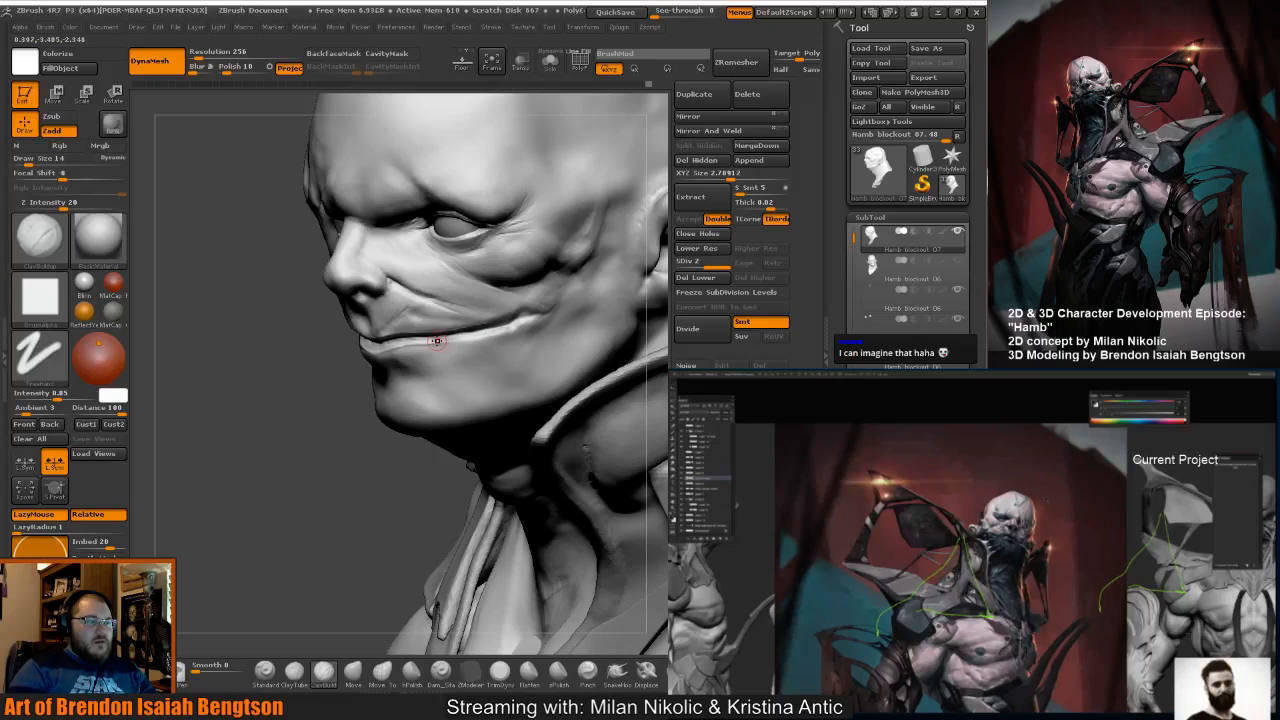
{"action": "left_click_drag", "start_coordinate": [431, 346], "coordinate": [482, 335]}
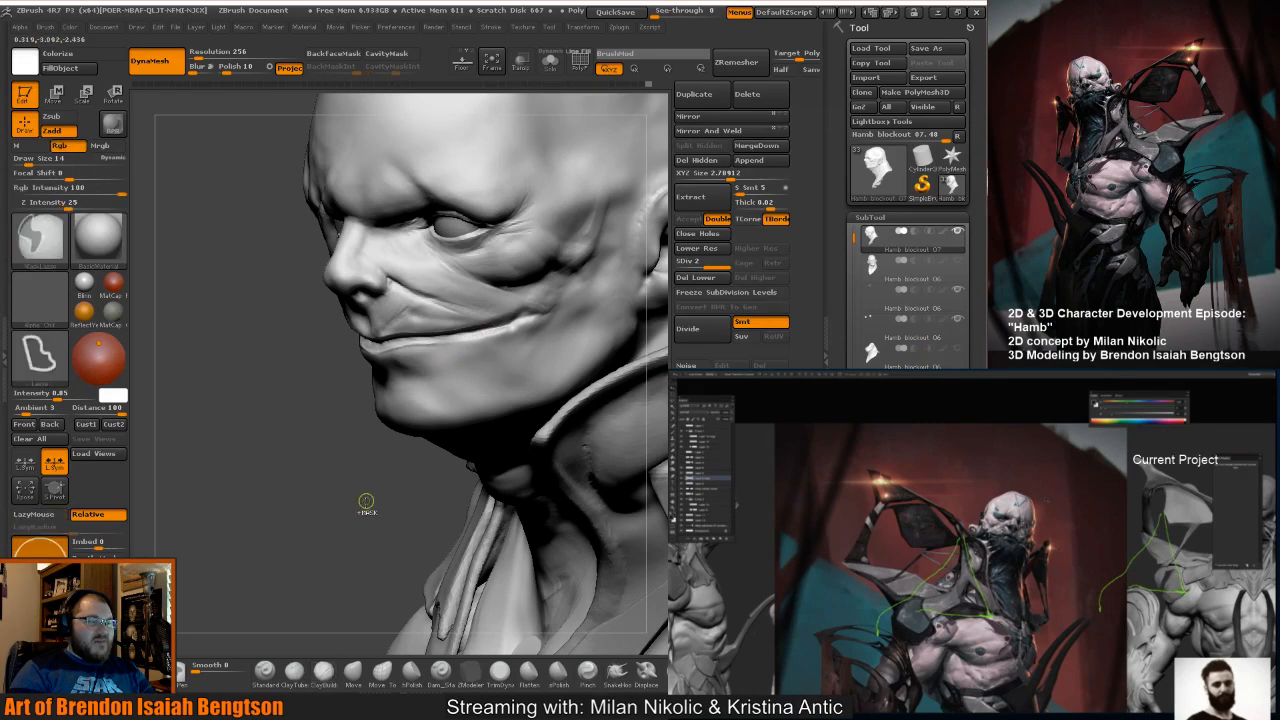
Sharpen the crease along the lower lip on the open-eye side with Dam Standard, and save the project.
{"action": "key", "text": "b"}
{"action": "key", "text": "d"}
{"action": "key", "text": "s"}
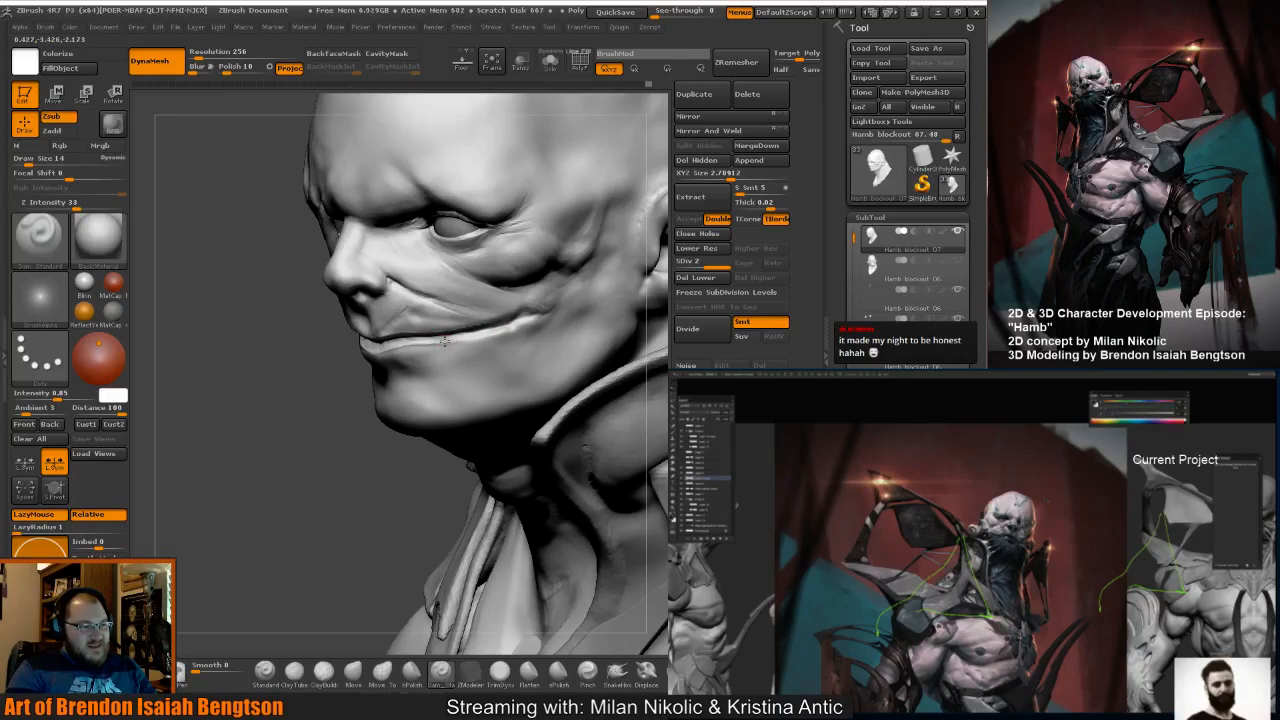
{"action": "mouse_move", "coordinate": [336, 457]}
{"action": "left_mouse_down"}
{"action": "mouse_move", "coordinate": [314, 512]}
{"action": "mouse_move", "coordinate": [291, 528]}
{"action": "mouse_move", "coordinate": [330, 500]}
{"action": "left_mouse_up"}
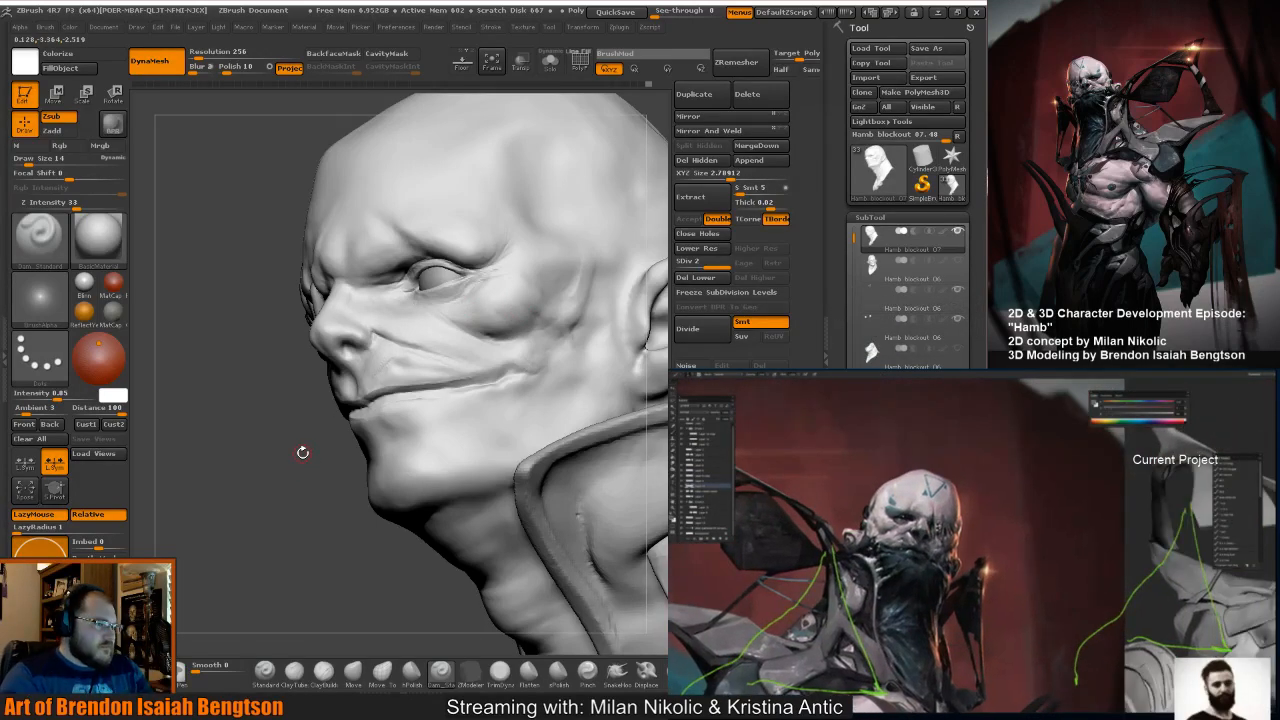
{"action": "mouse_move", "coordinate": [211, 374]}
{"action": "left_mouse_down"}
{"action": "mouse_move", "coordinate": [280, 470]}
{"action": "mouse_move", "coordinate": [271, 486]}
{"action": "left_mouse_up"}
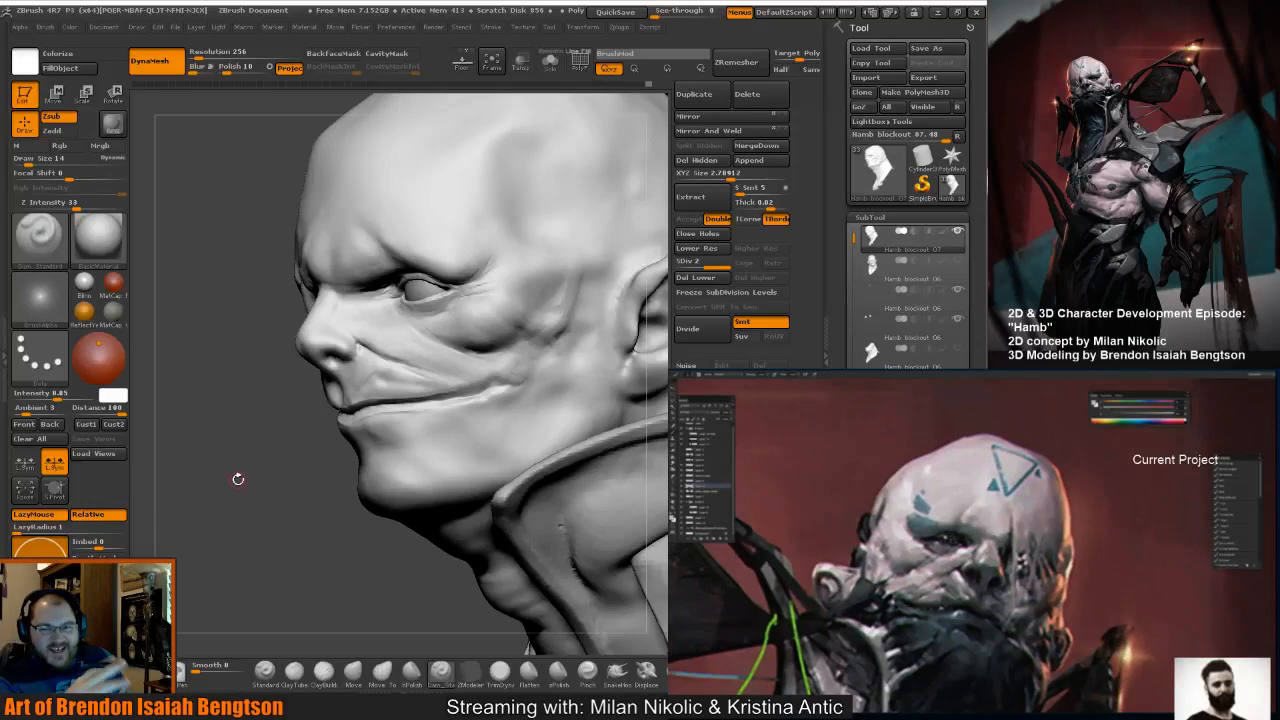
{"action": "key", "text": "ctrl+s"}
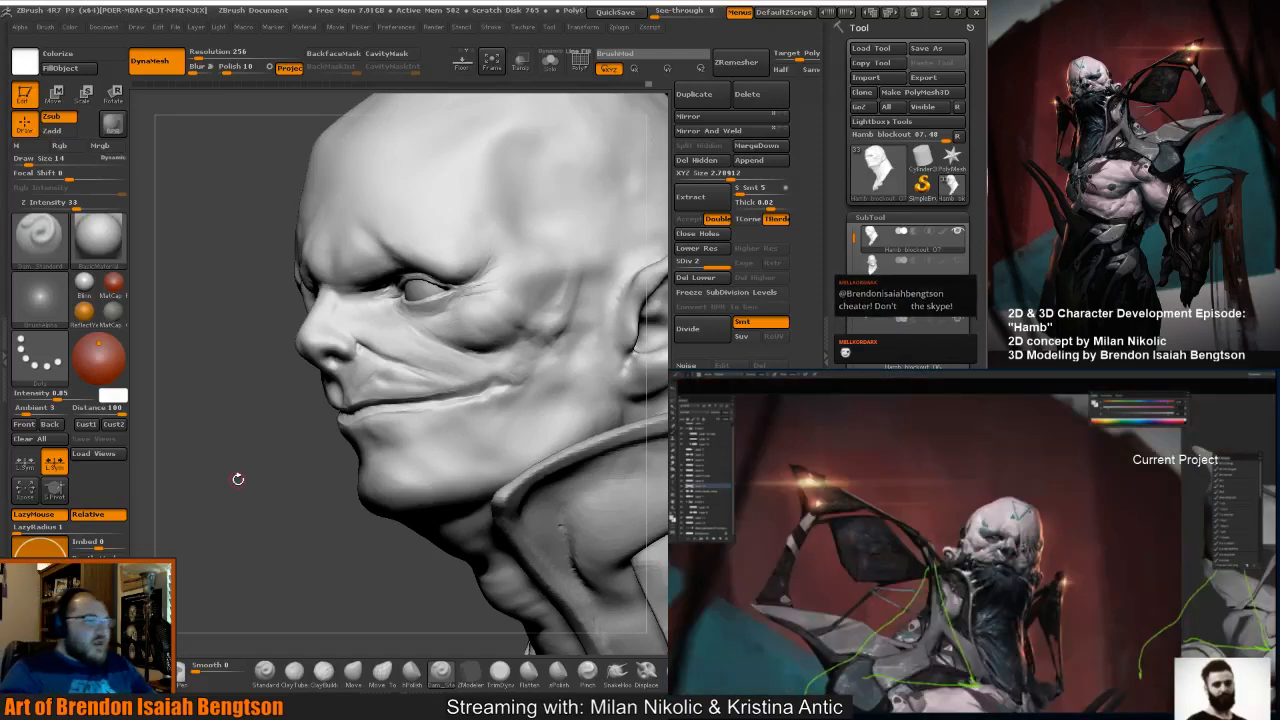
Select the eyeballs' subtool, compare the eyes with the concept from several angles, and duplicate the subtool.
{"action": "left_click", "coordinate": [420, 292], "text": "alt"}
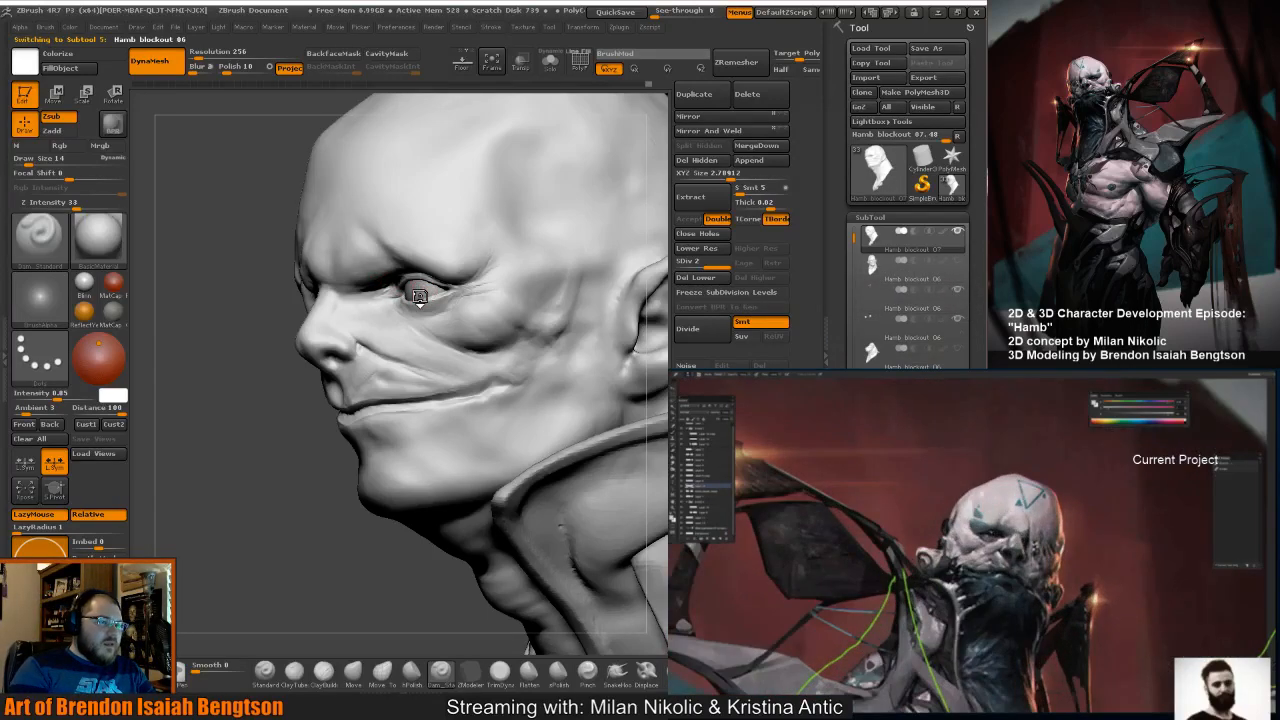
{"action": "mouse_move", "coordinate": [261, 449]}
{"action": "left_mouse_down"}
{"action": "mouse_move", "coordinate": [300, 446]}
{"action": "mouse_move", "coordinate": [270, 437]}
{"action": "left_mouse_up"}
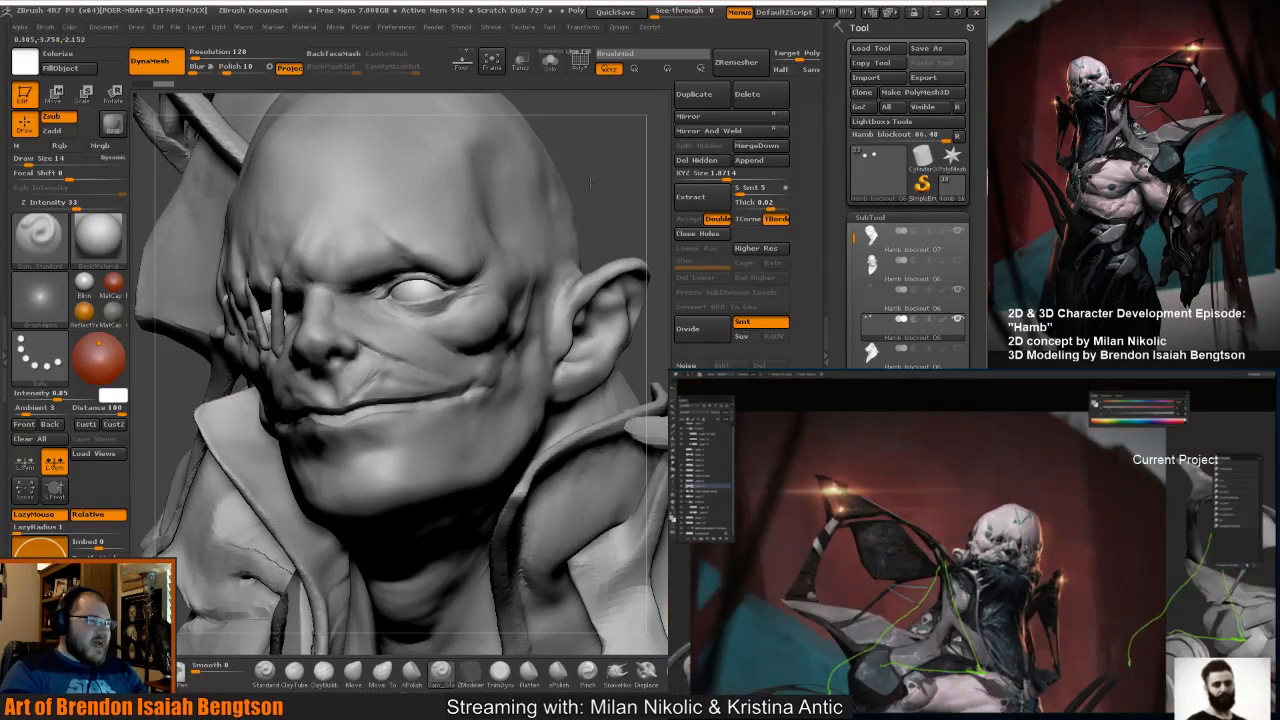
{"action": "left_click_drag", "start_coordinate": [595, 190], "coordinate": [587, 184]}
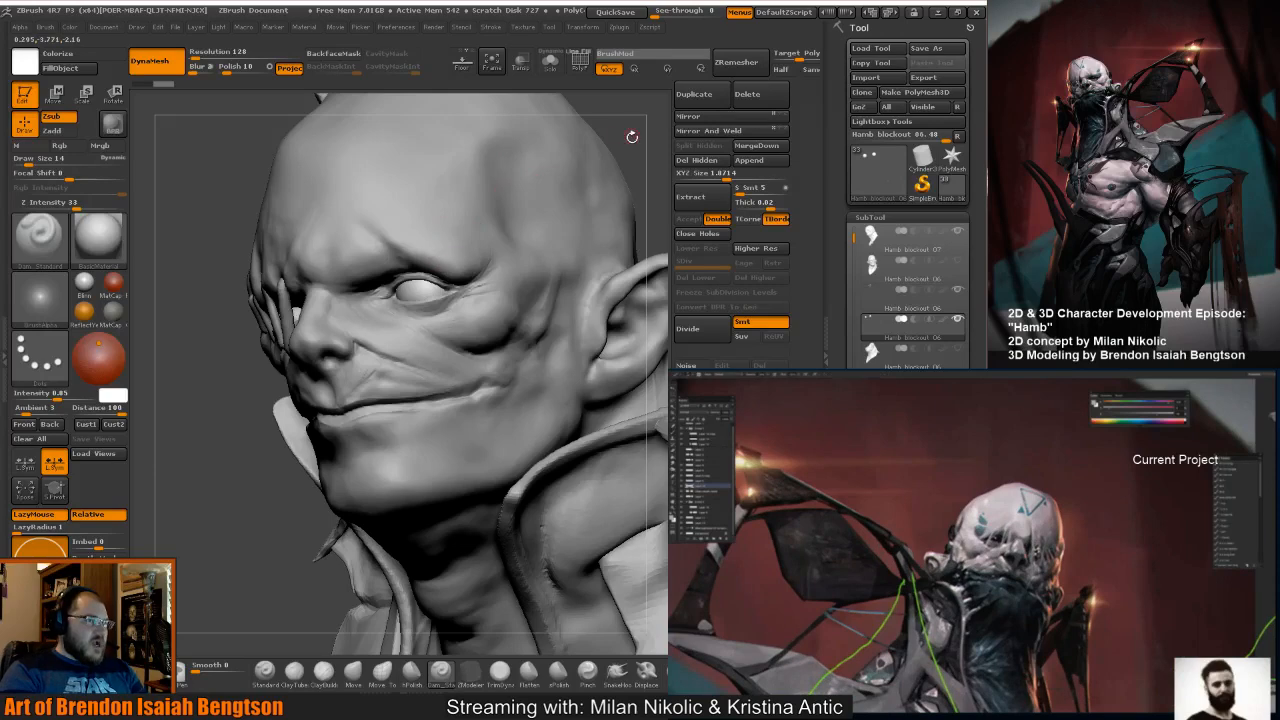
{"action": "left_click_drag", "start_coordinate": [620, 170], "coordinate": [608, 218]}
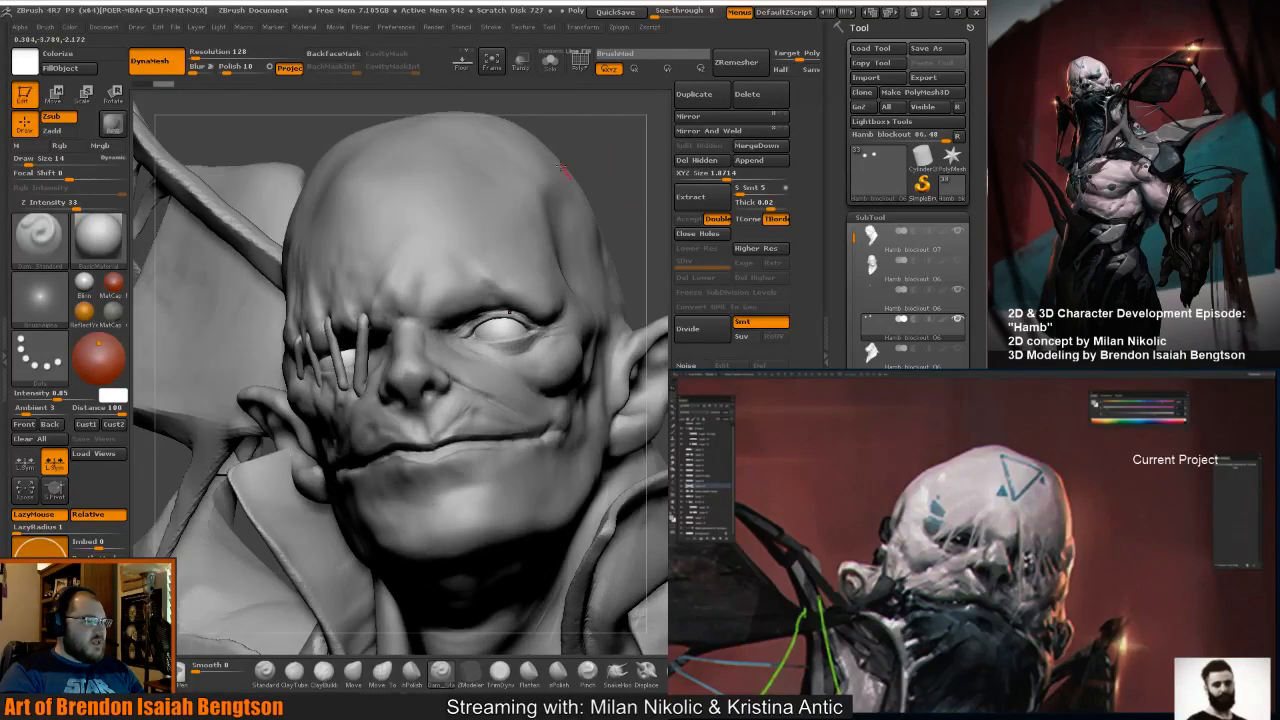
{"action": "left_click_drag", "start_coordinate": [641, 148], "coordinate": [592, 204]}
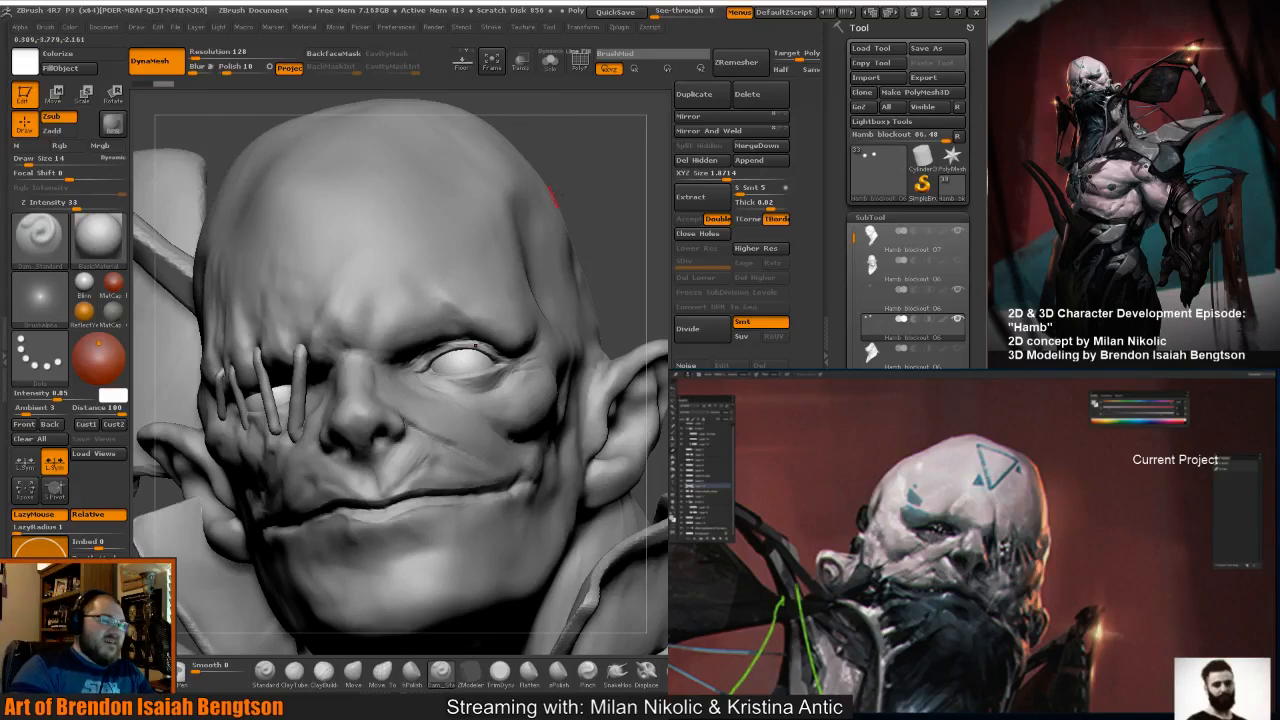
{"action": "left_click_drag", "start_coordinate": [606, 200], "coordinate": [601, 205]}
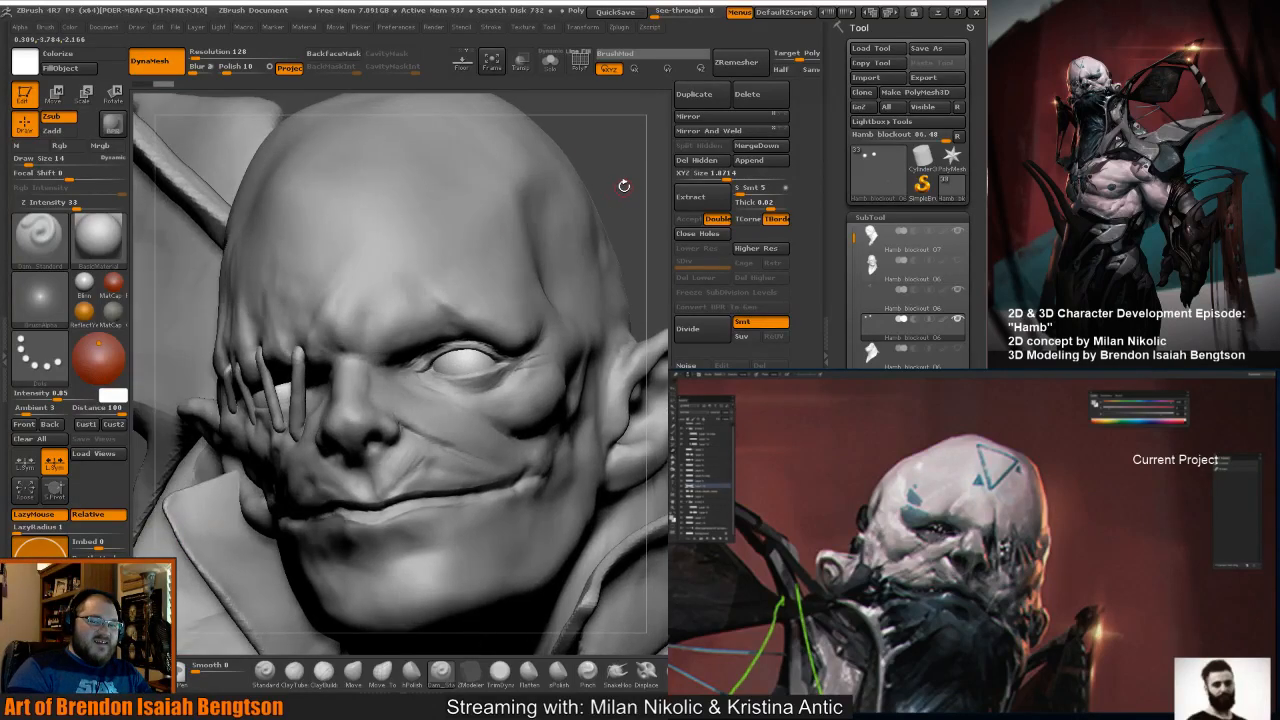
{"action": "left_click_drag", "start_coordinate": [616, 187], "coordinate": [564, 176]}
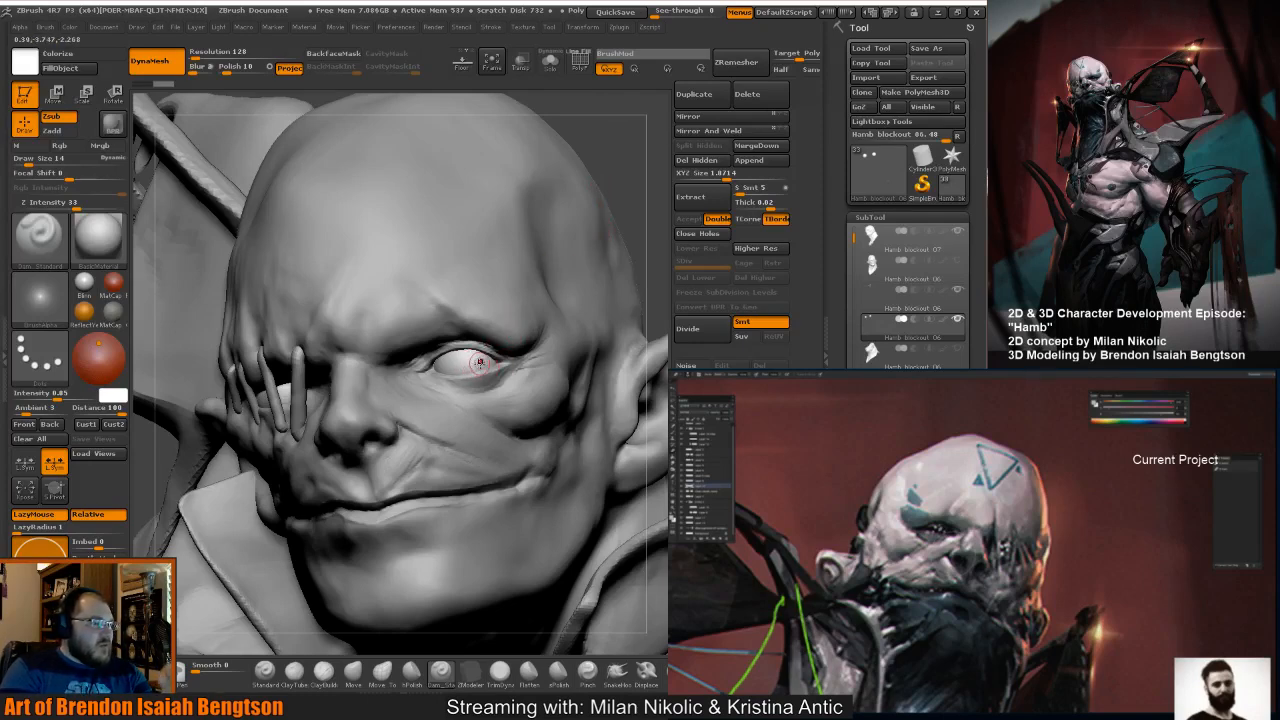
{"action": "left_click_drag", "start_coordinate": [613, 171], "coordinate": [609, 188]}
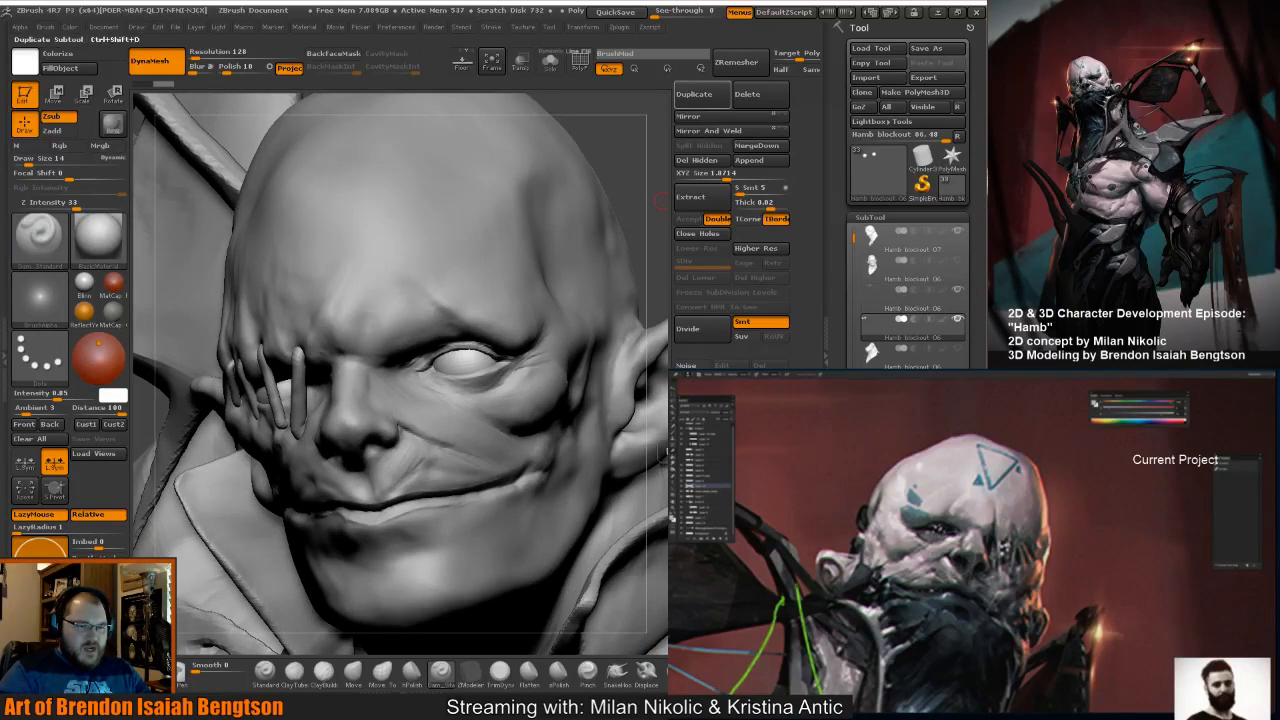
{"action": "left_click", "coordinate": [694, 94]}
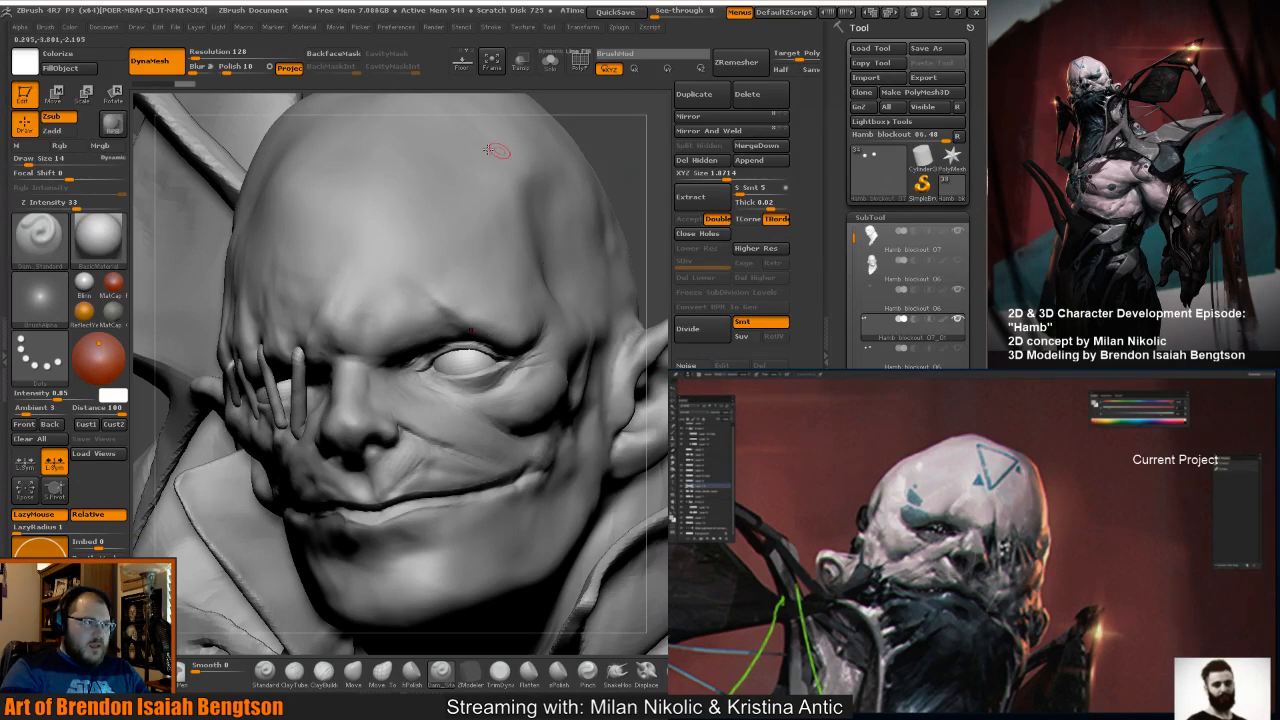
Subdivide the duplicated eyeballs up to subdivision level 3, checking the mesh density in the polyframe display.
{"action": "key", "text": "shift"}
{"action": "key", "text": "shift+f"}
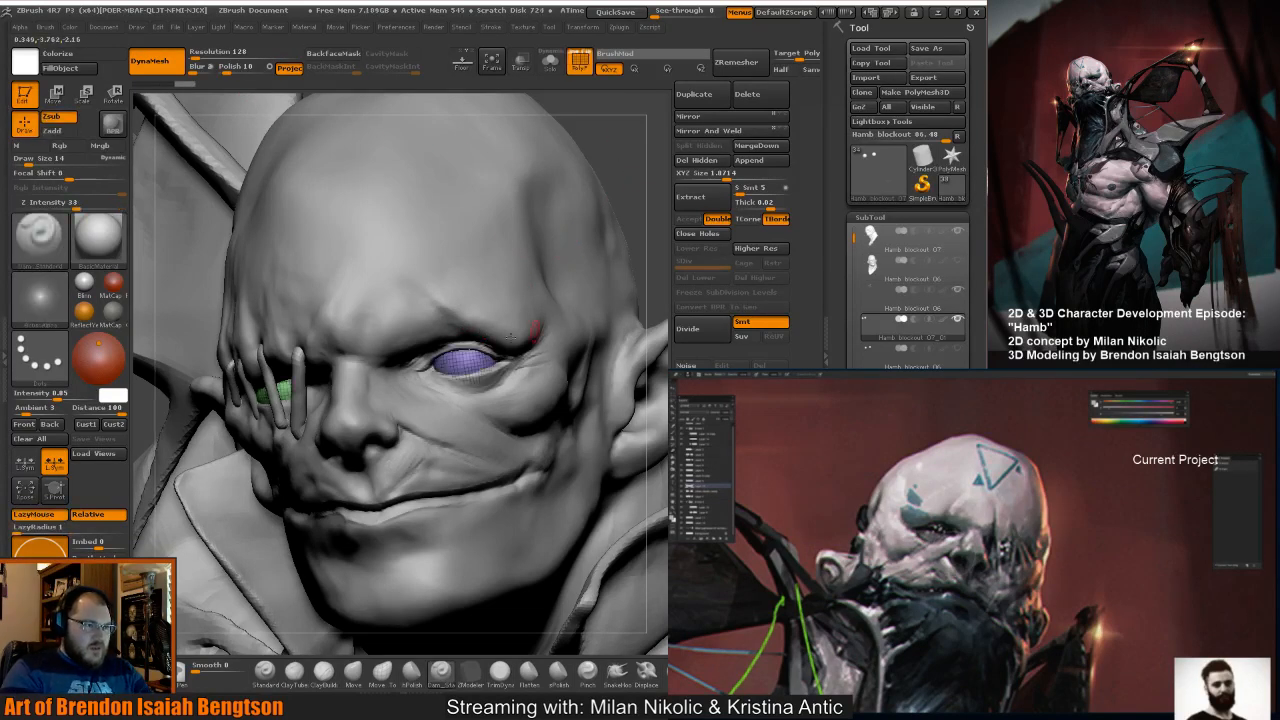
{"action": "left_click", "coordinate": [700, 337]}
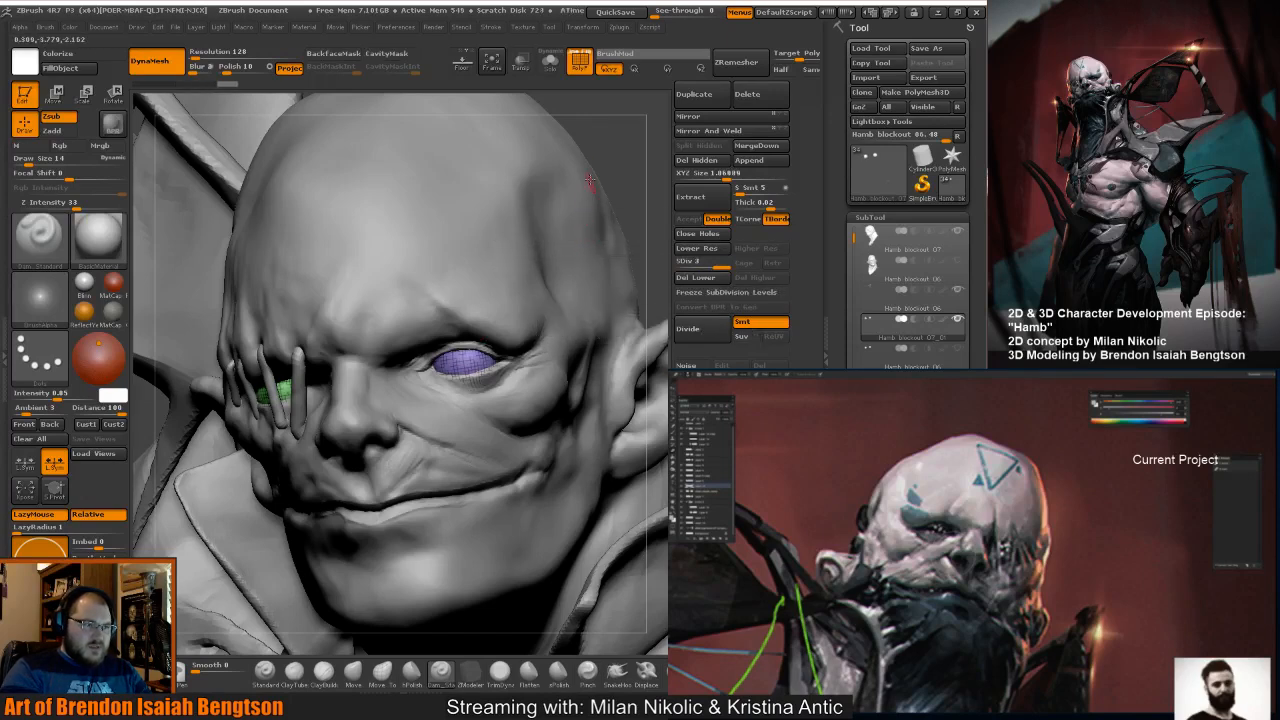
{"action": "key", "text": "shift+f"}
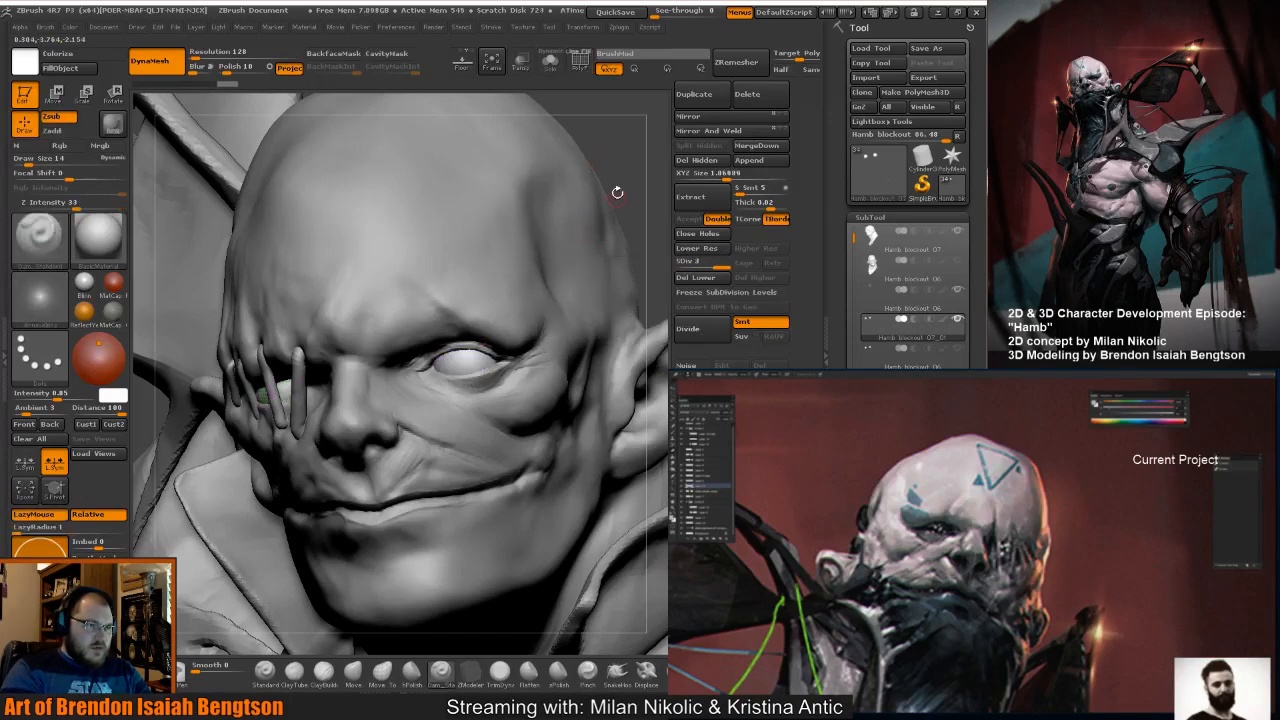
{"action": "left_click_drag", "start_coordinate": [617, 192], "coordinate": [631, 177]}
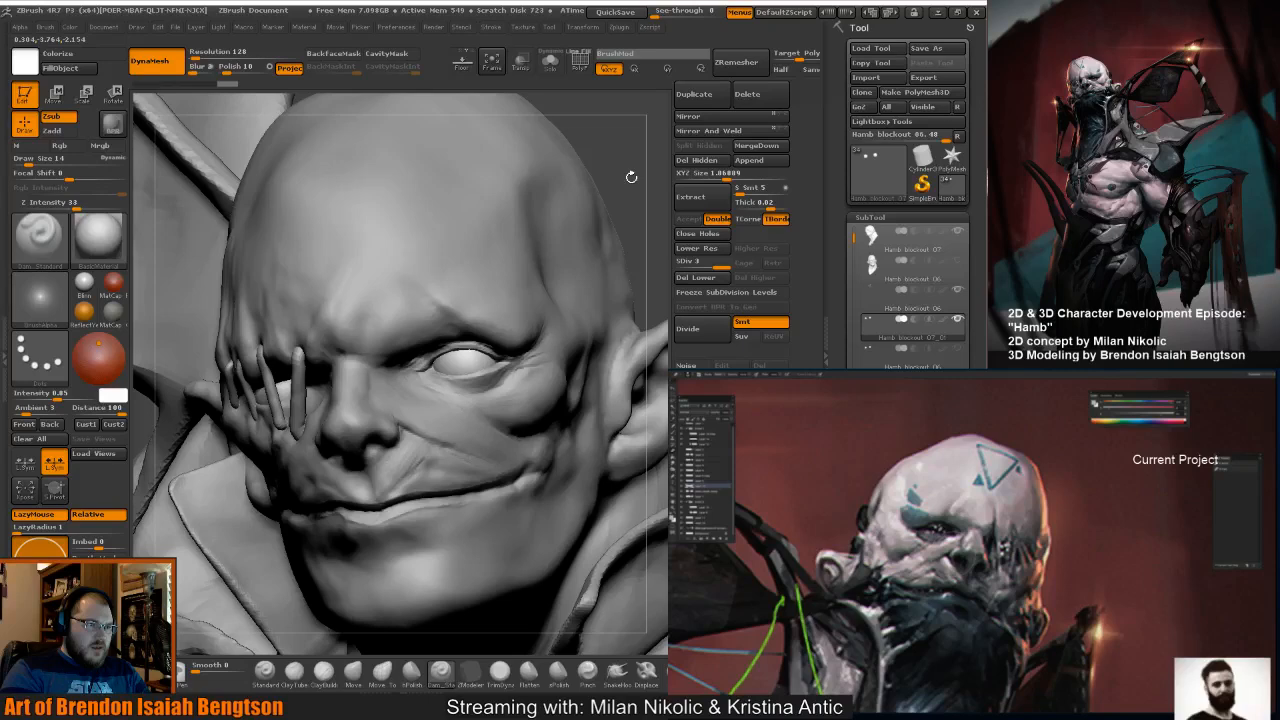
Sculpt lumpy clay forms across the open eyeball with the Clay Buildup brush, using draw sizes 7 and 11.
{"action": "mouse_move", "coordinate": [631, 177]}
{"action": "left_mouse_down"}
{"action": "mouse_move", "coordinate": [595, 275]}
{"action": "mouse_move", "coordinate": [580, 262]}
{"action": "left_mouse_up"}
{"action": "key", "text": "b"}
{"action": "key", "text": "c"}
{"action": "key", "text": "b"}
{"action": "key", "text": "space"}
{"action": "left_click_drag", "start_coordinate": [442, 353], "coordinate": [430, 353]}
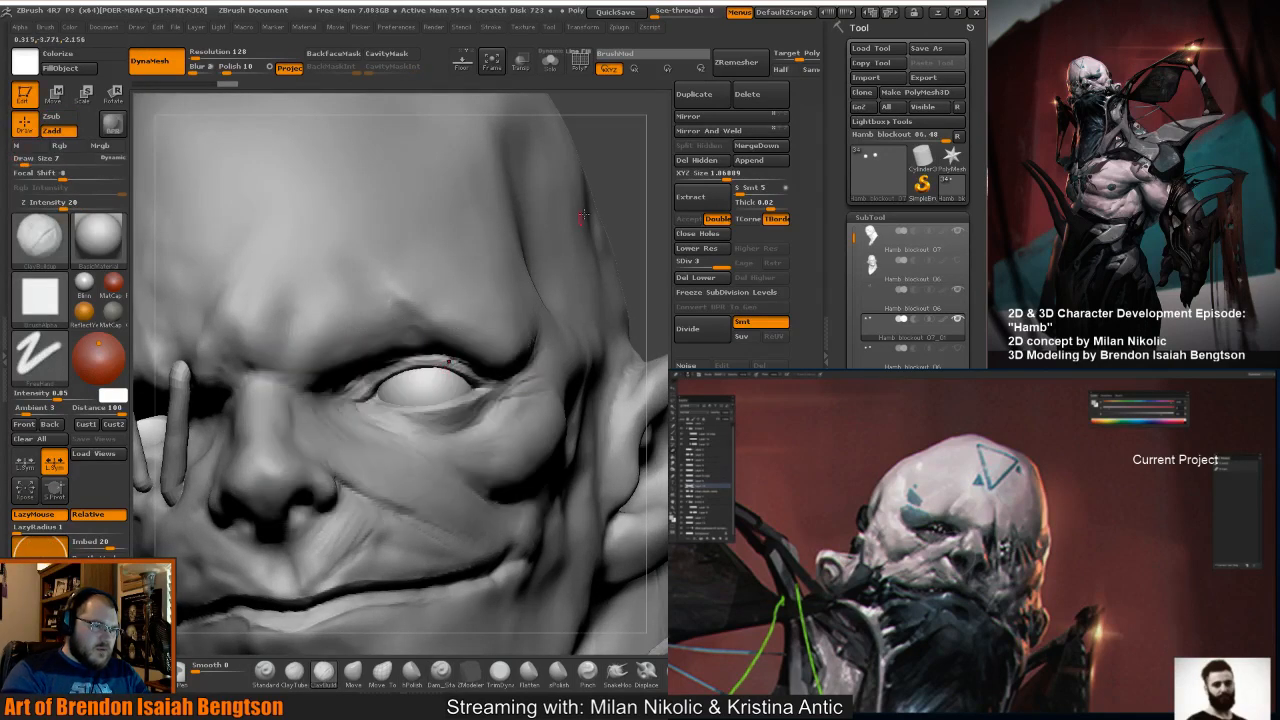
{"action": "left_click_drag", "start_coordinate": [610, 180], "coordinate": [588, 190]}
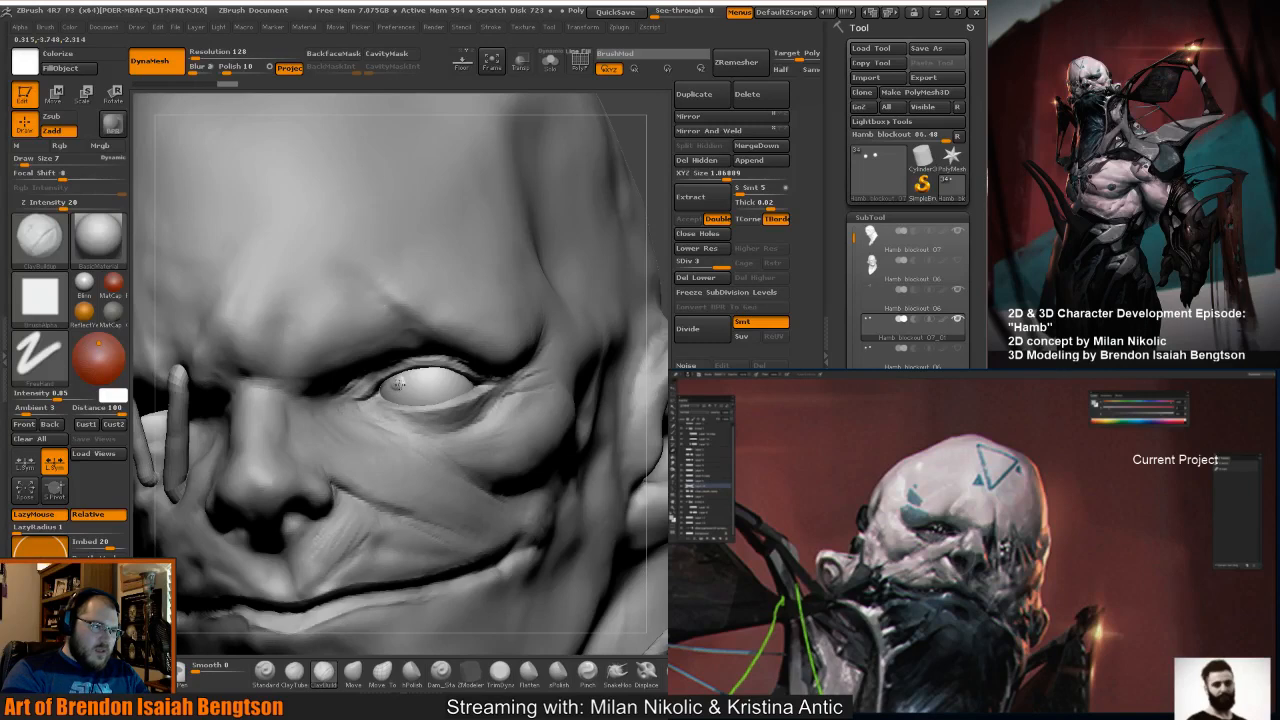
{"action": "mouse_move", "coordinate": [400, 384]}
{"action": "left_mouse_down"}
{"action": "mouse_move", "coordinate": [440, 371]}
{"action": "mouse_move", "coordinate": [451, 381]}
{"action": "mouse_move", "coordinate": [392, 393]}
{"action": "mouse_move", "coordinate": [463, 387]}
{"action": "left_mouse_up"}
{"action": "key", "text": "space"}
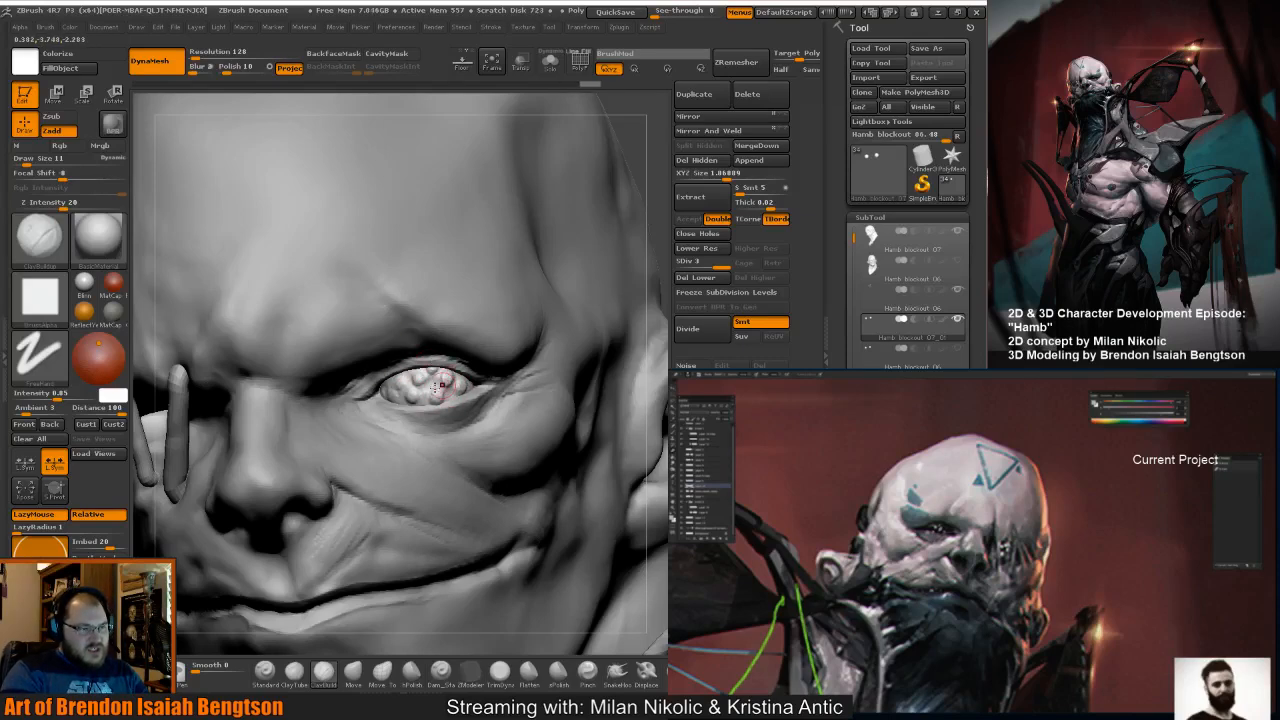
Flatten the lumps across the open eyeball with the hPolish brush at draw size 11.
{"action": "left_click", "coordinate": [407, 669]}
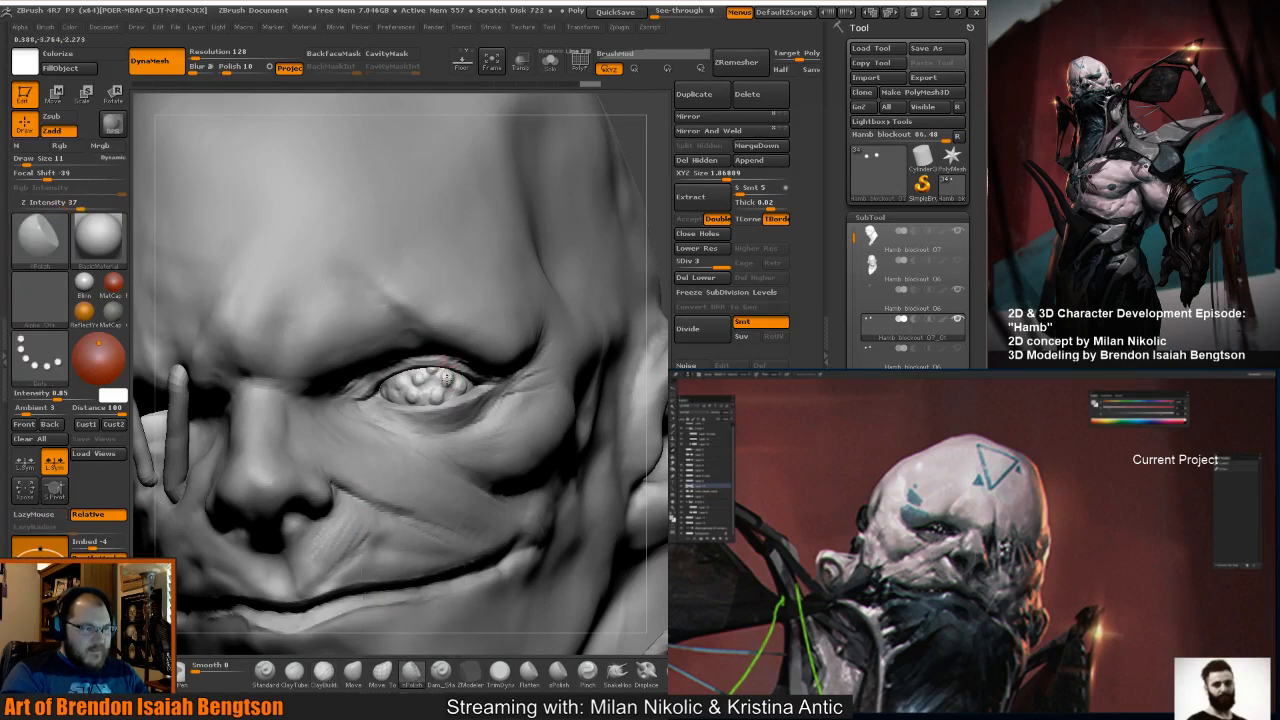
{"action": "left_click_drag", "start_coordinate": [447, 376], "coordinate": [442, 392]}
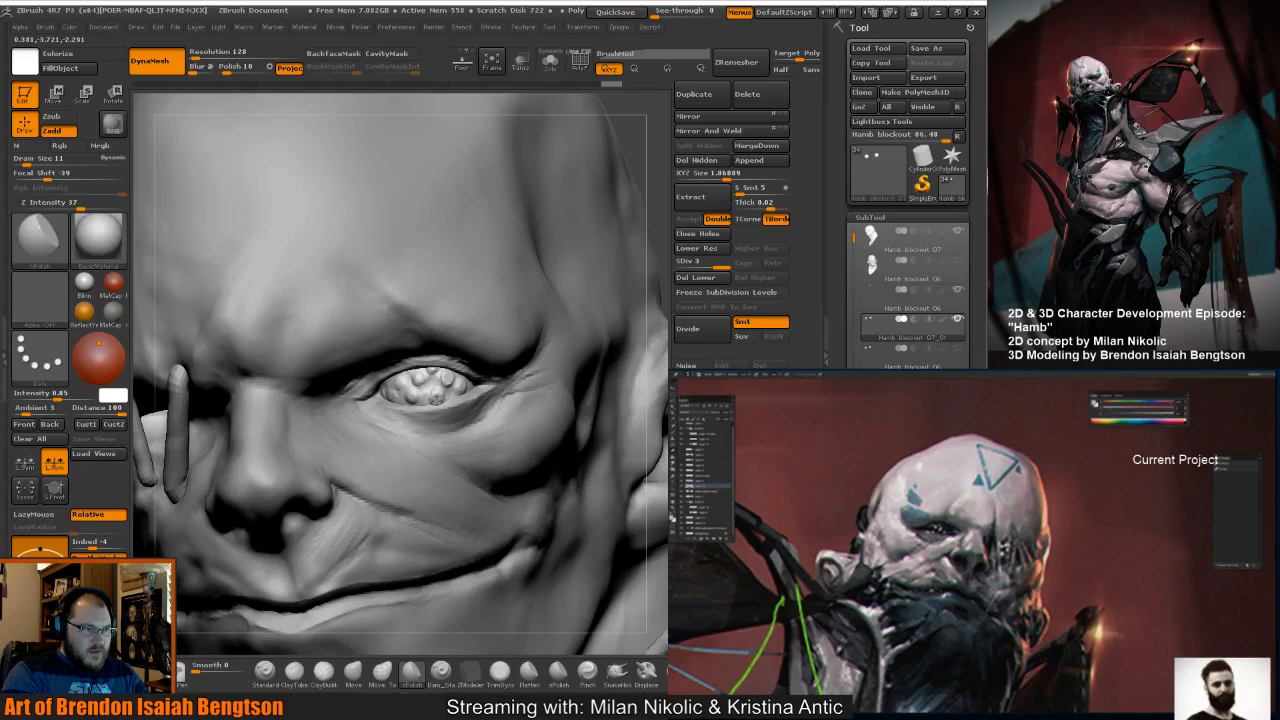
{"action": "left_click_drag", "start_coordinate": [445, 402], "coordinate": [437, 397]}
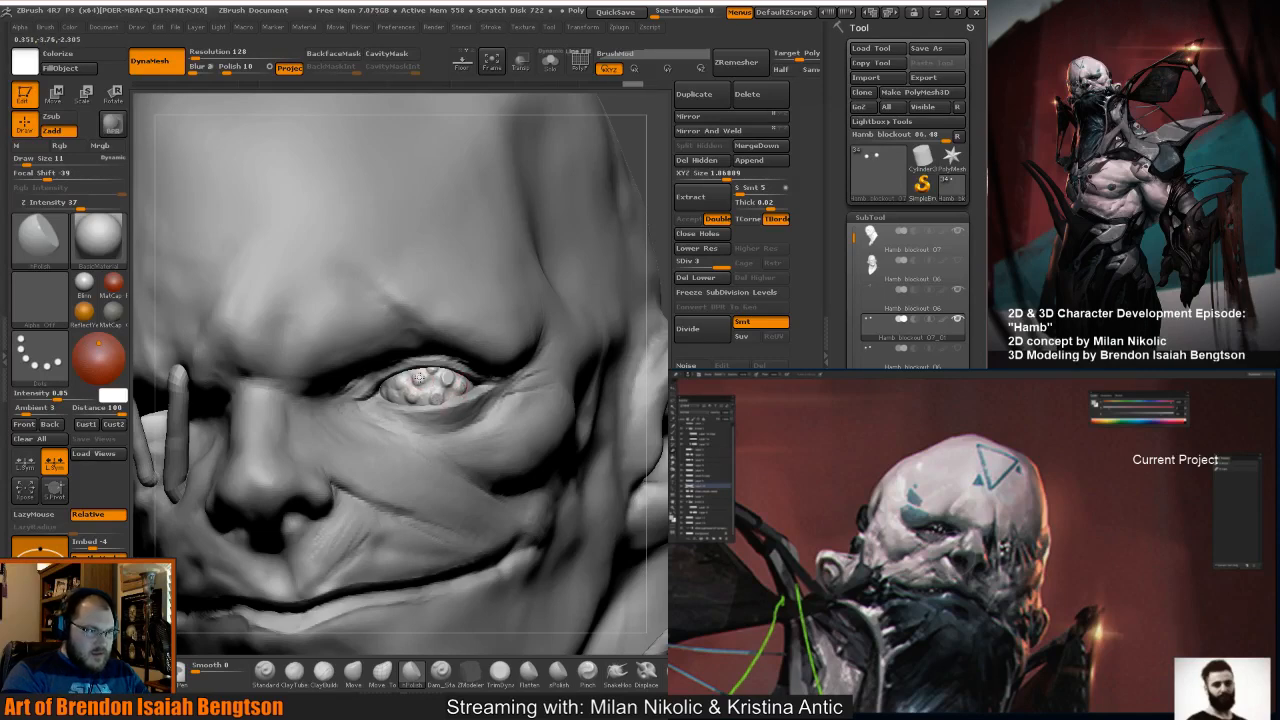
{"action": "mouse_move", "coordinate": [418, 381]}
{"action": "left_mouse_down"}
{"action": "mouse_move", "coordinate": [388, 406]}
{"action": "mouse_move", "coordinate": [402, 394]}
{"action": "left_mouse_up"}
{"action": "left_click_drag", "start_coordinate": [641, 145], "coordinate": [605, 156]}
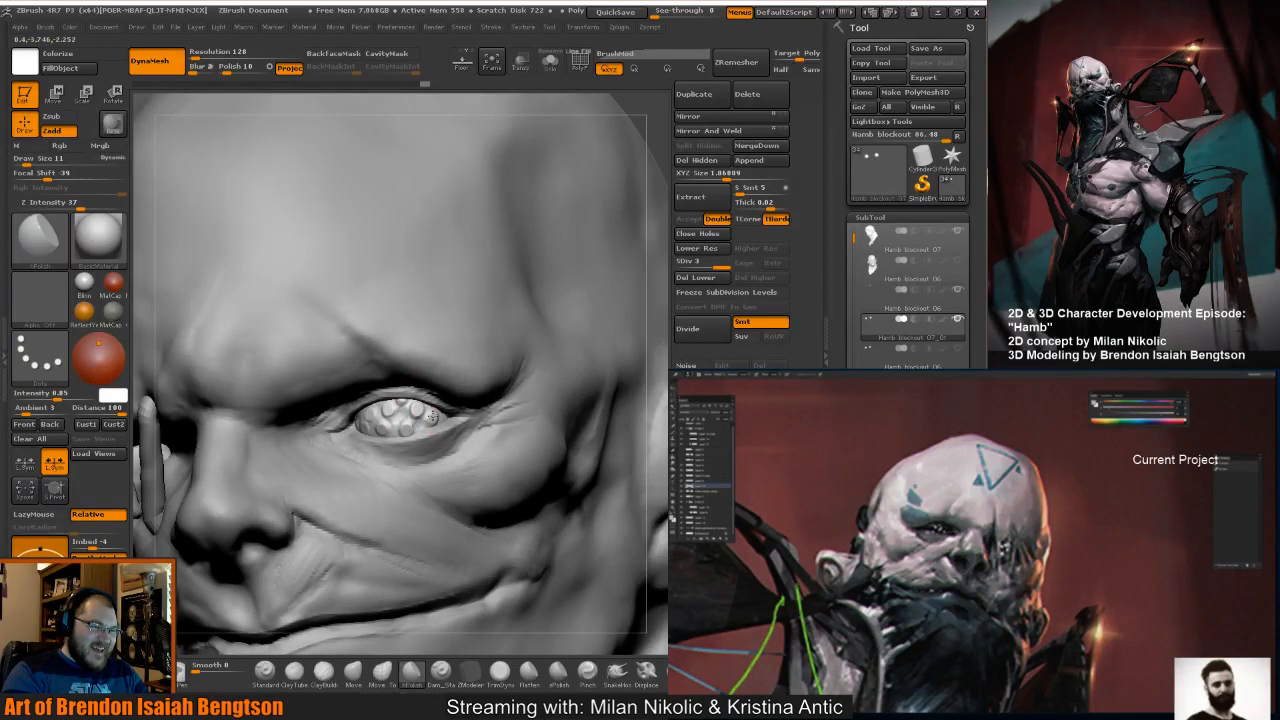
{"action": "left_click_drag", "start_coordinate": [431, 419], "coordinate": [432, 414]}
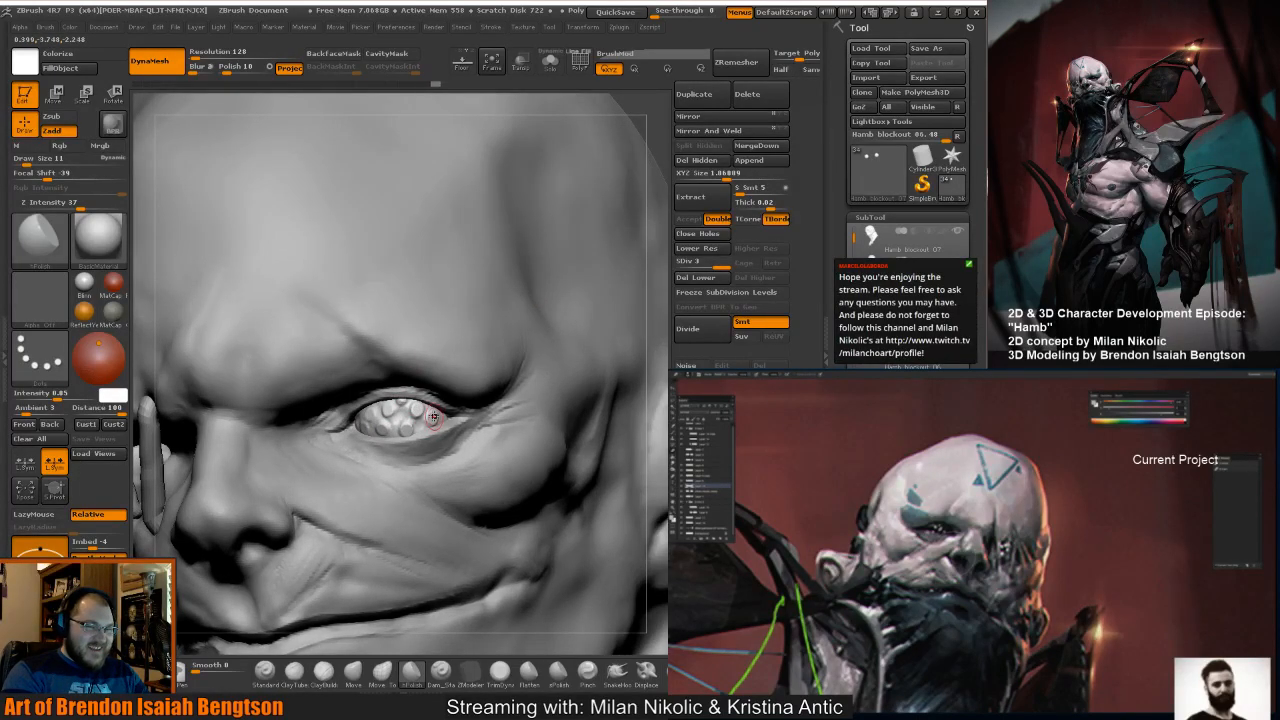
Add finer bumps to the open eyeball with the Clay Buildup brush at draw size 4.
{"action": "key", "text": "space"}
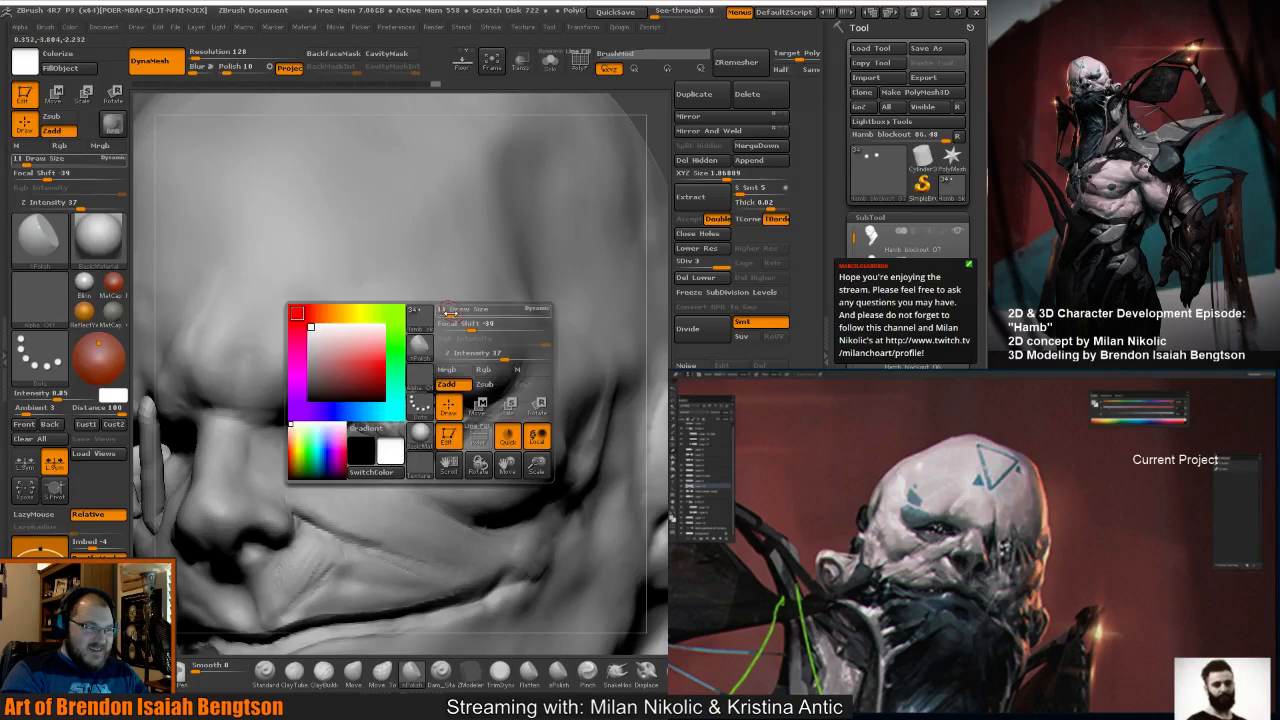
{"action": "left_click_drag", "start_coordinate": [449, 311], "coordinate": [445, 311]}
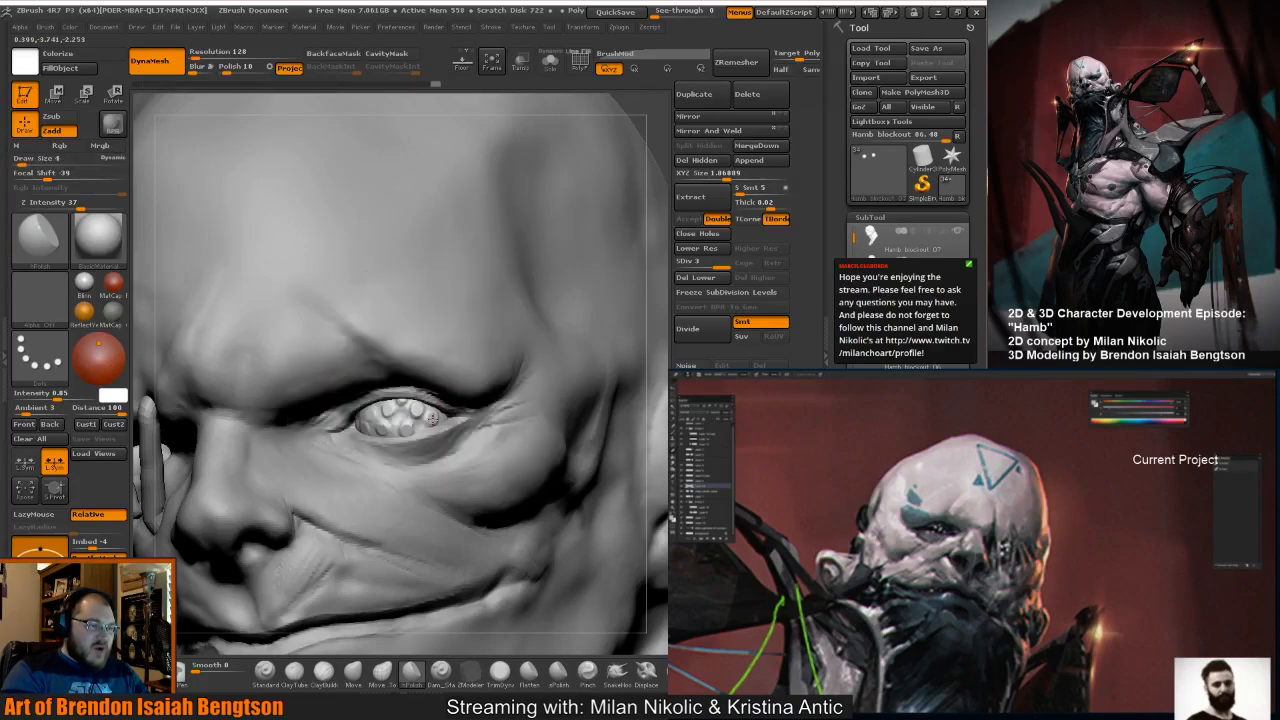
{"action": "key", "text": "b"}
{"action": "key", "text": "c"}
{"action": "key", "text": "b"}
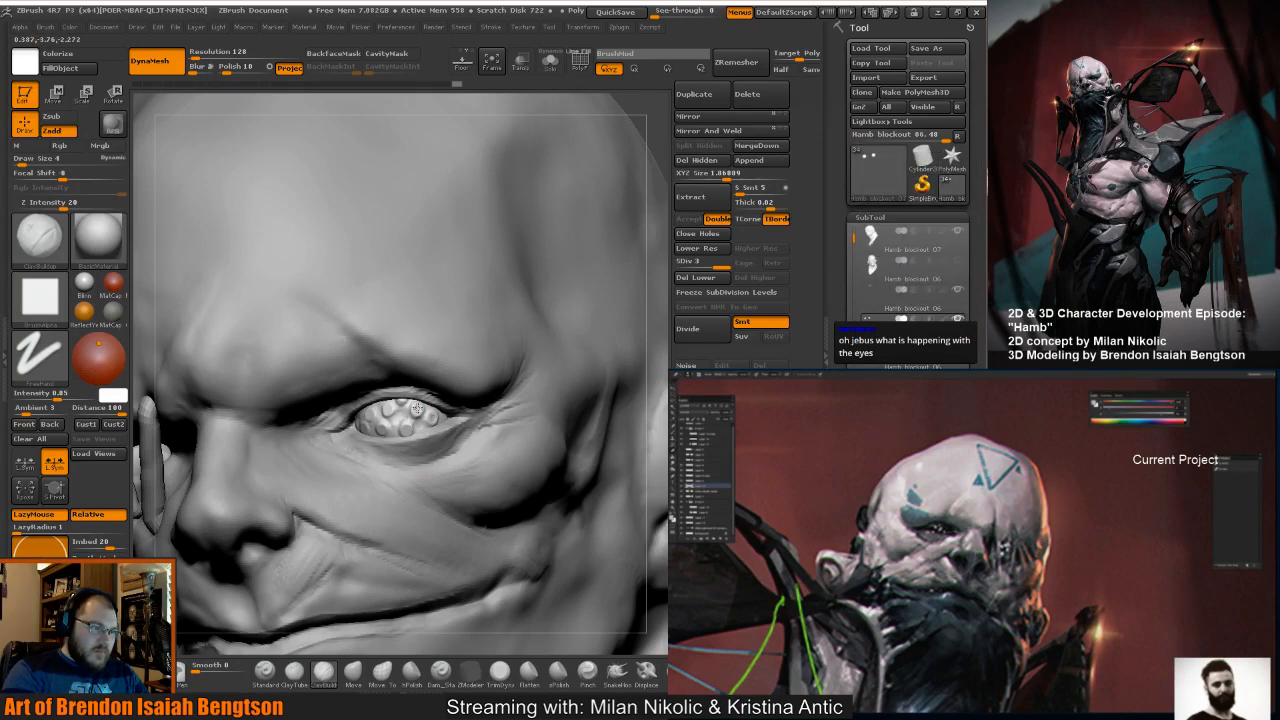
{"action": "left_click_drag", "start_coordinate": [417, 410], "coordinate": [419, 412]}
{"action": "left_click_drag", "start_coordinate": [406, 430], "coordinate": [405, 433]}
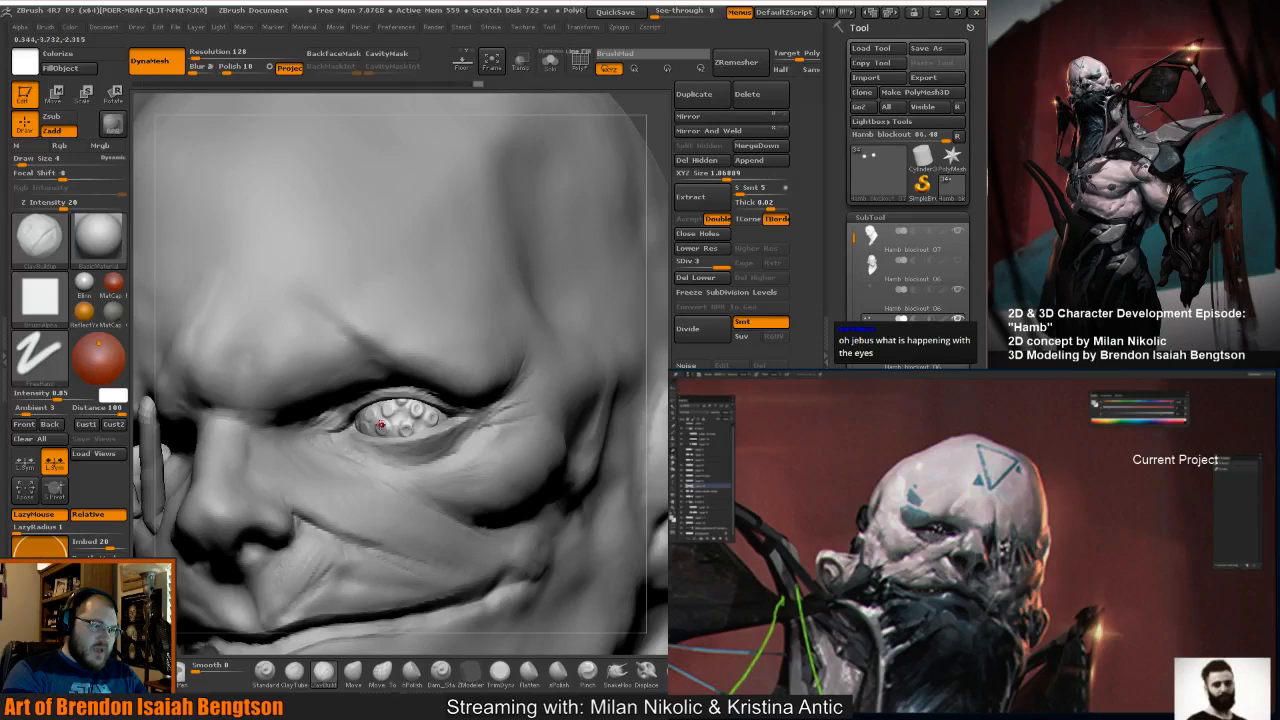
Examine the lumpy eyeball on the head from several angles and compare its subdivision levels 2 and 3.
{"action": "left_click_drag", "start_coordinate": [642, 121], "coordinate": [600, 152]}
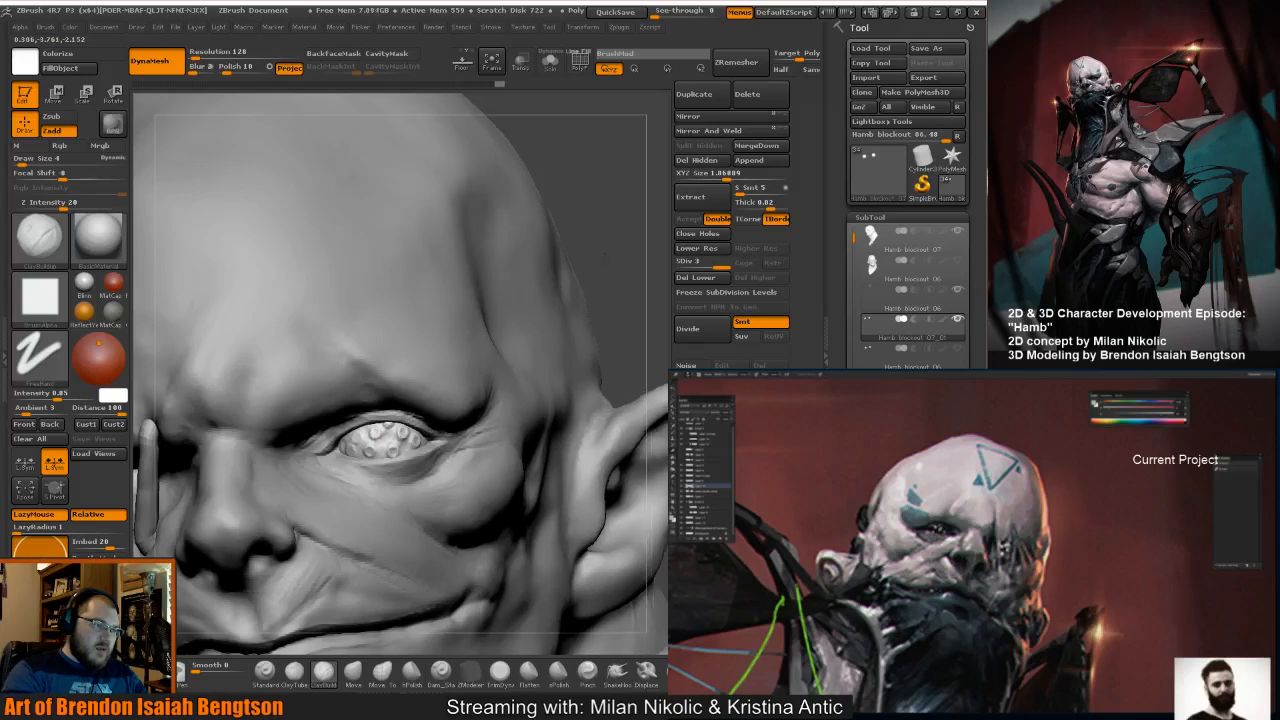
{"action": "left_click_drag", "start_coordinate": [613, 250], "coordinate": [548, 266]}
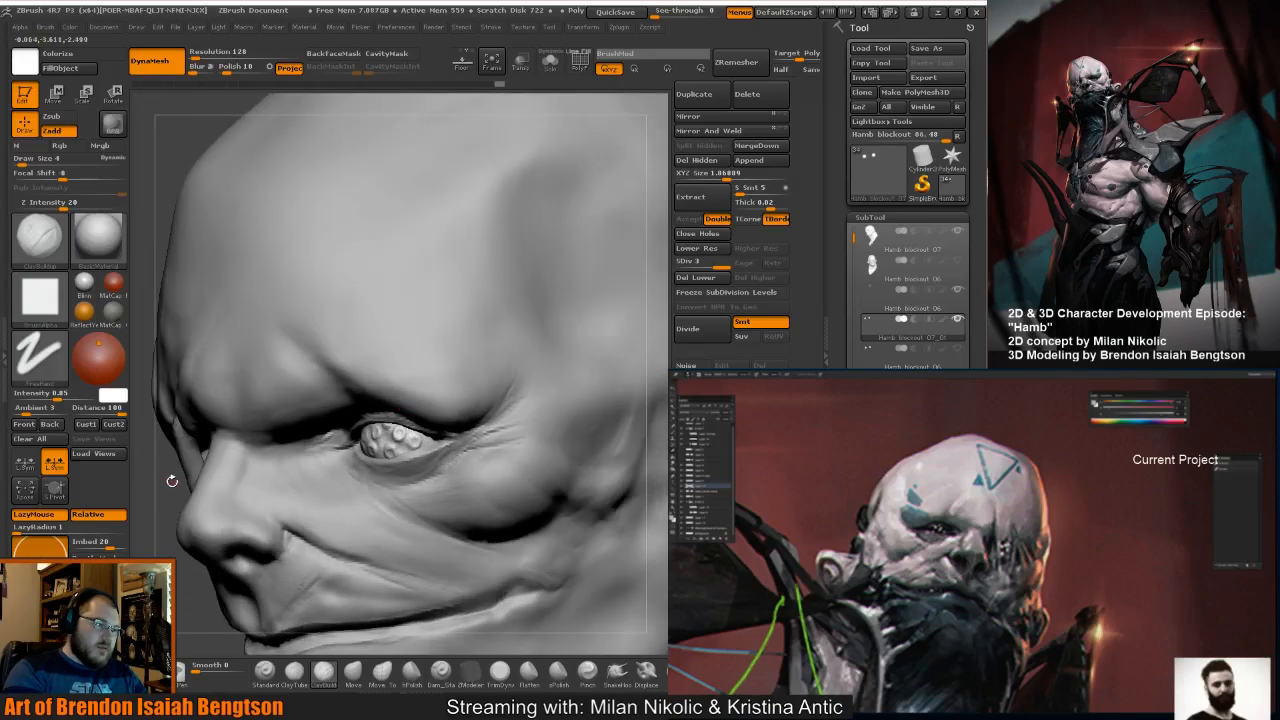
{"action": "left_click_drag", "start_coordinate": [171, 480], "coordinate": [518, 228], "text": "alt"}
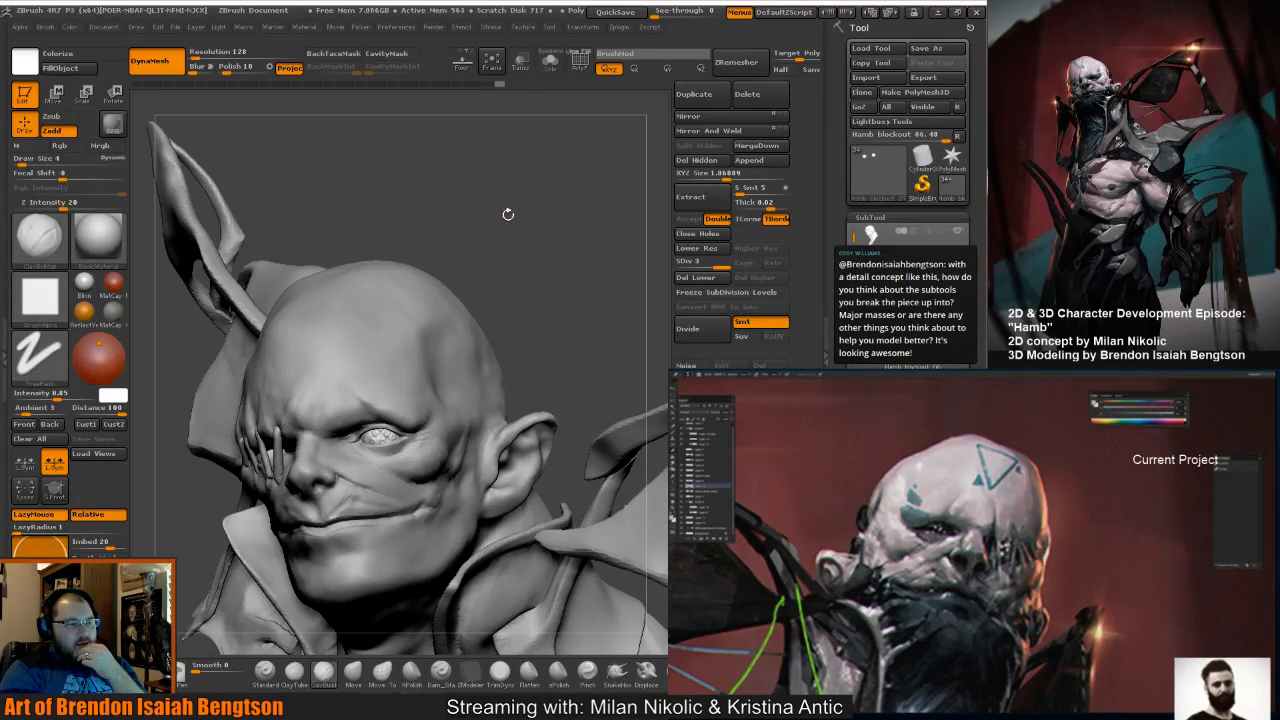
{"action": "mouse_move", "coordinate": [508, 215]}
{"action": "left_mouse_down"}
{"action": "mouse_move", "coordinate": [516, 235]}
{"action": "mouse_move", "coordinate": [498, 274]}
{"action": "mouse_move", "coordinate": [529, 259]}
{"action": "left_mouse_up"}
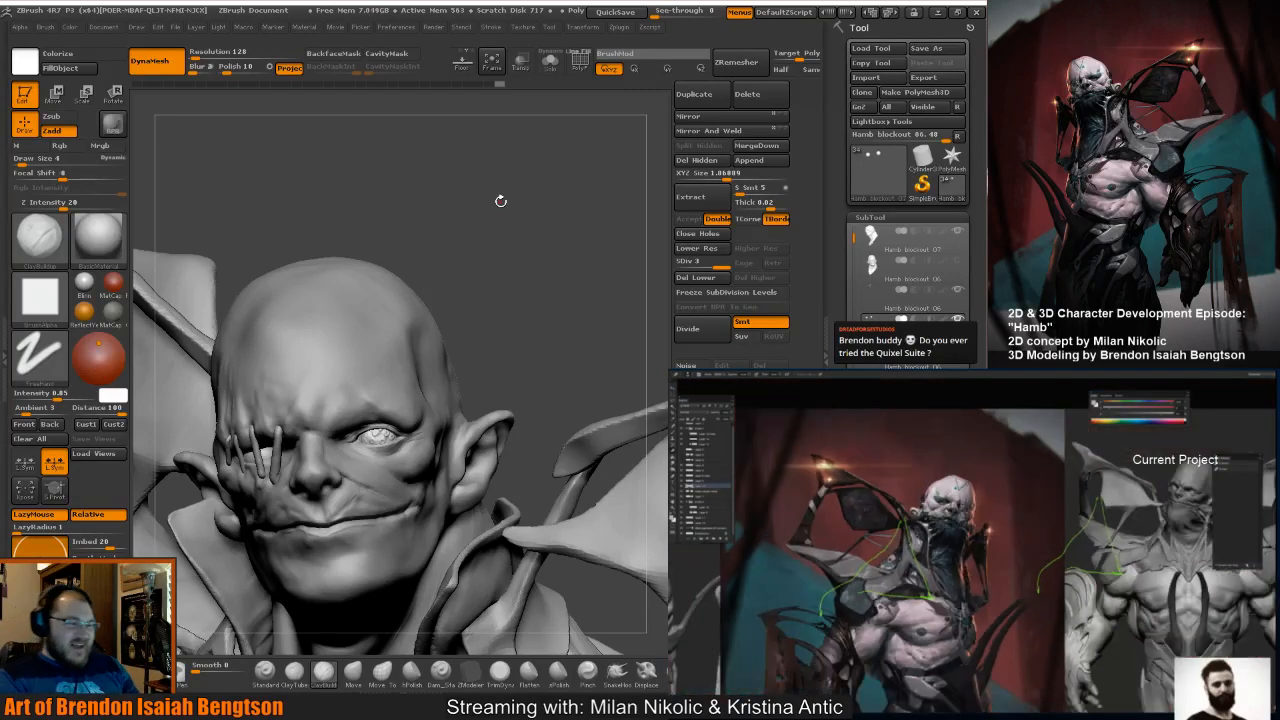
{"action": "mouse_move", "coordinate": [586, 296]}
{"action": "left_mouse_down"}
{"action": "mouse_move", "coordinate": [566, 313]}
{"action": "mouse_move", "coordinate": [605, 310]}
{"action": "mouse_move", "coordinate": [580, 313]}
{"action": "mouse_move", "coordinate": [568, 258]}
{"action": "left_mouse_up"}
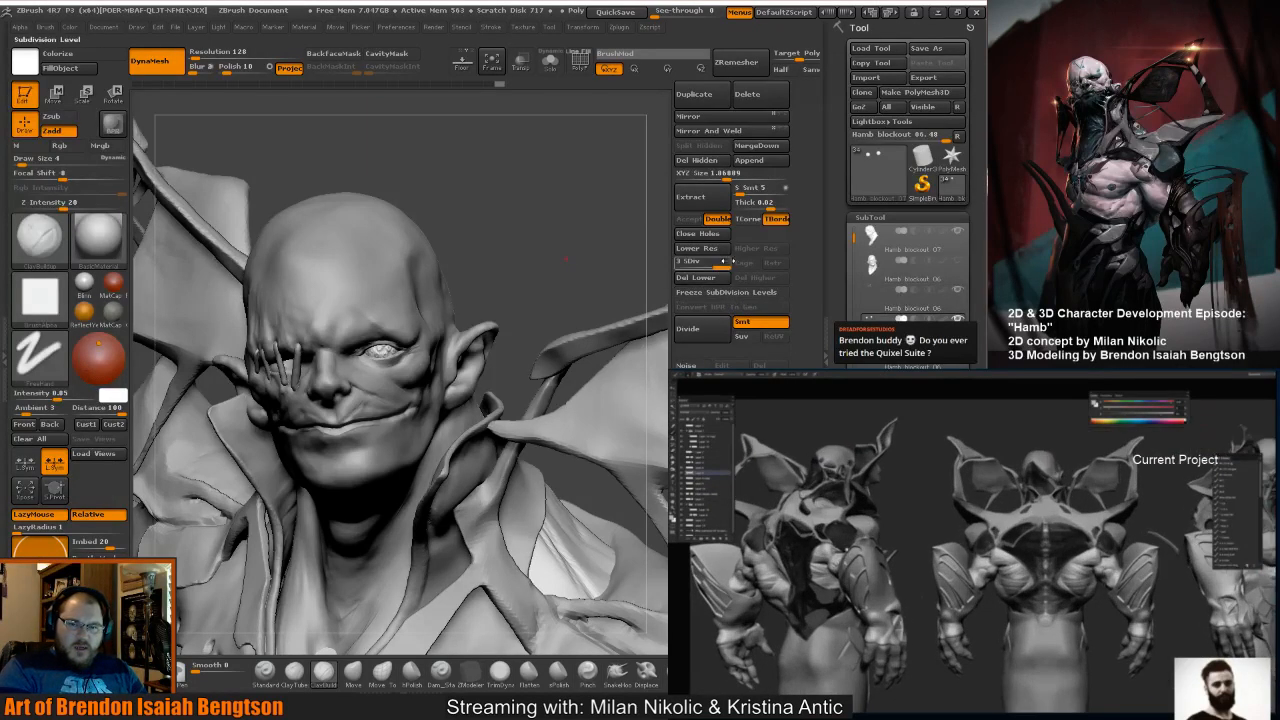
{"action": "left_click", "coordinate": [712, 261]}
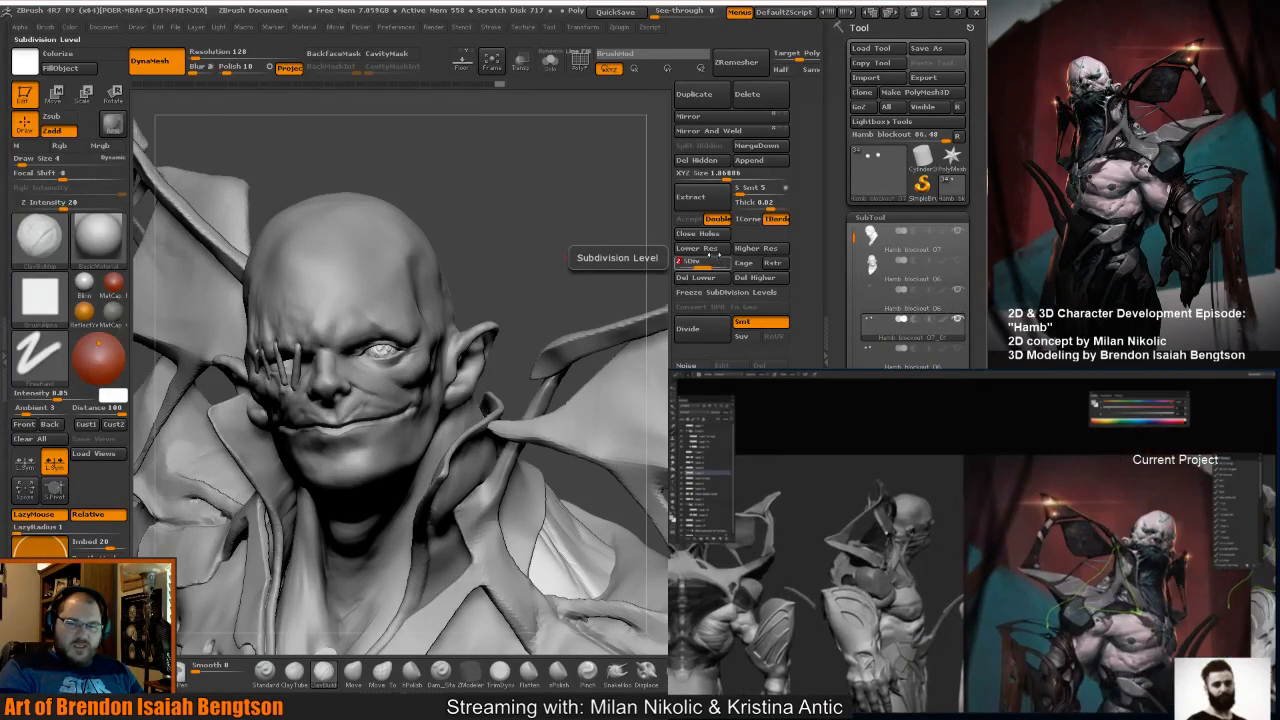
{"action": "left_click", "coordinate": [715, 264]}
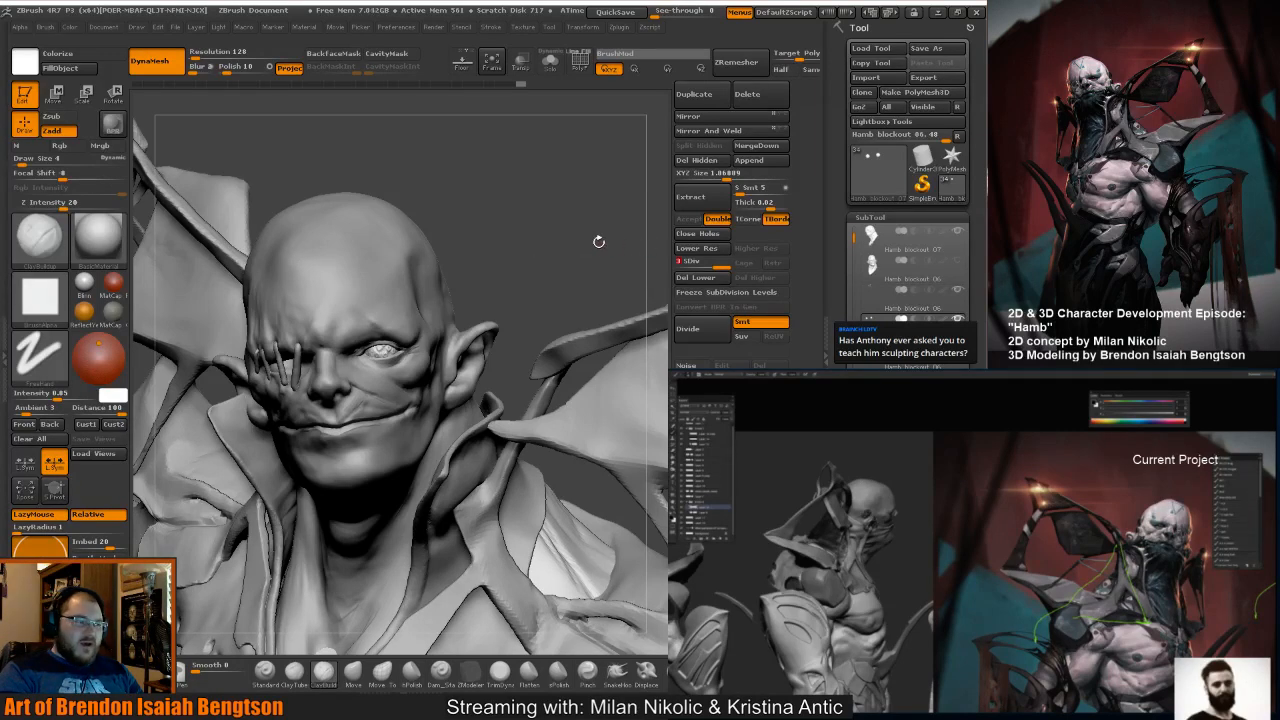
Select the shoulder drape's subtool and inspect how it sits on the upper body from front and back.
{"action": "mouse_move", "coordinate": [598, 241]}
{"action": "left_mouse_down"}
{"action": "mouse_move", "coordinate": [572, 222]}
{"action": "mouse_move", "coordinate": [590, 258]}
{"action": "left_mouse_up"}
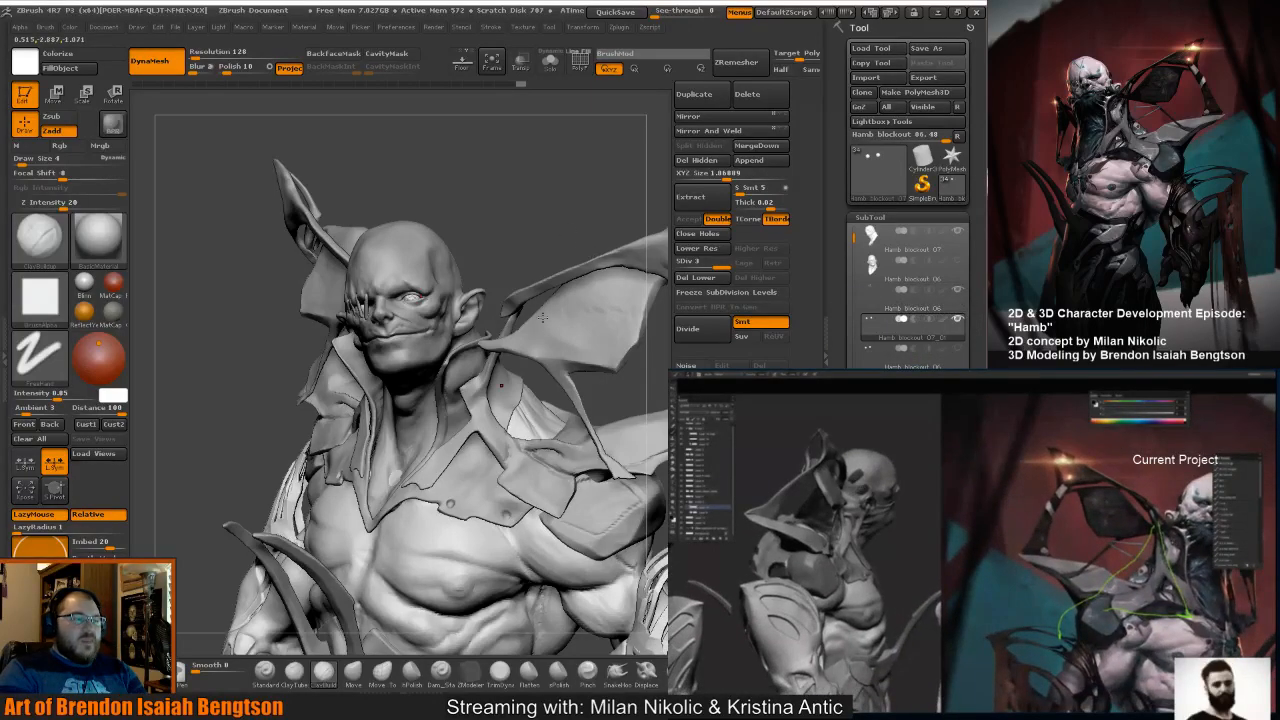
{"action": "mouse_move", "coordinate": [503, 238]}
{"action": "left_mouse_down"}
{"action": "mouse_move", "coordinate": [525, 232]}
{"action": "mouse_move", "coordinate": [464, 250]}
{"action": "left_mouse_up"}
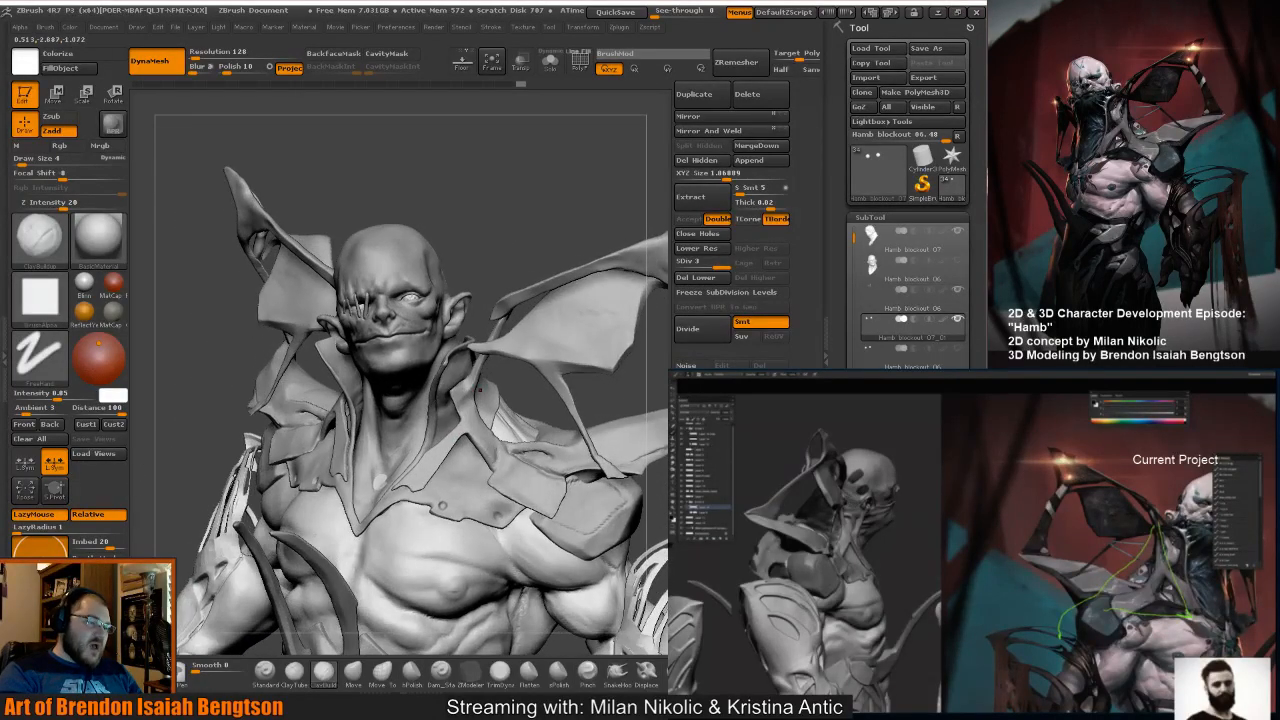
{"action": "left_click", "coordinate": [513, 474], "text": "alt"}
{"action": "left_click_drag", "start_coordinate": [663, 366], "coordinate": [544, 295], "text": "alt"}
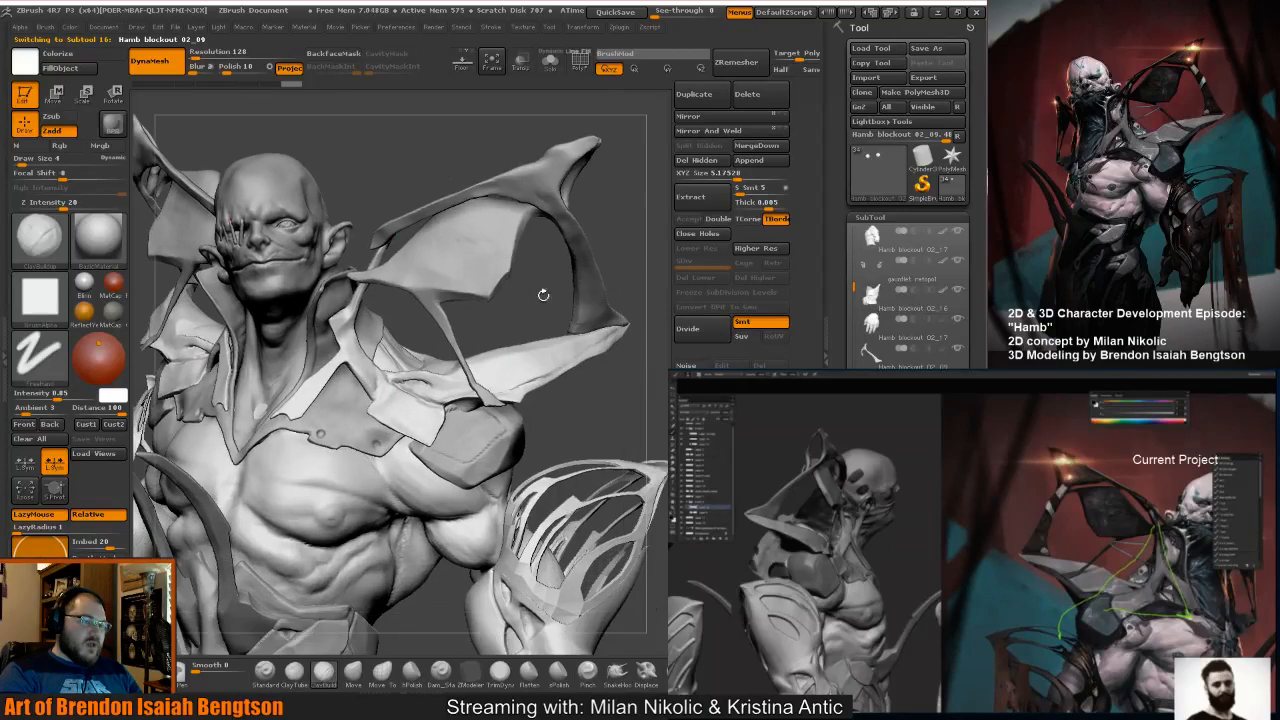
{"action": "left_click_drag", "start_coordinate": [616, 385], "coordinate": [535, 399]}
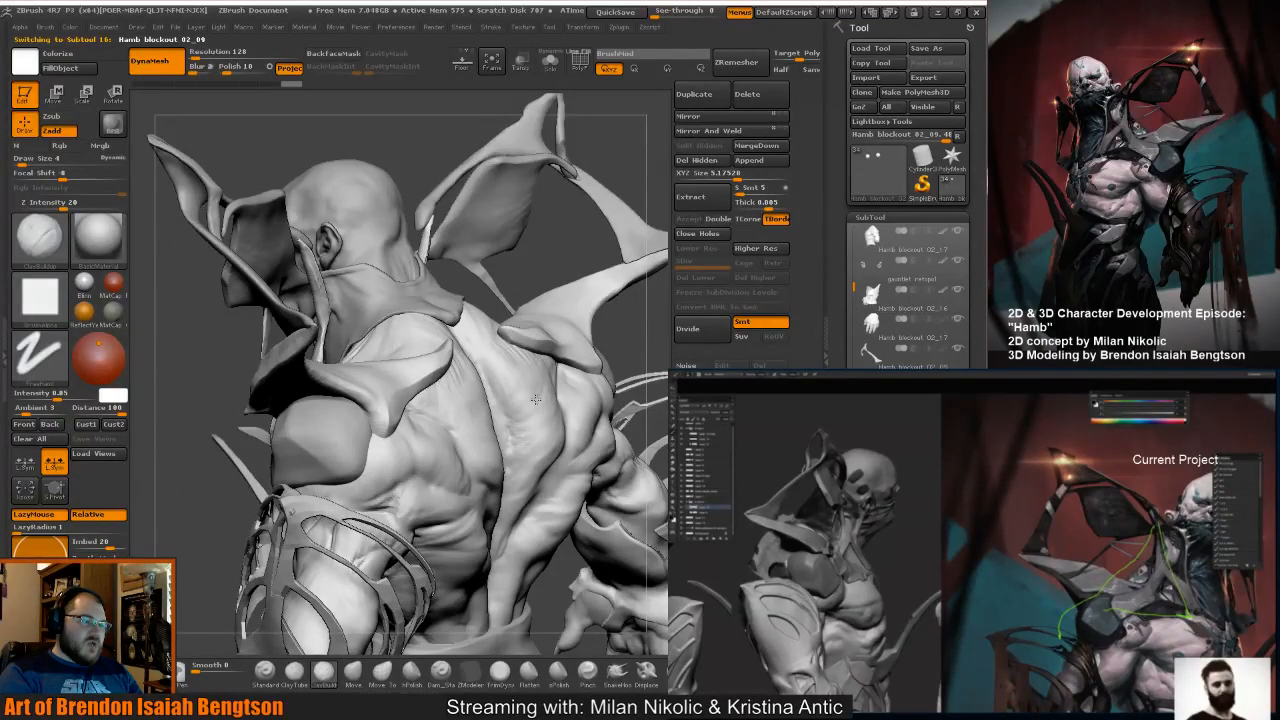
{"action": "left_click_drag", "start_coordinate": [535, 399], "coordinate": [402, 411]}
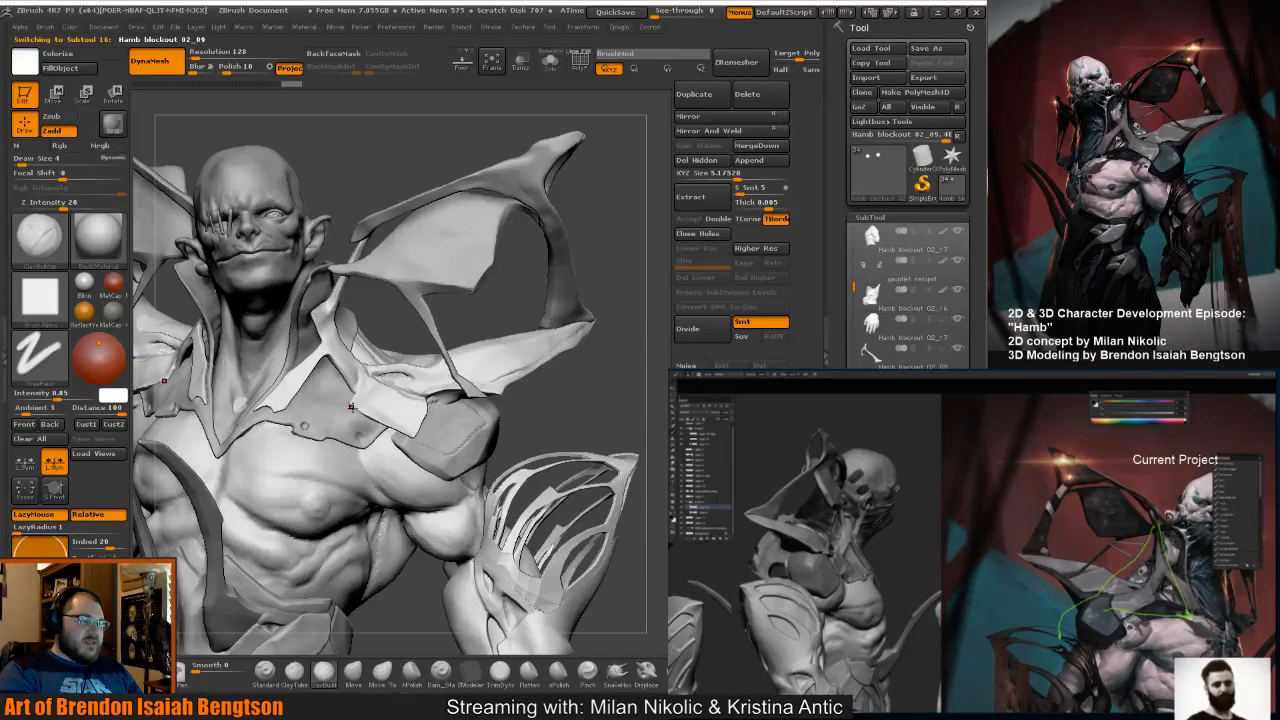
Adjust the front flap of the shoulder drape with the Move Topological brush at draw size 214 and focal shift -31.
{"action": "key", "text": "space"}
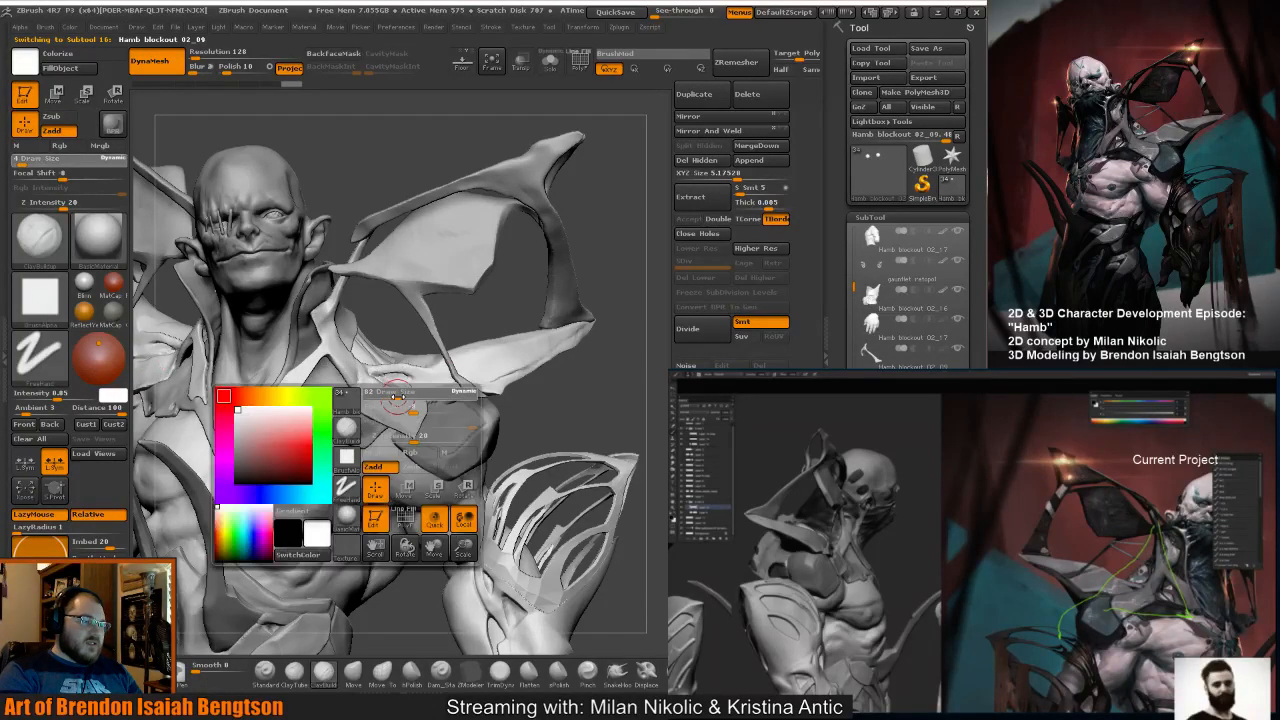
{"action": "key", "text": "b"}
{"action": "key", "text": "m"}
{"action": "key", "text": "t"}
{"action": "left_click_drag", "start_coordinate": [588, 409], "coordinate": [632, 385]}
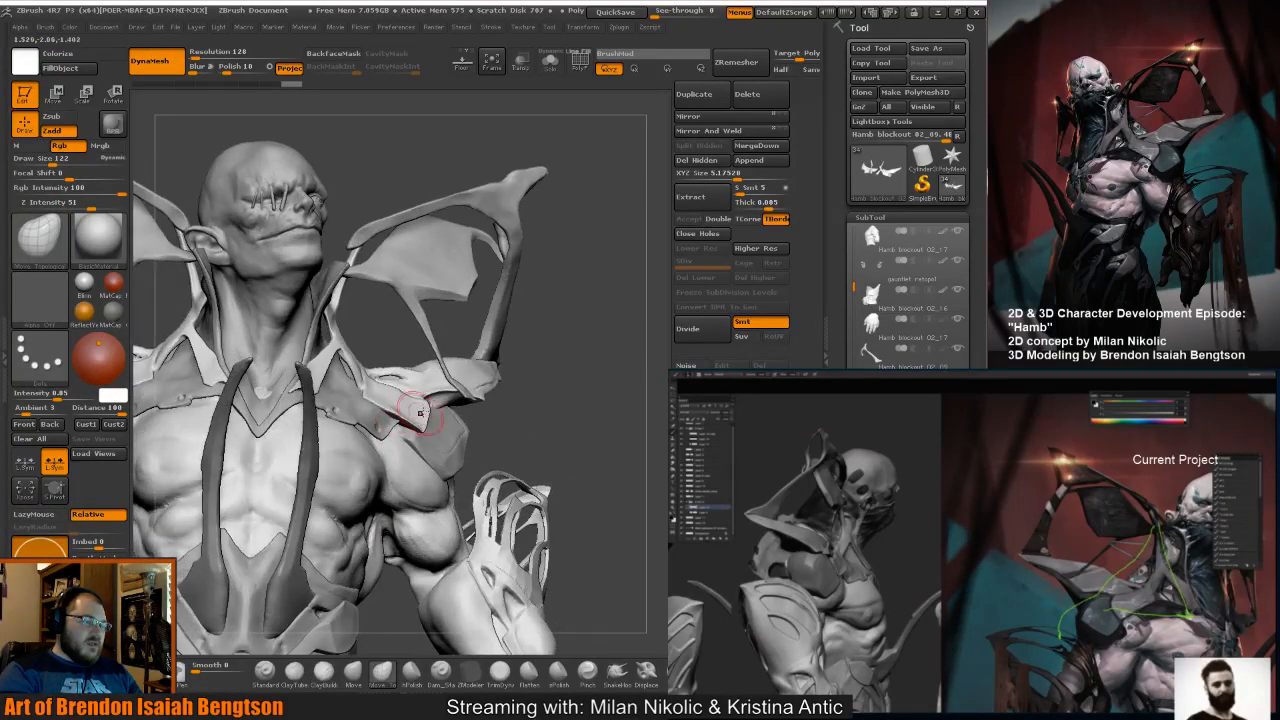
{"action": "mouse_move", "coordinate": [563, 407]}
{"action": "left_mouse_down"}
{"action": "mouse_move", "coordinate": [406, 434]}
{"action": "mouse_move", "coordinate": [353, 401]}
{"action": "mouse_move", "coordinate": [356, 384]}
{"action": "left_mouse_up"}
{"action": "key", "text": "space"}
{"action": "left_click", "coordinate": [402, 441]}
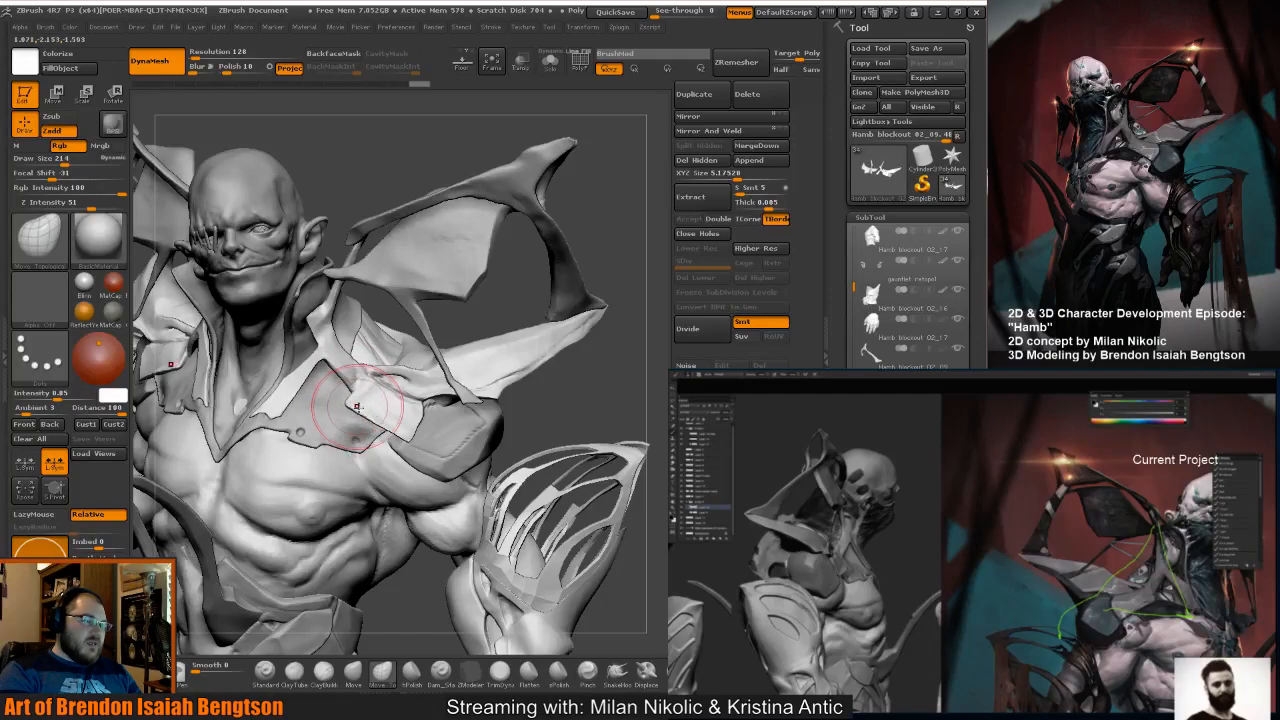
{"action": "left_click_drag", "start_coordinate": [406, 436], "coordinate": [409, 436]}
{"action": "right_click_drag", "start_coordinate": [419, 391], "coordinate": [372, 420]}
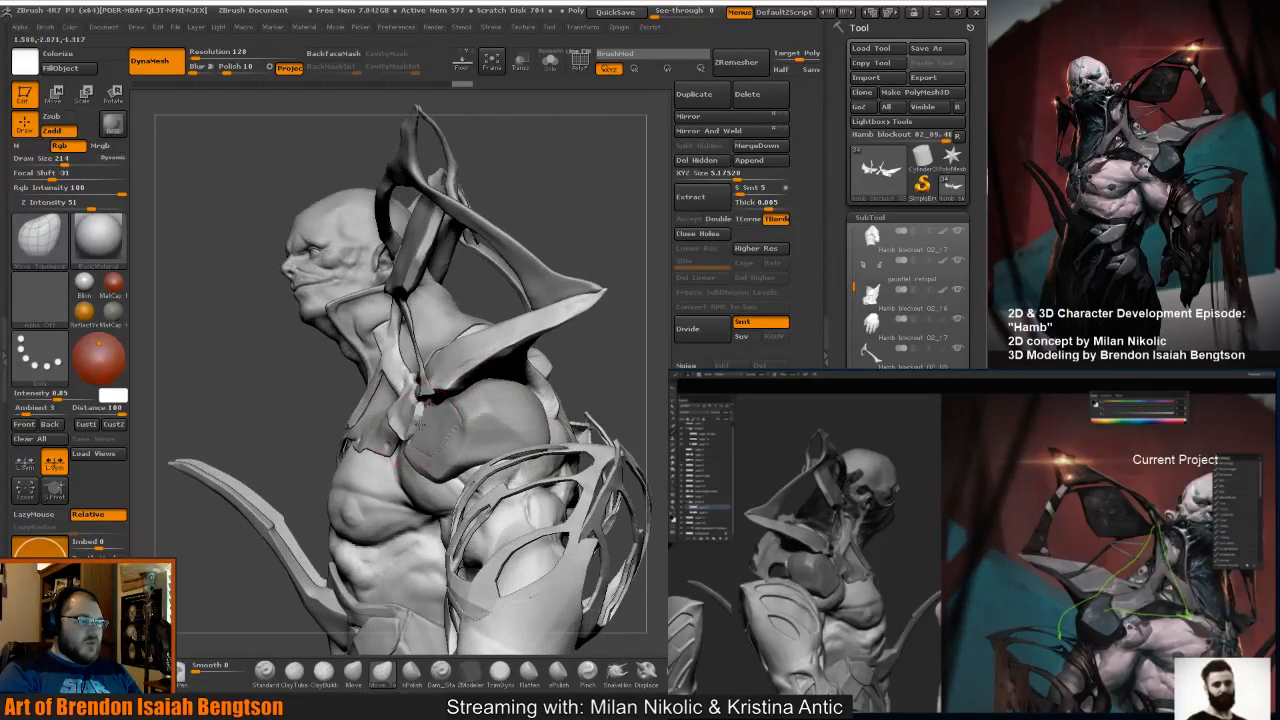
{"action": "left_click_drag", "start_coordinate": [420, 424], "coordinate": [424, 394]}
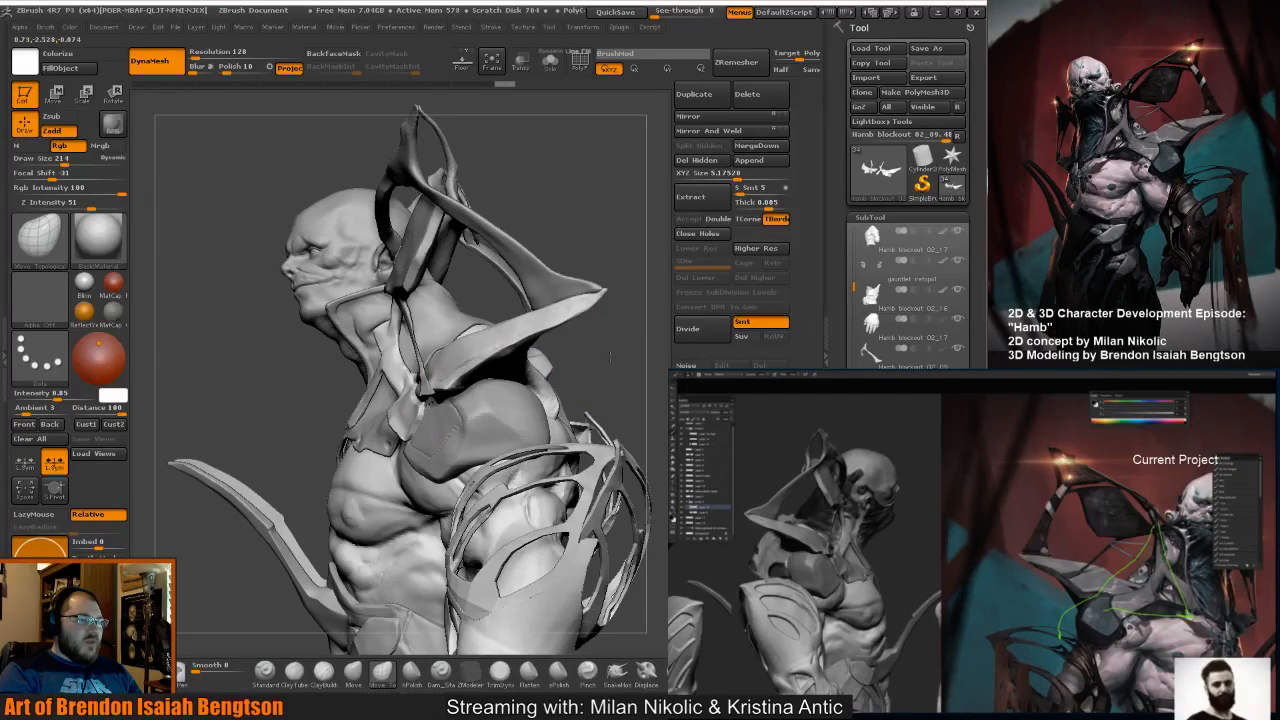
{"action": "right_click_drag", "start_coordinate": [608, 357], "coordinate": [652, 398]}
{"action": "right_click_drag", "start_coordinate": [350, 200], "coordinate": [468, 470]}
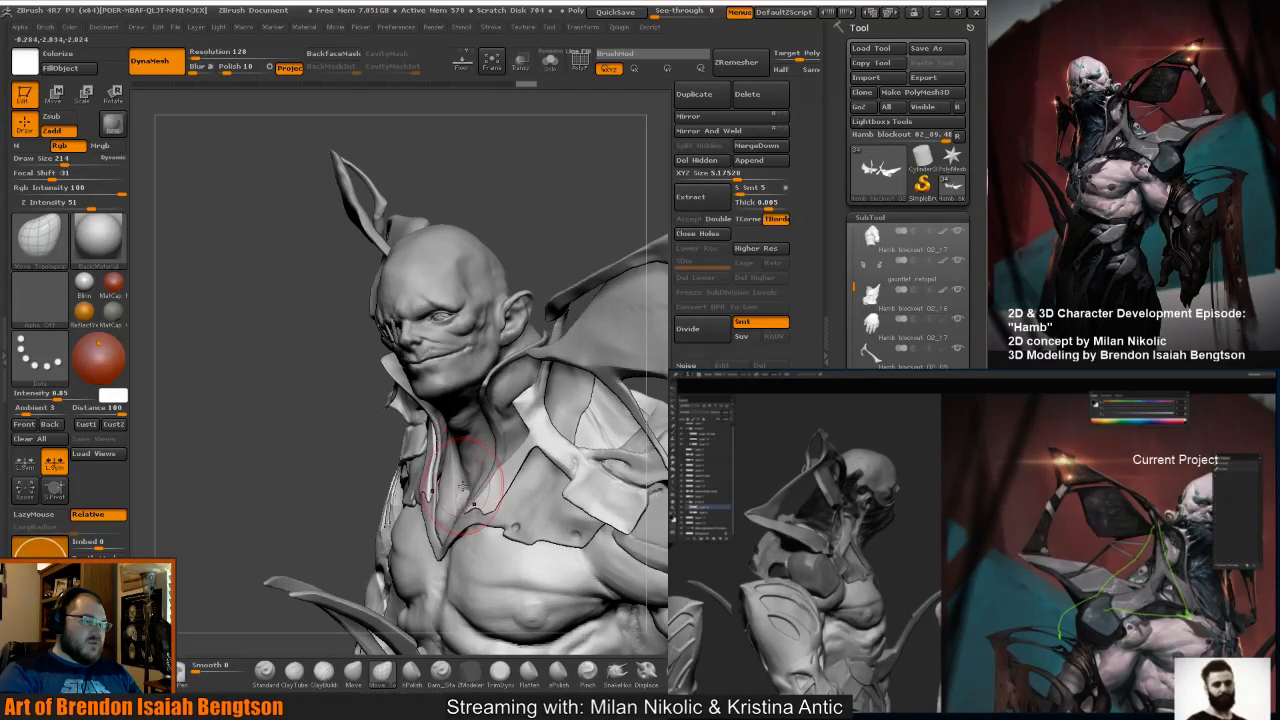
Select the head and neck subtool and inspect its mesh density in the polyframe display.
{"action": "left_click", "coordinate": [466, 445], "text": "alt"}
{"action": "right_click_drag", "start_coordinate": [343, 434], "coordinate": [380, 457]}
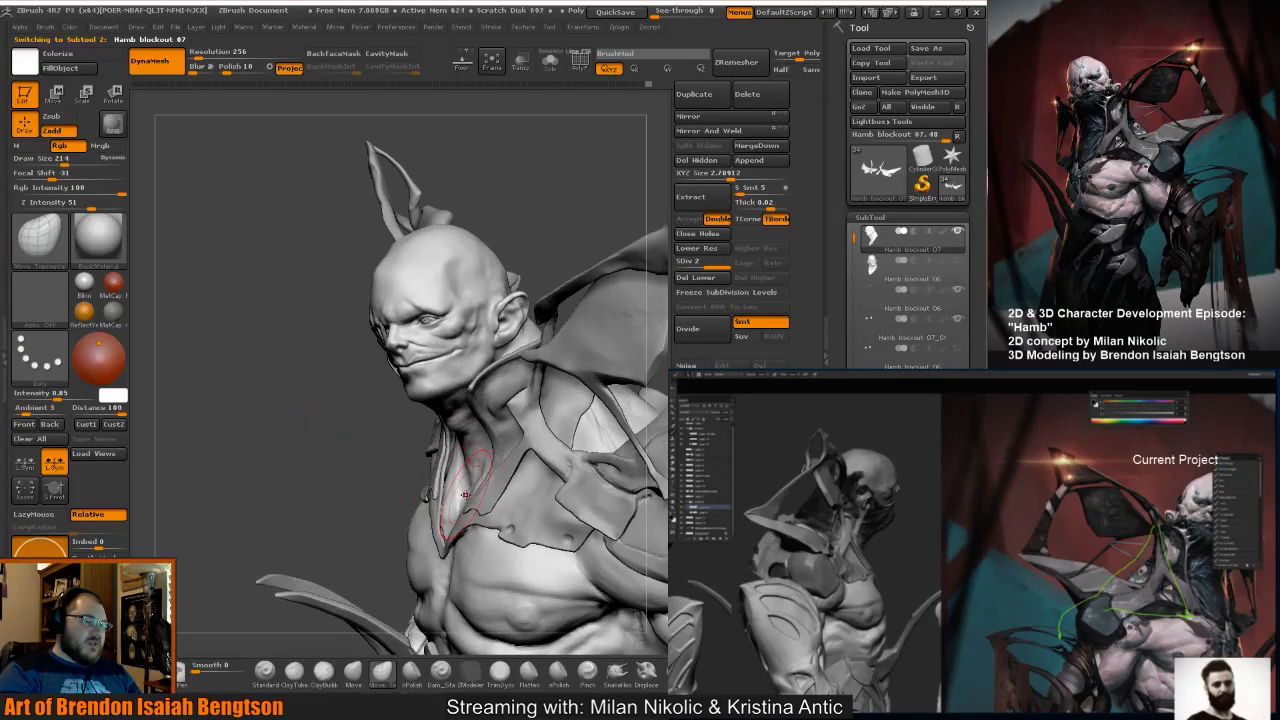
{"action": "left_click_drag", "start_coordinate": [325, 425], "coordinate": [377, 394]}
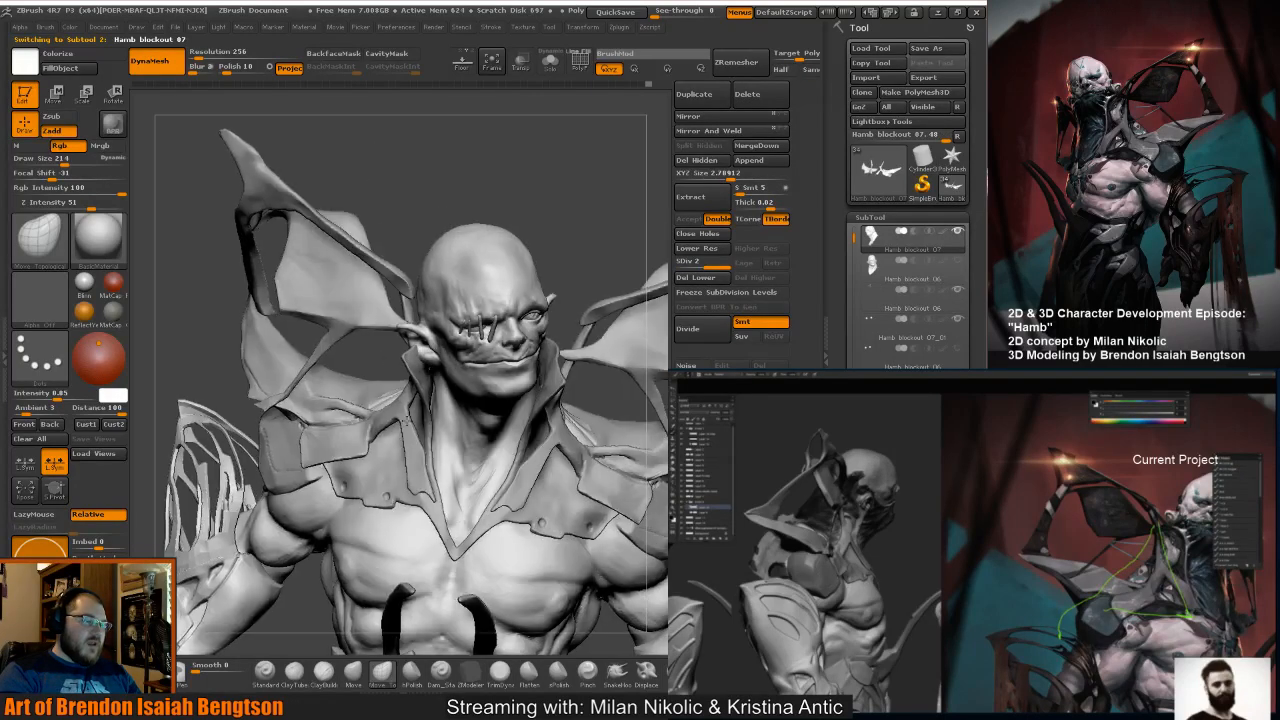
{"action": "left_click_drag", "start_coordinate": [574, 217], "coordinate": [454, 262], "text": "shift"}
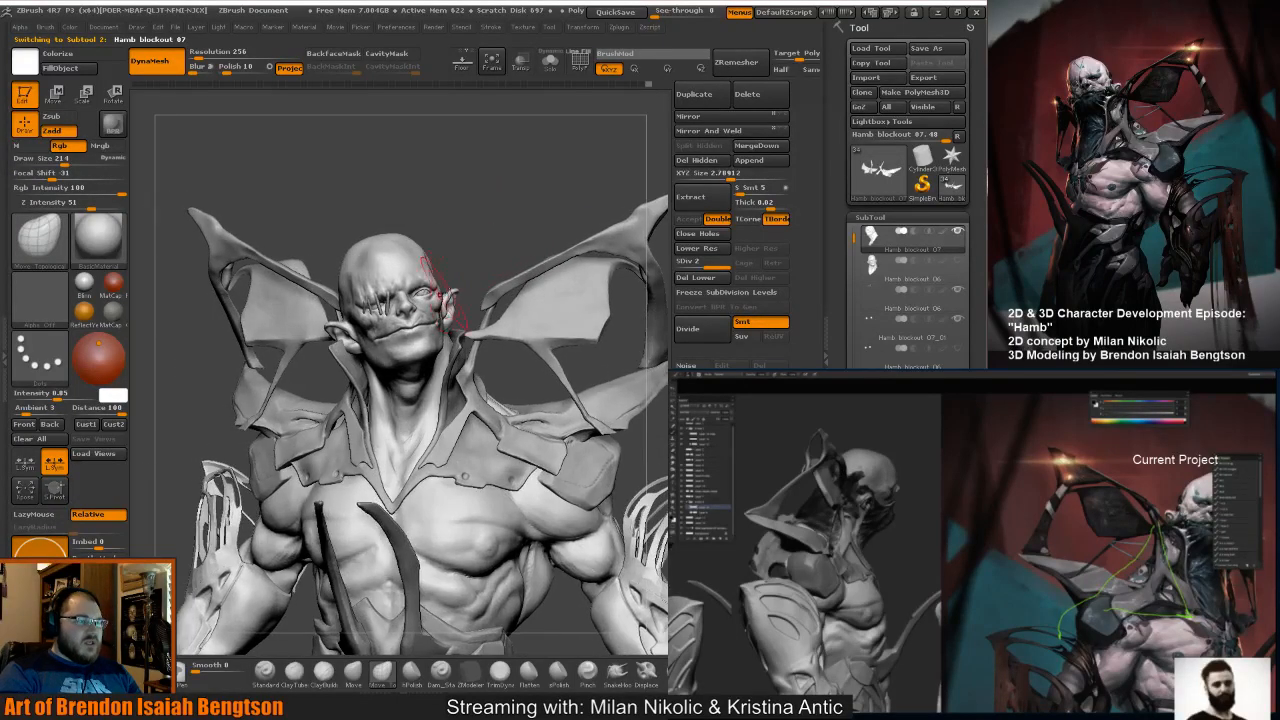
{"action": "key", "text": "shift+f"}
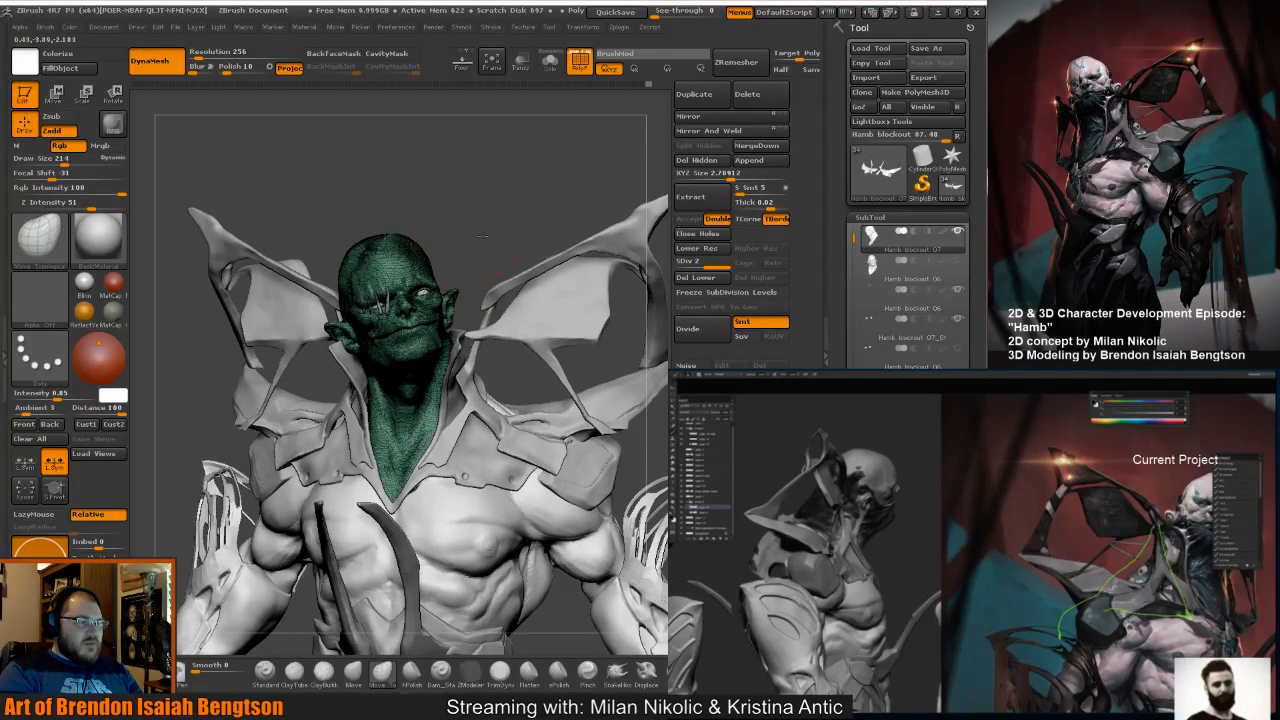
{"action": "left_click_drag", "start_coordinate": [483, 239], "coordinate": [464, 284], "text": "alt"}
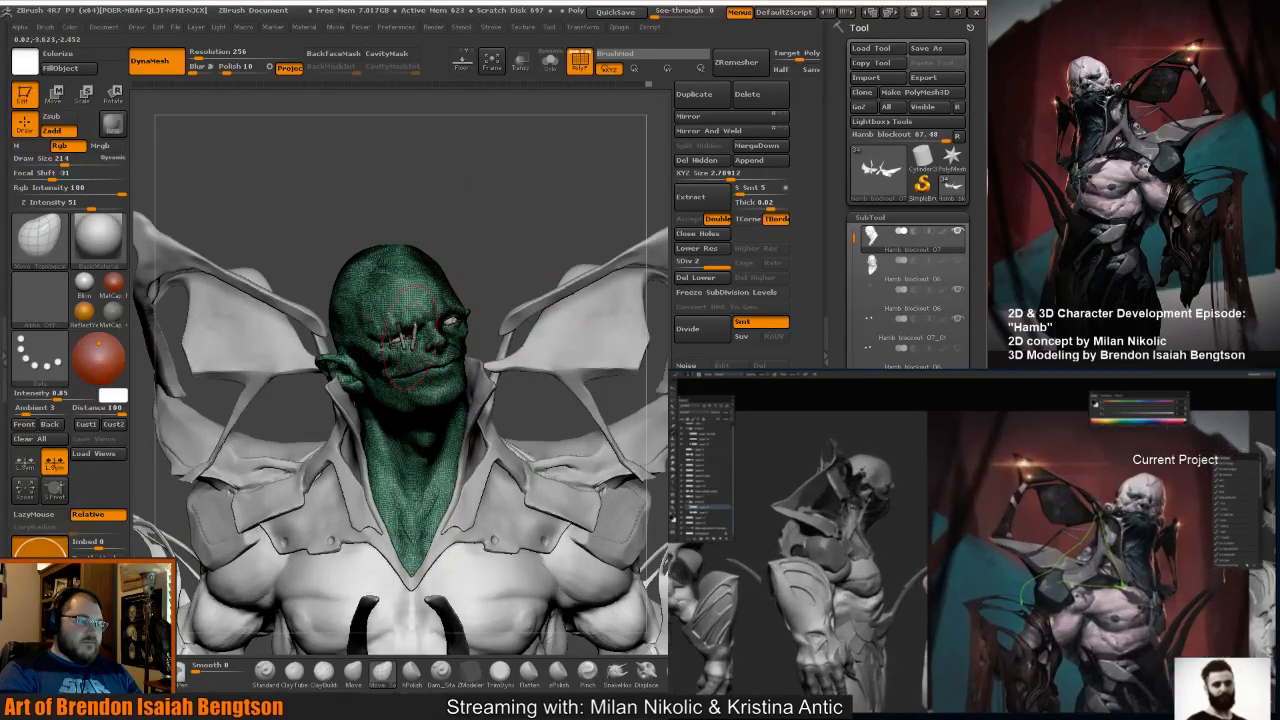
{"action": "mouse_move", "coordinate": [478, 259]}
{"action": "left_mouse_down"}
{"action": "mouse_move", "coordinate": [502, 265]}
{"action": "mouse_move", "coordinate": [469, 255]}
{"action": "mouse_move", "coordinate": [486, 235]}
{"action": "mouse_move", "coordinate": [472, 243]}
{"action": "left_mouse_up"}
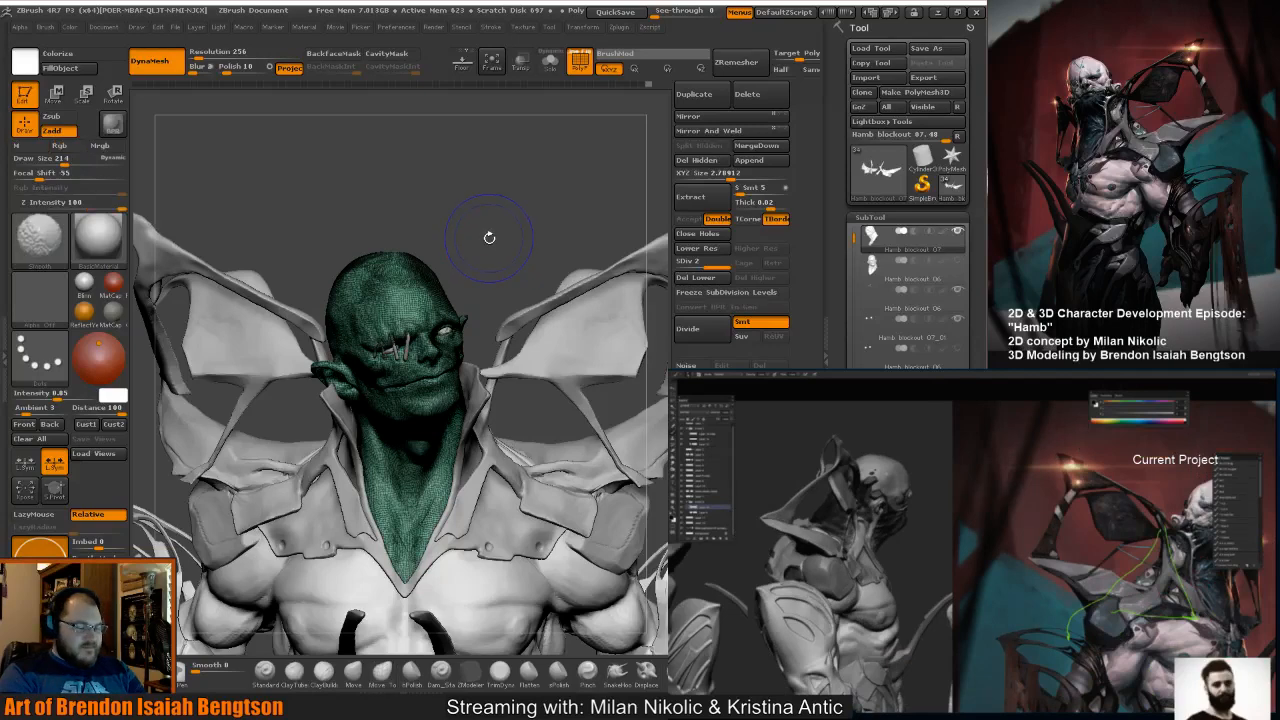
{"action": "key", "text": "shift+f"}
Set the Move Topological brush to draw size 82 and focal shift -6 for close work on the face.
{"action": "mouse_move", "coordinate": [502, 246]}
{"action": "left_mouse_down"}
{"action": "mouse_move", "coordinate": [521, 290]}
{"action": "mouse_move", "coordinate": [486, 243]}
{"action": "left_mouse_up"}
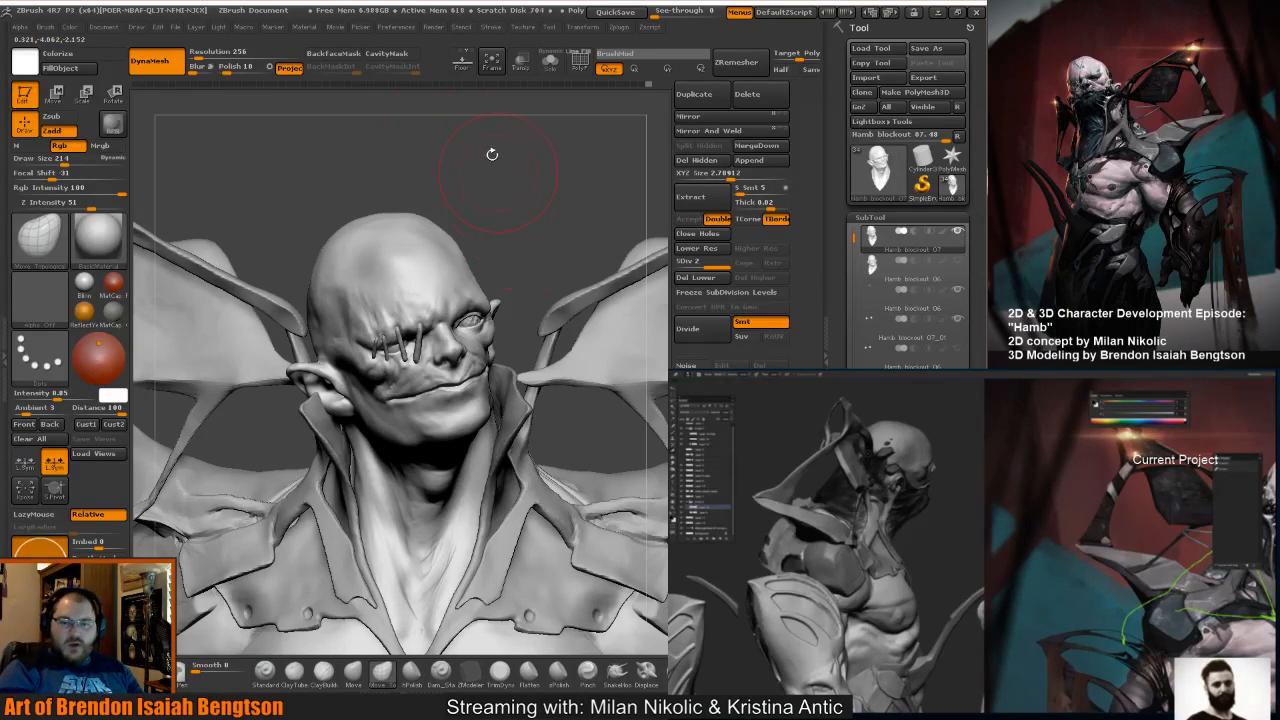
{"action": "mouse_move", "coordinate": [548, 240]}
{"action": "left_mouse_down"}
{"action": "mouse_move", "coordinate": [539, 247]}
{"action": "mouse_move", "coordinate": [568, 300]}
{"action": "left_mouse_up"}
{"action": "key", "text": "space"}
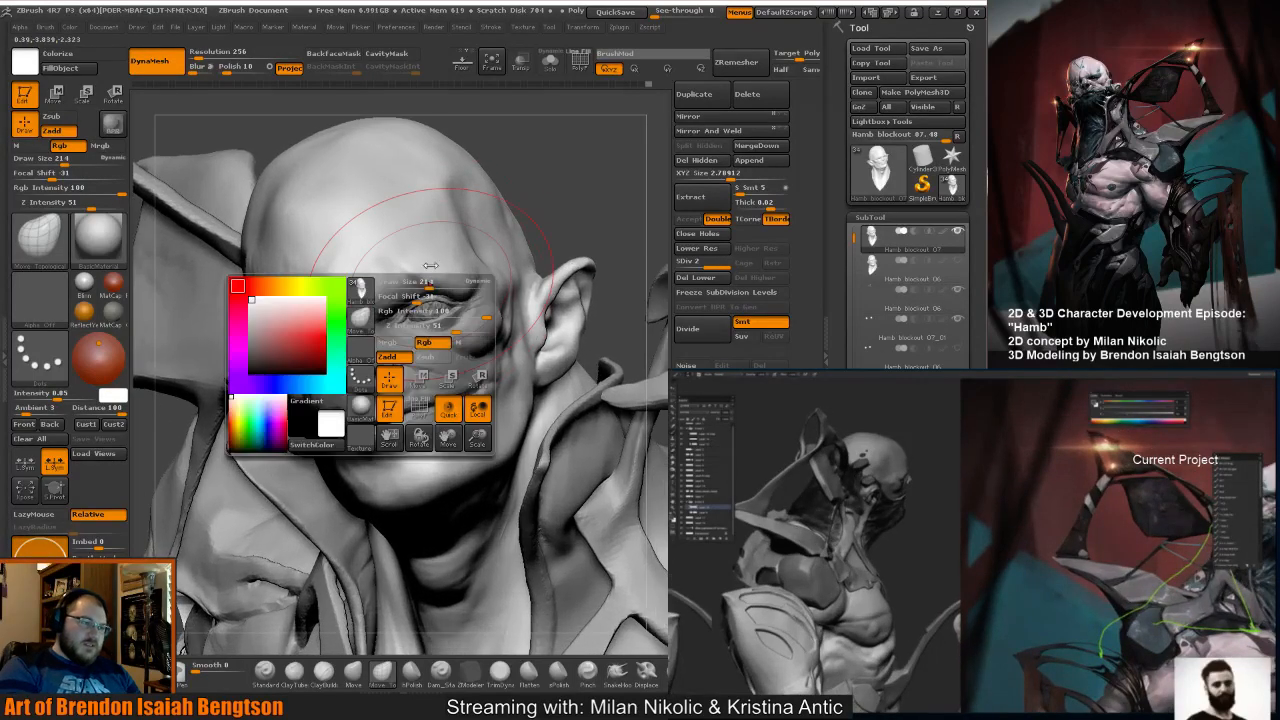
{"action": "mouse_move", "coordinate": [430, 288]}
{"action": "left_mouse_down"}
{"action": "mouse_move", "coordinate": [410, 290]}
{"action": "mouse_move", "coordinate": [430, 298]}
{"action": "left_mouse_up"}
{"action": "left_click_drag", "start_coordinate": [552, 203], "coordinate": [557, 213]}
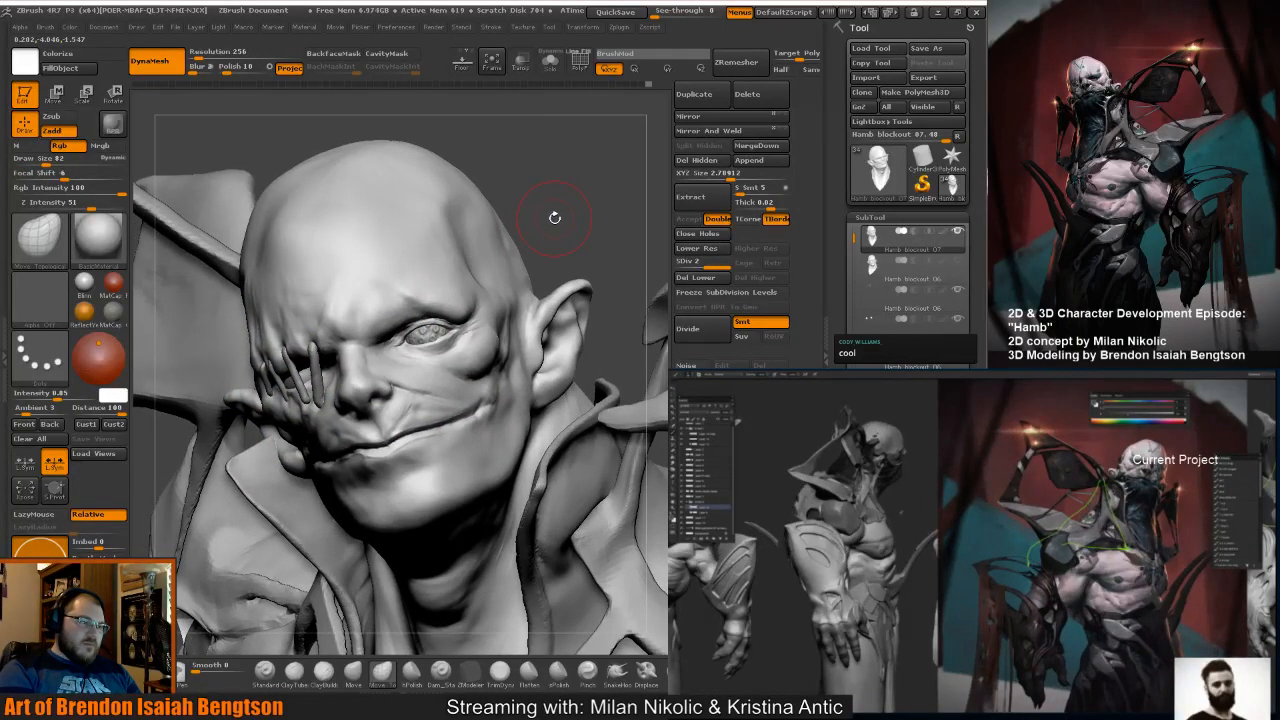
Frame the full figure, inspect the upper body and shoulder pieces from front and three-quarter views, and save the file.
{"action": "left_click", "coordinate": [492, 52]}
{"action": "mouse_move", "coordinate": [516, 407]}
{"action": "left_mouse_down", "text": "alt"}
{"action": "mouse_move", "coordinate": [464, 180]}
{"action": "mouse_move", "coordinate": [464, 90]}
{"action": "left_mouse_up", "text": "alt"}
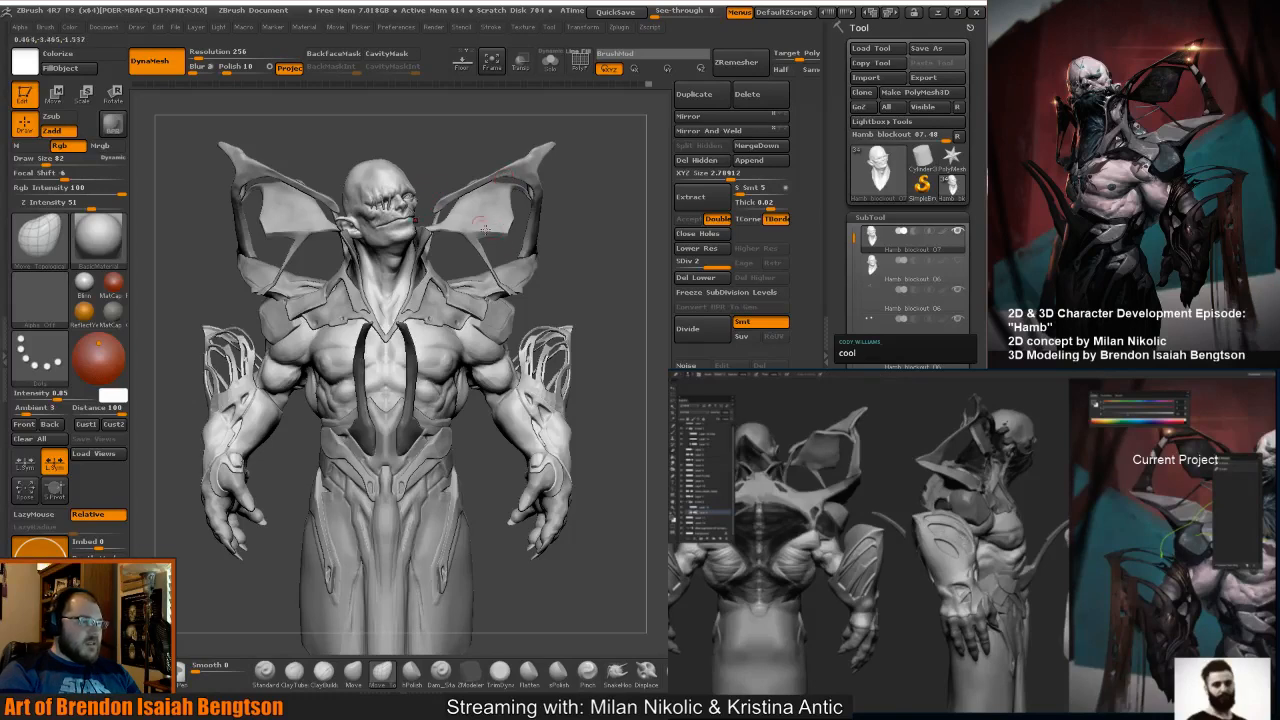
{"action": "left_click_drag", "start_coordinate": [567, 290], "coordinate": [553, 298]}
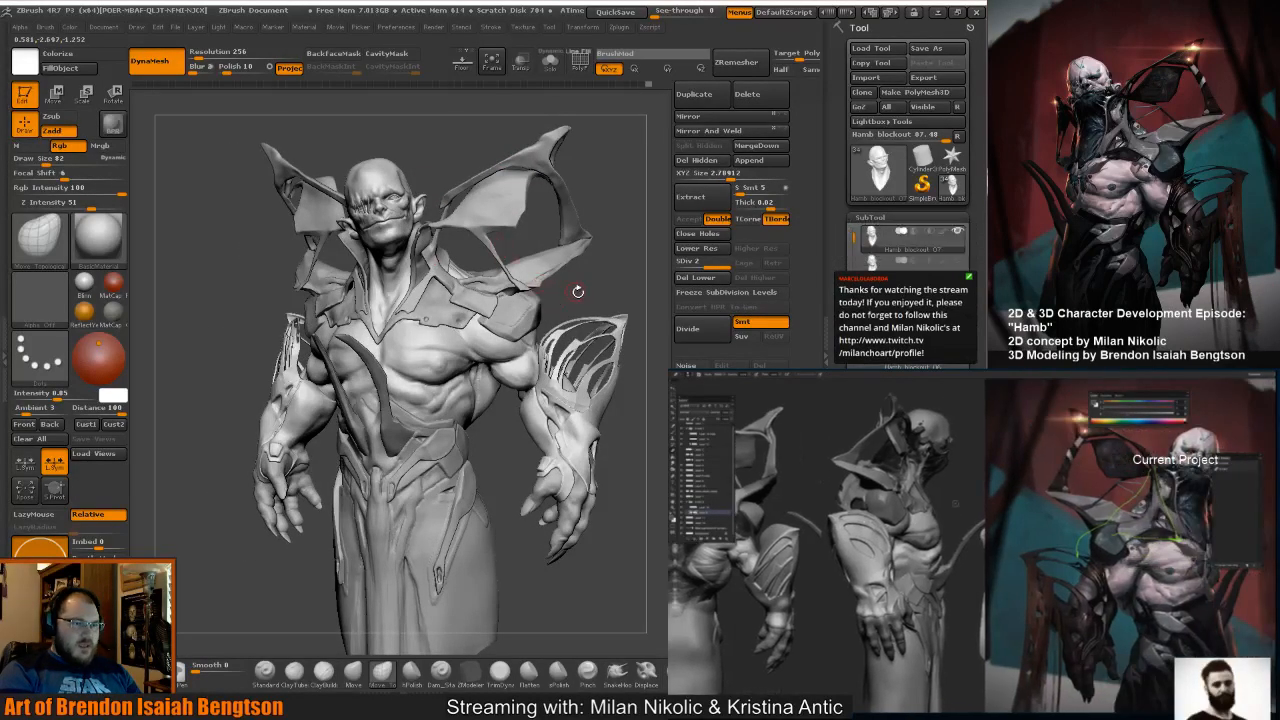
{"action": "mouse_move", "coordinate": [600, 272]}
{"action": "left_mouse_down"}
{"action": "mouse_move", "coordinate": [551, 309]}
{"action": "mouse_move", "coordinate": [541, 342]}
{"action": "left_mouse_up"}
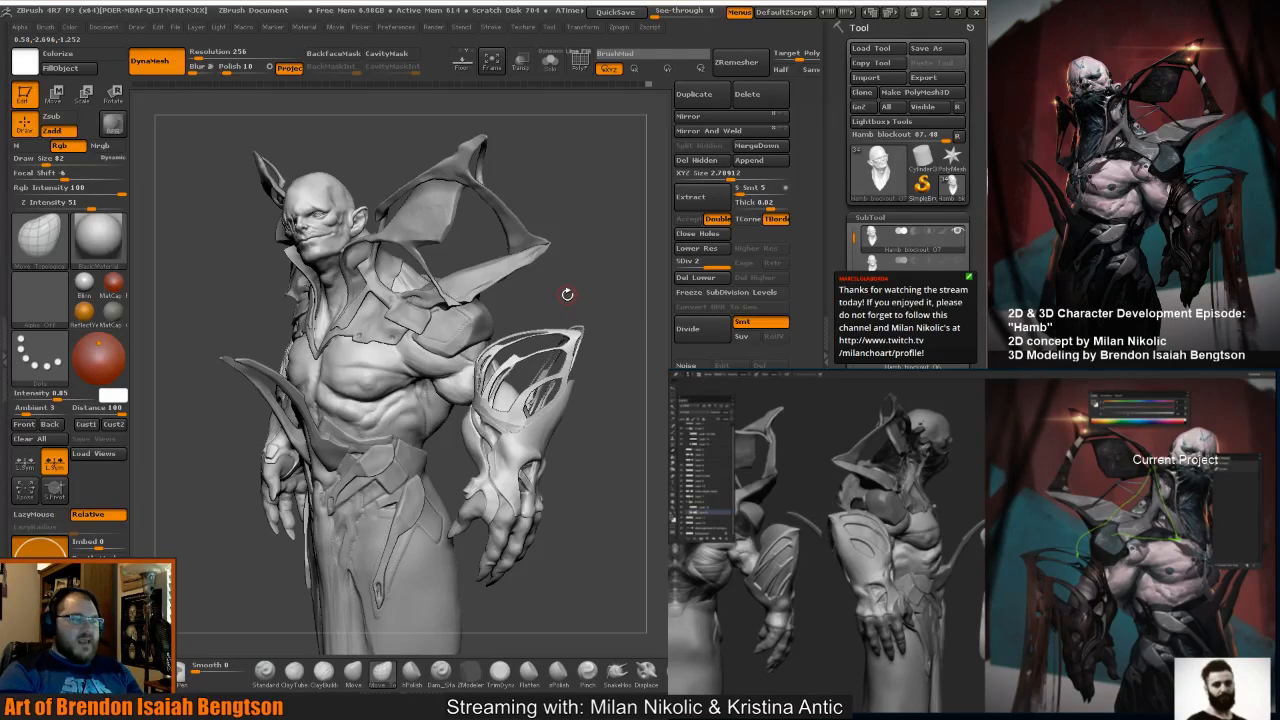
{"action": "left_click_drag", "start_coordinate": [565, 292], "coordinate": [580, 295]}
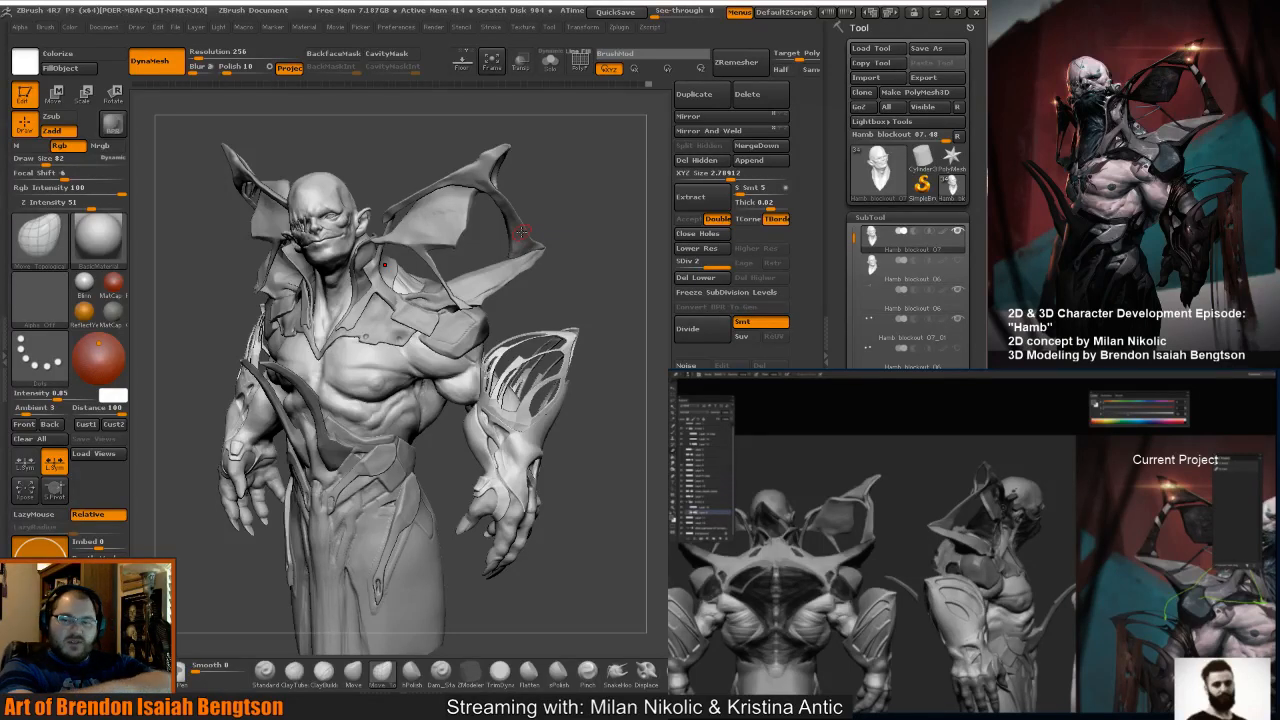
{"action": "key", "text": "ctrl+s"}
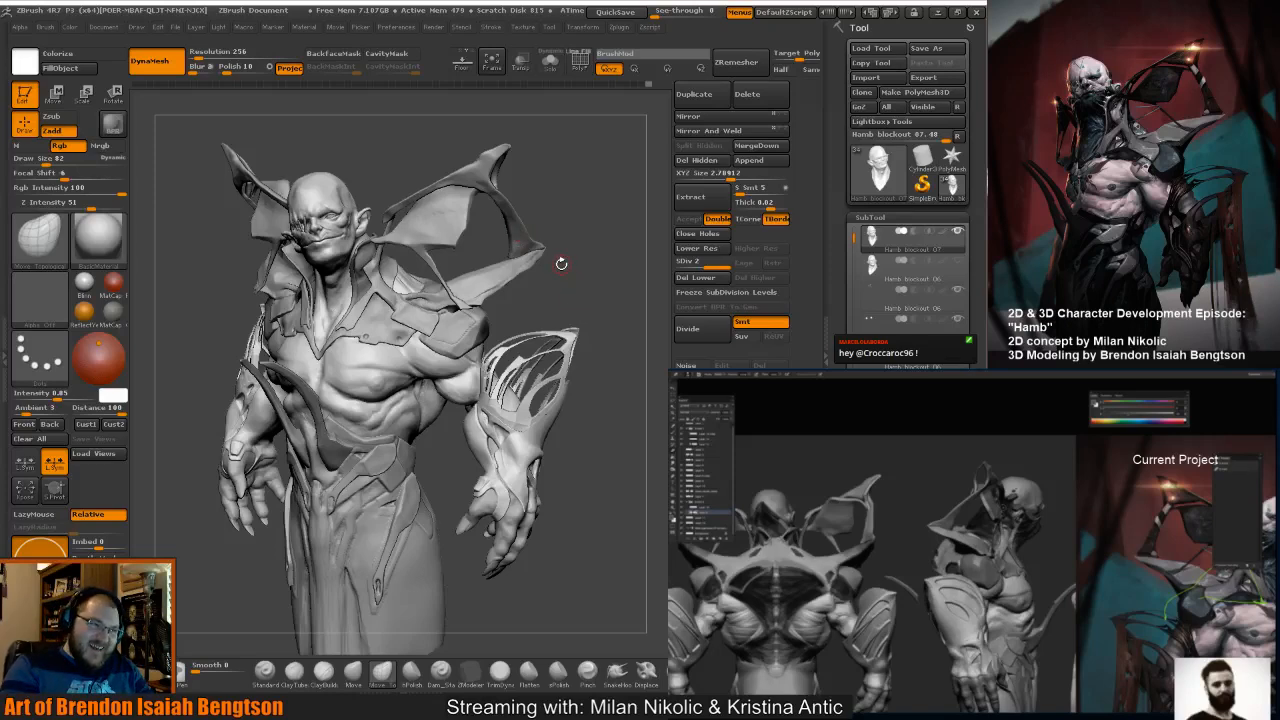
{"action": "left_click_drag", "start_coordinate": [559, 278], "coordinate": [563, 313]}
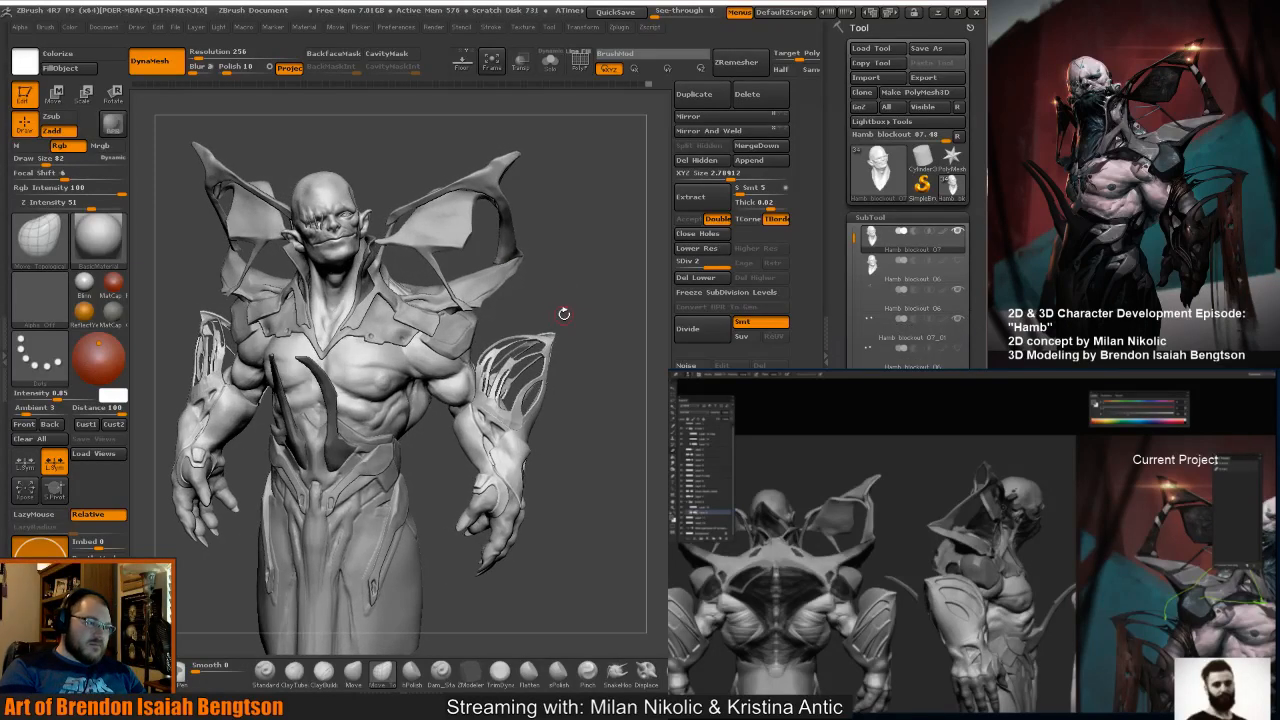
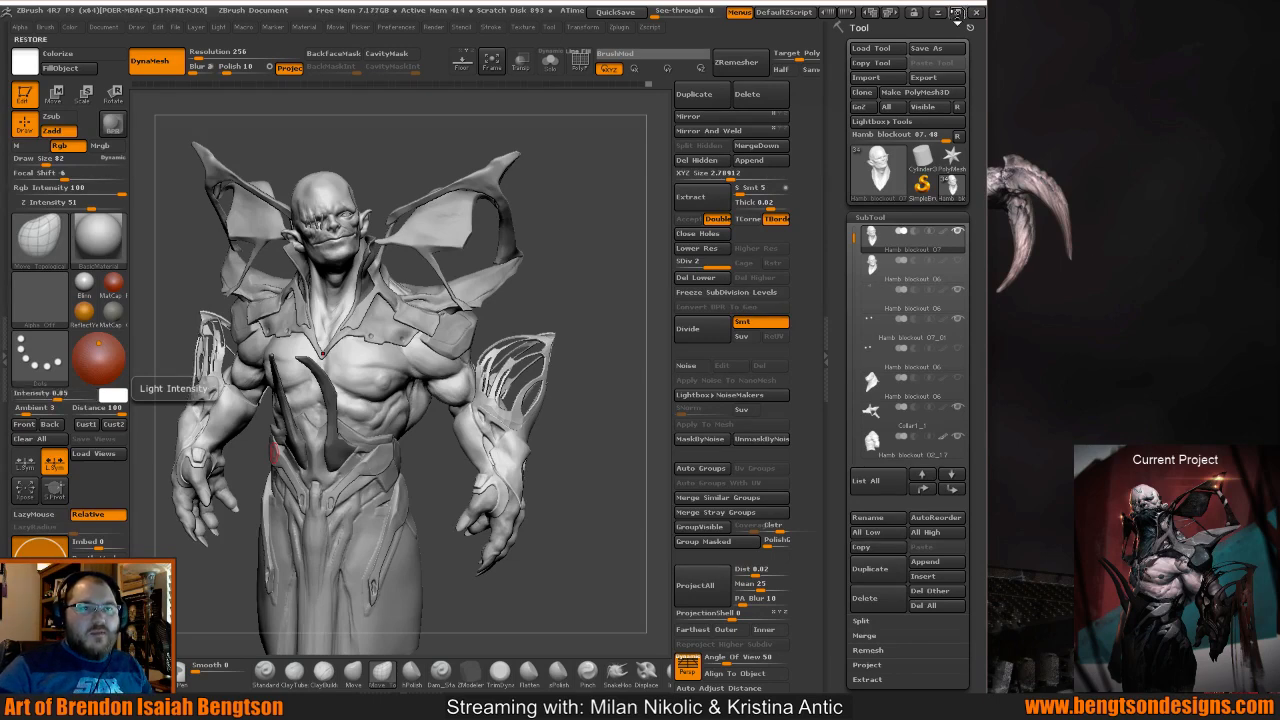
Maximize the sculpting window and examine the head, collar and wing-like shoulder pieces from front, three-quarter and side views.
{"action": "left_click", "coordinate": [956, 13]}
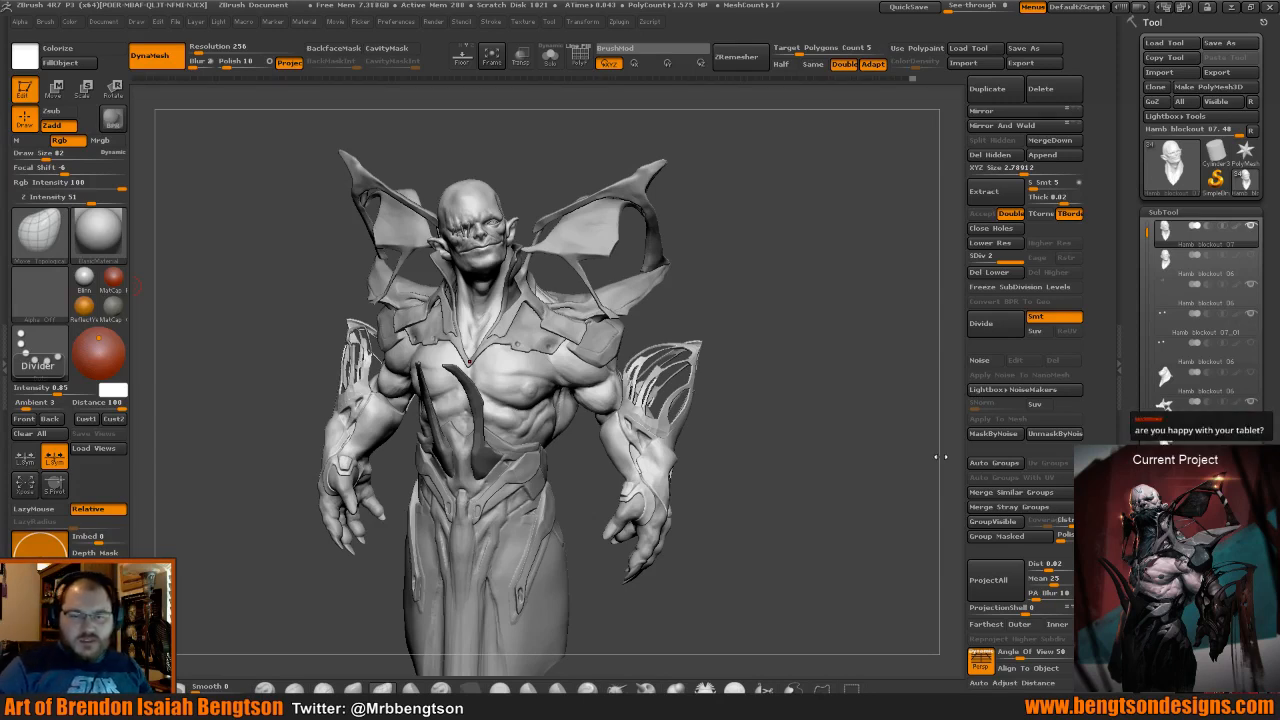
{"action": "left_click_drag", "start_coordinate": [830, 424], "coordinate": [823, 423]}
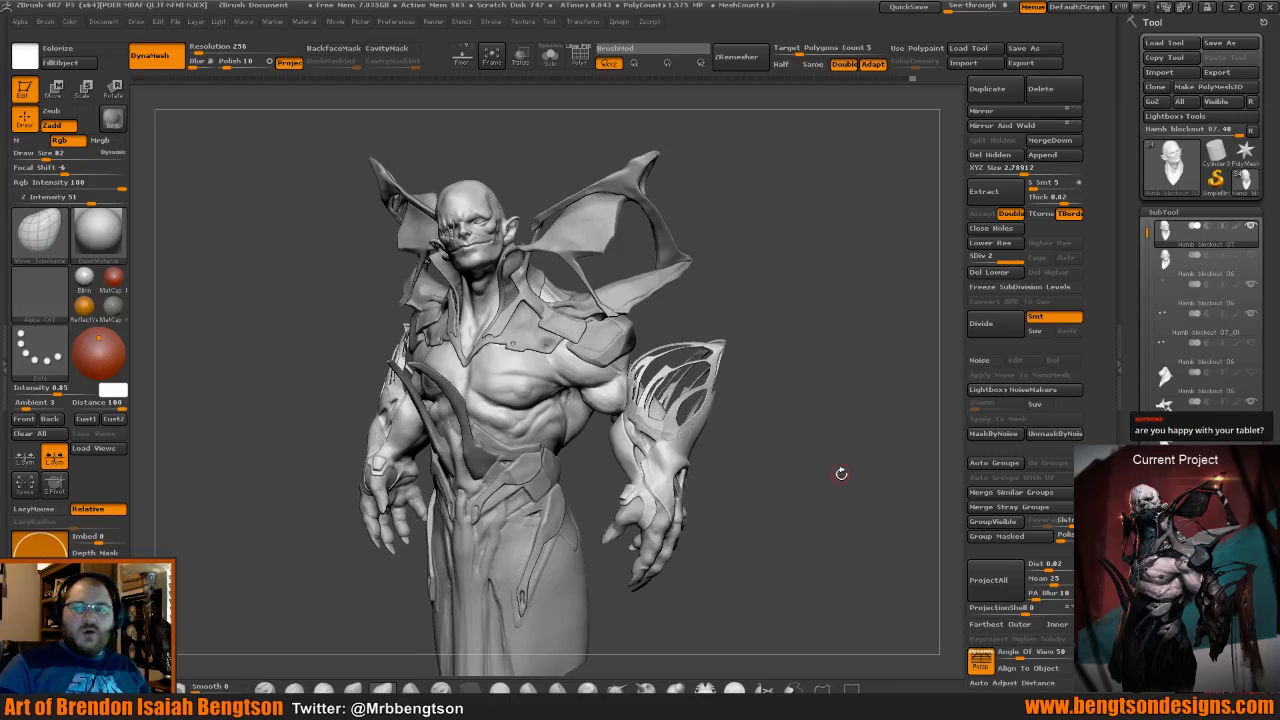
{"action": "mouse_move", "coordinate": [843, 471]}
{"action": "left_mouse_down"}
{"action": "mouse_move", "coordinate": [846, 497]}
{"action": "mouse_move", "coordinate": [831, 497]}
{"action": "left_mouse_up"}
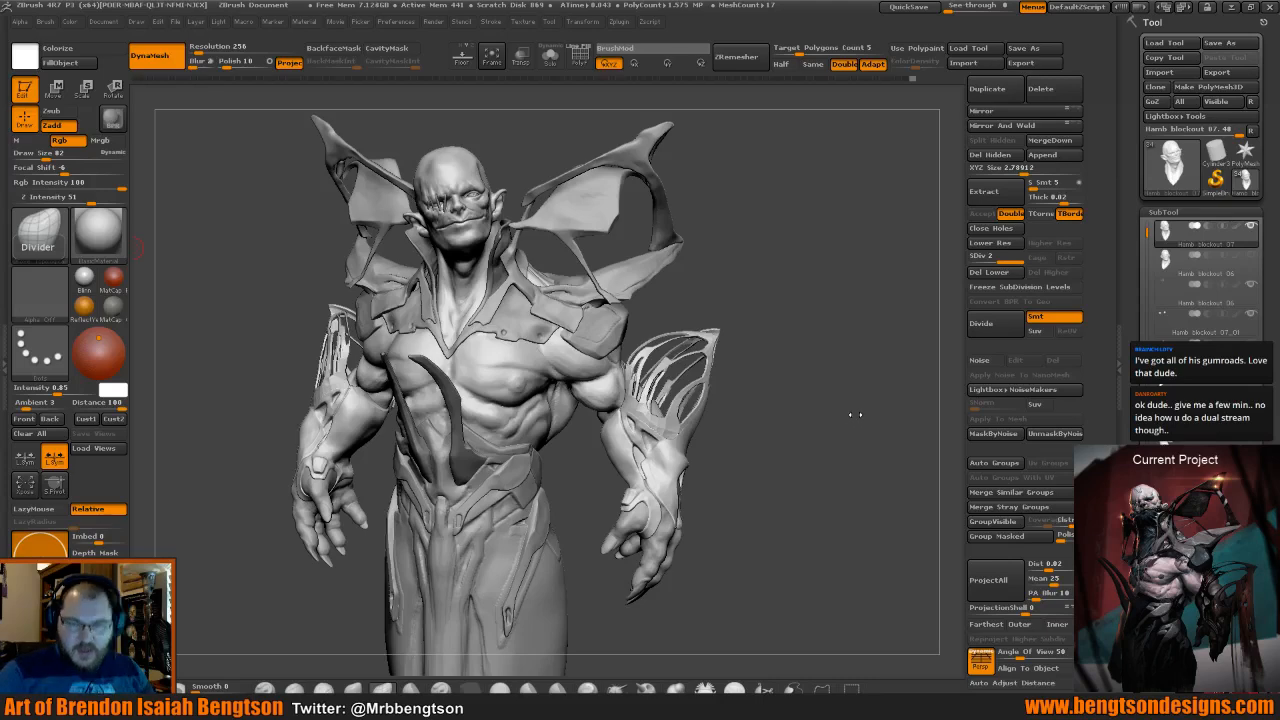
{"action": "left_click_drag", "start_coordinate": [800, 411], "coordinate": [820, 477], "text": "shift"}
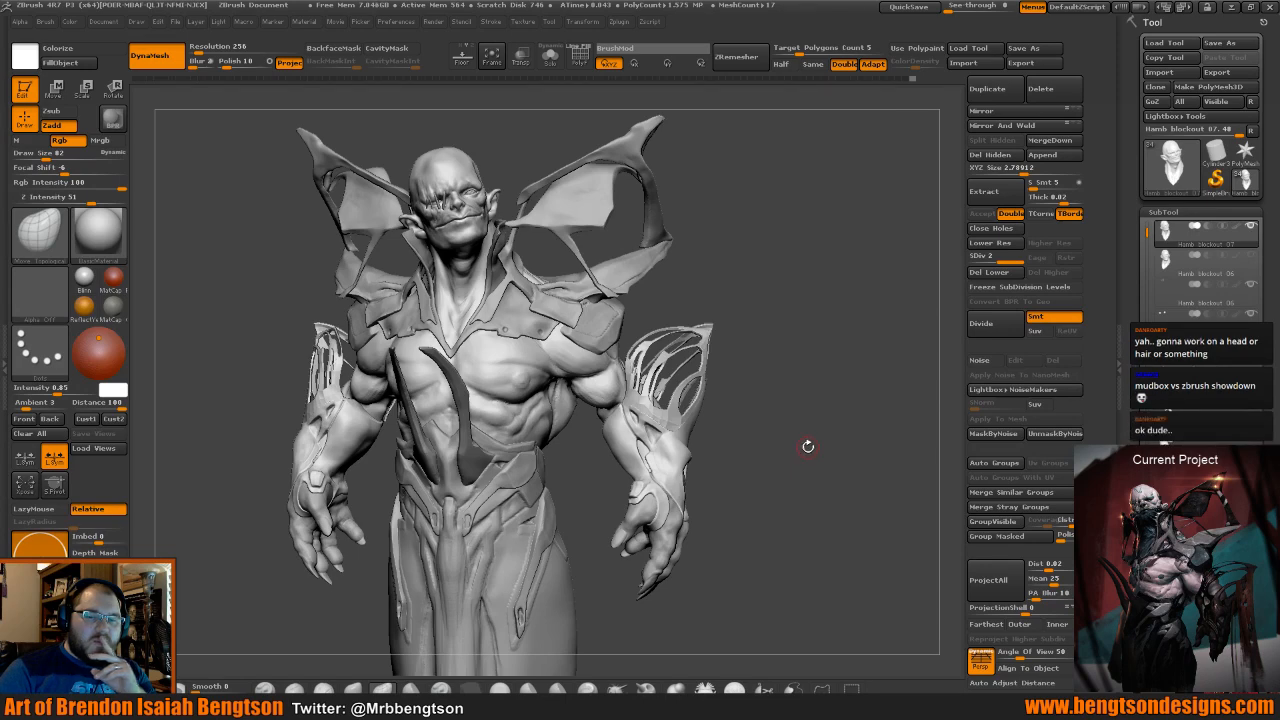
{"action": "mouse_move", "coordinate": [805, 424]}
{"action": "left_mouse_down"}
{"action": "mouse_move", "coordinate": [817, 446]}
{"action": "mouse_move", "coordinate": [816, 381]}
{"action": "mouse_move", "coordinate": [832, 461]}
{"action": "mouse_move", "coordinate": [815, 418]}
{"action": "mouse_move", "coordinate": [825, 452]}
{"action": "mouse_move", "coordinate": [828, 433]}
{"action": "left_mouse_up"}
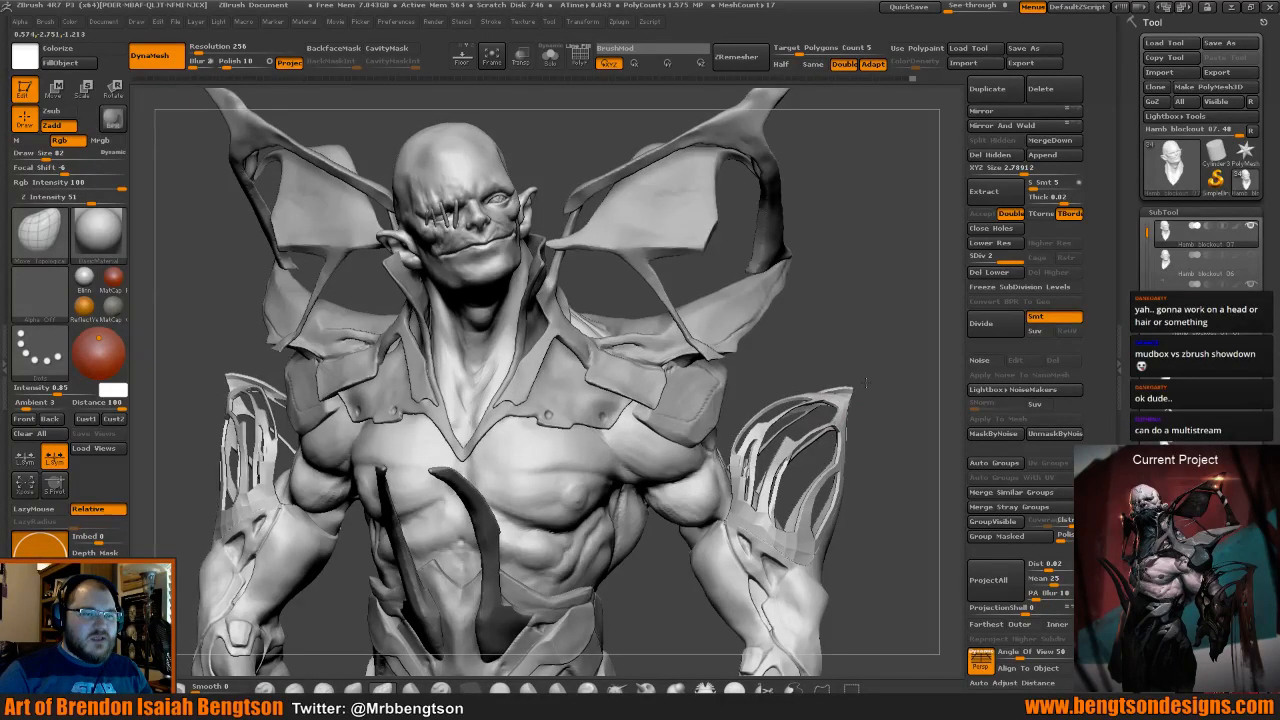
{"action": "mouse_move", "coordinate": [866, 381]}
{"action": "left_mouse_down"}
{"action": "mouse_move", "coordinate": [871, 357]}
{"action": "mouse_move", "coordinate": [836, 327]}
{"action": "left_mouse_up"}
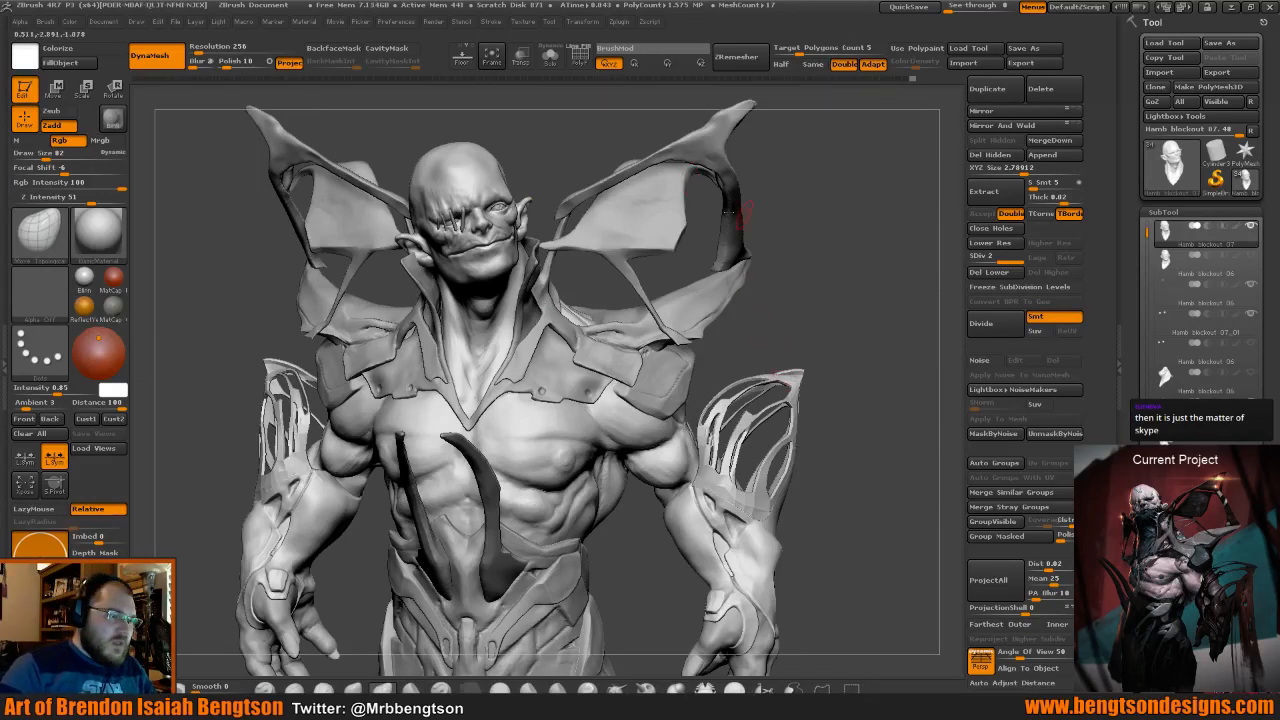
{"action": "mouse_move", "coordinate": [788, 309]}
{"action": "left_mouse_down"}
{"action": "mouse_move", "coordinate": [826, 300]}
{"action": "mouse_move", "coordinate": [802, 307]}
{"action": "left_mouse_up"}
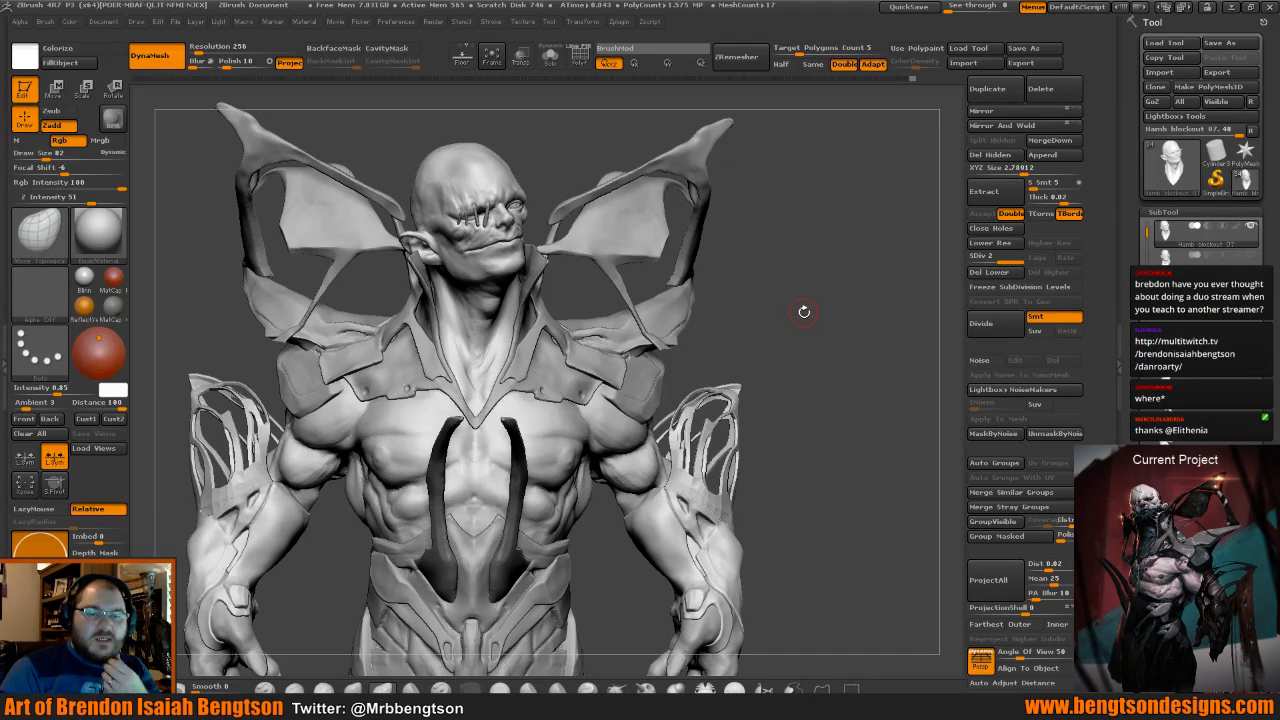
{"action": "mouse_move", "coordinate": [788, 316]}
{"action": "left_mouse_down"}
{"action": "mouse_move", "coordinate": [772, 341]}
{"action": "mouse_move", "coordinate": [766, 330]}
{"action": "mouse_move", "coordinate": [803, 329]}
{"action": "left_mouse_up"}
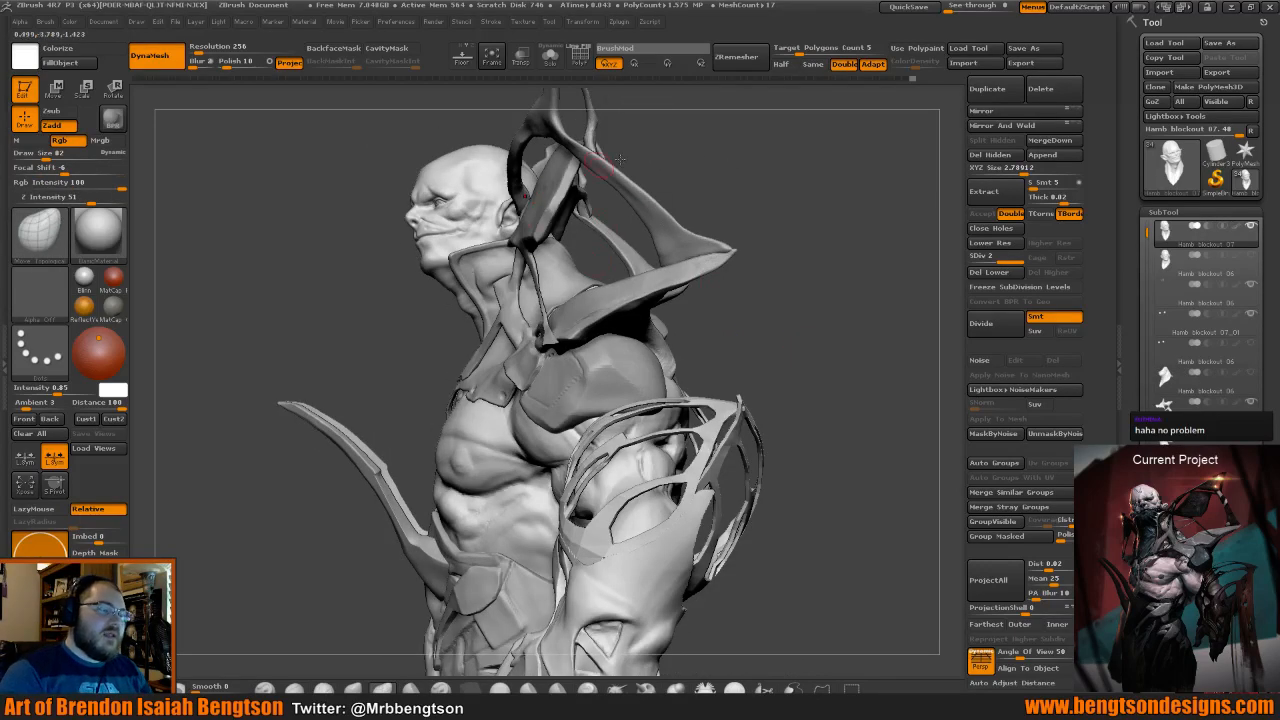
{"action": "mouse_move", "coordinate": [703, 151]}
{"action": "left_mouse_down"}
{"action": "mouse_move", "coordinate": [706, 194]}
{"action": "mouse_move", "coordinate": [750, 212]}
{"action": "left_mouse_up"}
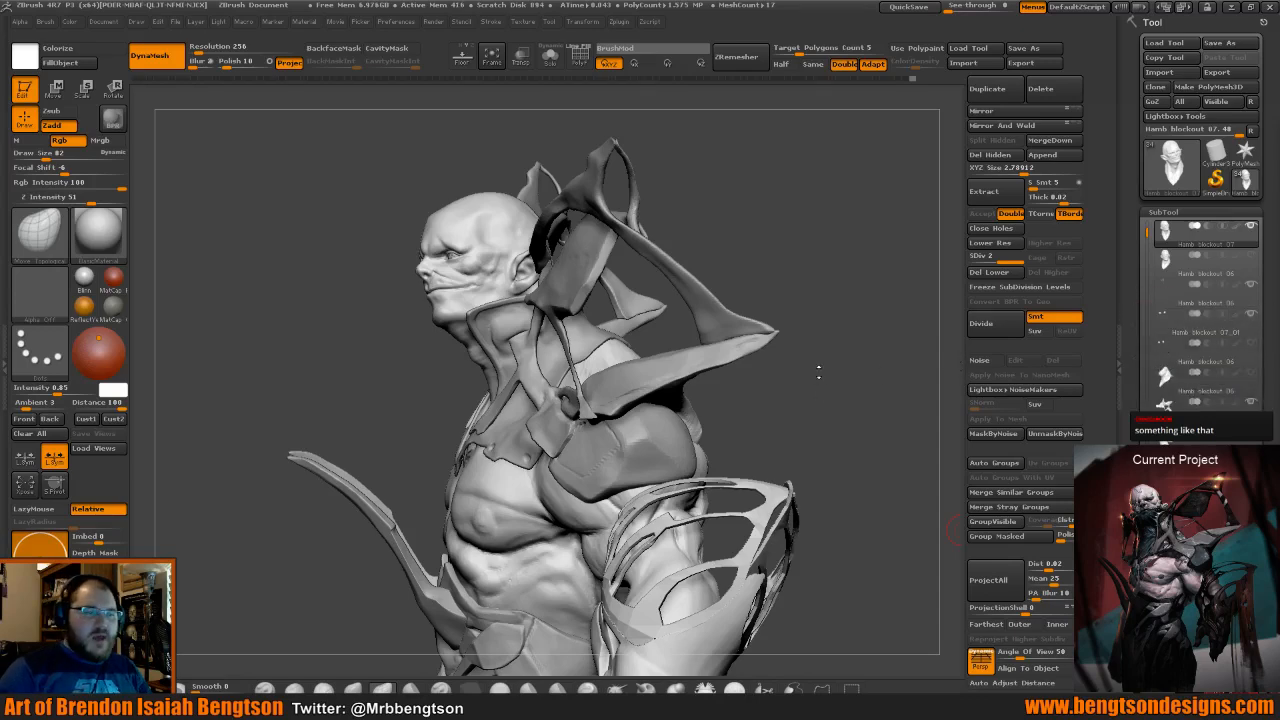
{"action": "mouse_move", "coordinate": [837, 397]}
{"action": "left_mouse_down"}
{"action": "mouse_move", "coordinate": [877, 387]}
{"action": "mouse_move", "coordinate": [851, 423]}
{"action": "mouse_move", "coordinate": [800, 391]}
{"action": "left_mouse_up"}
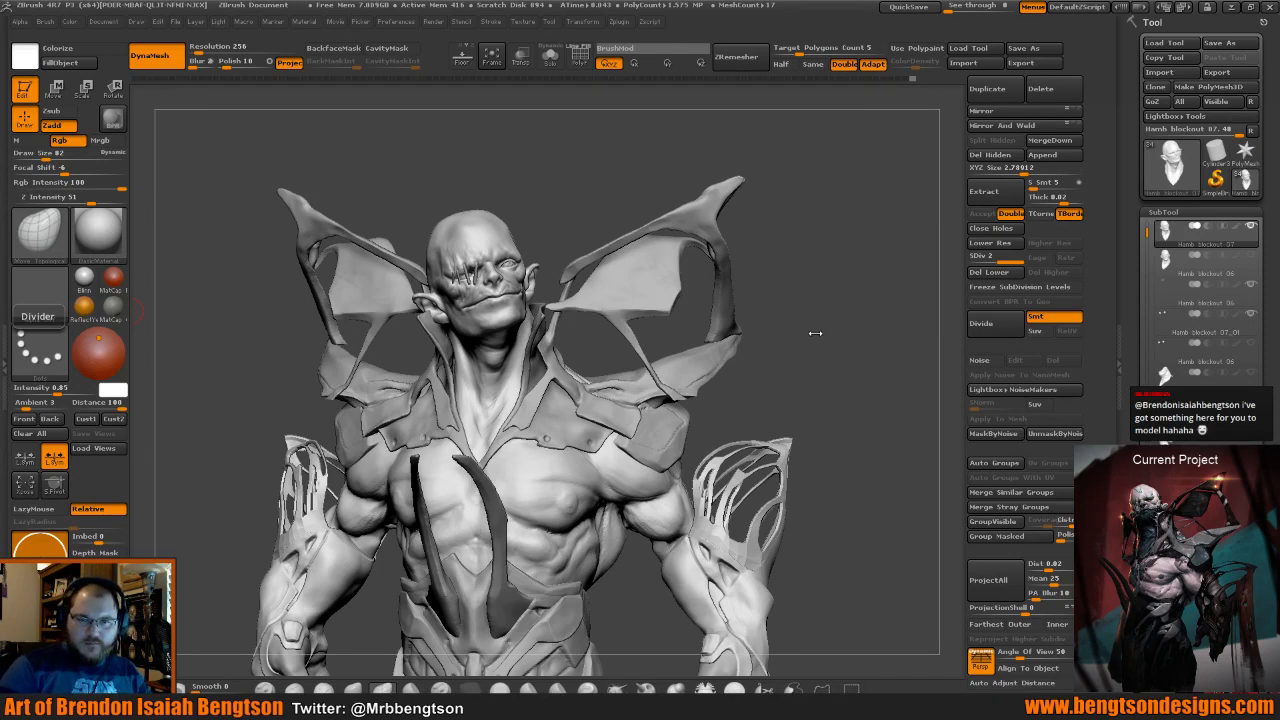
{"action": "left_click_drag", "start_coordinate": [814, 374], "coordinate": [783, 303]}
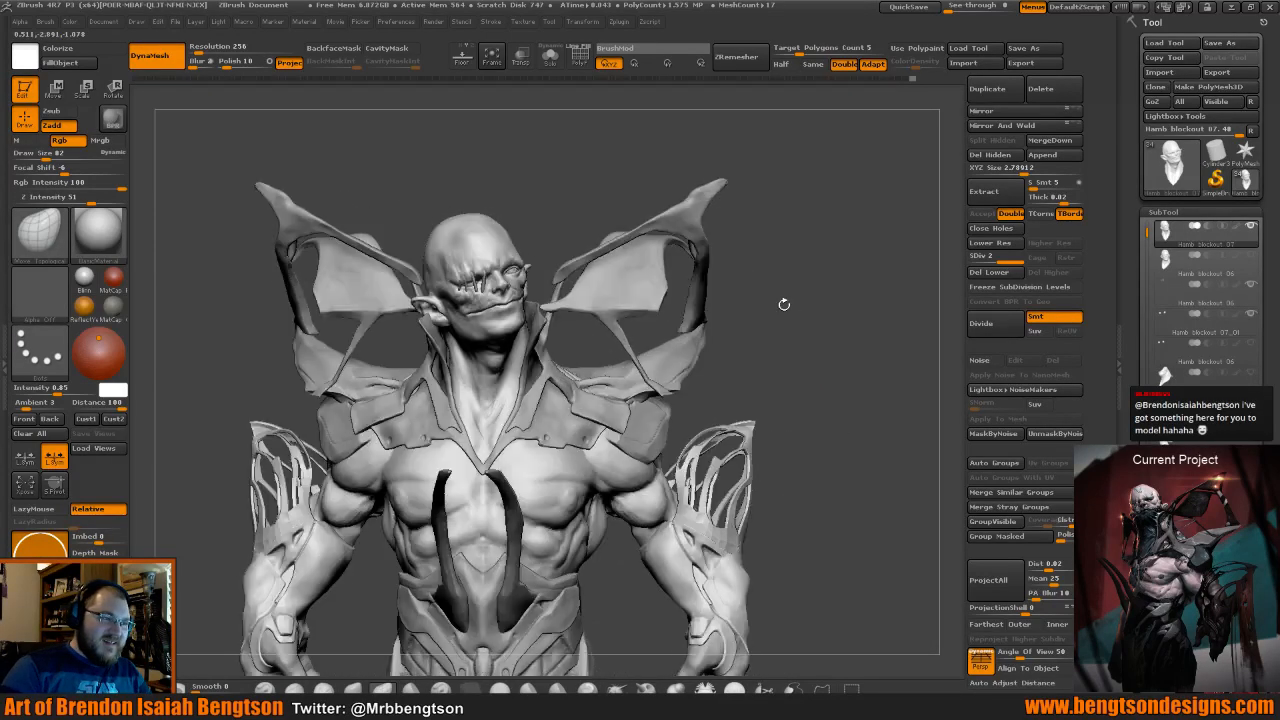
Select the scarf mask's subtool over the lower face and set the Move Topological draw size to 214.
{"action": "left_click_drag", "start_coordinate": [760, 349], "coordinate": [737, 301]}
{"action": "left_click", "coordinate": [1207, 375]}
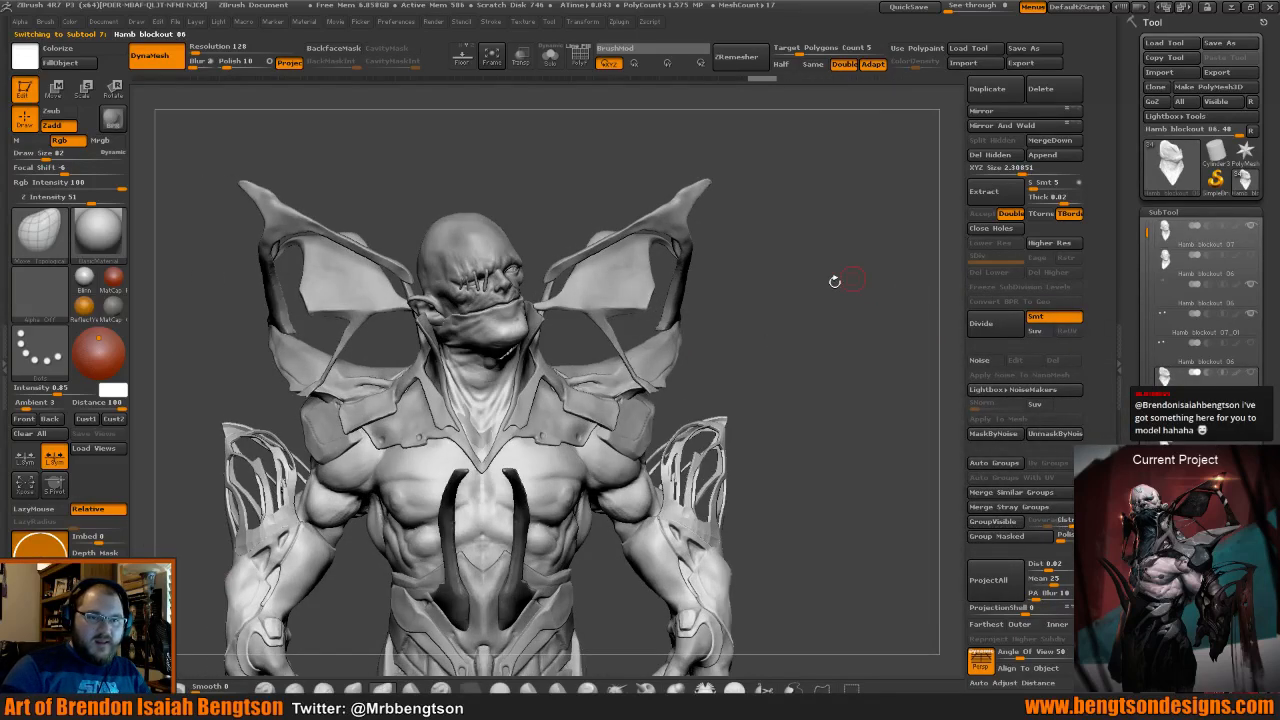
{"action": "left_click_drag", "start_coordinate": [808, 331], "coordinate": [820, 331]}
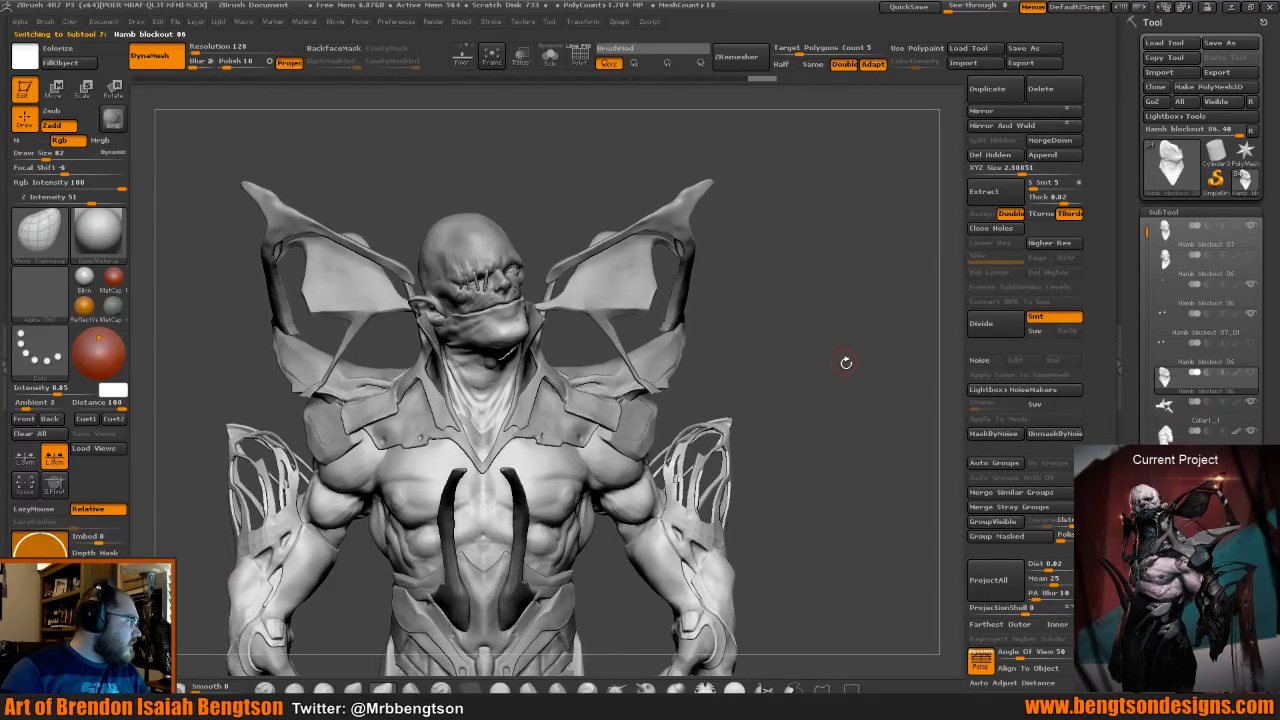
{"action": "key", "text": "space"}
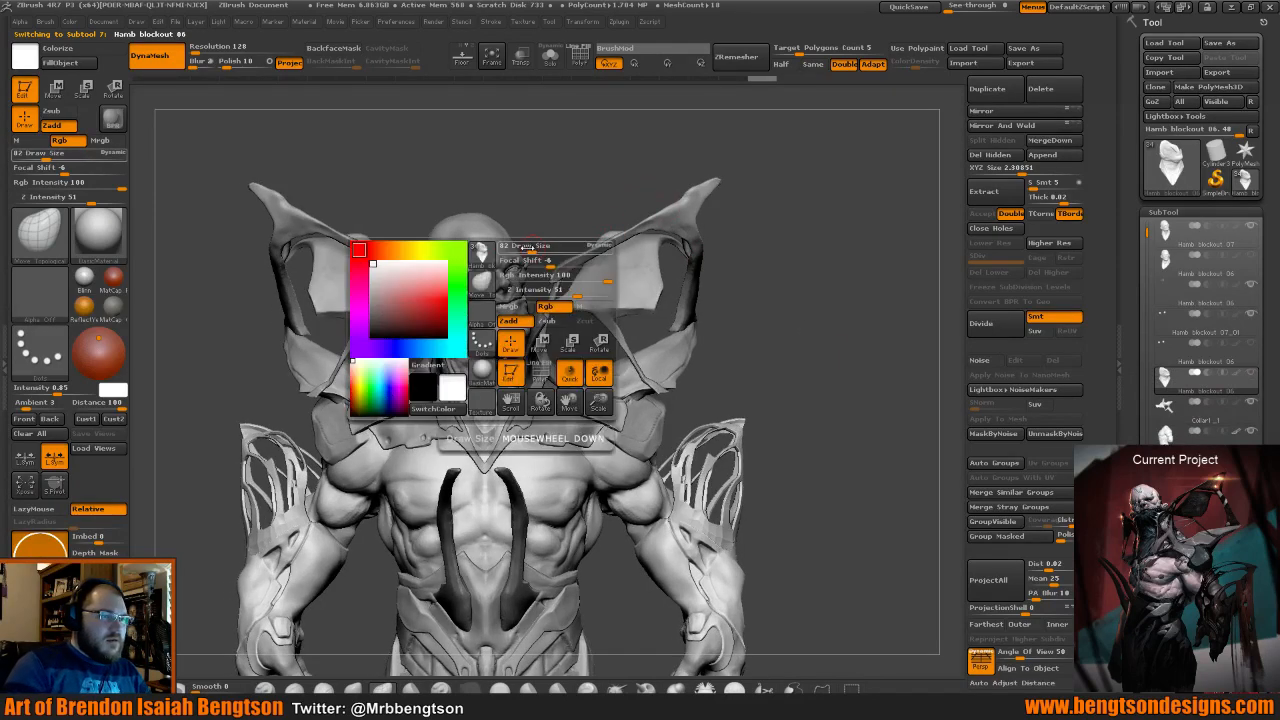
{"action": "left_click_drag", "start_coordinate": [527, 247], "coordinate": [557, 249]}
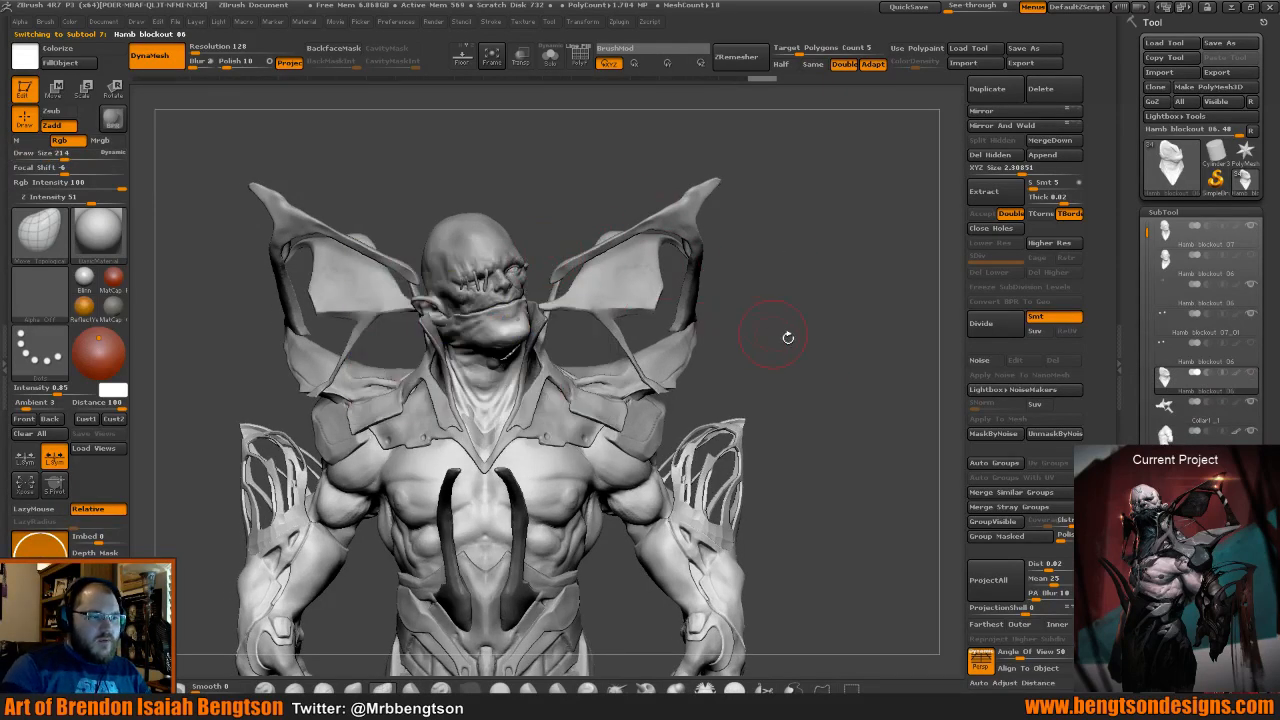
Adjust the scarf mask's fit around the chin and jaw with the Move Topological brush.
{"action": "mouse_move", "coordinate": [788, 337]}
{"action": "left_mouse_down"}
{"action": "mouse_move", "coordinate": [715, 318]}
{"action": "mouse_move", "coordinate": [480, 341]}
{"action": "mouse_move", "coordinate": [508, 345]}
{"action": "left_mouse_up"}
{"action": "right_click_drag", "start_coordinate": [506, 346], "coordinate": [488, 341]}
{"action": "left_click_drag", "start_coordinate": [493, 339], "coordinate": [497, 330]}
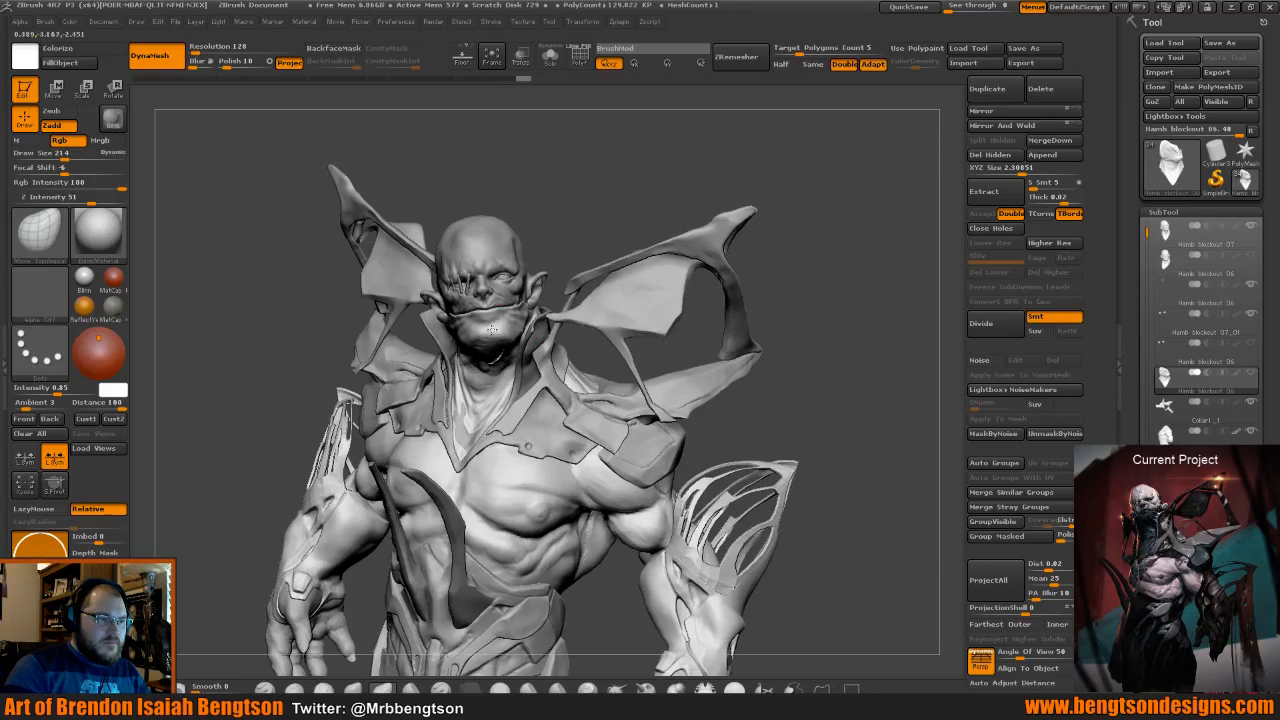
{"action": "right_click_drag", "start_coordinate": [498, 323], "coordinate": [512, 327]}
{"action": "left_click_drag", "start_coordinate": [519, 349], "coordinate": [516, 336]}
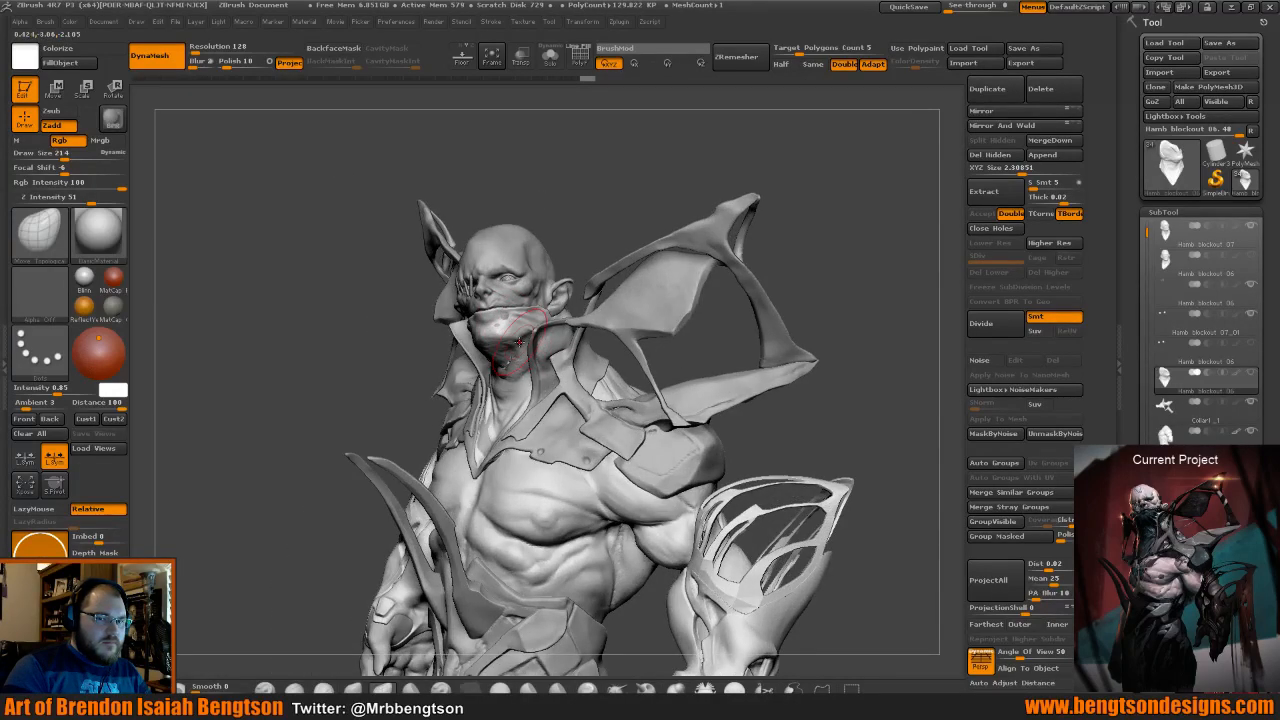
Isolate the scarf mask in Solo mode and inspect its outer folds and inner opening from several angles.
{"action": "mouse_move", "coordinate": [637, 177]}
{"action": "left_mouse_down", "text": "shift"}
{"action": "mouse_move", "coordinate": [643, 163]}
{"action": "mouse_move", "coordinate": [643, 177]}
{"action": "left_mouse_up", "text": "shift"}
{"action": "key", "text": "alt+s"}
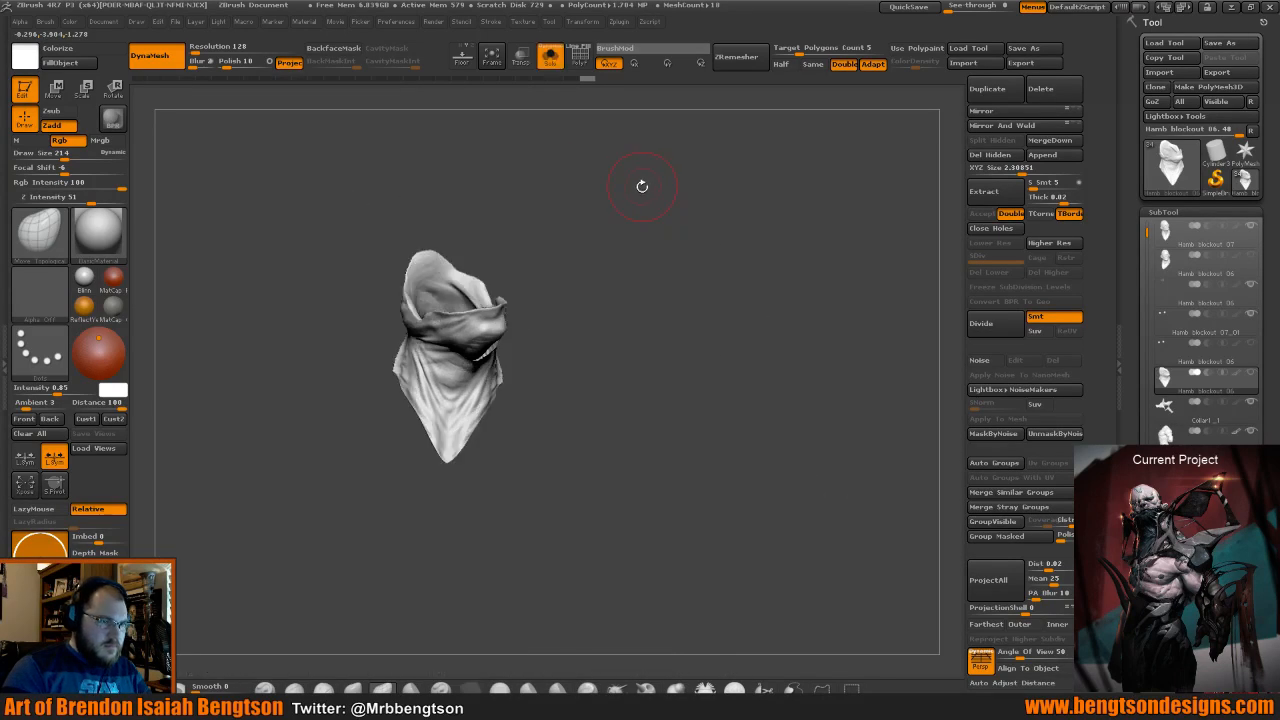
{"action": "mouse_move", "coordinate": [592, 231]}
{"action": "left_mouse_down"}
{"action": "mouse_move", "coordinate": [627, 378]}
{"action": "mouse_move", "coordinate": [620, 366]}
{"action": "left_mouse_up"}
{"action": "key", "text": "ctrl"}
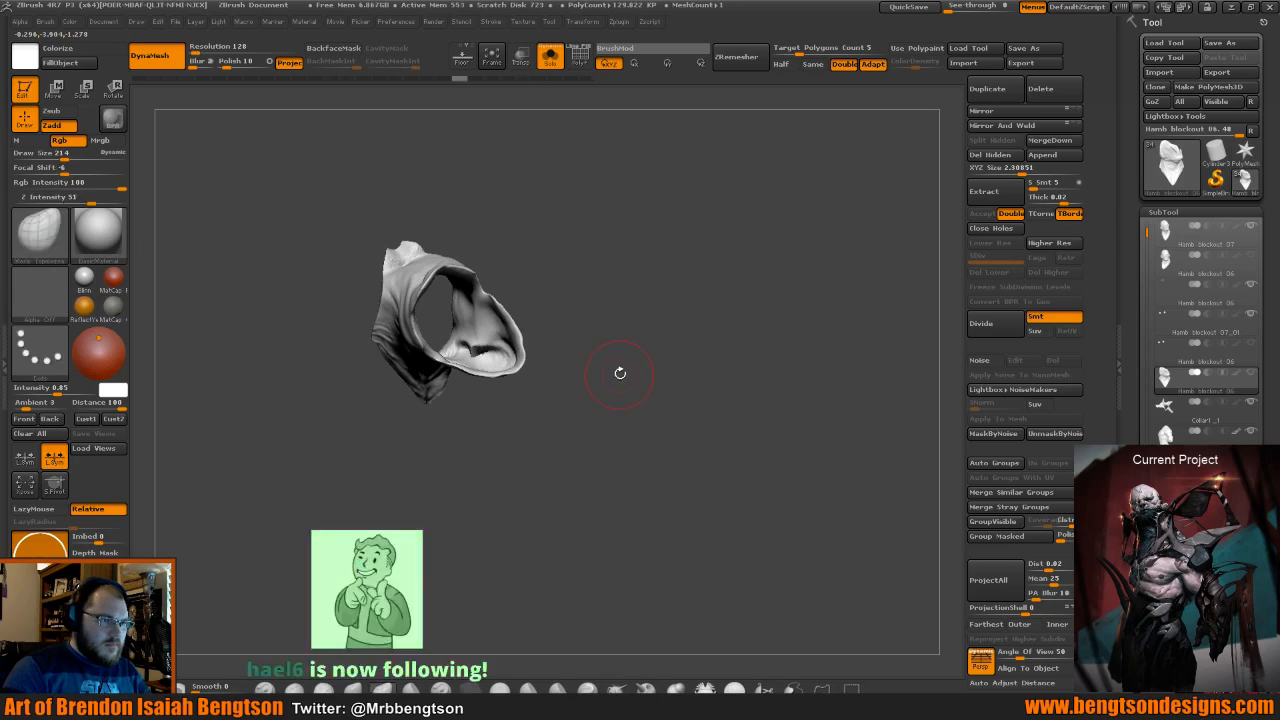
{"action": "mouse_move", "coordinate": [569, 297]}
{"action": "left_mouse_down"}
{"action": "mouse_move", "coordinate": [605, 305]}
{"action": "mouse_move", "coordinate": [657, 396]}
{"action": "mouse_move", "coordinate": [663, 334]}
{"action": "mouse_move", "coordinate": [582, 330]}
{"action": "left_mouse_up"}
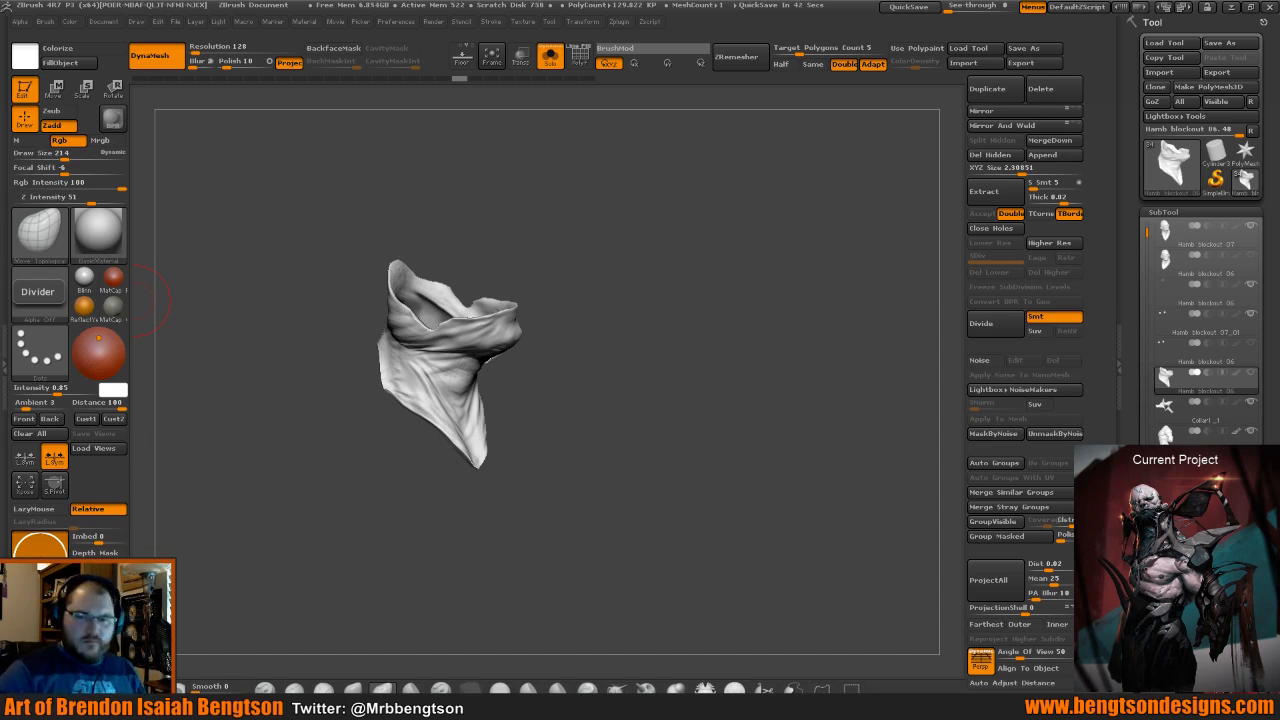
{"action": "left_click_drag", "start_coordinate": [708, 409], "coordinate": [705, 378]}
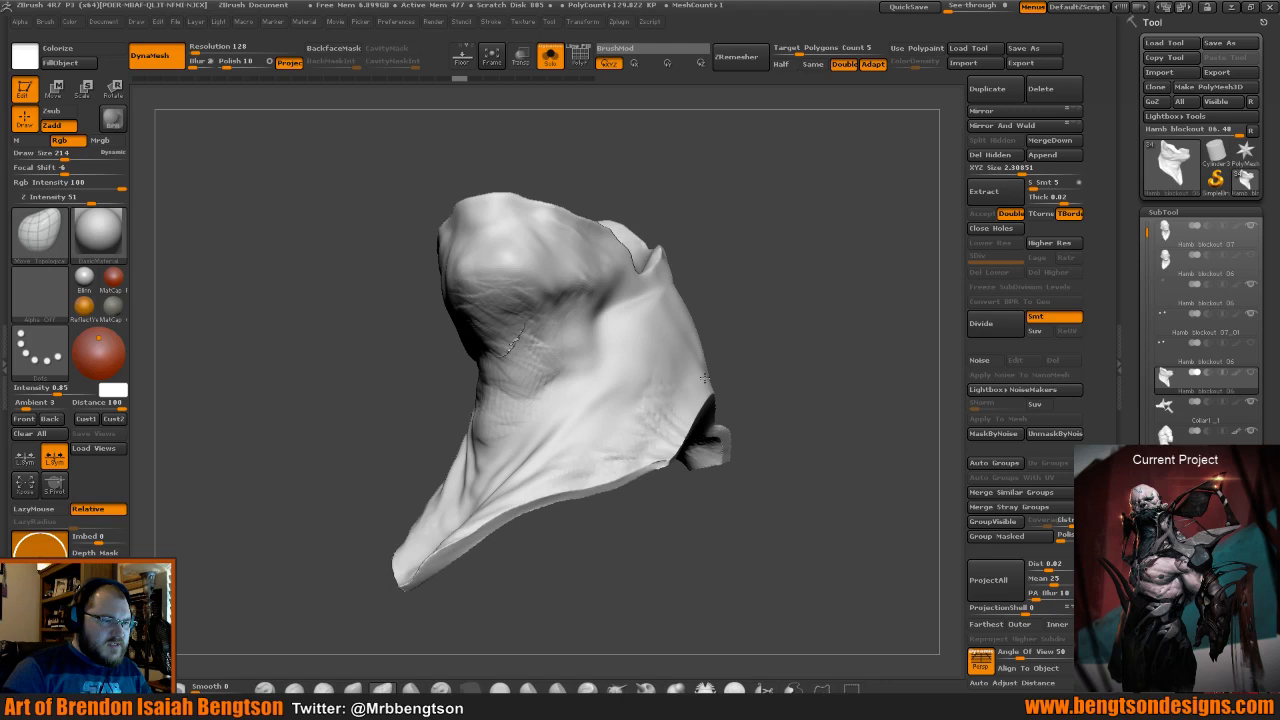
Set the Move Topological draw size to 185 and check the scarf mask's chin and inner cavity.
{"action": "key", "text": "space"}
{"action": "mouse_move", "coordinate": [740, 380]}
{"action": "left_mouse_down"}
{"action": "mouse_move", "coordinate": [570, 400]}
{"action": "mouse_move", "coordinate": [522, 370]}
{"action": "left_mouse_up"}
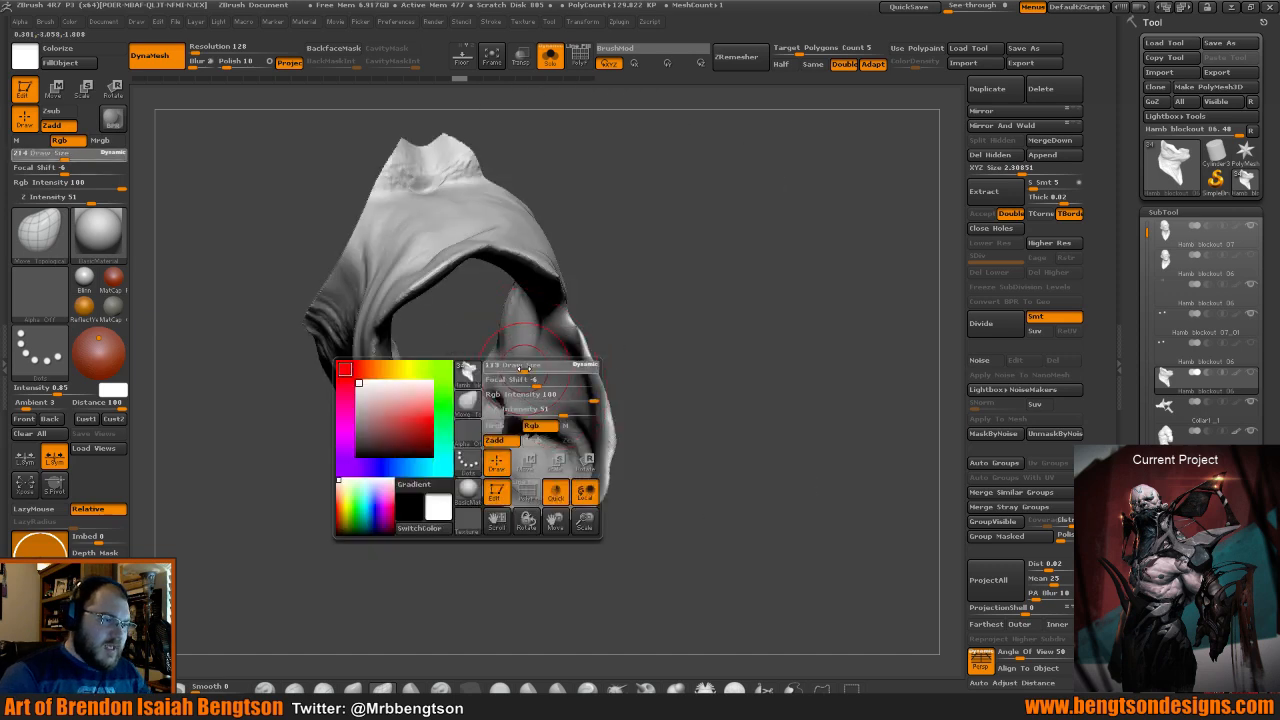
{"action": "mouse_move", "coordinate": [655, 500]}
{"action": "left_mouse_down"}
{"action": "mouse_move", "coordinate": [665, 324]}
{"action": "mouse_move", "coordinate": [603, 351]}
{"action": "mouse_move", "coordinate": [662, 410]}
{"action": "mouse_move", "coordinate": [649, 190]}
{"action": "left_mouse_up"}
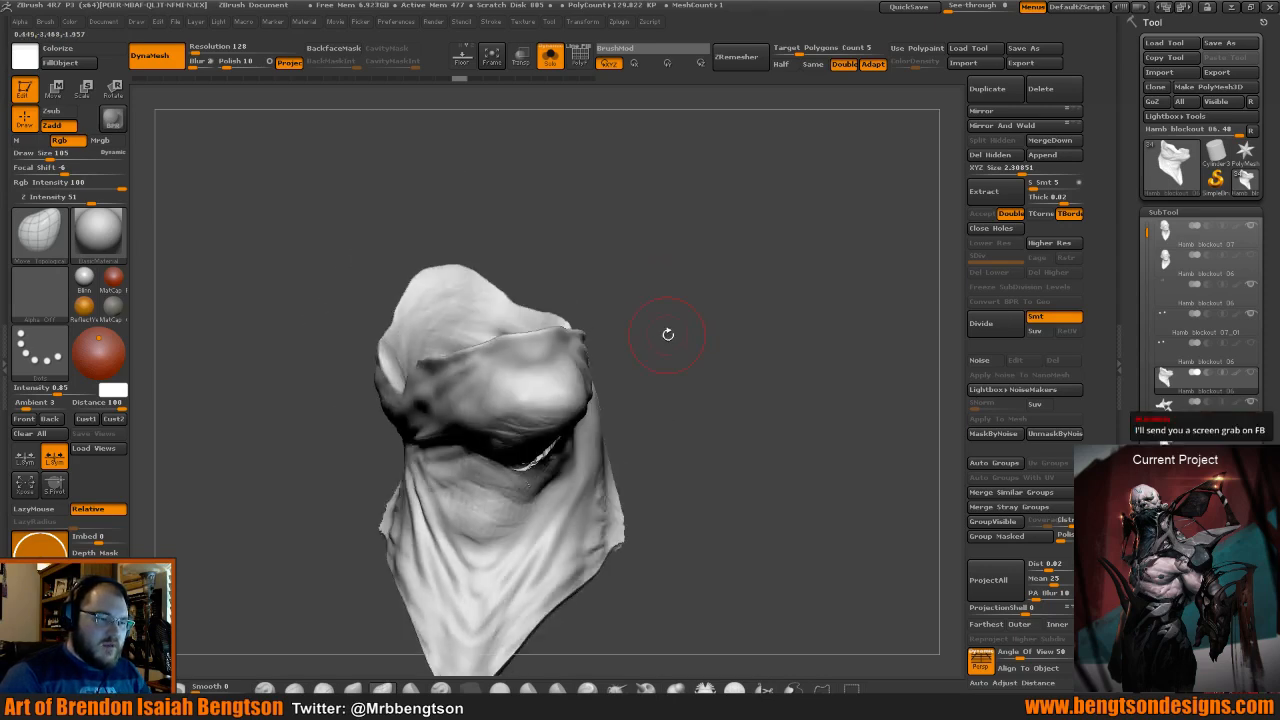
{"action": "mouse_move", "coordinate": [674, 334]}
{"action": "left_mouse_down"}
{"action": "mouse_move", "coordinate": [693, 328]}
{"action": "mouse_move", "coordinate": [666, 463]}
{"action": "left_mouse_up"}
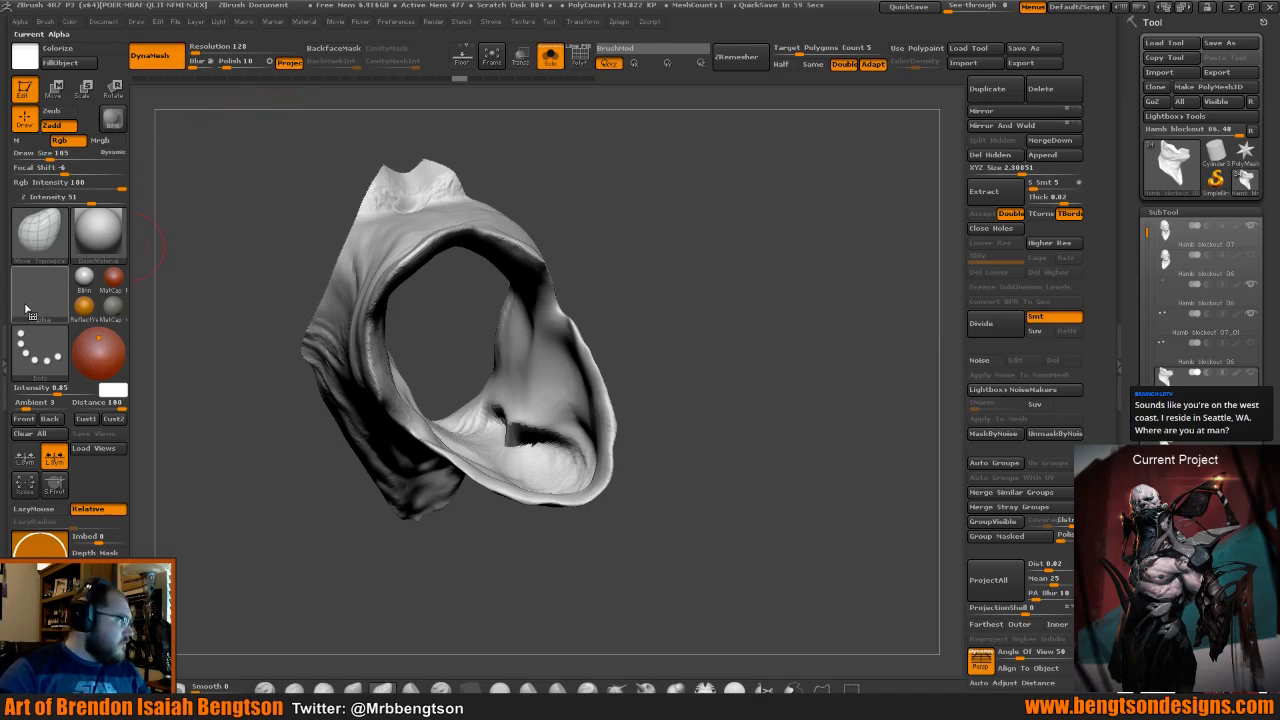
Build up a rounded lump on the side of the scarf mask with the ClayBuildup brush at draw size 185.
{"action": "left_click_drag", "start_coordinate": [681, 312], "coordinate": [595, 209]}
{"action": "key", "text": "b"}
{"action": "key", "text": "c"}
{"action": "key", "text": "b"}
{"action": "left_click_drag", "start_coordinate": [597, 435], "coordinate": [614, 442]}
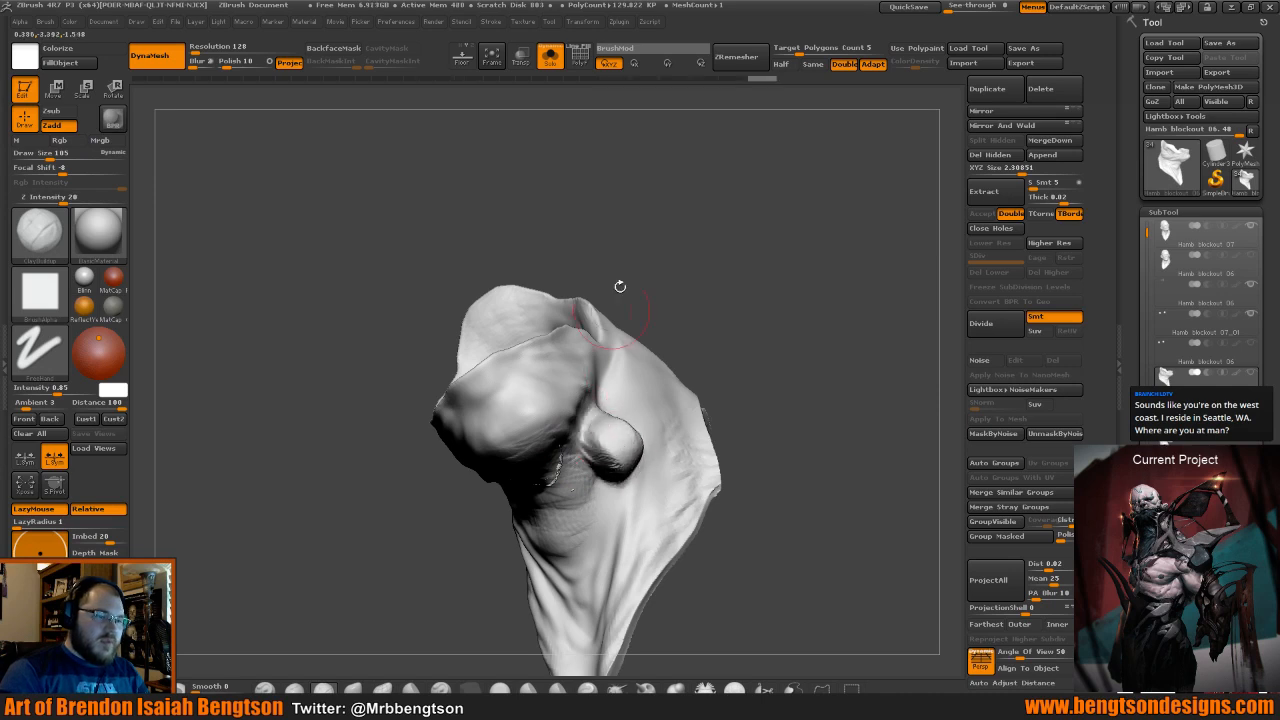
{"action": "mouse_move", "coordinate": [620, 286]}
{"action": "left_mouse_down"}
{"action": "mouse_move", "coordinate": [664, 242]}
{"action": "mouse_move", "coordinate": [489, 154]}
{"action": "mouse_move", "coordinate": [600, 202]}
{"action": "mouse_move", "coordinate": [581, 237]}
{"action": "left_mouse_up"}
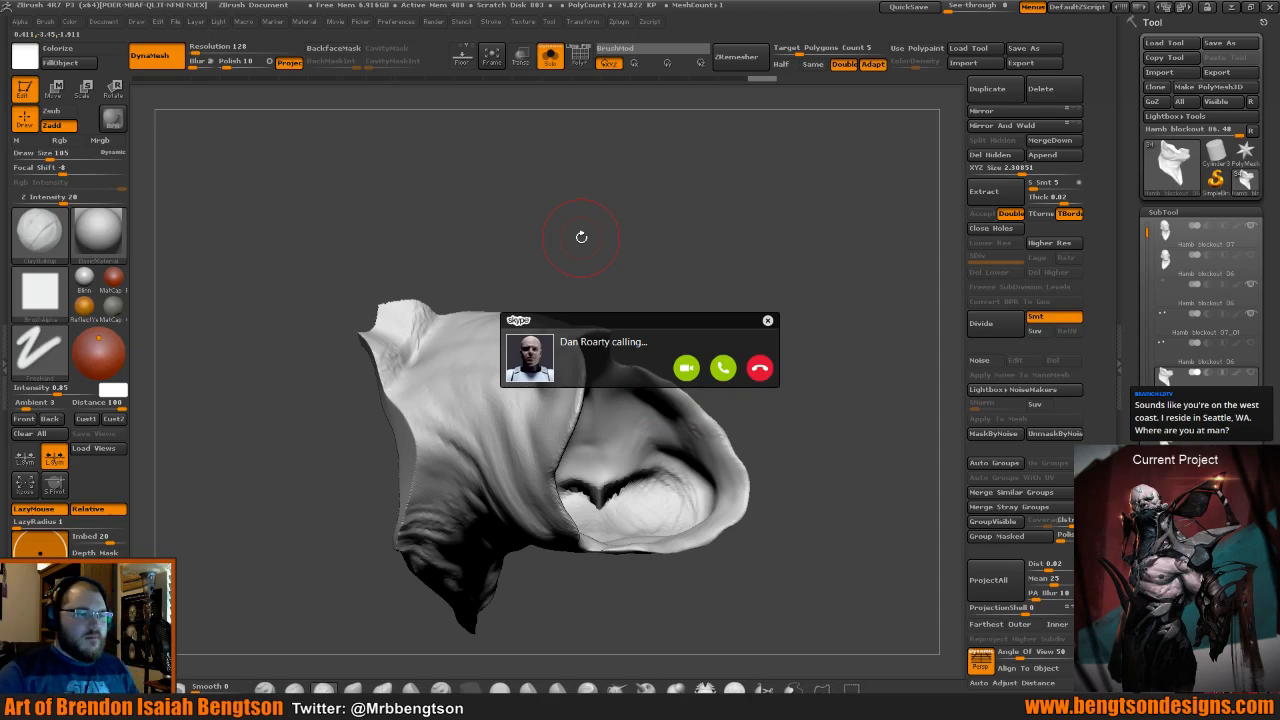
{"action": "left_click", "coordinate": [686, 369]}
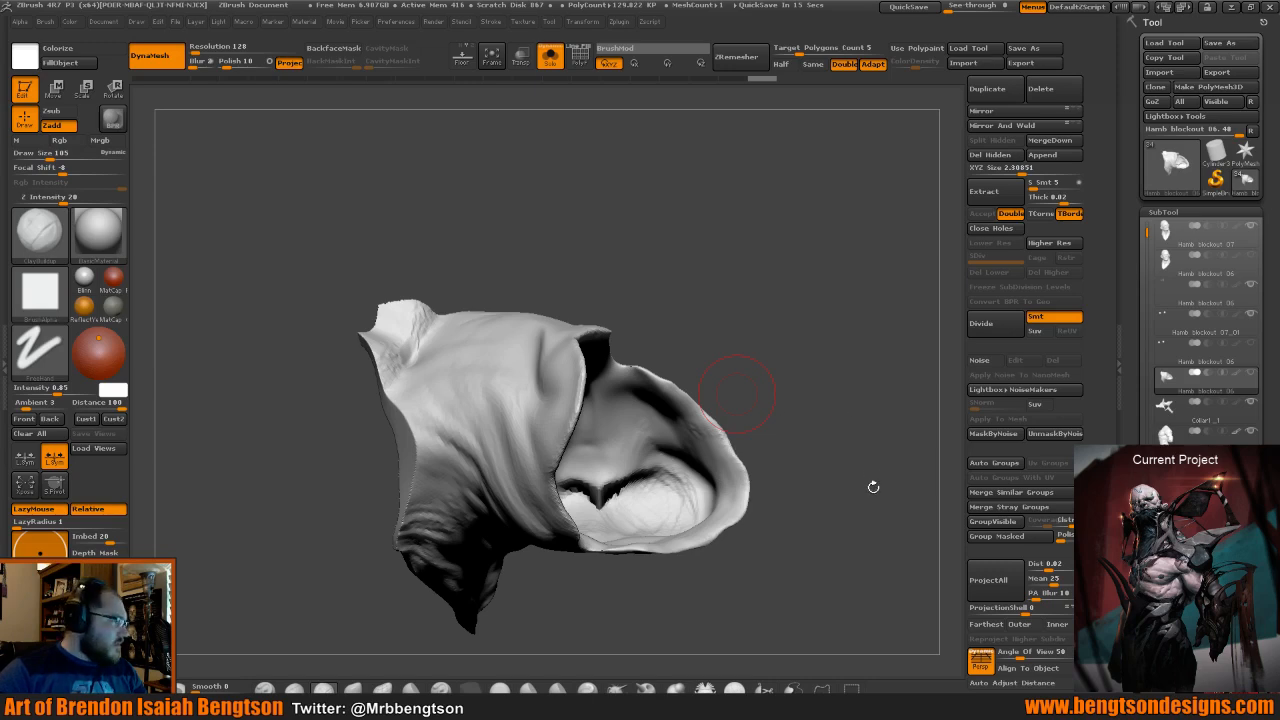
{"action": "left_click_drag", "start_coordinate": [874, 488], "coordinate": [866, 434]}
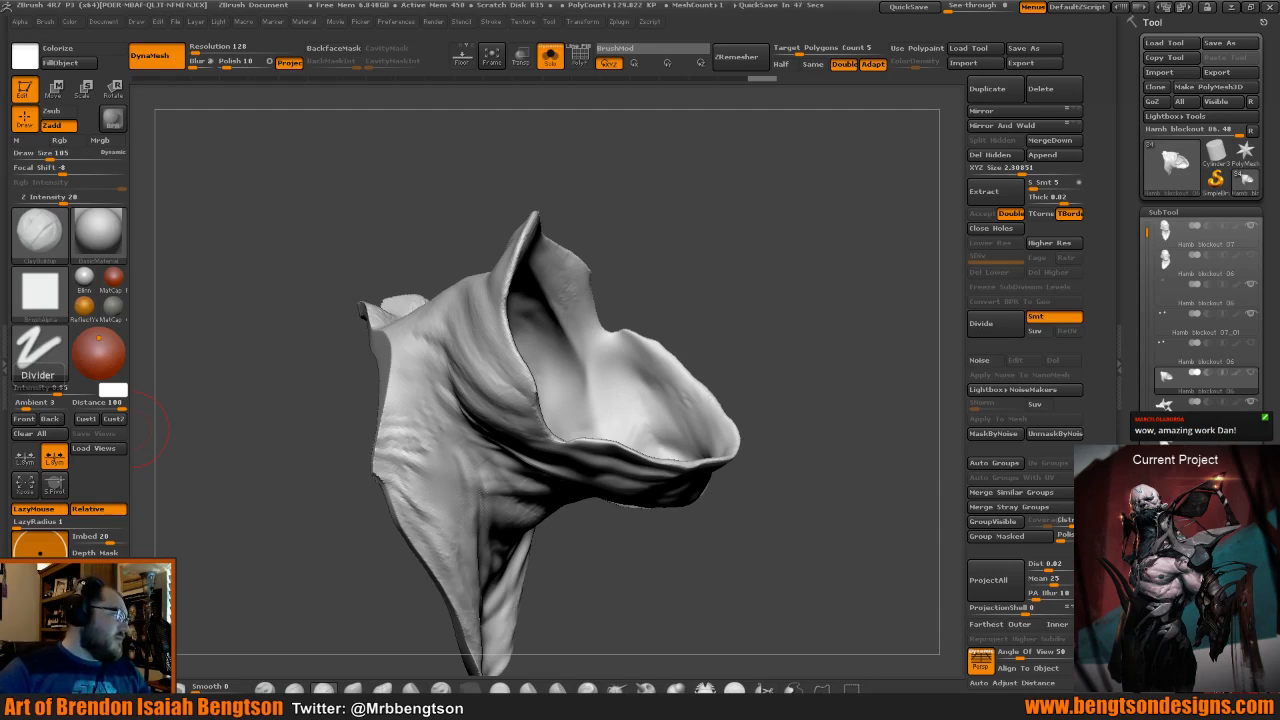
{"action": "mouse_move", "coordinate": [943, 394]}
{"action": "left_mouse_down"}
{"action": "mouse_move", "coordinate": [781, 402]}
{"action": "mouse_move", "coordinate": [786, 423]}
{"action": "left_mouse_up"}
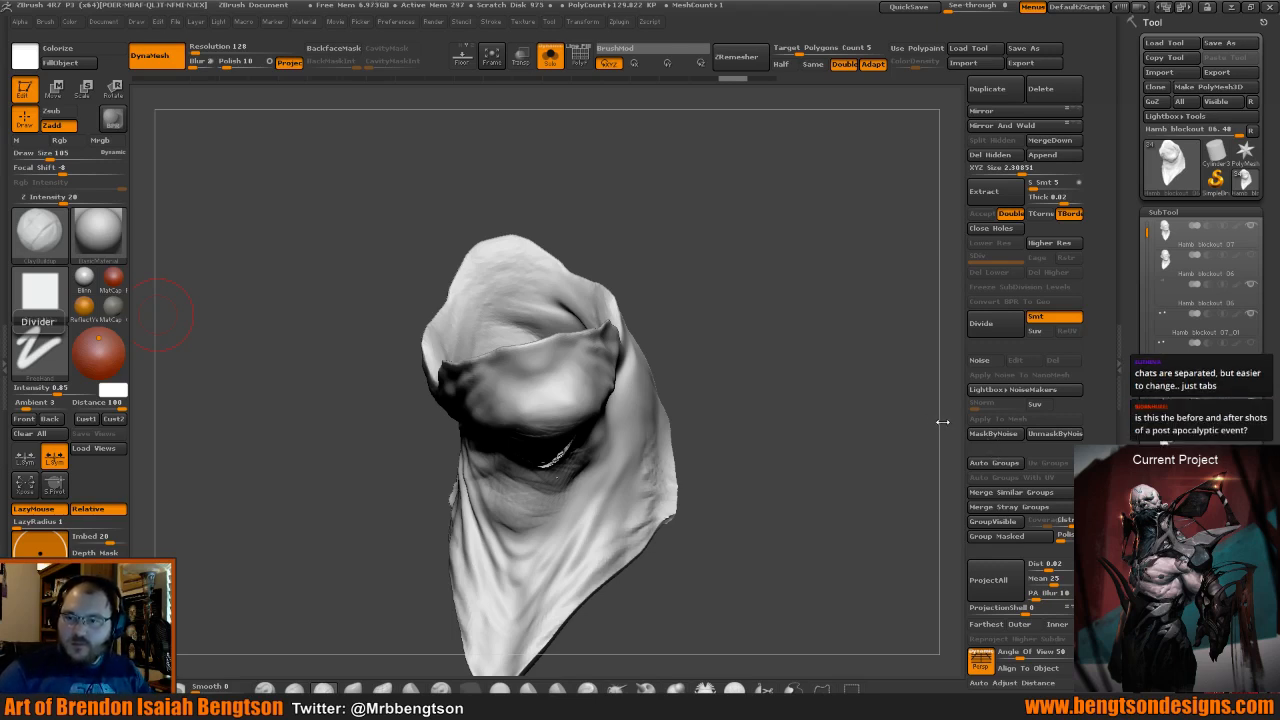
Smooth the surface of the scarf mask under the chin and along the front of the neck.
{"action": "left_click_drag", "start_coordinate": [789, 351], "coordinate": [788, 425]}
{"action": "left_click_drag", "start_coordinate": [577, 455], "coordinate": [551, 431], "text": "shift"}
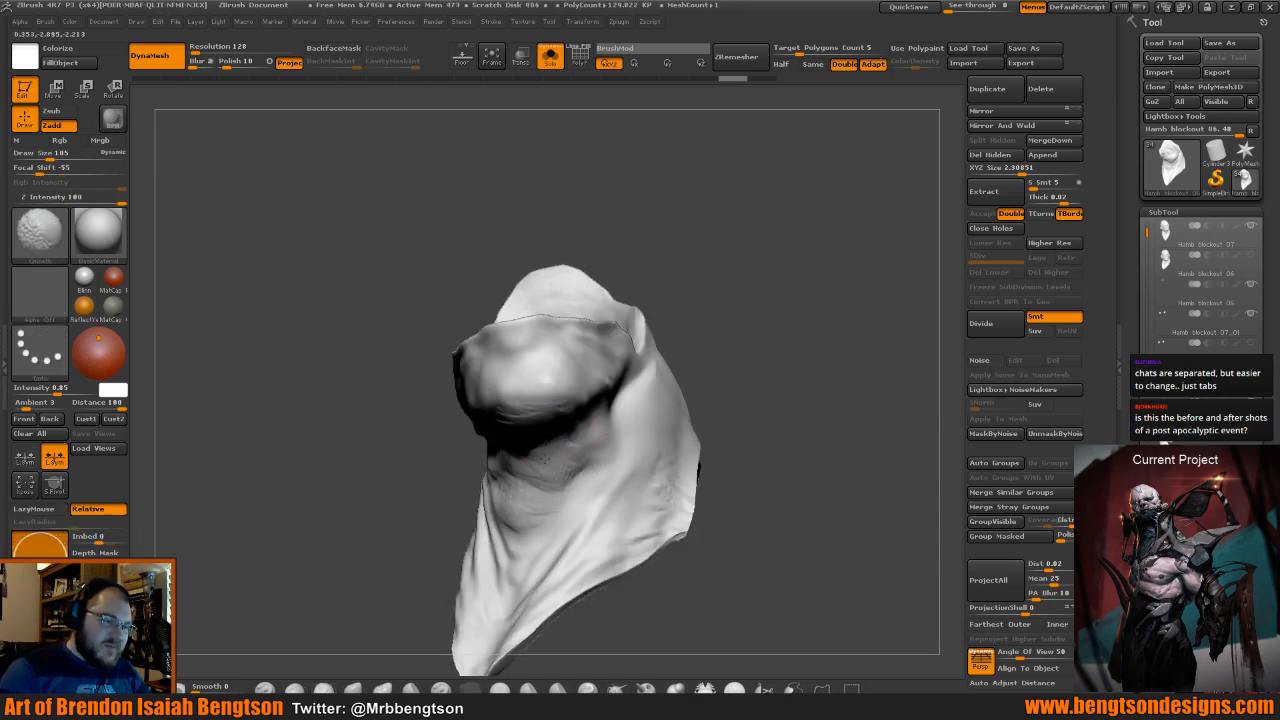
{"action": "left_click_drag", "start_coordinate": [748, 286], "coordinate": [571, 374]}
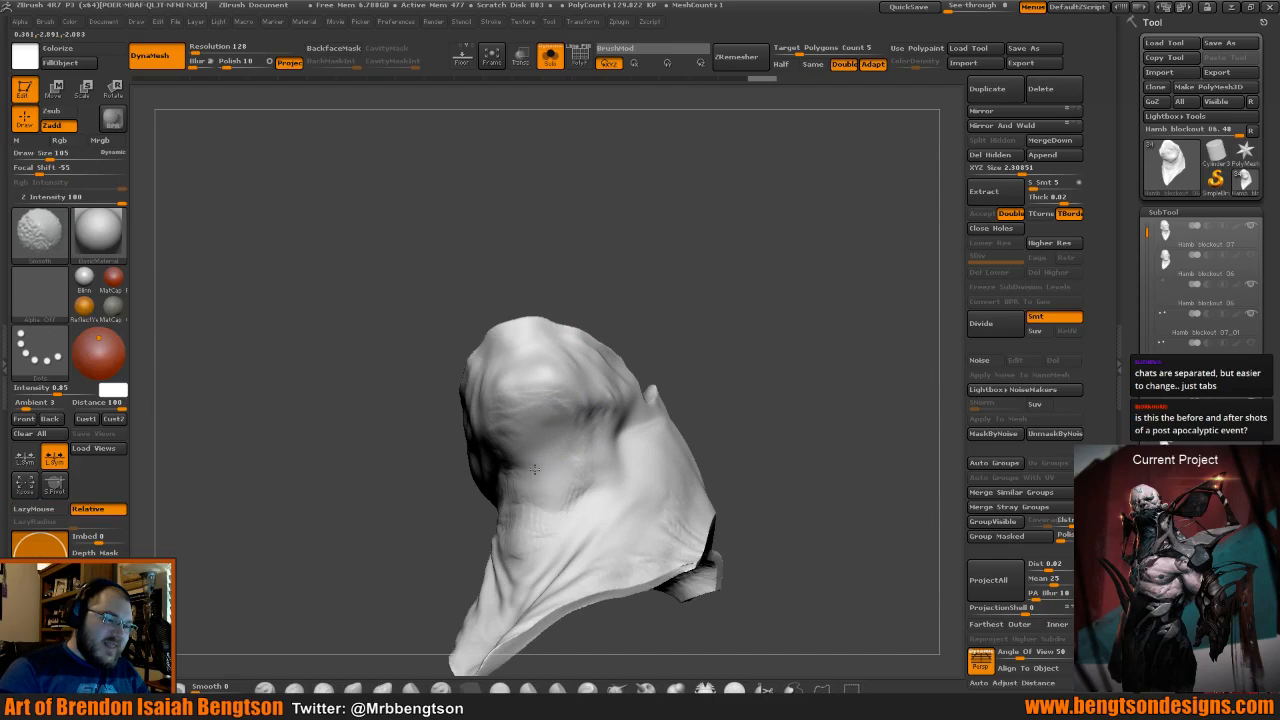
{"action": "mouse_move", "coordinate": [735, 455]}
{"action": "left_mouse_down"}
{"action": "mouse_move", "coordinate": [696, 321]}
{"action": "mouse_move", "coordinate": [701, 565]}
{"action": "left_mouse_up"}
{"action": "left_click_drag", "start_coordinate": [512, 430], "coordinate": [577, 459], "text": "shift"}
{"action": "mouse_move", "coordinate": [690, 440]}
{"action": "left_mouse_down"}
{"action": "mouse_move", "coordinate": [691, 334]}
{"action": "mouse_move", "coordinate": [703, 394]}
{"action": "left_mouse_up"}
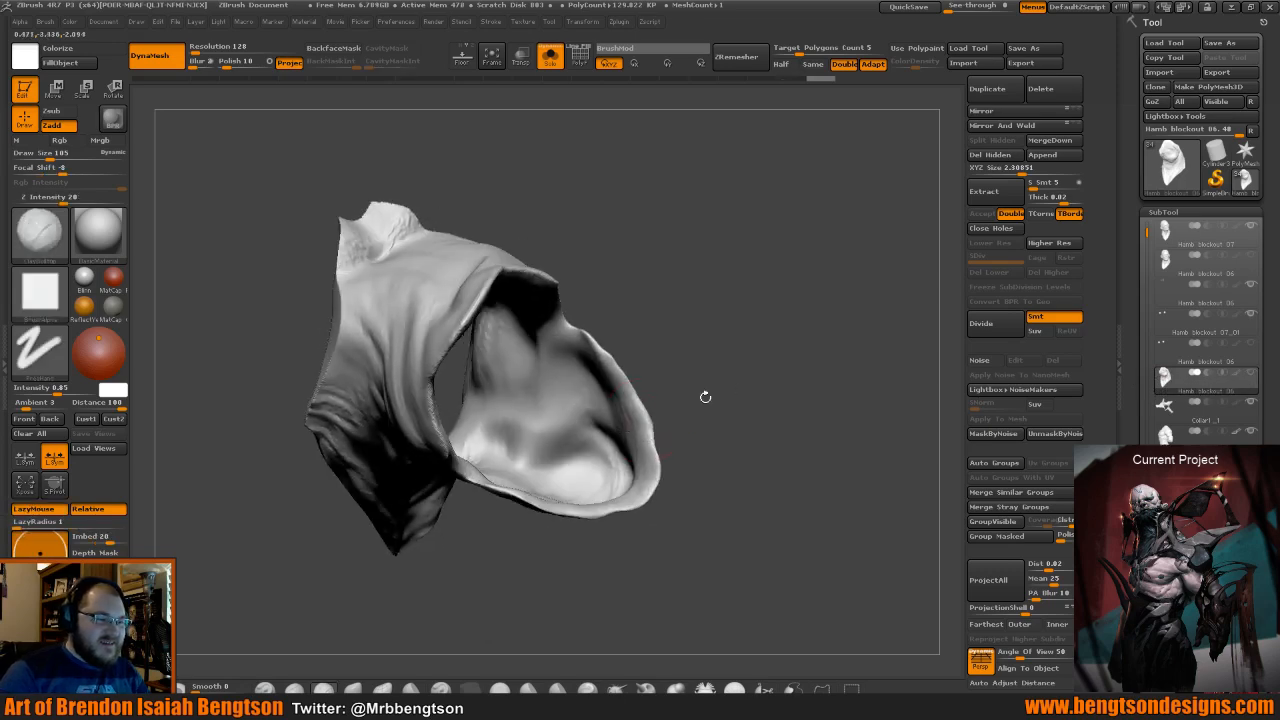
Turn on backface masking for the ClayBuildup brush and smooth the scarf mask's inner cavity.
{"action": "left_click", "coordinate": [333, 48]}
{"action": "mouse_move", "coordinate": [553, 430]}
{"action": "left_mouse_down", "text": "shift"}
{"action": "mouse_move", "coordinate": [495, 440]}
{"action": "mouse_move", "coordinate": [580, 435]}
{"action": "mouse_move", "coordinate": [545, 465]}
{"action": "mouse_move", "coordinate": [560, 472]}
{"action": "left_mouse_up", "text": "shift"}
{"action": "mouse_move", "coordinate": [674, 397]}
{"action": "left_mouse_down"}
{"action": "mouse_move", "coordinate": [753, 281]}
{"action": "mouse_move", "coordinate": [679, 240]}
{"action": "left_mouse_up"}
{"action": "left_click_drag", "start_coordinate": [677, 315], "coordinate": [741, 379]}
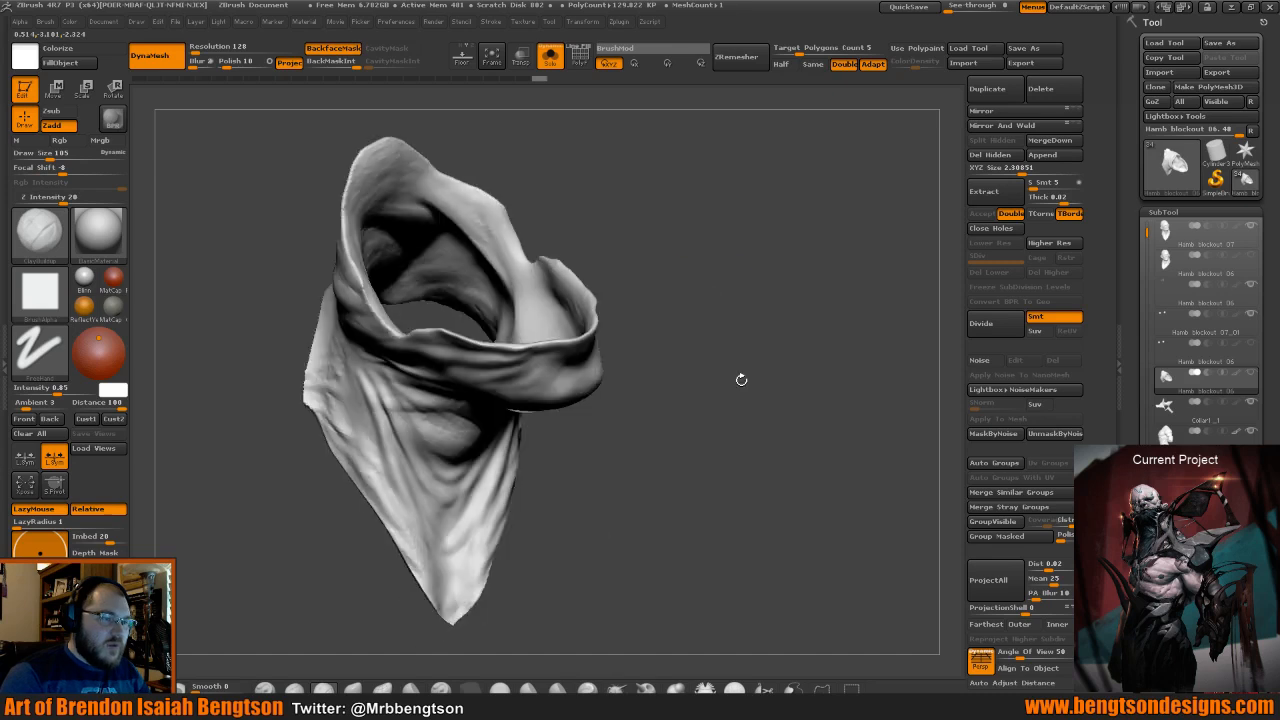
Set the ClayBuildup draw size to 75 and build up the scarf mask's cloth where the chin meets the neck.
{"action": "mouse_move", "coordinate": [741, 379]}
{"action": "left_mouse_down"}
{"action": "mouse_move", "coordinate": [695, 338]}
{"action": "mouse_move", "coordinate": [701, 360]}
{"action": "mouse_move", "coordinate": [690, 325]}
{"action": "left_mouse_up"}
{"action": "key", "text": "space"}
{"action": "left_click_drag", "start_coordinate": [524, 340], "coordinate": [515, 339]}
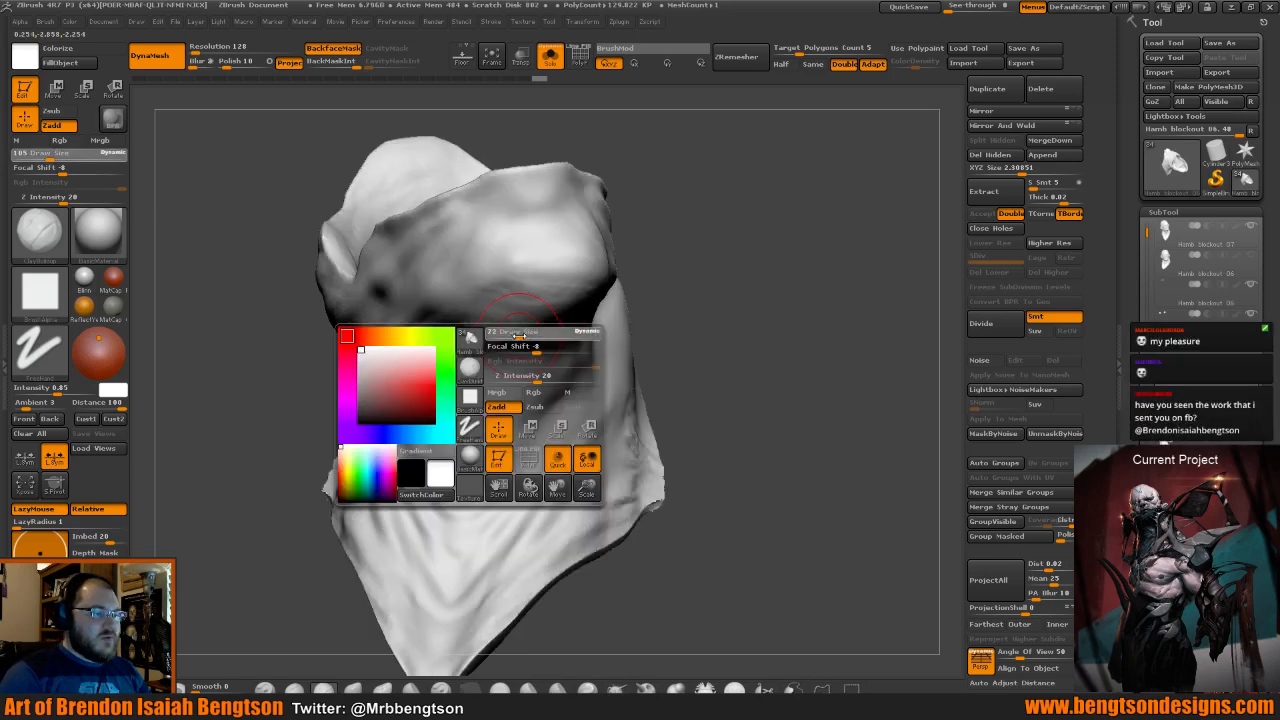
{"action": "mouse_move", "coordinate": [704, 310]}
{"action": "left_mouse_down"}
{"action": "mouse_move", "coordinate": [670, 289]}
{"action": "mouse_move", "coordinate": [726, 320]}
{"action": "mouse_move", "coordinate": [568, 410]}
{"action": "left_mouse_up"}
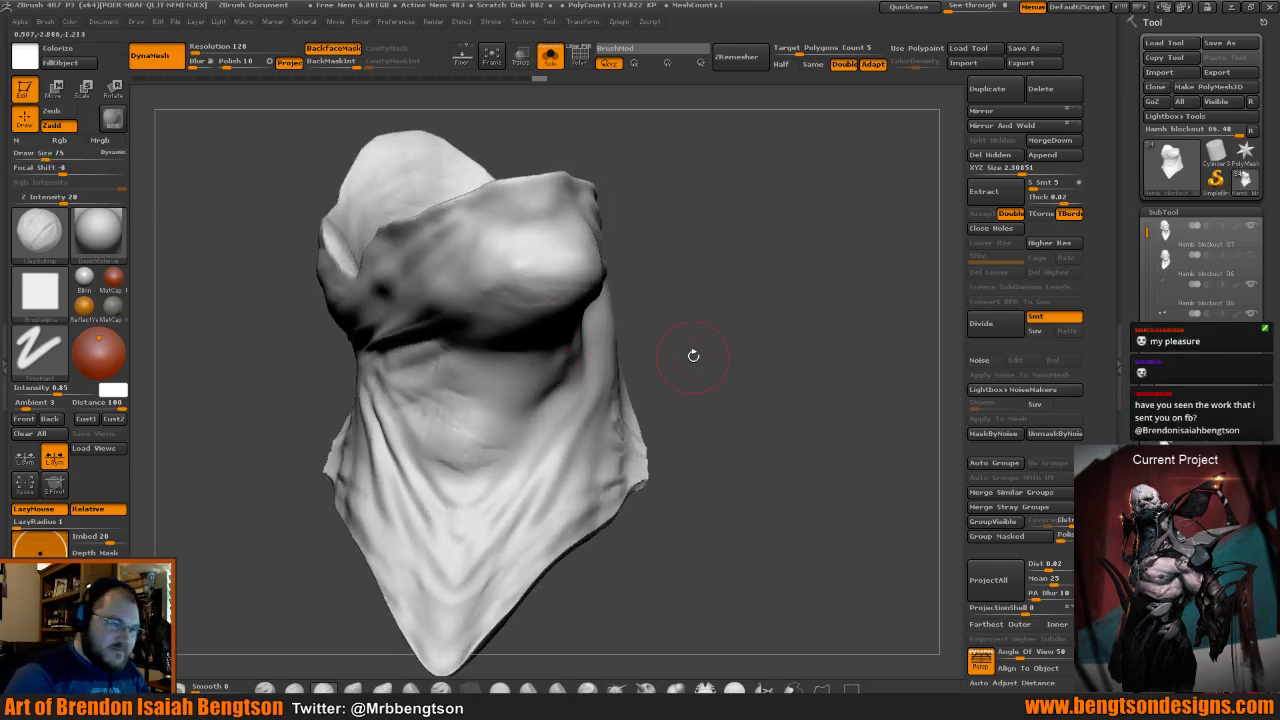
{"action": "left_click_drag", "start_coordinate": [691, 357], "coordinate": [553, 328]}
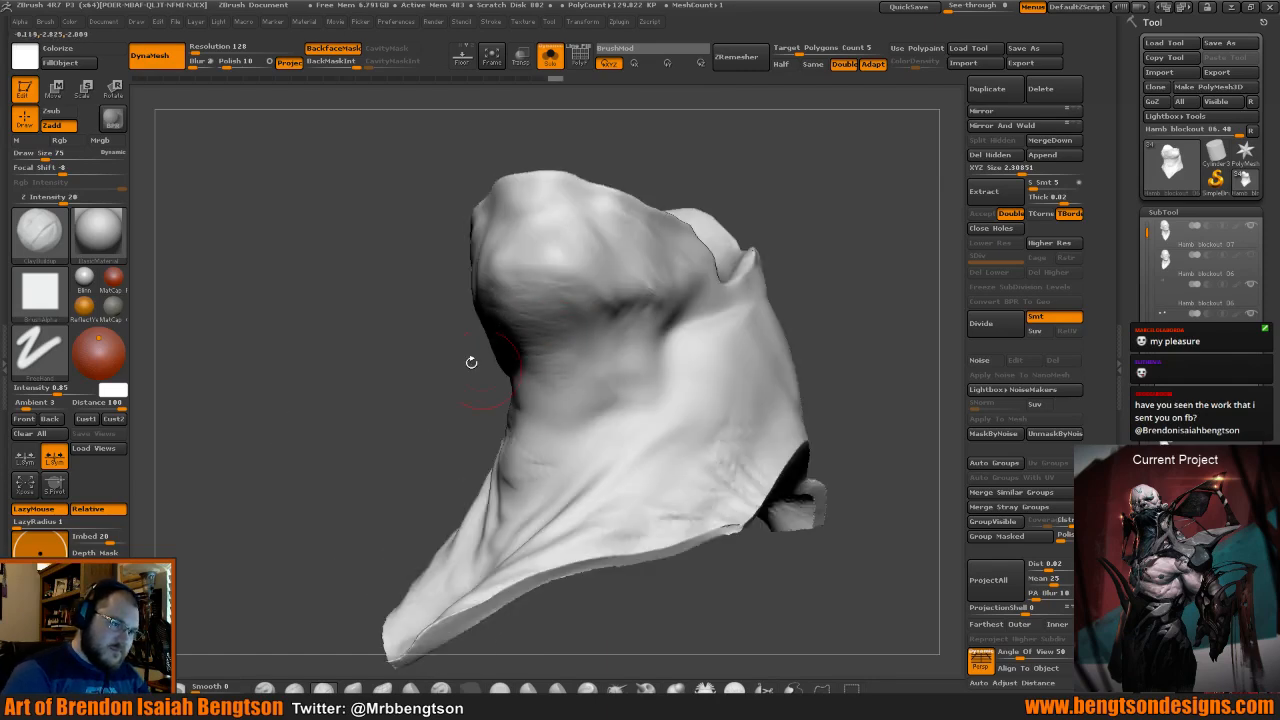
{"action": "mouse_move", "coordinate": [471, 360]}
{"action": "left_mouse_down"}
{"action": "mouse_move", "coordinate": [564, 358]}
{"action": "mouse_move", "coordinate": [498, 345]}
{"action": "left_mouse_up"}
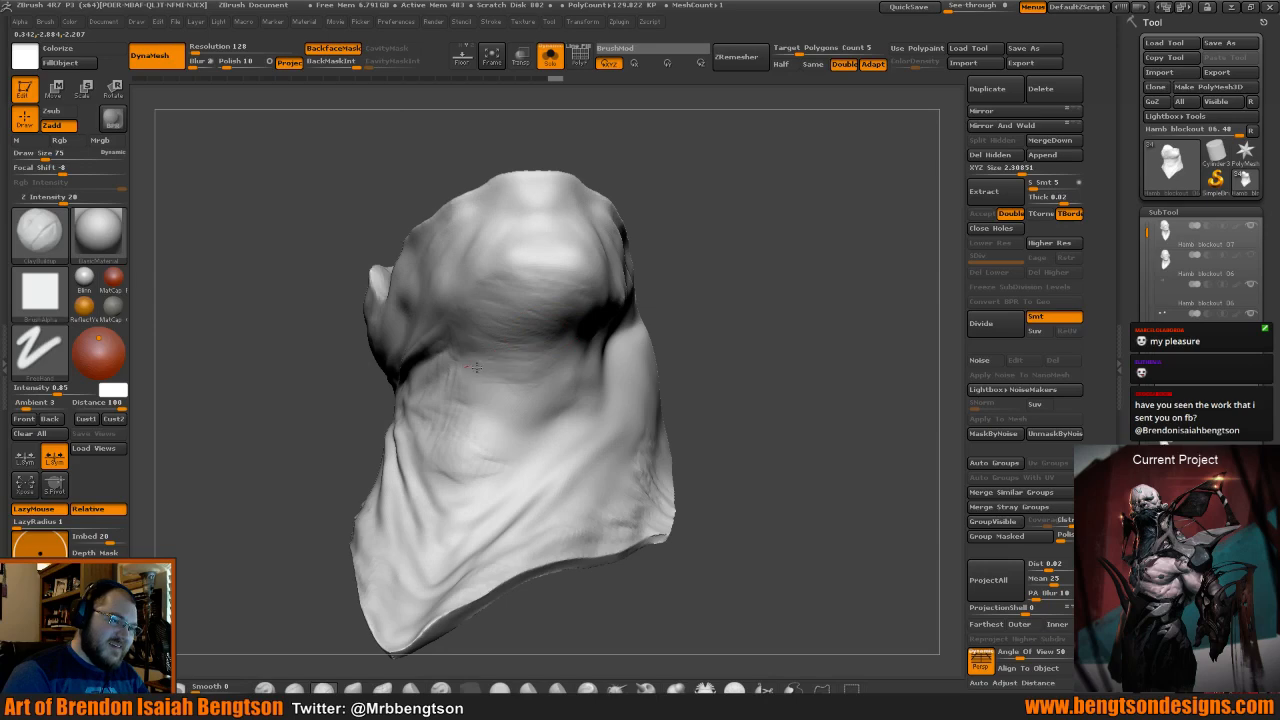
{"action": "mouse_move", "coordinate": [665, 330]}
{"action": "left_mouse_down"}
{"action": "mouse_move", "coordinate": [731, 300]}
{"action": "mouse_move", "coordinate": [692, 317]}
{"action": "left_mouse_up"}
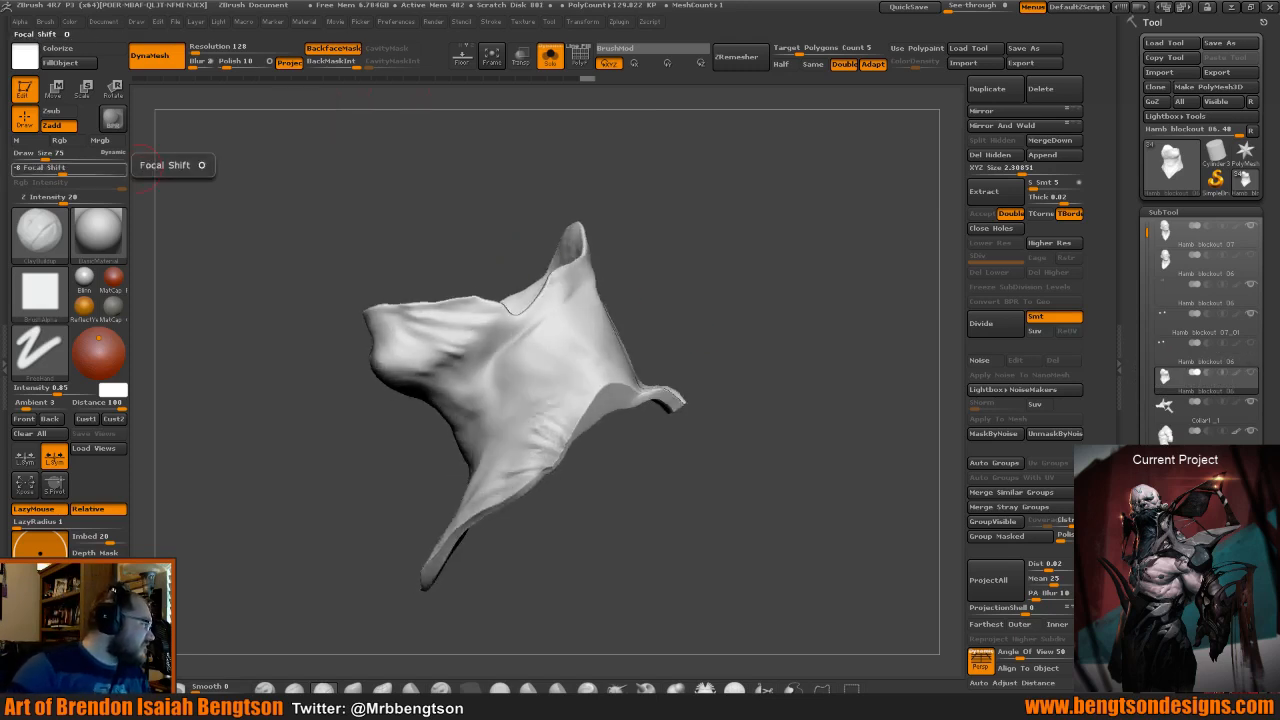
Add a light clay stroke to the scarf mask's side and smooth the cloth along its side and front.
{"action": "left_click_drag", "start_coordinate": [729, 277], "coordinate": [754, 306]}
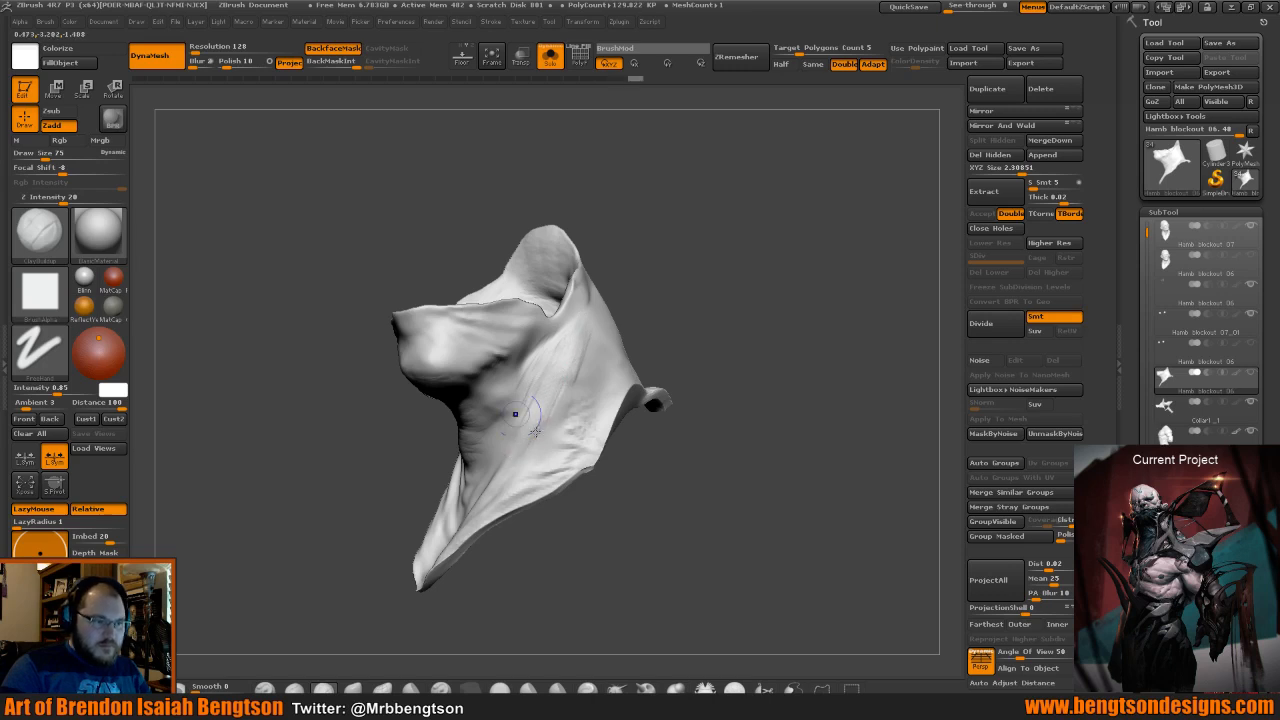
{"action": "key", "text": "shift"}
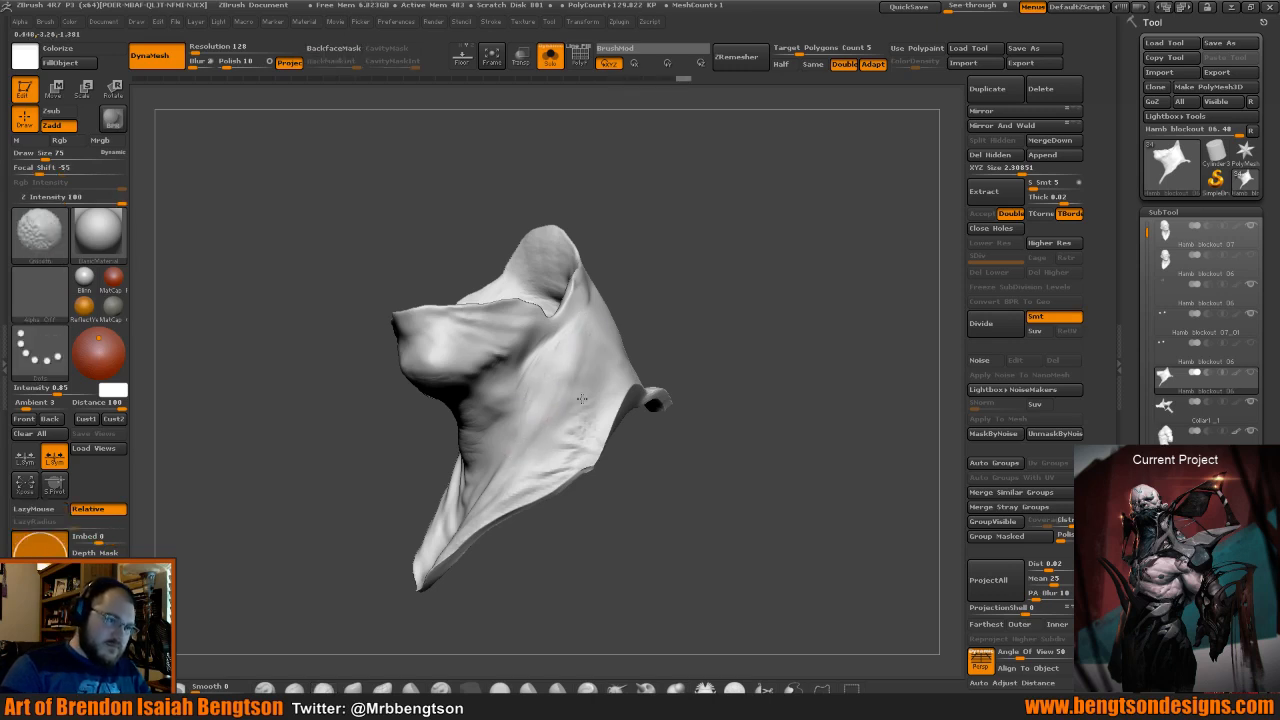
{"action": "mouse_move", "coordinate": [674, 346]}
{"action": "left_mouse_down"}
{"action": "mouse_move", "coordinate": [726, 329]}
{"action": "mouse_move", "coordinate": [690, 373]}
{"action": "mouse_move", "coordinate": [734, 356]}
{"action": "left_mouse_up"}
{"action": "key", "text": "shift"}
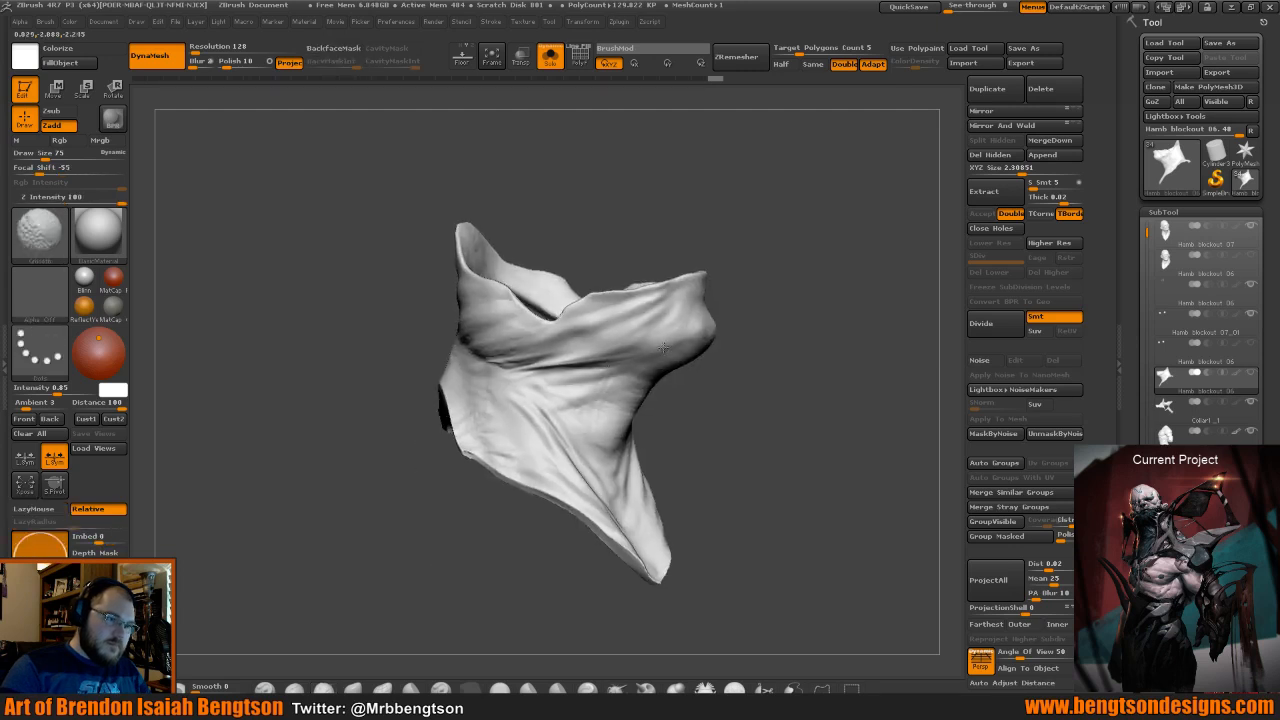
{"action": "mouse_move", "coordinate": [689, 431]}
{"action": "left_mouse_down"}
{"action": "mouse_move", "coordinate": [643, 437]}
{"action": "mouse_move", "coordinate": [658, 426]}
{"action": "left_mouse_up"}
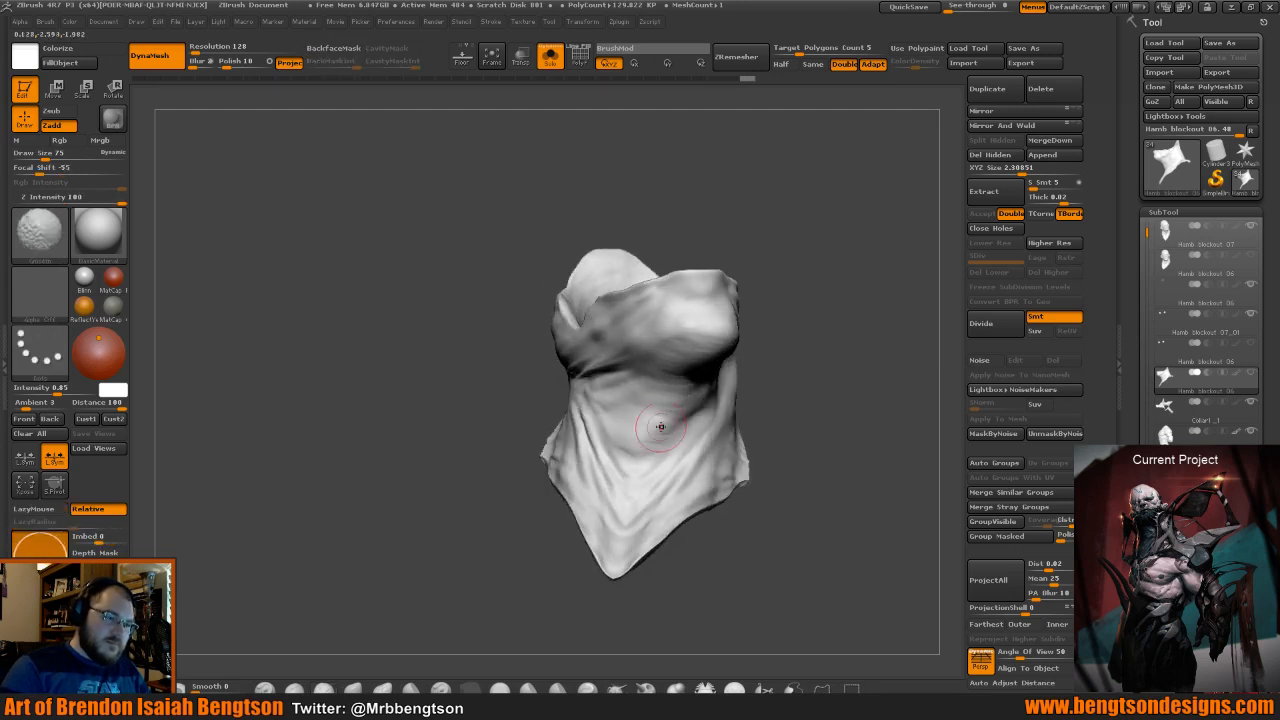
{"action": "left_click_drag", "start_coordinate": [778, 370], "coordinate": [609, 348]}
{"action": "key", "text": "shift"}
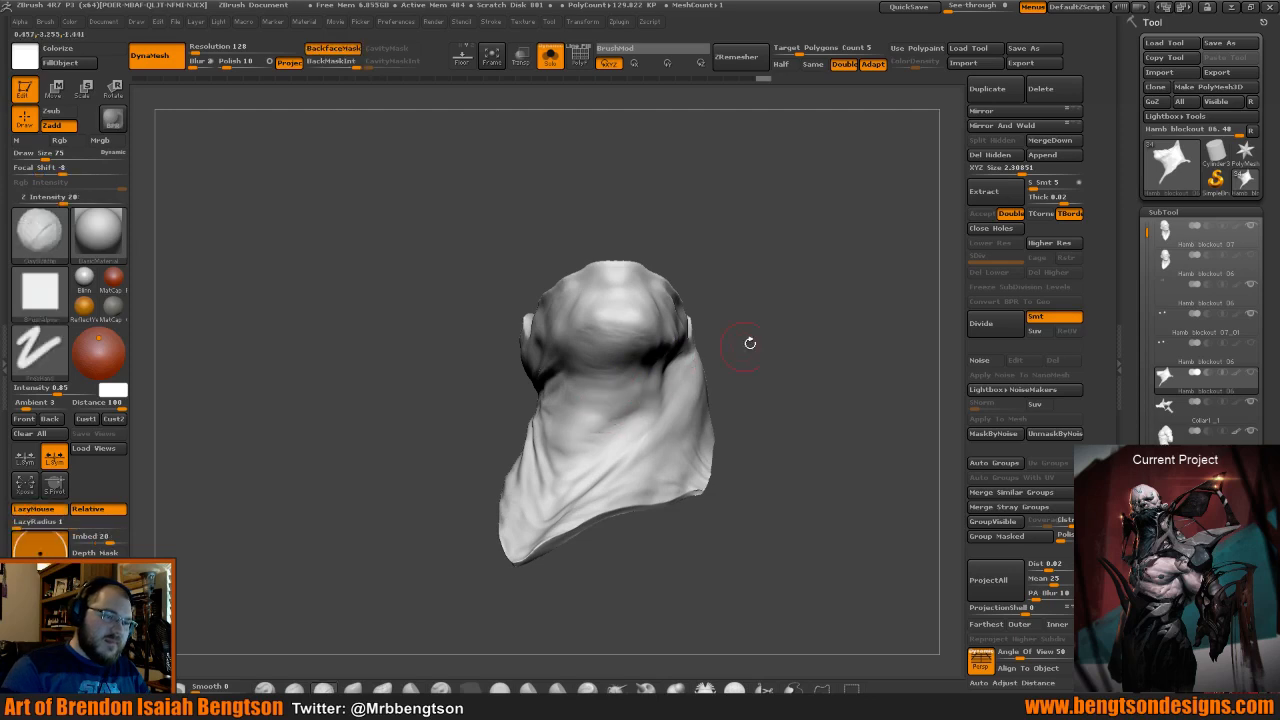
Reshape the underside of the scarf mask's chin with the Move Topological brush at draw size 140.
{"action": "left_click_drag", "start_coordinate": [749, 343], "coordinate": [772, 343]}
{"action": "key", "text": "b"}
{"action": "key", "text": "m"}
{"action": "key", "text": "t"}
{"action": "key", "text": "space"}
{"action": "left_click_drag", "start_coordinate": [622, 378], "coordinate": [633, 377]}
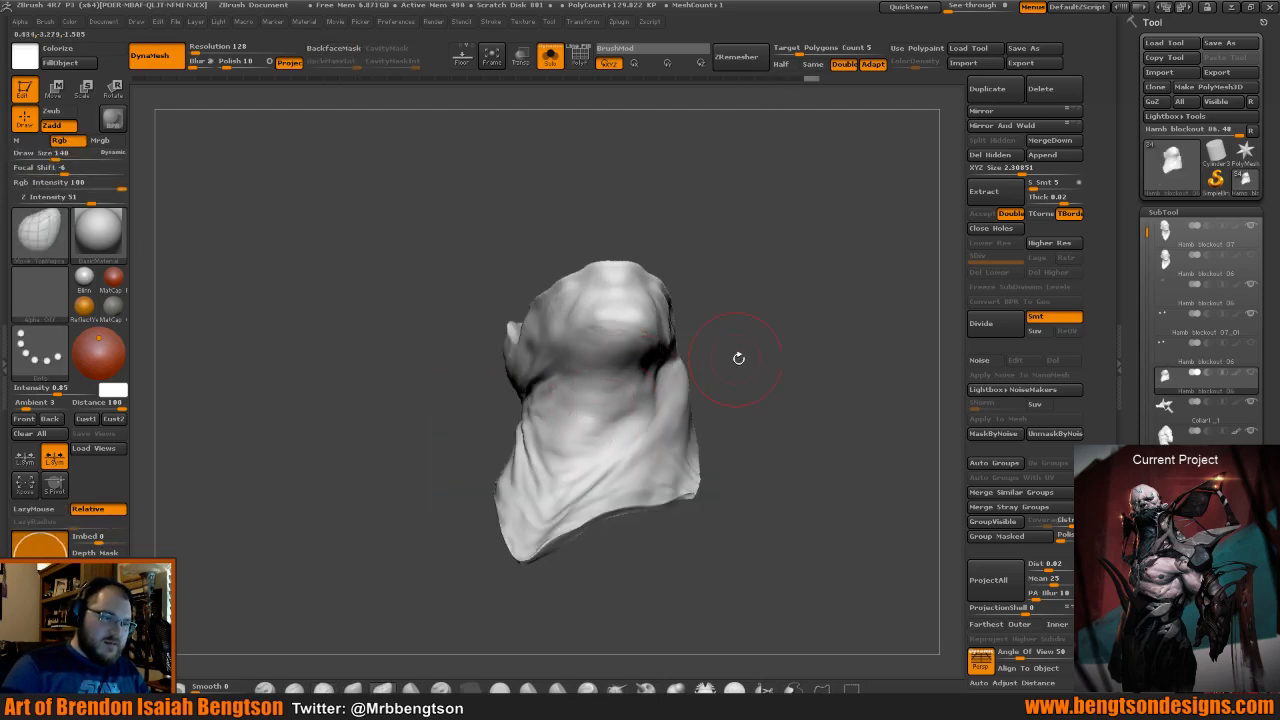
{"action": "left_click_drag", "start_coordinate": [738, 358], "coordinate": [600, 415]}
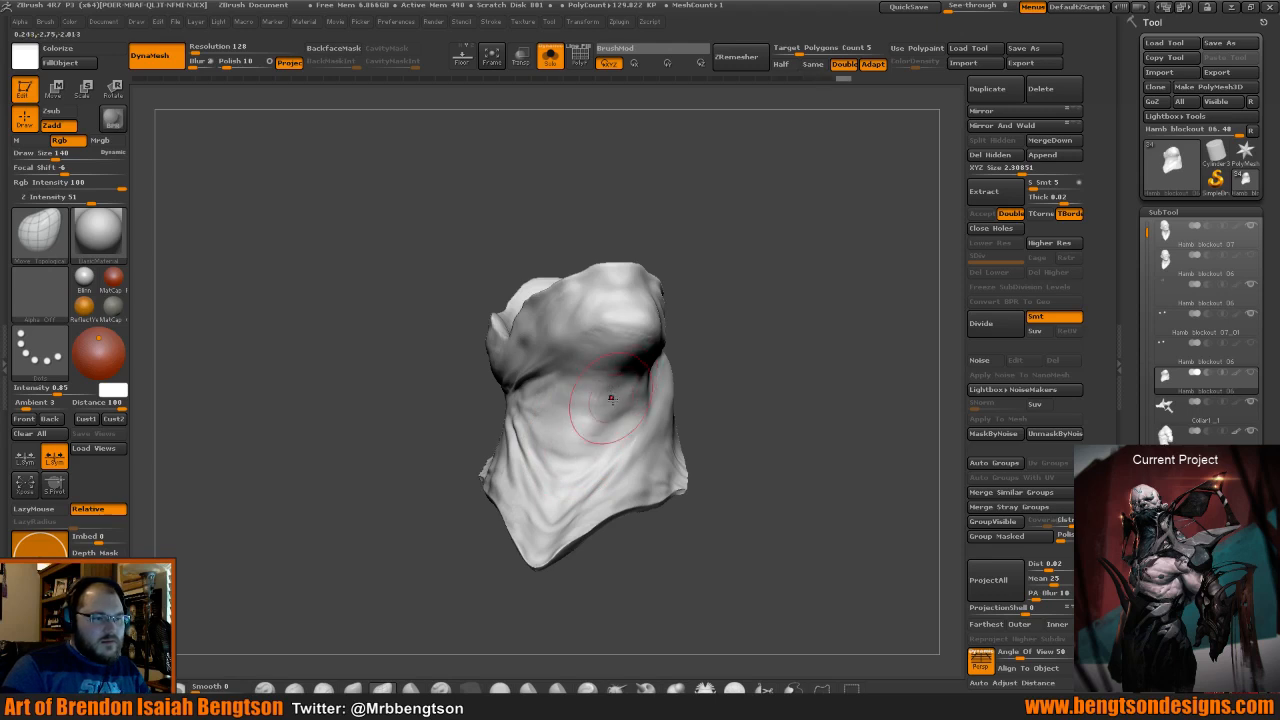
{"action": "left_click_drag", "start_coordinate": [700, 351], "coordinate": [720, 317]}
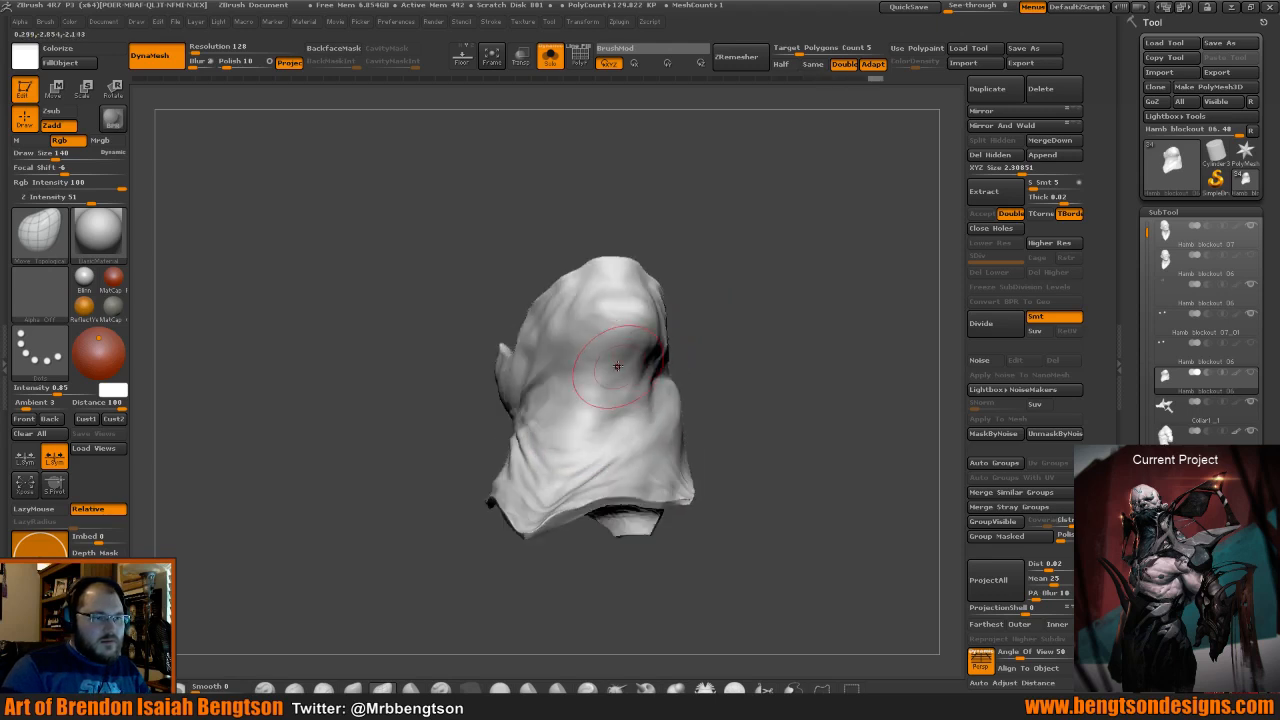
{"action": "left_click_drag", "start_coordinate": [615, 368], "coordinate": [605, 363]}
{"action": "mouse_move", "coordinate": [722, 306]}
{"action": "left_mouse_down"}
{"action": "mouse_move", "coordinate": [749, 368]}
{"action": "mouse_move", "coordinate": [490, 404]}
{"action": "left_mouse_up"}
Reduce the Move Topological draw size to 78 and check the scarf mask's chin and neck profile.
{"action": "key", "text": "space"}
{"action": "left_click", "coordinate": [545, 321]}
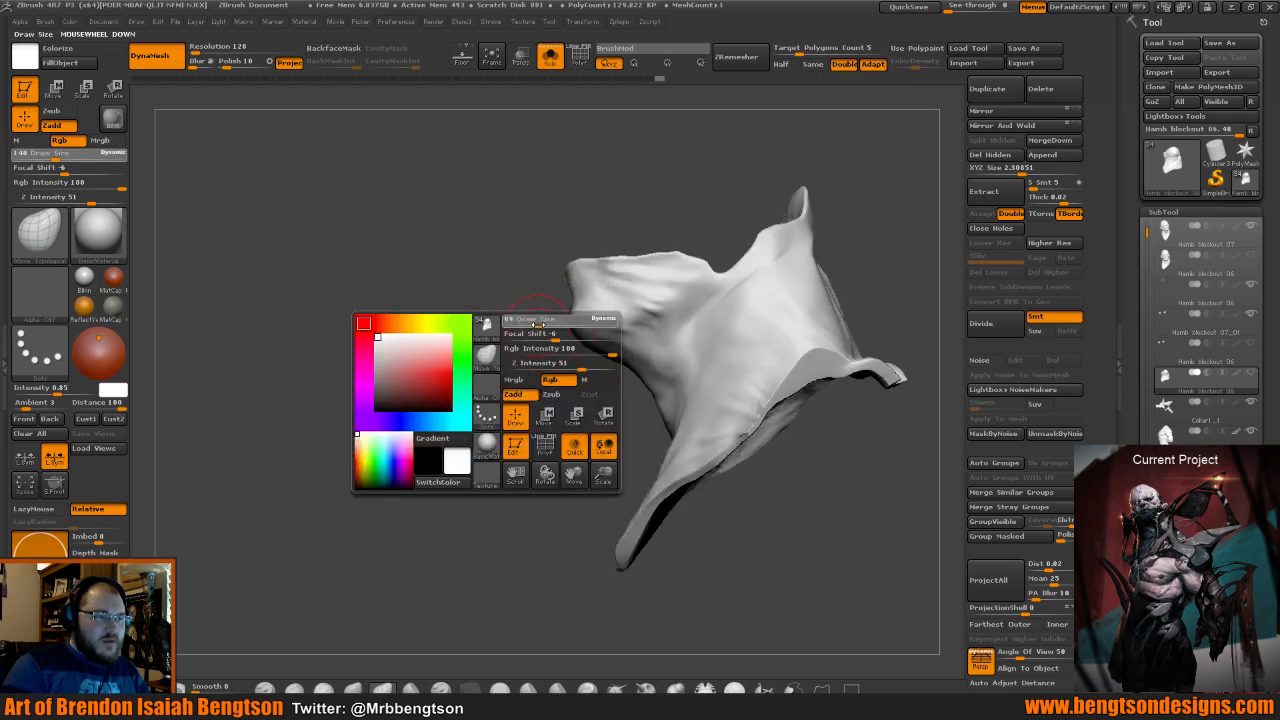
{"action": "mouse_move", "coordinate": [553, 336]}
{"action": "left_mouse_down"}
{"action": "mouse_move", "coordinate": [545, 321]}
{"action": "mouse_move", "coordinate": [543, 396]}
{"action": "left_mouse_up"}
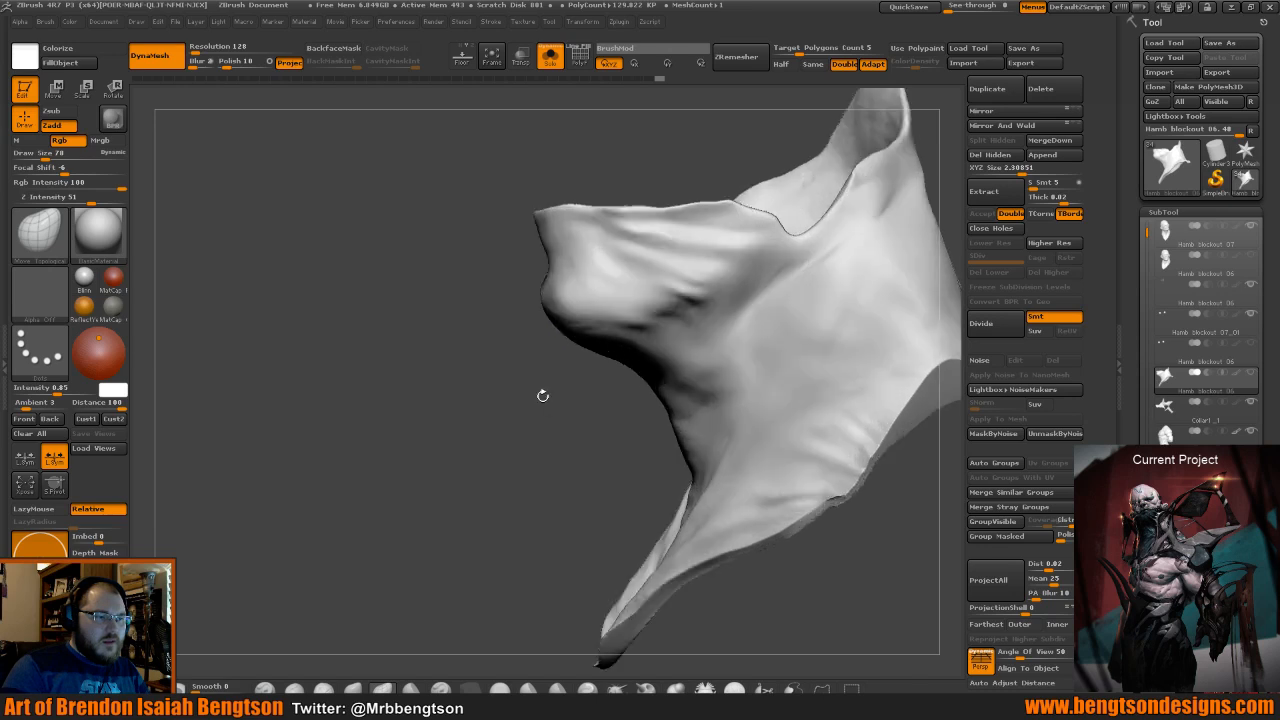
{"action": "mouse_move", "coordinate": [547, 150]}
{"action": "left_mouse_down"}
{"action": "mouse_move", "coordinate": [549, 243]}
{"action": "mouse_move", "coordinate": [524, 405]}
{"action": "mouse_move", "coordinate": [516, 380]}
{"action": "mouse_move", "coordinate": [505, 389]}
{"action": "mouse_move", "coordinate": [506, 441]}
{"action": "mouse_move", "coordinate": [520, 448]}
{"action": "left_mouse_up"}
Build up the scarf mask's inner chin wall with the ClayBuildup brush at draw size 78 and smooth the strokes.
{"action": "key", "text": "b"}
{"action": "key", "text": "c"}
{"action": "key", "text": "b"}
{"action": "mouse_move", "coordinate": [470, 243]}
{"action": "left_mouse_down"}
{"action": "mouse_move", "coordinate": [515, 169]}
{"action": "mouse_move", "coordinate": [510, 266]}
{"action": "mouse_move", "coordinate": [531, 364]}
{"action": "mouse_move", "coordinate": [480, 376]}
{"action": "left_mouse_up"}
{"action": "mouse_move", "coordinate": [612, 258]}
{"action": "left_mouse_down"}
{"action": "mouse_move", "coordinate": [572, 272]}
{"action": "mouse_move", "coordinate": [497, 401]}
{"action": "left_mouse_up"}
{"action": "key", "text": "shift"}
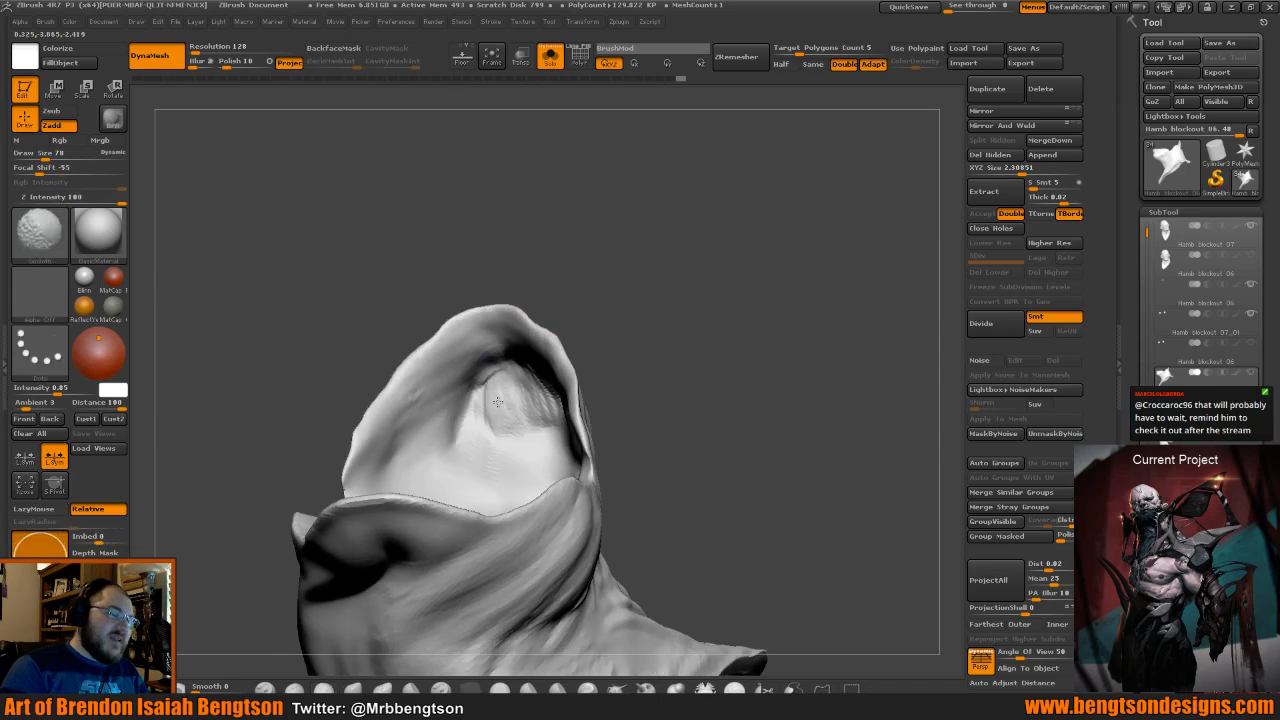
{"action": "mouse_move", "coordinate": [611, 263]}
{"action": "left_mouse_down"}
{"action": "mouse_move", "coordinate": [529, 400]}
{"action": "mouse_move", "coordinate": [464, 452]}
{"action": "mouse_move", "coordinate": [475, 394]}
{"action": "left_mouse_up"}
Thicken the upper and side areas of the scarf mask's inner wall with more ClayBuildup strokes.
{"action": "left_click_drag", "start_coordinate": [609, 268], "coordinate": [595, 215]}
{"action": "mouse_move", "coordinate": [520, 360]}
{"action": "left_mouse_down"}
{"action": "mouse_move", "coordinate": [492, 398]}
{"action": "mouse_move", "coordinate": [484, 376]}
{"action": "mouse_move", "coordinate": [528, 366]}
{"action": "left_mouse_up"}
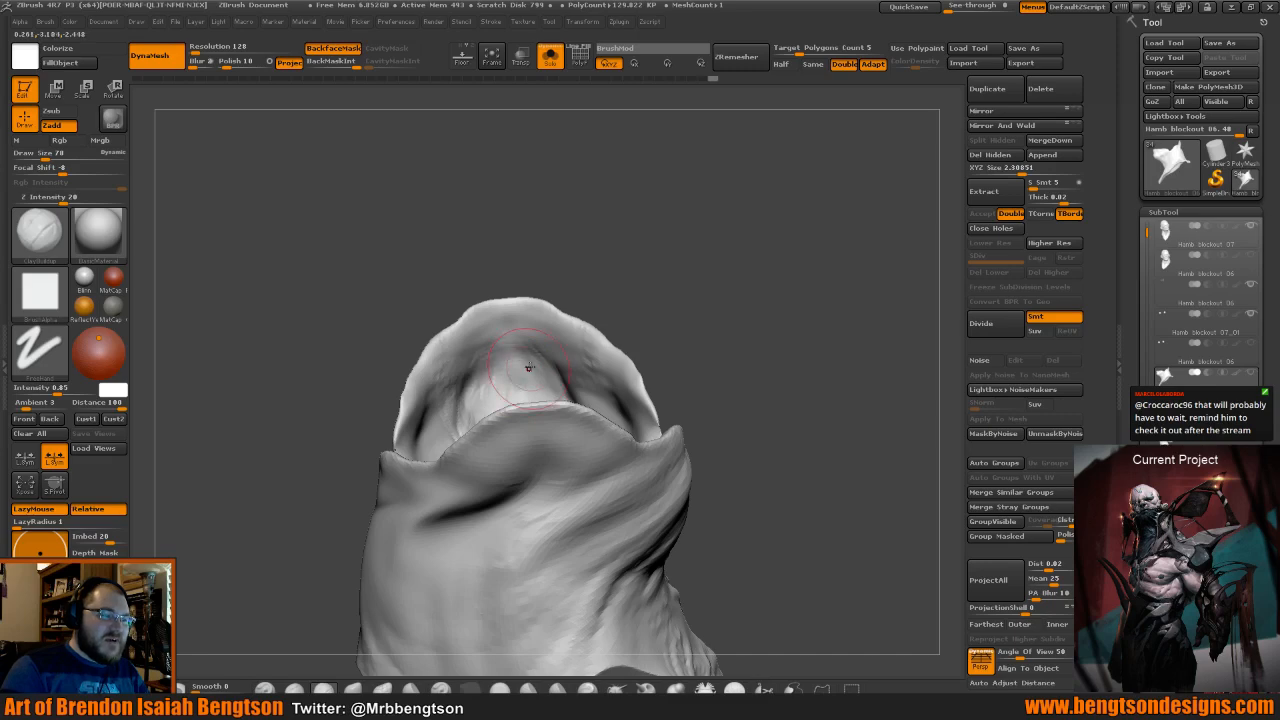
{"action": "left_click_drag", "start_coordinate": [606, 275], "coordinate": [600, 325]}
{"action": "mouse_move", "coordinate": [564, 376]}
{"action": "left_mouse_down"}
{"action": "mouse_move", "coordinate": [550, 396]}
{"action": "mouse_move", "coordinate": [573, 420]}
{"action": "left_mouse_up"}
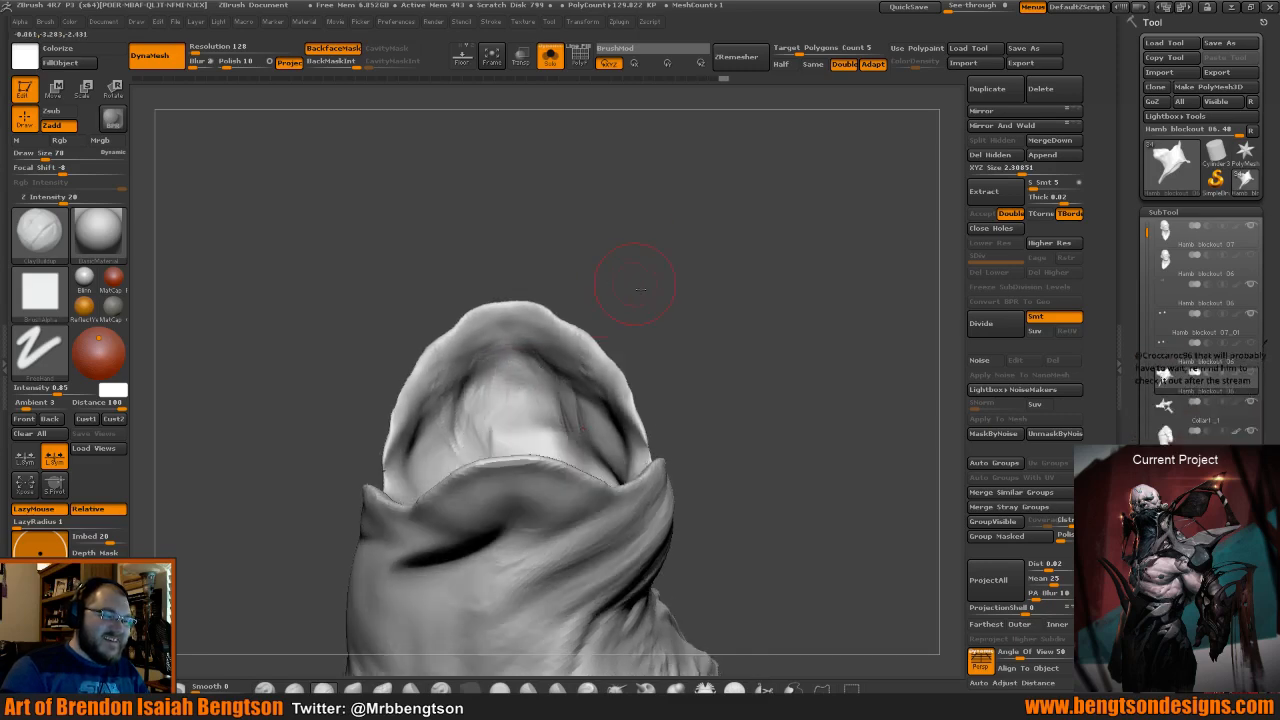
{"action": "left_click_drag", "start_coordinate": [634, 291], "coordinate": [650, 358]}
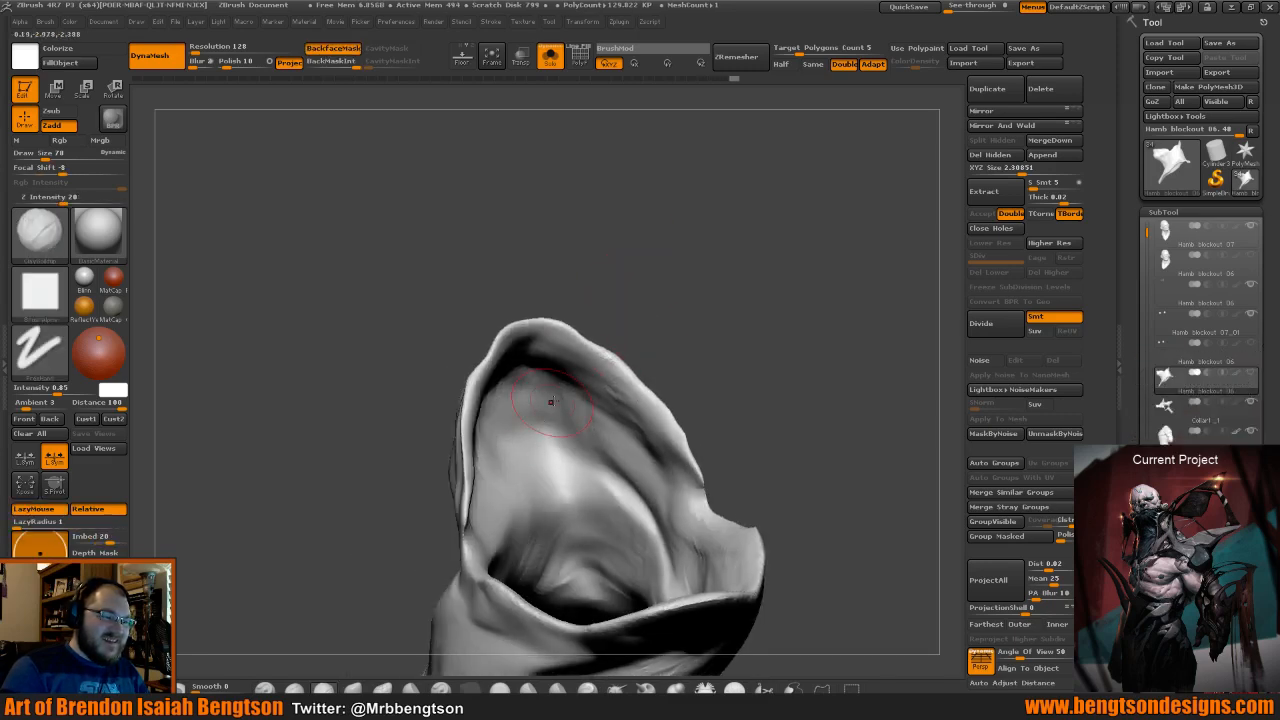
{"action": "mouse_move", "coordinate": [551, 402]}
{"action": "left_mouse_down"}
{"action": "mouse_move", "coordinate": [530, 424]}
{"action": "mouse_move", "coordinate": [572, 446]}
{"action": "mouse_move", "coordinate": [514, 443]}
{"action": "mouse_move", "coordinate": [595, 531]}
{"action": "mouse_move", "coordinate": [540, 400]}
{"action": "left_mouse_up"}
{"action": "left_click_drag", "start_coordinate": [669, 305], "coordinate": [476, 376]}
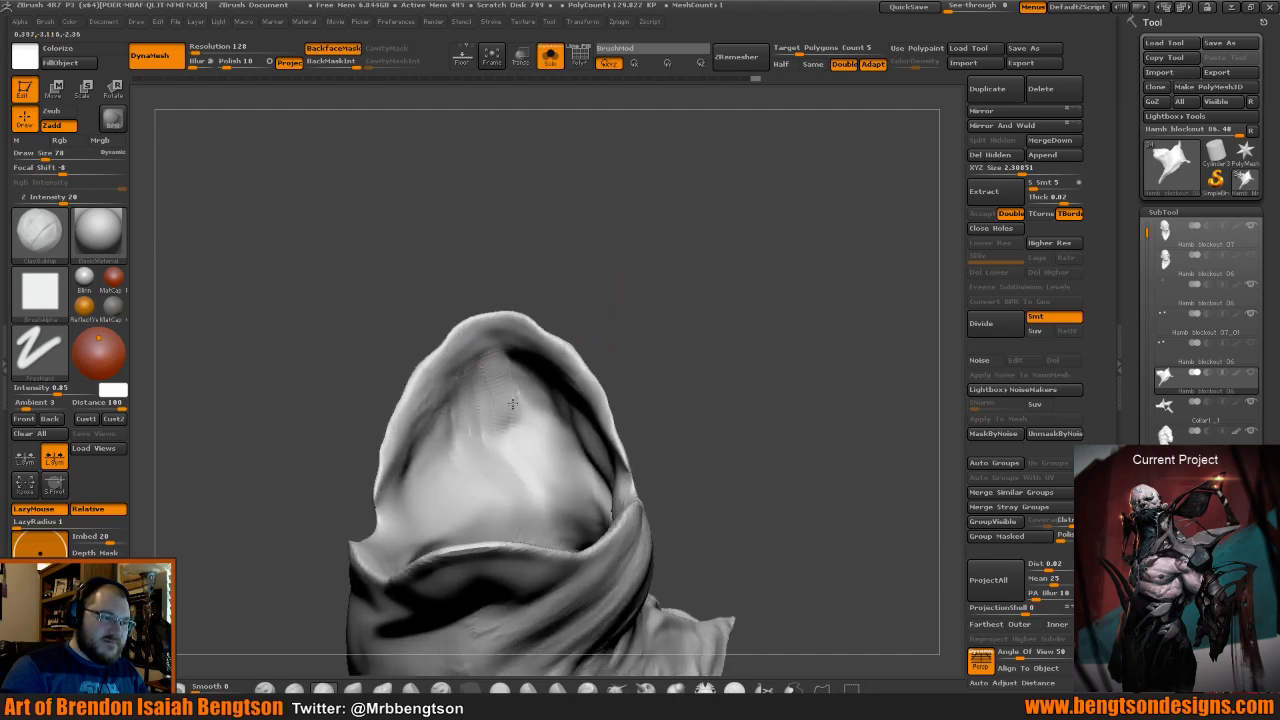
Fill the remaining hollow on the scarf mask's inner front wall with clay and smooth it into the surrounding cloth.
{"action": "mouse_move", "coordinate": [570, 291]}
{"action": "left_mouse_down"}
{"action": "mouse_move", "coordinate": [533, 400]}
{"action": "mouse_move", "coordinate": [636, 474]}
{"action": "left_mouse_up"}
{"action": "left_click_drag", "start_coordinate": [728, 372], "coordinate": [660, 355]}
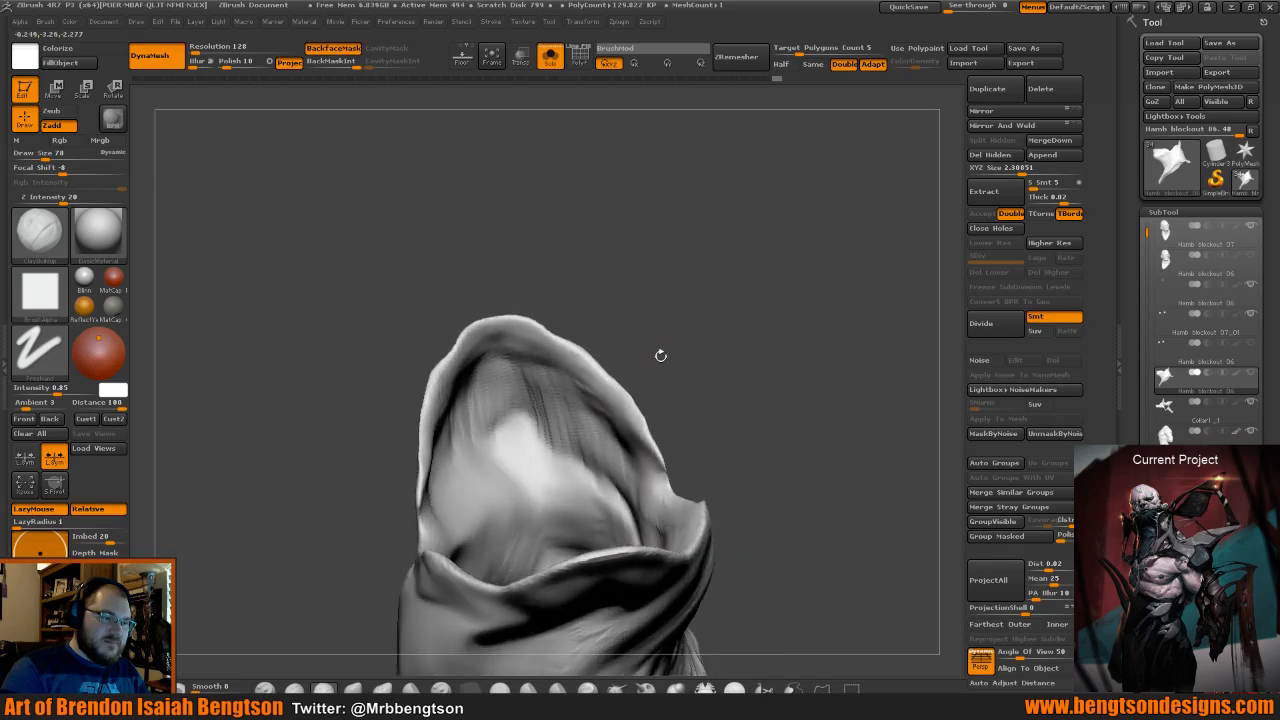
{"action": "mouse_move", "coordinate": [512, 398]}
{"action": "left_mouse_down"}
{"action": "mouse_move", "coordinate": [528, 404]}
{"action": "mouse_move", "coordinate": [510, 424]}
{"action": "mouse_move", "coordinate": [513, 448]}
{"action": "mouse_move", "coordinate": [535, 472]}
{"action": "mouse_move", "coordinate": [512, 425]}
{"action": "mouse_move", "coordinate": [533, 377]}
{"action": "left_mouse_up"}
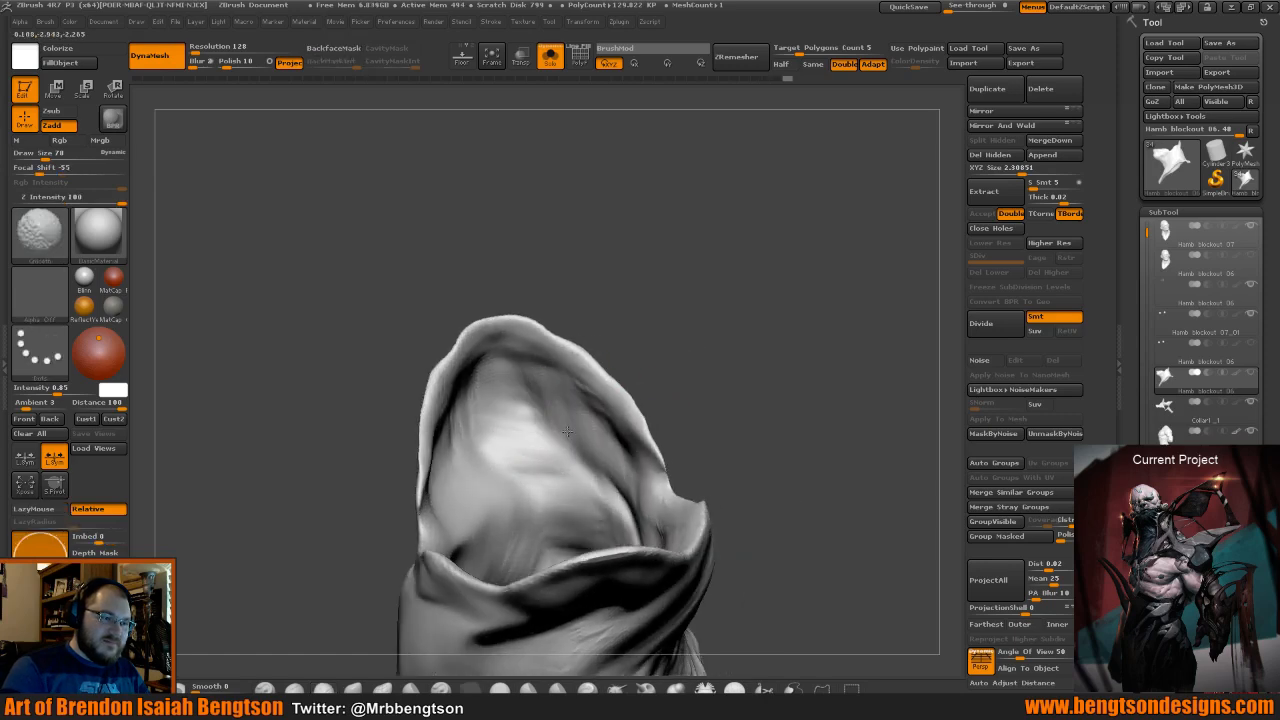
{"action": "mouse_move", "coordinate": [700, 385]}
{"action": "left_mouse_down"}
{"action": "mouse_move", "coordinate": [810, 345]}
{"action": "mouse_move", "coordinate": [769, 327]}
{"action": "mouse_move", "coordinate": [723, 371]}
{"action": "mouse_move", "coordinate": [682, 386]}
{"action": "left_mouse_up"}
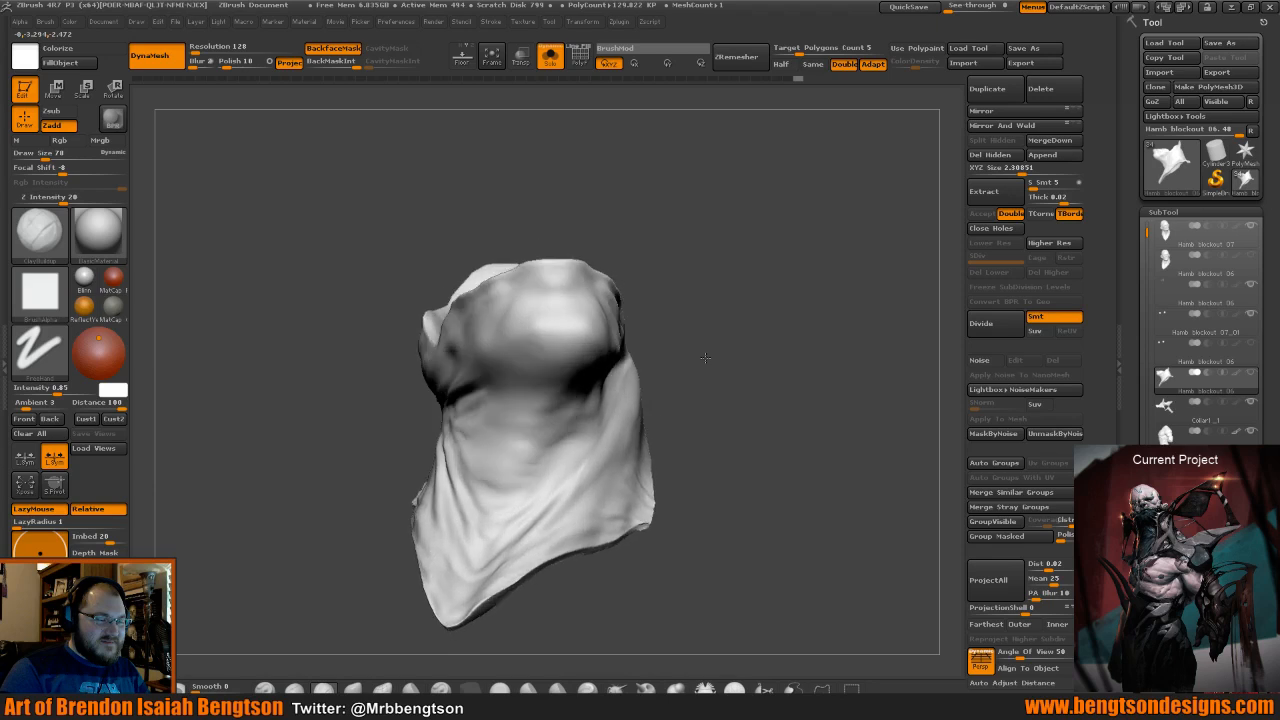
Adjust the scarf mask's chin and neck with the Move Topological brush at draw size 145 and exit Solo mode.
{"action": "key", "text": "b"}
{"action": "key", "text": "m"}
{"action": "key", "text": "t"}
{"action": "key", "text": "space"}
{"action": "left_click_drag", "start_coordinate": [570, 362], "coordinate": [635, 317]}
{"action": "left_click_drag", "start_coordinate": [543, 402], "coordinate": [552, 370]}
{"action": "mouse_move", "coordinate": [608, 207]}
{"action": "left_mouse_down"}
{"action": "mouse_move", "coordinate": [690, 230]}
{"action": "mouse_move", "coordinate": [667, 251]}
{"action": "mouse_move", "coordinate": [617, 175]}
{"action": "mouse_move", "coordinate": [543, 223]}
{"action": "left_mouse_up"}
{"action": "key", "text": "alt+shift+s"}
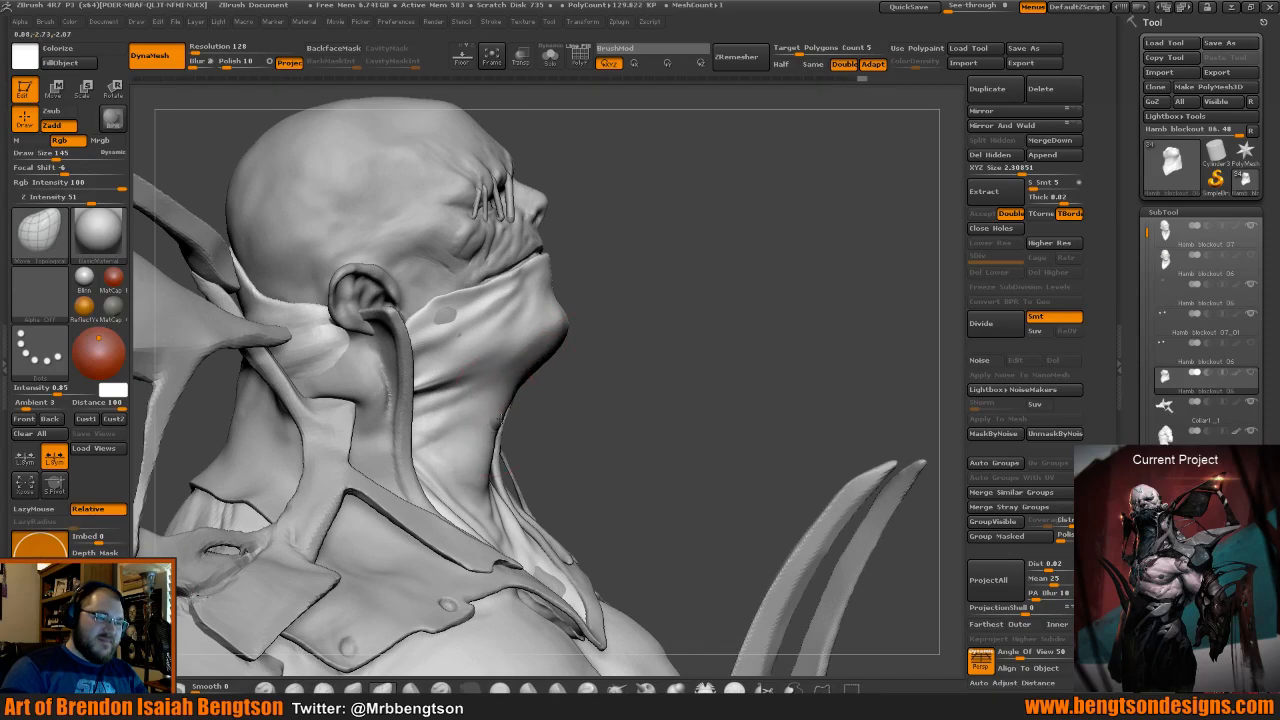
Set the Move Topological draw size to 97 and refine the scarf mask's neckline beneath the chin.
{"action": "key", "text": "space"}
{"action": "left_click_drag", "start_coordinate": [503, 418], "coordinate": [487, 452]}
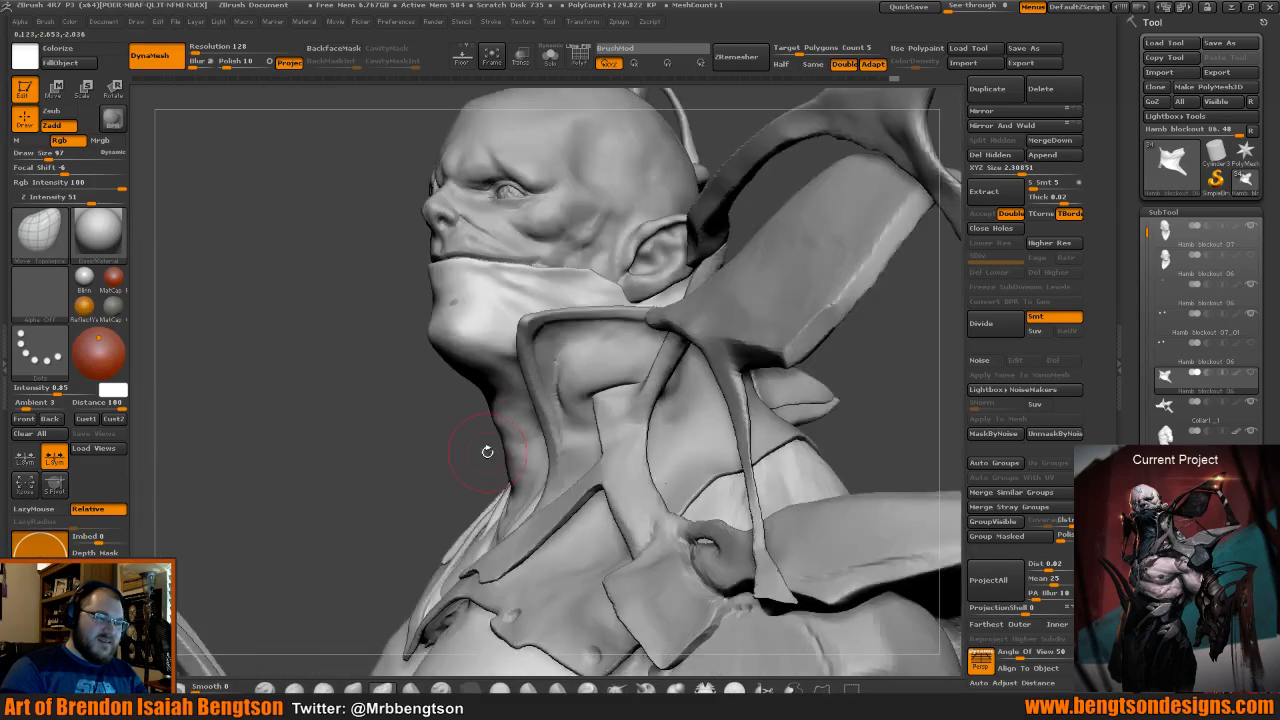
{"action": "mouse_move", "coordinate": [497, 402]}
{"action": "left_mouse_down"}
{"action": "mouse_move", "coordinate": [506, 425]}
{"action": "mouse_move", "coordinate": [424, 408]}
{"action": "mouse_move", "coordinate": [398, 418]}
{"action": "left_mouse_up"}
Set the Move Topological draw size to 140 and adjust the scarf mask's chin and jaw profile on the head.
{"action": "key", "text": "space"}
{"action": "mouse_move", "coordinate": [446, 338]}
{"action": "left_mouse_down"}
{"action": "mouse_move", "coordinate": [444, 322]}
{"action": "mouse_move", "coordinate": [446, 350]}
{"action": "left_mouse_up"}
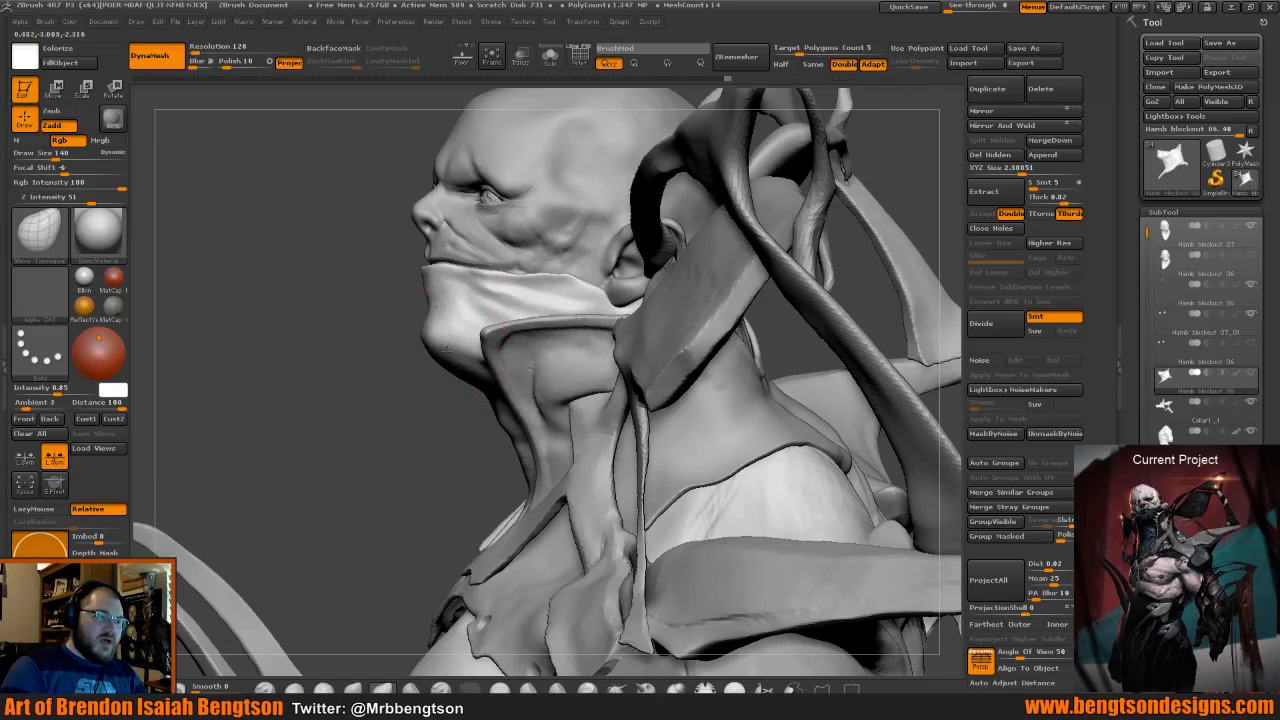
{"action": "mouse_move", "coordinate": [440, 300]}
{"action": "left_mouse_down"}
{"action": "mouse_move", "coordinate": [426, 336]}
{"action": "mouse_move", "coordinate": [491, 348]}
{"action": "left_mouse_up"}
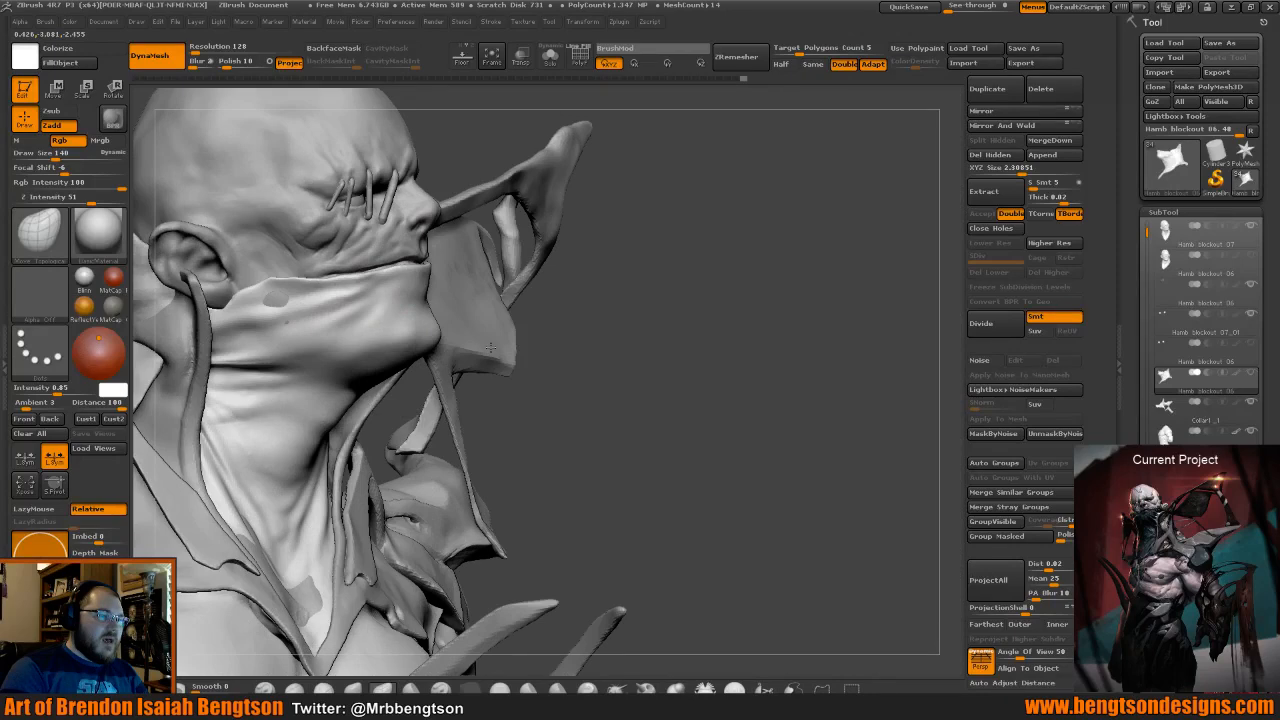
Set the Move Topological draw size to 82 and refine the scarf mask's chin contour at the front.
{"action": "right_click_drag", "start_coordinate": [491, 347], "coordinate": [442, 330]}
{"action": "key", "text": "space"}
{"action": "left_click_drag", "start_coordinate": [452, 328], "coordinate": [440, 328]}
{"action": "right_click_drag", "start_coordinate": [425, 326], "coordinate": [436, 330]}
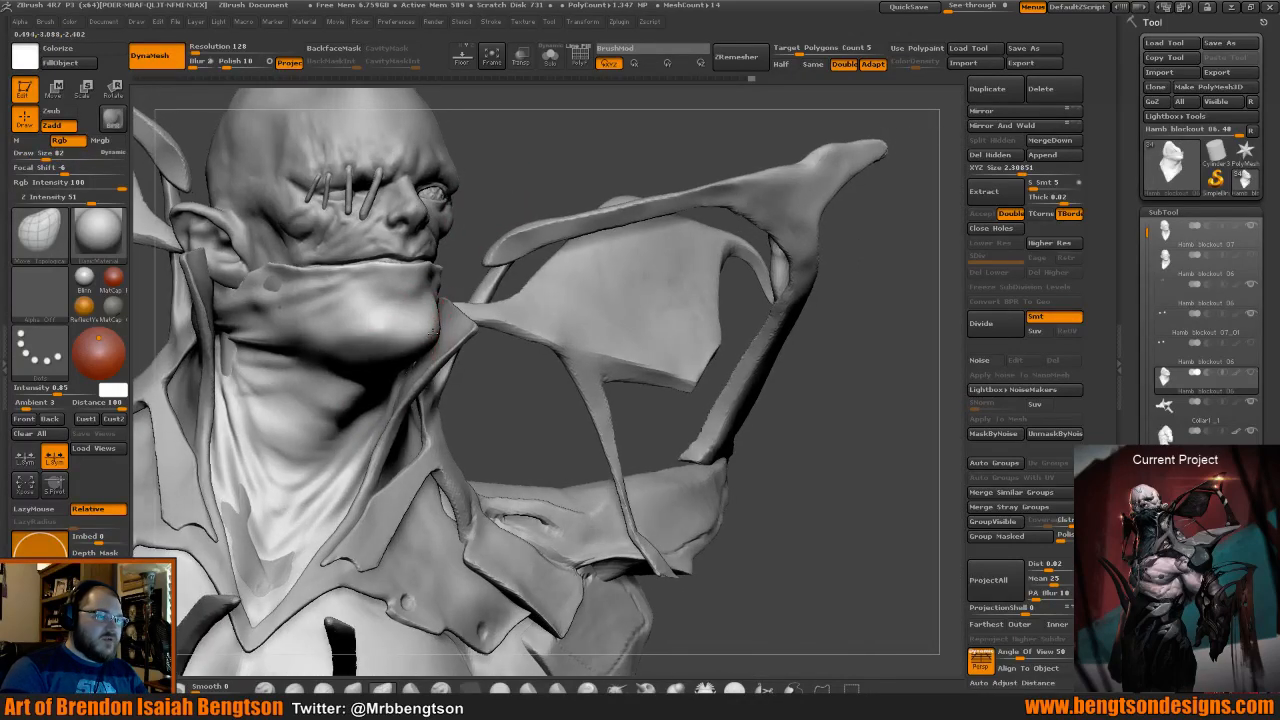
{"action": "left_click_drag", "start_coordinate": [503, 185], "coordinate": [428, 540]}
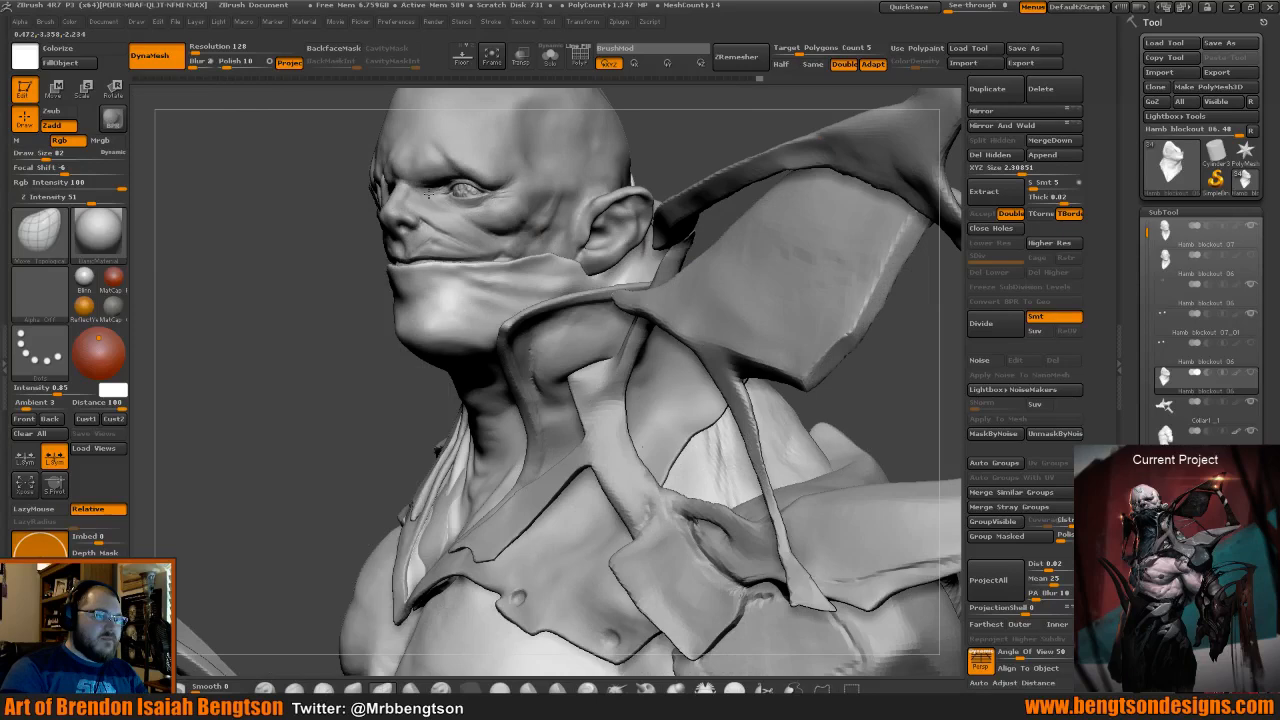
{"action": "mouse_move", "coordinate": [428, 193]}
{"action": "left_mouse_down"}
{"action": "mouse_move", "coordinate": [437, 338]}
{"action": "mouse_move", "coordinate": [417, 362]}
{"action": "left_mouse_up"}
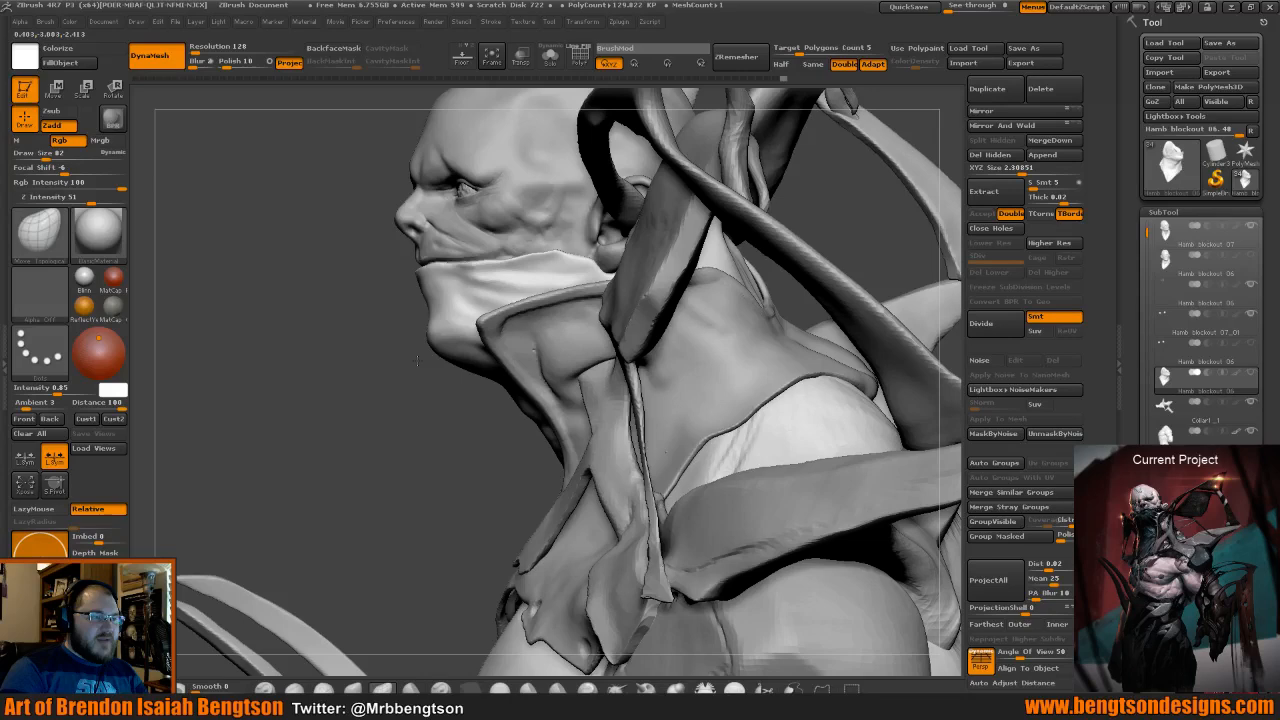
Adjust the scarf mask's upper edge just below the mouth, comparing it from both sides of the head.
{"action": "left_click_drag", "start_coordinate": [417, 362], "coordinate": [545, 352]}
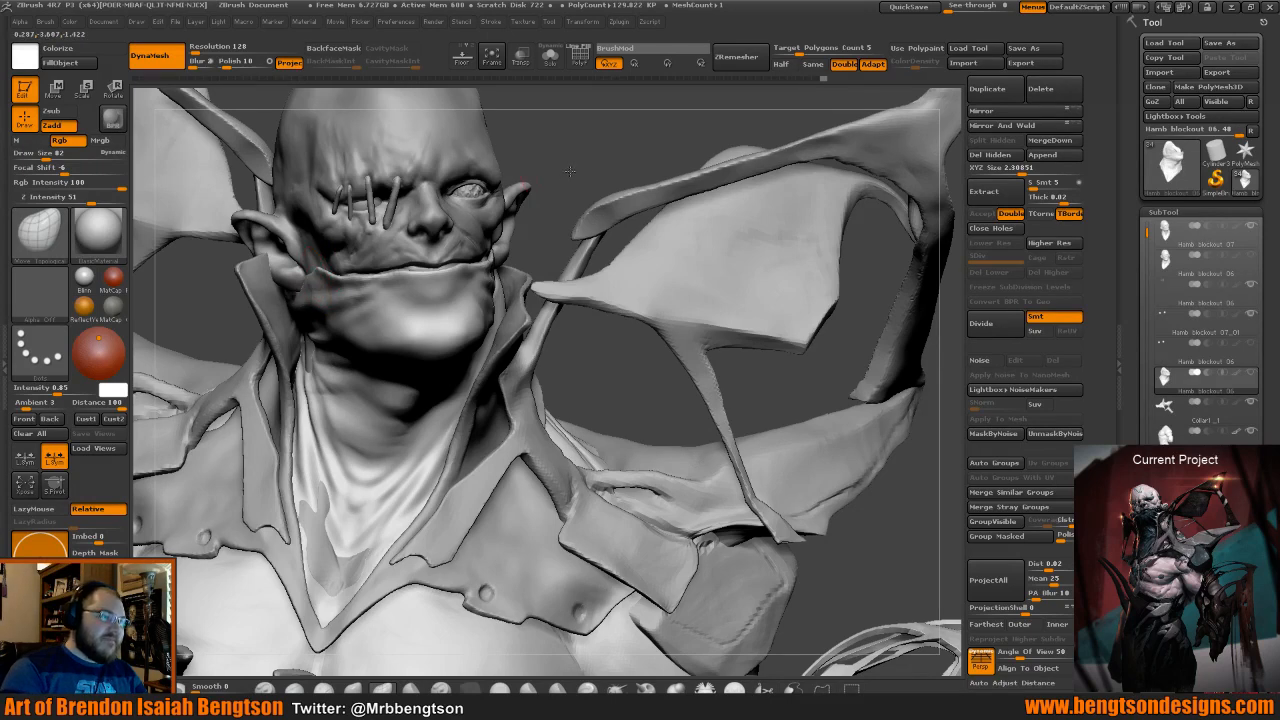
{"action": "left_click_drag", "start_coordinate": [552, 172], "coordinate": [462, 230]}
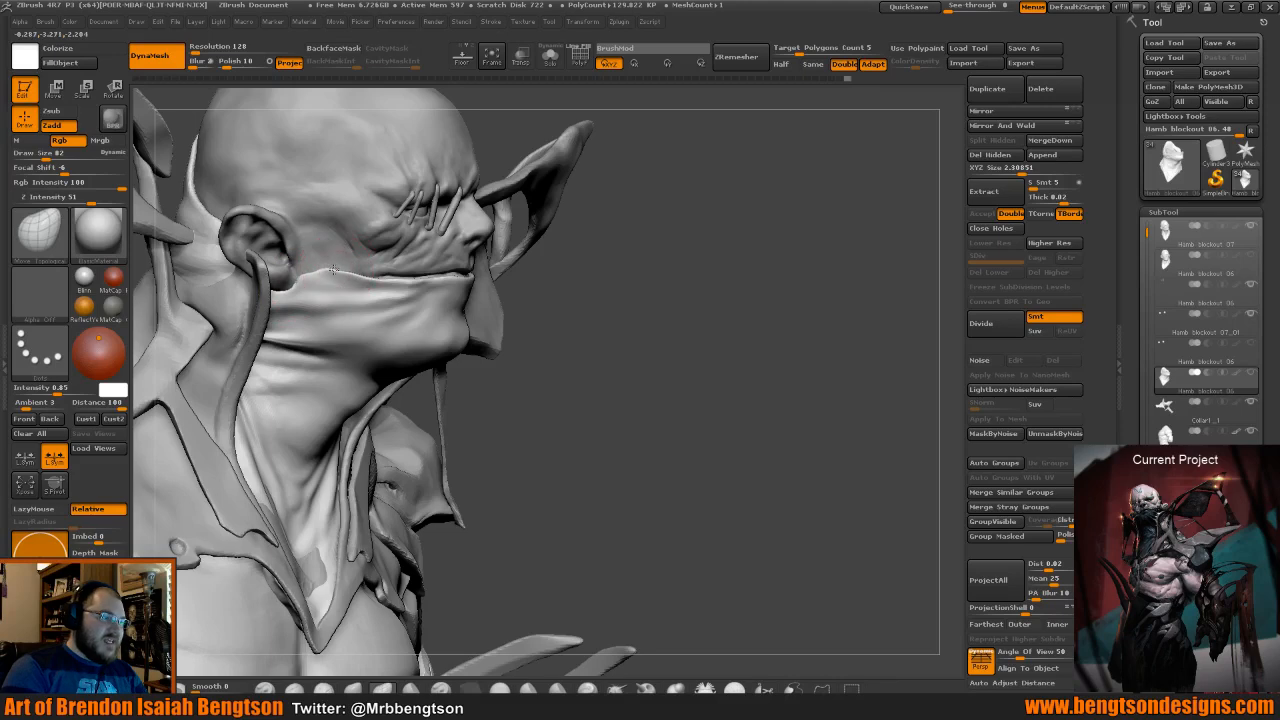
{"action": "mouse_move", "coordinate": [577, 380]}
{"action": "left_mouse_down"}
{"action": "mouse_move", "coordinate": [587, 390]}
{"action": "mouse_move", "coordinate": [445, 272]}
{"action": "left_mouse_up"}
{"action": "left_click_drag", "start_coordinate": [548, 160], "coordinate": [544, 161]}
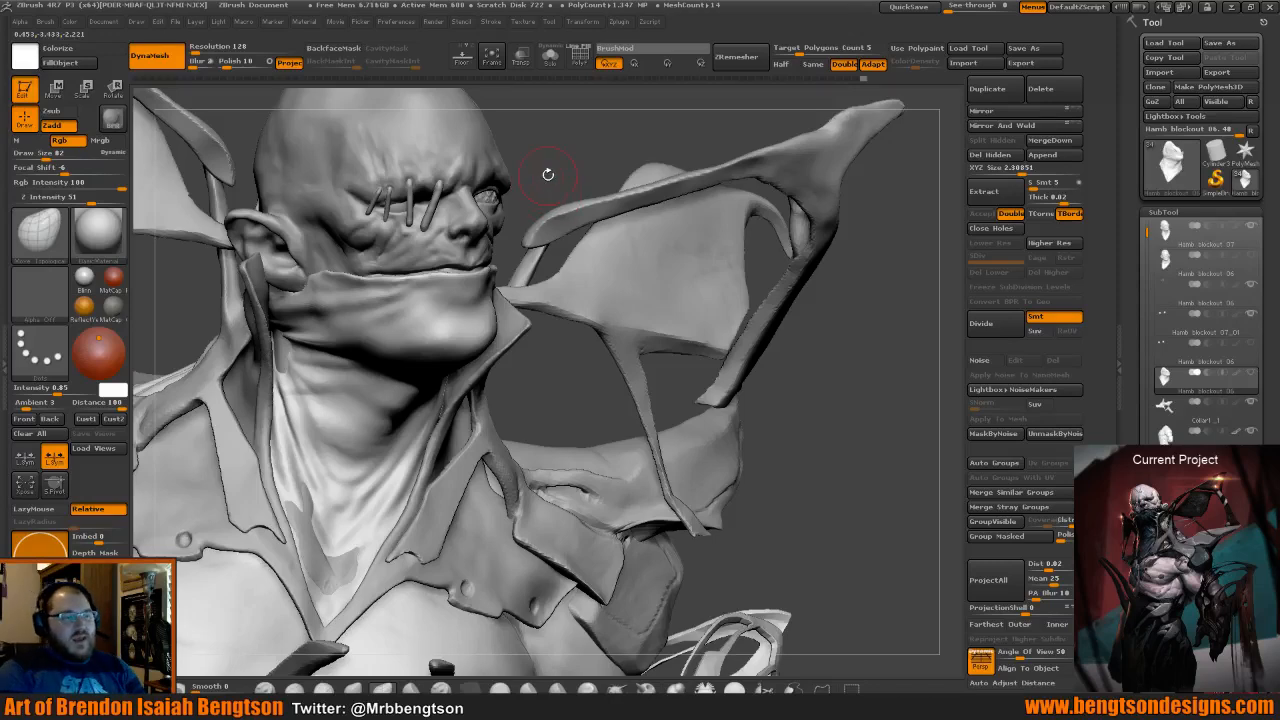
{"action": "left_click_drag", "start_coordinate": [561, 144], "coordinate": [543, 151]}
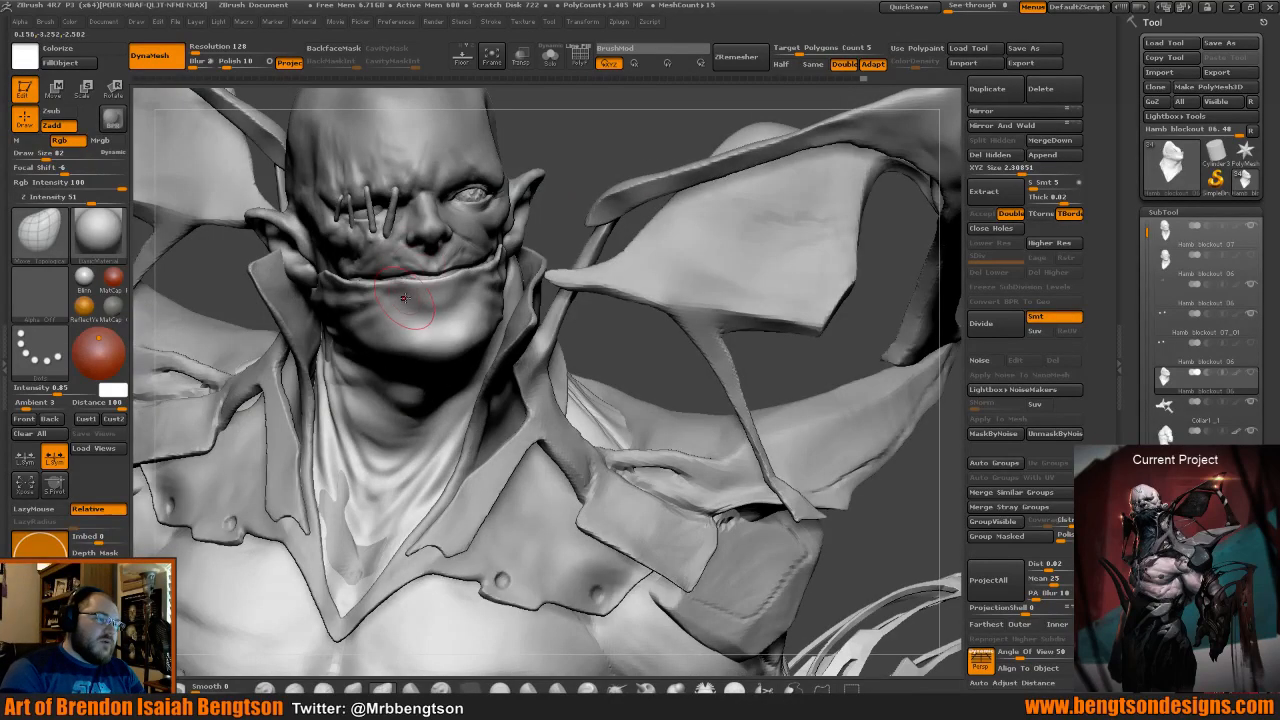
{"action": "left_click_drag", "start_coordinate": [414, 278], "coordinate": [430, 284]}
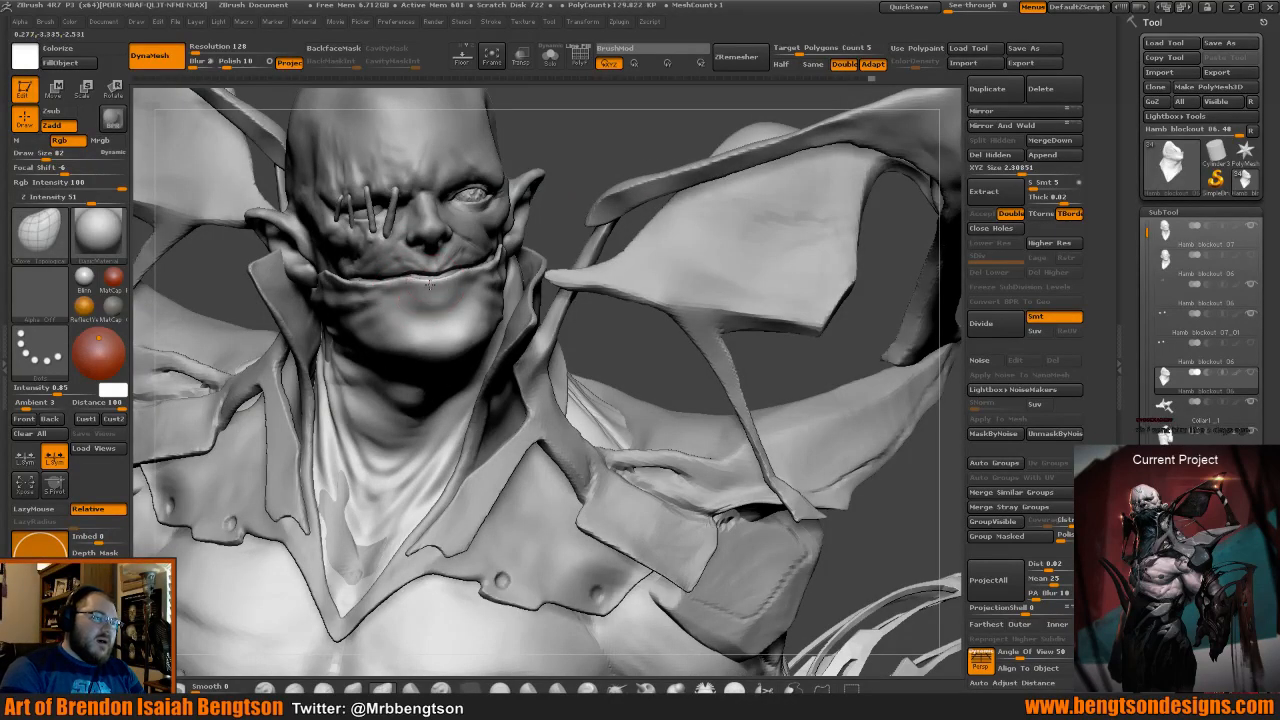
{"action": "mouse_move", "coordinate": [577, 170]}
{"action": "left_mouse_down"}
{"action": "mouse_move", "coordinate": [580, 158]}
{"action": "mouse_move", "coordinate": [566, 241]}
{"action": "mouse_move", "coordinate": [545, 246]}
{"action": "left_mouse_up"}
Enlarge the brush, isolate the scarf mask in Solo mode, and smooth the cloth on its inner wall.
{"action": "key", "text": "space"}
{"action": "left_click_drag", "start_coordinate": [502, 331], "coordinate": [511, 331]}
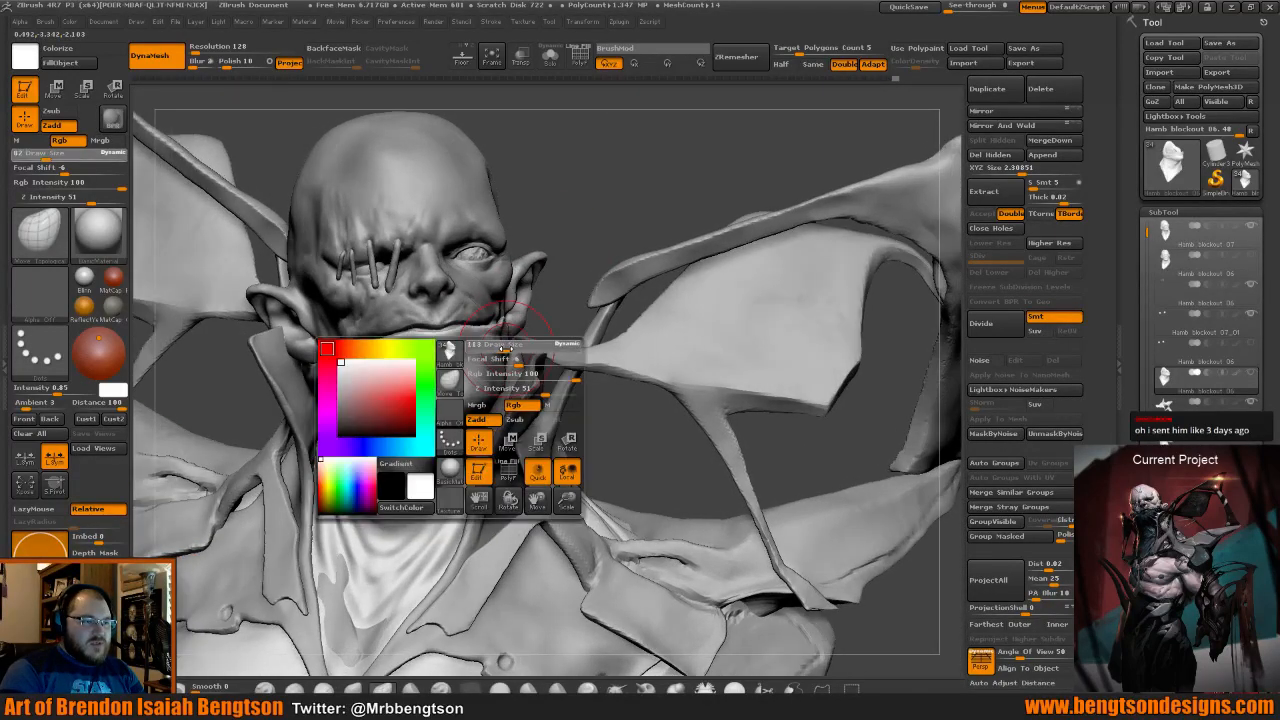
{"action": "key", "text": "alt+s"}
{"action": "left_click_drag", "start_coordinate": [566, 252], "coordinate": [562, 264]}
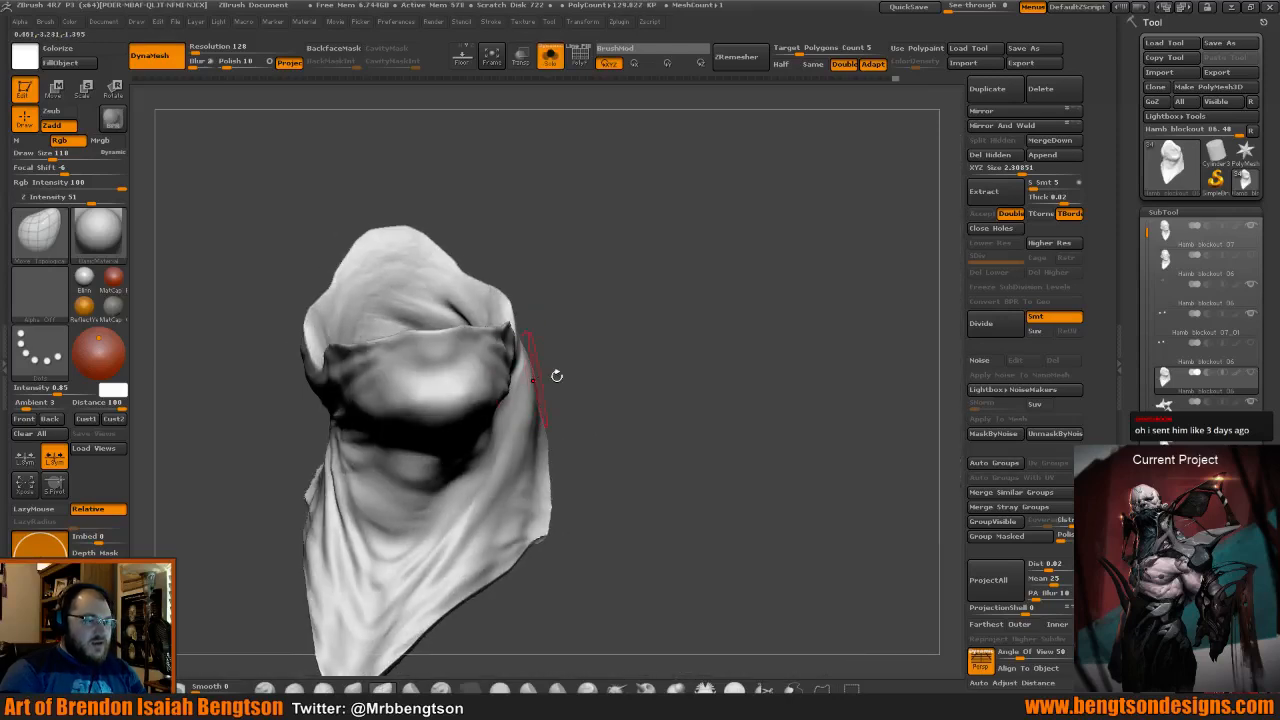
{"action": "mouse_move", "coordinate": [557, 374]}
{"action": "left_mouse_down"}
{"action": "mouse_move", "coordinate": [569, 325]}
{"action": "mouse_move", "coordinate": [544, 388]}
{"action": "left_mouse_up"}
{"action": "left_click_drag", "start_coordinate": [517, 330], "coordinate": [513, 283]}
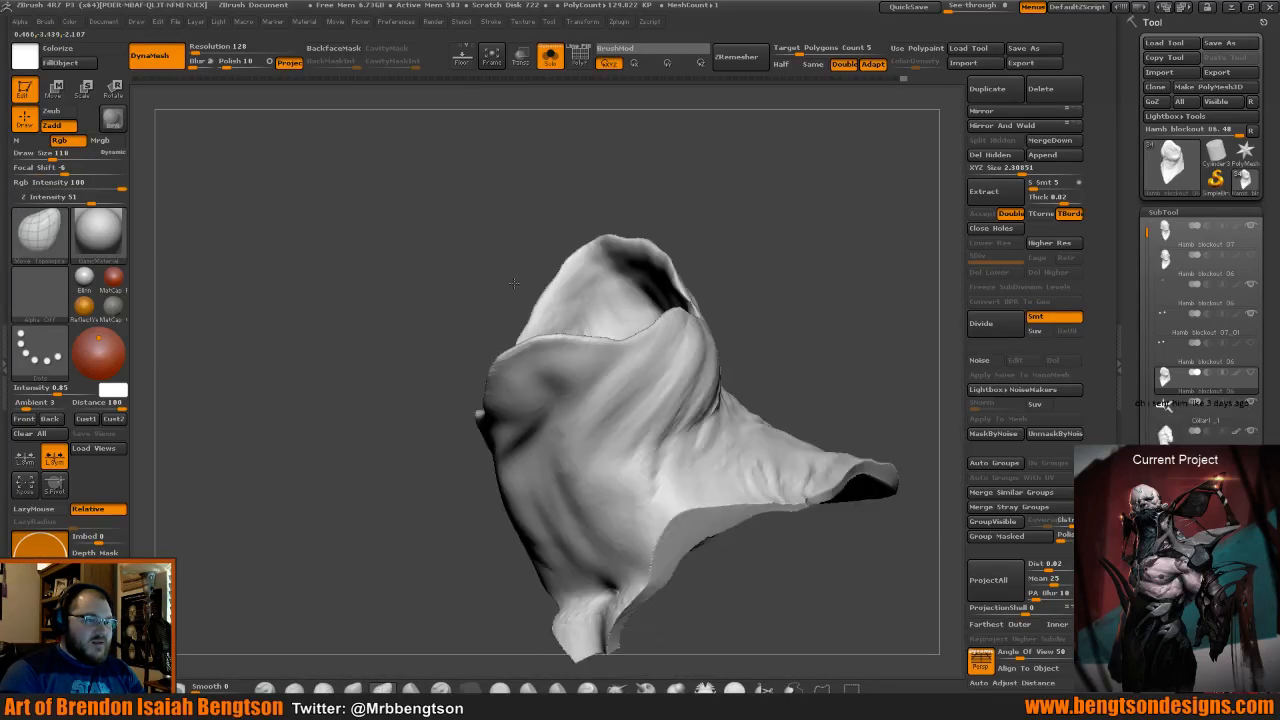
{"action": "mouse_move", "coordinate": [549, 378]}
{"action": "left_mouse_down"}
{"action": "mouse_move", "coordinate": [566, 404]}
{"action": "mouse_move", "coordinate": [618, 372]}
{"action": "mouse_move", "coordinate": [618, 330]}
{"action": "mouse_move", "coordinate": [530, 440]}
{"action": "mouse_move", "coordinate": [602, 377]}
{"action": "mouse_move", "coordinate": [606, 342]}
{"action": "mouse_move", "coordinate": [580, 422]}
{"action": "left_mouse_up"}
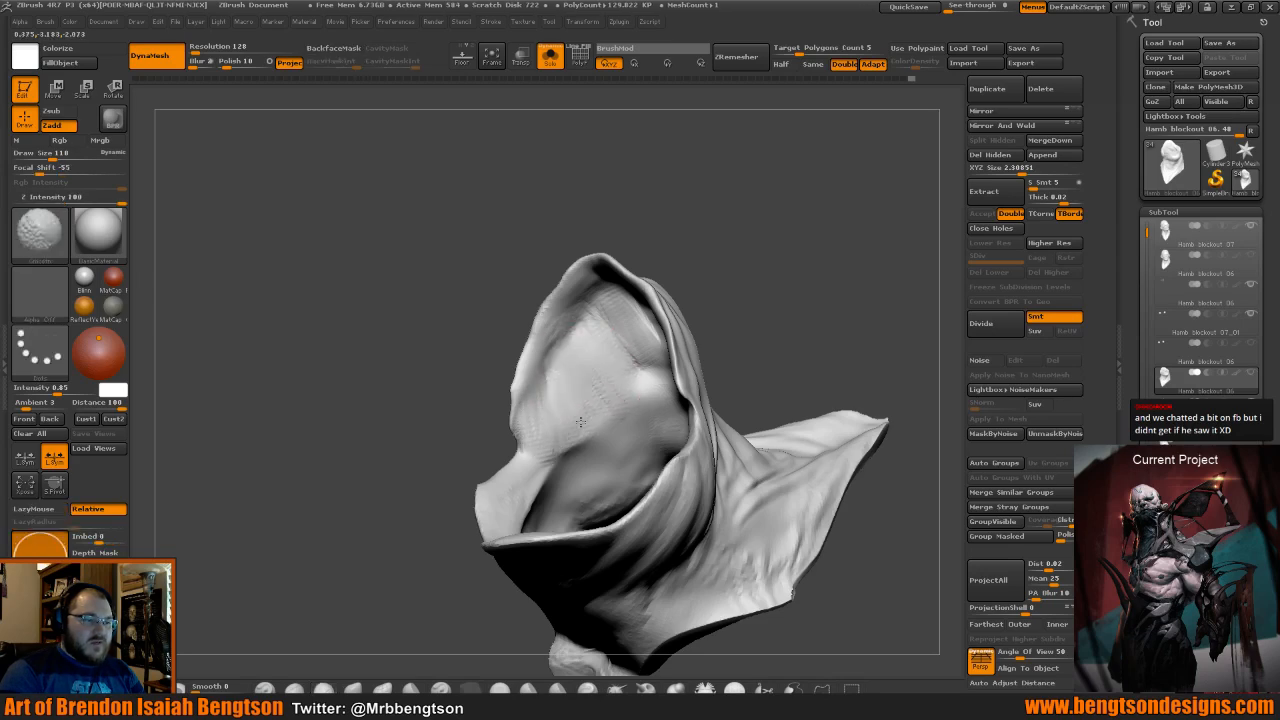
Check the isolated scarf mask's outer side and rim, and exit Solo mode to show the whole character.
{"action": "mouse_move", "coordinate": [681, 219]}
{"action": "left_mouse_down"}
{"action": "mouse_move", "coordinate": [694, 165]}
{"action": "mouse_move", "coordinate": [774, 158]}
{"action": "left_mouse_up"}
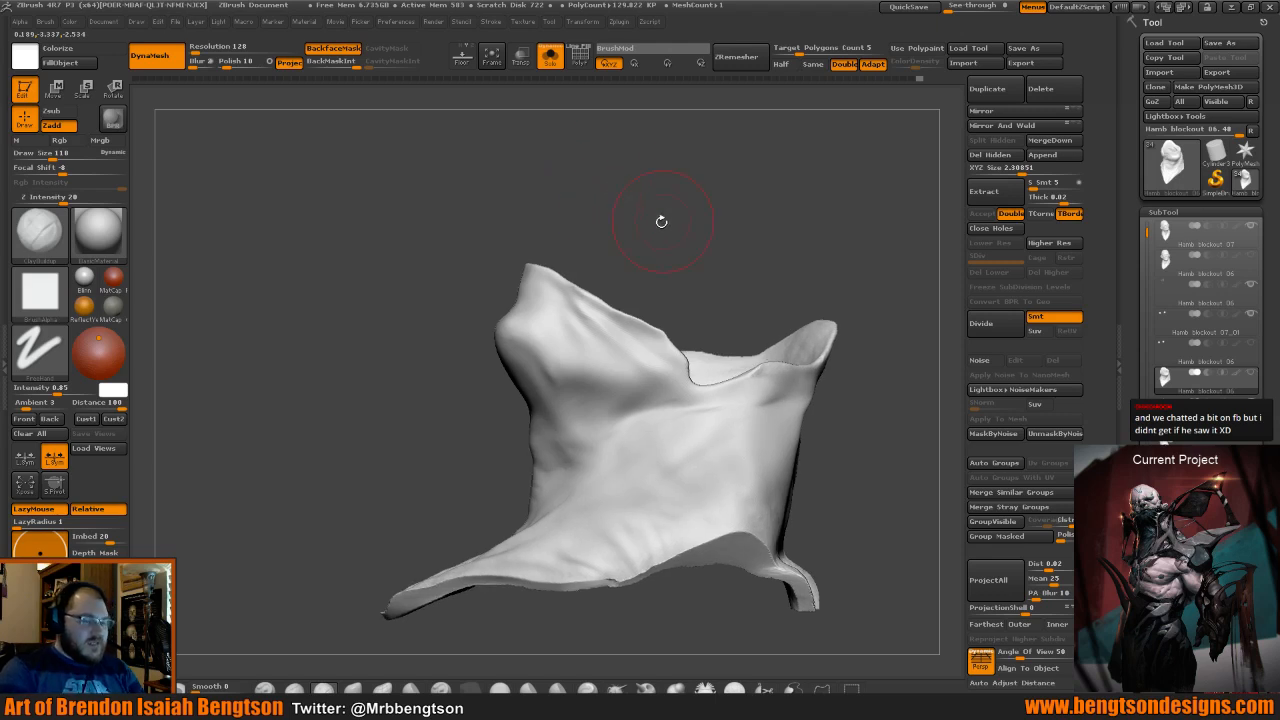
{"action": "left_click_drag", "start_coordinate": [663, 217], "coordinate": [731, 243]}
{"action": "left_click_drag", "start_coordinate": [811, 314], "coordinate": [843, 284]}
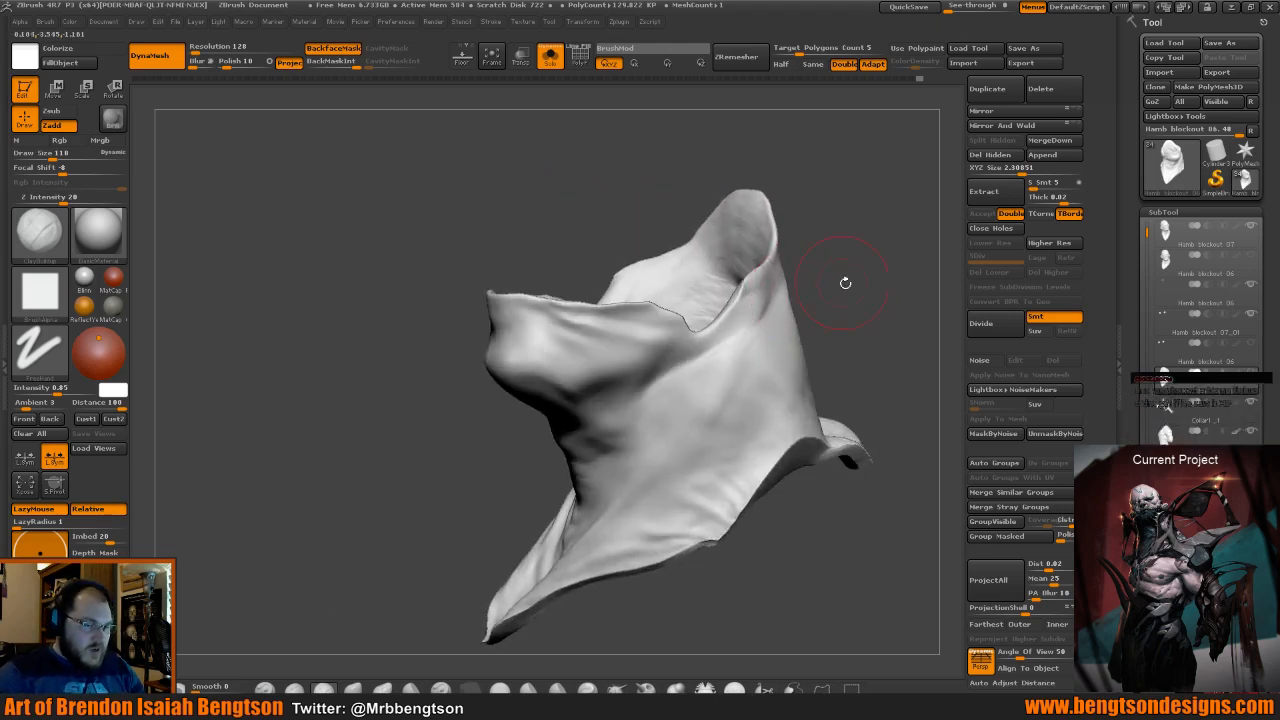
{"action": "key", "text": "ctrl+shift+s"}
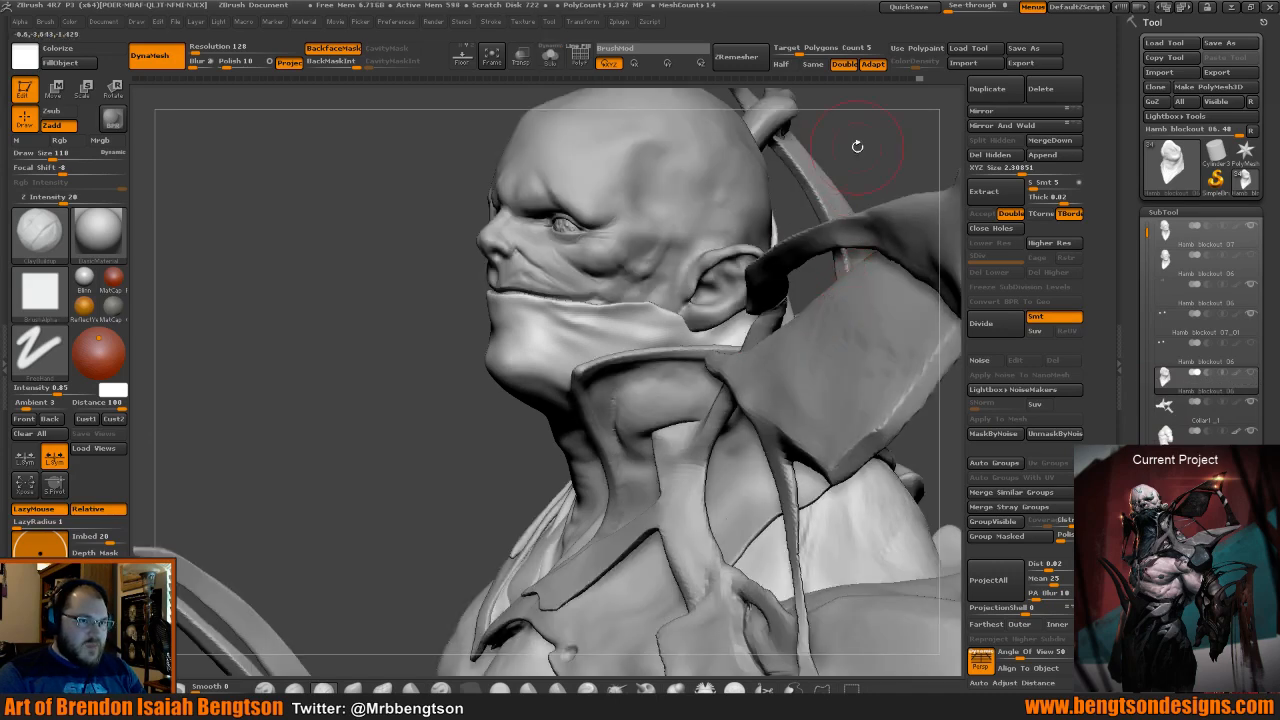
Reshape the scarf mask's upper edge between the cheek and ear with the Move Topological brush.
{"action": "mouse_move", "coordinate": [857, 146]}
{"action": "left_mouse_down"}
{"action": "mouse_move", "coordinate": [845, 200]}
{"action": "mouse_move", "coordinate": [766, 178]}
{"action": "left_mouse_up"}
{"action": "key", "text": "b"}
{"action": "key", "text": "m"}
{"action": "key", "text": "t"}
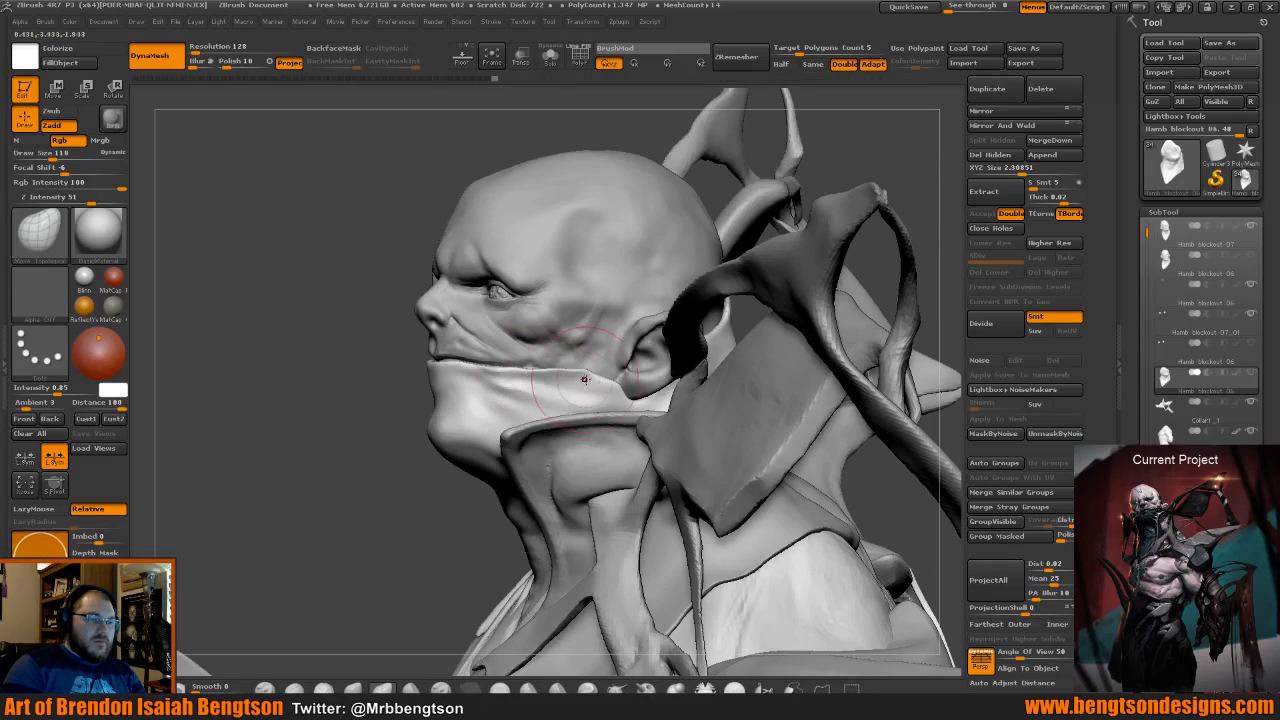
{"action": "mouse_move", "coordinate": [584, 374]}
{"action": "left_mouse_down"}
{"action": "mouse_move", "coordinate": [613, 390]}
{"action": "mouse_move", "coordinate": [497, 358]}
{"action": "left_mouse_up"}
{"action": "left_click_drag", "start_coordinate": [319, 317], "coordinate": [345, 319]}
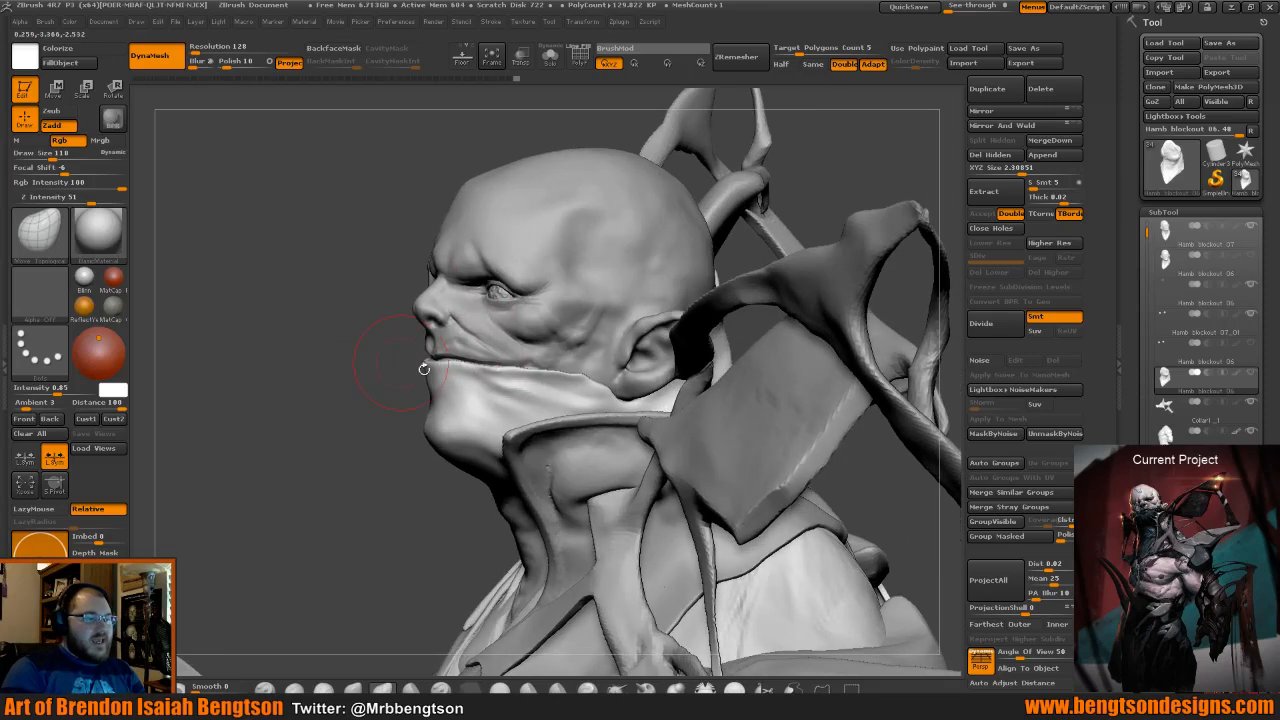
Set the Move Topological draw size to 62 and refine the front lip of the scarf mask in profile.
{"action": "key", "text": "space"}
{"action": "left_click_drag", "start_coordinate": [445, 372], "coordinate": [452, 388]}
{"action": "left_click_drag", "start_coordinate": [376, 340], "coordinate": [318, 342]}
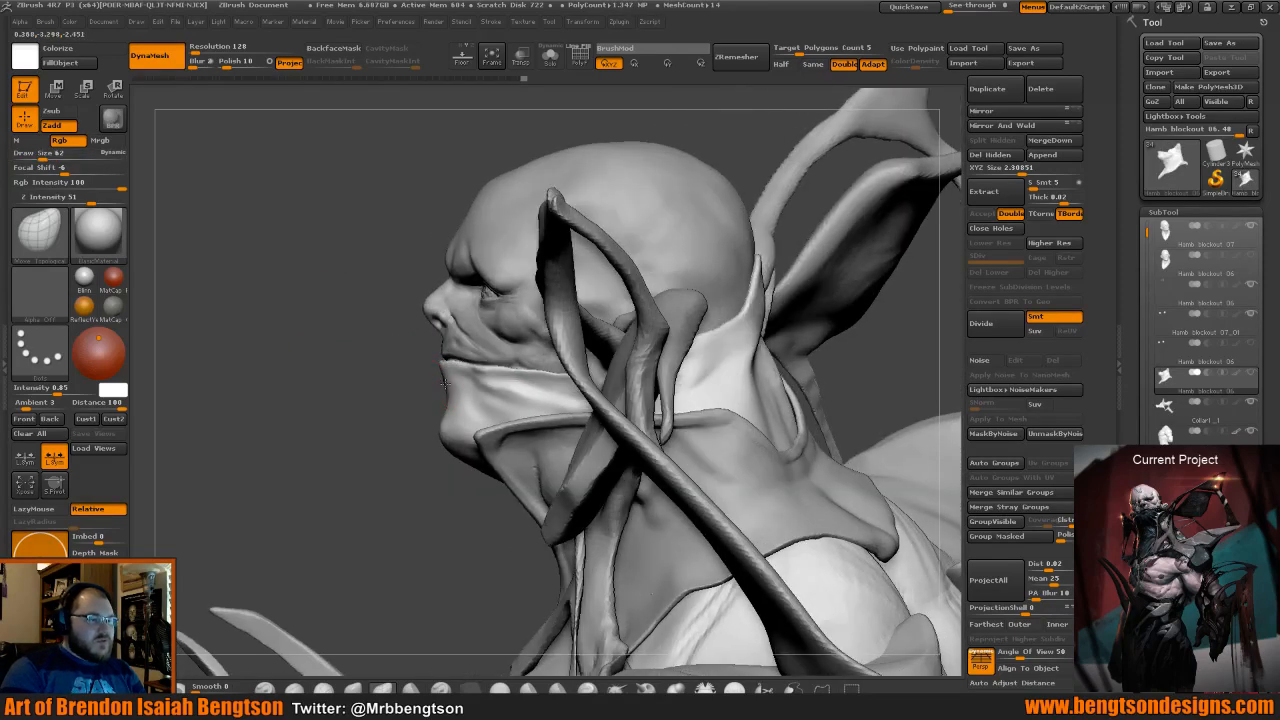
{"action": "left_click_drag", "start_coordinate": [418, 358], "coordinate": [517, 390]}
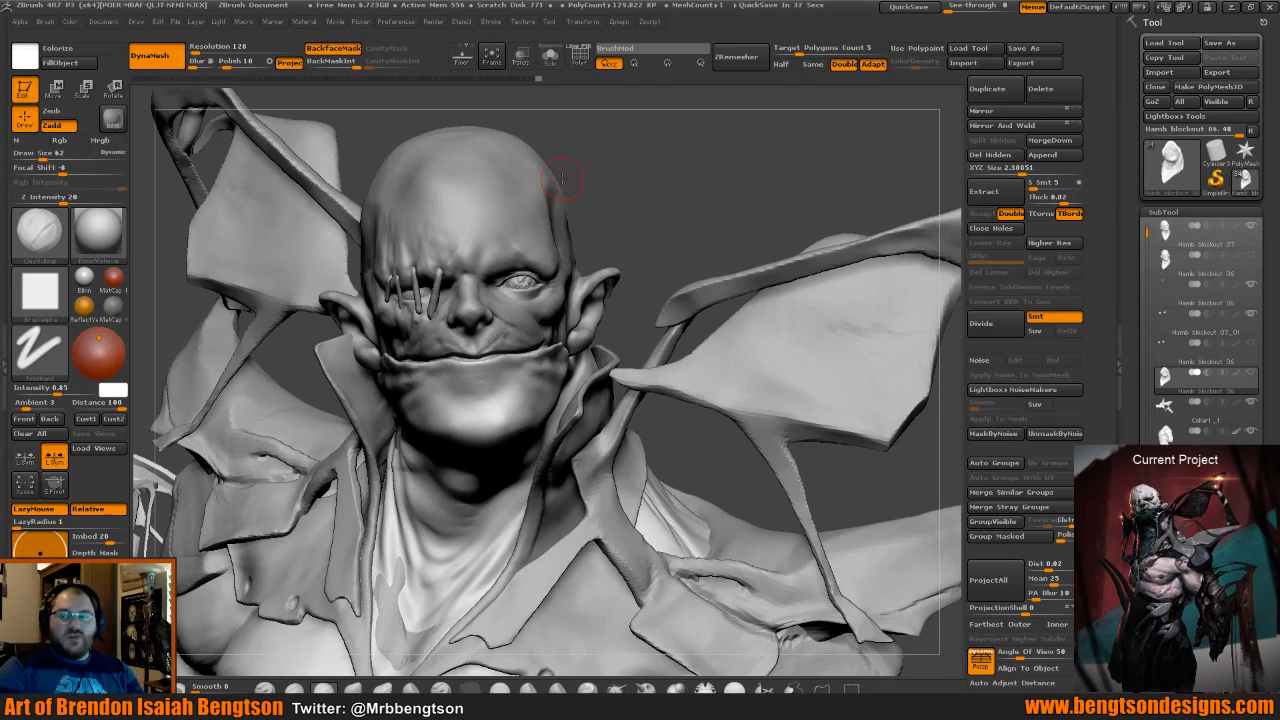
Build up the scarf mask's upper rim below the mouth with ClayBuildup, reducing the draw size to 42 and then 37.
{"action": "mouse_move", "coordinate": [666, 246]}
{"action": "left_mouse_down"}
{"action": "mouse_move", "coordinate": [652, 241]}
{"action": "mouse_move", "coordinate": [659, 262]}
{"action": "left_mouse_up"}
{"action": "mouse_move", "coordinate": [697, 218]}
{"action": "left_mouse_down"}
{"action": "mouse_move", "coordinate": [694, 206]}
{"action": "mouse_move", "coordinate": [717, 209]}
{"action": "mouse_move", "coordinate": [732, 184]}
{"action": "mouse_move", "coordinate": [726, 197]}
{"action": "left_mouse_up"}
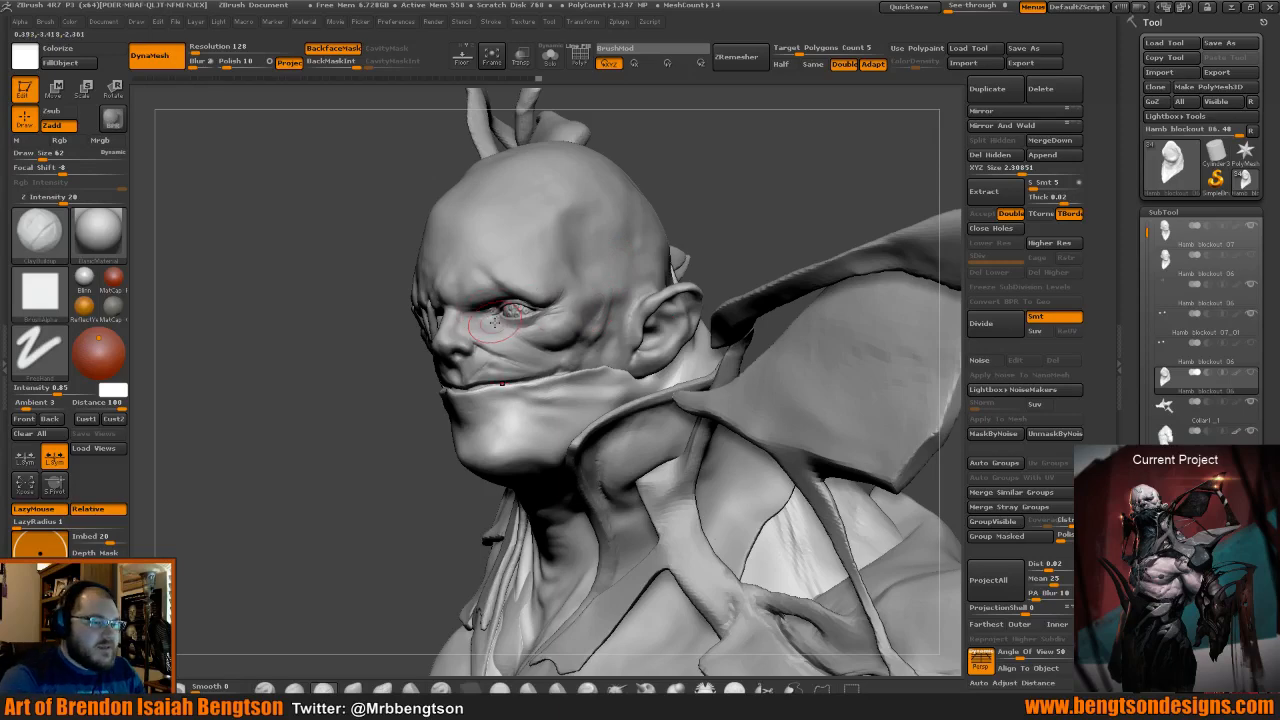
{"action": "key", "text": "space"}
{"action": "left_click_drag", "start_coordinate": [494, 336], "coordinate": [485, 335]}
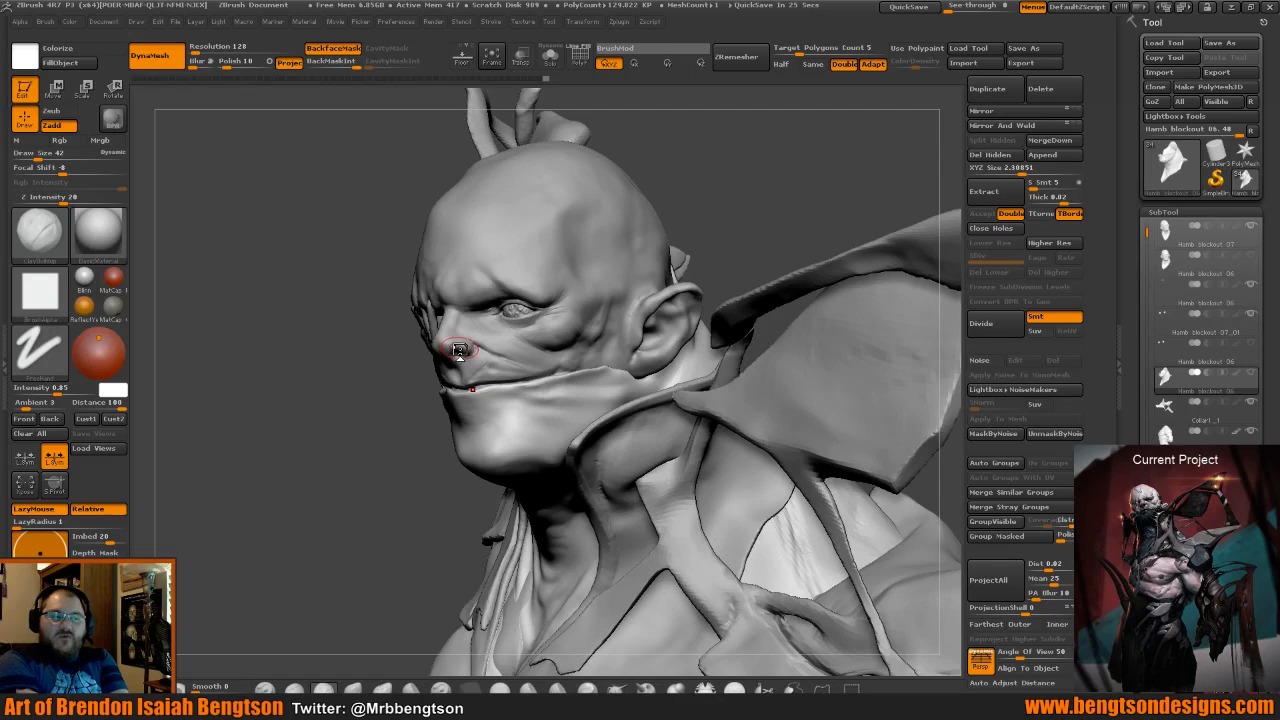
{"action": "left_click_drag", "start_coordinate": [726, 223], "coordinate": [720, 206]}
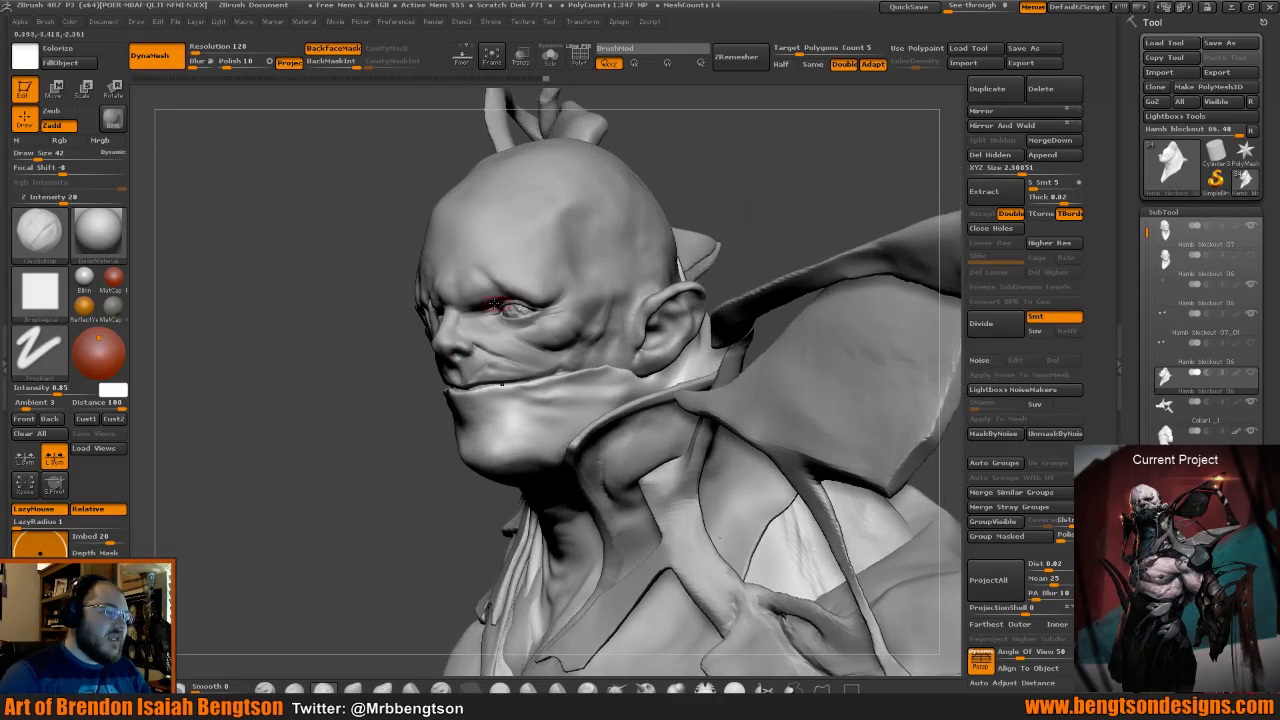
{"action": "key", "text": "space"}
{"action": "left_click_drag", "start_coordinate": [480, 311], "coordinate": [476, 316]}
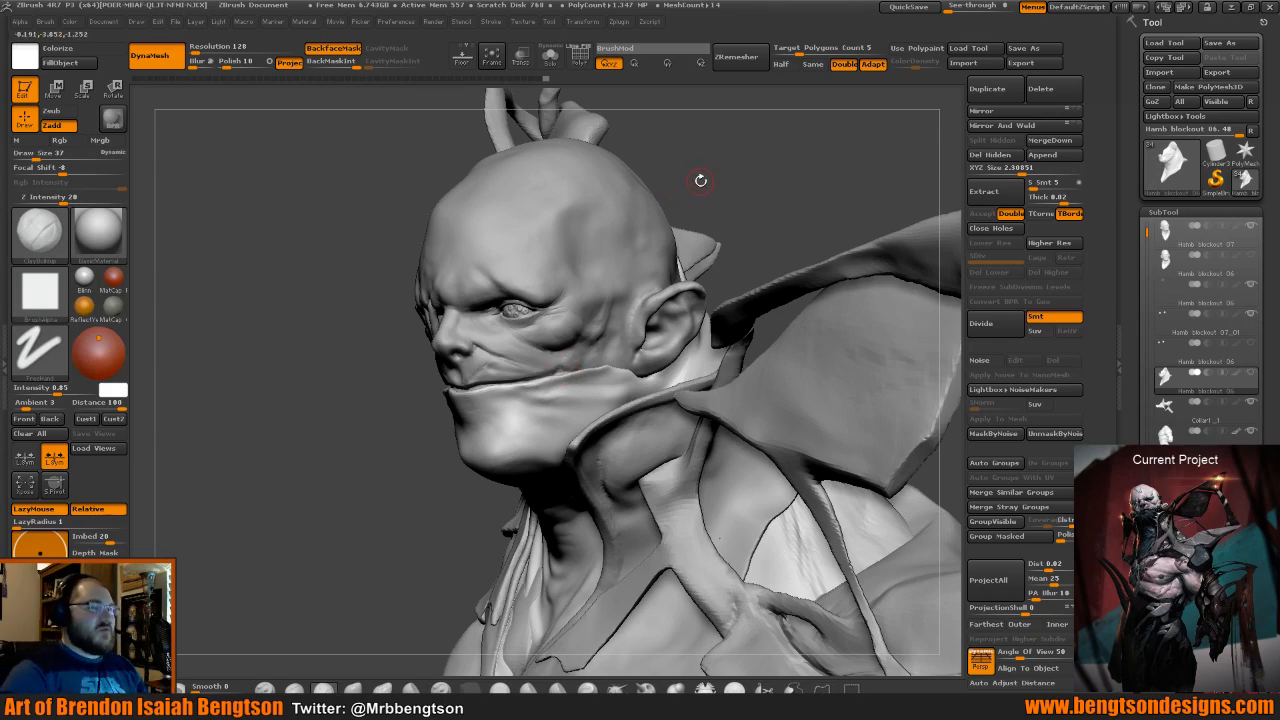
Hide the scarf mask, select the head subtool, and build up the cheek beside the mouth with ClayBuildup at draw size 26.
{"action": "mouse_move", "coordinate": [717, 186]}
{"action": "left_mouse_down"}
{"action": "mouse_move", "coordinate": [753, 225]}
{"action": "mouse_move", "coordinate": [650, 240]}
{"action": "left_mouse_up"}
{"action": "left_click", "coordinate": [502, 359], "text": "alt"}
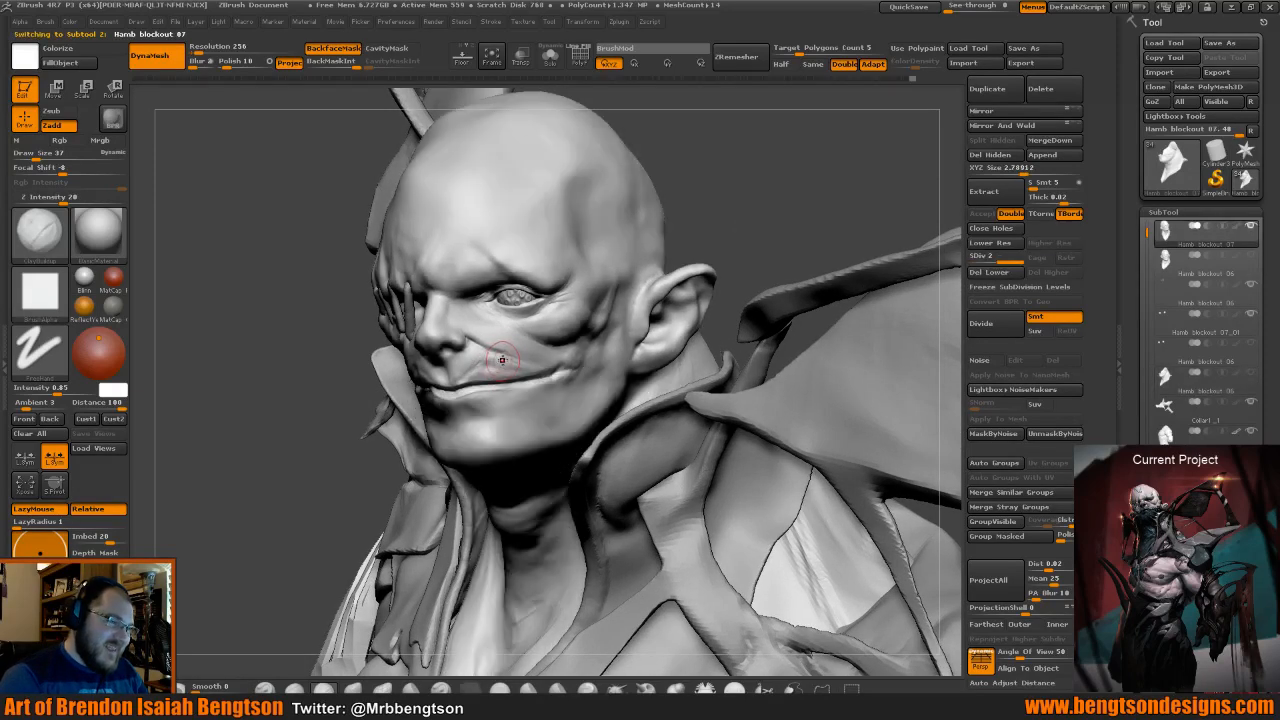
{"action": "left_click_drag", "start_coordinate": [766, 177], "coordinate": [736, 182]}
{"action": "key", "text": "space"}
{"action": "left_click_drag", "start_coordinate": [486, 352], "coordinate": [480, 353]}
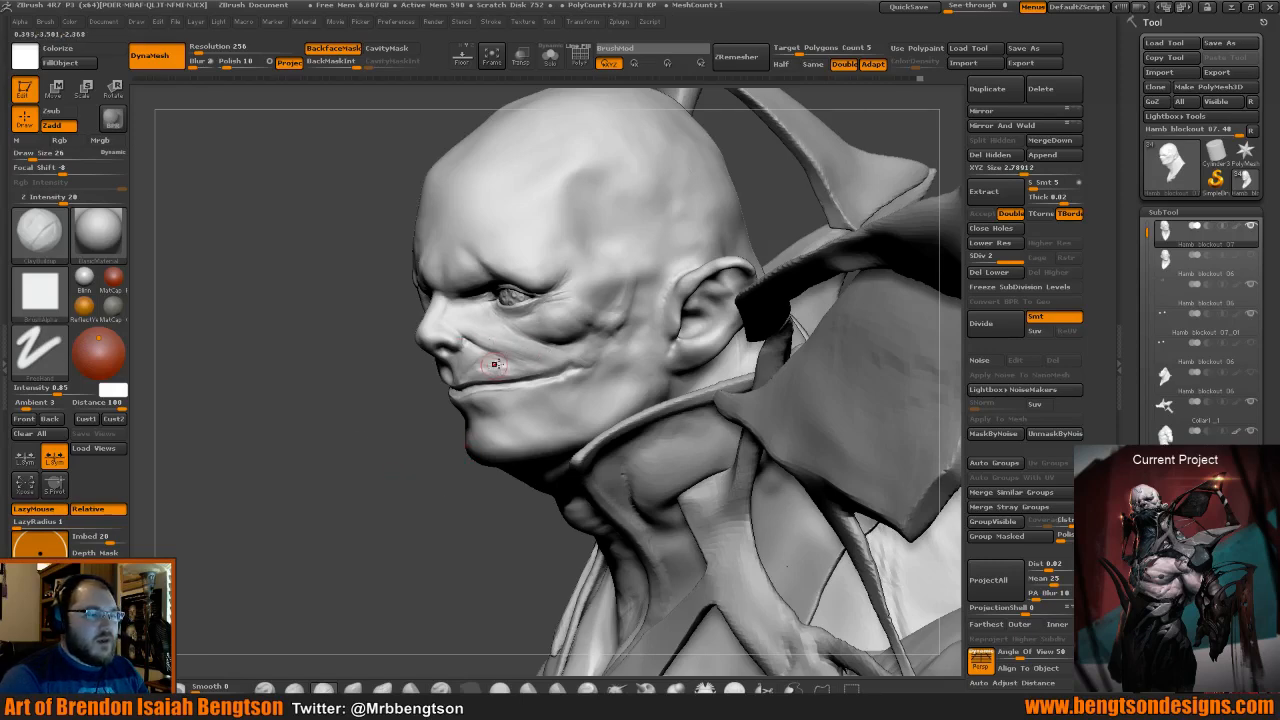
{"action": "key", "text": "shift"}
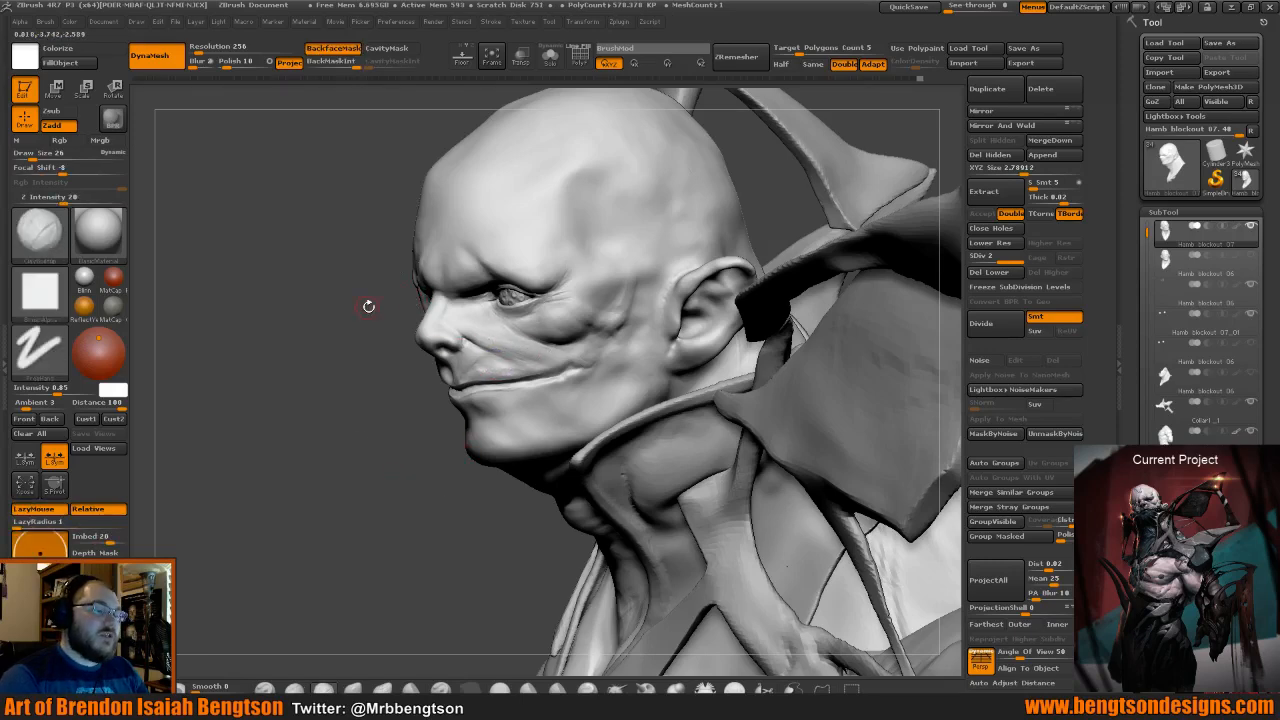
{"action": "left_click_drag", "start_coordinate": [368, 303], "coordinate": [375, 303]}
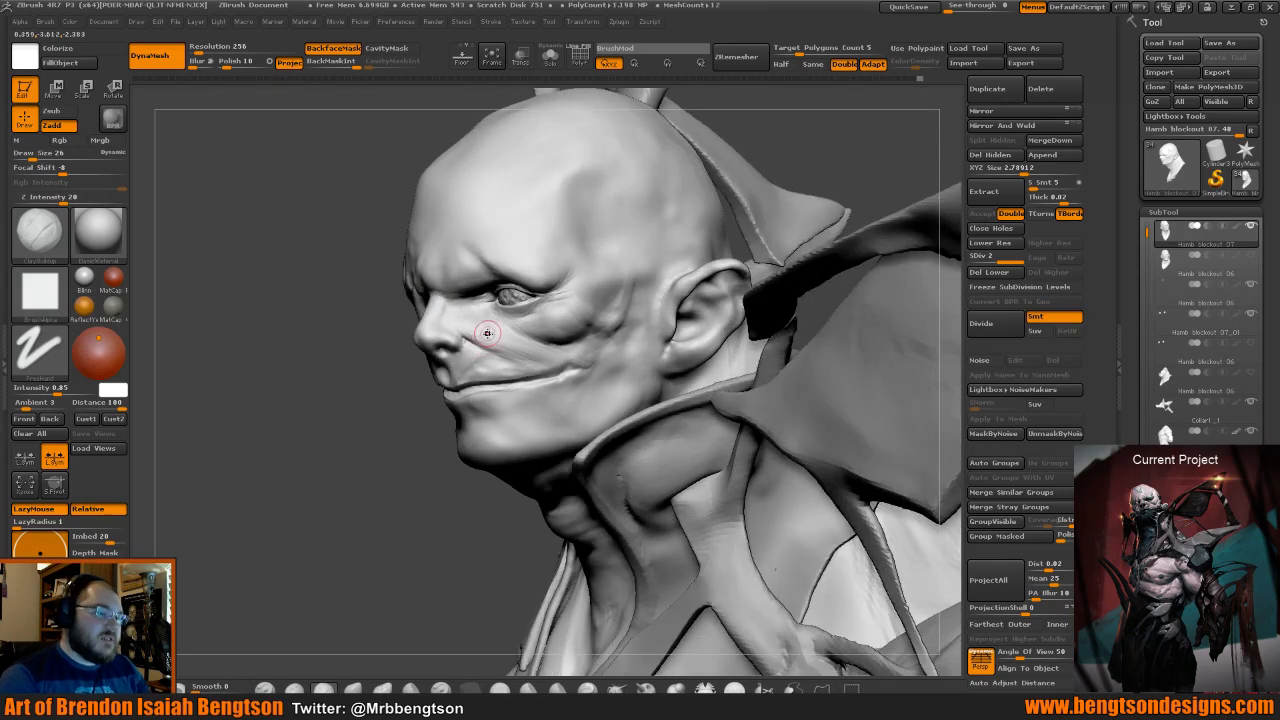
Carve the smile fold between the nose and mouth on the open-eye side with the Dam_Standard brush.
{"action": "key", "text": "b"}
{"action": "key", "text": "d"}
{"action": "key", "text": "s"}
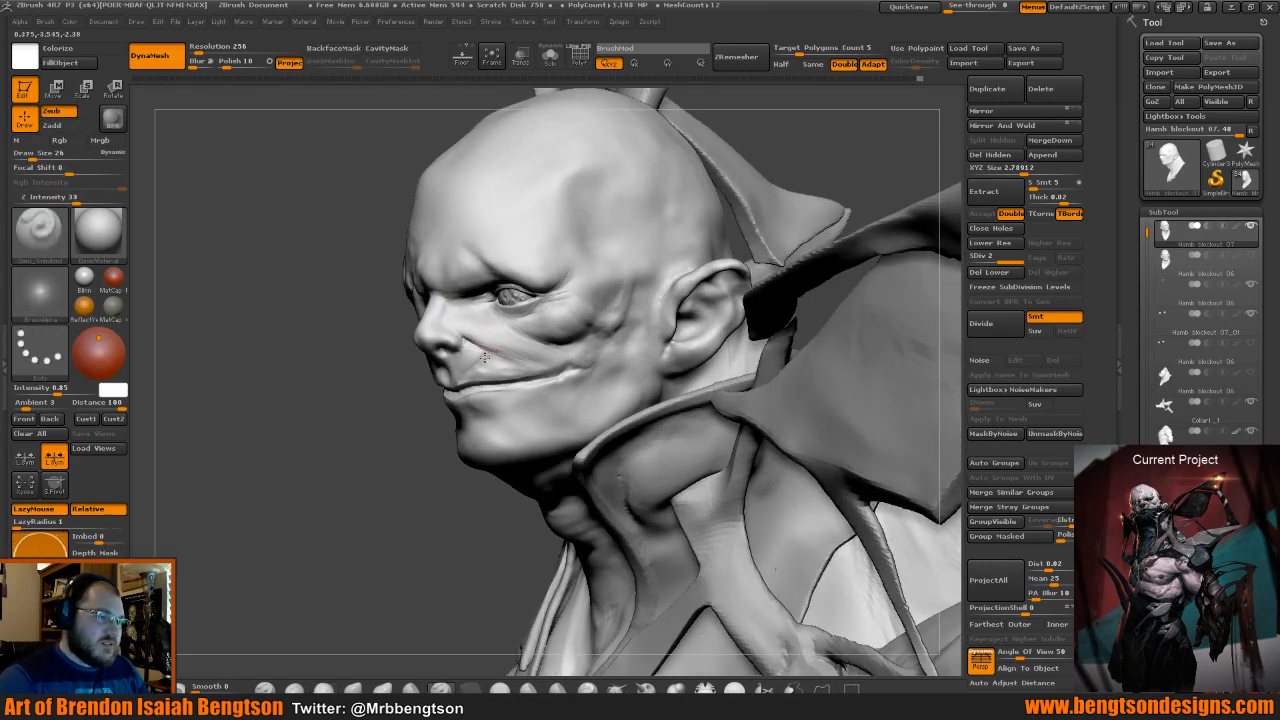
{"action": "left_click_drag", "start_coordinate": [472, 361], "coordinate": [494, 356]}
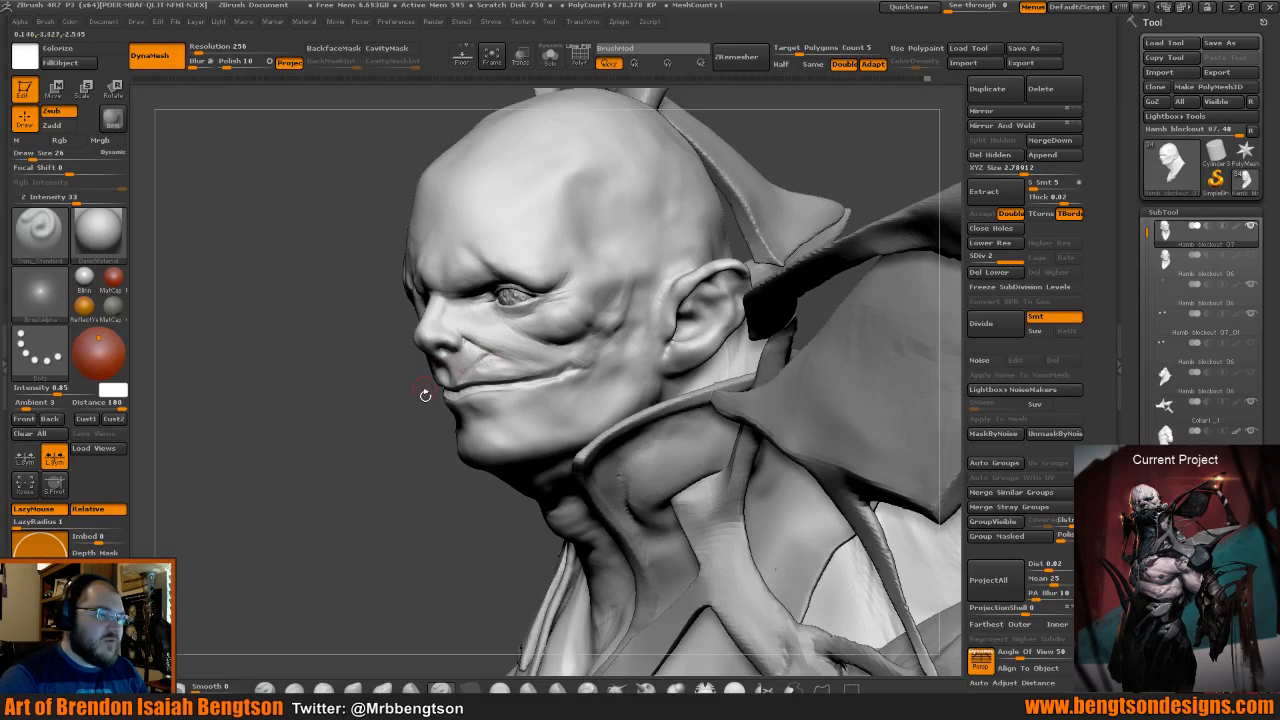
{"action": "left_click_drag", "start_coordinate": [510, 551], "coordinate": [504, 517]}
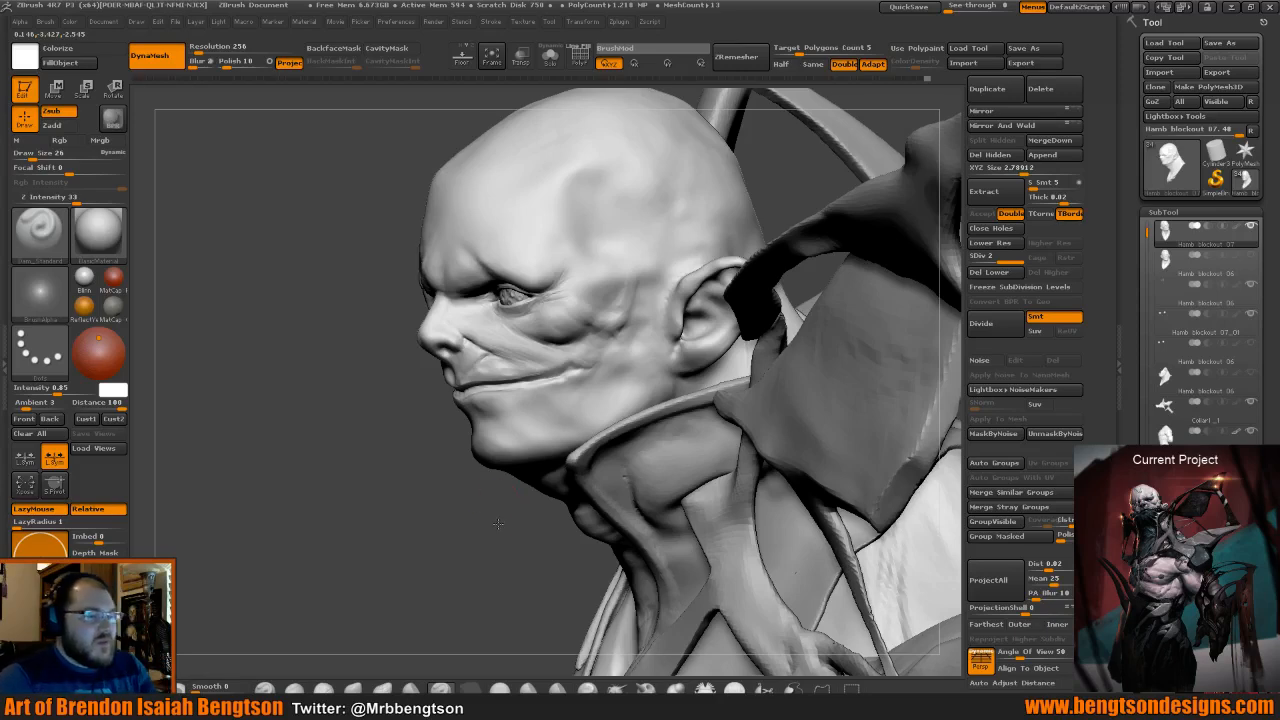
{"action": "left_click_drag", "start_coordinate": [504, 492], "coordinate": [494, 521]}
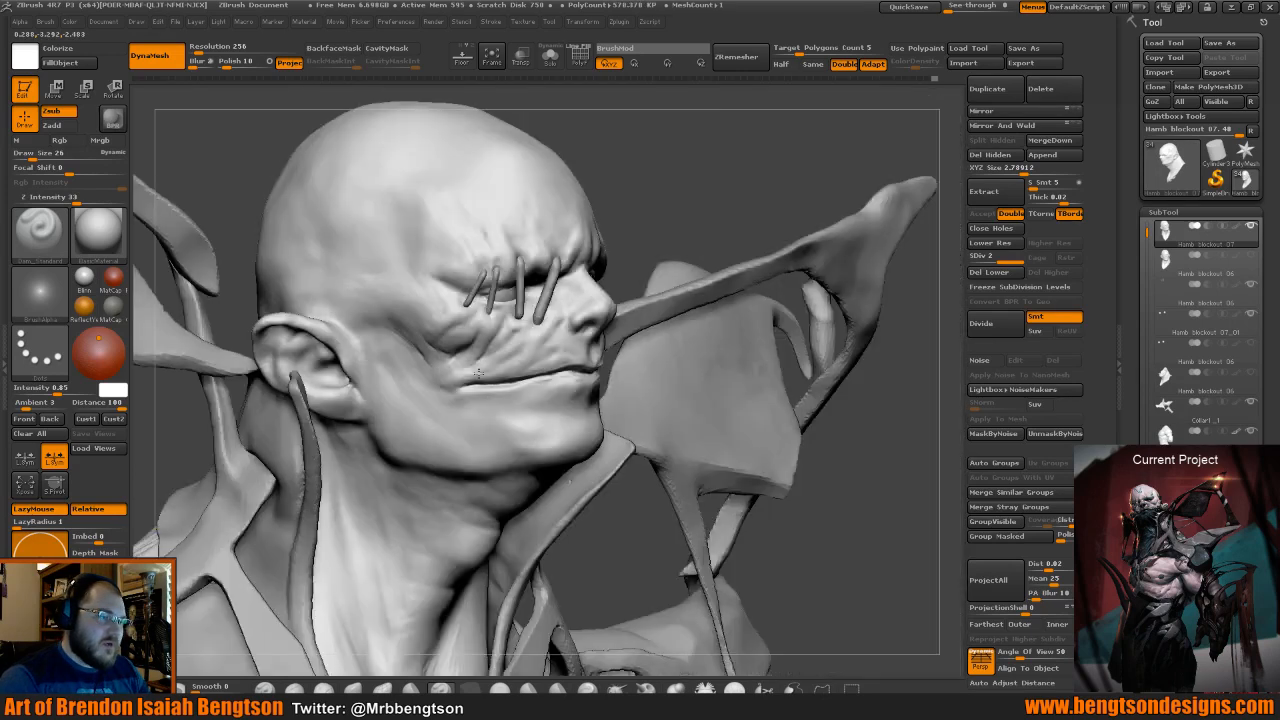
Carve the crease at the mouth corner on the stitched-eye side with the Dam_Standard brush at draw size 26.
{"action": "right_click_drag", "start_coordinate": [479, 373], "coordinate": [482, 384]}
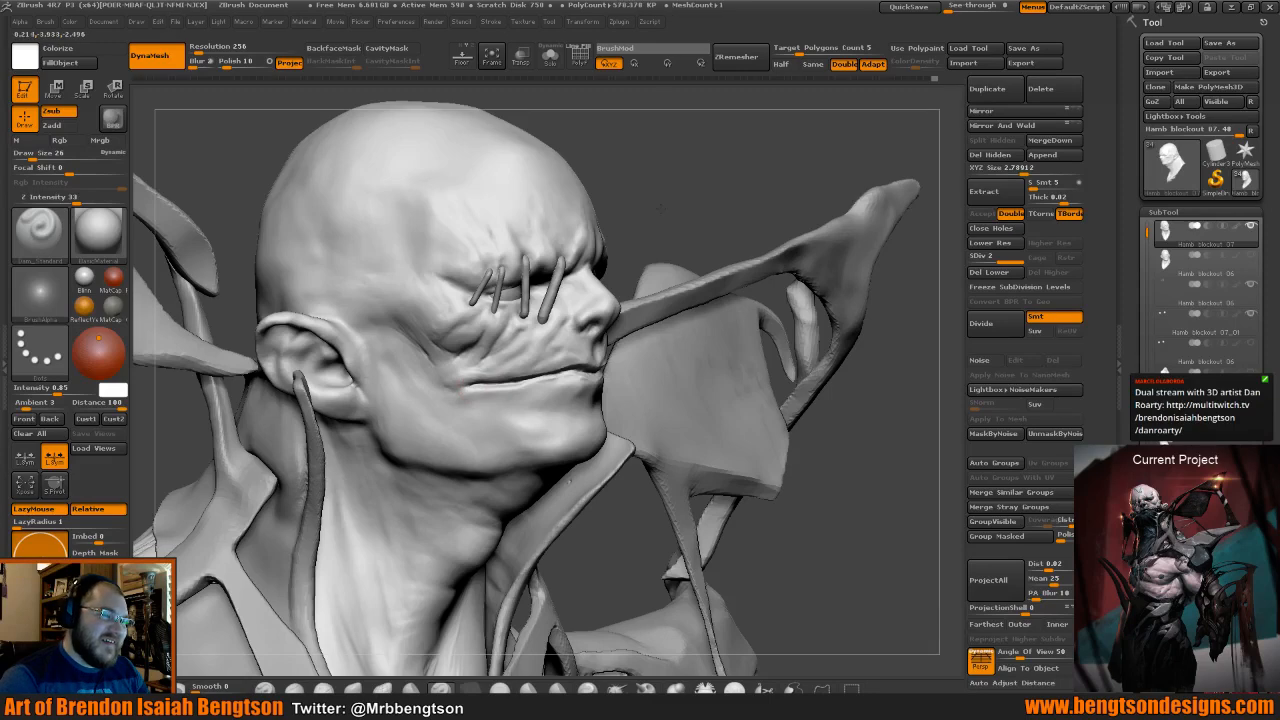
{"action": "left_click_drag", "start_coordinate": [700, 230], "coordinate": [631, 192]}
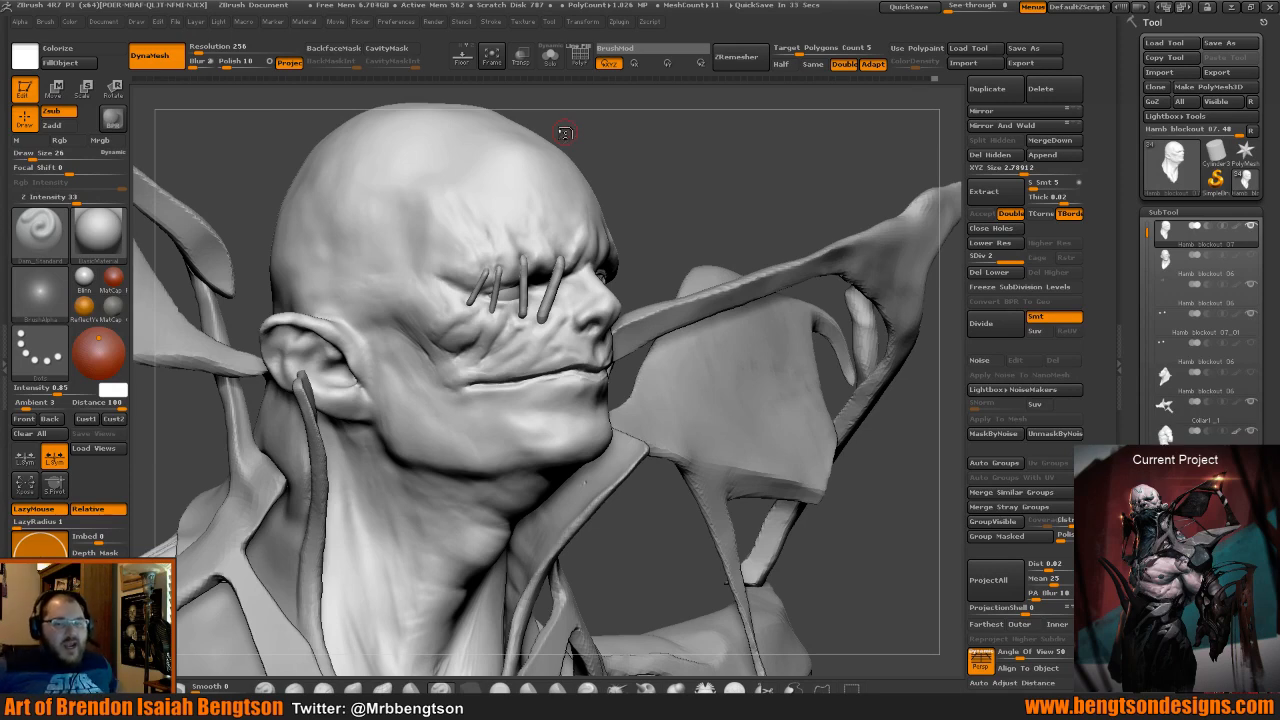
{"action": "mouse_move", "coordinate": [565, 135]}
{"action": "left_mouse_down"}
{"action": "mouse_move", "coordinate": [655, 210]}
{"action": "mouse_move", "coordinate": [680, 286]}
{"action": "mouse_move", "coordinate": [608, 291]}
{"action": "left_mouse_up"}
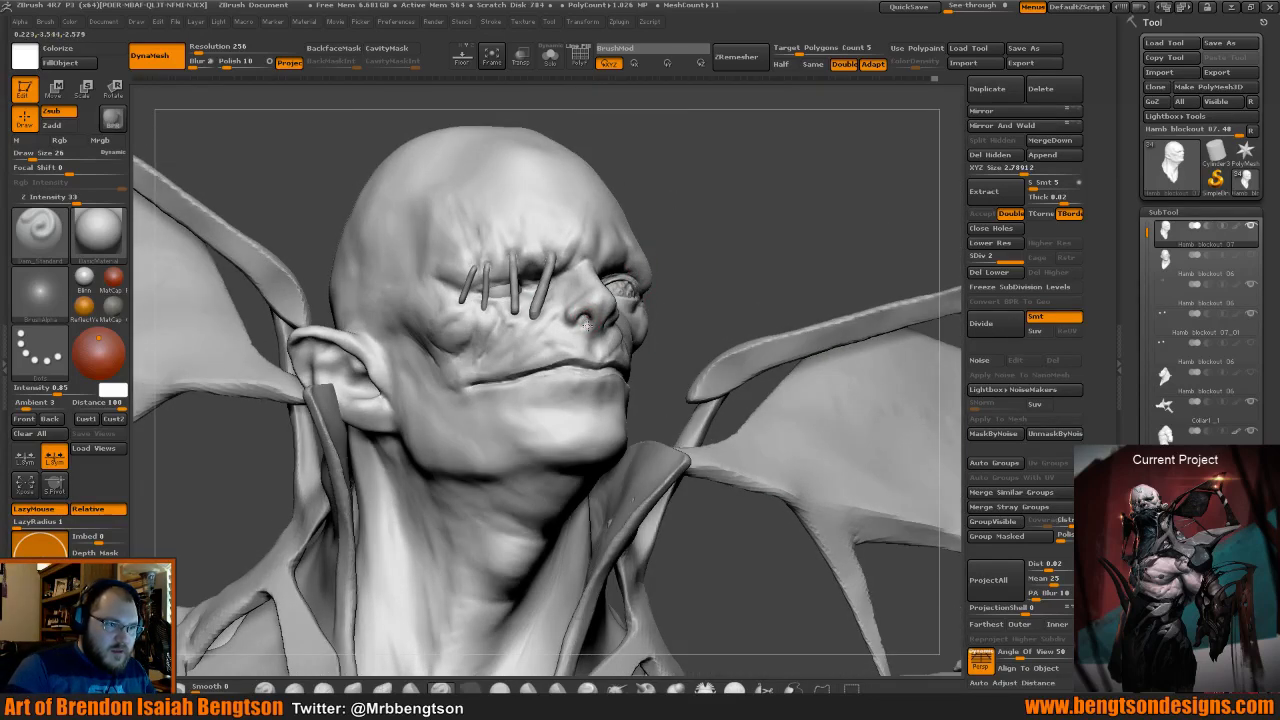
{"action": "left_click_drag", "start_coordinate": [711, 280], "coordinate": [714, 279]}
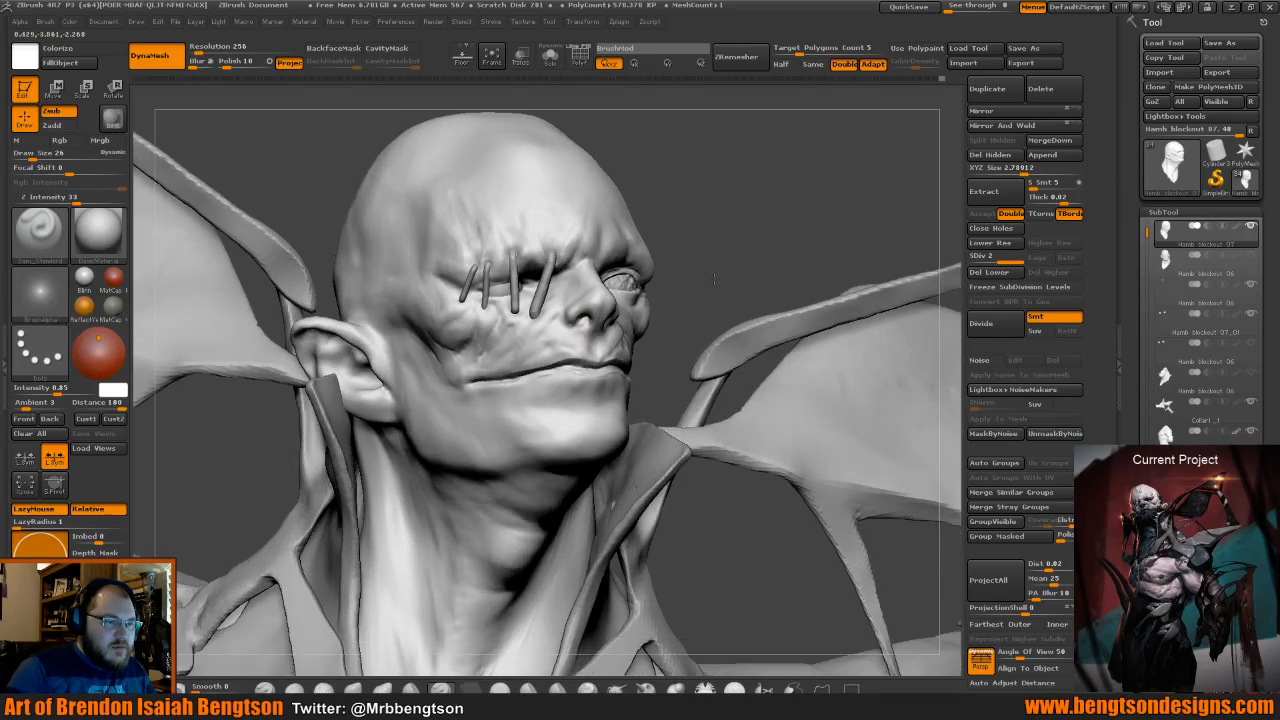
Carve the crease beside the nostril on the stitched-eye side with the Dam_Standard brush at draw size 17.
{"action": "left_click_drag", "start_coordinate": [714, 279], "coordinate": [780, 290]}
{"action": "key", "text": "space"}
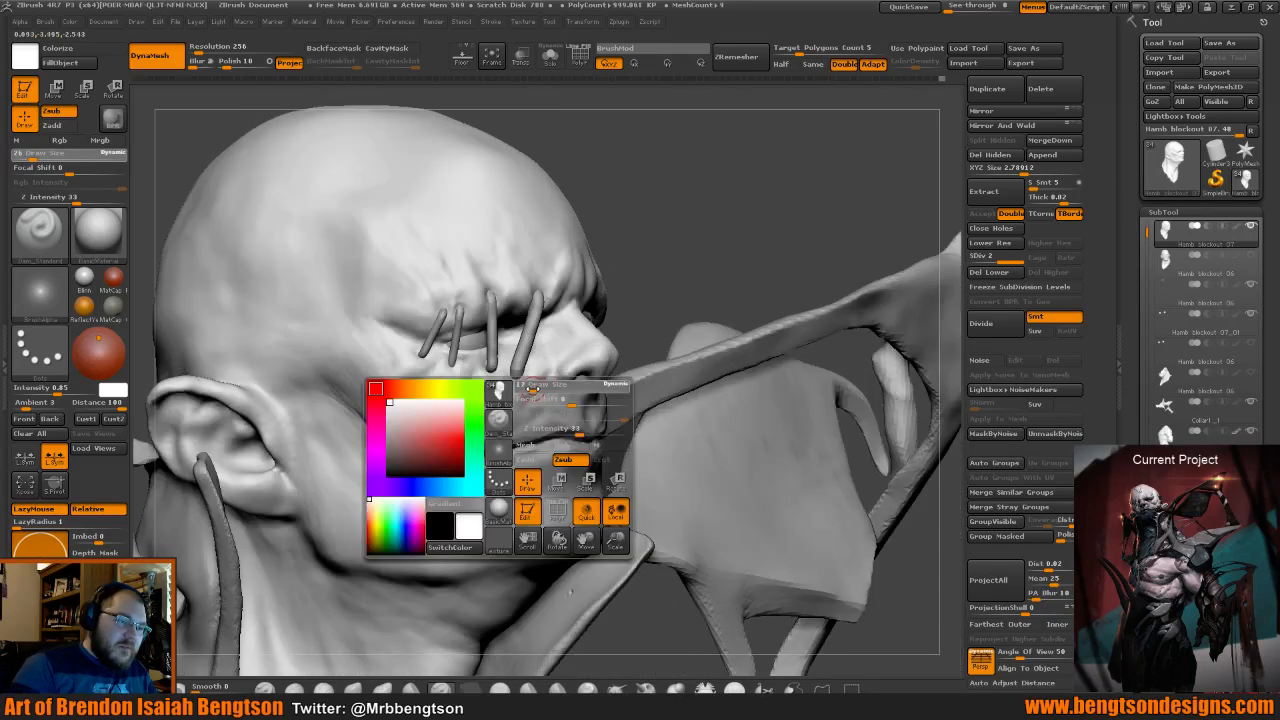
{"action": "left_click", "coordinate": [531, 396]}
{"action": "left_click_drag", "start_coordinate": [666, 286], "coordinate": [695, 290]}
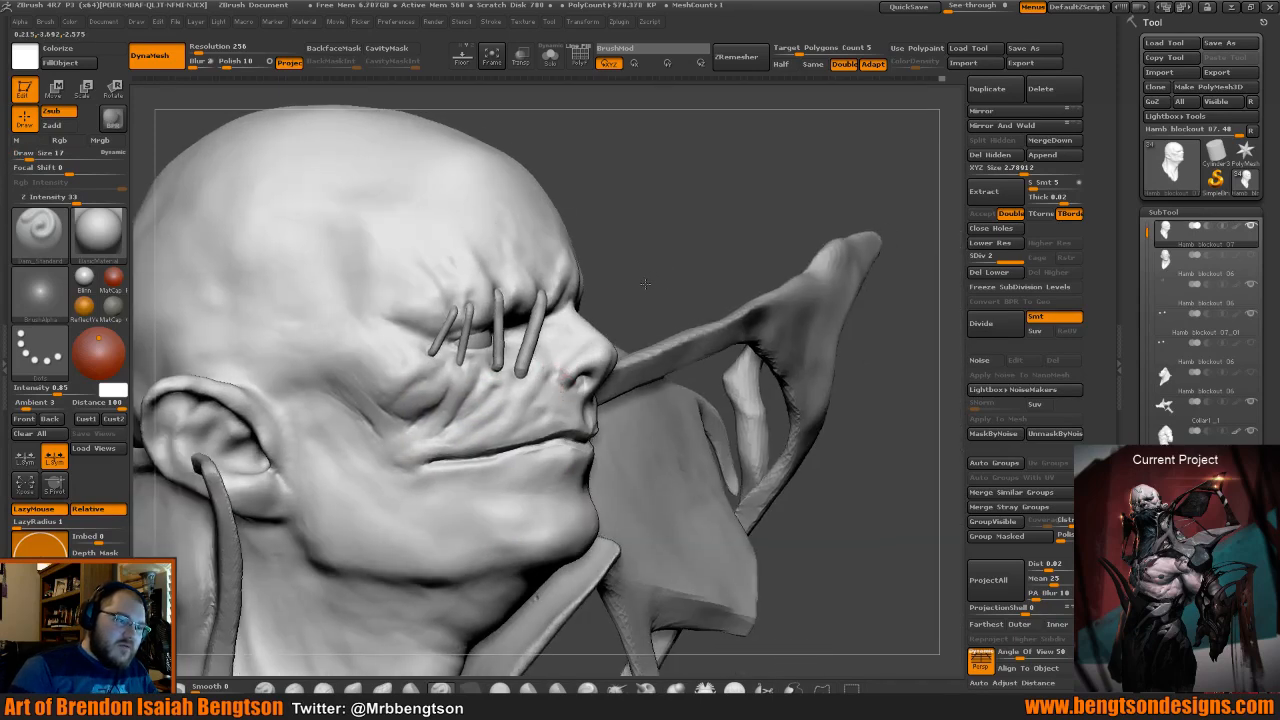
{"action": "left_click_drag", "start_coordinate": [646, 284], "coordinate": [613, 288]}
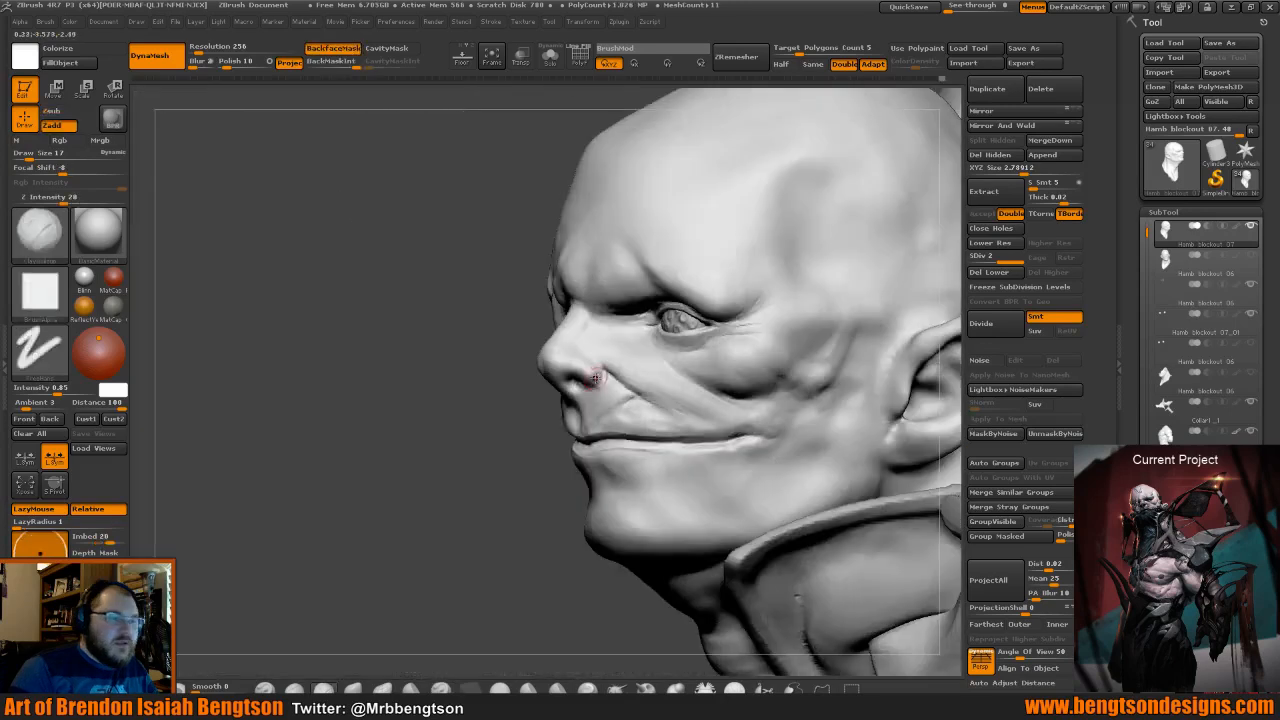
Build up the skin around the sides of the nostrils with the ClayBuildup brush at draw size 19.
{"action": "key", "text": "space"}
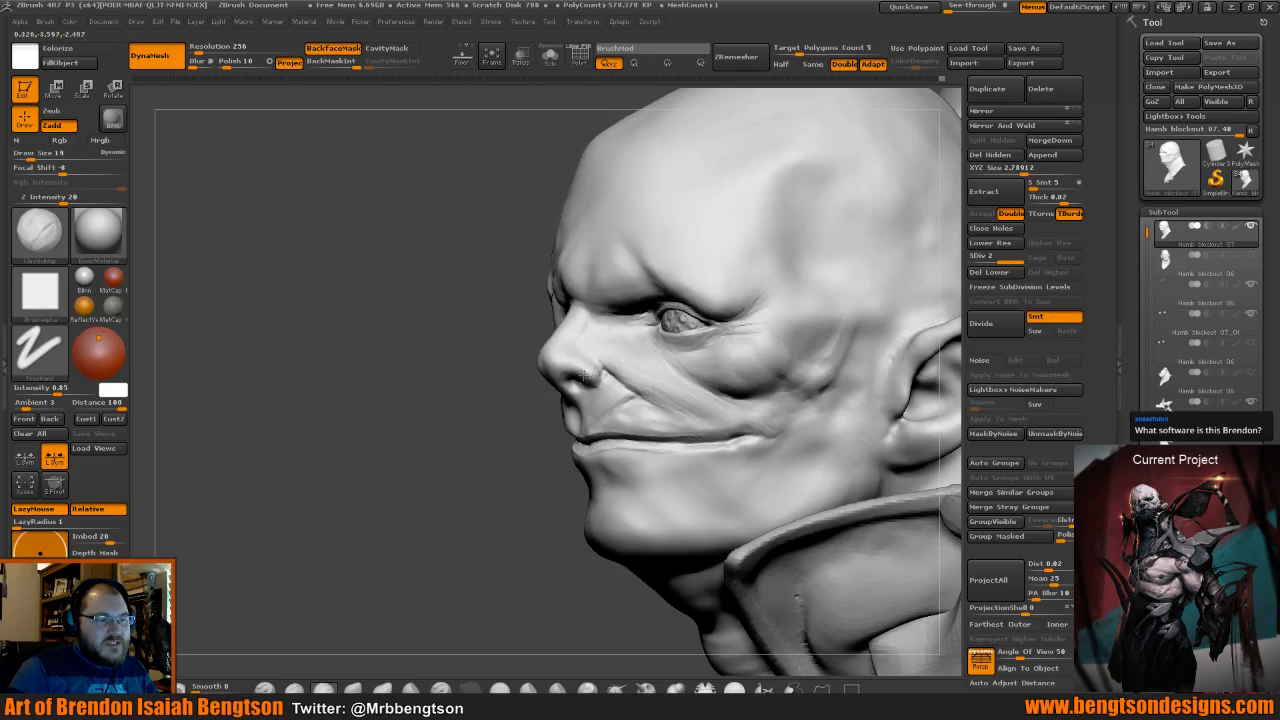
{"action": "left_click_drag", "start_coordinate": [486, 350], "coordinate": [470, 384]}
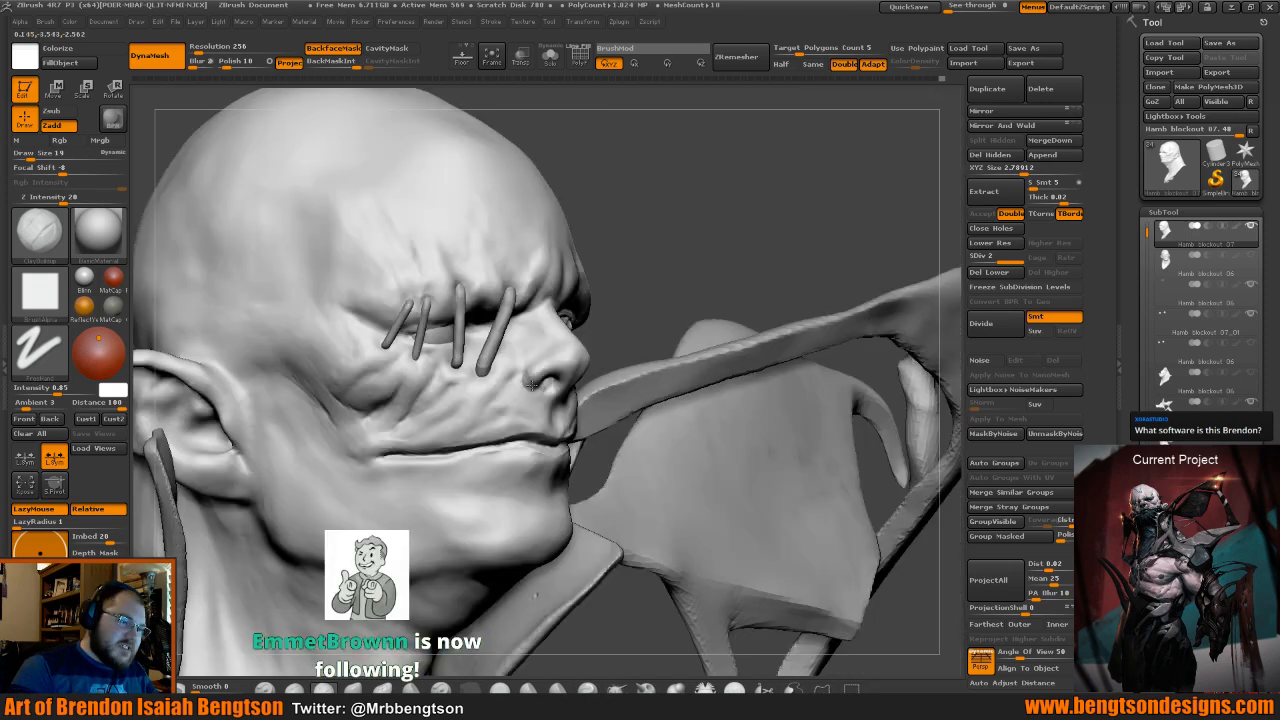
{"action": "left_click_drag", "start_coordinate": [735, 268], "coordinate": [649, 260]}
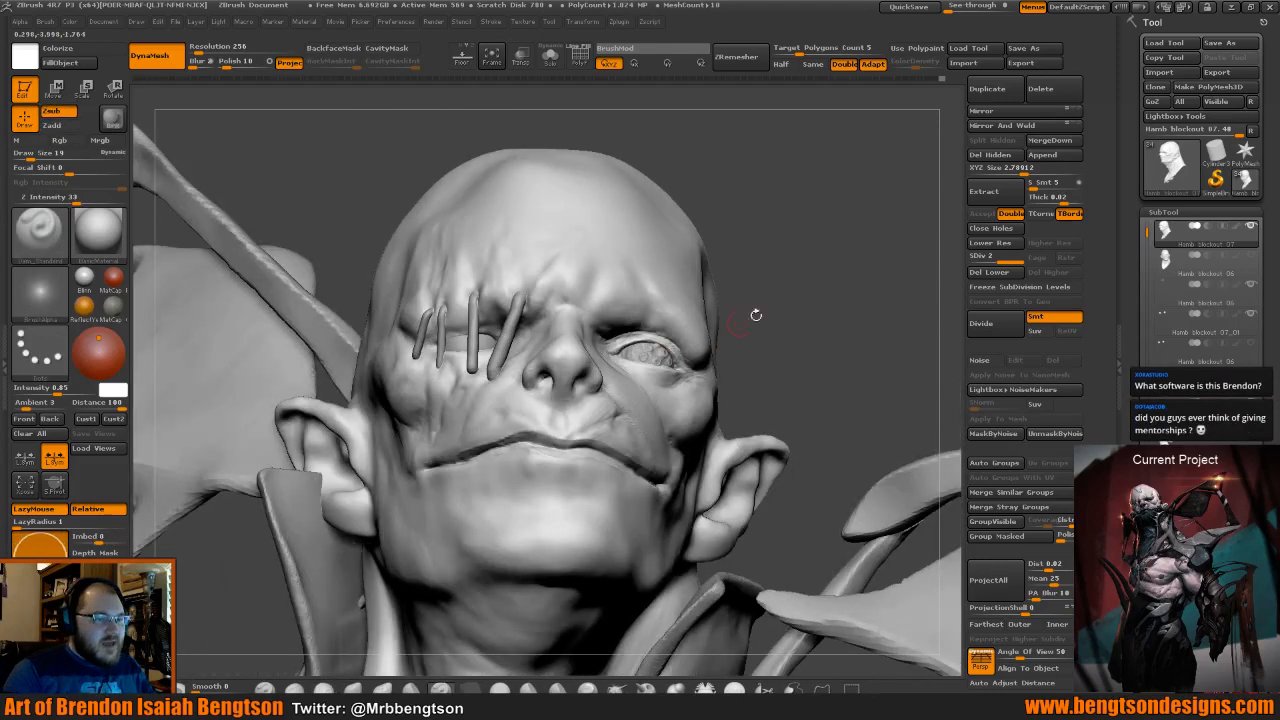
Sharpen the creases below the nose and along the smile fold on the open-eye side with the Dam_Standard brush.
{"action": "left_click_drag", "start_coordinate": [757, 314], "coordinate": [571, 337]}
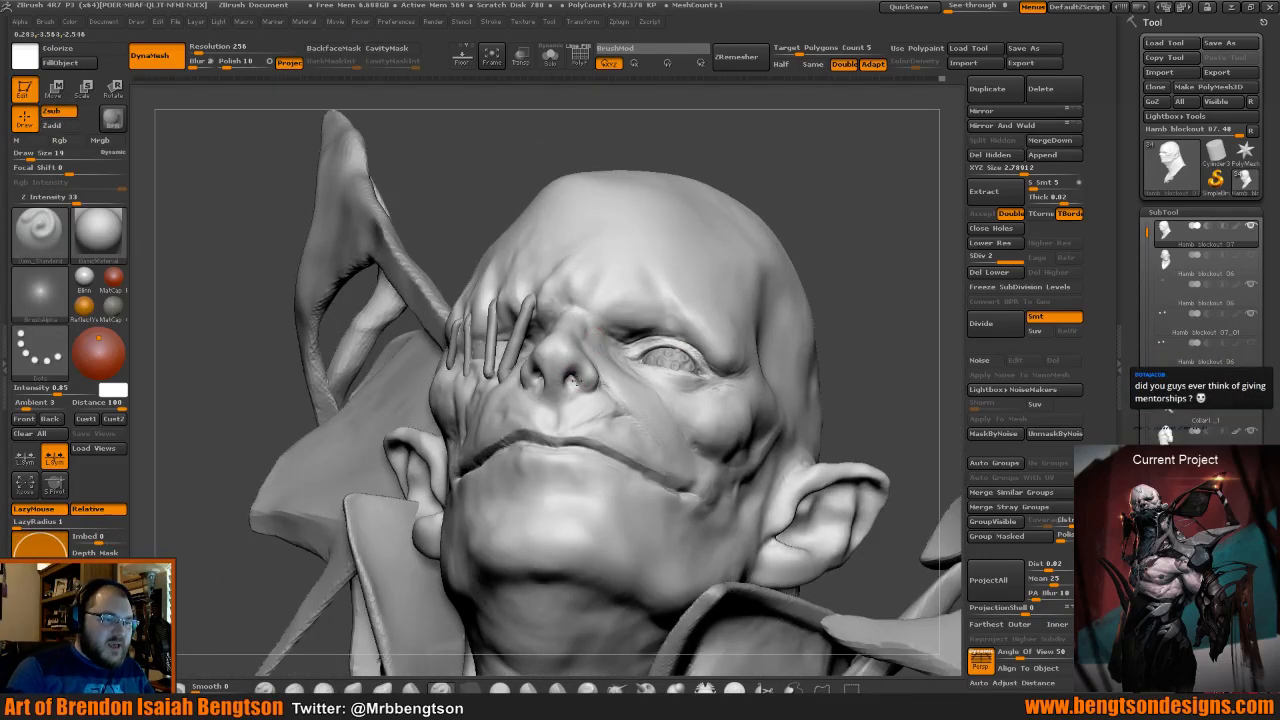
{"action": "mouse_move", "coordinate": [740, 144]}
{"action": "left_mouse_down"}
{"action": "mouse_move", "coordinate": [804, 194]}
{"action": "mouse_move", "coordinate": [812, 218]}
{"action": "mouse_move", "coordinate": [680, 226]}
{"action": "mouse_move", "coordinate": [545, 400]}
{"action": "left_mouse_up"}
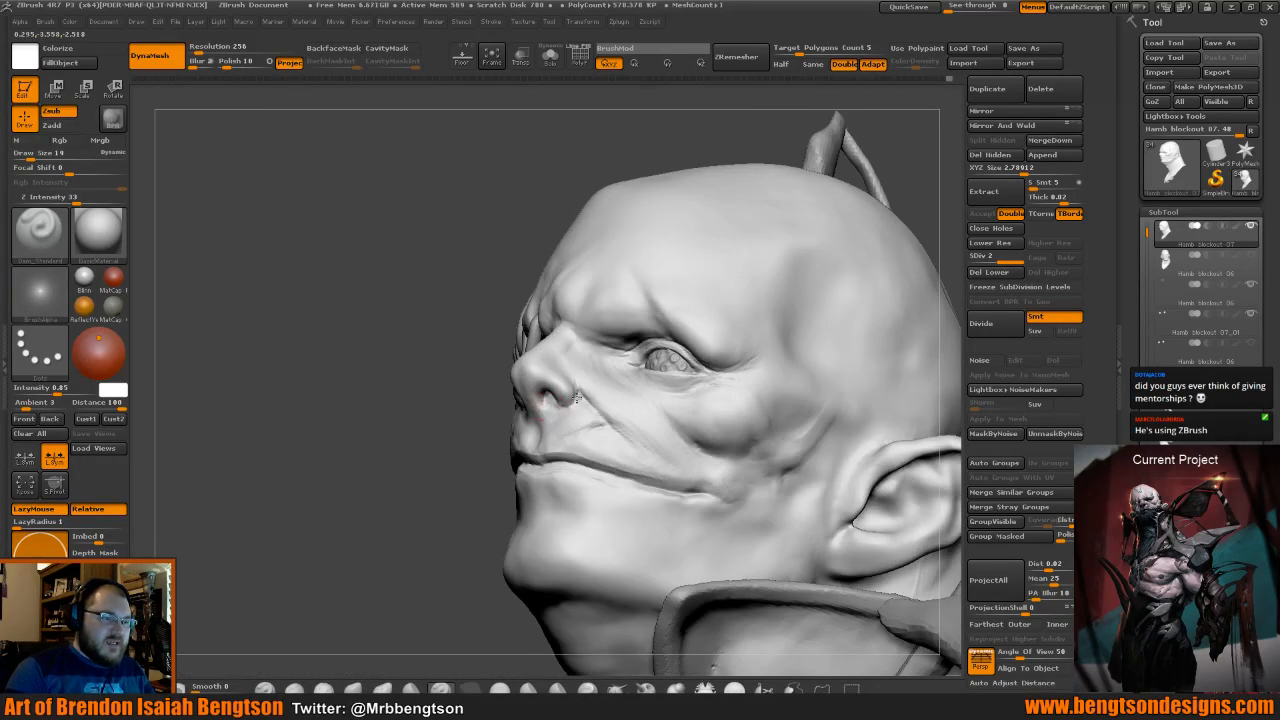
Build up the brow area near the bridge of the nose with the ClayBuildup brush.
{"action": "mouse_move", "coordinate": [400, 268]}
{"action": "left_mouse_down"}
{"action": "mouse_move", "coordinate": [462, 292]}
{"action": "mouse_move", "coordinate": [456, 368]}
{"action": "left_mouse_up"}
{"action": "key", "text": "b"}
{"action": "key", "text": "c"}
{"action": "key", "text": "b"}
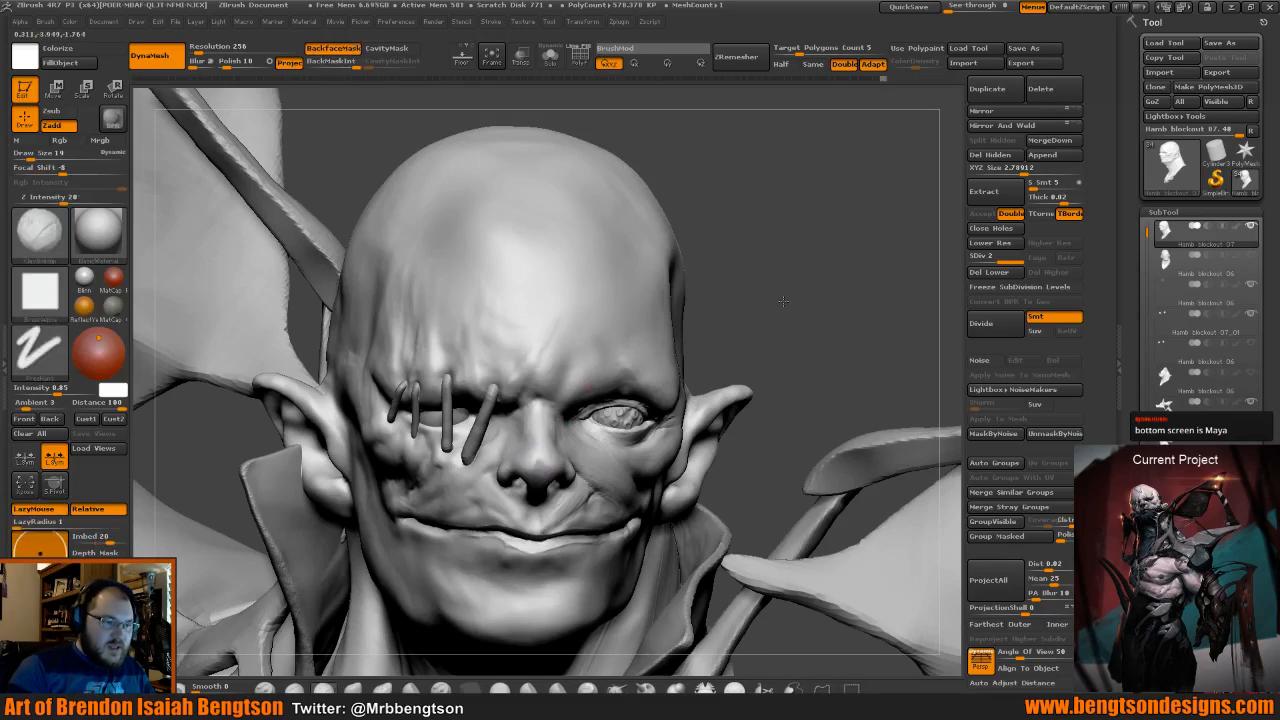
{"action": "mouse_move", "coordinate": [783, 300]}
{"action": "left_mouse_down"}
{"action": "mouse_move", "coordinate": [774, 340]}
{"action": "mouse_move", "coordinate": [760, 330]}
{"action": "left_mouse_up"}
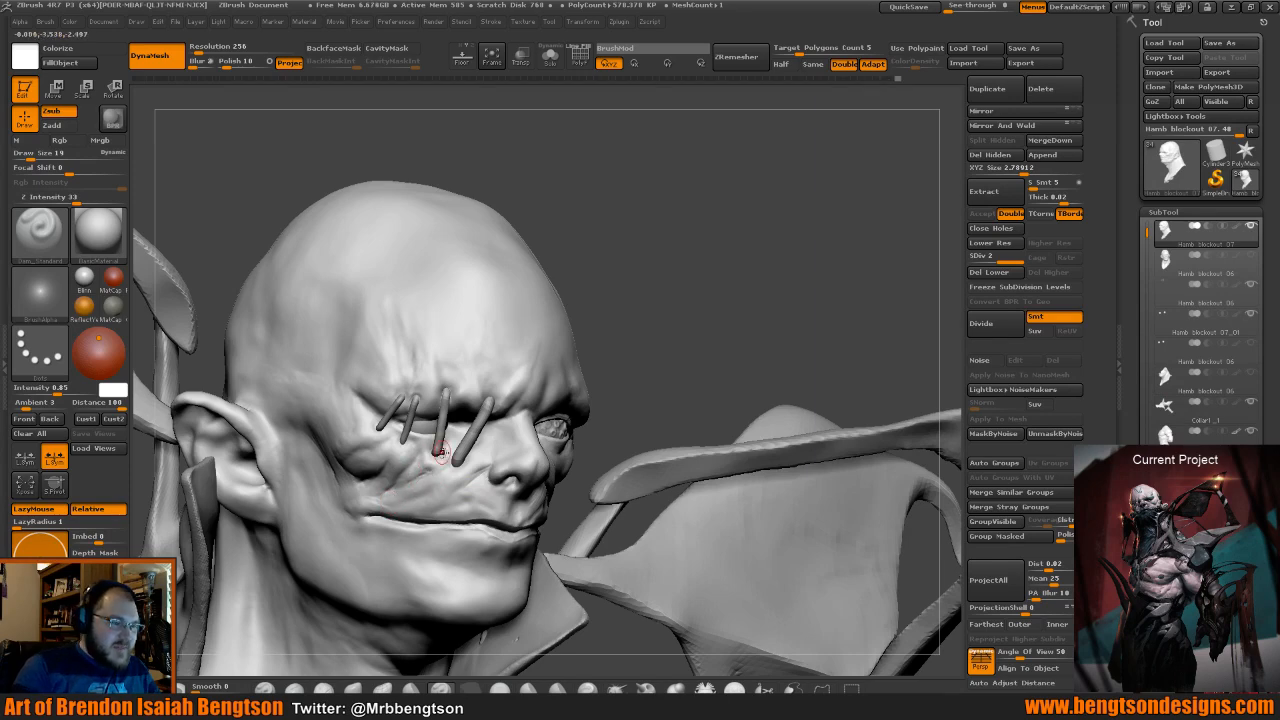
Carve wrinkles into the brow above the stitched eye with the Dam_Standard brush at draw size 19.
{"action": "mouse_move", "coordinate": [624, 284]}
{"action": "left_mouse_down"}
{"action": "mouse_move", "coordinate": [663, 329]}
{"action": "mouse_move", "coordinate": [409, 371]}
{"action": "left_mouse_up"}
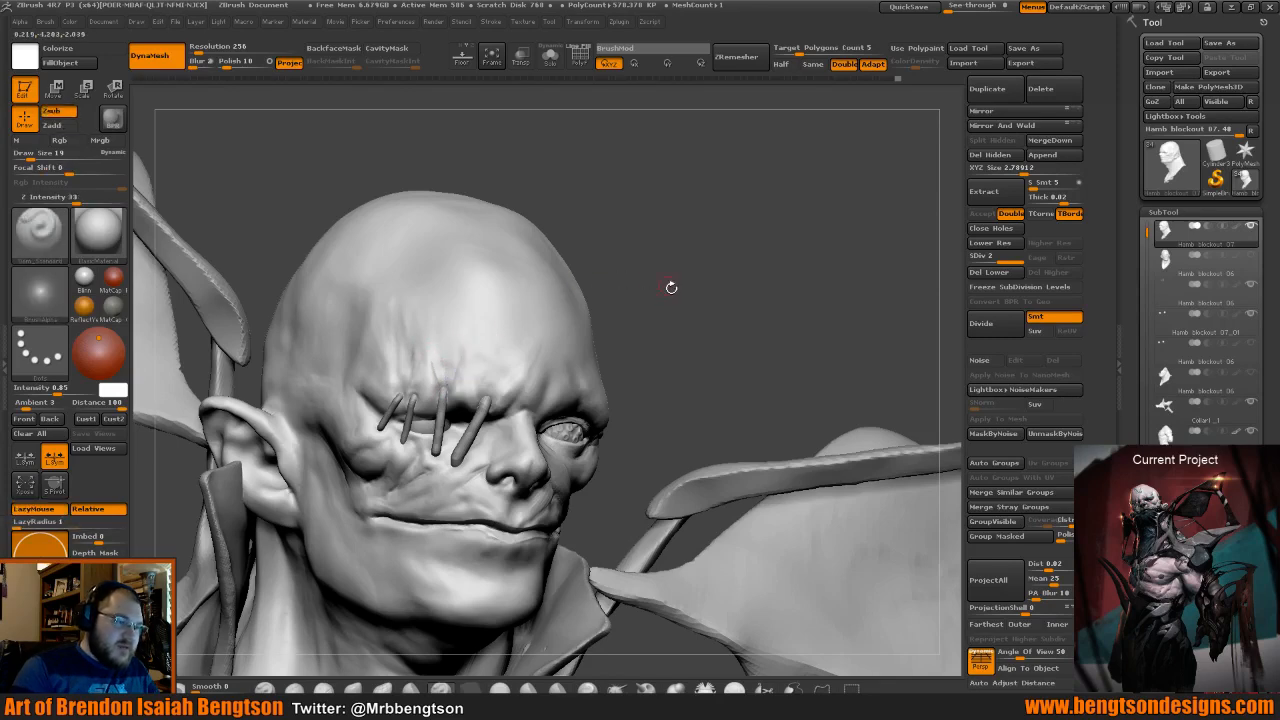
{"action": "mouse_move", "coordinate": [669, 286]}
{"action": "left_mouse_down"}
{"action": "mouse_move", "coordinate": [608, 270]}
{"action": "mouse_move", "coordinate": [383, 374]}
{"action": "left_mouse_up"}
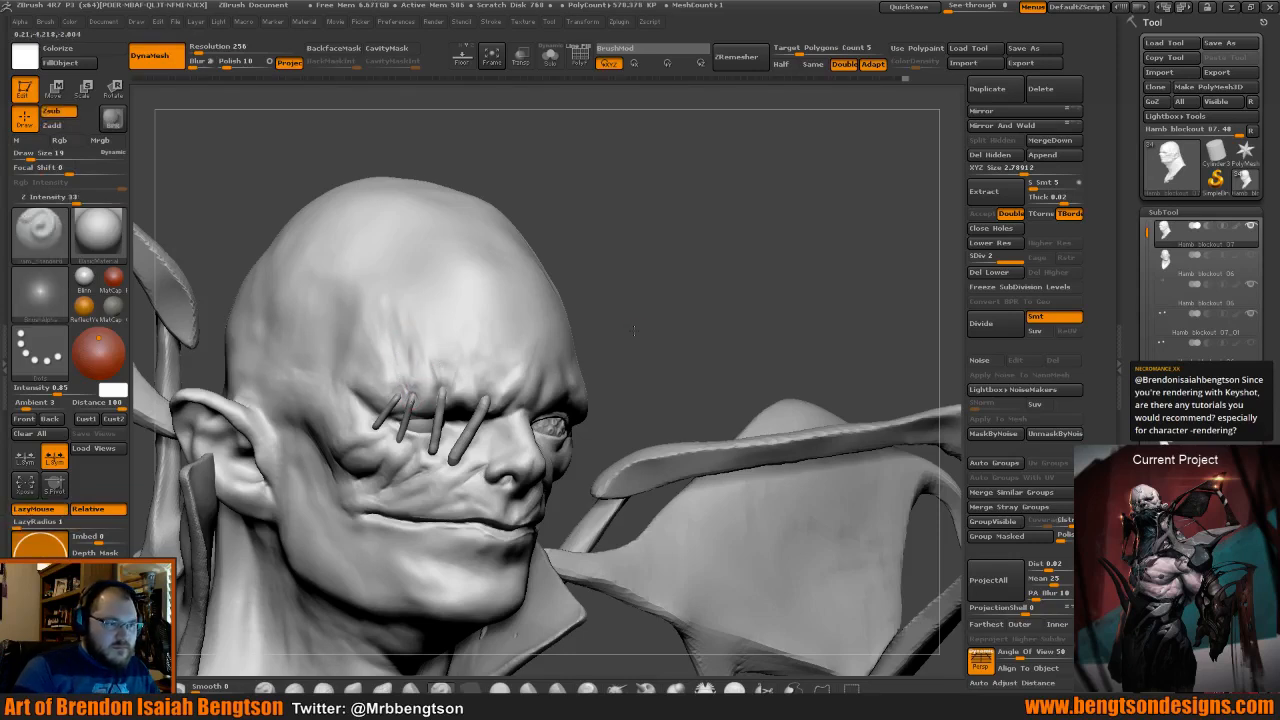
{"action": "left_click_drag", "start_coordinate": [618, 318], "coordinate": [492, 391]}
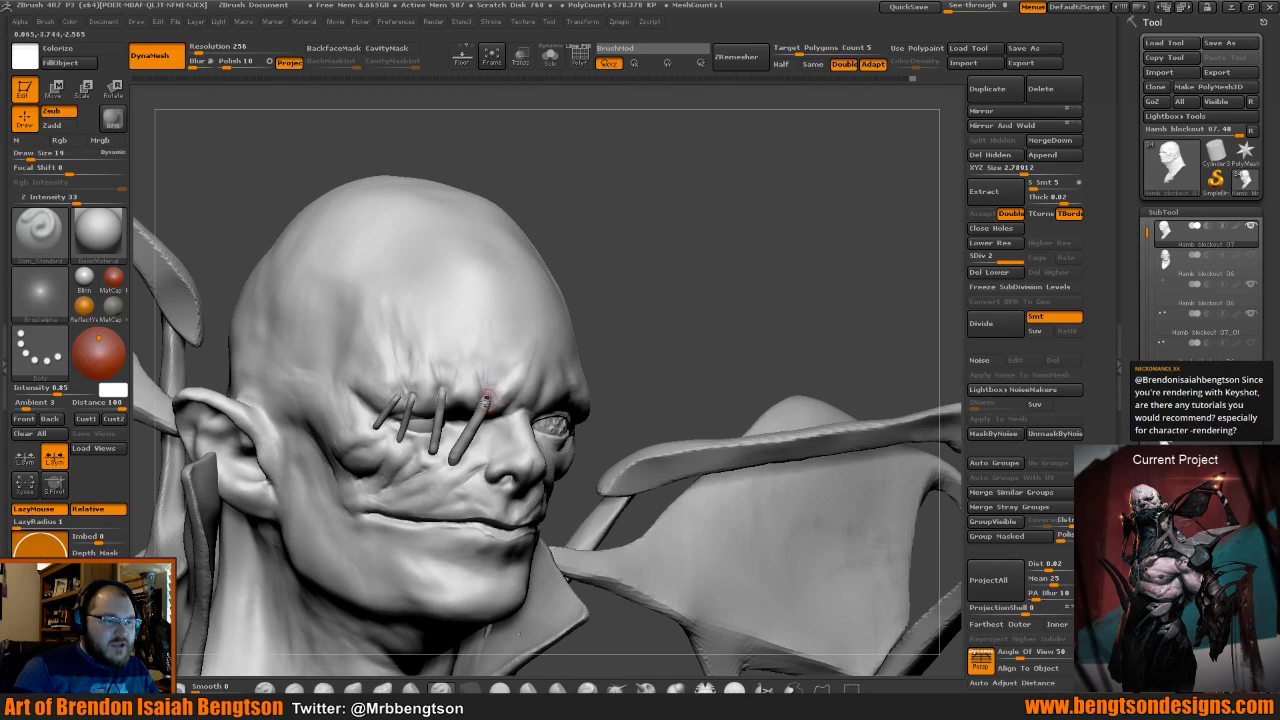
{"action": "mouse_move", "coordinate": [660, 292]}
{"action": "left_mouse_down"}
{"action": "mouse_move", "coordinate": [628, 340]}
{"action": "mouse_move", "coordinate": [677, 346]}
{"action": "mouse_move", "coordinate": [617, 320]}
{"action": "mouse_move", "coordinate": [646, 334]}
{"action": "mouse_move", "coordinate": [500, 380]}
{"action": "left_mouse_up"}
Isolate the head subtool and deepen the closed eyelid crease of the stitched eye with the Dam_Standard brush.
{"action": "key", "text": "alt+s"}
{"action": "key", "text": "alt+s"}
{"action": "key", "text": "alt+s"}
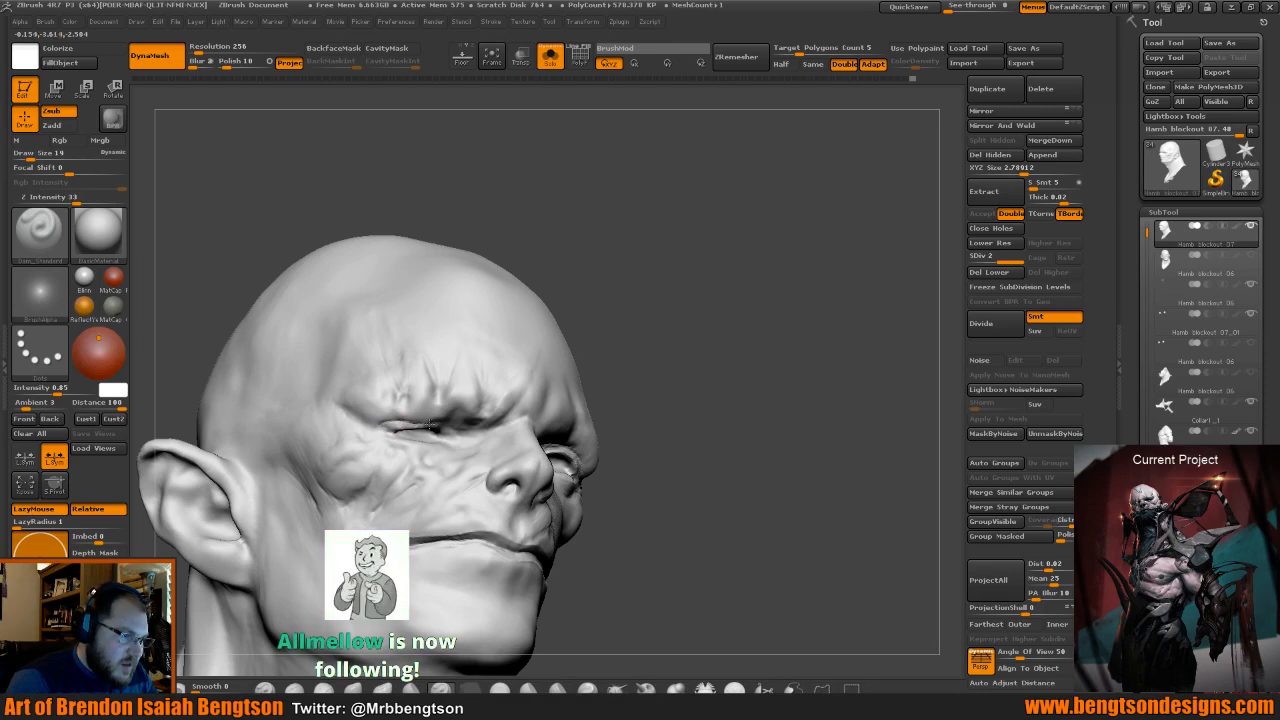
{"action": "left_click_drag", "start_coordinate": [630, 394], "coordinate": [447, 428]}
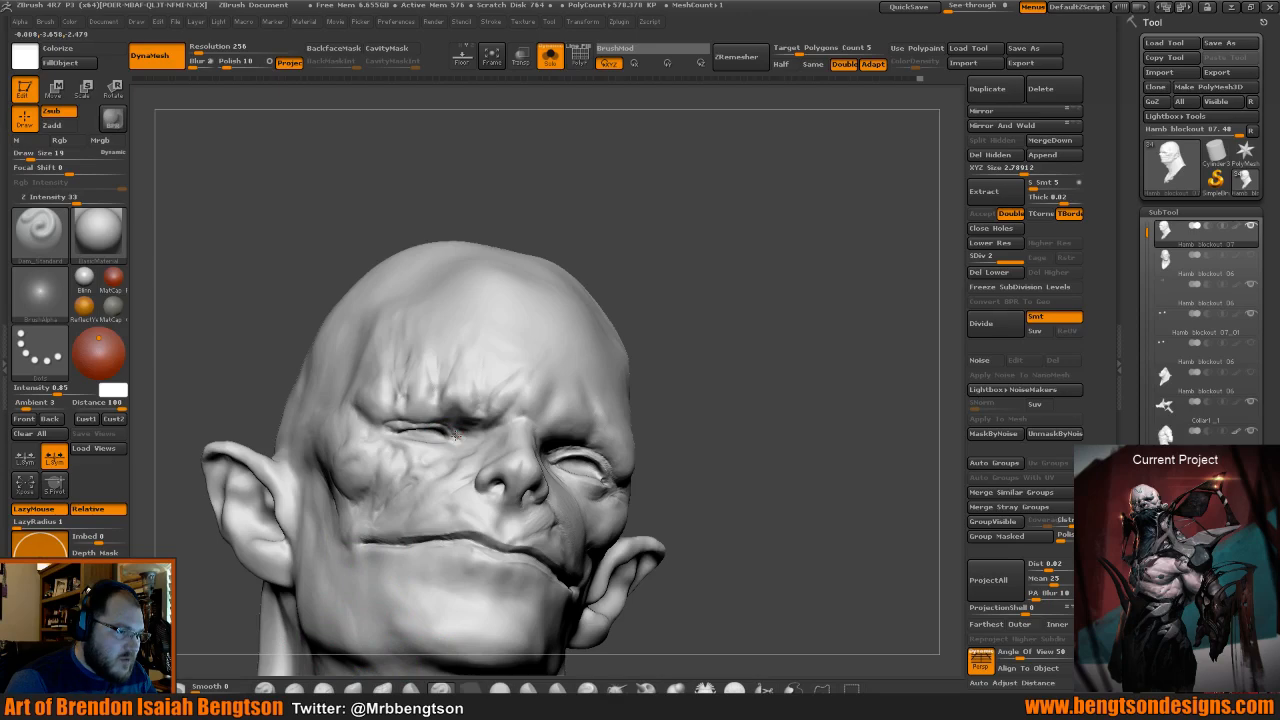
{"action": "left_click_drag", "start_coordinate": [537, 197], "coordinate": [385, 432]}
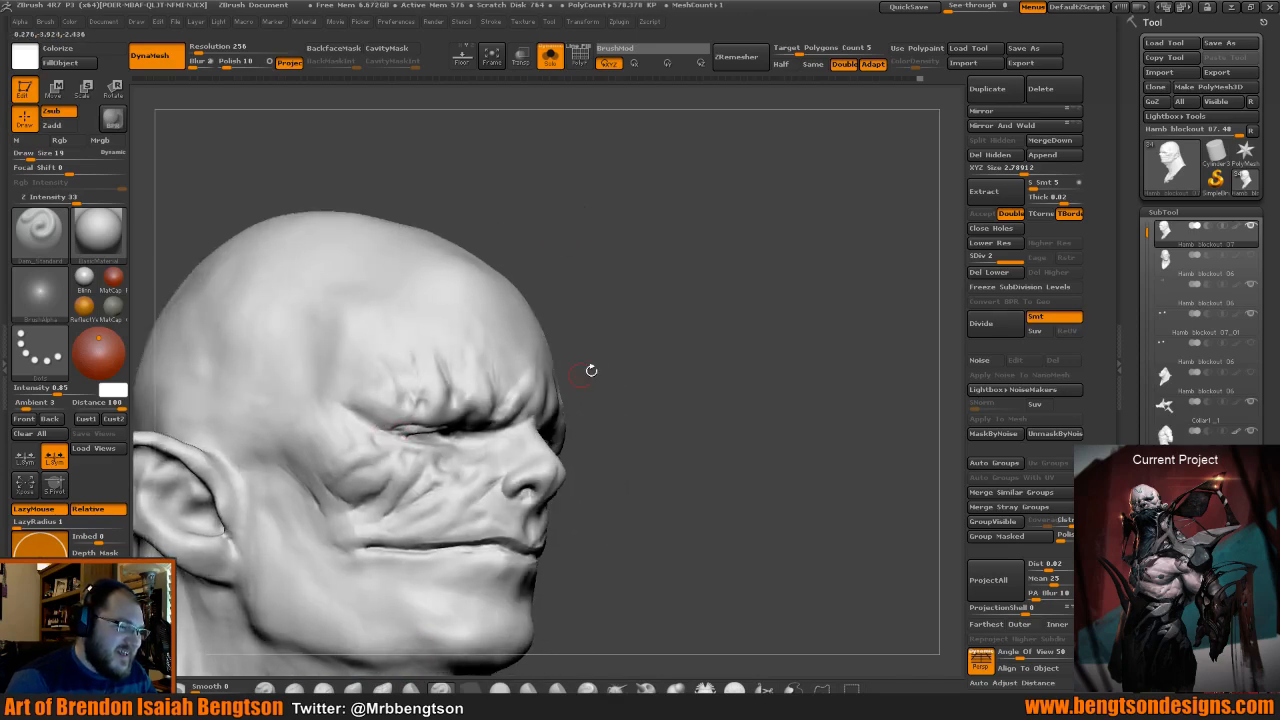
{"action": "left_click_drag", "start_coordinate": [589, 369], "coordinate": [372, 399]}
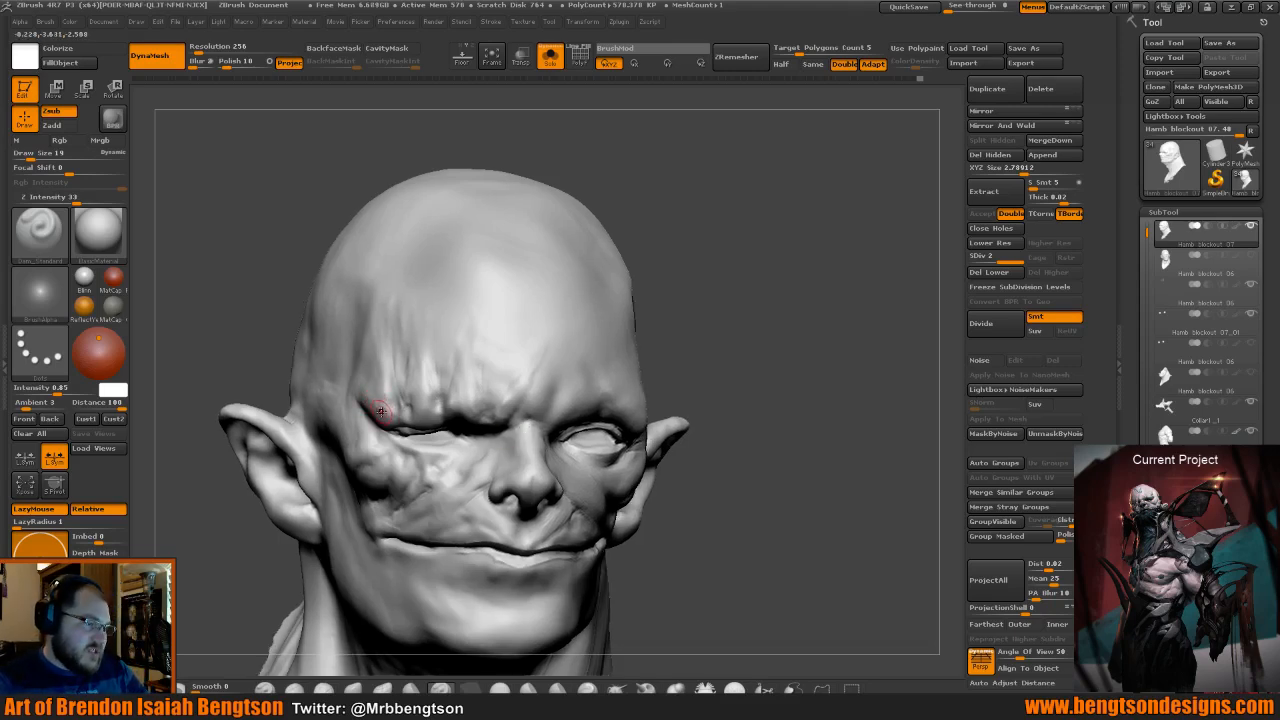
Carve the inner eye corner and the brow folds around the closed eye on the isolated head with Dam_Standard.
{"action": "left_click_drag", "start_coordinate": [650, 290], "coordinate": [757, 332]}
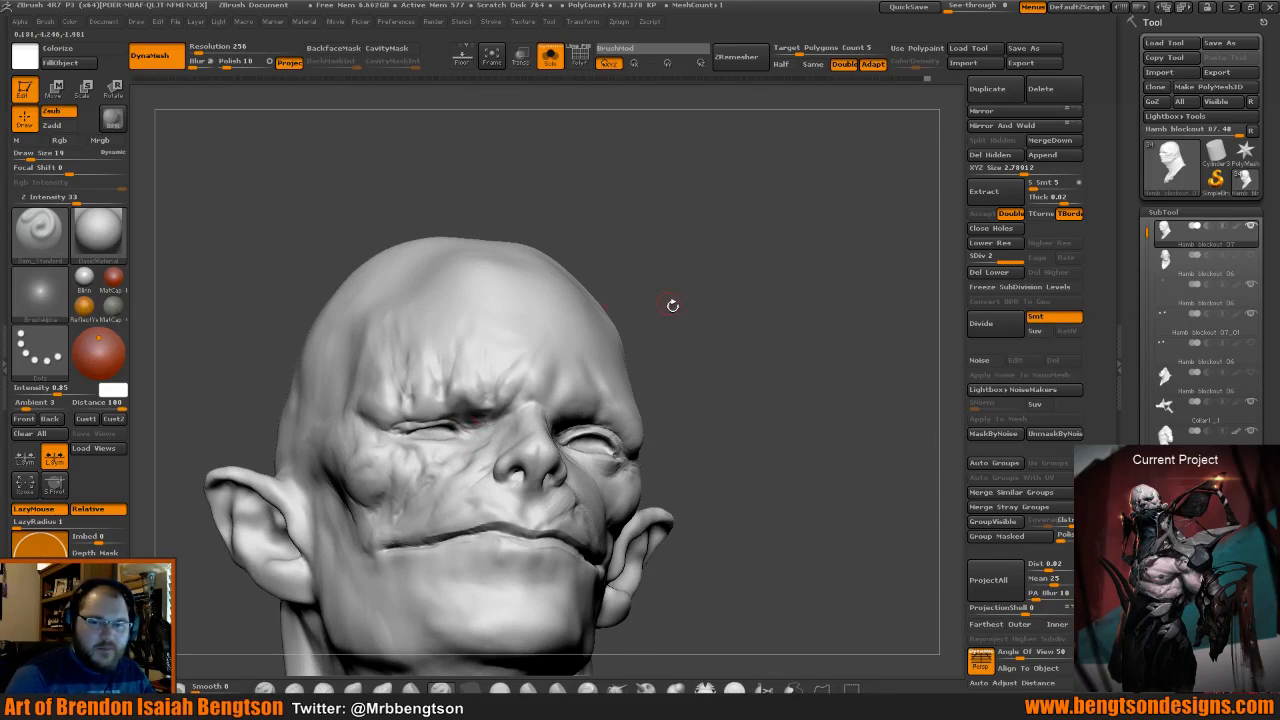
{"action": "left_click_drag", "start_coordinate": [671, 303], "coordinate": [445, 395]}
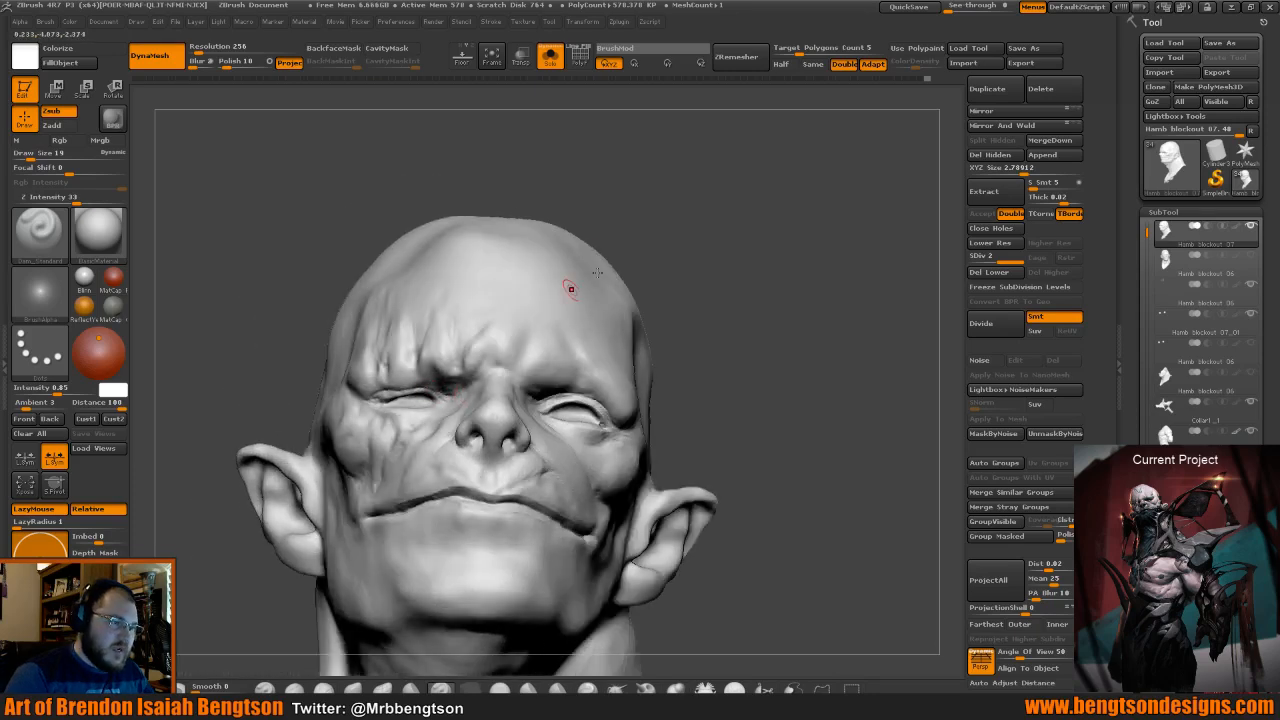
{"action": "left_click_drag", "start_coordinate": [570, 289], "coordinate": [631, 277]}
{"action": "left_click_drag", "start_coordinate": [531, 350], "coordinate": [687, 296]}
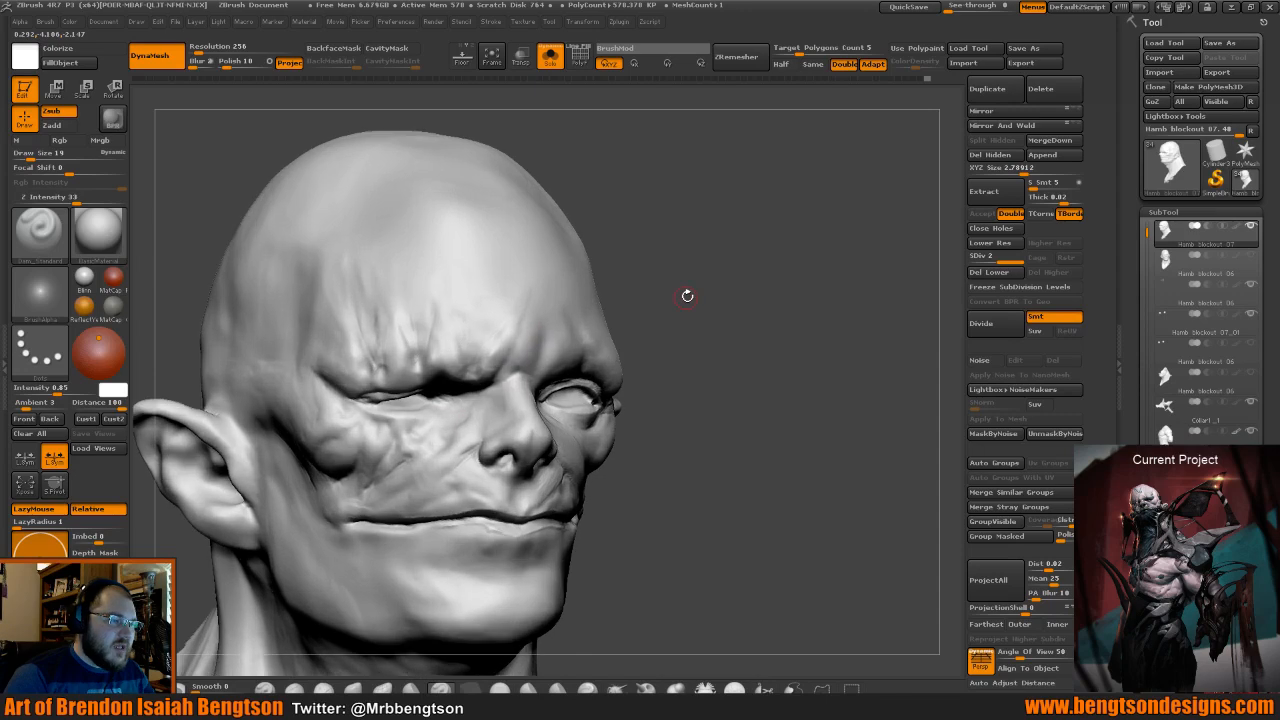
{"action": "left_click_drag", "start_coordinate": [688, 296], "coordinate": [320, 338]}
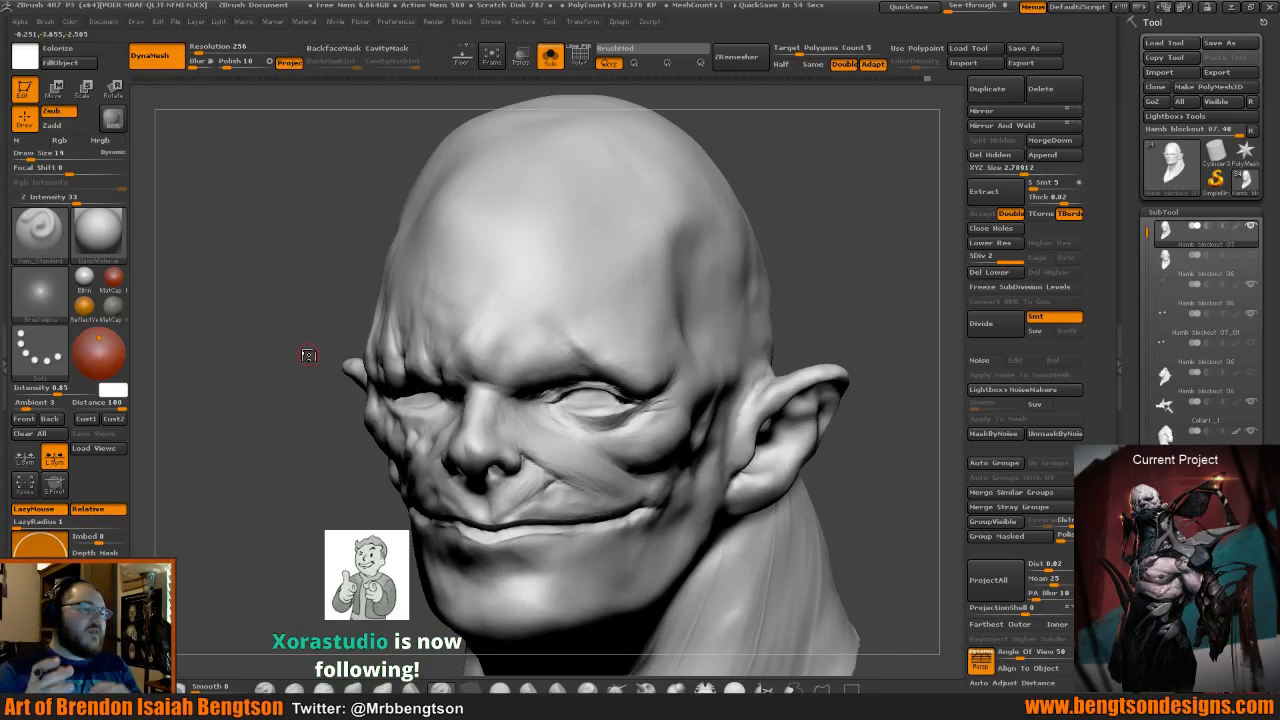
Show all visible subtools again and carve wrinkles at the outer corner of the stitched eye with Dam_Standard.
{"action": "mouse_move", "coordinate": [808, 211]}
{"action": "left_mouse_down"}
{"action": "mouse_move", "coordinate": [822, 238]}
{"action": "mouse_move", "coordinate": [858, 254]}
{"action": "left_mouse_up"}
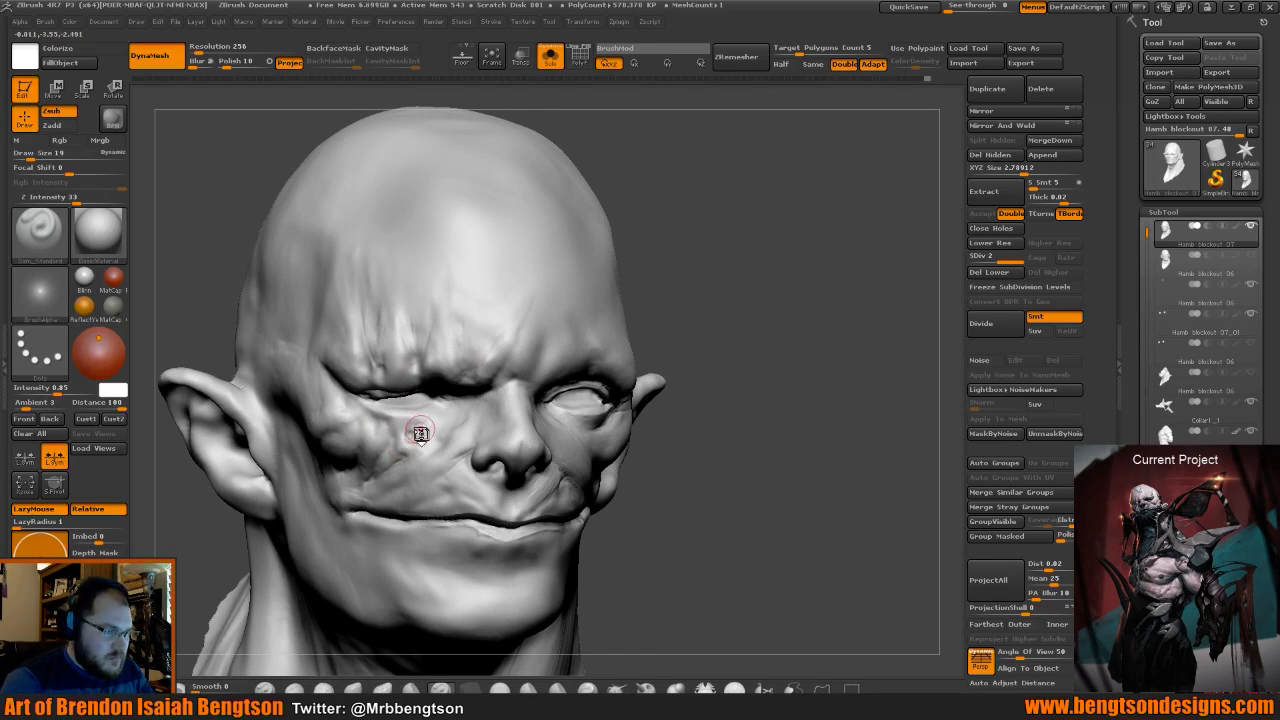
{"action": "key", "text": "alt+s"}
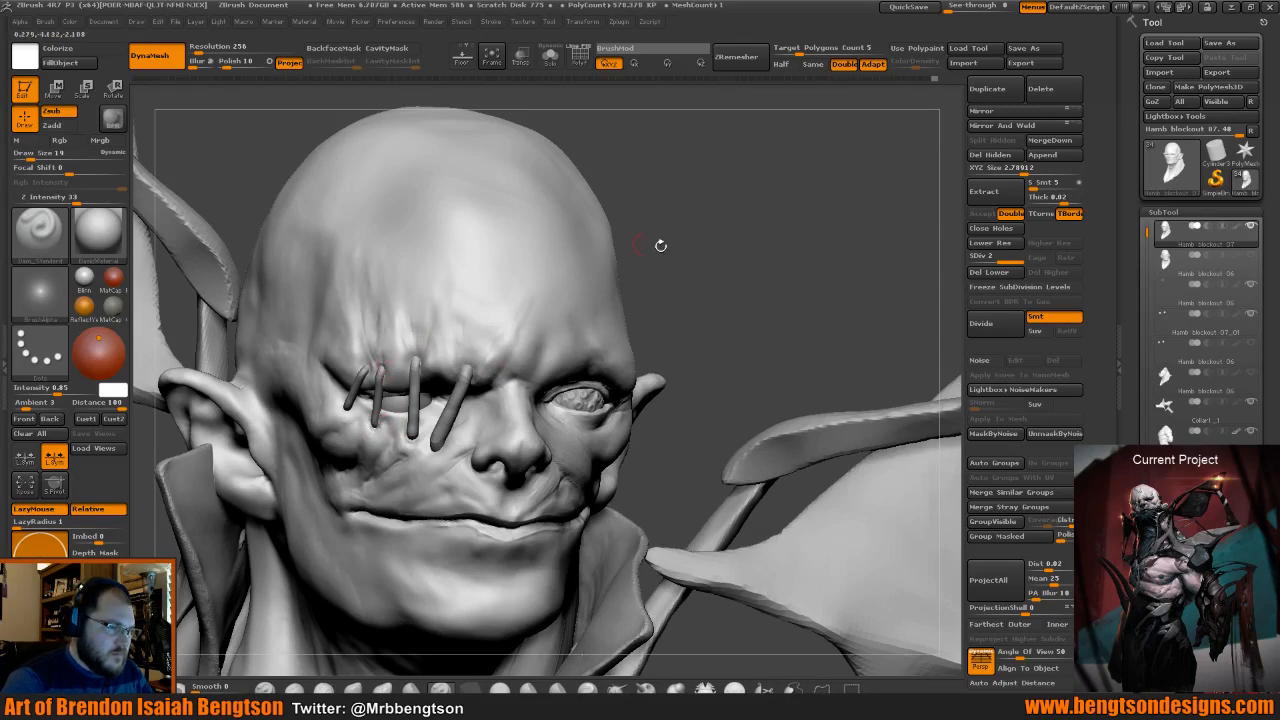
{"action": "left_click_drag", "start_coordinate": [660, 246], "coordinate": [579, 299]}
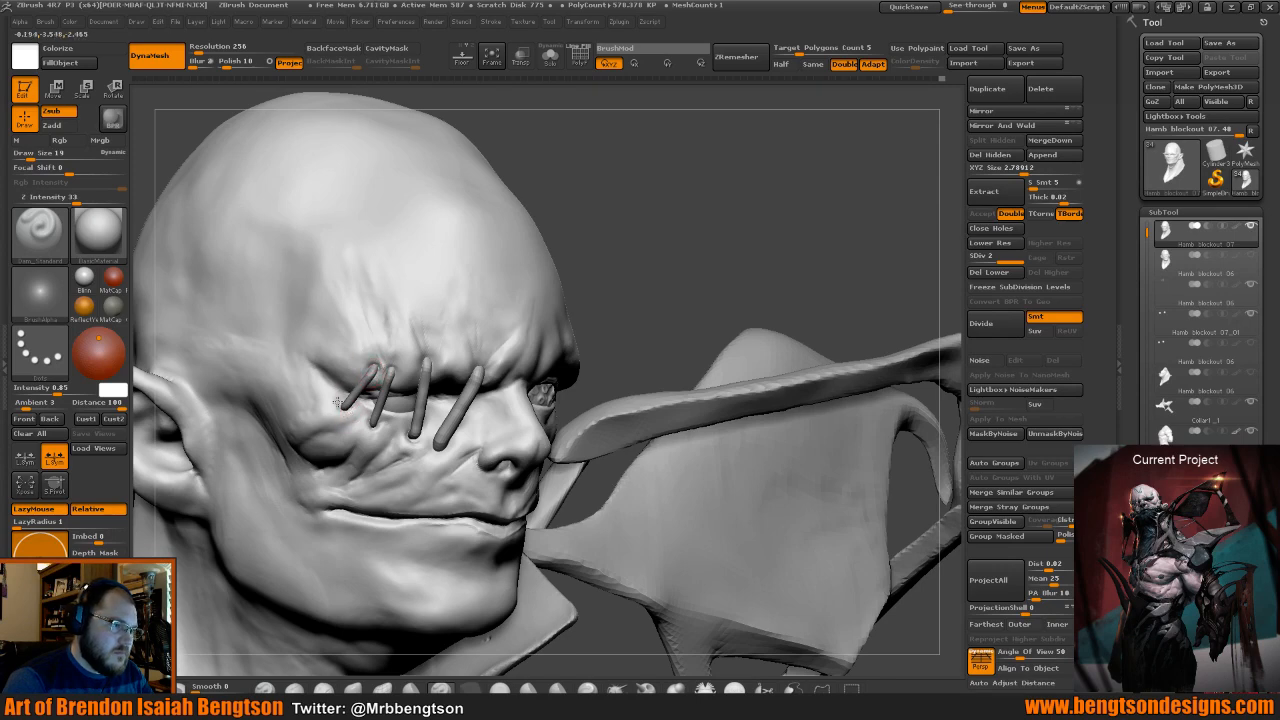
Build up the cheek folds on the open-eye side with the ClayBuildup brush at draw size 19.
{"action": "left_click_drag", "start_coordinate": [609, 243], "coordinate": [625, 253]}
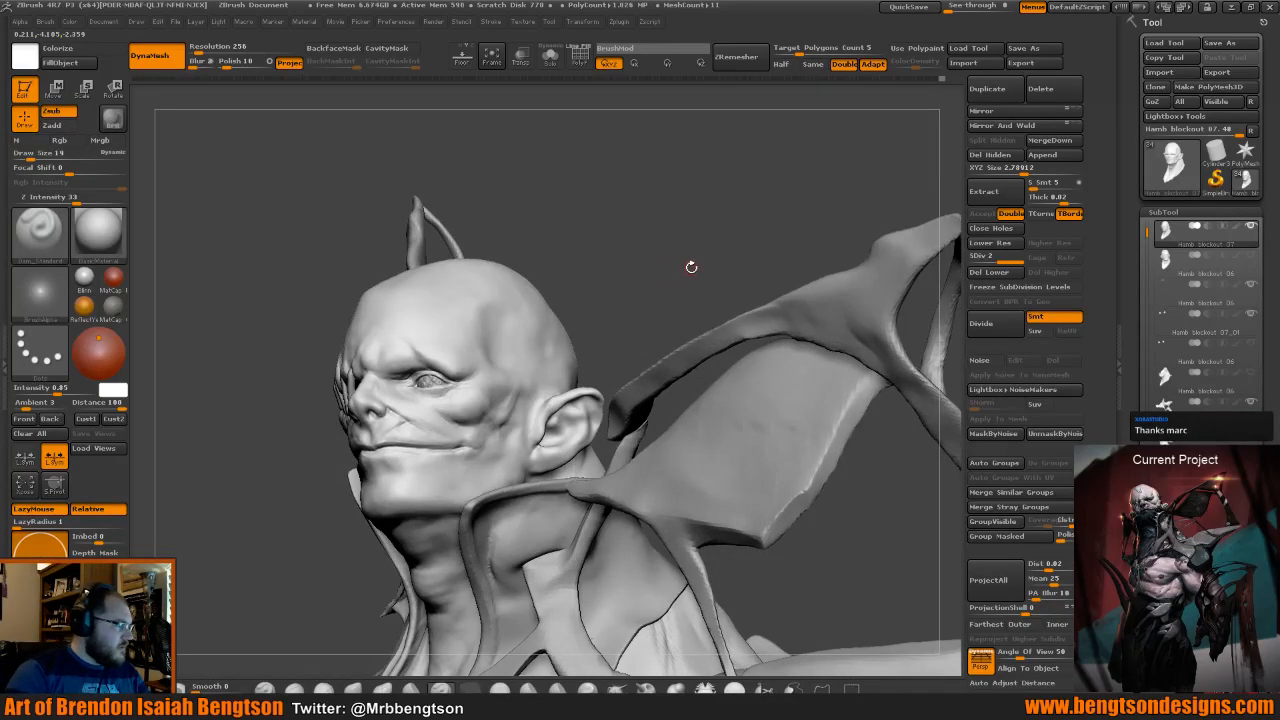
{"action": "mouse_move", "coordinate": [692, 263]}
{"action": "left_mouse_down"}
{"action": "mouse_move", "coordinate": [668, 251]}
{"action": "mouse_move", "coordinate": [612, 283]}
{"action": "left_mouse_up"}
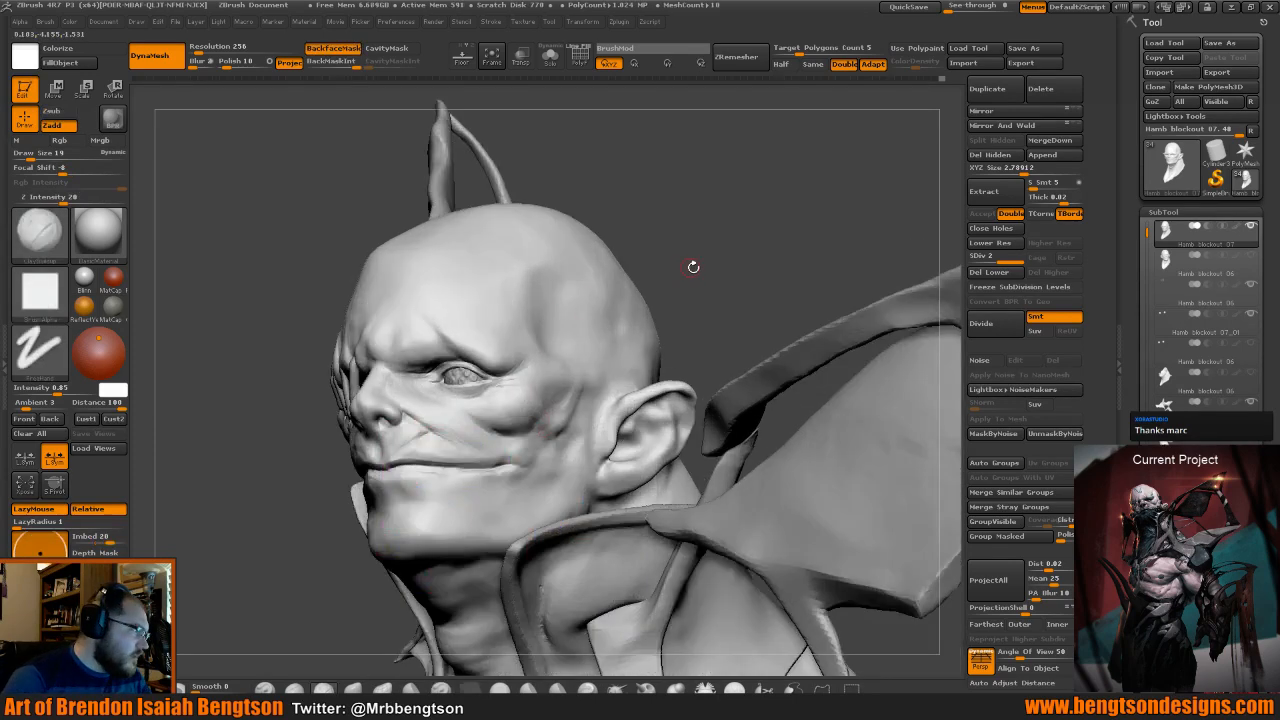
{"action": "mouse_move", "coordinate": [691, 266]}
{"action": "left_mouse_down"}
{"action": "mouse_move", "coordinate": [701, 271]}
{"action": "mouse_move", "coordinate": [660, 289]}
{"action": "left_mouse_up"}
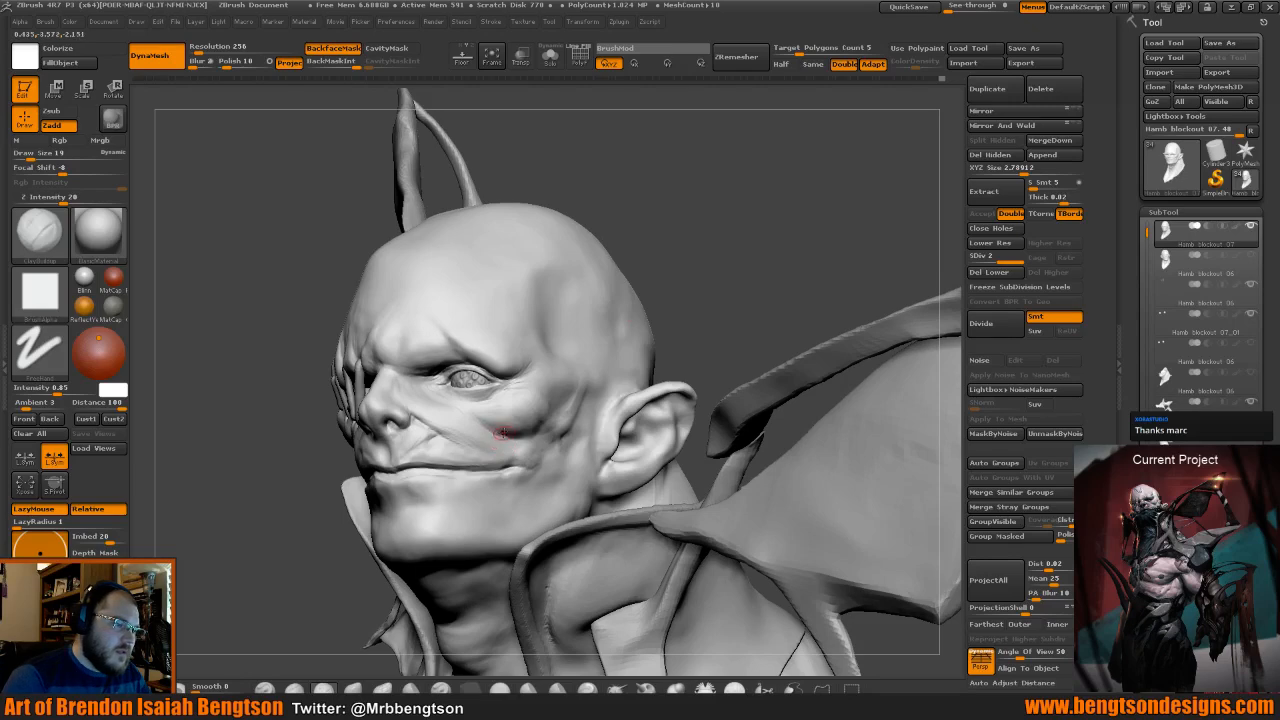
Carve the crease under the cheekbone on the open-eye side with the Dam_Standard brush.
{"action": "key", "text": "b"}
{"action": "key", "text": "d"}
{"action": "key", "text": "s"}
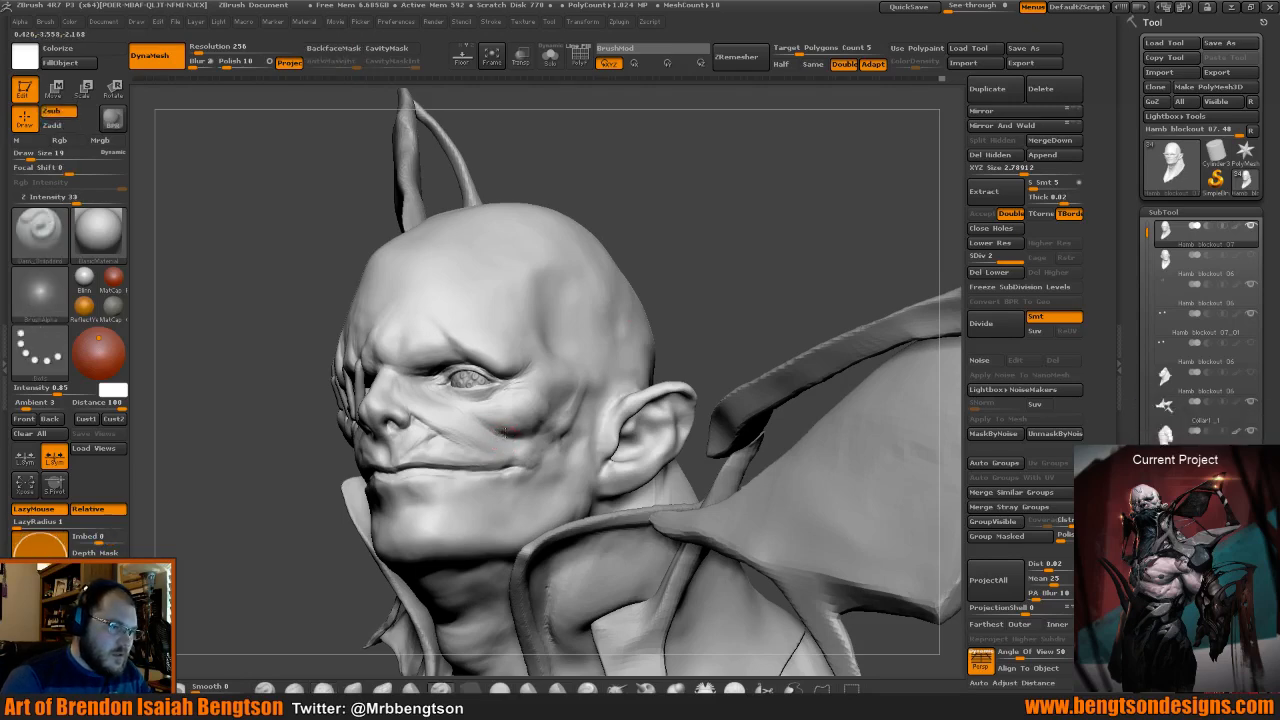
{"action": "left_click_drag", "start_coordinate": [504, 430], "coordinate": [507, 436]}
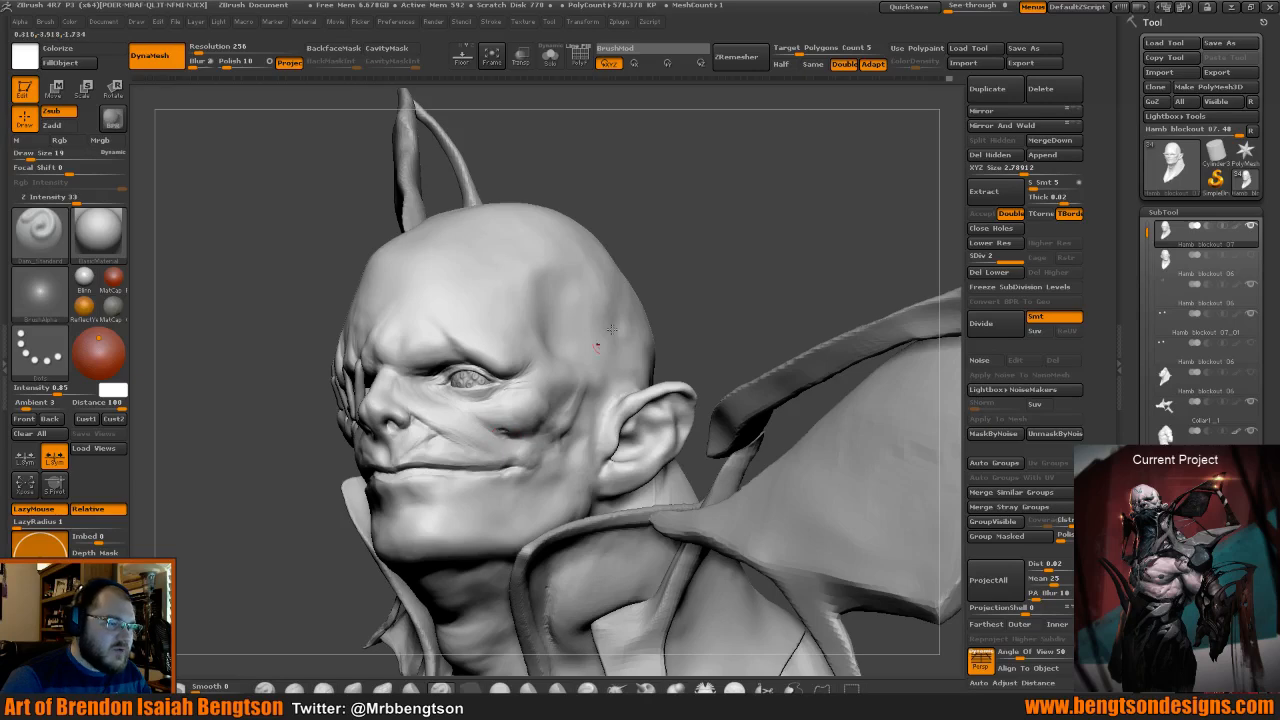
{"action": "left_click_drag", "start_coordinate": [692, 280], "coordinate": [696, 296], "text": "alt"}
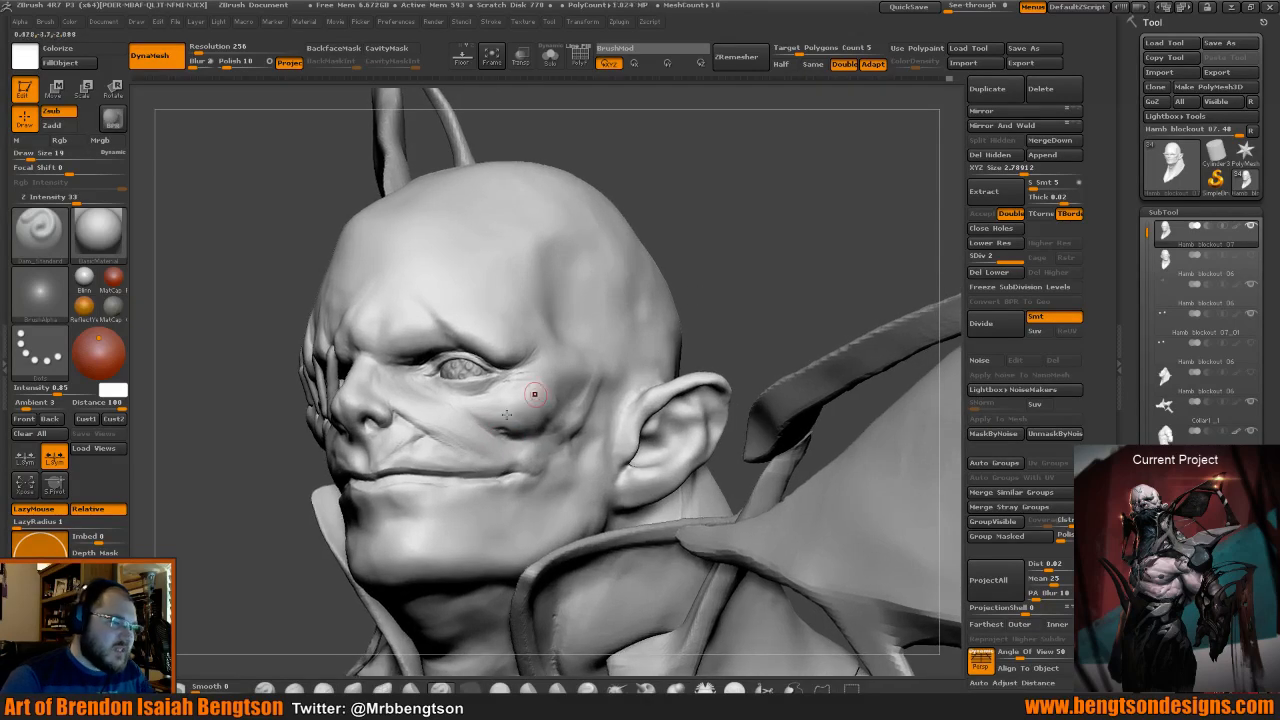
Build up the cheek along the end of the smile fold on the open-eye side with ClayBuildup.
{"action": "key", "text": "b"}
{"action": "key", "text": "c"}
{"action": "key", "text": "b"}
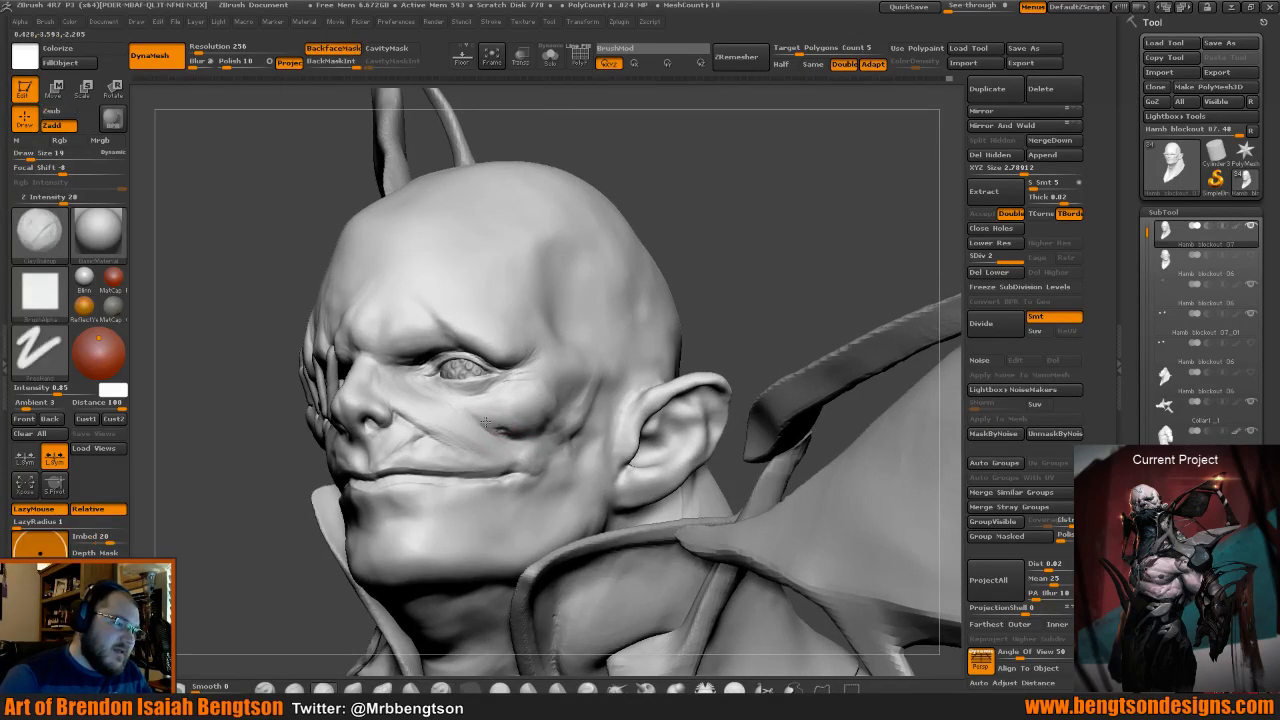
{"action": "left_click_drag", "start_coordinate": [490, 423], "coordinate": [508, 435]}
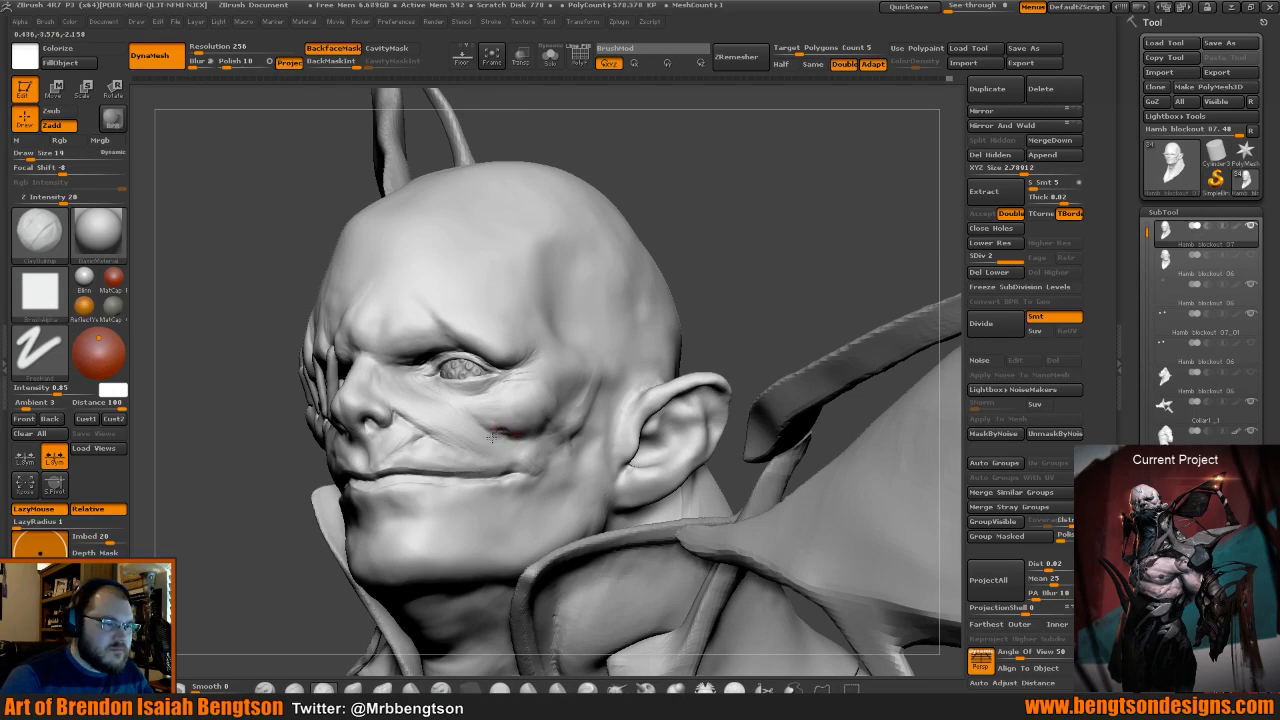
Build up the cheek in front of the ear with ClayBuildup at draw size 35, and briefly isolate the head to check it.
{"action": "mouse_move", "coordinate": [737, 270]}
{"action": "left_mouse_down"}
{"action": "mouse_move", "coordinate": [590, 406]}
{"action": "mouse_move", "coordinate": [574, 370]}
{"action": "left_mouse_up"}
{"action": "key", "text": "space"}
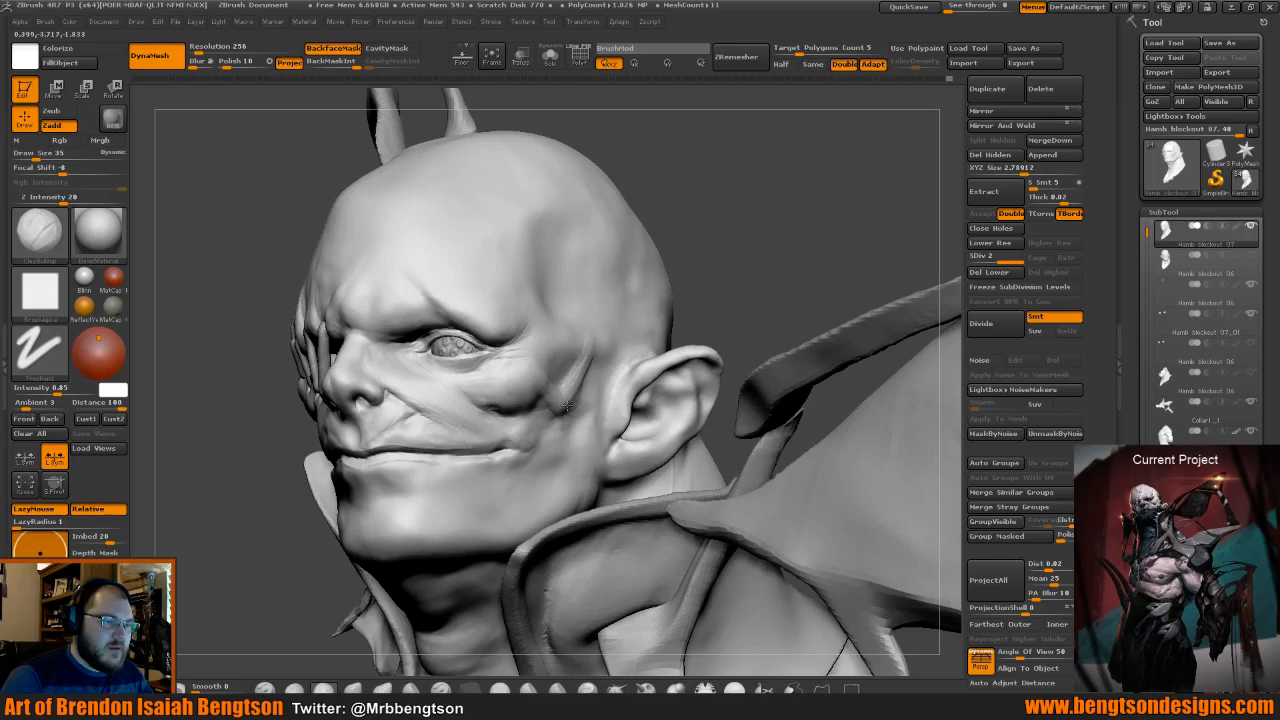
{"action": "key", "text": "alt+shift+s"}
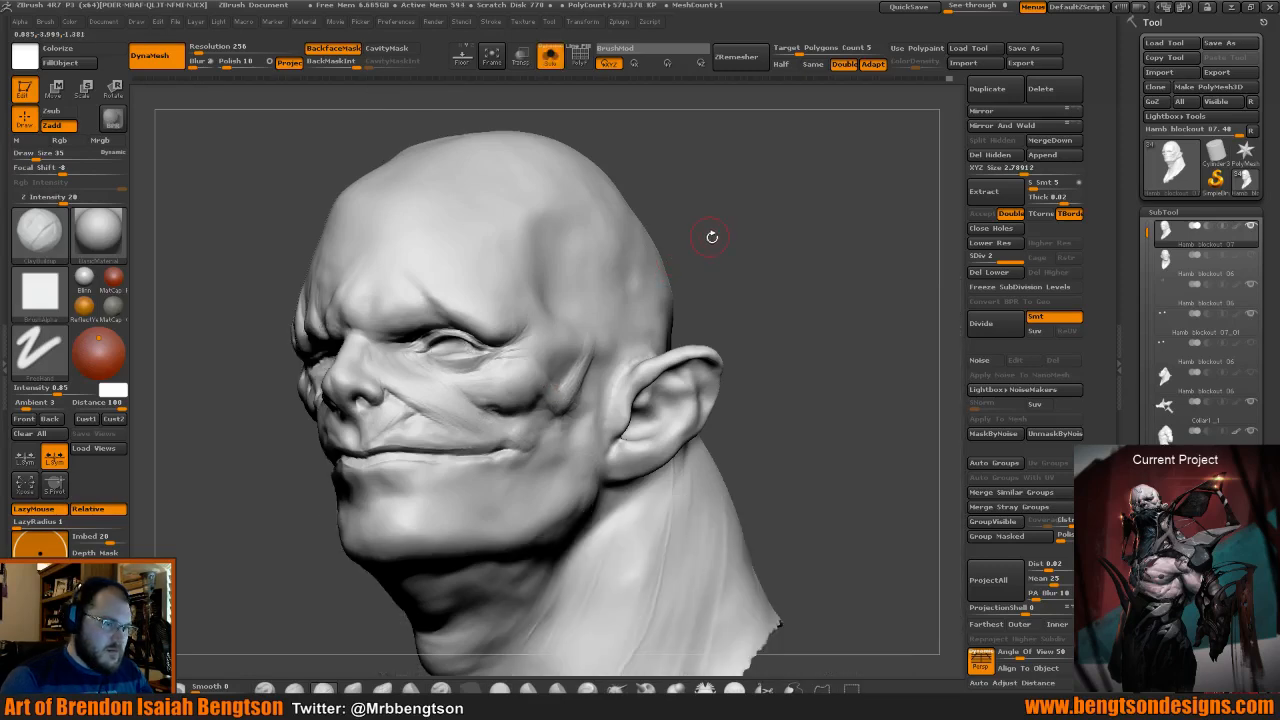
{"action": "key", "text": "alt+shift+s"}
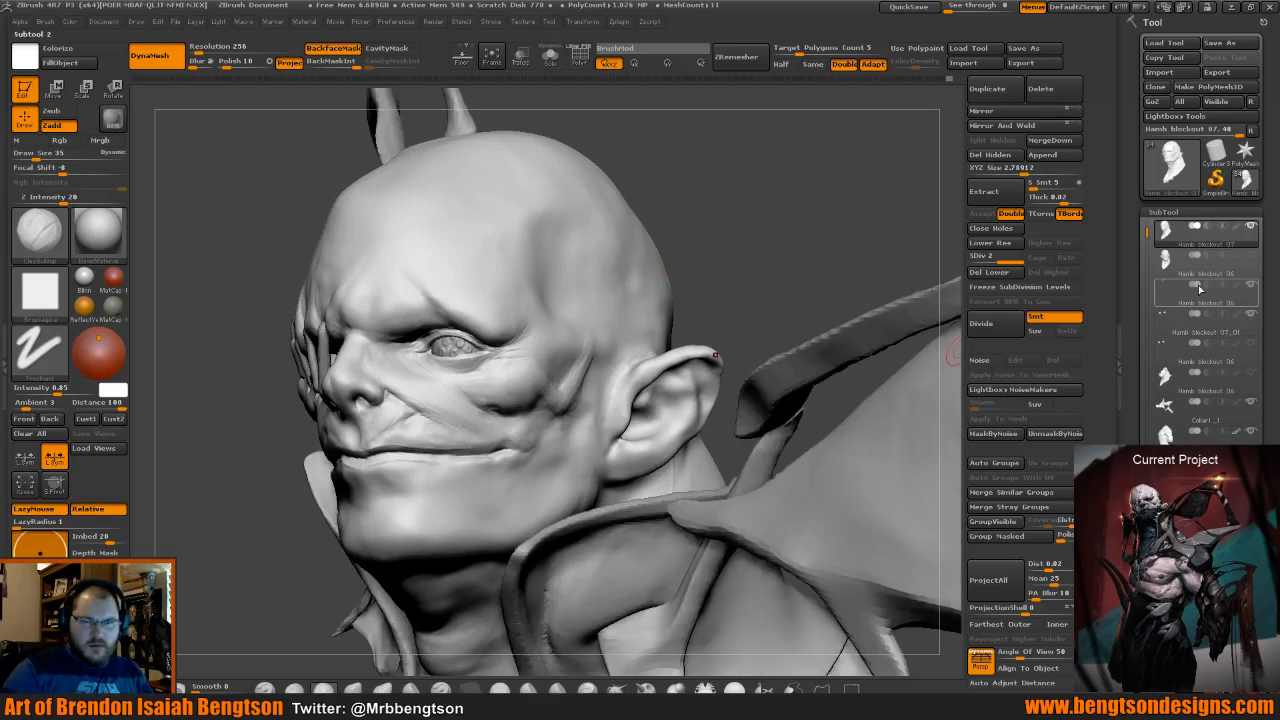
Unhide the mask covering the lower face and select the Move Topological brush.
{"action": "mouse_move", "coordinate": [1249, 261]}
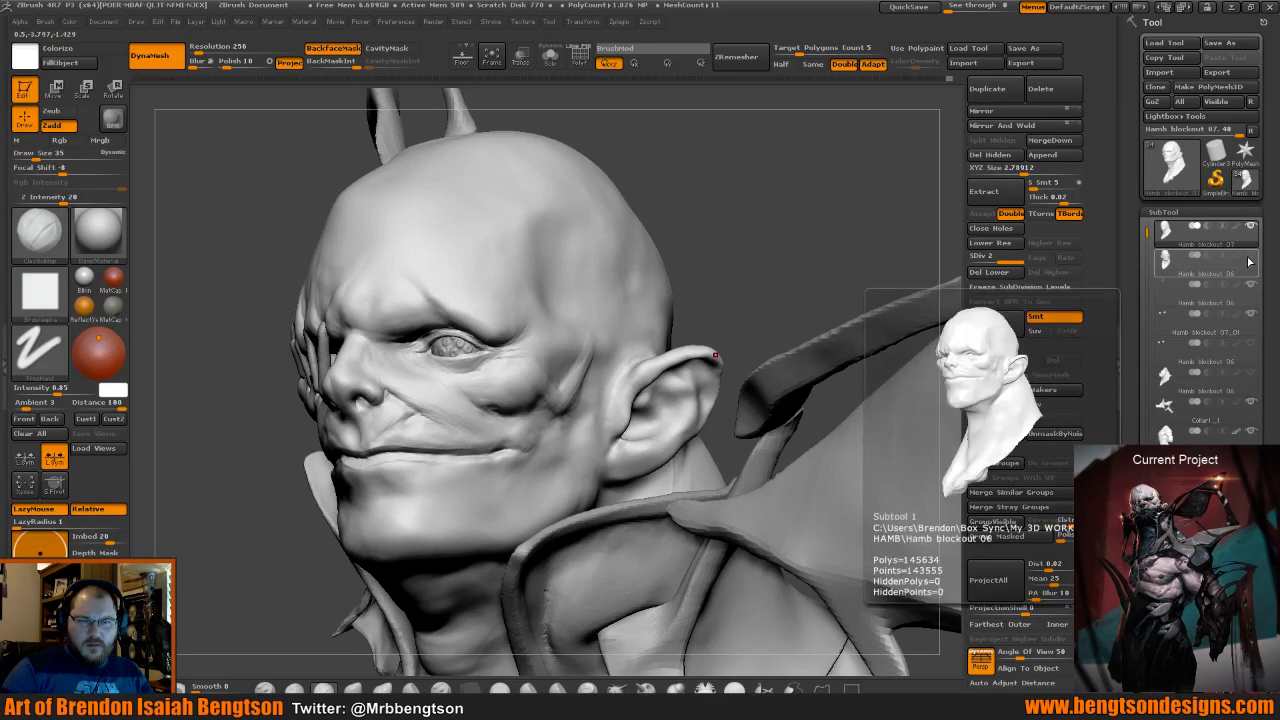
{"action": "left_click", "coordinate": [1251, 372]}
{"action": "mouse_move", "coordinate": [766, 251]}
{"action": "left_mouse_down"}
{"action": "mouse_move", "coordinate": [752, 254]}
{"action": "mouse_move", "coordinate": [761, 262]}
{"action": "left_mouse_up"}
{"action": "key", "text": "b"}
{"action": "key", "text": "m"}
{"action": "key", "text": "t"}
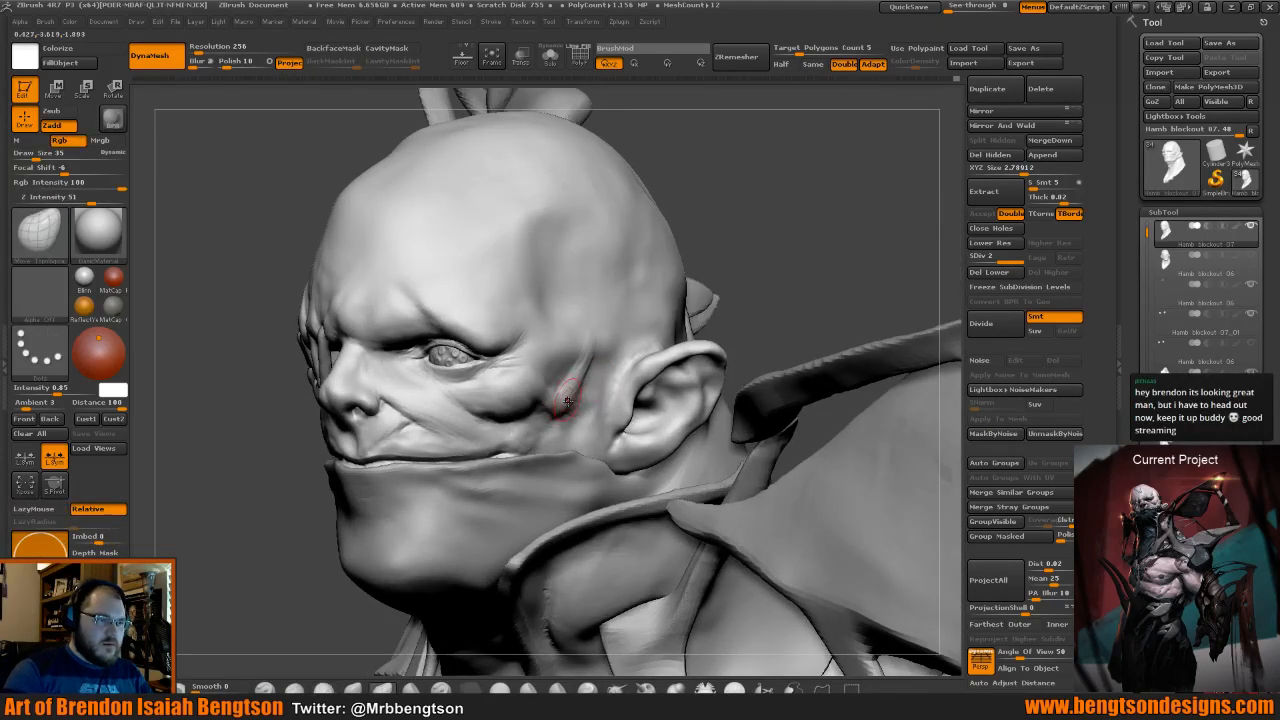
Build up the hanging fold between the cheek and the ear on the open-eye side with ClayBuildup at draw size 35.
{"action": "key", "text": "b"}
{"action": "key", "text": "c"}
{"action": "key", "text": "b"}
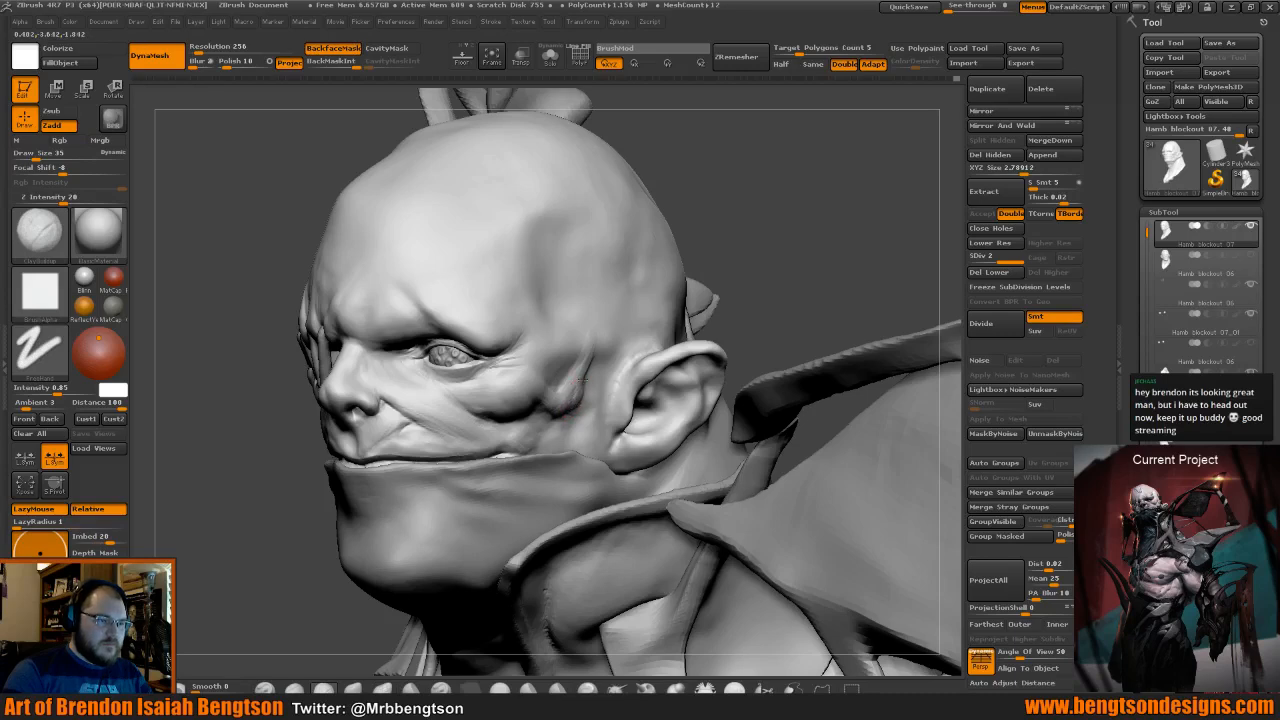
{"action": "left_click_drag", "start_coordinate": [577, 399], "coordinate": [572, 412]}
{"action": "mouse_move", "coordinate": [830, 216]}
{"action": "left_mouse_down"}
{"action": "mouse_move", "coordinate": [772, 224]}
{"action": "mouse_move", "coordinate": [552, 397]}
{"action": "mouse_move", "coordinate": [580, 408]}
{"action": "mouse_move", "coordinate": [594, 394]}
{"action": "left_mouse_up"}
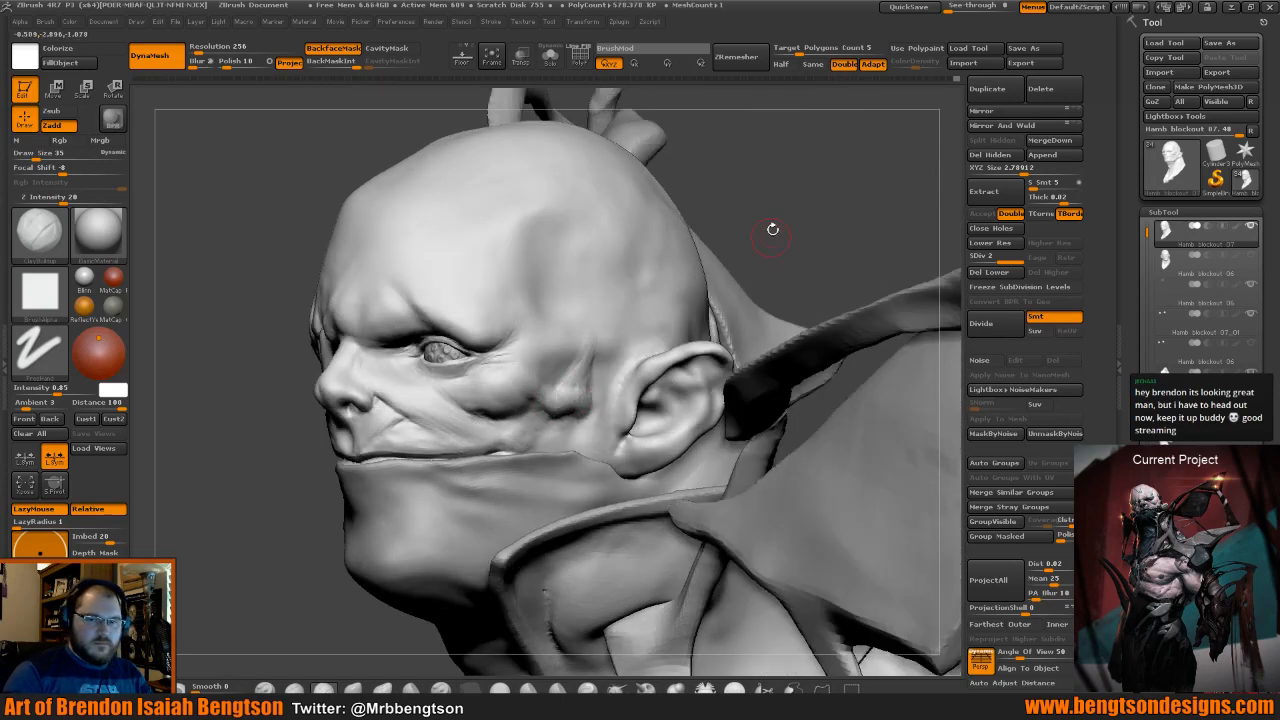
{"action": "left_click_drag", "start_coordinate": [773, 229], "coordinate": [740, 211]}
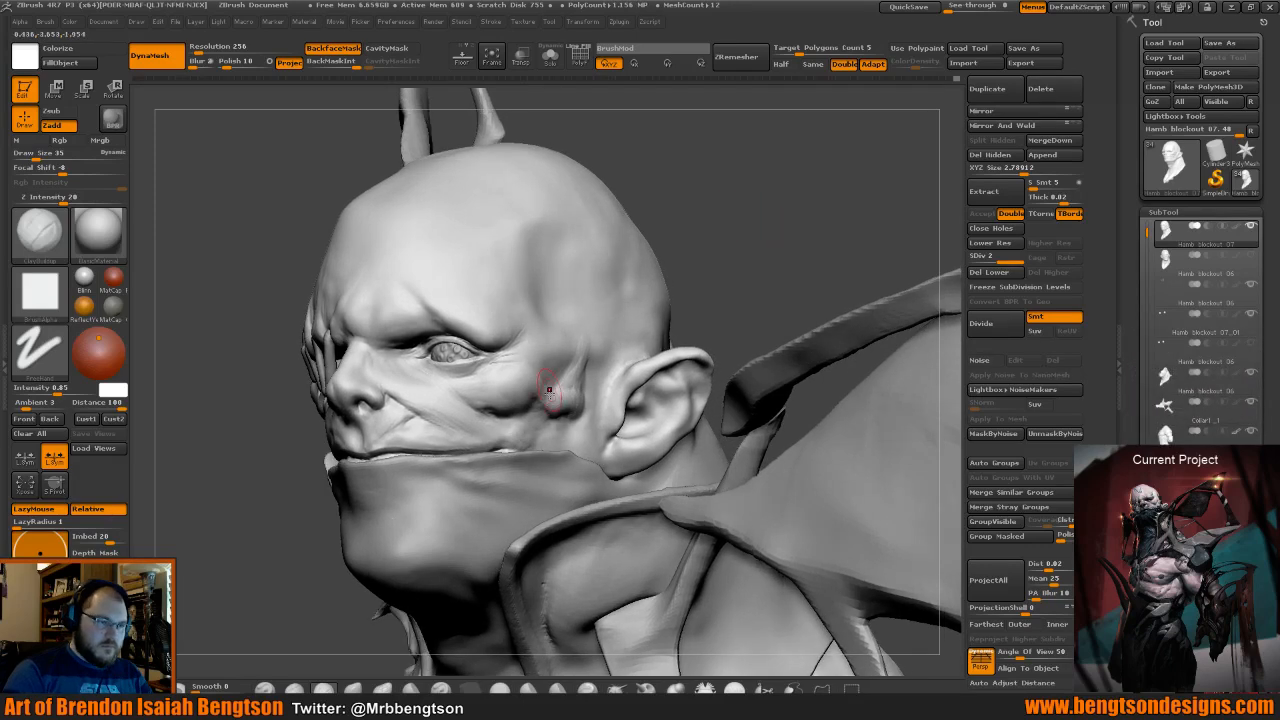
{"action": "mouse_move", "coordinate": [551, 407]}
{"action": "left_mouse_down"}
{"action": "mouse_move", "coordinate": [562, 410]}
{"action": "mouse_move", "coordinate": [557, 400]}
{"action": "left_mouse_up"}
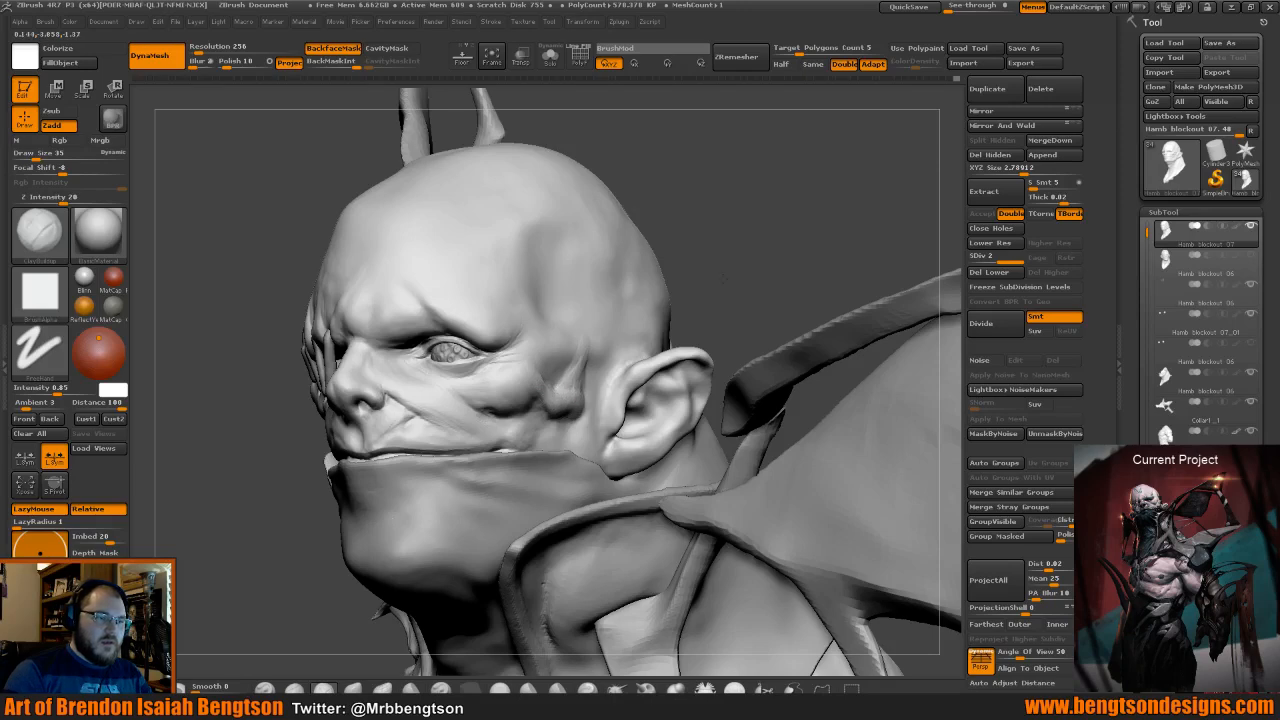
{"action": "mouse_move", "coordinate": [710, 278]}
{"action": "left_mouse_down"}
{"action": "mouse_move", "coordinate": [755, 270]}
{"action": "mouse_move", "coordinate": [640, 290]}
{"action": "left_mouse_up"}
{"action": "left_click_drag", "start_coordinate": [574, 400], "coordinate": [561, 396]}
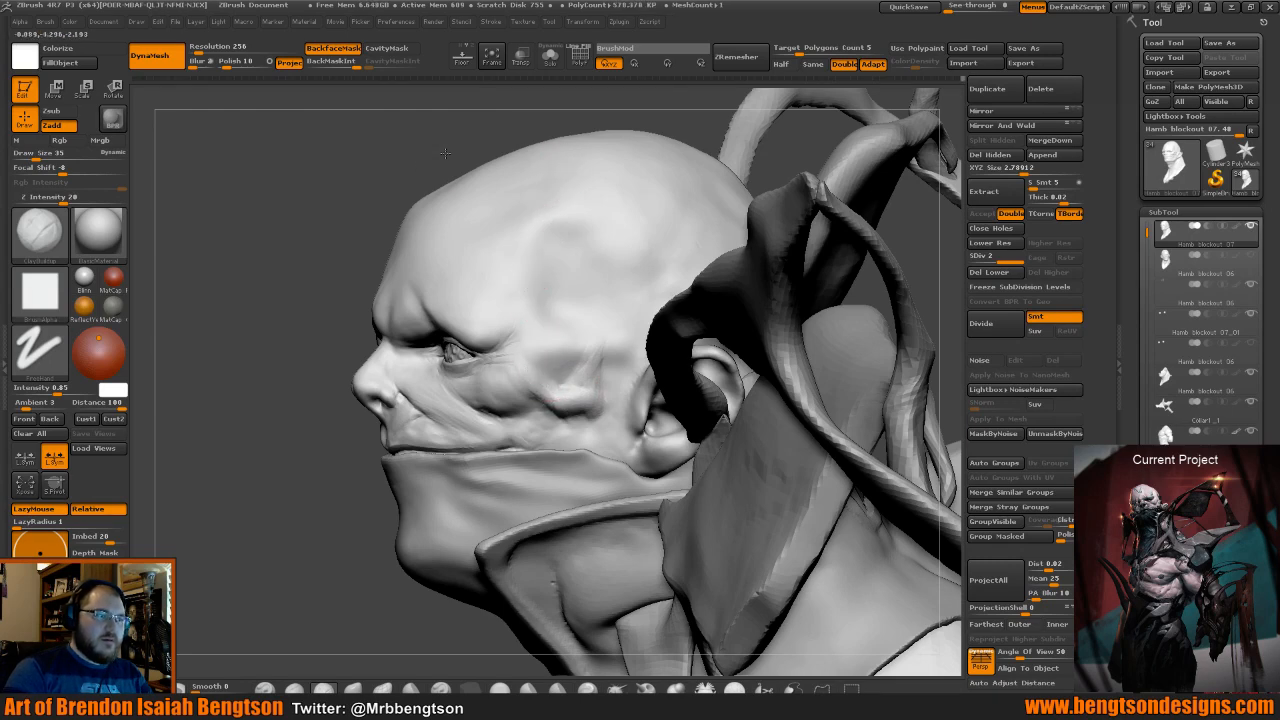
Reshape the fold in front of the ear on the open-eye side with the Move Topological brush at draw size 47.
{"action": "mouse_move", "coordinate": [424, 165]}
{"action": "left_mouse_down"}
{"action": "mouse_move", "coordinate": [685, 304]}
{"action": "mouse_move", "coordinate": [731, 240]}
{"action": "mouse_move", "coordinate": [770, 262]}
{"action": "left_mouse_up"}
{"action": "key", "text": "b"}
{"action": "key", "text": "m"}
{"action": "key", "text": "t"}
{"action": "key", "text": "space"}
{"action": "left_click_drag", "start_coordinate": [602, 374], "coordinate": [604, 376]}
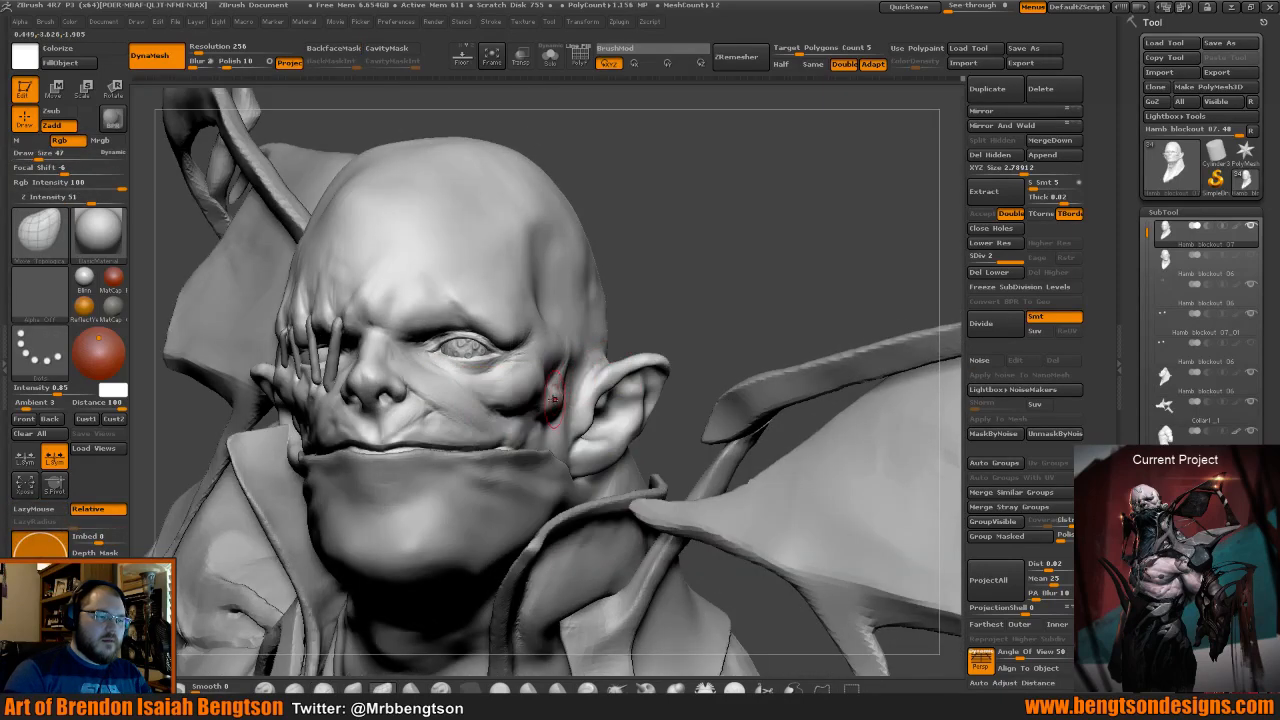
{"action": "left_click_drag", "start_coordinate": [552, 412], "coordinate": [566, 398]}
{"action": "left_click_drag", "start_coordinate": [790, 245], "coordinate": [622, 280]}
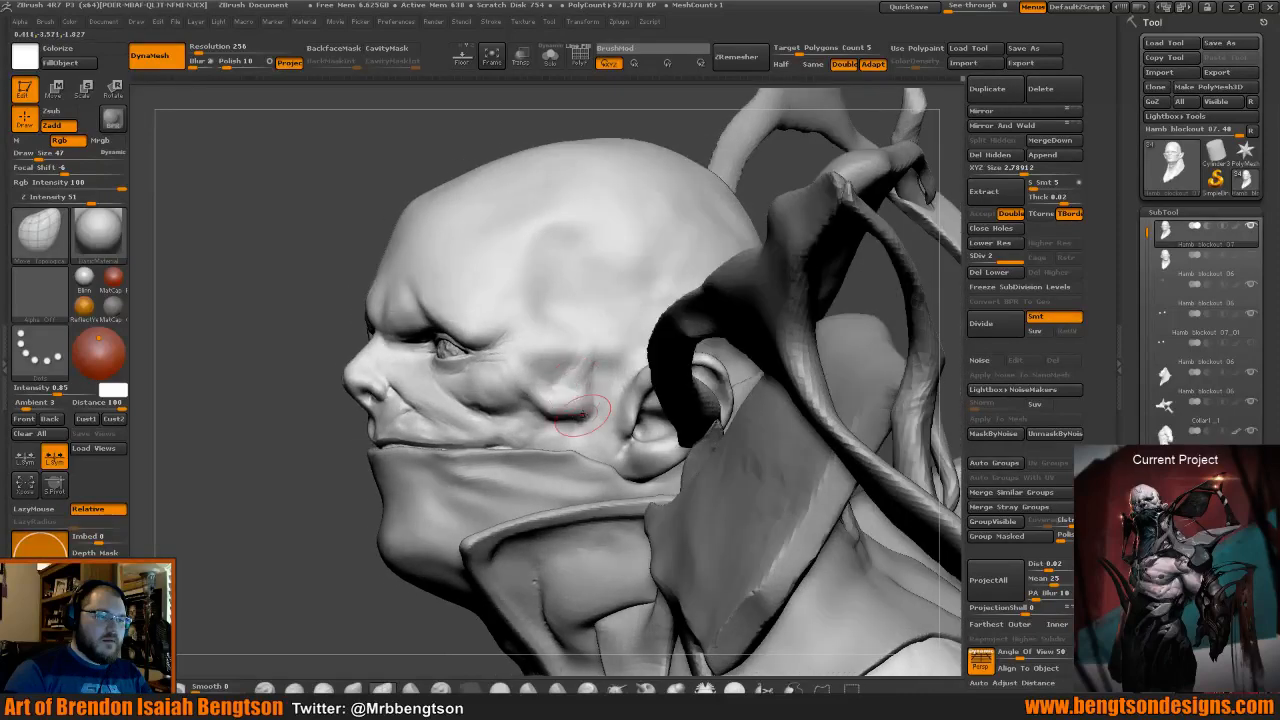
{"action": "left_click_drag", "start_coordinate": [588, 417], "coordinate": [582, 414]}
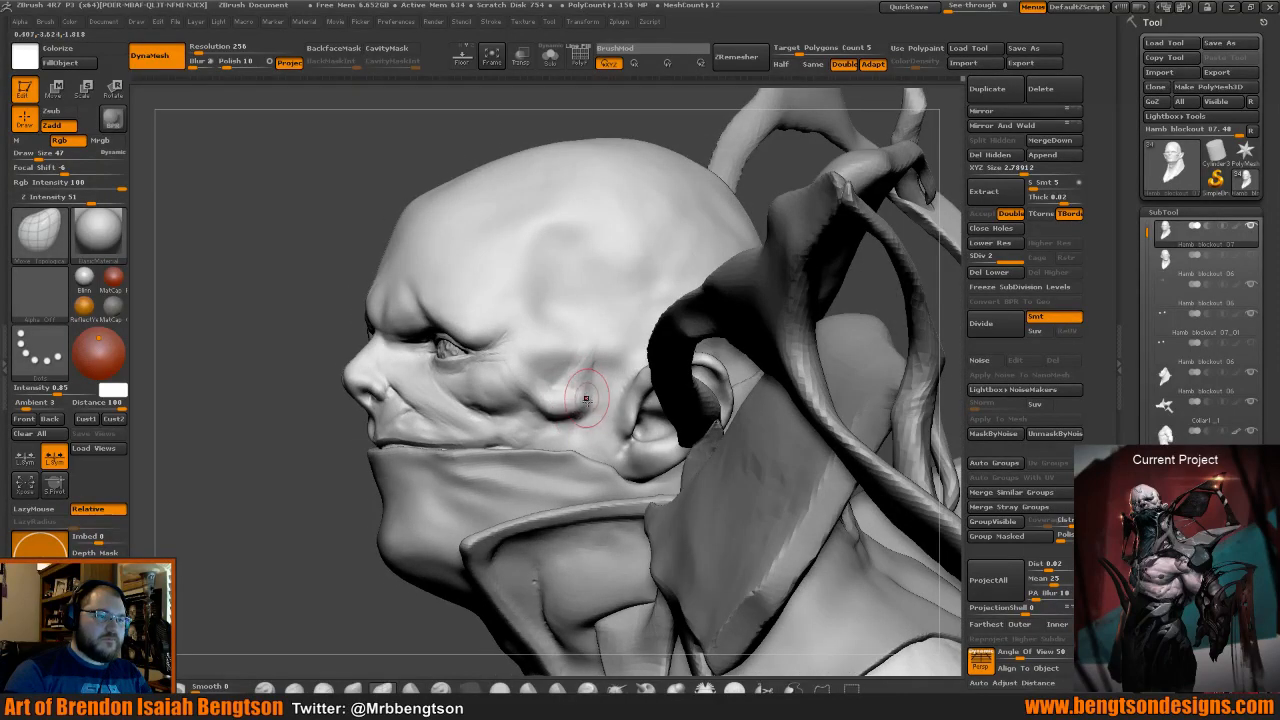
{"action": "mouse_move", "coordinate": [314, 303]}
{"action": "left_mouse_down"}
{"action": "mouse_move", "coordinate": [296, 289]}
{"action": "mouse_move", "coordinate": [330, 295]}
{"action": "left_mouse_up"}
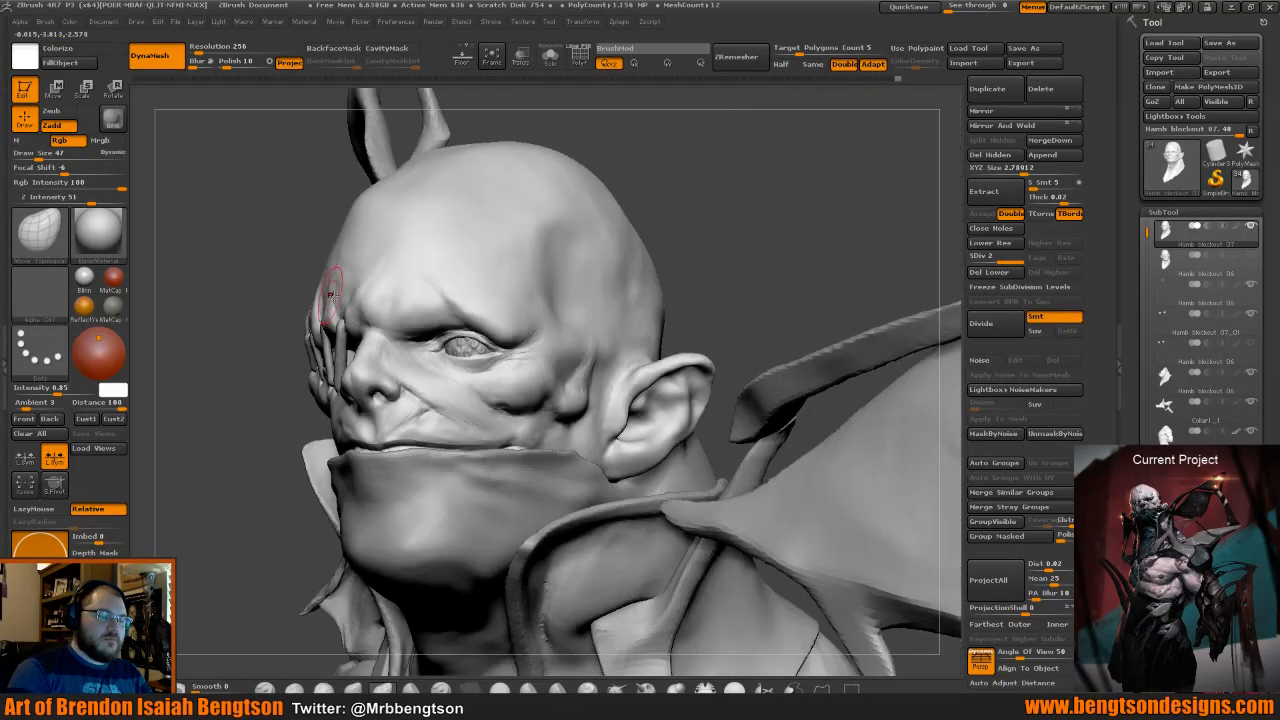
{"action": "mouse_move", "coordinate": [748, 246]}
{"action": "left_mouse_down"}
{"action": "mouse_move", "coordinate": [765, 256]}
{"action": "mouse_move", "coordinate": [754, 263]}
{"action": "left_mouse_up"}
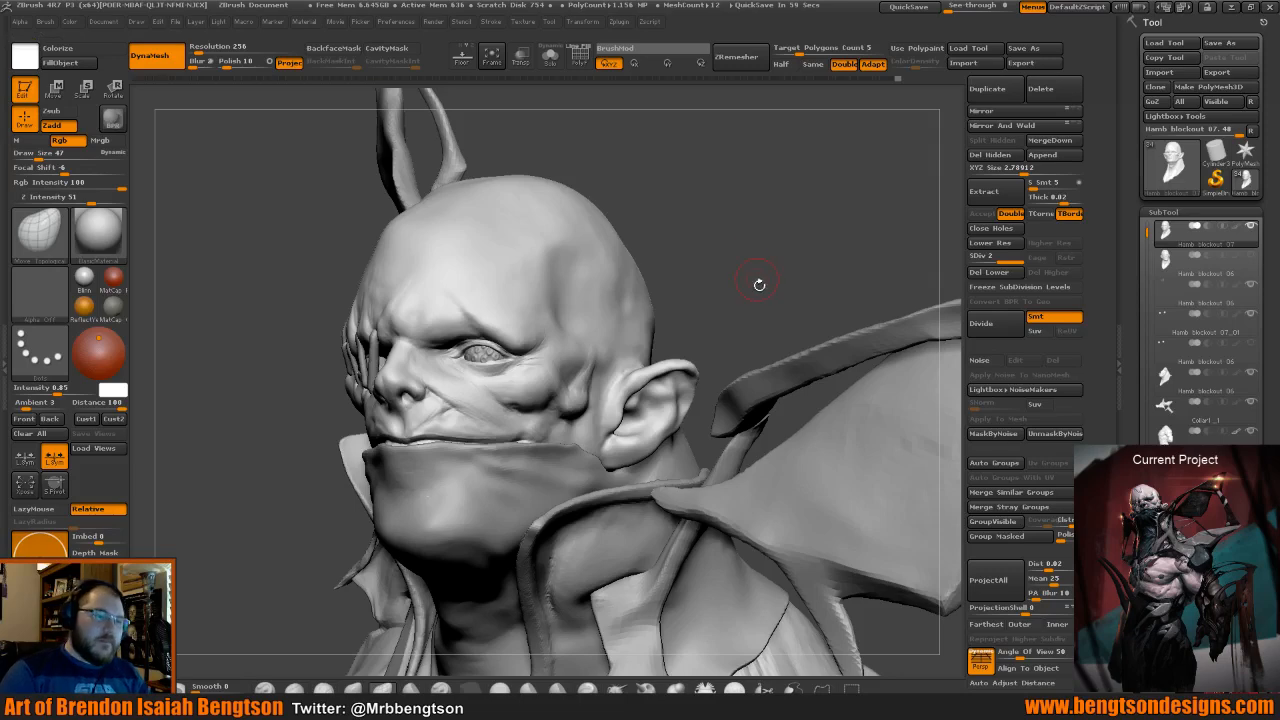
{"action": "left_click_drag", "start_coordinate": [757, 283], "coordinate": [751, 233]}
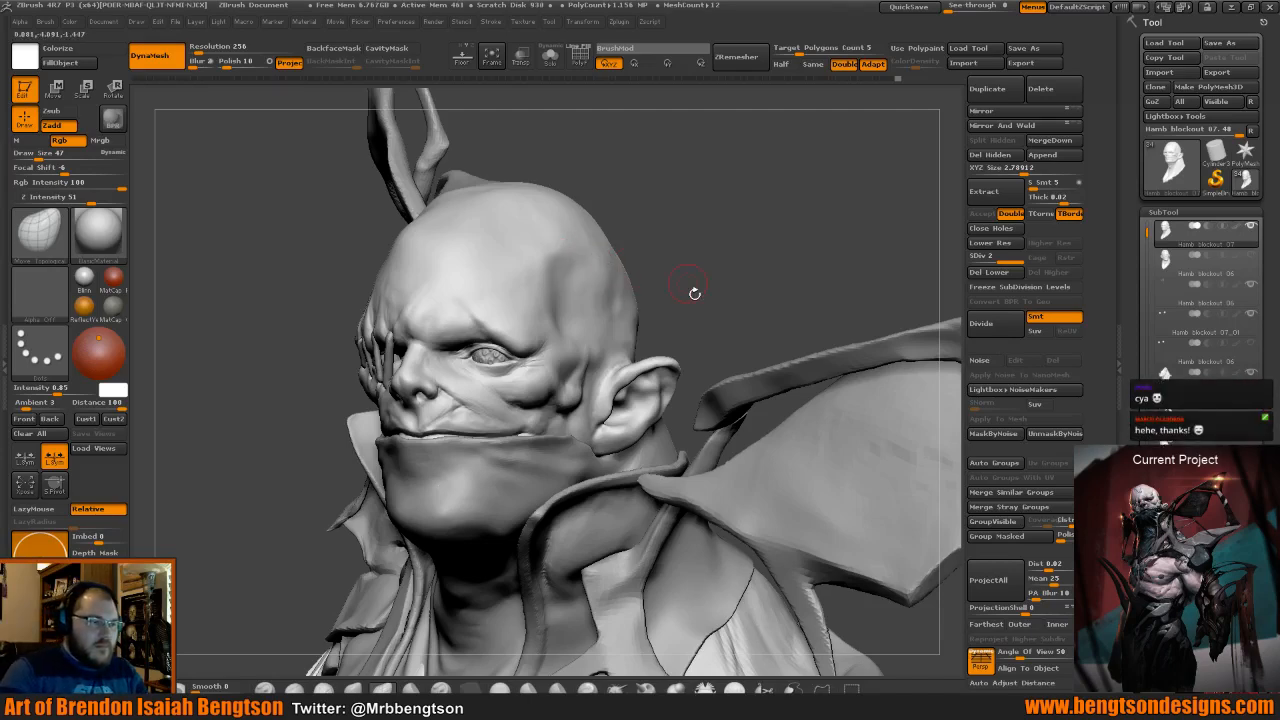
{"action": "left_click_drag", "start_coordinate": [686, 300], "coordinate": [705, 299]}
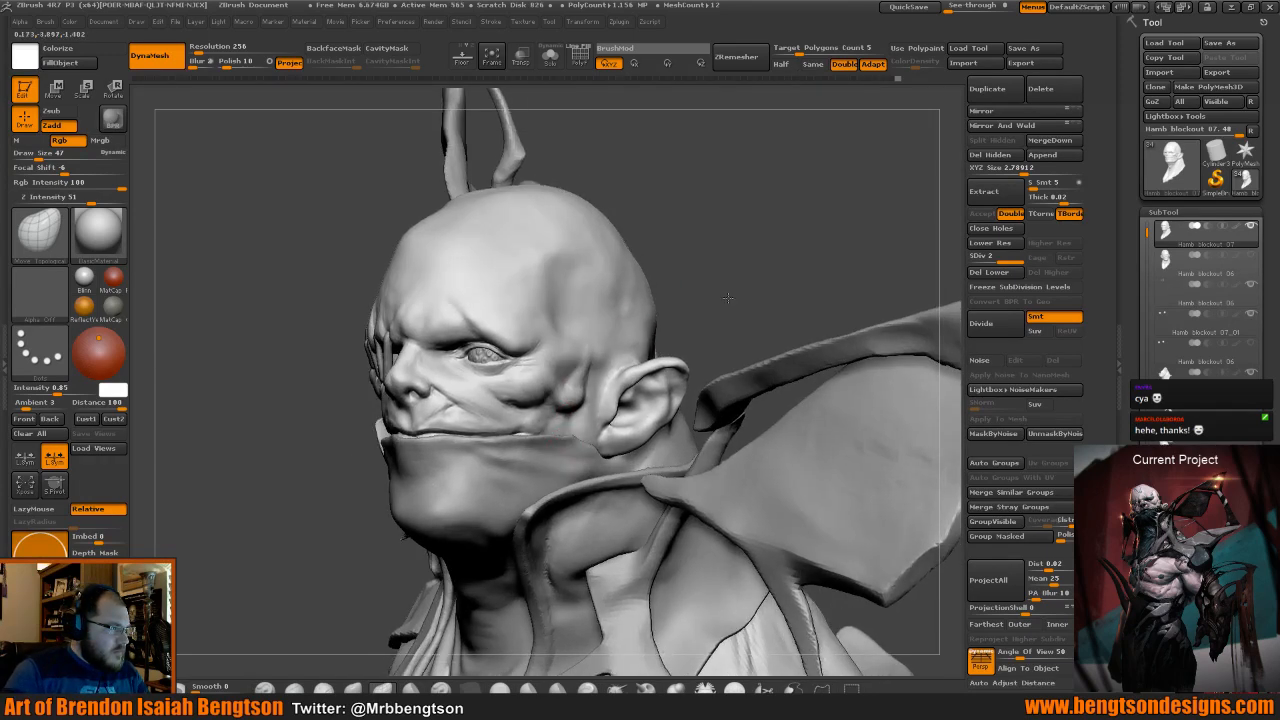
{"action": "left_click_drag", "start_coordinate": [722, 300], "coordinate": [760, 330]}
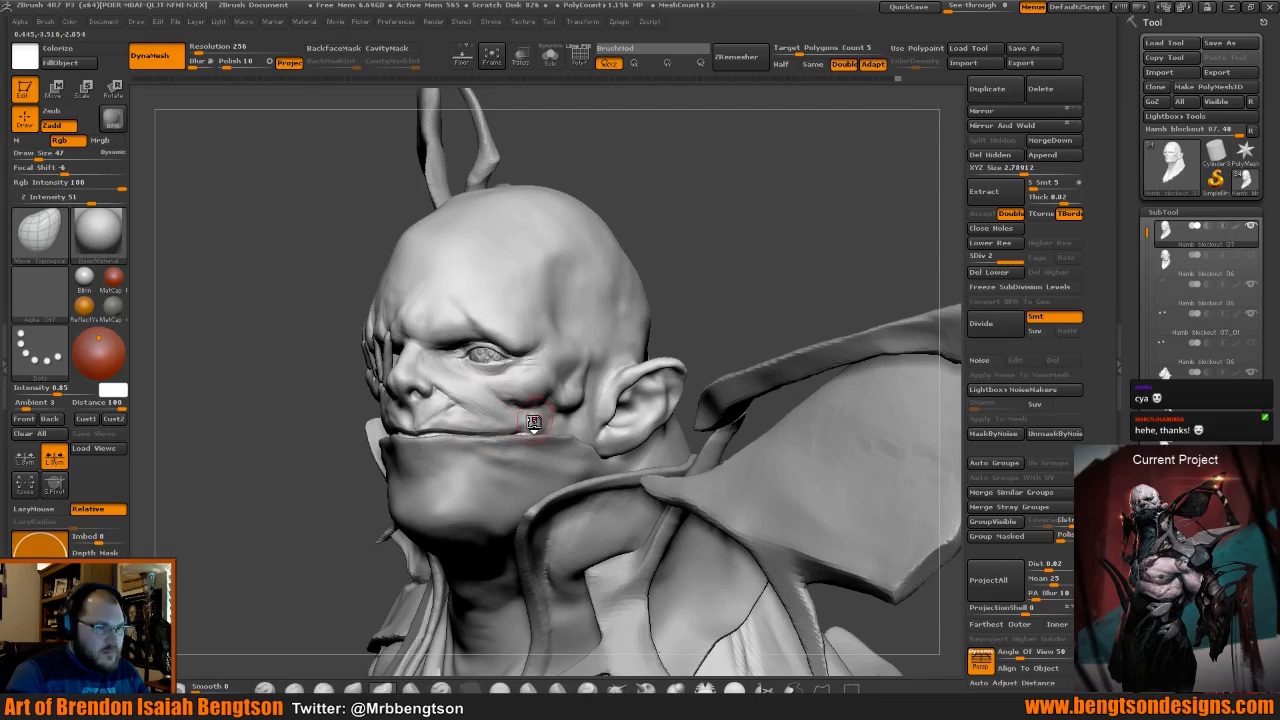
Build up the diagonal smile fold on the open-eye side with ClayBuildup at draw size 22.
{"action": "key", "text": "ctrl"}
{"action": "key", "text": "shift"}
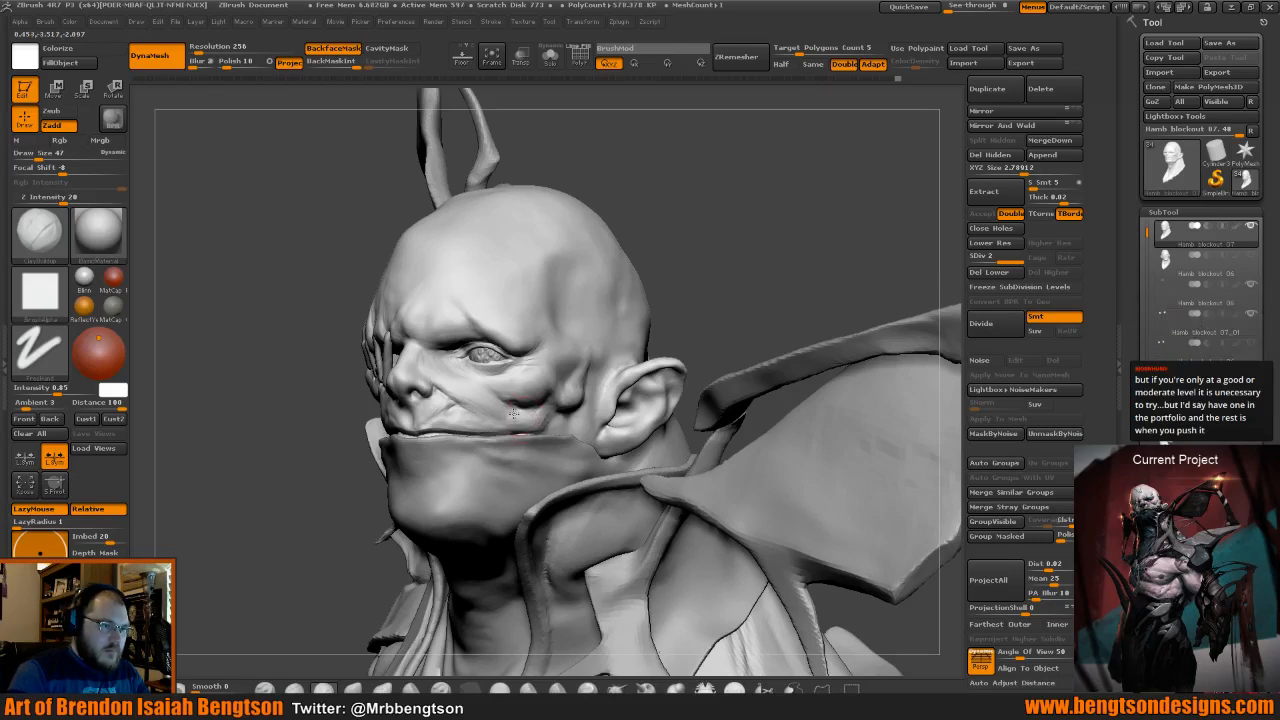
{"action": "key", "text": "space"}
{"action": "left_click", "coordinate": [514, 412]}
{"action": "left_click_drag", "start_coordinate": [475, 385], "coordinate": [518, 415]}
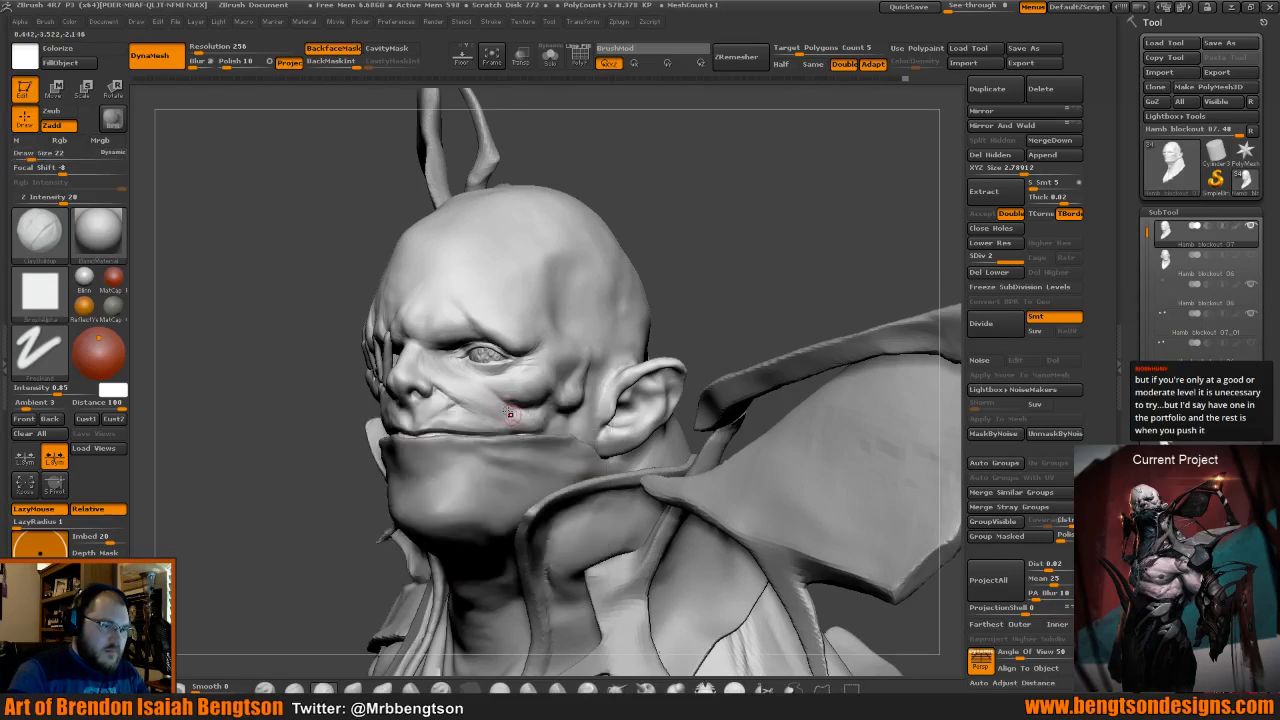
Switch to the Standard brush at draw size 15 and enable Zadd for sculpting.
{"action": "key", "text": "space"}
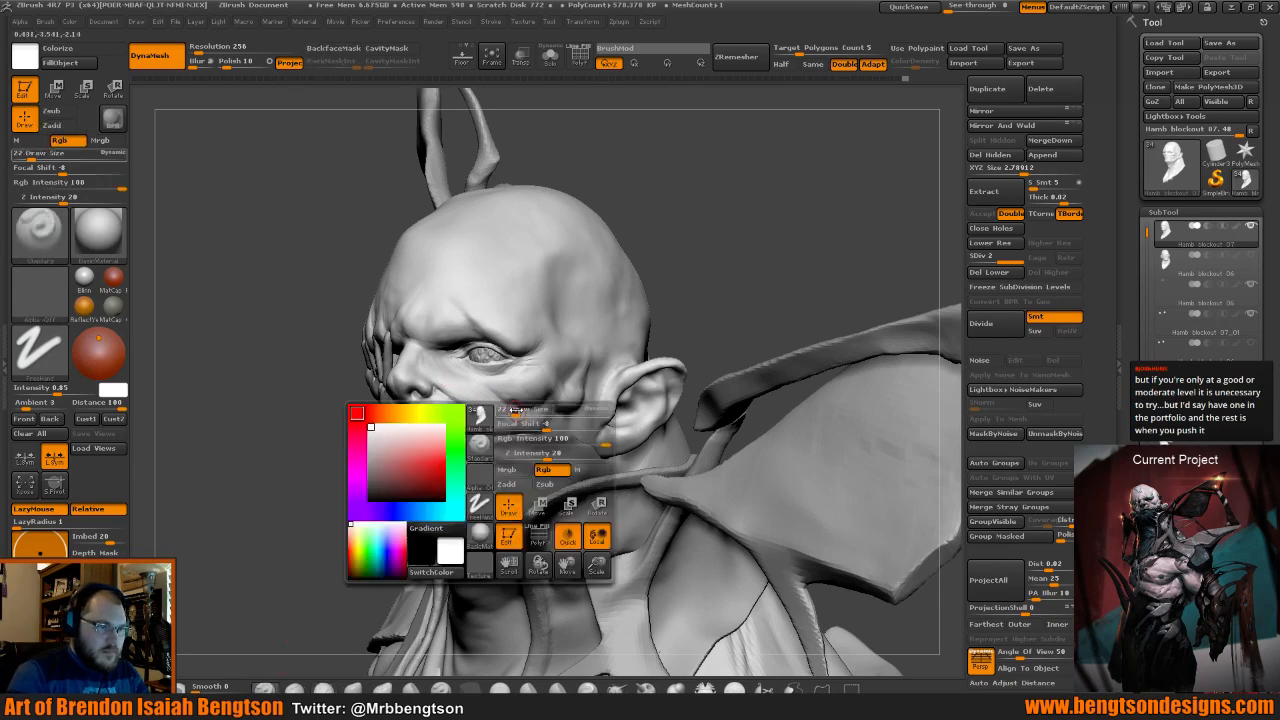
{"action": "left_click_drag", "start_coordinate": [514, 410], "coordinate": [499, 409]}
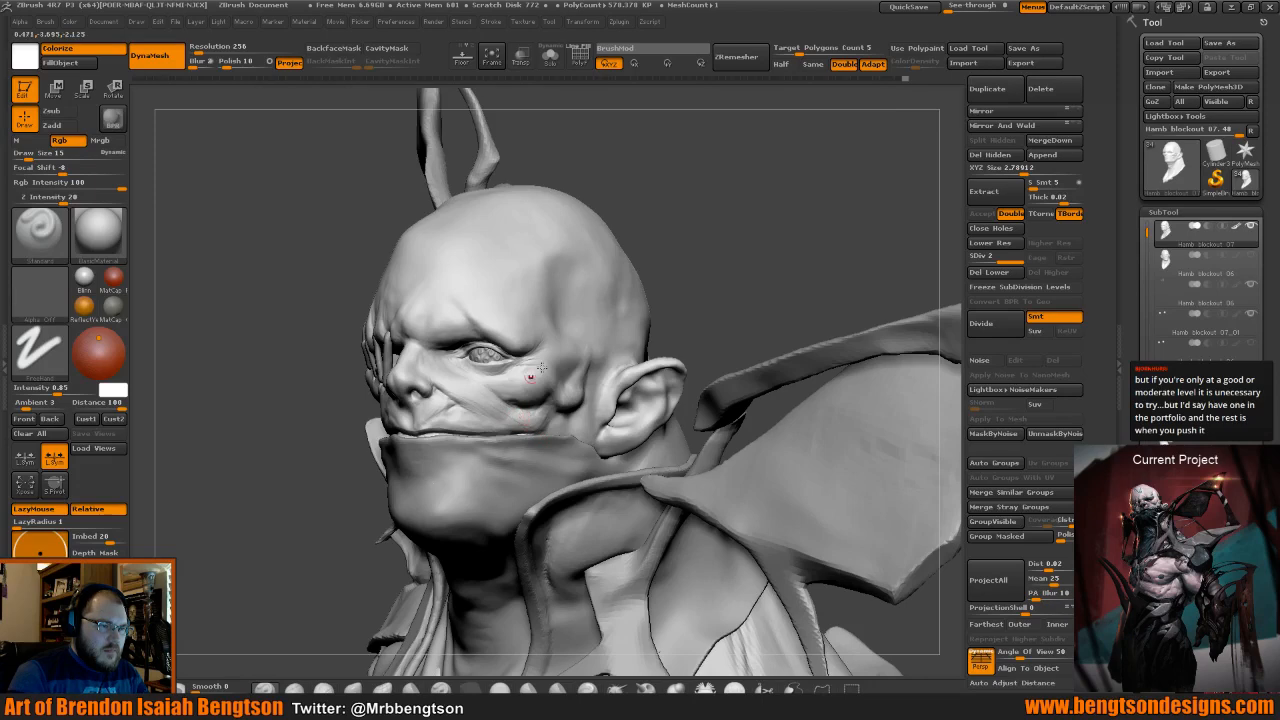
{"action": "left_click_drag", "start_coordinate": [726, 279], "coordinate": [593, 262]}
{"action": "key", "text": "space"}
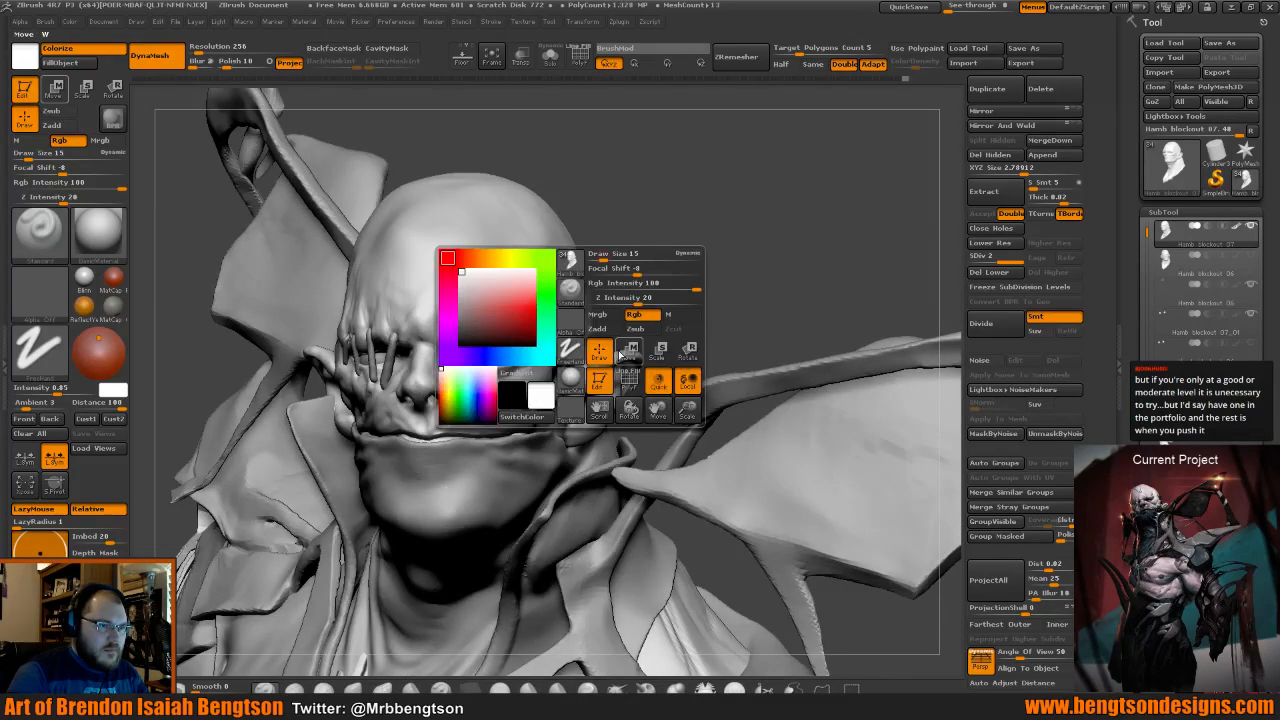
{"action": "left_click", "coordinate": [612, 314]}
Raise thin skin folds along the smile line and lower cheek with the Standard brush at draw size 19.
{"action": "left_click_drag", "start_coordinate": [674, 197], "coordinate": [560, 222]}
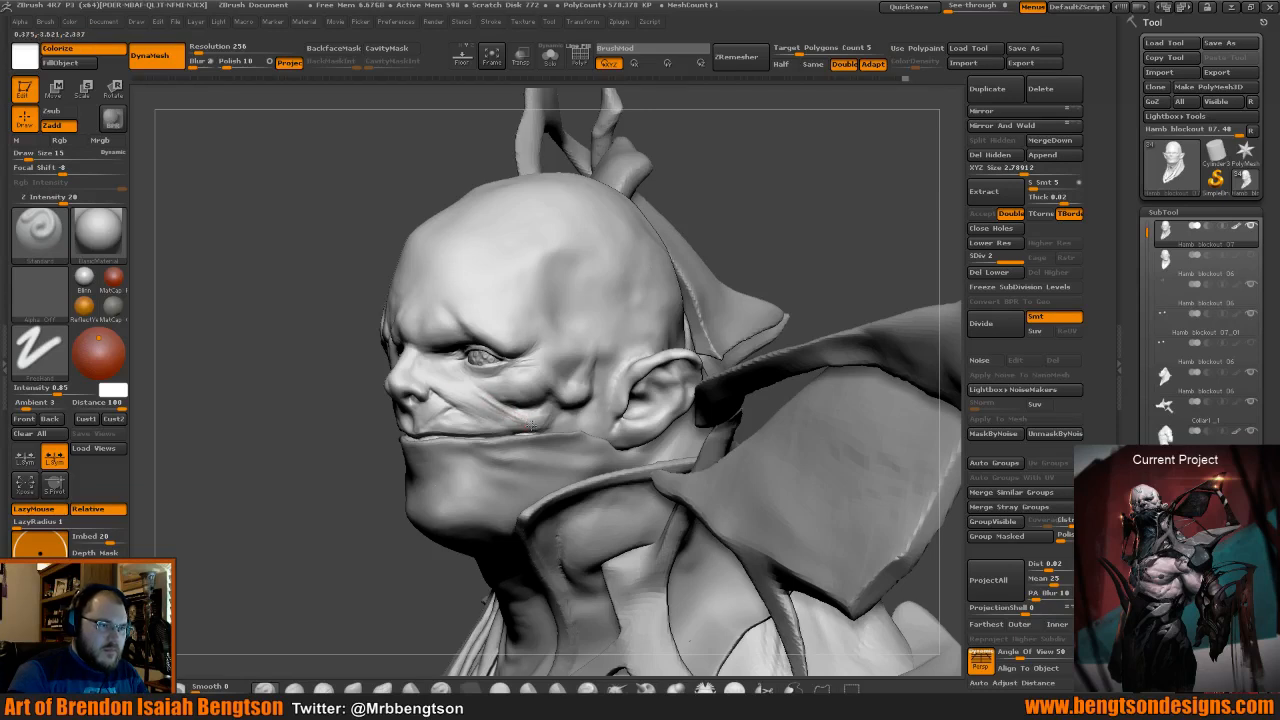
{"action": "key", "text": "space"}
{"action": "left_click", "coordinate": [502, 410]}
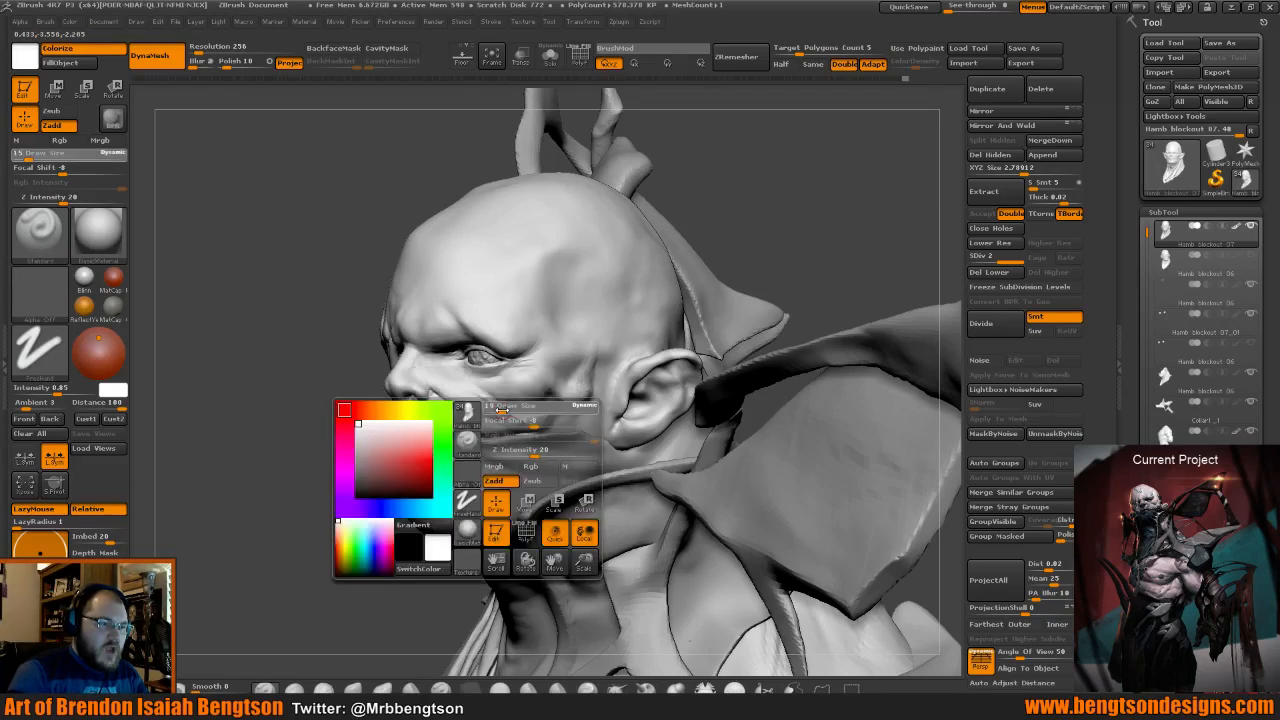
{"action": "mouse_move", "coordinate": [463, 402]}
{"action": "left_mouse_down"}
{"action": "mouse_move", "coordinate": [531, 431]}
{"action": "mouse_move", "coordinate": [507, 416]}
{"action": "left_mouse_up"}
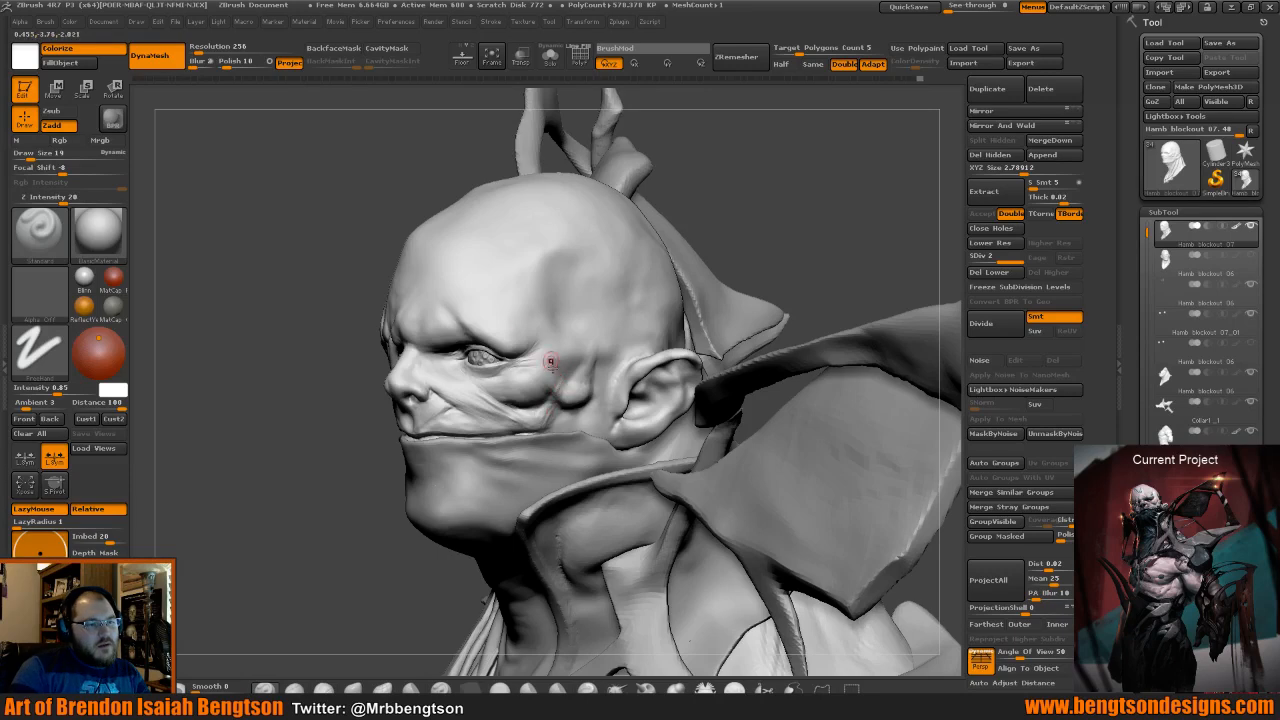
Set the draw size to 20 and sculpt the fold in front of the ear with the Standard brush.
{"action": "key", "text": "ctrl"}
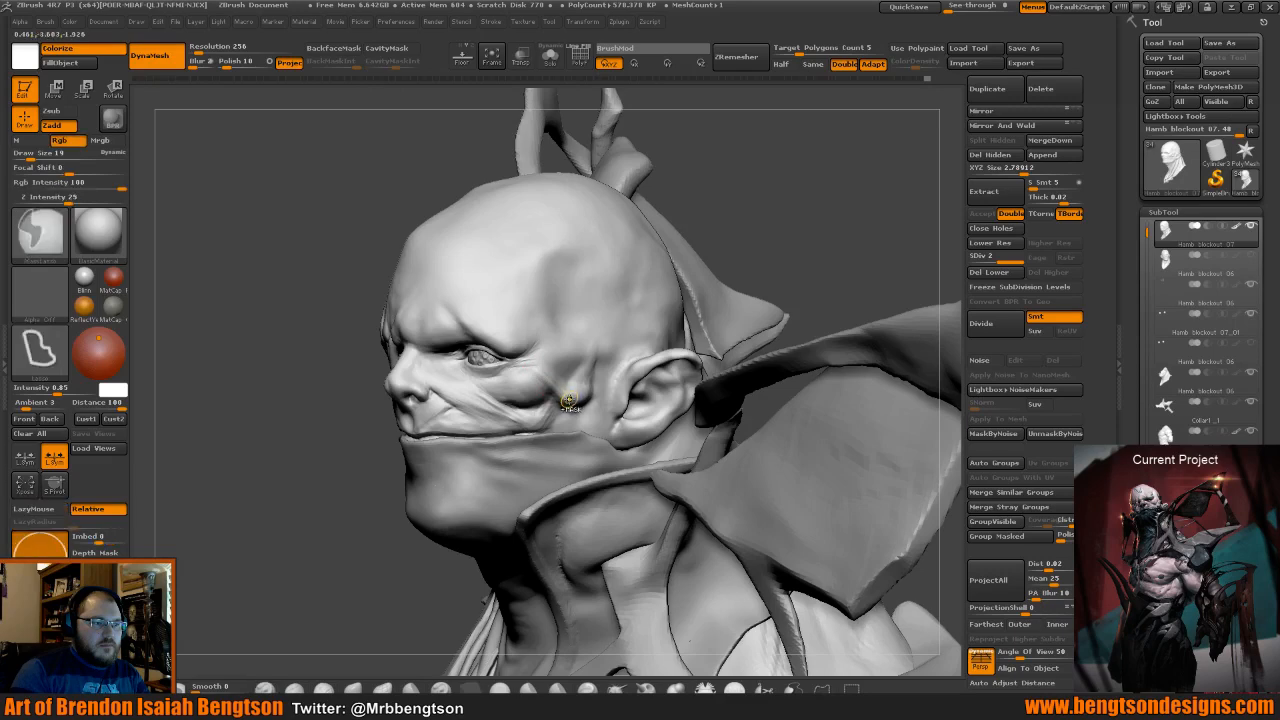
{"action": "key", "text": "space"}
{"action": "left_click_drag", "start_coordinate": [573, 396], "coordinate": [575, 396]}
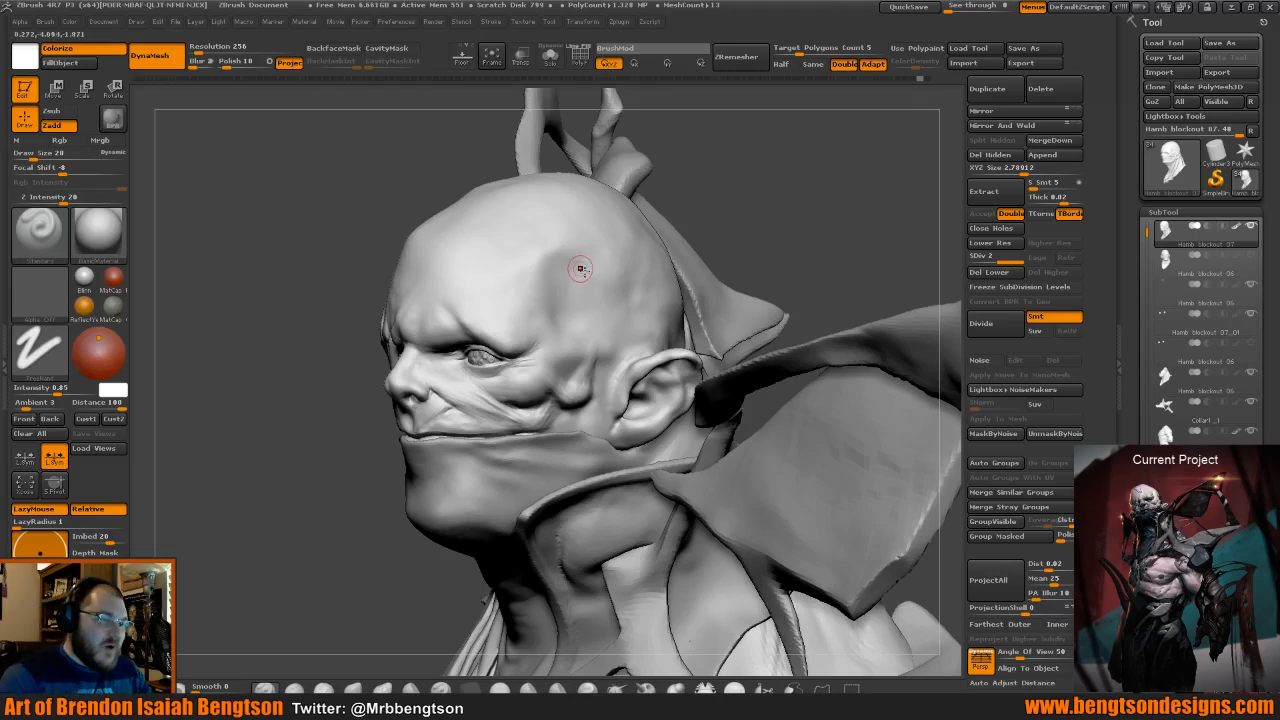
{"action": "left_click_drag", "start_coordinate": [756, 222], "coordinate": [762, 222]}
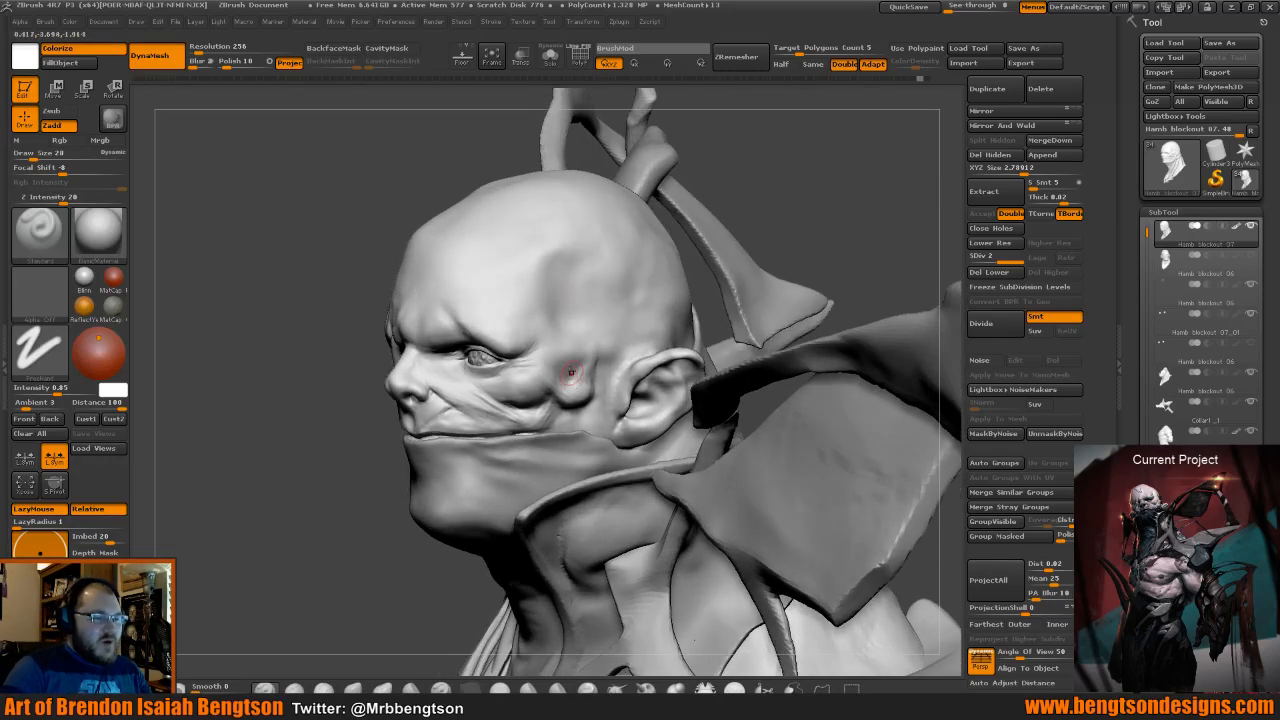
{"action": "left_click_drag", "start_coordinate": [596, 335], "coordinate": [584, 385]}
Raise thin stretched skin folds from the temple down to the fold in front of the ear with repeated Standard brush strokes.
{"action": "key", "text": "b"}
{"action": "key", "text": "c"}
{"action": "key", "text": "b"}
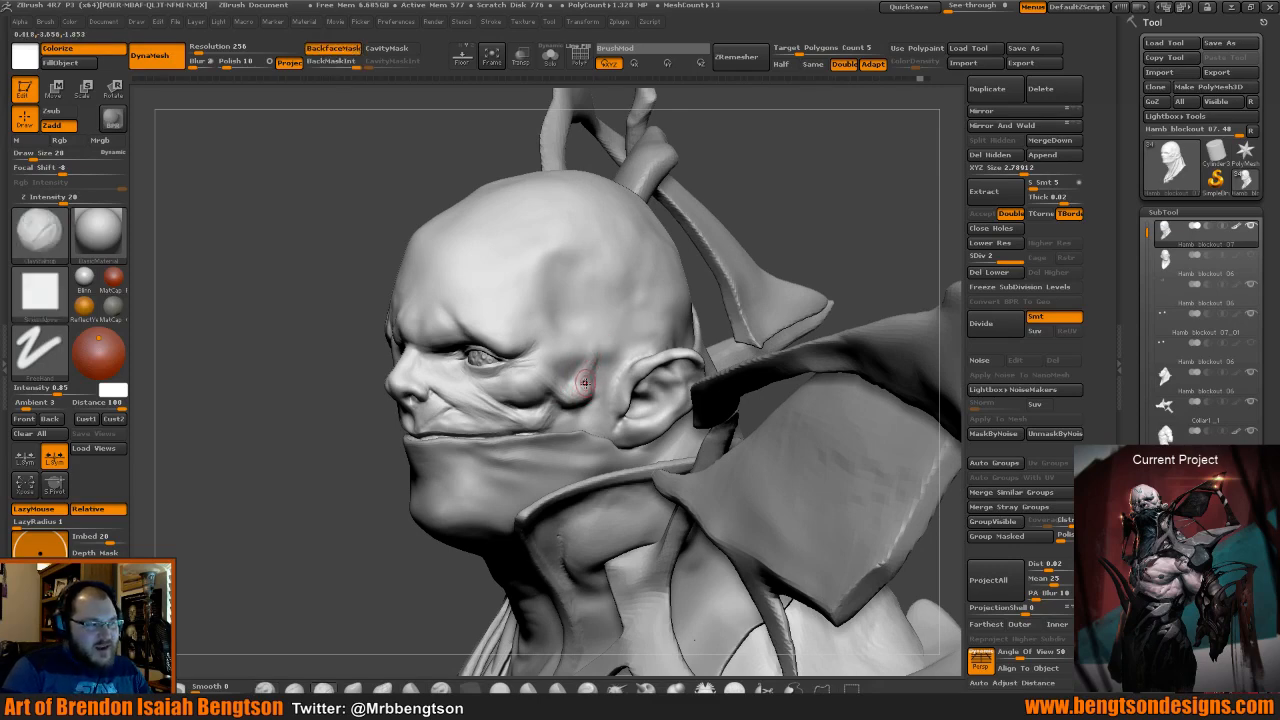
{"action": "key", "text": "b"}
{"action": "key", "text": "s"}
{"action": "key", "text": "t"}
{"action": "left_click_drag", "start_coordinate": [600, 340], "coordinate": [579, 390]}
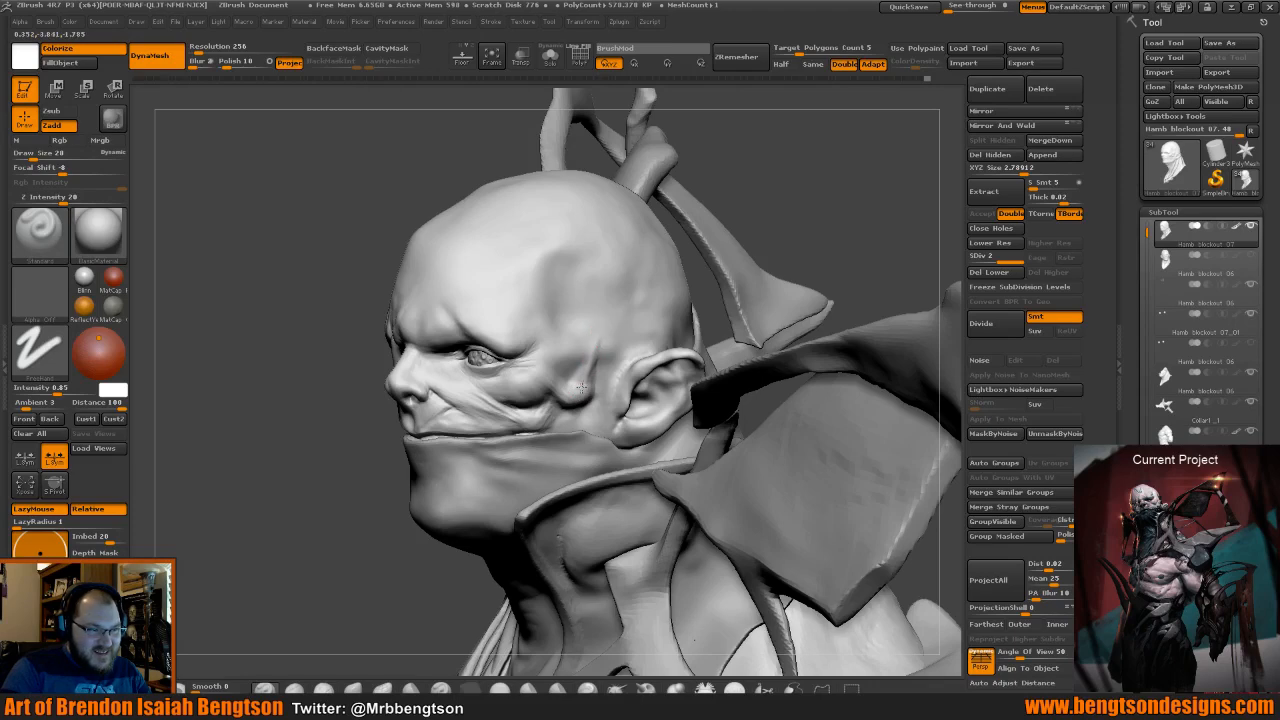
{"action": "left_click_drag", "start_coordinate": [603, 296], "coordinate": [577, 393]}
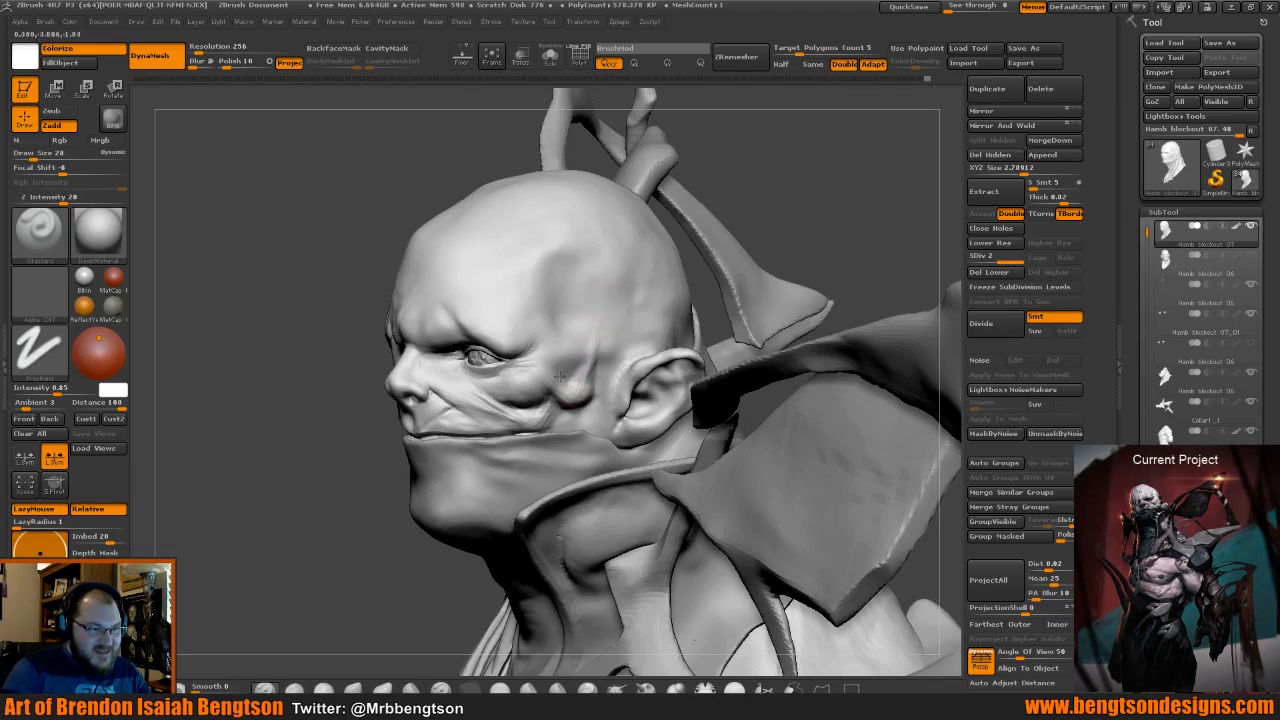
{"action": "left_click_drag", "start_coordinate": [589, 338], "coordinate": [578, 382]}
{"action": "left_click_drag", "start_coordinate": [595, 331], "coordinate": [577, 367]}
{"action": "left_click_drag", "start_coordinate": [597, 301], "coordinate": [591, 386]}
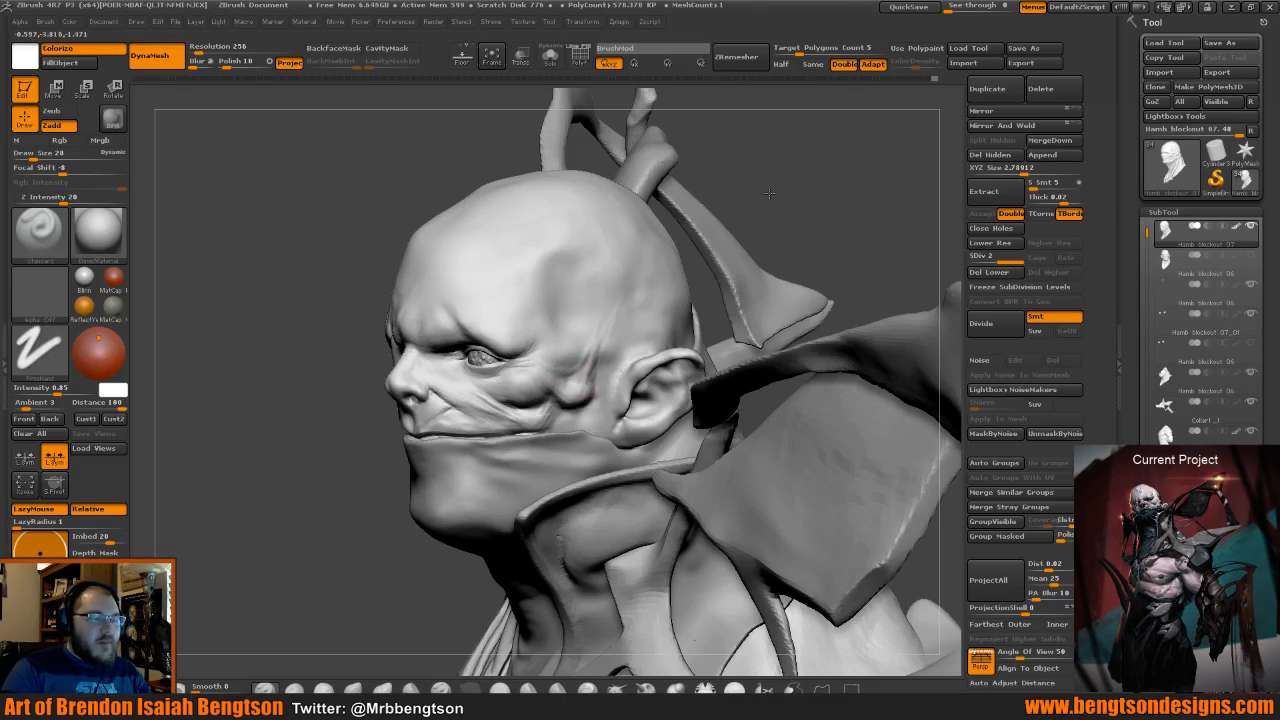
Sculpt the skin folds above the mouth on the open-eye side with the Standard brush at draw size 20.
{"action": "left_click_drag", "start_coordinate": [769, 191], "coordinate": [600, 330]}
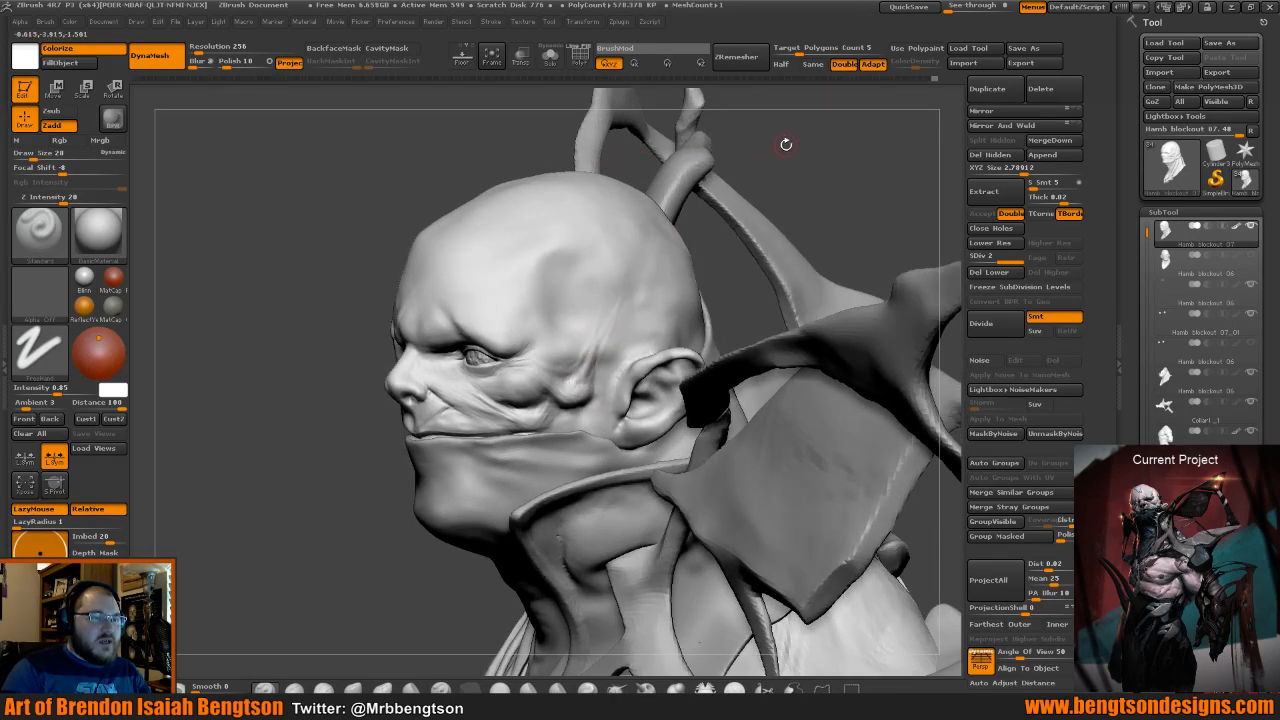
{"action": "mouse_move", "coordinate": [786, 144]}
{"action": "left_mouse_down"}
{"action": "mouse_move", "coordinate": [775, 185]}
{"action": "mouse_move", "coordinate": [802, 214]}
{"action": "mouse_move", "coordinate": [770, 233]}
{"action": "left_mouse_up"}
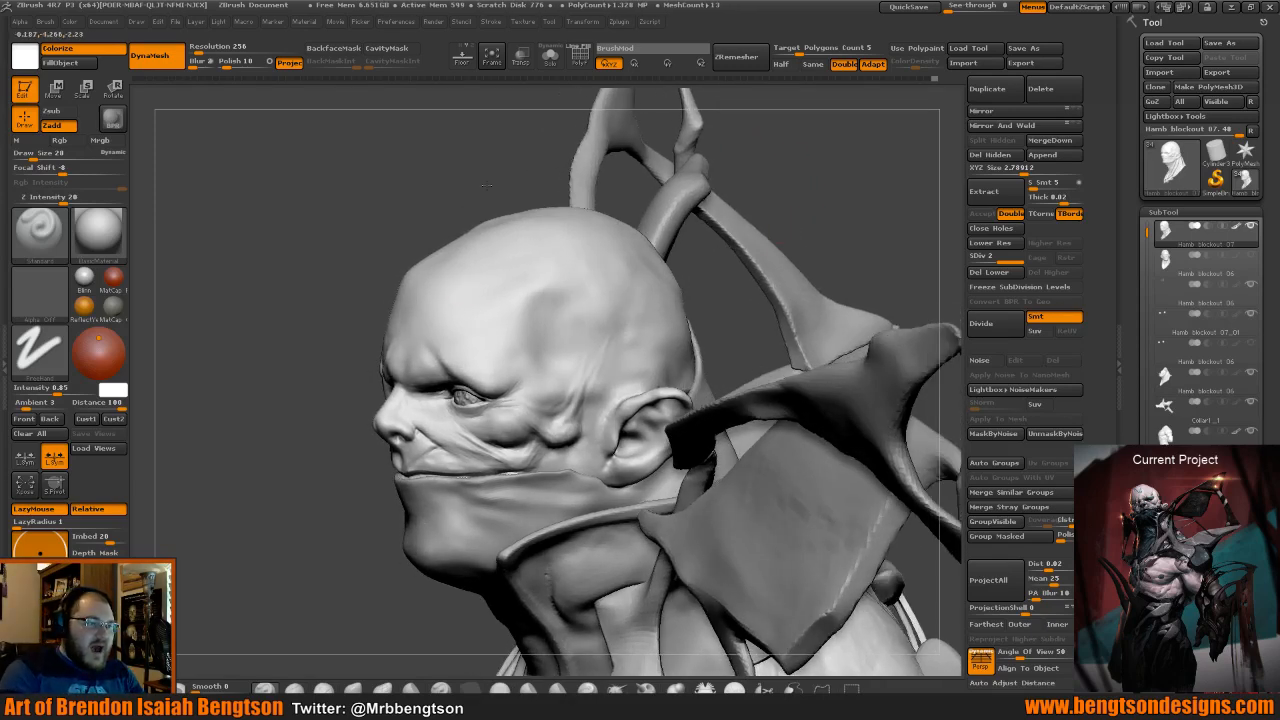
{"action": "left_click_drag", "start_coordinate": [484, 184], "coordinate": [470, 187]}
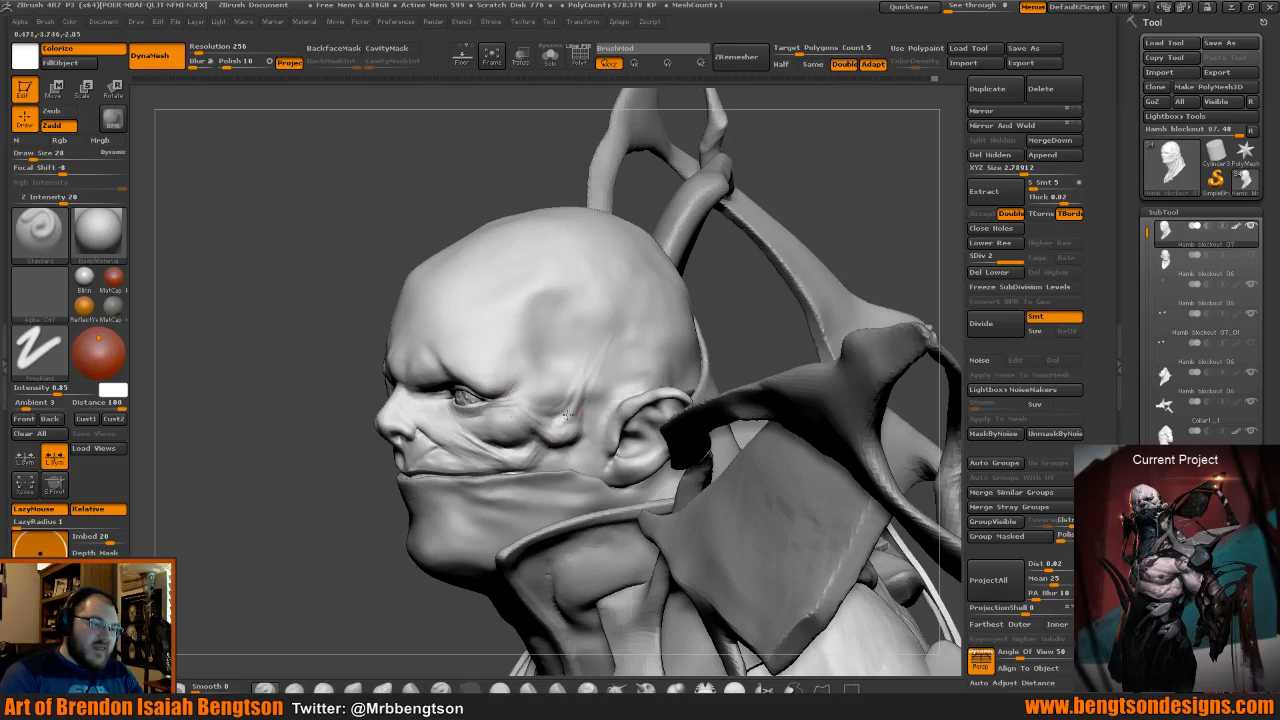
{"action": "left_click_drag", "start_coordinate": [525, 161], "coordinate": [540, 190]}
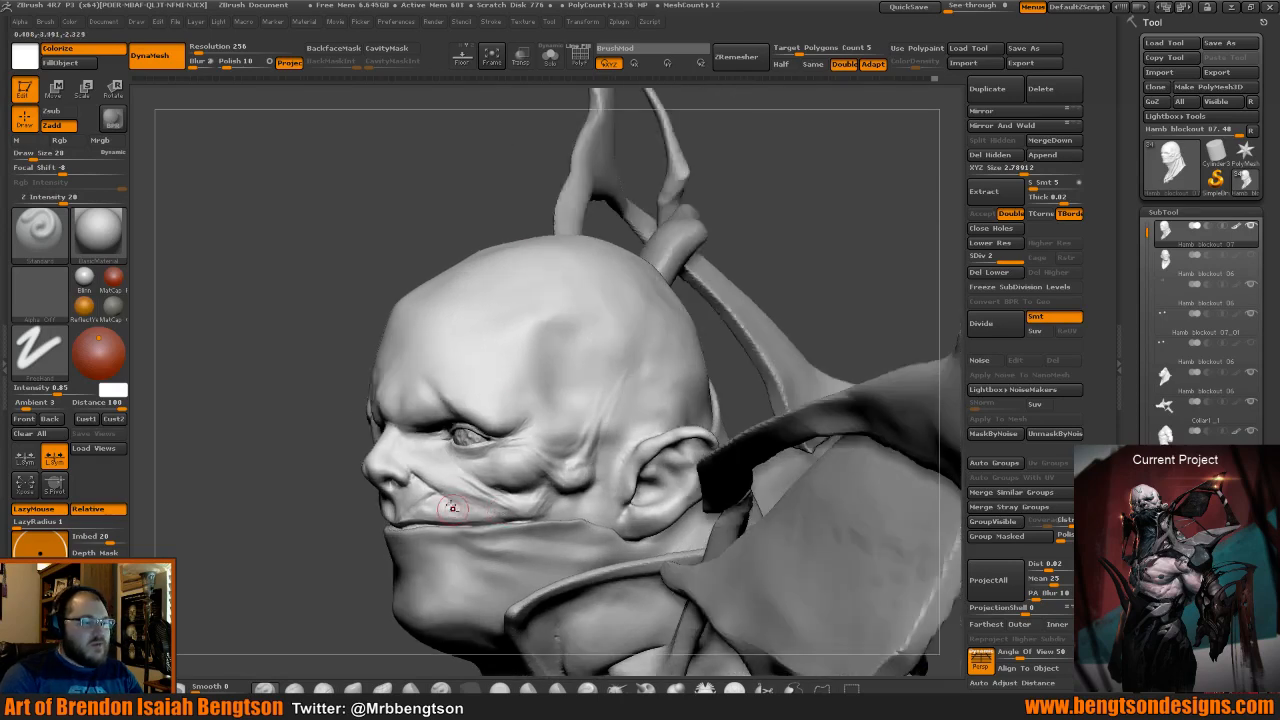
{"action": "left_click_drag", "start_coordinate": [453, 508], "coordinate": [500, 518]}
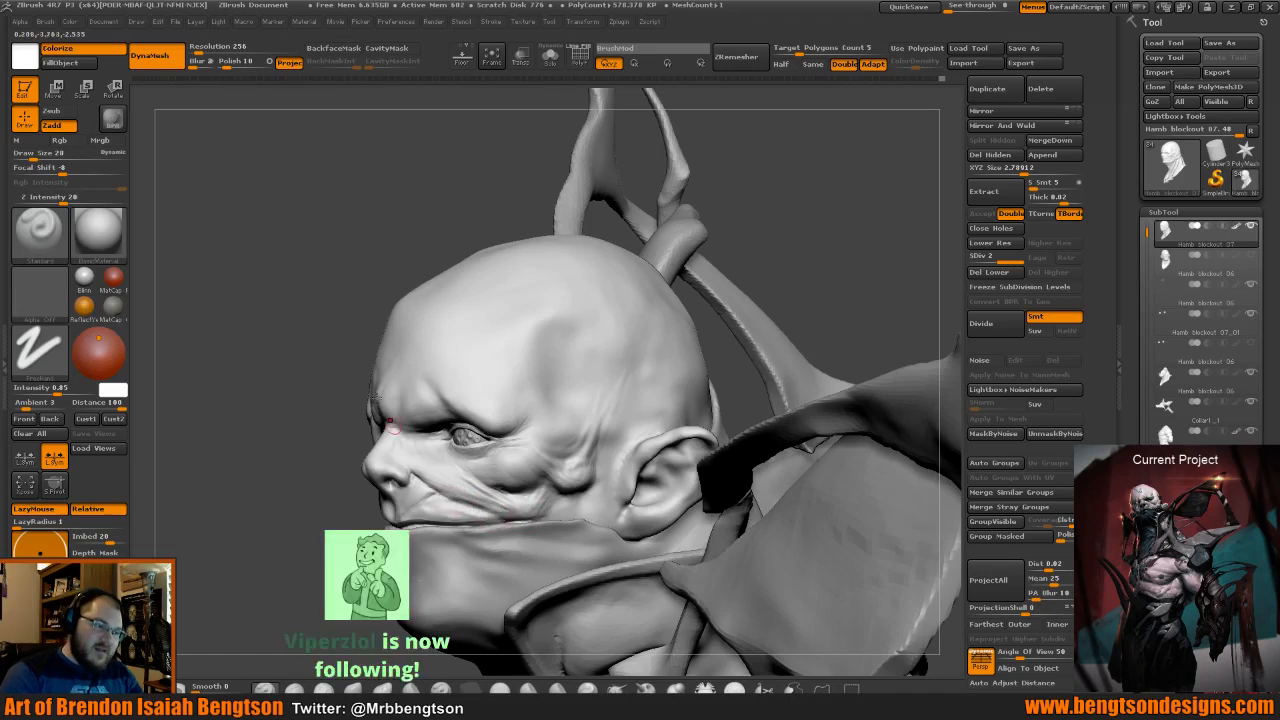
{"action": "left_click_drag", "start_coordinate": [325, 300], "coordinate": [549, 183]}
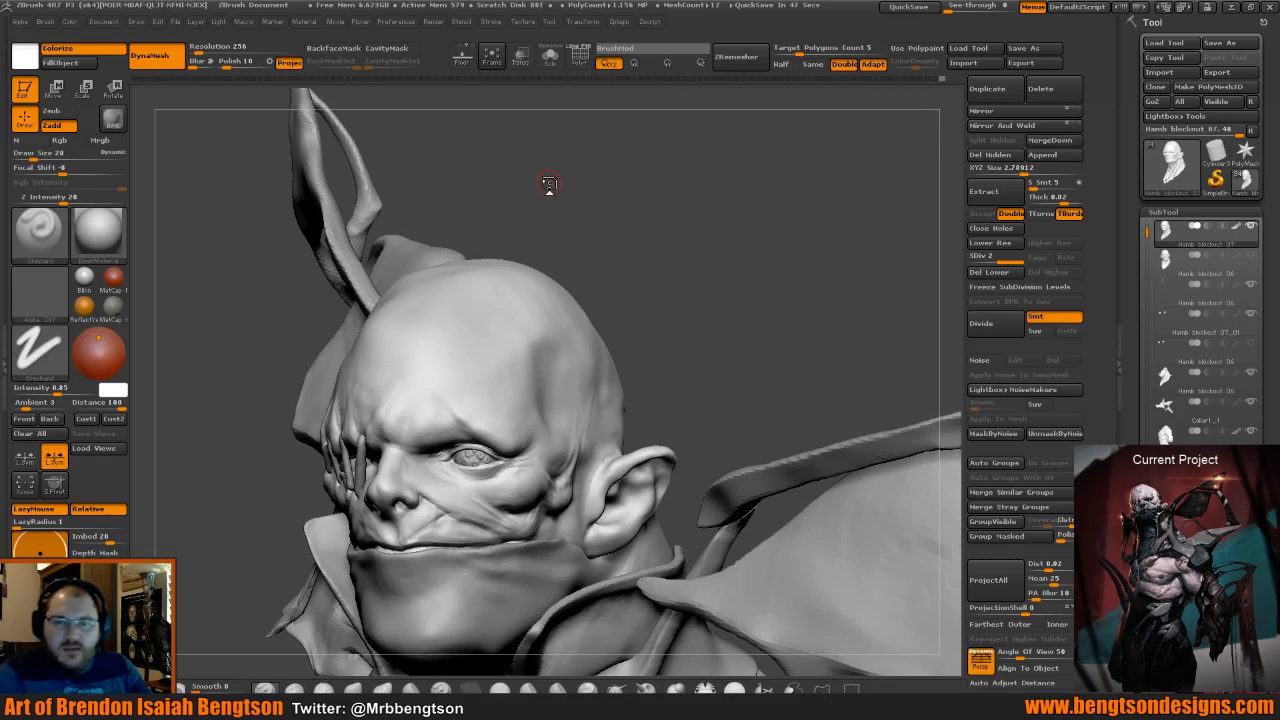
{"action": "mouse_move", "coordinate": [720, 324]}
{"action": "left_mouse_down"}
{"action": "mouse_move", "coordinate": [709, 324]}
{"action": "mouse_move", "coordinate": [723, 325]}
{"action": "left_mouse_up"}
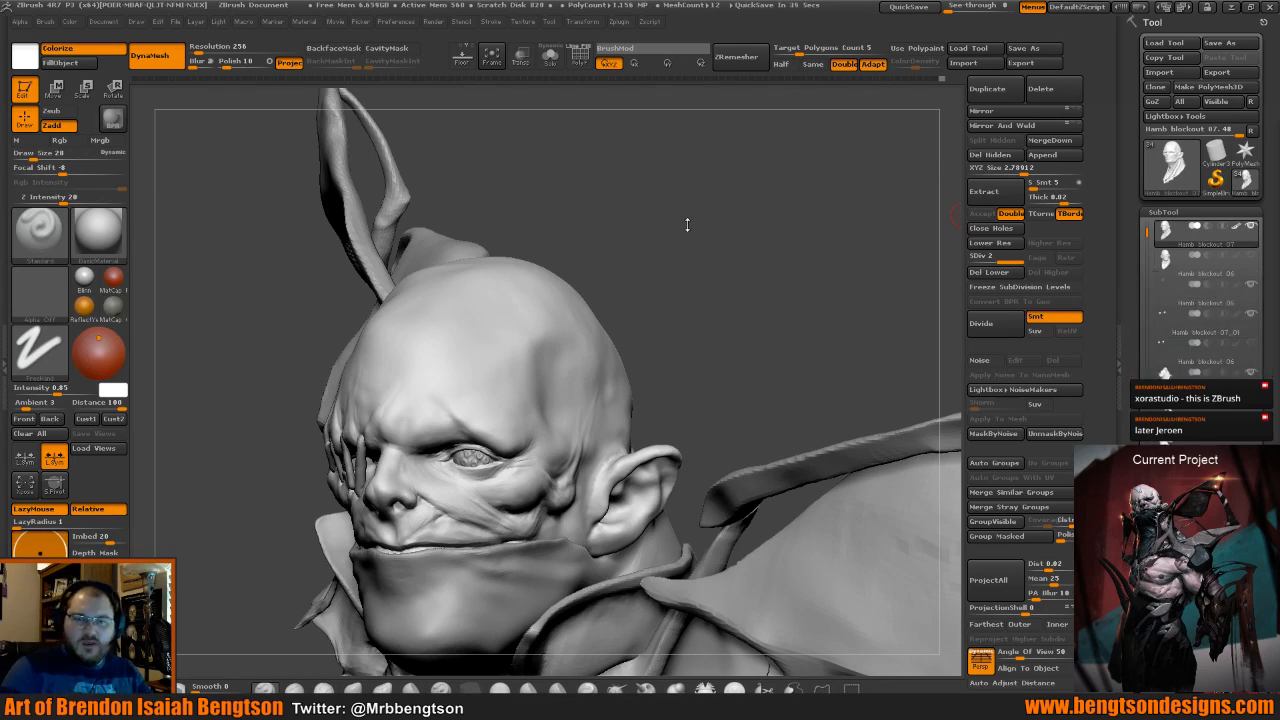
{"action": "mouse_move", "coordinate": [686, 296]}
{"action": "left_mouse_down"}
{"action": "mouse_move", "coordinate": [703, 312]}
{"action": "mouse_move", "coordinate": [698, 301]}
{"action": "left_mouse_up"}
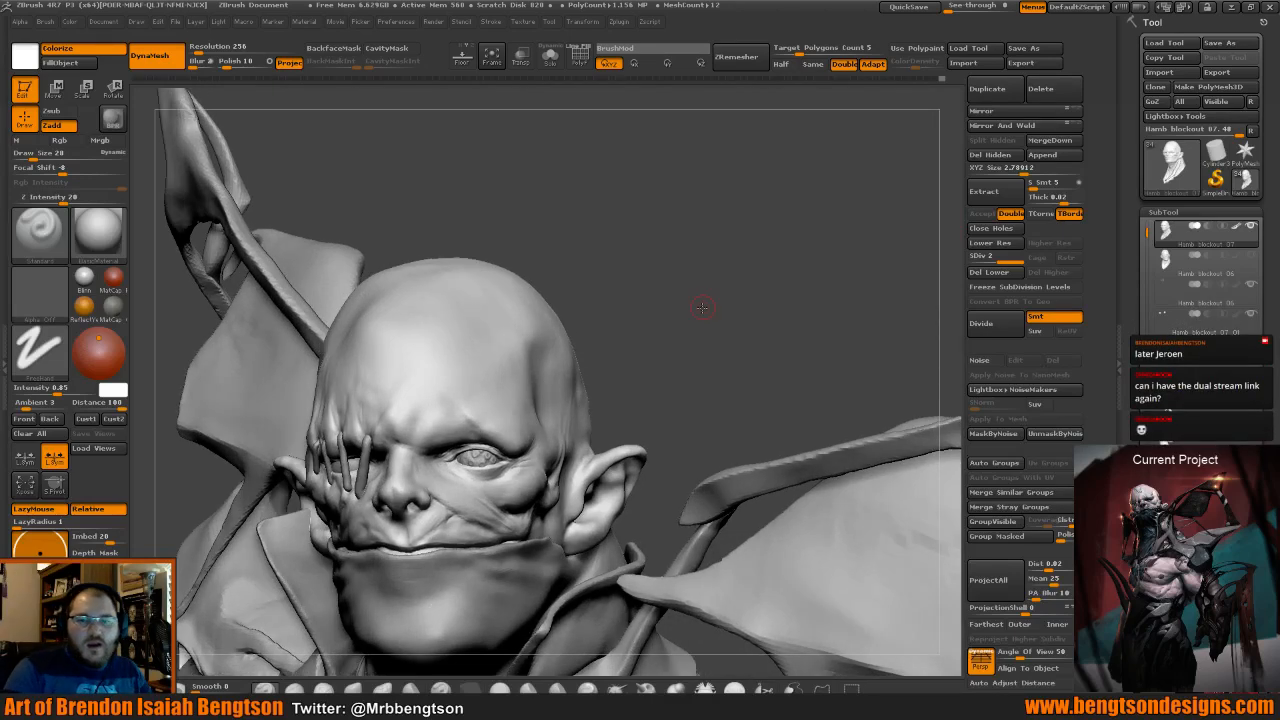
{"action": "mouse_move", "coordinate": [697, 305]}
{"action": "left_mouse_down"}
{"action": "mouse_move", "coordinate": [687, 335]}
{"action": "mouse_move", "coordinate": [698, 336]}
{"action": "left_mouse_up"}
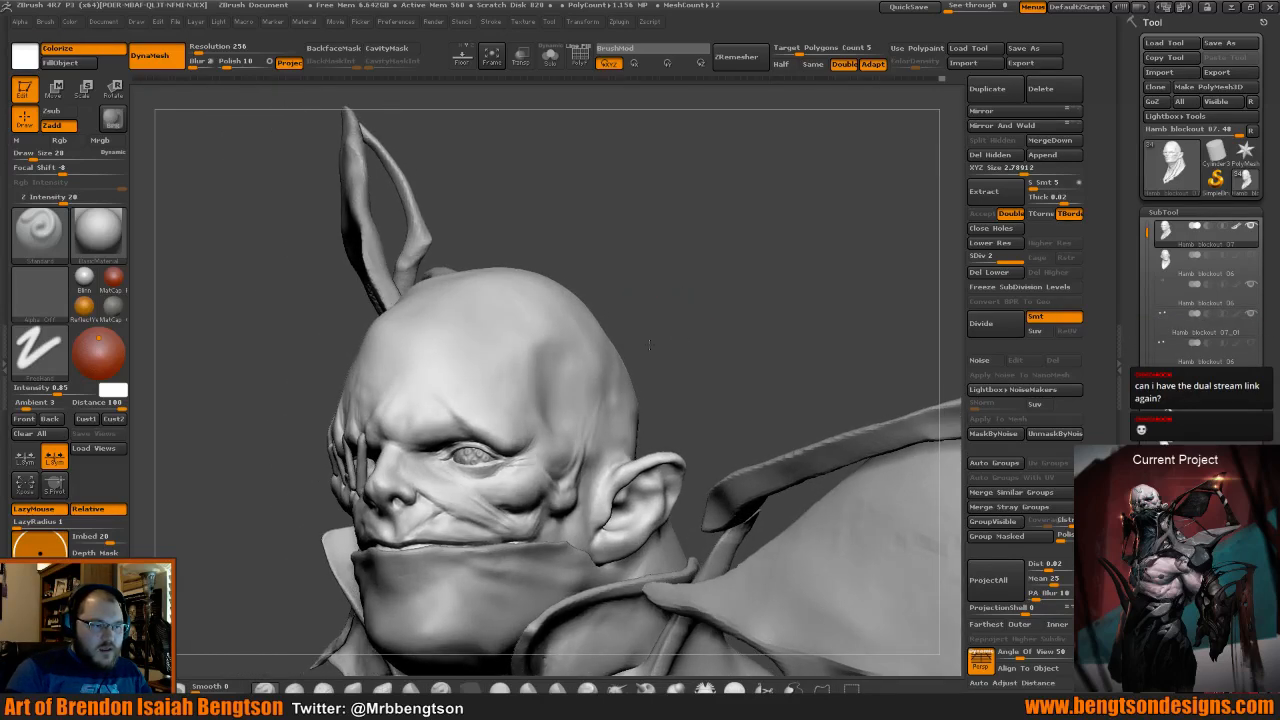
Switch to the Dam Standard brush and smooth the cheek folds in front of the ear on the open-eye side.
{"action": "key", "text": "b"}
{"action": "key", "text": "d"}
{"action": "key", "text": "s"}
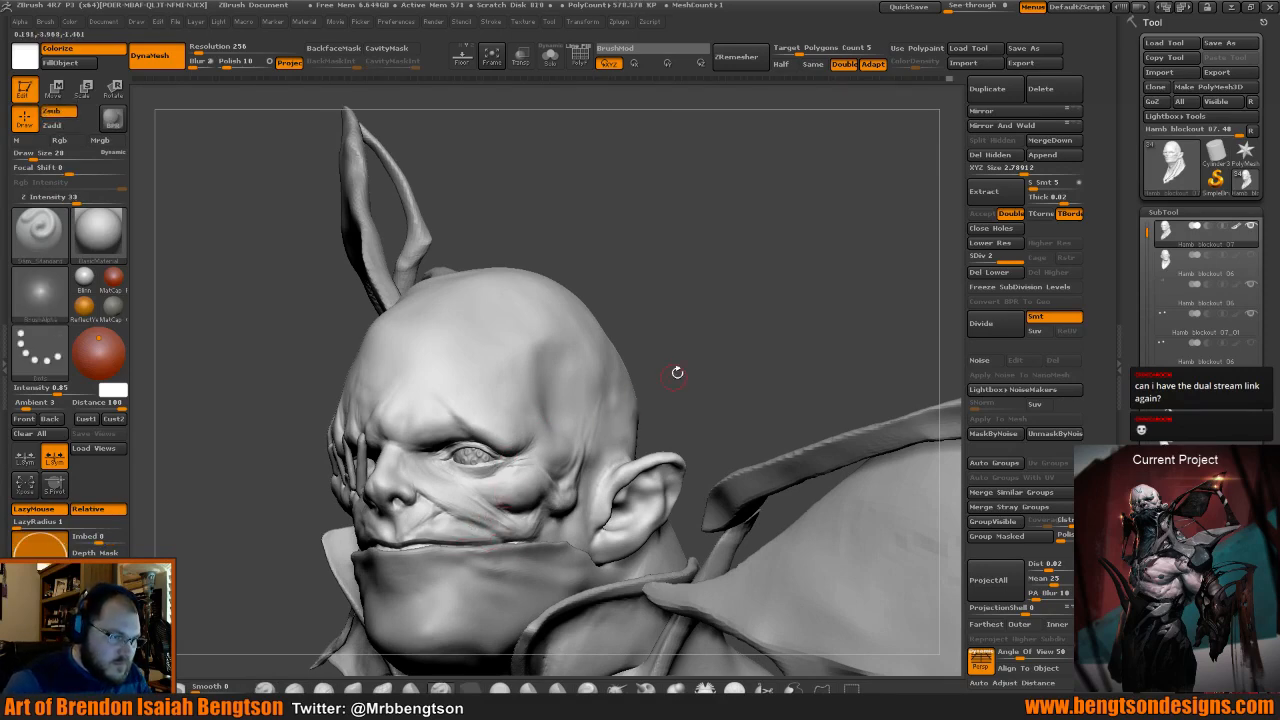
{"action": "left_click_drag", "start_coordinate": [677, 368], "coordinate": [486, 428]}
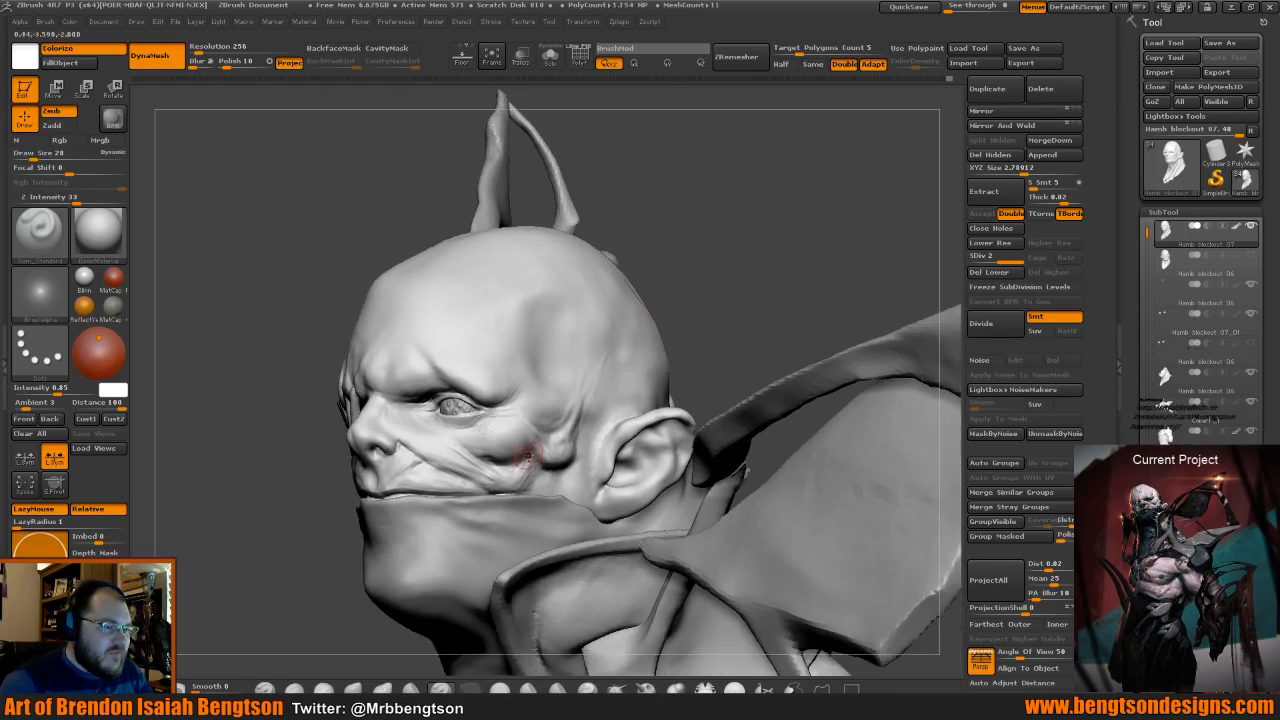
{"action": "left_click_drag", "start_coordinate": [541, 464], "coordinate": [535, 454], "text": "shift"}
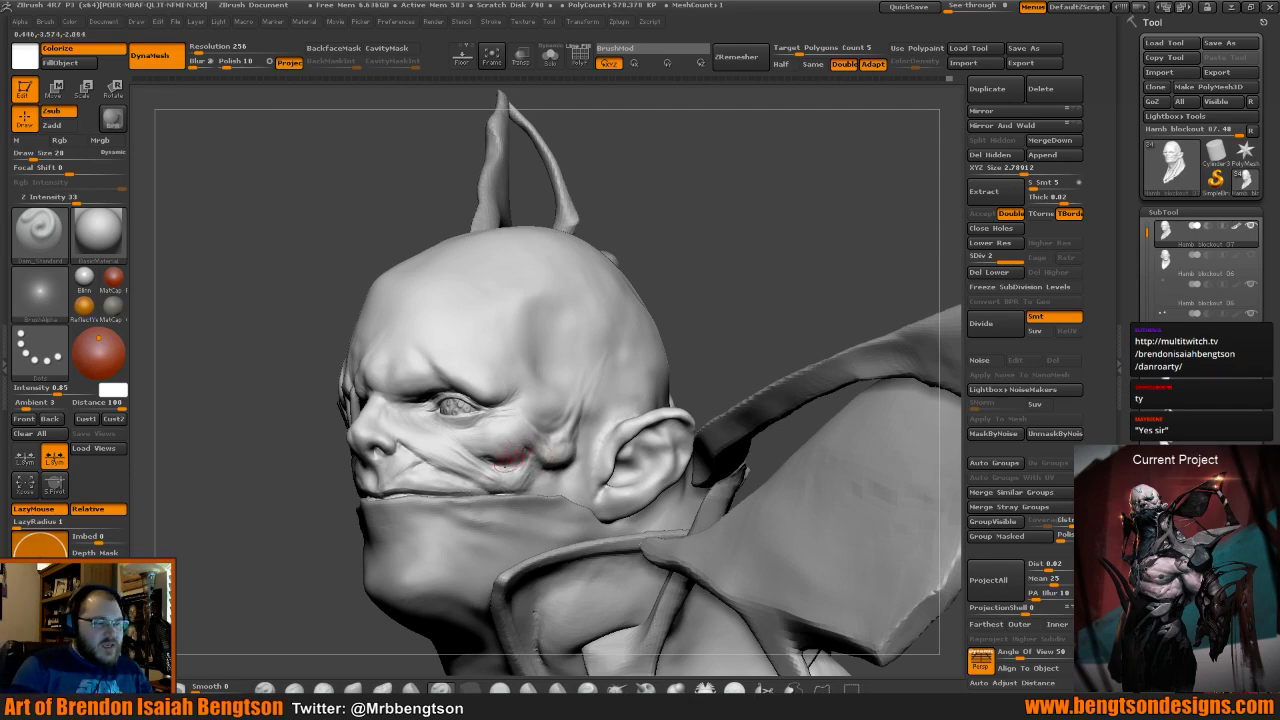
{"action": "left_click_drag", "start_coordinate": [734, 275], "coordinate": [670, 306]}
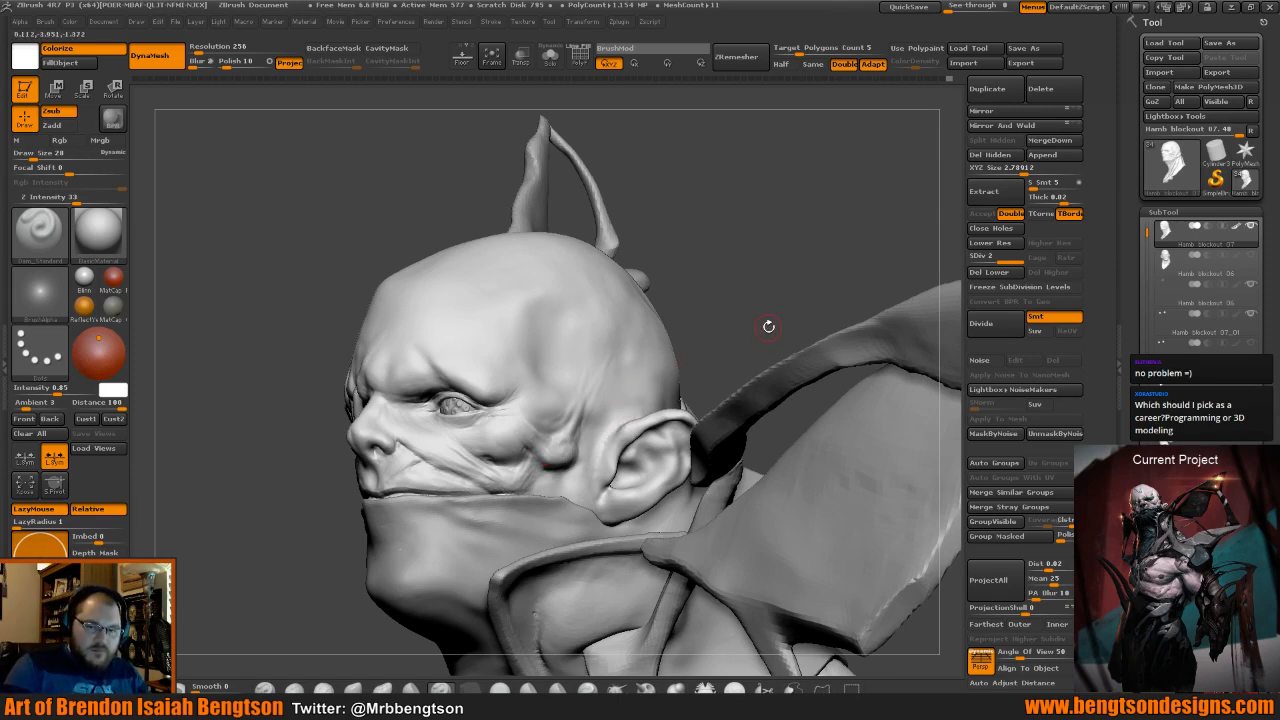
Cut the wing membrane subtool on the open-eye side with the Trim Lasso brush, keeping only its small tip beside the collar.
{"action": "mouse_move", "coordinate": [772, 321]}
{"action": "left_mouse_down"}
{"action": "mouse_move", "coordinate": [760, 309]}
{"action": "mouse_move", "coordinate": [790, 331]}
{"action": "mouse_move", "coordinate": [756, 287]}
{"action": "left_mouse_up"}
{"action": "mouse_move", "coordinate": [684, 264]}
{"action": "left_mouse_down"}
{"action": "mouse_move", "coordinate": [720, 266]}
{"action": "mouse_move", "coordinate": [716, 205]}
{"action": "mouse_move", "coordinate": [770, 215]}
{"action": "left_mouse_up"}
{"action": "left_click", "coordinate": [652, 470], "text": "alt"}
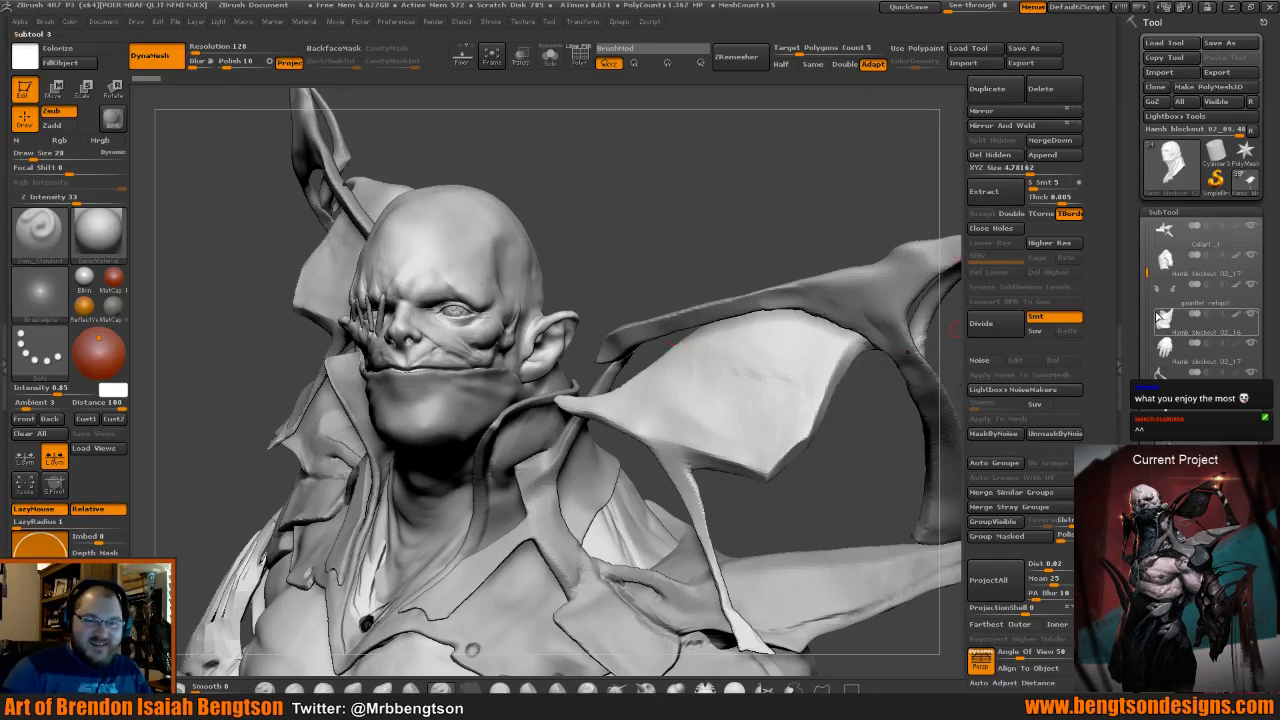
{"action": "scroll", "coordinate": [1146, 280], "scroll_direction": "down", "scroll_amount": 1}
{"action": "scroll", "coordinate": [1146, 280], "scroll_direction": "down", "scroll_amount": 2}
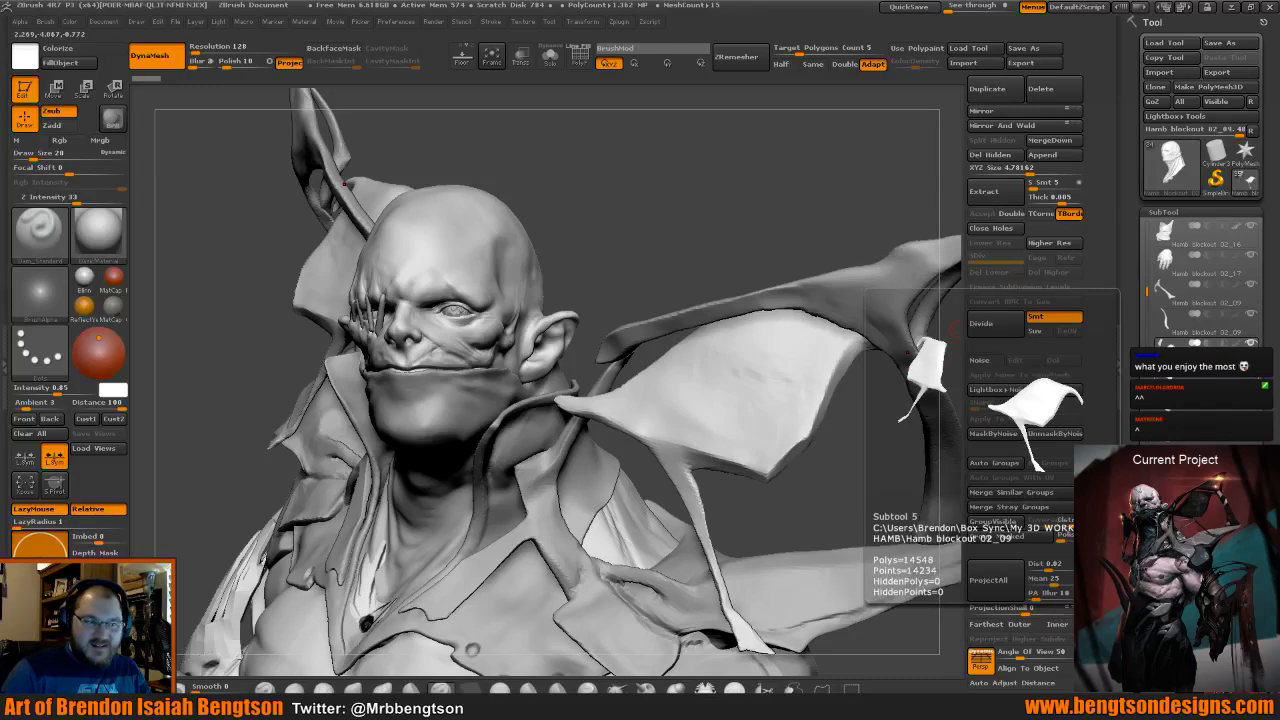
{"action": "left_click_drag", "start_coordinate": [884, 425], "coordinate": [857, 364], "text": "alt"}
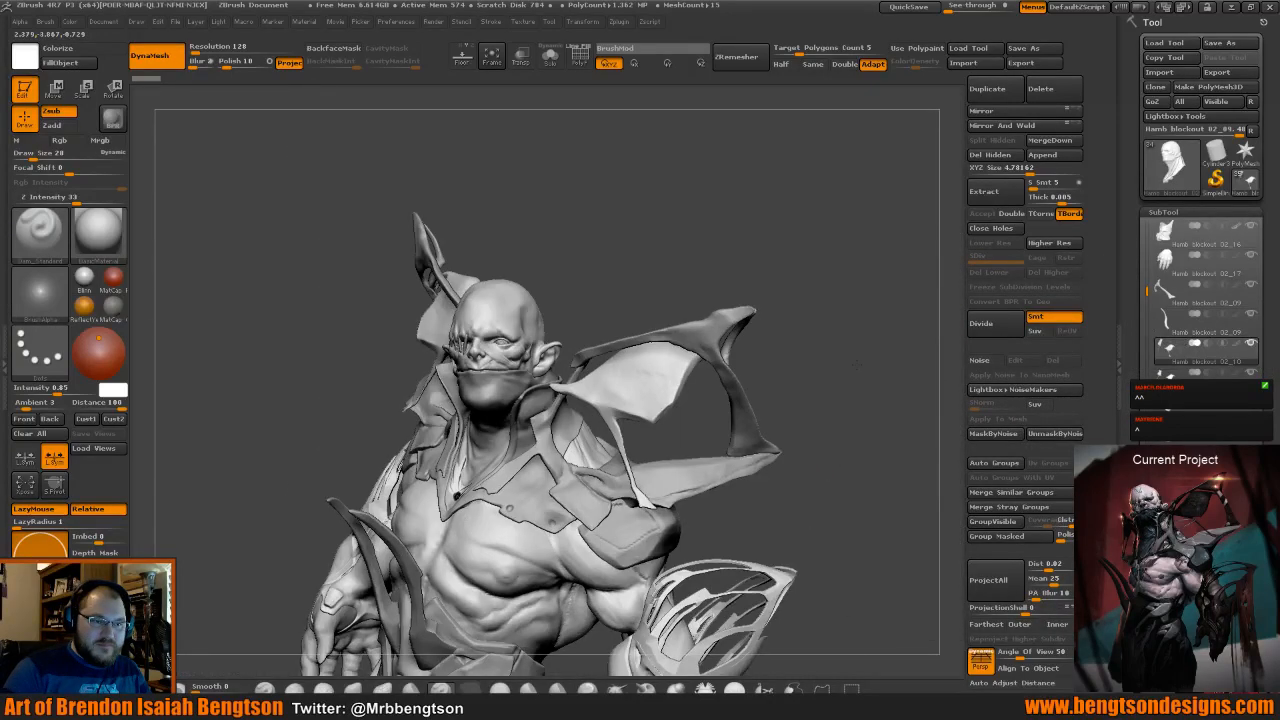
{"action": "mouse_move", "coordinate": [846, 336]}
{"action": "left_mouse_down", "text": "ctrl+shift"}
{"action": "mouse_move", "coordinate": [766, 203]}
{"action": "mouse_move", "coordinate": [625, 259]}
{"action": "left_mouse_up", "text": "ctrl+shift"}
{"action": "left_click_drag", "start_coordinate": [738, 469], "coordinate": [736, 457], "text": "ctrl"}
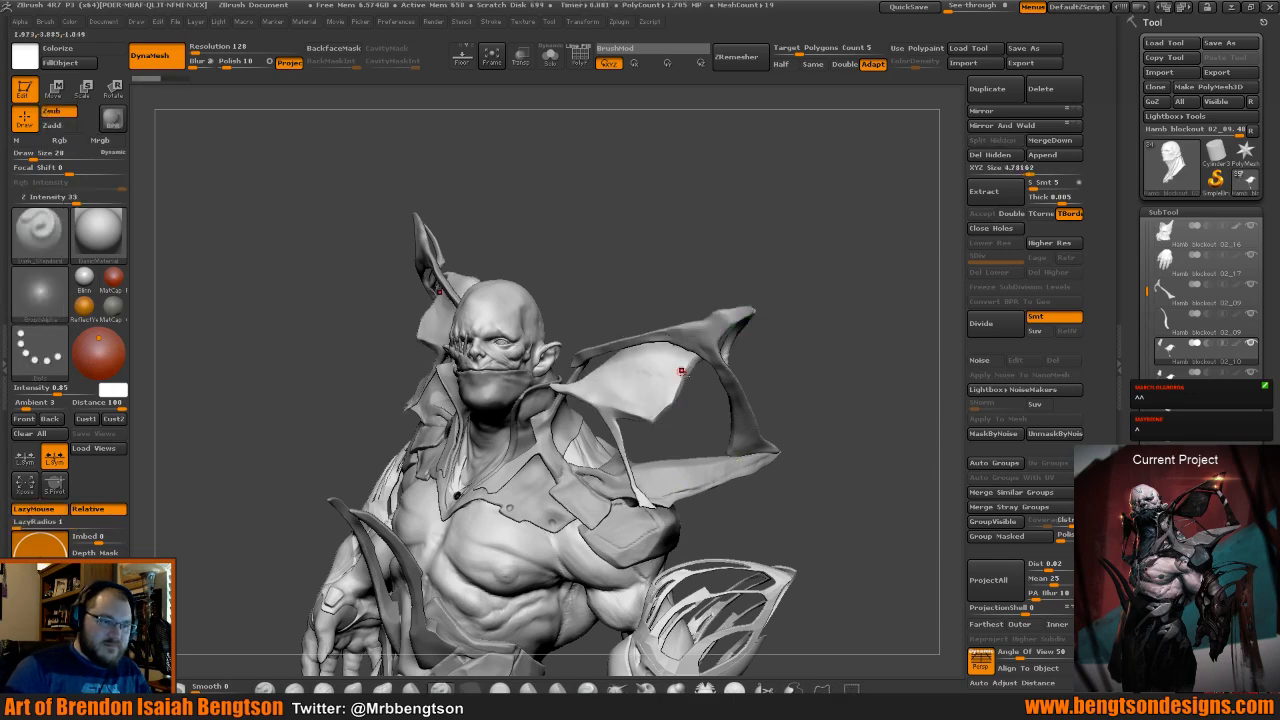
{"action": "left_click", "coordinate": [790, 688]}
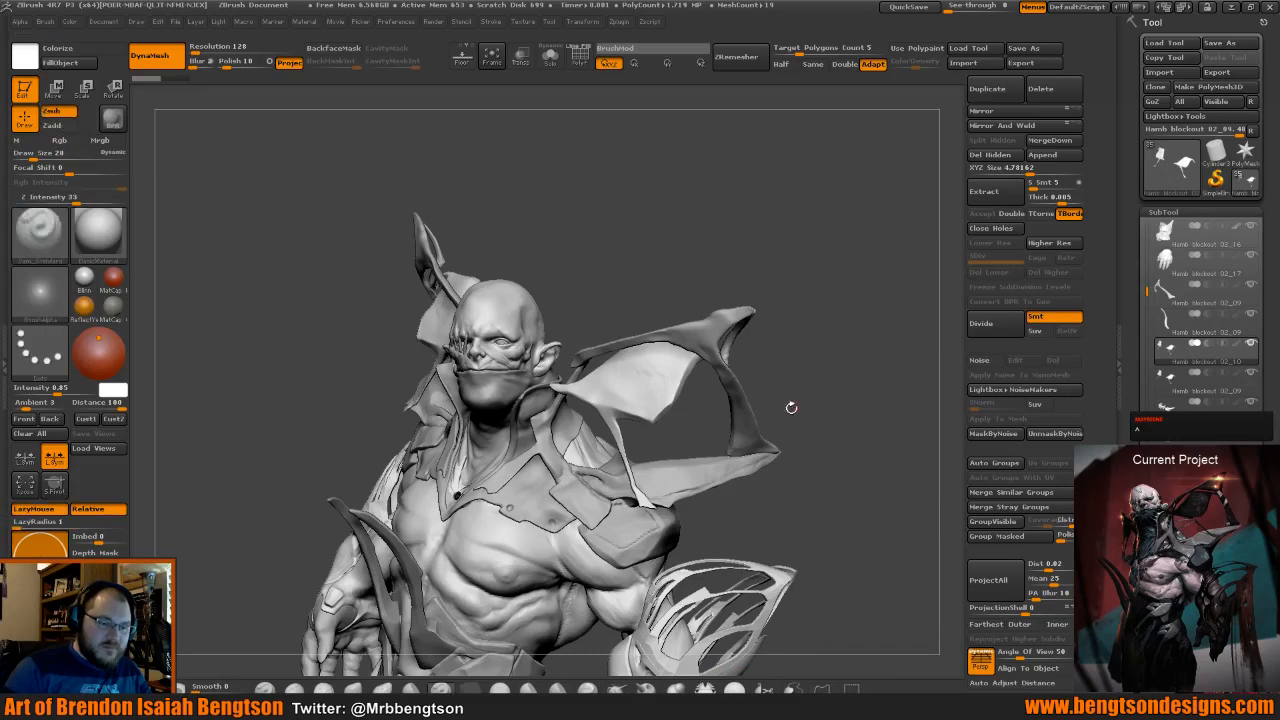
{"action": "mouse_move", "coordinate": [788, 403]}
{"action": "left_mouse_down", "text": "ctrl+shift"}
{"action": "mouse_move", "coordinate": [773, 227]}
{"action": "mouse_move", "coordinate": [591, 229]}
{"action": "mouse_move", "coordinate": [605, 240]}
{"action": "left_mouse_up", "text": "ctrl+shift"}
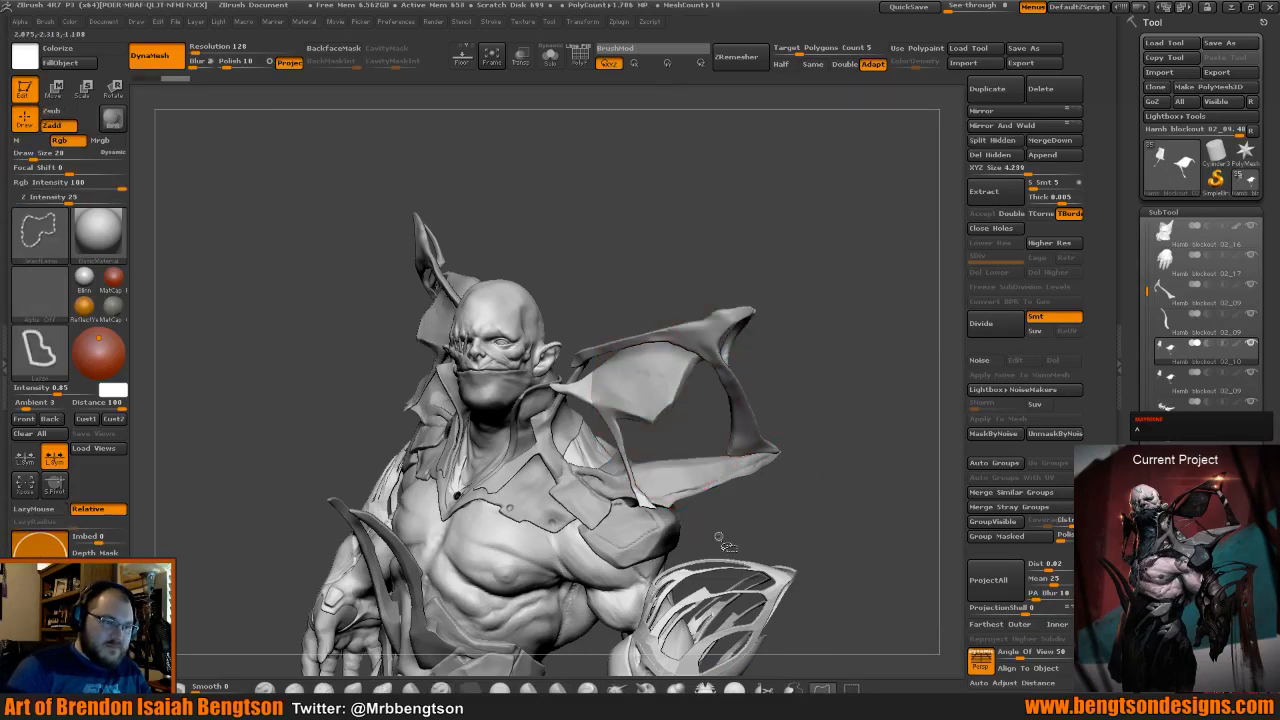
{"action": "key", "text": "ctrl+z"}
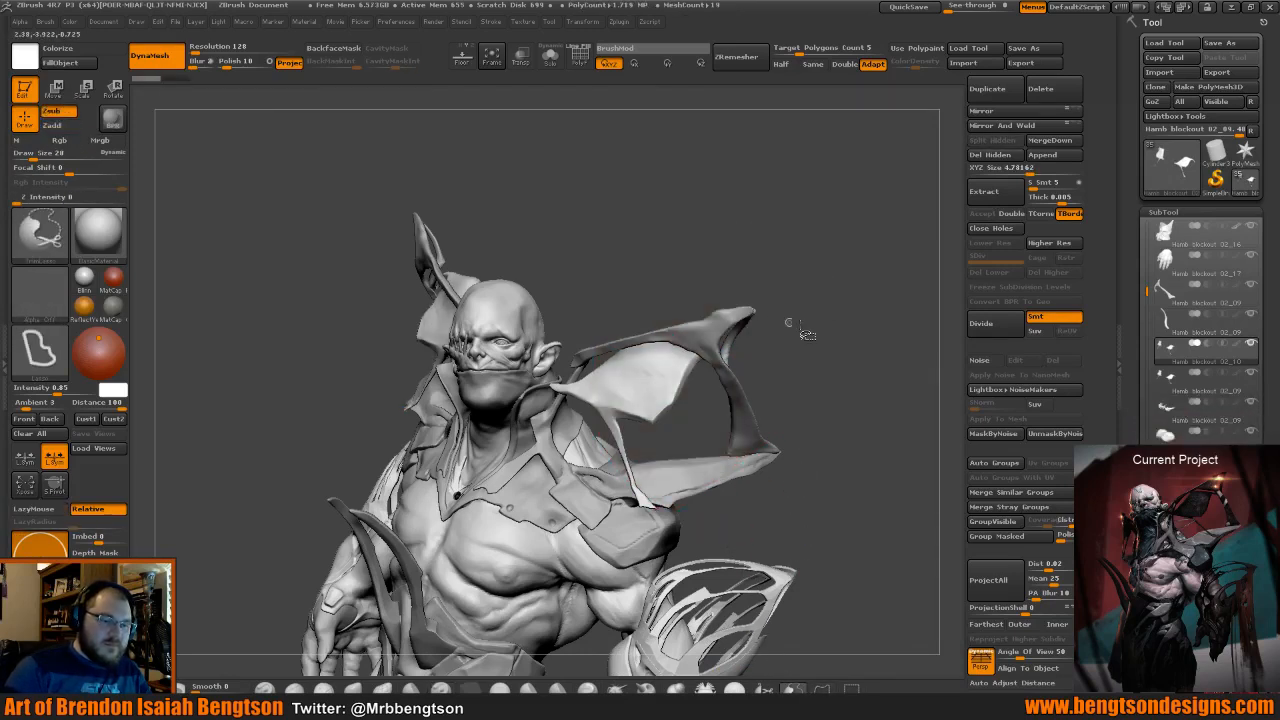
{"action": "mouse_move", "coordinate": [877, 304]}
{"action": "left_mouse_down", "text": "ctrl+shift"}
{"action": "mouse_move", "coordinate": [654, 247]}
{"action": "mouse_move", "coordinate": [596, 328]}
{"action": "mouse_move", "coordinate": [583, 390]}
{"action": "mouse_move", "coordinate": [602, 455]}
{"action": "mouse_move", "coordinate": [720, 545]}
{"action": "left_mouse_up", "text": "ctrl+shift"}
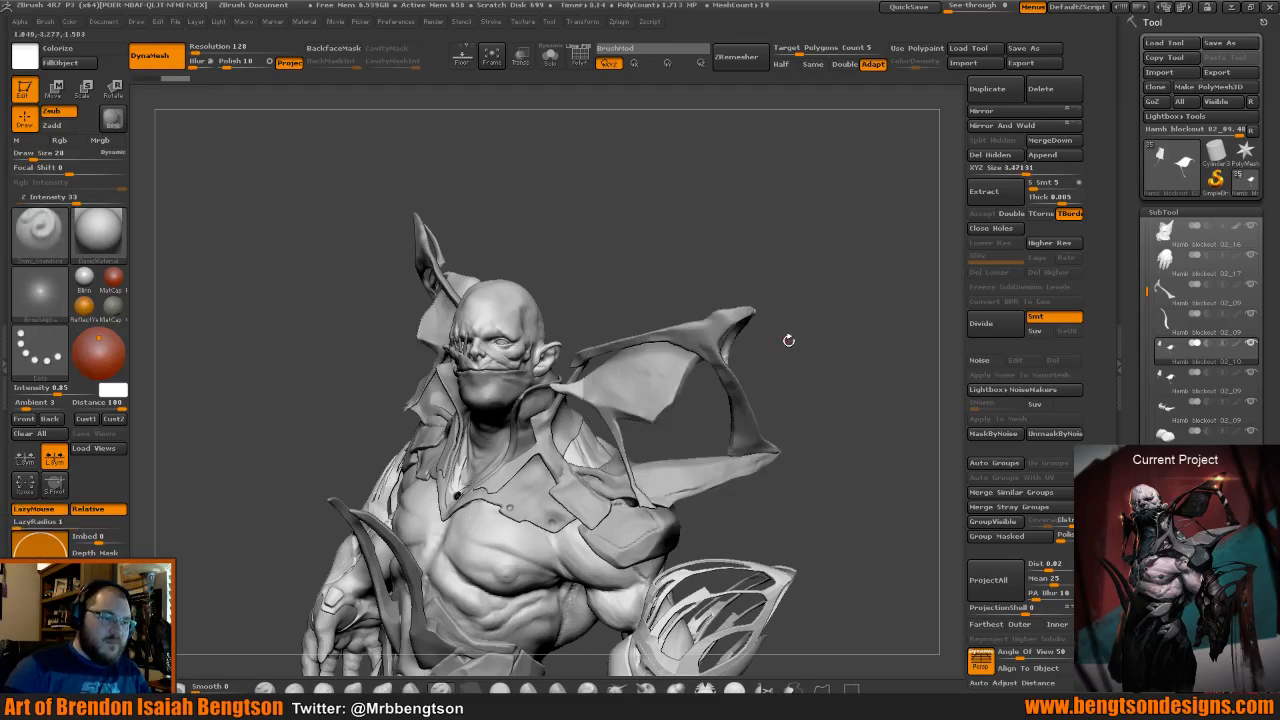
{"action": "mouse_move", "coordinate": [788, 340]}
{"action": "left_mouse_down"}
{"action": "mouse_move", "coordinate": [822, 390]}
{"action": "mouse_move", "coordinate": [767, 401]}
{"action": "left_mouse_up"}
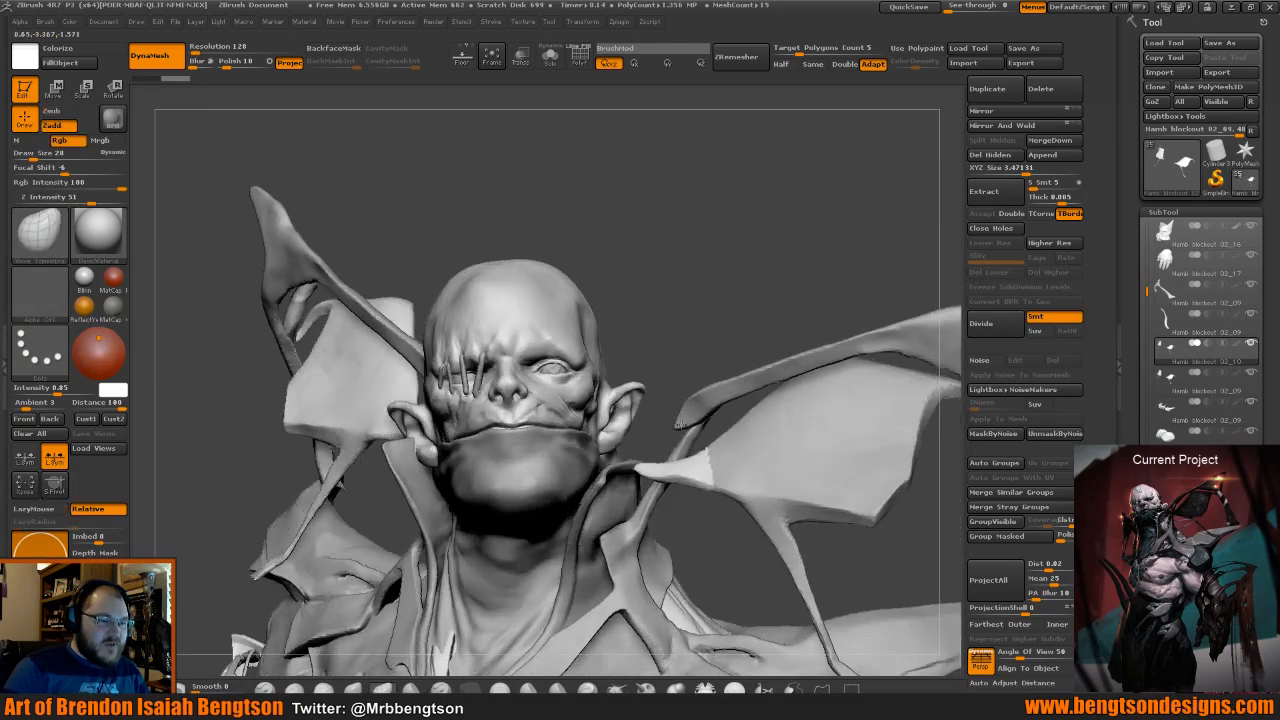
{"action": "key", "text": "r"}
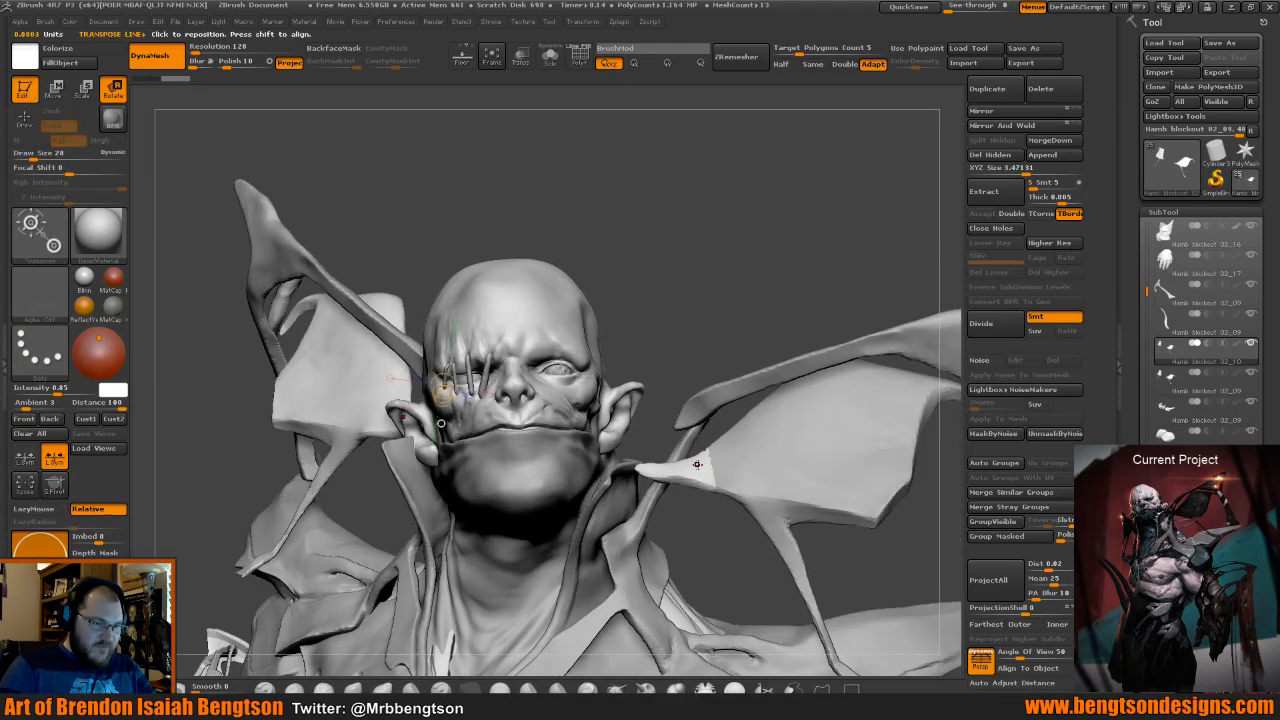
{"action": "mouse_move", "coordinate": [700, 462]}
{"action": "left_mouse_down"}
{"action": "mouse_move", "coordinate": [693, 317]}
{"action": "mouse_move", "coordinate": [711, 313]}
{"action": "mouse_move", "coordinate": [735, 254]}
{"action": "mouse_move", "coordinate": [803, 286]}
{"action": "left_mouse_up"}
{"action": "key", "text": "ctrl+z"}
{"action": "key", "text": "q"}
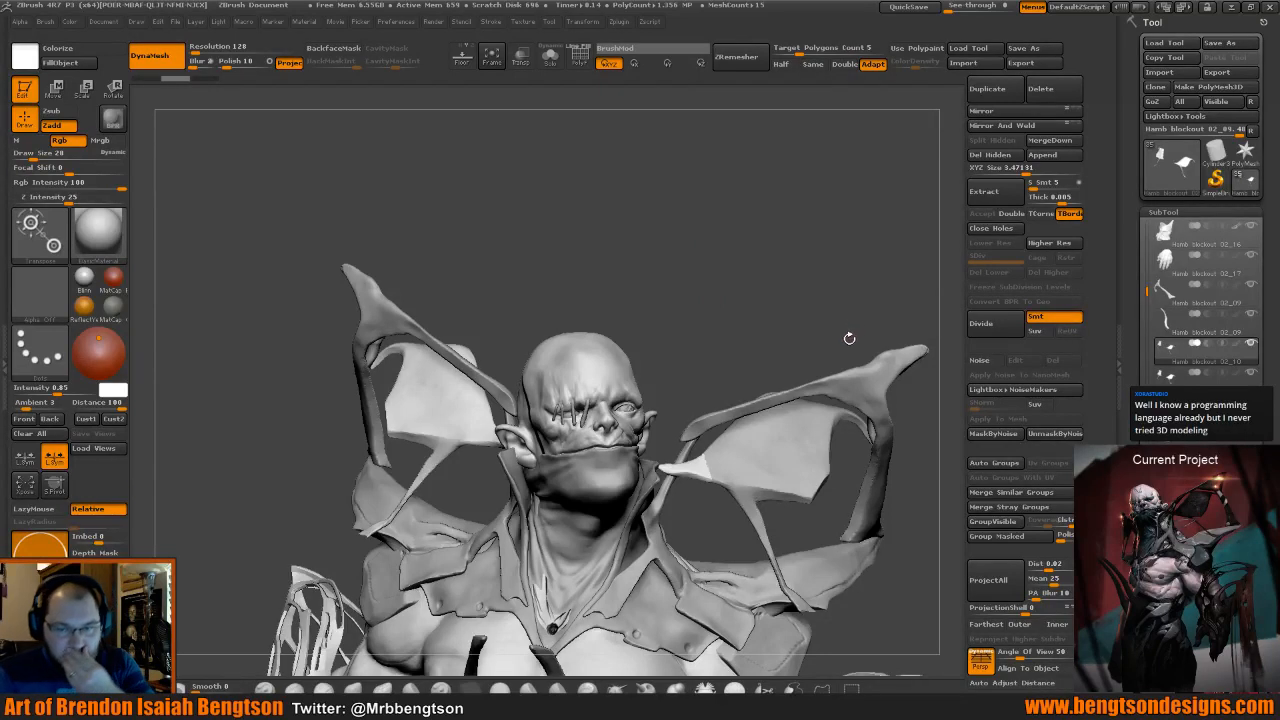
{"action": "left_click_drag", "start_coordinate": [860, 306], "coordinate": [851, 309]}
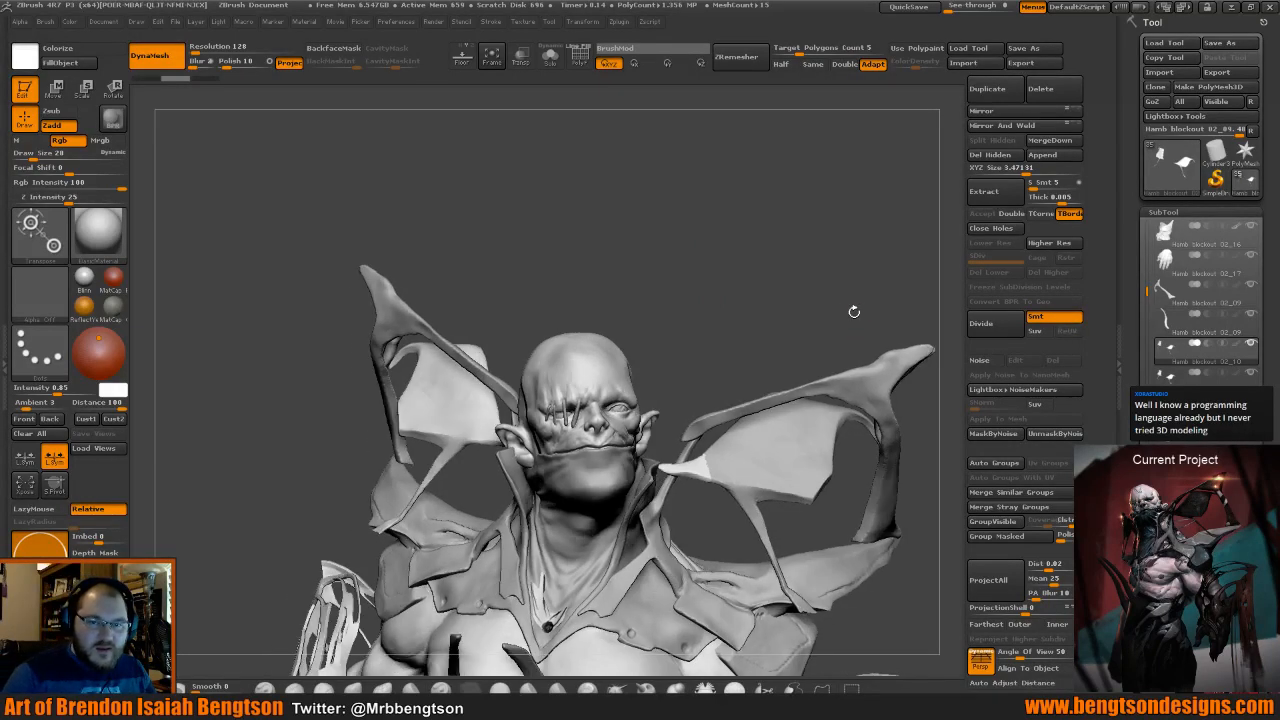
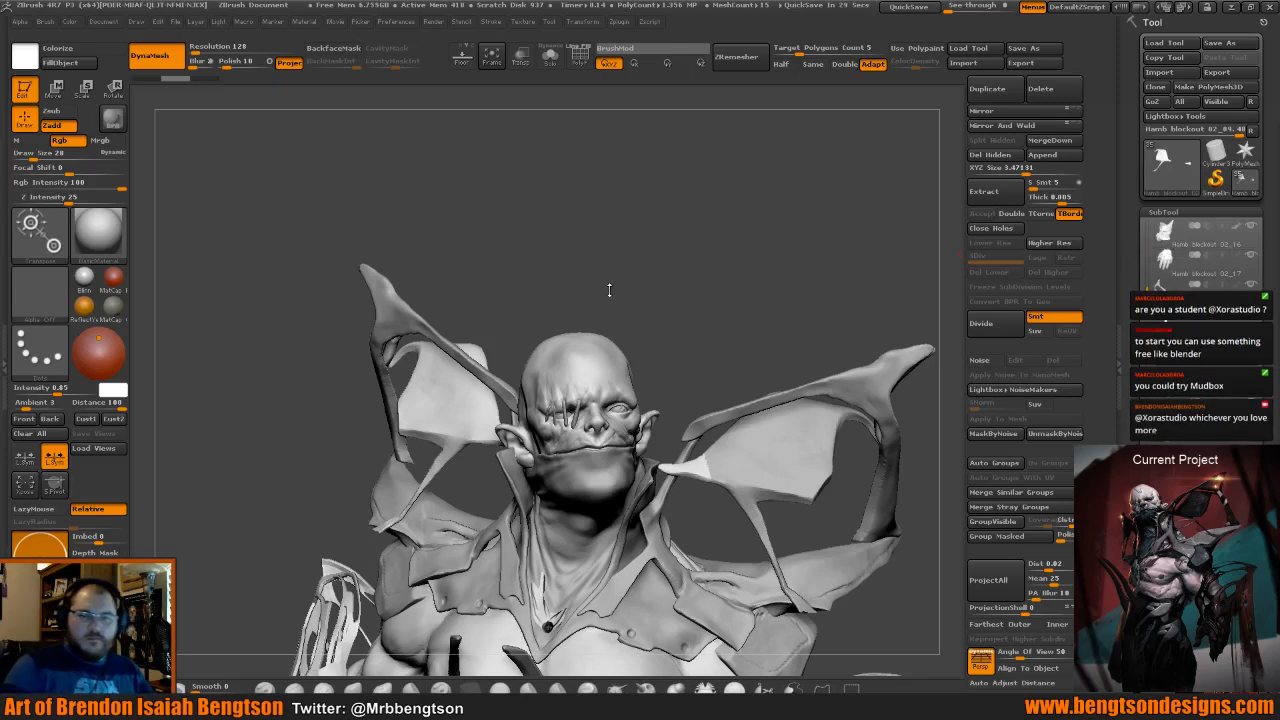
Isolate the membrane subtool with its polyframe shown and give each separate piece its own polygroup using Auto Groups.
{"action": "mouse_move", "coordinate": [666, 278]}
{"action": "left_mouse_down"}
{"action": "mouse_move", "coordinate": [680, 351]}
{"action": "mouse_move", "coordinate": [645, 255]}
{"action": "mouse_move", "coordinate": [620, 254]}
{"action": "mouse_move", "coordinate": [653, 252]}
{"action": "left_mouse_up"}
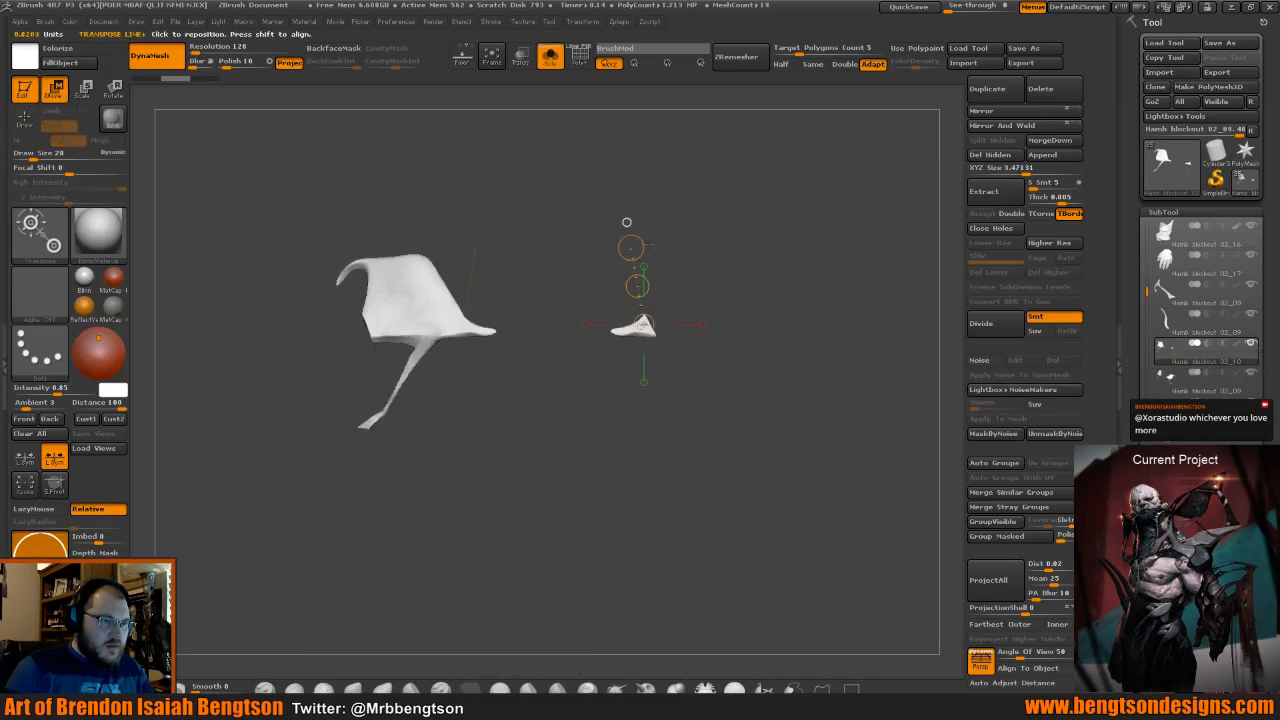
{"action": "key", "text": "q"}
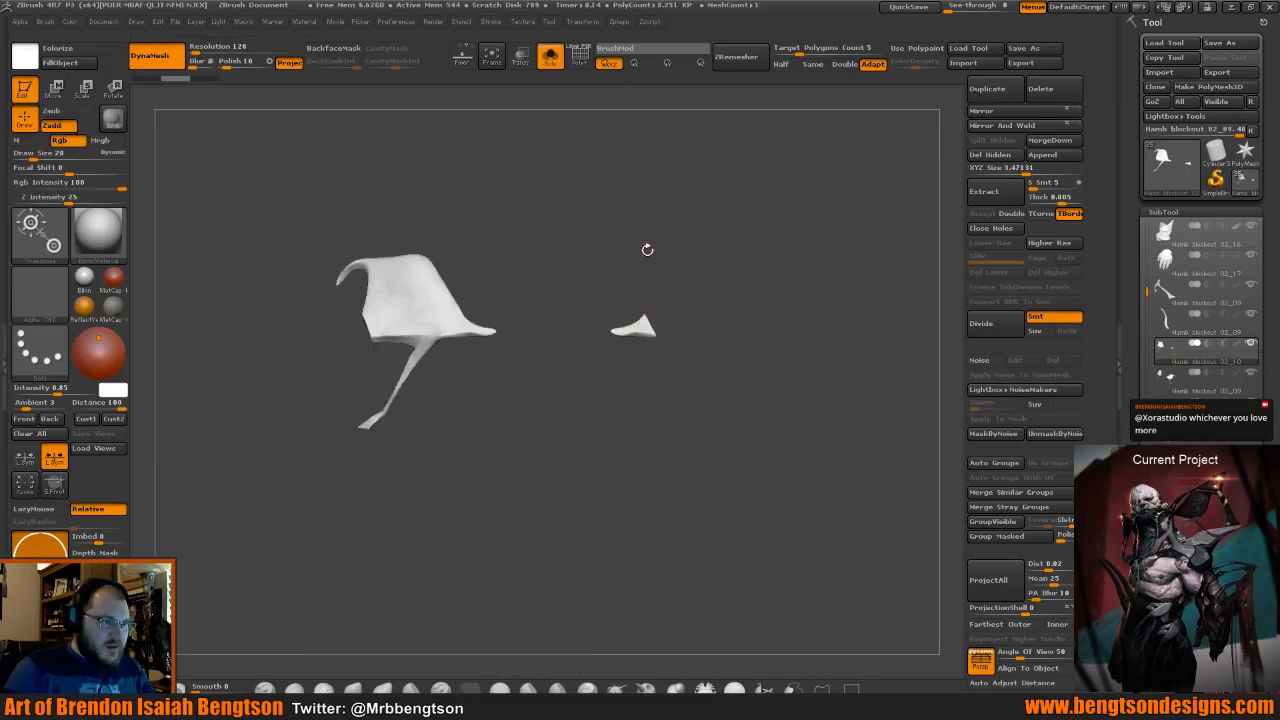
{"action": "left_click_drag", "start_coordinate": [706, 285], "coordinate": [703, 307], "text": "alt"}
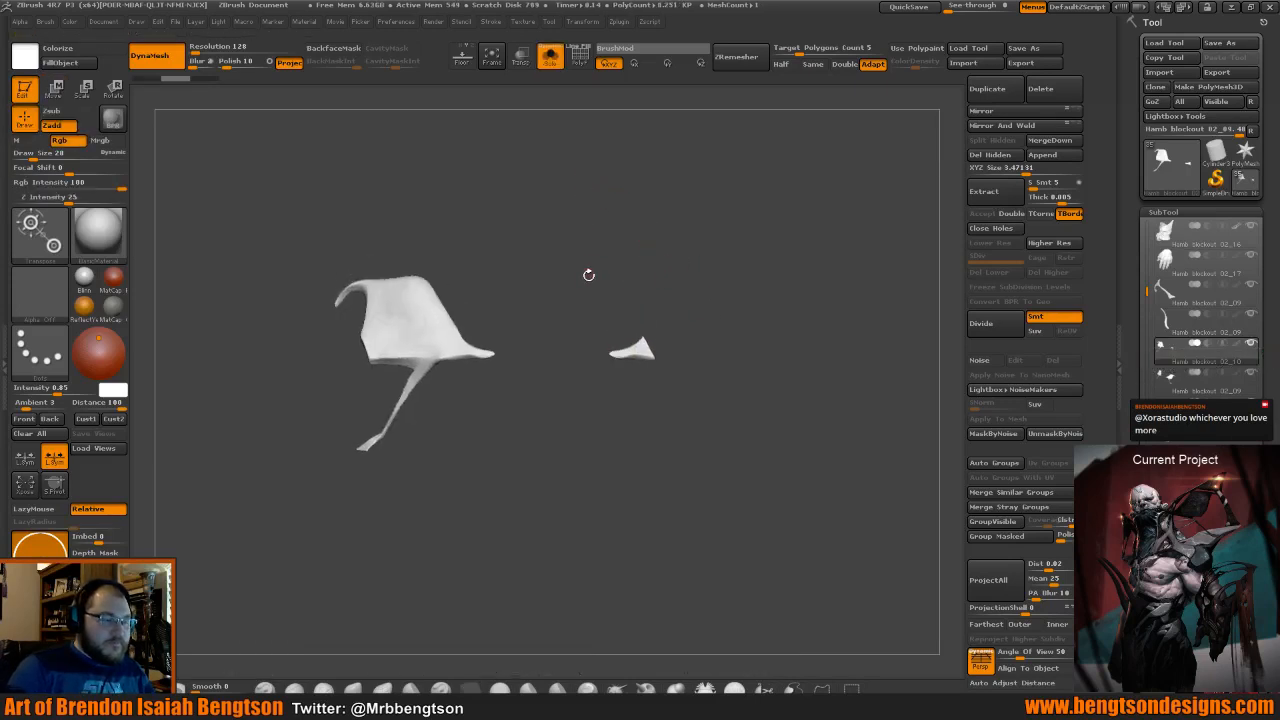
{"action": "key", "text": "shift+f"}
{"action": "key", "text": "w"}
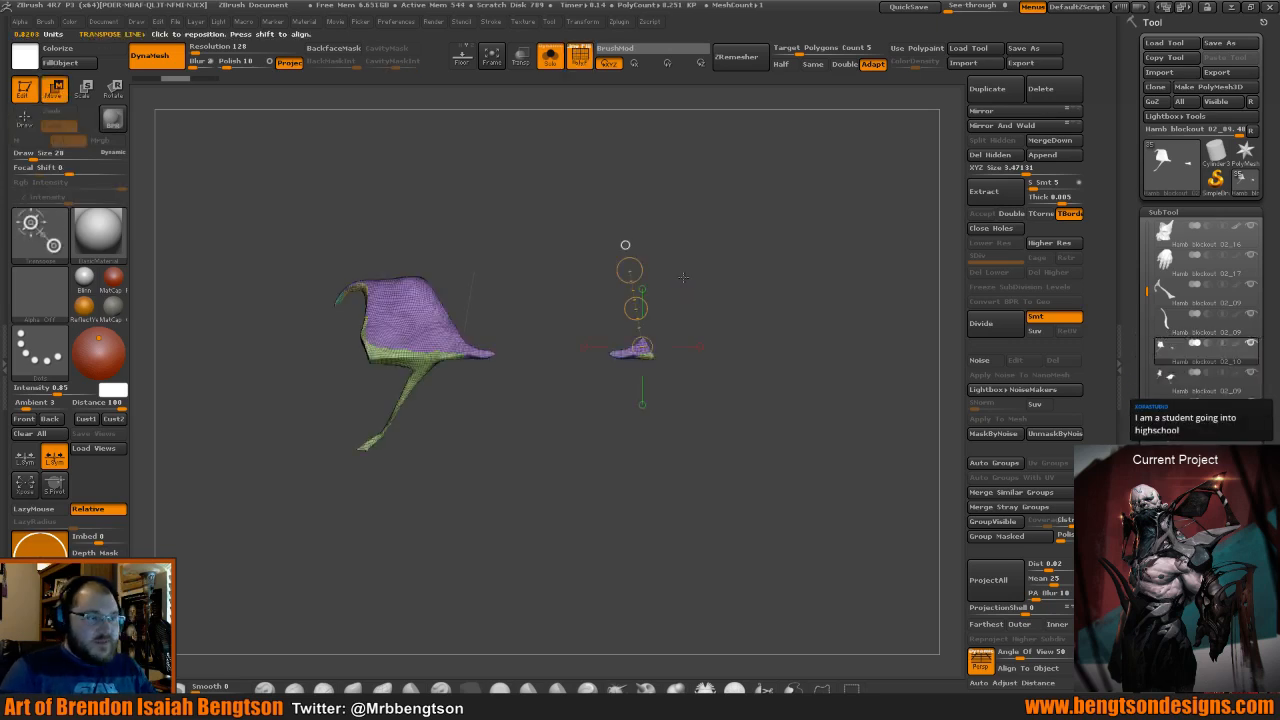
{"action": "key", "text": "q"}
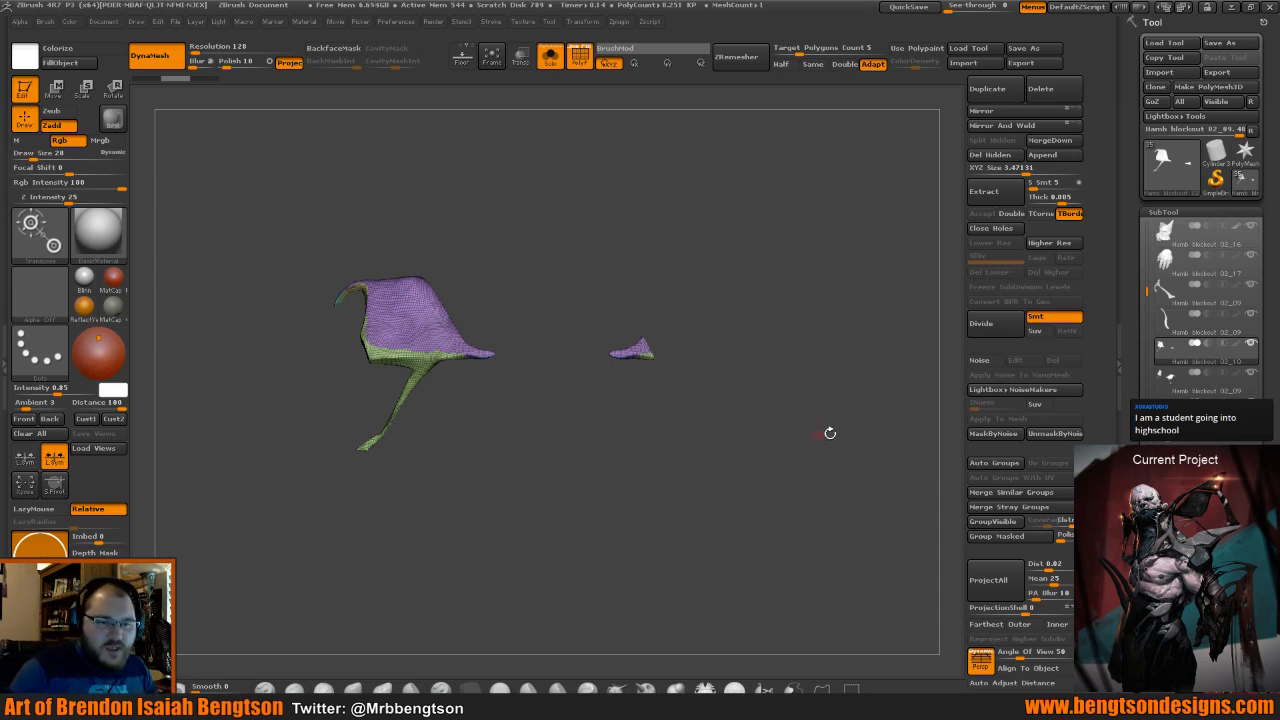
{"action": "left_click", "coordinate": [990, 521]}
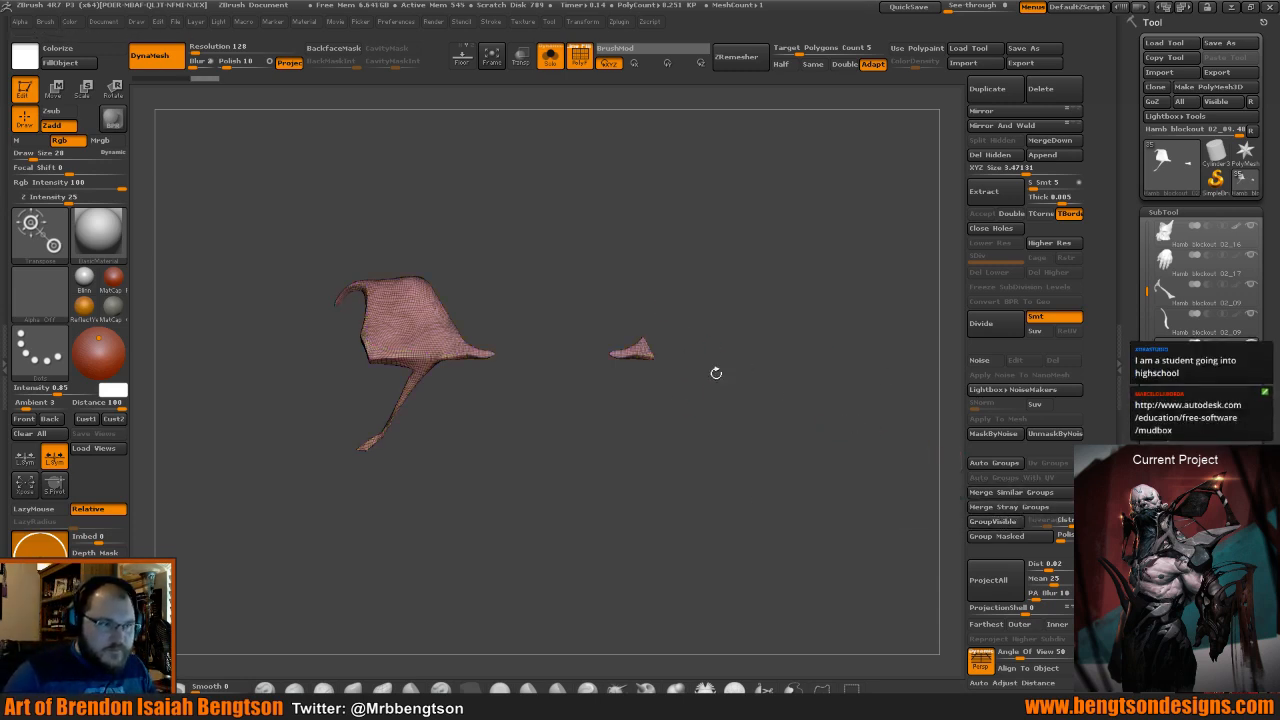
{"action": "left_click", "coordinate": [994, 462]}
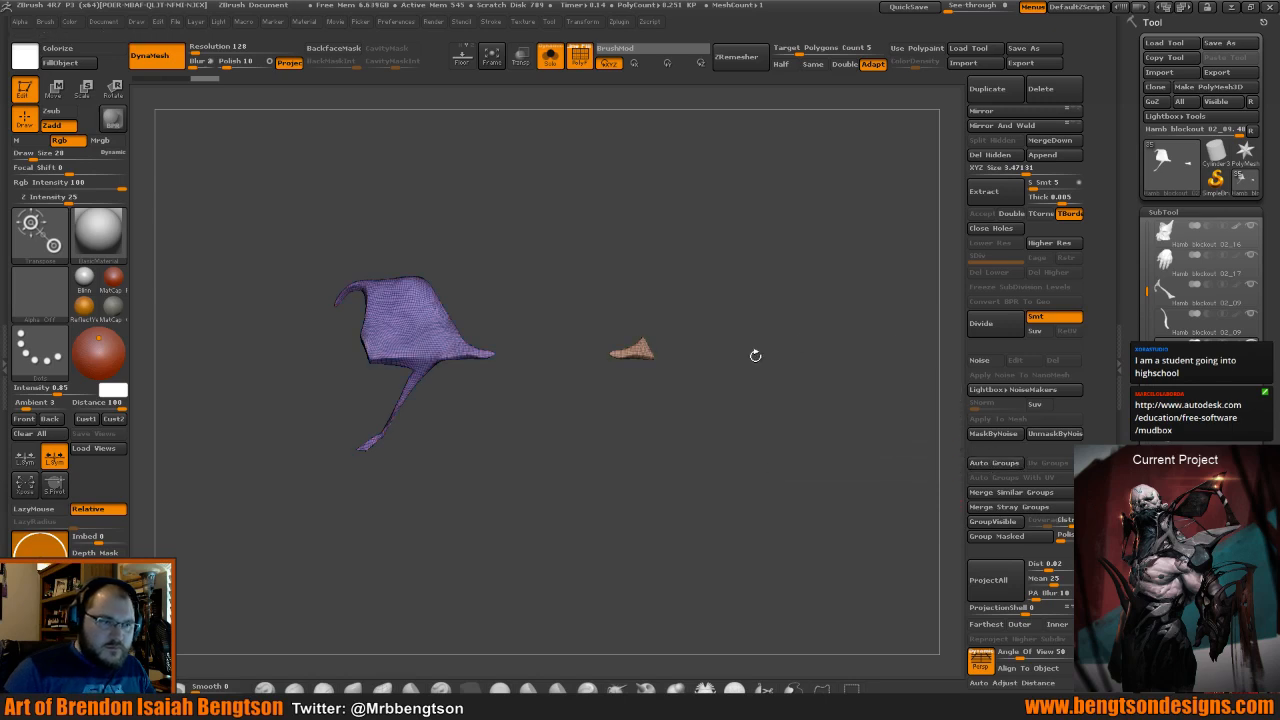
Show only the small membrane tip, delete the hidden membrane geometry, and bring the whole character back into view.
{"action": "left_click", "coordinate": [632, 360], "text": "ctrl+shift"}
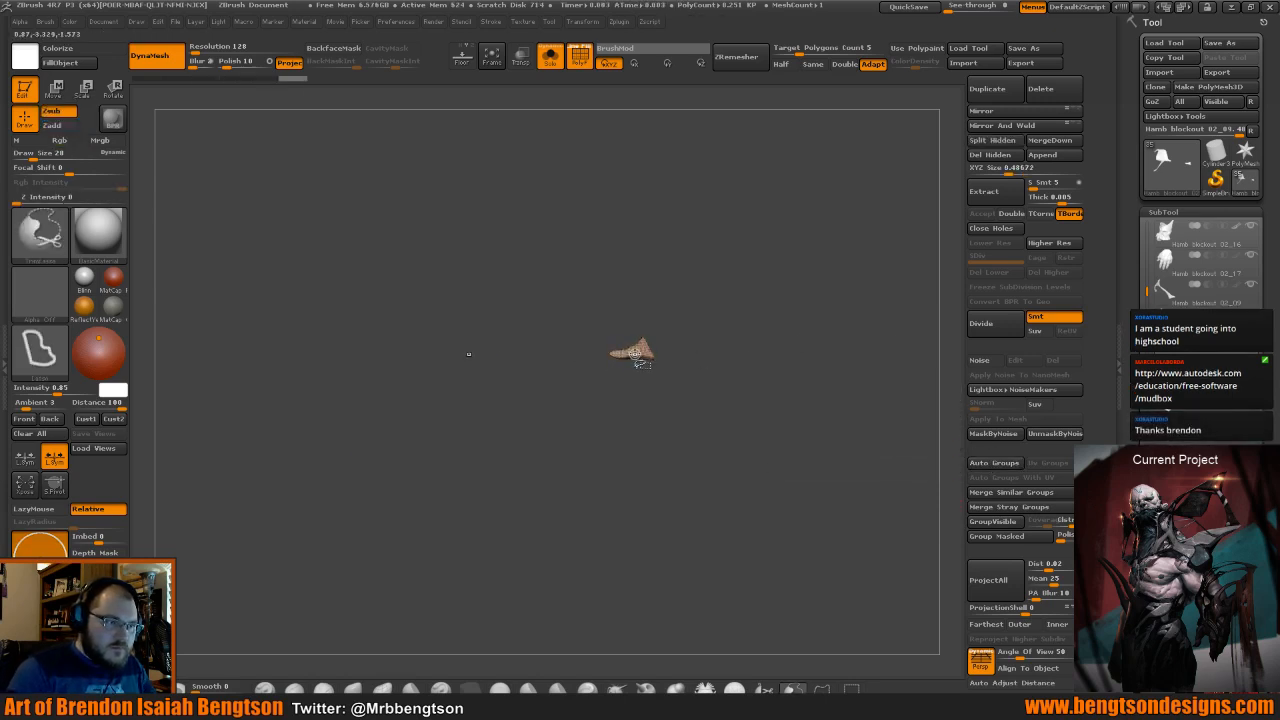
{"action": "key", "text": "w"}
{"action": "left_click", "coordinate": [995, 142]}
{"action": "key", "text": "q"}
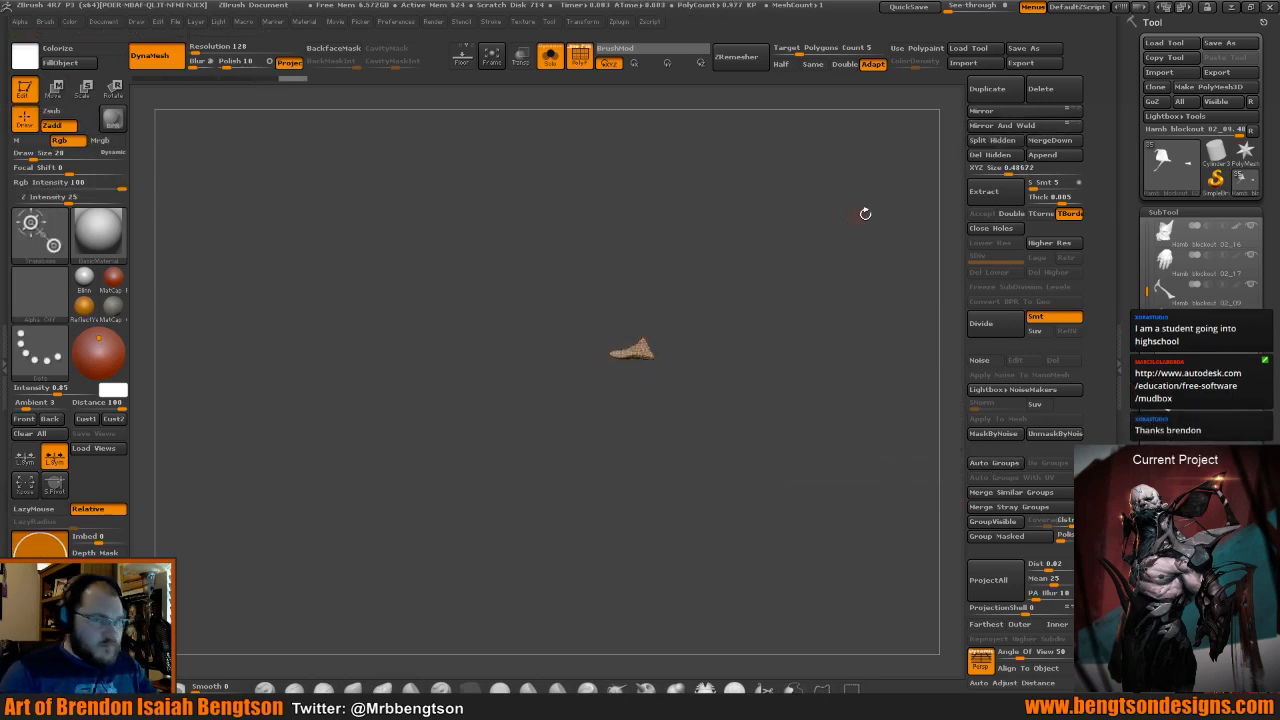
{"action": "left_click", "coordinate": [1014, 158]}
{"action": "key", "text": "alt+s"}
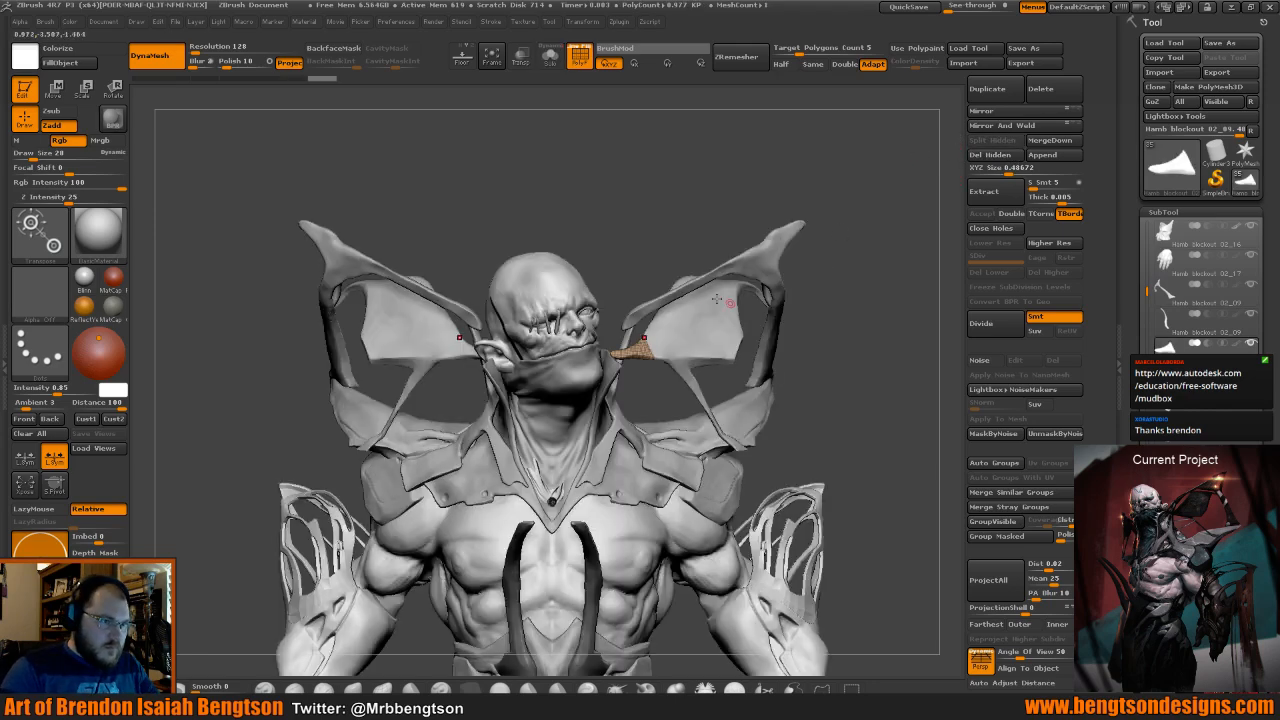
Reshape the small membrane tip beside the collar with the Move Topological brush at draw size 197.
{"action": "mouse_move", "coordinate": [843, 344]}
{"action": "left_mouse_down", "text": "alt"}
{"action": "mouse_move", "coordinate": [825, 335]}
{"action": "mouse_move", "coordinate": [851, 360]}
{"action": "mouse_move", "coordinate": [838, 362]}
{"action": "left_mouse_up", "text": "alt"}
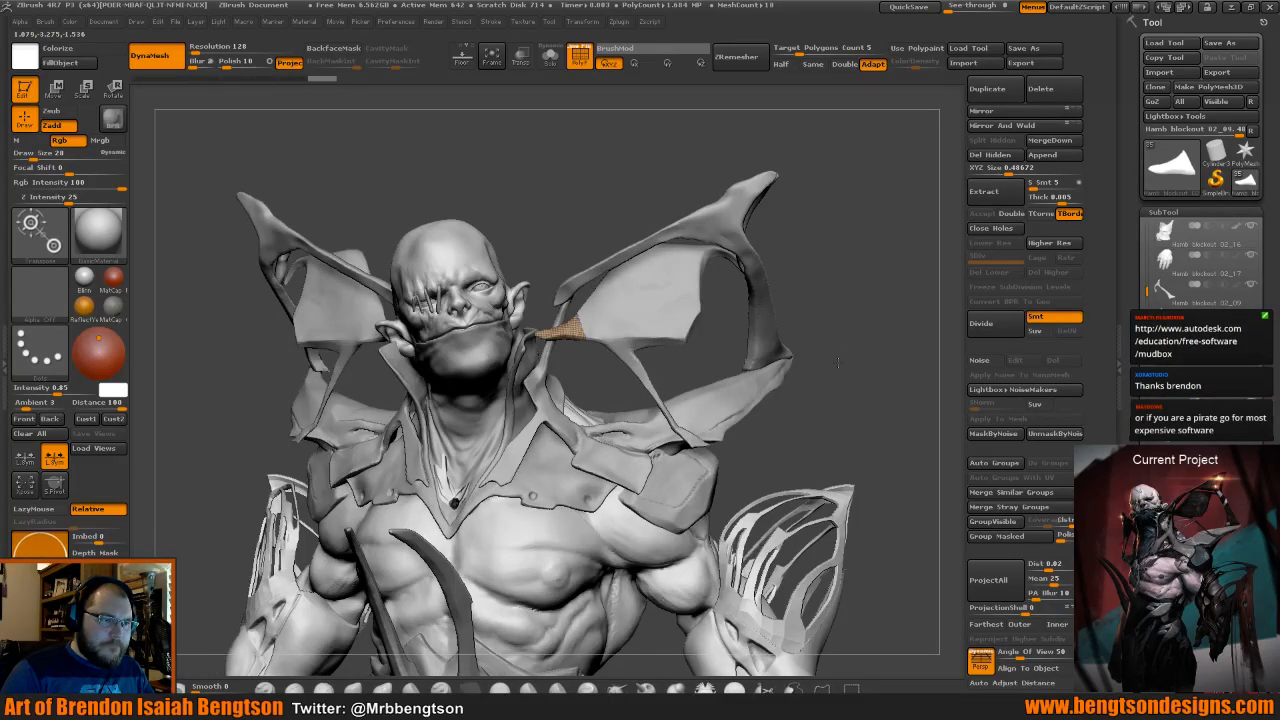
{"action": "left_click_drag", "start_coordinate": [838, 362], "coordinate": [878, 300], "text": "alt"}
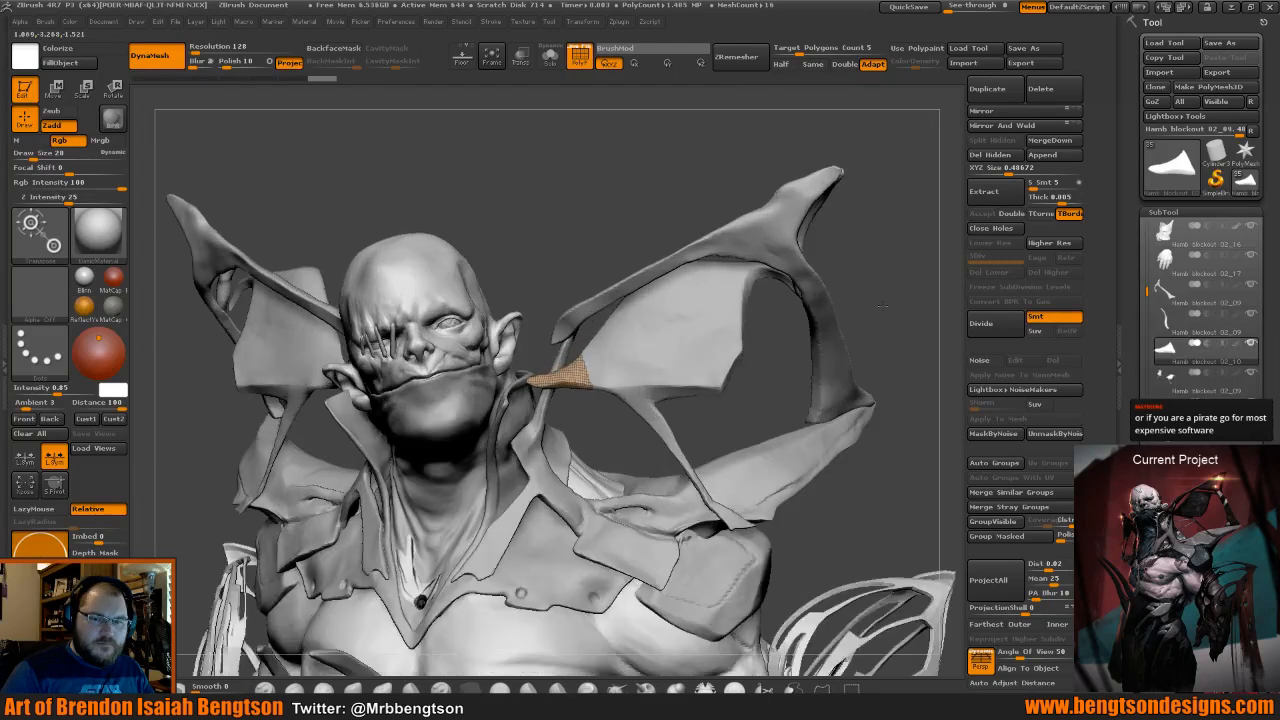
{"action": "key", "text": "b"}
{"action": "key", "text": "m"}
{"action": "key", "text": "t"}
{"action": "key", "text": "space"}
{"action": "left_click_drag", "start_coordinate": [530, 265], "coordinate": [560, 265]}
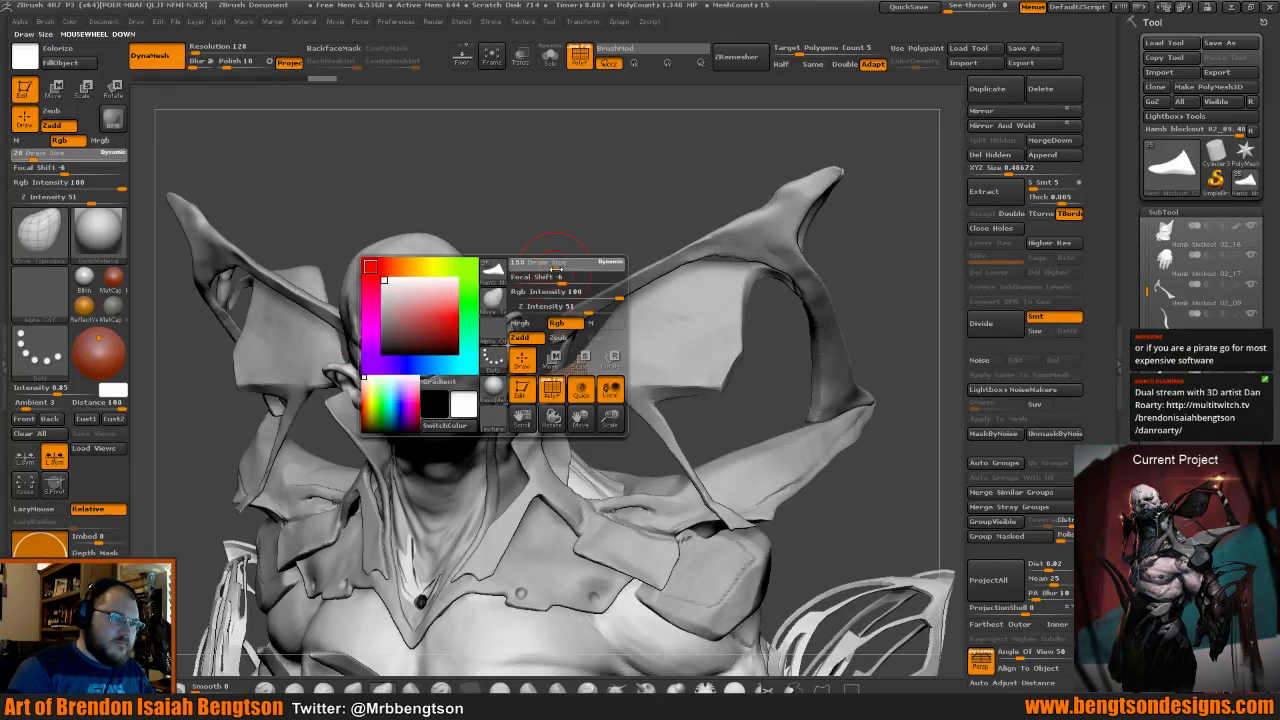
{"action": "left_click_drag", "start_coordinate": [530, 347], "coordinate": [488, 342]}
{"action": "mouse_move", "coordinate": [517, 297]}
{"action": "left_mouse_down"}
{"action": "mouse_move", "coordinate": [517, 350]}
{"action": "mouse_move", "coordinate": [532, 348]}
{"action": "left_mouse_up"}
{"action": "mouse_move", "coordinate": [510, 358]}
{"action": "left_mouse_down"}
{"action": "mouse_move", "coordinate": [530, 388]}
{"action": "mouse_move", "coordinate": [519, 385]}
{"action": "left_mouse_up"}
Set the Move Topological draw size to 197 and pull the small membrane tip toward the ear on the open-eye side.
{"action": "mouse_move", "coordinate": [615, 263]}
{"action": "left_mouse_down"}
{"action": "mouse_move", "coordinate": [655, 208]}
{"action": "mouse_move", "coordinate": [652, 173]}
{"action": "left_mouse_up"}
{"action": "left_click_drag", "start_coordinate": [525, 385], "coordinate": [581, 356]}
{"action": "left_click_drag", "start_coordinate": [571, 280], "coordinate": [470, 283]}
{"action": "mouse_move", "coordinate": [609, 353]}
{"action": "left_mouse_down"}
{"action": "mouse_move", "coordinate": [592, 356]}
{"action": "mouse_move", "coordinate": [602, 348]}
{"action": "left_mouse_up"}
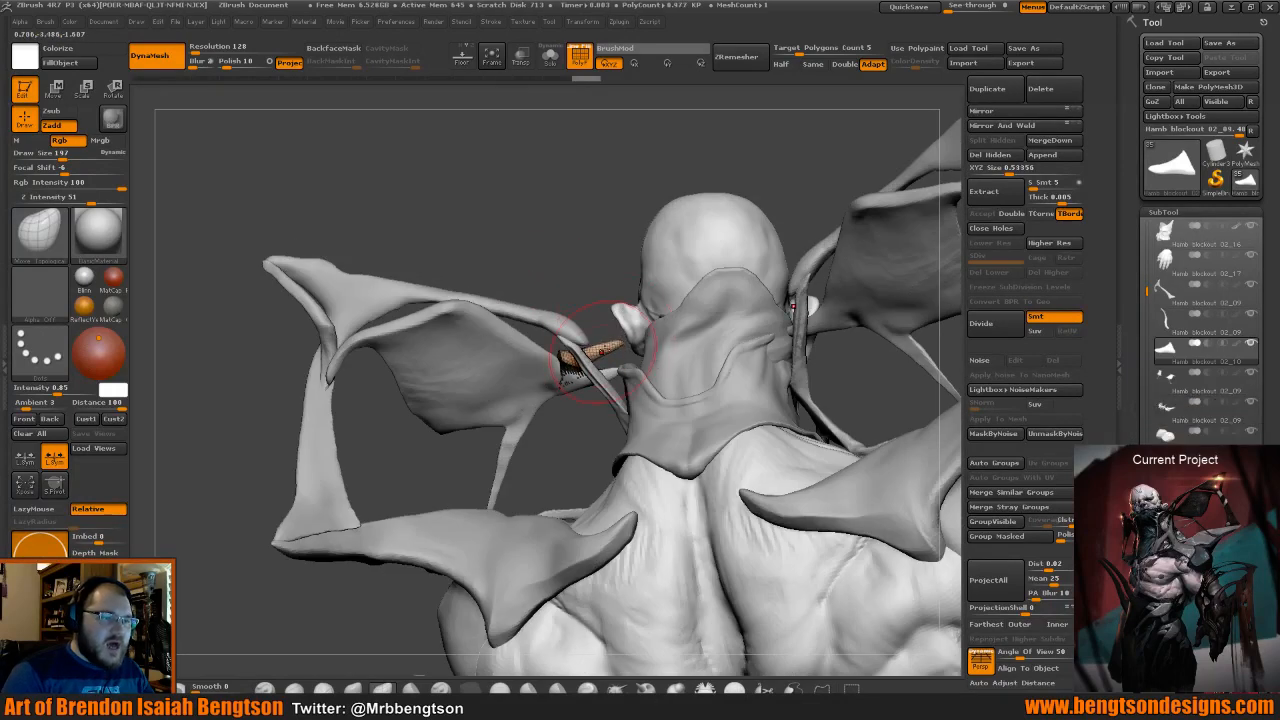
{"action": "left_click_drag", "start_coordinate": [534, 258], "coordinate": [626, 253]}
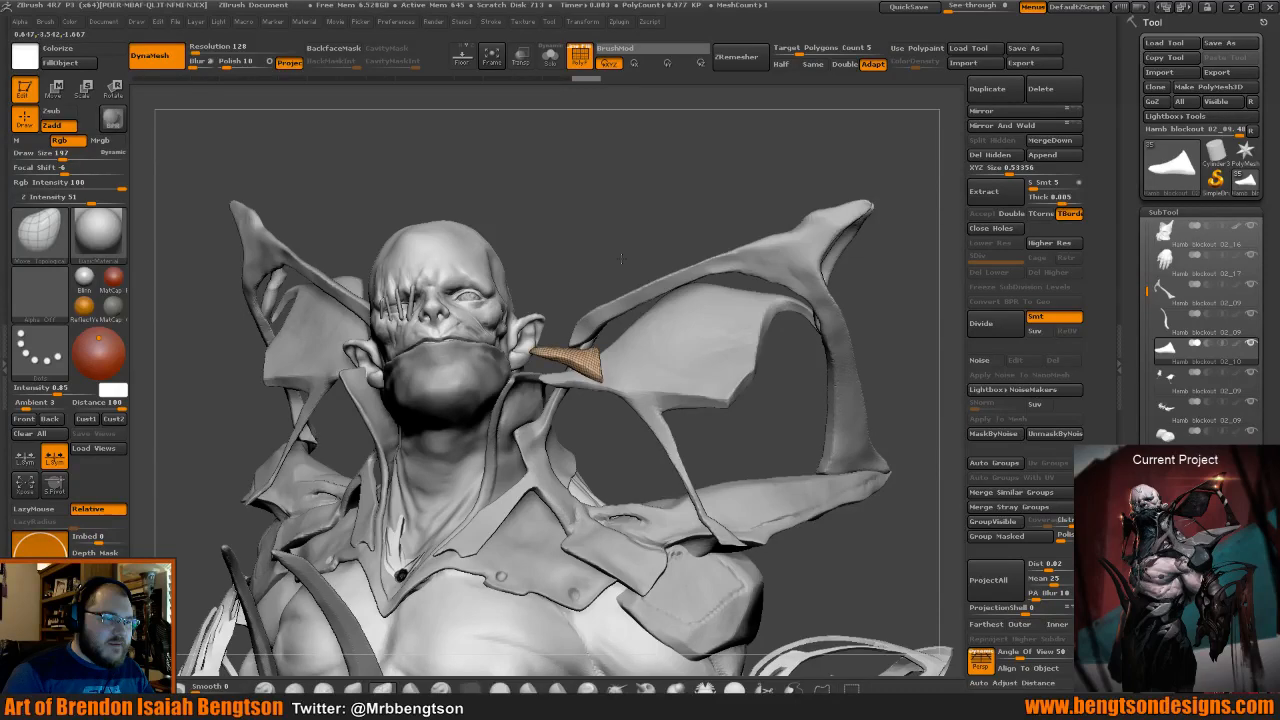
Stretch and narrow the inner end of the membrane tip beneath the ear, shaping it from front, low and overhead angles.
{"action": "left_click_drag", "start_coordinate": [528, 344], "coordinate": [533, 354]}
{"action": "left_click_drag", "start_coordinate": [616, 272], "coordinate": [554, 377]}
{"action": "left_click_drag", "start_coordinate": [532, 350], "coordinate": [558, 352]}
{"action": "left_click_drag", "start_coordinate": [639, 241], "coordinate": [624, 145]}
{"action": "left_click_drag", "start_coordinate": [535, 352], "coordinate": [526, 342]}
{"action": "mouse_move", "coordinate": [622, 248]}
{"action": "left_mouse_down"}
{"action": "mouse_move", "coordinate": [557, 254]}
{"action": "mouse_move", "coordinate": [582, 252]}
{"action": "mouse_move", "coordinate": [630, 330]}
{"action": "left_mouse_up"}
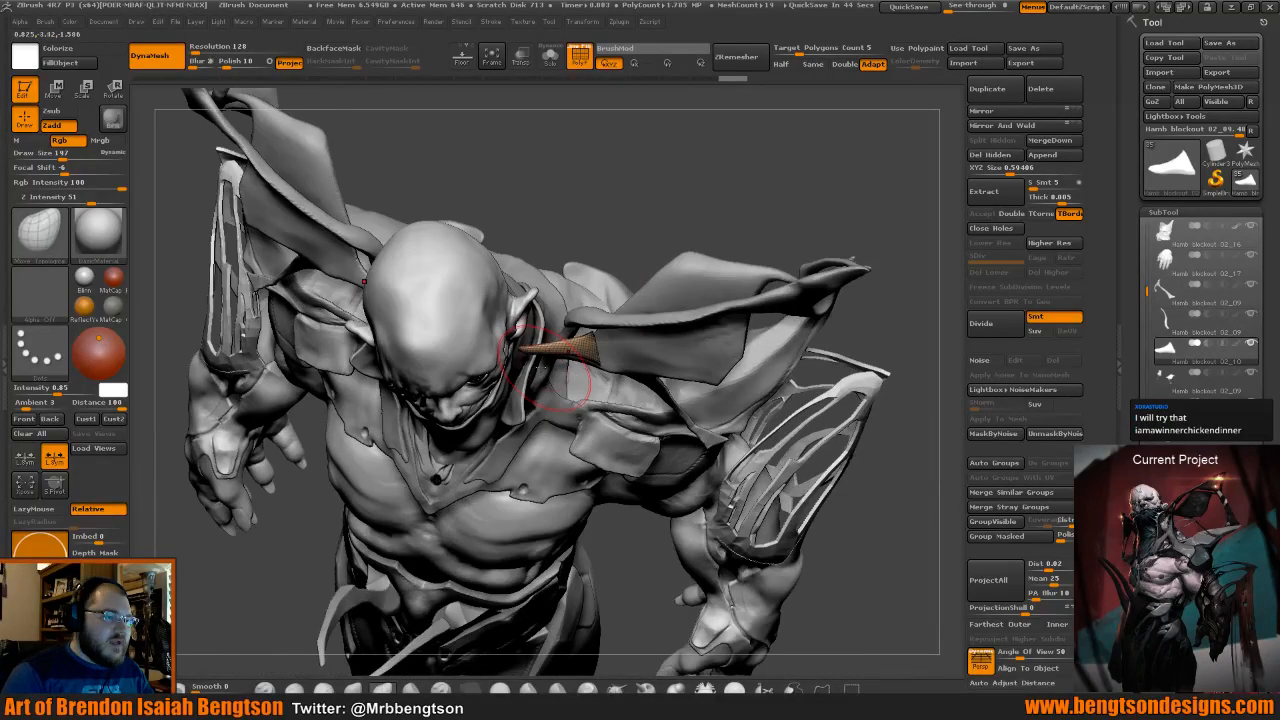
{"action": "left_click_drag", "start_coordinate": [530, 347], "coordinate": [524, 356]}
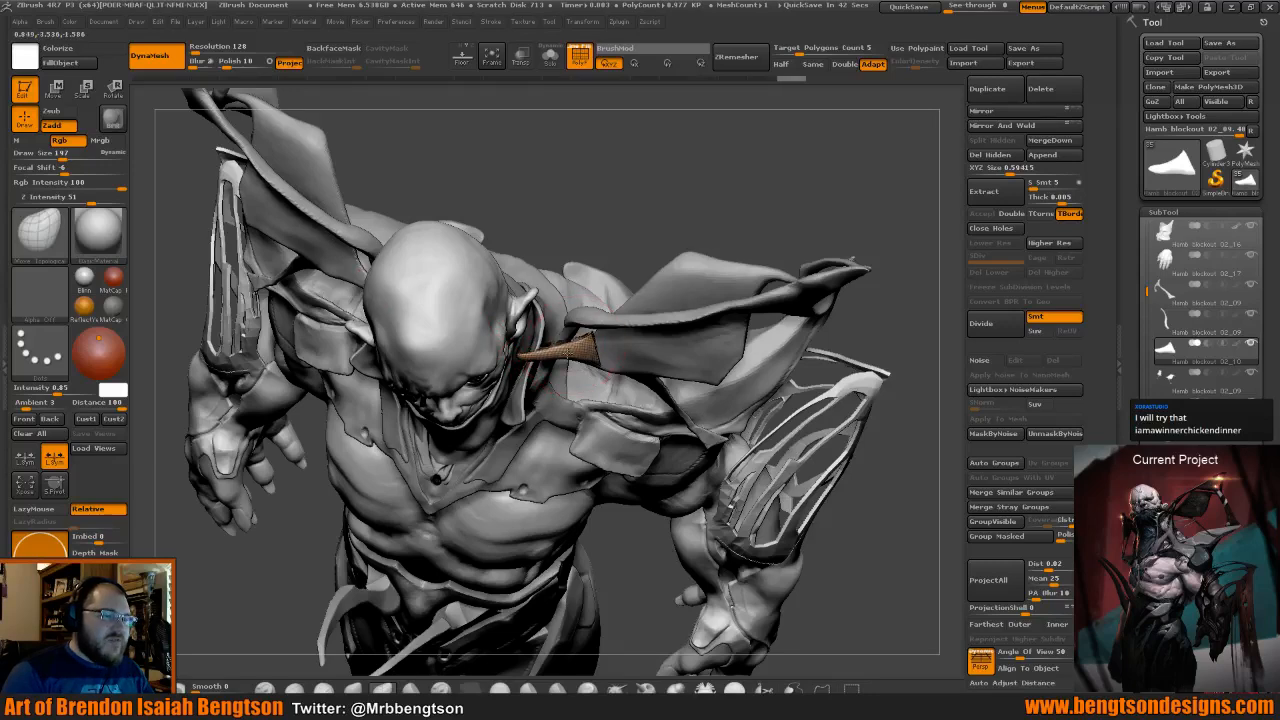
{"action": "left_click_drag", "start_coordinate": [616, 235], "coordinate": [613, 189]}
{"action": "key", "text": "b"}
{"action": "key", "text": "c"}
{"action": "key", "text": "b"}
{"action": "key", "text": "space"}
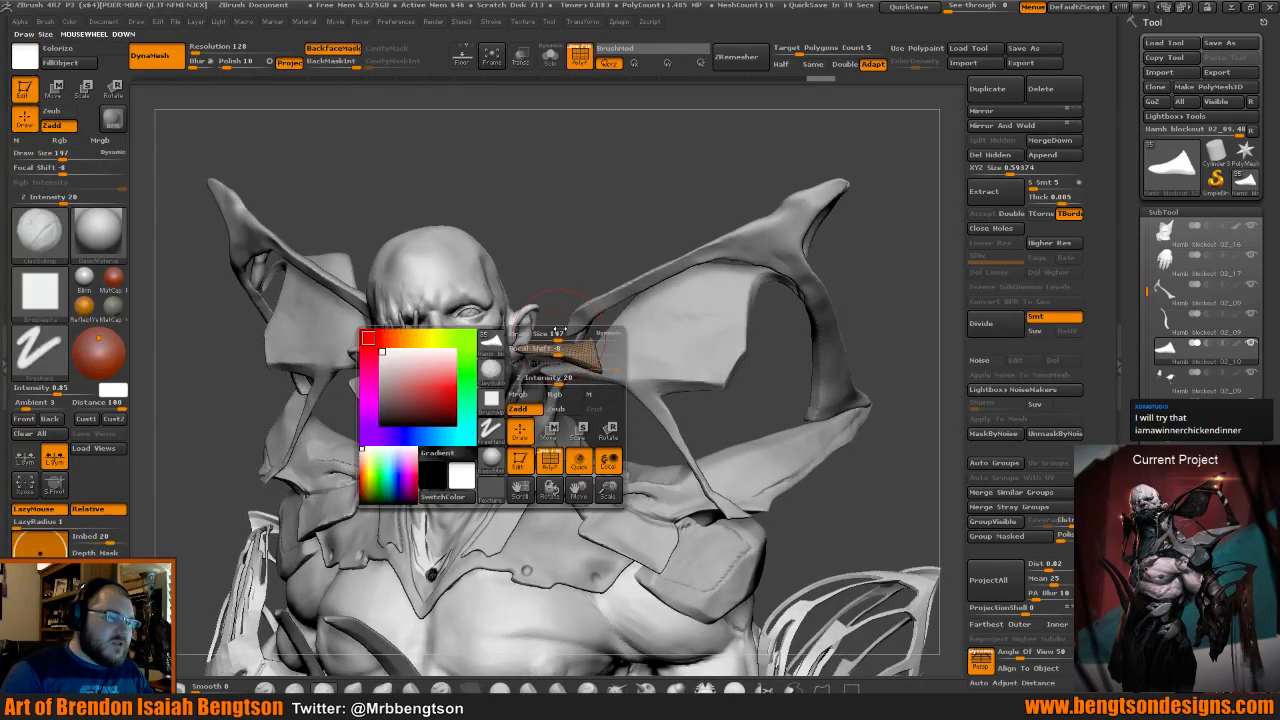
{"action": "left_click_drag", "start_coordinate": [562, 335], "coordinate": [553, 335]}
{"action": "left_click_drag", "start_coordinate": [563, 286], "coordinate": [547, 269], "text": "alt"}
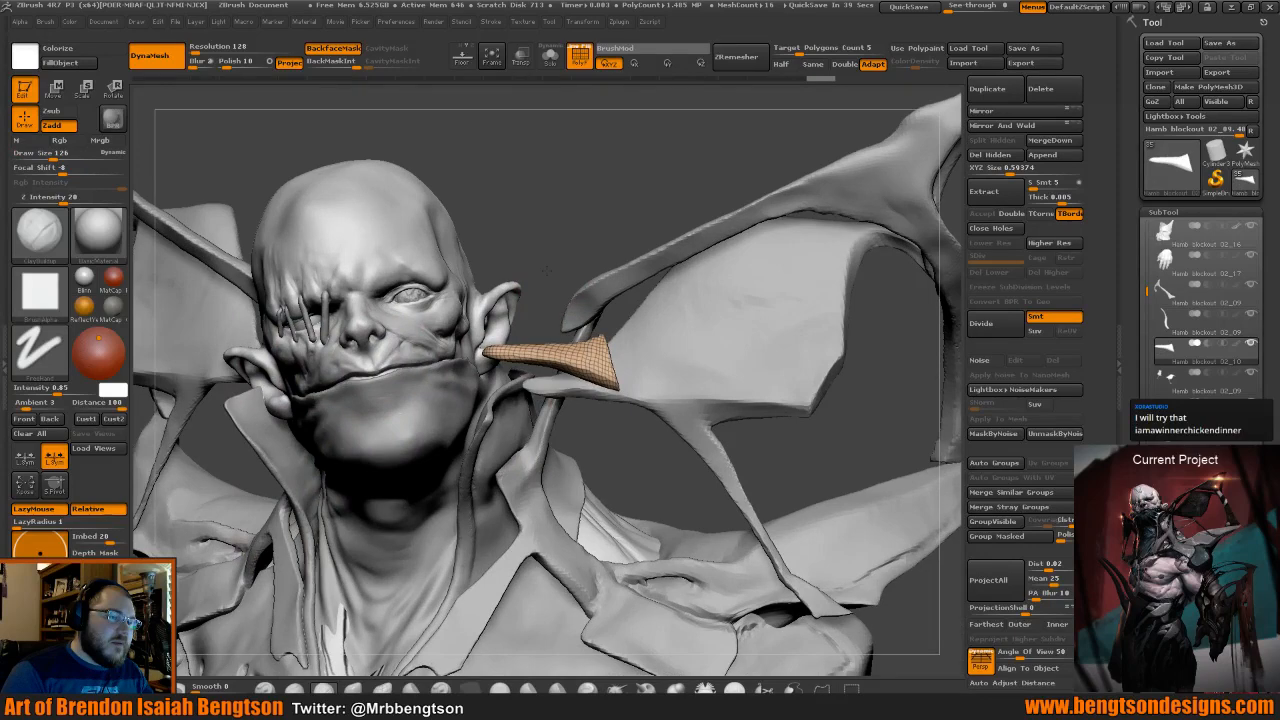
{"action": "mouse_move", "coordinate": [547, 270]}
{"action": "left_mouse_down"}
{"action": "mouse_move", "coordinate": [554, 283]}
{"action": "mouse_move", "coordinate": [548, 268]}
{"action": "left_mouse_up"}
Return to the Move Topological brush with a larger draw size and raise the inner end of the membrane strip beside the ear.
{"action": "key", "text": "b"}
{"action": "key", "text": "m"}
{"action": "key", "text": "t"}
{"action": "key", "text": "space"}
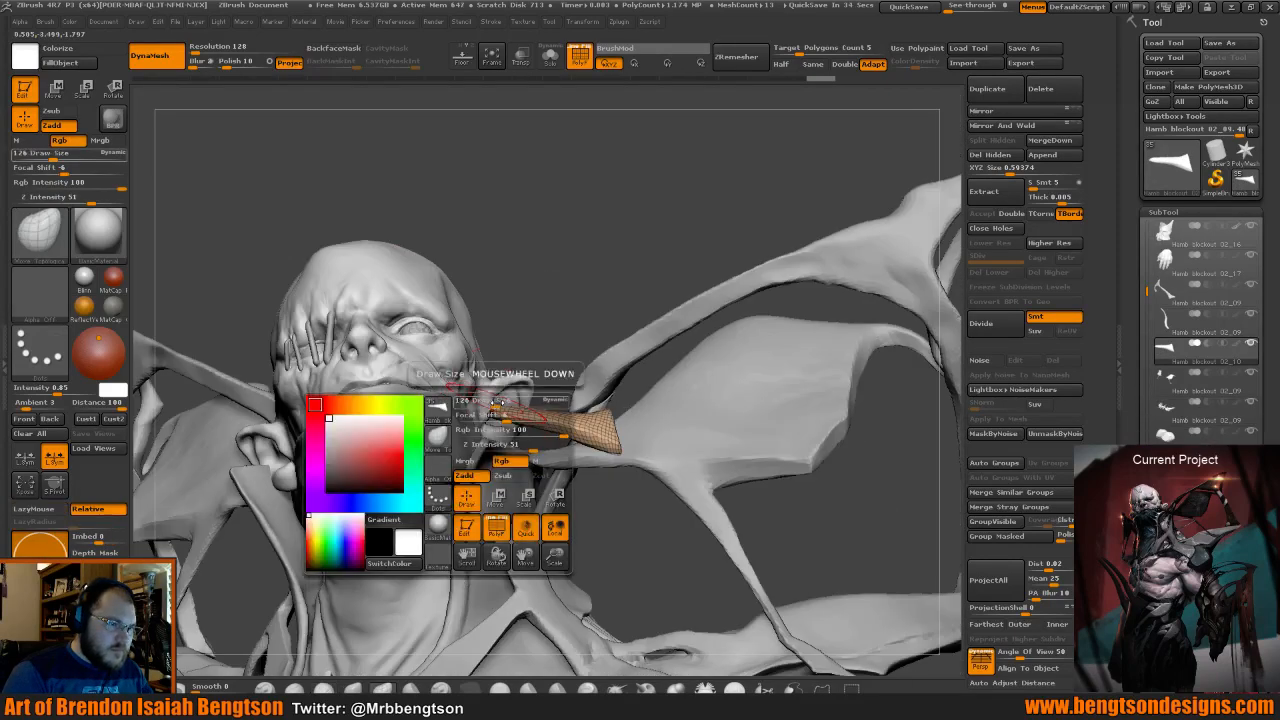
{"action": "left_click_drag", "start_coordinate": [470, 396], "coordinate": [466, 357]}
{"action": "left_click_drag", "start_coordinate": [555, 428], "coordinate": [556, 389]}
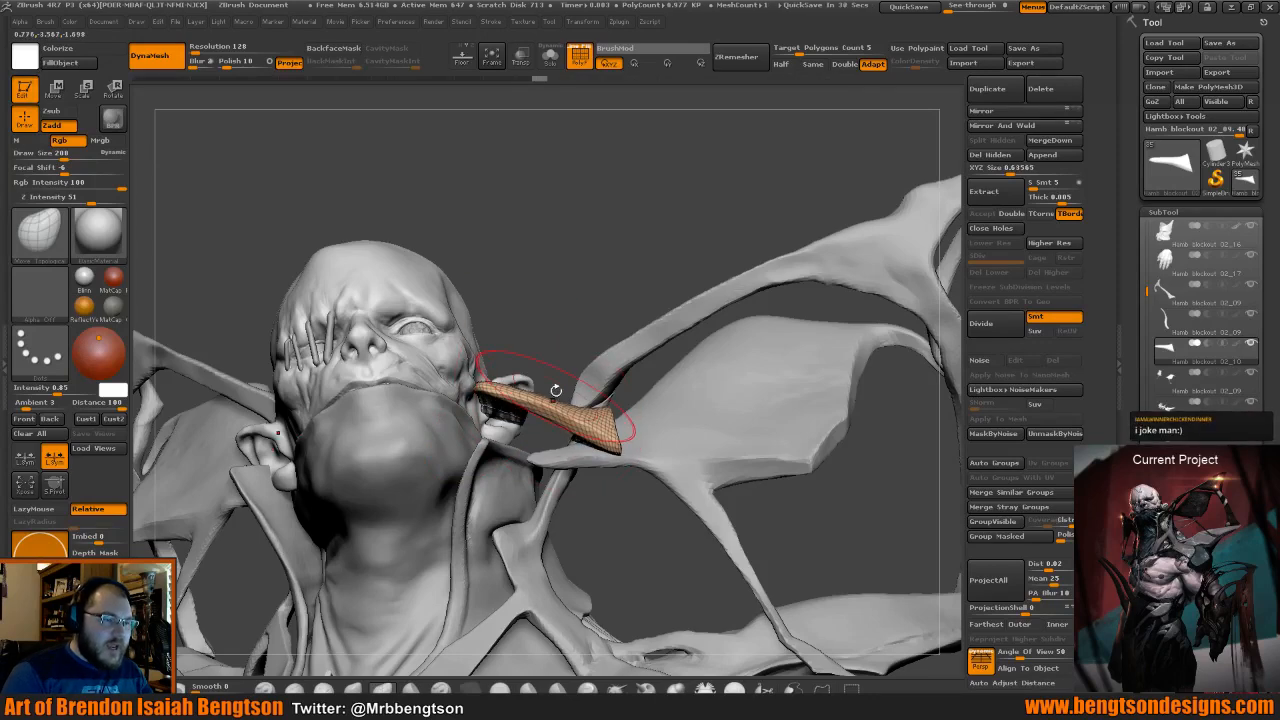
Pull the narrow end of the membrane strip forward past the ear so it reaches the cheek.
{"action": "left_click_drag", "start_coordinate": [672, 260], "coordinate": [496, 372]}
{"action": "left_click_drag", "start_coordinate": [558, 409], "coordinate": [558, 392]}
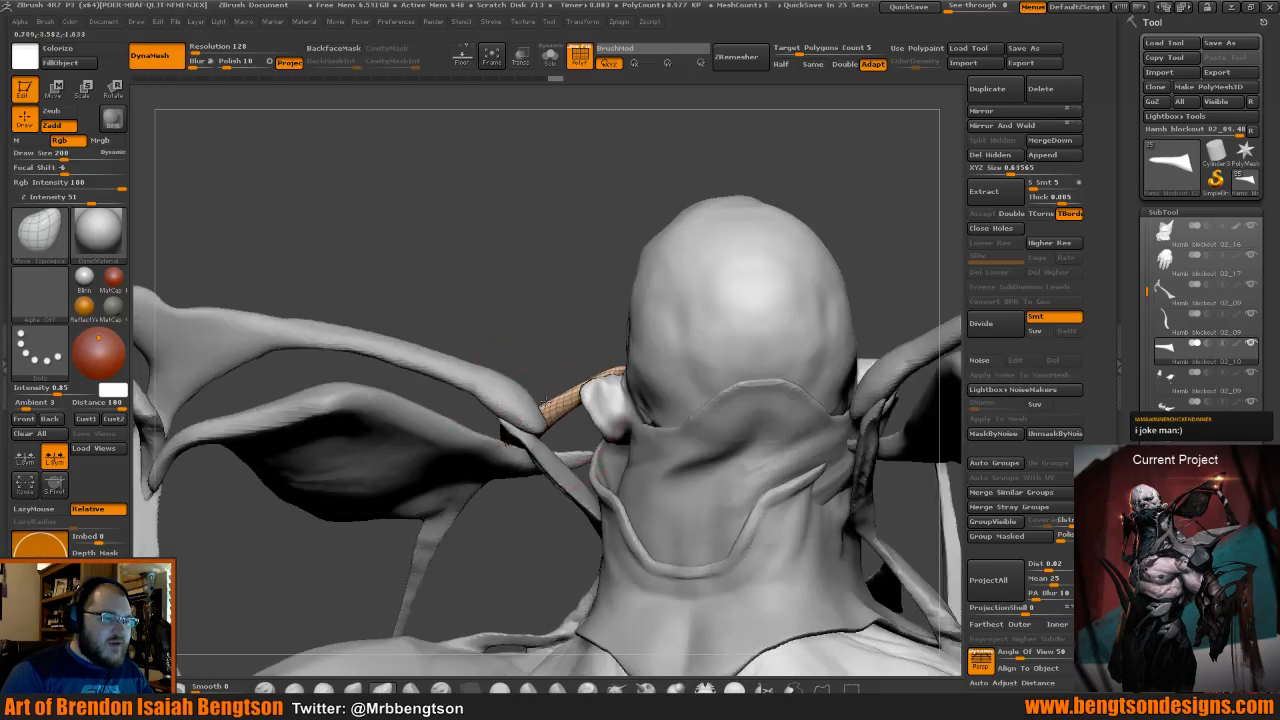
{"action": "left_click_drag", "start_coordinate": [512, 330], "coordinate": [573, 336]}
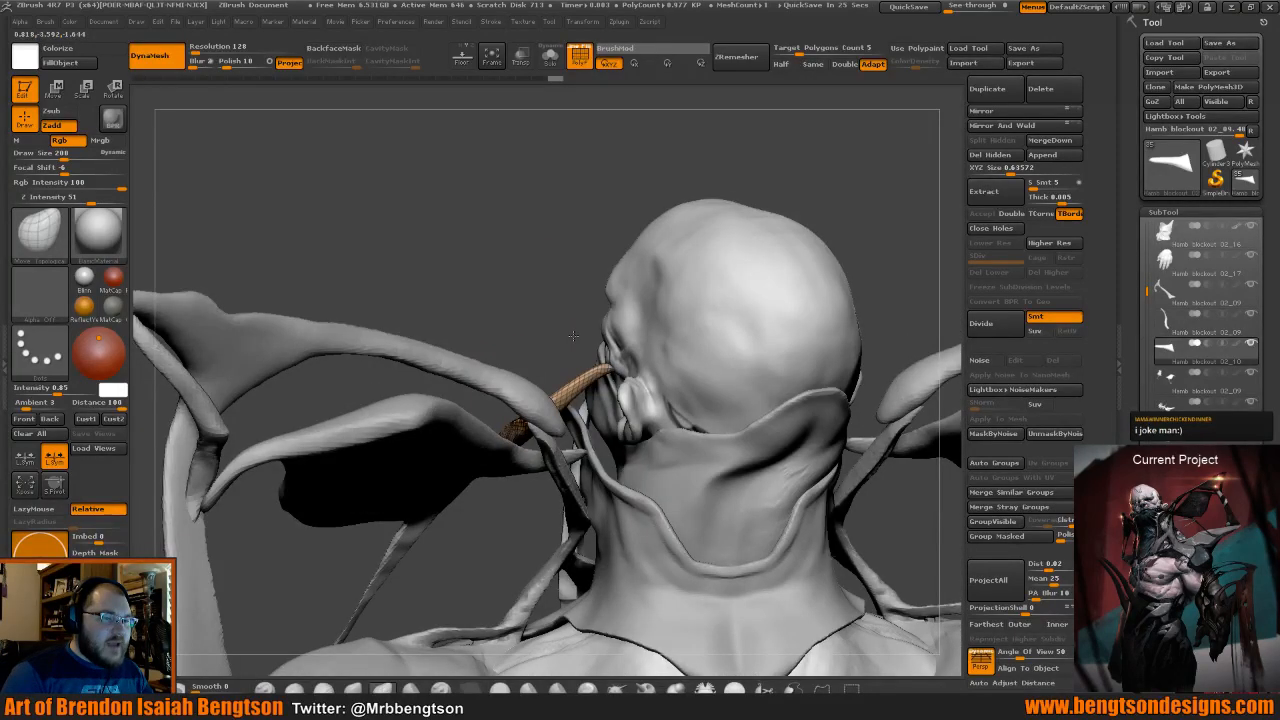
{"action": "left_click_drag", "start_coordinate": [573, 336], "coordinate": [660, 275]}
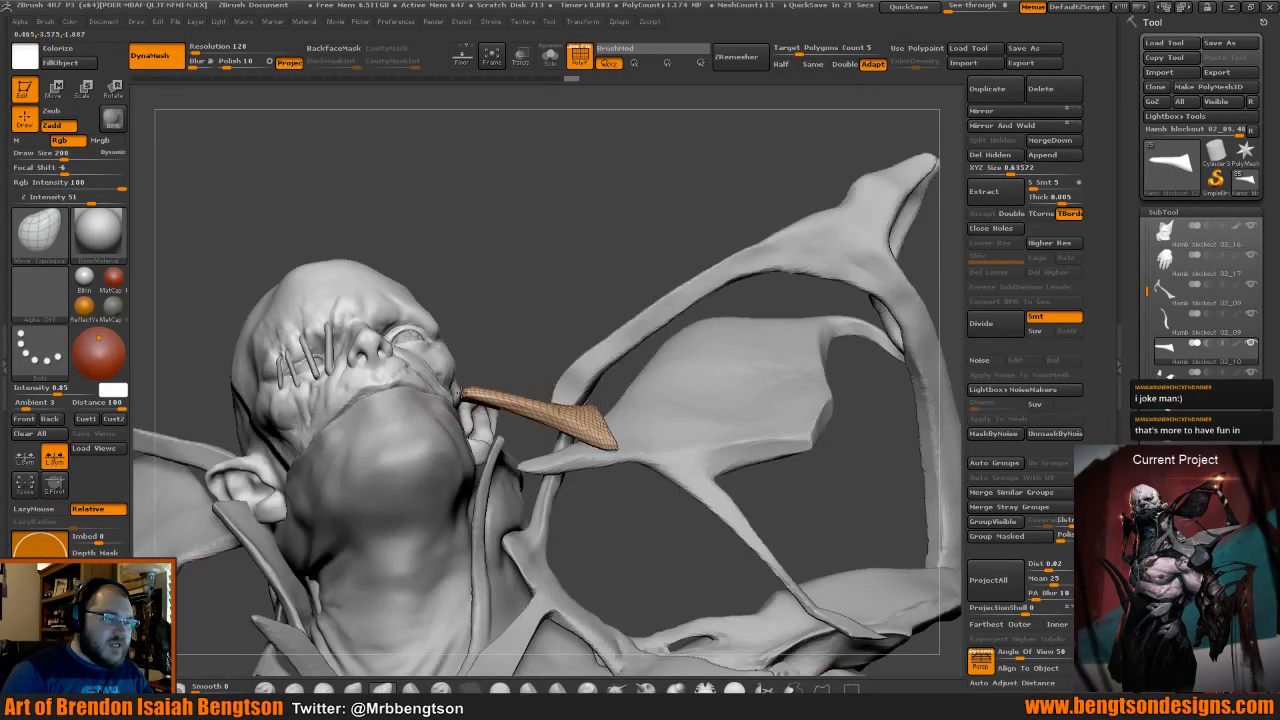
{"action": "left_click_drag", "start_coordinate": [474, 394], "coordinate": [463, 392]}
Reduce the draw size to 89, turn off the polyframe, and fit the strip's narrow end against the cheek.
{"action": "mouse_move", "coordinate": [505, 325]}
{"action": "left_mouse_down"}
{"action": "mouse_move", "coordinate": [500, 405]}
{"action": "mouse_move", "coordinate": [482, 397]}
{"action": "left_mouse_up"}
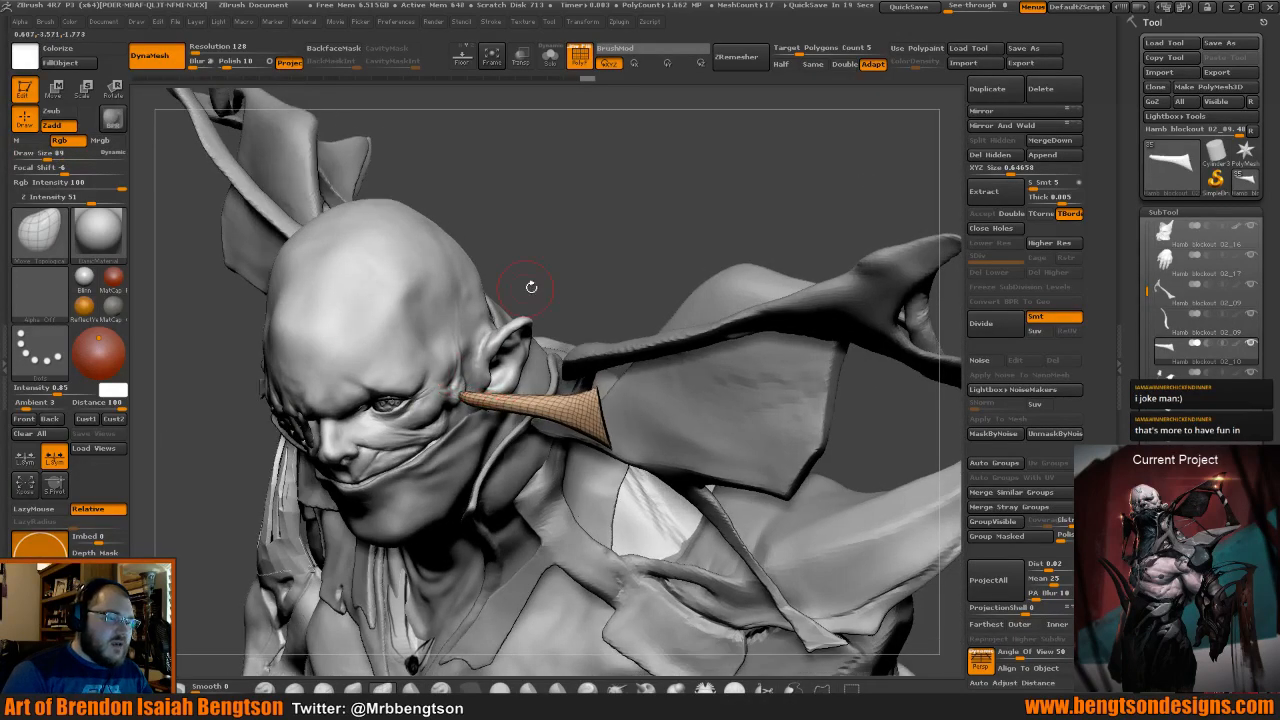
{"action": "left_click_drag", "start_coordinate": [529, 286], "coordinate": [565, 290]}
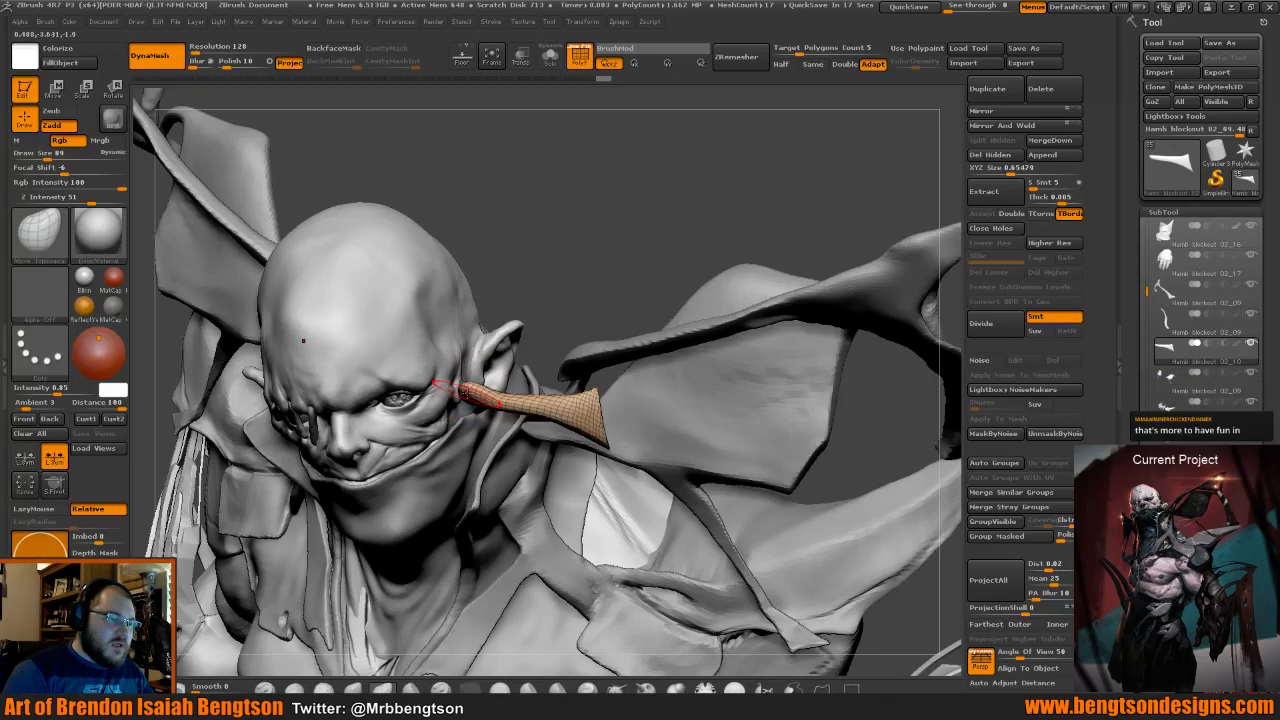
{"action": "key", "text": "shift+f"}
{"action": "mouse_move", "coordinate": [561, 269]}
{"action": "left_mouse_down"}
{"action": "mouse_move", "coordinate": [489, 354]}
{"action": "mouse_move", "coordinate": [471, 401]}
{"action": "left_mouse_up"}
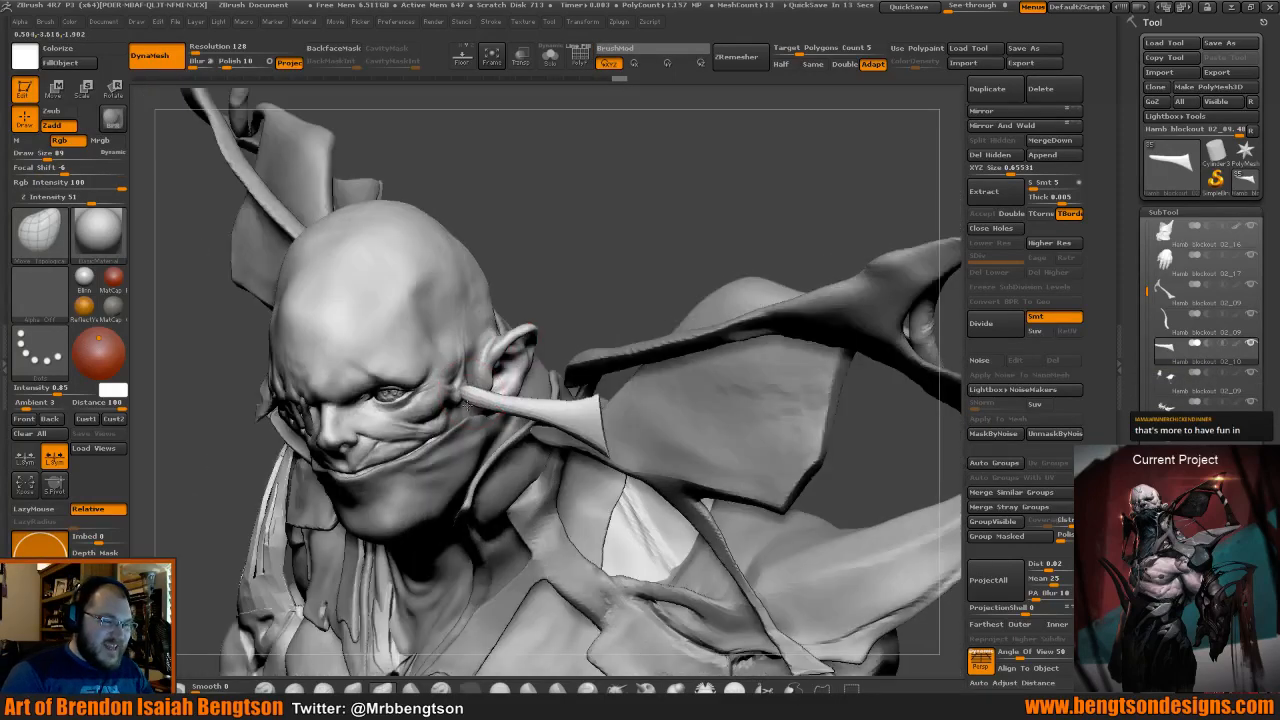
{"action": "left_click_drag", "start_coordinate": [552, 309], "coordinate": [487, 299]}
{"action": "left_click_drag", "start_coordinate": [471, 402], "coordinate": [464, 404]}
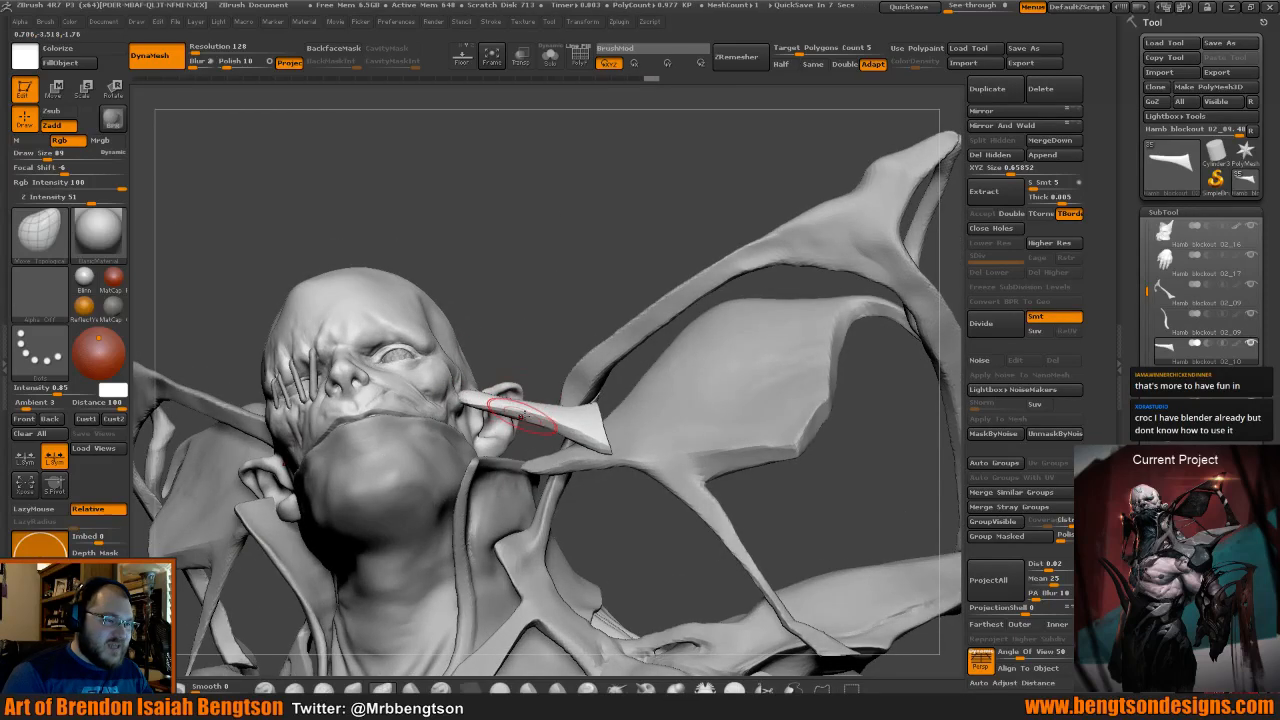
Adjust how the strip's narrow end sits in front of the ear, working from both behind and in front of the head.
{"action": "left_click_drag", "start_coordinate": [568, 308], "coordinate": [426, 319]}
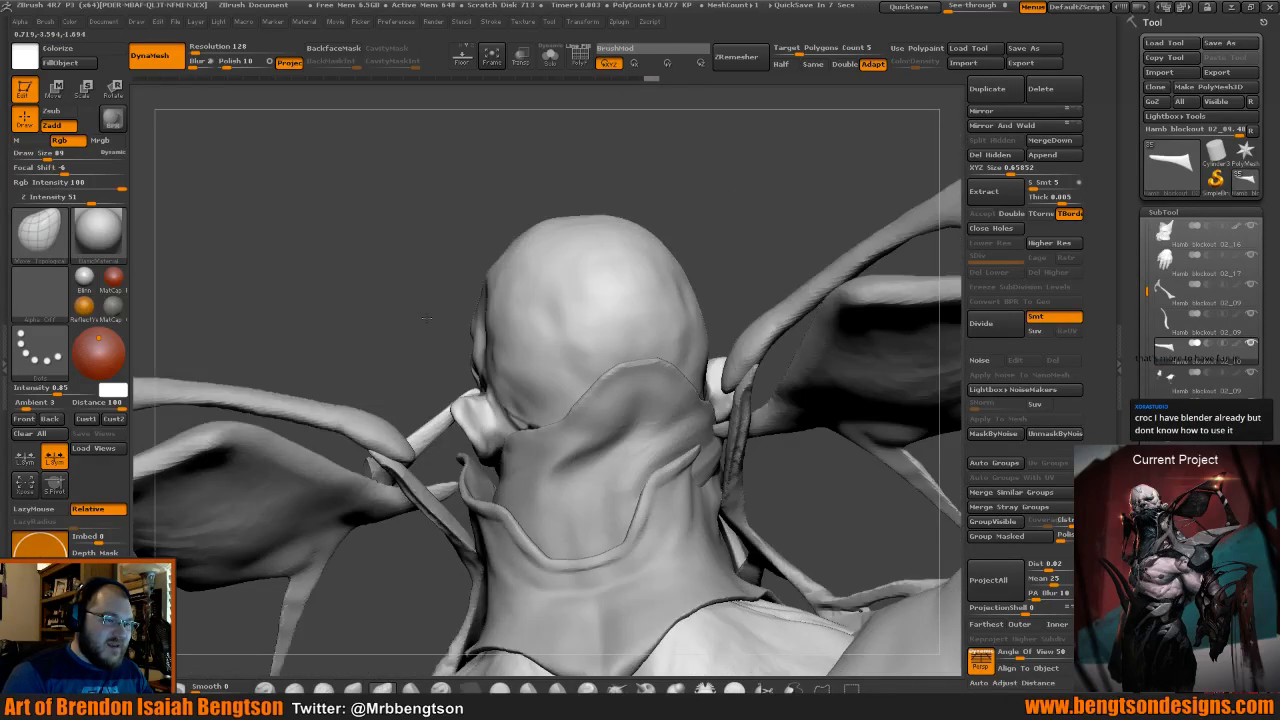
{"action": "left_click_drag", "start_coordinate": [426, 319], "coordinate": [477, 406]}
{"action": "mouse_move", "coordinate": [432, 349]}
{"action": "left_mouse_down"}
{"action": "mouse_move", "coordinate": [509, 228]}
{"action": "mouse_move", "coordinate": [509, 306]}
{"action": "mouse_move", "coordinate": [571, 320]}
{"action": "mouse_move", "coordinate": [490, 403]}
{"action": "left_mouse_up"}
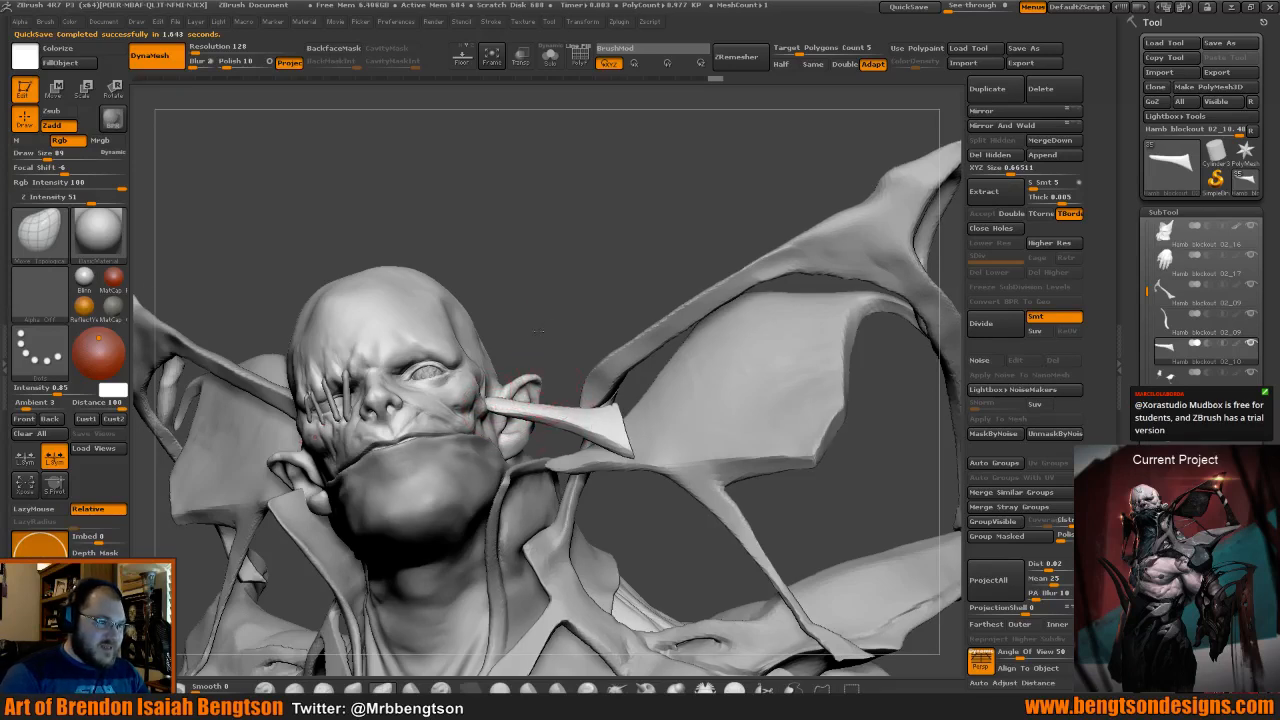
{"action": "mouse_move", "coordinate": [536, 332]}
{"action": "left_mouse_down"}
{"action": "mouse_move", "coordinate": [520, 345]}
{"action": "mouse_move", "coordinate": [533, 392]}
{"action": "mouse_move", "coordinate": [518, 403]}
{"action": "left_mouse_up"}
{"action": "mouse_move", "coordinate": [516, 404]}
{"action": "left_mouse_down"}
{"action": "mouse_move", "coordinate": [527, 389]}
{"action": "mouse_move", "coordinate": [516, 403]}
{"action": "left_mouse_up"}
{"action": "mouse_move", "coordinate": [474, 222]}
{"action": "left_mouse_down"}
{"action": "mouse_move", "coordinate": [519, 177]}
{"action": "mouse_move", "coordinate": [512, 137]}
{"action": "left_mouse_up"}
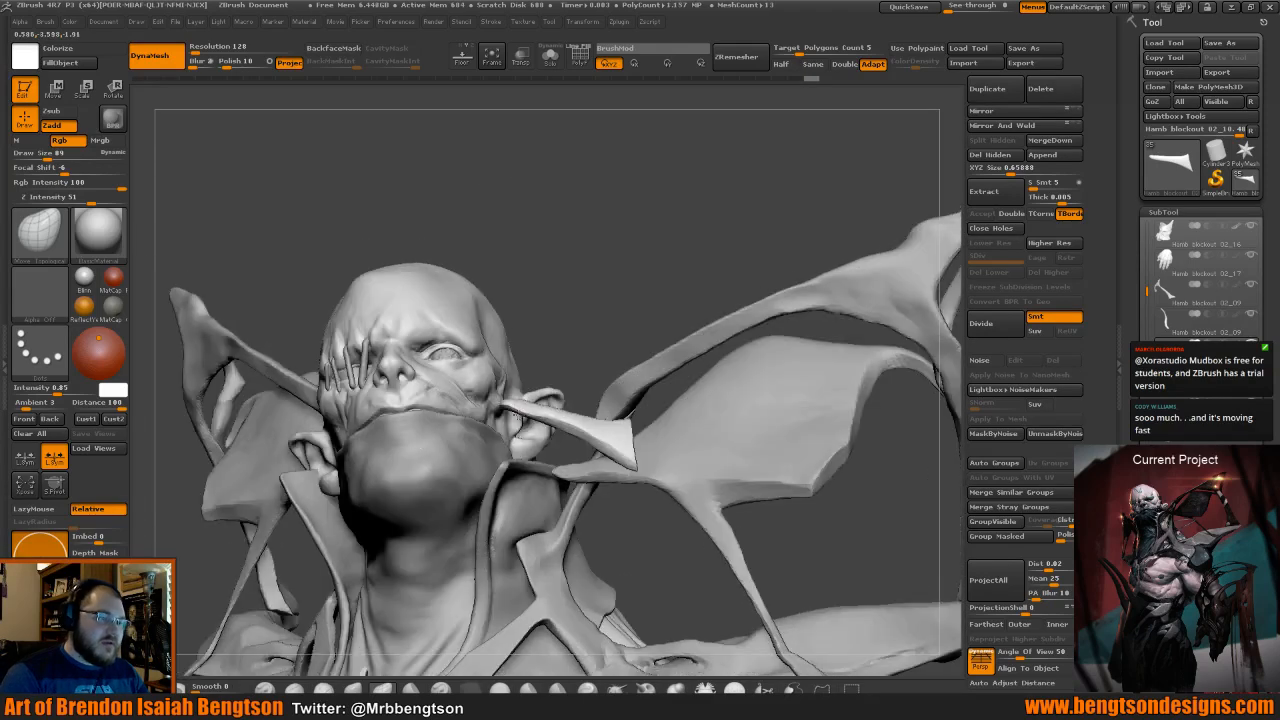
Enlarge the Move Topological brush to draw size 197 and bow the strip downward into a curve between the cheek and wing membrane.
{"action": "left_click_drag", "start_coordinate": [553, 411], "coordinate": [614, 440]}
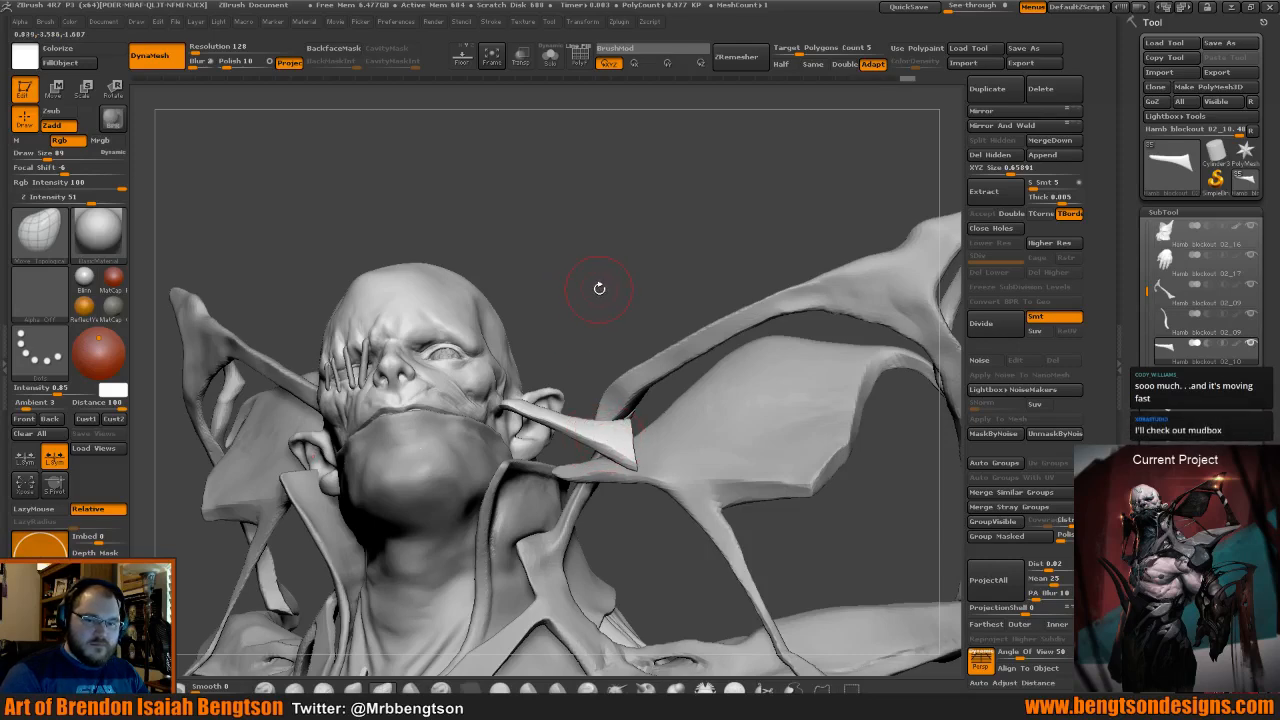
{"action": "mouse_move", "coordinate": [599, 286]}
{"action": "left_mouse_down"}
{"action": "mouse_move", "coordinate": [500, 335]}
{"action": "mouse_move", "coordinate": [612, 338]}
{"action": "left_mouse_up"}
{"action": "key", "text": "space"}
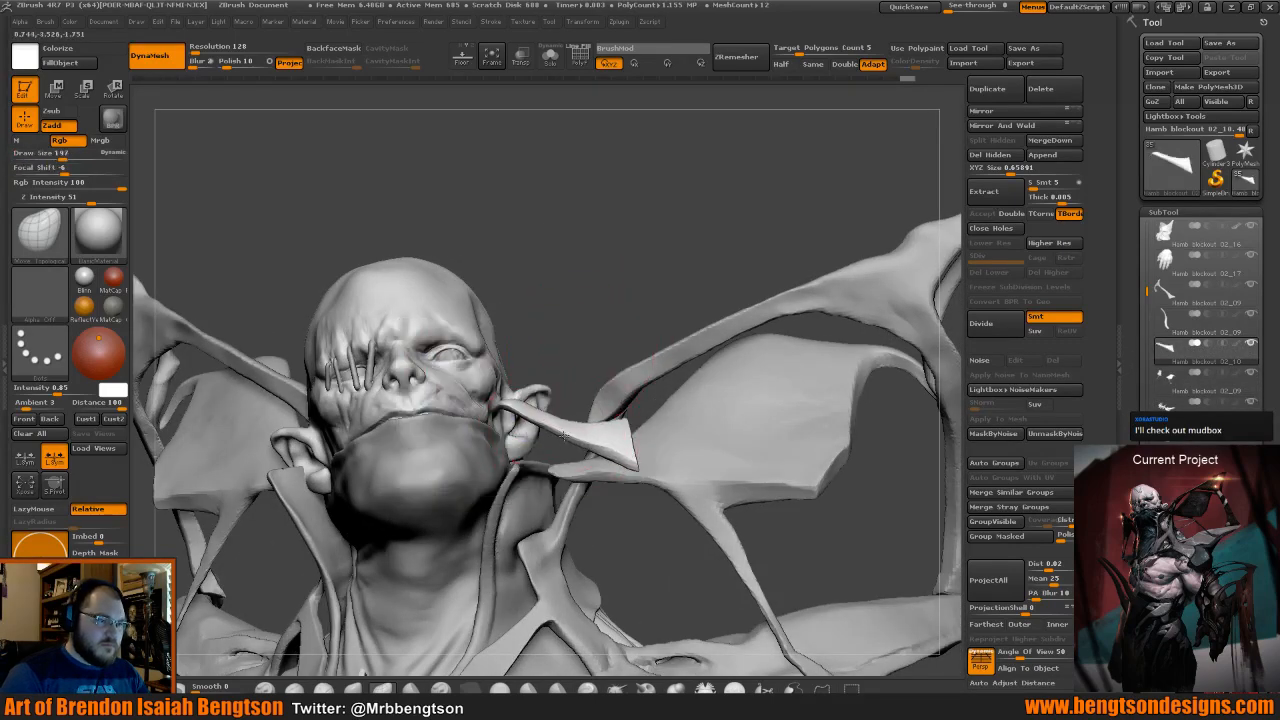
{"action": "mouse_move", "coordinate": [556, 427]}
{"action": "left_mouse_down"}
{"action": "mouse_move", "coordinate": [580, 452]}
{"action": "mouse_move", "coordinate": [581, 441]}
{"action": "mouse_move", "coordinate": [614, 448]}
{"action": "left_mouse_up"}
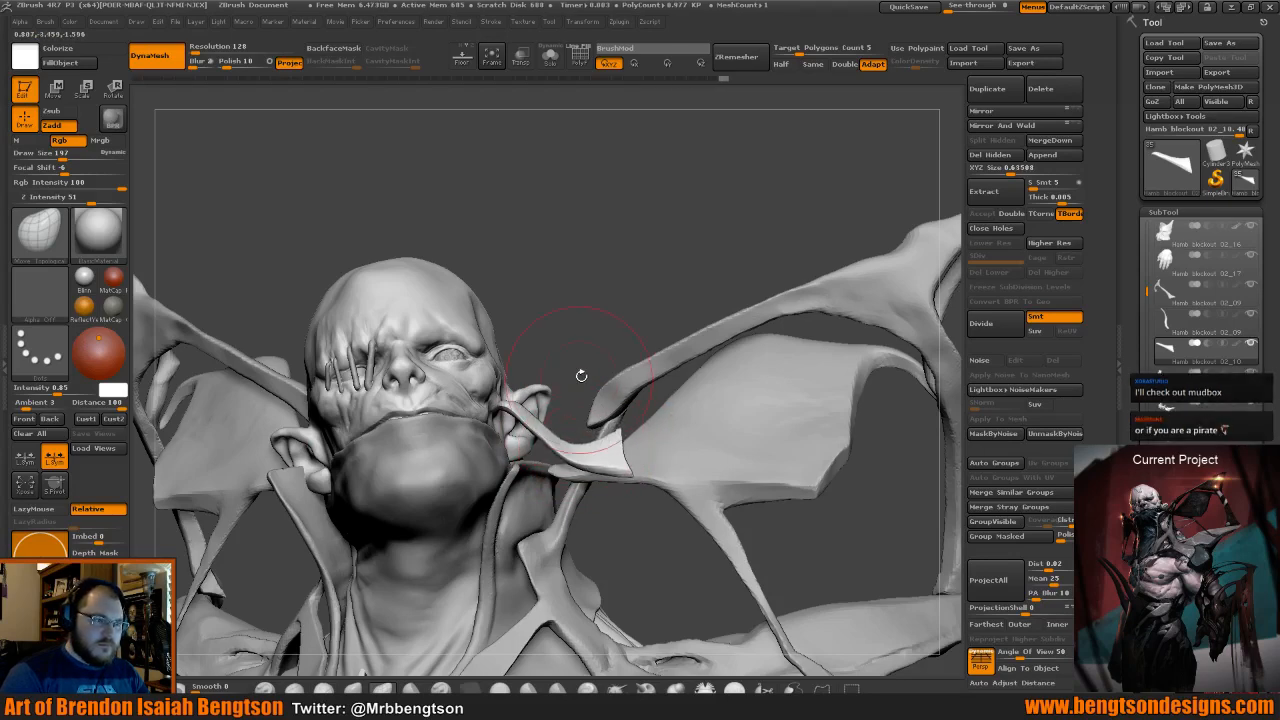
{"action": "left_click_drag", "start_coordinate": [580, 374], "coordinate": [555, 393]}
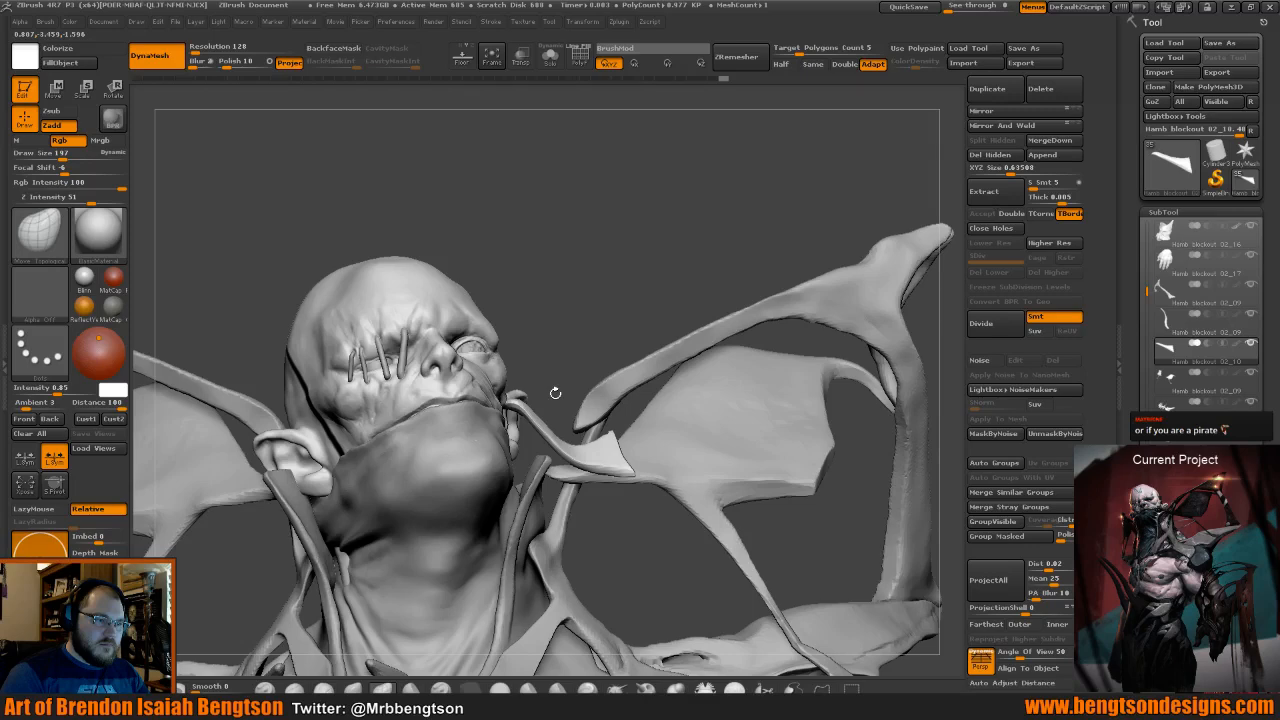
{"action": "mouse_move", "coordinate": [532, 384]}
{"action": "left_mouse_down"}
{"action": "mouse_move", "coordinate": [569, 389]}
{"action": "mouse_move", "coordinate": [475, 417]}
{"action": "mouse_move", "coordinate": [575, 393]}
{"action": "left_mouse_up"}
Refine the curved strip around the ear and its join to the wing membrane at draw size 131.
{"action": "key", "text": "bracketleft"}
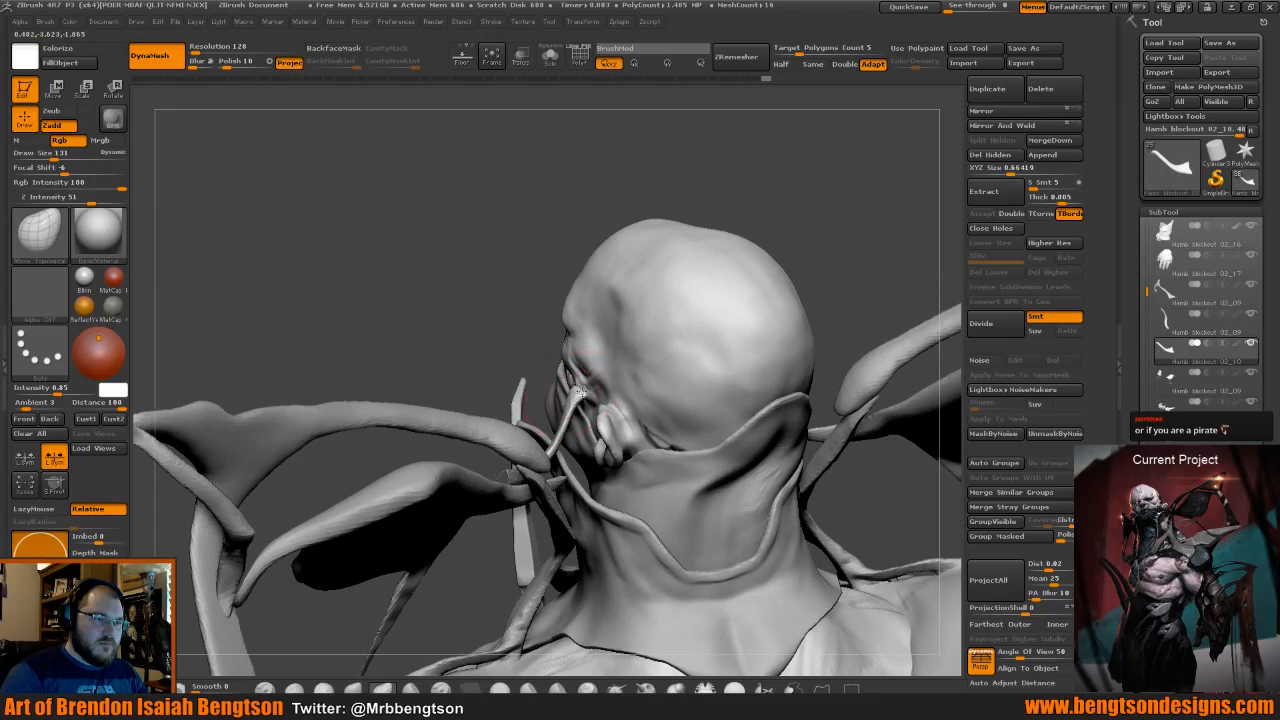
{"action": "left_click_drag", "start_coordinate": [556, 310], "coordinate": [559, 245]}
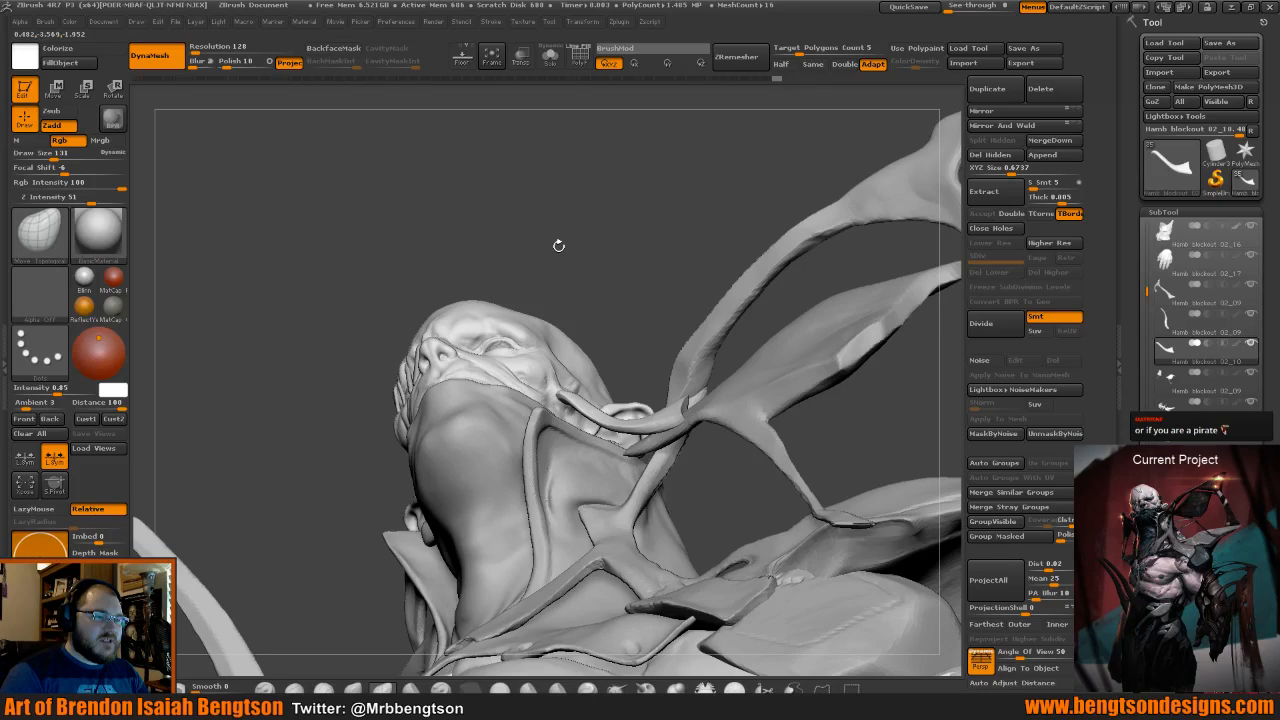
{"action": "left_click_drag", "start_coordinate": [559, 246], "coordinate": [557, 243]}
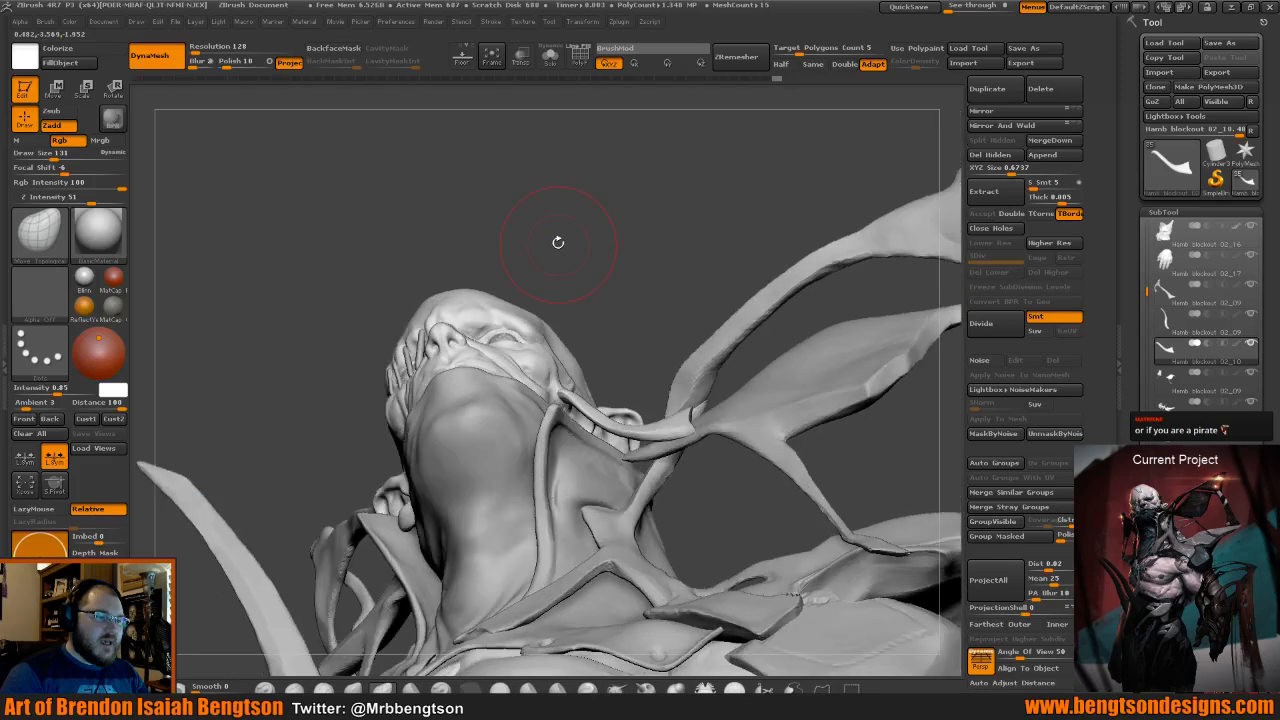
{"action": "key", "text": "alt+s"}
{"action": "mouse_move", "coordinate": [657, 314]}
{"action": "left_mouse_down"}
{"action": "mouse_move", "coordinate": [657, 334]}
{"action": "mouse_move", "coordinate": [640, 328]}
{"action": "left_mouse_up"}
{"action": "key", "text": "alt+s"}
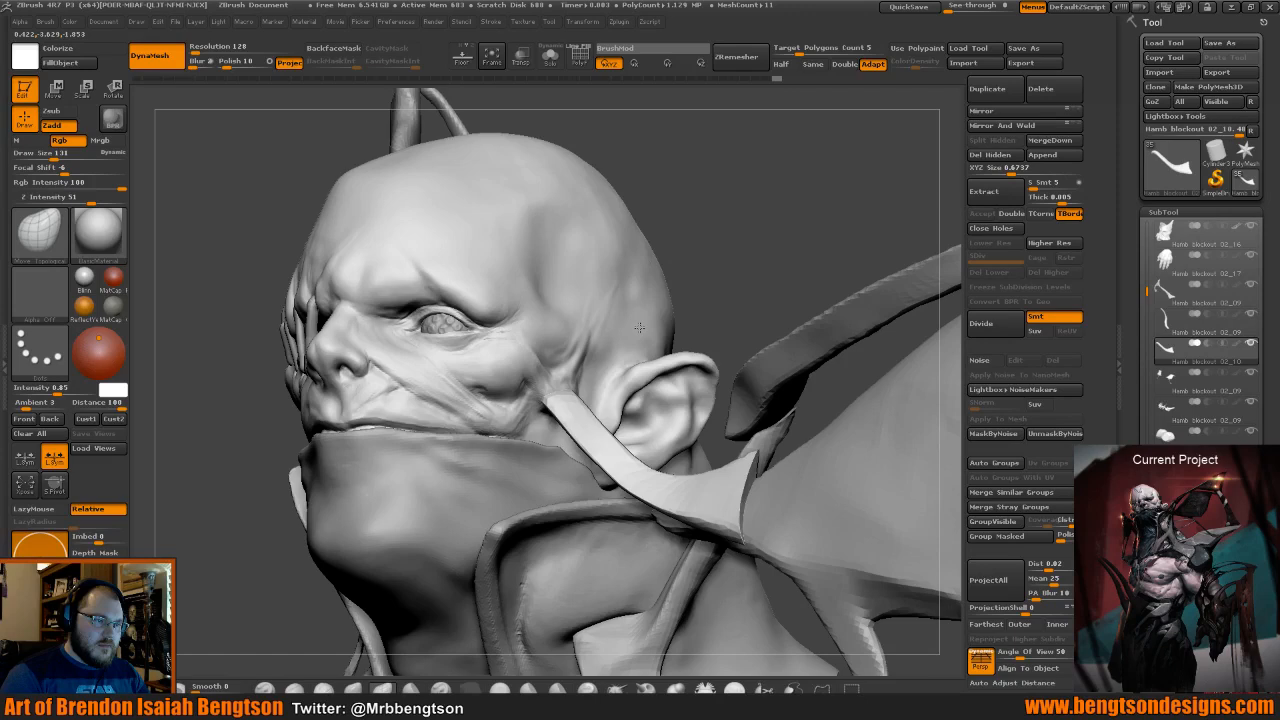
Make the head and face mask the active subtool and reduce the Move Topological draw size to 86.
{"action": "right_click_drag", "start_coordinate": [640, 328], "coordinate": [712, 318]}
{"action": "left_click", "coordinate": [515, 440], "text": "alt"}
{"action": "key", "text": "space"}
{"action": "left_click_drag", "start_coordinate": [572, 397], "coordinate": [561, 398]}
{"action": "right_click_drag", "start_coordinate": [557, 398], "coordinate": [596, 326]}
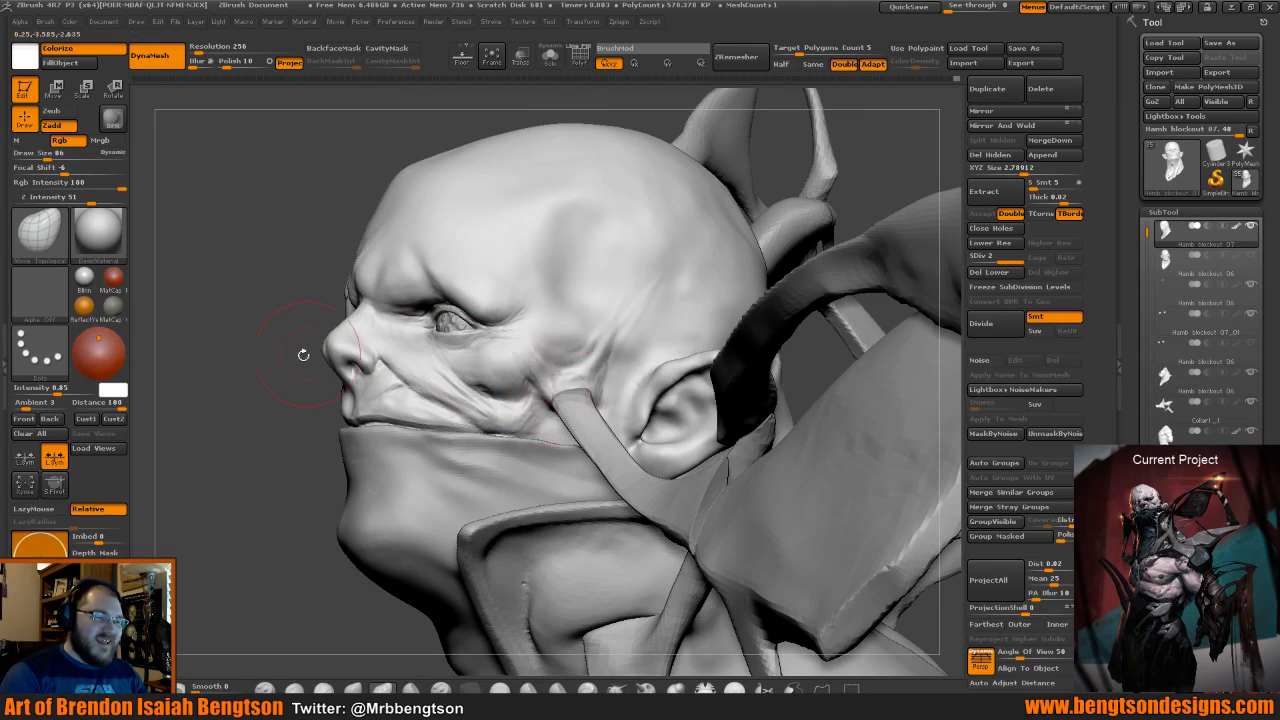
Examine how the curved strip connects the cheek, ear, collar and wing membrane from several angles around the head.
{"action": "left_click_drag", "start_coordinate": [303, 355], "coordinate": [315, 307]}
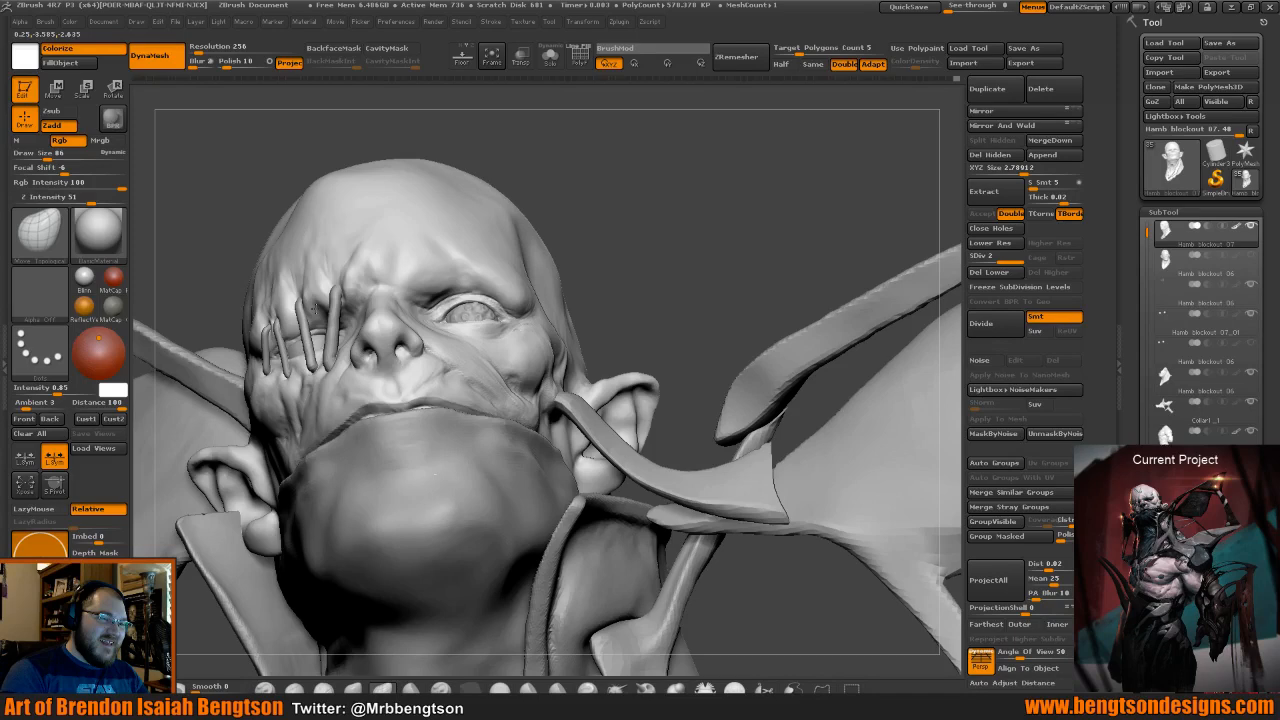
{"action": "left_click_drag", "start_coordinate": [311, 308], "coordinate": [673, 255]}
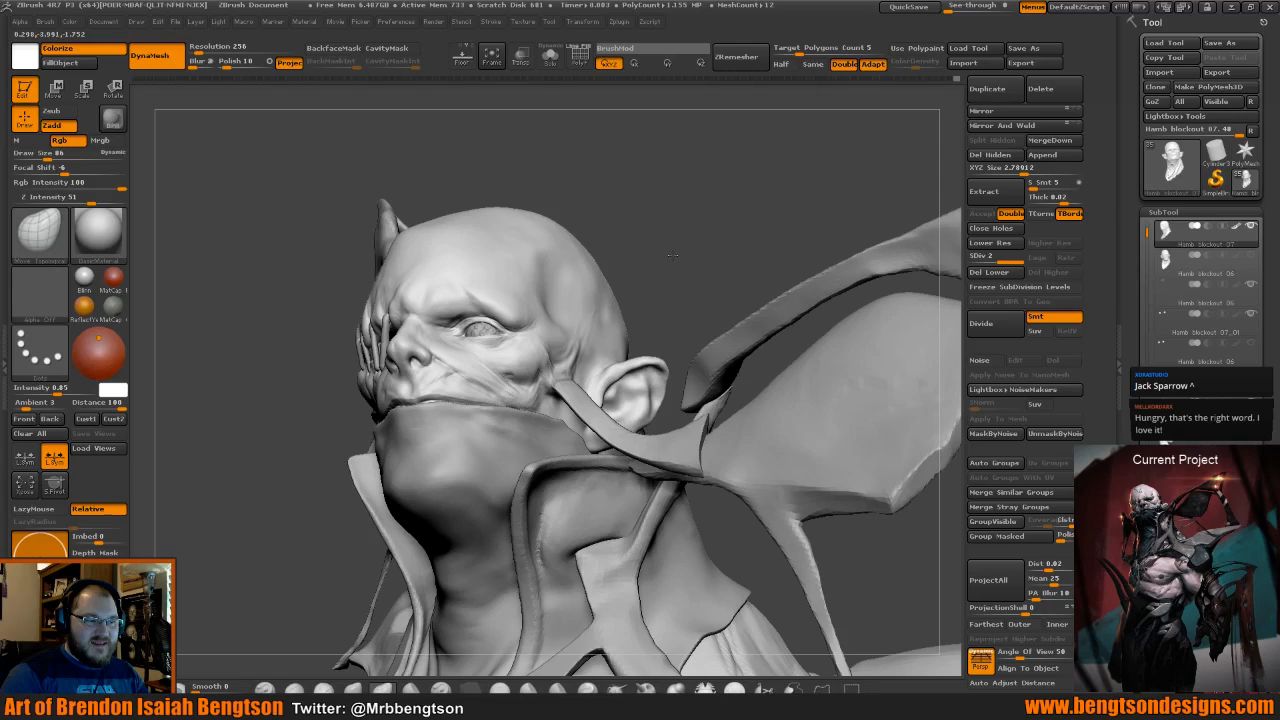
{"action": "left_click_drag", "start_coordinate": [673, 255], "coordinate": [617, 197]}
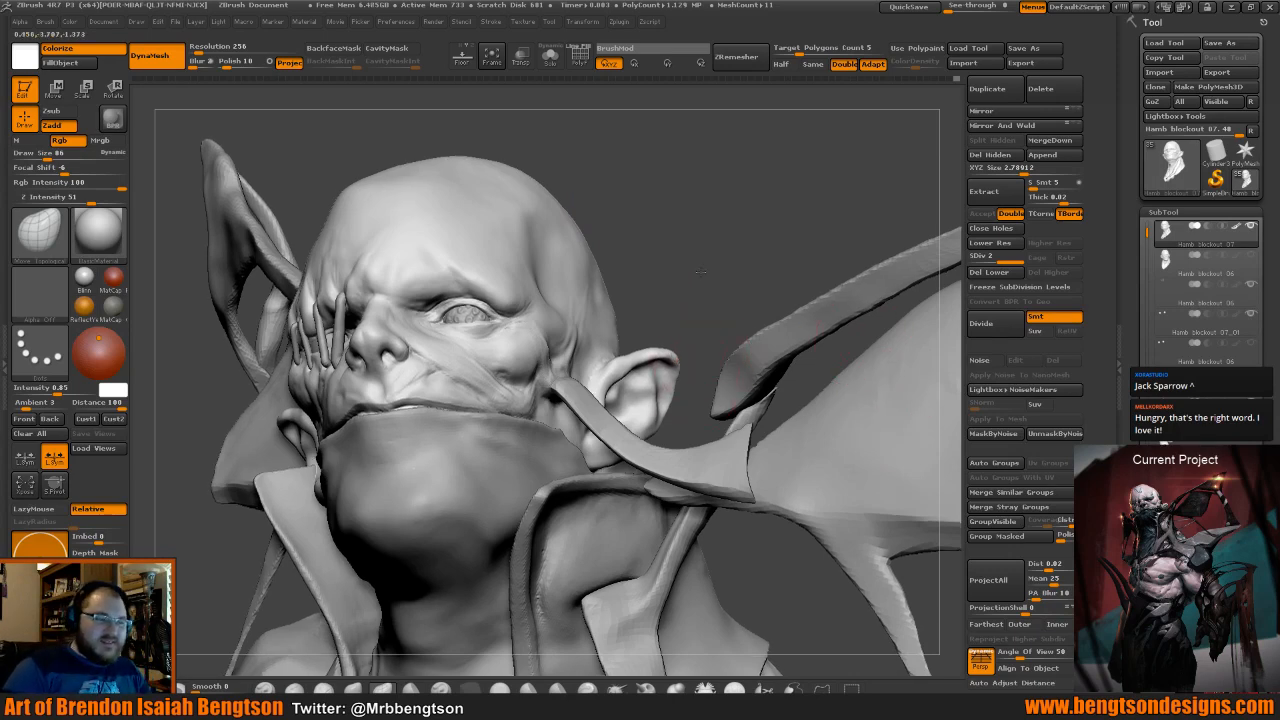
{"action": "left_click_drag", "start_coordinate": [723, 294], "coordinate": [737, 264]}
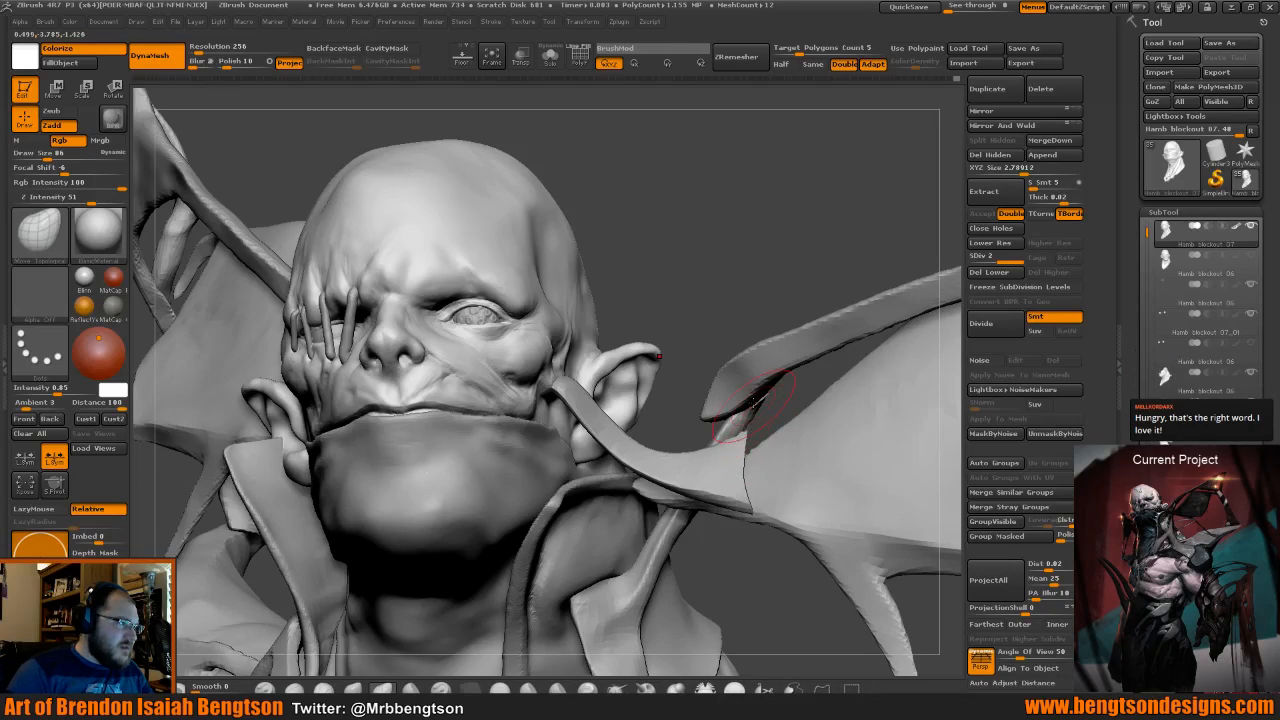
{"action": "mouse_move", "coordinate": [731, 450]}
{"action": "left_mouse_down"}
{"action": "mouse_move", "coordinate": [673, 431]}
{"action": "mouse_move", "coordinate": [790, 430]}
{"action": "mouse_move", "coordinate": [760, 435]}
{"action": "mouse_move", "coordinate": [757, 591]}
{"action": "mouse_move", "coordinate": [781, 622]}
{"action": "left_mouse_up"}
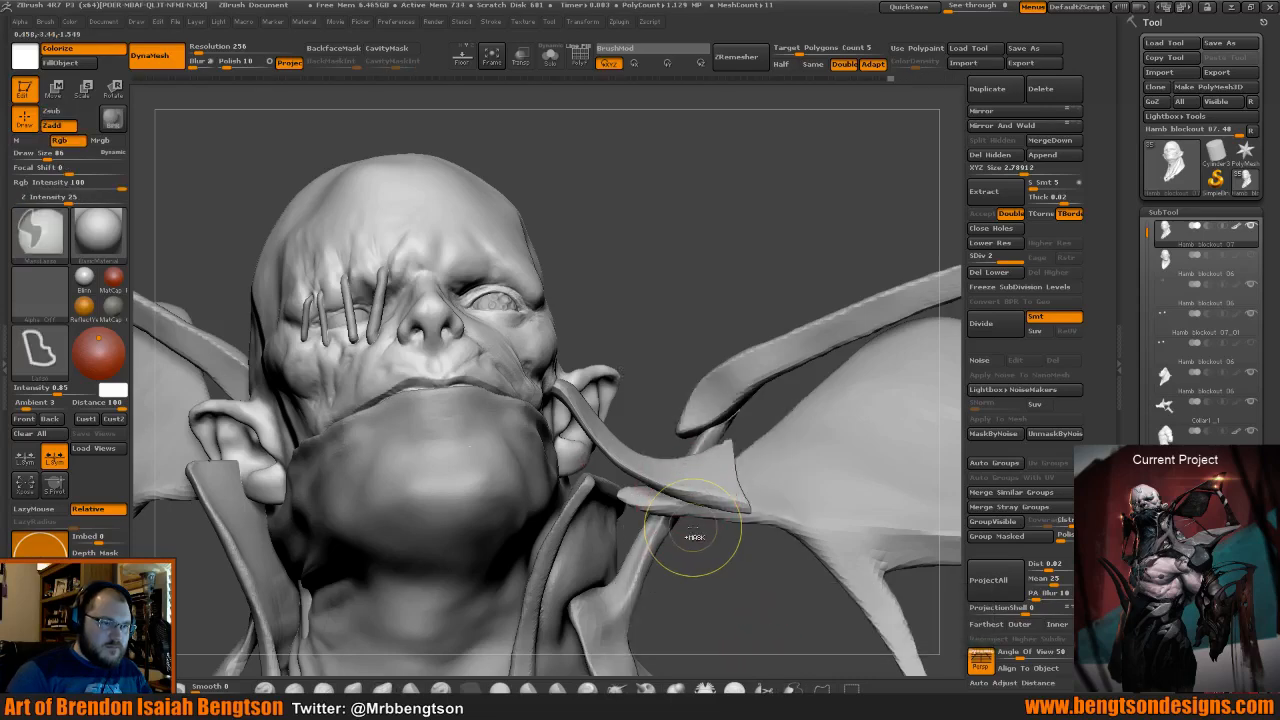
{"action": "mouse_move", "coordinate": [690, 310]}
{"action": "left_mouse_down"}
{"action": "mouse_move", "coordinate": [642, 345]}
{"action": "mouse_move", "coordinate": [652, 444]}
{"action": "left_mouse_up"}
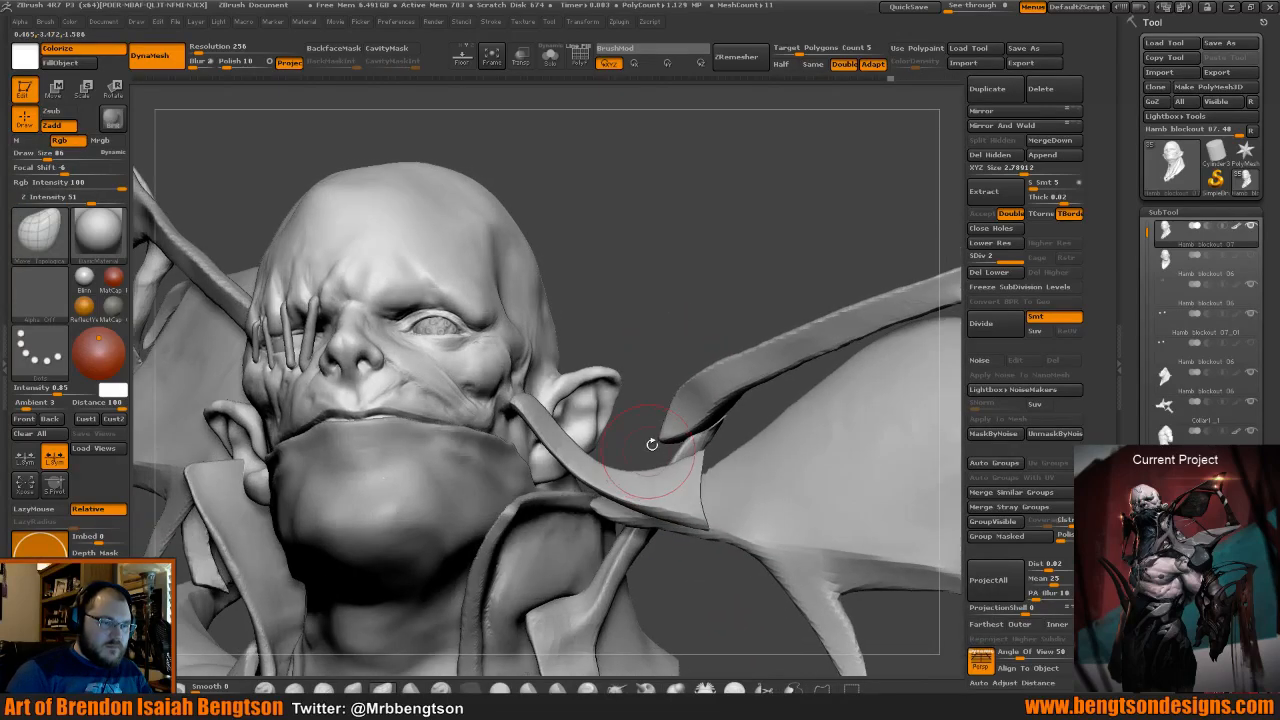
{"action": "left_click", "coordinate": [988, 157]}
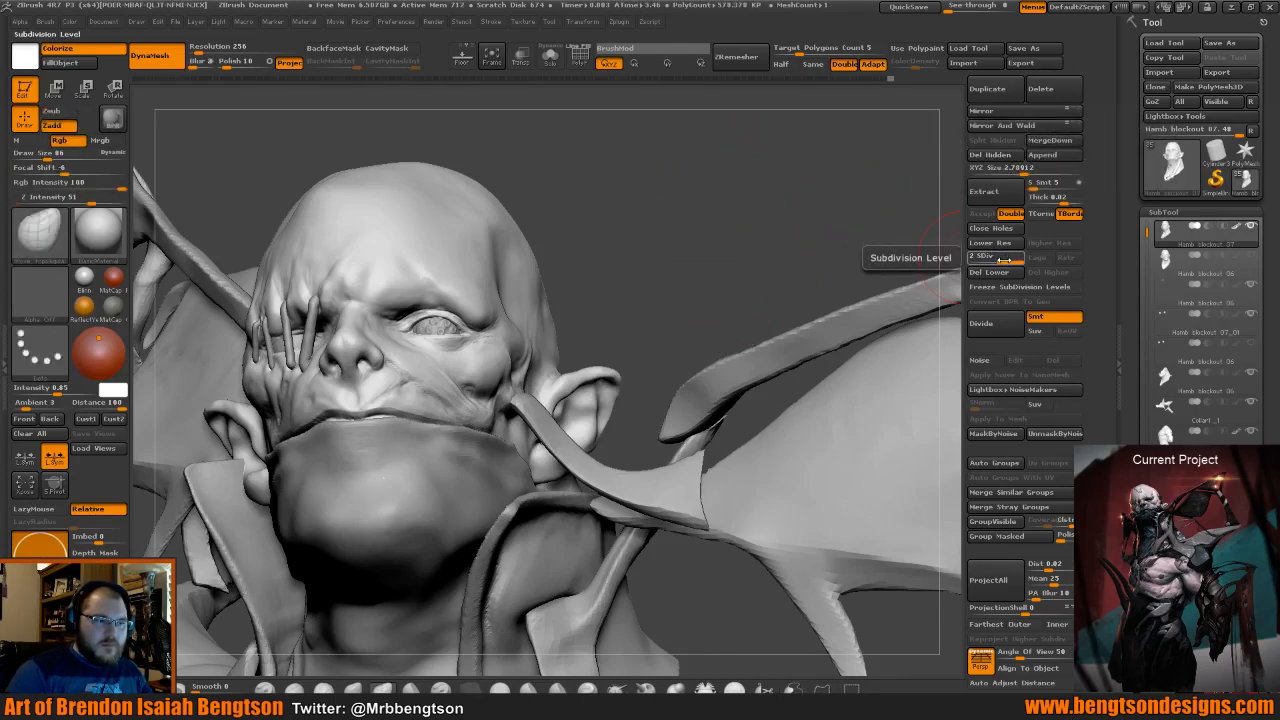
{"action": "left_click_drag", "start_coordinate": [773, 313], "coordinate": [662, 432]}
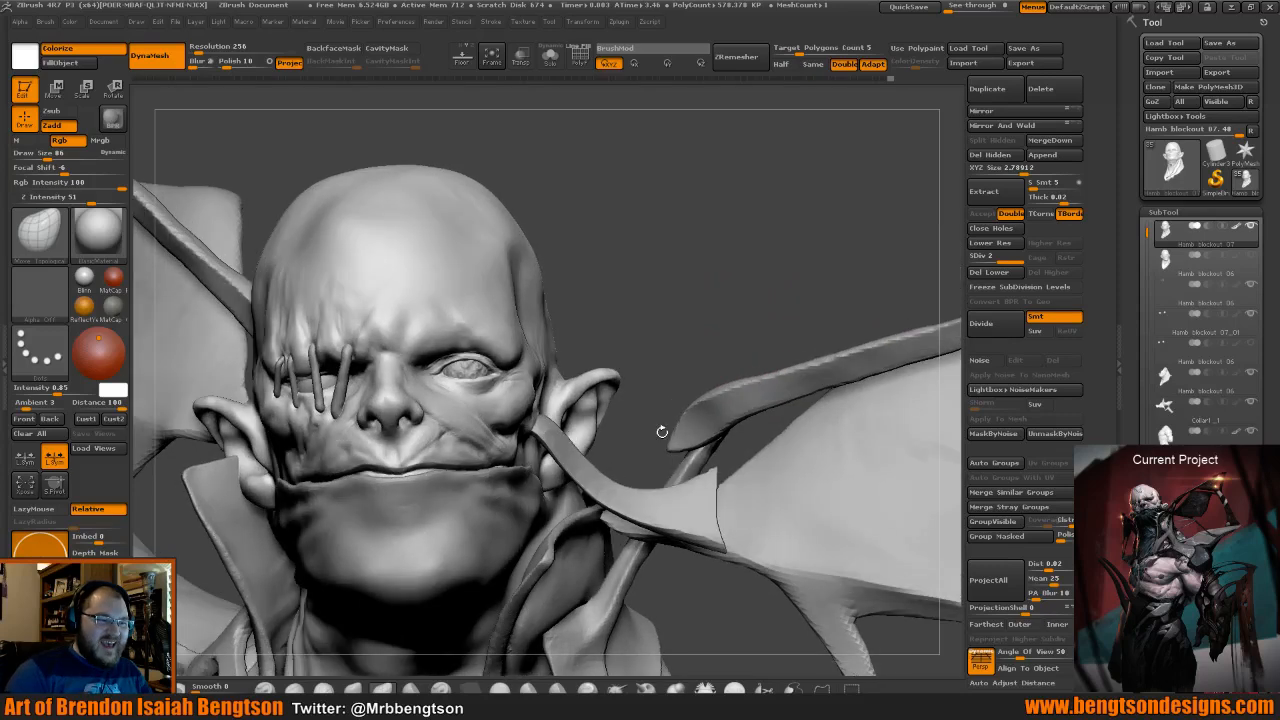
Make the curved cheek strip the active subtool and switch to the ClayBuildup brush at draw size 42.
{"action": "left_click", "coordinate": [660, 495], "text": "alt"}
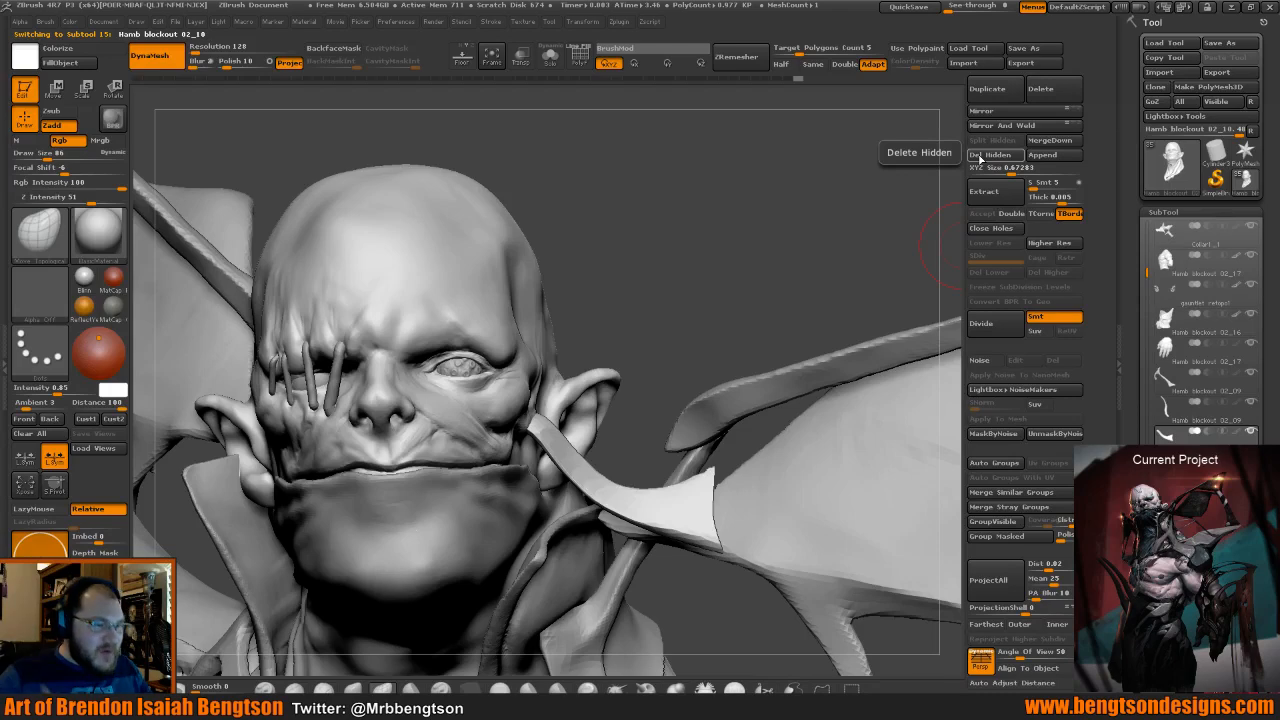
{"action": "mouse_move", "coordinate": [786, 246]}
{"action": "left_mouse_down"}
{"action": "mouse_move", "coordinate": [776, 258]}
{"action": "mouse_move", "coordinate": [788, 272]}
{"action": "mouse_move", "coordinate": [491, 443]}
{"action": "mouse_move", "coordinate": [538, 430]}
{"action": "mouse_move", "coordinate": [477, 306]}
{"action": "mouse_move", "coordinate": [558, 434]}
{"action": "left_mouse_up"}
{"action": "key", "text": "shift+f"}
{"action": "key", "text": "shift+f"}
{"action": "key", "text": "space"}
{"action": "mouse_move", "coordinate": [497, 354]}
{"action": "left_mouse_down"}
{"action": "mouse_move", "coordinate": [524, 319]}
{"action": "mouse_move", "coordinate": [584, 381]}
{"action": "left_mouse_up"}
{"action": "key", "text": "b"}
{"action": "key", "text": "c"}
{"action": "key", "text": "b"}
{"action": "key", "text": "space"}
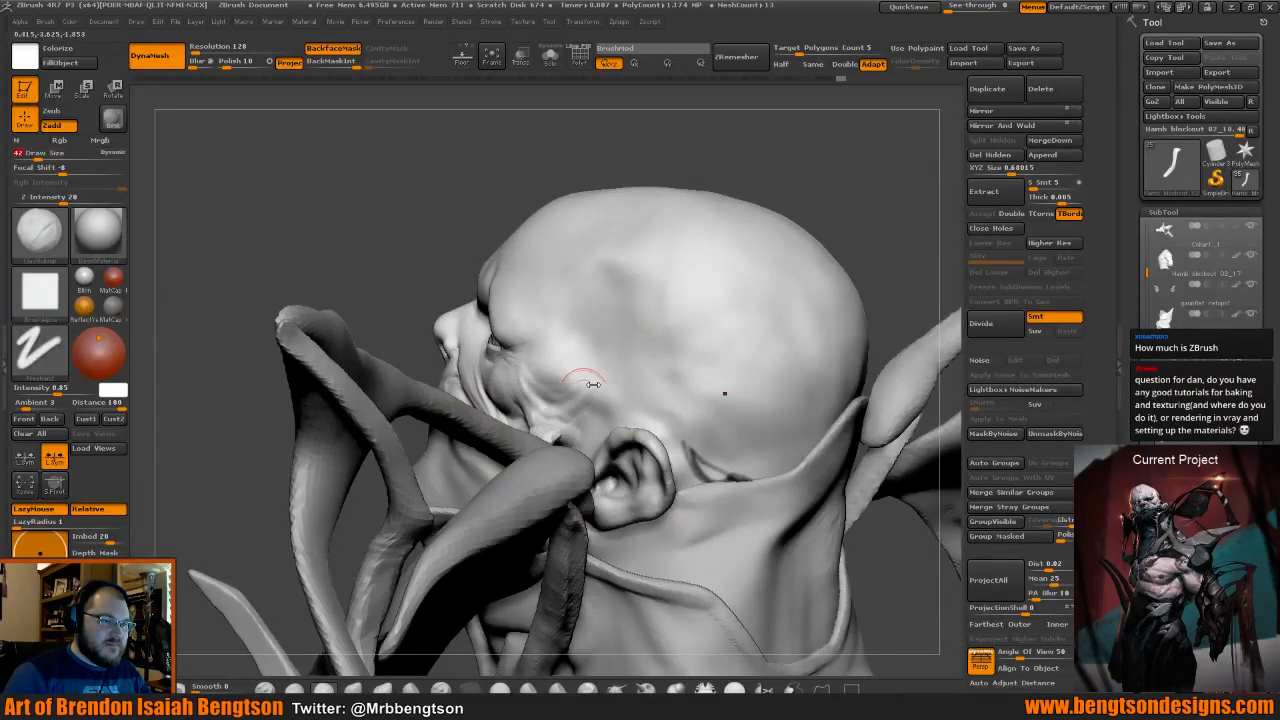
Make the head the active subtool and switch back to the Move Topological brush.
{"action": "left_click", "coordinate": [581, 381], "text": "alt"}
{"action": "left_click_drag", "start_coordinate": [447, 233], "coordinate": [630, 250]}
{"action": "left_click_drag", "start_coordinate": [700, 320], "coordinate": [720, 275]}
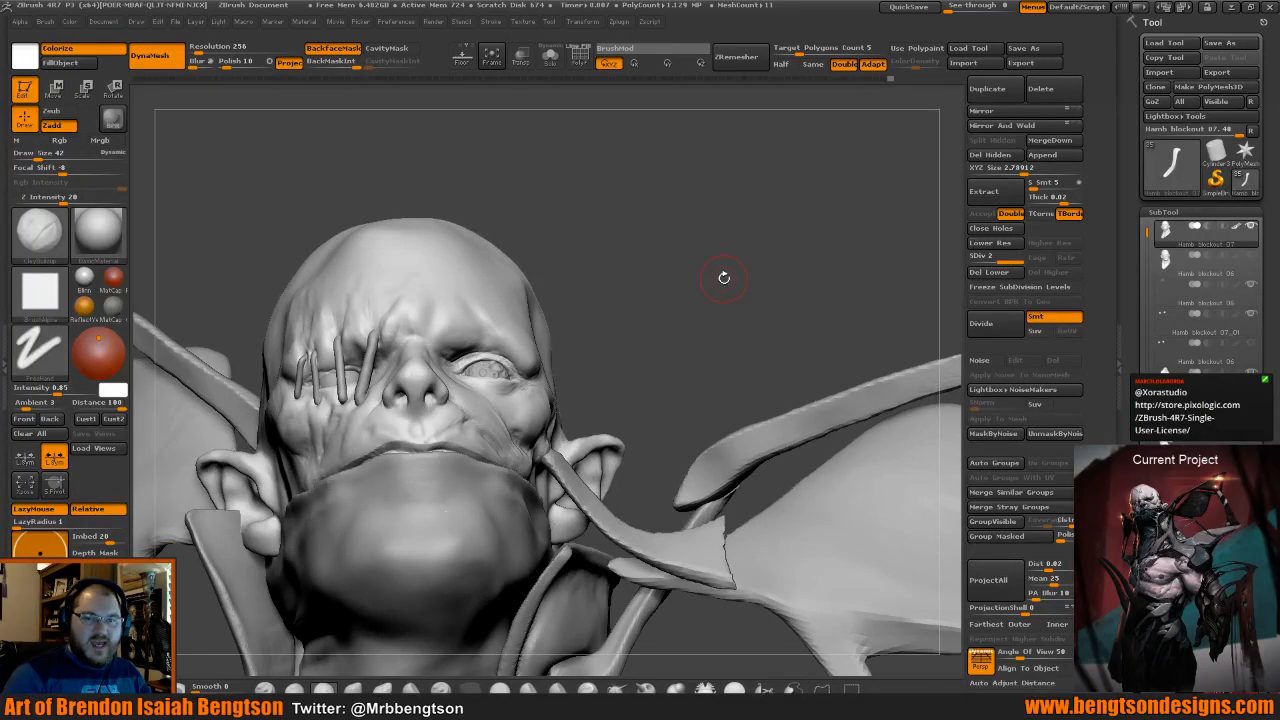
{"action": "key", "text": "space"}
{"action": "mouse_move", "coordinate": [724, 278]}
{"action": "left_mouse_down"}
{"action": "mouse_move", "coordinate": [688, 276]}
{"action": "mouse_move", "coordinate": [746, 272]}
{"action": "left_mouse_up"}
{"action": "key", "text": "b"}
{"action": "key", "text": "m"}
{"action": "key", "text": "t"}
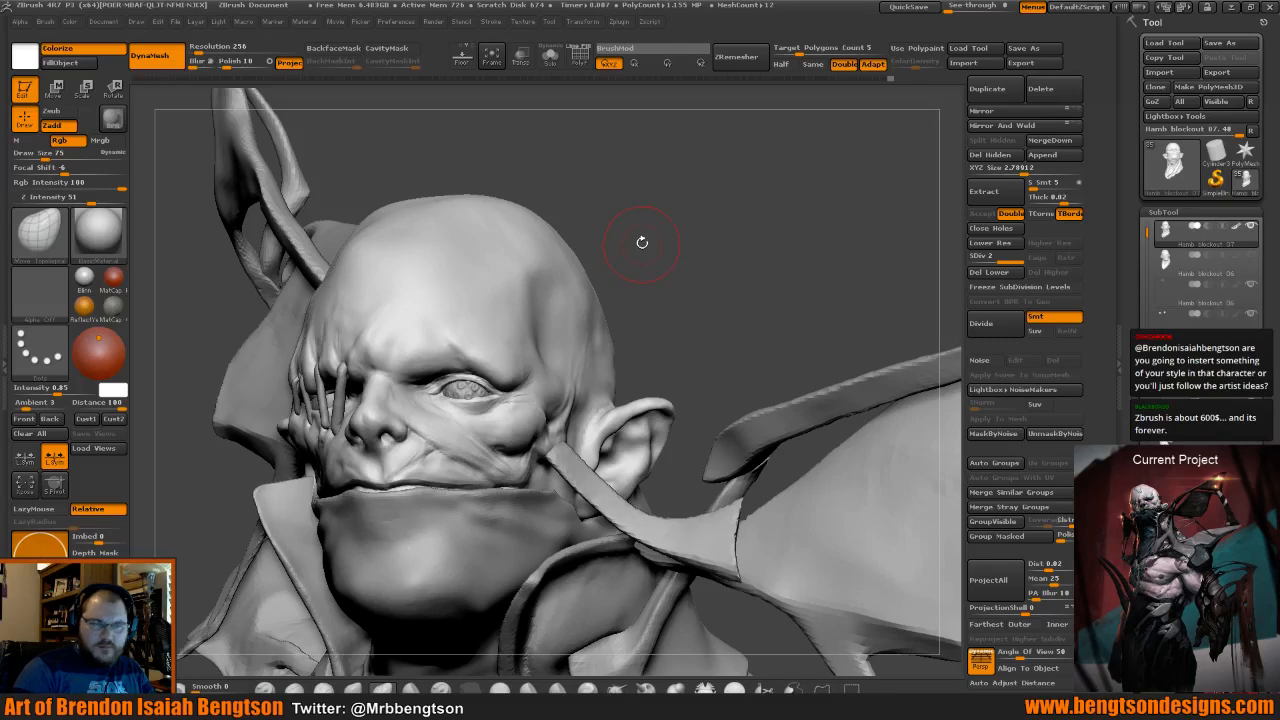
Make the curved strip active and adjust its upper end against the cheek with Move Topological at draw size 105.
{"action": "key", "text": "space"}
{"action": "left_click_drag", "start_coordinate": [640, 241], "coordinate": [646, 241]}
{"action": "left_click_drag", "start_coordinate": [652, 236], "coordinate": [688, 218]}
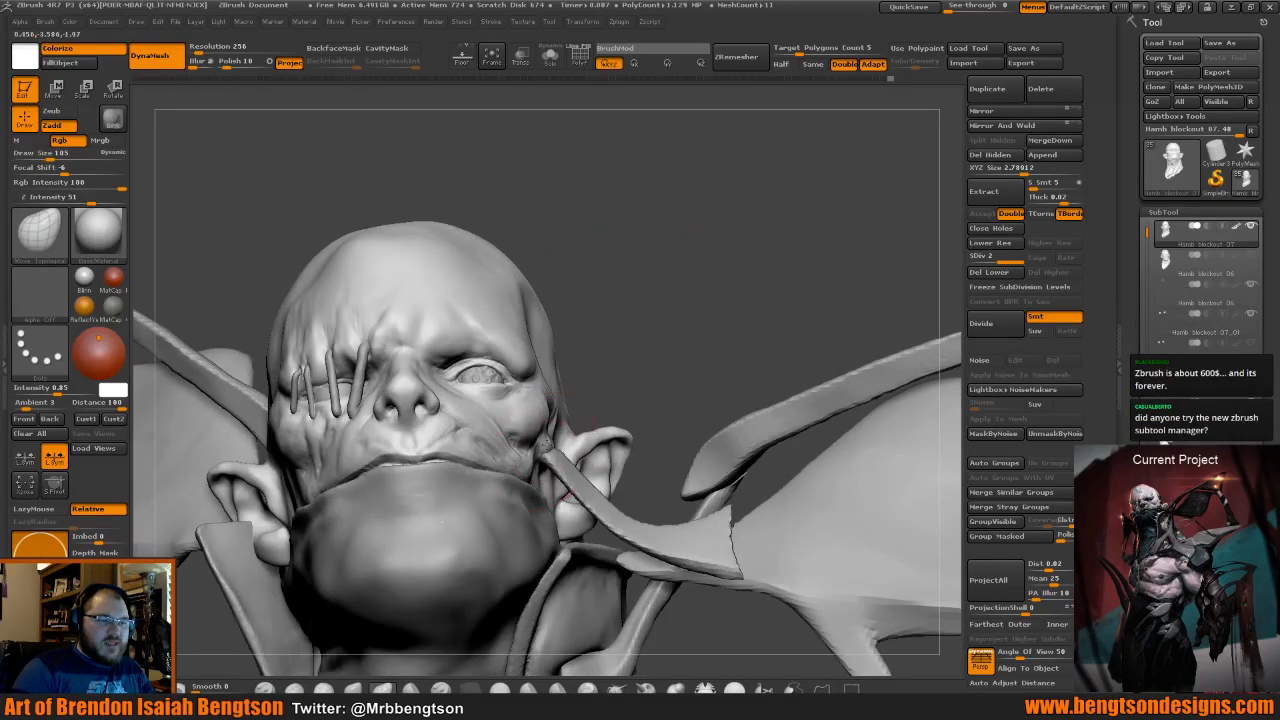
{"action": "left_click", "coordinate": [547, 446], "text": "alt"}
{"action": "left_click_drag", "start_coordinate": [636, 355], "coordinate": [613, 403]}
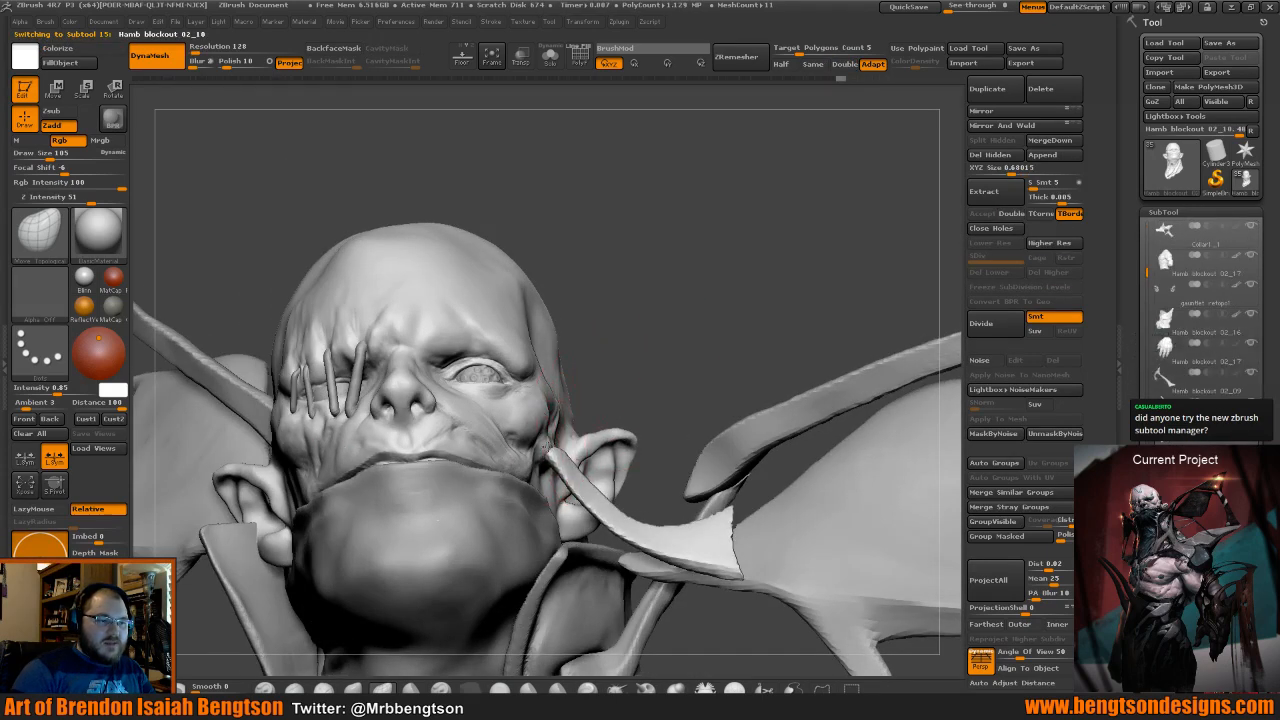
{"action": "left_click_drag", "start_coordinate": [643, 366], "coordinate": [592, 394]}
{"action": "left_click_drag", "start_coordinate": [571, 458], "coordinate": [577, 486]}
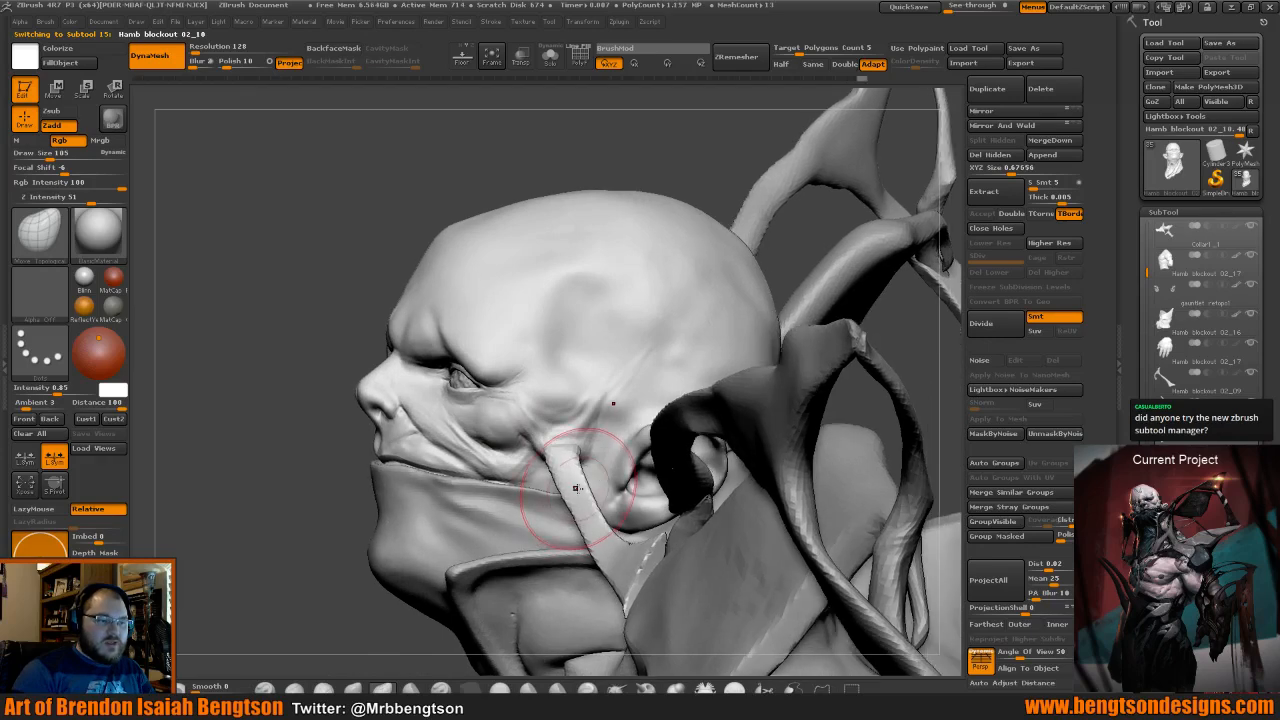
{"action": "mouse_move", "coordinate": [543, 173]}
{"action": "left_mouse_down"}
{"action": "mouse_move", "coordinate": [543, 160]}
{"action": "mouse_move", "coordinate": [543, 185]}
{"action": "mouse_move", "coordinate": [645, 158]}
{"action": "left_mouse_up"}
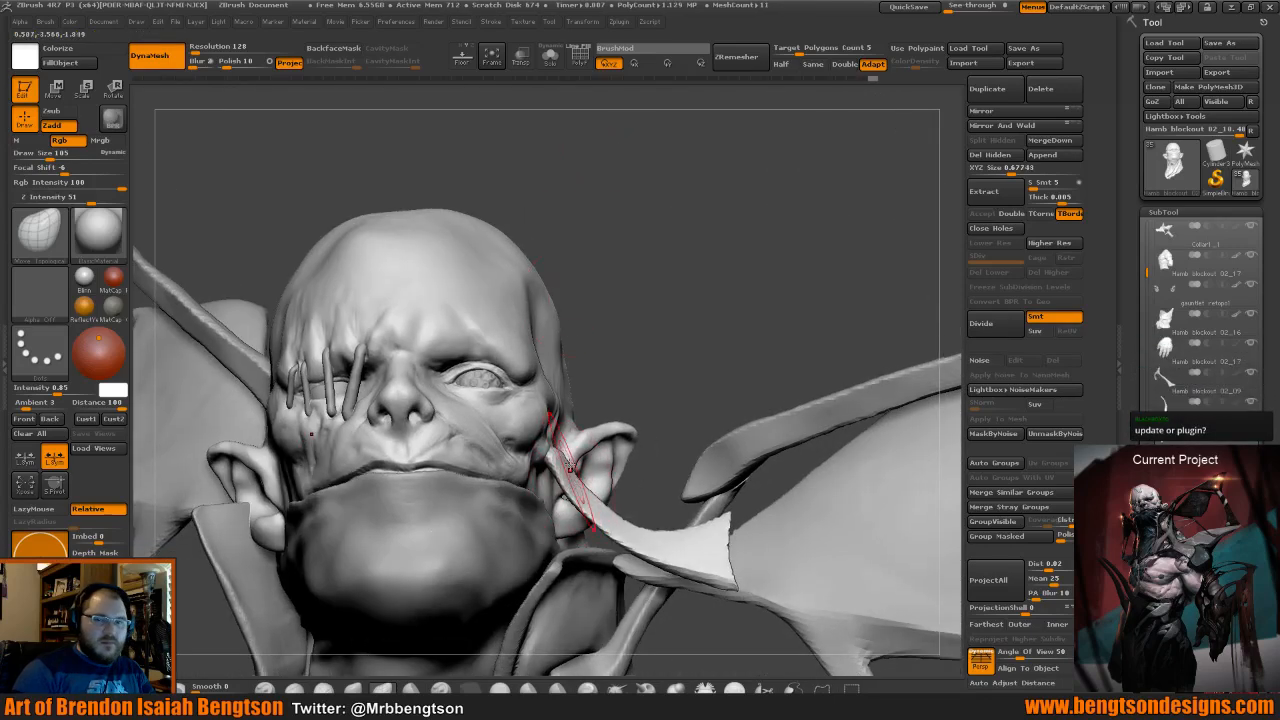
{"action": "mouse_move", "coordinate": [694, 289]}
{"action": "left_mouse_down"}
{"action": "mouse_move", "coordinate": [715, 299]}
{"action": "mouse_move", "coordinate": [711, 314]}
{"action": "mouse_move", "coordinate": [711, 286]}
{"action": "left_mouse_up"}
Refine the strip's curve between the cheek and ear with Move Topological at draw size 93.
{"action": "key", "text": "space"}
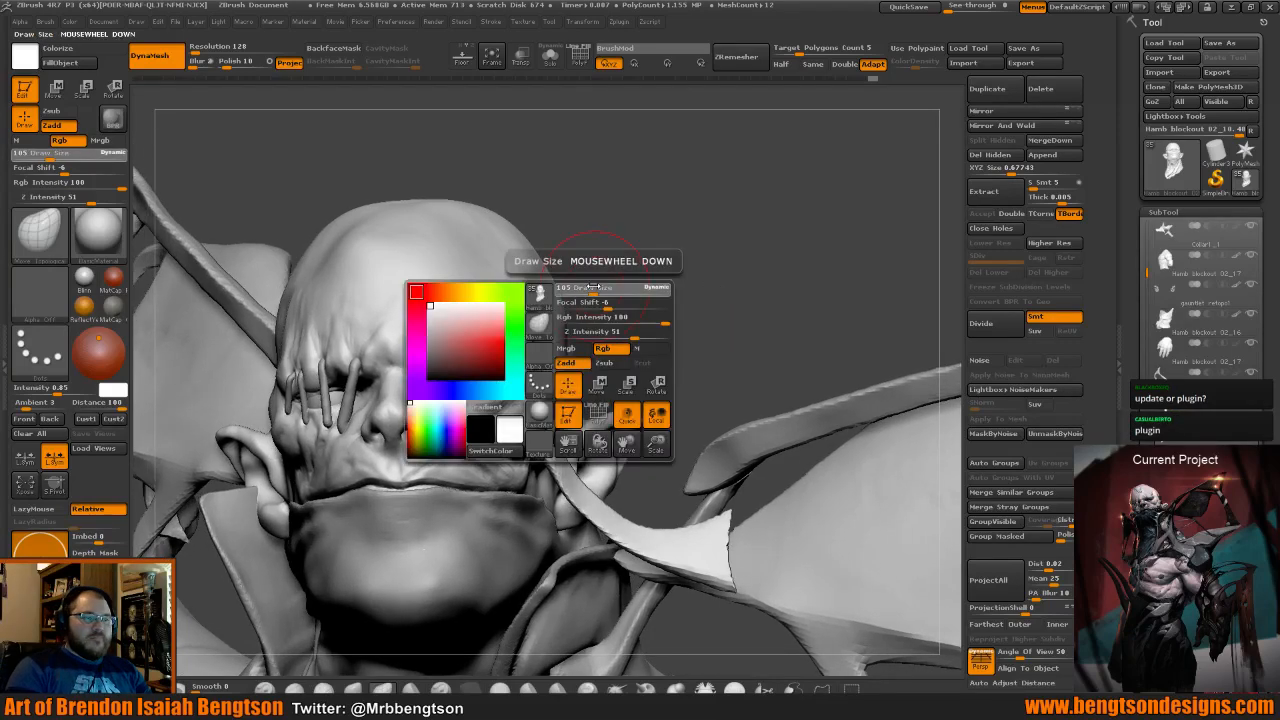
{"action": "mouse_move", "coordinate": [558, 443]}
{"action": "left_mouse_down"}
{"action": "mouse_move", "coordinate": [572, 480]}
{"action": "mouse_move", "coordinate": [609, 472]}
{"action": "mouse_move", "coordinate": [563, 483]}
{"action": "mouse_move", "coordinate": [601, 512]}
{"action": "left_mouse_up"}
{"action": "key", "text": "space"}
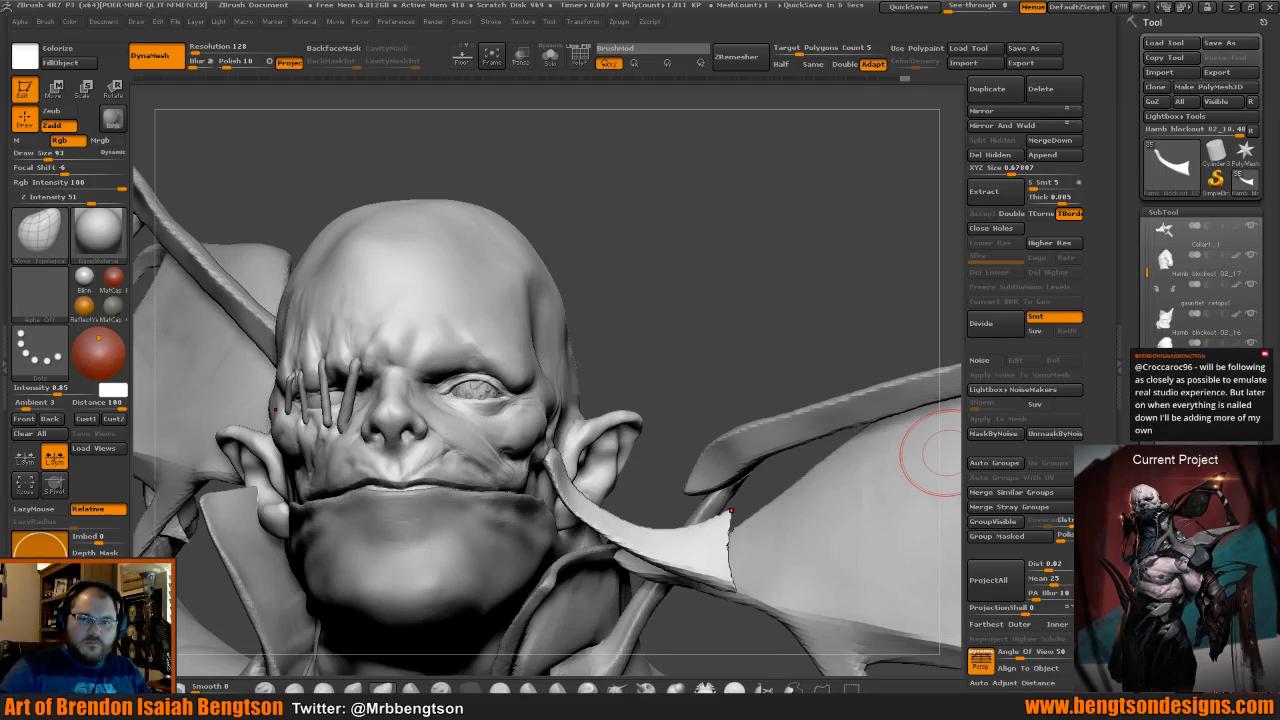
{"action": "mouse_move", "coordinate": [711, 309]}
{"action": "left_mouse_down"}
{"action": "mouse_move", "coordinate": [595, 336]}
{"action": "mouse_move", "coordinate": [591, 486]}
{"action": "mouse_move", "coordinate": [617, 500]}
{"action": "left_mouse_up"}
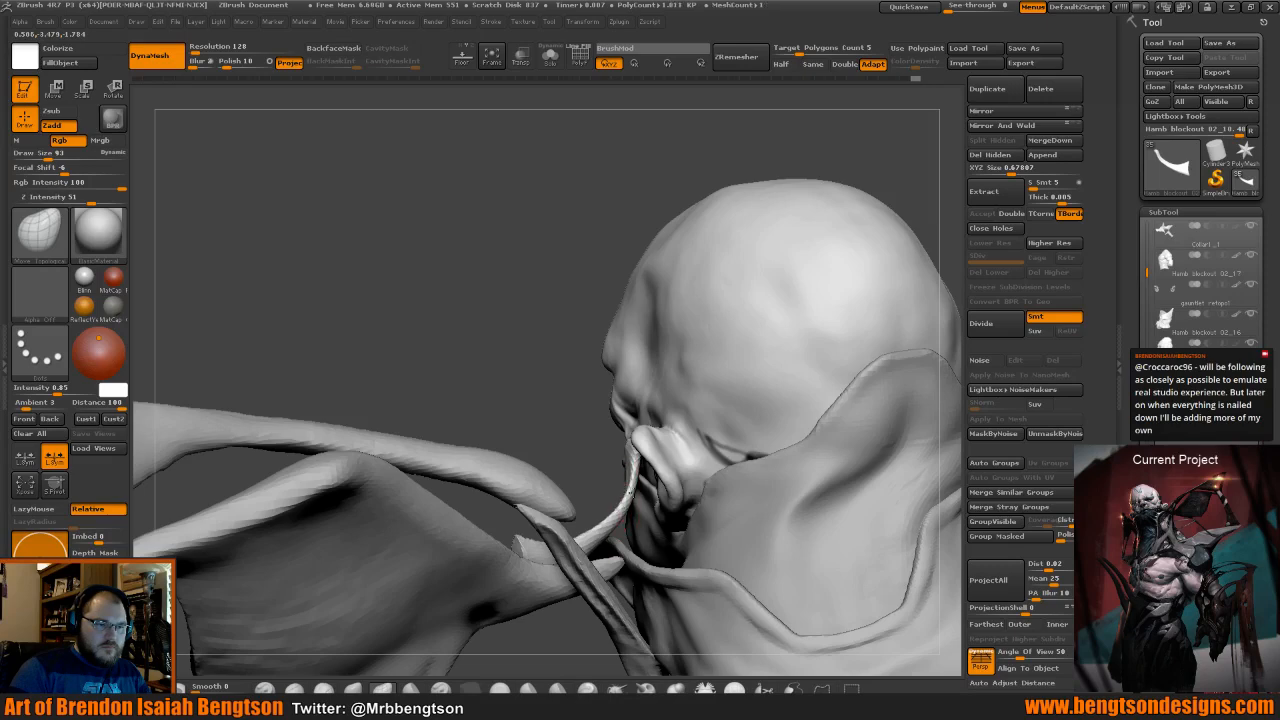
{"action": "mouse_move", "coordinate": [602, 434]}
{"action": "left_mouse_down"}
{"action": "mouse_move", "coordinate": [680, 368]}
{"action": "mouse_move", "coordinate": [640, 370]}
{"action": "mouse_move", "coordinate": [668, 360]}
{"action": "mouse_move", "coordinate": [693, 157]}
{"action": "left_mouse_up"}
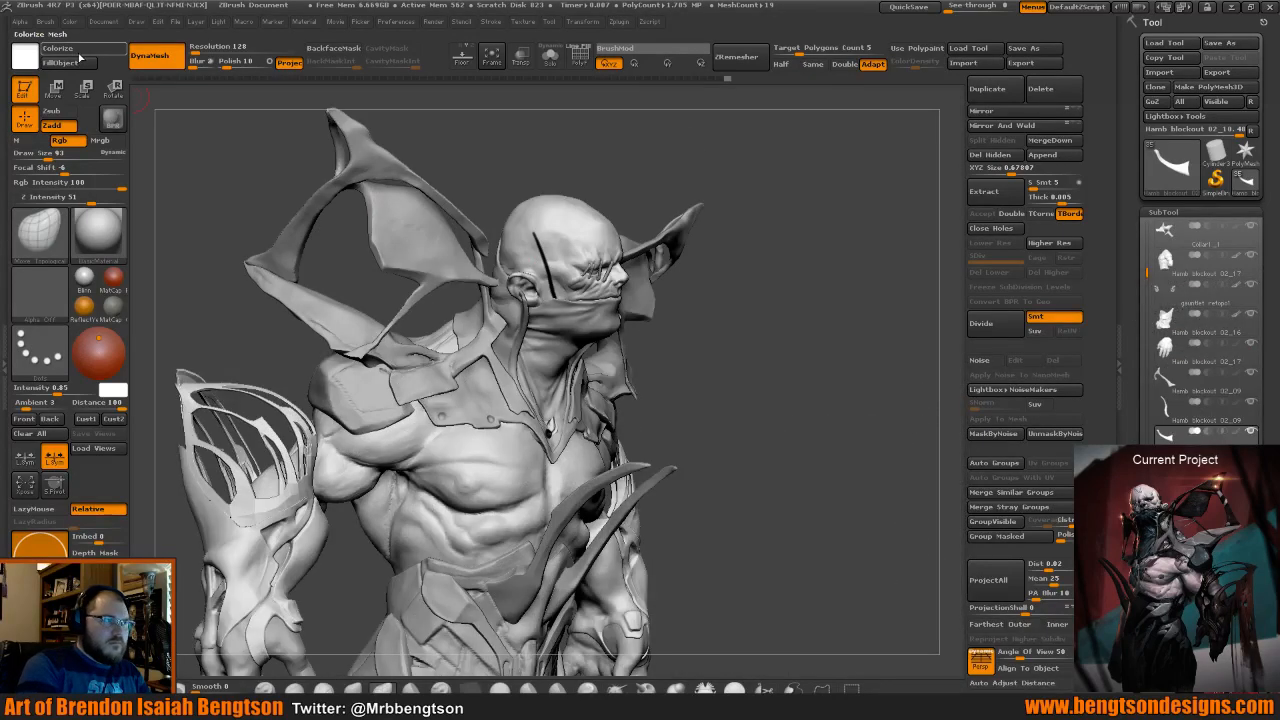
Make the head the active subtool and turn off its Colorize option.
{"action": "left_click", "coordinate": [522, 231], "text": "alt"}
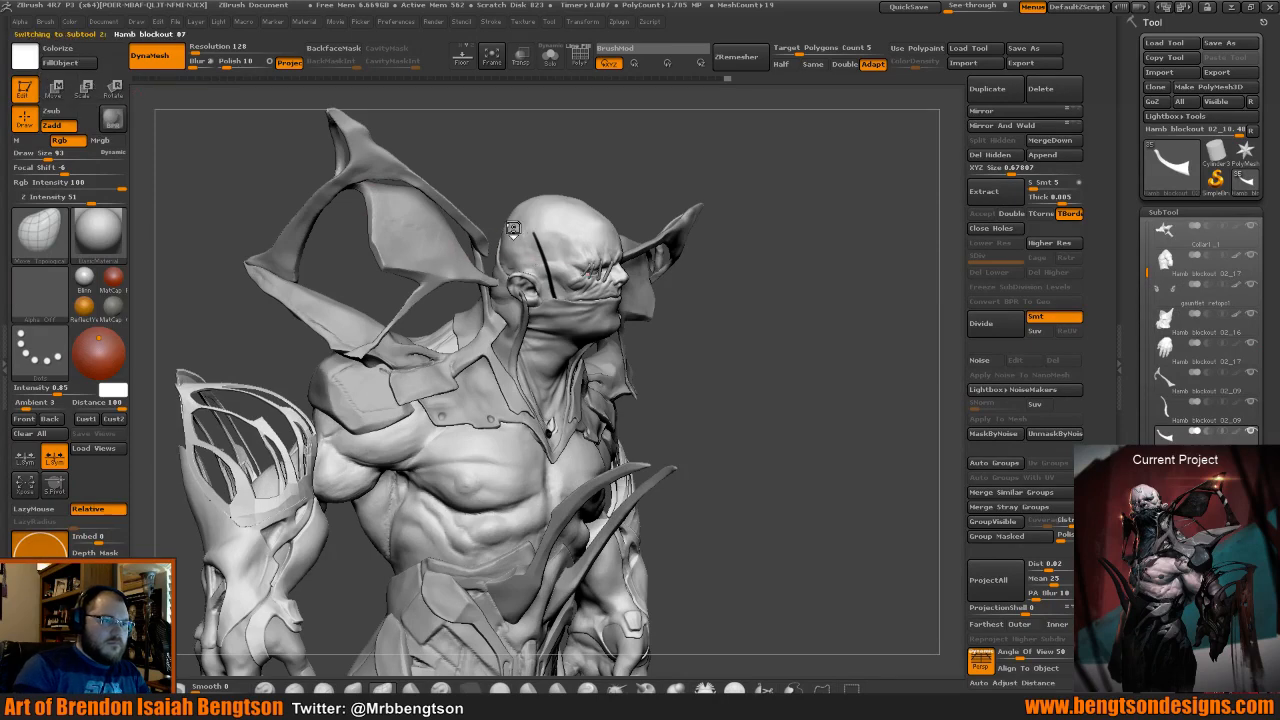
{"action": "left_click", "coordinate": [80, 52]}
{"action": "left_click", "coordinate": [80, 52]}
Enlarge the Move Topological brush to draw size 145 over the strip's join to the wing membrane.
{"action": "left_click_drag", "start_coordinate": [745, 205], "coordinate": [562, 194]}
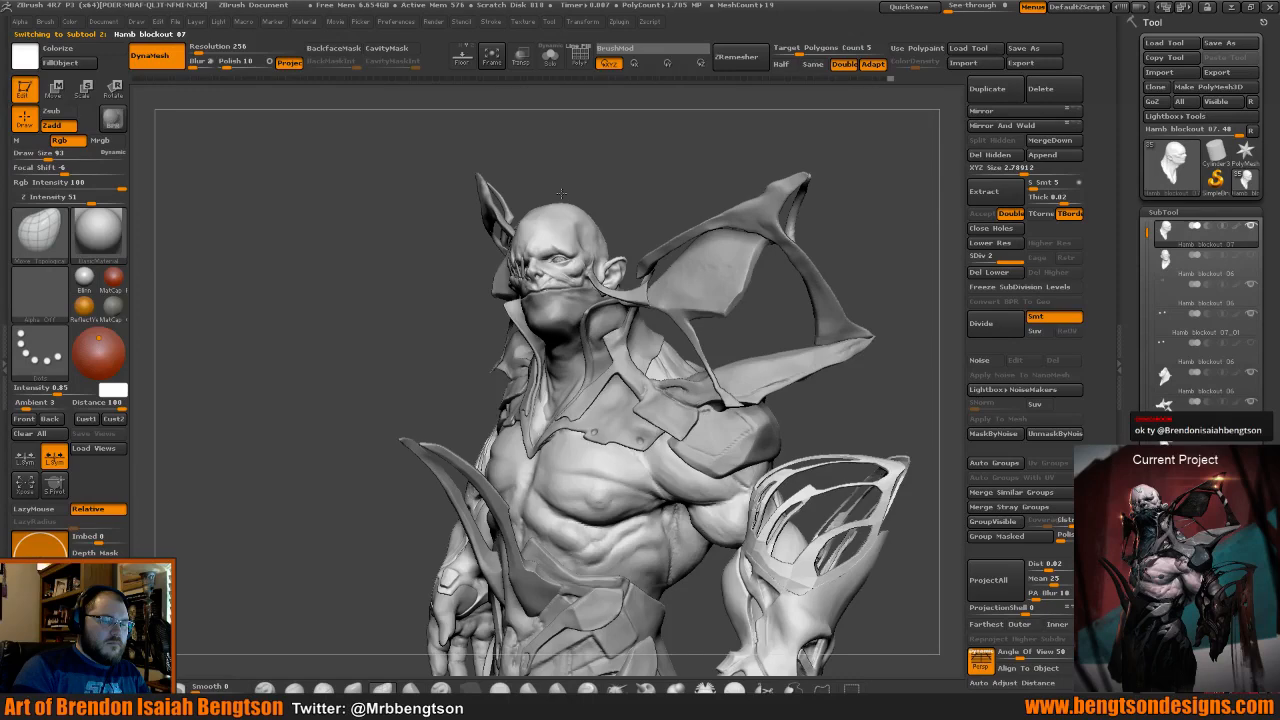
{"action": "mouse_move", "coordinate": [562, 194]}
{"action": "left_mouse_down"}
{"action": "mouse_move", "coordinate": [683, 217]}
{"action": "mouse_move", "coordinate": [678, 205]}
{"action": "left_mouse_up"}
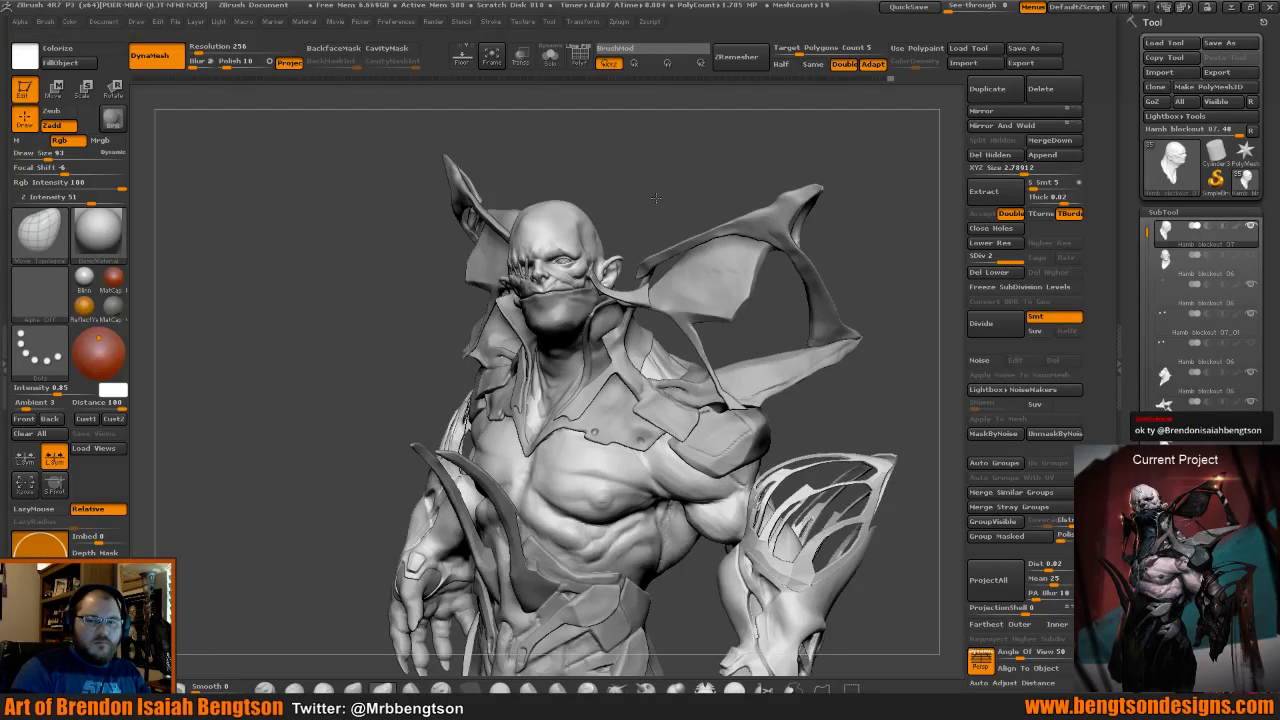
{"action": "left_click_drag", "start_coordinate": [655, 197], "coordinate": [670, 204]}
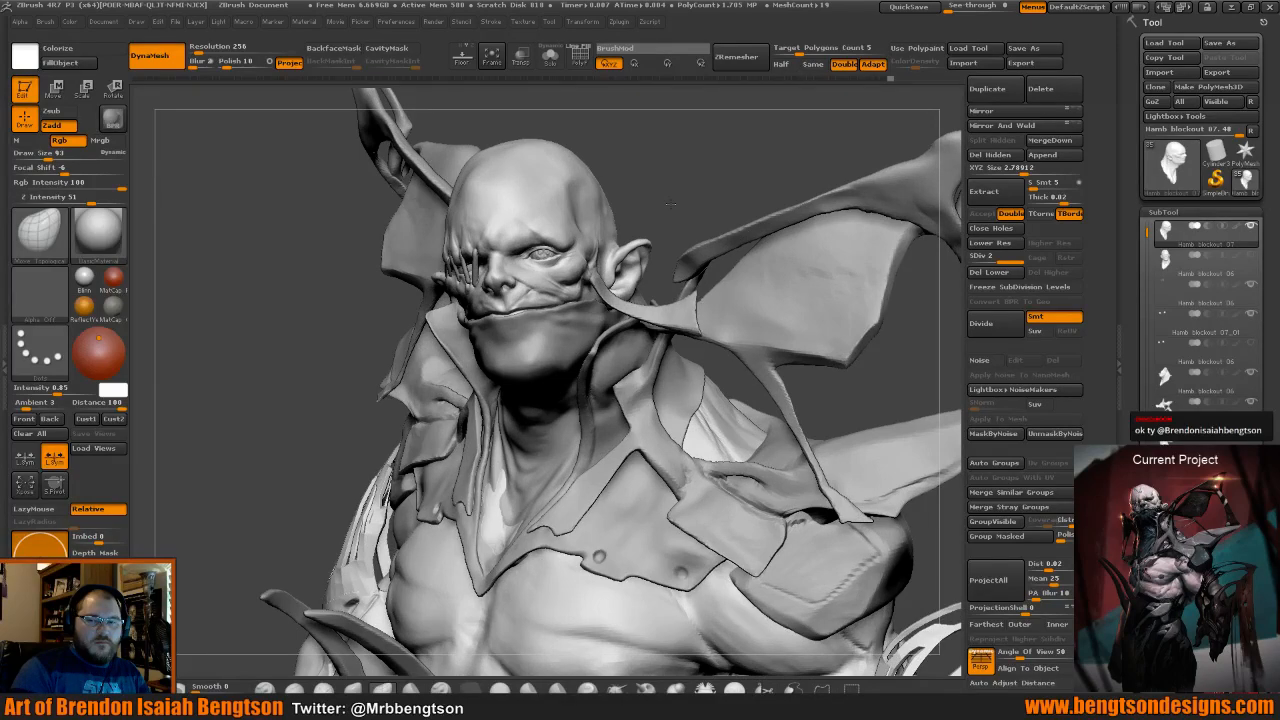
{"action": "left_click_drag", "start_coordinate": [672, 204], "coordinate": [708, 198]}
{"action": "key", "text": "space"}
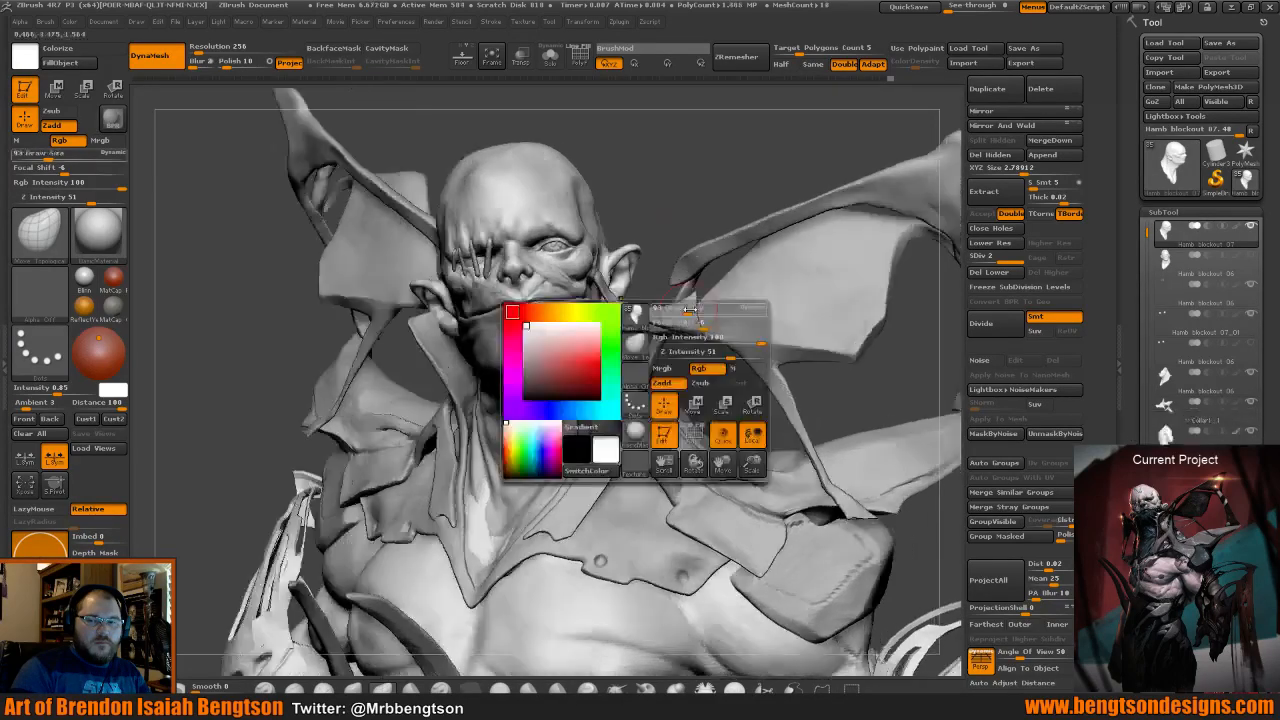
{"action": "left_click_drag", "start_coordinate": [684, 311], "coordinate": [693, 312]}
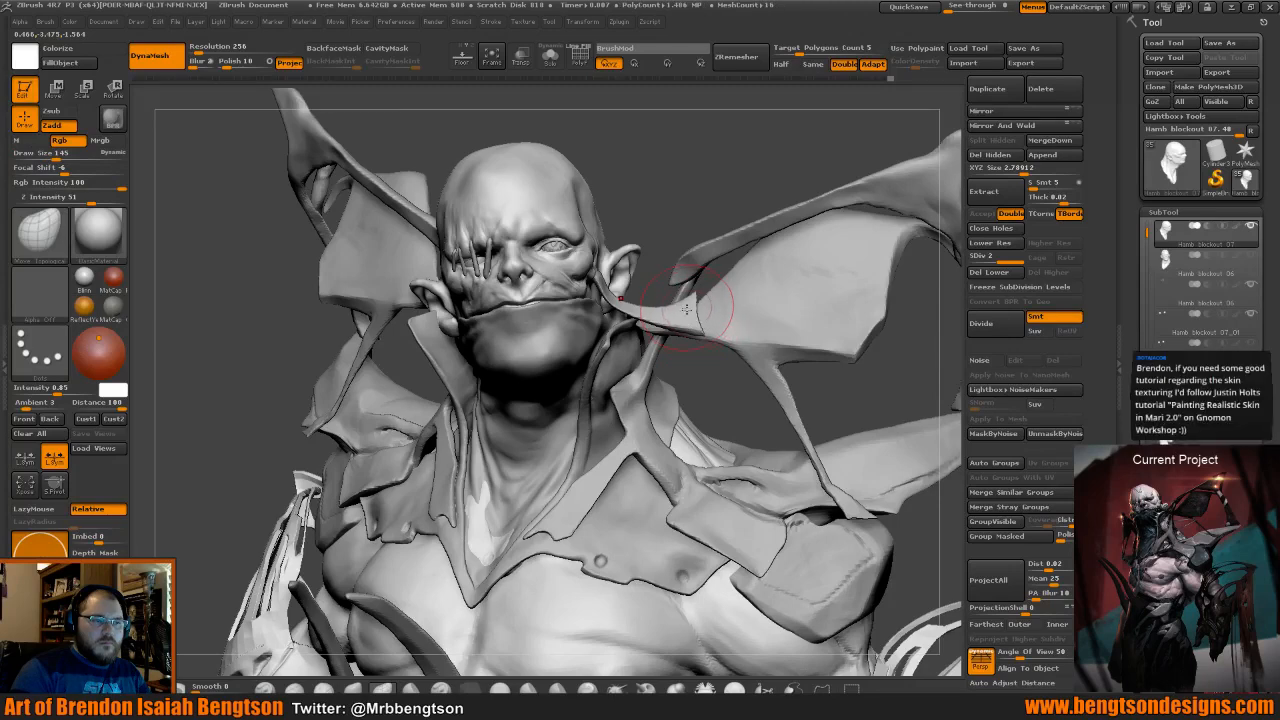
Select the strap between the cheek and the wing membrane, reshape its outer end with Move Topological, and set the draw size to 97.
{"action": "left_click", "coordinate": [690, 305], "text": "alt"}
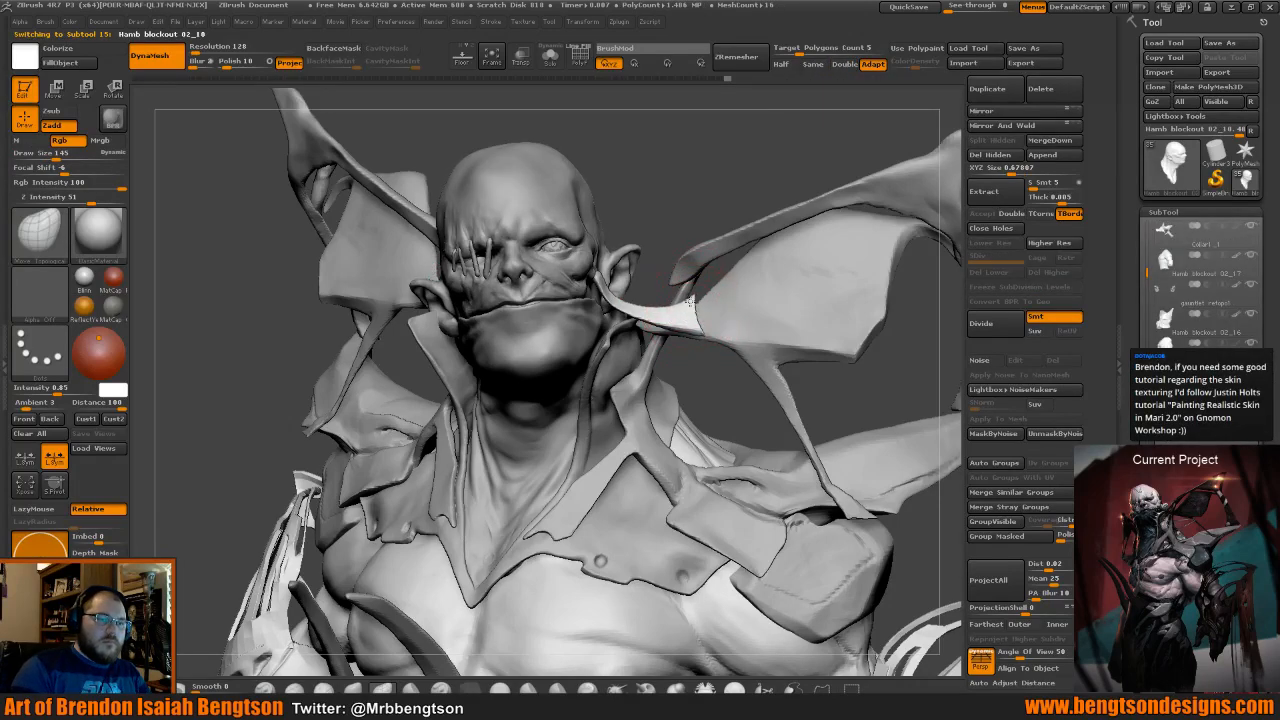
{"action": "mouse_move", "coordinate": [666, 318]}
{"action": "left_mouse_down"}
{"action": "mouse_move", "coordinate": [634, 318]}
{"action": "mouse_move", "coordinate": [662, 328]}
{"action": "mouse_move", "coordinate": [692, 305]}
{"action": "left_mouse_up"}
{"action": "left_click_drag", "start_coordinate": [704, 215], "coordinate": [611, 197]}
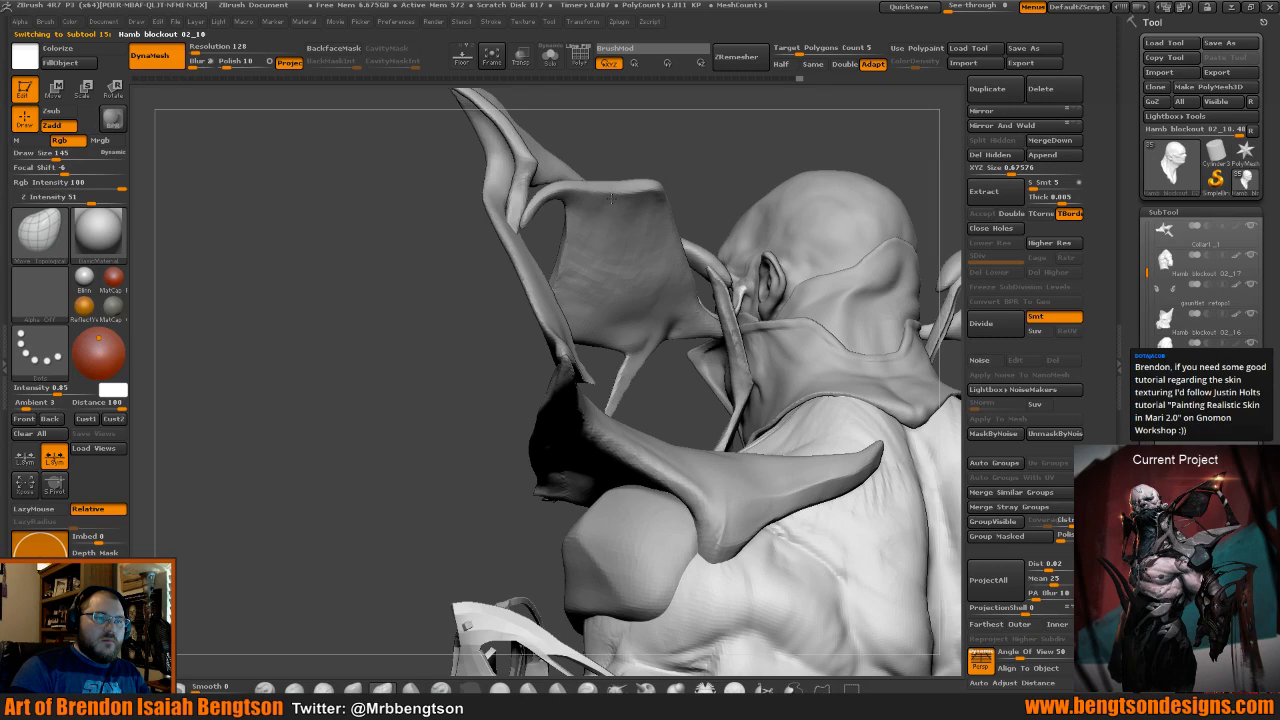
{"action": "left_click_drag", "start_coordinate": [611, 197], "coordinate": [657, 155]}
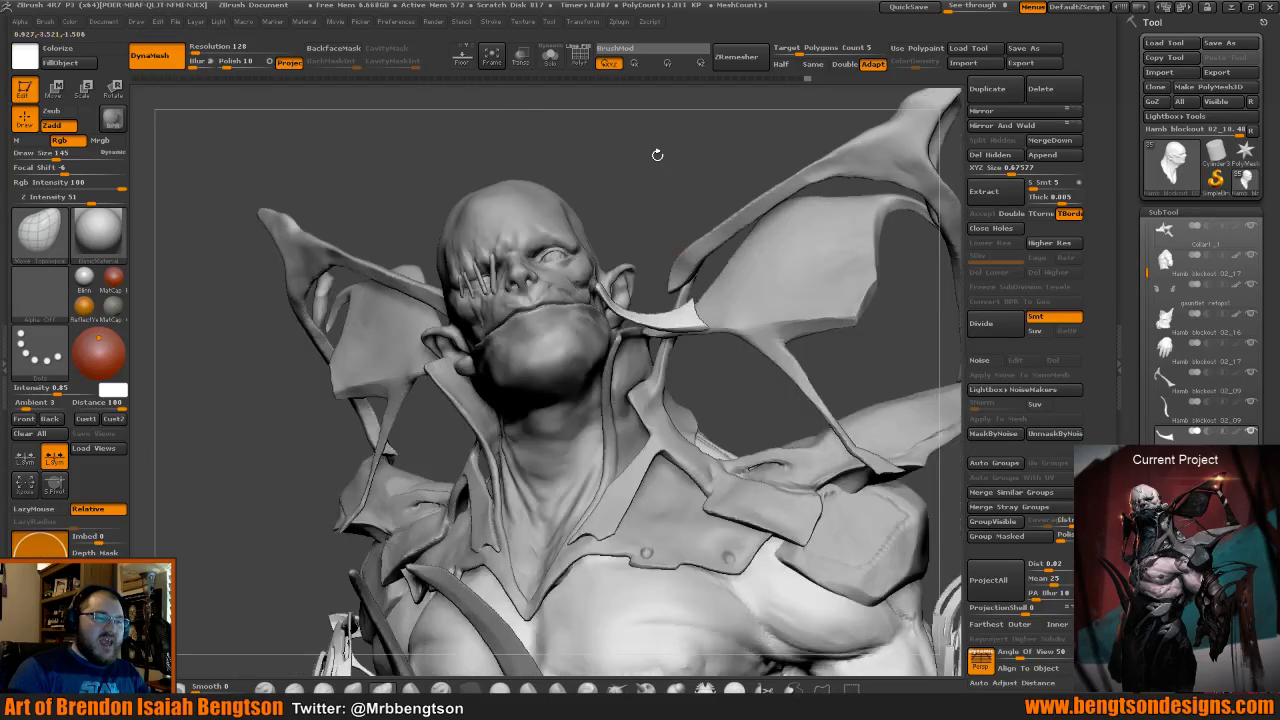
{"action": "left_click_drag", "start_coordinate": [665, 244], "coordinate": [640, 239]}
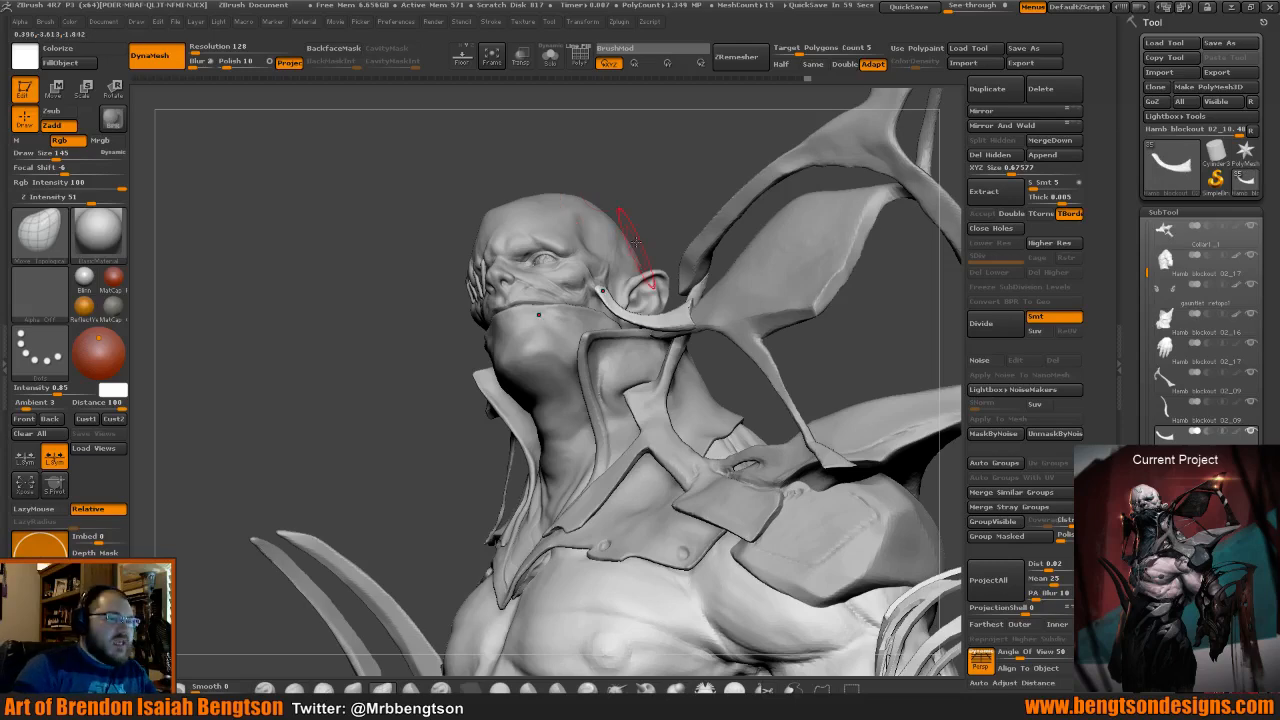
{"action": "mouse_move", "coordinate": [693, 205]}
{"action": "left_mouse_down"}
{"action": "mouse_move", "coordinate": [679, 208]}
{"action": "mouse_move", "coordinate": [680, 304]}
{"action": "mouse_move", "coordinate": [683, 269]}
{"action": "mouse_move", "coordinate": [666, 251]}
{"action": "mouse_move", "coordinate": [686, 250]}
{"action": "mouse_move", "coordinate": [674, 240]}
{"action": "left_mouse_up"}
{"action": "key", "text": "space"}
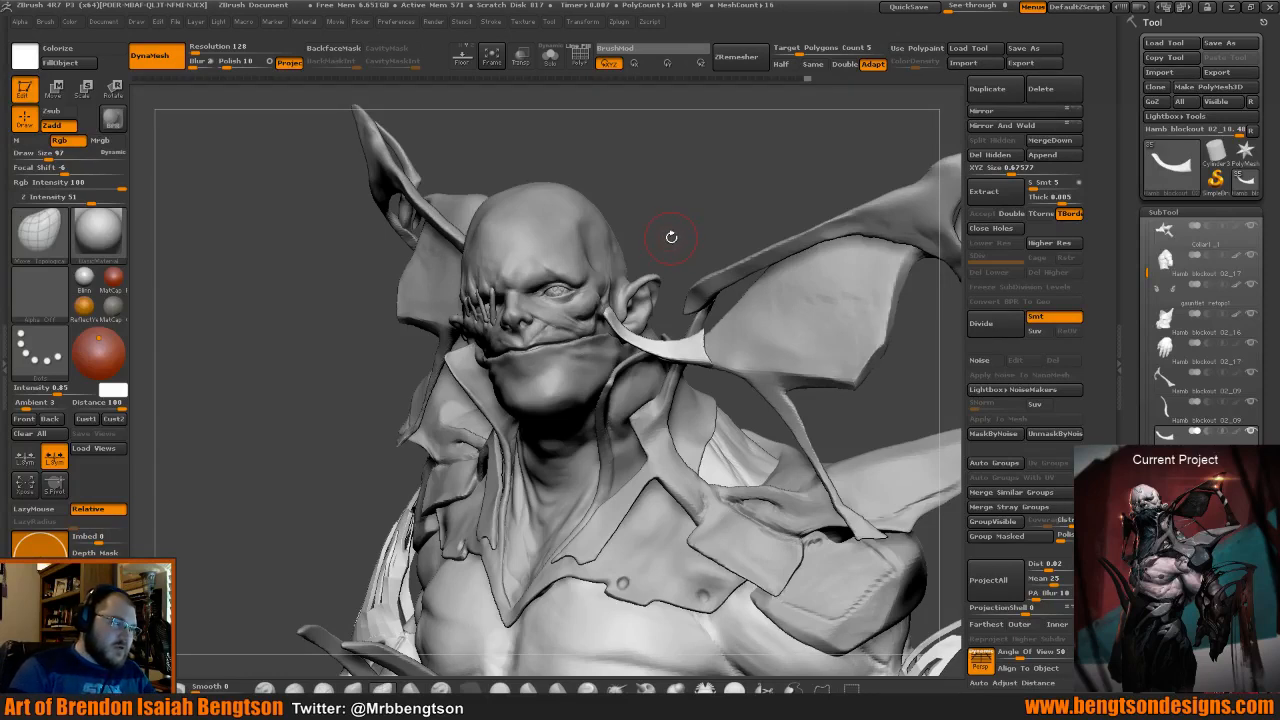
Examine how the strap fits between the cheek, ear and wing membrane from several angles.
{"action": "left_click_drag", "start_coordinate": [674, 231], "coordinate": [681, 219]}
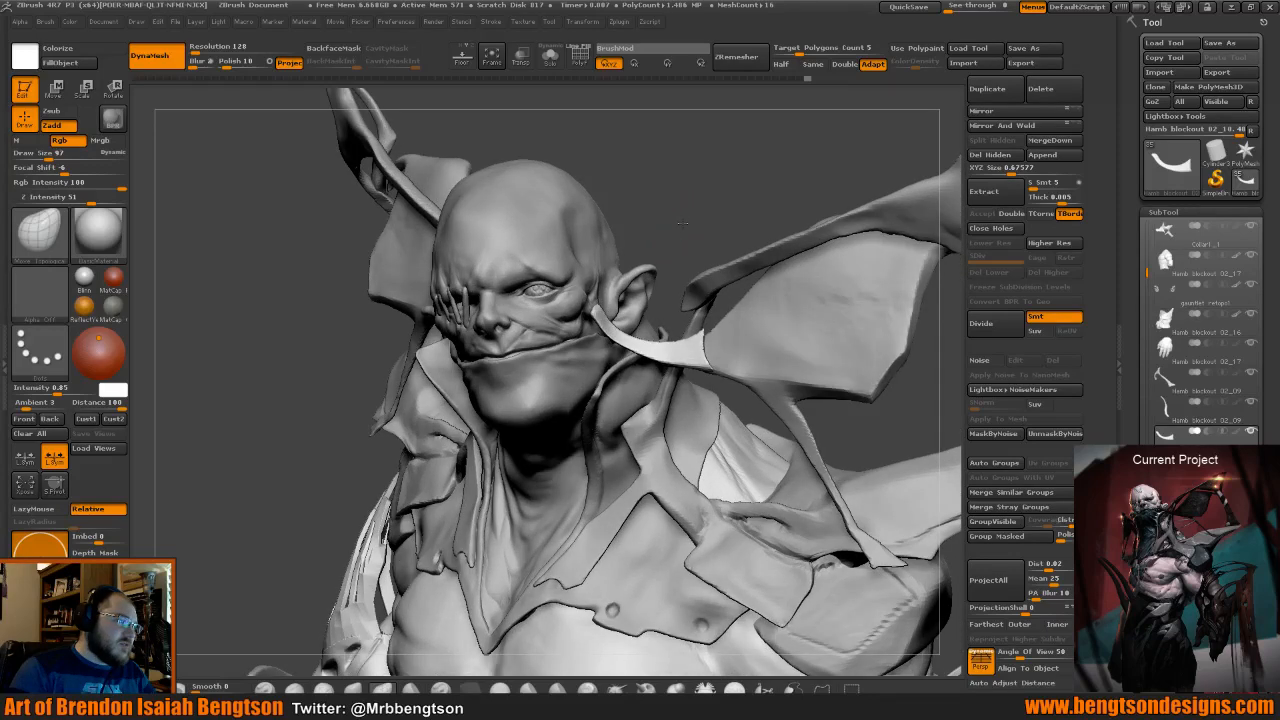
{"action": "left_click_drag", "start_coordinate": [682, 224], "coordinate": [631, 176]}
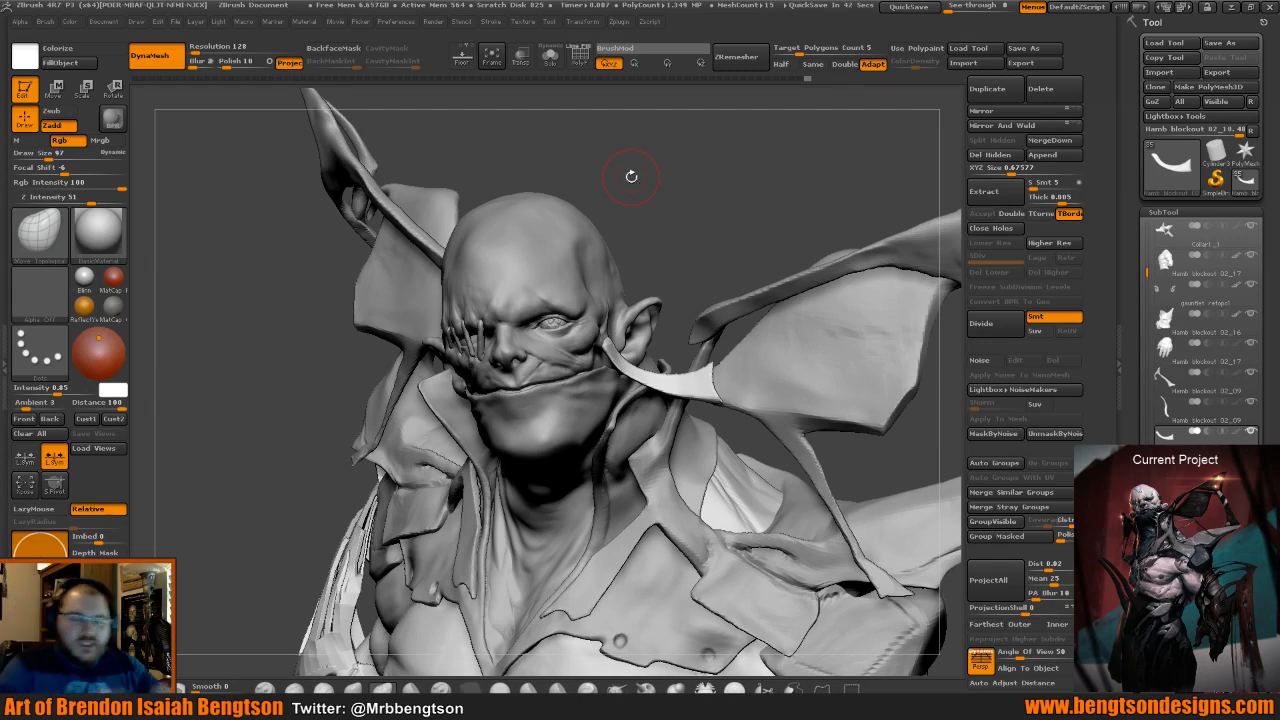
{"action": "left_click_drag", "start_coordinate": [725, 233], "coordinate": [713, 242]}
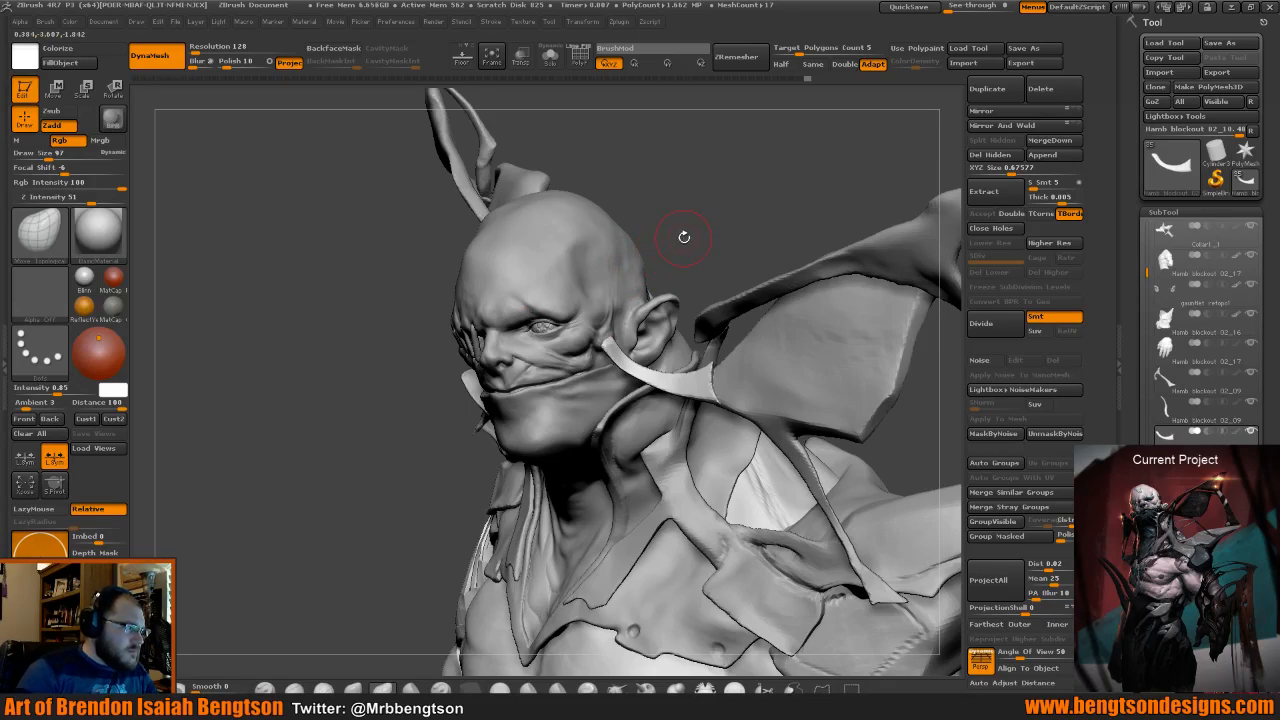
{"action": "mouse_move", "coordinate": [680, 234]}
{"action": "left_mouse_down"}
{"action": "mouse_move", "coordinate": [703, 225]}
{"action": "mouse_move", "coordinate": [687, 258]}
{"action": "left_mouse_up"}
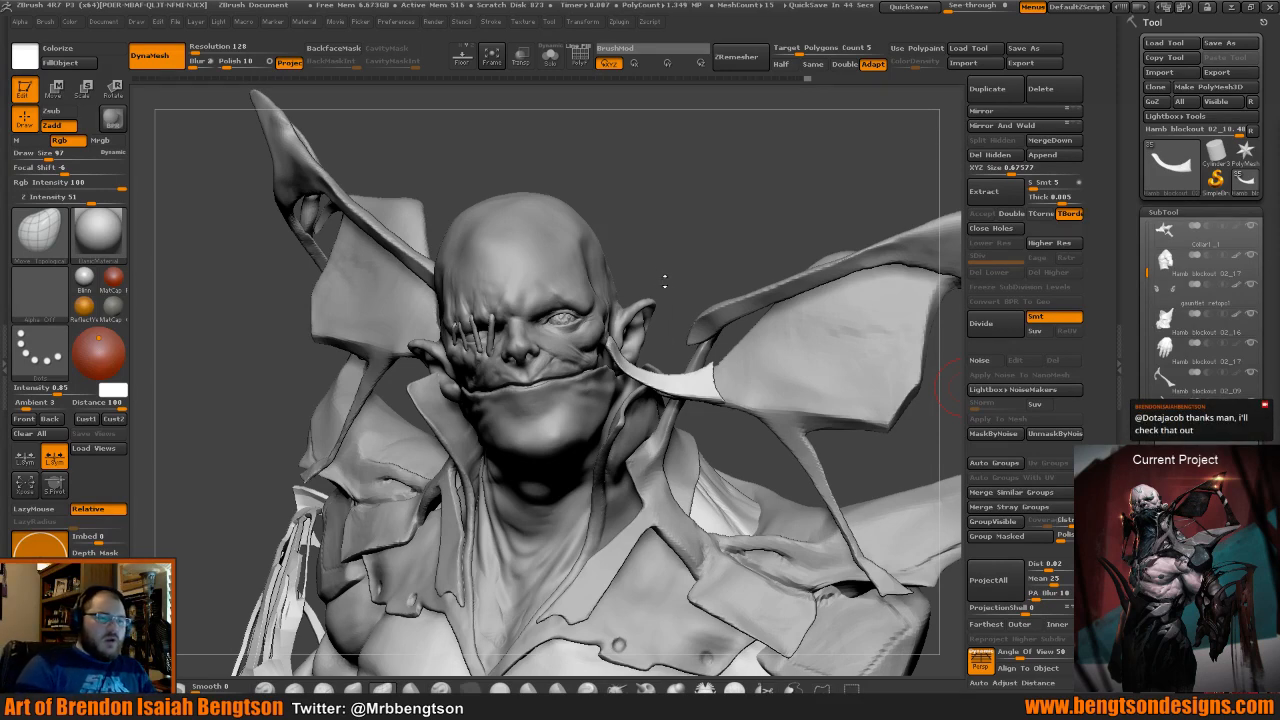
{"action": "left_click_drag", "start_coordinate": [664, 282], "coordinate": [634, 282]}
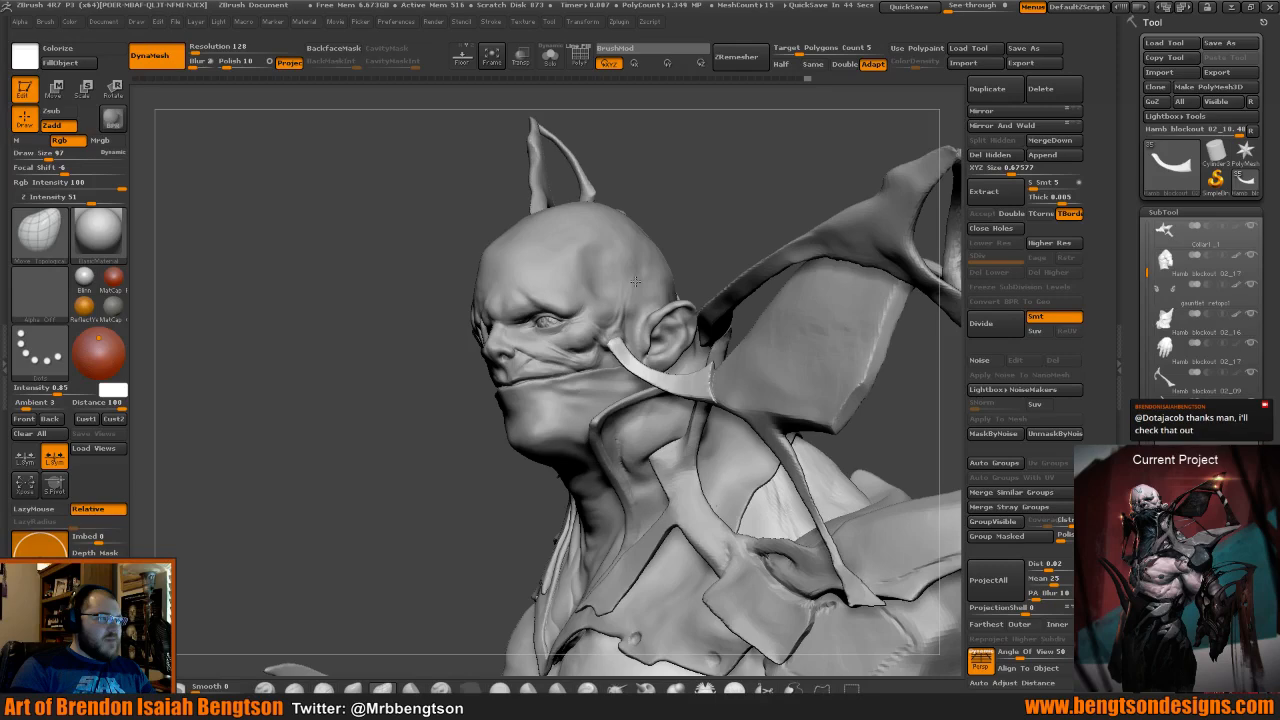
{"action": "left_click_drag", "start_coordinate": [634, 282], "coordinate": [672, 185]}
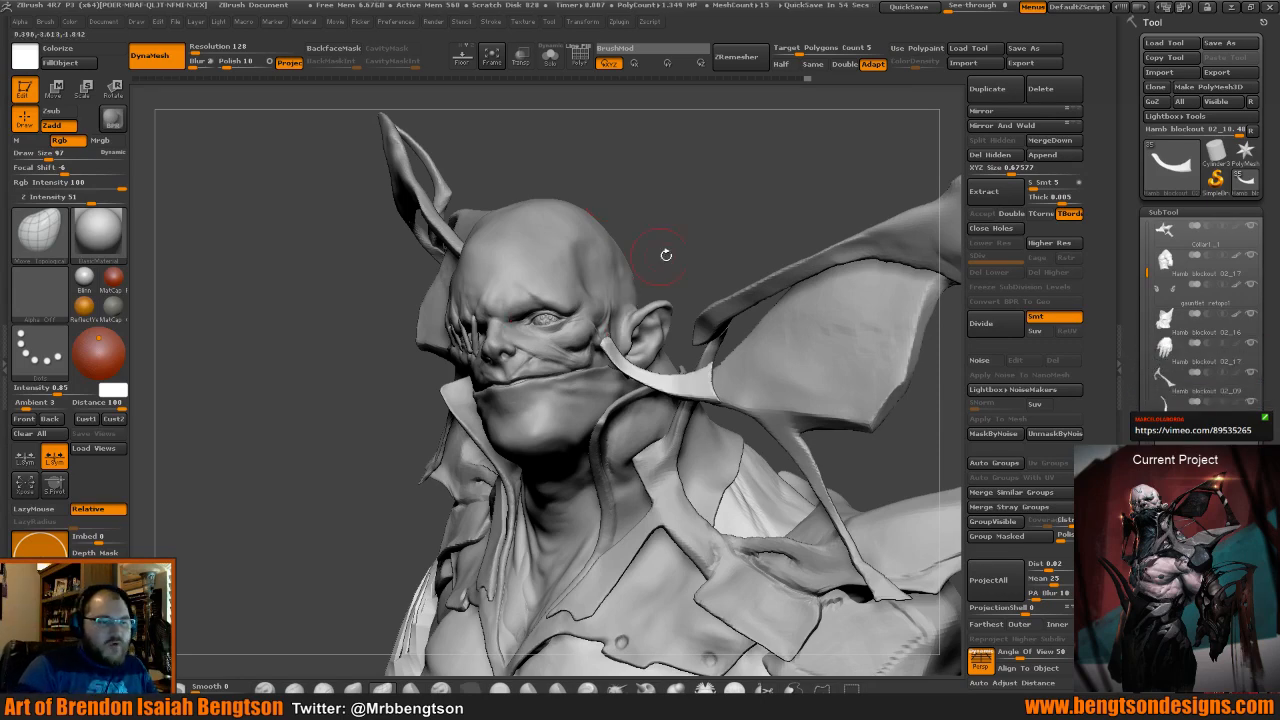
{"action": "left_click_drag", "start_coordinate": [666, 254], "coordinate": [671, 273]}
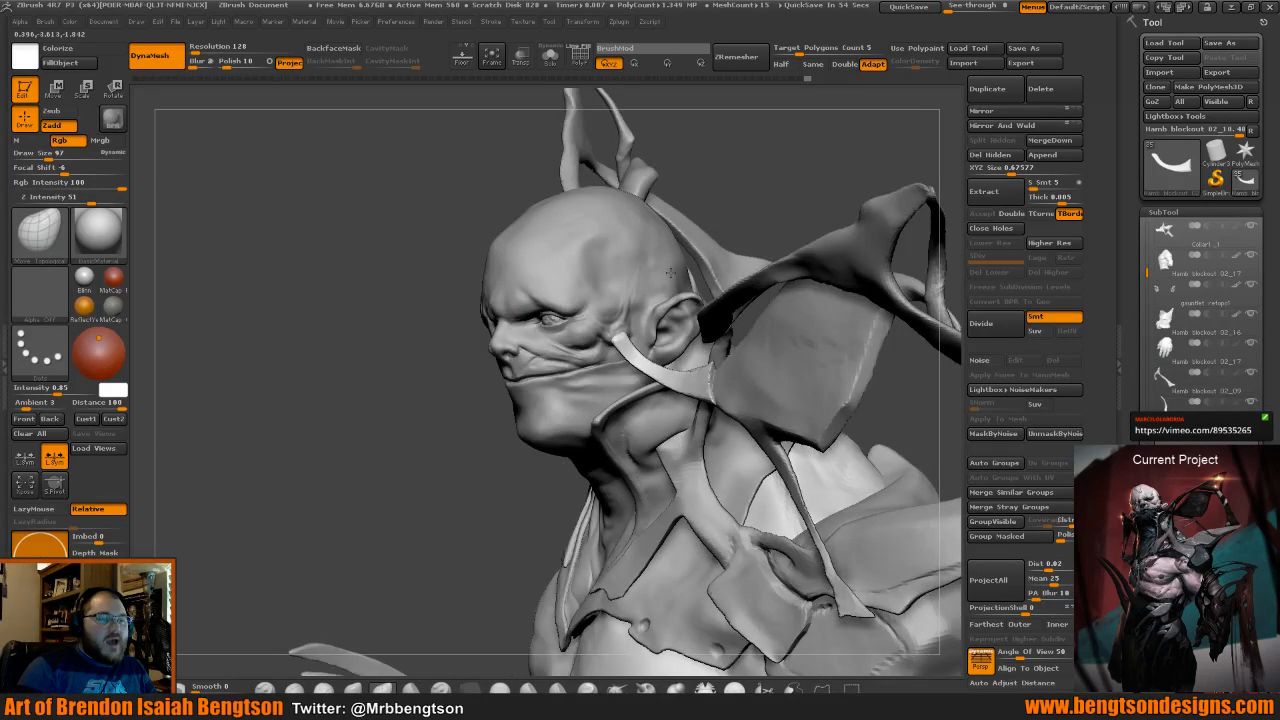
{"action": "left_click_drag", "start_coordinate": [670, 271], "coordinate": [701, 297]}
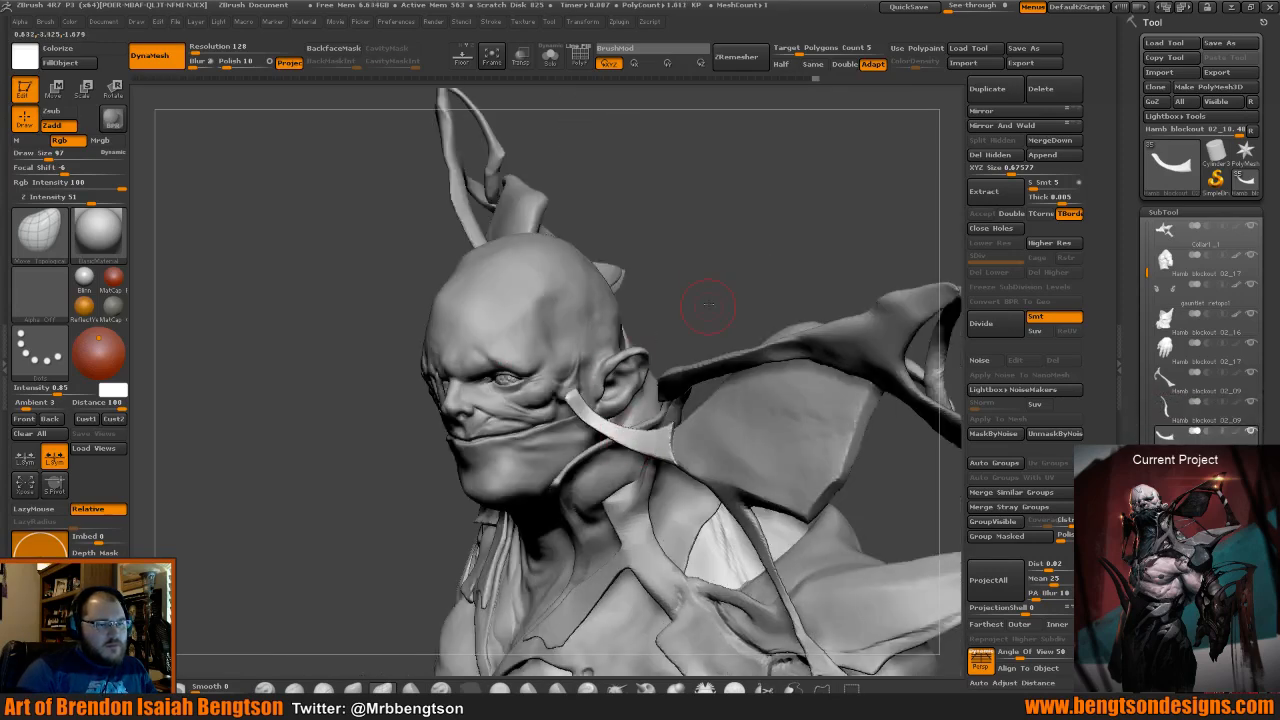
{"action": "left_click_drag", "start_coordinate": [683, 303], "coordinate": [809, 343]}
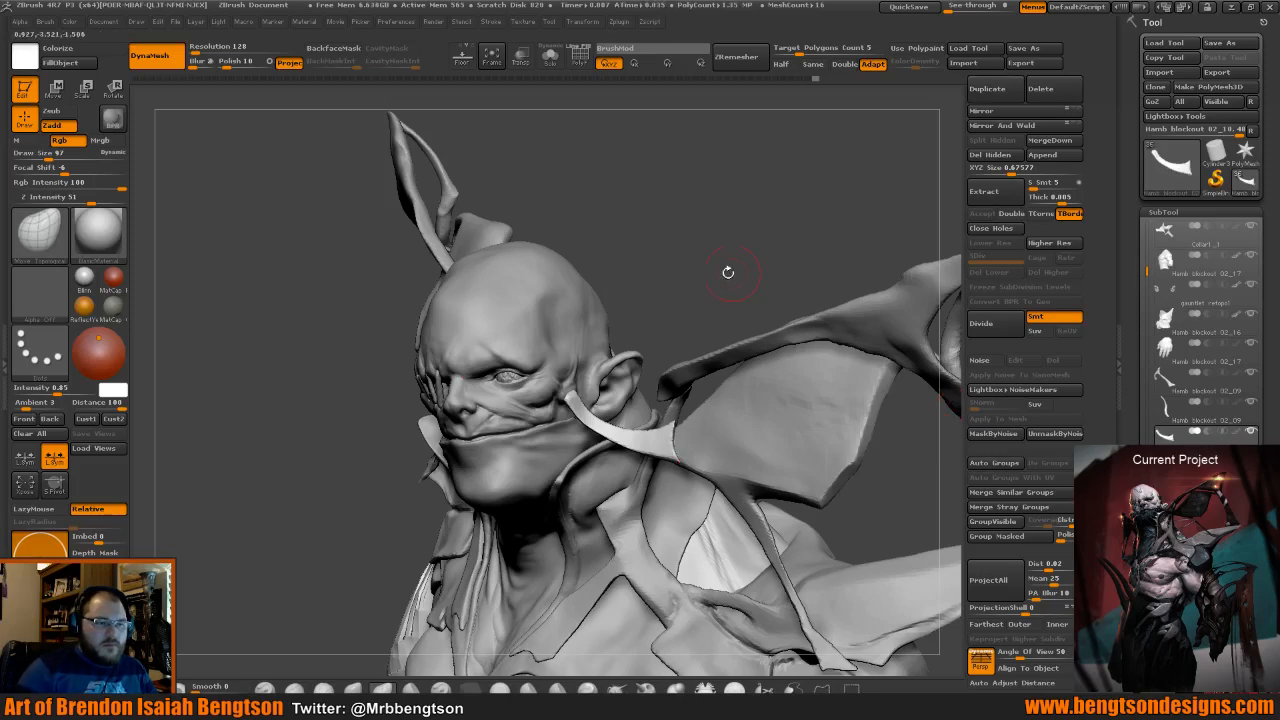
{"action": "left_click_drag", "start_coordinate": [725, 271], "coordinate": [718, 369]}
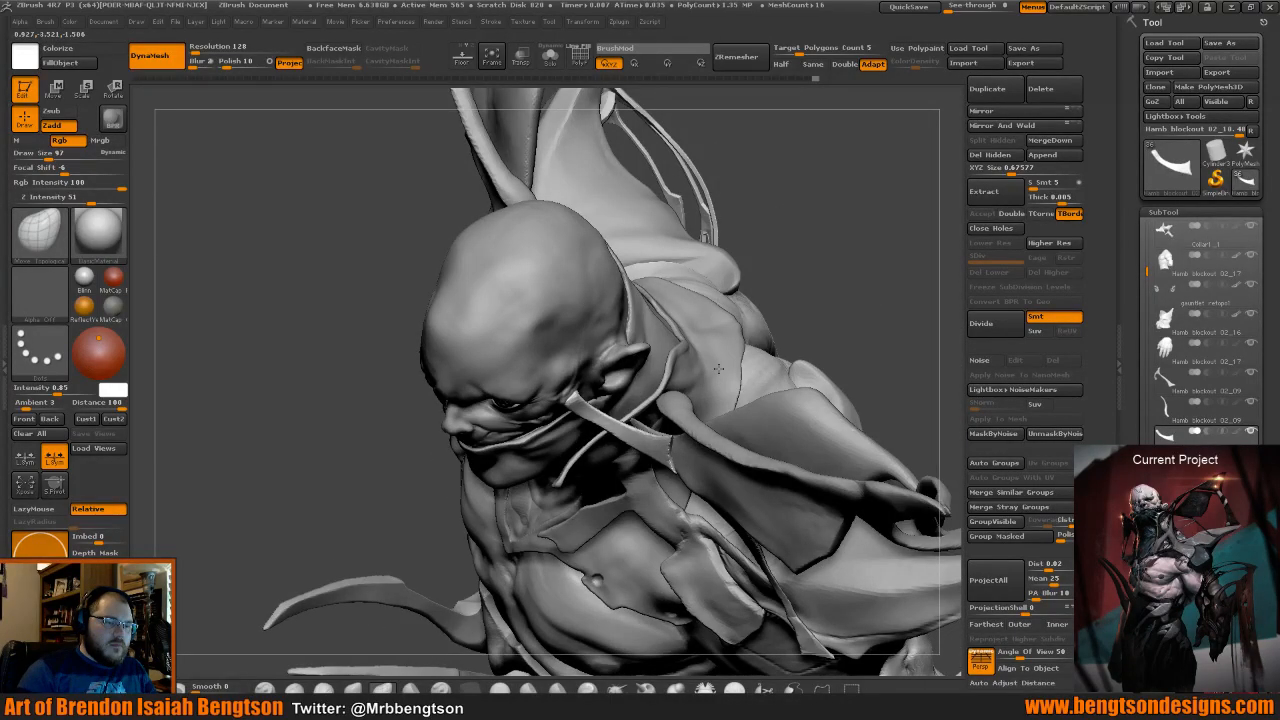
Duplicate the strap with the Transpose Move line and place the copy in front of the original beside the cheek.
{"action": "key", "text": "w"}
{"action": "left_click_drag", "start_coordinate": [657, 408], "coordinate": [634, 436], "text": "ctrl"}
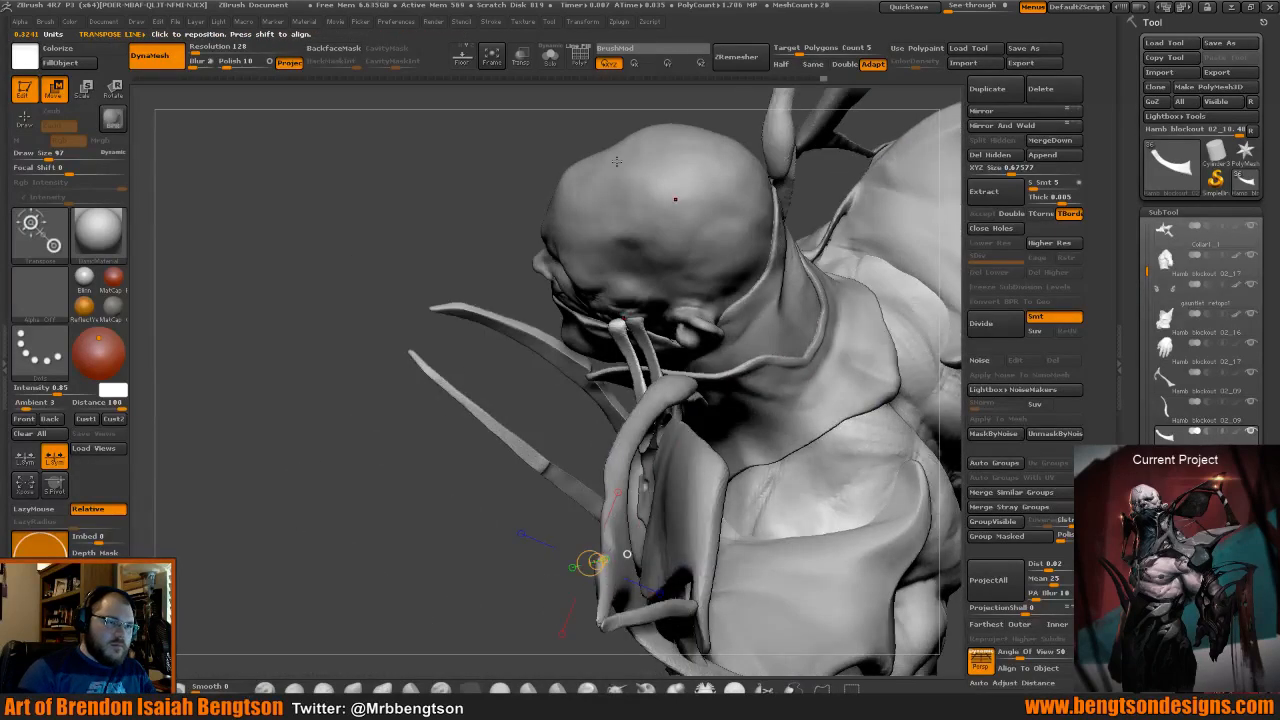
{"action": "left_click_drag", "start_coordinate": [545, 130], "coordinate": [550, 200]}
{"action": "left_click_drag", "start_coordinate": [553, 90], "coordinate": [557, 199], "text": "alt"}
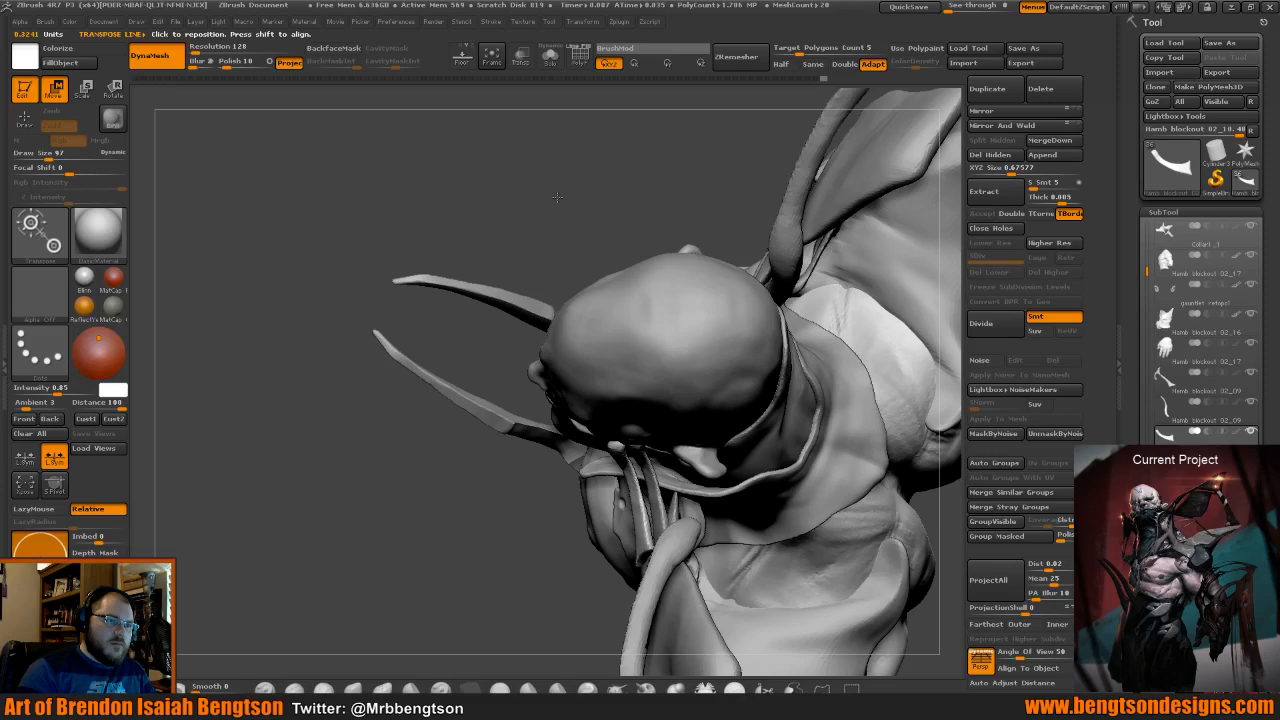
{"action": "left_click_drag", "start_coordinate": [557, 198], "coordinate": [570, 130]}
Rotate the duplicated strap about a transpose line running along its length.
{"action": "mouse_move", "coordinate": [641, 552]}
{"action": "left_mouse_down"}
{"action": "mouse_move", "coordinate": [619, 456]}
{"action": "mouse_move", "coordinate": [601, 458]}
{"action": "left_mouse_up"}
{"action": "key", "text": "r"}
{"action": "left_click_drag", "start_coordinate": [646, 553], "coordinate": [651, 541]}
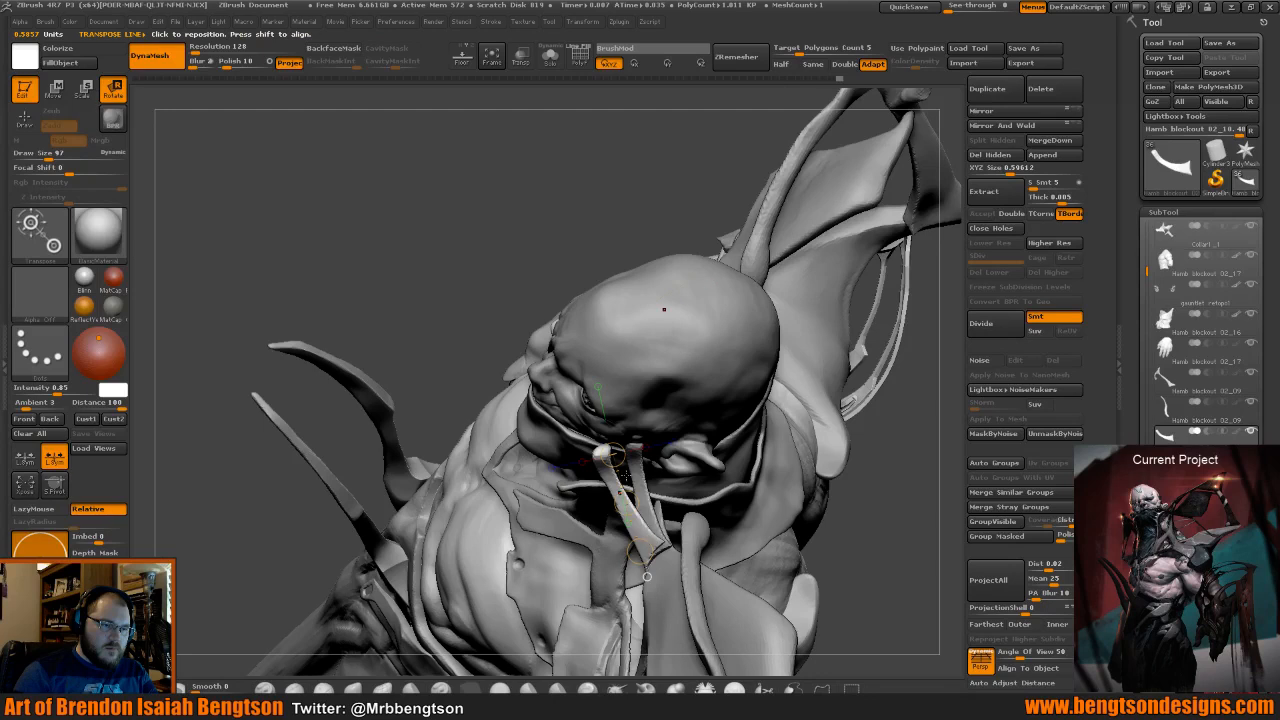
Realign the transpose line along the duplicated strap and stretch its inner tip toward the corner of the mouth.
{"action": "key", "text": "w"}
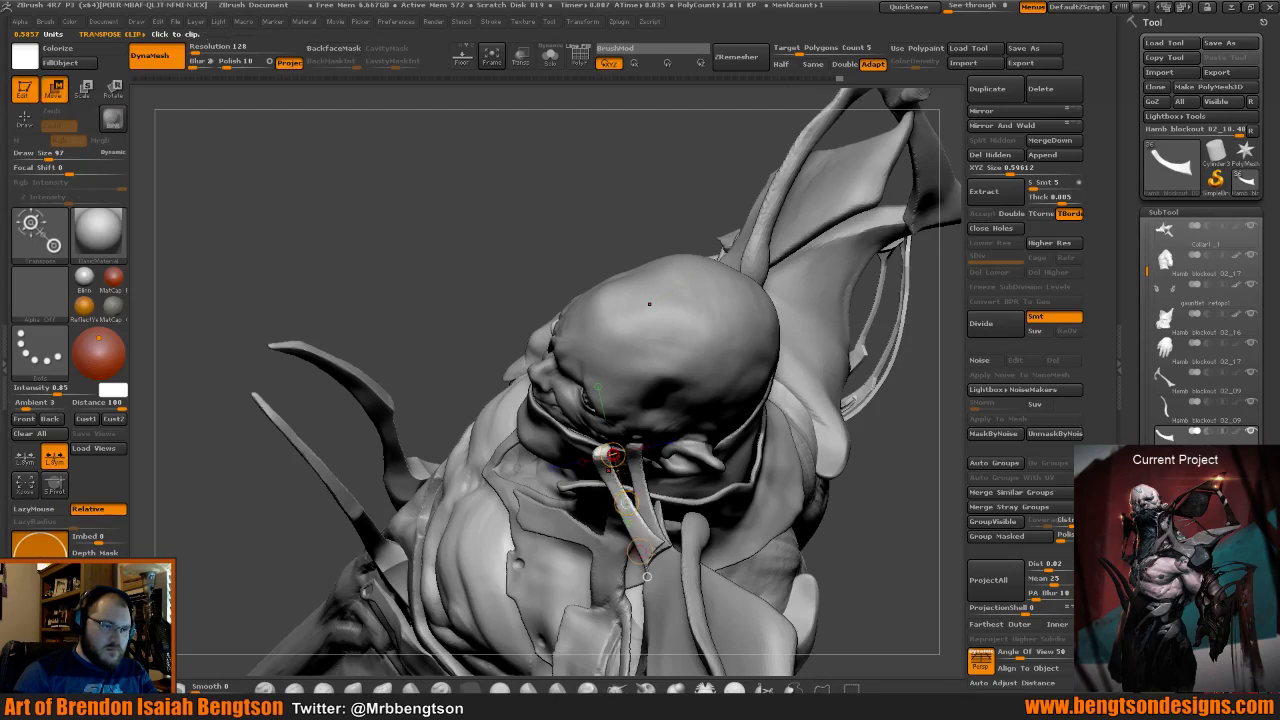
{"action": "left_click", "coordinate": [614, 455]}
{"action": "left_click_drag", "start_coordinate": [634, 511], "coordinate": [673, 574]}
{"action": "key", "text": "y"}
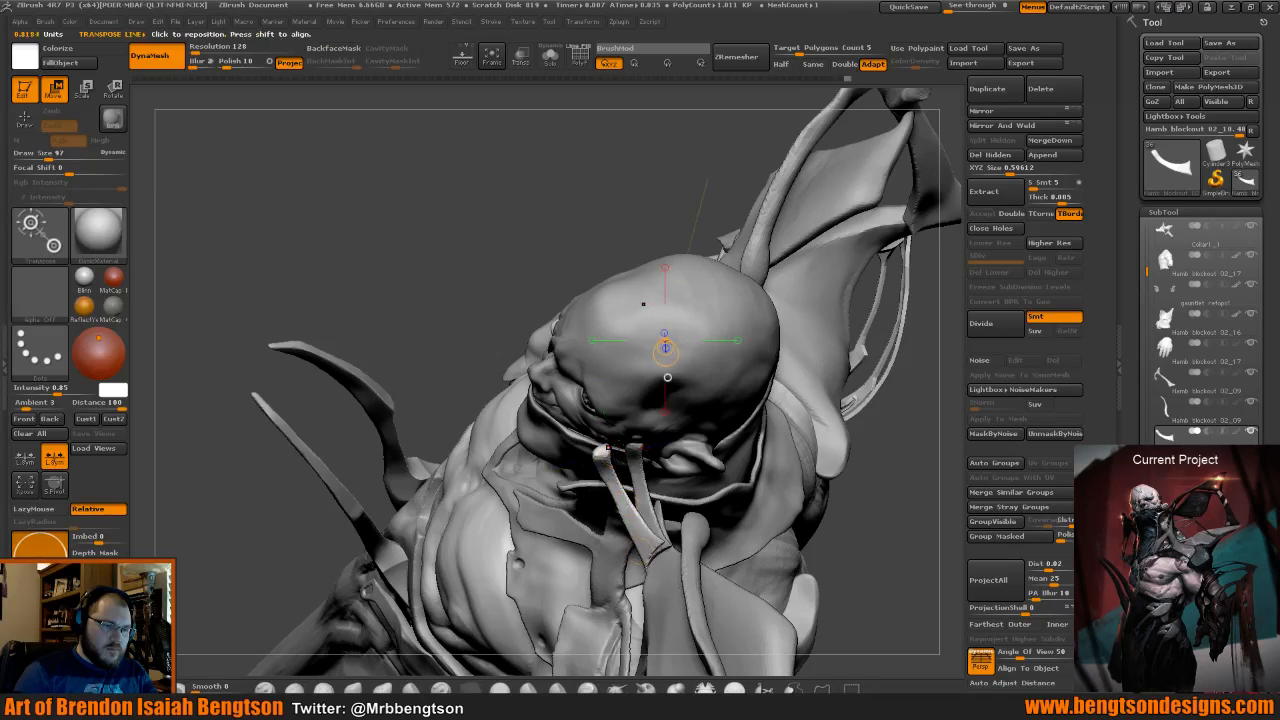
{"action": "key", "text": "y"}
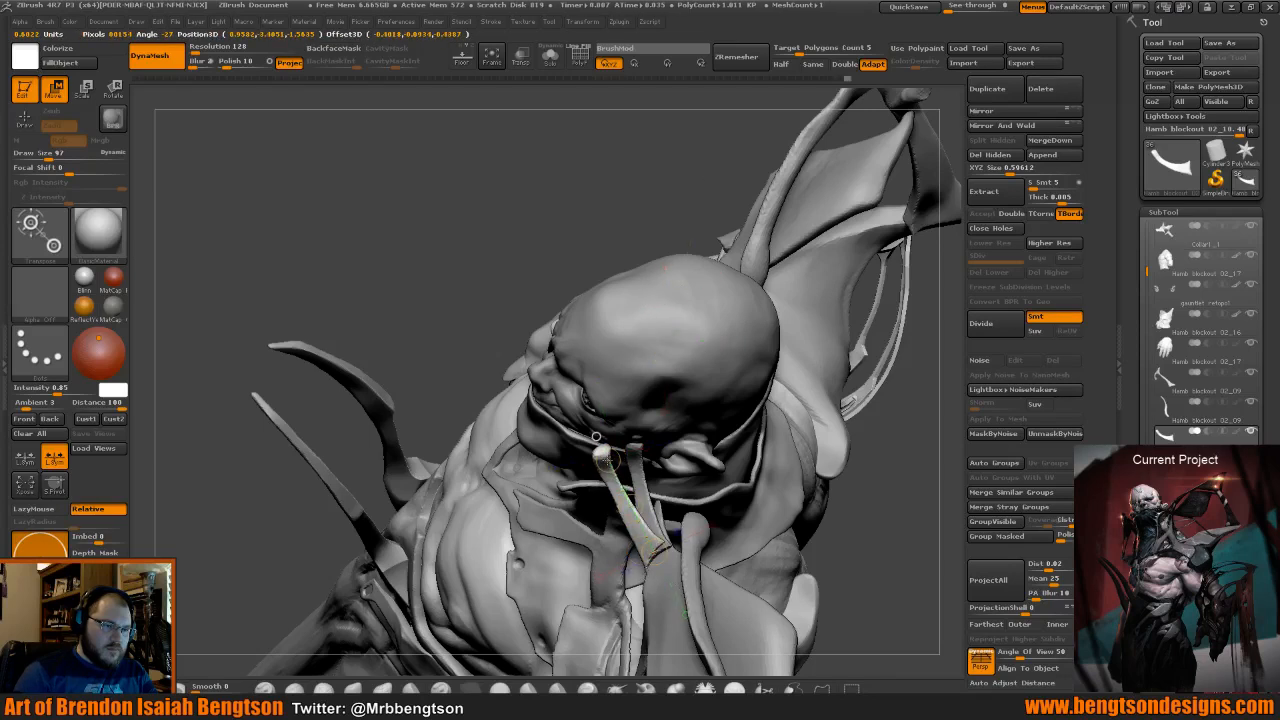
{"action": "left_click_drag", "start_coordinate": [604, 454], "coordinate": [604, 441]}
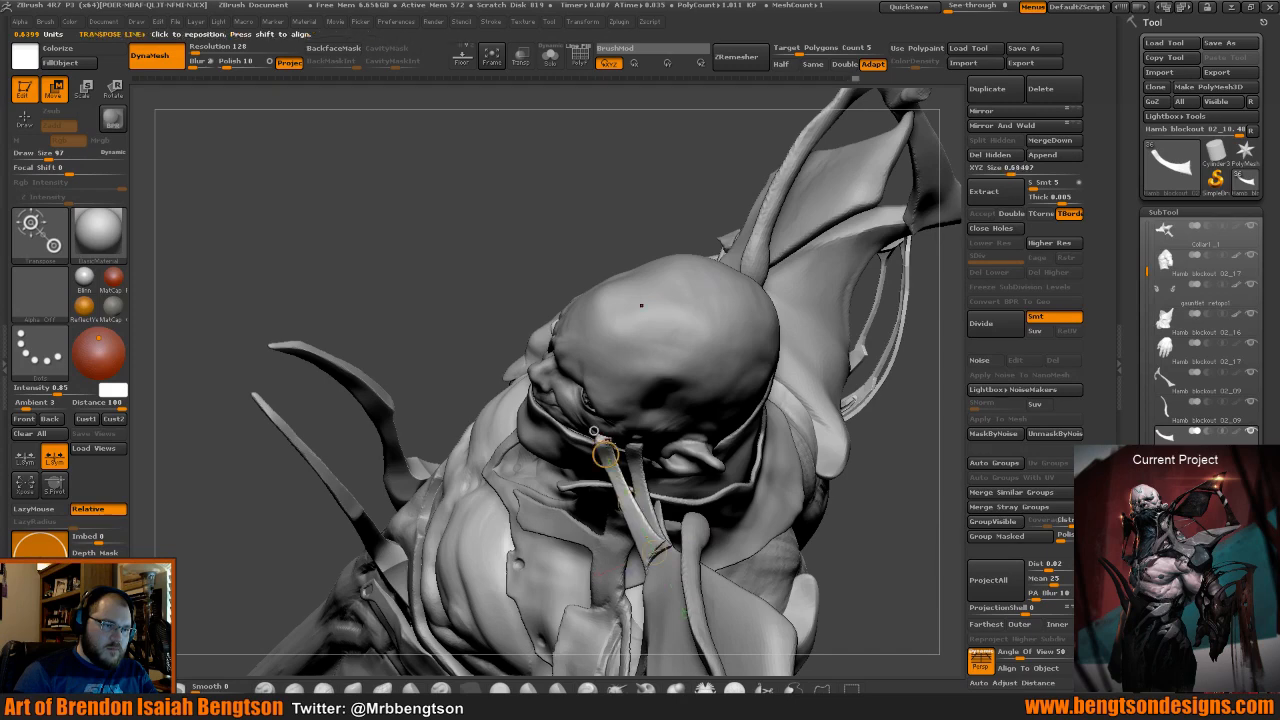
Shift the duplicated strap slightly to refine its placement against the wing, and return to Draw mode.
{"action": "mouse_move", "coordinate": [881, 482]}
{"action": "left_mouse_down"}
{"action": "mouse_move", "coordinate": [889, 304]}
{"action": "mouse_move", "coordinate": [648, 329]}
{"action": "left_mouse_up"}
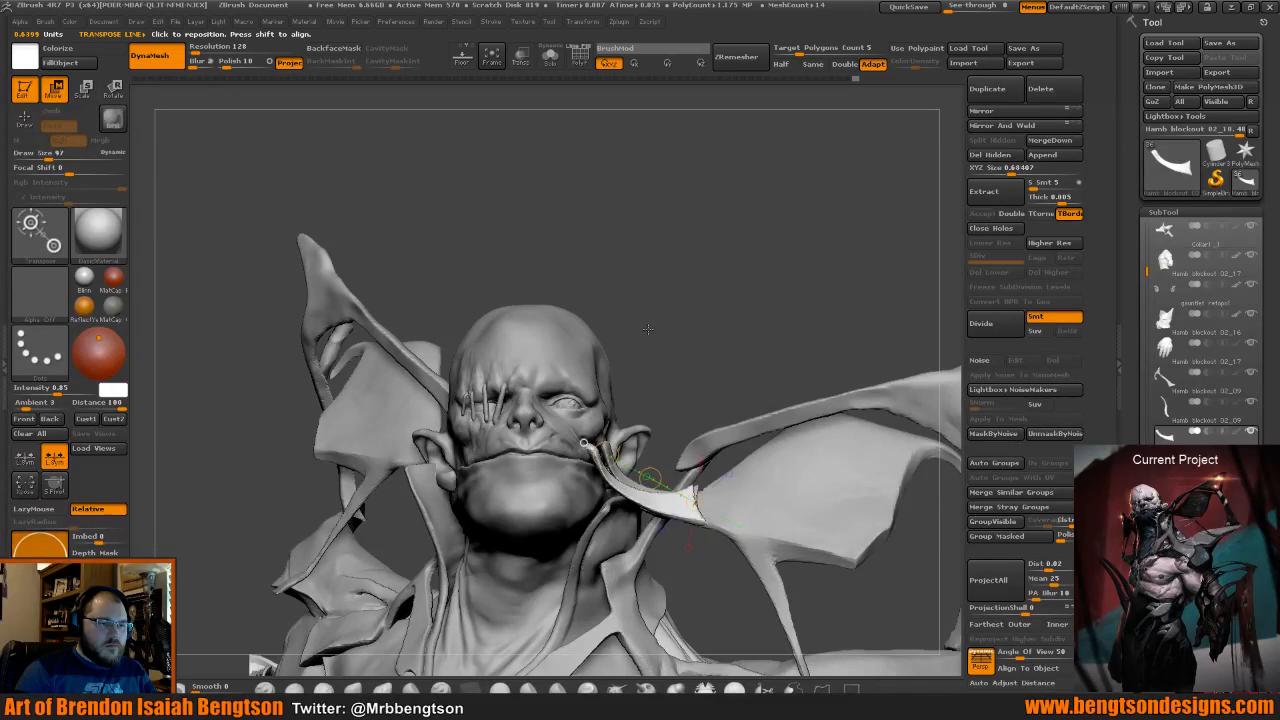
{"action": "left_click_drag", "start_coordinate": [649, 477], "coordinate": [657, 485]}
{"action": "left_click_drag", "start_coordinate": [683, 345], "coordinate": [682, 381]}
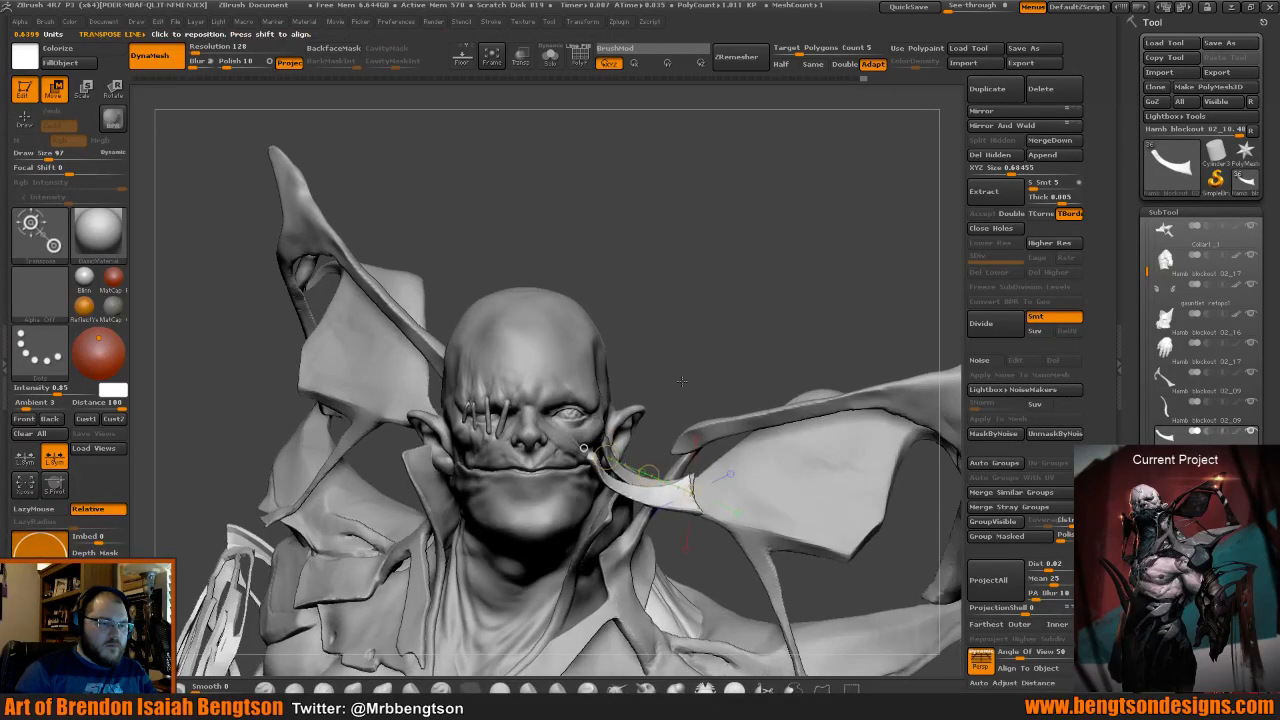
{"action": "key", "text": "q"}
Reduce the draw size to 53 and reshape the front strap's inner section near the cheek with Move Topological.
{"action": "mouse_move", "coordinate": [684, 320]}
{"action": "left_mouse_down"}
{"action": "mouse_move", "coordinate": [707, 347]}
{"action": "mouse_move", "coordinate": [694, 347]}
{"action": "mouse_move", "coordinate": [667, 271]}
{"action": "left_mouse_up"}
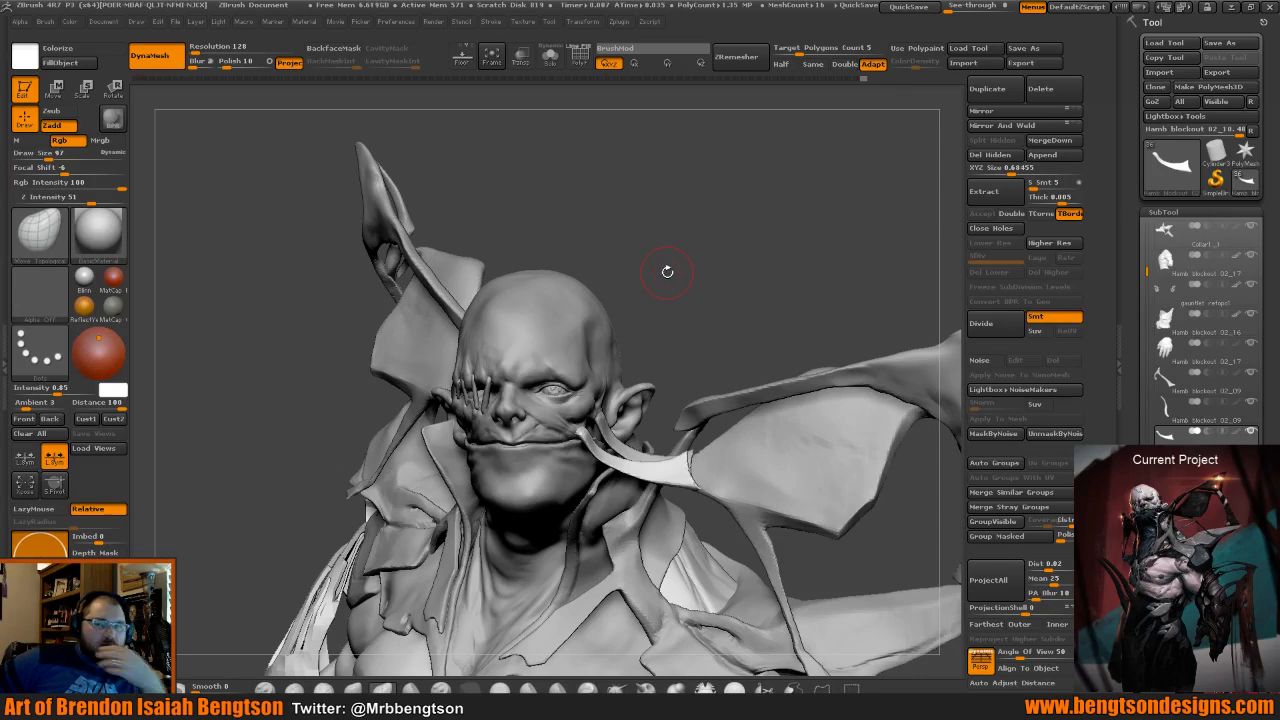
{"action": "mouse_move", "coordinate": [716, 370]}
{"action": "left_mouse_down"}
{"action": "mouse_move", "coordinate": [685, 365]}
{"action": "mouse_move", "coordinate": [685, 386]}
{"action": "left_mouse_up"}
{"action": "left_click_drag", "start_coordinate": [783, 302], "coordinate": [793, 375]}
{"action": "key", "text": "space"}
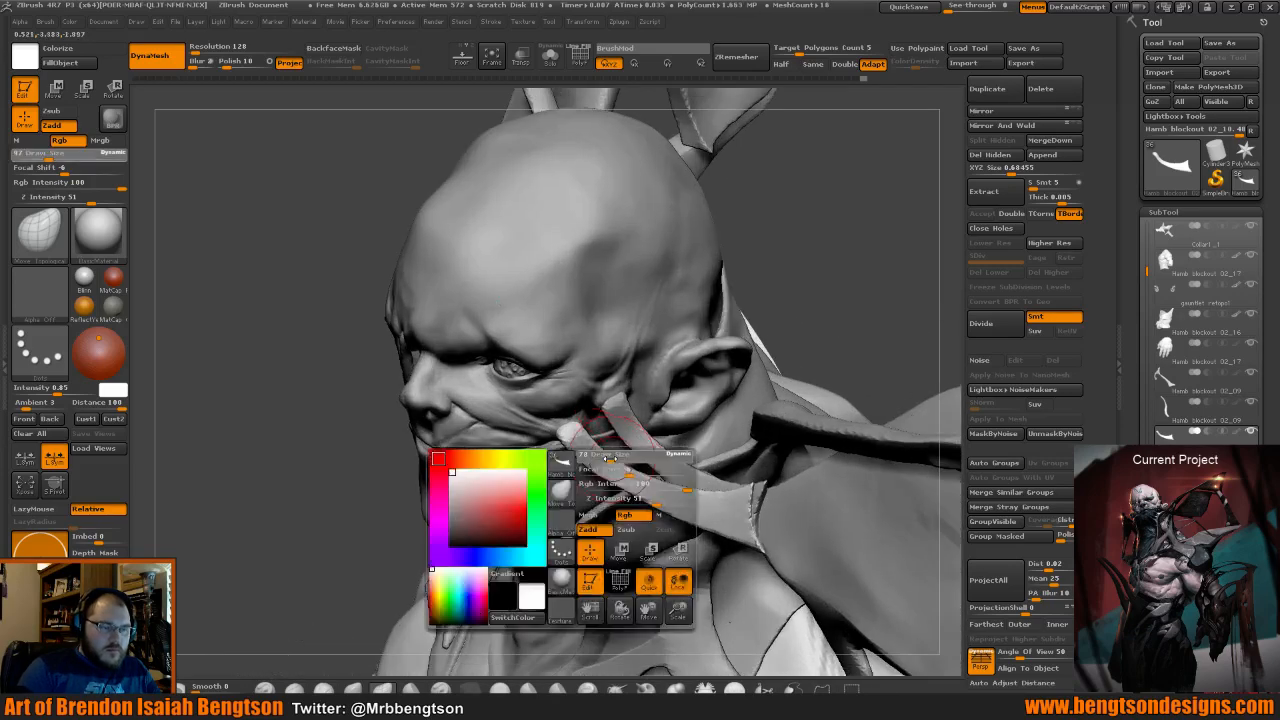
{"action": "left_click_drag", "start_coordinate": [643, 435], "coordinate": [612, 435]}
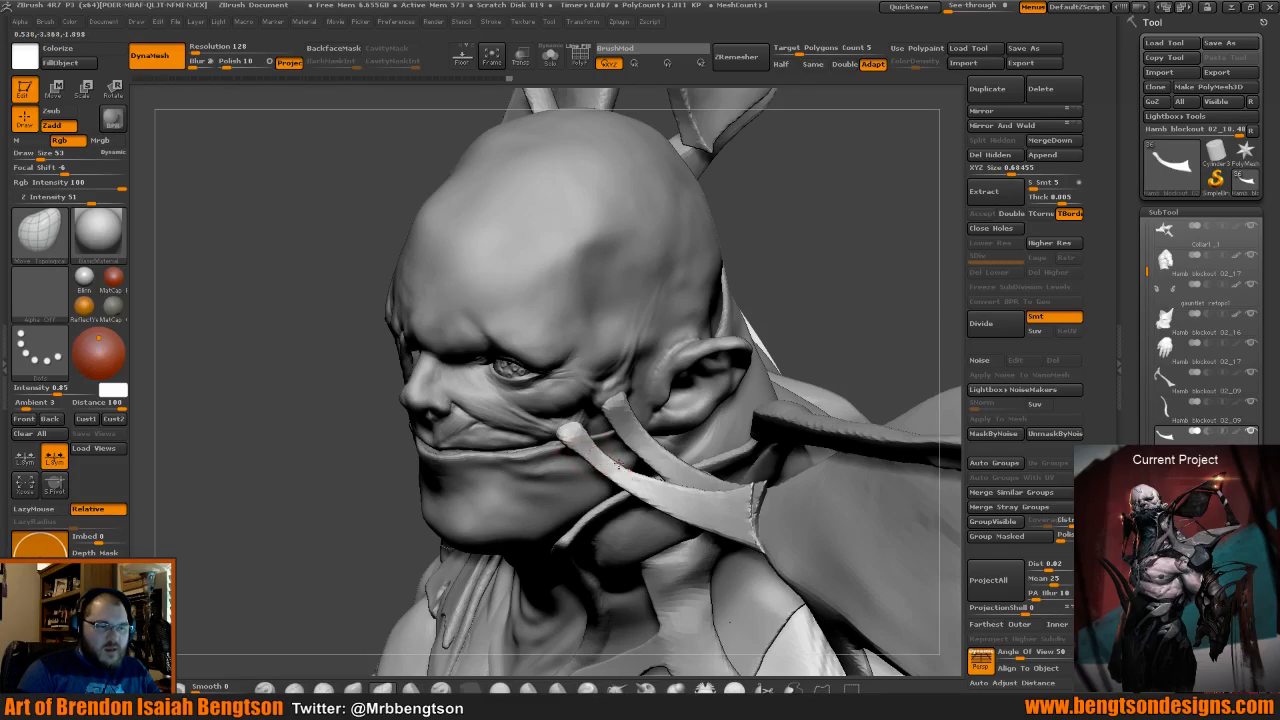
Enlarge the brush slightly and reshape the straps' outer ends so they meet cleanly at the wing membrane.
{"action": "left_click_drag", "start_coordinate": [826, 342], "coordinate": [808, 308]}
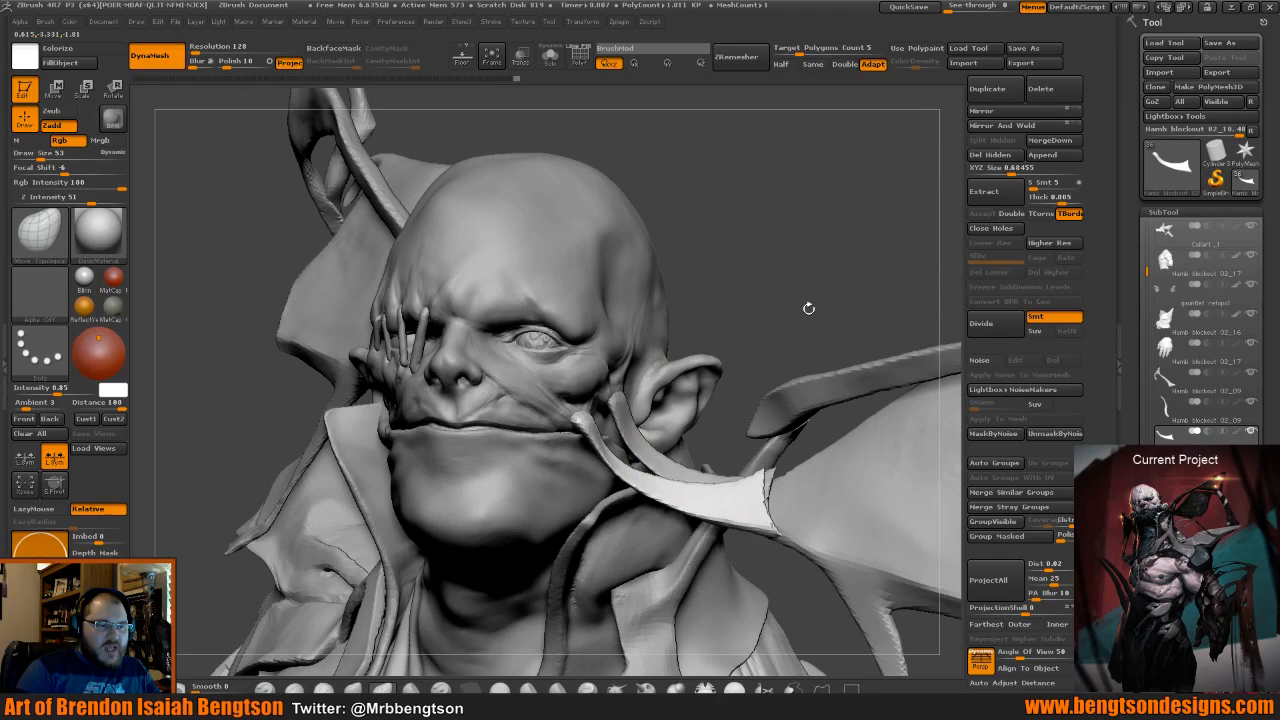
{"action": "left_click_drag", "start_coordinate": [808, 308], "coordinate": [790, 376]}
{"action": "key", "text": "space"}
{"action": "left_click", "coordinate": [664, 475]}
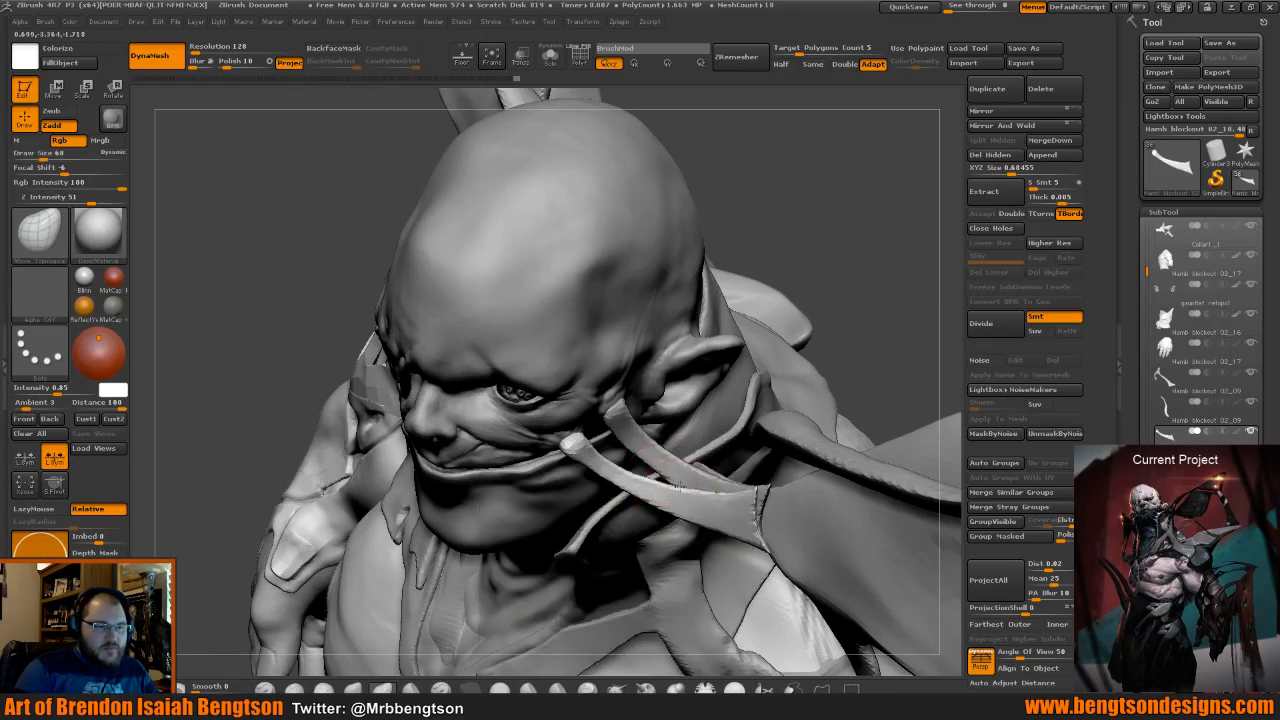
{"action": "left_click_drag", "start_coordinate": [682, 487], "coordinate": [703, 496]}
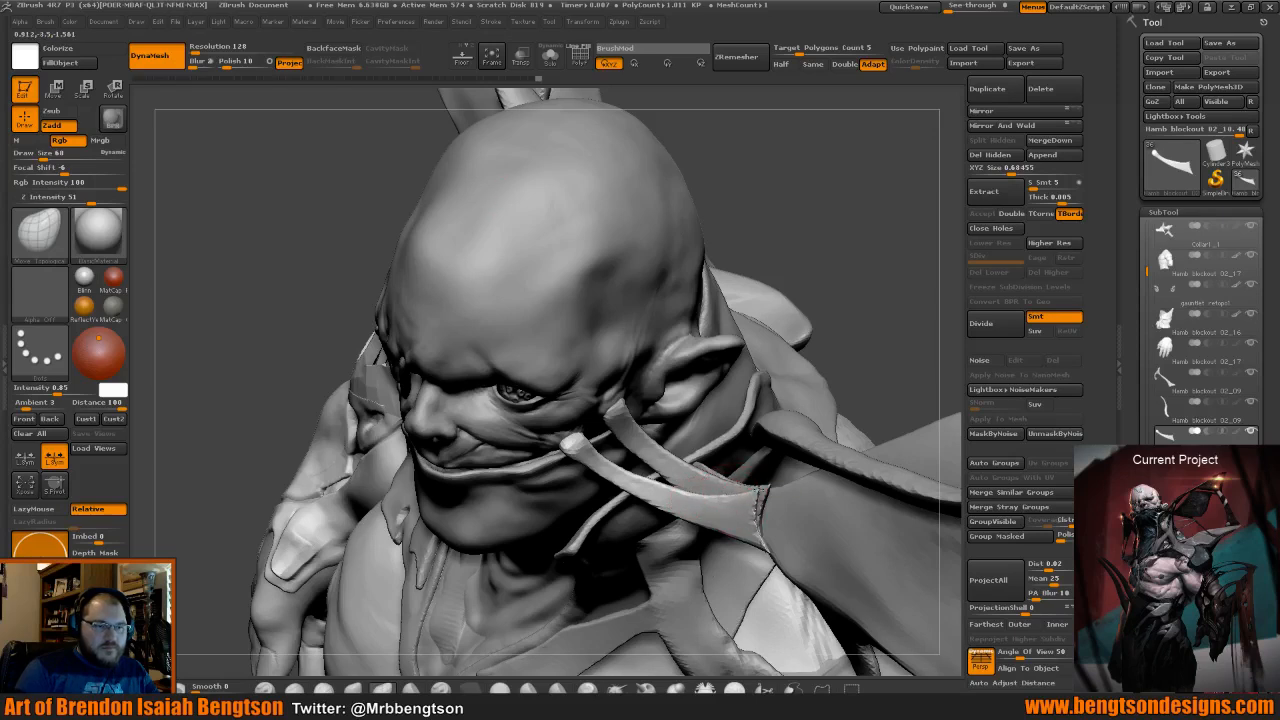
{"action": "left_click_drag", "start_coordinate": [770, 486], "coordinate": [729, 496]}
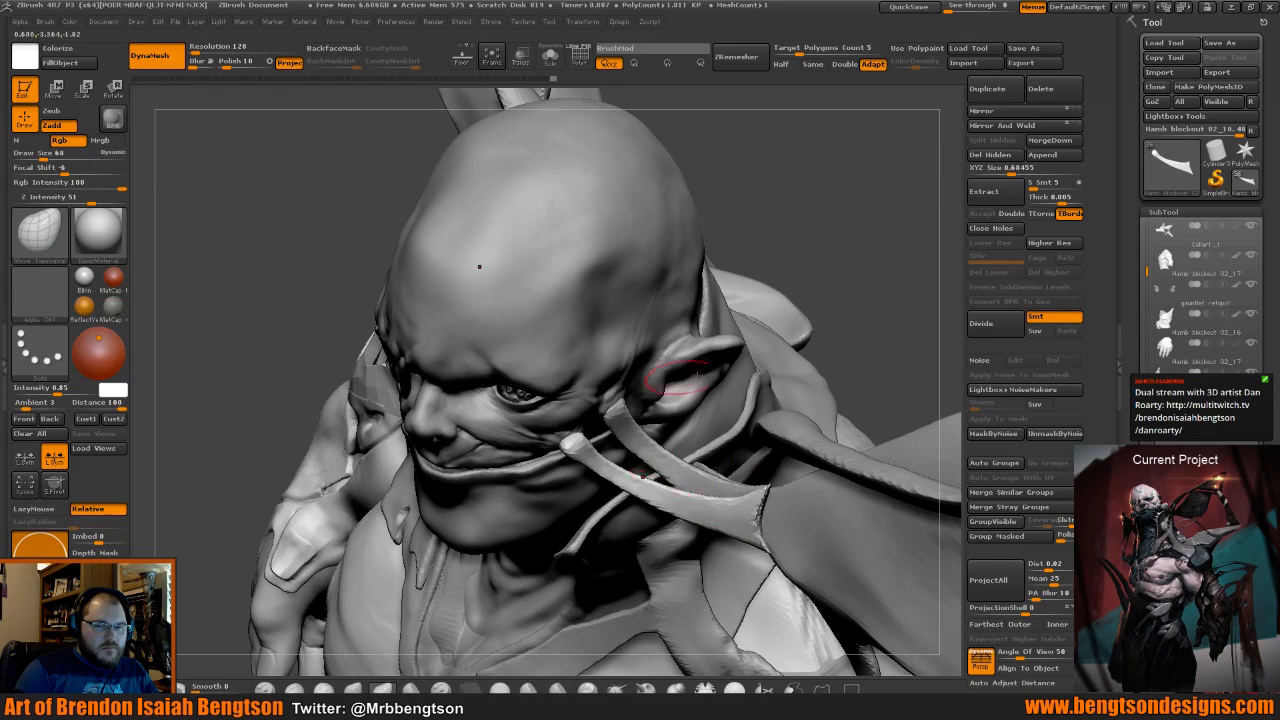
Nudge the front strap's inner tip at the corner of the mouth, checking its fit from above and from the front.
{"action": "left_click_drag", "start_coordinate": [877, 329], "coordinate": [783, 354]}
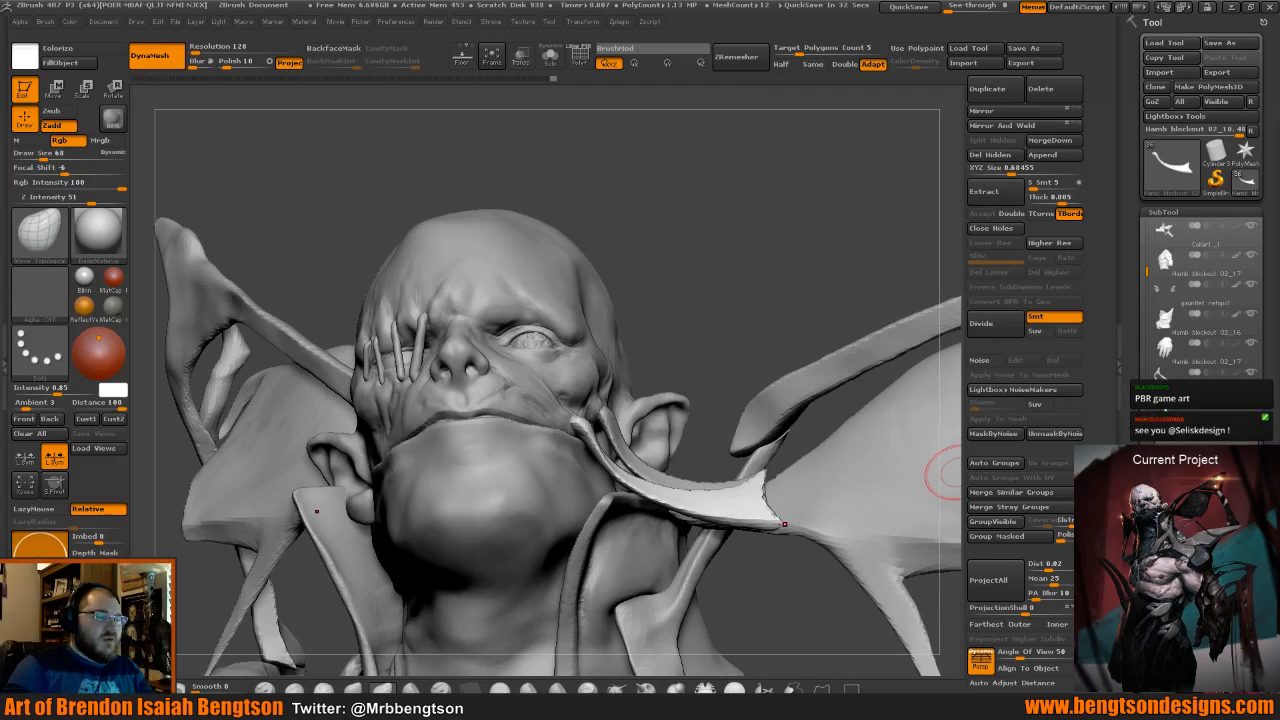
{"action": "mouse_move", "coordinate": [673, 312]}
{"action": "left_mouse_down"}
{"action": "mouse_move", "coordinate": [677, 300]}
{"action": "mouse_move", "coordinate": [662, 407]}
{"action": "left_mouse_up"}
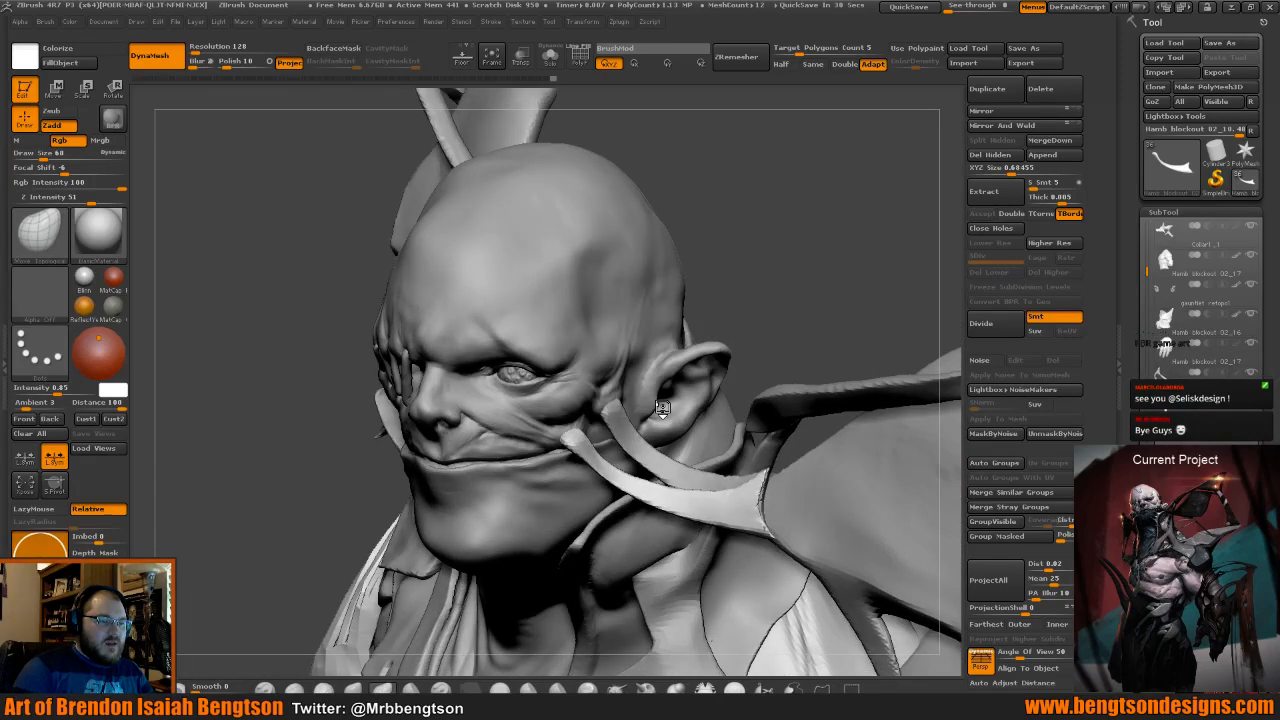
{"action": "right_click_drag", "start_coordinate": [662, 408], "coordinate": [573, 481]}
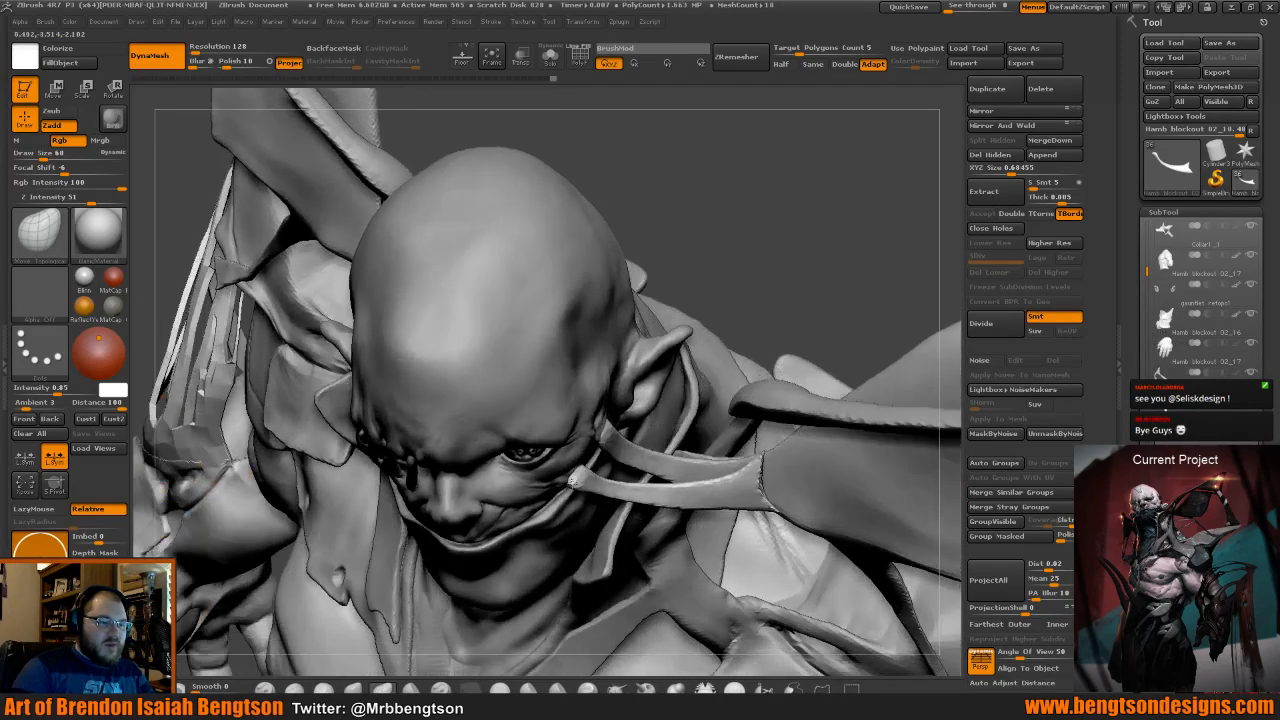
{"action": "right_click_drag", "start_coordinate": [607, 432], "coordinate": [633, 293]}
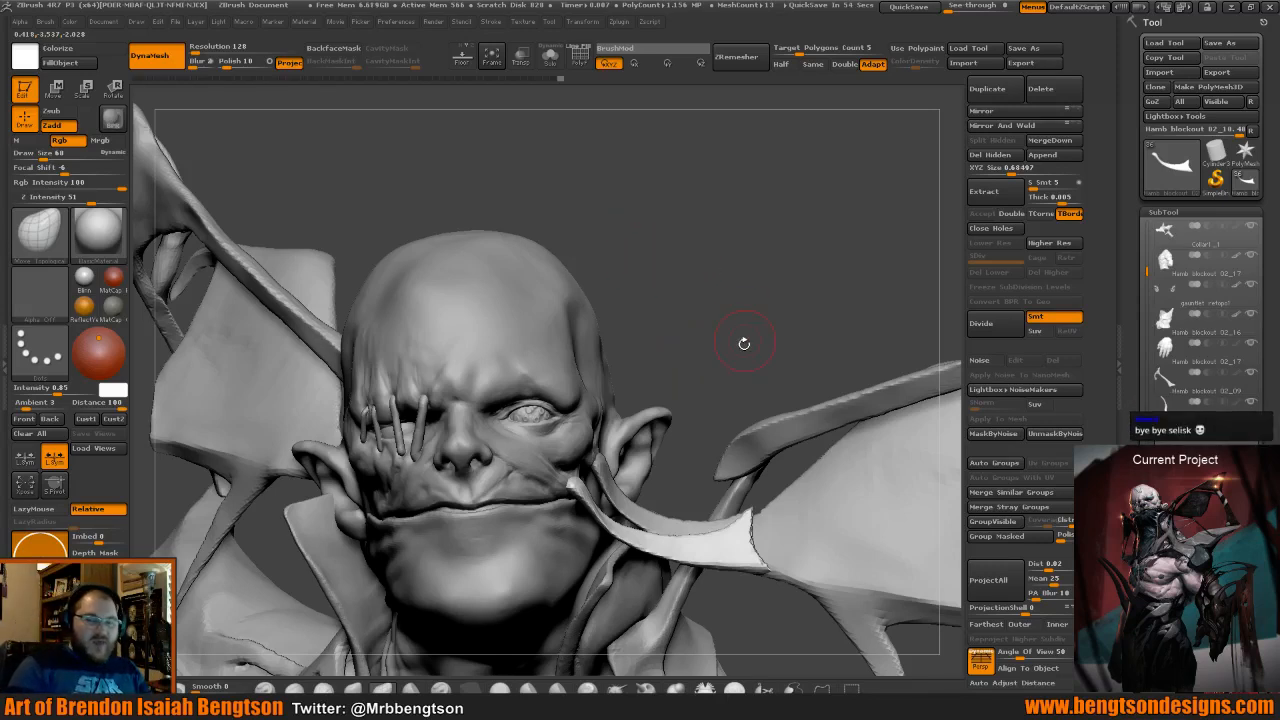
Reshape the front strap's outer end with Move Topological so it fits the edge of the wing membrane.
{"action": "mouse_move", "coordinate": [744, 343]}
{"action": "left_mouse_down"}
{"action": "mouse_move", "coordinate": [739, 353]}
{"action": "mouse_move", "coordinate": [737, 220]}
{"action": "mouse_move", "coordinate": [714, 362]}
{"action": "mouse_move", "coordinate": [727, 372]}
{"action": "left_mouse_up"}
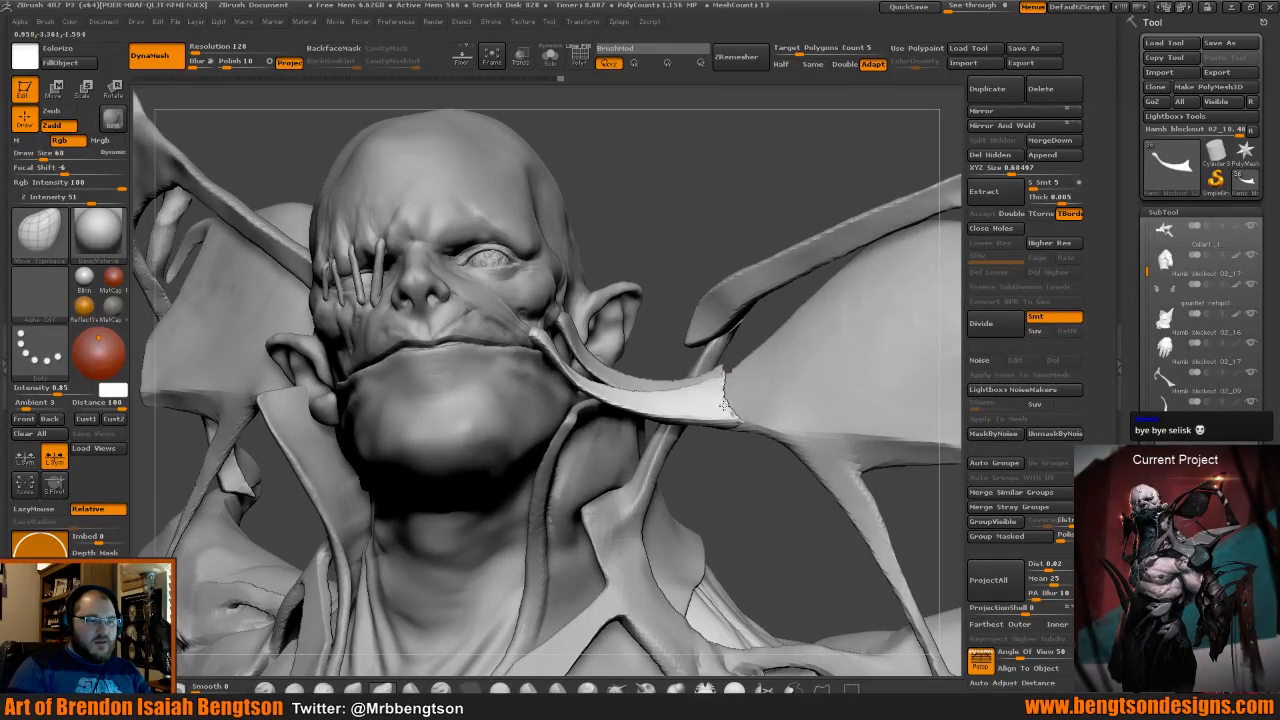
{"action": "left_click_drag", "start_coordinate": [736, 466], "coordinate": [671, 371]}
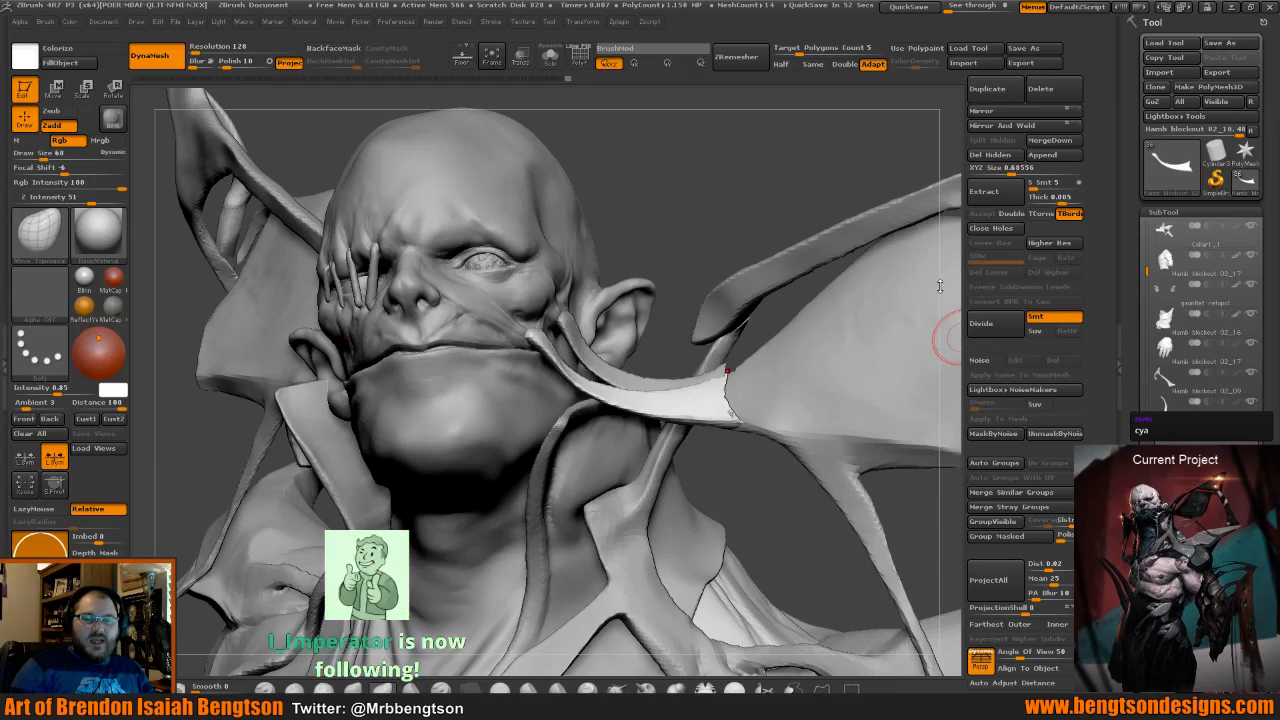
{"action": "mouse_move", "coordinate": [701, 211]}
{"action": "left_mouse_down"}
{"action": "mouse_move", "coordinate": [683, 246]}
{"action": "mouse_move", "coordinate": [703, 225]}
{"action": "left_mouse_up"}
{"action": "mouse_move", "coordinate": [751, 188]}
{"action": "left_mouse_down"}
{"action": "mouse_move", "coordinate": [738, 220]}
{"action": "mouse_move", "coordinate": [771, 215]}
{"action": "left_mouse_up"}
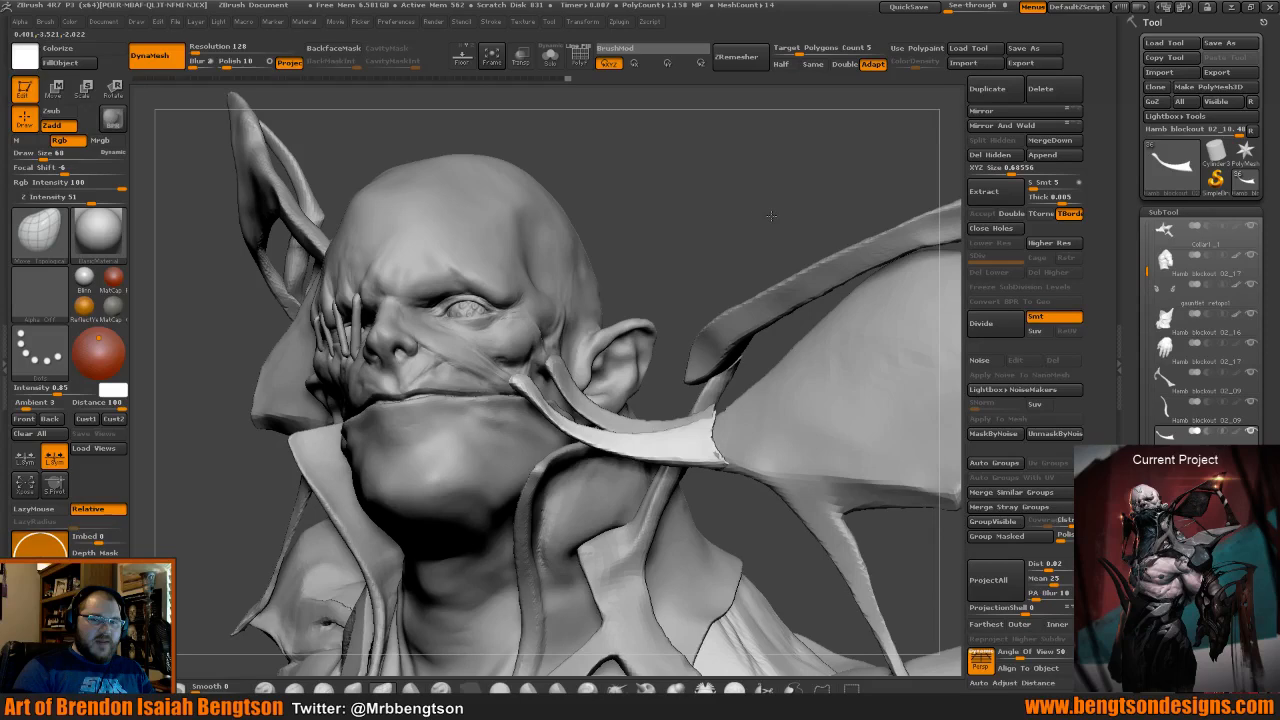
Duplicate the strap and mirror the copy to the opposite side of the face.
{"action": "mouse_move", "coordinate": [771, 215]}
{"action": "left_mouse_down"}
{"action": "mouse_move", "coordinate": [706, 240]}
{"action": "mouse_move", "coordinate": [651, 239]}
{"action": "mouse_move", "coordinate": [712, 262]}
{"action": "mouse_move", "coordinate": [678, 24]}
{"action": "left_mouse_up"}
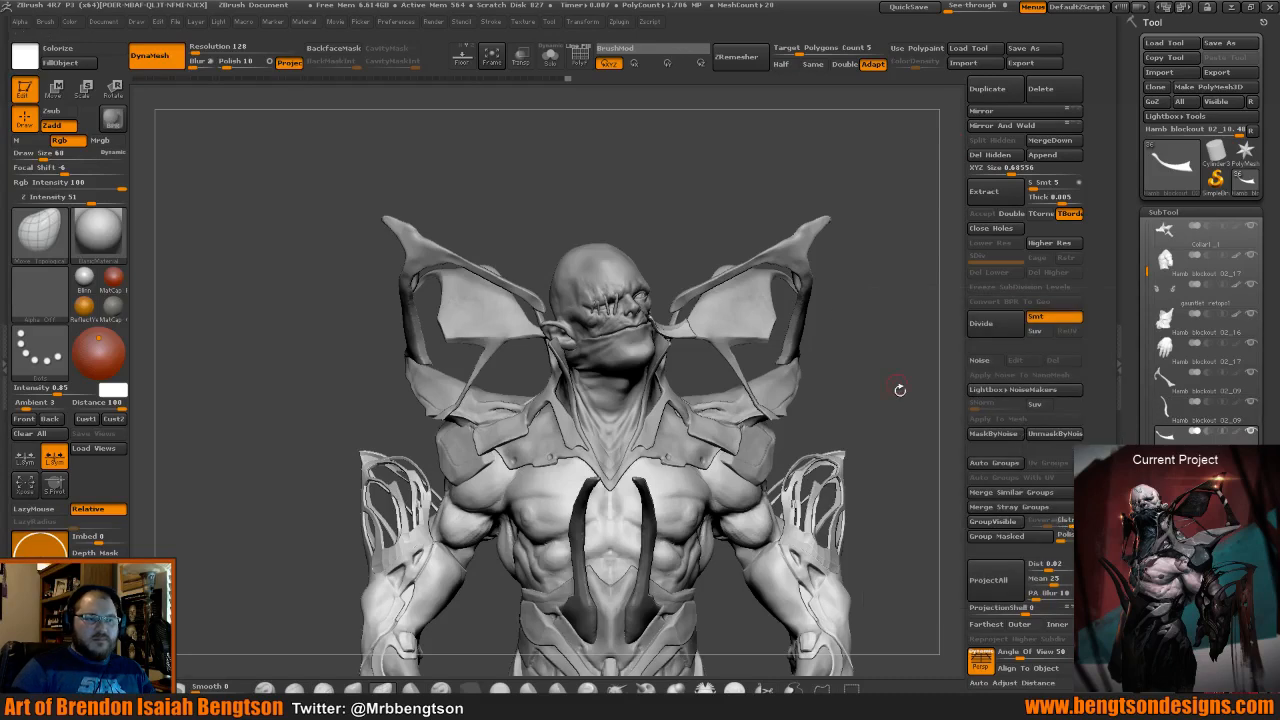
{"action": "left_click_drag", "start_coordinate": [898, 388], "coordinate": [896, 361]}
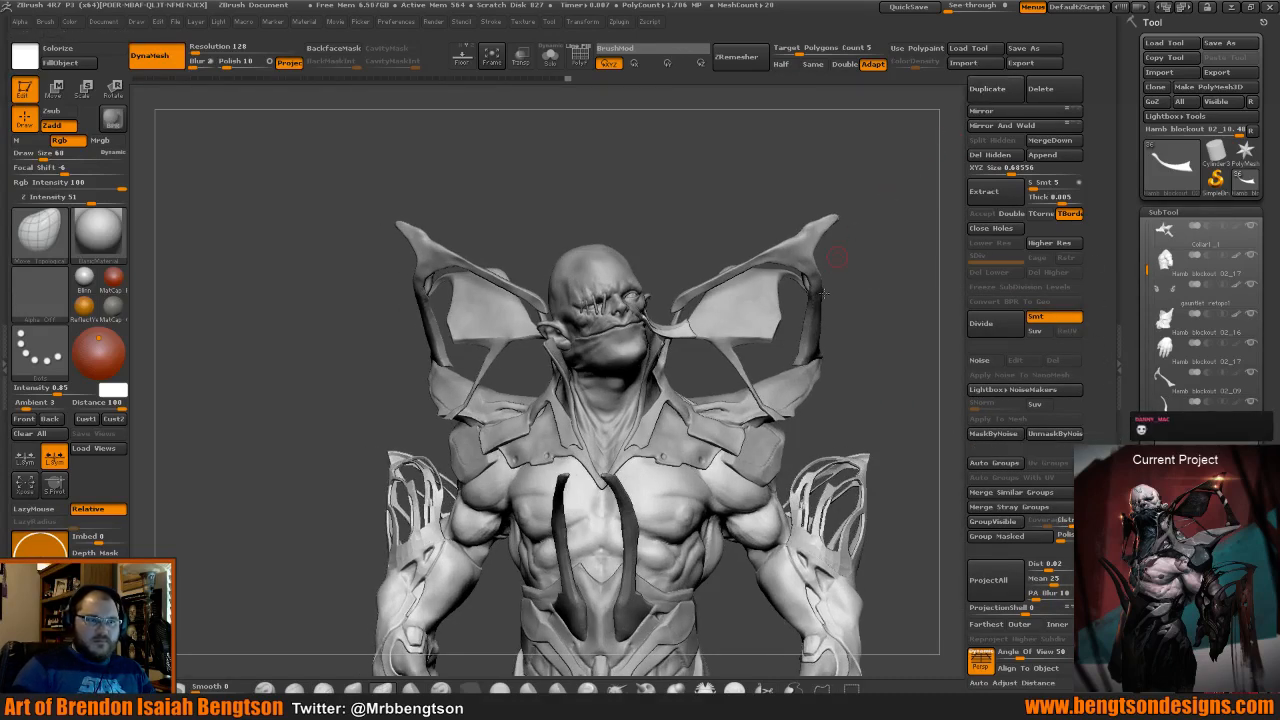
{"action": "left_click_drag", "start_coordinate": [872, 249], "coordinate": [857, 308], "text": "alt"}
{"action": "left_click", "coordinate": [1011, 111]}
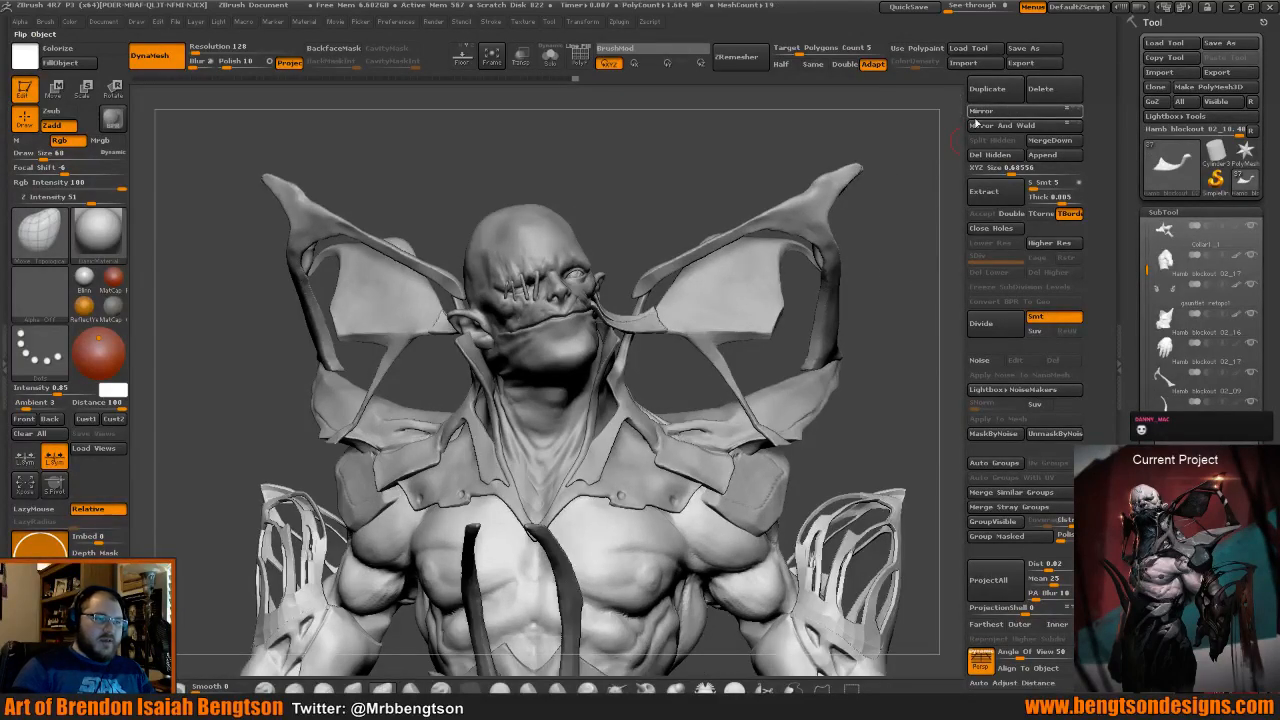
Move the mirrored strap into place between cheek and wing, check its fit from above, and return to Draw mode.
{"action": "mouse_move", "coordinate": [665, 206]}
{"action": "left_mouse_down"}
{"action": "mouse_move", "coordinate": [702, 211]}
{"action": "mouse_move", "coordinate": [745, 335]}
{"action": "left_mouse_up"}
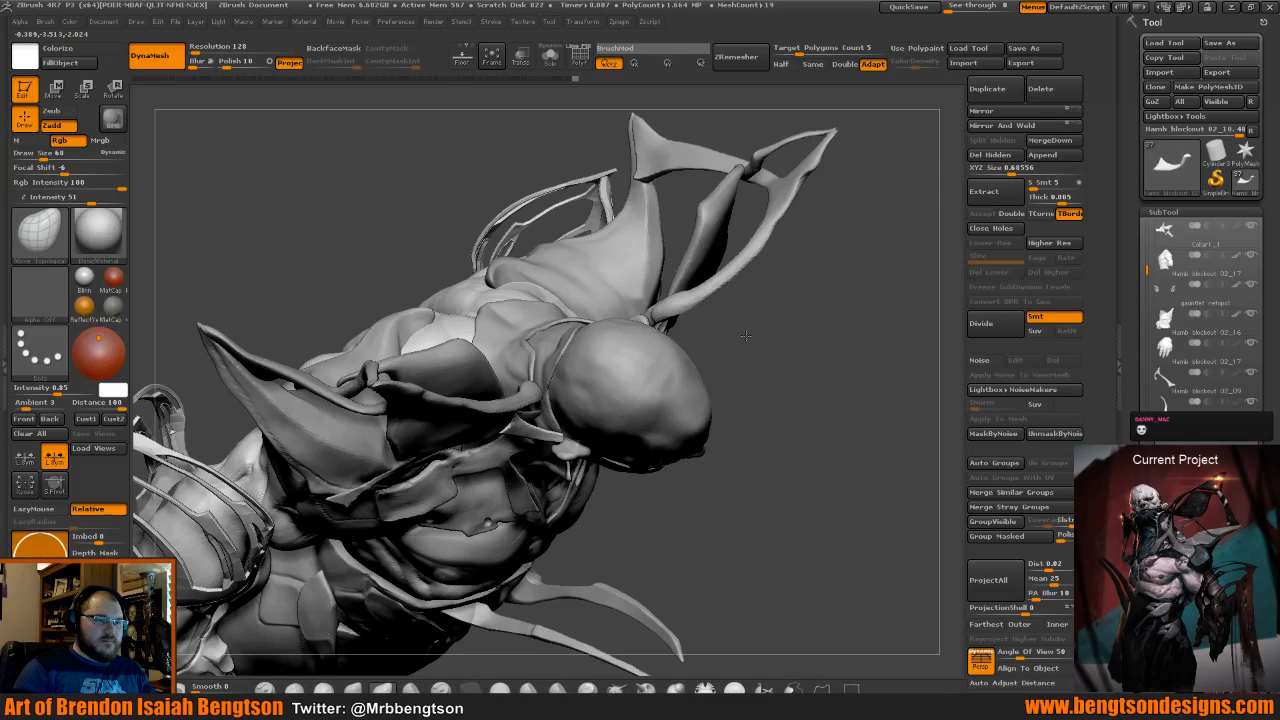
{"action": "left_click_drag", "start_coordinate": [745, 335], "coordinate": [612, 378]}
{"action": "key", "text": "w"}
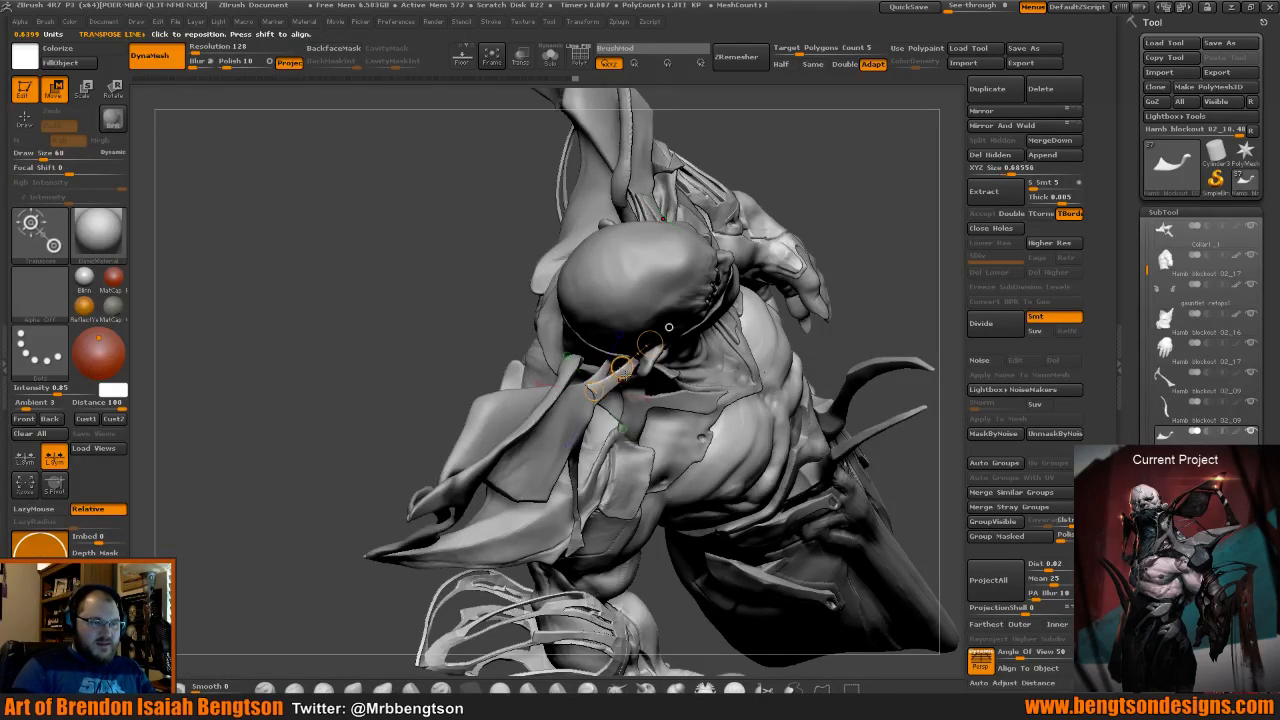
{"action": "left_click_drag", "start_coordinate": [622, 369], "coordinate": [683, 348]}
{"action": "left_click_drag", "start_coordinate": [894, 262], "coordinate": [904, 209]}
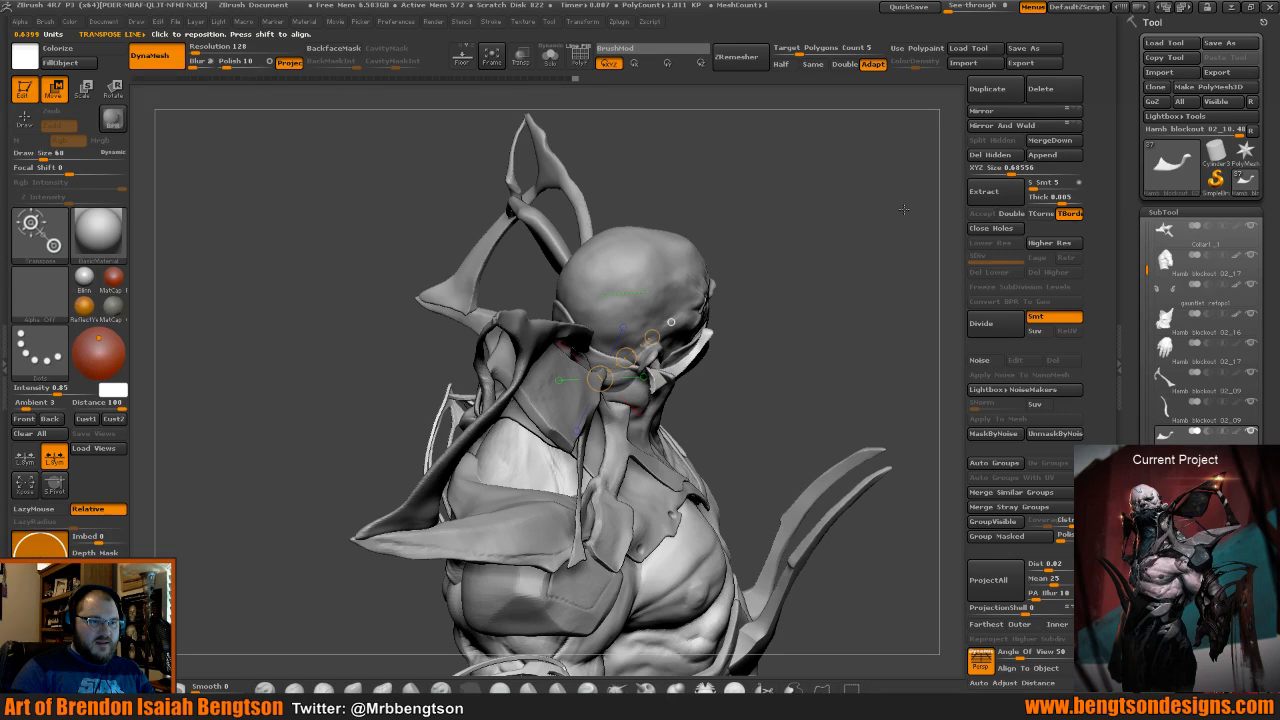
{"action": "key", "text": "q"}
Isolate the inner collar, enlarge the draw size to 297, and pull its upper tips with symmetrical Move Topological strokes.
{"action": "left_click_drag", "start_coordinate": [903, 209], "coordinate": [855, 402]}
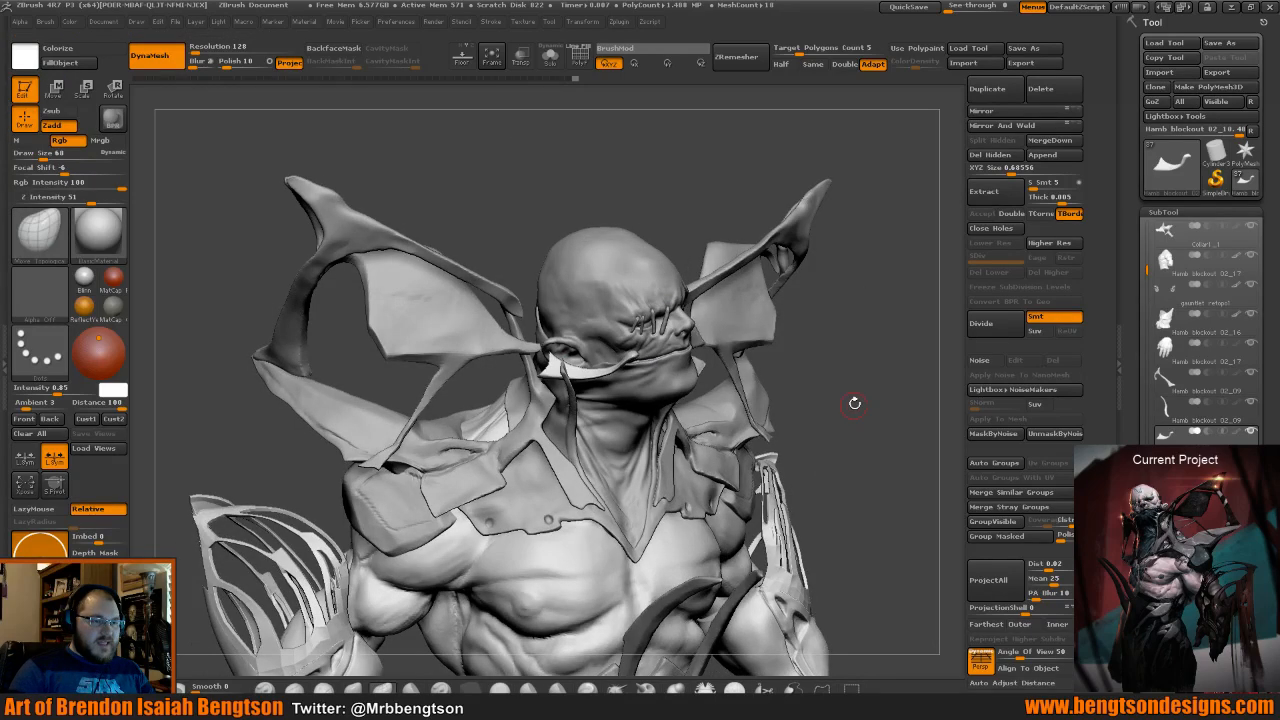
{"action": "left_click", "coordinate": [690, 485], "text": "alt"}
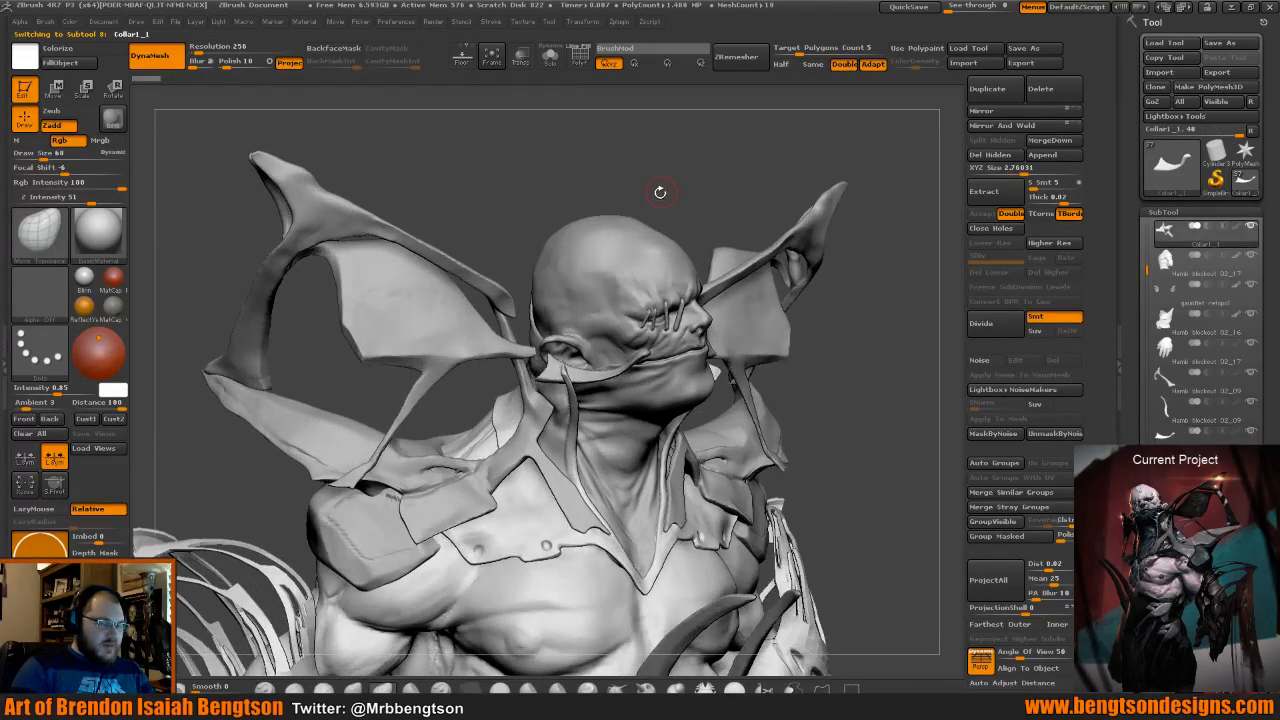
{"action": "key", "text": "shift+s"}
{"action": "mouse_move", "coordinate": [660, 191]}
{"action": "left_mouse_down"}
{"action": "mouse_move", "coordinate": [682, 232]}
{"action": "mouse_move", "coordinate": [614, 280]}
{"action": "mouse_move", "coordinate": [641, 284]}
{"action": "mouse_move", "coordinate": [620, 280]}
{"action": "mouse_move", "coordinate": [606, 332]}
{"action": "left_mouse_up"}
{"action": "key", "text": "space"}
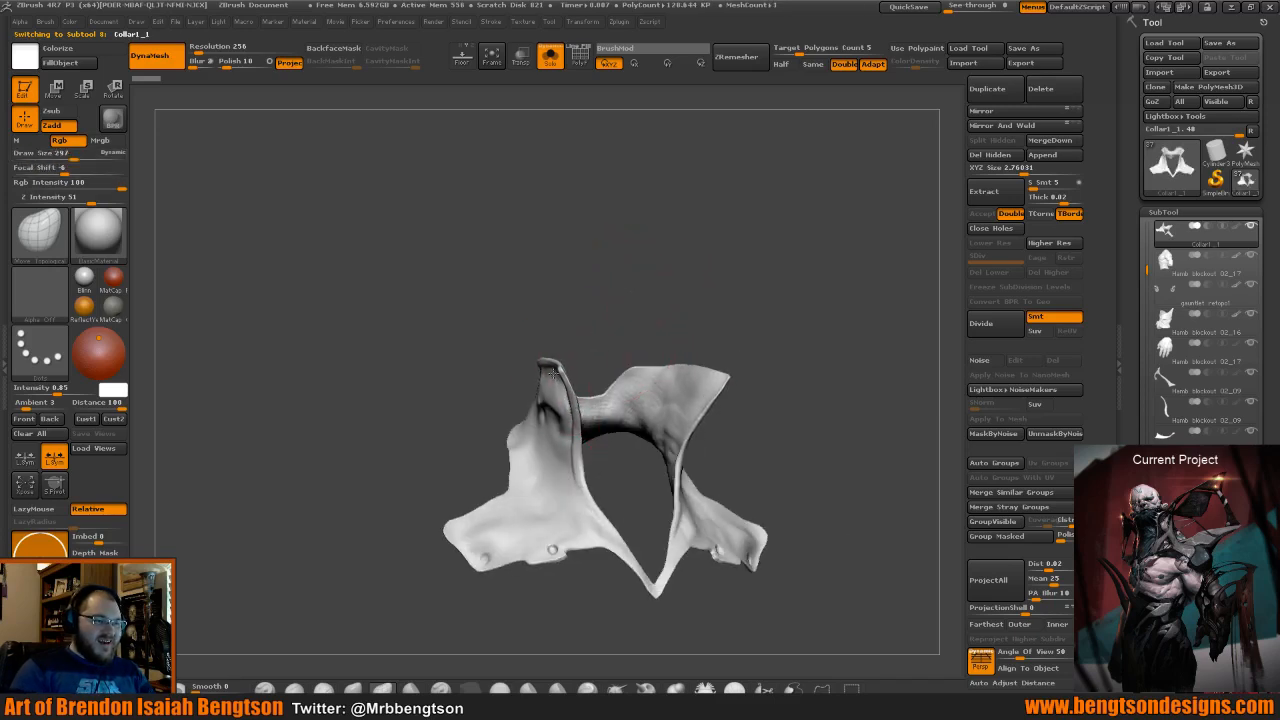
{"action": "key", "text": "ctrl"}
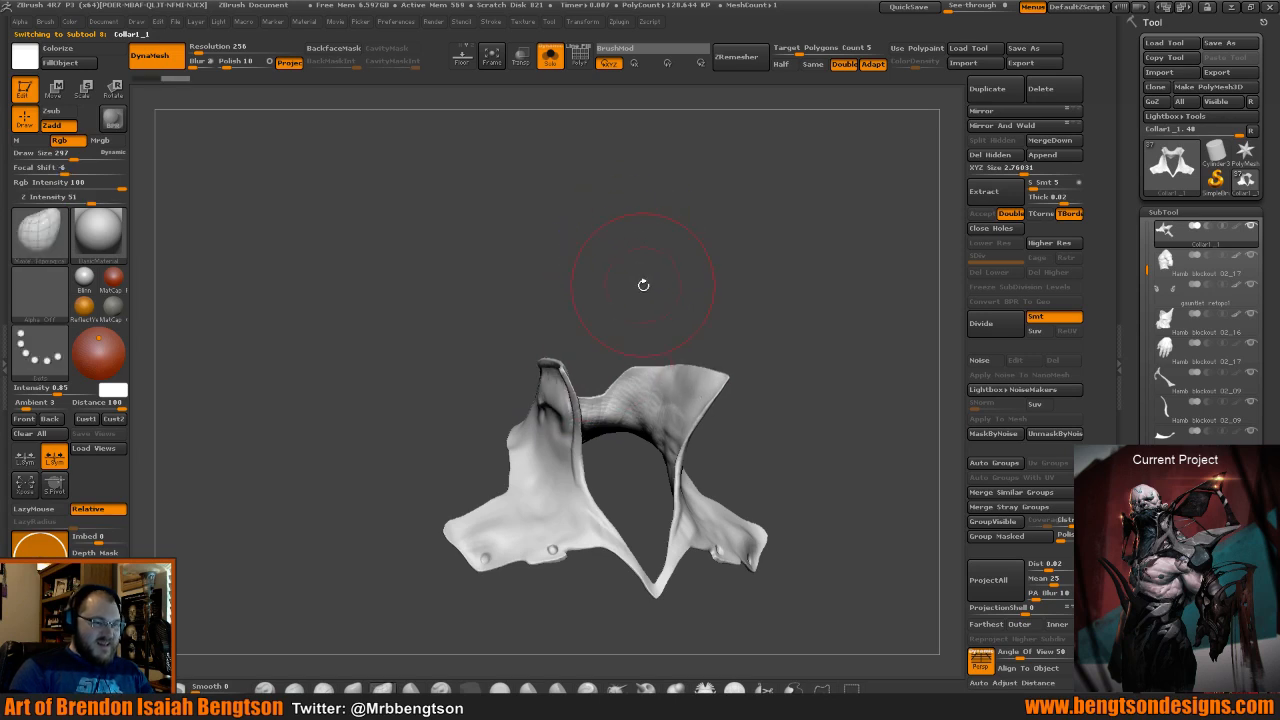
{"action": "left_click_drag", "start_coordinate": [643, 283], "coordinate": [617, 274]}
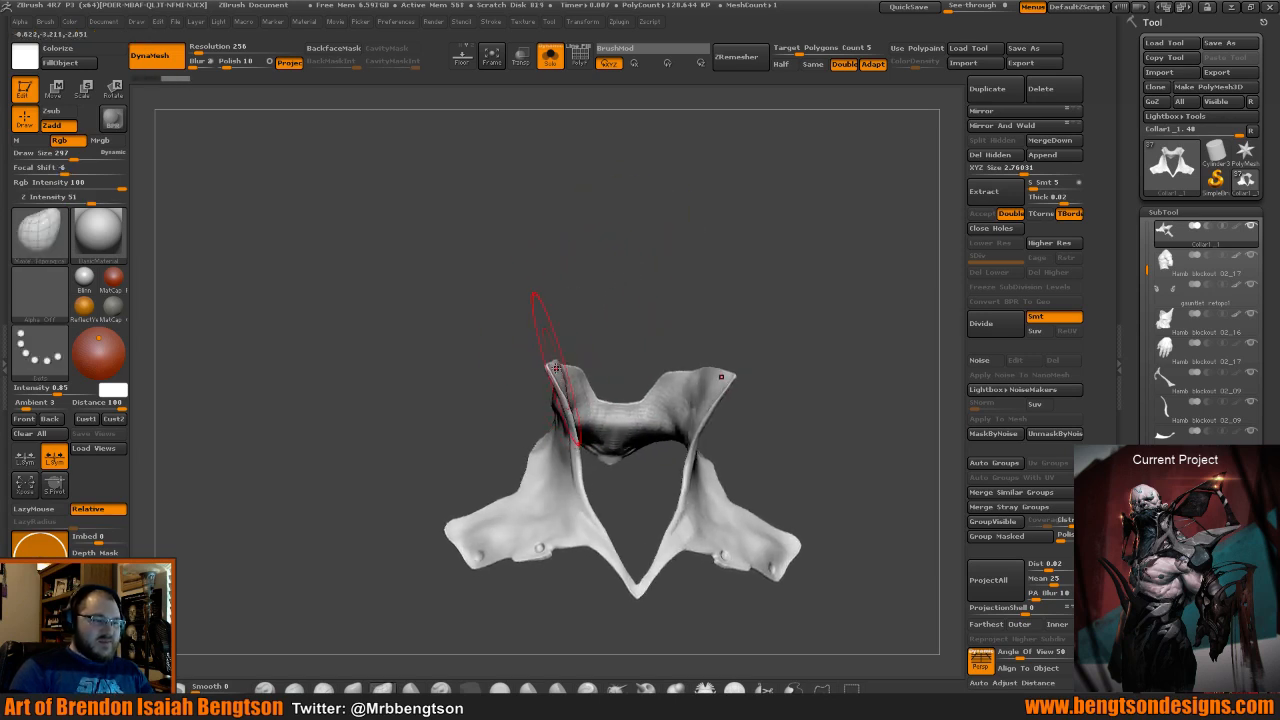
{"action": "mouse_move", "coordinate": [555, 366]}
{"action": "left_mouse_down"}
{"action": "mouse_move", "coordinate": [526, 341]}
{"action": "mouse_move", "coordinate": [551, 317]}
{"action": "mouse_move", "coordinate": [575, 320]}
{"action": "left_mouse_up"}
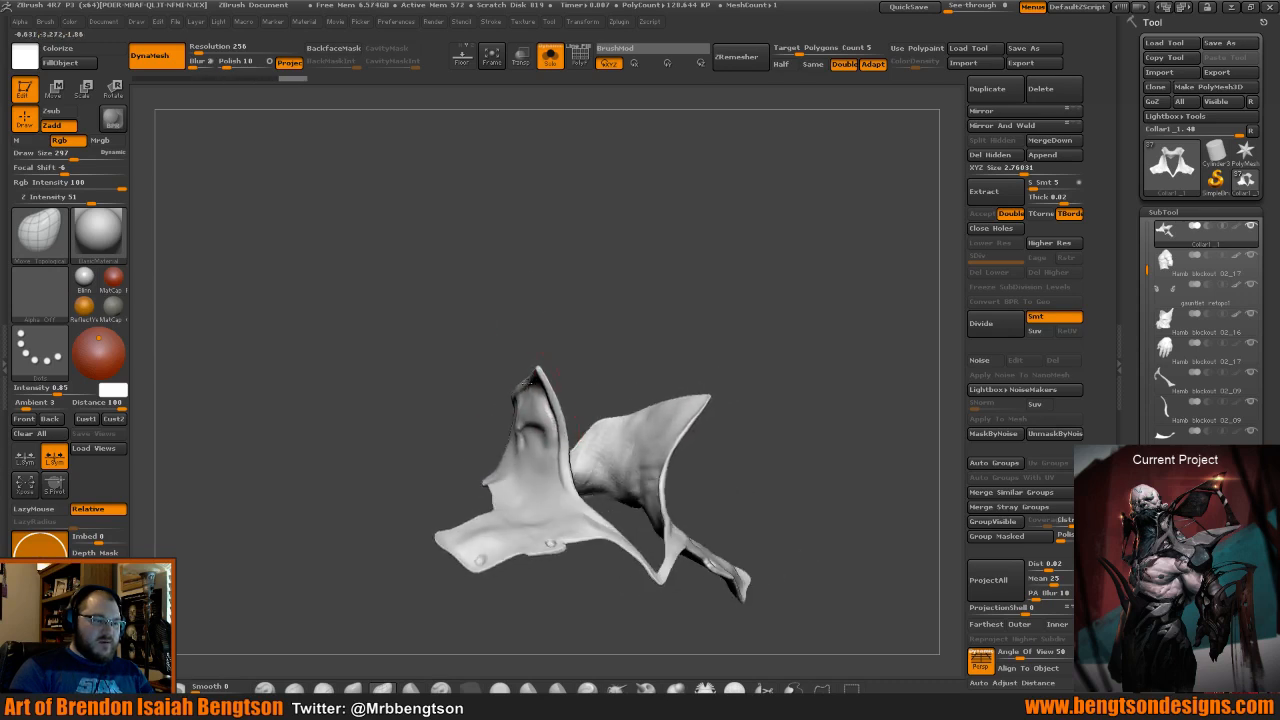
Refine the collar's raised flaps from the front and behind, reduce the draw size to 230, and show the full character again.
{"action": "key", "text": "ctrl"}
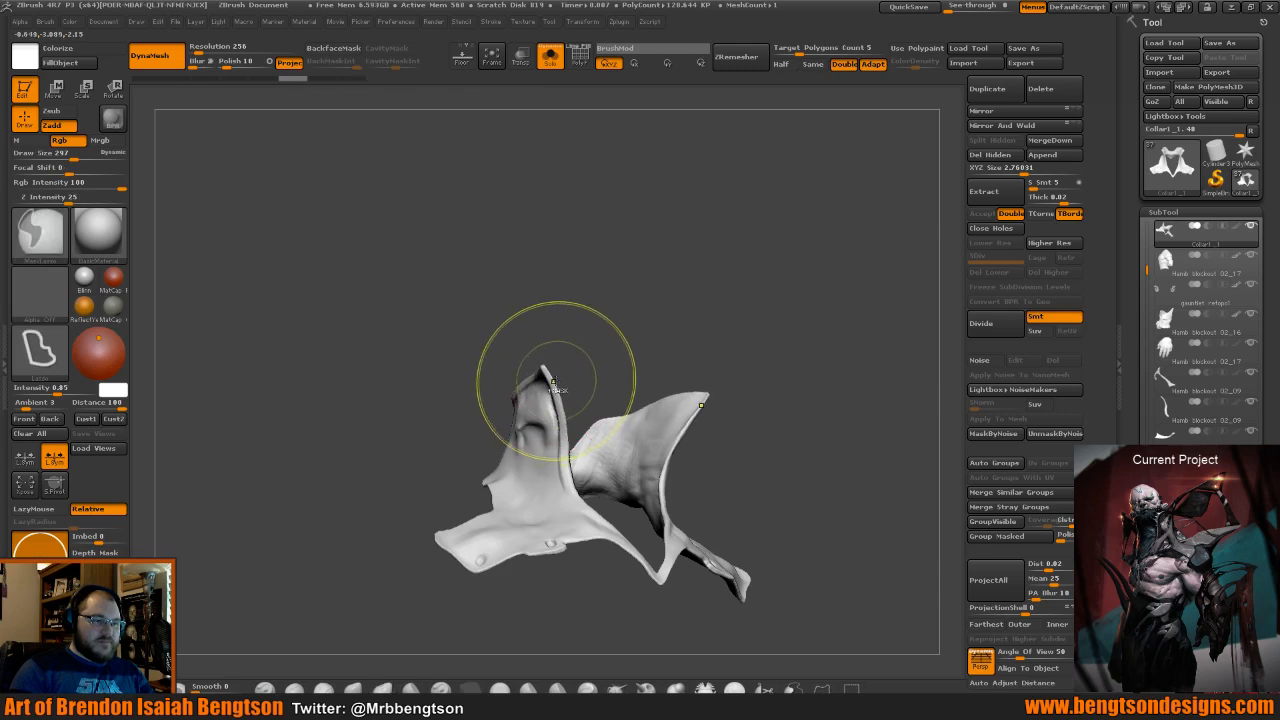
{"action": "mouse_move", "coordinate": [557, 335]}
{"action": "left_mouse_down"}
{"action": "mouse_move", "coordinate": [542, 370]}
{"action": "mouse_move", "coordinate": [657, 411]}
{"action": "mouse_move", "coordinate": [514, 372]}
{"action": "left_mouse_up"}
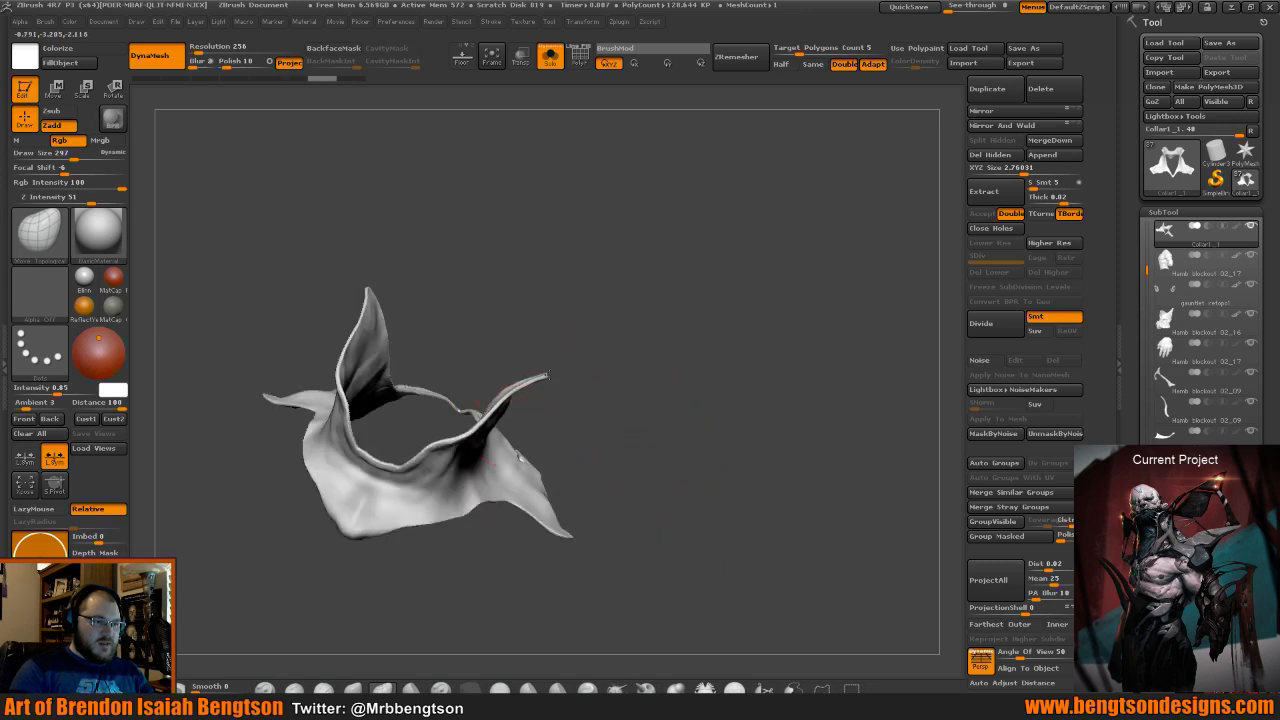
{"action": "mouse_move", "coordinate": [690, 440]}
{"action": "left_mouse_down"}
{"action": "mouse_move", "coordinate": [551, 387]}
{"action": "mouse_move", "coordinate": [460, 398]}
{"action": "left_mouse_up"}
{"action": "mouse_move", "coordinate": [586, 433]}
{"action": "left_mouse_down"}
{"action": "mouse_move", "coordinate": [584, 416]}
{"action": "mouse_move", "coordinate": [580, 427]}
{"action": "left_mouse_up"}
{"action": "key", "text": "space"}
{"action": "left_click", "coordinate": [550, 56]}
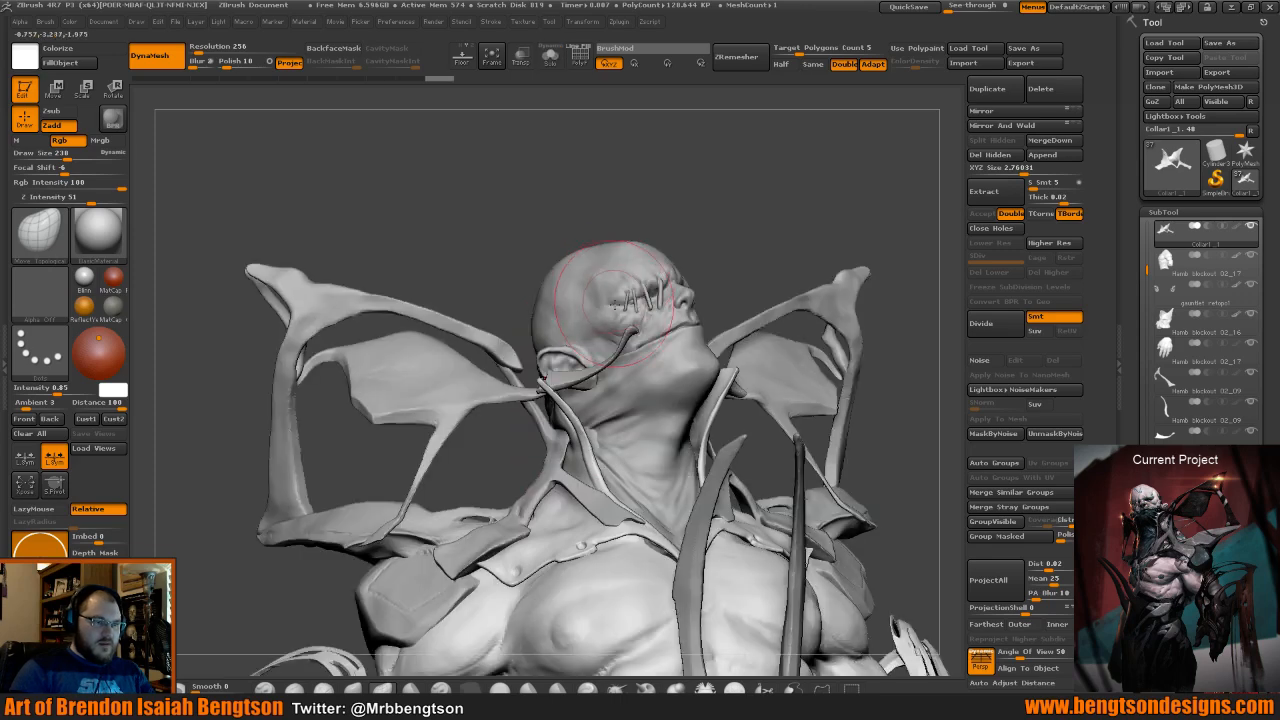
Hide the mirrored strap, leaving the strap subtool below it selected.
{"action": "left_click_drag", "start_coordinate": [658, 227], "coordinate": [663, 224]}
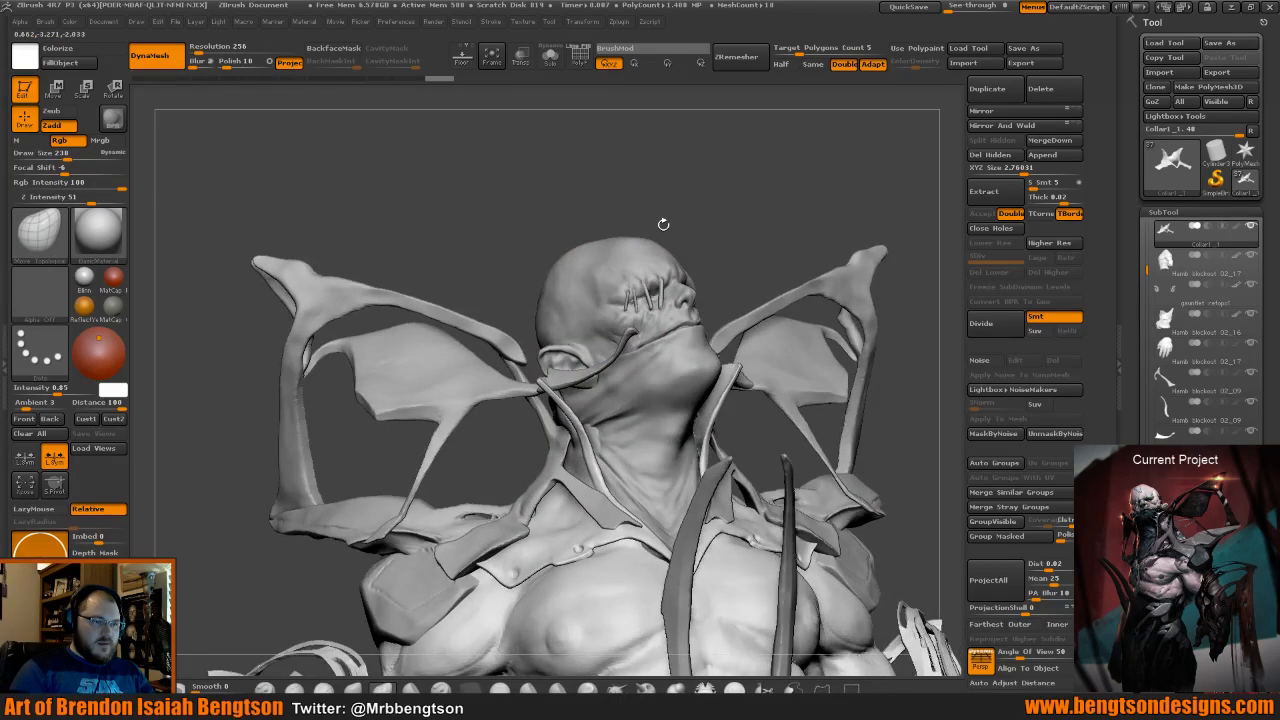
{"action": "left_click_drag", "start_coordinate": [1147, 268], "coordinate": [1147, 279]}
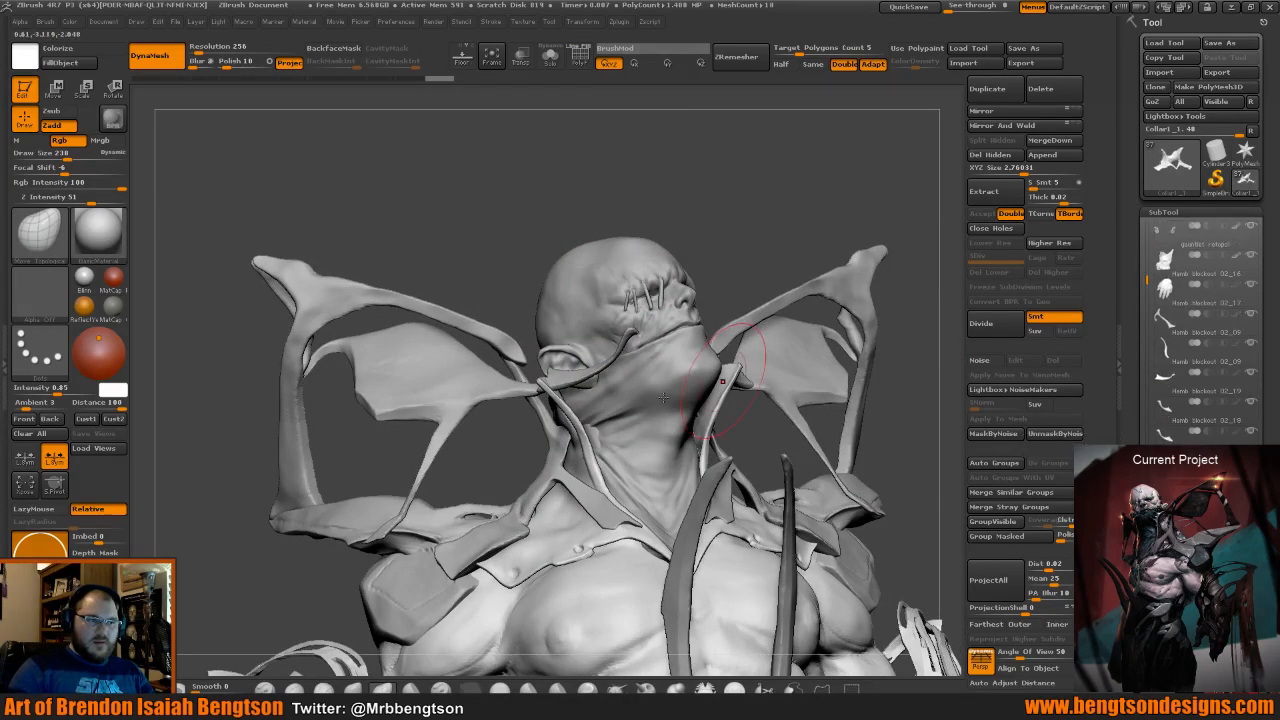
{"action": "left_click", "coordinate": [555, 370], "text": "alt"}
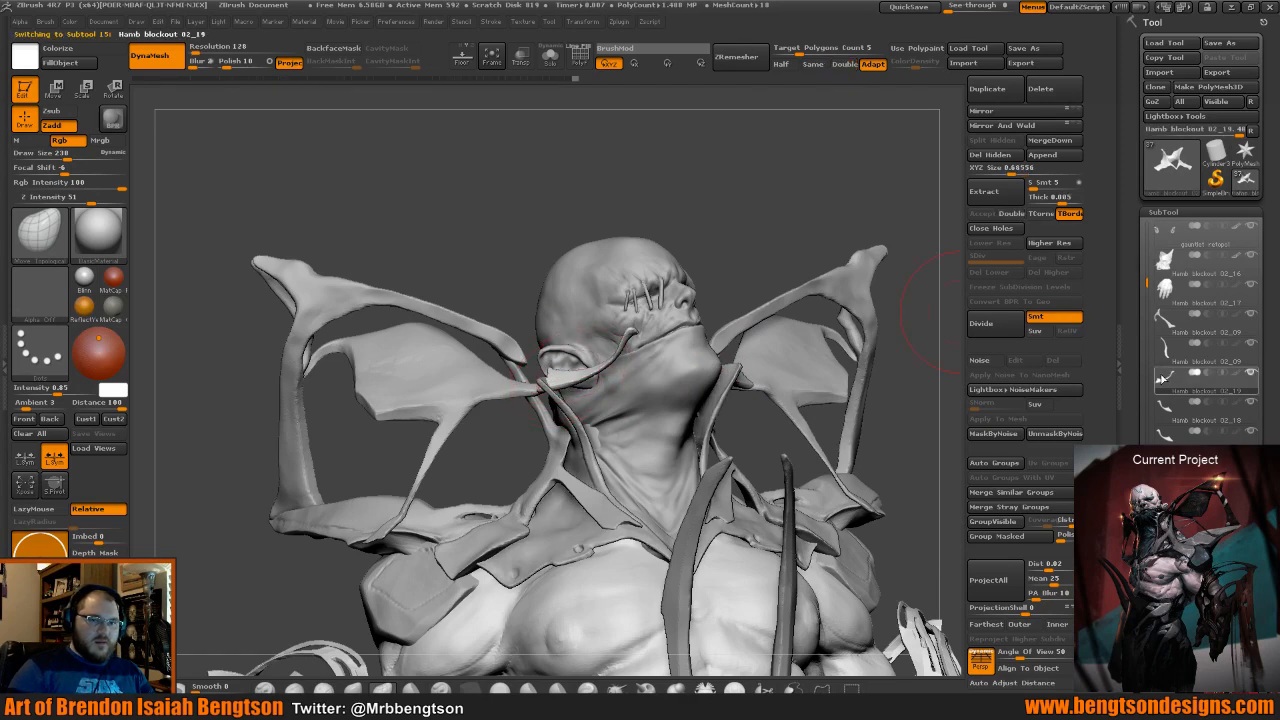
{"action": "left_click", "coordinate": [1168, 410]}
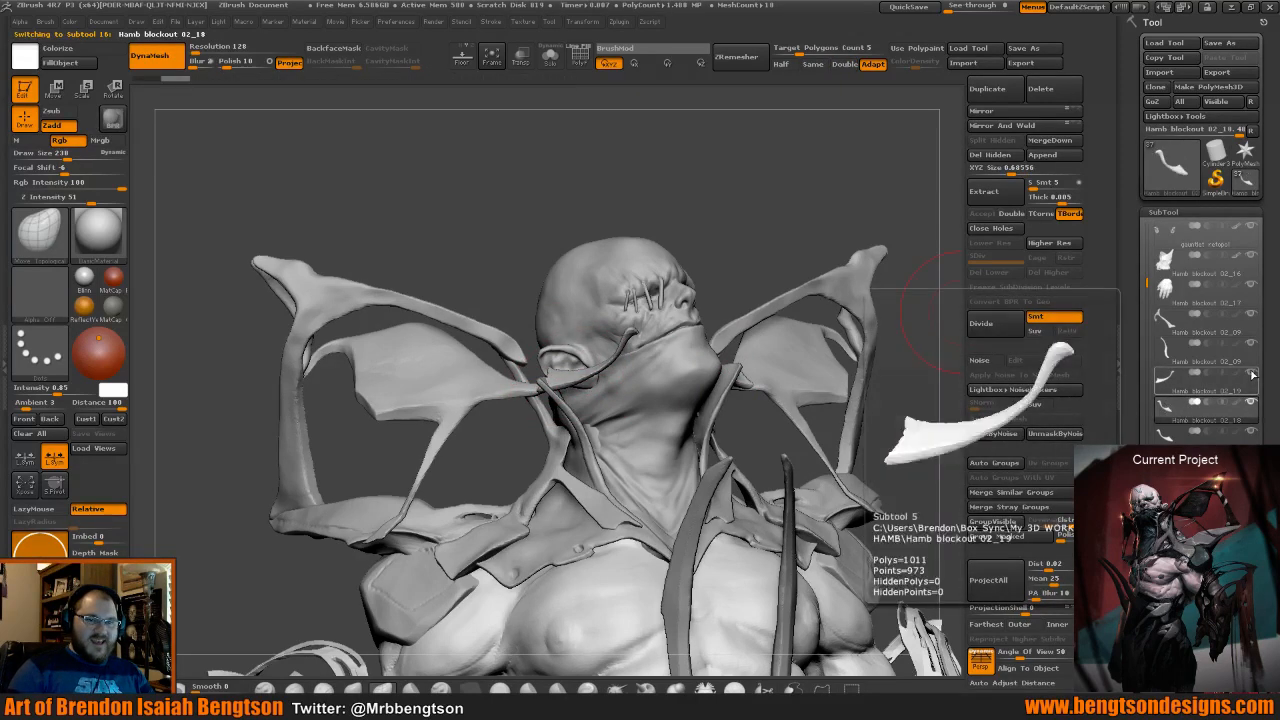
{"action": "left_click_drag", "start_coordinate": [685, 235], "coordinate": [737, 240]}
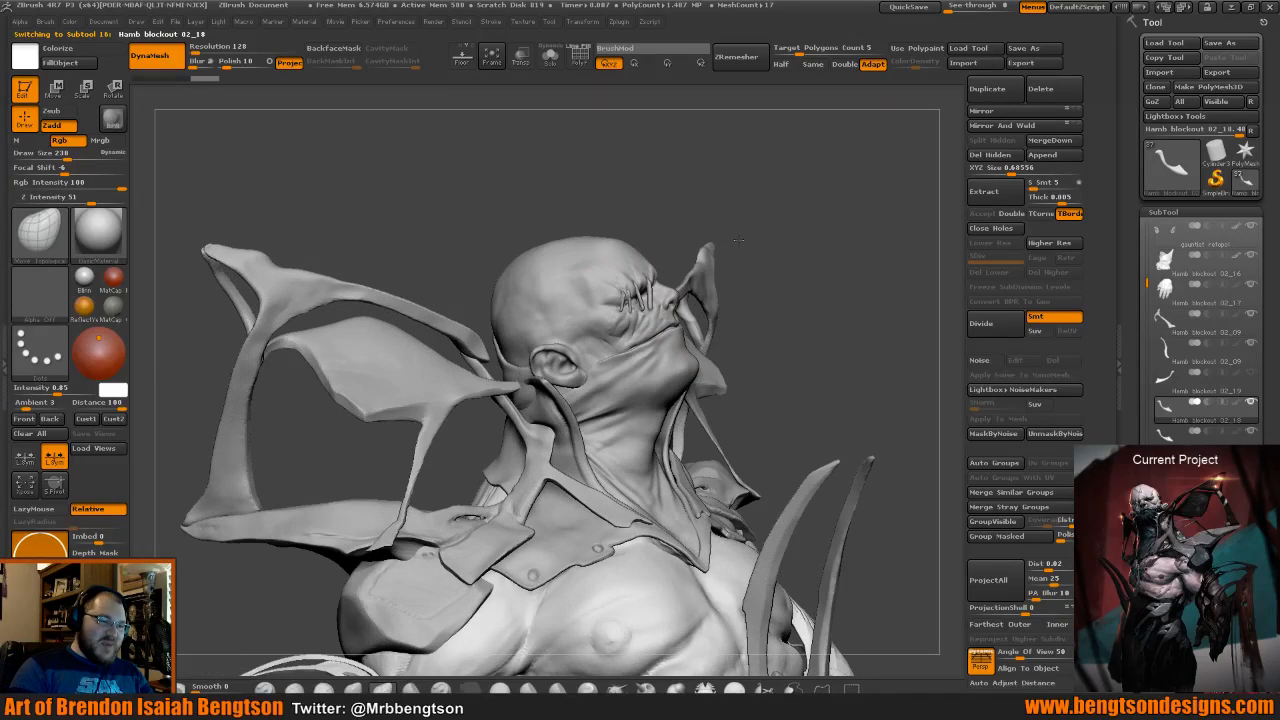
Reselect the inner collar, reduce the draw size to 197, and reshape its upper edge around the neck and beneath the ears.
{"action": "left_click_drag", "start_coordinate": [738, 240], "coordinate": [880, 245]}
{"action": "left_click", "coordinate": [535, 425], "text": "alt"}
{"action": "left_click_drag", "start_coordinate": [535, 425], "coordinate": [528, 440]}
{"action": "key", "text": "space"}
{"action": "left_click_drag", "start_coordinate": [537, 400], "coordinate": [533, 400]}
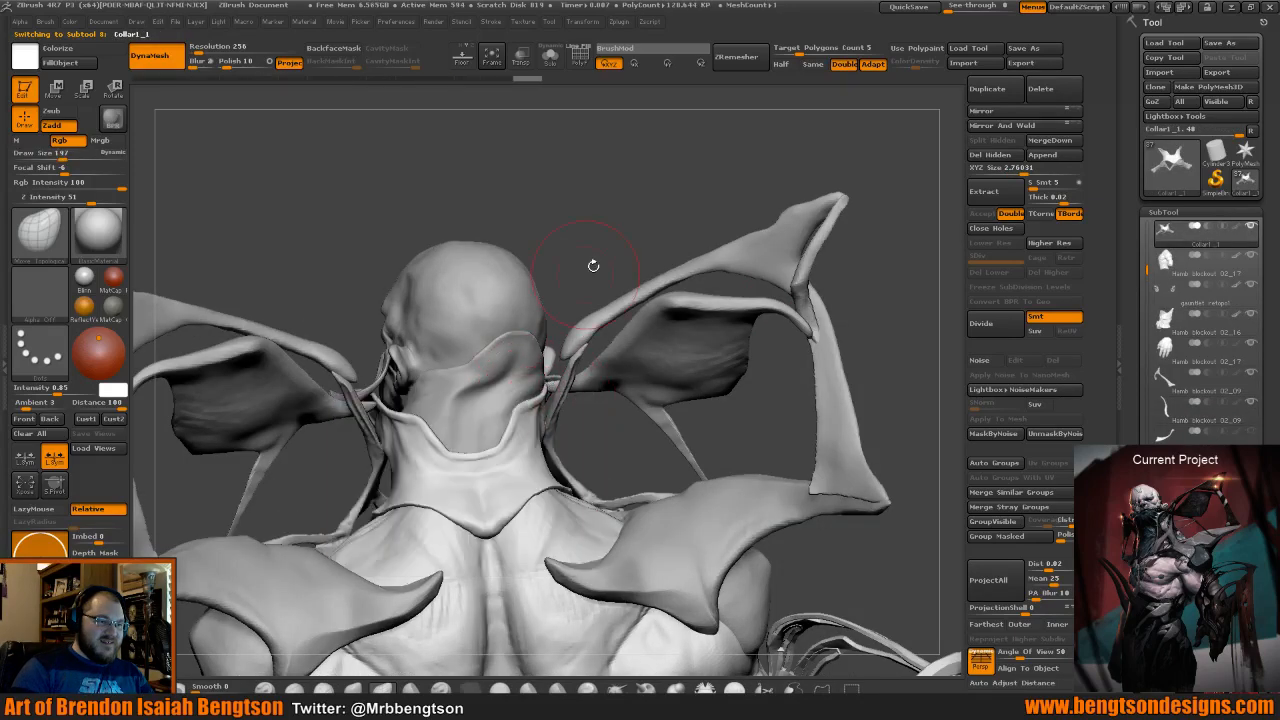
{"action": "left_click_drag", "start_coordinate": [591, 263], "coordinate": [617, 442]}
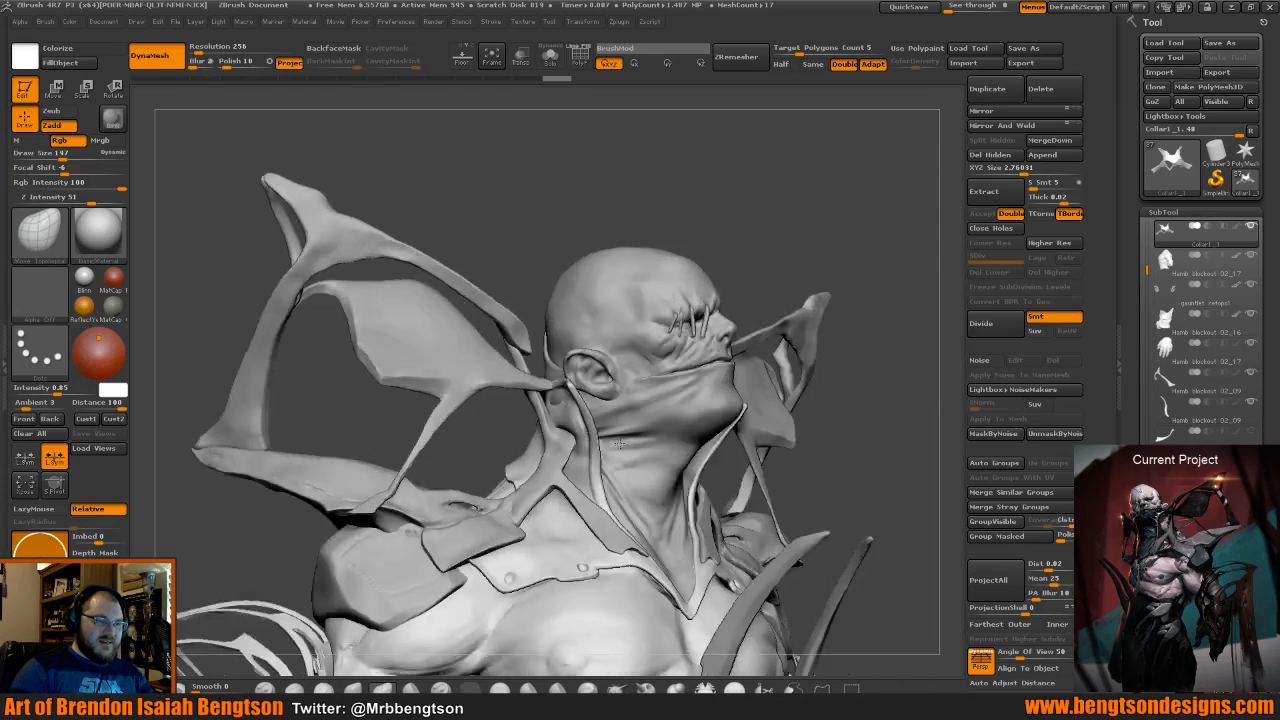
{"action": "mouse_move", "coordinate": [666, 218]}
{"action": "left_mouse_down"}
{"action": "mouse_move", "coordinate": [622, 382]}
{"action": "mouse_move", "coordinate": [550, 385]}
{"action": "left_mouse_up"}
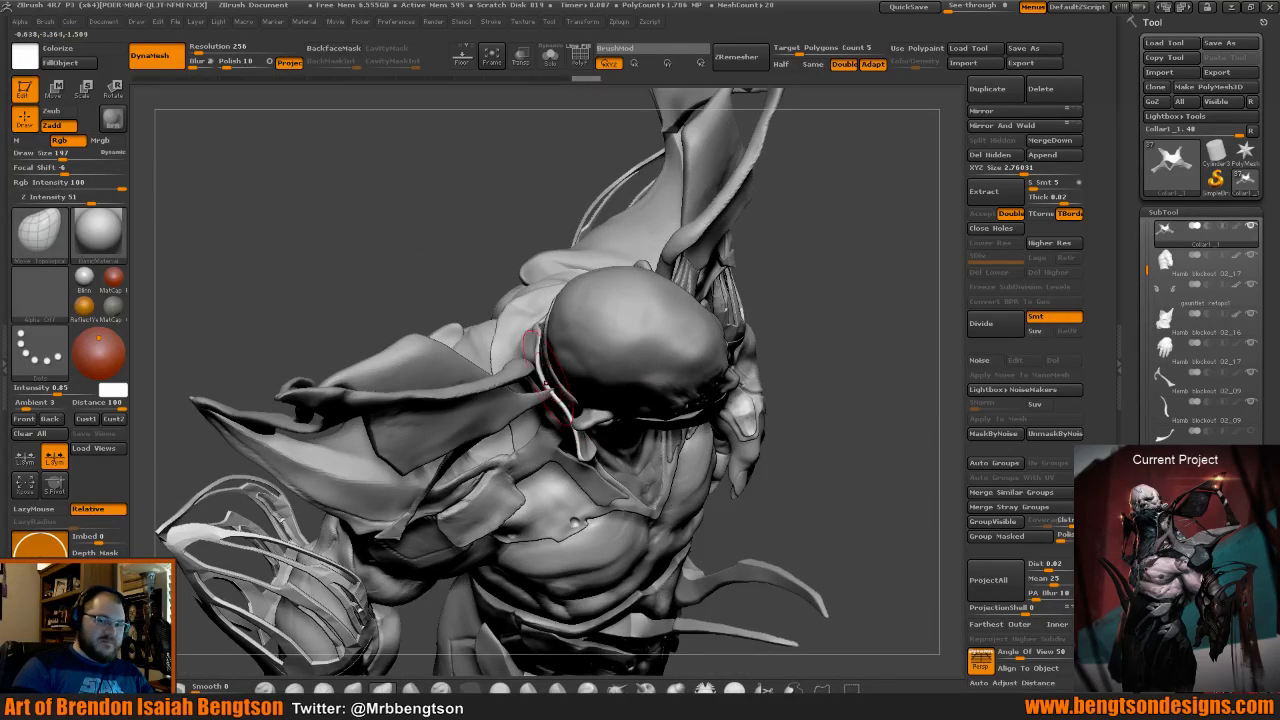
Check the collar's silhouette from the side and front, and select the lower-face and neck piece.
{"action": "left_click_drag", "start_coordinate": [814, 363], "coordinate": [827, 341]}
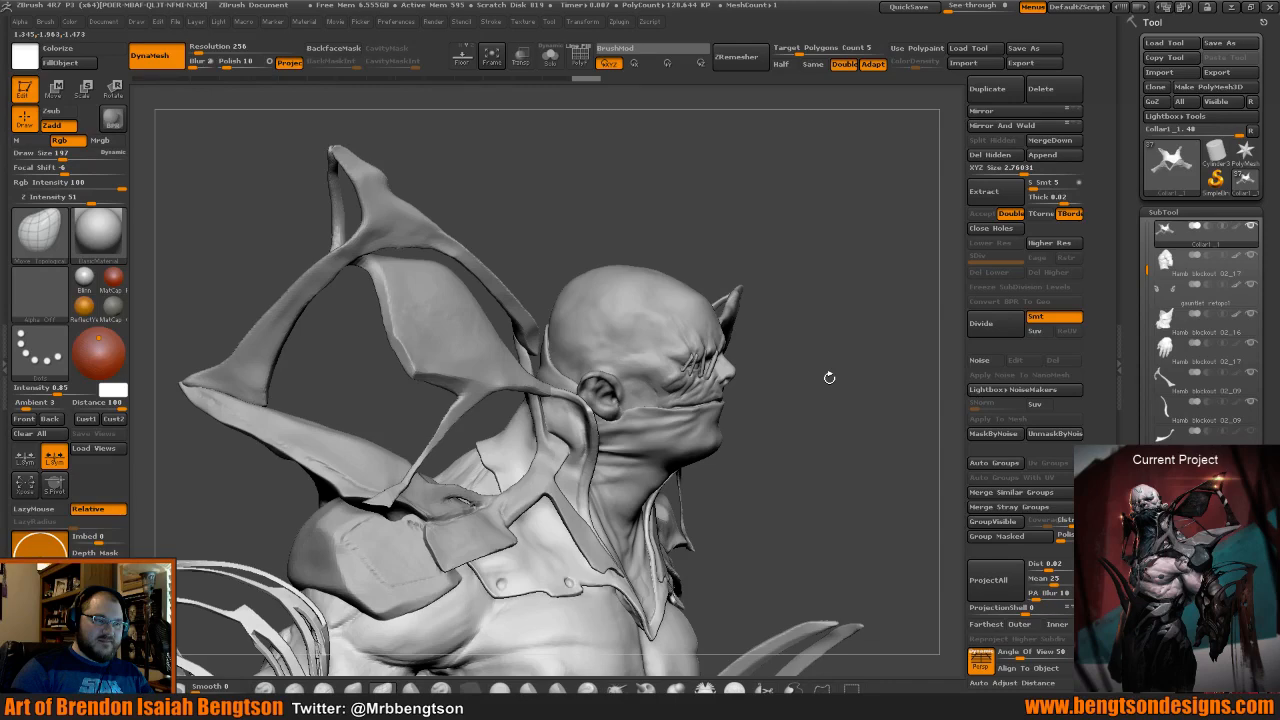
{"action": "left_click_drag", "start_coordinate": [829, 377], "coordinate": [786, 243]}
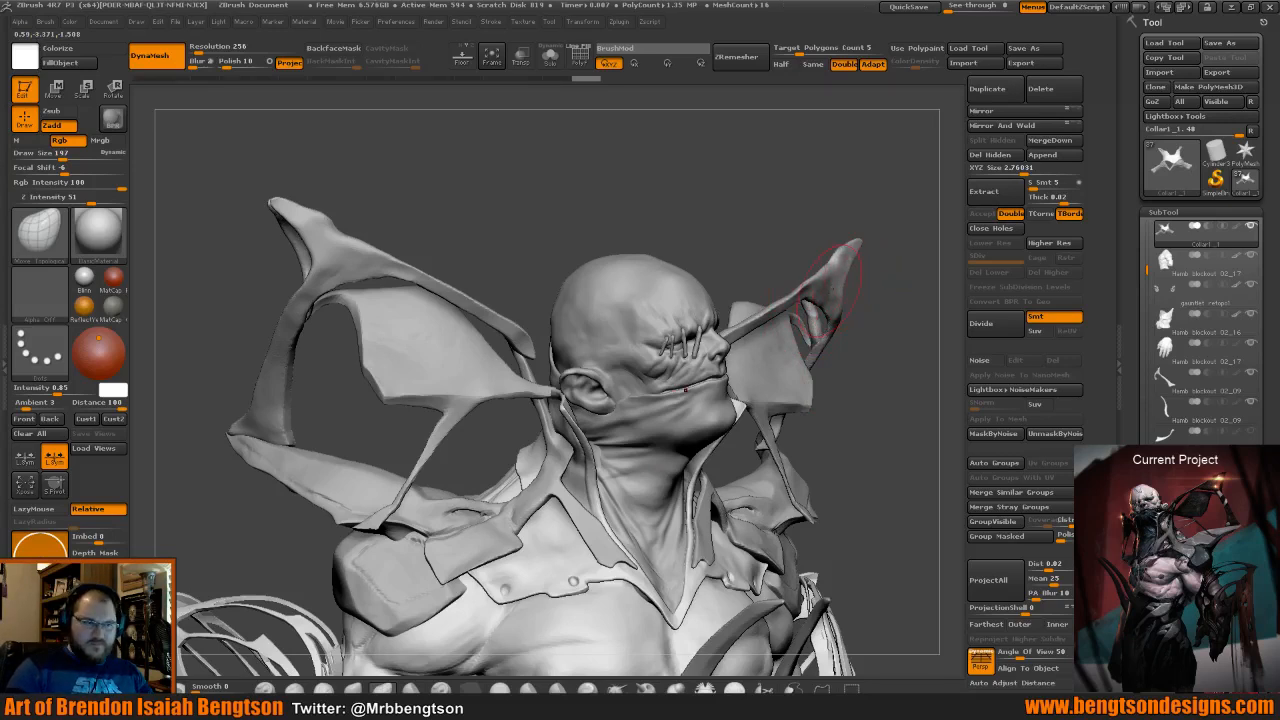
{"action": "left_click_drag", "start_coordinate": [871, 374], "coordinate": [866, 378]}
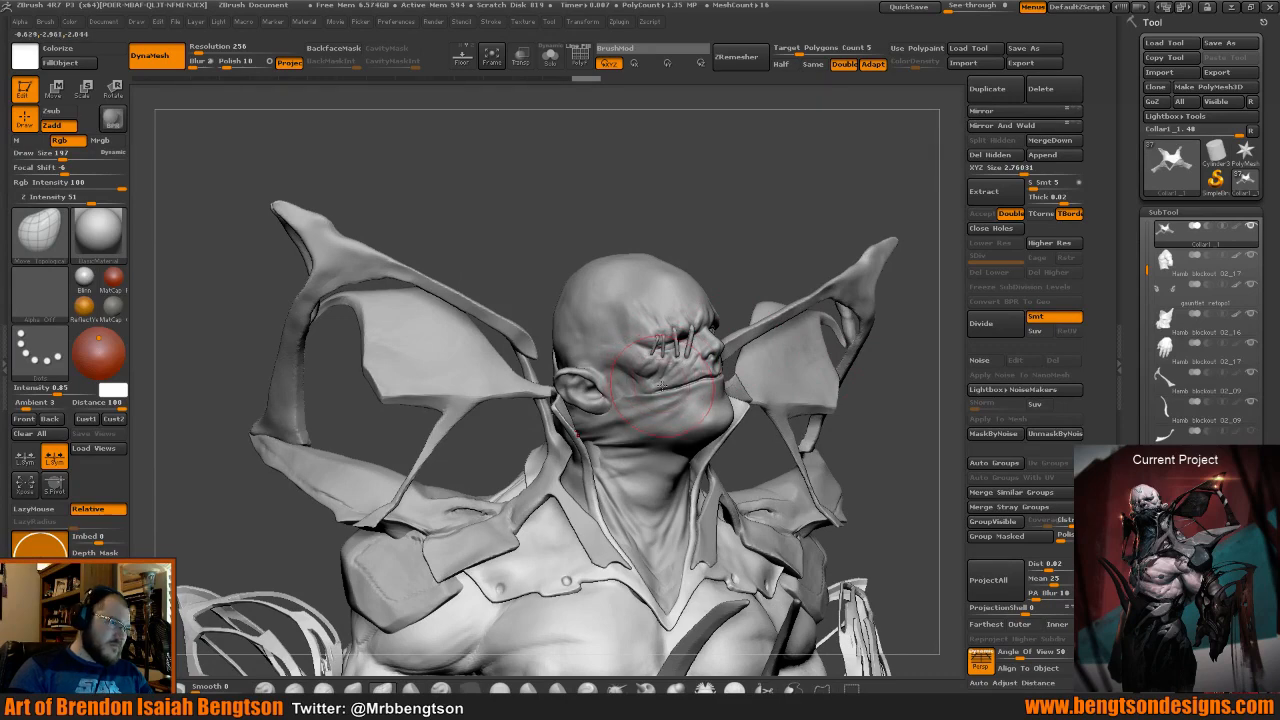
{"action": "left_click_drag", "start_coordinate": [721, 270], "coordinate": [683, 248]}
{"action": "left_click_drag", "start_coordinate": [684, 255], "coordinate": [703, 310]}
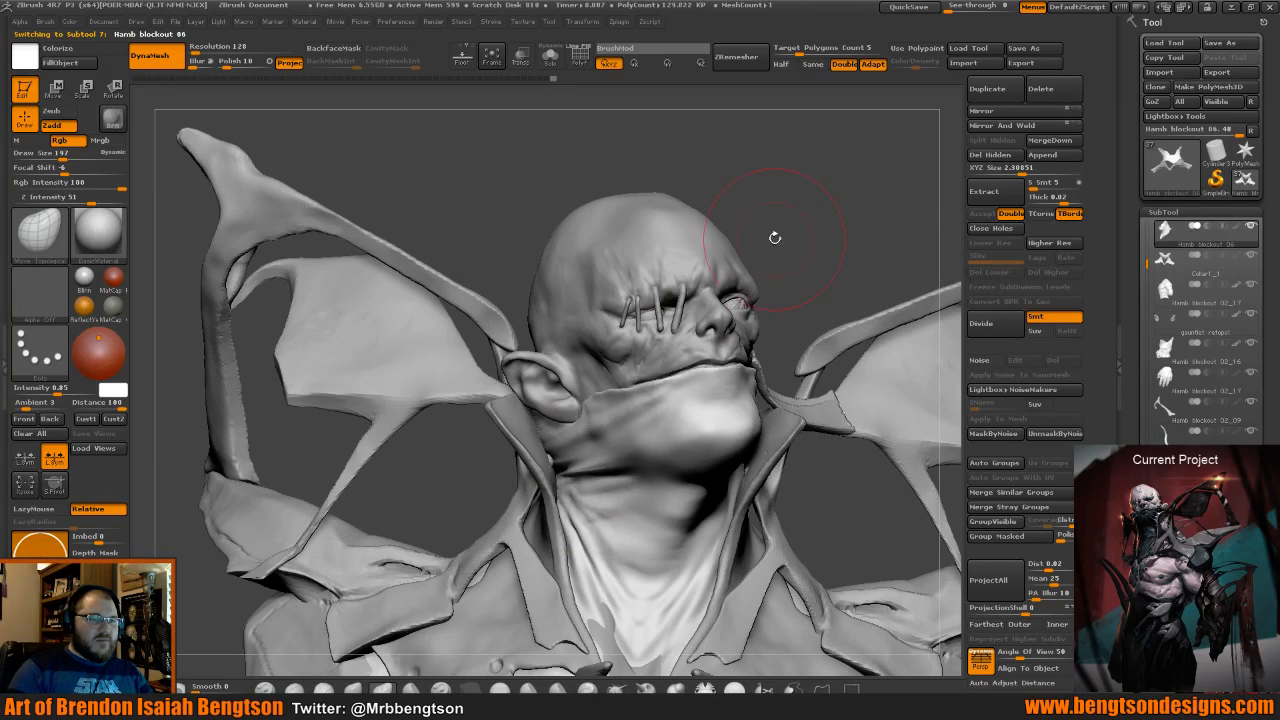
Adjust the lower-face piece around the mouth and jaw with Move Topological, checking the form from both sides.
{"action": "mouse_move", "coordinate": [774, 237]}
{"action": "left_mouse_down", "text": "ctrl"}
{"action": "mouse_move", "coordinate": [790, 244]}
{"action": "mouse_move", "coordinate": [768, 244]}
{"action": "mouse_move", "coordinate": [783, 231]}
{"action": "left_mouse_up", "text": "ctrl"}
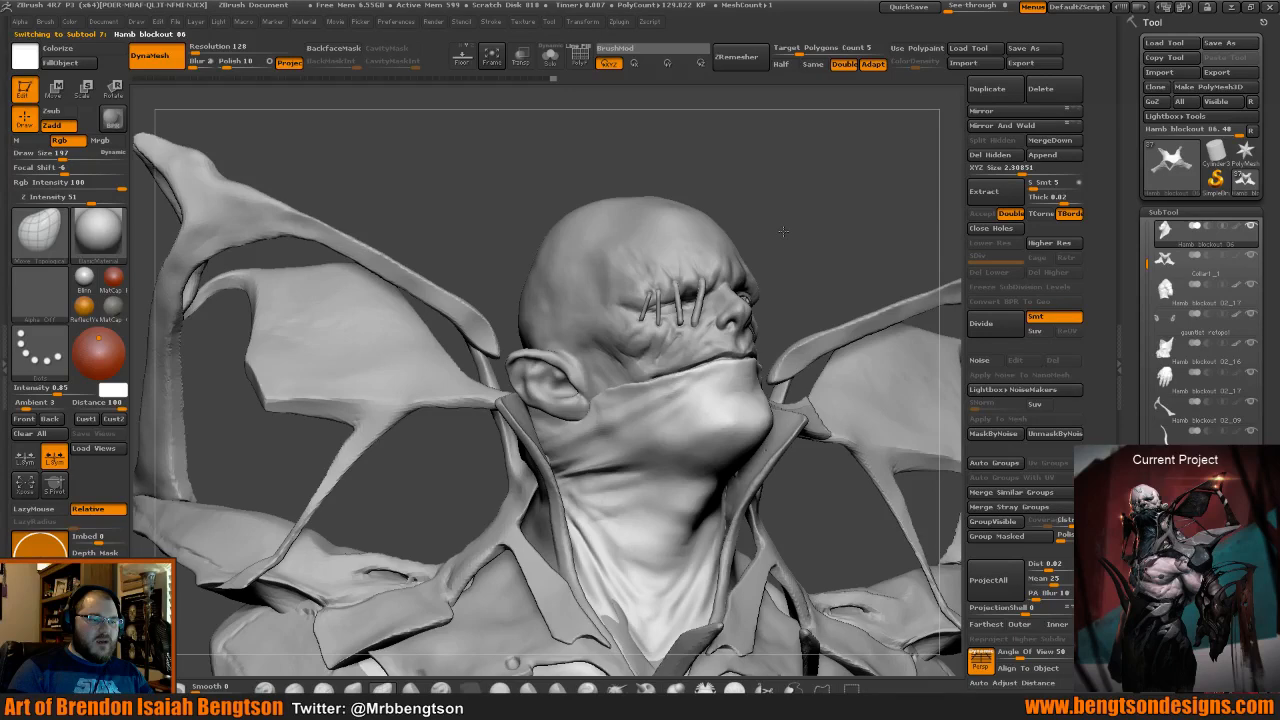
{"action": "left_click_drag", "start_coordinate": [783, 231], "coordinate": [760, 425]}
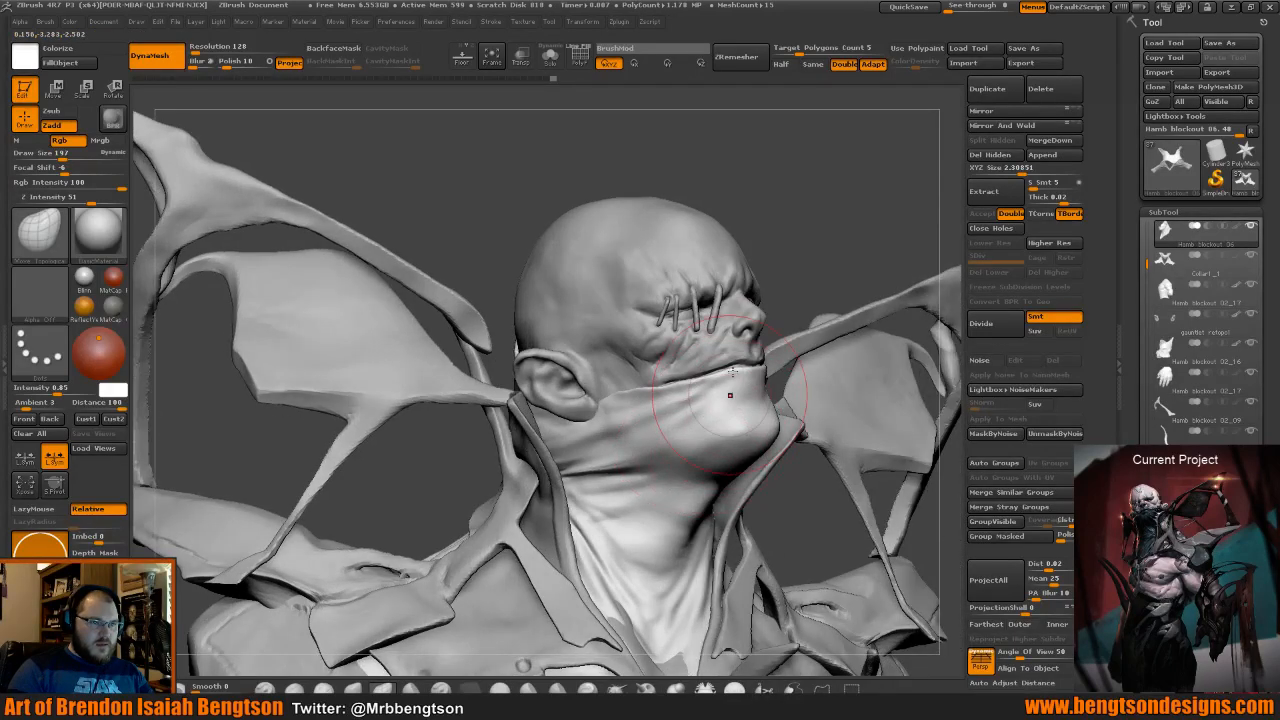
{"action": "key", "text": "alt+shift+s"}
{"action": "mouse_move", "coordinate": [743, 304]}
{"action": "left_mouse_down"}
{"action": "mouse_move", "coordinate": [706, 290]}
{"action": "mouse_move", "coordinate": [741, 283]}
{"action": "left_mouse_up"}
{"action": "key", "text": "alt+shift+s"}
{"action": "mouse_move", "coordinate": [840, 437]}
{"action": "left_mouse_down"}
{"action": "mouse_move", "coordinate": [770, 458]}
{"action": "mouse_move", "coordinate": [743, 440]}
{"action": "left_mouse_up"}
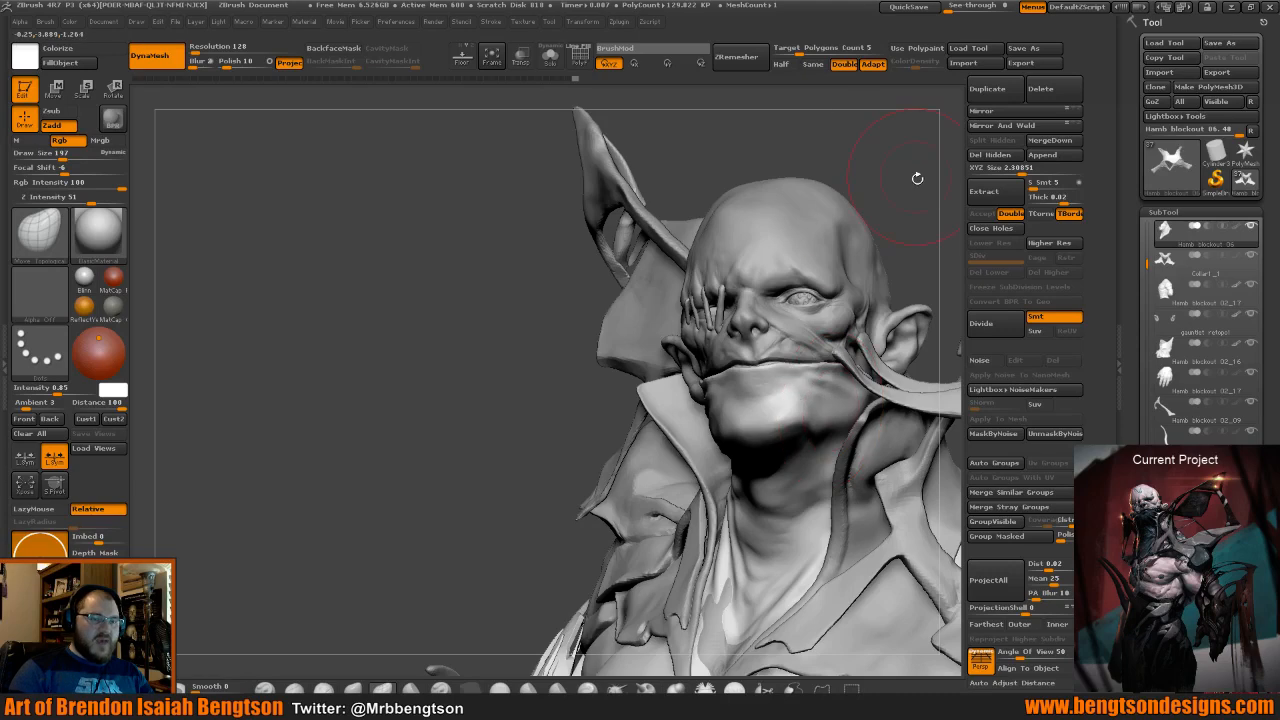
{"action": "mouse_move", "coordinate": [918, 179]}
{"action": "left_mouse_down"}
{"action": "mouse_move", "coordinate": [822, 224]}
{"action": "mouse_move", "coordinate": [730, 240]}
{"action": "mouse_move", "coordinate": [840, 244]}
{"action": "left_mouse_up"}
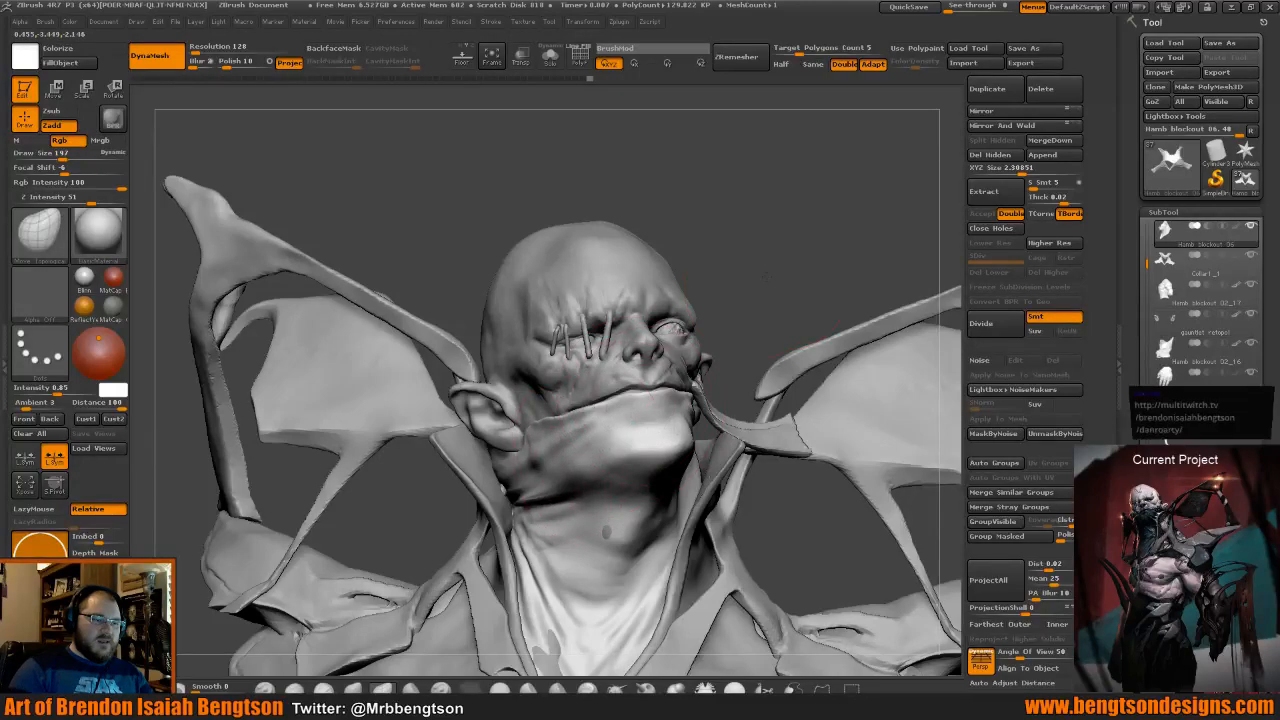
{"action": "mouse_move", "coordinate": [764, 275]}
{"action": "left_mouse_down"}
{"action": "mouse_move", "coordinate": [716, 272]}
{"action": "mouse_move", "coordinate": [771, 243]}
{"action": "mouse_move", "coordinate": [770, 260]}
{"action": "left_mouse_up"}
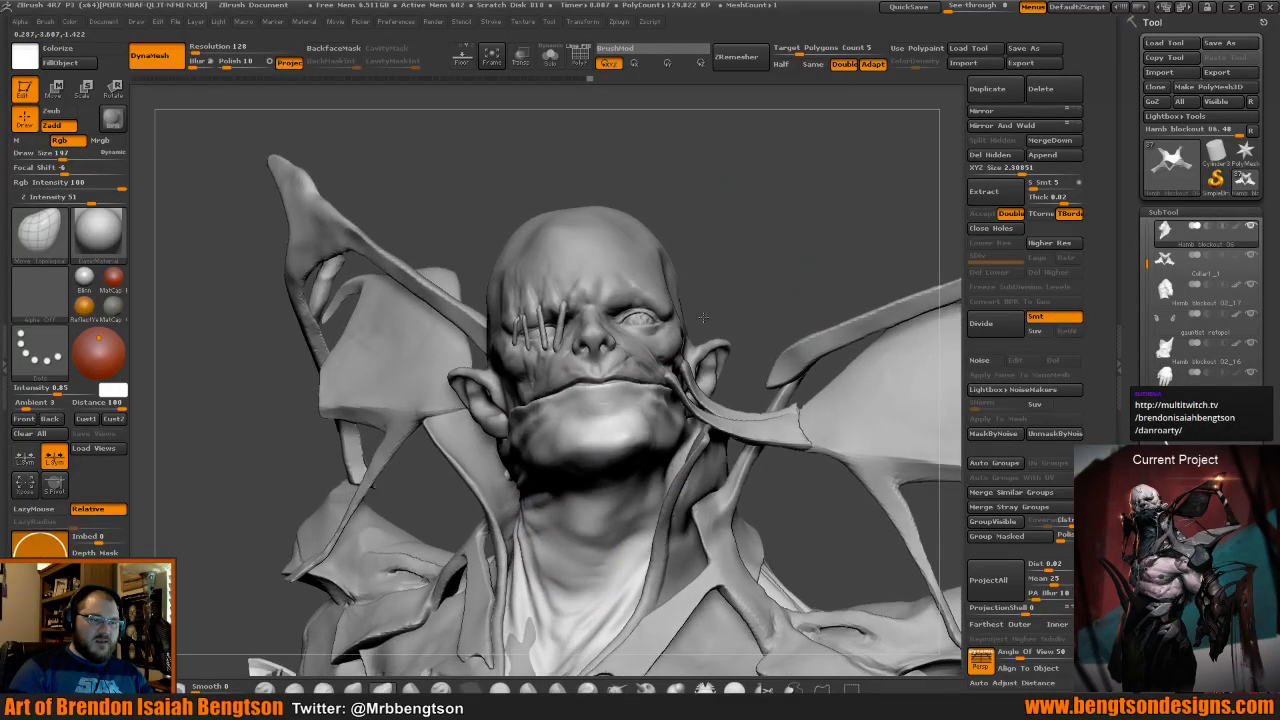
Reduce the draw size to 150 and reshape the lower-face piece along the cheek and jaw with Move Topological.
{"action": "key", "text": "space"}
{"action": "left_click_drag", "start_coordinate": [602, 420], "coordinate": [594, 420]}
{"action": "mouse_move", "coordinate": [568, 474]}
{"action": "left_mouse_down"}
{"action": "mouse_move", "coordinate": [567, 458]}
{"action": "mouse_move", "coordinate": [701, 410]}
{"action": "mouse_move", "coordinate": [586, 414]}
{"action": "mouse_move", "coordinate": [612, 426]}
{"action": "mouse_move", "coordinate": [614, 414]}
{"action": "left_mouse_up"}
{"action": "mouse_move", "coordinate": [510, 418]}
{"action": "left_mouse_down"}
{"action": "mouse_move", "coordinate": [648, 372]}
{"action": "mouse_move", "coordinate": [637, 274]}
{"action": "mouse_move", "coordinate": [715, 285]}
{"action": "left_mouse_up"}
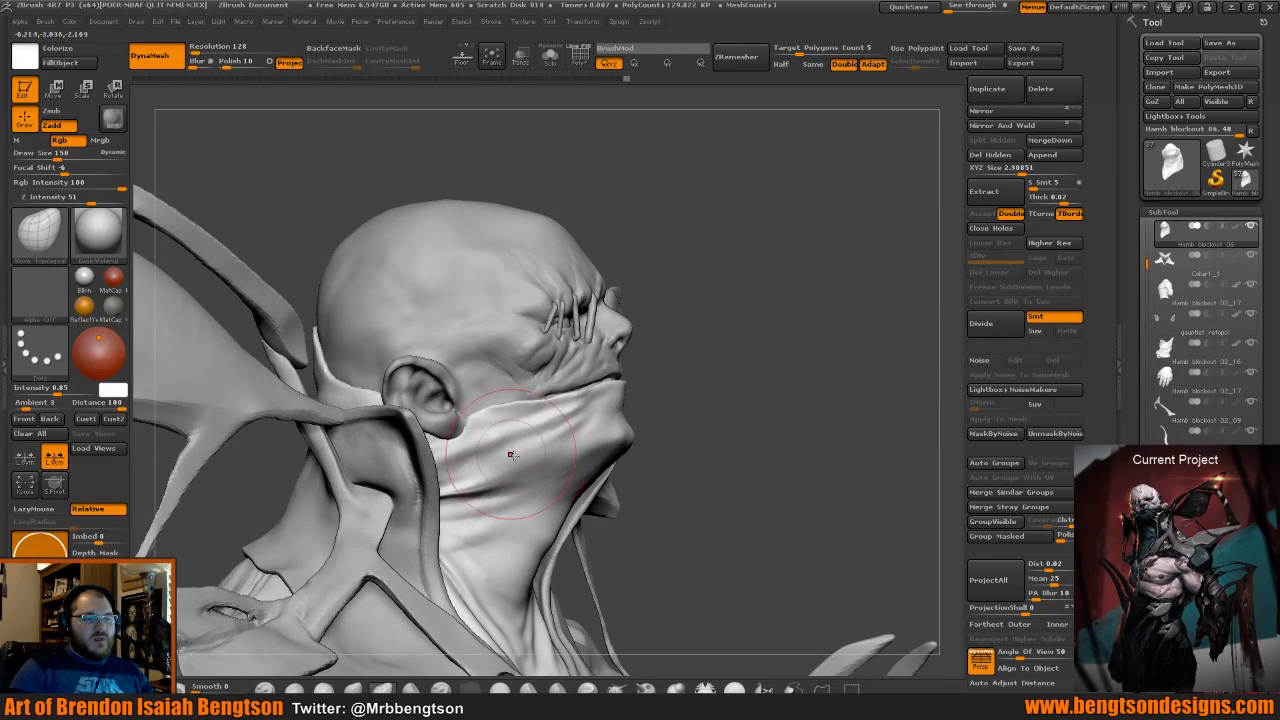
{"action": "mouse_move", "coordinate": [512, 449]}
{"action": "left_mouse_down"}
{"action": "mouse_move", "coordinate": [607, 423]}
{"action": "mouse_move", "coordinate": [736, 273]}
{"action": "left_mouse_up"}
Set the draw size to 131 and adjust the lower-face piece's upper edge beneath the ear on the stitched-eye side.
{"action": "key", "text": "space"}
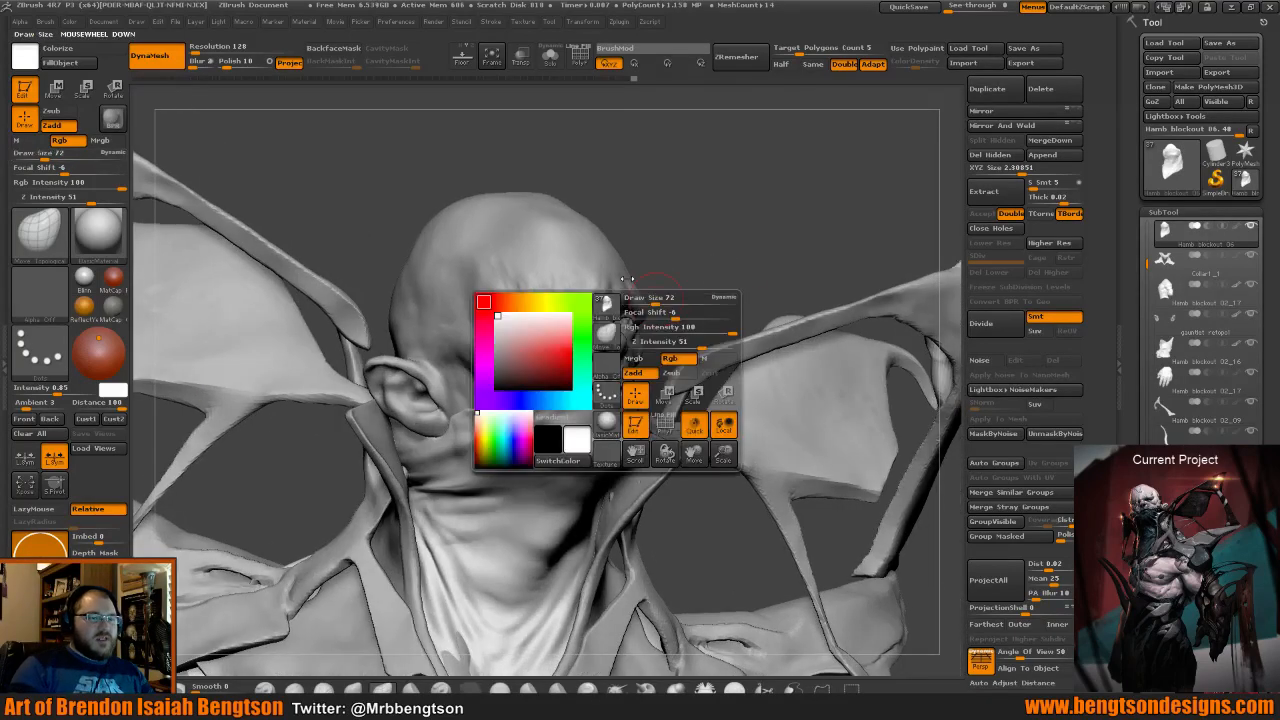
{"action": "left_click_drag", "start_coordinate": [655, 299], "coordinate": [708, 266]}
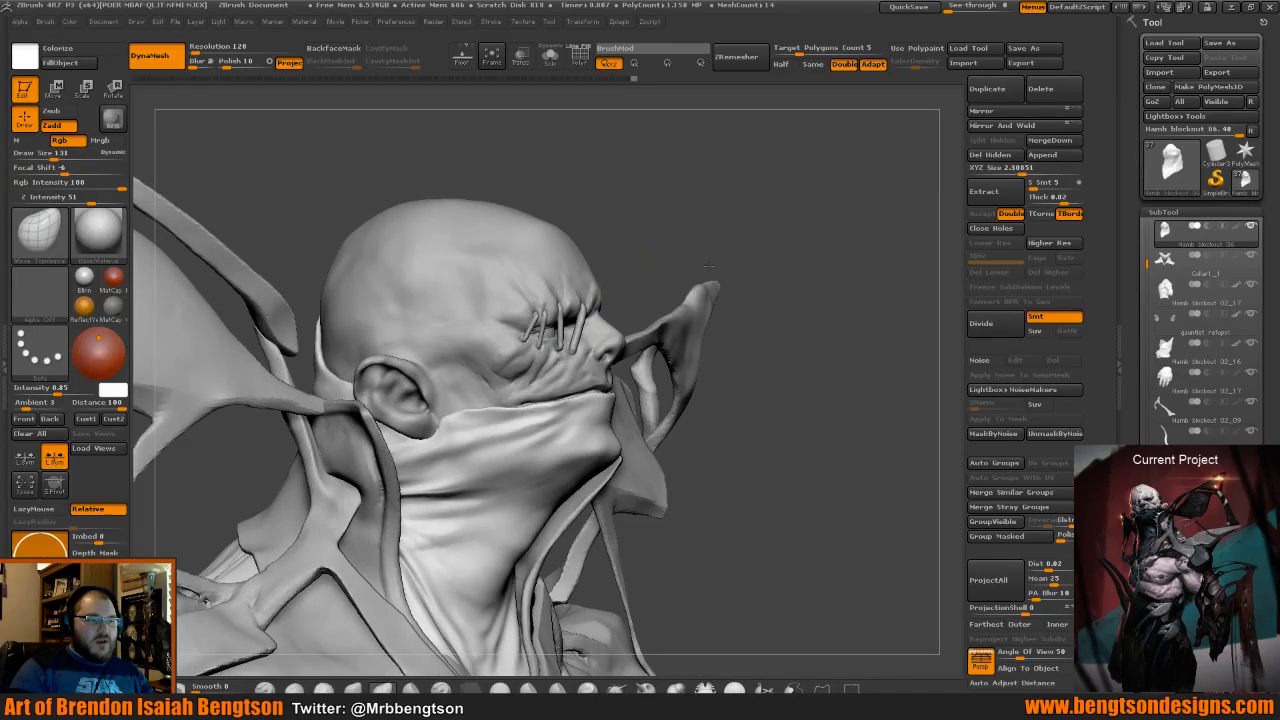
{"action": "left_click_drag", "start_coordinate": [708, 266], "coordinate": [626, 251]}
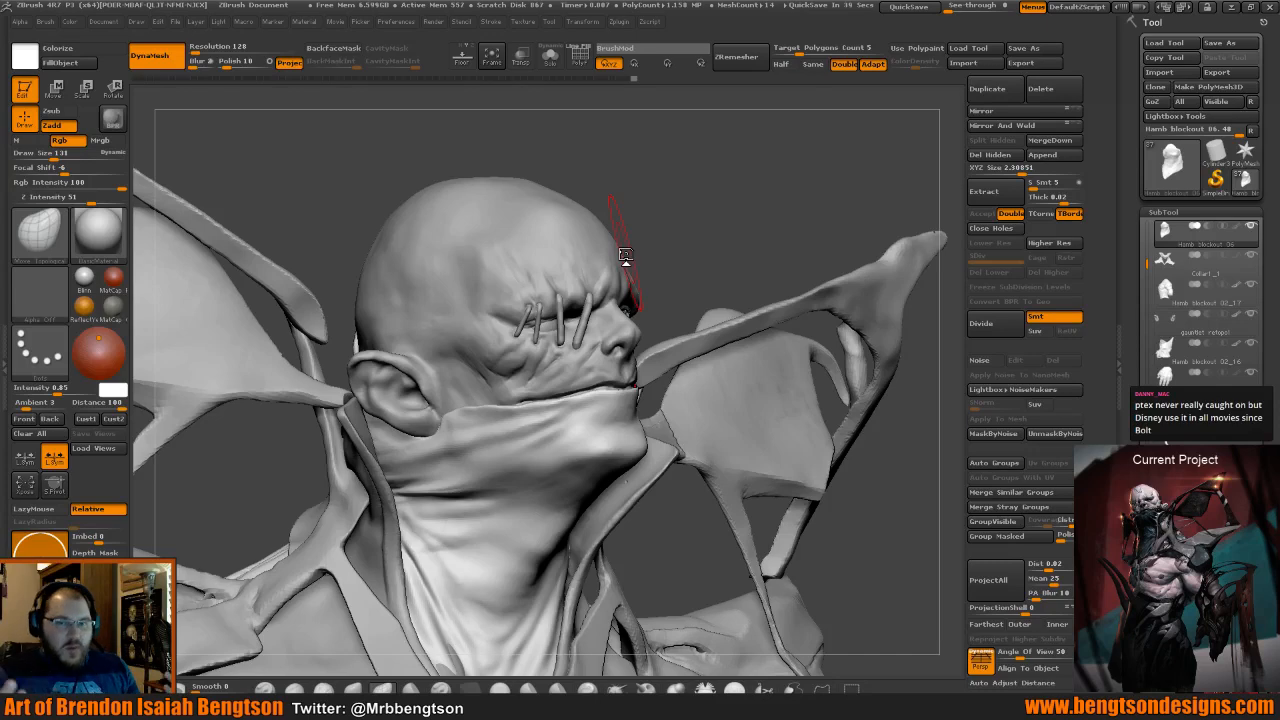
{"action": "left_click_drag", "start_coordinate": [752, 206], "coordinate": [699, 227]}
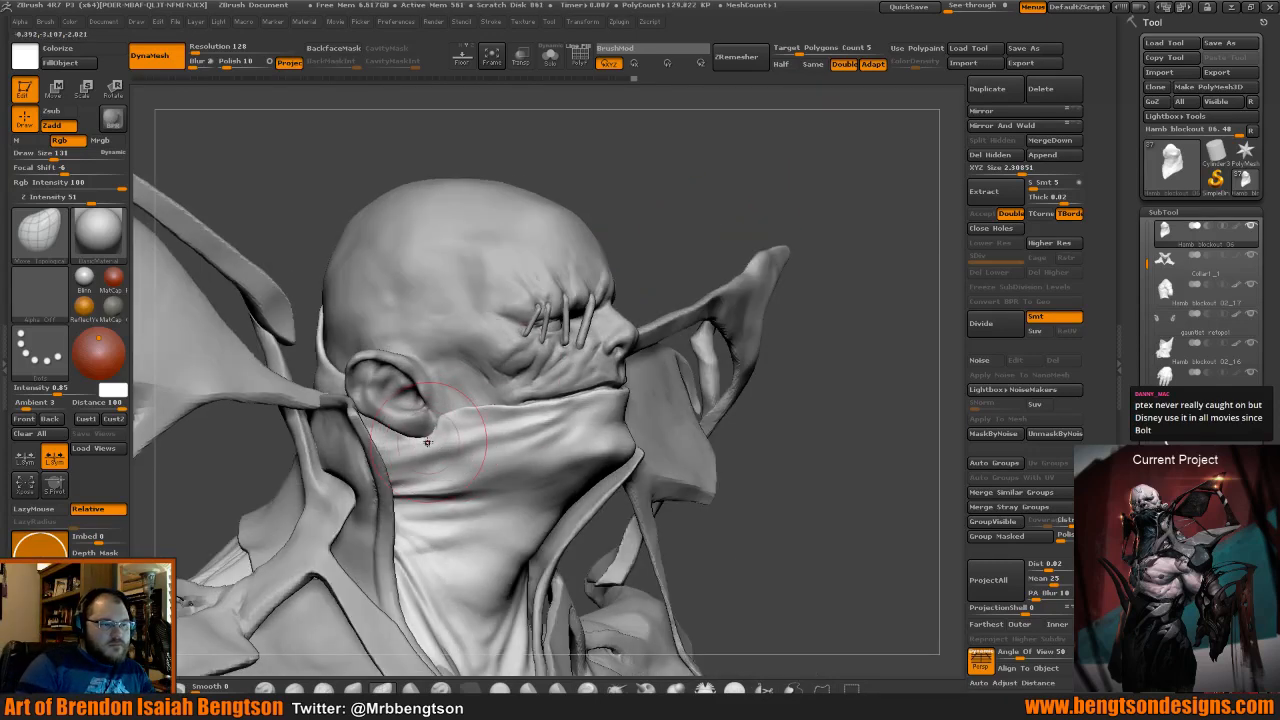
{"action": "mouse_move", "coordinate": [430, 432]}
{"action": "left_mouse_down"}
{"action": "mouse_move", "coordinate": [470, 406]}
{"action": "mouse_move", "coordinate": [508, 407]}
{"action": "left_mouse_up"}
{"action": "left_click_drag", "start_coordinate": [681, 257], "coordinate": [602, 272]}
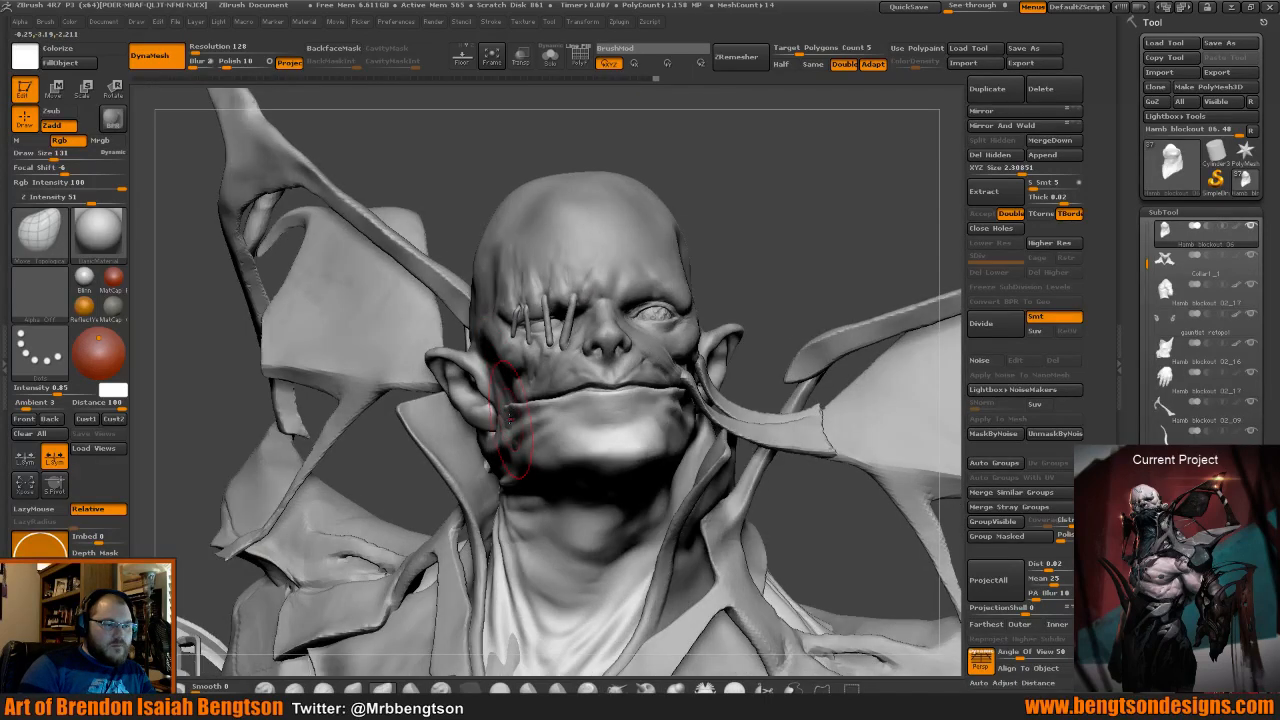
Refine the lower-face piece at the jaw corner under the ear, finishing with a draw size of 72.
{"action": "left_click_drag", "start_coordinate": [507, 419], "coordinate": [511, 430]}
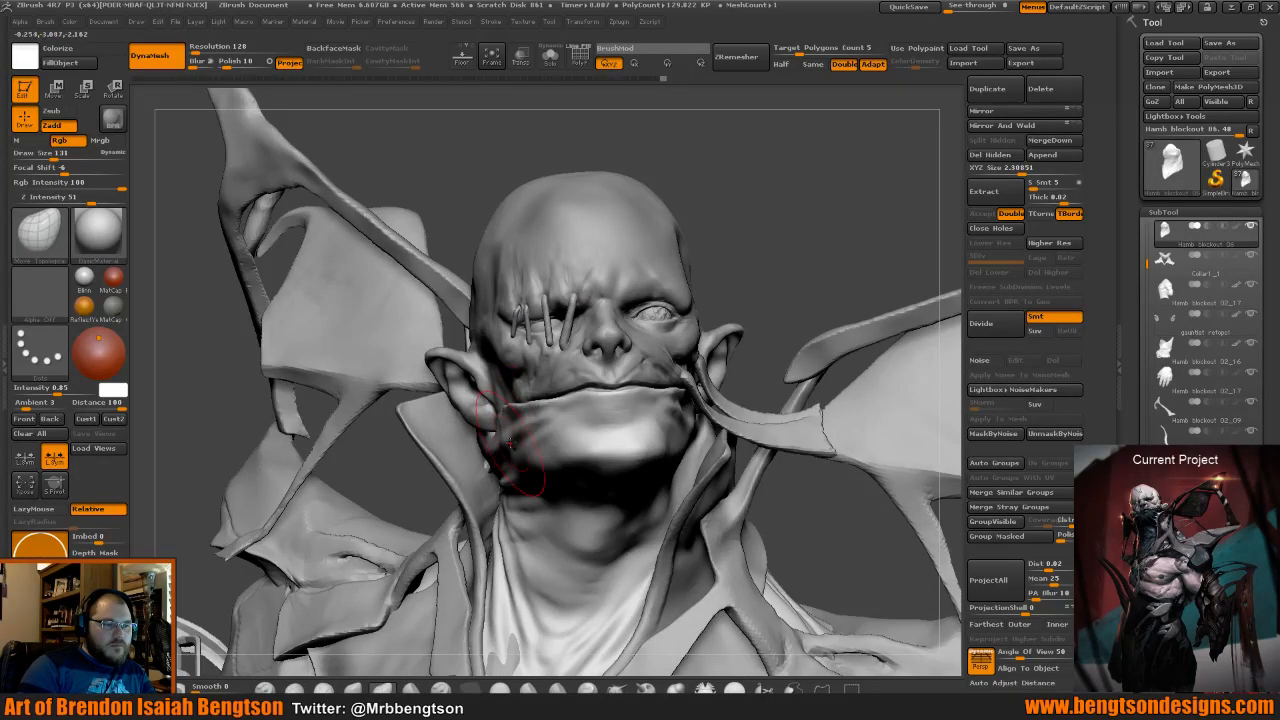
{"action": "mouse_move", "coordinate": [734, 280]}
{"action": "left_mouse_down"}
{"action": "mouse_move", "coordinate": [749, 283]}
{"action": "mouse_move", "coordinate": [726, 306]}
{"action": "mouse_move", "coordinate": [706, 301]}
{"action": "left_mouse_up"}
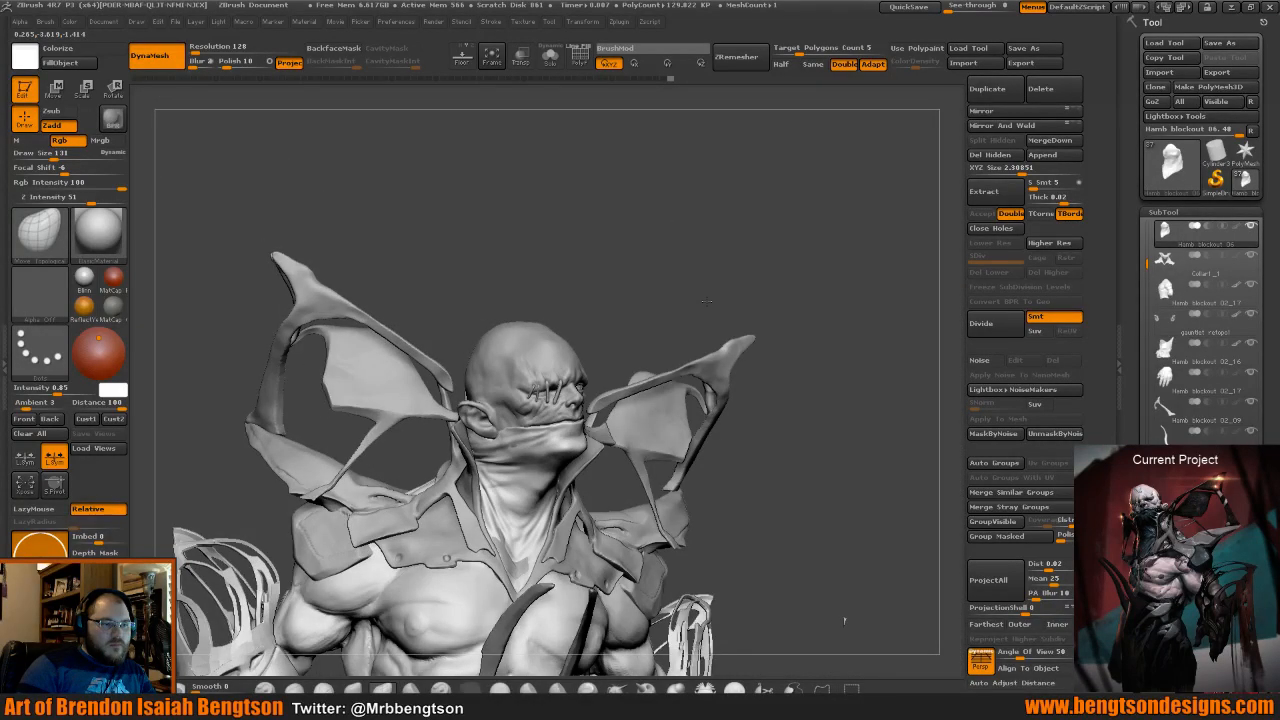
{"action": "left_click_drag", "start_coordinate": [706, 301], "coordinate": [700, 305]}
{"action": "key", "text": "f"}
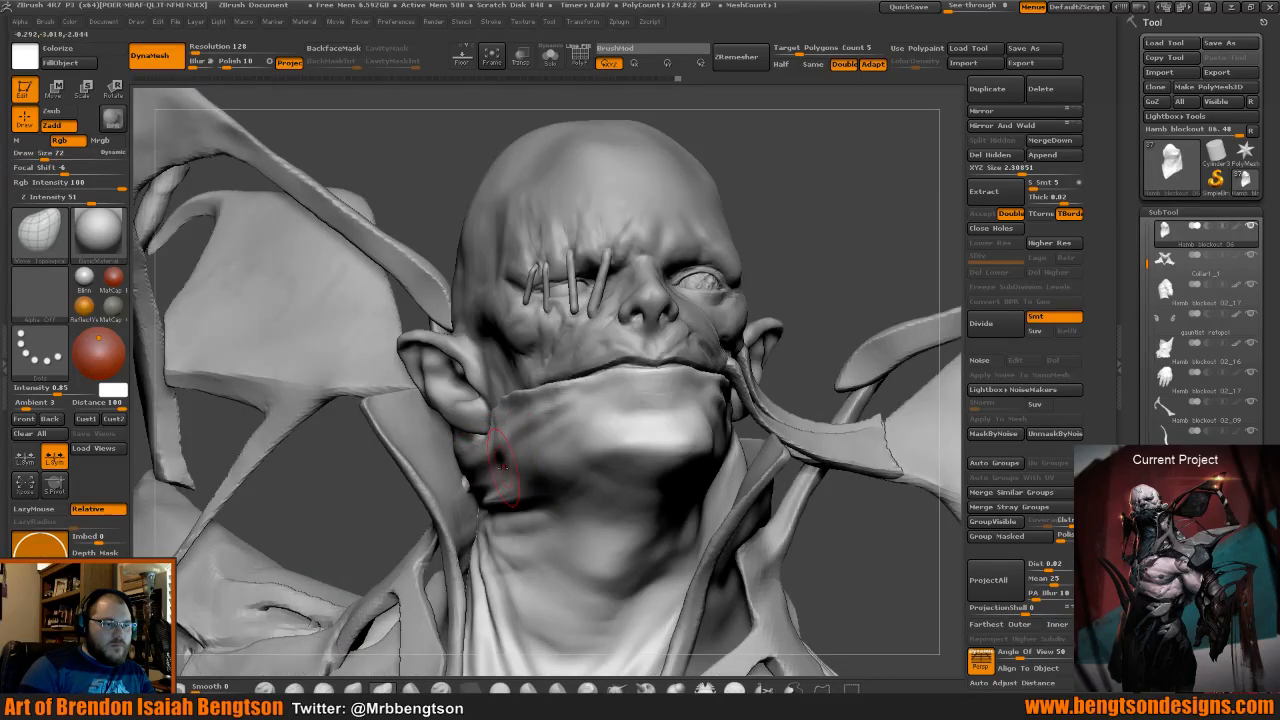
{"action": "left_click_drag", "start_coordinate": [760, 285], "coordinate": [813, 278]}
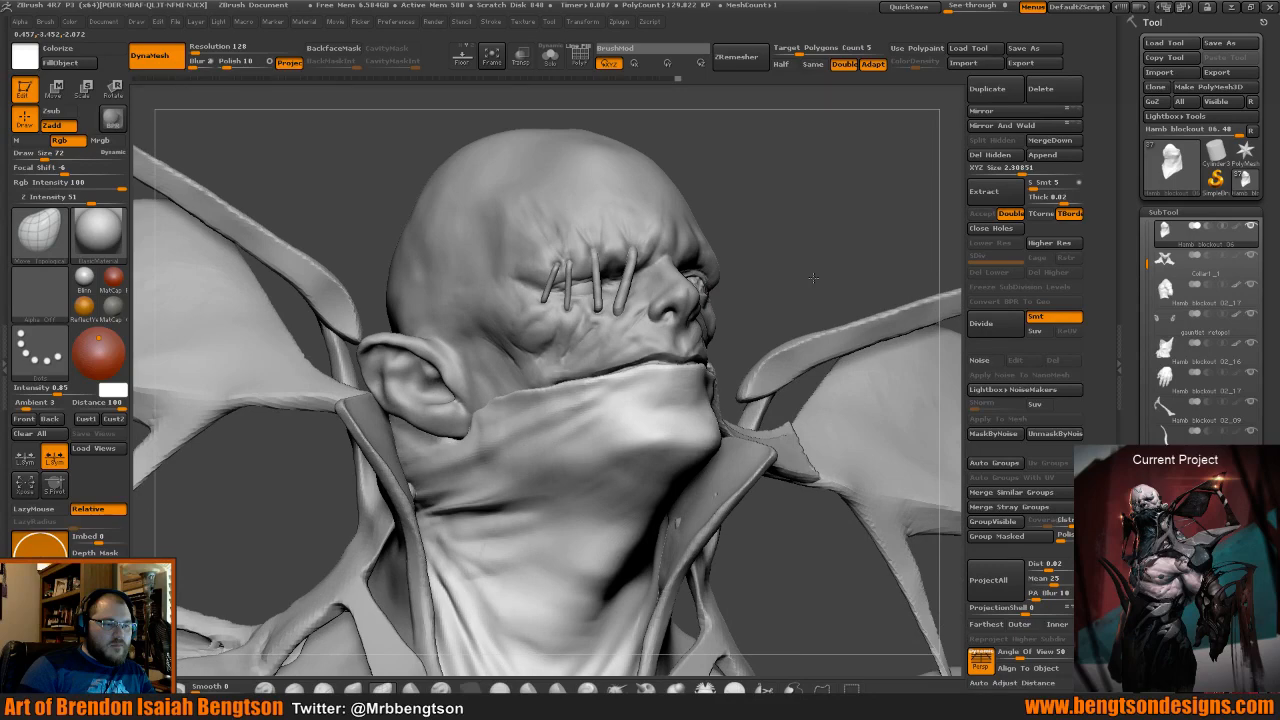
{"action": "left_click_drag", "start_coordinate": [813, 278], "coordinate": [715, 300]}
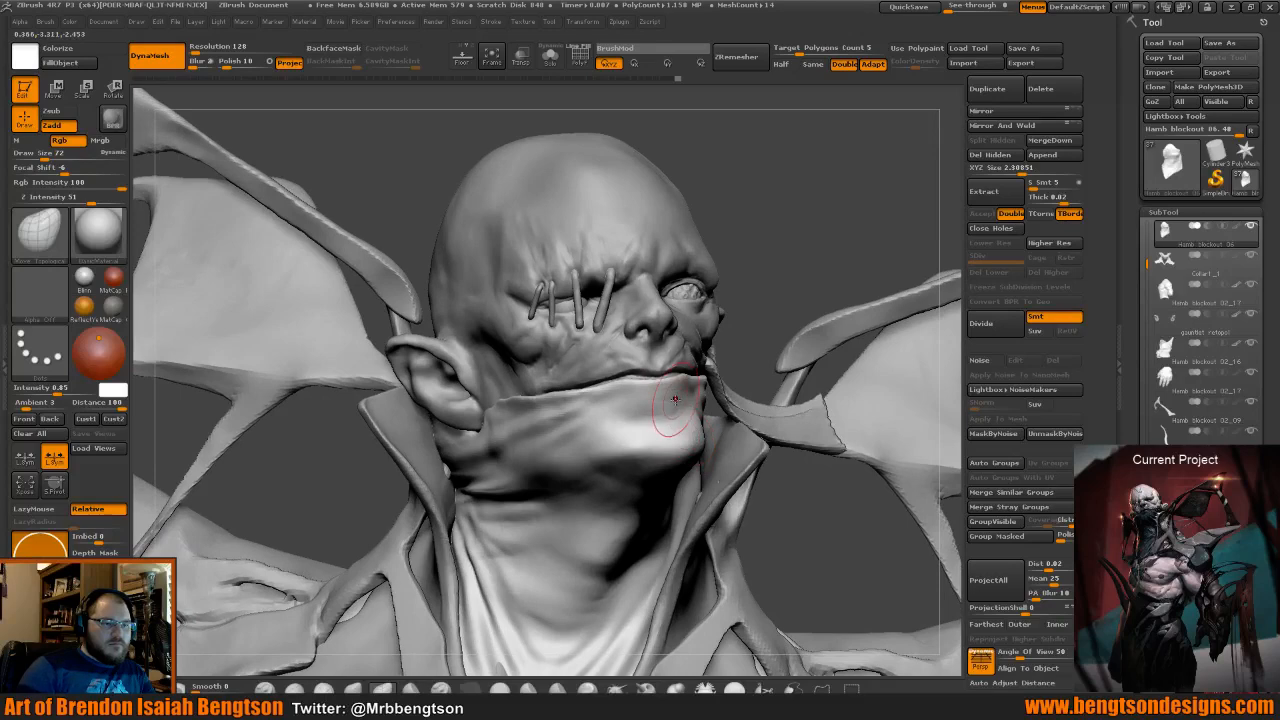
Set the draw size to 82 and adjust the lower-face piece around the mouth corner beside the cheek strap.
{"action": "key", "text": "space"}
{"action": "left_click_drag", "start_coordinate": [675, 400], "coordinate": [670, 400]}
{"action": "left_click_drag", "start_coordinate": [731, 330], "coordinate": [656, 440]}
{"action": "key", "text": "space"}
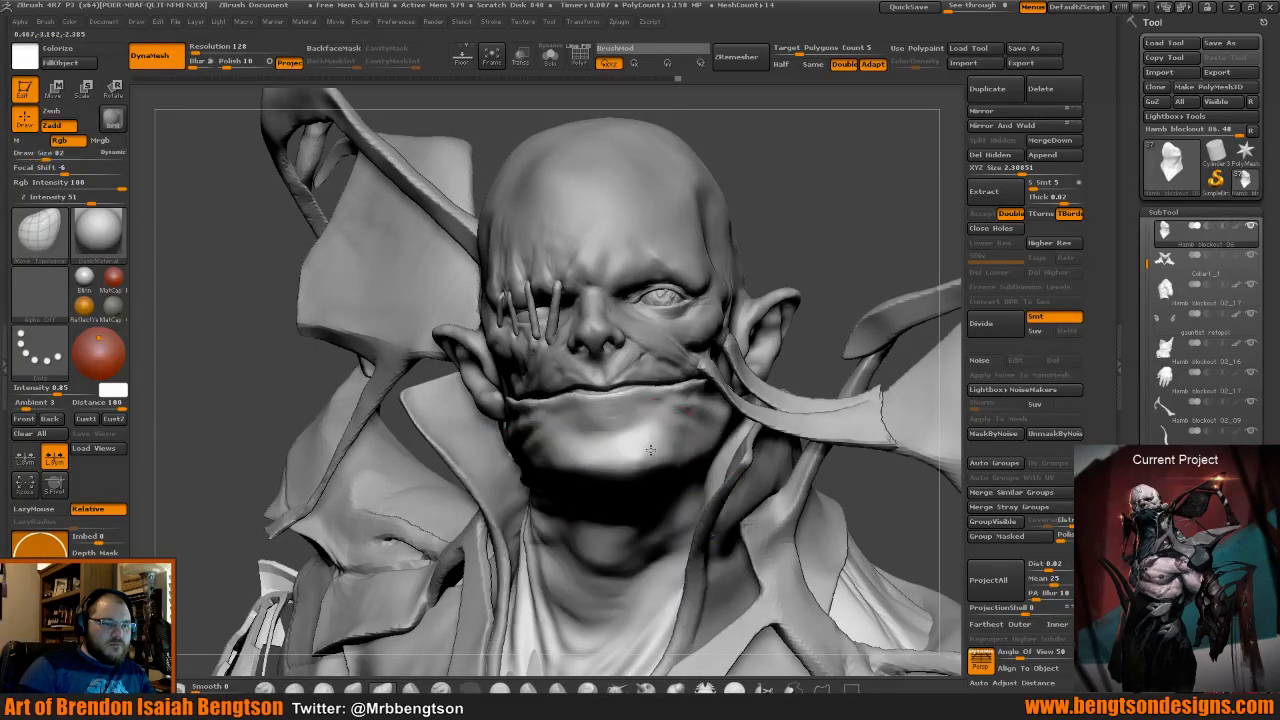
{"action": "left_click_drag", "start_coordinate": [671, 493], "coordinate": [677, 484]}
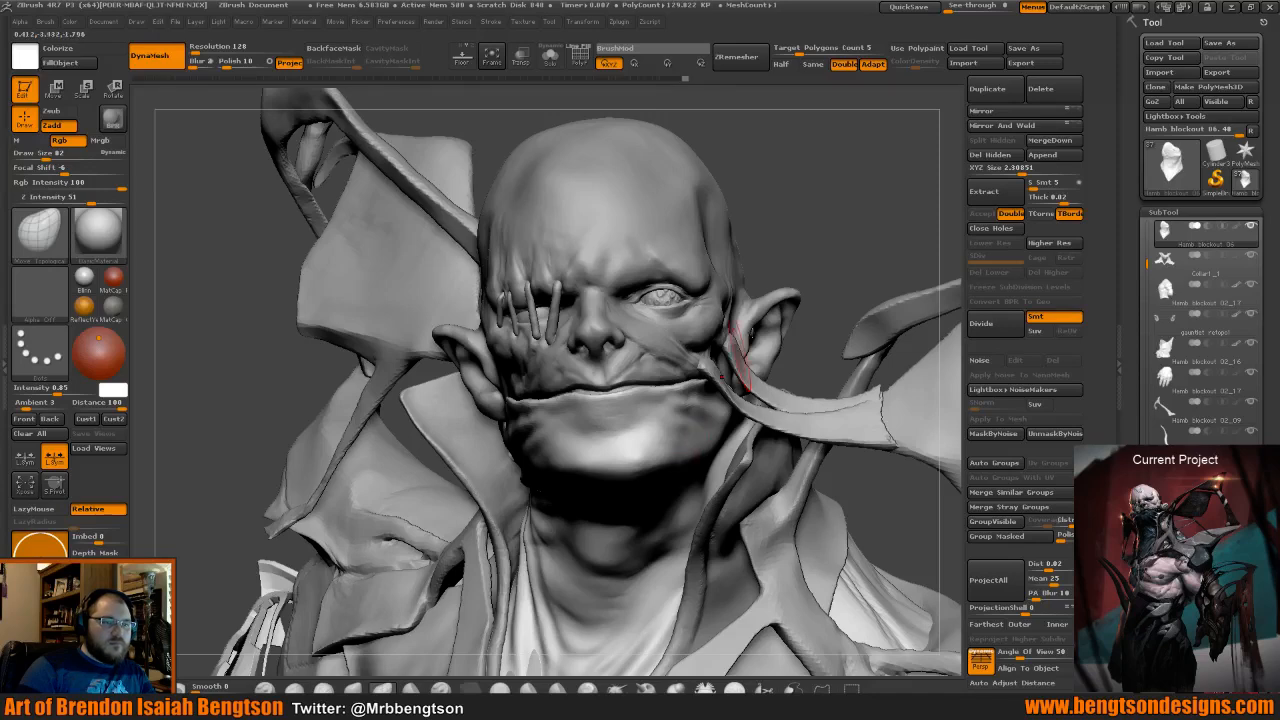
{"action": "mouse_move", "coordinate": [818, 269]}
{"action": "left_mouse_down"}
{"action": "mouse_move", "coordinate": [800, 266]}
{"action": "mouse_move", "coordinate": [820, 266]}
{"action": "mouse_move", "coordinate": [806, 248]}
{"action": "mouse_move", "coordinate": [792, 256]}
{"action": "left_mouse_up"}
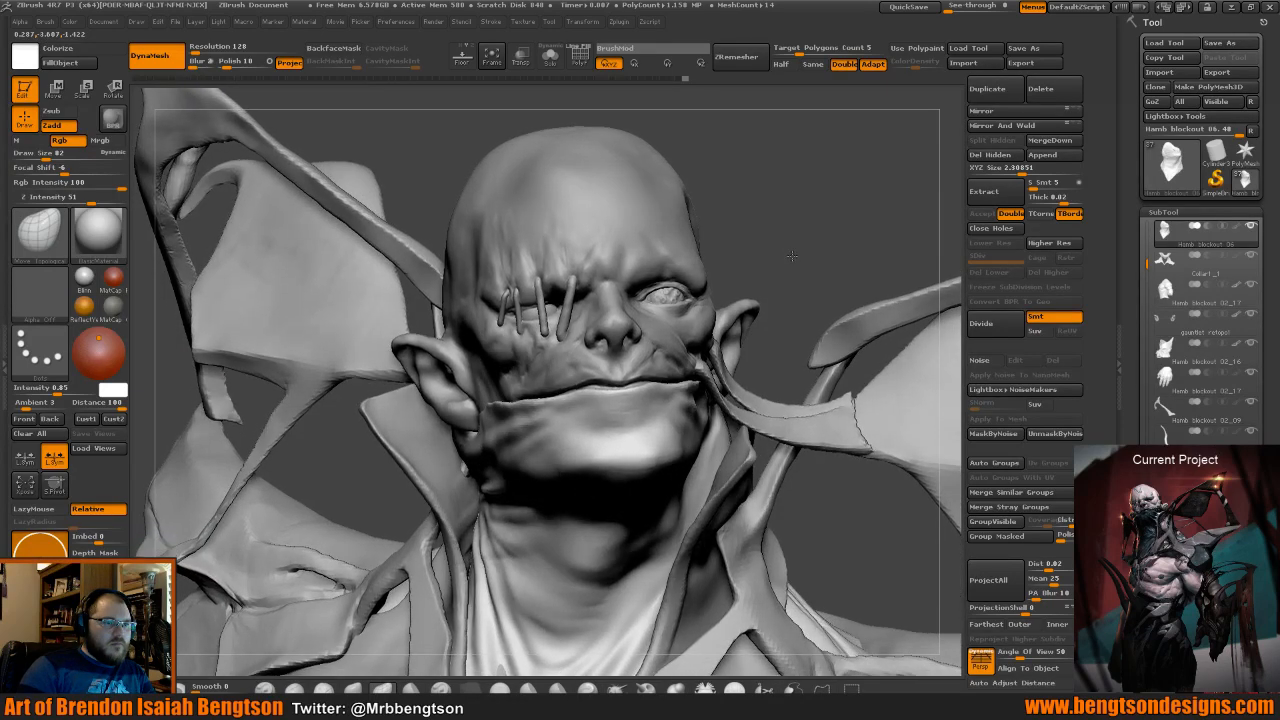
Switch to the Dam Standard brush, make the head the active subtool, and reduce the draw size to 20.
{"action": "key", "text": "b"}
{"action": "key", "text": "d"}
{"action": "key", "text": "s"}
{"action": "key", "text": "space"}
{"action": "mouse_move", "coordinate": [730, 213]}
{"action": "left_mouse_down"}
{"action": "mouse_move", "coordinate": [741, 233]}
{"action": "mouse_move", "coordinate": [771, 234]}
{"action": "mouse_move", "coordinate": [722, 306]}
{"action": "left_mouse_up"}
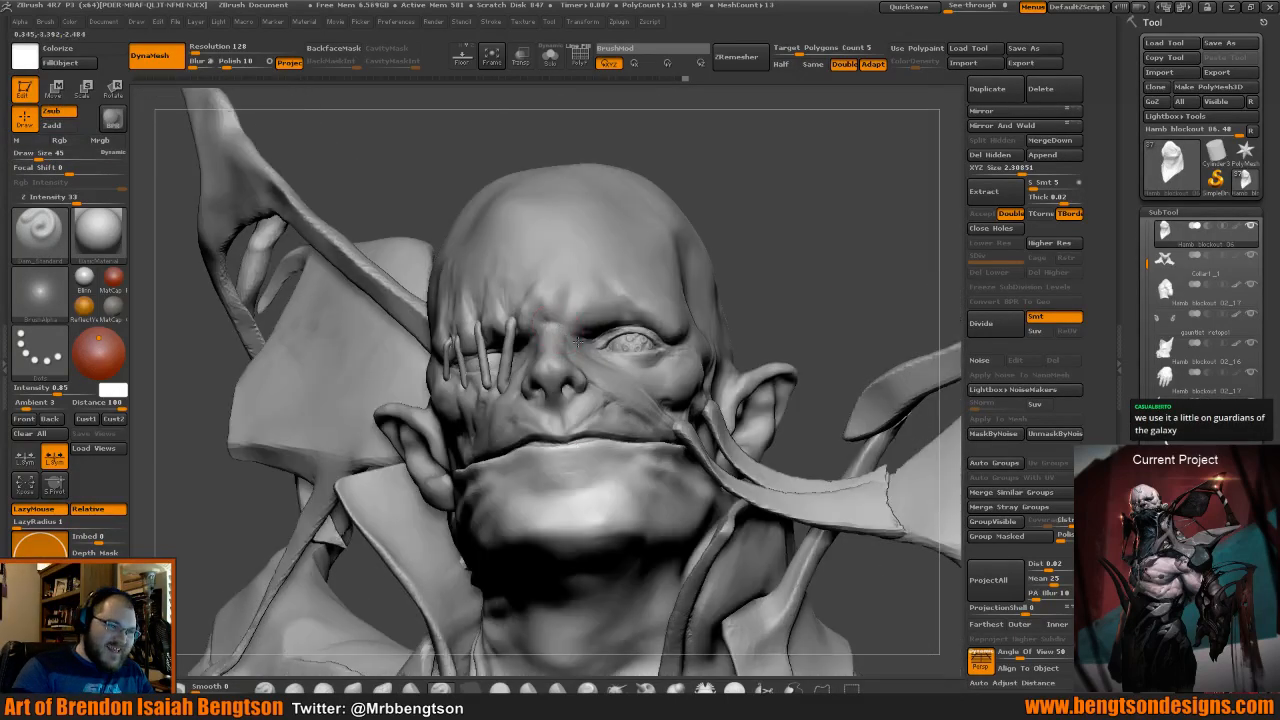
{"action": "left_click", "coordinate": [582, 285], "text": "alt"}
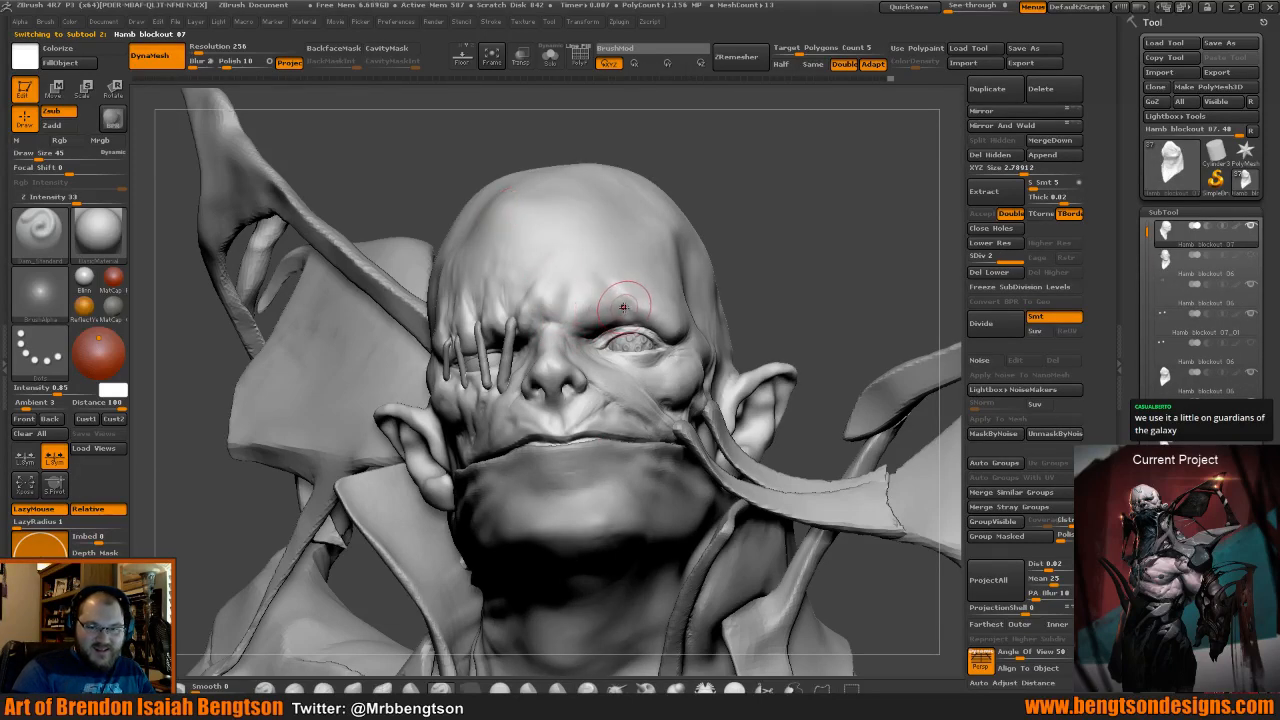
{"action": "key", "text": "space"}
{"action": "left_click_drag", "start_coordinate": [630, 304], "coordinate": [624, 303]}
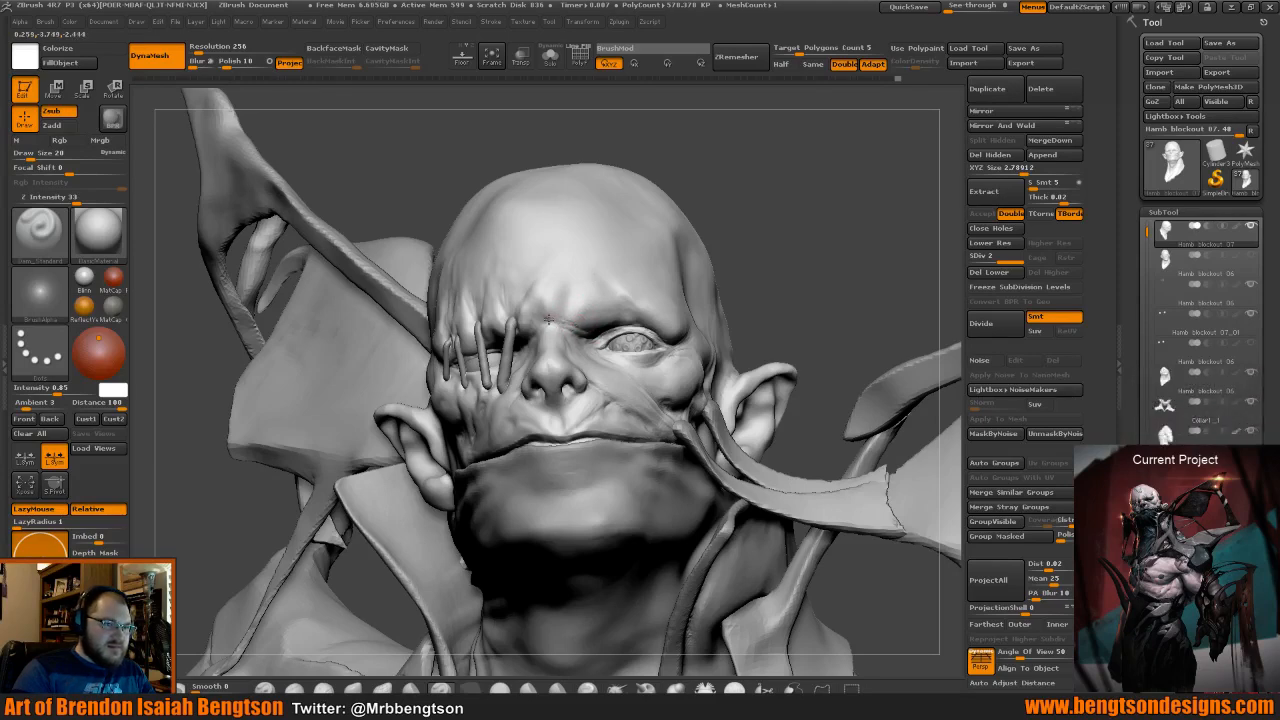
Build up and smooth the forms between the nose and cheek strap on the head with the Clay Buildup brush.
{"action": "left_click_drag", "start_coordinate": [796, 210], "coordinate": [612, 288]}
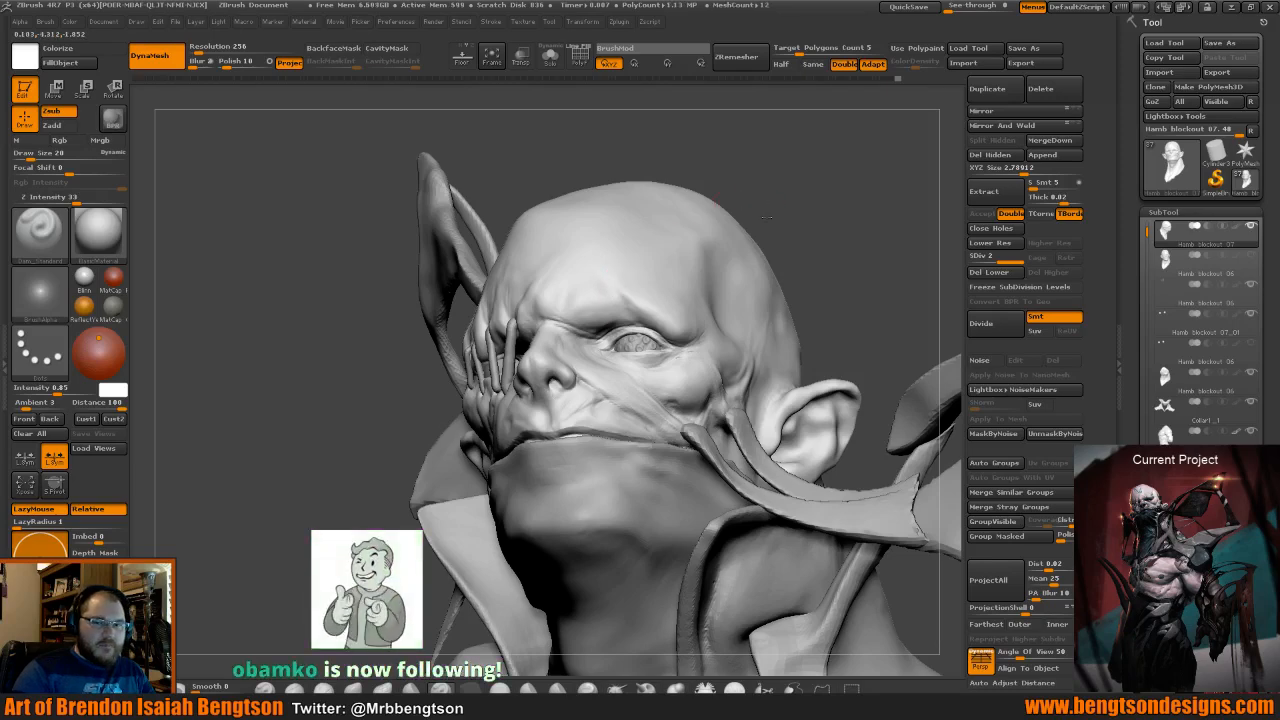
{"action": "mouse_move", "coordinate": [812, 213]}
{"action": "left_mouse_down", "text": "alt"}
{"action": "mouse_move", "coordinate": [768, 197]}
{"action": "mouse_move", "coordinate": [780, 209]}
{"action": "left_mouse_up", "text": "alt"}
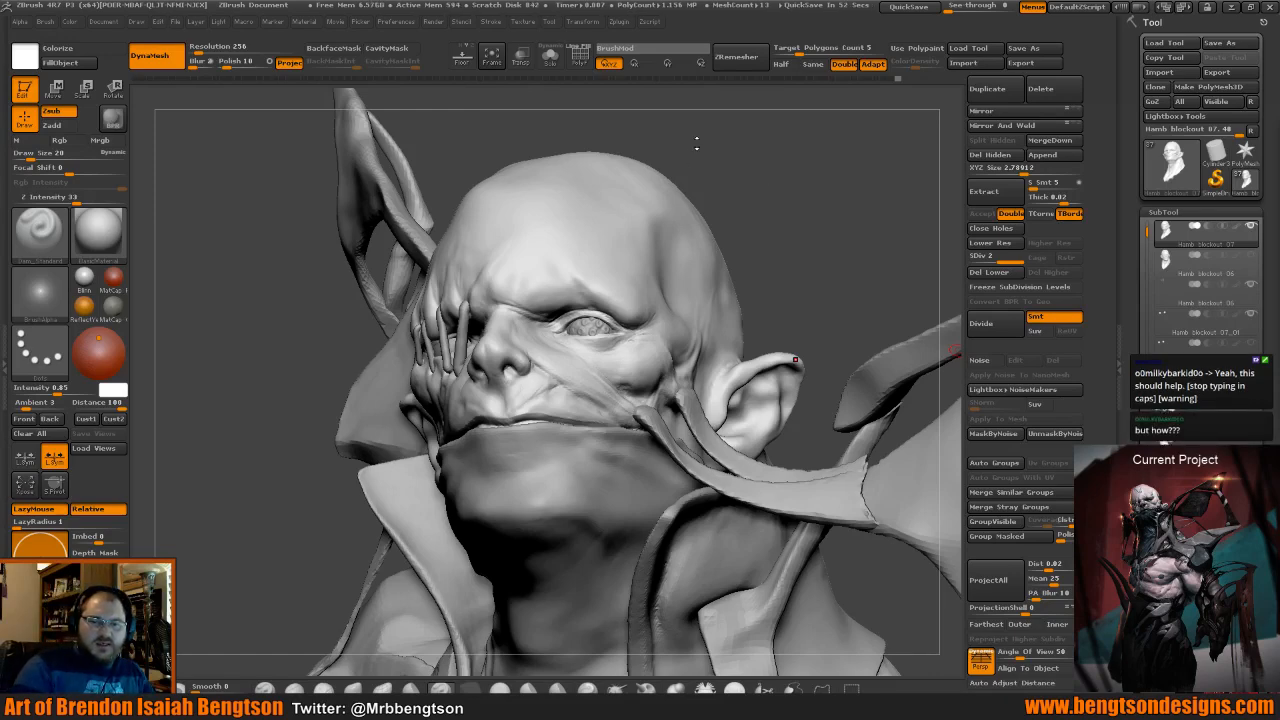
{"action": "left_click_drag", "start_coordinate": [796, 233], "coordinate": [799, 260]}
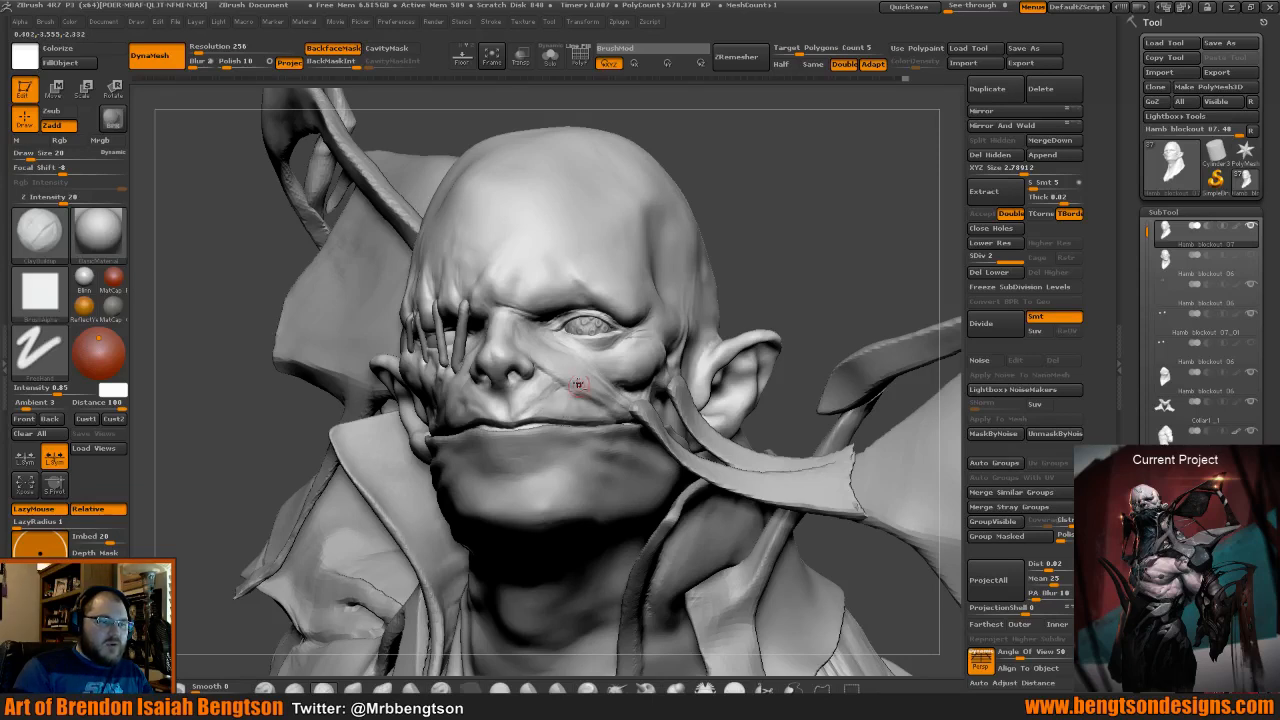
{"action": "key", "text": "shift"}
{"action": "mouse_move", "coordinate": [766, 191]}
{"action": "left_mouse_down"}
{"action": "mouse_move", "coordinate": [778, 247]}
{"action": "mouse_move", "coordinate": [700, 243]}
{"action": "left_mouse_up"}
Carve the crease beside the nostril on the open-eye side with Dam Standard.
{"action": "key", "text": "b"}
{"action": "key", "text": "d"}
{"action": "key", "text": "s"}
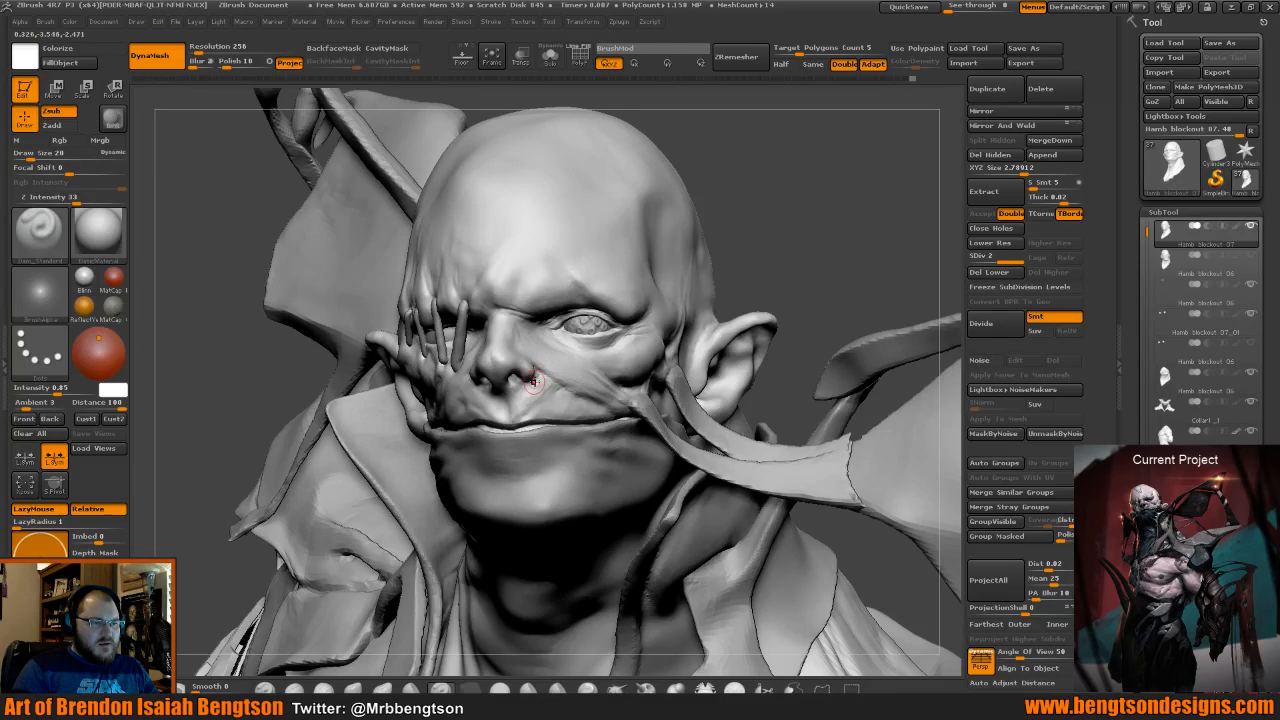
{"action": "left_click_drag", "start_coordinate": [794, 221], "coordinate": [764, 222]}
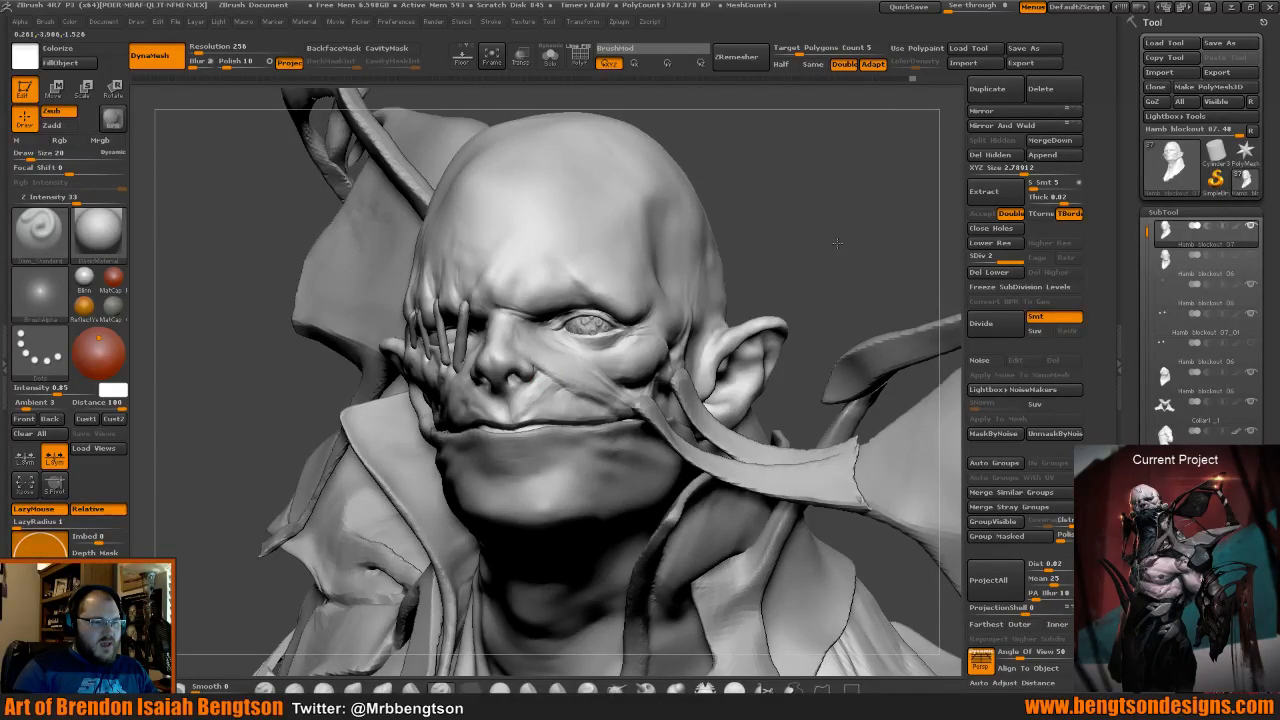
Build up the area beneath the nose and above the upper lip with Clay Buildup.
{"action": "left_click_drag", "start_coordinate": [838, 243], "coordinate": [862, 228]}
{"action": "key", "text": "b"}
{"action": "key", "text": "c"}
{"action": "key", "text": "b"}
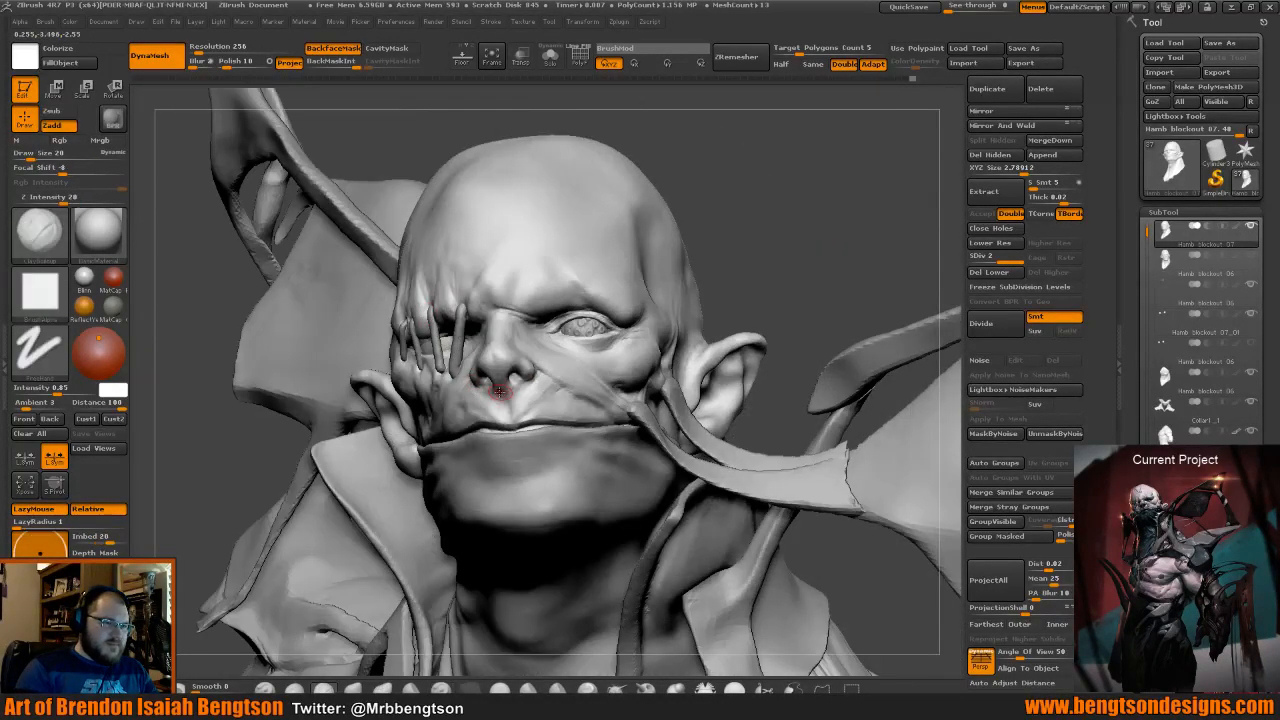
{"action": "mouse_move", "coordinate": [717, 246]}
{"action": "left_mouse_down"}
{"action": "mouse_move", "coordinate": [749, 223]}
{"action": "mouse_move", "coordinate": [747, 184]}
{"action": "left_mouse_up"}
{"action": "key", "text": "space"}
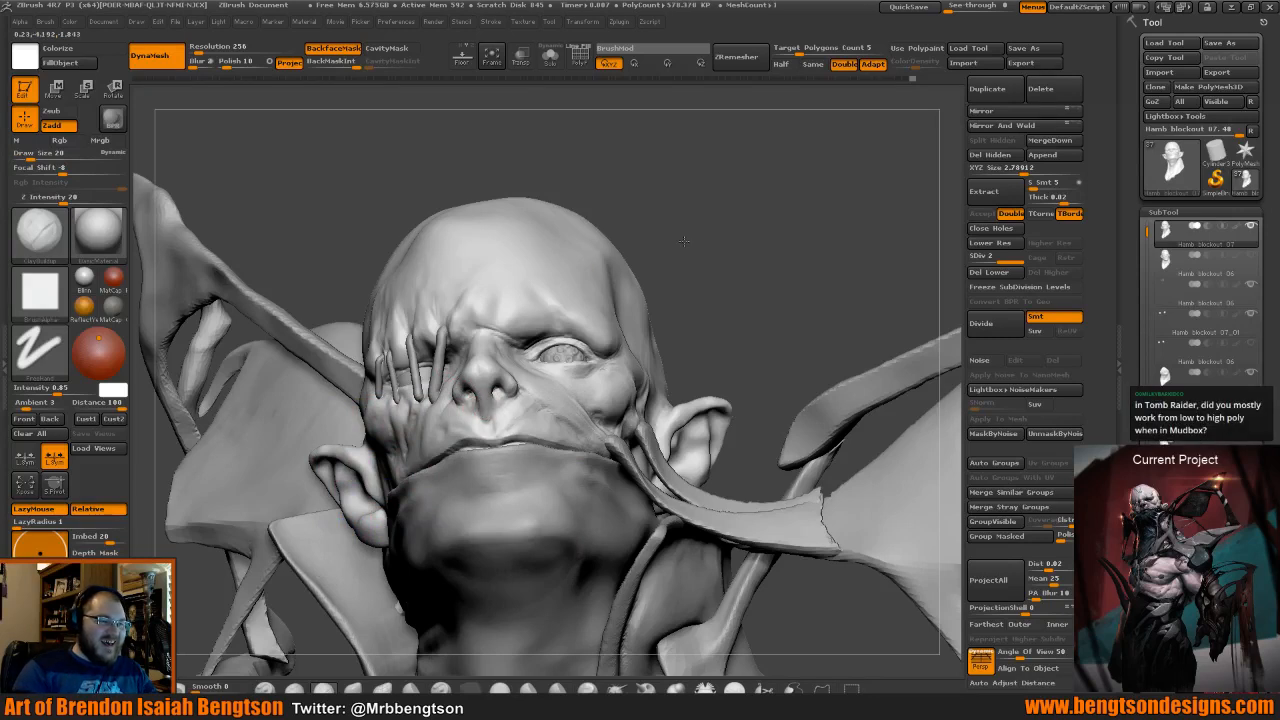
{"action": "left_click_drag", "start_coordinate": [685, 238], "coordinate": [663, 251]}
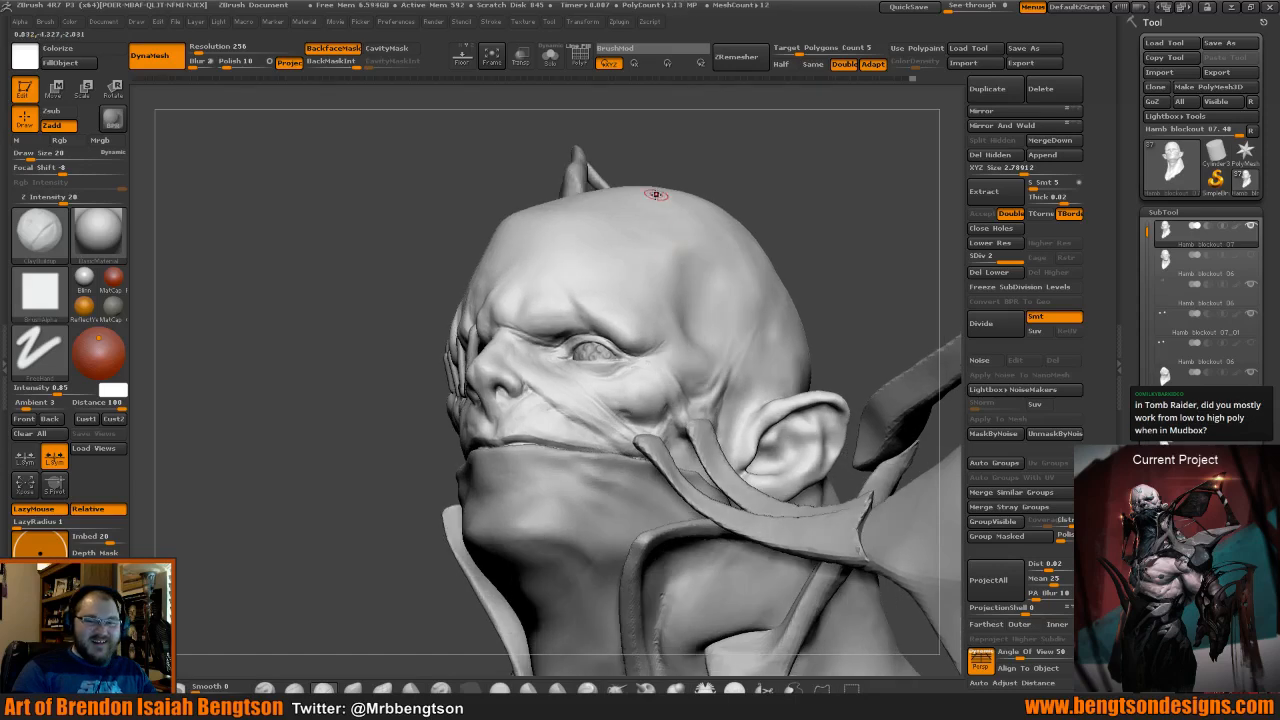
{"action": "left_click_drag", "start_coordinate": [748, 163], "coordinate": [755, 180]}
Define the nostril wing and its crease on the stitched-eye side with Dam Standard.
{"action": "key", "text": "b"}
{"action": "key", "text": "d"}
{"action": "key", "text": "s"}
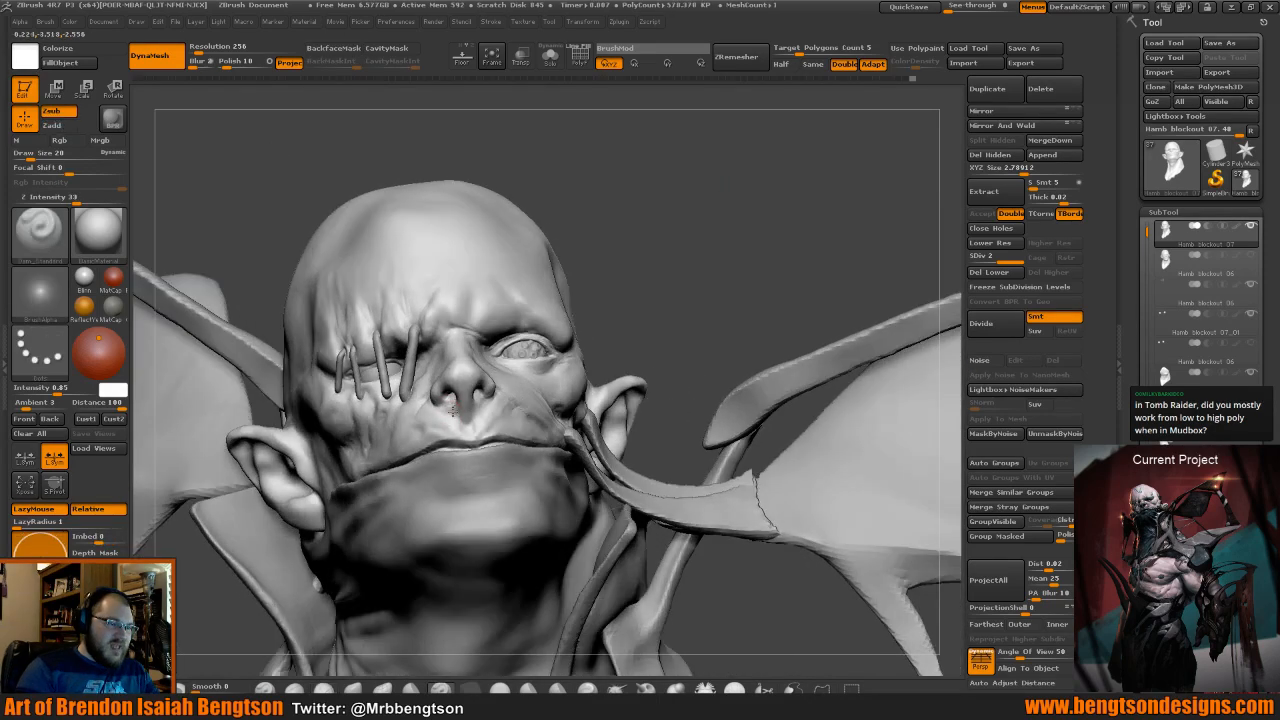
{"action": "left_click_drag", "start_coordinate": [620, 271], "coordinate": [599, 282]}
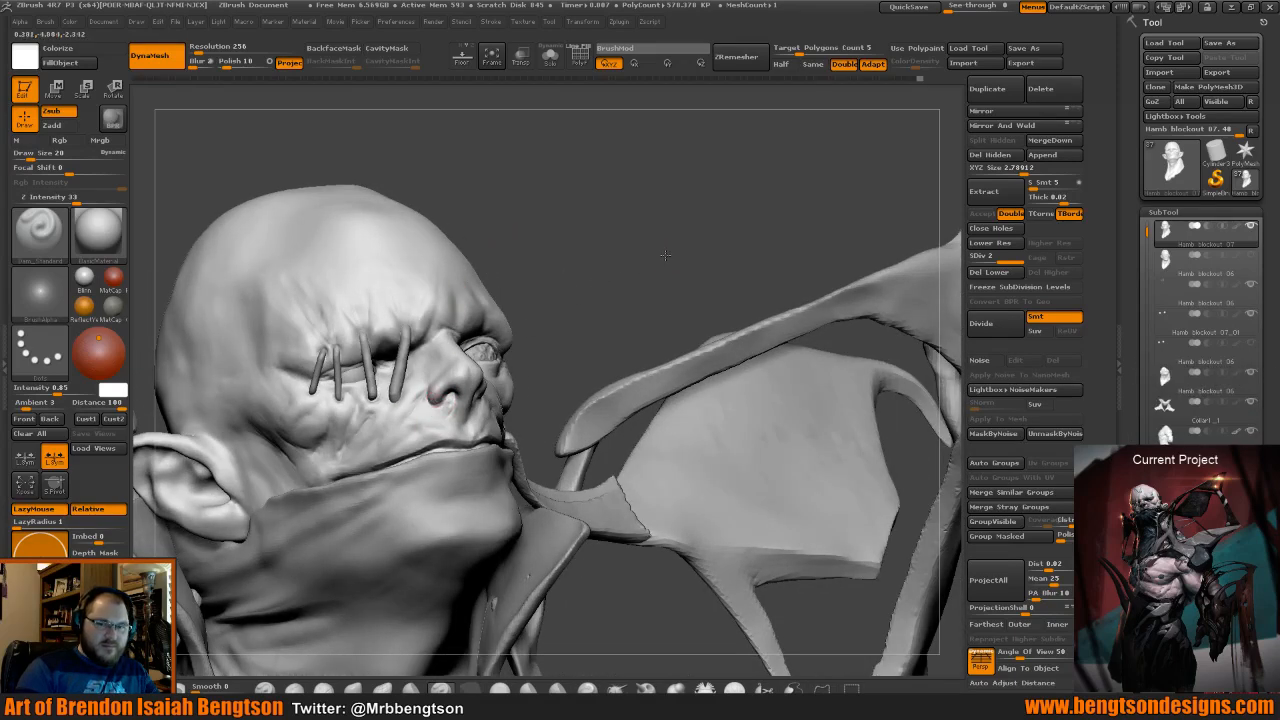
{"action": "left_click_drag", "start_coordinate": [660, 252], "coordinate": [658, 259]}
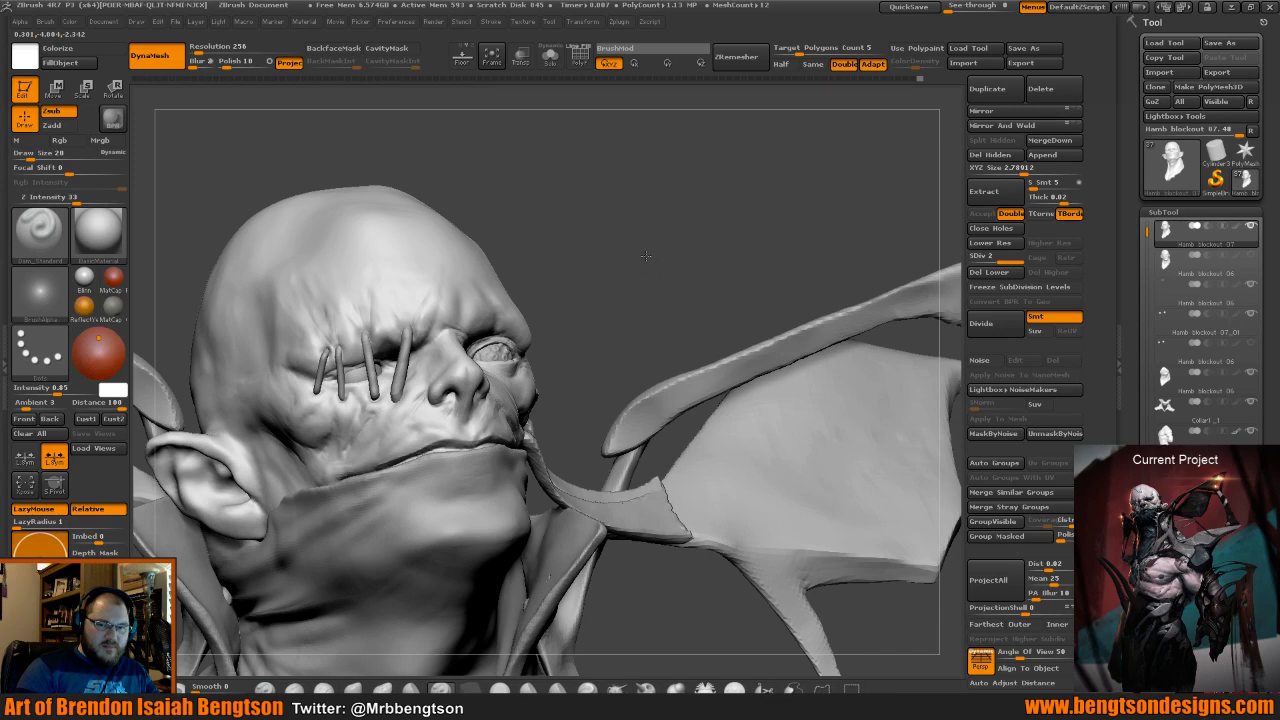
{"action": "mouse_move", "coordinate": [646, 257]}
{"action": "left_mouse_down"}
{"action": "mouse_move", "coordinate": [631, 253]}
{"action": "mouse_move", "coordinate": [662, 242]}
{"action": "mouse_move", "coordinate": [660, 255]}
{"action": "left_mouse_up"}
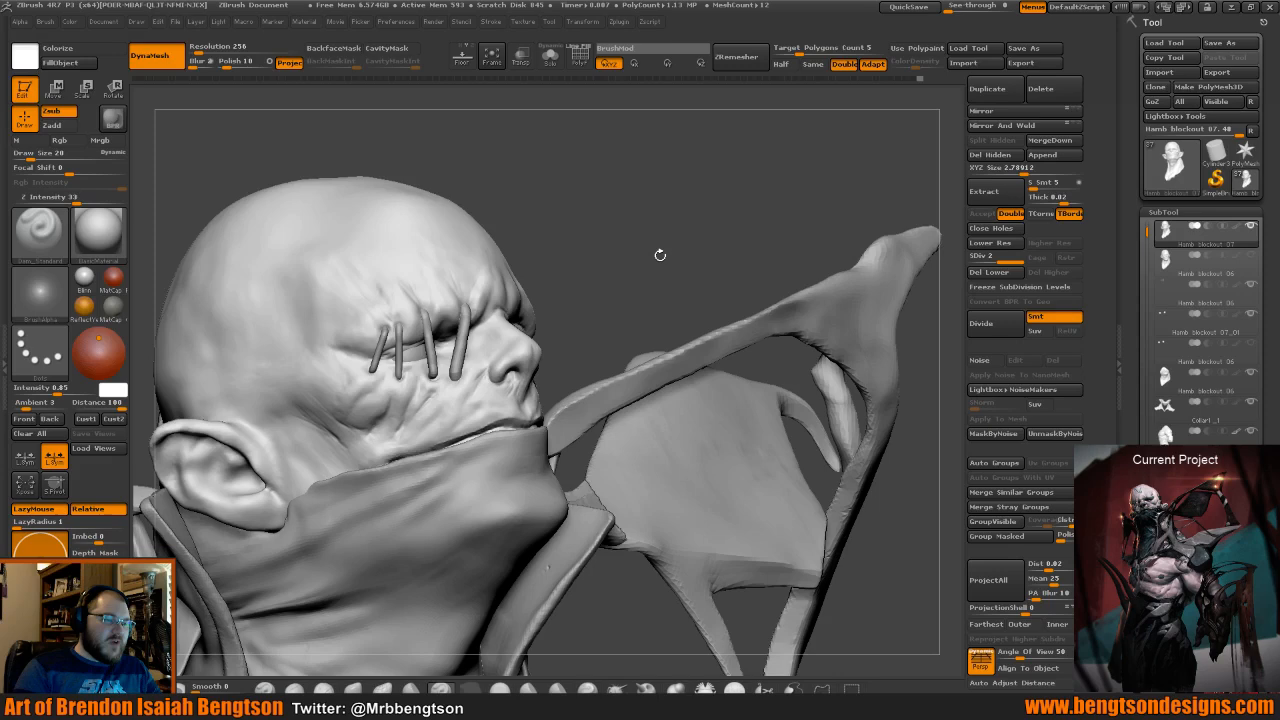
{"action": "left_click_drag", "start_coordinate": [660, 255], "coordinate": [633, 215]}
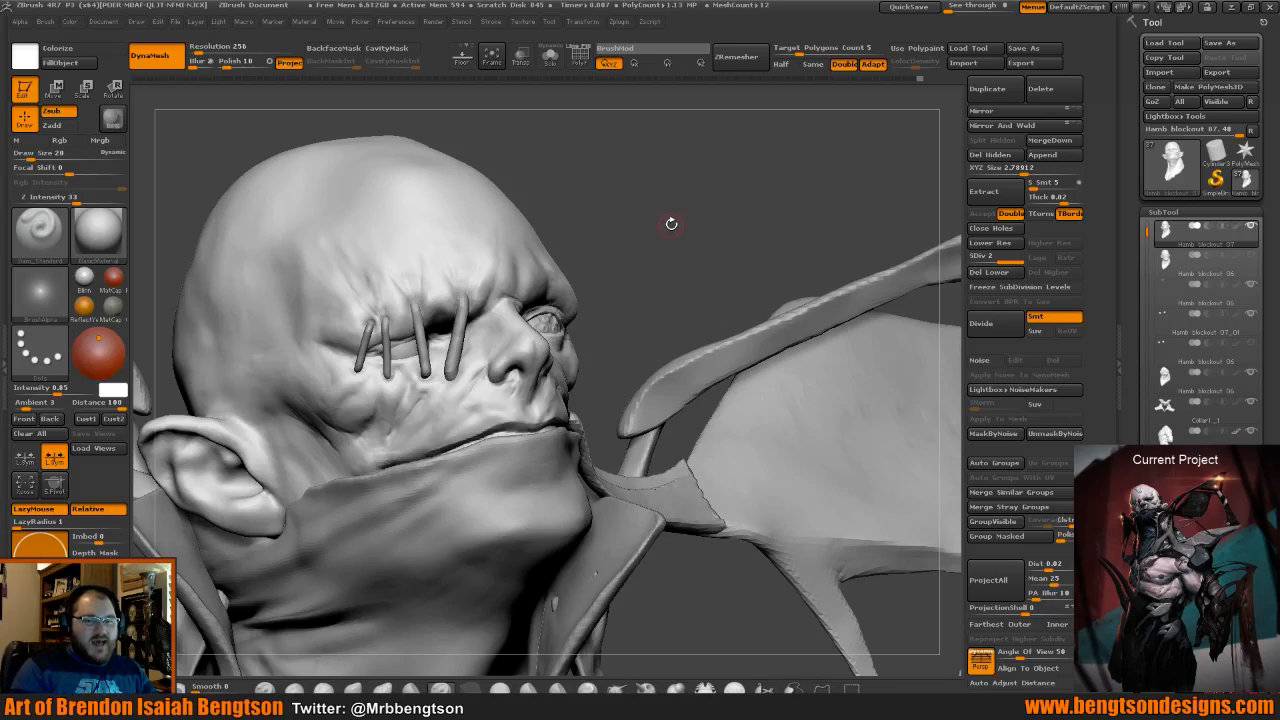
Carve and deepen the nostril openings on both sides with Dam Standard, working from low angles beneath the nose.
{"action": "left_click_drag", "start_coordinate": [669, 243], "coordinate": [513, 378]}
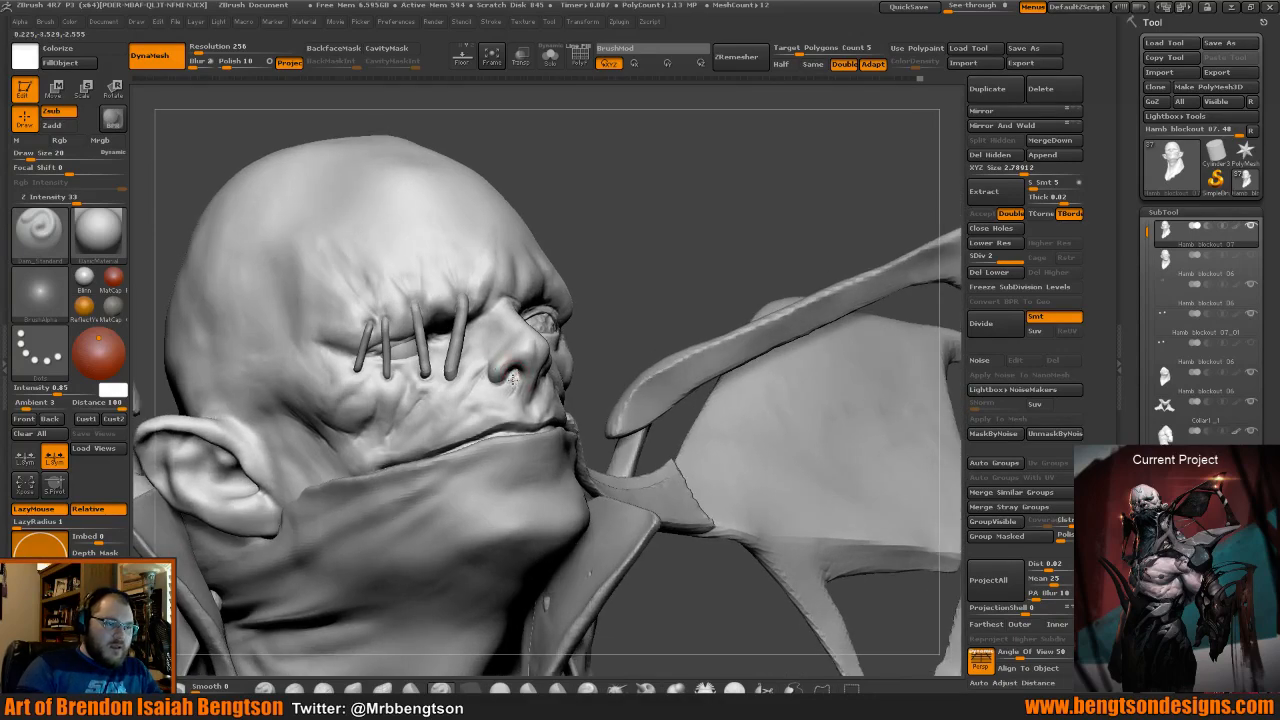
{"action": "mouse_move", "coordinate": [663, 269]}
{"action": "left_mouse_down"}
{"action": "mouse_move", "coordinate": [634, 265]}
{"action": "mouse_move", "coordinate": [547, 378]}
{"action": "left_mouse_up"}
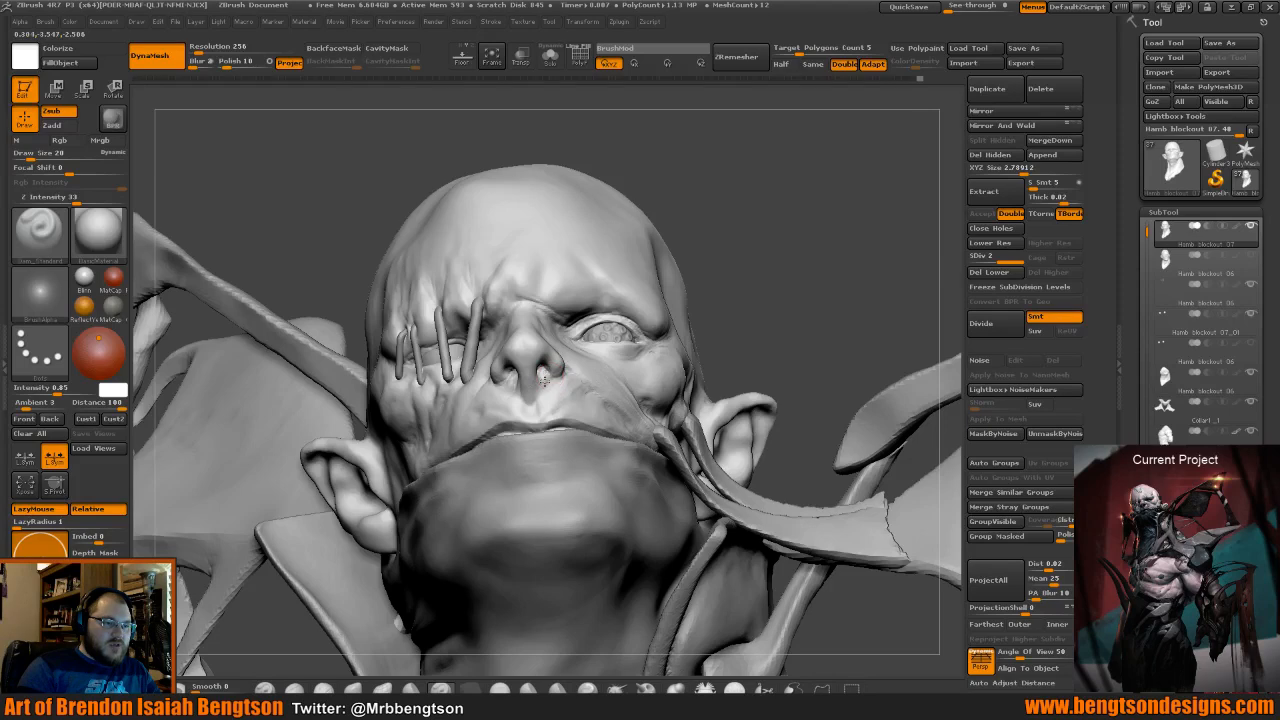
{"action": "mouse_move", "coordinate": [751, 251]}
{"action": "left_mouse_down"}
{"action": "mouse_move", "coordinate": [658, 276]}
{"action": "mouse_move", "coordinate": [544, 378]}
{"action": "left_mouse_up"}
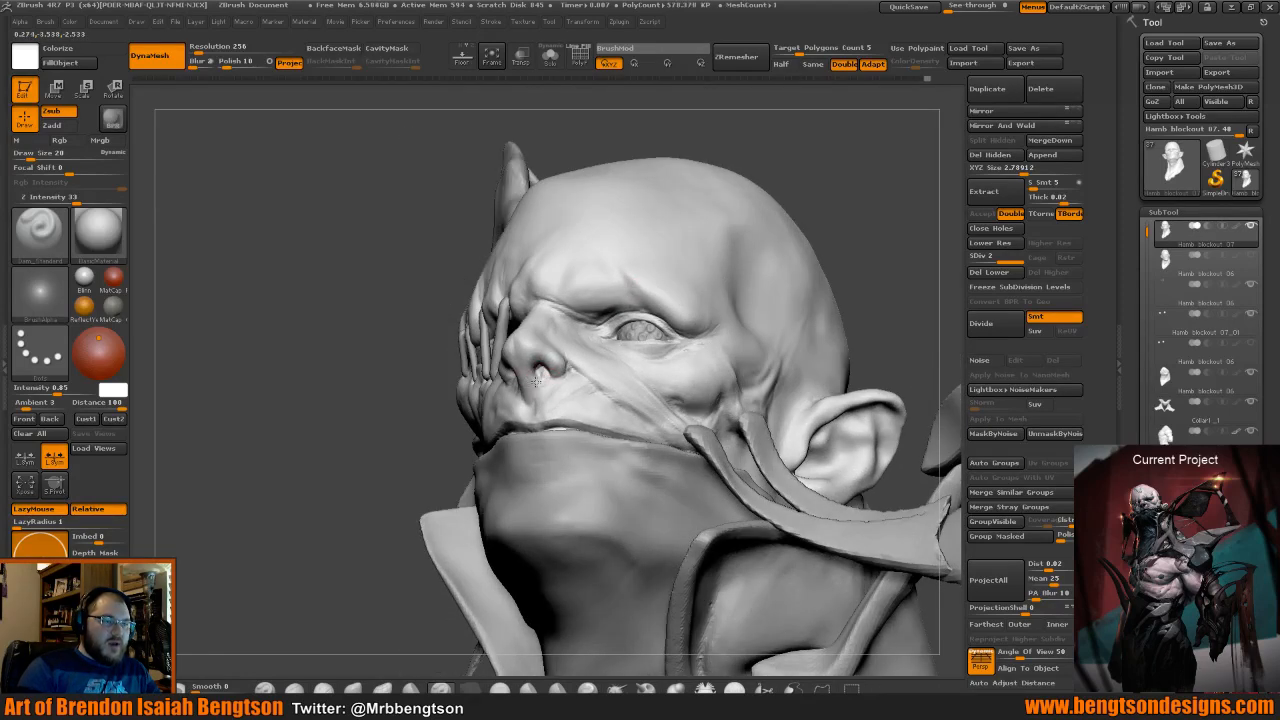
{"action": "left_click_drag", "start_coordinate": [397, 289], "coordinate": [434, 302]}
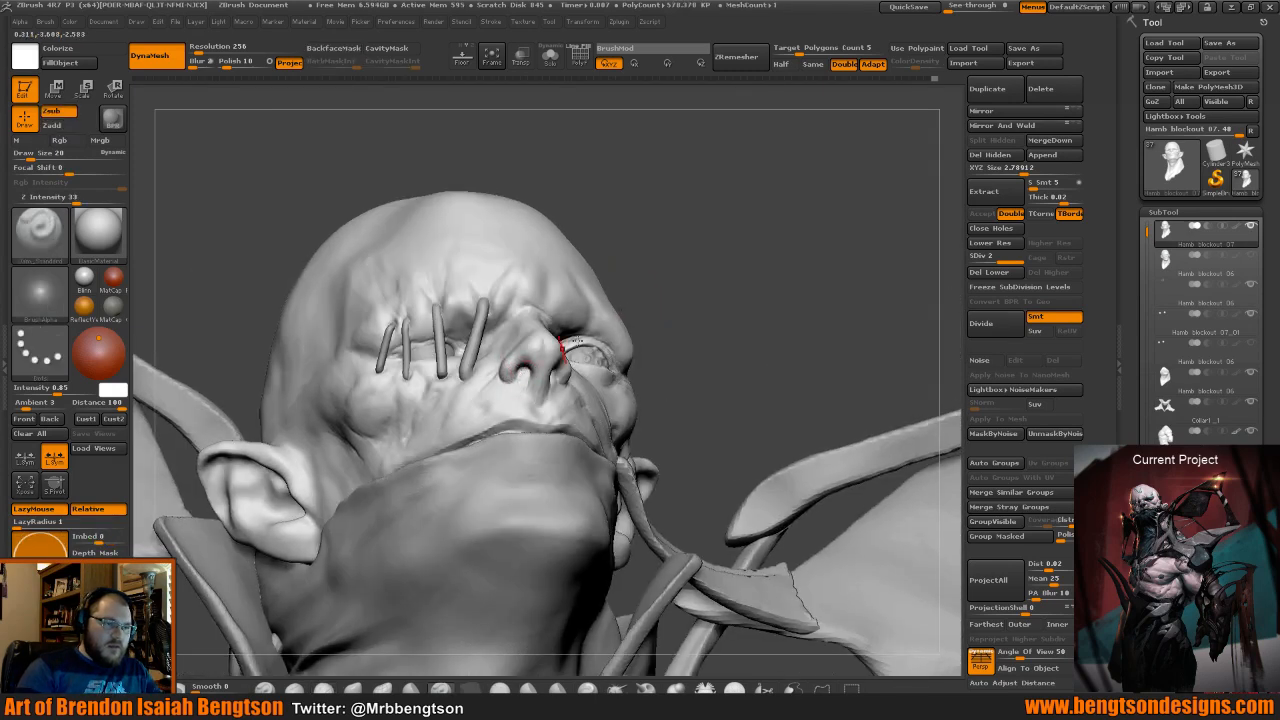
{"action": "left_click_drag", "start_coordinate": [708, 318], "coordinate": [637, 283]}
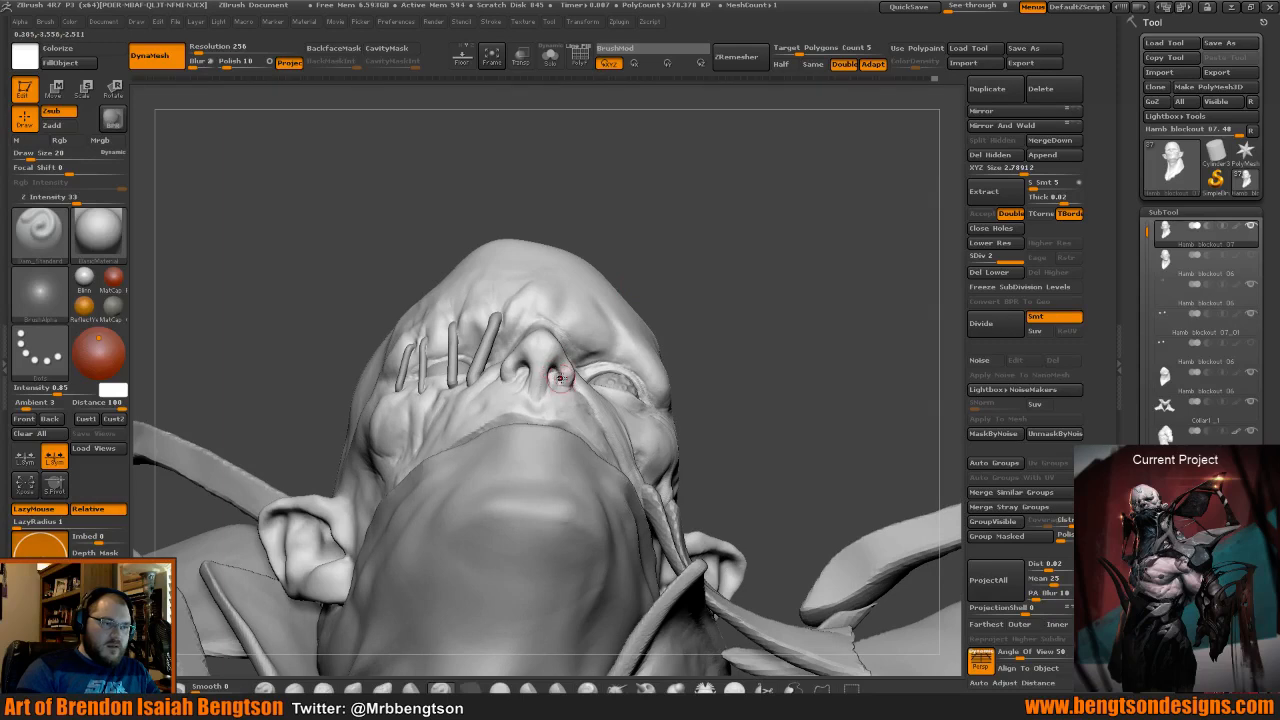
{"action": "left_click_drag", "start_coordinate": [660, 258], "coordinate": [545, 264]}
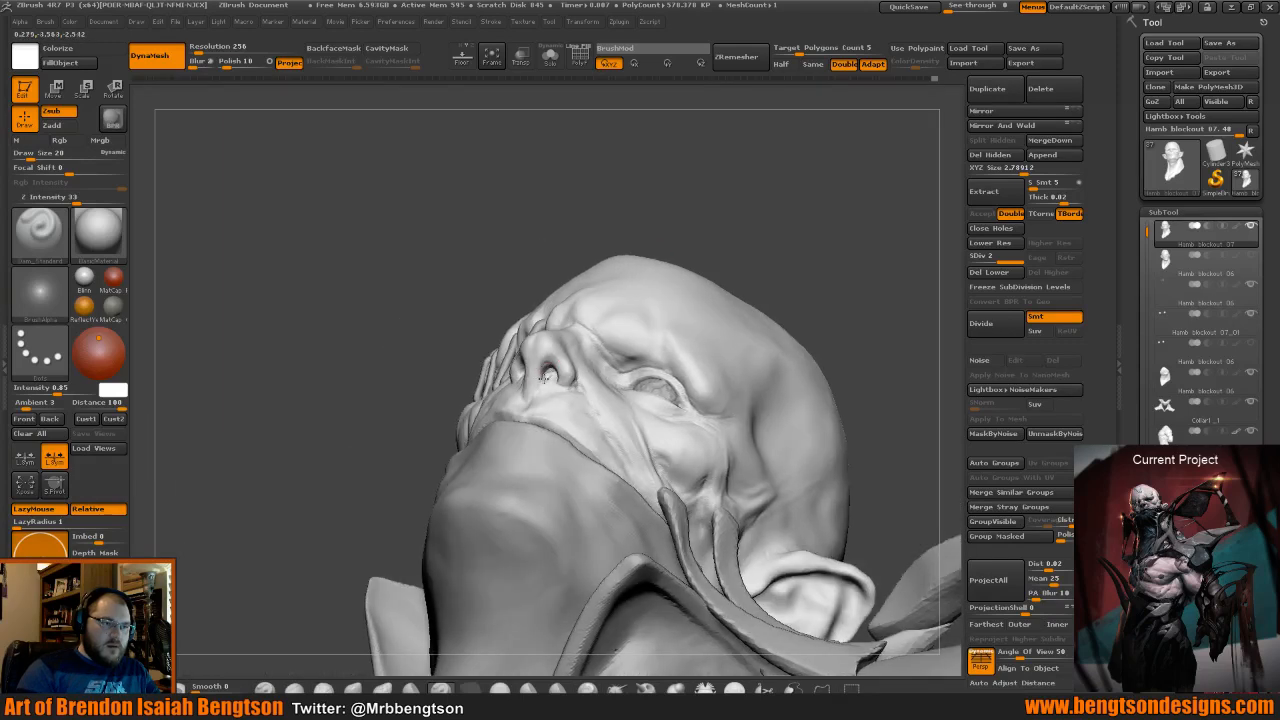
{"action": "left_click_drag", "start_coordinate": [595, 225], "coordinate": [586, 189]}
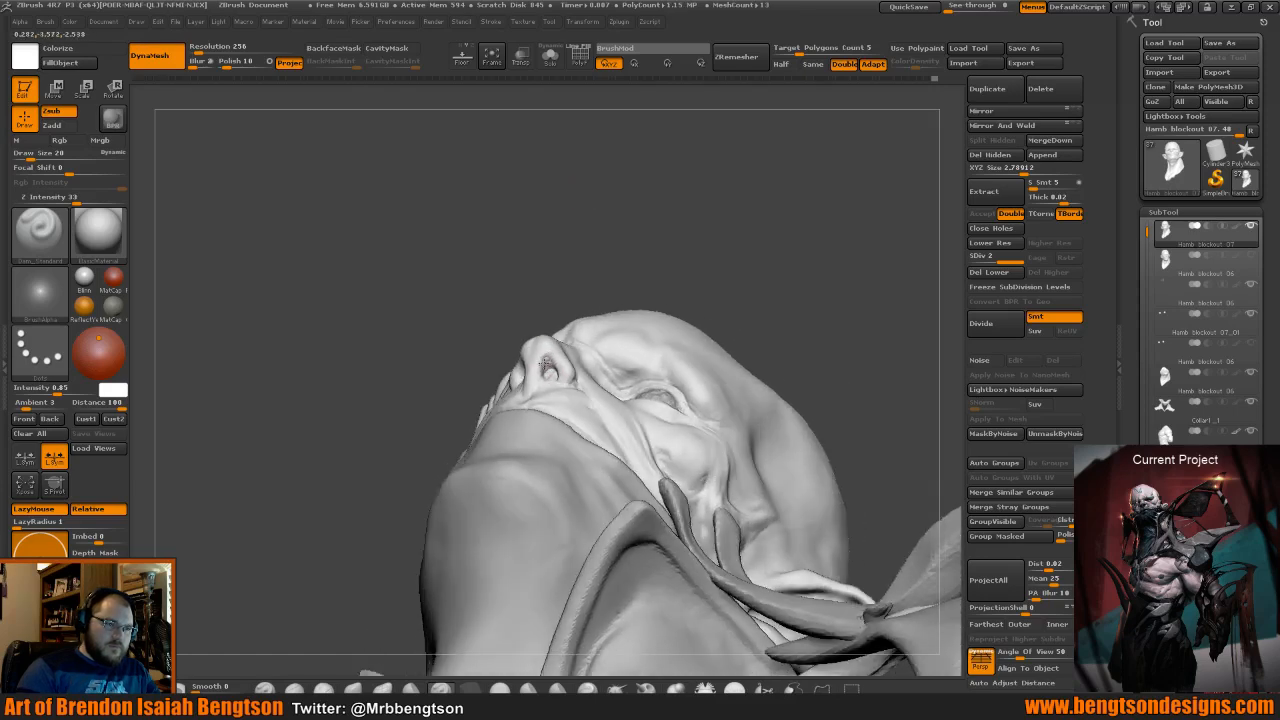
{"action": "left_click_drag", "start_coordinate": [545, 366], "coordinate": [544, 361]}
Build up the nostril rim on the open-eye side with Clay Buildup at draw size 14.
{"action": "left_click_drag", "start_coordinate": [580, 264], "coordinate": [595, 326]}
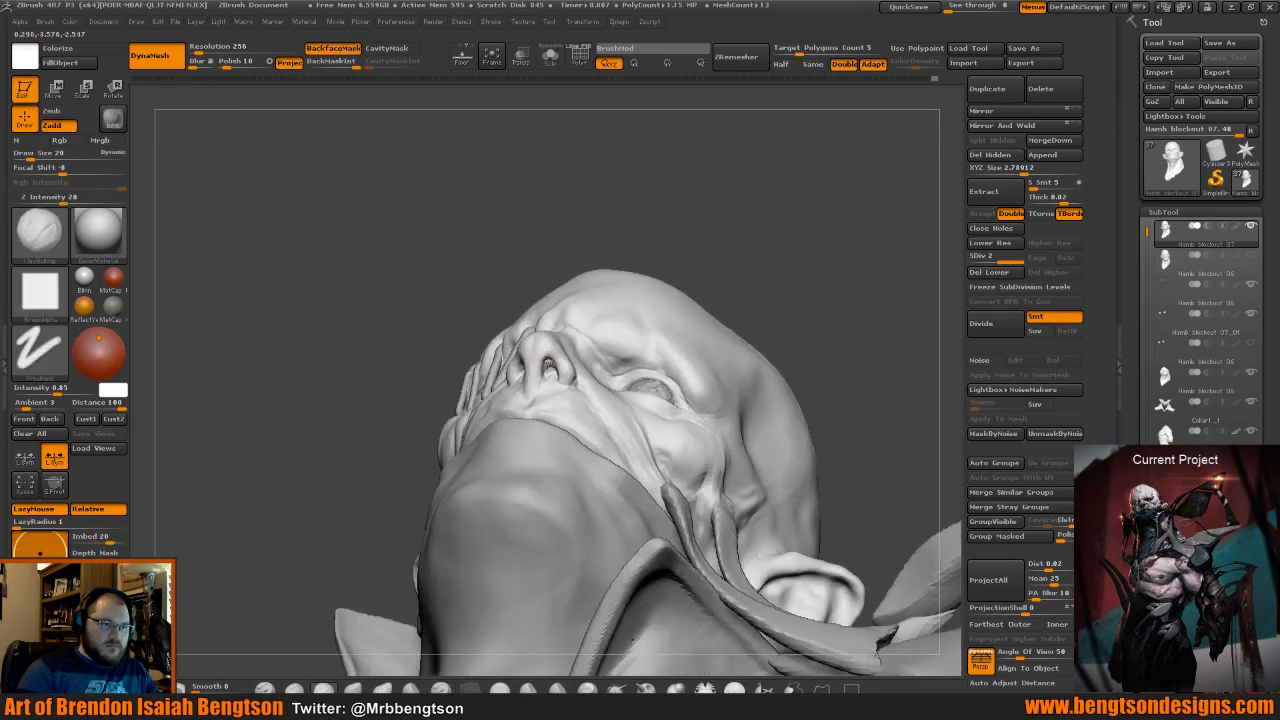
{"action": "key", "text": "space"}
{"action": "left_click_drag", "start_coordinate": [551, 352], "coordinate": [550, 353]}
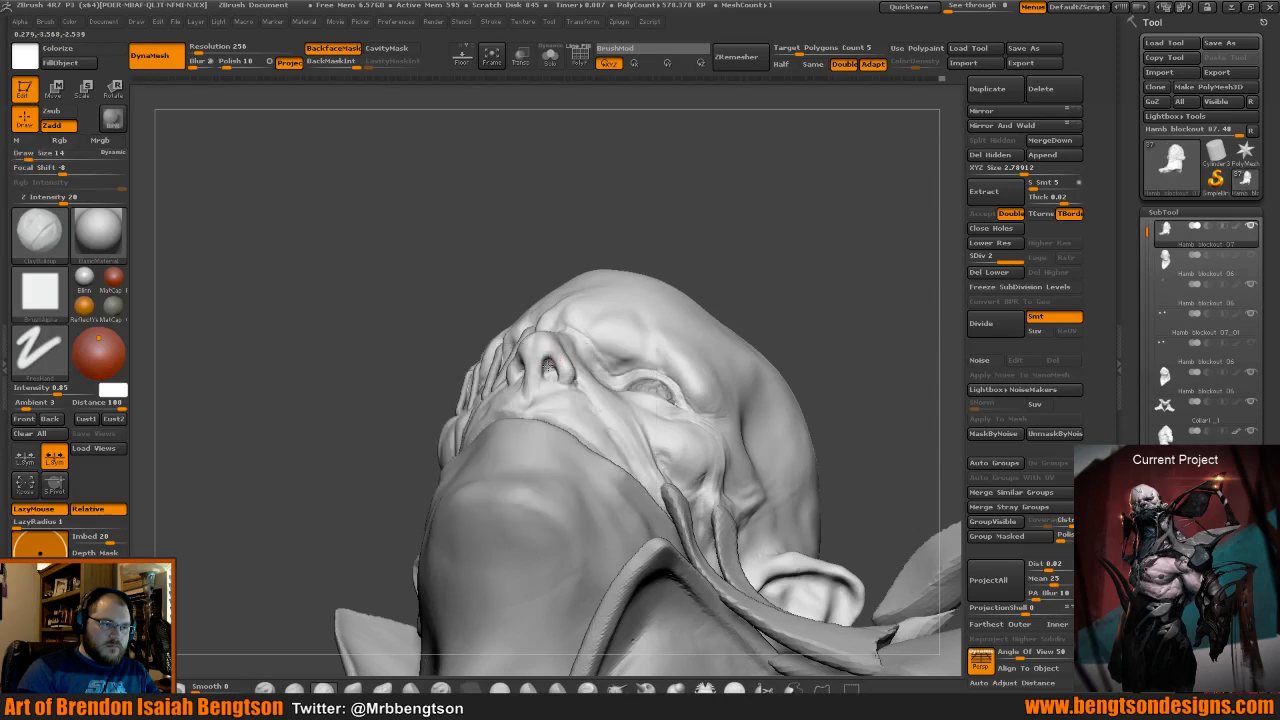
{"action": "left_click_drag", "start_coordinate": [640, 200], "coordinate": [550, 332]}
Refine the underside of the nostril on the stitched-eye side with Dam Standard and Clay Buildup.
{"action": "key", "text": "b"}
{"action": "key", "text": "d"}
{"action": "key", "text": "s"}
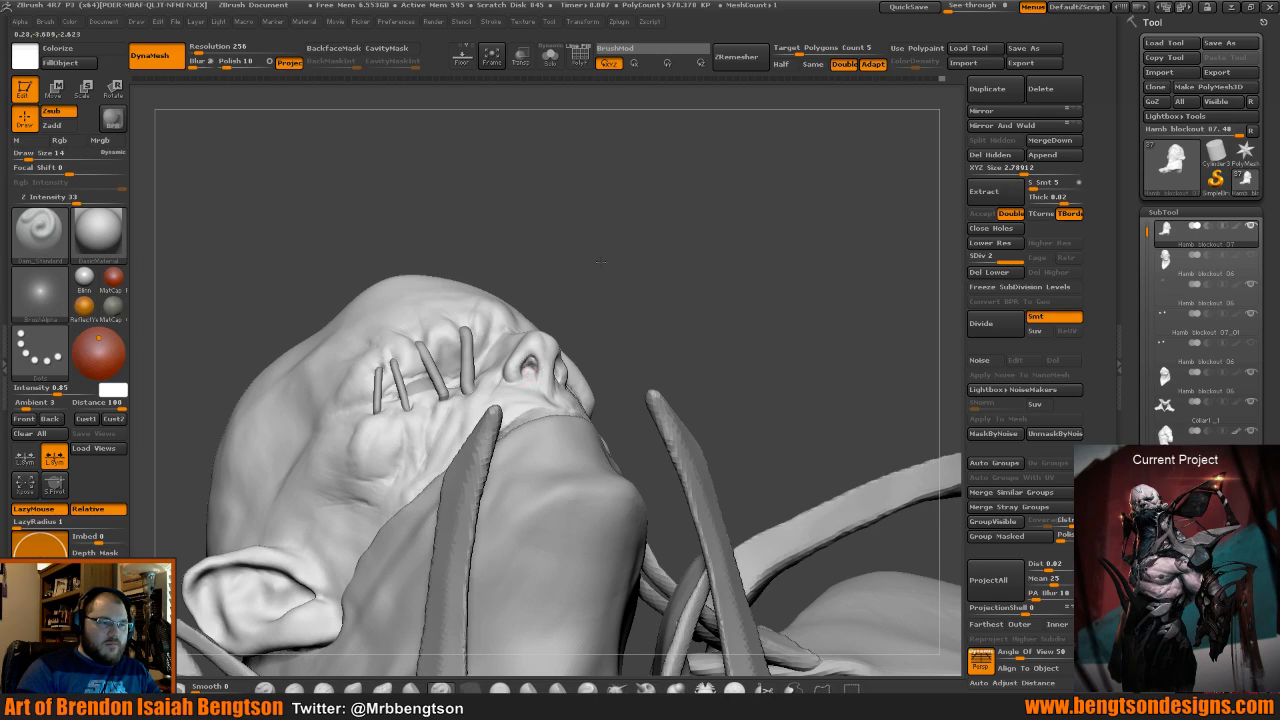
{"action": "mouse_move", "coordinate": [590, 255]}
{"action": "left_mouse_down"}
{"action": "mouse_move", "coordinate": [598, 277]}
{"action": "mouse_move", "coordinate": [600, 263]}
{"action": "mouse_move", "coordinate": [523, 286]}
{"action": "left_mouse_up"}
{"action": "key", "text": "b"}
{"action": "key", "text": "c"}
{"action": "key", "text": "b"}
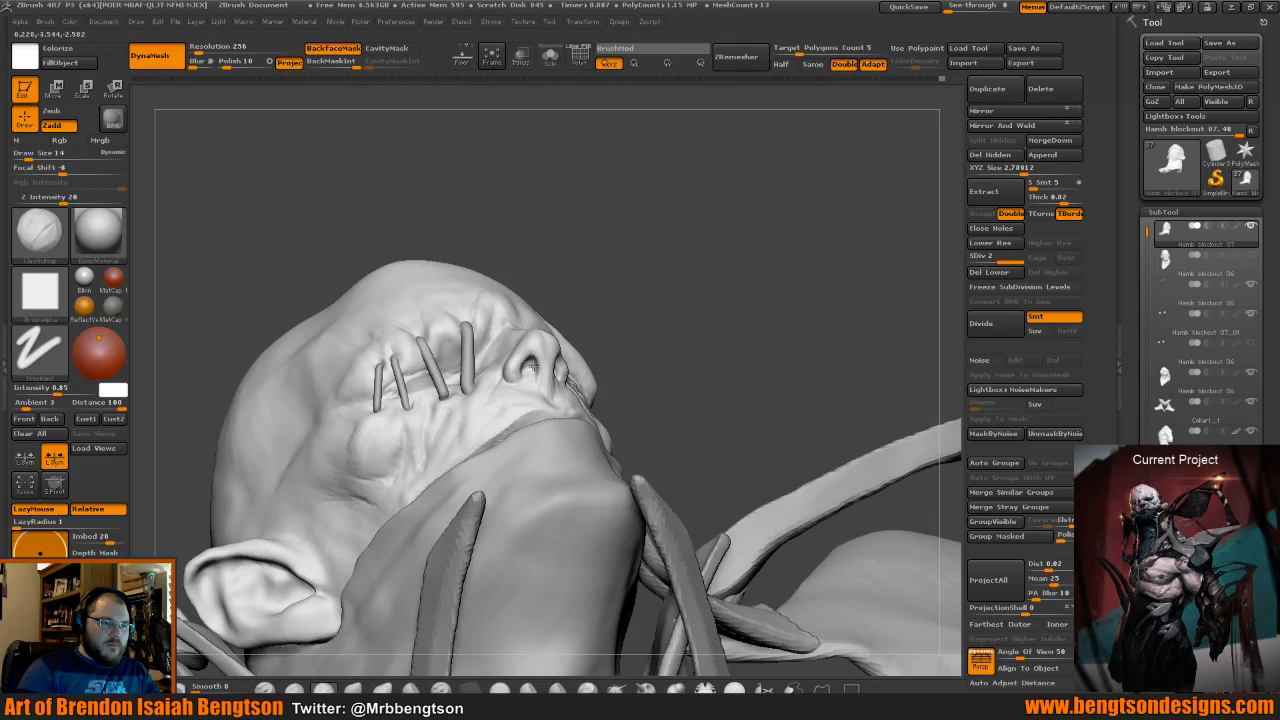
{"action": "mouse_move", "coordinate": [640, 260]}
{"action": "left_mouse_down"}
{"action": "mouse_move", "coordinate": [600, 235]}
{"action": "mouse_move", "coordinate": [610, 225]}
{"action": "mouse_move", "coordinate": [545, 230]}
{"action": "mouse_move", "coordinate": [584, 358]}
{"action": "mouse_move", "coordinate": [409, 346]}
{"action": "mouse_move", "coordinate": [369, 289]}
{"action": "left_mouse_up"}
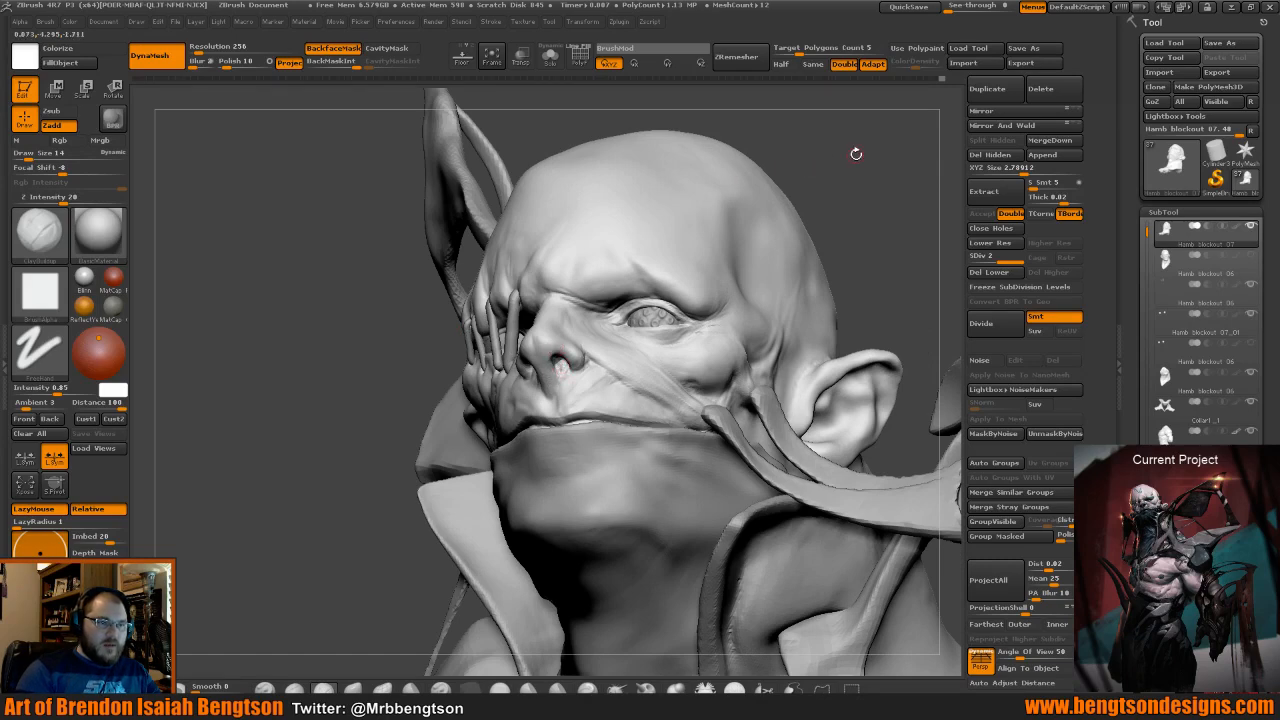
Carve the crease beneath the open eye's lower lid with Dam Standard.
{"action": "mouse_move", "coordinate": [856, 154]}
{"action": "left_mouse_down"}
{"action": "mouse_move", "coordinate": [831, 195]}
{"action": "mouse_move", "coordinate": [737, 143]}
{"action": "mouse_move", "coordinate": [710, 238]}
{"action": "left_mouse_up"}
{"action": "key", "text": "b"}
{"action": "key", "text": "d"}
{"action": "key", "text": "s"}
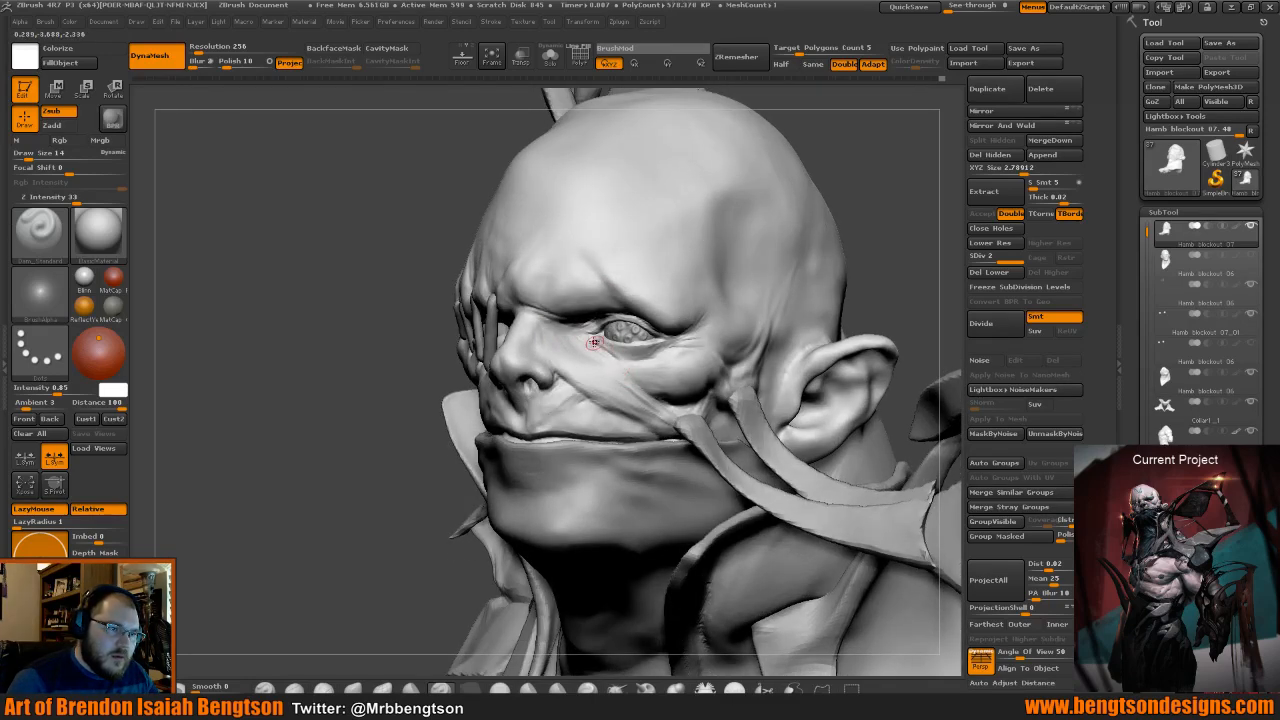
{"action": "left_click_drag", "start_coordinate": [443, 209], "coordinate": [575, 375]}
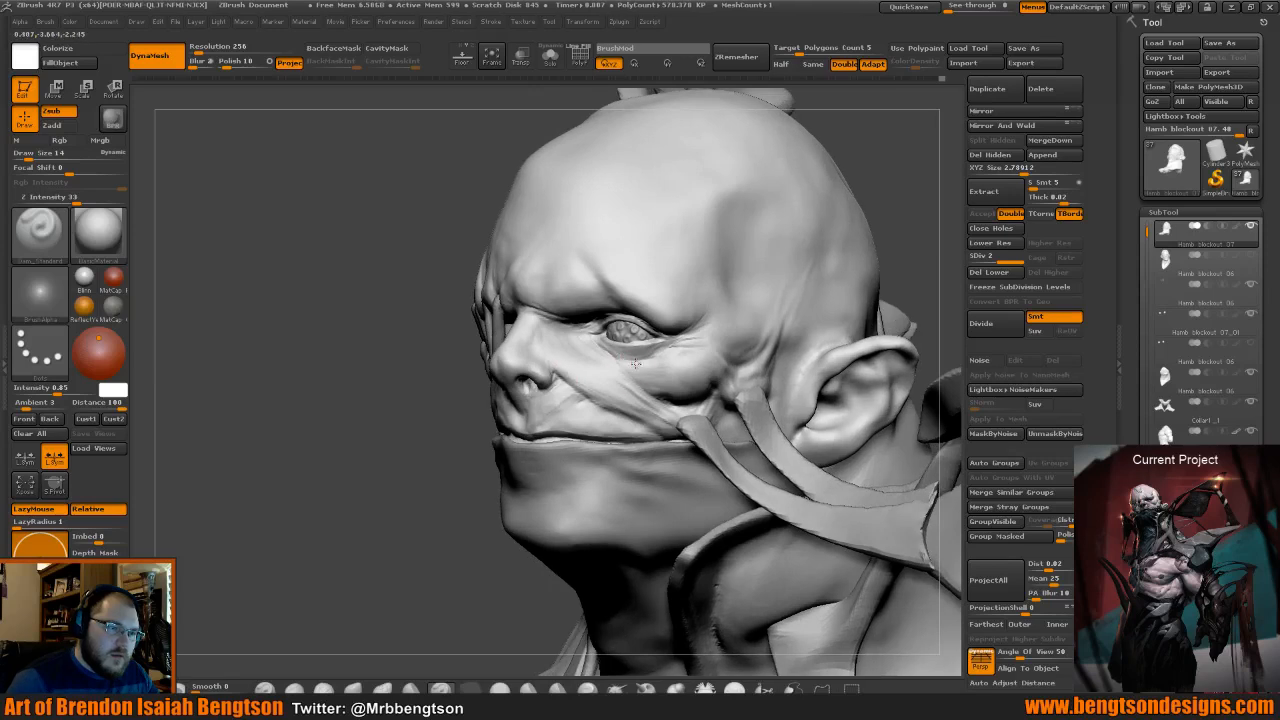
{"action": "left_click_drag", "start_coordinate": [455, 198], "coordinate": [457, 194]}
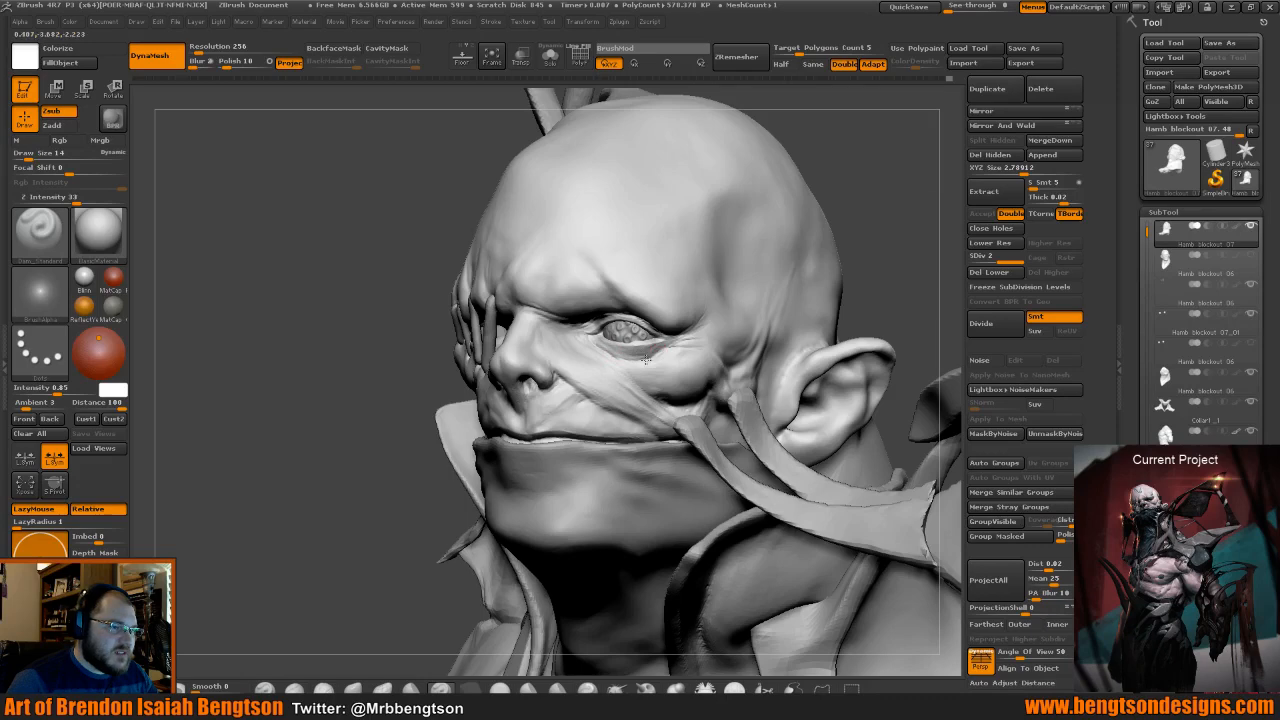
{"action": "mouse_move", "coordinate": [455, 188]}
{"action": "left_mouse_down", "text": "alt"}
{"action": "mouse_move", "coordinate": [452, 217]}
{"action": "mouse_move", "coordinate": [397, 214]}
{"action": "mouse_move", "coordinate": [492, 216]}
{"action": "left_mouse_up", "text": "alt"}
Build up the cheek between the open-eye-side nostril and the cheek strap with Clay Buildup at draw size 26.
{"action": "key", "text": "b"}
{"action": "key", "text": "c"}
{"action": "key", "text": "b"}
{"action": "key", "text": "space"}
{"action": "left_click_drag", "start_coordinate": [571, 404], "coordinate": [576, 404]}
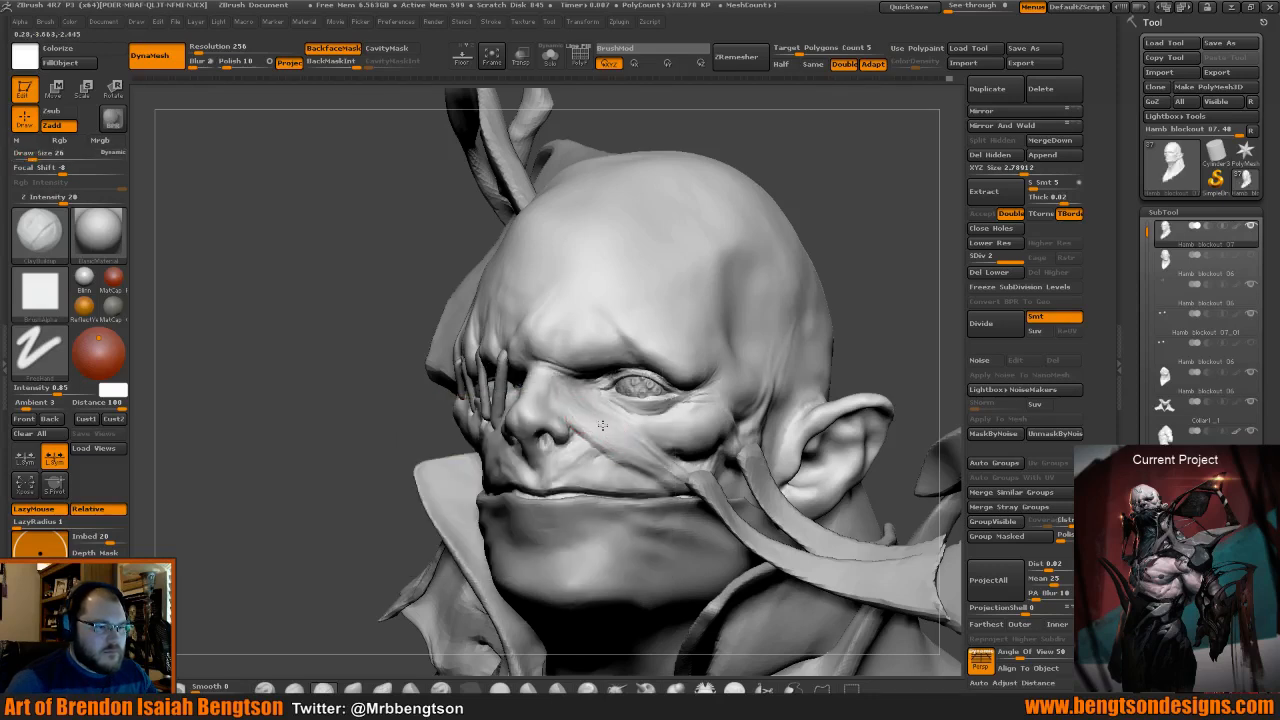
{"action": "mouse_move", "coordinate": [588, 420]}
{"action": "left_mouse_down"}
{"action": "mouse_move", "coordinate": [588, 437]}
{"action": "mouse_move", "coordinate": [614, 441]}
{"action": "left_mouse_up"}
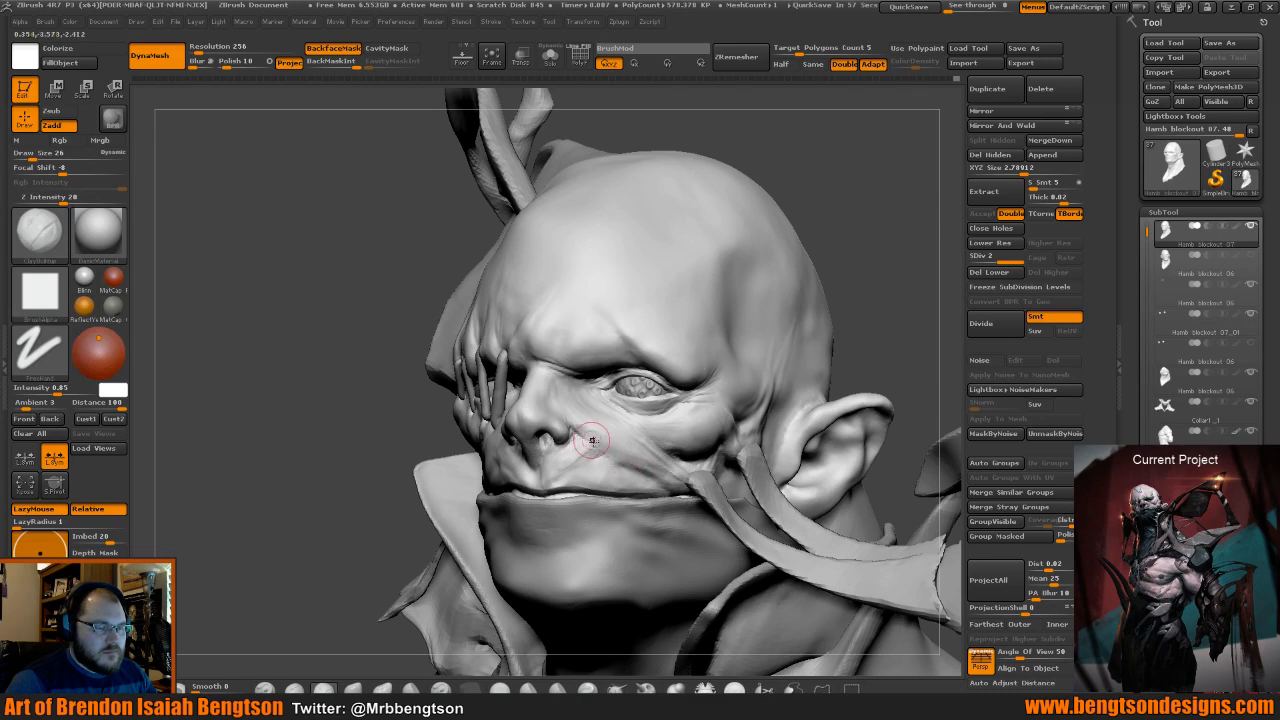
Carve the cheek creases between the nose and the stitches on the stitched-eye side with Dam Standard.
{"action": "left_click_drag", "start_coordinate": [877, 220], "coordinate": [838, 139]}
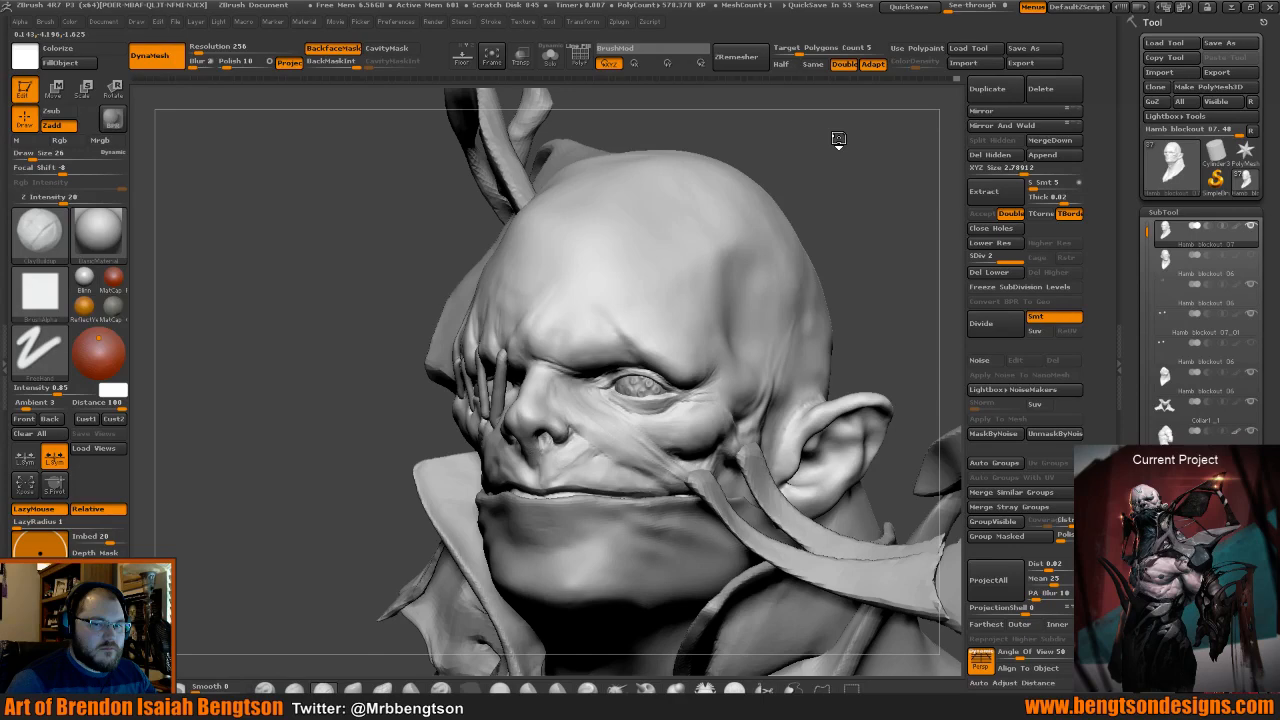
{"action": "left_click_drag", "start_coordinate": [838, 139], "coordinate": [731, 277]}
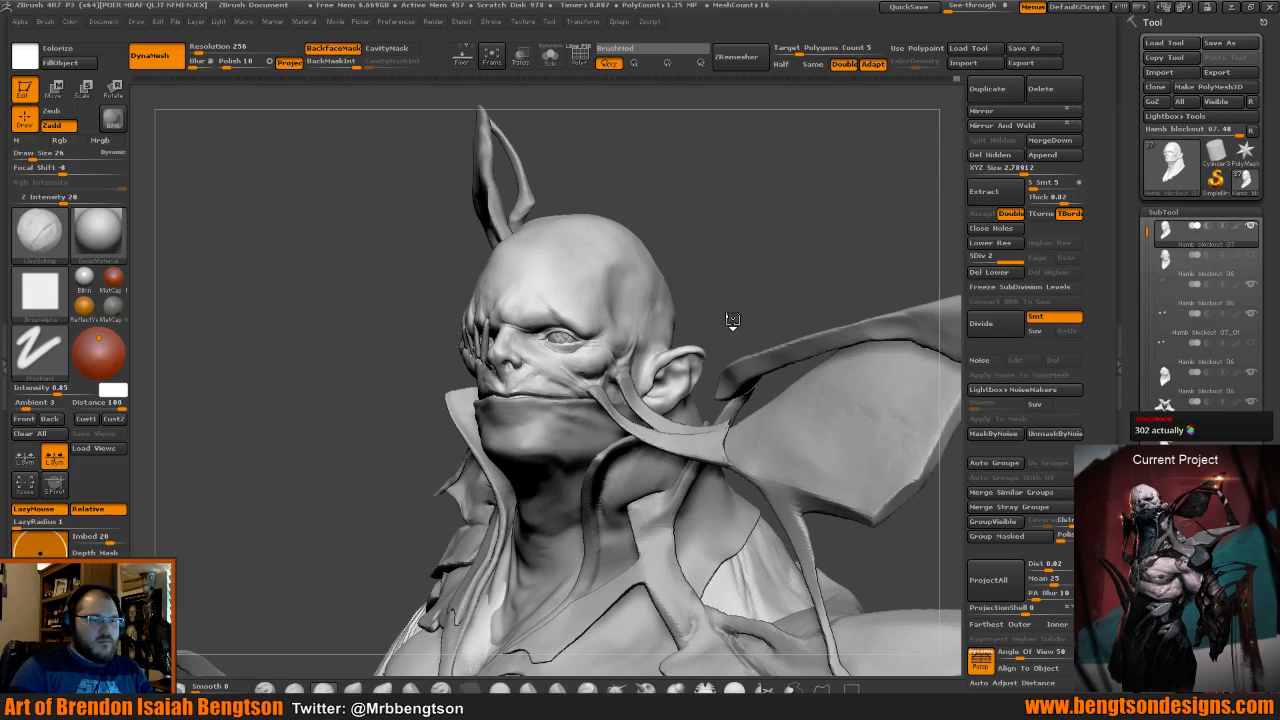
{"action": "mouse_move", "coordinate": [732, 319]}
{"action": "left_mouse_down"}
{"action": "mouse_move", "coordinate": [733, 302]}
{"action": "mouse_move", "coordinate": [718, 360]}
{"action": "mouse_move", "coordinate": [837, 253]}
{"action": "mouse_move", "coordinate": [854, 300]}
{"action": "mouse_move", "coordinate": [869, 267]}
{"action": "left_mouse_up"}
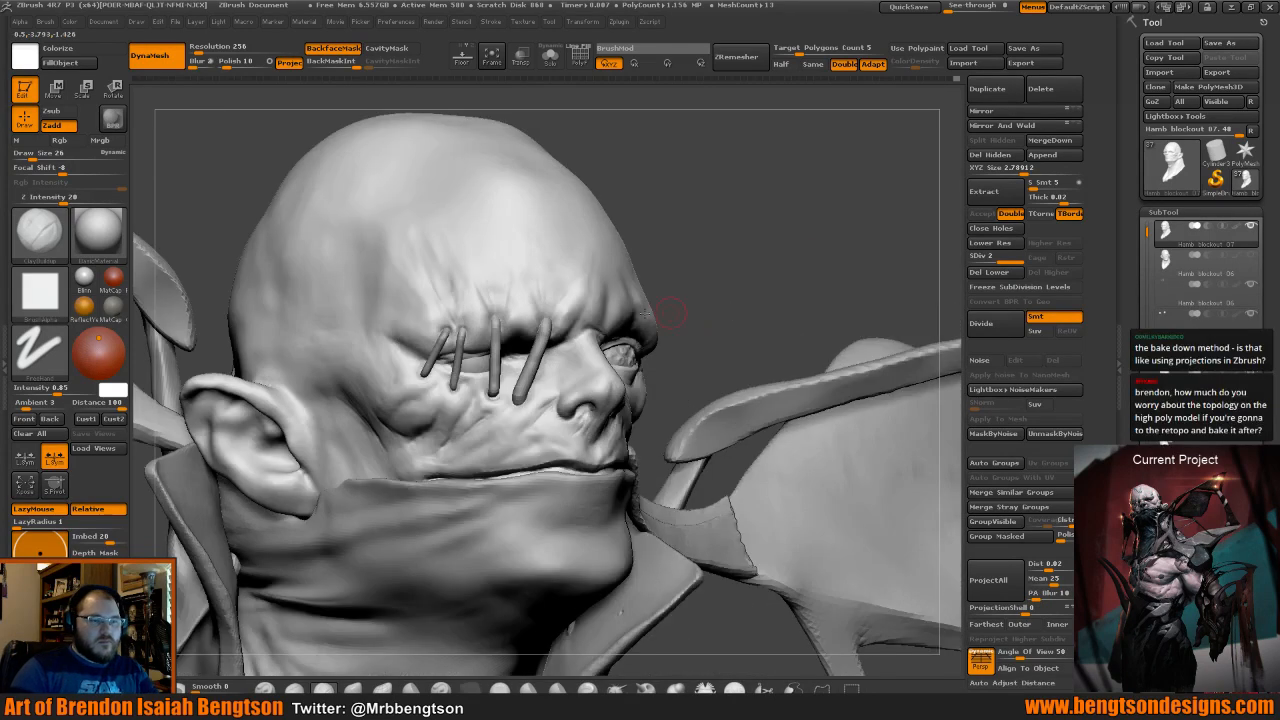
{"action": "key", "text": "b"}
{"action": "key", "text": "d"}
{"action": "key", "text": "s"}
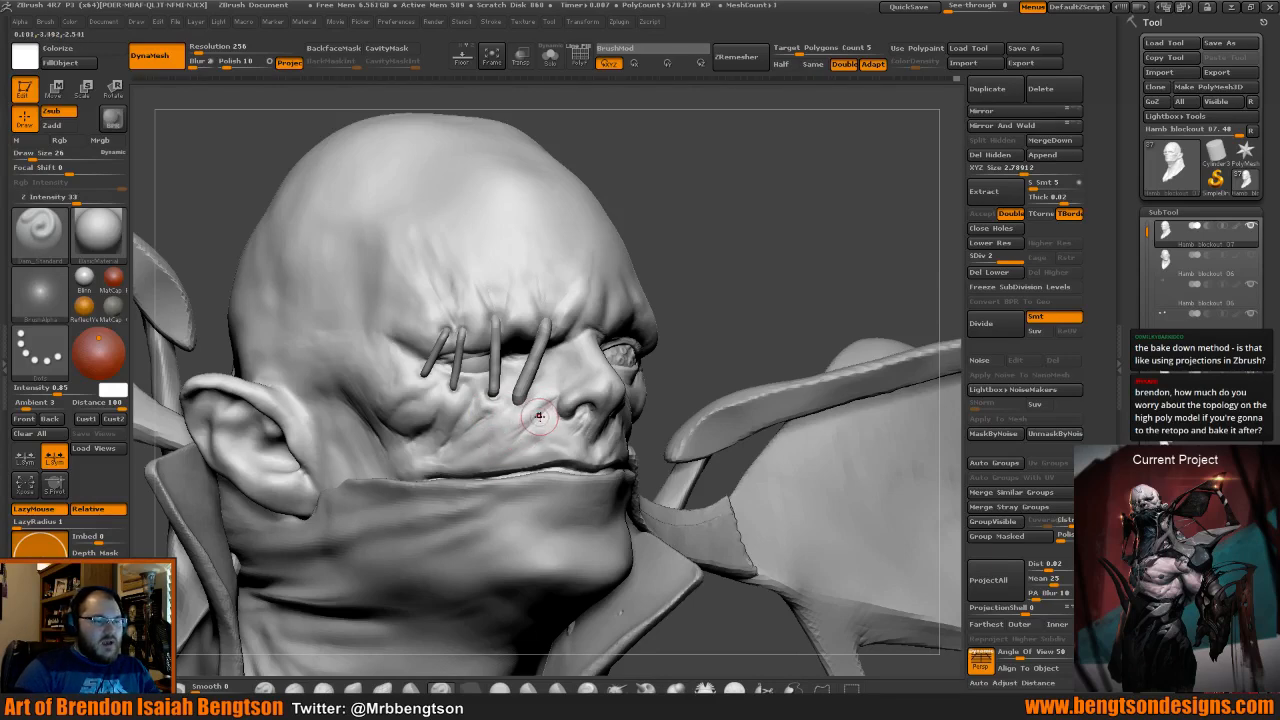
{"action": "mouse_move", "coordinate": [714, 342]}
{"action": "left_mouse_down"}
{"action": "mouse_move", "coordinate": [716, 313]}
{"action": "mouse_move", "coordinate": [700, 318]}
{"action": "left_mouse_up"}
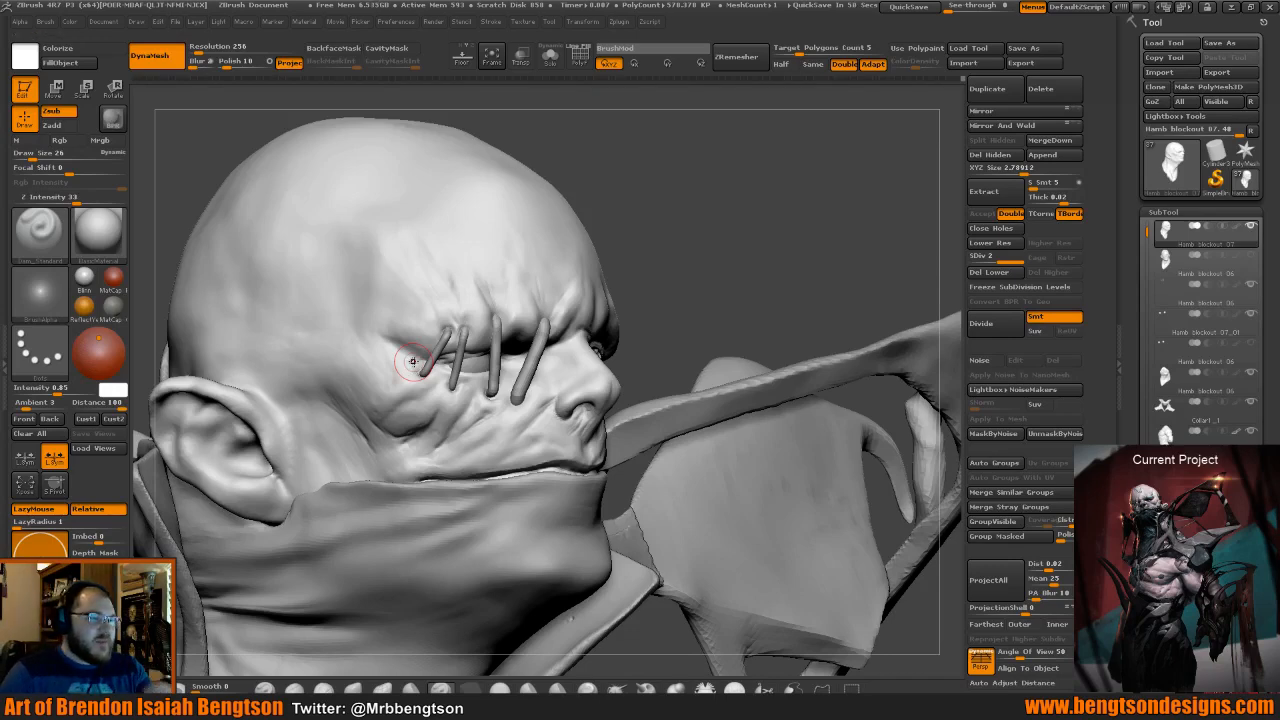
Sharpen the forms beneath the nose and above the upper lip with Dam Standard at draw size 13.
{"action": "mouse_move", "coordinate": [685, 277]}
{"action": "left_mouse_down"}
{"action": "mouse_move", "coordinate": [640, 370]}
{"action": "mouse_move", "coordinate": [588, 422]}
{"action": "left_mouse_up"}
{"action": "key", "text": "space"}
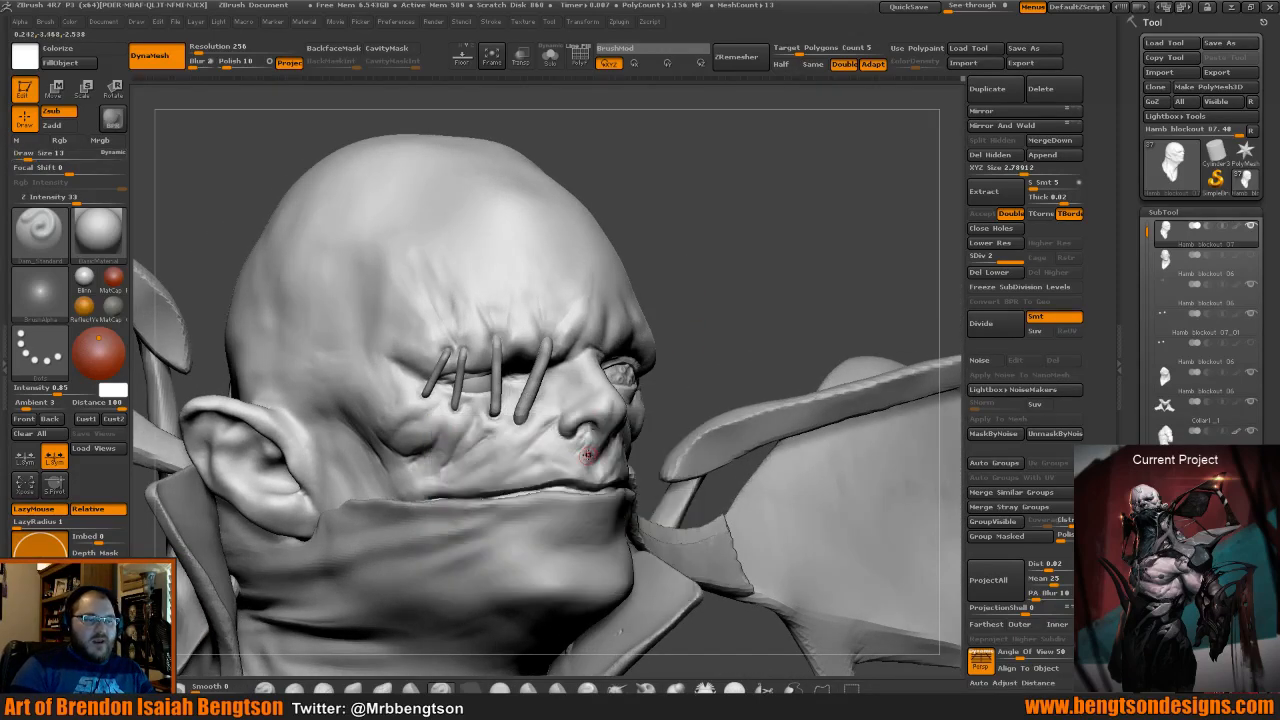
{"action": "left_click_drag", "start_coordinate": [671, 345], "coordinate": [584, 428]}
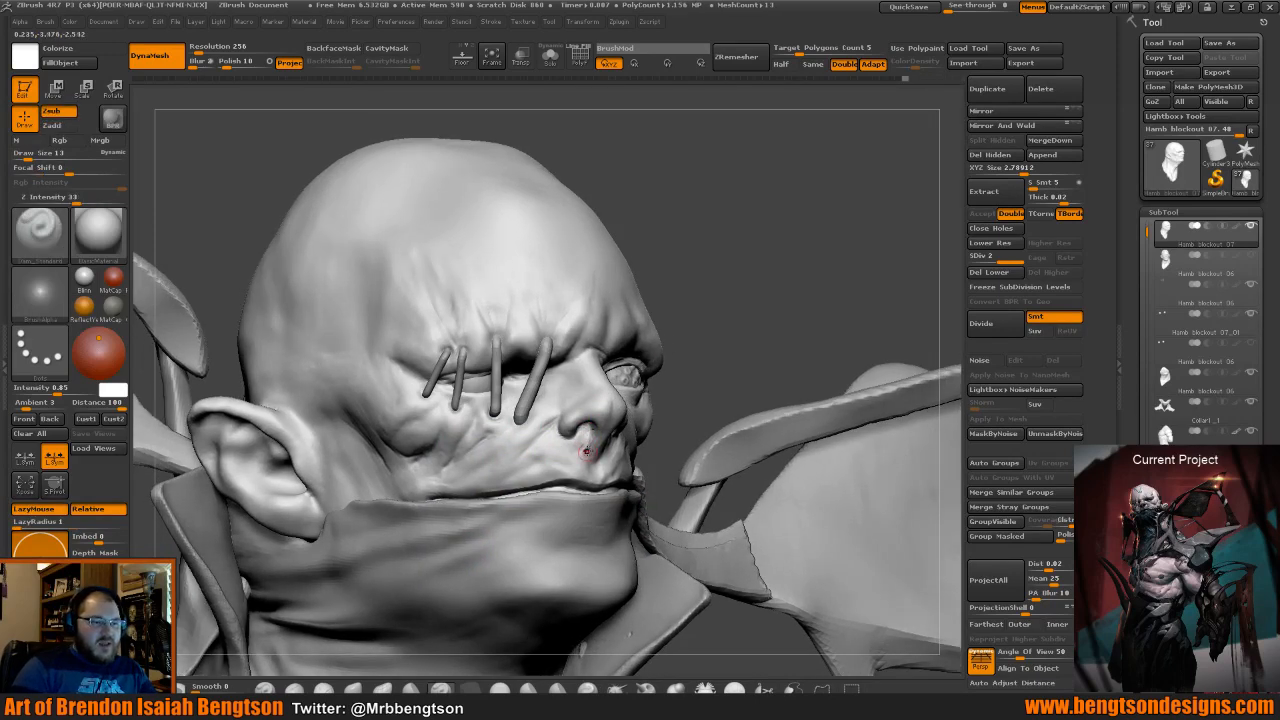
{"action": "mouse_move", "coordinate": [688, 344]}
{"action": "left_mouse_down"}
{"action": "mouse_move", "coordinate": [634, 366]}
{"action": "mouse_move", "coordinate": [605, 428]}
{"action": "left_mouse_up"}
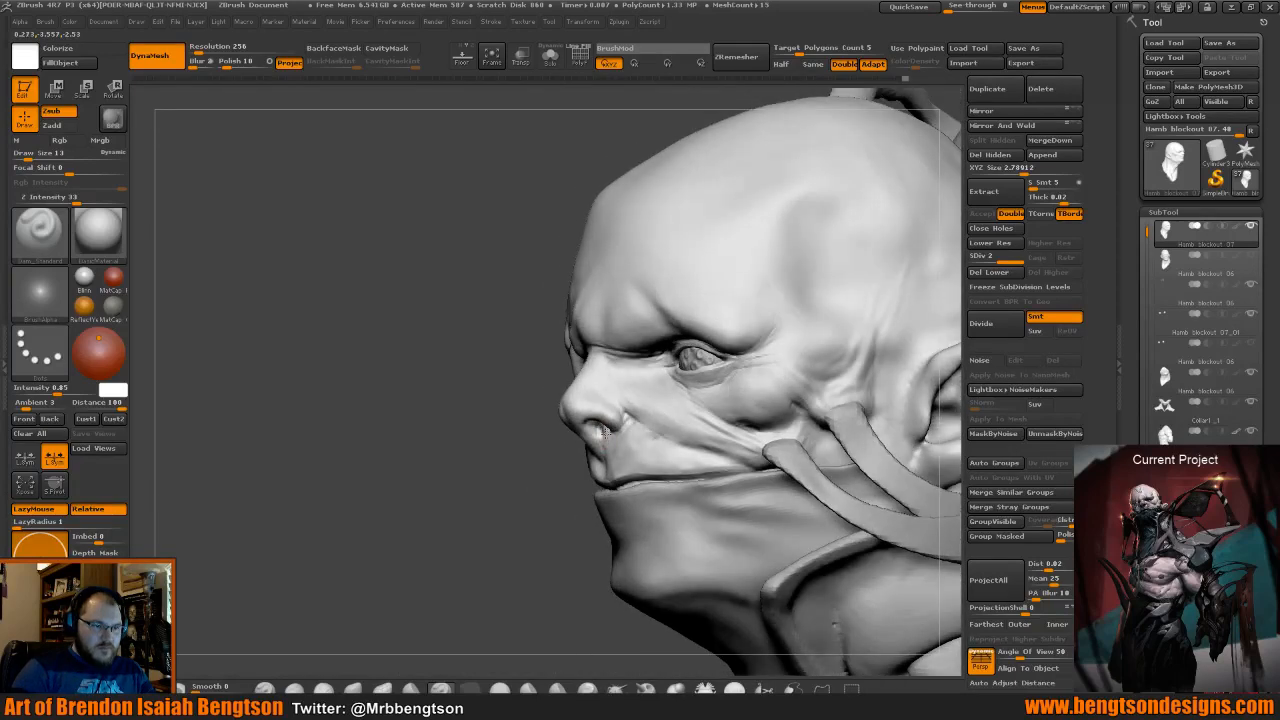
{"action": "left_click_drag", "start_coordinate": [524, 452], "coordinate": [598, 440]}
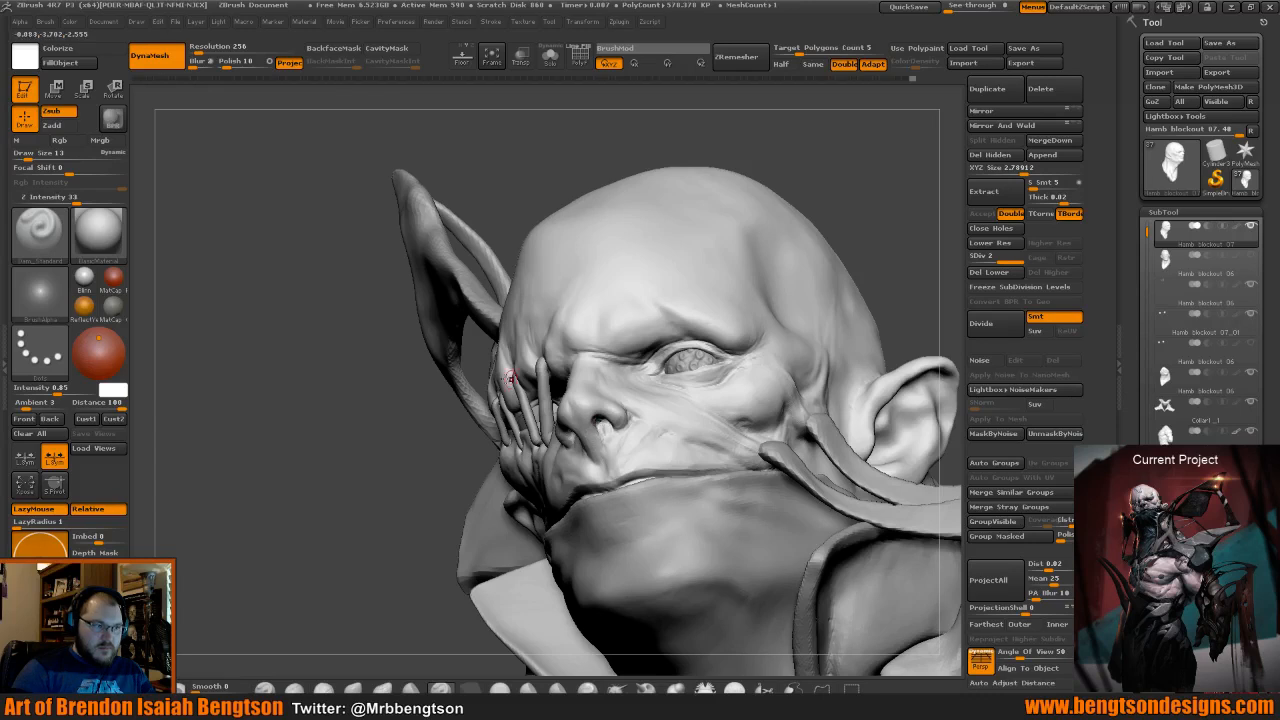
{"action": "mouse_move", "coordinate": [503, 371]}
{"action": "left_mouse_down"}
{"action": "mouse_move", "coordinate": [404, 461]}
{"action": "mouse_move", "coordinate": [386, 440]}
{"action": "left_mouse_up"}
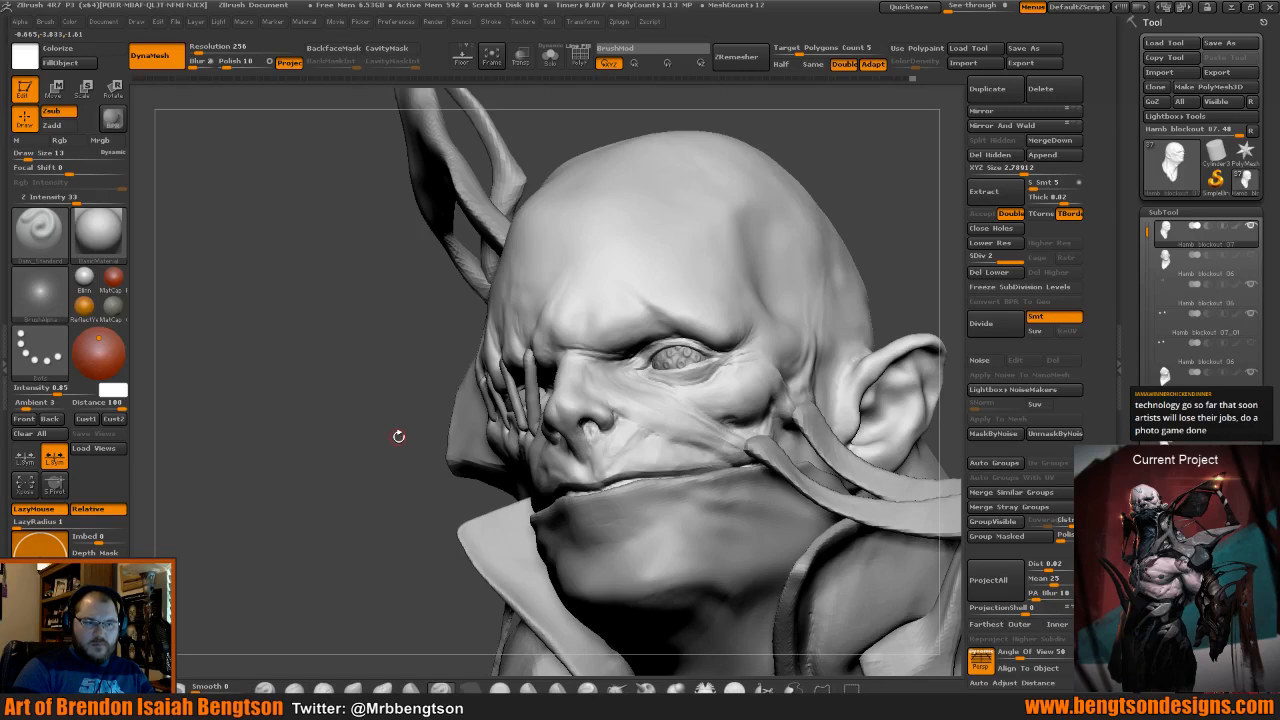
Examine the head from both sides and the whole upper body from the front.
{"action": "mouse_move", "coordinate": [399, 456]}
{"action": "left_mouse_down"}
{"action": "mouse_move", "coordinate": [397, 477]}
{"action": "mouse_move", "coordinate": [354, 477]}
{"action": "mouse_move", "coordinate": [418, 466]}
{"action": "left_mouse_up"}
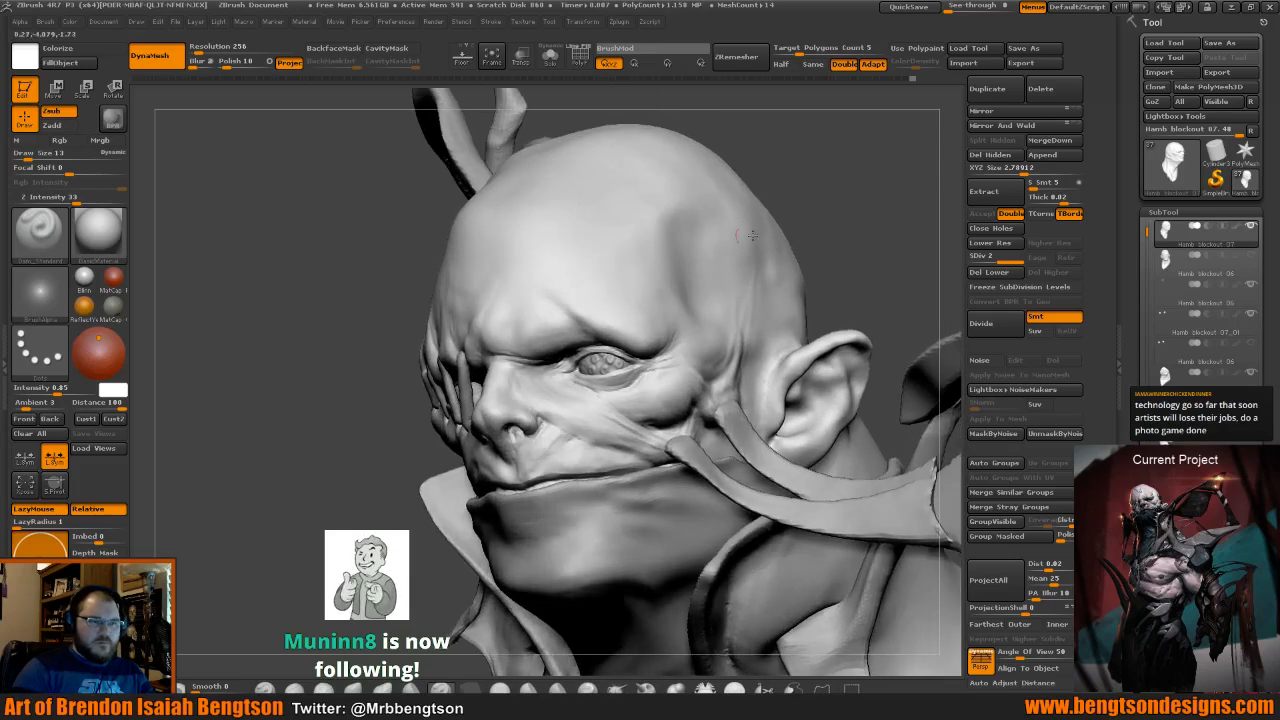
{"action": "left_click_drag", "start_coordinate": [840, 242], "coordinate": [844, 238]}
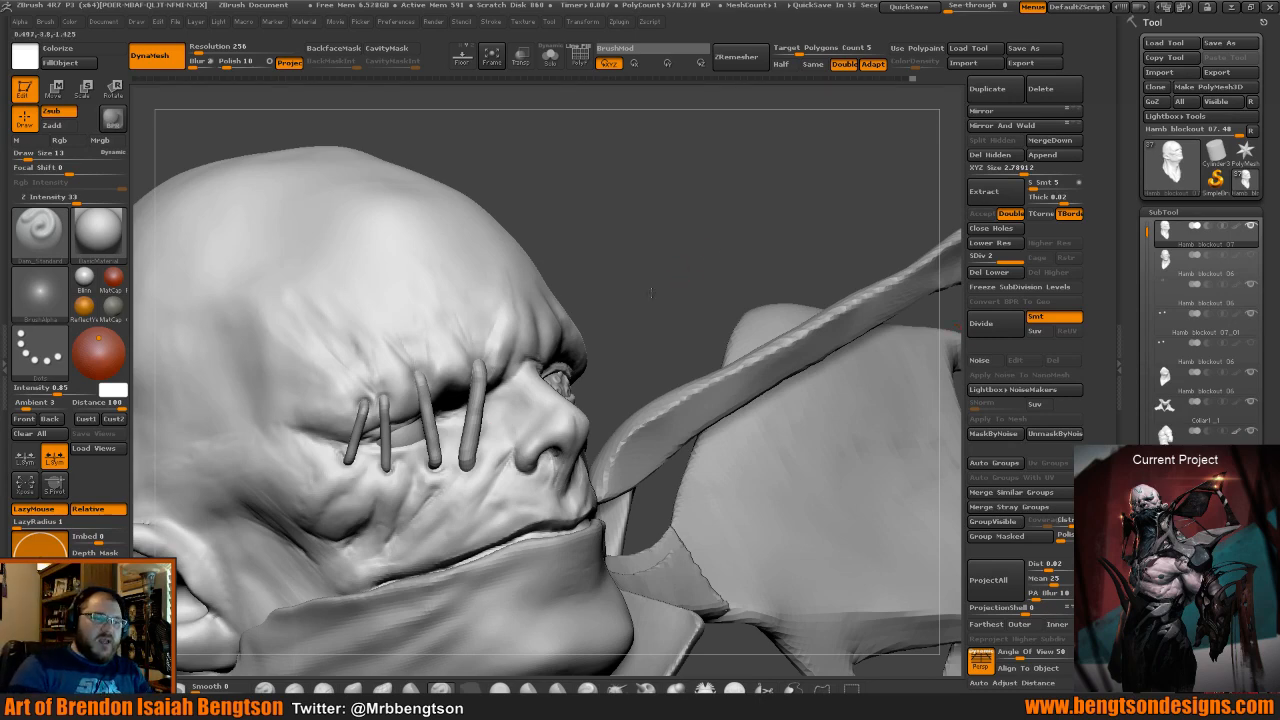
{"action": "left_click_drag", "start_coordinate": [651, 293], "coordinate": [775, 97]}
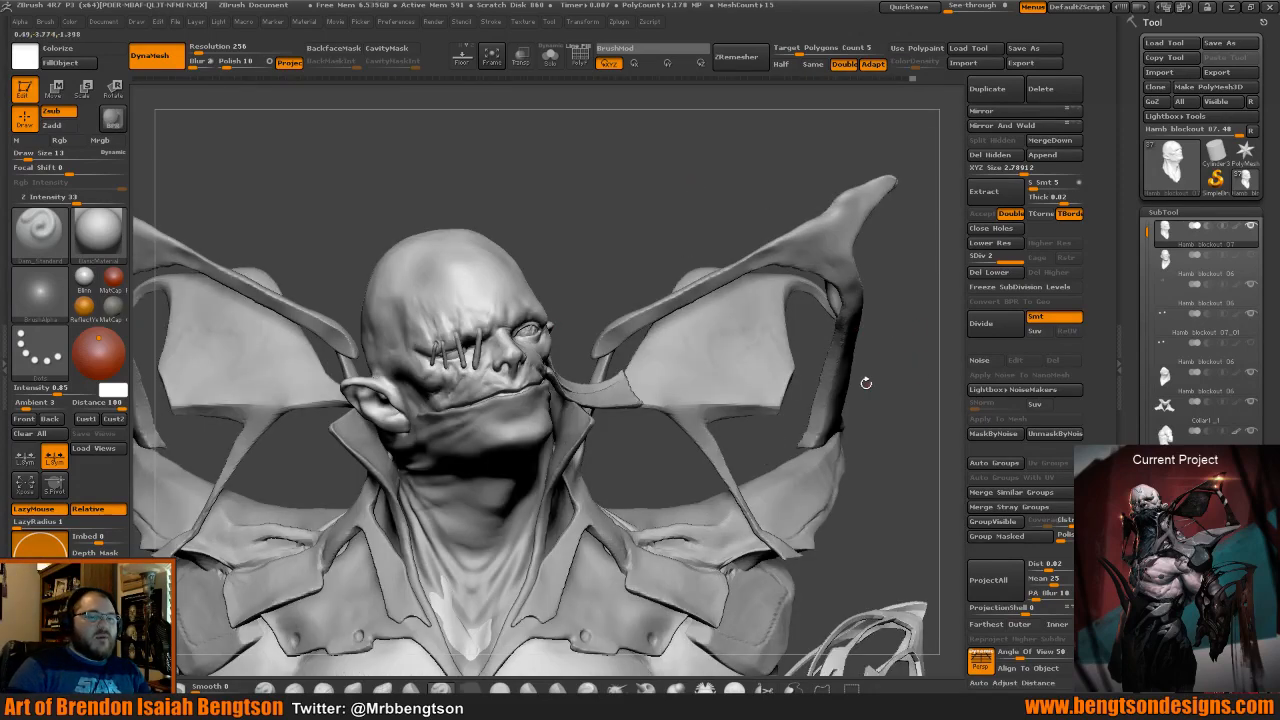
{"action": "left_click", "coordinate": [1163, 212]}
{"action": "left_click", "coordinate": [1167, 227]}
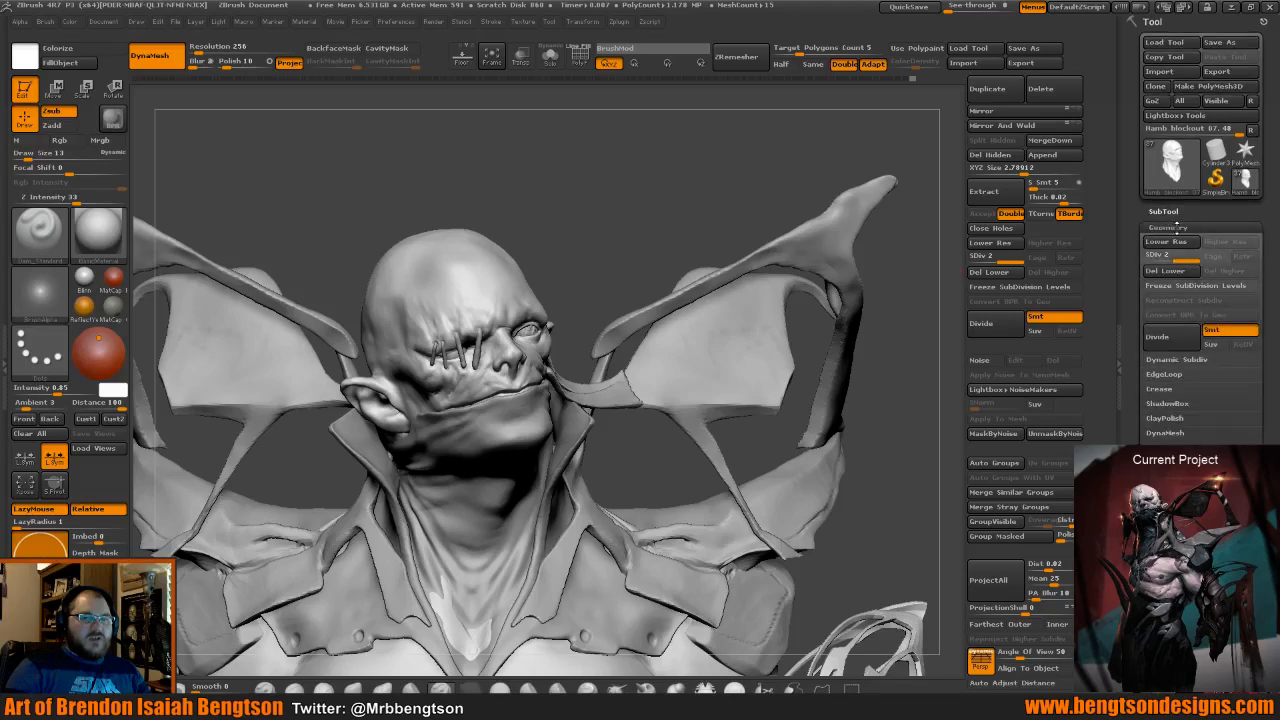
{"action": "left_click", "coordinate": [1167, 227]}
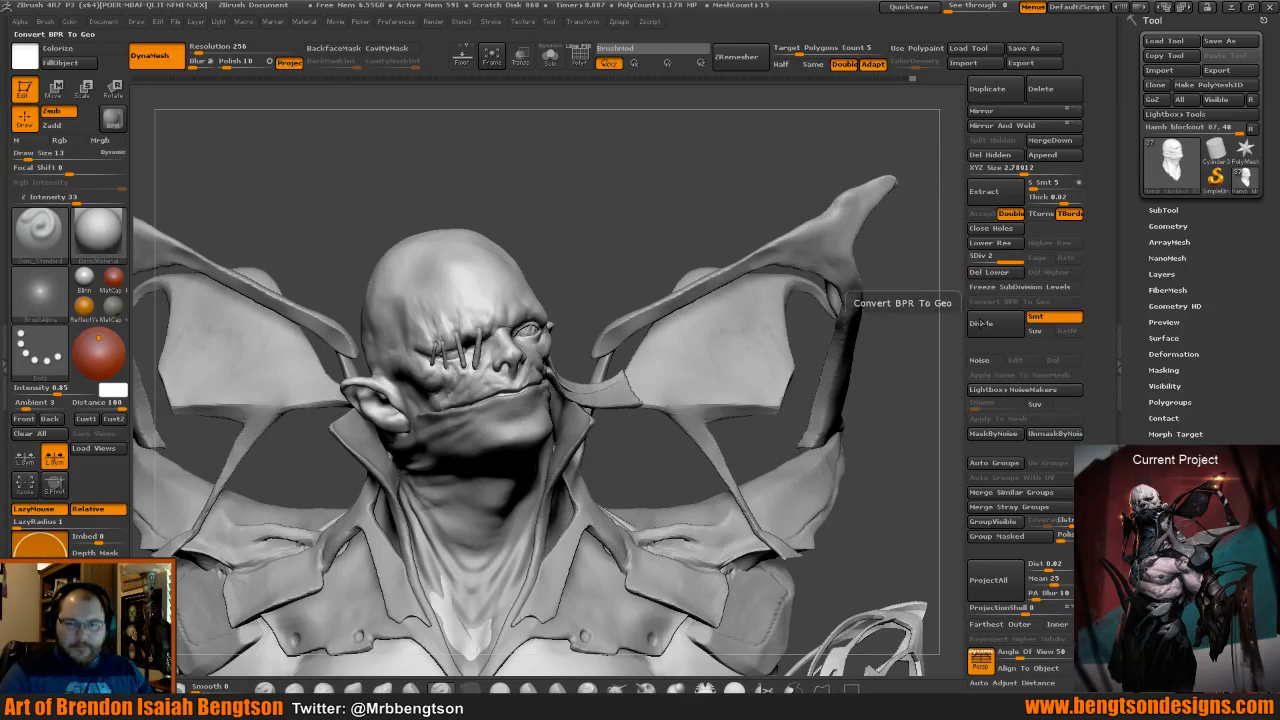
{"action": "left_click_drag", "start_coordinate": [917, 408], "coordinate": [914, 414]}
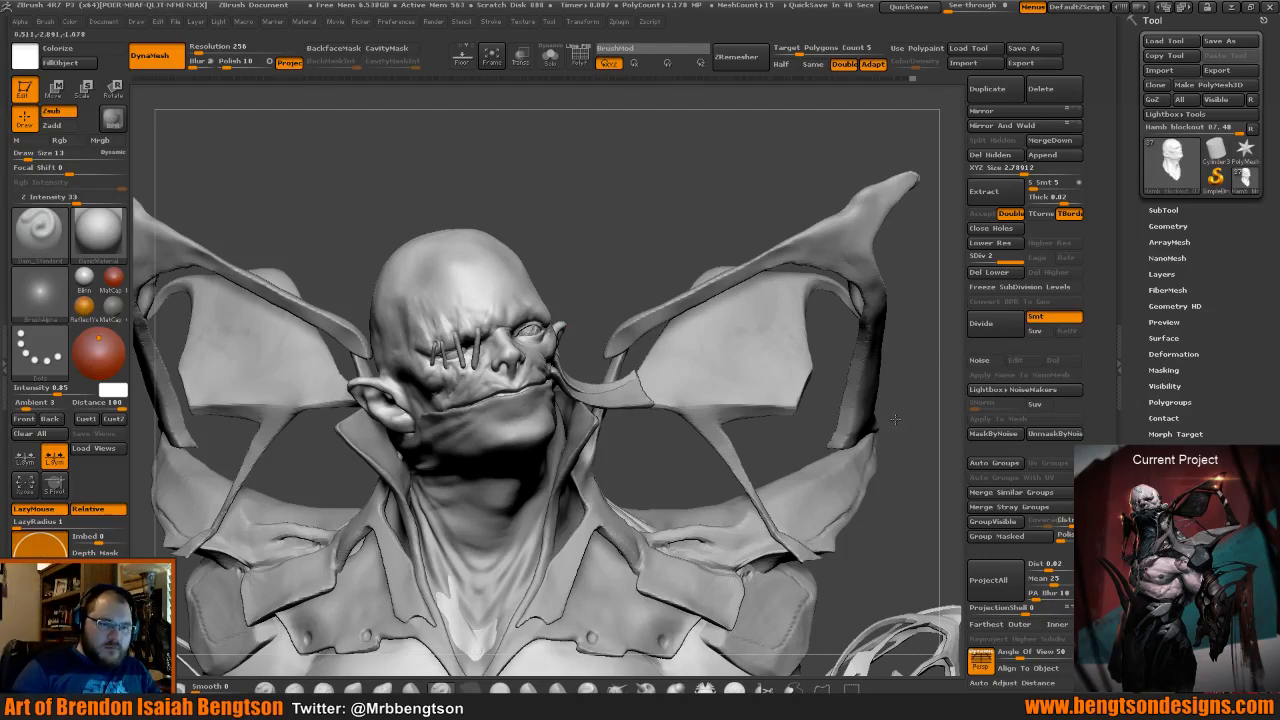
{"action": "mouse_move", "coordinate": [895, 420]}
{"action": "left_mouse_down"}
{"action": "mouse_move", "coordinate": [868, 416]}
{"action": "mouse_move", "coordinate": [883, 414]}
{"action": "left_mouse_up"}
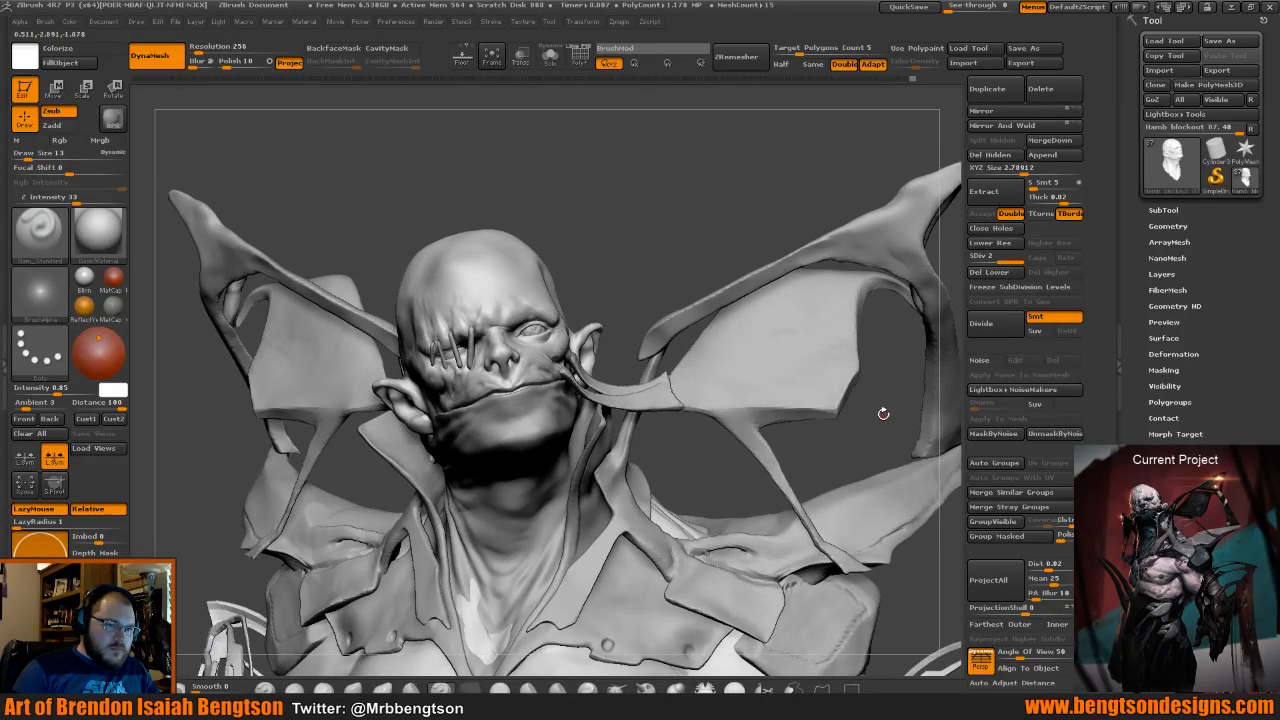
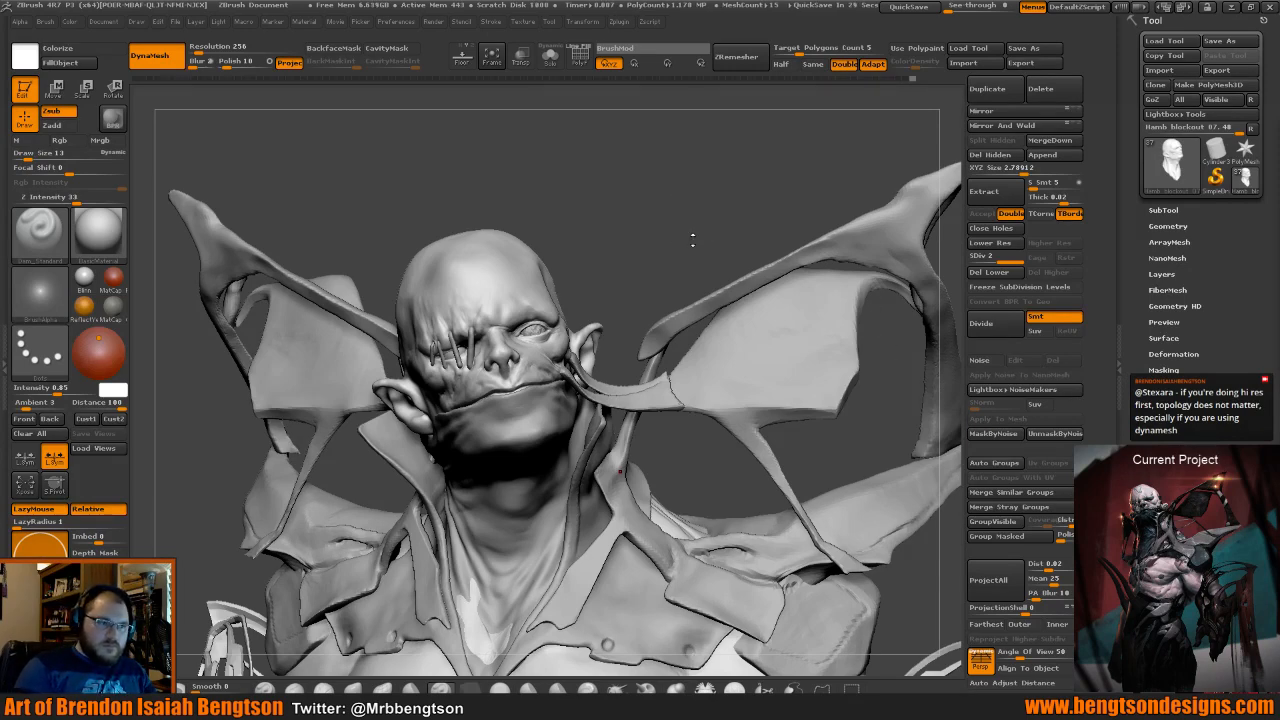
Carve a diagonal crease into the brow above the open eye with Dam Standard at draw size 37.
{"action": "left_click_drag", "start_coordinate": [638, 288], "coordinate": [636, 283]}
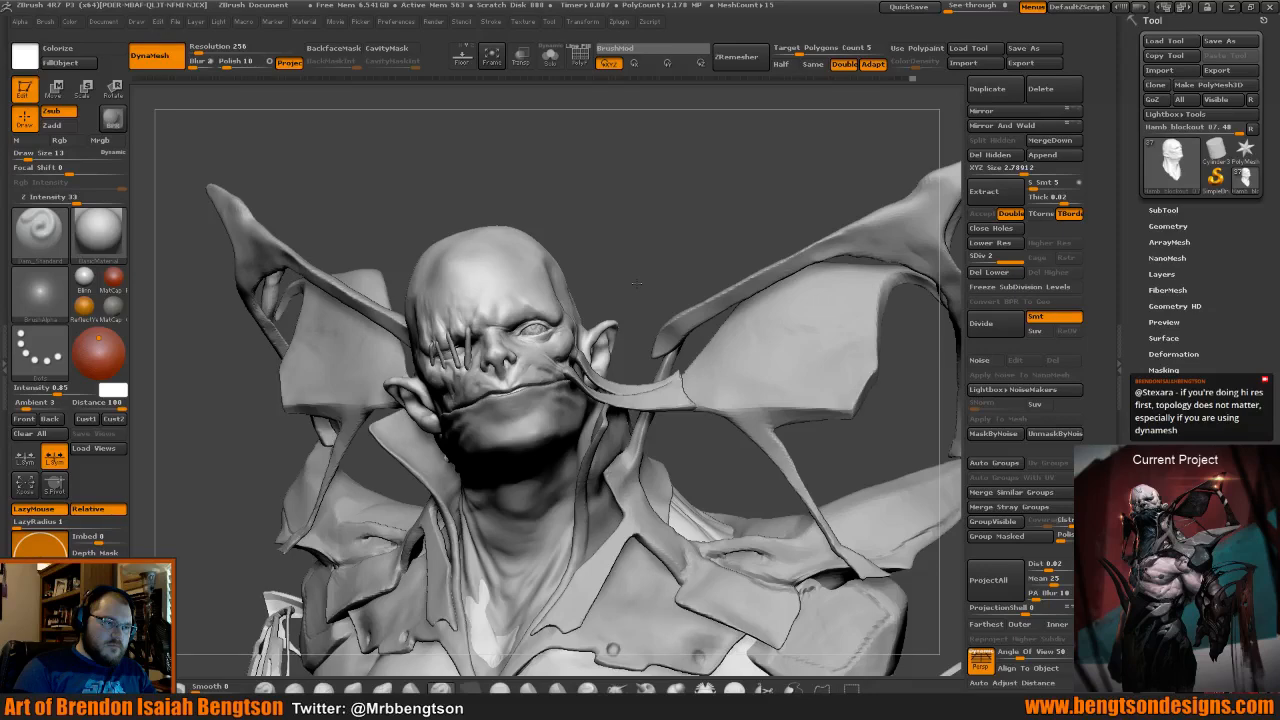
{"action": "mouse_move", "coordinate": [636, 283]}
{"action": "left_mouse_down", "text": "alt"}
{"action": "mouse_move", "coordinate": [620, 300]}
{"action": "mouse_move", "coordinate": [597, 268]}
{"action": "left_mouse_up", "text": "alt"}
{"action": "key", "text": "space"}
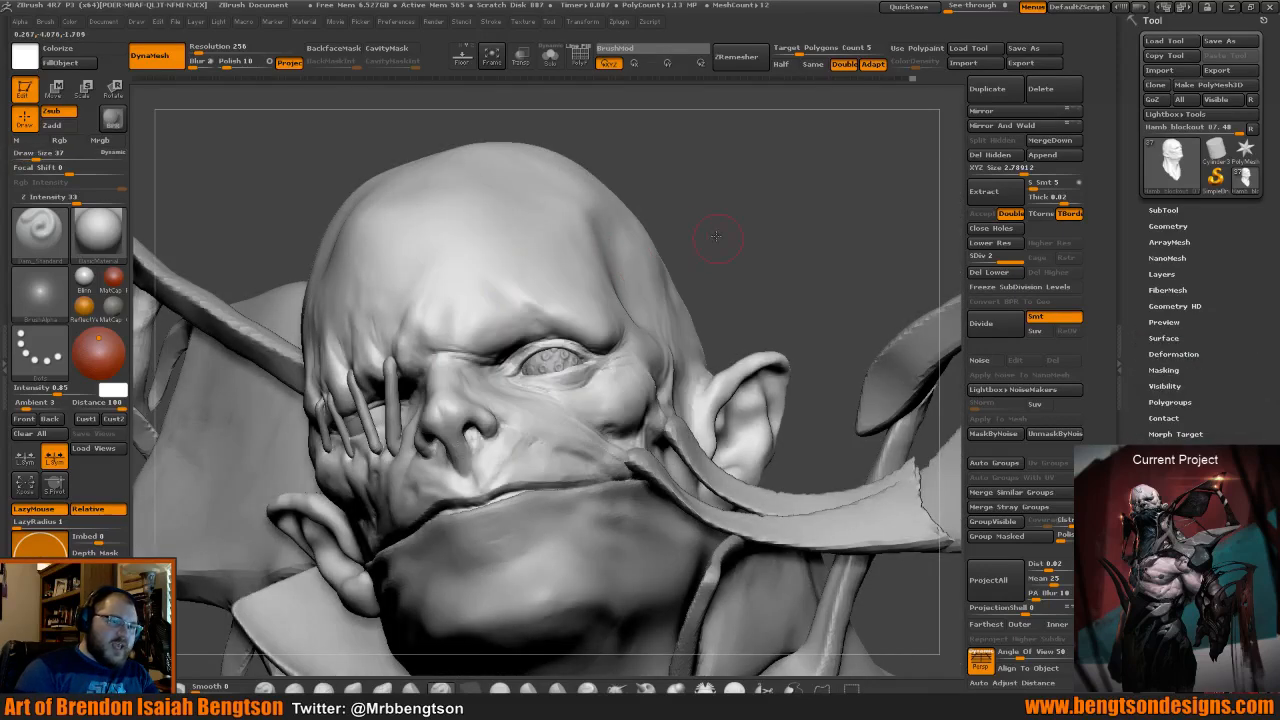
{"action": "left_click_drag", "start_coordinate": [716, 236], "coordinate": [606, 255]}
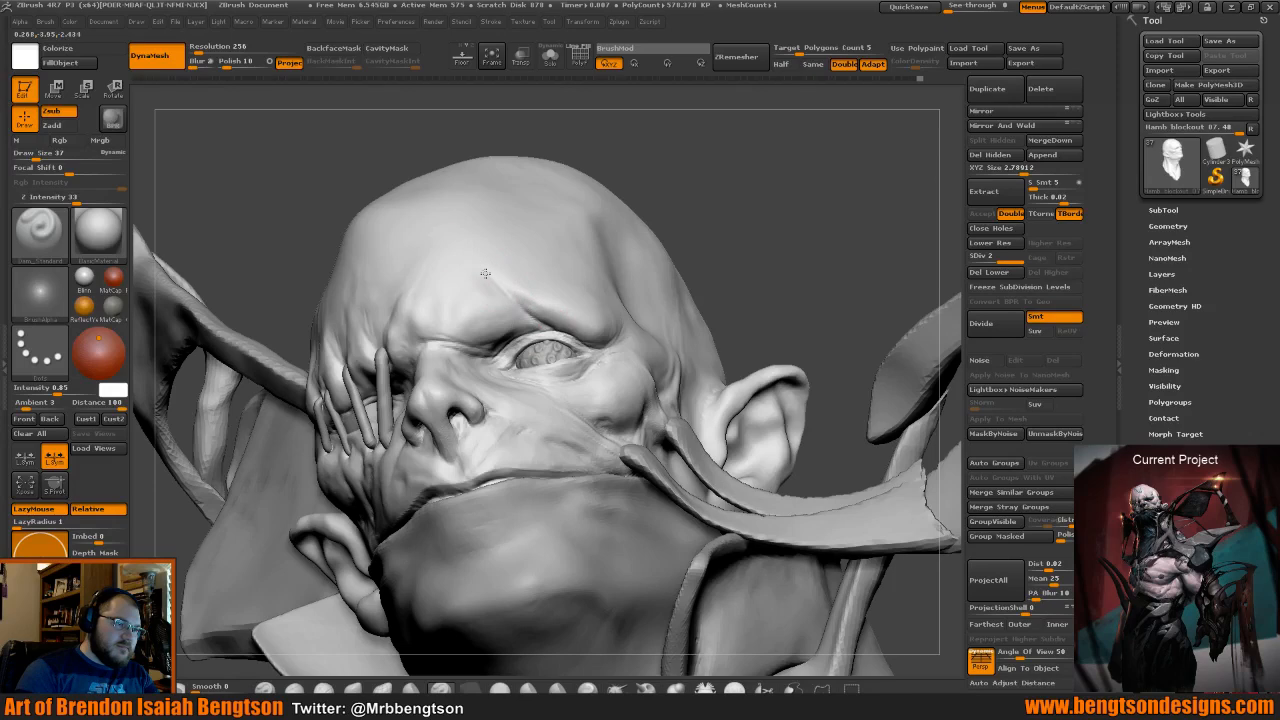
{"action": "left_click_drag", "start_coordinate": [485, 273], "coordinate": [556, 322]}
{"action": "mouse_move", "coordinate": [728, 145]}
{"action": "left_mouse_down"}
{"action": "mouse_move", "coordinate": [683, 204]}
{"action": "mouse_move", "coordinate": [664, 194]}
{"action": "left_mouse_up"}
Build up the outer brow above the open eye with Clay Buildup at draw size 19.
{"action": "key", "text": "b"}
{"action": "key", "text": "c"}
{"action": "key", "text": "b"}
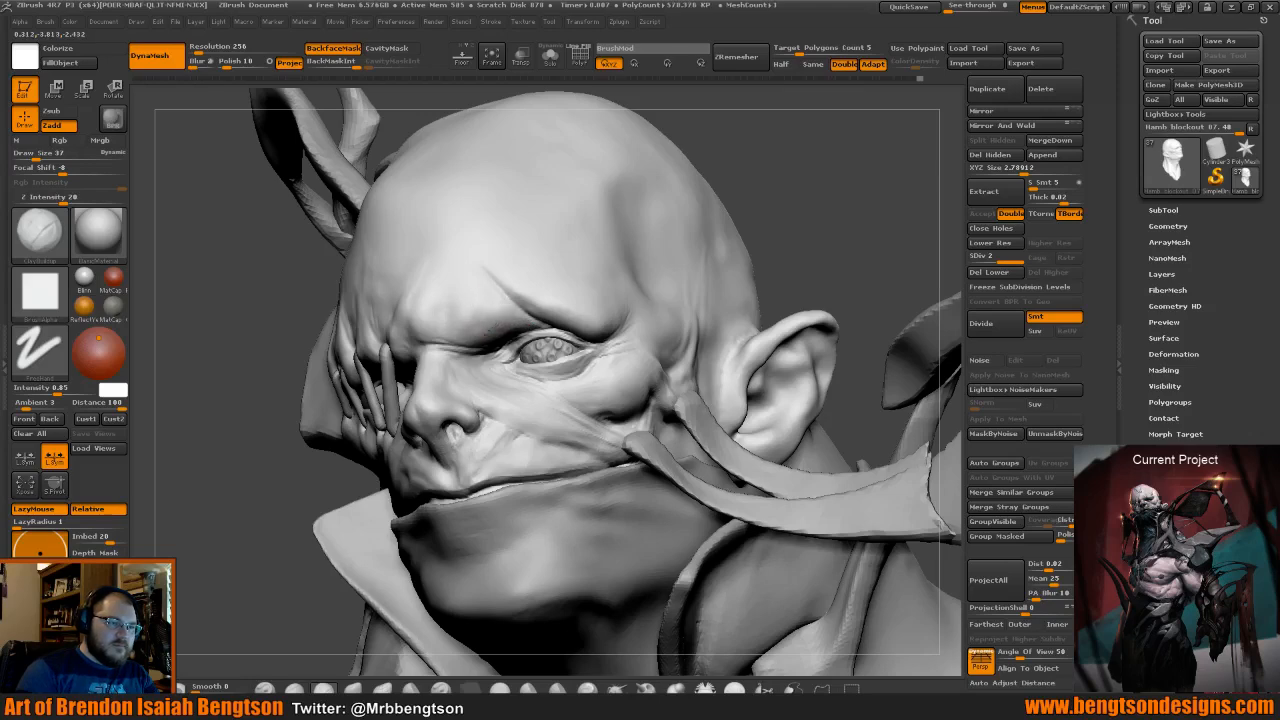
{"action": "key", "text": "space"}
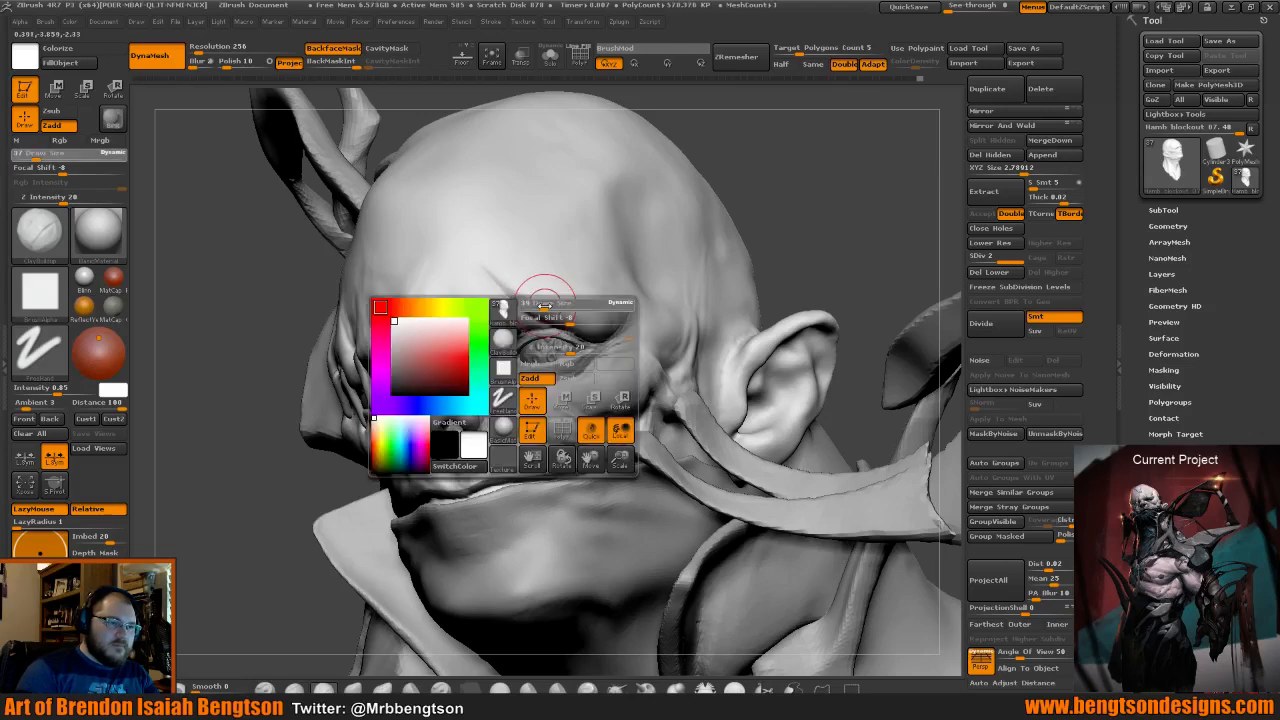
{"action": "left_click_drag", "start_coordinate": [545, 307], "coordinate": [539, 309]}
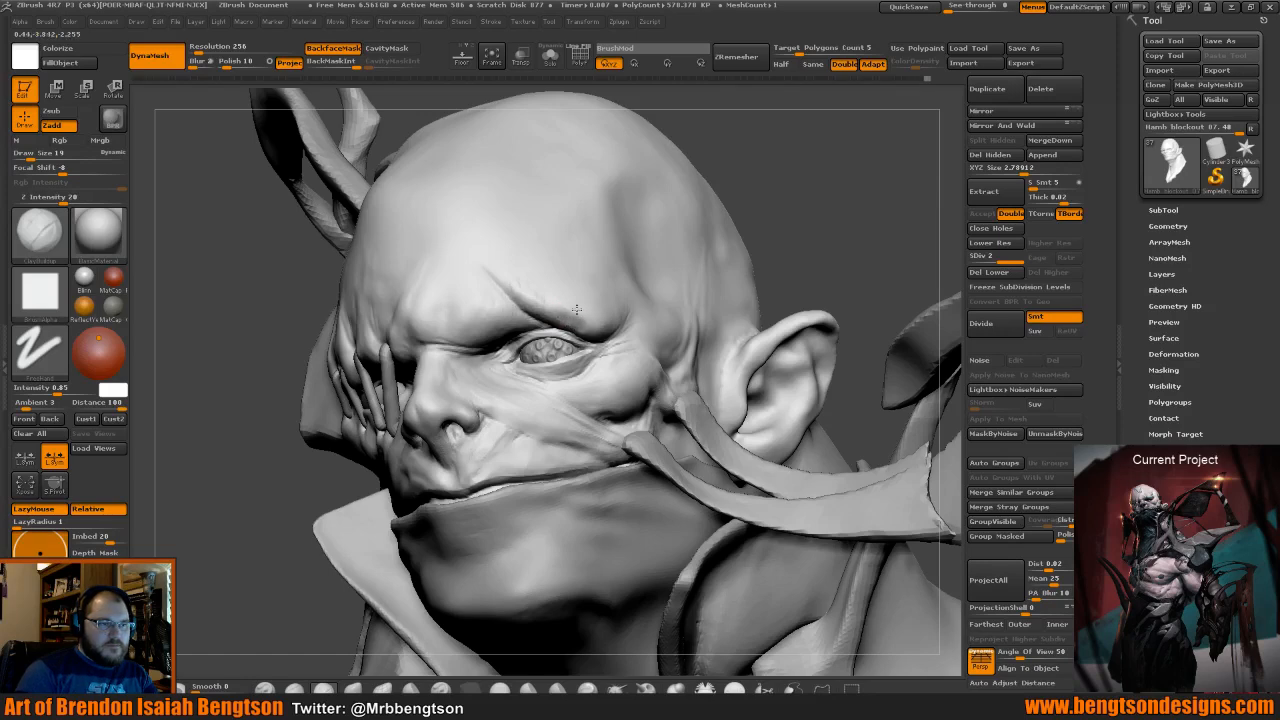
{"action": "key", "text": "space"}
{"action": "left_click", "coordinate": [586, 322]}
Carve the fine creases at the outer corner of the open eye with Dam Standard at draw size 17.
{"action": "left_click_drag", "start_coordinate": [869, 211], "coordinate": [796, 261]}
{"action": "key", "text": "b"}
{"action": "key", "text": "d"}
{"action": "key", "text": "s"}
{"action": "key", "text": "space"}
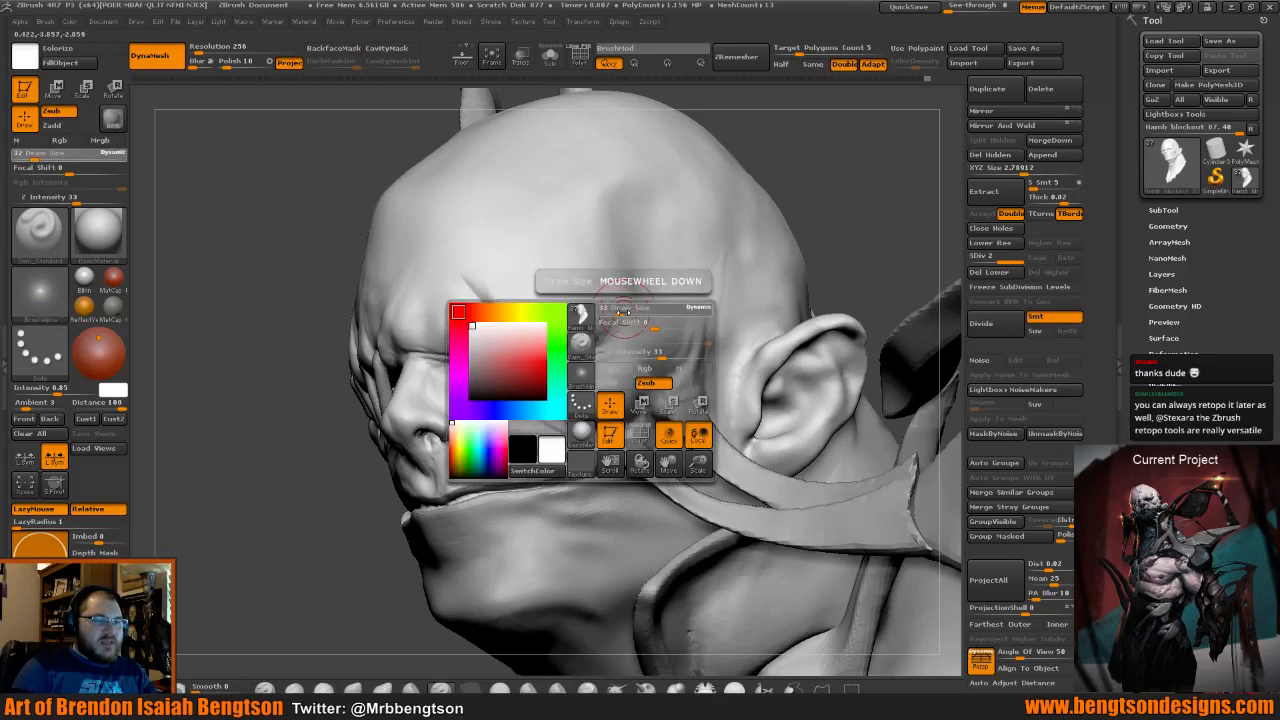
{"action": "left_click_drag", "start_coordinate": [619, 312], "coordinate": [613, 313]}
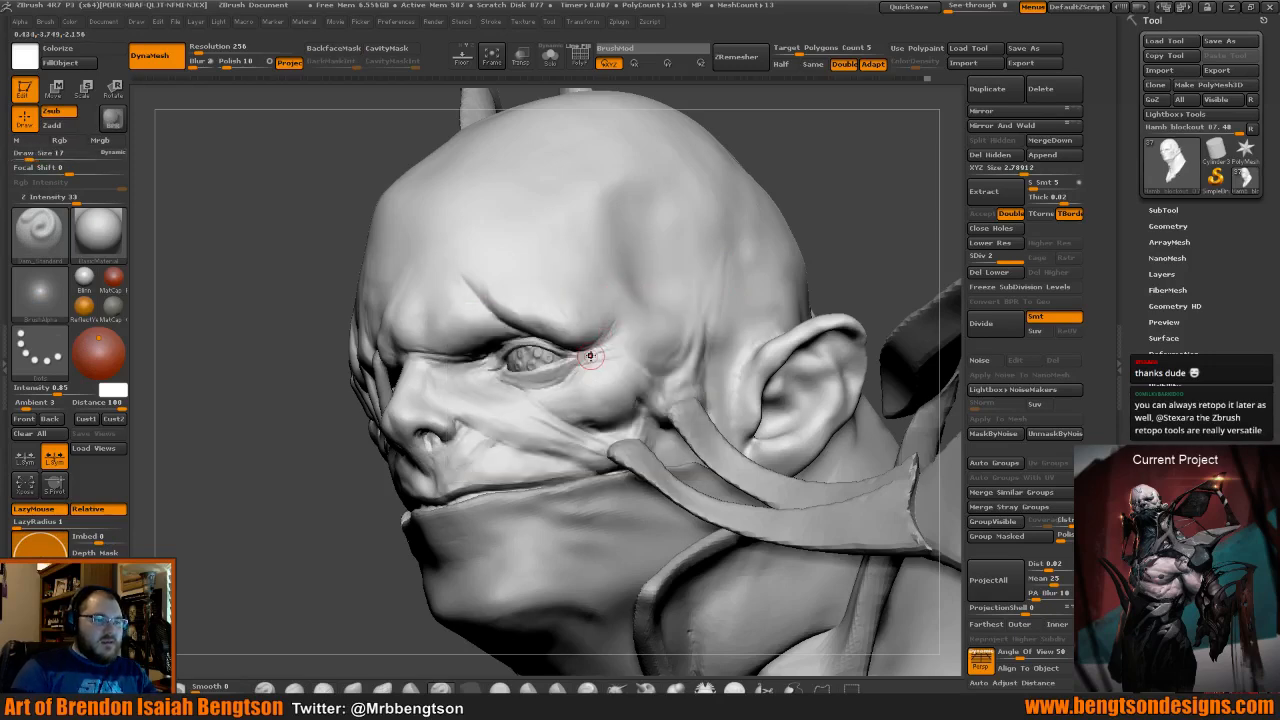
{"action": "left_click_drag", "start_coordinate": [586, 356], "coordinate": [611, 331]}
{"action": "left_click_drag", "start_coordinate": [828, 165], "coordinate": [862, 172]}
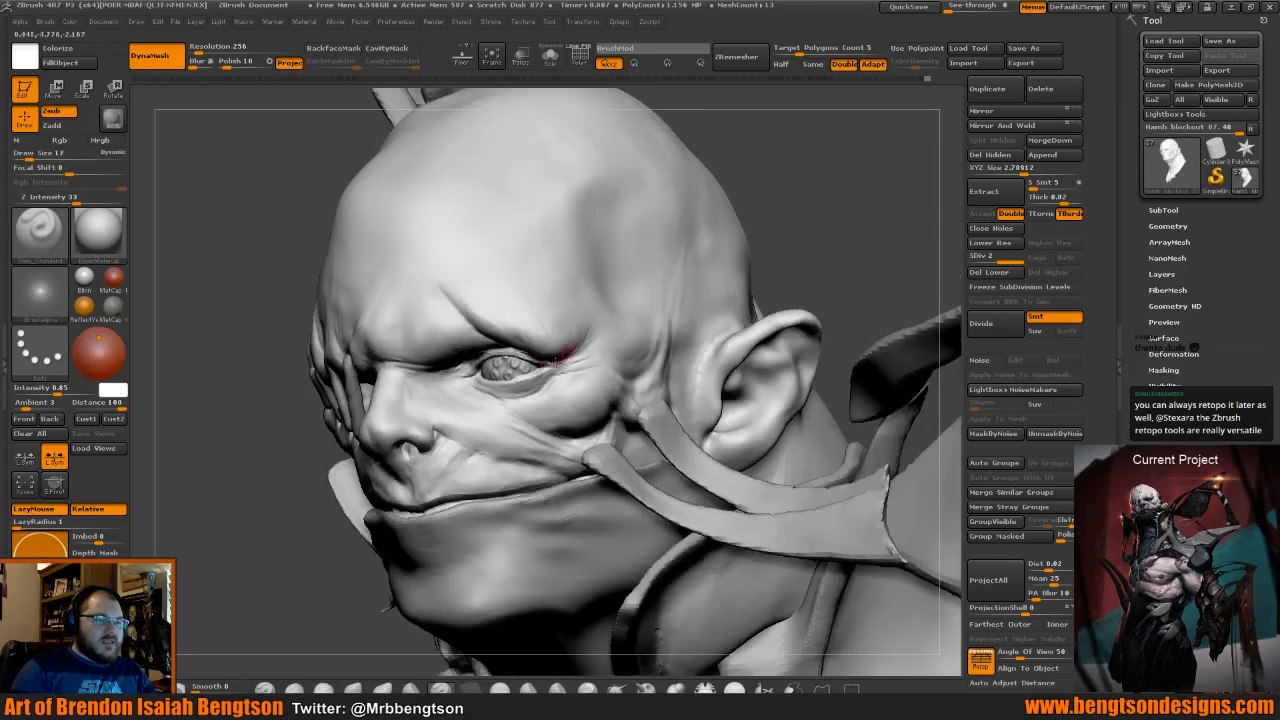
{"action": "left_click_drag", "start_coordinate": [544, 390], "coordinate": [566, 371]}
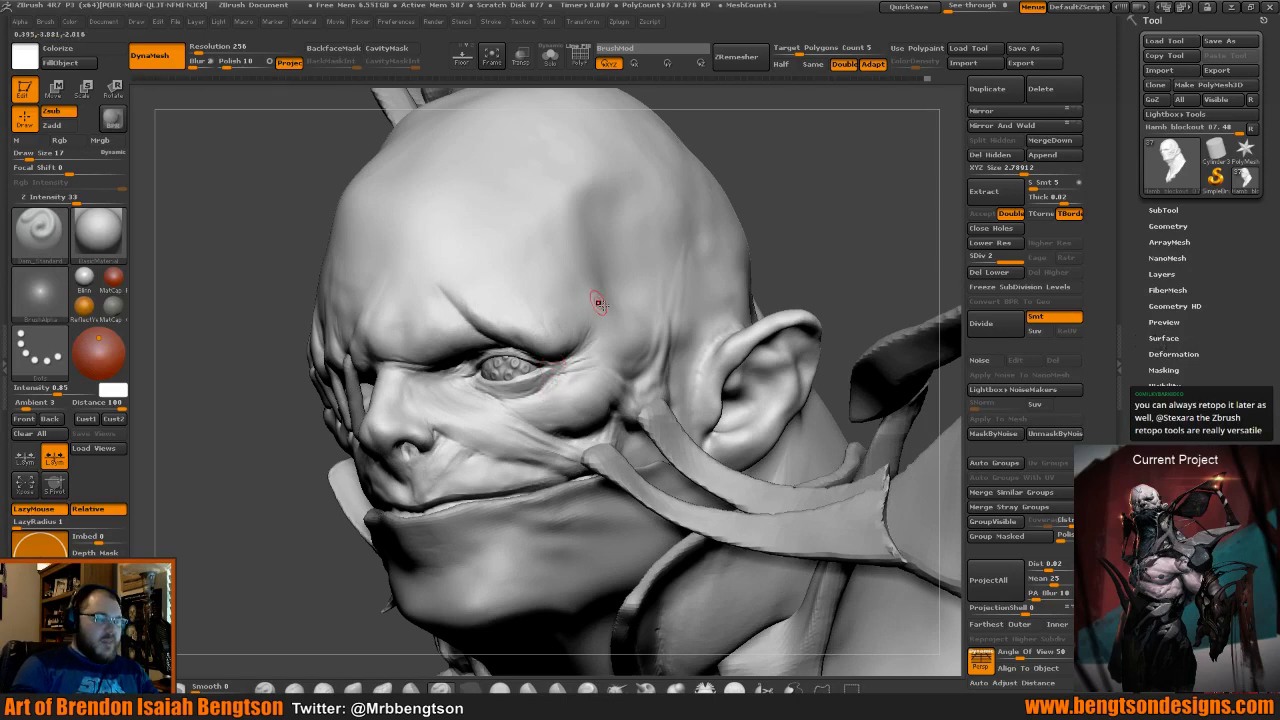
Display the wireframe of the head to examine its mesh density.
{"action": "key", "text": "shift+f"}
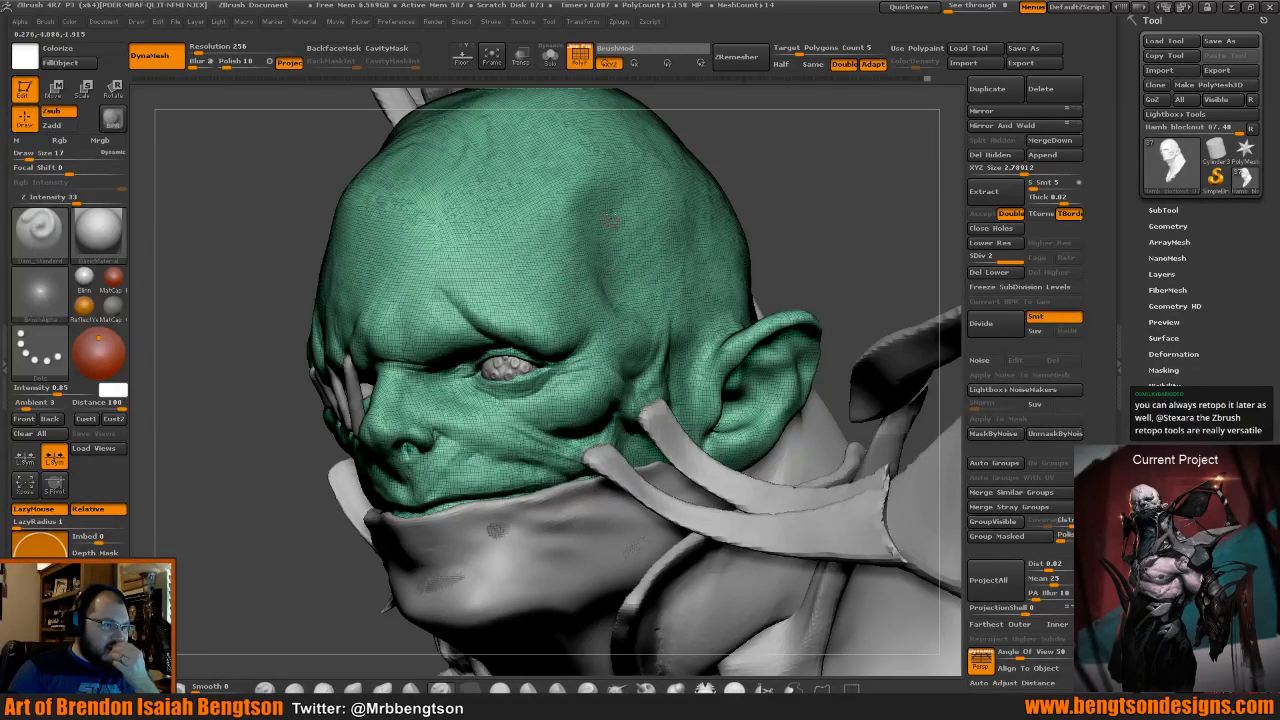
{"action": "left_click_drag", "start_coordinate": [828, 187], "coordinate": [790, 238]}
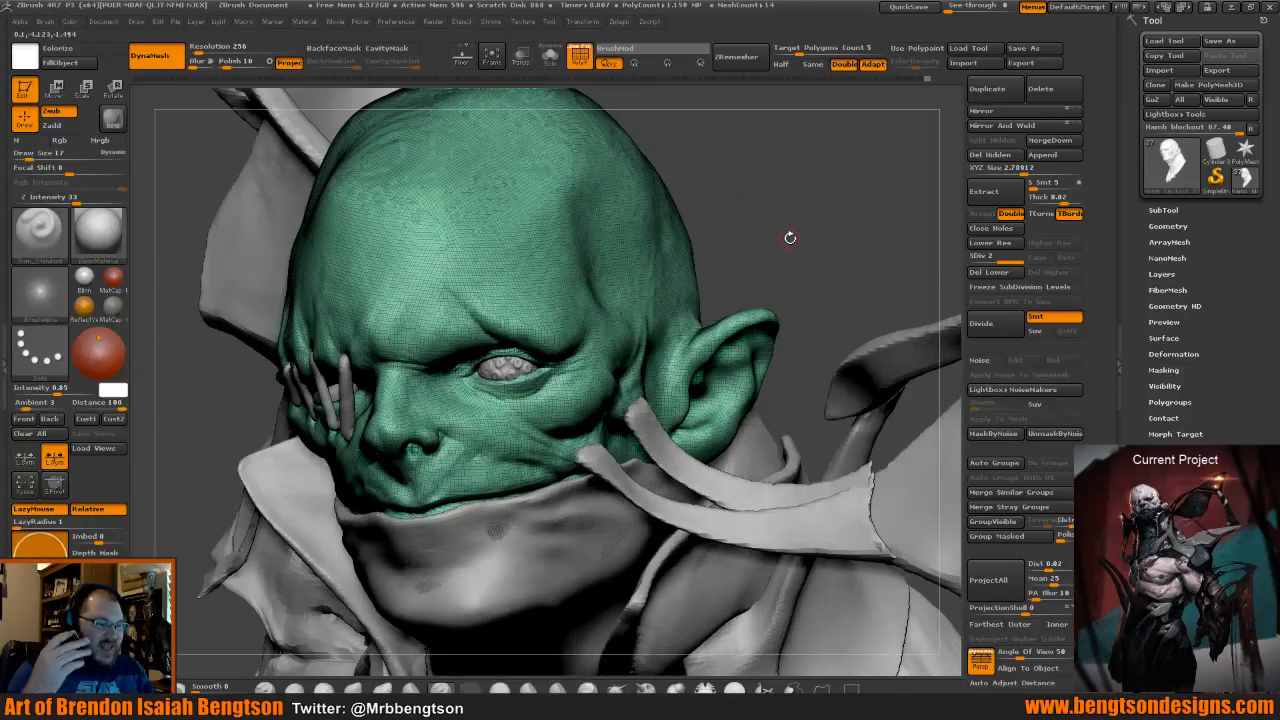
Clear the canvas and save the tool over the existing Hamb blockout 05.ZTL file.
{"action": "key", "text": "ctrl+n"}
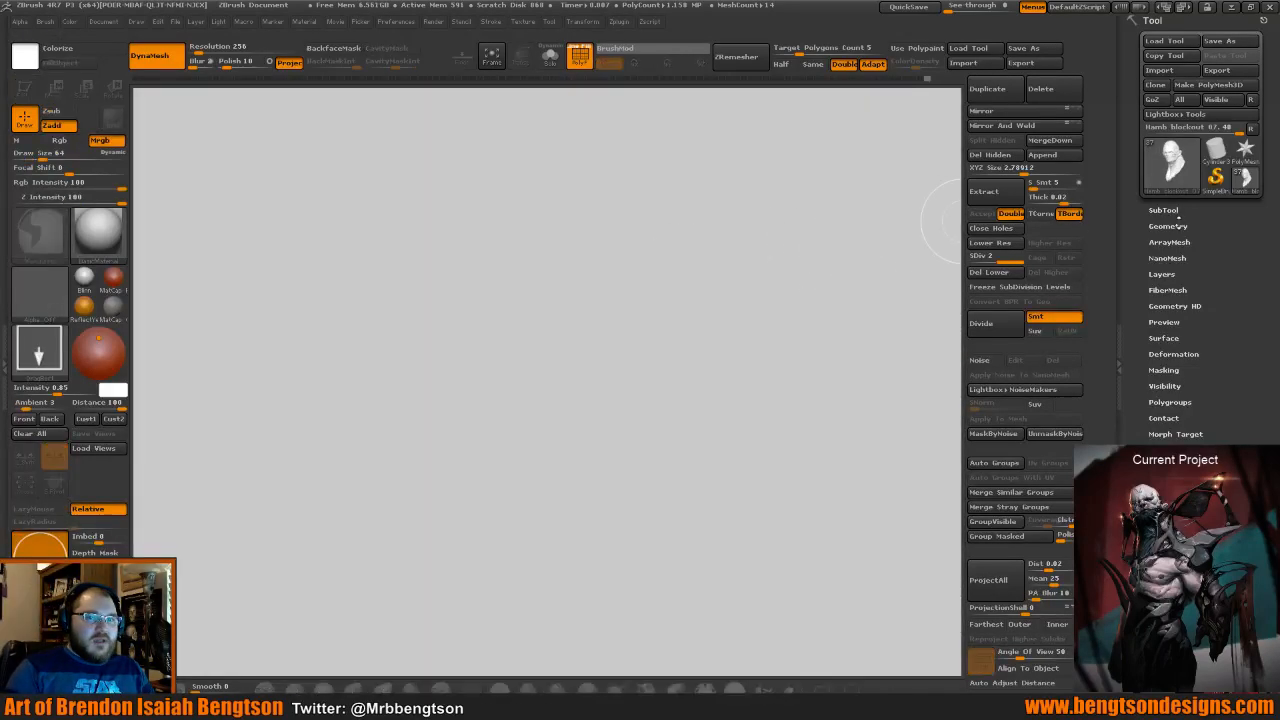
{"action": "left_click", "coordinate": [1053, 50]}
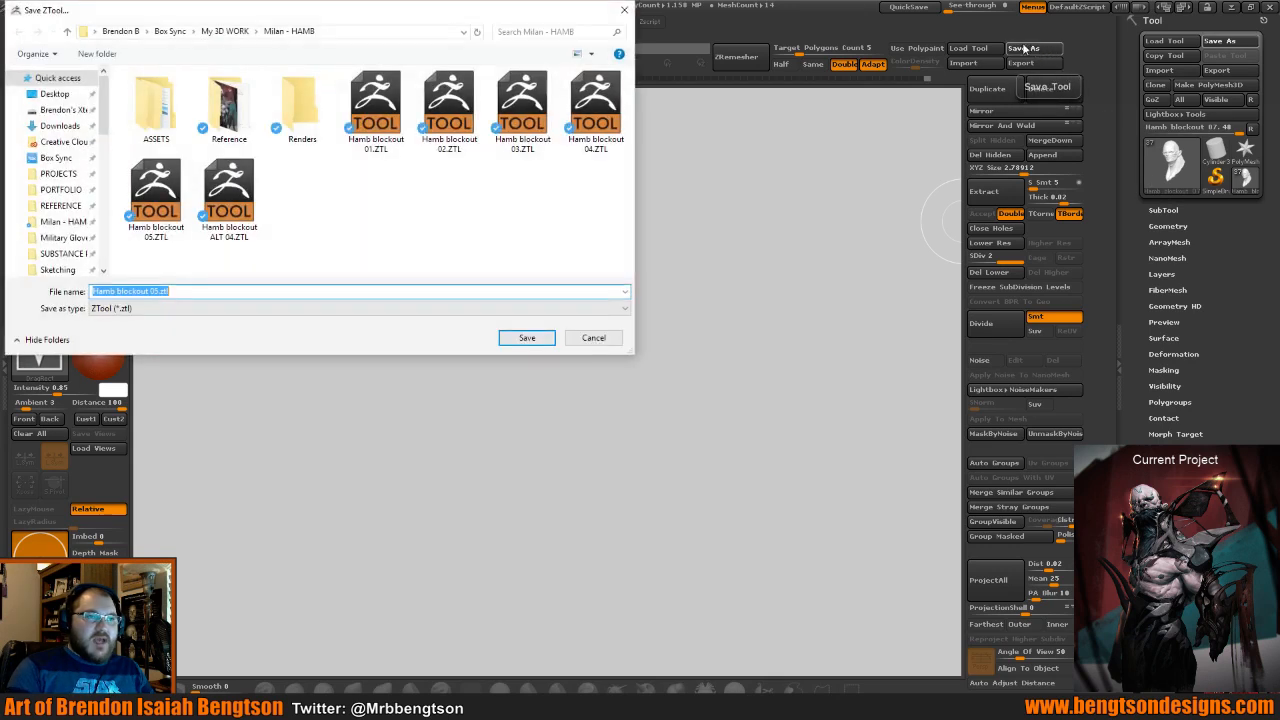
{"action": "left_click", "coordinate": [528, 338]}
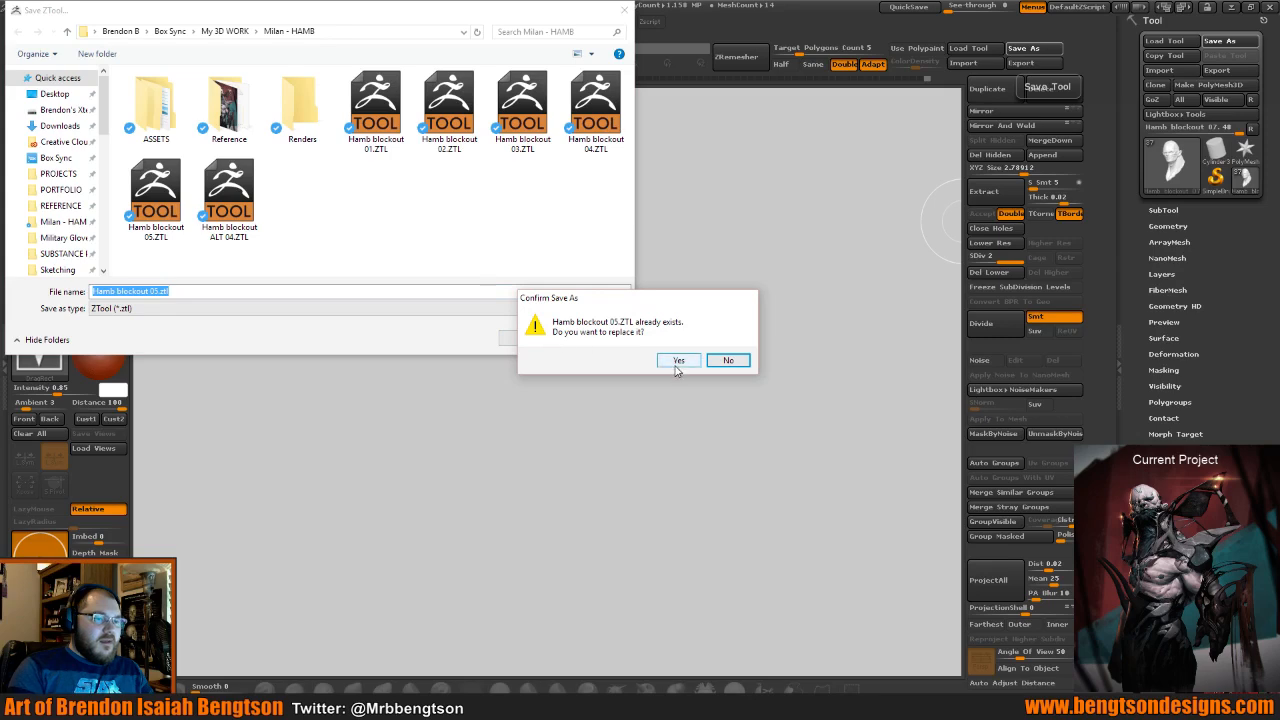
{"action": "left_click", "coordinate": [676, 364]}
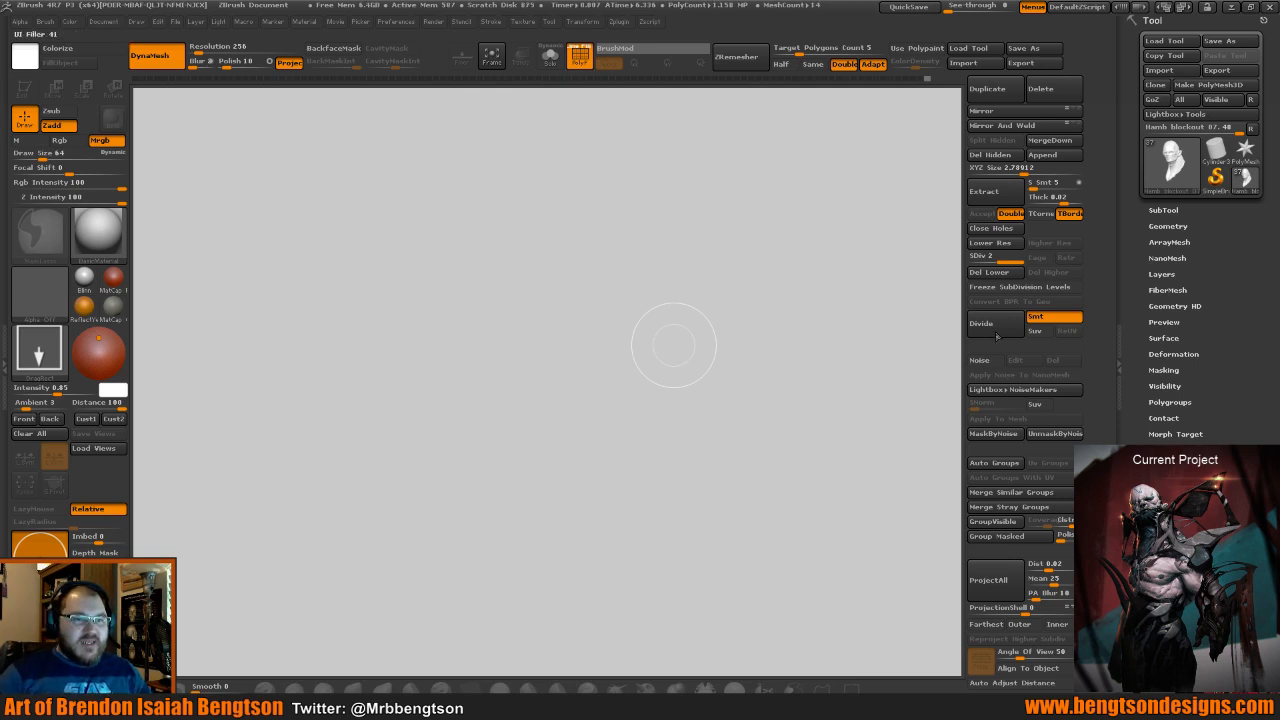
Expand the SubTool list and start a new document, discarding changes to the current one.
{"action": "left_click", "coordinate": [1163, 211]}
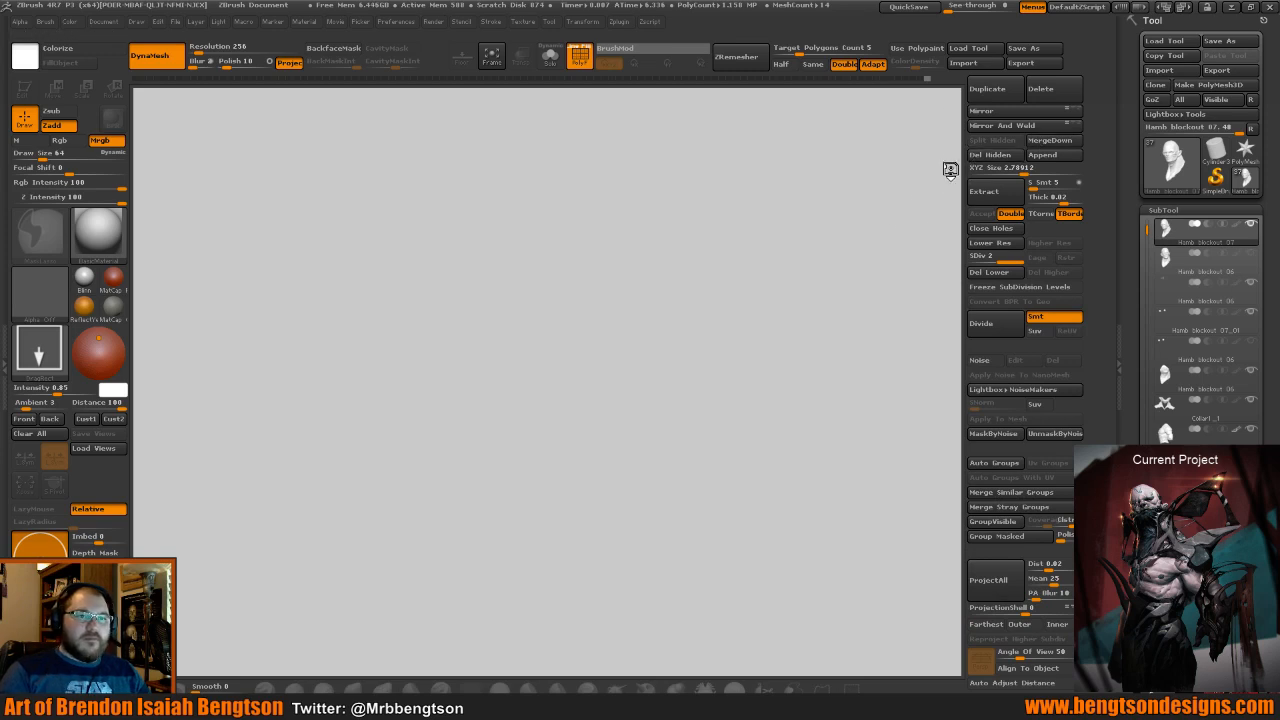
{"action": "left_click_drag", "start_coordinate": [952, 155], "coordinate": [986, 249]}
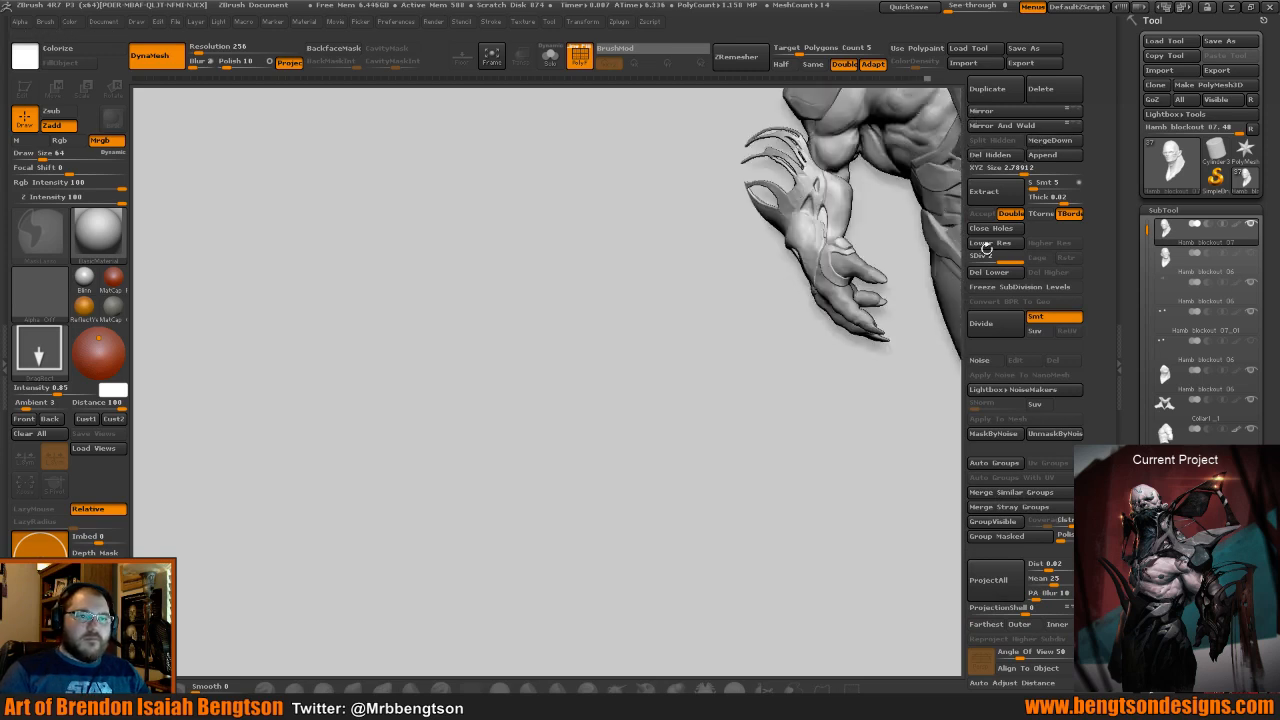
{"action": "left_click", "coordinate": [986, 246]}
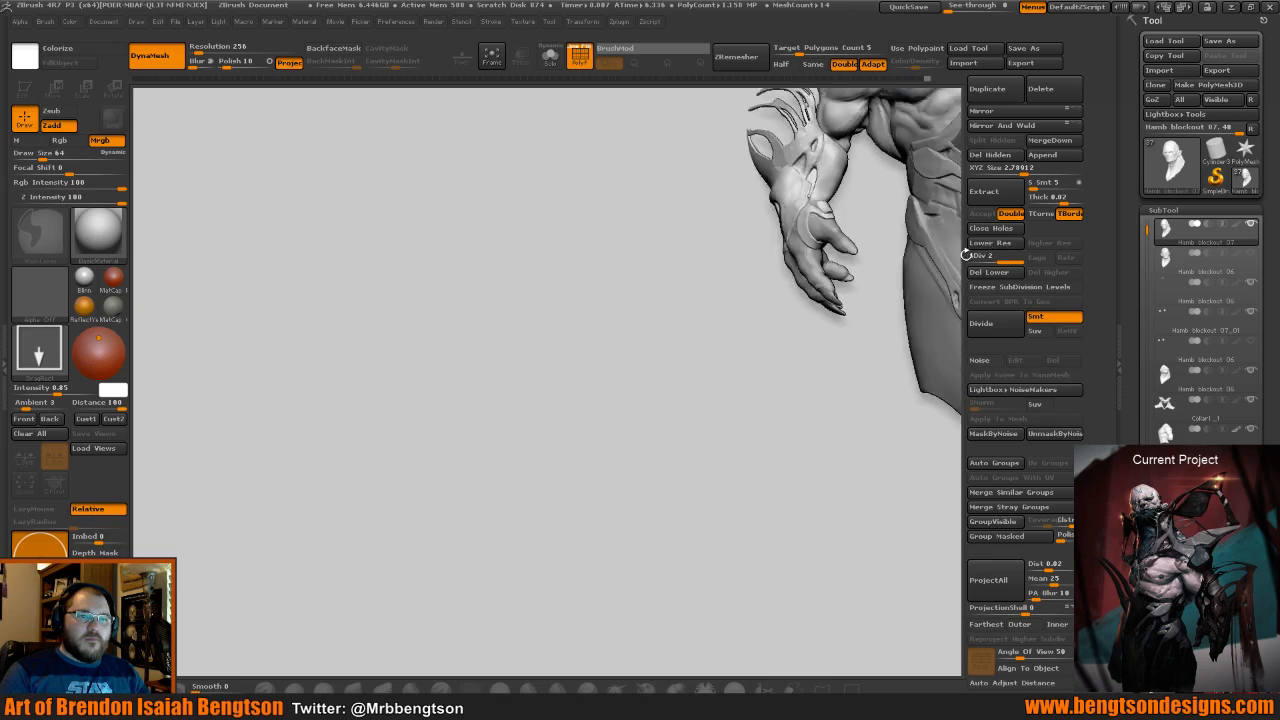
{"action": "left_click", "coordinate": [114, 22]}
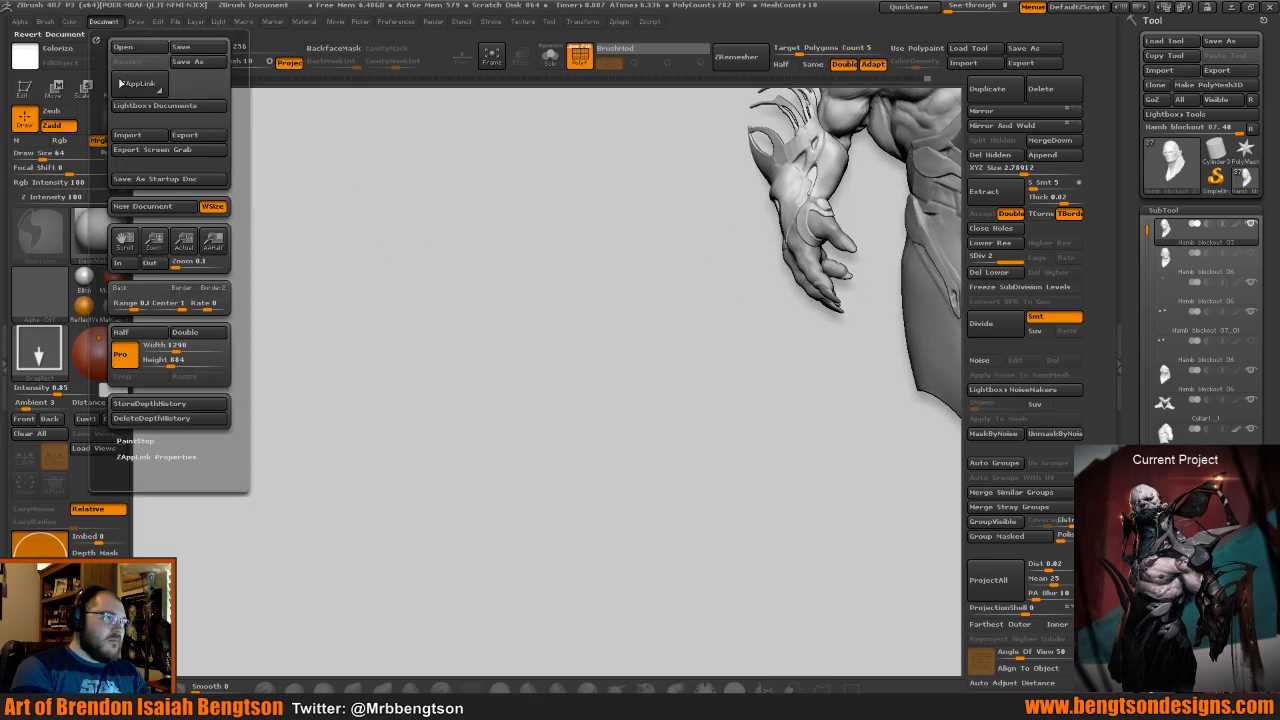
{"action": "left_click", "coordinate": [142, 206]}
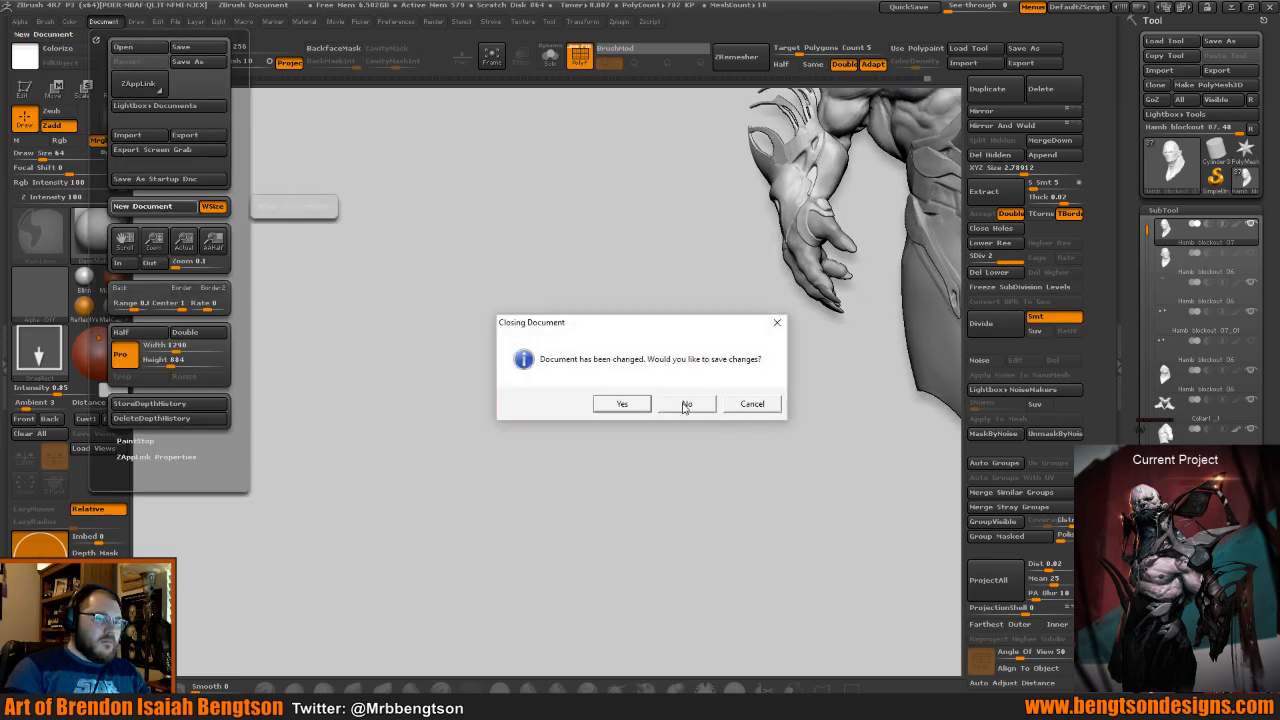
{"action": "left_click", "coordinate": [684, 403]}
Place the full character upright on the blank canvas, facing front, and put it into Edit mode.
{"action": "left_click_drag", "start_coordinate": [614, 394], "coordinate": [640, 470]}
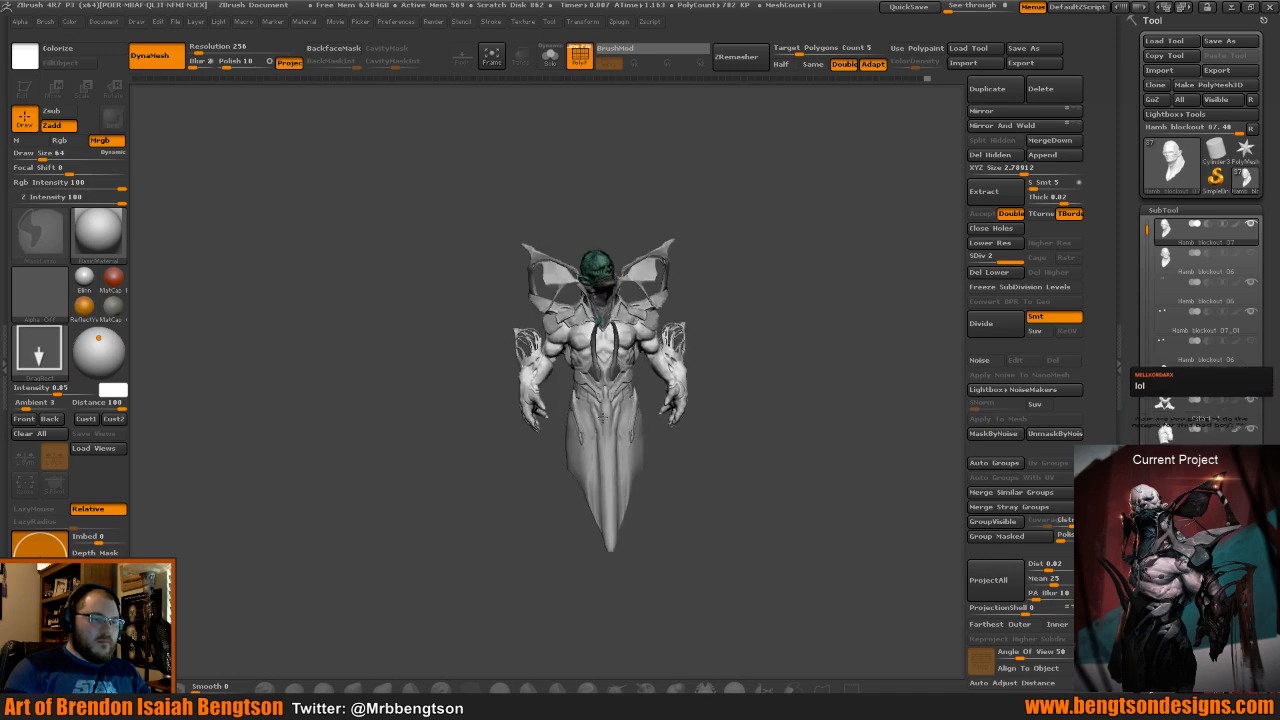
{"action": "left_click_drag", "start_coordinate": [602, 418], "coordinate": [603, 450]}
{"action": "key", "text": "t"}
{"action": "left_click_drag", "start_coordinate": [818, 404], "coordinate": [827, 405], "text": "shift"}
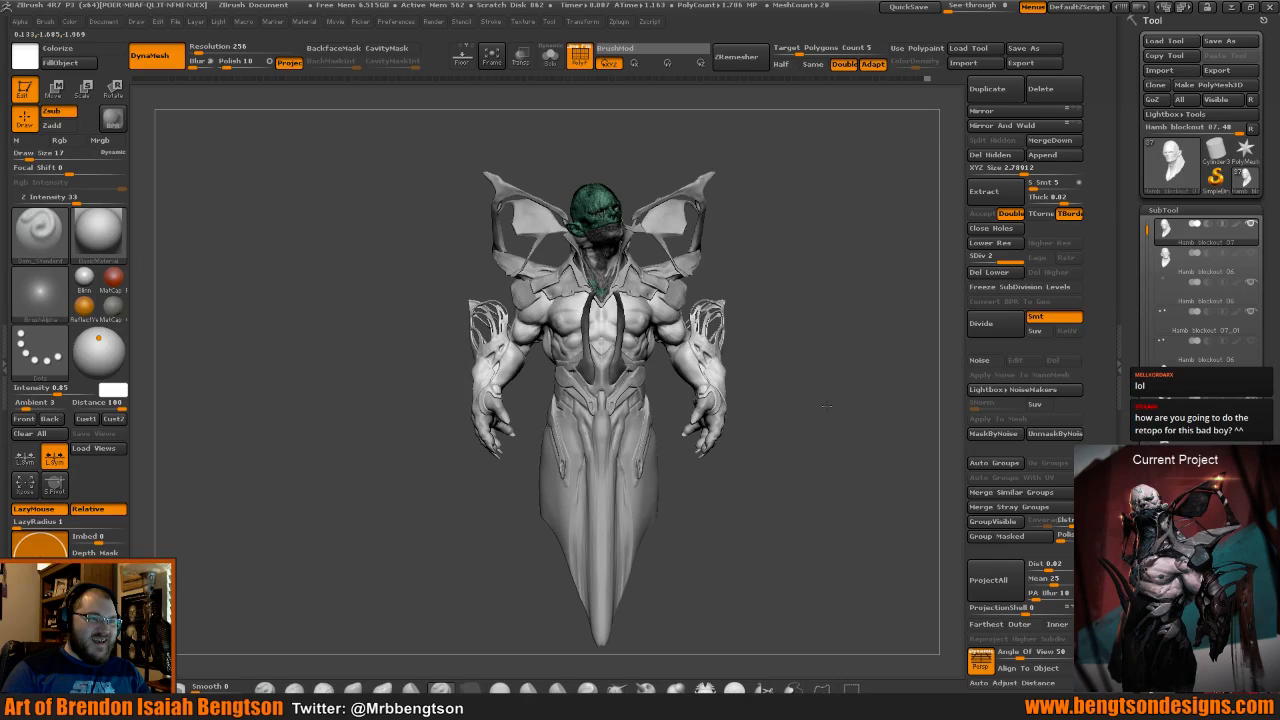
{"action": "key", "text": "f"}
Build up the brow area above the open eye with Clay Buildup at draw size 45.
{"action": "mouse_move", "coordinate": [681, 208]}
{"action": "left_mouse_down"}
{"action": "mouse_move", "coordinate": [680, 237]}
{"action": "mouse_move", "coordinate": [672, 222]}
{"action": "left_mouse_up"}
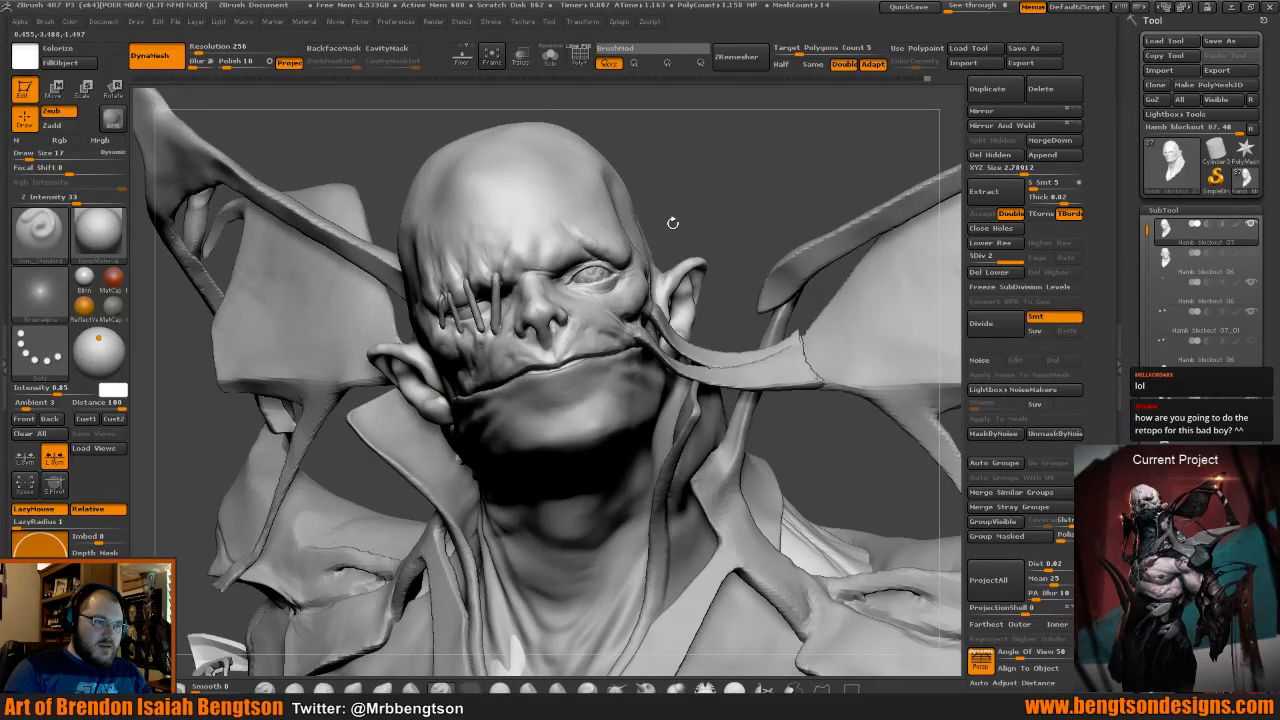
{"action": "key", "text": "f"}
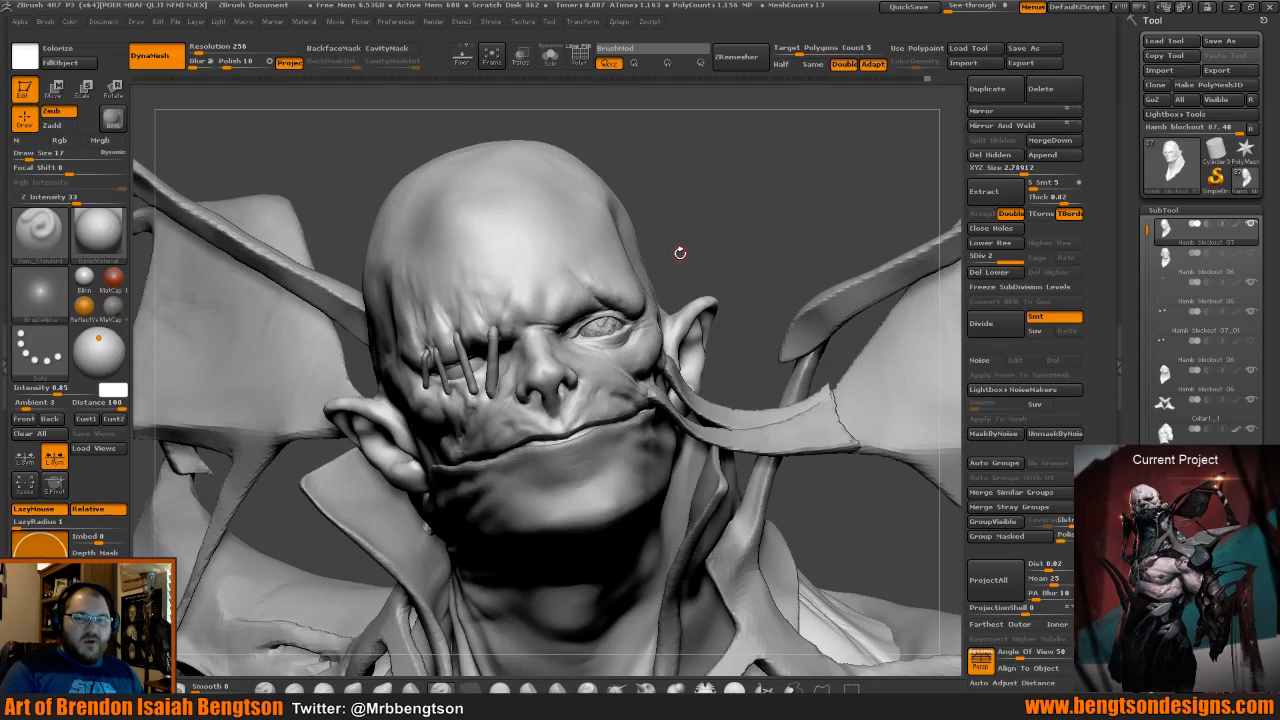
{"action": "left_click_drag", "start_coordinate": [697, 266], "coordinate": [703, 265]}
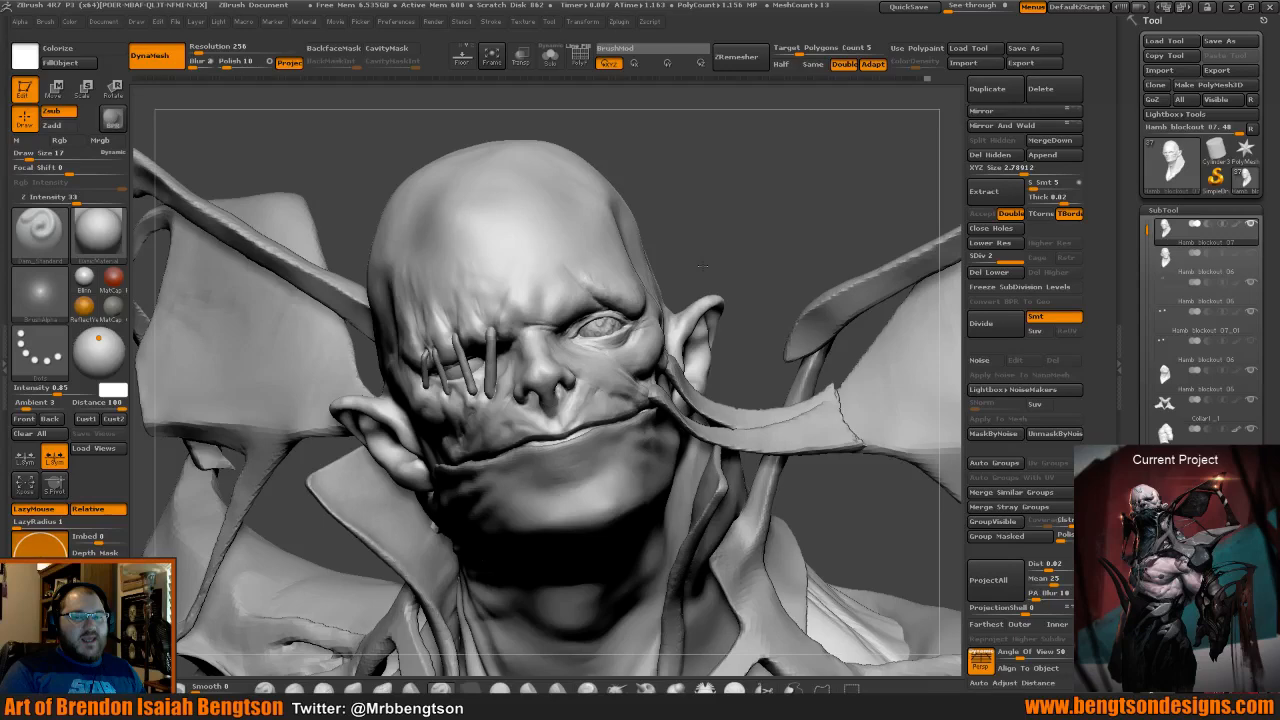
{"action": "left_click_drag", "start_coordinate": [785, 243], "coordinate": [732, 225]}
{"action": "key", "text": "b"}
{"action": "key", "text": "c"}
{"action": "key", "text": "b"}
{"action": "key", "text": "space"}
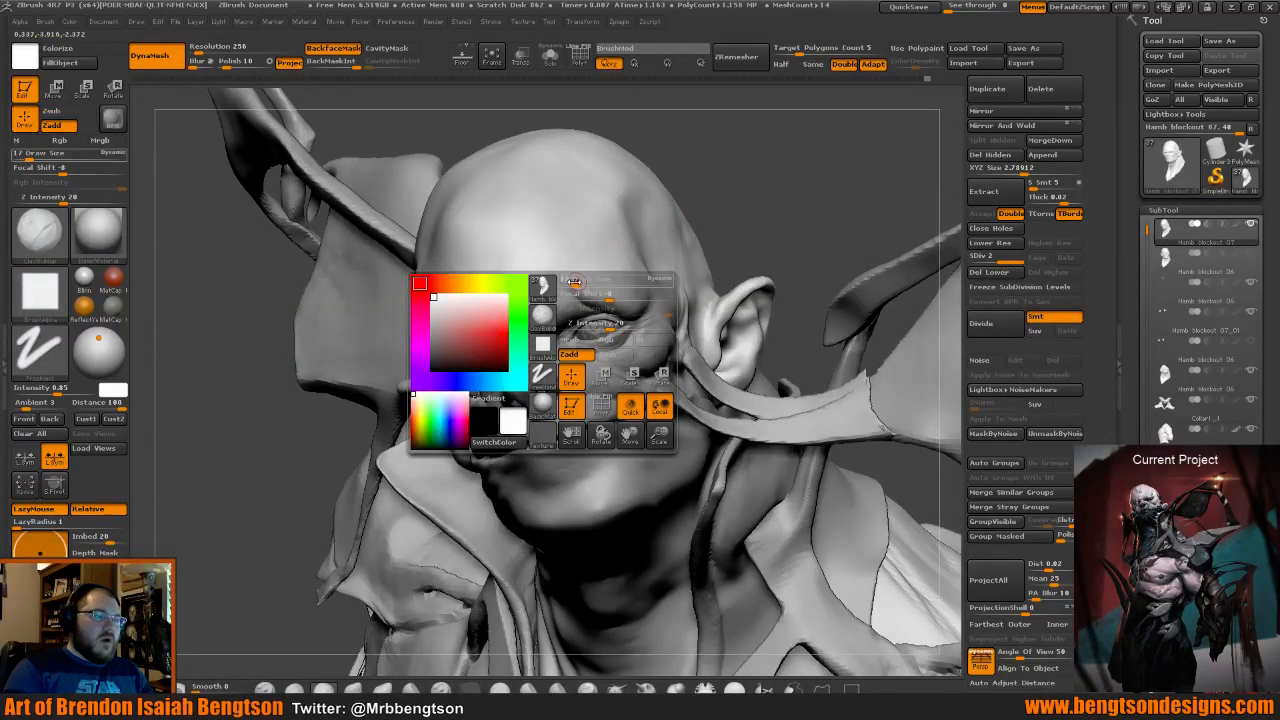
{"action": "left_click_drag", "start_coordinate": [574, 282], "coordinate": [584, 280]}
{"action": "mouse_move", "coordinate": [736, 192]}
{"action": "left_mouse_down"}
{"action": "mouse_move", "coordinate": [749, 225]}
{"action": "mouse_move", "coordinate": [600, 335]}
{"action": "left_mouse_up"}
{"action": "left_click_drag", "start_coordinate": [762, 234], "coordinate": [757, 224]}
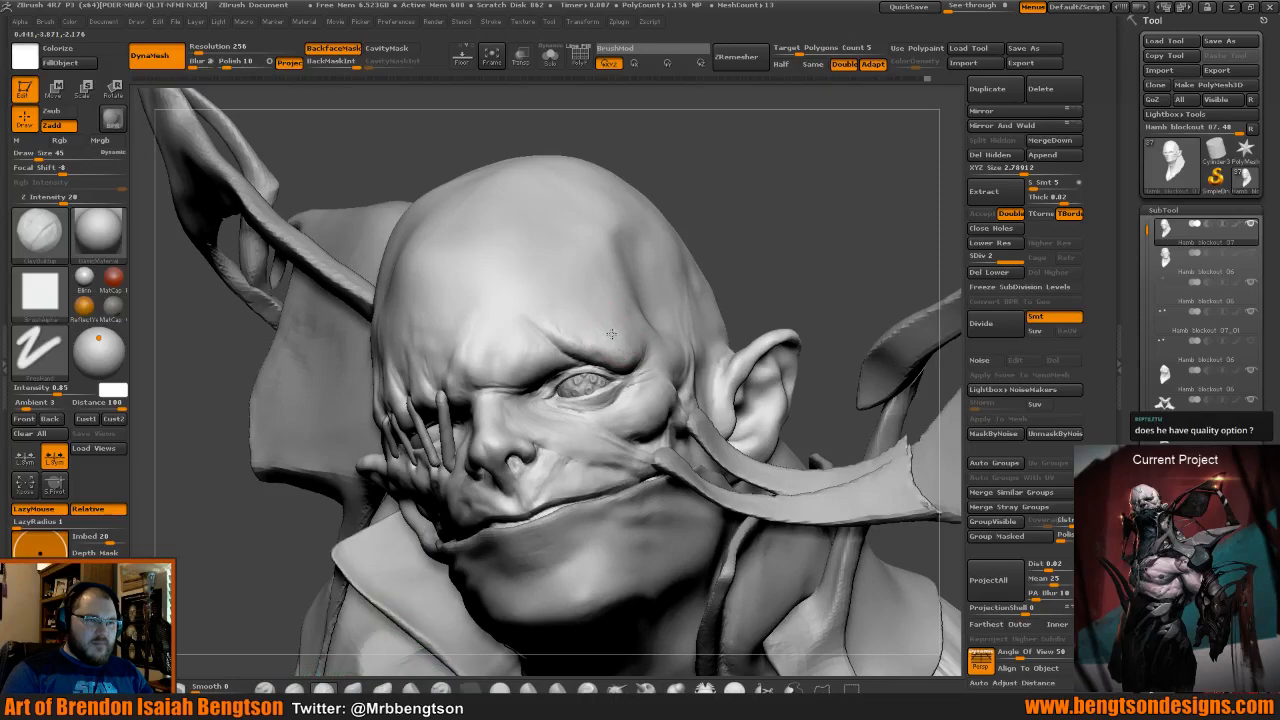
Reshape the outer brow beside the open eye with Move Topological at draw size 50.
{"action": "mouse_move", "coordinate": [763, 243]}
{"action": "left_mouse_down"}
{"action": "mouse_move", "coordinate": [812, 258]}
{"action": "mouse_move", "coordinate": [798, 216]}
{"action": "mouse_move", "coordinate": [846, 218]}
{"action": "left_mouse_up"}
{"action": "key", "text": "b"}
{"action": "key", "text": "m"}
{"action": "key", "text": "t"}
{"action": "key", "text": "space"}
{"action": "mouse_move", "coordinate": [642, 331]}
{"action": "left_mouse_down"}
{"action": "mouse_move", "coordinate": [624, 350]}
{"action": "mouse_move", "coordinate": [620, 338]}
{"action": "left_mouse_up"}
{"action": "mouse_move", "coordinate": [696, 262]}
{"action": "left_mouse_down"}
{"action": "mouse_move", "coordinate": [690, 238]}
{"action": "mouse_move", "coordinate": [653, 268]}
{"action": "mouse_move", "coordinate": [672, 270]}
{"action": "left_mouse_up"}
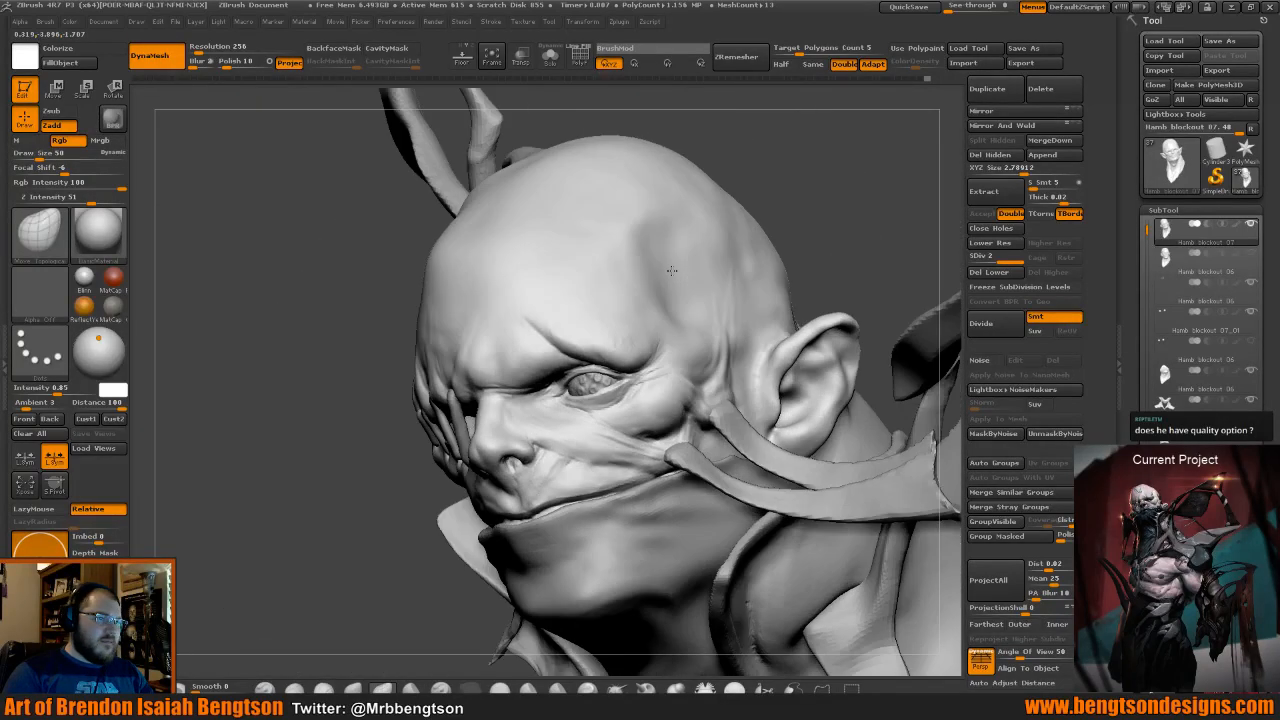
{"action": "right_click_drag", "start_coordinate": [672, 270], "coordinate": [680, 264]}
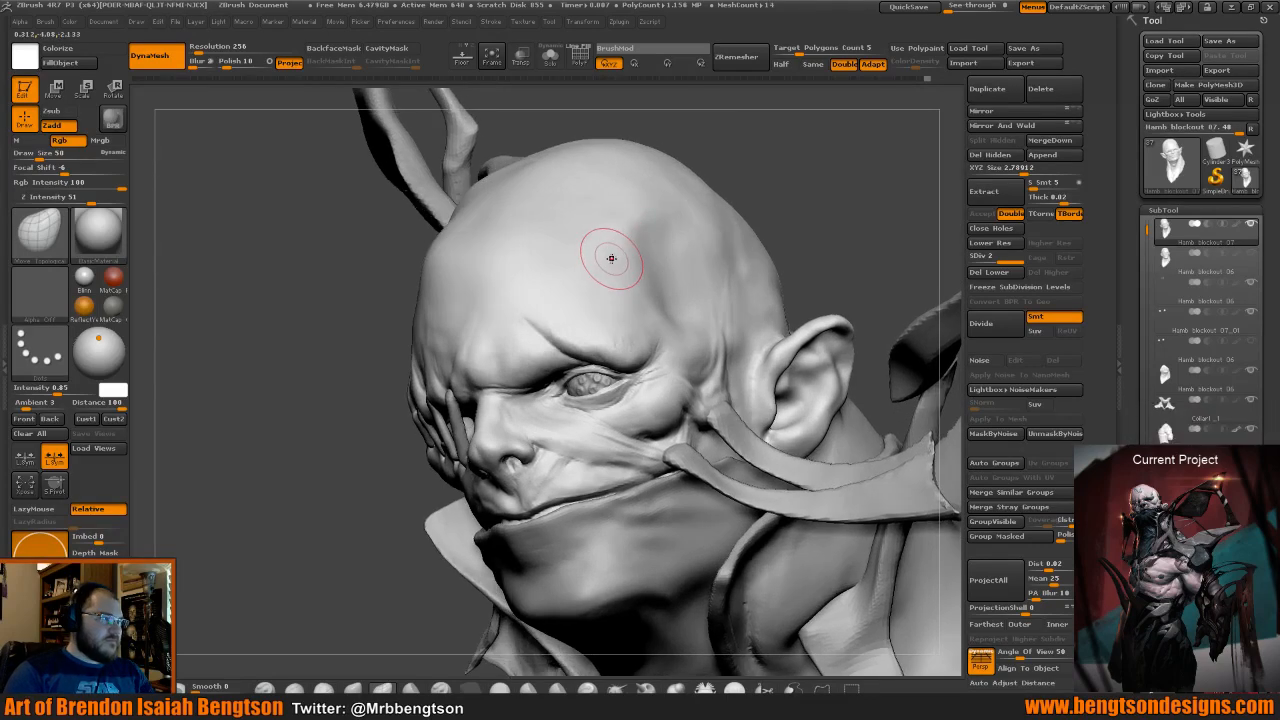
Sketch thin raised lines on the open-eye side of the forehead beside the temple with Clay Buildup at draw size 17.
{"action": "key", "text": "b"}
{"action": "key", "text": "c"}
{"action": "key", "text": "b"}
{"action": "key", "text": "space"}
{"action": "mouse_move", "coordinate": [613, 257]}
{"action": "left_mouse_down"}
{"action": "mouse_move", "coordinate": [603, 266]}
{"action": "mouse_move", "coordinate": [626, 290]}
{"action": "mouse_move", "coordinate": [605, 292]}
{"action": "left_mouse_up"}
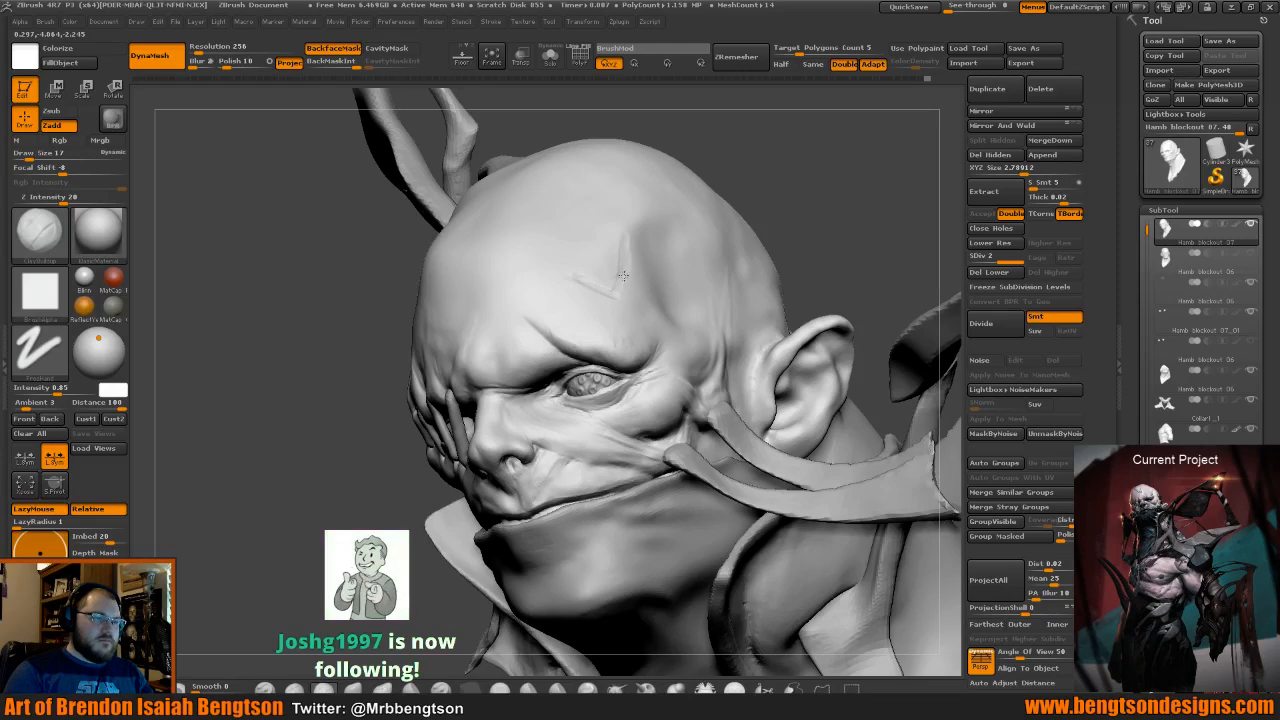
{"action": "right_click_drag", "start_coordinate": [800, 206], "coordinate": [750, 207]}
Strengthen the forehead ridge along the open-eye-side temple with Clay Buildup at draw size 37.
{"action": "key", "text": "space"}
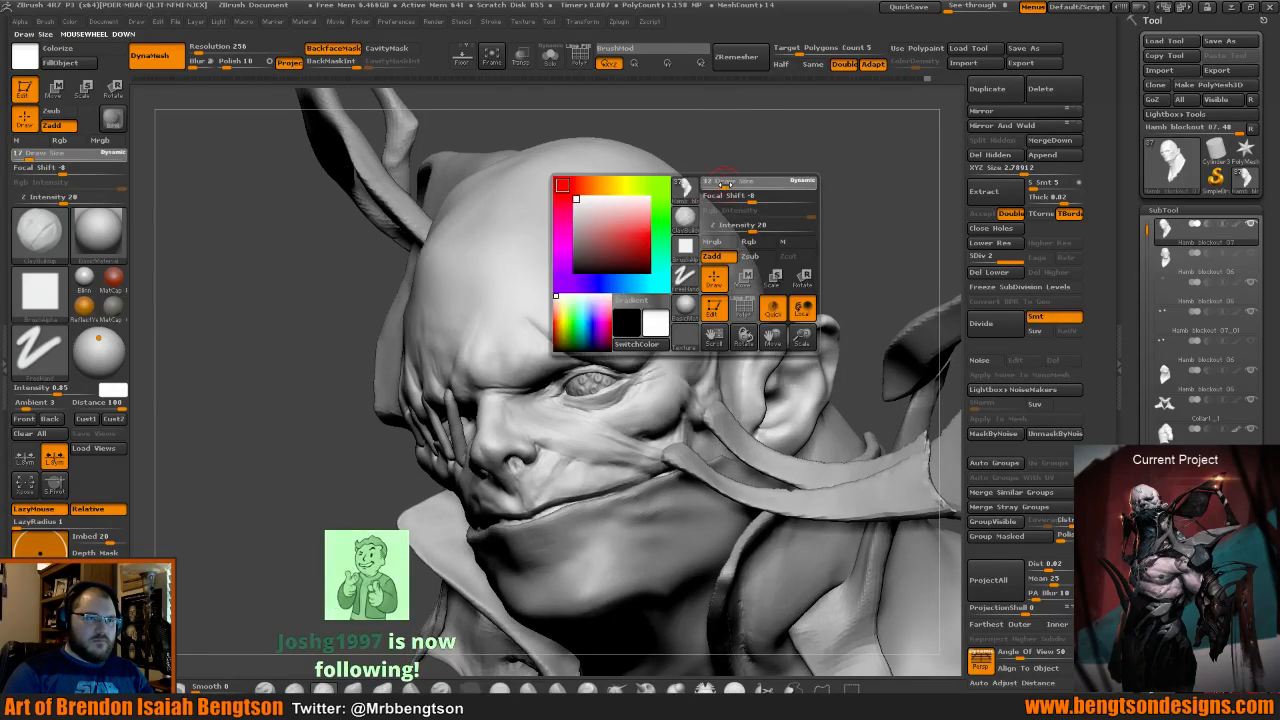
{"action": "left_click_drag", "start_coordinate": [733, 181], "coordinate": [745, 180]}
{"action": "right_click_drag", "start_coordinate": [759, 177], "coordinate": [560, 272]}
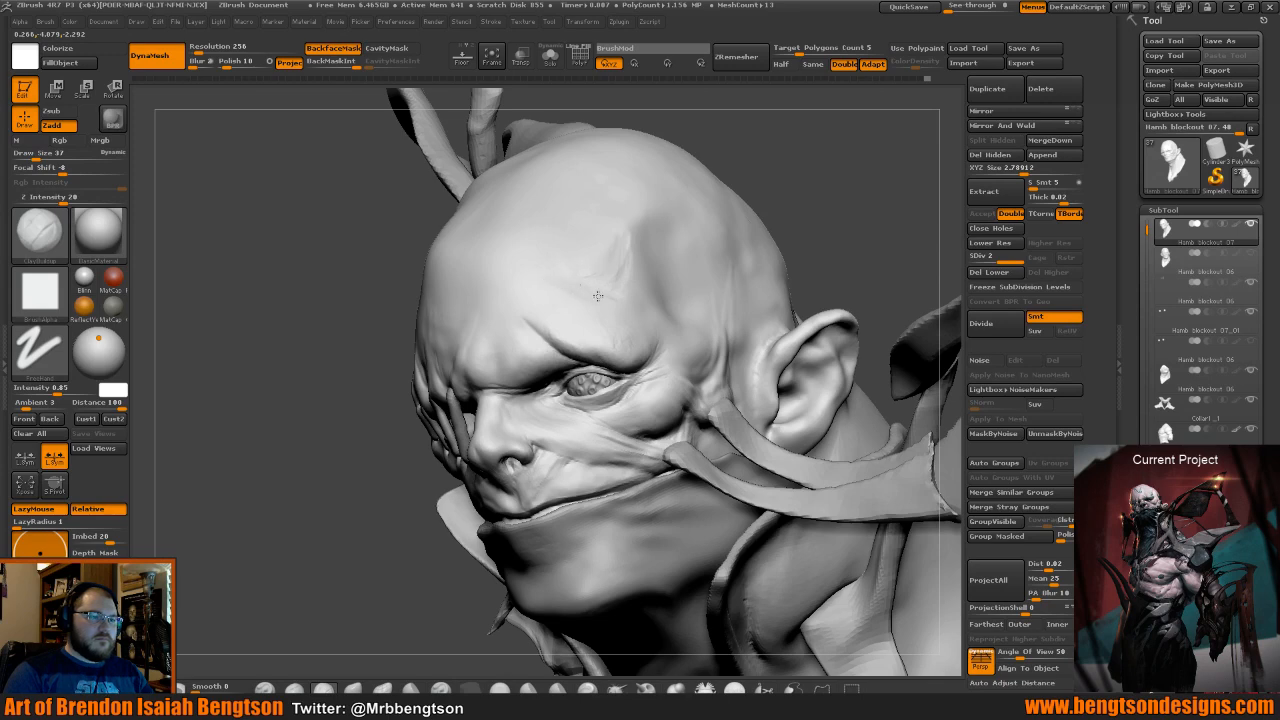
{"action": "left_click_drag", "start_coordinate": [598, 296], "coordinate": [620, 252]}
{"action": "mouse_move", "coordinate": [793, 165]}
{"action": "left_mouse_down"}
{"action": "mouse_move", "coordinate": [799, 198]}
{"action": "mouse_move", "coordinate": [596, 323]}
{"action": "left_mouse_up"}
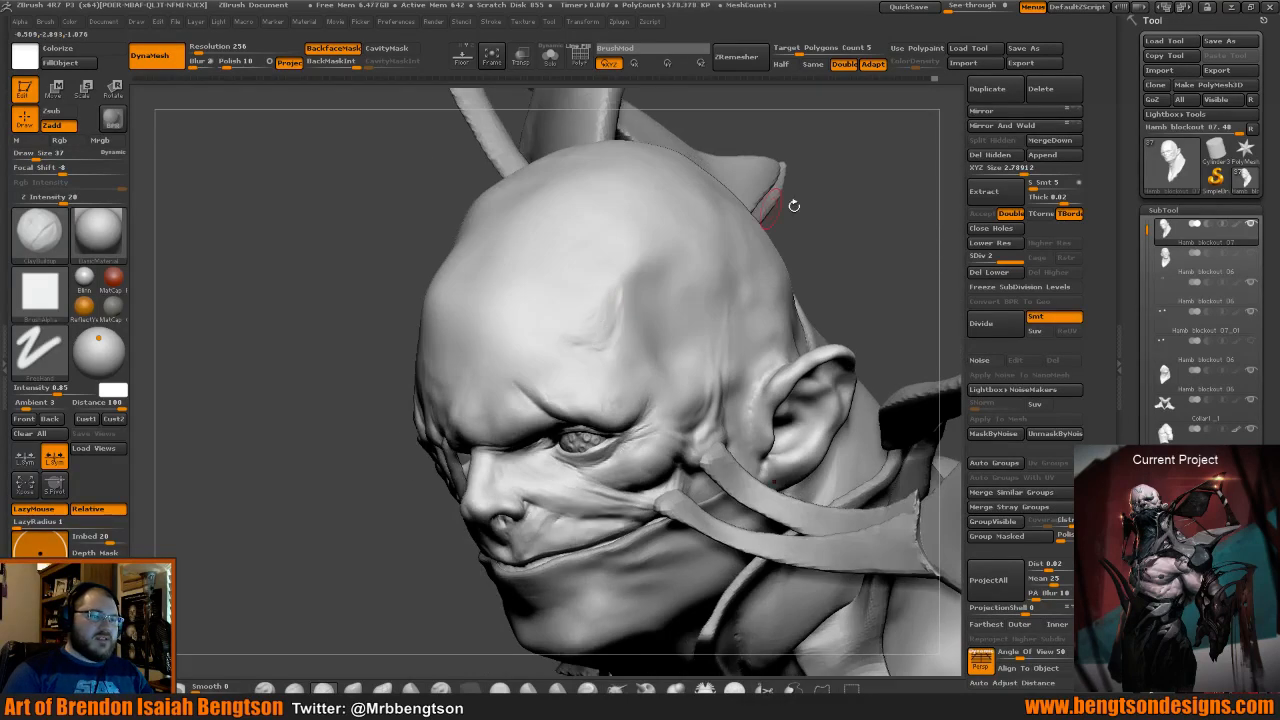
Build up the raised form on the open-eye side of the forehead beside the temple with Clay Buildup at draw size 59.
{"action": "left_click_drag", "start_coordinate": [794, 206], "coordinate": [771, 197]}
{"action": "key", "text": "space"}
{"action": "mouse_move", "coordinate": [563, 328]}
{"action": "left_mouse_down"}
{"action": "mouse_move", "coordinate": [575, 328]}
{"action": "mouse_move", "coordinate": [543, 327]}
{"action": "mouse_move", "coordinate": [582, 353]}
{"action": "left_mouse_up"}
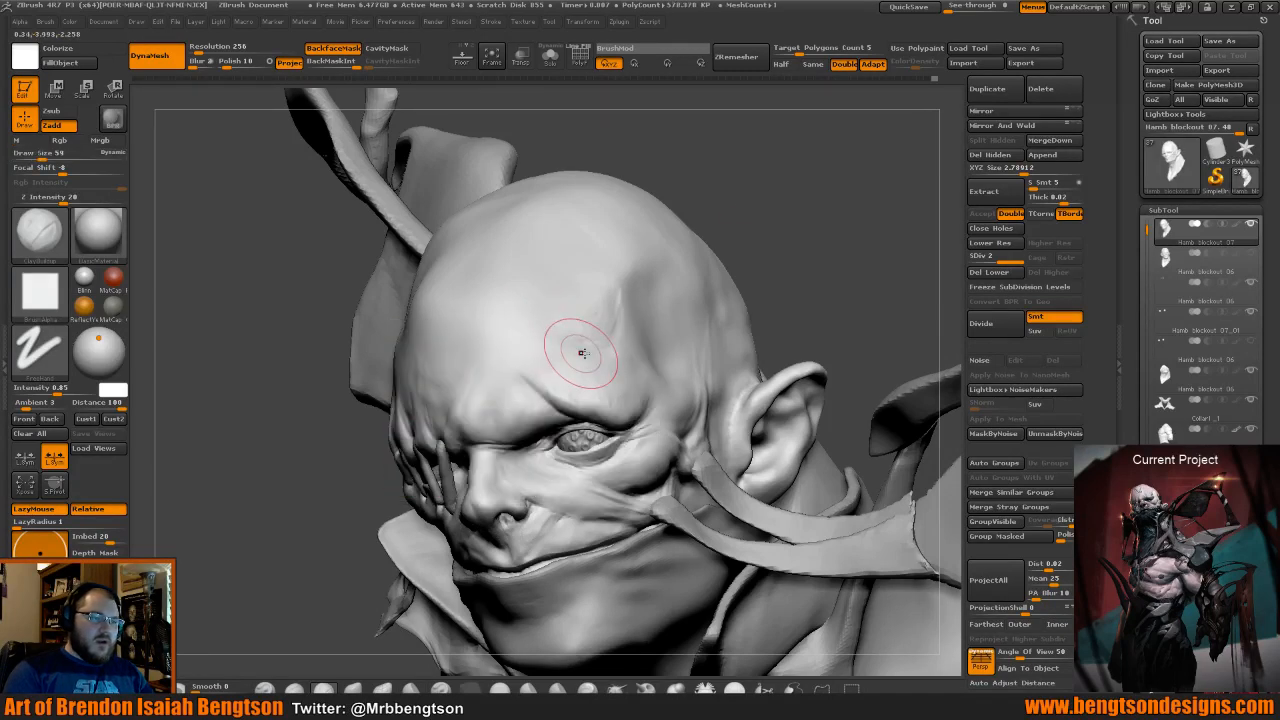
{"action": "left_click_drag", "start_coordinate": [655, 257], "coordinate": [622, 275]}
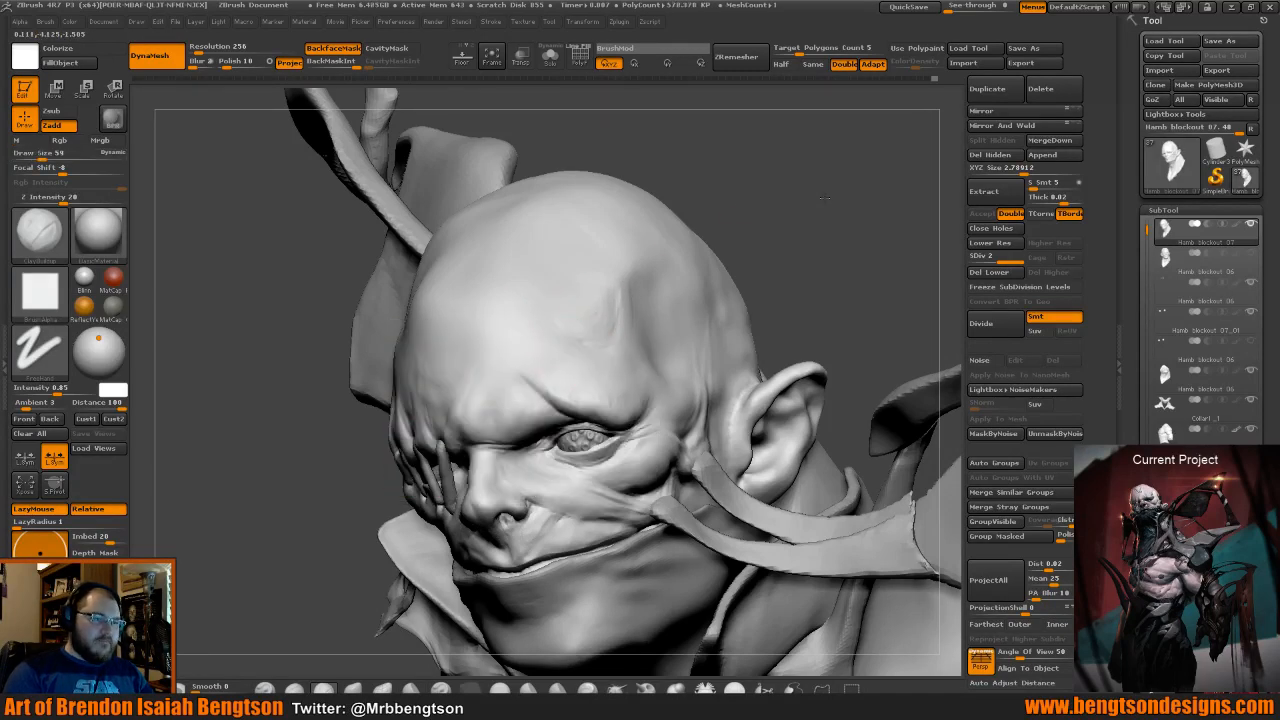
{"action": "left_click_drag", "start_coordinate": [790, 210], "coordinate": [598, 341]}
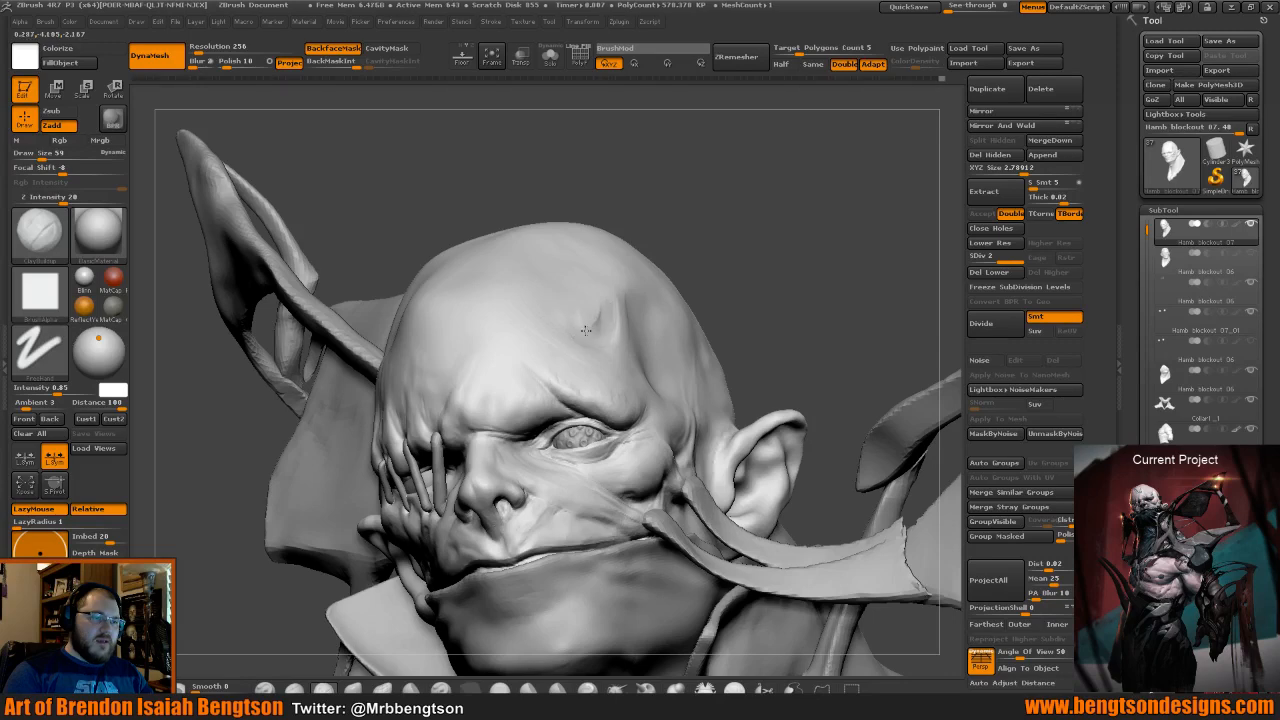
{"action": "mouse_move", "coordinate": [597, 310]}
{"action": "left_mouse_down"}
{"action": "mouse_move", "coordinate": [604, 326]}
{"action": "mouse_move", "coordinate": [570, 308]}
{"action": "mouse_move", "coordinate": [590, 327]}
{"action": "left_mouse_up"}
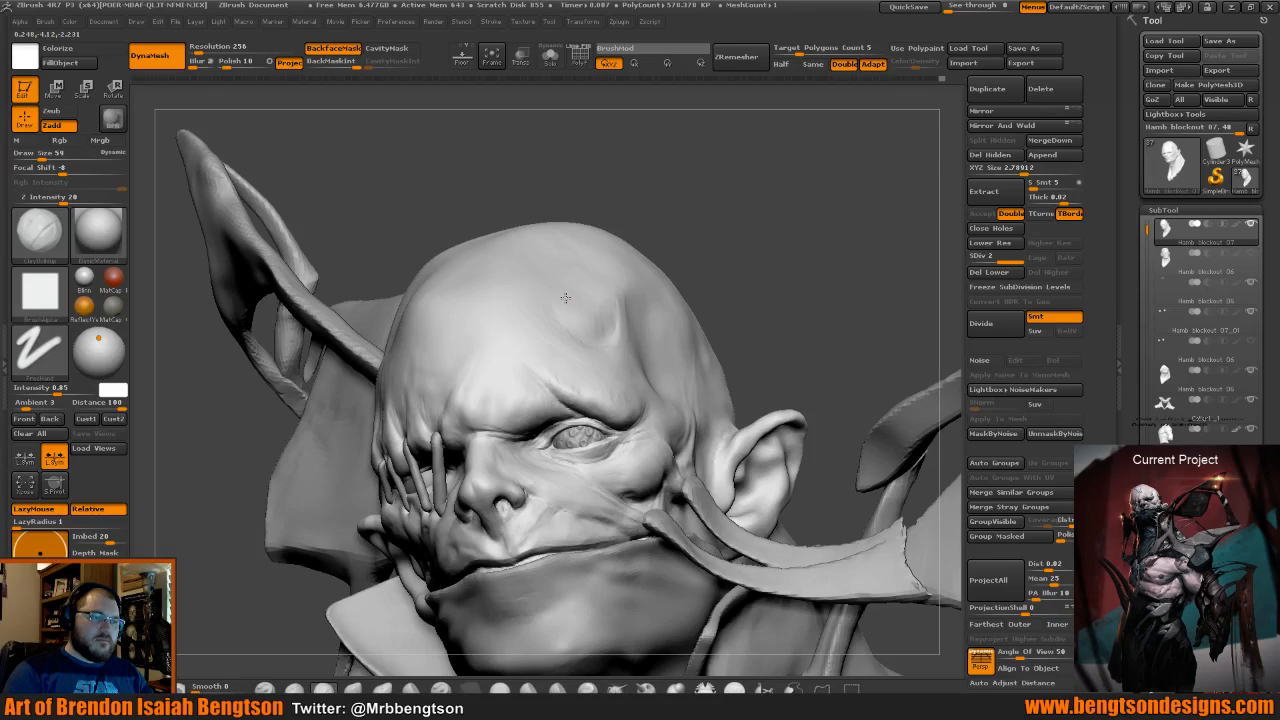
Smooth the forehead between the new raised form and the brow above the open eye.
{"action": "key", "text": "shift"}
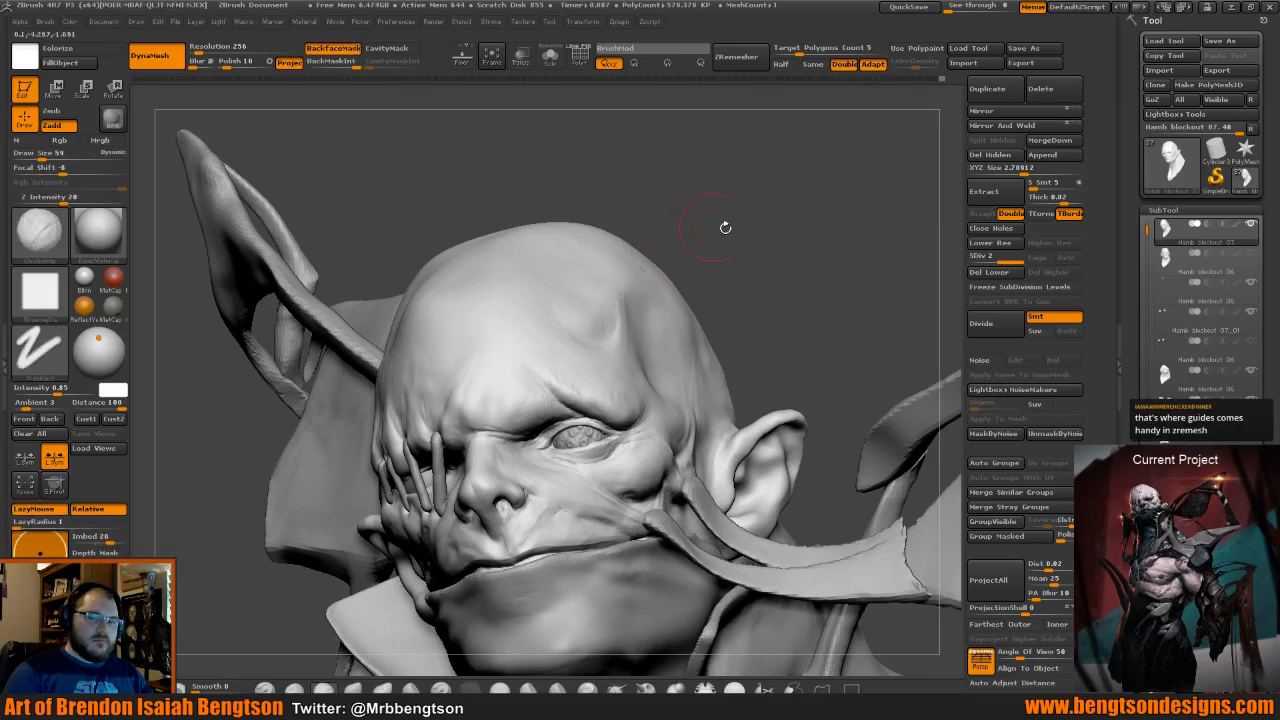
{"action": "left_click_drag", "start_coordinate": [724, 224], "coordinate": [773, 240]}
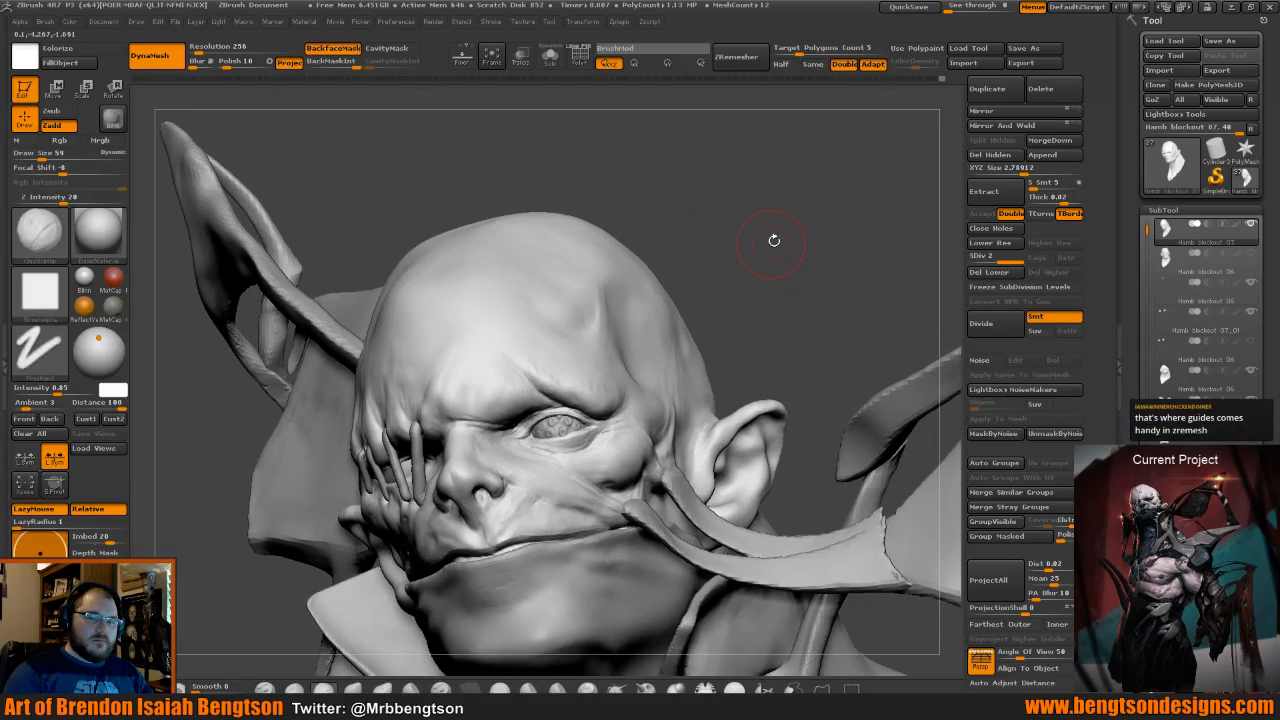
{"action": "left_click_drag", "start_coordinate": [775, 238], "coordinate": [715, 235]}
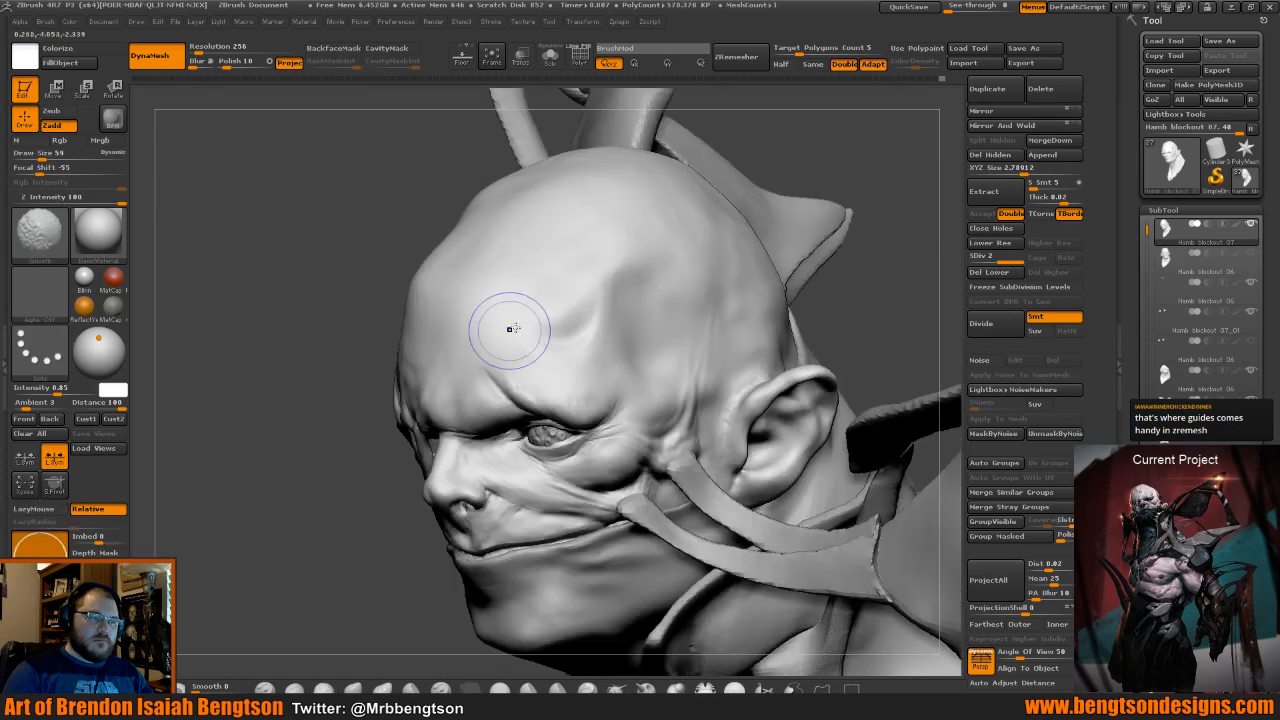
{"action": "left_click_drag", "start_coordinate": [510, 331], "coordinate": [530, 342], "text": "shift"}
Reshape the temple ridge on the open-eye side with Move Topological at draw size 39 and smooth its edge.
{"action": "left_click_drag", "start_coordinate": [730, 222], "coordinate": [790, 242]}
{"action": "key", "text": "b"}
{"action": "key", "text": "m"}
{"action": "key", "text": "t"}
{"action": "left_click_drag", "start_coordinate": [692, 239], "coordinate": [671, 234]}
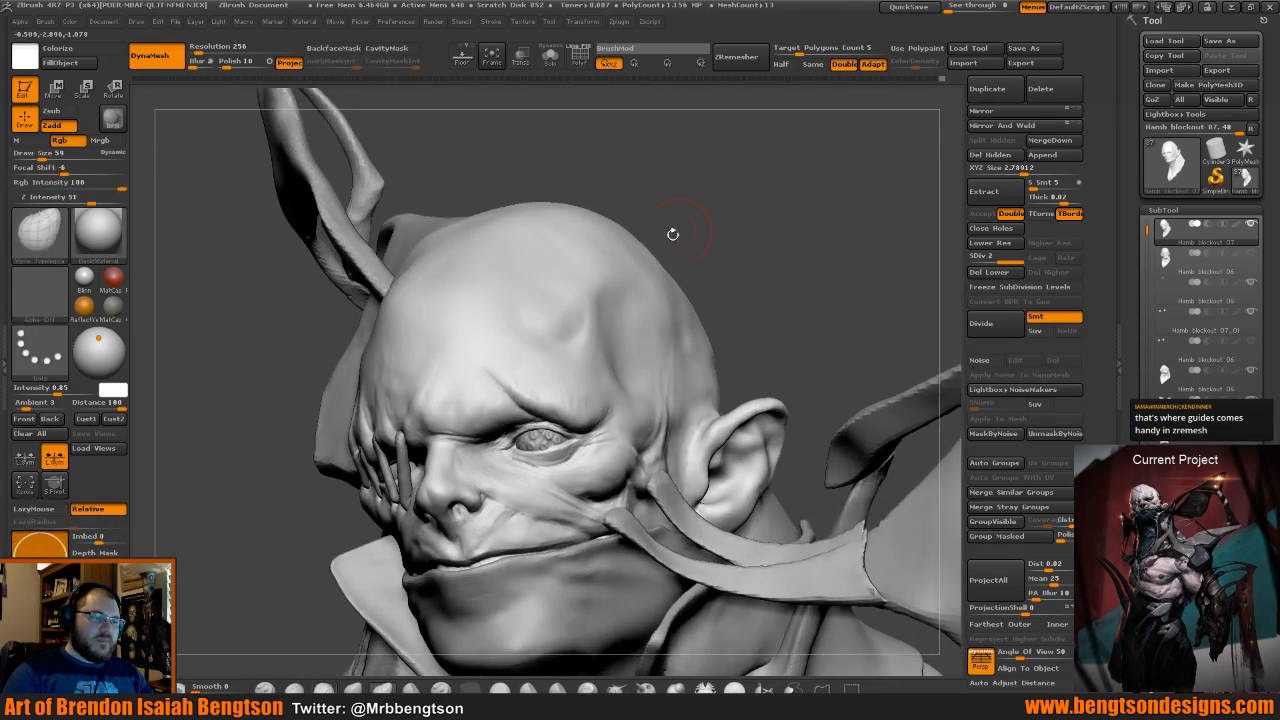
{"action": "key", "text": "space"}
{"action": "left_click_drag", "start_coordinate": [600, 291], "coordinate": [588, 279]}
{"action": "left_click_drag", "start_coordinate": [645, 213], "coordinate": [586, 300]}
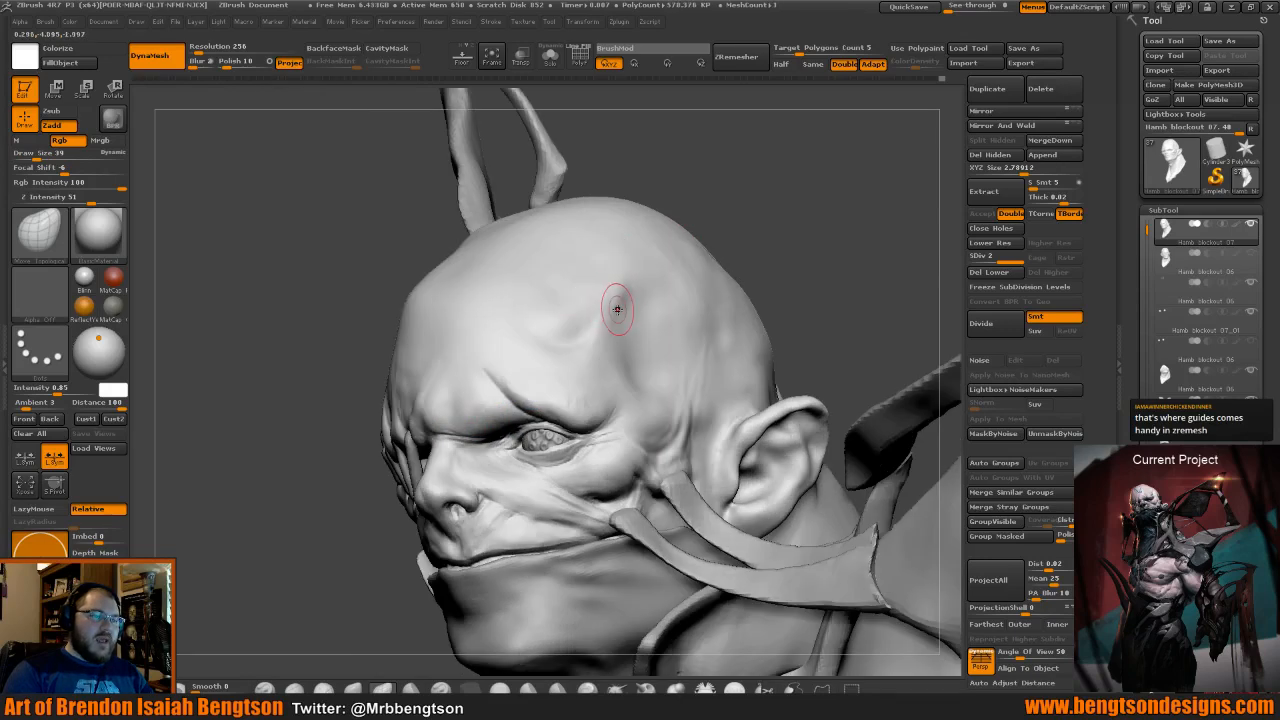
{"action": "key", "text": "shift"}
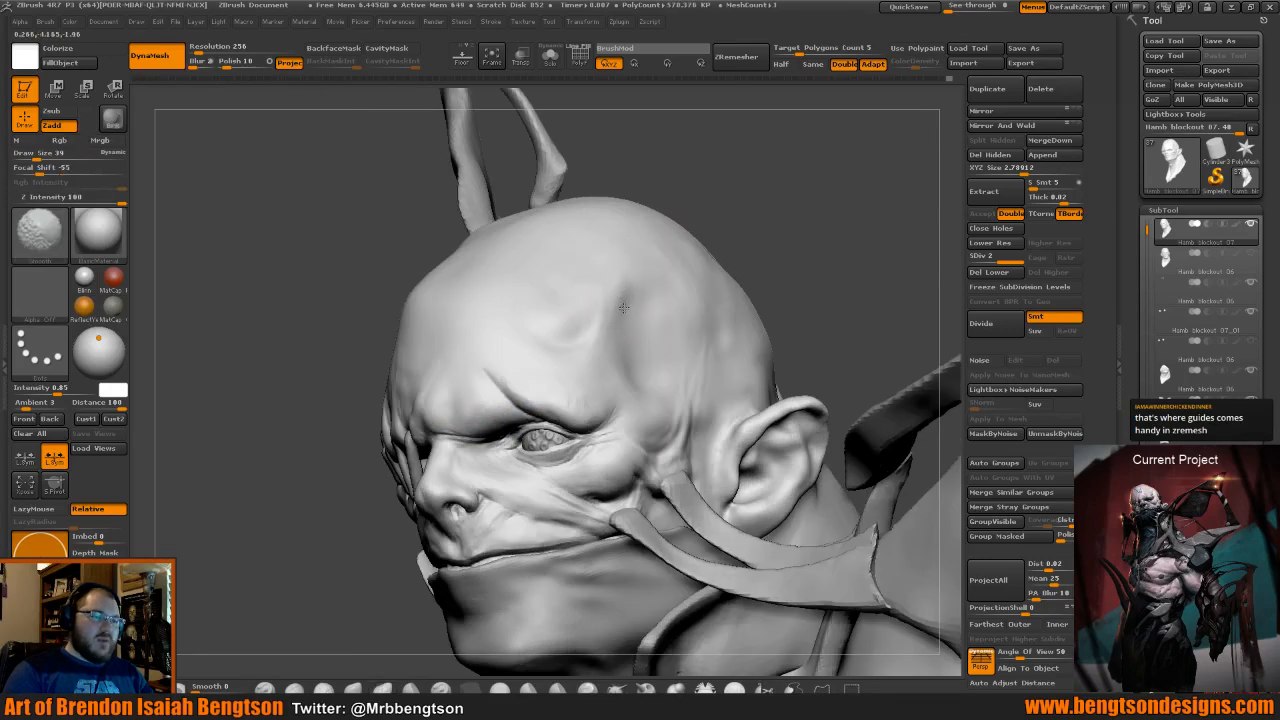
Adjust the broader forehead contour above the open eye with Move Topological at draw size 78.
{"action": "mouse_move", "coordinate": [732, 204]}
{"action": "left_mouse_down"}
{"action": "mouse_move", "coordinate": [638, 262]}
{"action": "mouse_move", "coordinate": [687, 243]}
{"action": "left_mouse_up"}
{"action": "key", "text": "space"}
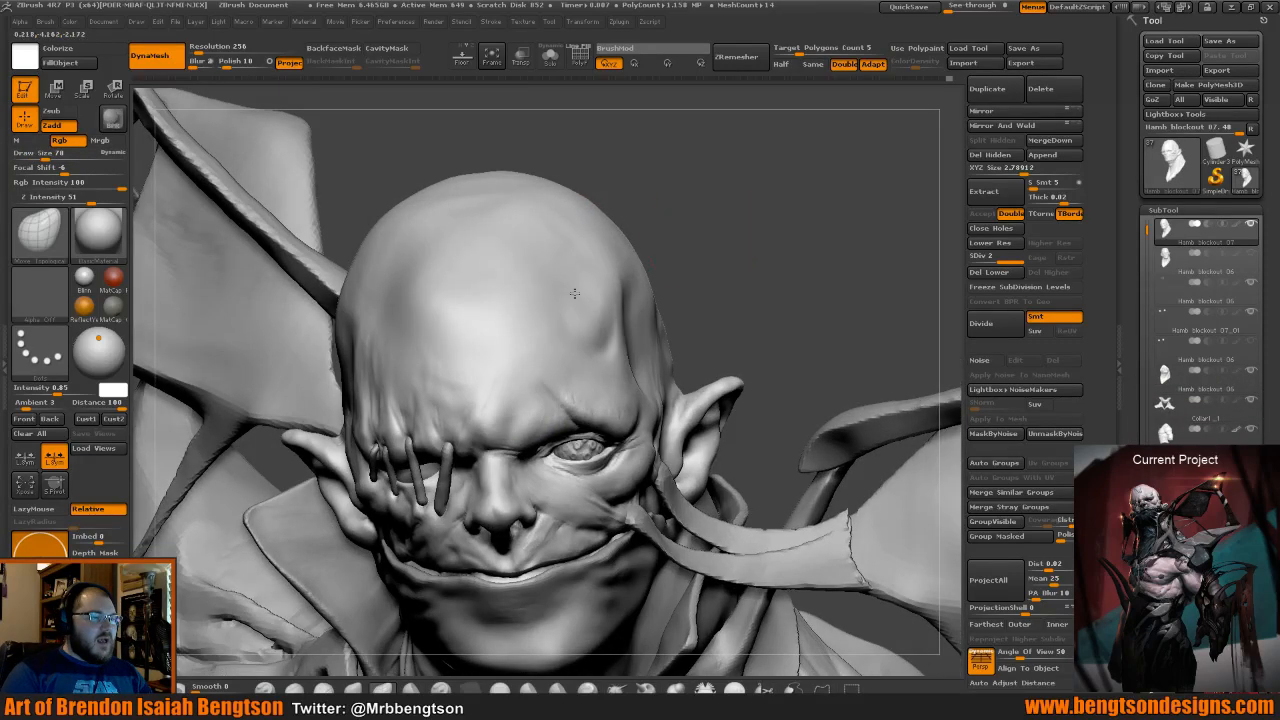
{"action": "left_click_drag", "start_coordinate": [725, 252], "coordinate": [671, 229]}
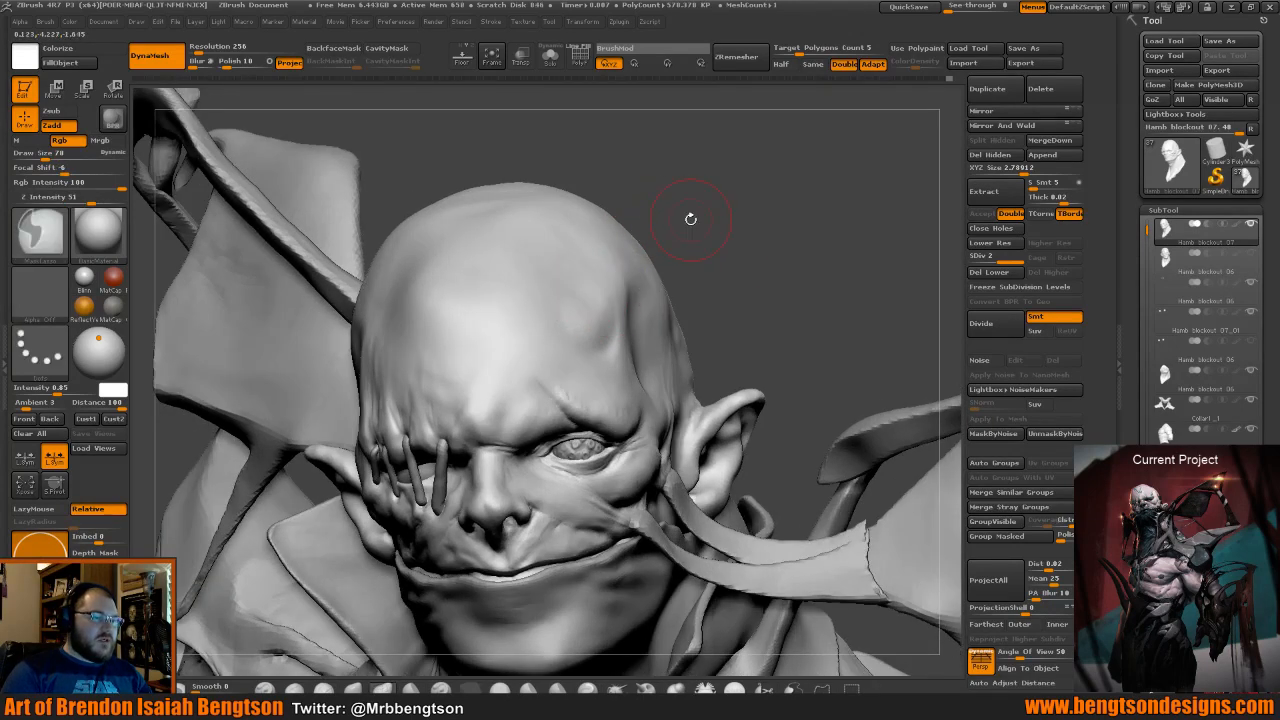
Add volume across the open-eye side of the forehead and into the temple with Clay Buildup at draw size 78.
{"action": "key", "text": "b"}
{"action": "key", "text": "c"}
{"action": "key", "text": "b"}
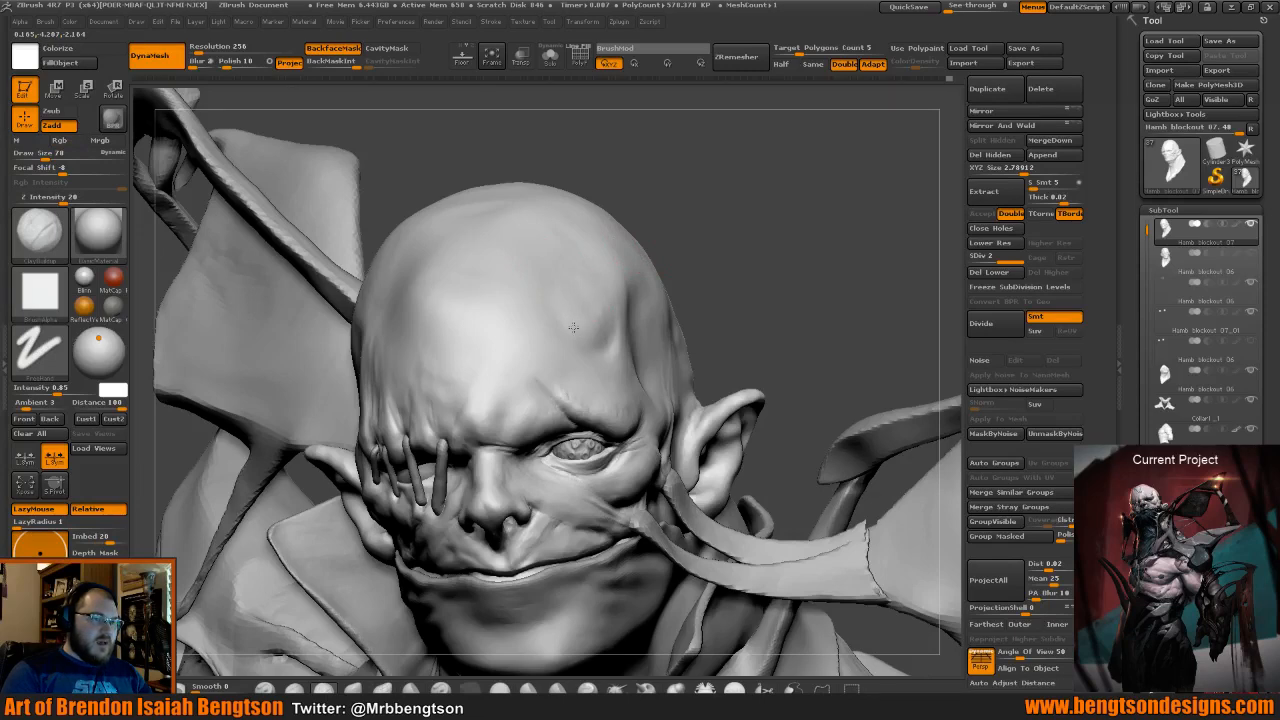
{"action": "left_click_drag", "start_coordinate": [771, 240], "coordinate": [591, 280]}
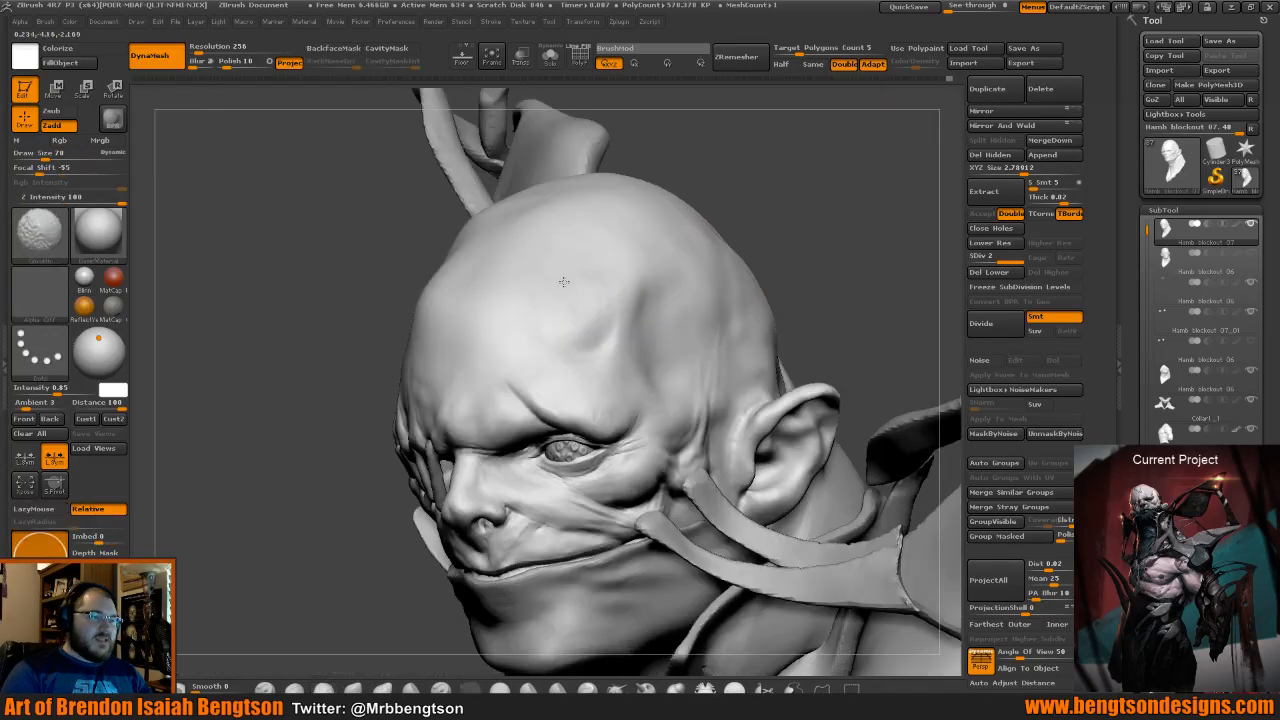
{"action": "mouse_move", "coordinate": [780, 197]}
{"action": "left_mouse_down"}
{"action": "mouse_move", "coordinate": [754, 211]}
{"action": "mouse_move", "coordinate": [803, 187]}
{"action": "left_mouse_up"}
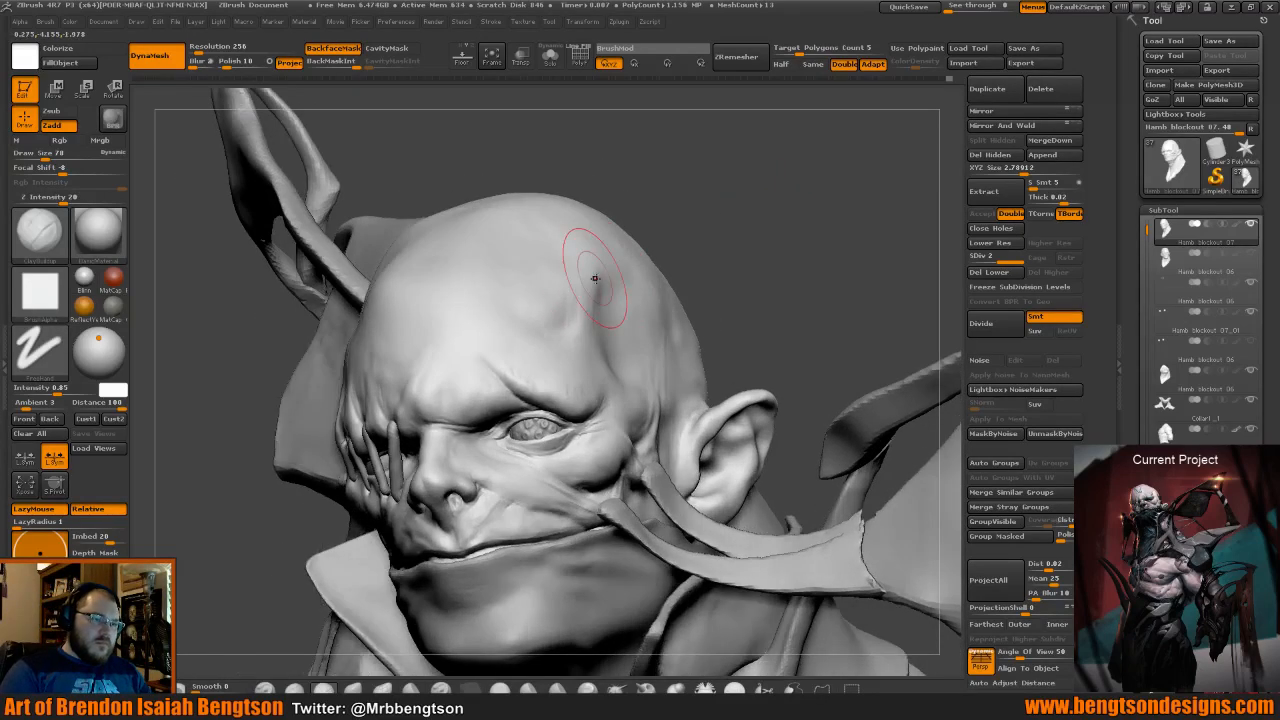
{"action": "left_click_drag", "start_coordinate": [774, 216], "coordinate": [692, 220]}
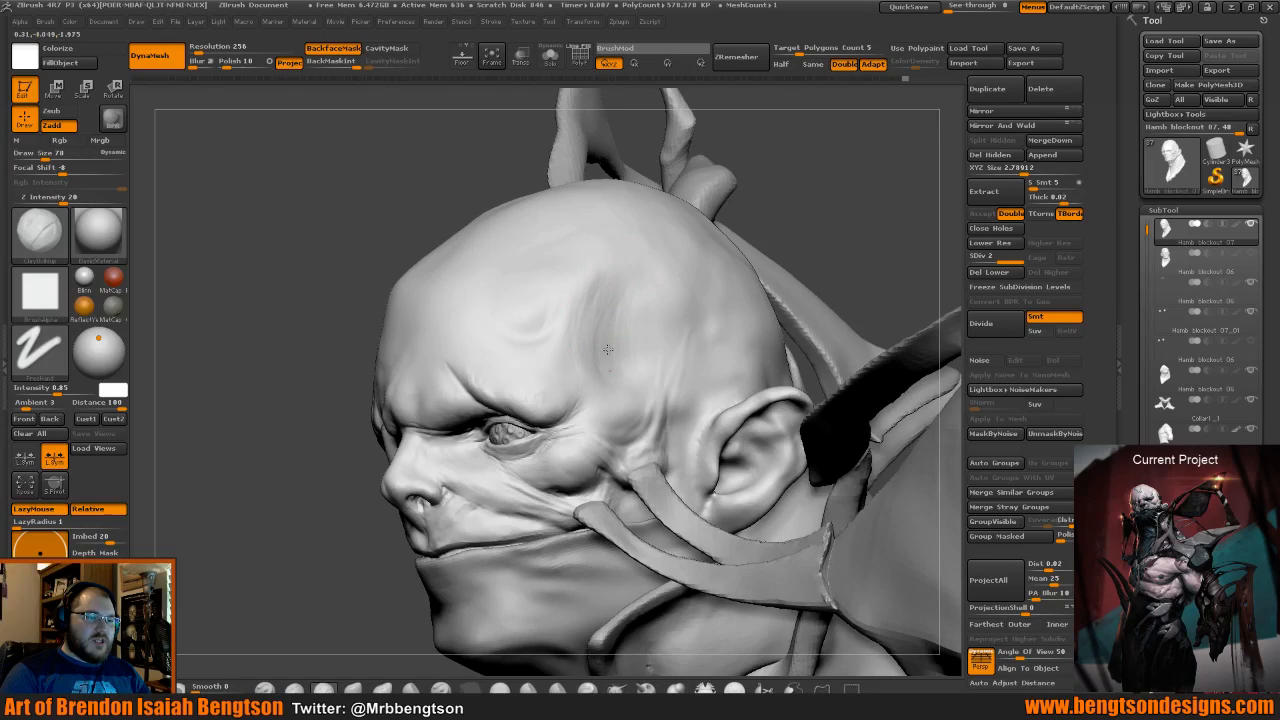
{"action": "left_click_drag", "start_coordinate": [688, 243], "coordinate": [729, 229]}
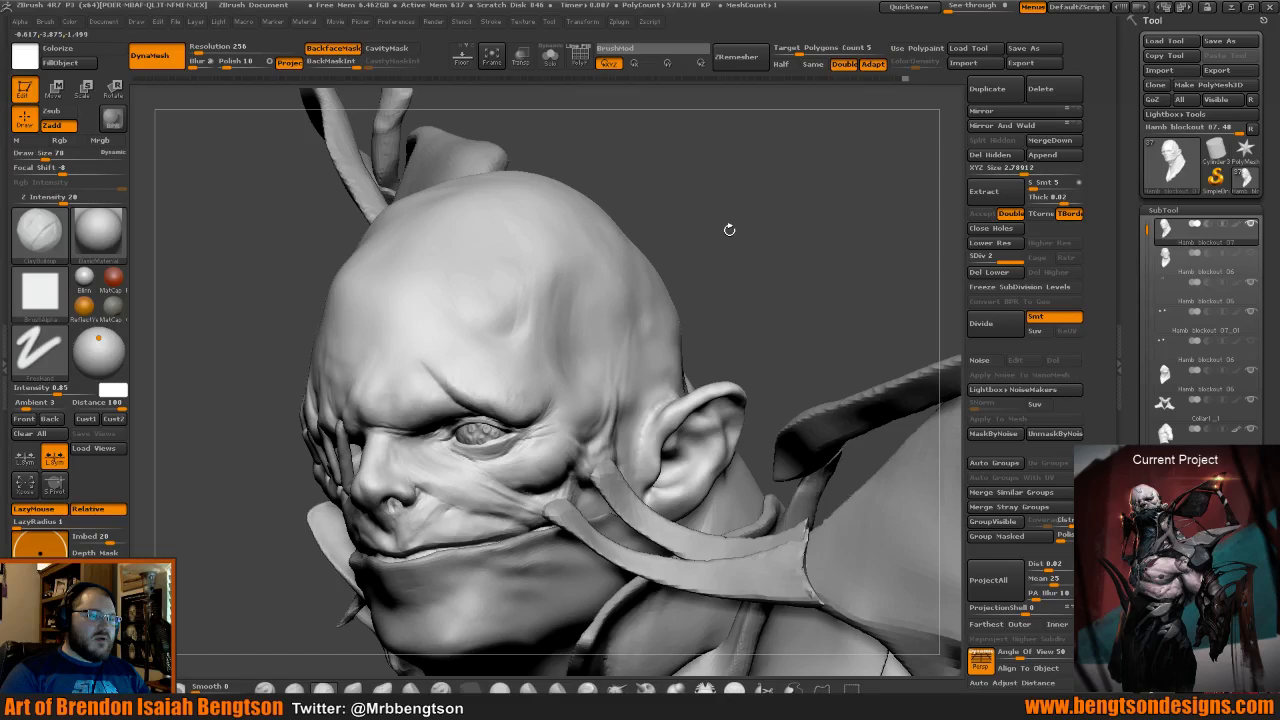
{"action": "left_click_drag", "start_coordinate": [708, 238], "coordinate": [680, 245]}
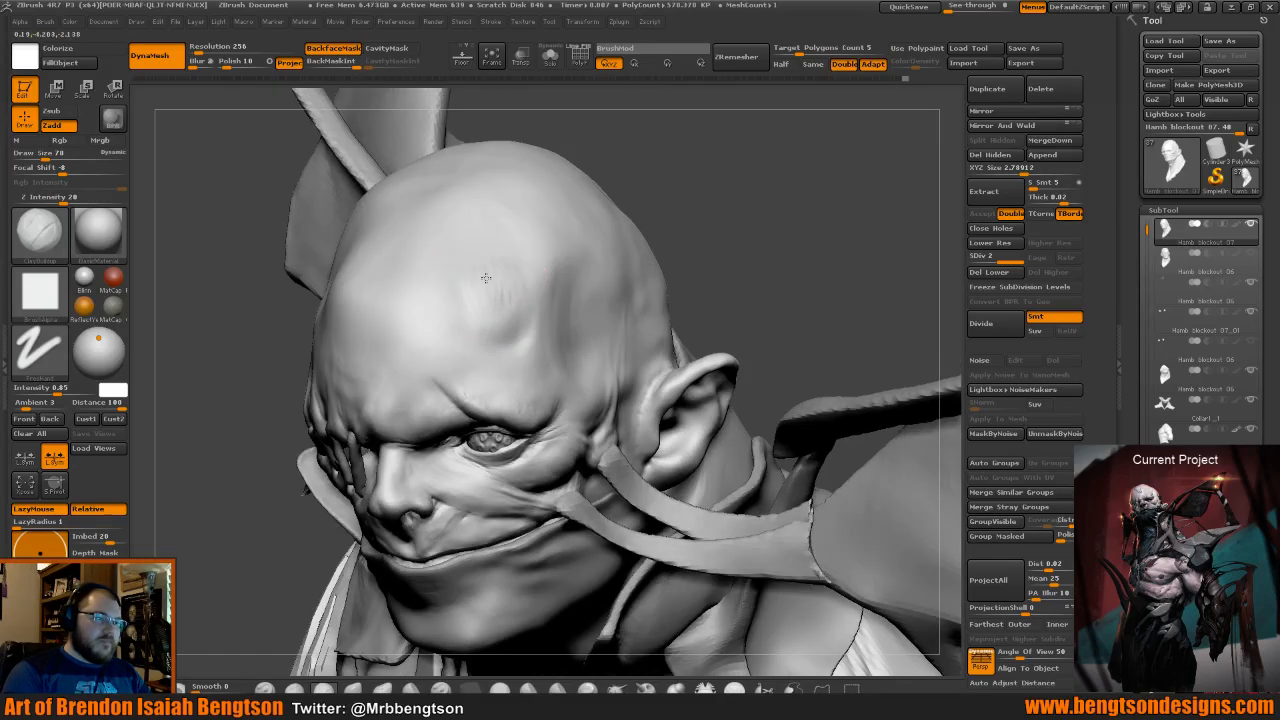
Smooth the fresh clay strokes on the upper forehead above the open eye and check the head against the bust.
{"action": "key", "text": "shift"}
{"action": "left_click_drag", "start_coordinate": [484, 292], "coordinate": [494, 293], "text": "shift"}
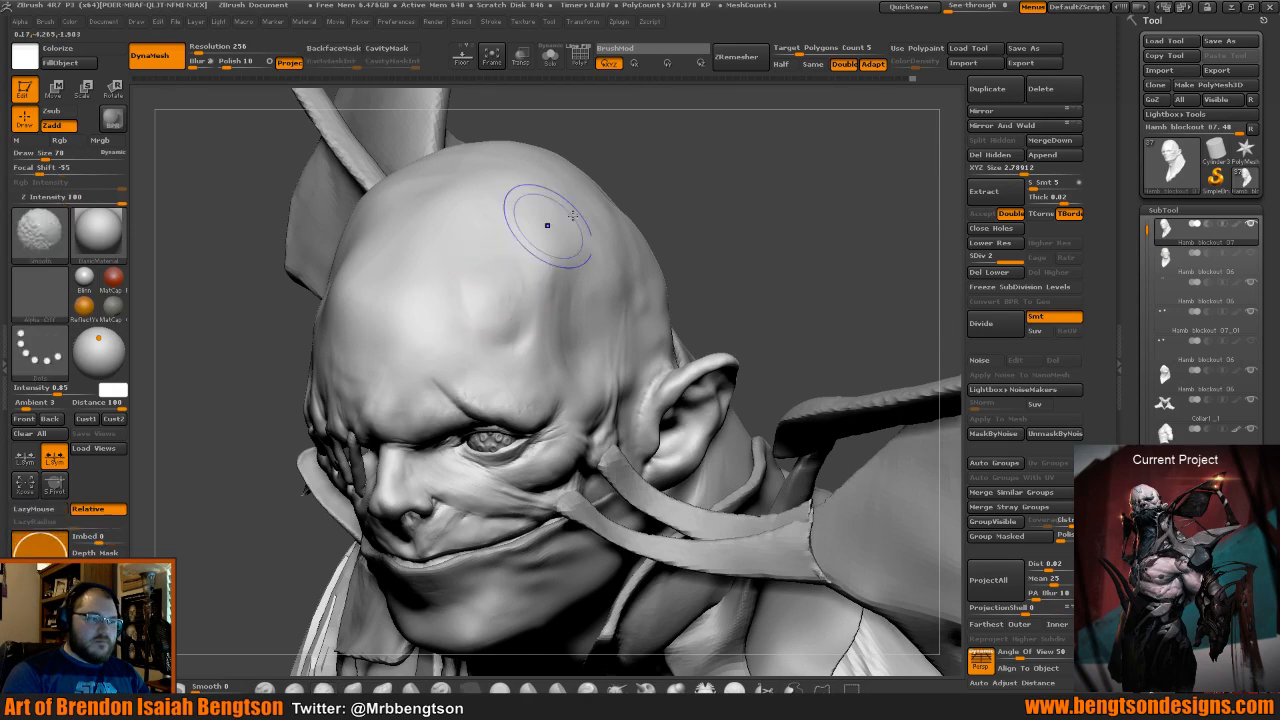
{"action": "left_click_drag", "start_coordinate": [645, 228], "coordinate": [616, 200]}
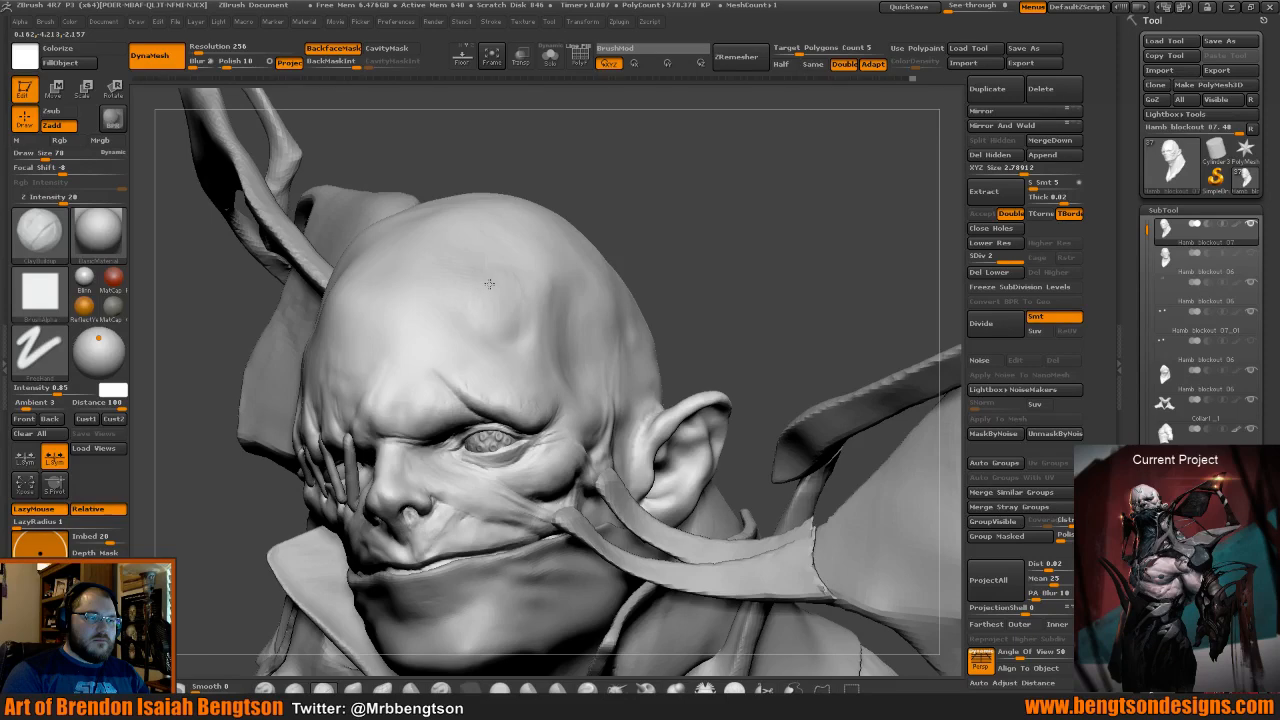
{"action": "key", "text": "shift"}
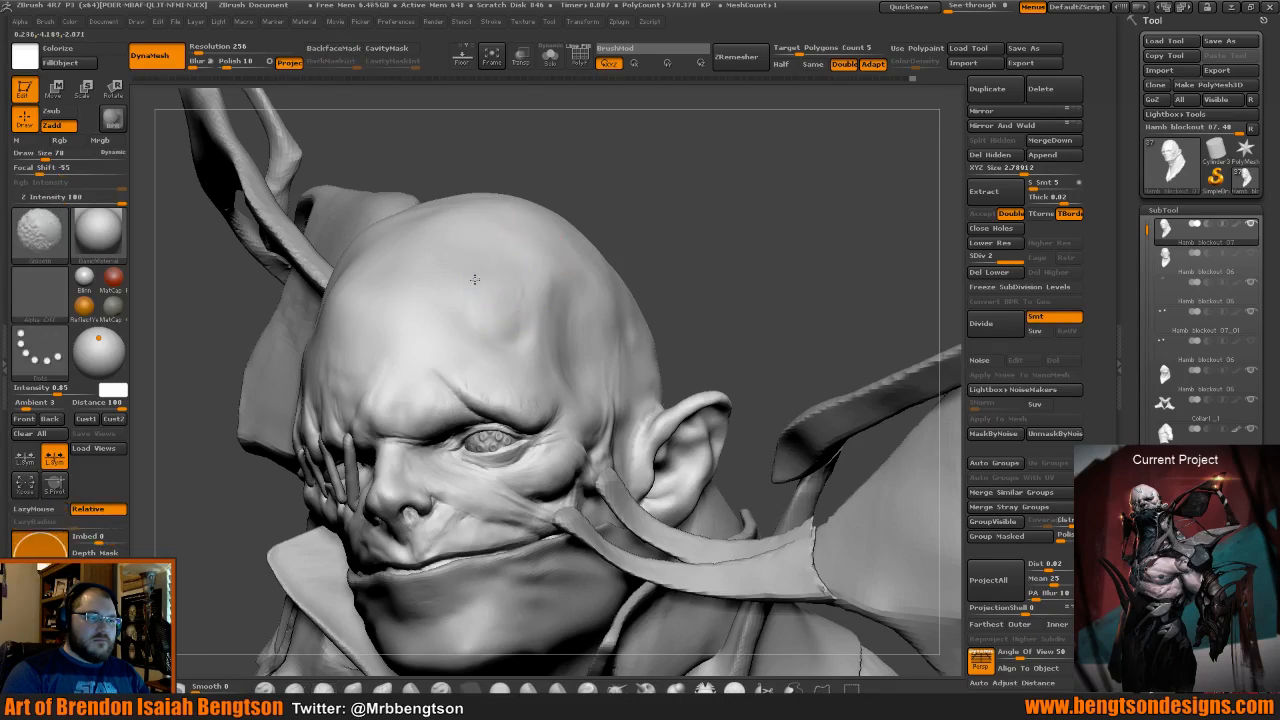
{"action": "left_click_drag", "start_coordinate": [473, 279], "coordinate": [502, 256], "text": "shift"}
{"action": "left_click_drag", "start_coordinate": [615, 185], "coordinate": [611, 215], "text": "alt"}
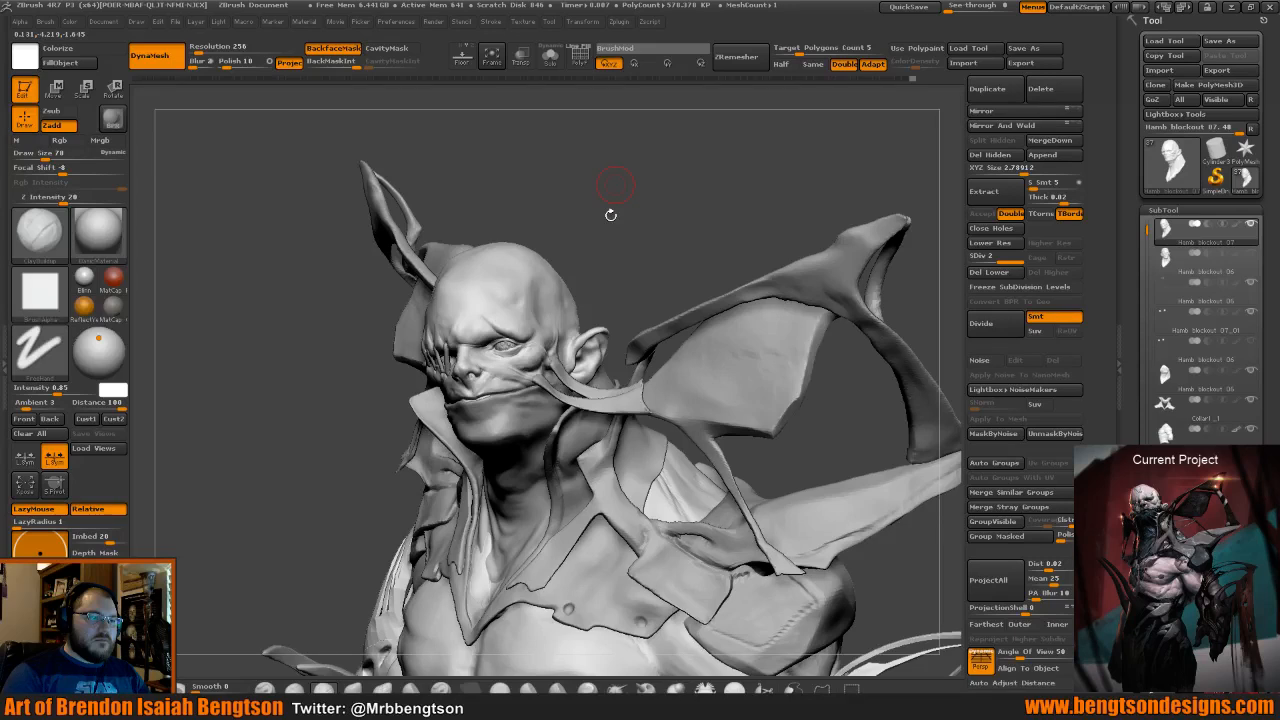
{"action": "left_click_drag", "start_coordinate": [611, 215], "coordinate": [640, 260], "text": "alt"}
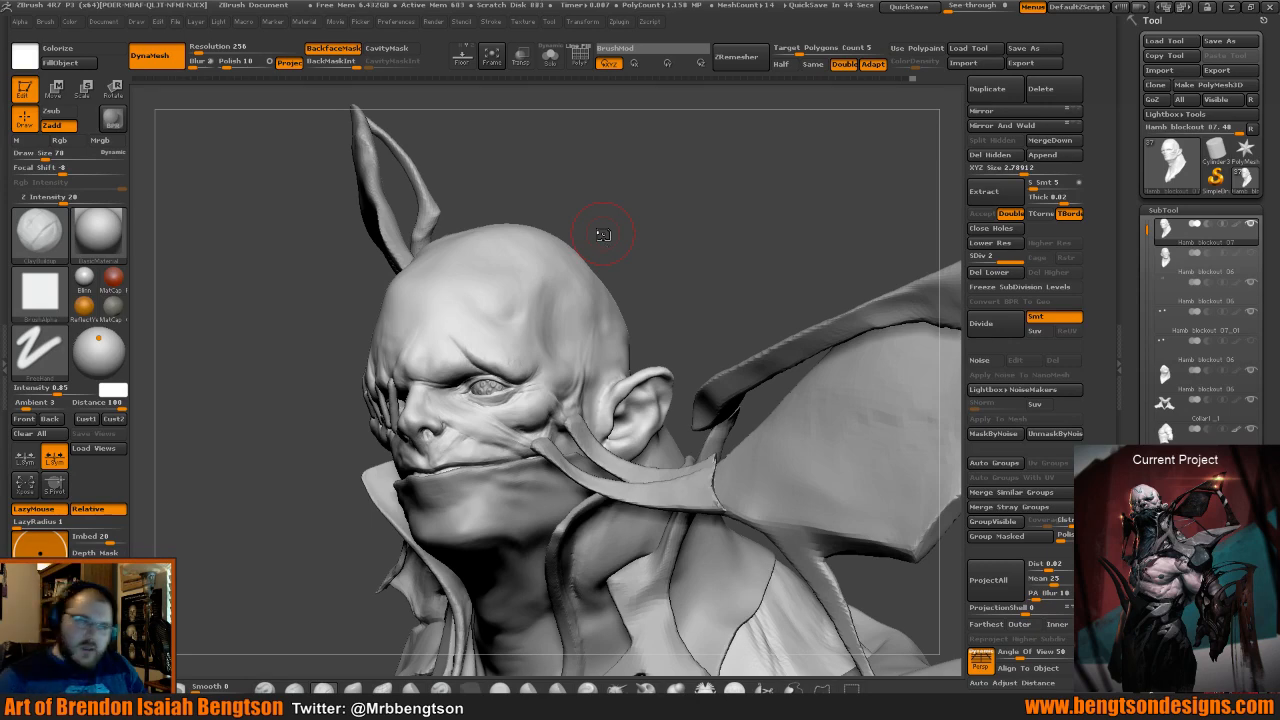
Fill out the area just above the open eye's brow with Clay Buildup at draw size 62 and soften it.
{"action": "left_click_drag", "start_coordinate": [651, 270], "coordinate": [688, 287]}
{"action": "key", "text": "space"}
{"action": "left_click_drag", "start_coordinate": [504, 328], "coordinate": [497, 325]}
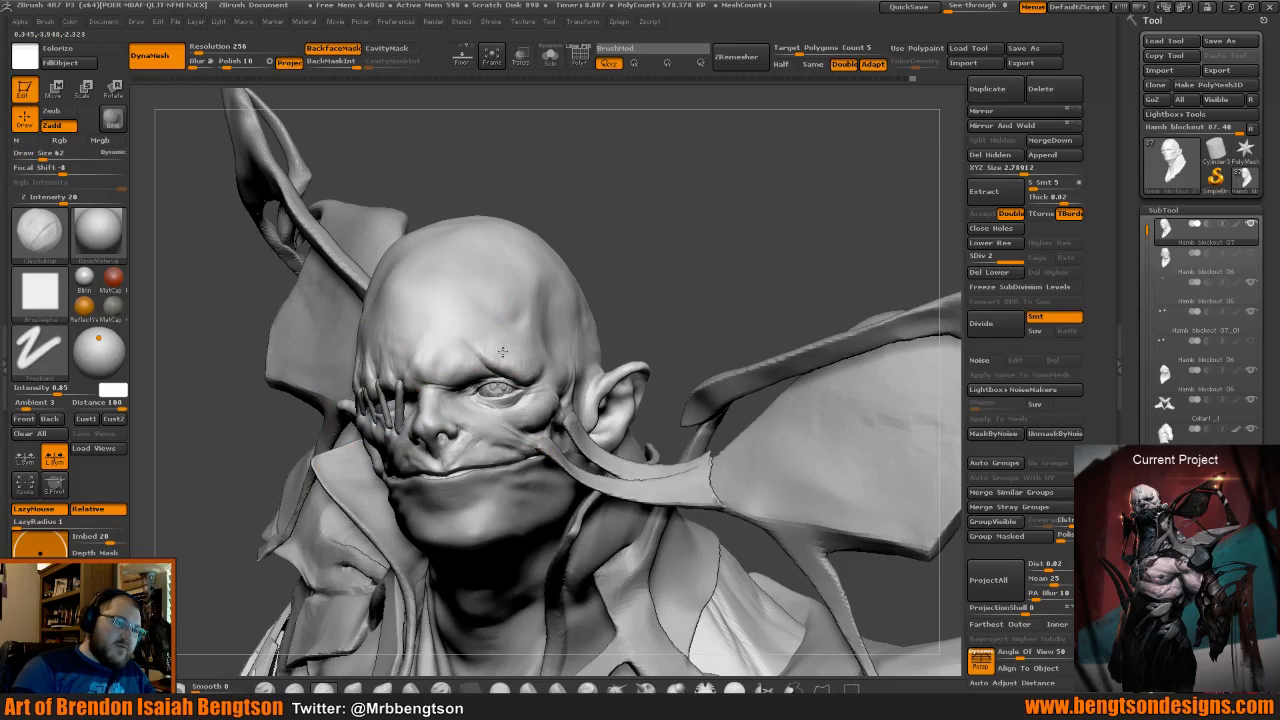
{"action": "mouse_move", "coordinate": [505, 360]}
{"action": "left_mouse_down"}
{"action": "mouse_move", "coordinate": [513, 352]}
{"action": "mouse_move", "coordinate": [492, 350]}
{"action": "mouse_move", "coordinate": [508, 347]}
{"action": "left_mouse_up"}
{"action": "mouse_move", "coordinate": [508, 346]}
{"action": "left_mouse_down", "text": "shift"}
{"action": "mouse_move", "coordinate": [496, 331]}
{"action": "mouse_move", "coordinate": [518, 357]}
{"action": "left_mouse_up", "text": "shift"}
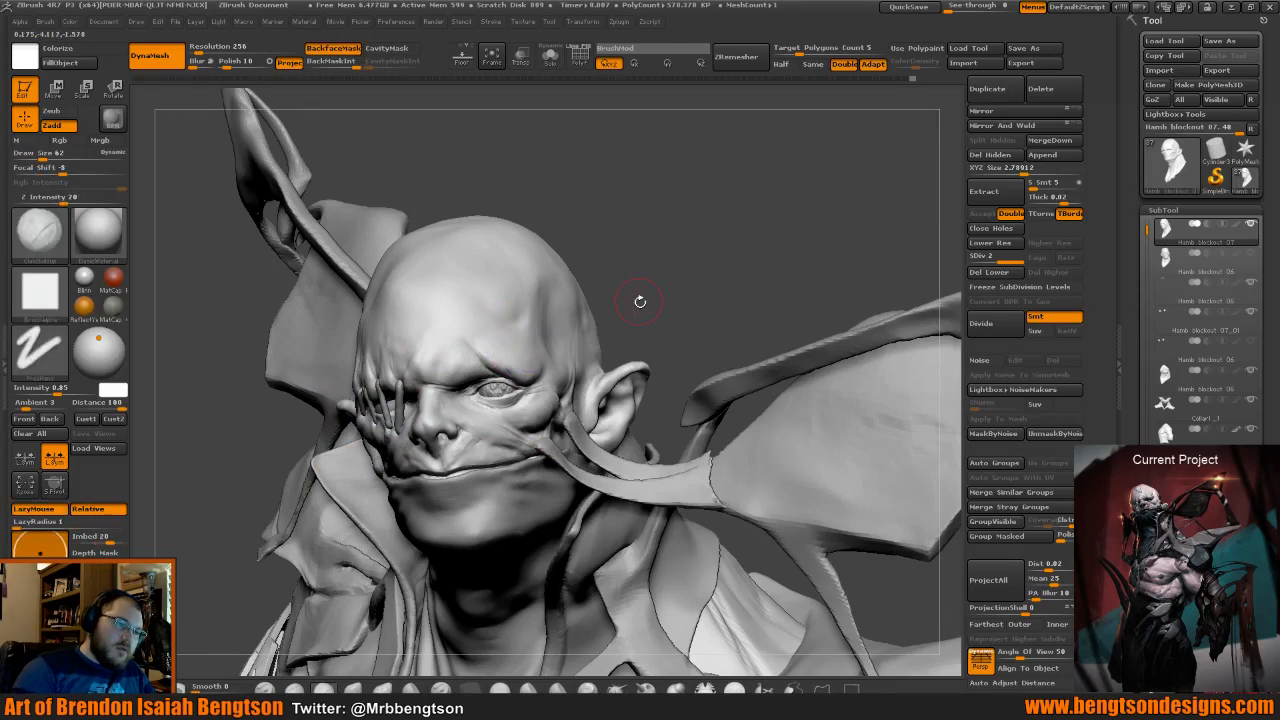
Reshape the outer end of the open eye's brow with Move Topological, reducing the draw size to 56.
{"action": "mouse_move", "coordinate": [640, 300]}
{"action": "left_mouse_down"}
{"action": "mouse_move", "coordinate": [646, 277]}
{"action": "mouse_move", "coordinate": [652, 312]}
{"action": "left_mouse_up"}
{"action": "left_click_drag", "start_coordinate": [740, 260], "coordinate": [660, 290]}
{"action": "key", "text": "b"}
{"action": "key", "text": "m"}
{"action": "key", "text": "t"}
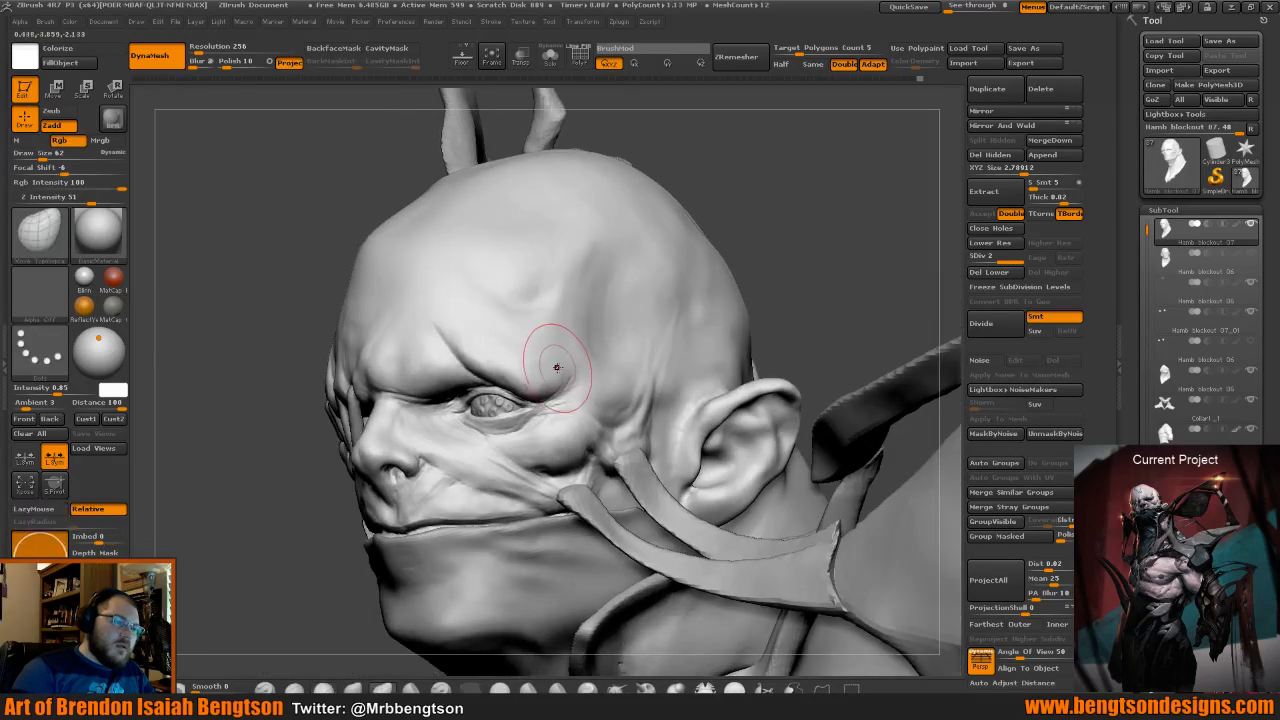
{"action": "key", "text": "space"}
{"action": "left_click_drag", "start_coordinate": [561, 371], "coordinate": [566, 376]}
{"action": "key", "text": "space"}
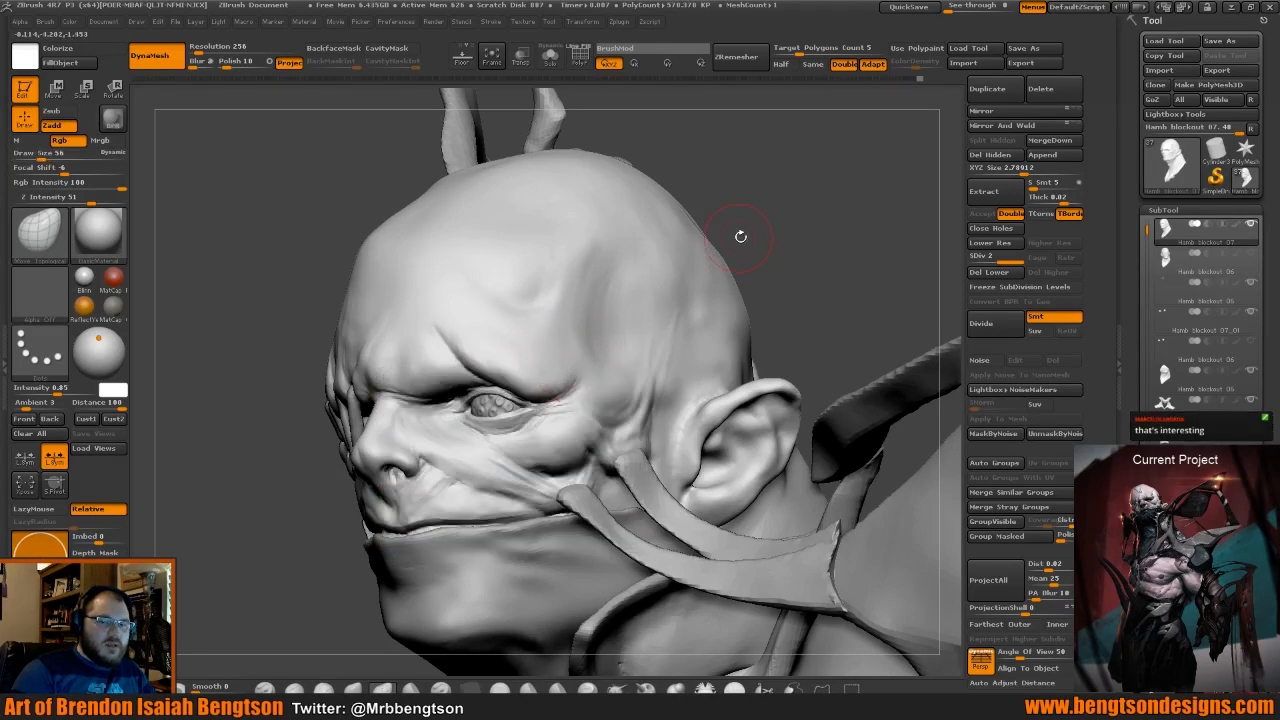
Adjust the brow fold over the open eye's upper lid and its outer corner with Move Topological at draw size 56.
{"action": "left_click_drag", "start_coordinate": [740, 240], "coordinate": [420, 331]}
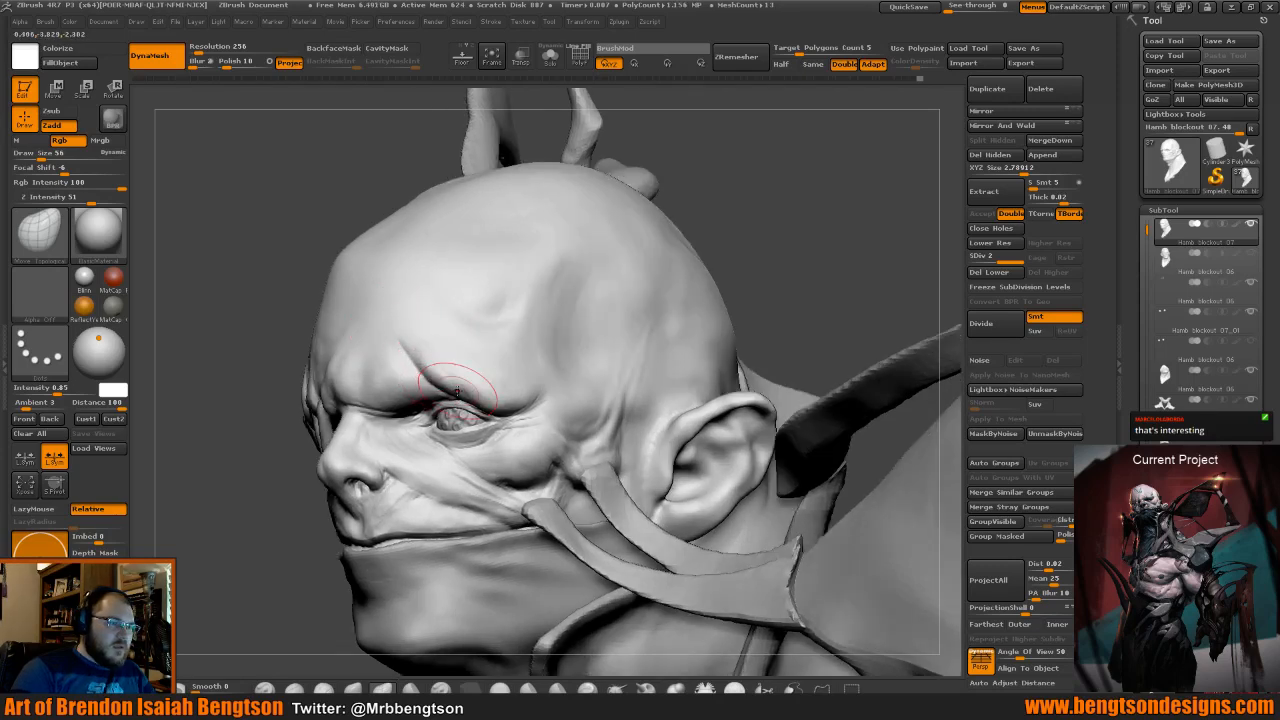
{"action": "left_click_drag", "start_coordinate": [457, 392], "coordinate": [455, 388]}
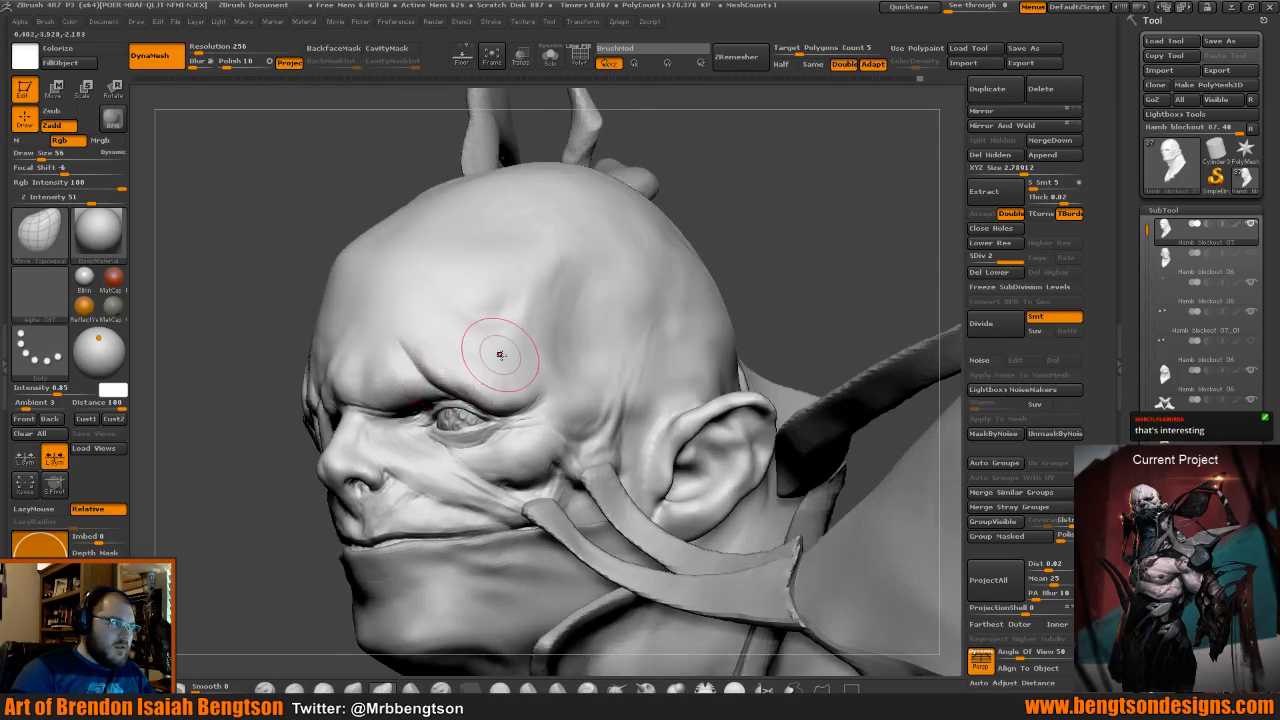
{"action": "mouse_move", "coordinate": [547, 383]}
{"action": "left_mouse_down"}
{"action": "mouse_move", "coordinate": [557, 387]}
{"action": "mouse_move", "coordinate": [527, 399]}
{"action": "left_mouse_up"}
{"action": "left_click_drag", "start_coordinate": [752, 223], "coordinate": [760, 223]}
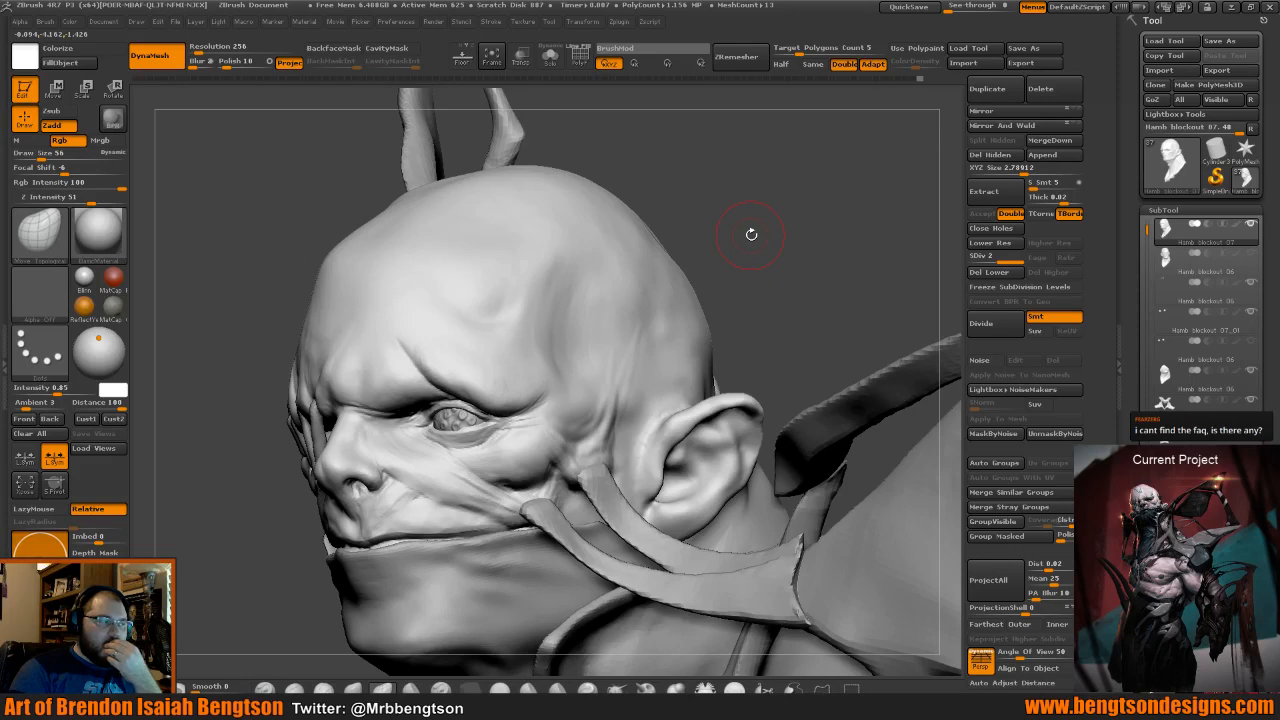
Build up the central forehead and inner brow with Clay Buildup at draw size 56, smoothing above the nose bridge.
{"action": "mouse_move", "coordinate": [769, 247]}
{"action": "left_mouse_down"}
{"action": "mouse_move", "coordinate": [743, 237]}
{"action": "mouse_move", "coordinate": [584, 256]}
{"action": "left_mouse_up"}
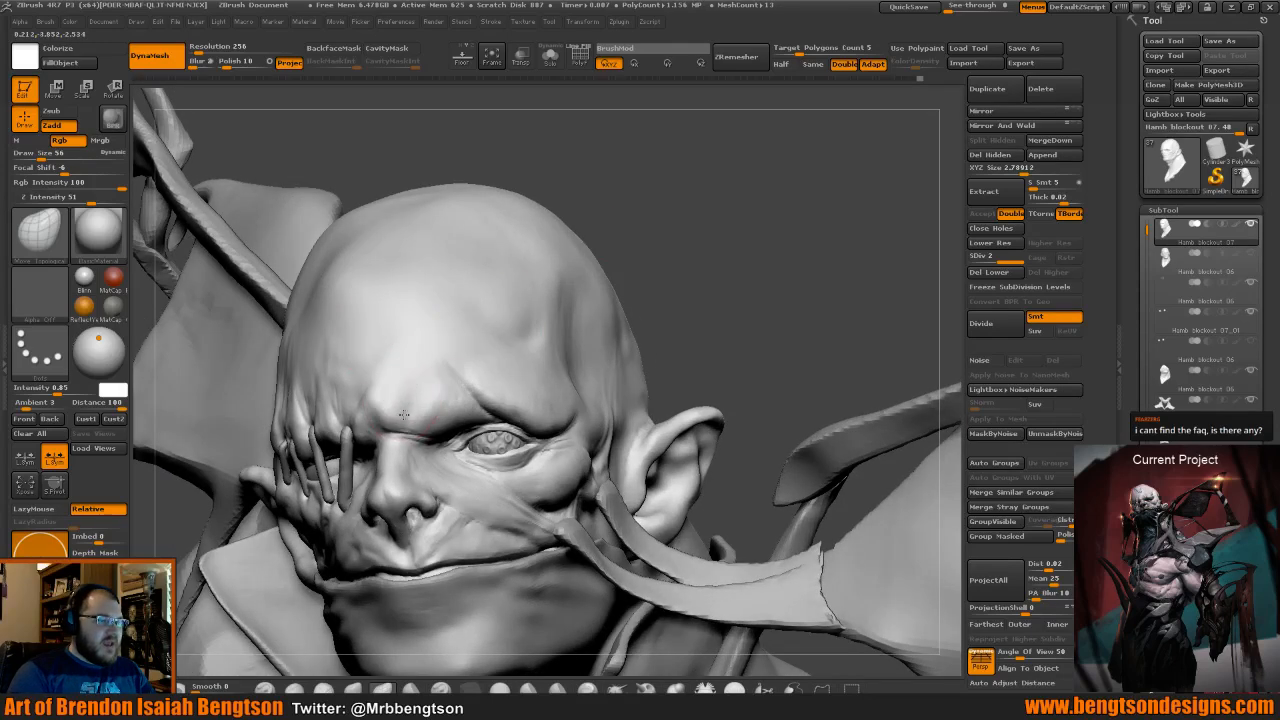
{"action": "key", "text": "b"}
{"action": "key", "text": "c"}
{"action": "key", "text": "b"}
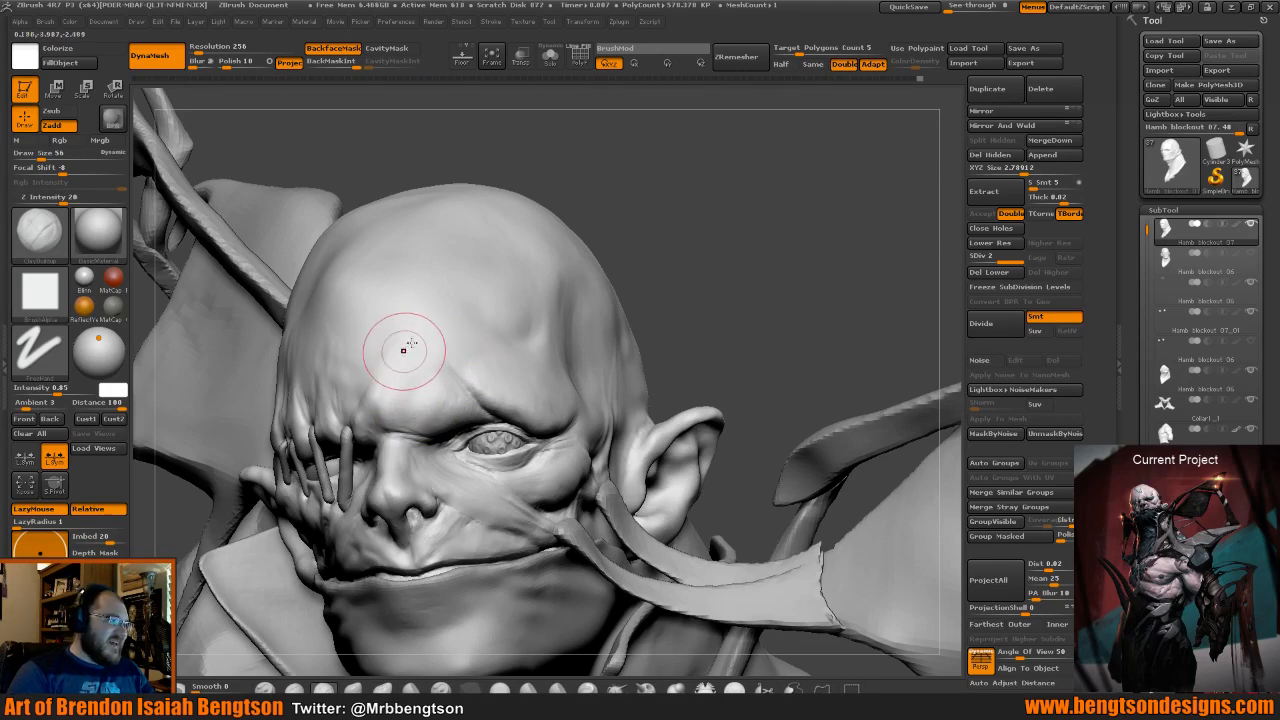
{"action": "left_click_drag", "start_coordinate": [693, 195], "coordinate": [708, 218]}
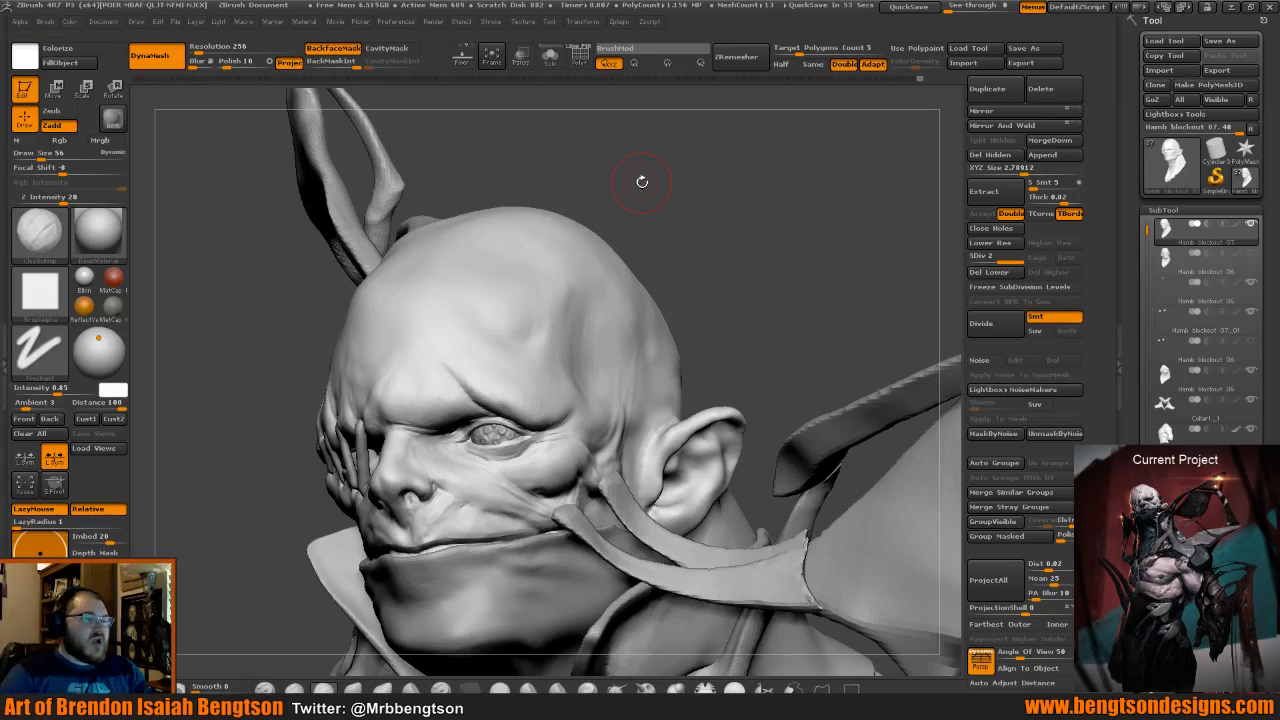
{"action": "mouse_move", "coordinate": [680, 249]}
{"action": "left_mouse_down"}
{"action": "mouse_move", "coordinate": [684, 272]}
{"action": "mouse_move", "coordinate": [700, 267]}
{"action": "left_mouse_up"}
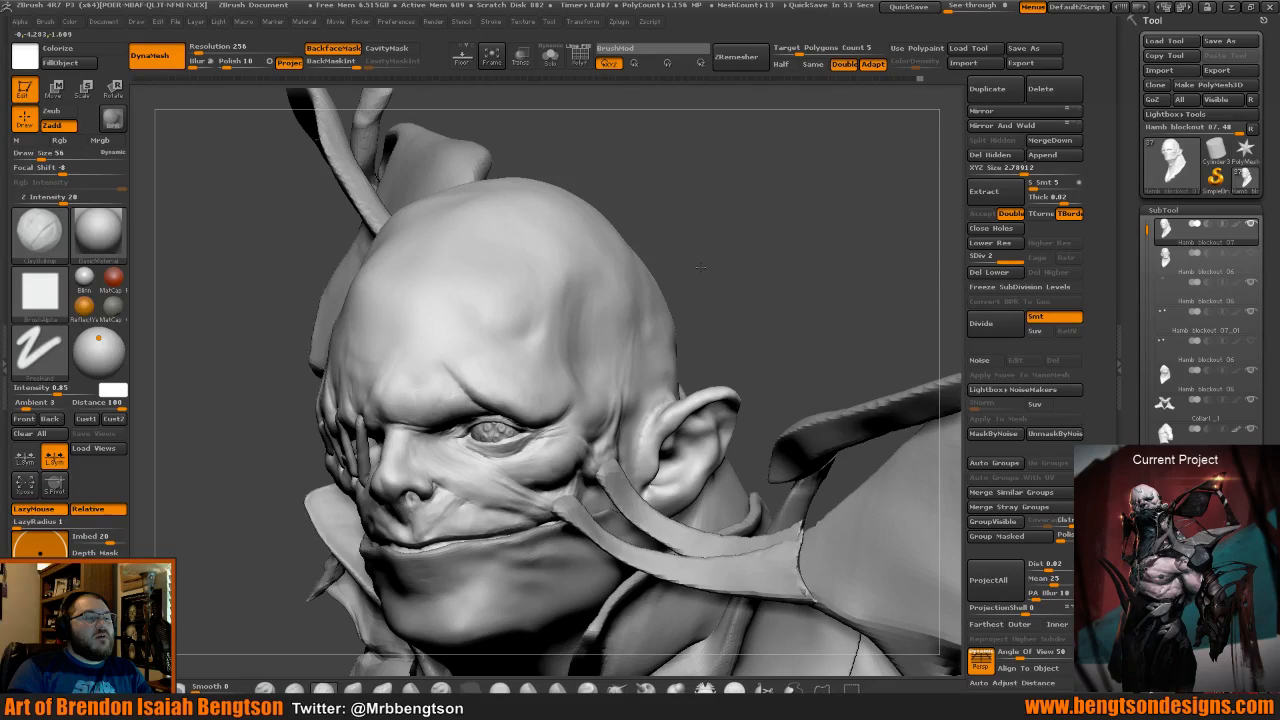
{"action": "left_click_drag", "start_coordinate": [700, 267], "coordinate": [758, 272]}
{"action": "left_click_drag", "start_coordinate": [417, 403], "coordinate": [434, 372], "text": "shift"}
Touch up the open eye's brow area with Clay Buildup at draw size 22 and adjust its form with Move Topological at draw size 35.
{"action": "key", "text": "space"}
{"action": "mouse_move", "coordinate": [606, 285]}
{"action": "left_mouse_down"}
{"action": "mouse_move", "coordinate": [594, 285]}
{"action": "mouse_move", "coordinate": [646, 293]}
{"action": "left_mouse_up"}
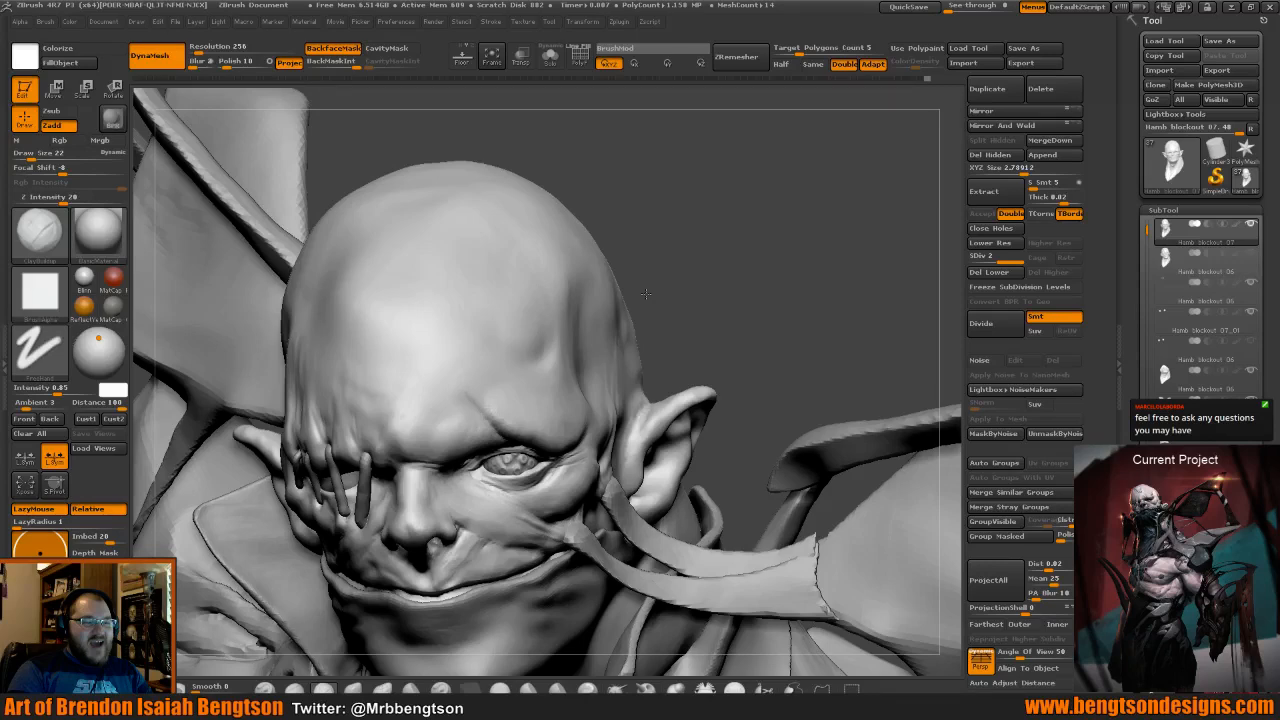
{"action": "key", "text": "b"}
{"action": "key", "text": "m"}
{"action": "key", "text": "t"}
{"action": "mouse_move", "coordinate": [646, 294]}
{"action": "left_mouse_down"}
{"action": "mouse_move", "coordinate": [637, 243]}
{"action": "mouse_move", "coordinate": [647, 246]}
{"action": "left_mouse_up"}
{"action": "key", "text": "space"}
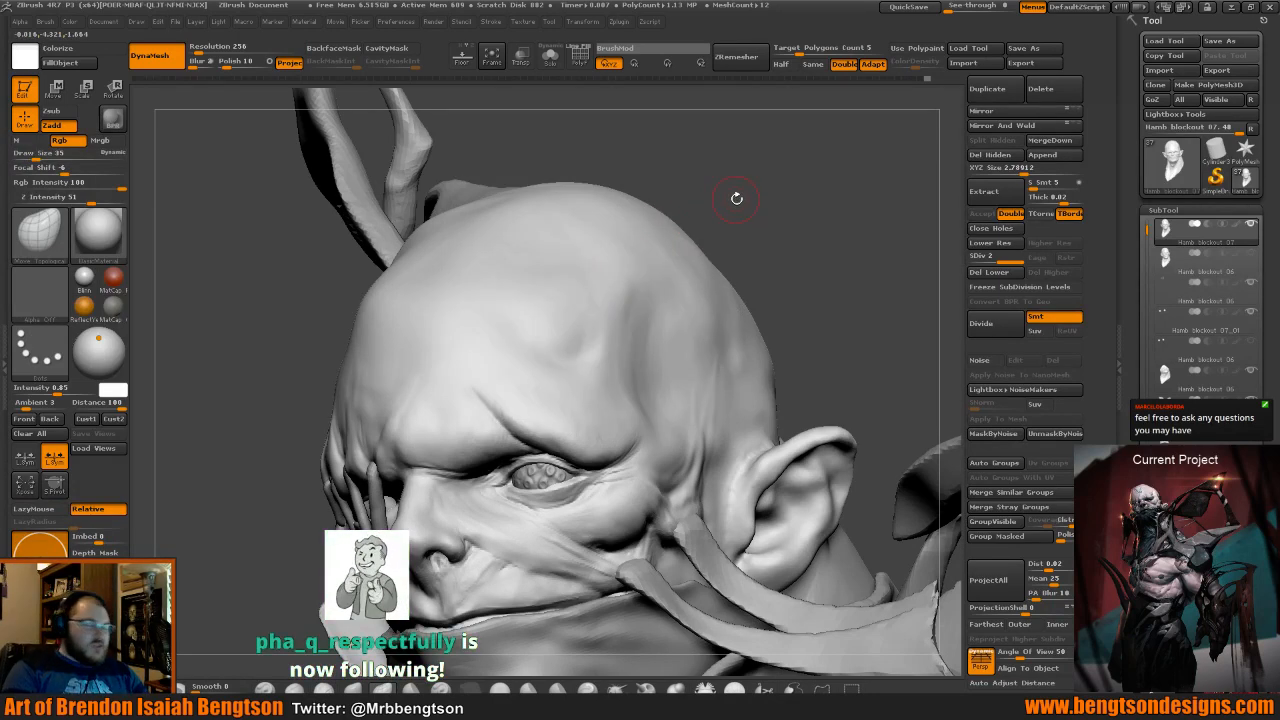
{"action": "left_click_drag", "start_coordinate": [759, 202], "coordinate": [694, 143]}
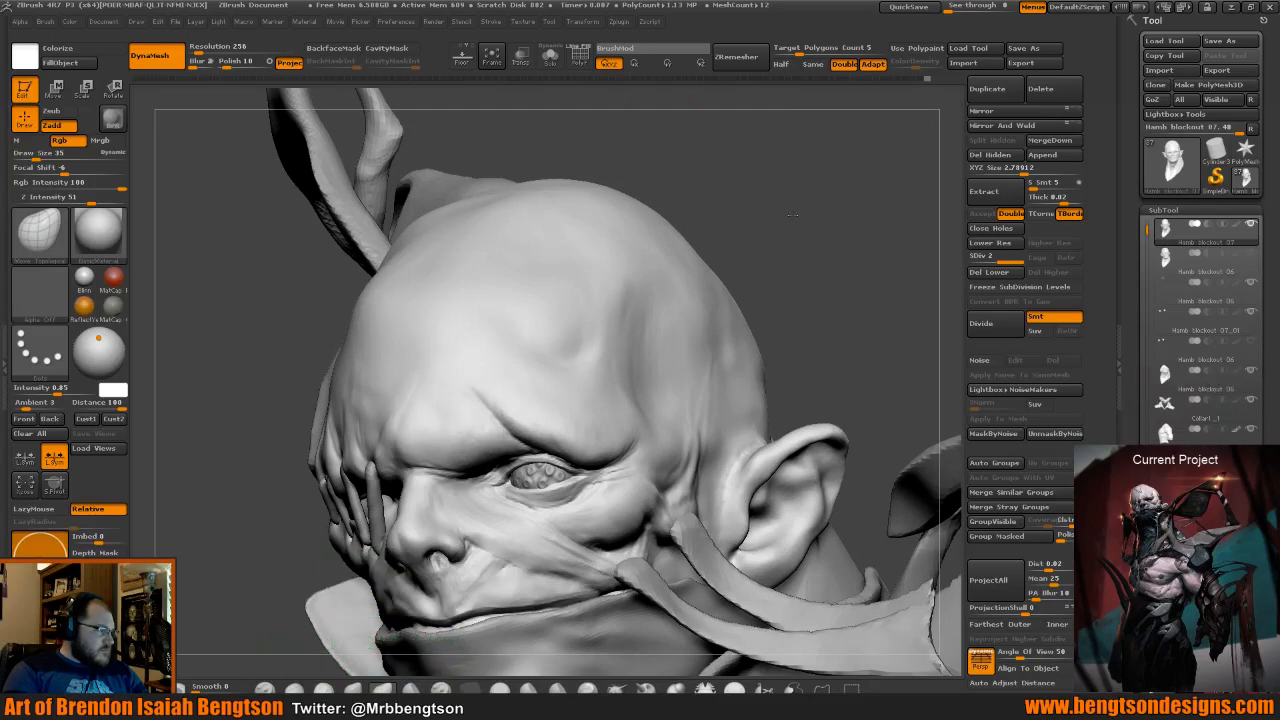
{"action": "mouse_move", "coordinate": [768, 184]}
{"action": "left_mouse_down"}
{"action": "mouse_move", "coordinate": [789, 212]}
{"action": "mouse_move", "coordinate": [674, 275]}
{"action": "mouse_move", "coordinate": [749, 265]}
{"action": "left_mouse_up"}
Build up the transition between forehead and temple above the open eye with Clay Buildup at draw size 35.
{"action": "key", "text": "b"}
{"action": "key", "text": "c"}
{"action": "key", "text": "b"}
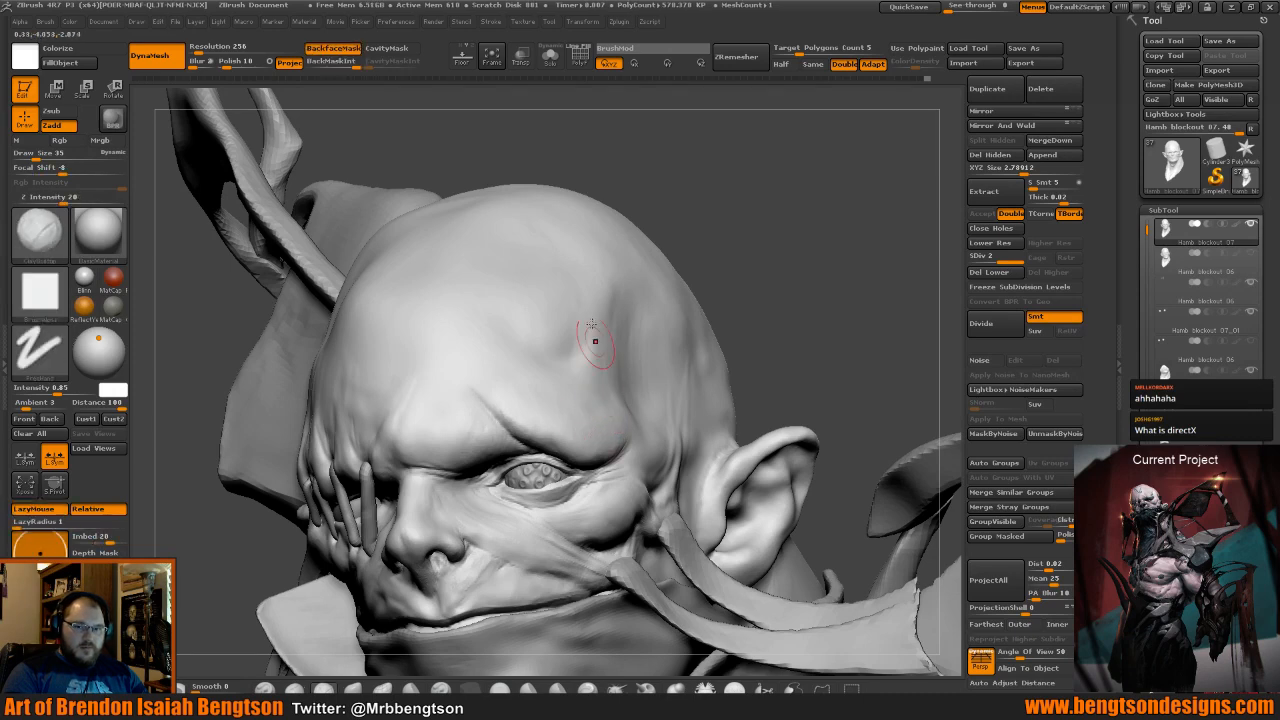
{"action": "left_click_drag", "start_coordinate": [765, 244], "coordinate": [754, 253]}
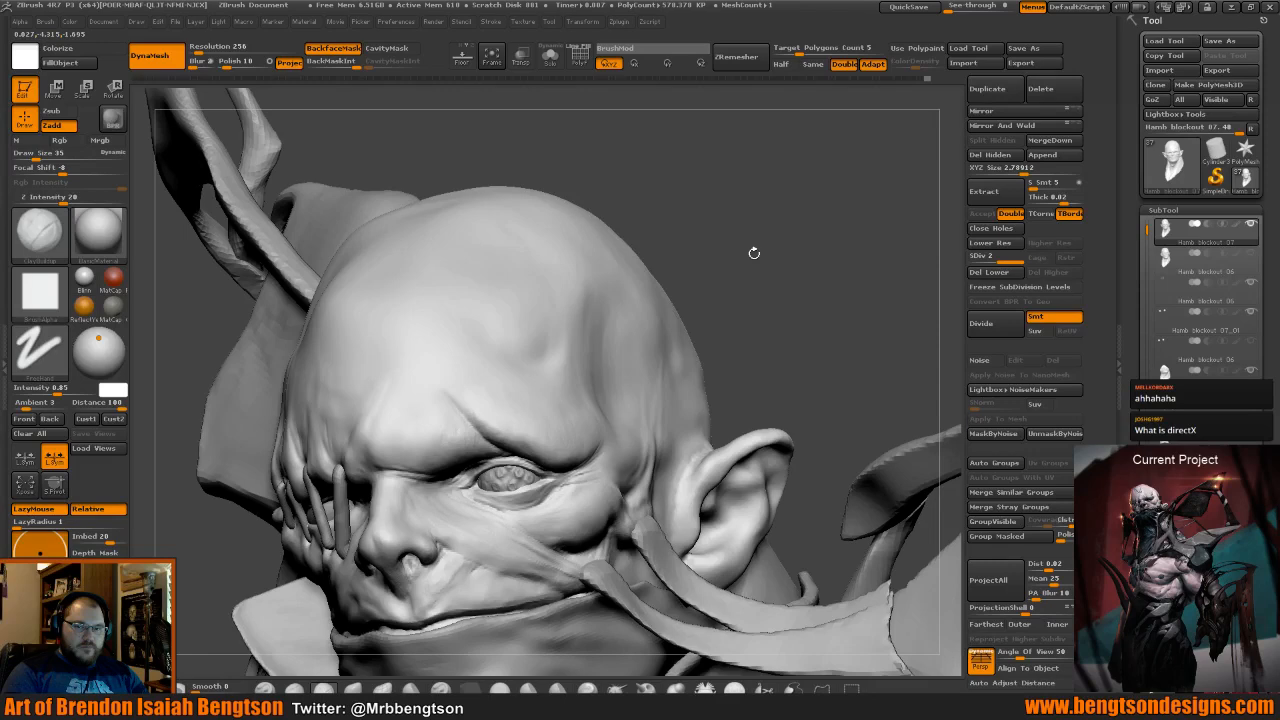
Carve creases into the temple in front of the ear and around the upper strap's attachment with Dam Standard at draw size 20.
{"action": "left_click_drag", "start_coordinate": [754, 253], "coordinate": [684, 262]}
{"action": "key", "text": "b"}
{"action": "key", "text": "d"}
{"action": "key", "text": "s"}
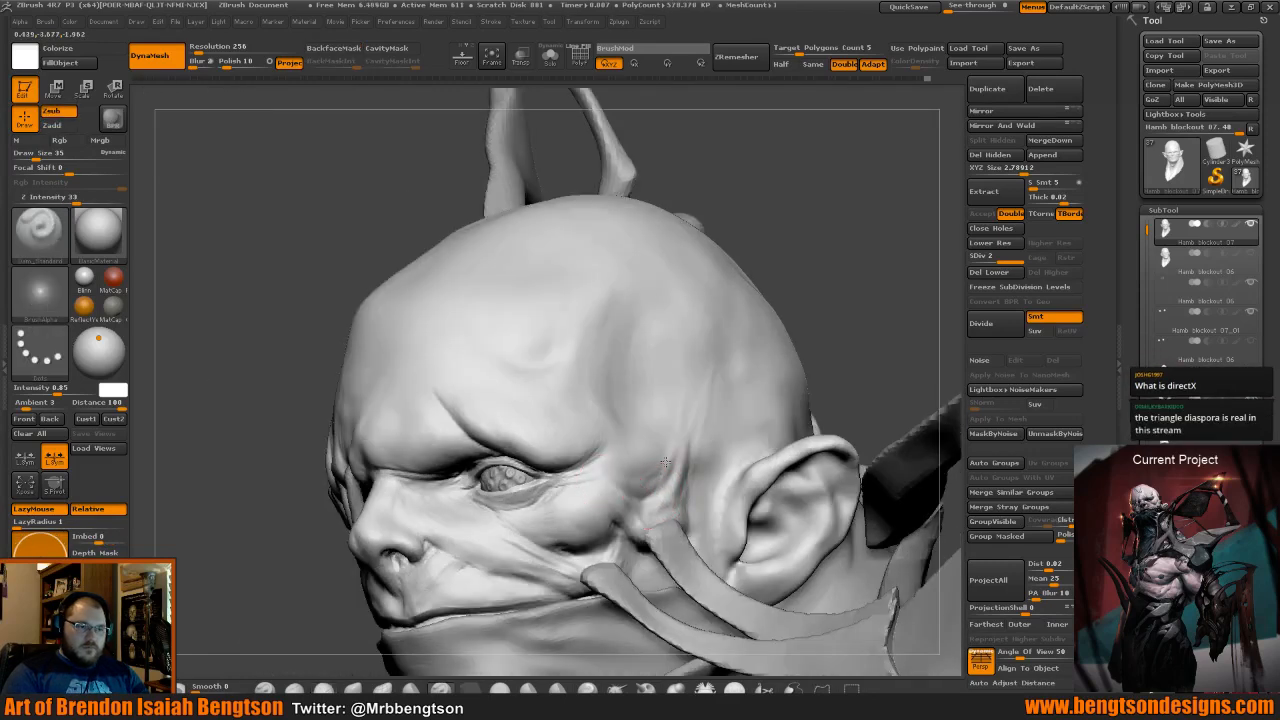
{"action": "key", "text": "space"}
{"action": "left_click_drag", "start_coordinate": [682, 441], "coordinate": [675, 441]}
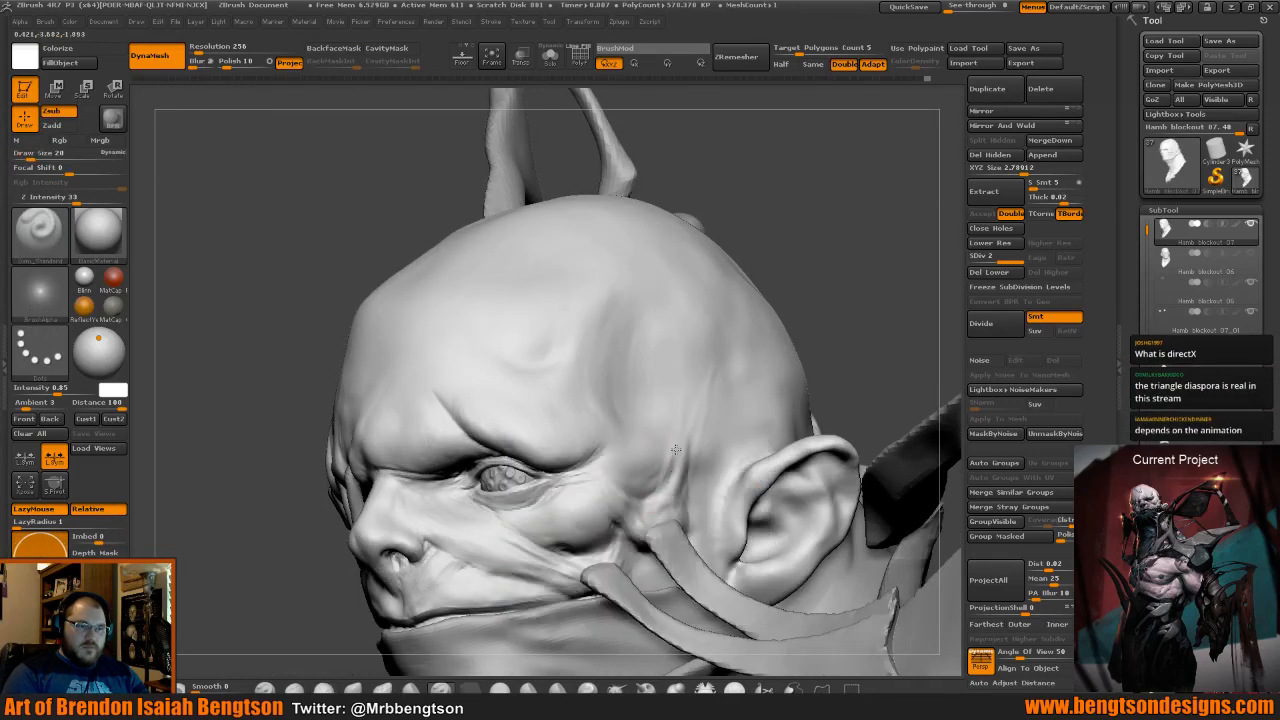
{"action": "left_click_drag", "start_coordinate": [822, 221], "coordinate": [760, 250]}
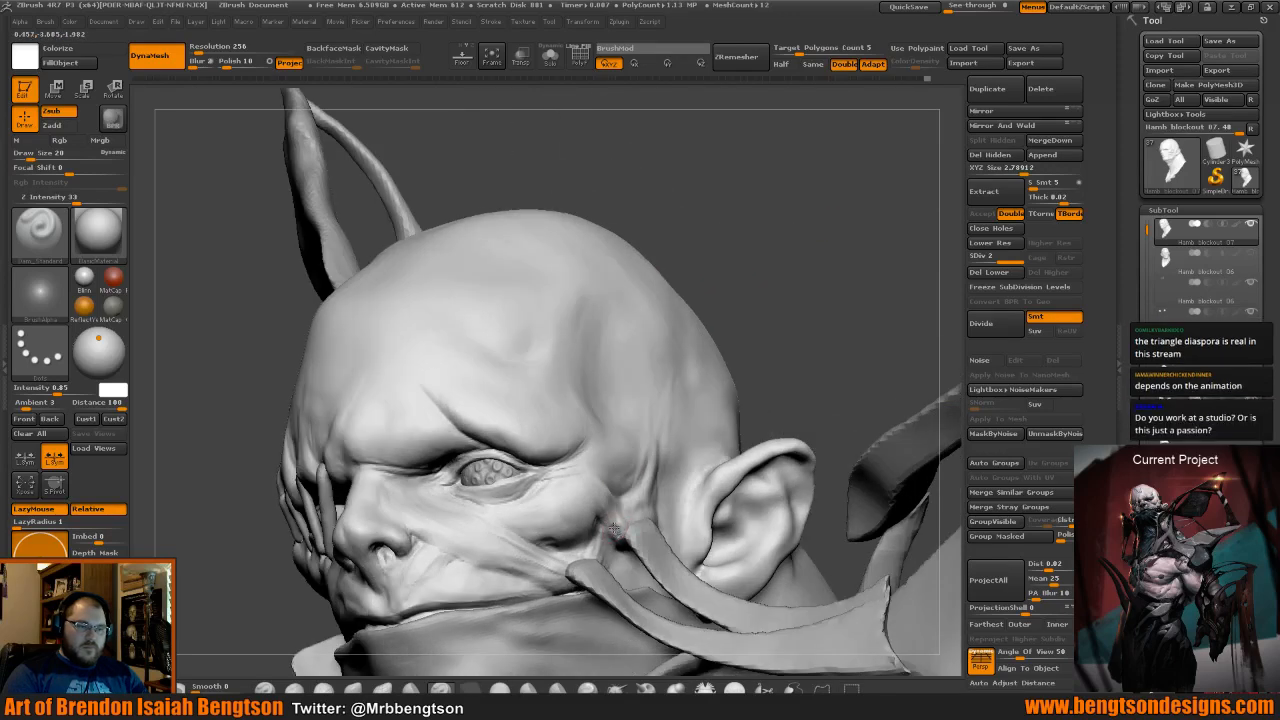
{"action": "left_click_drag", "start_coordinate": [613, 526], "coordinate": [618, 539]}
{"action": "key", "text": "ctrl"}
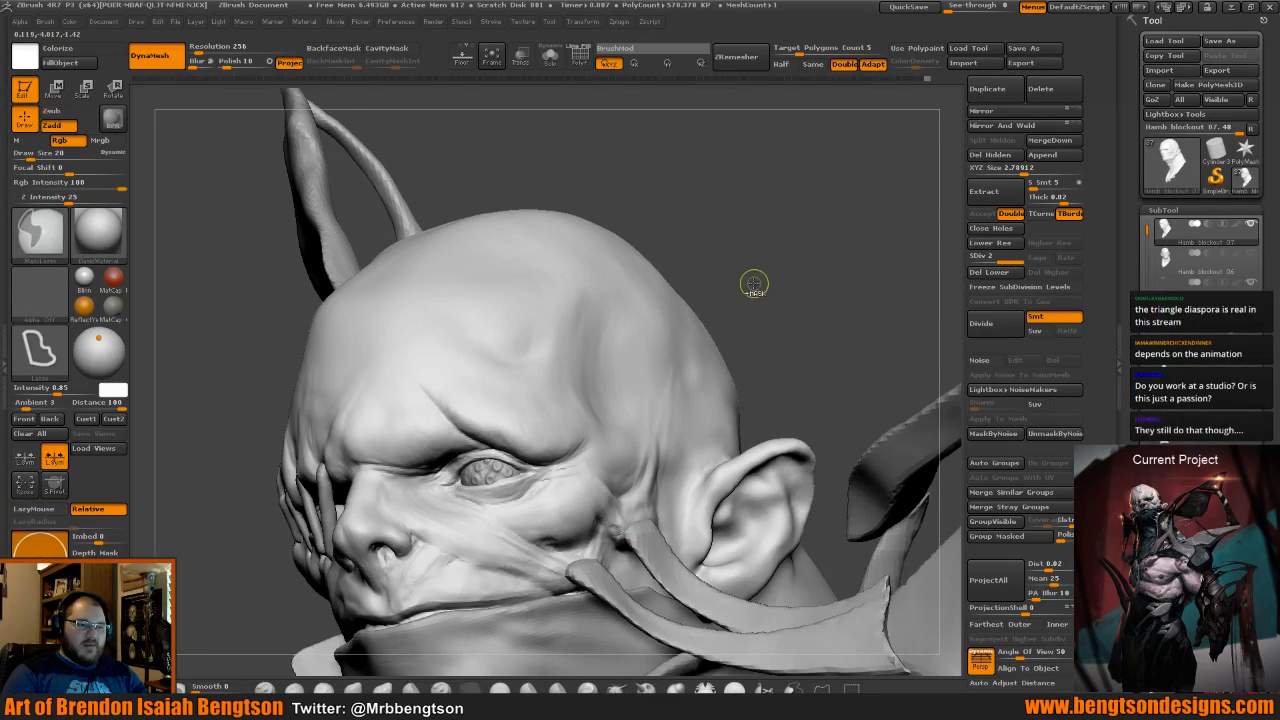
{"action": "left_click_drag", "start_coordinate": [777, 289], "coordinate": [772, 282]}
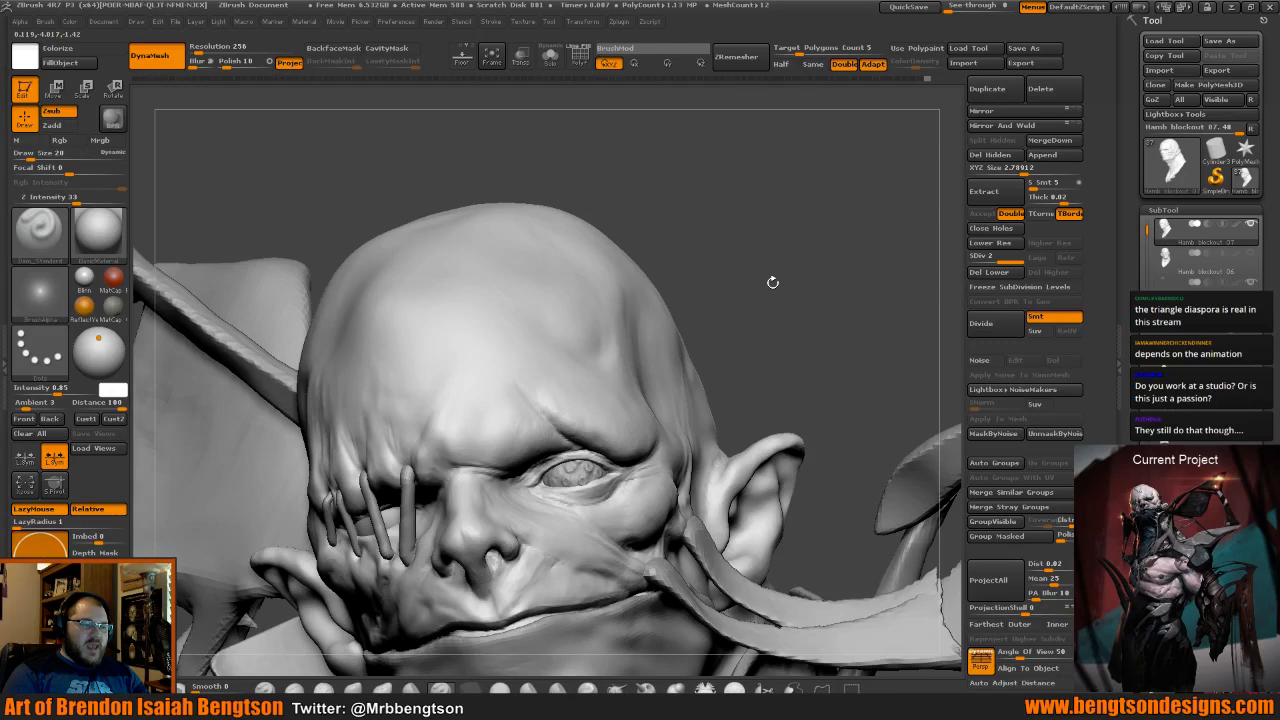
Build up the forehead folds above the stitched eye with Clay Buildup at draw size 24 and smooth them.
{"action": "key", "text": "space"}
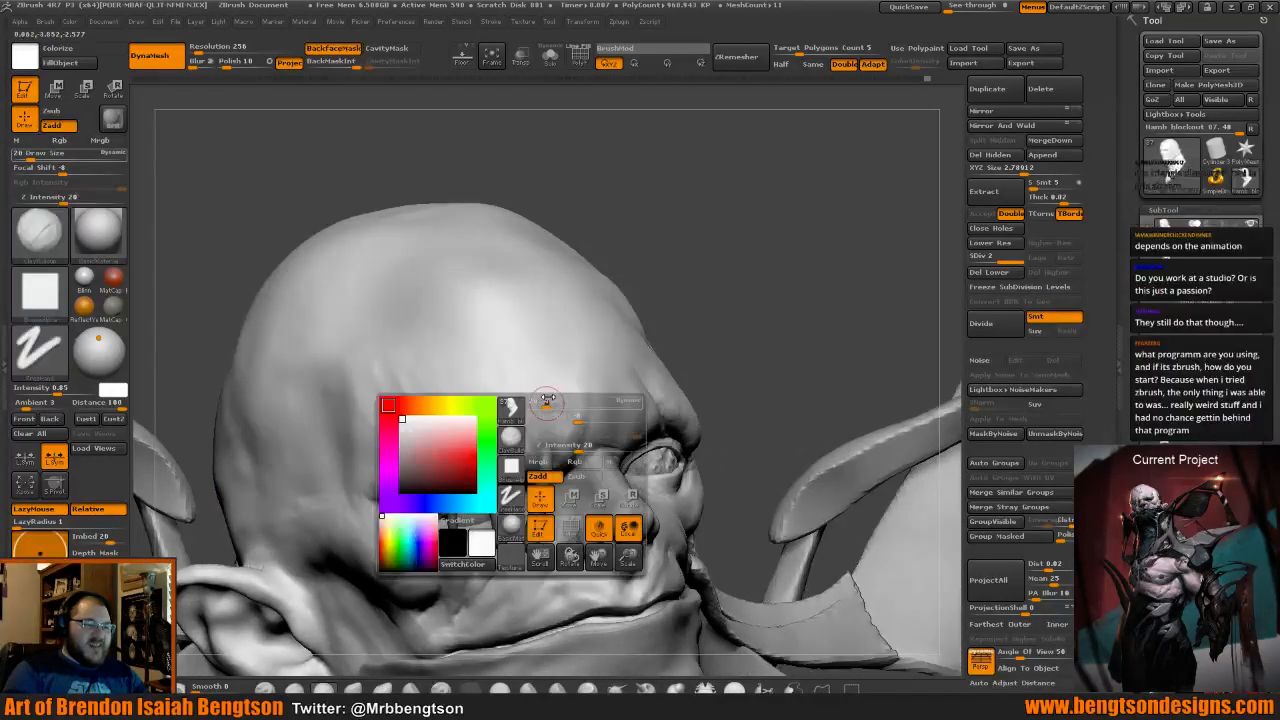
{"action": "left_click_drag", "start_coordinate": [543, 399], "coordinate": [547, 399]}
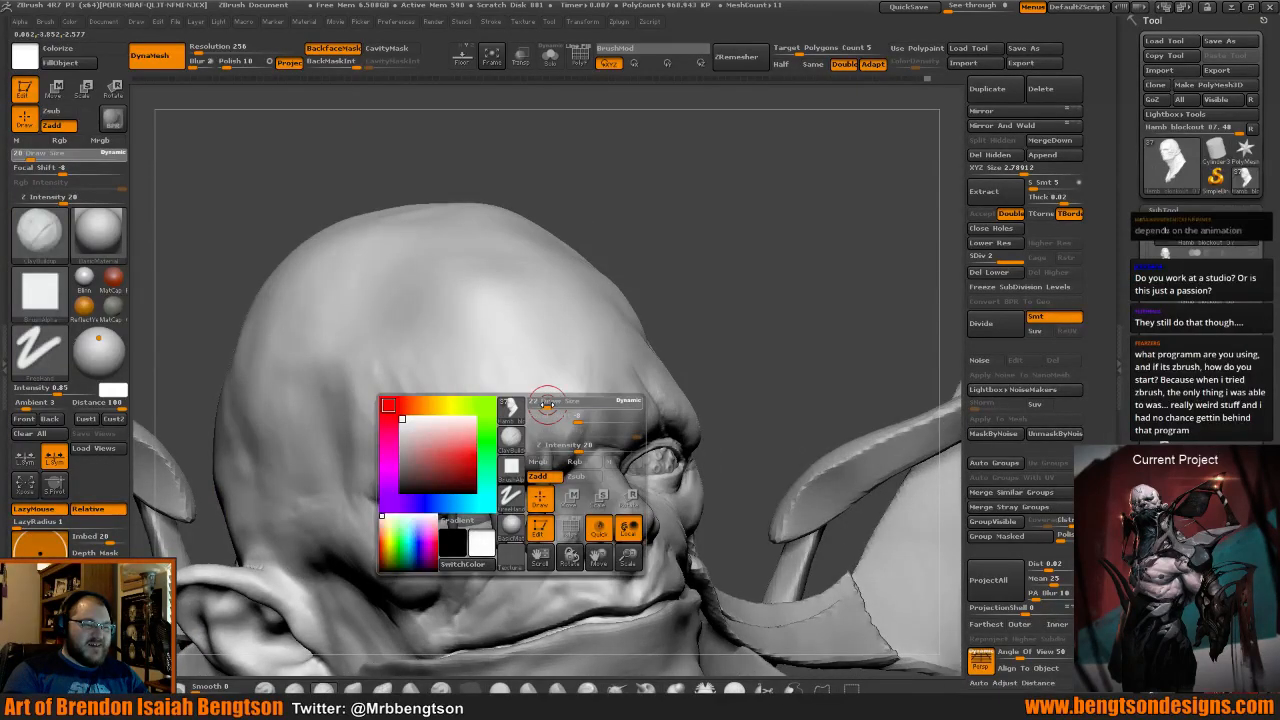
{"action": "key", "text": "shift"}
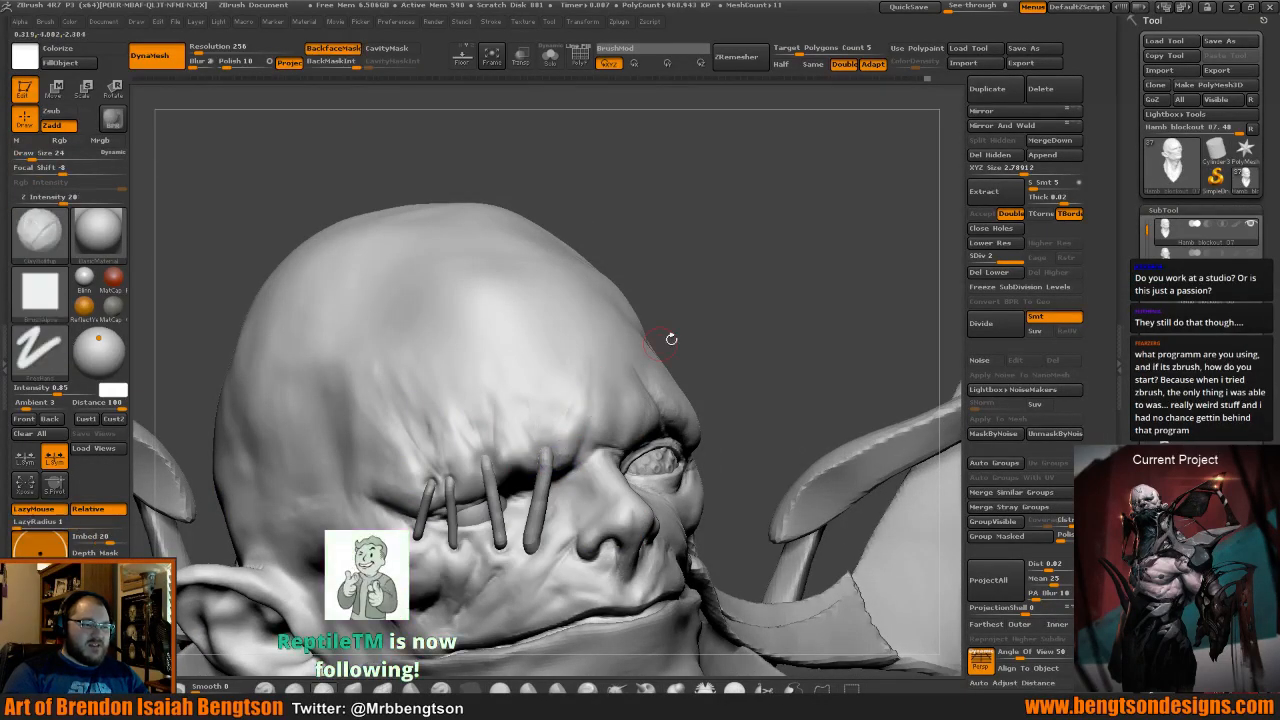
{"action": "left_click_drag", "start_coordinate": [672, 337], "coordinate": [706, 328]}
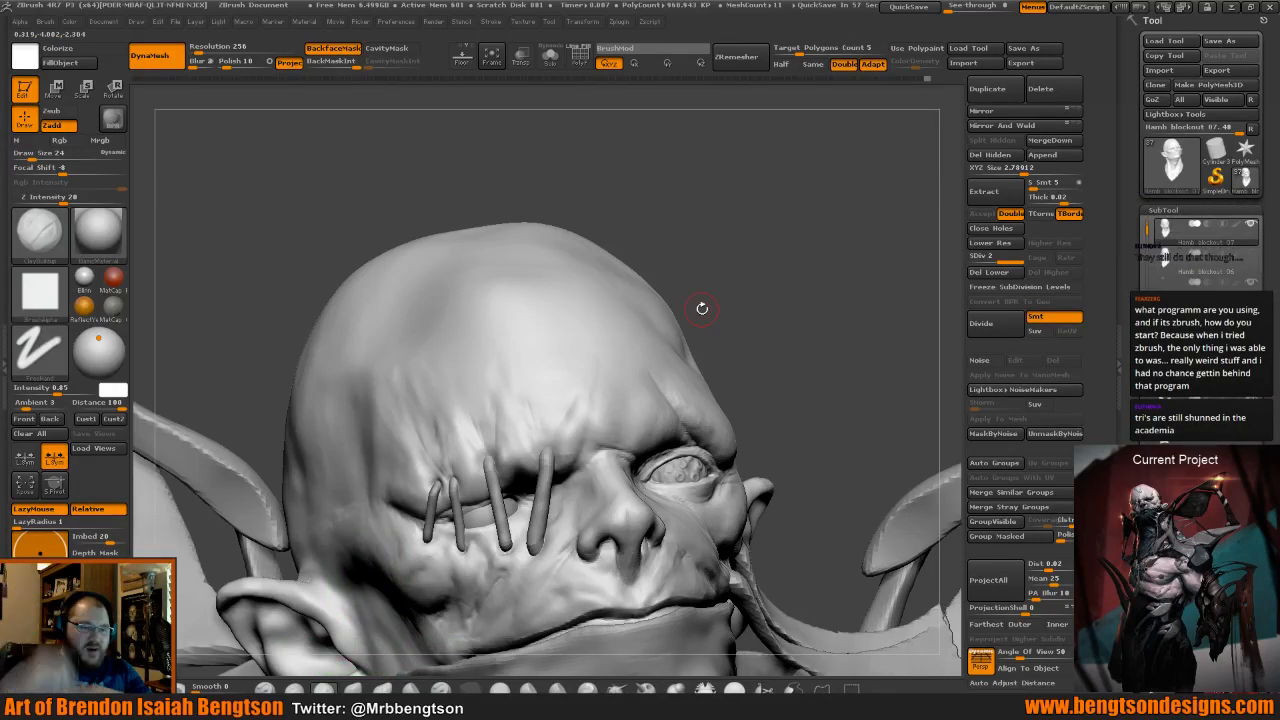
{"action": "left_click_drag", "start_coordinate": [771, 338], "coordinate": [765, 322]}
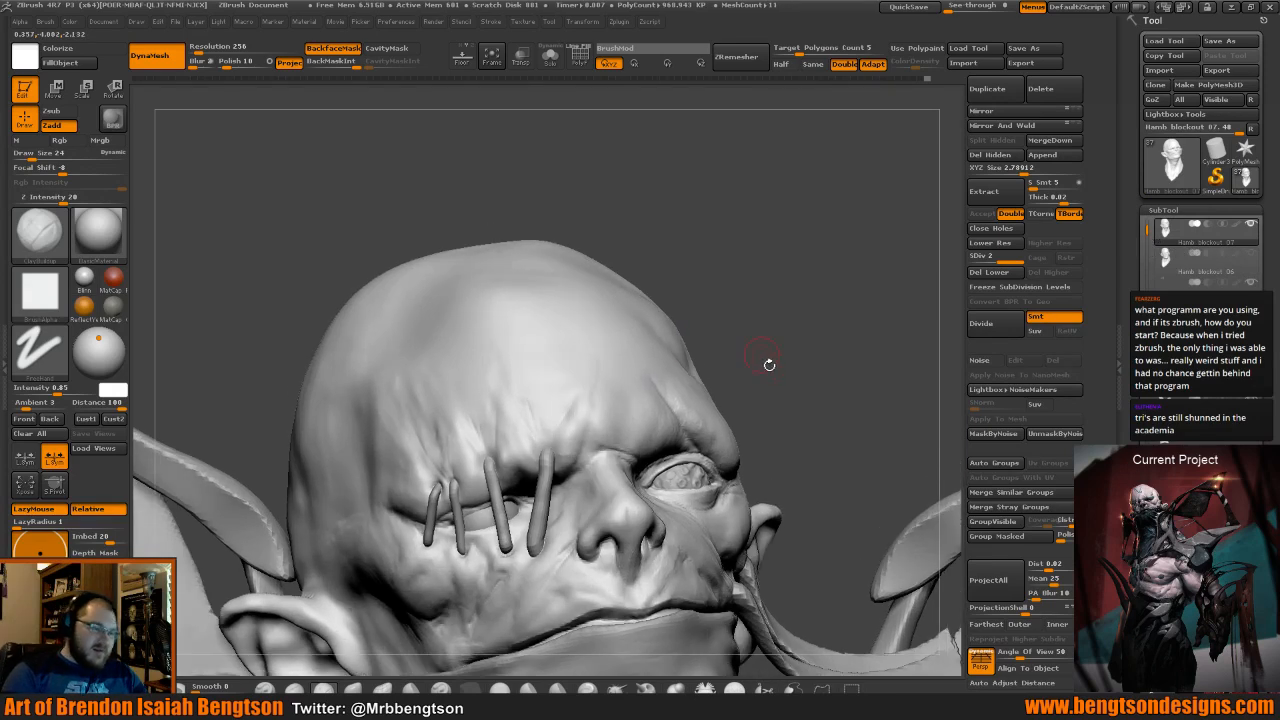
Cut fine creases between the brows and at the top of the nose bridge with Dam Standard at draw size 11.
{"action": "left_click_drag", "start_coordinate": [781, 385], "coordinate": [802, 385]}
{"action": "key", "text": "b"}
{"action": "key", "text": "d"}
{"action": "key", "text": "s"}
{"action": "key", "text": "space"}
{"action": "left_click_drag", "start_coordinate": [594, 463], "coordinate": [588, 463]}
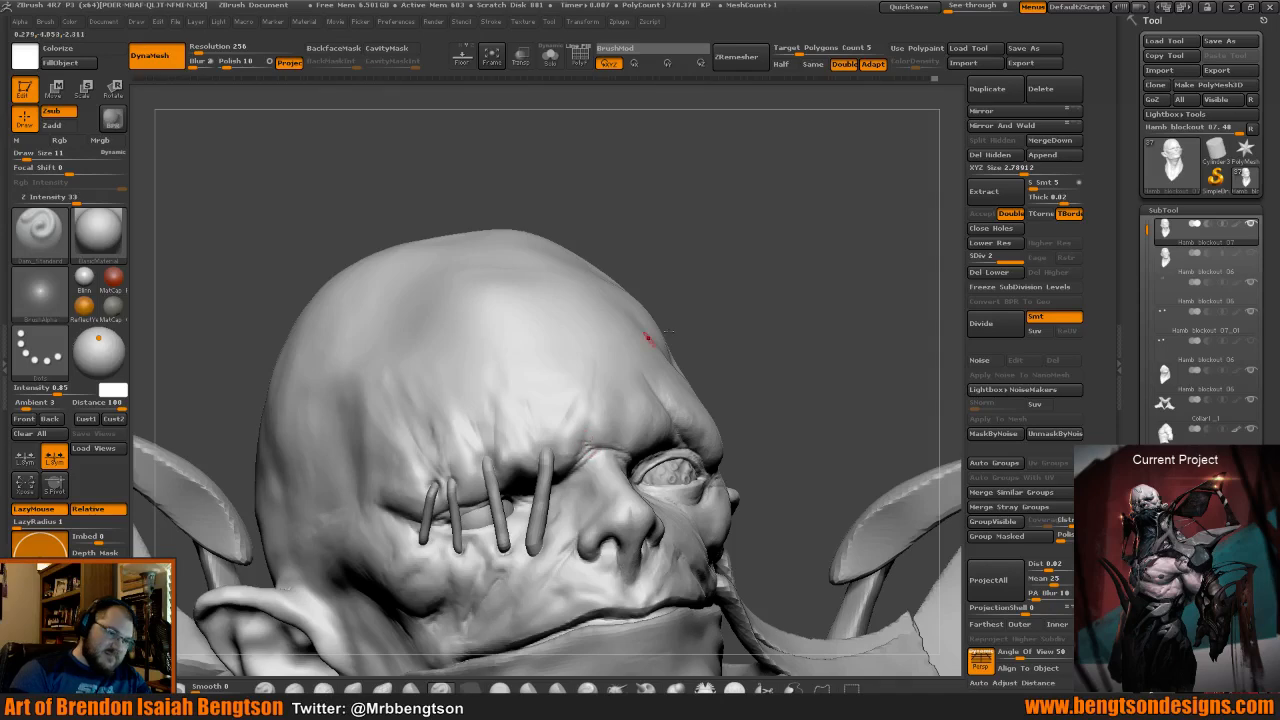
{"action": "mouse_move", "coordinate": [660, 398]}
{"action": "right_mouse_down"}
{"action": "mouse_move", "coordinate": [626, 422]}
{"action": "mouse_move", "coordinate": [699, 304]}
{"action": "right_mouse_up"}
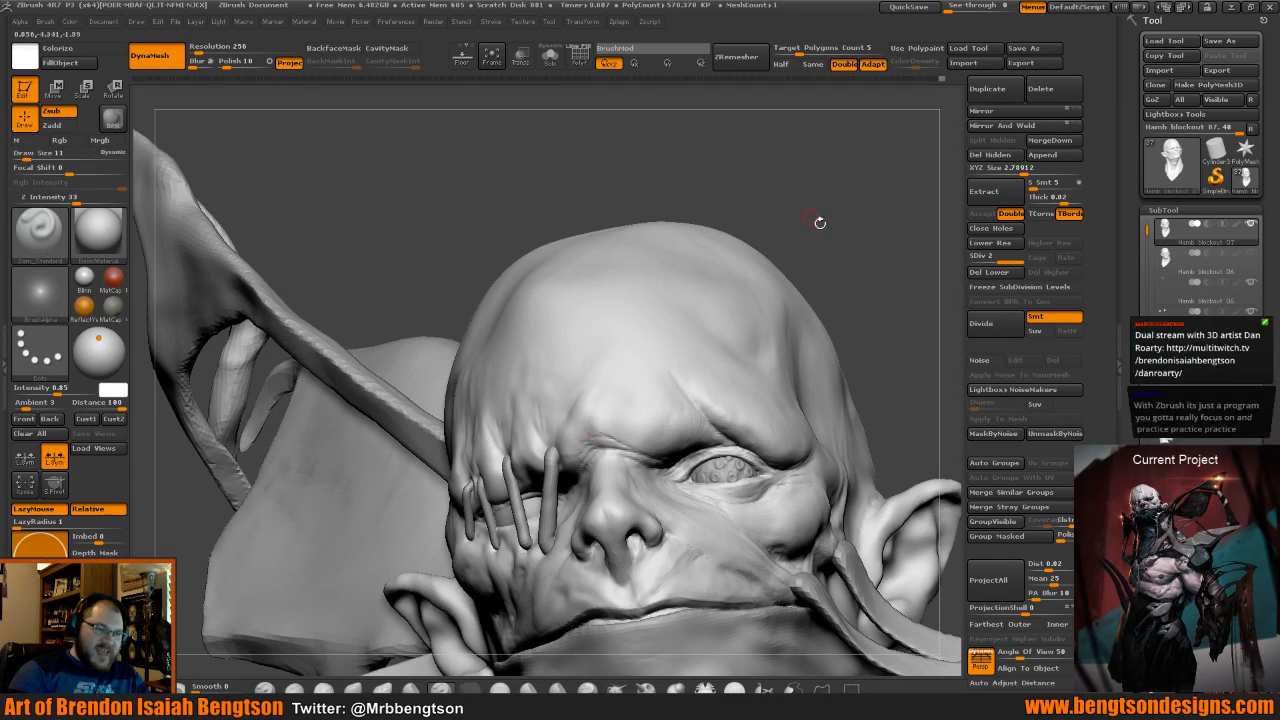
{"action": "right_click_drag", "start_coordinate": [820, 220], "coordinate": [835, 200]}
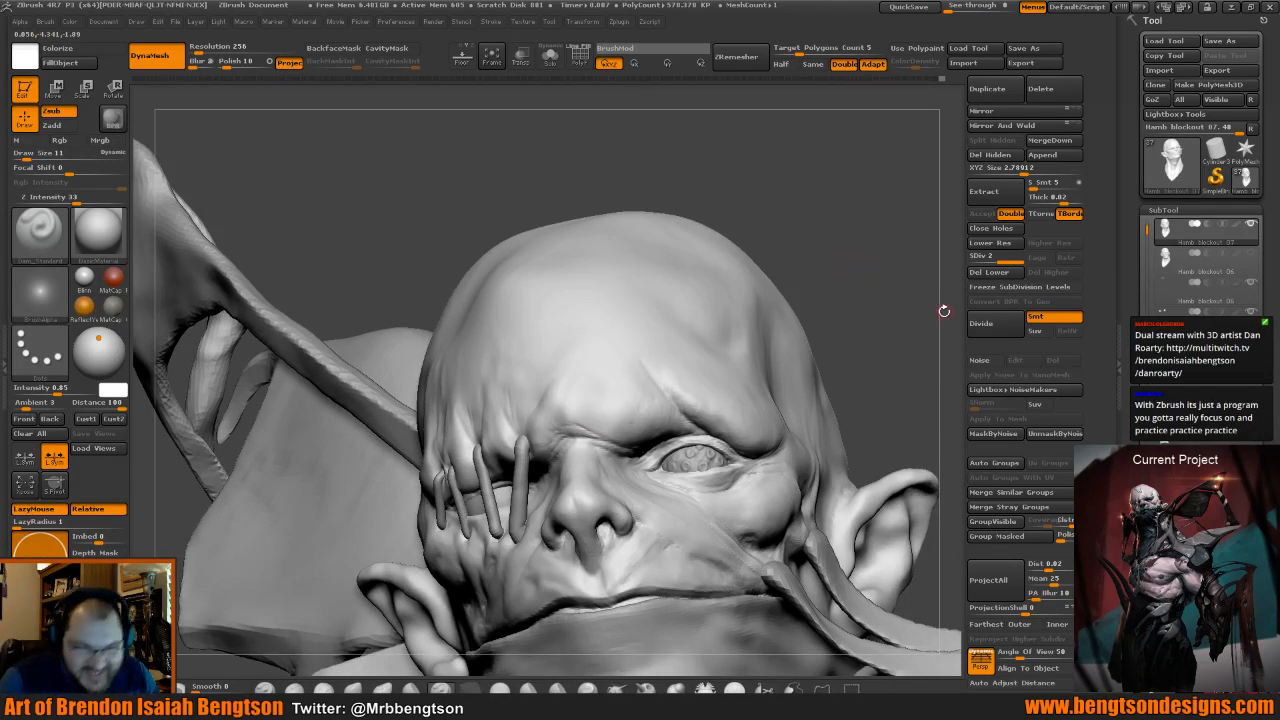
{"action": "right_click_drag", "start_coordinate": [854, 269], "coordinate": [770, 355]}
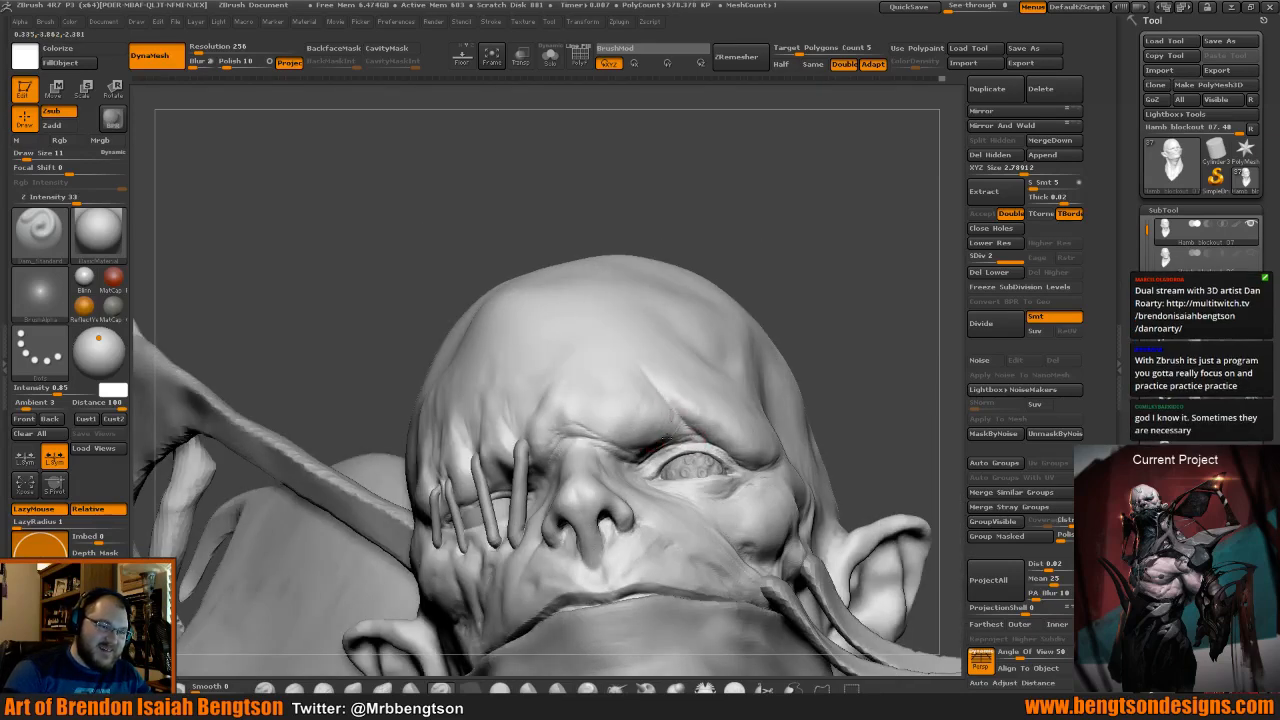
Sharpen the creases at the open eye's inner corner and along its brow fold with Dam Standard at draw size 11.
{"action": "right_click_drag", "start_coordinate": [859, 311], "coordinate": [792, 312]}
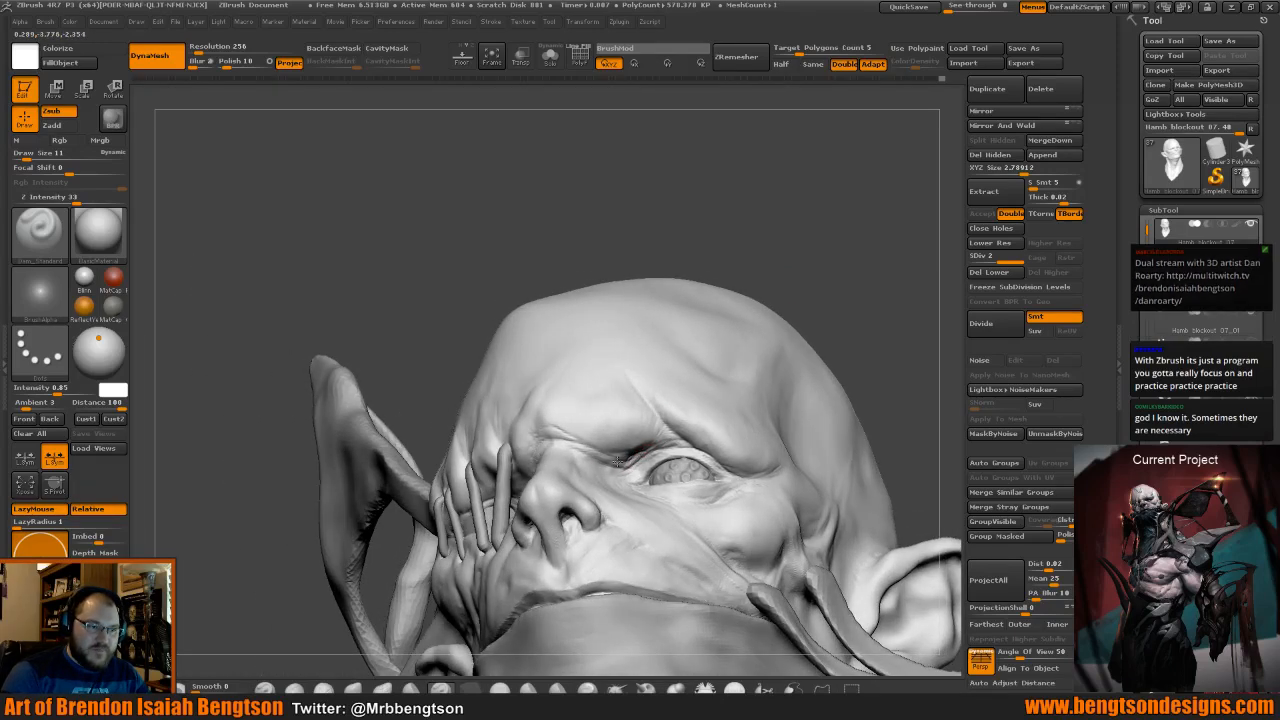
{"action": "right_click_drag", "start_coordinate": [857, 303], "coordinate": [829, 280]}
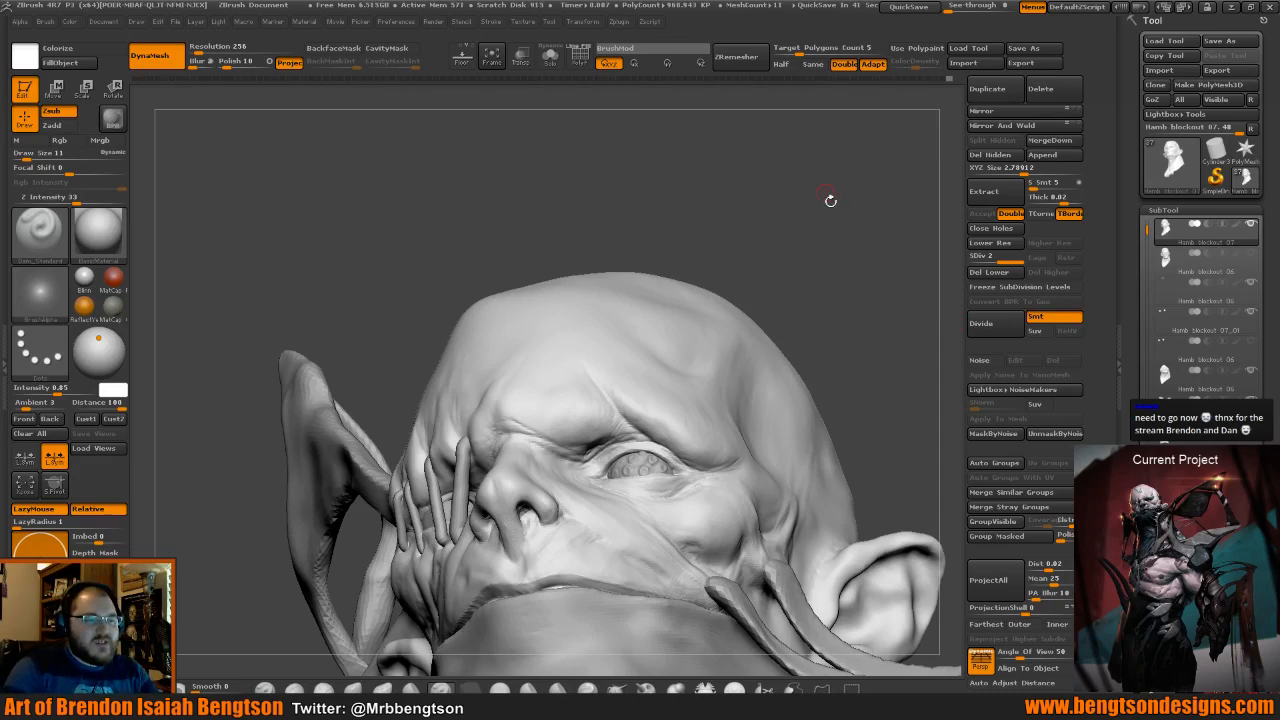
{"action": "mouse_move", "coordinate": [826, 303]}
{"action": "left_mouse_down"}
{"action": "mouse_move", "coordinate": [828, 258]}
{"action": "mouse_move", "coordinate": [790, 288]}
{"action": "left_mouse_up"}
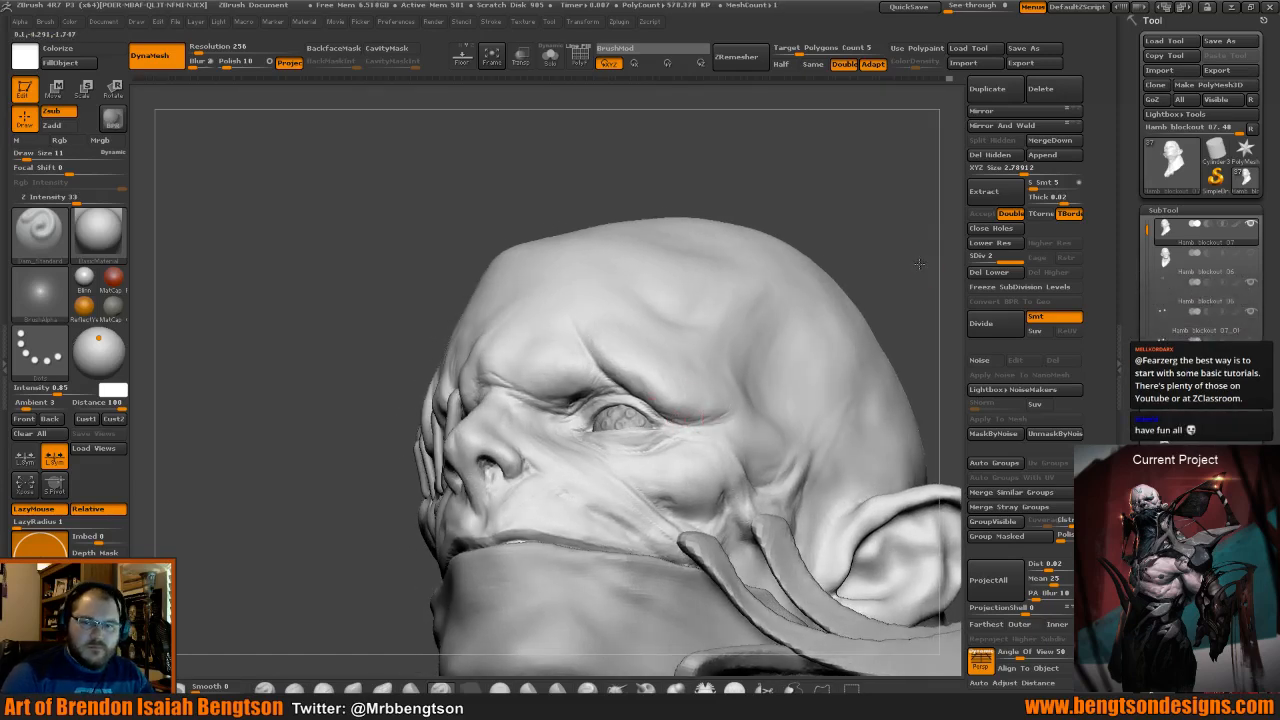
{"action": "left_click_drag", "start_coordinate": [918, 262], "coordinate": [860, 208]}
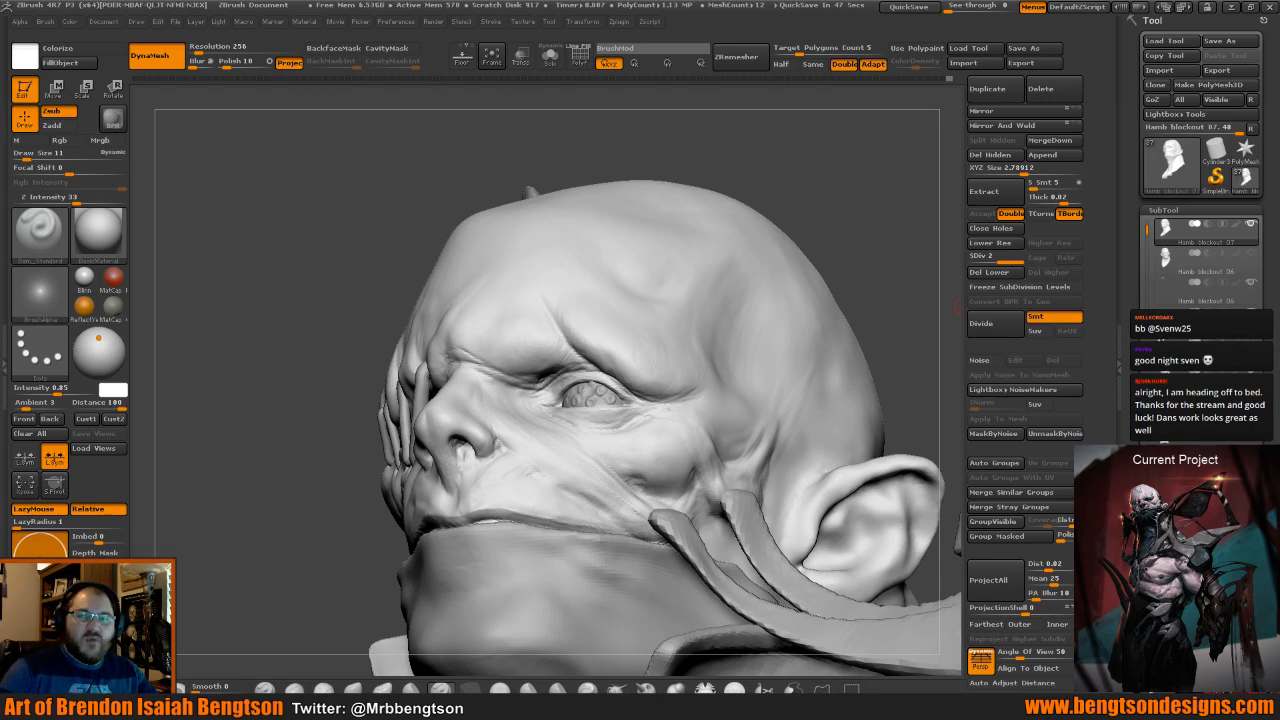
{"action": "left_click_drag", "start_coordinate": [846, 243], "coordinate": [640, 418]}
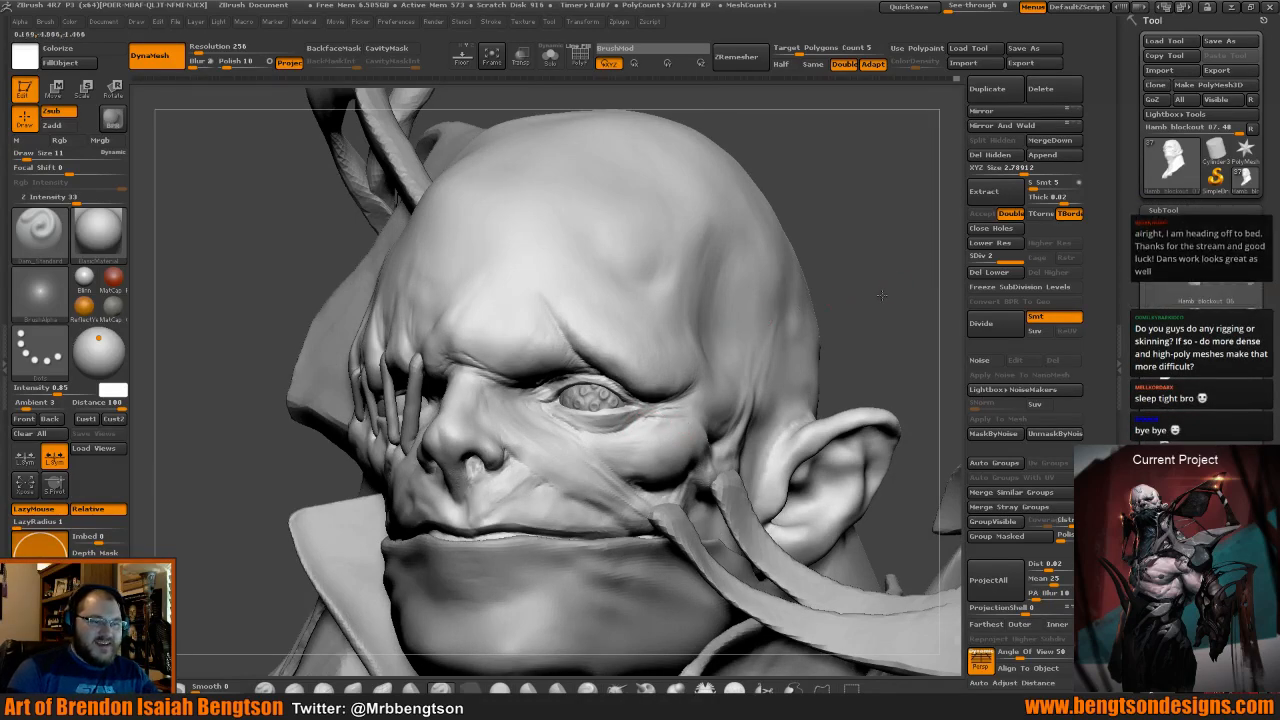
Refine the fine wrinkles beside the open eye's outer corner with Dam Standard at draw size 11.
{"action": "left_click_drag", "start_coordinate": [890, 293], "coordinate": [733, 353]}
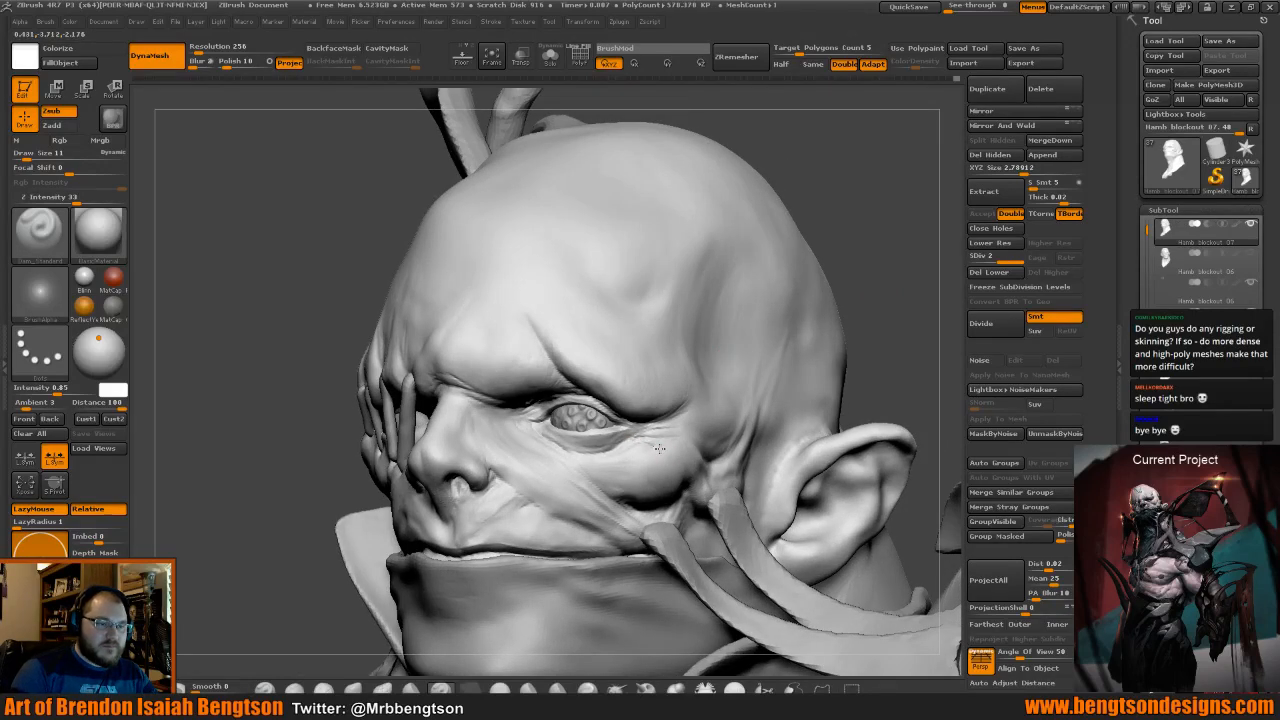
{"action": "left_click_drag", "start_coordinate": [931, 269], "coordinate": [912, 275]}
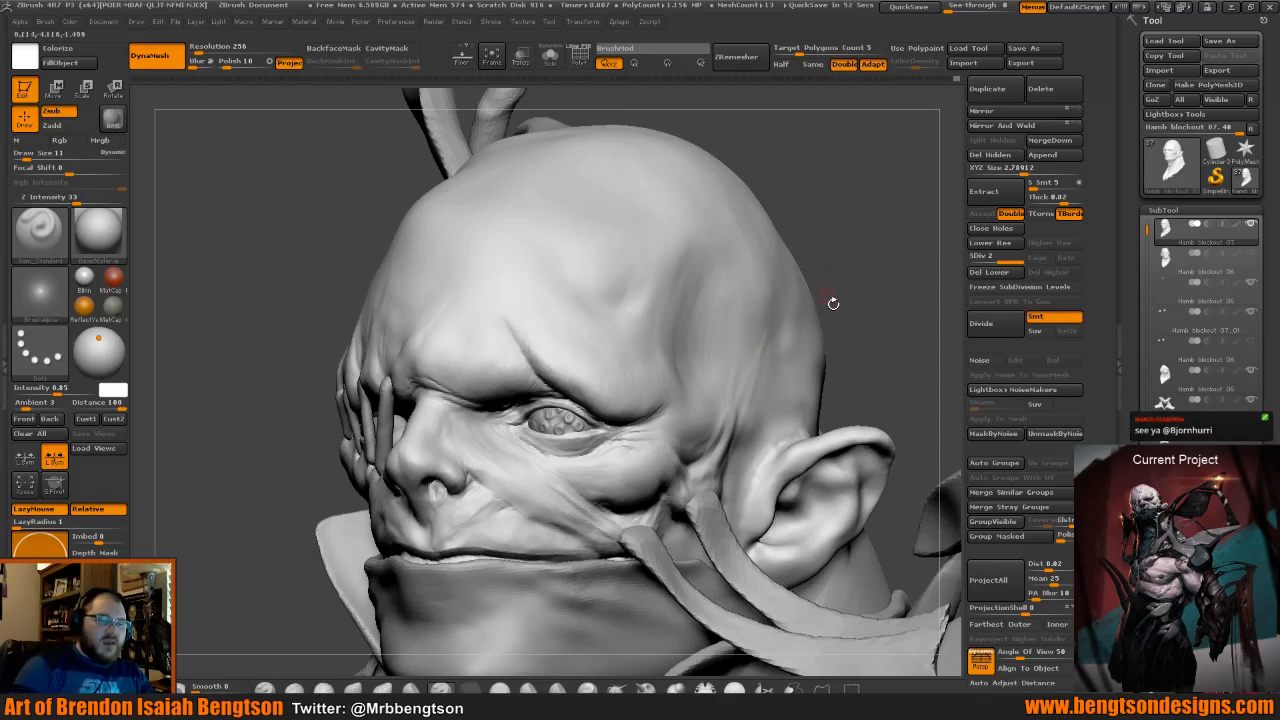
{"action": "left_click_drag", "start_coordinate": [833, 303], "coordinate": [836, 325]}
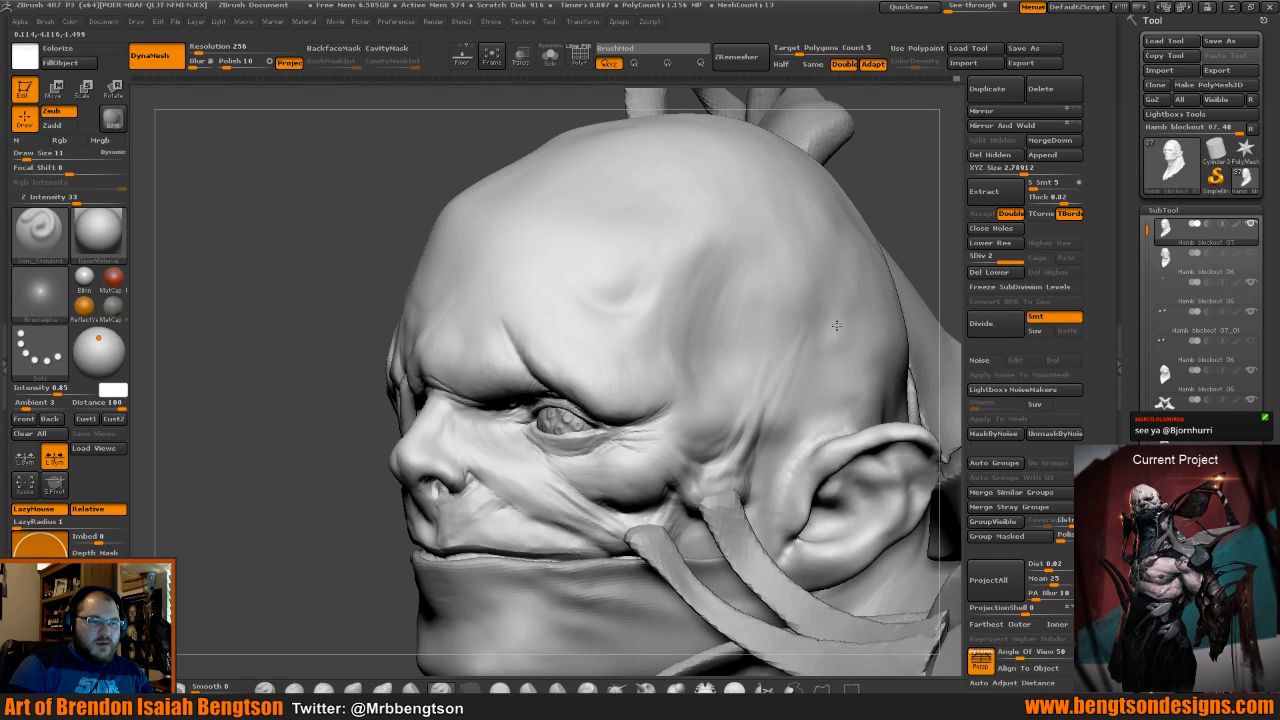
{"action": "left_click_drag", "start_coordinate": [836, 325], "coordinate": [856, 292]}
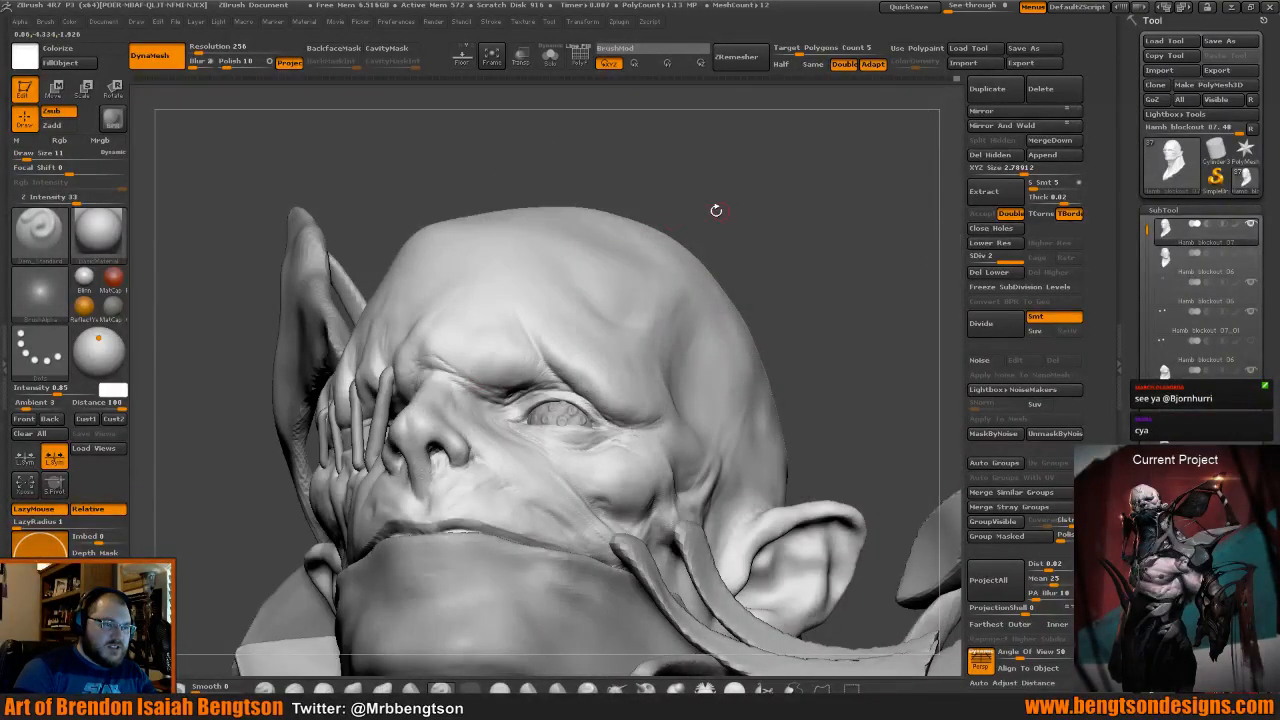
Define the creases between the nose and the open eye's inner corner and below its lower lid with Dam Standard.
{"action": "mouse_move", "coordinate": [714, 209]}
{"action": "left_mouse_down"}
{"action": "mouse_move", "coordinate": [694, 232]}
{"action": "mouse_move", "coordinate": [531, 311]}
{"action": "left_mouse_up"}
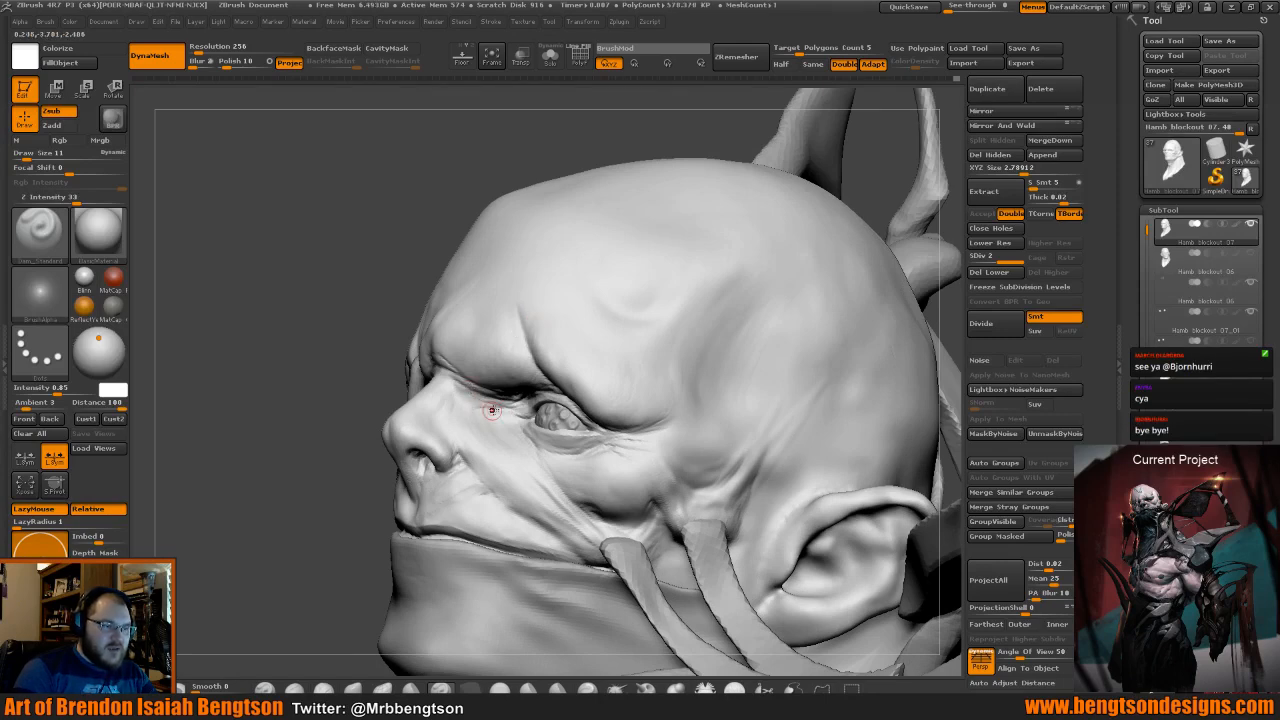
{"action": "left_click_drag", "start_coordinate": [406, 243], "coordinate": [503, 419]}
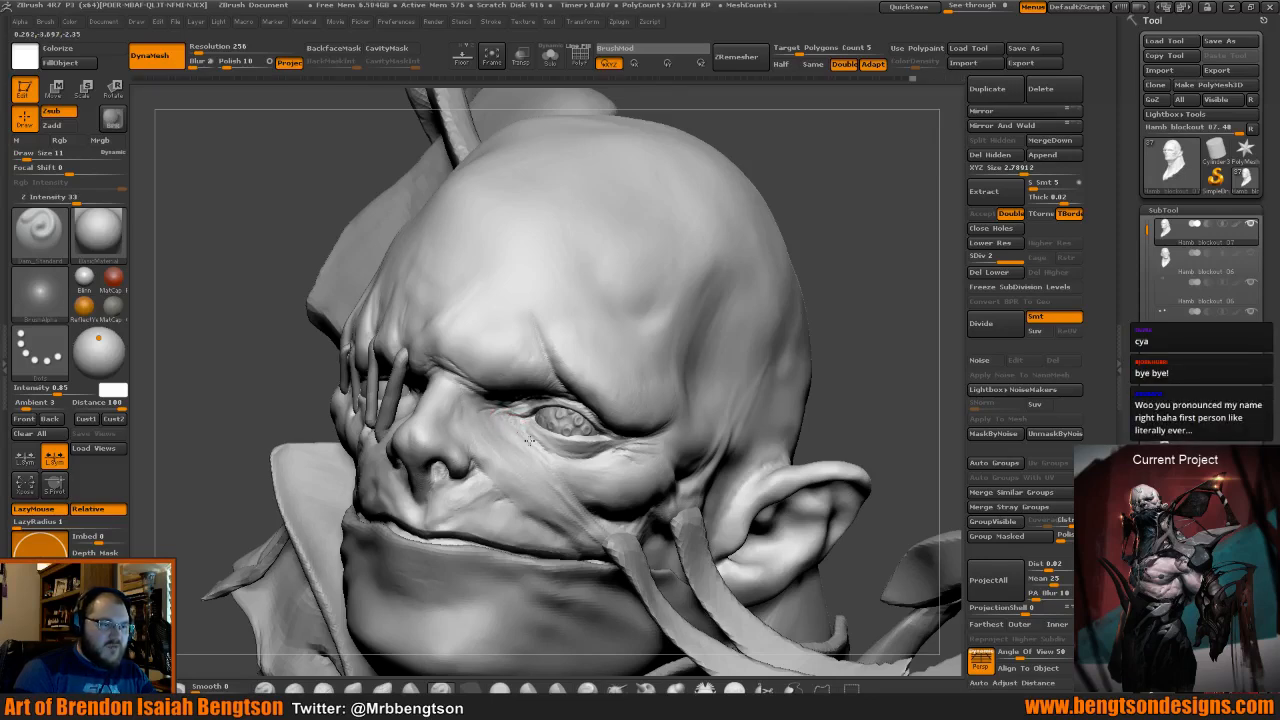
{"action": "mouse_move", "coordinate": [831, 280]}
{"action": "left_mouse_down"}
{"action": "mouse_move", "coordinate": [845, 261]}
{"action": "mouse_move", "coordinate": [842, 298]}
{"action": "left_mouse_up"}
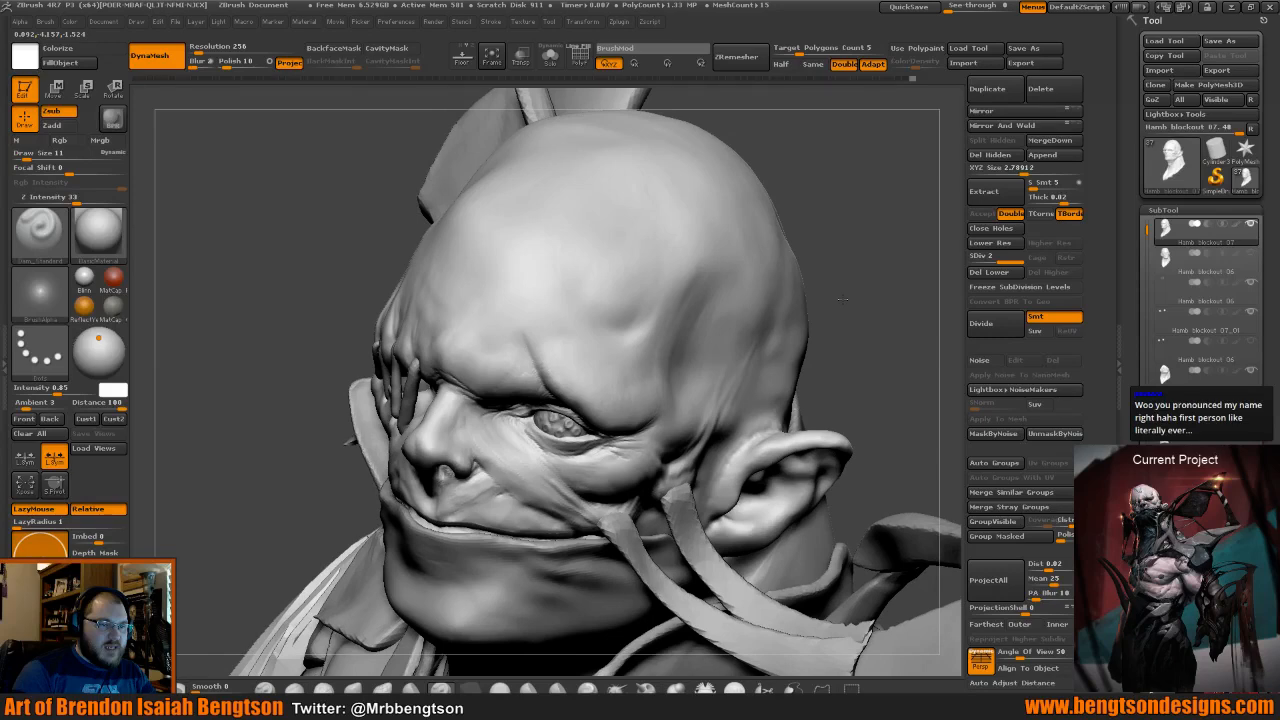
Reshape the eyelids at the open eye's outer corner with Move Topological at draw size 28.
{"action": "left_click_drag", "start_coordinate": [842, 298], "coordinate": [885, 320]}
{"action": "key", "text": "b"}
{"action": "key", "text": "m"}
{"action": "key", "text": "t"}
{"action": "key", "text": "space"}
{"action": "mouse_move", "coordinate": [522, 405]}
{"action": "left_mouse_down"}
{"action": "mouse_move", "coordinate": [500, 405]}
{"action": "mouse_move", "coordinate": [498, 441]}
{"action": "left_mouse_up"}
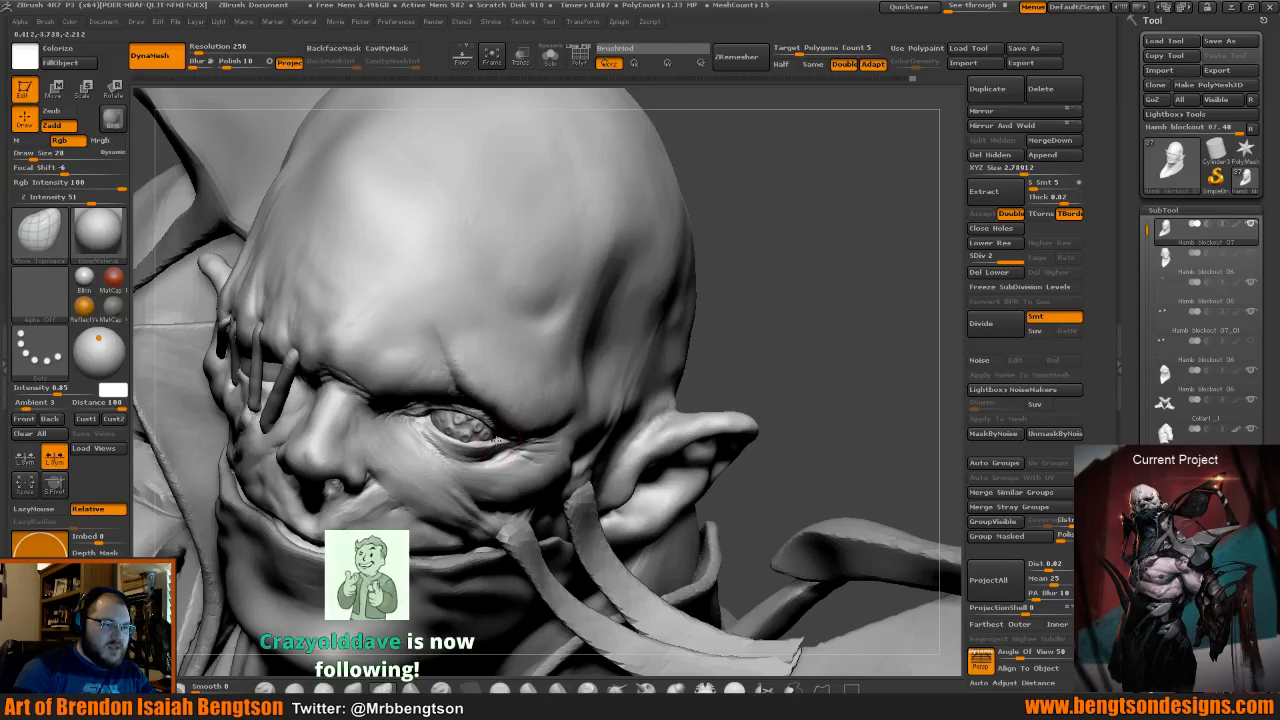
{"action": "left_click_drag", "start_coordinate": [709, 346], "coordinate": [817, 310]}
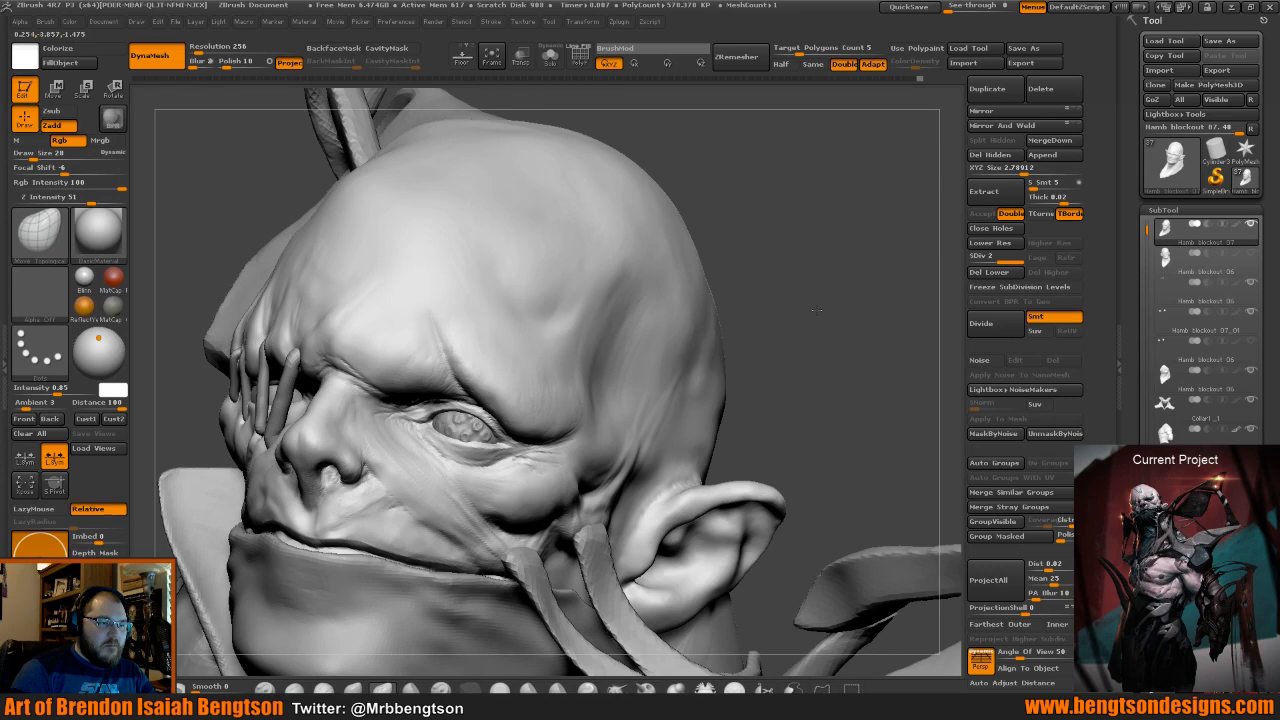
Reshape the open eye's upper lid and brow fold with Move Topological at draw size 35, isolating the head briefly to check the form.
{"action": "left_click_drag", "start_coordinate": [816, 310], "coordinate": [722, 318]}
{"action": "key", "text": "space"}
{"action": "left_click_drag", "start_coordinate": [456, 430], "coordinate": [464, 430]}
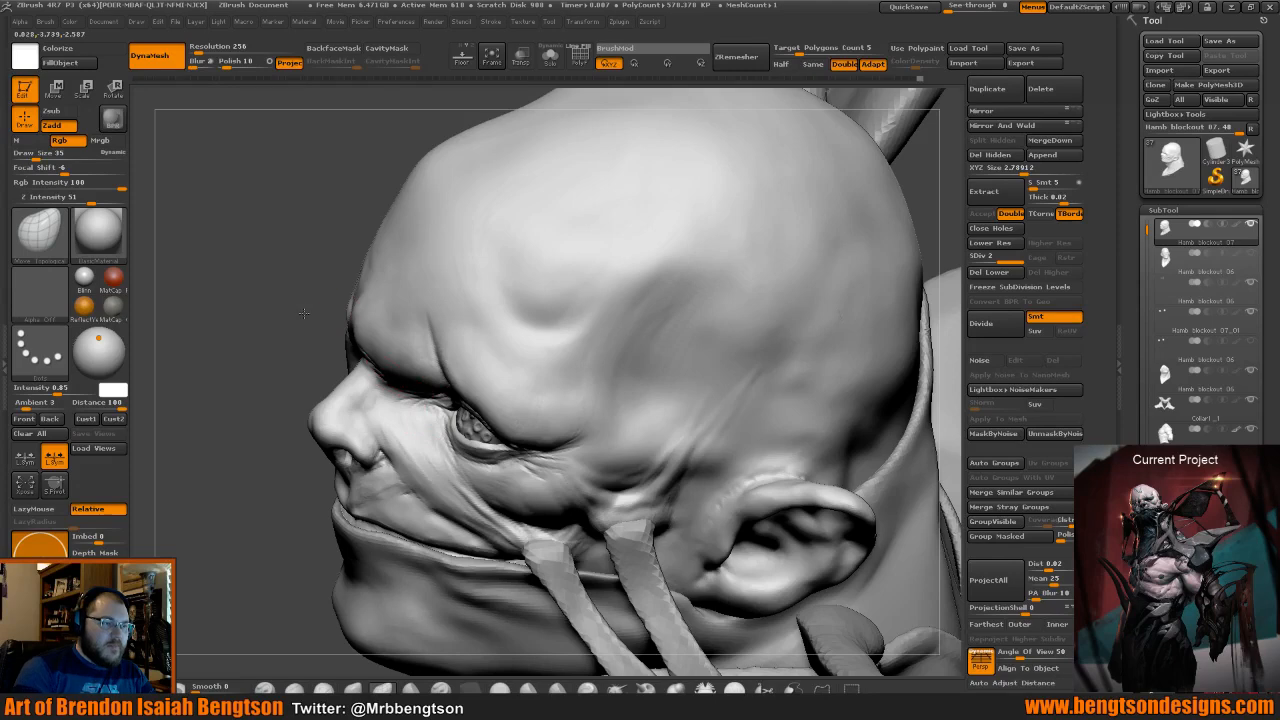
{"action": "left_click_drag", "start_coordinate": [303, 320], "coordinate": [321, 318]}
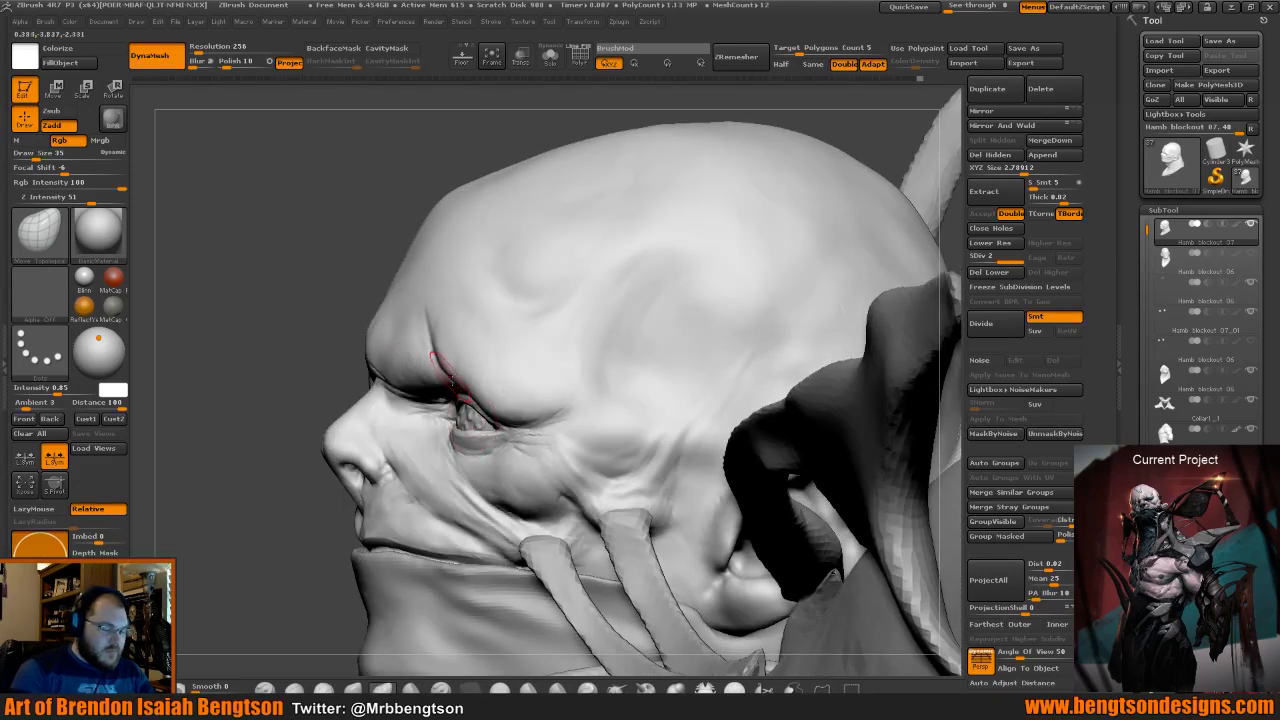
{"action": "key", "text": "alt+s"}
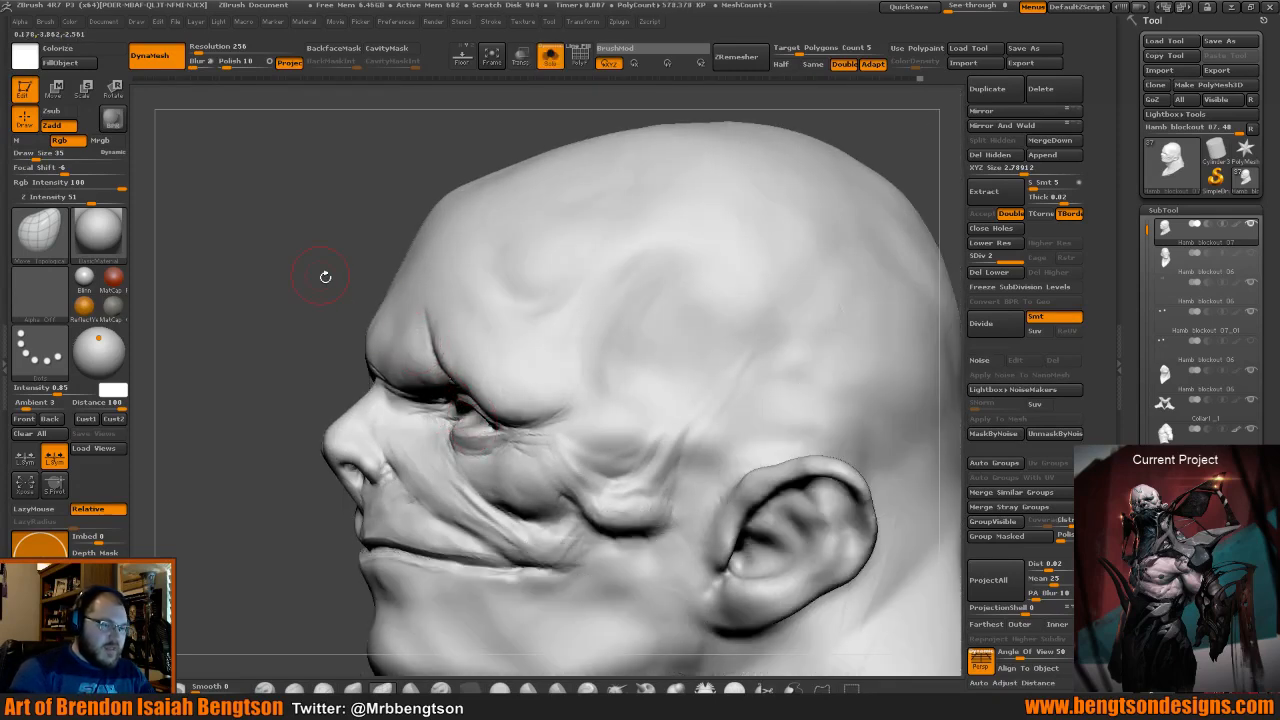
{"action": "left_click_drag", "start_coordinate": [323, 277], "coordinate": [370, 343]}
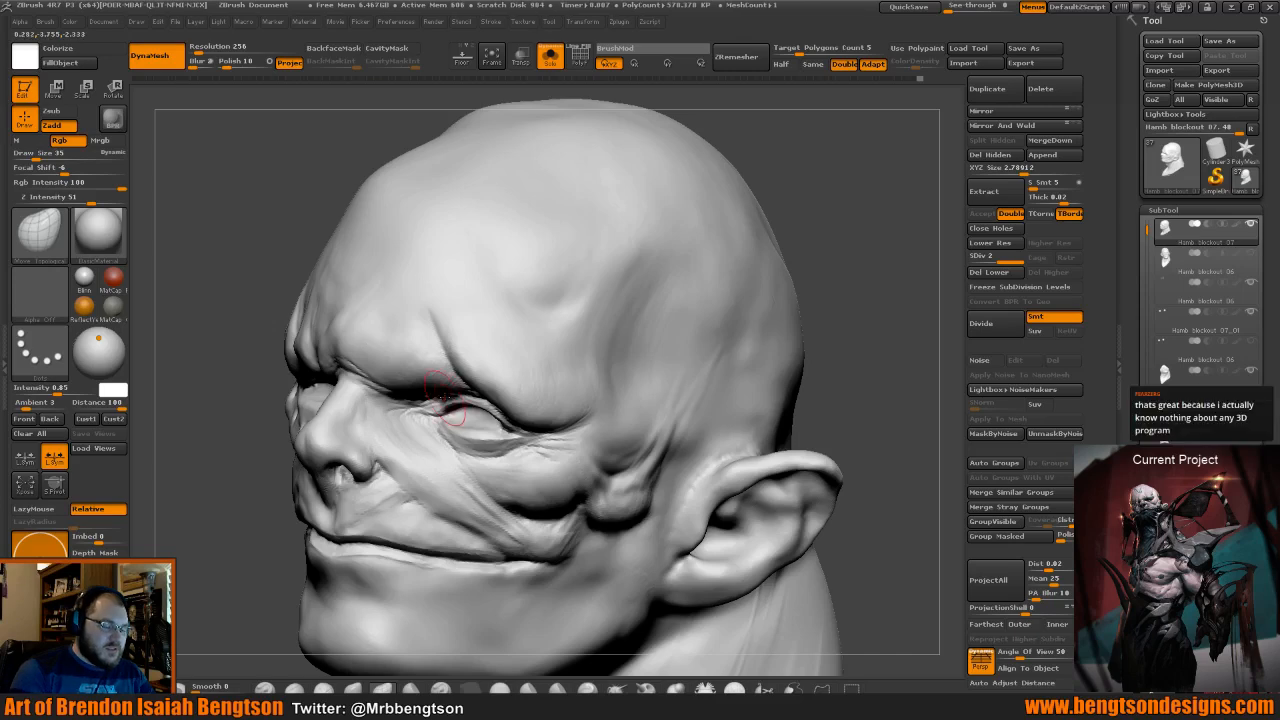
{"action": "key", "text": "alt+s"}
{"action": "left_click_drag", "start_coordinate": [862, 271], "coordinate": [882, 284]}
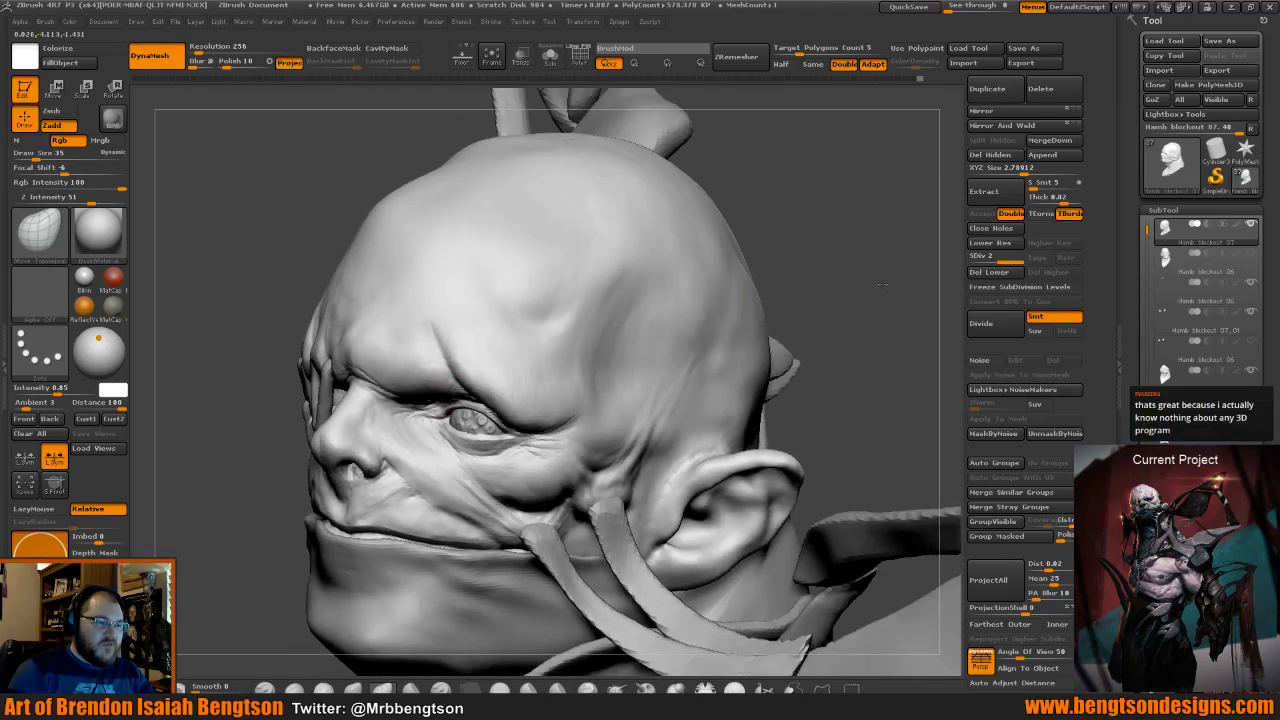
Smooth the inner brow beside the stitched eye and define its creases with Dam Standard at draw size 35.
{"action": "mouse_move", "coordinate": [882, 284]}
{"action": "left_mouse_down"}
{"action": "mouse_move", "coordinate": [734, 369]}
{"action": "mouse_move", "coordinate": [774, 334]}
{"action": "mouse_move", "coordinate": [725, 353]}
{"action": "left_mouse_up"}
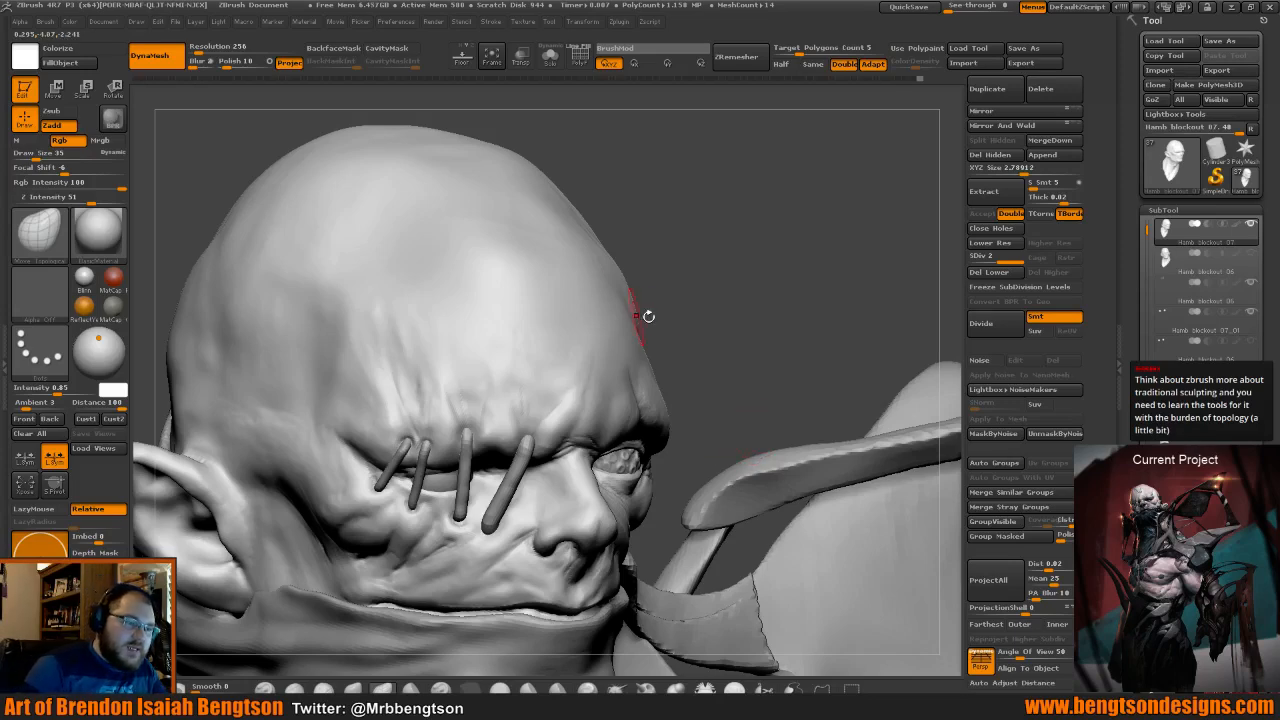
{"action": "left_click_drag", "start_coordinate": [683, 322], "coordinate": [520, 360], "text": "shift"}
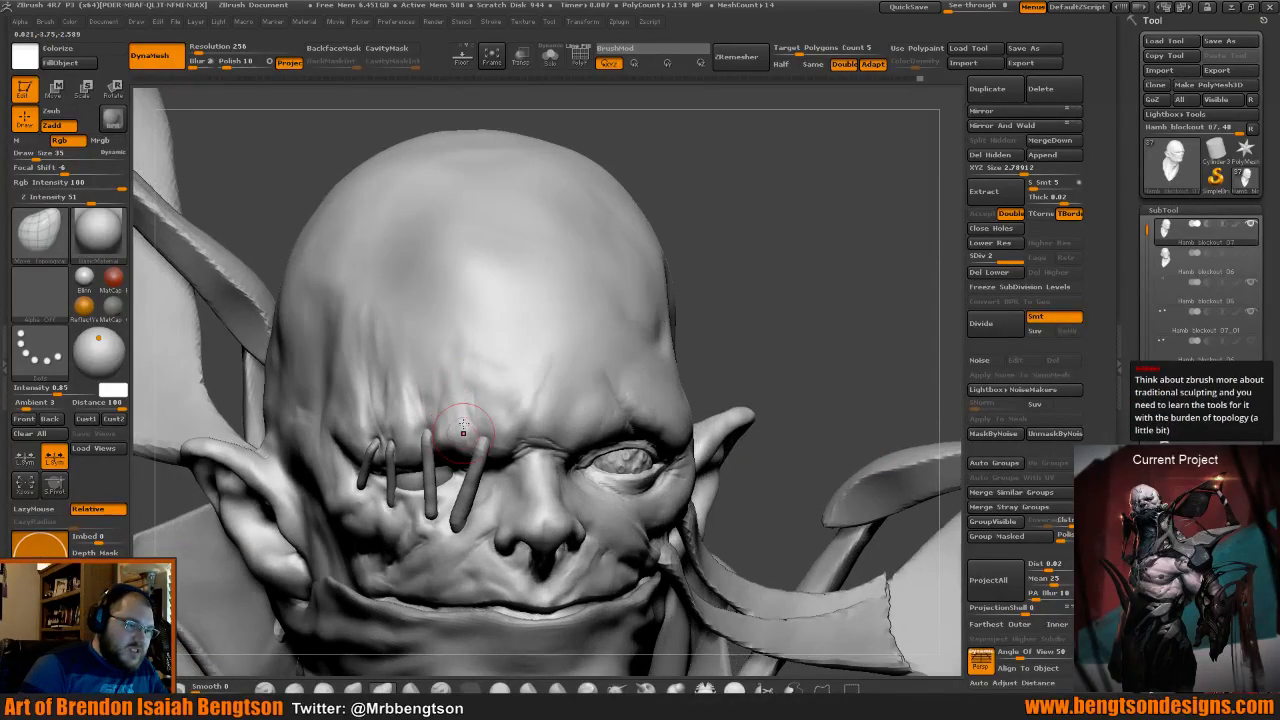
{"action": "left_click_drag", "start_coordinate": [486, 454], "coordinate": [519, 434], "text": "shift"}
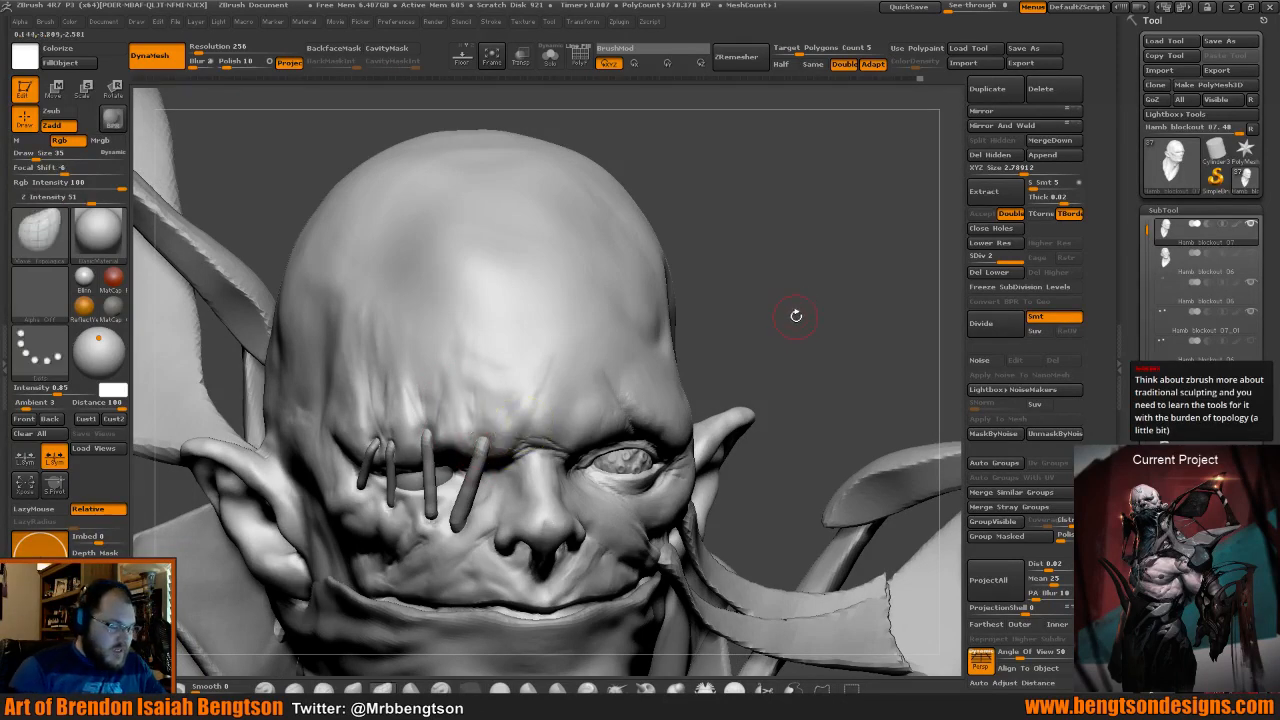
{"action": "key", "text": "b"}
{"action": "key", "text": "d"}
{"action": "key", "text": "s"}
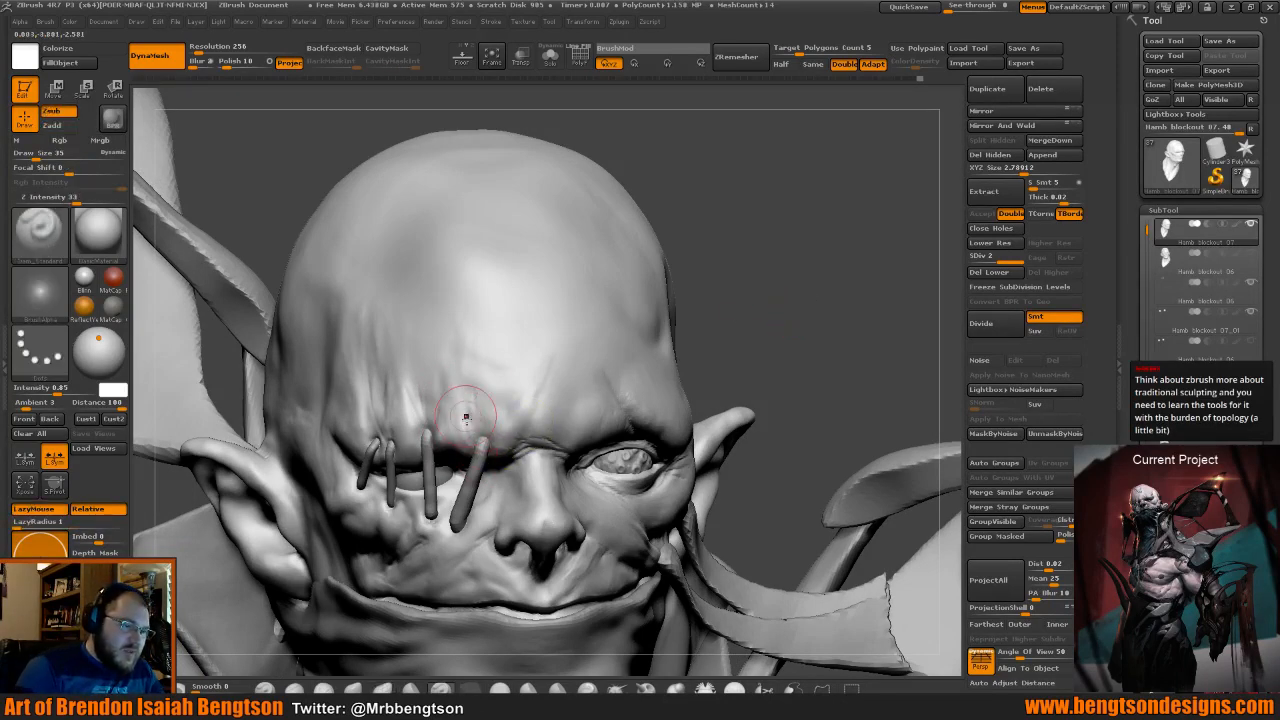
{"action": "mouse_move", "coordinate": [682, 310]}
{"action": "left_mouse_down"}
{"action": "mouse_move", "coordinate": [708, 321]}
{"action": "mouse_move", "coordinate": [677, 287]}
{"action": "left_mouse_up"}
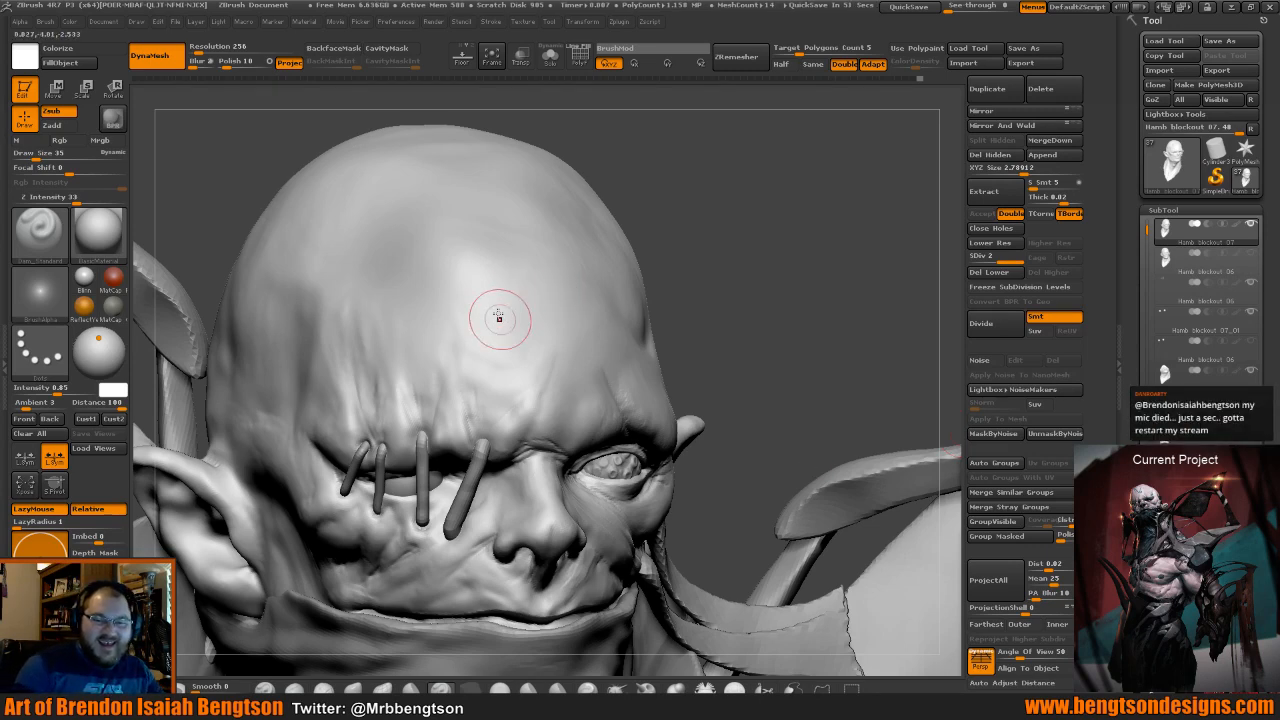
Deepen the frown creases between the nose bridge and the open eye's inner brow with Dam Standard at draw size 35.
{"action": "mouse_move", "coordinate": [780, 300]}
{"action": "left_mouse_down"}
{"action": "mouse_move", "coordinate": [793, 313]}
{"action": "mouse_move", "coordinate": [783, 317]}
{"action": "left_mouse_up"}
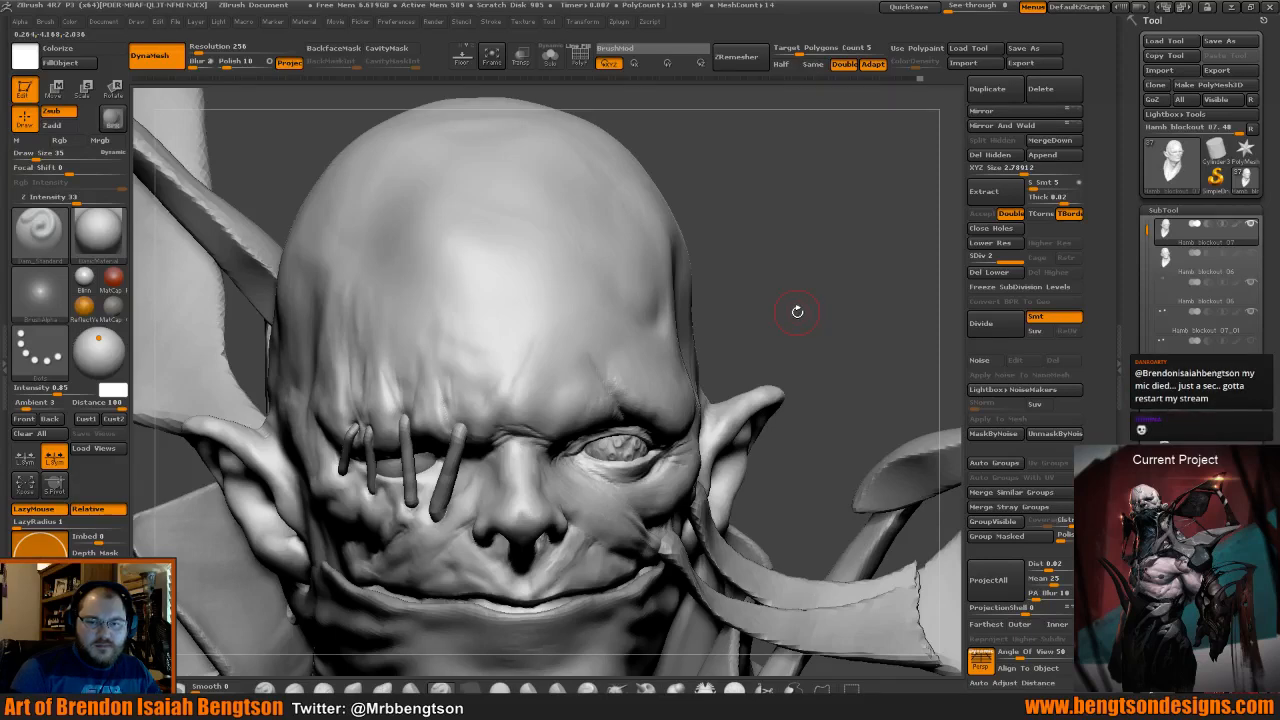
{"action": "left_click_drag", "start_coordinate": [820, 326], "coordinate": [803, 317]}
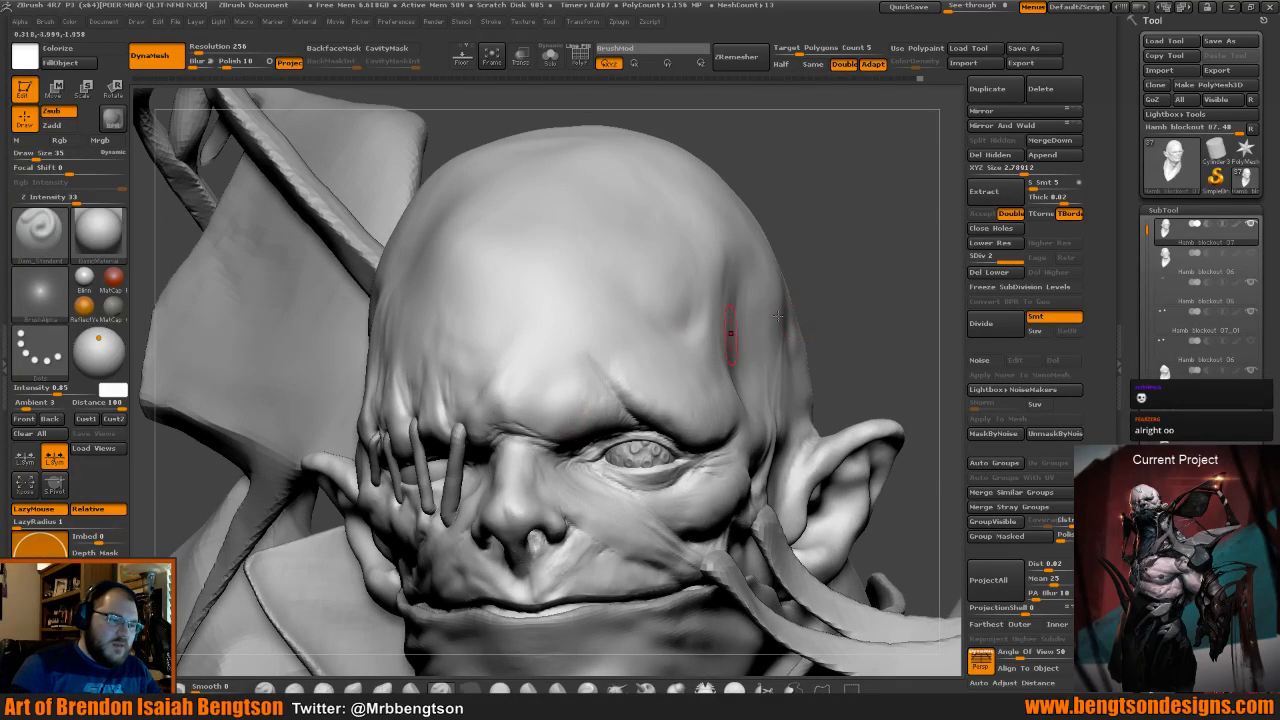
{"action": "mouse_move", "coordinate": [804, 317]}
{"action": "left_mouse_down"}
{"action": "mouse_move", "coordinate": [763, 311]}
{"action": "mouse_move", "coordinate": [523, 380]}
{"action": "left_mouse_up"}
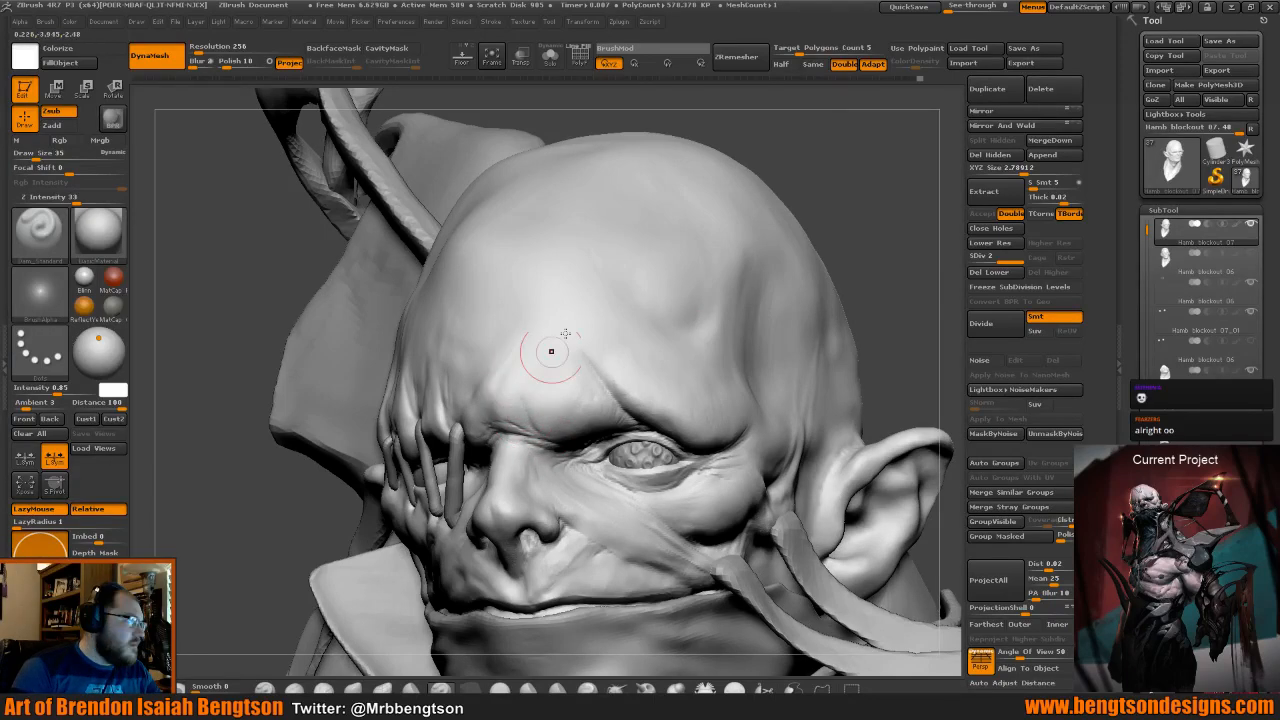
{"action": "mouse_move", "coordinate": [857, 206]}
{"action": "left_mouse_down"}
{"action": "mouse_move", "coordinate": [851, 230]}
{"action": "mouse_move", "coordinate": [640, 300]}
{"action": "mouse_move", "coordinate": [438, 342]}
{"action": "left_mouse_up"}
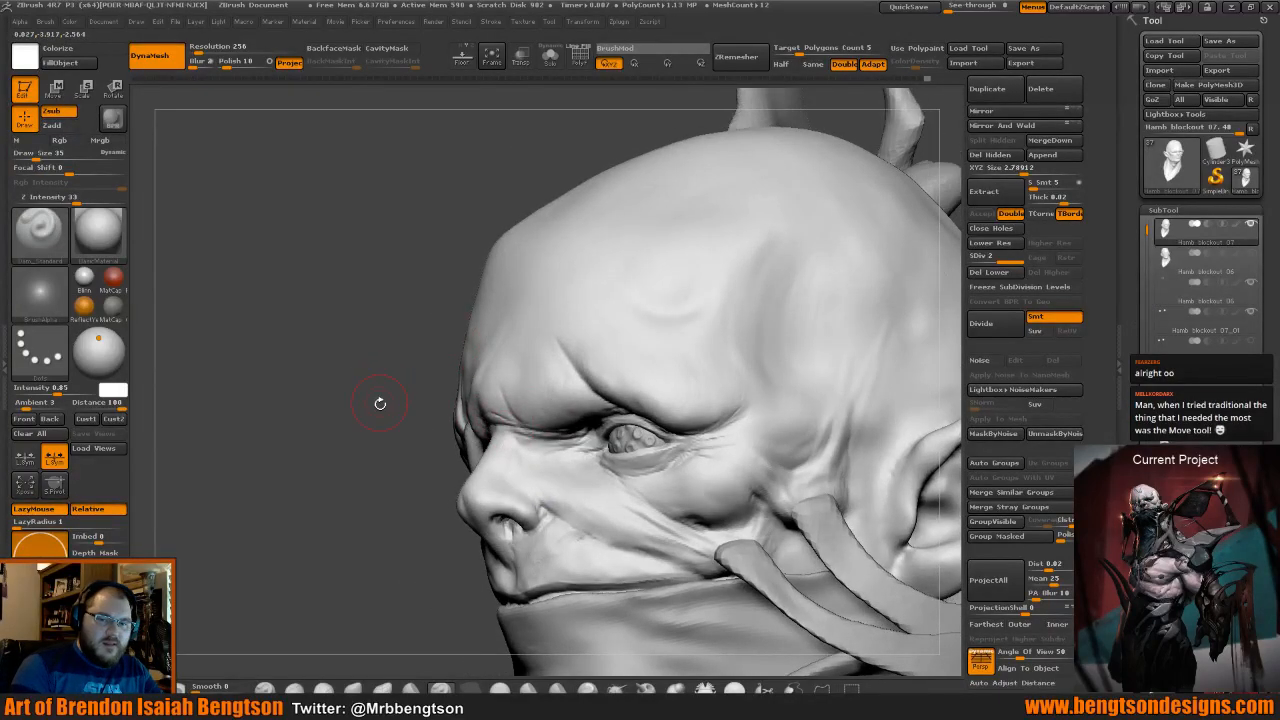
{"action": "left_click_drag", "start_coordinate": [380, 403], "coordinate": [361, 396]}
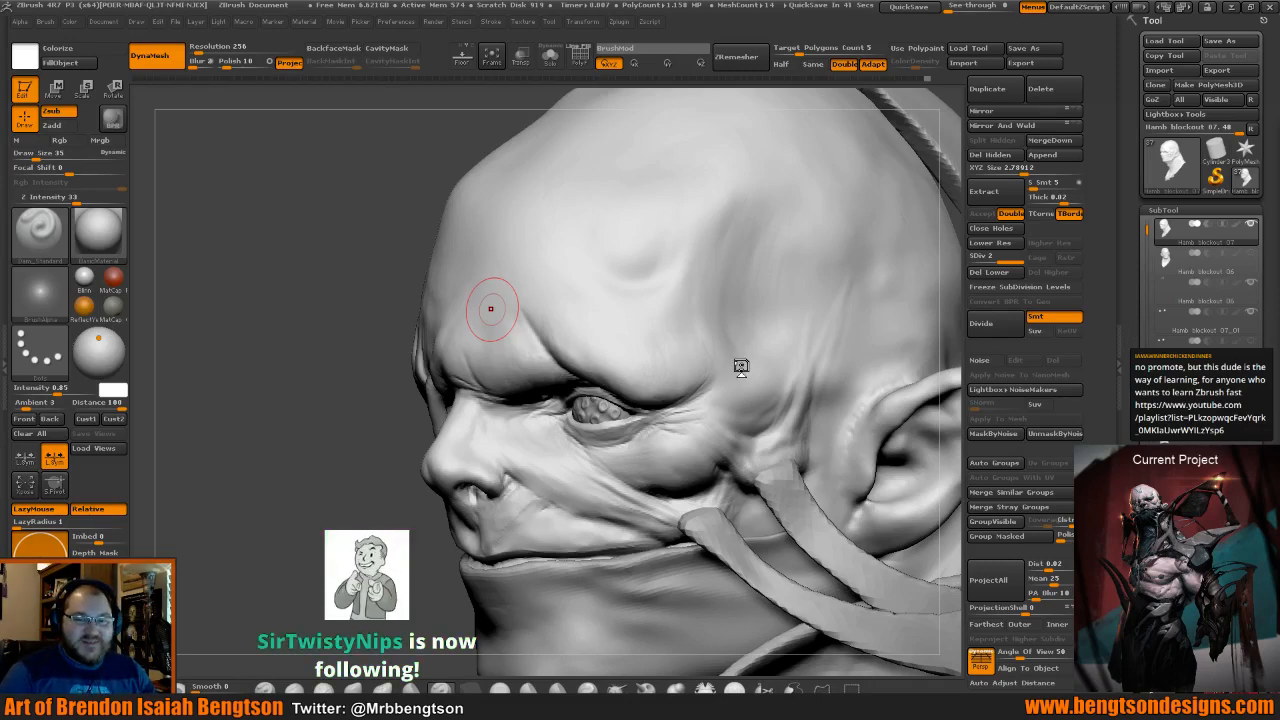
{"action": "left_click_drag", "start_coordinate": [370, 331], "coordinate": [470, 362]}
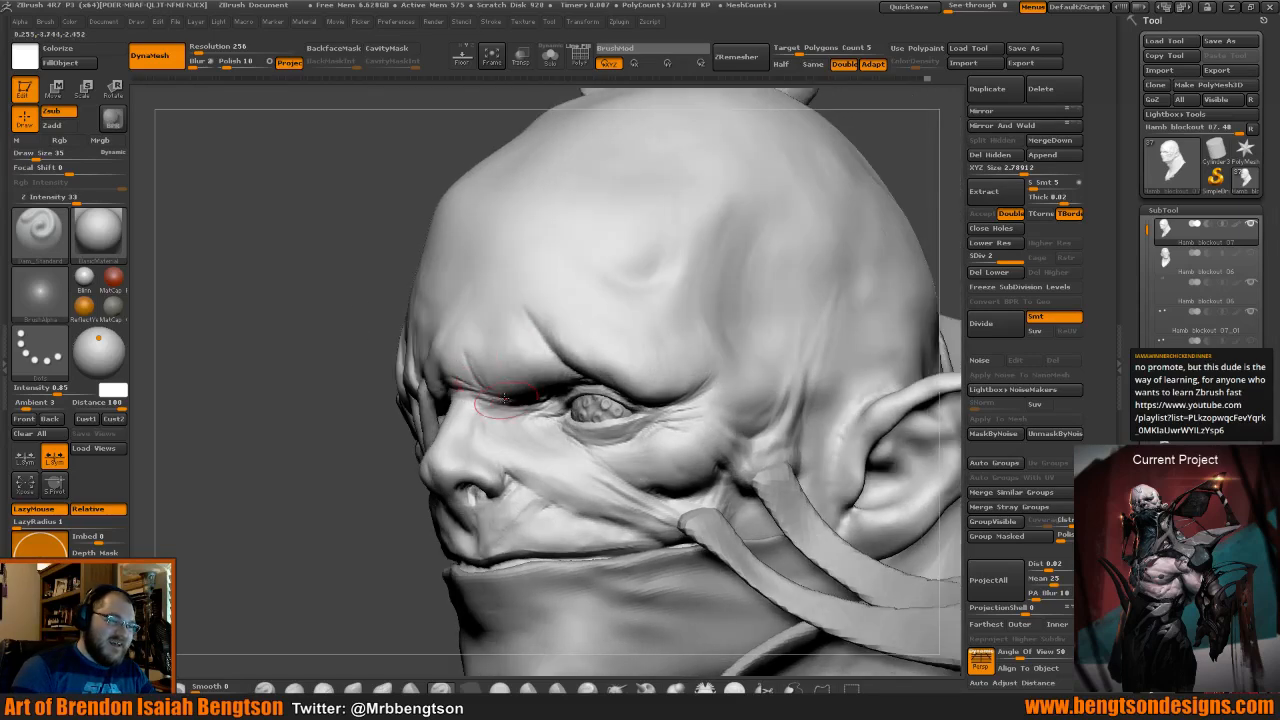
{"action": "mouse_move", "coordinate": [435, 305]}
{"action": "left_mouse_down"}
{"action": "mouse_move", "coordinate": [383, 258]}
{"action": "mouse_move", "coordinate": [360, 270]}
{"action": "left_mouse_up"}
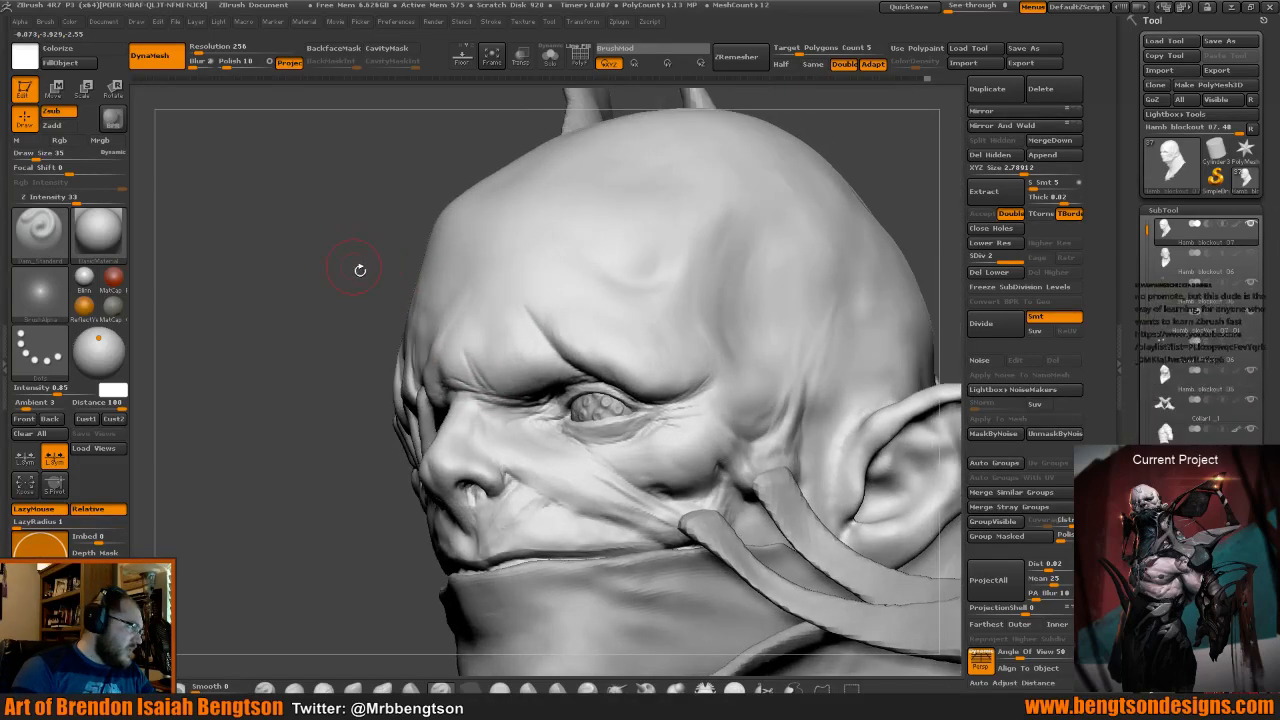
{"action": "left_click_drag", "start_coordinate": [466, 350], "coordinate": [488, 390]}
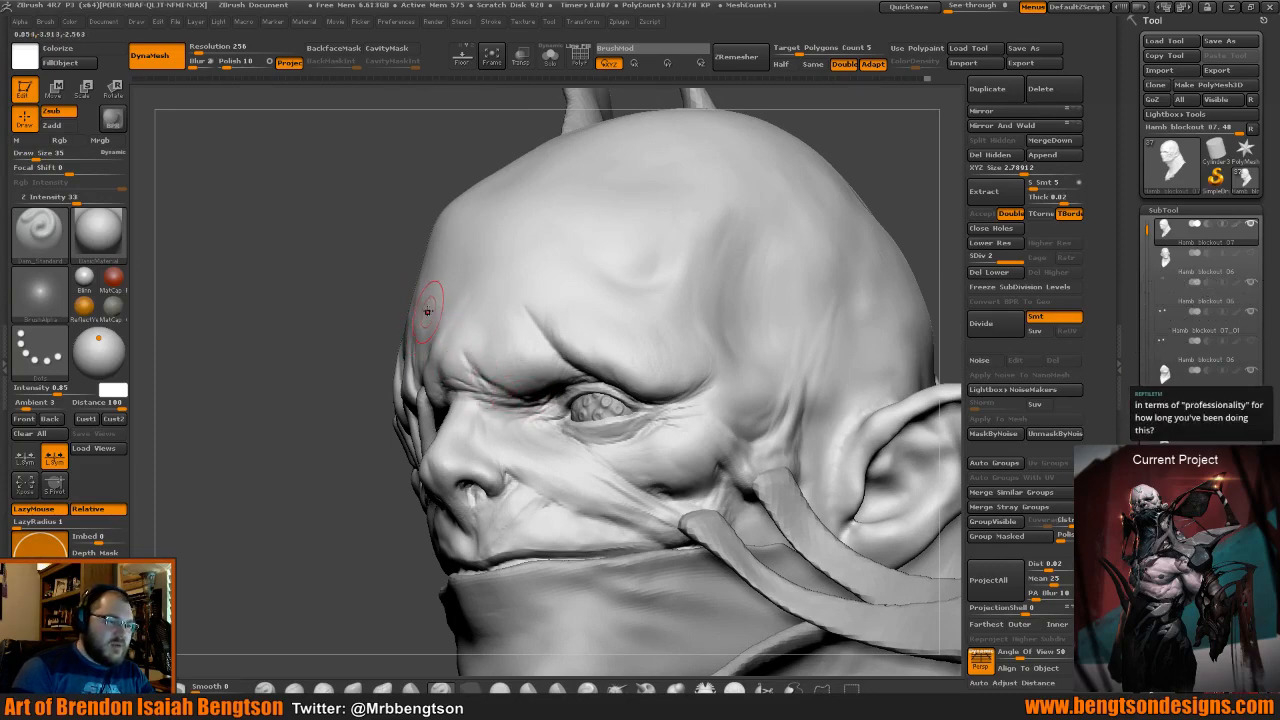
{"action": "left_click_drag", "start_coordinate": [366, 285], "coordinate": [402, 259]}
Build up the brow and its diagonal fold above the open eye with Clay Buildup, reducing the draw size to 17.
{"action": "key", "text": "b"}
{"action": "key", "text": "c"}
{"action": "key", "text": "b"}
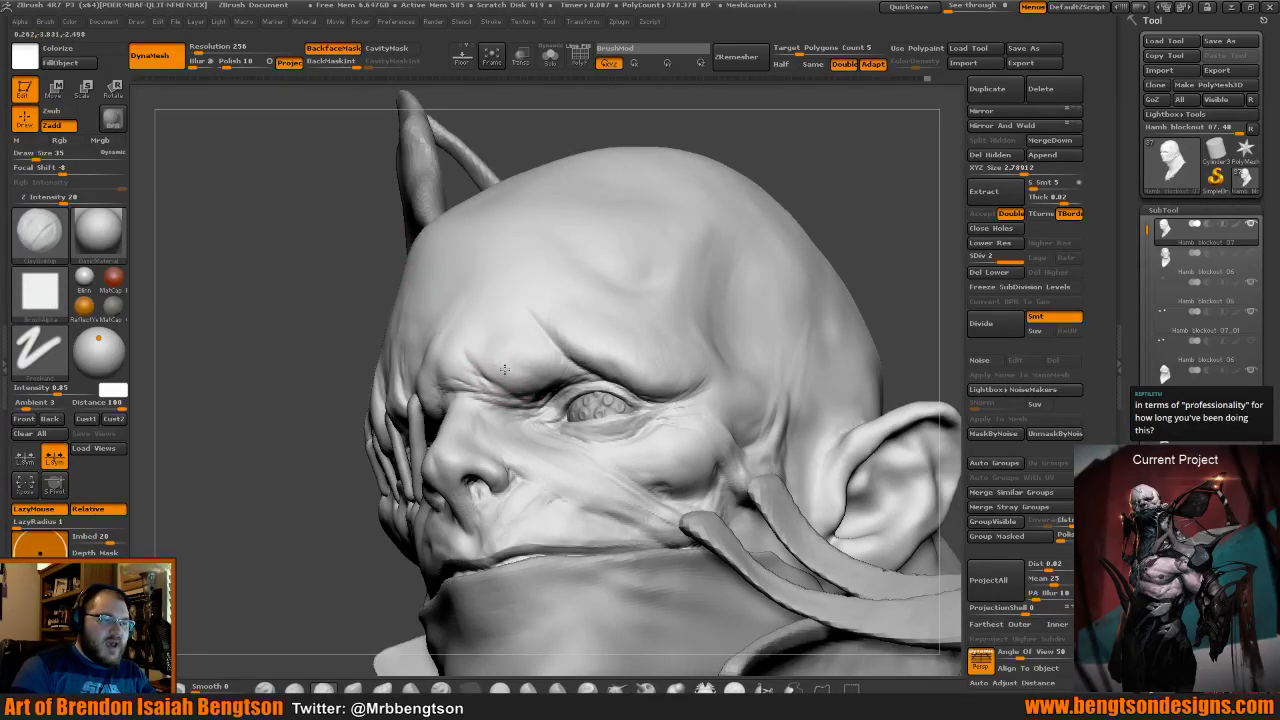
{"action": "left_click_drag", "start_coordinate": [824, 184], "coordinate": [686, 286]}
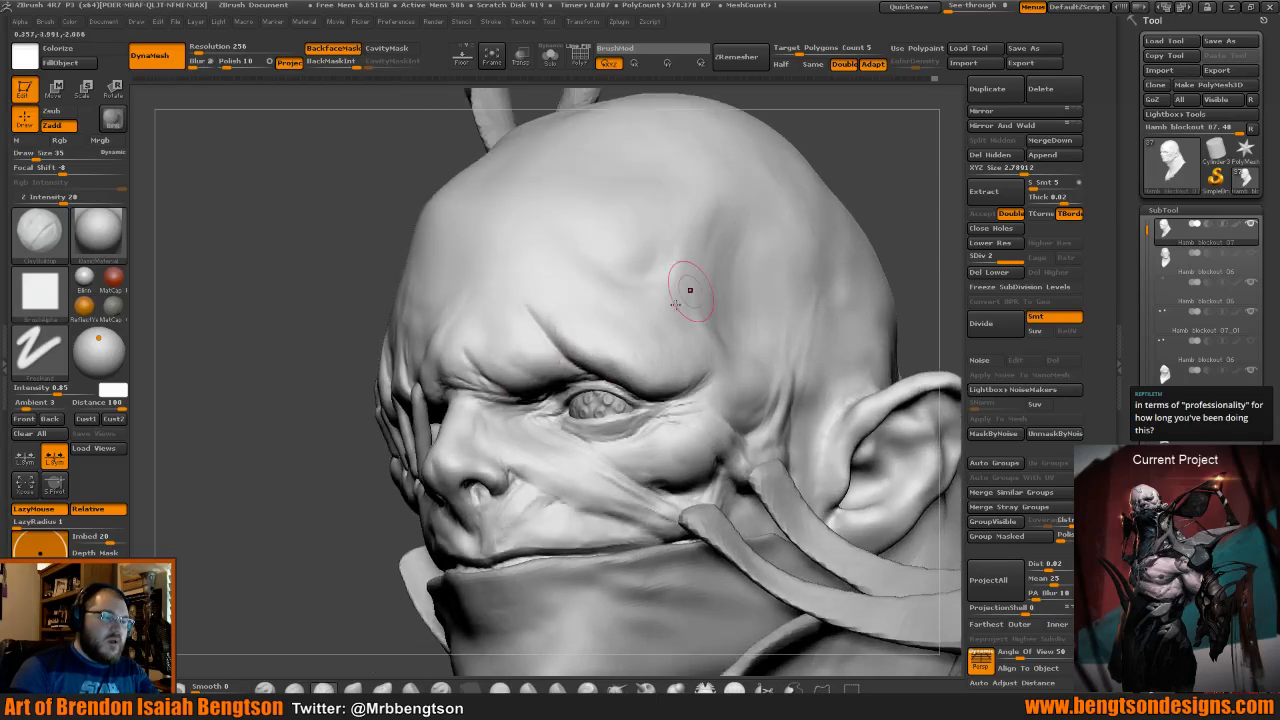
{"action": "mouse_move", "coordinate": [869, 161]}
{"action": "left_mouse_down", "text": "alt"}
{"action": "mouse_move", "coordinate": [824, 195]}
{"action": "mouse_move", "coordinate": [860, 165]}
{"action": "left_mouse_up", "text": "alt"}
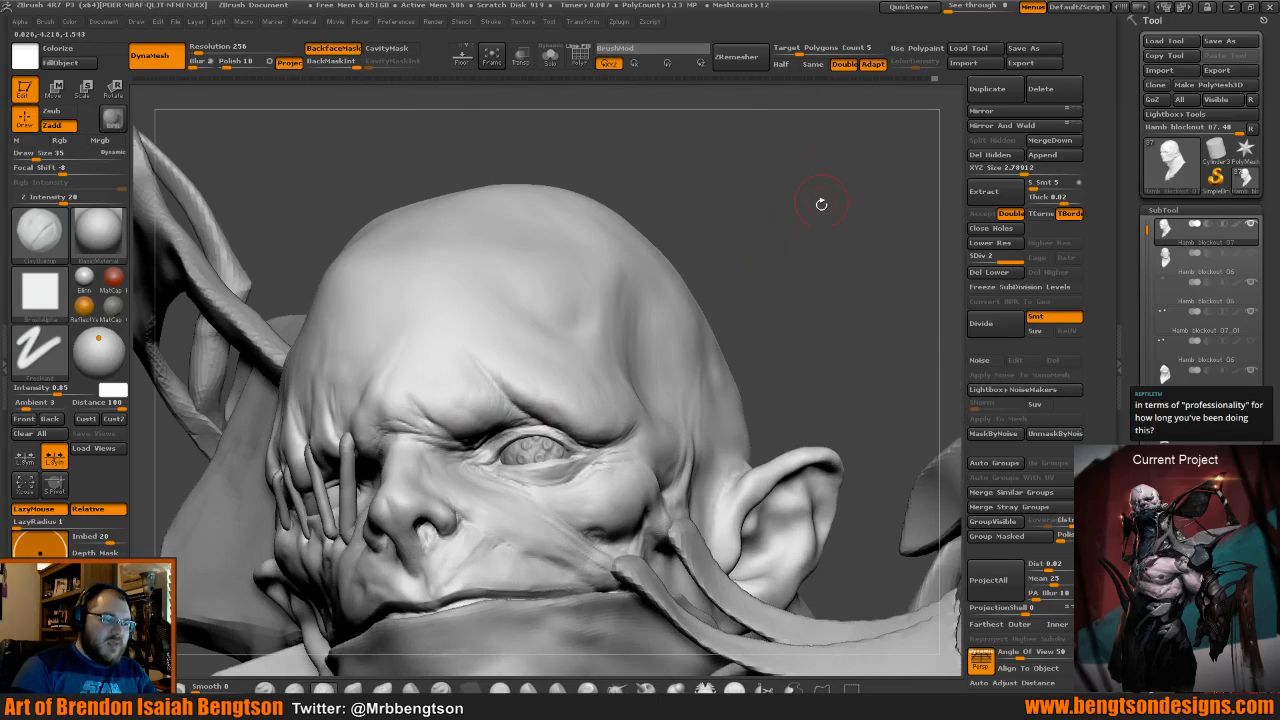
{"action": "left_click_drag", "start_coordinate": [820, 203], "coordinate": [842, 190]}
{"action": "key", "text": "space"}
{"action": "left_click", "coordinate": [442, 331]}
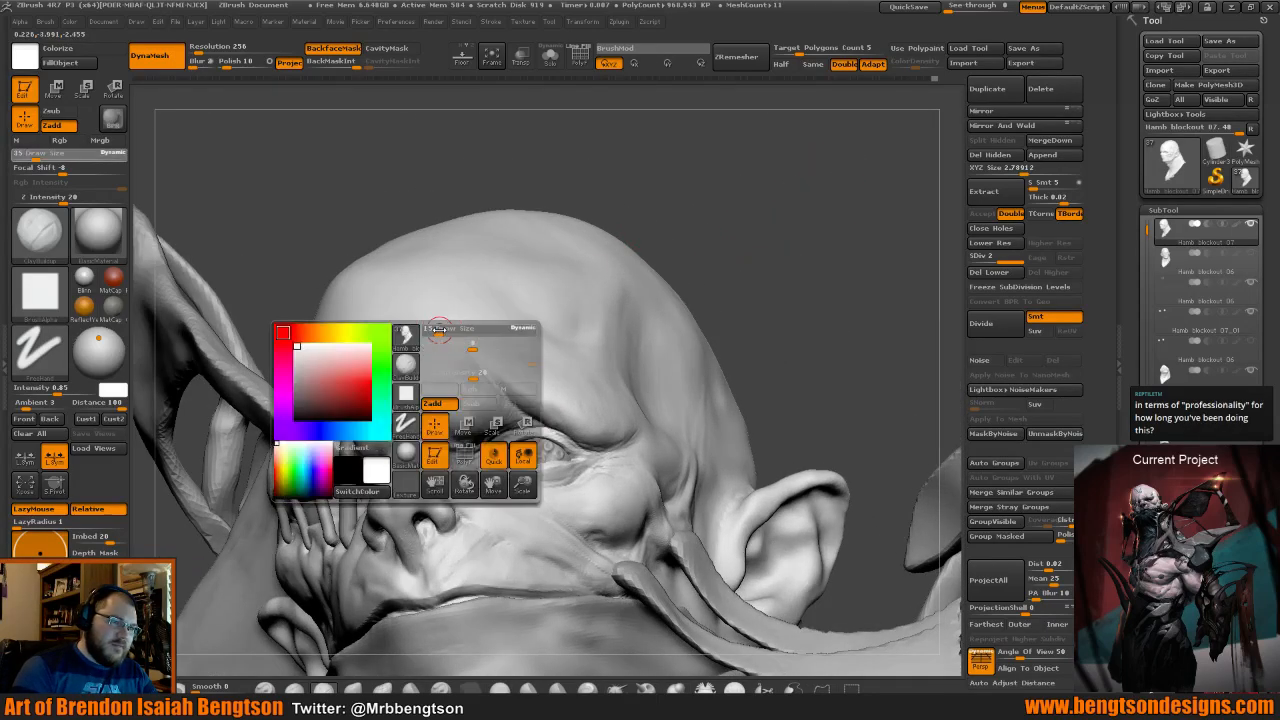
{"action": "mouse_move", "coordinate": [656, 199]}
{"action": "left_mouse_down"}
{"action": "mouse_move", "coordinate": [706, 200]}
{"action": "mouse_move", "coordinate": [641, 158]}
{"action": "left_mouse_up"}
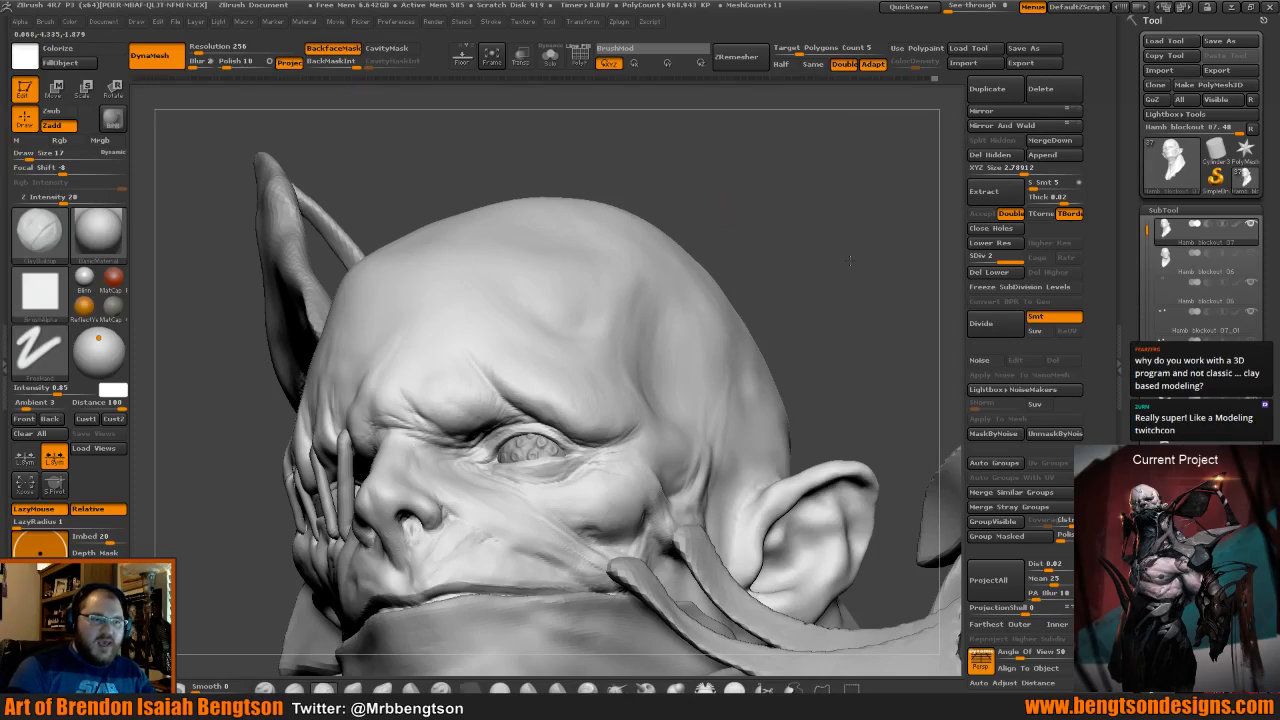
{"action": "mouse_move", "coordinate": [850, 261]}
{"action": "left_mouse_down"}
{"action": "mouse_move", "coordinate": [842, 226]}
{"action": "mouse_move", "coordinate": [798, 221]}
{"action": "left_mouse_up"}
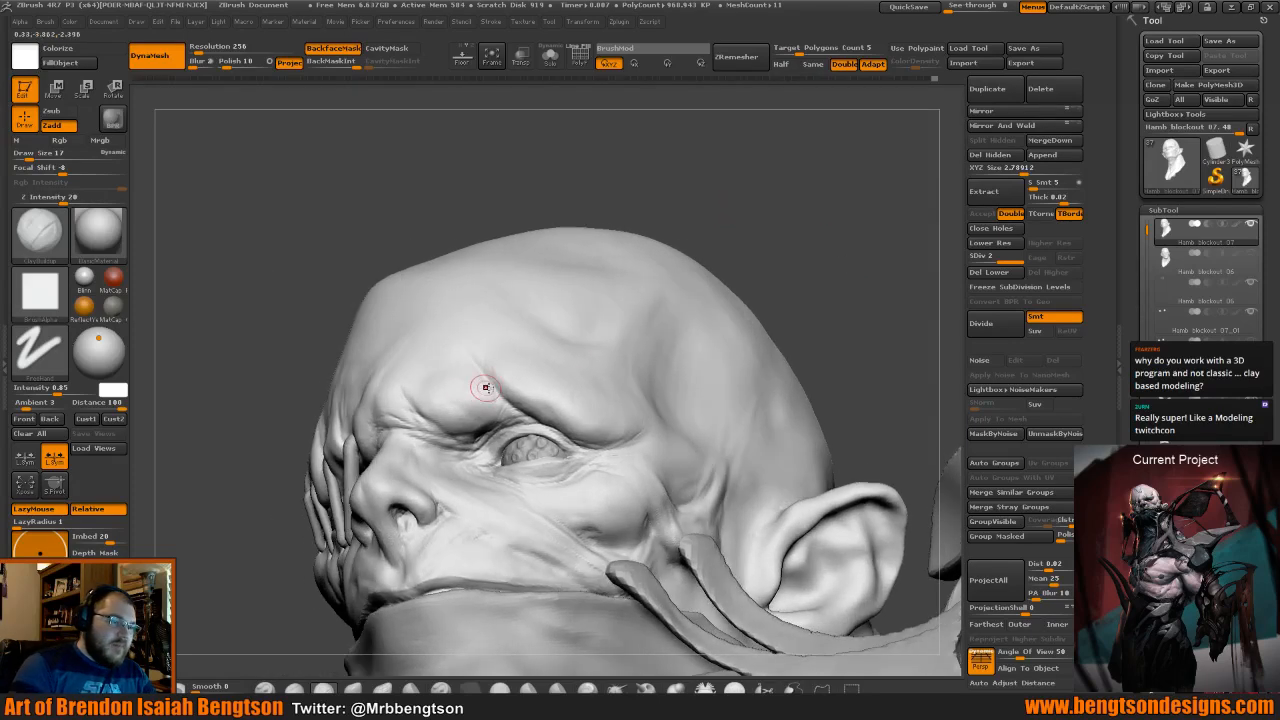
{"action": "left_click_drag", "start_coordinate": [485, 388], "coordinate": [500, 410]}
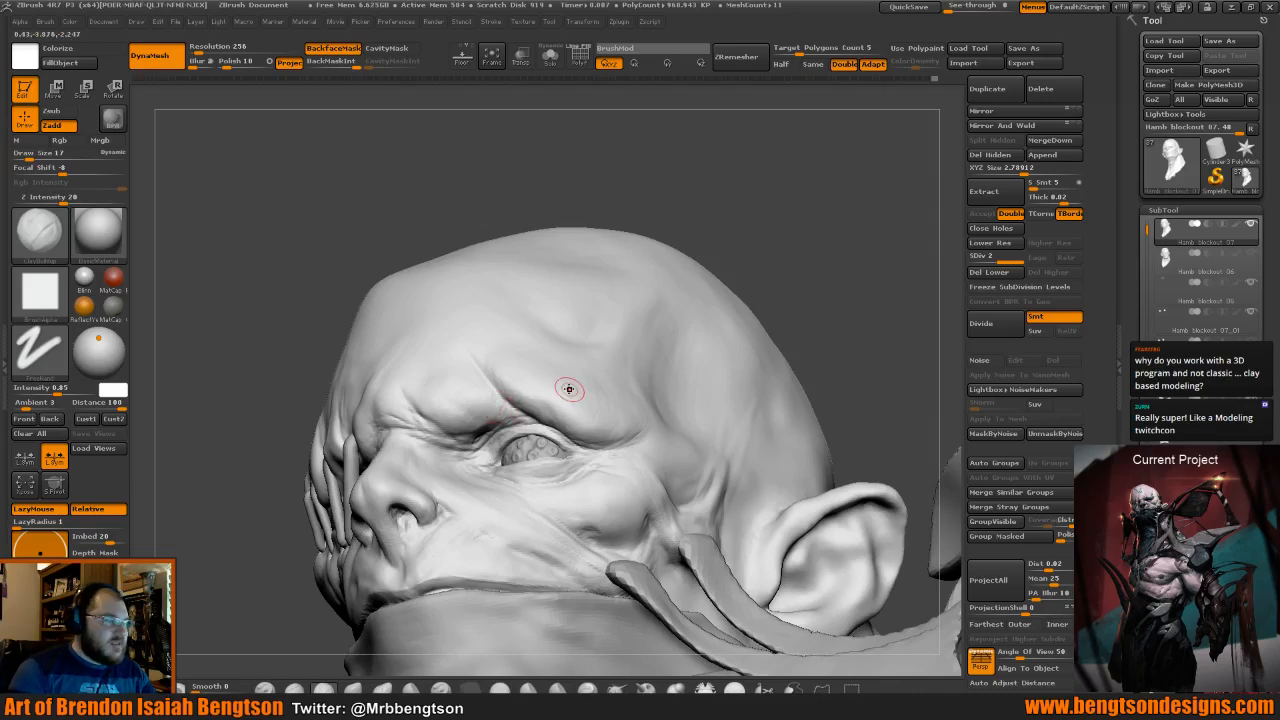
Sharpen the edge of the brow fold above the open eye with Dam Standard at draw size 17.
{"action": "key", "text": "b"}
{"action": "key", "text": "d"}
{"action": "key", "text": "s"}
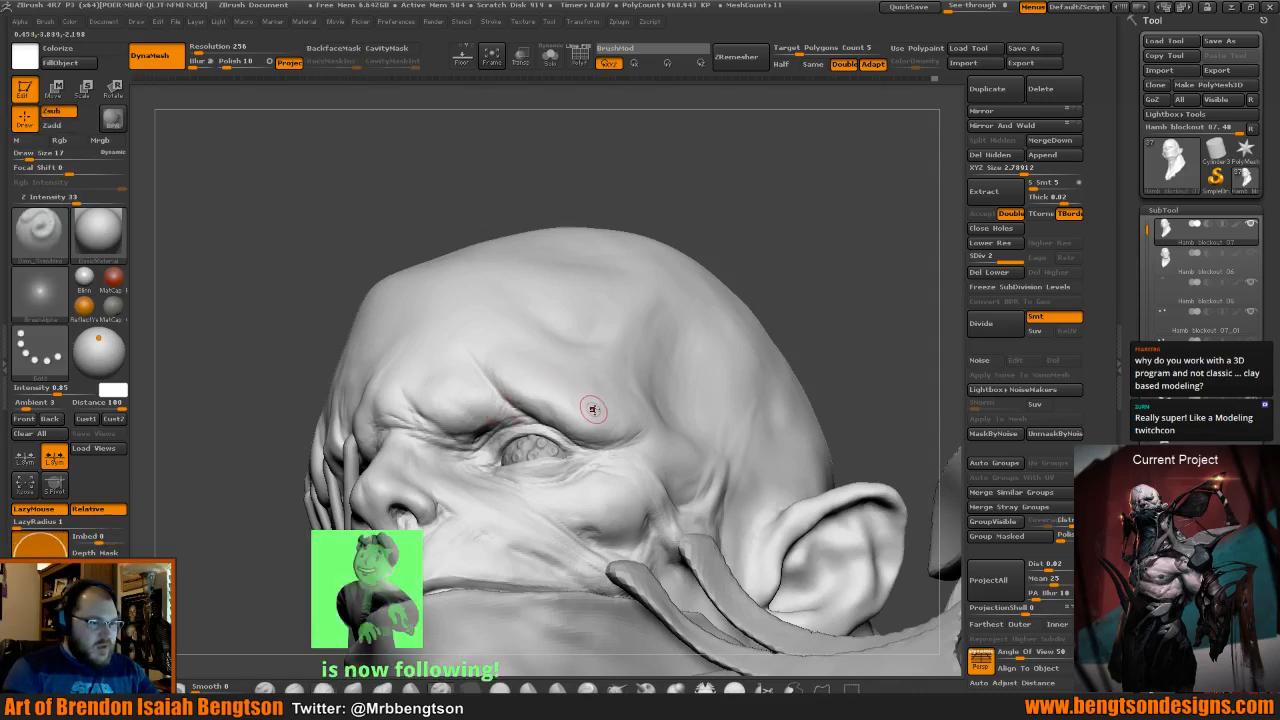
{"action": "mouse_move", "coordinate": [837, 260]}
{"action": "left_mouse_down"}
{"action": "mouse_move", "coordinate": [814, 251]}
{"action": "mouse_move", "coordinate": [831, 237]}
{"action": "mouse_move", "coordinate": [818, 233]}
{"action": "mouse_move", "coordinate": [780, 248]}
{"action": "mouse_move", "coordinate": [790, 256]}
{"action": "left_mouse_up"}
Build up the cheek and the area beside the open eye's outer corner with Clay Buildup at draw size 32.
{"action": "key", "text": "b"}
{"action": "key", "text": "c"}
{"action": "key", "text": "b"}
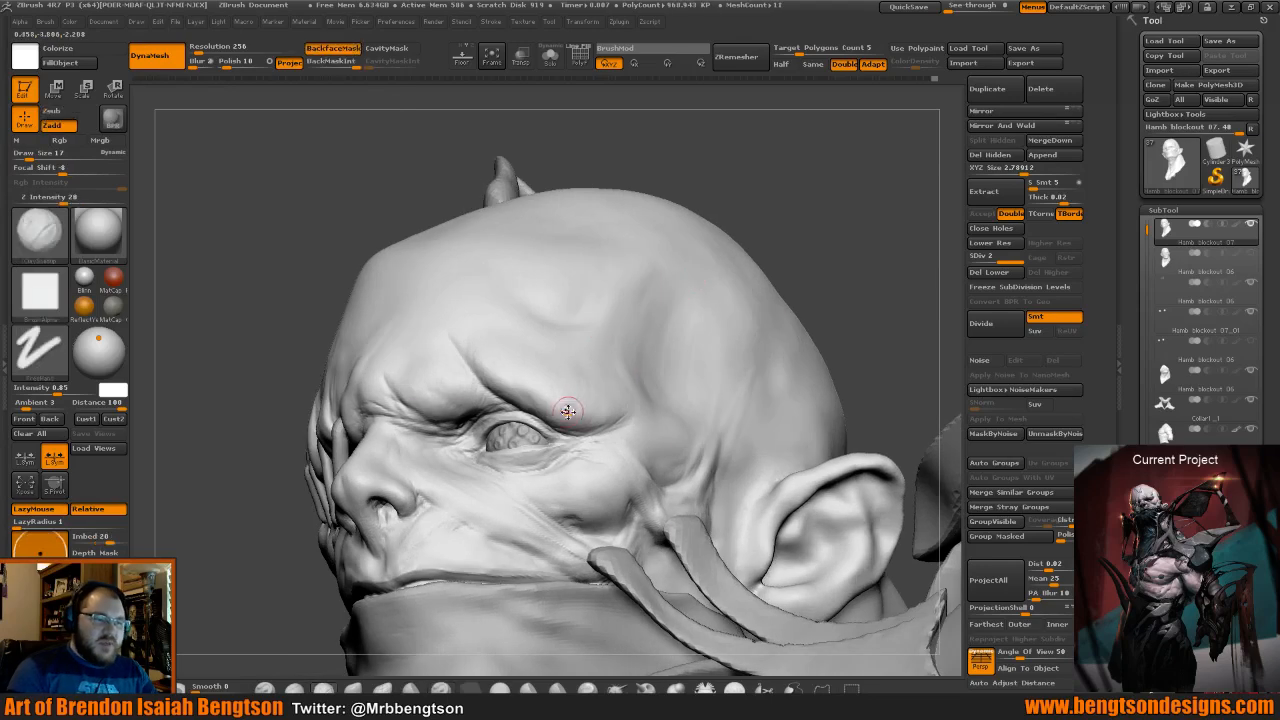
{"action": "key", "text": "space"}
{"action": "left_click_drag", "start_coordinate": [568, 411], "coordinate": [573, 411]}
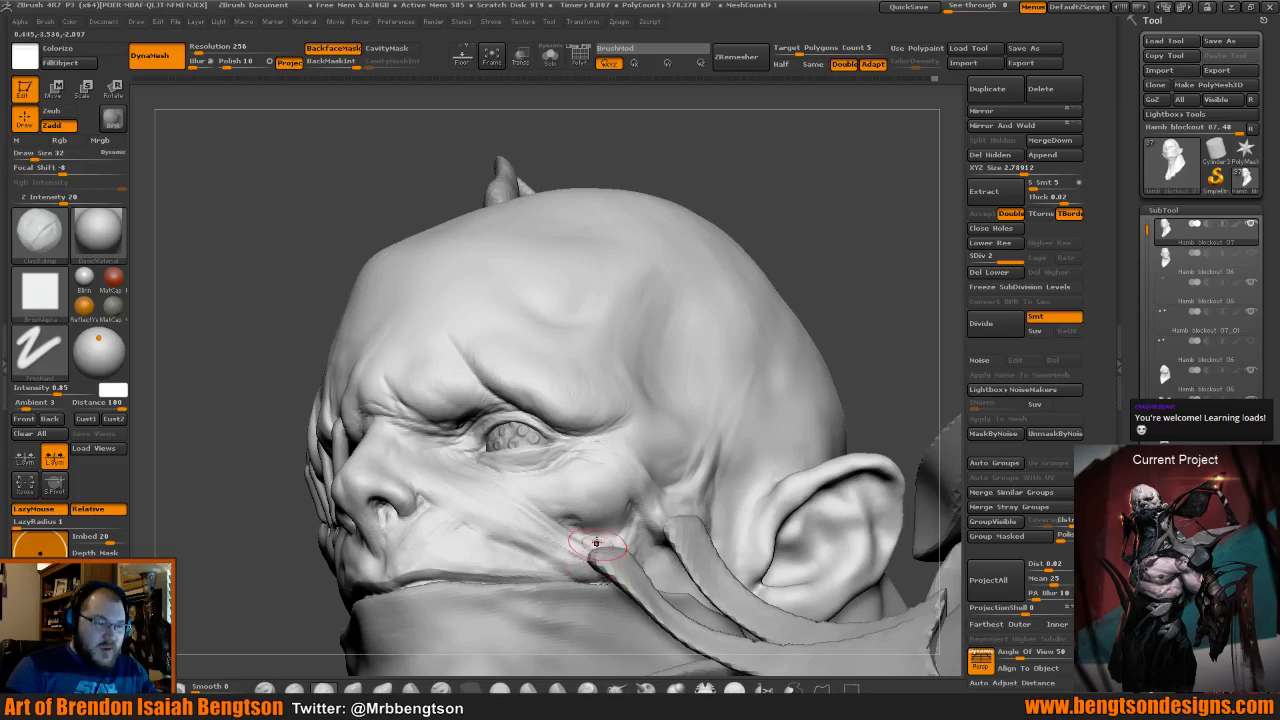
{"action": "left_click_drag", "start_coordinate": [855, 237], "coordinate": [851, 231]}
{"action": "mouse_move", "coordinate": [851, 231]}
{"action": "left_mouse_down"}
{"action": "mouse_move", "coordinate": [854, 243]}
{"action": "mouse_move", "coordinate": [777, 251]}
{"action": "left_mouse_up"}
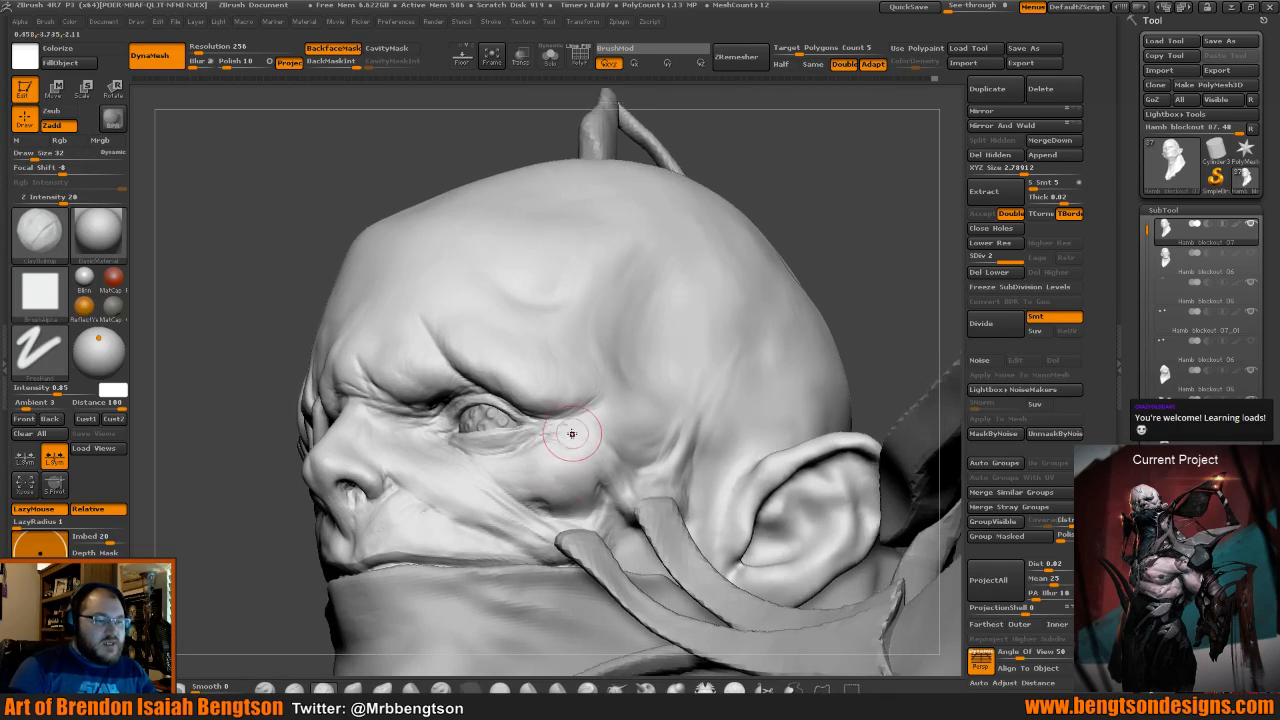
Define the creases on the cheek between the open eye's outer corner and the mask straps with Dam Standard at draw size 32.
{"action": "key", "text": "b"}
{"action": "key", "text": "d"}
{"action": "key", "text": "s"}
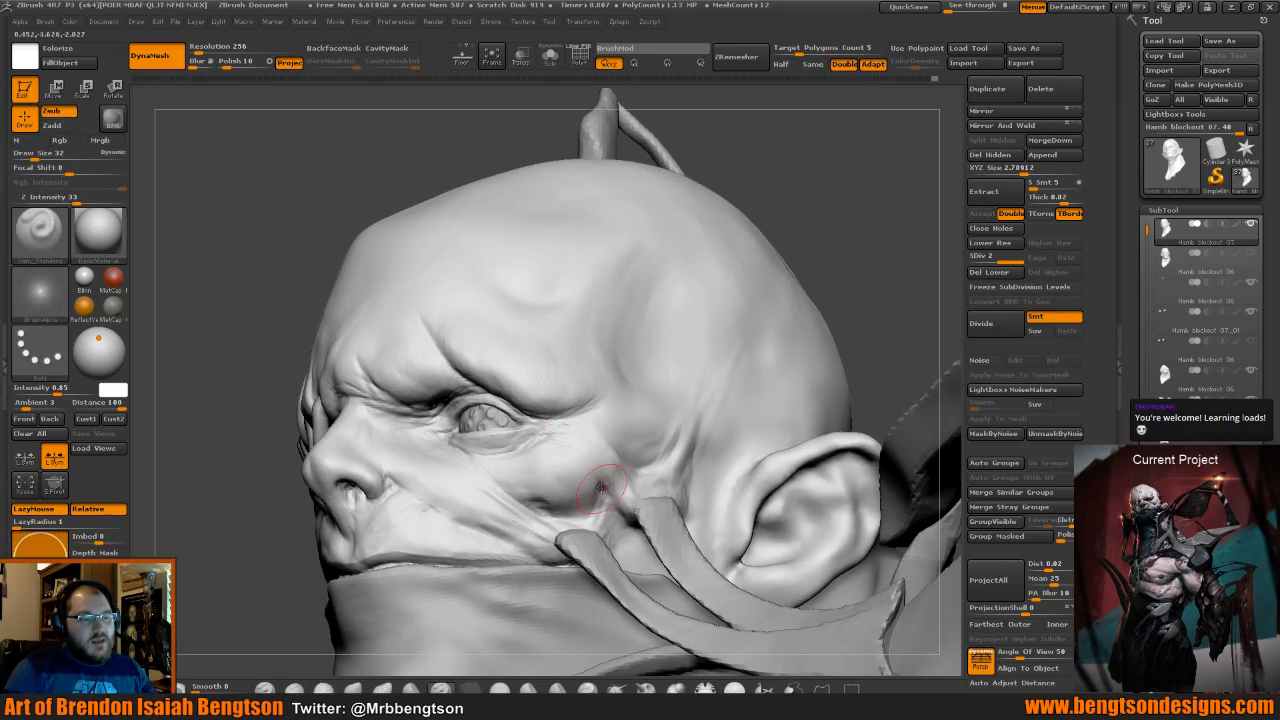
{"action": "left_click_drag", "start_coordinate": [877, 187], "coordinate": [681, 379]}
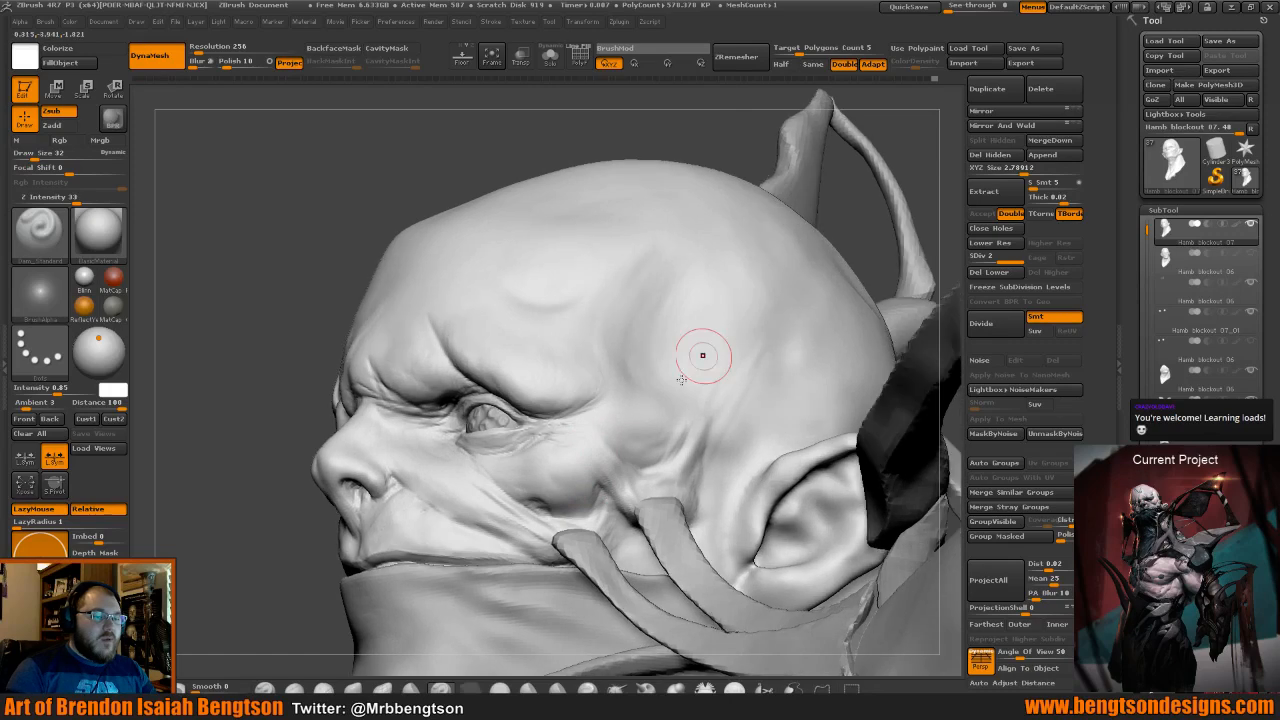
{"action": "mouse_move", "coordinate": [249, 294]}
{"action": "left_mouse_down"}
{"action": "mouse_move", "coordinate": [358, 241]}
{"action": "mouse_move", "coordinate": [370, 412]}
{"action": "left_mouse_up"}
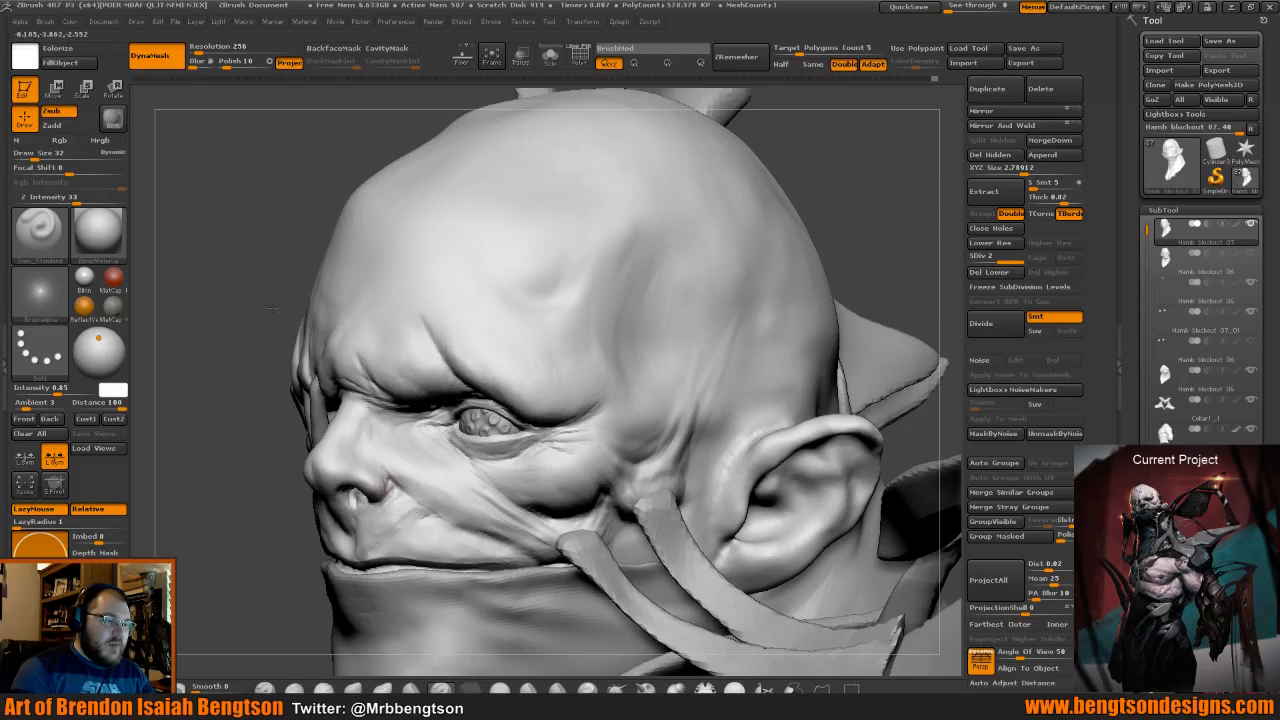
Build up the upper lip area beneath the nostril with Clay Buildup at draw size 32.
{"action": "left_click_drag", "start_coordinate": [272, 308], "coordinate": [346, 300]}
{"action": "key", "text": "b"}
{"action": "key", "text": "c"}
{"action": "key", "text": "b"}
{"action": "mouse_move", "coordinate": [414, 494]}
{"action": "left_mouse_down"}
{"action": "mouse_move", "coordinate": [372, 537]}
{"action": "mouse_move", "coordinate": [418, 512]}
{"action": "mouse_move", "coordinate": [376, 536]}
{"action": "mouse_move", "coordinate": [394, 509]}
{"action": "mouse_move", "coordinate": [354, 536]}
{"action": "left_mouse_up"}
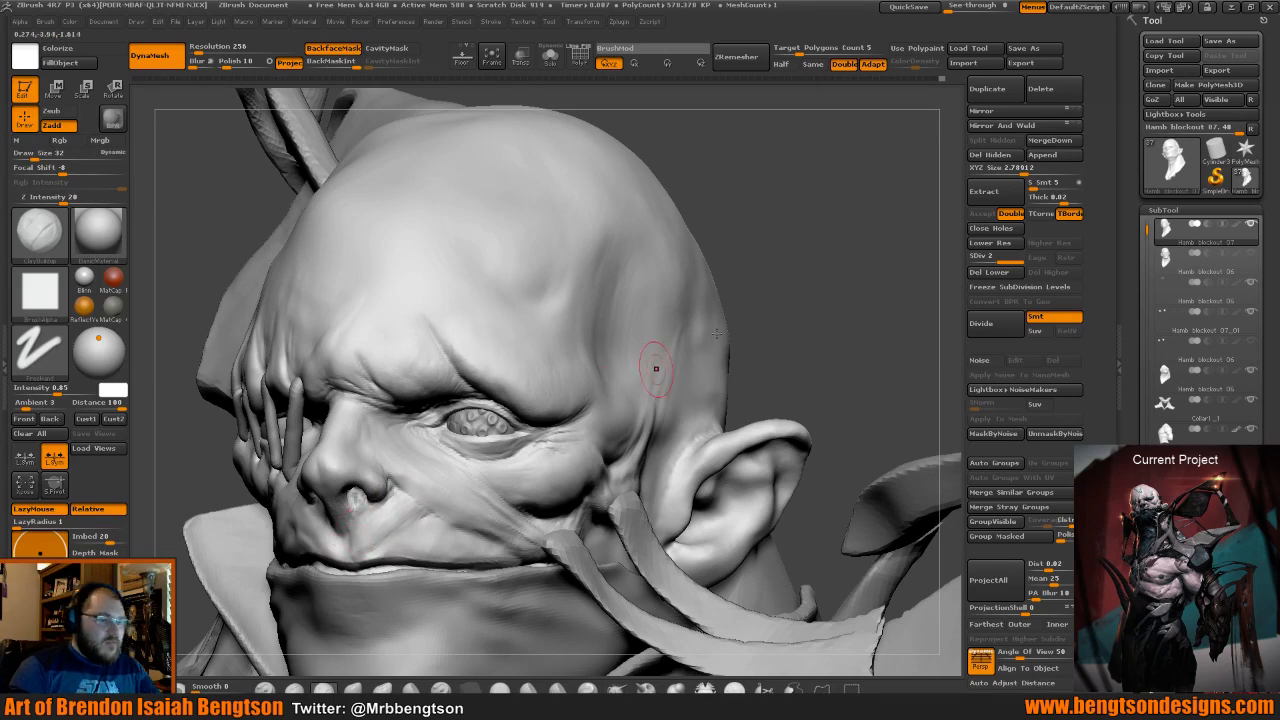
Define the crease around the nostril on the open eye's side with Dam Standard at draw size 32.
{"action": "left_click_drag", "start_coordinate": [836, 285], "coordinate": [790, 295]}
{"action": "key", "text": "b"}
{"action": "key", "text": "d"}
{"action": "key", "text": "s"}
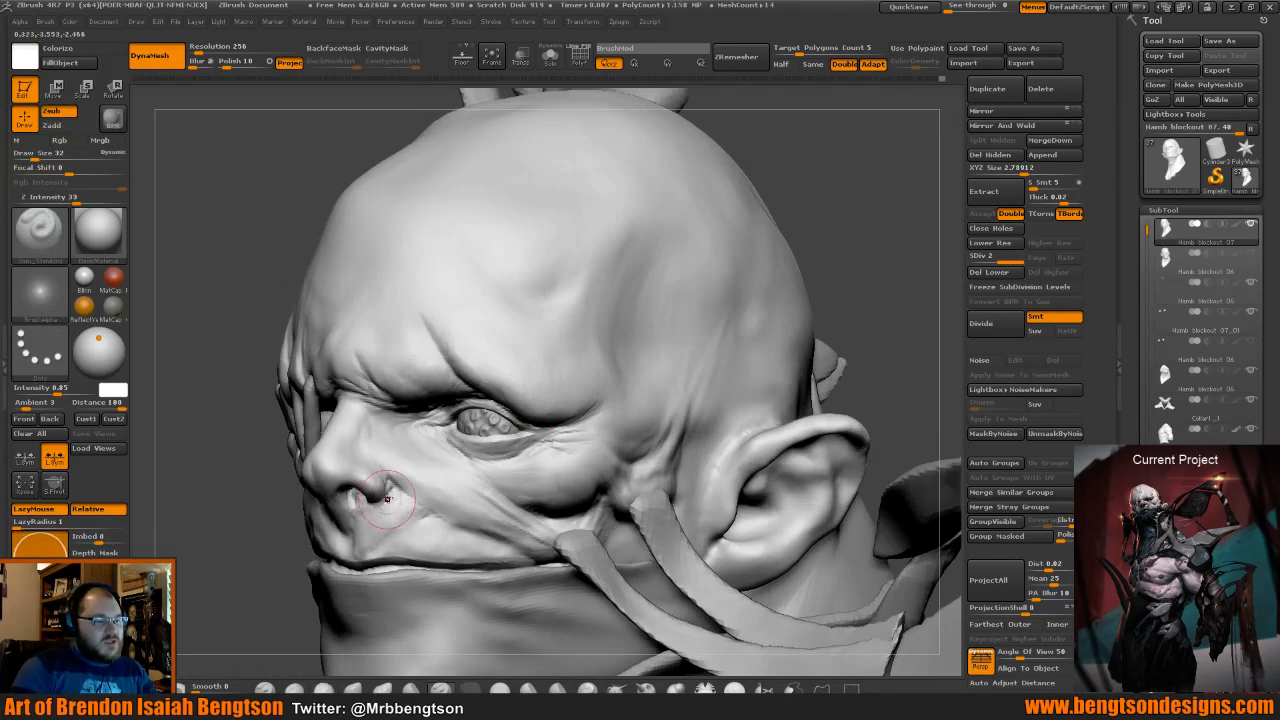
{"action": "left_click_drag", "start_coordinate": [263, 329], "coordinate": [224, 336]}
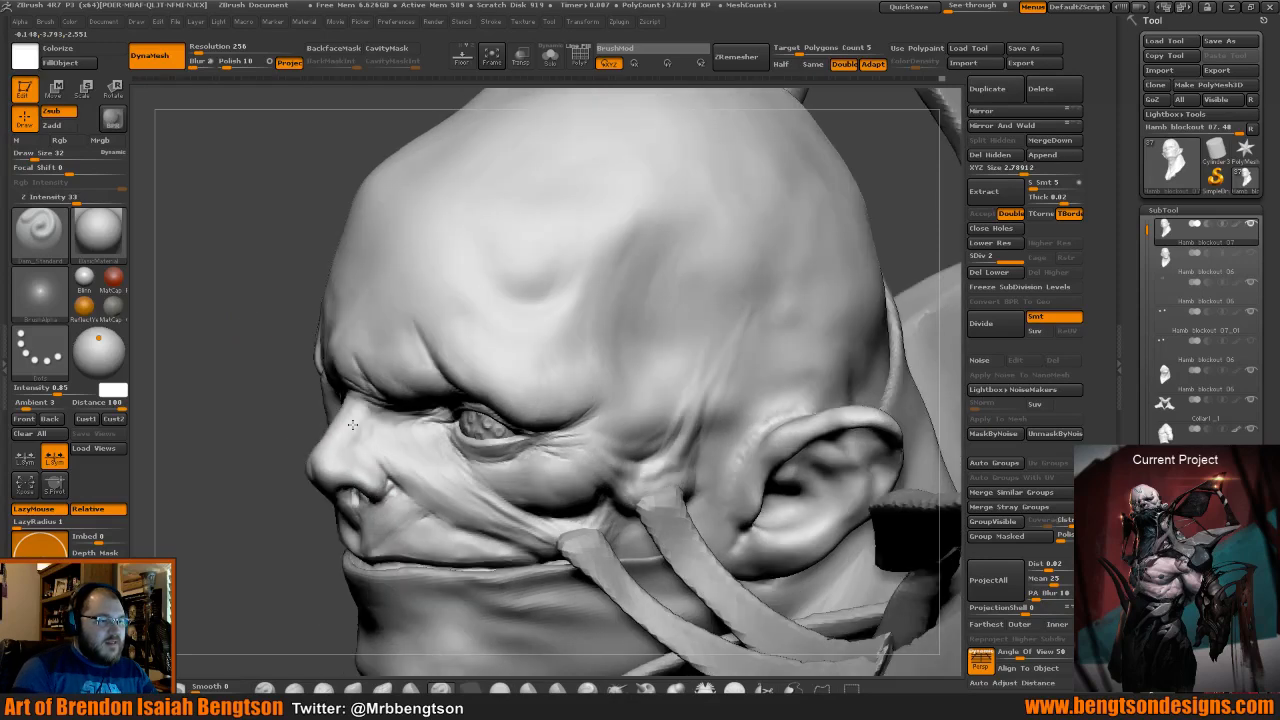
Refine the side of the nose bridge below the open eye's inner corner with Dam Standard at draw size 32.
{"action": "left_click_drag", "start_coordinate": [353, 425], "coordinate": [358, 433]}
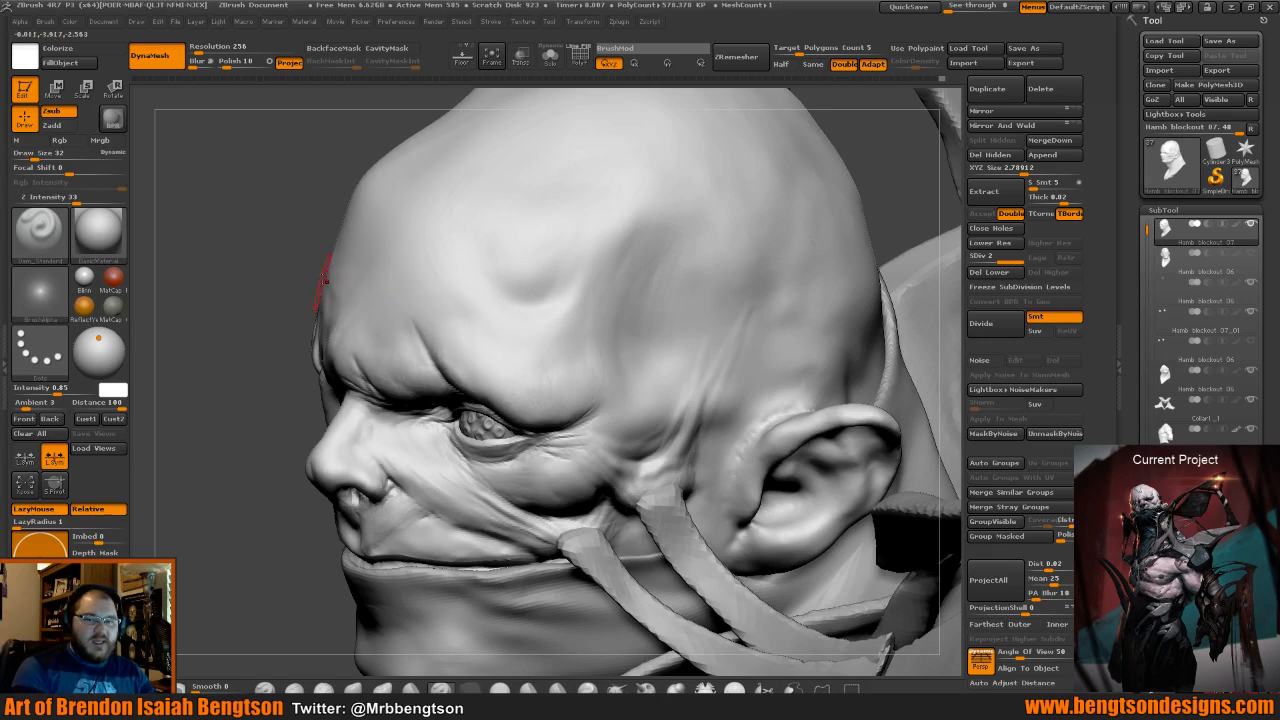
{"action": "left_click_drag", "start_coordinate": [292, 310], "coordinate": [292, 293]}
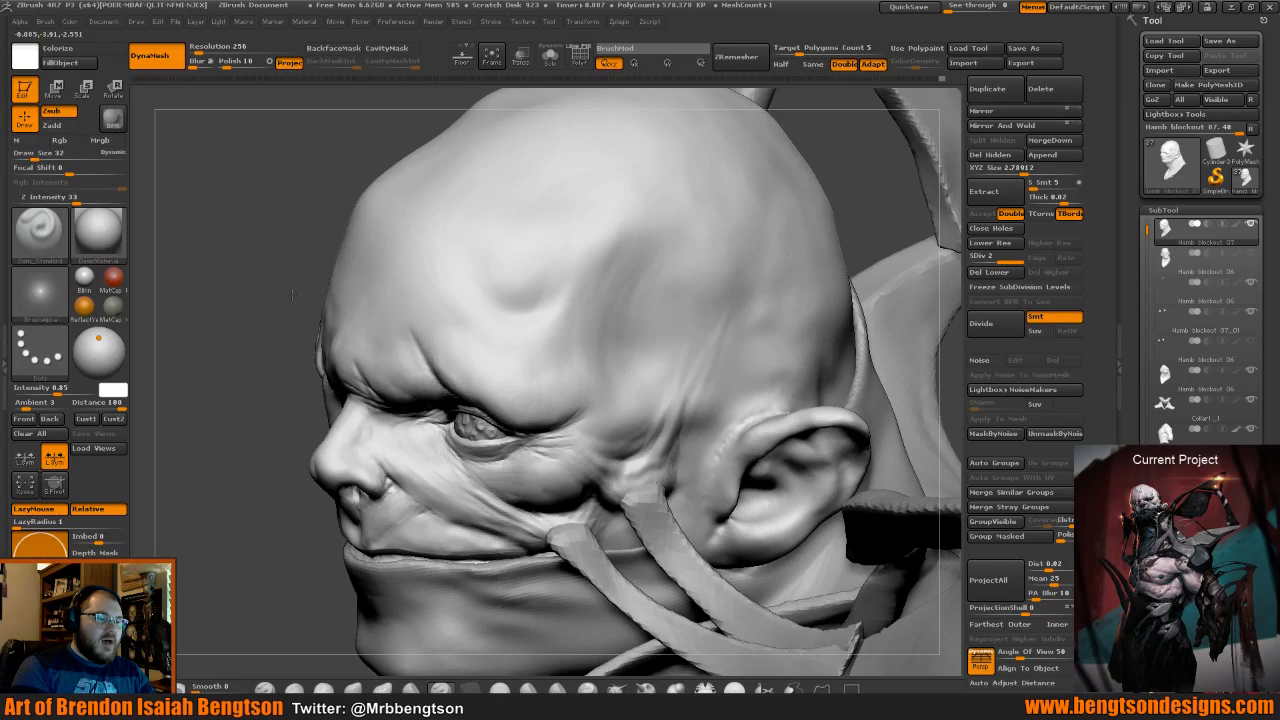
{"action": "left_click_drag", "start_coordinate": [292, 293], "coordinate": [310, 335]}
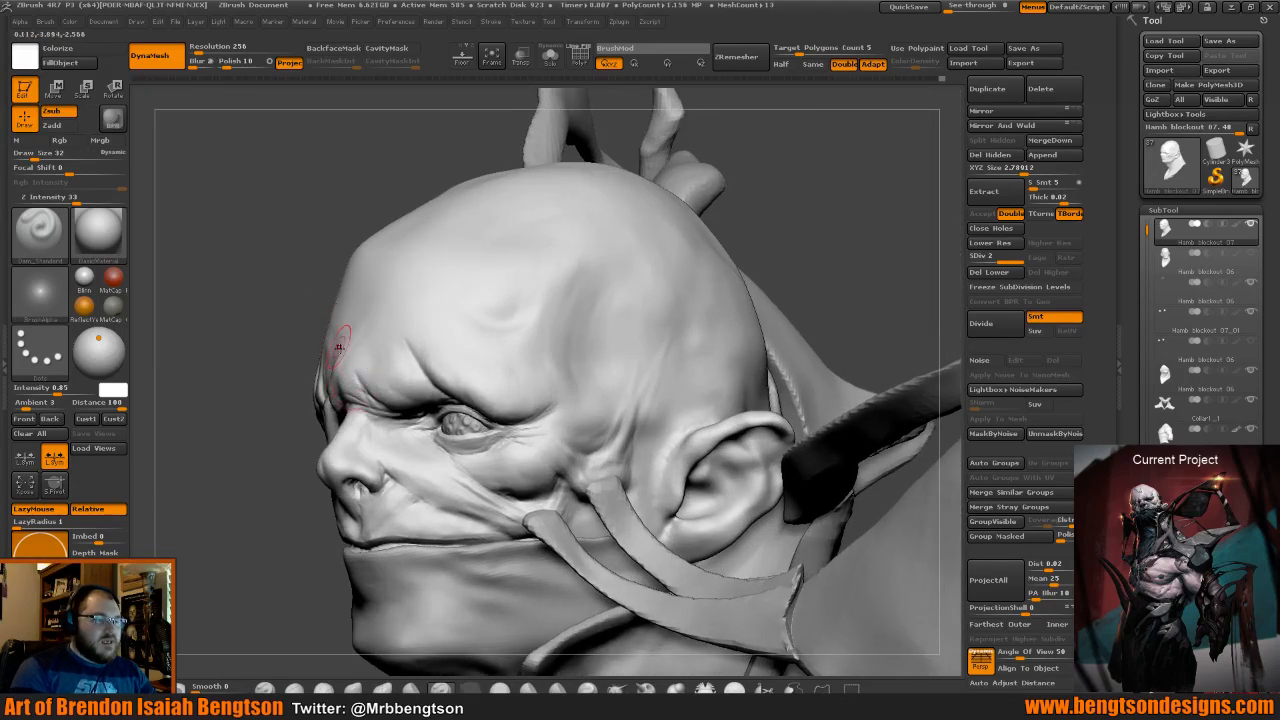
Adjust the forehead and brow profile with Move Topological at draw size 150, and answer the incoming Skype call.
{"action": "key", "text": "b"}
{"action": "key", "text": "m"}
{"action": "key", "text": "t"}
{"action": "key", "text": "space"}
{"action": "mouse_move", "coordinate": [335, 338]}
{"action": "left_mouse_down"}
{"action": "mouse_move", "coordinate": [358, 345]}
{"action": "mouse_move", "coordinate": [368, 330]}
{"action": "left_mouse_up"}
{"action": "key", "text": "ctrl"}
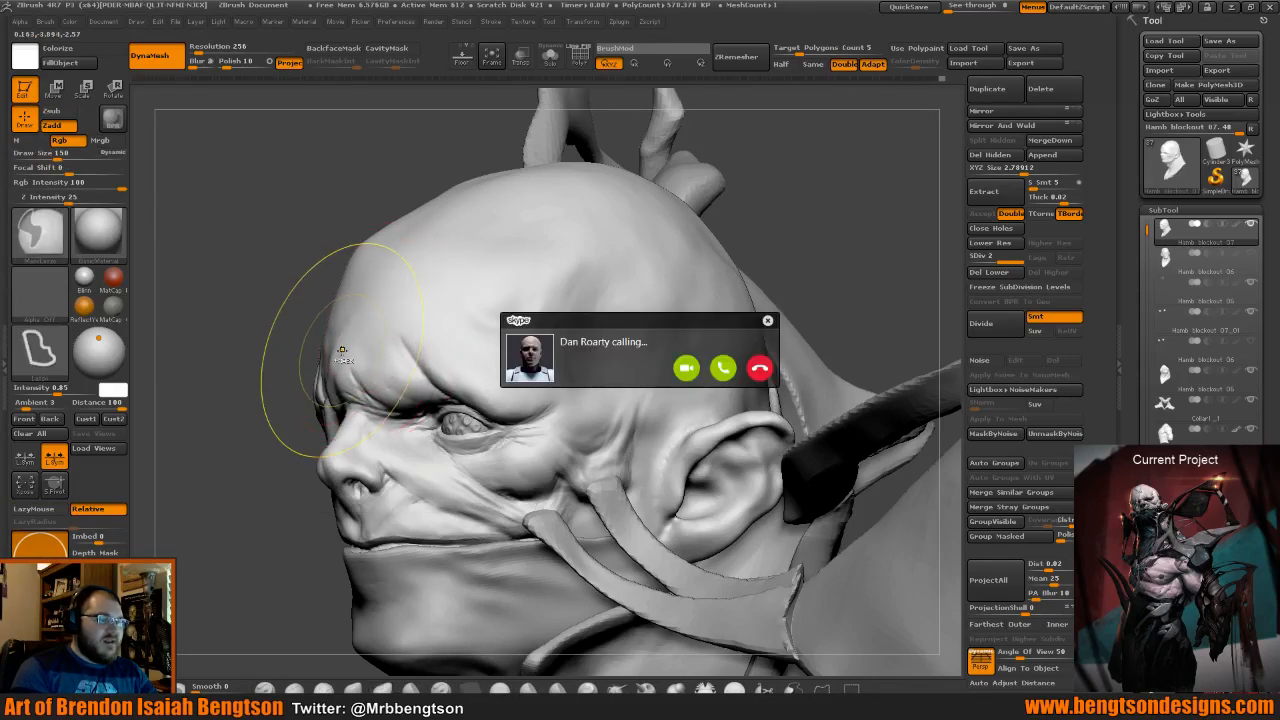
{"action": "key", "text": "ctrl"}
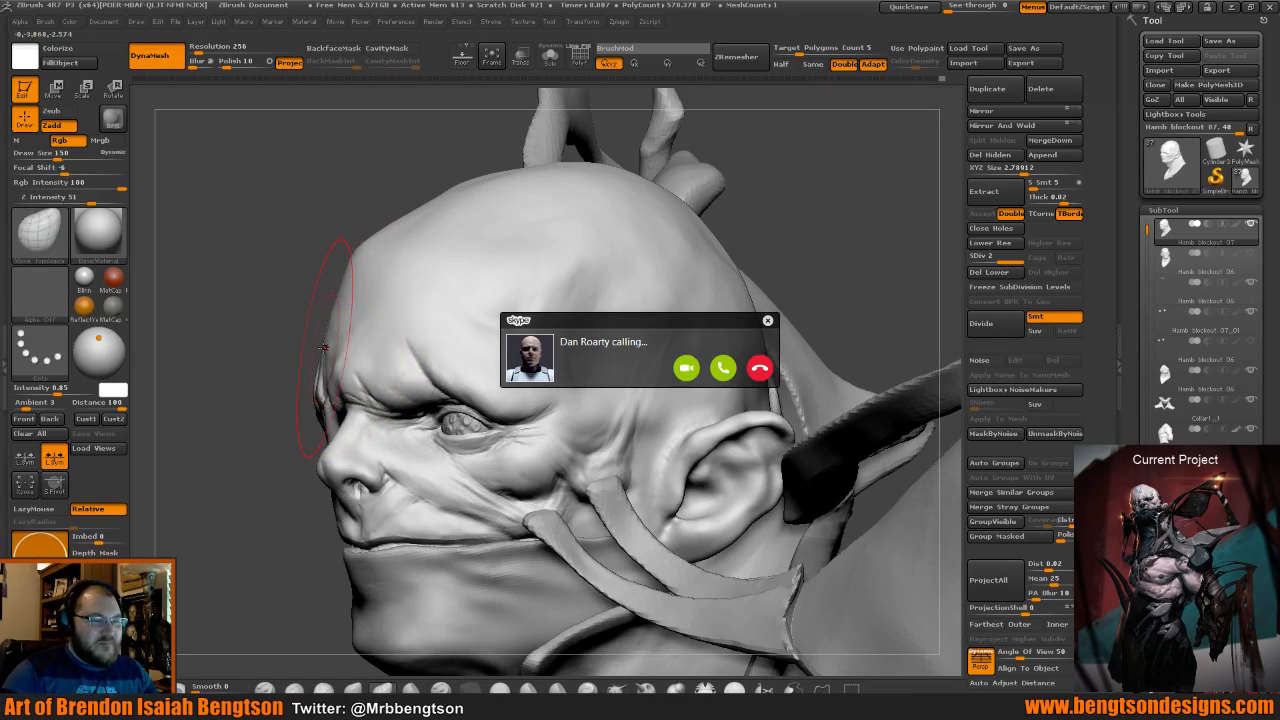
{"action": "left_click", "coordinate": [685, 370]}
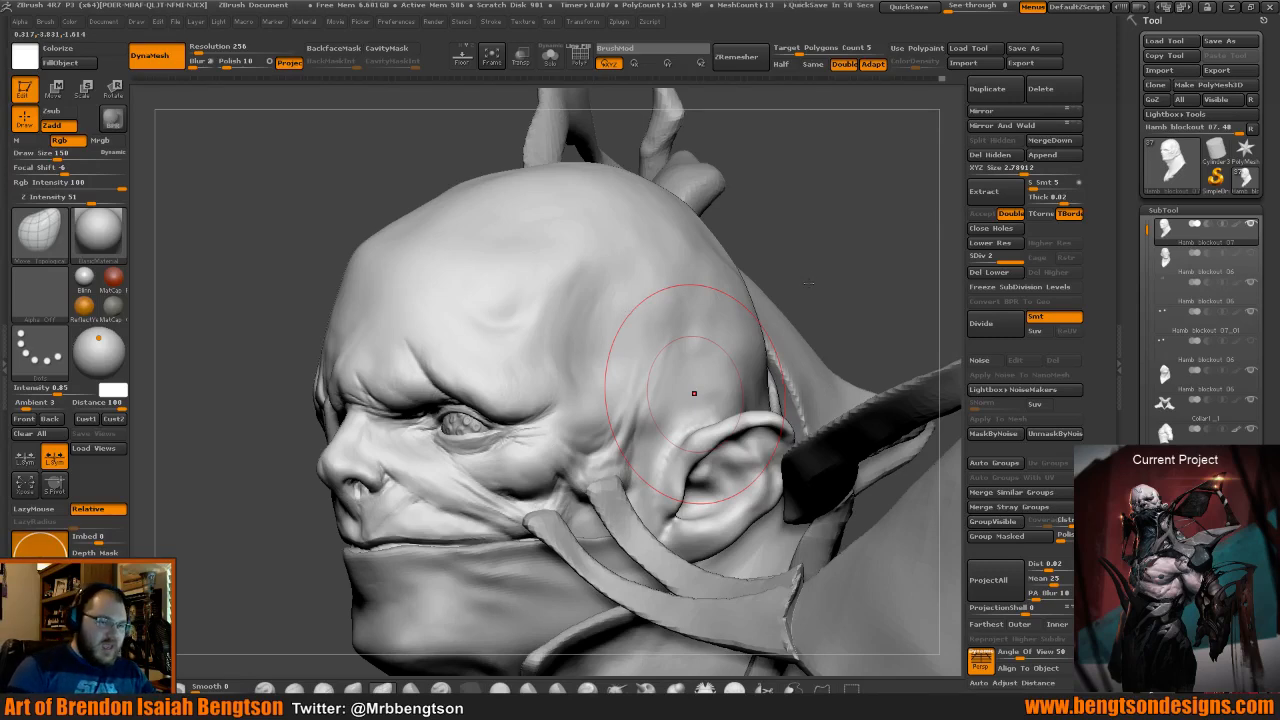
{"action": "left_click_drag", "start_coordinate": [831, 279], "coordinate": [783, 159]}
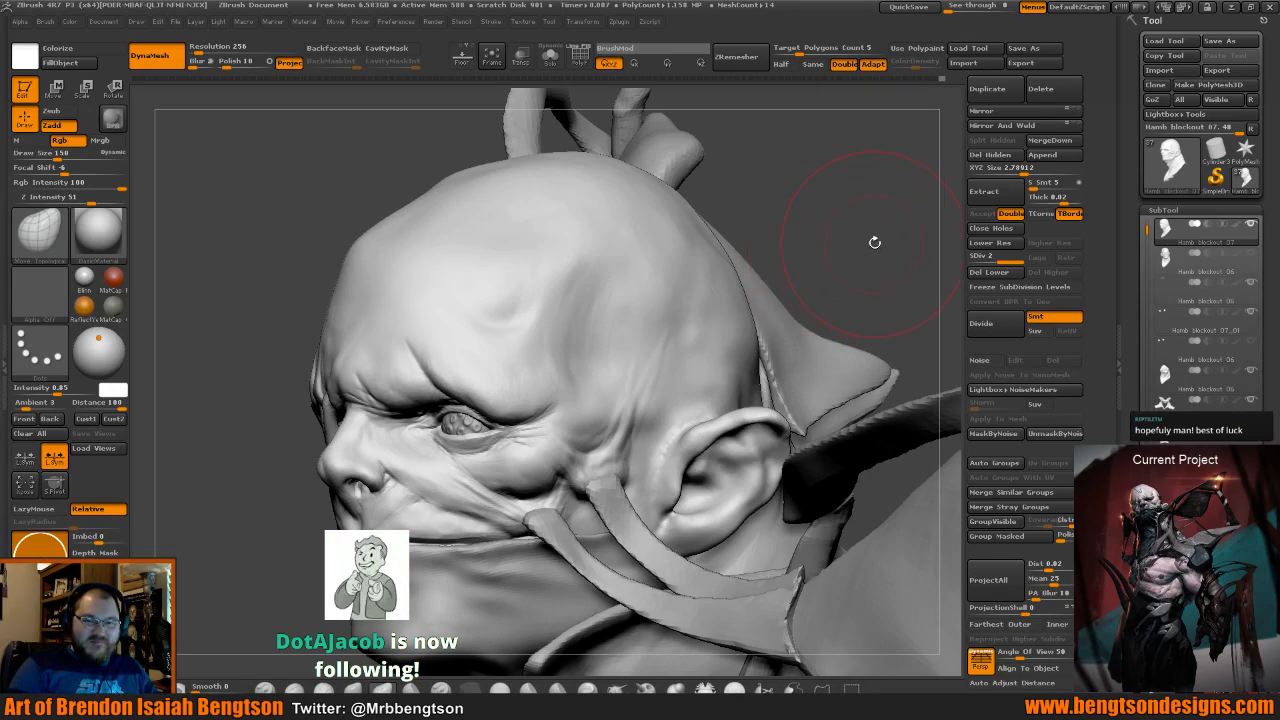
{"action": "left_click_drag", "start_coordinate": [860, 243], "coordinate": [864, 240]}
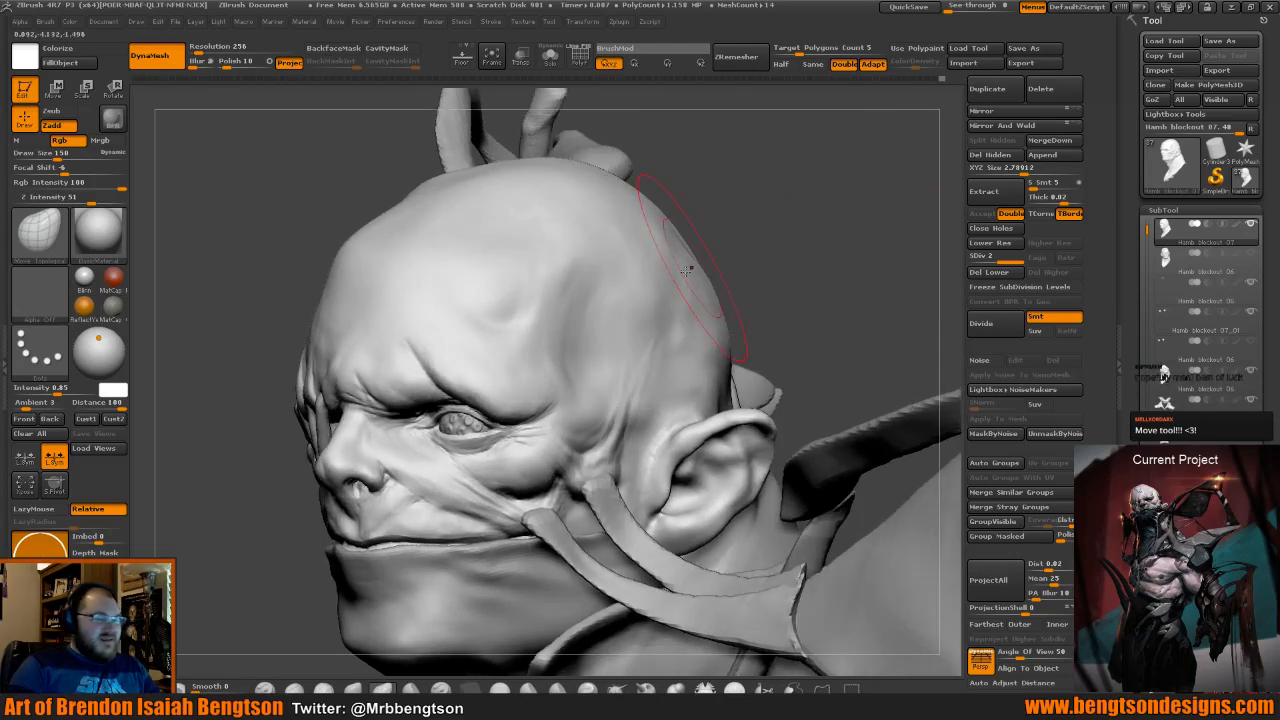
Adjust the forms on the side of the head with Move Topological, setting the draw size to 82.
{"action": "key", "text": "space"}
{"action": "left_click_drag", "start_coordinate": [602, 421], "coordinate": [590, 421]}
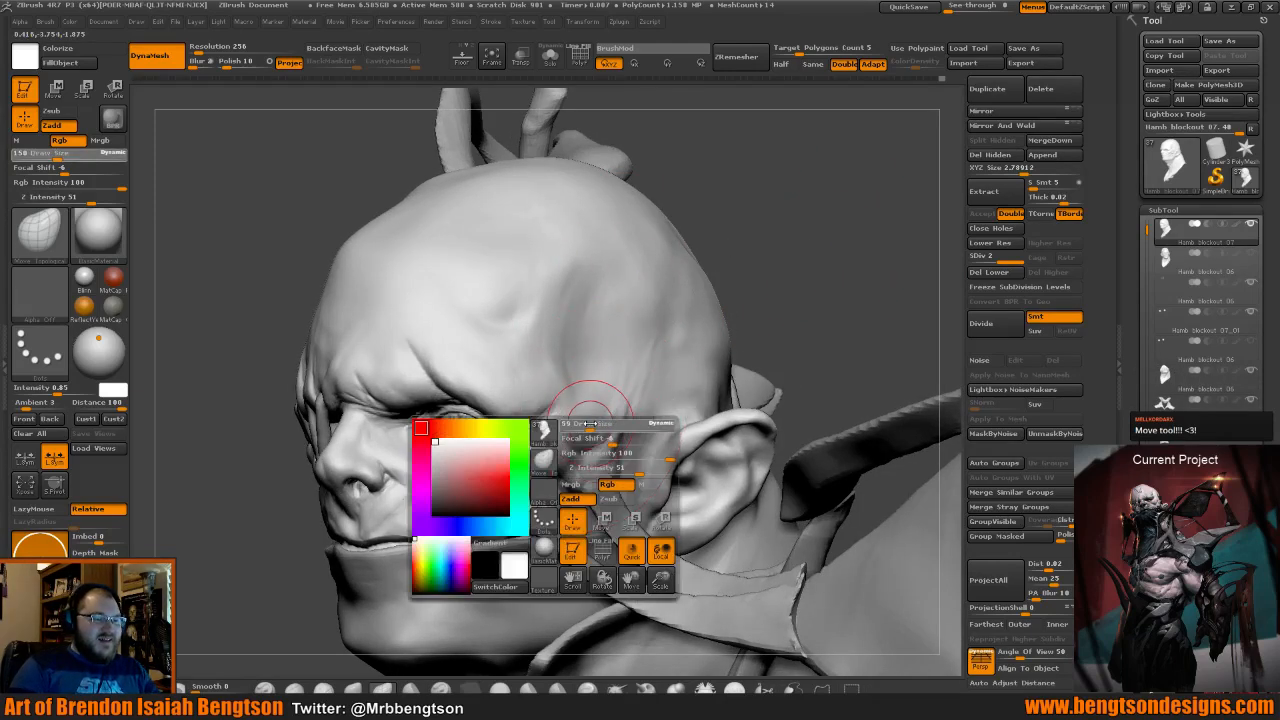
{"action": "mouse_move", "coordinate": [794, 260]}
{"action": "left_mouse_down"}
{"action": "mouse_move", "coordinate": [855, 256]}
{"action": "mouse_move", "coordinate": [790, 190]}
{"action": "left_mouse_up"}
{"action": "mouse_move", "coordinate": [746, 237]}
{"action": "left_mouse_down"}
{"action": "mouse_move", "coordinate": [785, 267]}
{"action": "mouse_move", "coordinate": [758, 276]}
{"action": "left_mouse_up"}
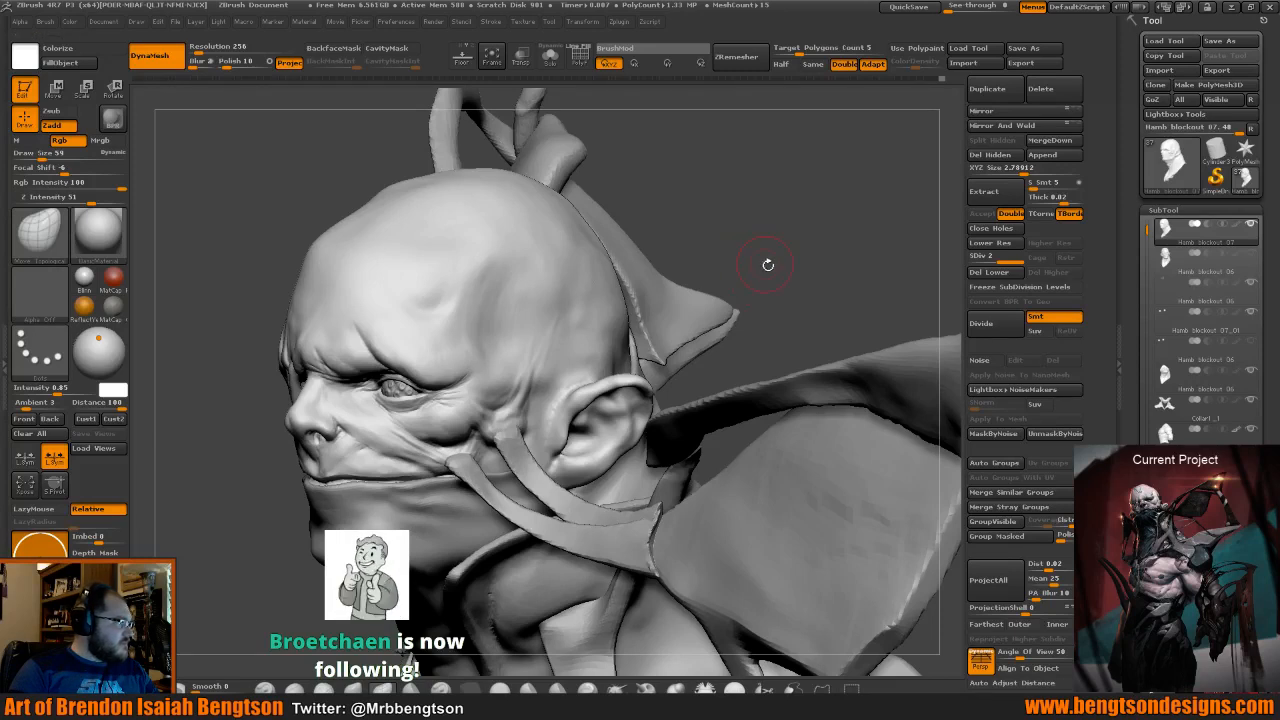
{"action": "mouse_move", "coordinate": [789, 268]}
{"action": "left_mouse_down"}
{"action": "mouse_move", "coordinate": [789, 279]}
{"action": "mouse_move", "coordinate": [755, 269]}
{"action": "left_mouse_up"}
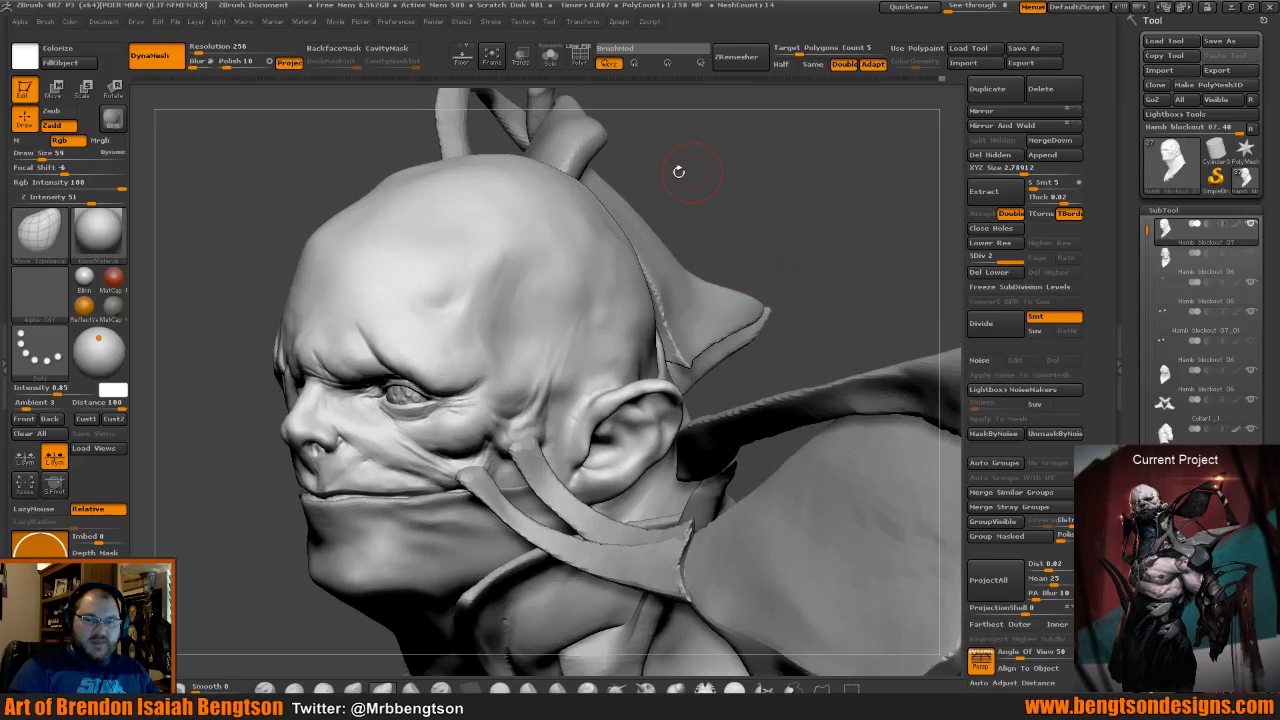
{"action": "key", "text": "space"}
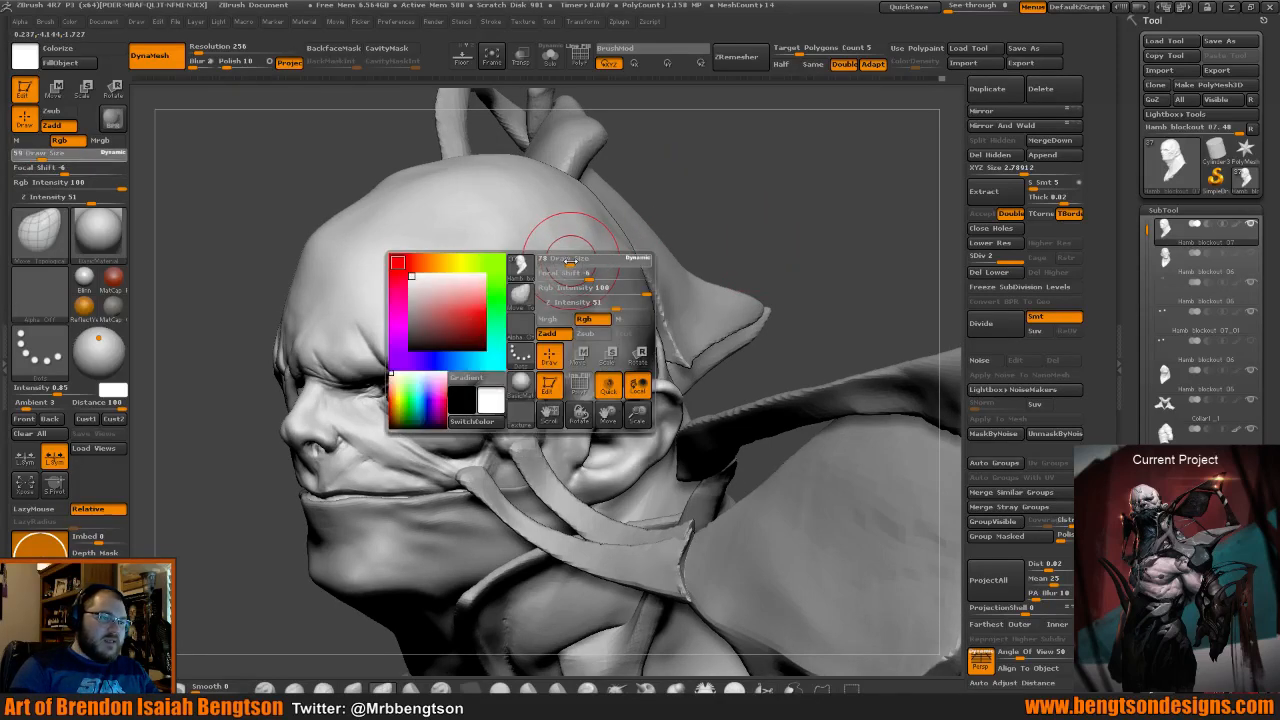
{"action": "left_click_drag", "start_coordinate": [570, 261], "coordinate": [573, 261]}
{"action": "left_click_drag", "start_coordinate": [723, 207], "coordinate": [724, 200]}
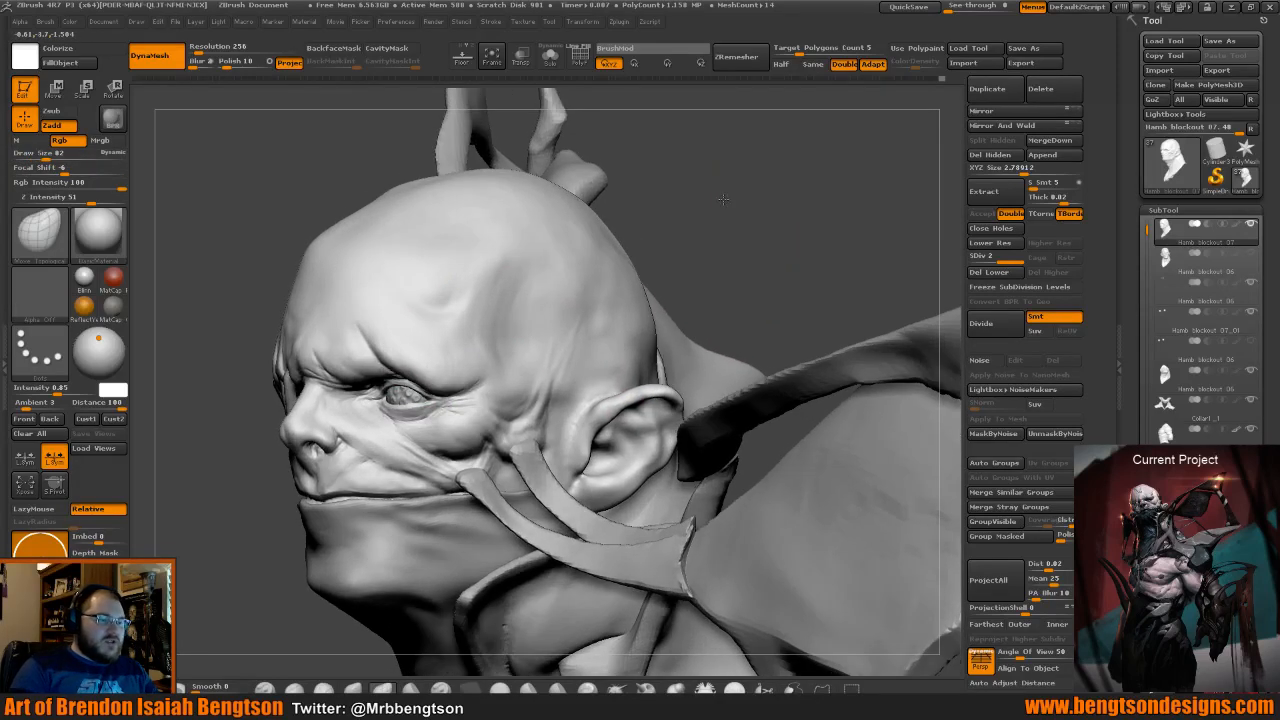
Build up the skin where the mask straps attach to the cheek with Clay Buildup at draw size 32.
{"action": "key", "text": "b"}
{"action": "key", "text": "c"}
{"action": "key", "text": "b"}
{"action": "key", "text": "space"}
{"action": "scroll", "coordinate": [538, 367], "scroll_direction": "down", "scroll_amount": 5}
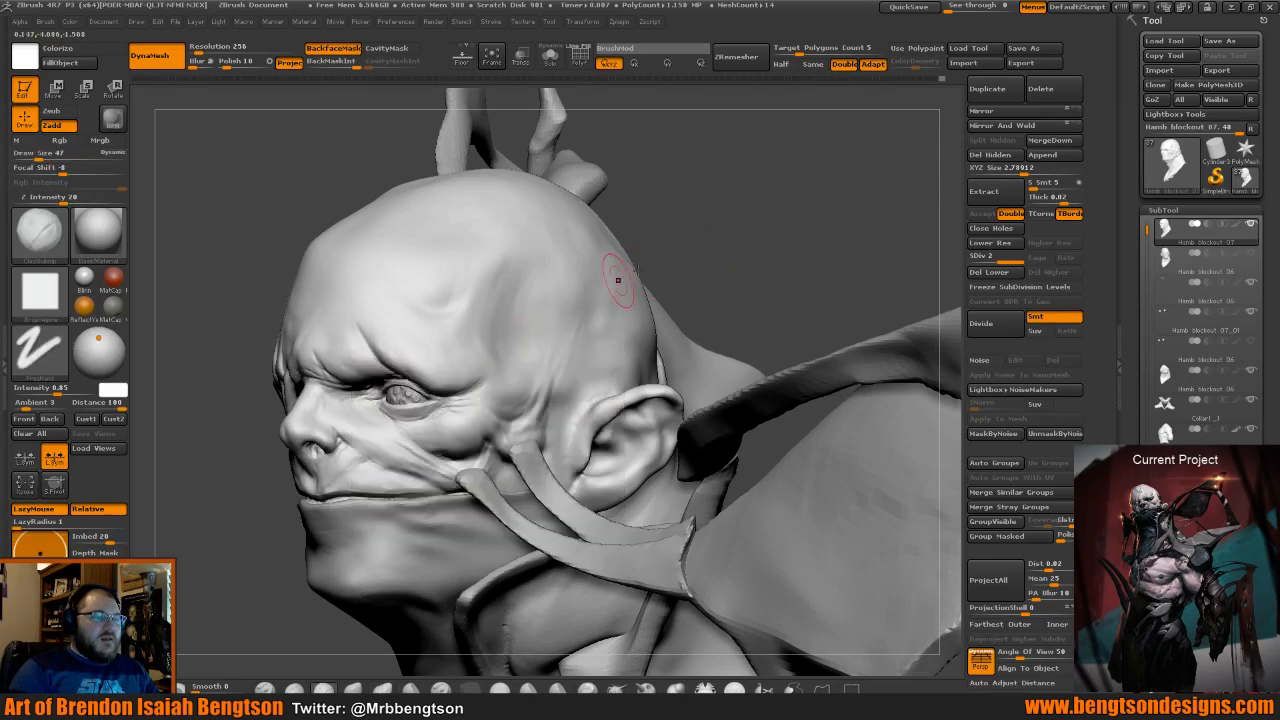
{"action": "left_click_drag", "start_coordinate": [703, 254], "coordinate": [709, 249]}
{"action": "key", "text": "space"}
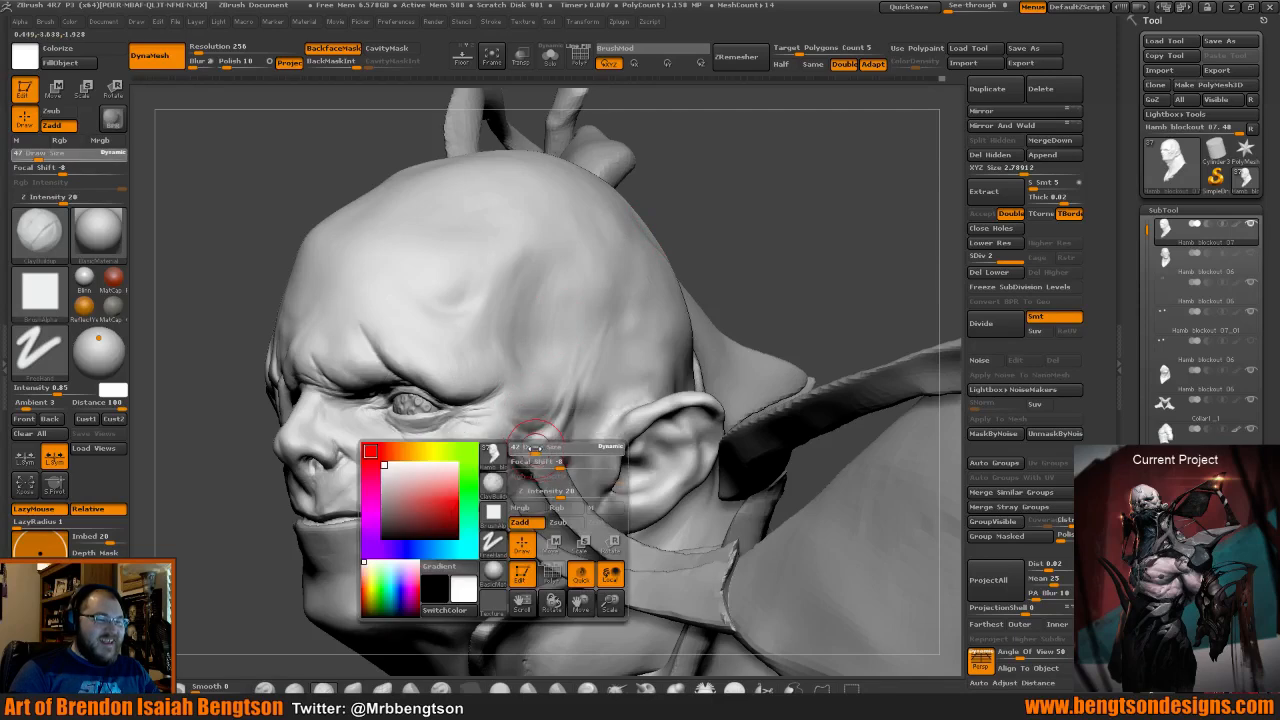
{"action": "left_click_drag", "start_coordinate": [536, 446], "coordinate": [530, 445]}
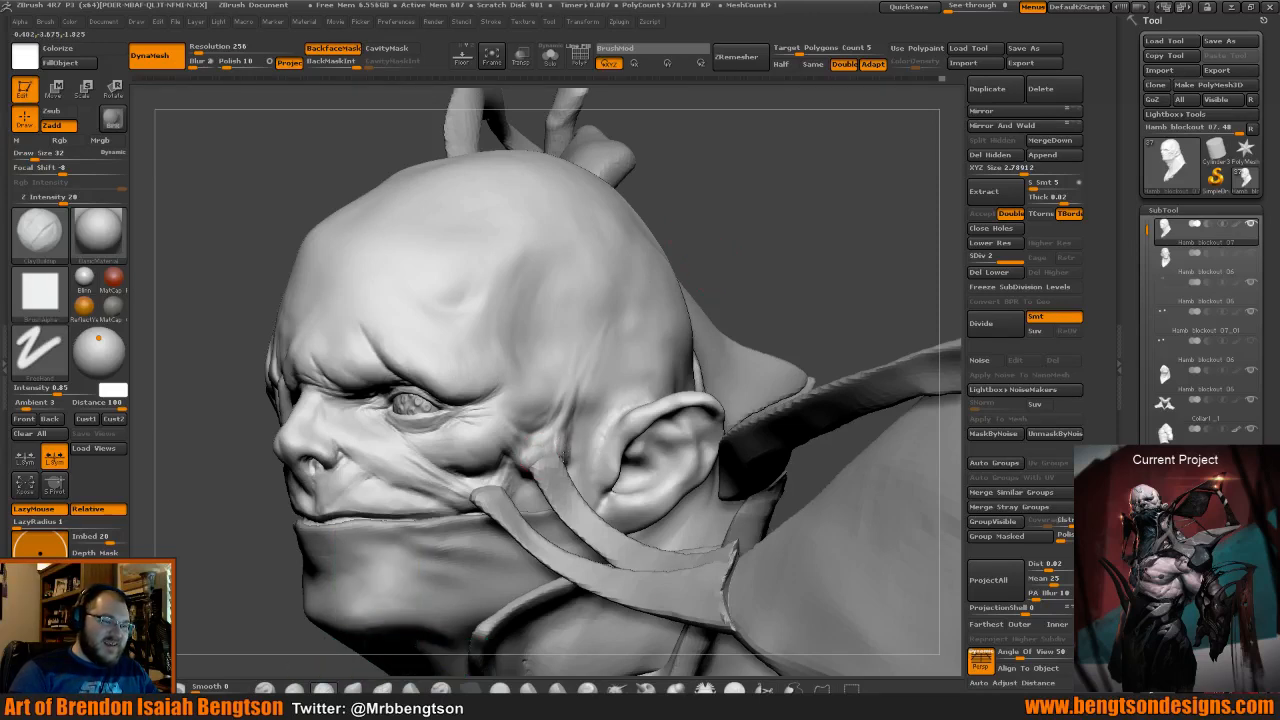
{"action": "left_click_drag", "start_coordinate": [621, 339], "coordinate": [547, 458]}
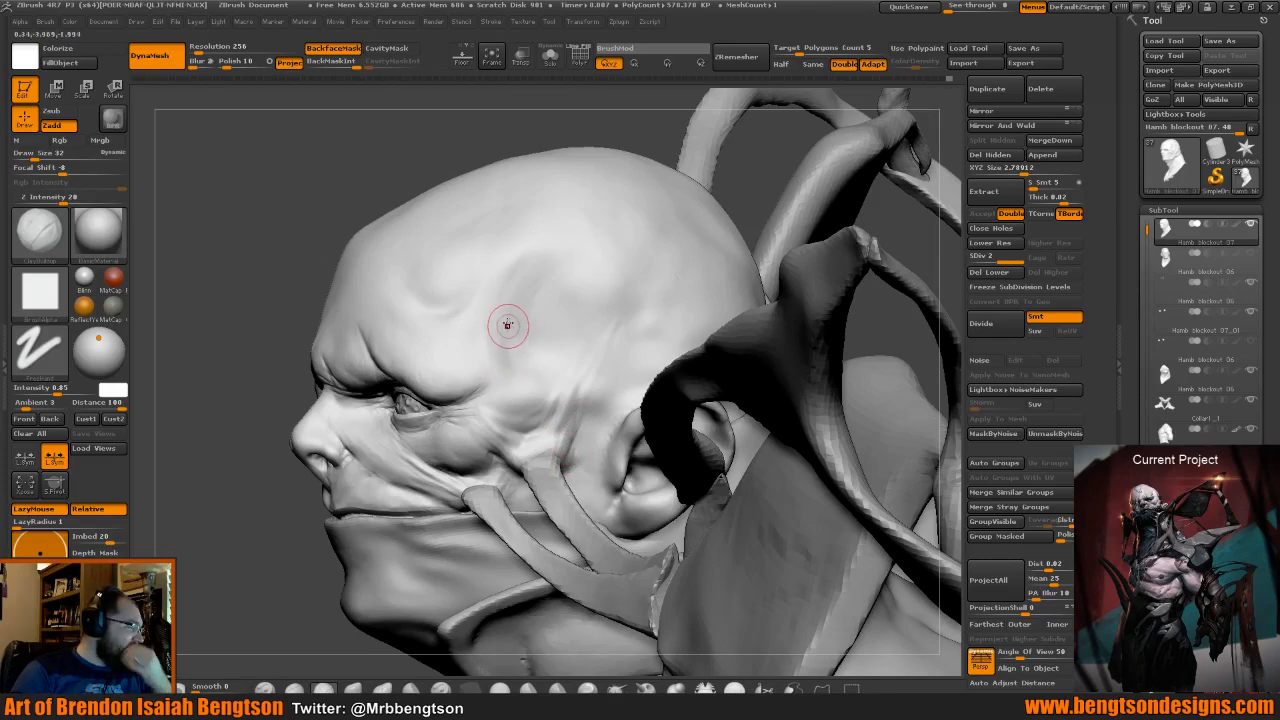
{"action": "mouse_move", "coordinate": [586, 134]}
{"action": "left_mouse_down"}
{"action": "mouse_move", "coordinate": [622, 138]}
{"action": "mouse_move", "coordinate": [528, 453]}
{"action": "left_mouse_up"}
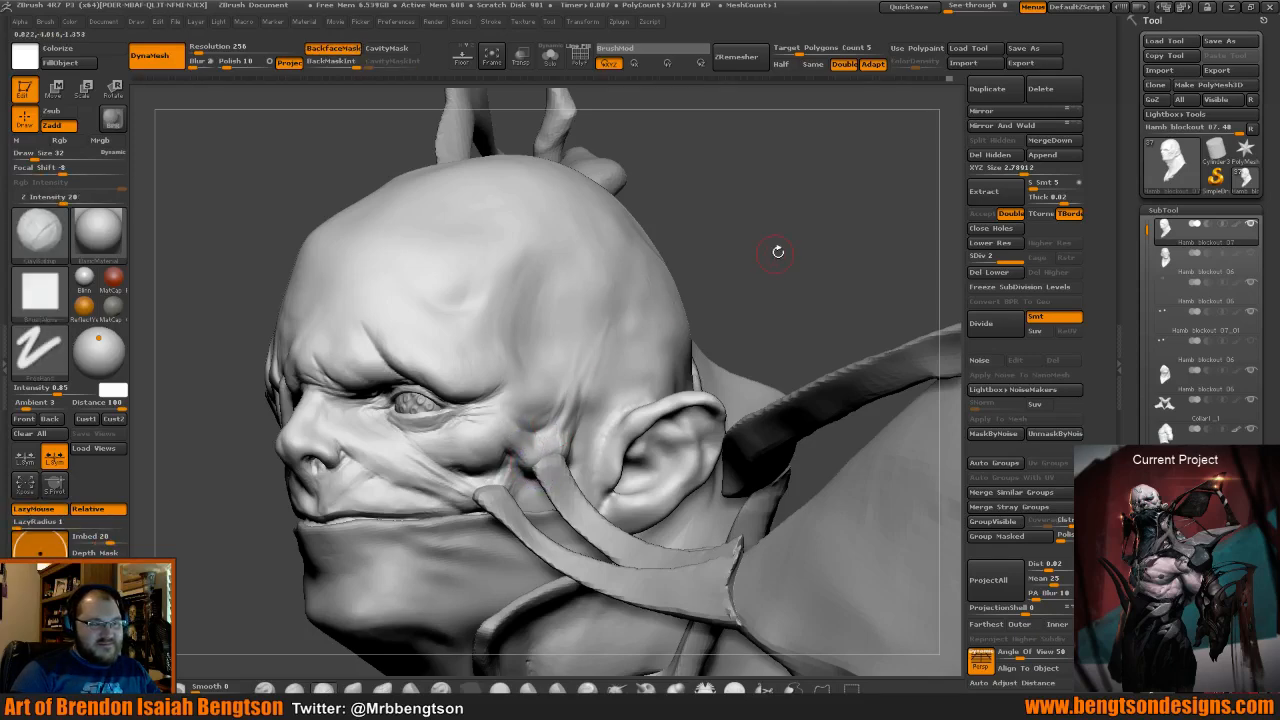
Swell the skin around the open eye's inner corner and lids with the Inflat brush at draw size 20.
{"action": "mouse_move", "coordinate": [774, 251]}
{"action": "left_mouse_down"}
{"action": "mouse_move", "coordinate": [789, 245]}
{"action": "mouse_move", "coordinate": [776, 233]}
{"action": "mouse_move", "coordinate": [808, 243]}
{"action": "mouse_move", "coordinate": [791, 261]}
{"action": "mouse_move", "coordinate": [782, 250]}
{"action": "left_mouse_up"}
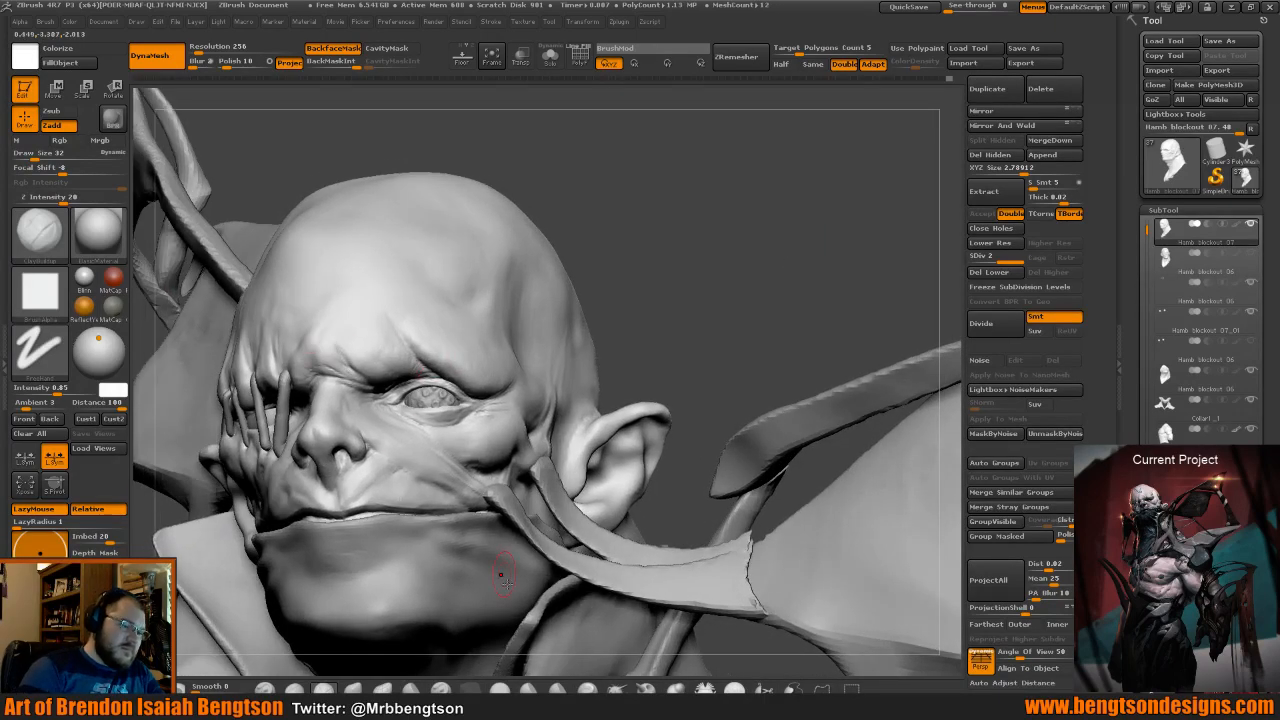
{"action": "left_click", "coordinate": [707, 686]}
{"action": "key", "text": "space"}
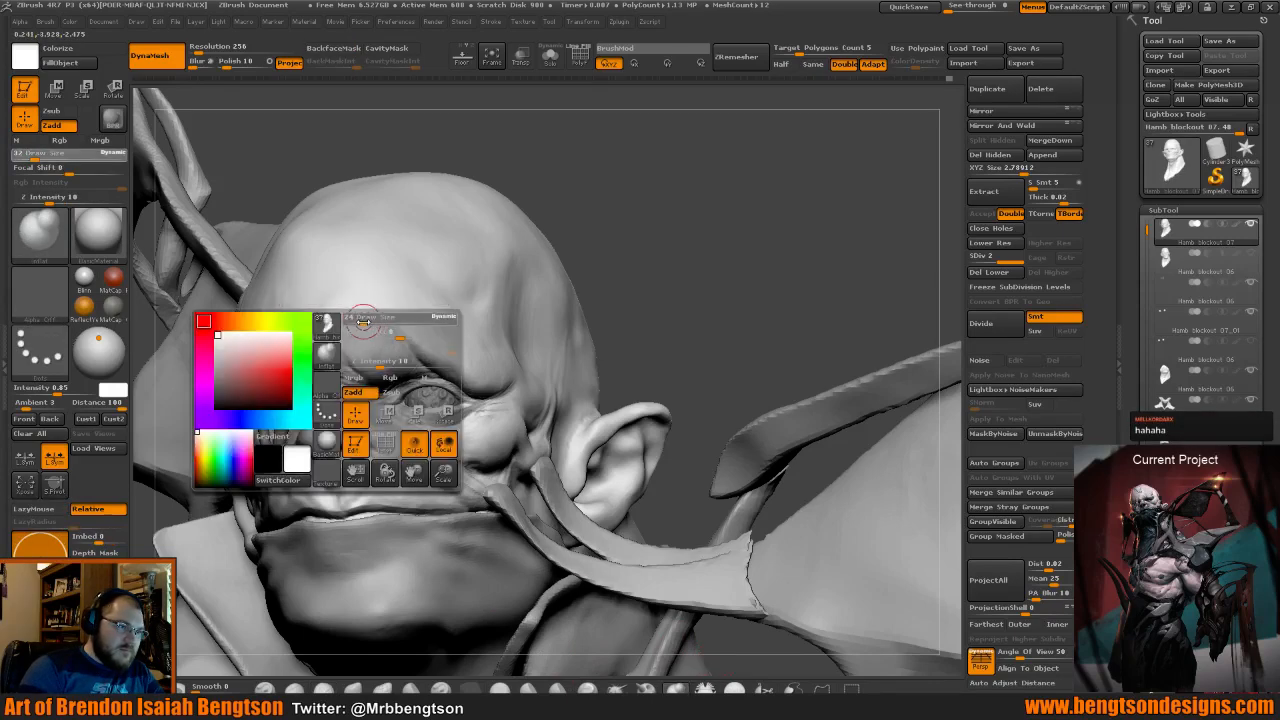
{"action": "left_click_drag", "start_coordinate": [363, 322], "coordinate": [352, 323]}
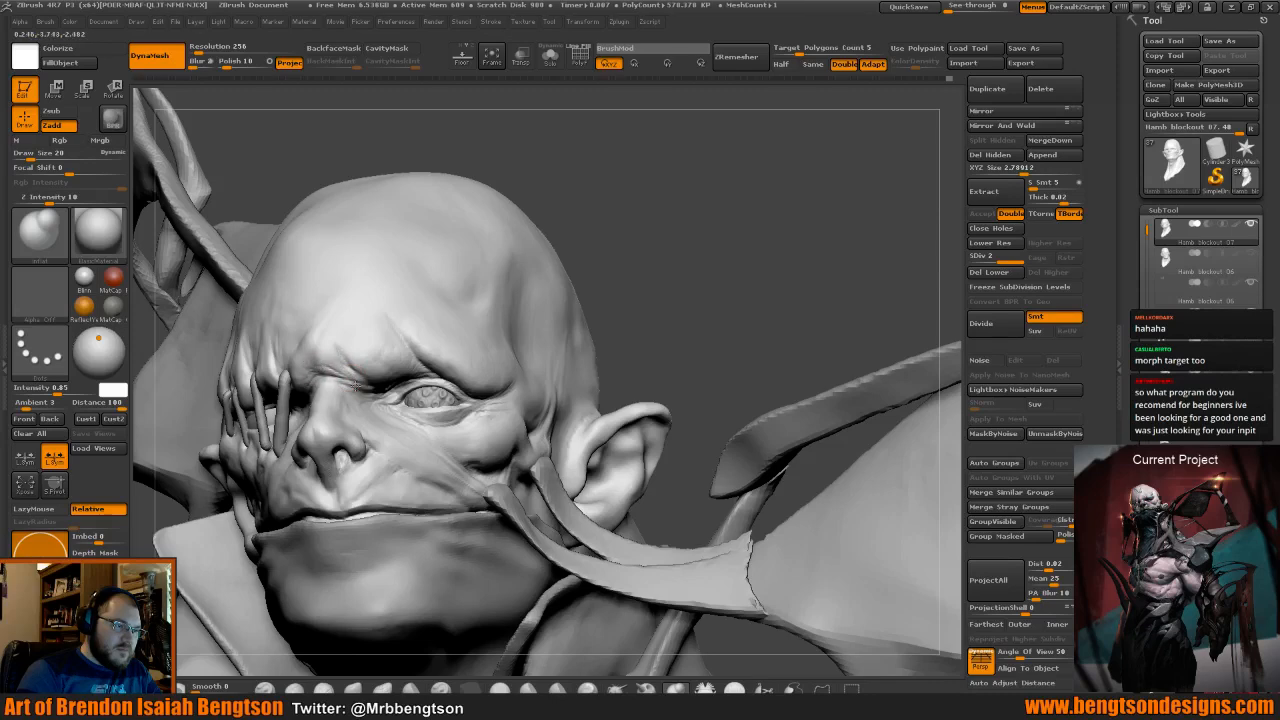
{"action": "left_click_drag", "start_coordinate": [637, 221], "coordinate": [413, 361]}
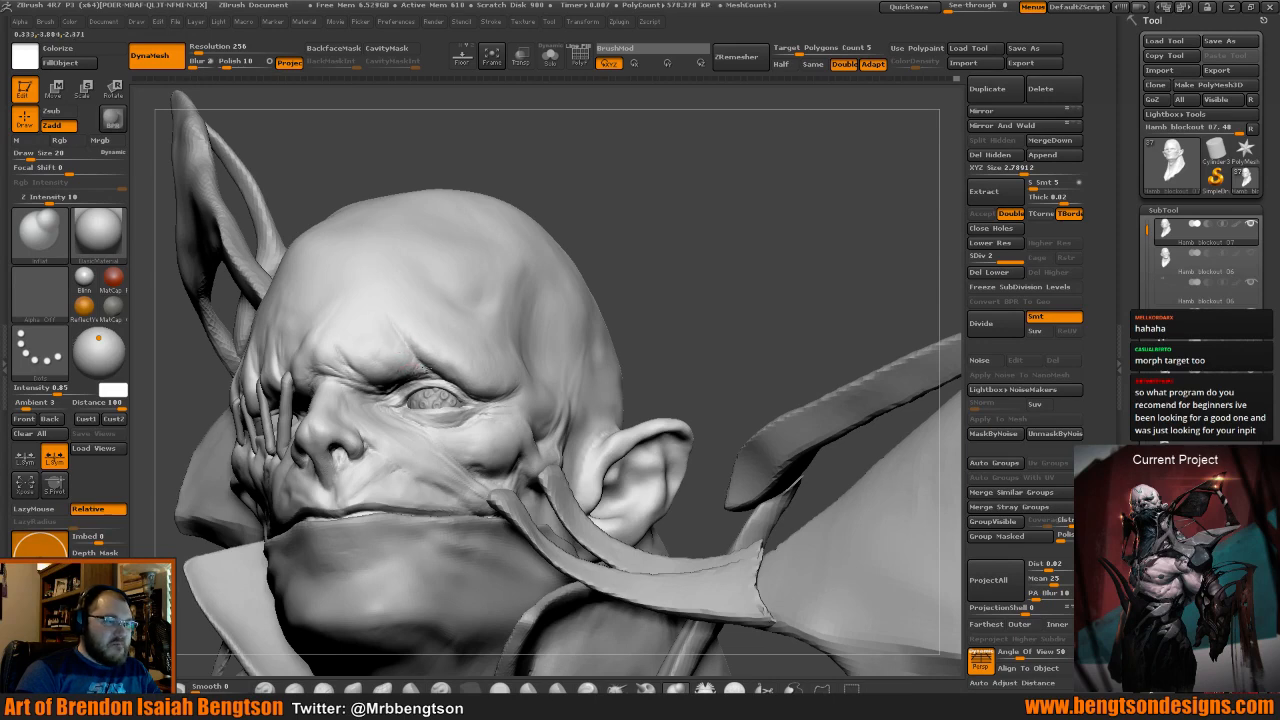
{"action": "left_click_drag", "start_coordinate": [630, 244], "coordinate": [484, 286]}
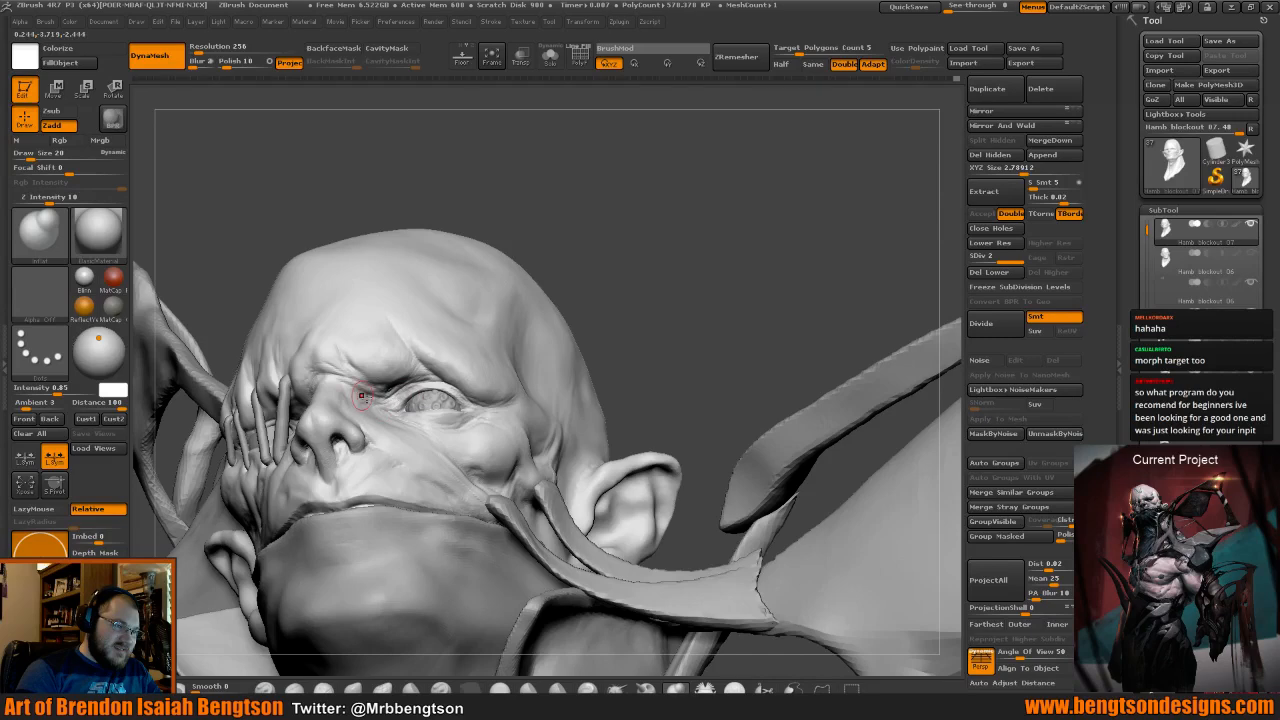
{"action": "mouse_move", "coordinate": [640, 234]}
{"action": "left_mouse_down"}
{"action": "mouse_move", "coordinate": [639, 218]}
{"action": "mouse_move", "coordinate": [626, 250]}
{"action": "mouse_move", "coordinate": [650, 192]}
{"action": "left_mouse_up"}
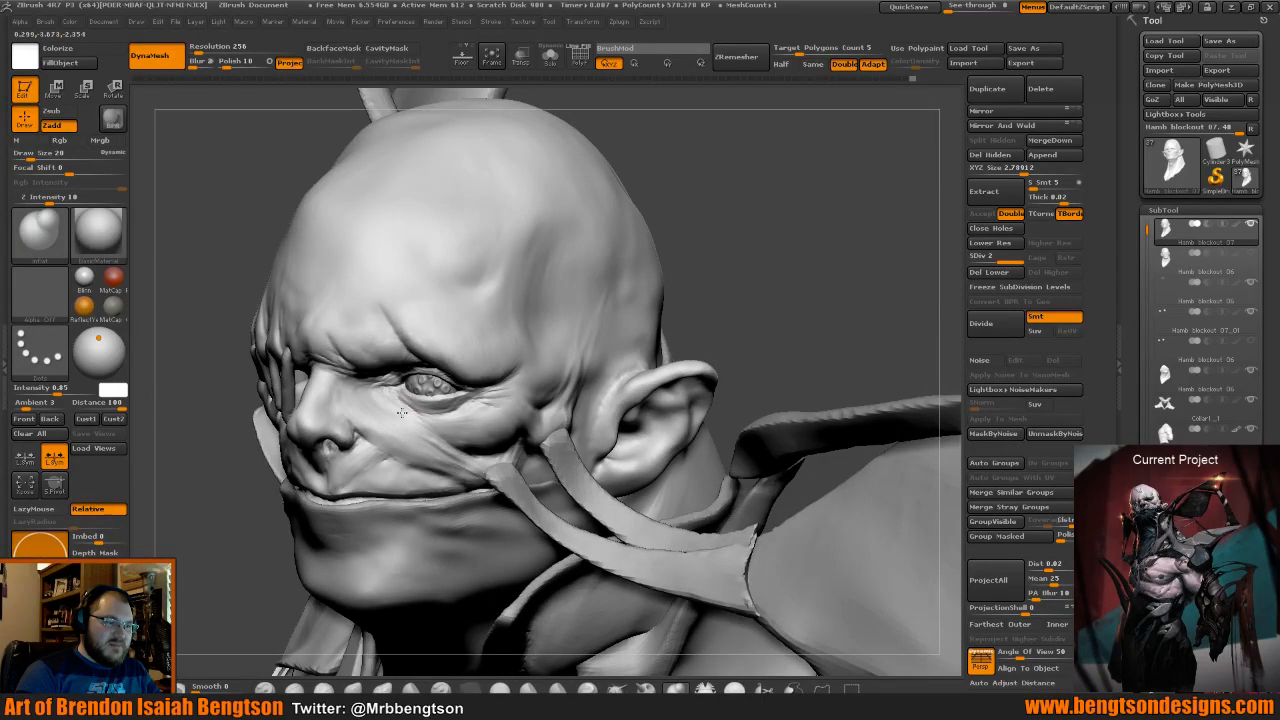
{"action": "left_click_drag", "start_coordinate": [697, 242], "coordinate": [715, 248]}
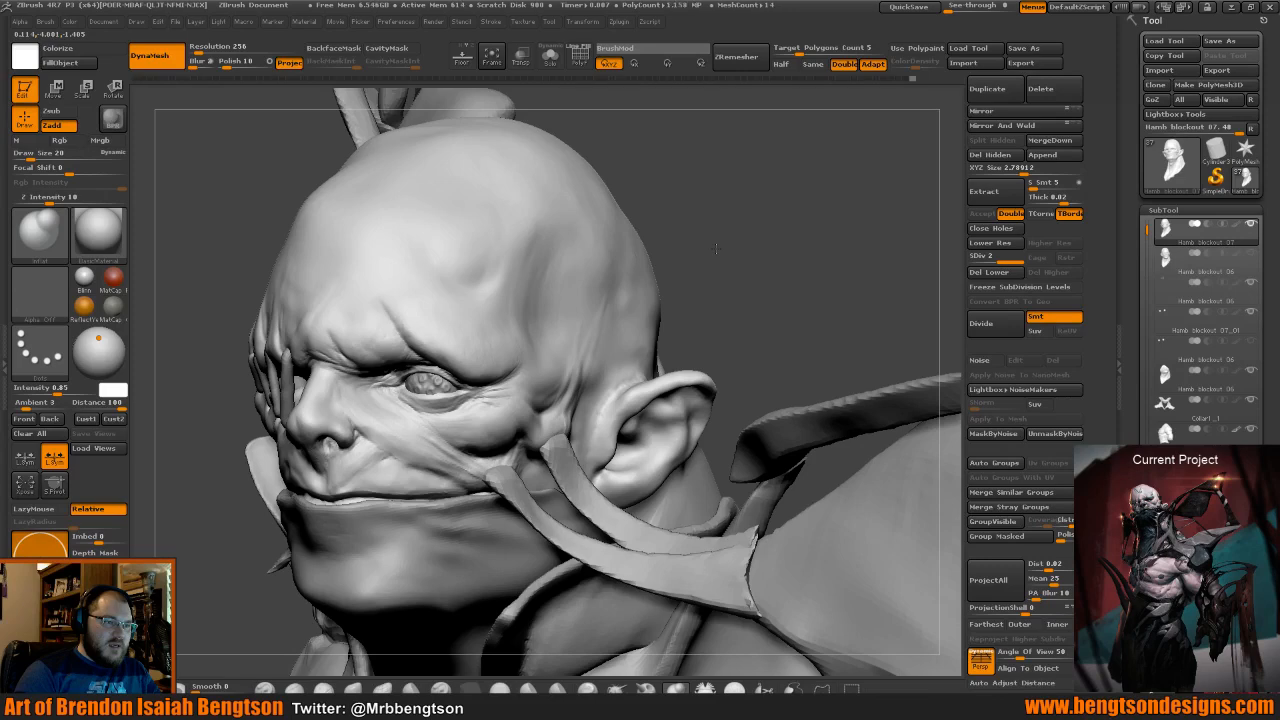
{"action": "left_click_drag", "start_coordinate": [716, 248], "coordinate": [606, 306]}
{"action": "mouse_move", "coordinate": [745, 197]}
{"action": "left_mouse_down"}
{"action": "mouse_move", "coordinate": [757, 188]}
{"action": "mouse_move", "coordinate": [811, 234]}
{"action": "mouse_move", "coordinate": [794, 234]}
{"action": "left_mouse_up"}
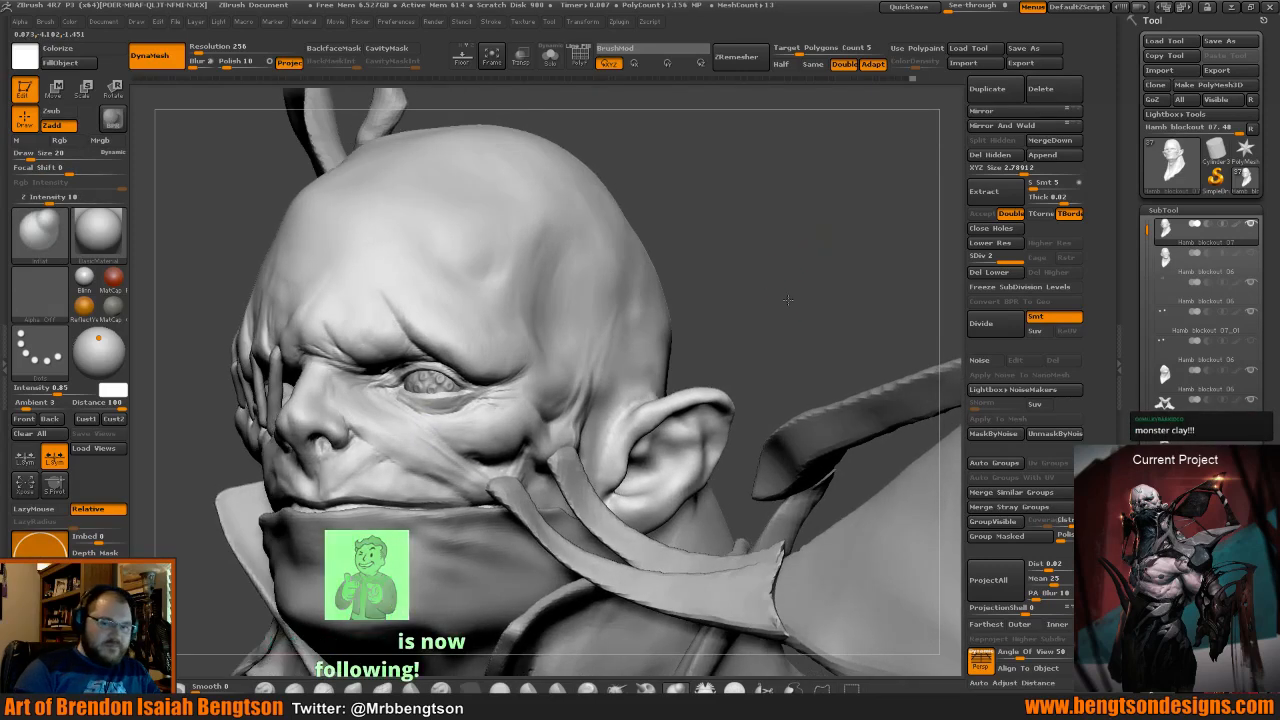
Define the creases around the mask straps' attachment points on the cheek with Dam Standard at draw size 20.
{"action": "mouse_move", "coordinate": [788, 299]}
{"action": "left_mouse_down"}
{"action": "mouse_move", "coordinate": [823, 267]}
{"action": "mouse_move", "coordinate": [527, 437]}
{"action": "mouse_move", "coordinate": [538, 442]}
{"action": "left_mouse_up"}
{"action": "key", "text": "b"}
{"action": "key", "text": "d"}
{"action": "key", "text": "s"}
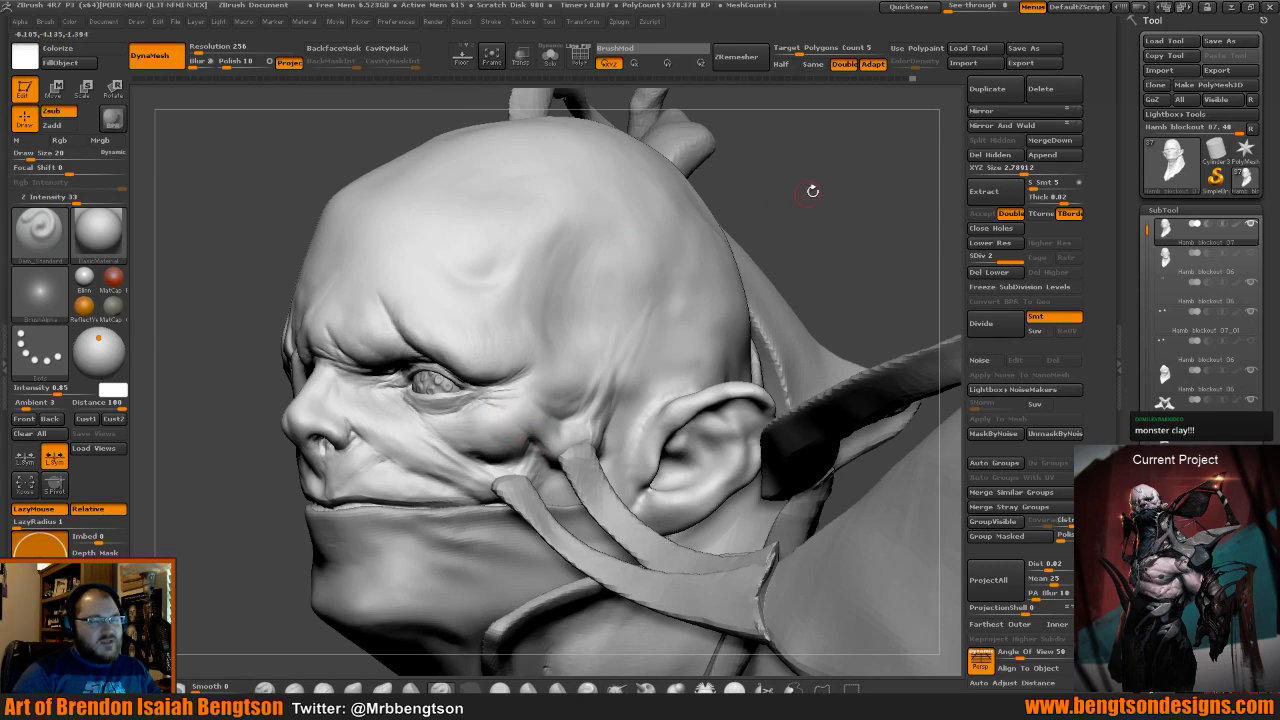
{"action": "left_click_drag", "start_coordinate": [811, 191], "coordinate": [827, 199]}
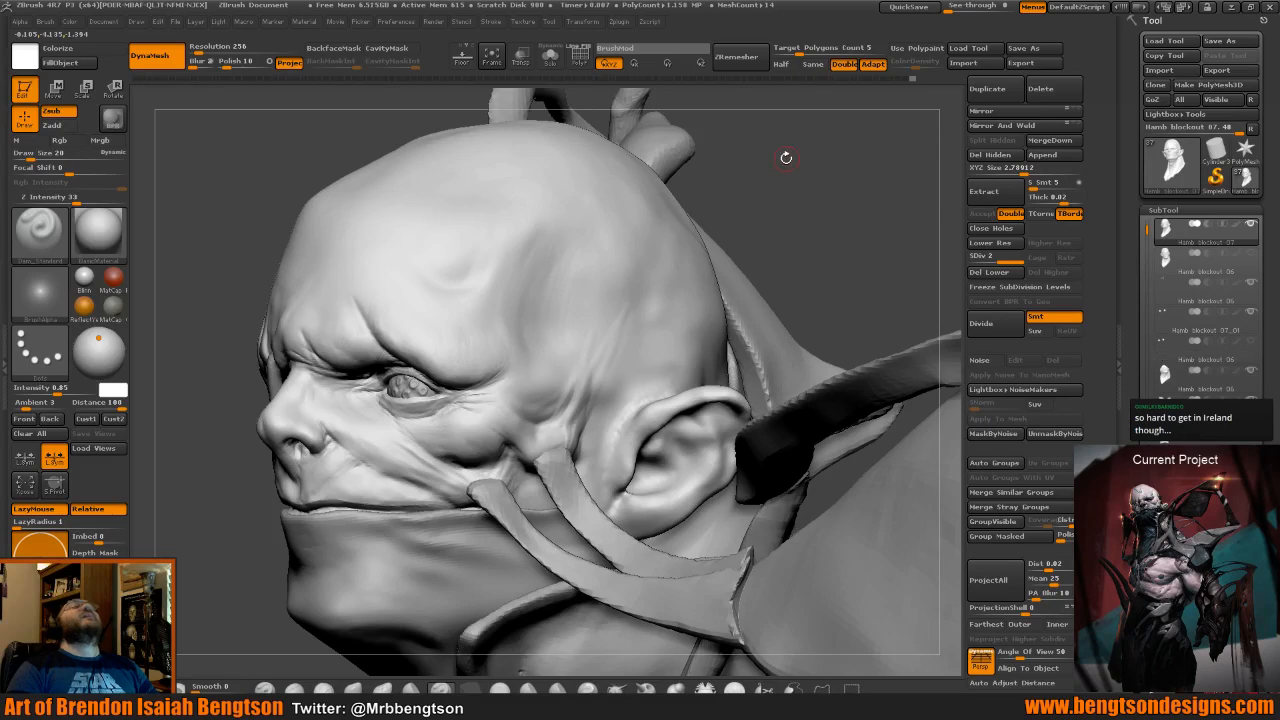
{"action": "left_click_drag", "start_coordinate": [811, 246], "coordinate": [790, 250]}
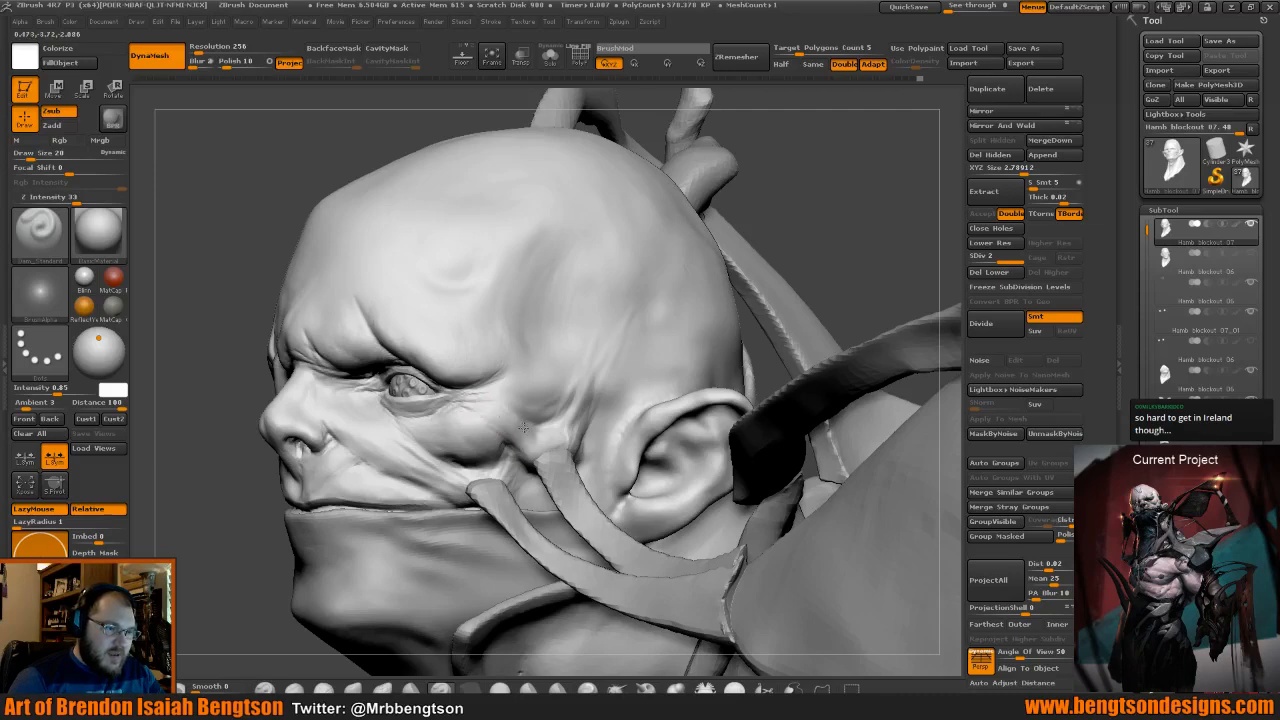
{"action": "left_click_drag", "start_coordinate": [794, 206], "coordinate": [770, 229]}
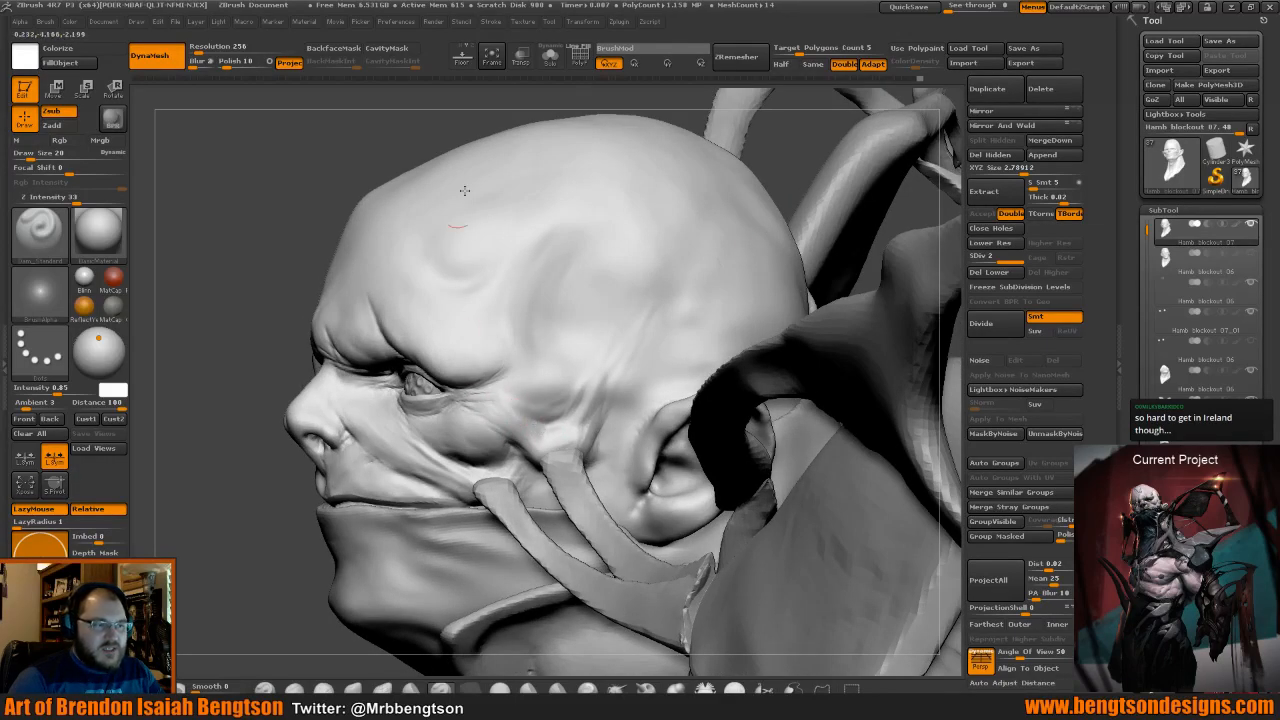
Refine the cheek fold between the nostril and the lower mask strap with Dam Standard at draw size 20.
{"action": "left_click_drag", "start_coordinate": [449, 129], "coordinate": [435, 131]}
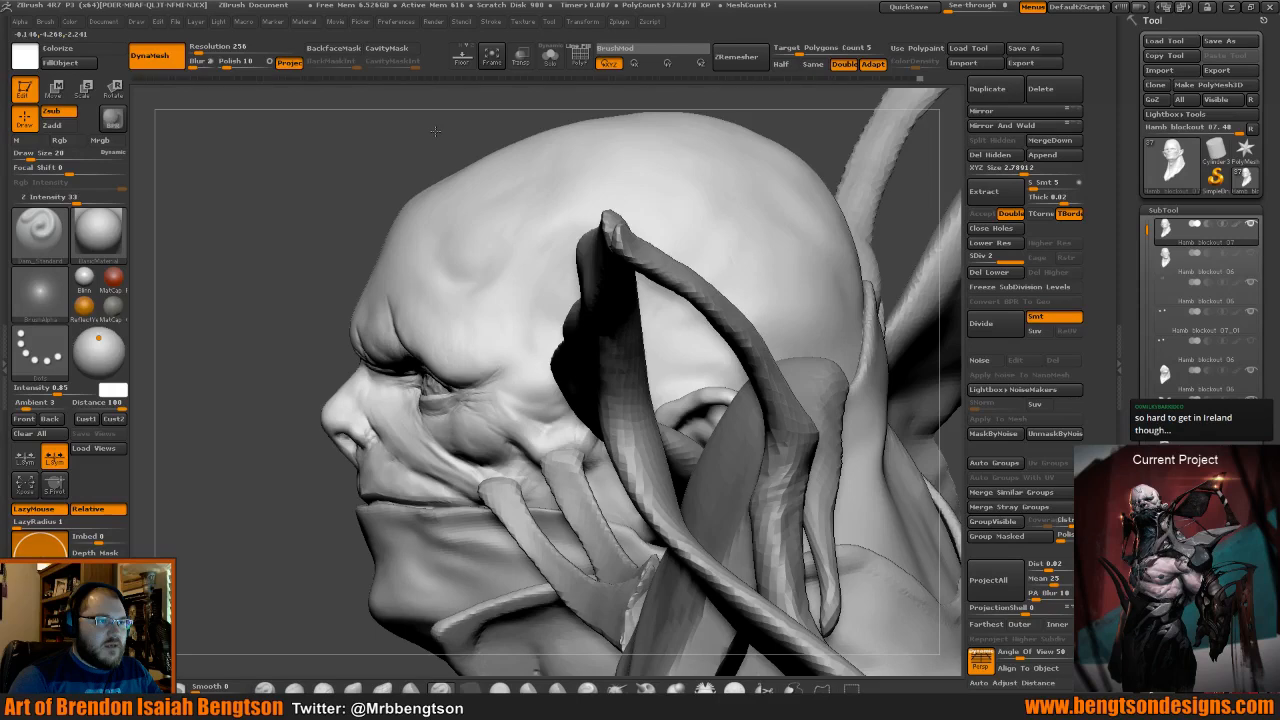
{"action": "left_click_drag", "start_coordinate": [443, 131], "coordinate": [450, 478]}
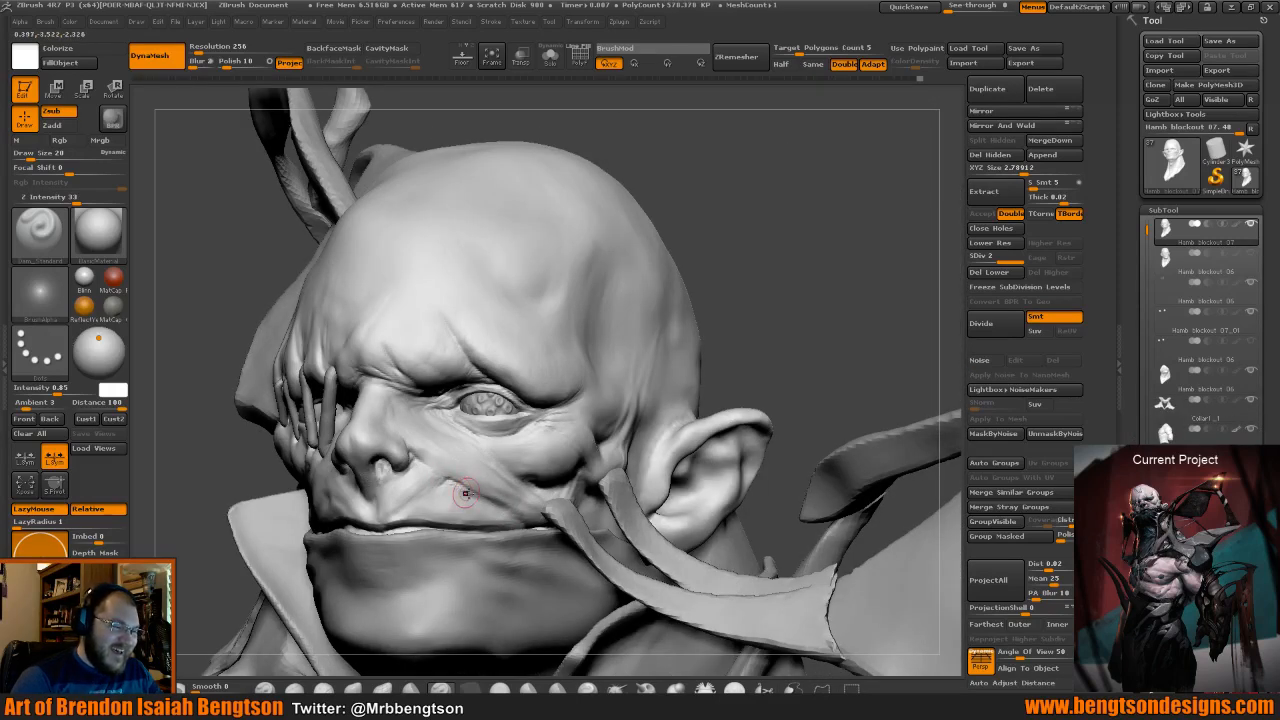
{"action": "mouse_move", "coordinate": [746, 280]}
{"action": "left_mouse_down"}
{"action": "mouse_move", "coordinate": [772, 276]}
{"action": "mouse_move", "coordinate": [760, 220]}
{"action": "left_mouse_up"}
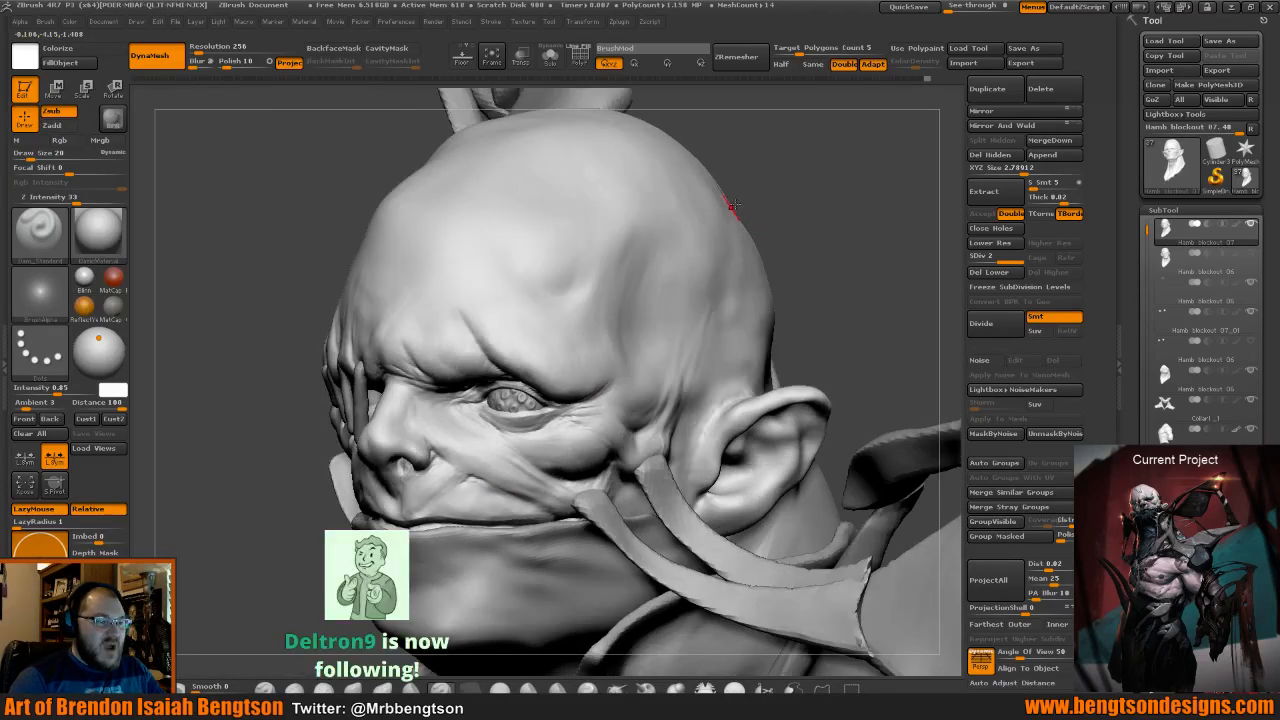
{"action": "left_click_drag", "start_coordinate": [815, 172], "coordinate": [700, 149]}
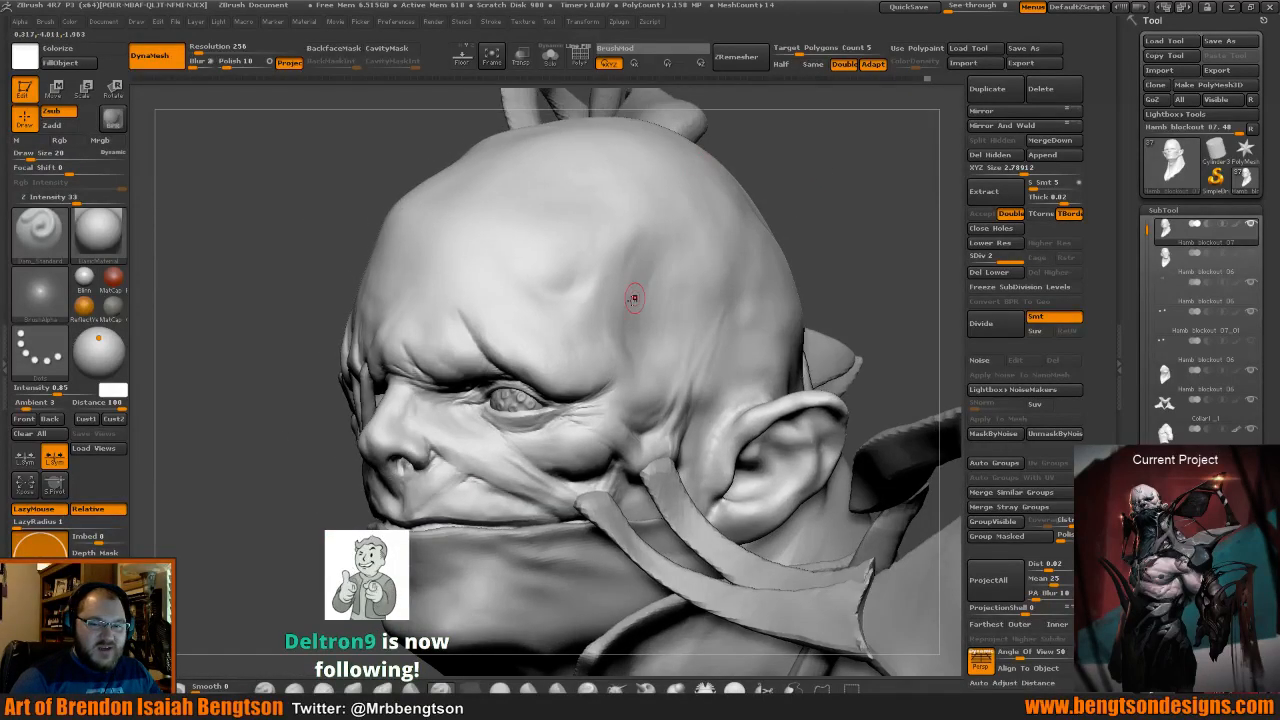
{"action": "left_click_drag", "start_coordinate": [318, 215], "coordinate": [325, 272]}
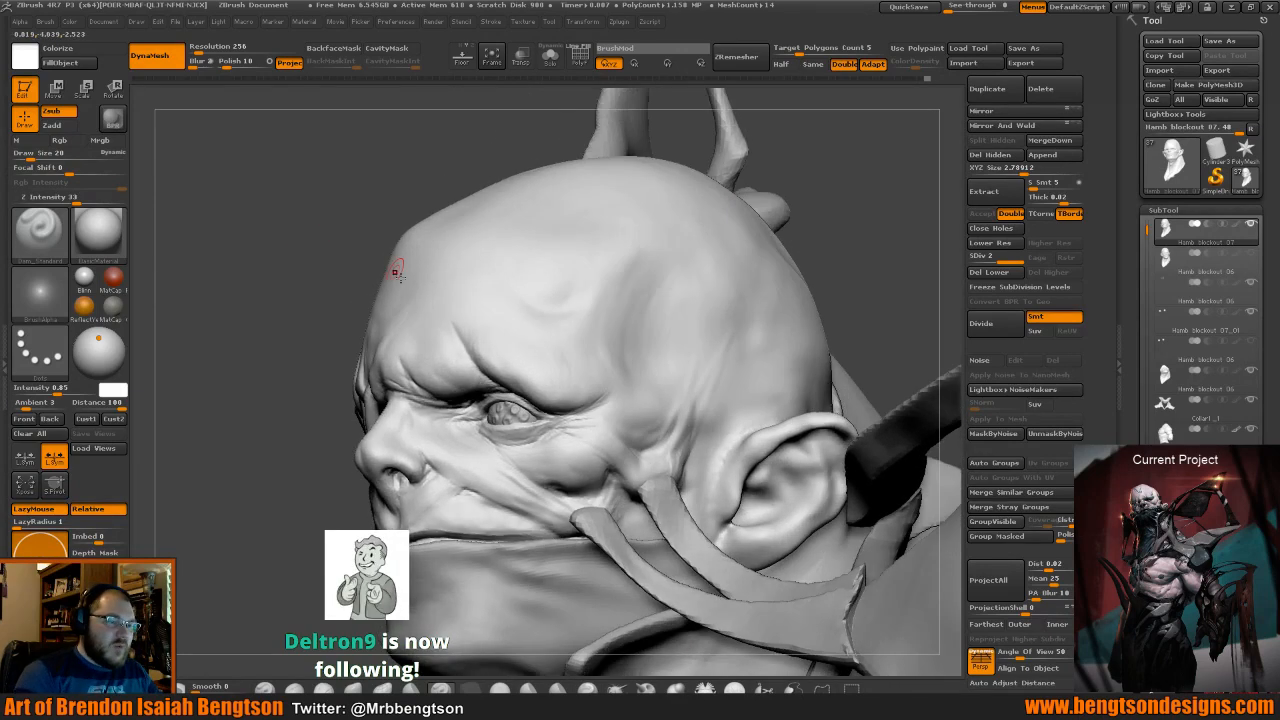
Crease and swell the skin at the open eye's outer corner with Dam Standard and Inflat at draw size 20.
{"action": "left_click_drag", "start_coordinate": [862, 232], "coordinate": [790, 240]}
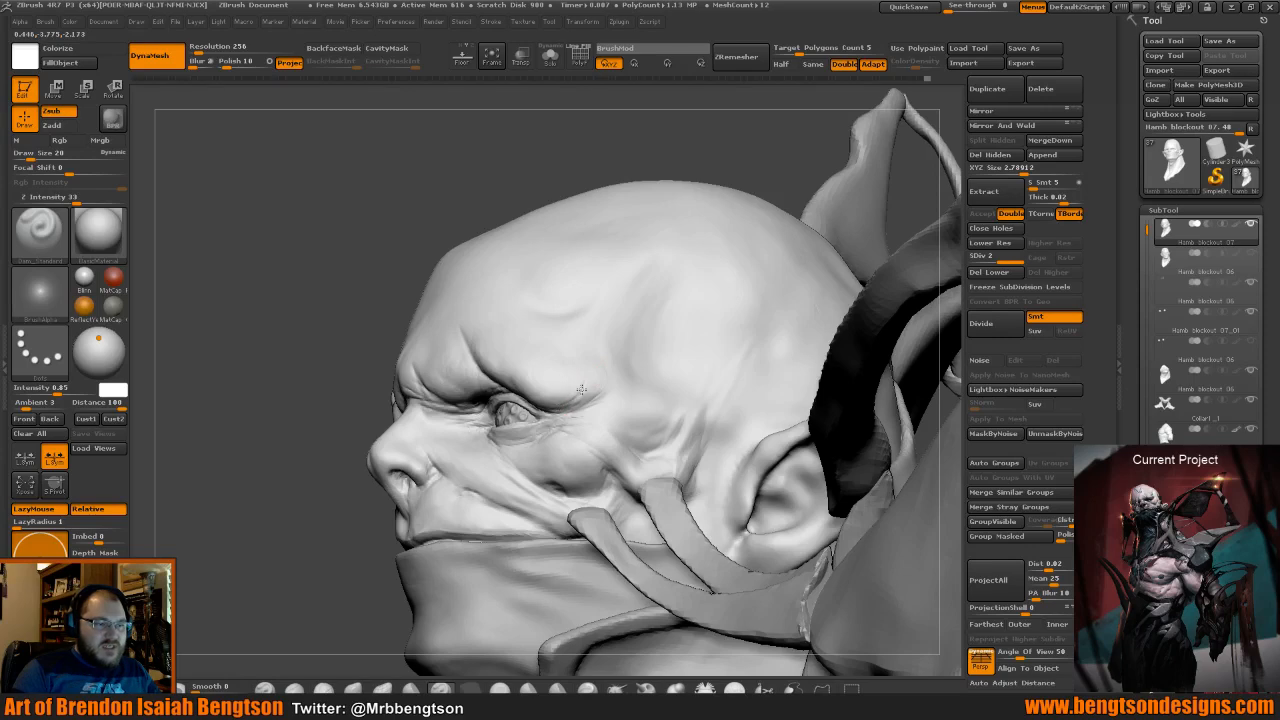
{"action": "left_click_drag", "start_coordinate": [581, 392], "coordinate": [566, 404]}
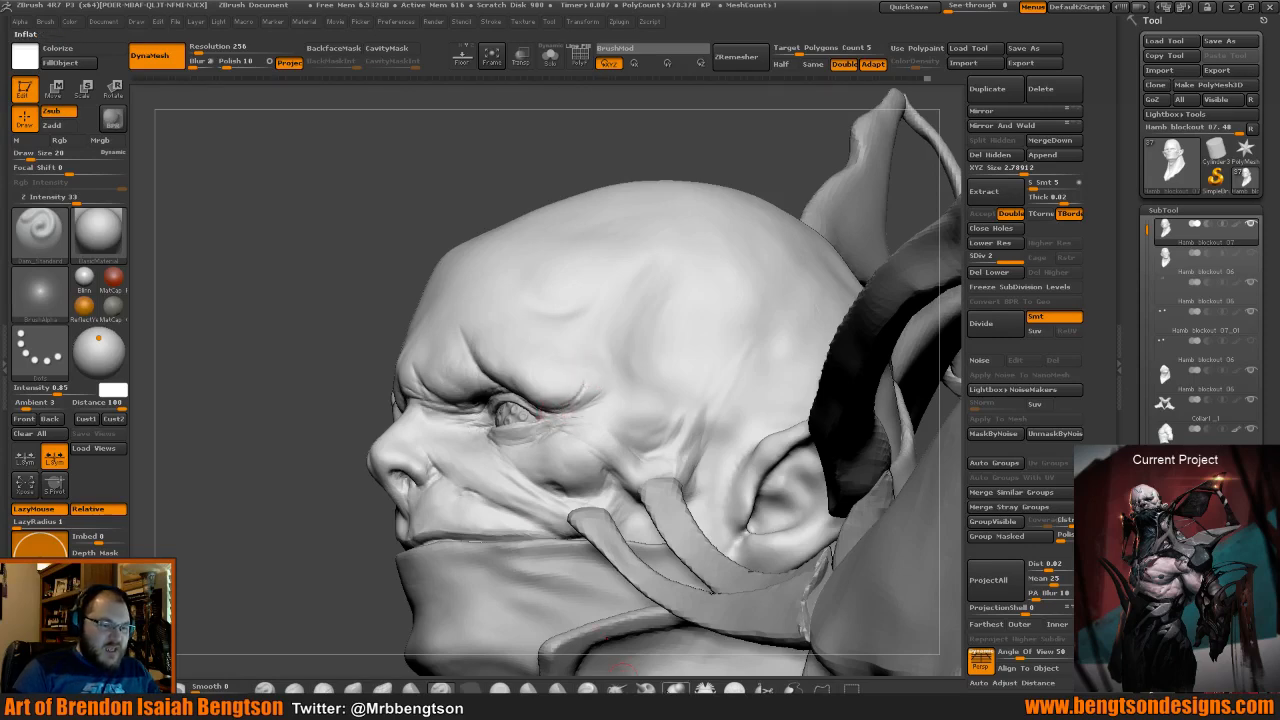
{"action": "key", "text": "b"}
{"action": "key", "text": "i"}
{"action": "key", "text": "n"}
{"action": "left_click_drag", "start_coordinate": [567, 411], "coordinate": [615, 361]}
{"action": "left_click_drag", "start_coordinate": [394, 206], "coordinate": [422, 222]}
{"action": "mouse_move", "coordinate": [588, 378]}
{"action": "left_mouse_down"}
{"action": "mouse_move", "coordinate": [582, 387]}
{"action": "mouse_move", "coordinate": [587, 366]}
{"action": "left_mouse_up"}
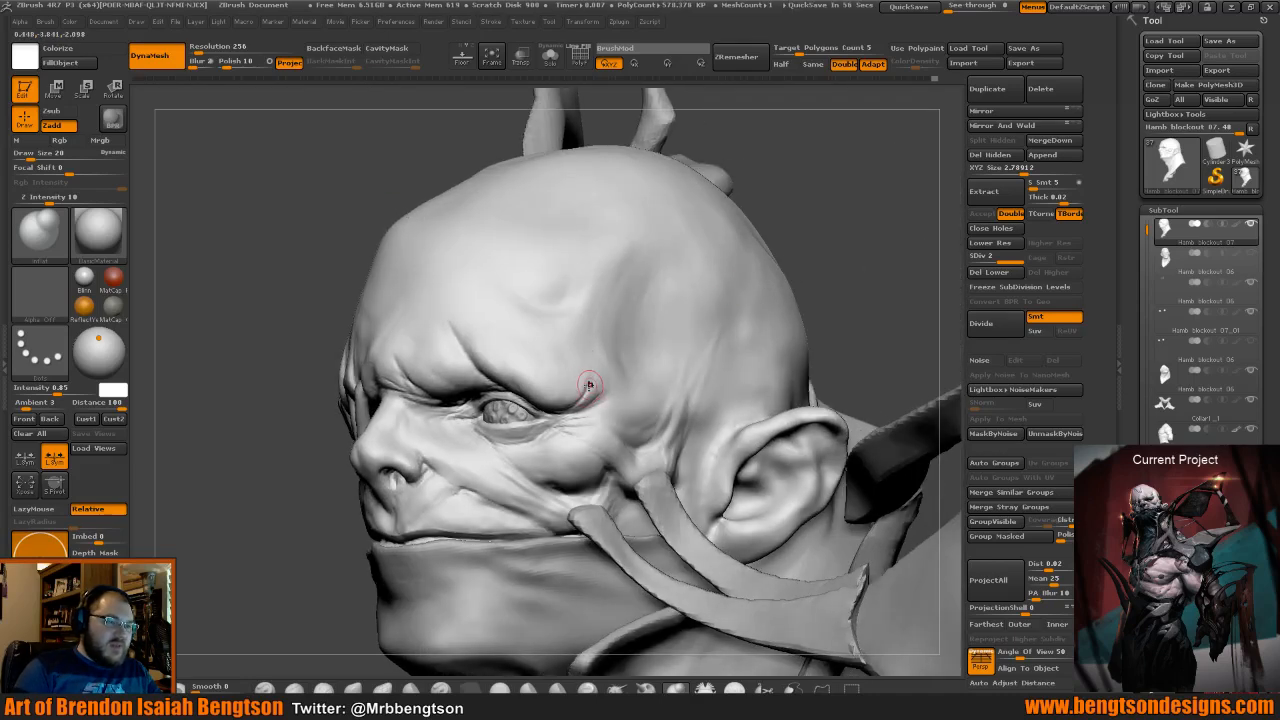
Sharpen the cheek fold beside the nostril on the open-eye side with Dam Standard at draw size 20.
{"action": "mouse_move", "coordinate": [883, 286]}
{"action": "left_mouse_down"}
{"action": "mouse_move", "coordinate": [876, 296]}
{"action": "mouse_move", "coordinate": [731, 277]}
{"action": "mouse_move", "coordinate": [792, 280]}
{"action": "mouse_move", "coordinate": [775, 270]}
{"action": "left_mouse_up"}
{"action": "key", "text": "b"}
{"action": "key", "text": "d"}
{"action": "key", "text": "s"}
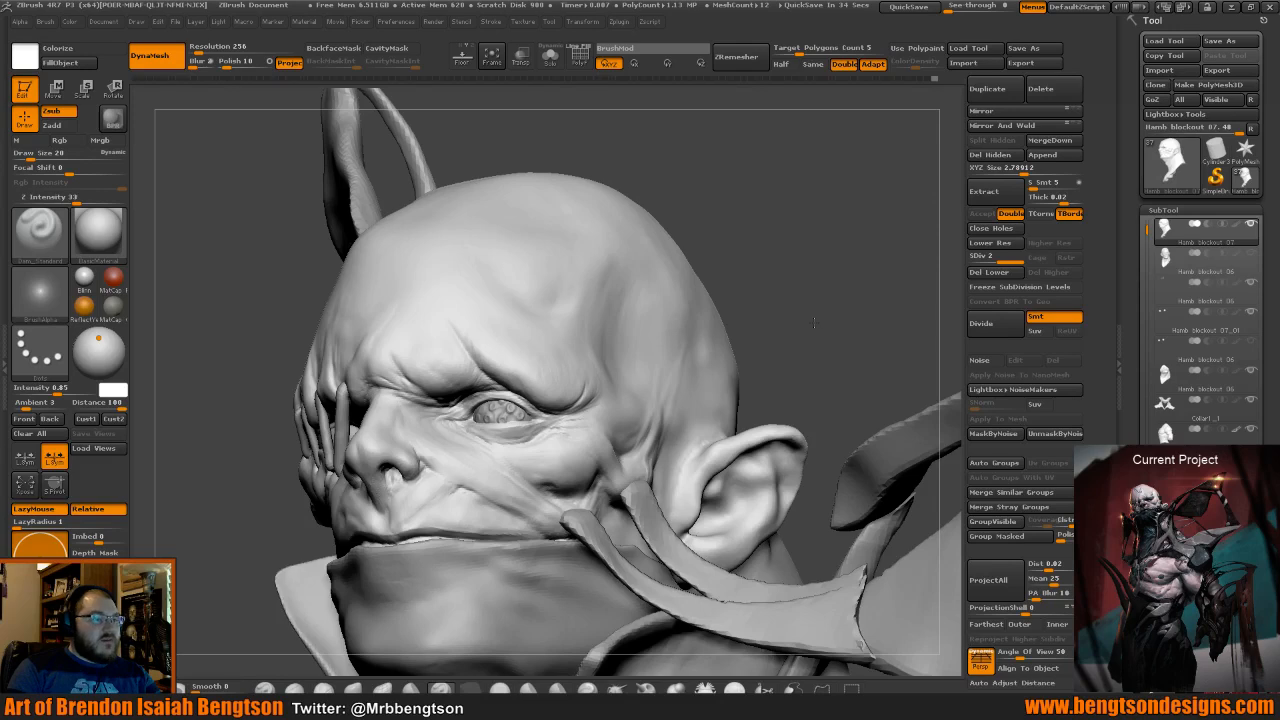
{"action": "left_click_drag", "start_coordinate": [814, 322], "coordinate": [800, 337]}
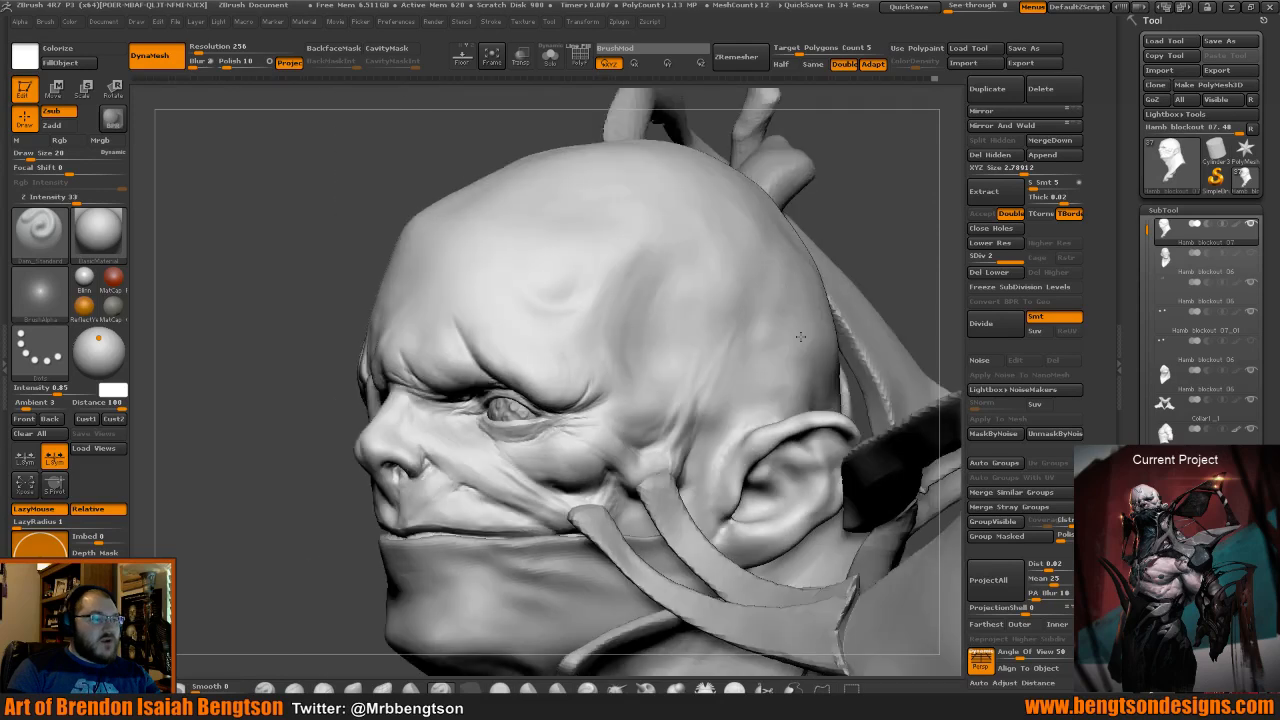
{"action": "left_click_drag", "start_coordinate": [800, 337], "coordinate": [443, 494]}
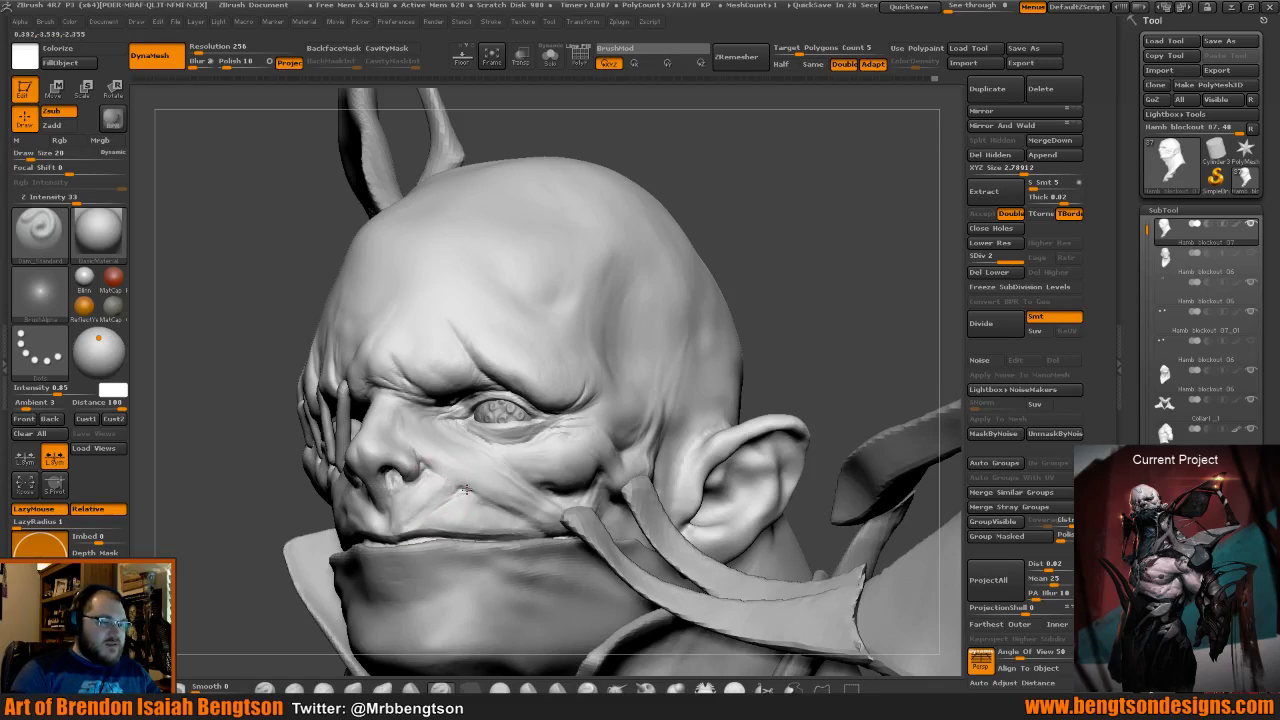
{"action": "mouse_move", "coordinate": [786, 207]}
{"action": "left_mouse_down"}
{"action": "mouse_move", "coordinate": [745, 233]}
{"action": "mouse_move", "coordinate": [772, 247]}
{"action": "mouse_move", "coordinate": [763, 234]}
{"action": "left_mouse_up"}
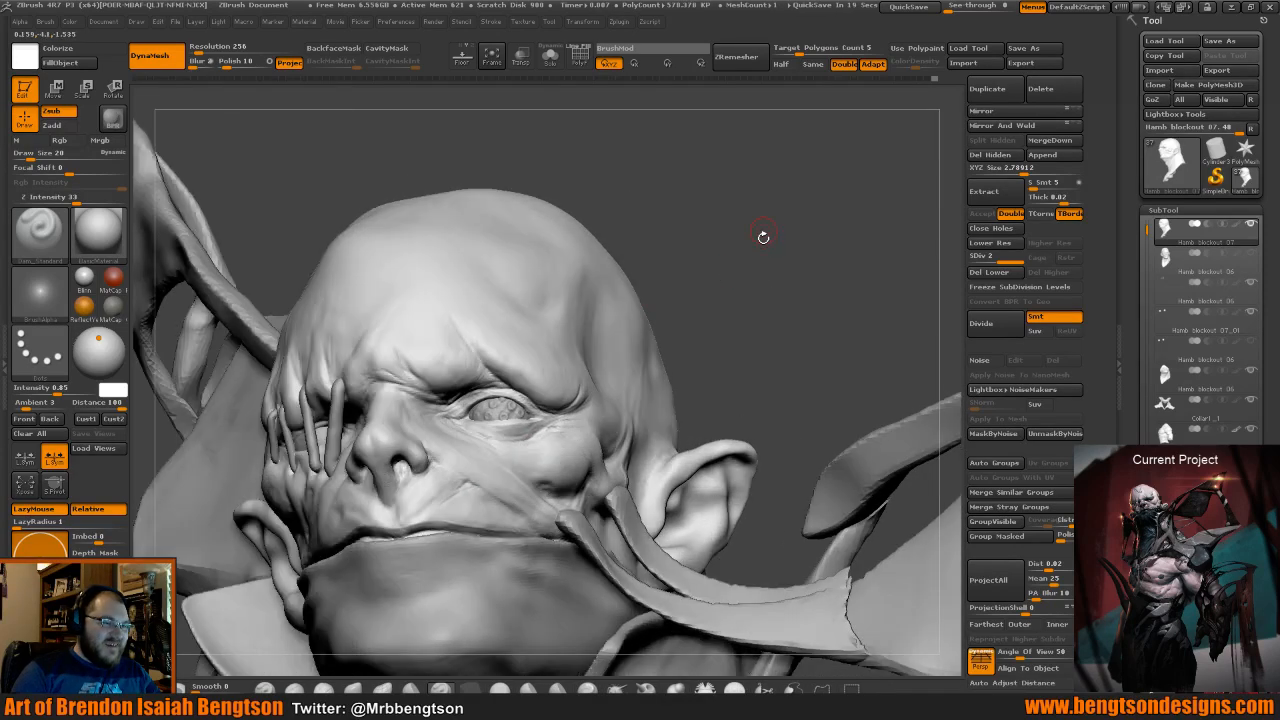
{"action": "mouse_move", "coordinate": [746, 277]}
{"action": "left_mouse_down"}
{"action": "mouse_move", "coordinate": [744, 251]}
{"action": "mouse_move", "coordinate": [576, 371]}
{"action": "mouse_move", "coordinate": [455, 503]}
{"action": "left_mouse_up"}
Build up the skin between the upper lip and the lower mask strap with Clay Buildup at draw size 20 and smooth it.
{"action": "key", "text": "b"}
{"action": "key", "text": "c"}
{"action": "key", "text": "b"}
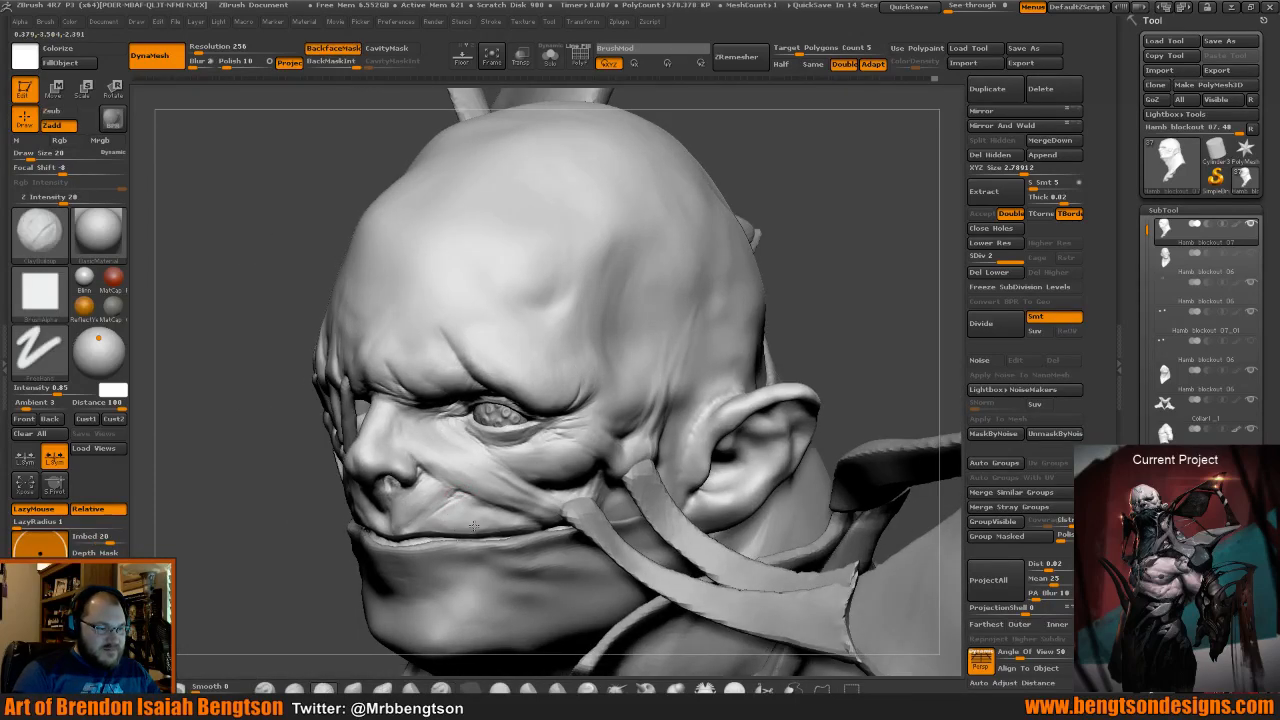
{"action": "left_click_drag", "start_coordinate": [735, 298], "coordinate": [739, 288]}
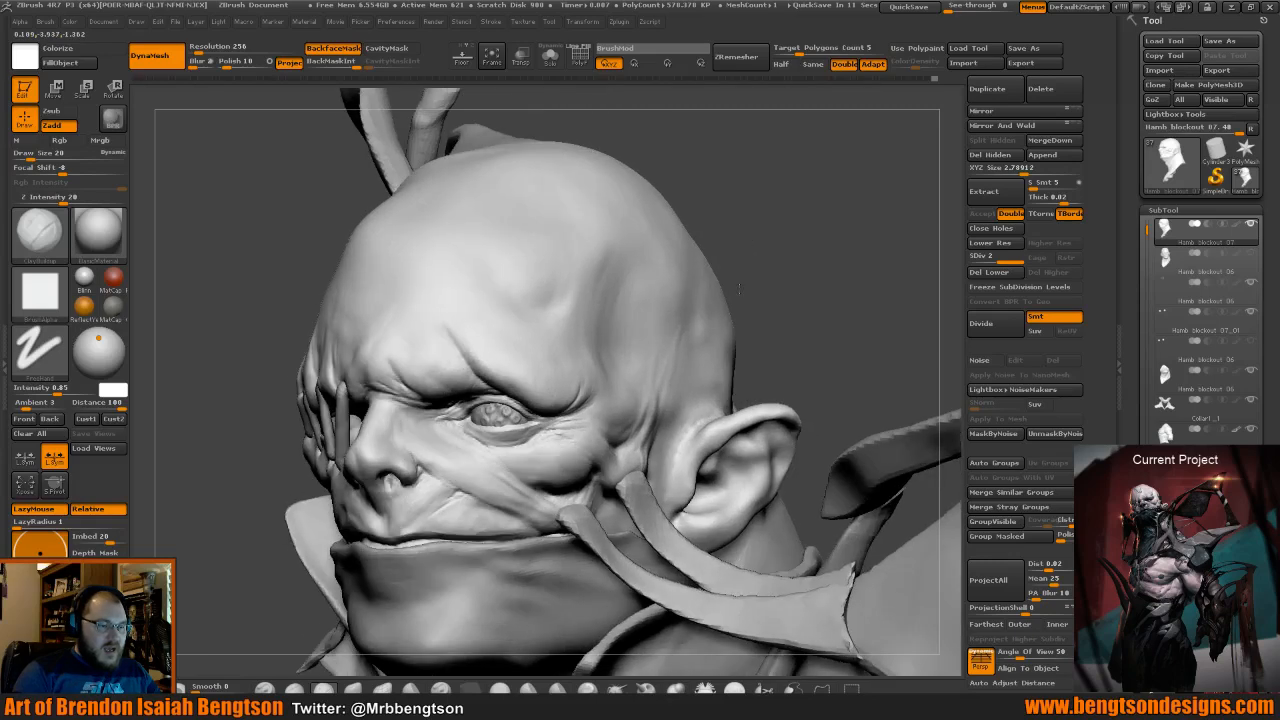
{"action": "left_click_drag", "start_coordinate": [667, 334], "coordinate": [666, 331]}
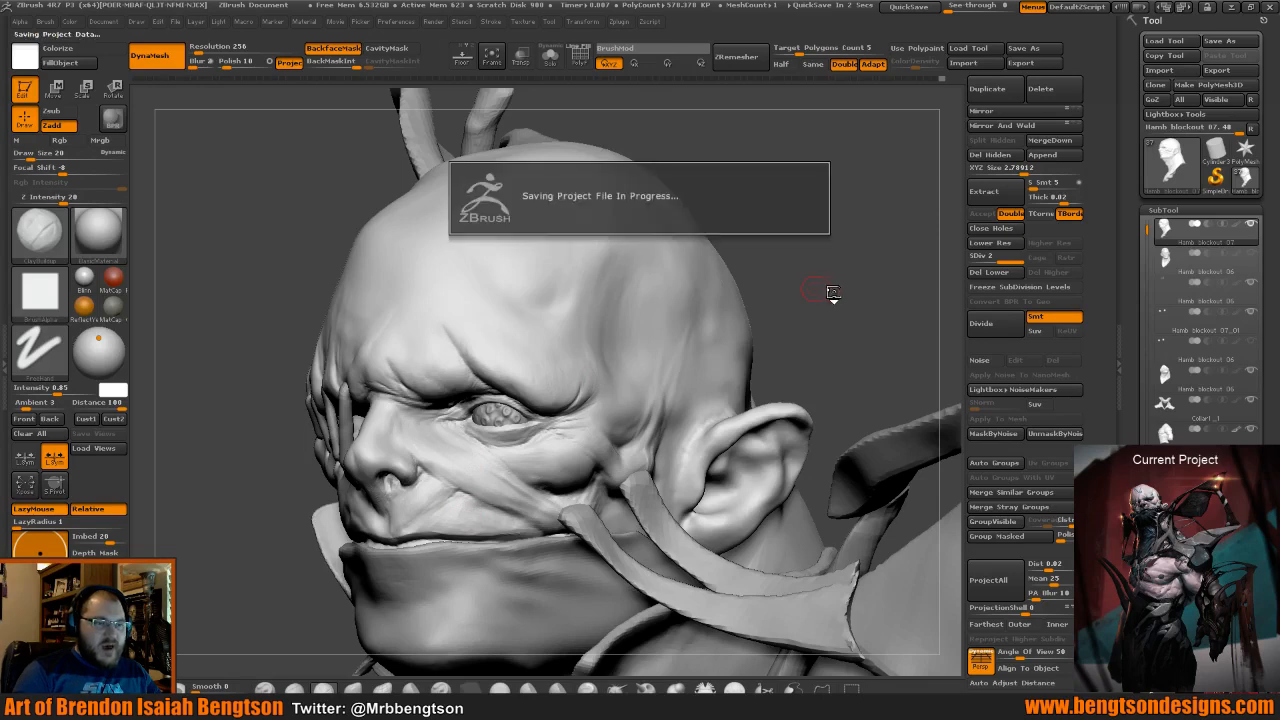
{"action": "left_click_drag", "start_coordinate": [793, 290], "coordinate": [823, 275]}
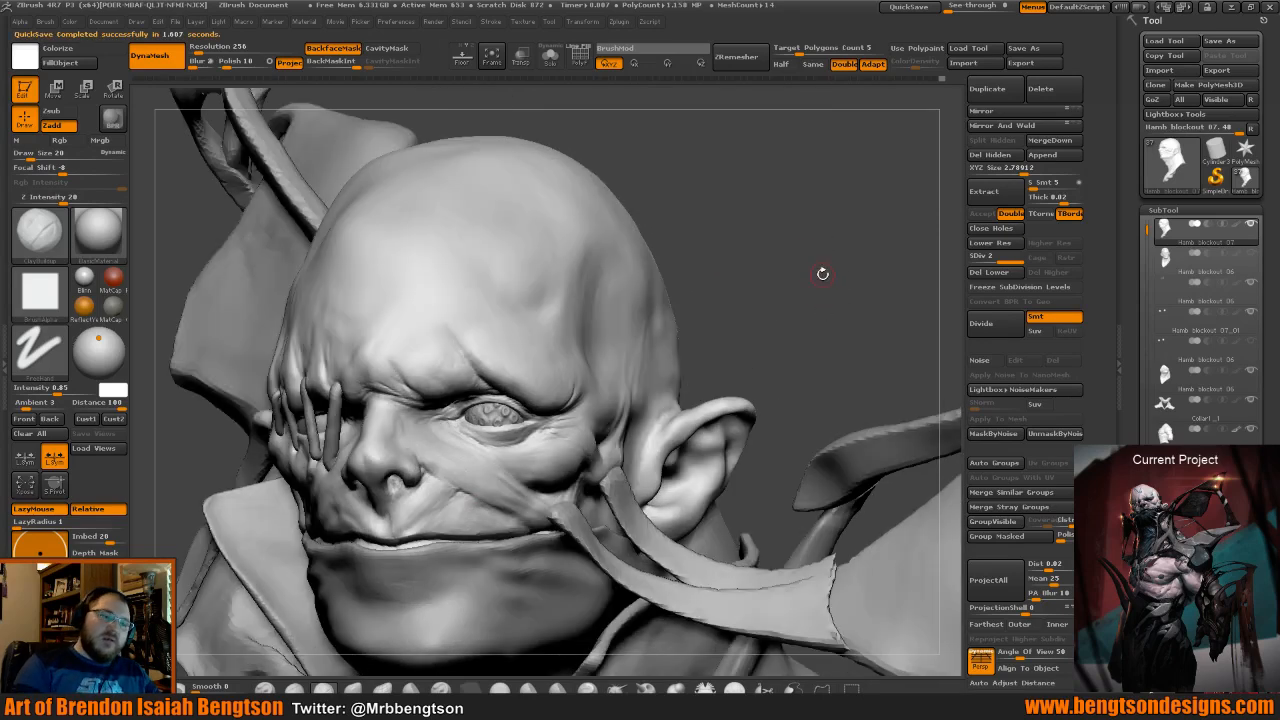
{"action": "left_click_drag", "start_coordinate": [775, 320], "coordinate": [680, 365]}
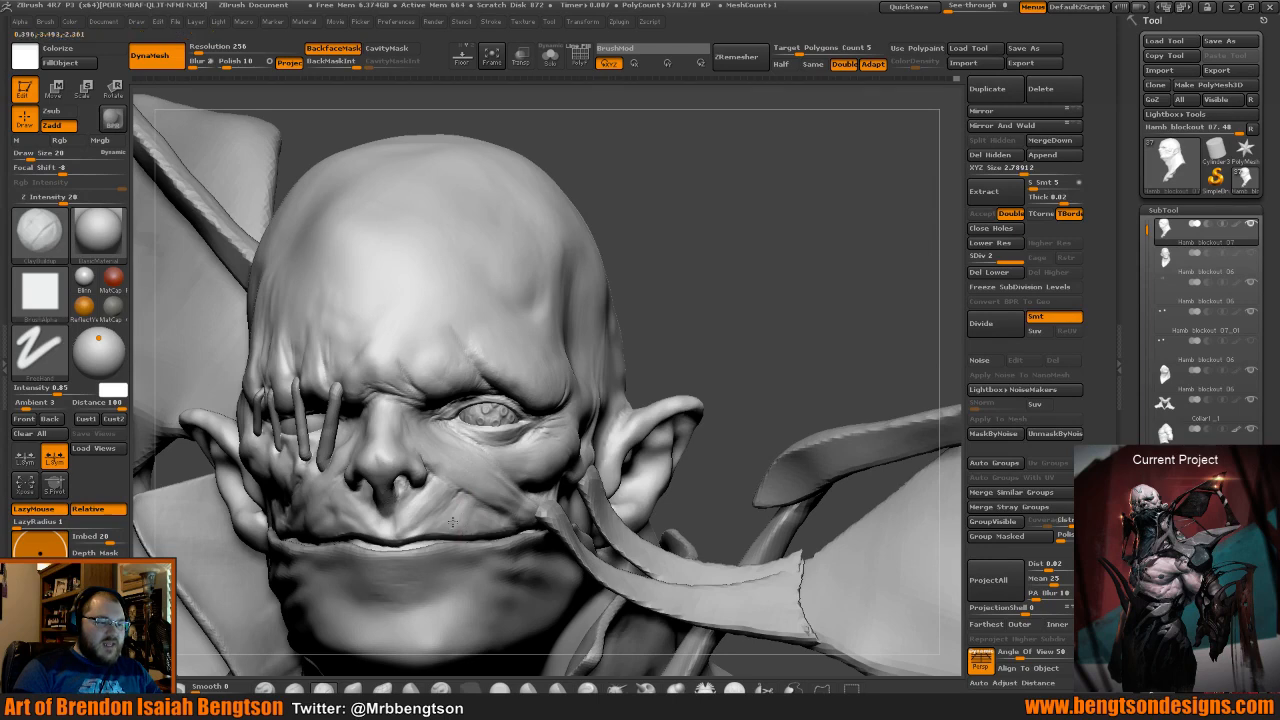
{"action": "key", "text": "shift"}
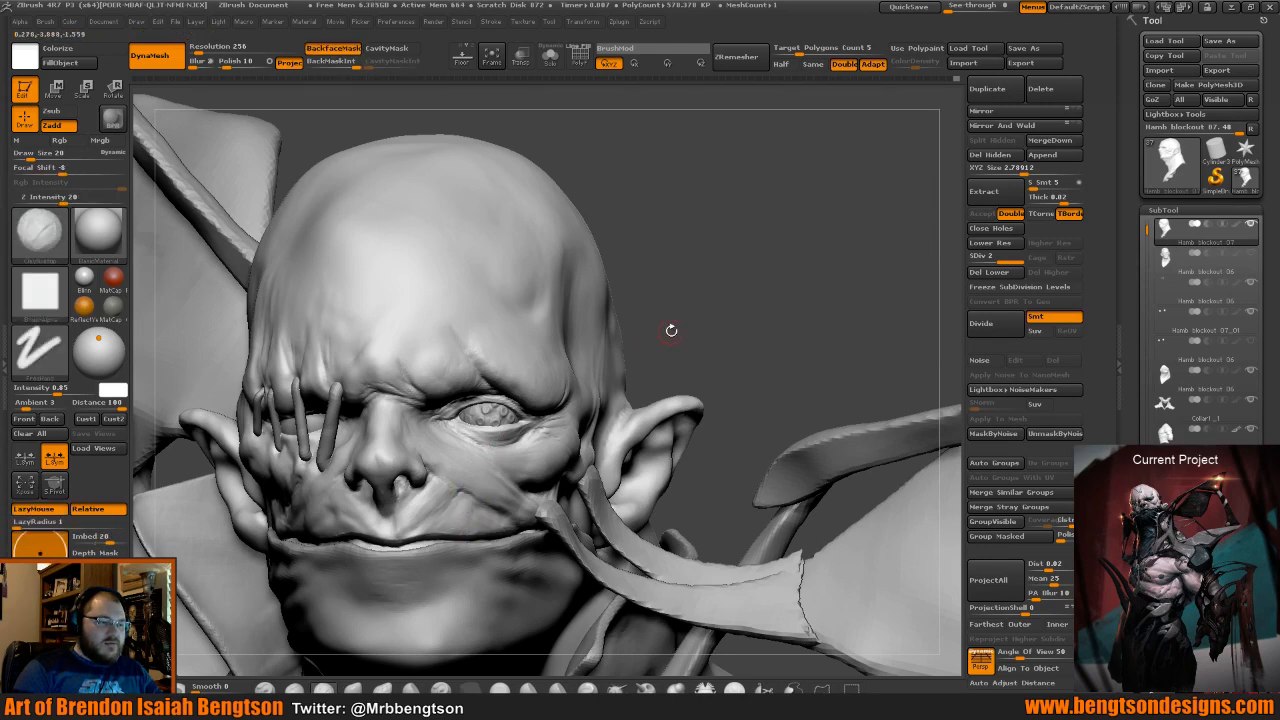
Recut the crease under the cheek fold, running toward the lower mask strap, with Dam Standard at draw size 20.
{"action": "left_click_drag", "start_coordinate": [671, 329], "coordinate": [660, 313]}
{"action": "key", "text": "b"}
{"action": "key", "text": "d"}
{"action": "key", "text": "s"}
{"action": "key", "text": "alt"}
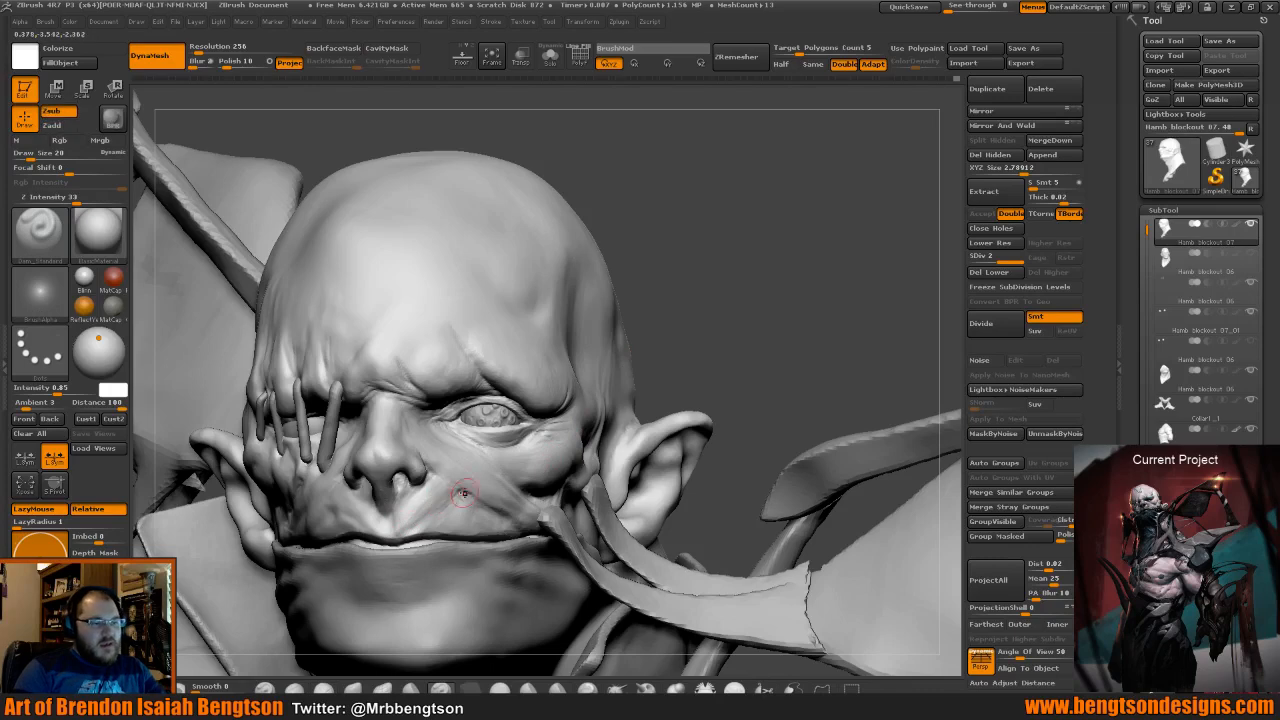
{"action": "left_click_drag", "start_coordinate": [661, 352], "coordinate": [476, 513]}
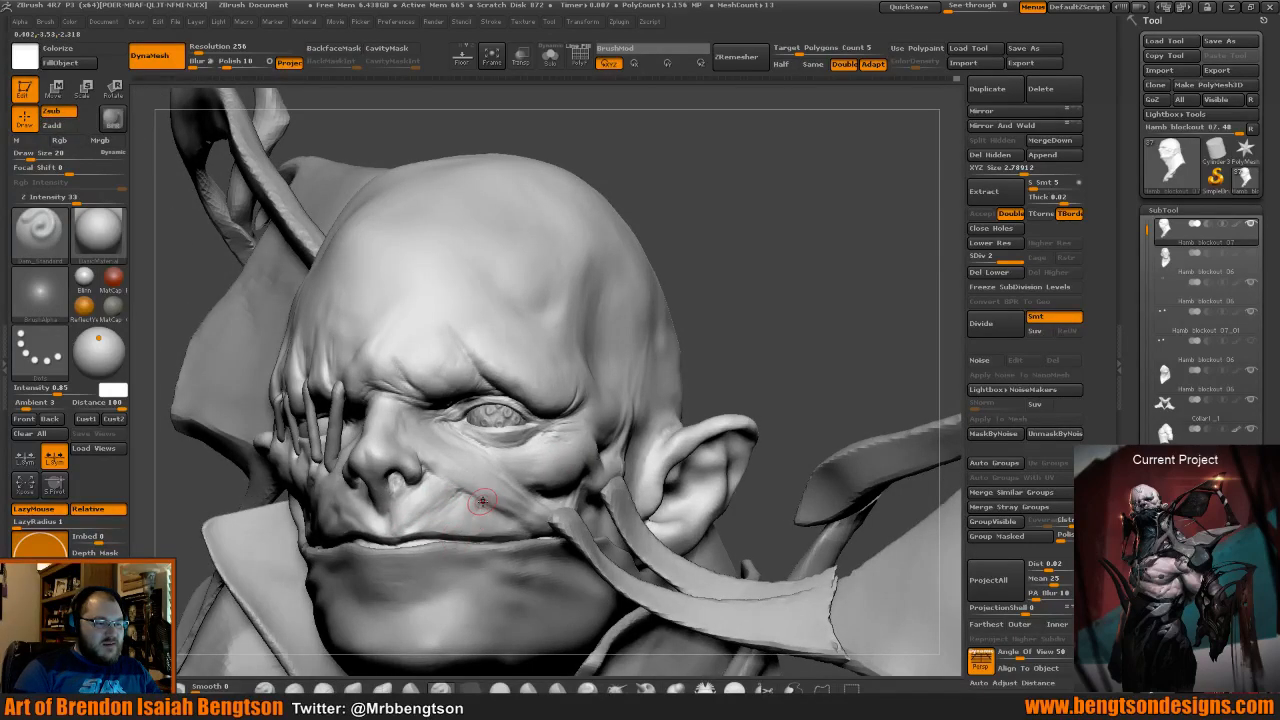
{"action": "mouse_move", "coordinate": [689, 326]}
{"action": "left_mouse_down"}
{"action": "mouse_move", "coordinate": [694, 317]}
{"action": "mouse_move", "coordinate": [640, 360]}
{"action": "left_mouse_up"}
{"action": "left_click_drag", "start_coordinate": [766, 298], "coordinate": [700, 330]}
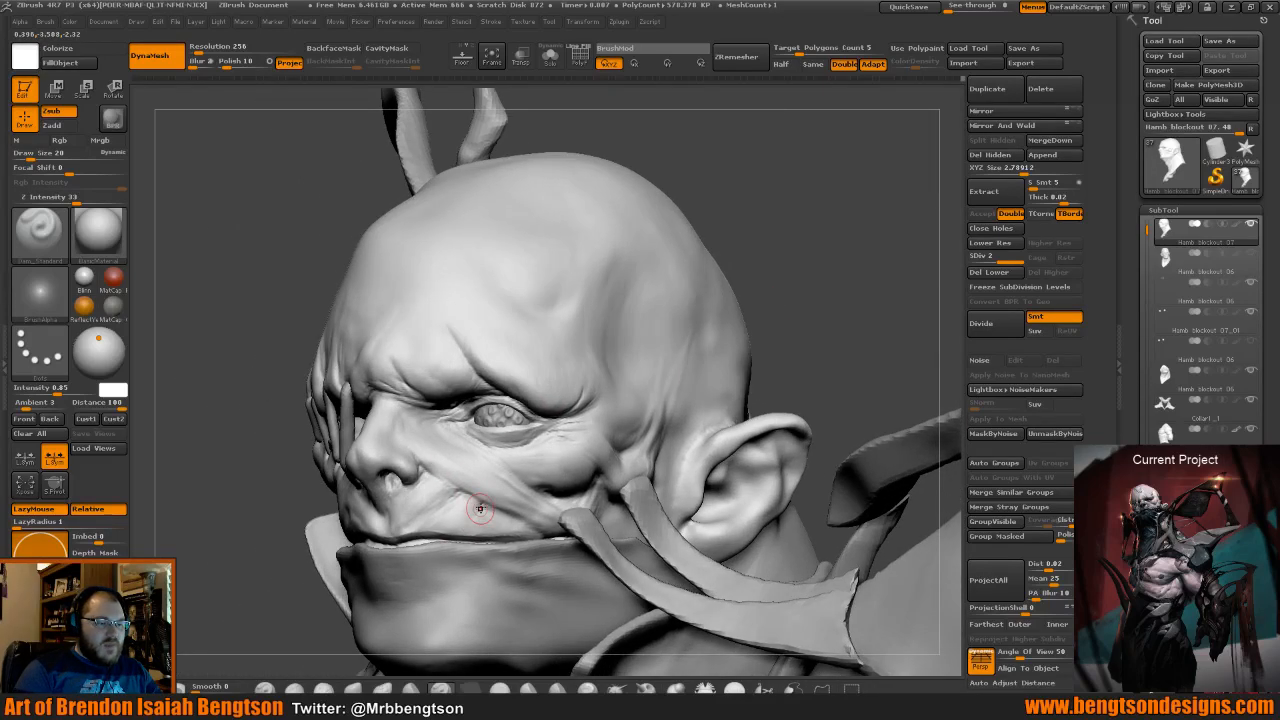
Carve wrinkles into the cheek beneath the stitched eye with Dam Standard at draw size 20.
{"action": "mouse_move", "coordinate": [250, 365]}
{"action": "left_mouse_down"}
{"action": "mouse_move", "coordinate": [285, 383]}
{"action": "mouse_move", "coordinate": [354, 380]}
{"action": "left_mouse_up"}
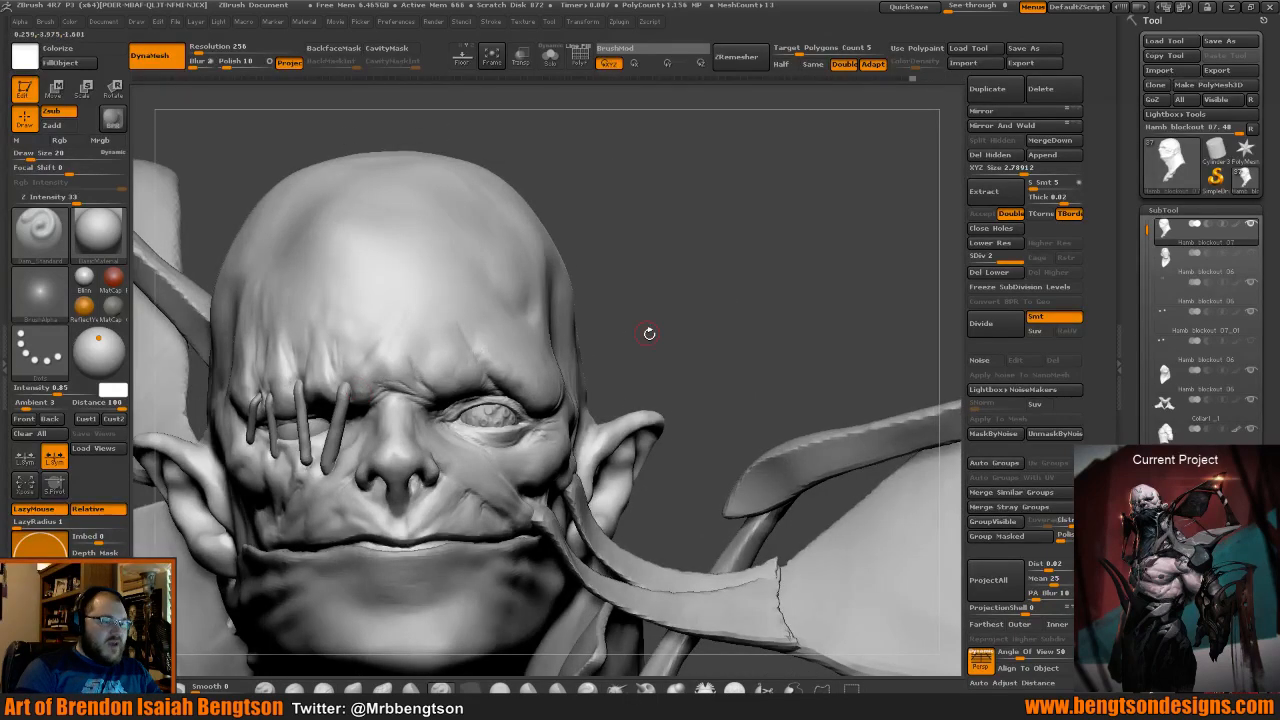
{"action": "left_click_drag", "start_coordinate": [649, 333], "coordinate": [486, 423]}
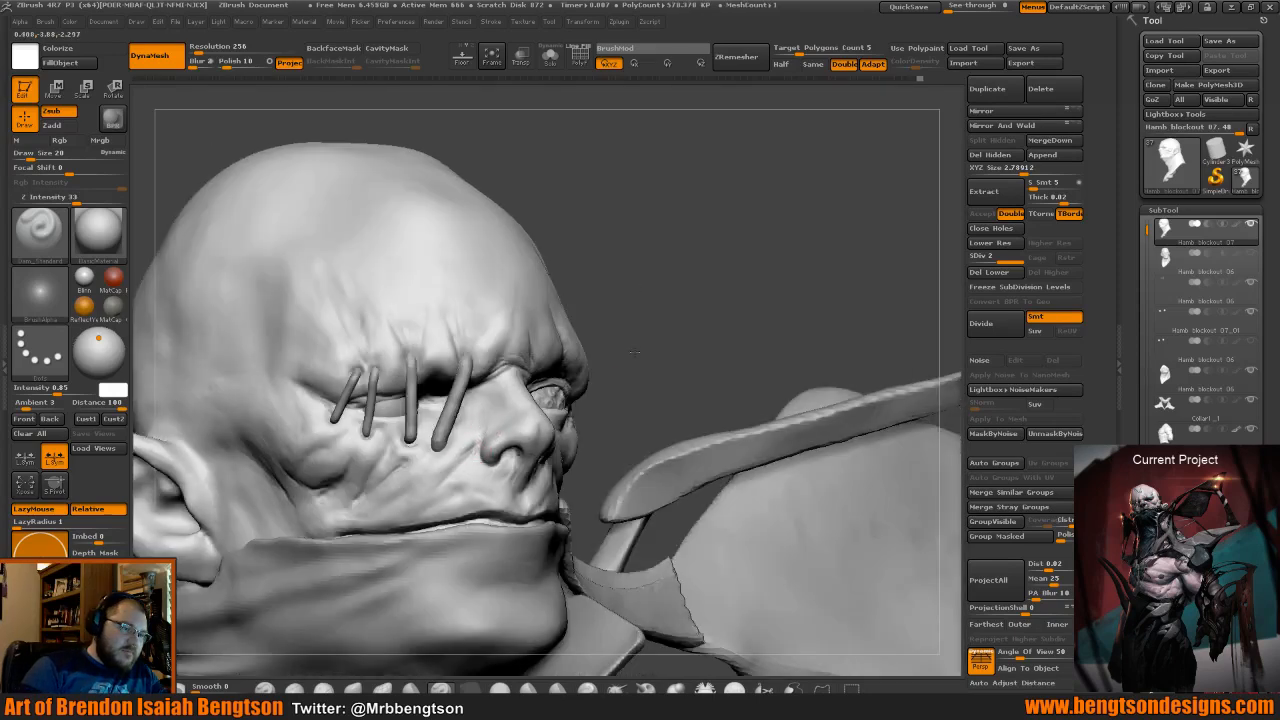
{"action": "left_click_drag", "start_coordinate": [606, 318], "coordinate": [664, 322]}
{"action": "left_click_drag", "start_coordinate": [567, 403], "coordinate": [437, 462]}
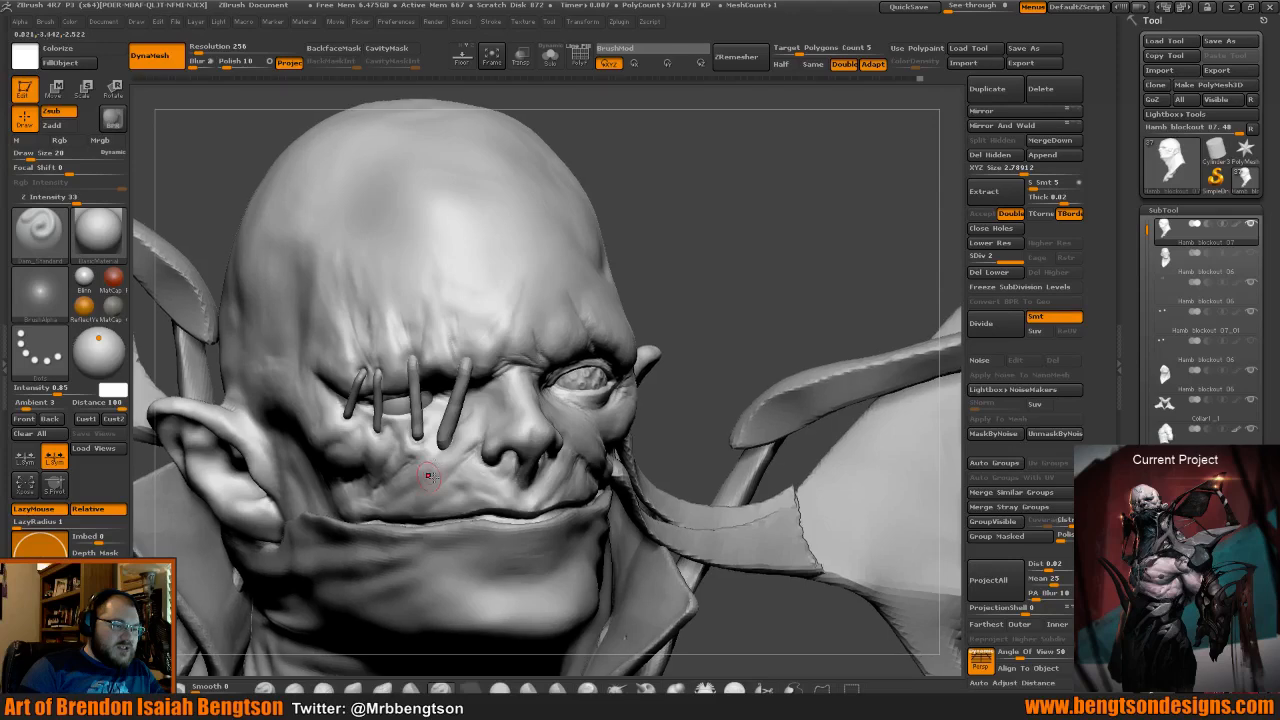
{"action": "left_click_drag", "start_coordinate": [684, 414], "coordinate": [618, 431]}
Build up the skin between the nose and upper lip on the stitched side with Clay Buildup at draw size 20 and smooth it.
{"action": "key", "text": "b"}
{"action": "key", "text": "c"}
{"action": "key", "text": "b"}
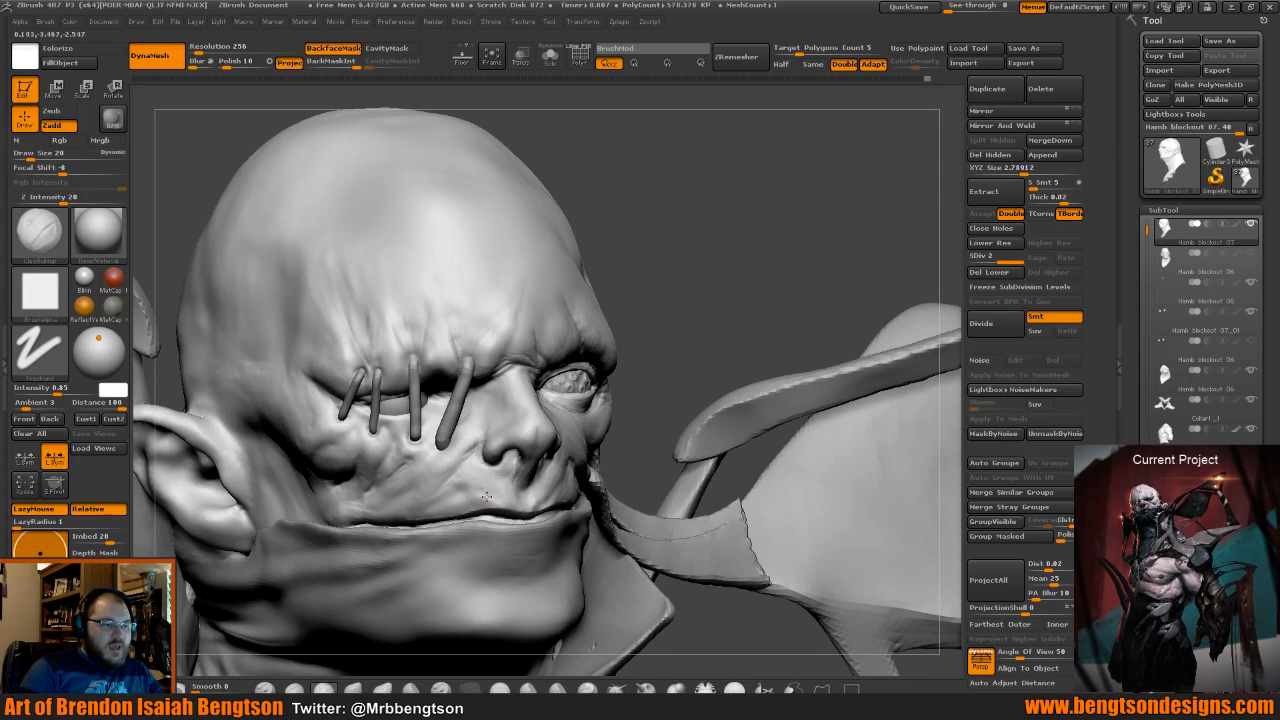
{"action": "key", "text": "shift"}
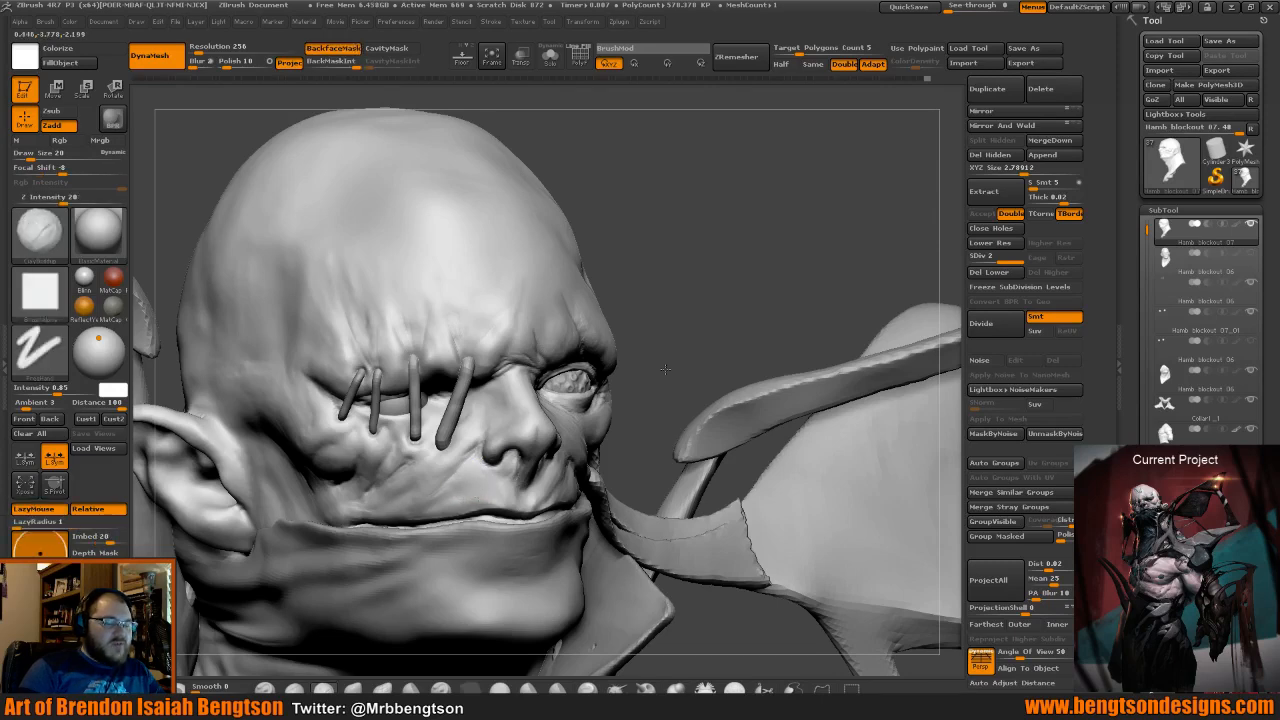
{"action": "right_click_drag", "start_coordinate": [590, 458], "coordinate": [518, 452]}
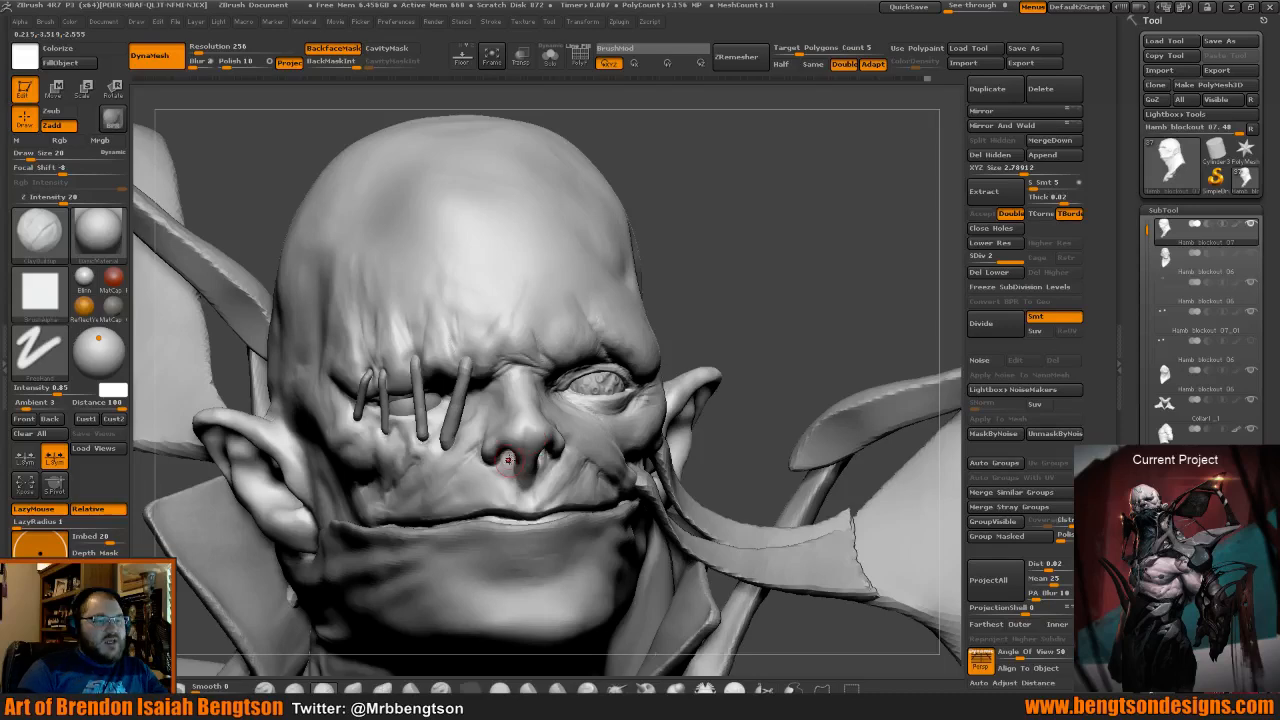
Define the crease around the nostril on the stitched side with Dam Standard at draw size 20.
{"action": "key", "text": "b"}
{"action": "key", "text": "d"}
{"action": "key", "text": "s"}
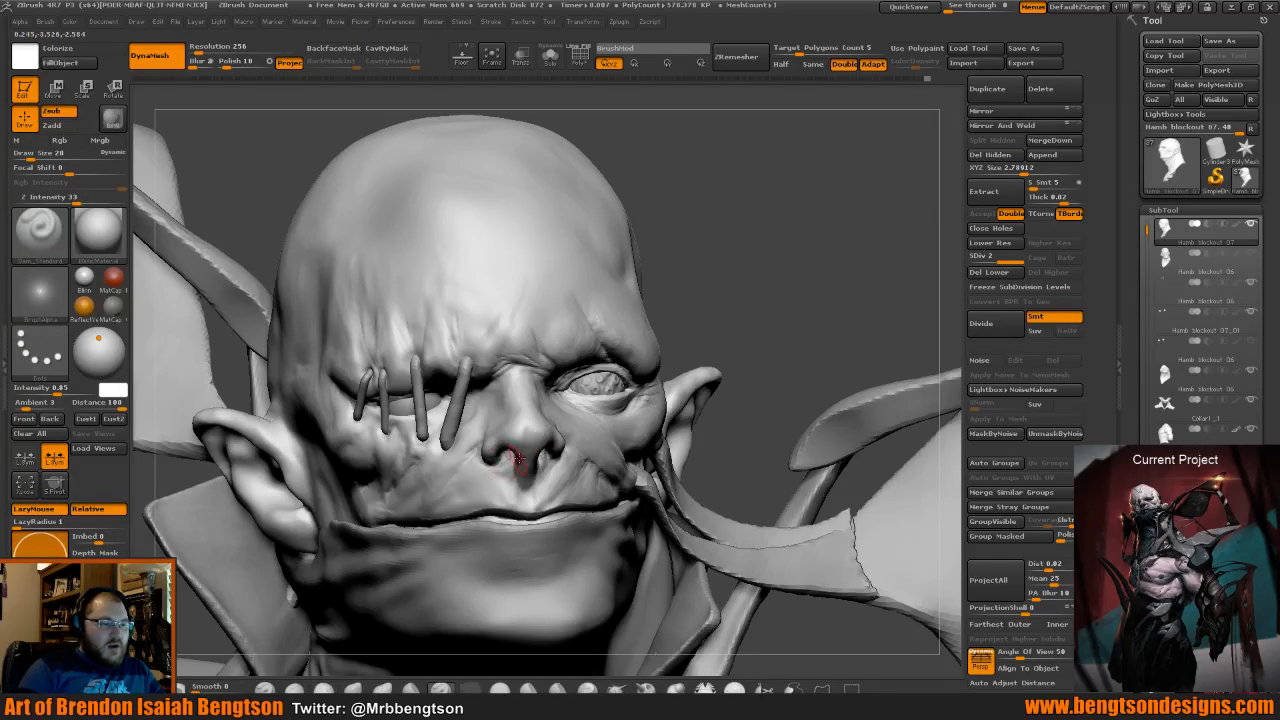
{"action": "mouse_move", "coordinate": [699, 321]}
{"action": "right_mouse_down"}
{"action": "mouse_move", "coordinate": [709, 326]}
{"action": "mouse_move", "coordinate": [689, 341]}
{"action": "right_mouse_up"}
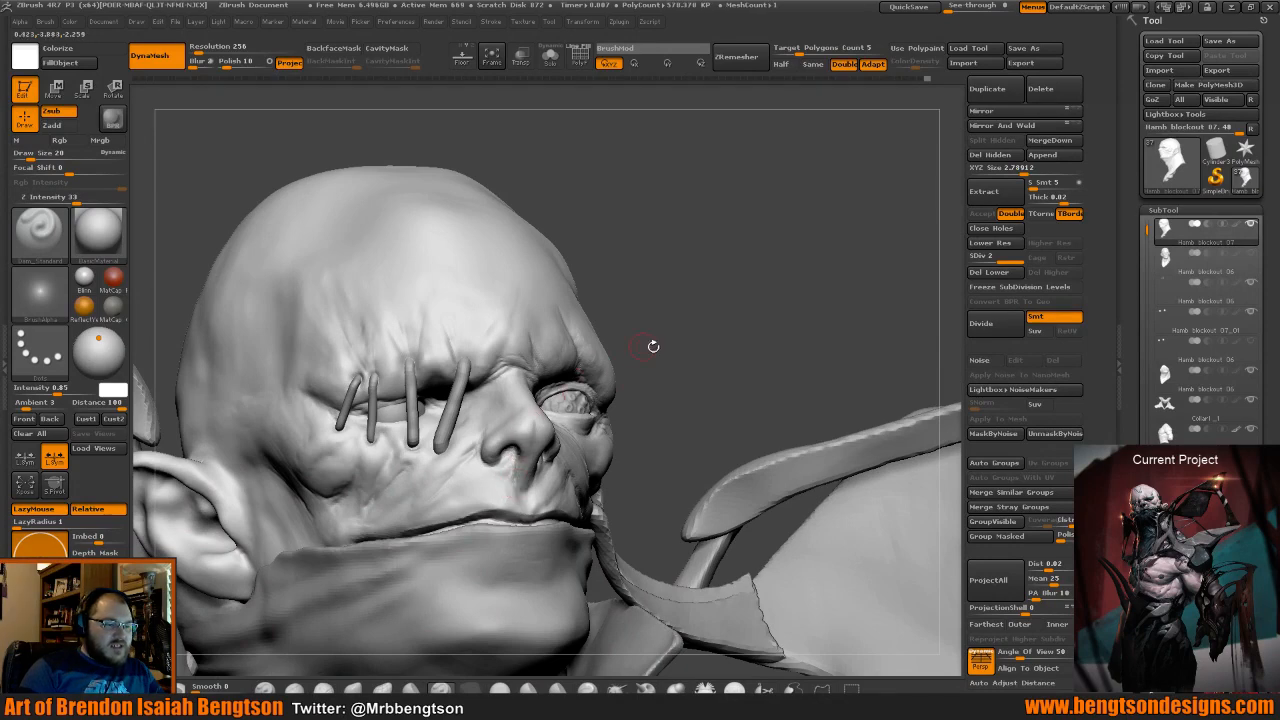
{"action": "mouse_move", "coordinate": [654, 346]}
{"action": "right_mouse_down"}
{"action": "mouse_move", "coordinate": [665, 382]}
{"action": "mouse_move", "coordinate": [598, 390]}
{"action": "right_mouse_up"}
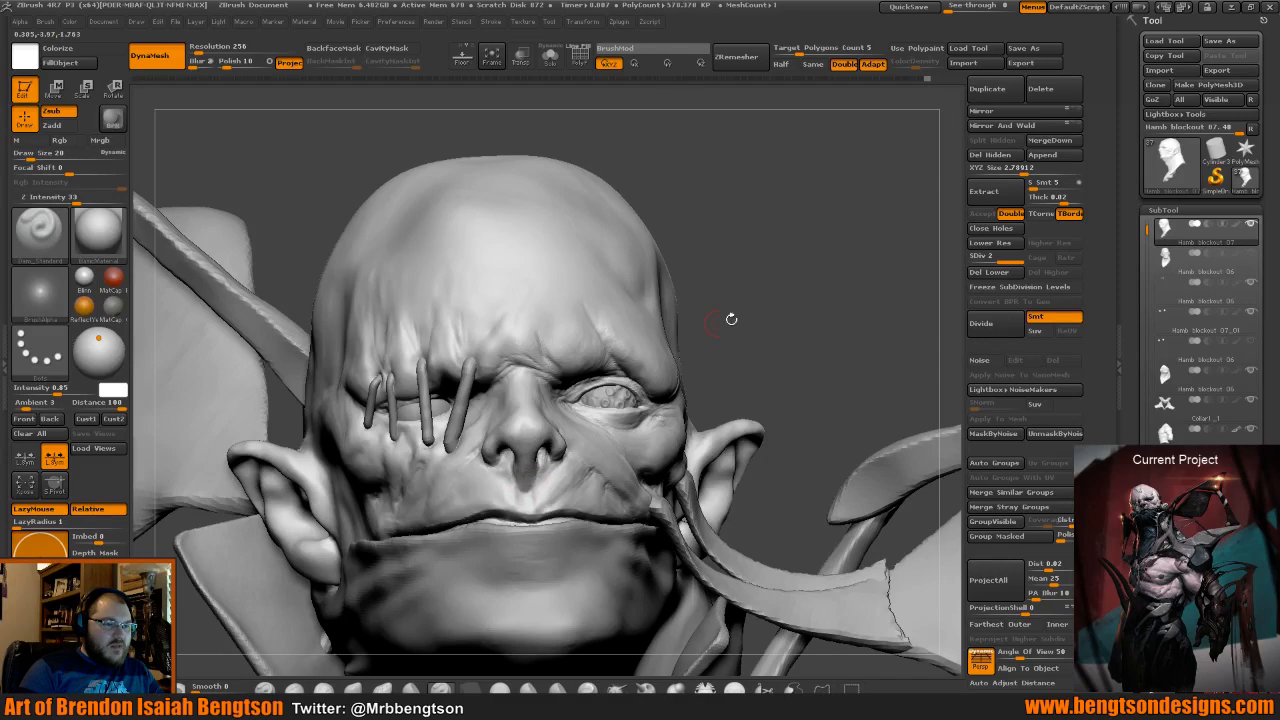
{"action": "right_click_drag", "start_coordinate": [731, 316], "coordinate": [738, 331]}
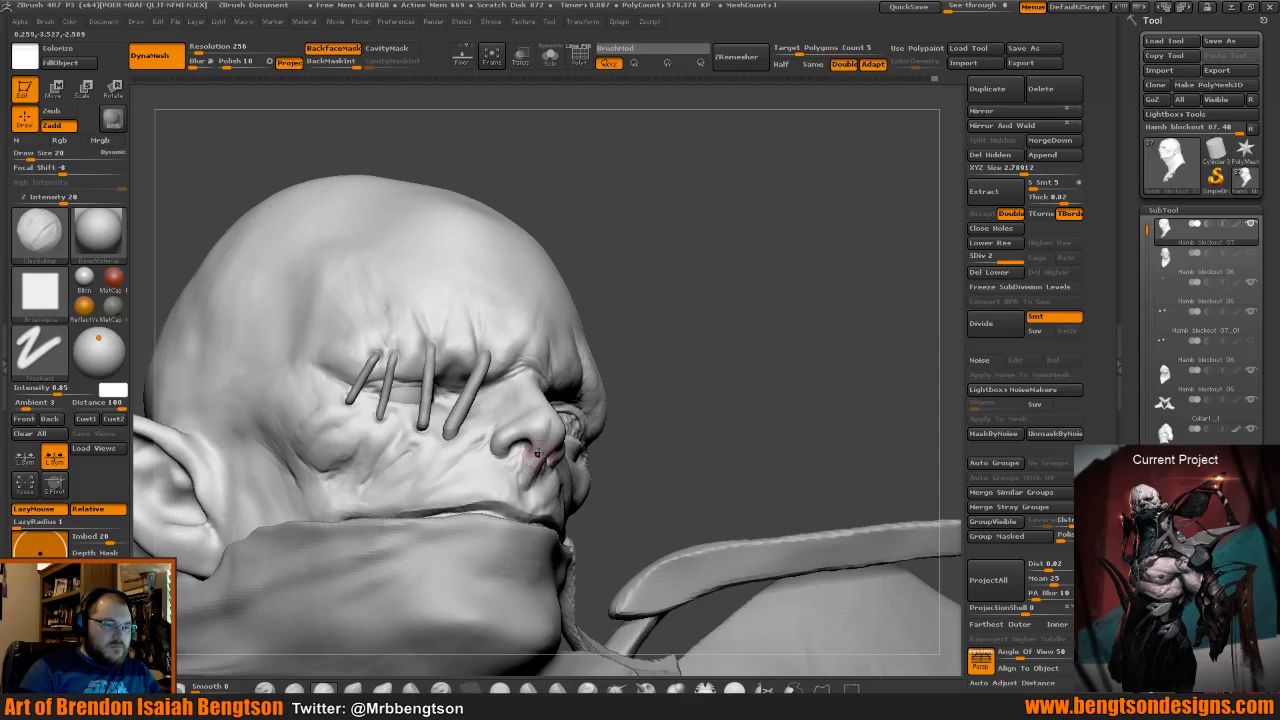
Add volume below the stitched-side nostril with Clay Buildup at draw size 20 and smooth the area above the lip.
{"action": "mouse_move", "coordinate": [684, 338]}
{"action": "left_mouse_down"}
{"action": "mouse_move", "coordinate": [697, 355]}
{"action": "mouse_move", "coordinate": [686, 337]}
{"action": "mouse_move", "coordinate": [687, 357]}
{"action": "mouse_move", "coordinate": [620, 335]}
{"action": "left_mouse_up"}
{"action": "left_click_drag", "start_coordinate": [540, 492], "coordinate": [543, 458], "text": "shift"}
{"action": "mouse_move", "coordinate": [846, 338]}
{"action": "left_mouse_down"}
{"action": "mouse_move", "coordinate": [768, 346]}
{"action": "mouse_move", "coordinate": [756, 424]}
{"action": "left_mouse_up"}
Define the groove between nose and upper lip with Dam Standard at draw size 20 and smooth its edge.
{"action": "key", "text": "b"}
{"action": "key", "text": "d"}
{"action": "key", "text": "s"}
{"action": "left_click_drag", "start_coordinate": [528, 488], "coordinate": [528, 503]}
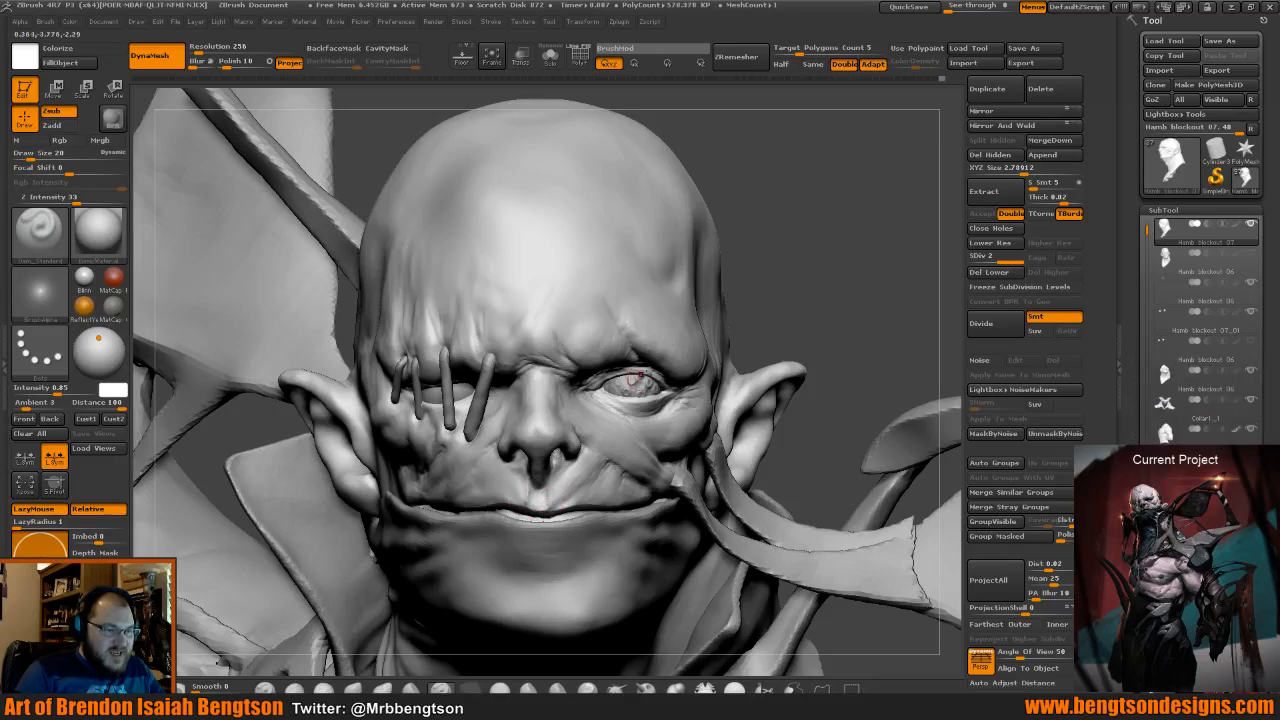
{"action": "left_click_drag", "start_coordinate": [827, 288], "coordinate": [825, 245]}
{"action": "left_click_drag", "start_coordinate": [523, 505], "coordinate": [524, 487], "text": "shift"}
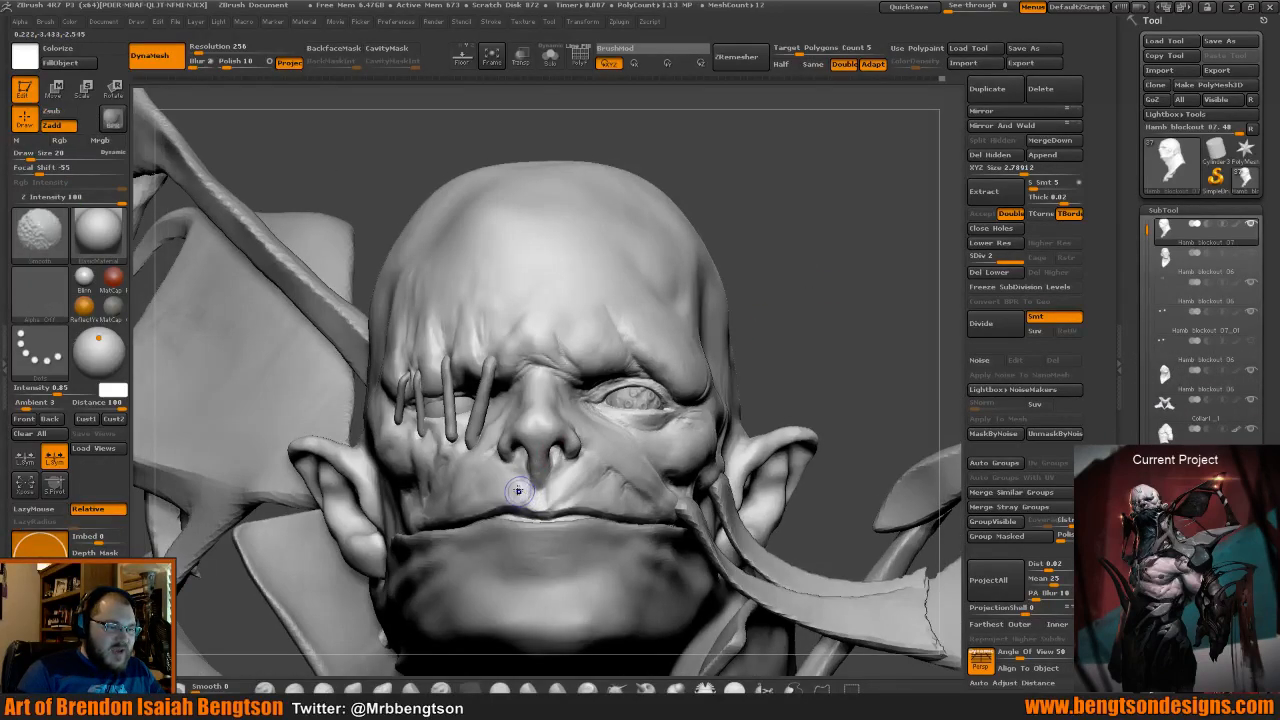
Refine the upper lip and cheek wrinkles below the stitches with Dam Standard at draw size 20.
{"action": "left_click_drag", "start_coordinate": [808, 327], "coordinate": [818, 322]}
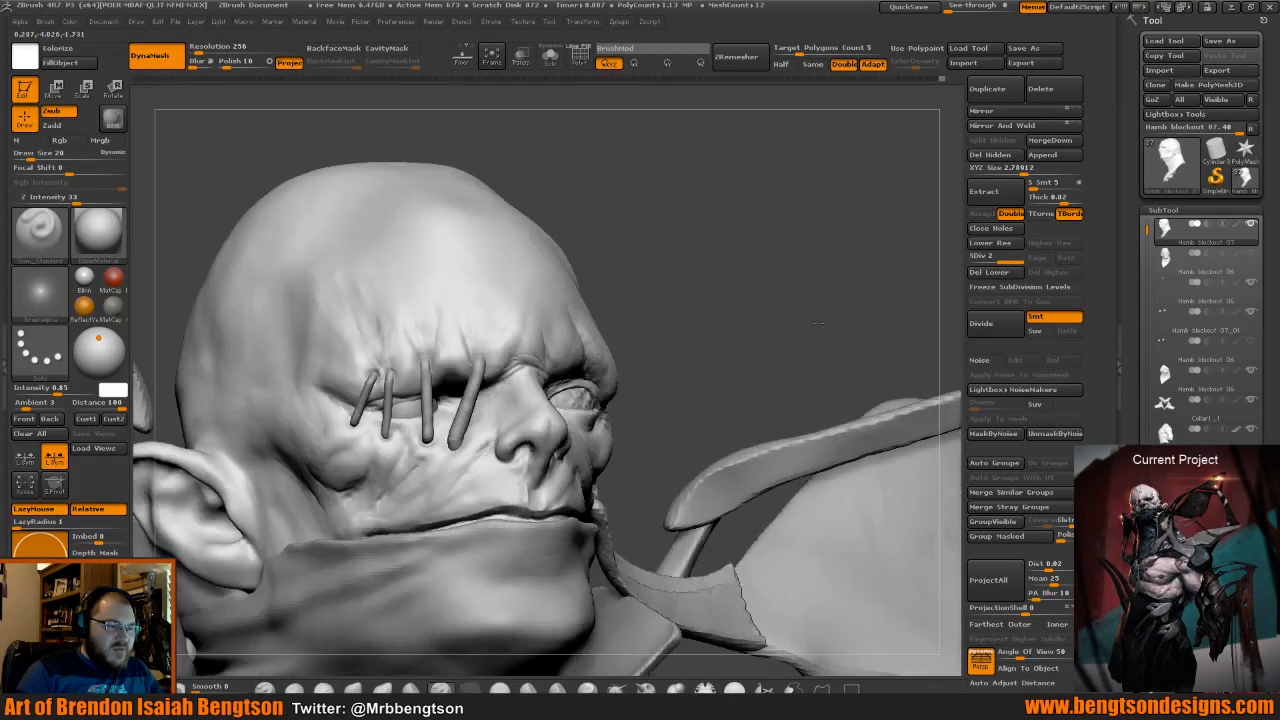
{"action": "mouse_move", "coordinate": [680, 380]}
{"action": "left_mouse_down"}
{"action": "mouse_move", "coordinate": [534, 483]}
{"action": "mouse_move", "coordinate": [533, 501]}
{"action": "left_mouse_up"}
{"action": "left_click_drag", "start_coordinate": [726, 365], "coordinate": [626, 348]}
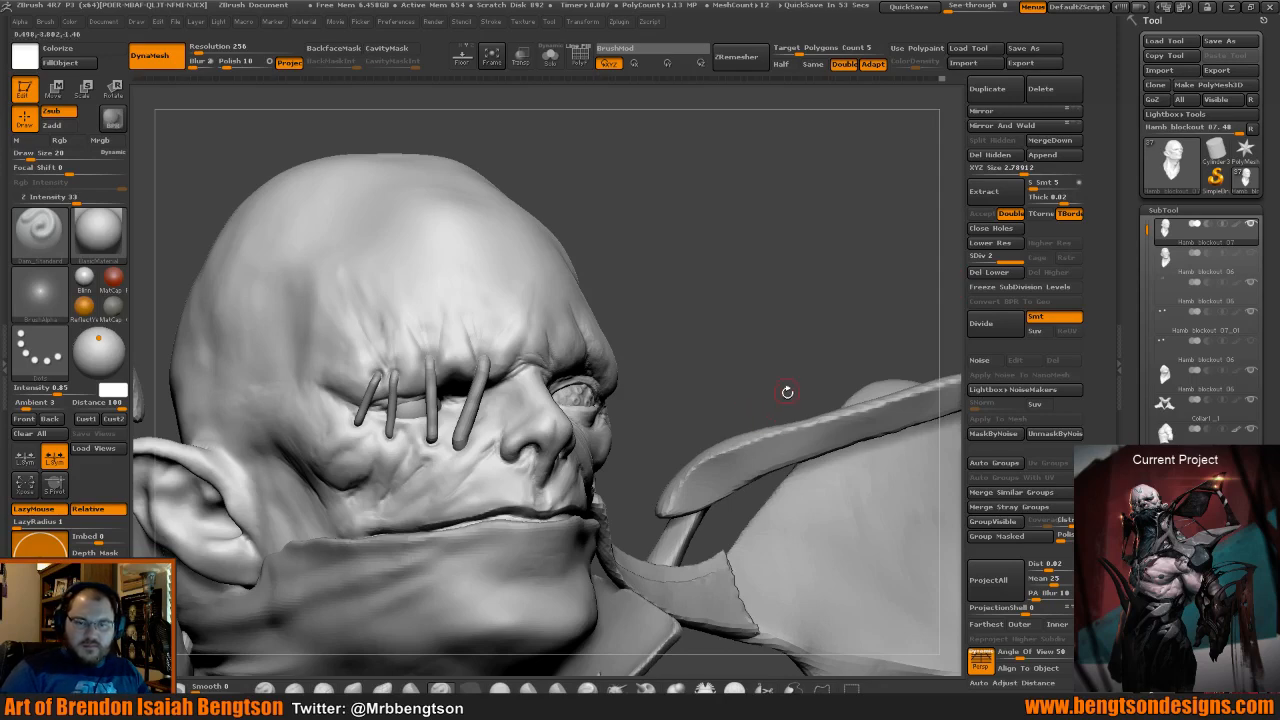
{"action": "left_click_drag", "start_coordinate": [733, 357], "coordinate": [491, 463]}
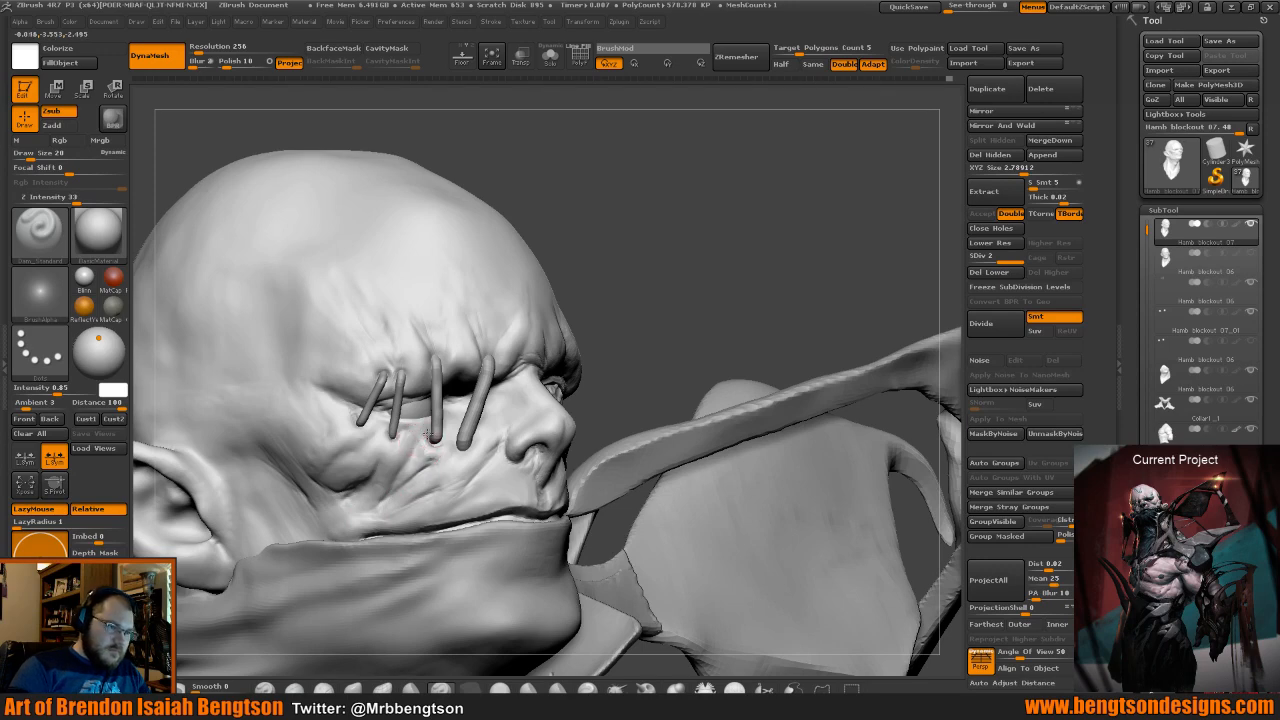
Inspect the head's stitched side in isolation and bring the other subtools back into view.
{"action": "mouse_move", "coordinate": [629, 340]}
{"action": "left_mouse_down"}
{"action": "mouse_move", "coordinate": [760, 350]}
{"action": "mouse_move", "coordinate": [645, 330]}
{"action": "mouse_move", "coordinate": [703, 333]}
{"action": "mouse_move", "coordinate": [676, 268]}
{"action": "left_mouse_up"}
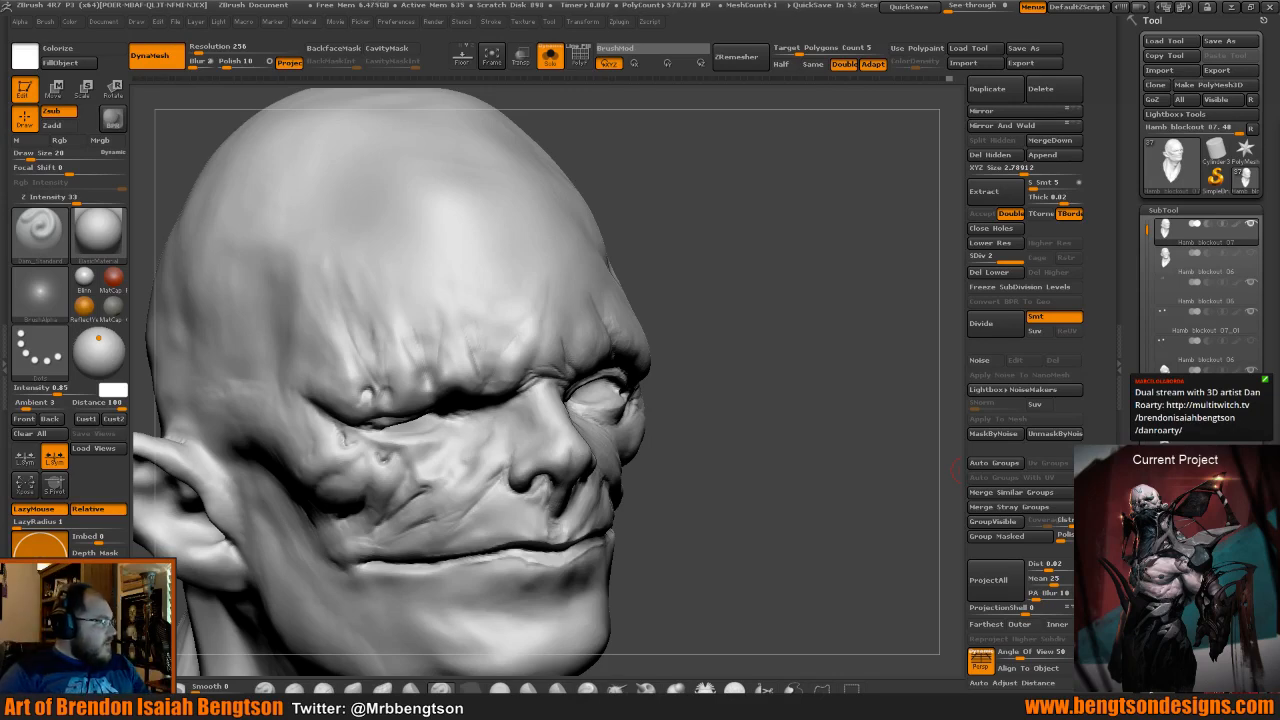
{"action": "left_click_drag", "start_coordinate": [718, 502], "coordinate": [711, 486]}
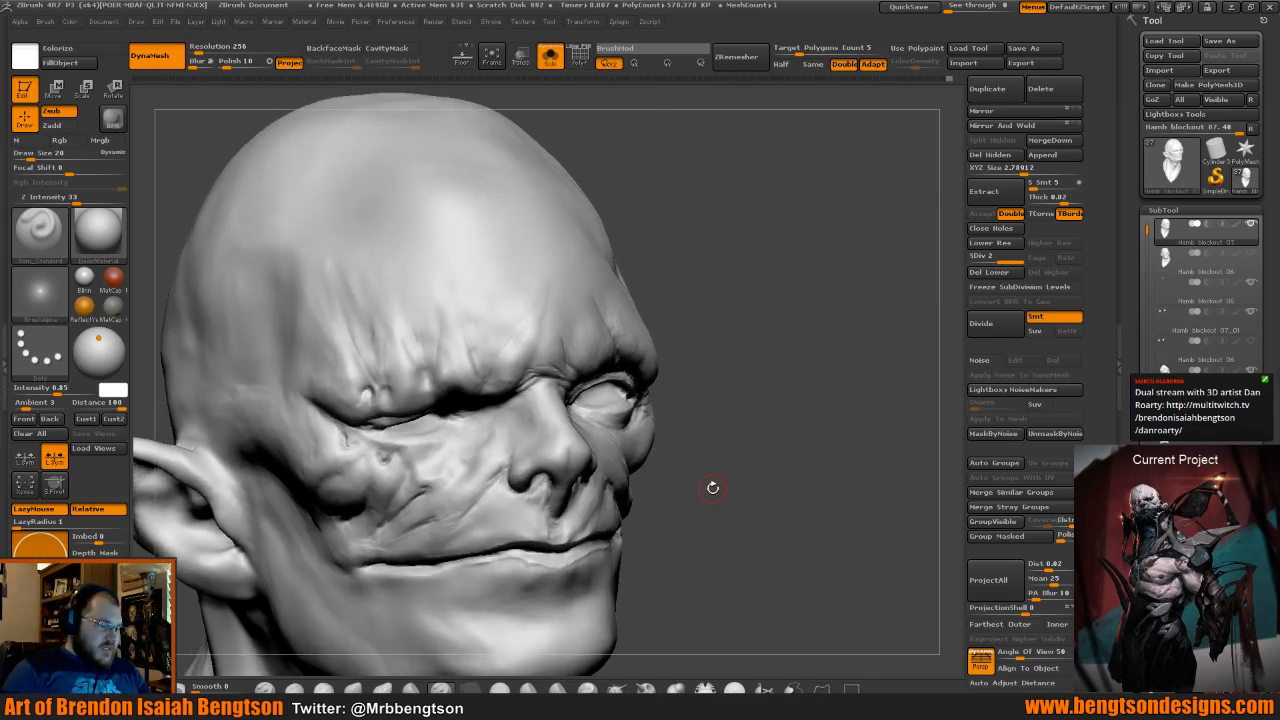
{"action": "key", "text": "alt+s"}
{"action": "left_click_drag", "start_coordinate": [708, 423], "coordinate": [709, 416]}
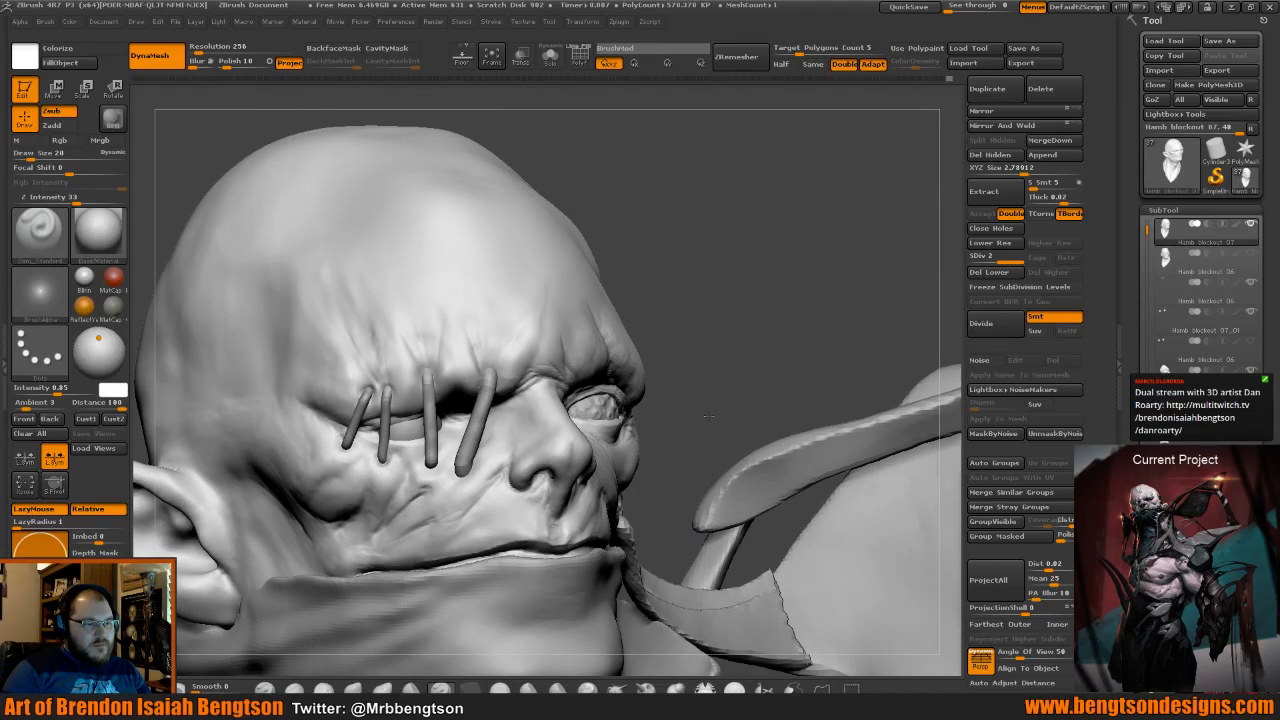
Adjust the cheek fold beside the nostril on the open-eye side with Move Topological at draw size 42.
{"action": "mouse_move", "coordinate": [708, 416]}
{"action": "left_mouse_down"}
{"action": "mouse_move", "coordinate": [353, 345]}
{"action": "mouse_move", "coordinate": [359, 391]}
{"action": "mouse_move", "coordinate": [448, 402]}
{"action": "mouse_move", "coordinate": [492, 427]}
{"action": "left_mouse_up"}
{"action": "key", "text": "b"}
{"action": "key", "text": "m"}
{"action": "key", "text": "t"}
{"action": "key", "text": "space"}
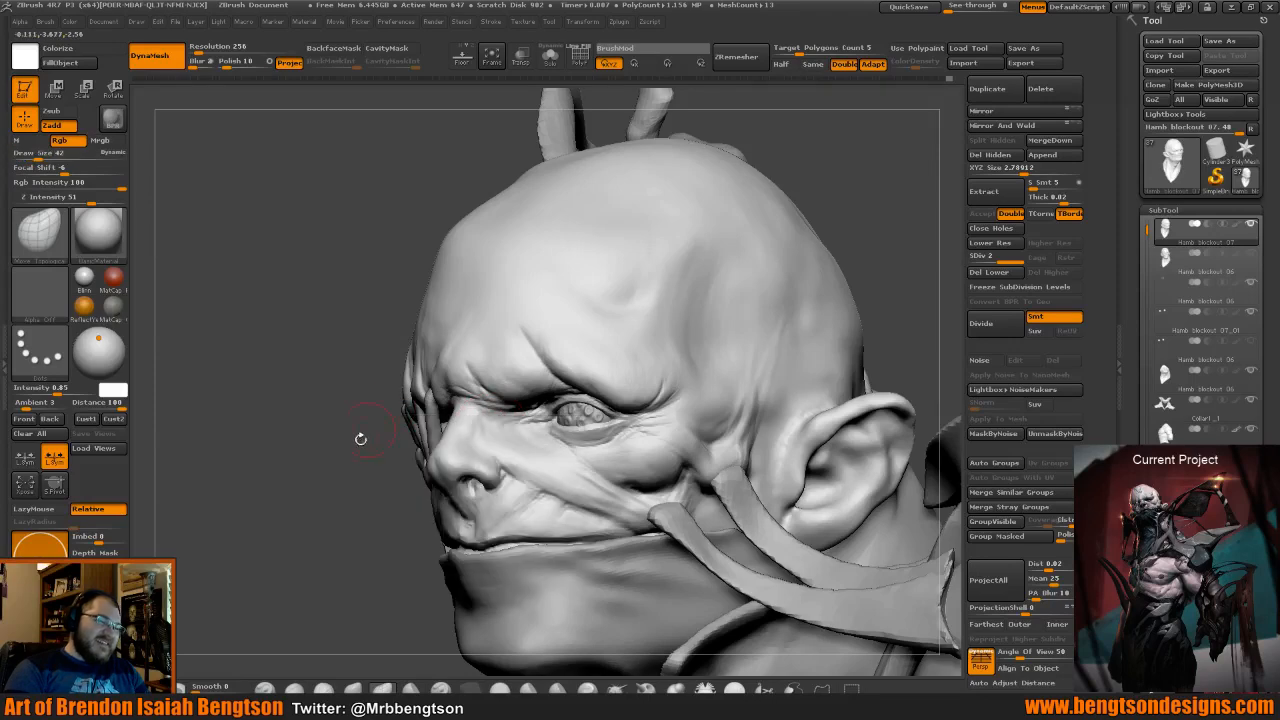
{"action": "left_click_drag", "start_coordinate": [360, 438], "coordinate": [390, 398]}
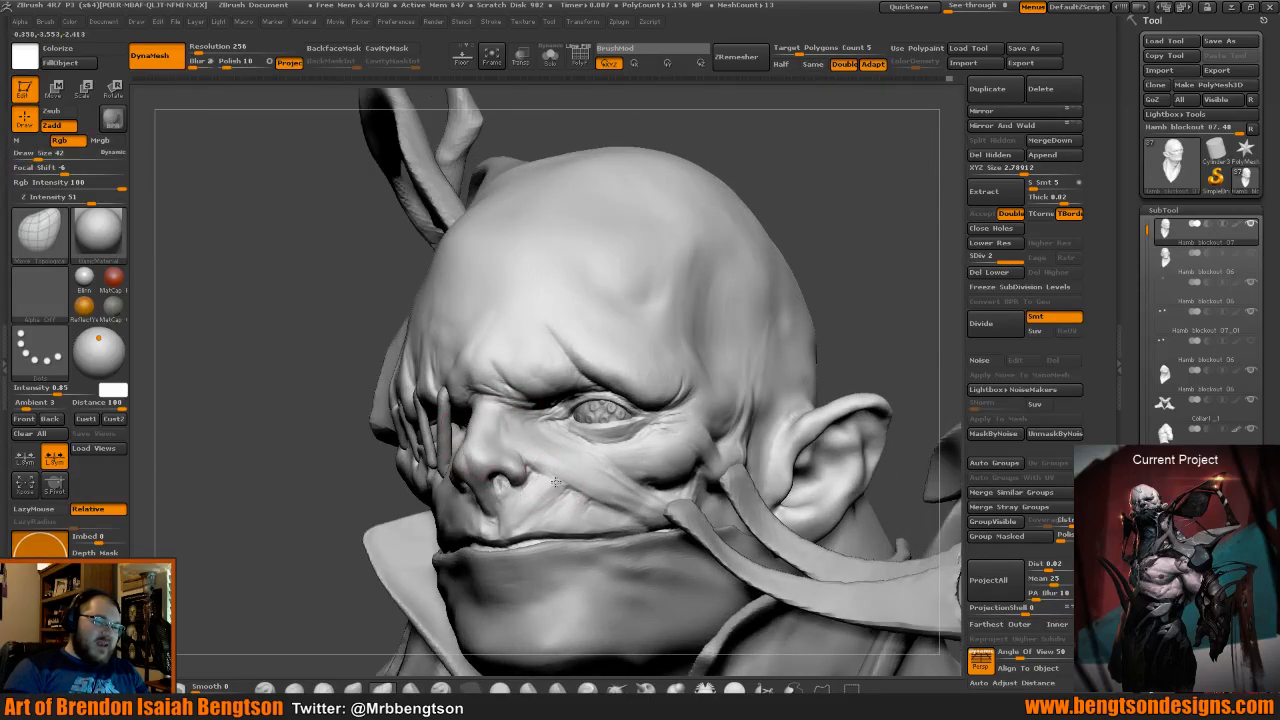
{"action": "left_click_drag", "start_coordinate": [557, 477], "coordinate": [559, 477]}
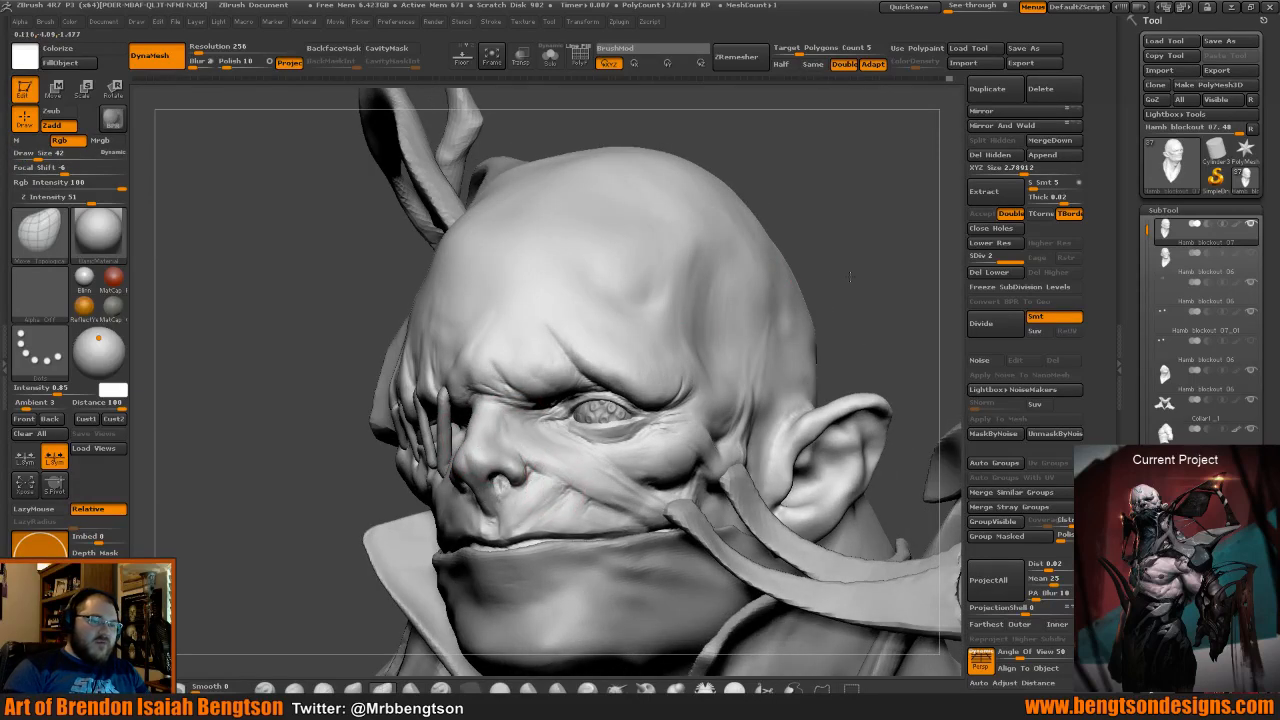
{"action": "mouse_move", "coordinate": [850, 277]}
{"action": "left_mouse_down"}
{"action": "mouse_move", "coordinate": [831, 271]}
{"action": "mouse_move", "coordinate": [850, 308]}
{"action": "left_mouse_up"}
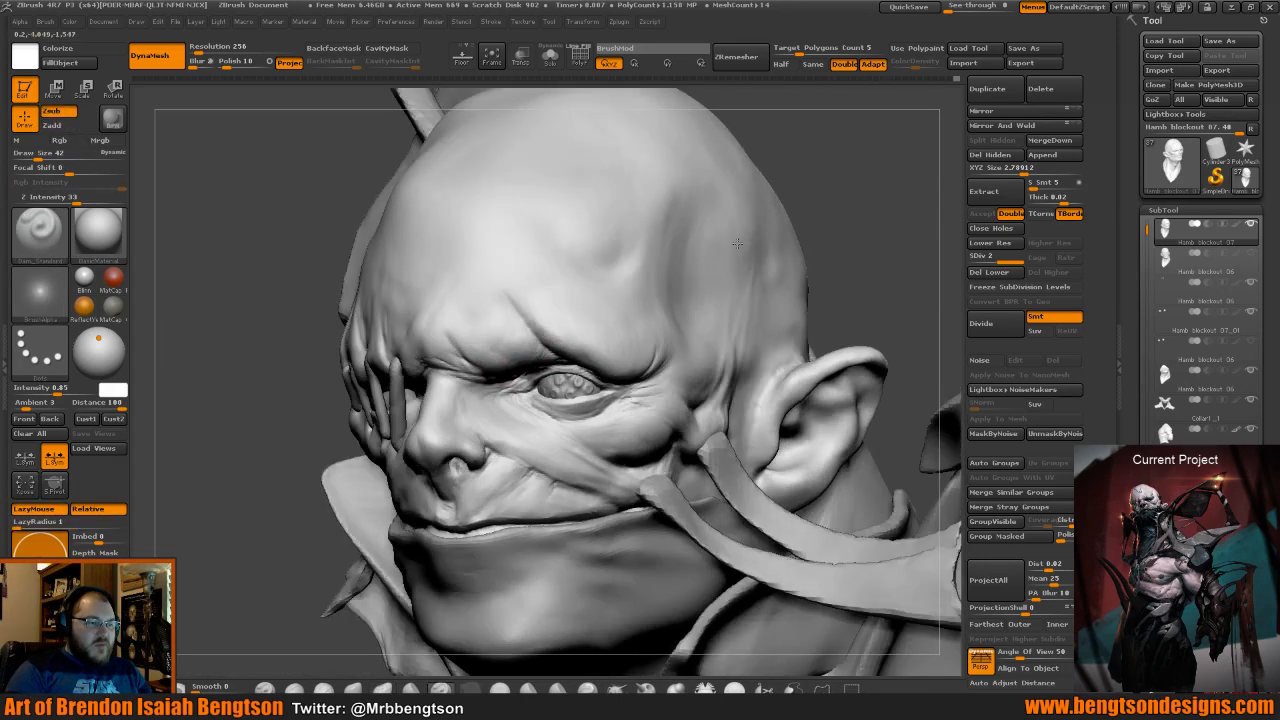
Carve creases in front of the ear on the open-eye side with Dam Standard at draw size 20 and smooth them.
{"action": "left_click_drag", "start_coordinate": [737, 243], "coordinate": [744, 241]}
{"action": "key", "text": "space"}
{"action": "left_click_drag", "start_coordinate": [583, 384], "coordinate": [577, 384]}
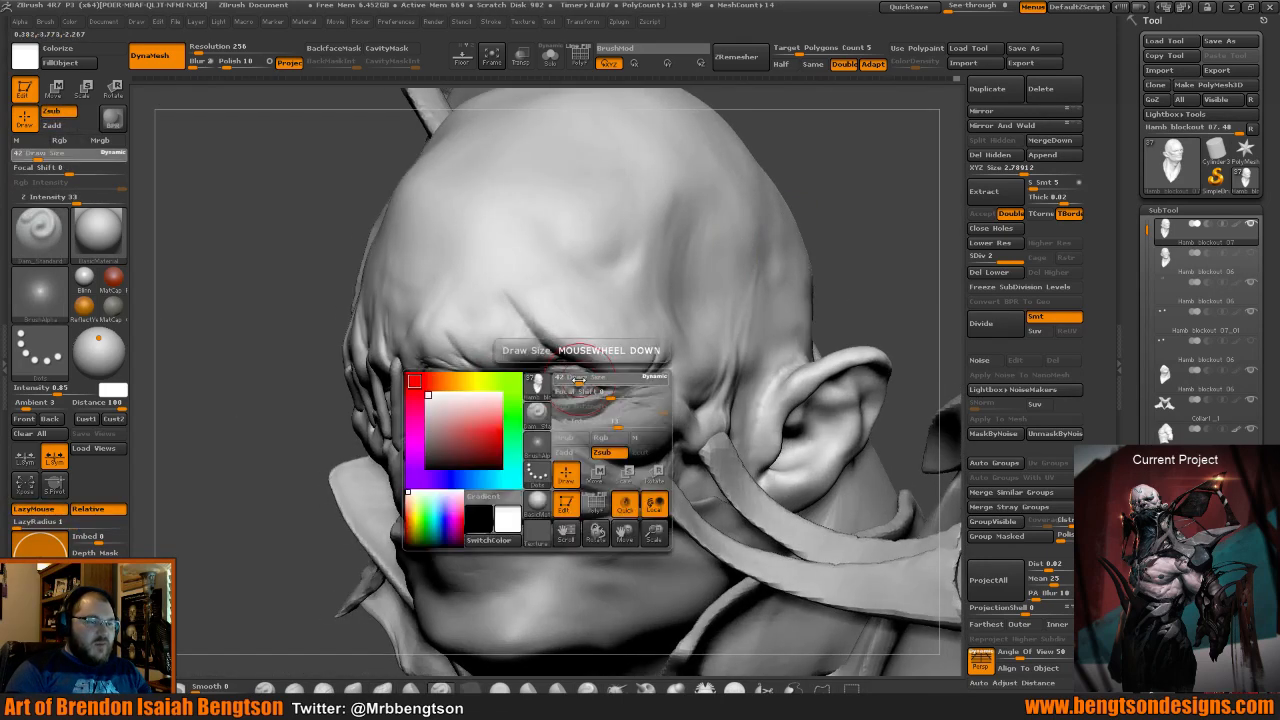
{"action": "left_click_drag", "start_coordinate": [850, 308], "coordinate": [833, 335]}
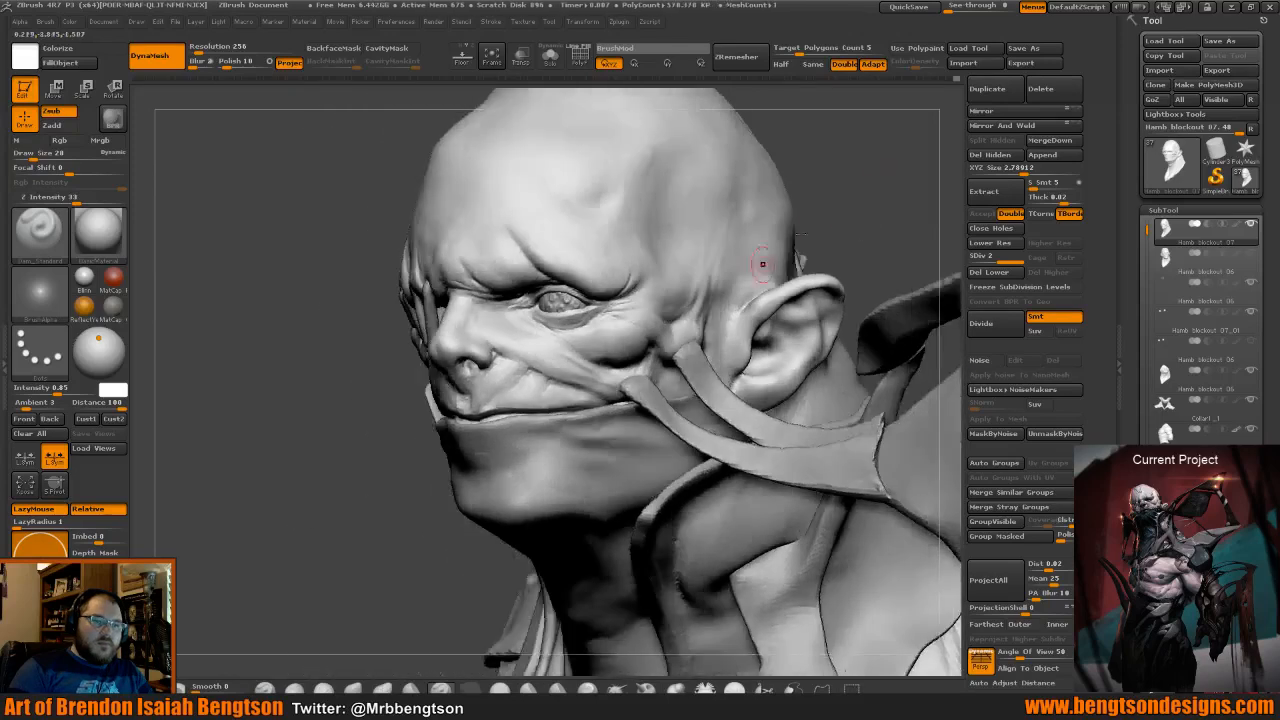
{"action": "left_click_drag", "start_coordinate": [766, 263], "coordinate": [861, 213]}
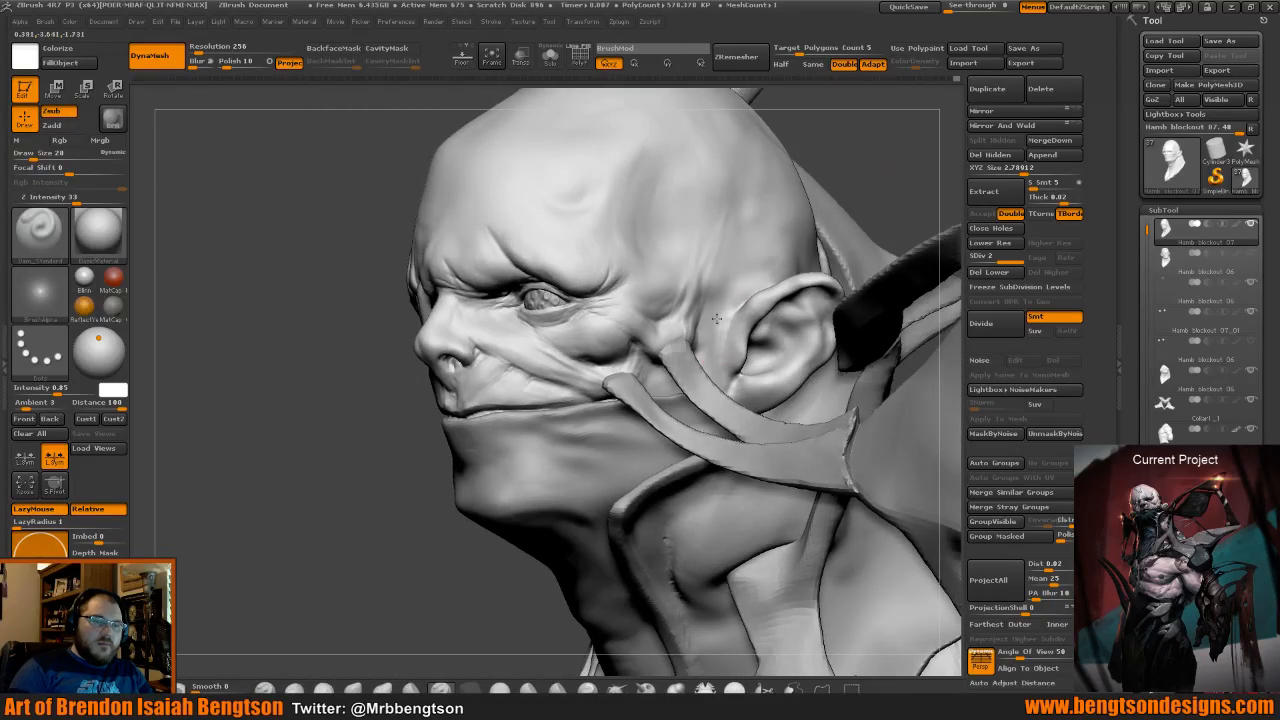
{"action": "left_click_drag", "start_coordinate": [740, 299], "coordinate": [709, 371]}
{"action": "left_click_drag", "start_coordinate": [738, 302], "coordinate": [718, 373]}
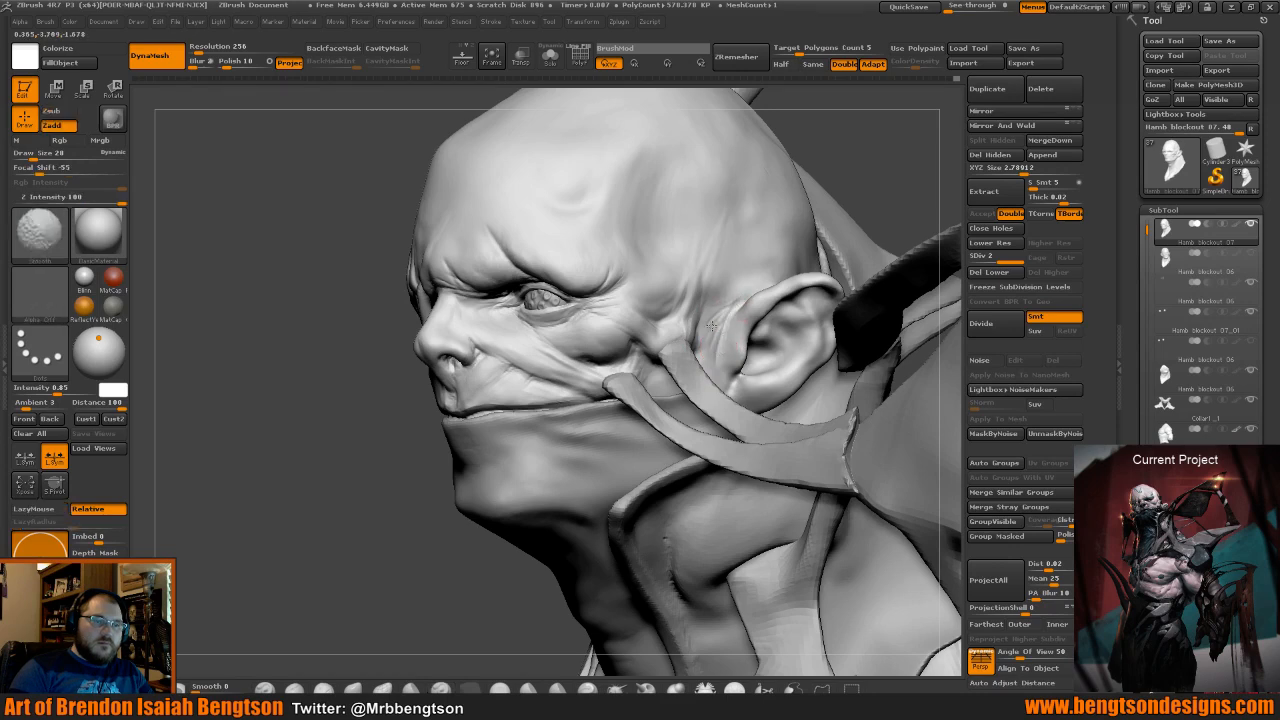
Refine the wrinkles directly beneath the eye stitches with Dam Standard at draw size 20.
{"action": "key", "text": "b"}
{"action": "key", "text": "c"}
{"action": "key", "text": "b"}
{"action": "key", "text": "b"}
{"action": "key", "text": "d"}
{"action": "key", "text": "s"}
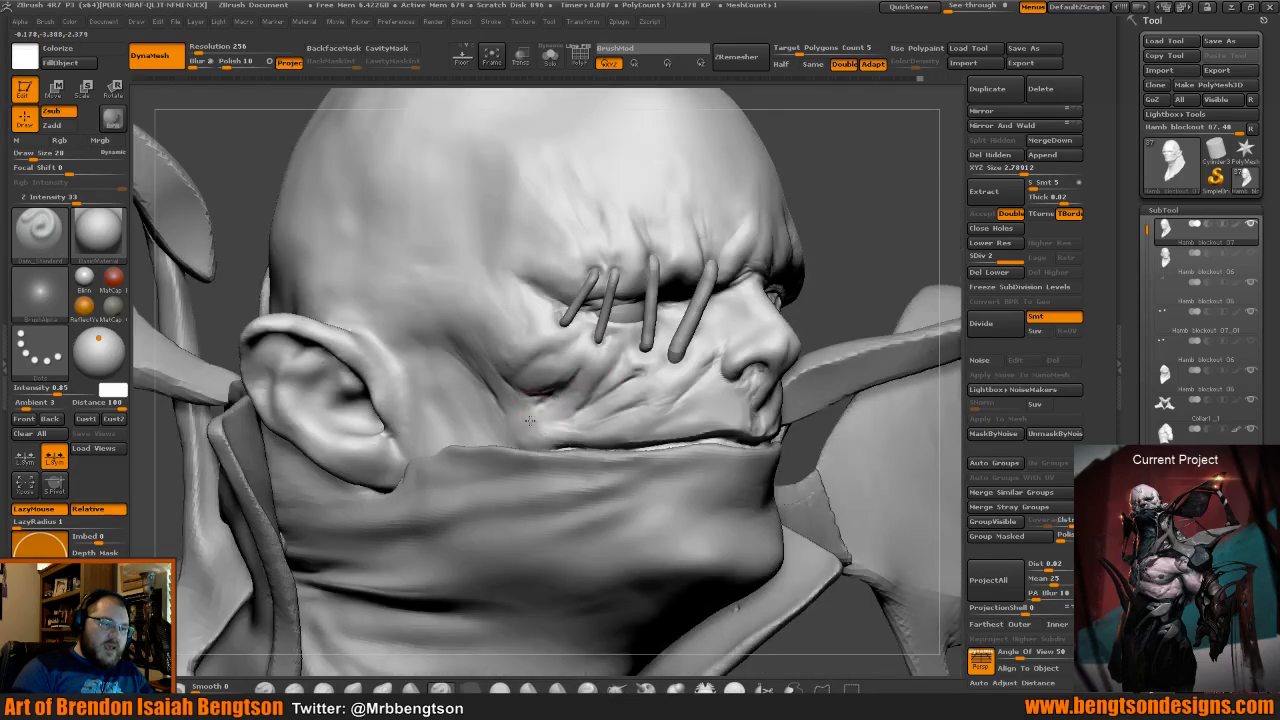
{"action": "left_click_drag", "start_coordinate": [849, 257], "coordinate": [822, 259]}
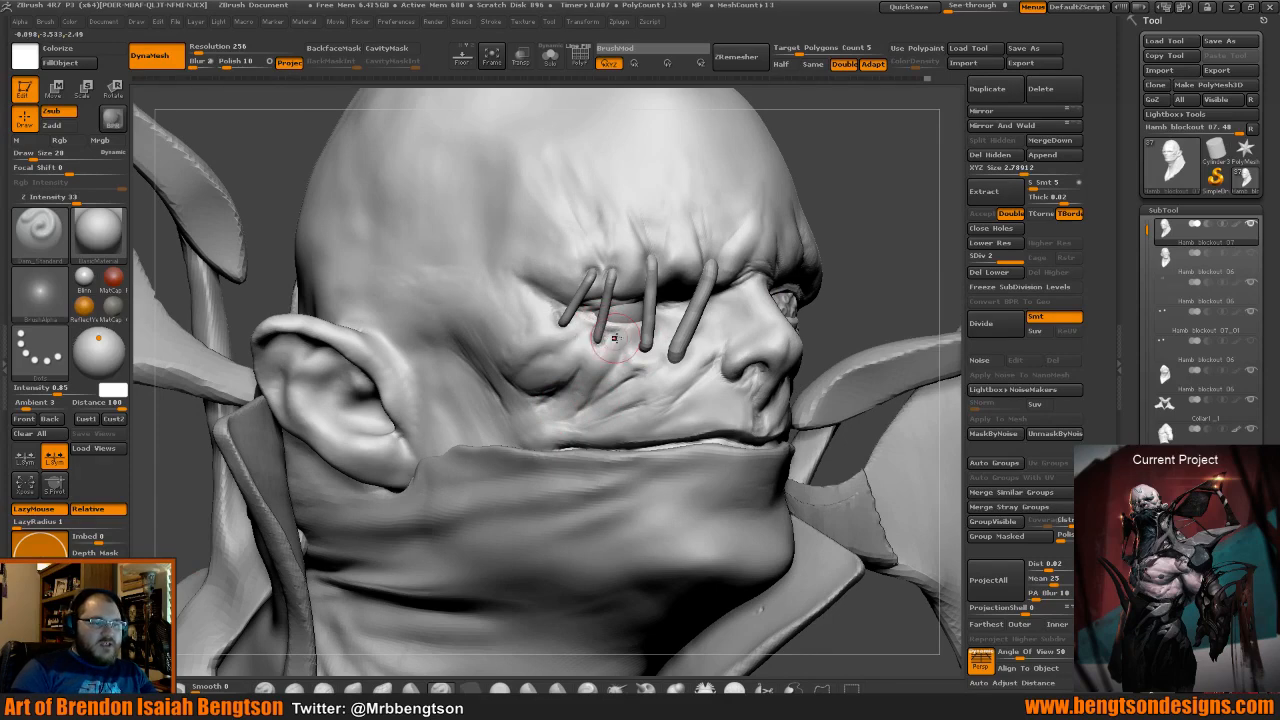
{"action": "left_click_drag", "start_coordinate": [596, 327], "coordinate": [616, 332]}
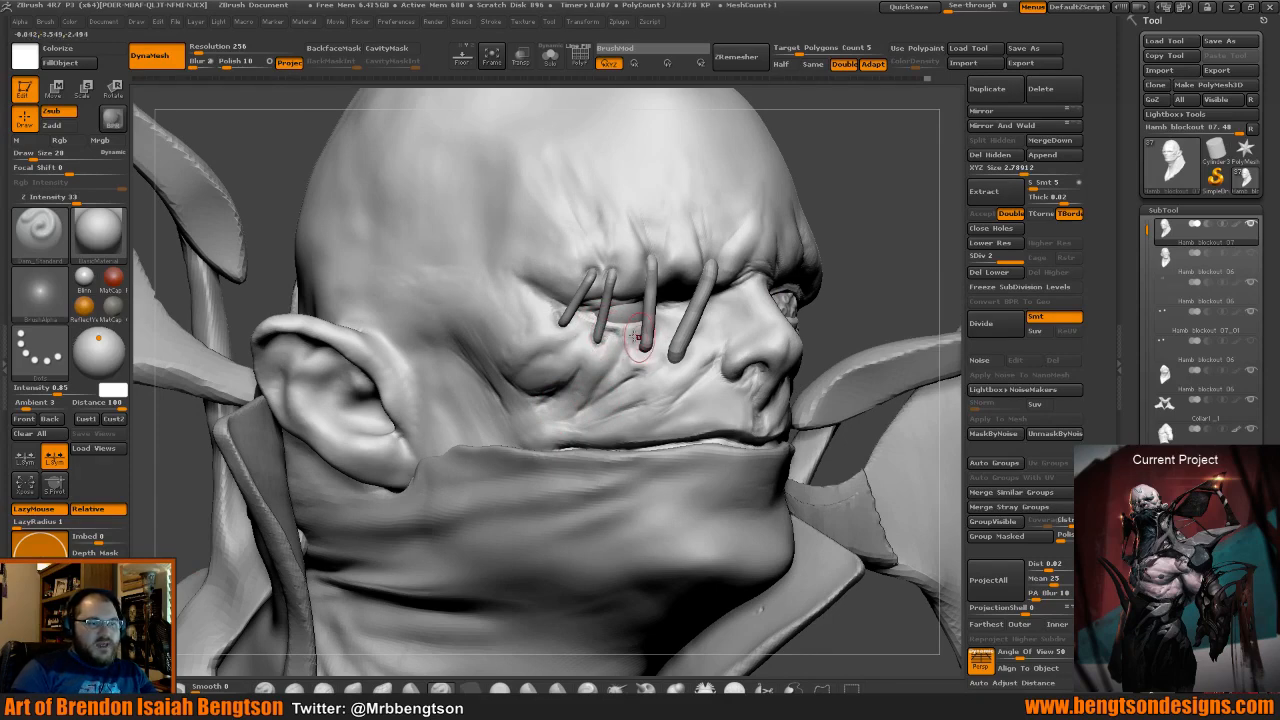
Isolate the head, try a Move Topological adjustment around the stitched eye and undo the last change.
{"action": "left_click_drag", "start_coordinate": [834, 230], "coordinate": [886, 243]}
{"action": "key", "text": "alt+shift+s"}
{"action": "key", "text": "b"}
{"action": "key", "text": "m"}
{"action": "key", "text": "t"}
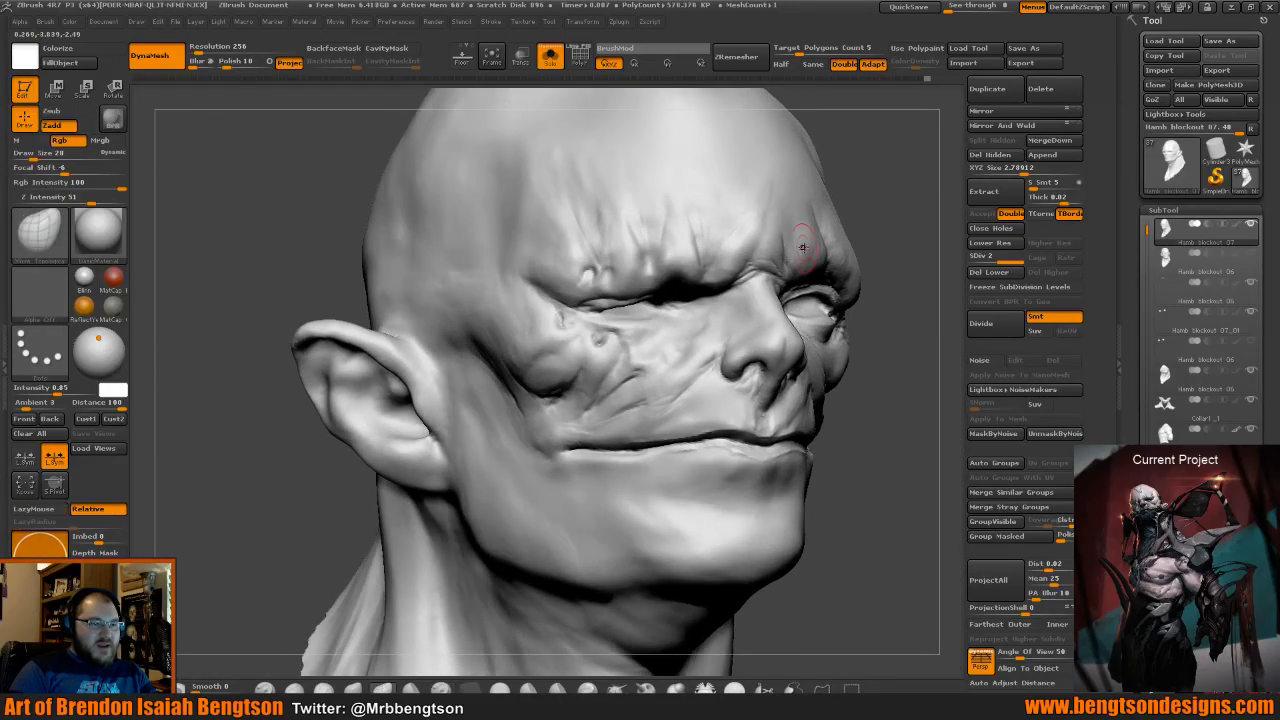
{"action": "key", "text": "ctrl+z"}
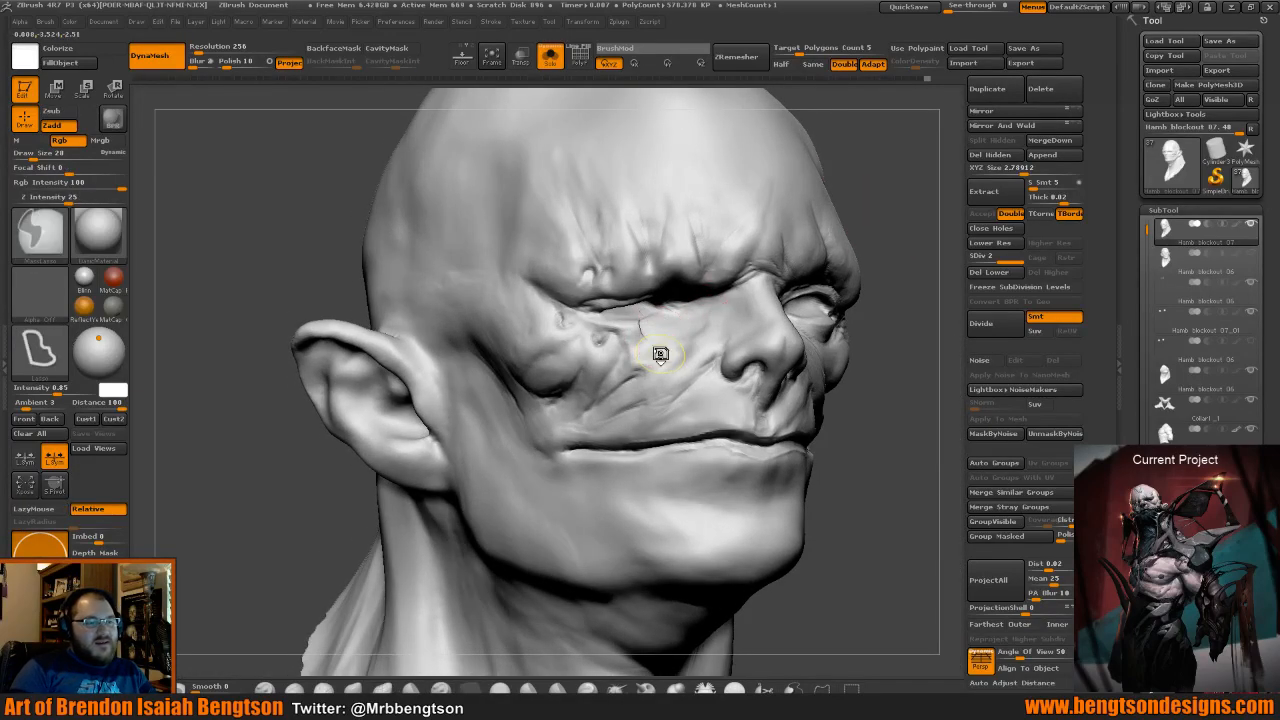
Build up the lower lid of the stitched eye with Clay Buildup at draw size 20.
{"action": "key", "text": "b"}
{"action": "key", "text": "c"}
{"action": "key", "text": "b"}
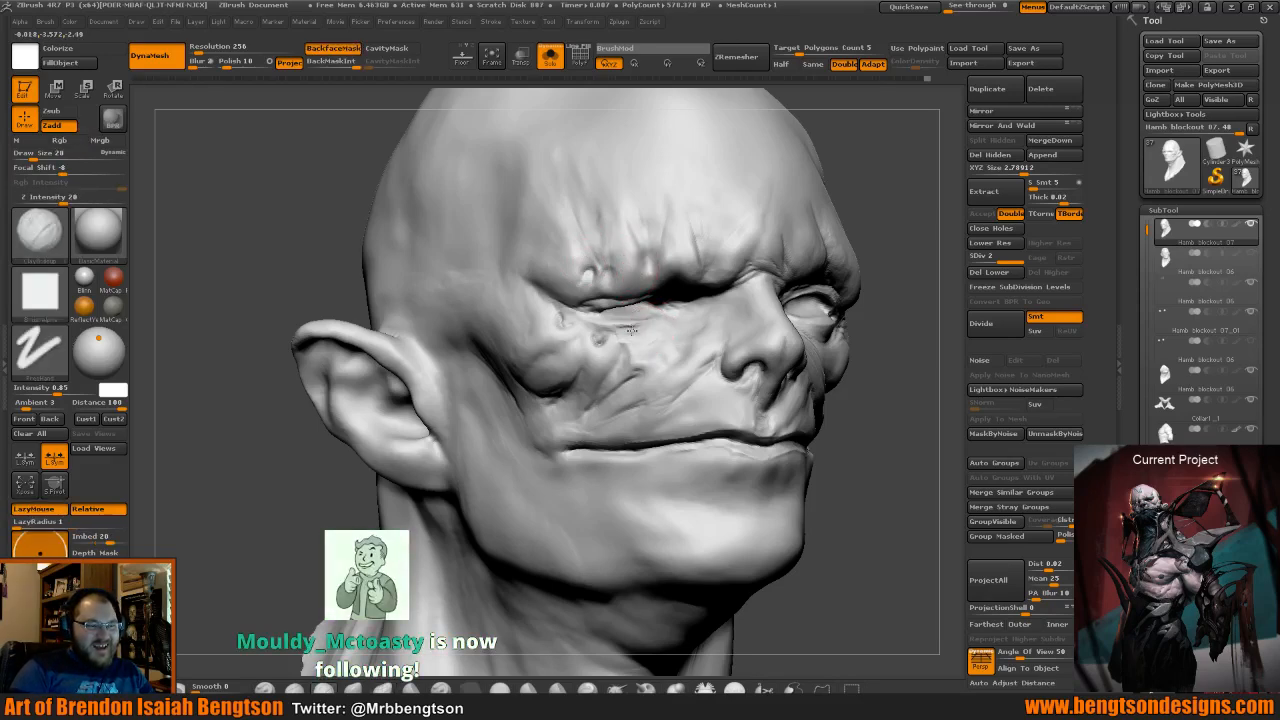
{"action": "mouse_move", "coordinate": [886, 418]}
{"action": "left_mouse_down"}
{"action": "mouse_move", "coordinate": [909, 433]}
{"action": "mouse_move", "coordinate": [895, 428]}
{"action": "left_mouse_up"}
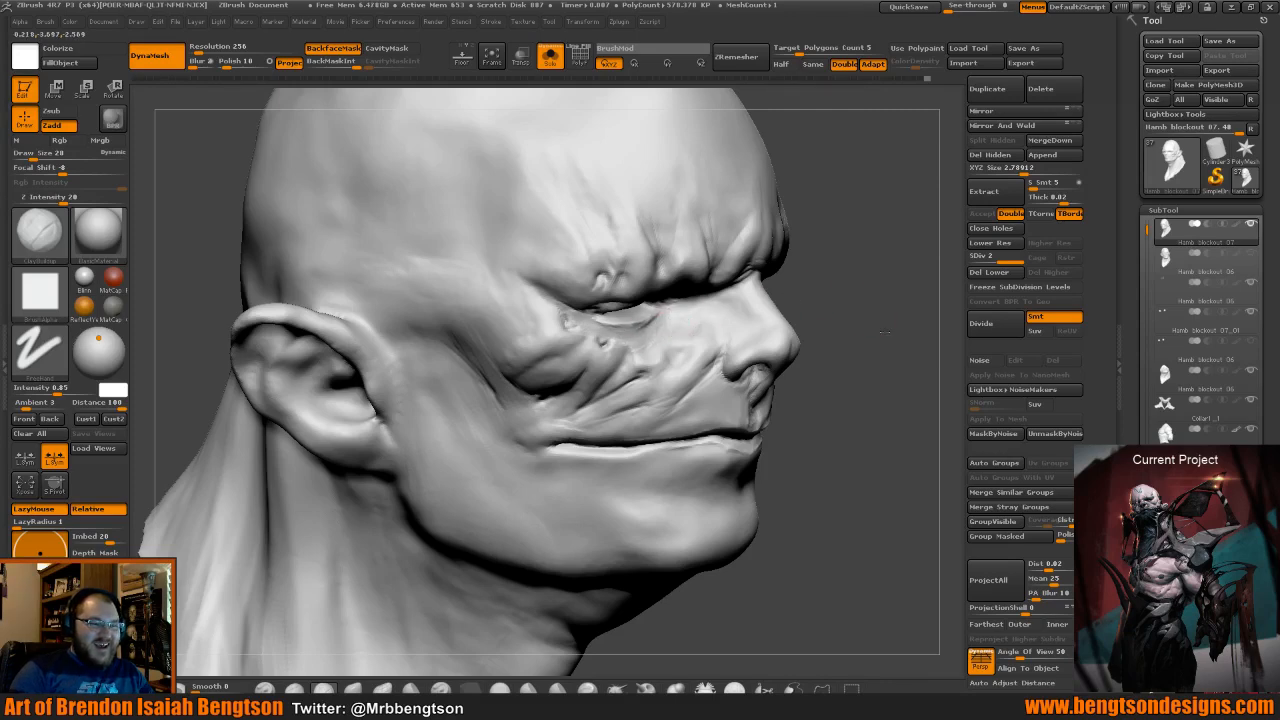
{"action": "left_click_drag", "start_coordinate": [884, 326], "coordinate": [770, 312]}
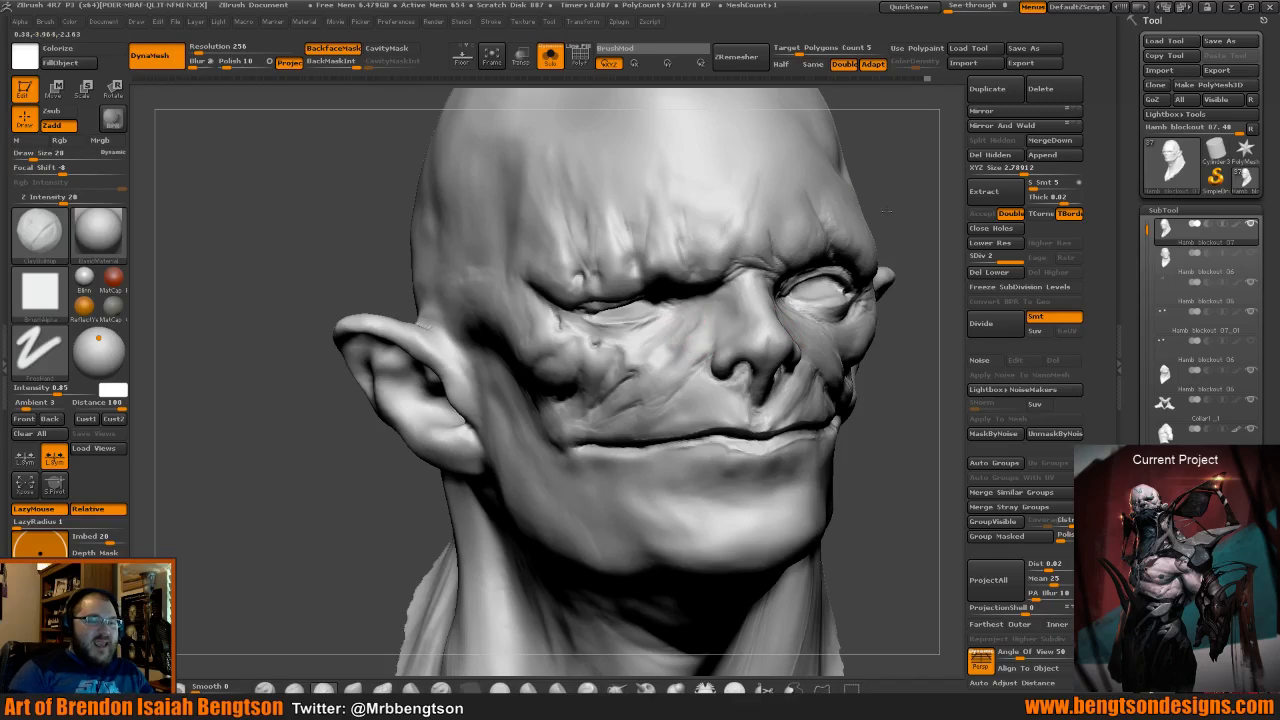
Reshape the lids and surrounding skin of the stitched eye with Move Topological at draw size 65.
{"action": "mouse_move", "coordinate": [886, 210]}
{"action": "left_mouse_down"}
{"action": "mouse_move", "coordinate": [878, 247]}
{"action": "mouse_move", "coordinate": [843, 265]}
{"action": "left_mouse_up"}
{"action": "key", "text": "alt+s"}
{"action": "key", "text": "b"}
{"action": "key", "text": "m"}
{"action": "key", "text": "t"}
{"action": "key", "text": "alt+s"}
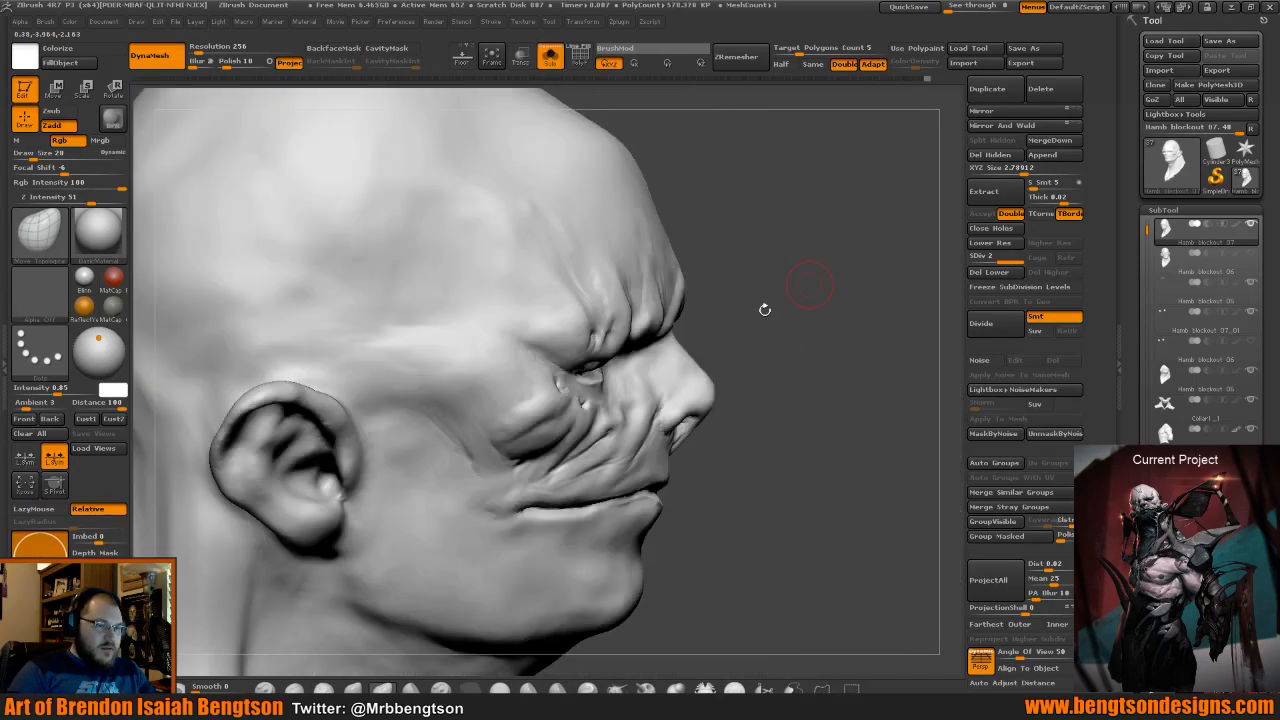
{"action": "key", "text": "space"}
{"action": "left_click_drag", "start_coordinate": [590, 385], "coordinate": [600, 385]}
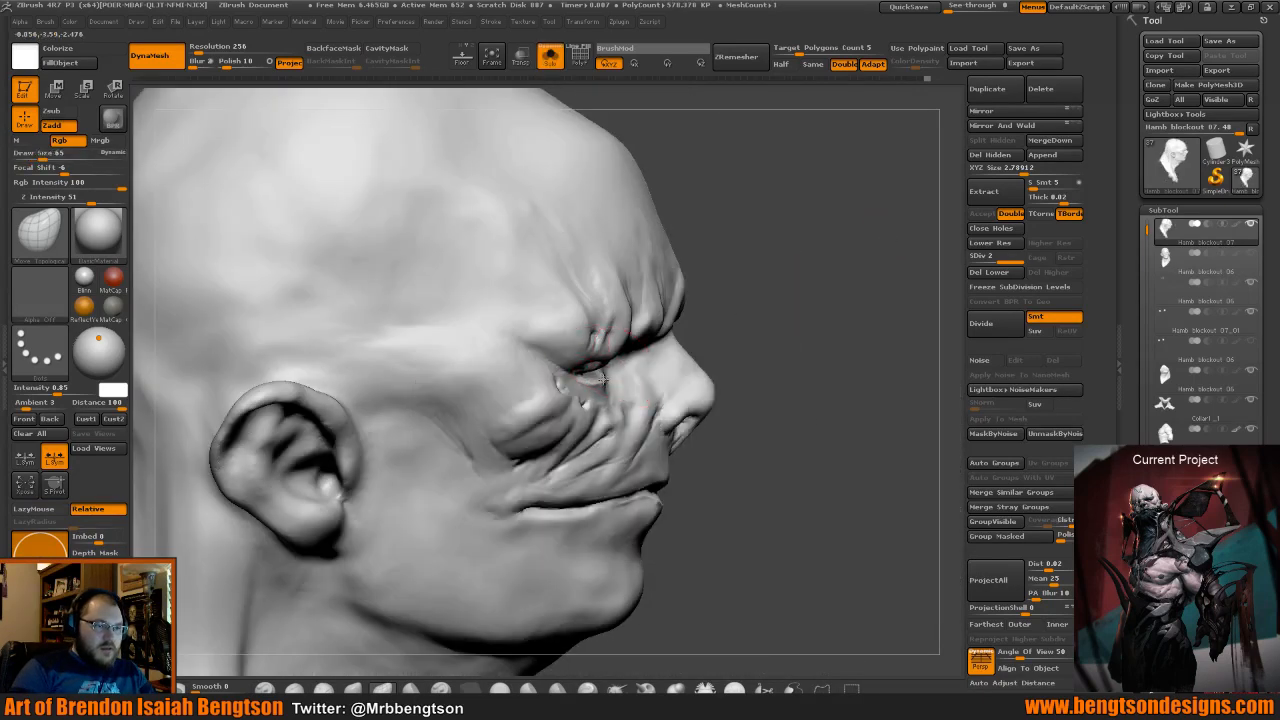
{"action": "mouse_move", "coordinate": [774, 294]}
{"action": "left_mouse_down"}
{"action": "mouse_move", "coordinate": [775, 278]}
{"action": "mouse_move", "coordinate": [717, 306]}
{"action": "mouse_move", "coordinate": [694, 250]}
{"action": "left_mouse_up"}
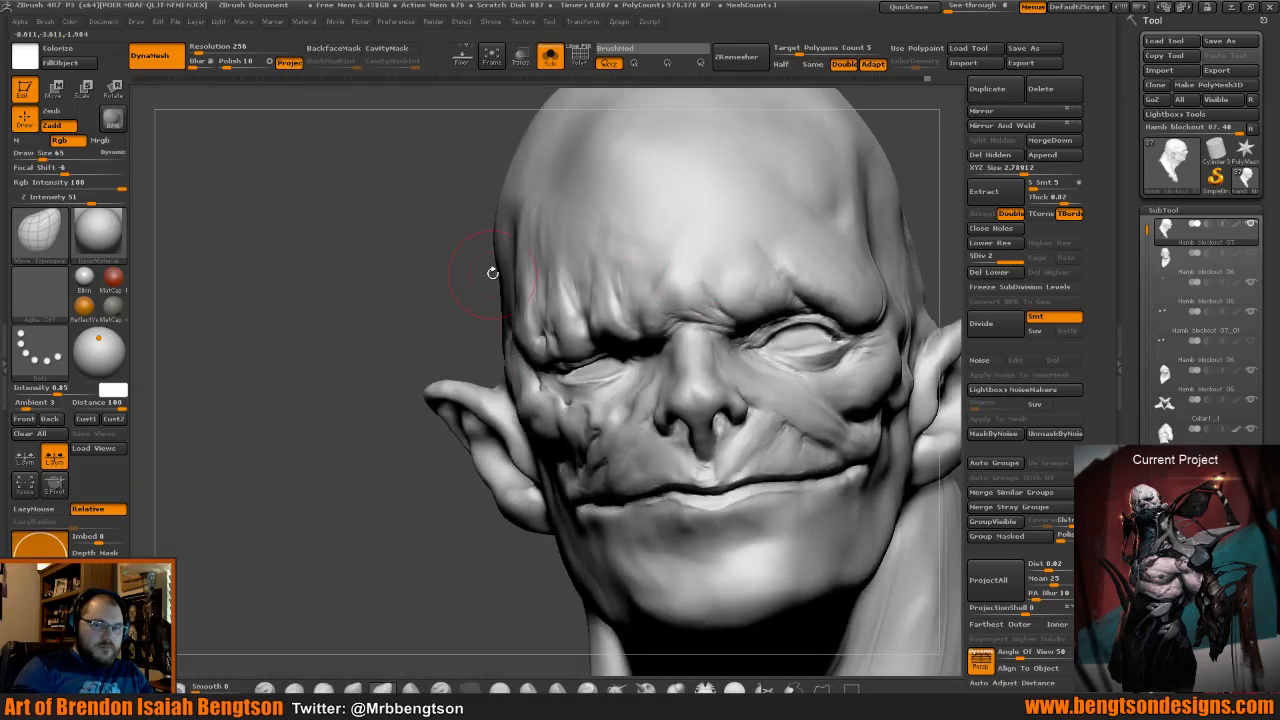
{"action": "left_click_drag", "start_coordinate": [476, 265], "coordinate": [456, 292]}
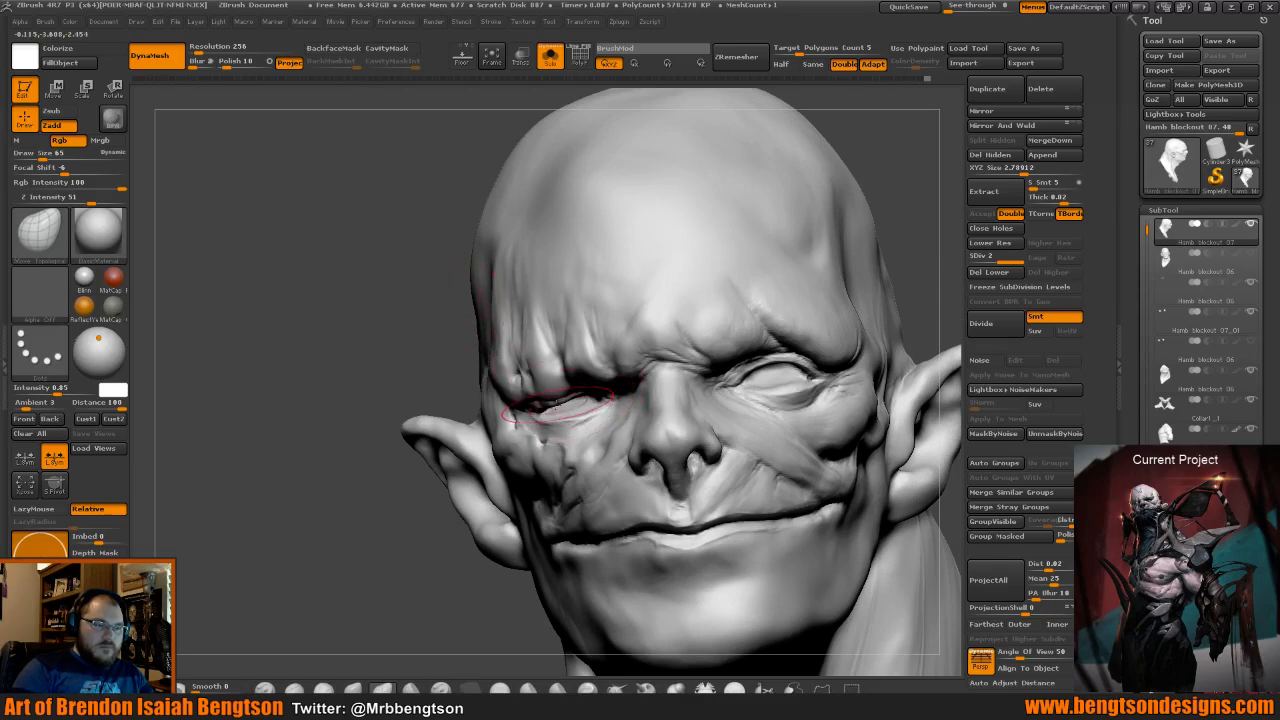
{"action": "left_click_drag", "start_coordinate": [545, 405], "coordinate": [543, 412]}
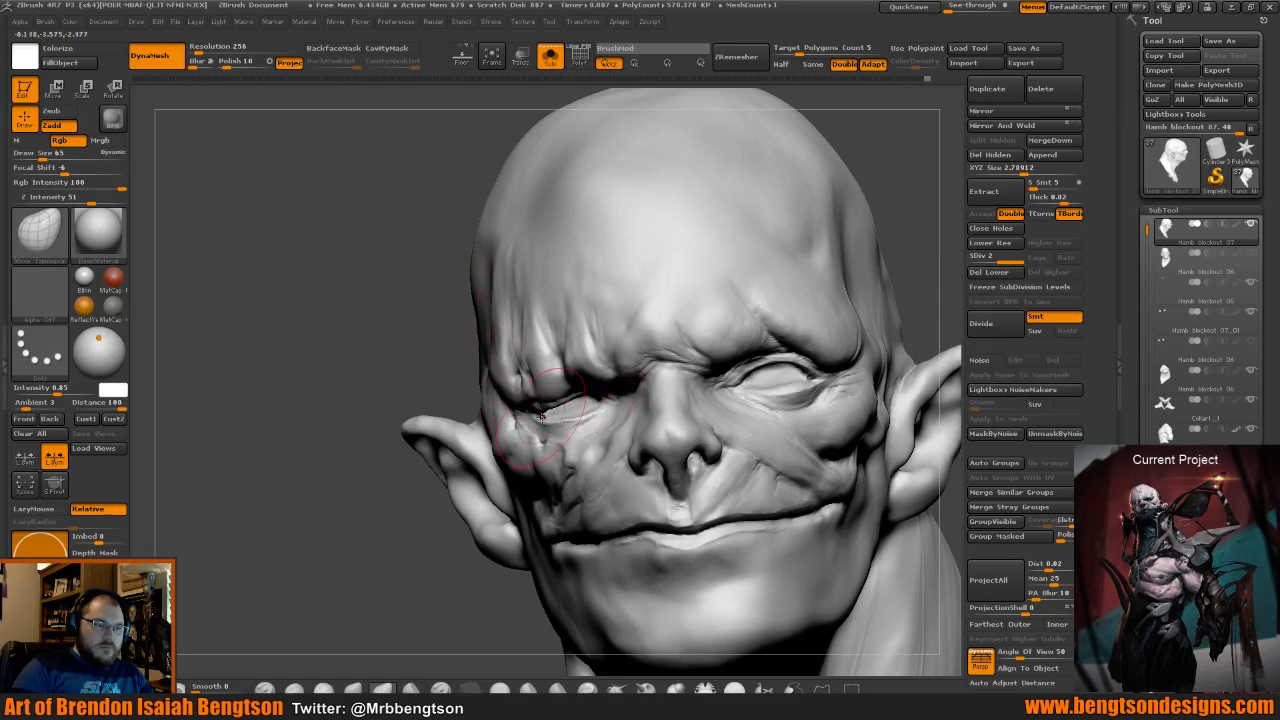
Show the other subtools again with the eye stitches hidden and the head as the active subtool.
{"action": "left_click", "coordinate": [430, 321]}
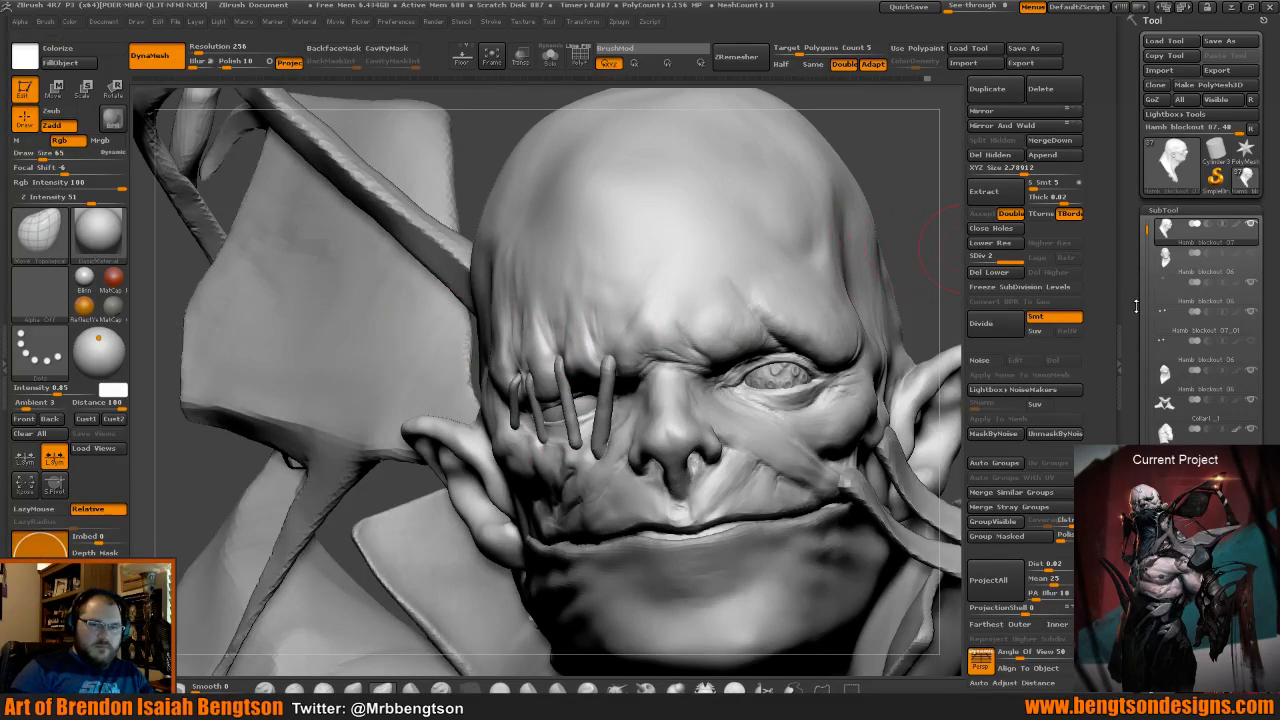
{"action": "left_click", "coordinate": [607, 385], "text": "alt"}
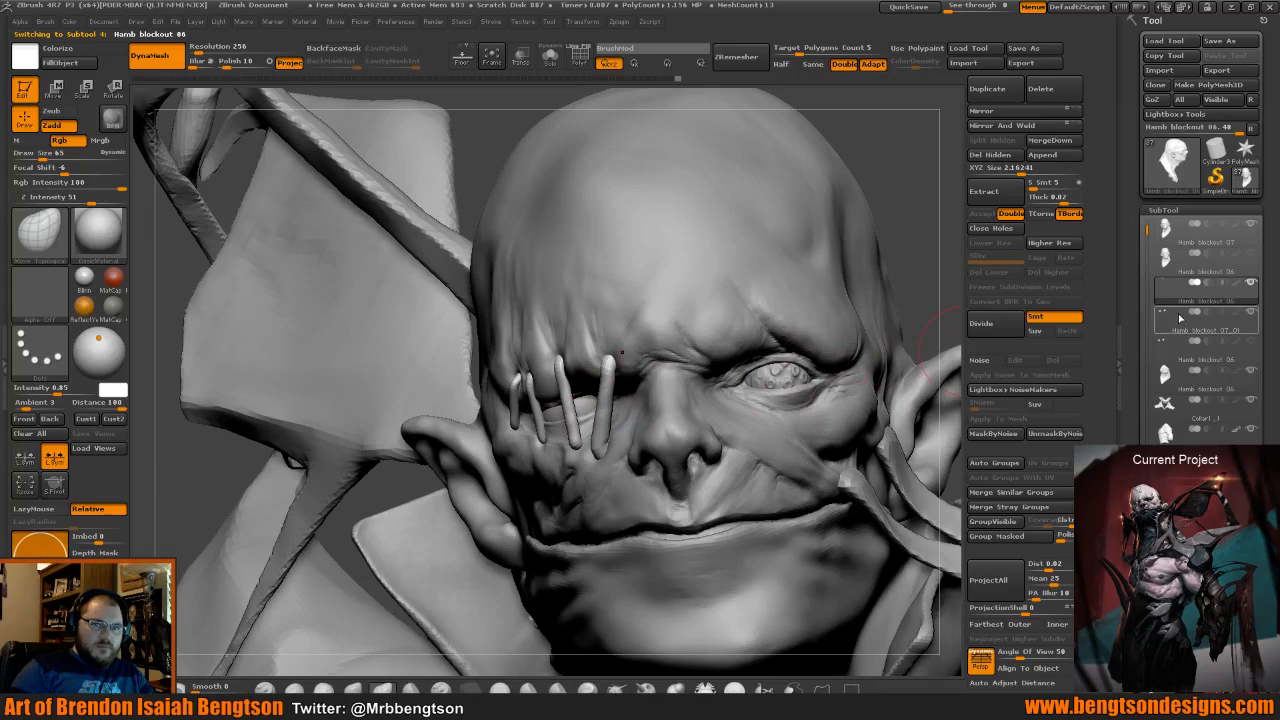
{"action": "left_click", "coordinate": [1175, 232]}
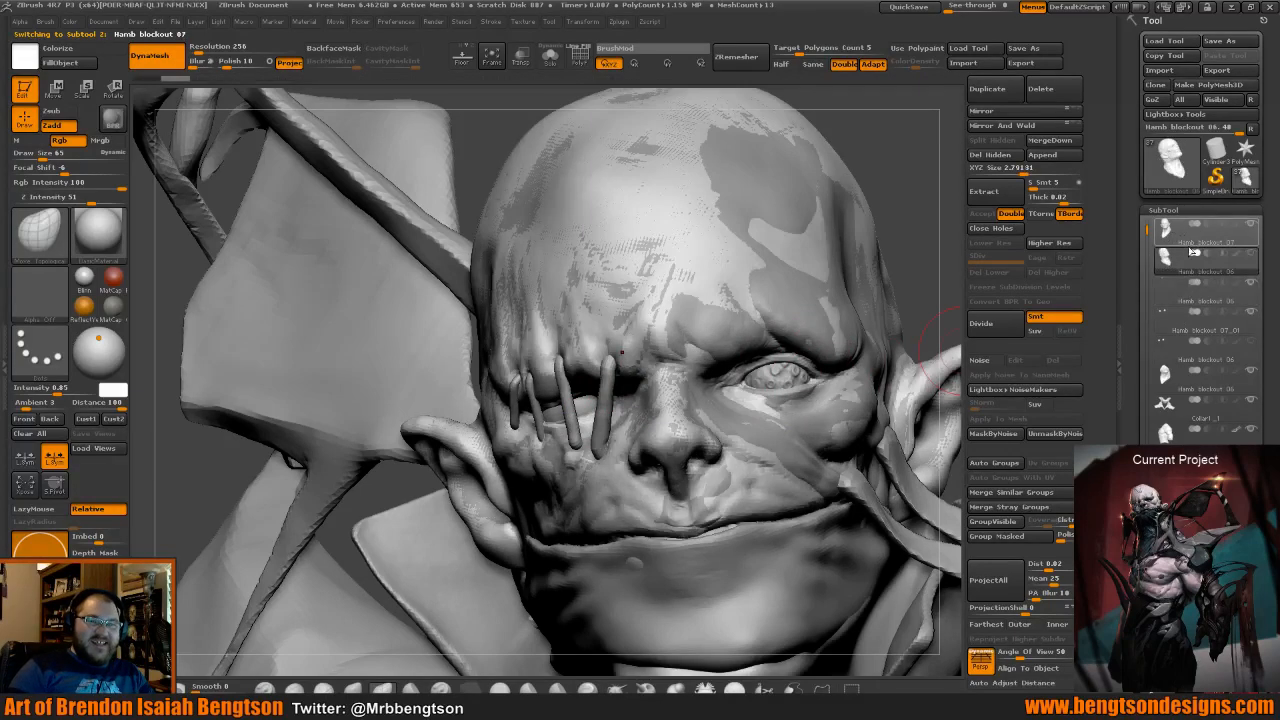
{"action": "left_click", "coordinate": [1252, 284]}
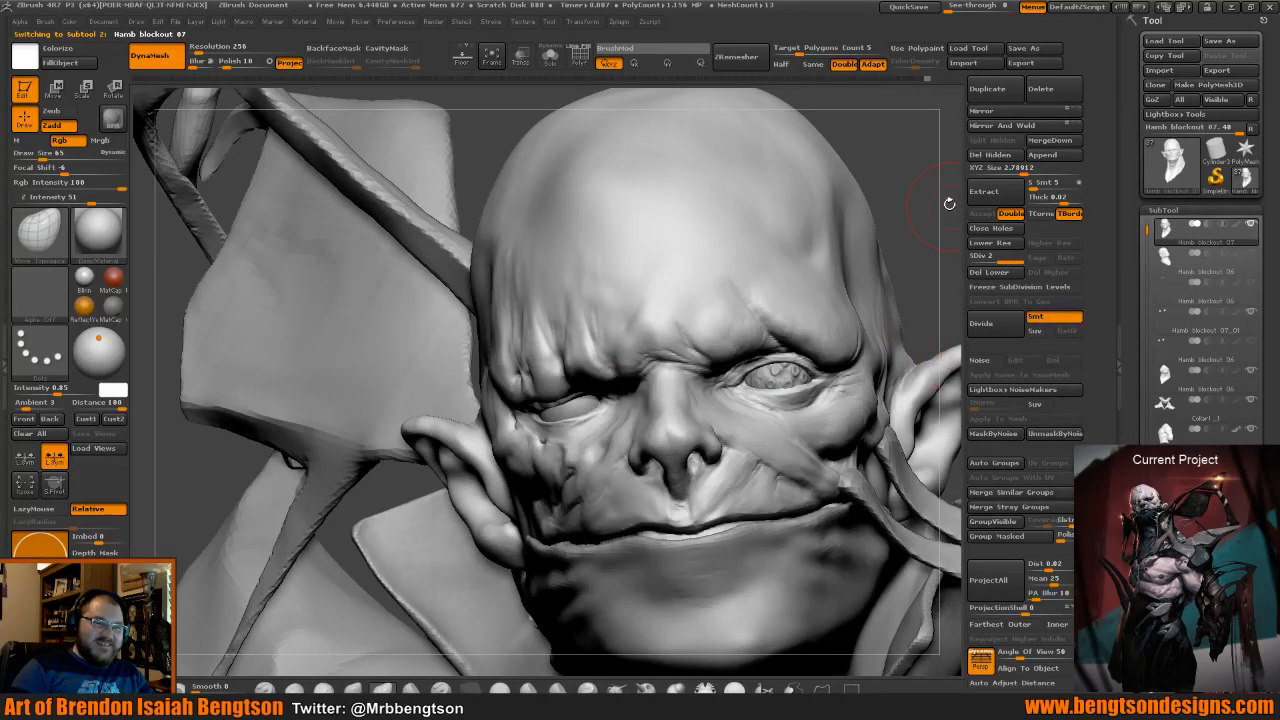
Build up the skin between the narrowed eye and the nose with the ClayBuildup brush and smooth it.
{"action": "mouse_move", "coordinate": [900, 181]}
{"action": "left_mouse_down", "text": "alt"}
{"action": "mouse_move", "coordinate": [872, 180]}
{"action": "mouse_move", "coordinate": [875, 202]}
{"action": "left_mouse_up", "text": "alt"}
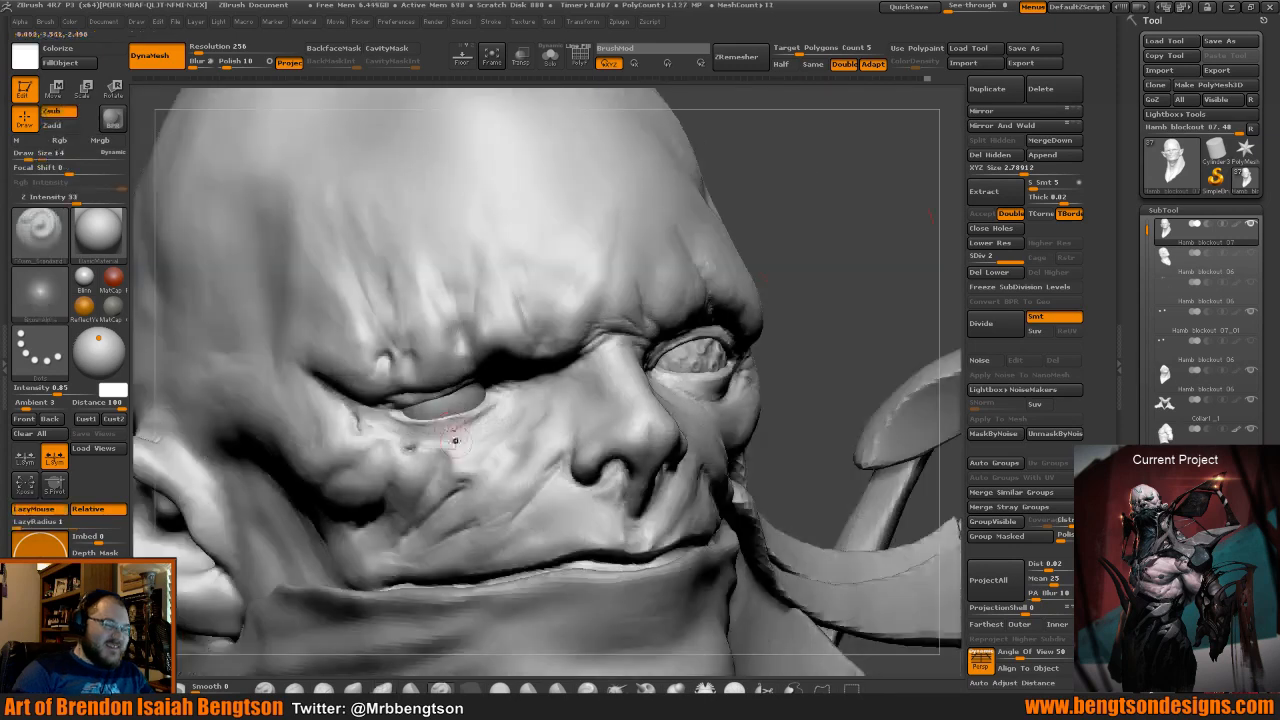
{"action": "key", "text": "b"}
{"action": "key", "text": "c"}
{"action": "key", "text": "b"}
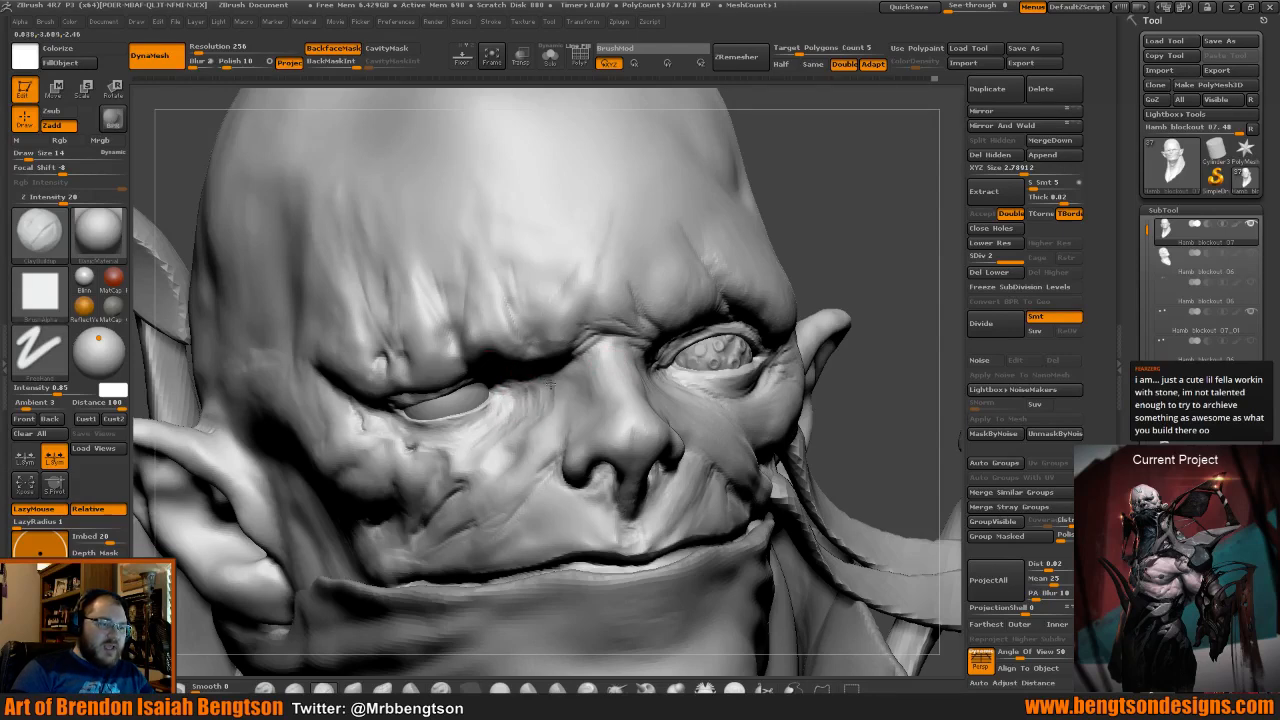
{"action": "left_click_drag", "start_coordinate": [571, 394], "coordinate": [498, 422], "text": "shift"}
{"action": "left_click_drag", "start_coordinate": [849, 280], "coordinate": [851, 205]}
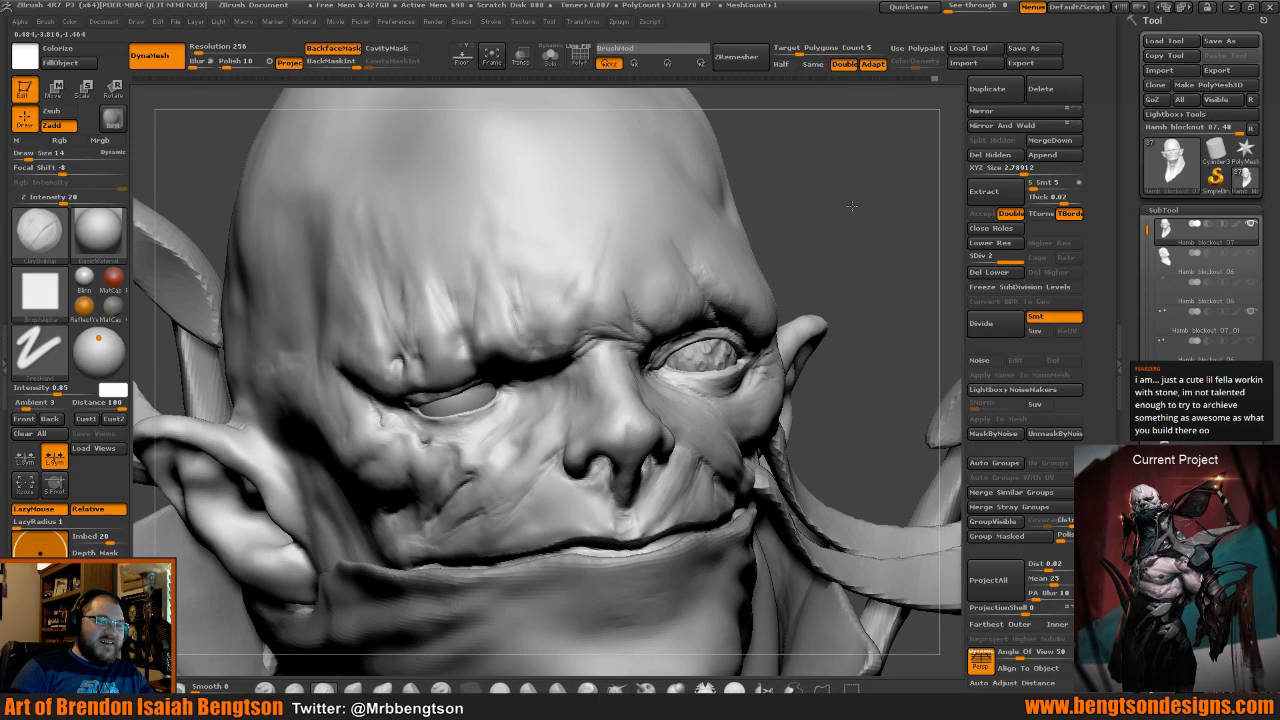
Adjust the lower eyelid of the narrowed eye with the Move Topological brush at draw size 17.
{"action": "left_click_drag", "start_coordinate": [851, 205], "coordinate": [838, 178]}
{"action": "key", "text": "b"}
{"action": "key", "text": "m"}
{"action": "key", "text": "t"}
{"action": "key", "text": "space"}
{"action": "left_click_drag", "start_coordinate": [480, 409], "coordinate": [462, 409]}
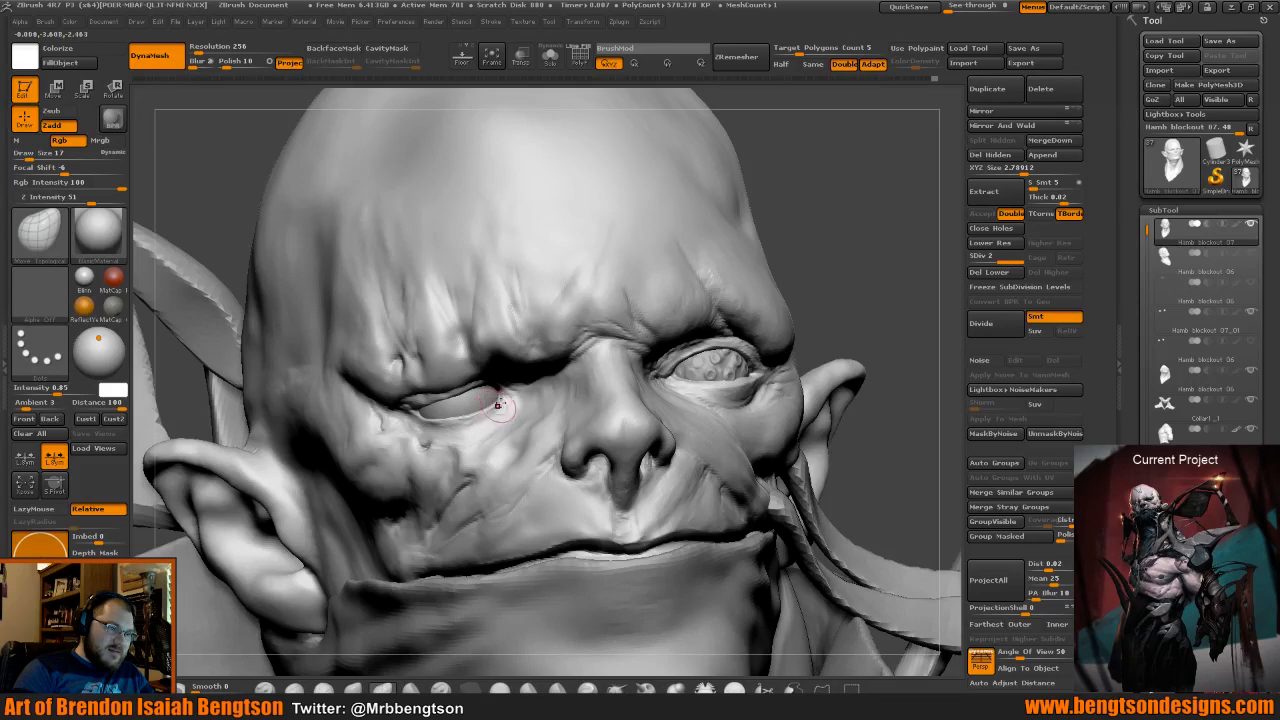
Switch to the Dam_Standard brush for carving the inner corner of the narrowed eye.
{"action": "key", "text": "b"}
{"action": "key", "text": "d"}
{"action": "key", "text": "s"}
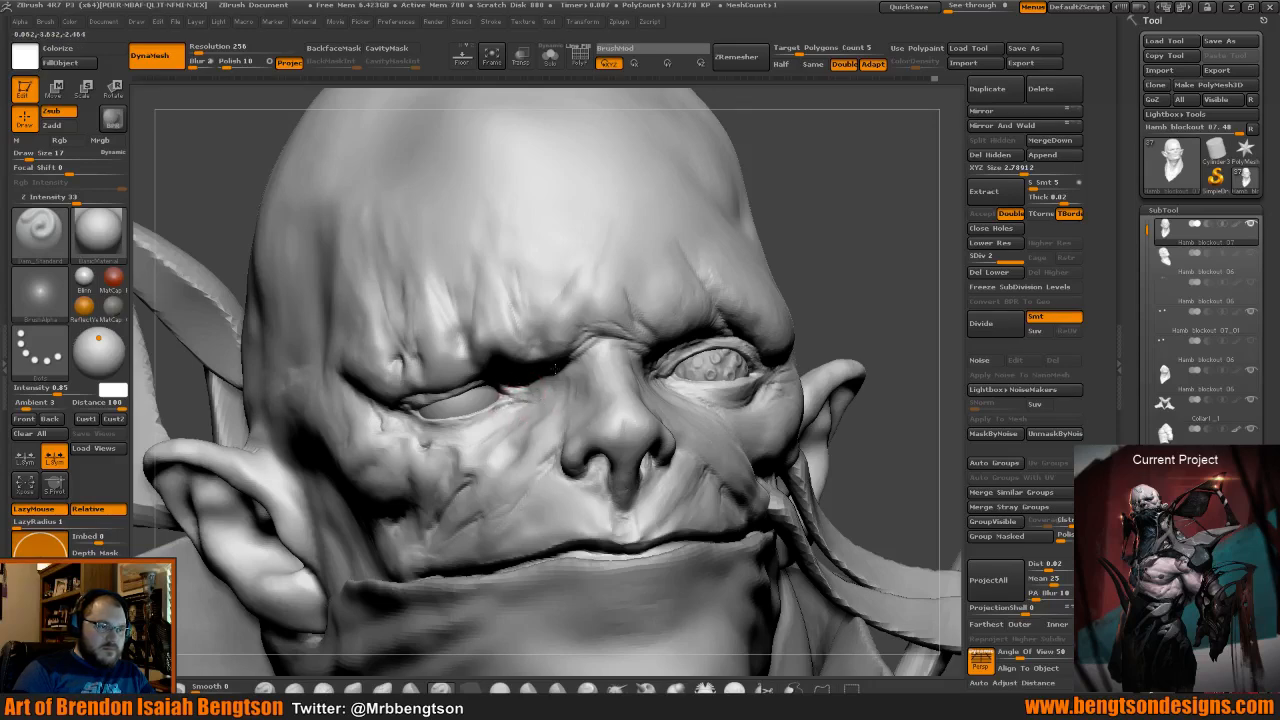
Save the tool over the existing file Hamb blockout 05.ztl.
{"action": "mouse_move", "coordinate": [763, 292]}
{"action": "left_mouse_down", "text": "alt"}
{"action": "mouse_move", "coordinate": [766, 258]}
{"action": "mouse_move", "coordinate": [720, 290]}
{"action": "mouse_move", "coordinate": [752, 270]}
{"action": "left_mouse_up", "text": "alt"}
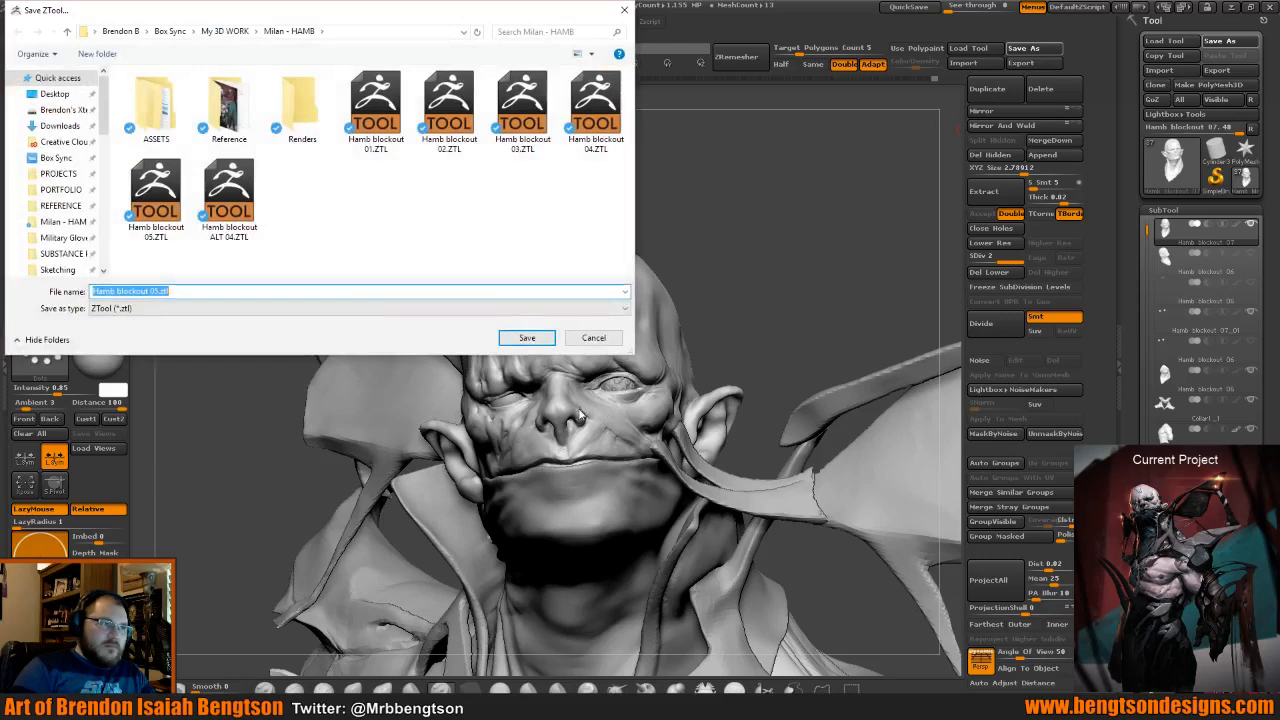
{"action": "left_click", "coordinate": [527, 338]}
{"action": "left_click", "coordinate": [679, 360]}
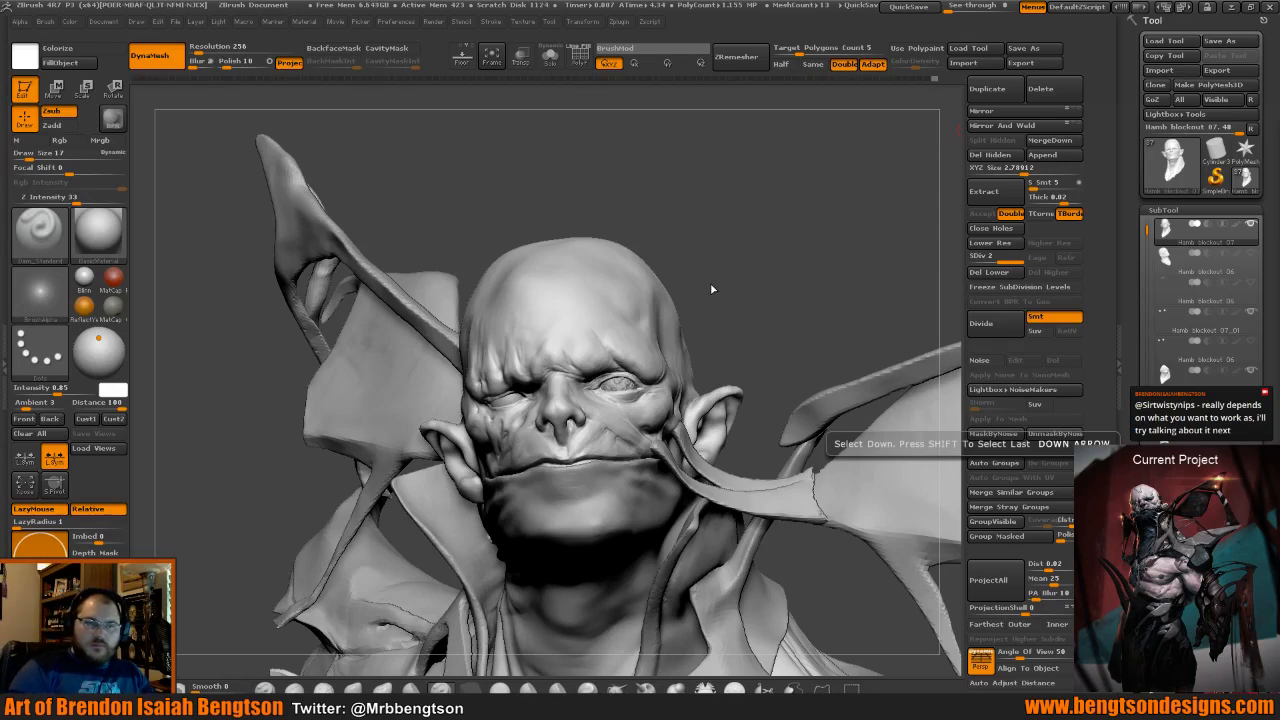
Carve fine creases from the narrowed eye's inner corner toward the nose with the Dam_Standard brush at draw size 17.
{"action": "left_click_drag", "start_coordinate": [726, 297], "coordinate": [732, 303]}
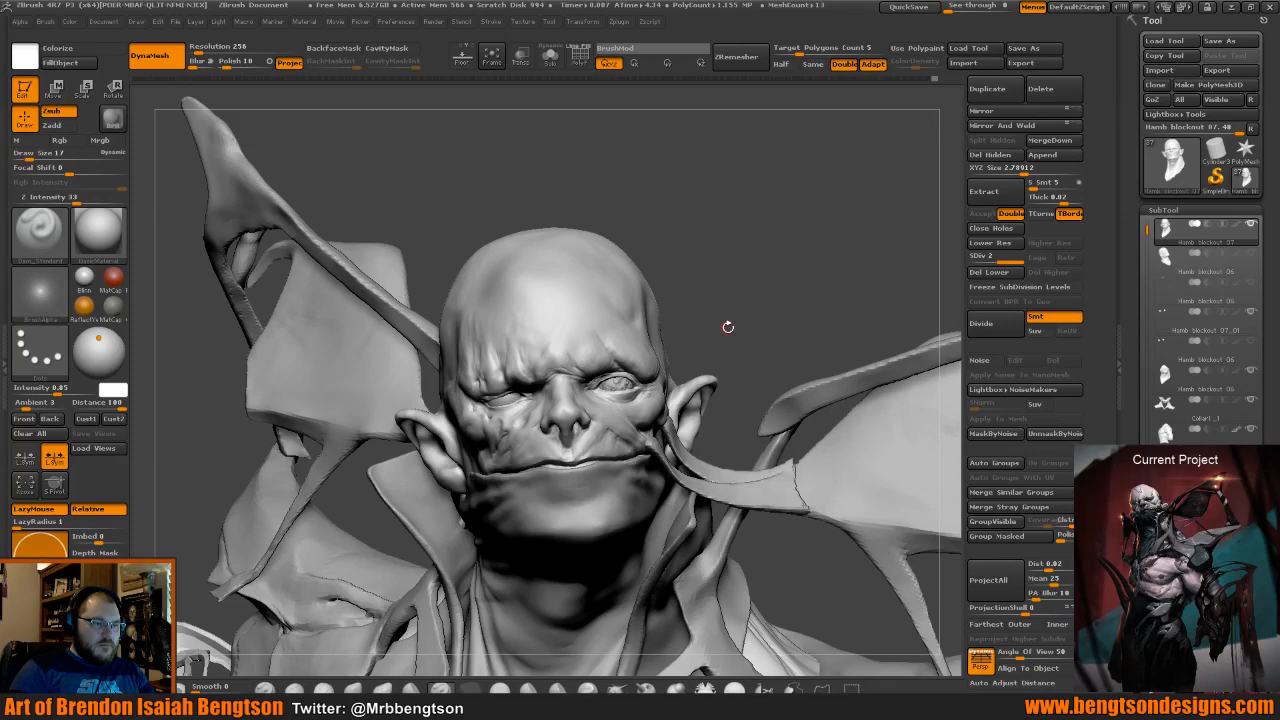
{"action": "left_click_drag", "start_coordinate": [728, 327], "coordinate": [744, 390]}
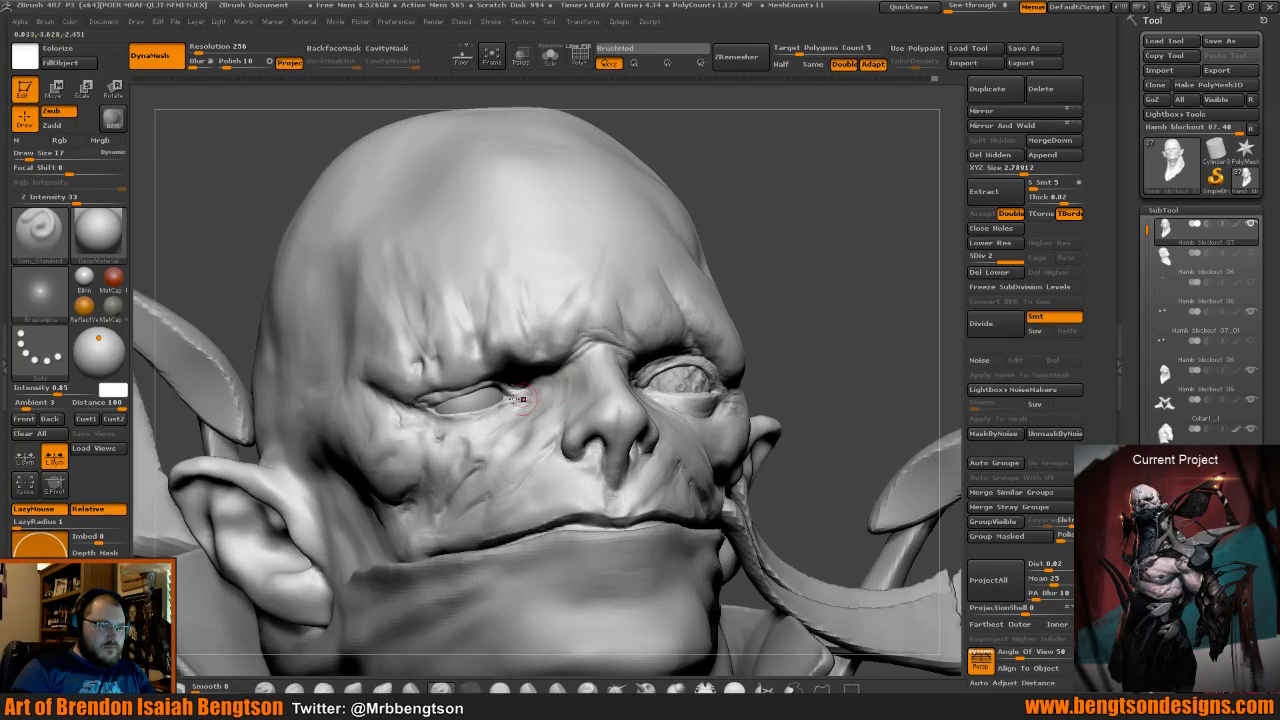
{"action": "left_click_drag", "start_coordinate": [554, 391], "coordinate": [533, 390]}
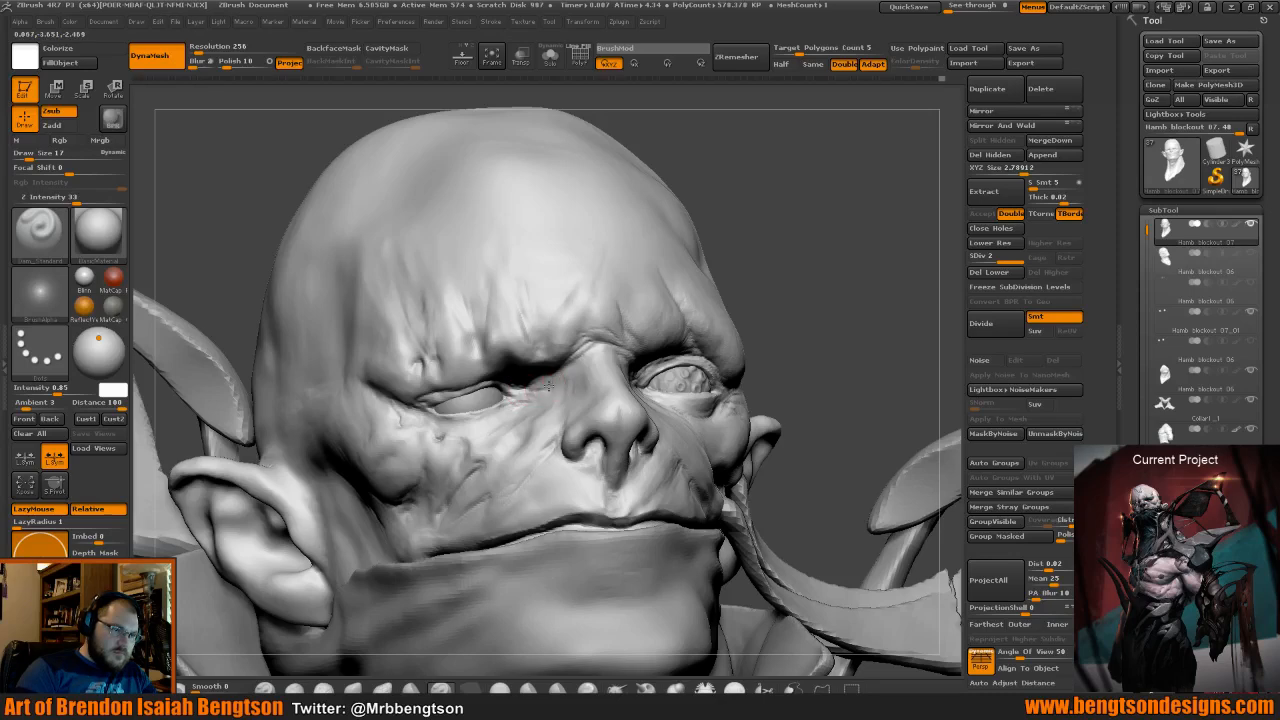
{"action": "mouse_move", "coordinate": [751, 271]}
{"action": "left_mouse_down"}
{"action": "mouse_move", "coordinate": [797, 264]}
{"action": "mouse_move", "coordinate": [726, 286]}
{"action": "left_mouse_up"}
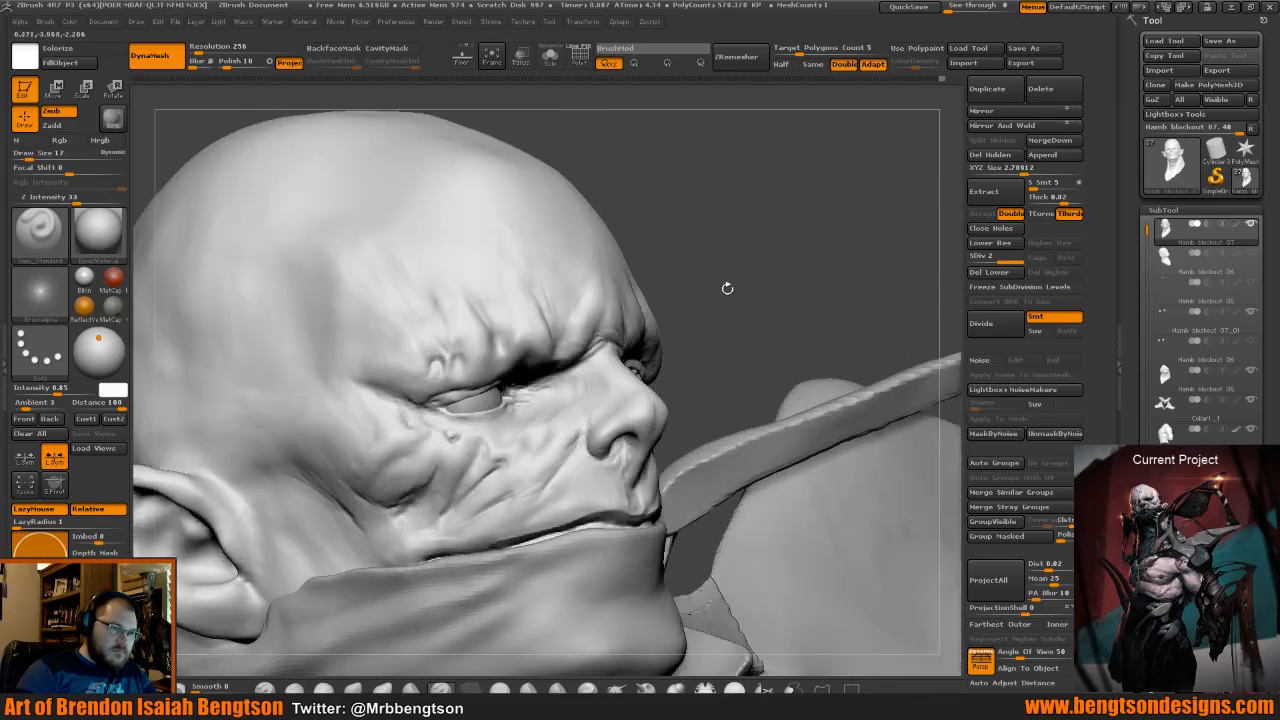
{"action": "left_click_drag", "start_coordinate": [544, 387], "coordinate": [522, 390]}
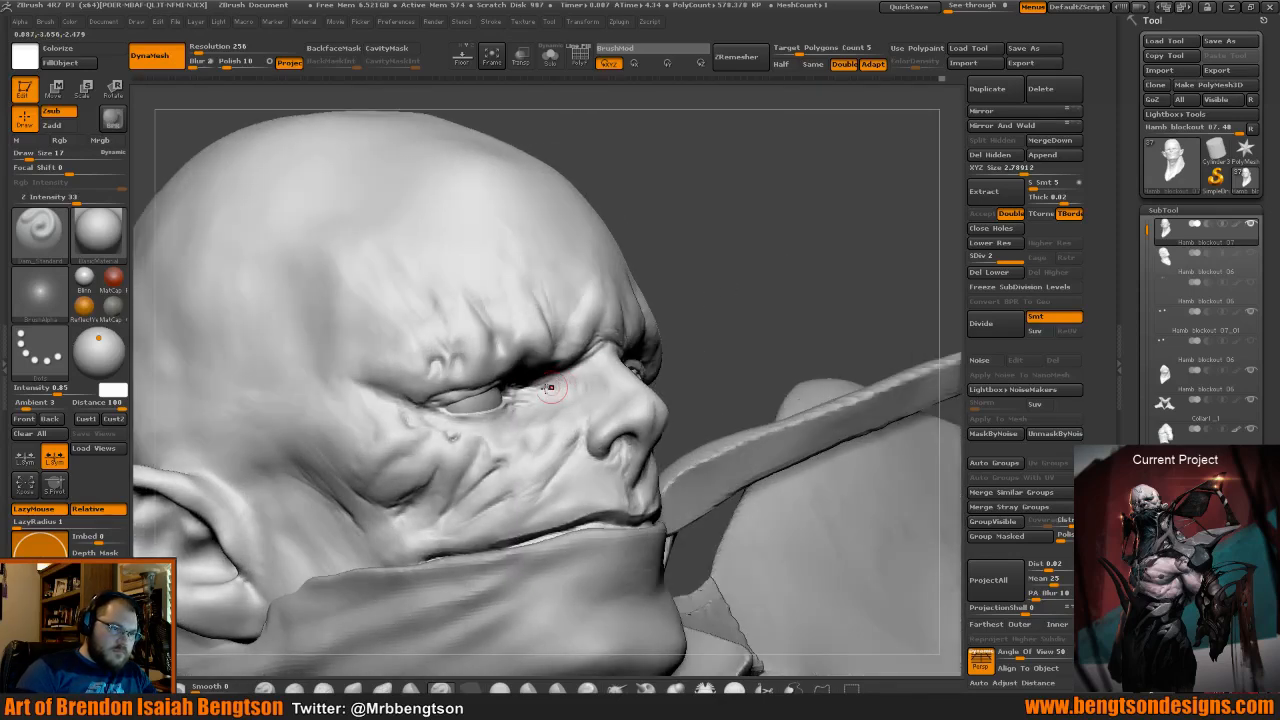
{"action": "left_click_drag", "start_coordinate": [742, 272], "coordinate": [690, 285]}
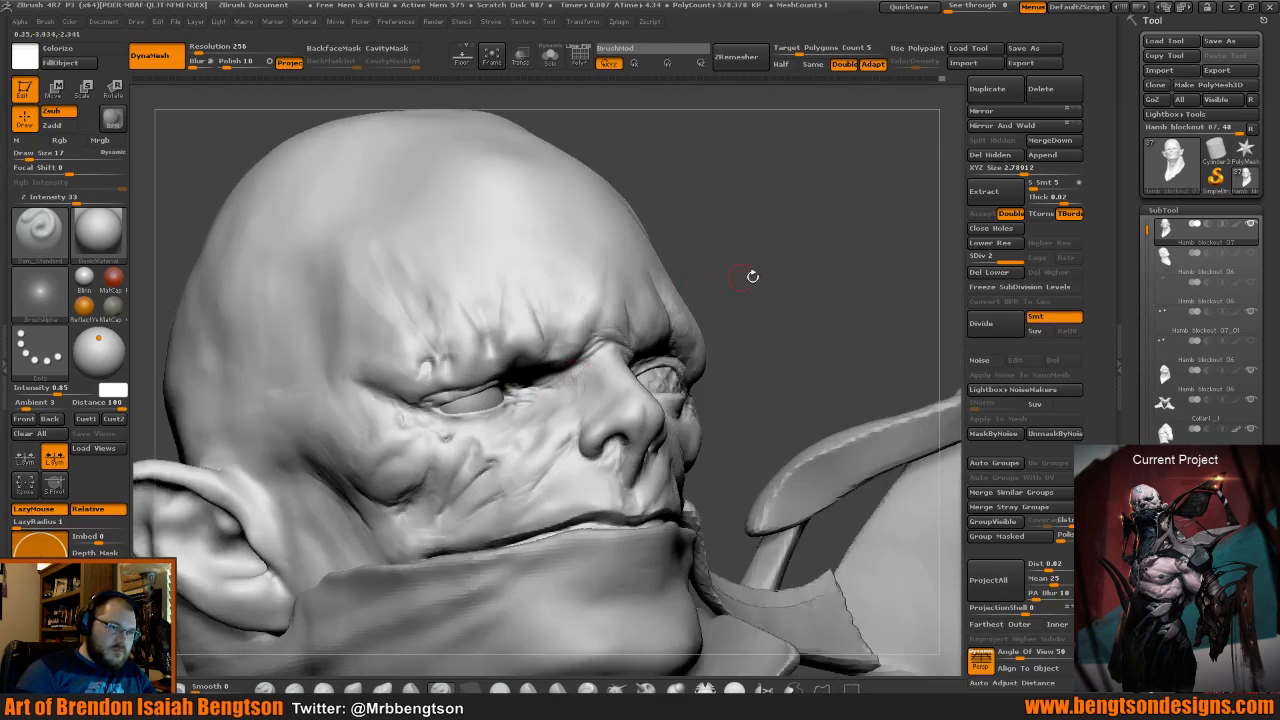
{"action": "left_click_drag", "start_coordinate": [751, 277], "coordinate": [767, 292]}
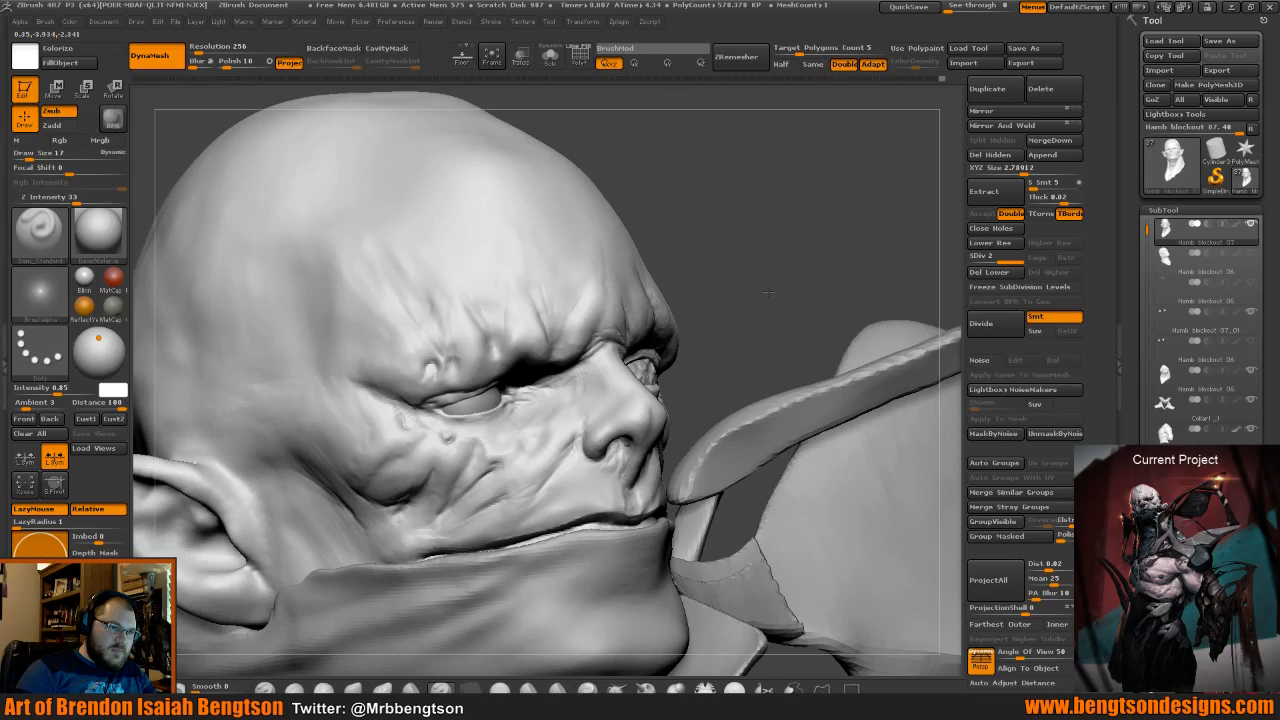
{"action": "mouse_move", "coordinate": [768, 292]}
{"action": "left_mouse_down"}
{"action": "mouse_move", "coordinate": [750, 270]}
{"action": "mouse_move", "coordinate": [800, 295]}
{"action": "mouse_move", "coordinate": [800, 320]}
{"action": "left_mouse_up"}
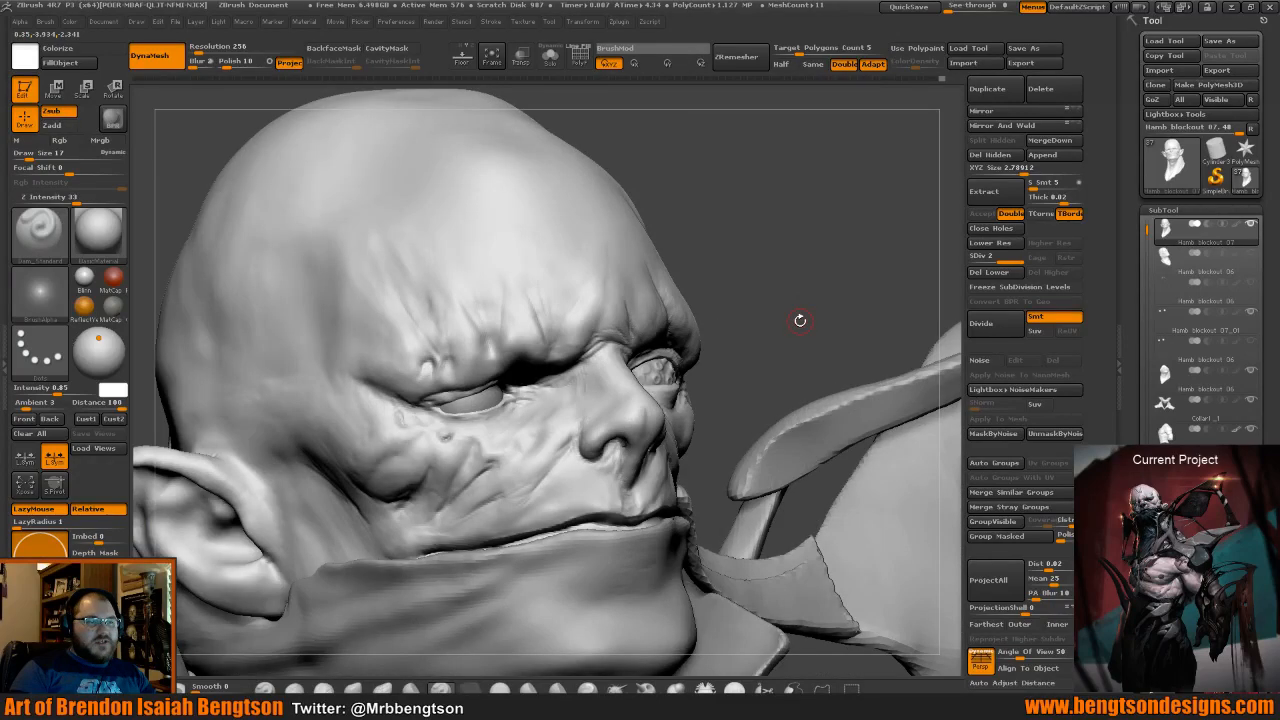
Reshape the nose bridge, tip and underside in profile with the Move Topological brush at draw sizes 47 and 37.
{"action": "left_click_drag", "start_coordinate": [800, 320], "coordinate": [860, 324]}
{"action": "key", "text": "b"}
{"action": "key", "text": "m"}
{"action": "key", "text": "t"}
{"action": "mouse_move", "coordinate": [603, 368]}
{"action": "left_mouse_down"}
{"action": "mouse_move", "coordinate": [596, 385]}
{"action": "mouse_move", "coordinate": [656, 416]}
{"action": "left_mouse_up"}
{"action": "left_click_drag", "start_coordinate": [684, 462], "coordinate": [573, 466]}
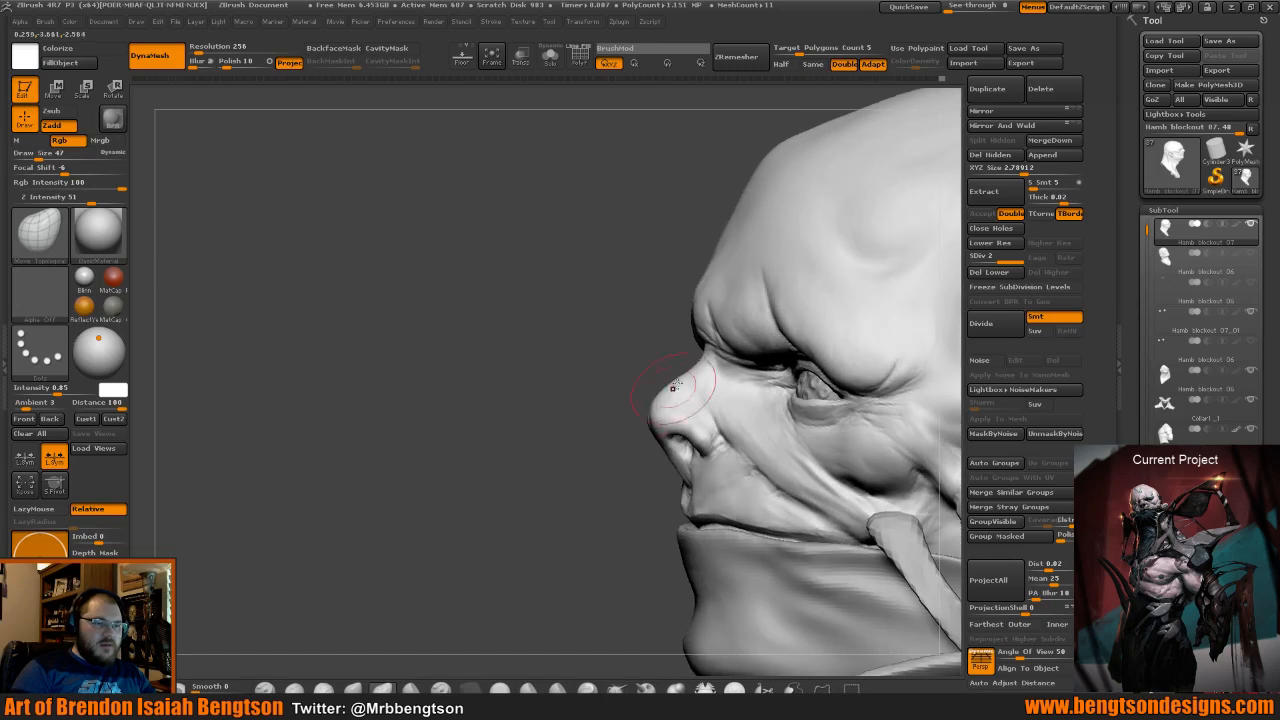
{"action": "left_click_drag", "start_coordinate": [676, 384], "coordinate": [680, 387]}
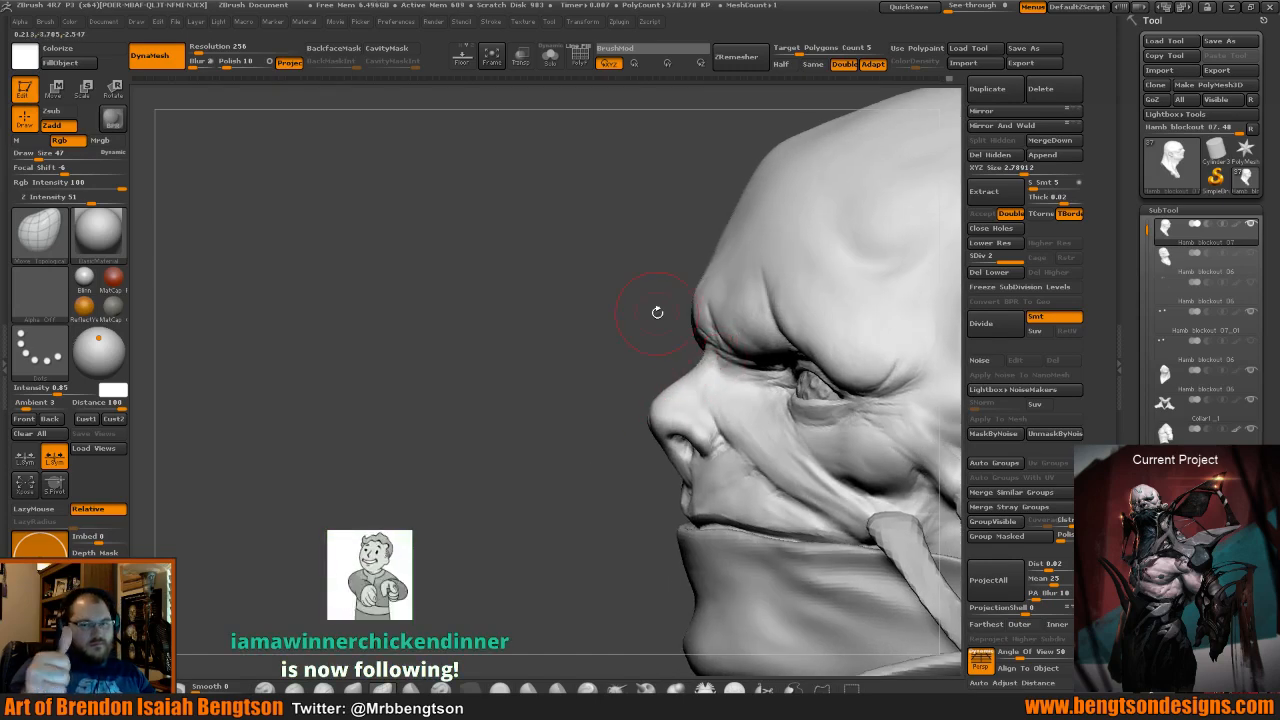
{"action": "left_click_drag", "start_coordinate": [597, 340], "coordinate": [600, 351]}
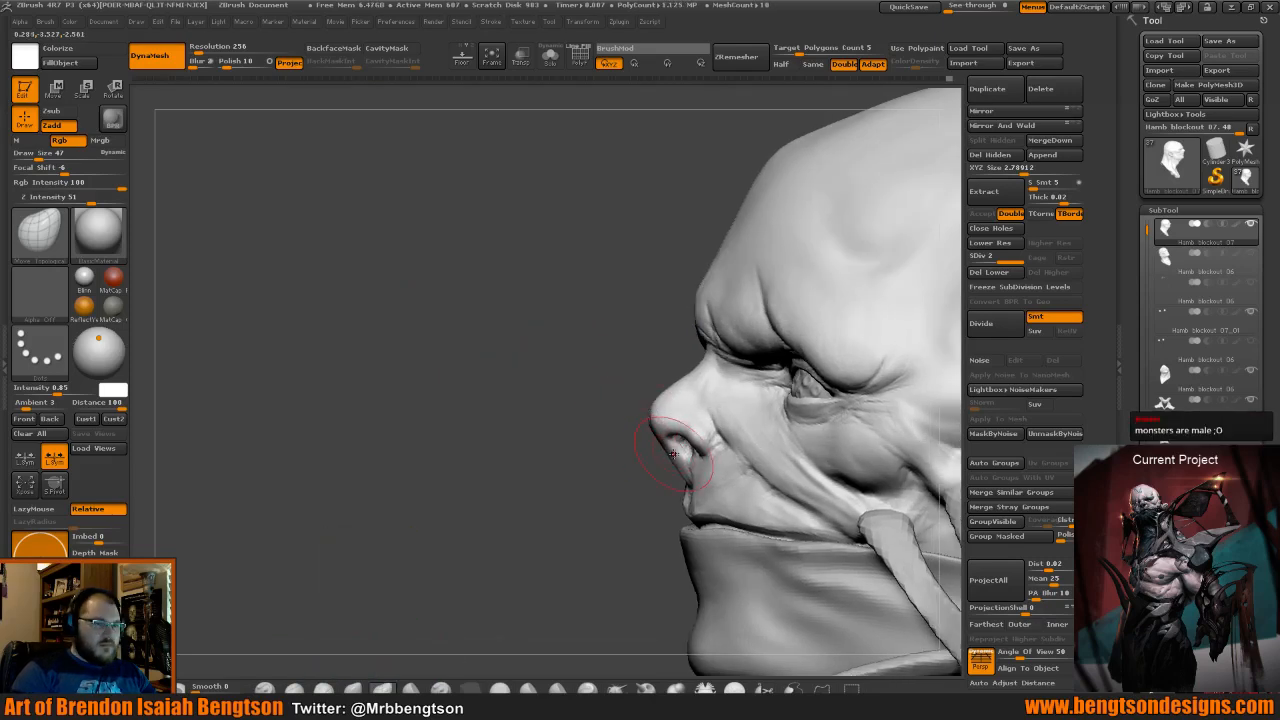
{"action": "key", "text": "space"}
{"action": "mouse_move", "coordinate": [676, 460]}
{"action": "left_mouse_down"}
{"action": "mouse_move", "coordinate": [723, 468]}
{"action": "mouse_move", "coordinate": [689, 460]}
{"action": "mouse_move", "coordinate": [784, 405]}
{"action": "left_mouse_up"}
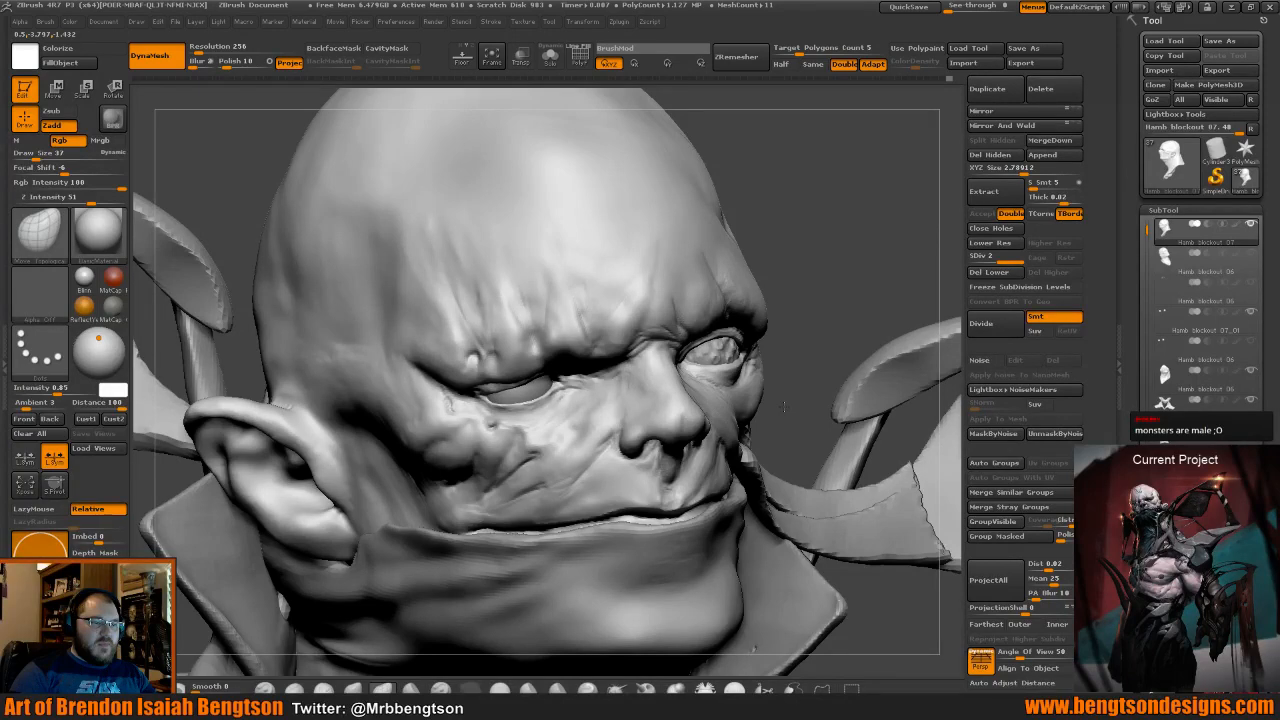
Carve the eyelid line of the narrowed eye with the Dam_Standard brush at draw size 14.
{"action": "mouse_move", "coordinate": [784, 405]}
{"action": "left_mouse_down"}
{"action": "mouse_move", "coordinate": [854, 277]}
{"action": "mouse_move", "coordinate": [789, 275]}
{"action": "left_mouse_up"}
{"action": "left_click_drag", "start_coordinate": [507, 358], "coordinate": [513, 386]}
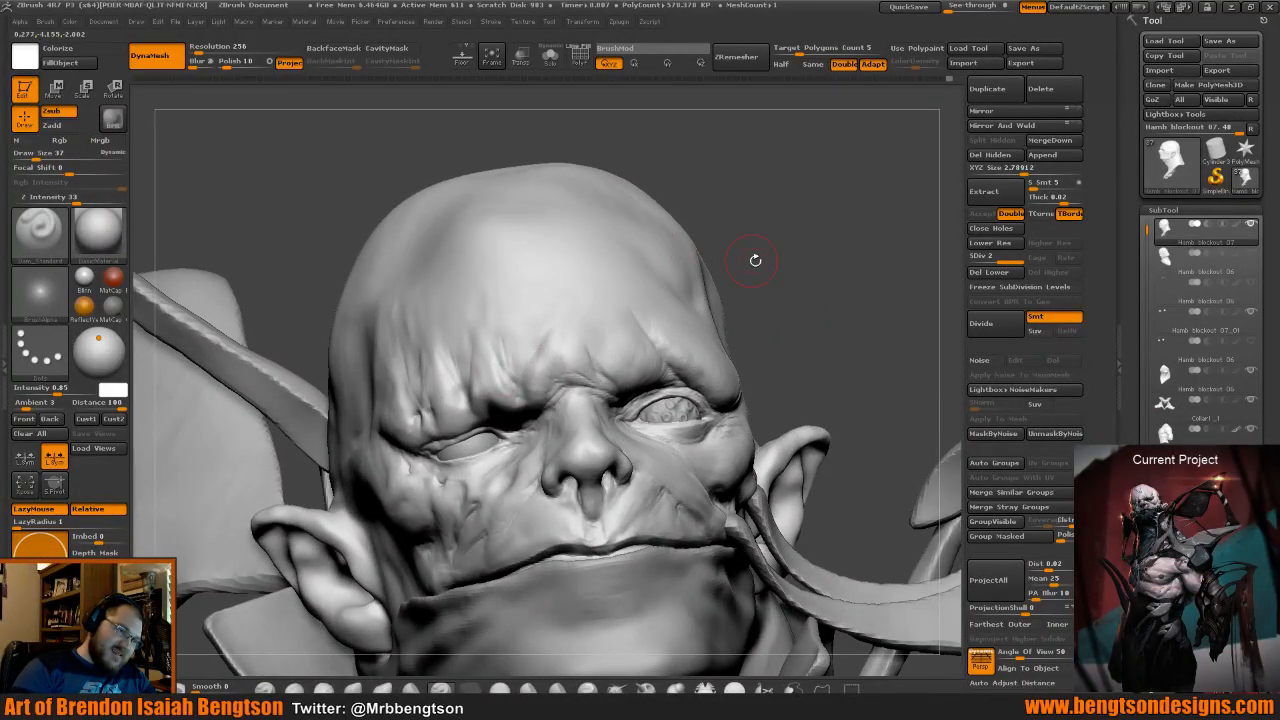
{"action": "left_click_drag", "start_coordinate": [754, 257], "coordinate": [822, 280]}
{"action": "mouse_move", "coordinate": [703, 299]}
{"action": "left_mouse_down"}
{"action": "mouse_move", "coordinate": [735, 282]}
{"action": "mouse_move", "coordinate": [704, 277]}
{"action": "left_mouse_up"}
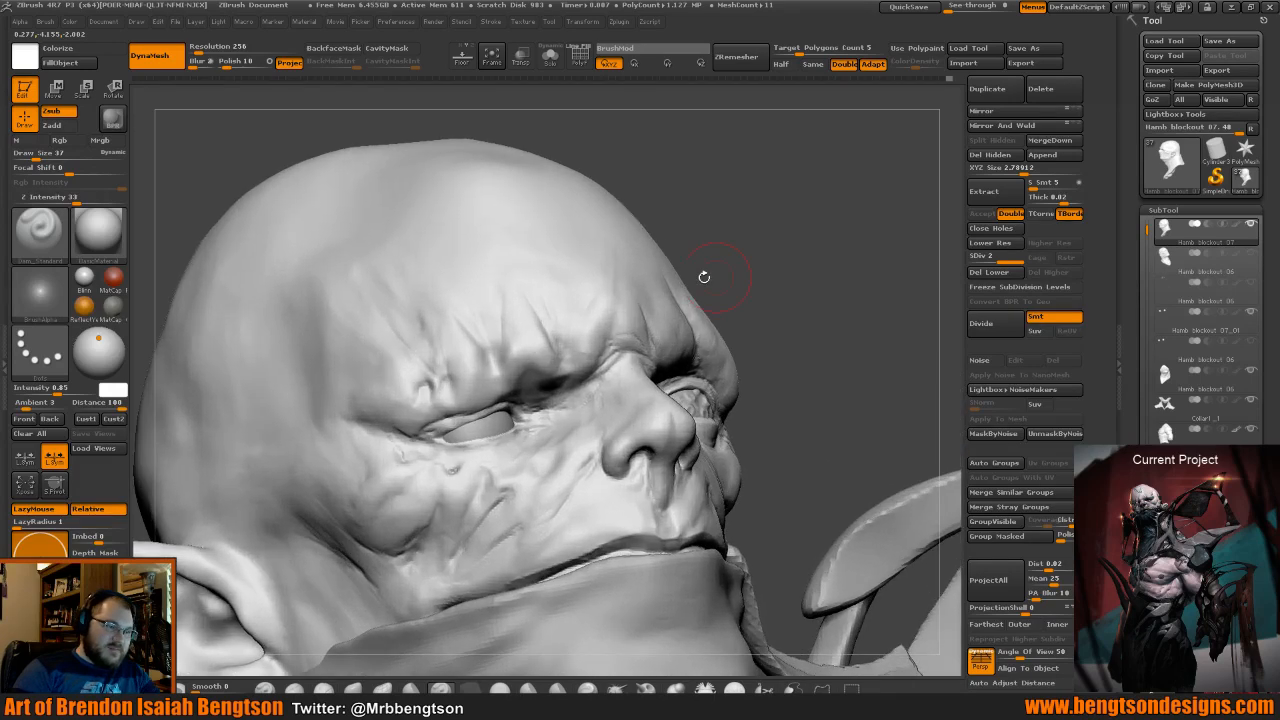
{"action": "key", "text": "space"}
{"action": "left_click_drag", "start_coordinate": [420, 451], "coordinate": [409, 451]}
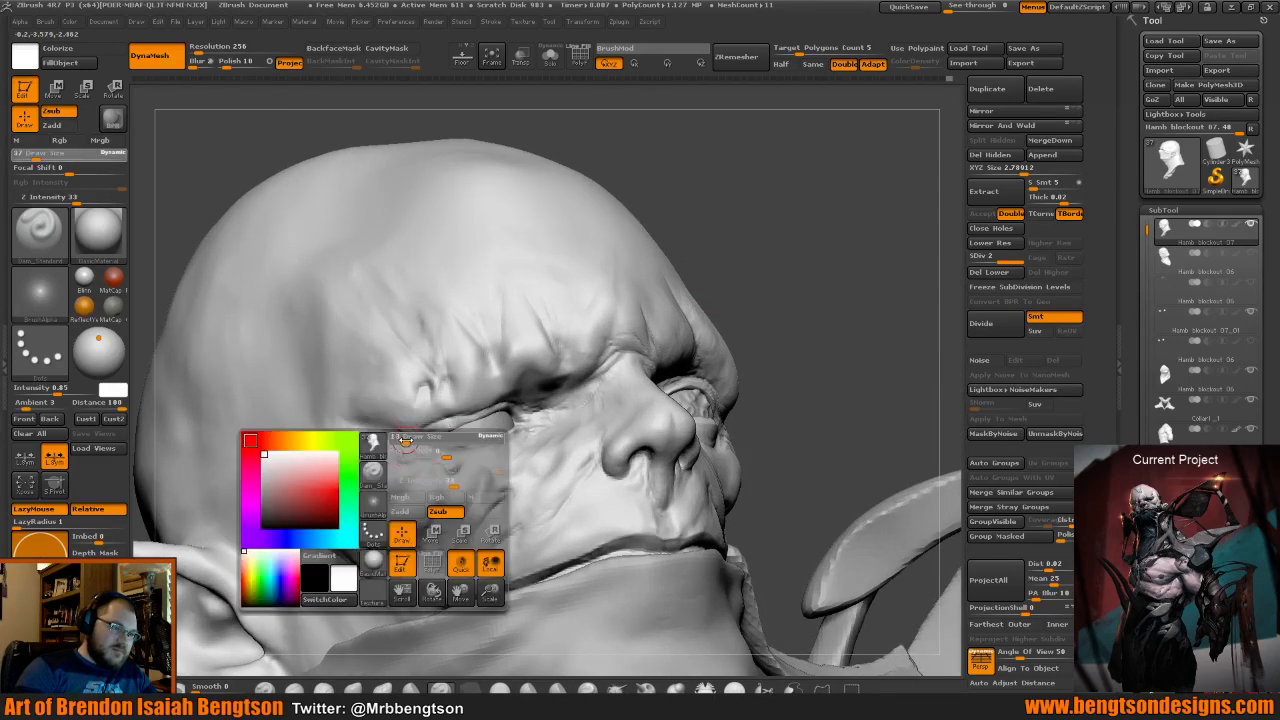
{"action": "mouse_move", "coordinate": [496, 410]}
{"action": "left_mouse_down"}
{"action": "mouse_move", "coordinate": [434, 440]}
{"action": "mouse_move", "coordinate": [454, 436]}
{"action": "left_mouse_up"}
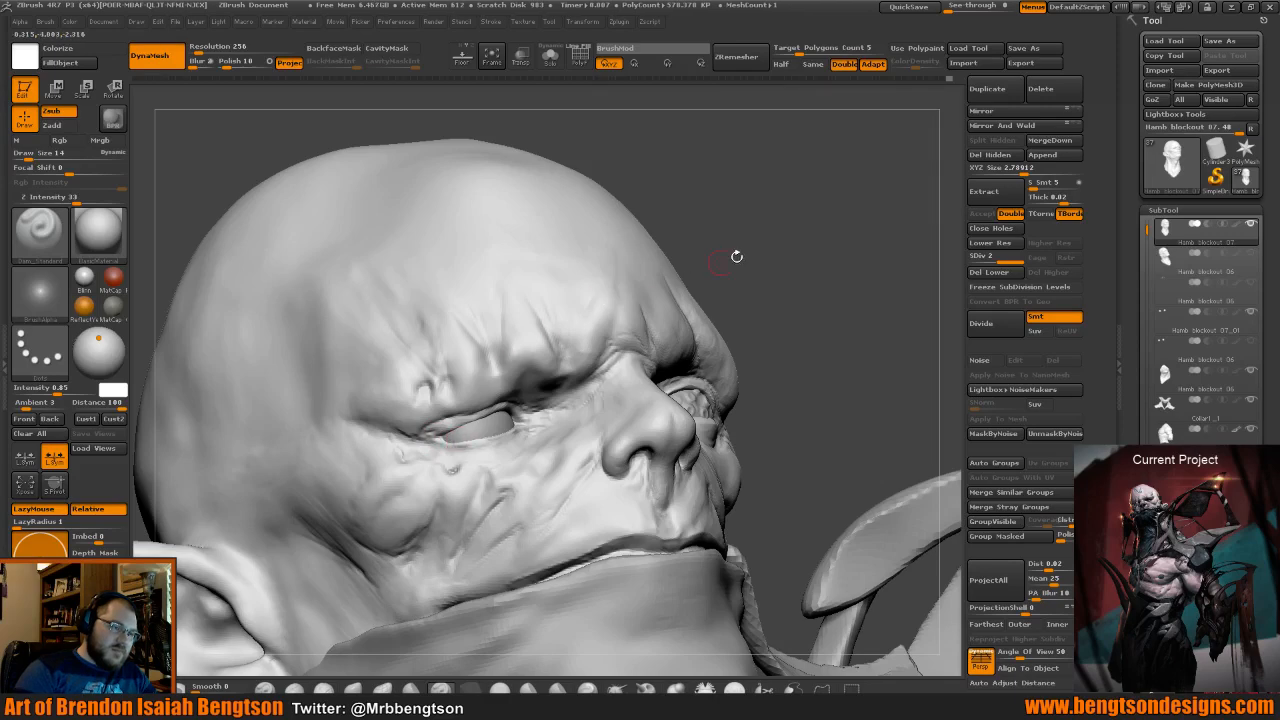
Pull the outer part of the narrowed eye's lower lid downward with the Move Topological brush at draw size 24.
{"action": "mouse_move", "coordinate": [737, 257]}
{"action": "left_mouse_down"}
{"action": "mouse_move", "coordinate": [756, 250]}
{"action": "mouse_move", "coordinate": [738, 266]}
{"action": "left_mouse_up"}
{"action": "key", "text": "b"}
{"action": "key", "text": "m"}
{"action": "key", "text": "t"}
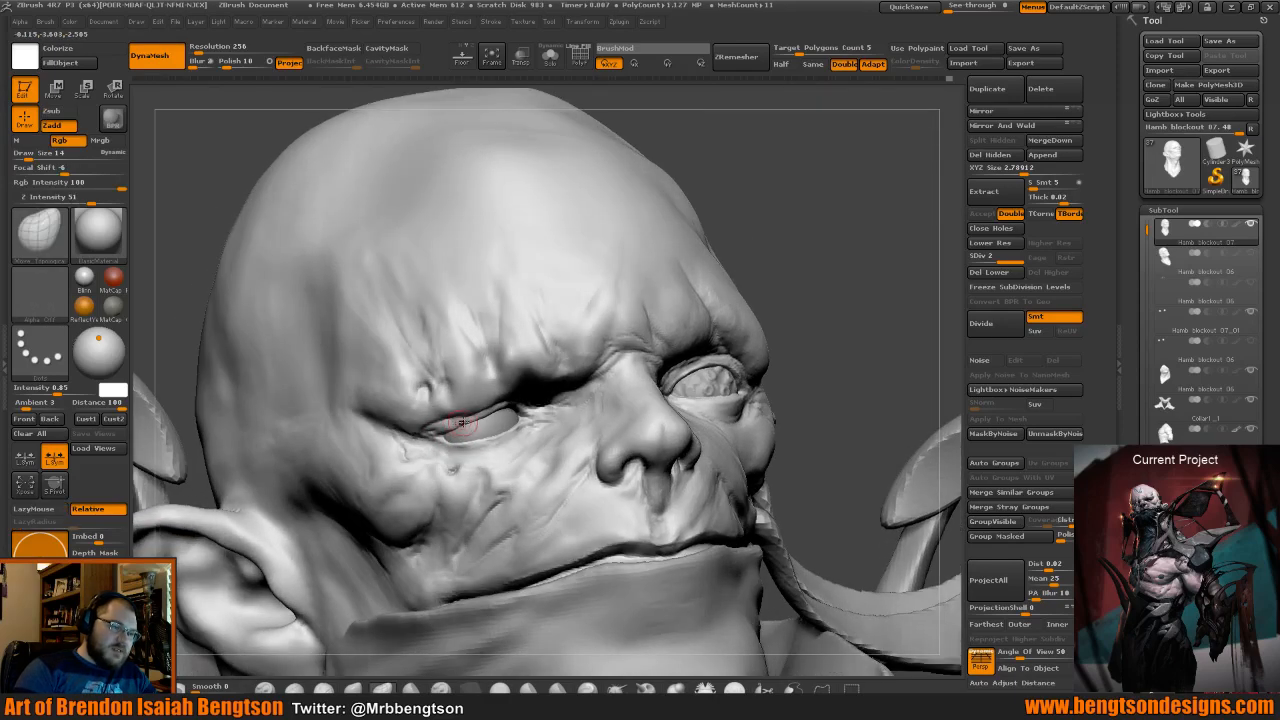
{"action": "key", "text": "space"}
{"action": "left_click_drag", "start_coordinate": [458, 427], "coordinate": [457, 442]}
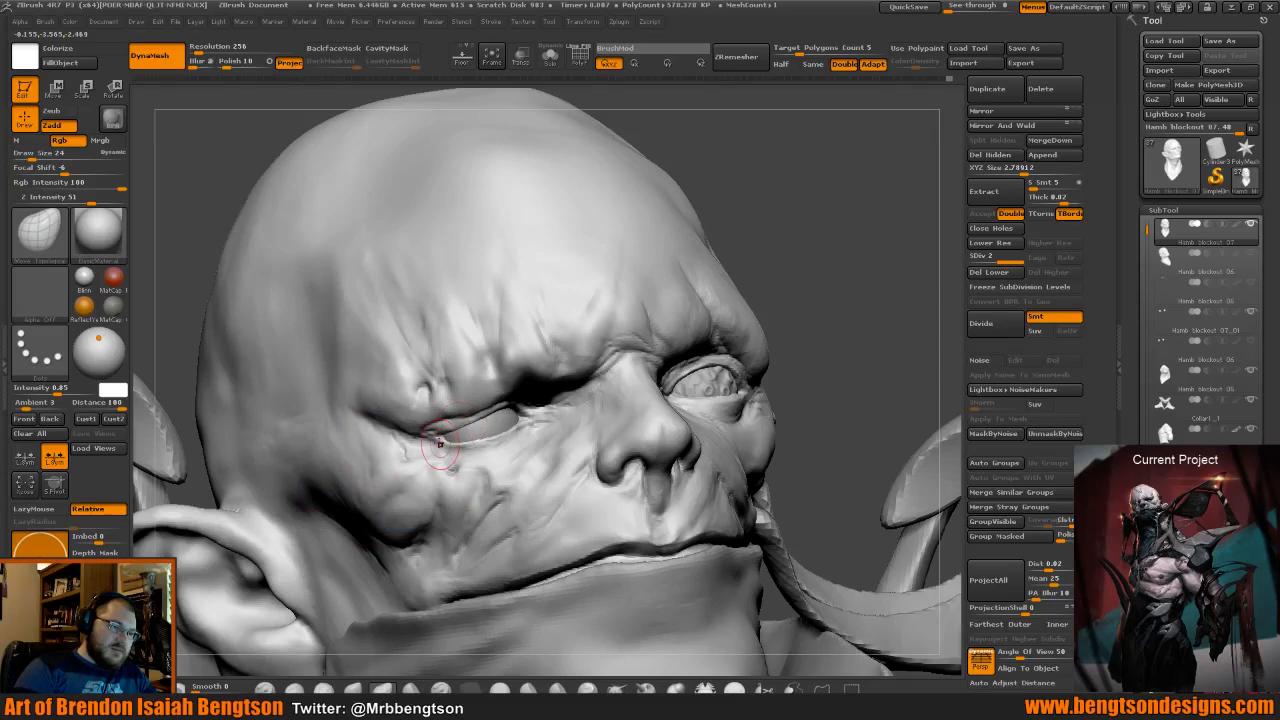
Carve a crease at the outer corner of the narrowed eye with the Dam_Standard brush at draw size 24.
{"action": "left_click_drag", "start_coordinate": [893, 336], "coordinate": [788, 344]}
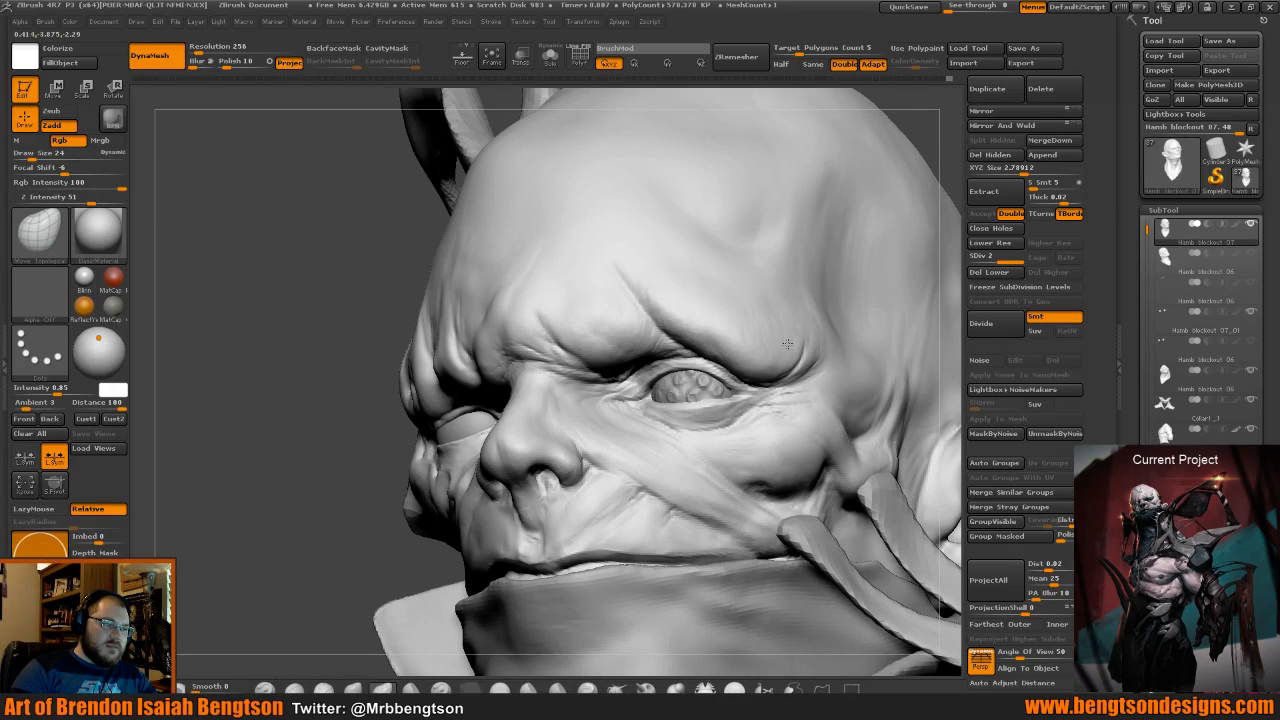
{"action": "mouse_move", "coordinate": [788, 344]}
{"action": "left_mouse_down"}
{"action": "mouse_move", "coordinate": [925, 193]}
{"action": "mouse_move", "coordinate": [864, 303]}
{"action": "left_mouse_up"}
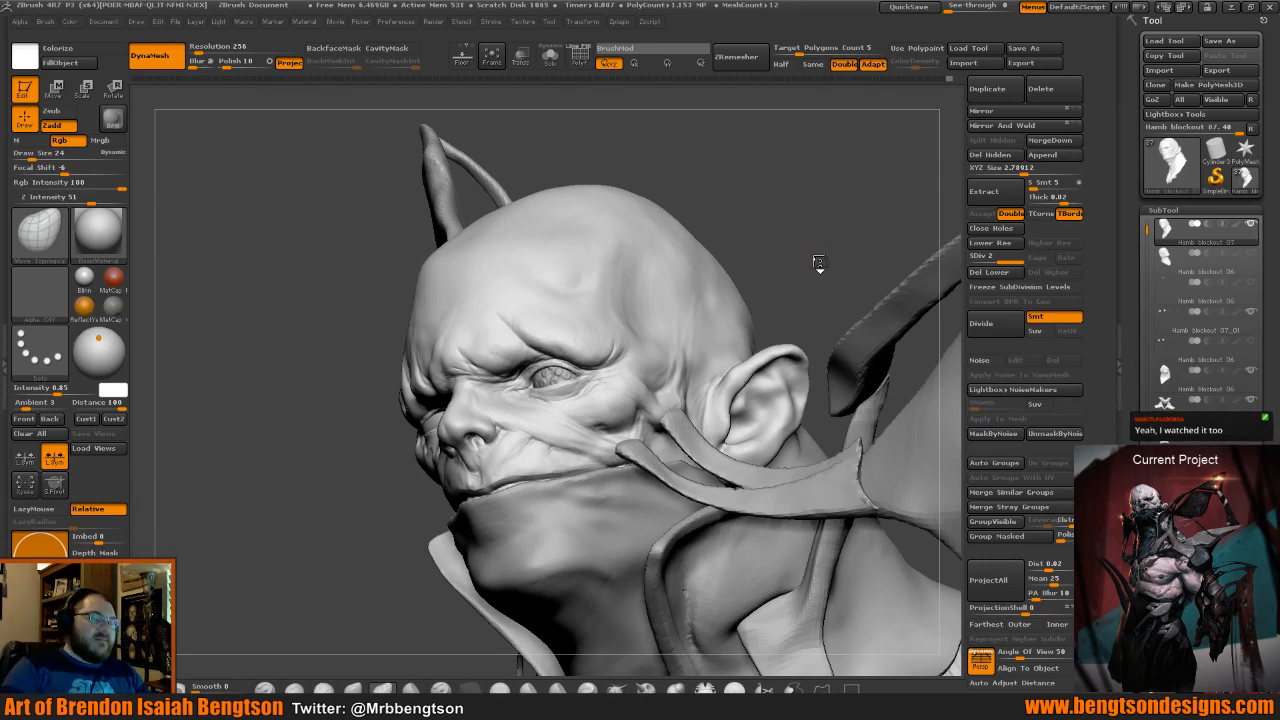
{"action": "mouse_move", "coordinate": [811, 263]}
{"action": "left_mouse_down"}
{"action": "mouse_move", "coordinate": [770, 262]}
{"action": "mouse_move", "coordinate": [795, 270]}
{"action": "mouse_move", "coordinate": [775, 275]}
{"action": "mouse_move", "coordinate": [660, 269]}
{"action": "mouse_move", "coordinate": [688, 295]}
{"action": "mouse_move", "coordinate": [704, 286]}
{"action": "mouse_move", "coordinate": [646, 289]}
{"action": "mouse_move", "coordinate": [711, 270]}
{"action": "mouse_move", "coordinate": [746, 237]}
{"action": "left_mouse_up"}
{"action": "key", "text": "b"}
{"action": "key", "text": "d"}
{"action": "key", "text": "s"}
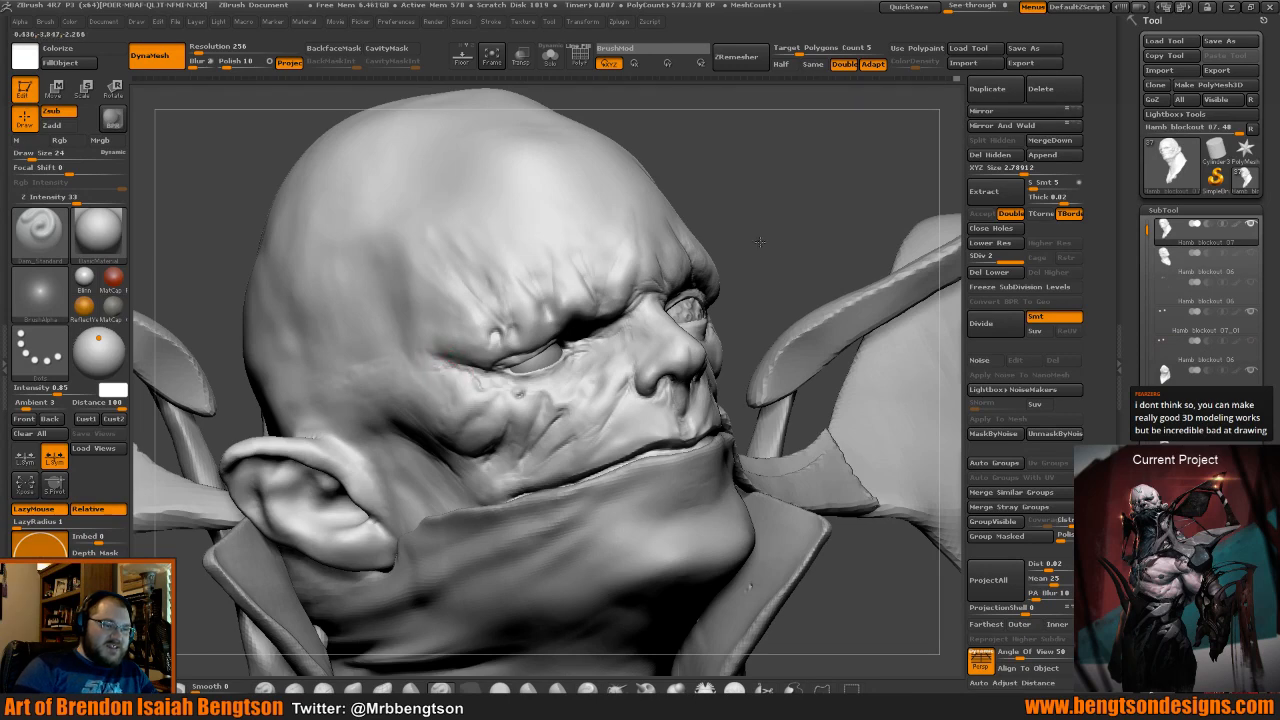
{"action": "mouse_move", "coordinate": [759, 241]}
{"action": "left_mouse_down"}
{"action": "mouse_move", "coordinate": [616, 266]}
{"action": "mouse_move", "coordinate": [430, 330]}
{"action": "left_mouse_up"}
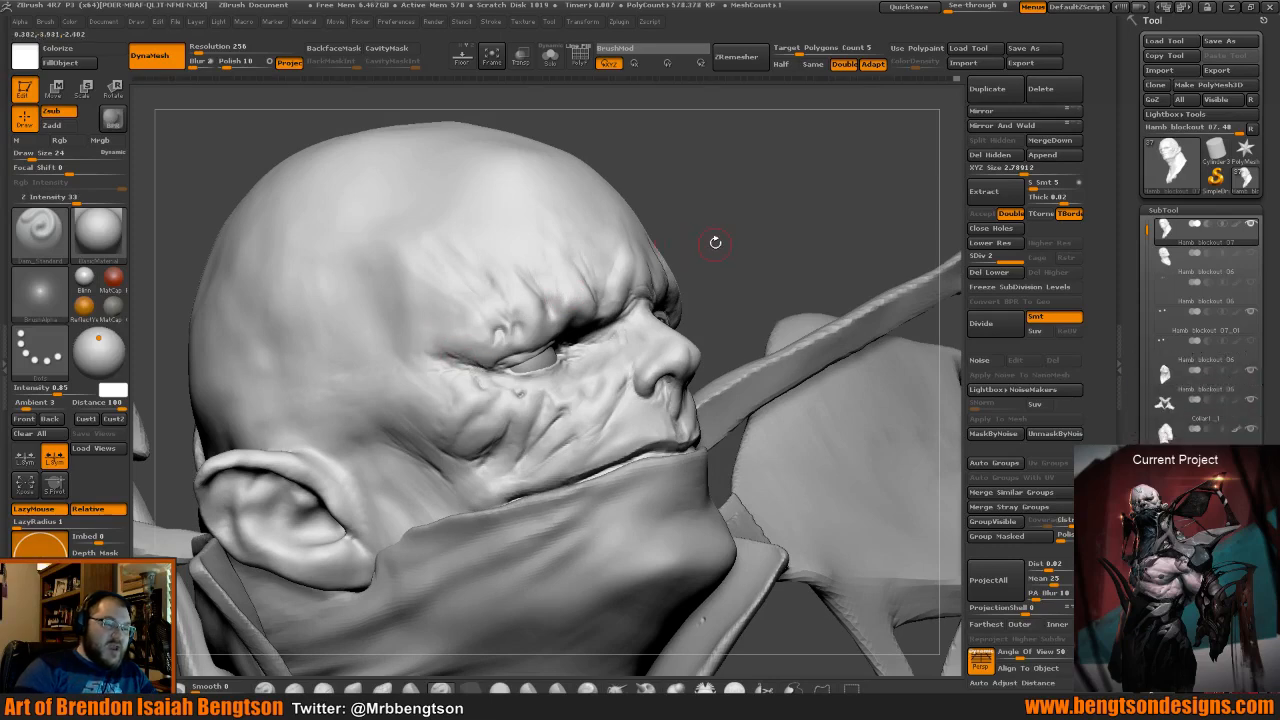
{"action": "left_click_drag", "start_coordinate": [714, 243], "coordinate": [551, 294]}
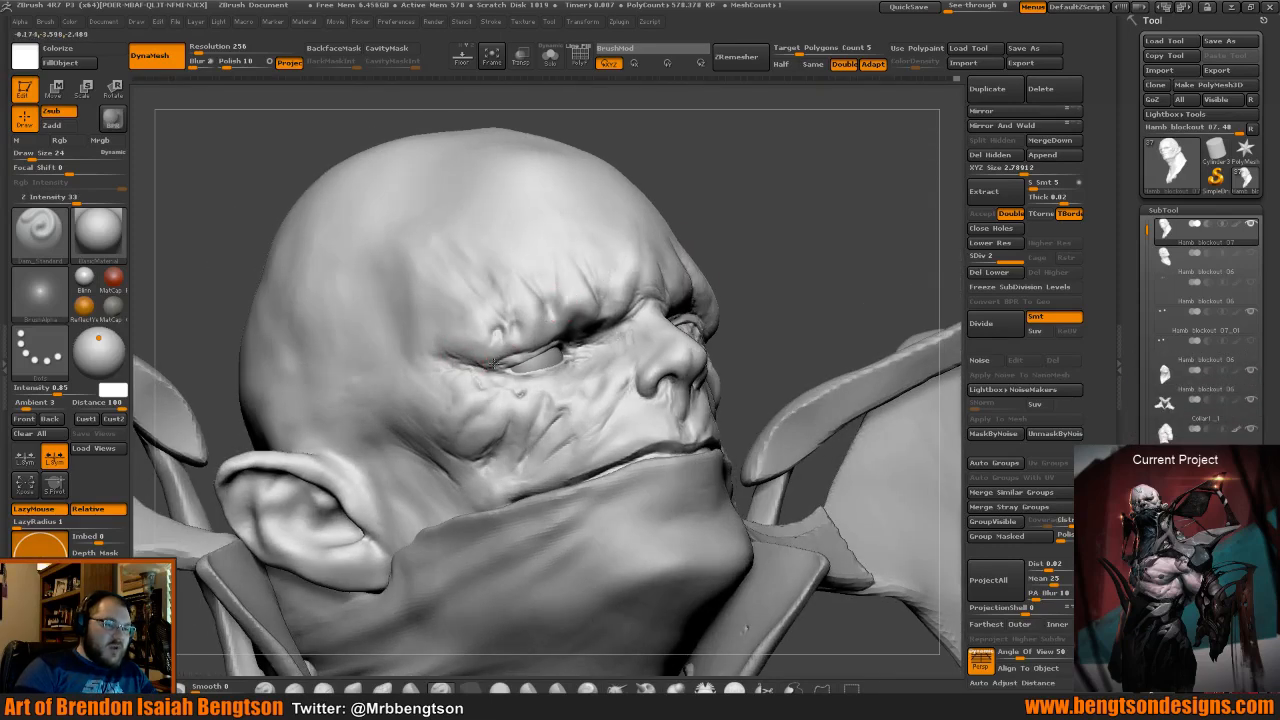
{"action": "mouse_move", "coordinate": [493, 364]}
{"action": "left_mouse_down"}
{"action": "mouse_move", "coordinate": [470, 352]}
{"action": "mouse_move", "coordinate": [490, 367]}
{"action": "mouse_move", "coordinate": [472, 371]}
{"action": "left_mouse_up"}
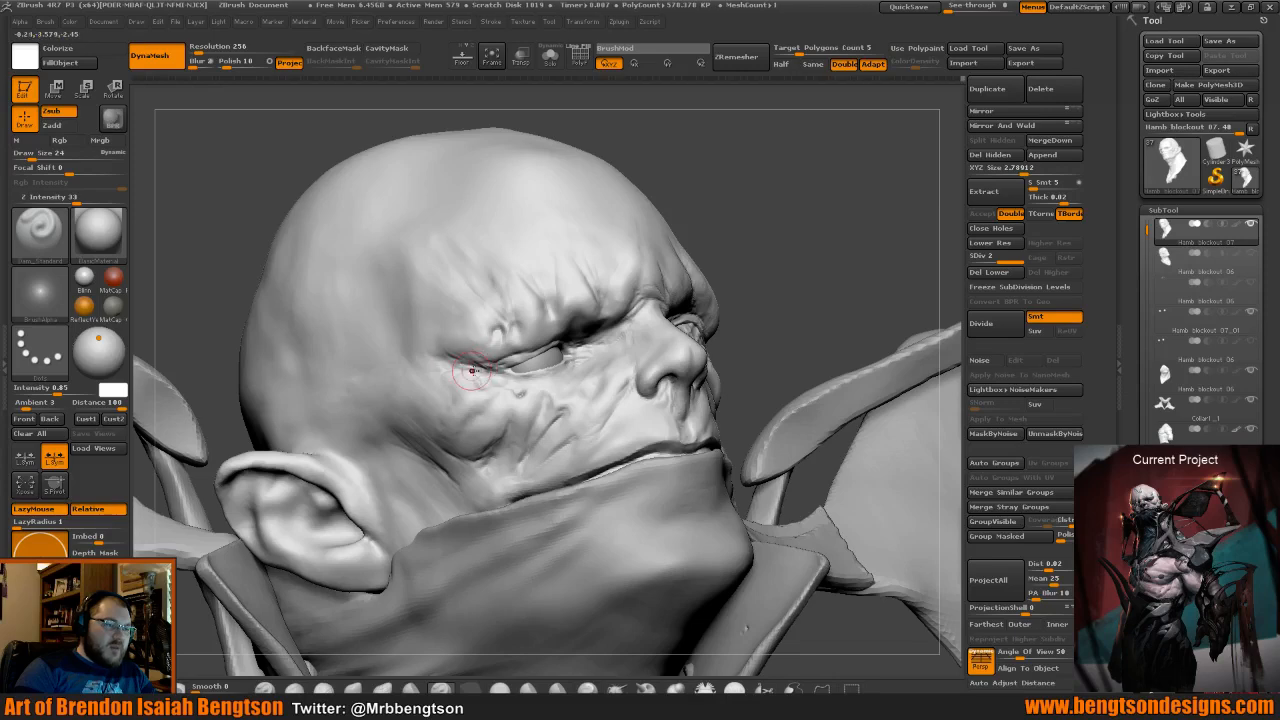
Carve fine creases along the lids and inner corner of the narrowed eye with the Dam_Standard brush at draw size 11.
{"action": "left_click_drag", "start_coordinate": [752, 196], "coordinate": [513, 371]}
{"action": "key", "text": "space"}
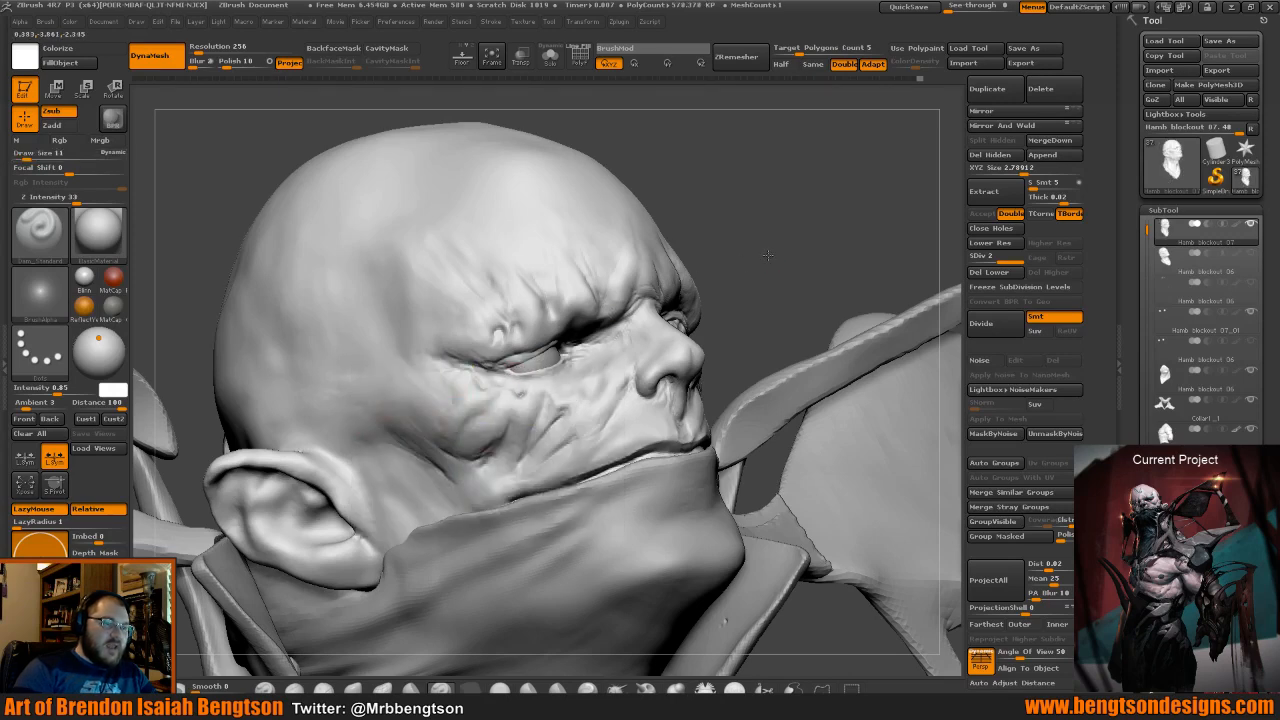
{"action": "mouse_move", "coordinate": [790, 250]}
{"action": "left_mouse_down"}
{"action": "mouse_move", "coordinate": [769, 256]}
{"action": "mouse_move", "coordinate": [810, 286]}
{"action": "left_mouse_up"}
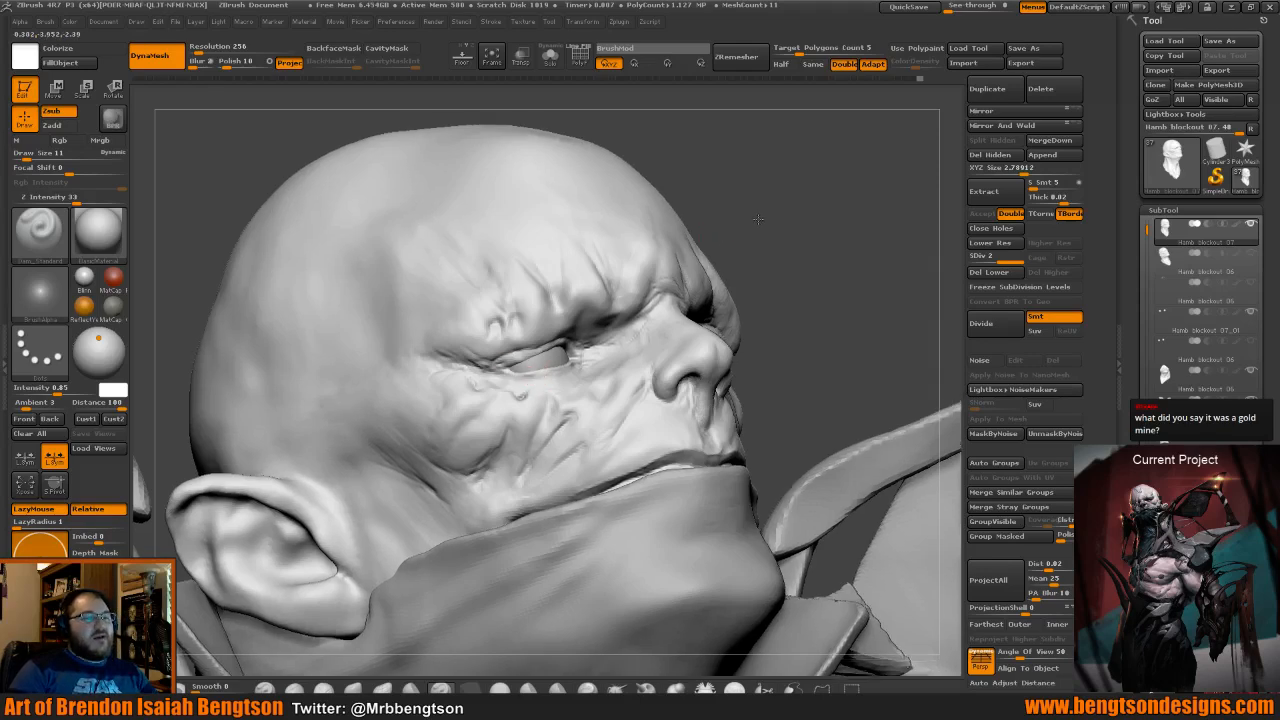
{"action": "mouse_move", "coordinate": [758, 219]}
{"action": "left_mouse_down"}
{"action": "mouse_move", "coordinate": [768, 208]}
{"action": "mouse_move", "coordinate": [536, 350]}
{"action": "left_mouse_up"}
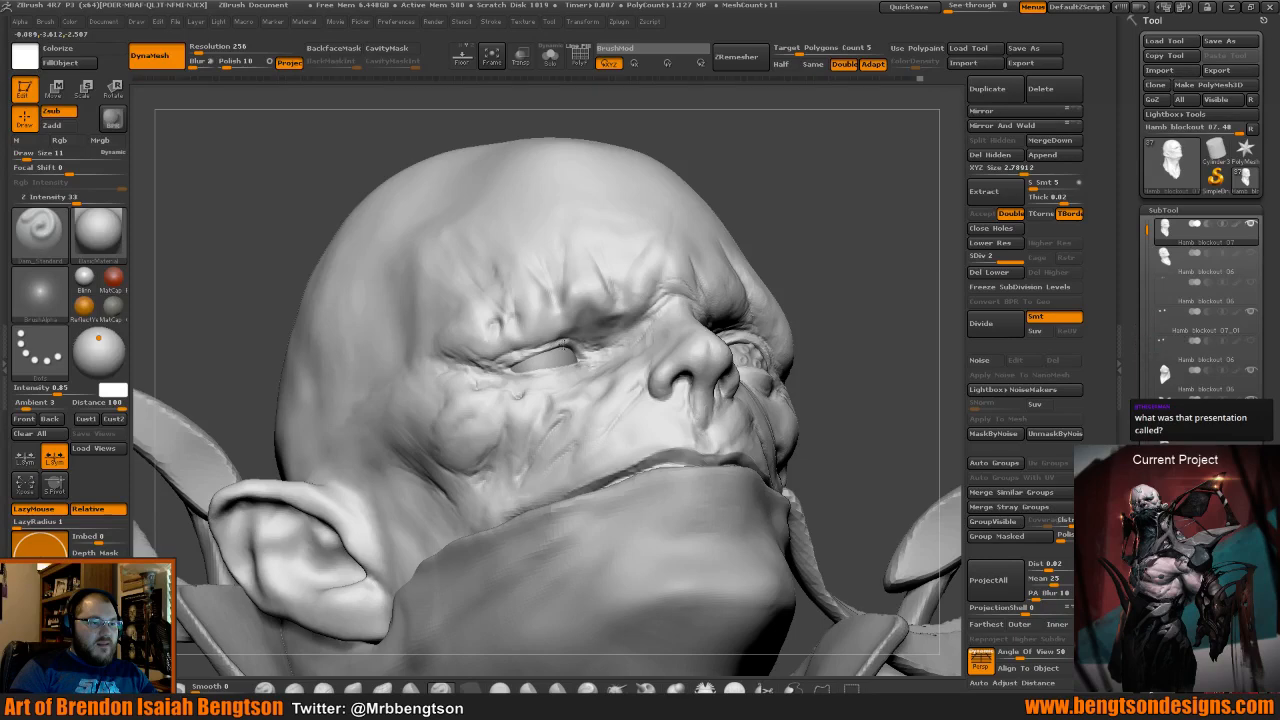
{"action": "mouse_move", "coordinate": [763, 220]}
{"action": "left_mouse_down"}
{"action": "mouse_move", "coordinate": [792, 212]}
{"action": "mouse_move", "coordinate": [755, 215]}
{"action": "left_mouse_up"}
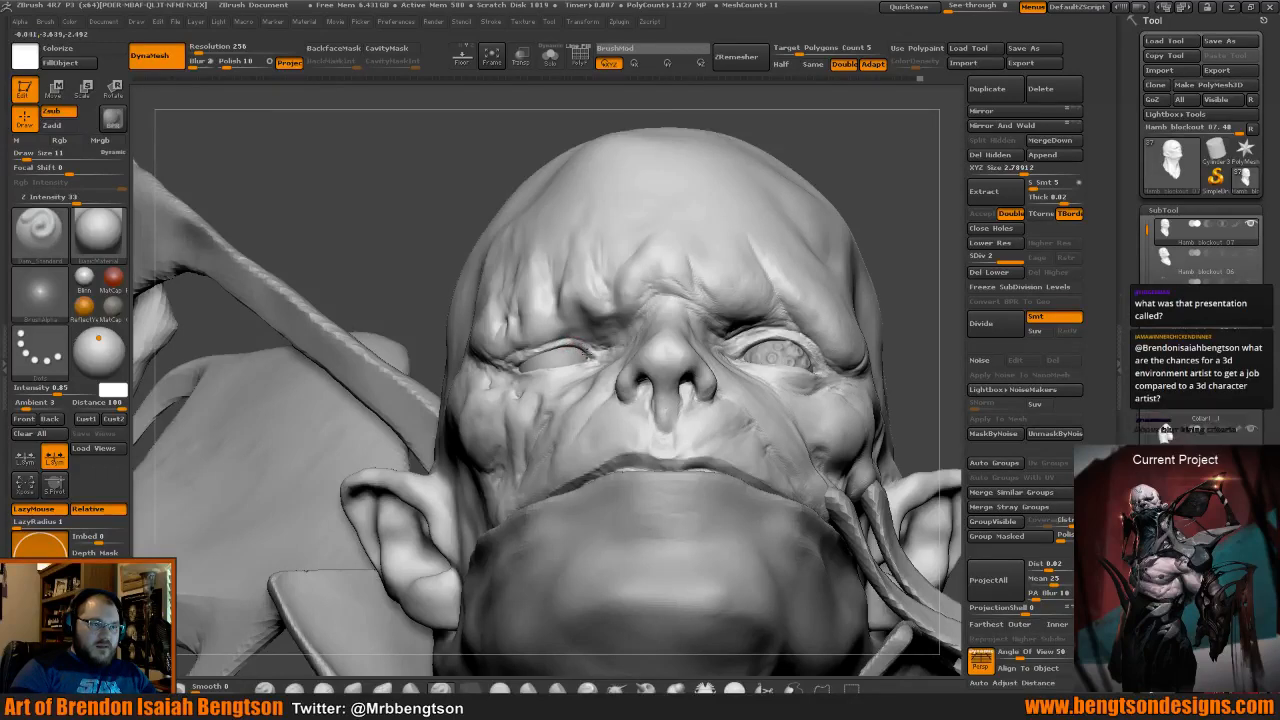
{"action": "left_click_drag", "start_coordinate": [594, 360], "coordinate": [583, 348]}
{"action": "key", "text": "ctrl+z"}
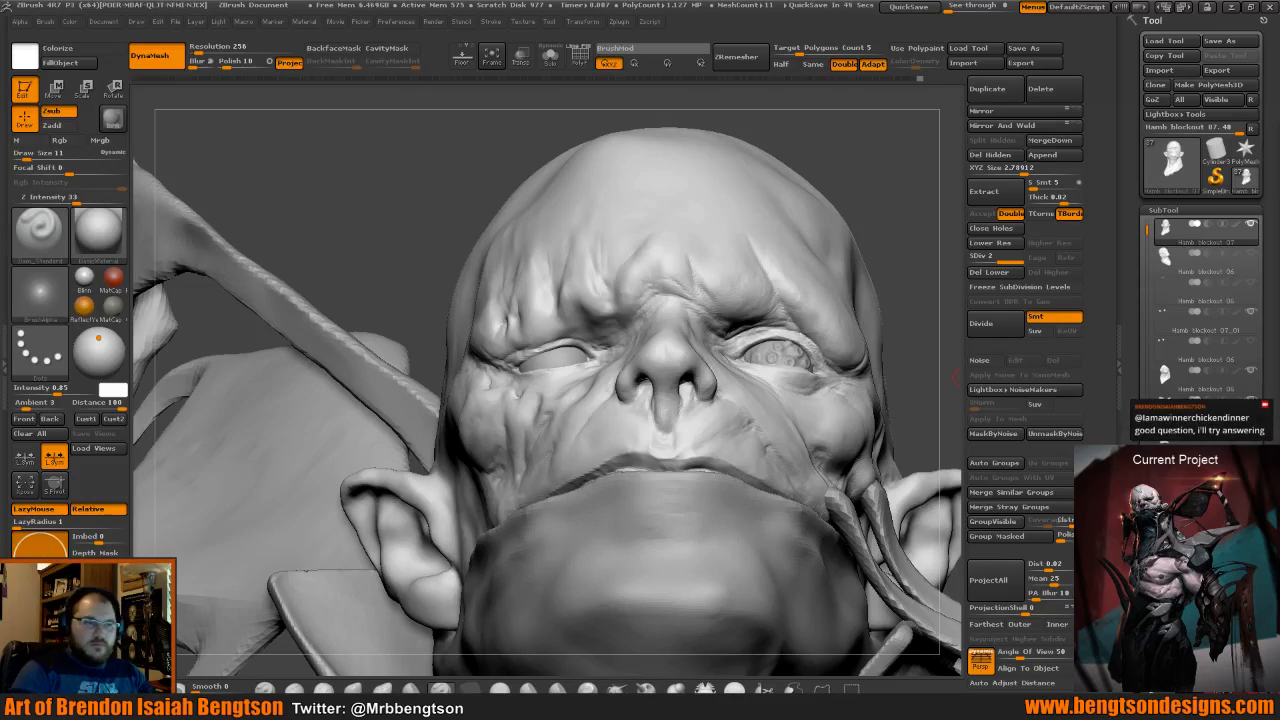
{"action": "left_click_drag", "start_coordinate": [858, 171], "coordinate": [827, 180]}
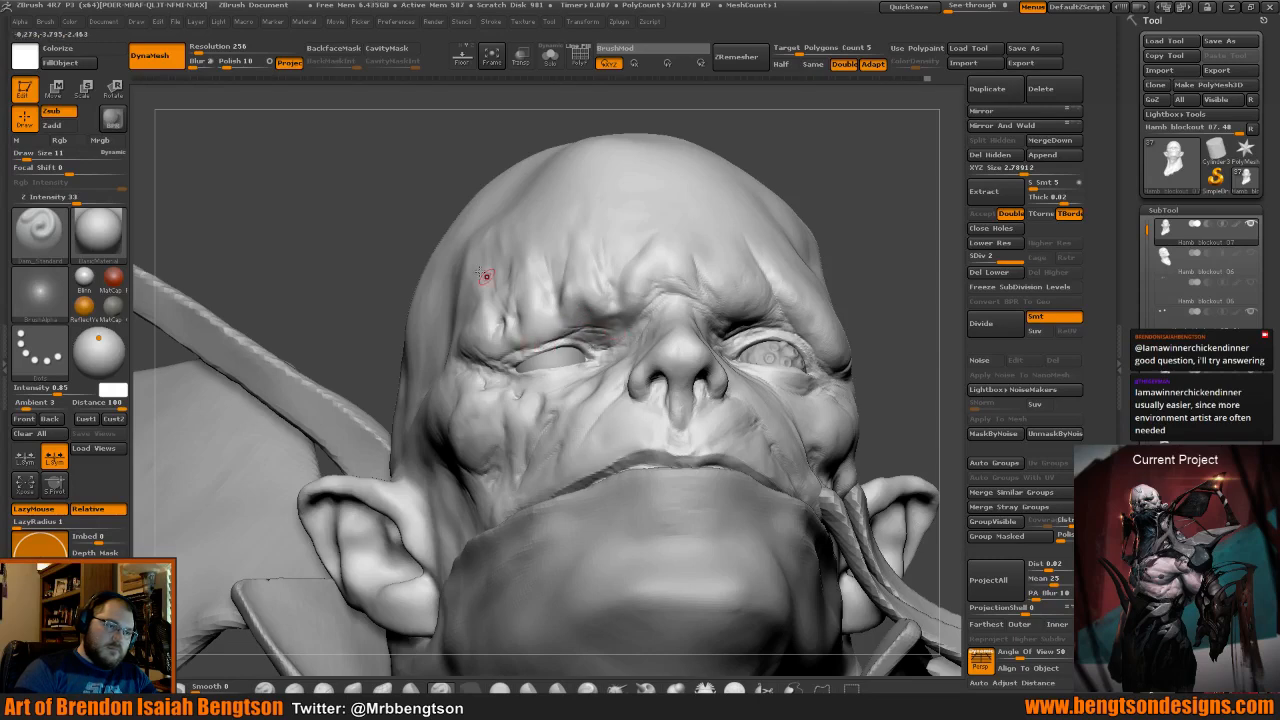
{"action": "mouse_move", "coordinate": [421, 231]}
{"action": "left_mouse_down"}
{"action": "mouse_move", "coordinate": [521, 353]}
{"action": "mouse_move", "coordinate": [510, 367]}
{"action": "left_mouse_up"}
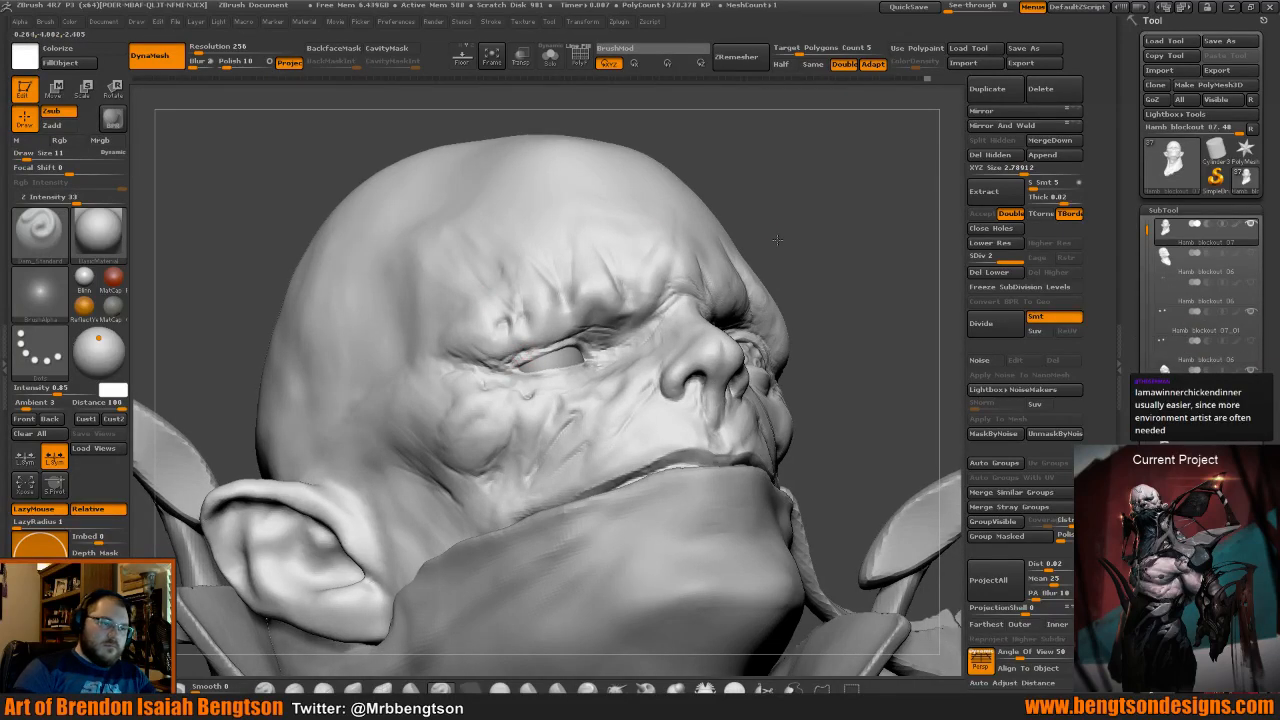
Examine the face from the front, from below and in three-quarter views to judge the eyes, brow and nose.
{"action": "left_click_drag", "start_coordinate": [836, 243], "coordinate": [757, 248]}
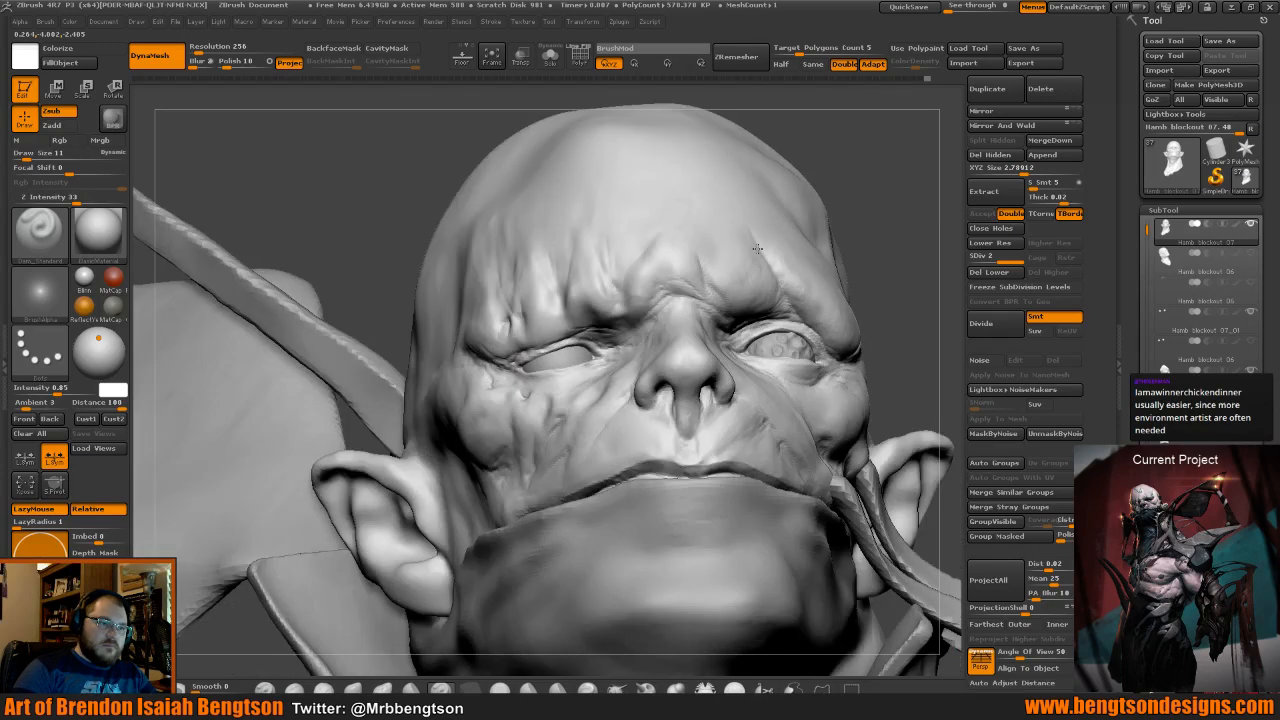
{"action": "left_click_drag", "start_coordinate": [757, 248], "coordinate": [715, 252]}
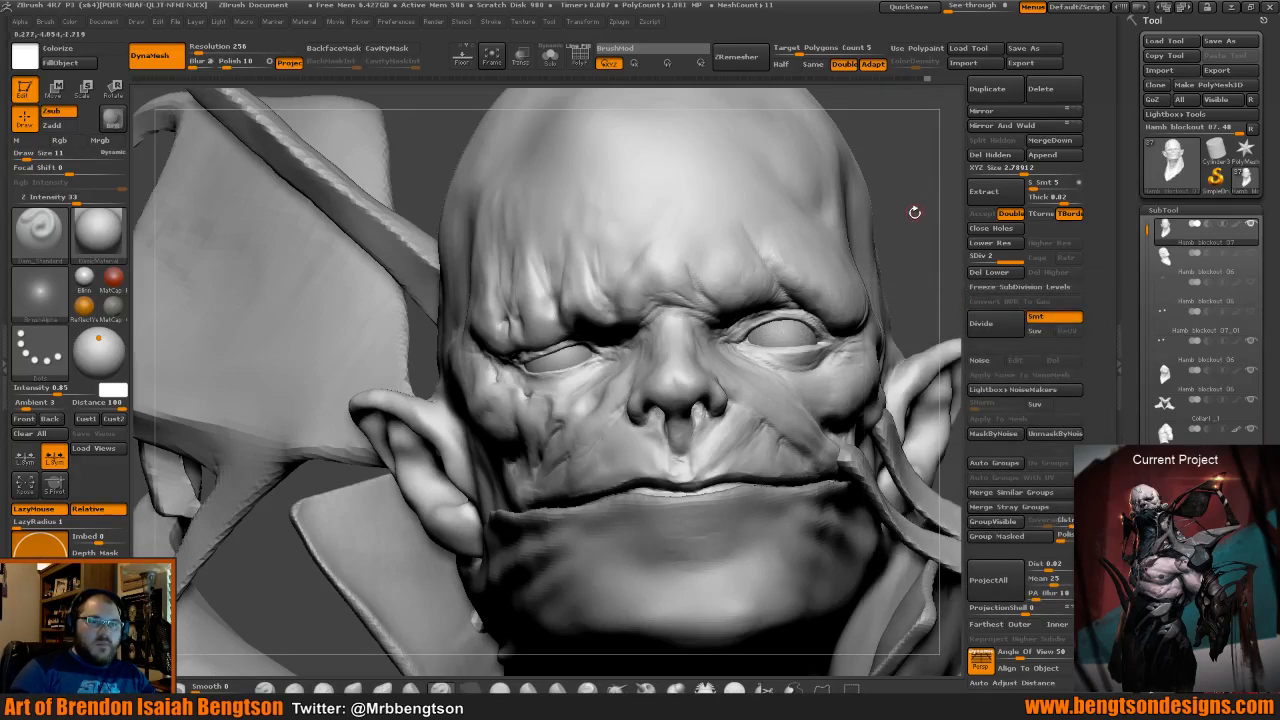
{"action": "mouse_move", "coordinate": [914, 212]}
{"action": "left_mouse_down", "text": "alt"}
{"action": "mouse_move", "coordinate": [905, 156]}
{"action": "mouse_move", "coordinate": [846, 286]}
{"action": "mouse_move", "coordinate": [850, 274]}
{"action": "mouse_move", "coordinate": [820, 280]}
{"action": "mouse_move", "coordinate": [829, 306]}
{"action": "left_mouse_up", "text": "alt"}
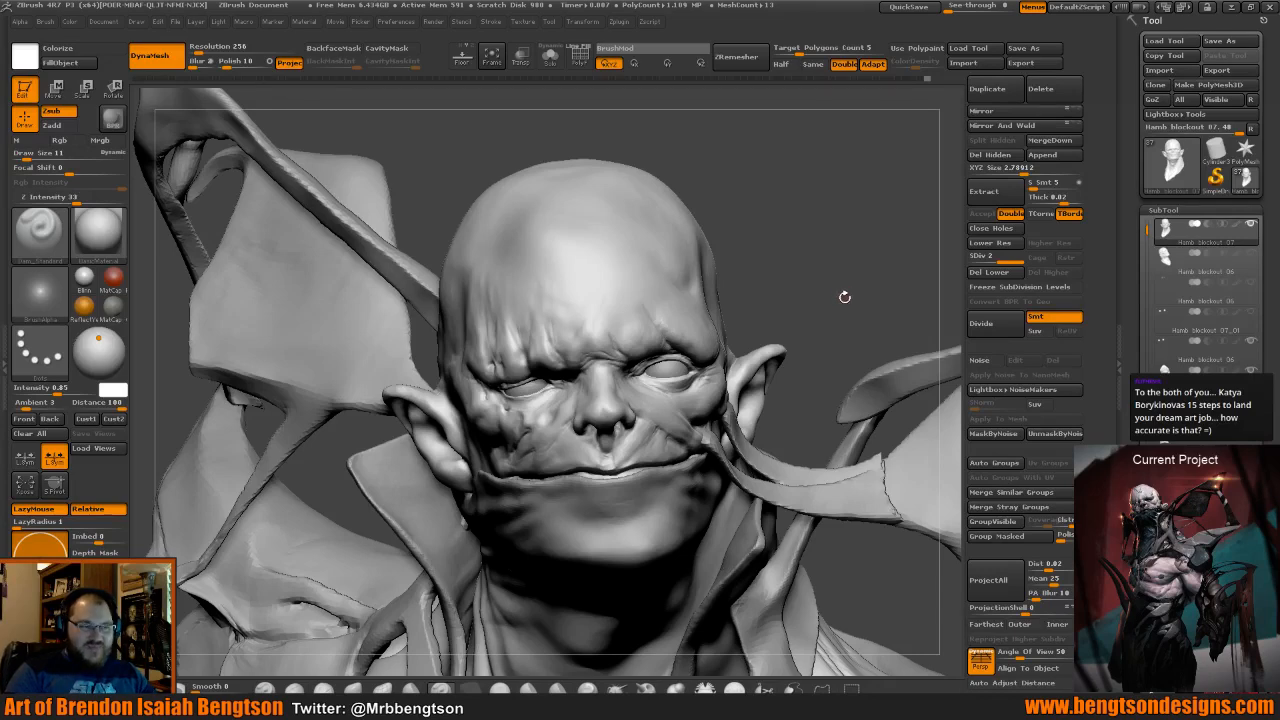
{"action": "left_click_drag", "start_coordinate": [845, 297], "coordinate": [836, 352]}
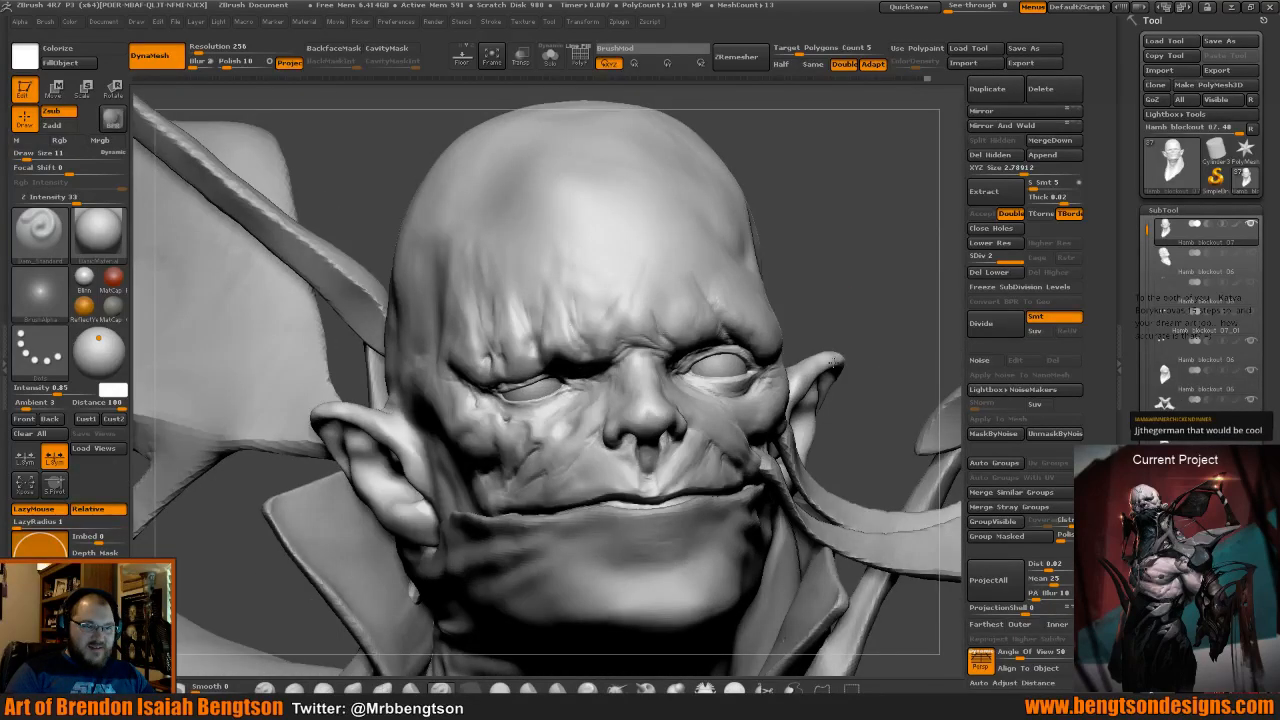
{"action": "left_click_drag", "start_coordinate": [831, 363], "coordinate": [824, 249]}
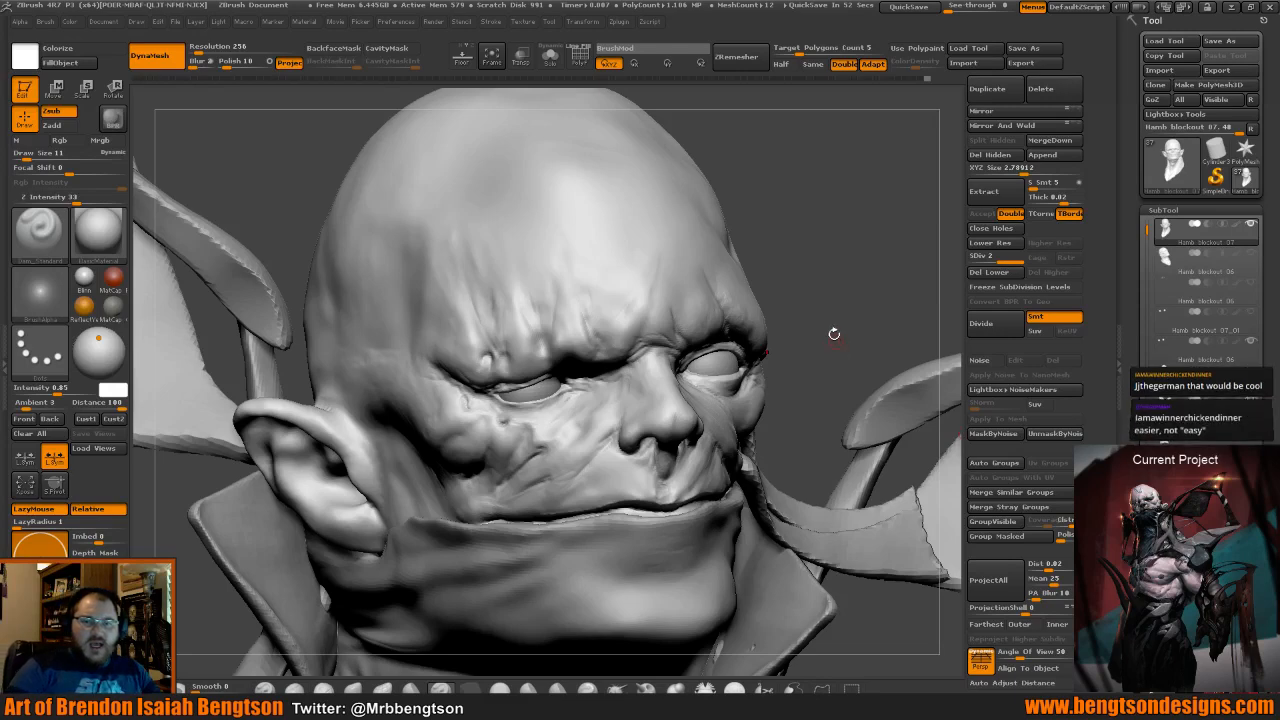
{"action": "left_click_drag", "start_coordinate": [851, 277], "coordinate": [866, 268]}
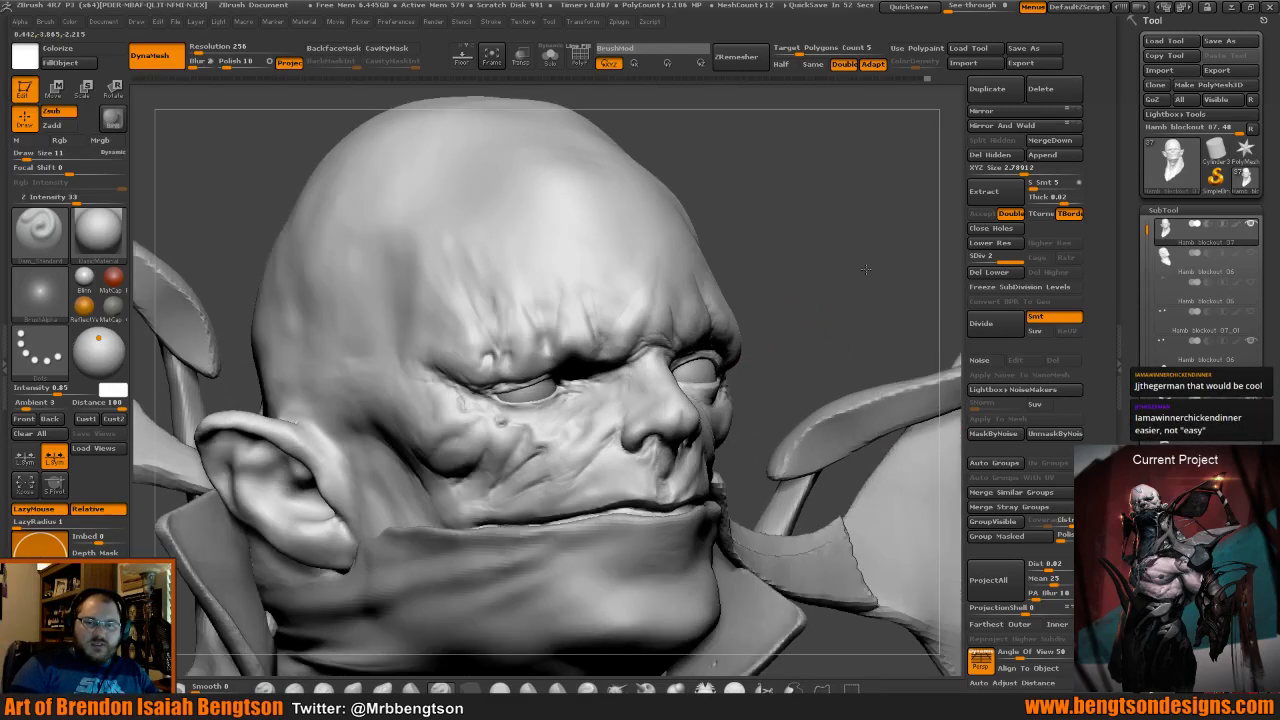
{"action": "left_click_drag", "start_coordinate": [866, 268], "coordinate": [837, 197]}
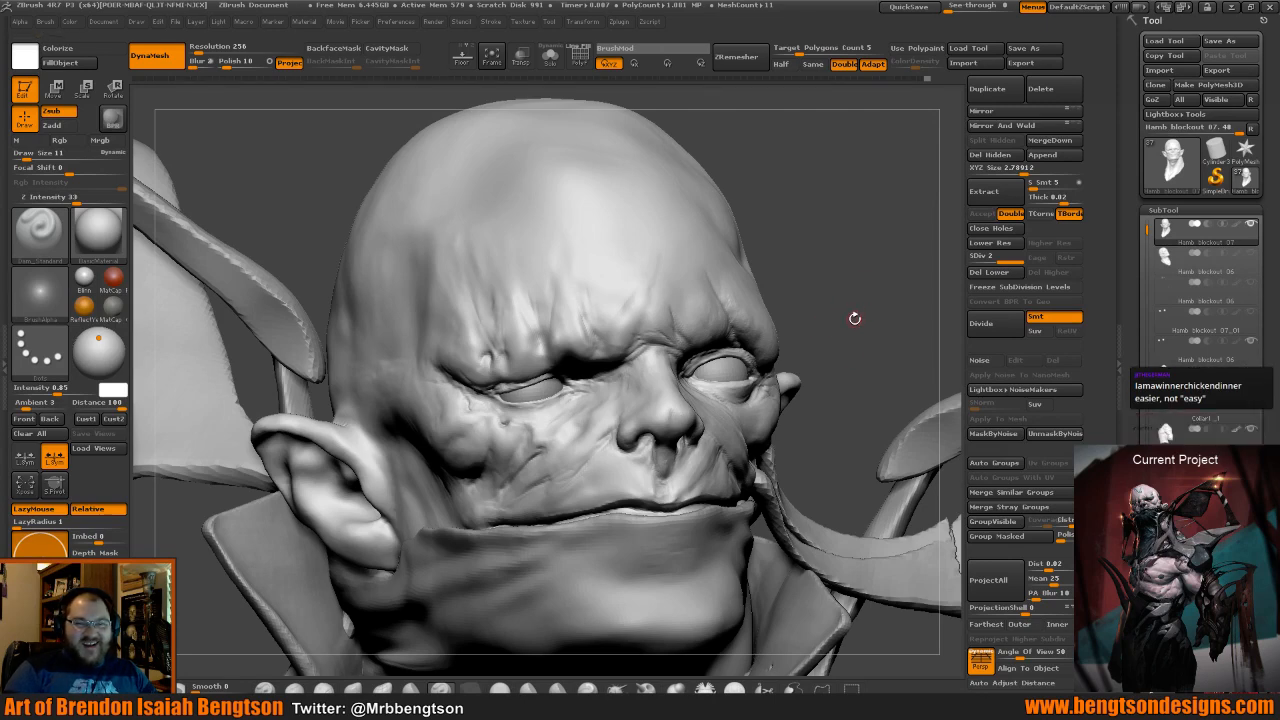
{"action": "left_click_drag", "start_coordinate": [851, 320], "coordinate": [855, 320]}
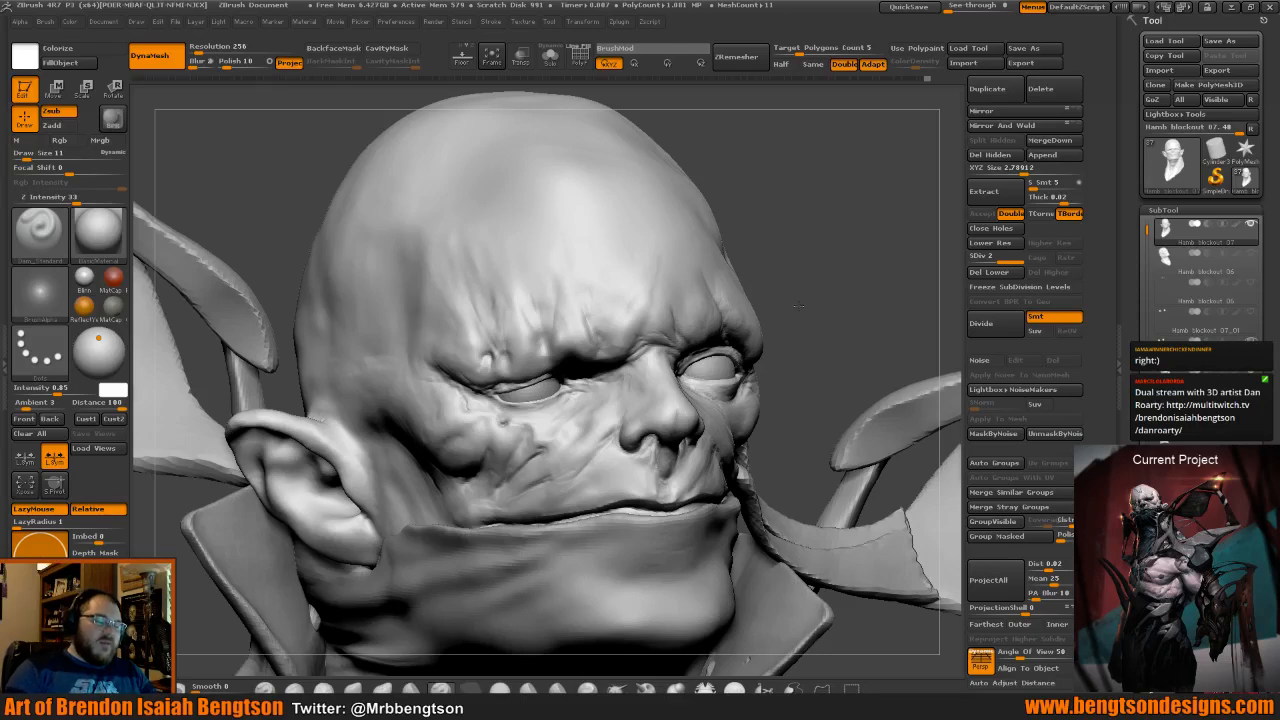
{"action": "left_click_drag", "start_coordinate": [800, 307], "coordinate": [783, 303]}
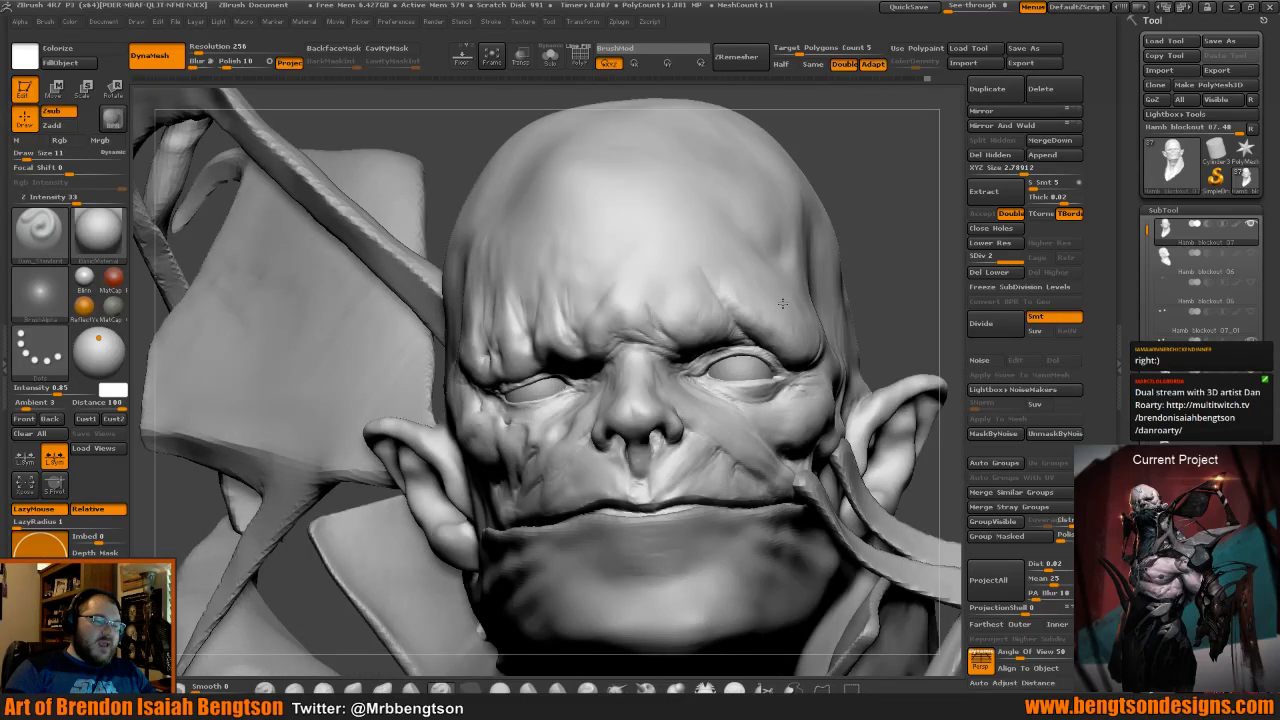
{"action": "left_click_drag", "start_coordinate": [783, 303], "coordinate": [770, 300]}
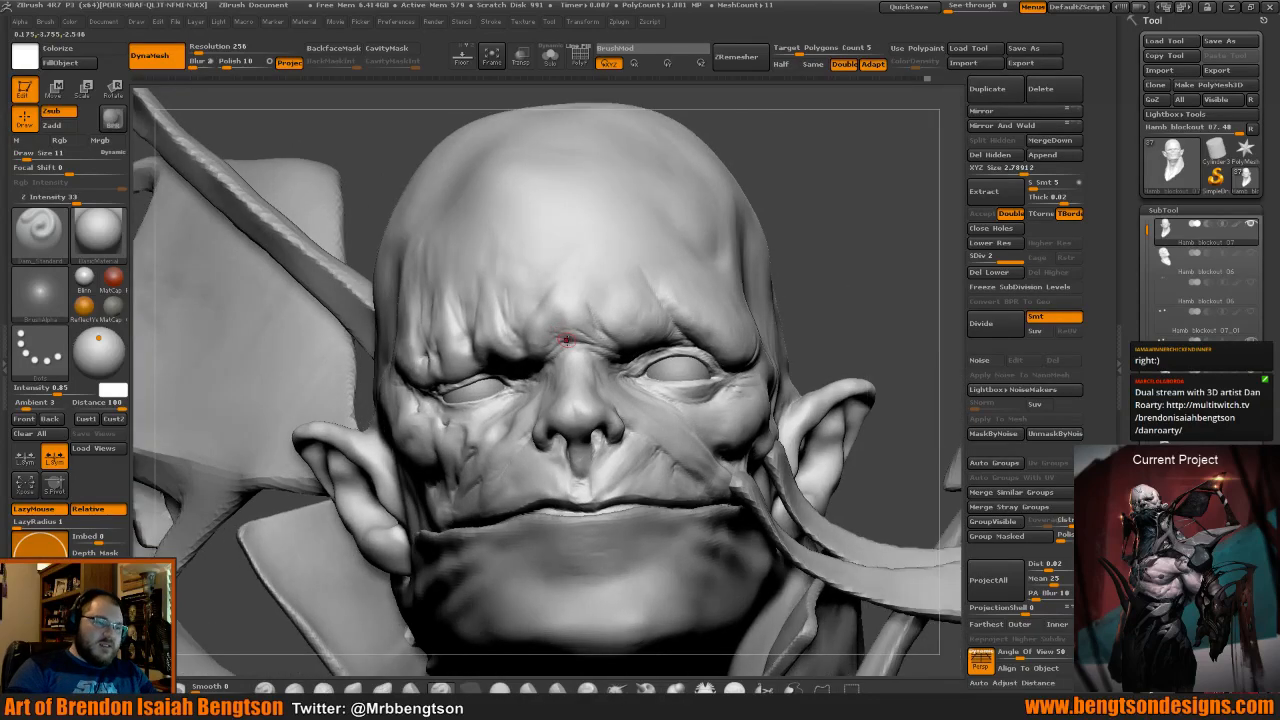
Adjust the brow and nose profile with the Move Topological brush at draw size 62.
{"action": "mouse_move", "coordinate": [790, 217]}
{"action": "left_mouse_down"}
{"action": "mouse_move", "coordinate": [710, 282]}
{"action": "mouse_move", "coordinate": [571, 354]}
{"action": "left_mouse_up"}
{"action": "left_click_drag", "start_coordinate": [654, 250], "coordinate": [619, 272]}
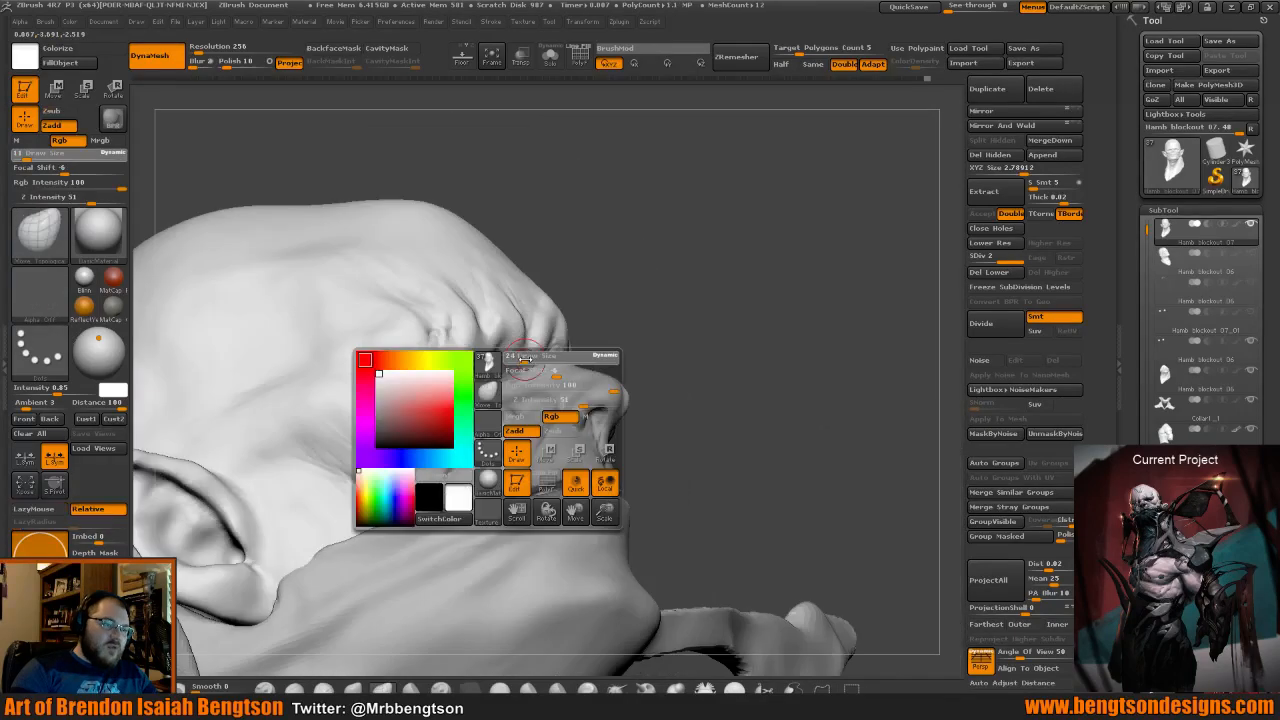
{"action": "left_click_drag", "start_coordinate": [517, 357], "coordinate": [534, 359]}
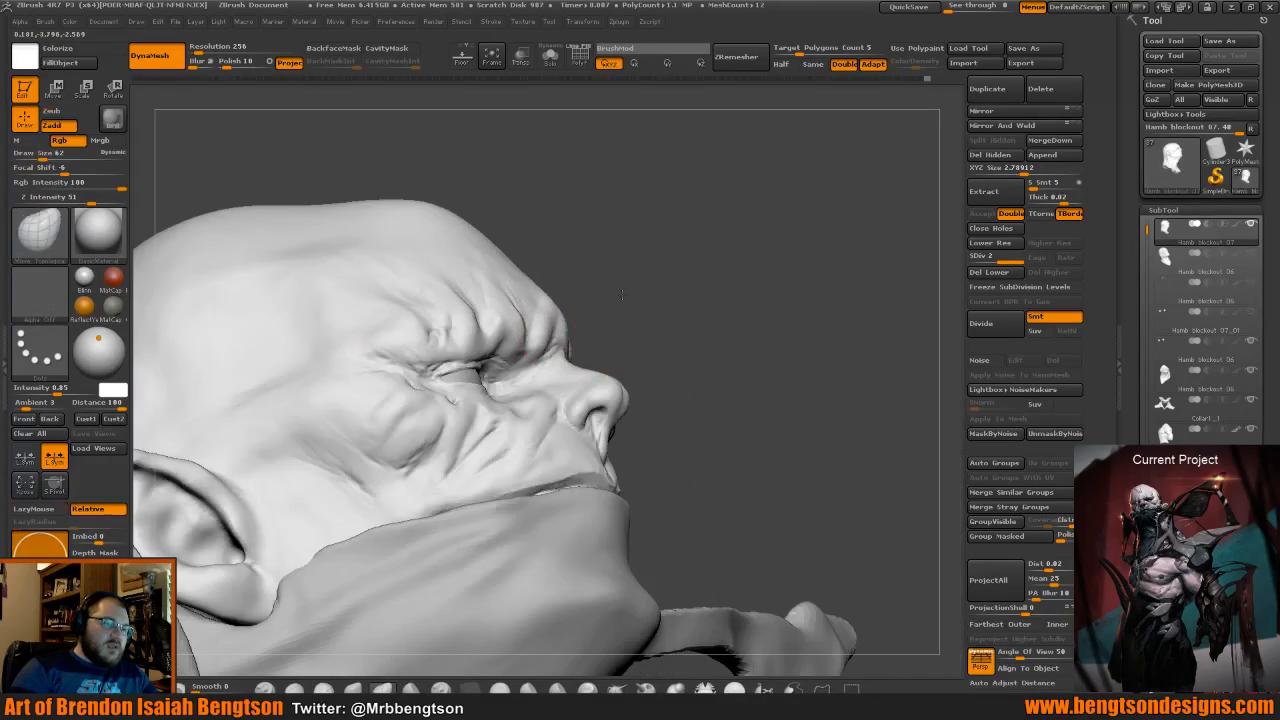
{"action": "mouse_move", "coordinate": [650, 385]}
{"action": "left_mouse_down"}
{"action": "mouse_move", "coordinate": [616, 285]}
{"action": "mouse_move", "coordinate": [651, 289]}
{"action": "left_mouse_up"}
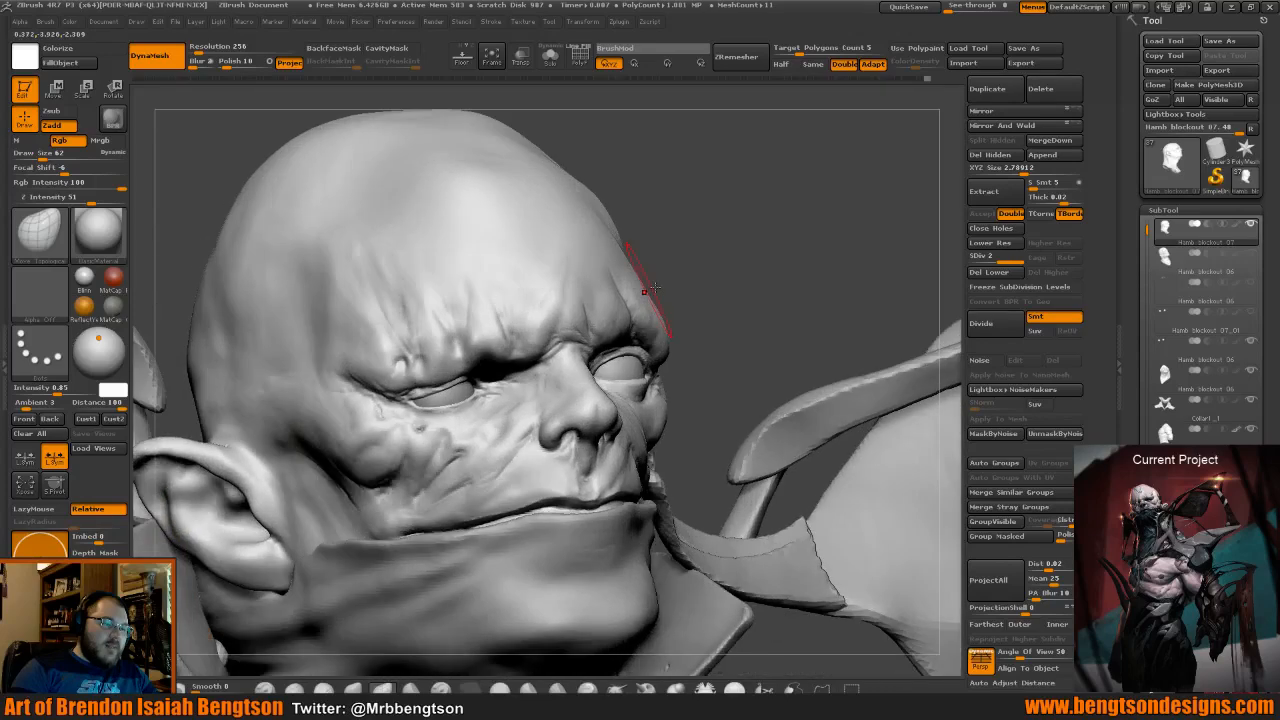
Carve the creases below the narrowed eye's lower lid with the Dam_Standard brush at draw size 10.
{"action": "key", "text": "2"}
{"action": "key", "text": "space"}
{"action": "mouse_move", "coordinate": [685, 274]}
{"action": "left_mouse_down"}
{"action": "mouse_move", "coordinate": [660, 272]}
{"action": "mouse_move", "coordinate": [716, 258]}
{"action": "mouse_move", "coordinate": [709, 291]}
{"action": "left_mouse_up"}
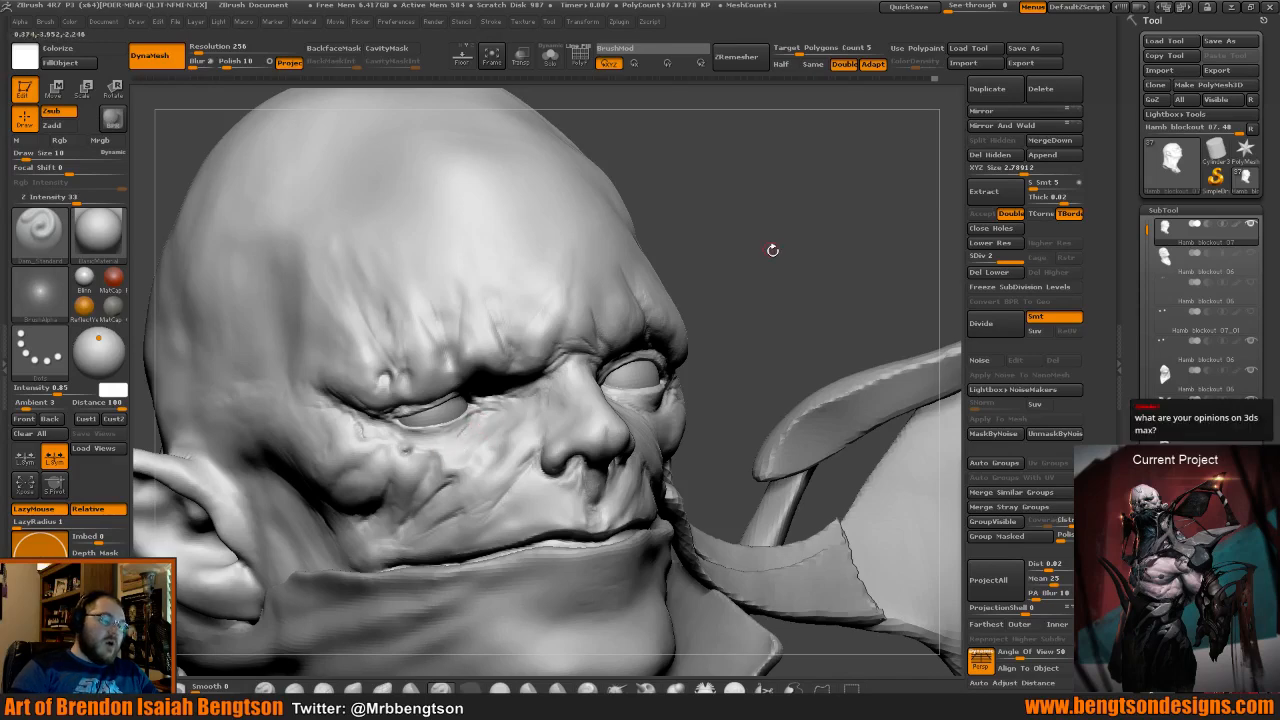
{"action": "left_click_drag", "start_coordinate": [771, 251], "coordinate": [702, 318]}
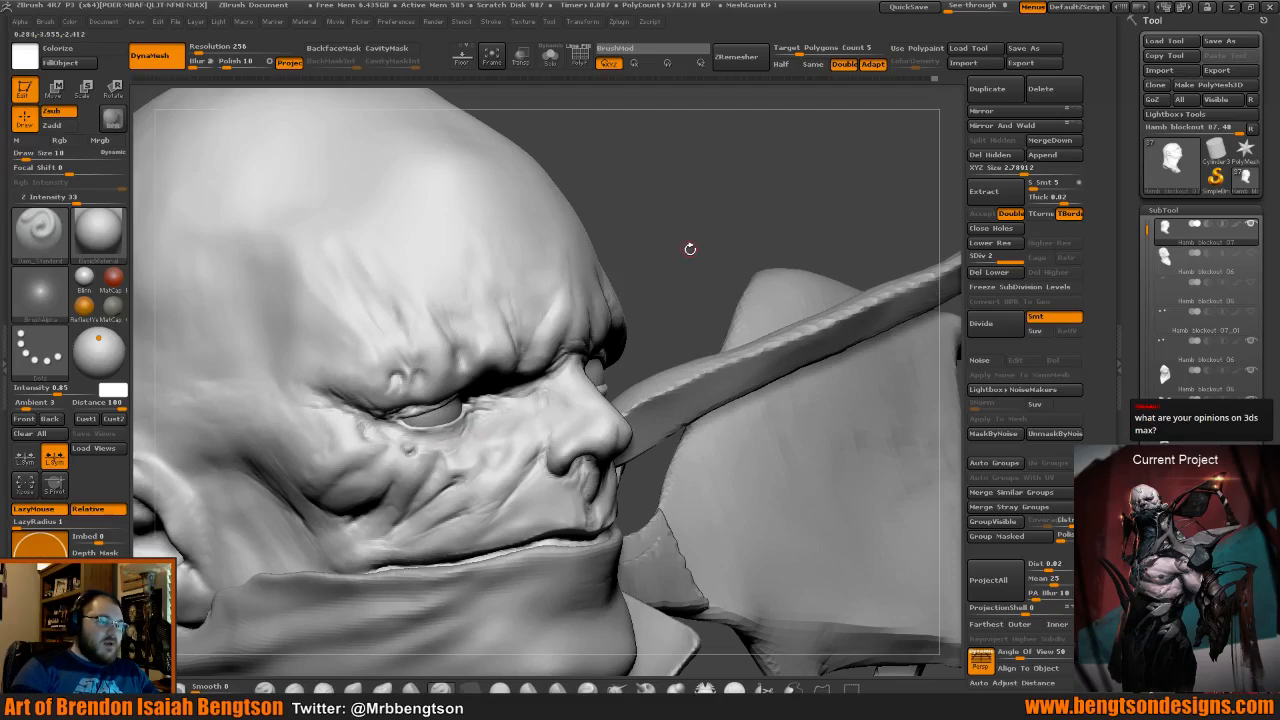
{"action": "mouse_move", "coordinate": [689, 249]}
{"action": "left_mouse_down"}
{"action": "mouse_move", "coordinate": [469, 461]}
{"action": "mouse_move", "coordinate": [456, 438]}
{"action": "left_mouse_up"}
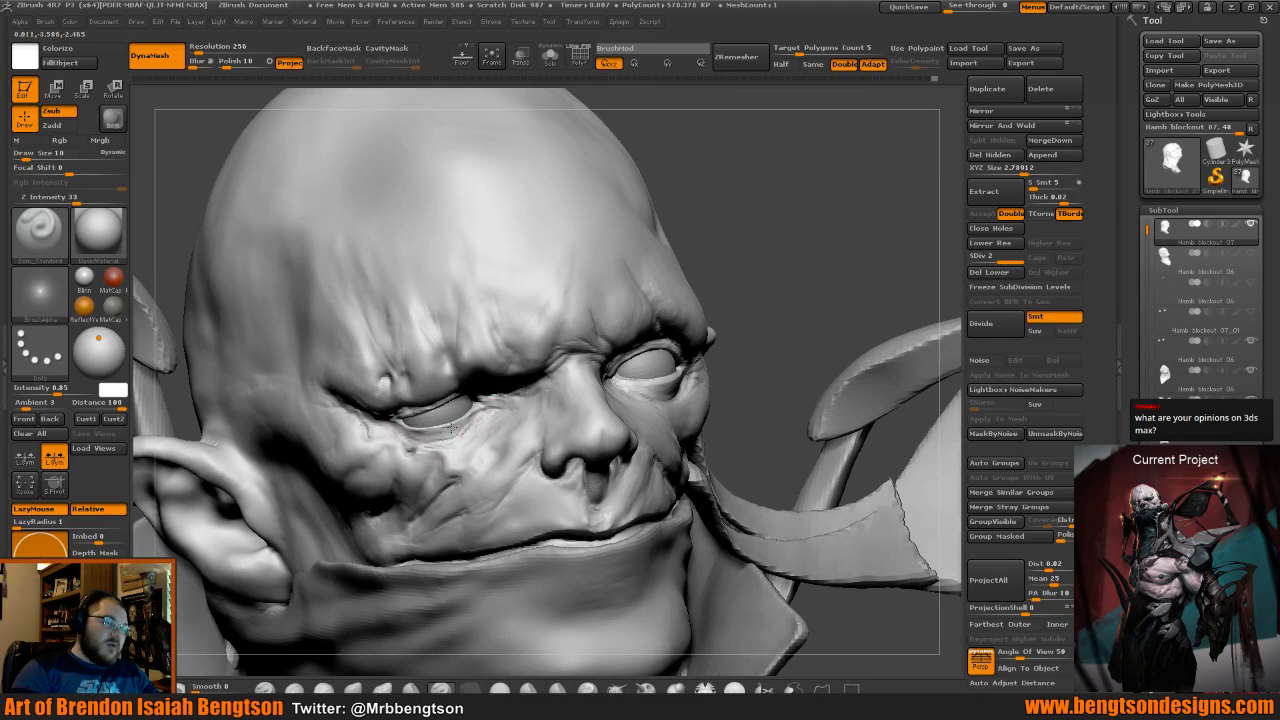
Build up the skin just below the narrowed eye's lower lid with the ClayBuildup brush at draw size 10.
{"action": "key", "text": "b"}
{"action": "key", "text": "c"}
{"action": "key", "text": "b"}
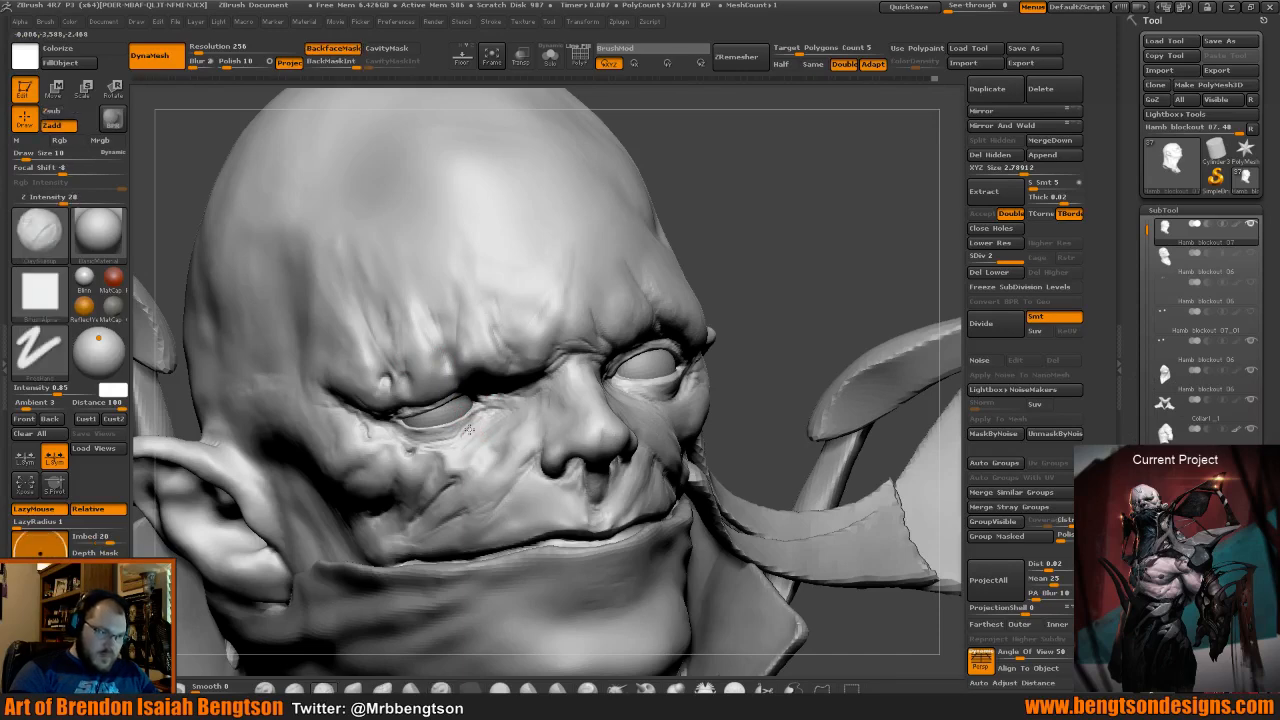
{"action": "mouse_move", "coordinate": [697, 259]}
{"action": "left_mouse_down"}
{"action": "mouse_move", "coordinate": [743, 275]}
{"action": "mouse_move", "coordinate": [686, 187]}
{"action": "left_mouse_up"}
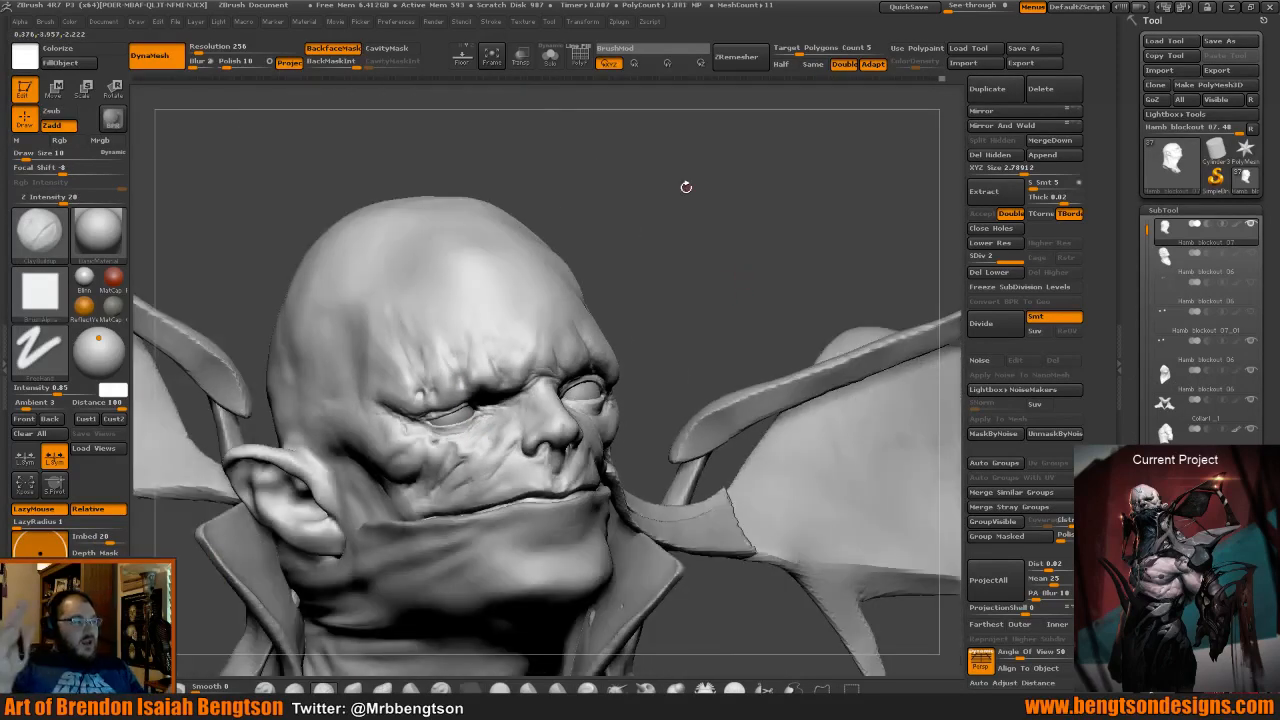
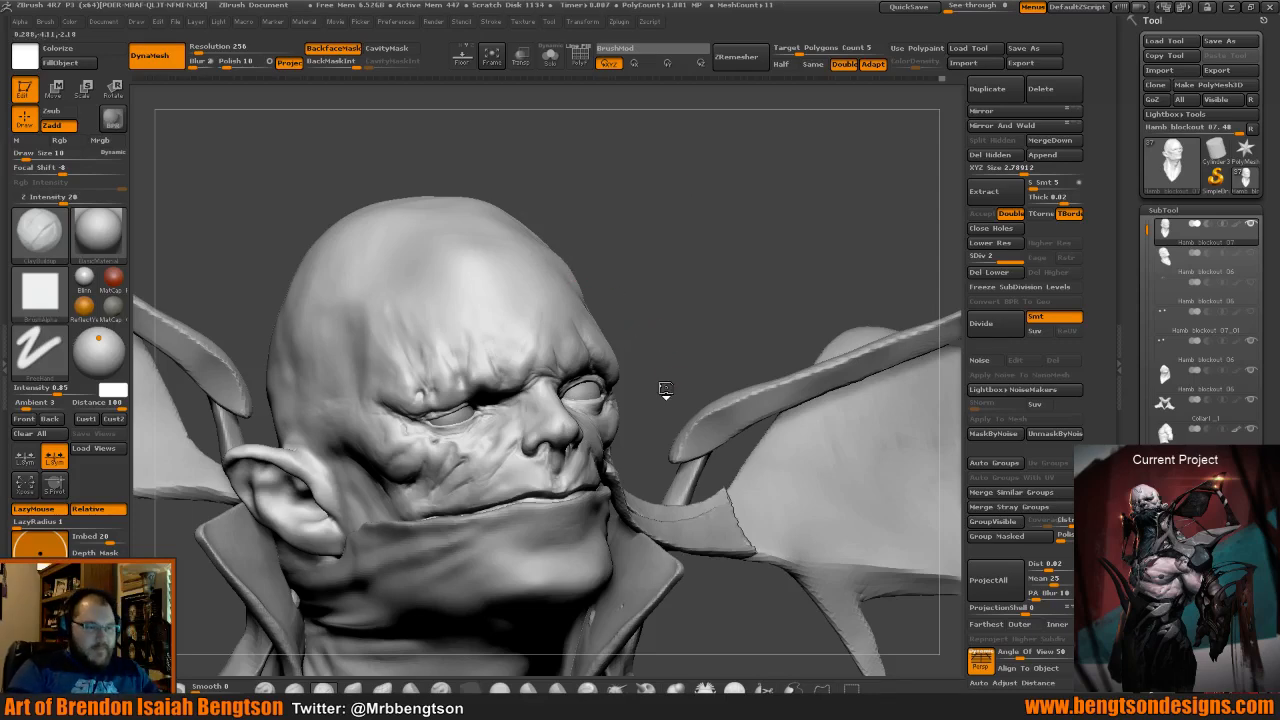
{"action": "left_click_drag", "start_coordinate": [663, 396], "coordinate": [669, 302]}
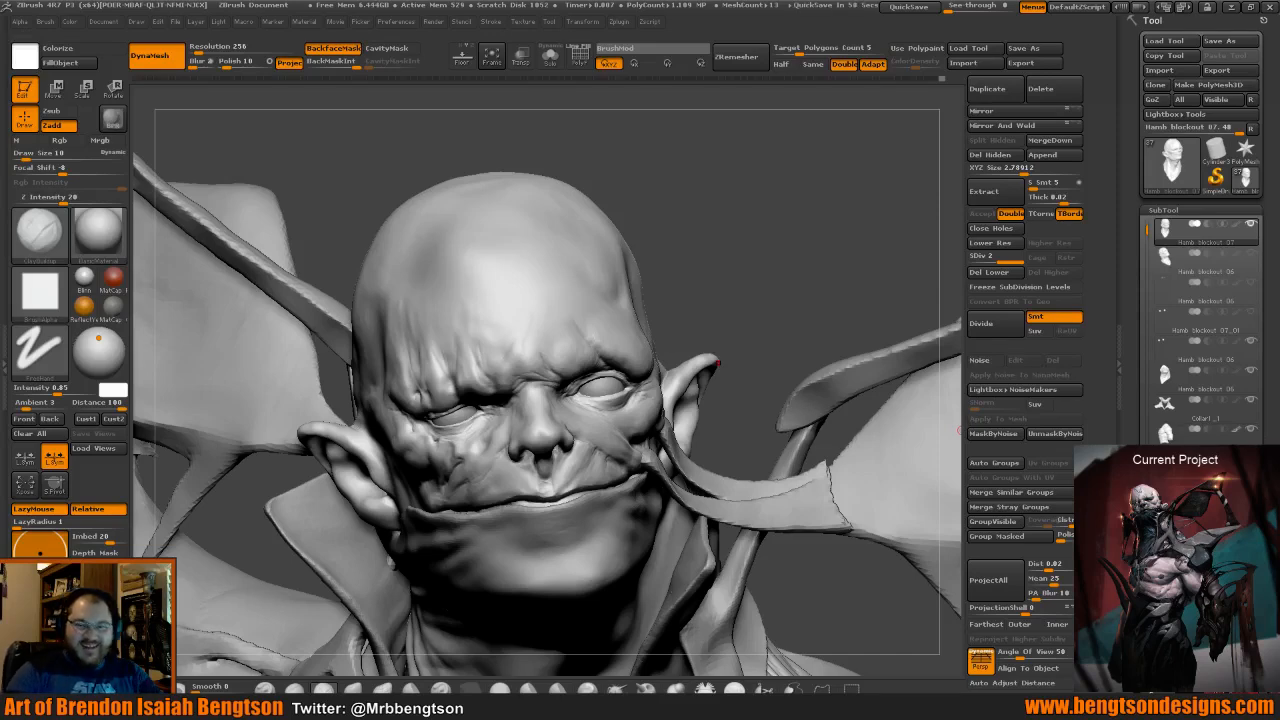
{"action": "left_click_drag", "start_coordinate": [675, 310], "coordinate": [637, 309]}
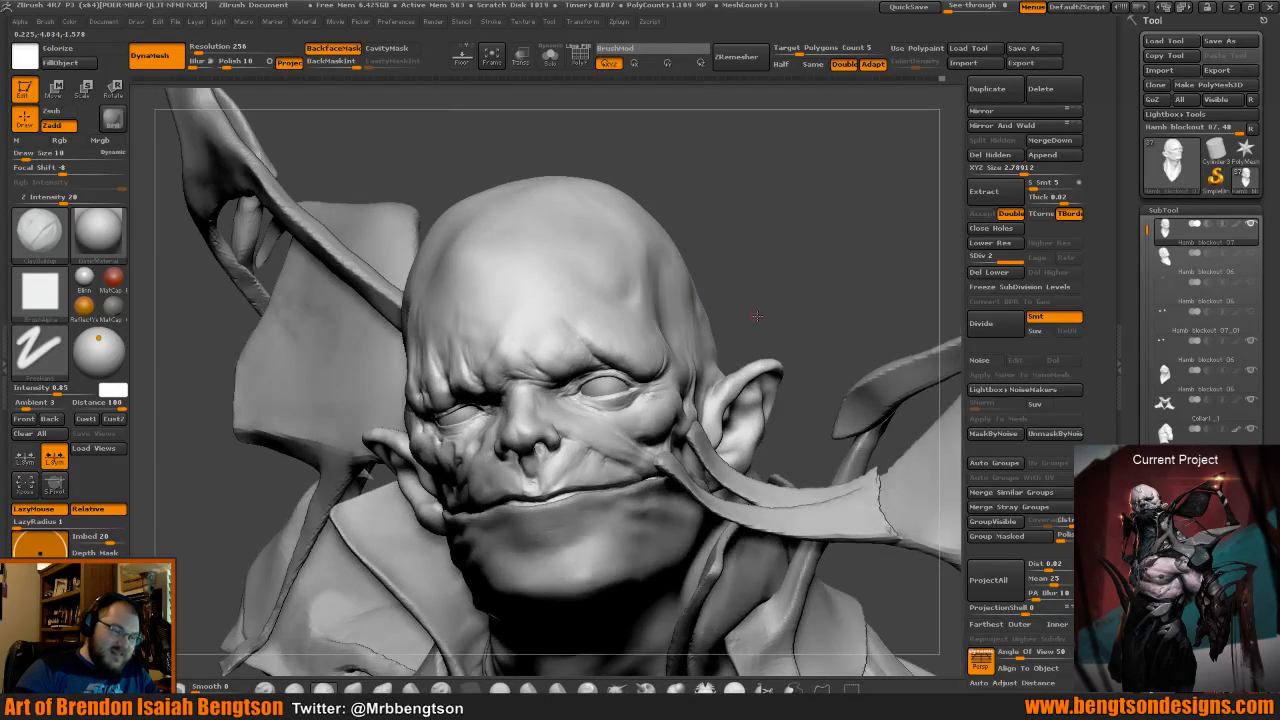
{"action": "left_click_drag", "start_coordinate": [758, 316], "coordinate": [792, 316]}
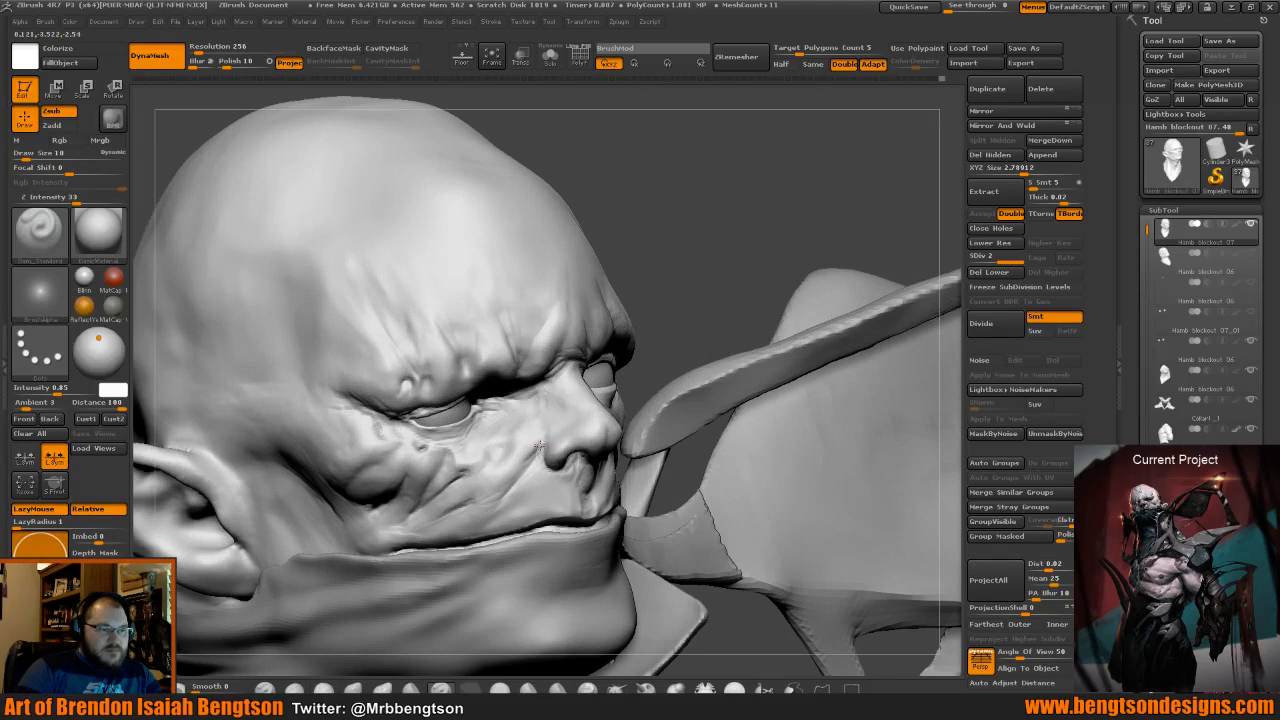
Carve and smooth creases between the narrowed eye's inner corner and the nose bridge with the Dam_Standard brush at draw size 19.
{"action": "right_click_drag", "start_coordinate": [630, 340], "coordinate": [535, 398]}
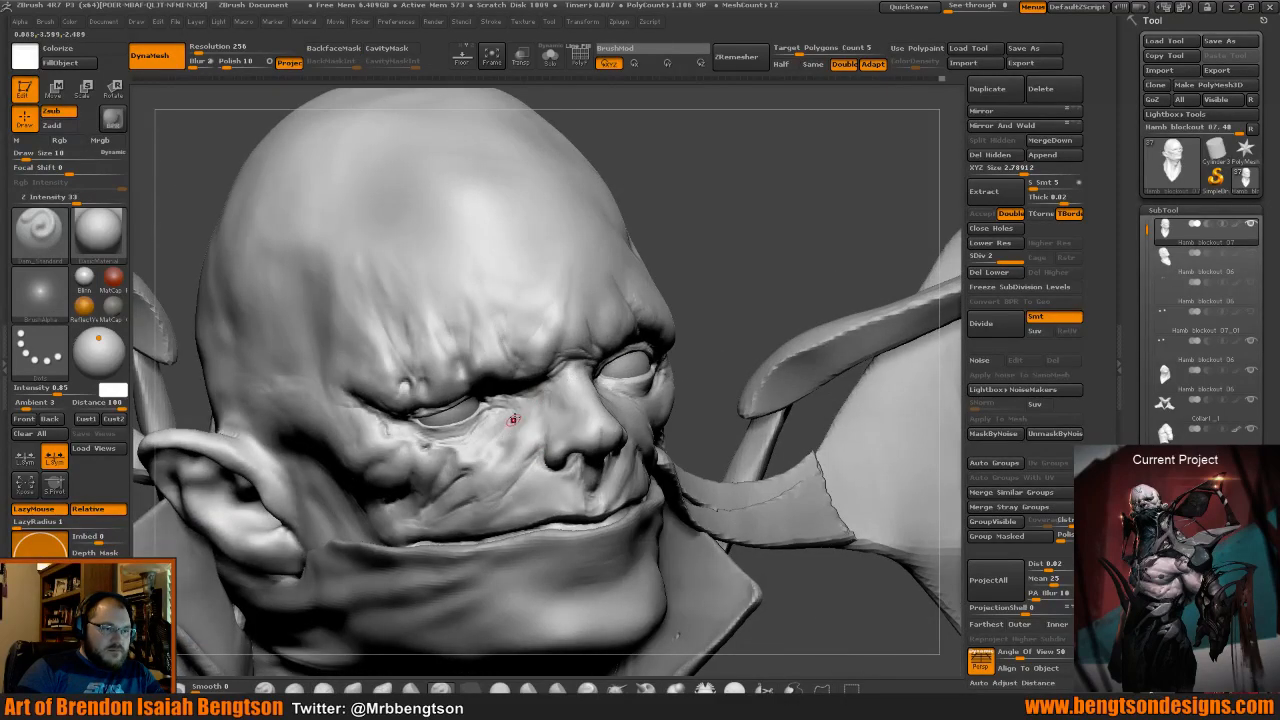
{"action": "key", "text": "space"}
{"action": "left_click_drag", "start_coordinate": [516, 426], "coordinate": [521, 430]}
{"action": "left_click_drag", "start_coordinate": [718, 262], "coordinate": [756, 262]}
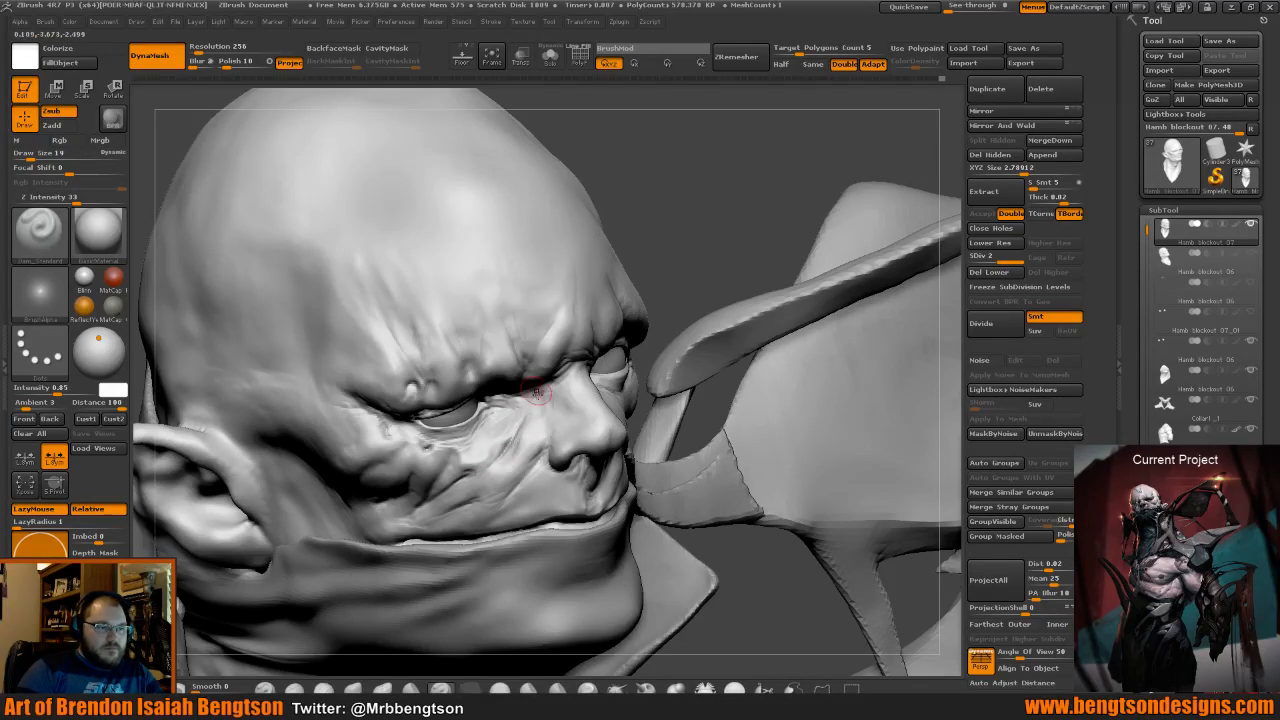
{"action": "mouse_move", "coordinate": [557, 390]}
{"action": "left_mouse_down"}
{"action": "mouse_move", "coordinate": [566, 418]}
{"action": "mouse_move", "coordinate": [537, 412]}
{"action": "left_mouse_up"}
{"action": "right_click_drag", "start_coordinate": [557, 402], "coordinate": [567, 395]}
{"action": "mouse_move", "coordinate": [557, 402]}
{"action": "left_mouse_down"}
{"action": "mouse_move", "coordinate": [581, 418]}
{"action": "mouse_move", "coordinate": [577, 451]}
{"action": "left_mouse_up"}
{"action": "key", "text": "ctrl+z"}
{"action": "mouse_move", "coordinate": [562, 400]}
{"action": "left_mouse_down"}
{"action": "mouse_move", "coordinate": [583, 413]}
{"action": "mouse_move", "coordinate": [564, 404]}
{"action": "mouse_move", "coordinate": [576, 422]}
{"action": "mouse_move", "coordinate": [562, 432]}
{"action": "mouse_move", "coordinate": [559, 400]}
{"action": "left_mouse_up"}
{"action": "left_click_drag", "start_coordinate": [559, 400], "coordinate": [565, 410], "text": "shift"}
{"action": "mouse_move", "coordinate": [749, 258]}
{"action": "left_mouse_down"}
{"action": "mouse_move", "coordinate": [433, 363]}
{"action": "mouse_move", "coordinate": [575, 445]}
{"action": "left_mouse_up"}
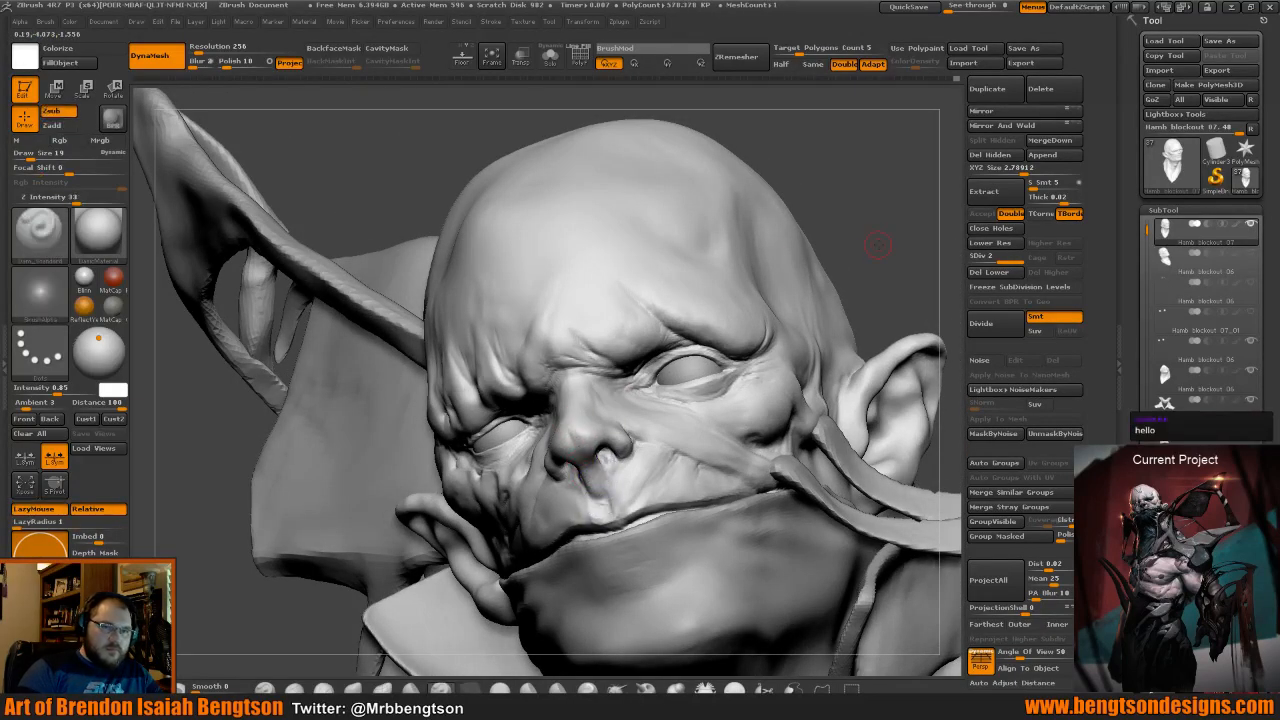
Carve and smooth the forehead wrinkle above the narrowed eye's inner brow with the Dam_Standard brush at draw size 19.
{"action": "mouse_move", "coordinate": [681, 310]}
{"action": "left_mouse_down"}
{"action": "mouse_move", "coordinate": [866, 246]}
{"action": "mouse_move", "coordinate": [826, 160]}
{"action": "left_mouse_up"}
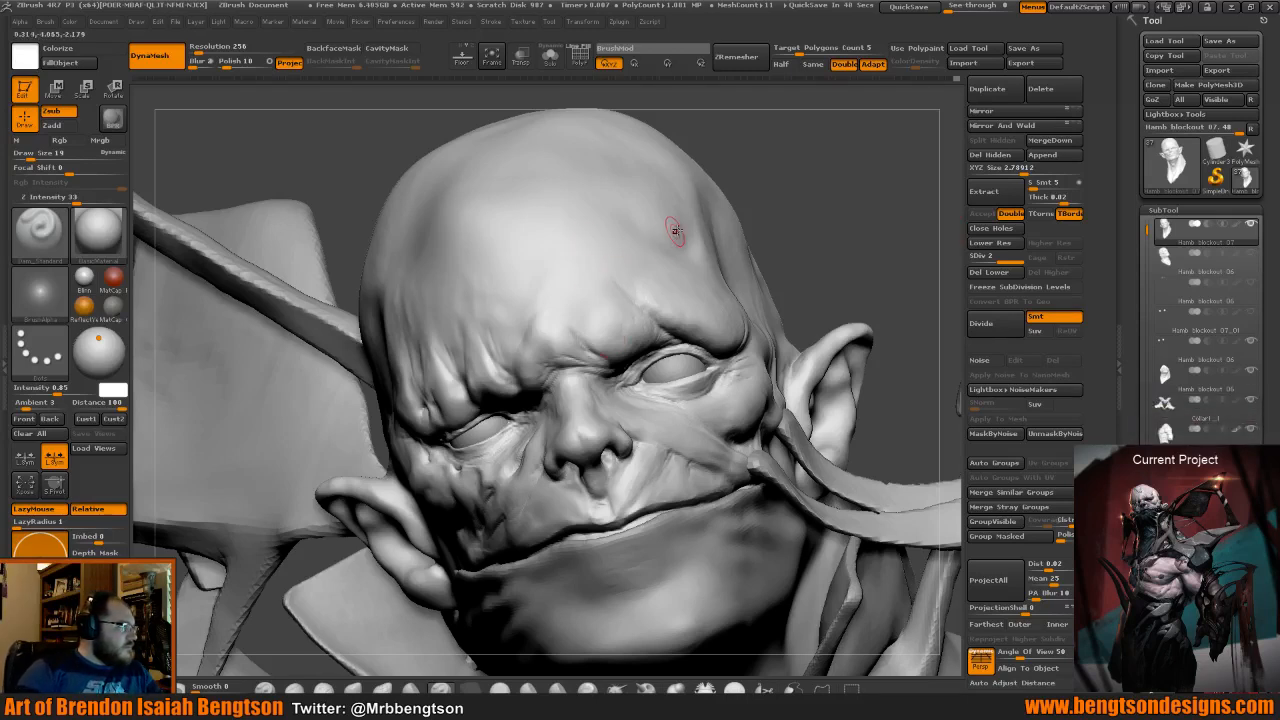
{"action": "mouse_move", "coordinate": [800, 225]}
{"action": "left_mouse_down"}
{"action": "mouse_move", "coordinate": [820, 231]}
{"action": "mouse_move", "coordinate": [497, 400]}
{"action": "left_mouse_up"}
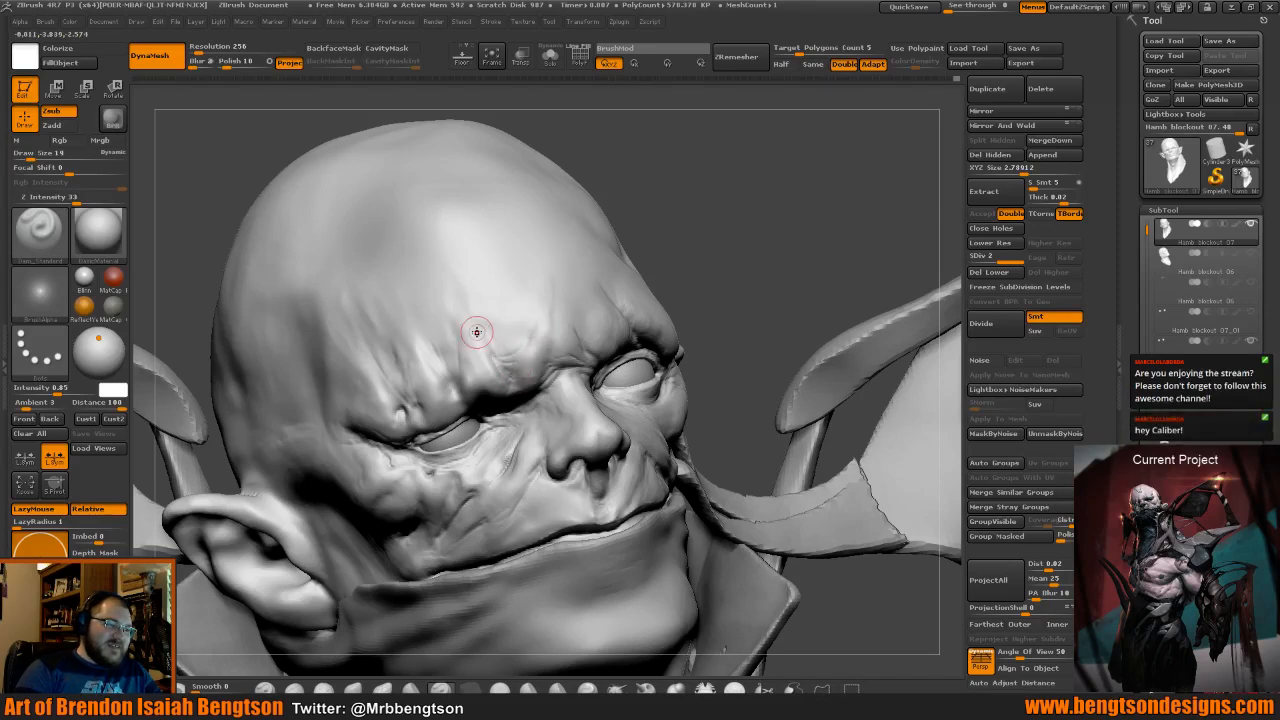
{"action": "key", "text": "shift"}
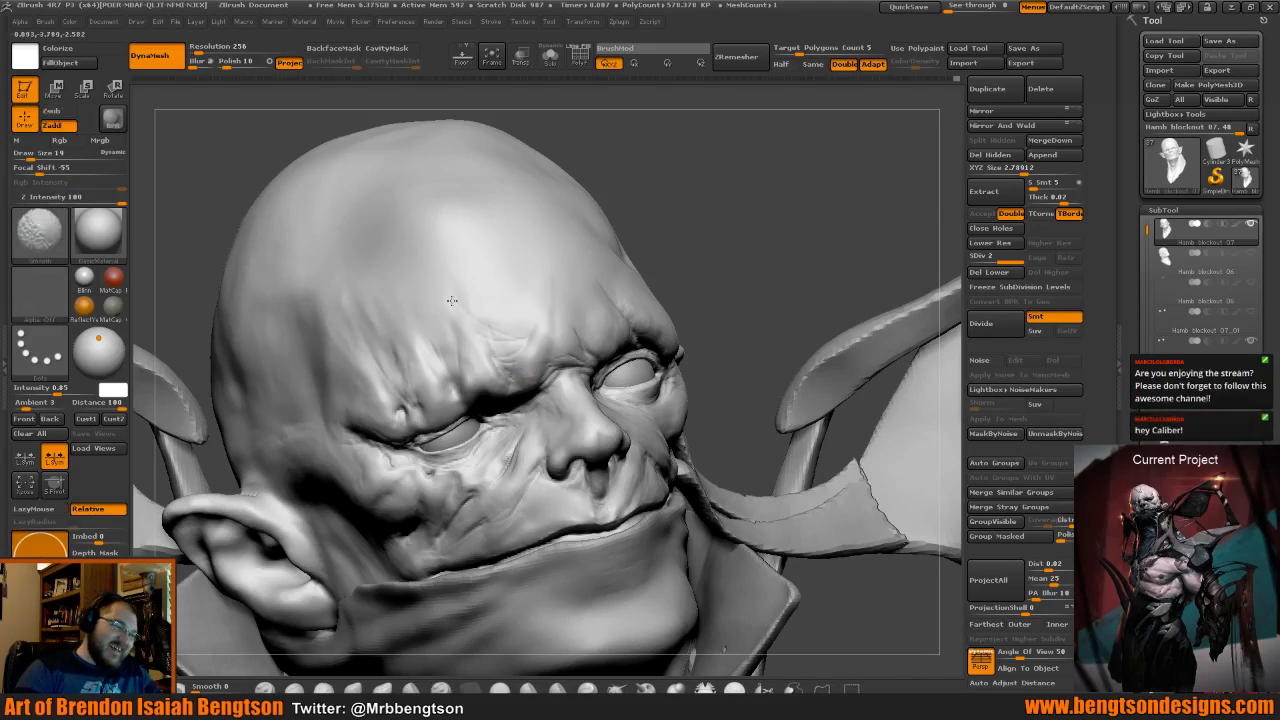
{"action": "mouse_move", "coordinate": [663, 226]}
{"action": "left_mouse_down"}
{"action": "mouse_move", "coordinate": [507, 342]}
{"action": "mouse_move", "coordinate": [508, 380]}
{"action": "mouse_move", "coordinate": [517, 344]}
{"action": "left_mouse_up"}
Build up and smooth the forehead folds above the narrowed eye's inner brow with the ClayBuildup brush at draw size 14.
{"action": "key", "text": "b"}
{"action": "key", "text": "c"}
{"action": "key", "text": "b"}
{"action": "key", "text": "space"}
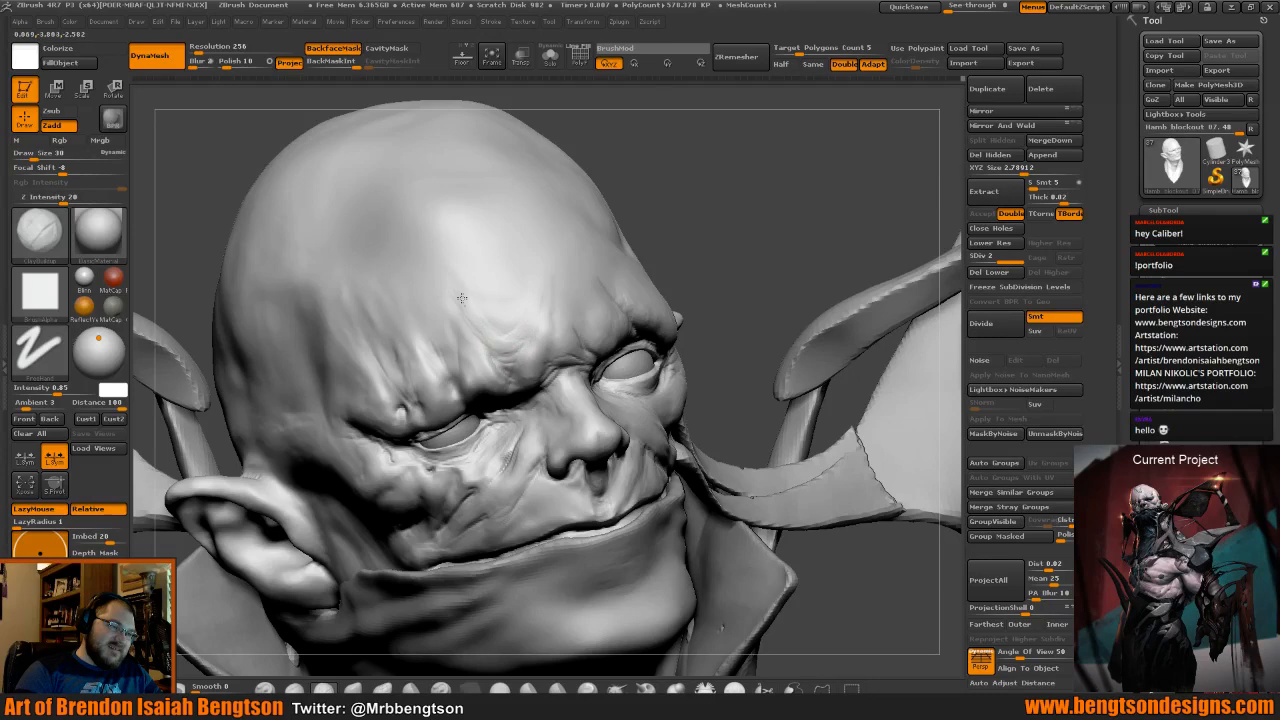
{"action": "key", "text": "space"}
{"action": "left_click_drag", "start_coordinate": [560, 318], "coordinate": [524, 326]}
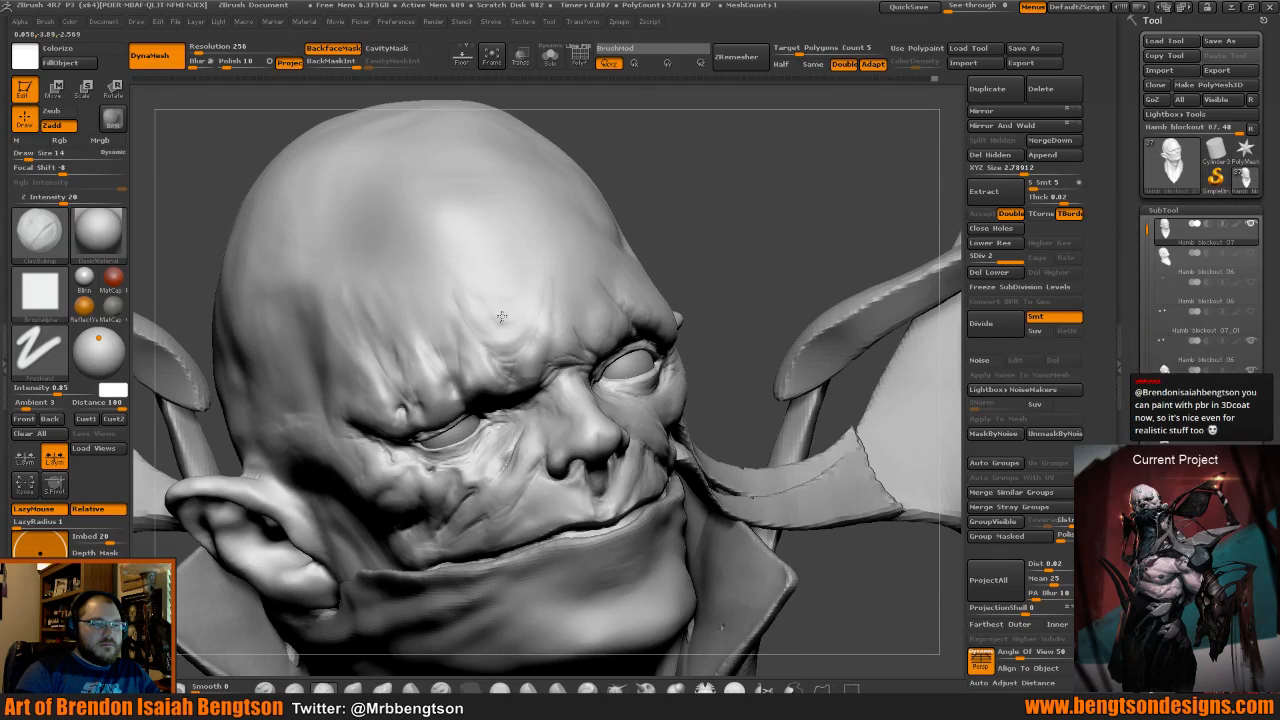
{"action": "key", "text": "shift"}
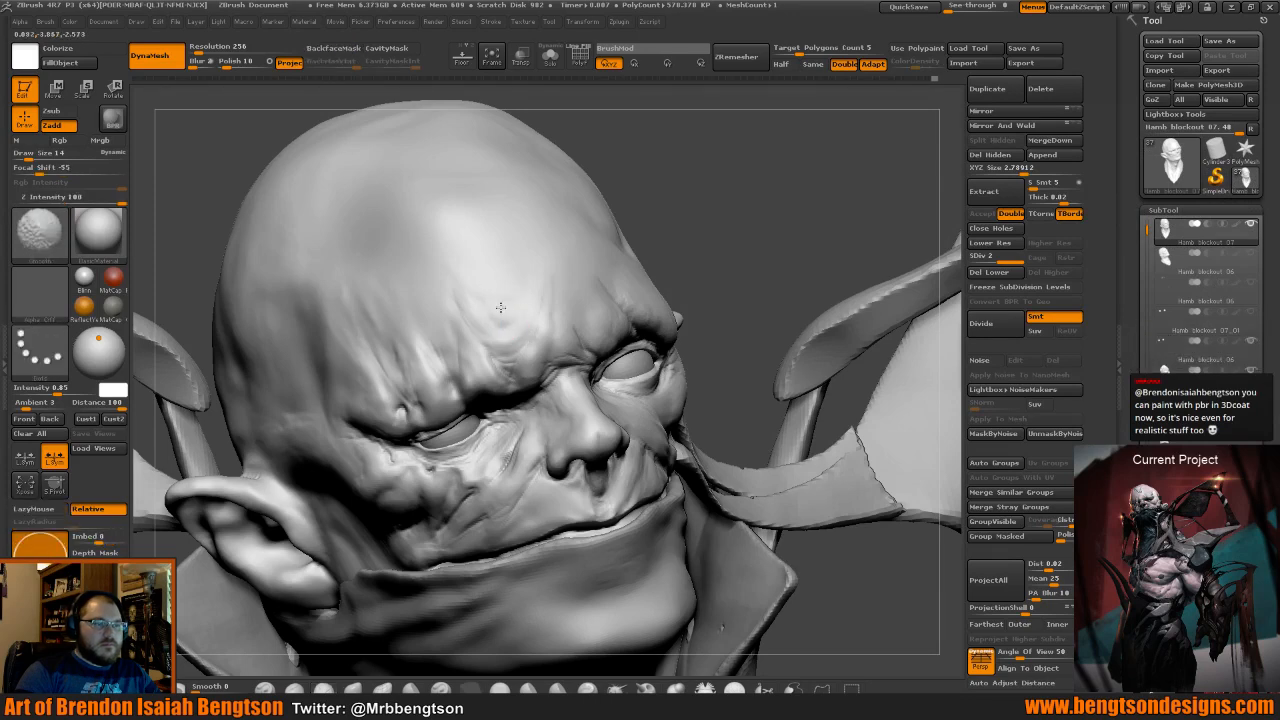
{"action": "left_click_drag", "start_coordinate": [726, 185], "coordinate": [775, 242]}
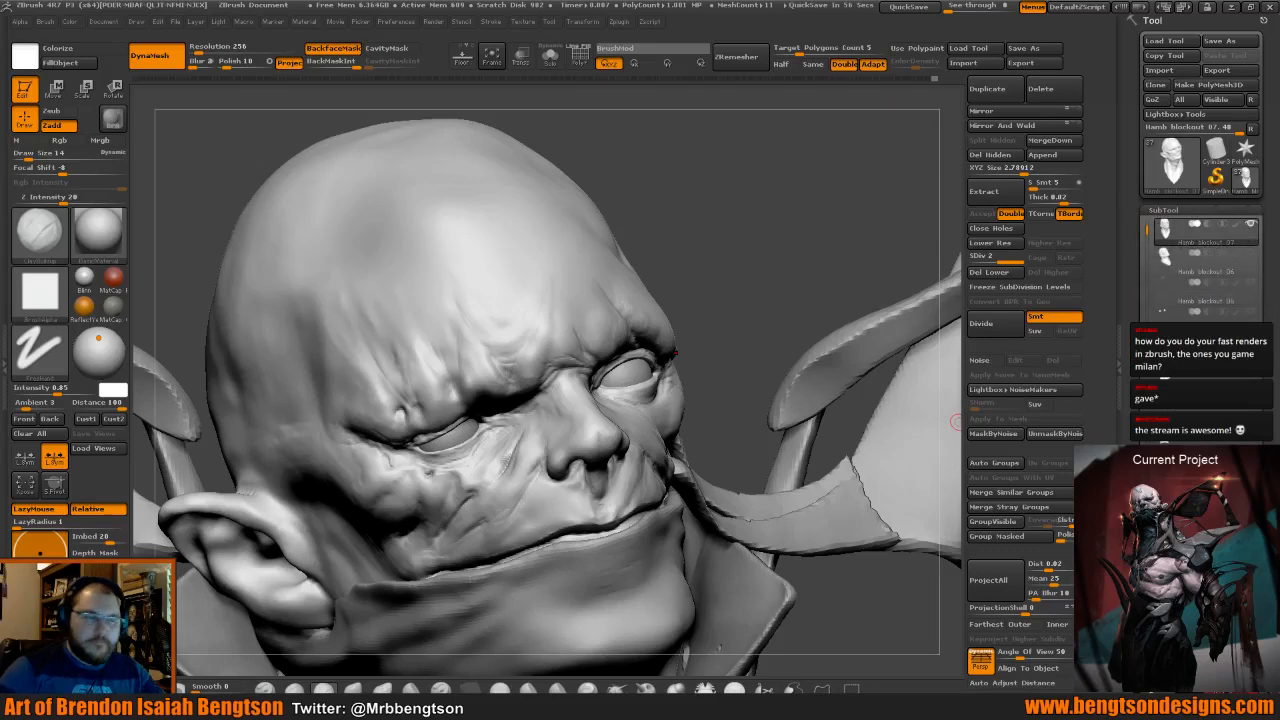
Carve the fold between the narrowed eye's upper lid and brow with Dam_Standard, and build it up with ClayBuildup, at draw size 14.
{"action": "left_click_drag", "start_coordinate": [750, 283], "coordinate": [752, 253]}
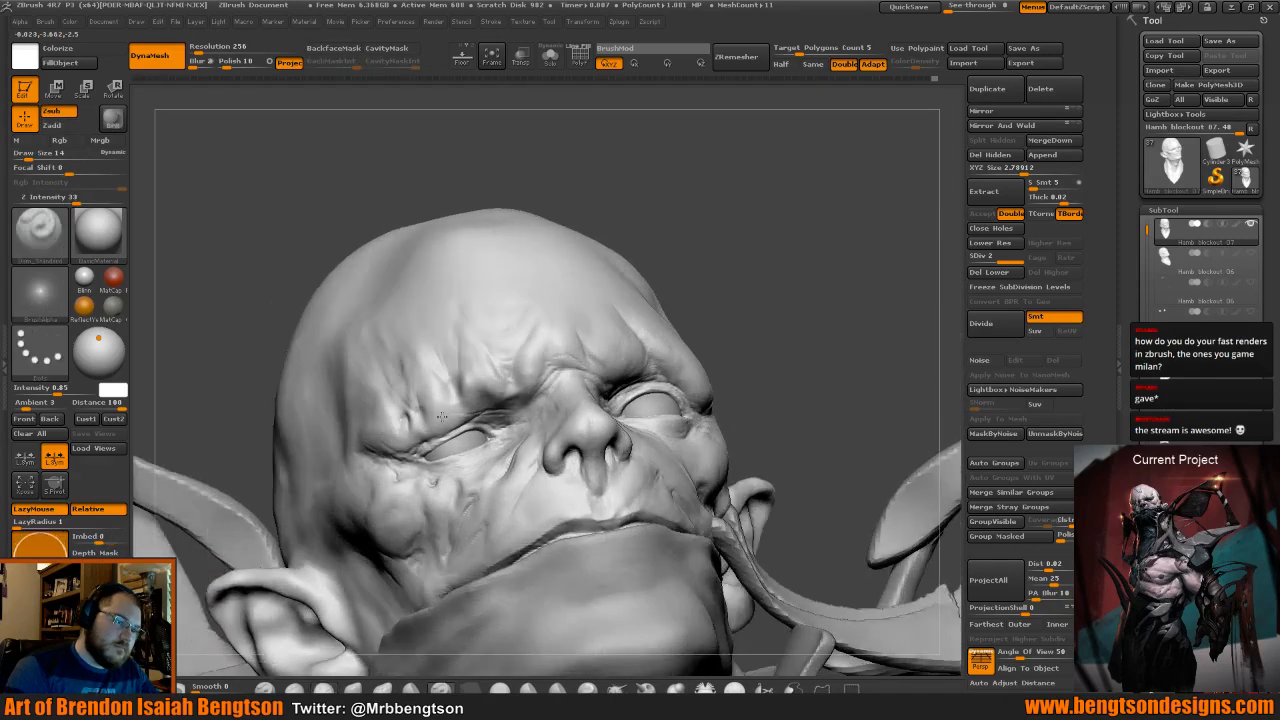
{"action": "mouse_move", "coordinate": [445, 418]}
{"action": "left_mouse_down"}
{"action": "mouse_move", "coordinate": [482, 416]}
{"action": "mouse_move", "coordinate": [452, 418]}
{"action": "left_mouse_up"}
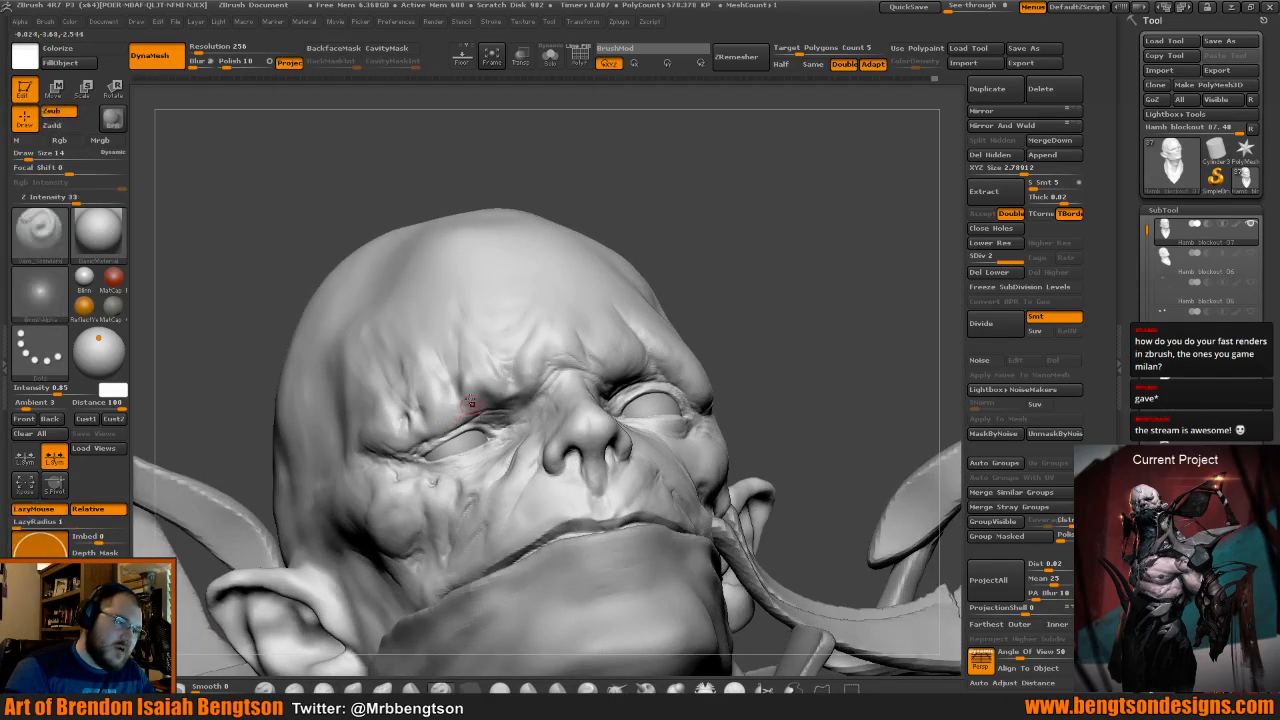
{"action": "key", "text": "b"}
{"action": "key", "text": "c"}
{"action": "key", "text": "b"}
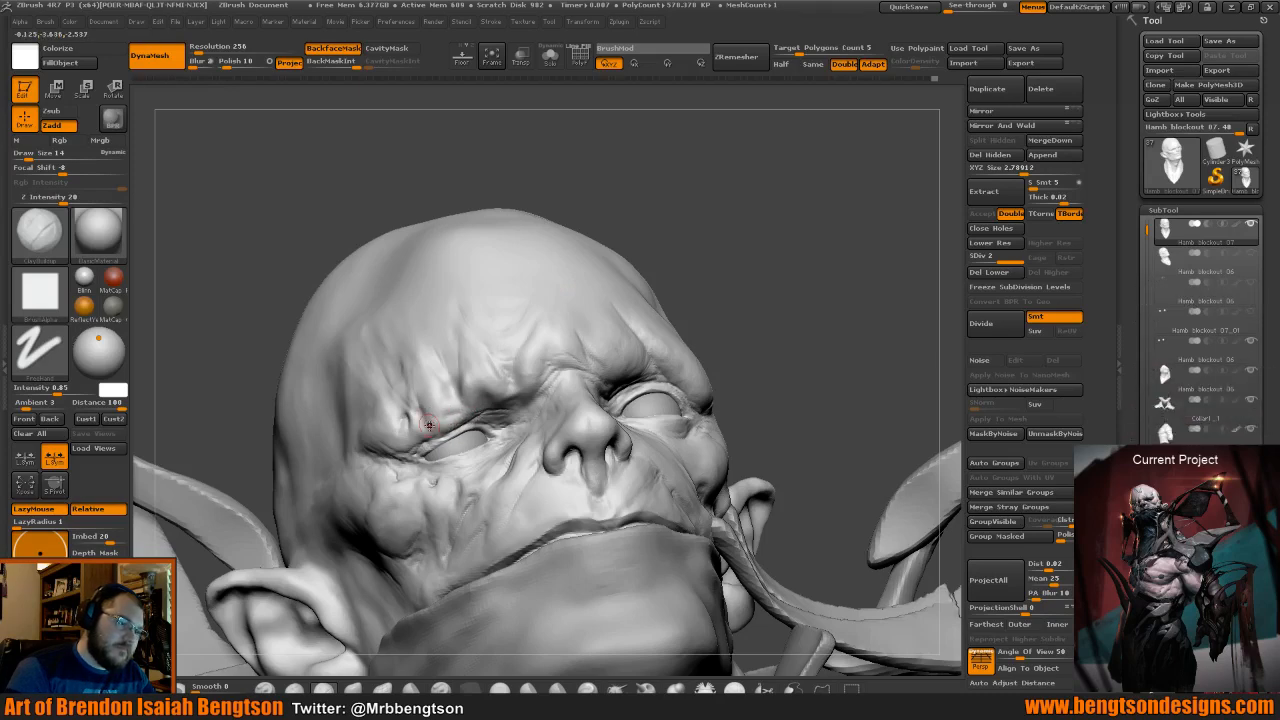
{"action": "left_click_drag", "start_coordinate": [620, 165], "coordinate": [700, 172]}
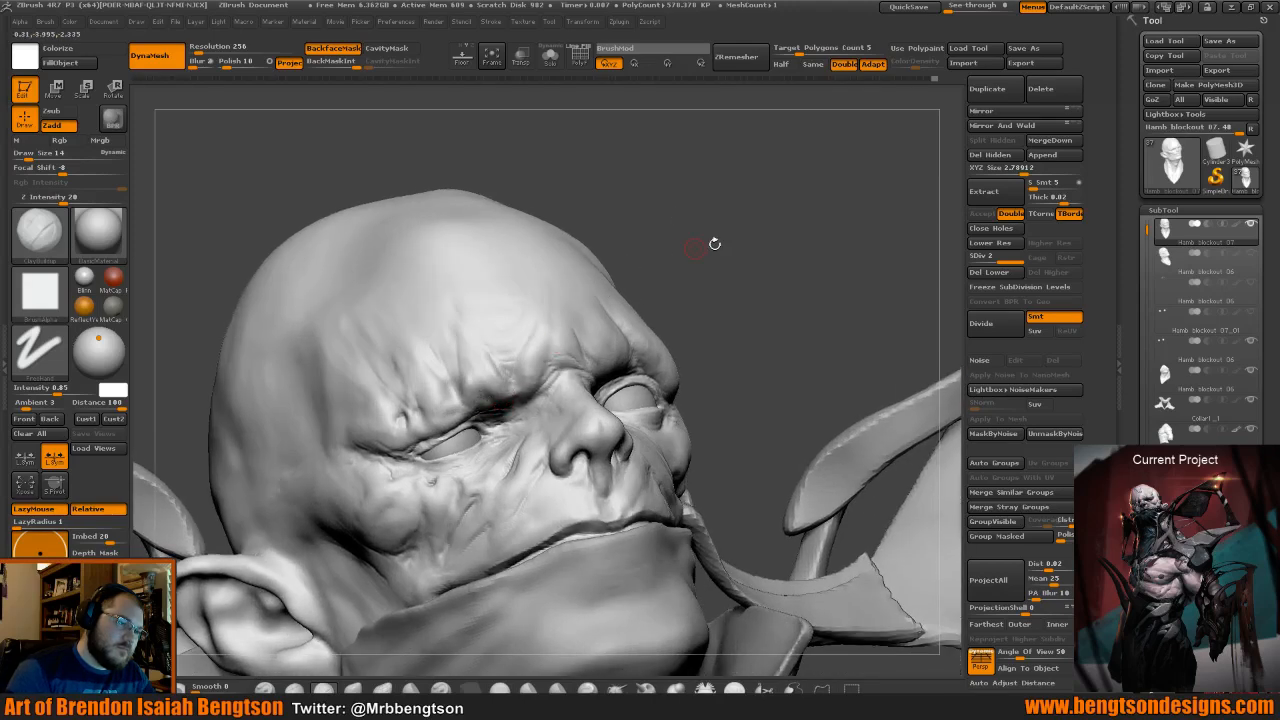
Deepen the creases under the narrowed eye's inner brow with the Dam_Standard brush at draw size 14.
{"action": "mouse_move", "coordinate": [714, 243]}
{"action": "left_mouse_down"}
{"action": "mouse_move", "coordinate": [720, 199]}
{"action": "mouse_move", "coordinate": [719, 212]}
{"action": "left_mouse_up"}
{"action": "key", "text": "b"}
{"action": "key", "text": "d"}
{"action": "key", "text": "s"}
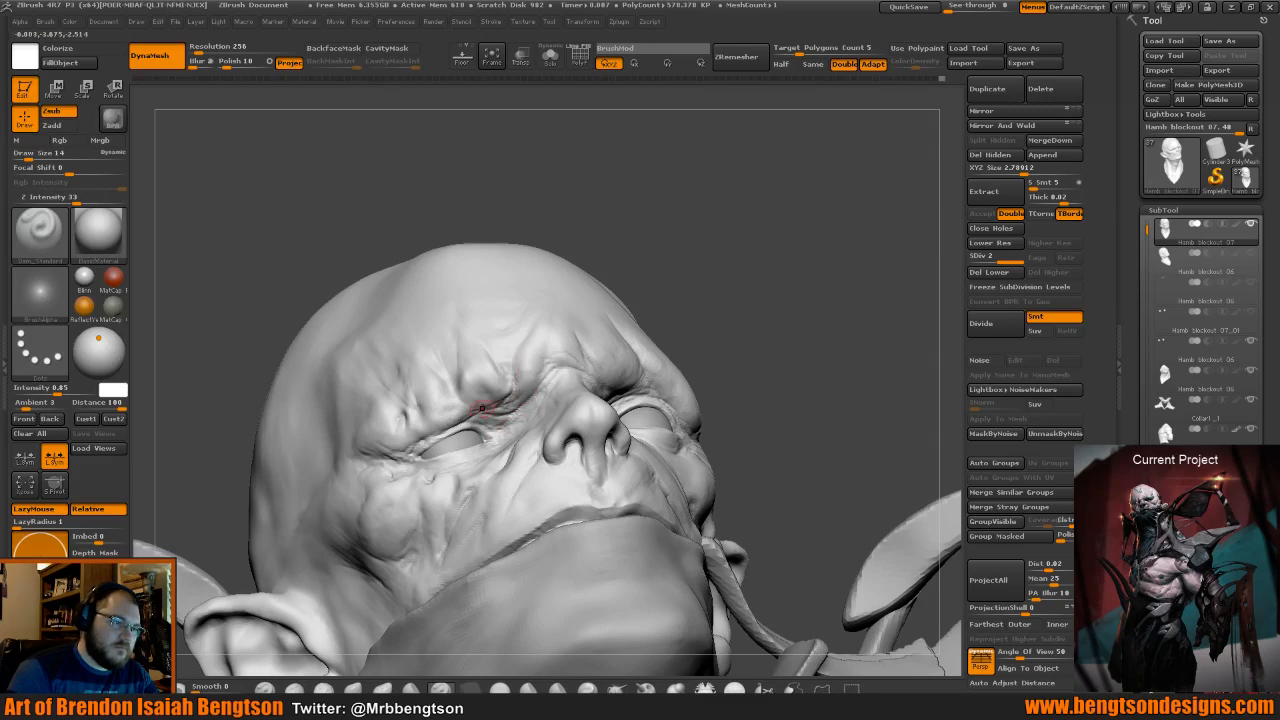
{"action": "mouse_move", "coordinate": [694, 249]}
{"action": "left_mouse_down"}
{"action": "mouse_move", "coordinate": [701, 263]}
{"action": "mouse_move", "coordinate": [666, 246]}
{"action": "left_mouse_up"}
{"action": "key", "text": "ctrl"}
{"action": "left_click_drag", "start_coordinate": [698, 244], "coordinate": [526, 249]}
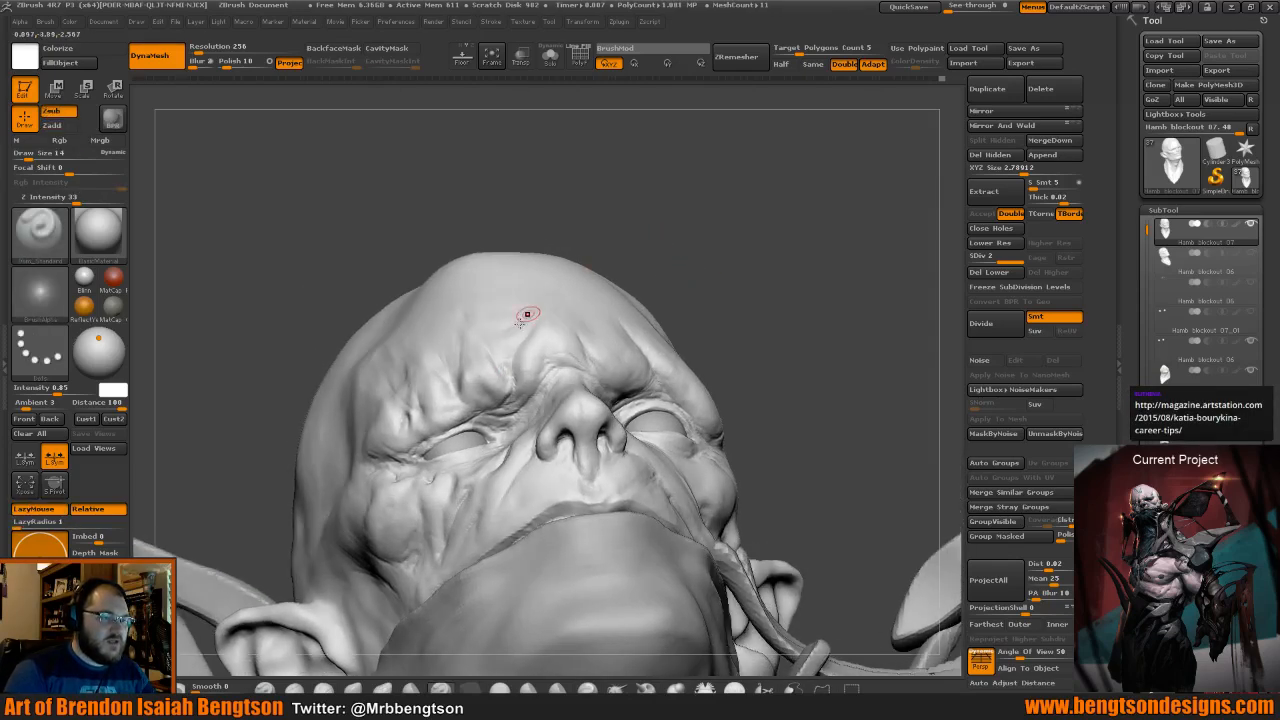
Build up the skin between the narrowed eye's inner brow and the nose bridge with the ClayBuildup brush.
{"action": "left_click_drag", "start_coordinate": [651, 209], "coordinate": [662, 250]}
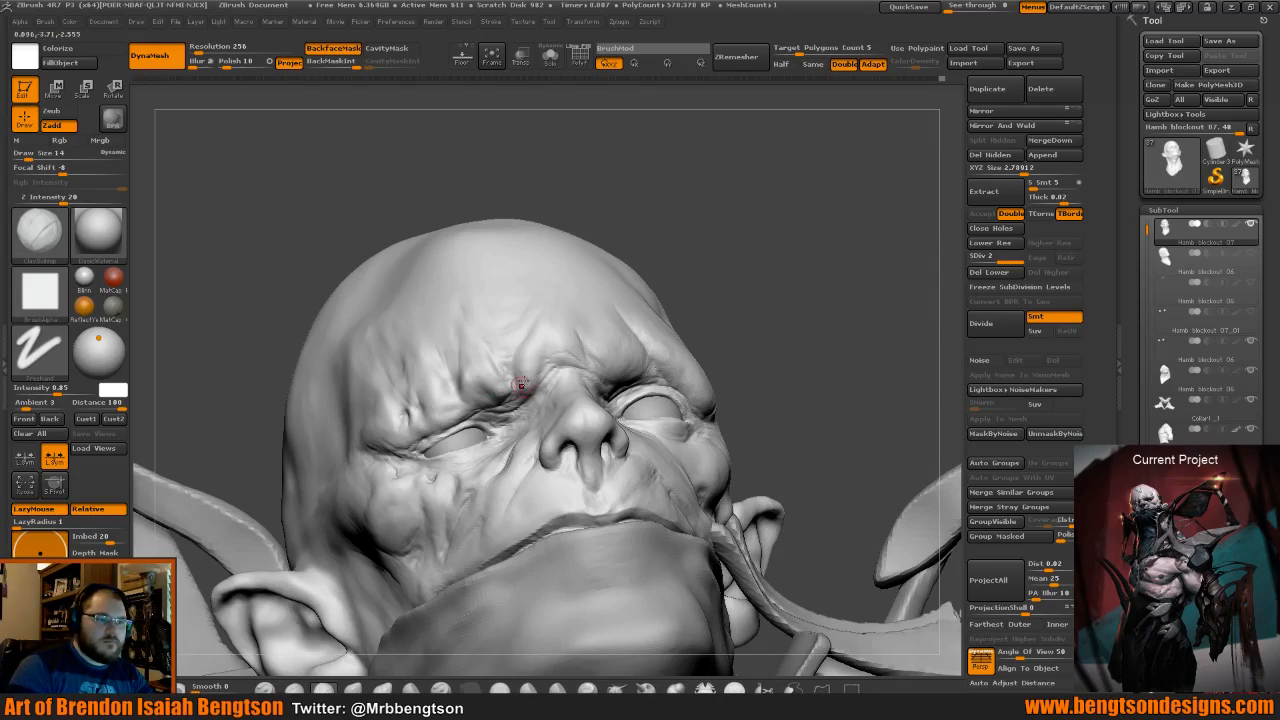
{"action": "mouse_move", "coordinate": [721, 270]}
{"action": "left_mouse_down"}
{"action": "mouse_move", "coordinate": [707, 290]}
{"action": "mouse_move", "coordinate": [663, 229]}
{"action": "left_mouse_up"}
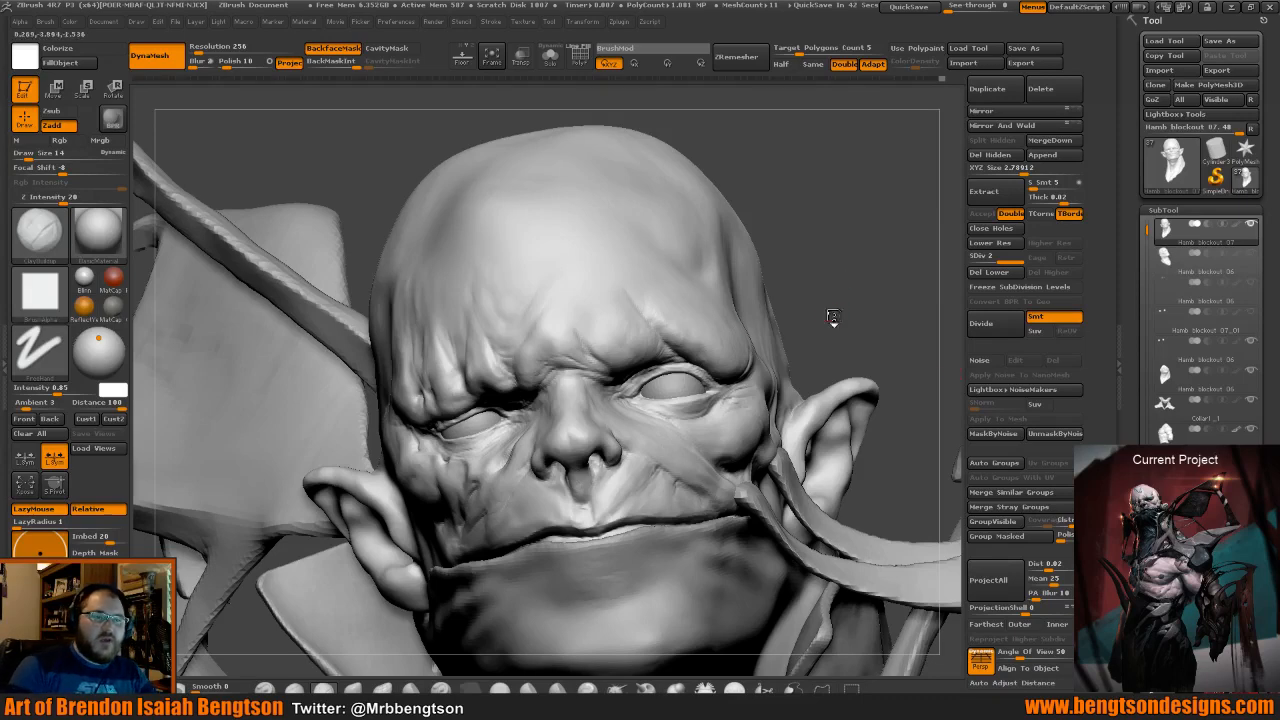
{"action": "left_click_drag", "start_coordinate": [829, 320], "coordinate": [827, 312]}
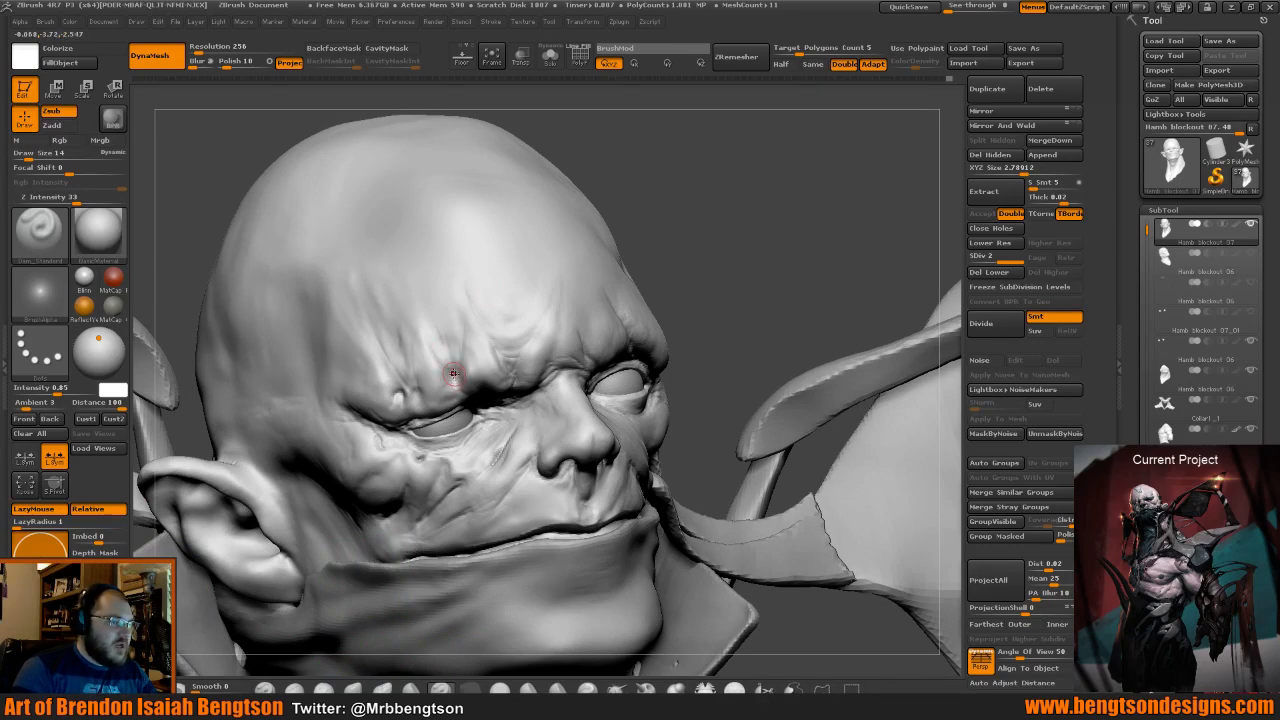
Carve the brow folds directly above the narrowed eye with the Dam_Standard brush at draw size 14.
{"action": "left_click_drag", "start_coordinate": [452, 381], "coordinate": [449, 376]}
{"action": "left_click_drag", "start_coordinate": [698, 215], "coordinate": [610, 123]}
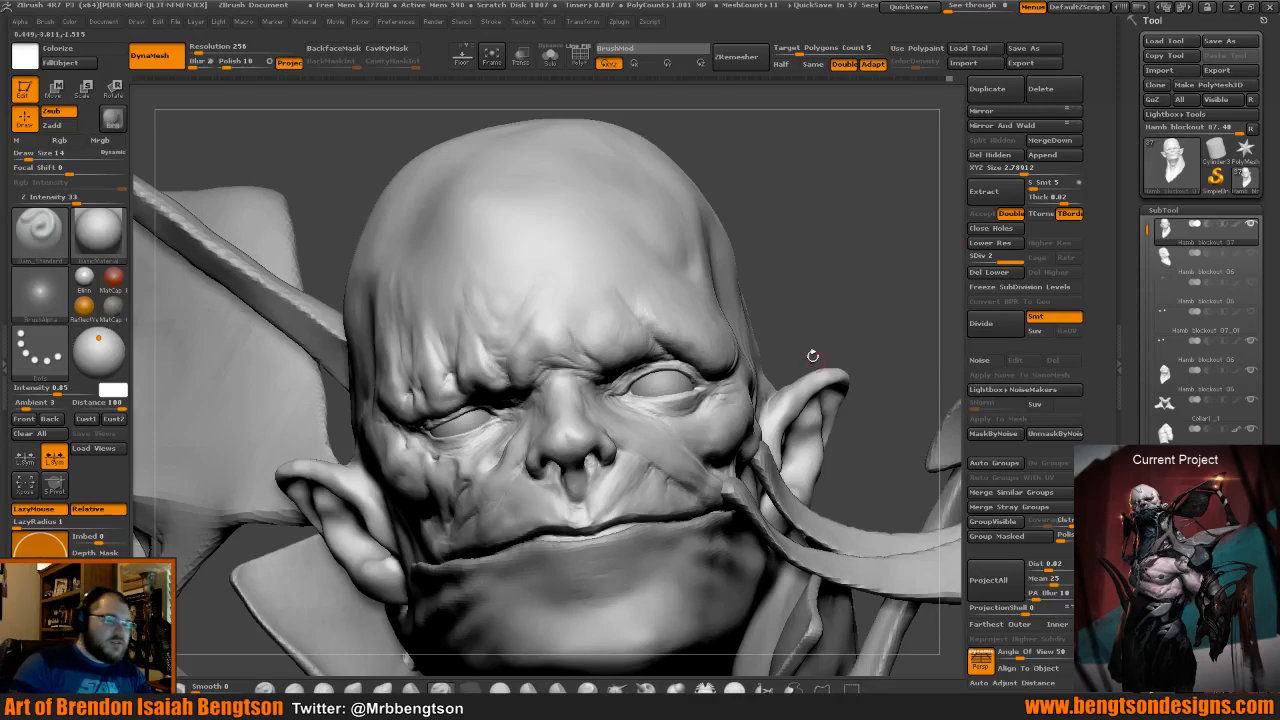
{"action": "left_click_drag", "start_coordinate": [820, 298], "coordinate": [829, 302]}
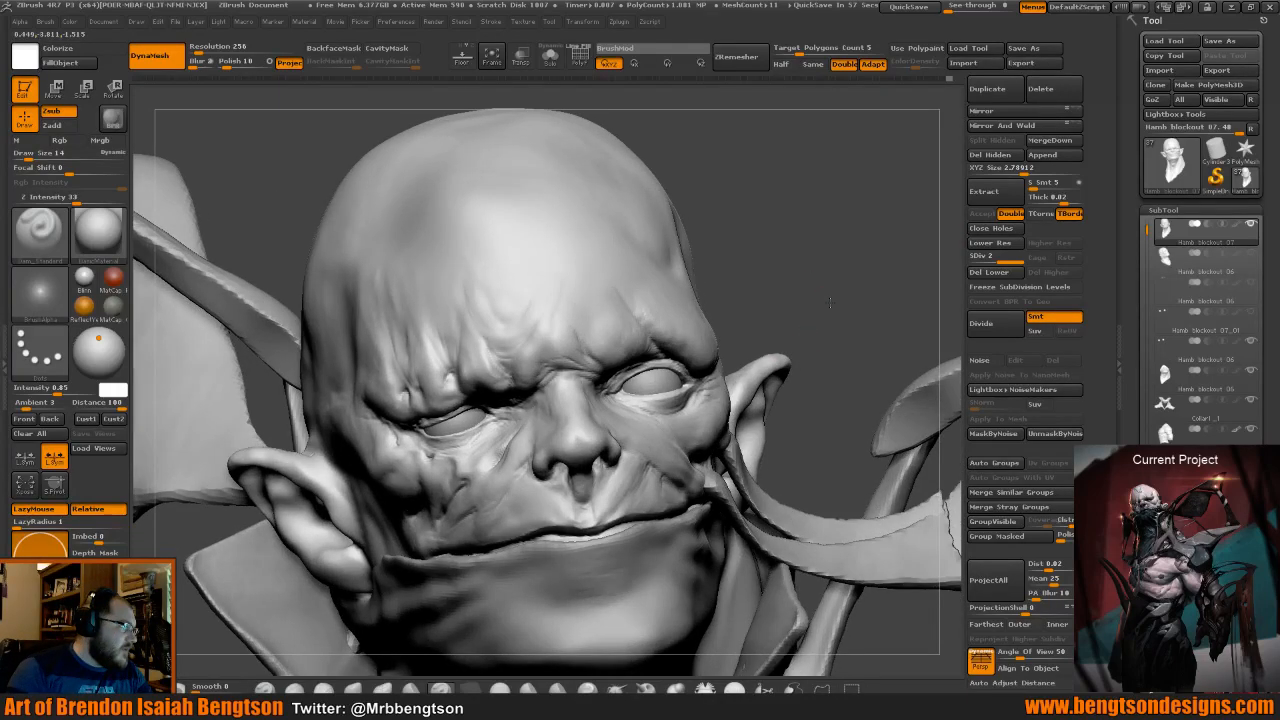
{"action": "left_click_drag", "start_coordinate": [829, 302], "coordinate": [671, 271]}
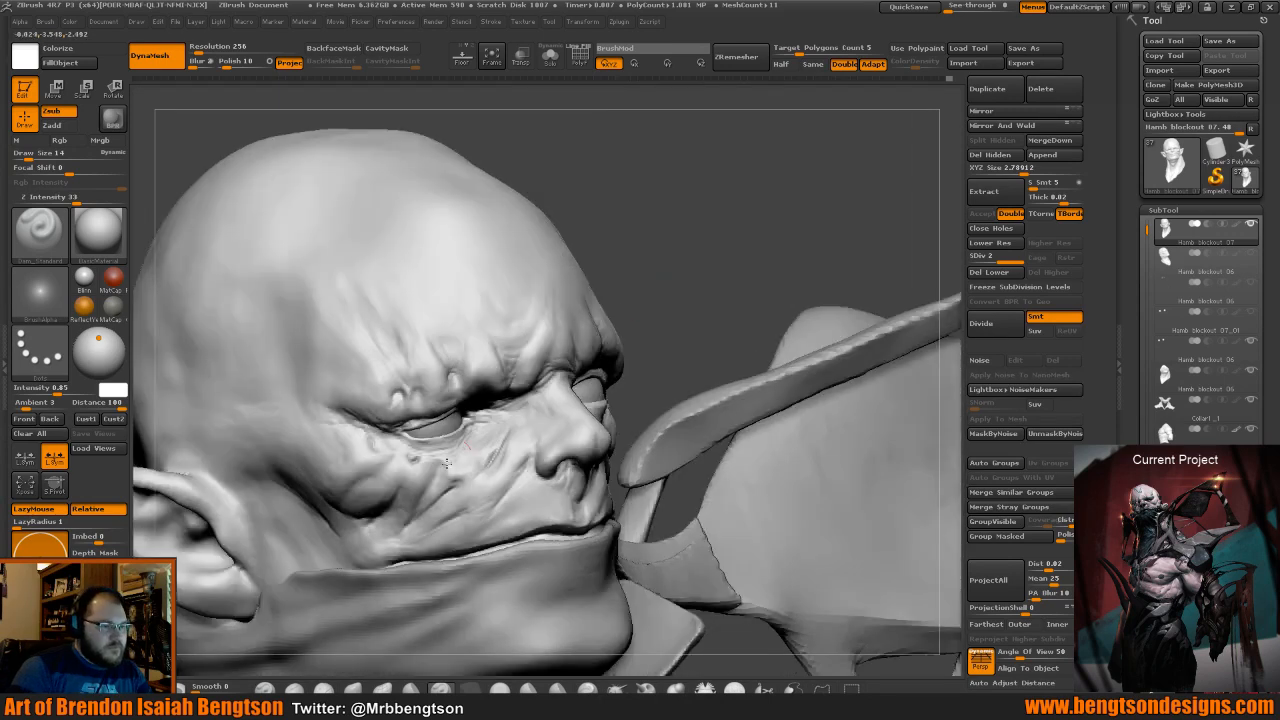
Build up the wrinkled skin on the cheek below the narrowed eye with the ClayBuildup brush at draw size 14.
{"action": "key", "text": "b"}
{"action": "key", "text": "c"}
{"action": "key", "text": "b"}
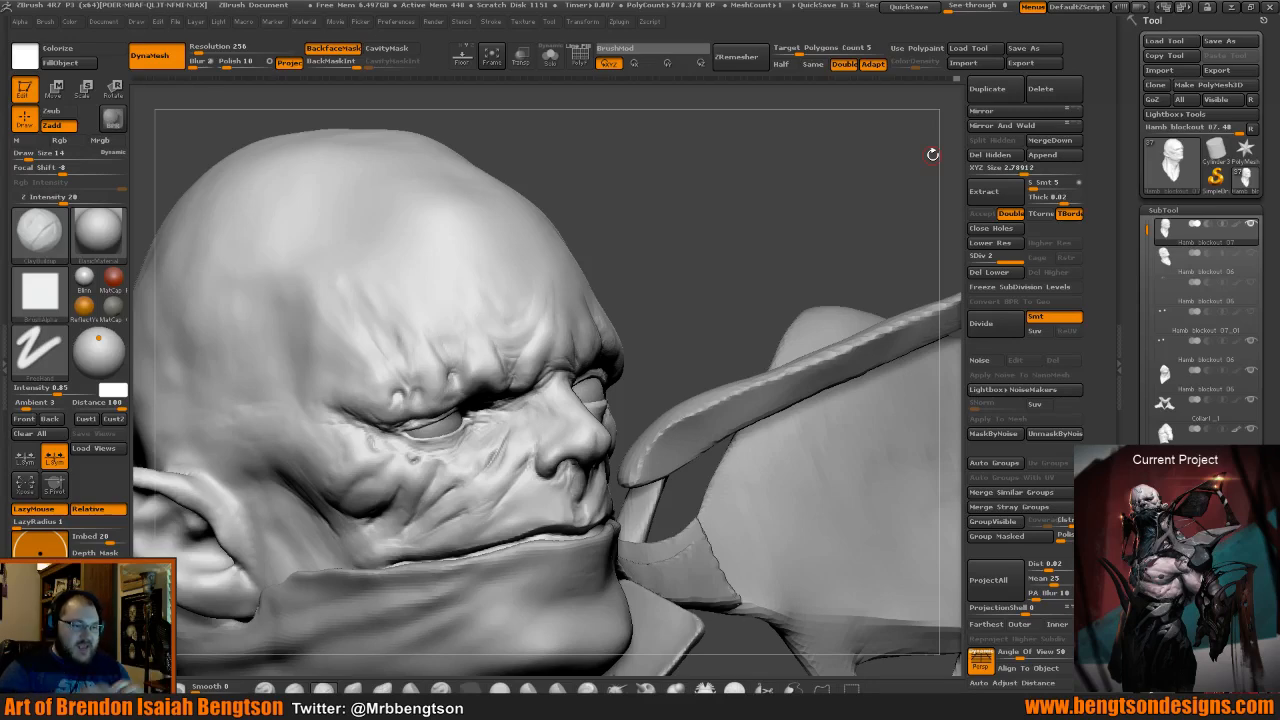
Build up and smooth the cheek beside the straps on the open eye's side with the ClayBuildup brush at draw size 14.
{"action": "left_click_drag", "start_coordinate": [686, 320], "coordinate": [634, 325]}
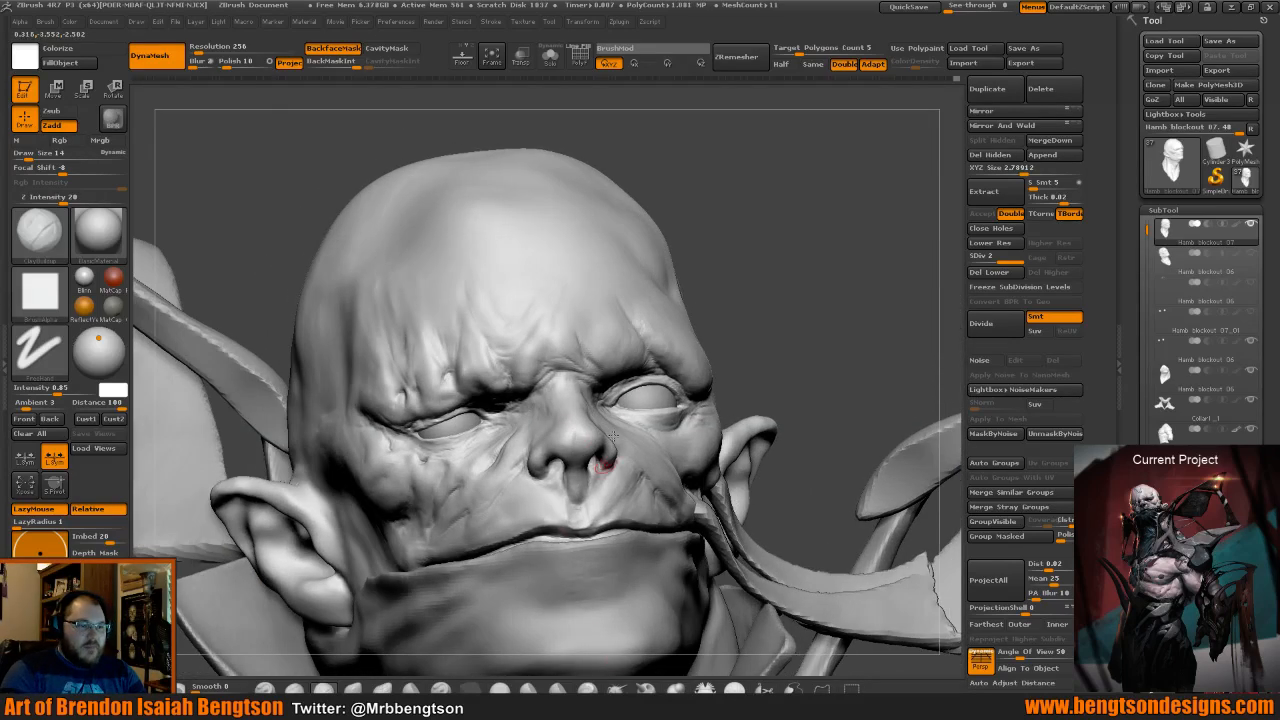
{"action": "mouse_move", "coordinate": [768, 368]}
{"action": "left_mouse_down"}
{"action": "mouse_move", "coordinate": [728, 372]}
{"action": "mouse_move", "coordinate": [678, 404]}
{"action": "left_mouse_up"}
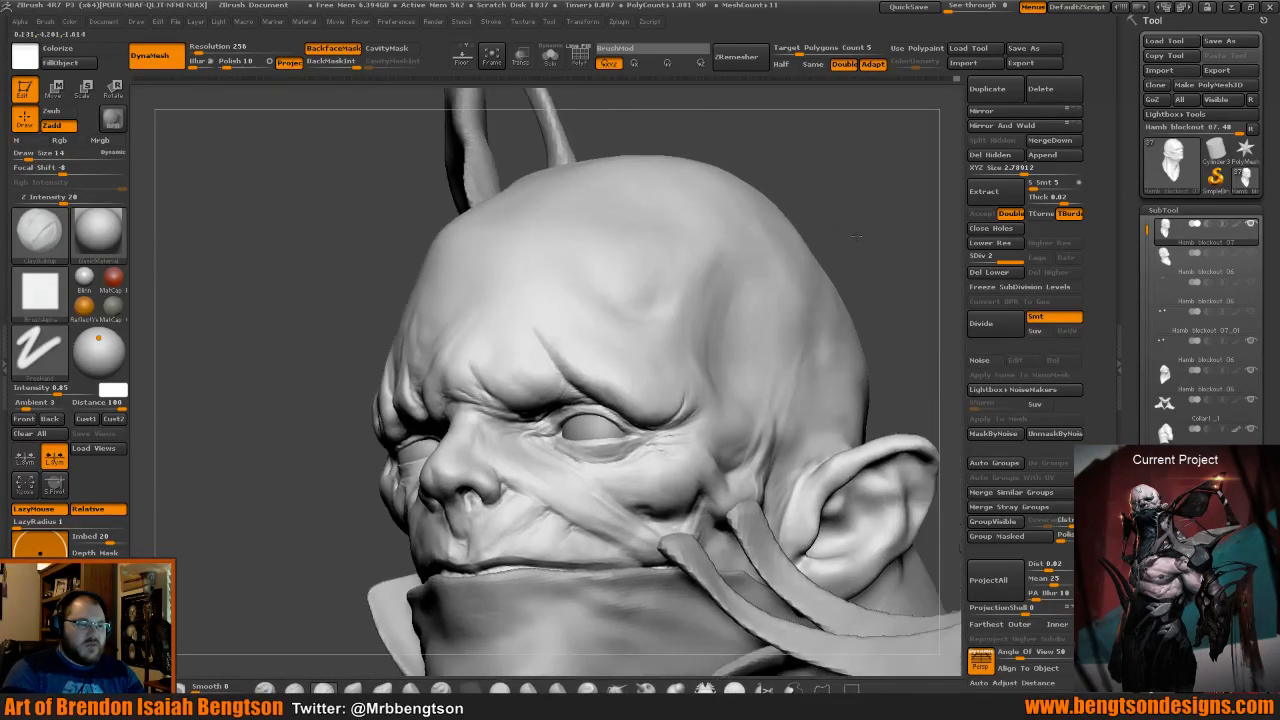
{"action": "left_click_drag", "start_coordinate": [843, 243], "coordinate": [814, 264]}
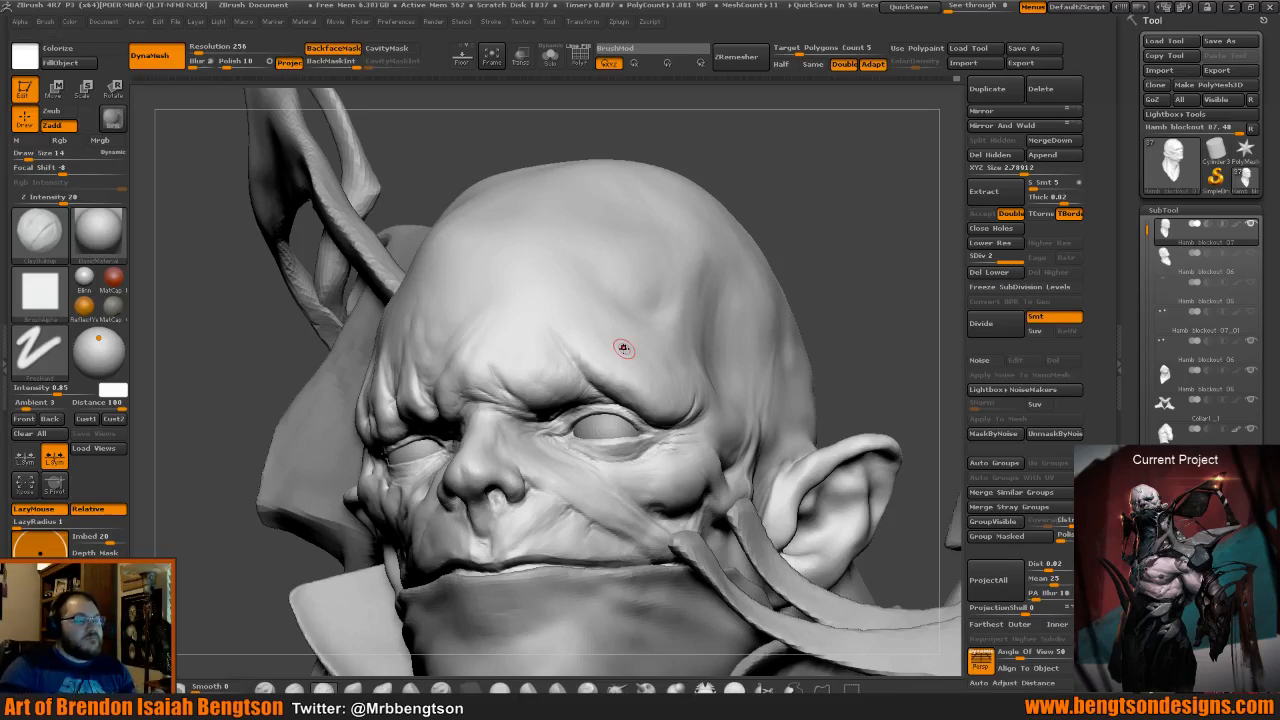
{"action": "left_click_drag", "start_coordinate": [837, 248], "coordinate": [790, 250]}
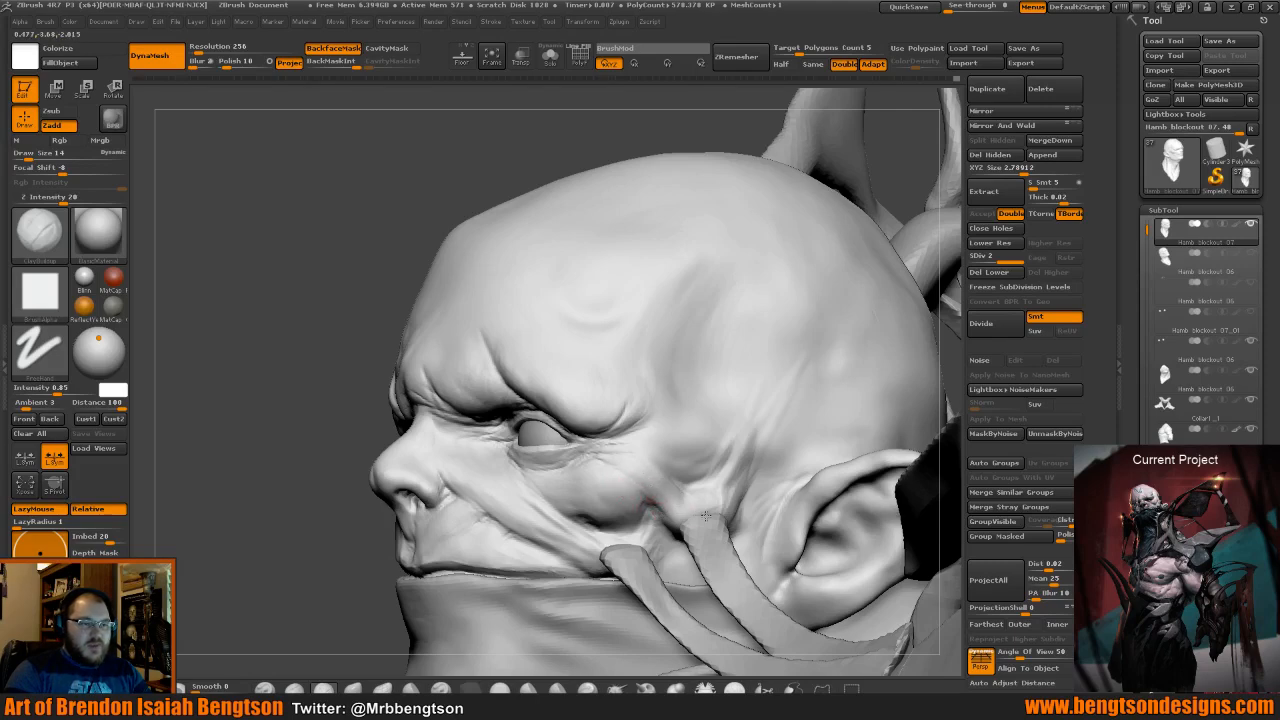
{"action": "key", "text": "shift"}
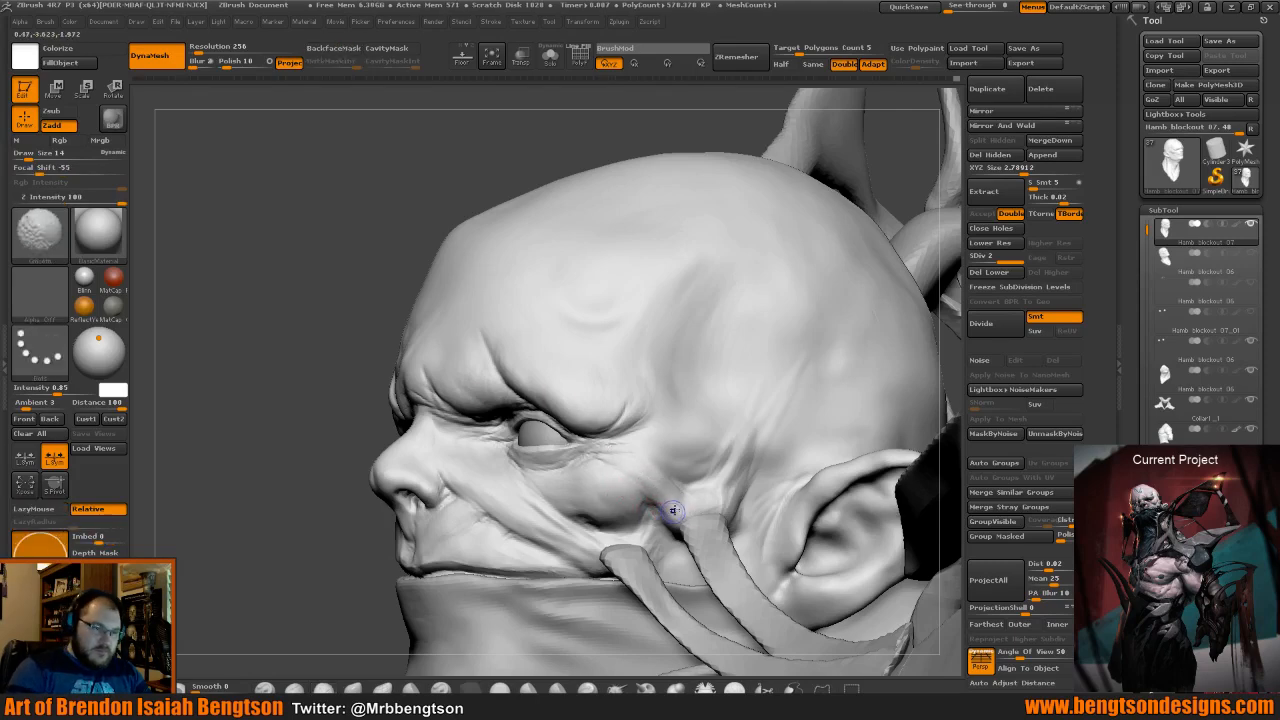
{"action": "left_click_drag", "start_coordinate": [340, 320], "coordinate": [371, 329]}
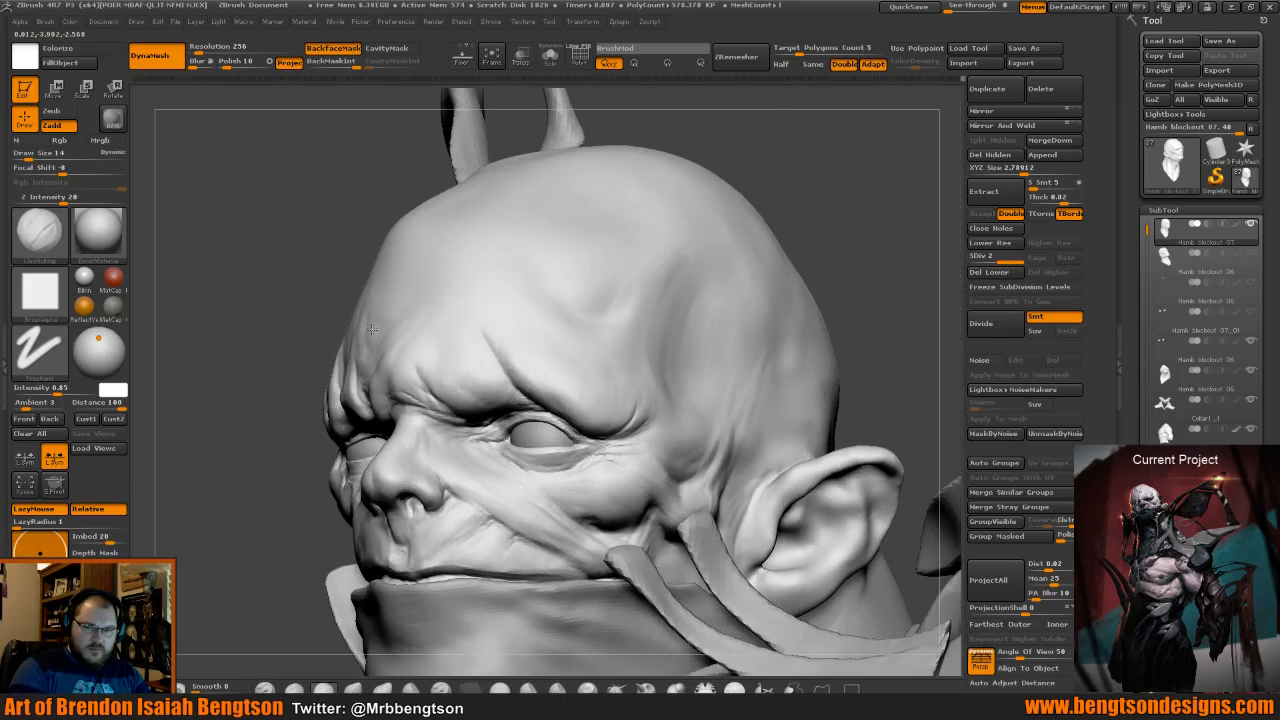
{"action": "left_click_drag", "start_coordinate": [824, 216], "coordinate": [844, 208]}
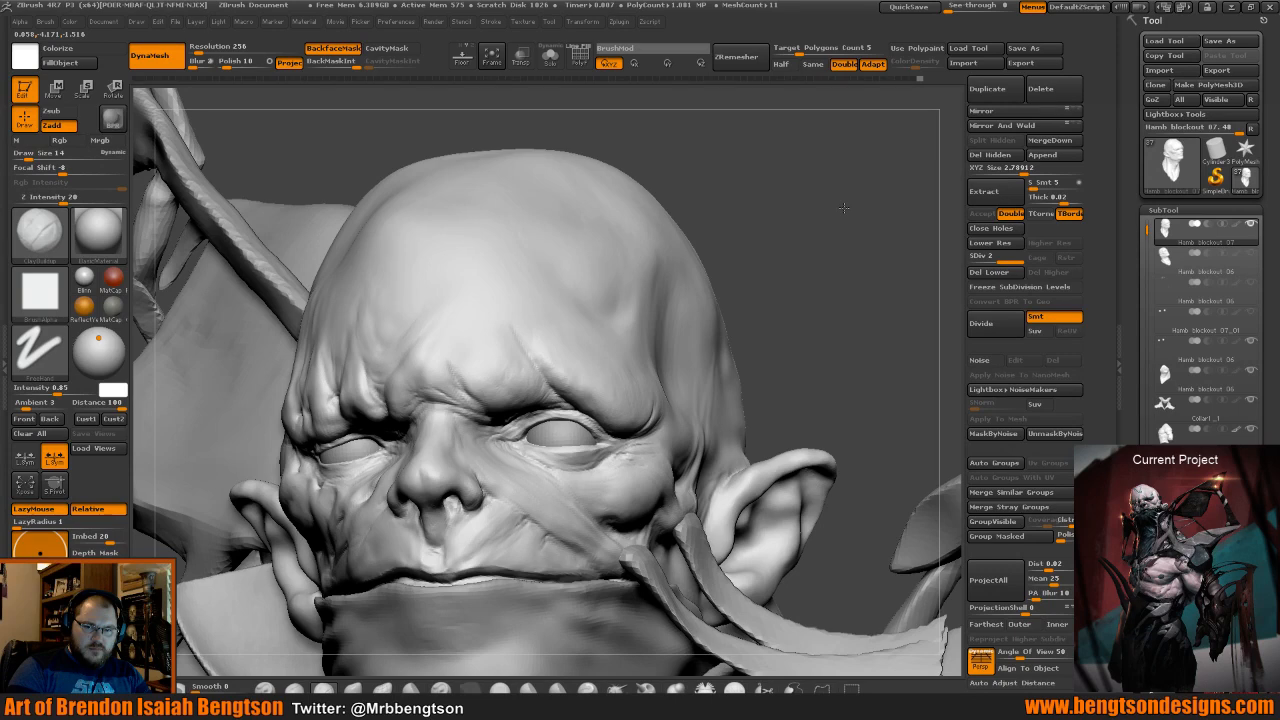
Carve the crease above the narrowed eye's upper lid with the Dam_Standard brush at draw size 14.
{"action": "left_click_drag", "start_coordinate": [844, 208], "coordinate": [696, 298]}
{"action": "key", "text": "b"}
{"action": "key", "text": "d"}
{"action": "key", "text": "s"}
{"action": "left_click_drag", "start_coordinate": [477, 423], "coordinate": [475, 432]}
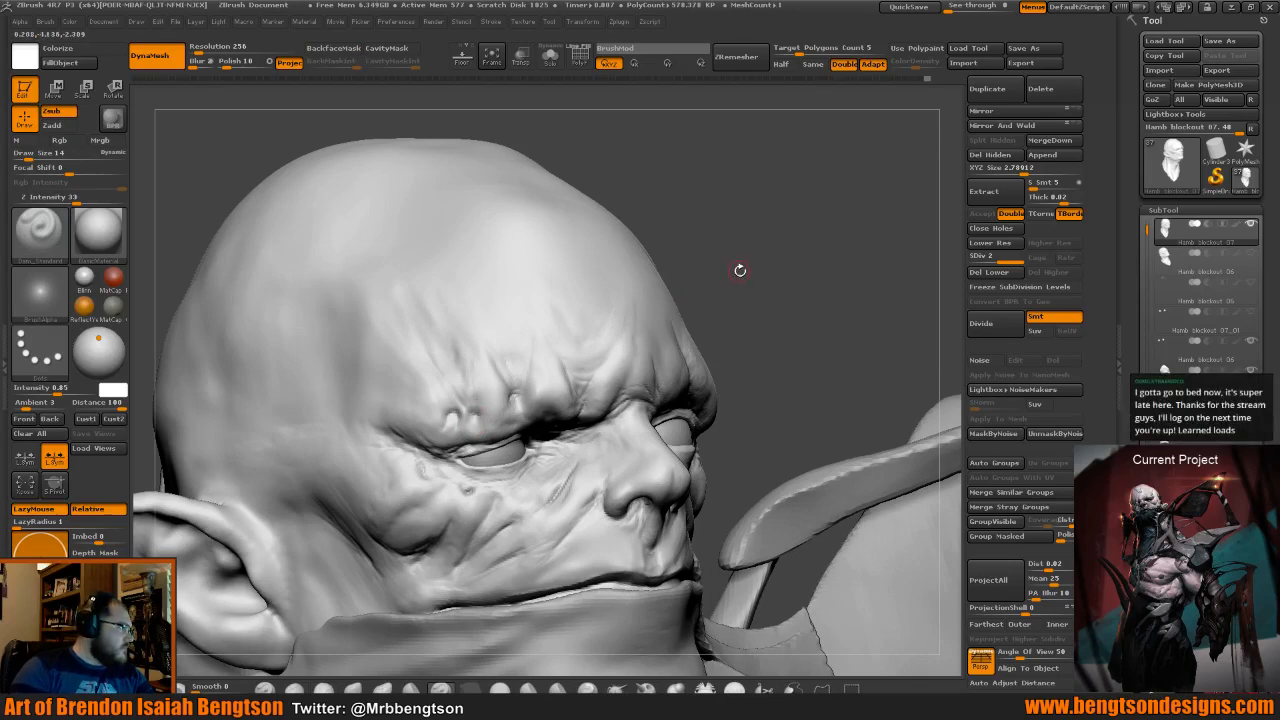
{"action": "left_click_drag", "start_coordinate": [737, 271], "coordinate": [749, 277]}
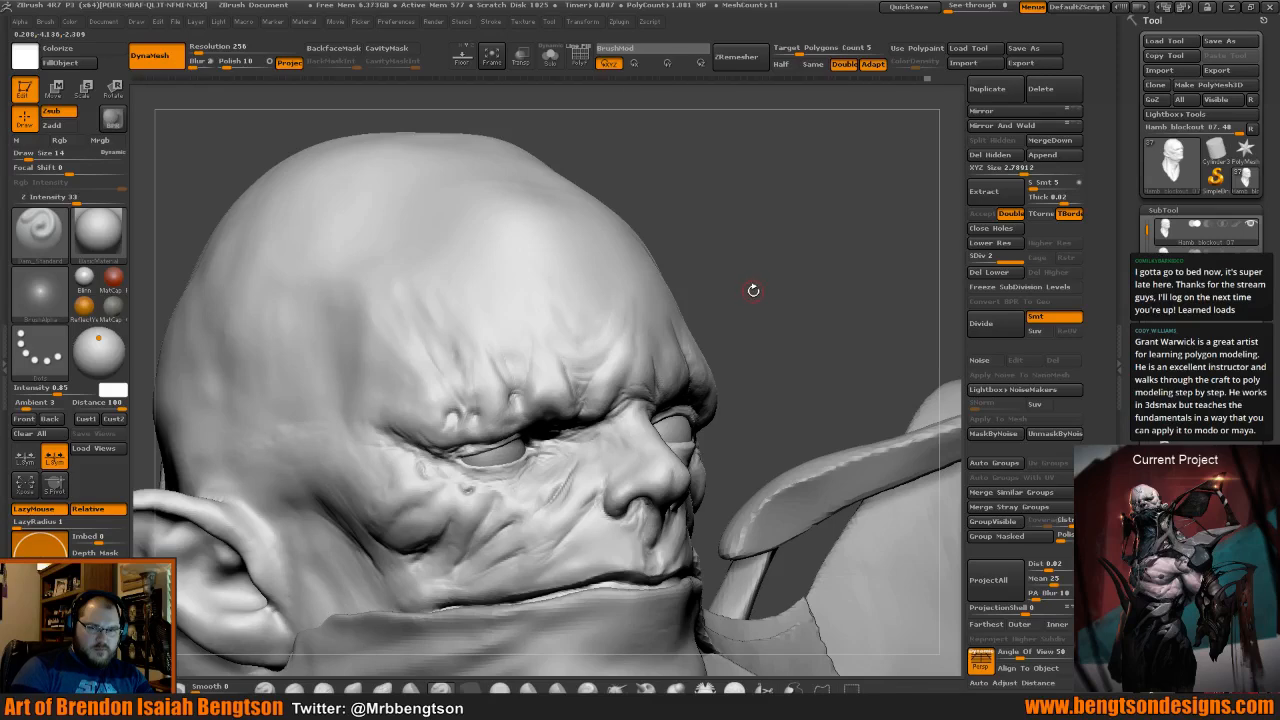
{"action": "left_click_drag", "start_coordinate": [758, 284], "coordinate": [760, 280]}
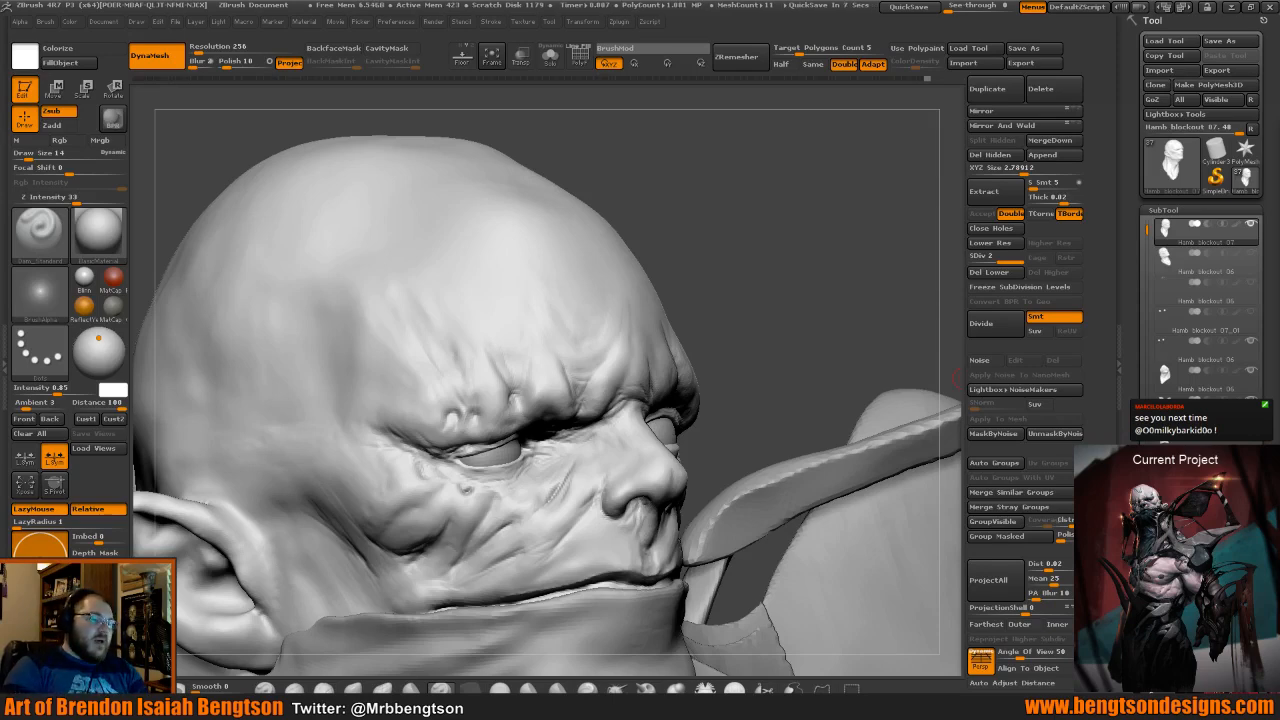
{"action": "left_click_drag", "start_coordinate": [729, 306], "coordinate": [673, 243]}
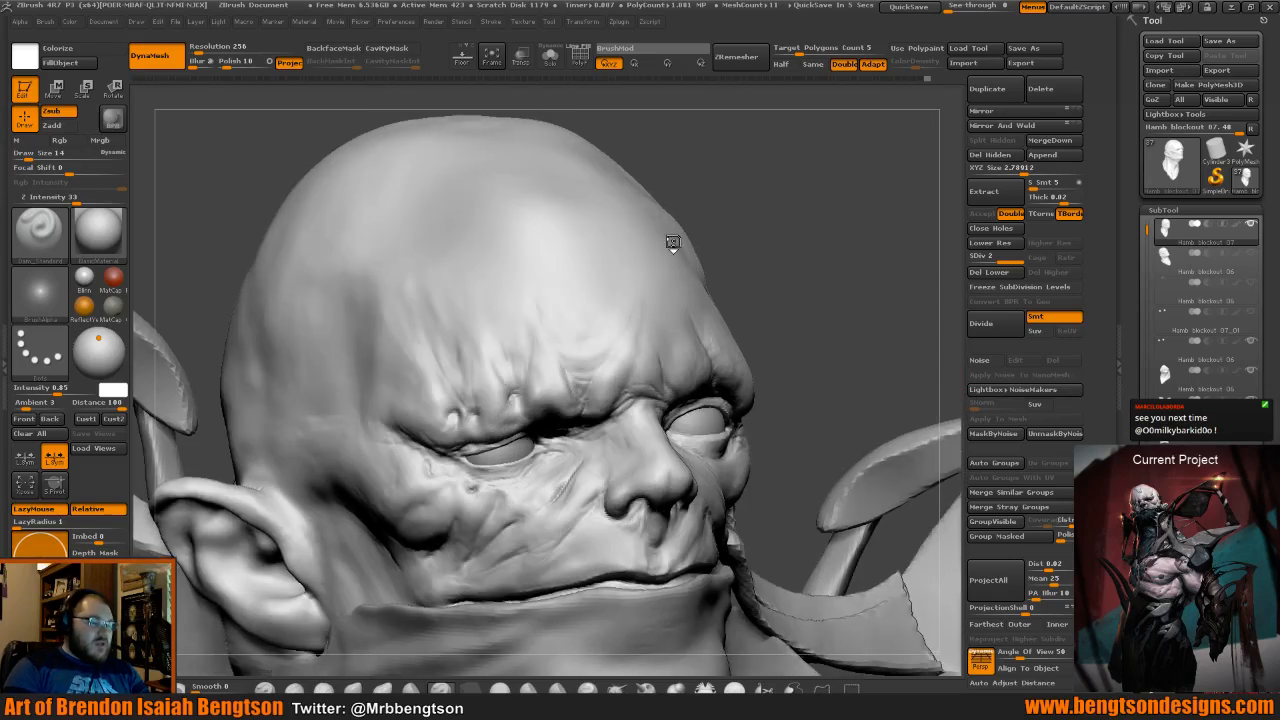
Reshape the narrowed eye's lower lid with the Move Topological brush at draw size 28.
{"action": "key", "text": "b"}
{"action": "key", "text": "m"}
{"action": "key", "text": "t"}
{"action": "key", "text": "space"}
{"action": "left_click_drag", "start_coordinate": [494, 413], "coordinate": [499, 411]}
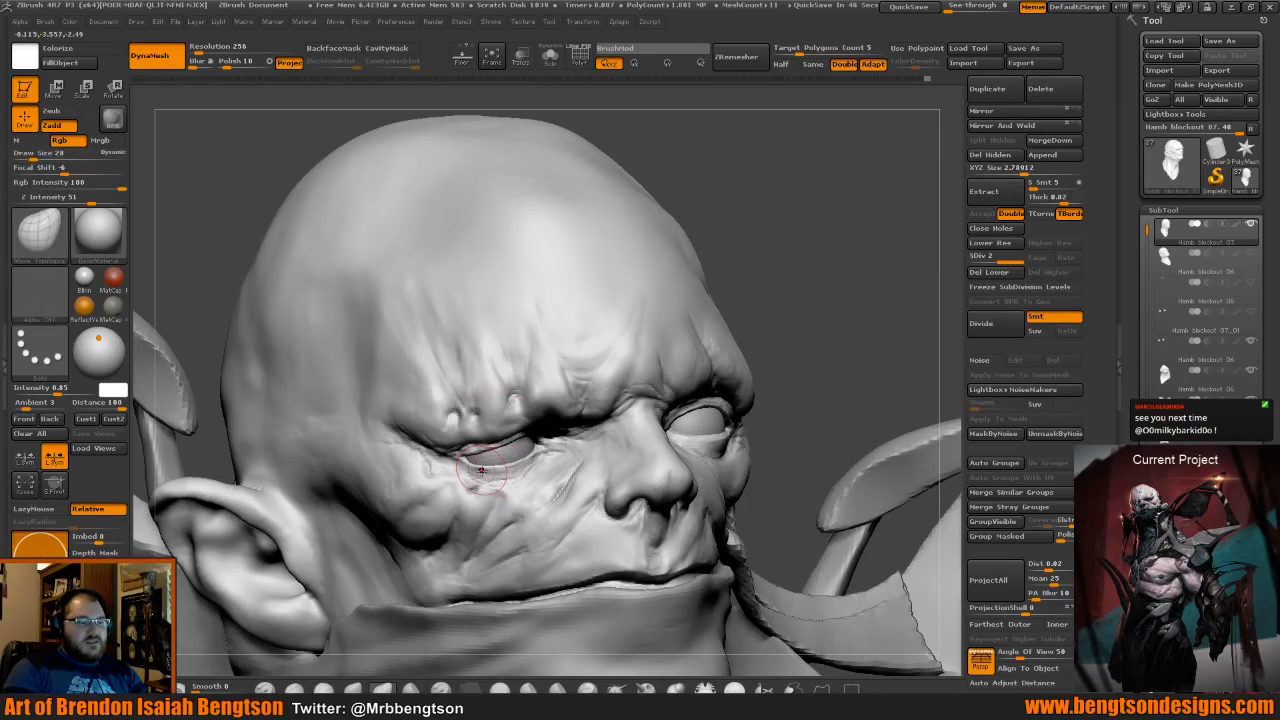
{"action": "left_click_drag", "start_coordinate": [481, 471], "coordinate": [485, 464]}
{"action": "left_click_drag", "start_coordinate": [780, 268], "coordinate": [712, 243]}
Adjust the brow shape on the open eye's side with the Move Topological brush at draw size 37.
{"action": "left_click_drag", "start_coordinate": [802, 286], "coordinate": [750, 290]}
{"action": "mouse_move", "coordinate": [866, 290]}
{"action": "left_mouse_down"}
{"action": "mouse_move", "coordinate": [796, 333]}
{"action": "mouse_move", "coordinate": [815, 395]}
{"action": "left_mouse_up"}
{"action": "key", "text": "space"}
{"action": "left_click_drag", "start_coordinate": [736, 455], "coordinate": [722, 457]}
{"action": "left_click_drag", "start_coordinate": [895, 165], "coordinate": [880, 213]}
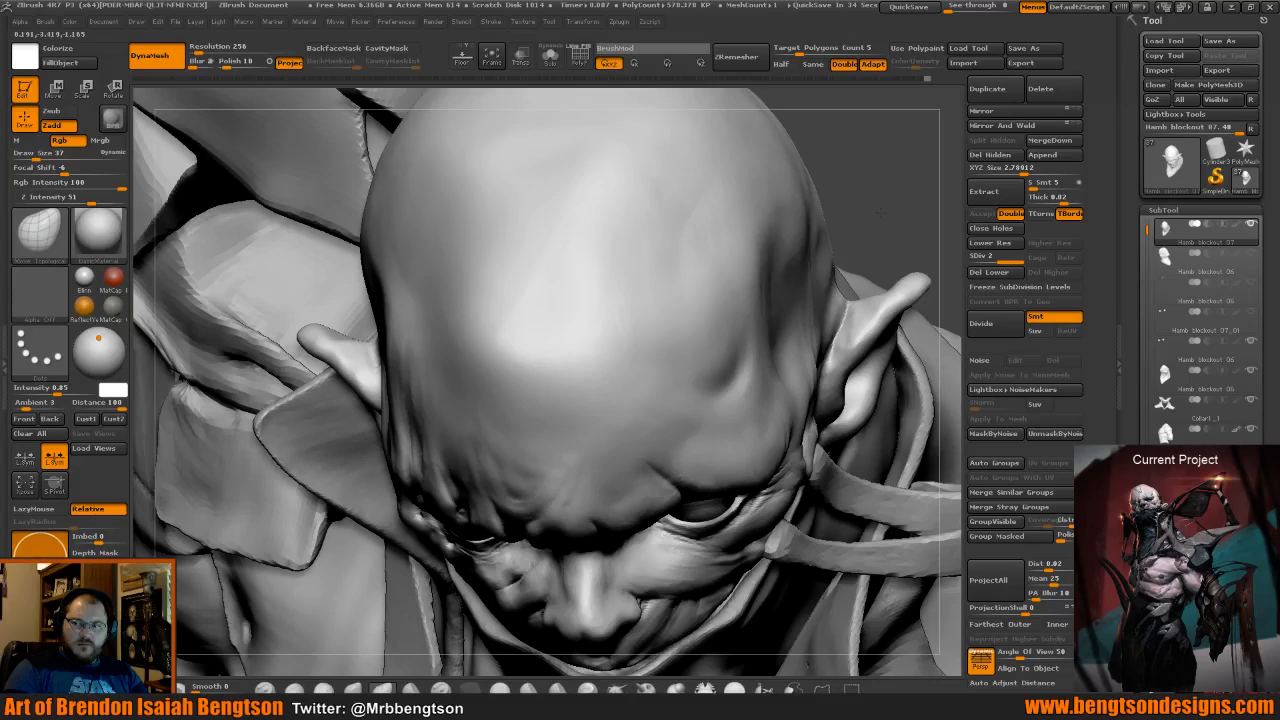
Refine the open eye's upper lid and brow edge with the Move Topological brush at draw sizes 42 and 24.
{"action": "left_click_drag", "start_coordinate": [880, 213], "coordinate": [880, 160]}
{"action": "key", "text": "space"}
{"action": "mouse_move", "coordinate": [772, 516]}
{"action": "left_mouse_down"}
{"action": "mouse_move", "coordinate": [752, 517]}
{"action": "mouse_move", "coordinate": [779, 516]}
{"action": "mouse_move", "coordinate": [752, 500]}
{"action": "mouse_move", "coordinate": [742, 516]}
{"action": "left_mouse_up"}
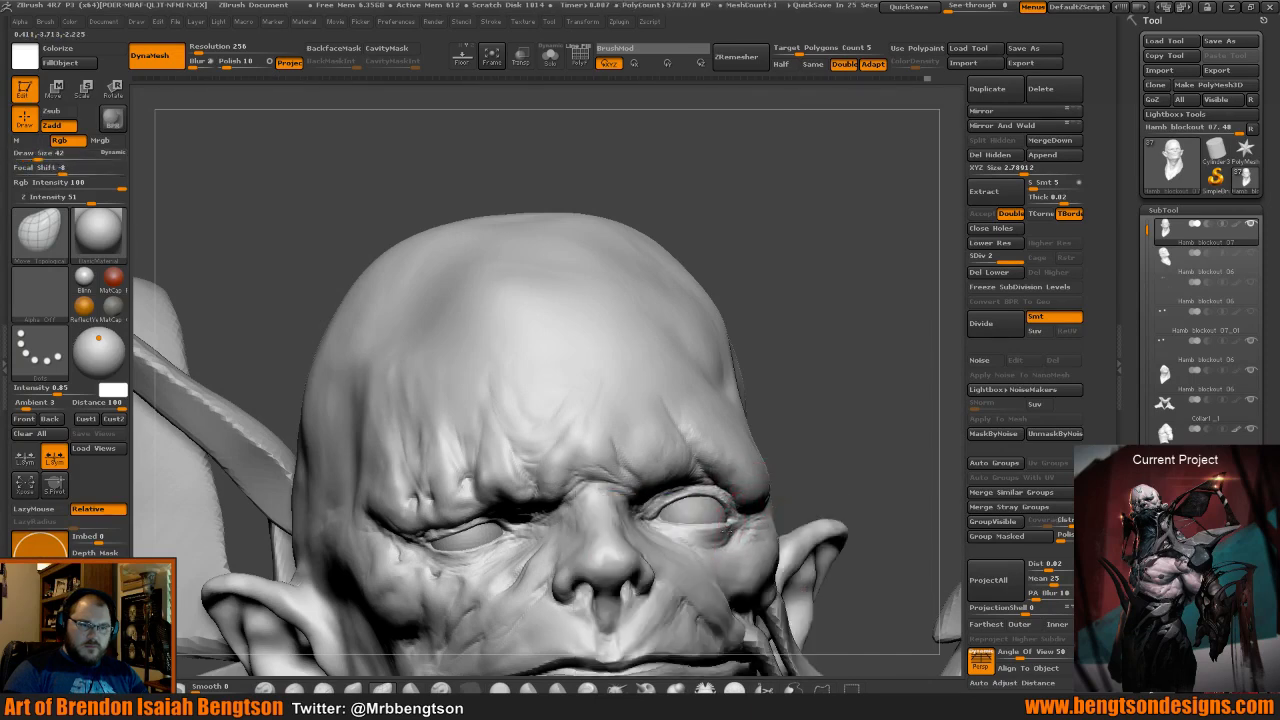
{"action": "left_click_drag", "start_coordinate": [829, 423], "coordinate": [748, 454]}
{"action": "key", "text": "space"}
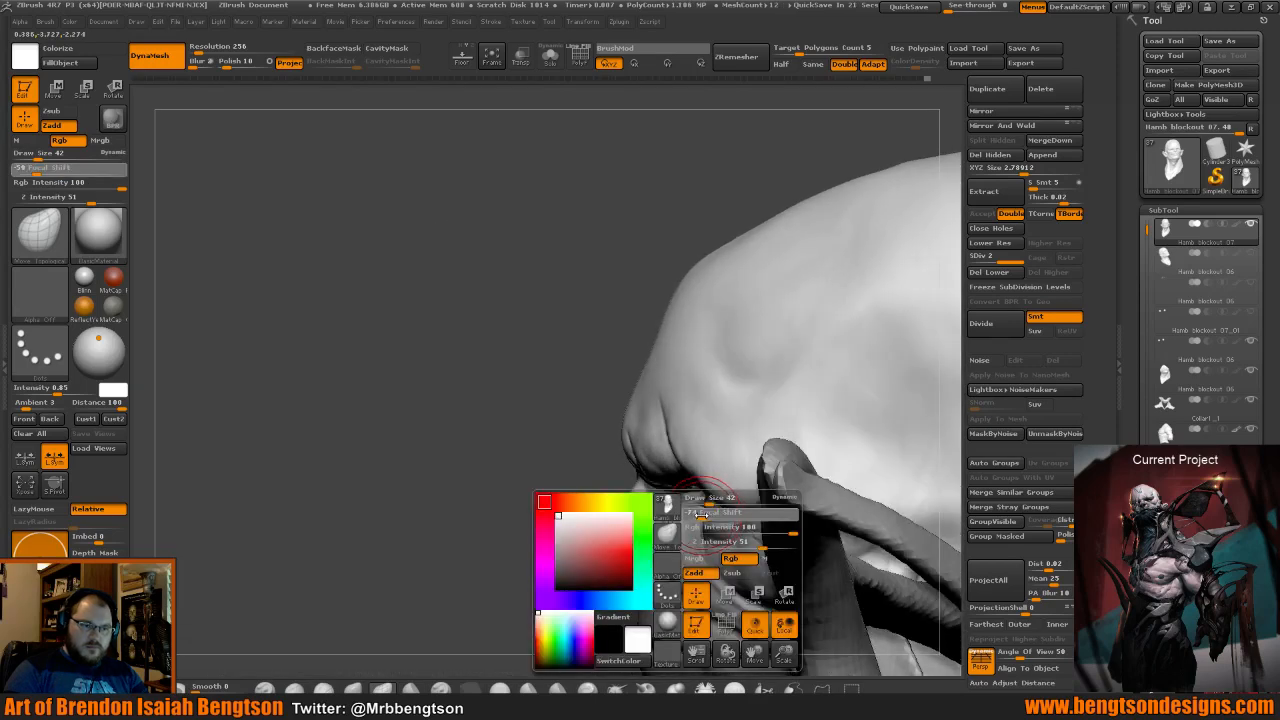
{"action": "mouse_move", "coordinate": [723, 516]}
{"action": "left_mouse_down"}
{"action": "mouse_move", "coordinate": [738, 516]}
{"action": "mouse_move", "coordinate": [699, 503]}
{"action": "left_mouse_up"}
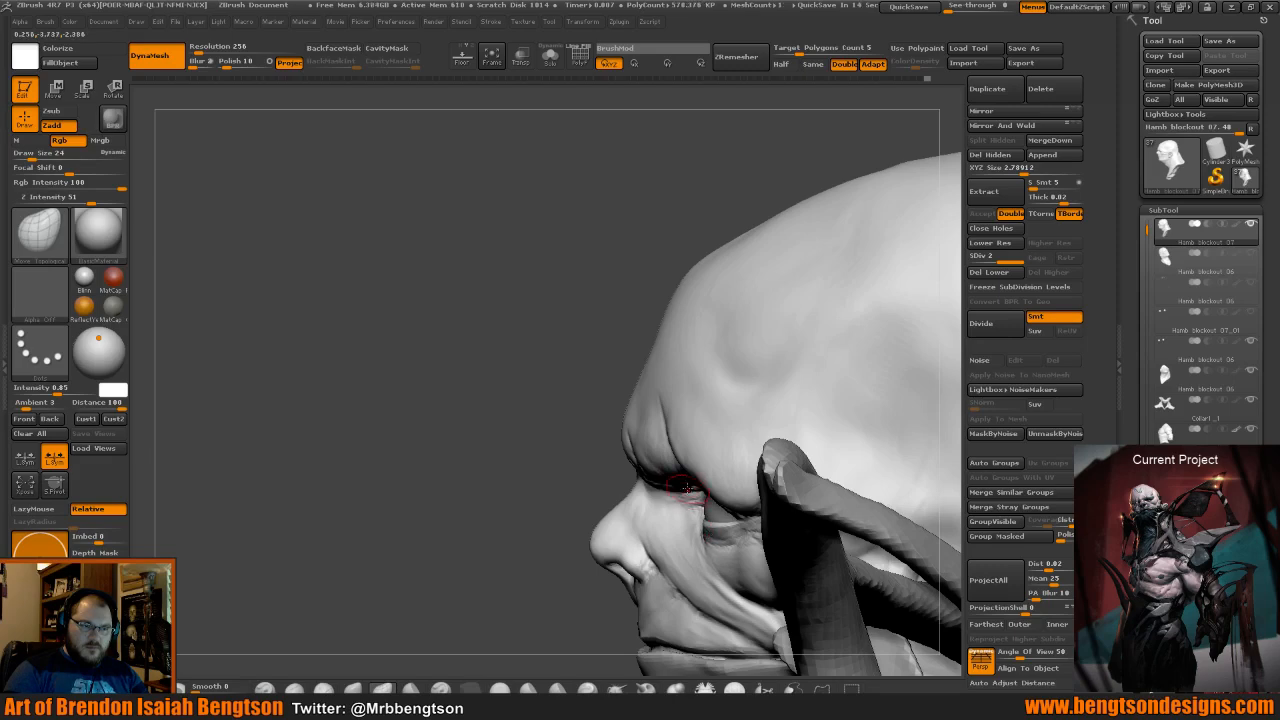
Isolate the head for sculpting with the ClayBuildup brush and shift the light slightly off centre.
{"action": "key", "text": "alt+s"}
{"action": "mouse_move", "coordinate": [564, 343]}
{"action": "left_mouse_down"}
{"action": "mouse_move", "coordinate": [600, 357]}
{"action": "mouse_move", "coordinate": [656, 440]}
{"action": "left_mouse_up"}
{"action": "key", "text": "b"}
{"action": "key", "text": "c"}
{"action": "key", "text": "b"}
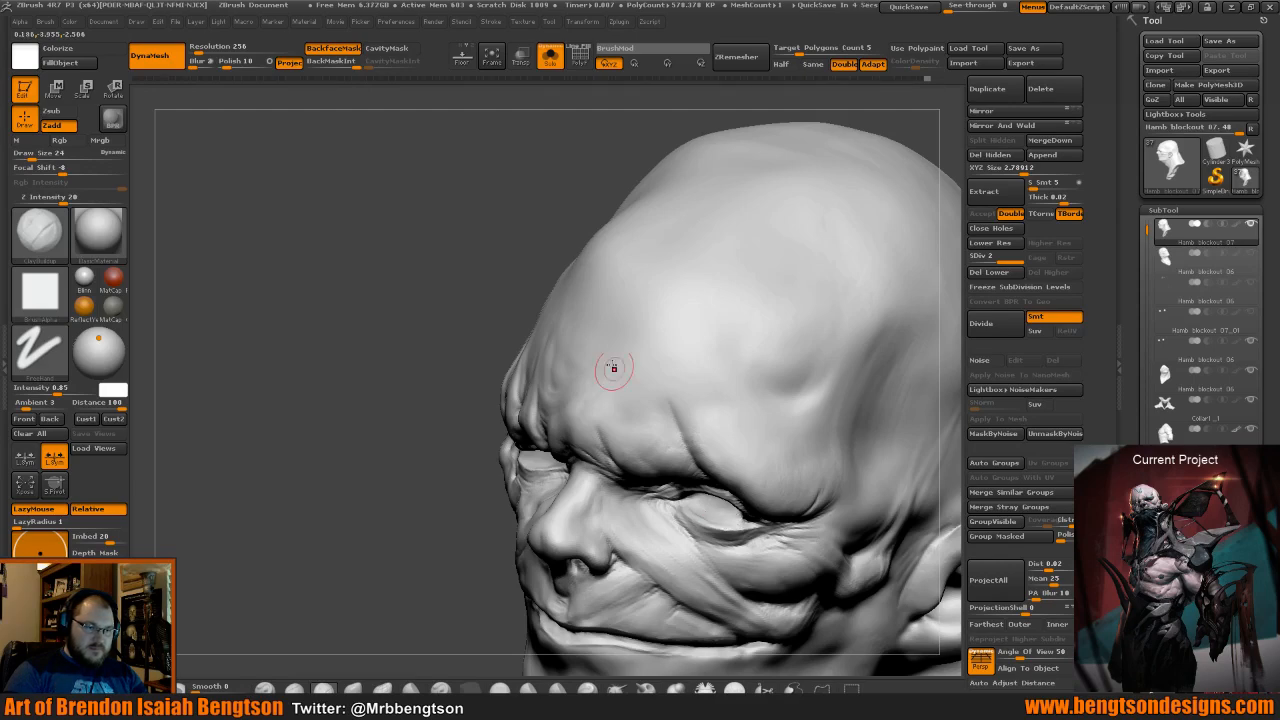
{"action": "left_click", "coordinate": [107, 343]}
{"action": "left_click_drag", "start_coordinate": [421, 510], "coordinate": [418, 523]}
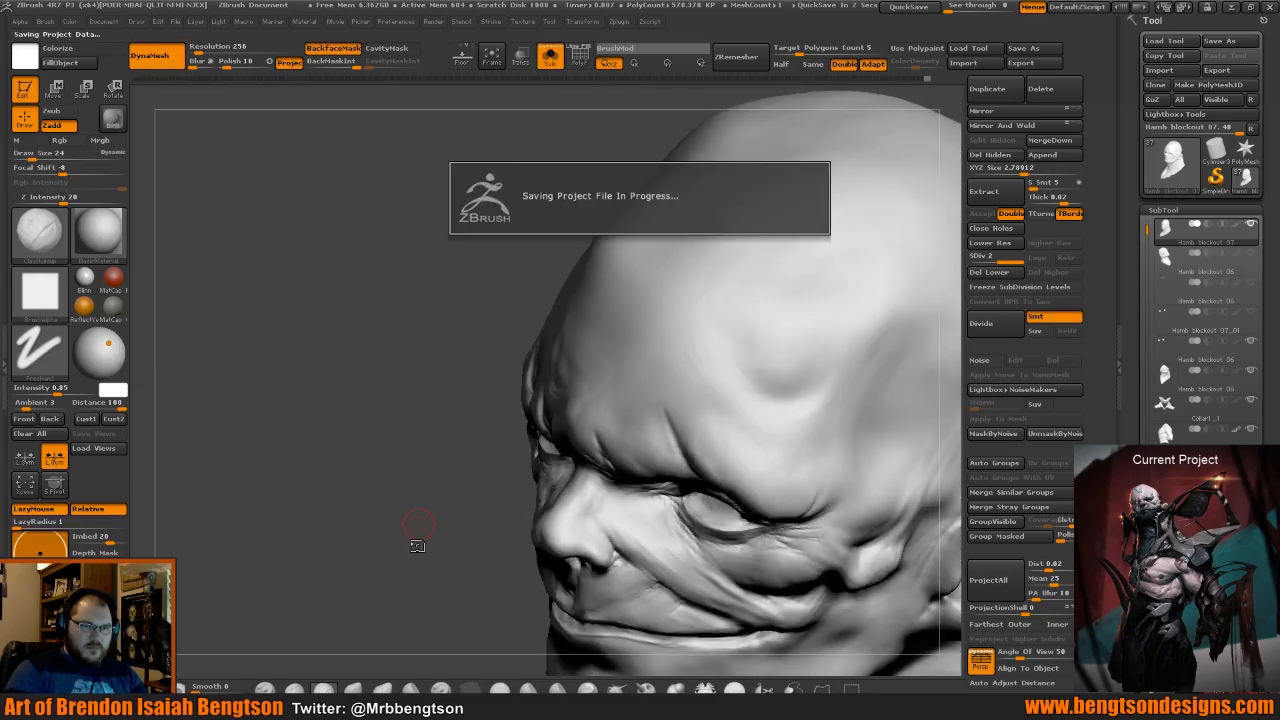
Build up the open eye's upper lid near the inner corner with the ClayBuildup brush at draw size 24.
{"action": "left_click_drag", "start_coordinate": [406, 520], "coordinate": [378, 421]}
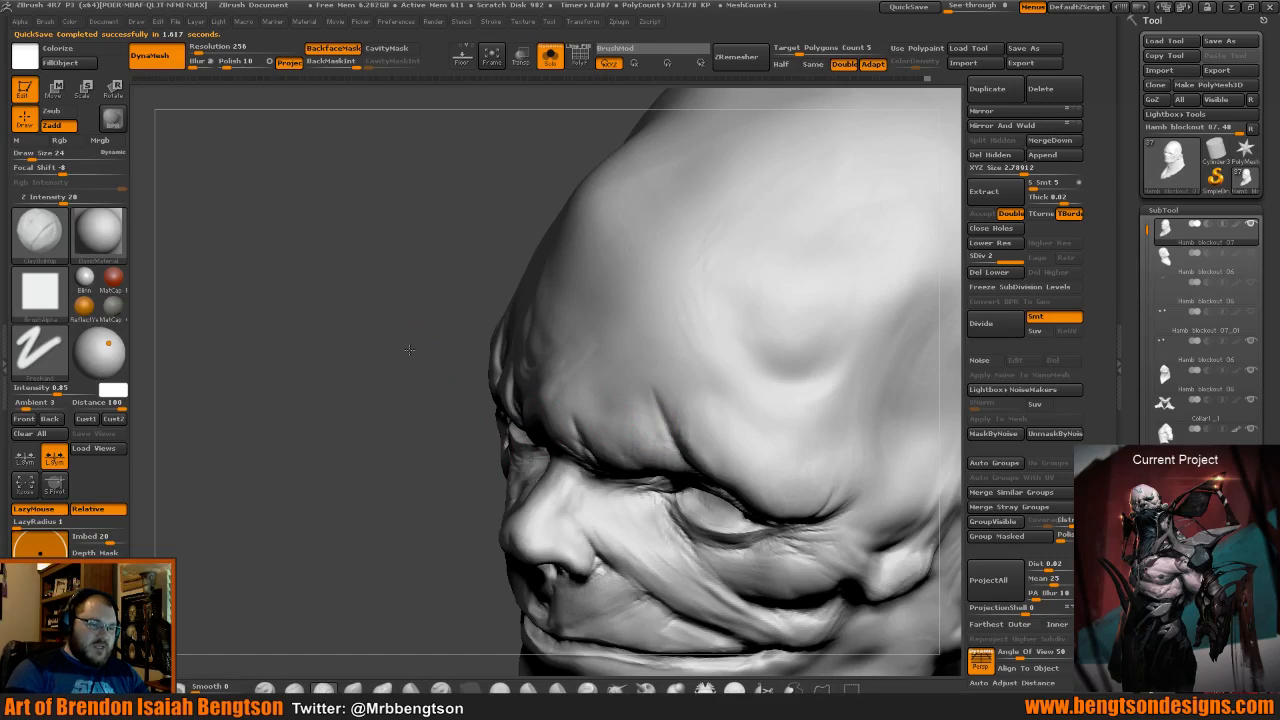
{"action": "left_click_drag", "start_coordinate": [413, 346], "coordinate": [620, 500]}
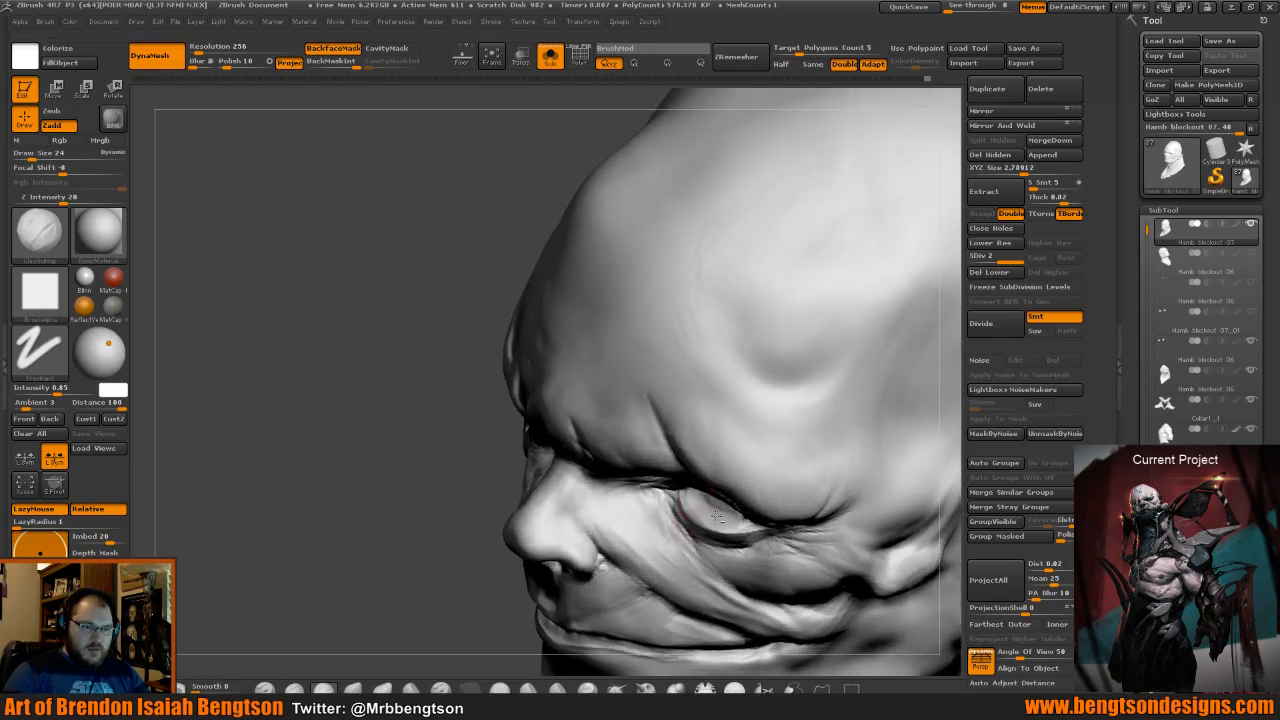
{"action": "left_click_drag", "start_coordinate": [429, 466], "coordinate": [471, 429]}
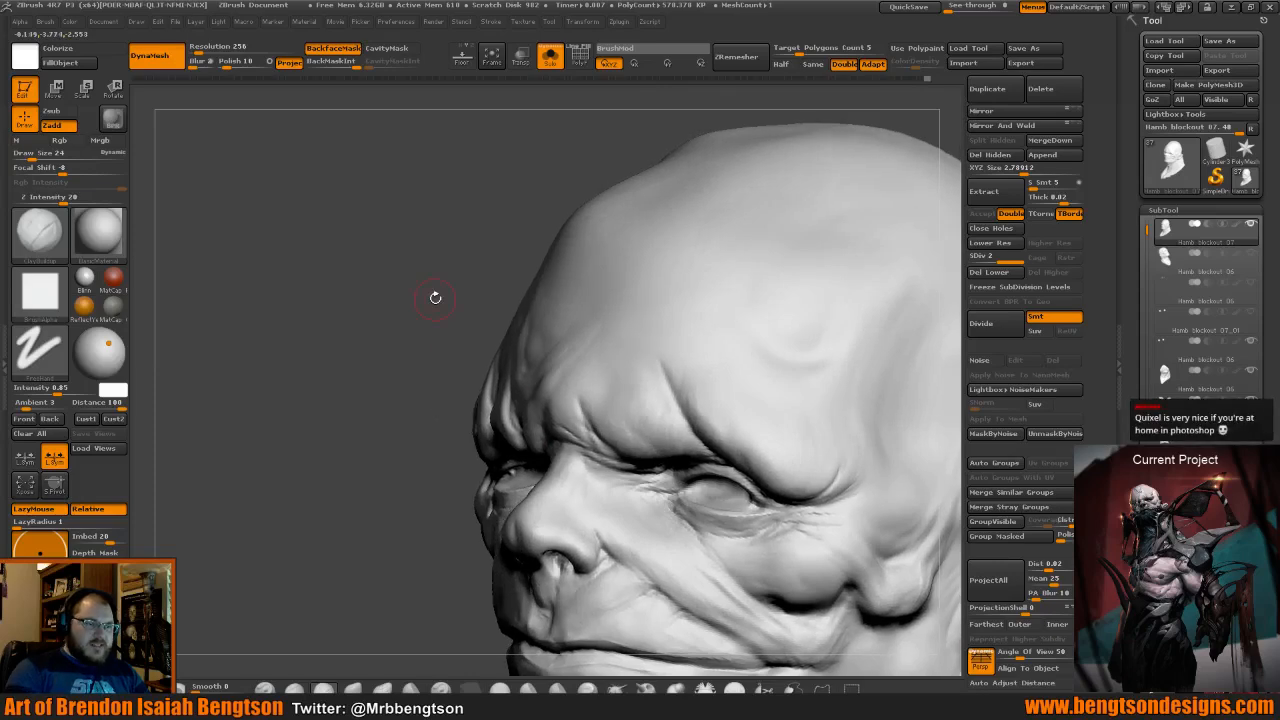
{"action": "left_click_drag", "start_coordinate": [435, 297], "coordinate": [674, 516]}
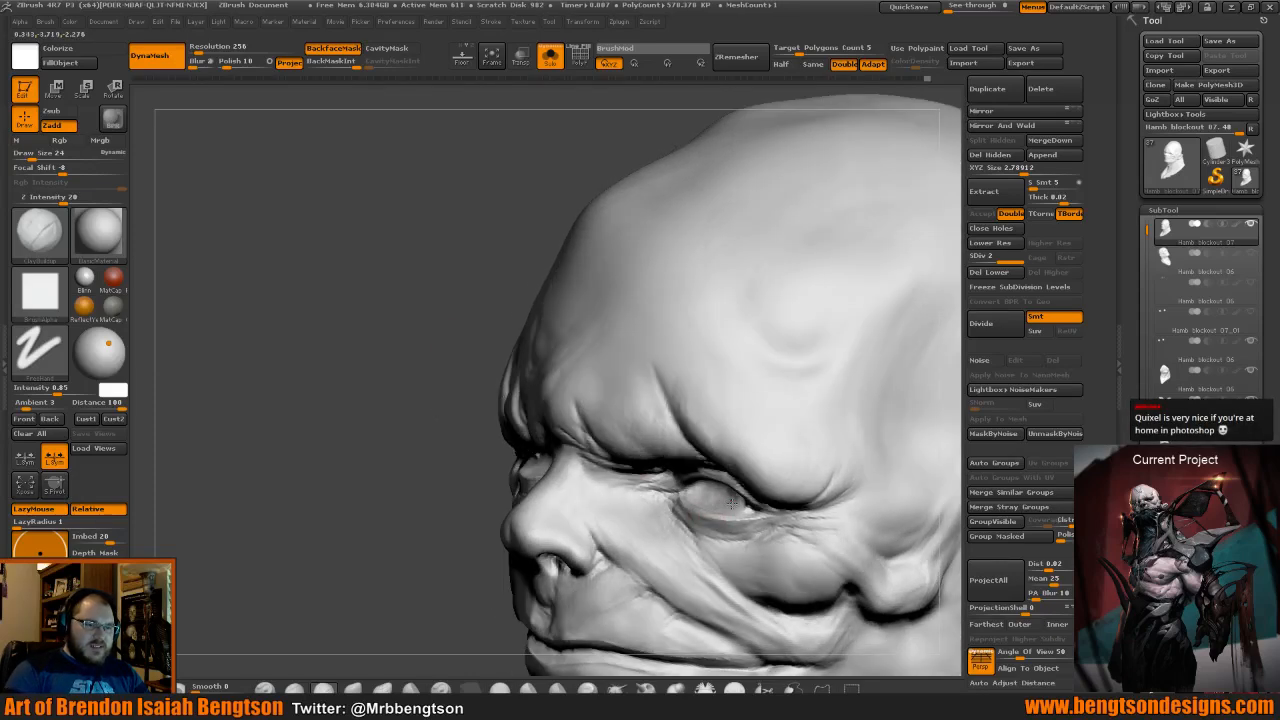
{"action": "left_click_drag", "start_coordinate": [420, 371], "coordinate": [523, 260]}
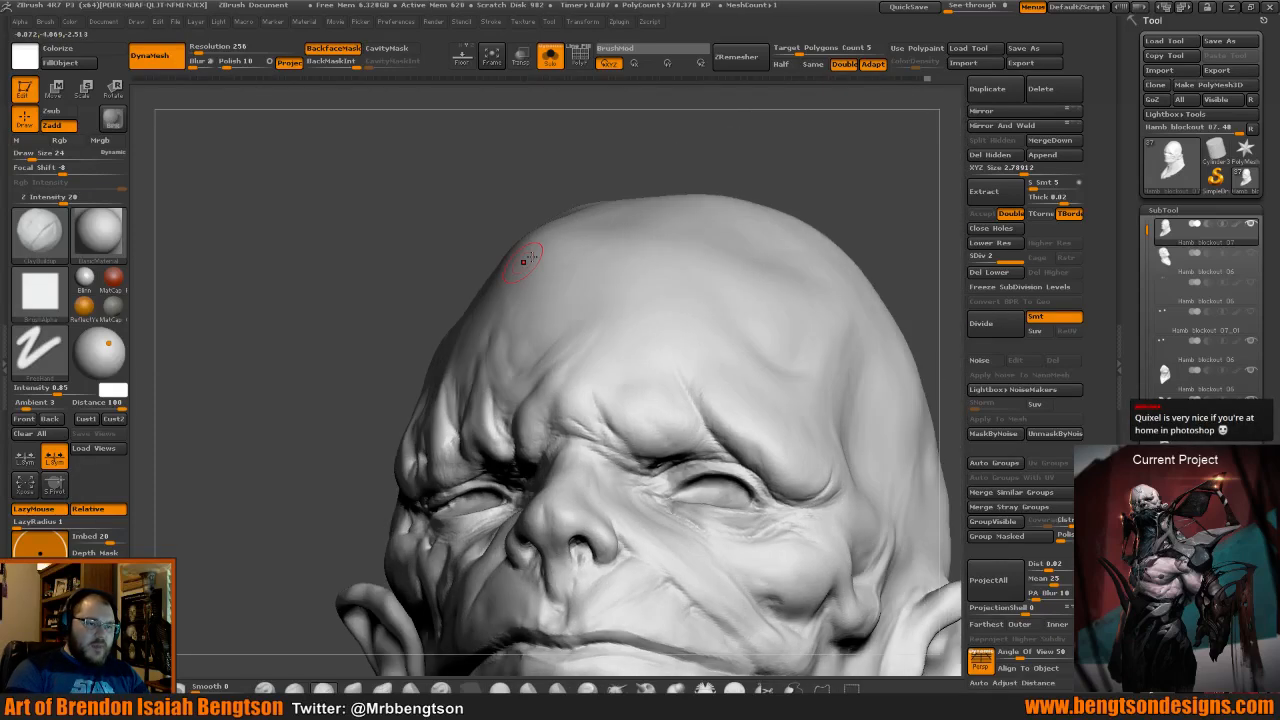
Build up the lids at the open eye's outer corner with the ClayBuildup brush at draw size 14.
{"action": "left_click_drag", "start_coordinate": [577, 225], "coordinate": [675, 327]}
{"action": "key", "text": "space"}
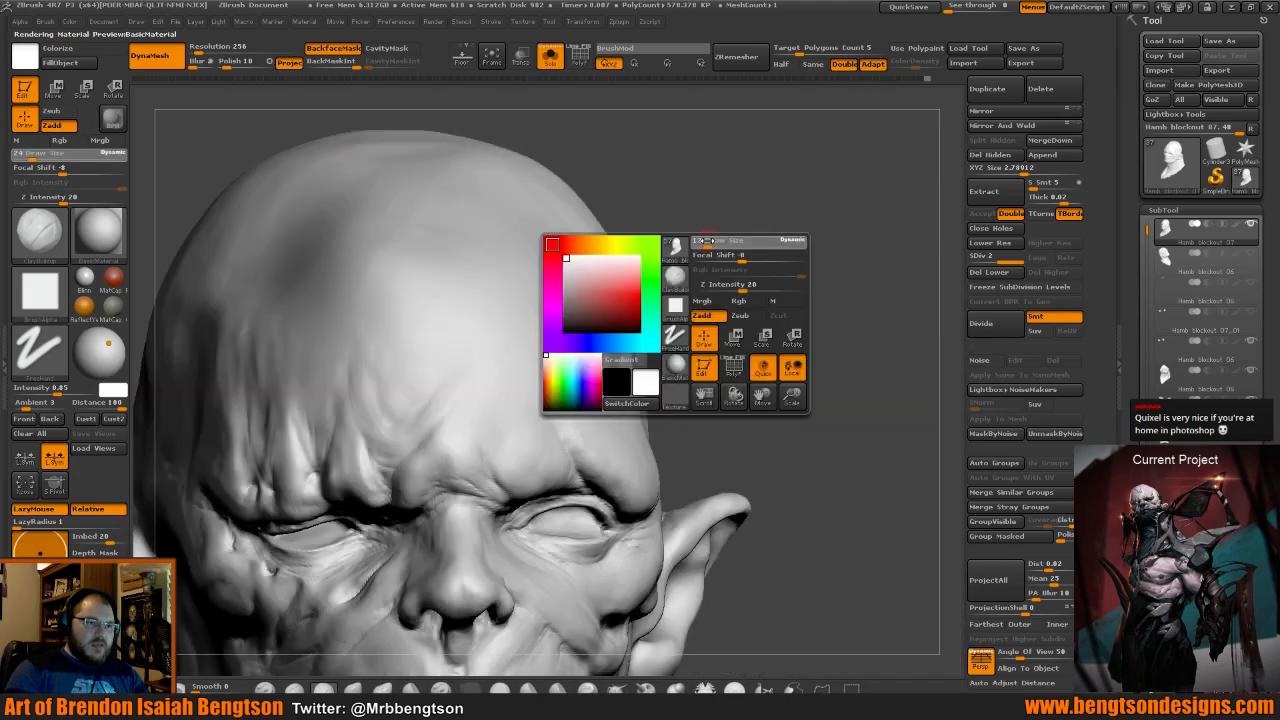
{"action": "left_click", "coordinate": [708, 243]}
{"action": "left_click_drag", "start_coordinate": [727, 275], "coordinate": [711, 294]}
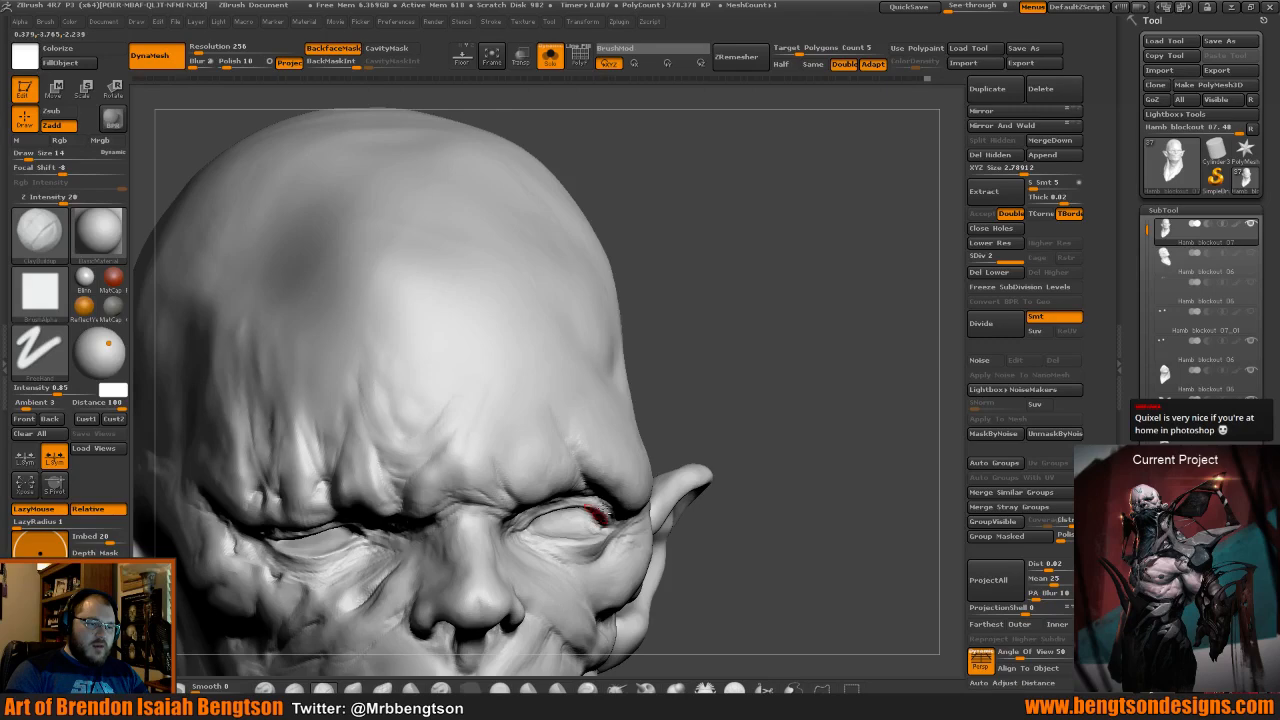
{"action": "left_click_drag", "start_coordinate": [772, 459], "coordinate": [592, 531]}
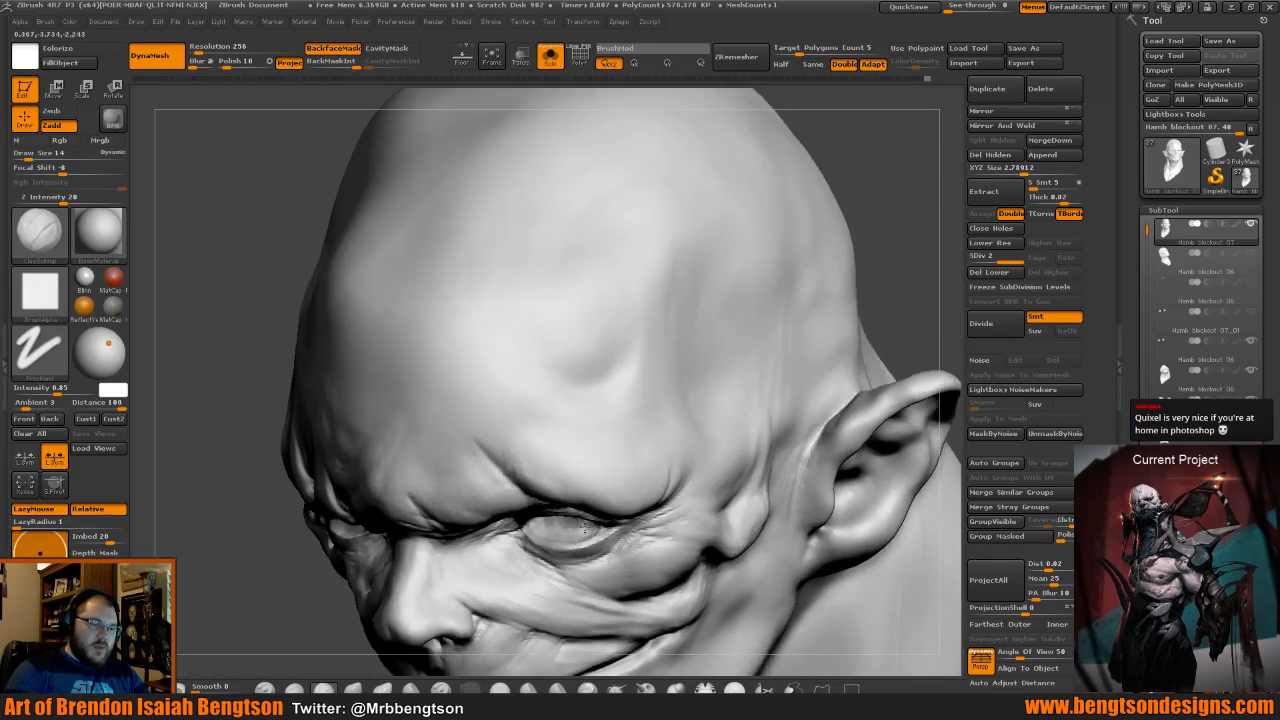
Reshape the outer brow and lid fold of the open eye with the Move Topological brush, enlarging it to draw size 78.
{"action": "mouse_move", "coordinate": [850, 293]}
{"action": "left_mouse_down"}
{"action": "mouse_move", "coordinate": [879, 243]}
{"action": "mouse_move", "coordinate": [846, 286]}
{"action": "mouse_move", "coordinate": [853, 336]}
{"action": "mouse_move", "coordinate": [850, 298]}
{"action": "left_mouse_up"}
{"action": "key", "text": "b"}
{"action": "key", "text": "m"}
{"action": "key", "text": "t"}
{"action": "key", "text": "space"}
{"action": "left_click_drag", "start_coordinate": [688, 403], "coordinate": [724, 416]}
{"action": "mouse_move", "coordinate": [609, 525]}
{"action": "left_mouse_down"}
{"action": "mouse_move", "coordinate": [592, 480]}
{"action": "mouse_move", "coordinate": [570, 501]}
{"action": "mouse_move", "coordinate": [579, 539]}
{"action": "left_mouse_up"}
{"action": "mouse_move", "coordinate": [735, 395]}
{"action": "left_mouse_down"}
{"action": "mouse_move", "coordinate": [683, 406]}
{"action": "mouse_move", "coordinate": [657, 447]}
{"action": "left_mouse_up"}
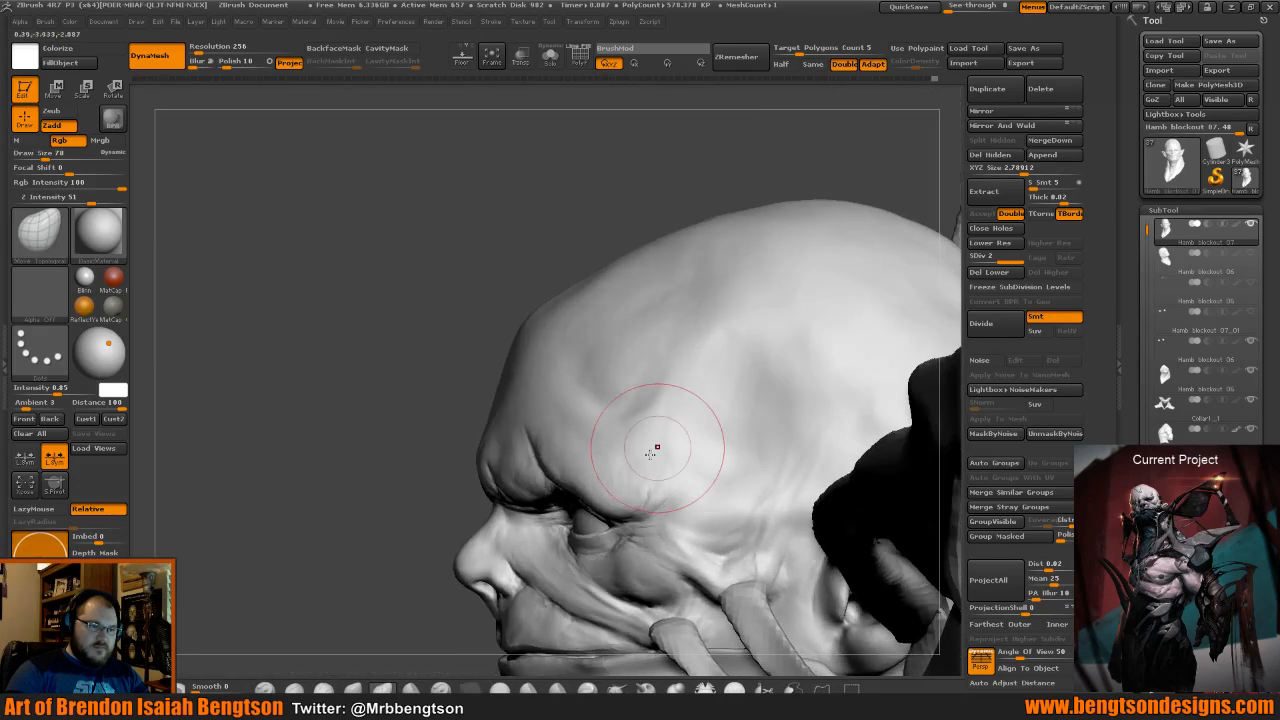
{"action": "left_click_drag", "start_coordinate": [614, 508], "coordinate": [629, 518]}
Examine the brows, eyes and overall face shape from the front and sides under different light placements.
{"action": "mouse_move", "coordinate": [476, 314]}
{"action": "left_mouse_down"}
{"action": "mouse_move", "coordinate": [563, 292]}
{"action": "mouse_move", "coordinate": [758, 399]}
{"action": "mouse_move", "coordinate": [742, 401]}
{"action": "mouse_move", "coordinate": [782, 287]}
{"action": "left_mouse_up"}
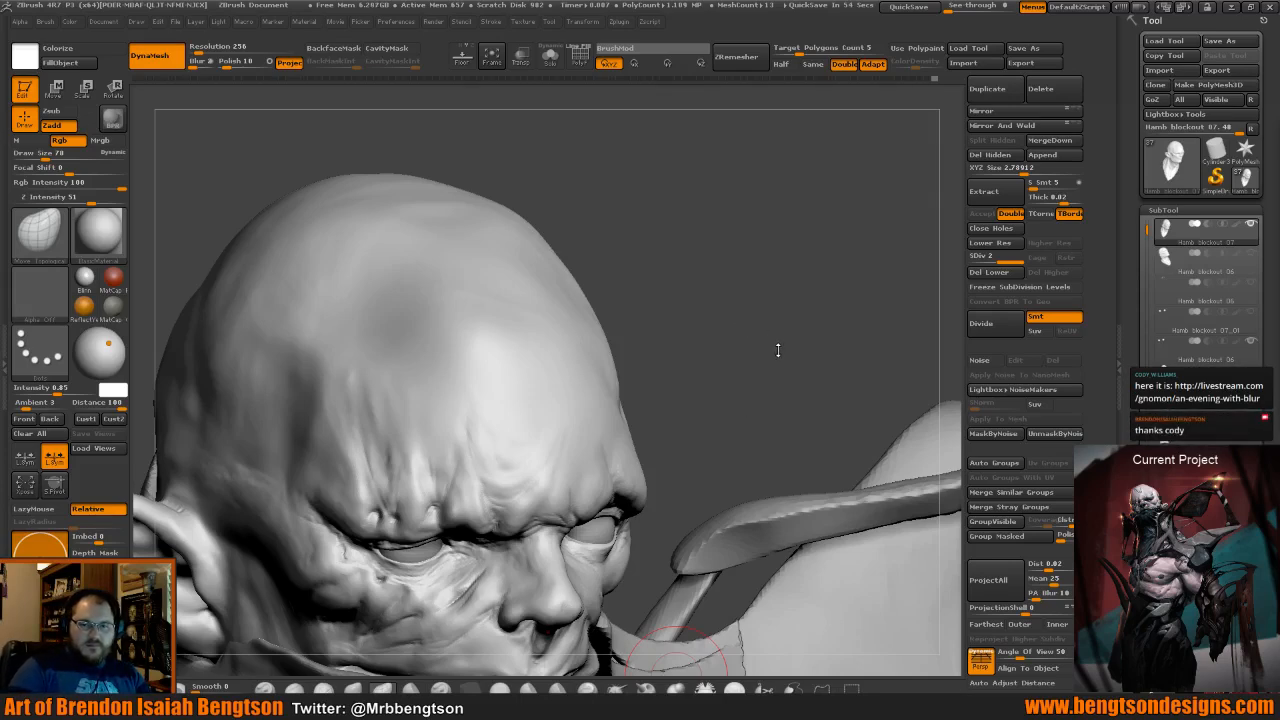
{"action": "left_click_drag", "start_coordinate": [778, 351], "coordinate": [756, 345]}
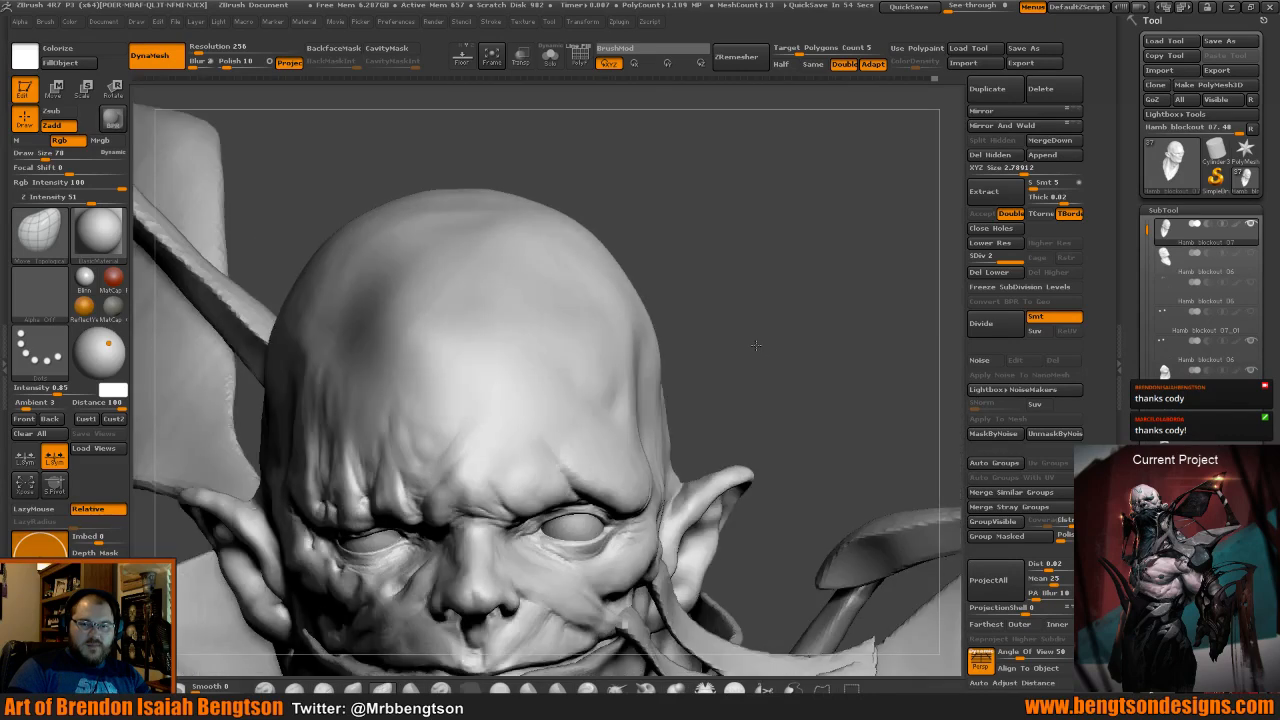
{"action": "left_click_drag", "start_coordinate": [756, 345], "coordinate": [460, 295]}
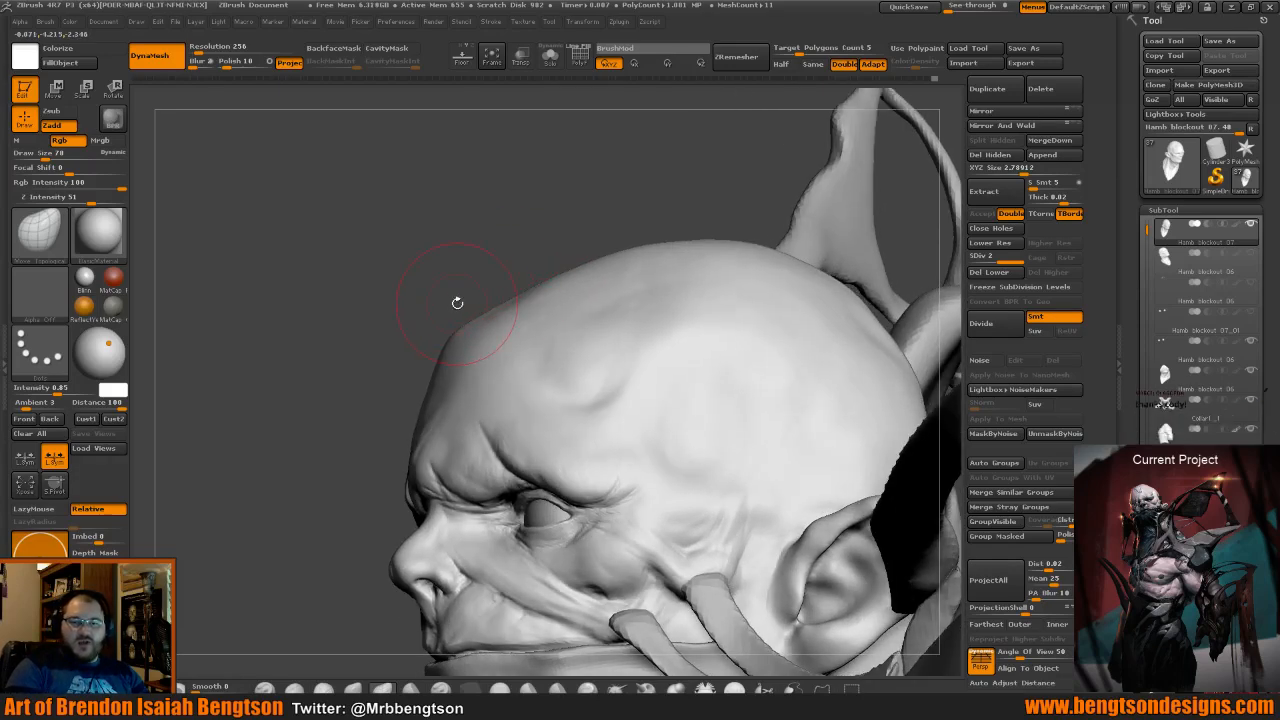
{"action": "left_click_drag", "start_coordinate": [482, 233], "coordinate": [486, 329]}
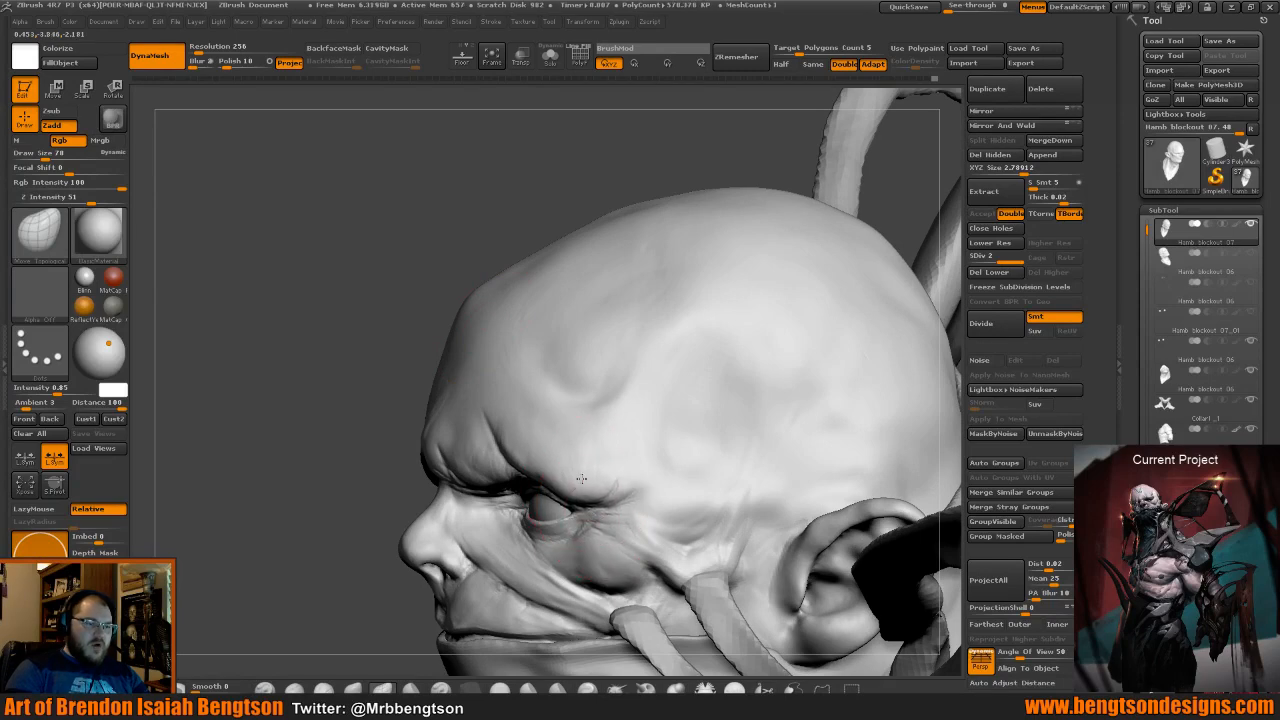
{"action": "left_click_drag", "start_coordinate": [389, 229], "coordinate": [523, 263]}
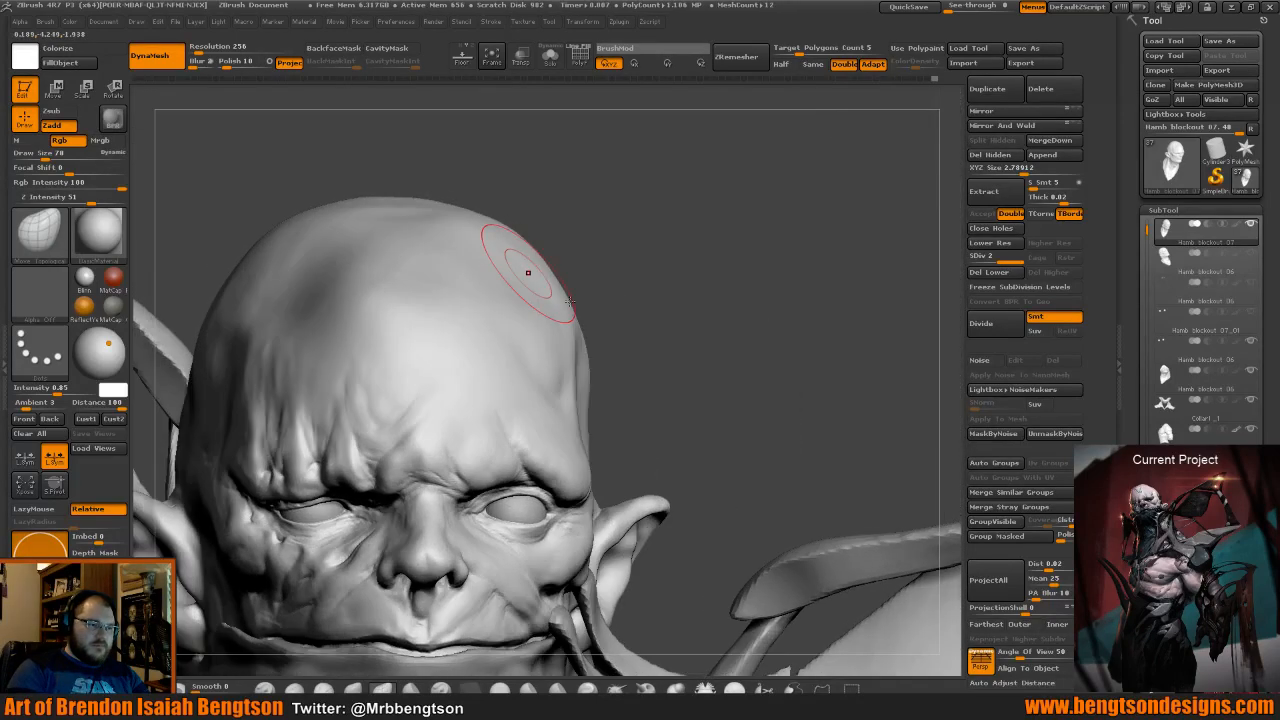
{"action": "left_click_drag", "start_coordinate": [686, 397], "coordinate": [700, 294]}
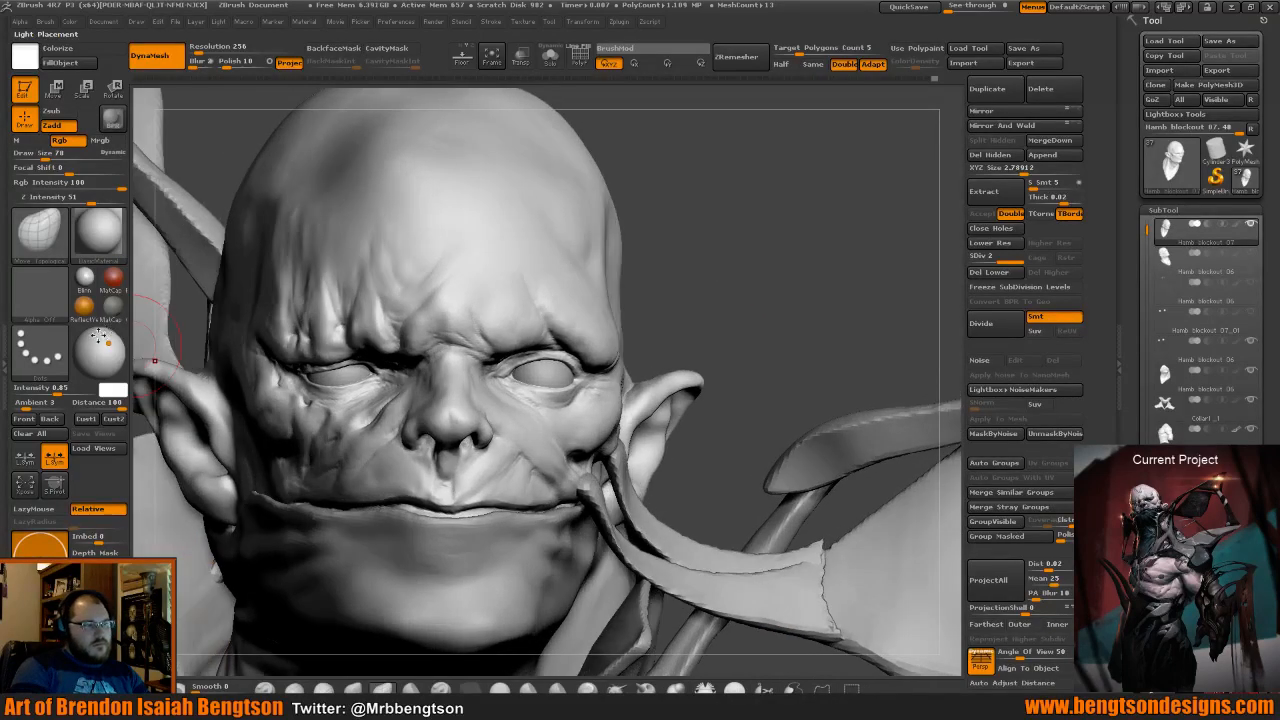
{"action": "mouse_move", "coordinate": [107, 342]}
{"action": "left_mouse_down"}
{"action": "mouse_move", "coordinate": [87, 339]}
{"action": "mouse_move", "coordinate": [115, 344]}
{"action": "mouse_move", "coordinate": [112, 361]}
{"action": "left_mouse_up"}
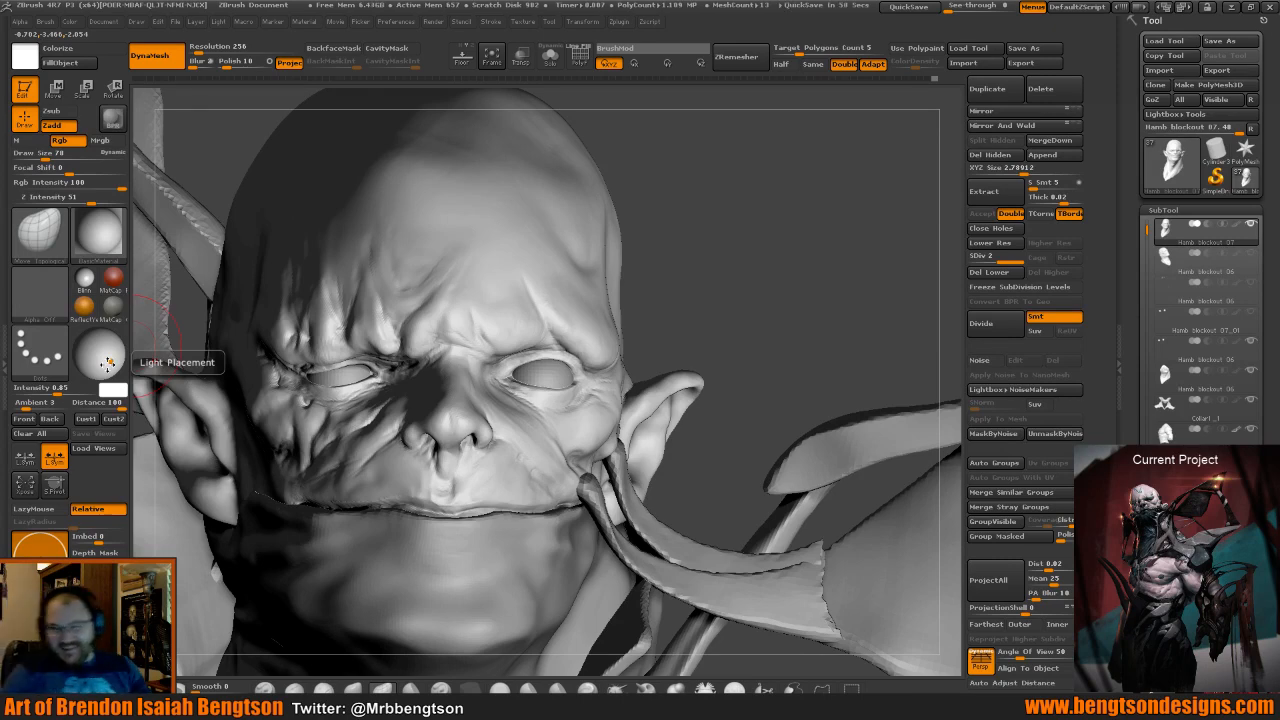
{"action": "left_click_drag", "start_coordinate": [712, 272], "coordinate": [671, 280]}
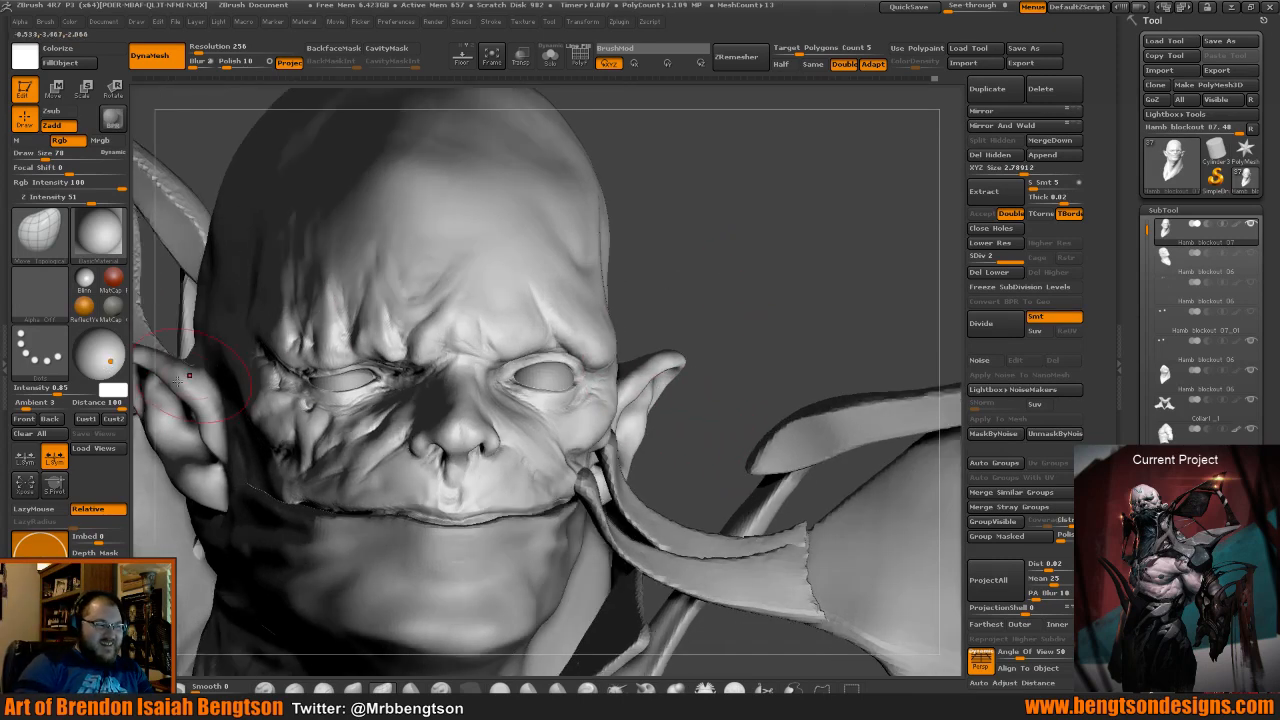
{"action": "left_click", "coordinate": [104, 342]}
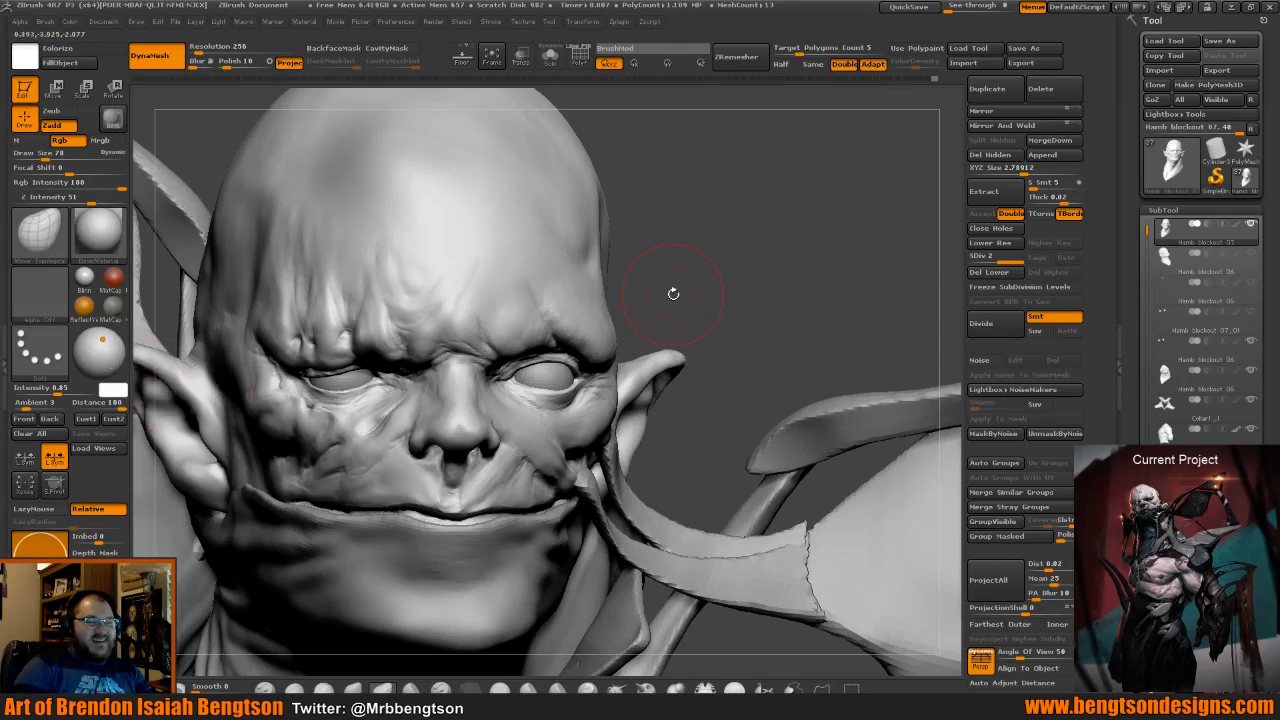
{"action": "left_click_drag", "start_coordinate": [672, 291], "coordinate": [675, 271]}
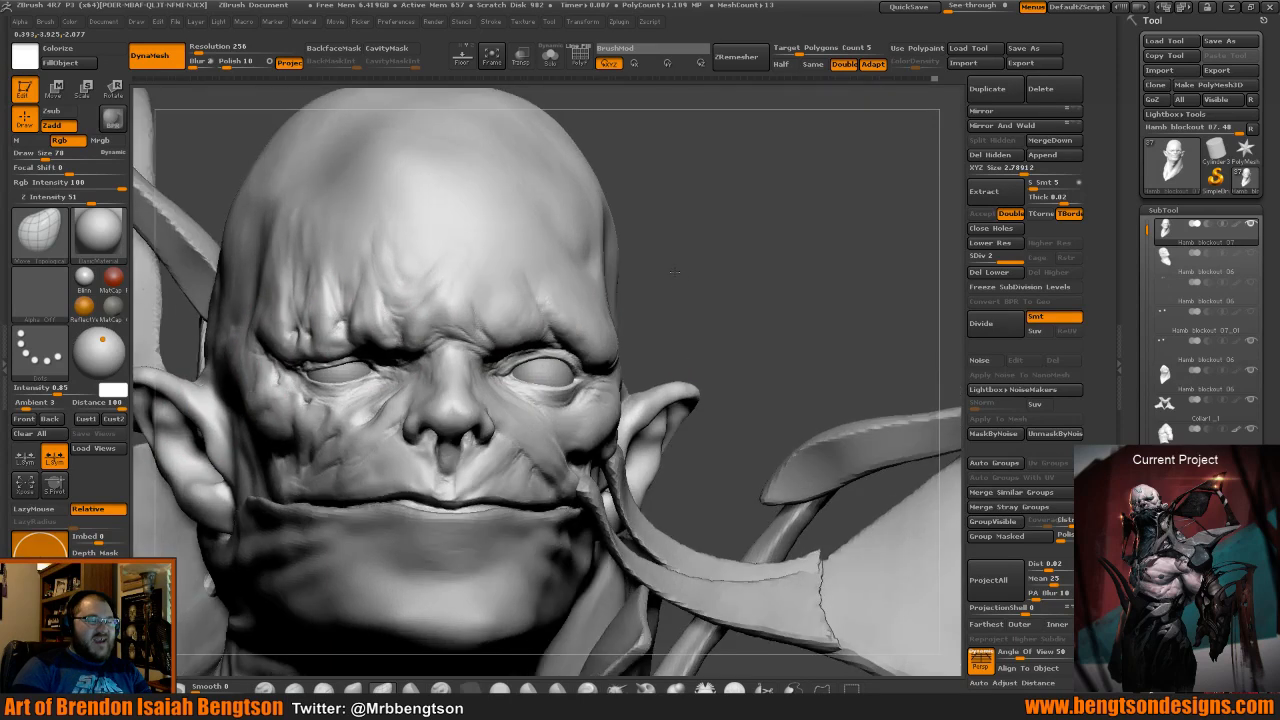
{"action": "left_click_drag", "start_coordinate": [675, 271], "coordinate": [686, 280]}
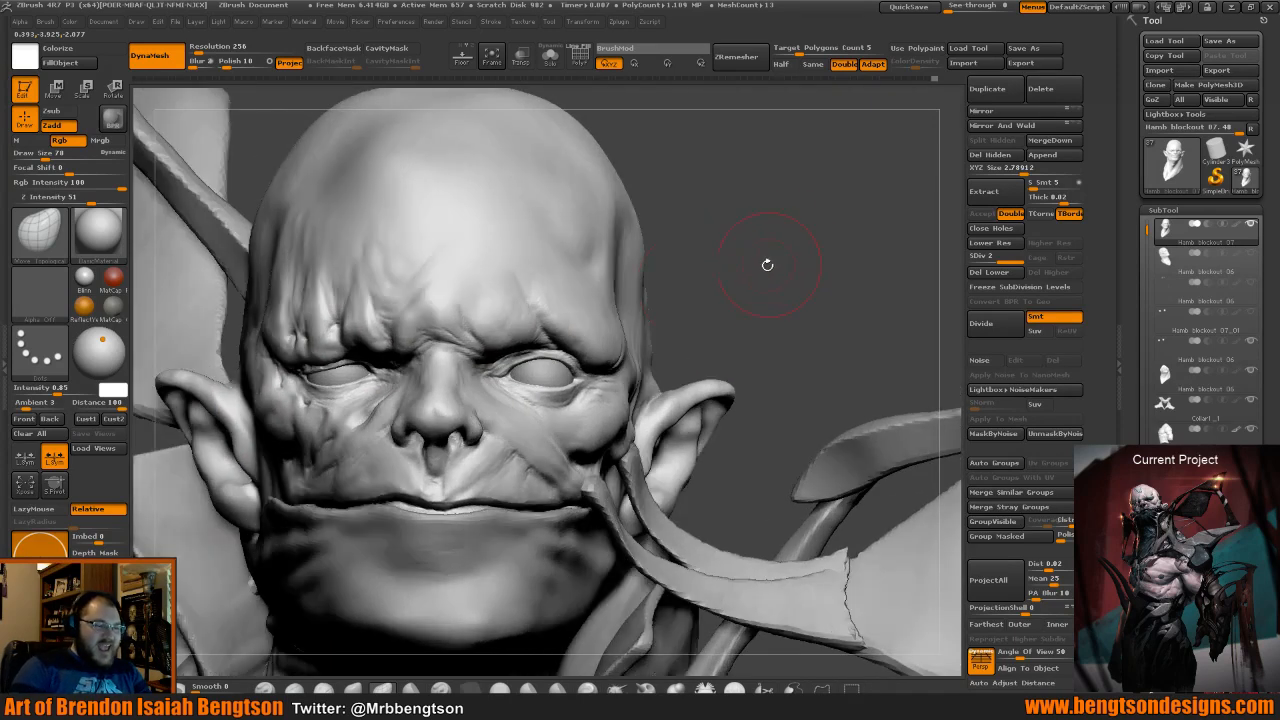
{"action": "left_click_drag", "start_coordinate": [766, 263], "coordinate": [765, 261]}
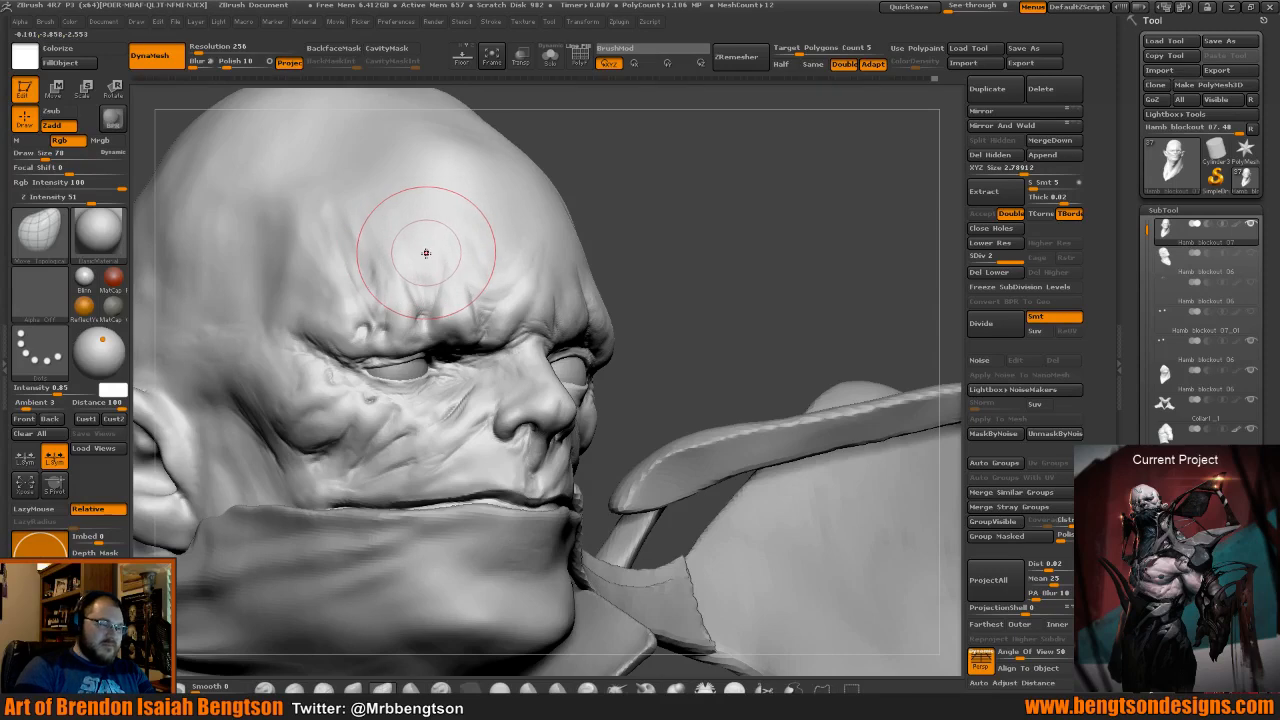
Isolate the head and carve the crease in front of the ear with the Dam_Standard brush at draw size 28.
{"action": "mouse_move", "coordinate": [660, 214]}
{"action": "left_mouse_down"}
{"action": "mouse_move", "coordinate": [624, 217]}
{"action": "mouse_move", "coordinate": [603, 263]}
{"action": "left_mouse_up"}
{"action": "key", "text": "alt+s"}
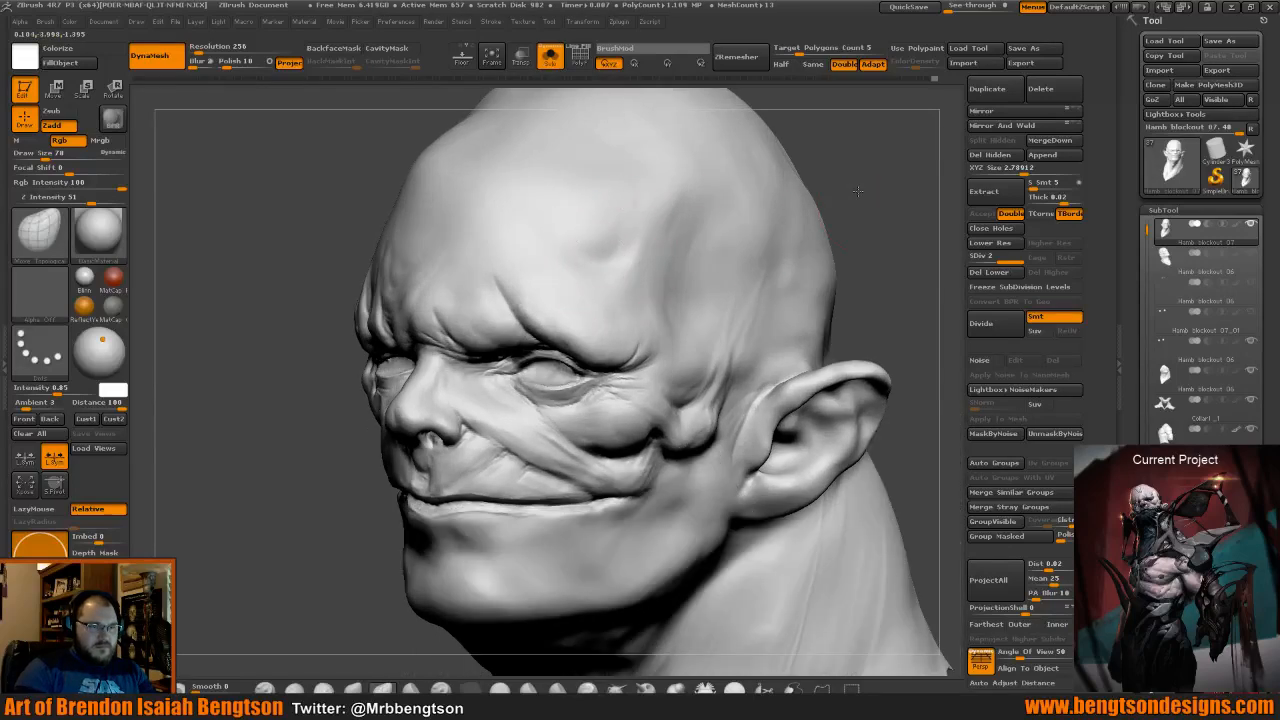
{"action": "left_click_drag", "start_coordinate": [930, 208], "coordinate": [728, 262], "text": "alt"}
{"action": "key", "text": "b"}
{"action": "key", "text": "d"}
{"action": "key", "text": "s"}
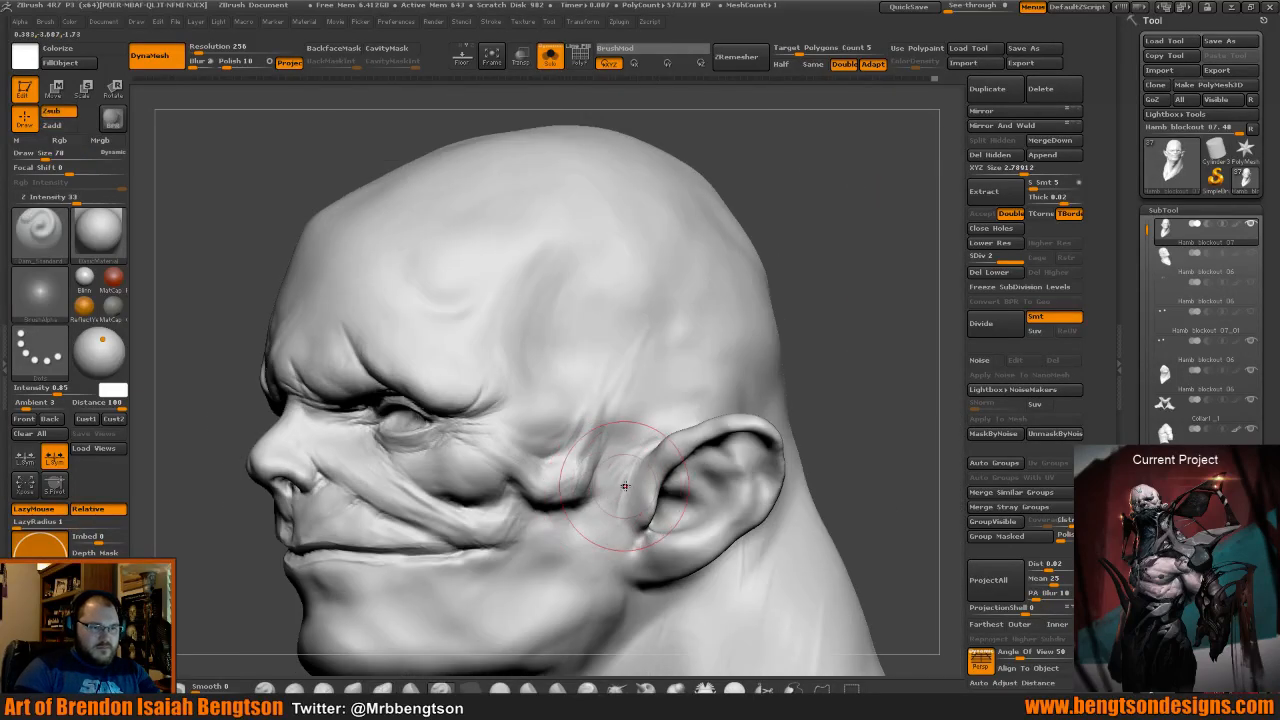
{"action": "key", "text": "space"}
{"action": "left_click_drag", "start_coordinate": [638, 478], "coordinate": [629, 473]}
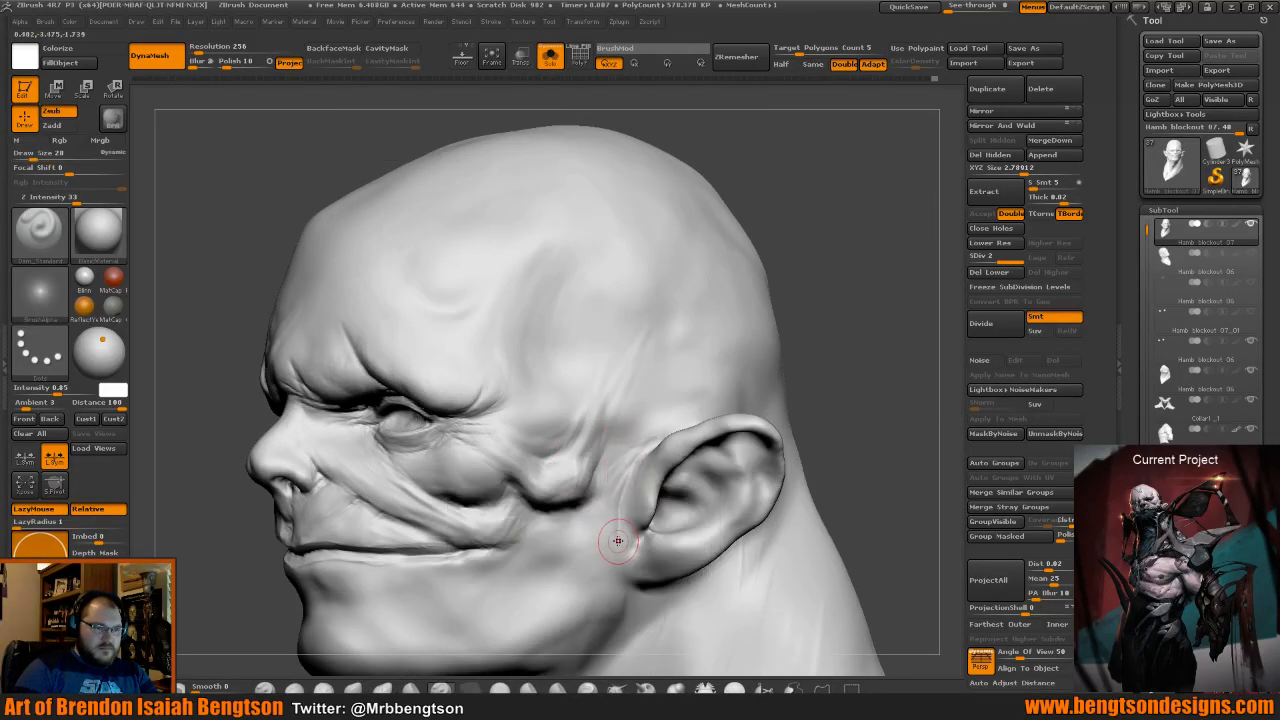
Refine and smooth the transition between the ear and the side of the head at draw size 28.
{"action": "left_click_drag", "start_coordinate": [839, 360], "coordinate": [798, 291], "text": "alt"}
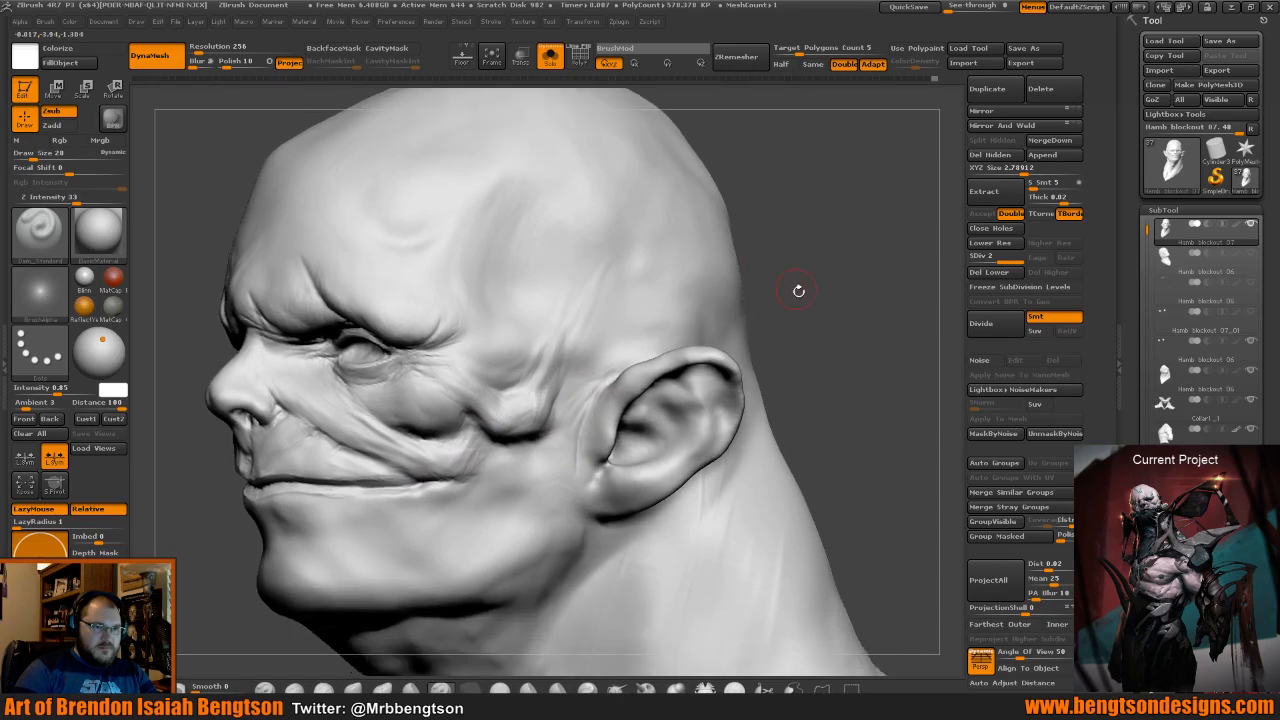
{"action": "left_click_drag", "start_coordinate": [798, 291], "coordinate": [600, 456]}
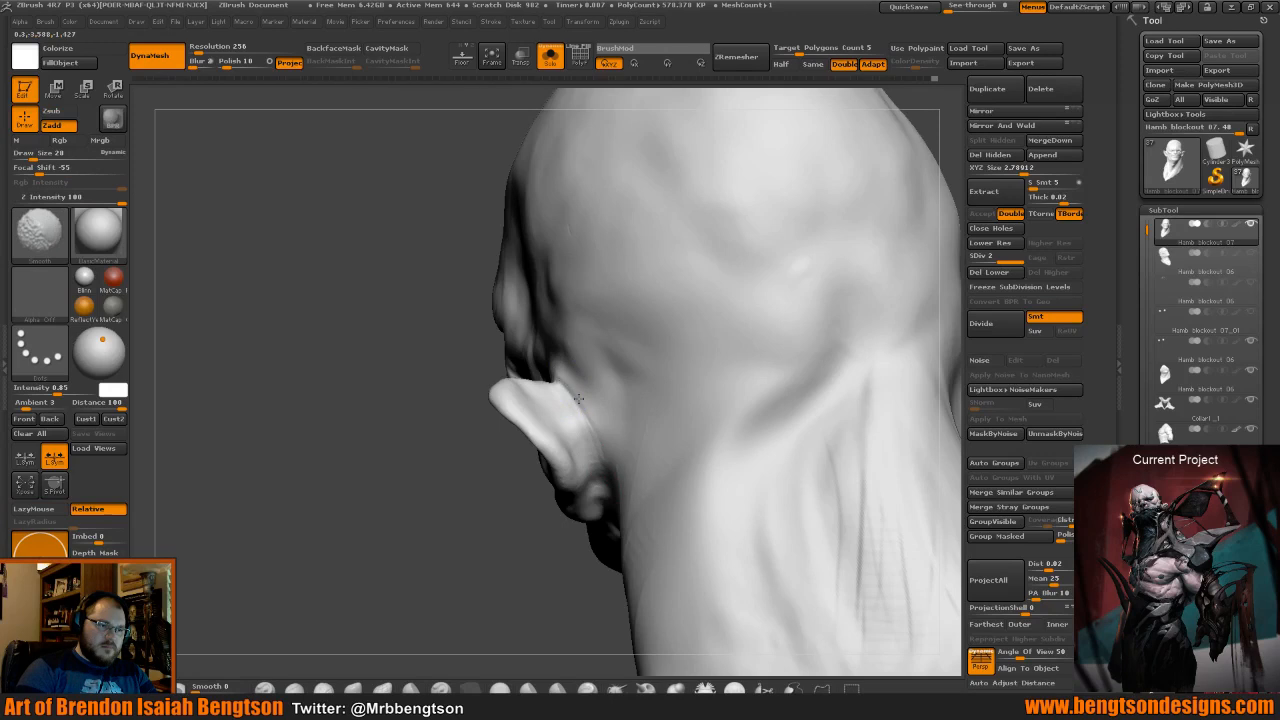
{"action": "left_click_drag", "start_coordinate": [470, 400], "coordinate": [497, 322]}
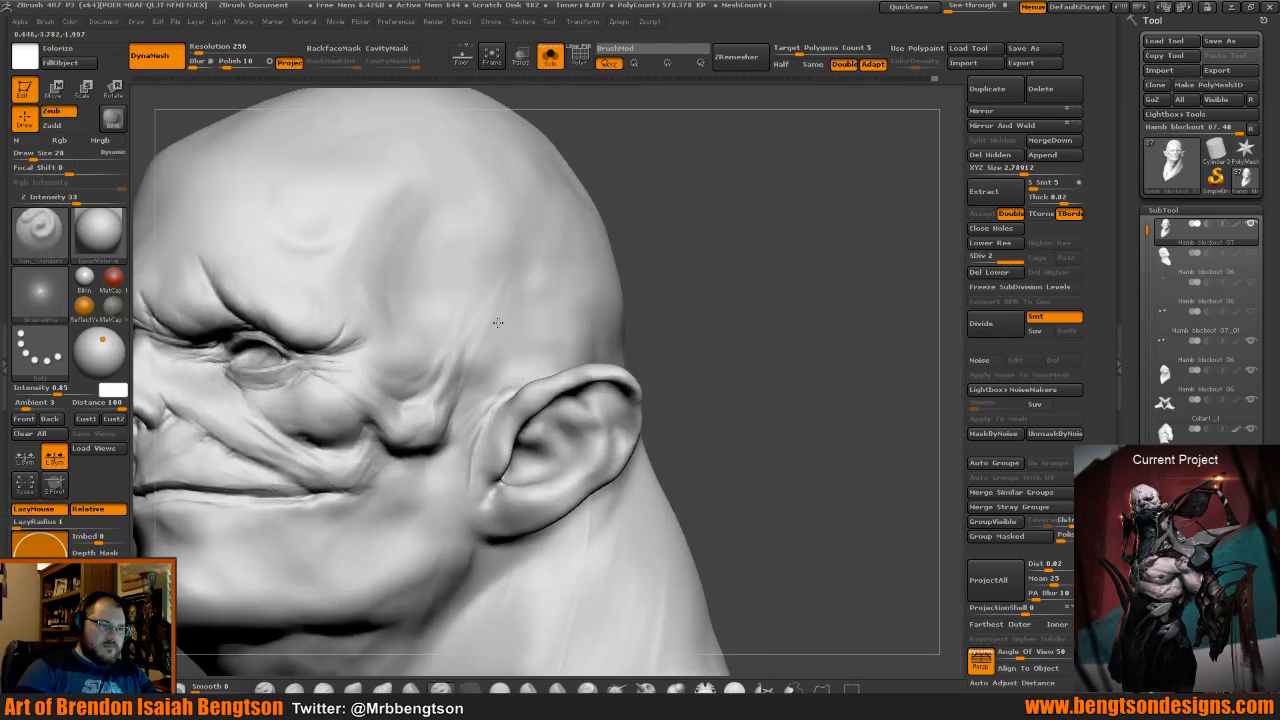
{"action": "left_click_drag", "start_coordinate": [497, 322], "coordinate": [531, 368]}
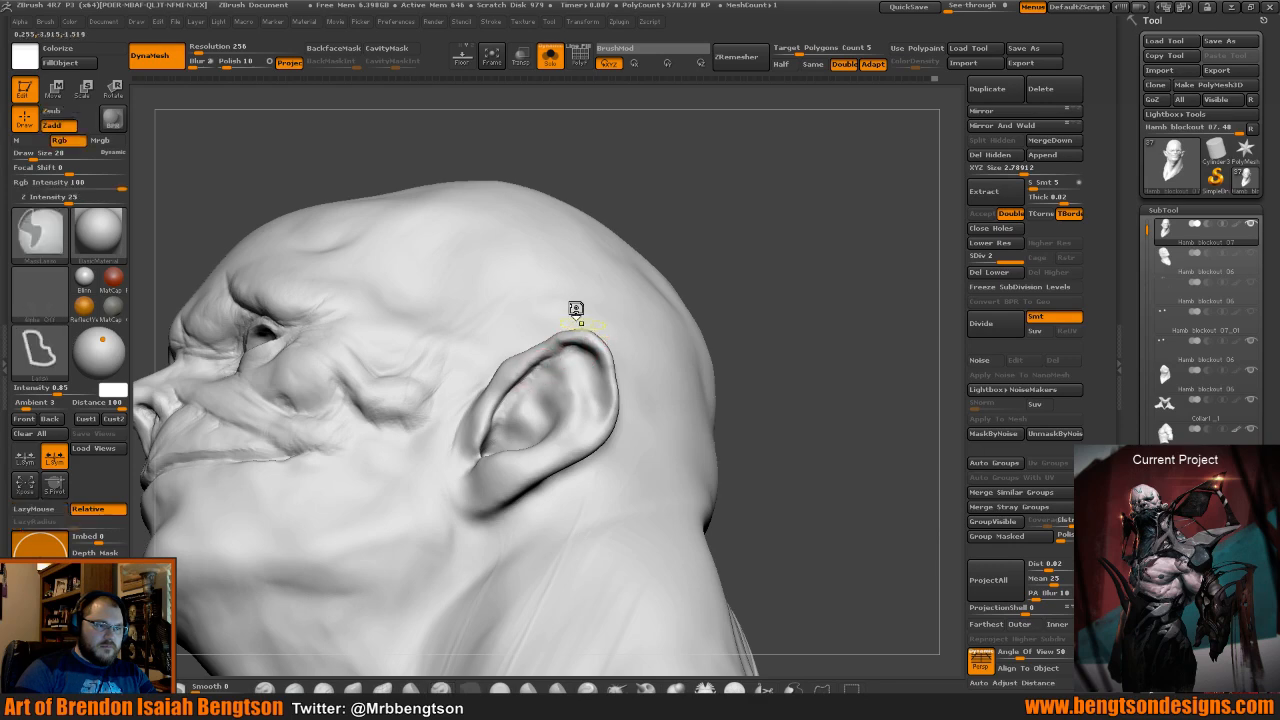
Carve the inner folds of the ear and the notch above the lobe with the Dam_Standard brush.
{"action": "right_click", "coordinate": [574, 310]}
{"action": "left_click_drag", "start_coordinate": [573, 318], "coordinate": [537, 371]}
{"action": "right_click_drag", "start_coordinate": [640, 306], "coordinate": [668, 355]}
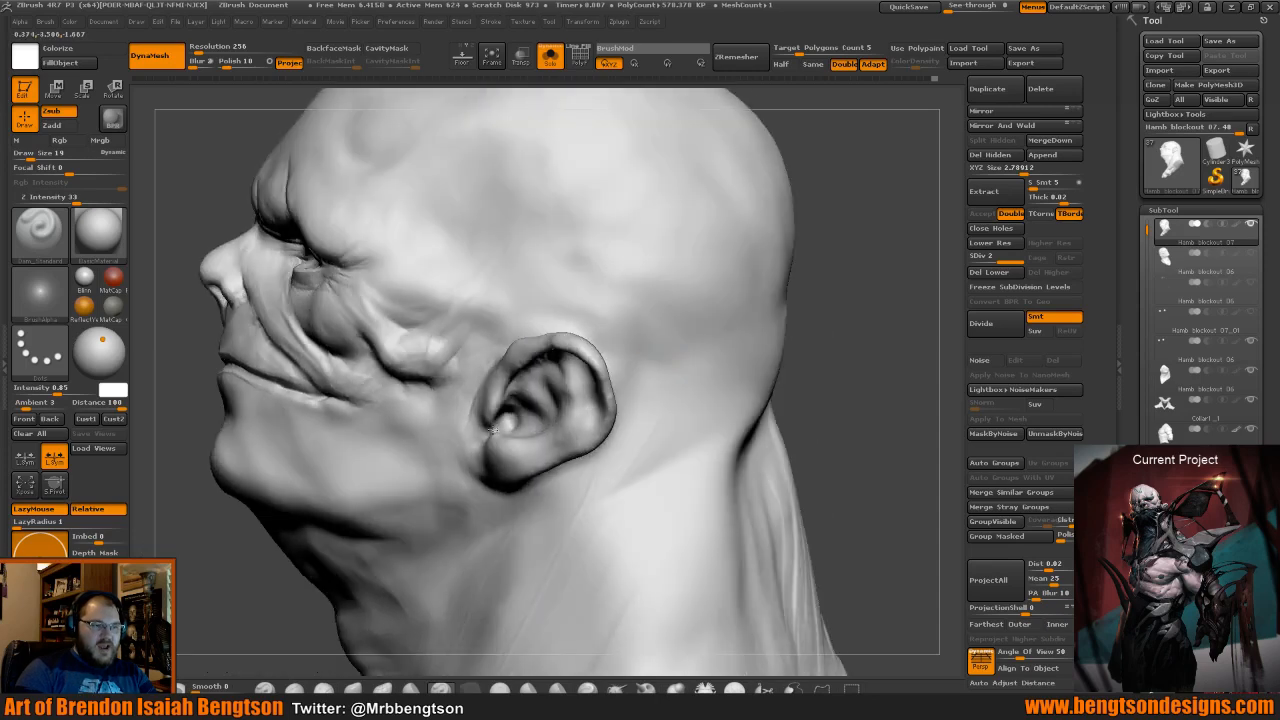
{"action": "right_click_drag", "start_coordinate": [683, 363], "coordinate": [812, 370]}
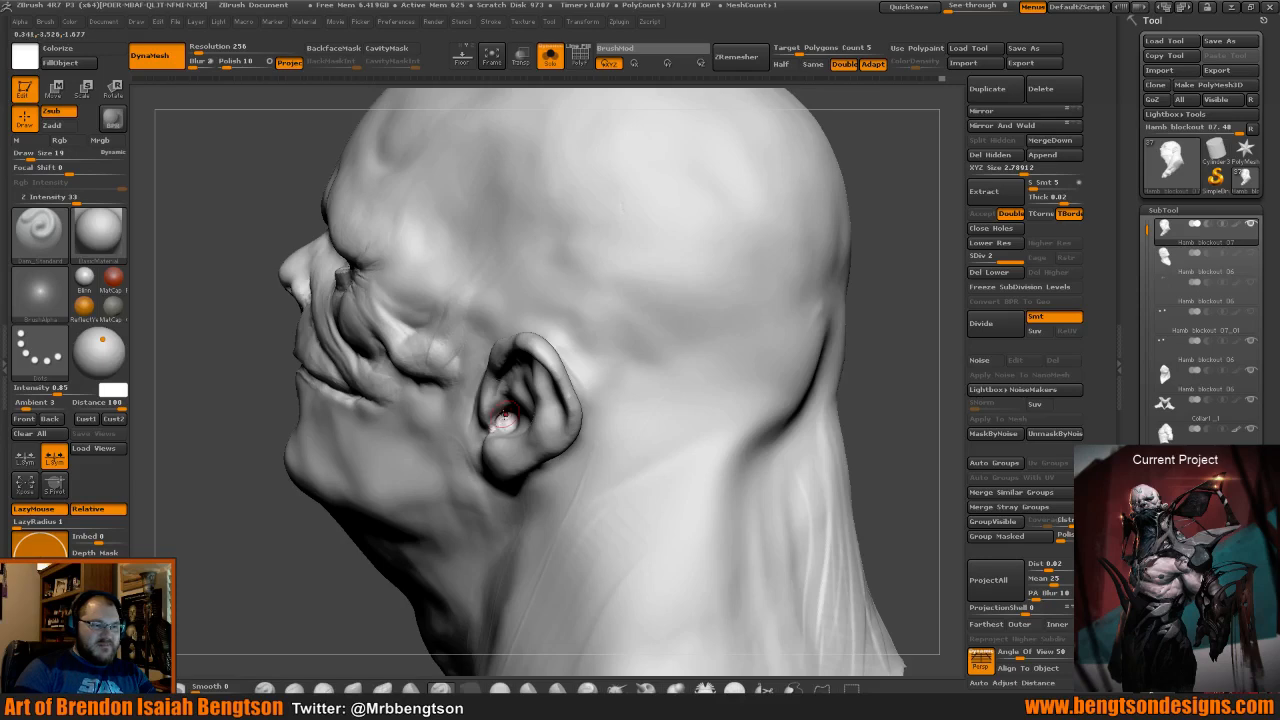
{"action": "right_click_drag", "start_coordinate": [883, 437], "coordinate": [569, 395]}
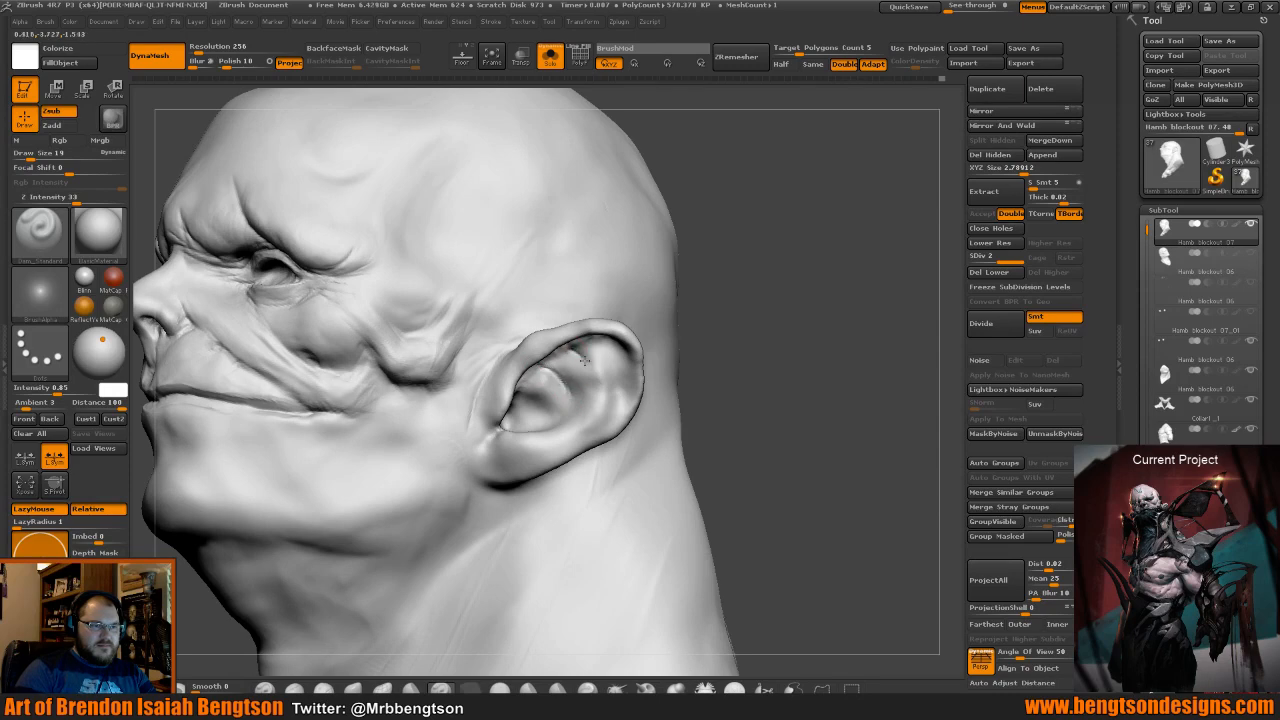
Smooth the upper inner ear and build up its folds with the ClayBuildup brush at draw size 14.
{"action": "key", "text": "space"}
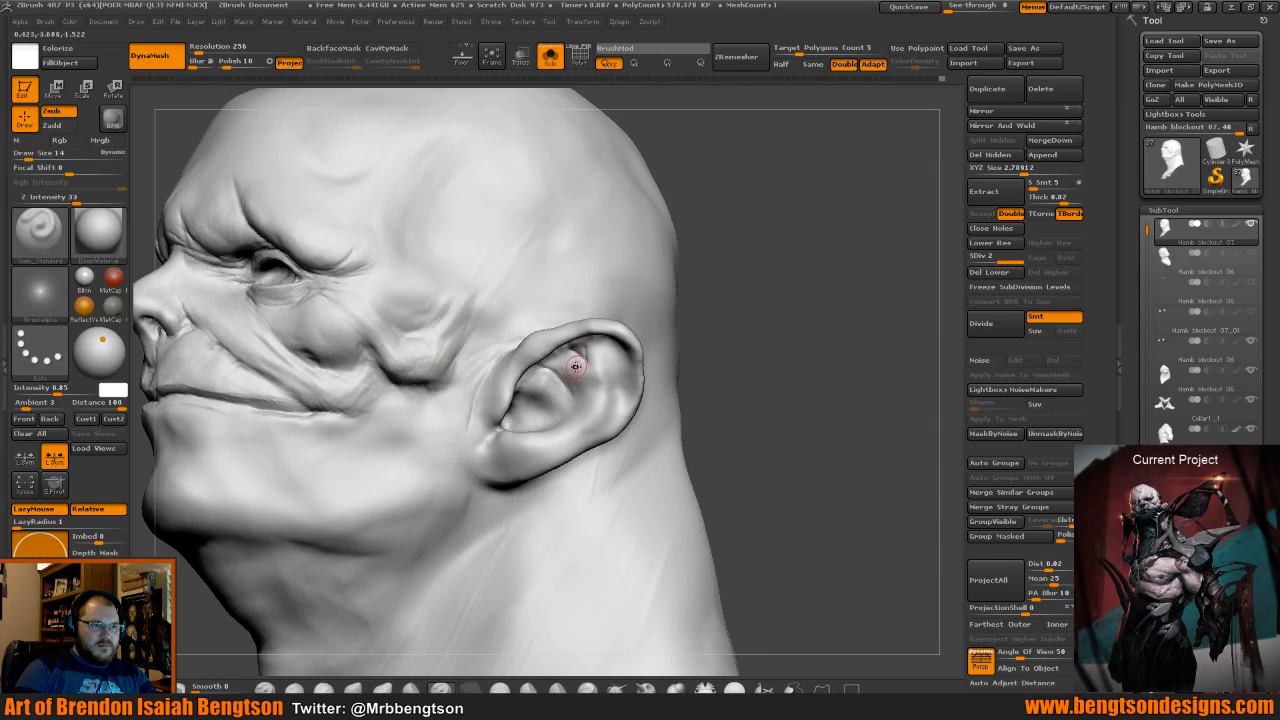
{"action": "key", "text": "shift"}
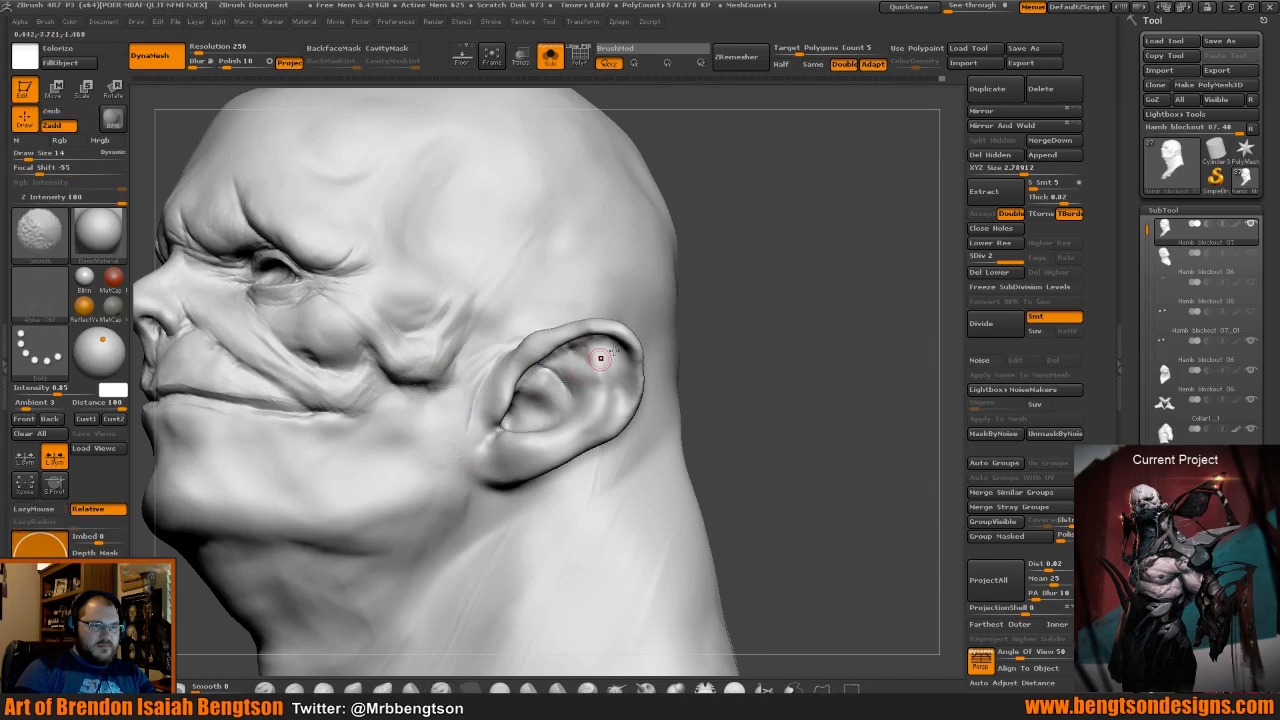
{"action": "left_click_drag", "start_coordinate": [738, 322], "coordinate": [752, 288]}
{"action": "left_click_drag", "start_coordinate": [747, 337], "coordinate": [750, 309]}
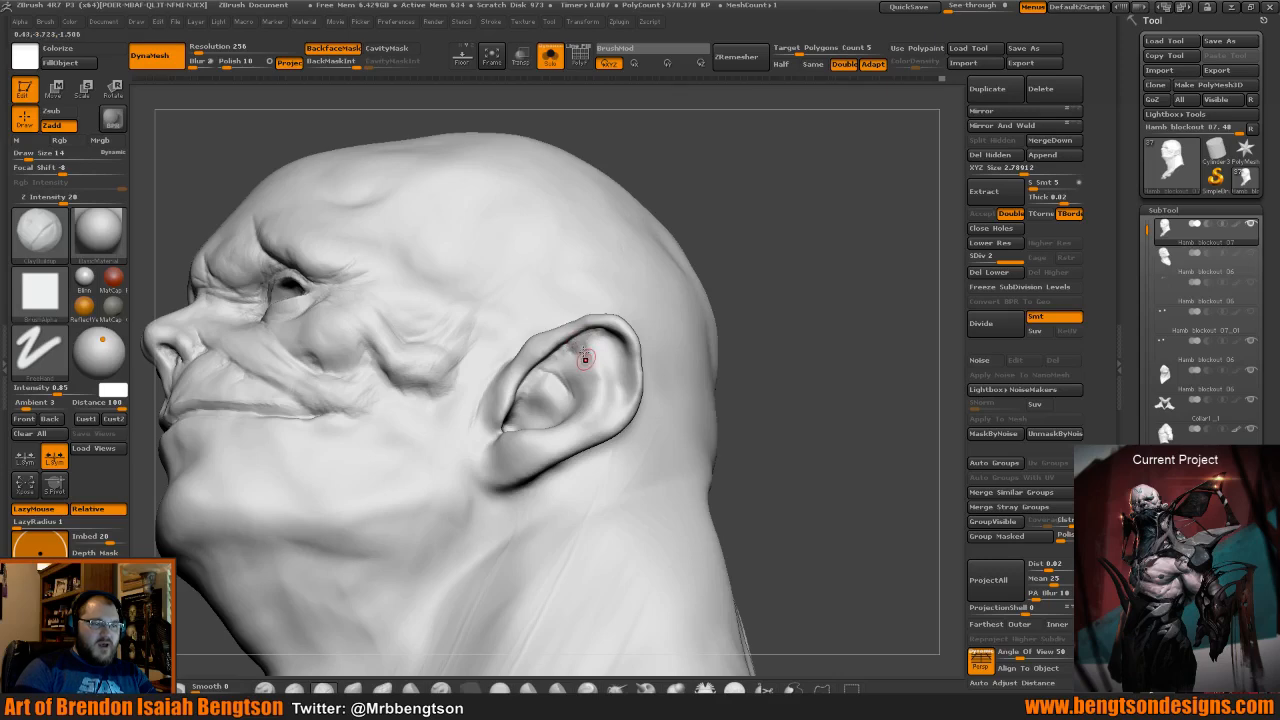
{"action": "mouse_move", "coordinate": [809, 277]}
{"action": "left_mouse_down"}
{"action": "mouse_move", "coordinate": [589, 343]}
{"action": "mouse_move", "coordinate": [586, 355]}
{"action": "left_mouse_up"}
{"action": "key", "text": "shift"}
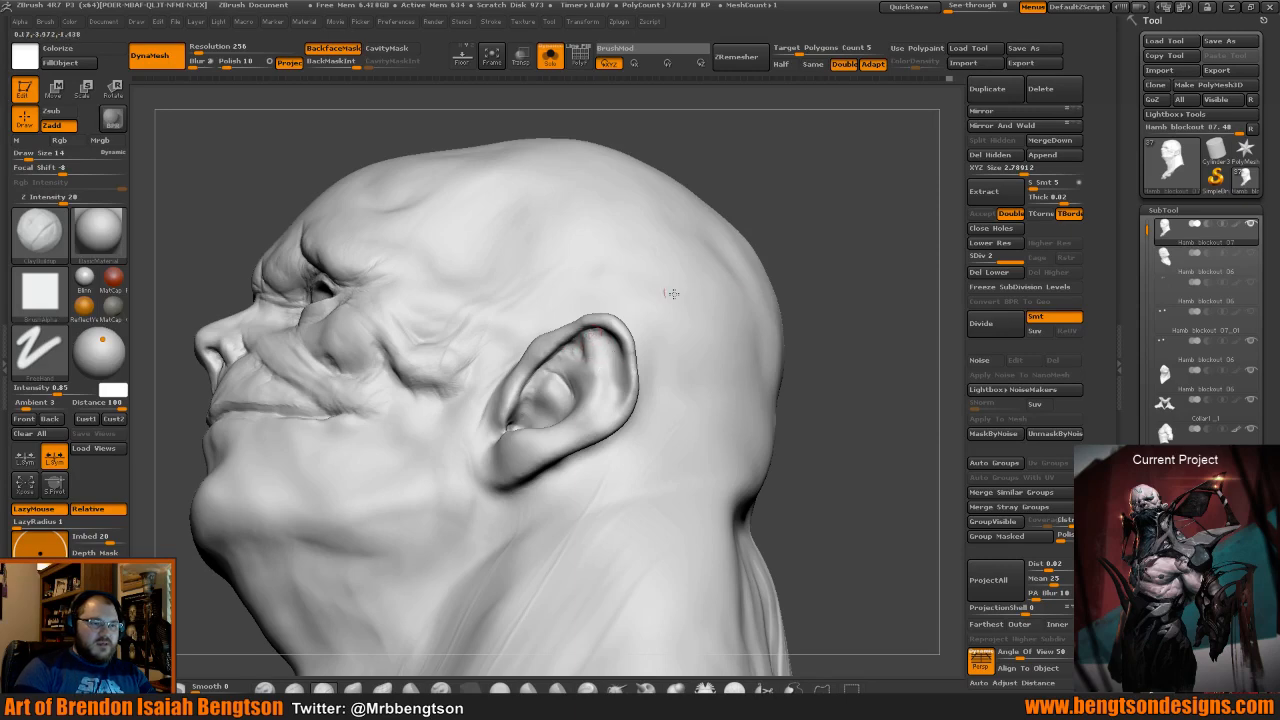
Sharpen the ear's rim and the crease around the lobe with the Dam_Standard brush at draw size 14.
{"action": "left_click_drag", "start_coordinate": [834, 332], "coordinate": [722, 338]}
{"action": "key", "text": "2"}
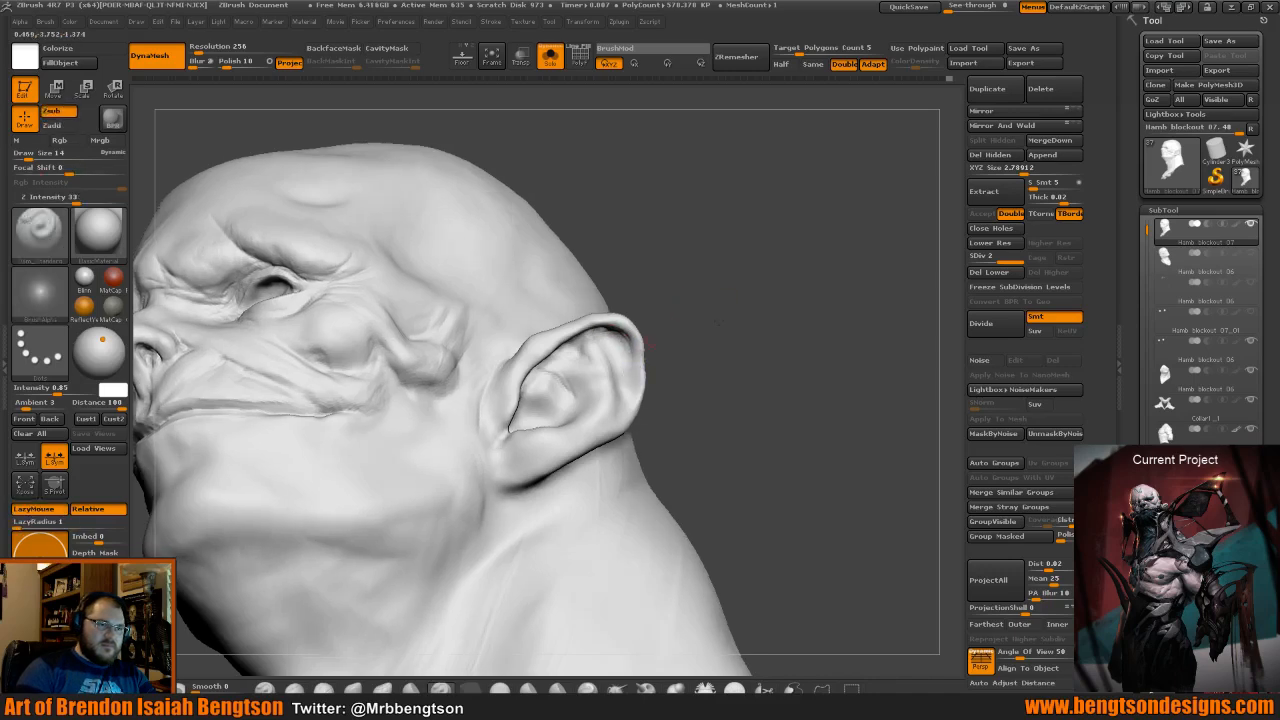
{"action": "left_click_drag", "start_coordinate": [652, 350], "coordinate": [675, 358]}
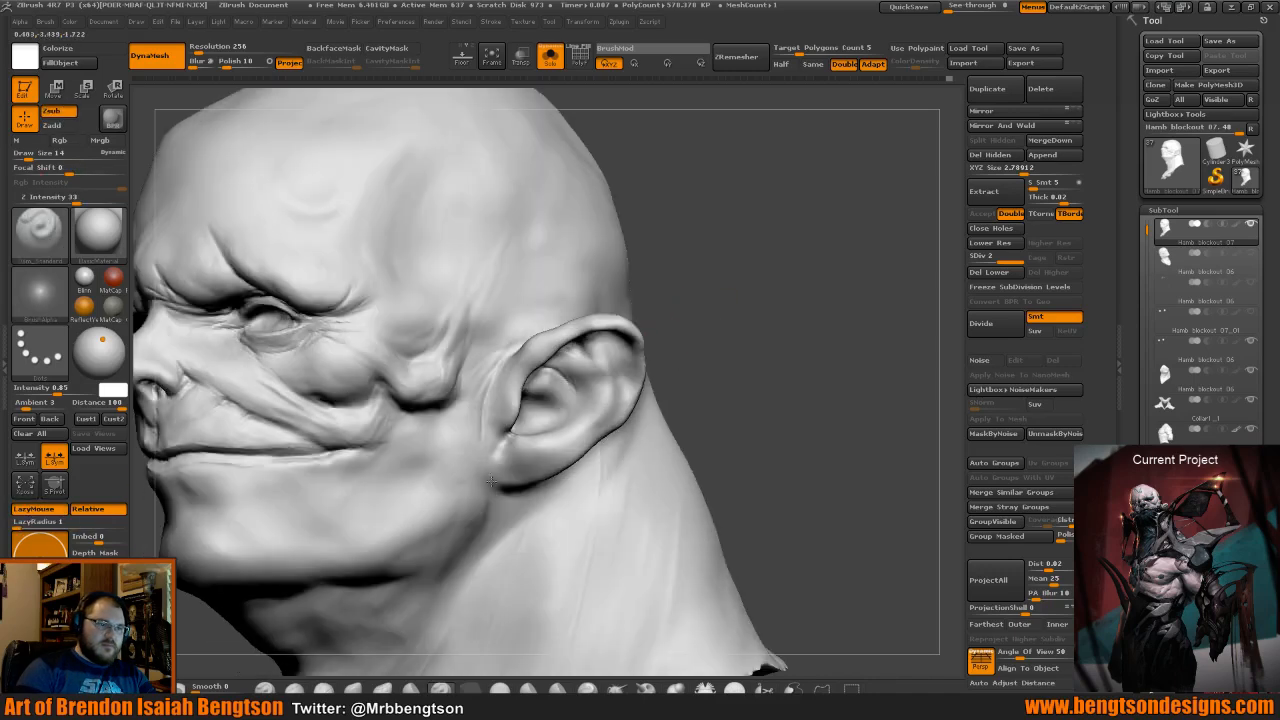
{"action": "left_click_drag", "start_coordinate": [817, 409], "coordinate": [530, 420]}
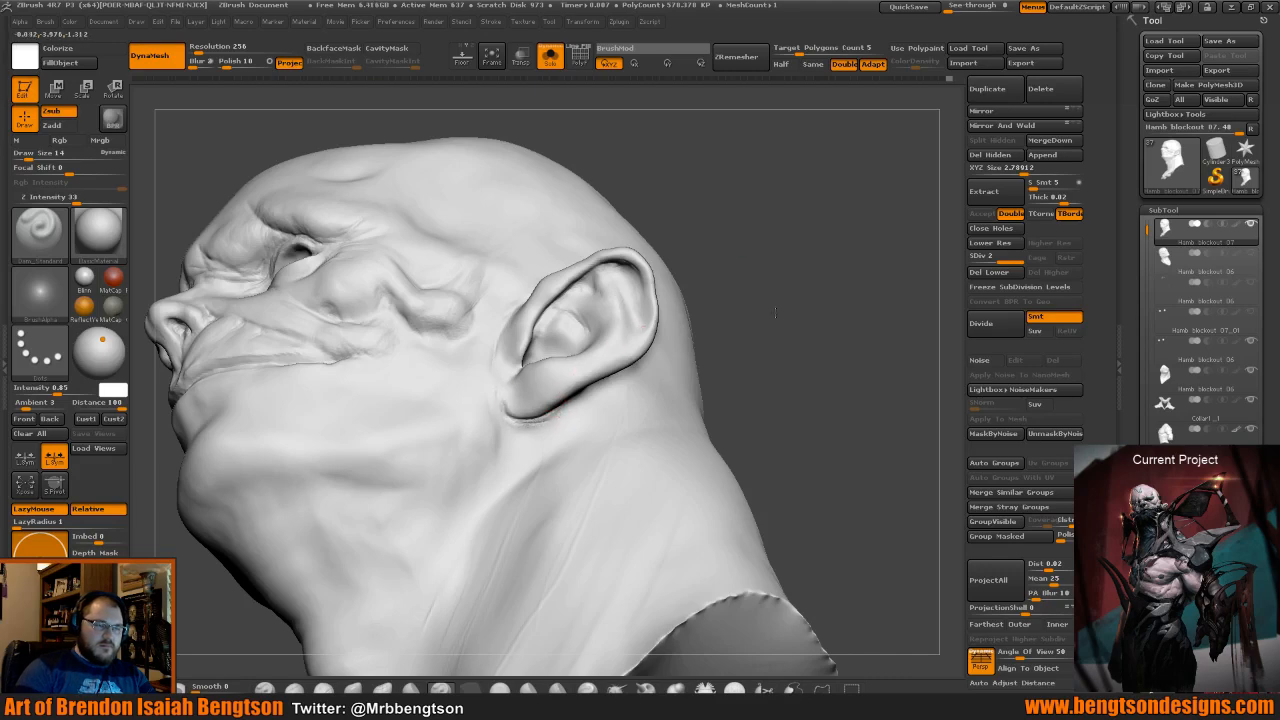
Reshape the earlobe and its attachment to the jaw with the Move Topological brush at draw size 32.
{"action": "left_click_drag", "start_coordinate": [637, 329], "coordinate": [742, 337]}
{"action": "key", "text": "space"}
{"action": "left_click_drag", "start_coordinate": [535, 374], "coordinate": [541, 374]}
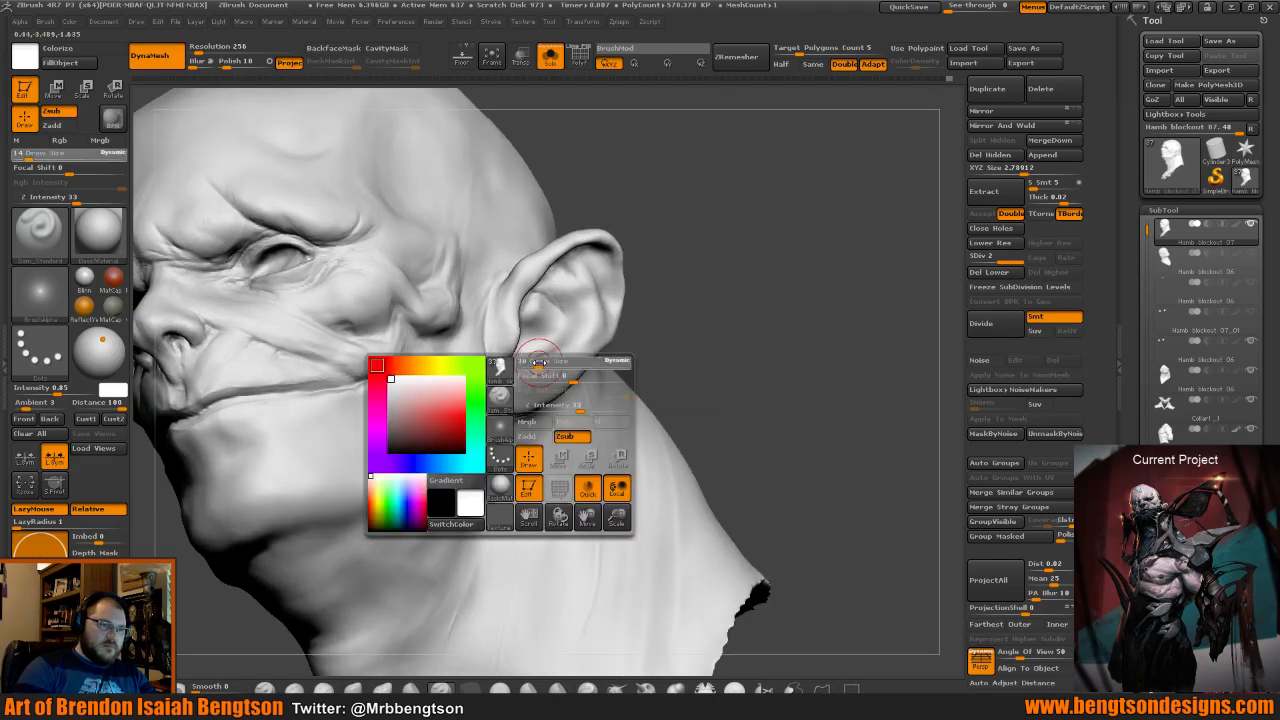
{"action": "key", "text": "b"}
{"action": "key", "text": "m"}
{"action": "key", "text": "t"}
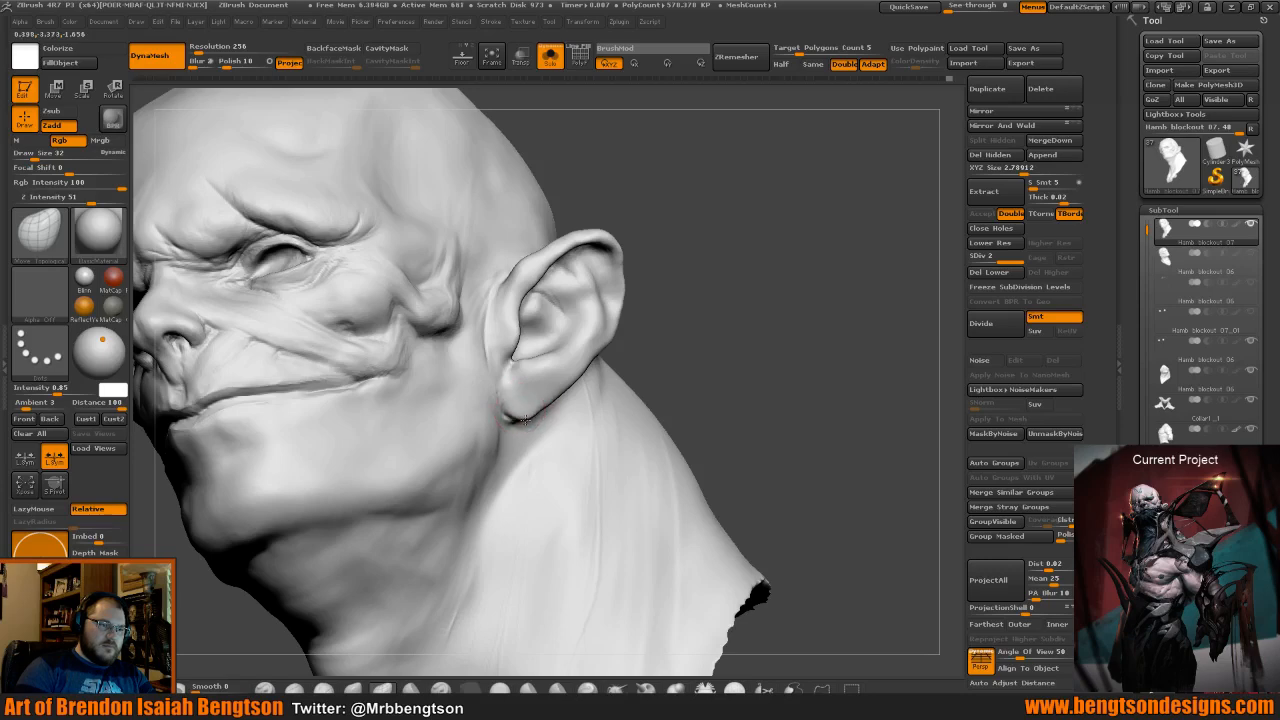
{"action": "left_click_drag", "start_coordinate": [720, 341], "coordinate": [666, 374]}
{"action": "left_click_drag", "start_coordinate": [547, 411], "coordinate": [522, 420]}
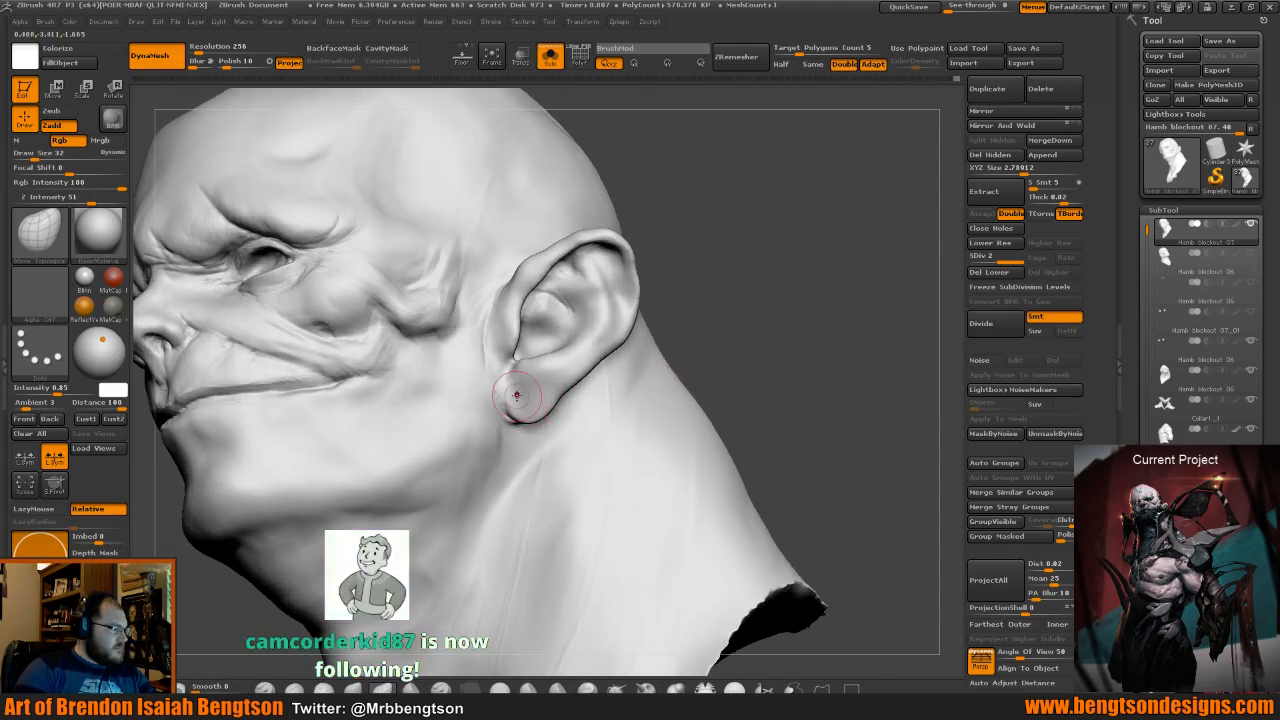
Carve the crease behind the earlobe where it meets the neck, using the Dam_Standard brush at draw size 32.
{"action": "mouse_move", "coordinate": [786, 337]}
{"action": "left_mouse_down"}
{"action": "mouse_move", "coordinate": [795, 355]}
{"action": "mouse_move", "coordinate": [660, 350]}
{"action": "left_mouse_up"}
{"action": "key", "text": "b"}
{"action": "key", "text": "d"}
{"action": "key", "text": "s"}
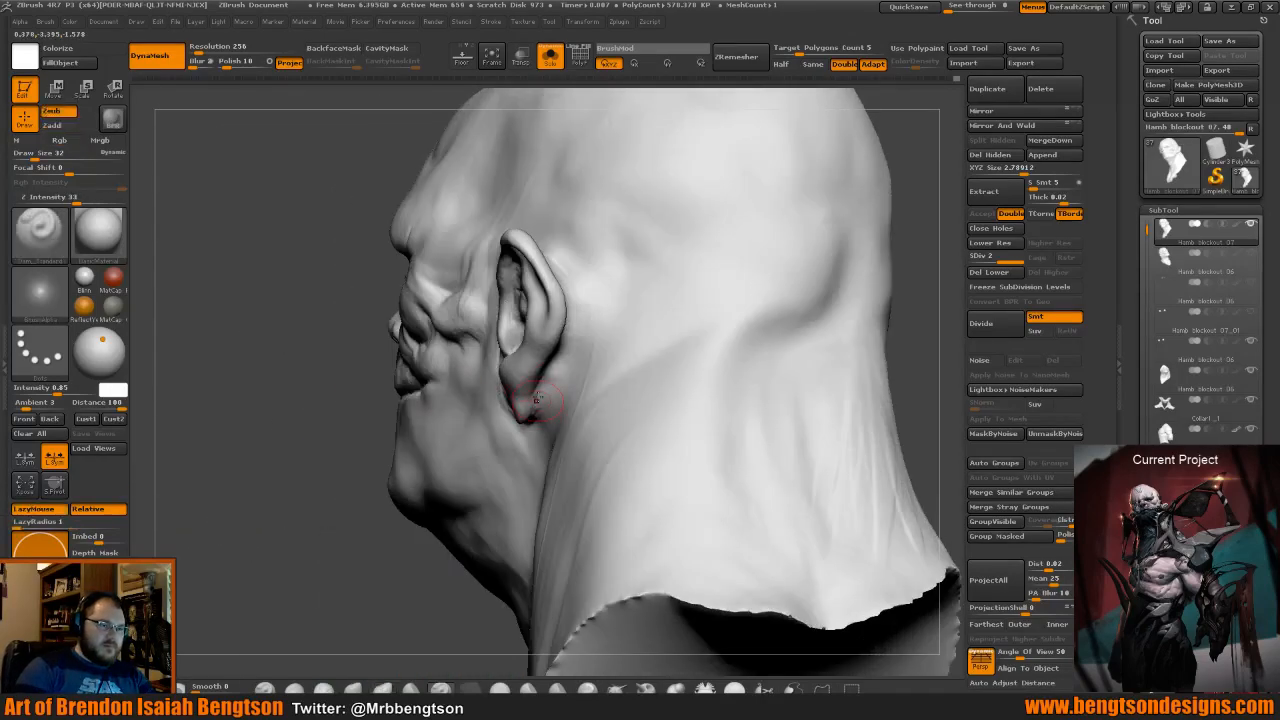
{"action": "left_click_drag", "start_coordinate": [305, 441], "coordinate": [365, 405]}
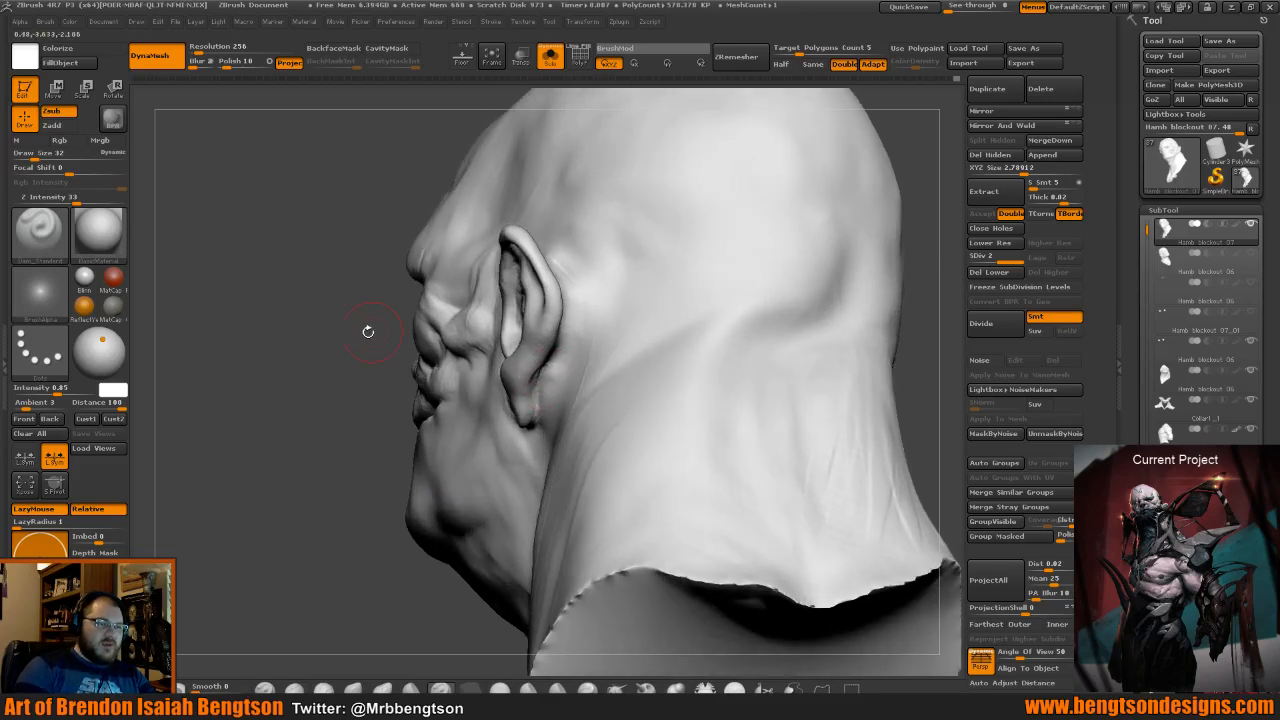
{"action": "left_click_drag", "start_coordinate": [366, 329], "coordinate": [406, 326]}
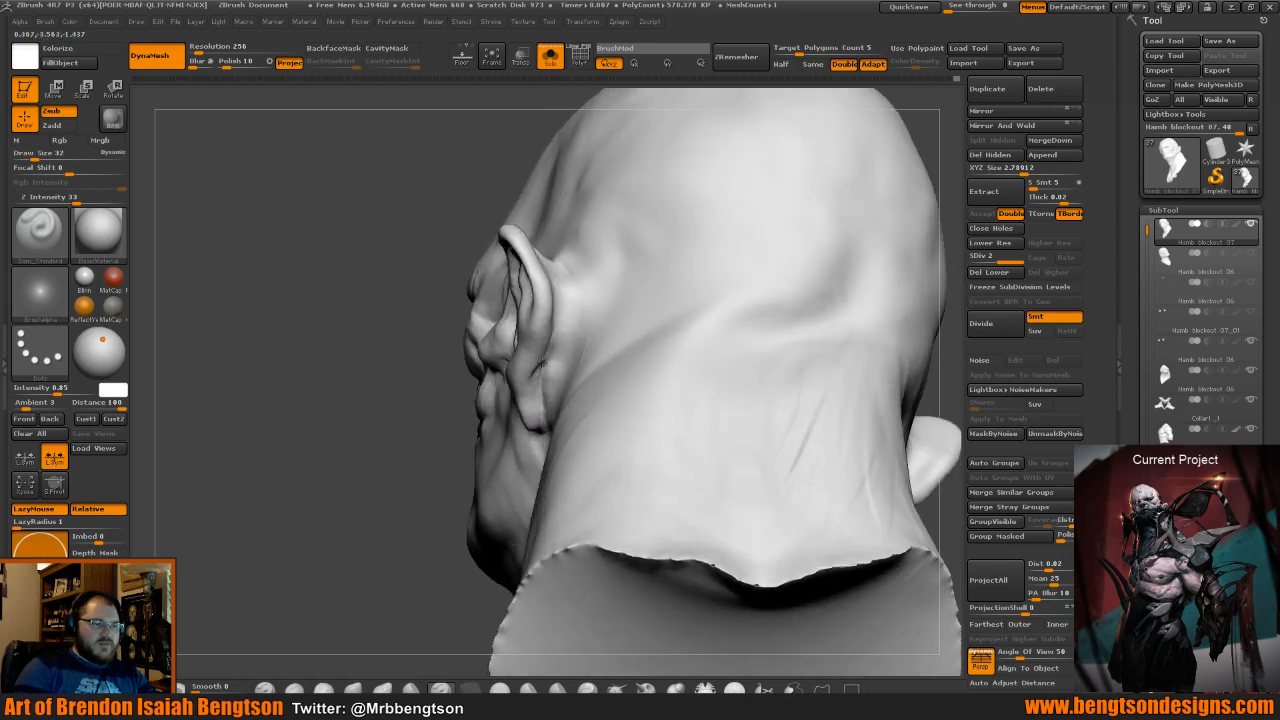
{"action": "left_click_drag", "start_coordinate": [449, 180], "coordinate": [528, 241]}
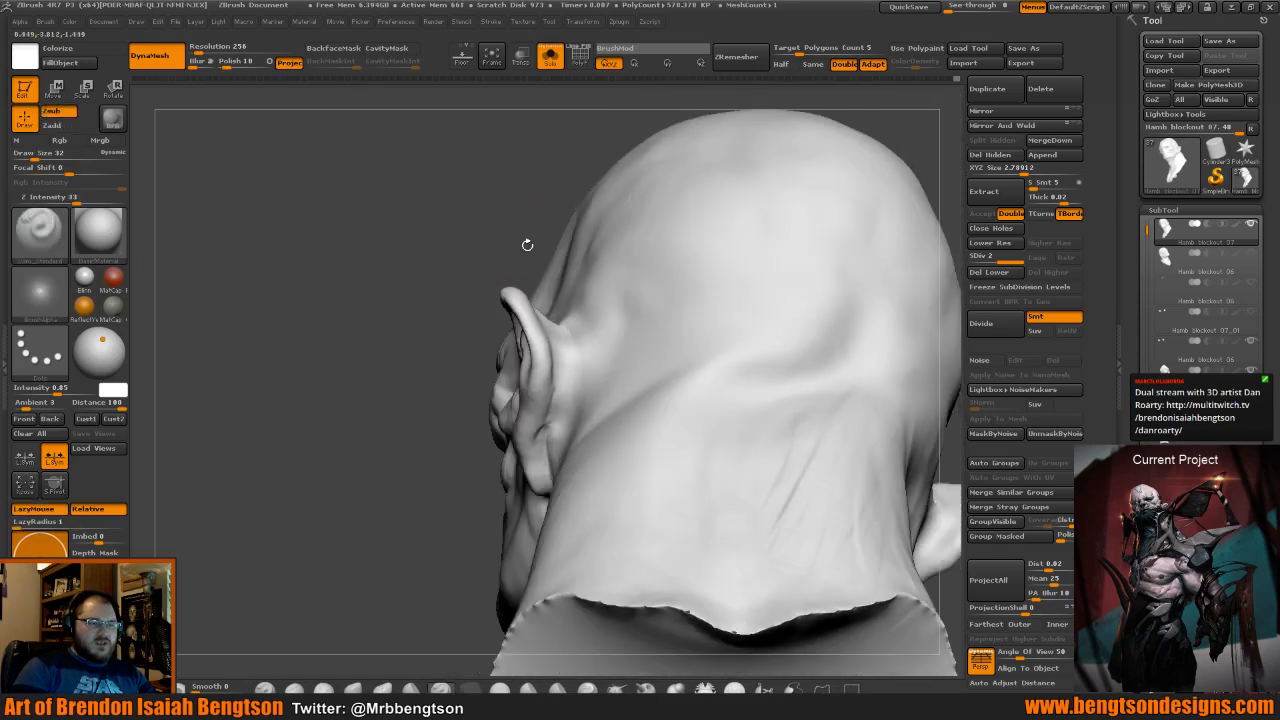
Build up the skull area directly behind the ear with an enlarged ClayBuildup brush.
{"action": "key", "text": "b"}
{"action": "key", "text": "c"}
{"action": "key", "text": "t"}
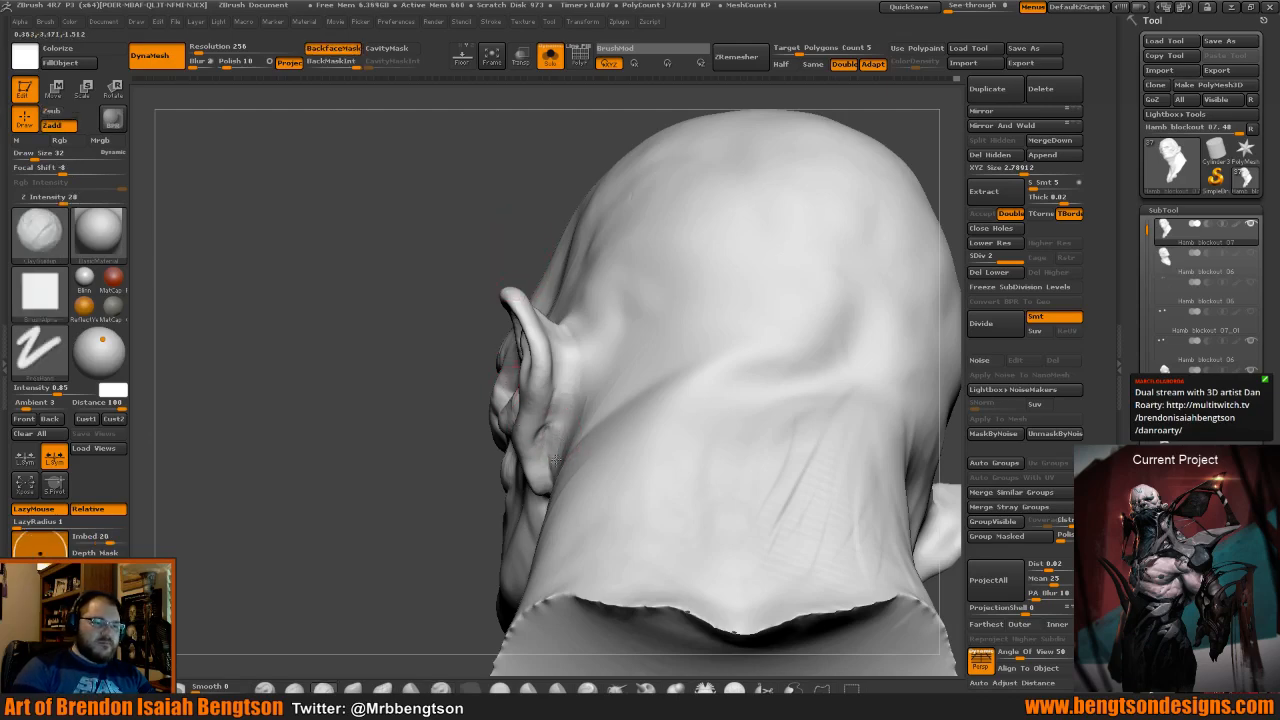
{"action": "left_click_drag", "start_coordinate": [523, 191], "coordinate": [545, 315]}
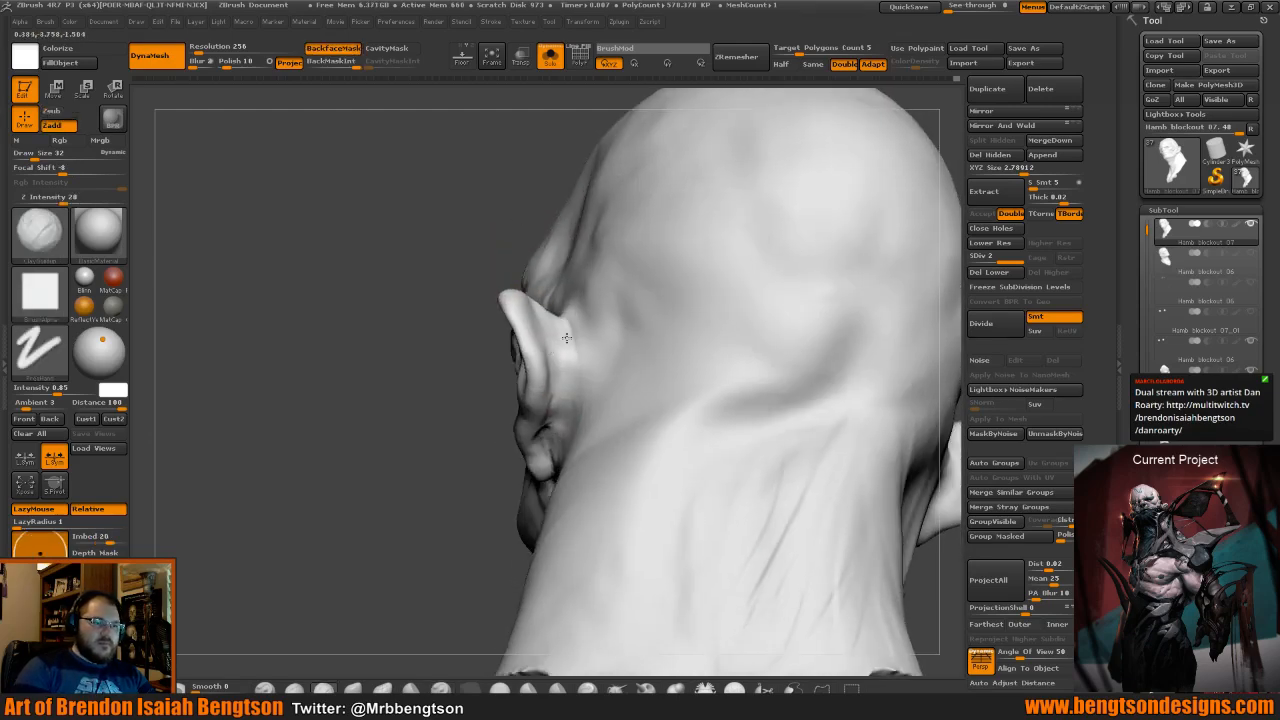
{"action": "left_click_drag", "start_coordinate": [485, 352], "coordinate": [596, 342]}
{"action": "key", "text": "space"}
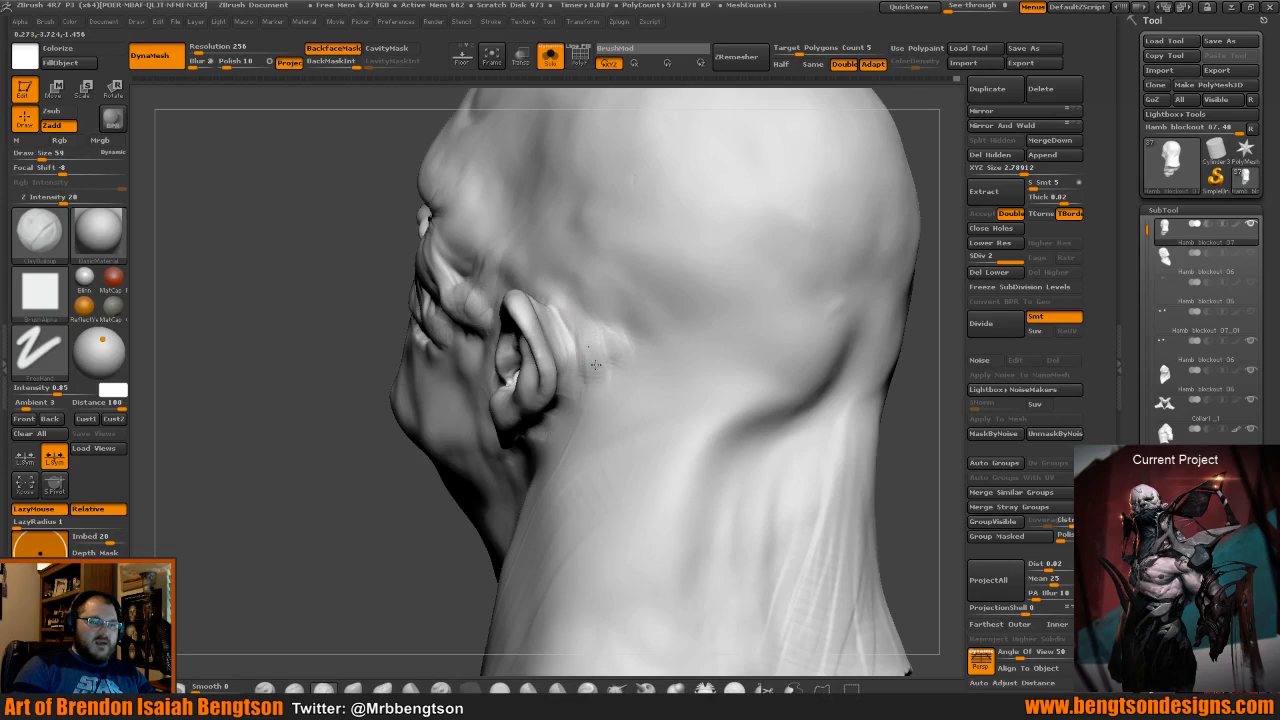
{"action": "mouse_move", "coordinate": [595, 364]}
{"action": "left_mouse_down"}
{"action": "mouse_move", "coordinate": [614, 360]}
{"action": "mouse_move", "coordinate": [588, 320]}
{"action": "mouse_move", "coordinate": [618, 346]}
{"action": "left_mouse_up"}
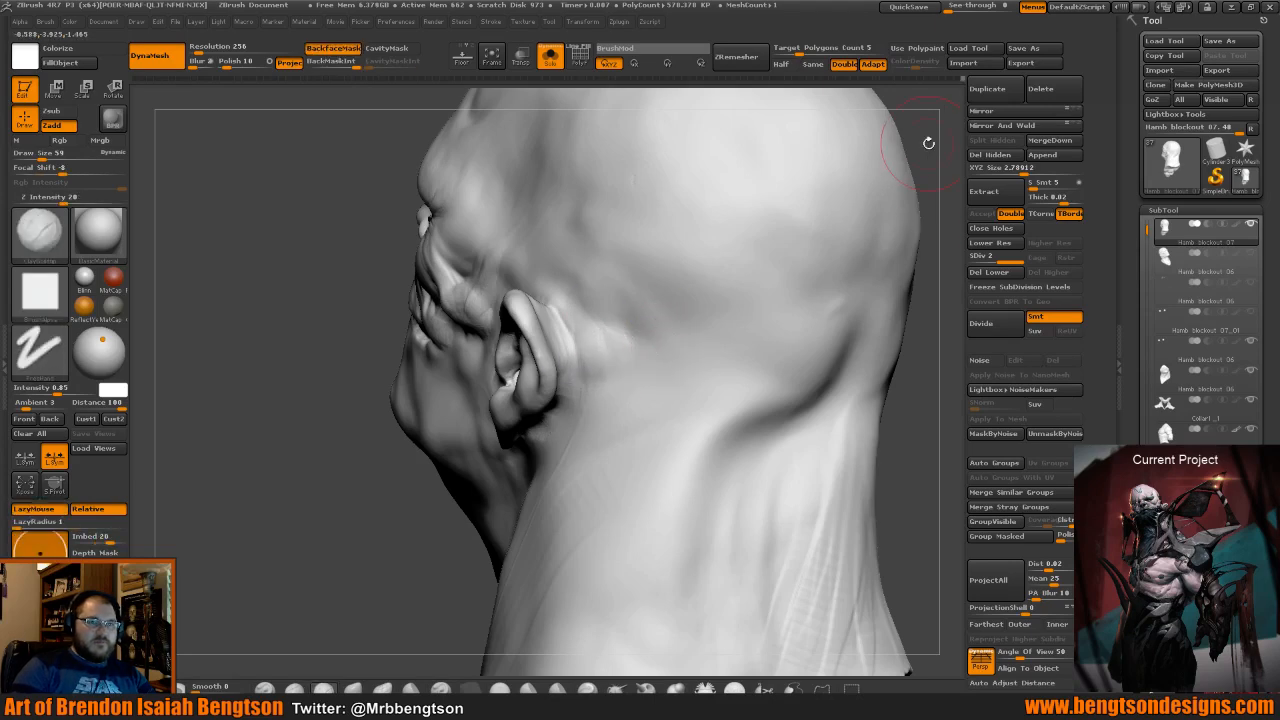
Build up muscle strands on the back of the neck with ClayBuildup at draw size 101 and focal shift 10.
{"action": "mouse_move", "coordinate": [928, 143]}
{"action": "left_mouse_down"}
{"action": "mouse_move", "coordinate": [903, 229]}
{"action": "mouse_move", "coordinate": [917, 206]}
{"action": "mouse_move", "coordinate": [892, 115]}
{"action": "left_mouse_up"}
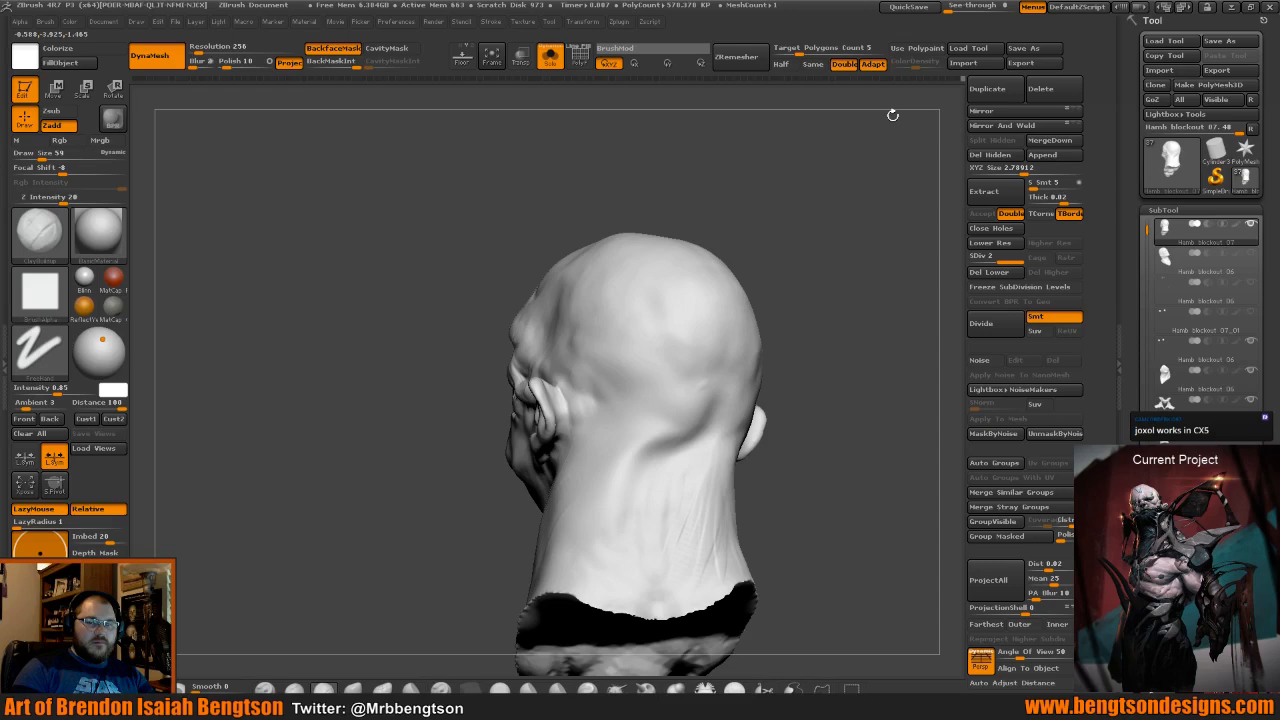
{"action": "mouse_move", "coordinate": [893, 115]}
{"action": "left_mouse_down"}
{"action": "mouse_move", "coordinate": [877, 140]}
{"action": "mouse_move", "coordinate": [849, 480]}
{"action": "mouse_move", "coordinate": [800, 470]}
{"action": "left_mouse_up"}
{"action": "key", "text": "space"}
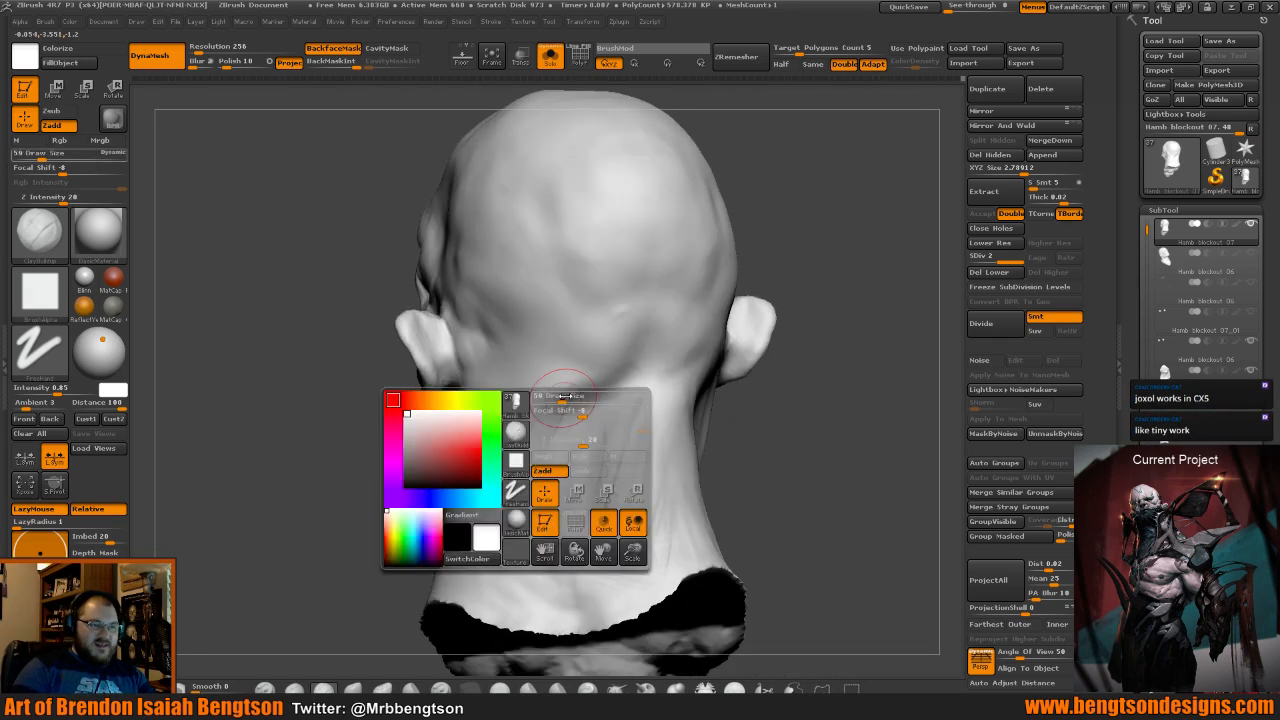
{"action": "left_click", "coordinate": [569, 397]}
{"action": "mouse_move", "coordinate": [578, 414]}
{"action": "left_mouse_down"}
{"action": "mouse_move", "coordinate": [590, 414]}
{"action": "mouse_move", "coordinate": [569, 399]}
{"action": "mouse_move", "coordinate": [498, 508]}
{"action": "left_mouse_up"}
{"action": "left_click_drag", "start_coordinate": [549, 397], "coordinate": [488, 562]}
{"action": "left_click_drag", "start_coordinate": [567, 413], "coordinate": [518, 534]}
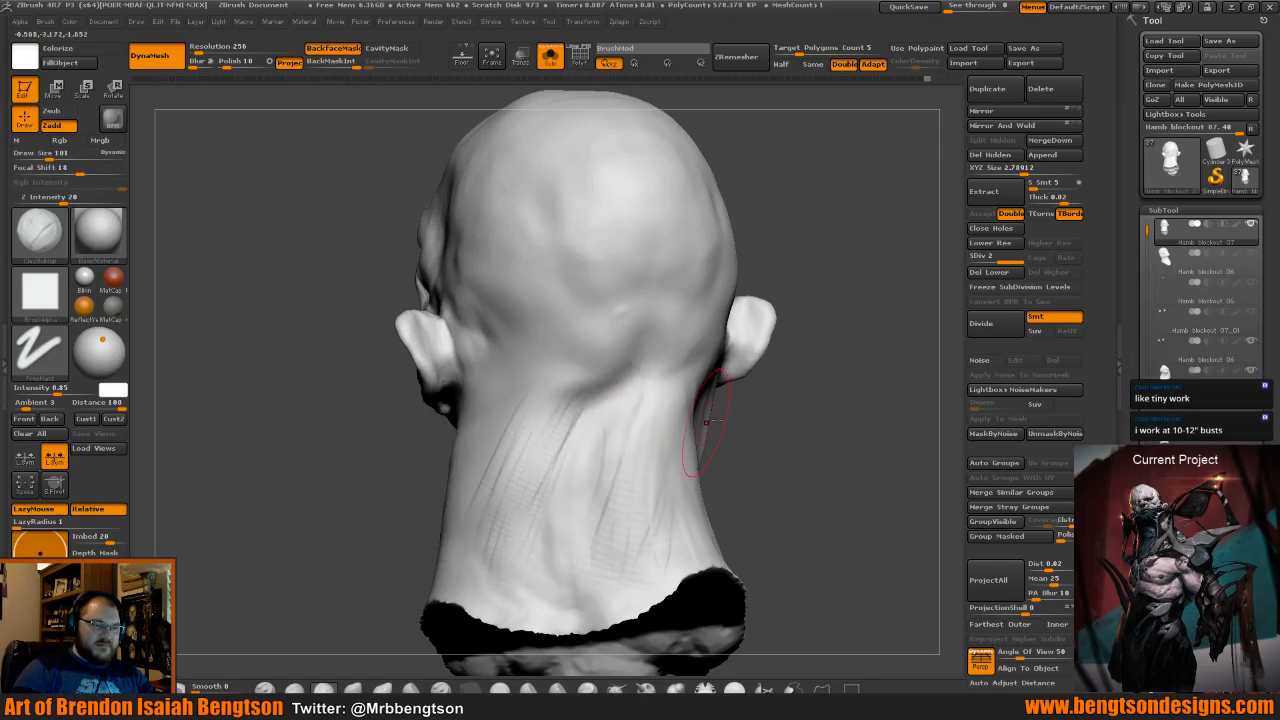
Extend the muscle cords from the skull base down the centre and both sides of the nape with ClayBuildup strokes.
{"action": "left_click_drag", "start_coordinate": [742, 451], "coordinate": [790, 440]}
{"action": "mouse_move", "coordinate": [640, 390]}
{"action": "left_mouse_down"}
{"action": "mouse_move", "coordinate": [626, 455]}
{"action": "mouse_move", "coordinate": [671, 471]}
{"action": "left_mouse_up"}
{"action": "left_click_drag", "start_coordinate": [684, 420], "coordinate": [692, 503]}
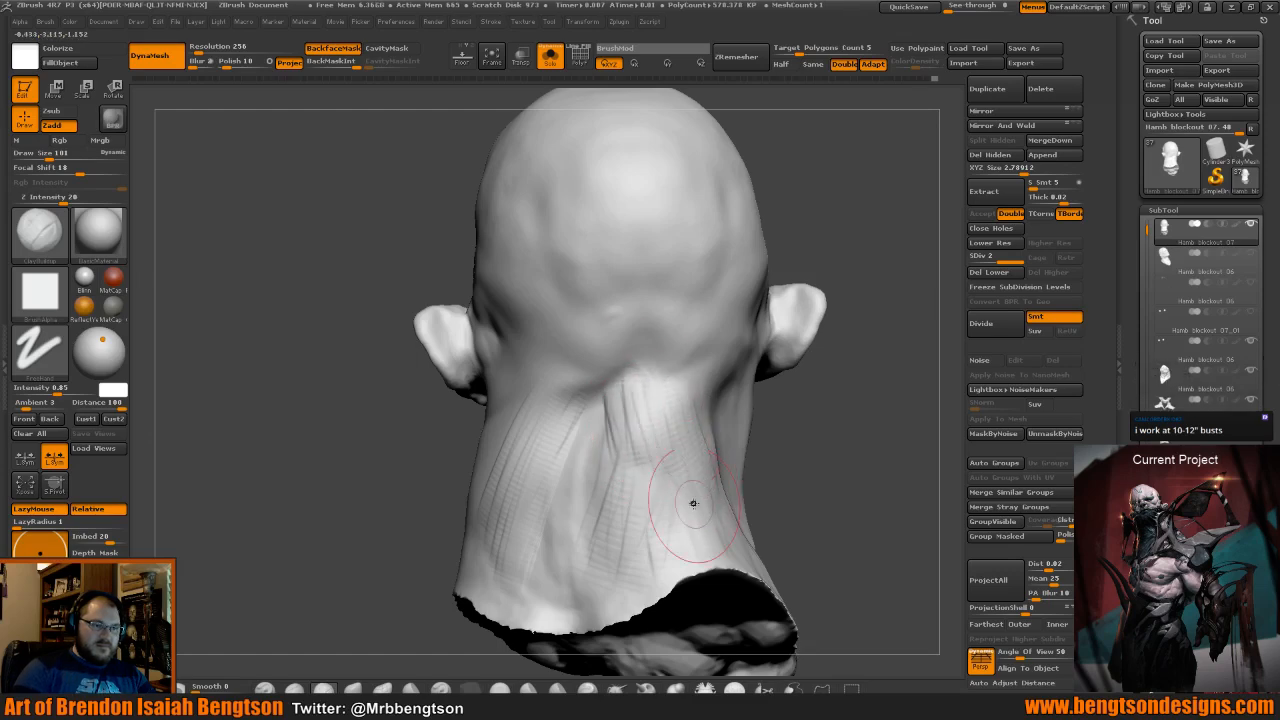
{"action": "mouse_move", "coordinate": [650, 404]}
{"action": "left_mouse_down"}
{"action": "mouse_move", "coordinate": [660, 512]}
{"action": "mouse_move", "coordinate": [663, 460]}
{"action": "left_mouse_up"}
{"action": "left_click_drag", "start_coordinate": [794, 439], "coordinate": [823, 434]}
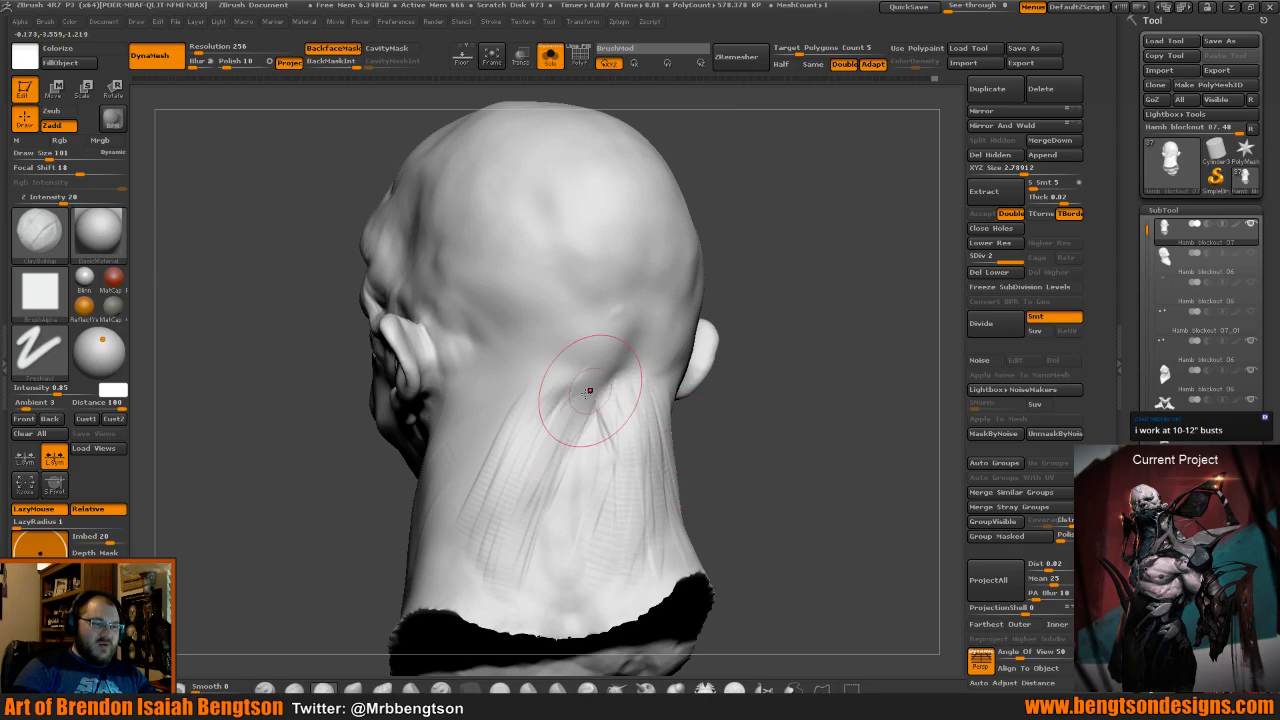
{"action": "left_click_drag", "start_coordinate": [587, 393], "coordinate": [528, 494]}
{"action": "left_click_drag", "start_coordinate": [594, 394], "coordinate": [534, 470]}
{"action": "left_click_drag", "start_coordinate": [522, 418], "coordinate": [502, 462]}
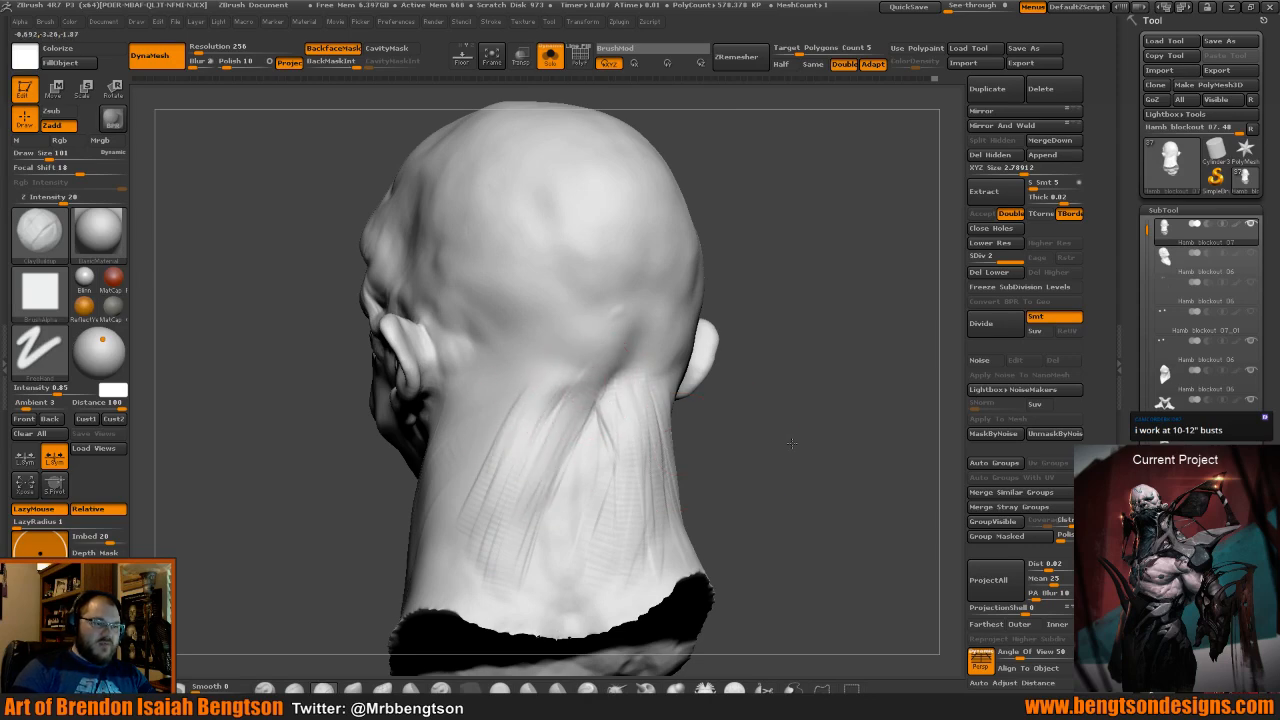
Build up diagonal muscle strands on the side of the neck below the ear with the ClayBuildup brush.
{"action": "left_click_drag", "start_coordinate": [741, 406], "coordinate": [848, 407]}
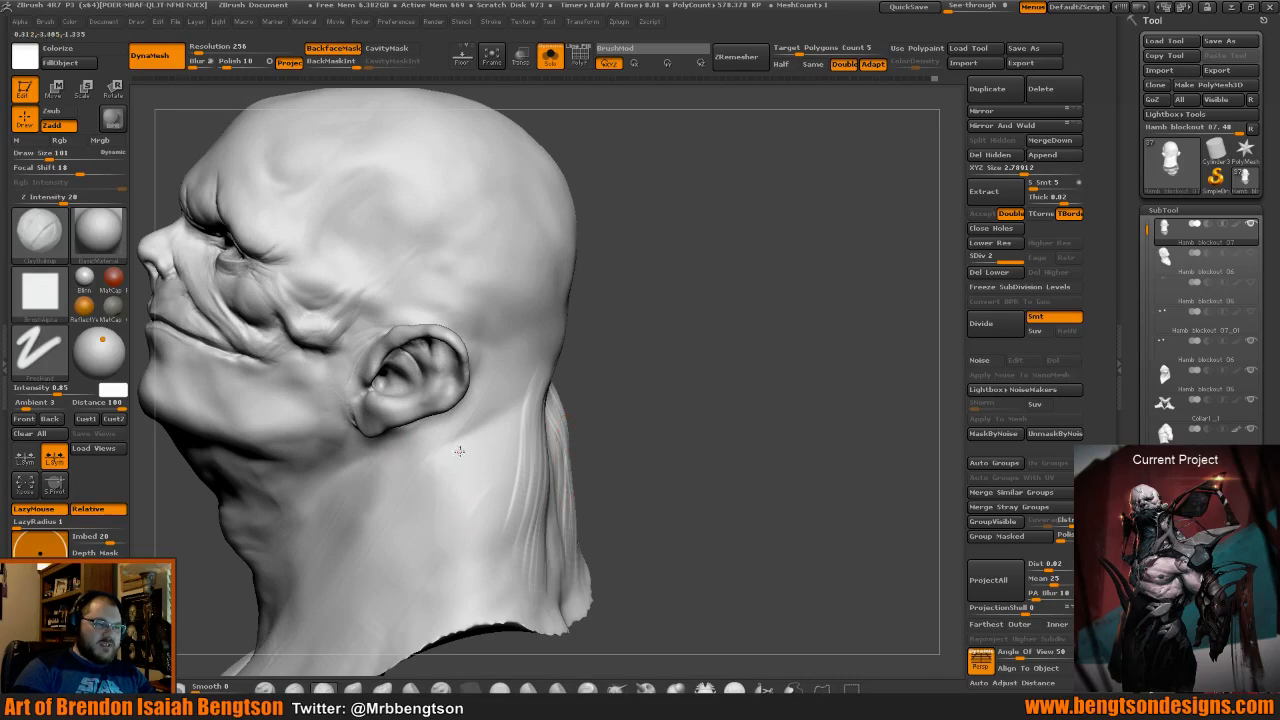
{"action": "mouse_move", "coordinate": [427, 535]}
{"action": "left_mouse_down"}
{"action": "mouse_move", "coordinate": [438, 556]}
{"action": "mouse_move", "coordinate": [468, 466]}
{"action": "mouse_move", "coordinate": [396, 575]}
{"action": "left_mouse_up"}
{"action": "left_click_drag", "start_coordinate": [473, 465], "coordinate": [467, 557]}
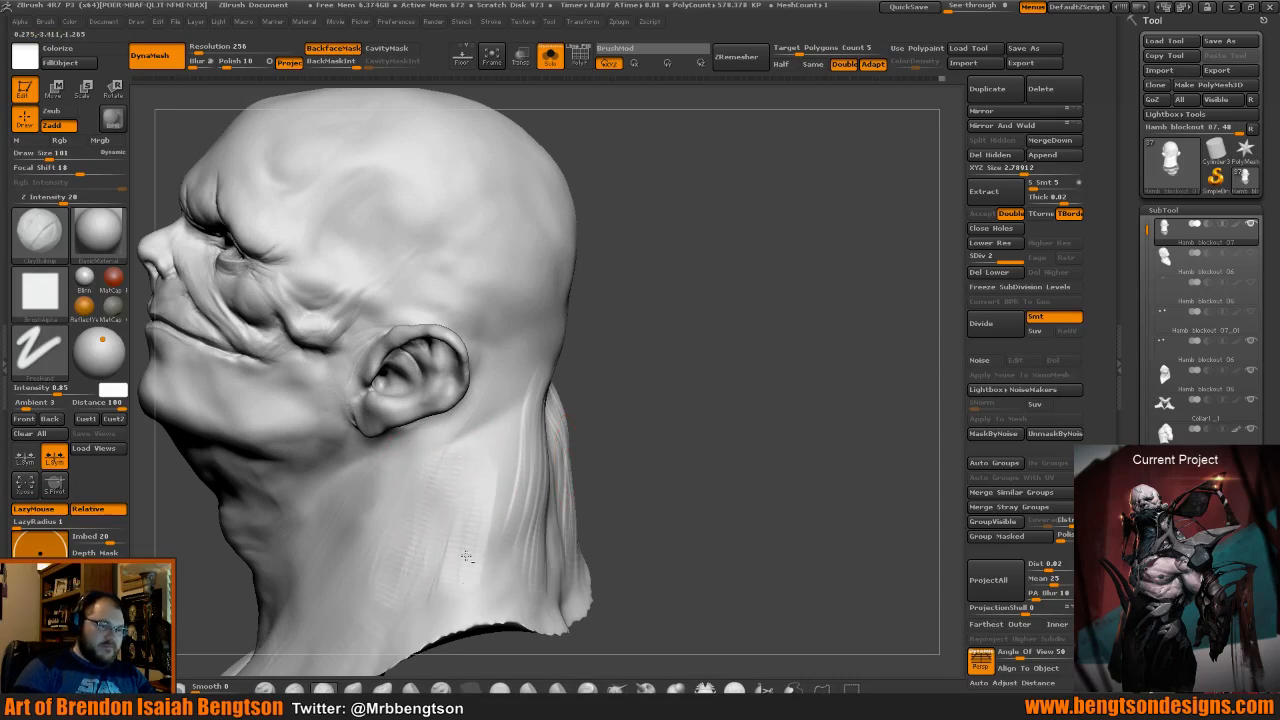
{"action": "mouse_move", "coordinate": [488, 434]}
{"action": "left_mouse_down"}
{"action": "mouse_move", "coordinate": [452, 482]}
{"action": "mouse_move", "coordinate": [408, 506]}
{"action": "left_mouse_up"}
{"action": "left_click_drag", "start_coordinate": [446, 440], "coordinate": [406, 512]}
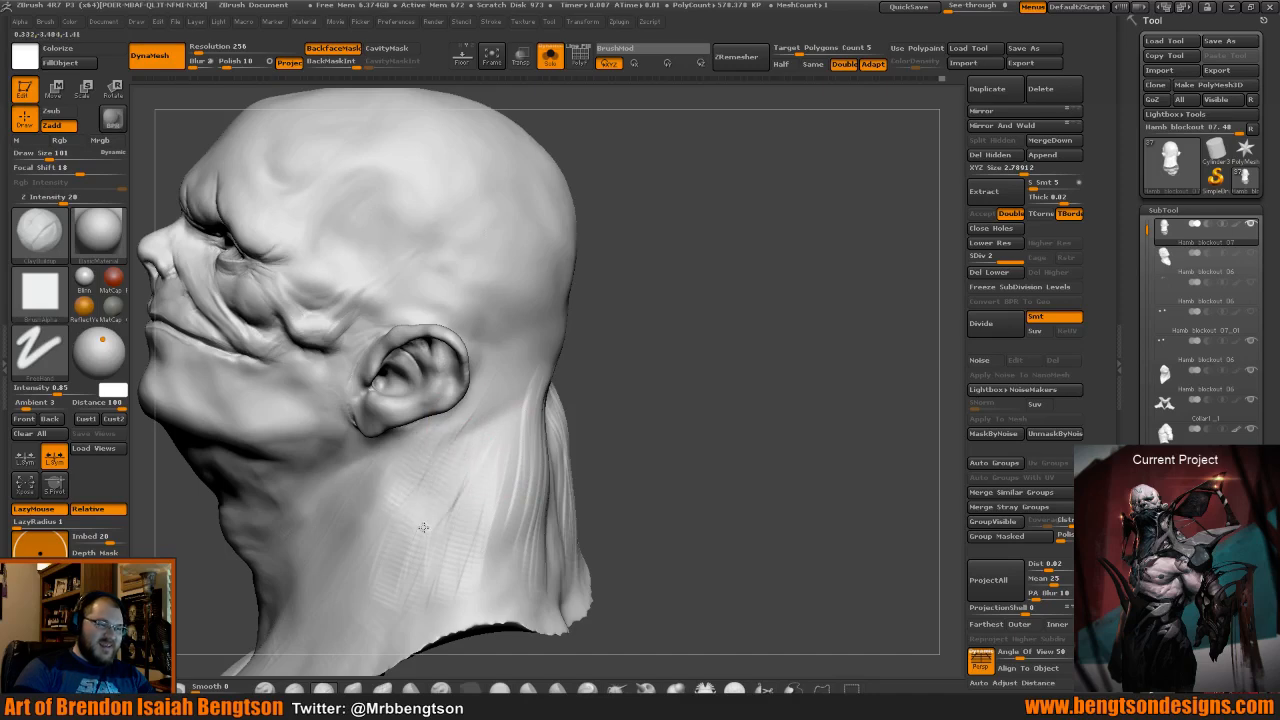
{"action": "left_click_drag", "start_coordinate": [474, 478], "coordinate": [383, 590]}
{"action": "left_click_drag", "start_coordinate": [480, 470], "coordinate": [404, 580]}
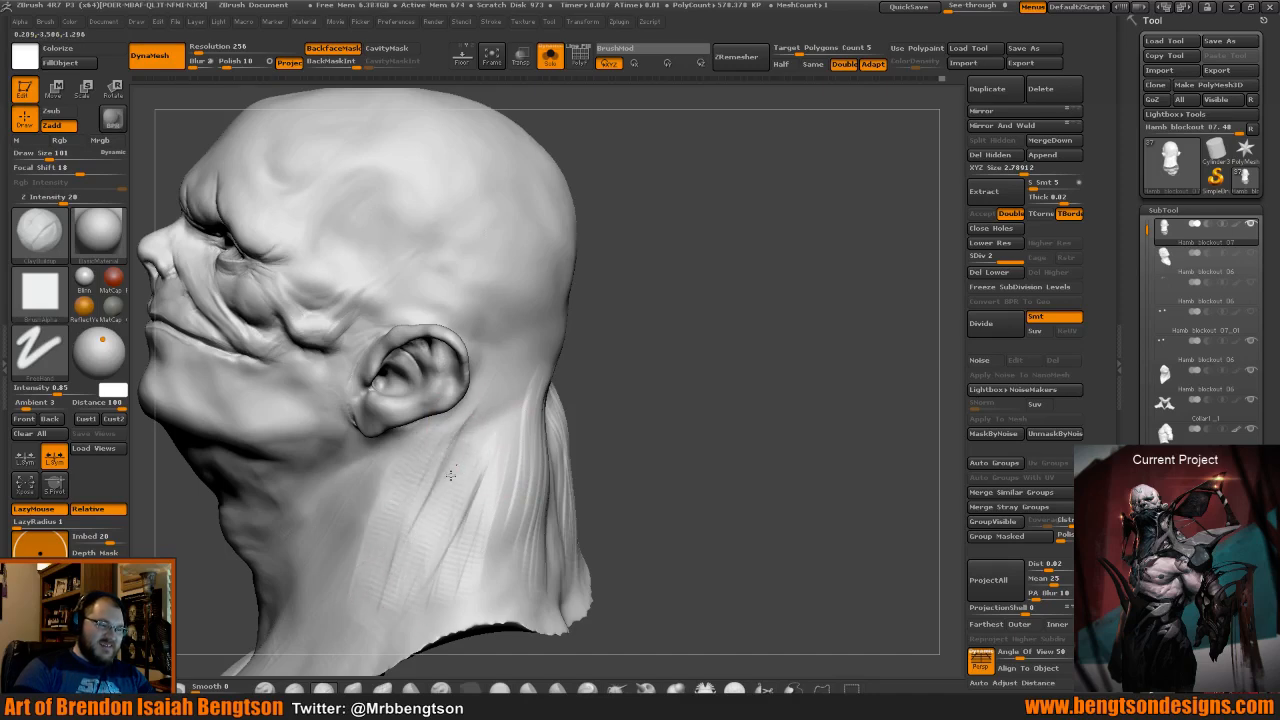
{"action": "mouse_move", "coordinate": [446, 454]}
{"action": "left_mouse_down"}
{"action": "mouse_move", "coordinate": [387, 581]}
{"action": "mouse_move", "coordinate": [391, 556]}
{"action": "left_mouse_up"}
{"action": "left_click_drag", "start_coordinate": [428, 500], "coordinate": [382, 606]}
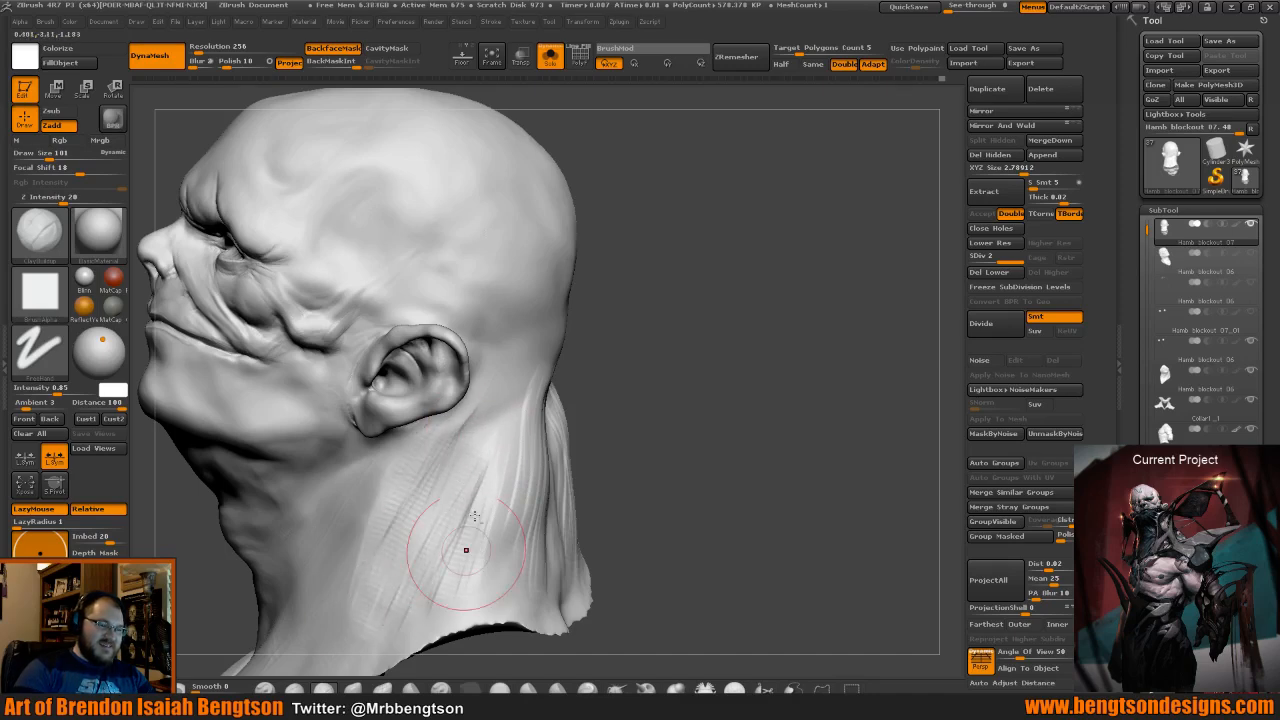
{"action": "left_click_drag", "start_coordinate": [476, 484], "coordinate": [439, 580]}
{"action": "left_click_drag", "start_coordinate": [495, 519], "coordinate": [482, 550]}
Smooth the clay strands on the side and back of the neck, touching up the cords between ear and nape.
{"action": "left_click_drag", "start_coordinate": [714, 407], "coordinate": [630, 412]}
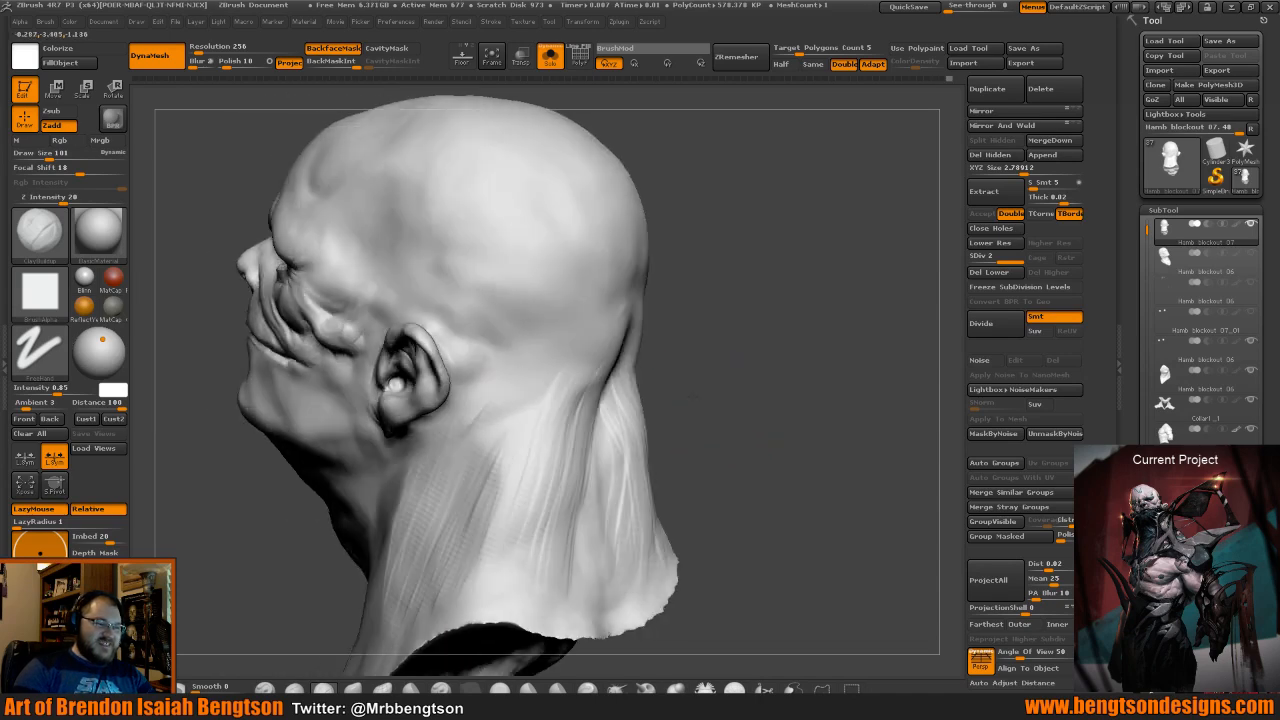
{"action": "left_click_drag", "start_coordinate": [464, 430], "coordinate": [438, 505], "text": "shift"}
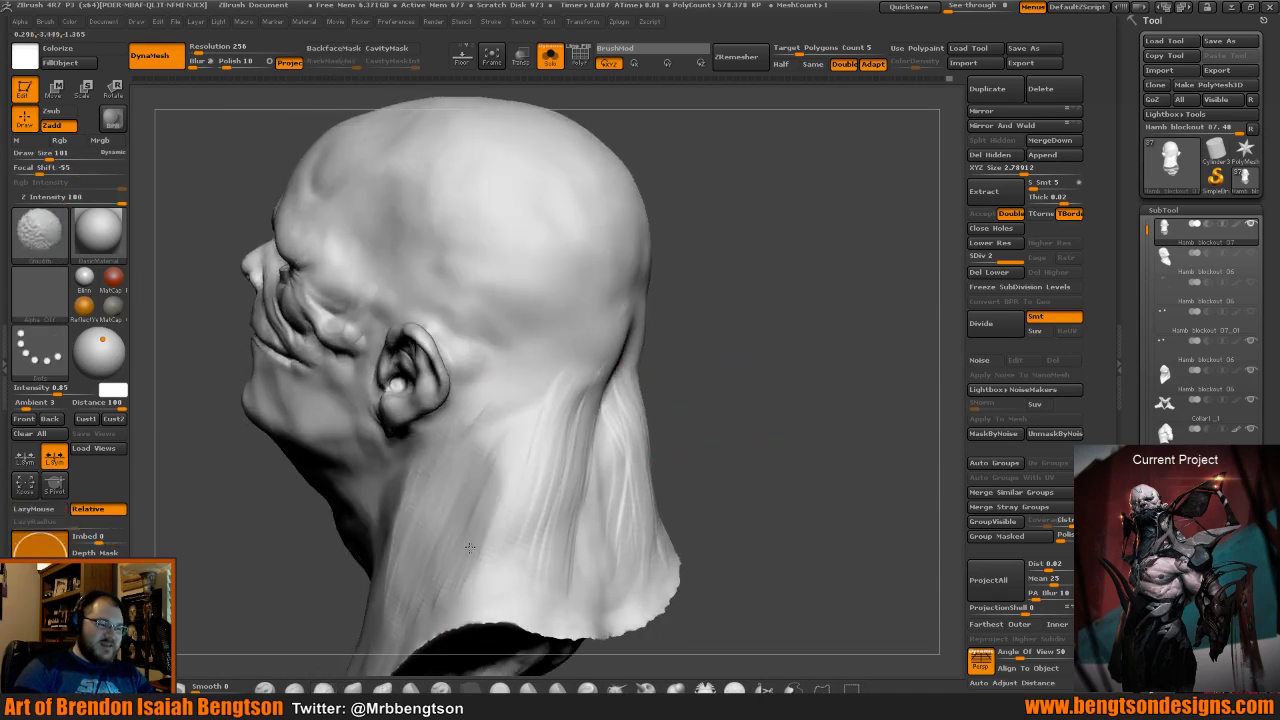
{"action": "left_click_drag", "start_coordinate": [745, 429], "coordinate": [690, 470]}
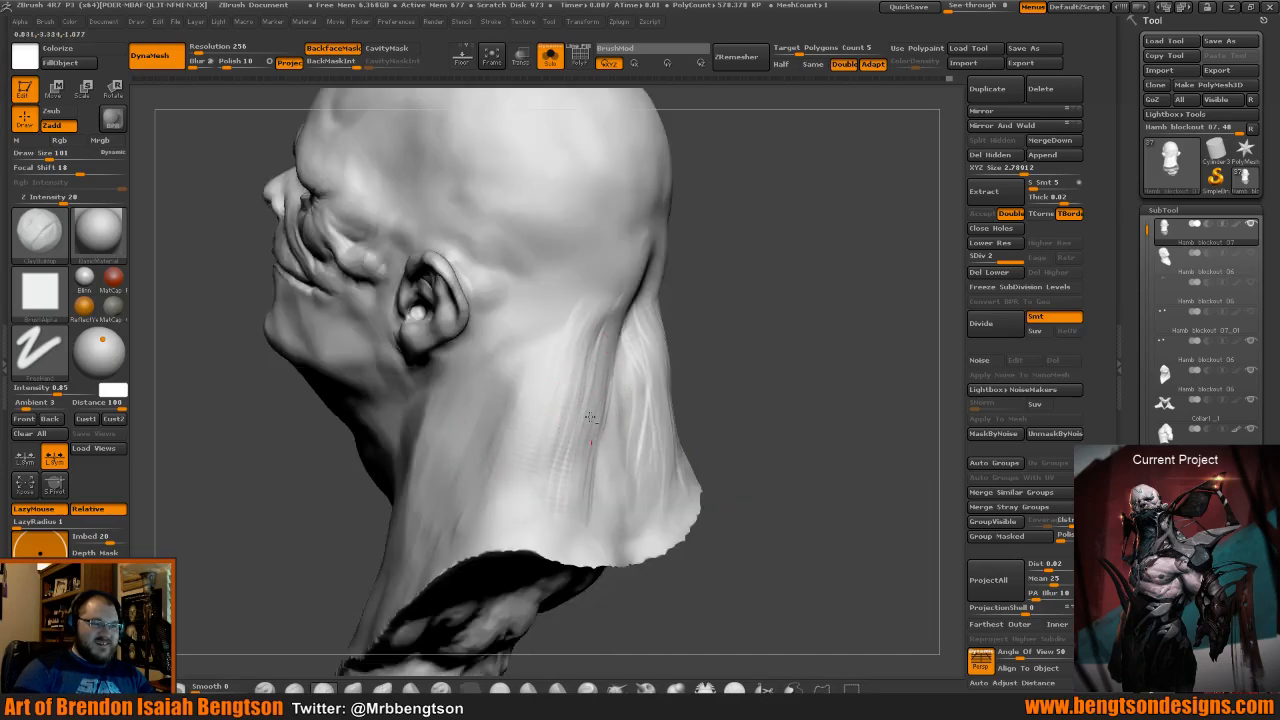
{"action": "key", "text": "shift"}
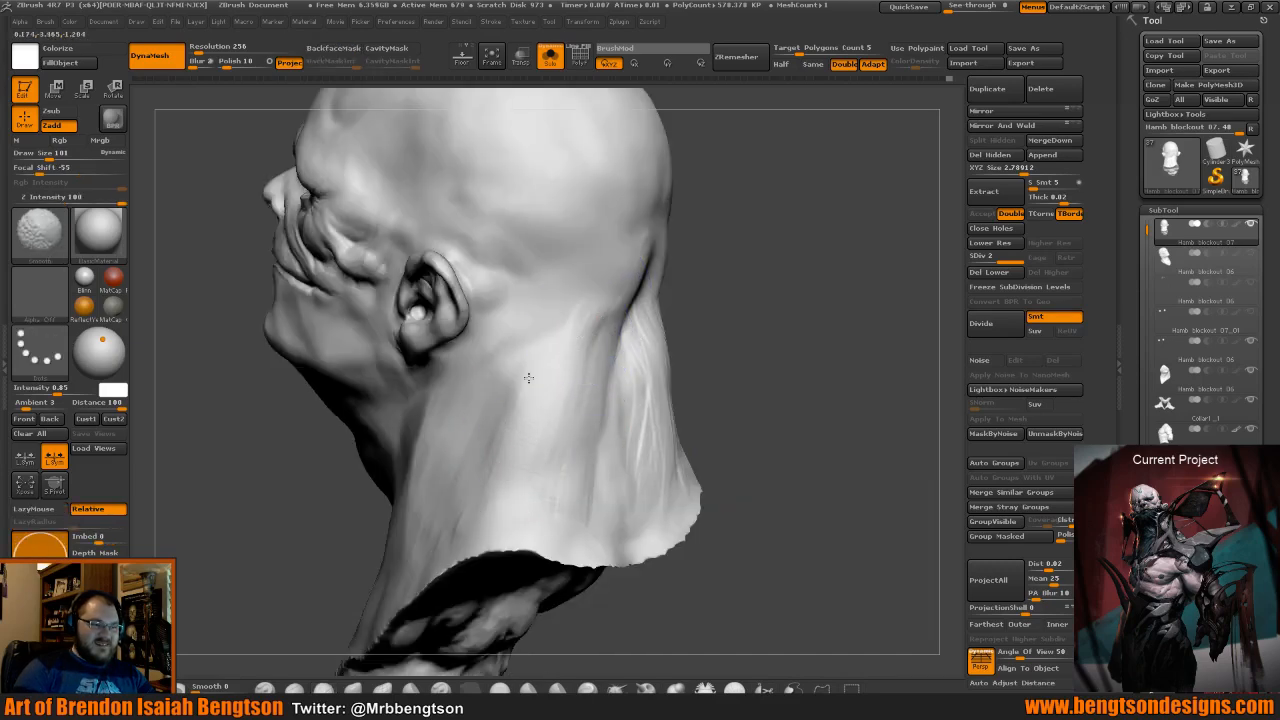
{"action": "left_click_drag", "start_coordinate": [734, 414], "coordinate": [733, 422]}
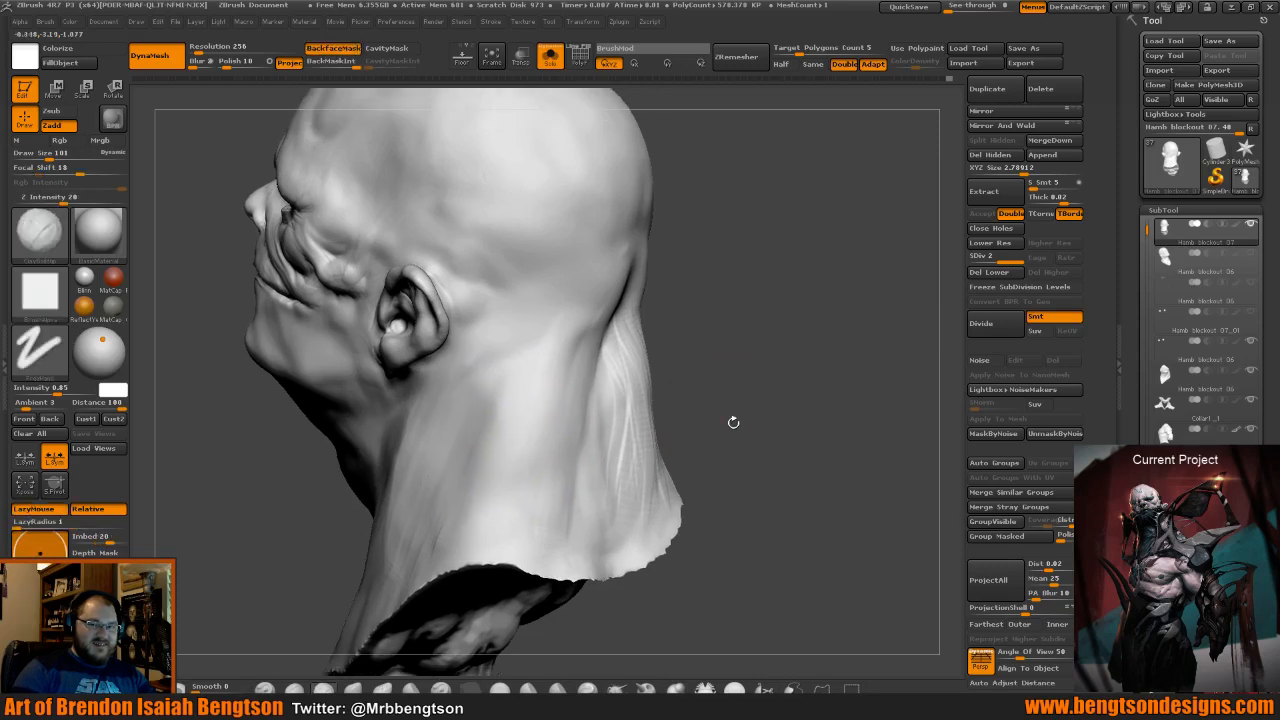
Build up diagonal muscle strands from below the ear down the side of the neck with ClayBuildup and smooth them.
{"action": "mouse_move", "coordinate": [733, 422]}
{"action": "left_mouse_down"}
{"action": "mouse_move", "coordinate": [428, 380]}
{"action": "mouse_move", "coordinate": [345, 552]}
{"action": "left_mouse_up"}
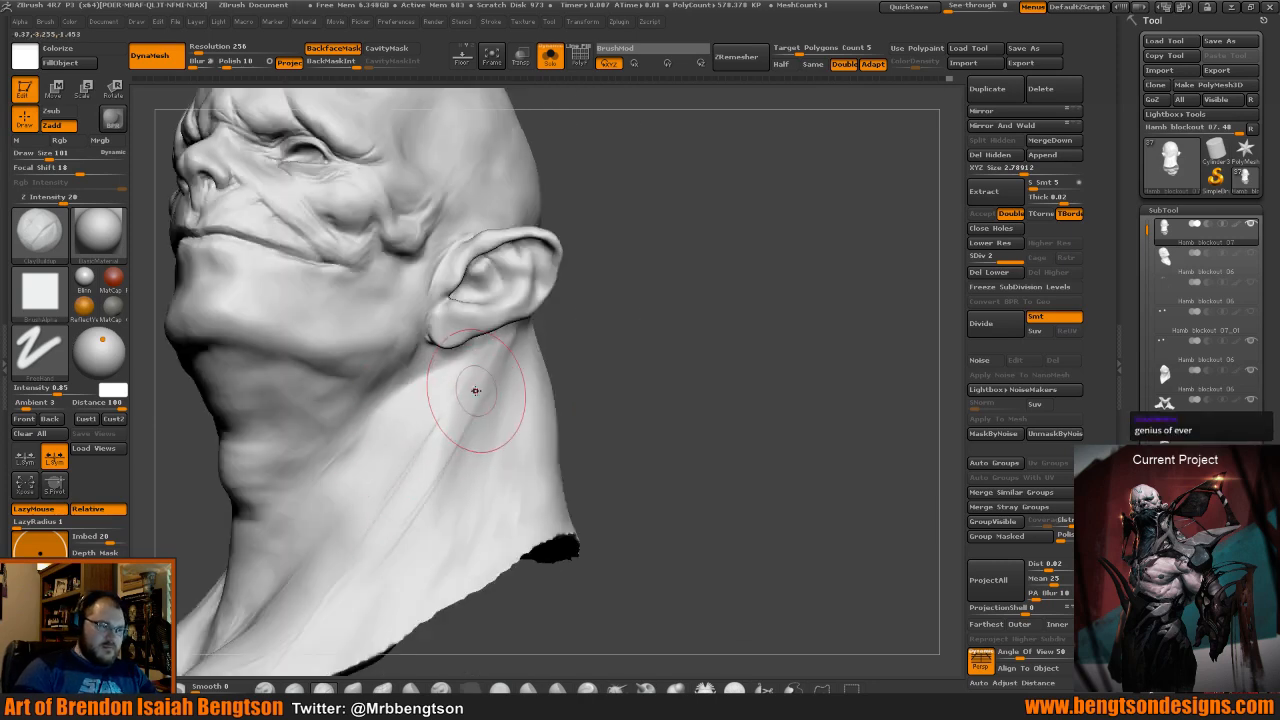
{"action": "left_click_drag", "start_coordinate": [474, 392], "coordinate": [340, 555]}
{"action": "mouse_move", "coordinate": [444, 415]}
{"action": "left_mouse_down"}
{"action": "mouse_move", "coordinate": [334, 555]}
{"action": "mouse_move", "coordinate": [333, 577]}
{"action": "left_mouse_up"}
{"action": "left_click_drag", "start_coordinate": [460, 410], "coordinate": [414, 495]}
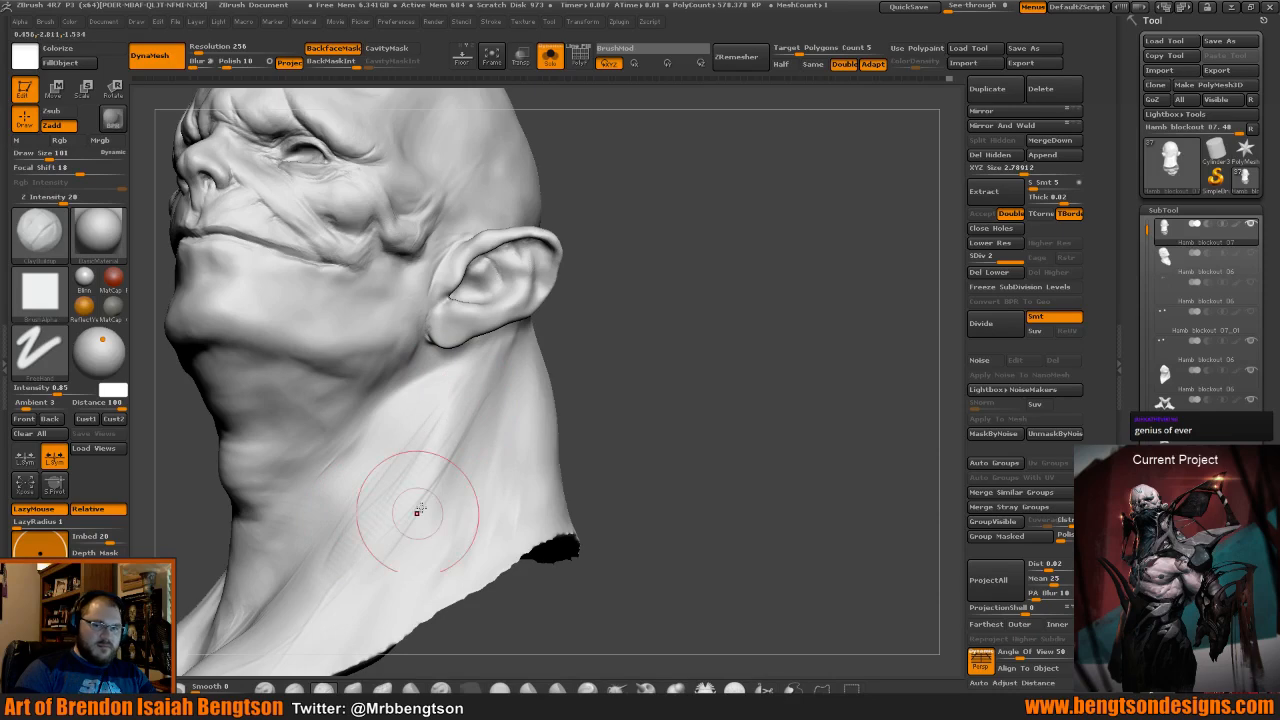
{"action": "mouse_move", "coordinate": [711, 428]}
{"action": "left_mouse_down"}
{"action": "mouse_move", "coordinate": [740, 428]}
{"action": "mouse_move", "coordinate": [691, 386]}
{"action": "left_mouse_up"}
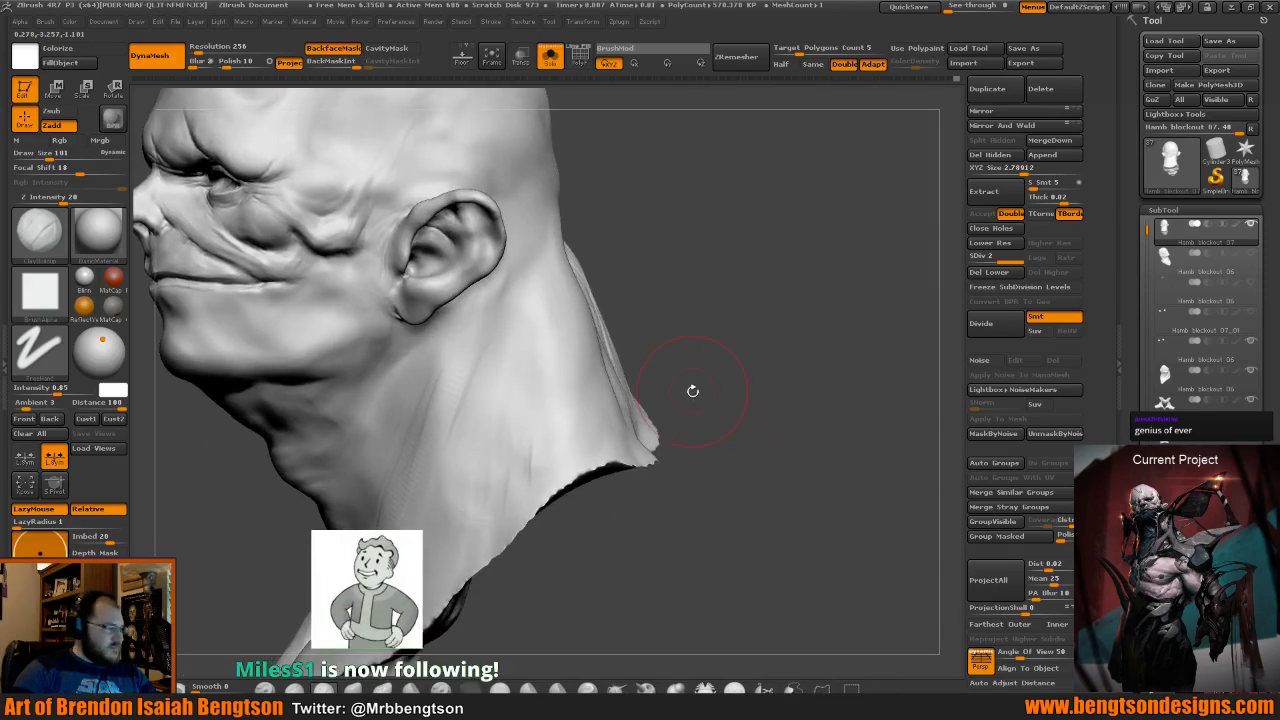
{"action": "key", "text": "shift"}
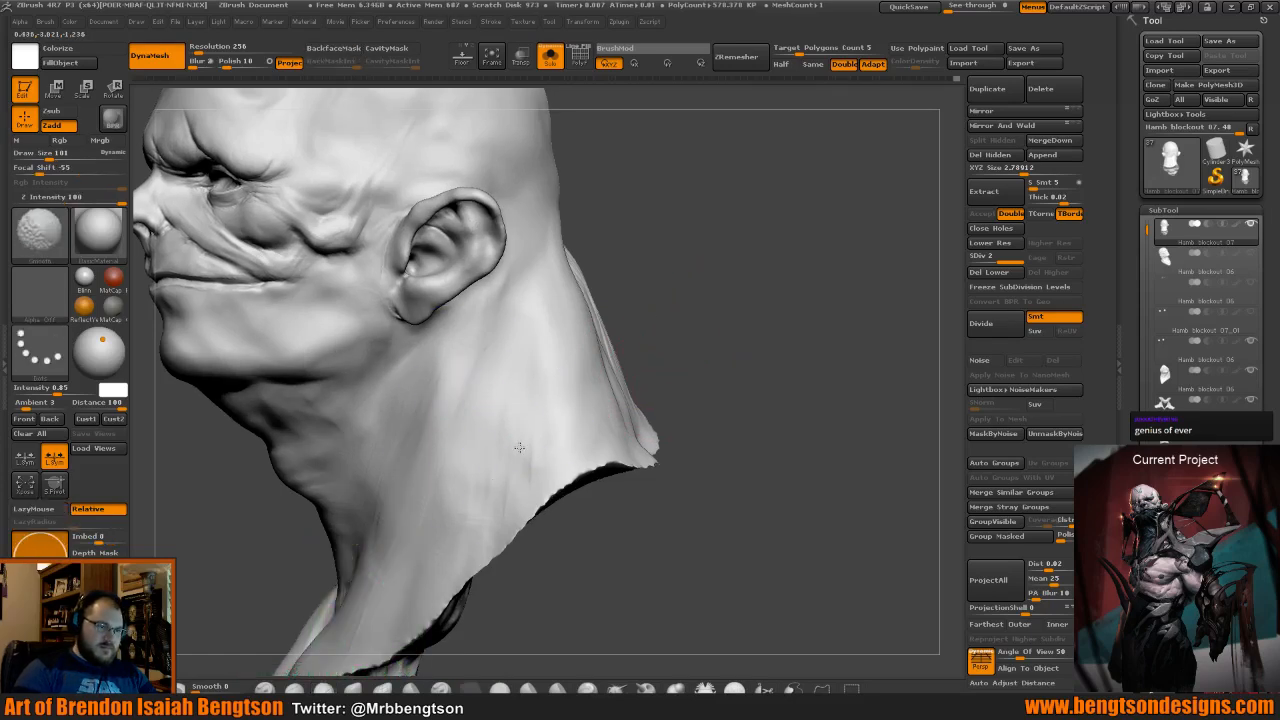
Sculpt along the neck muscle running down from the ear with the Standard brush.
{"action": "left_click_drag", "start_coordinate": [662, 374], "coordinate": [672, 460], "text": "alt"}
{"action": "key", "text": "b"}
{"action": "key", "text": "m"}
{"action": "key", "text": "t"}
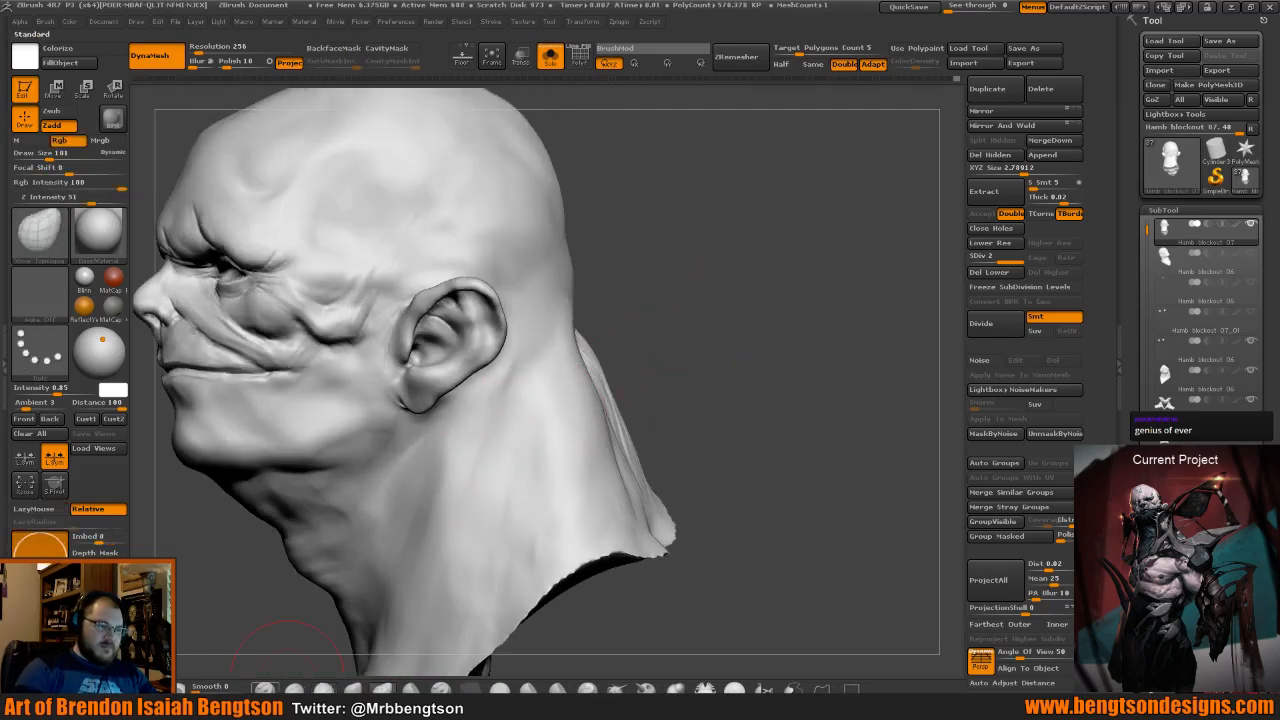
{"action": "key", "text": "b"}
{"action": "key", "text": "s"}
{"action": "key", "text": "t"}
{"action": "key", "text": "space"}
{"action": "mouse_move", "coordinate": [498, 394]}
{"action": "left_mouse_down"}
{"action": "mouse_move", "coordinate": [463, 458]}
{"action": "mouse_move", "coordinate": [444, 558]}
{"action": "left_mouse_up"}
{"action": "left_click_drag", "start_coordinate": [629, 374], "coordinate": [759, 441]}
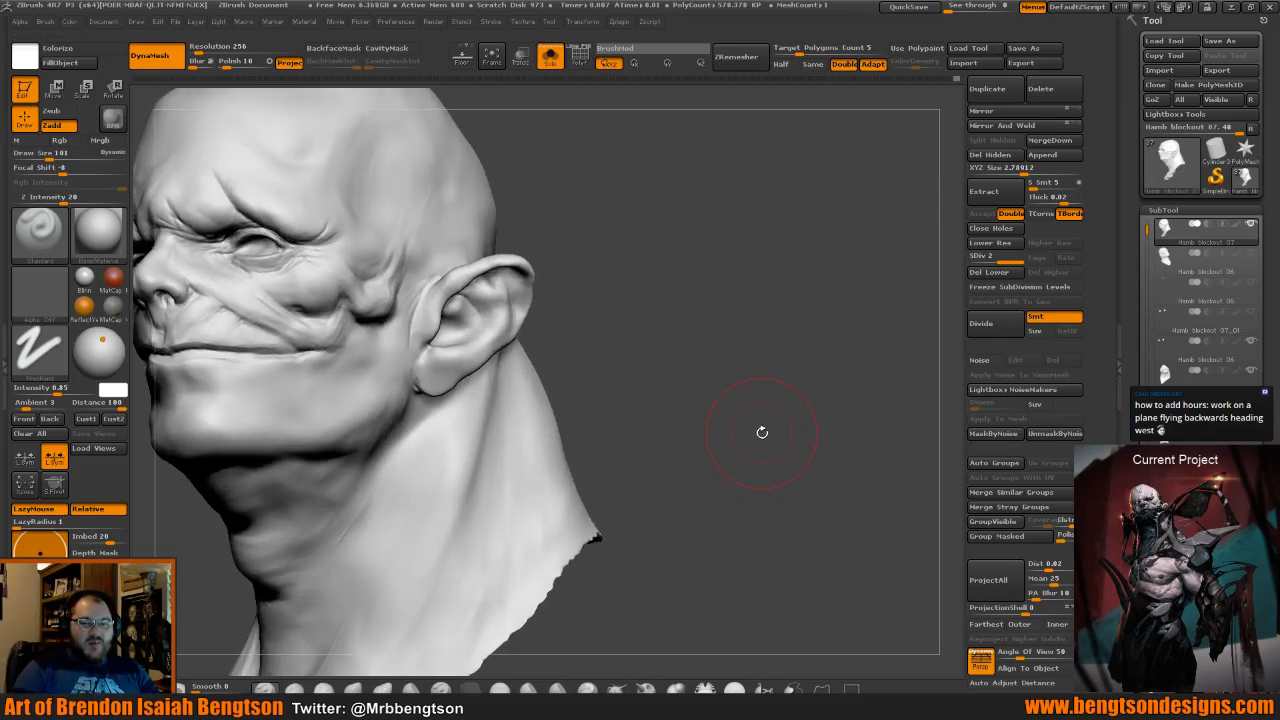
{"action": "left_click_drag", "start_coordinate": [760, 436], "coordinate": [758, 436]}
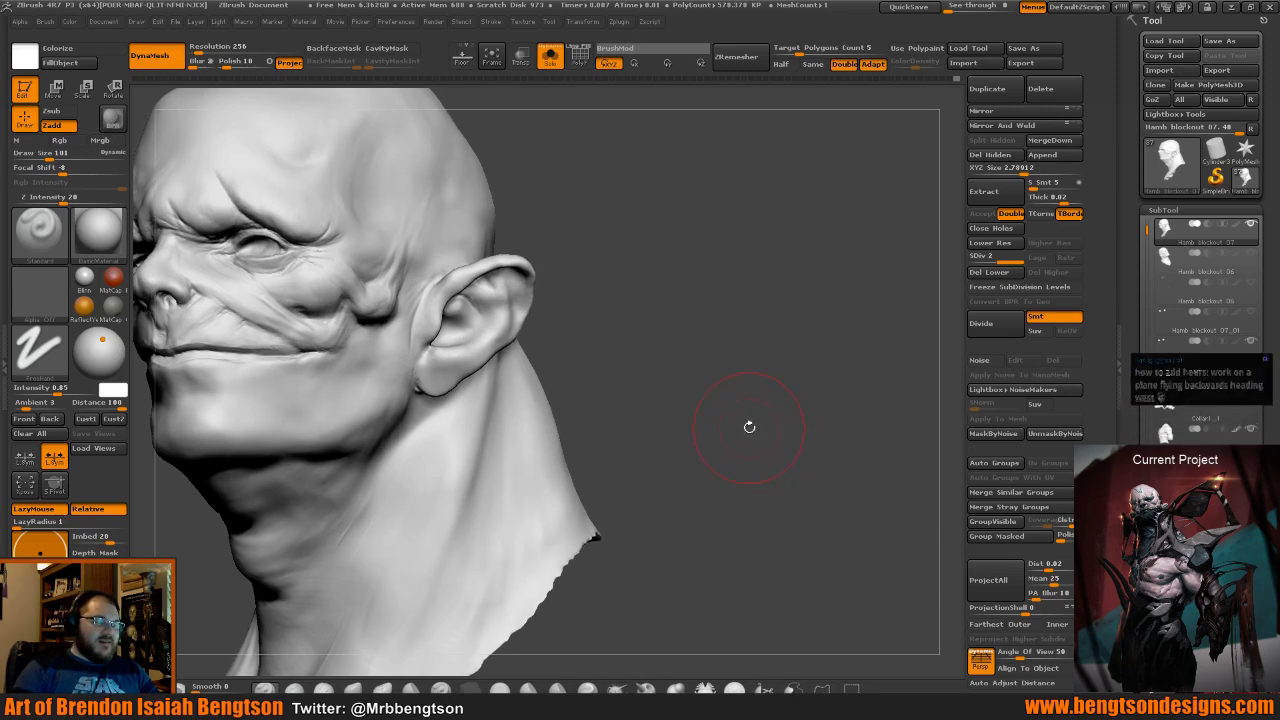
{"action": "left_click_drag", "start_coordinate": [754, 426], "coordinate": [758, 427]}
Adjust the neck form with the Move Topological brush and smooth the muscle cords on the nape at draw size 86.
{"action": "key", "text": "b"}
{"action": "key", "text": "m"}
{"action": "key", "text": "t"}
{"action": "key", "text": "space"}
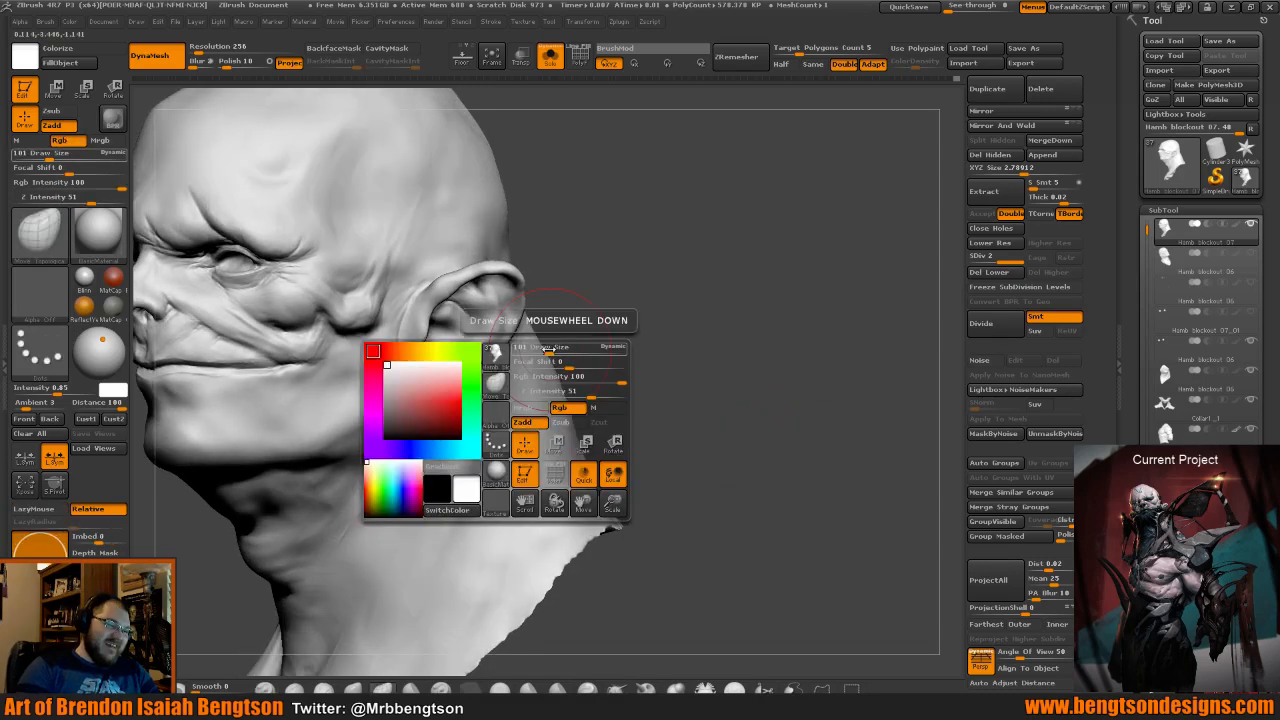
{"action": "left_click_drag", "start_coordinate": [543, 349], "coordinate": [551, 349]}
{"action": "mouse_move", "coordinate": [684, 376]}
{"action": "left_mouse_down"}
{"action": "mouse_move", "coordinate": [597, 380]}
{"action": "mouse_move", "coordinate": [609, 388]}
{"action": "mouse_move", "coordinate": [609, 483]}
{"action": "mouse_move", "coordinate": [626, 463]}
{"action": "left_mouse_up"}
{"action": "key", "text": "space"}
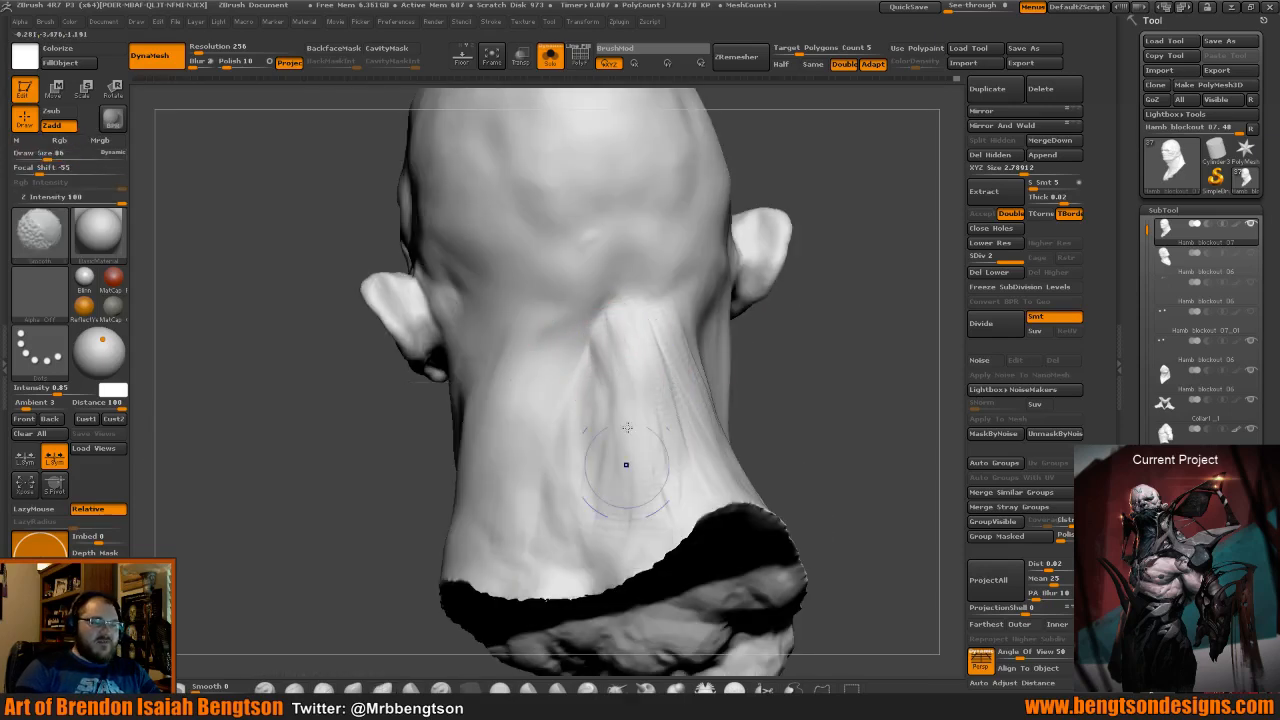
{"action": "mouse_move", "coordinate": [628, 455]}
{"action": "right_mouse_down"}
{"action": "mouse_move", "coordinate": [634, 430]}
{"action": "mouse_move", "coordinate": [714, 399]}
{"action": "right_mouse_up"}
{"action": "mouse_move", "coordinate": [712, 399]}
{"action": "left_mouse_down", "text": "shift"}
{"action": "mouse_move", "coordinate": [672, 408]}
{"action": "mouse_move", "coordinate": [621, 522]}
{"action": "left_mouse_up", "text": "shift"}
{"action": "left_click_drag", "start_coordinate": [600, 380], "coordinate": [602, 400], "text": "shift"}
Reshape the side of the neck behind and below the ear with Move Topological at draw size 113.
{"action": "mouse_move", "coordinate": [749, 378]}
{"action": "right_mouse_down"}
{"action": "mouse_move", "coordinate": [489, 398]}
{"action": "mouse_move", "coordinate": [553, 376]}
{"action": "right_mouse_up"}
{"action": "key", "text": "space"}
{"action": "mouse_move", "coordinate": [587, 392]}
{"action": "left_mouse_down"}
{"action": "mouse_move", "coordinate": [618, 388]}
{"action": "mouse_move", "coordinate": [600, 390]}
{"action": "left_mouse_up"}
{"action": "right_click_drag", "start_coordinate": [703, 372], "coordinate": [735, 358]}
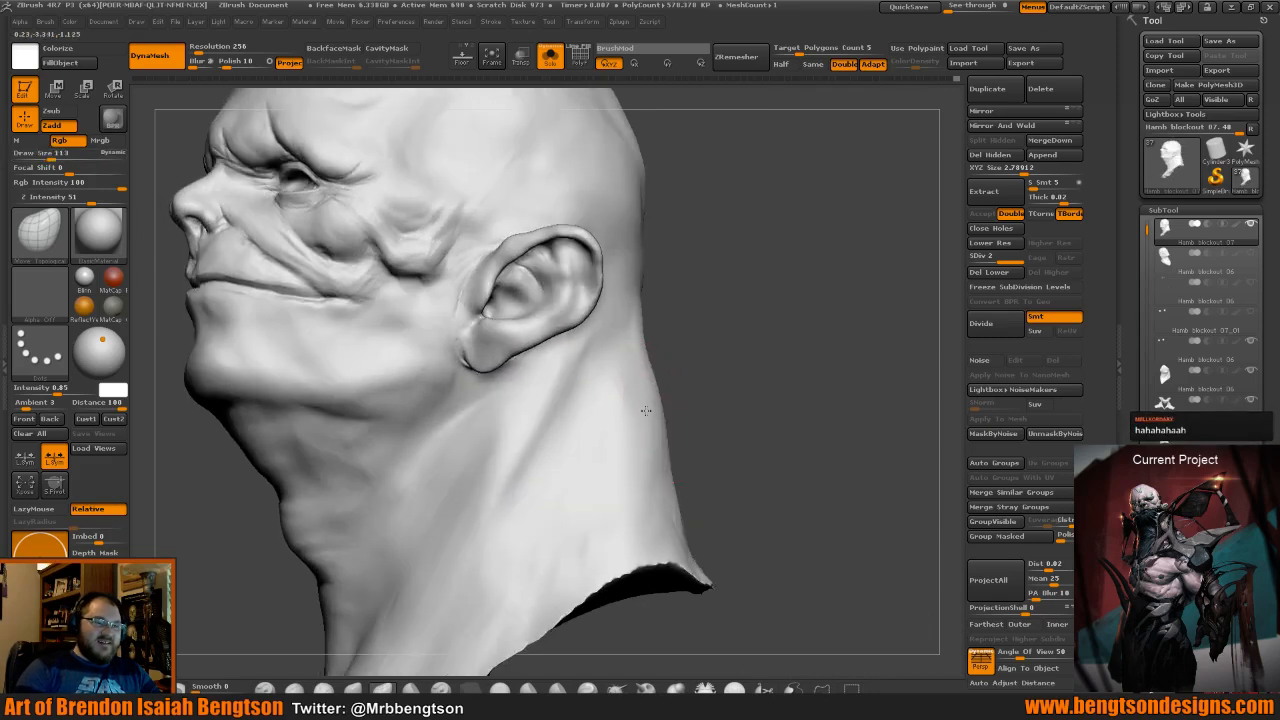
{"action": "right_click_drag", "start_coordinate": [642, 411], "coordinate": [695, 379]}
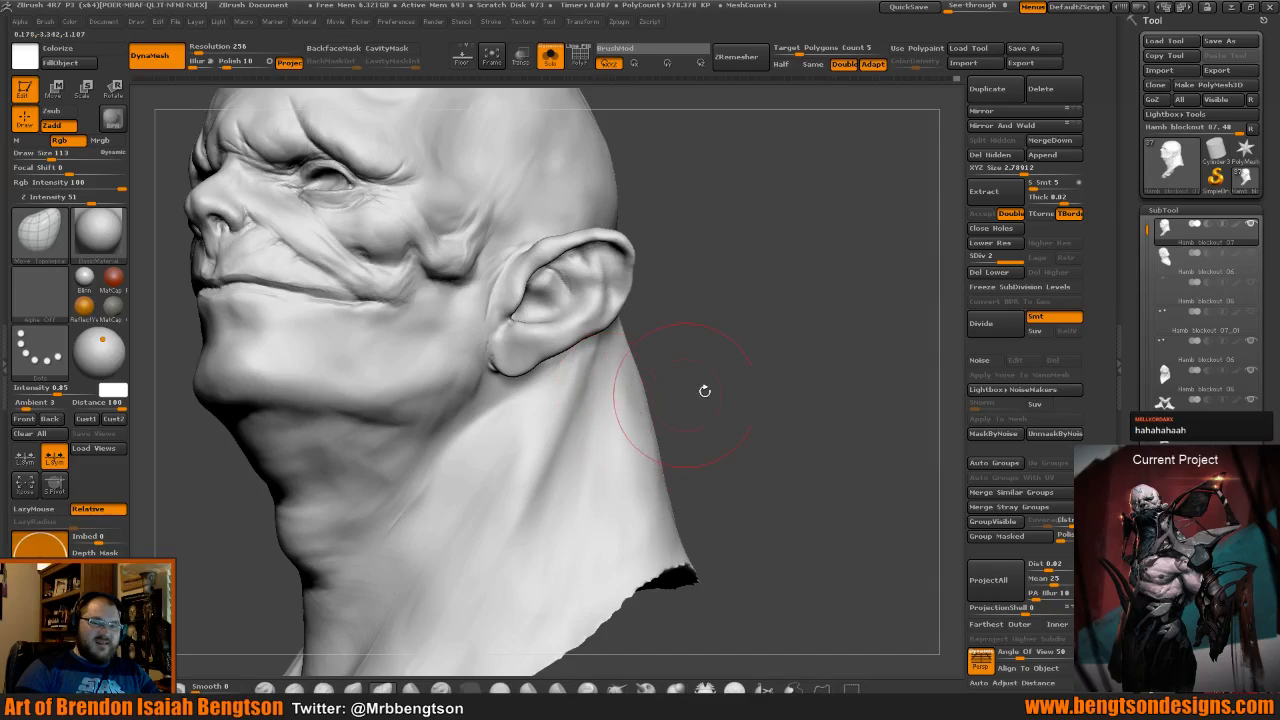
{"action": "mouse_move", "coordinate": [703, 389]}
{"action": "right_mouse_down"}
{"action": "mouse_move", "coordinate": [669, 418]}
{"action": "mouse_move", "coordinate": [674, 406]}
{"action": "right_mouse_up"}
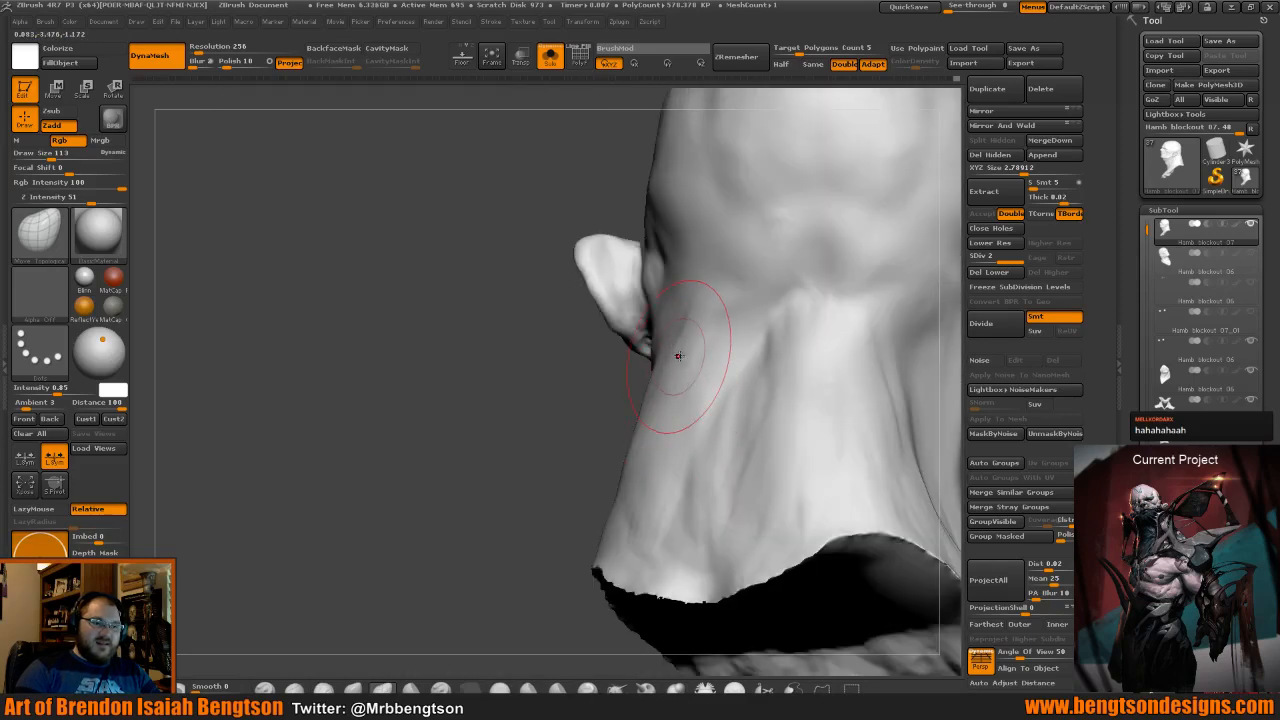
Refine the neck silhouette and throat muscles from back, front and side views with the Move Topological brush.
{"action": "left_click_drag", "start_coordinate": [553, 406], "coordinate": [614, 400]}
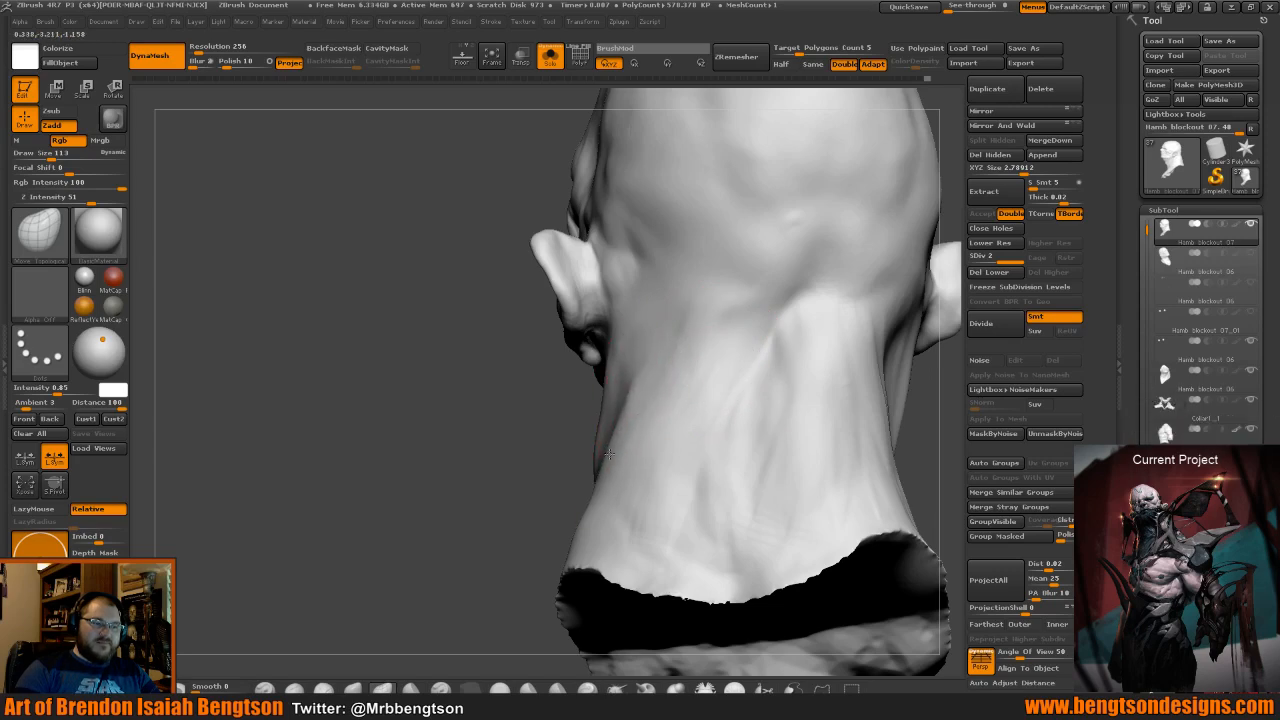
{"action": "left_click_drag", "start_coordinate": [500, 430], "coordinate": [615, 428]}
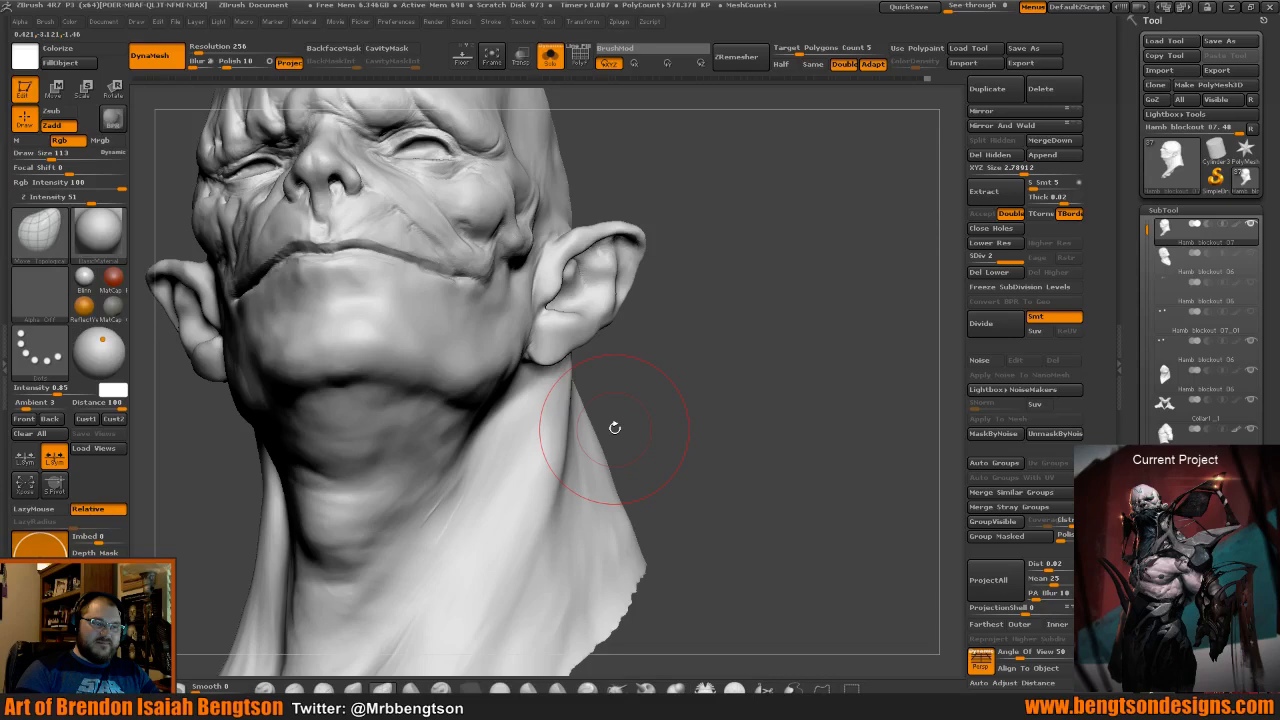
{"action": "left_click_drag", "start_coordinate": [615, 427], "coordinate": [594, 486]}
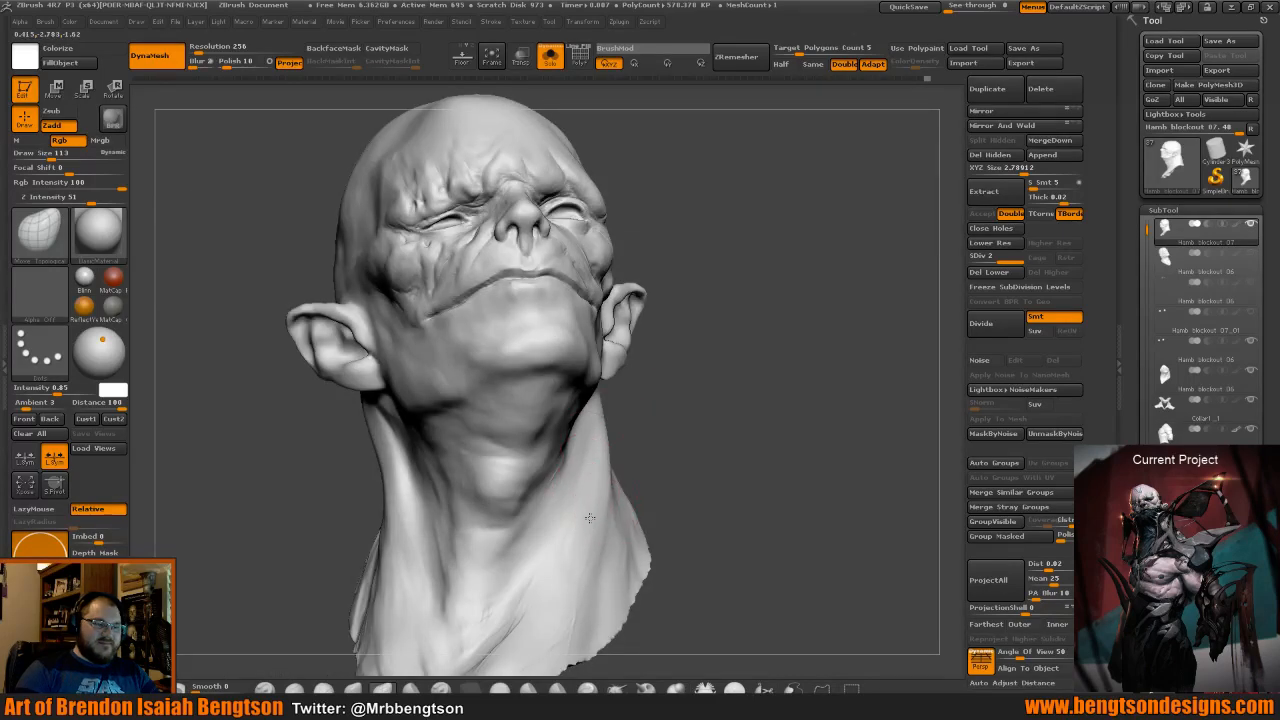
{"action": "left_click_drag", "start_coordinate": [683, 429], "coordinate": [612, 462]}
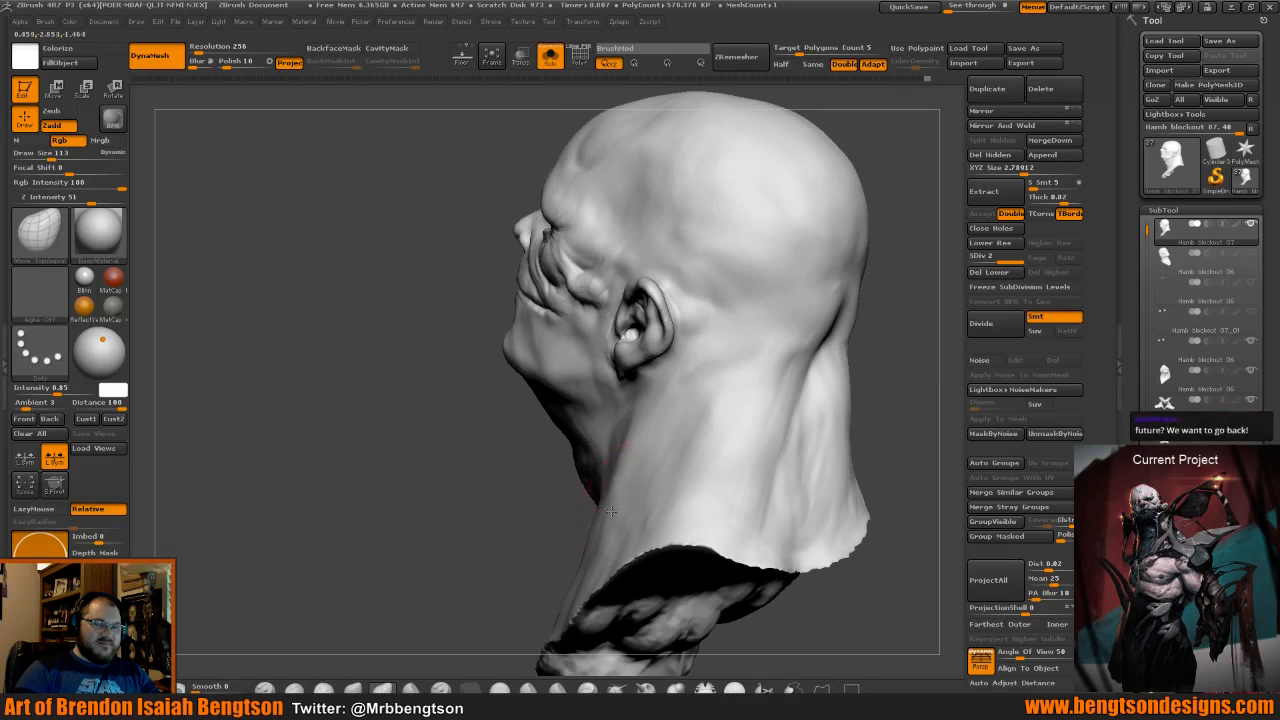
{"action": "left_click_drag", "start_coordinate": [451, 460], "coordinate": [498, 458]}
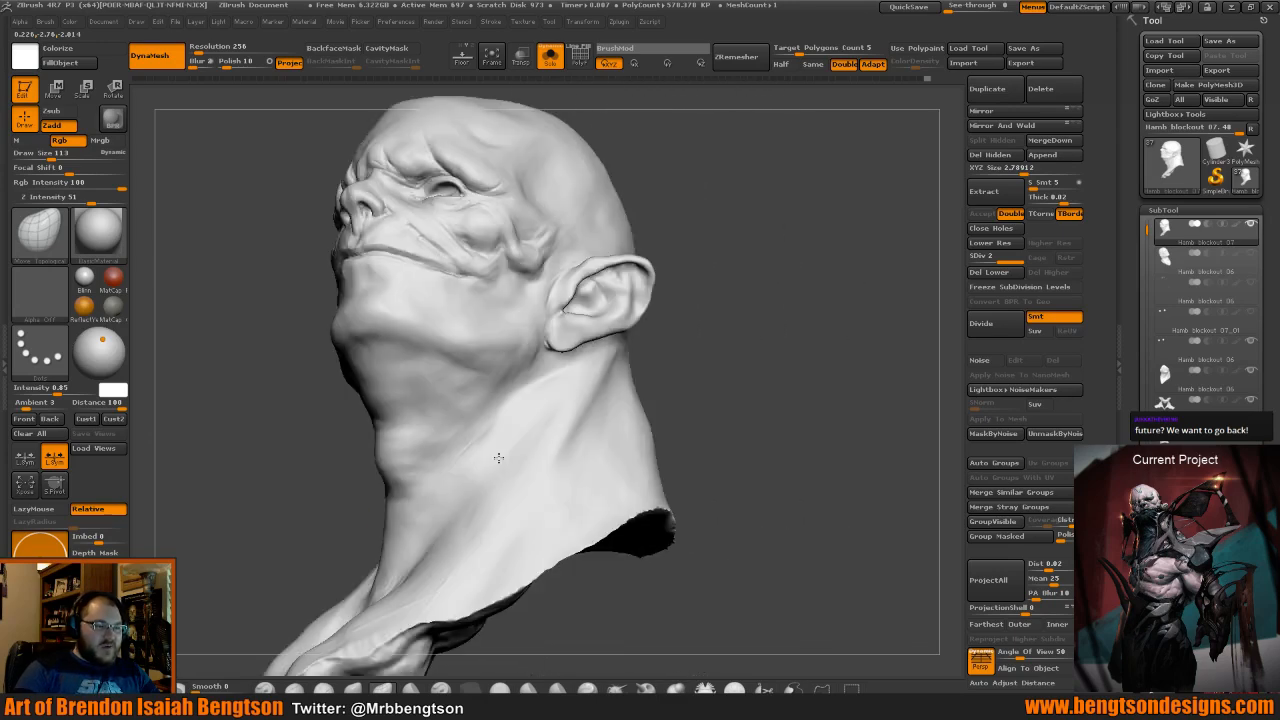
{"action": "left_click_drag", "start_coordinate": [498, 458], "coordinate": [560, 500]}
Build up the muscle on the side of the neck behind the ear with ClayBuildup at draw size 113 and smooth it.
{"action": "key", "text": "b"}
{"action": "key", "text": "c"}
{"action": "key", "text": "b"}
{"action": "left_click_drag", "start_coordinate": [690, 430], "coordinate": [590, 407]}
{"action": "mouse_move", "coordinate": [572, 450]}
{"action": "left_mouse_down"}
{"action": "mouse_move", "coordinate": [566, 503]}
{"action": "mouse_move", "coordinate": [578, 440]}
{"action": "mouse_move", "coordinate": [590, 480]}
{"action": "mouse_move", "coordinate": [572, 470]}
{"action": "mouse_move", "coordinate": [552, 538]}
{"action": "mouse_move", "coordinate": [583, 517]}
{"action": "mouse_move", "coordinate": [596, 456]}
{"action": "left_mouse_up"}
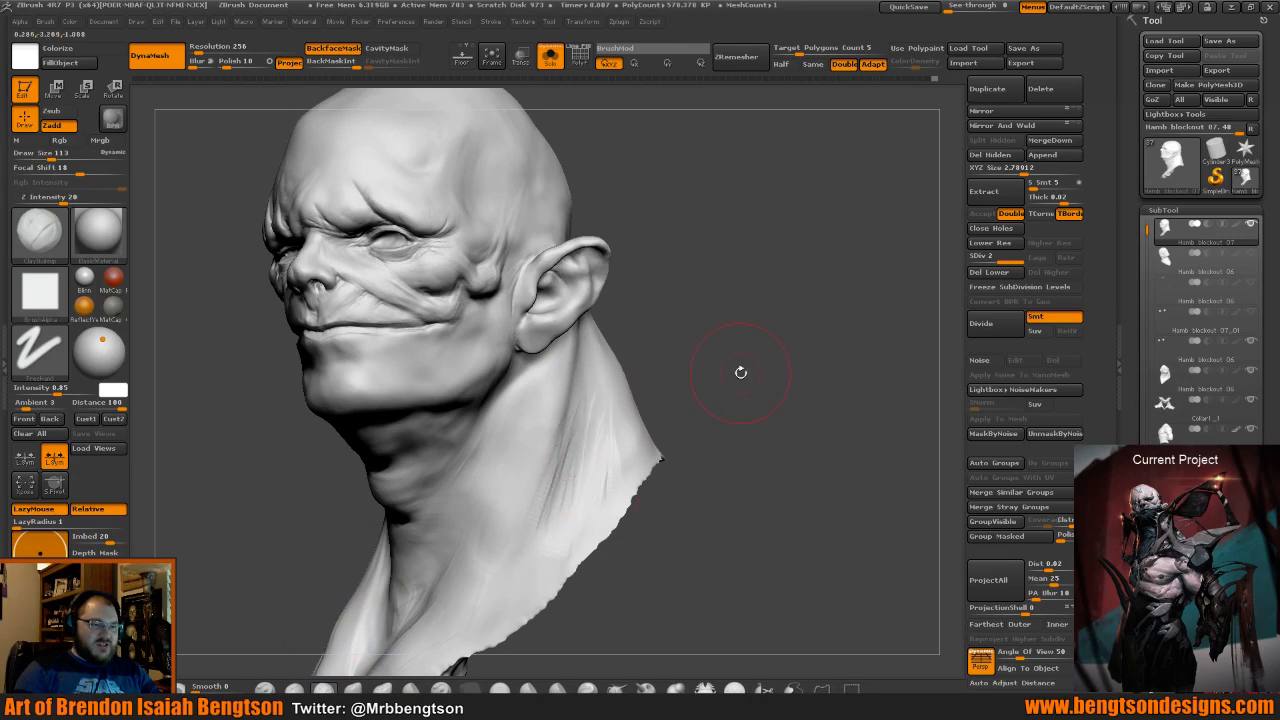
{"action": "key", "text": "shift"}
{"action": "mouse_move", "coordinate": [740, 371]}
{"action": "left_mouse_down"}
{"action": "mouse_move", "coordinate": [543, 414]}
{"action": "mouse_move", "coordinate": [574, 477]}
{"action": "left_mouse_up"}
{"action": "mouse_move", "coordinate": [597, 391]}
{"action": "left_mouse_down", "text": "shift"}
{"action": "mouse_move", "coordinate": [565, 500]}
{"action": "mouse_move", "coordinate": [599, 484]}
{"action": "mouse_move", "coordinate": [606, 455]}
{"action": "mouse_move", "coordinate": [552, 518]}
{"action": "left_mouse_up", "text": "shift"}
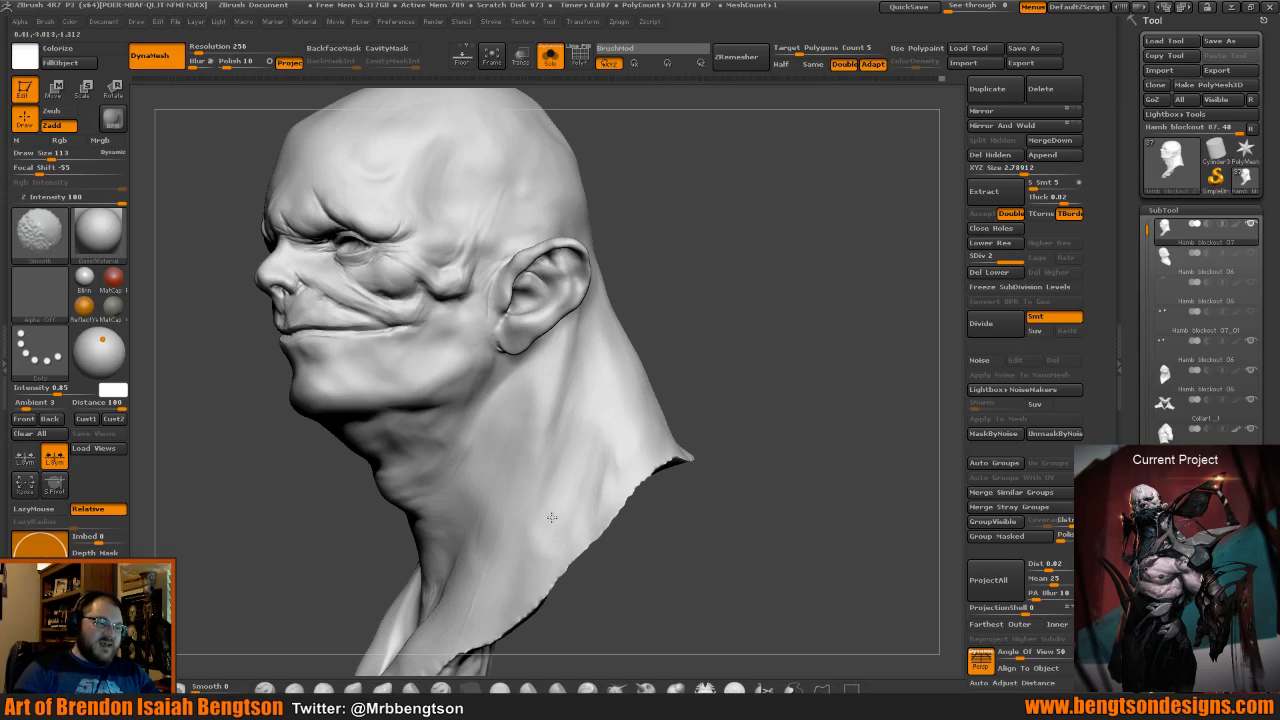
Add volume to the neck muscle below the earlobe with ClayBuildup and smooth it down towards the throat.
{"action": "left_click_drag", "start_coordinate": [737, 350], "coordinate": [757, 354]}
{"action": "left_click_drag", "start_coordinate": [529, 425], "coordinate": [520, 476]}
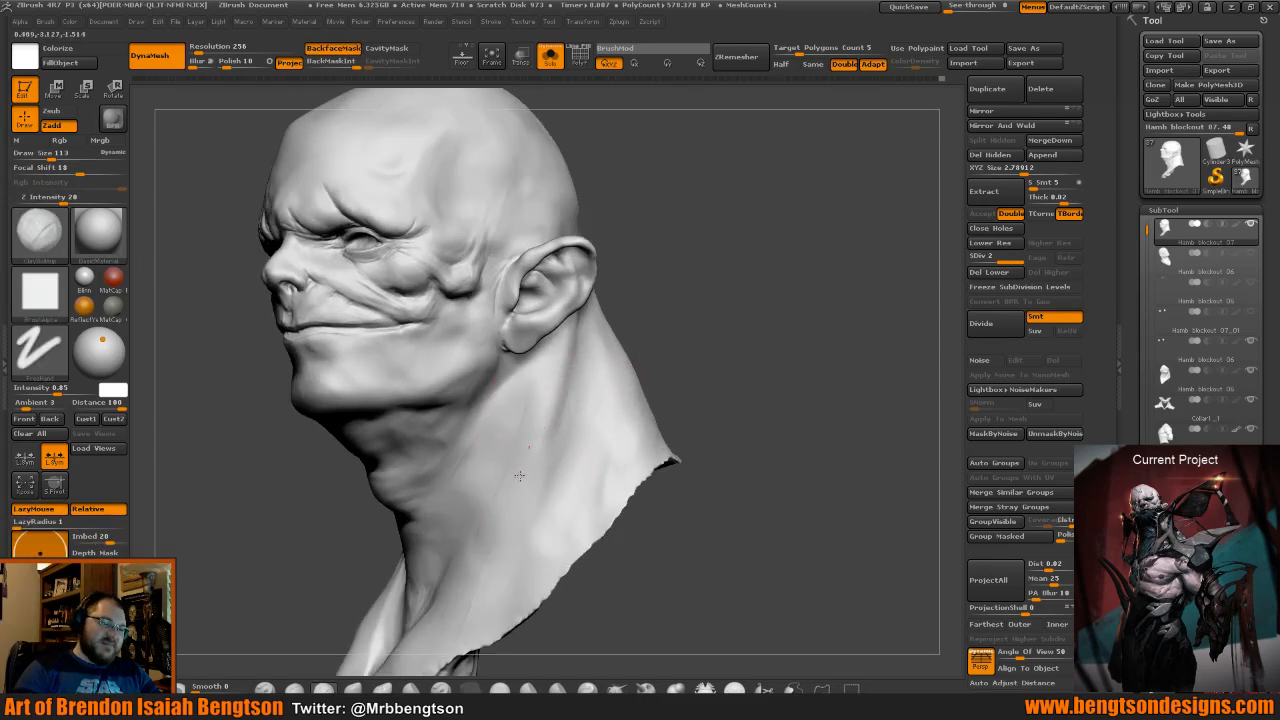
{"action": "left_click_drag", "start_coordinate": [706, 300], "coordinate": [768, 286]}
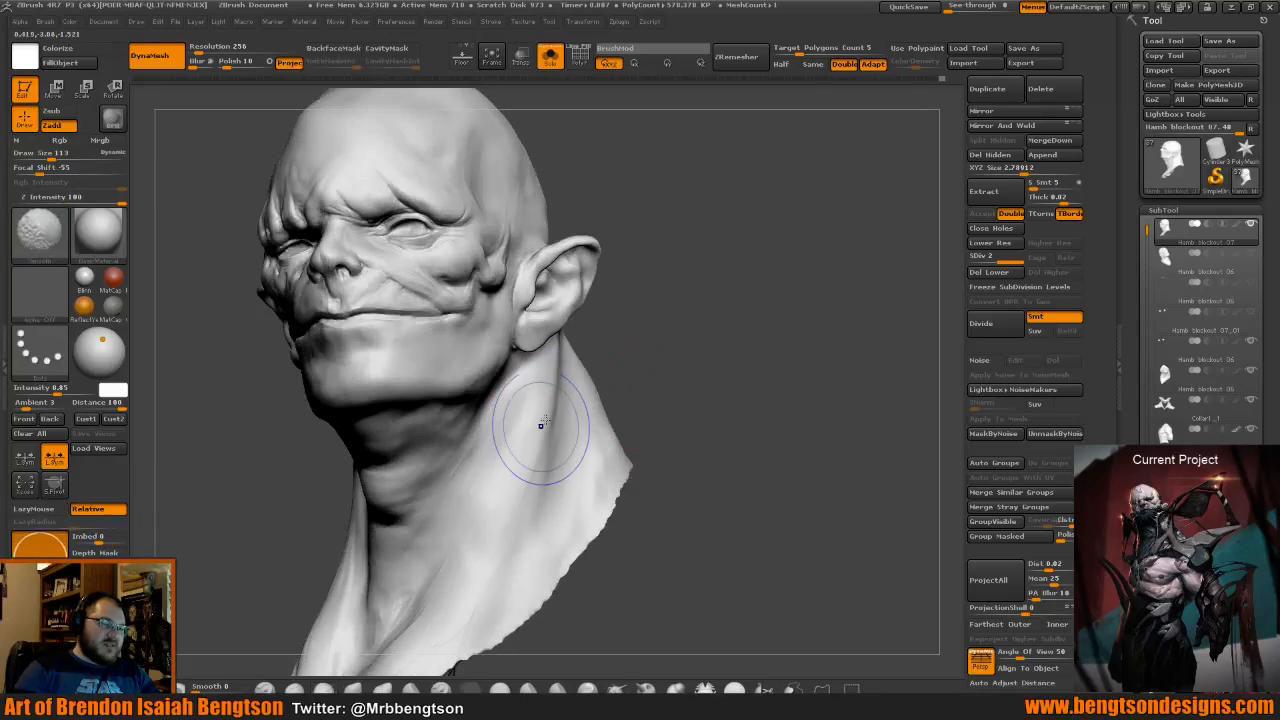
{"action": "left_click_drag", "start_coordinate": [541, 426], "coordinate": [498, 548], "text": "shift"}
{"action": "left_click_drag", "start_coordinate": [450, 474], "coordinate": [440, 518], "text": "shift"}
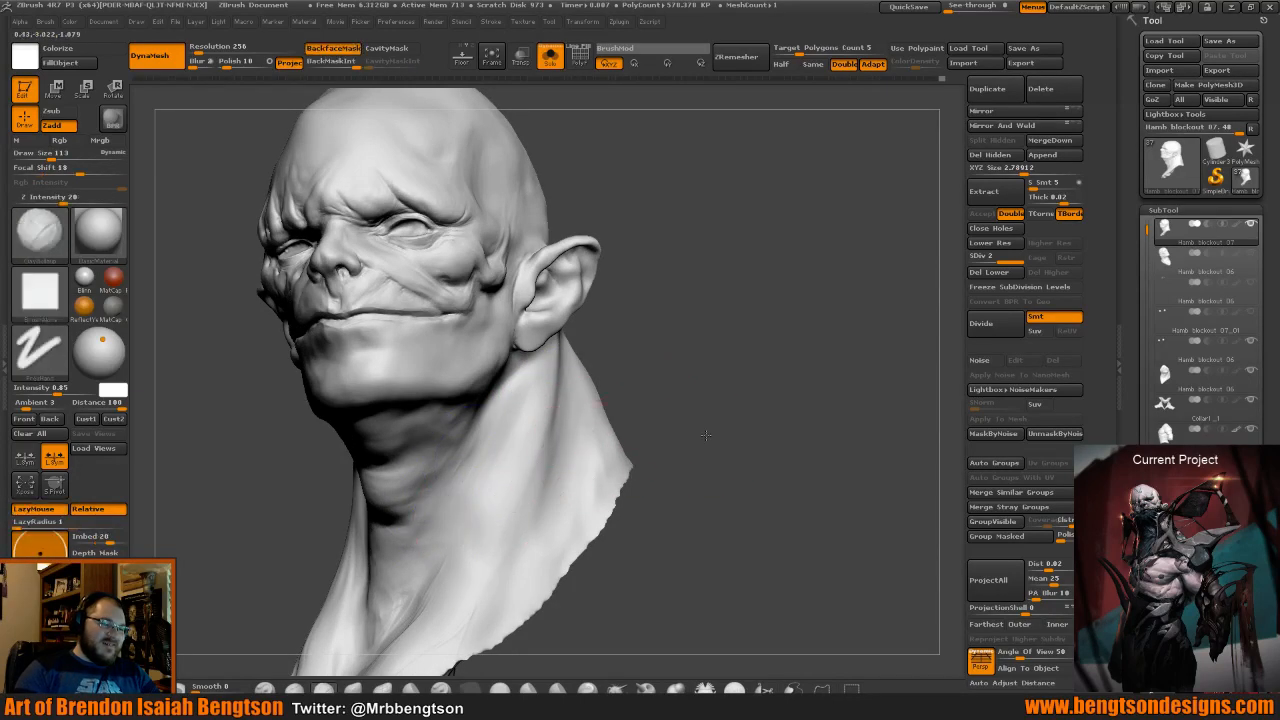
Reshape the skull base and nape profile with Move Topological at draw size 113, refining behind the ear with a smaller brush.
{"action": "mouse_move", "coordinate": [687, 435]}
{"action": "left_mouse_down"}
{"action": "mouse_move", "coordinate": [716, 425]}
{"action": "mouse_move", "coordinate": [723, 386]}
{"action": "mouse_move", "coordinate": [732, 414]}
{"action": "left_mouse_up"}
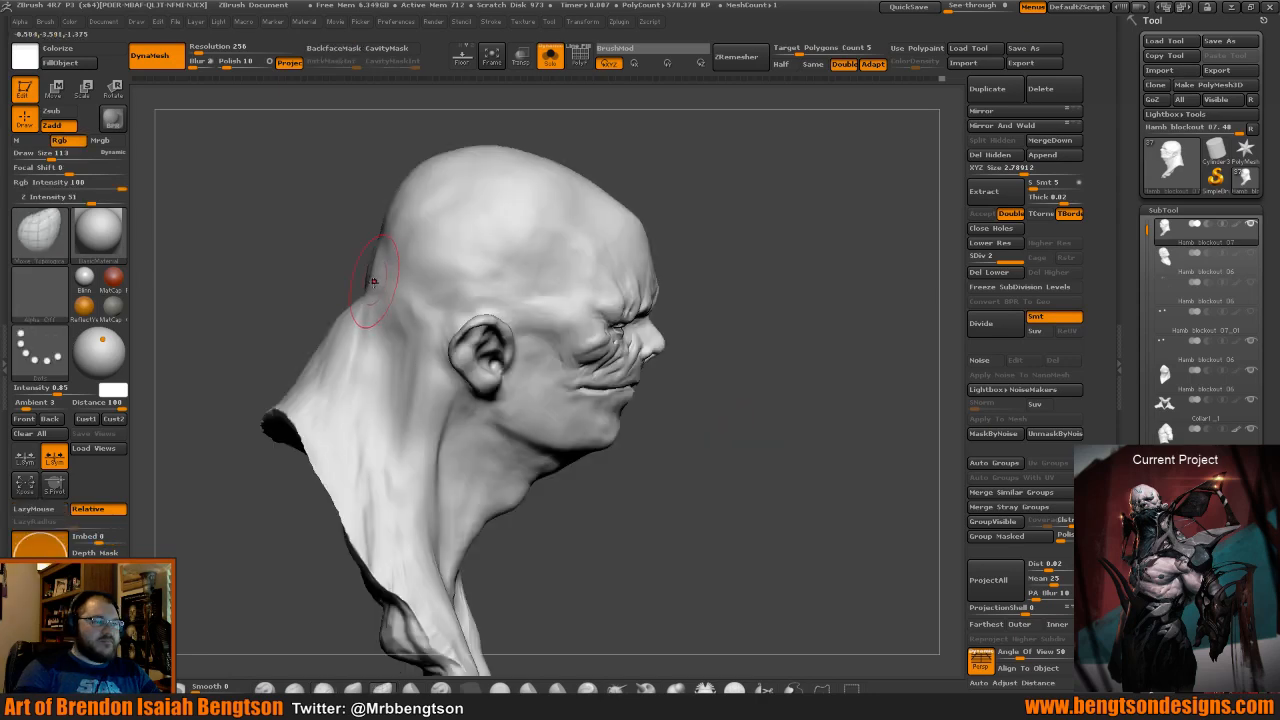
{"action": "left_click_drag", "start_coordinate": [370, 284], "coordinate": [340, 327]}
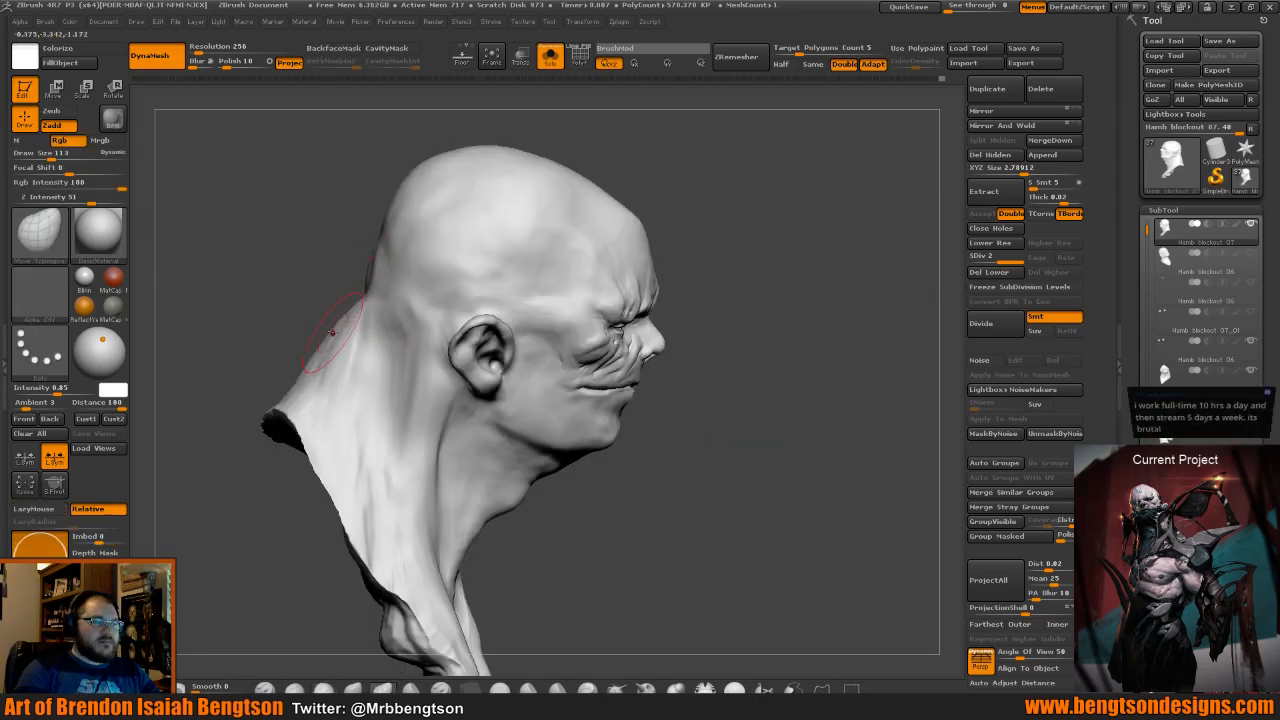
{"action": "left_click_drag", "start_coordinate": [343, 255], "coordinate": [341, 251]}
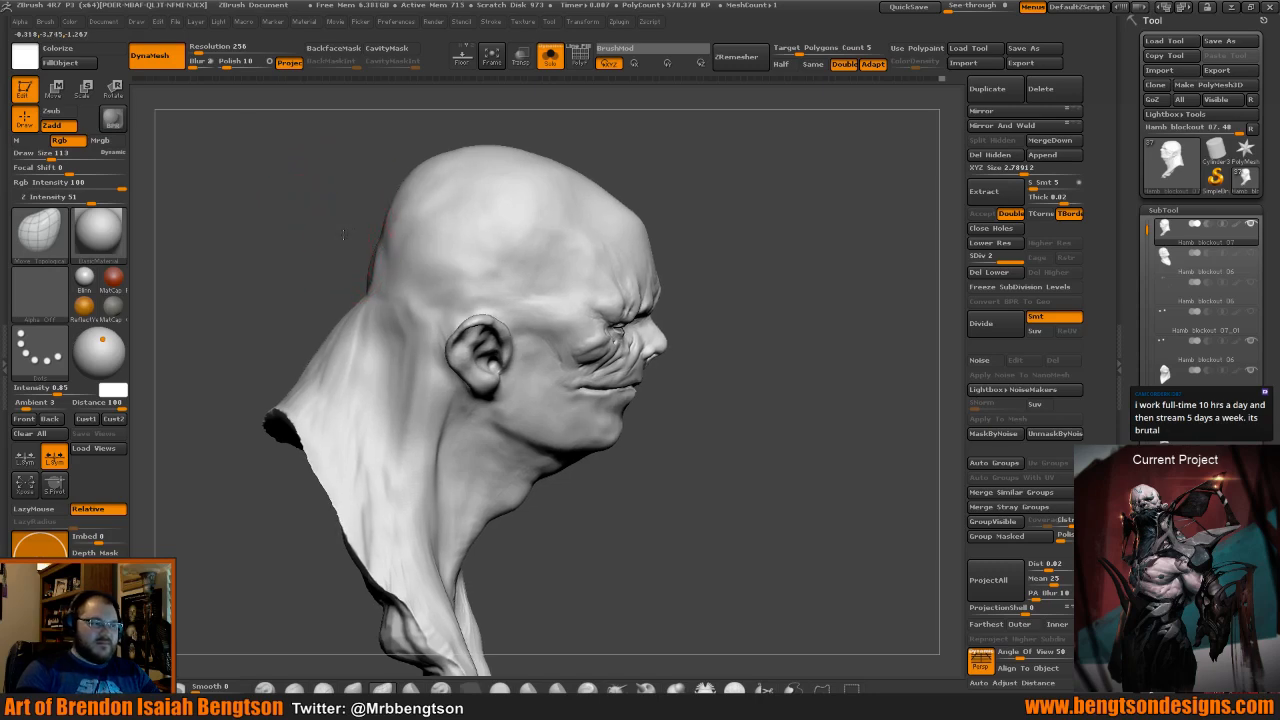
{"action": "mouse_move", "coordinate": [352, 259]}
{"action": "left_mouse_down"}
{"action": "mouse_move", "coordinate": [349, 228]}
{"action": "mouse_move", "coordinate": [389, 271]}
{"action": "mouse_move", "coordinate": [352, 252]}
{"action": "left_mouse_up"}
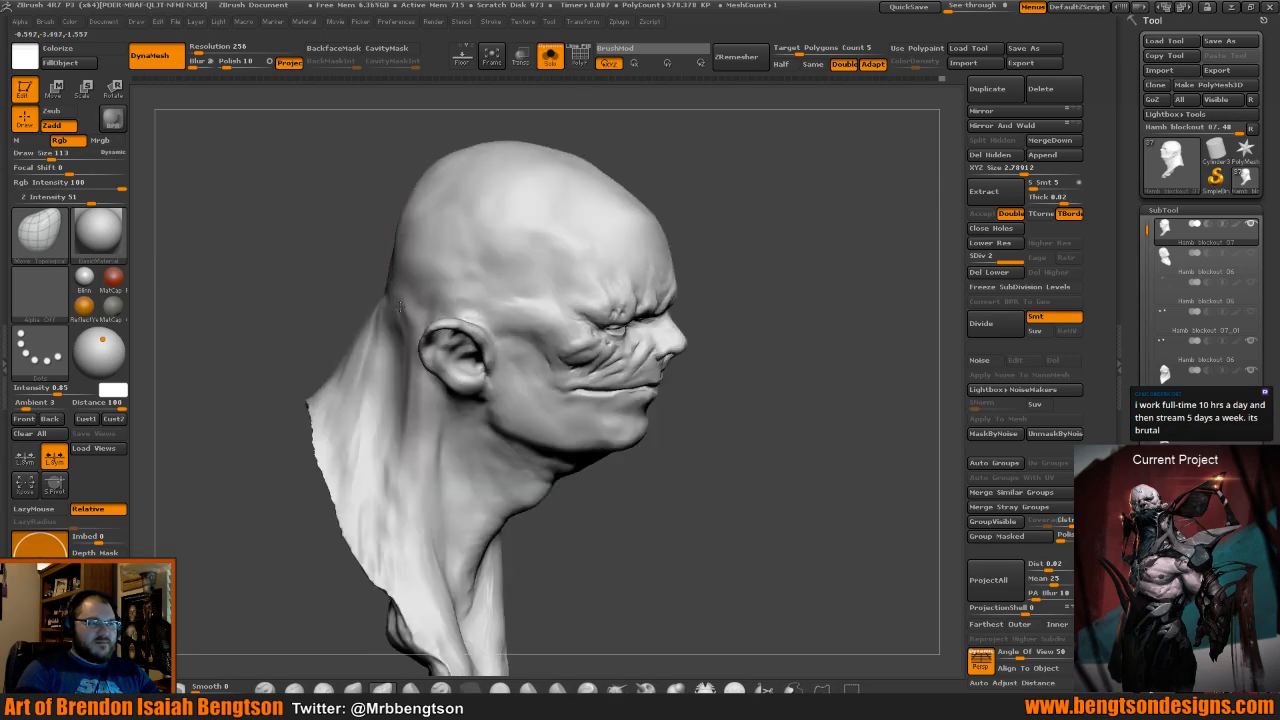
{"action": "key", "text": "space"}
{"action": "left_click_drag", "start_coordinate": [398, 315], "coordinate": [395, 315]}
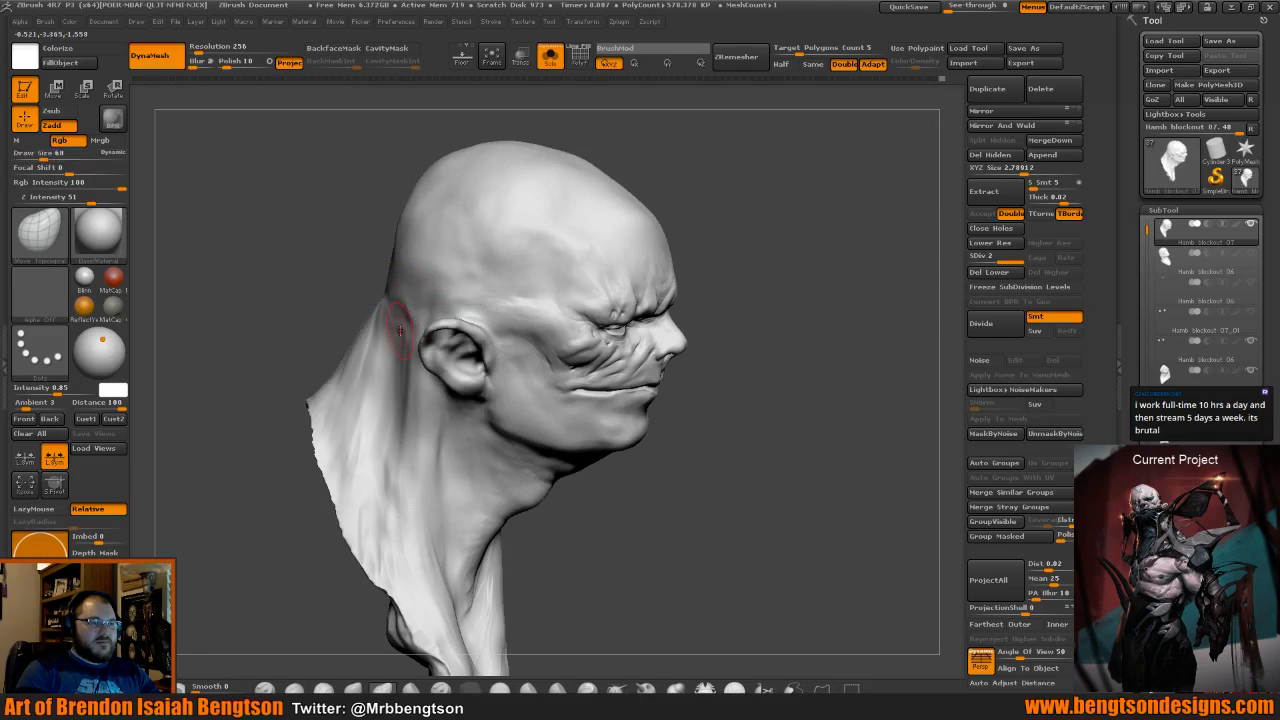
{"action": "left_click_drag", "start_coordinate": [337, 200], "coordinate": [386, 286]}
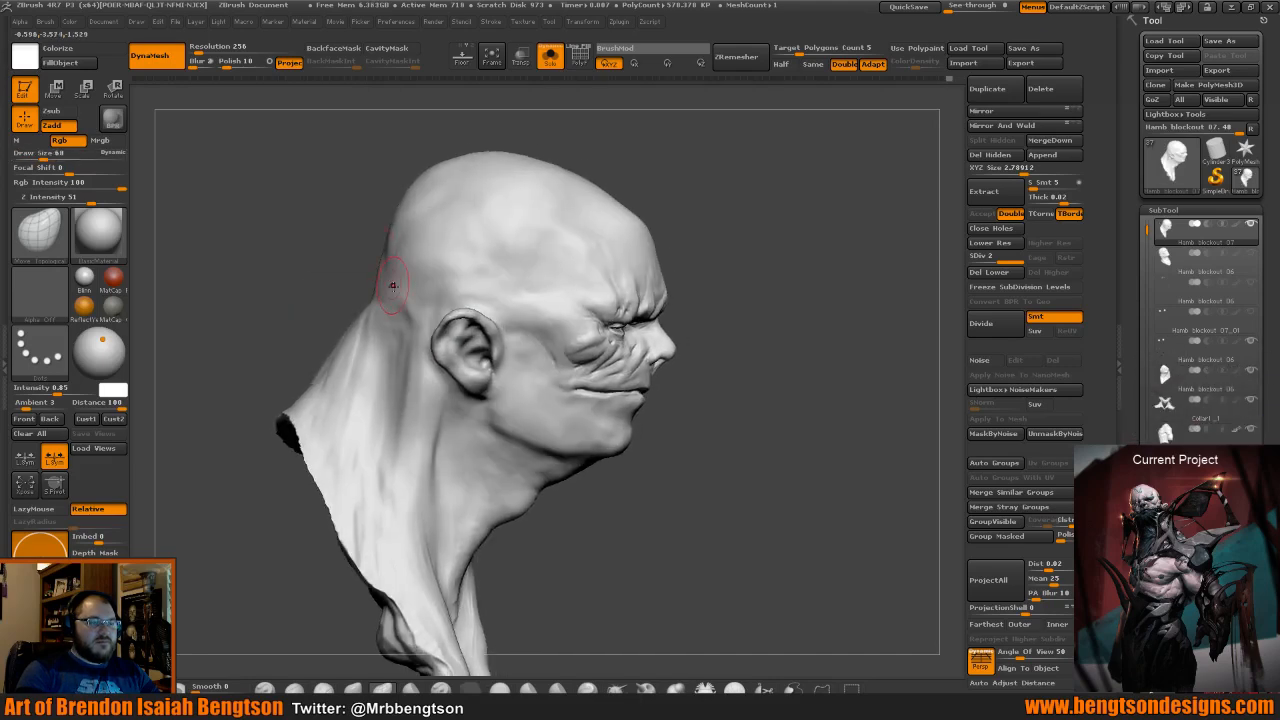
Build up the area at the skull base behind the ear with ClayBuildup and smooth it.
{"action": "key", "text": "b"}
{"action": "key", "text": "c"}
{"action": "key", "text": "b"}
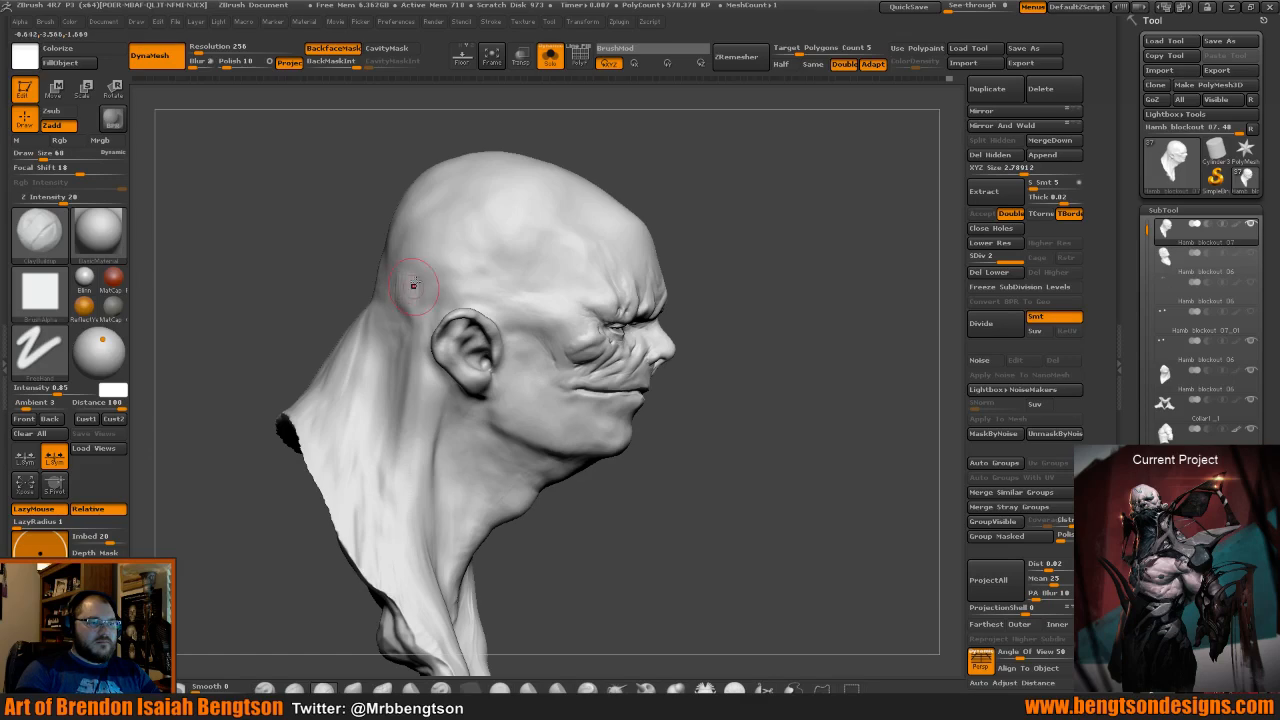
{"action": "key", "text": "shift"}
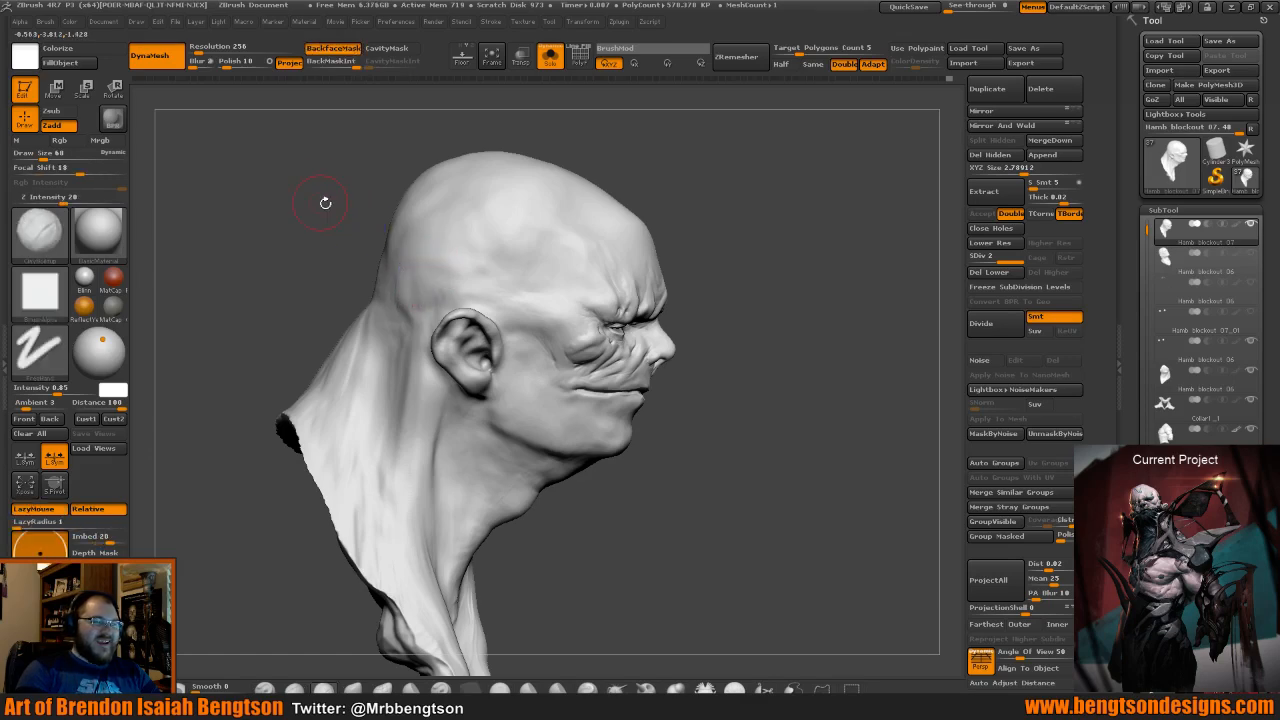
Refine the skull base at the back of the head with ClayBuildup and smooth the transition into the neck.
{"action": "left_click_drag", "start_coordinate": [323, 200], "coordinate": [417, 201]}
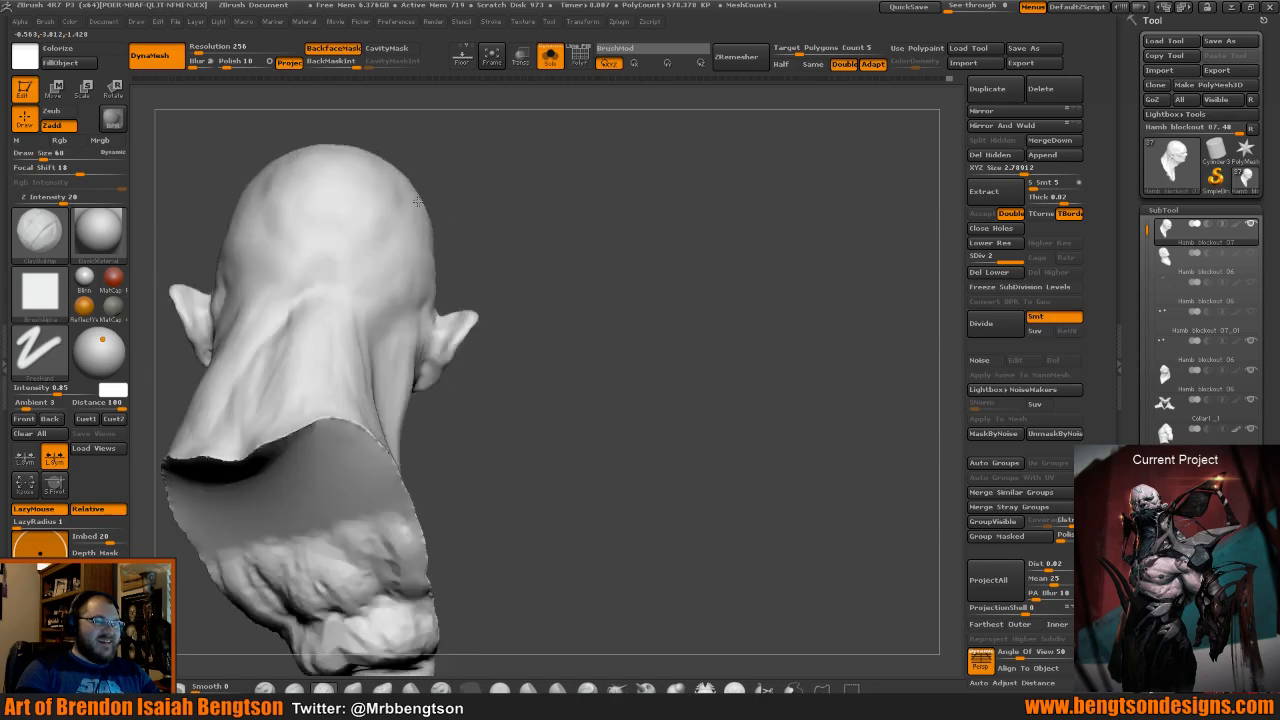
{"action": "mouse_move", "coordinate": [417, 201]}
{"action": "left_mouse_down"}
{"action": "mouse_move", "coordinate": [423, 377]}
{"action": "mouse_move", "coordinate": [462, 380]}
{"action": "left_mouse_up"}
{"action": "left_click_drag", "start_coordinate": [590, 397], "coordinate": [546, 398]}
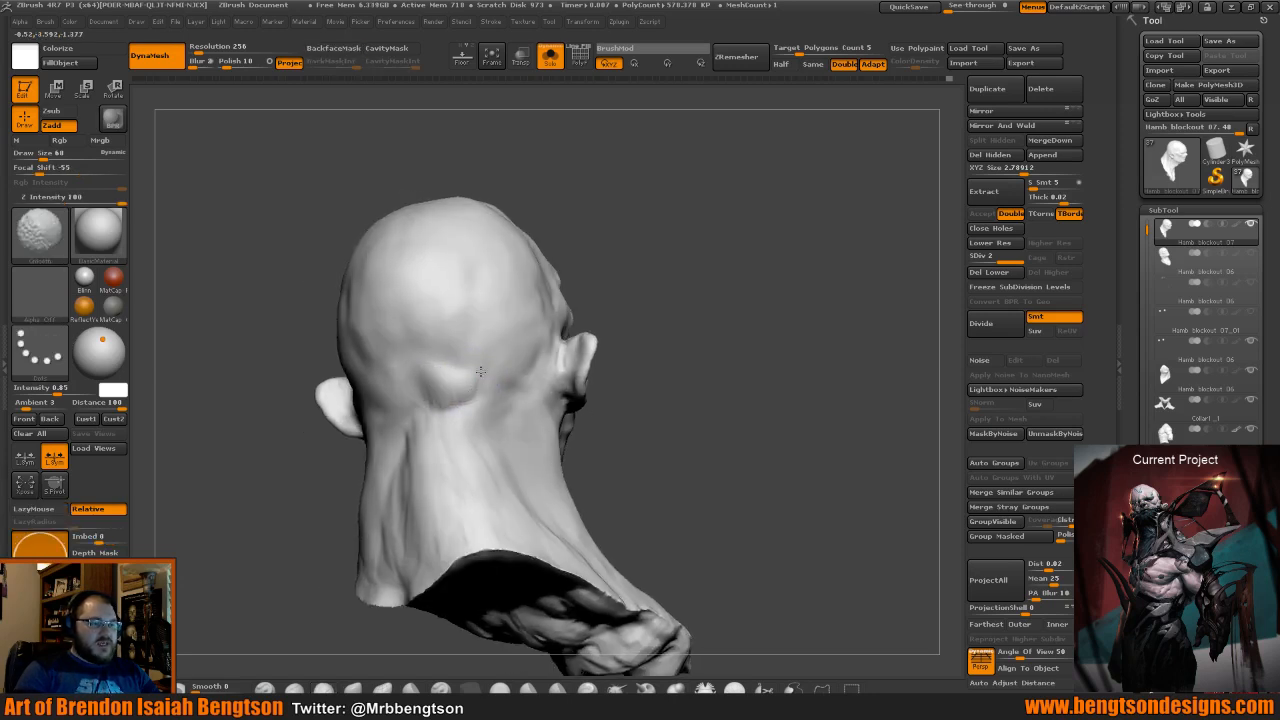
{"action": "left_click_drag", "start_coordinate": [702, 372], "coordinate": [637, 352]}
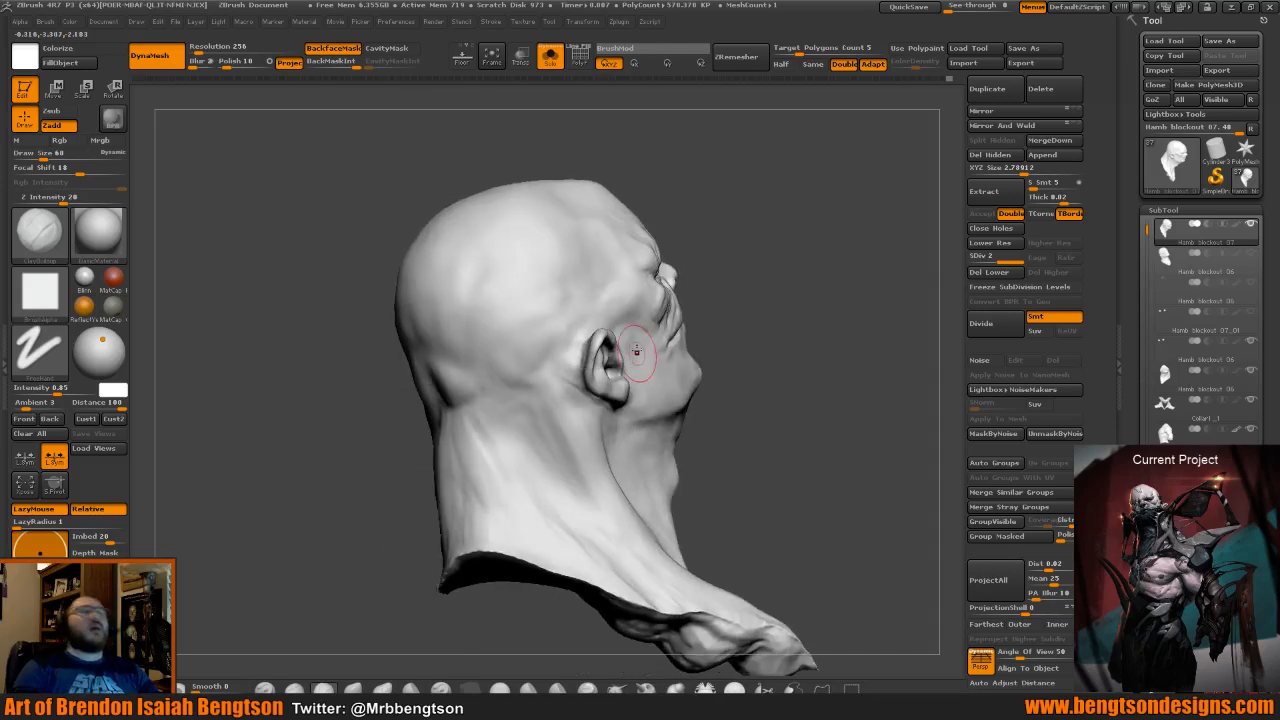
{"action": "mouse_move", "coordinate": [734, 289]}
{"action": "left_mouse_down"}
{"action": "mouse_move", "coordinate": [767, 260]}
{"action": "mouse_move", "coordinate": [753, 289]}
{"action": "mouse_move", "coordinate": [720, 300]}
{"action": "left_mouse_up"}
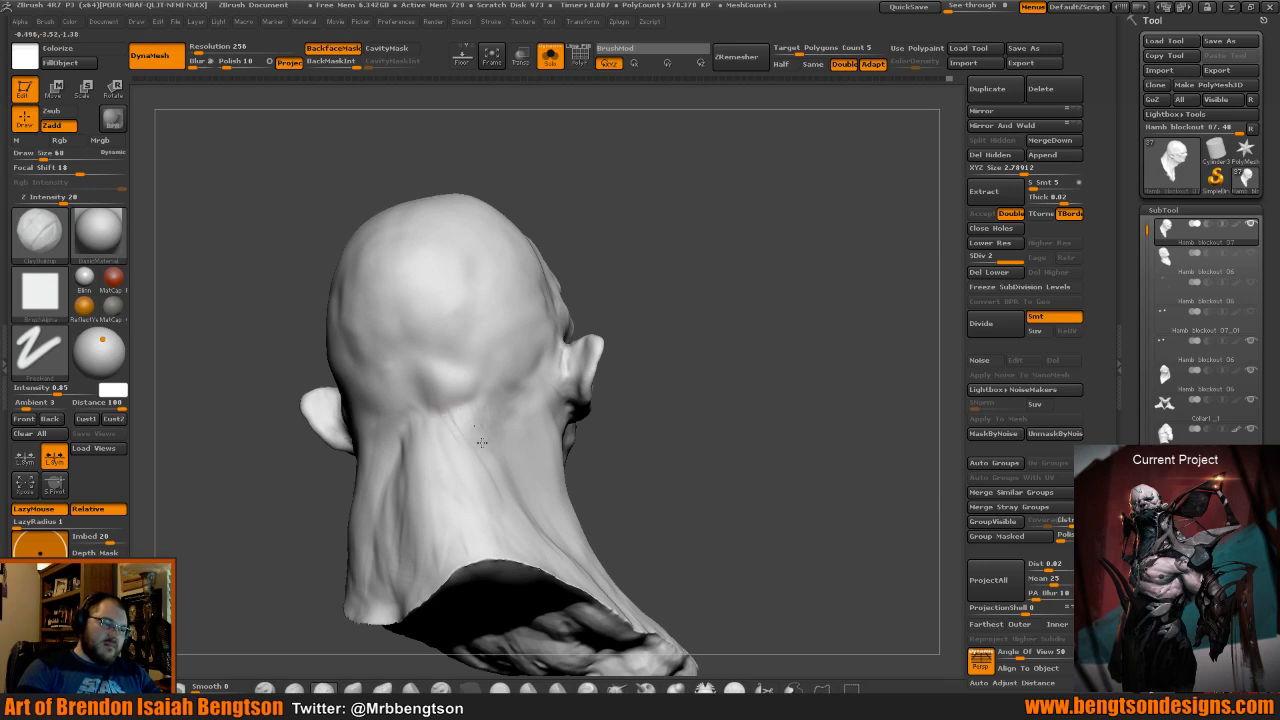
Build up the nape muscles below the skull base with ClayBuildup and smooth them down the neck.
{"action": "mouse_move", "coordinate": [682, 490]}
{"action": "left_mouse_down"}
{"action": "mouse_move", "coordinate": [410, 453]}
{"action": "mouse_move", "coordinate": [408, 436]}
{"action": "mouse_move", "coordinate": [408, 518]}
{"action": "mouse_move", "coordinate": [420, 457]}
{"action": "mouse_move", "coordinate": [410, 541]}
{"action": "left_mouse_up"}
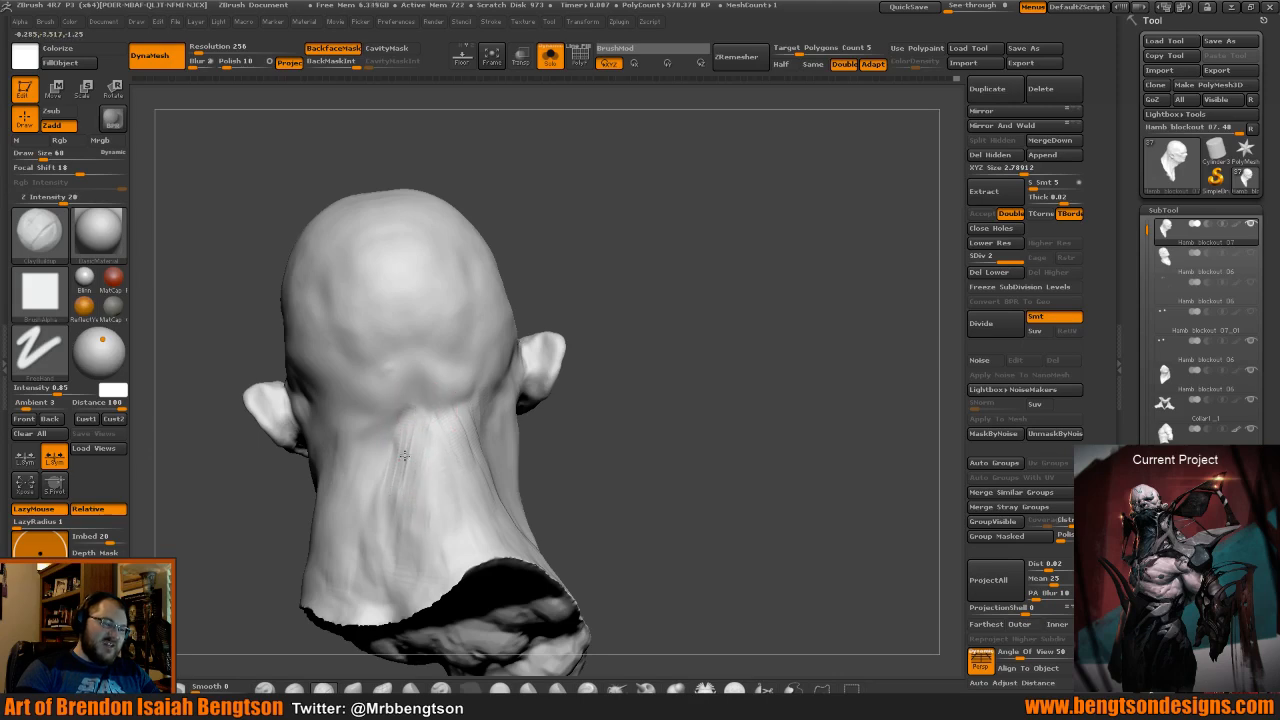
{"action": "left_click_drag", "start_coordinate": [405, 455], "coordinate": [405, 446]}
{"action": "left_click_drag", "start_coordinate": [400, 522], "coordinate": [406, 443], "text": "shift"}
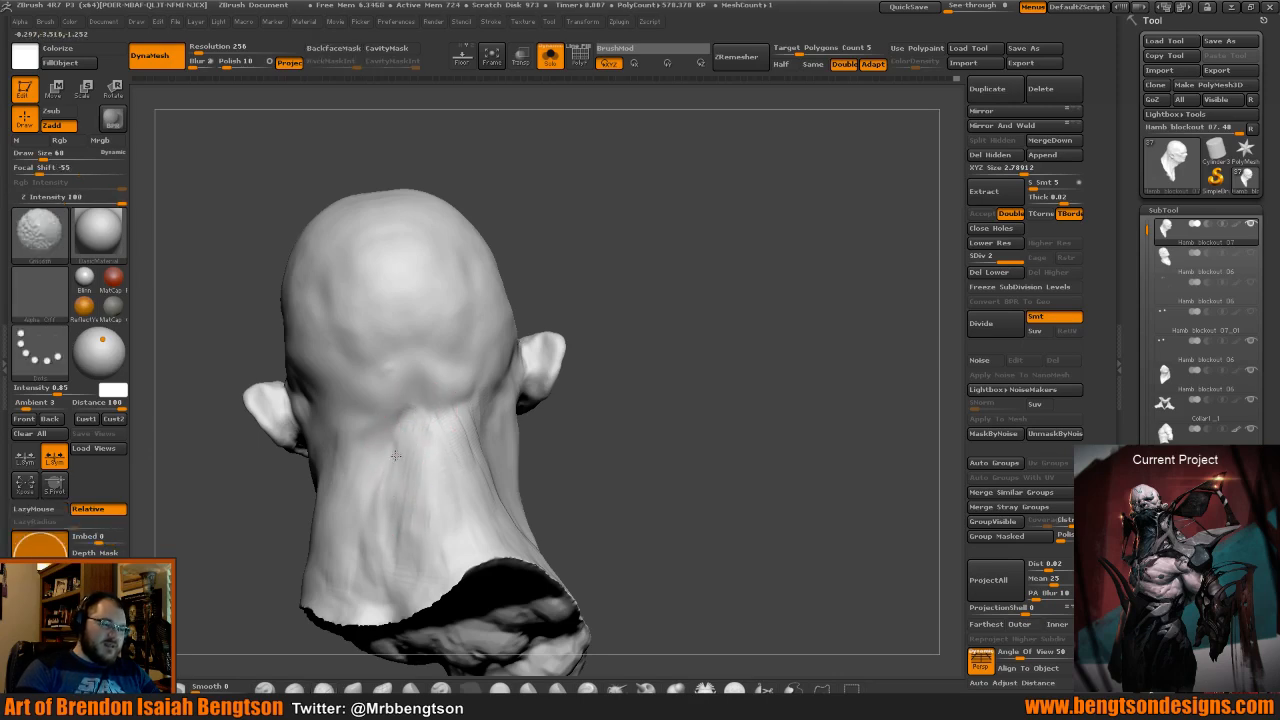
{"action": "left_click_drag", "start_coordinate": [385, 519], "coordinate": [387, 540], "text": "shift"}
{"action": "mouse_move", "coordinate": [622, 440]}
{"action": "left_mouse_down"}
{"action": "mouse_move", "coordinate": [654, 453]}
{"action": "mouse_move", "coordinate": [612, 480]}
{"action": "mouse_move", "coordinate": [648, 462]}
{"action": "left_mouse_up"}
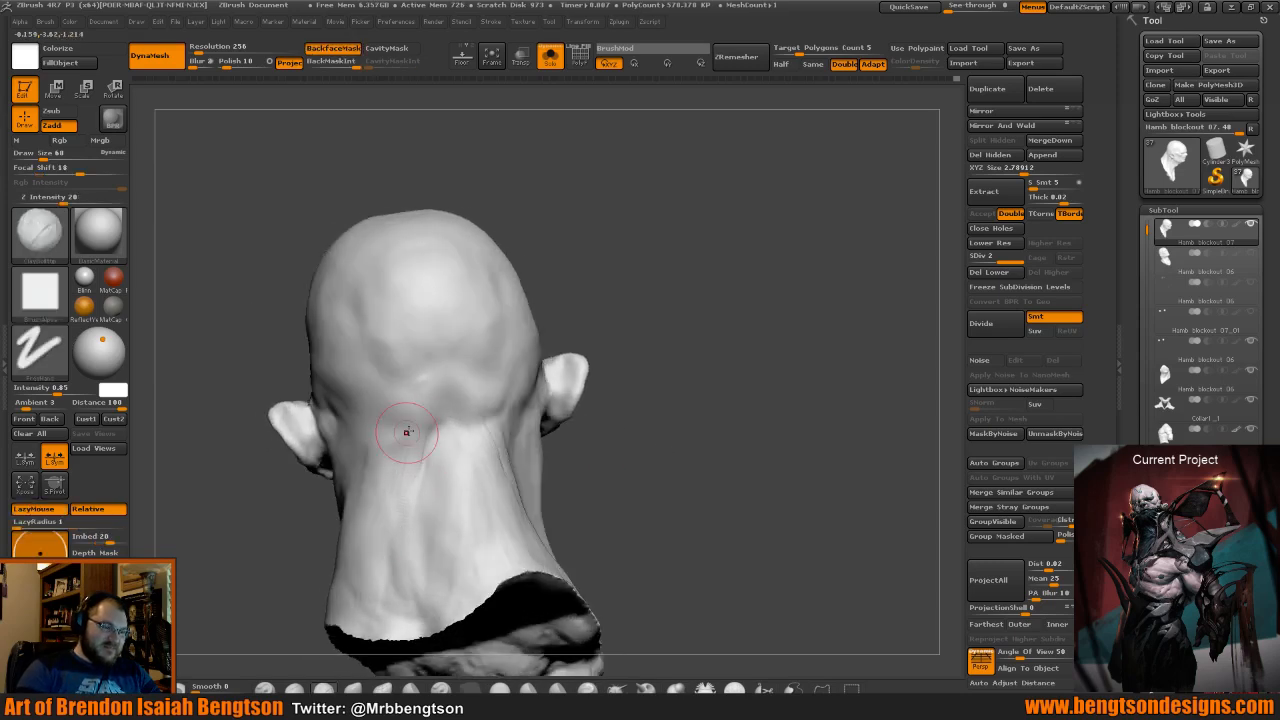
{"action": "left_click_drag", "start_coordinate": [407, 432], "coordinate": [385, 493]}
{"action": "left_click_drag", "start_coordinate": [441, 433], "coordinate": [411, 529], "text": "shift"}
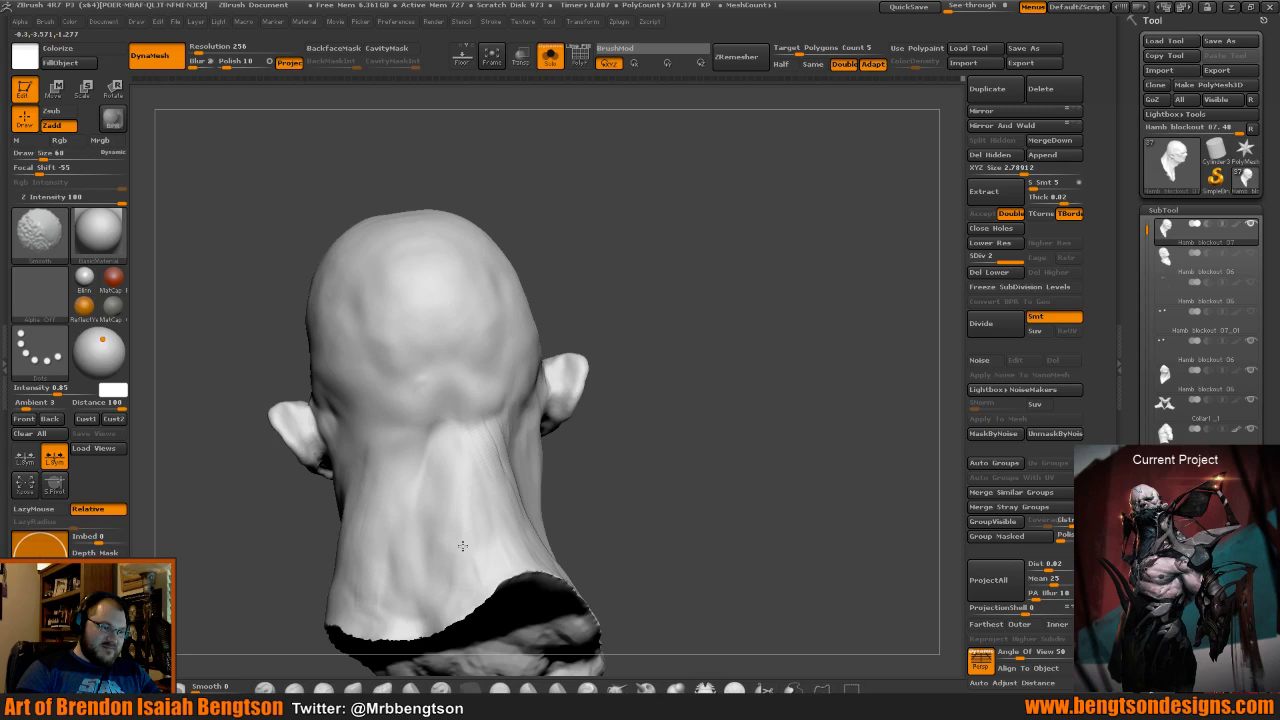
Smooth the neck muscles from the centre of the nape around to the area behind the ear.
{"action": "left_click_drag", "start_coordinate": [690, 490], "coordinate": [600, 503]}
{"action": "left_click_drag", "start_coordinate": [491, 443], "coordinate": [485, 475], "text": "shift"}
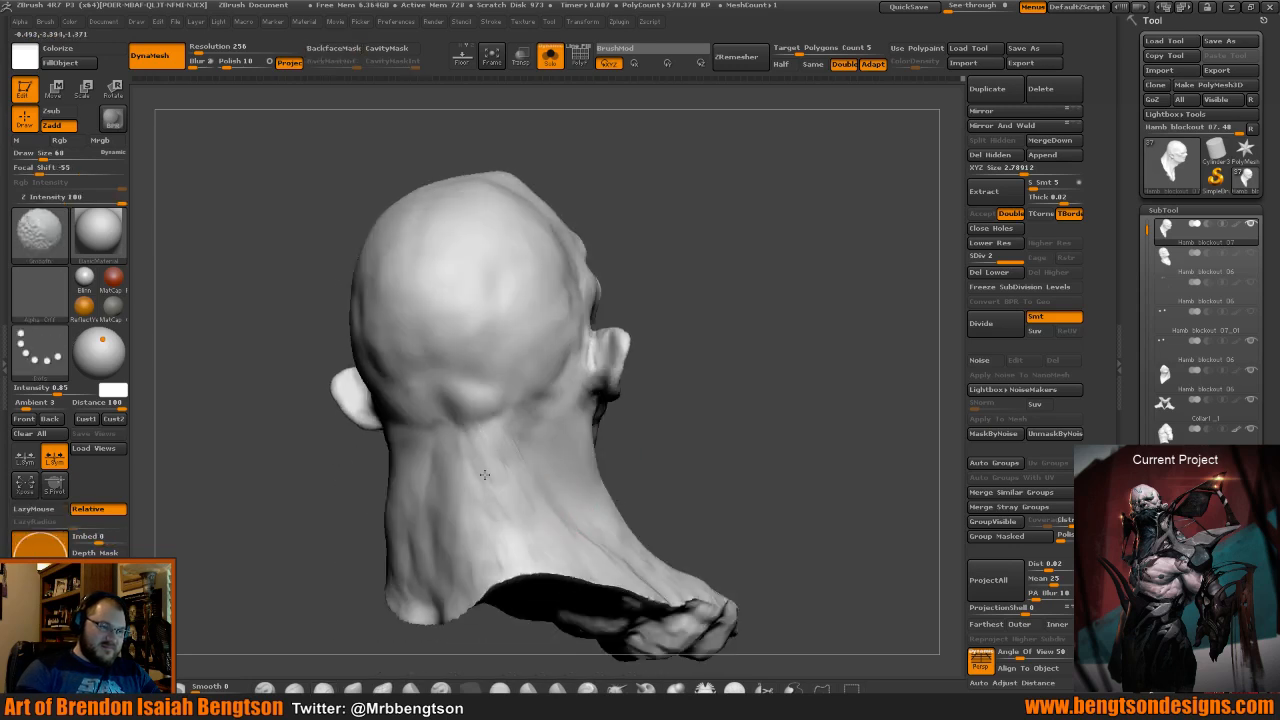
{"action": "mouse_move", "coordinate": [738, 476]}
{"action": "left_mouse_down"}
{"action": "mouse_move", "coordinate": [693, 488]}
{"action": "mouse_move", "coordinate": [720, 450]}
{"action": "left_mouse_up"}
{"action": "left_click_drag", "start_coordinate": [523, 394], "coordinate": [526, 412], "text": "shift"}
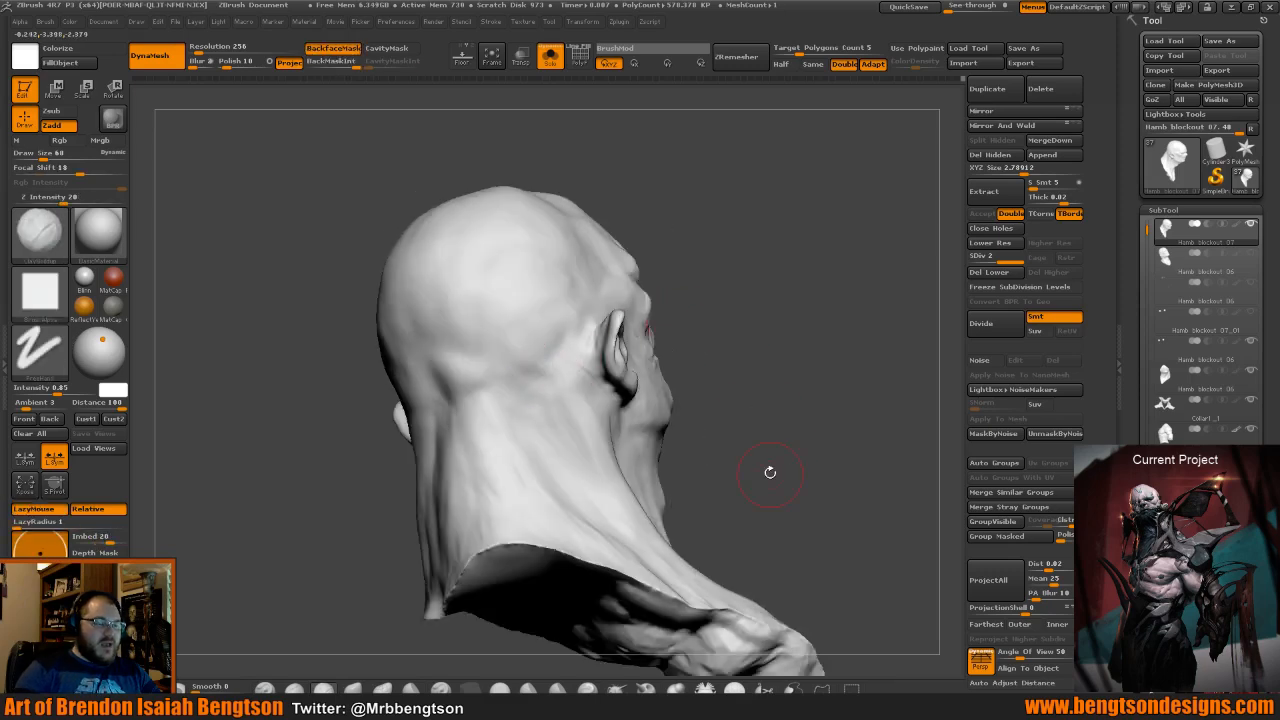
{"action": "left_click_drag", "start_coordinate": [769, 472], "coordinate": [730, 465]}
{"action": "left_click_drag", "start_coordinate": [834, 237], "coordinate": [845, 343]}
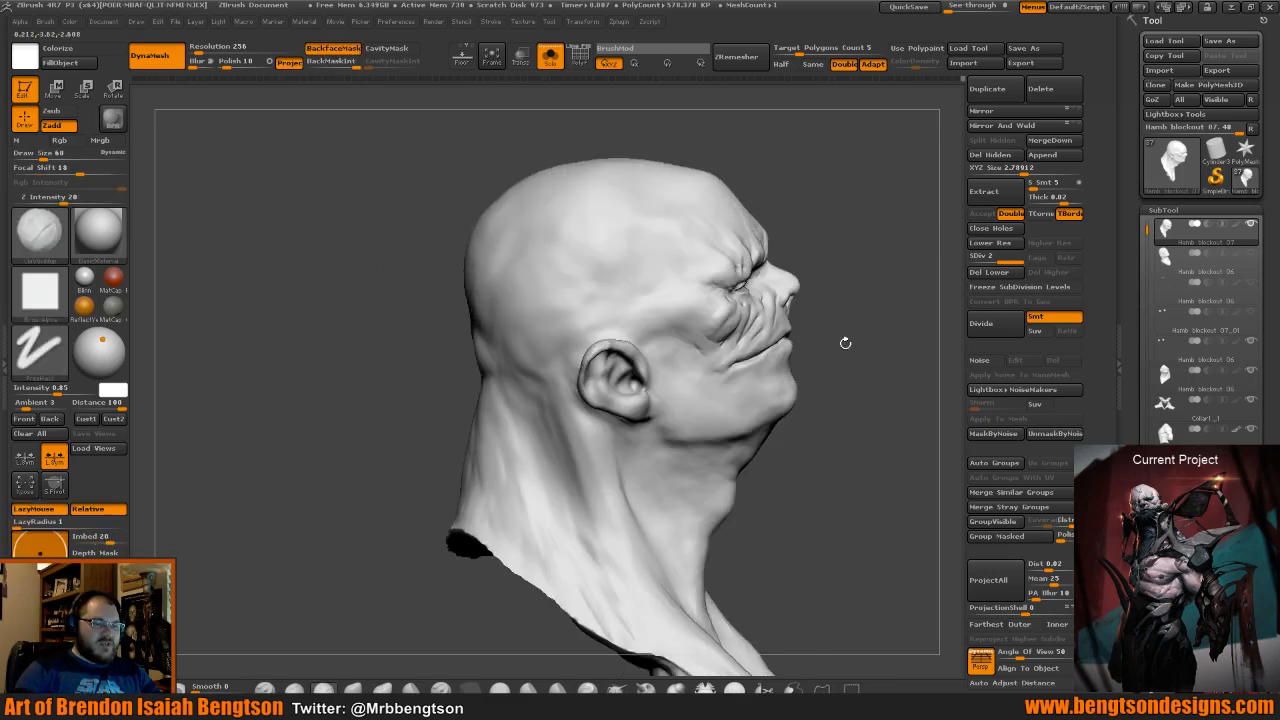
Carve the crease behind the ear with Dam_Standard, reducing the draw size to 37, and smooth the surrounding surface.
{"action": "left_click_drag", "start_coordinate": [845, 343], "coordinate": [890, 330]}
{"action": "key", "text": "b"}
{"action": "key", "text": "d"}
{"action": "key", "text": "s"}
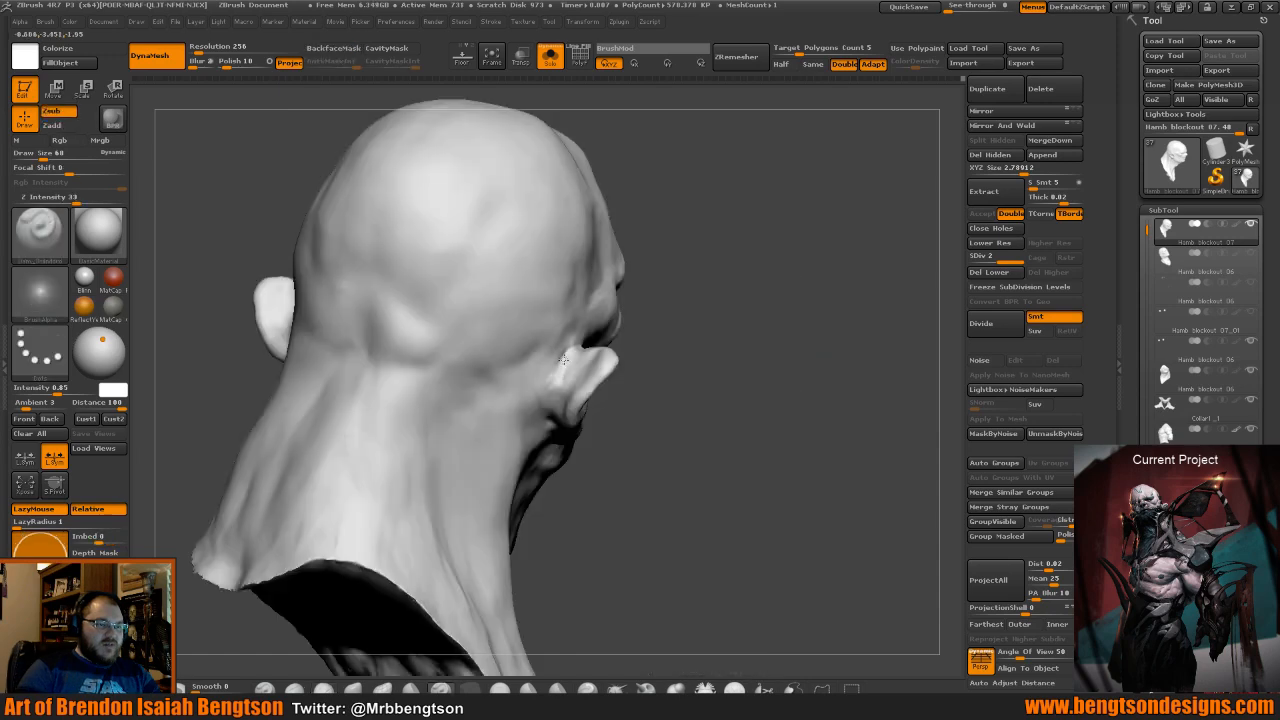
{"action": "left_click_drag", "start_coordinate": [553, 358], "coordinate": [559, 384]}
{"action": "left_click_drag", "start_coordinate": [634, 520], "coordinate": [650, 495]}
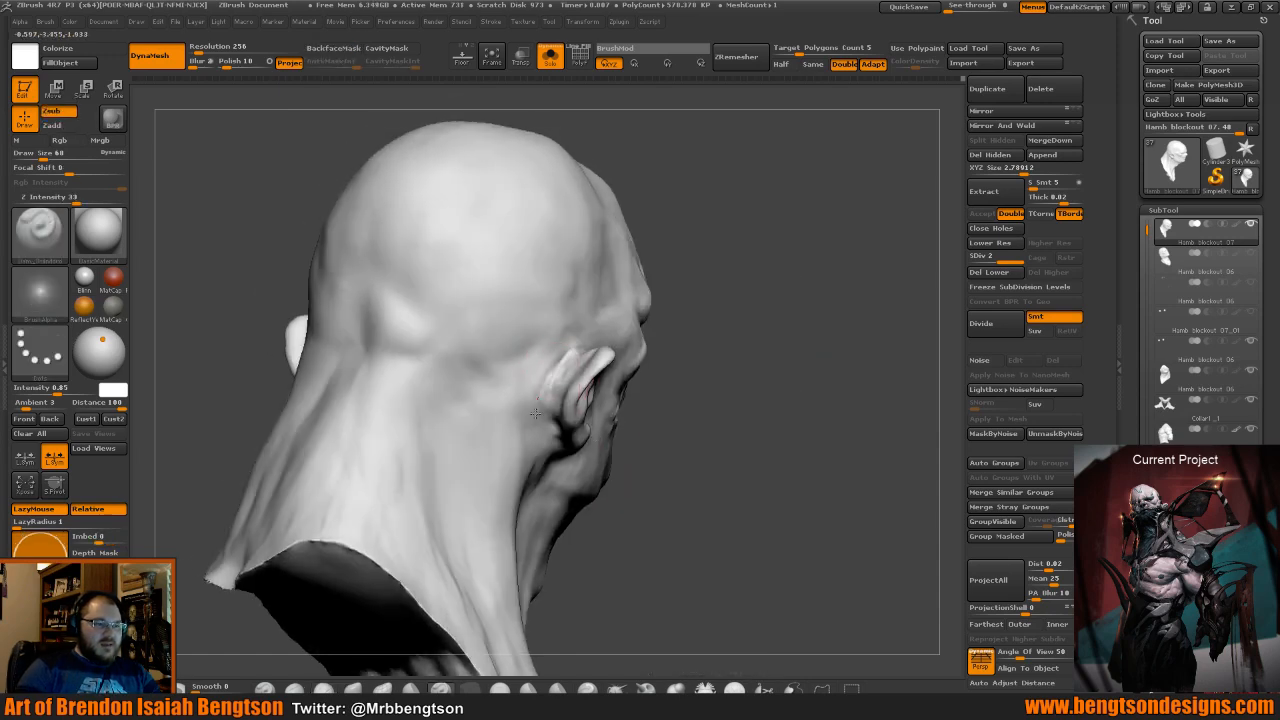
{"action": "mouse_move", "coordinate": [566, 356]}
{"action": "left_mouse_down"}
{"action": "mouse_move", "coordinate": [535, 397]}
{"action": "mouse_move", "coordinate": [545, 365]}
{"action": "left_mouse_up"}
{"action": "key", "text": "space"}
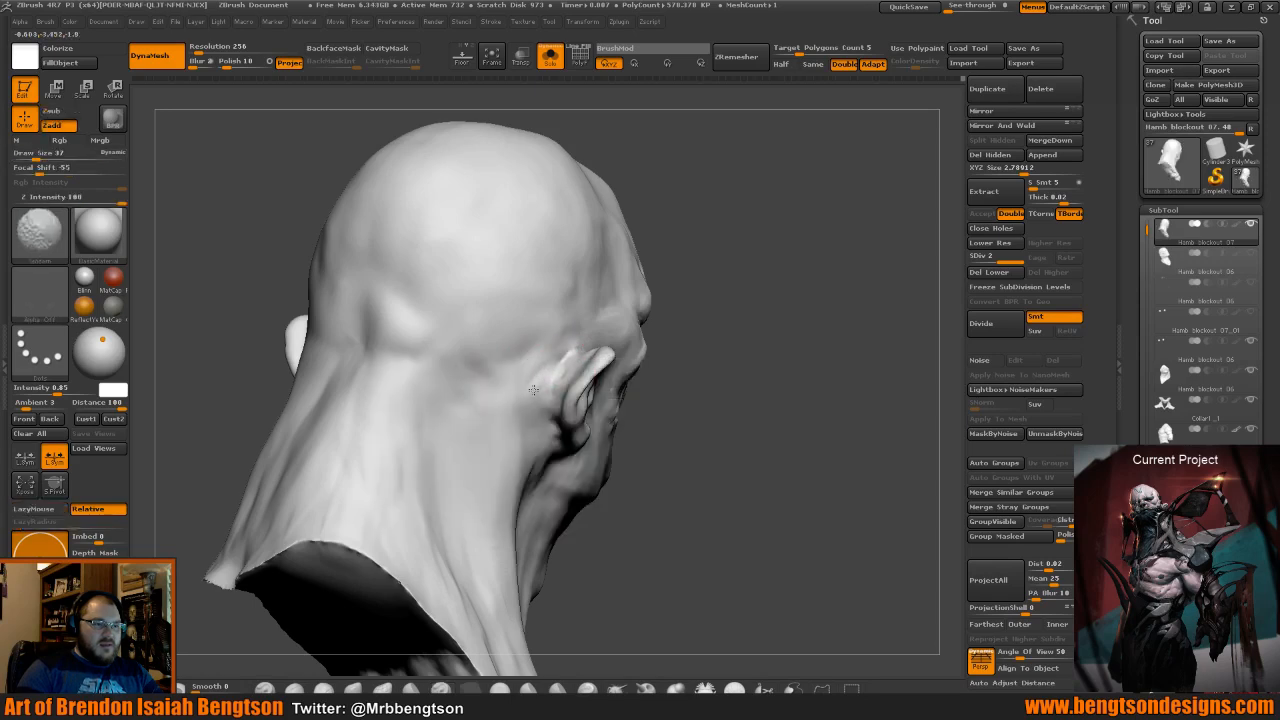
{"action": "left_click_drag", "start_coordinate": [650, 460], "coordinate": [535, 456]}
{"action": "left_click_drag", "start_coordinate": [546, 455], "coordinate": [568, 473], "text": "shift"}
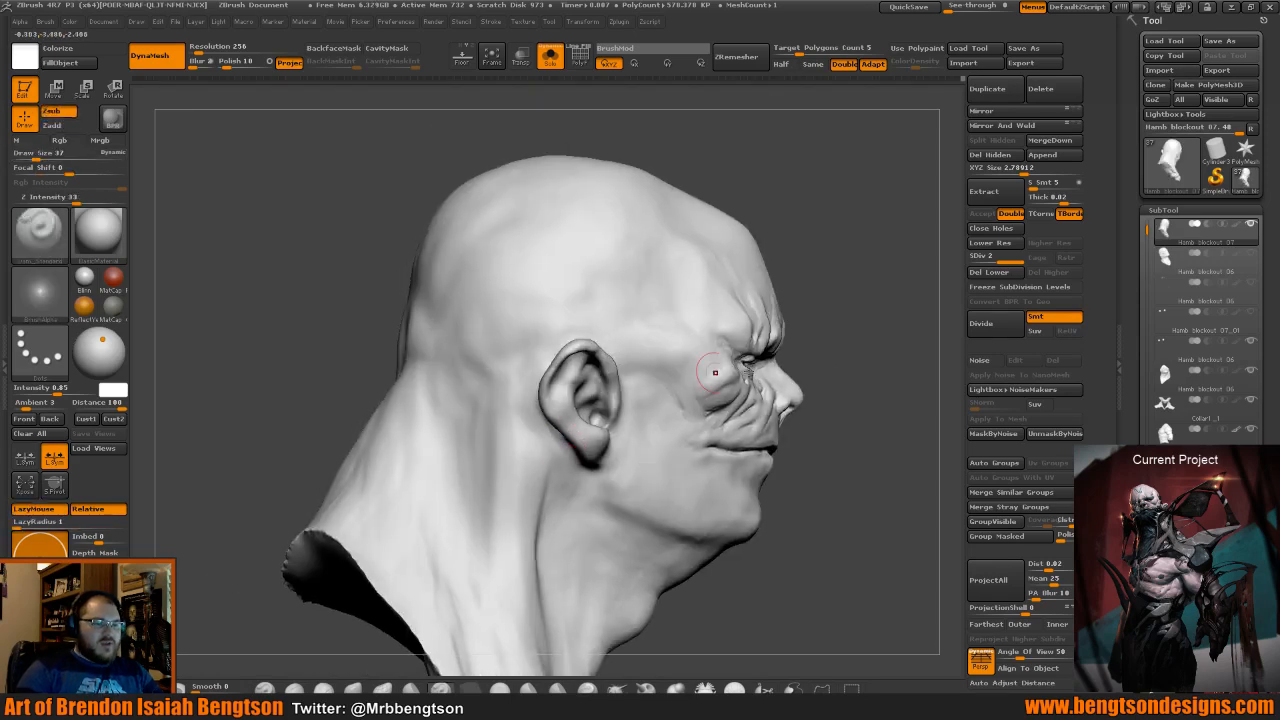
Adjust the jaw area in front of the earlobe with Move Topological at draw size 93.
{"action": "mouse_move", "coordinate": [795, 395]}
{"action": "left_mouse_down"}
{"action": "mouse_move", "coordinate": [806, 409]}
{"action": "mouse_move", "coordinate": [760, 323]}
{"action": "mouse_move", "coordinate": [824, 449]}
{"action": "mouse_move", "coordinate": [808, 423]}
{"action": "left_mouse_up"}
{"action": "key", "text": "space"}
{"action": "mouse_move", "coordinate": [699, 545]}
{"action": "left_mouse_down"}
{"action": "mouse_move", "coordinate": [625, 559]}
{"action": "mouse_move", "coordinate": [569, 480]}
{"action": "mouse_move", "coordinate": [580, 515]}
{"action": "mouse_move", "coordinate": [705, 513]}
{"action": "mouse_move", "coordinate": [702, 497]}
{"action": "left_mouse_up"}
{"action": "key", "text": "b"}
{"action": "key", "text": "m"}
{"action": "key", "text": "t"}
{"action": "key", "text": "space"}
{"action": "mouse_move", "coordinate": [634, 461]}
{"action": "left_mouse_down"}
{"action": "mouse_move", "coordinate": [646, 461]}
{"action": "mouse_move", "coordinate": [614, 462]}
{"action": "mouse_move", "coordinate": [624, 466]}
{"action": "left_mouse_up"}
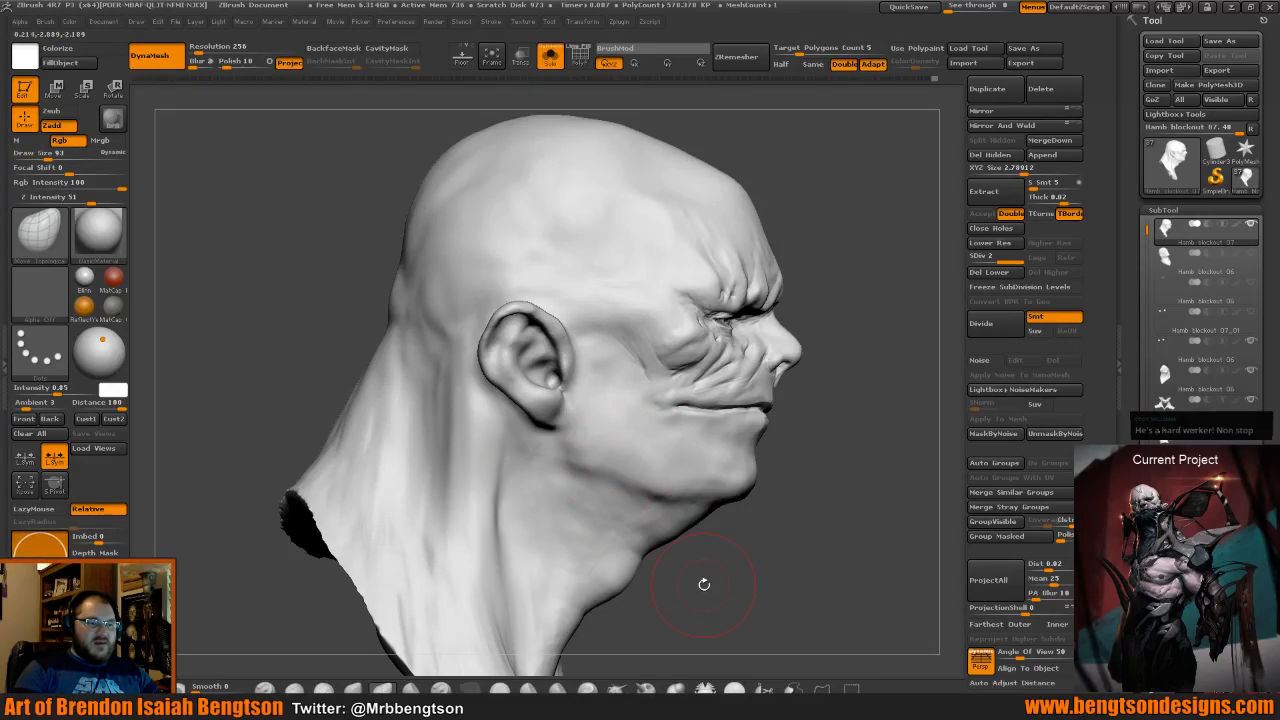
Add volume to the back of the neck with ClayBuildup at draw size 93 and smooth it around to the side.
{"action": "mouse_move", "coordinate": [700, 586]}
{"action": "left_mouse_down"}
{"action": "mouse_move", "coordinate": [713, 586]}
{"action": "mouse_move", "coordinate": [709, 560]}
{"action": "left_mouse_up"}
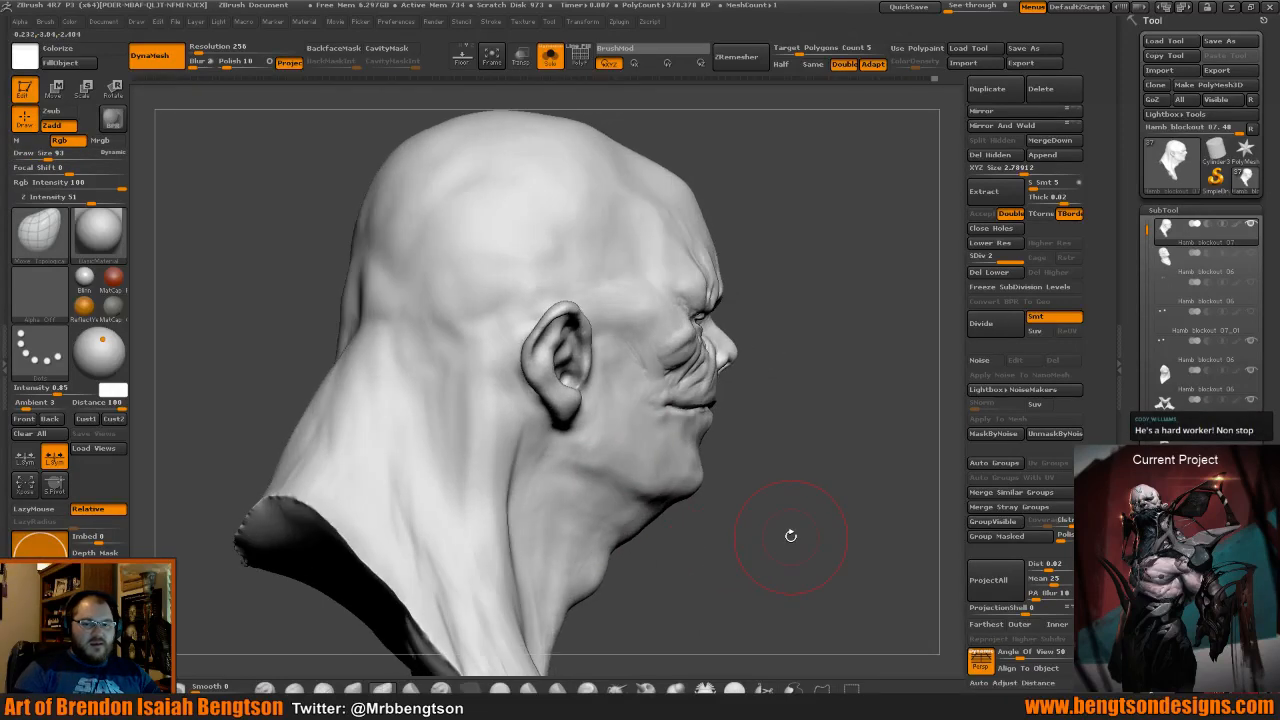
{"action": "mouse_move", "coordinate": [790, 542]}
{"action": "left_mouse_down"}
{"action": "mouse_move", "coordinate": [828, 553]}
{"action": "mouse_move", "coordinate": [754, 460]}
{"action": "left_mouse_up"}
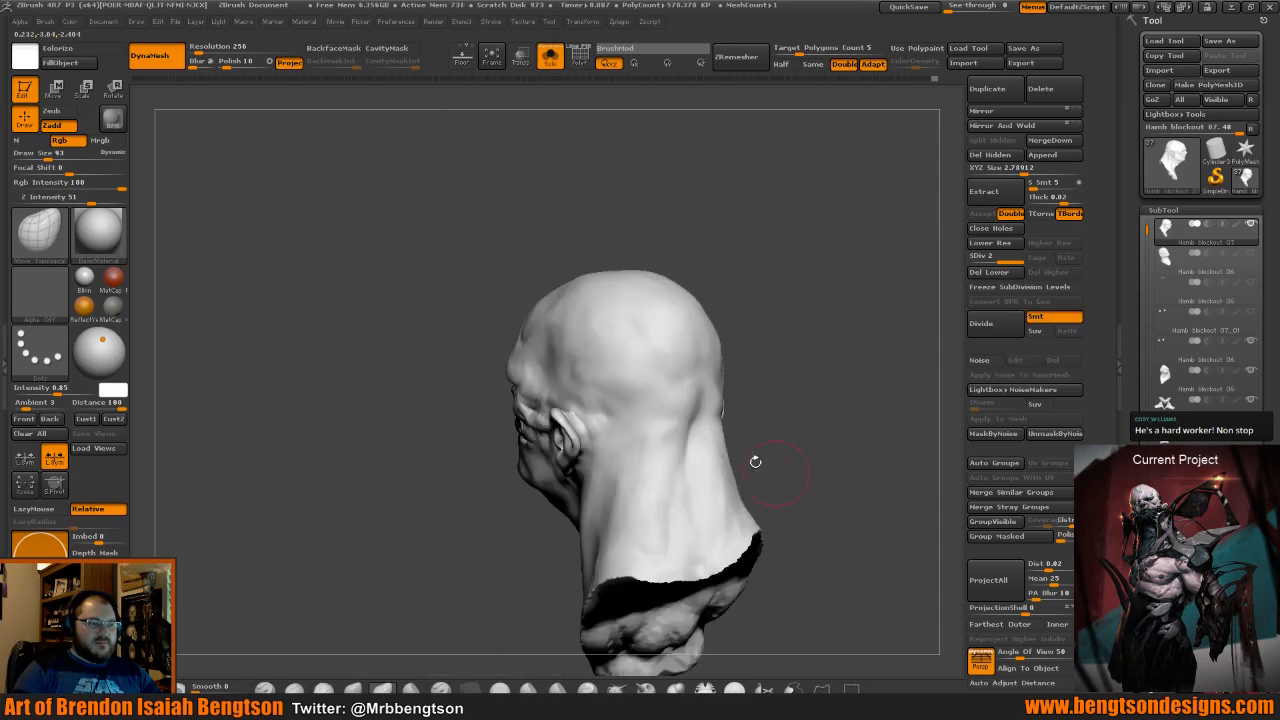
{"action": "key", "text": "b"}
{"action": "key", "text": "c"}
{"action": "key", "text": "b"}
{"action": "mouse_move", "coordinate": [642, 438]}
{"action": "left_mouse_down"}
{"action": "mouse_move", "coordinate": [635, 464]}
{"action": "mouse_move", "coordinate": [650, 437]}
{"action": "left_mouse_up"}
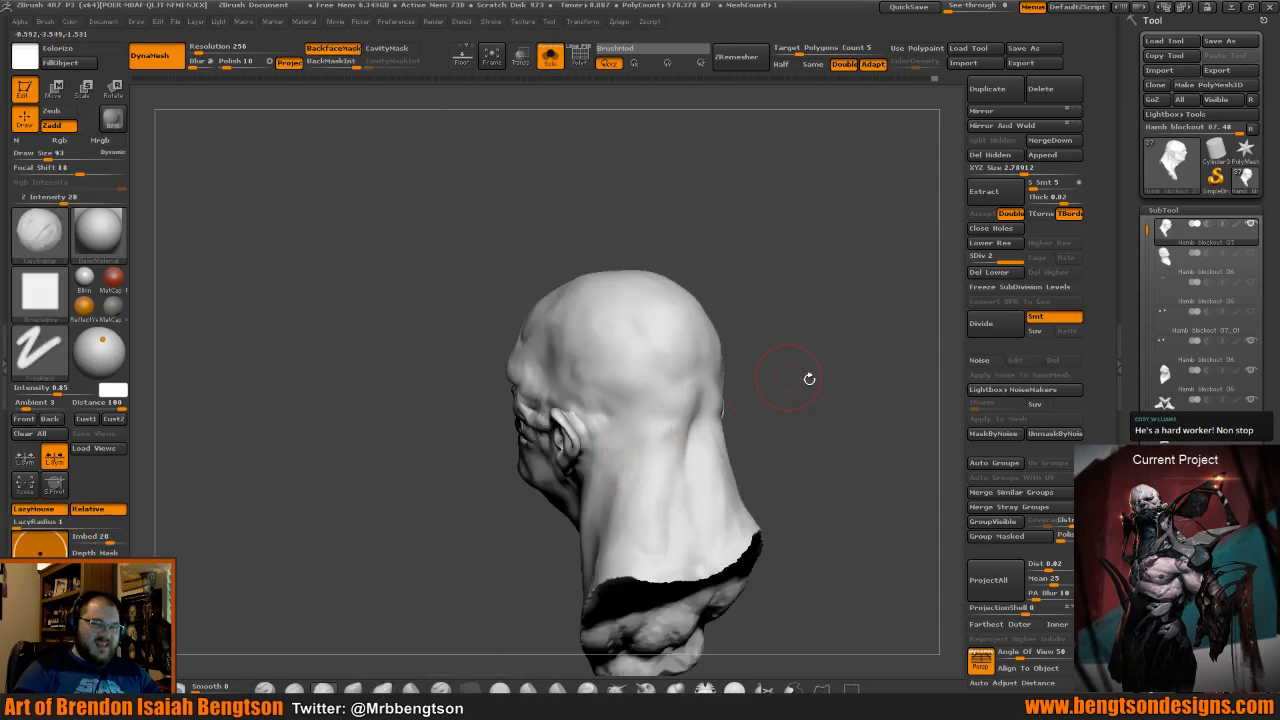
{"action": "mouse_move", "coordinate": [809, 374]}
{"action": "left_mouse_down"}
{"action": "mouse_move", "coordinate": [803, 429]}
{"action": "mouse_move", "coordinate": [818, 458]}
{"action": "left_mouse_up"}
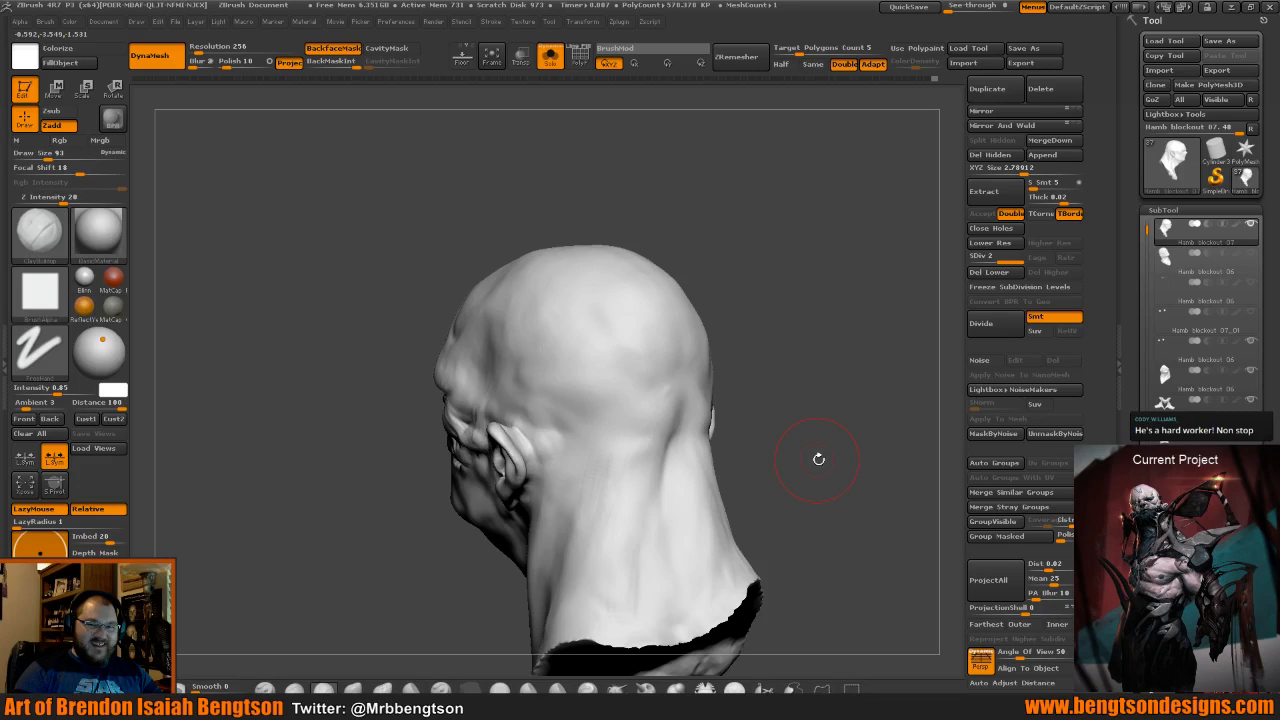
{"action": "left_click_drag", "start_coordinate": [818, 458], "coordinate": [629, 423]}
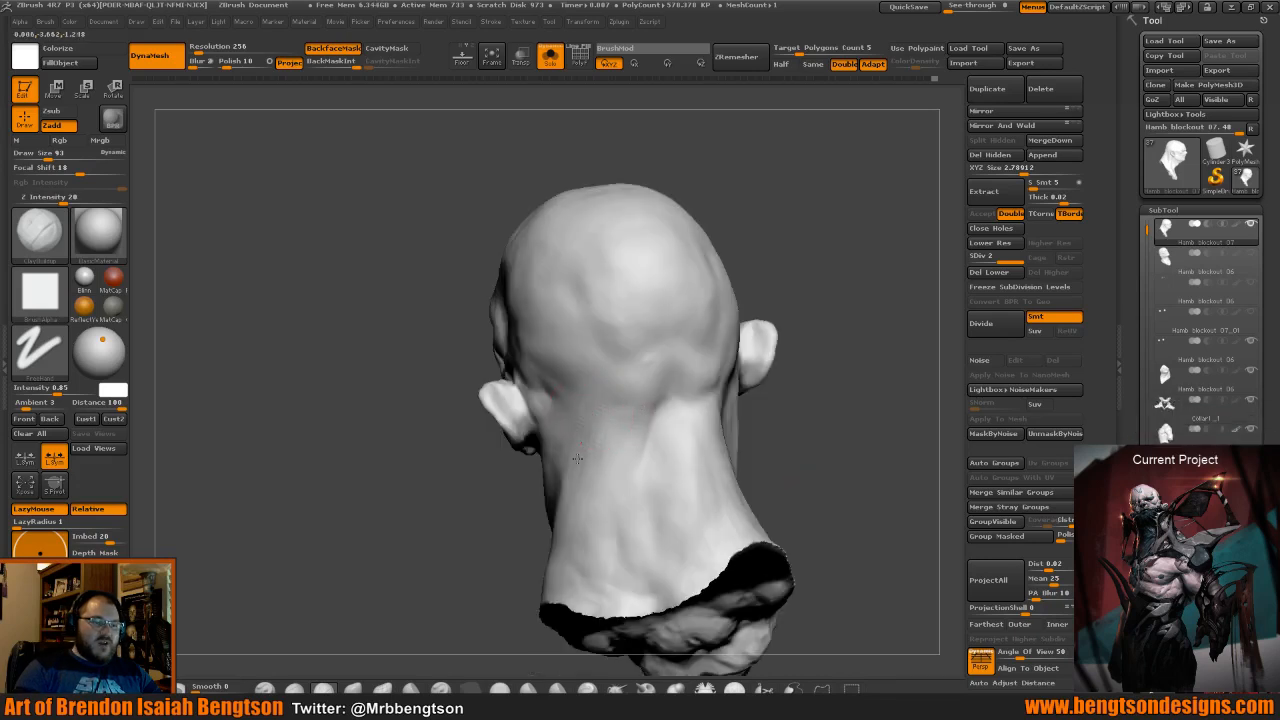
{"action": "left_click_drag", "start_coordinate": [630, 412], "coordinate": [610, 472]}
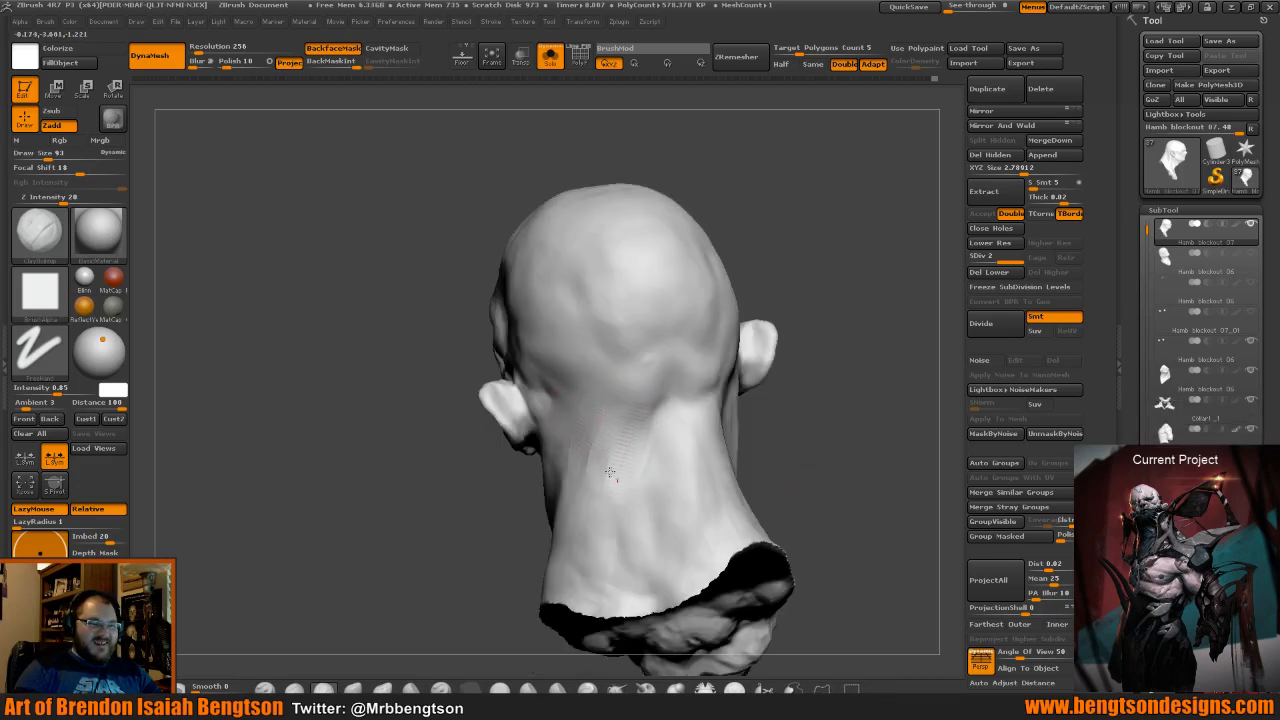
{"action": "key", "text": "shift"}
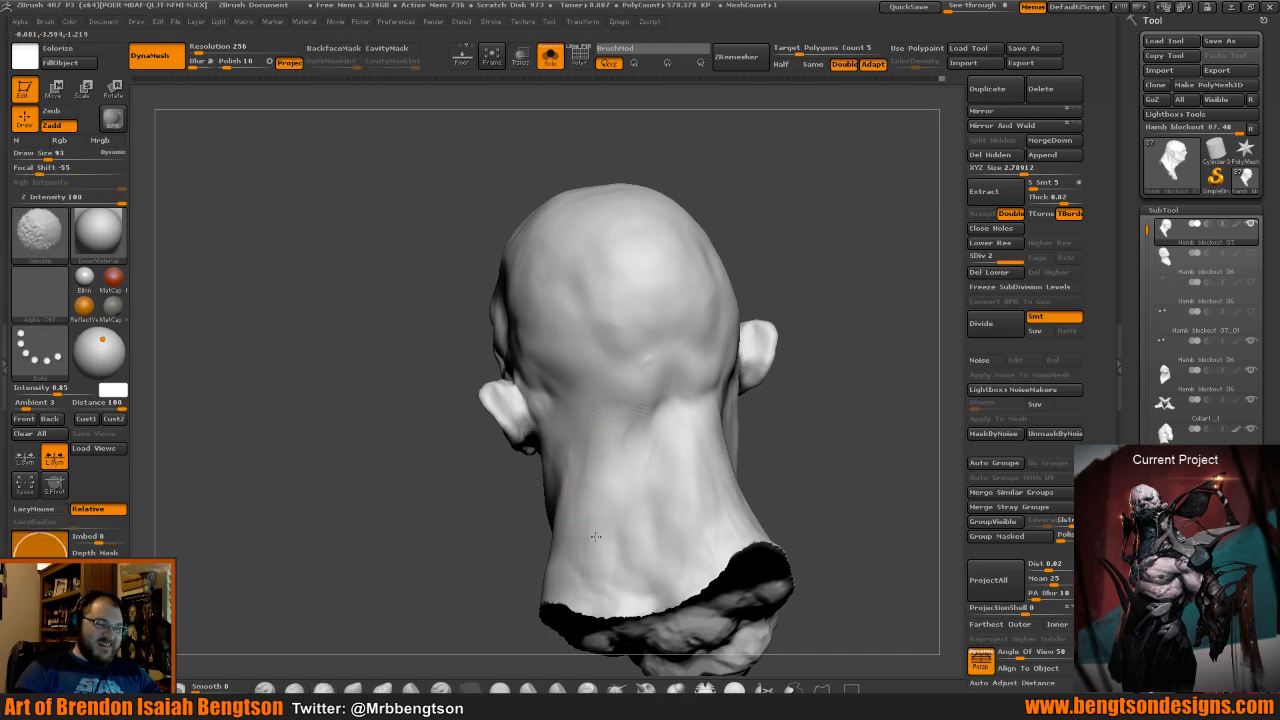
{"action": "left_click_drag", "start_coordinate": [840, 450], "coordinate": [886, 409]}
{"action": "key", "text": "shift"}
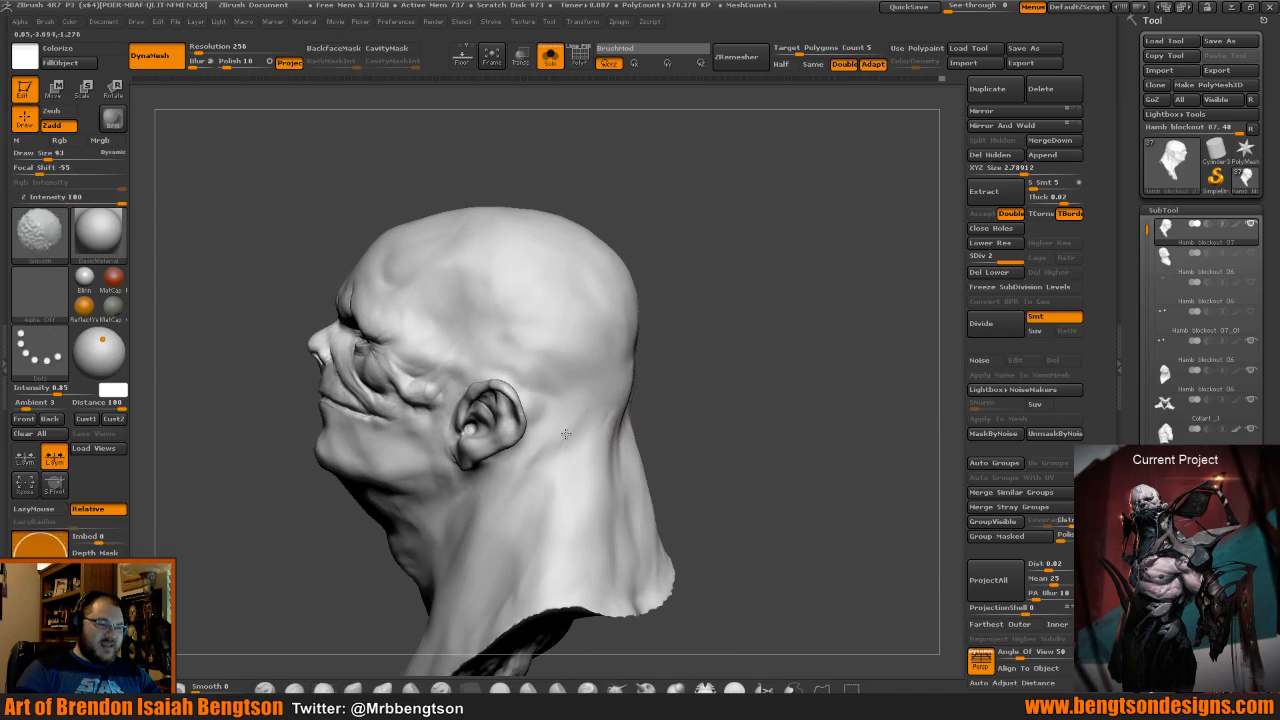
Build up the ridge of the skull base just off the centre of the nape with ClayBuildup and smooth it.
{"action": "mouse_move", "coordinate": [694, 408]}
{"action": "left_mouse_down"}
{"action": "mouse_move", "coordinate": [610, 381]}
{"action": "mouse_move", "coordinate": [600, 400]}
{"action": "mouse_move", "coordinate": [667, 399]}
{"action": "left_mouse_up"}
{"action": "left_click_drag", "start_coordinate": [845, 455], "coordinate": [790, 442]}
{"action": "mouse_move", "coordinate": [660, 376]}
{"action": "left_mouse_down"}
{"action": "mouse_move", "coordinate": [635, 366]}
{"action": "mouse_move", "coordinate": [612, 396]}
{"action": "left_mouse_up"}
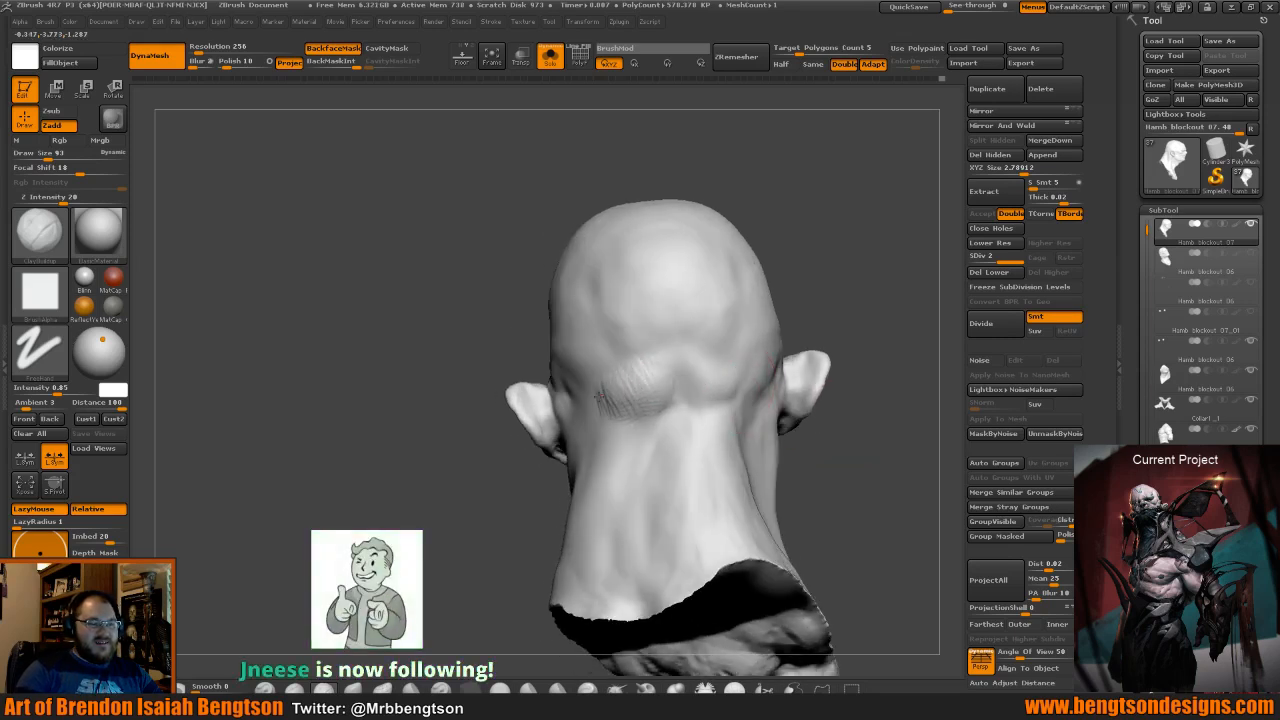
{"action": "left_click_drag", "start_coordinate": [840, 189], "coordinate": [872, 197]}
{"action": "left_click_drag", "start_coordinate": [612, 380], "coordinate": [593, 405], "text": "shift"}
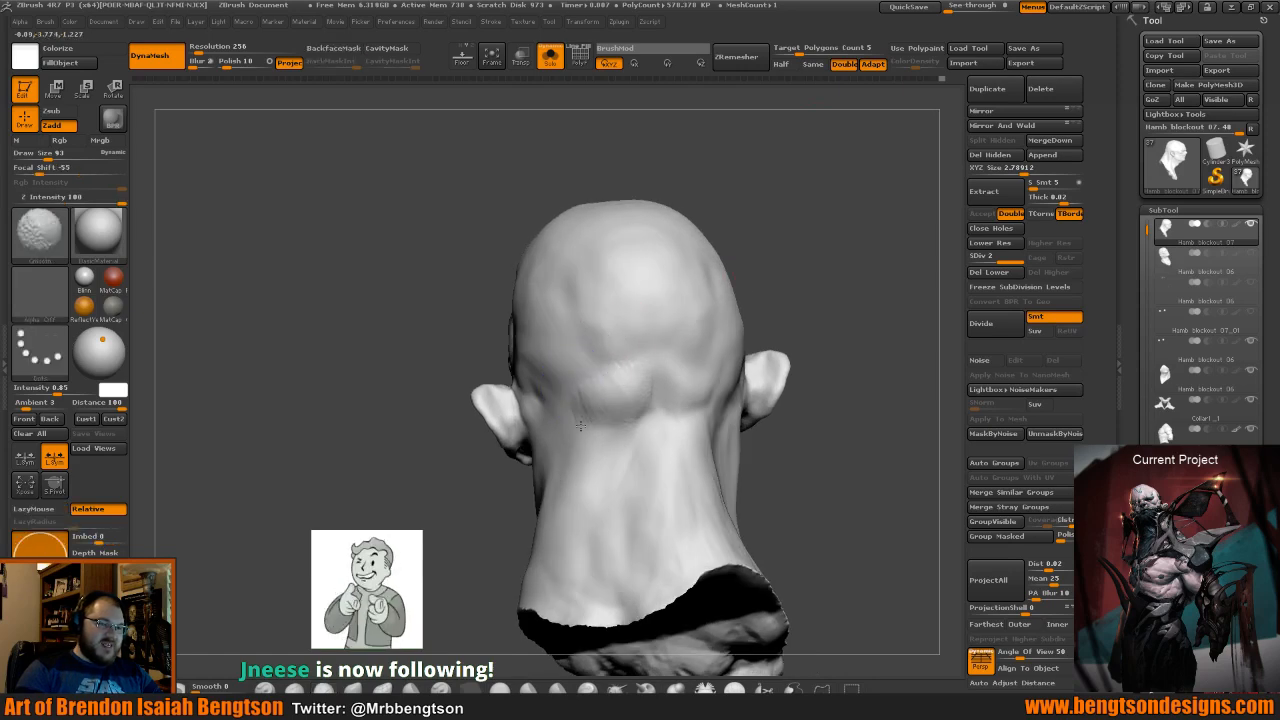
Build up the area directly behind the ear with ClayBuildup at draw size 39 and smooth it.
{"action": "mouse_move", "coordinate": [838, 274]}
{"action": "left_mouse_down"}
{"action": "mouse_move", "coordinate": [773, 370]}
{"action": "mouse_move", "coordinate": [480, 417]}
{"action": "left_mouse_up"}
{"action": "key", "text": "space"}
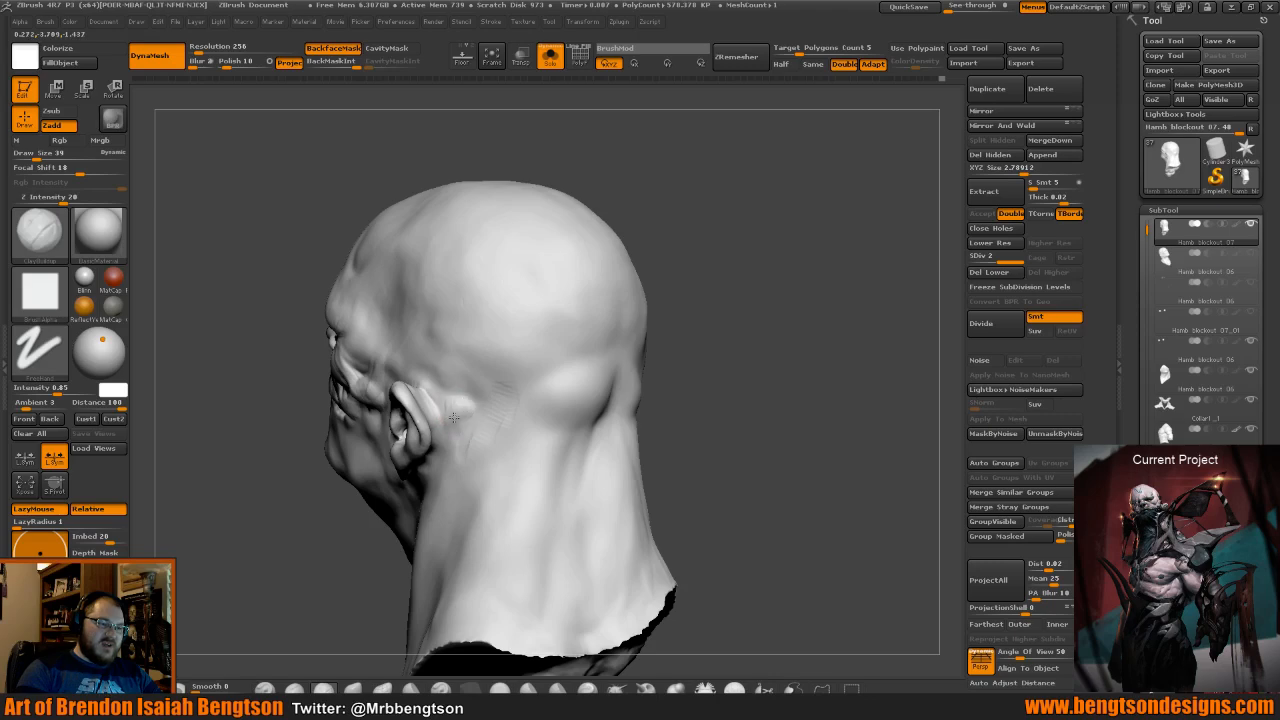
{"action": "key", "text": "shift"}
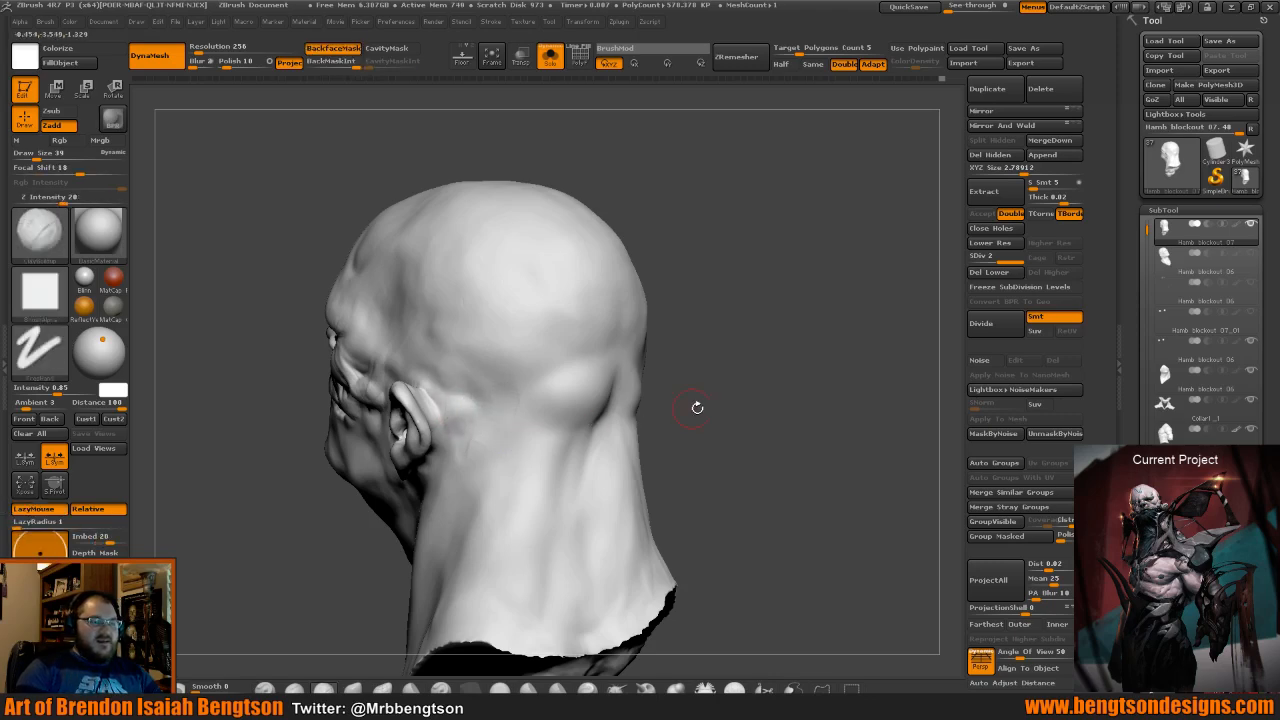
Adjust the outline of the lower skull next to the ear with Move Topological at draw size 97.
{"action": "mouse_move", "coordinate": [694, 406]}
{"action": "left_mouse_down"}
{"action": "mouse_move", "coordinate": [714, 421]}
{"action": "mouse_move", "coordinate": [677, 403]}
{"action": "mouse_move", "coordinate": [701, 387]}
{"action": "left_mouse_up"}
{"action": "key", "text": "space"}
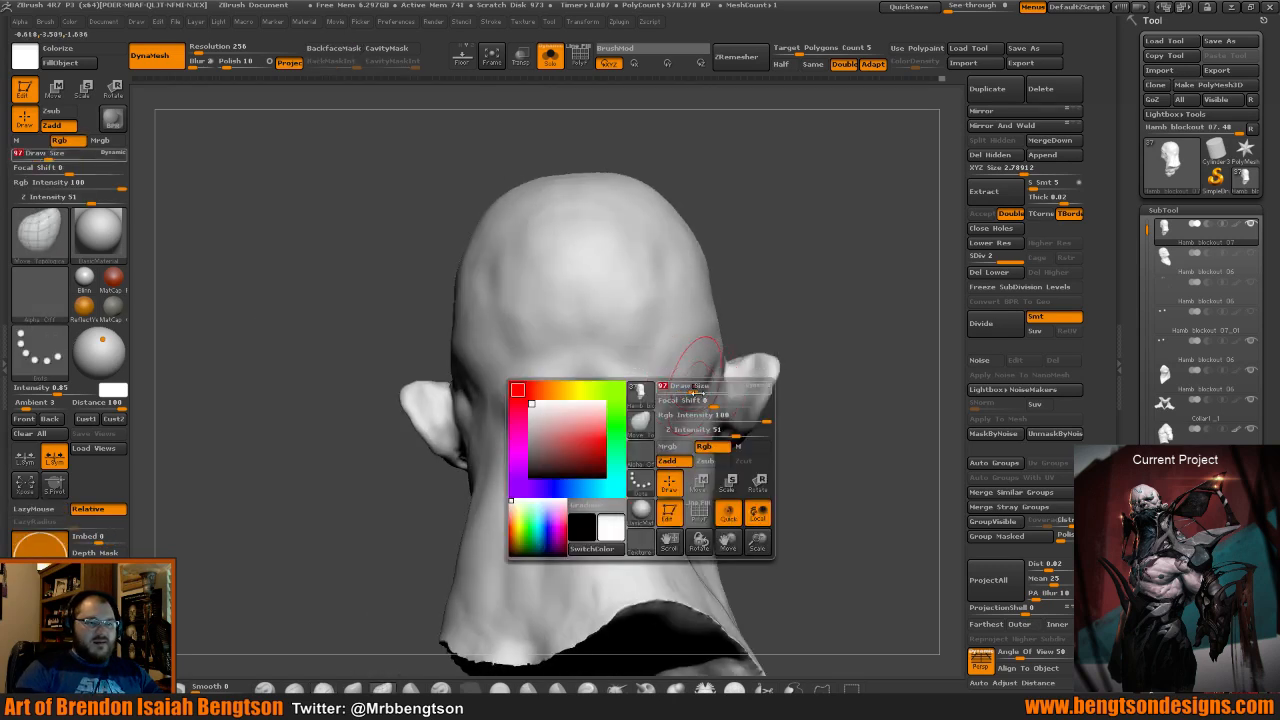
{"action": "left_click_drag", "start_coordinate": [738, 460], "coordinate": [757, 452]}
Add volume to the skull base between the ear and nape with ClayBuildup at draw size 97 and smooth it.
{"action": "key", "text": "b"}
{"action": "key", "text": "c"}
{"action": "key", "text": "b"}
{"action": "left_click_drag", "start_coordinate": [425, 352], "coordinate": [409, 346]}
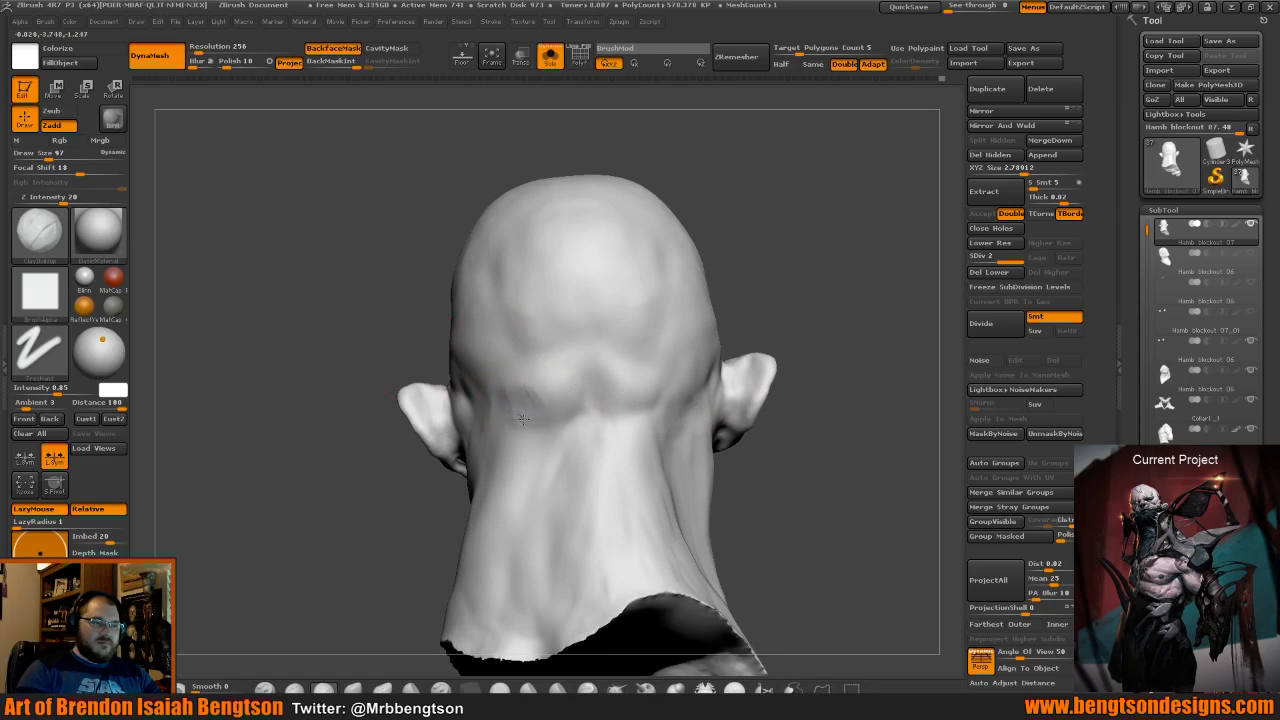
{"action": "key", "text": "shift"}
{"action": "key", "text": "shift"}
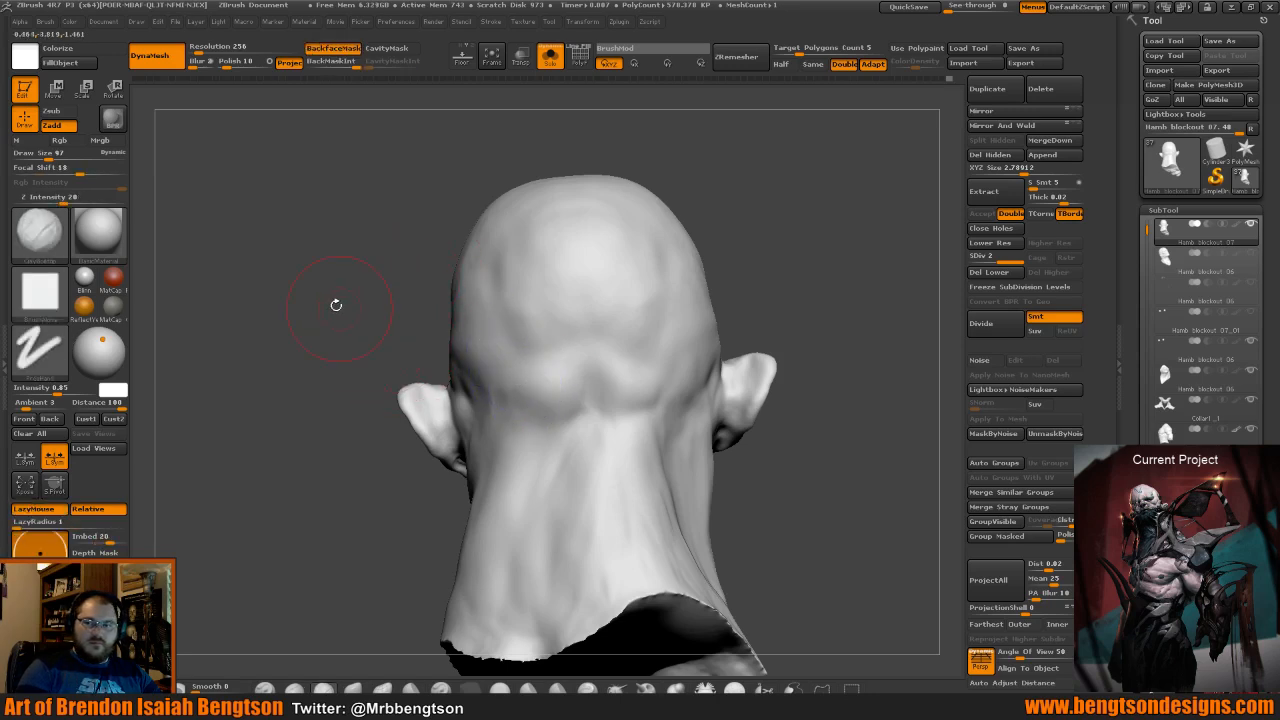
Refine the back of the skull and the upper neck muscles behind the ear with ClayBuildup.
{"action": "left_click_drag", "start_coordinate": [334, 303], "coordinate": [377, 331]}
{"action": "left_click_drag", "start_coordinate": [725, 319], "coordinate": [752, 326]}
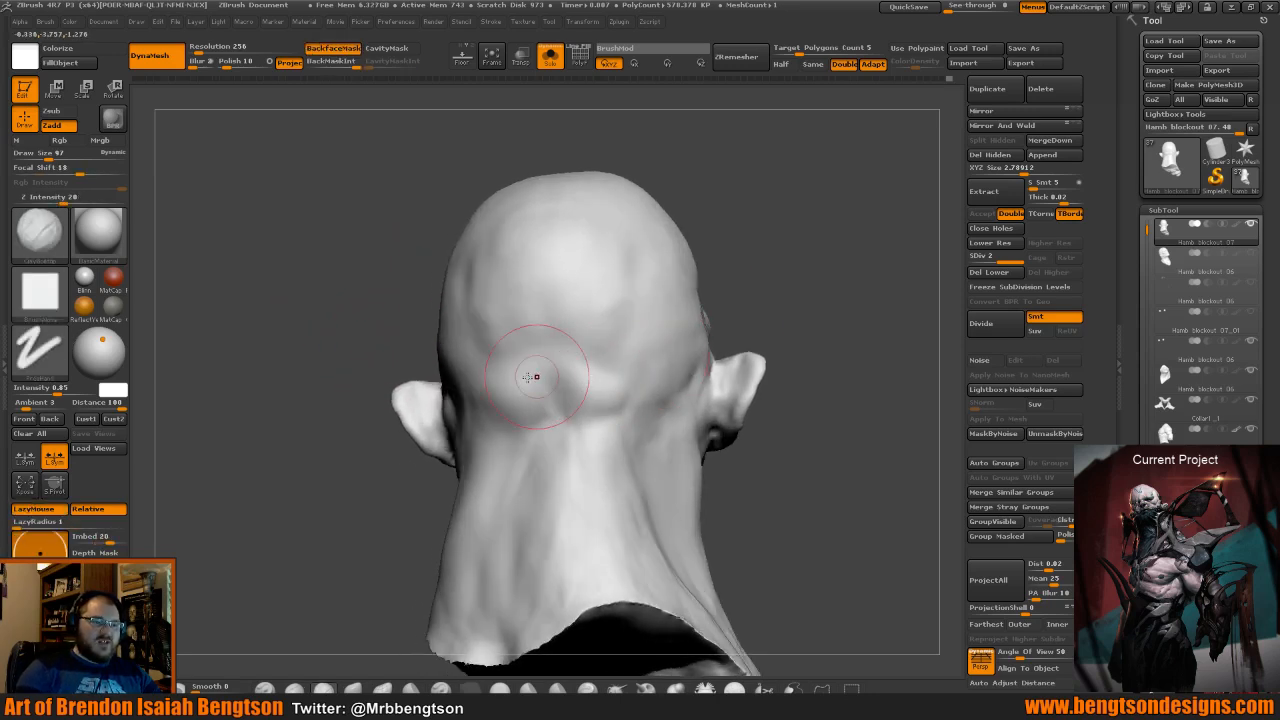
{"action": "mouse_move", "coordinate": [834, 269]}
{"action": "left_mouse_down"}
{"action": "mouse_move", "coordinate": [857, 271]}
{"action": "mouse_move", "coordinate": [812, 290]}
{"action": "left_mouse_up"}
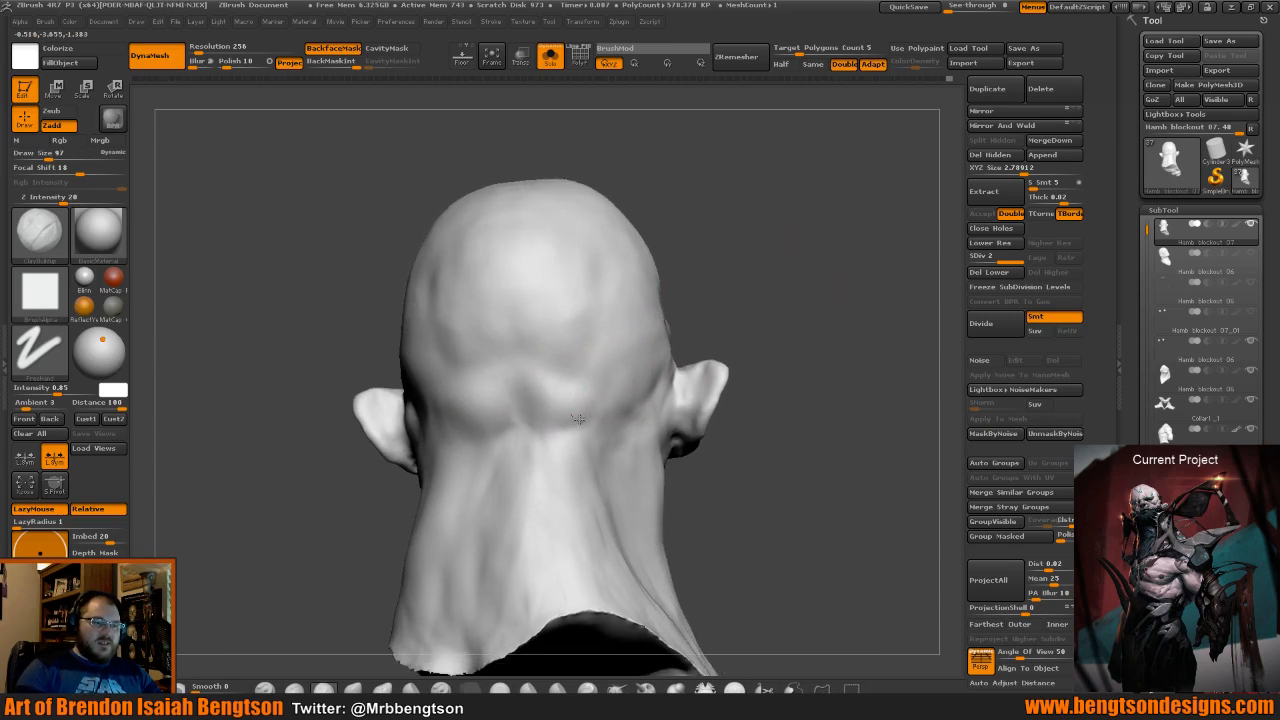
{"action": "left_click_drag", "start_coordinate": [597, 463], "coordinate": [731, 498]}
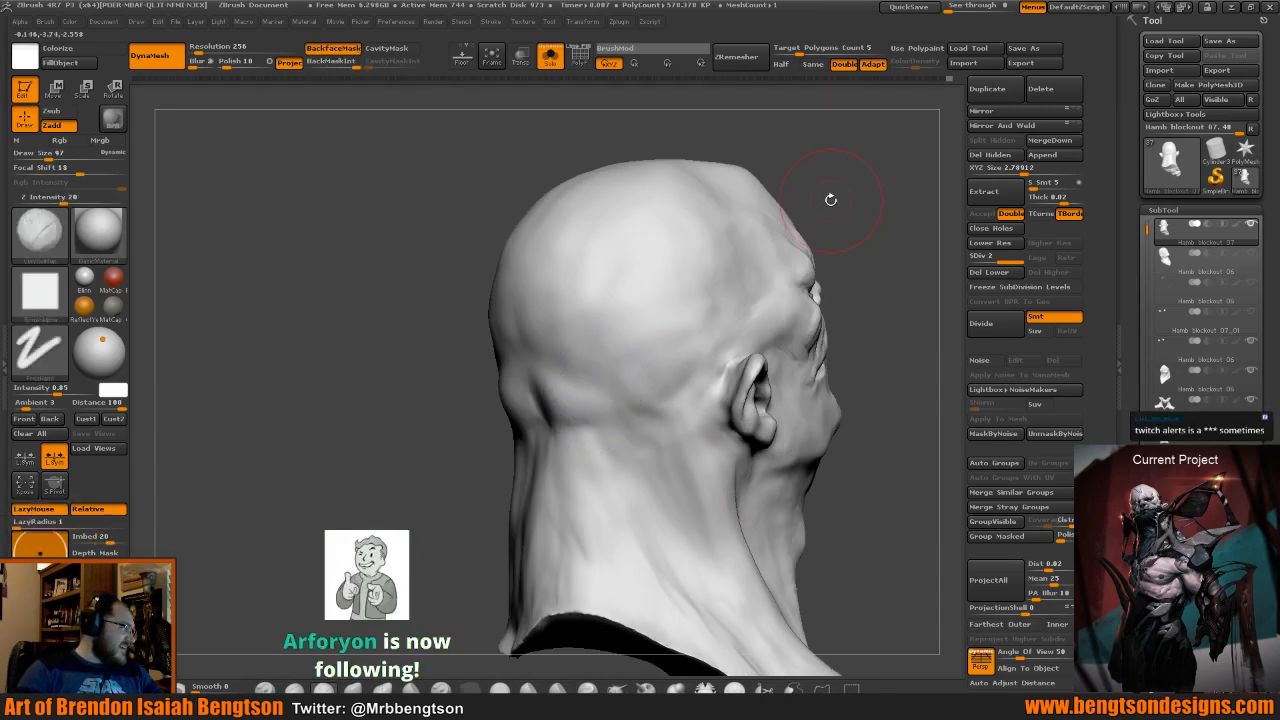
{"action": "left_click_drag", "start_coordinate": [871, 206], "coordinate": [690, 318]}
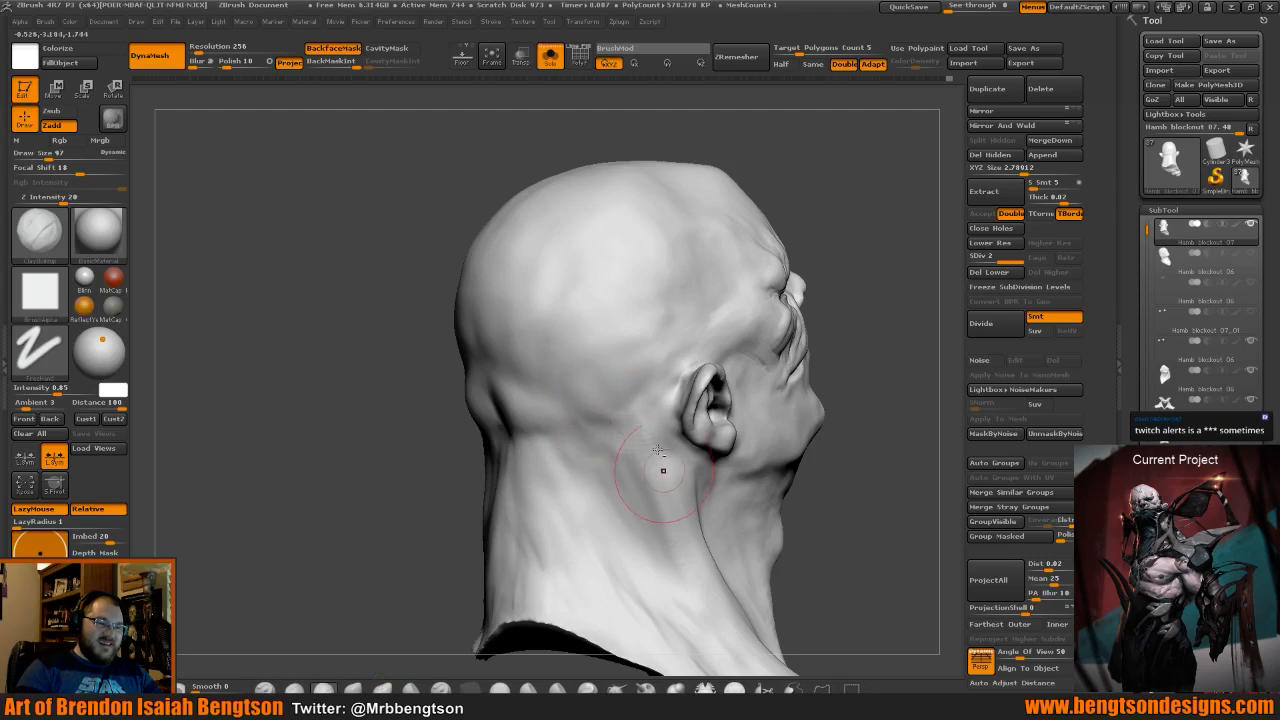
Smooth the transition from the skull base into the upper neck behind the ear at draw size 97.
{"action": "key", "text": "shift"}
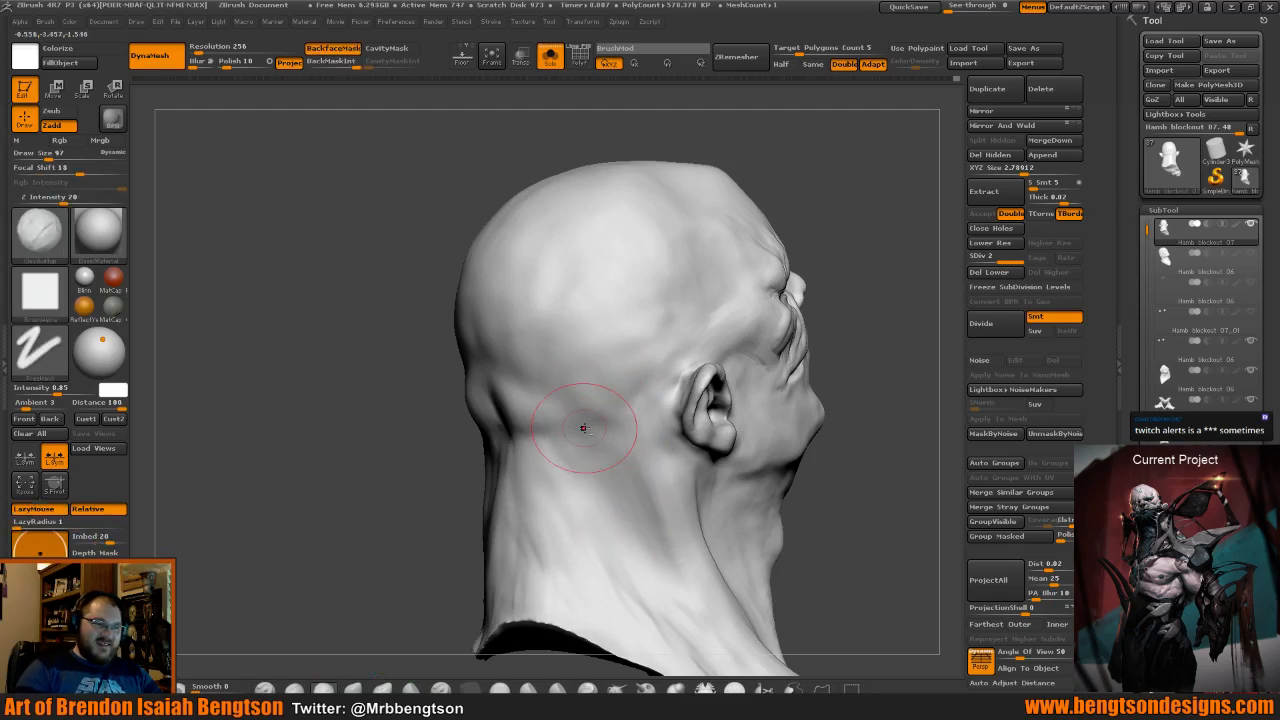
{"action": "left_click_drag", "start_coordinate": [590, 430], "coordinate": [608, 461]}
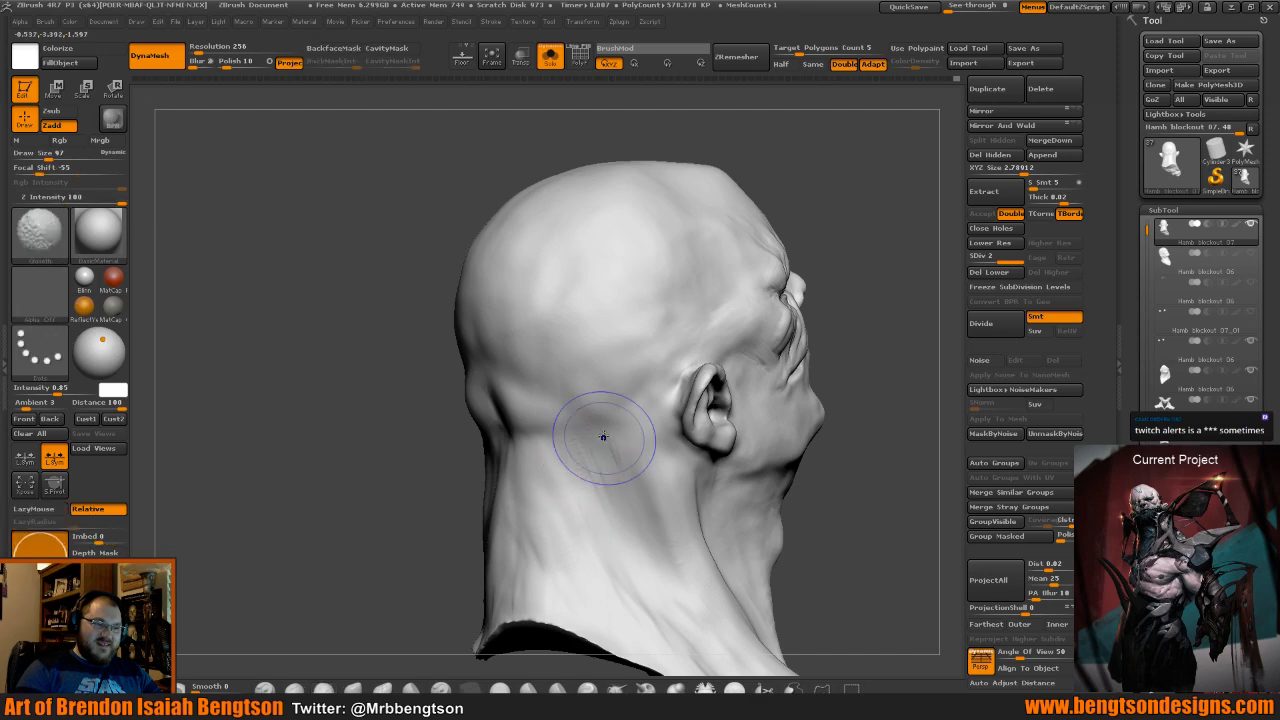
{"action": "key", "text": "shift"}
{"action": "mouse_move", "coordinate": [845, 561]}
{"action": "left_mouse_down", "text": "alt"}
{"action": "mouse_move", "coordinate": [800, 414]}
{"action": "mouse_move", "coordinate": [636, 509]}
{"action": "left_mouse_up", "text": "alt"}
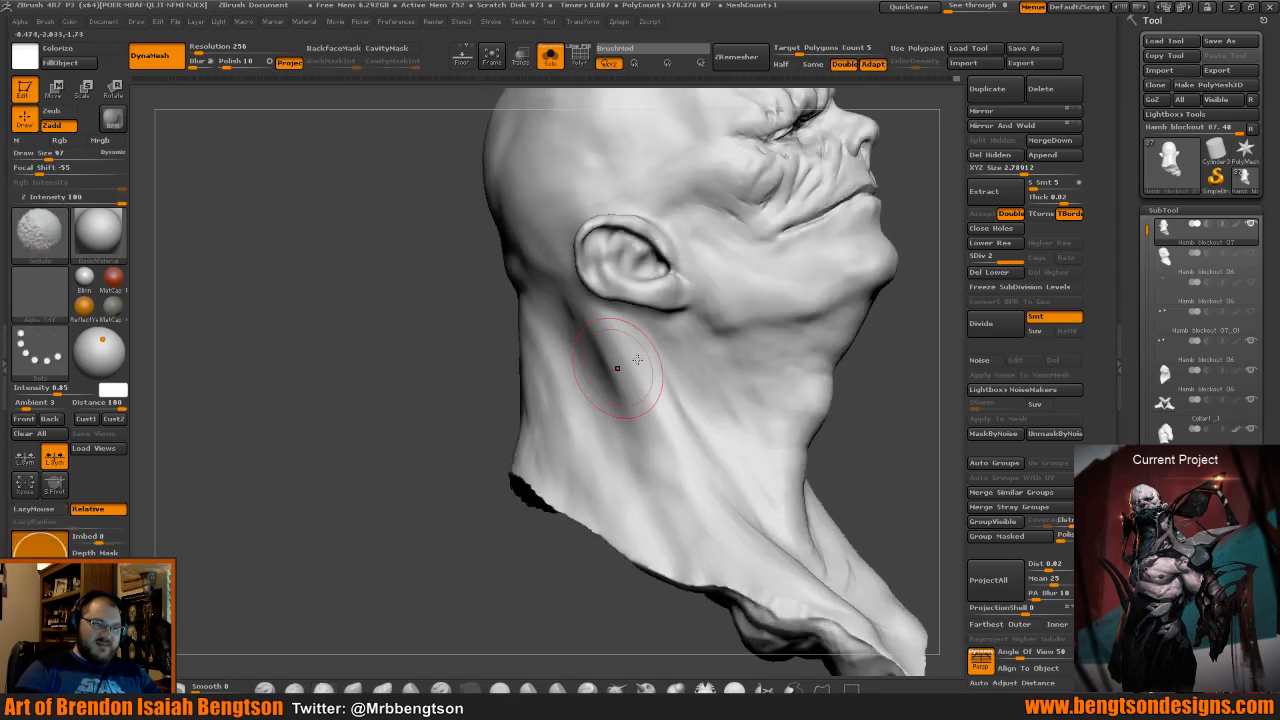
{"action": "left_click_drag", "start_coordinate": [836, 452], "coordinate": [799, 427], "text": "alt"}
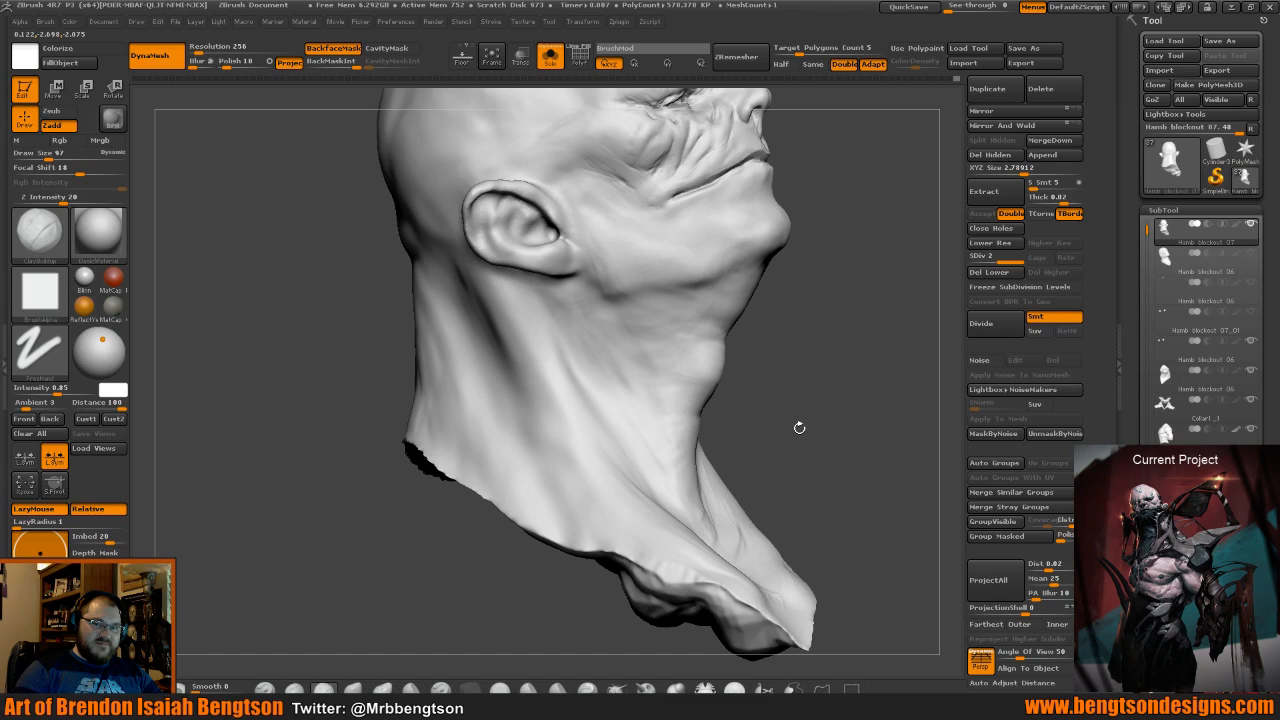
{"action": "mouse_move", "coordinate": [813, 428]}
{"action": "left_mouse_down", "text": "shift"}
{"action": "mouse_move", "coordinate": [851, 351]}
{"action": "mouse_move", "coordinate": [883, 349]}
{"action": "mouse_move", "coordinate": [845, 448]}
{"action": "mouse_move", "coordinate": [876, 380]}
{"action": "mouse_move", "coordinate": [843, 494]}
{"action": "left_mouse_up", "text": "shift"}
Reduce the Dam_Standard brush to draw size 39 and save the tool over Hamb blockout 05.ztl.
{"action": "key", "text": "space"}
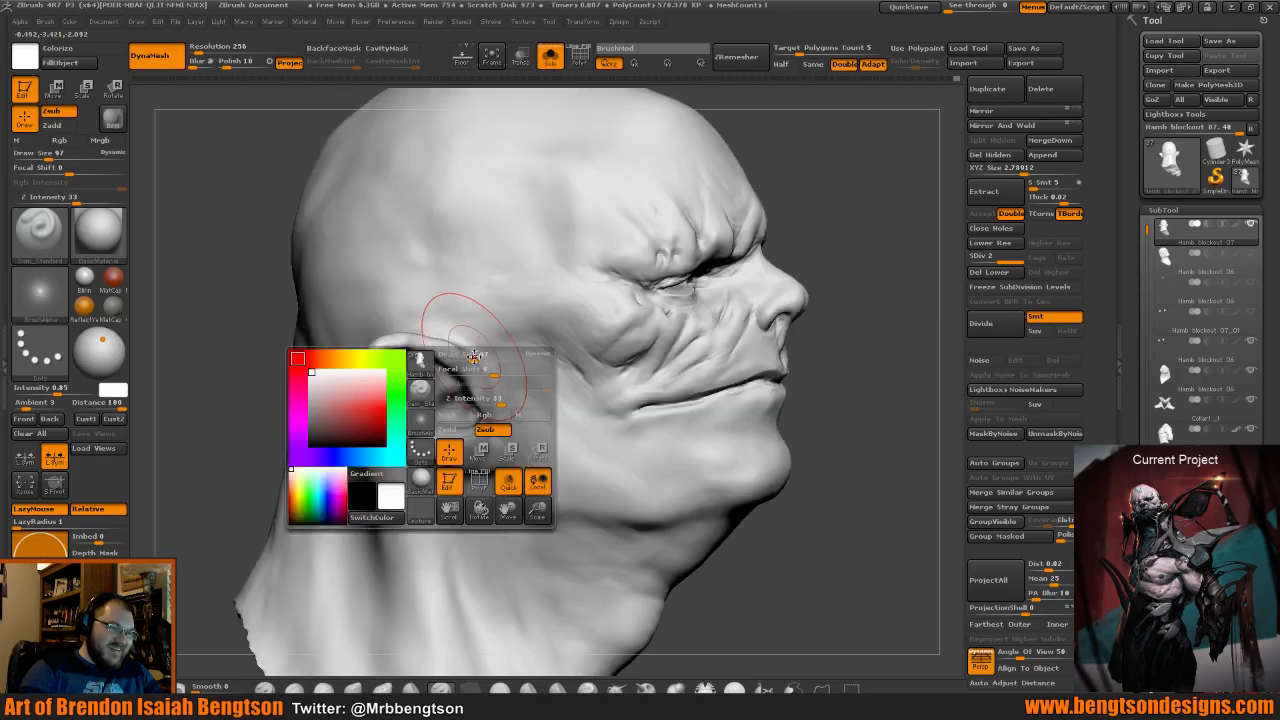
{"action": "left_click_drag", "start_coordinate": [472, 356], "coordinate": [463, 355]}
{"action": "left_click_drag", "start_coordinate": [868, 312], "coordinate": [795, 362]}
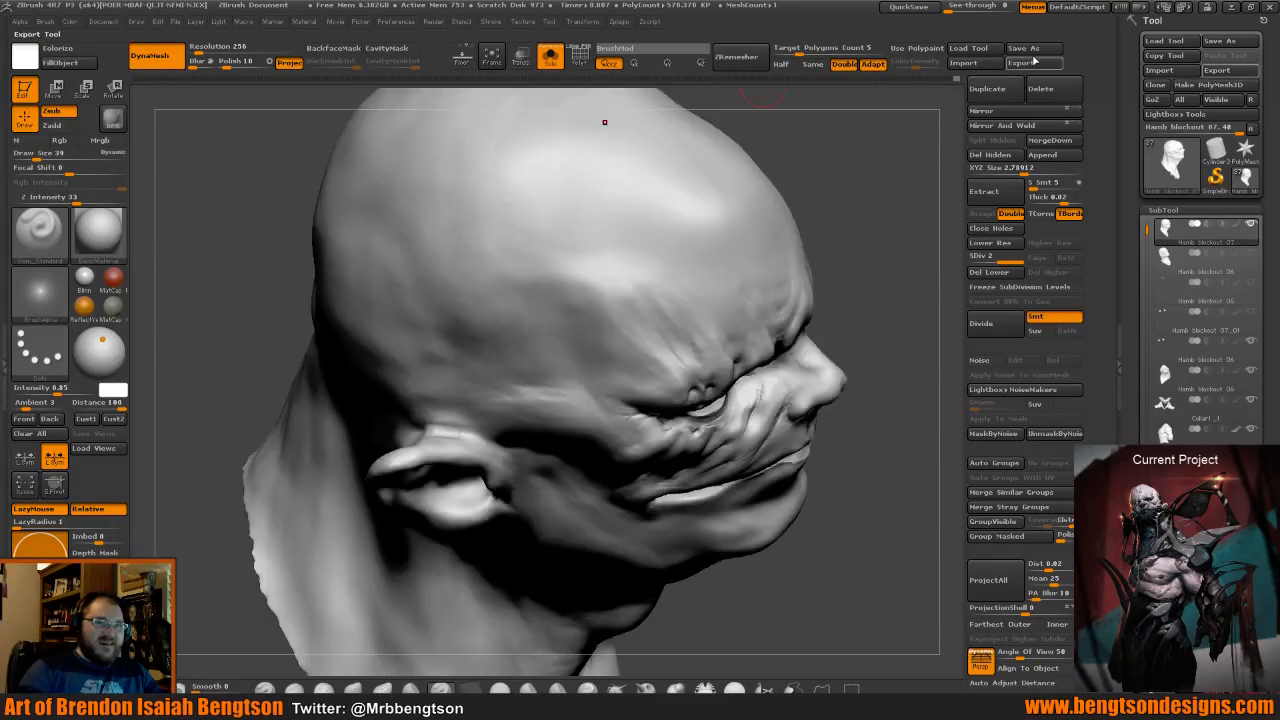
{"action": "left_click", "coordinate": [1036, 50]}
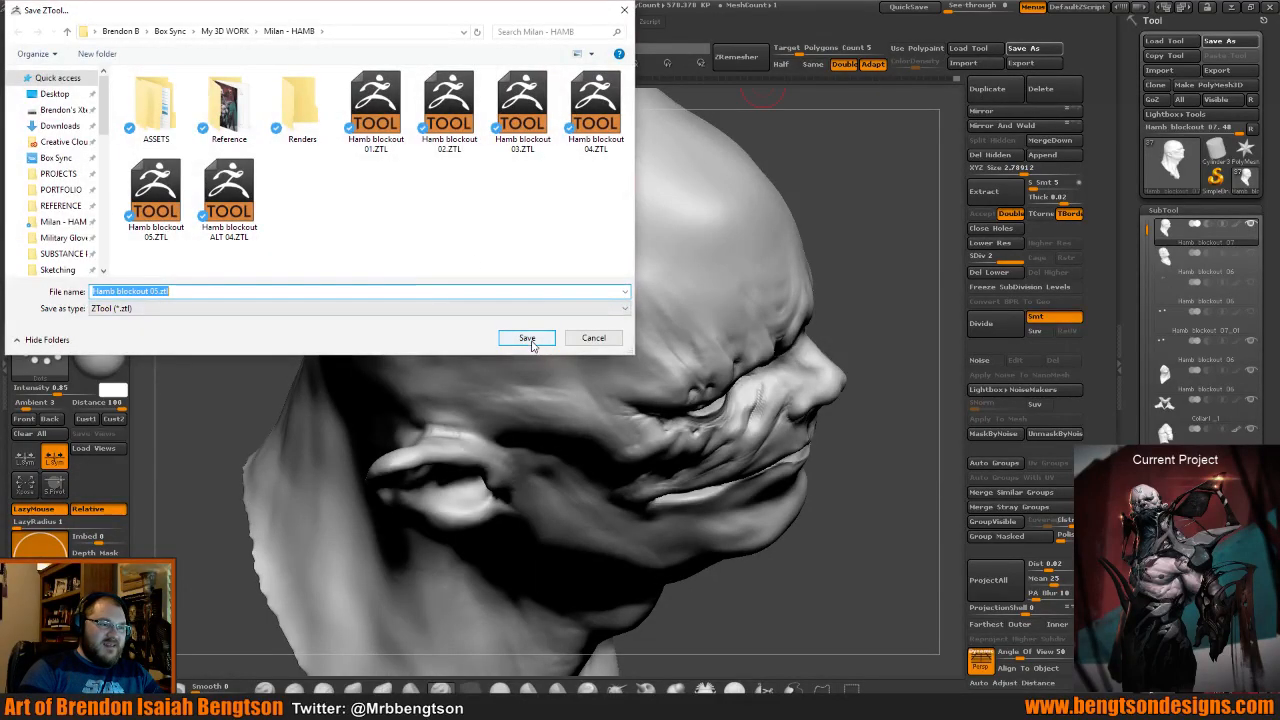
{"action": "left_click", "coordinate": [526, 337]}
{"action": "left_click", "coordinate": [686, 361]}
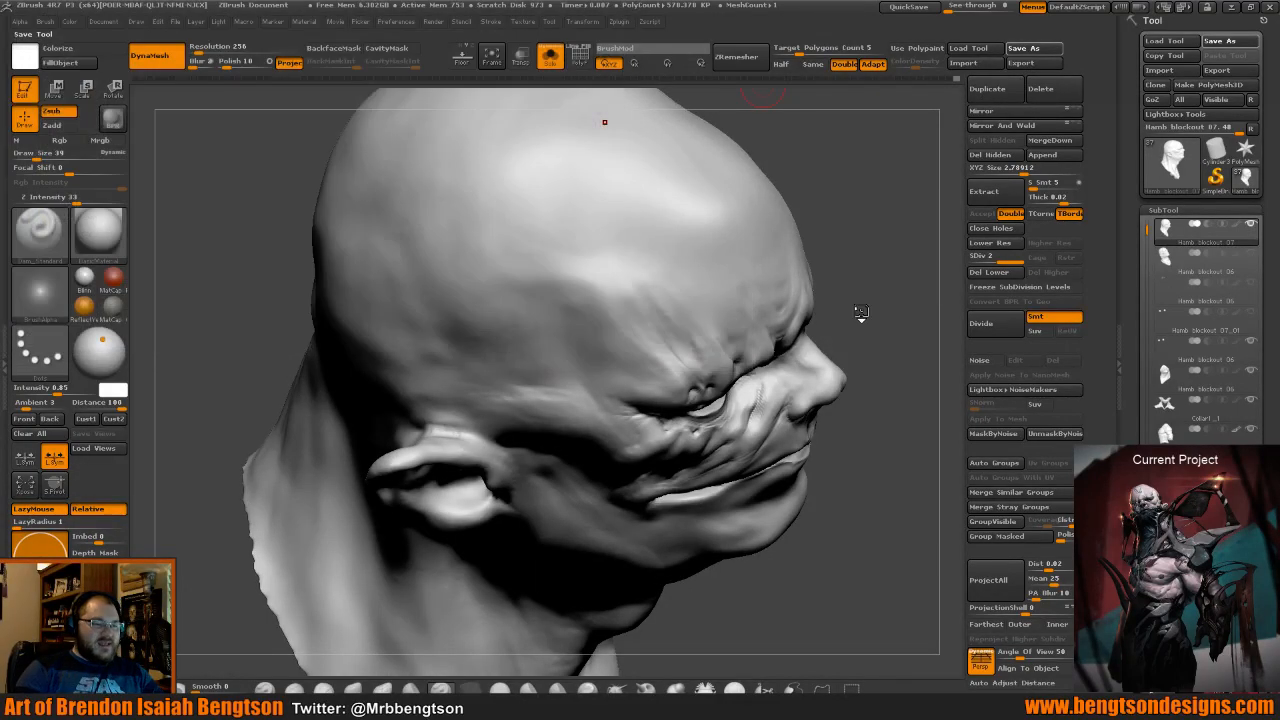
Reshape the earlobe and the lower edge of the ear with Move Topological at draw size 39.
{"action": "left_click_drag", "start_coordinate": [872, 336], "coordinate": [888, 236]}
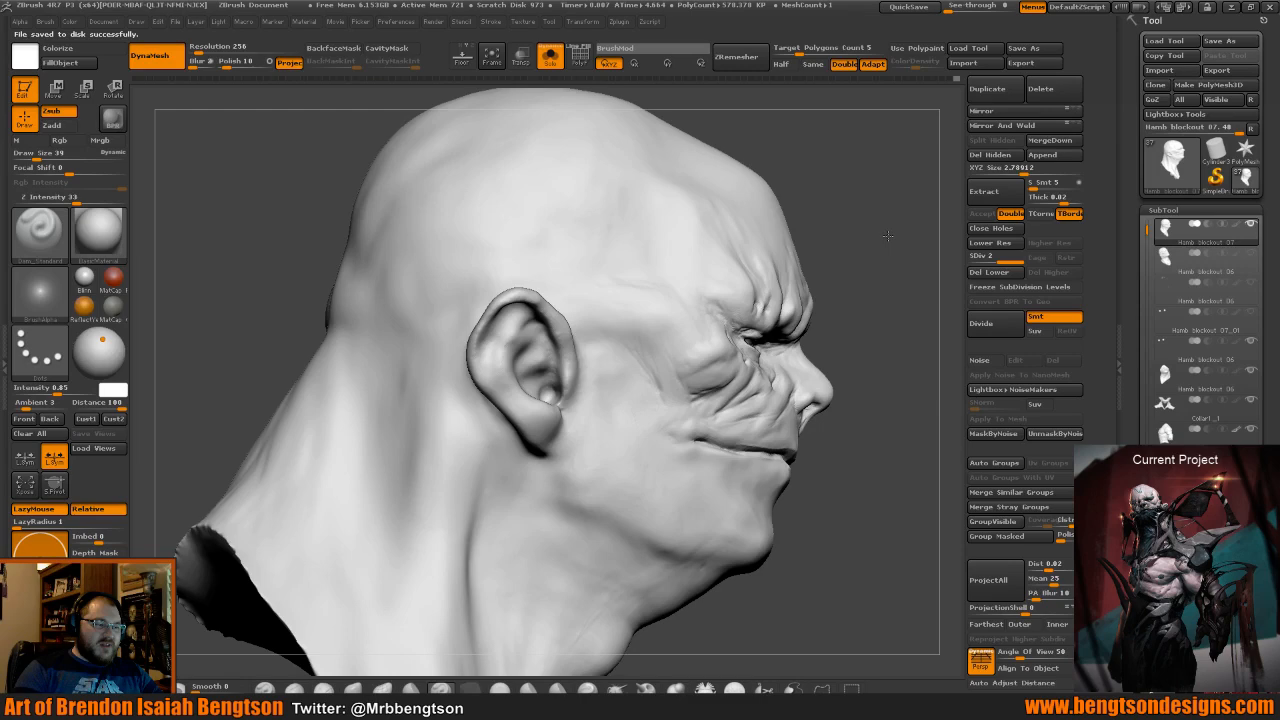
{"action": "left_click_drag", "start_coordinate": [888, 235], "coordinate": [855, 340]}
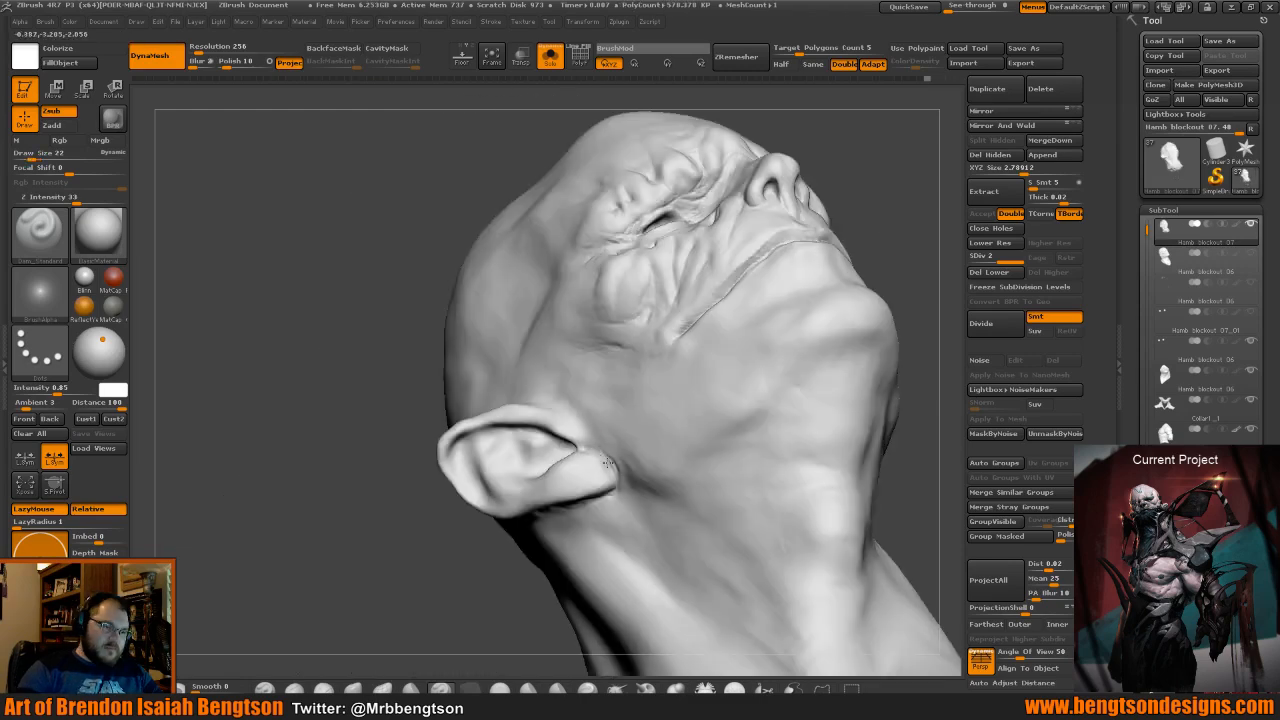
{"action": "left_click_drag", "start_coordinate": [481, 344], "coordinate": [417, 235]}
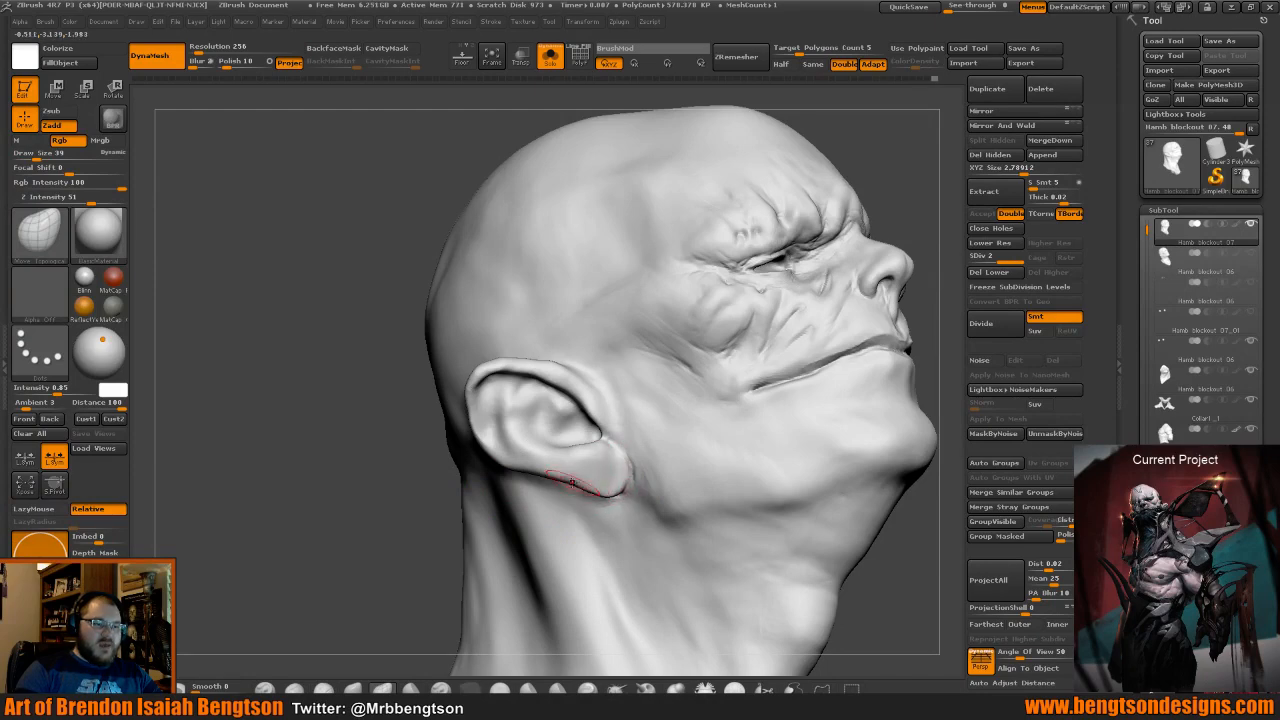
{"action": "left_click_drag", "start_coordinate": [370, 502], "coordinate": [374, 517]}
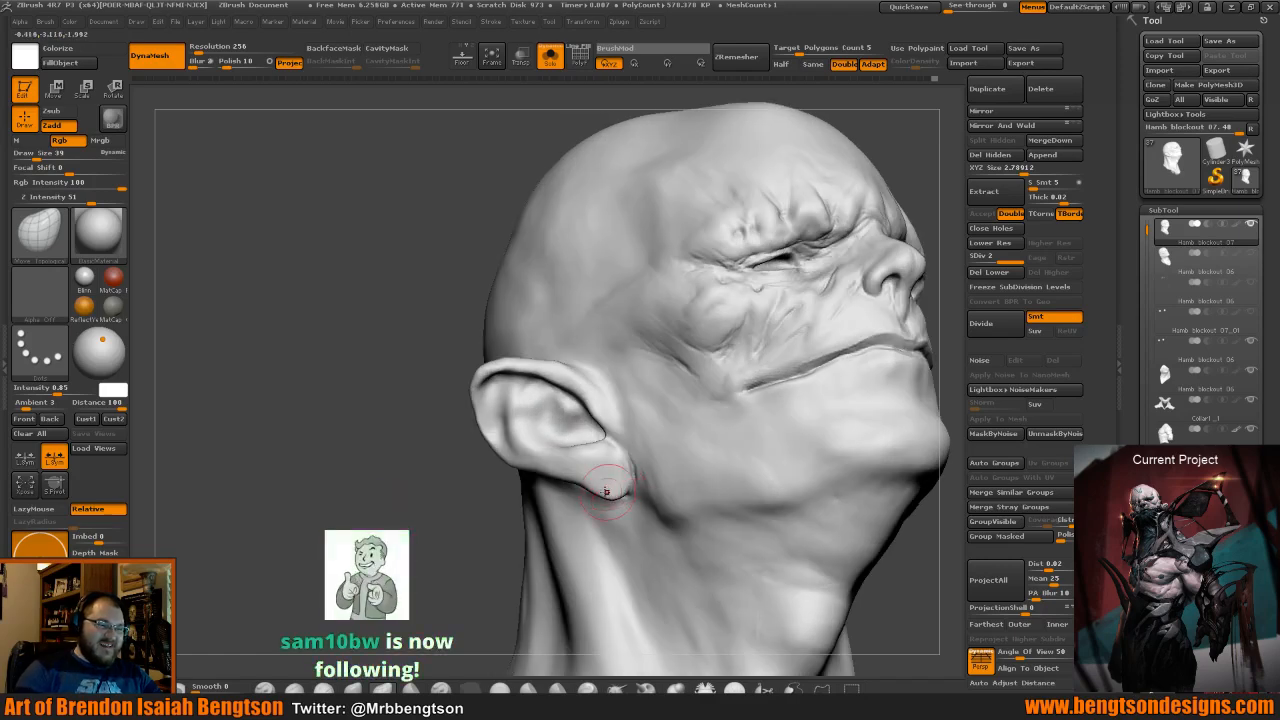
{"action": "left_click_drag", "start_coordinate": [427, 465], "coordinate": [423, 473]}
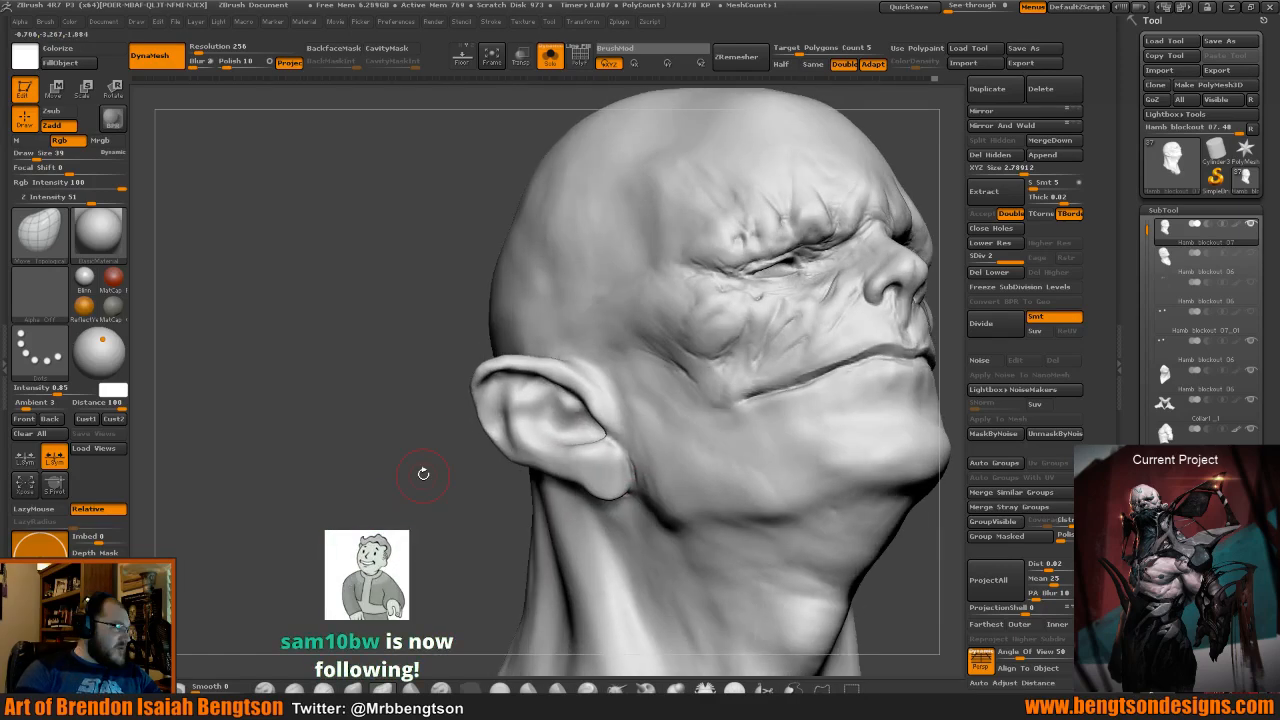
{"action": "mouse_move", "coordinate": [434, 420]}
{"action": "left_mouse_down"}
{"action": "mouse_move", "coordinate": [442, 428]}
{"action": "mouse_move", "coordinate": [411, 483]}
{"action": "left_mouse_up"}
Carve the crease along the inner front rim of the ear with Dam_Standard at draw size 20.
{"action": "key", "text": "b"}
{"action": "key", "text": "d"}
{"action": "key", "text": "s"}
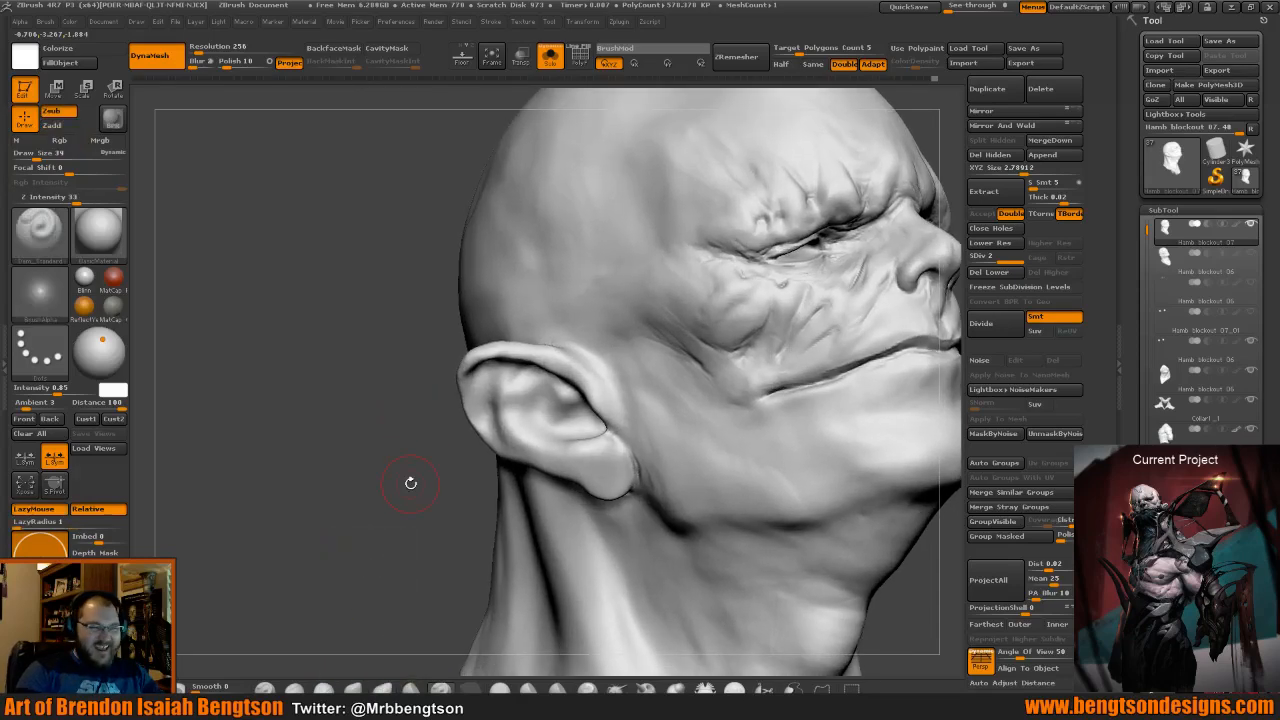
{"action": "left_click_drag", "start_coordinate": [411, 483], "coordinate": [470, 500]}
{"action": "left_click_drag", "start_coordinate": [470, 500], "coordinate": [460, 440], "text": "alt"}
{"action": "key", "text": "space"}
{"action": "left_click_drag", "start_coordinate": [603, 381], "coordinate": [594, 381]}
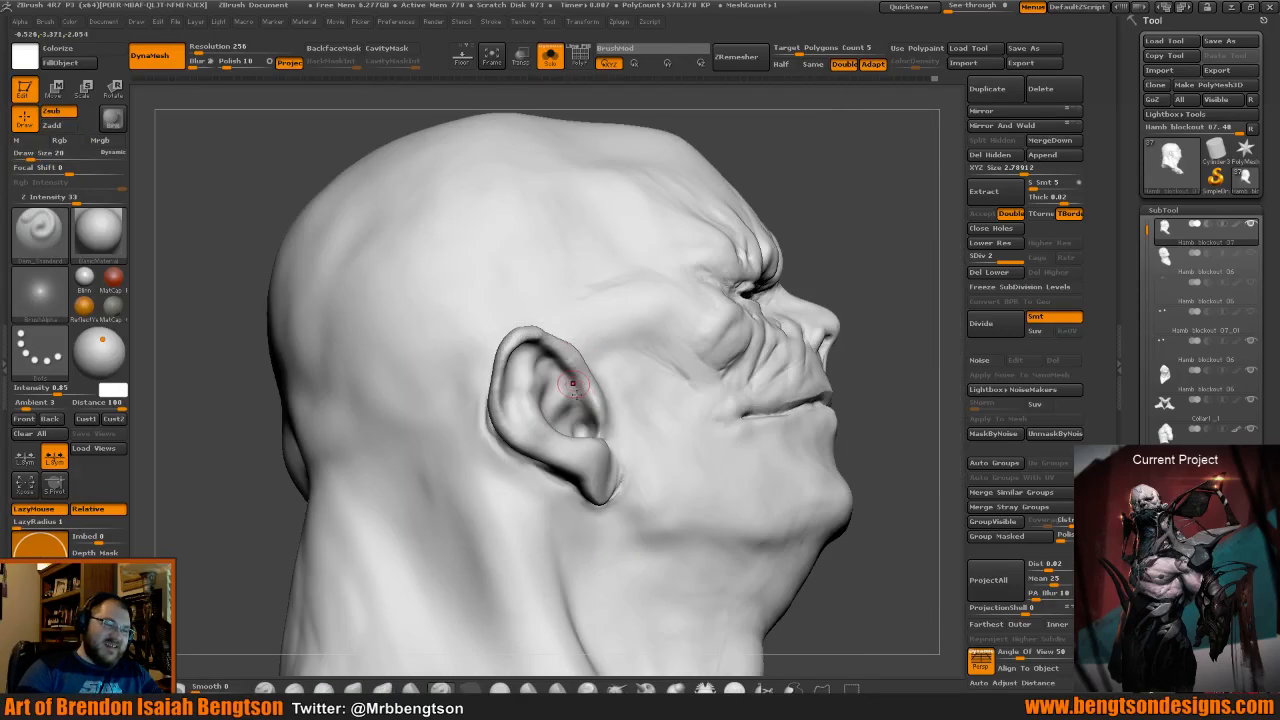
{"action": "left_click_drag", "start_coordinate": [850, 220], "coordinate": [900, 230]}
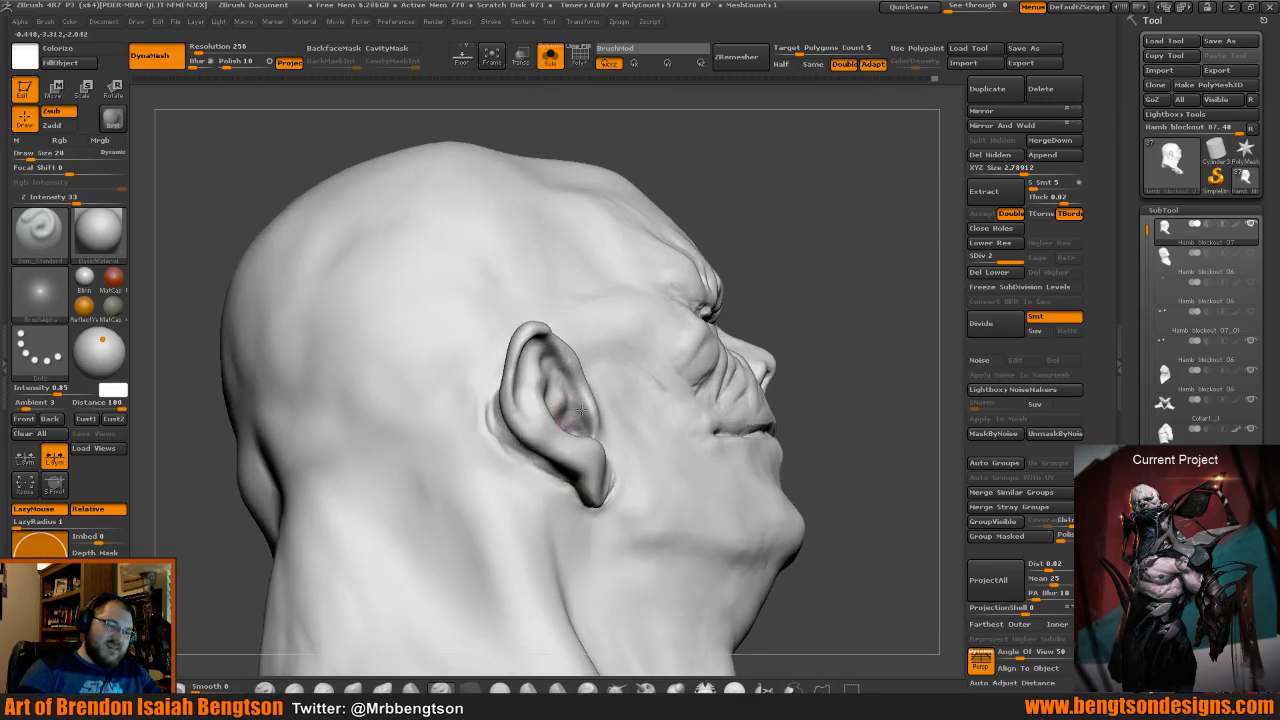
{"action": "left_click_drag", "start_coordinate": [582, 408], "coordinate": [557, 357]}
Define the folds in the upper part of the inner ear with cutting and raising Dam_Standard strokes.
{"action": "left_click_drag", "start_coordinate": [880, 222], "coordinate": [768, 217]}
{"action": "mouse_move", "coordinate": [478, 258]}
{"action": "left_mouse_down"}
{"action": "mouse_move", "coordinate": [494, 216]}
{"action": "mouse_move", "coordinate": [494, 249]}
{"action": "left_mouse_up"}
{"action": "key", "text": "ctrl"}
{"action": "key", "text": "alt"}
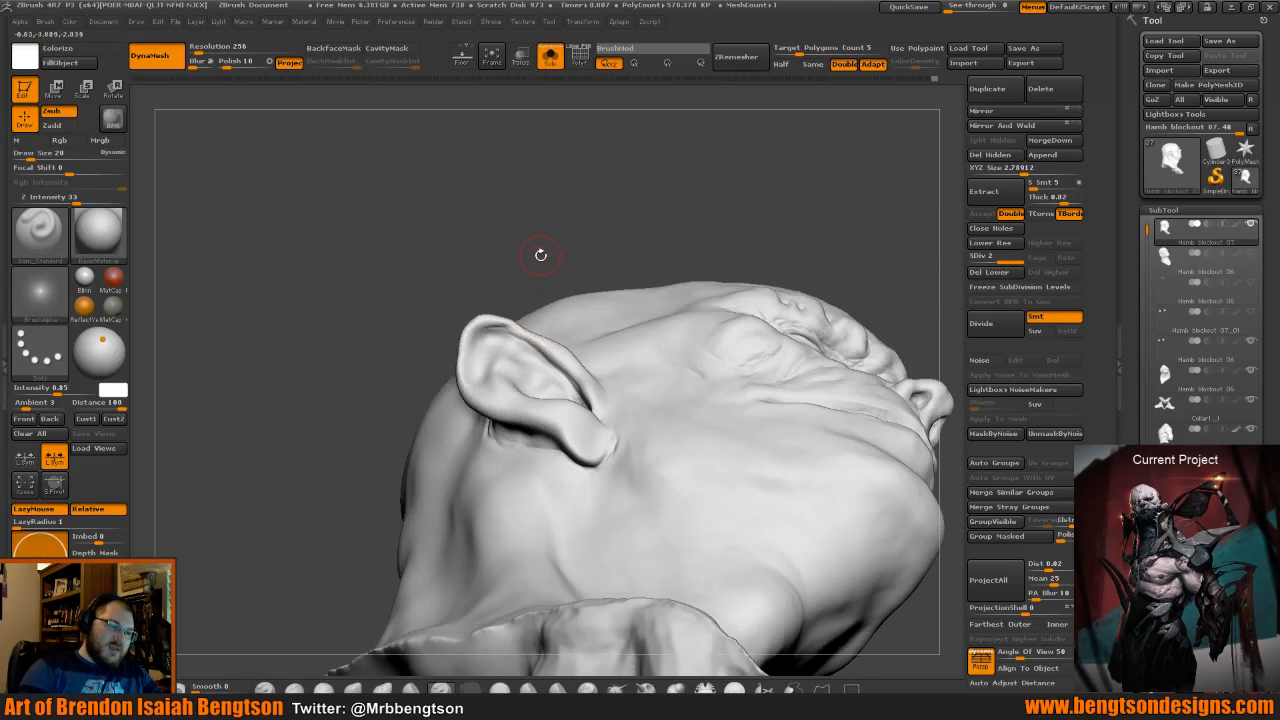
{"action": "left_click_drag", "start_coordinate": [531, 277], "coordinate": [524, 360]}
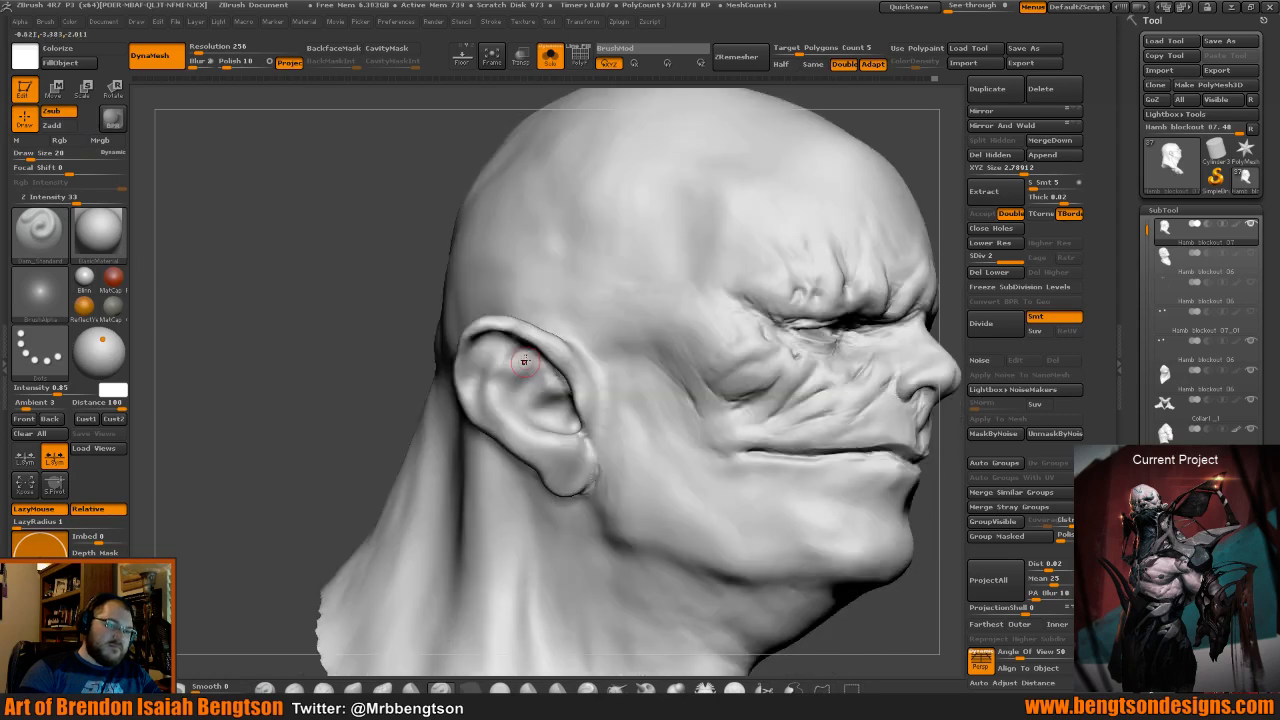
{"action": "left_click_drag", "start_coordinate": [413, 237], "coordinate": [437, 203]}
{"action": "left_click_drag", "start_coordinate": [357, 277], "coordinate": [405, 232]}
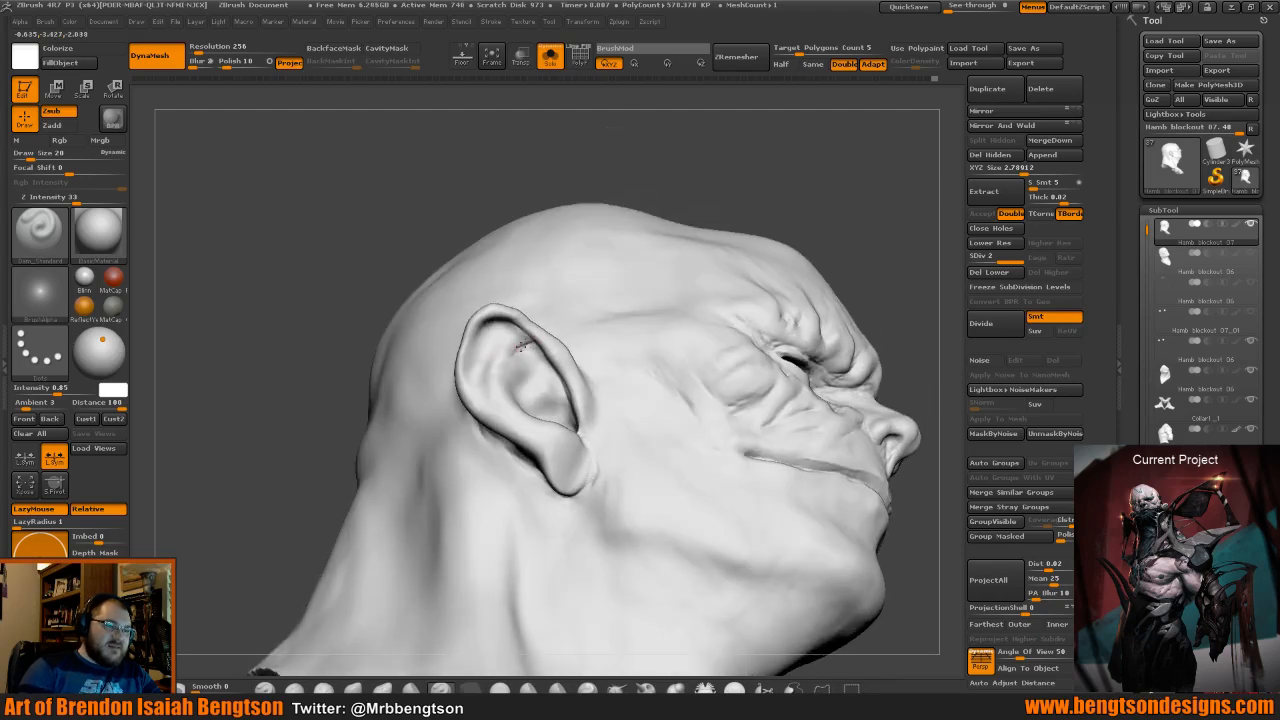
{"action": "left_click_drag", "start_coordinate": [519, 351], "coordinate": [526, 346], "text": "alt"}
{"action": "left_click_drag", "start_coordinate": [546, 197], "coordinate": [549, 175]}
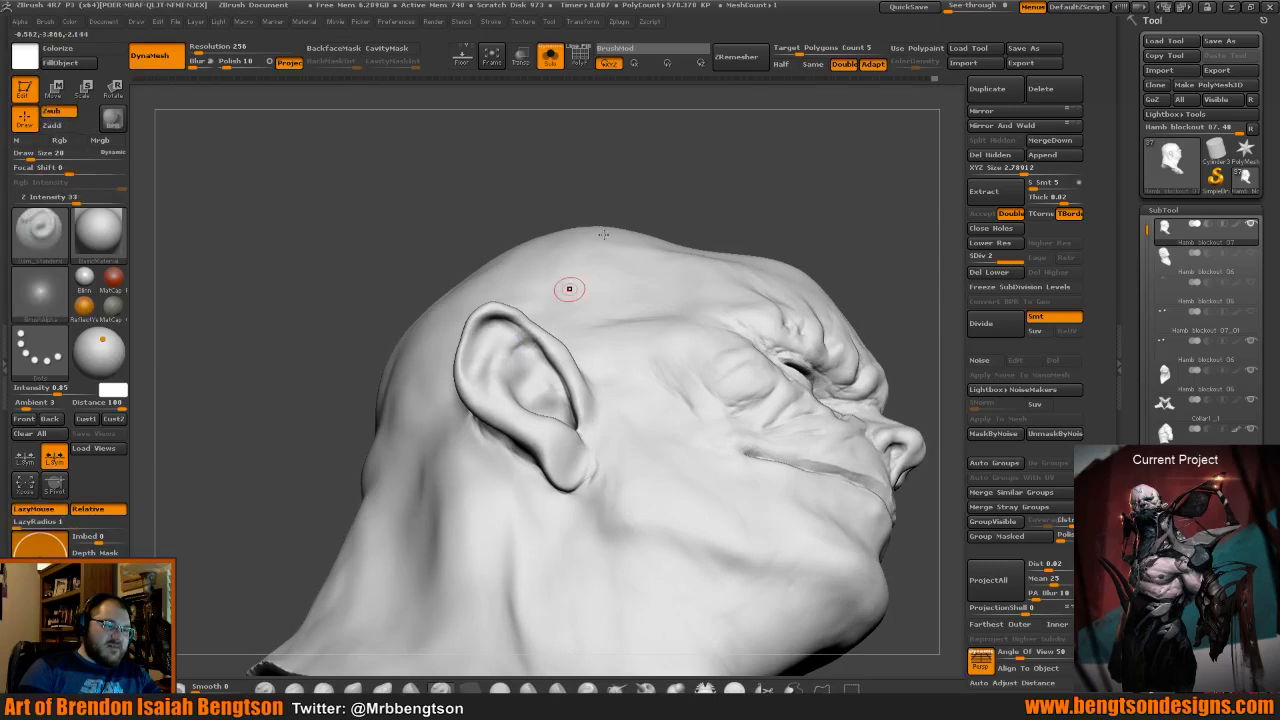
{"action": "mouse_move", "coordinate": [620, 205]}
{"action": "left_mouse_down"}
{"action": "mouse_move", "coordinate": [655, 188]}
{"action": "mouse_move", "coordinate": [650, 215]}
{"action": "mouse_move", "coordinate": [588, 222]}
{"action": "mouse_move", "coordinate": [620, 278]}
{"action": "left_mouse_up"}
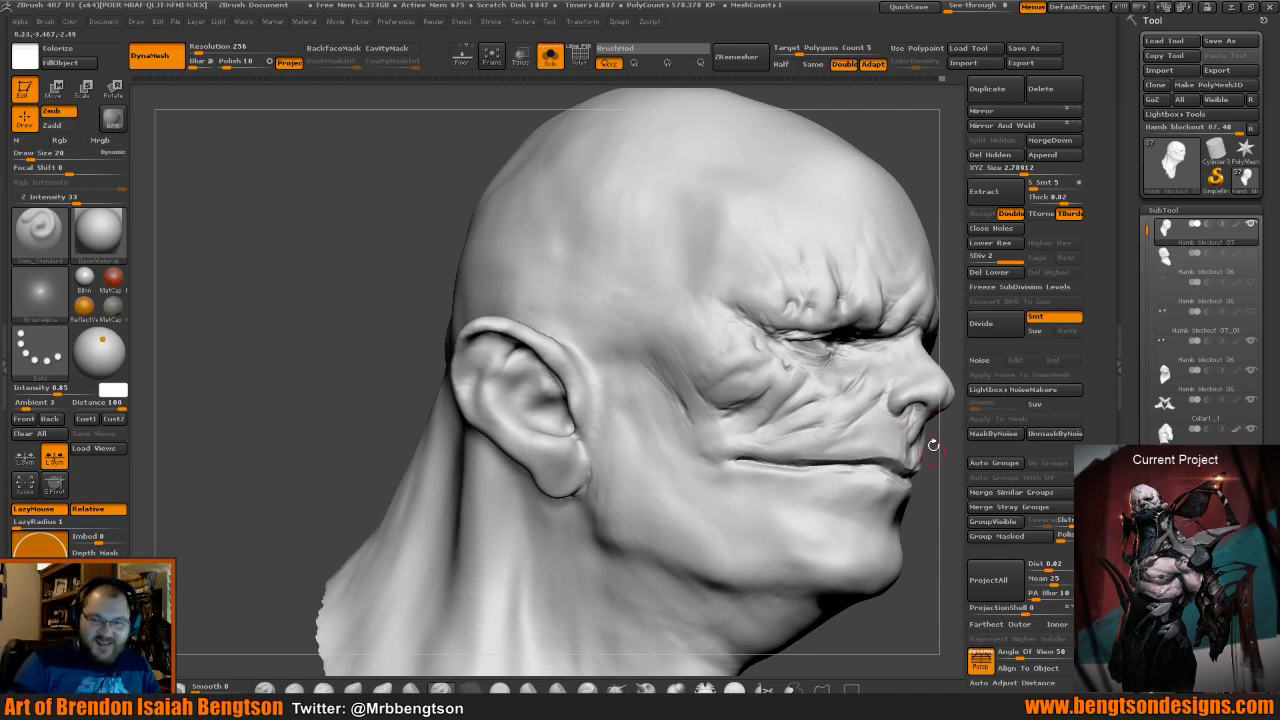
Smooth the area where the earlobe meets the cheek and jaw.
{"action": "left_click_drag", "start_coordinate": [389, 234], "coordinate": [401, 206]}
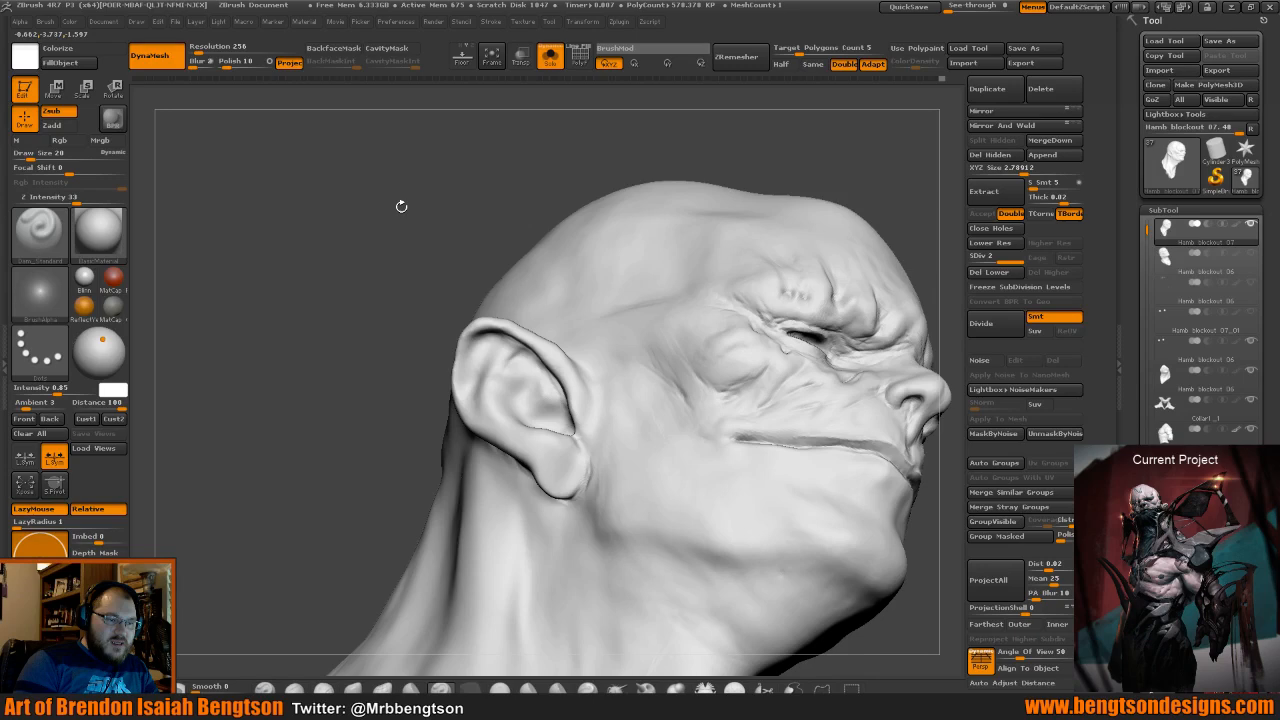
{"action": "left_click_drag", "start_coordinate": [402, 209], "coordinate": [874, 449]}
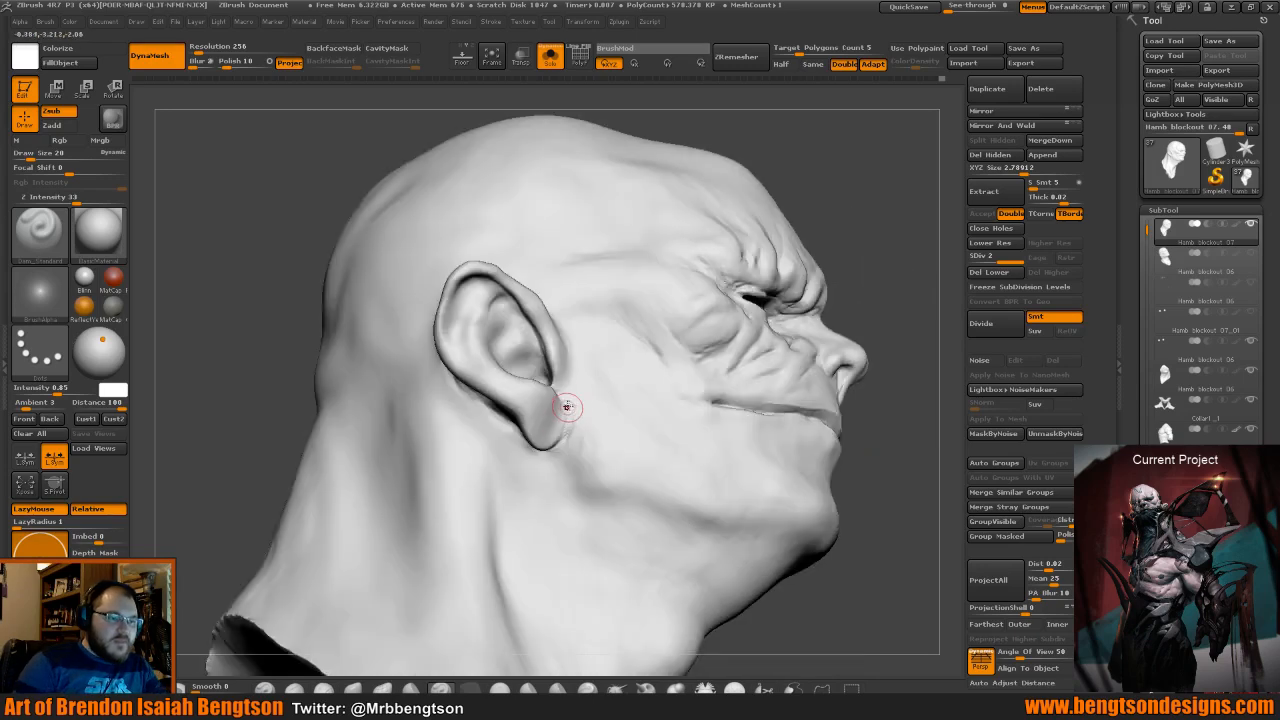
{"action": "key", "text": "shift"}
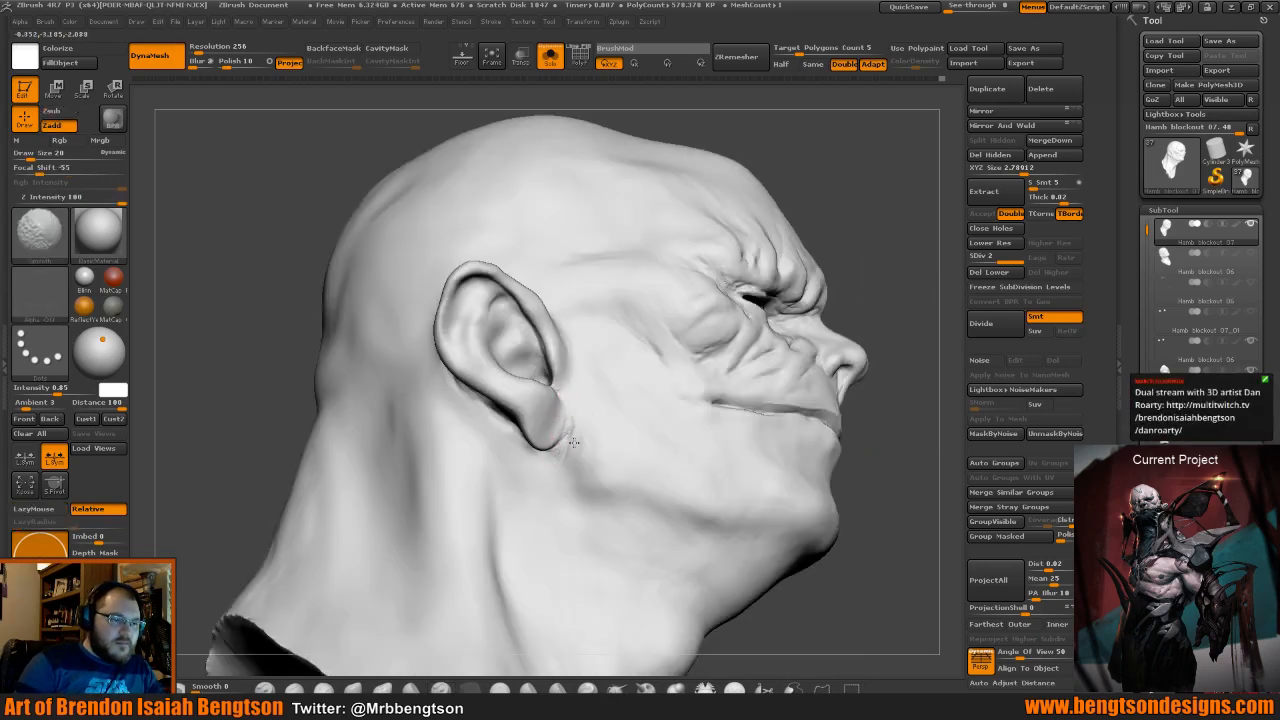
{"action": "left_click_drag", "start_coordinate": [890, 485], "coordinate": [874, 467], "text": "alt"}
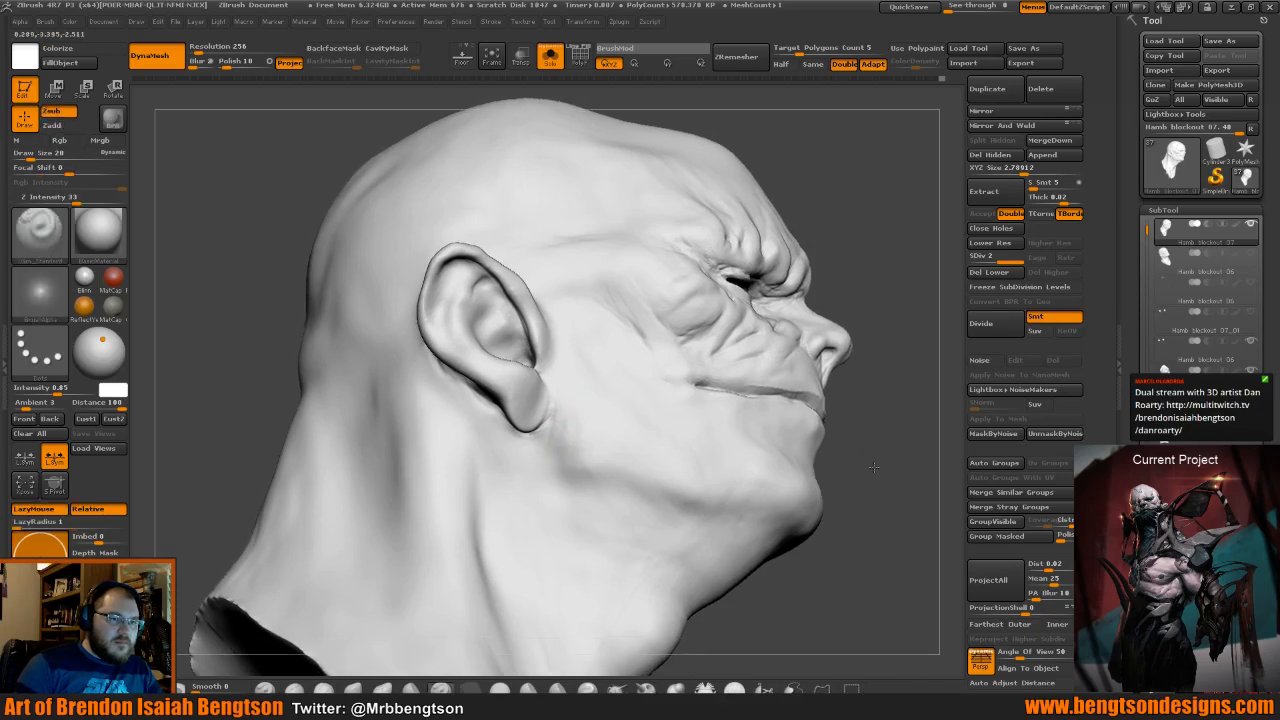
Adjust how the earlobe attaches to the jaw with Move Topological at draw size 56.
{"action": "key", "text": "space"}
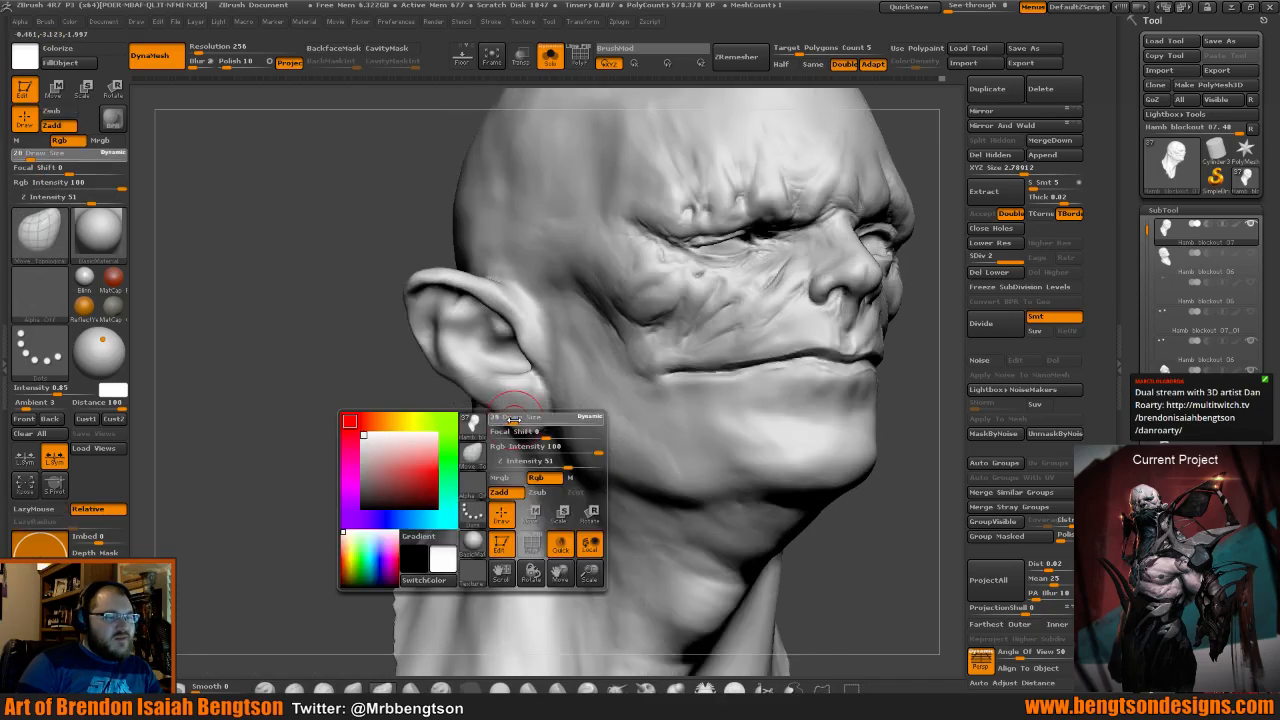
{"action": "left_click_drag", "start_coordinate": [544, 406], "coordinate": [543, 430]}
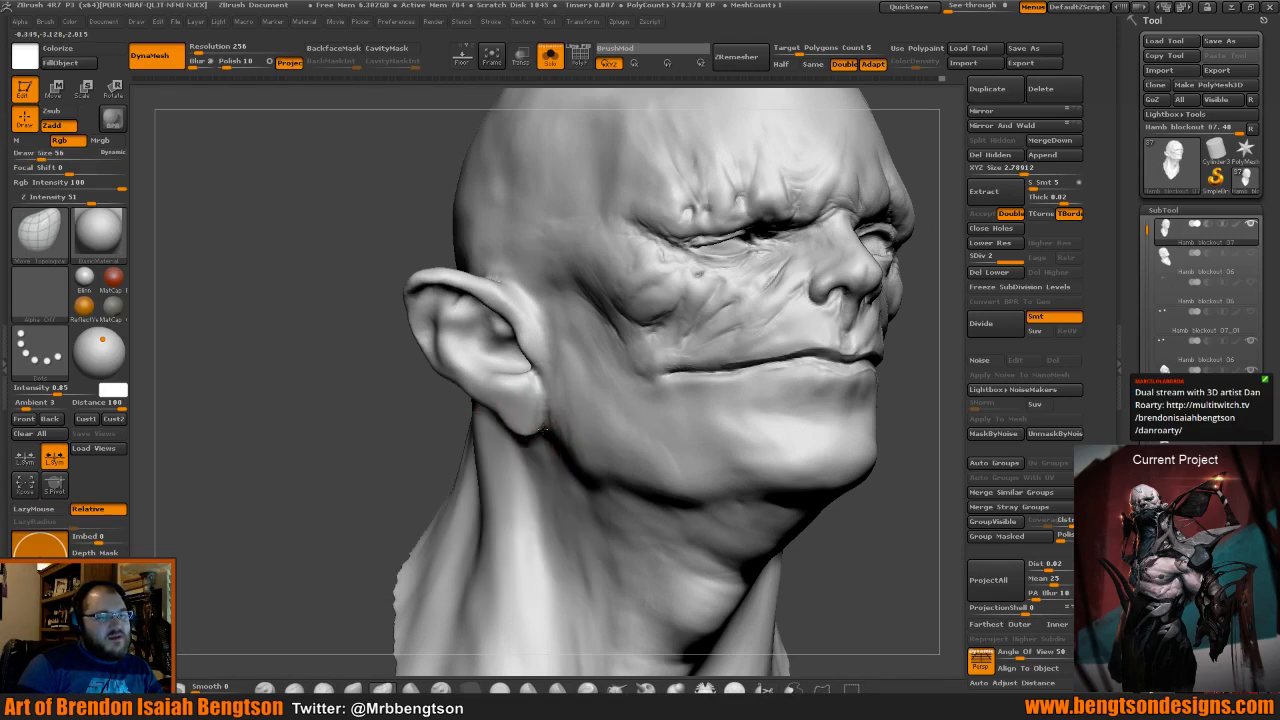
{"action": "left_click_drag", "start_coordinate": [391, 471], "coordinate": [445, 362]}
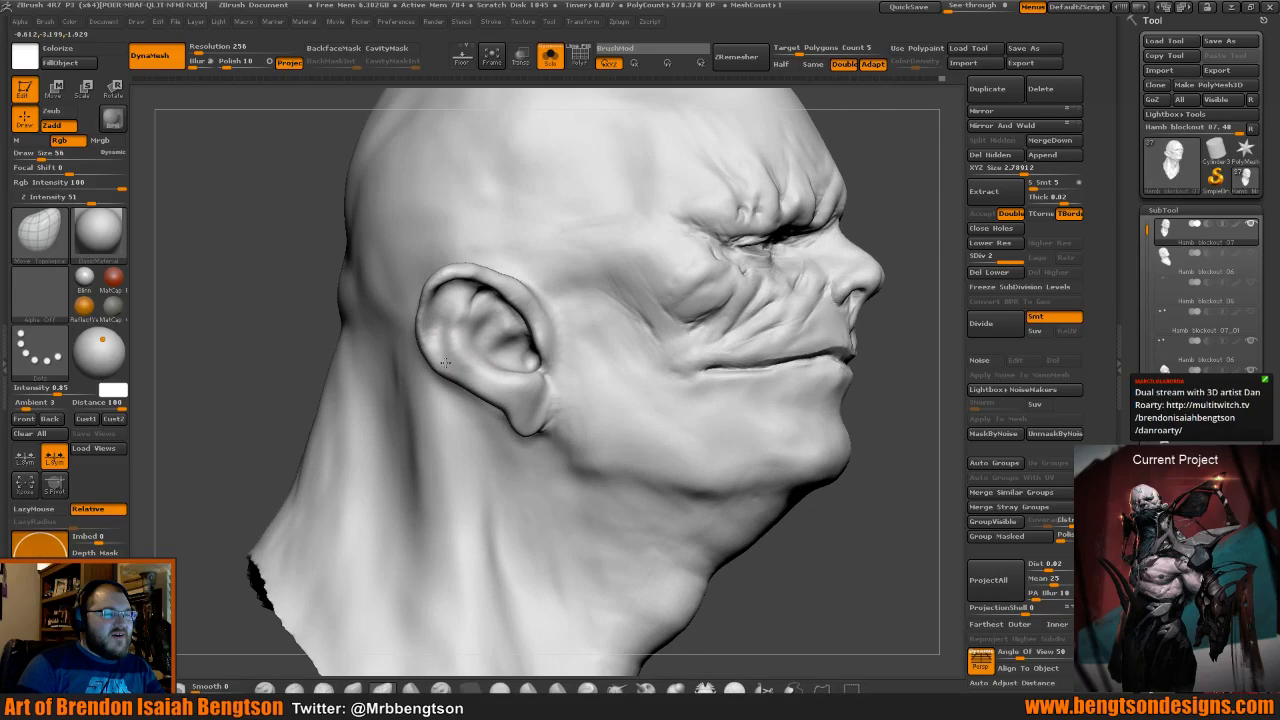
Deepen the hollow and folds of the inner ear with Dam_Standard at draw size 35.
{"action": "right_click", "coordinate": [466, 366]}
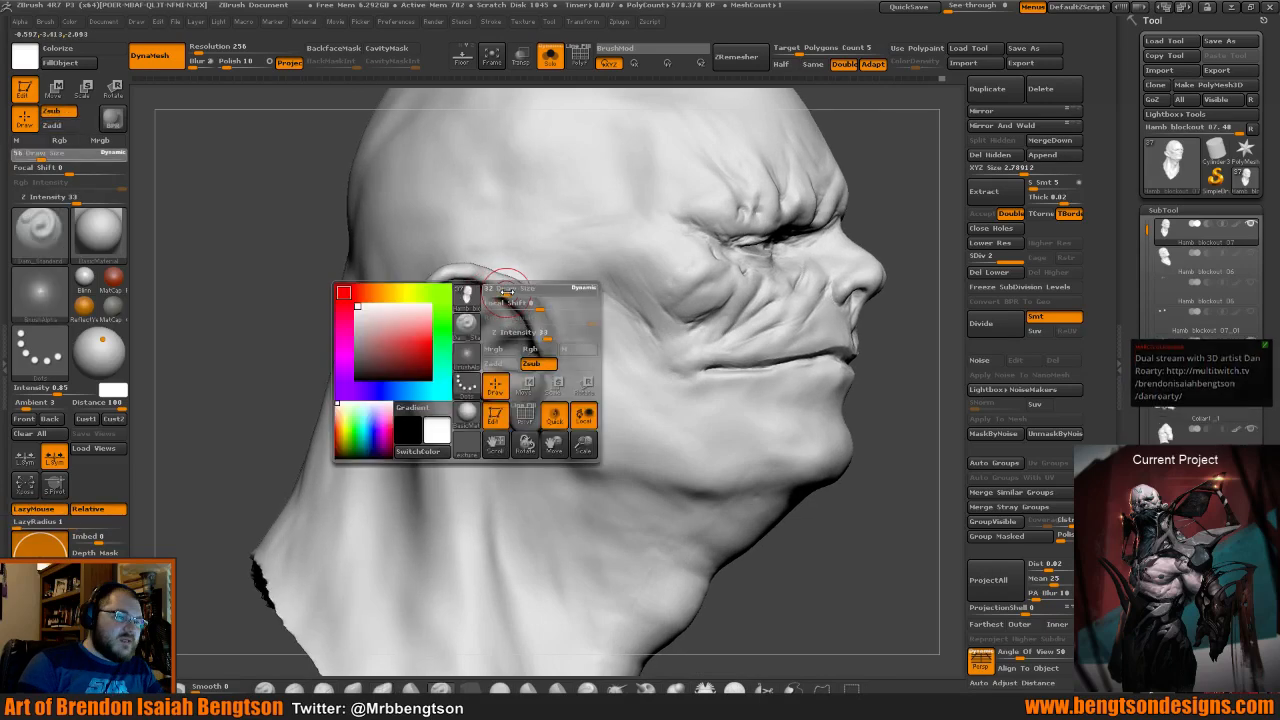
{"action": "key", "text": "b"}
{"action": "key", "text": "d"}
{"action": "key", "text": "s"}
{"action": "left_click_drag", "start_coordinate": [899, 191], "coordinate": [862, 257], "text": "alt"}
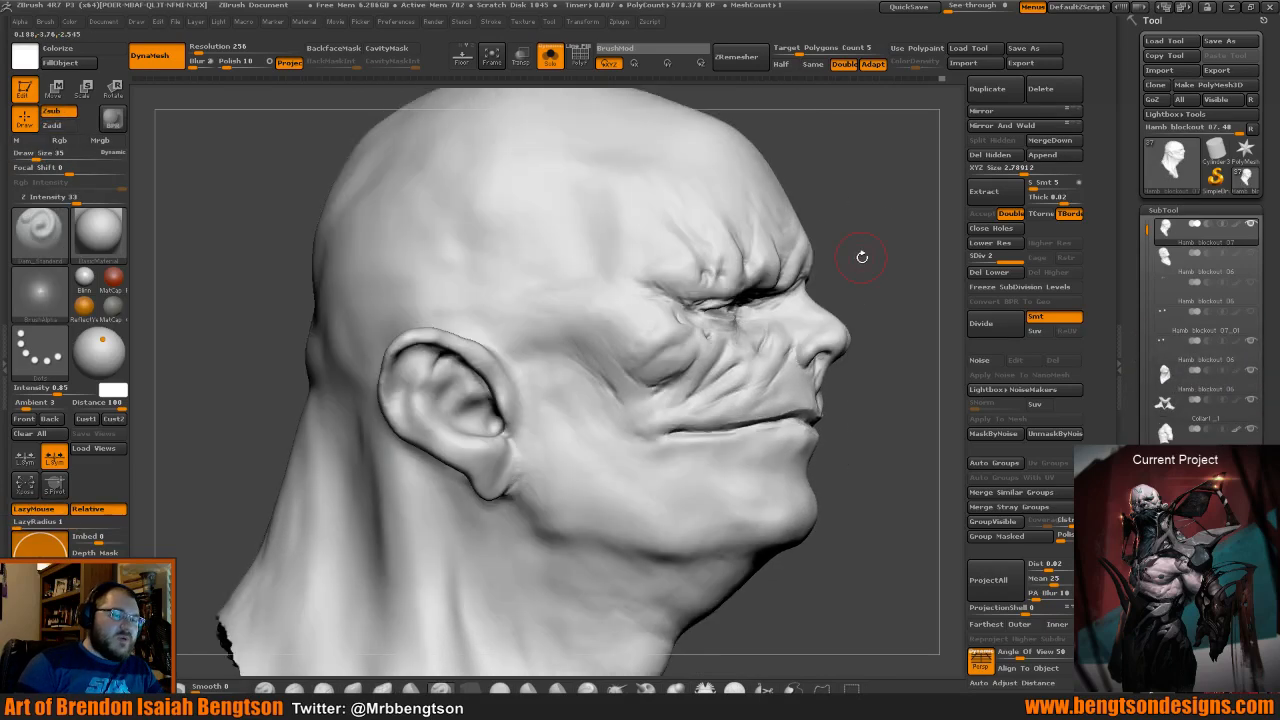
{"action": "left_click_drag", "start_coordinate": [862, 257], "coordinate": [480, 368]}
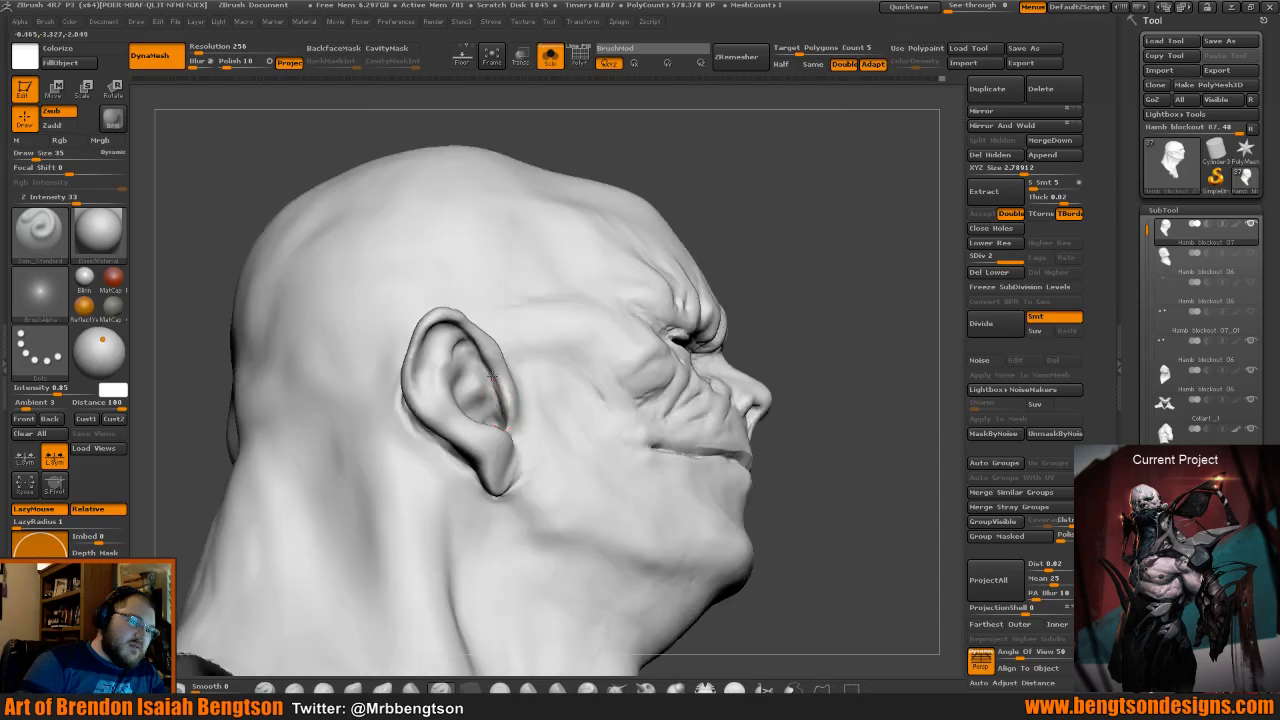
{"action": "mouse_move", "coordinate": [813, 248]}
{"action": "left_mouse_down"}
{"action": "mouse_move", "coordinate": [748, 289]}
{"action": "mouse_move", "coordinate": [748, 332]}
{"action": "left_mouse_up"}
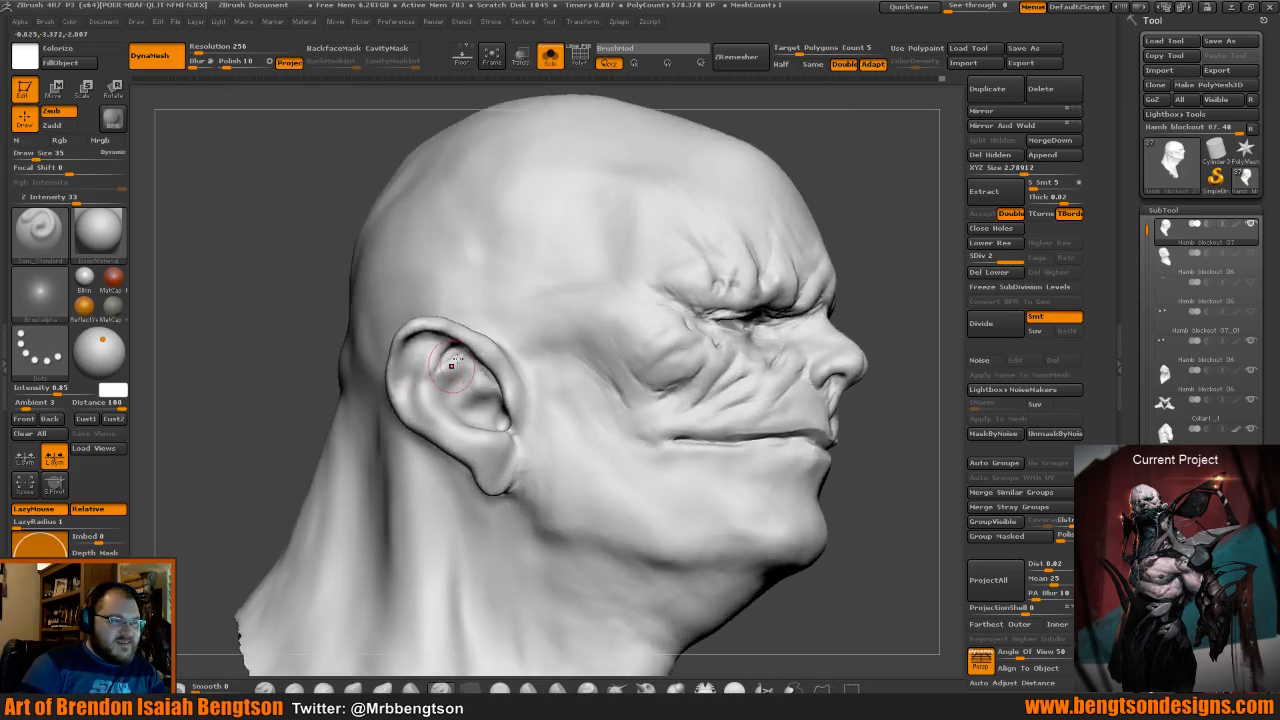
{"action": "mouse_move", "coordinate": [452, 378]}
{"action": "left_mouse_down"}
{"action": "mouse_move", "coordinate": [478, 420]}
{"action": "mouse_move", "coordinate": [494, 408]}
{"action": "mouse_move", "coordinate": [461, 414]}
{"action": "left_mouse_up"}
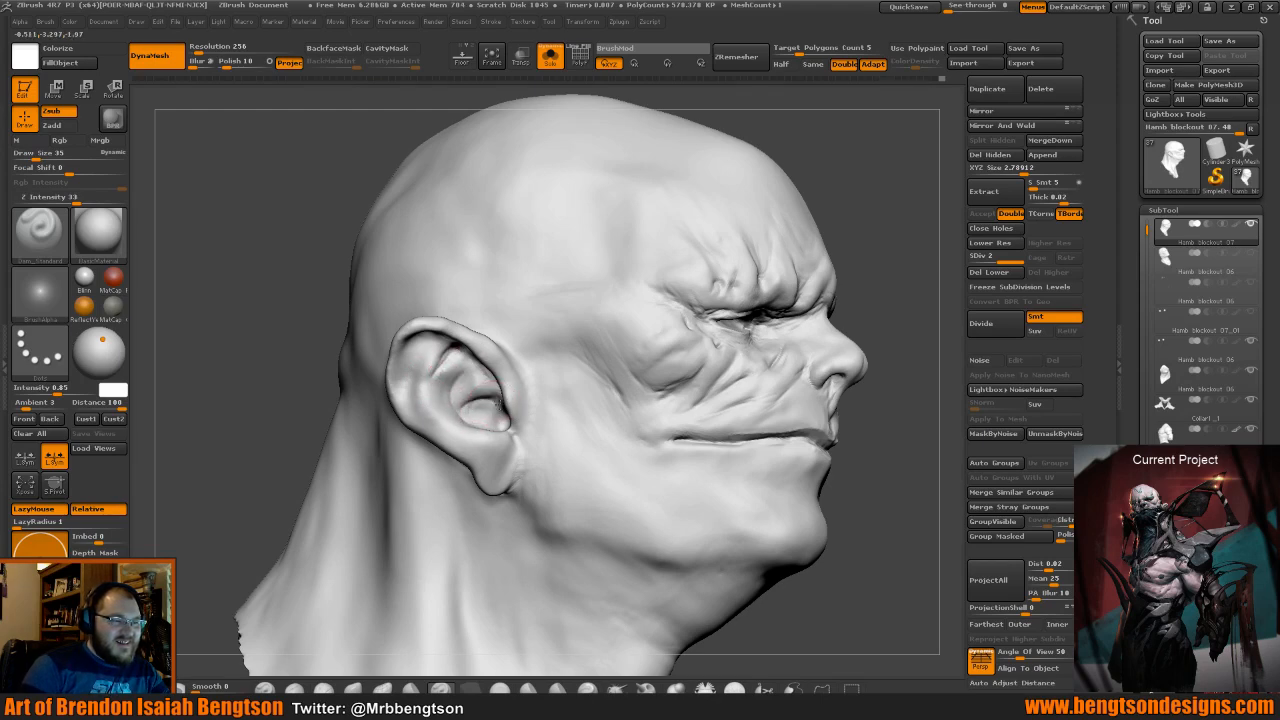
Carve the ear canal opening deeper with Dam_Standard, reducing the draw size for the finer cuts.
{"action": "left_click_drag", "start_coordinate": [317, 366], "coordinate": [430, 367]}
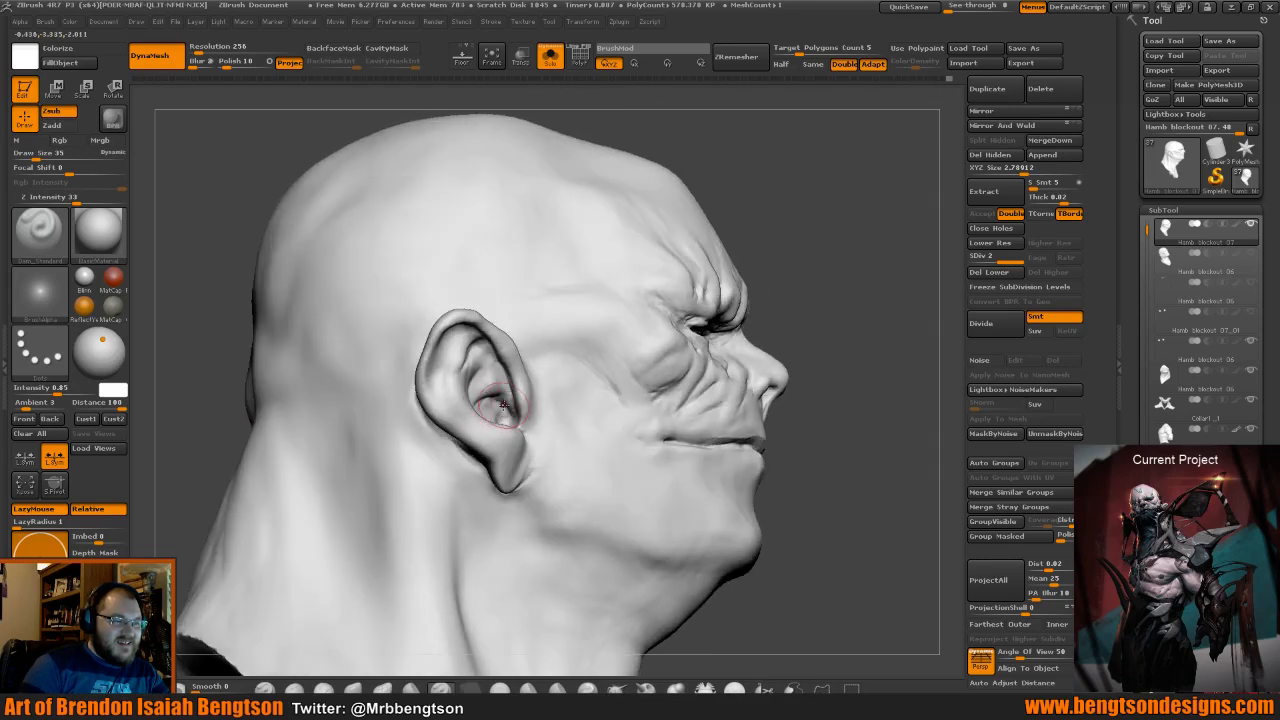
{"action": "left_click_drag", "start_coordinate": [777, 272], "coordinate": [791, 357]}
{"action": "key", "text": "space"}
{"action": "left_click_drag", "start_coordinate": [508, 427], "coordinate": [504, 429]}
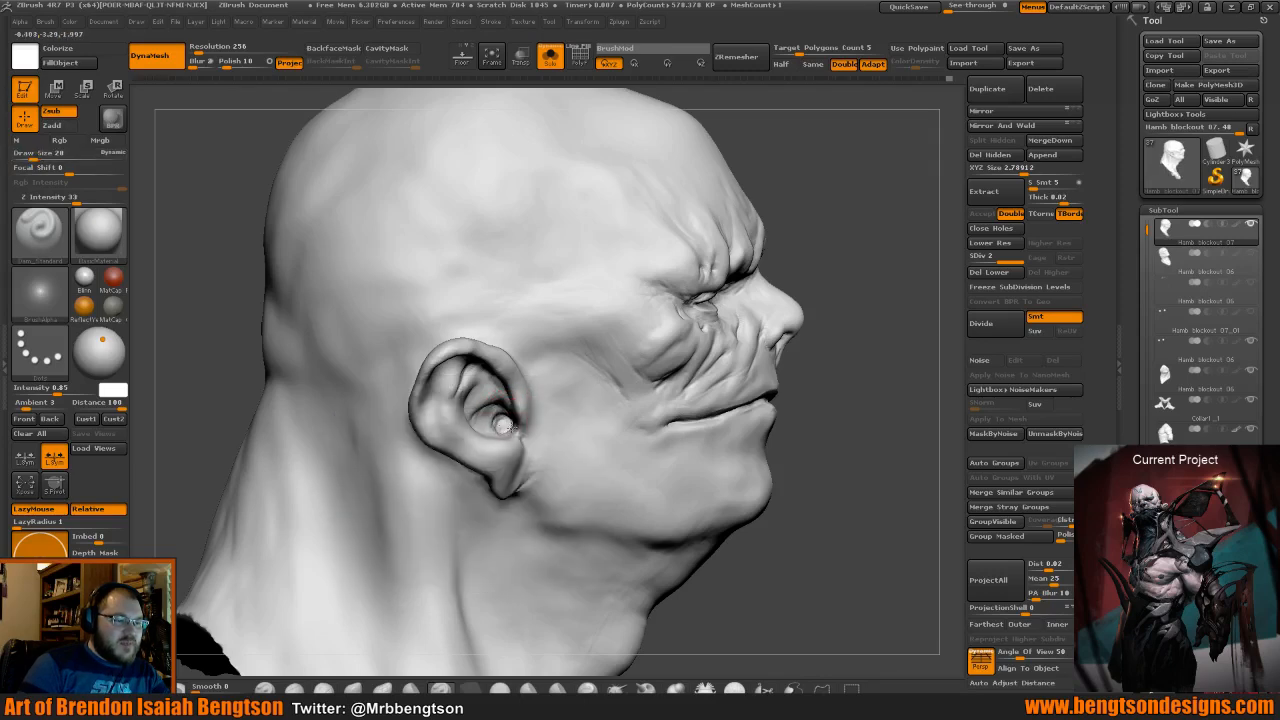
Smooth the ear canal opening and the inner folds of the upper ear.
{"action": "left_click_drag", "start_coordinate": [835, 430], "coordinate": [815, 448]}
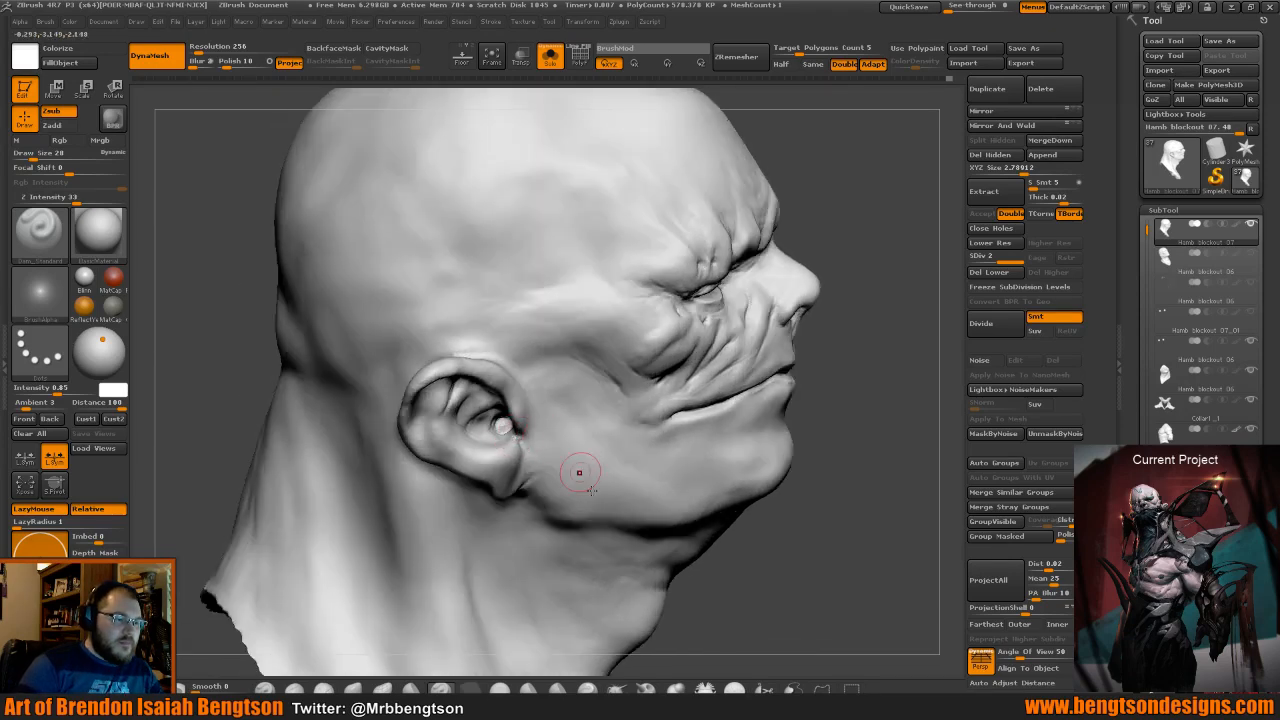
{"action": "left_click_drag", "start_coordinate": [655, 595], "coordinate": [677, 580]}
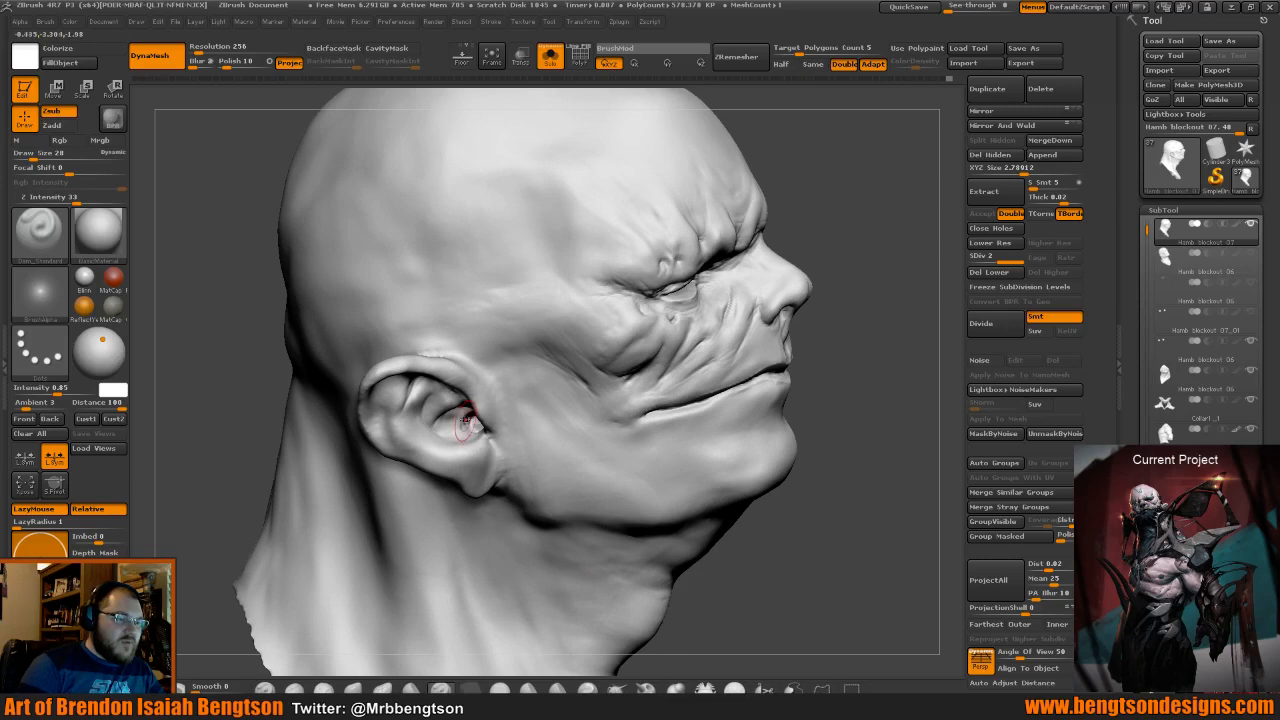
{"action": "key", "text": "shift"}
{"action": "left_click_drag", "start_coordinate": [470, 422], "coordinate": [474, 423], "text": "shift"}
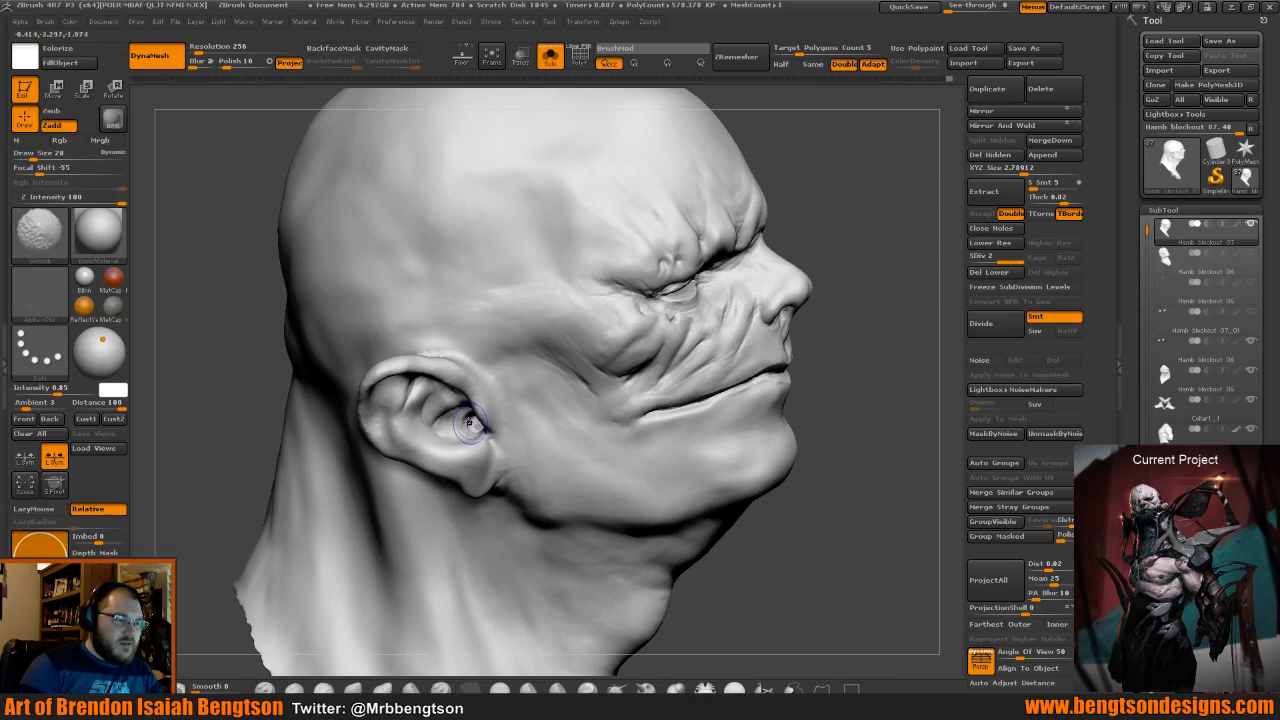
{"action": "mouse_move", "coordinate": [814, 566]}
{"action": "left_mouse_down"}
{"action": "mouse_move", "coordinate": [846, 563]}
{"action": "mouse_move", "coordinate": [834, 576]}
{"action": "mouse_move", "coordinate": [825, 555]}
{"action": "left_mouse_up"}
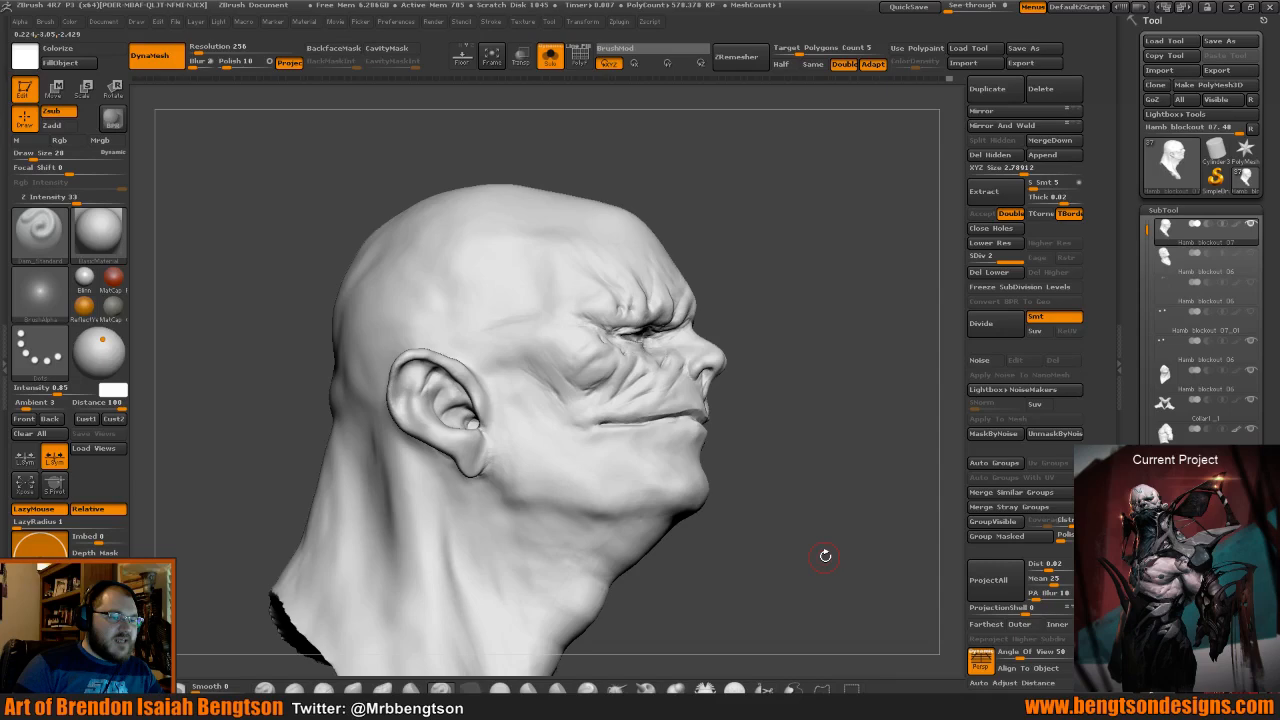
{"action": "left_click_drag", "start_coordinate": [837, 555], "coordinate": [786, 420]}
{"action": "key", "text": "shift"}
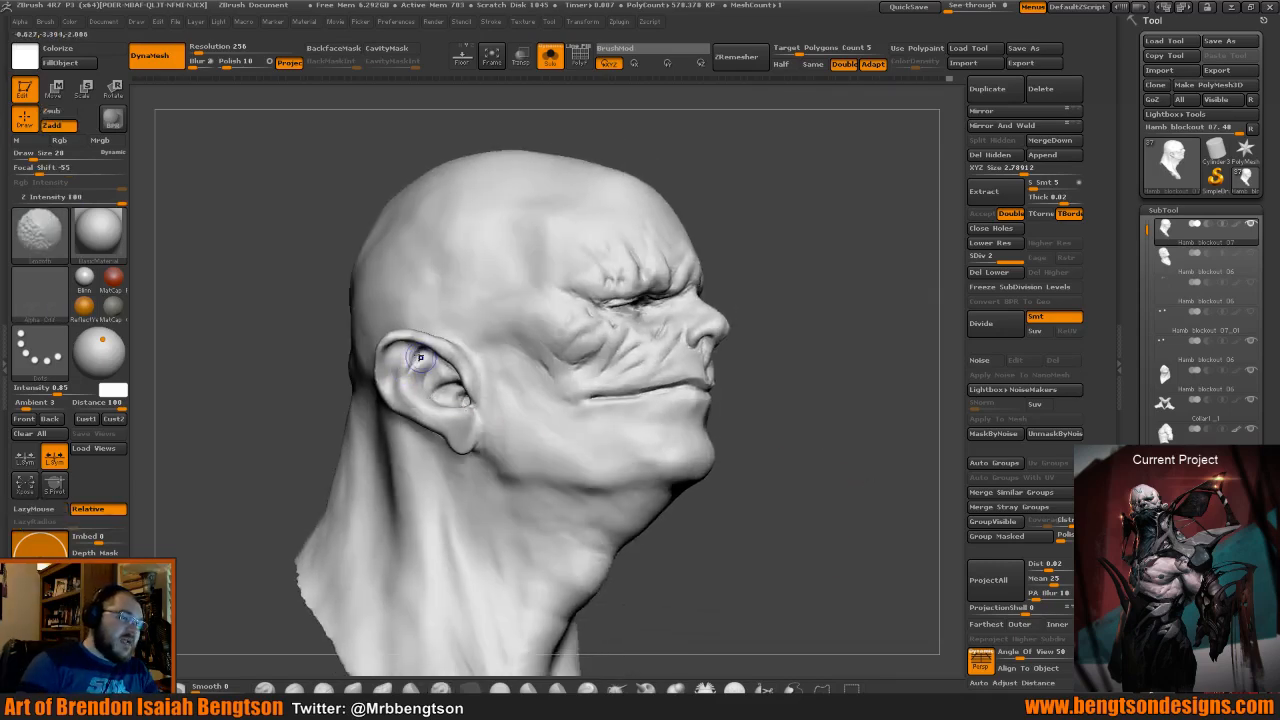
Examine the head and ears from the front and side, with the full character shown and with the head isolated.
{"action": "mouse_move", "coordinate": [870, 522]}
{"action": "left_mouse_down"}
{"action": "mouse_move", "coordinate": [820, 505]}
{"action": "mouse_move", "coordinate": [805, 418]}
{"action": "left_mouse_up"}
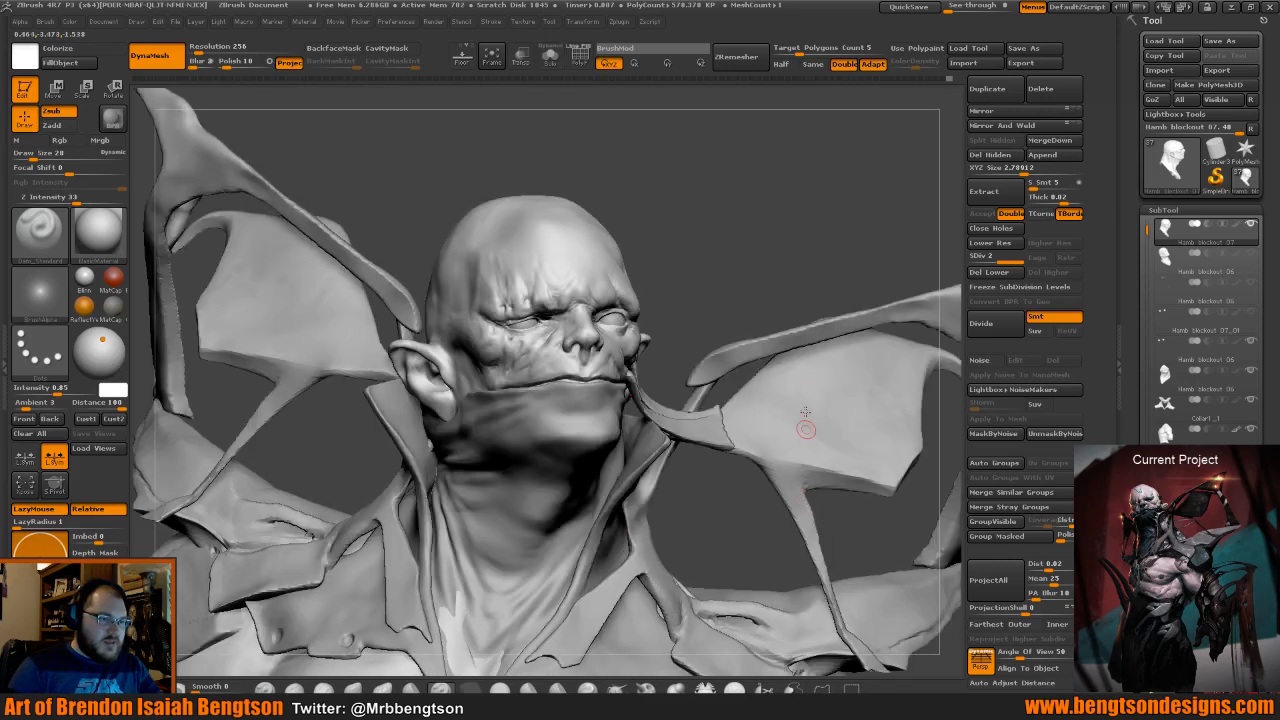
{"action": "mouse_move", "coordinate": [695, 277]}
{"action": "left_mouse_down", "text": "shift"}
{"action": "mouse_move", "coordinate": [712, 263]}
{"action": "mouse_move", "coordinate": [666, 223]}
{"action": "mouse_move", "coordinate": [668, 311]}
{"action": "left_mouse_up", "text": "shift"}
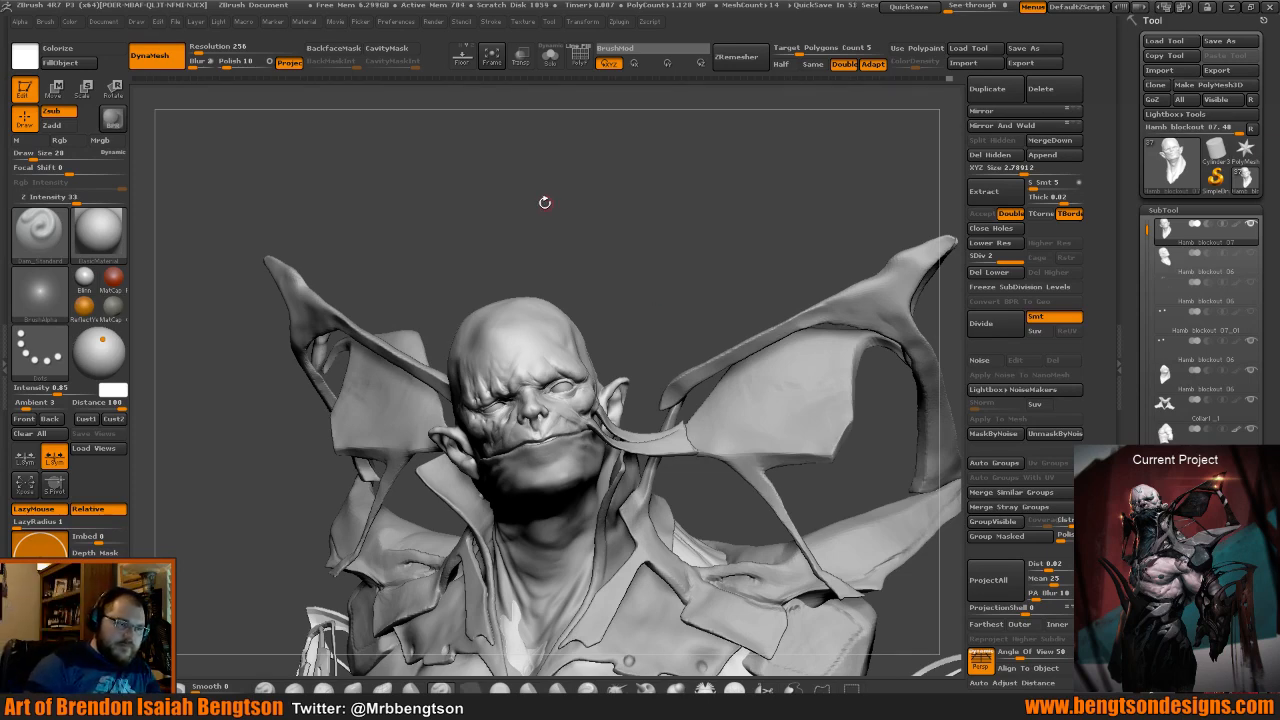
{"action": "right_click_drag", "start_coordinate": [583, 311], "coordinate": [630, 467], "text": "ctrl"}
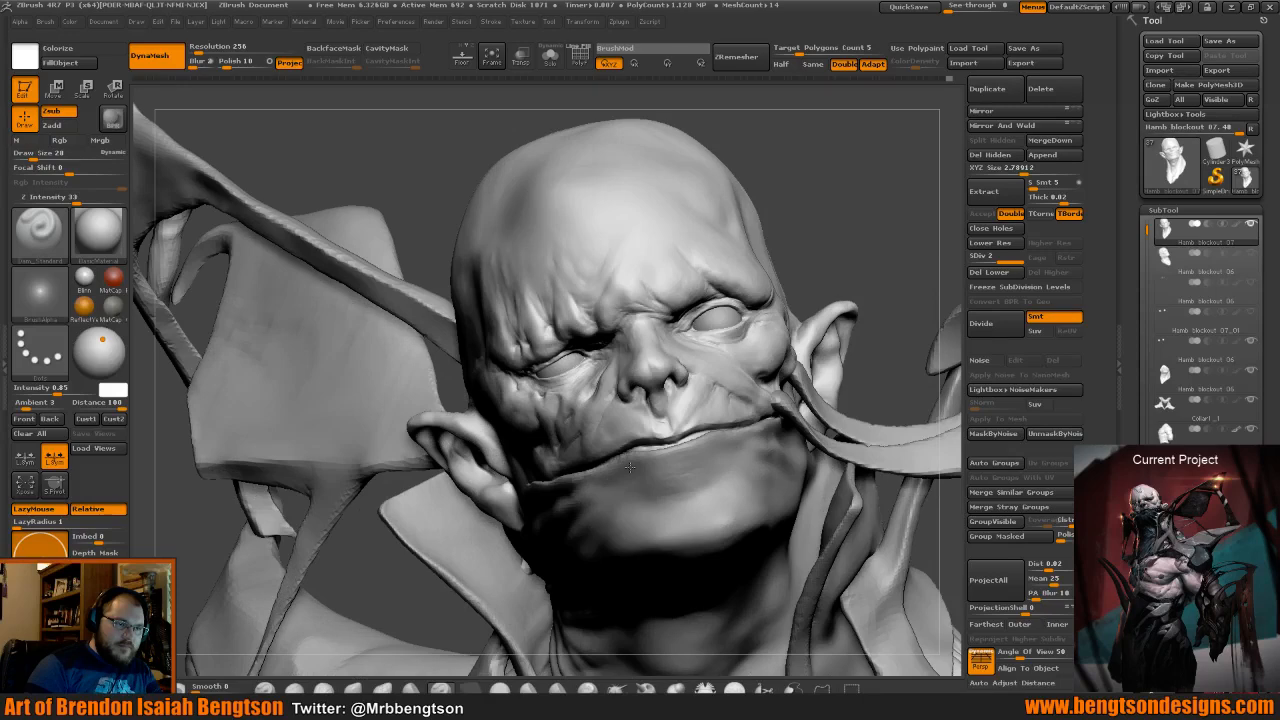
{"action": "mouse_move", "coordinate": [630, 467]}
{"action": "right_mouse_down"}
{"action": "mouse_move", "coordinate": [828, 207]}
{"action": "mouse_move", "coordinate": [800, 214]}
{"action": "mouse_move", "coordinate": [835, 217]}
{"action": "right_mouse_up"}
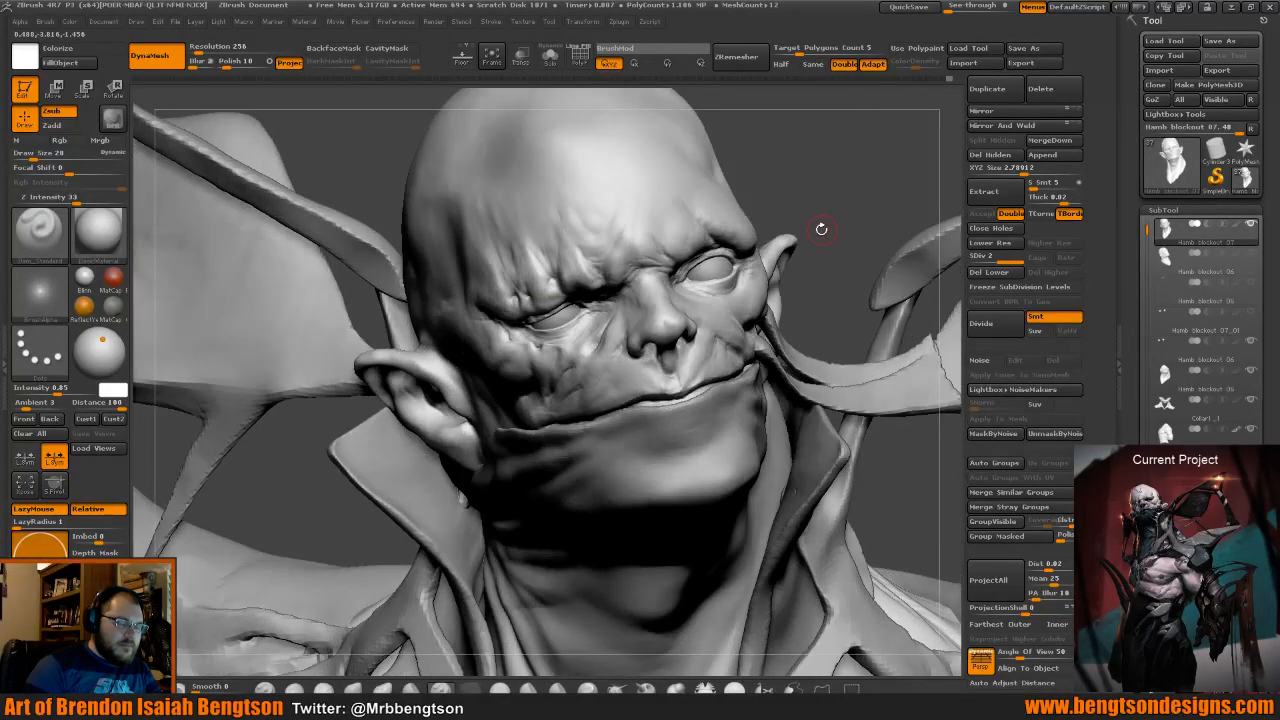
{"action": "key", "text": "shift+alt+s"}
{"action": "mouse_move", "coordinate": [823, 283]}
{"action": "left_mouse_down"}
{"action": "mouse_move", "coordinate": [846, 289]}
{"action": "mouse_move", "coordinate": [809, 308]}
{"action": "mouse_move", "coordinate": [830, 313]}
{"action": "mouse_move", "coordinate": [819, 296]}
{"action": "mouse_move", "coordinate": [823, 385]}
{"action": "mouse_move", "coordinate": [686, 409]}
{"action": "mouse_move", "coordinate": [378, 362]}
{"action": "left_mouse_up"}
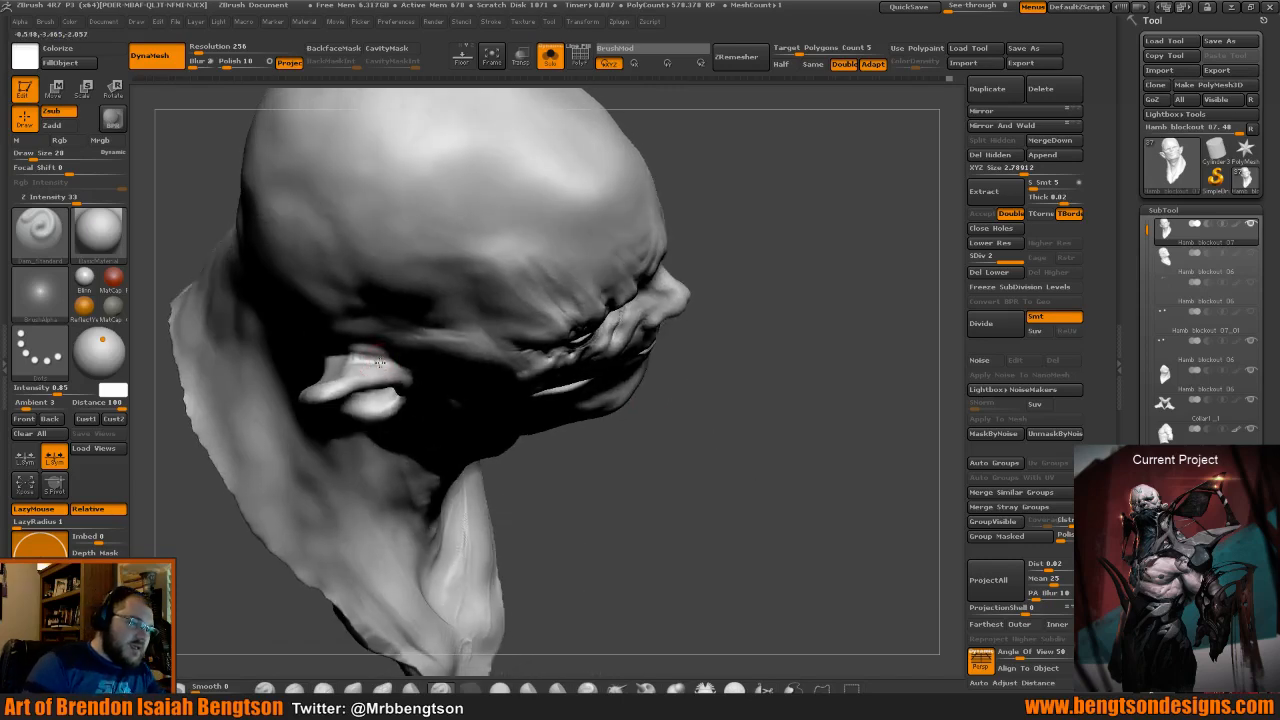
{"action": "mouse_move", "coordinate": [571, 529]}
{"action": "left_mouse_down", "text": "shift"}
{"action": "mouse_move", "coordinate": [655, 428]}
{"action": "mouse_move", "coordinate": [531, 423]}
{"action": "mouse_move", "coordinate": [805, 468]}
{"action": "left_mouse_up", "text": "shift"}
{"action": "mouse_move", "coordinate": [745, 515]}
{"action": "left_mouse_down"}
{"action": "mouse_move", "coordinate": [665, 510]}
{"action": "mouse_move", "coordinate": [705, 511]}
{"action": "left_mouse_up"}
{"action": "left_click_drag", "start_coordinate": [572, 387], "coordinate": [562, 398], "text": "shift"}
{"action": "mouse_move", "coordinate": [826, 490]}
{"action": "left_mouse_down"}
{"action": "mouse_move", "coordinate": [720, 466]}
{"action": "mouse_move", "coordinate": [430, 488]}
{"action": "mouse_move", "coordinate": [891, 423]}
{"action": "mouse_move", "coordinate": [886, 450]}
{"action": "left_mouse_up"}
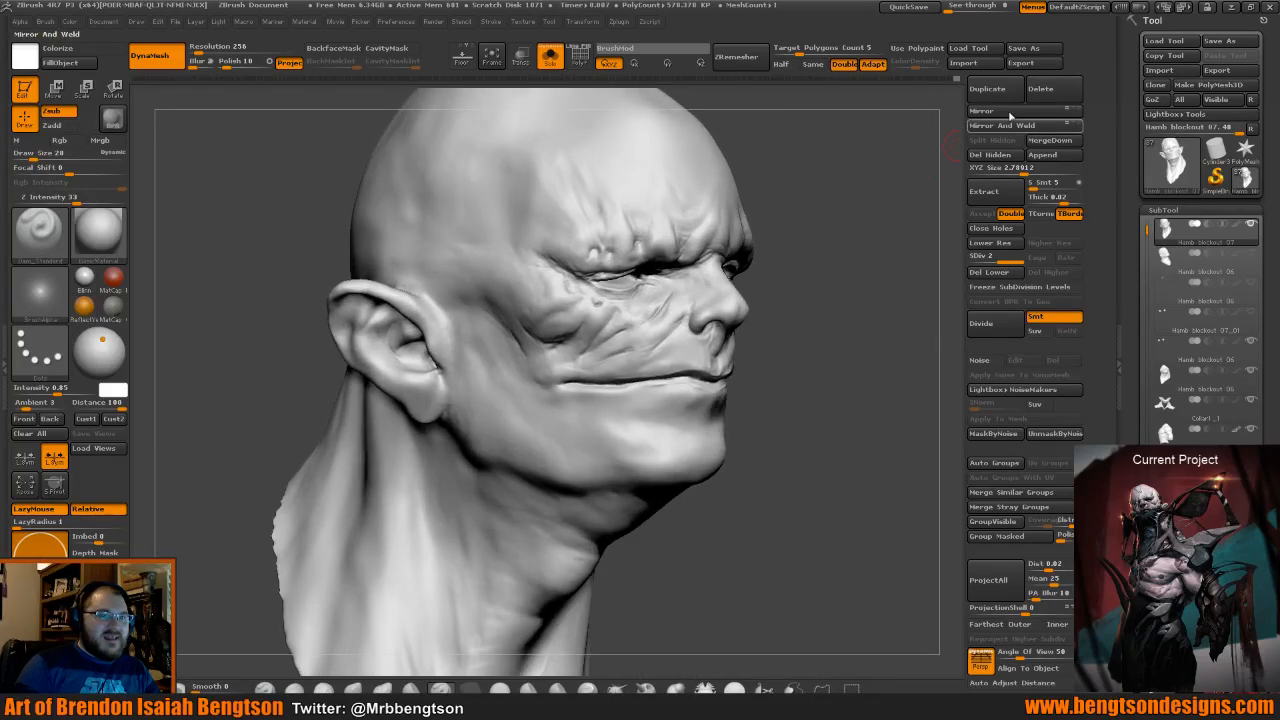
Save the tool as Hamb blockout 05.ztl in the Milan - HAMB folder, replacing the existing file.
{"action": "left_click", "coordinate": [1023, 48]}
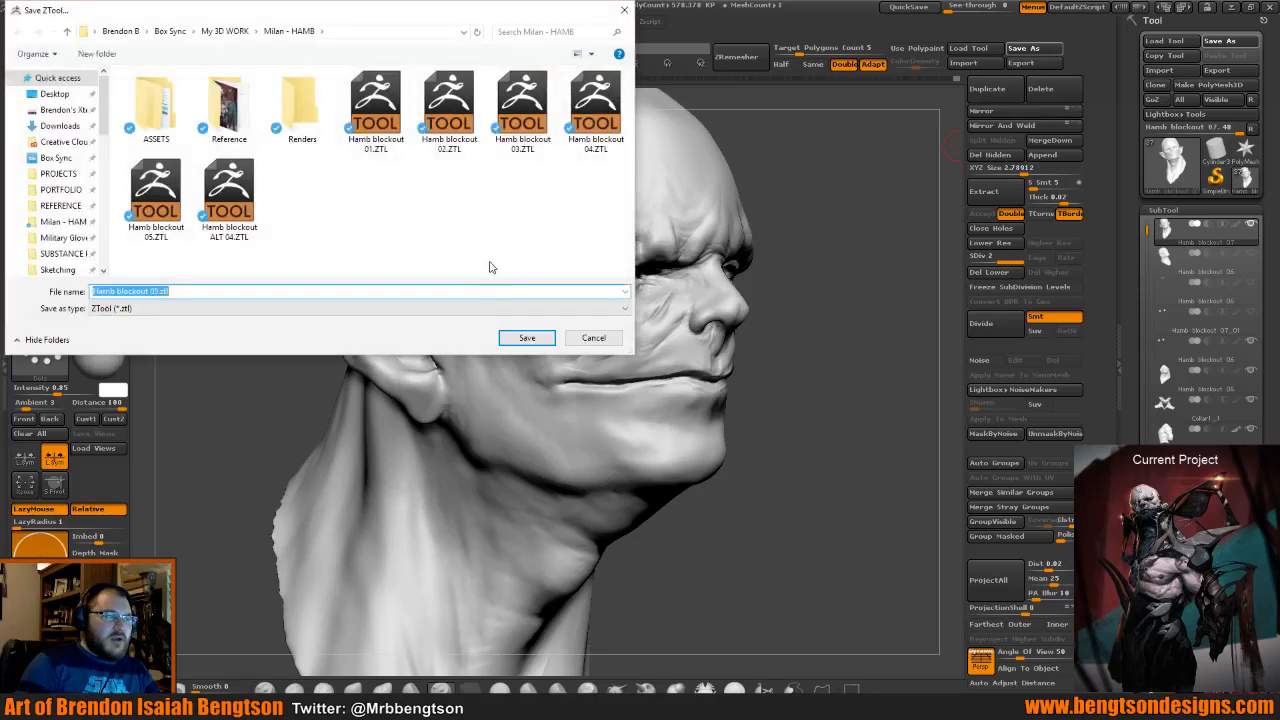
{"action": "left_click", "coordinate": [527, 338]}
{"action": "left_click", "coordinate": [678, 361]}
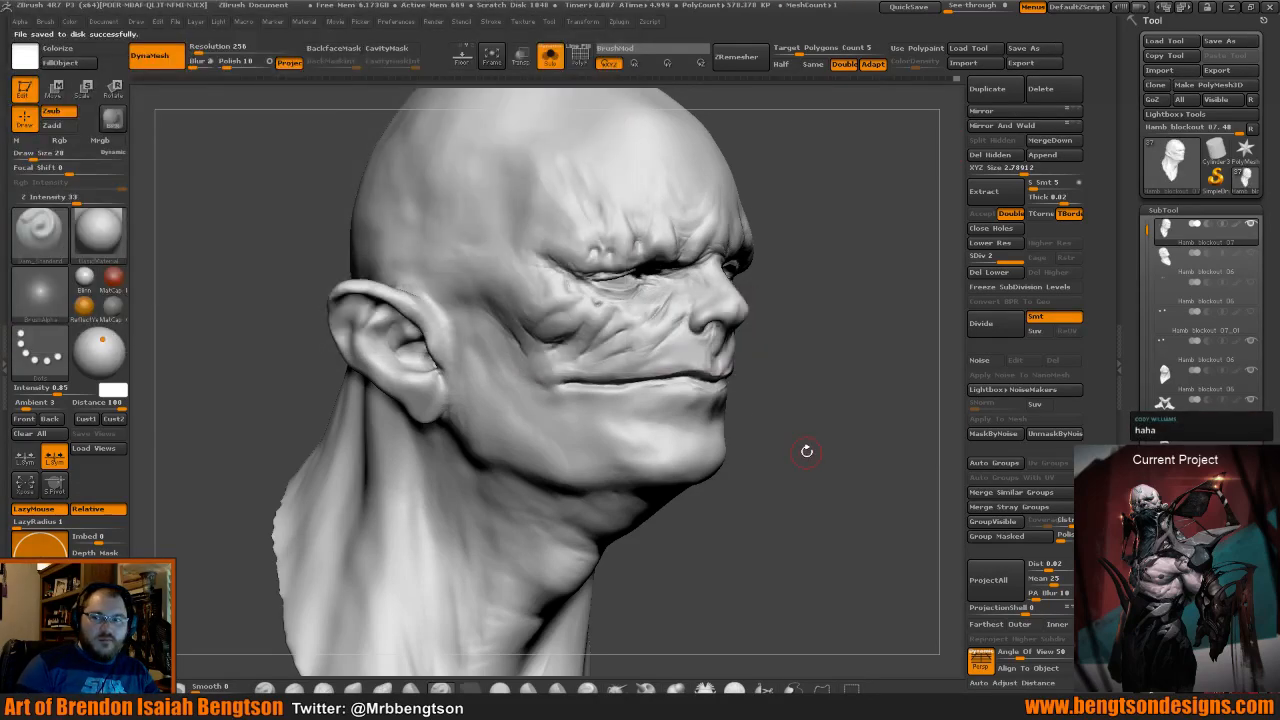
Build up the cheek and temple in front of the ear with ClayBuildup at Z intensity 20 and smooth the strokes.
{"action": "mouse_move", "coordinate": [806, 449]}
{"action": "left_mouse_down"}
{"action": "mouse_move", "coordinate": [663, 394]}
{"action": "mouse_move", "coordinate": [674, 397]}
{"action": "left_mouse_up"}
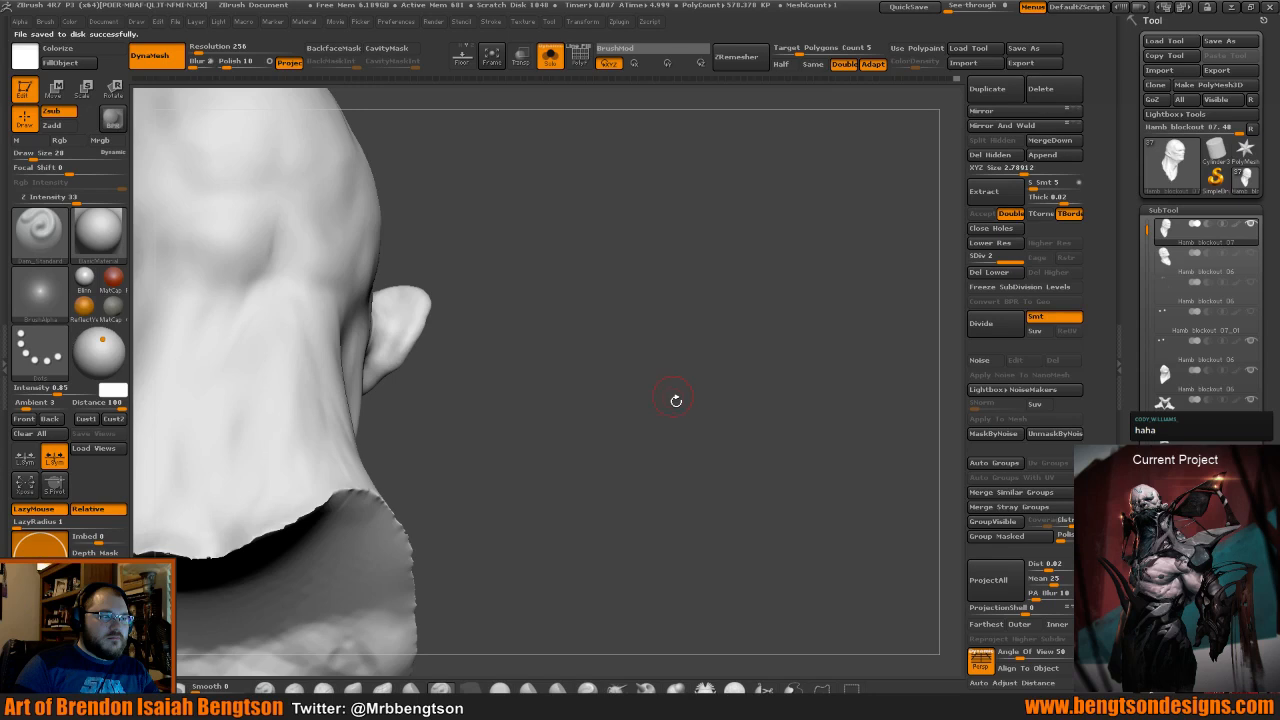
{"action": "key", "text": "f"}
{"action": "left_click_drag", "start_coordinate": [783, 497], "coordinate": [800, 580]}
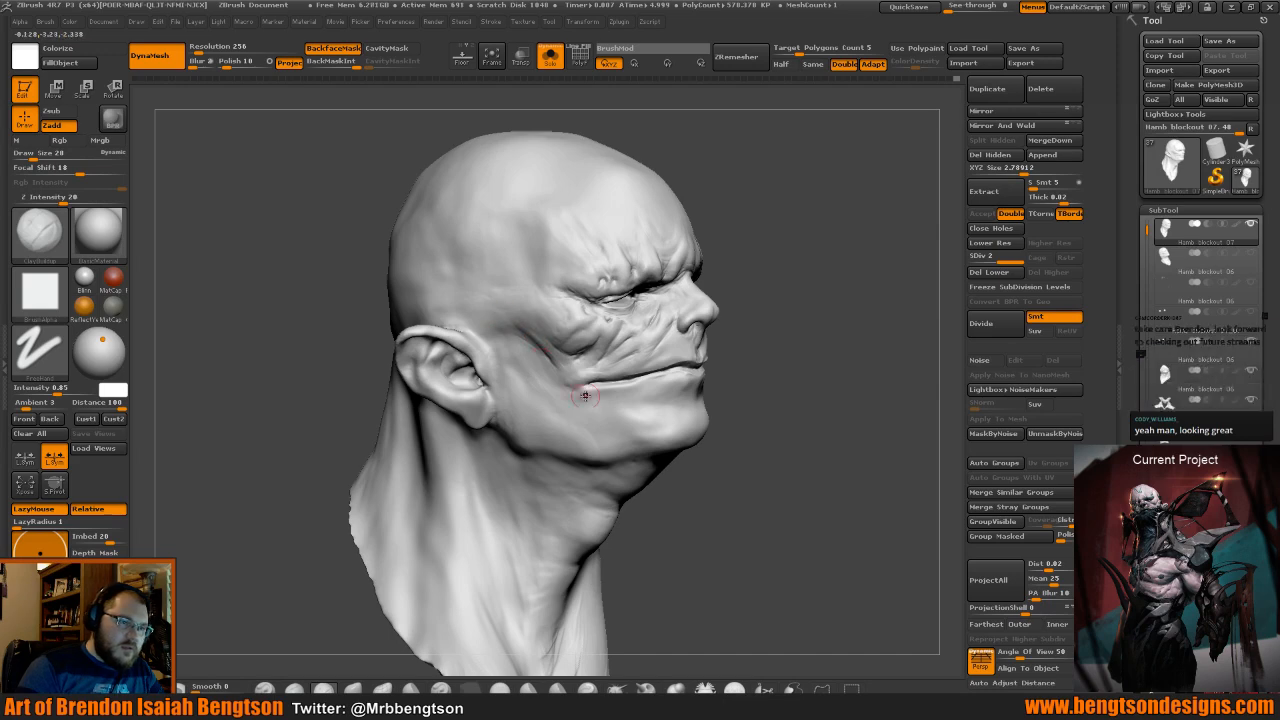
{"action": "left_click_drag", "start_coordinate": [725, 435], "coordinate": [759, 446]}
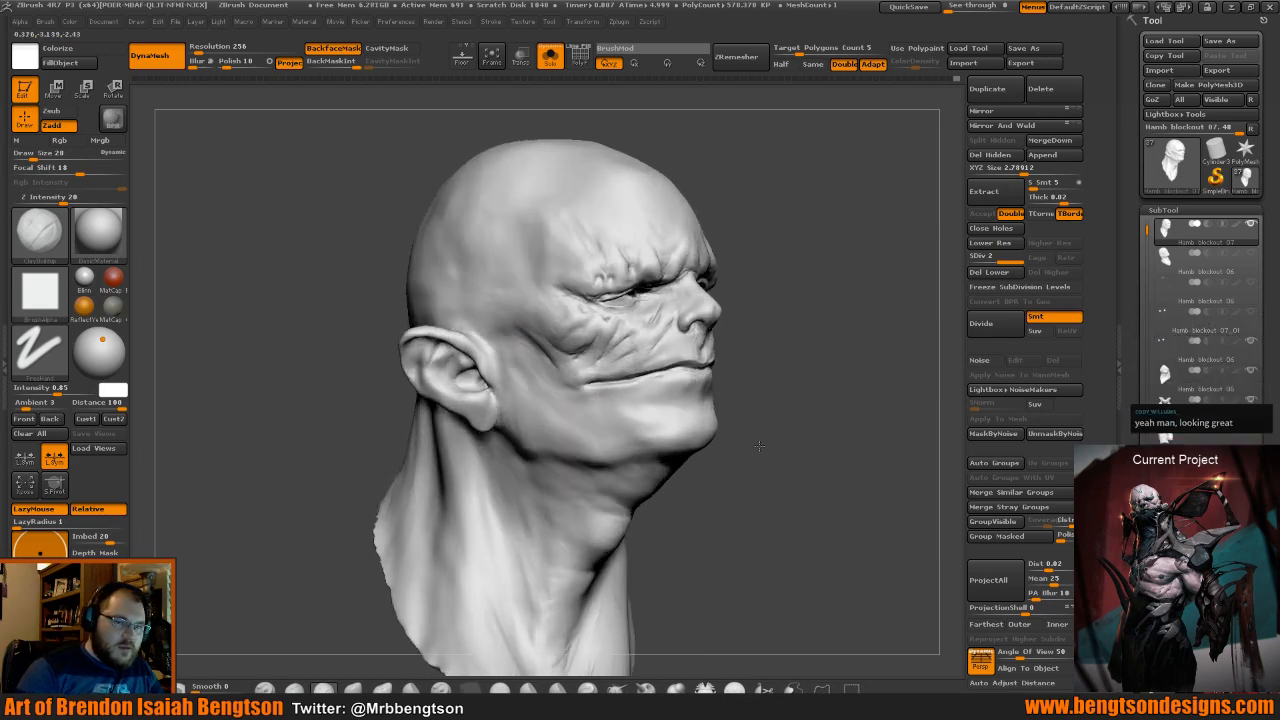
{"action": "left_click_drag", "start_coordinate": [806, 374], "coordinate": [873, 442]}
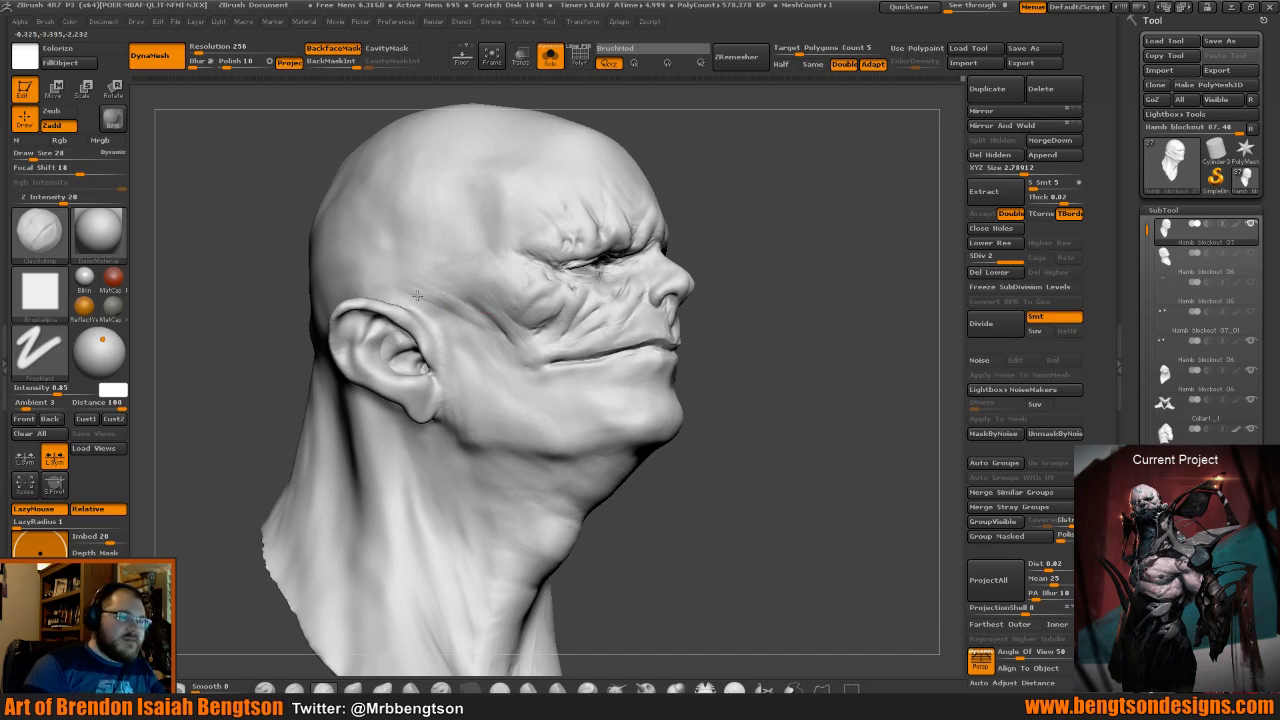
{"action": "left_click_drag", "start_coordinate": [459, 319], "coordinate": [448, 307], "text": "shift"}
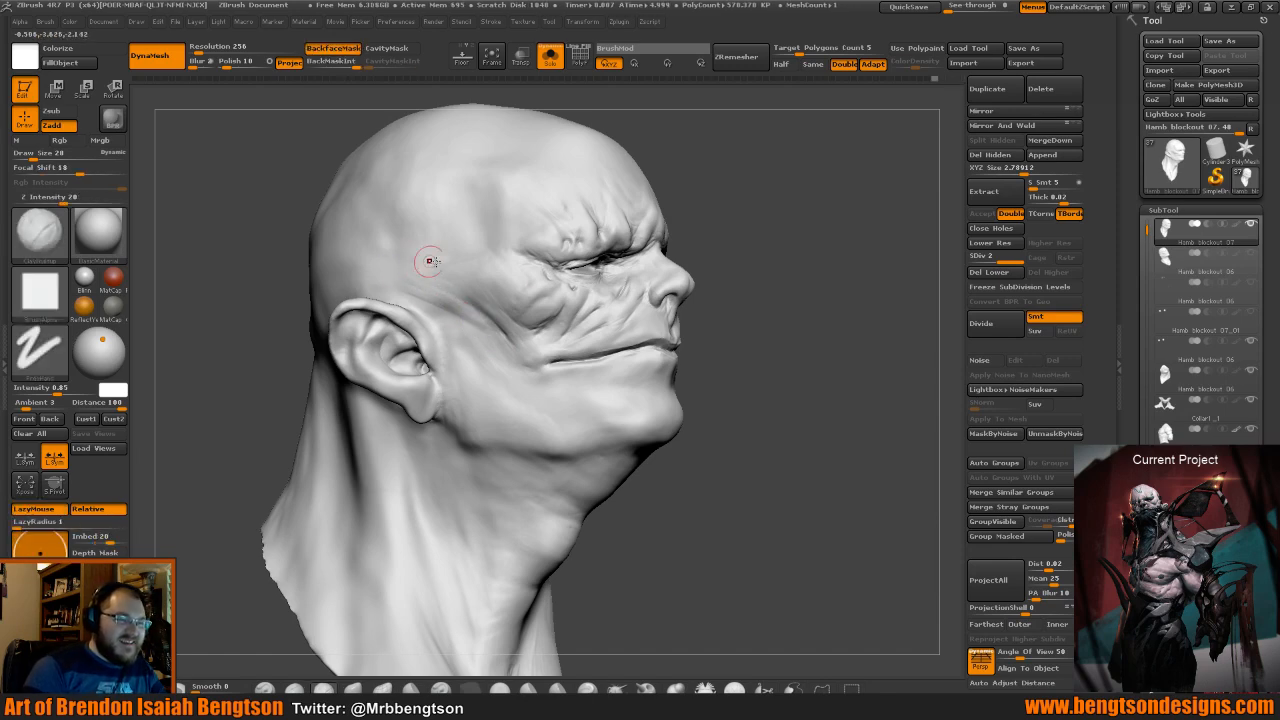
{"action": "left_click_drag", "start_coordinate": [742, 336], "coordinate": [713, 351]}
{"action": "key", "text": "shift"}
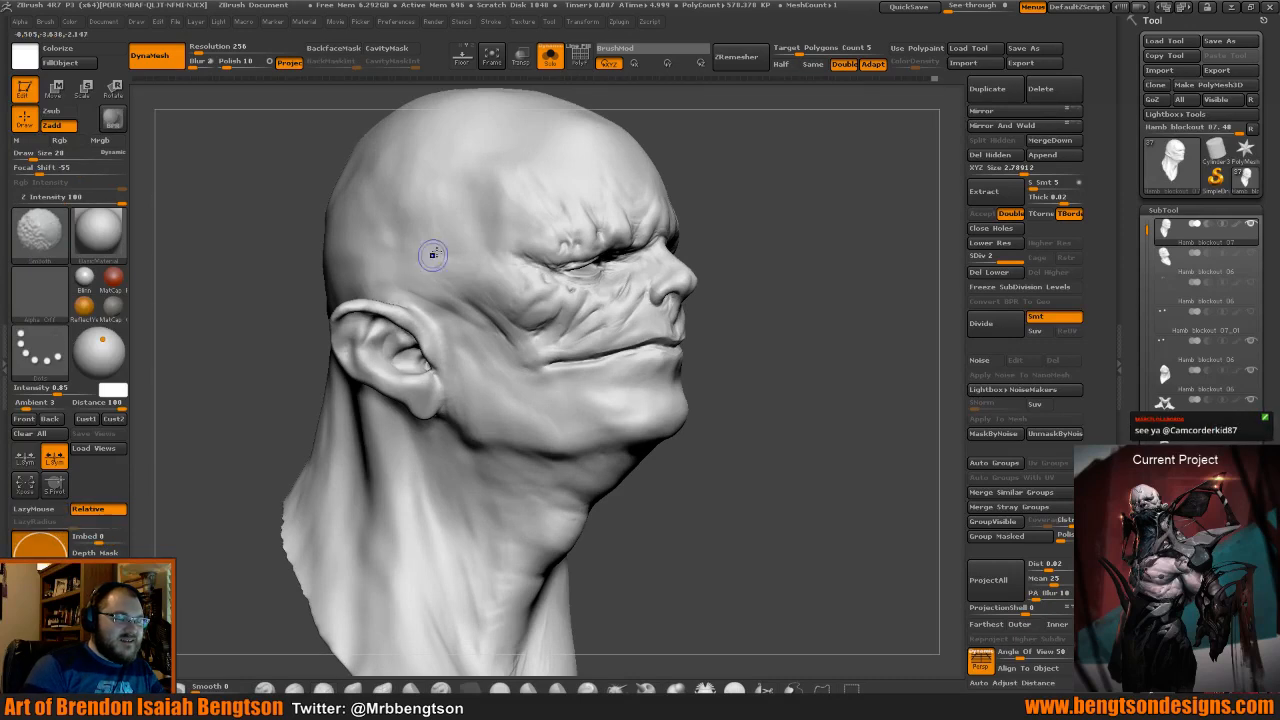
{"action": "mouse_move", "coordinate": [786, 237]}
{"action": "left_mouse_down"}
{"action": "mouse_move", "coordinate": [803, 266]}
{"action": "mouse_move", "coordinate": [776, 262]}
{"action": "mouse_move", "coordinate": [783, 252]}
{"action": "left_mouse_up"}
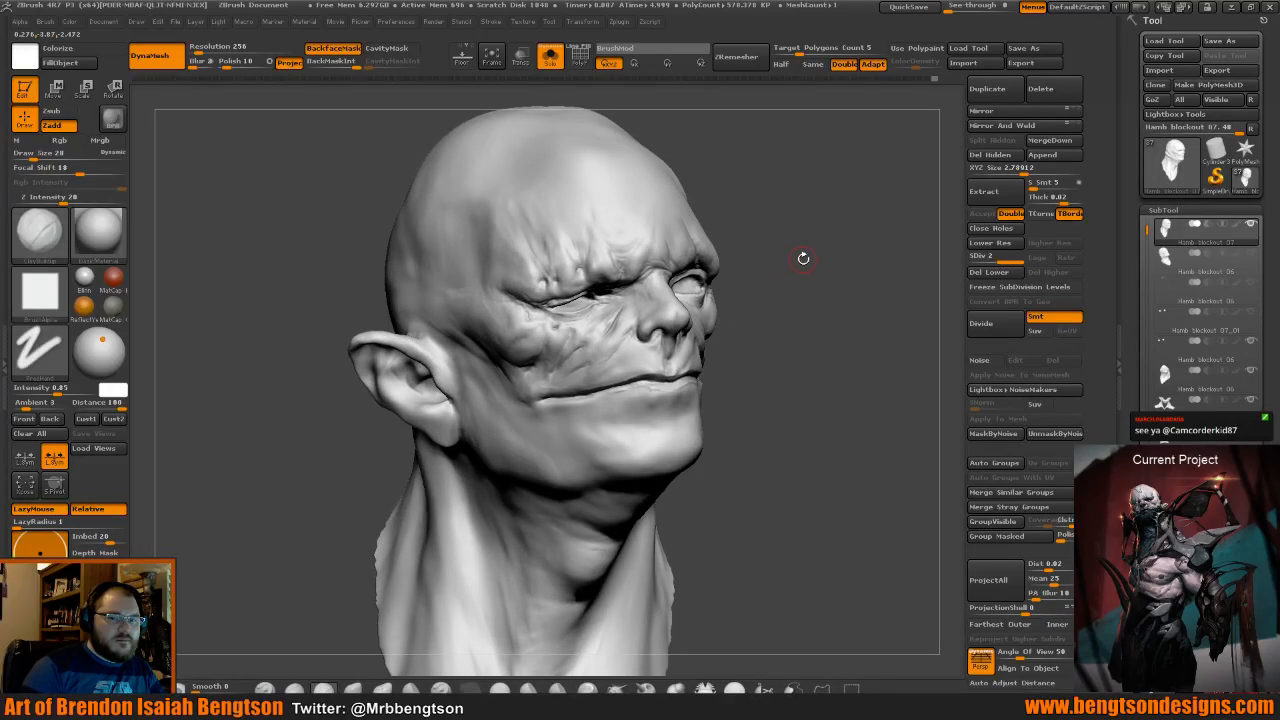
Adjust the temple and side of the skull with Move Topological at draw size 113.
{"action": "key", "text": "space"}
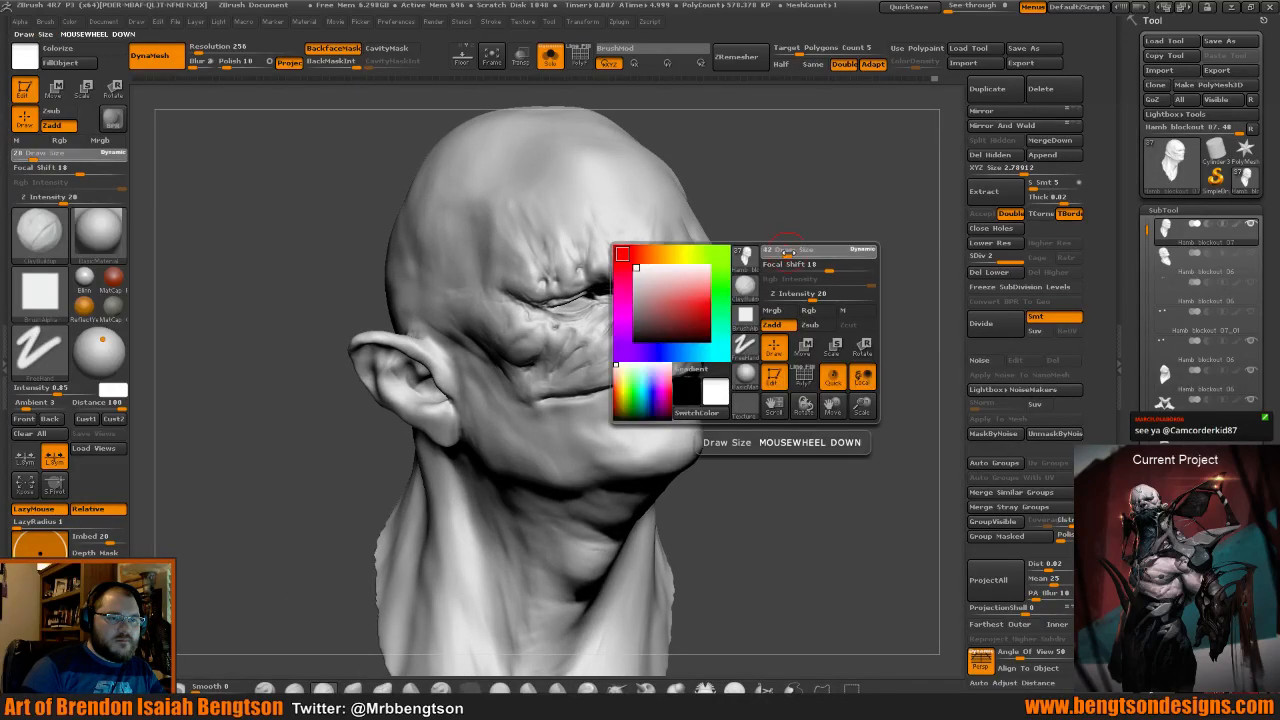
{"action": "key", "text": "b"}
{"action": "key", "text": "m"}
{"action": "key", "text": "t"}
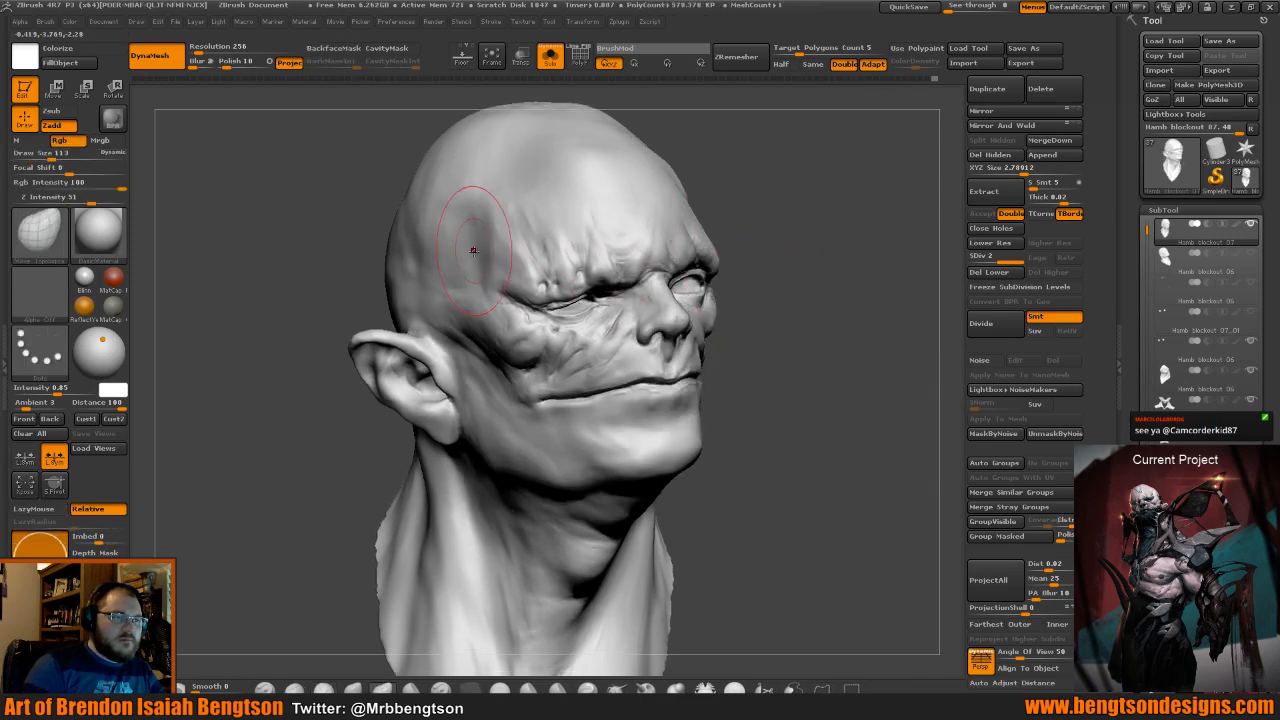
Examine the head's proportions from the front and side against the full character, with the other subtools shown.
{"action": "left_click_drag", "start_coordinate": [804, 336], "coordinate": [732, 345]}
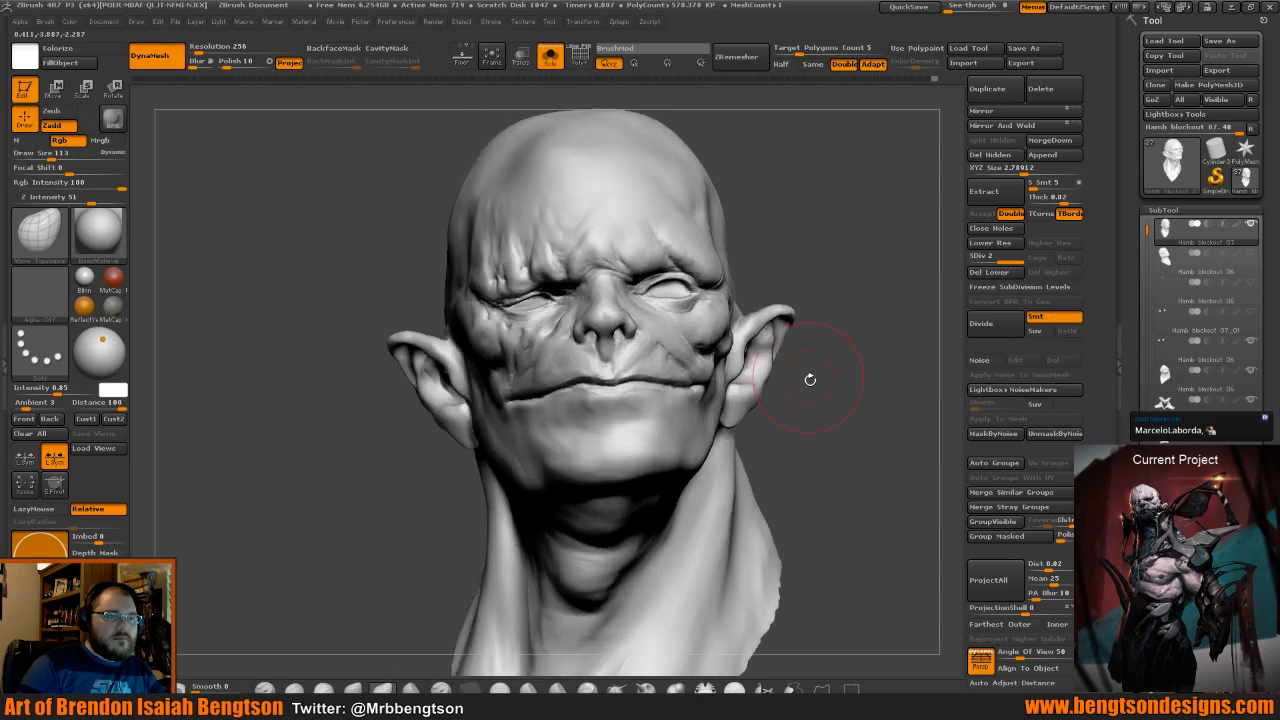
{"action": "left_click_drag", "start_coordinate": [823, 408], "coordinate": [808, 105], "text": "alt"}
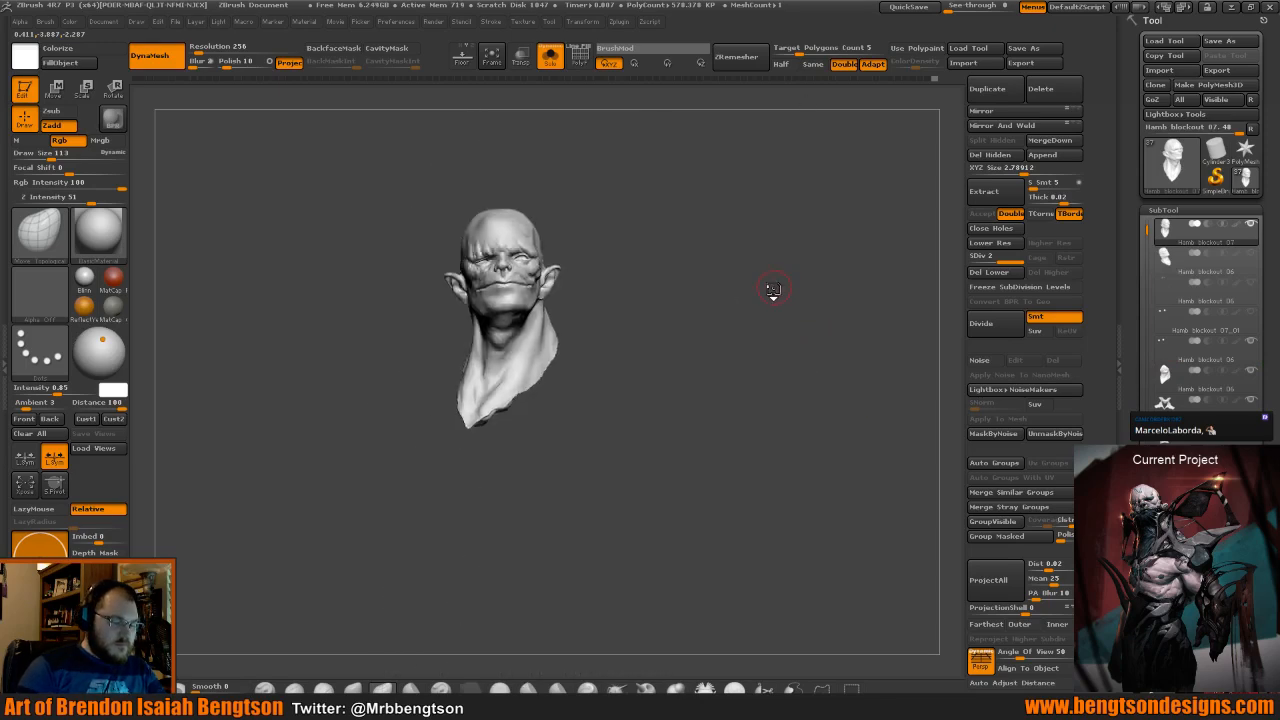
{"action": "key", "text": "alt+s"}
{"action": "left_click_drag", "start_coordinate": [777, 296], "coordinate": [808, 290]}
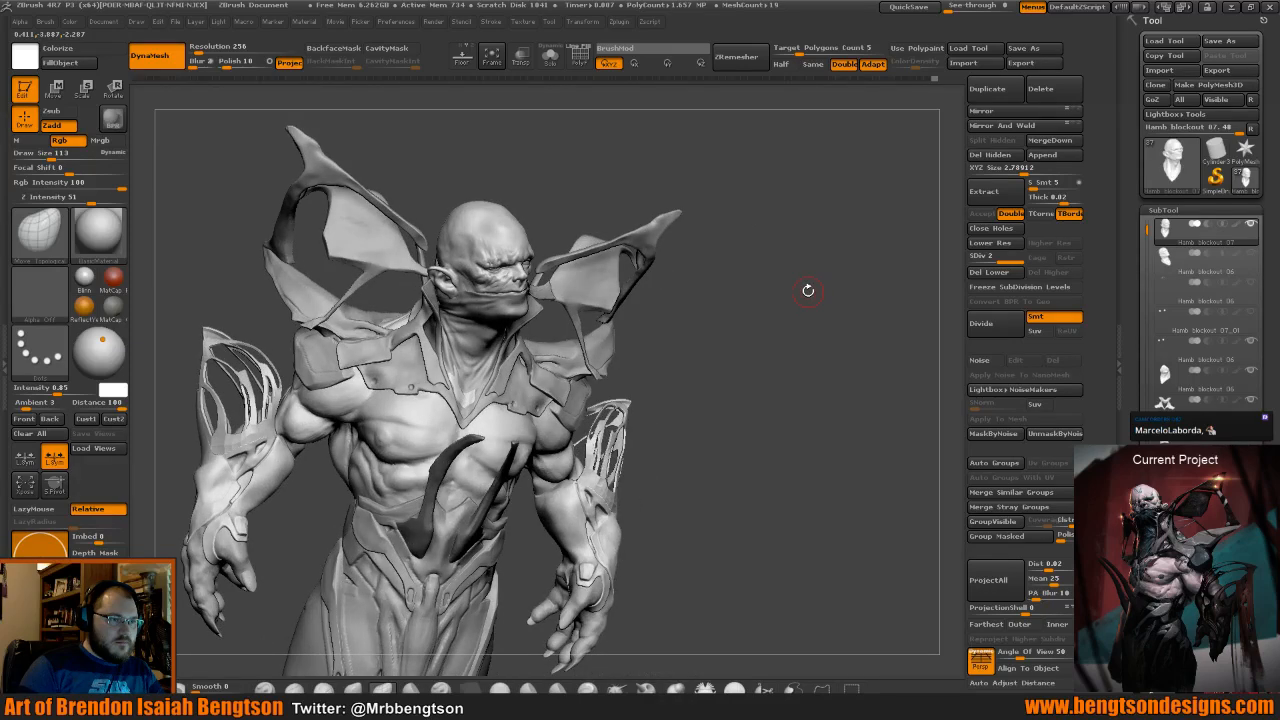
{"action": "left_click_drag", "start_coordinate": [808, 290], "coordinate": [797, 326], "text": "shift"}
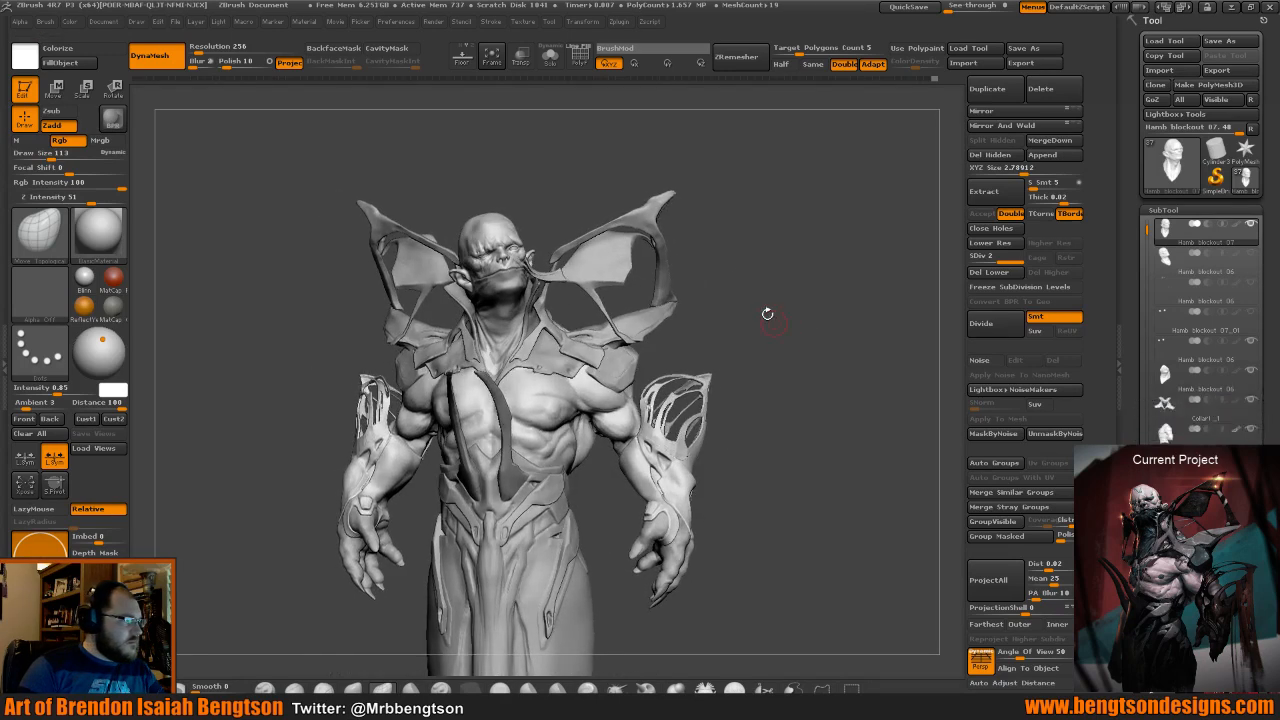
{"action": "left_click_drag", "start_coordinate": [797, 343], "coordinate": [806, 399]}
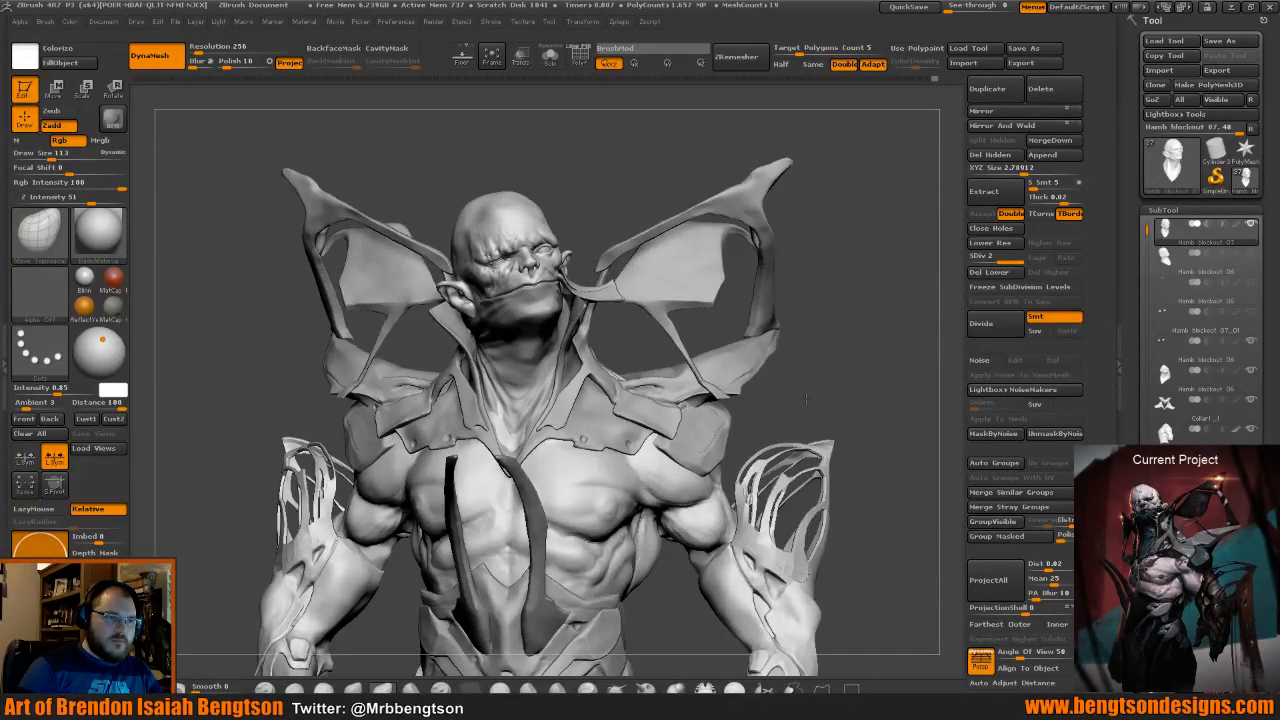
{"action": "left_click_drag", "start_coordinate": [806, 399], "coordinate": [792, 374]}
{"action": "key", "text": "alt+s"}
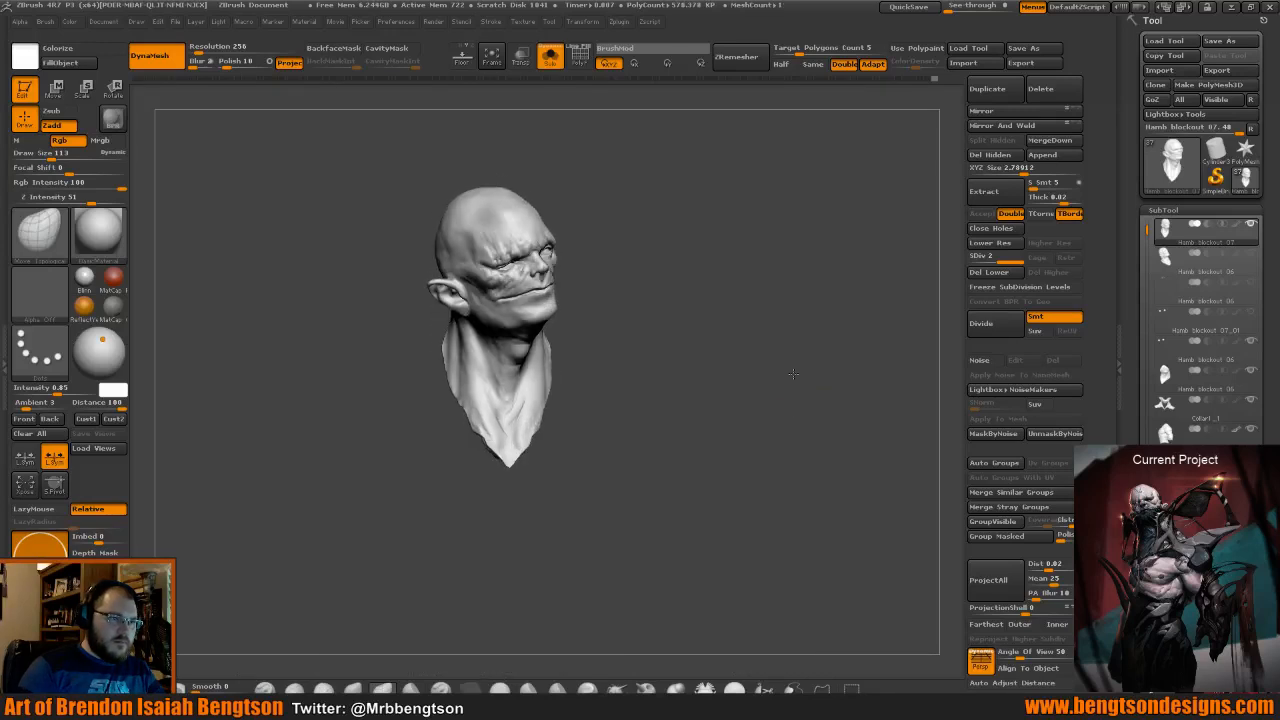
Reshape the inner brow above the scarred-side eye with Move Topological at draw size 72.
{"action": "key", "text": "f"}
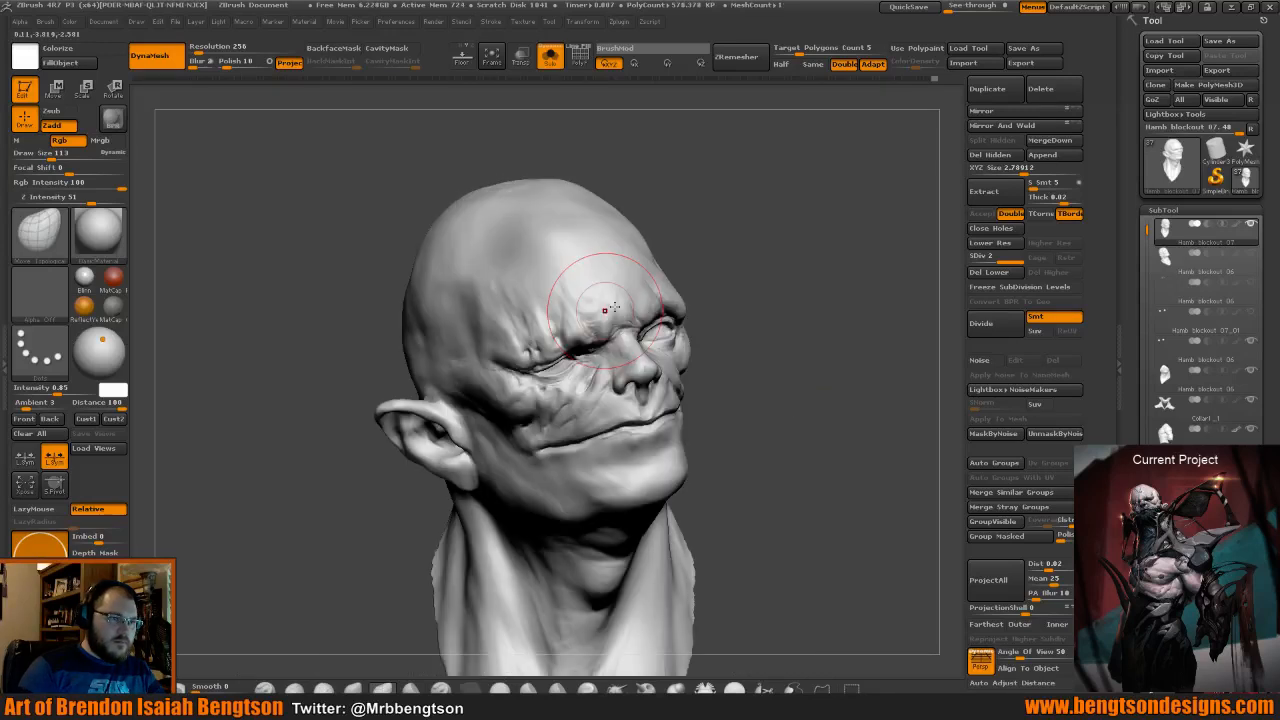
{"action": "key", "text": "space"}
{"action": "left_click_drag", "start_coordinate": [546, 336], "coordinate": [535, 336]}
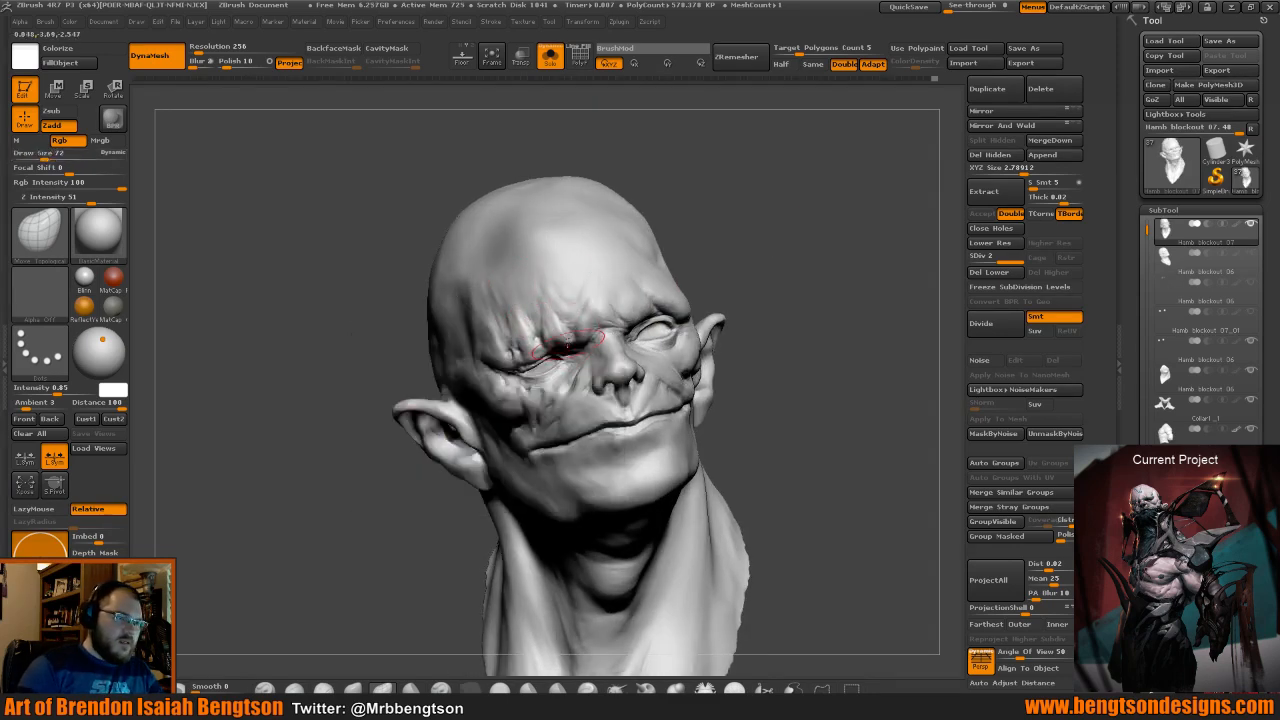
{"action": "mouse_move", "coordinate": [783, 329]}
{"action": "left_mouse_down"}
{"action": "mouse_move", "coordinate": [800, 360]}
{"action": "mouse_move", "coordinate": [784, 312]}
{"action": "left_mouse_up"}
{"action": "left_click_drag", "start_coordinate": [554, 300], "coordinate": [563, 318]}
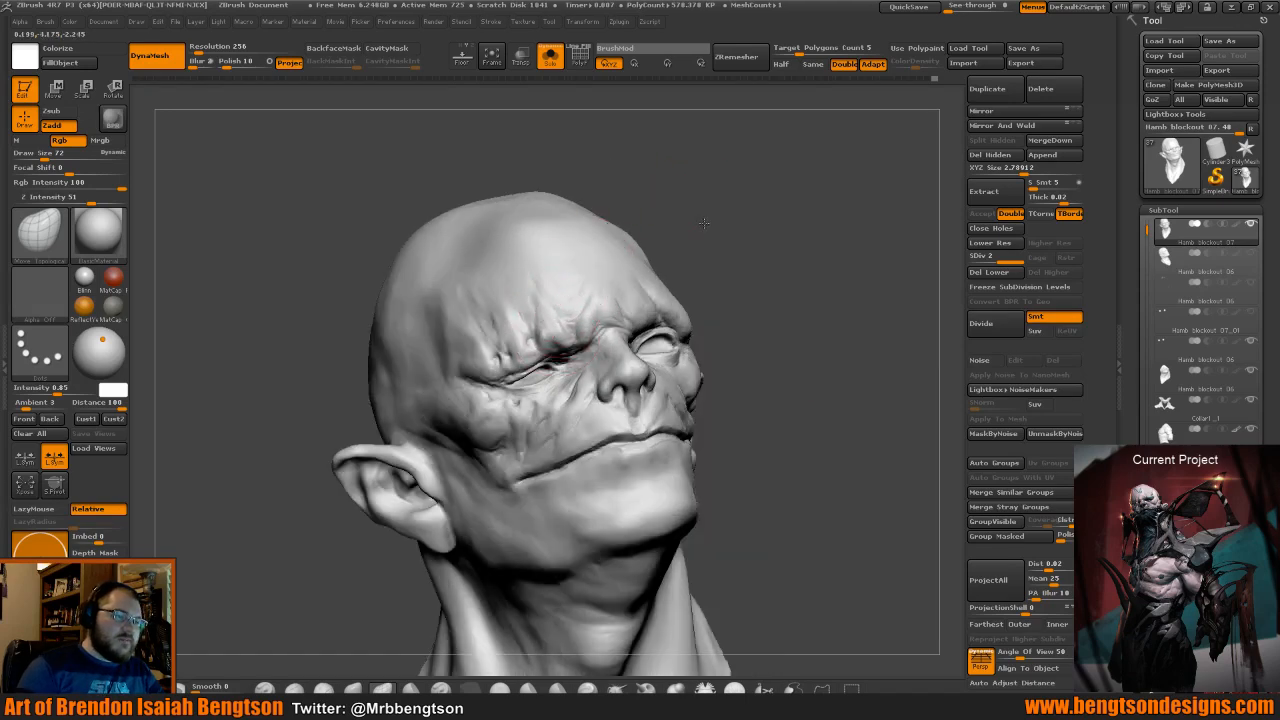
Refine the brow and forehead creases on the scarred side with Move Topological at draw size 50.
{"action": "left_click_drag", "start_coordinate": [704, 224], "coordinate": [702, 272]}
{"action": "key", "text": "space"}
{"action": "left_click_drag", "start_coordinate": [566, 319], "coordinate": [559, 319]}
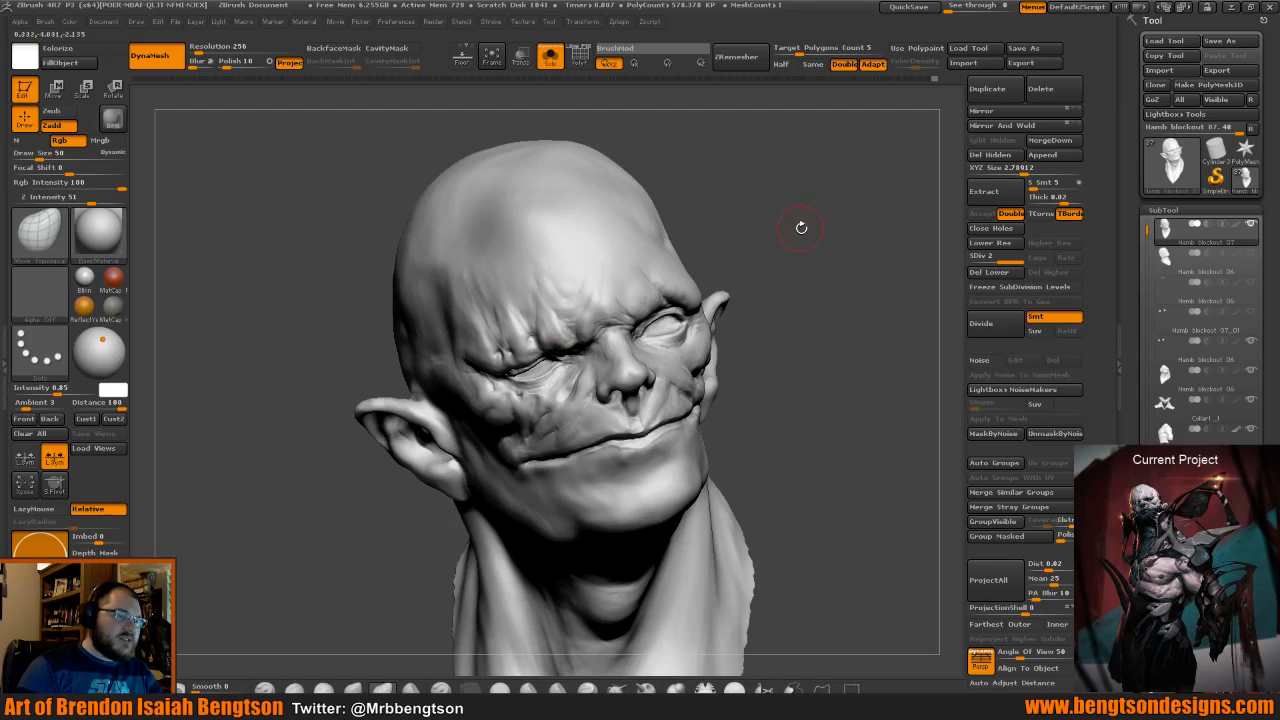
{"action": "left_click_drag", "start_coordinate": [800, 224], "coordinate": [684, 215]}
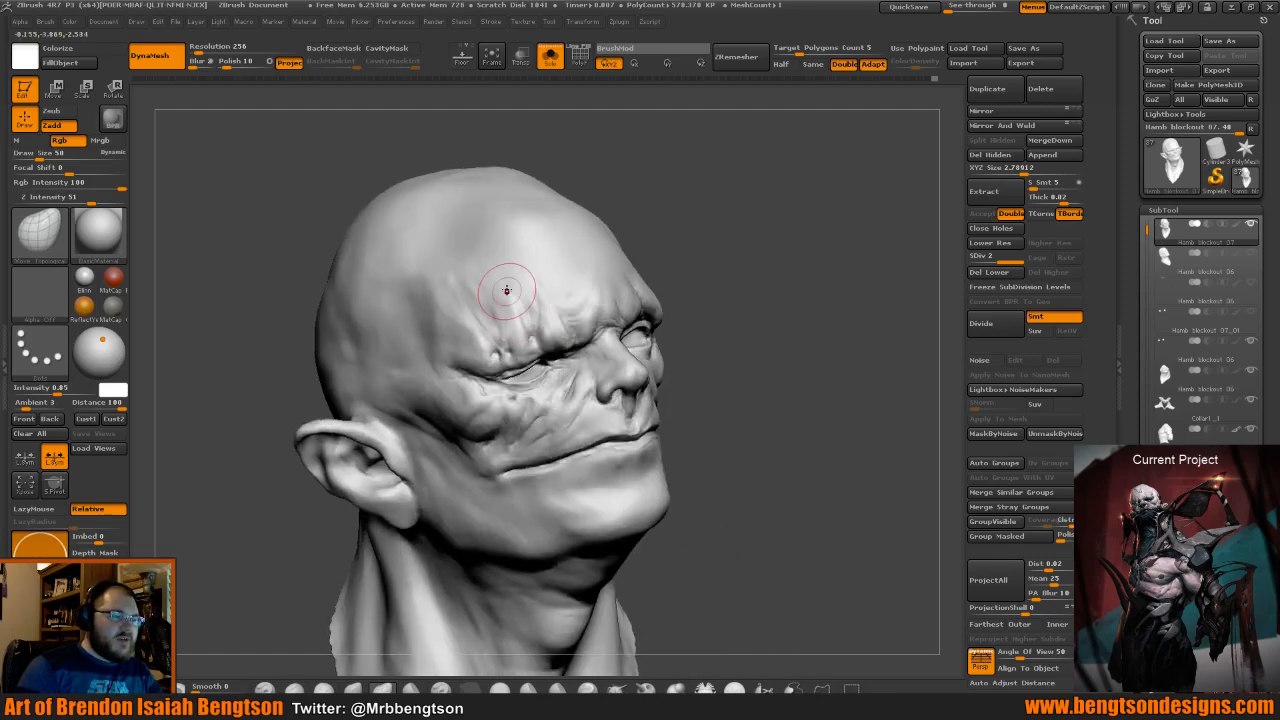
{"action": "left_click_drag", "start_coordinate": [714, 217], "coordinate": [695, 224]}
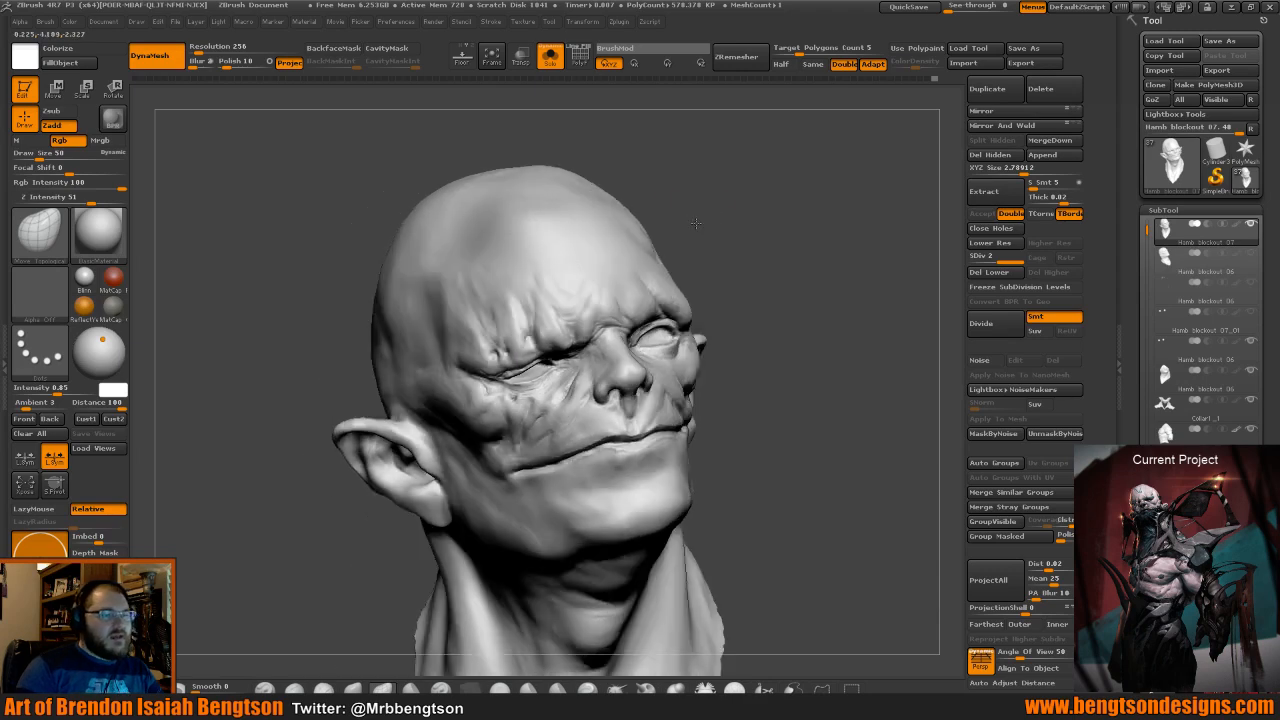
{"action": "mouse_move", "coordinate": [695, 224]}
{"action": "left_mouse_down"}
{"action": "mouse_move", "coordinate": [715, 228]}
{"action": "mouse_move", "coordinate": [680, 223]}
{"action": "mouse_move", "coordinate": [710, 238]}
{"action": "left_mouse_up"}
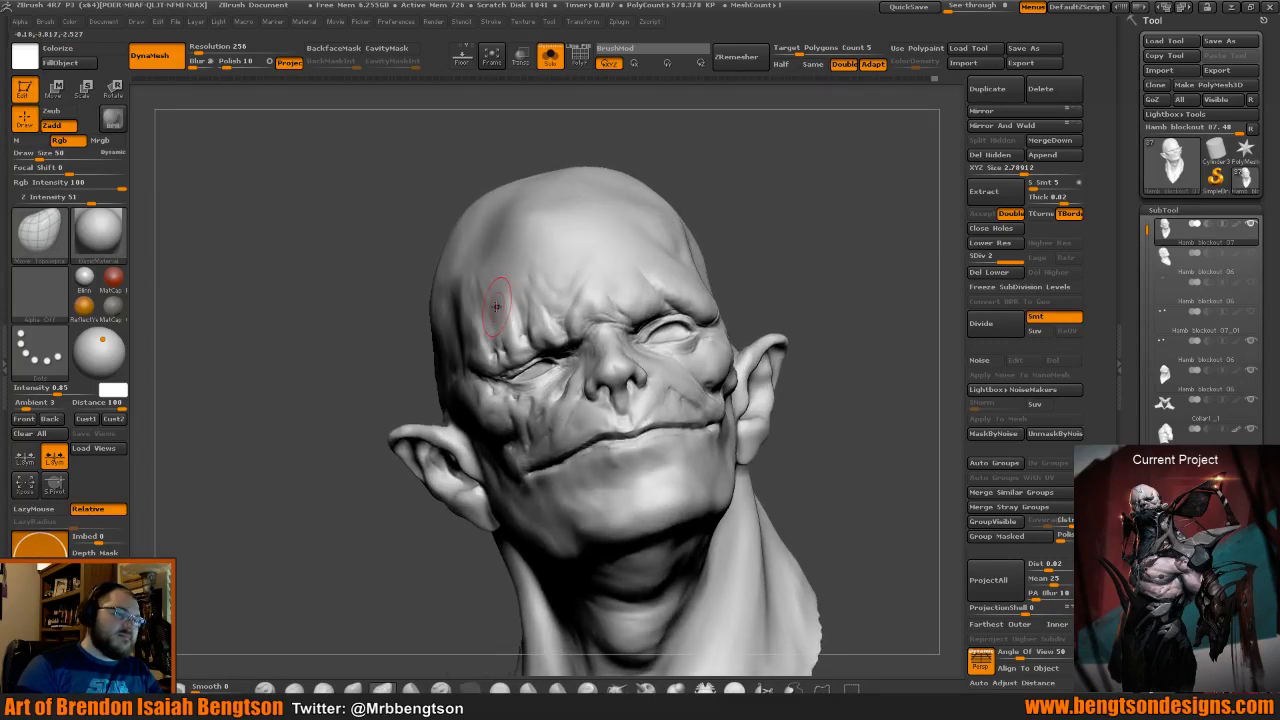
Smooth the scarred-side forehead and build up the inner brow above the nose bridge with ClayBuildup at draw size 50.
{"action": "key", "text": "shift"}
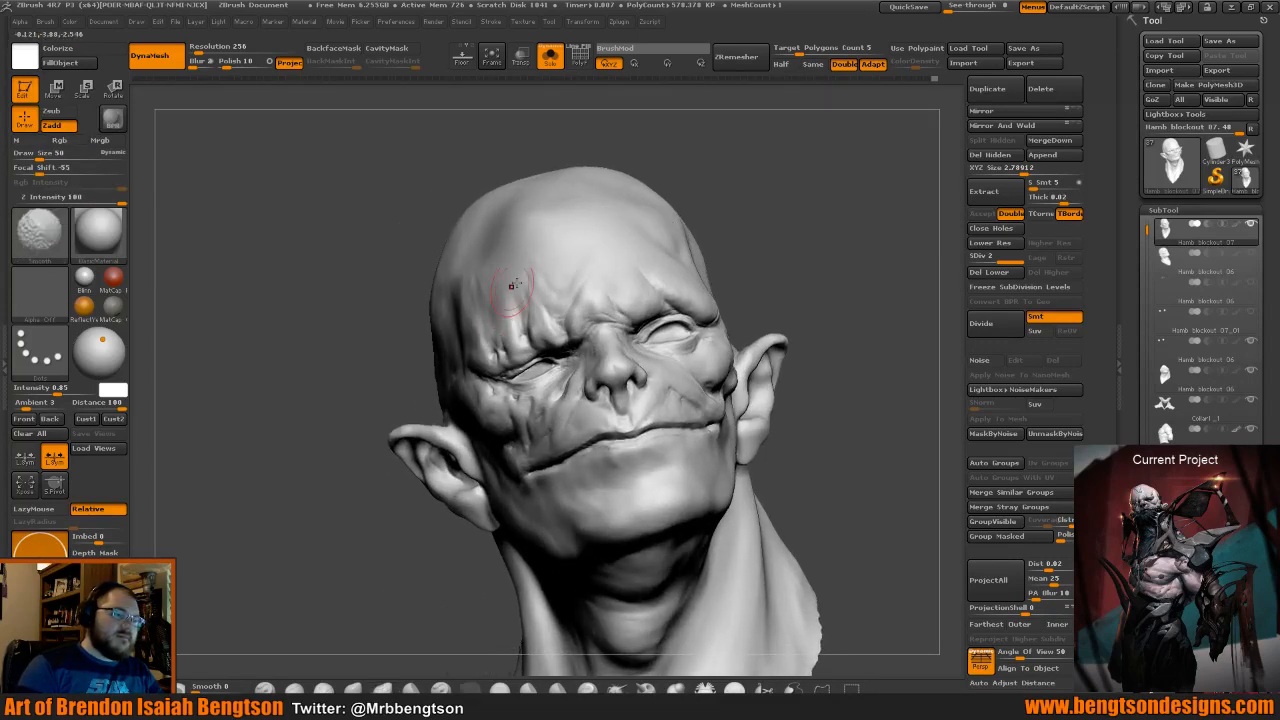
{"action": "mouse_move", "coordinate": [782, 204]}
{"action": "left_mouse_down"}
{"action": "mouse_move", "coordinate": [752, 206]}
{"action": "mouse_move", "coordinate": [759, 191]}
{"action": "mouse_move", "coordinate": [751, 223]}
{"action": "mouse_move", "coordinate": [697, 205]}
{"action": "mouse_move", "coordinate": [711, 203]}
{"action": "left_mouse_up"}
{"action": "key", "text": "b"}
{"action": "key", "text": "h"}
{"action": "key", "text": "p"}
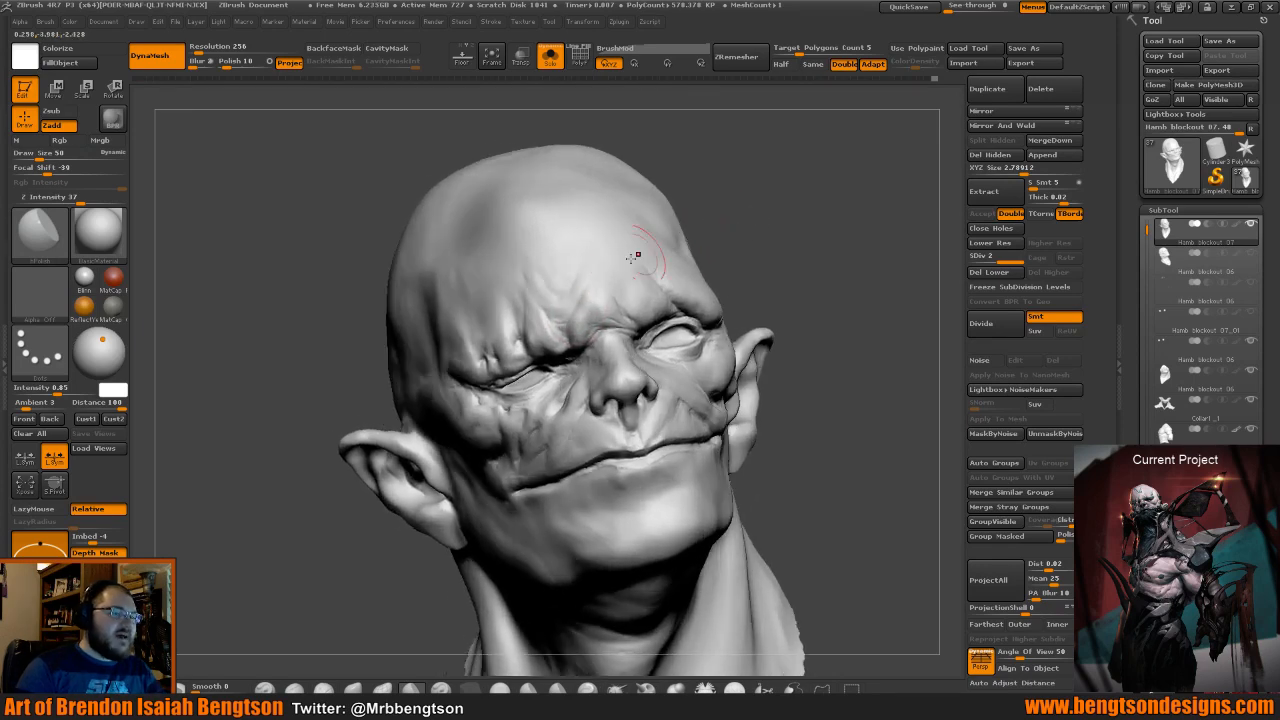
{"action": "key", "text": "b"}
{"action": "key", "text": "c"}
{"action": "key", "text": "t"}
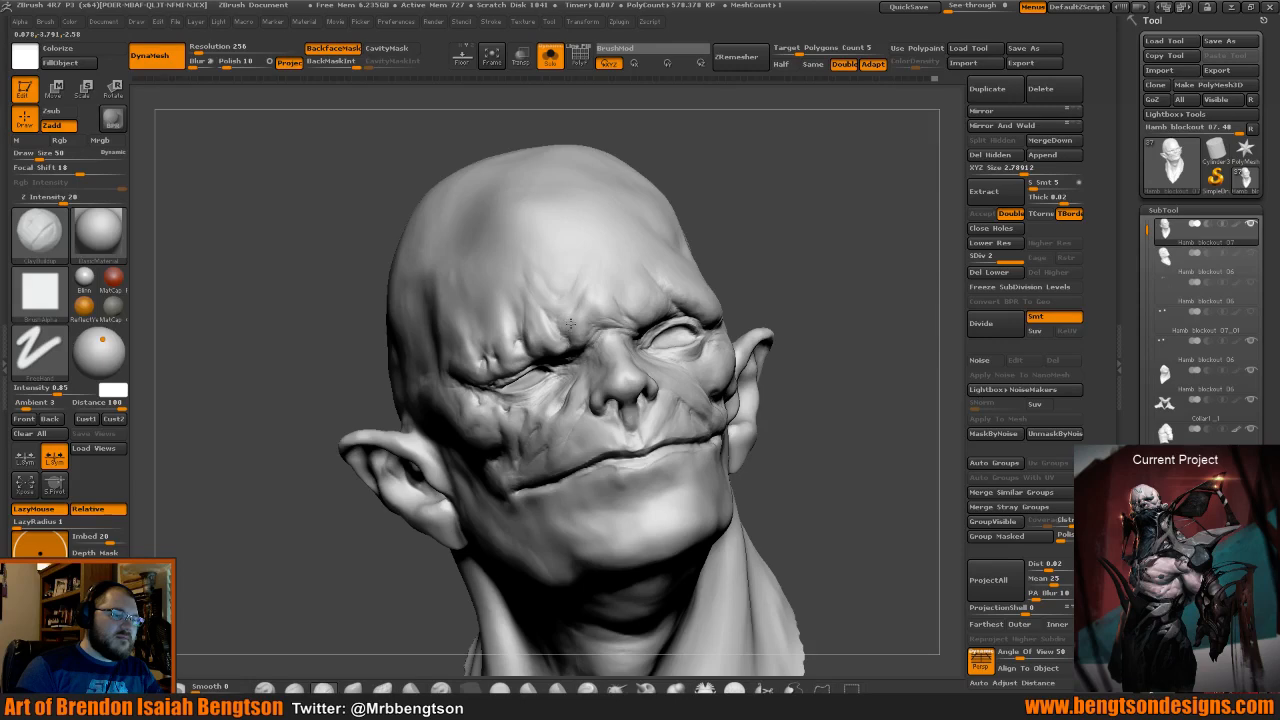
{"action": "left_click_drag", "start_coordinate": [570, 324], "coordinate": [567, 316]}
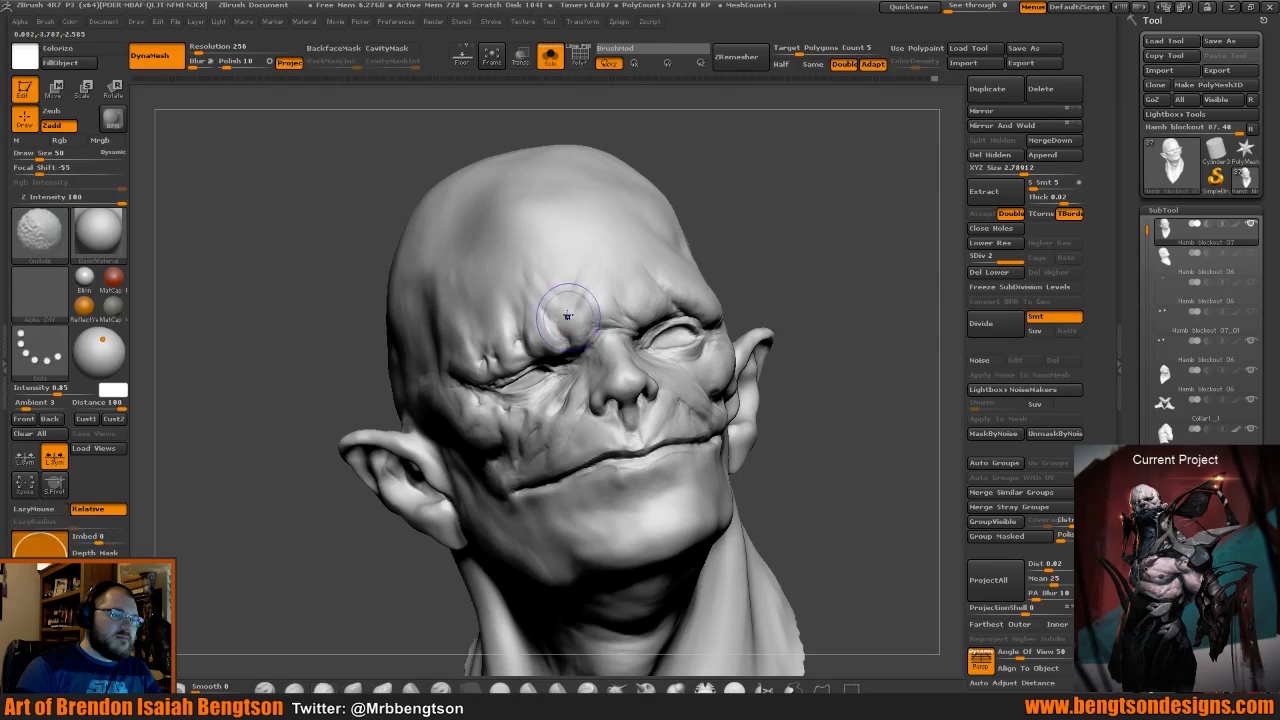
{"action": "left_click_drag", "start_coordinate": [746, 206], "coordinate": [722, 208]}
{"action": "left_click_drag", "start_coordinate": [560, 294], "coordinate": [576, 303]}
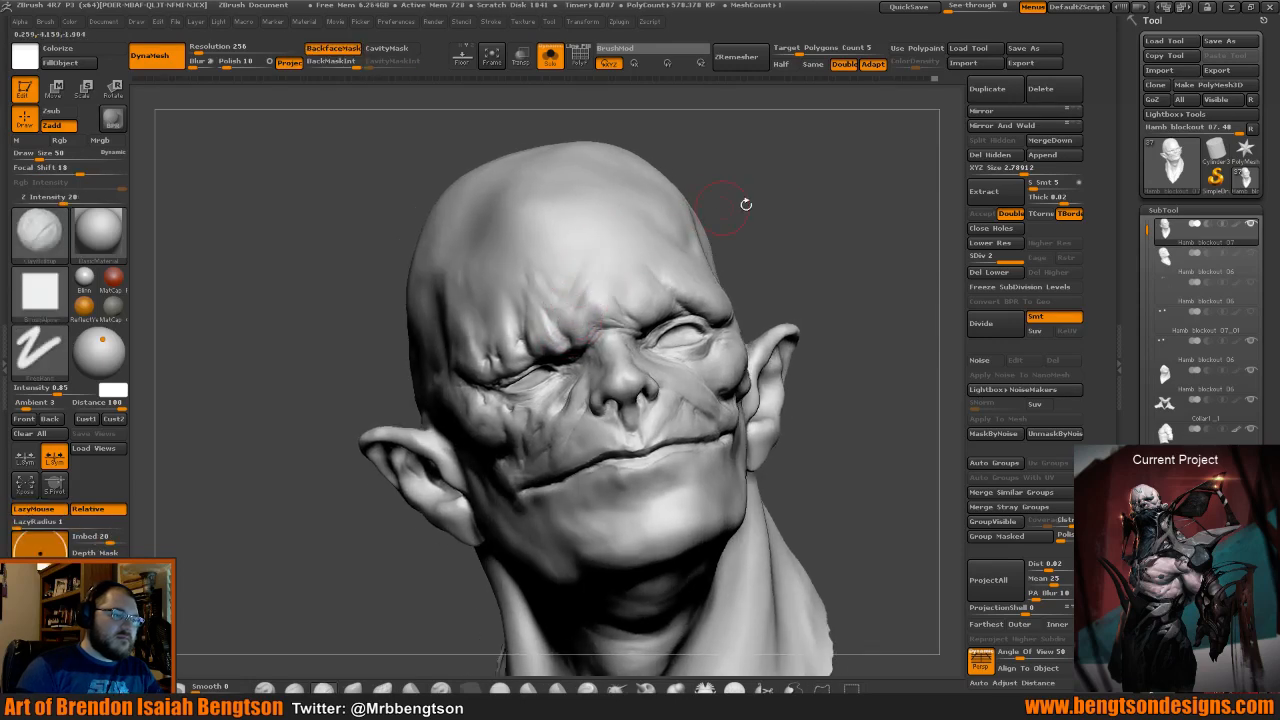
{"action": "left_click_drag", "start_coordinate": [746, 204], "coordinate": [770, 209]}
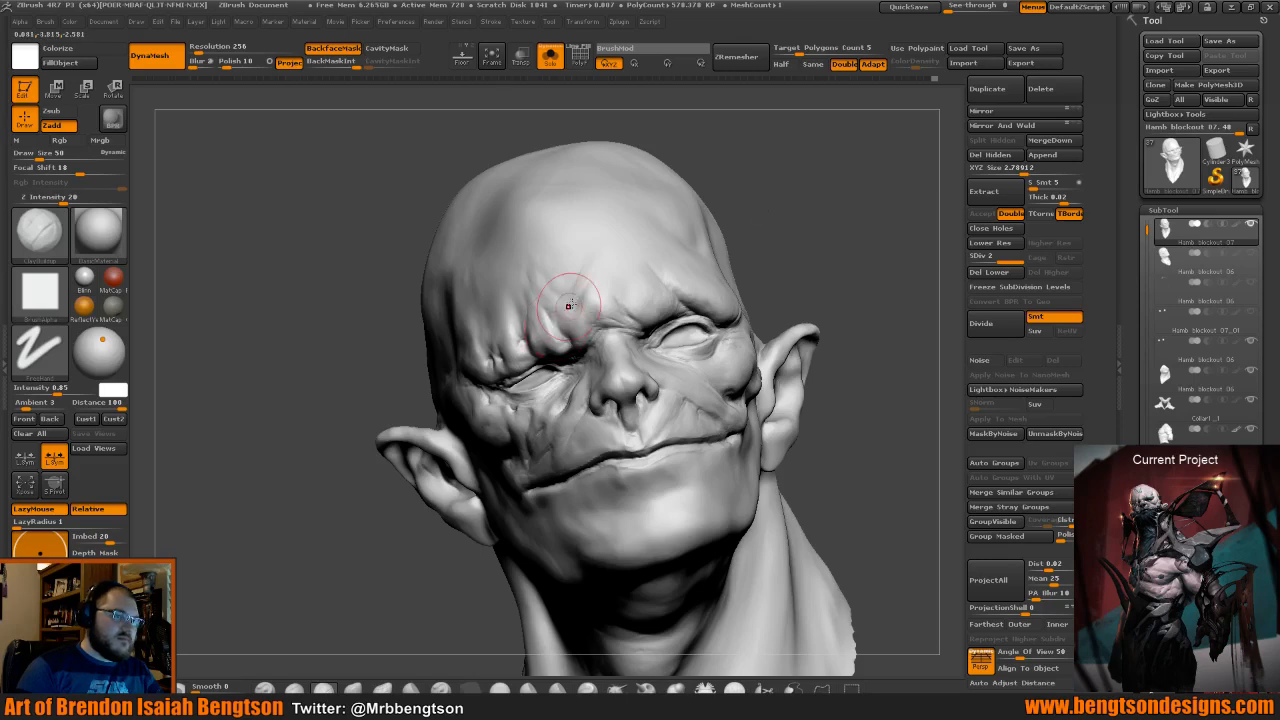
Pull the inner corner of the scarred-side brow down with Move Topological at draw size 35.
{"action": "key", "text": "space"}
{"action": "left_click", "coordinate": [578, 319]}
{"action": "key", "text": "b"}
{"action": "key", "text": "m"}
{"action": "key", "text": "t"}
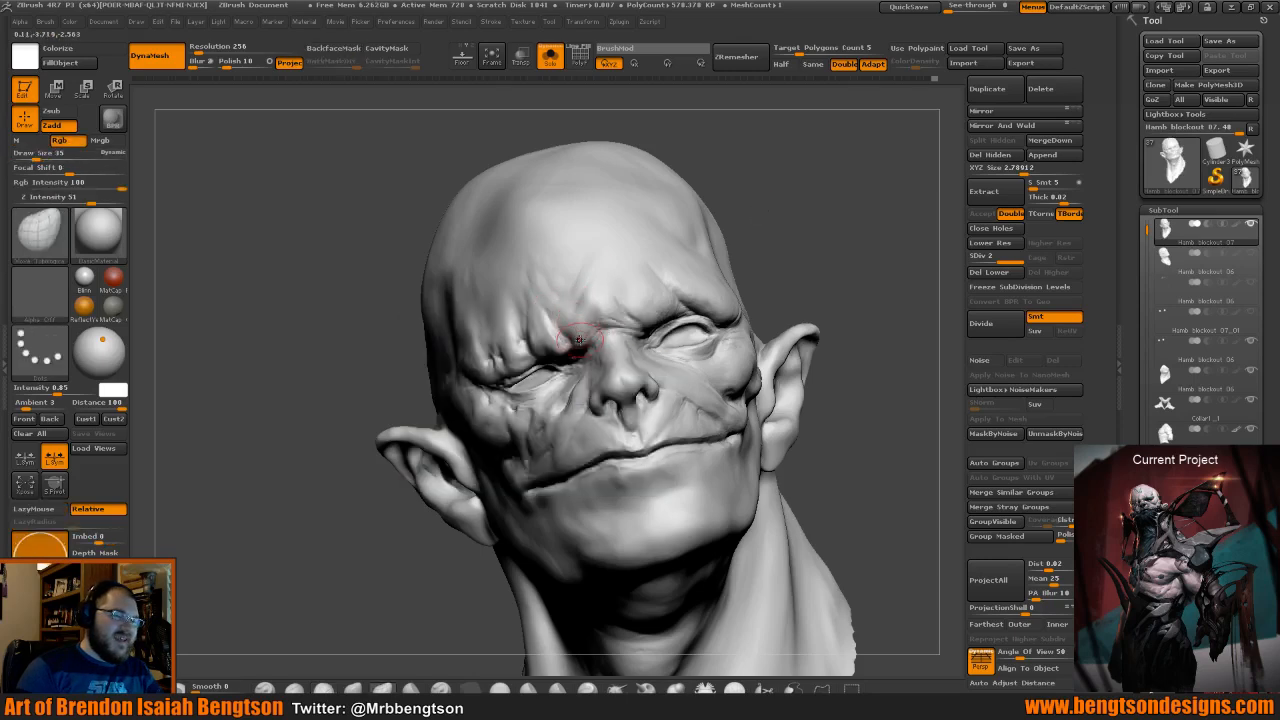
{"action": "left_click_drag", "start_coordinate": [578, 338], "coordinate": [575, 348]}
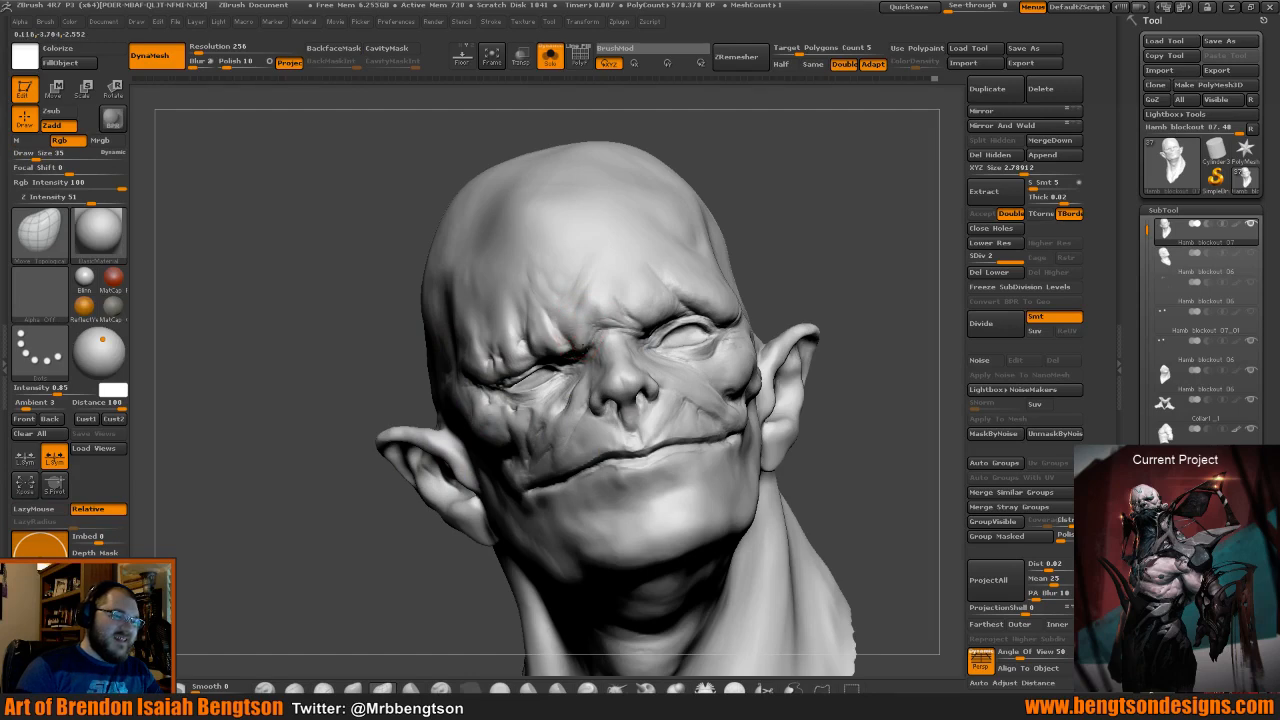
{"action": "left_click_drag", "start_coordinate": [840, 225], "coordinate": [858, 209]}
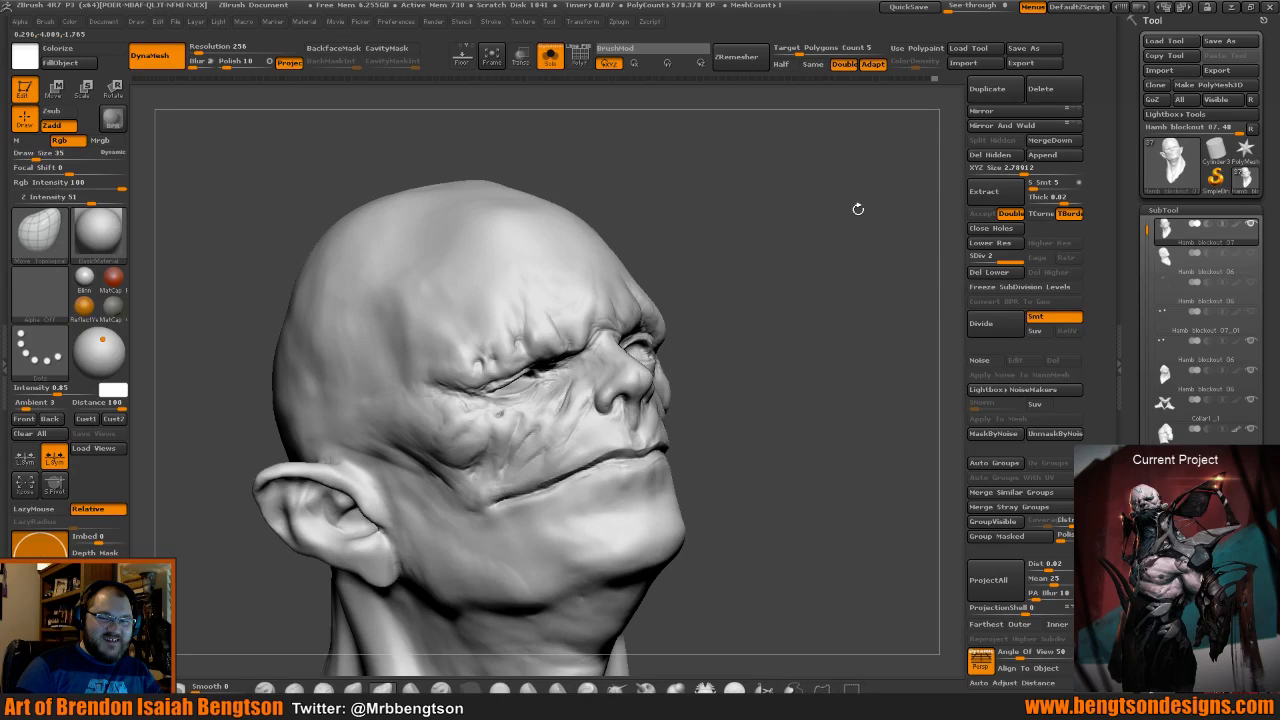
{"action": "mouse_move", "coordinate": [858, 209]}
{"action": "left_mouse_down"}
{"action": "mouse_move", "coordinate": [791, 360]}
{"action": "mouse_move", "coordinate": [571, 277]}
{"action": "left_mouse_up"}
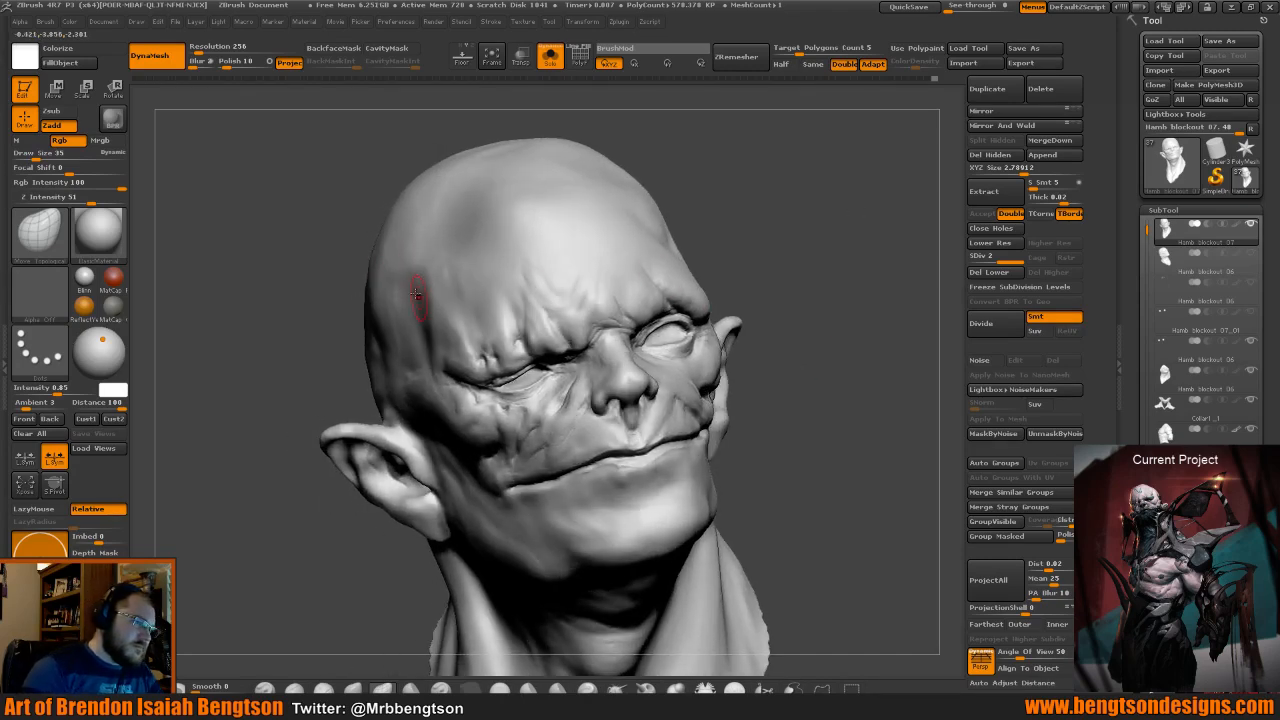
Examine the forehead and skull silhouette from three-quarter and side views on both sides of the head.
{"action": "mouse_move", "coordinate": [409, 362]}
{"action": "left_mouse_down"}
{"action": "mouse_move", "coordinate": [340, 292]}
{"action": "mouse_move", "coordinate": [349, 297]}
{"action": "left_mouse_up"}
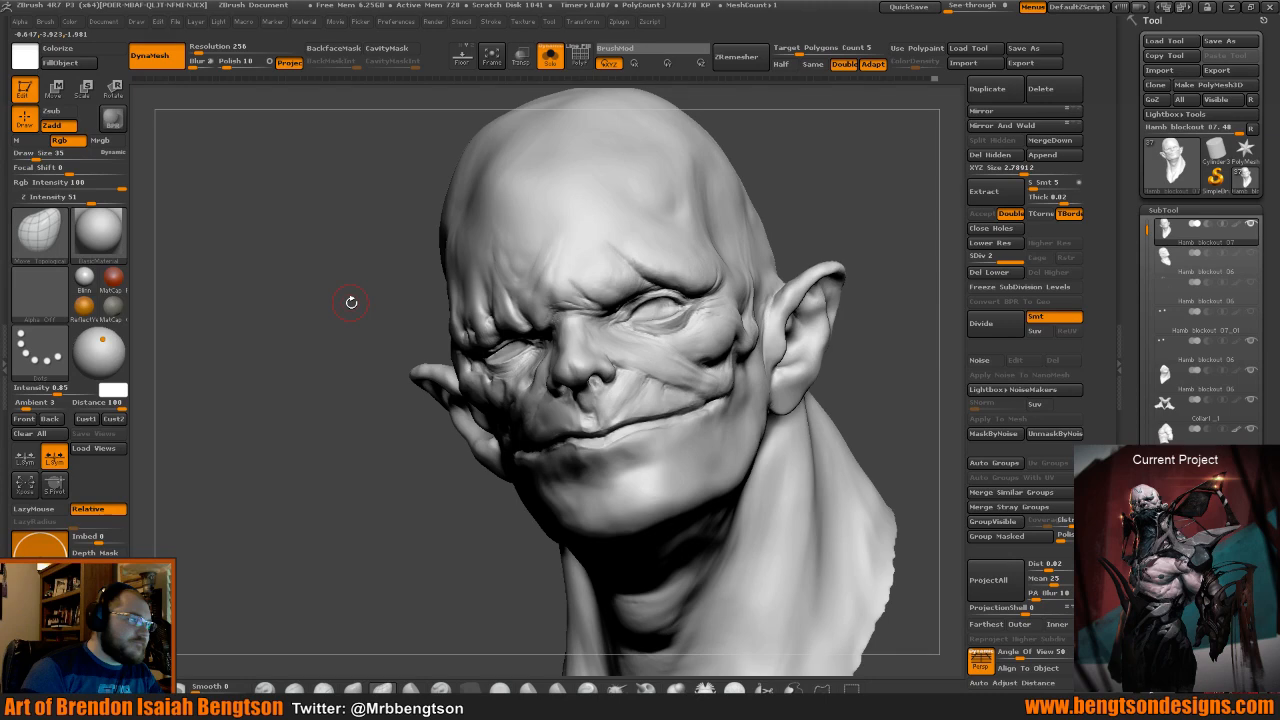
{"action": "left_click_drag", "start_coordinate": [351, 302], "coordinate": [420, 360]}
{"action": "key", "text": "space"}
{"action": "left_click", "coordinate": [469, 271]}
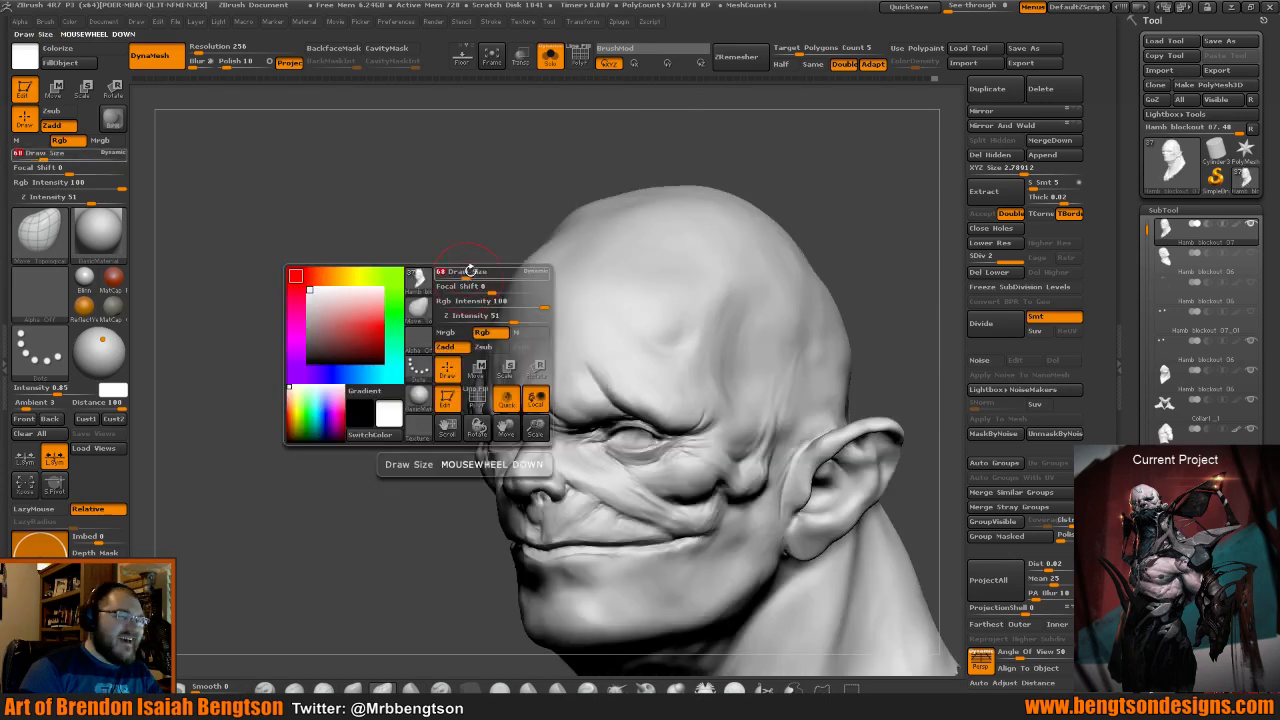
{"action": "mouse_move", "coordinate": [469, 271]}
{"action": "left_mouse_down"}
{"action": "mouse_move", "coordinate": [528, 262]}
{"action": "mouse_move", "coordinate": [542, 236]}
{"action": "left_mouse_up"}
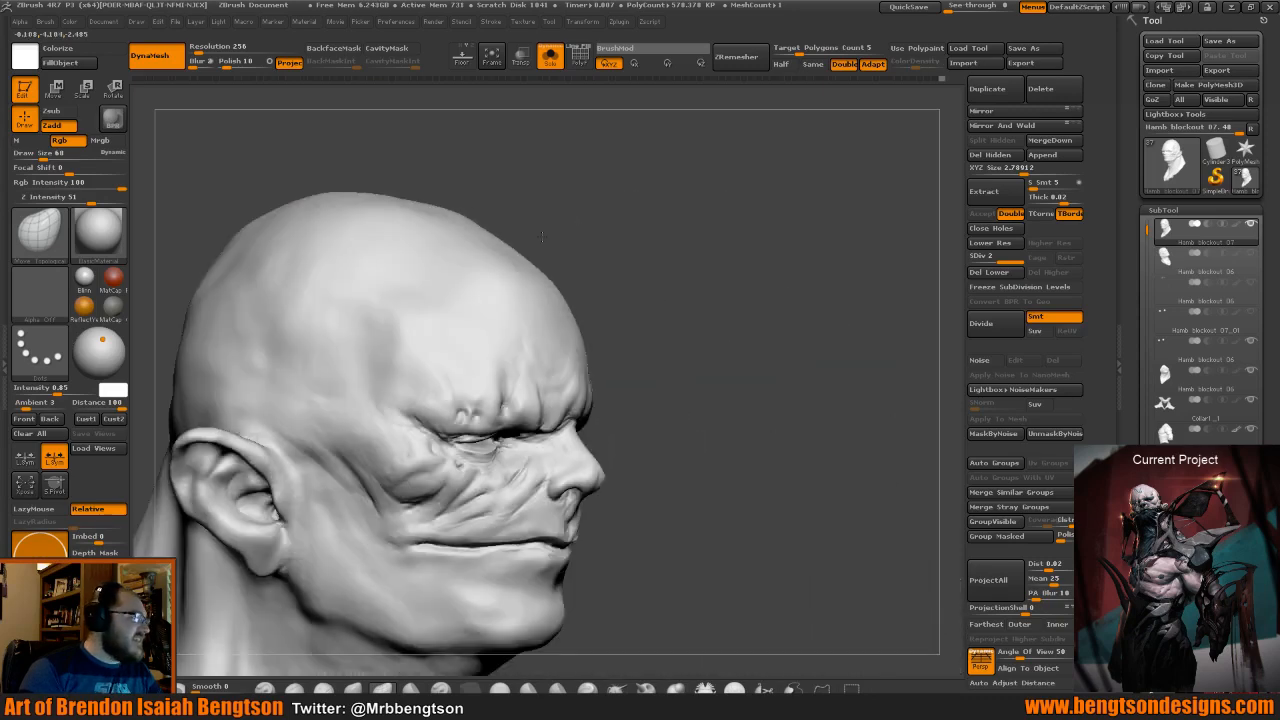
{"action": "mouse_move", "coordinate": [542, 236]}
{"action": "left_mouse_down"}
{"action": "mouse_move", "coordinate": [680, 266]}
{"action": "mouse_move", "coordinate": [606, 257]}
{"action": "left_mouse_up"}
{"action": "mouse_move", "coordinate": [739, 420]}
{"action": "left_mouse_down"}
{"action": "mouse_move", "coordinate": [734, 438]}
{"action": "mouse_move", "coordinate": [743, 429]}
{"action": "left_mouse_up"}
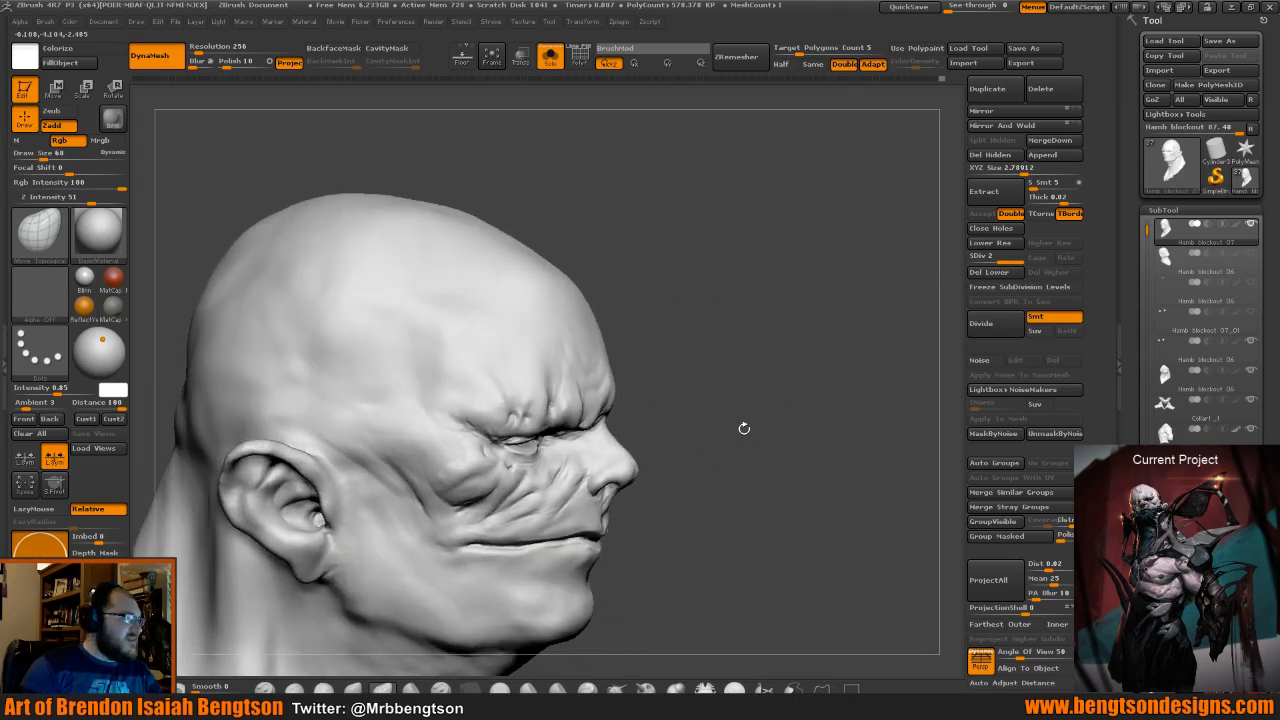
Reshape the side of the skull above the scarred-side temple with Move Topological at draw size 97.
{"action": "key", "text": "space"}
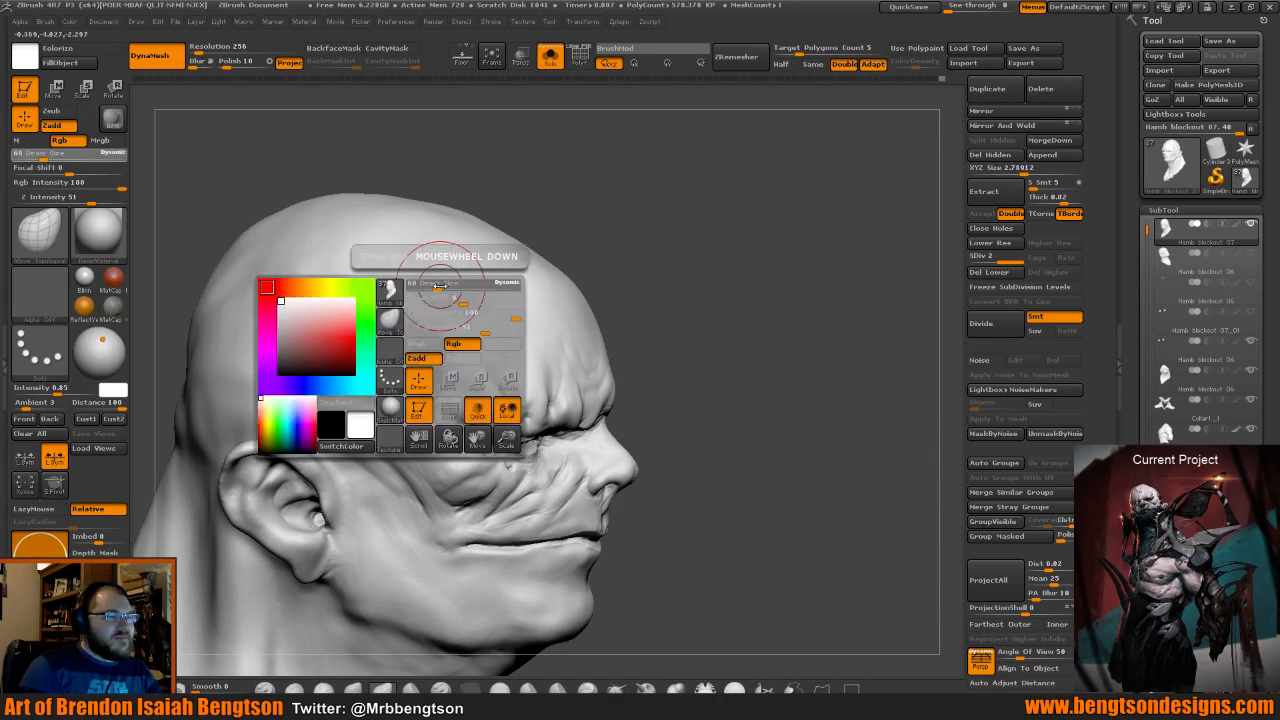
{"action": "left_click_drag", "start_coordinate": [438, 287], "coordinate": [447, 287]}
{"action": "left_click_drag", "start_coordinate": [700, 300], "coordinate": [677, 310]}
{"action": "left_click_drag", "start_coordinate": [538, 243], "coordinate": [536, 244]}
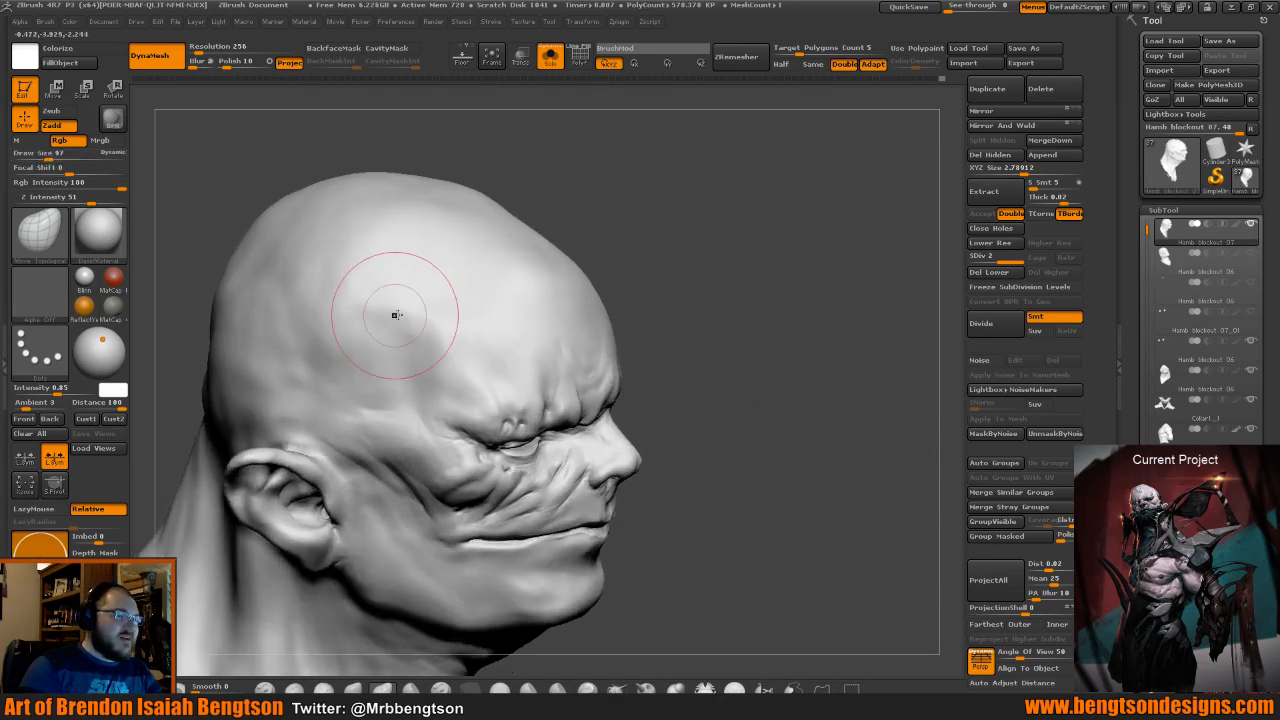
{"action": "left_click_drag", "start_coordinate": [421, 322], "coordinate": [420, 315]}
{"action": "left_click_drag", "start_coordinate": [583, 209], "coordinate": [565, 214]}
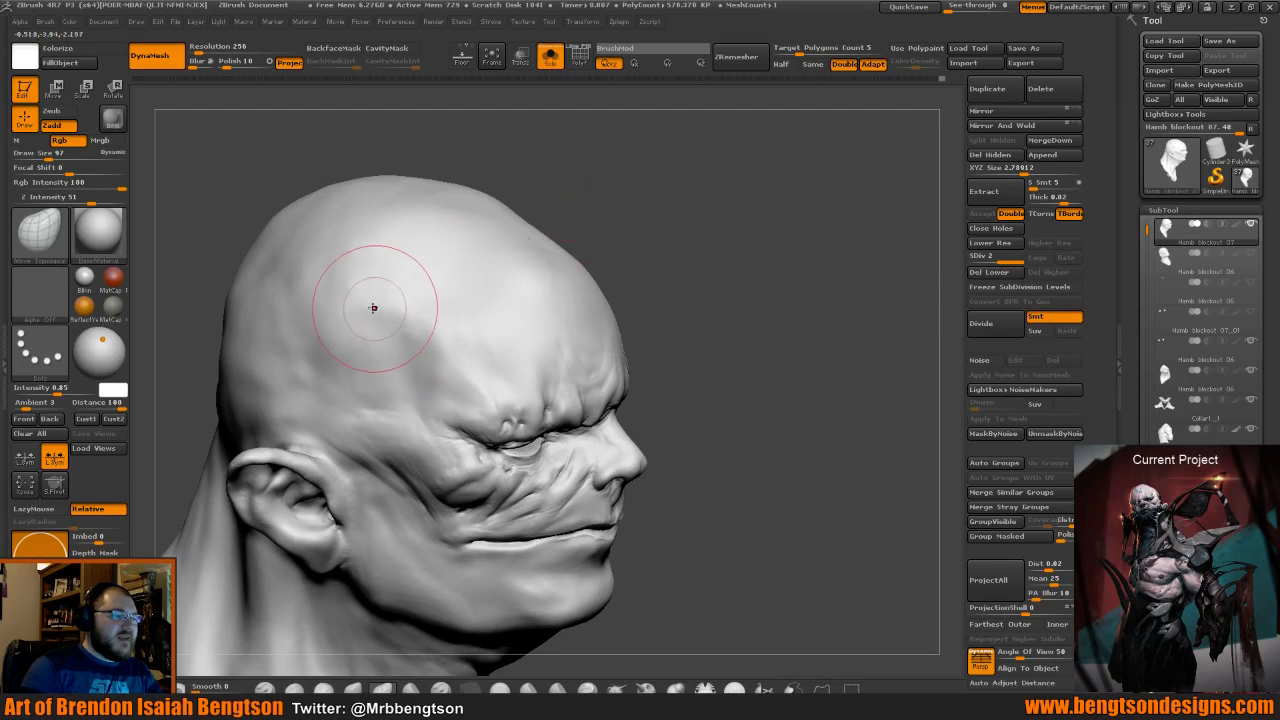
{"action": "left_click_drag", "start_coordinate": [694, 220], "coordinate": [654, 337]}
Smooth the scarred-side temple at draw size 39 and check the head and neck from the front and side.
{"action": "key", "text": "space"}
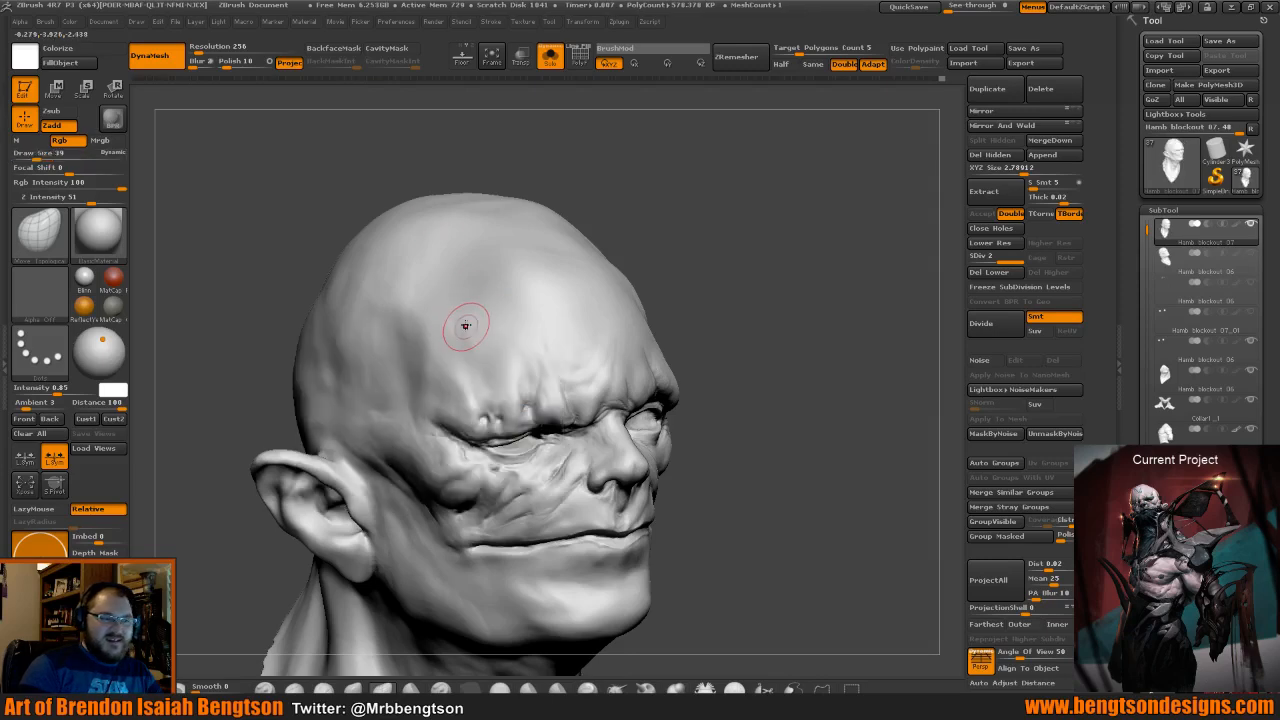
{"action": "key", "text": "shift"}
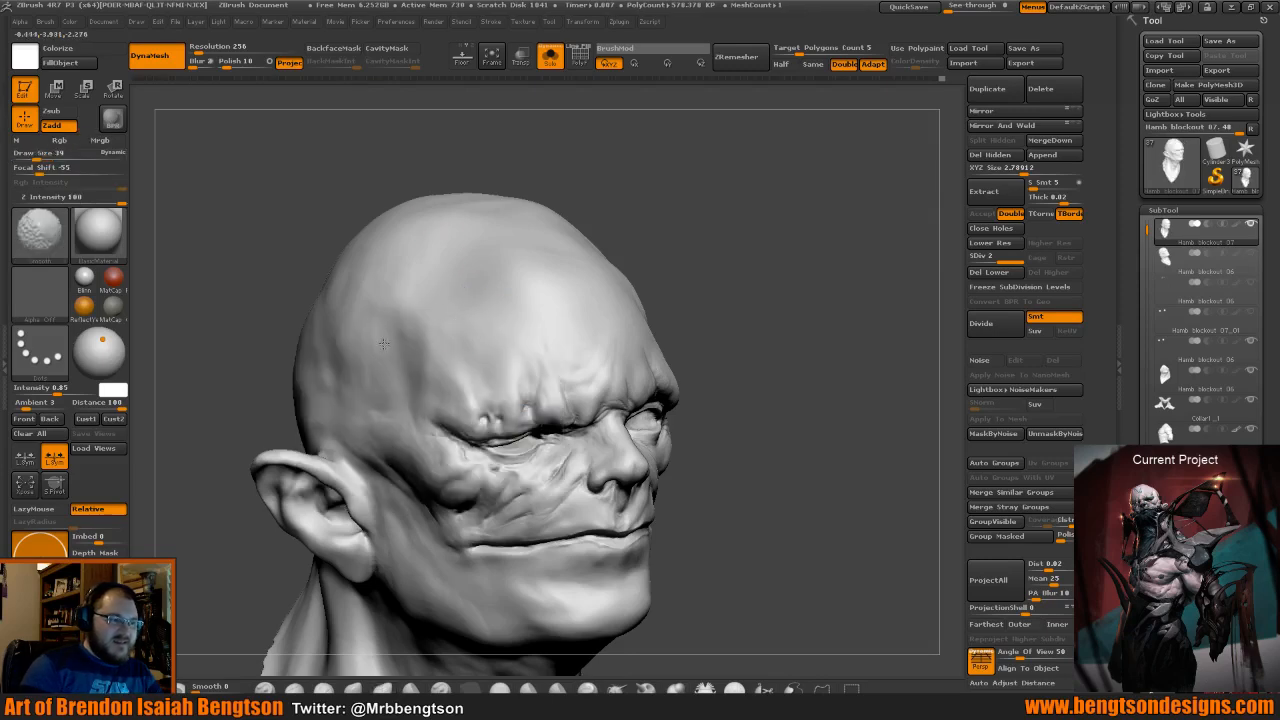
{"action": "left_click_drag", "start_coordinate": [680, 286], "coordinate": [707, 287]}
{"action": "key", "text": "b"}
{"action": "key", "text": "d"}
{"action": "key", "text": "s"}
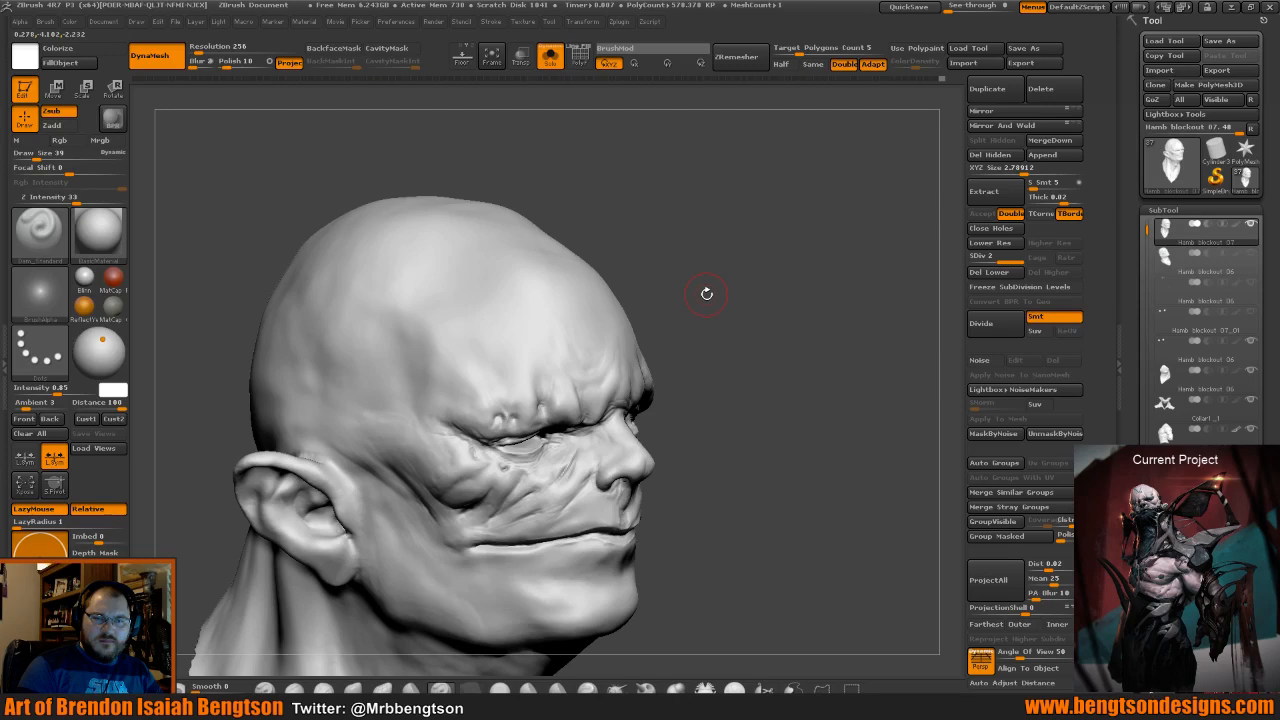
{"action": "mouse_move", "coordinate": [706, 293]}
{"action": "left_mouse_down"}
{"action": "mouse_move", "coordinate": [662, 297]}
{"action": "mouse_move", "coordinate": [717, 276]}
{"action": "mouse_move", "coordinate": [698, 230]}
{"action": "left_mouse_up"}
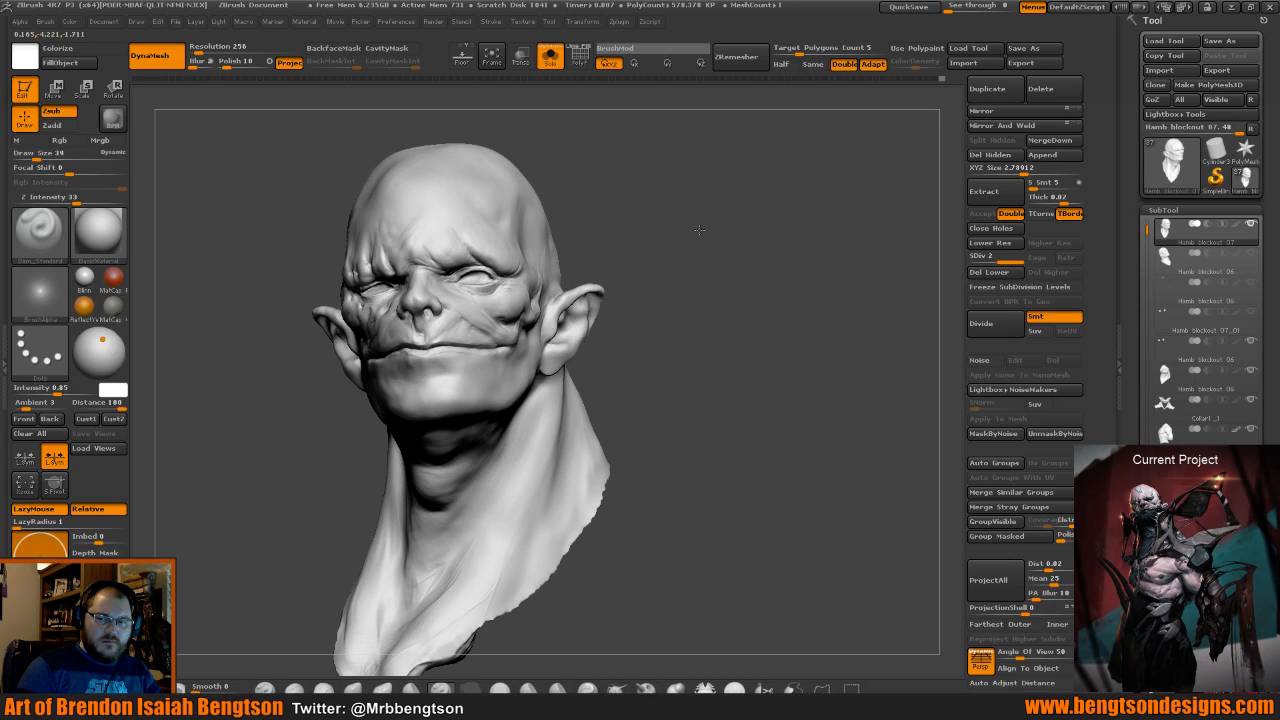
{"action": "left_click_drag", "start_coordinate": [699, 230], "coordinate": [720, 242]}
{"action": "mouse_move", "coordinate": [686, 291]}
{"action": "left_mouse_down"}
{"action": "mouse_move", "coordinate": [721, 297]}
{"action": "mouse_move", "coordinate": [698, 297]}
{"action": "left_mouse_up"}
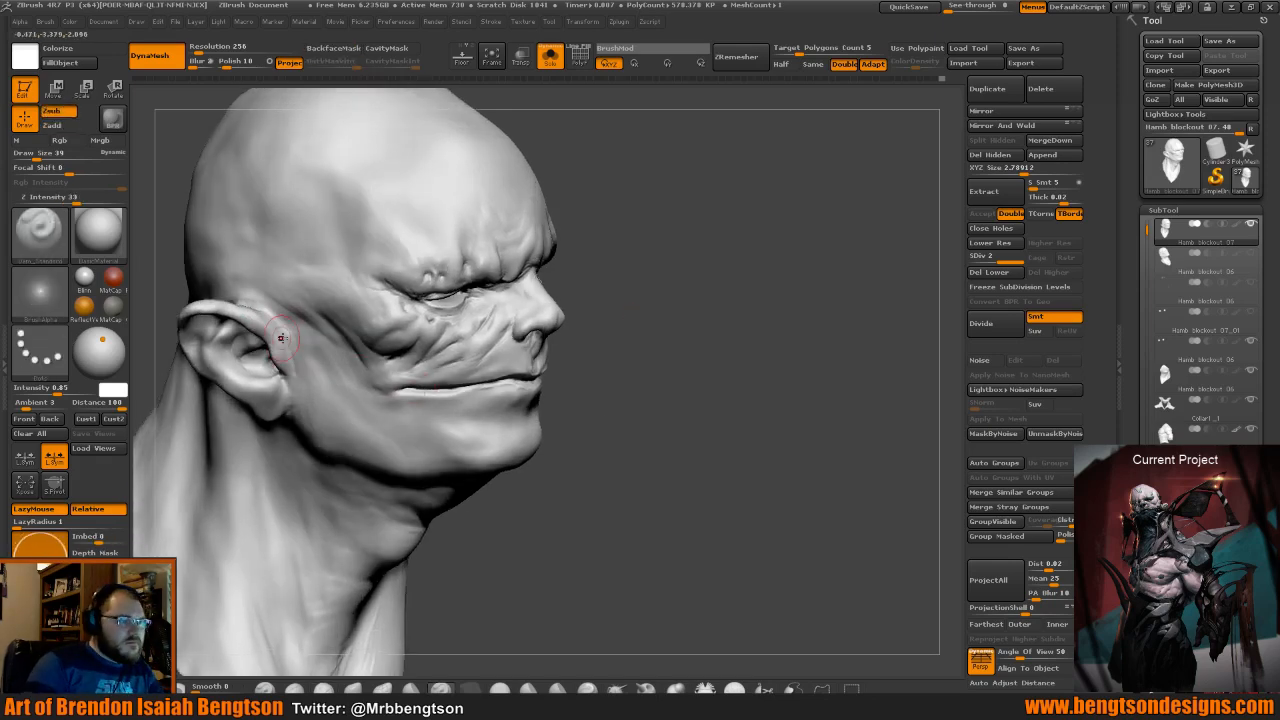
Build up the skin in front of the scarred-side ear with ClayBuildup at draw size 20 and focal shift -5.
{"action": "key", "text": "b"}
{"action": "key", "text": "c"}
{"action": "key", "text": "b"}
{"action": "key", "text": "space"}
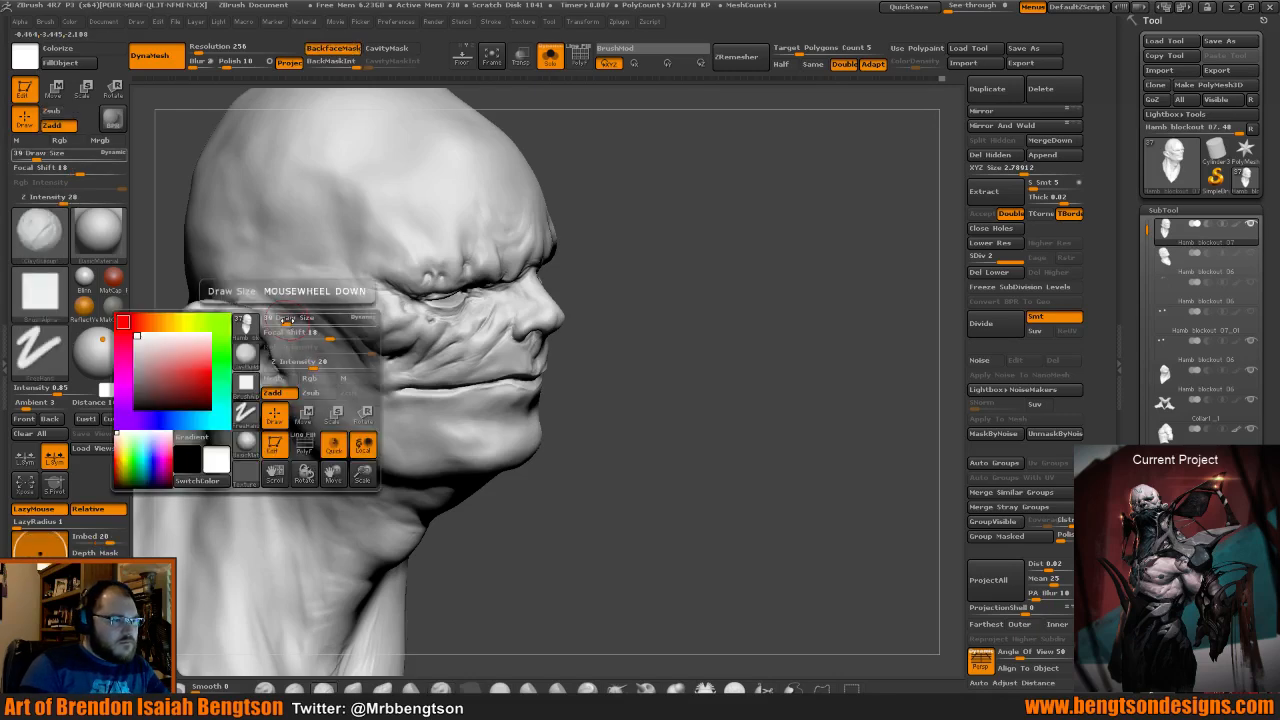
{"action": "left_click", "coordinate": [308, 335]}
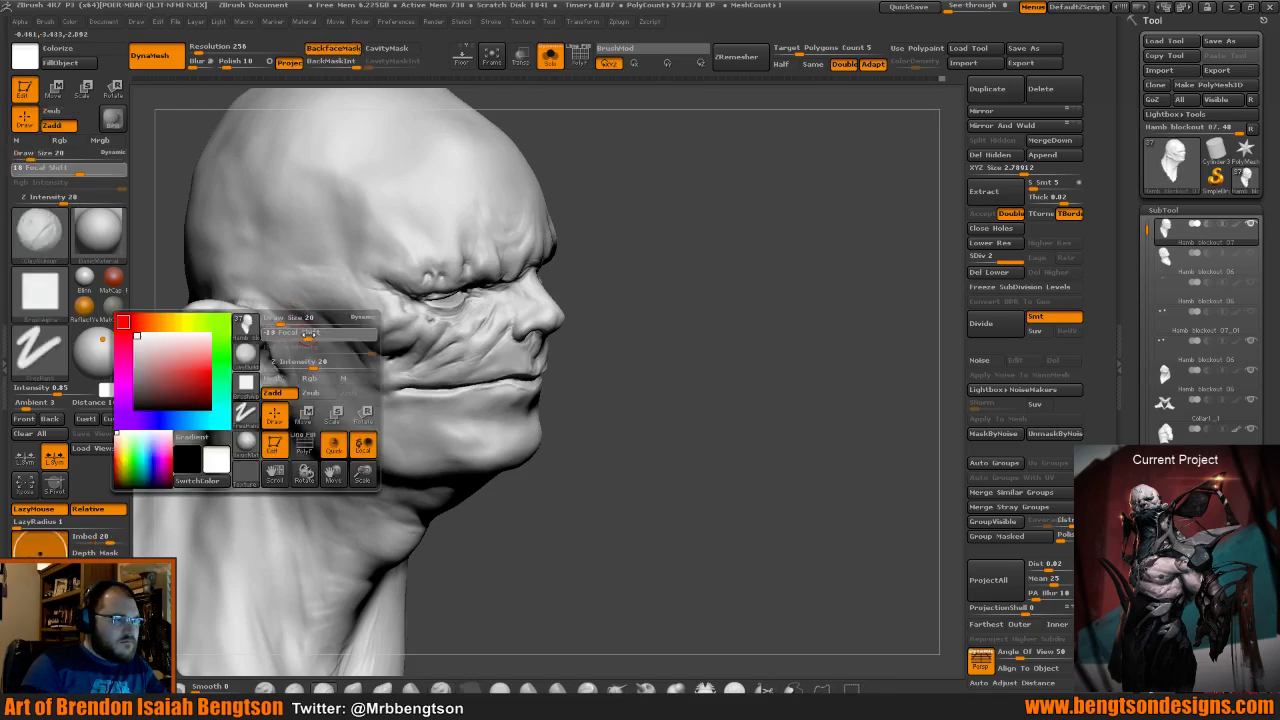
{"action": "left_click_drag", "start_coordinate": [315, 337], "coordinate": [289, 339]}
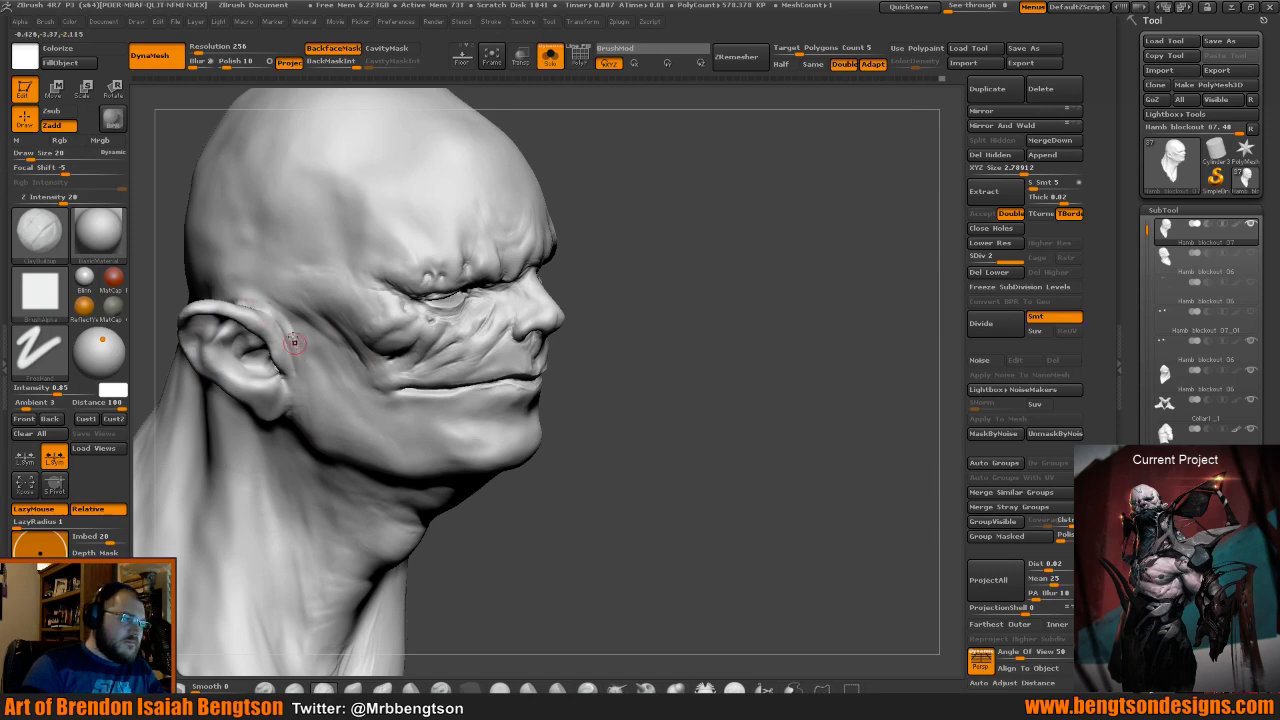
{"action": "left_click_drag", "start_coordinate": [616, 365], "coordinate": [662, 358]}
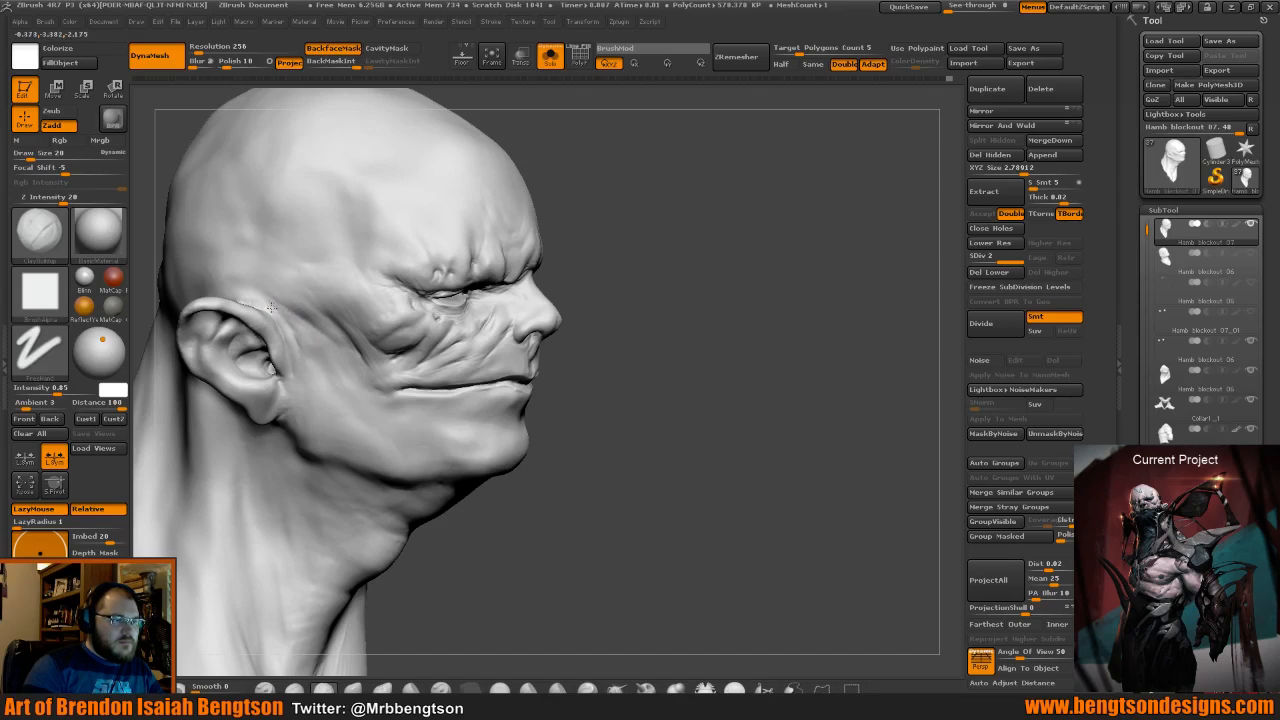
{"action": "mouse_move", "coordinate": [545, 443]}
{"action": "left_mouse_down"}
{"action": "mouse_move", "coordinate": [580, 440]}
{"action": "mouse_move", "coordinate": [560, 443]}
{"action": "left_mouse_up"}
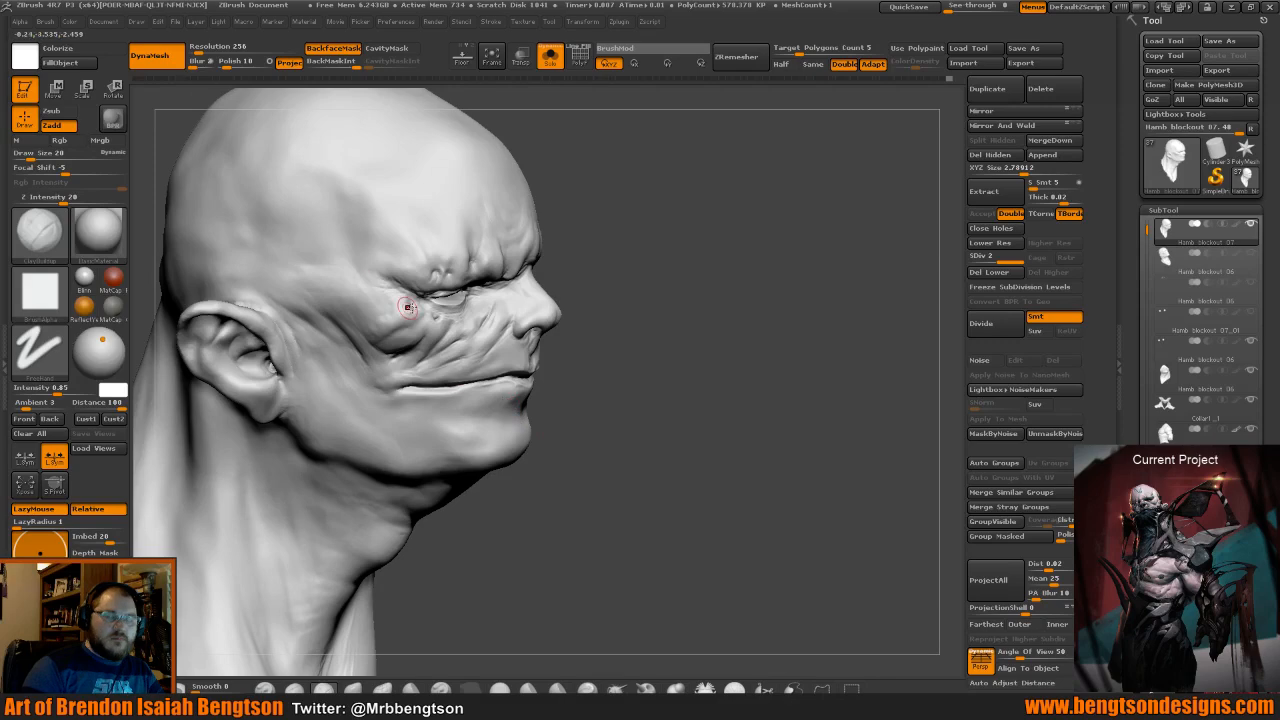
{"action": "left_click_drag", "start_coordinate": [631, 357], "coordinate": [617, 354]}
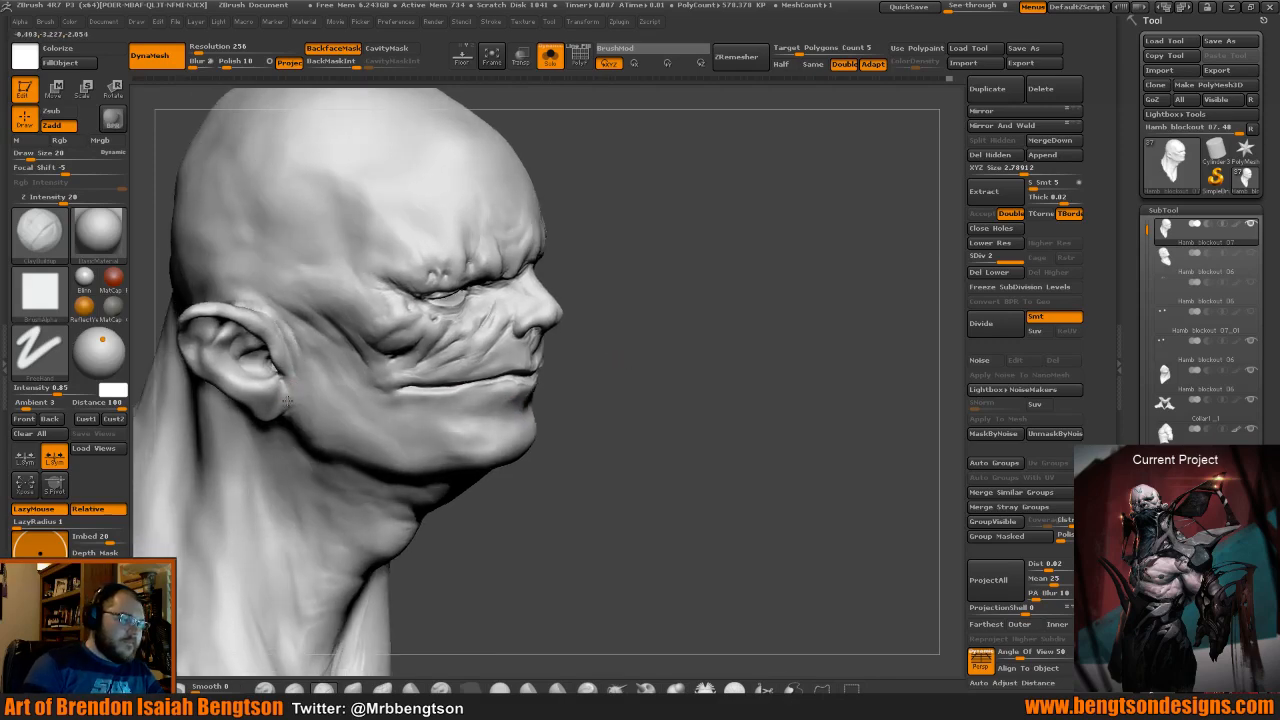
Carve the crease where the front of the scarred-side ear and its lobe meet the jaw with Dam Standard at draw size 20.
{"action": "key", "text": "b"}
{"action": "key", "text": "d"}
{"action": "key", "text": "s"}
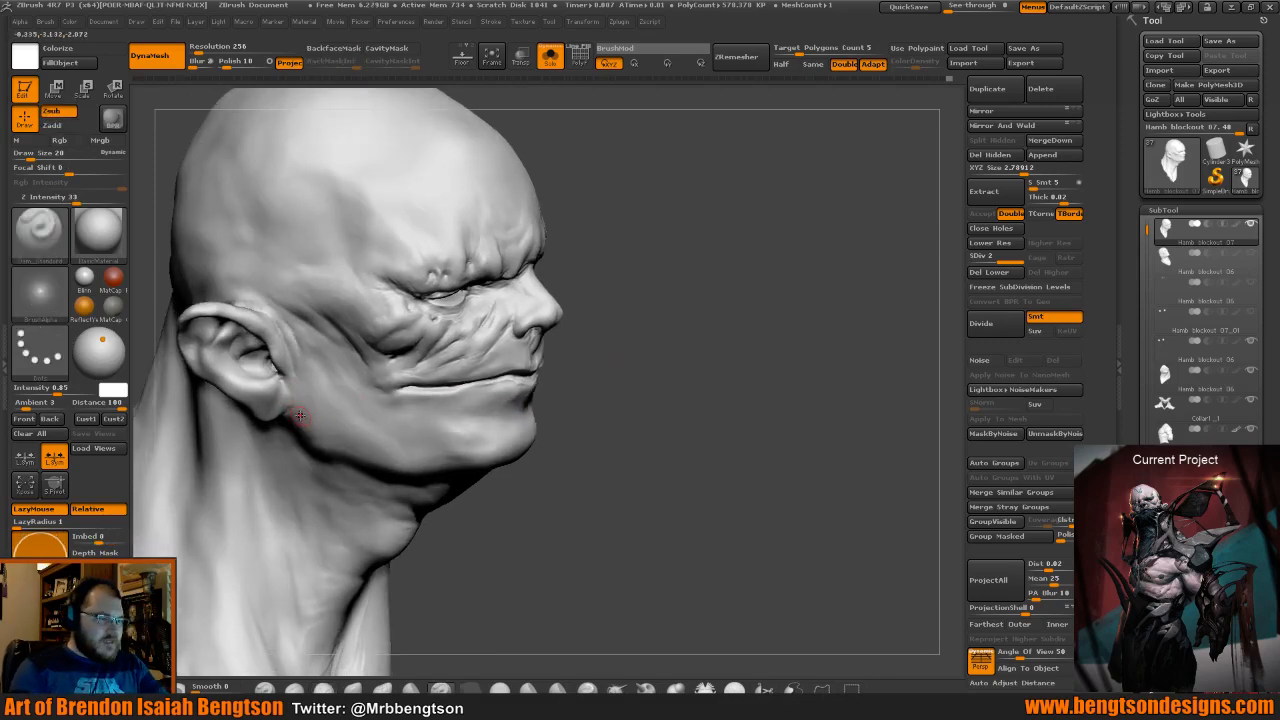
{"action": "right_click_drag", "start_coordinate": [300, 415], "coordinate": [284, 407]}
{"action": "left_click_drag", "start_coordinate": [285, 383], "coordinate": [287, 420]}
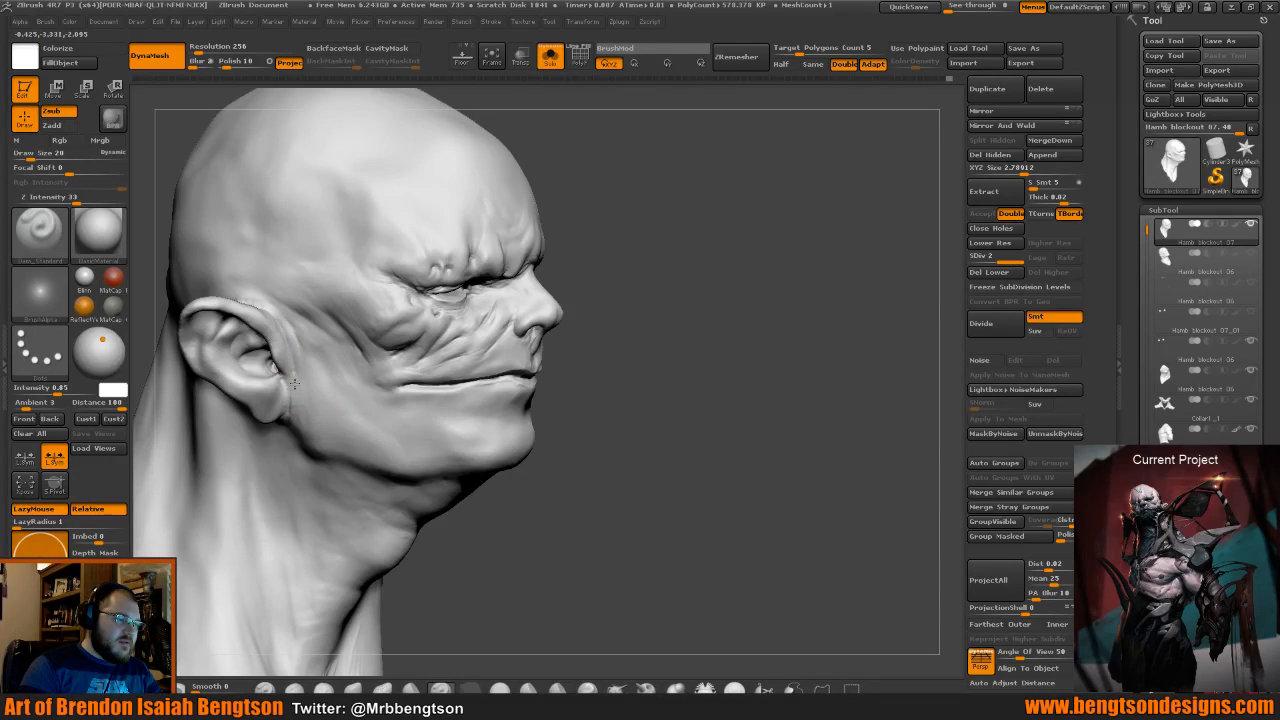
{"action": "left_click_drag", "start_coordinate": [290, 358], "coordinate": [295, 394]}
{"action": "right_click_drag", "start_coordinate": [289, 420], "coordinate": [497, 486]}
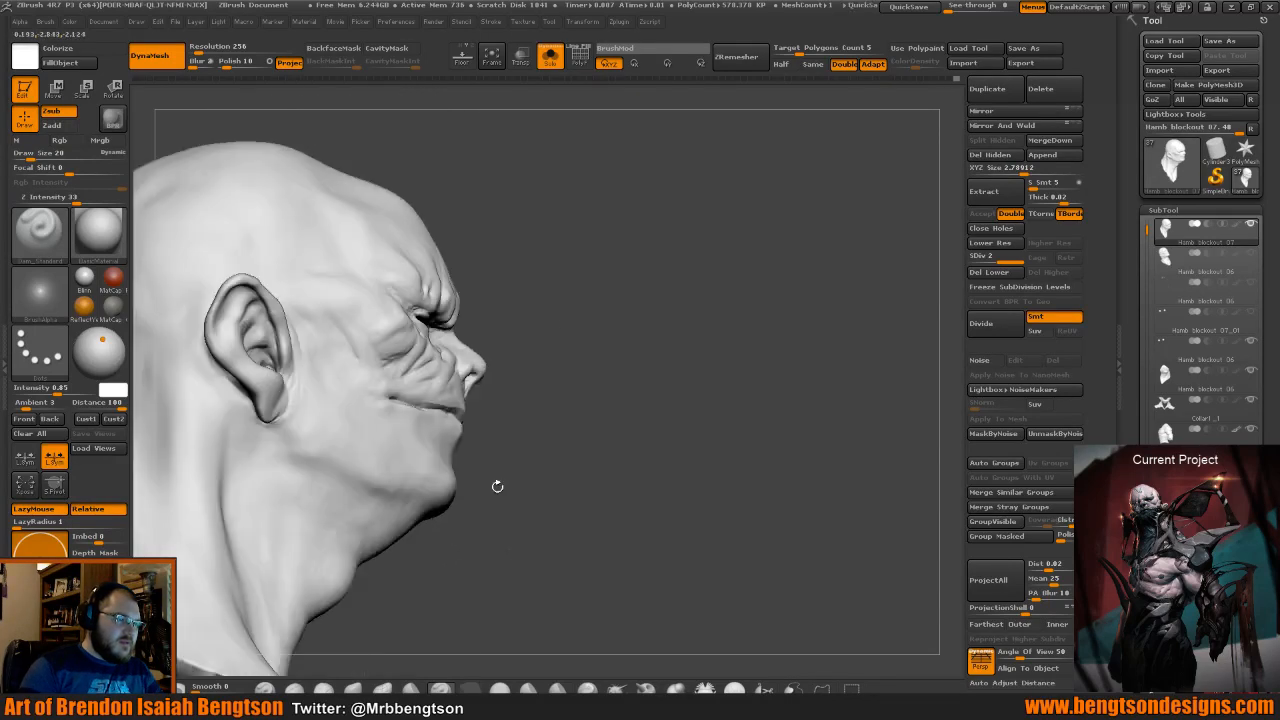
Build up and smooth the skin behind the scarred-side ear lobe with ClayBuildup at draw size 20.
{"action": "left_click_drag", "start_coordinate": [497, 486], "coordinate": [459, 465]}
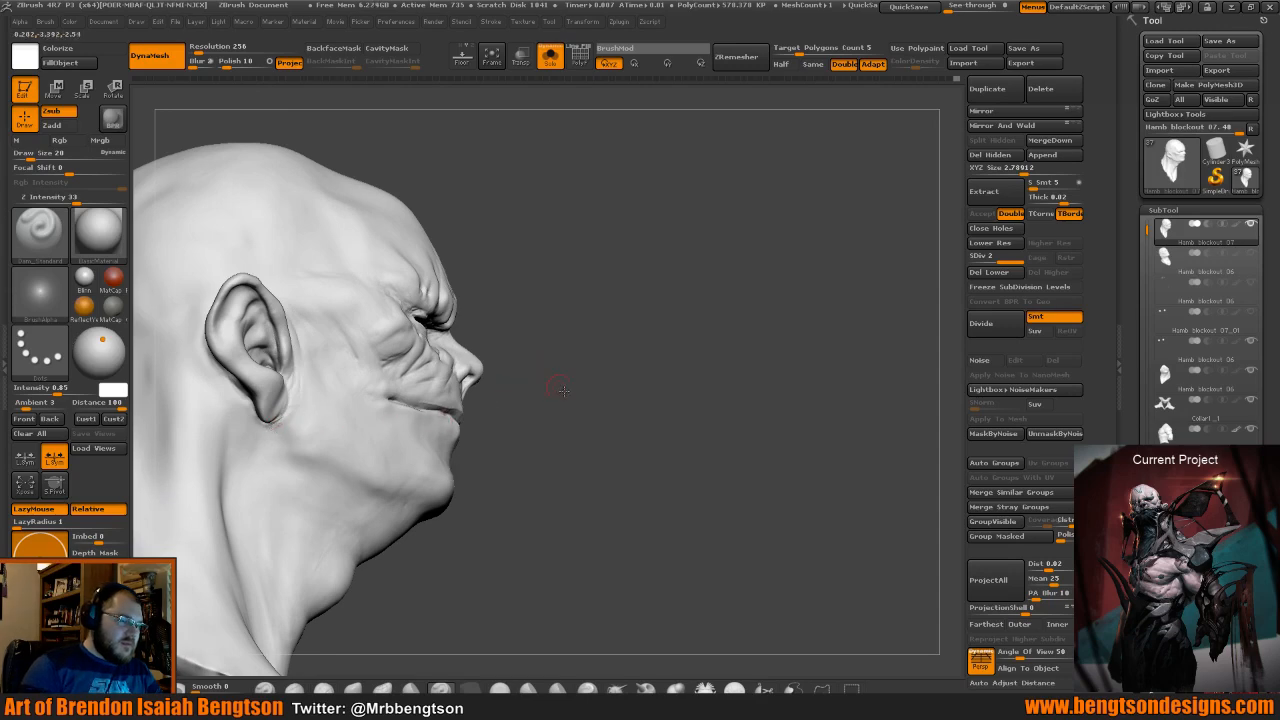
{"action": "left_click_drag", "start_coordinate": [557, 385], "coordinate": [633, 366]}
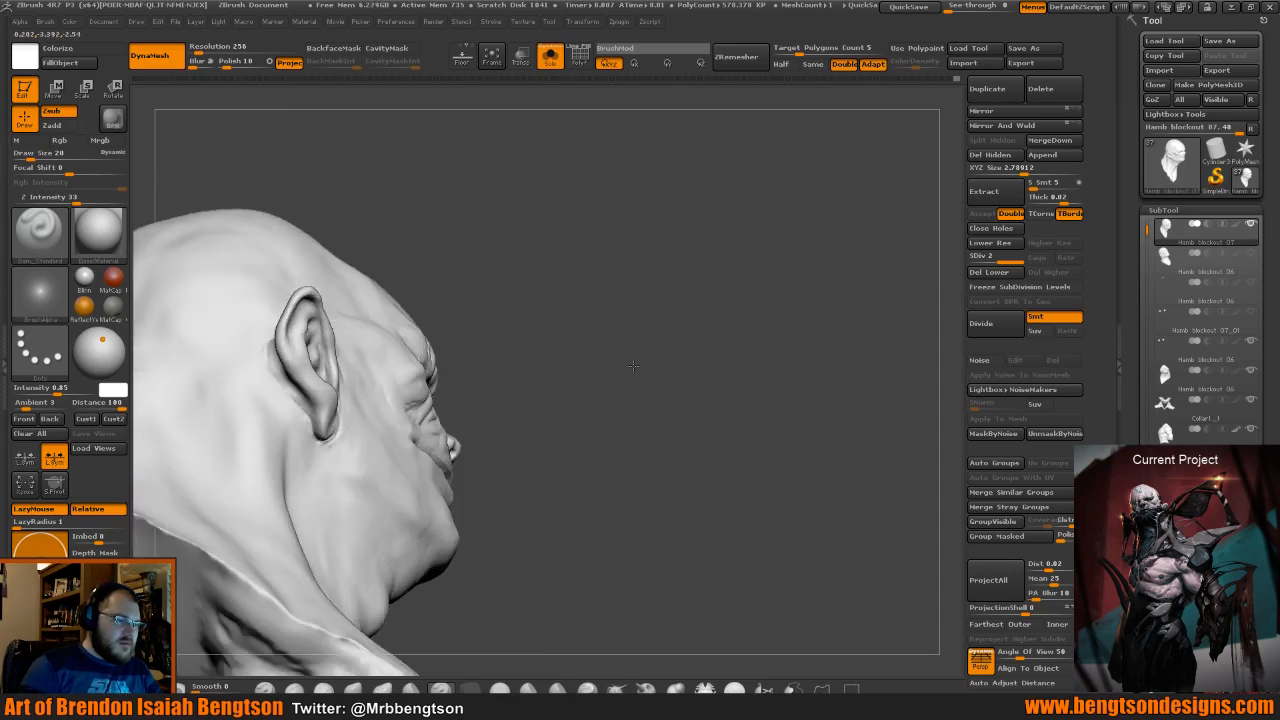
{"action": "left_click_drag", "start_coordinate": [633, 366], "coordinate": [603, 382]}
{"action": "key", "text": "b"}
{"action": "key", "text": "c"}
{"action": "key", "text": "b"}
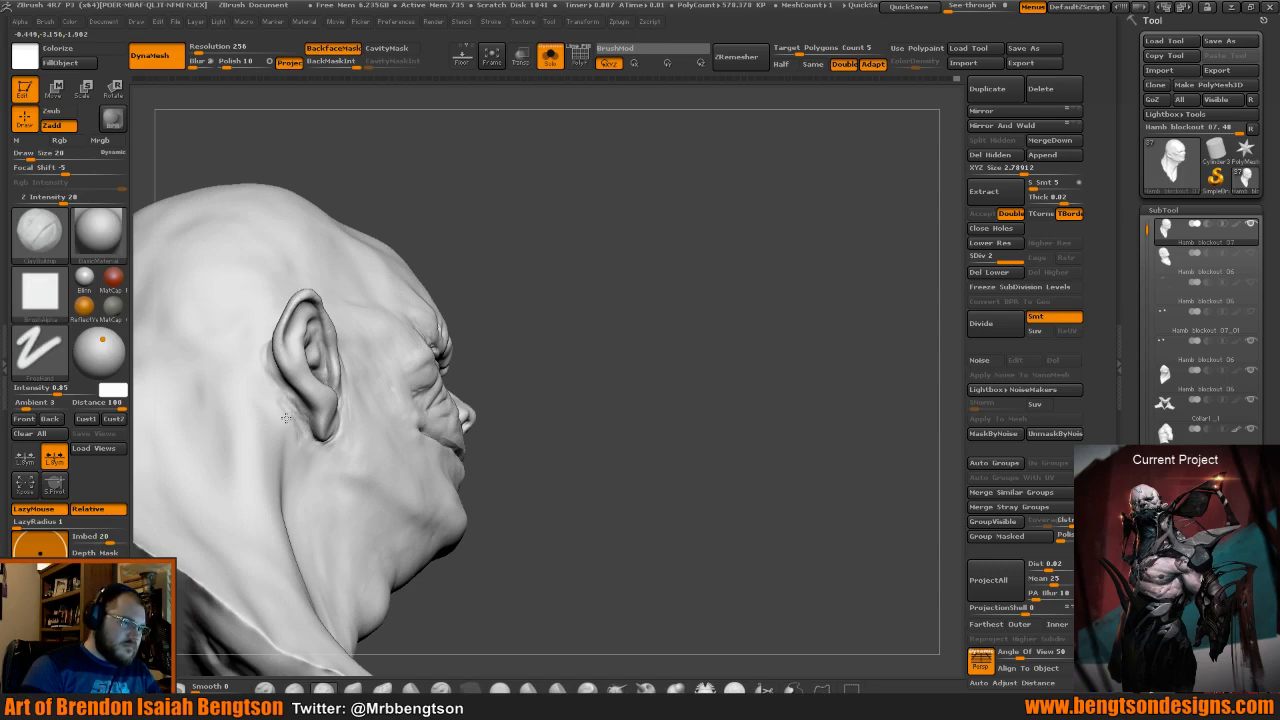
{"action": "key", "text": "shift"}
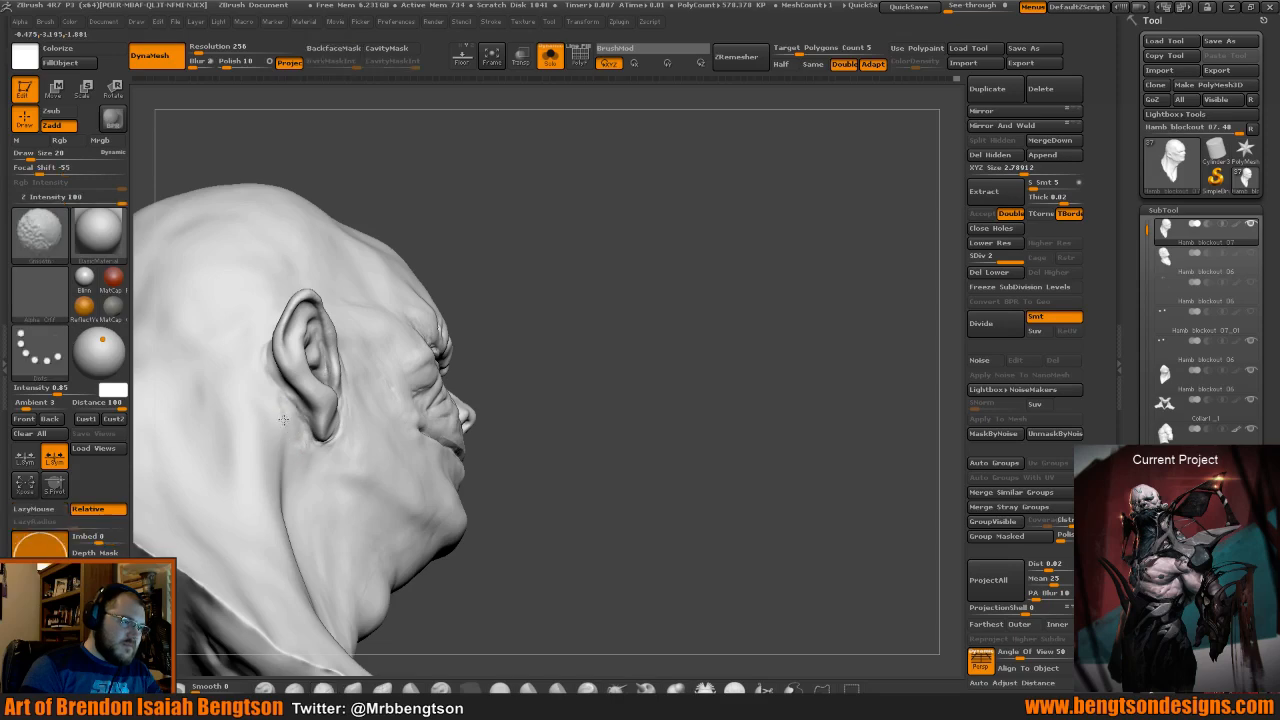
Fill and smooth the transition beneath the scarred-side ear lobe with ClayBuildup at draw size 32.
{"action": "left_click_drag", "start_coordinate": [544, 323], "coordinate": [540, 368]}
{"action": "key", "text": "space"}
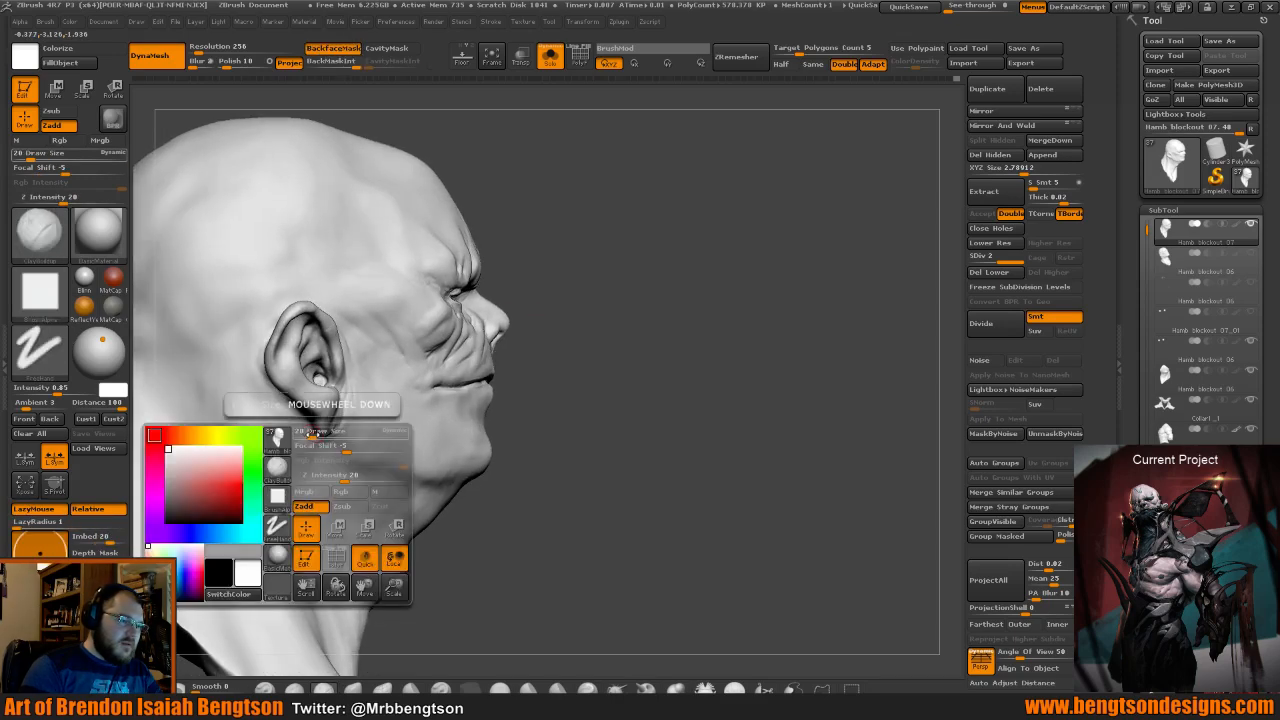
{"action": "left_click_drag", "start_coordinate": [317, 436], "coordinate": [314, 437]}
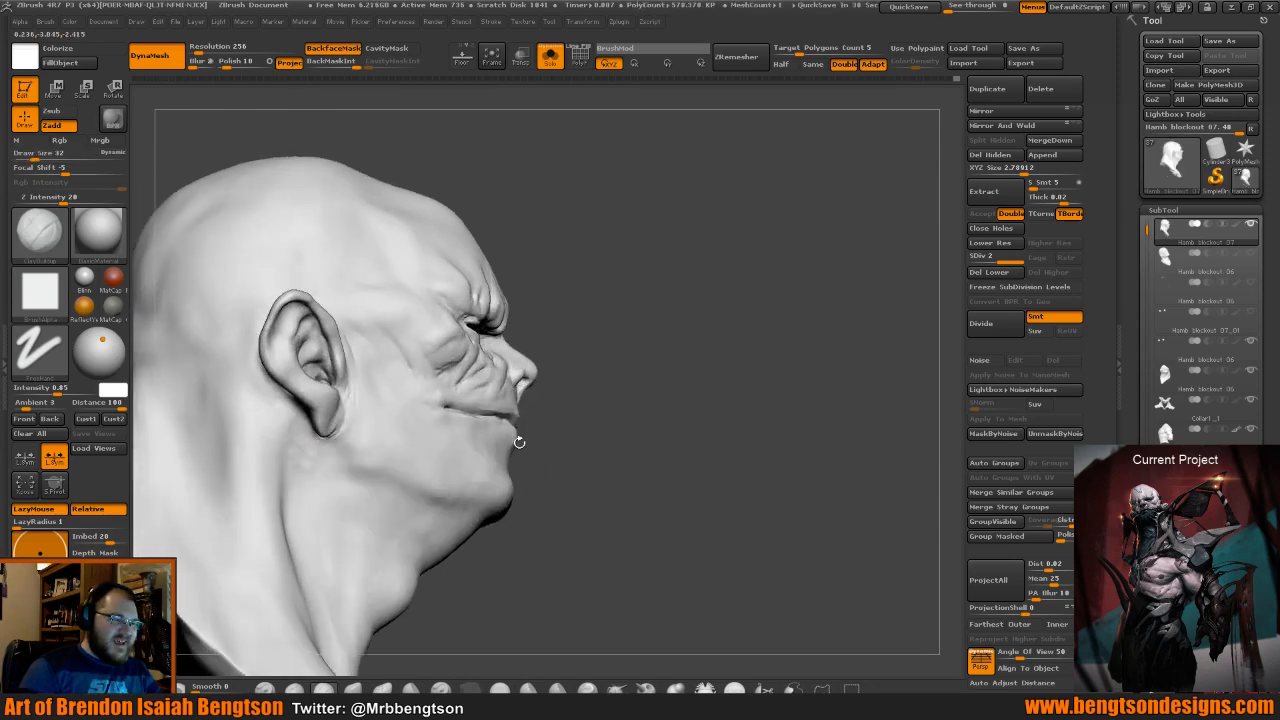
{"action": "key", "text": "shift"}
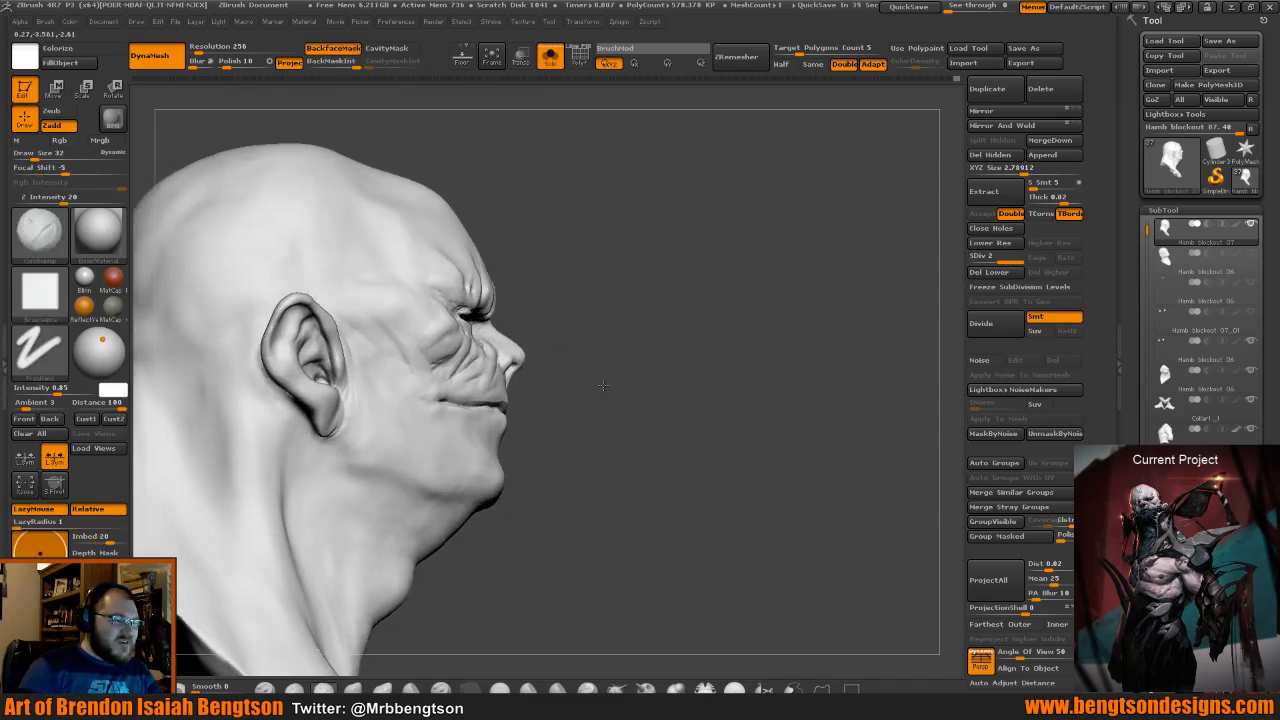
{"action": "left_click_drag", "start_coordinate": [600, 375], "coordinate": [593, 371]}
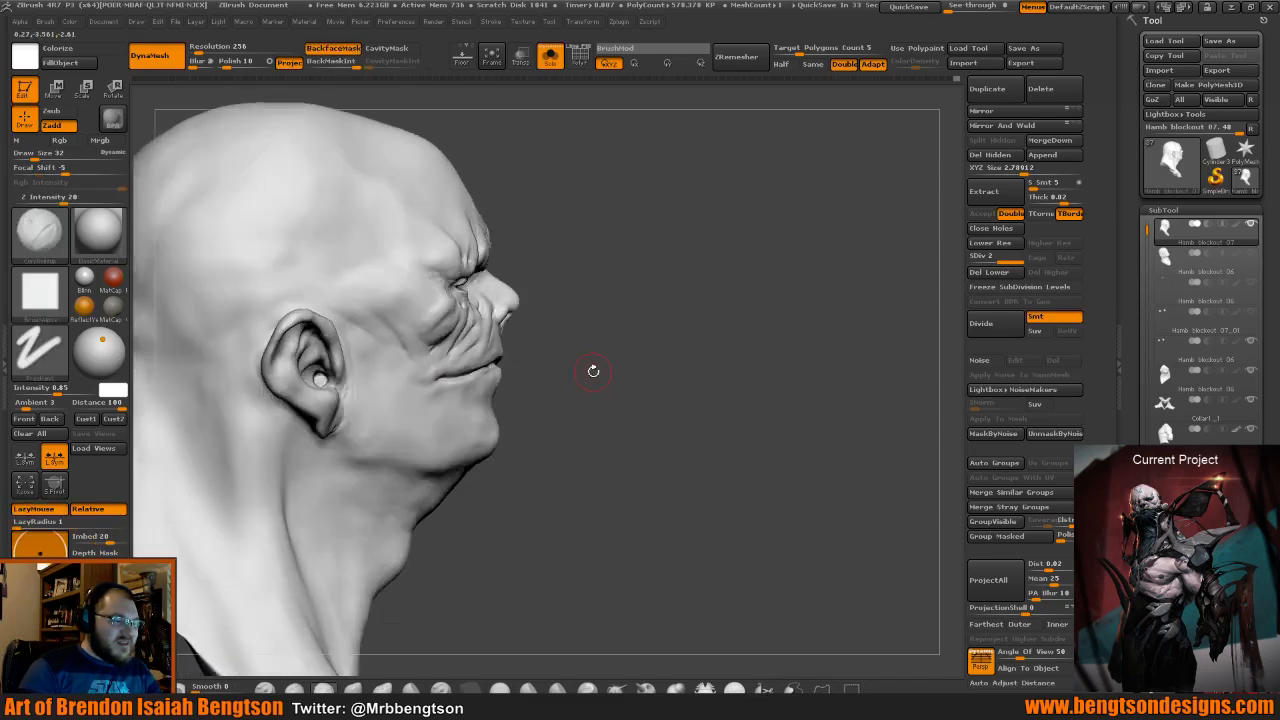
Carve the crease around the scarred-side ear lobe and jaw with Dam Standard, reducing the draw size to 14.
{"action": "key", "text": "b"}
{"action": "key", "text": "d"}
{"action": "key", "text": "s"}
{"action": "key", "text": "space"}
{"action": "left_click_drag", "start_coordinate": [579, 320], "coordinate": [574, 320]}
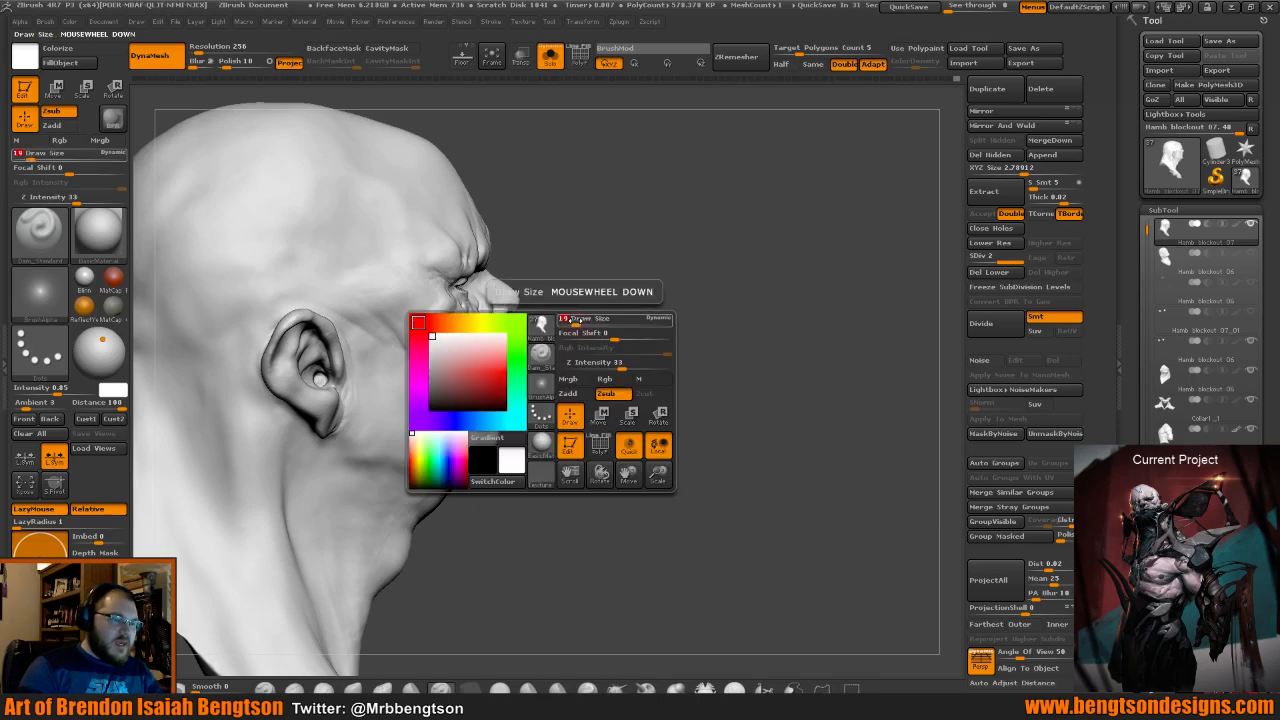
{"action": "mouse_move", "coordinate": [580, 423]}
{"action": "left_mouse_down"}
{"action": "mouse_move", "coordinate": [614, 408]}
{"action": "mouse_move", "coordinate": [445, 435]}
{"action": "left_mouse_up"}
{"action": "key", "text": "space"}
{"action": "left_click_drag", "start_coordinate": [338, 462], "coordinate": [333, 462]}
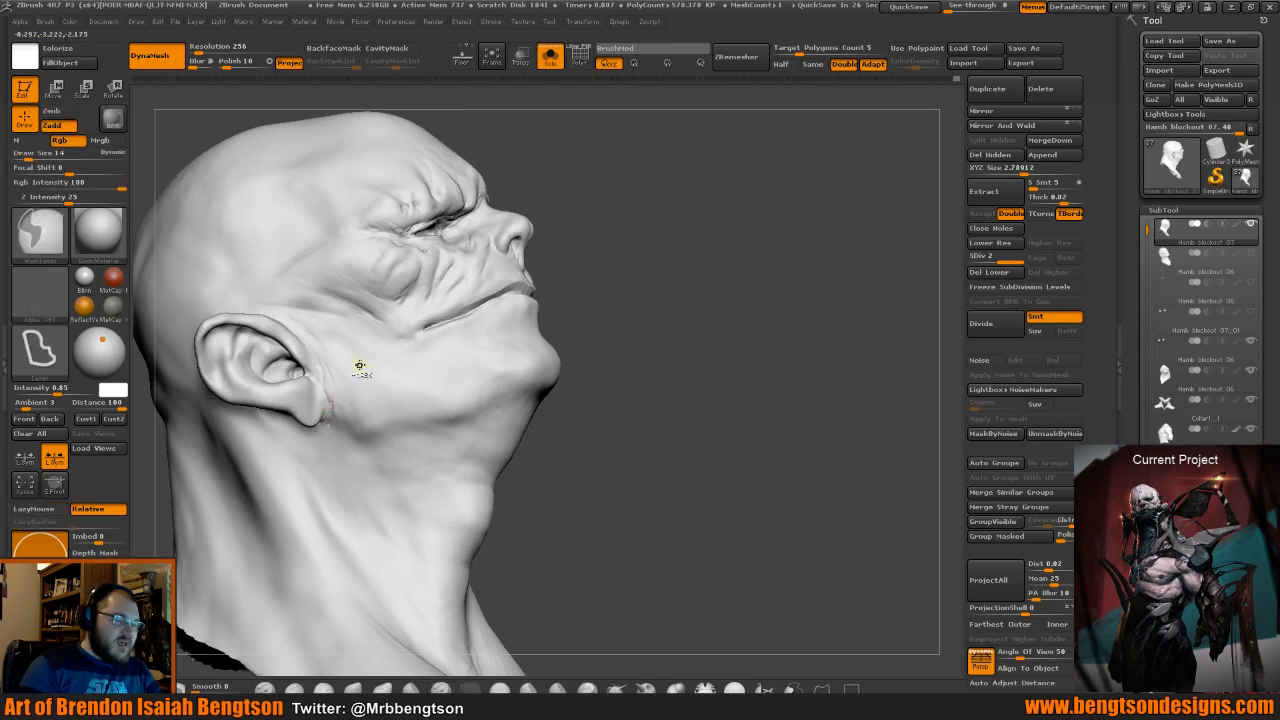
Build up the jaw in front of the scarred-side ear lobe with ClayBuildup at draw size 20 and smooth it.
{"action": "key", "text": "b"}
{"action": "key", "text": "c"}
{"action": "key", "text": "t"}
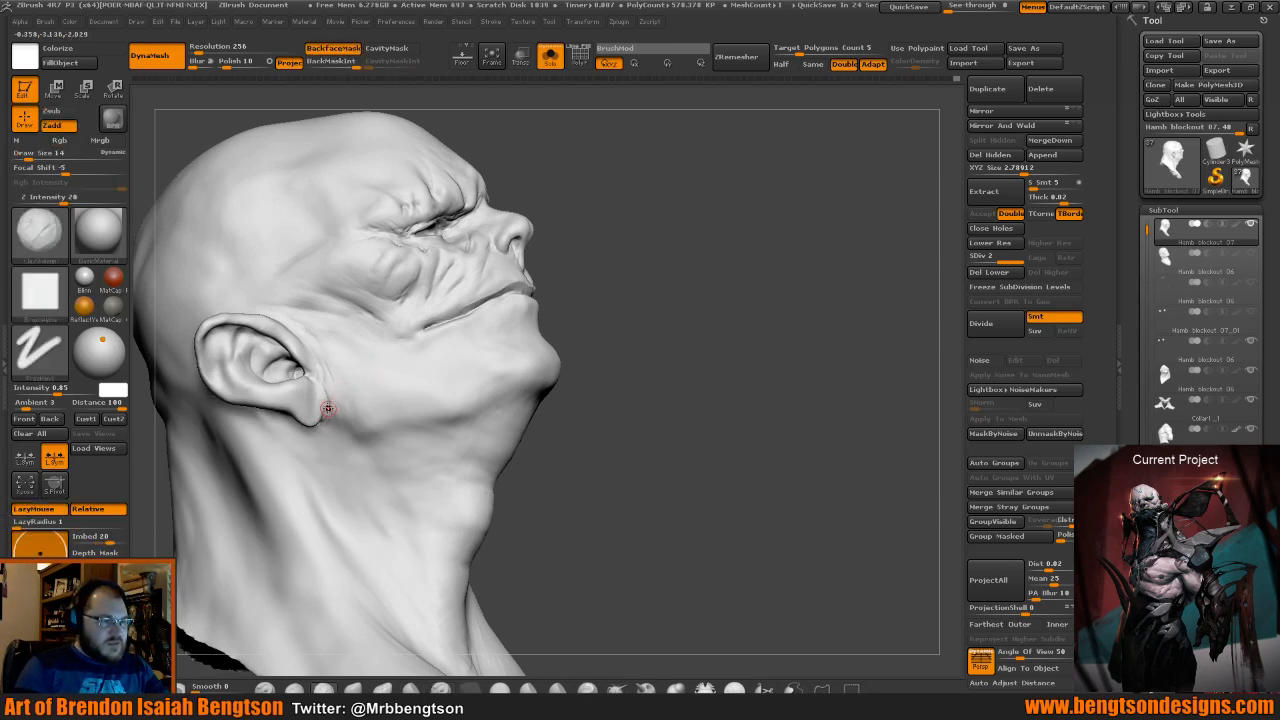
{"action": "left_click_drag", "start_coordinate": [618, 455], "coordinate": [575, 455]}
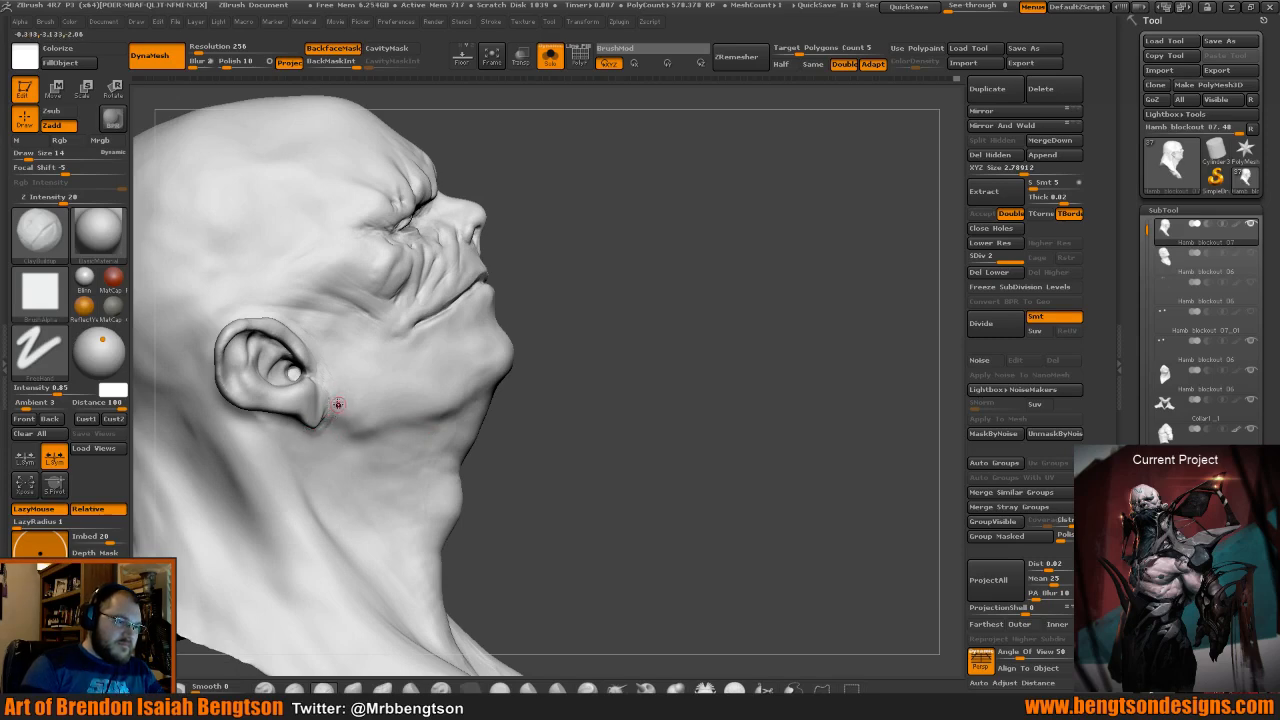
{"action": "key", "text": "space"}
{"action": "left_click_drag", "start_coordinate": [336, 405], "coordinate": [341, 406]}
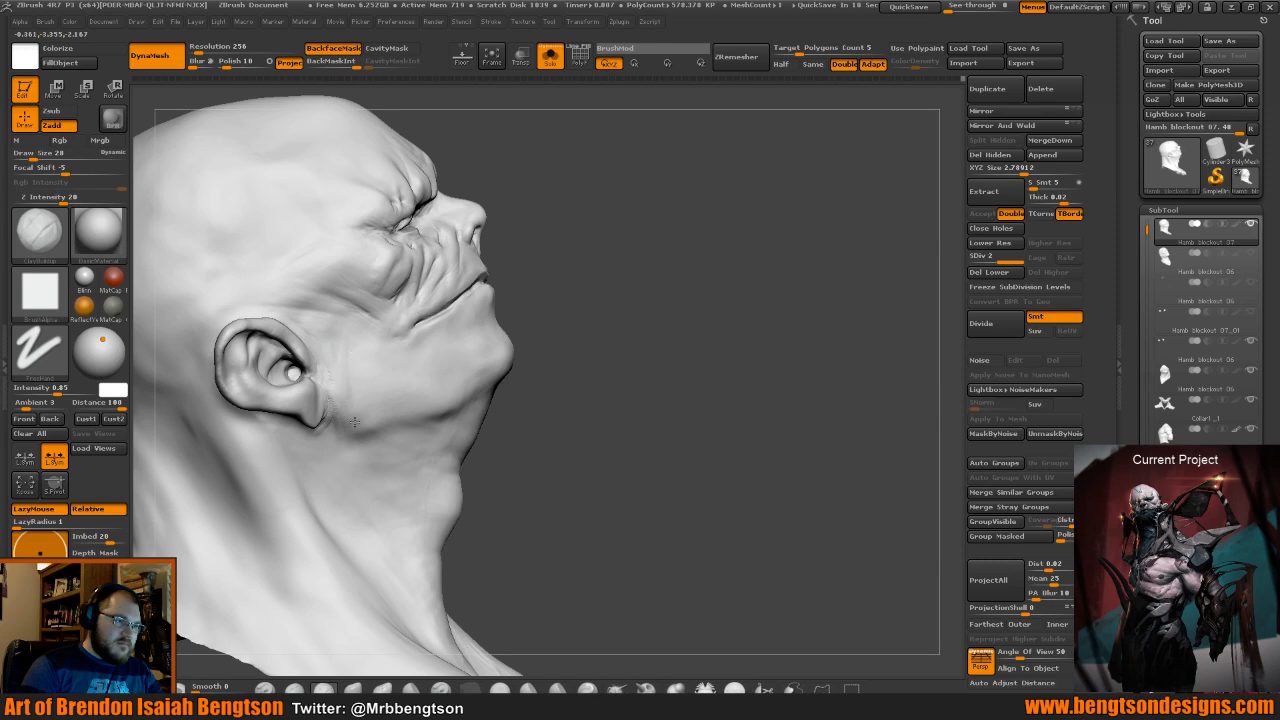
{"action": "key", "text": "shift"}
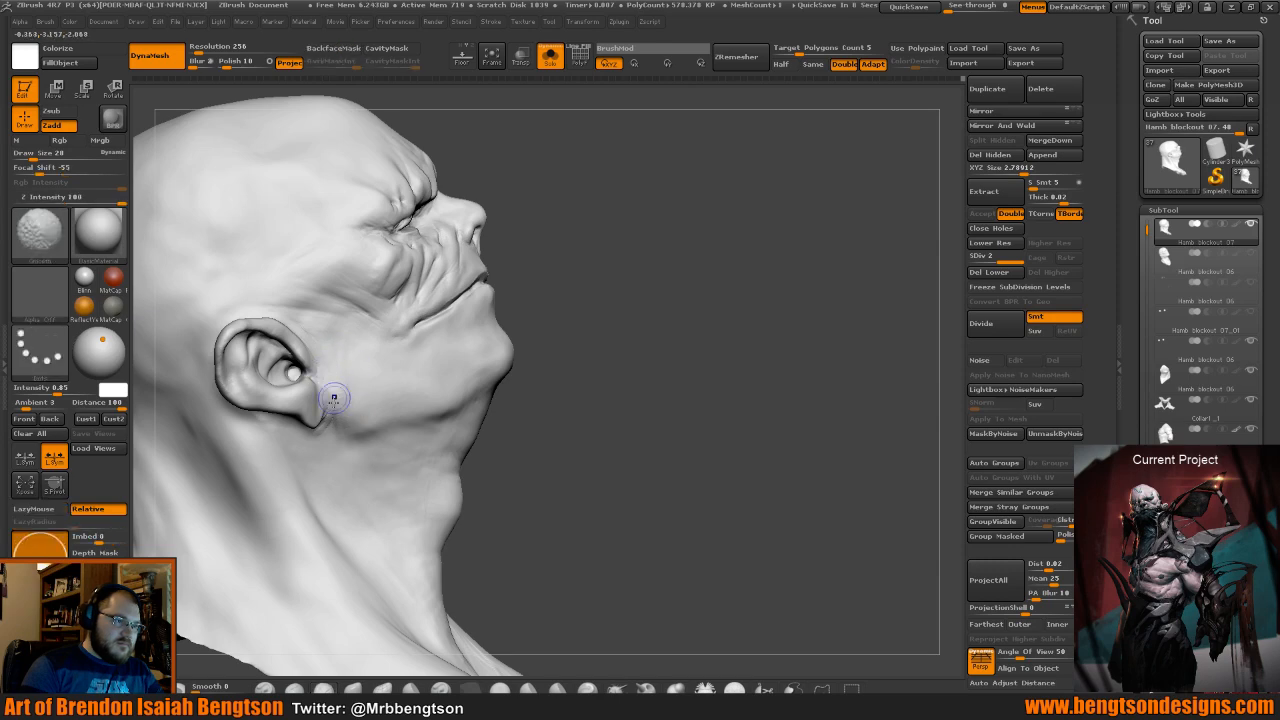
{"action": "left_click_drag", "start_coordinate": [548, 350], "coordinate": [584, 366]}
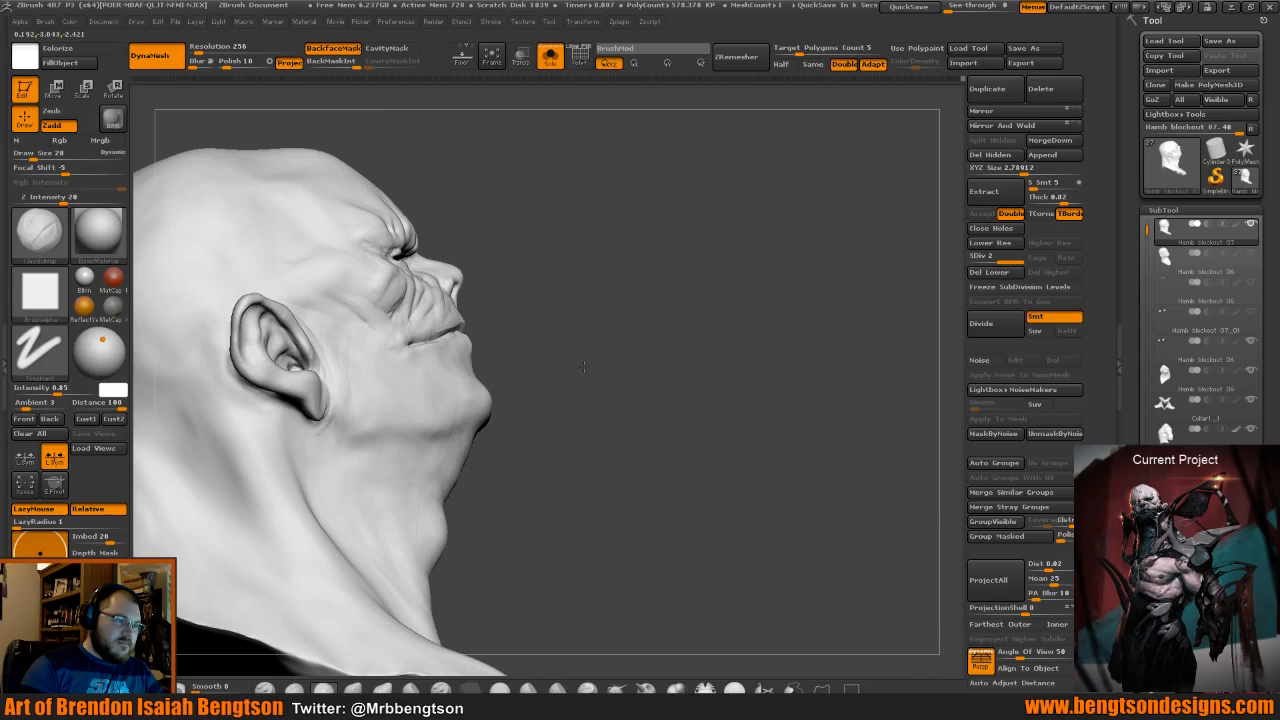
{"action": "mouse_move", "coordinate": [584, 366]}
{"action": "left_mouse_down"}
{"action": "mouse_move", "coordinate": [646, 451]}
{"action": "mouse_move", "coordinate": [624, 492]}
{"action": "left_mouse_up"}
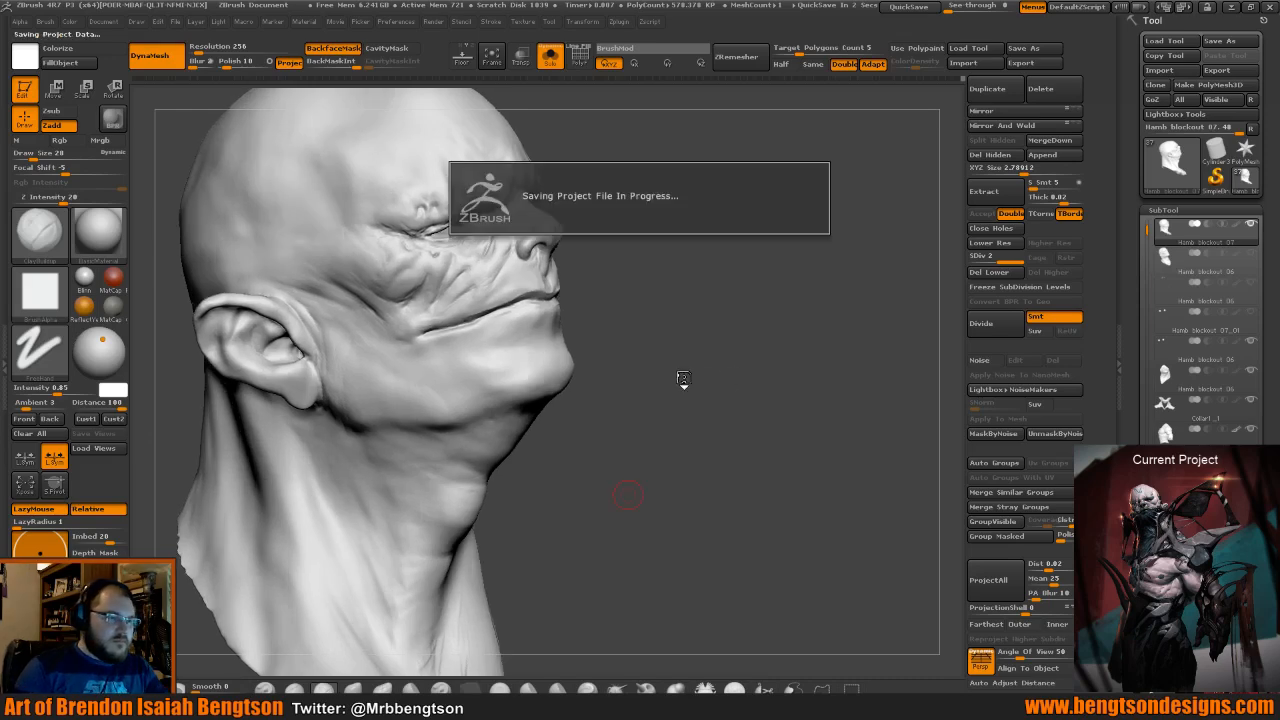
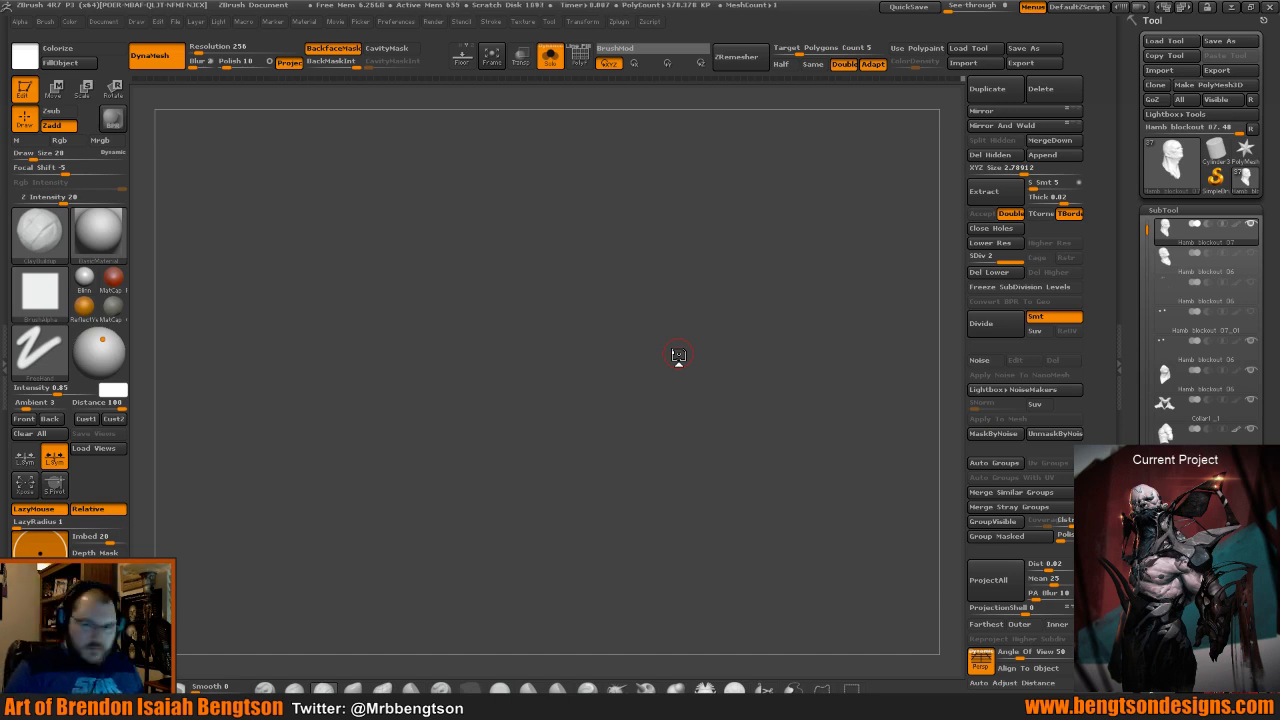
Turn off Solo mode to show all subtools and frame the full character.
{"action": "left_click", "coordinate": [910, 455]}
{"action": "left_click_drag", "start_coordinate": [875, 498], "coordinate": [873, 525]}
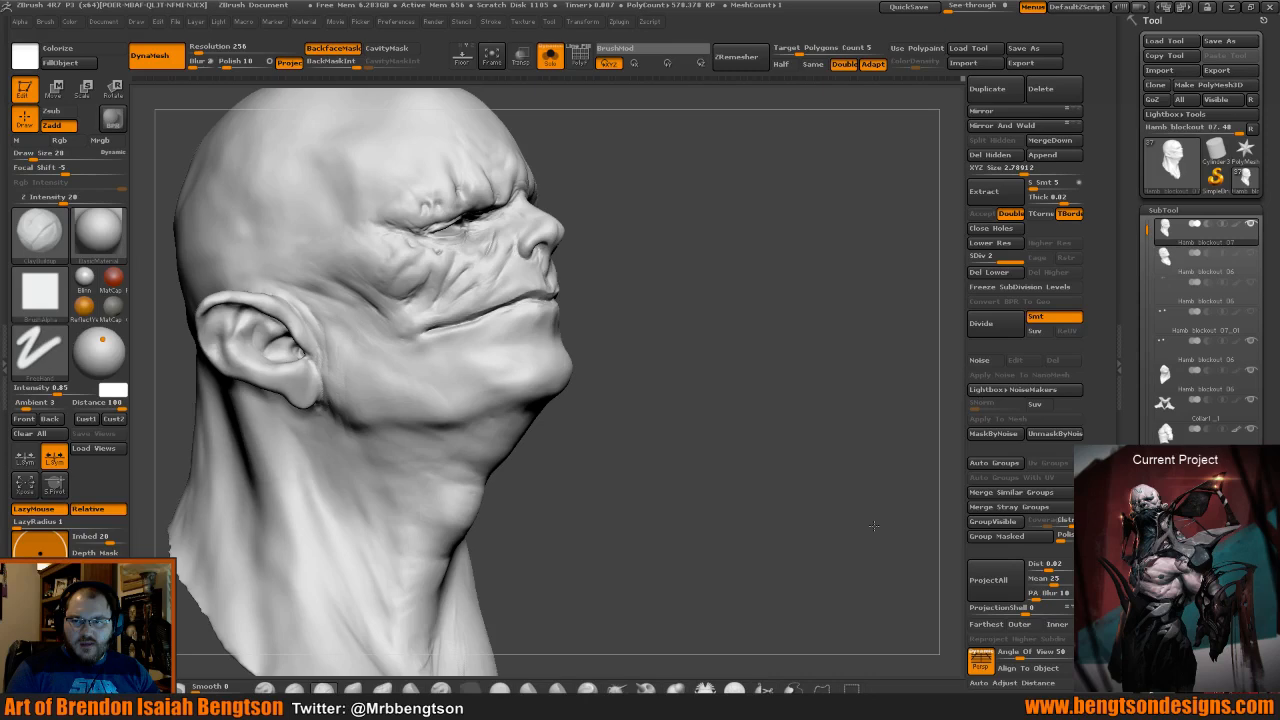
{"action": "left_click_drag", "start_coordinate": [873, 525], "coordinate": [820, 590]}
{"action": "right_click_drag", "start_coordinate": [820, 590], "coordinate": [854, 343], "text": "ctrl"}
{"action": "left_click_drag", "start_coordinate": [848, 530], "coordinate": [836, 450]}
{"action": "key", "text": "alt+shift+s"}
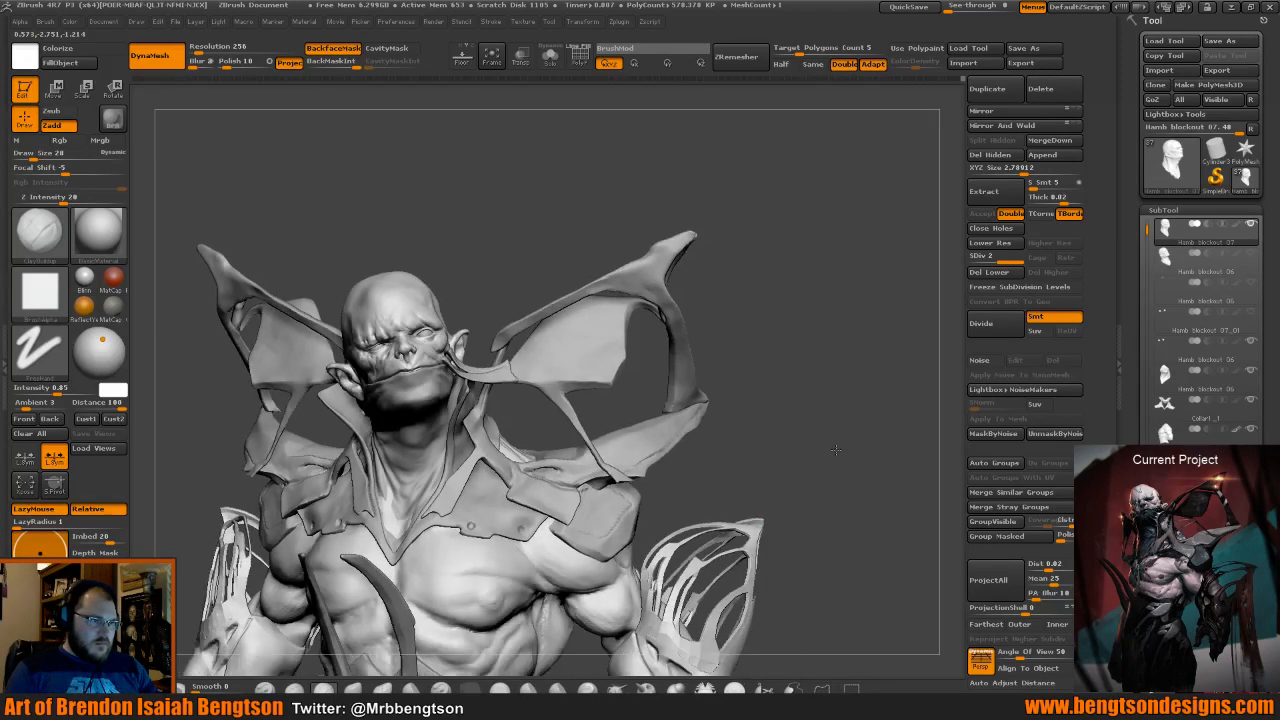
{"action": "key", "text": "f"}
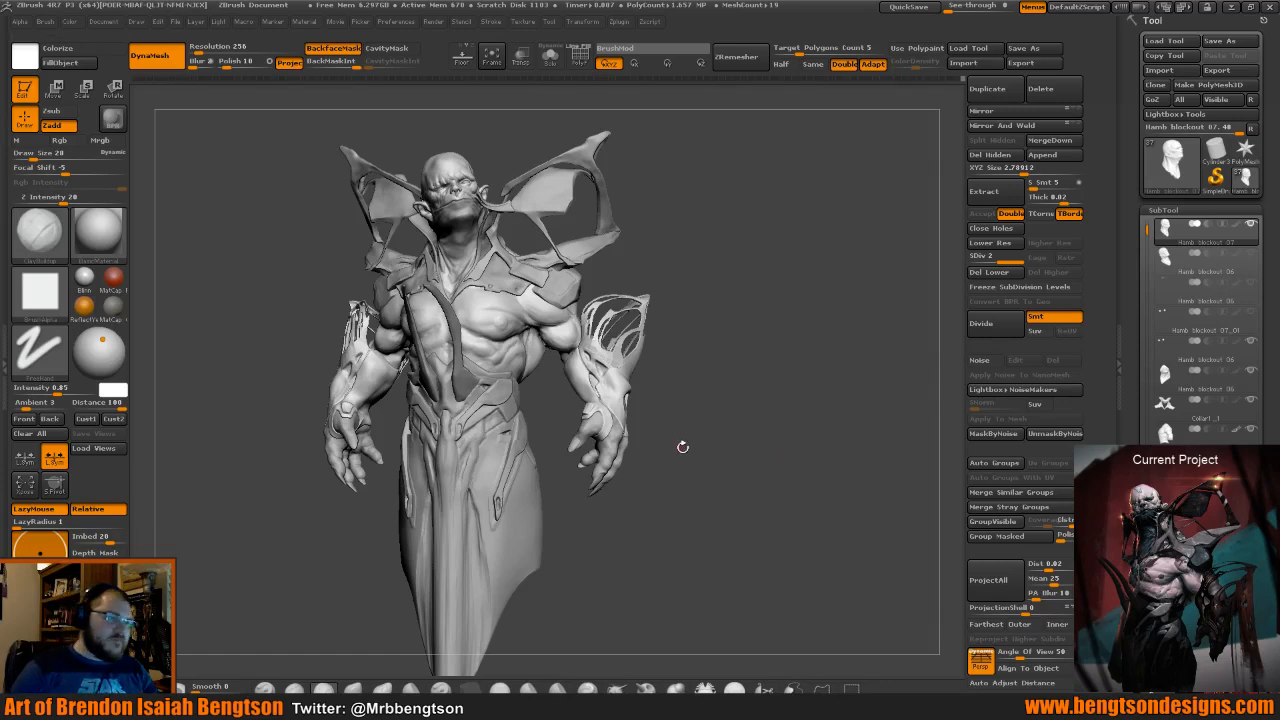
{"action": "left_click_drag", "start_coordinate": [720, 463], "coordinate": [684, 467]}
Select the Hamb blockout 06 body subtool and reshape the slope between neck and shoulder with Move Topological at draw size 186.
{"action": "left_click", "coordinate": [469, 244], "text": "alt"}
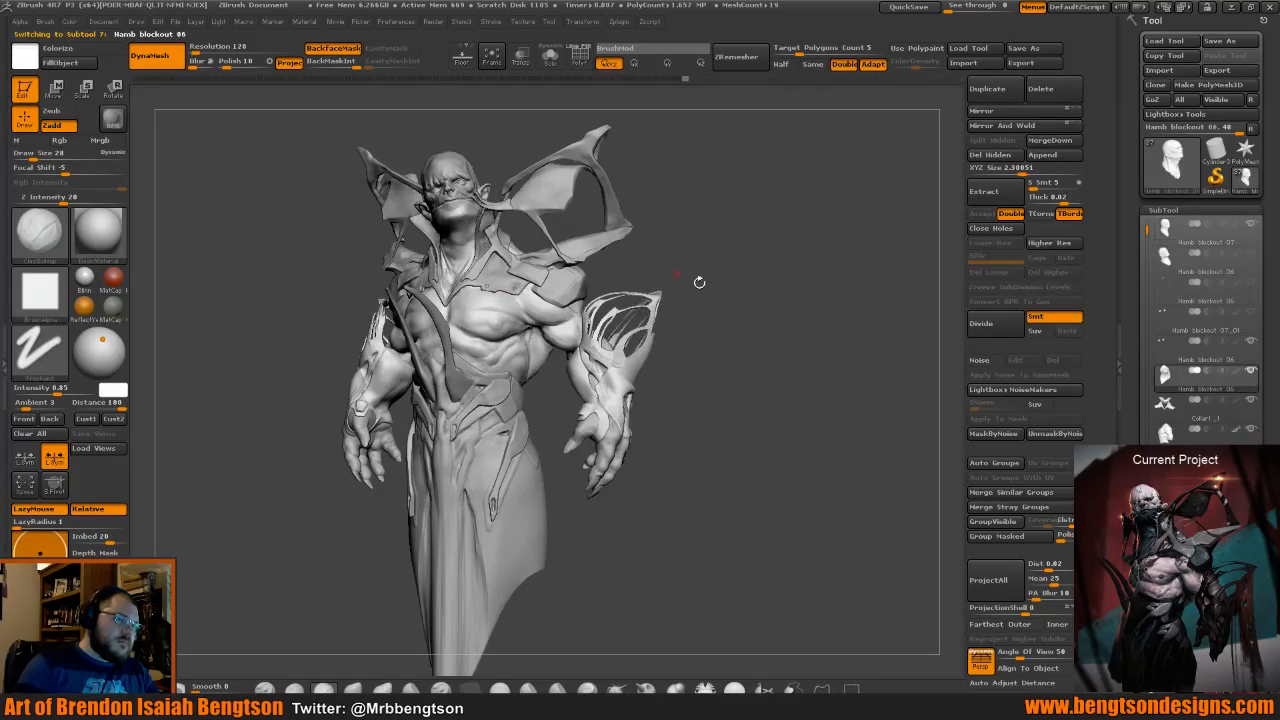
{"action": "key", "text": "f"}
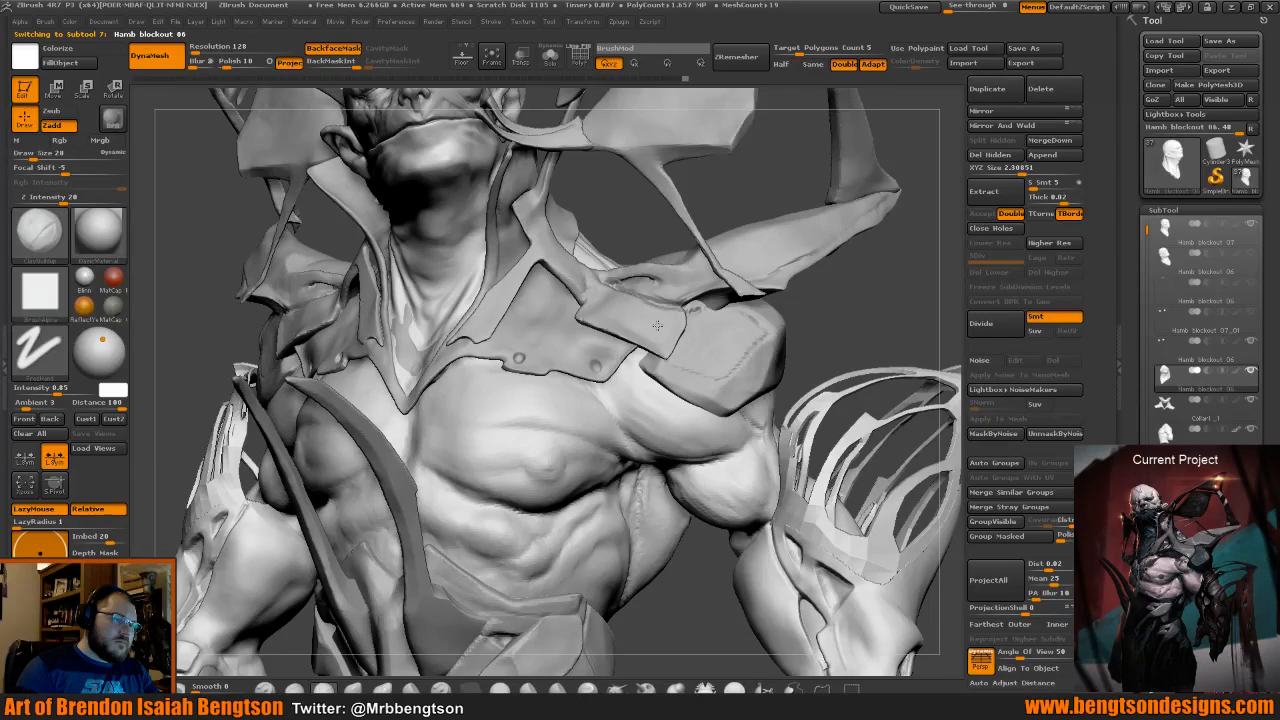
{"action": "key", "text": "b"}
{"action": "key", "text": "m"}
{"action": "key", "text": "t"}
{"action": "key", "text": "space"}
{"action": "left_click_drag", "start_coordinate": [598, 285], "coordinate": [608, 287]}
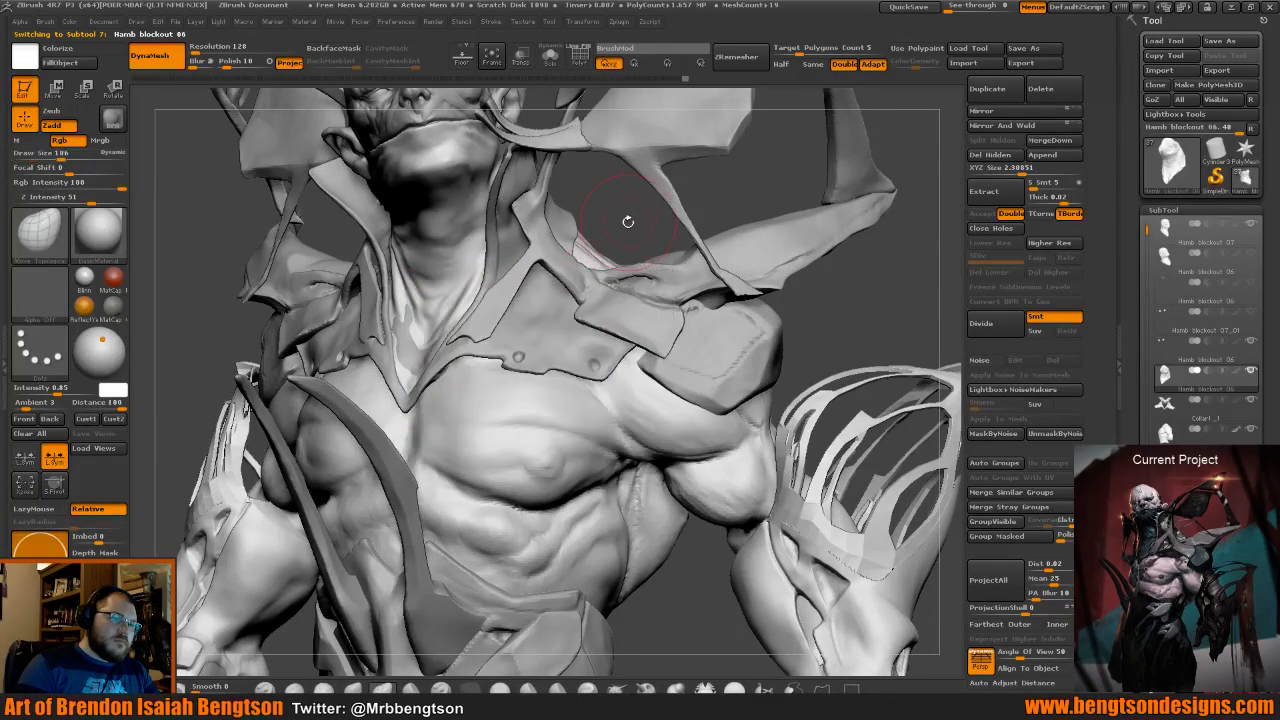
{"action": "left_click_drag", "start_coordinate": [628, 221], "coordinate": [565, 321]}
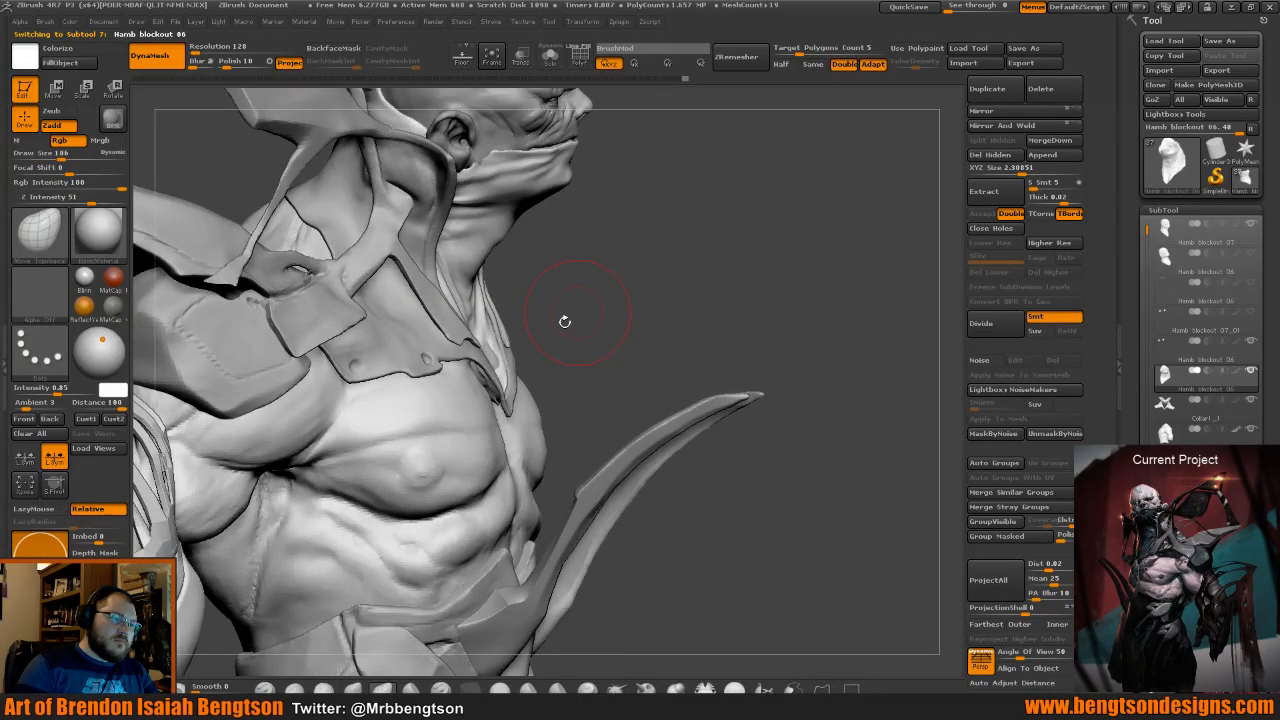
{"action": "left_click_drag", "start_coordinate": [565, 321], "coordinate": [511, 373]}
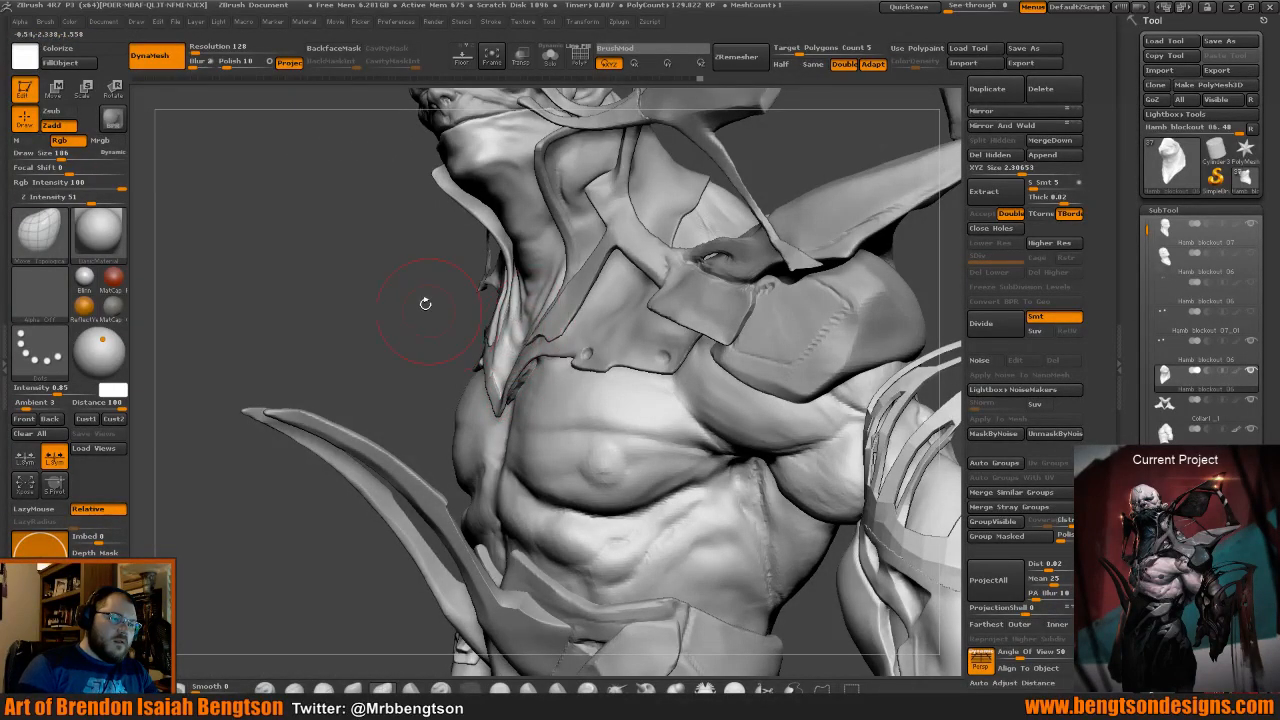
{"action": "mouse_move", "coordinate": [425, 303]}
{"action": "left_mouse_down"}
{"action": "mouse_move", "coordinate": [632, 183]}
{"action": "mouse_move", "coordinate": [760, 250]}
{"action": "left_mouse_up"}
Adjust the body at the base of the neck with Move Topological at draw size 113 and select the Collar1_1 subtool.
{"action": "key", "text": "space"}
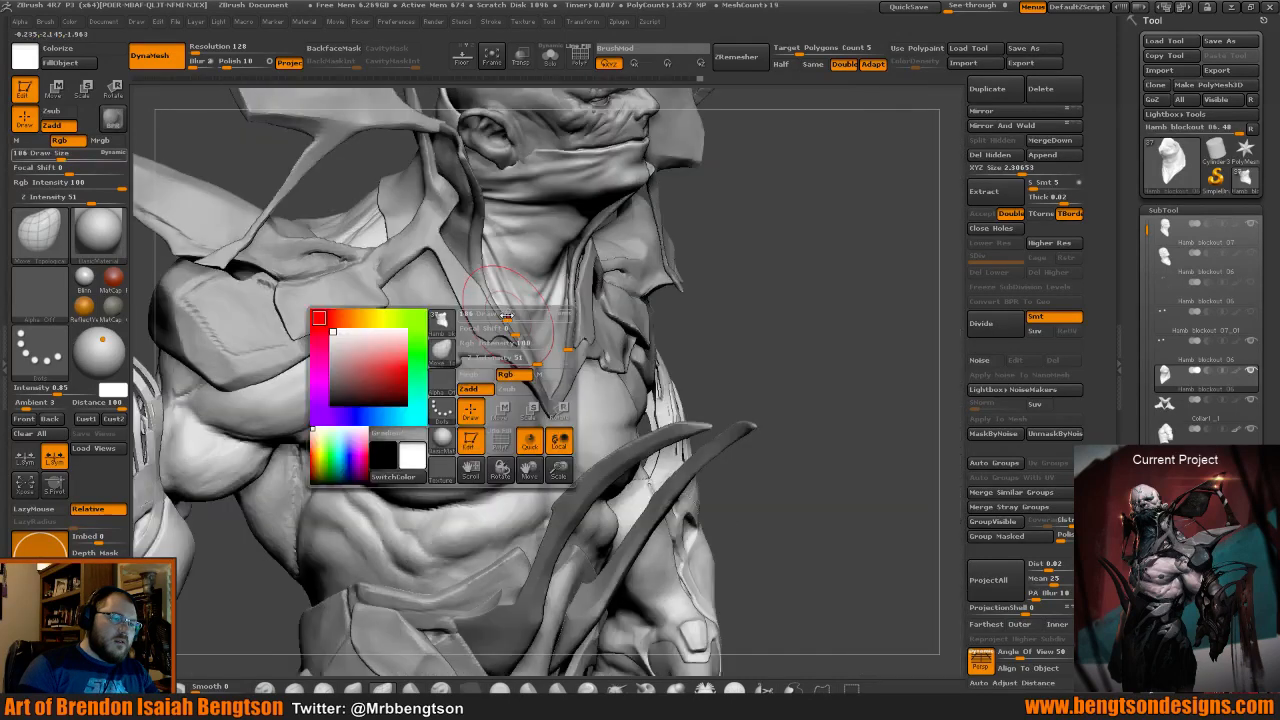
{"action": "left_click_drag", "start_coordinate": [507, 315], "coordinate": [488, 316]}
{"action": "left_click_drag", "start_coordinate": [720, 343], "coordinate": [623, 363]}
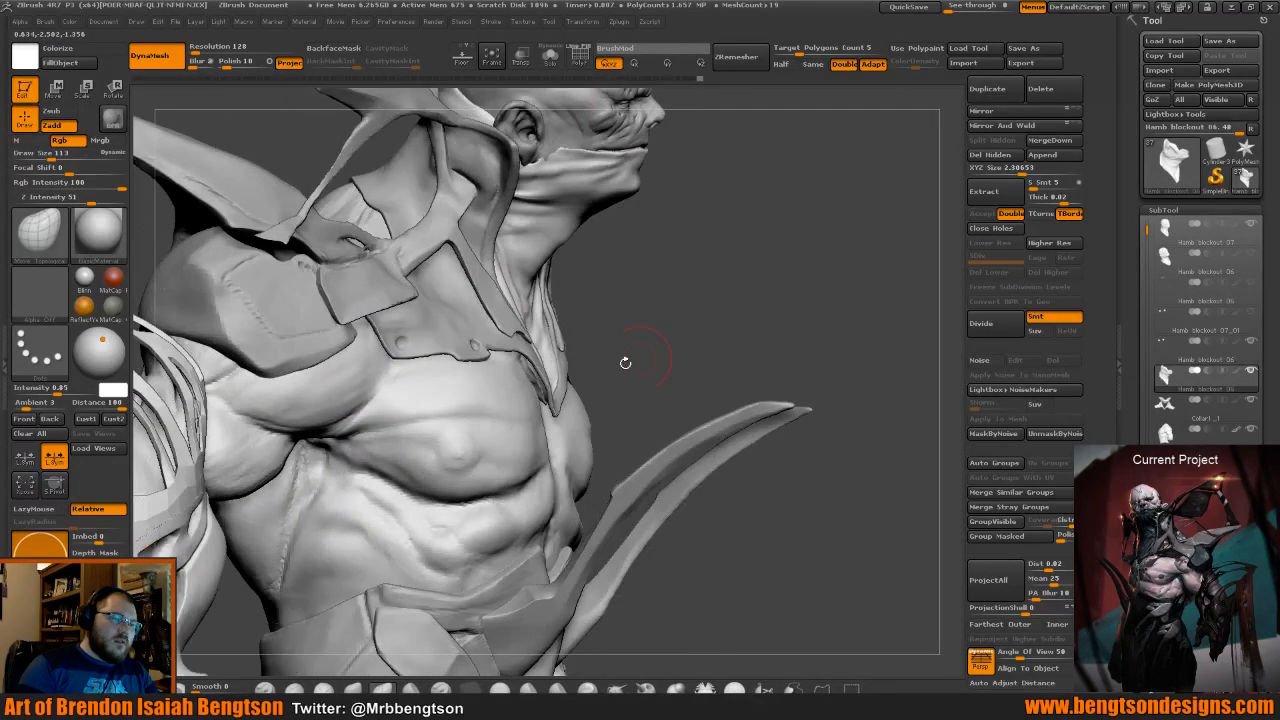
{"action": "left_click", "coordinate": [495, 341], "text": "alt"}
{"action": "left_click_drag", "start_coordinate": [720, 330], "coordinate": [748, 356]}
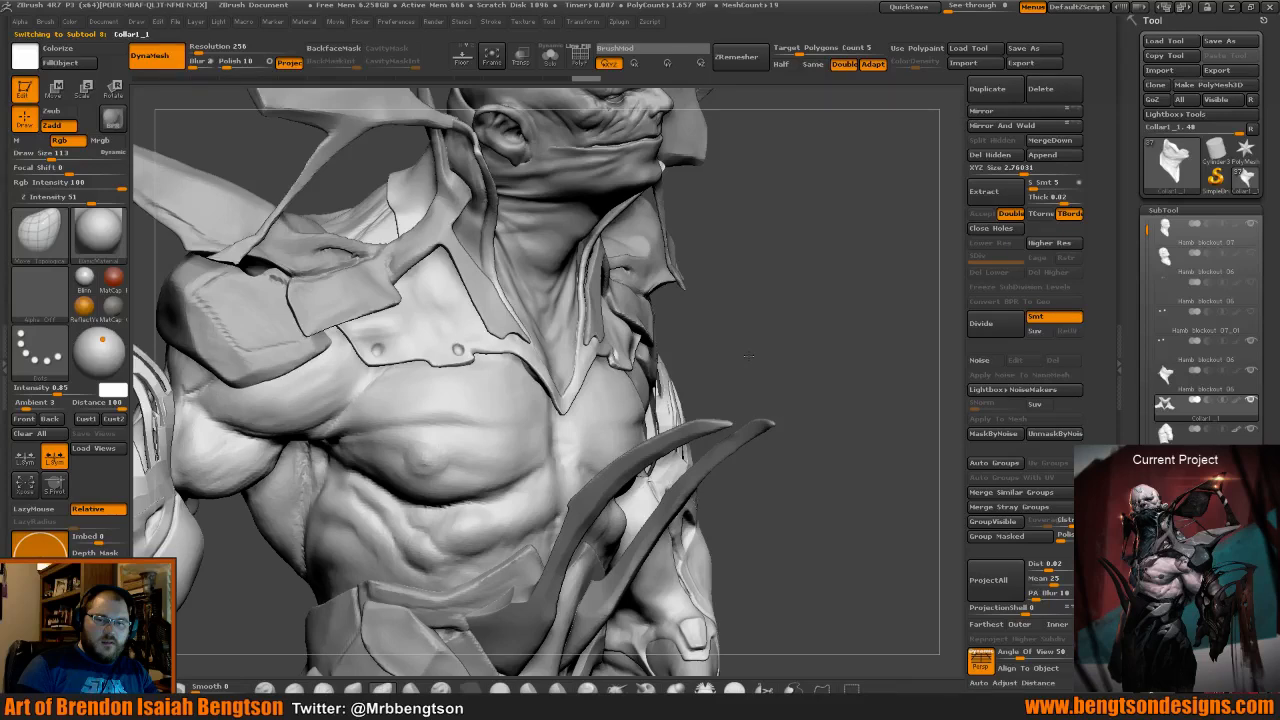
{"action": "key", "text": "f"}
Save the tool over the existing Hamb blockout 05.ztl and save the project.
{"action": "left_click", "coordinate": [1022, 48]}
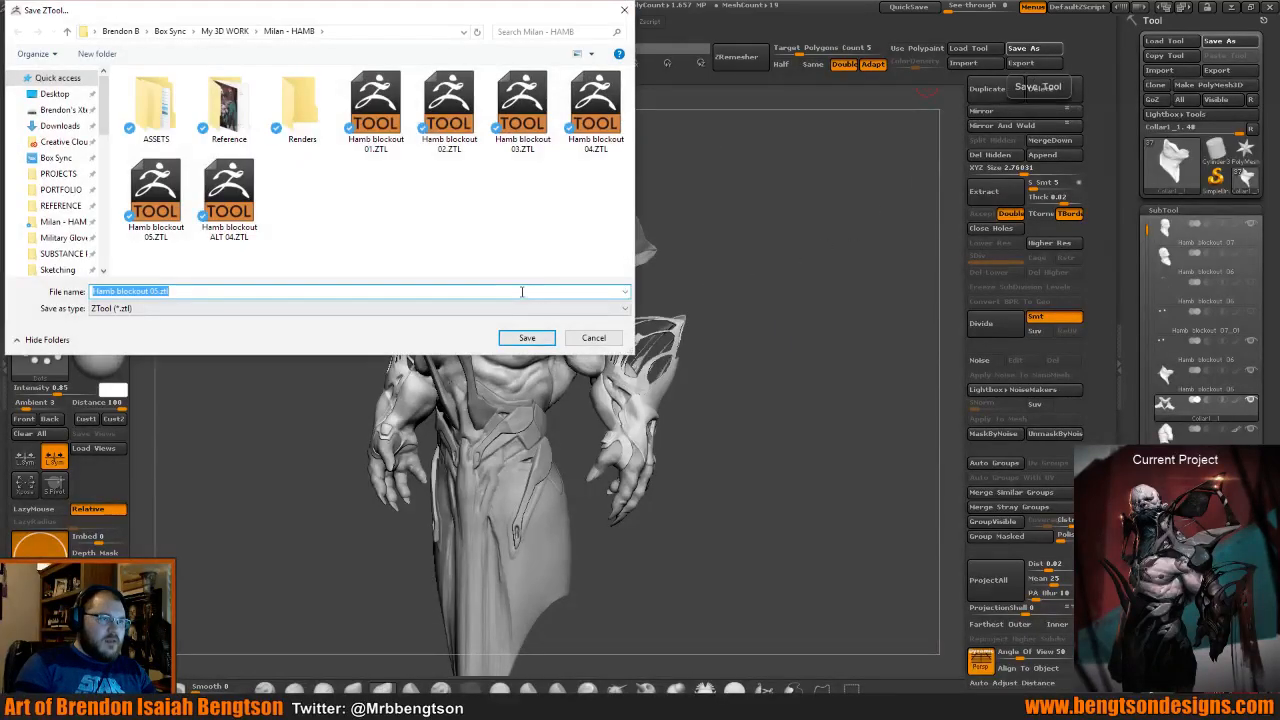
{"action": "left_click", "coordinate": [526, 338]}
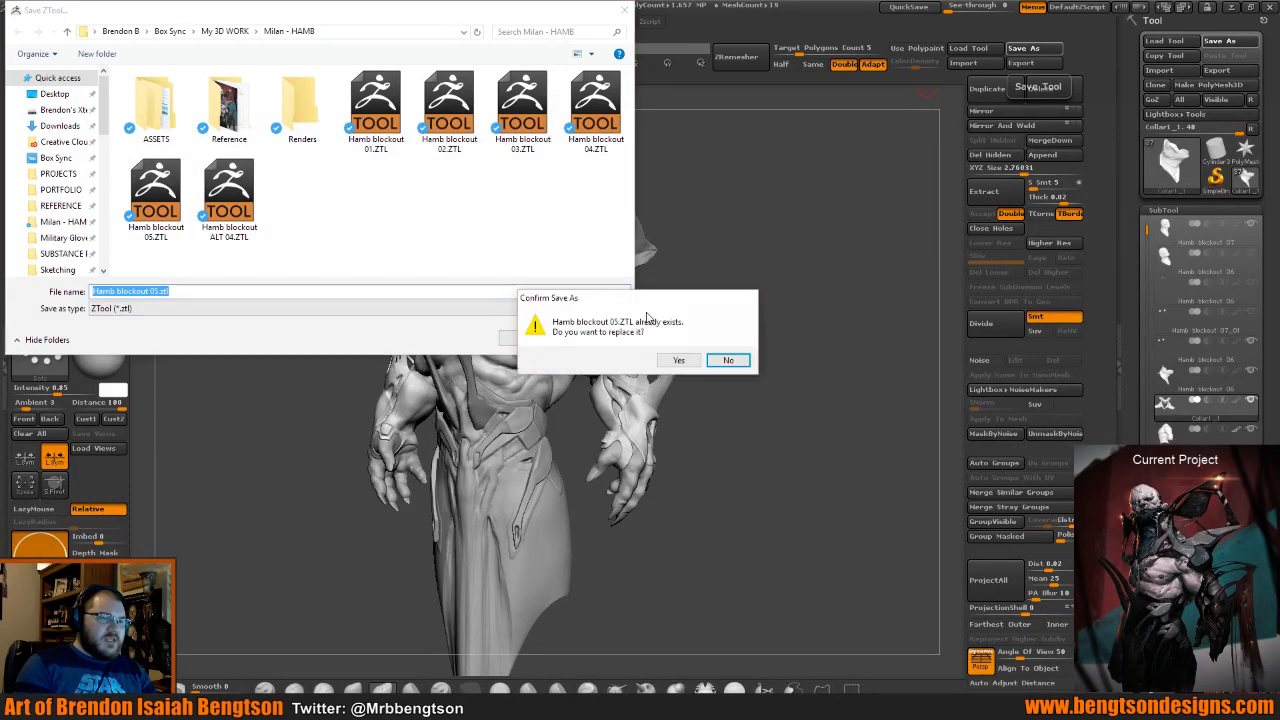
{"action": "left_click", "coordinate": [681, 360]}
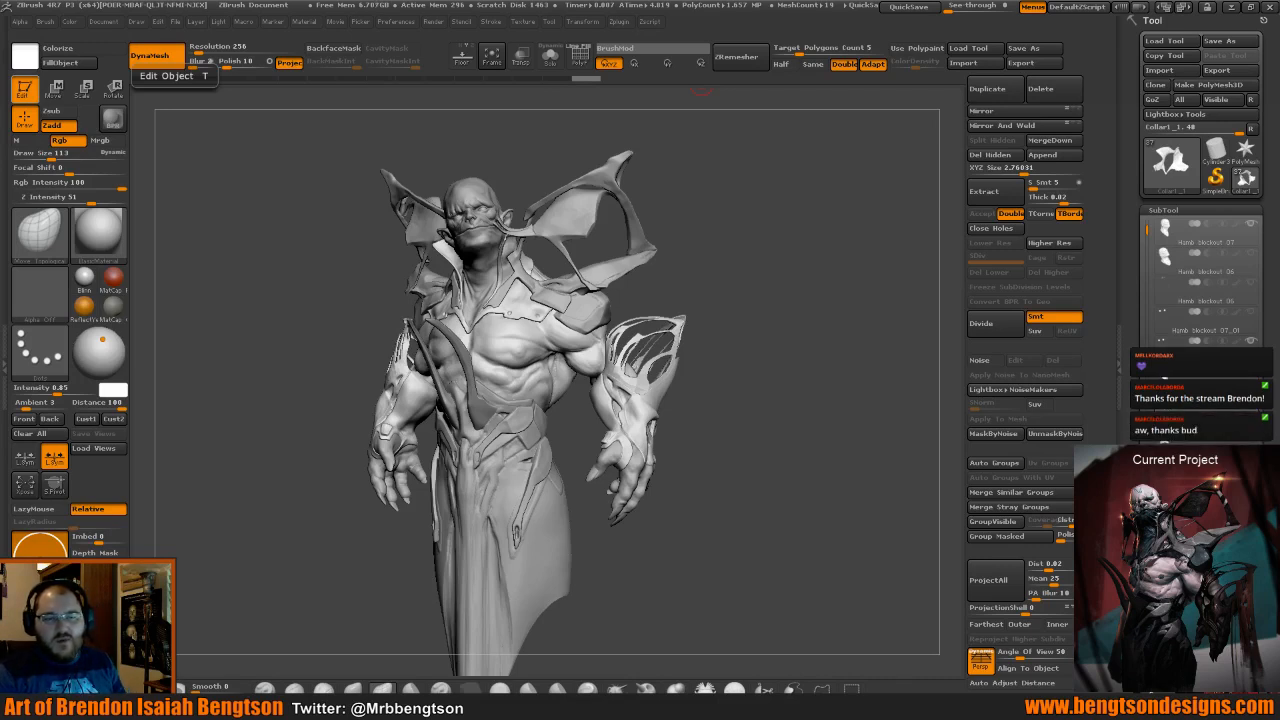
{"action": "key", "text": "ctrl+s"}
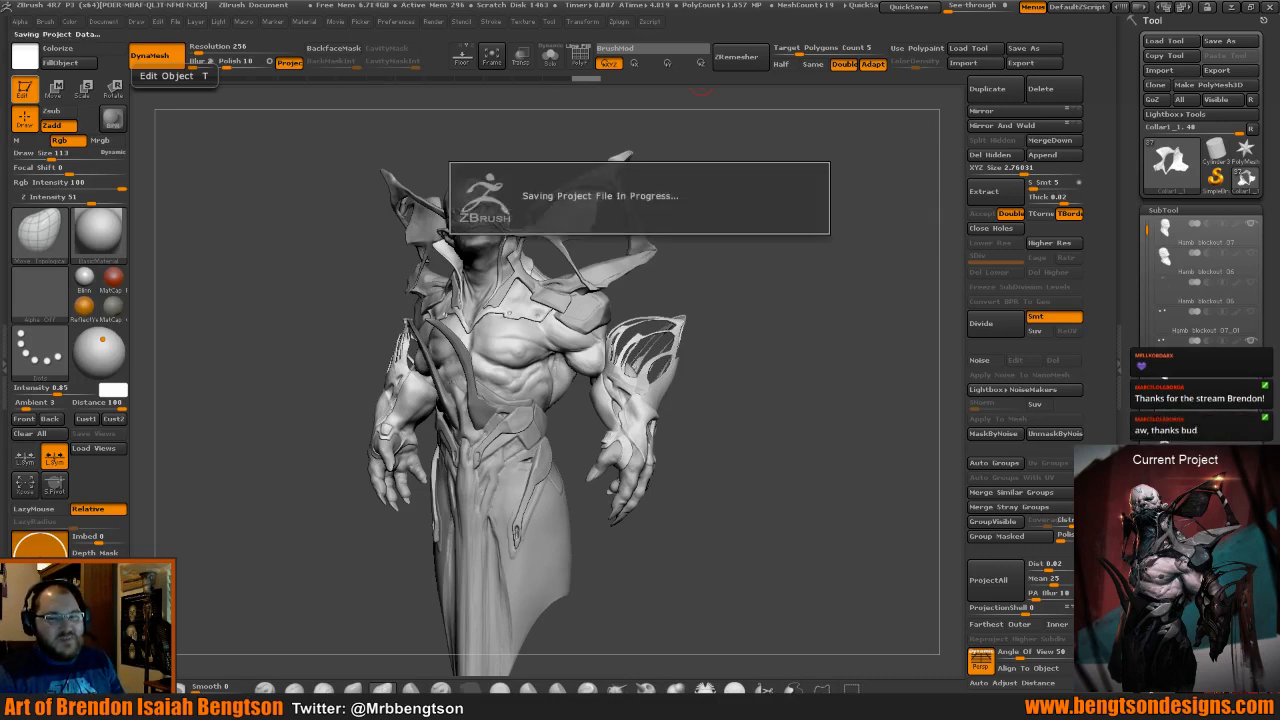